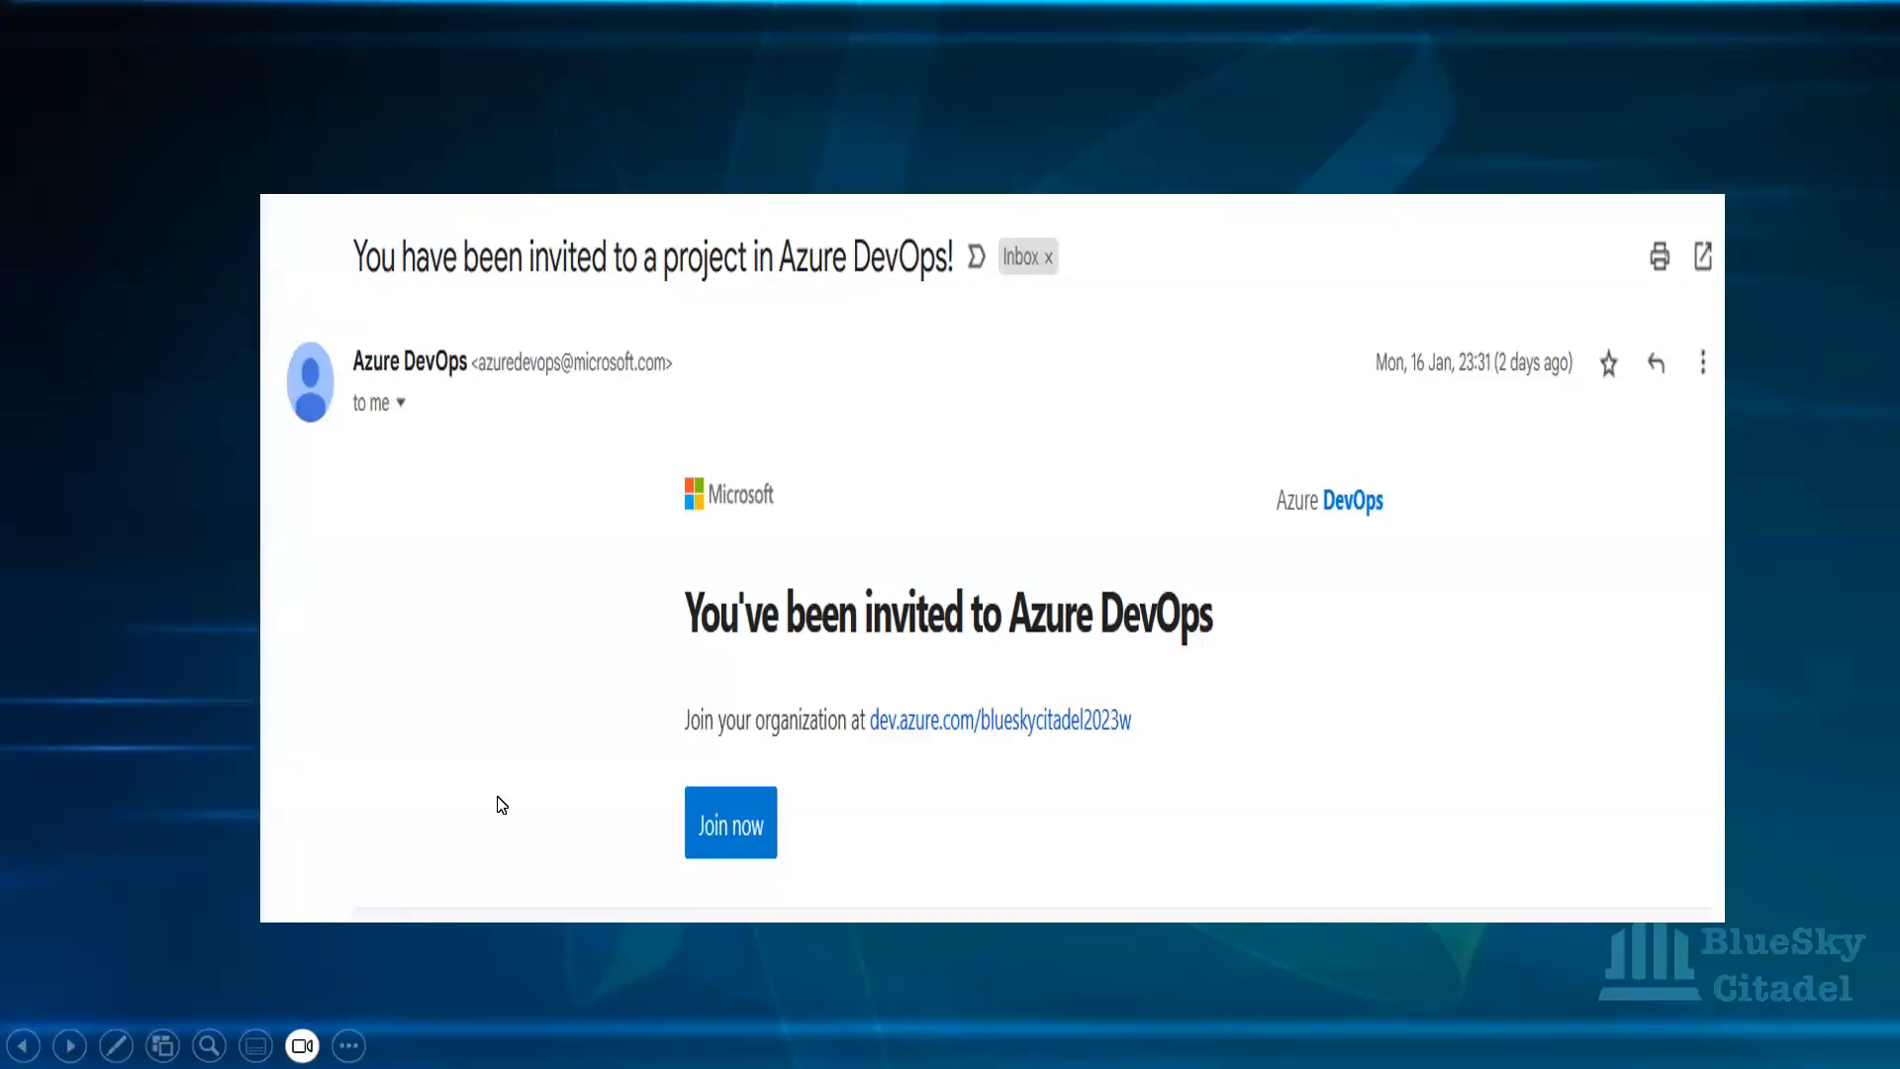
Advance the presentation to the insufficient-permissions slide and end the slide show.
{"action": "left_click", "coordinate": [69, 1045]}
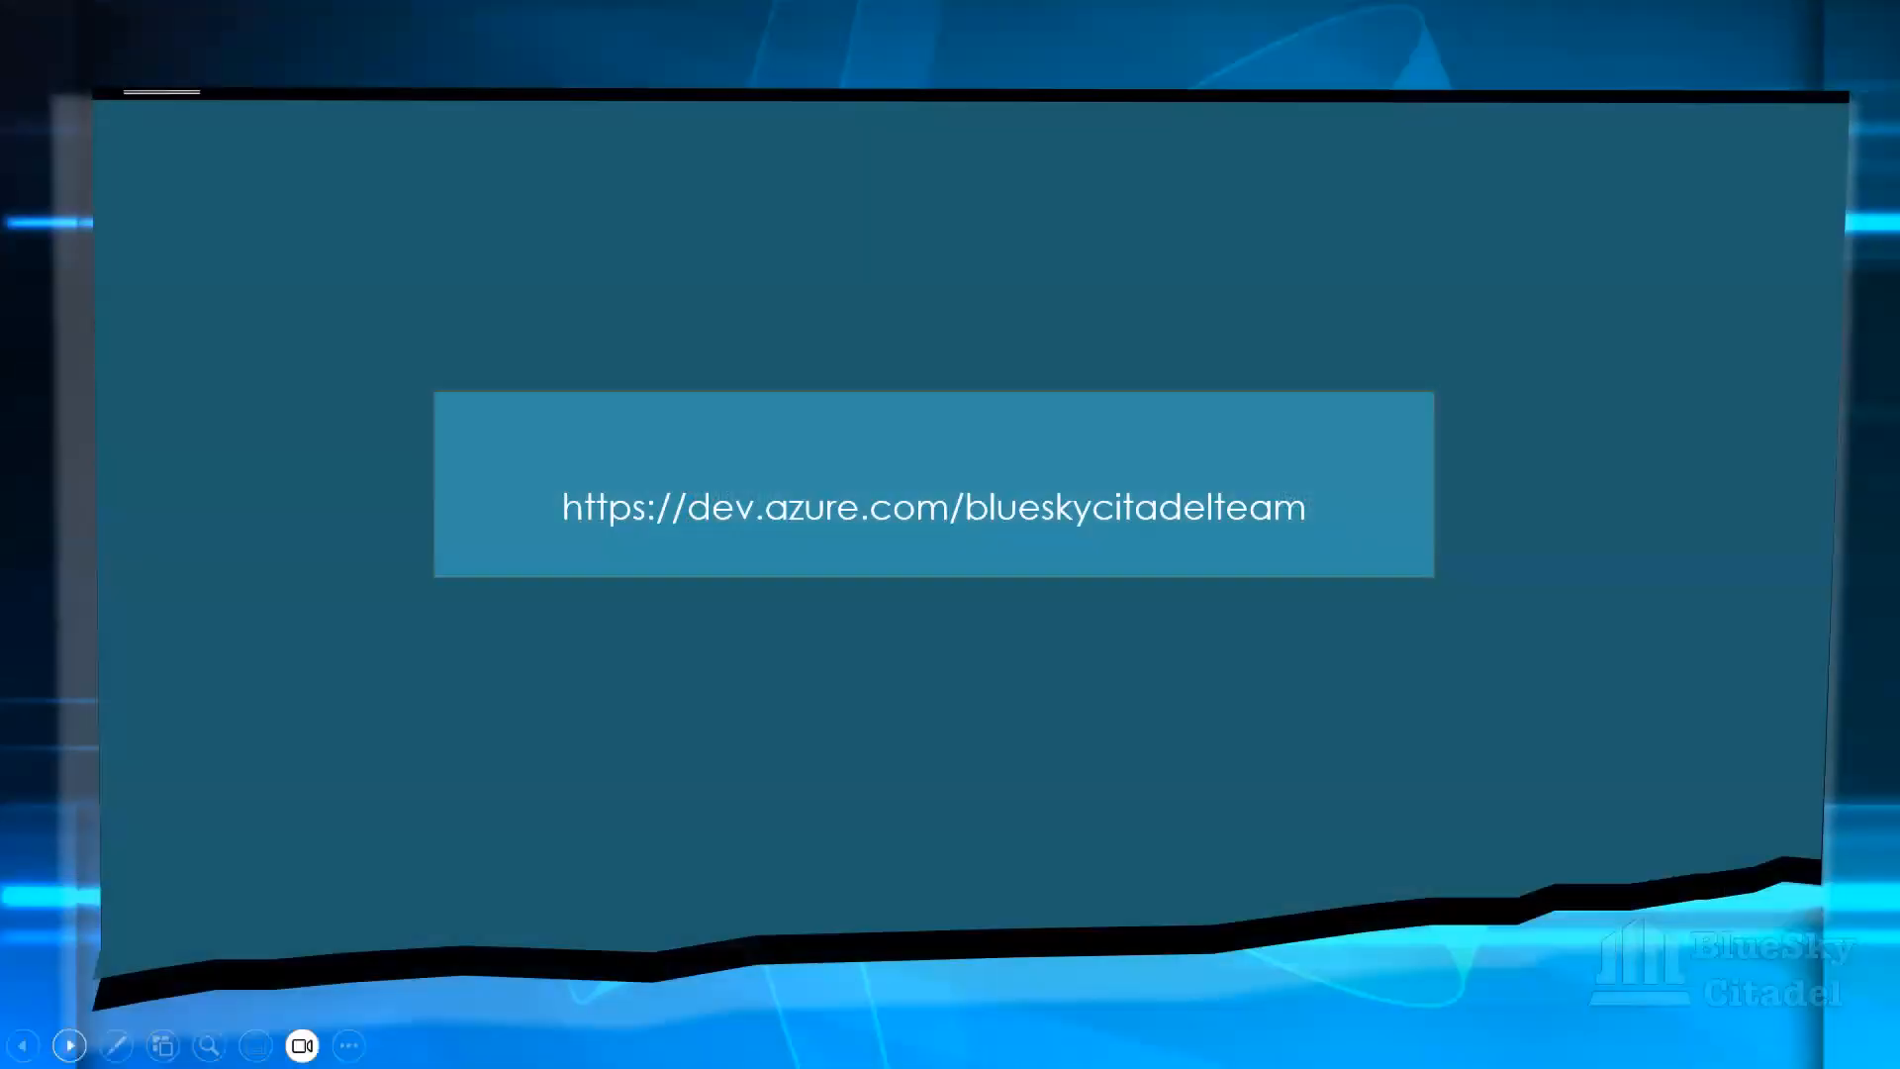
{"action": "left_click", "coordinate": [69, 1045]}
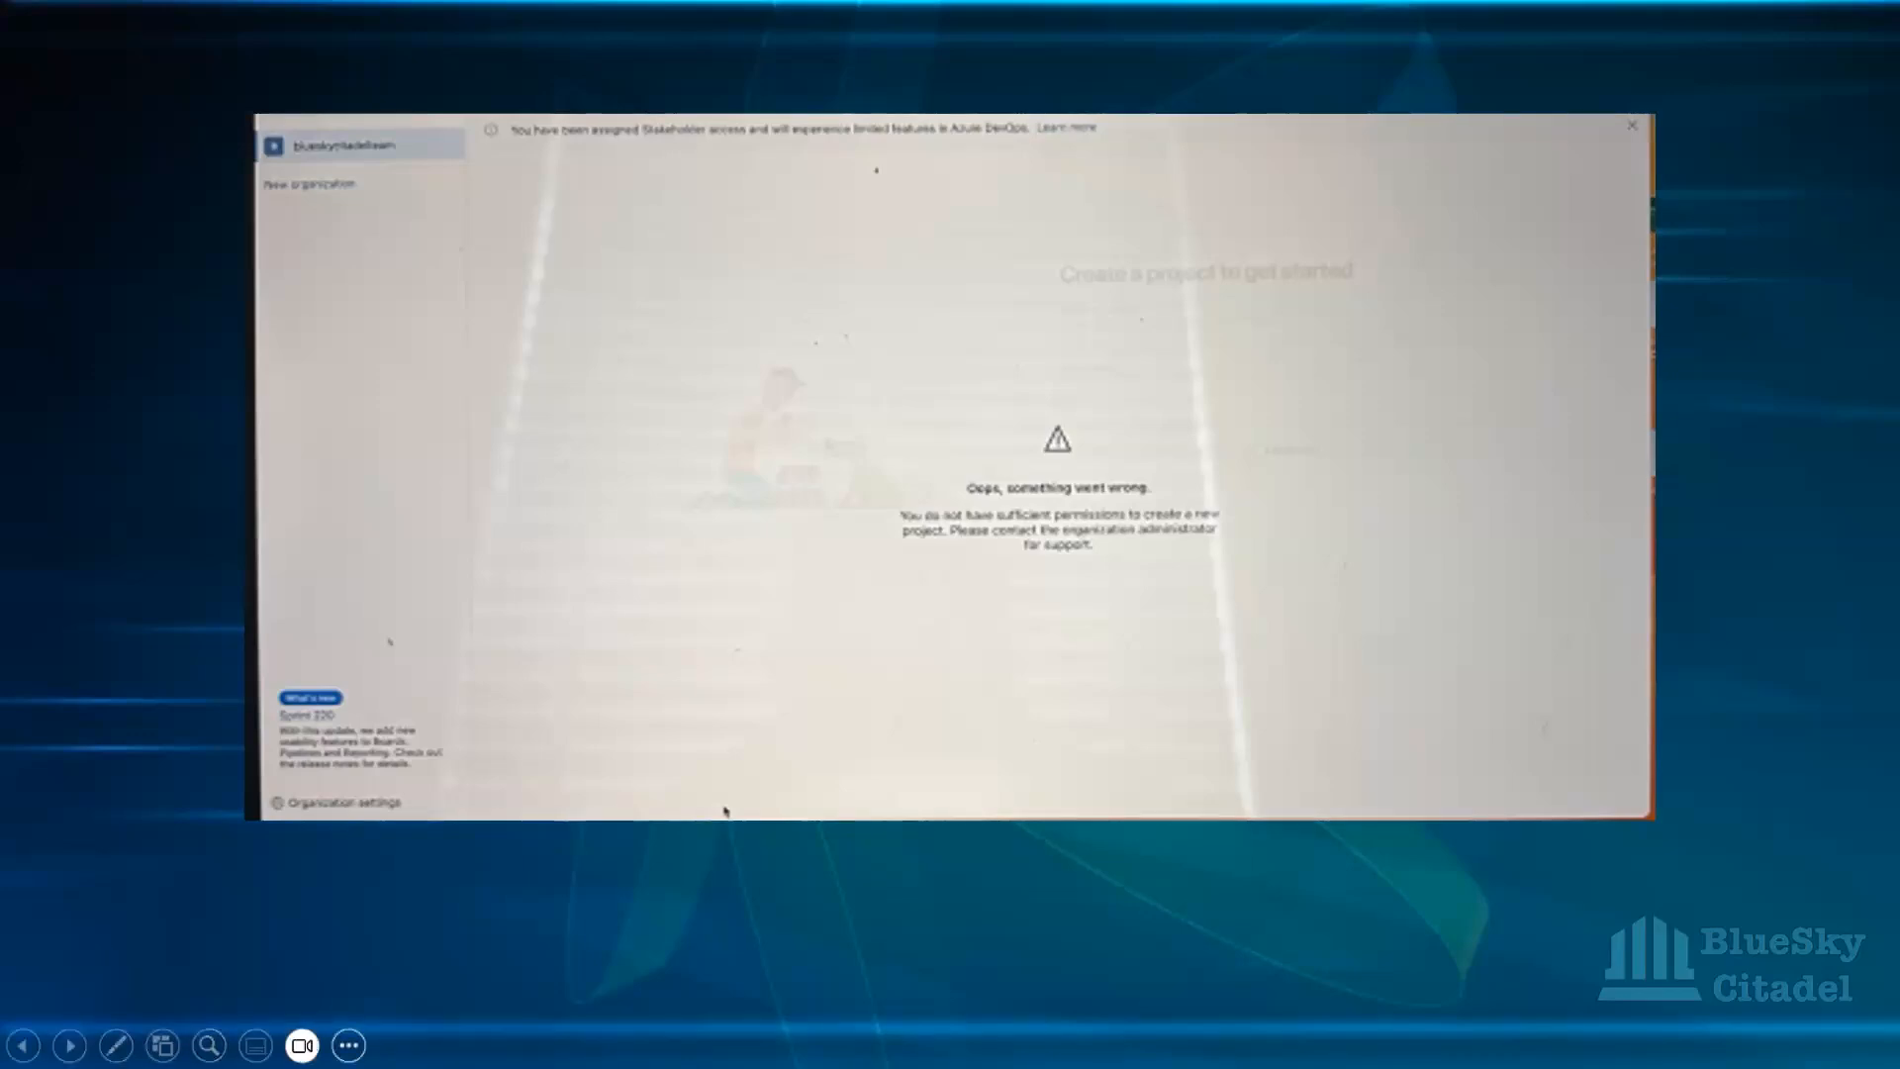
{"action": "left_click", "coordinate": [348, 1045]}
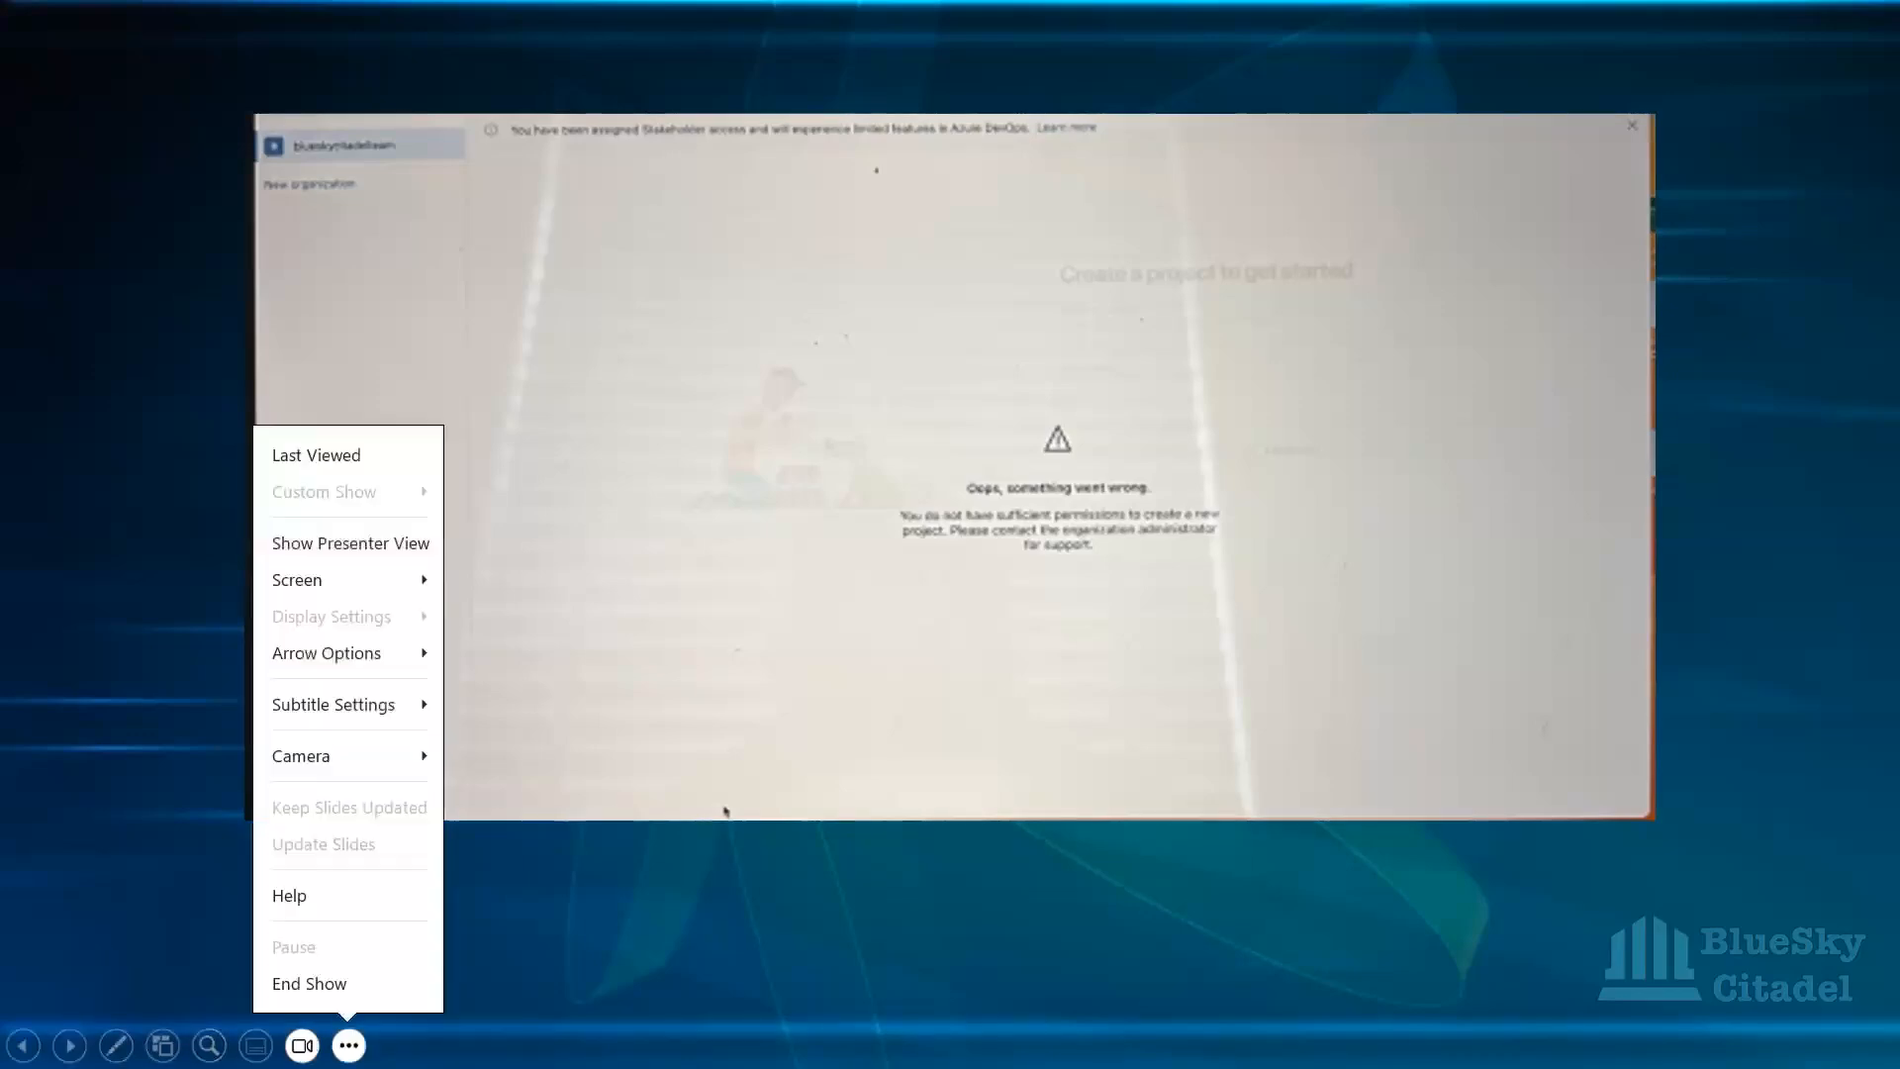
{"action": "left_click", "coordinate": [336, 985]}
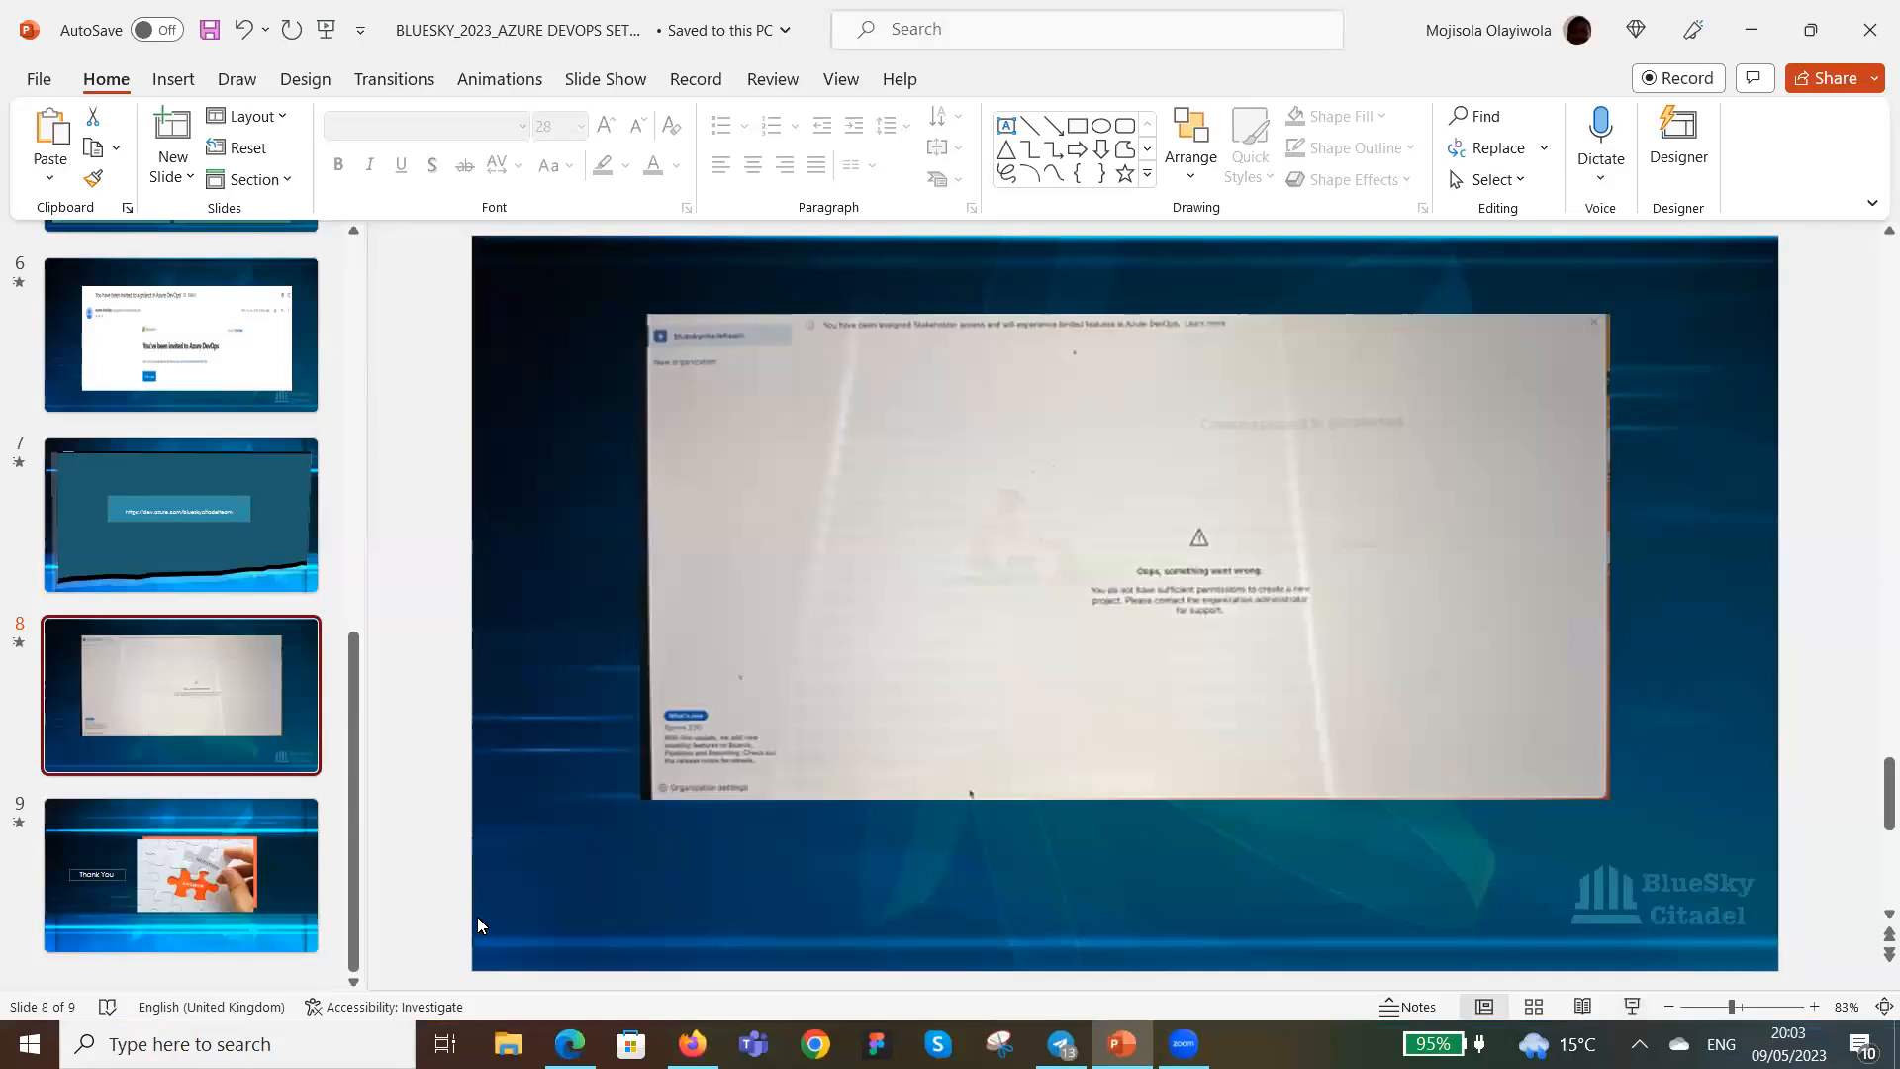
Switch to Firefox and open the project list of the blueskycitadelteam organization in Azure DevOps.
{"action": "mouse_move", "coordinate": [693, 1044]}
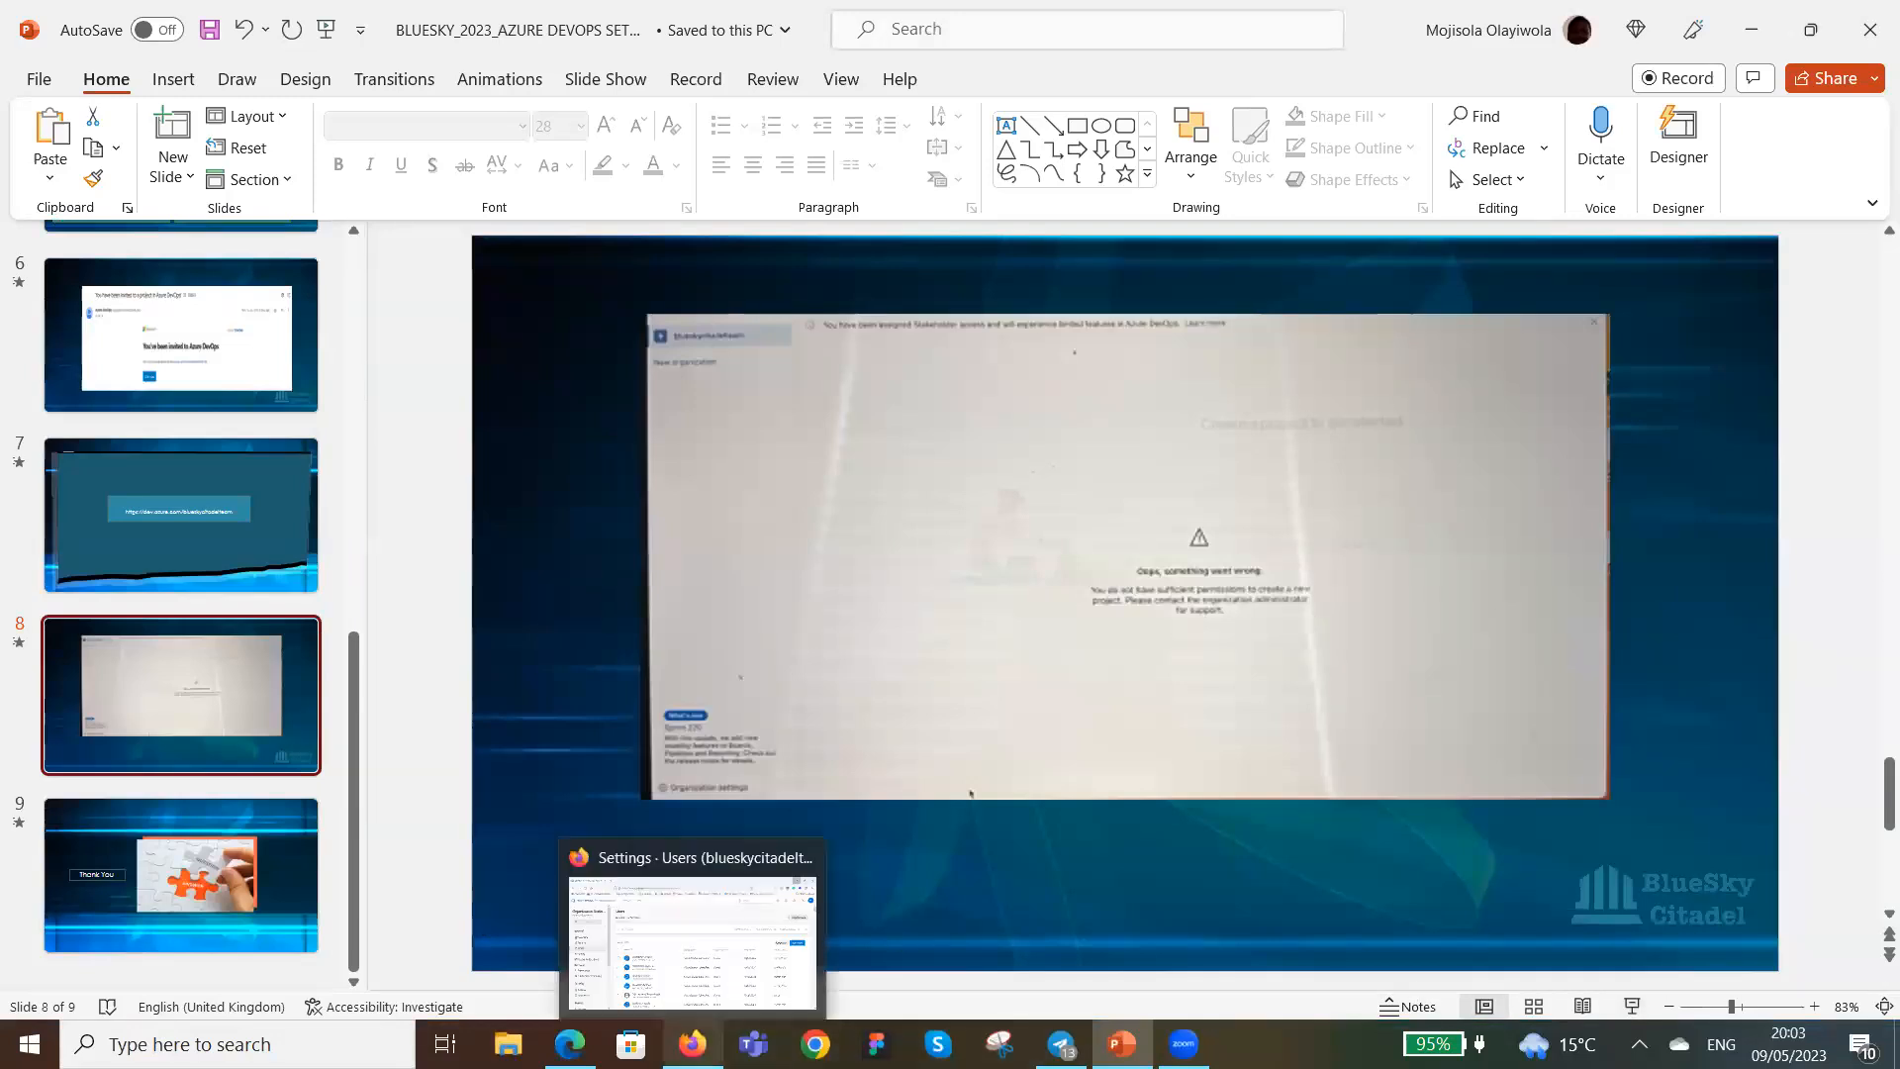
{"action": "left_click", "coordinate": [704, 999]}
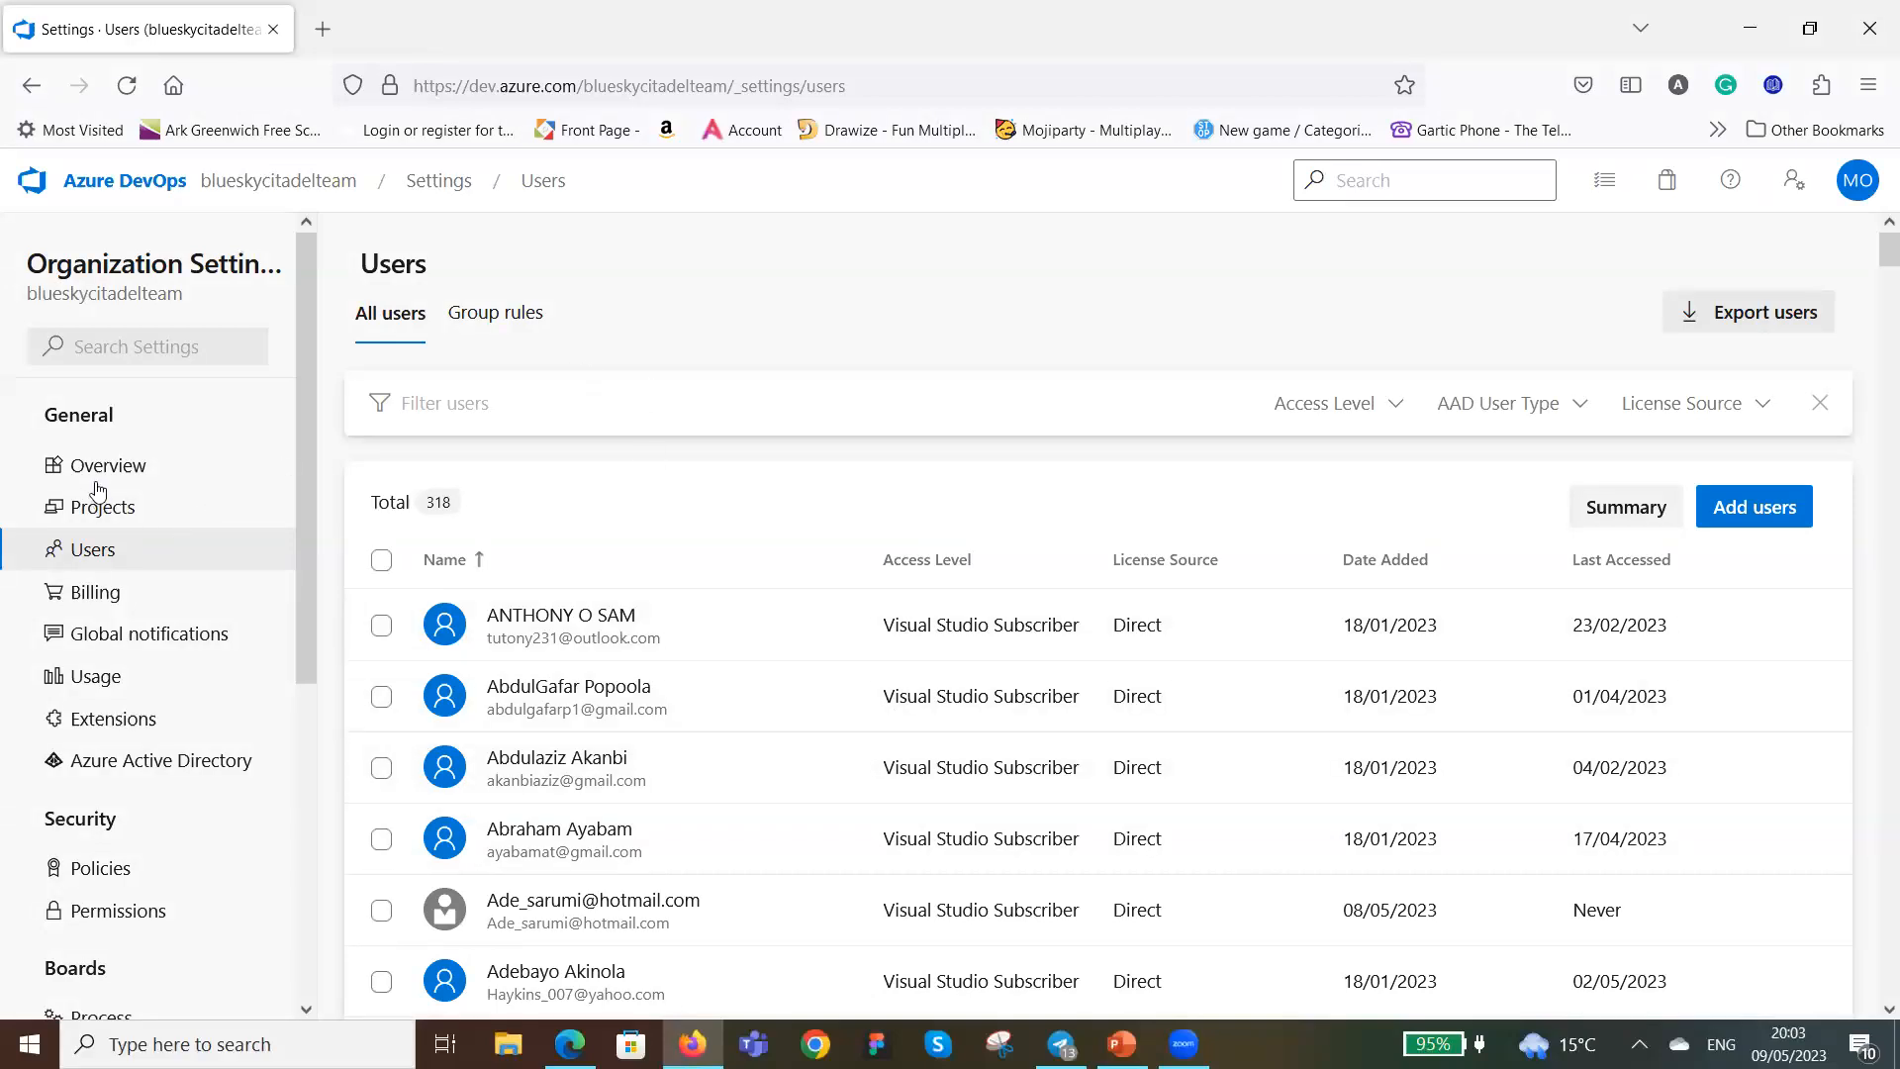
{"action": "left_click", "coordinate": [276, 184]}
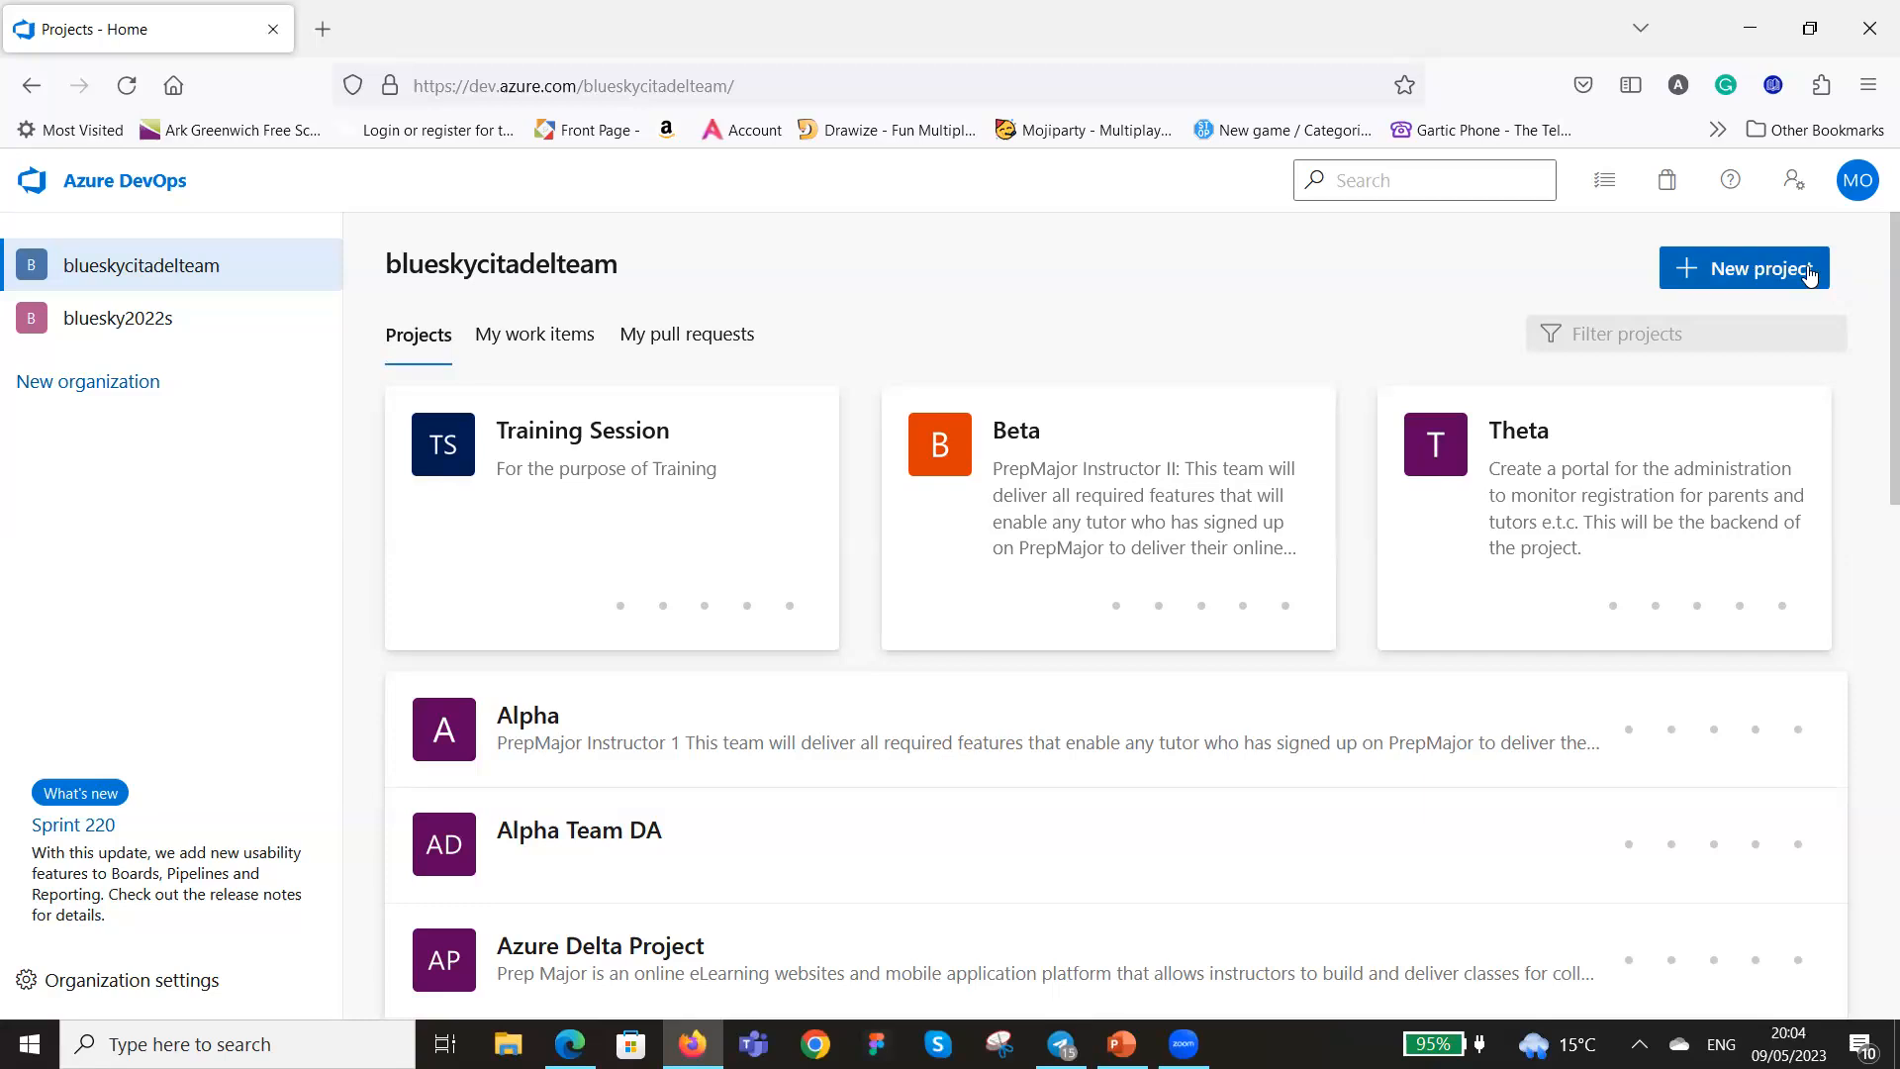
Start a new project in the organization and name it Summer Training Team.
{"action": "left_click", "coordinate": [1747, 275]}
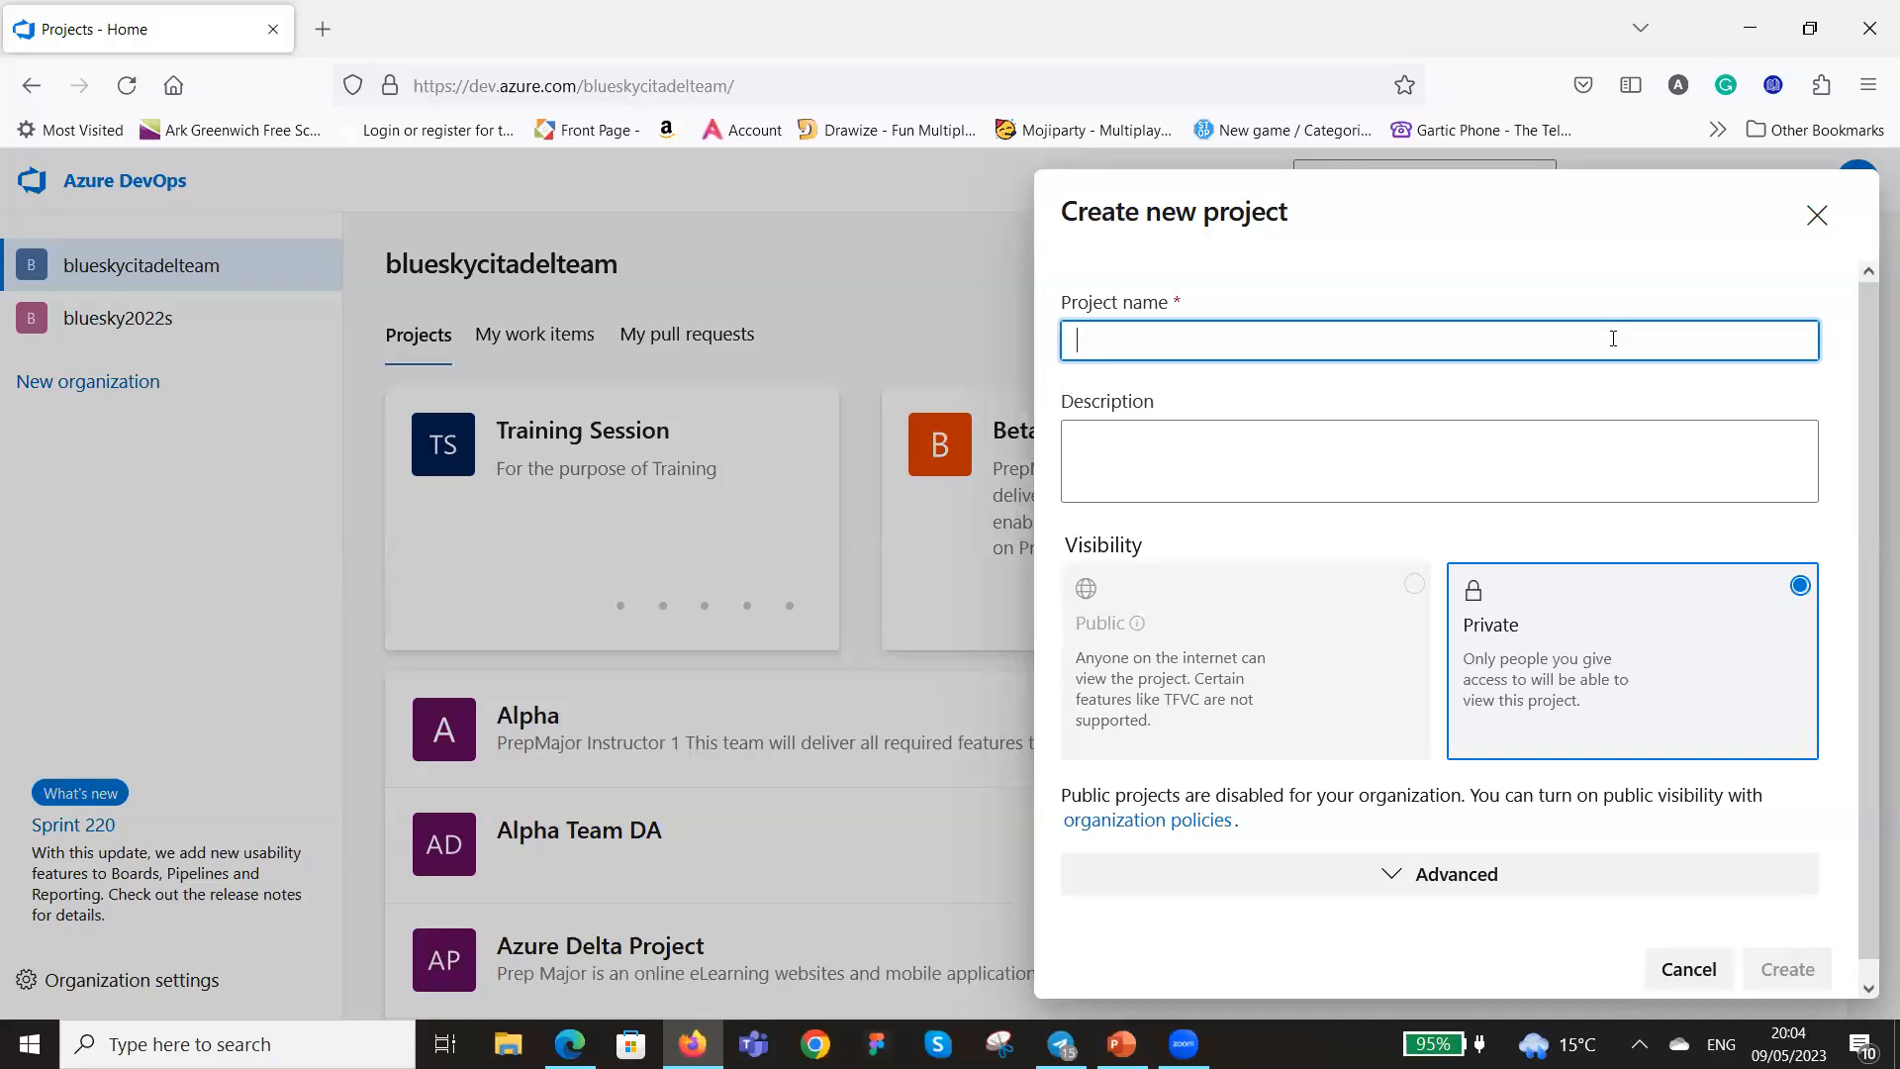
{"action": "type", "text": "Summer "}
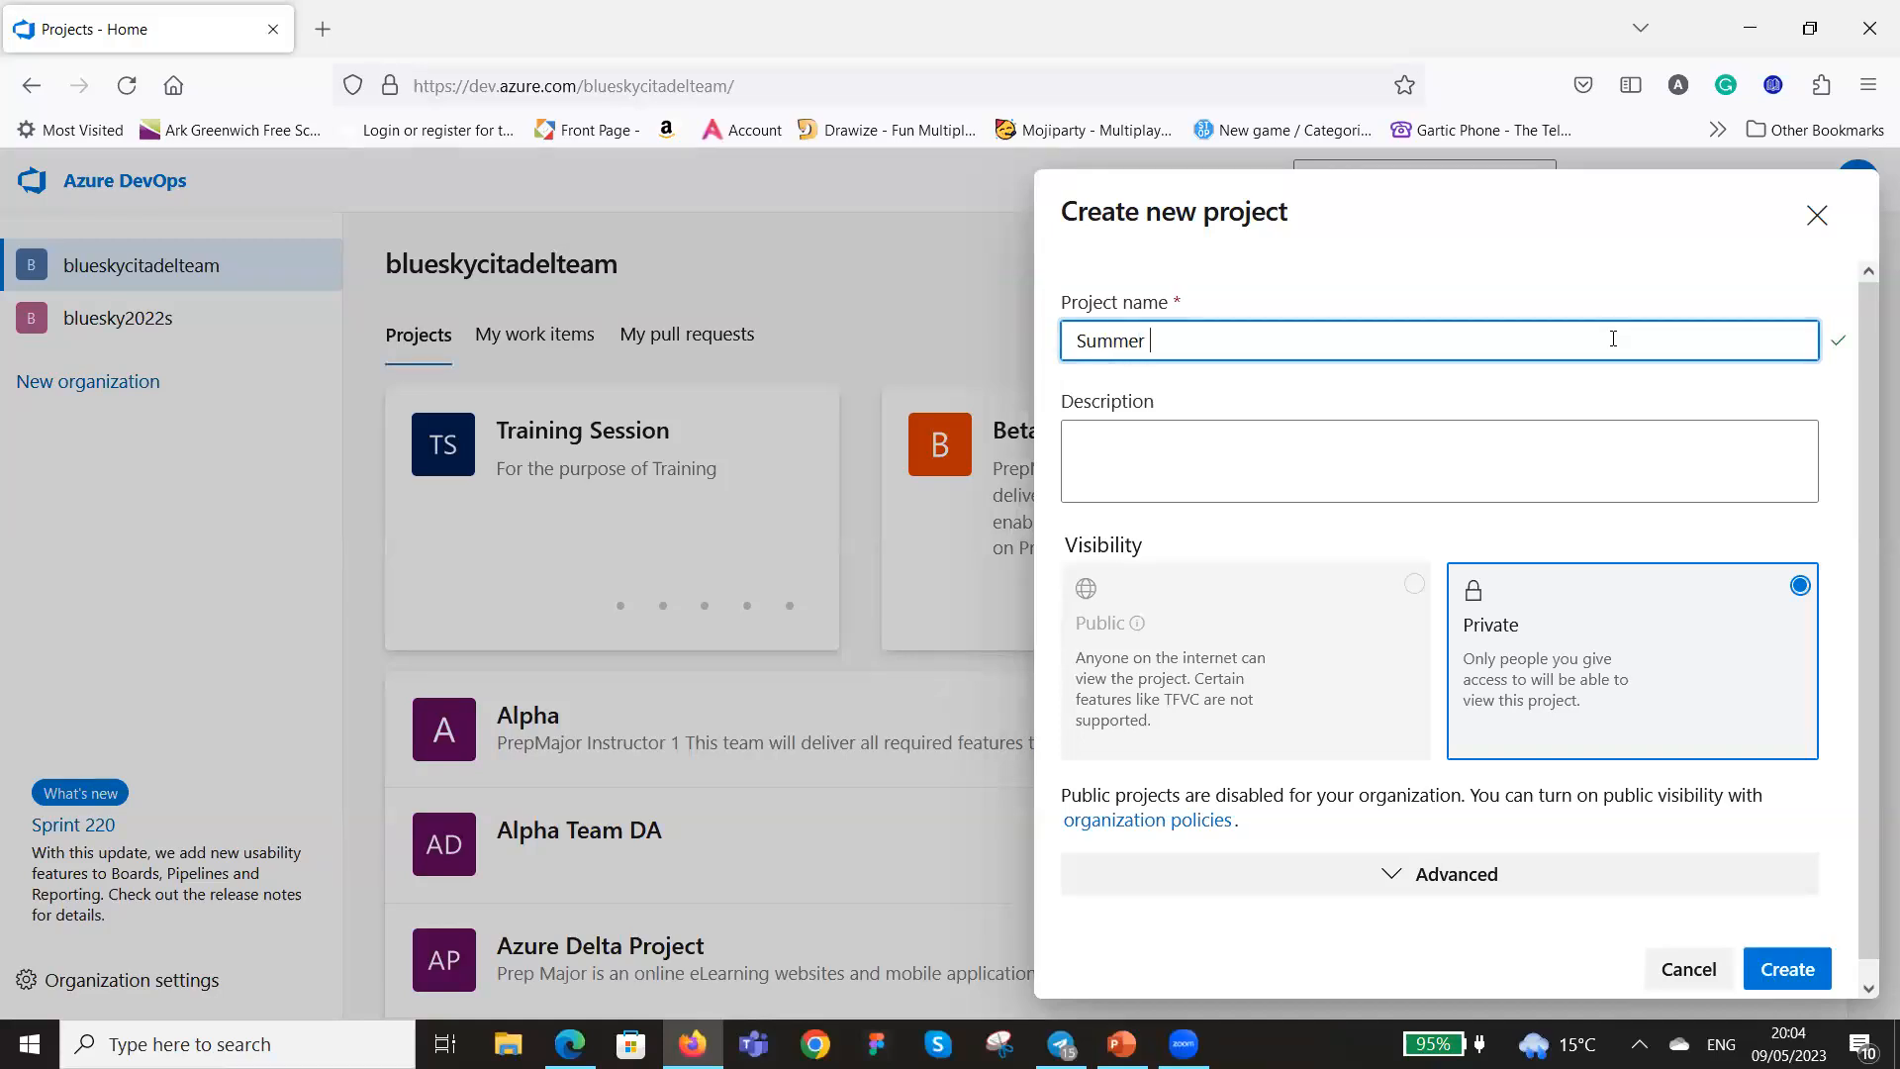
{"action": "type", "text": "Training Team"}
{"action": "left_click", "coordinate": [1352, 443]}
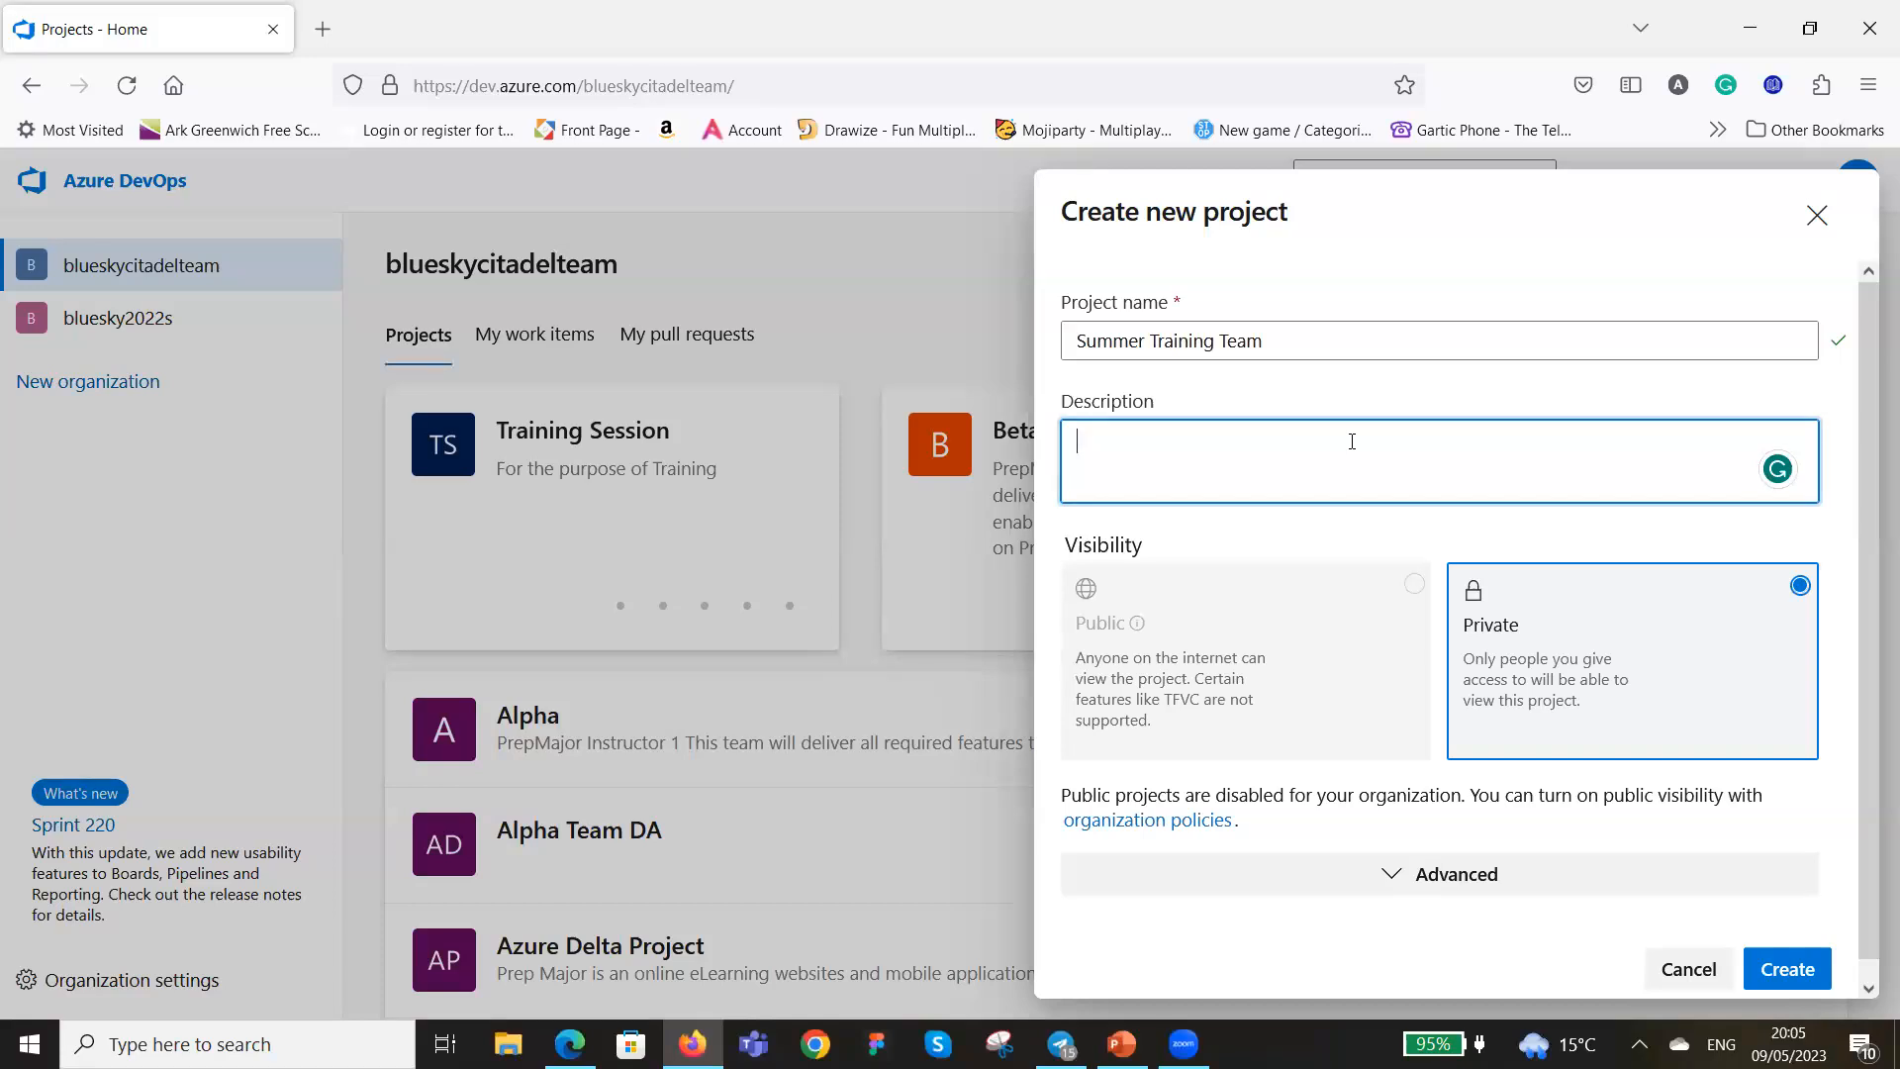
{"action": "type", "text": "Training"}
{"action": "key", "text": "BackSpace"}
{"action": "key", "text": "BackSpace"}
{"action": "key", "text": "BackSpace"}
{"action": "key", "text": "BackSpace"}
{"action": "key", "text": "BackSpace"}
{"action": "key", "text": "BackSpace"}
{"action": "key", "text": "BackSpace"}
{"action": "key", "text": "BackSpace"}
{"action": "type", "text": "zure Set up for"}
{"action": "key", "text": "BackSpace"}
{"action": "key", "text": "BackSpace"}
{"action": "key", "text": "BackSpace"}
{"action": "key", "text": "BackSpace"}
{"action": "key", "text": "BackSpace"}
{"action": "key", "text": "BackSpace"}
{"action": "key", "text": "BackSpace"}
{"action": "key", "text": "BackSpace"}
{"action": "key", "text": "BackSpace"}
{"action": "key", "text": "BackSpace"}
{"action": "key", "text": "BackSpace"}
{"action": "key", "text": "BackSpace"}
{"action": "key", "text": "BackSpace"}
{"action": "left_click", "coordinate": [1368, 277]}
Enter "Azure Devops Set Up" as the new project's description.
{"action": "left_click", "coordinate": [1565, 466]}
{"action": "key", "text": "BackSpace"}
{"action": "key", "text": "BackSpace"}
{"action": "key", "text": "BackSpace"}
{"action": "type", "text": "A"}
{"action": "type", "text": "zure "}
{"action": "type", "text": "Devops"}
{"action": "type", "text": " SE"}
{"action": "type", "text": "et"}
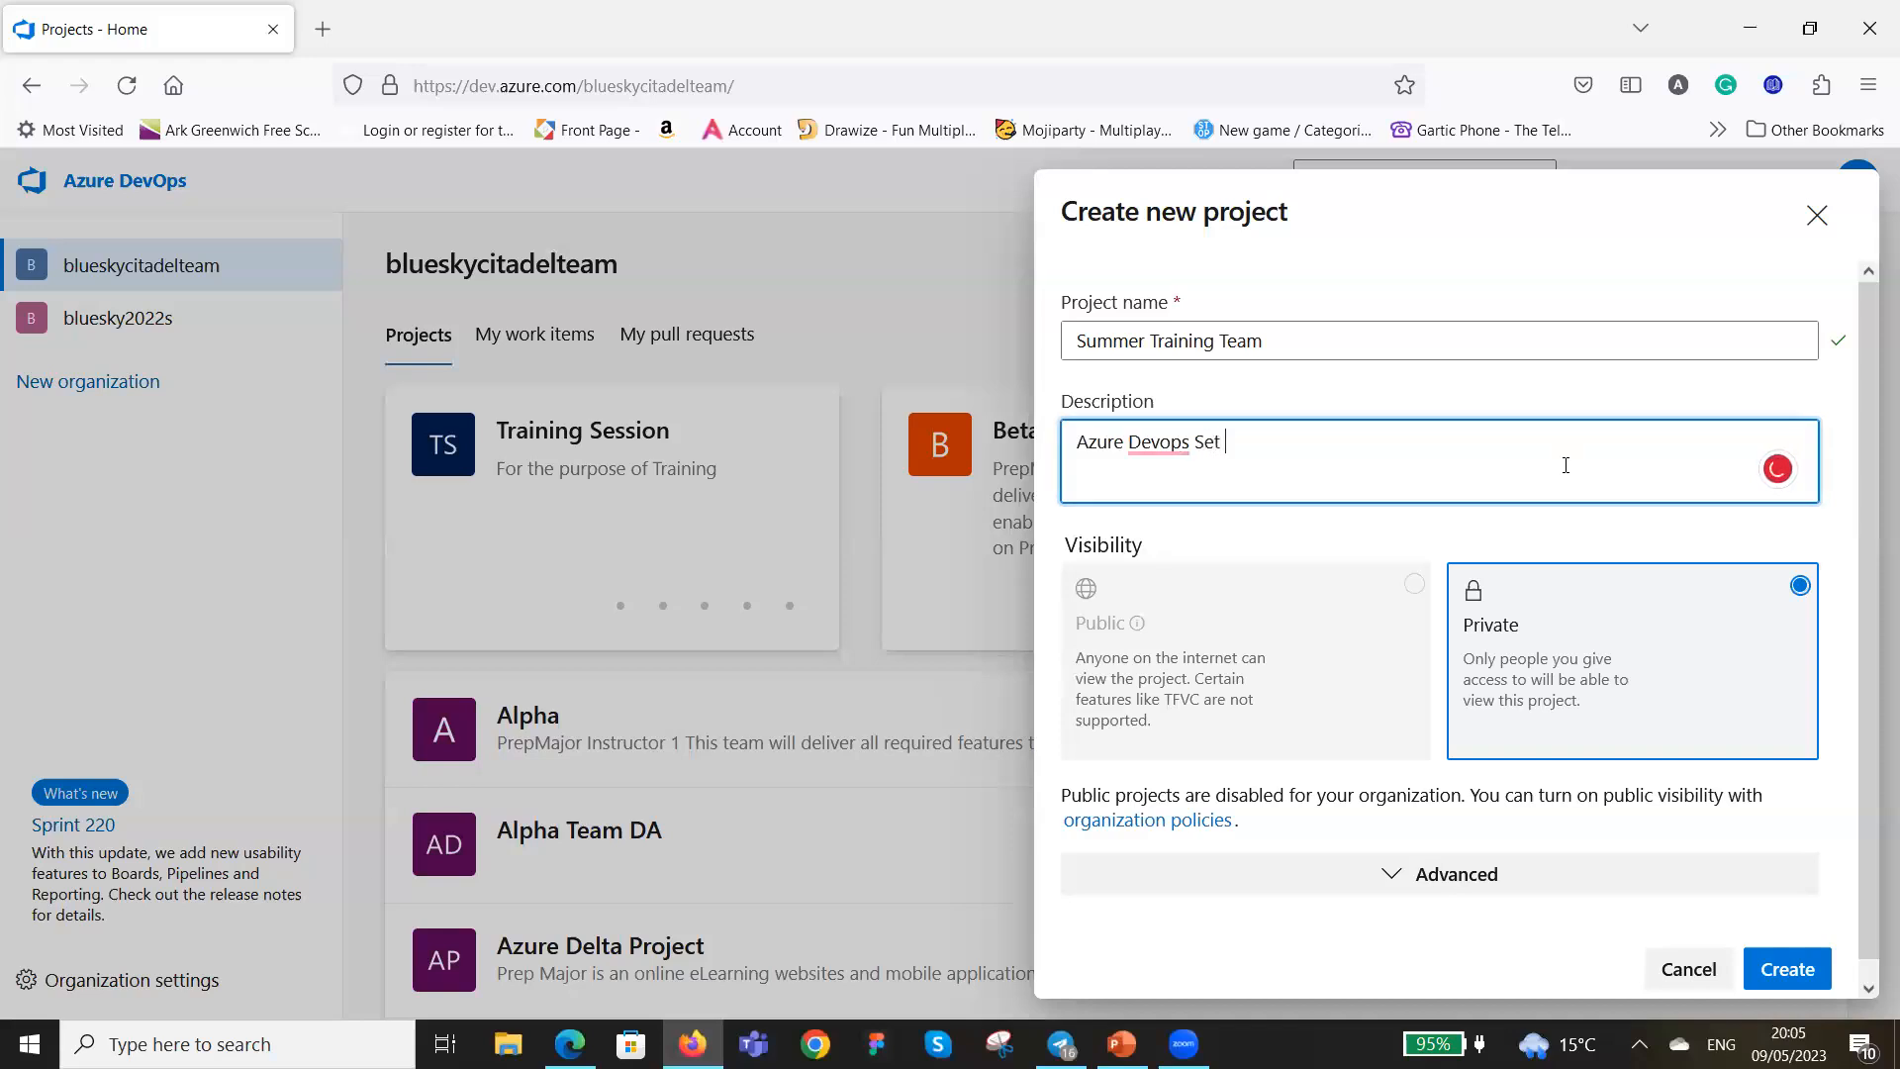
{"action": "type", "text": " Up"}
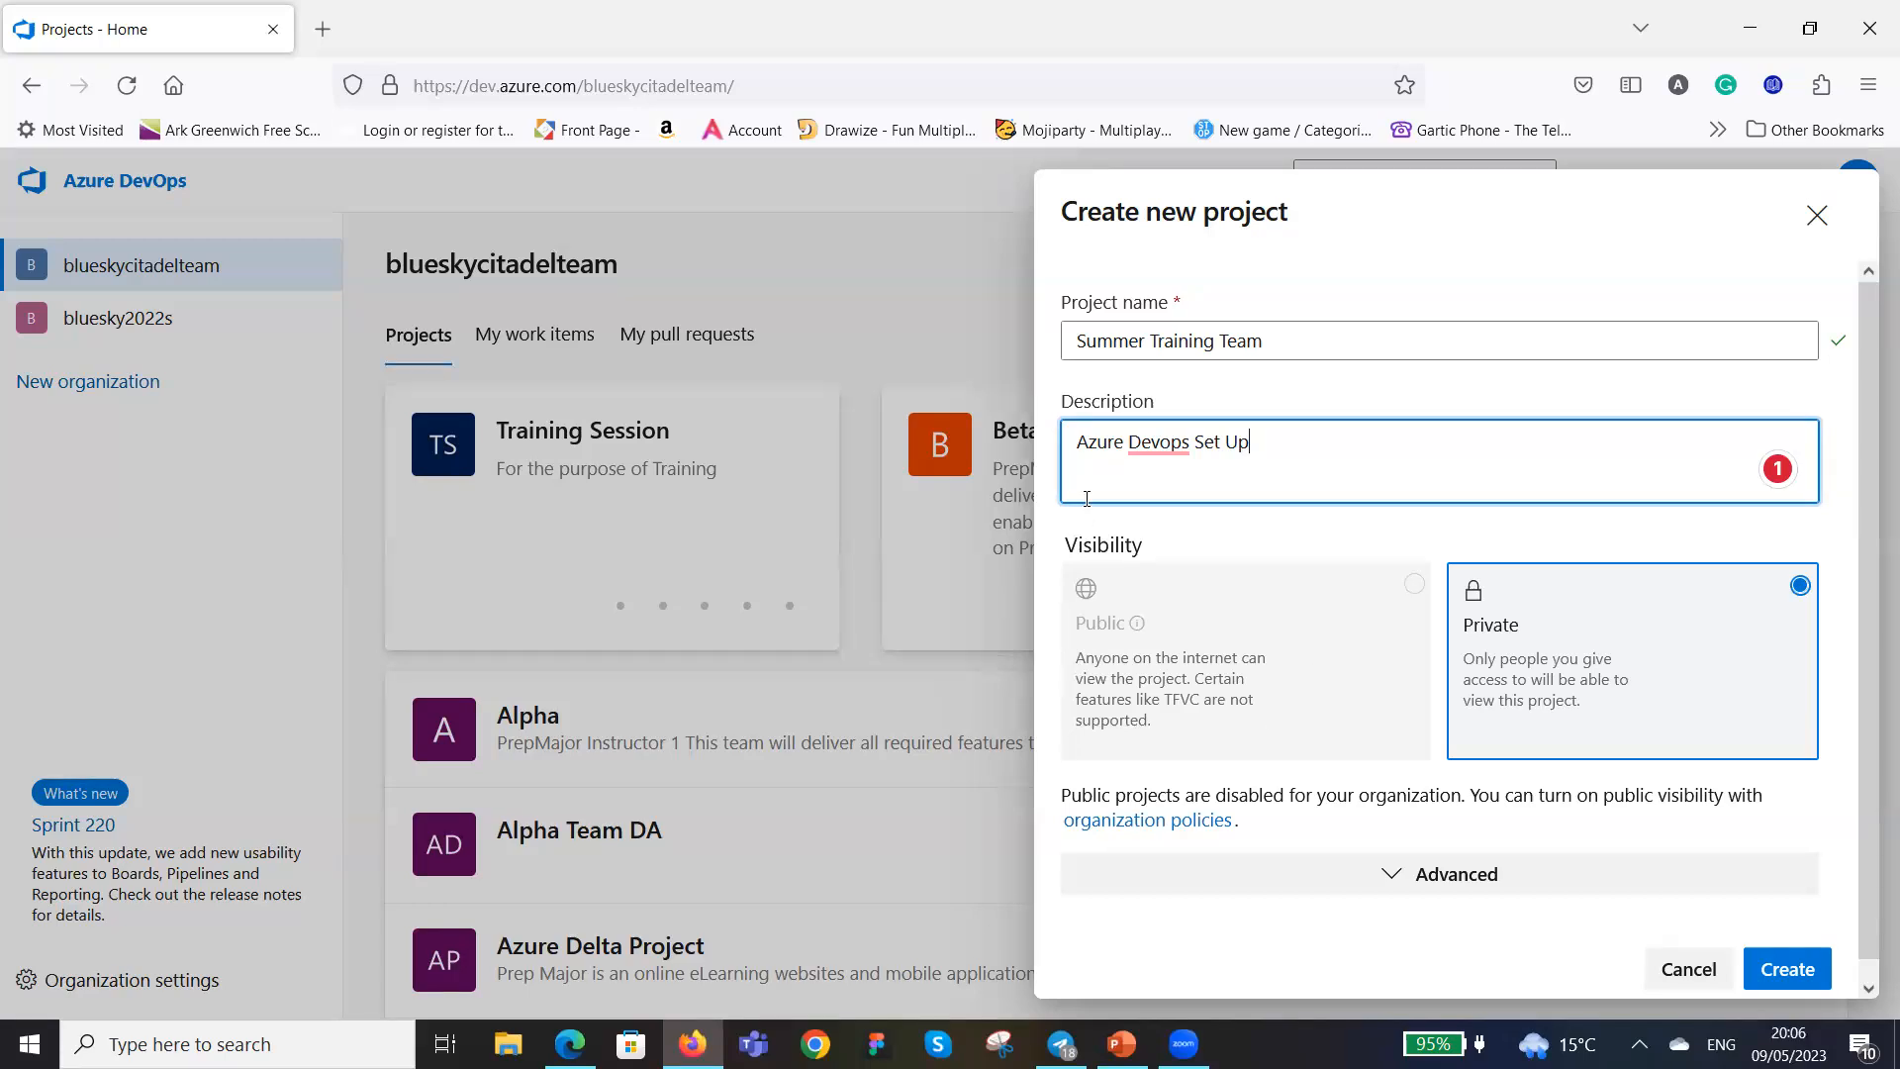
Correct the spelling of "Devops" to "DevOps" in the project description using the Grammarly suggestion.
{"action": "right_click", "coordinate": [1153, 439]}
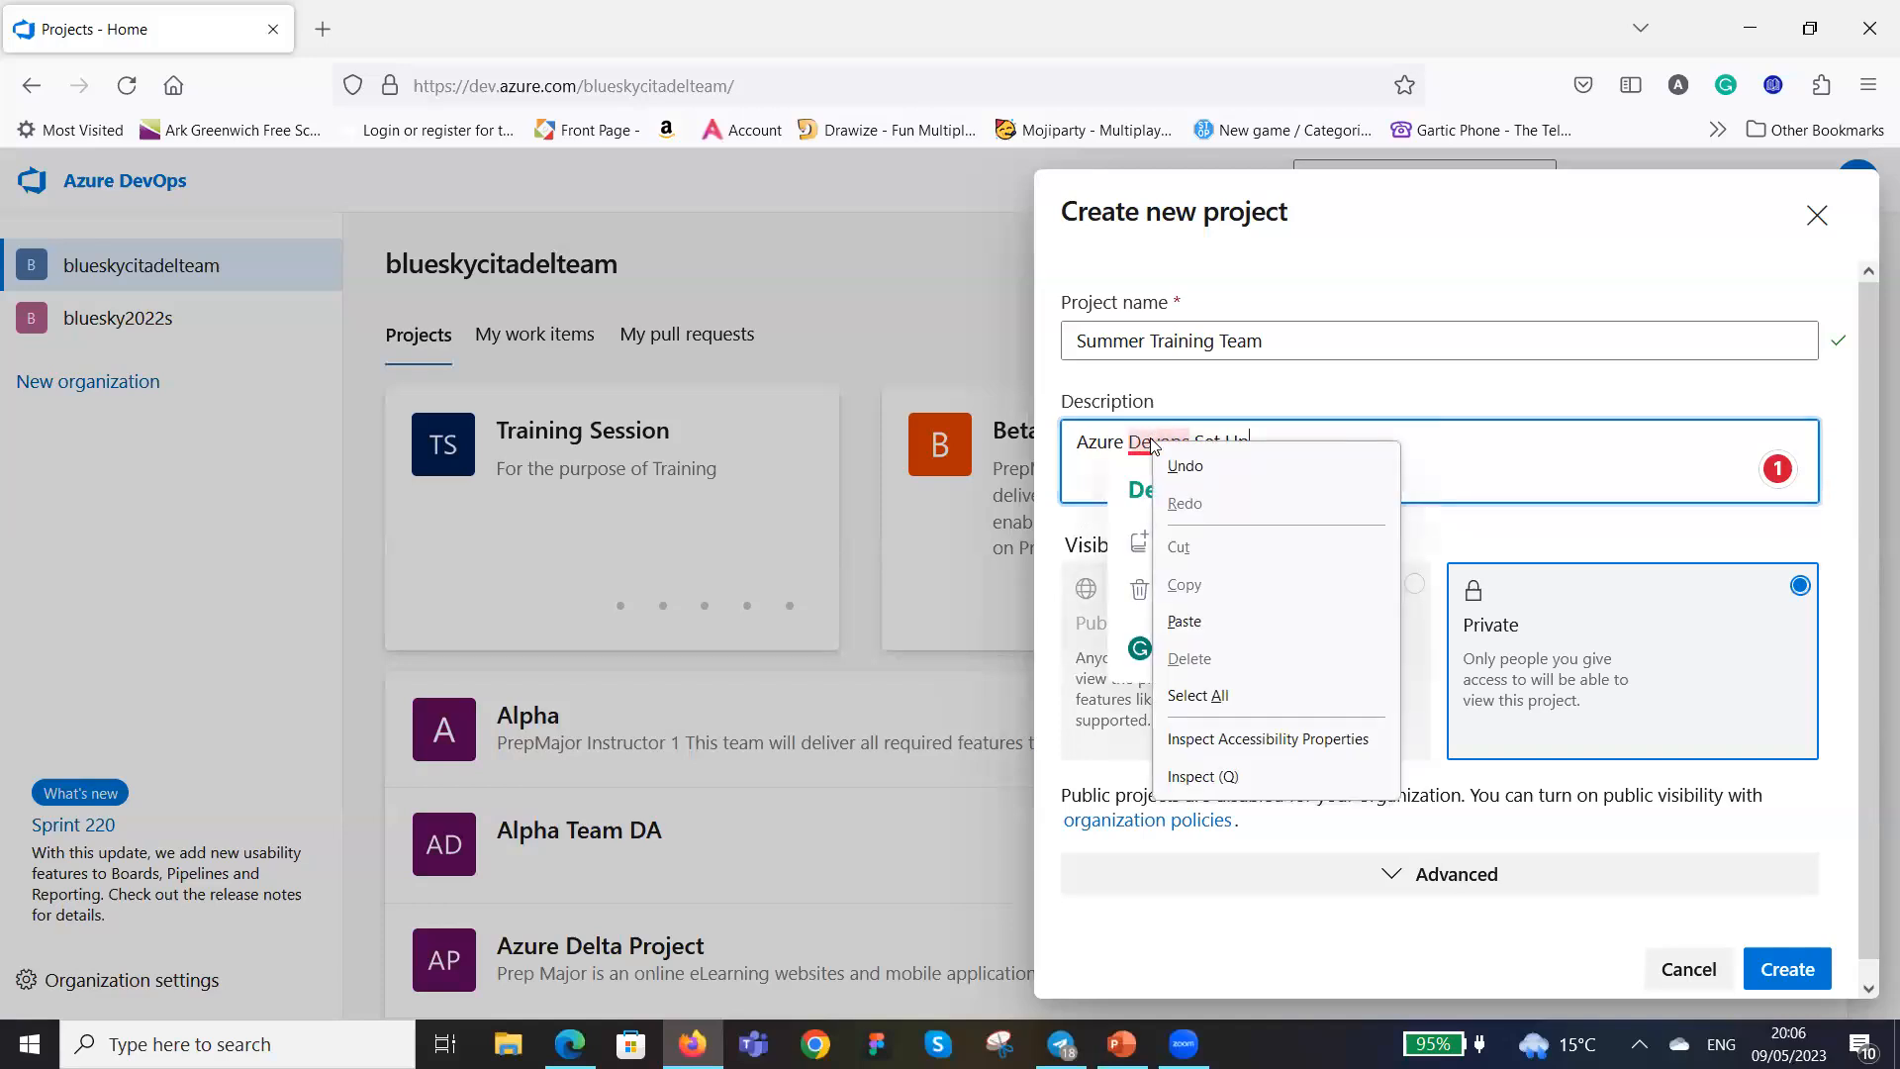
{"action": "left_click", "coordinate": [1485, 485]}
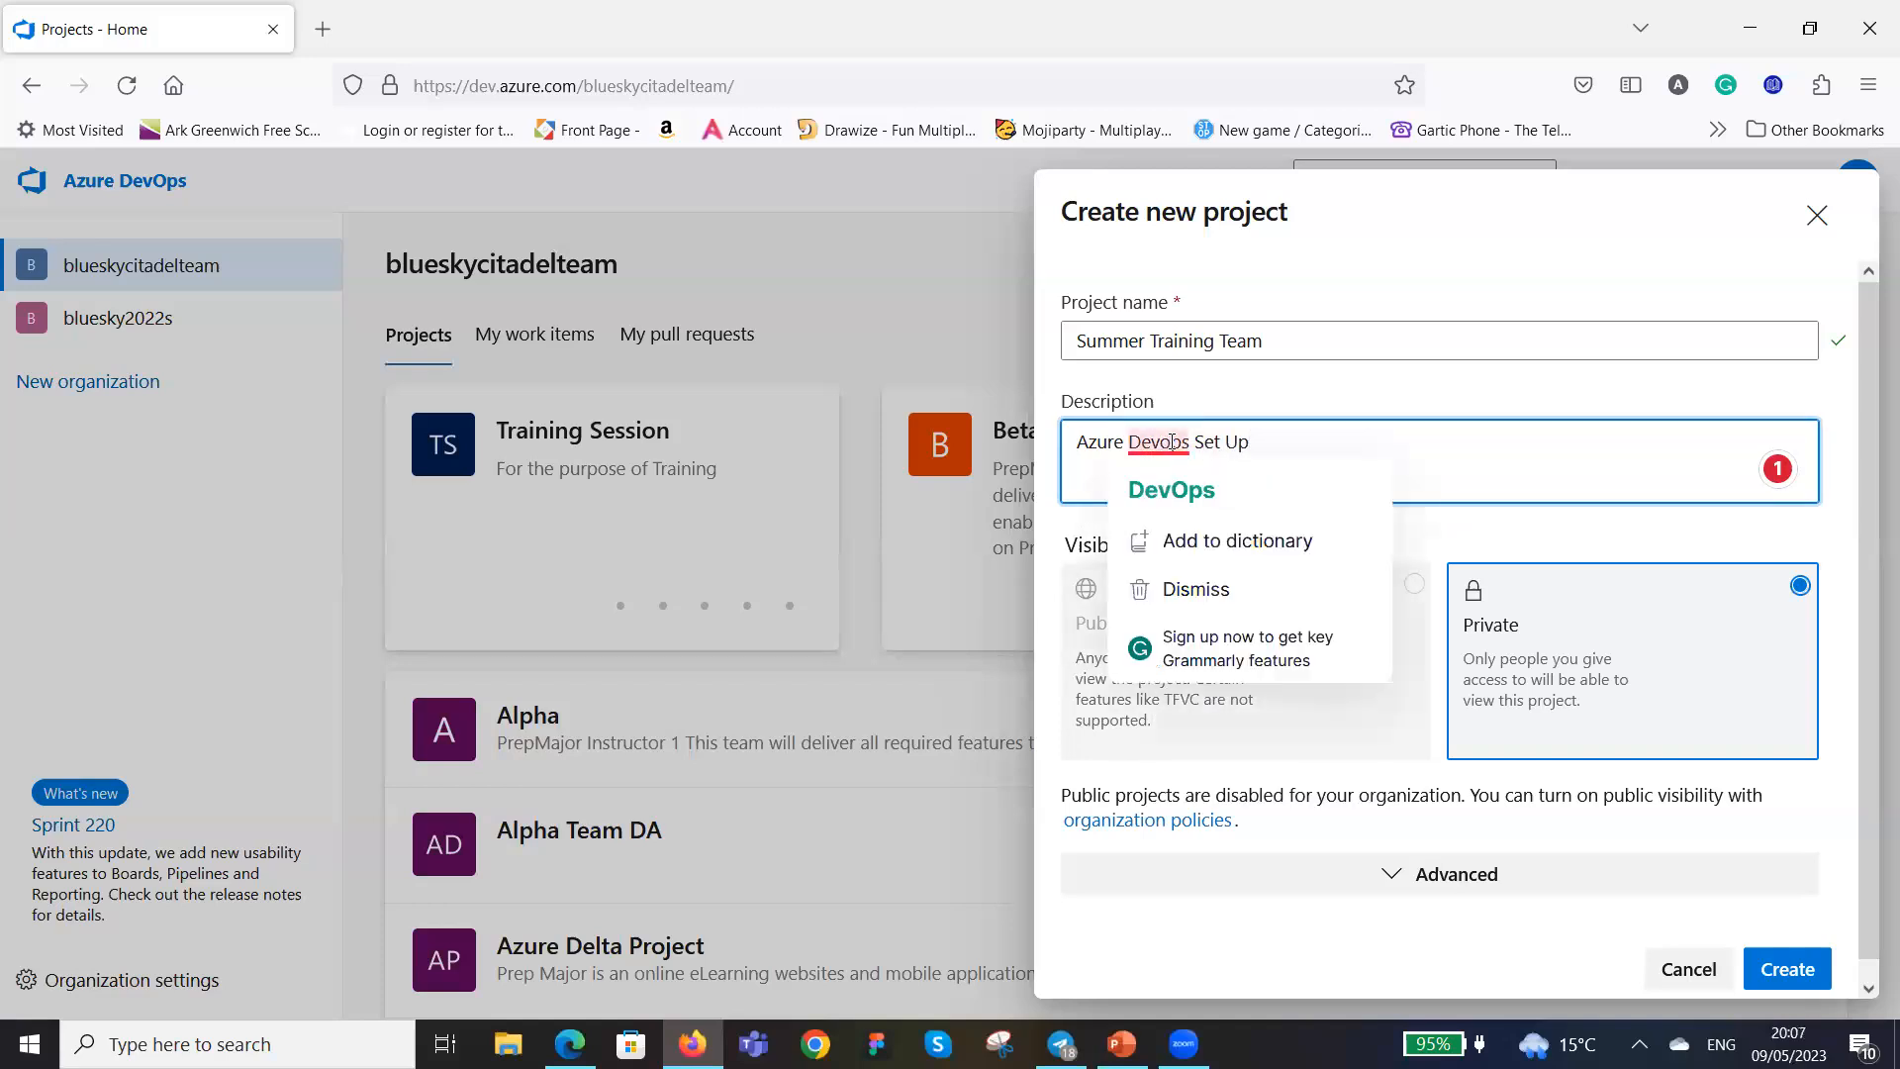
{"action": "left_click", "coordinate": [1209, 488]}
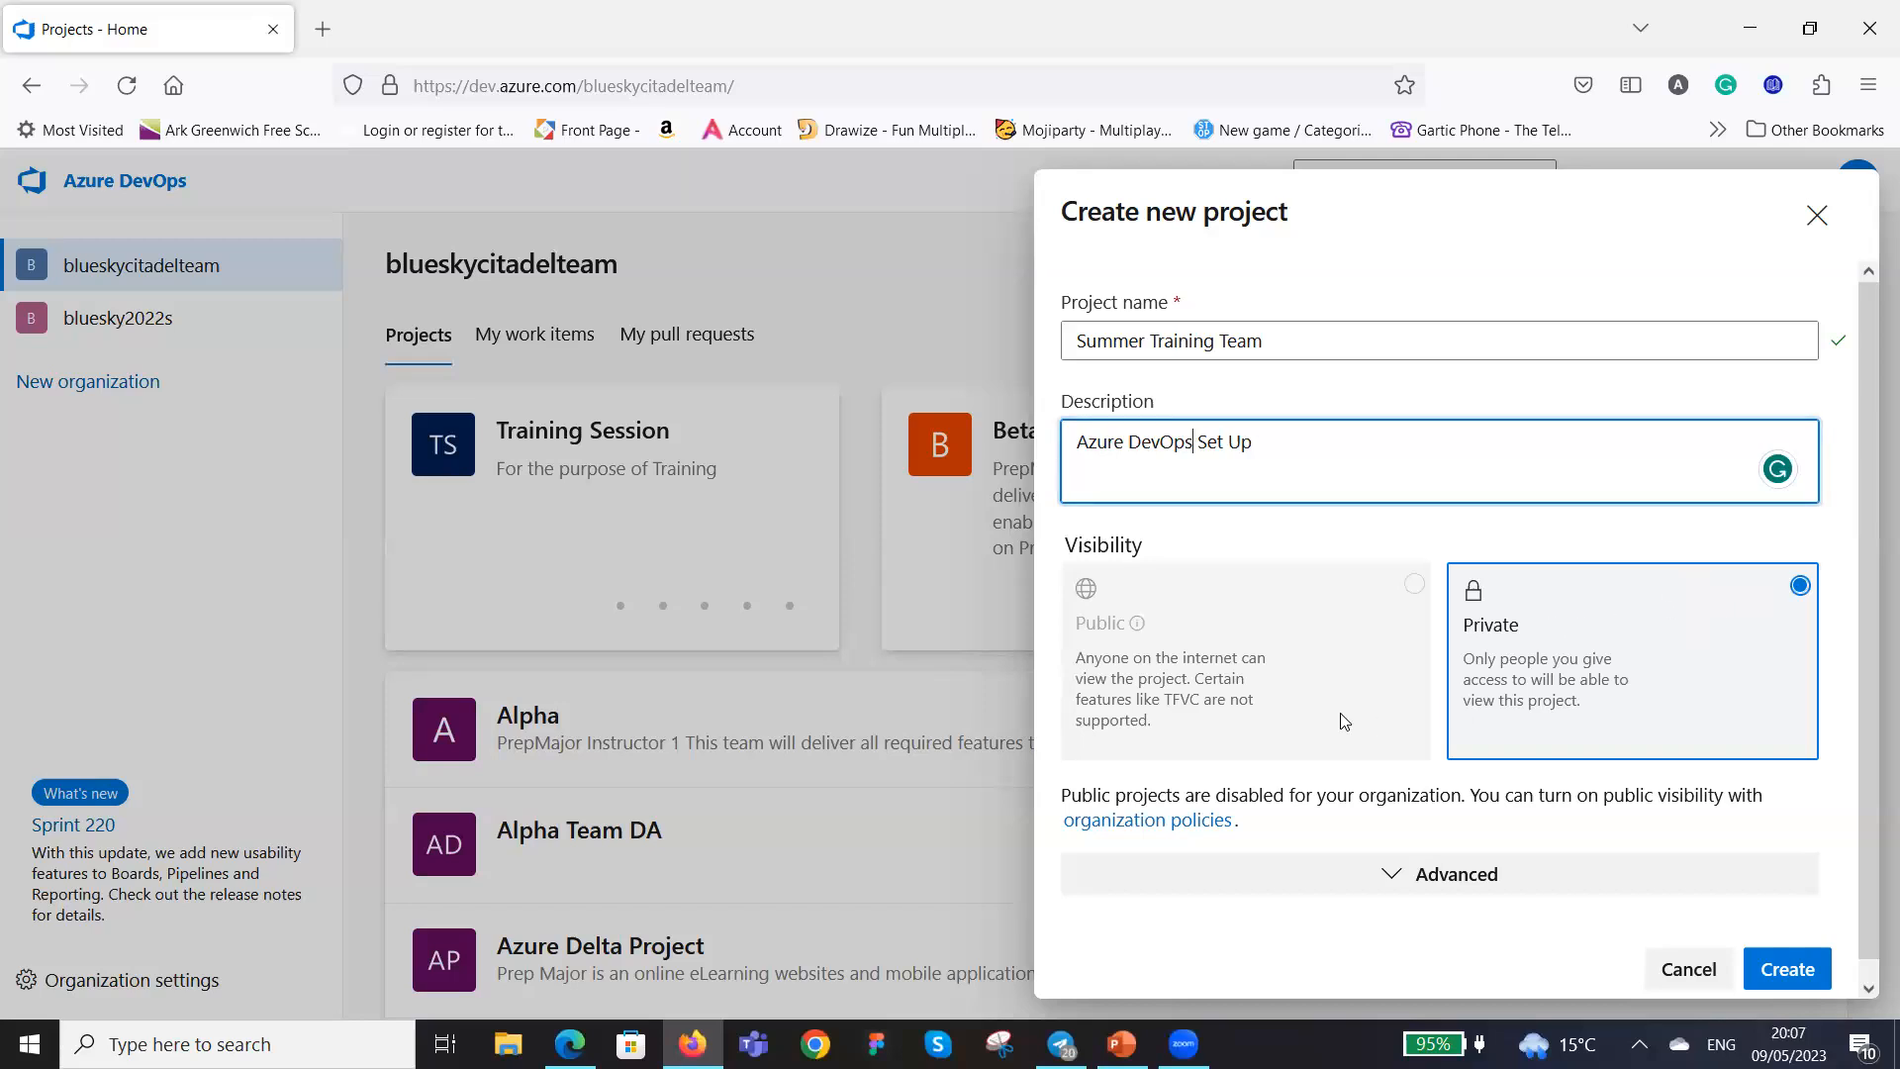
Expand the new project's advanced options and choose Git as its version control.
{"action": "left_click", "coordinate": [1467, 877]}
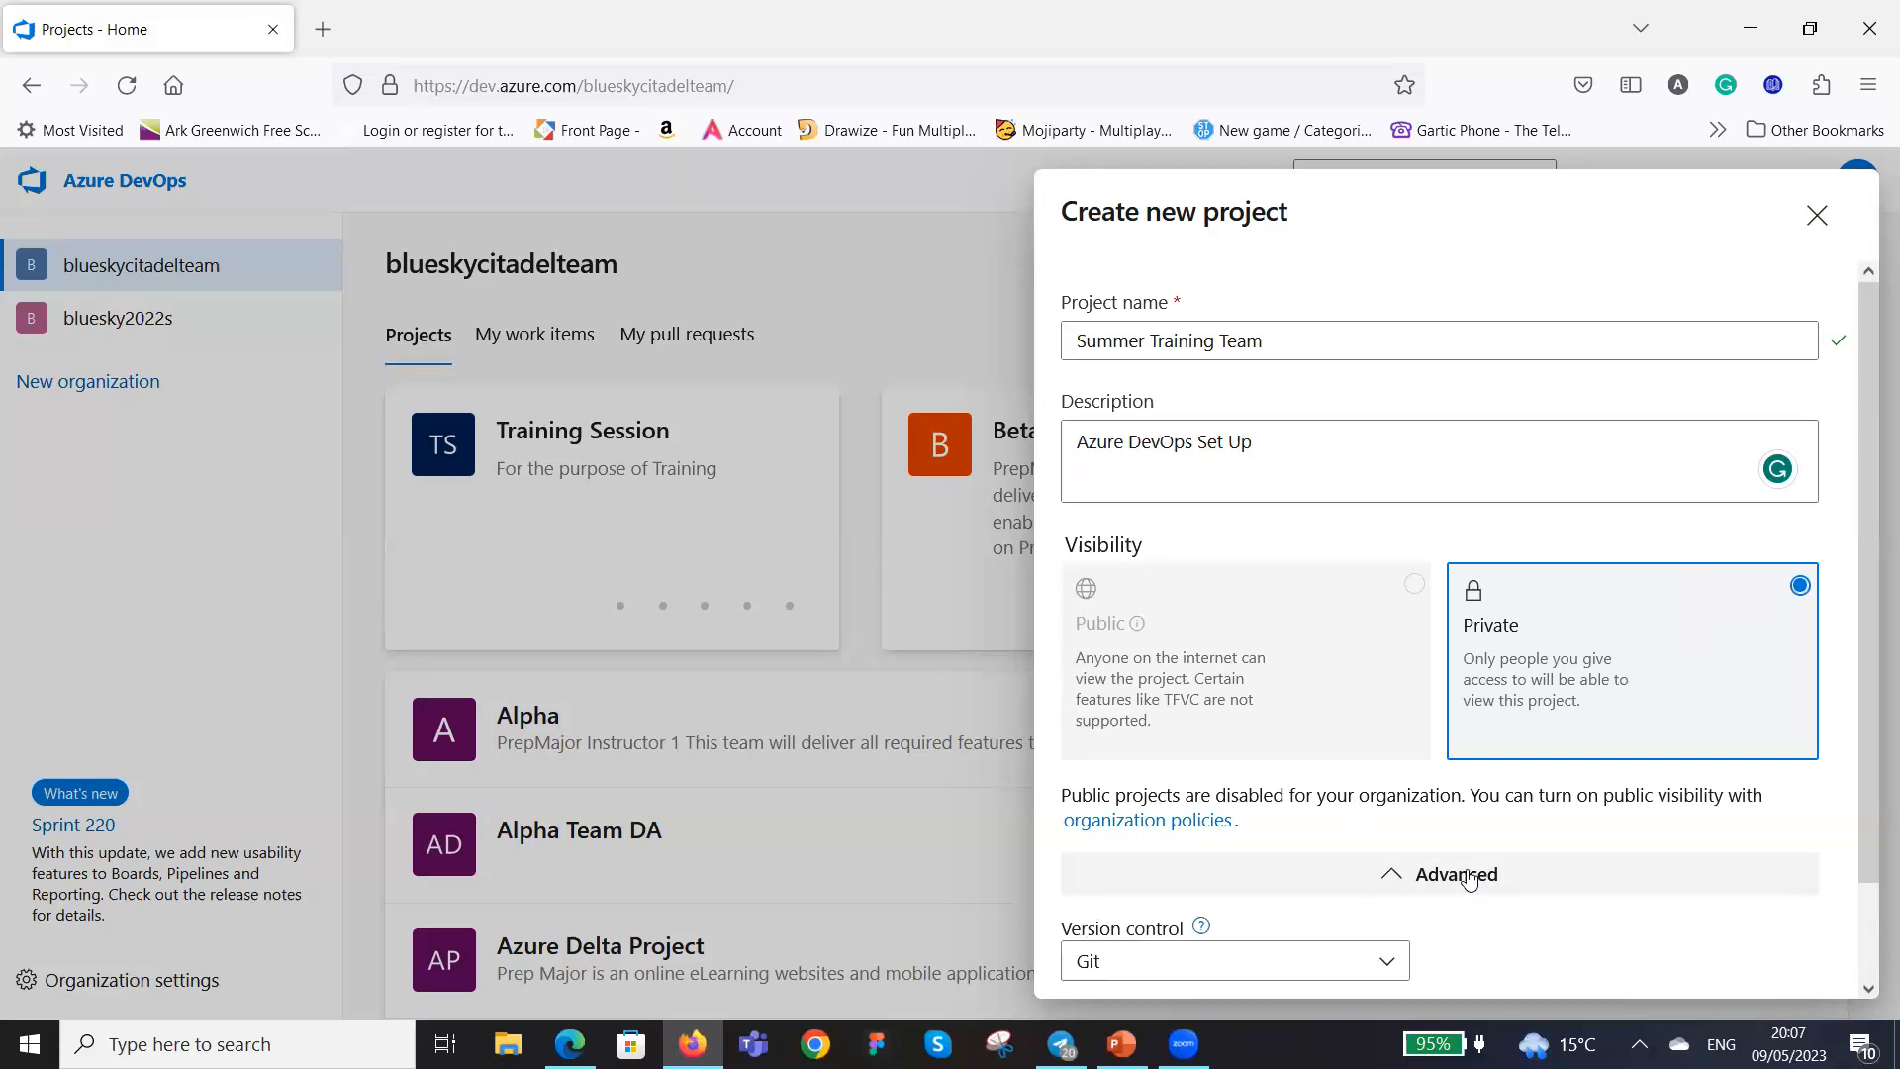
{"action": "scroll", "coordinate": [1398, 800], "scroll_direction": "down", "scroll_amount": 2}
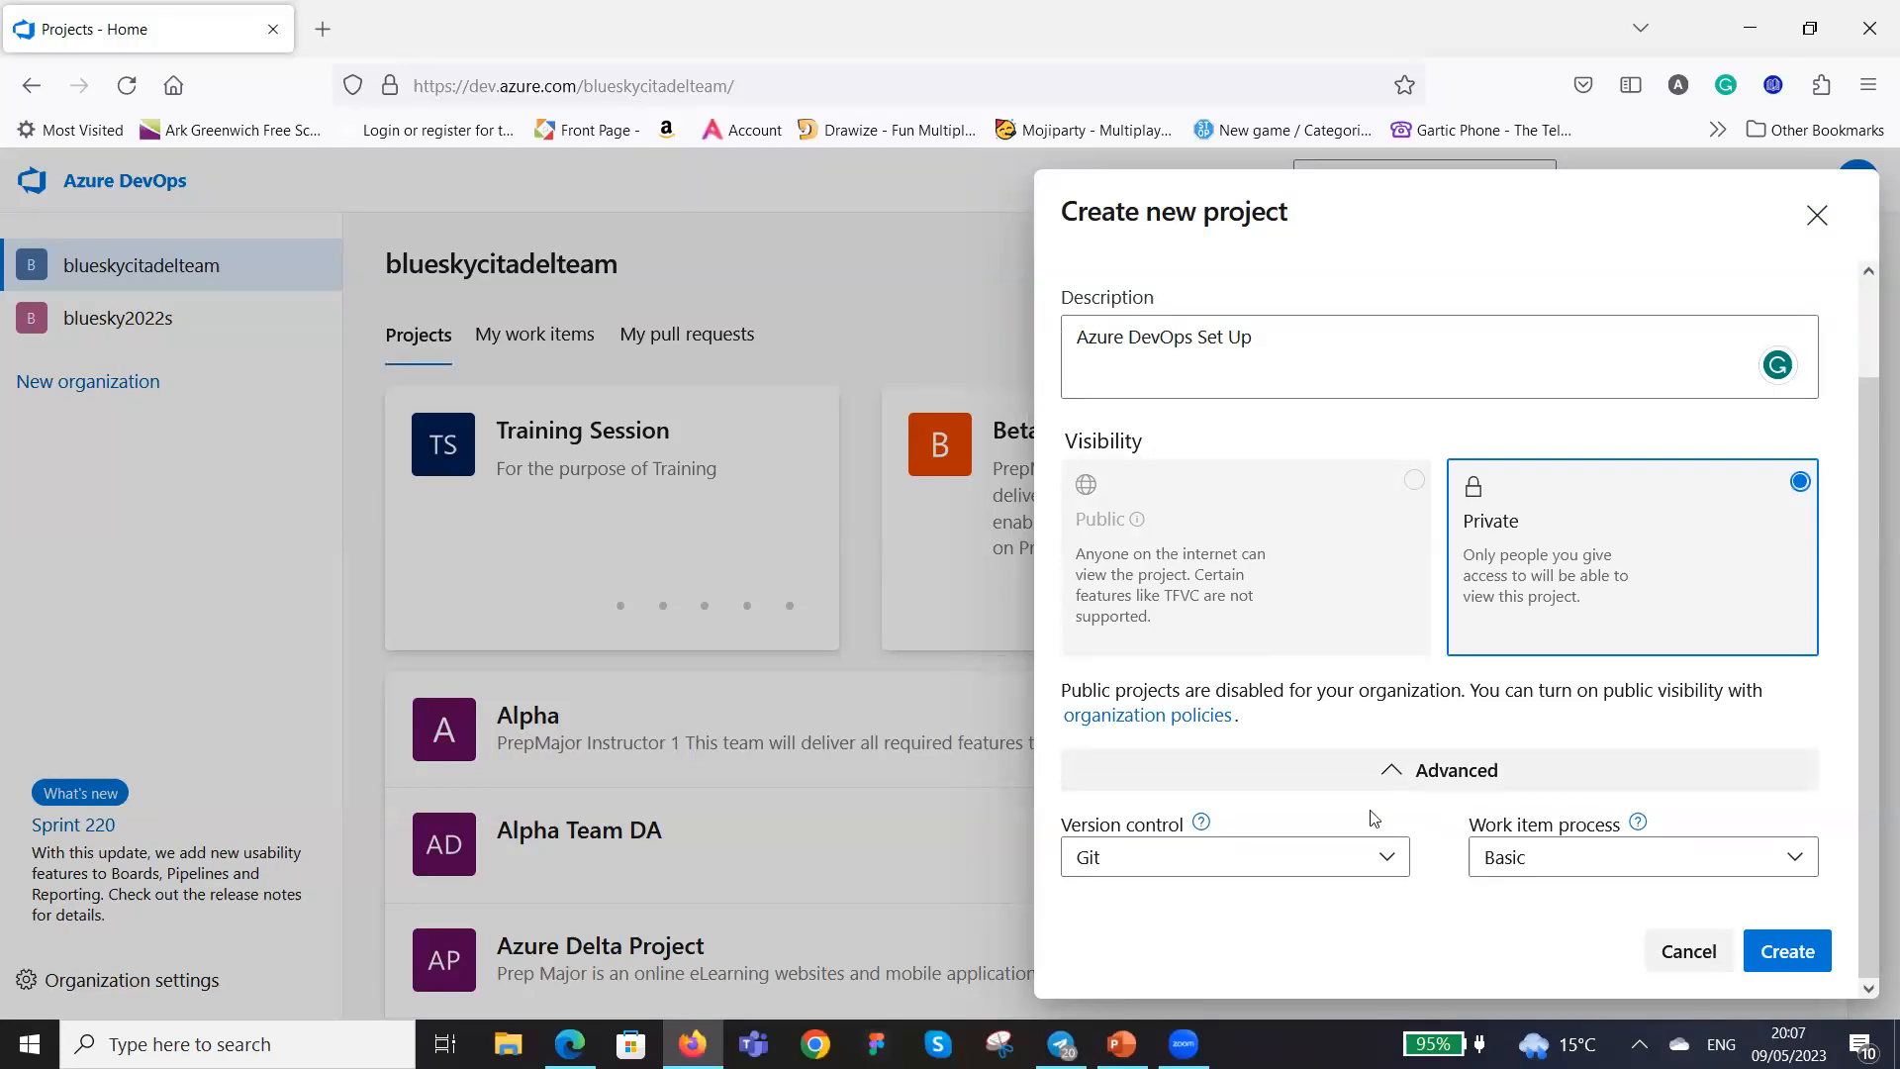
{"action": "left_click", "coordinate": [1389, 861]}
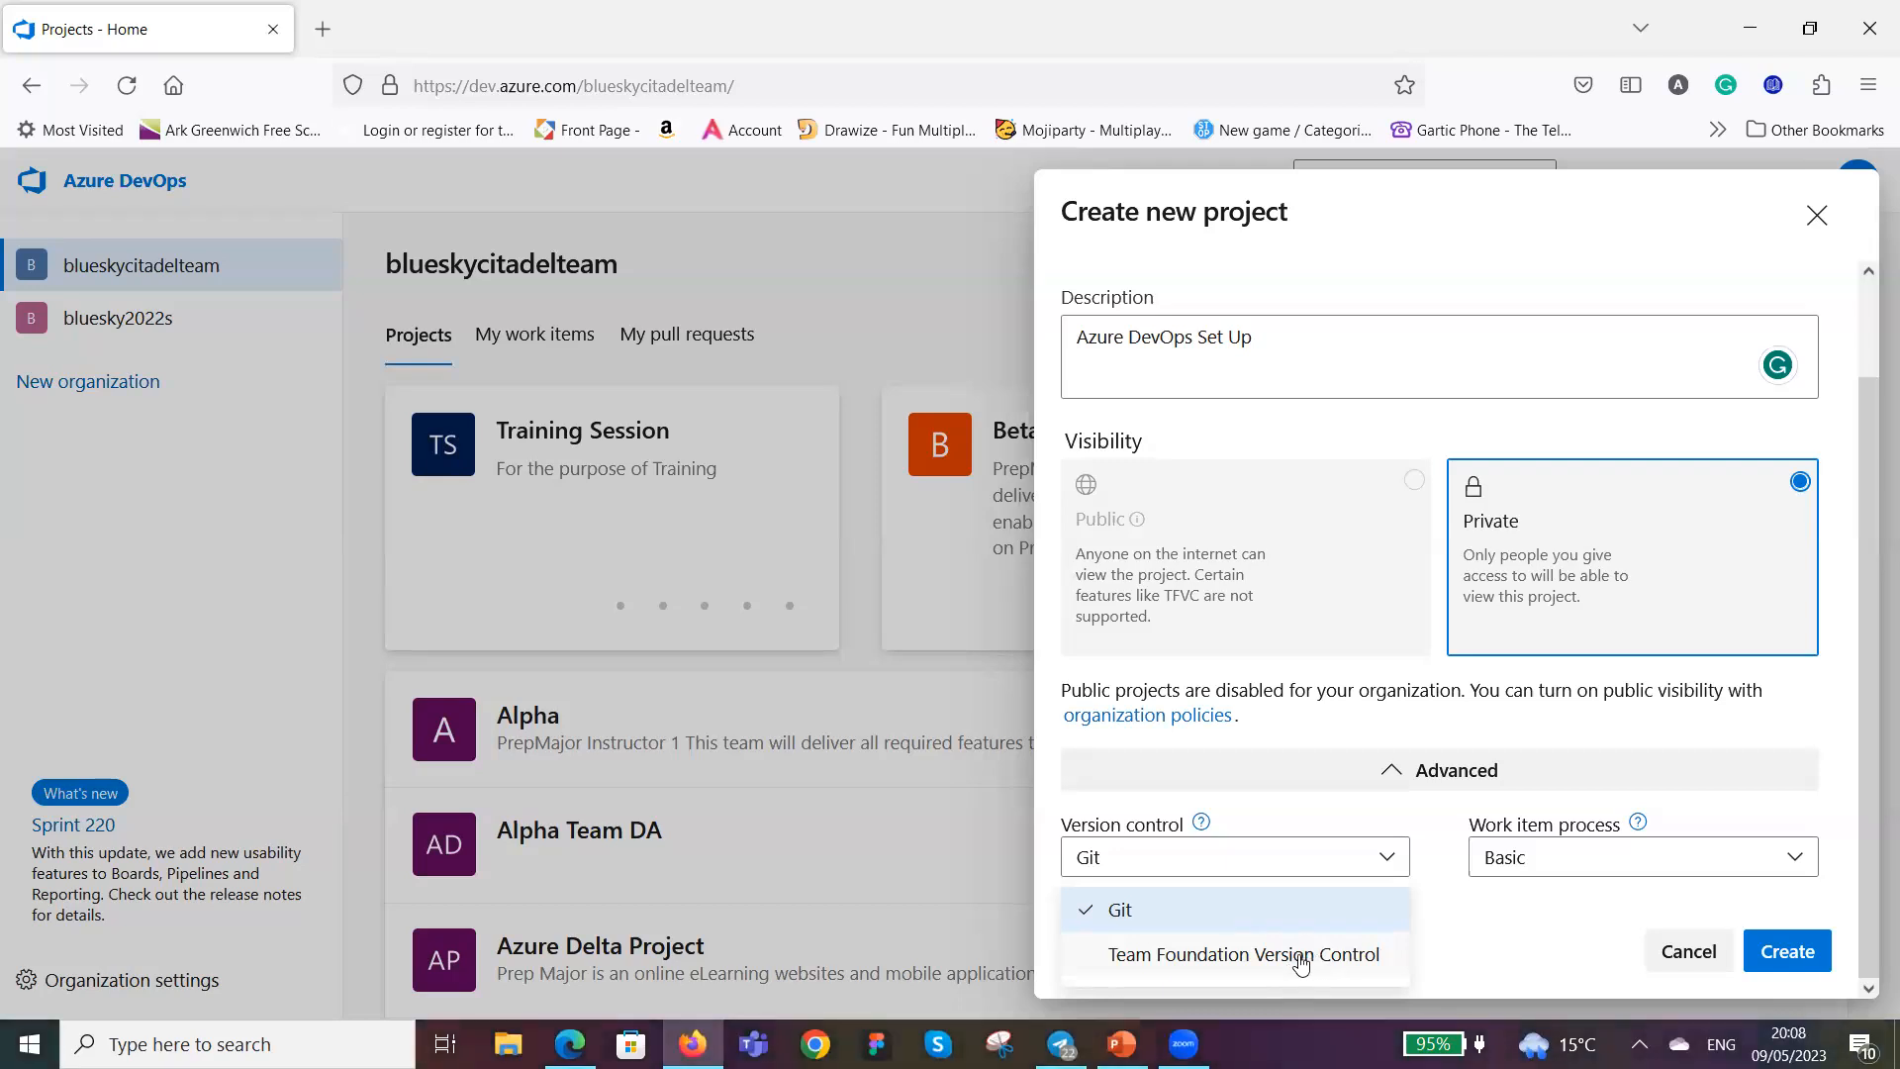
{"action": "left_click", "coordinate": [1228, 910]}
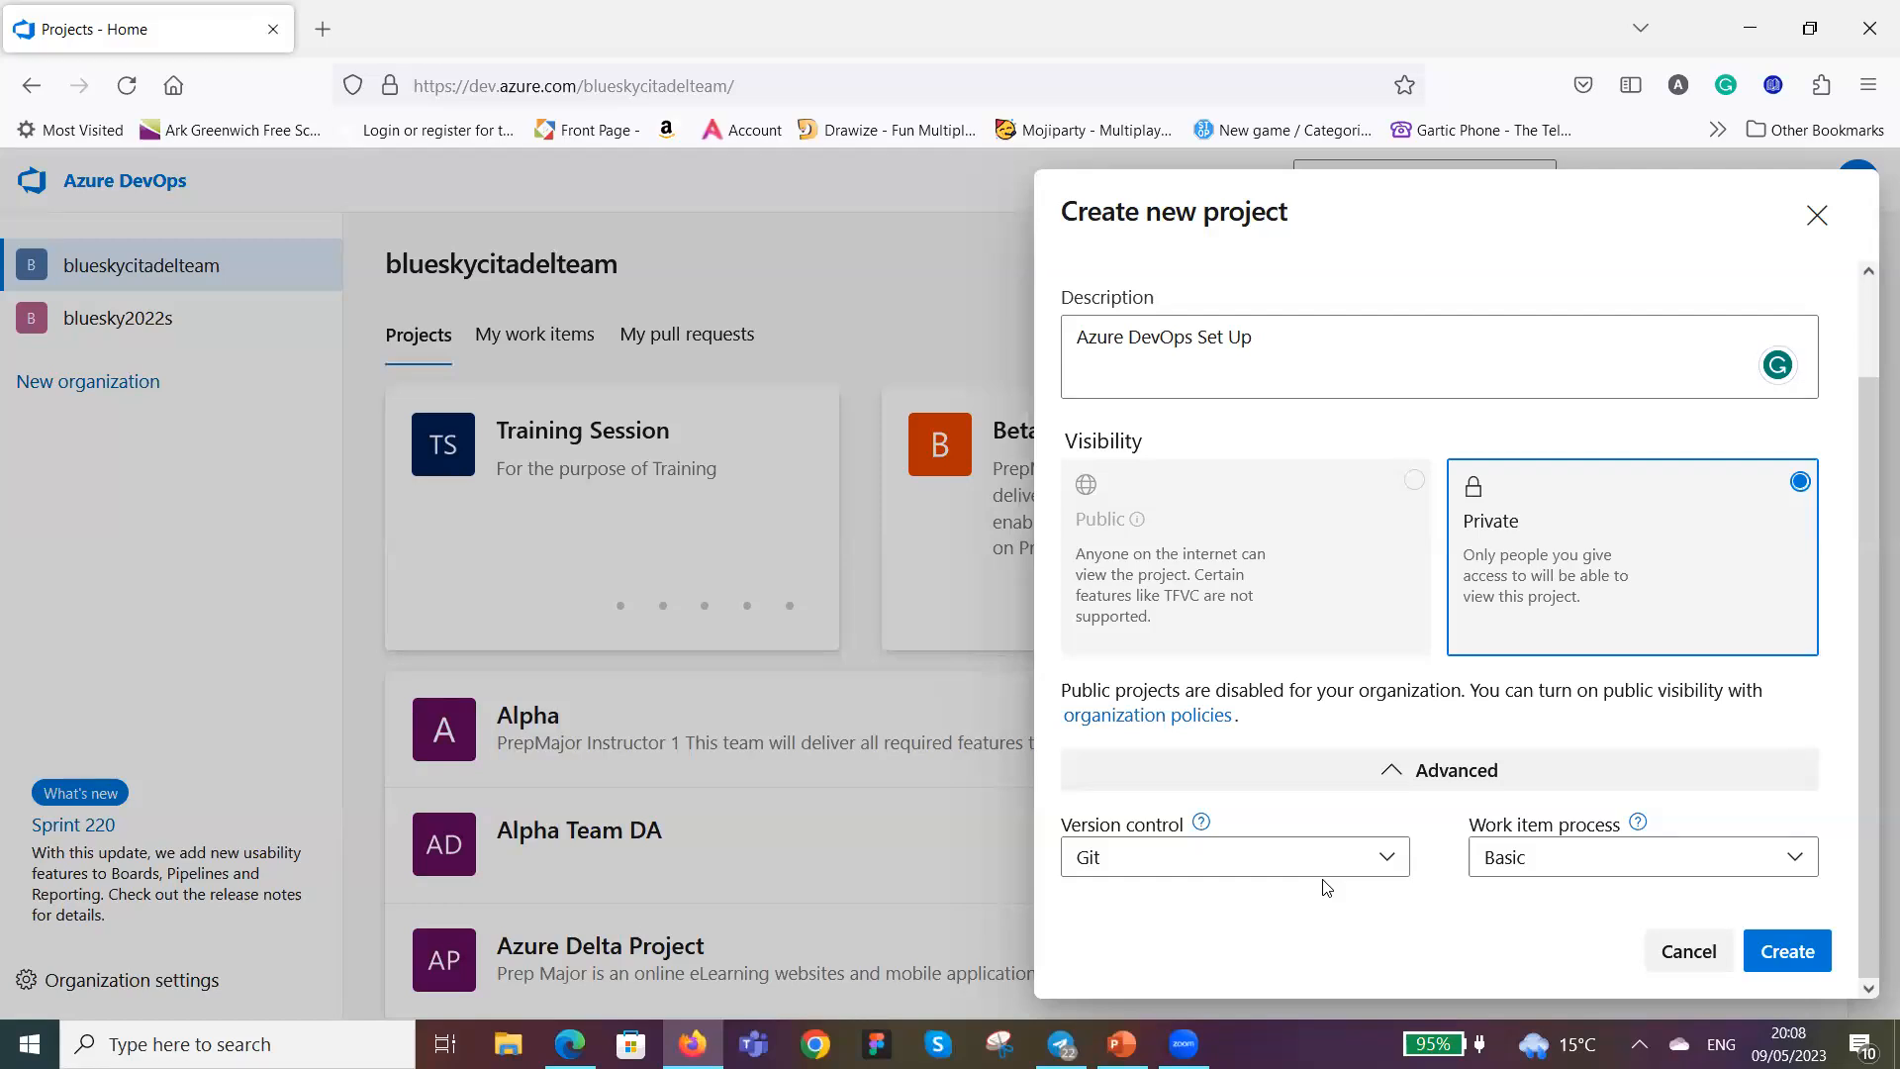
Set the work item process to Scrum and create the project.
{"action": "left_click", "coordinate": [1800, 863]}
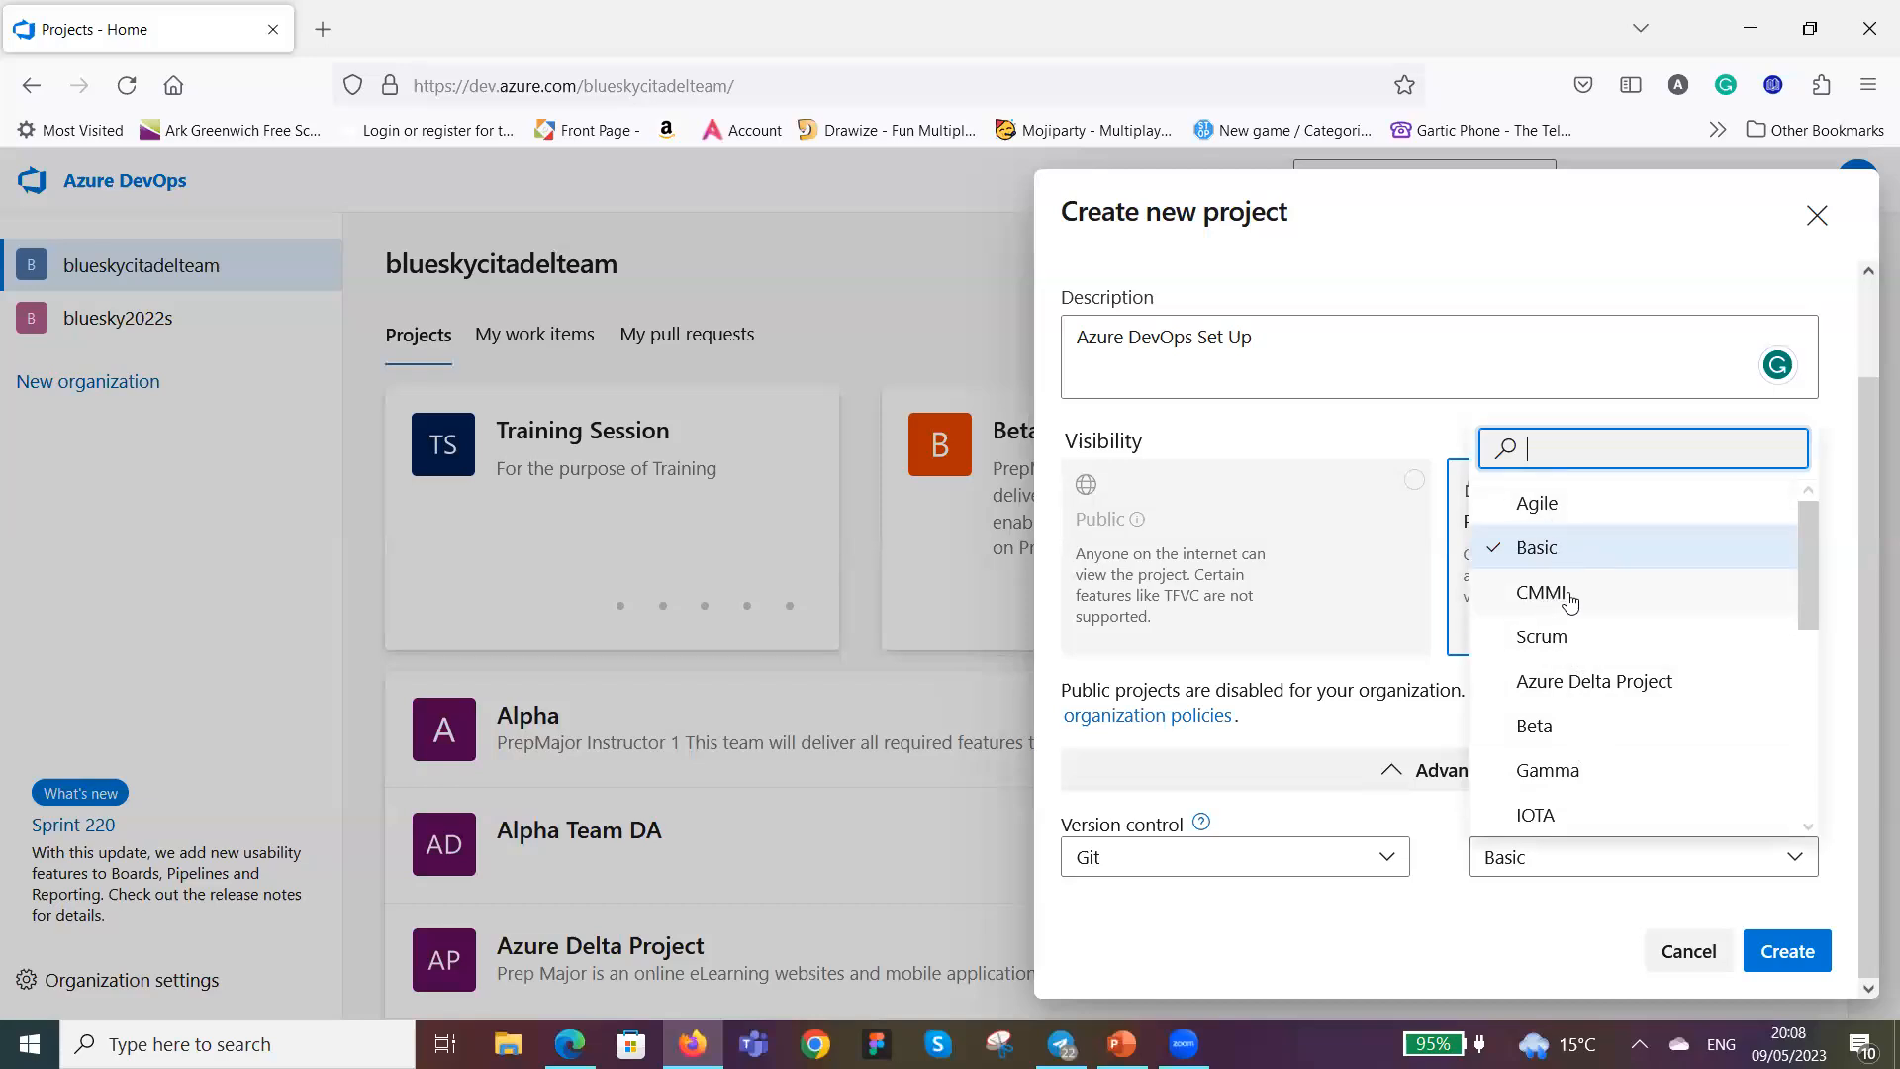
{"action": "left_click", "coordinate": [1611, 637]}
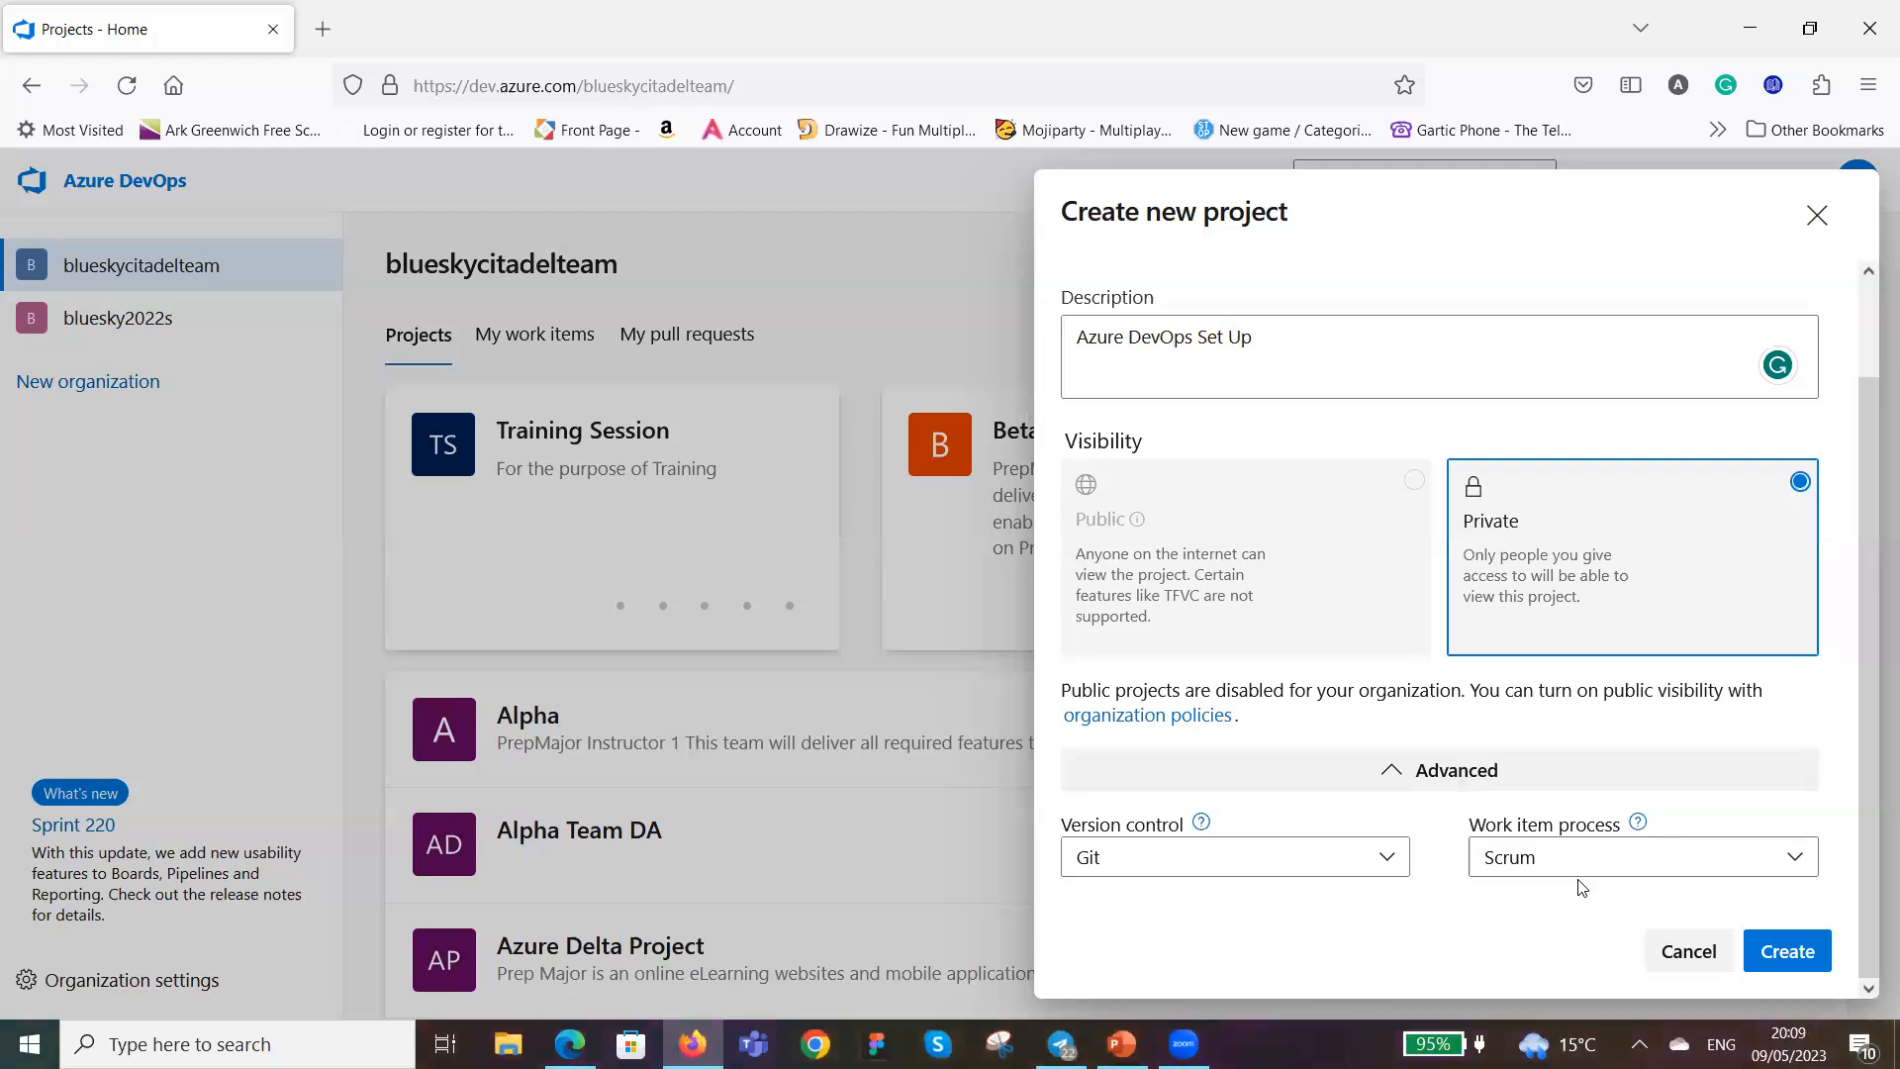
{"action": "left_click", "coordinate": [1796, 950]}
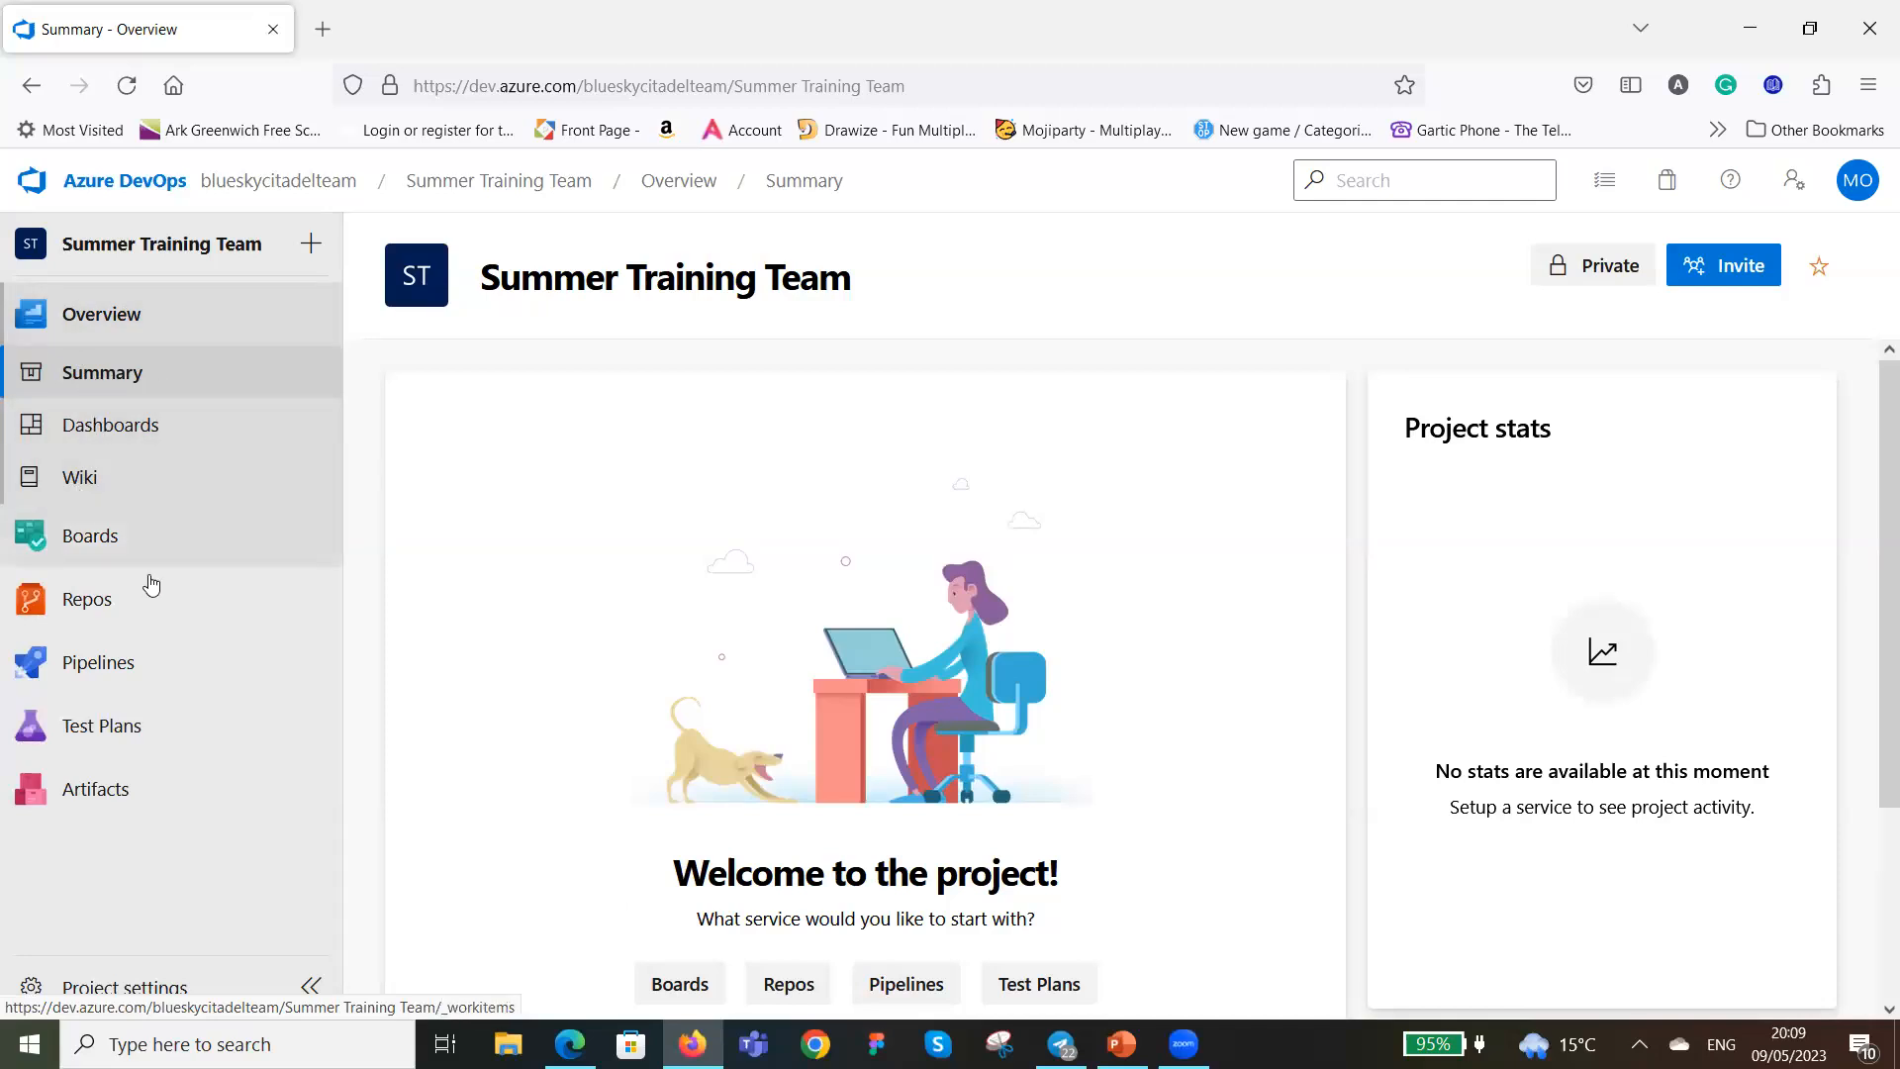
{"action": "mouse_move", "coordinate": [103, 617]}
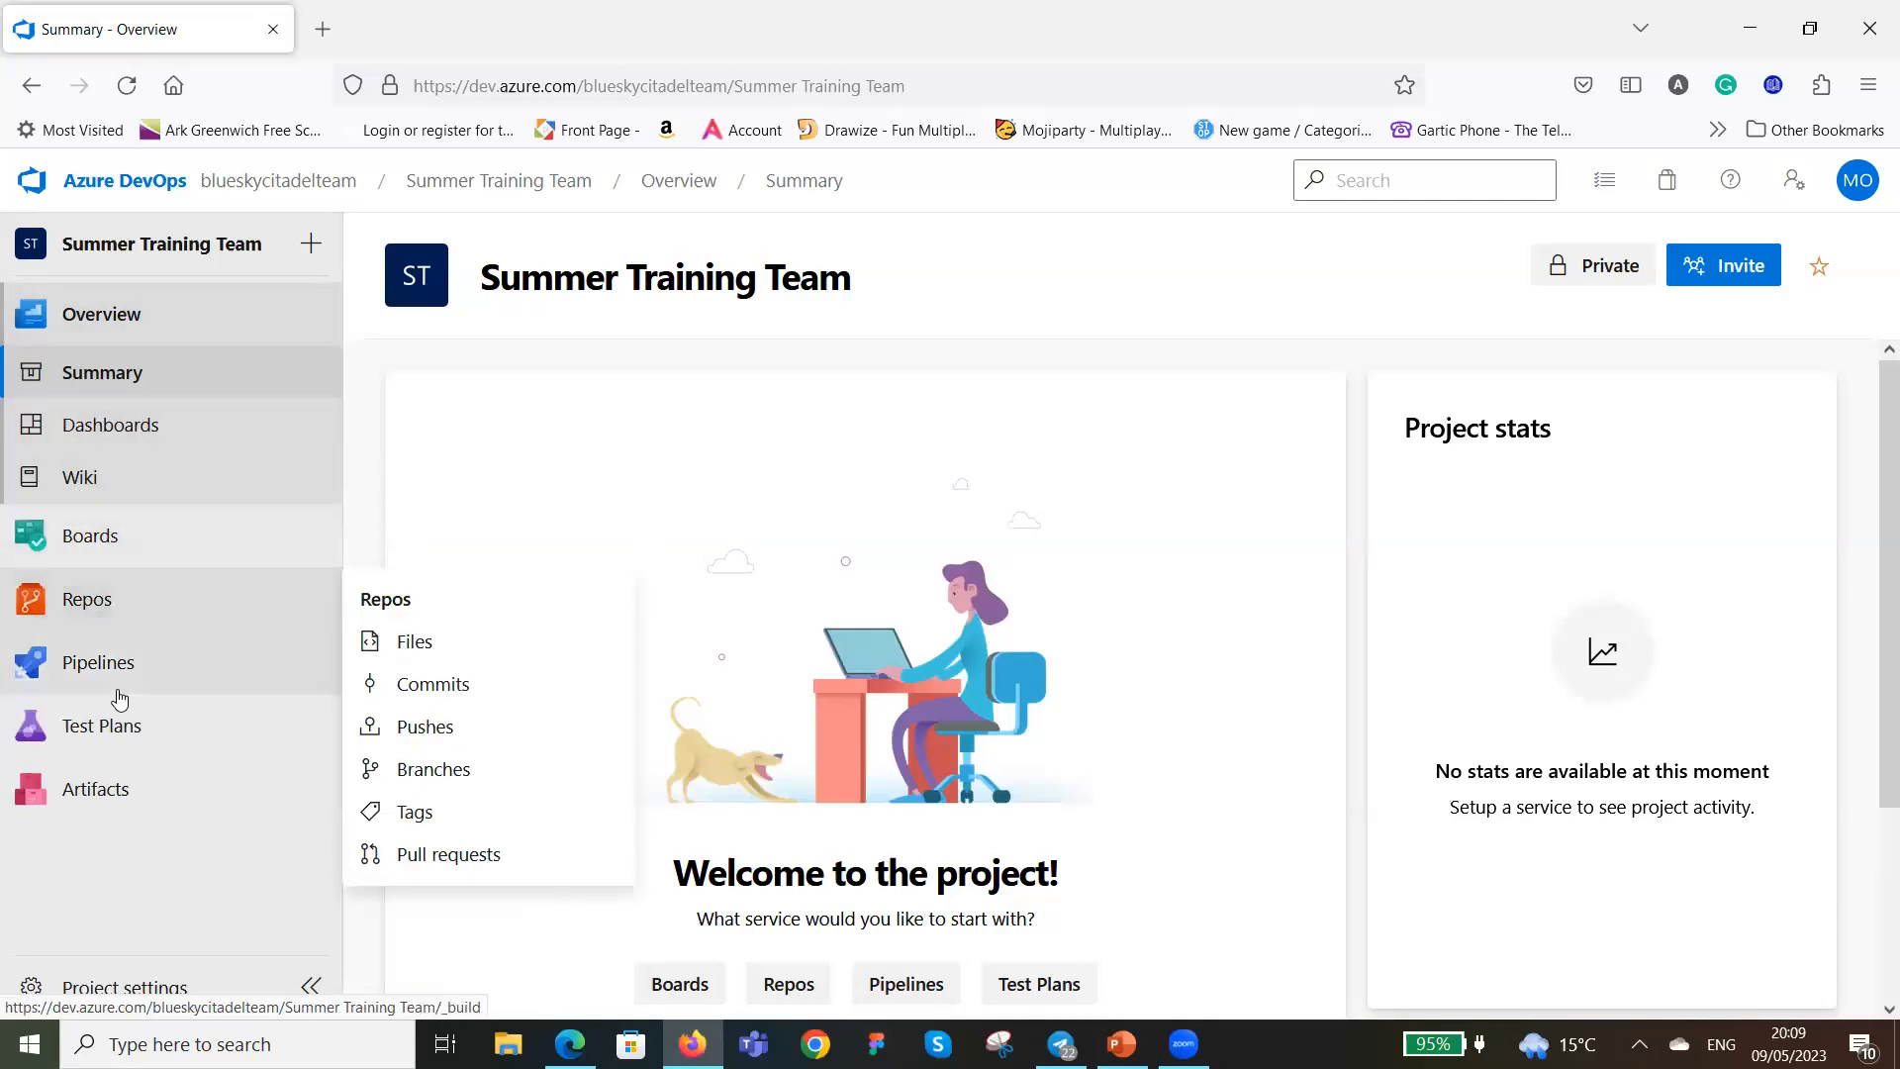
{"action": "mouse_move", "coordinate": [161, 757]}
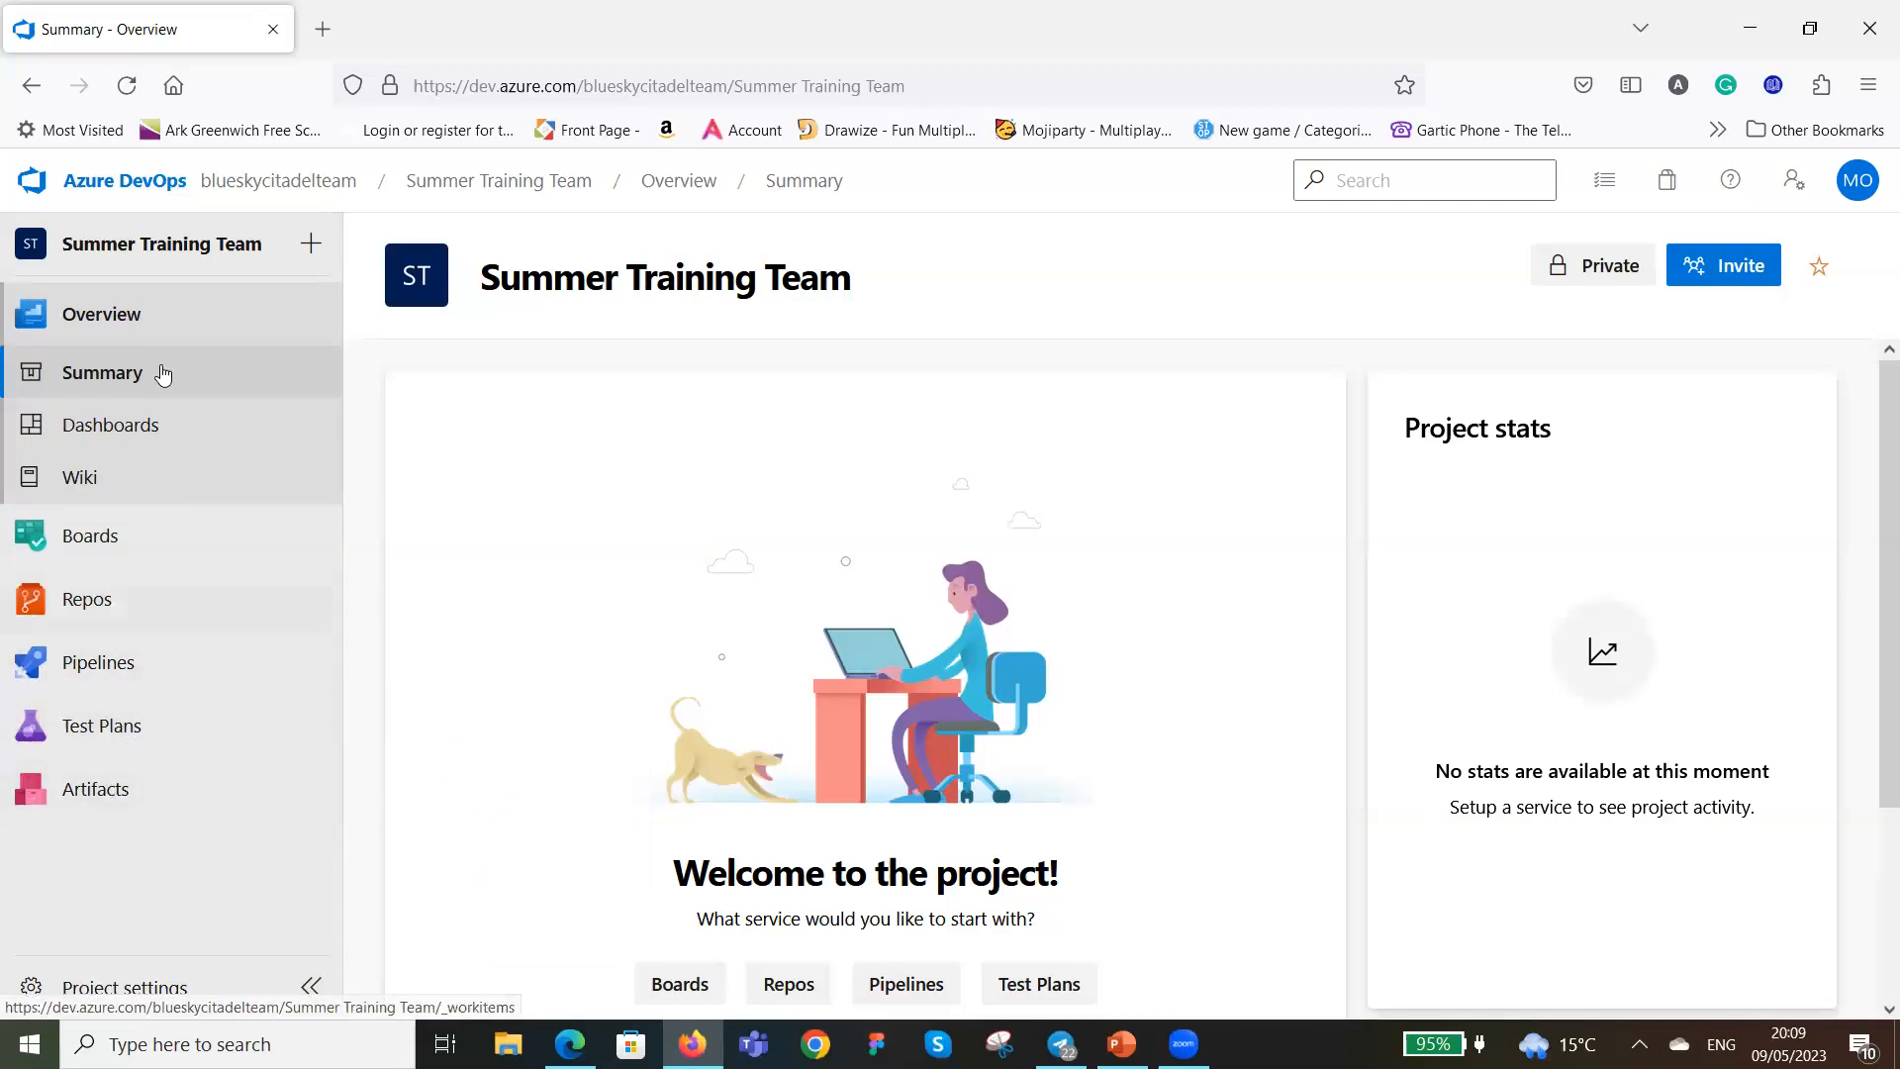
{"action": "mouse_move", "coordinate": [118, 669]}
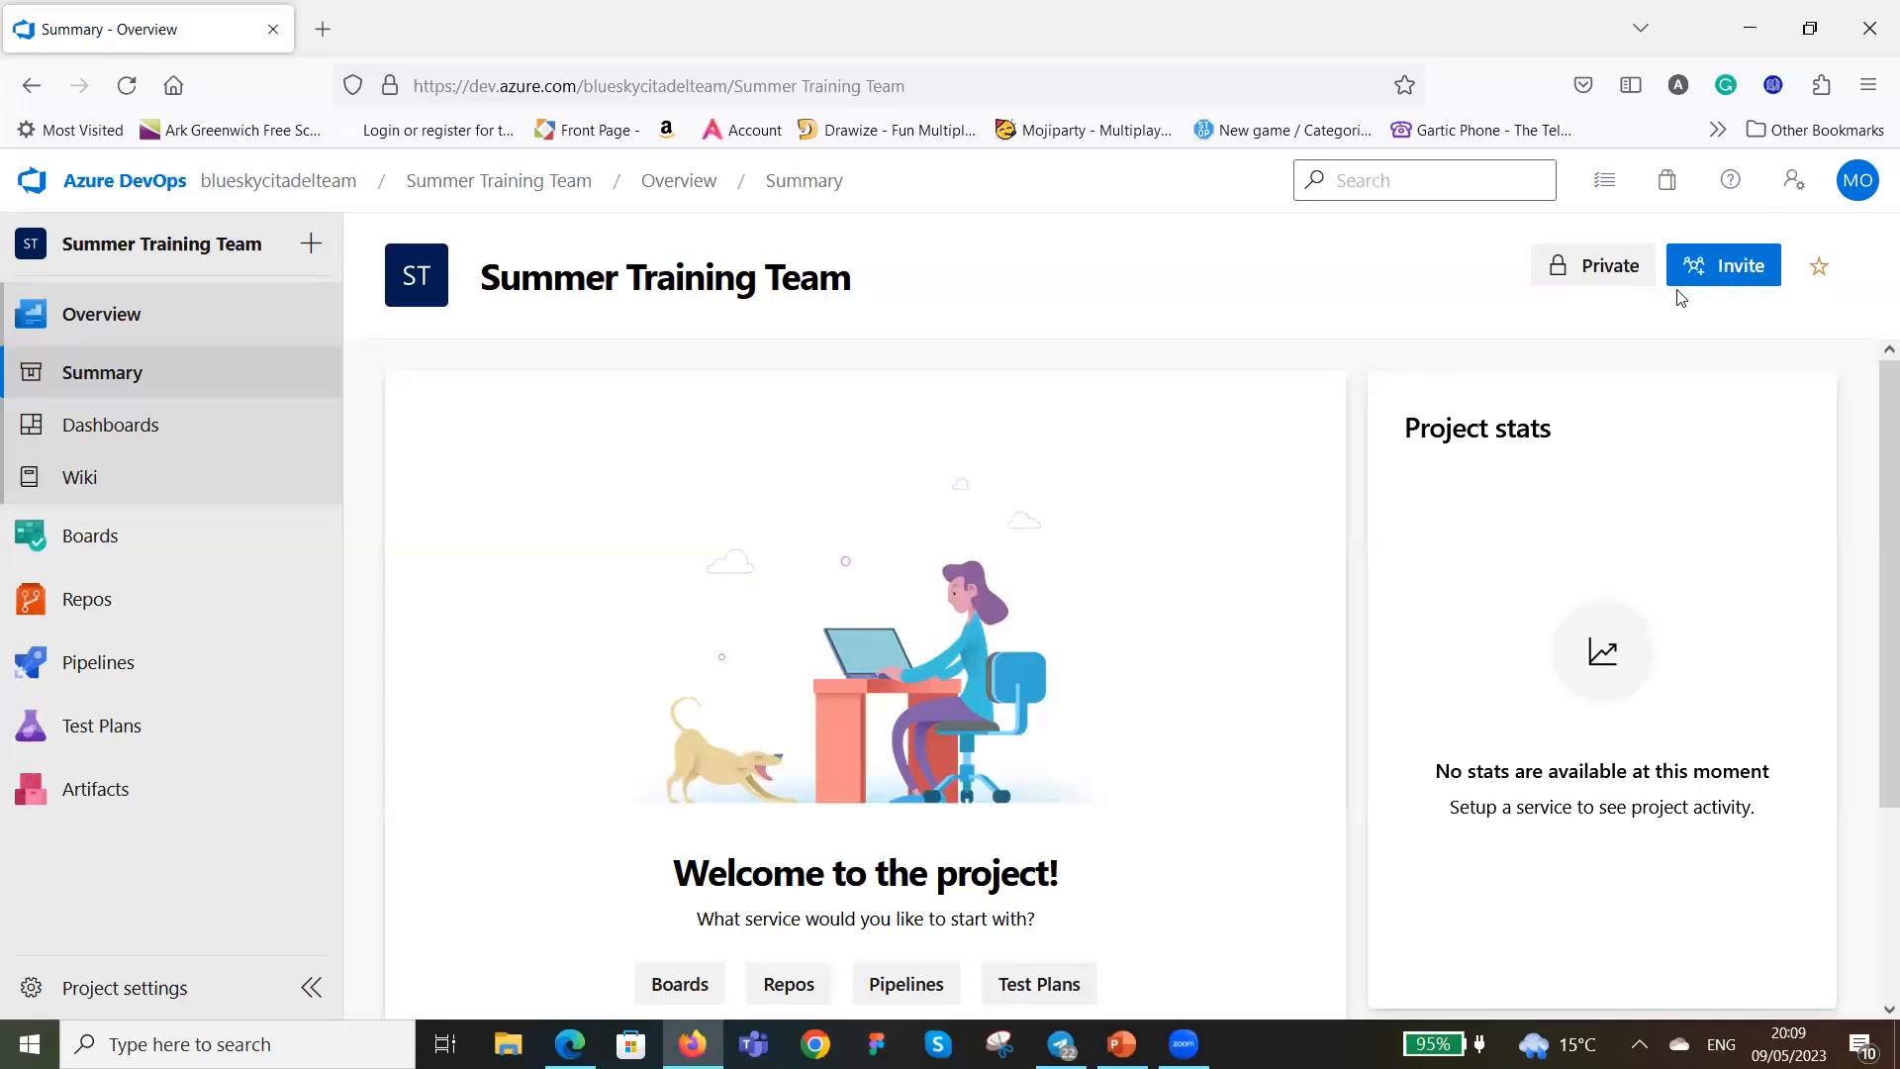
Start inviting members to the Summer Training Team project and add the first user, found by first name, with the Yahoo account.
{"action": "left_click", "coordinate": [1741, 269]}
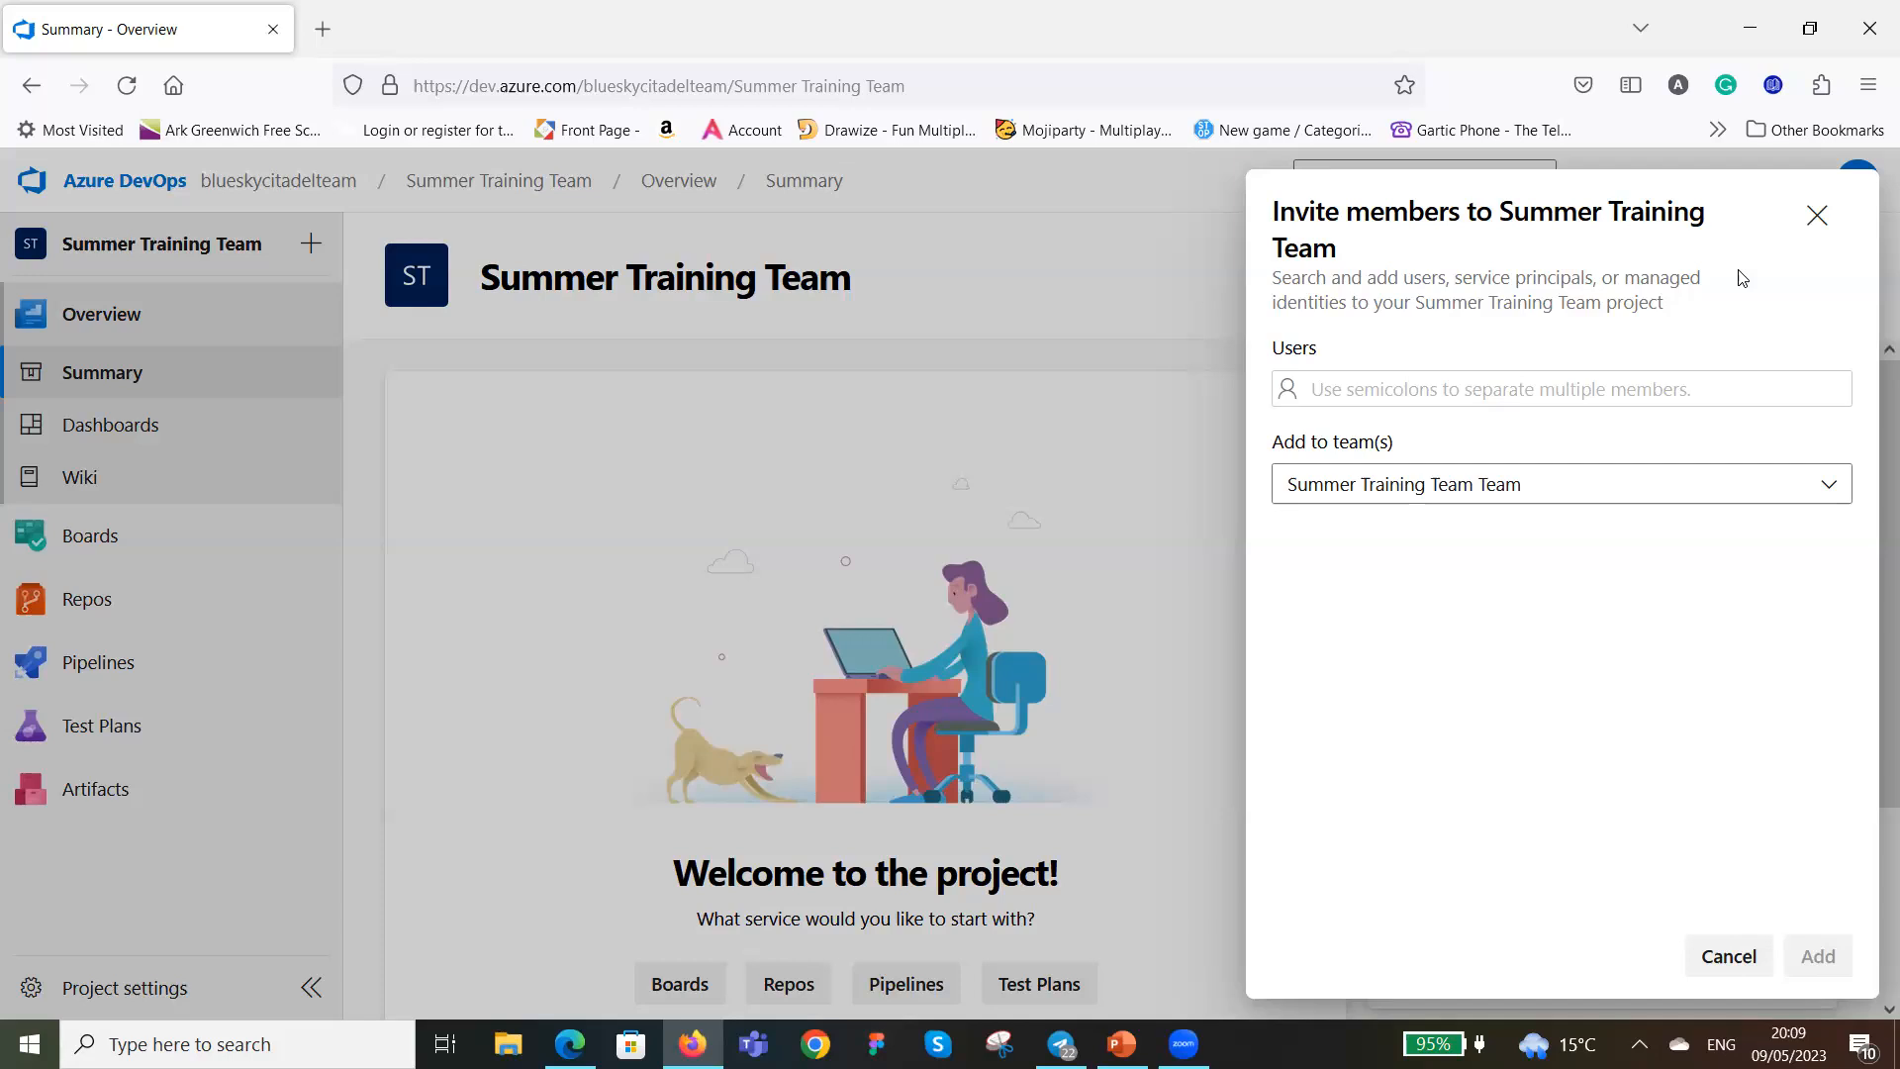
{"action": "left_click", "coordinate": [1501, 390]}
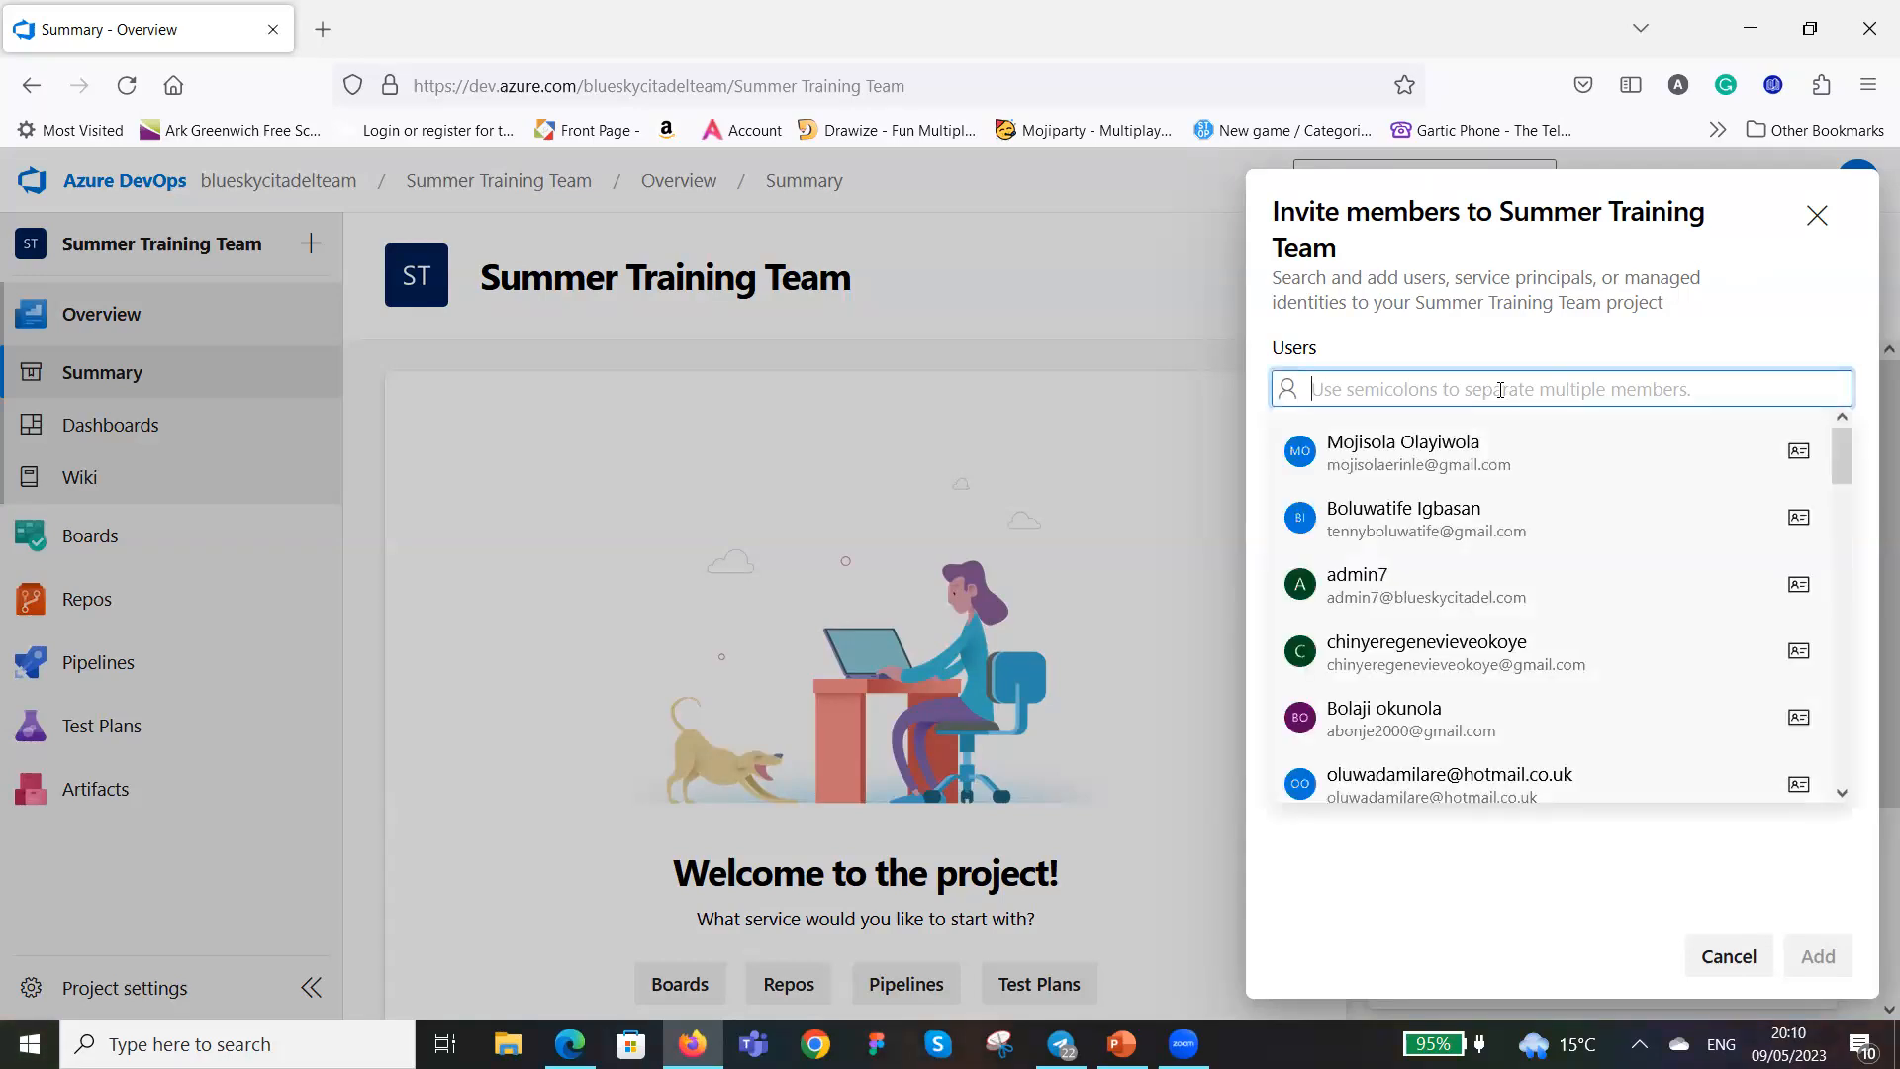
{"action": "type", "text": "deji"}
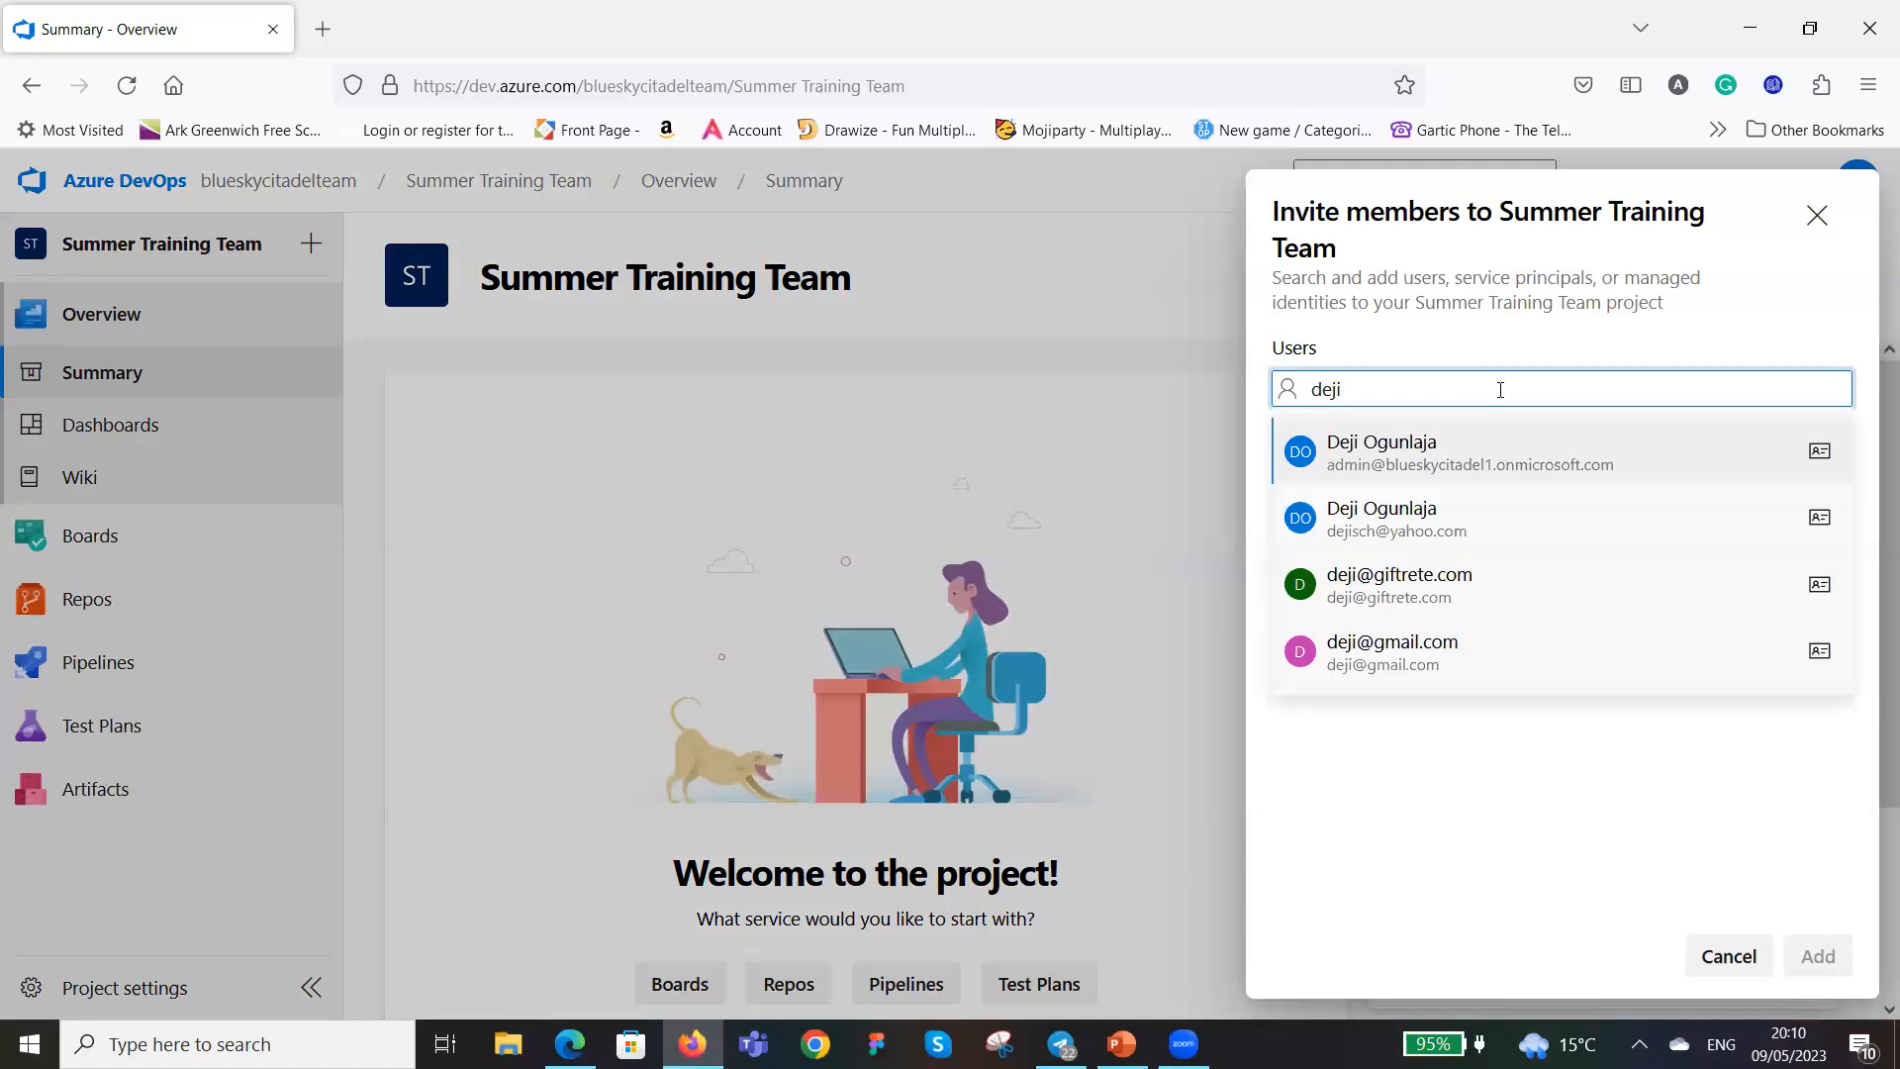
{"action": "left_click", "coordinate": [1432, 525]}
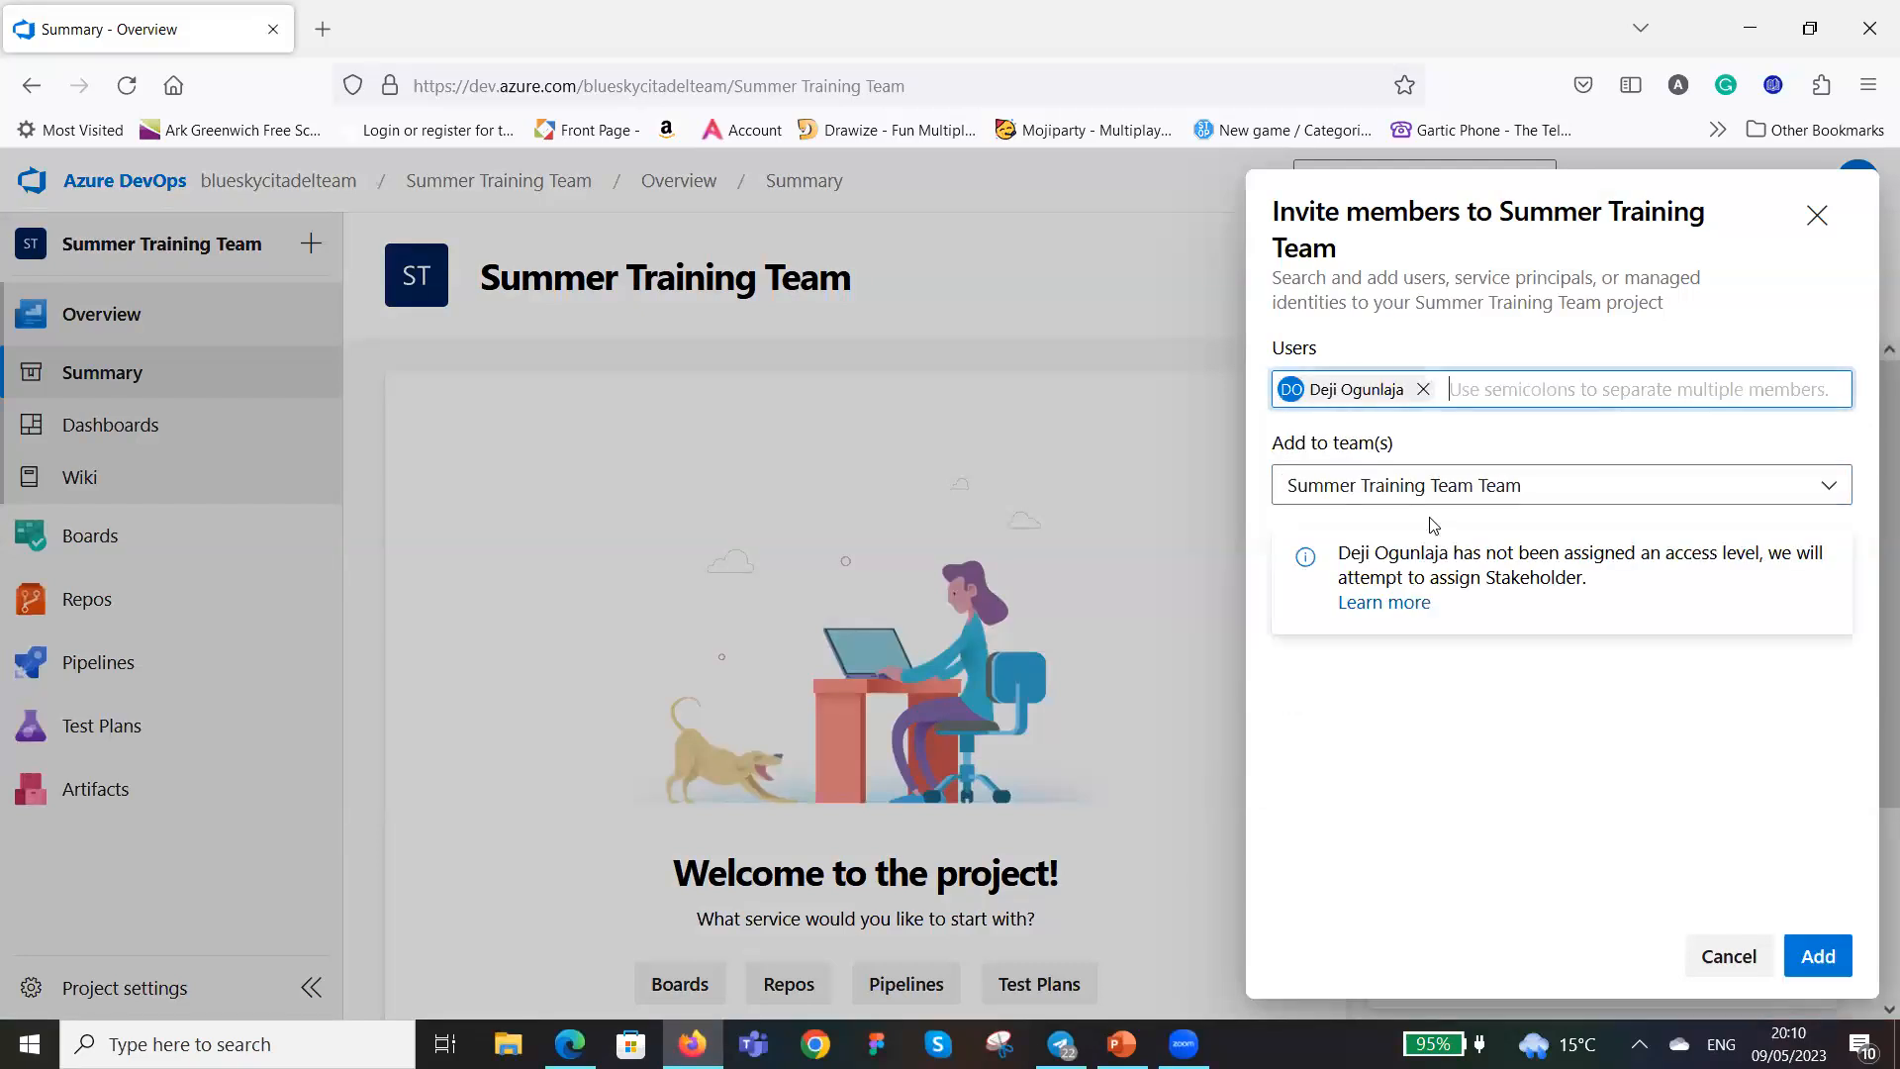
Find a second user by first name and add them to the project invitation.
{"action": "type", "text": "ola"}
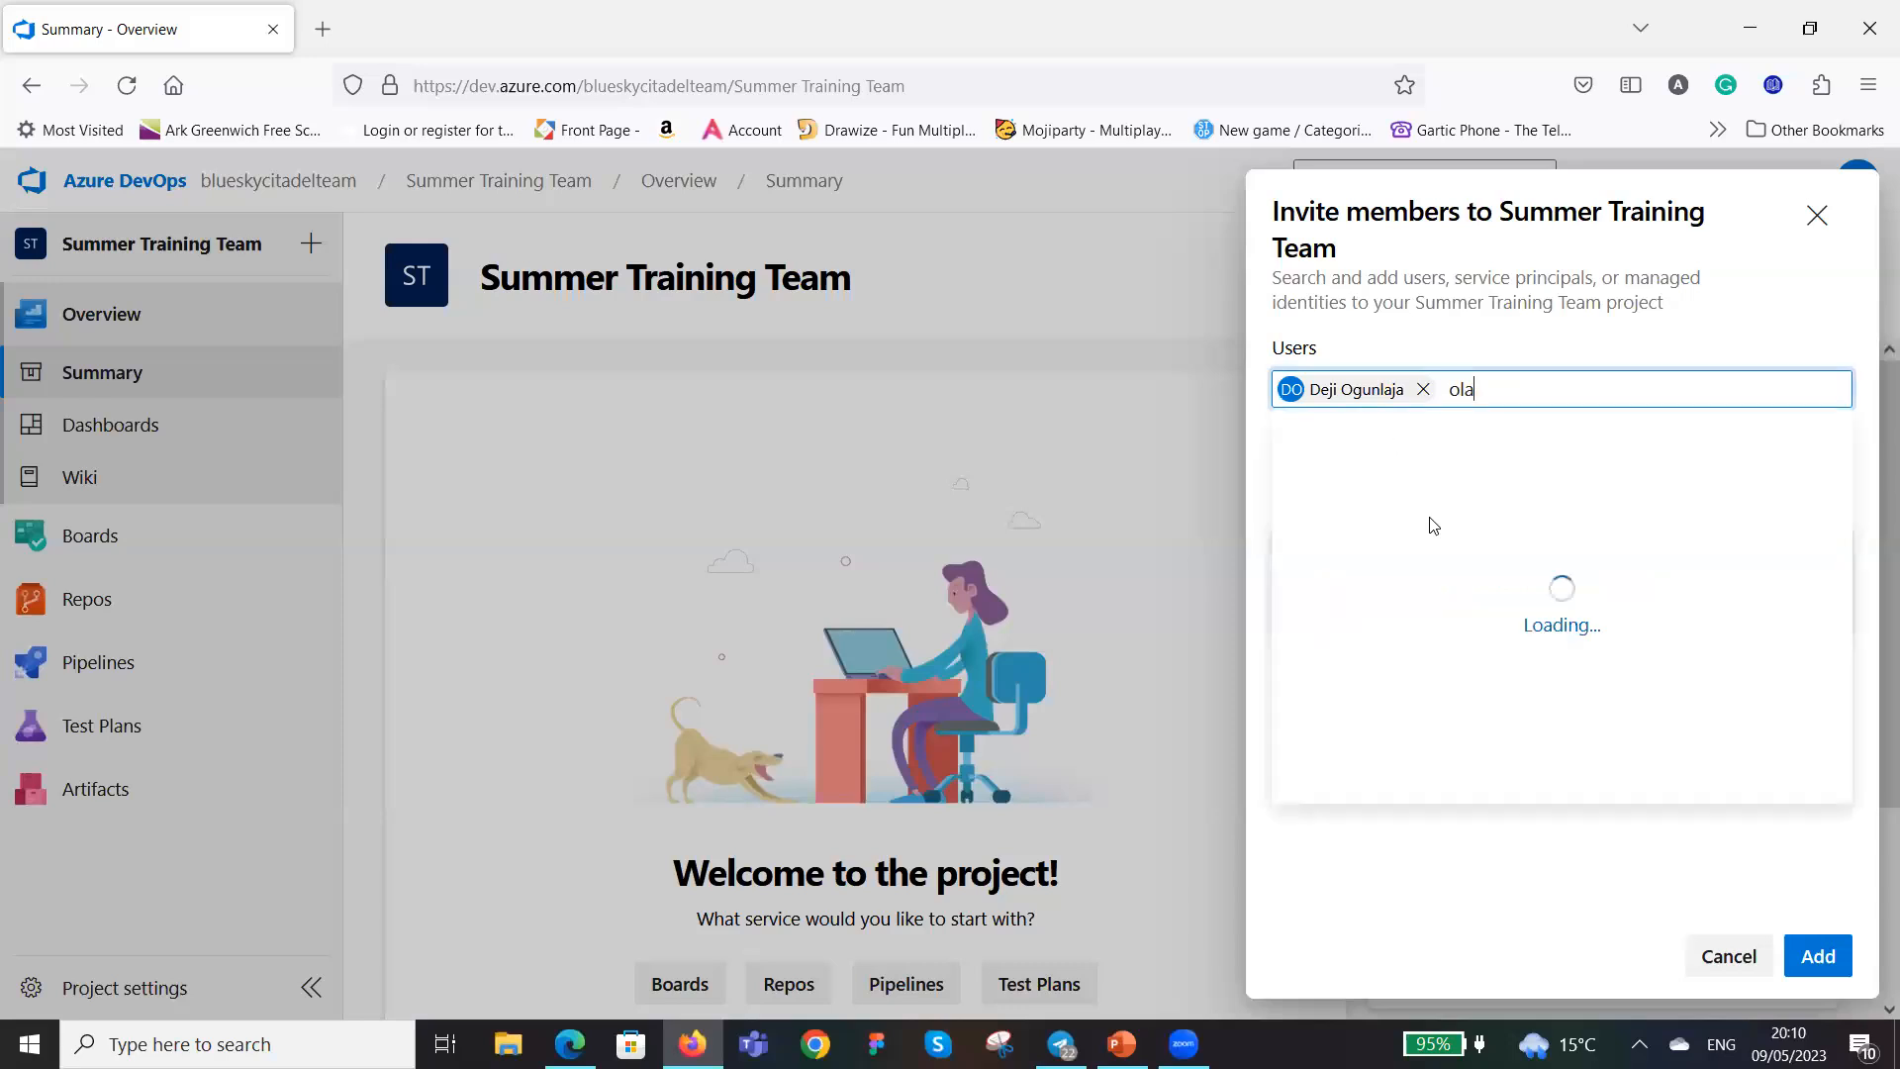
{"action": "type", "text": "wunmi"}
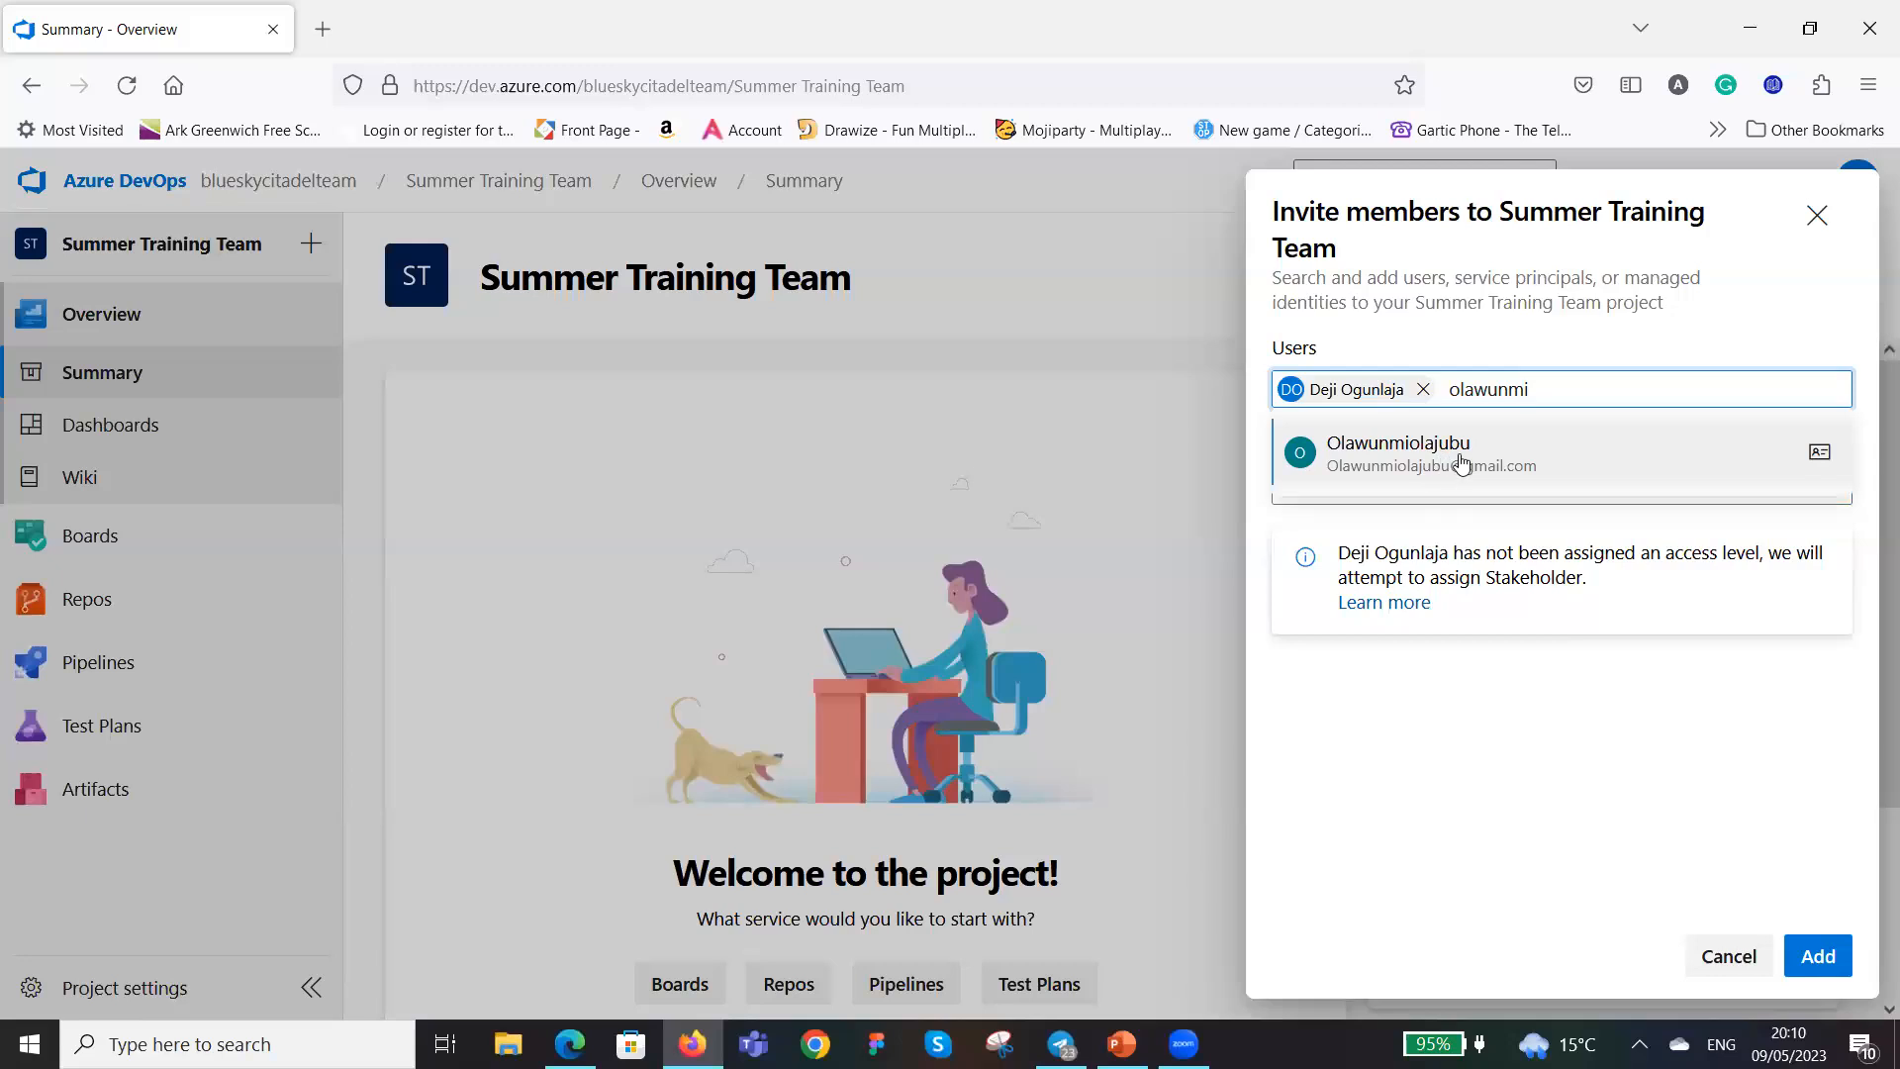
{"action": "left_click", "coordinate": [1488, 450]}
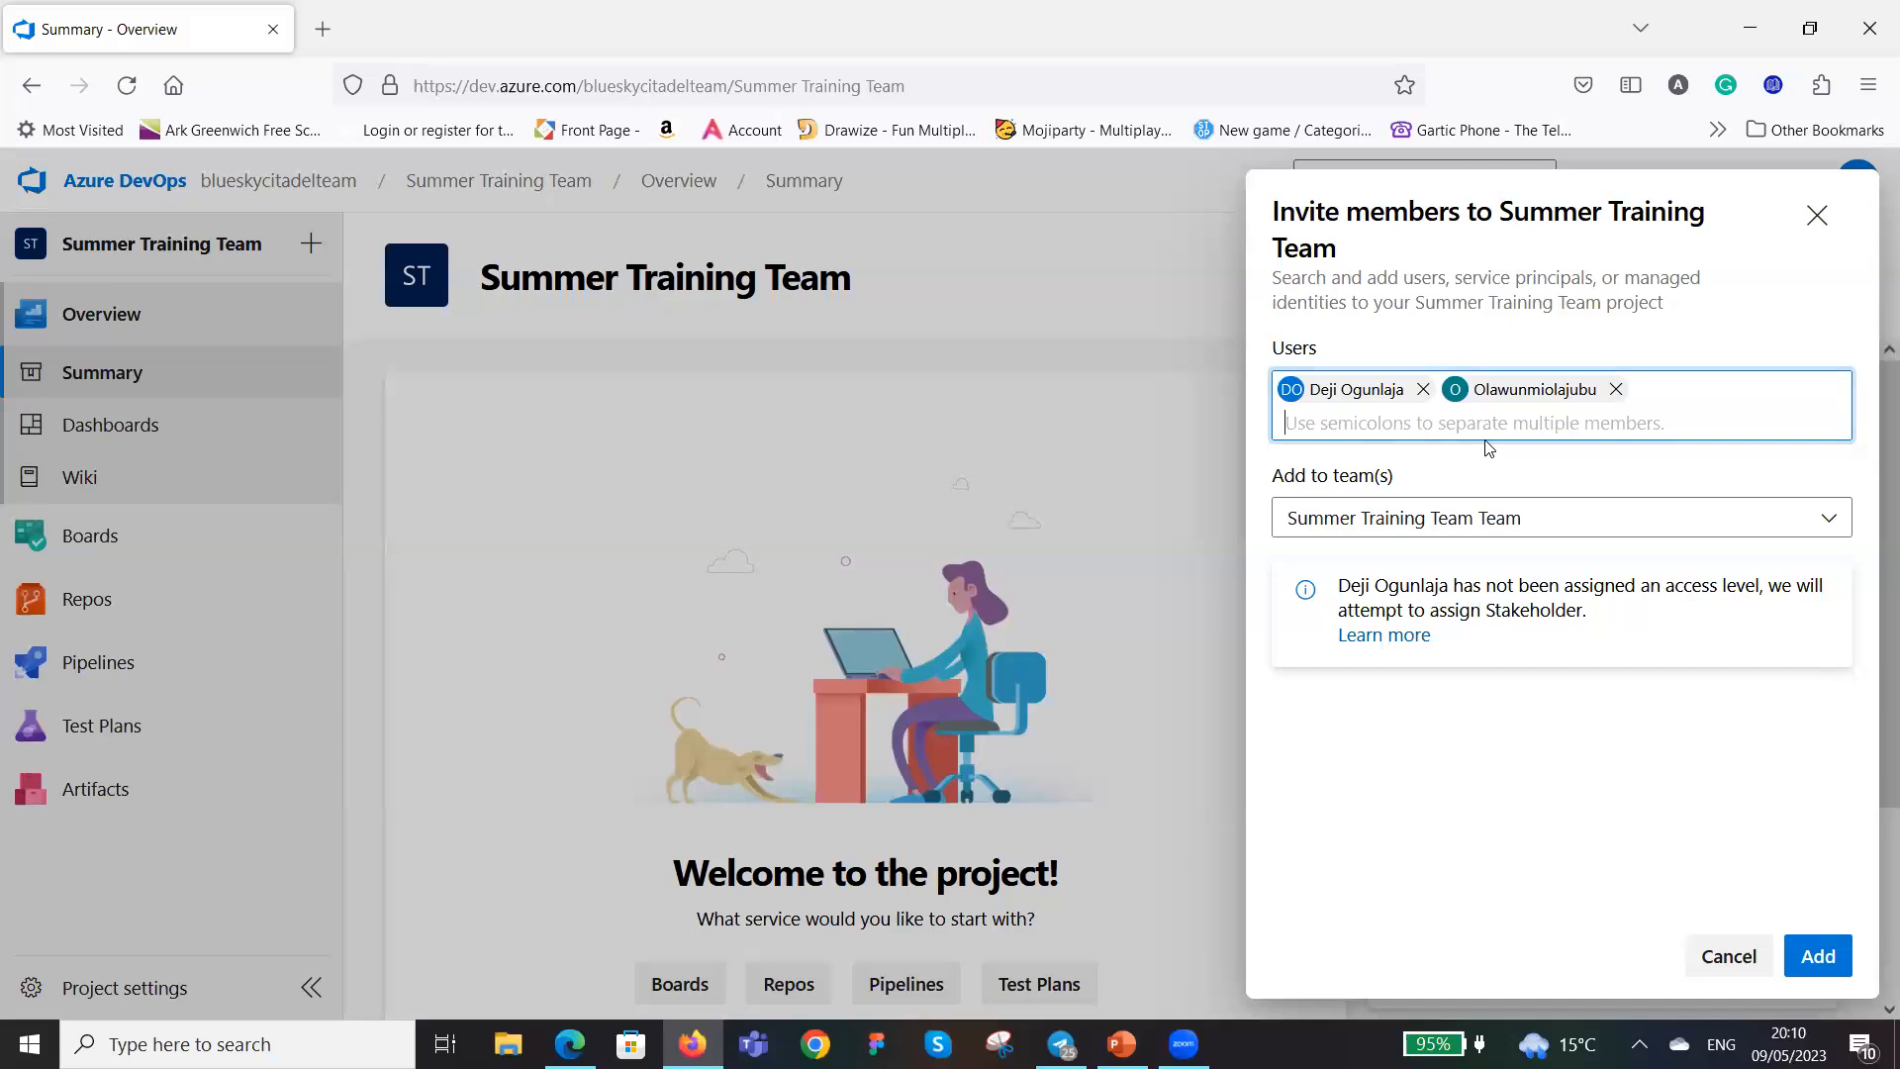
Find a third user by first name, add them to the project invitation, and submit the invitation for the Summer Training Team Team.
{"action": "left_click", "coordinate": [1413, 416]}
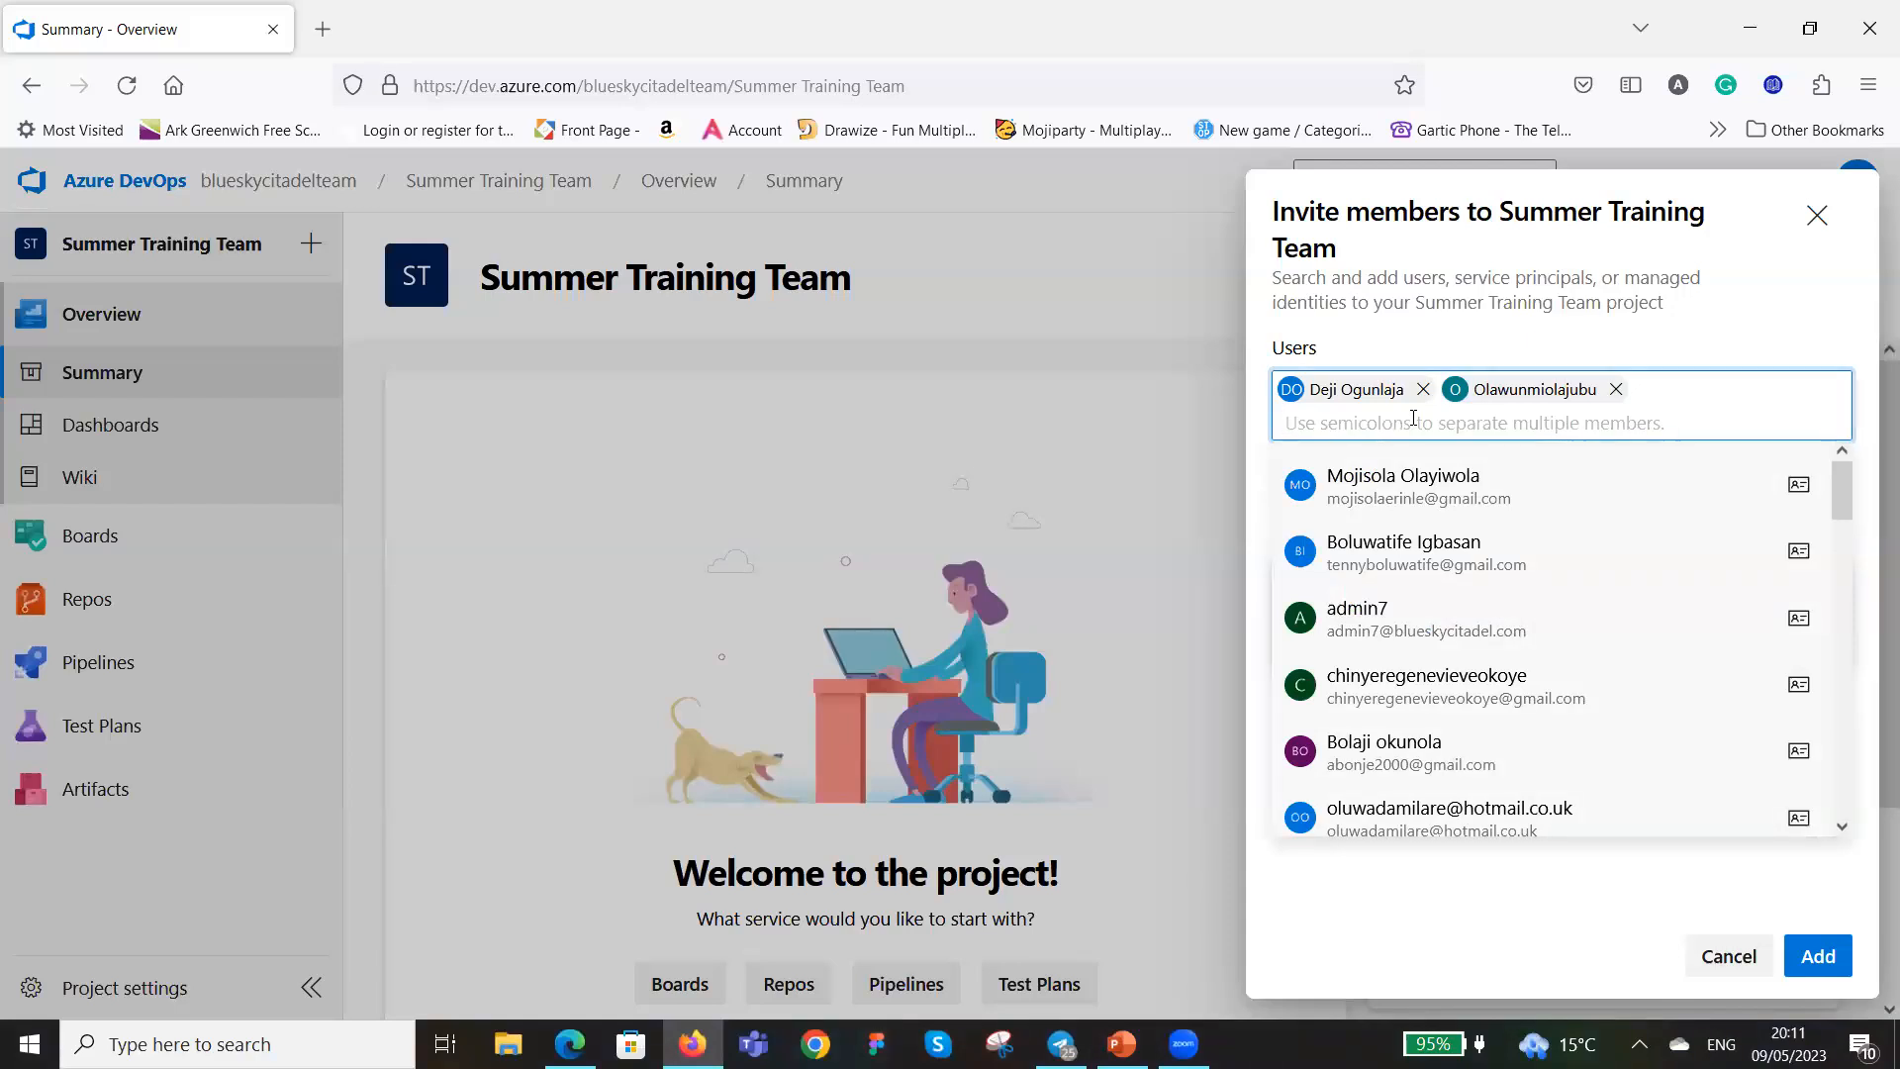
{"action": "type", "text": "b"}
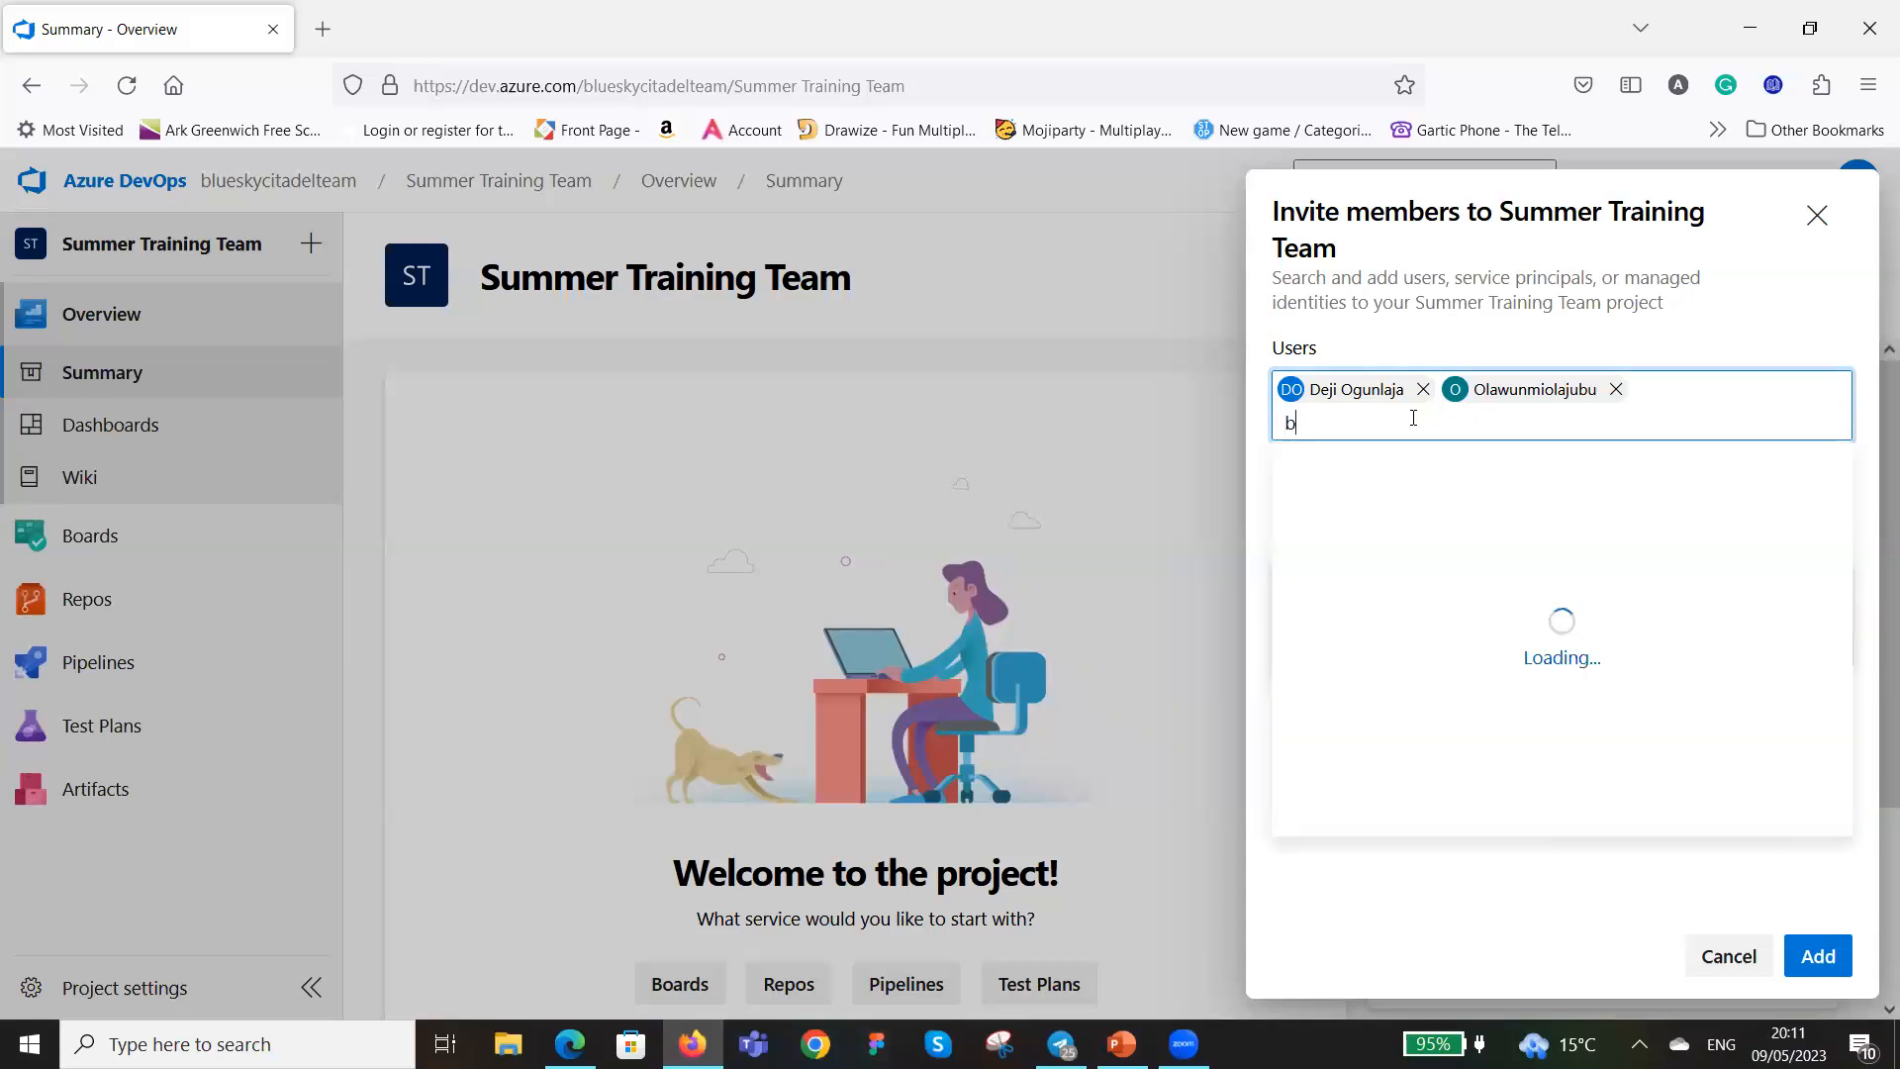
{"action": "type", "text": "oluwa"}
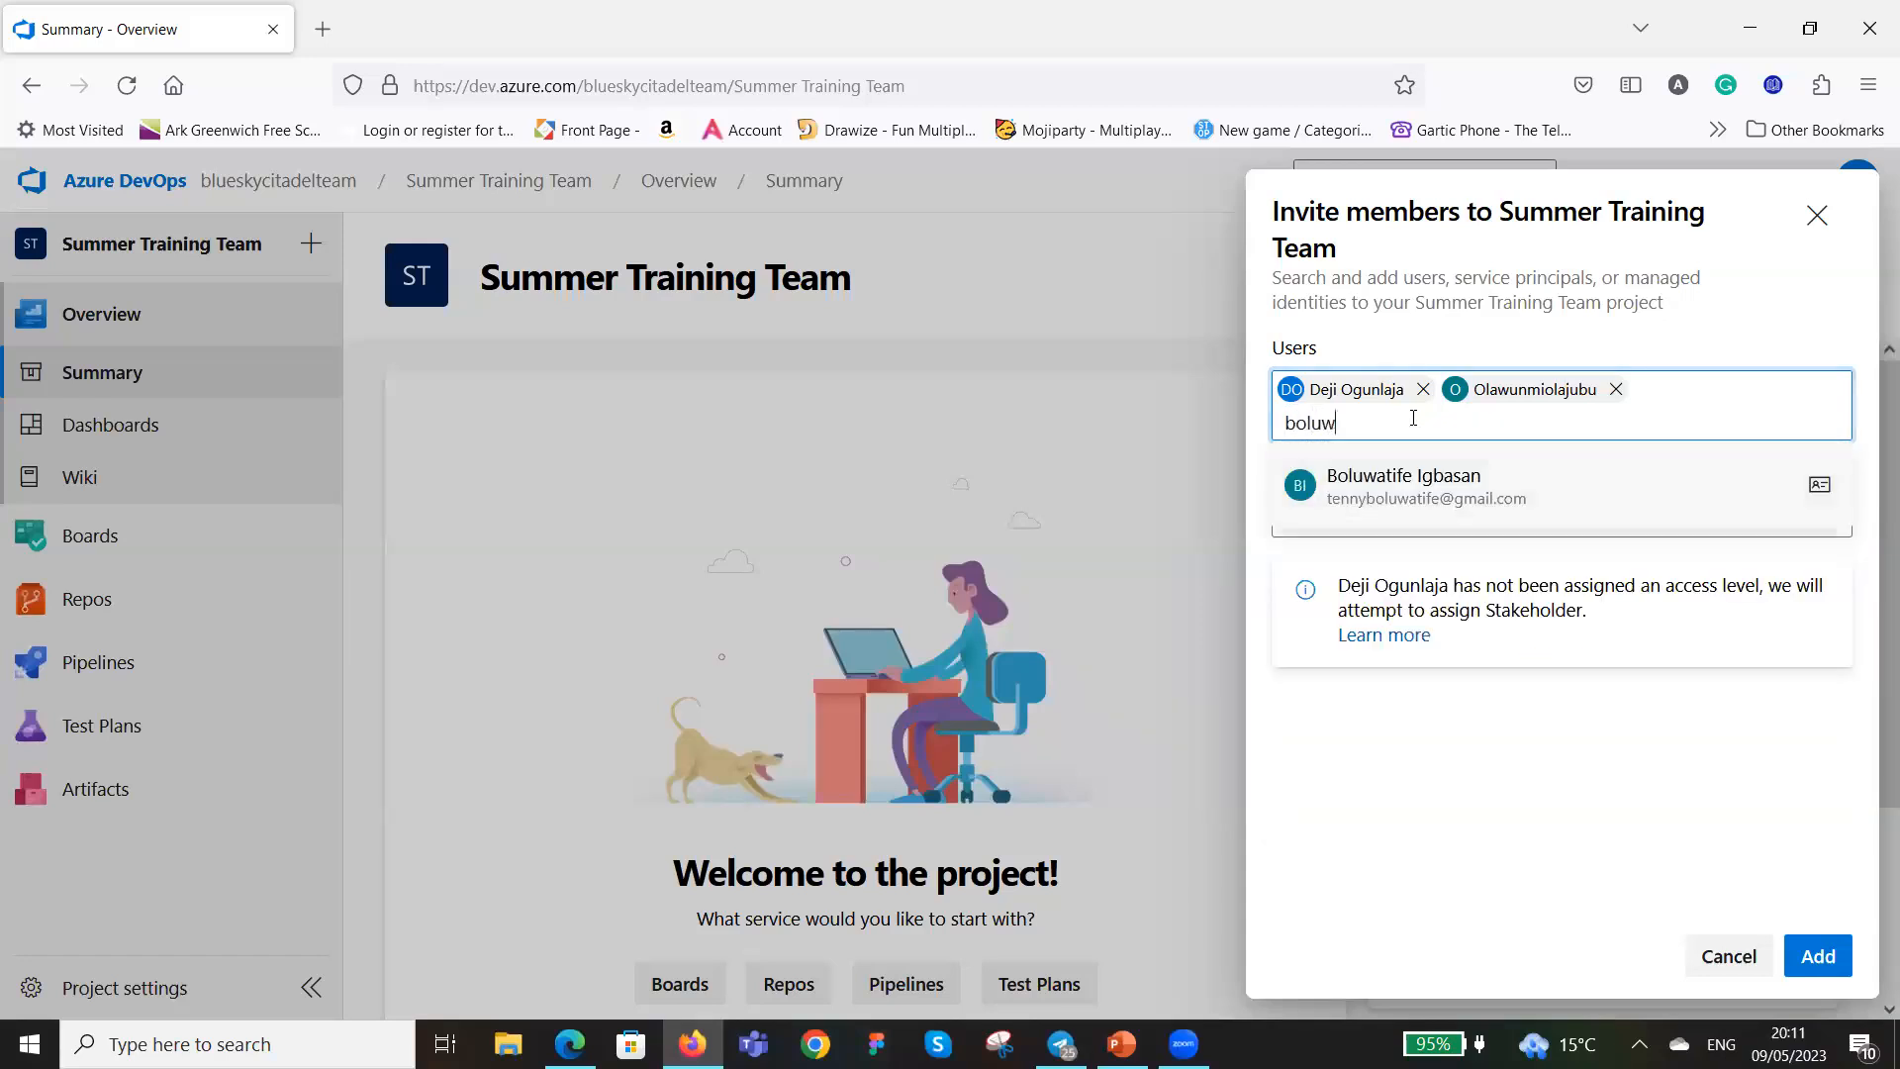
{"action": "left_click", "coordinate": [1604, 490]}
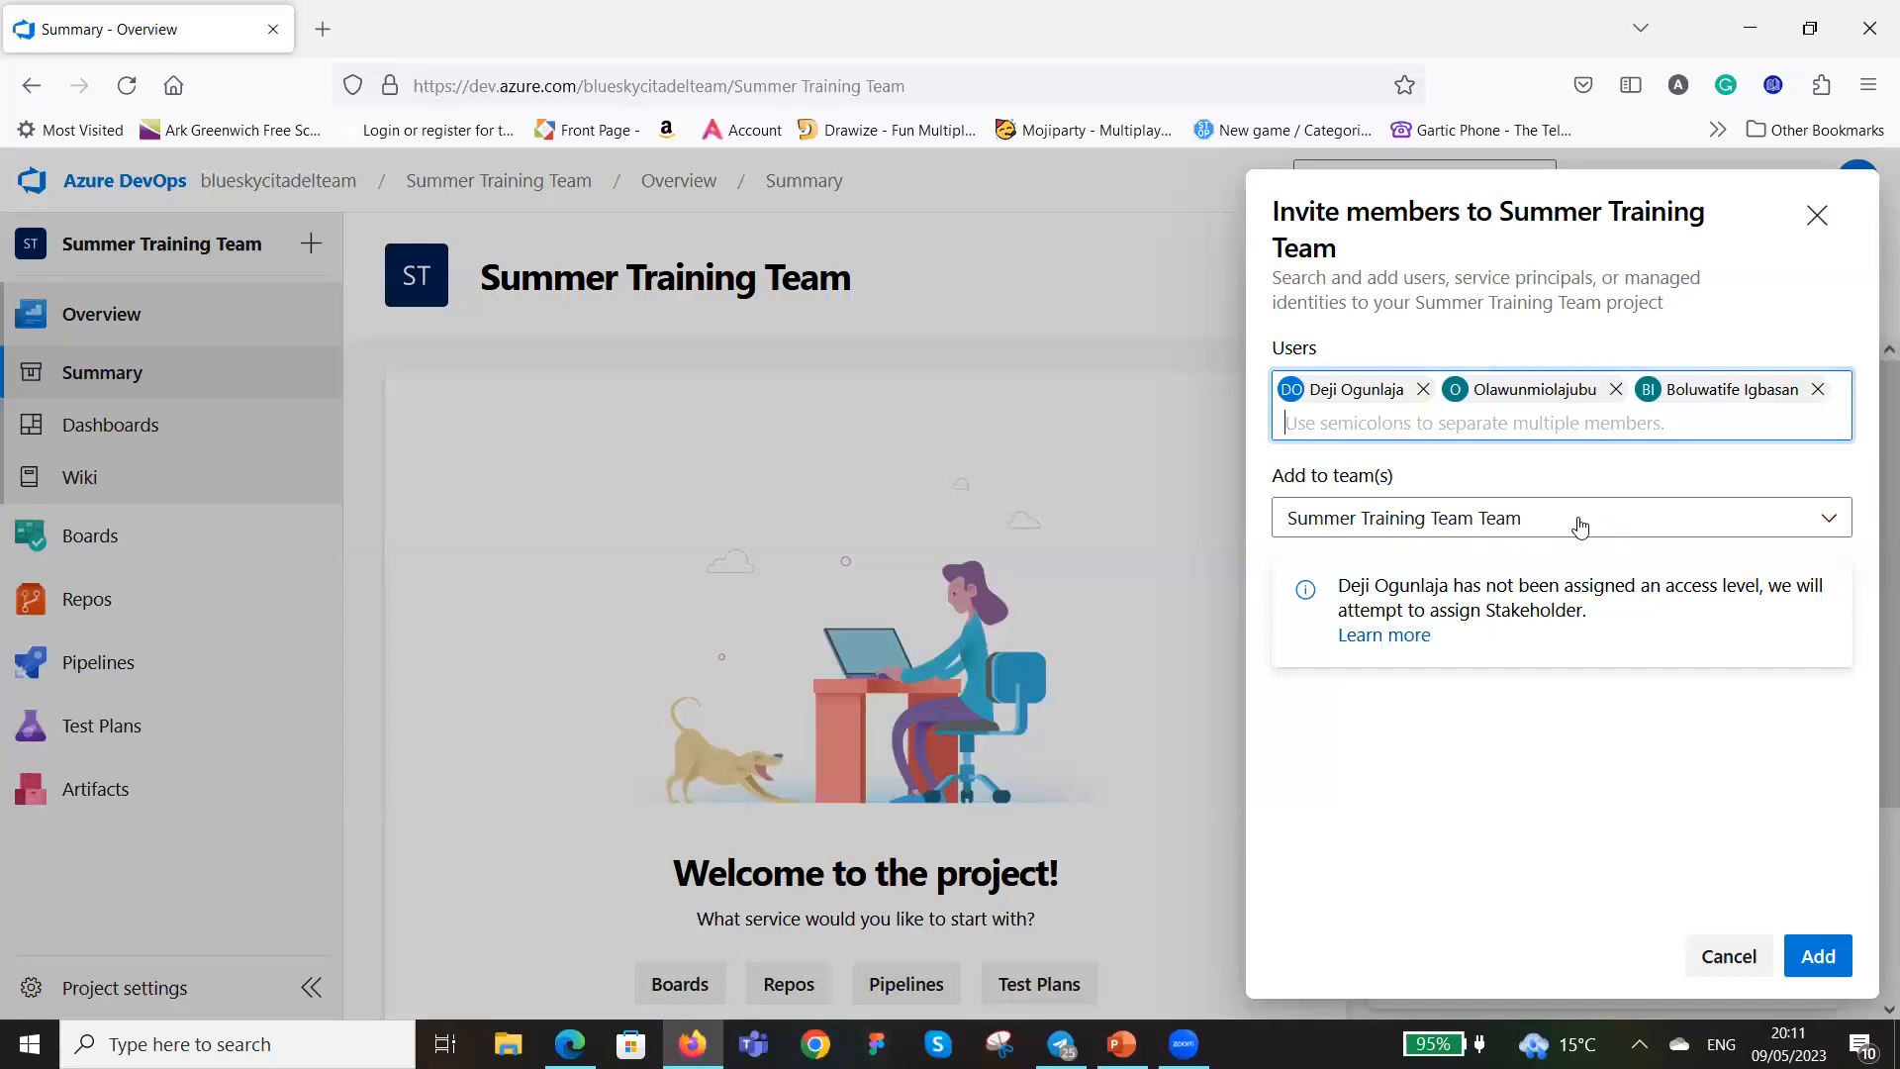
{"action": "left_click", "coordinate": [1836, 957]}
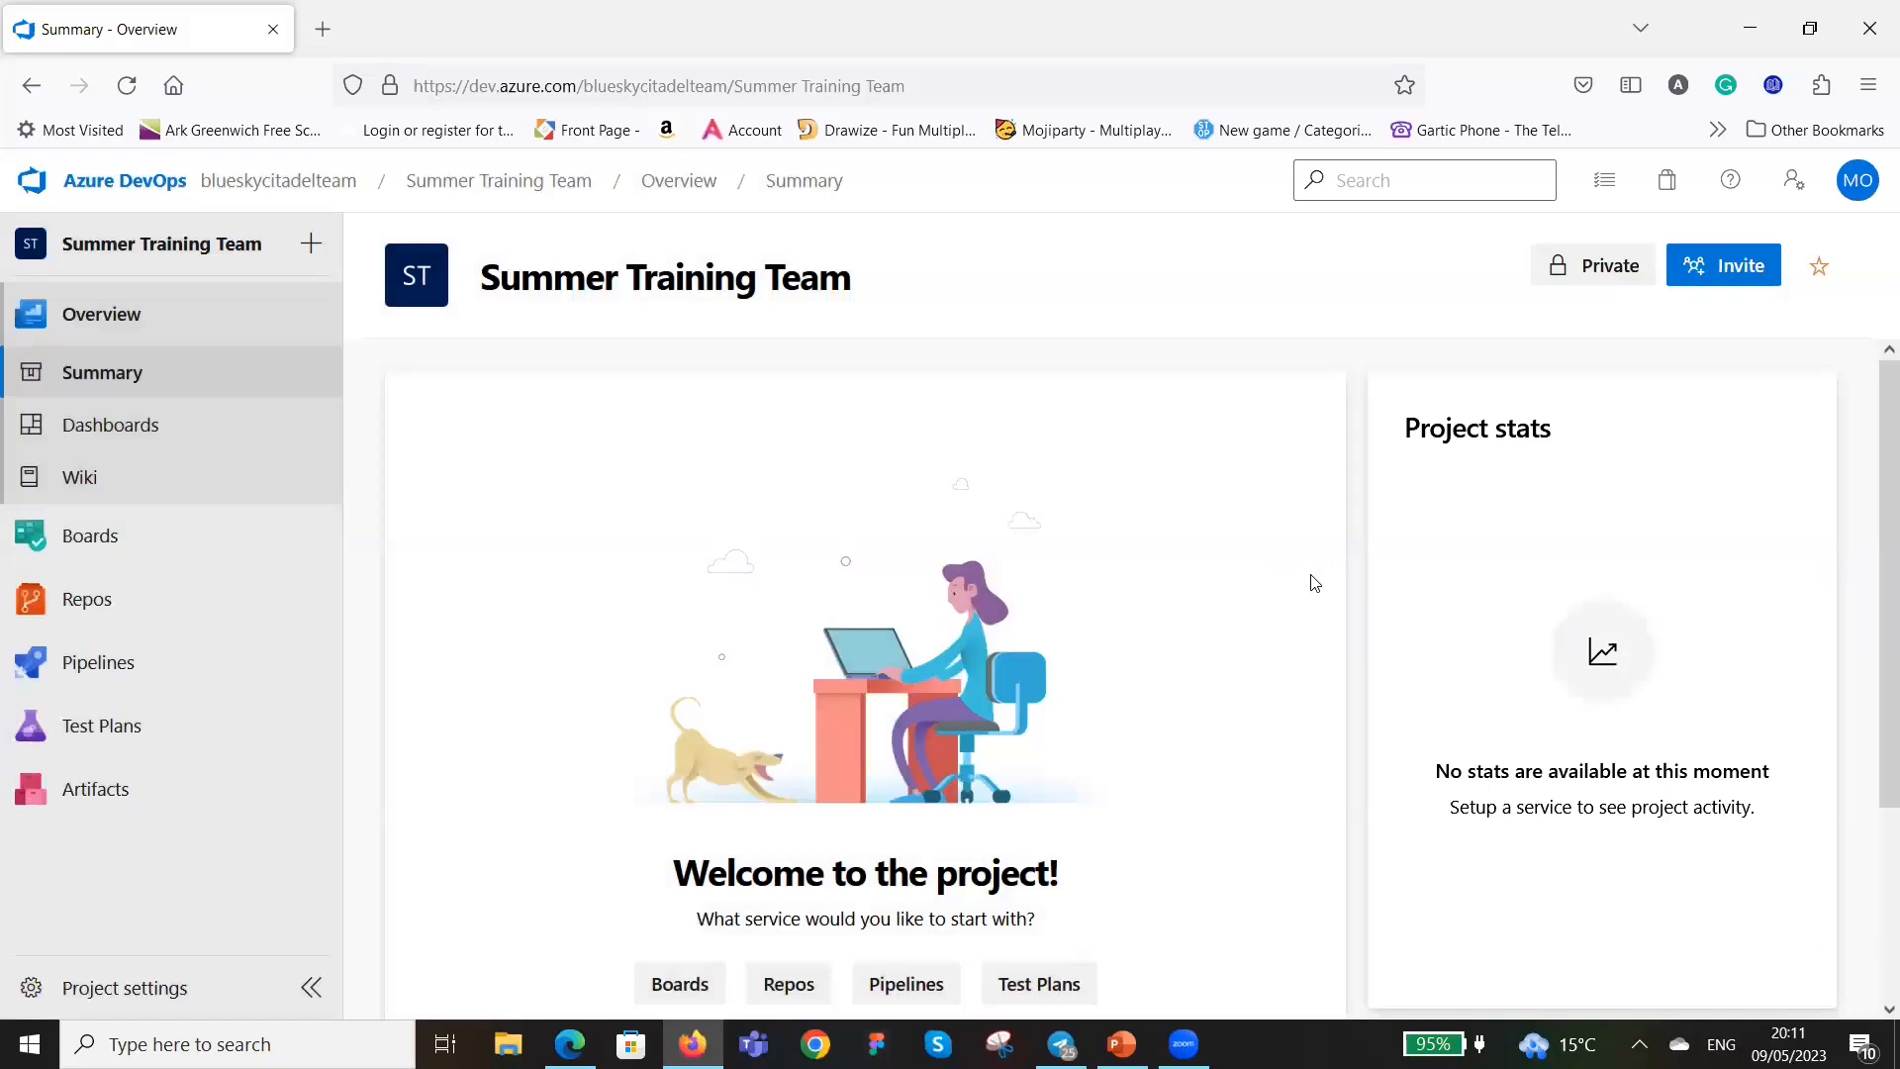
{"action": "scroll", "coordinate": [1315, 583], "scroll_direction": "down", "scroll_amount": 3}
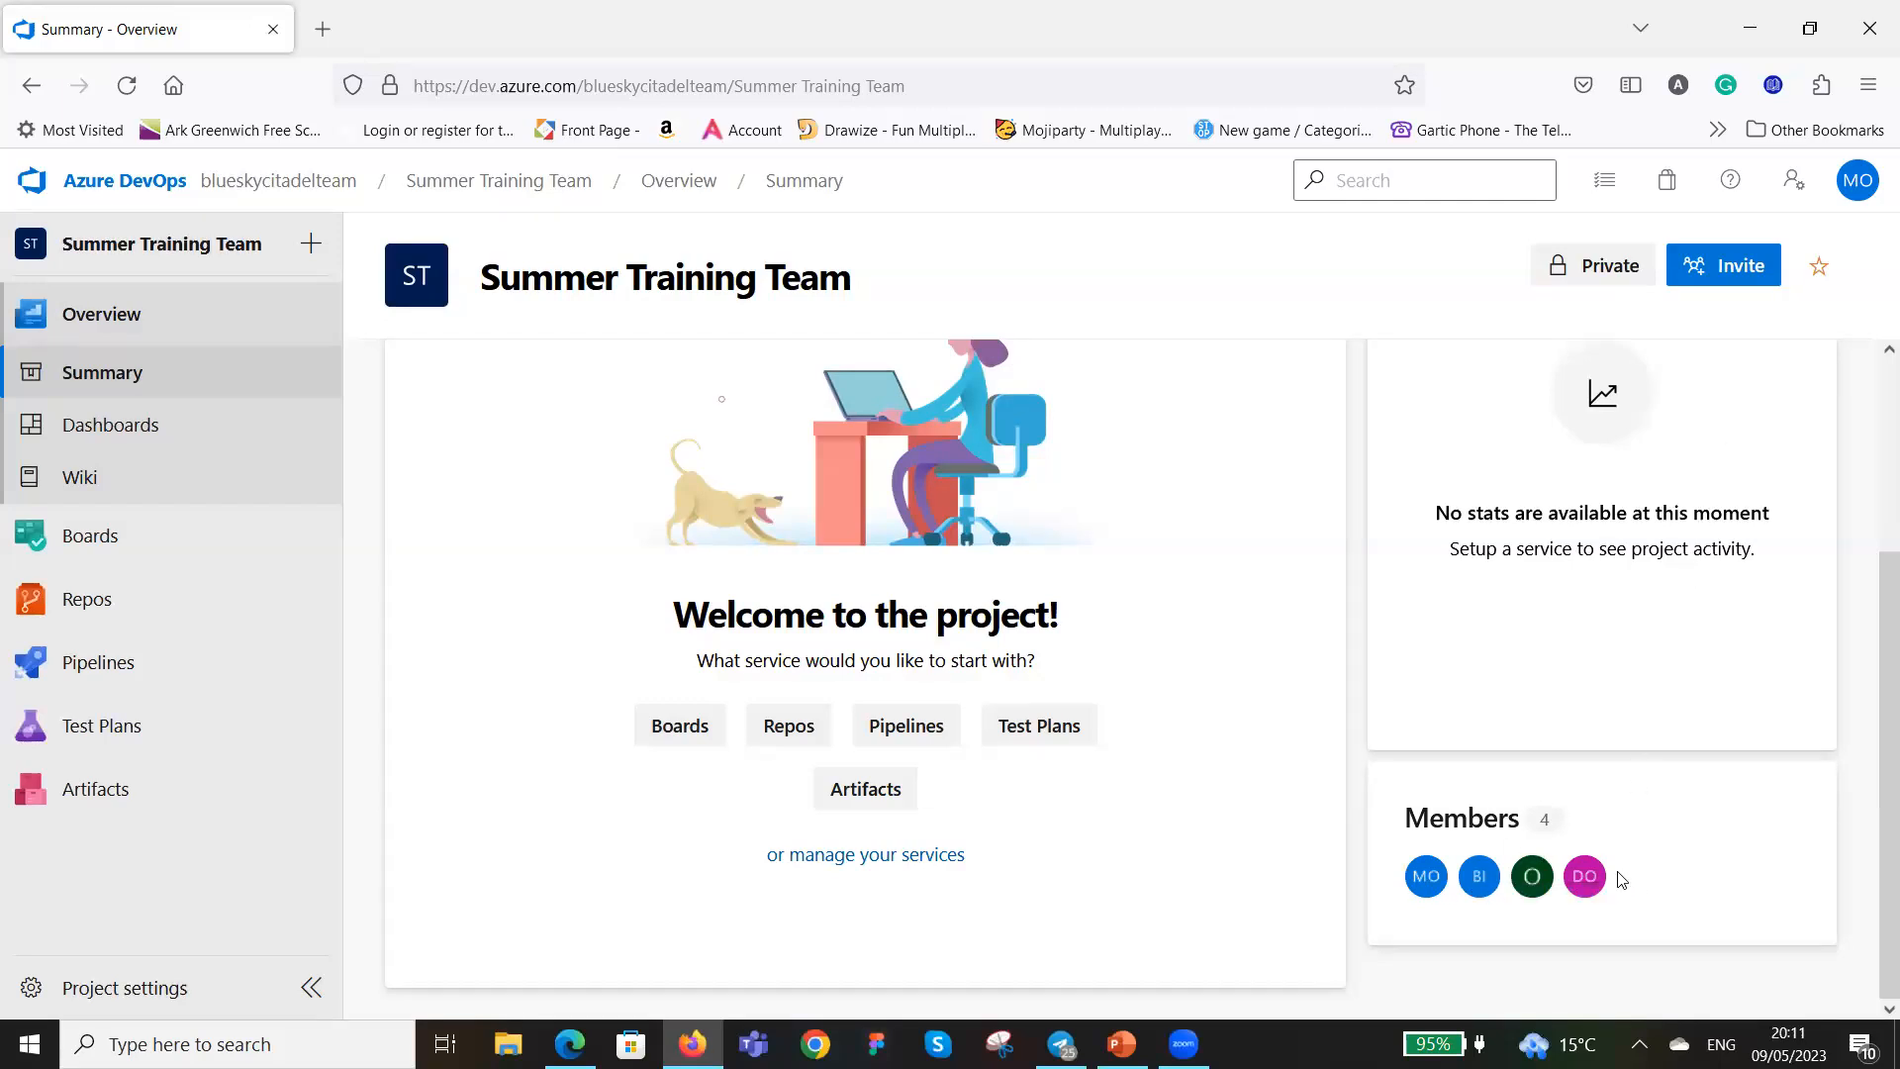
Invite one more member to the Summer Training Team project, found by the start of their first name, with the Gmail account.
{"action": "left_click", "coordinate": [1734, 267]}
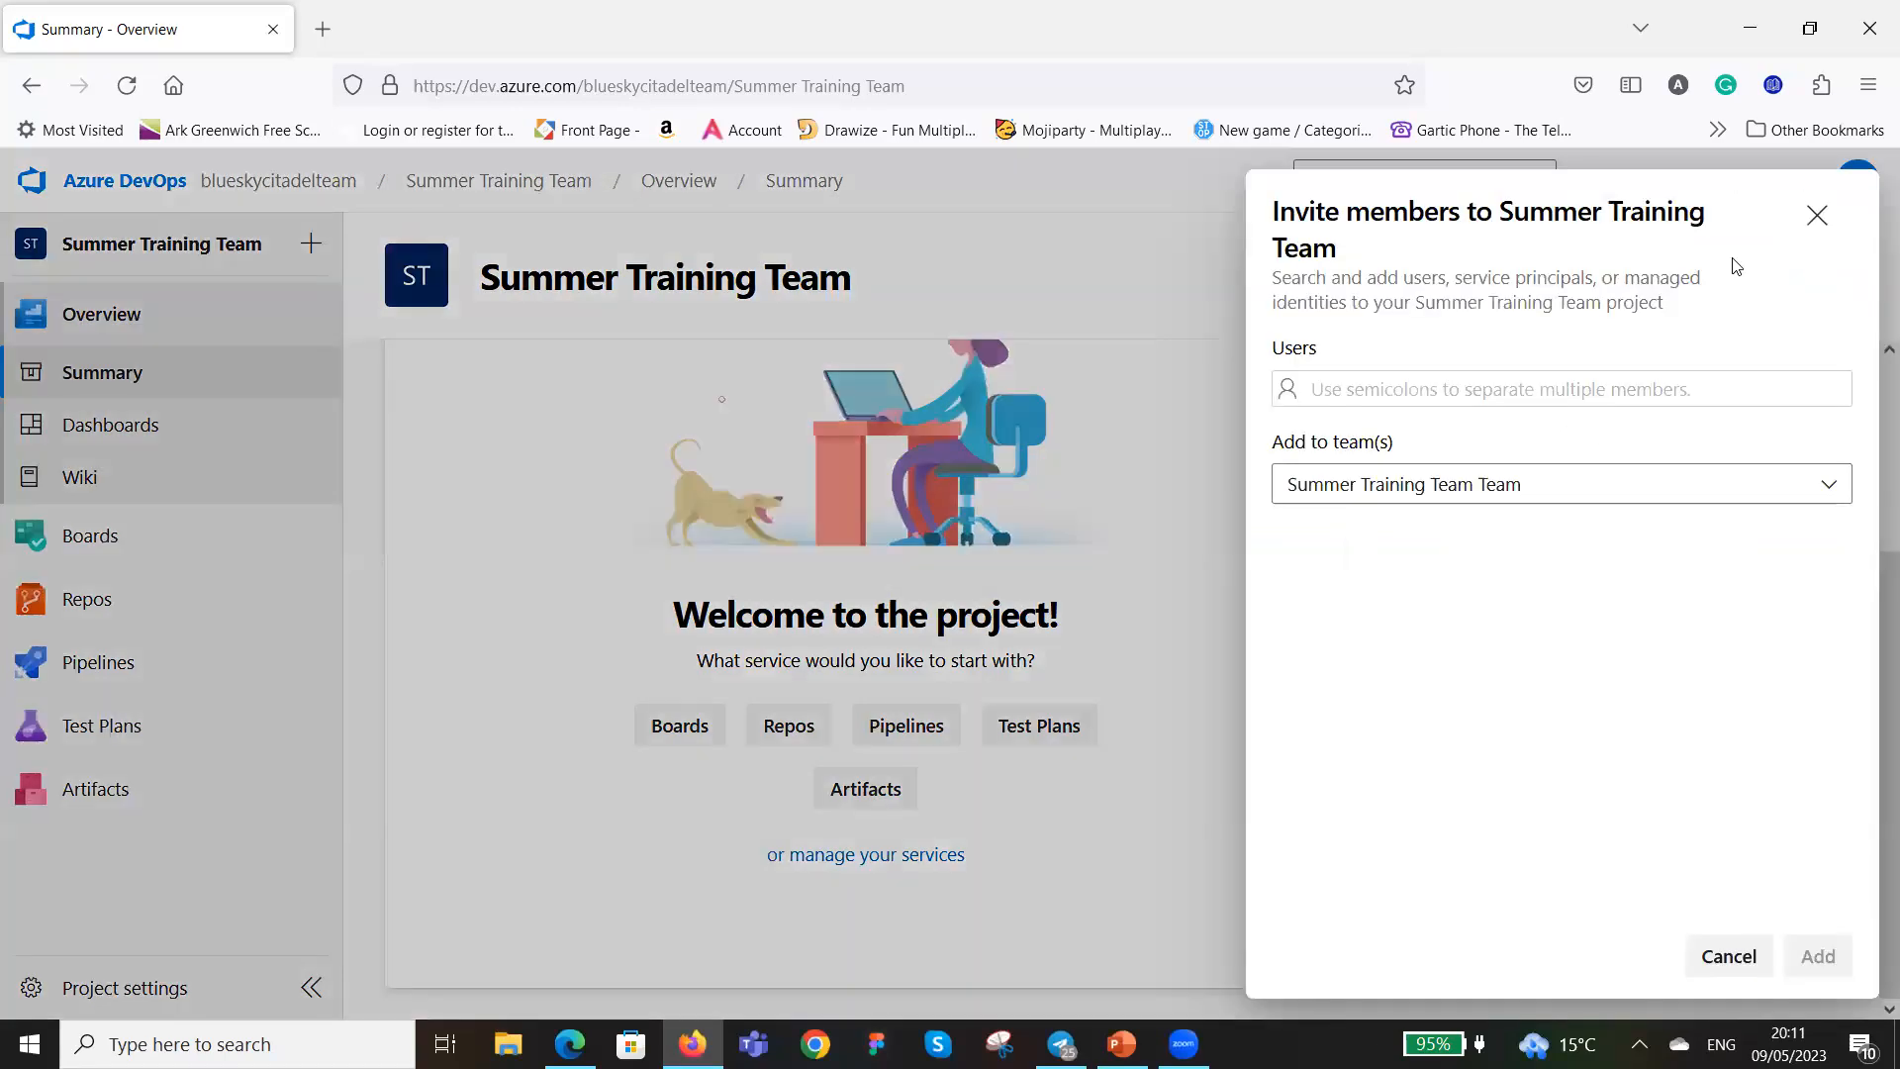
{"action": "left_click", "coordinate": [1545, 391]}
{"action": "type", "text": "pat"}
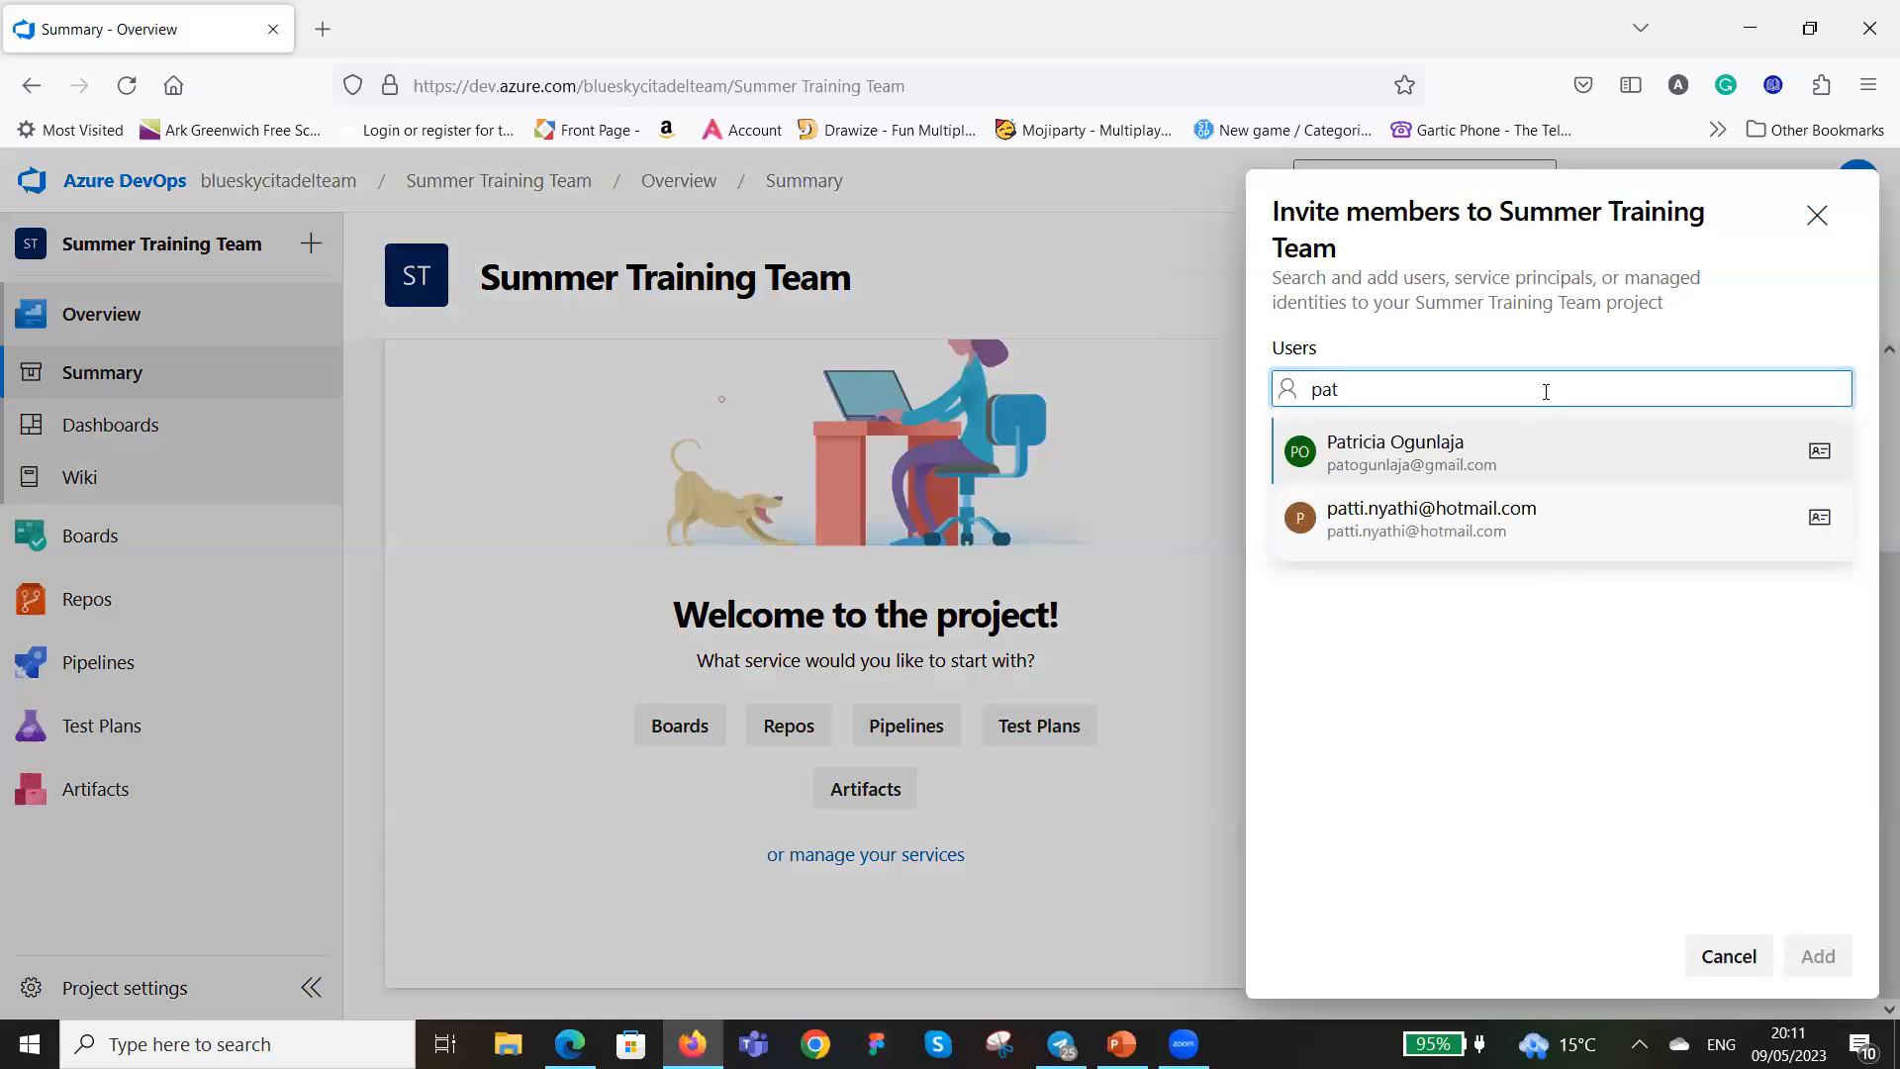
{"action": "left_click", "coordinate": [1551, 463]}
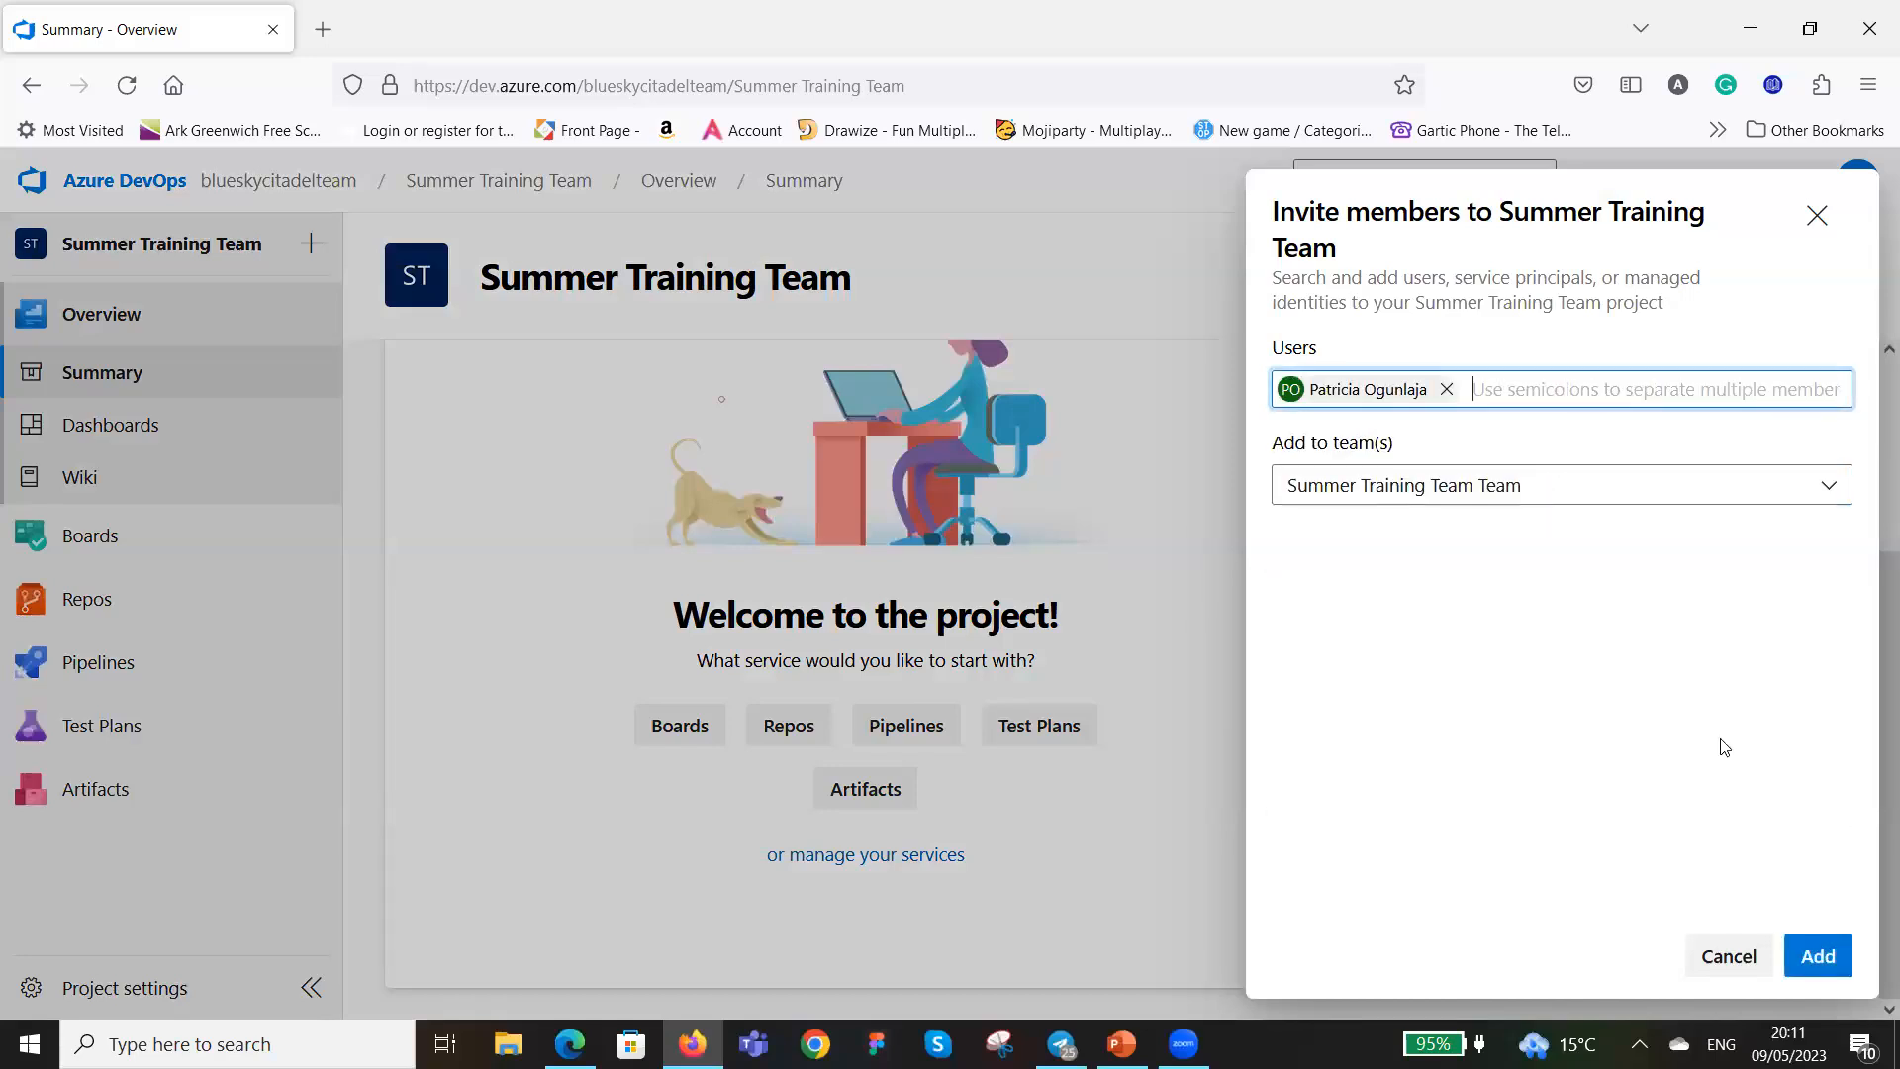
{"action": "left_click", "coordinate": [1817, 958]}
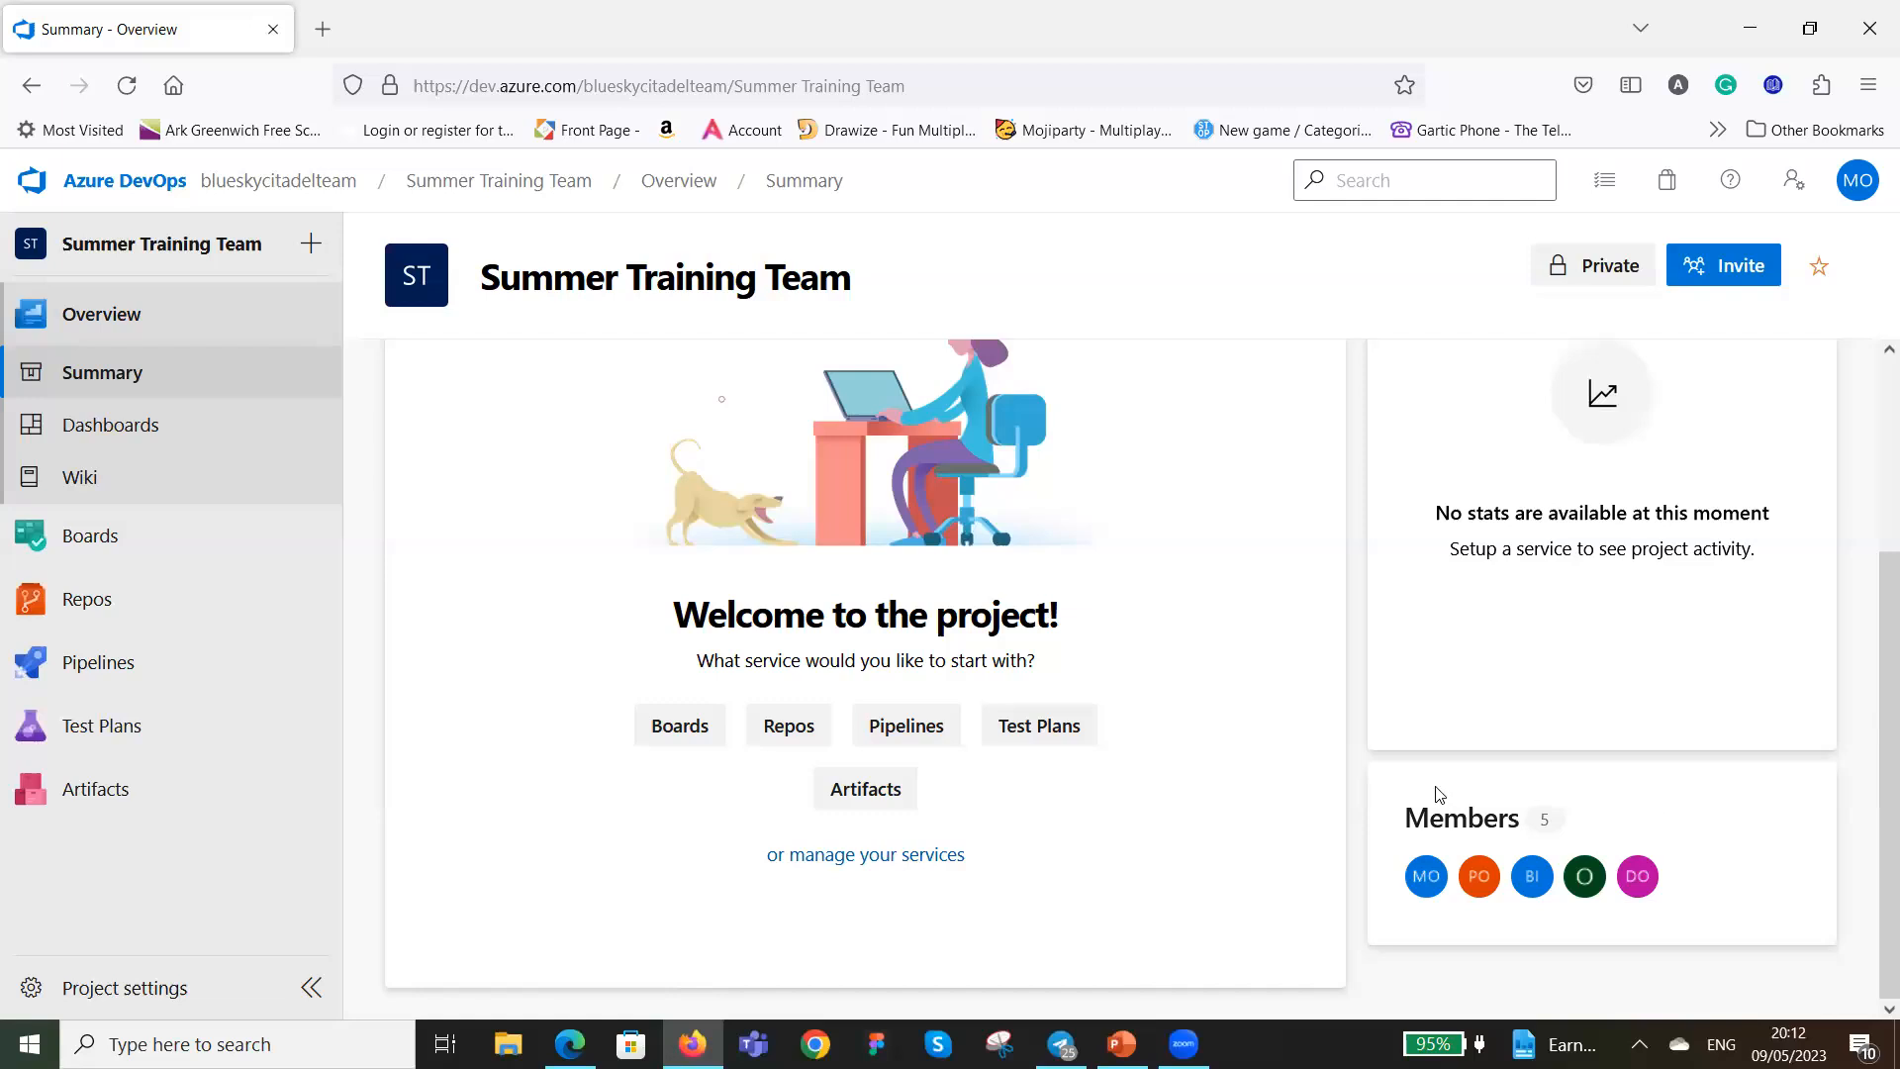
Go from the project's settings through its Scrum process to the list of all processes and review those inherited from Scrum.
{"action": "scroll", "coordinate": [1411, 772], "scroll_direction": "up", "scroll_amount": 3}
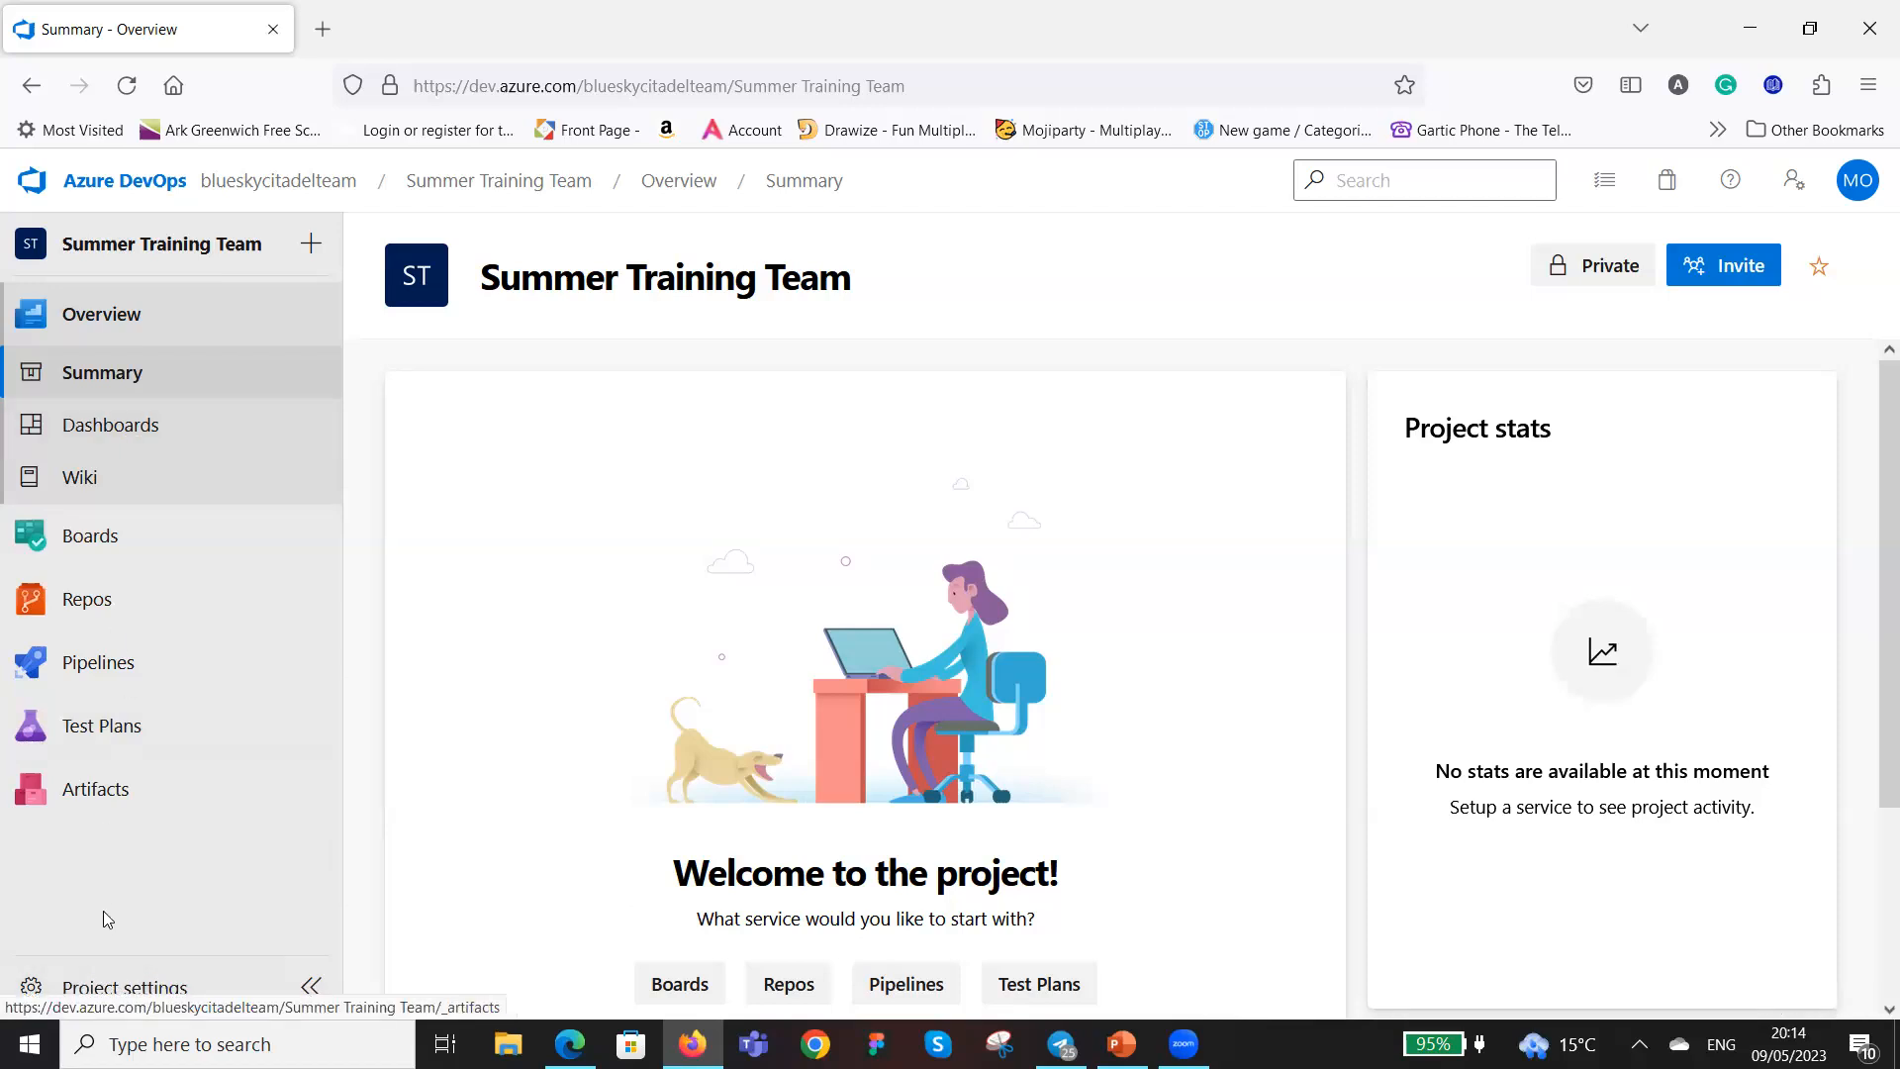
{"action": "left_click", "coordinate": [93, 997]}
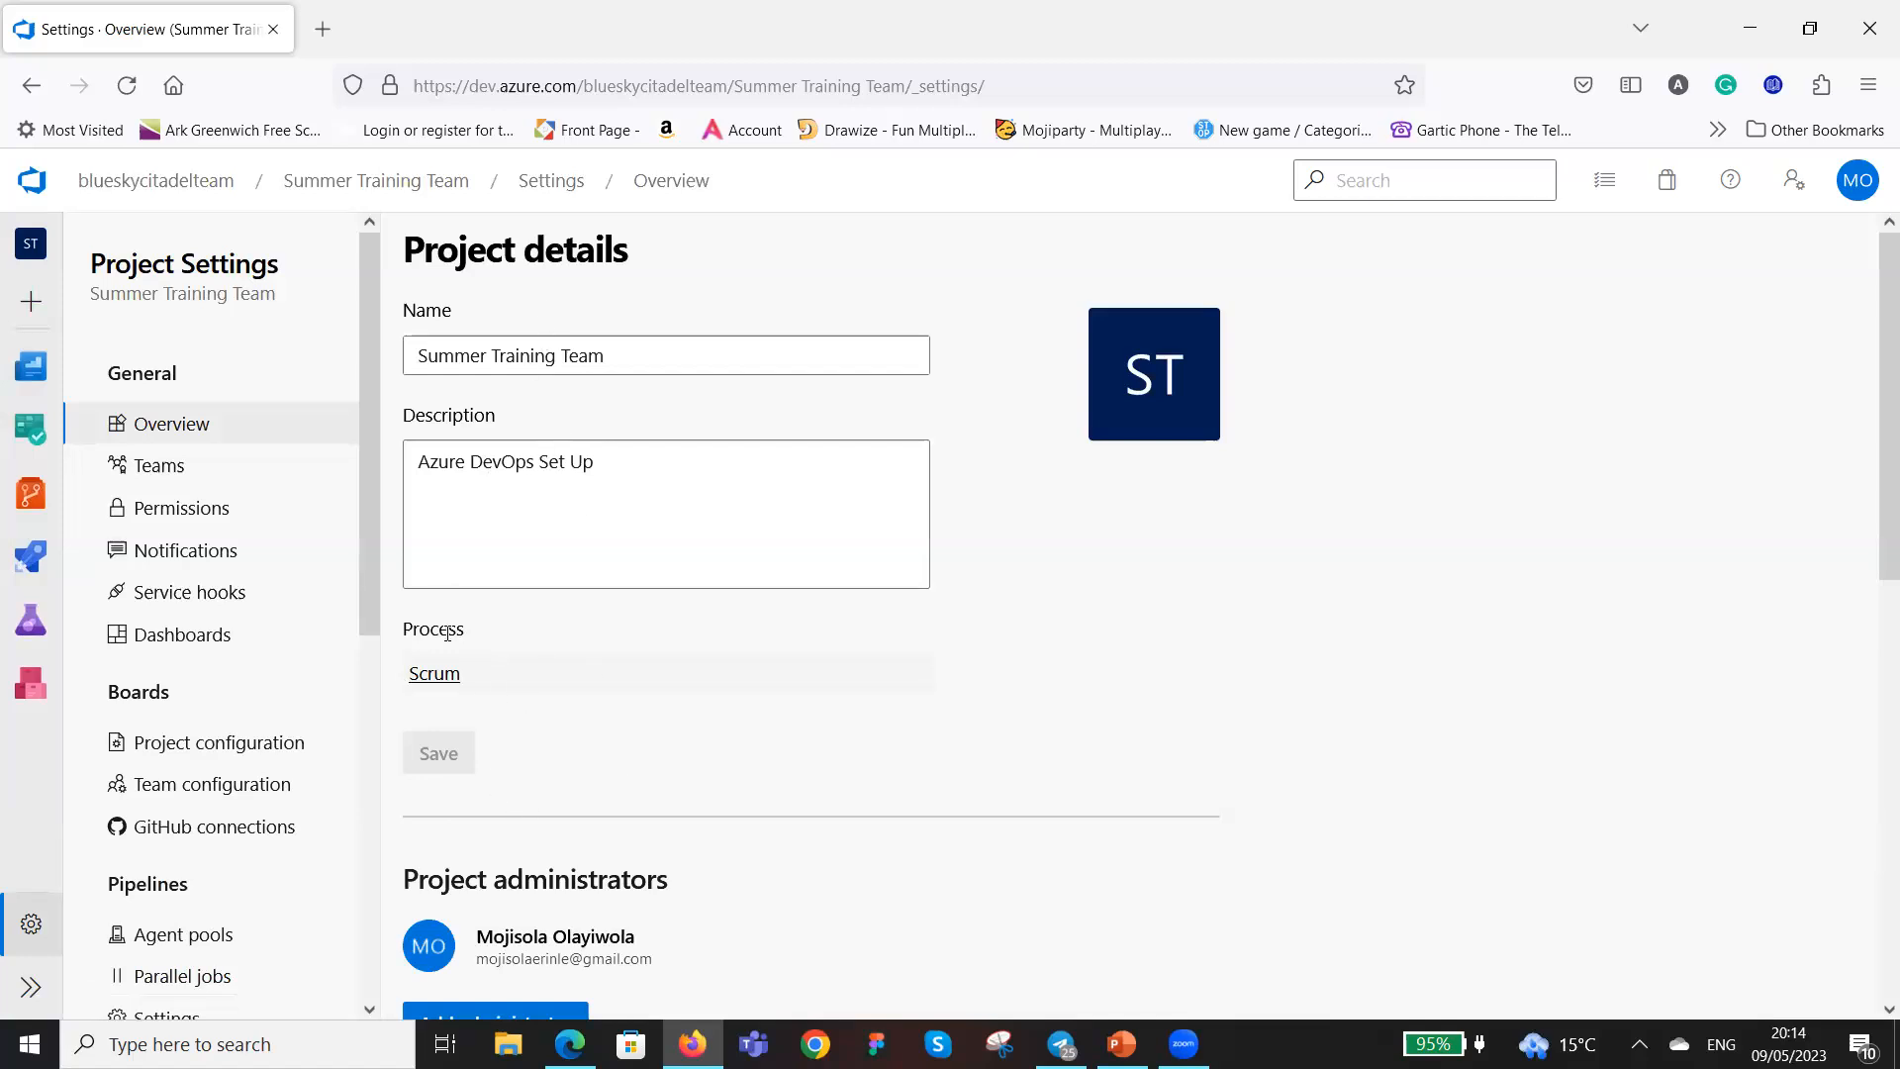
{"action": "left_click", "coordinate": [443, 681]}
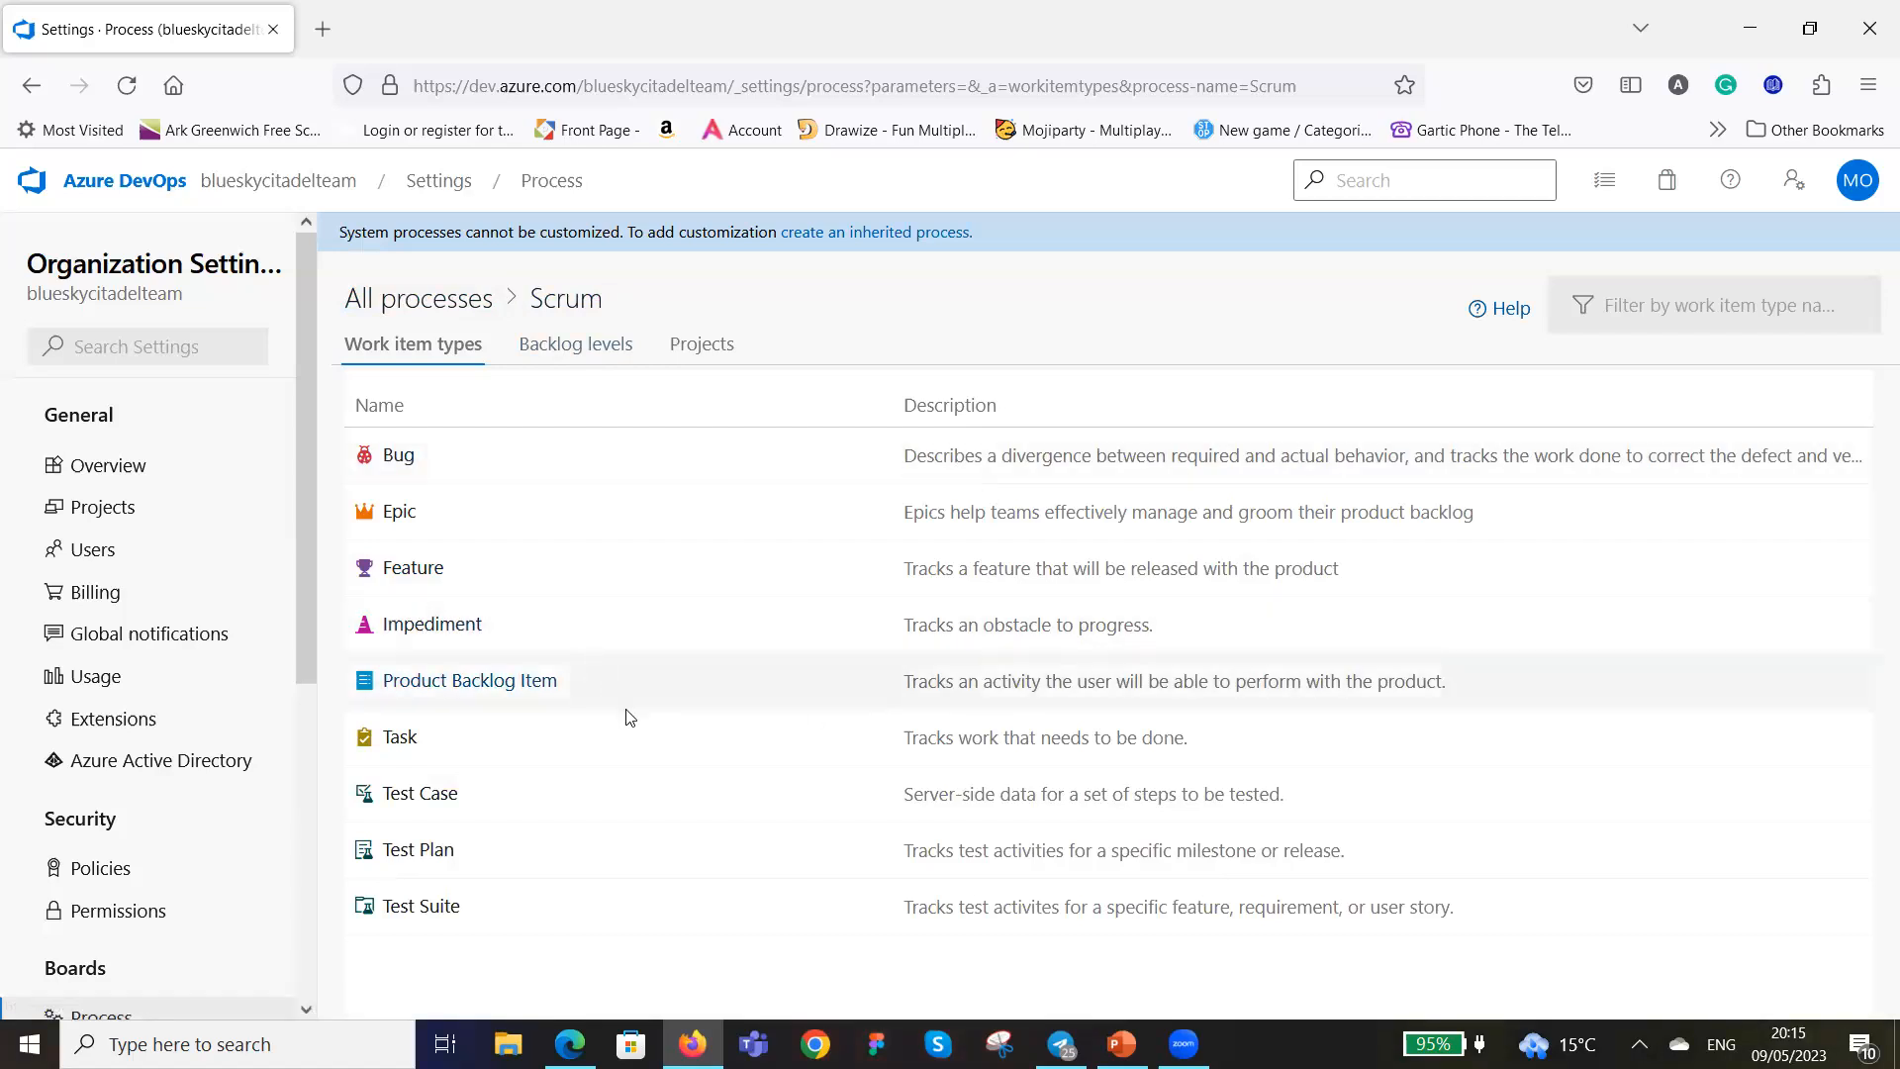
{"action": "left_click", "coordinate": [432, 304]}
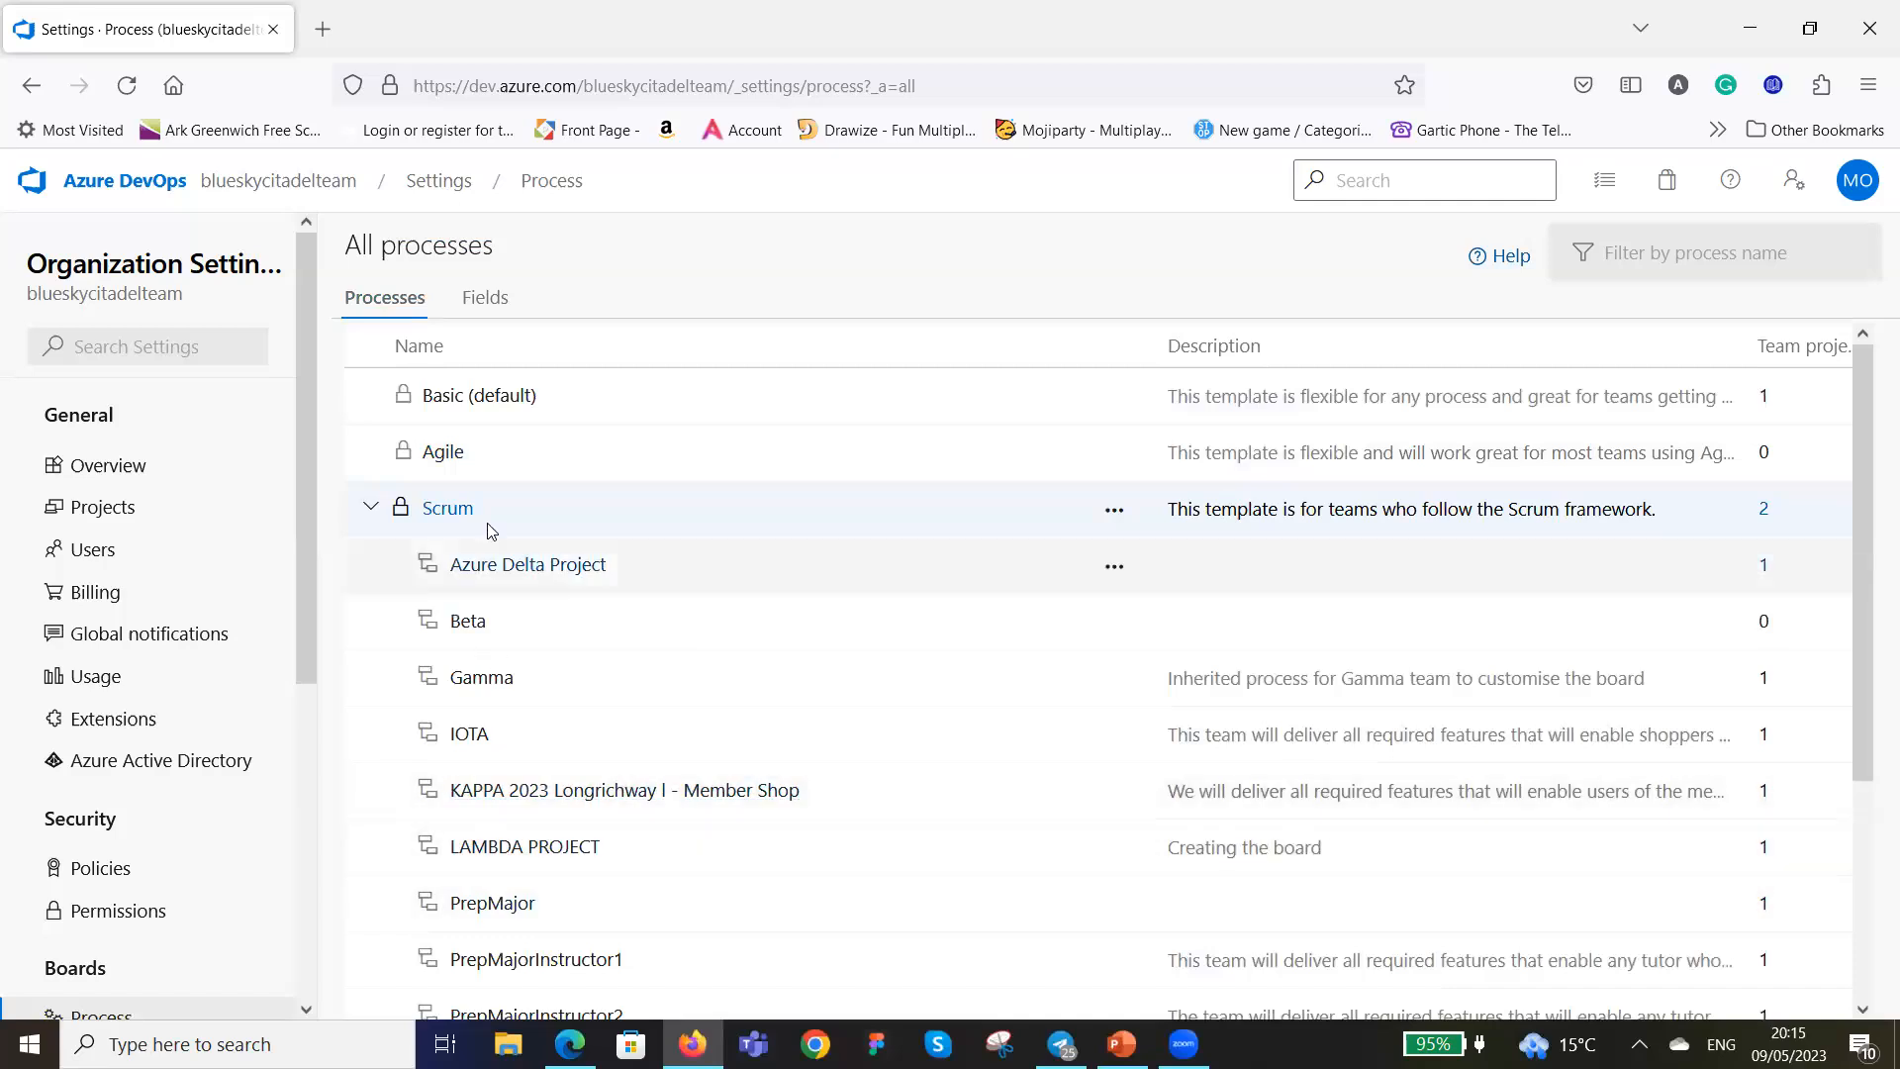
{"action": "scroll", "coordinate": [533, 551], "scroll_direction": "down", "scroll_amount": 2}
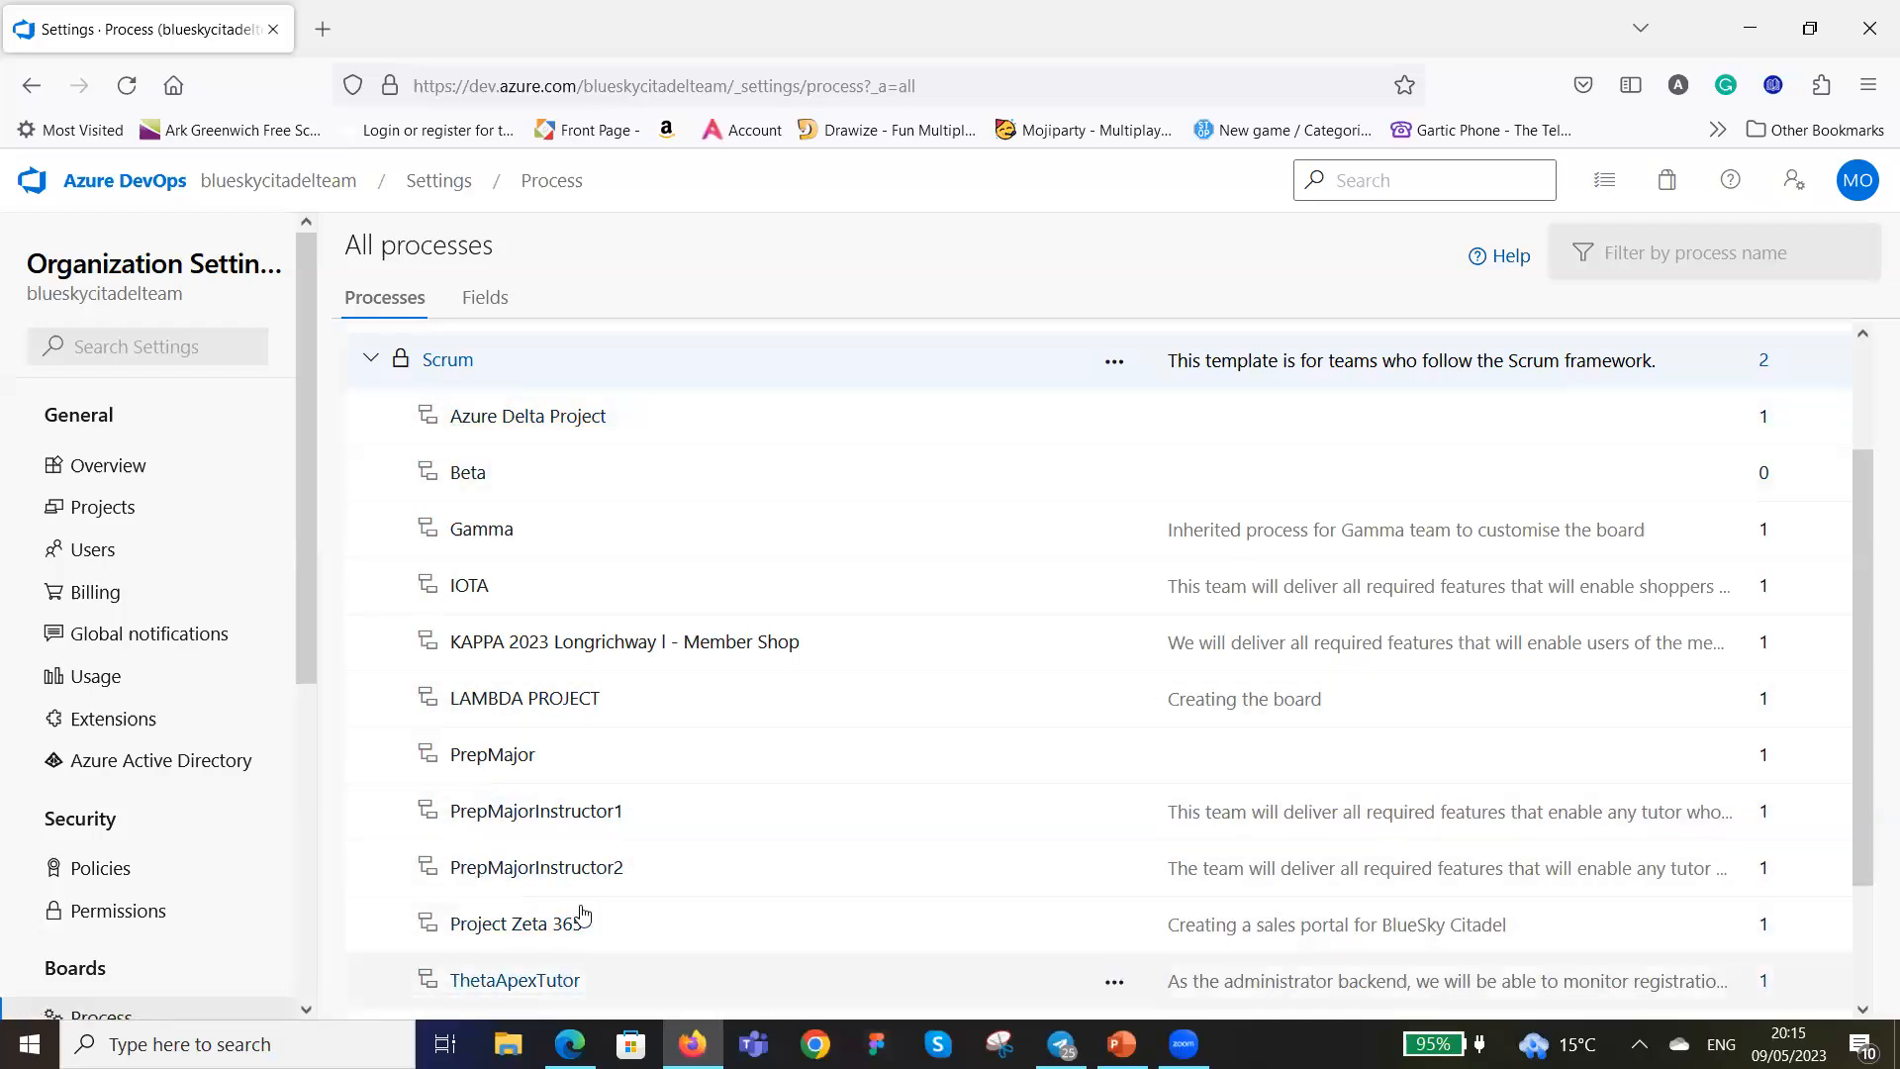
{"action": "scroll", "coordinate": [614, 564], "scroll_direction": "down", "scroll_amount": 3}
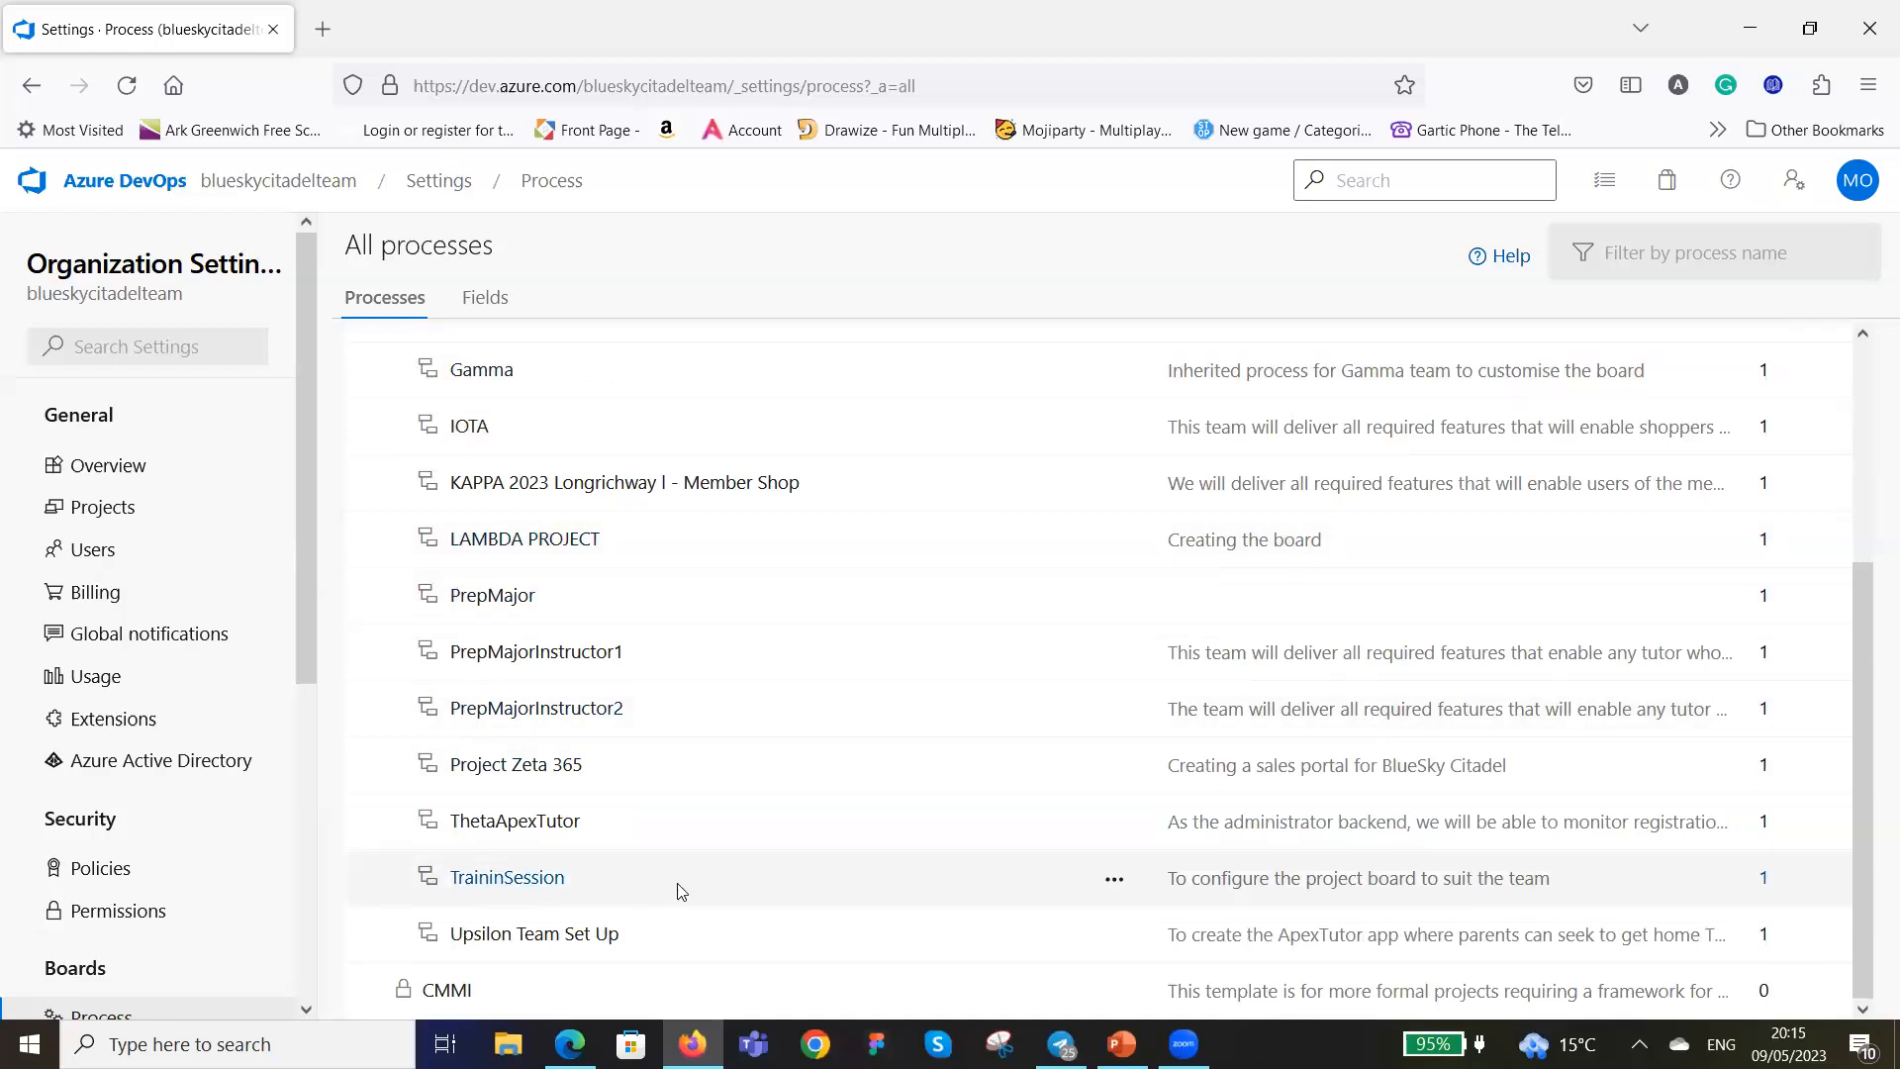
{"action": "scroll", "coordinate": [679, 859], "scroll_direction": "up", "scroll_amount": 5}
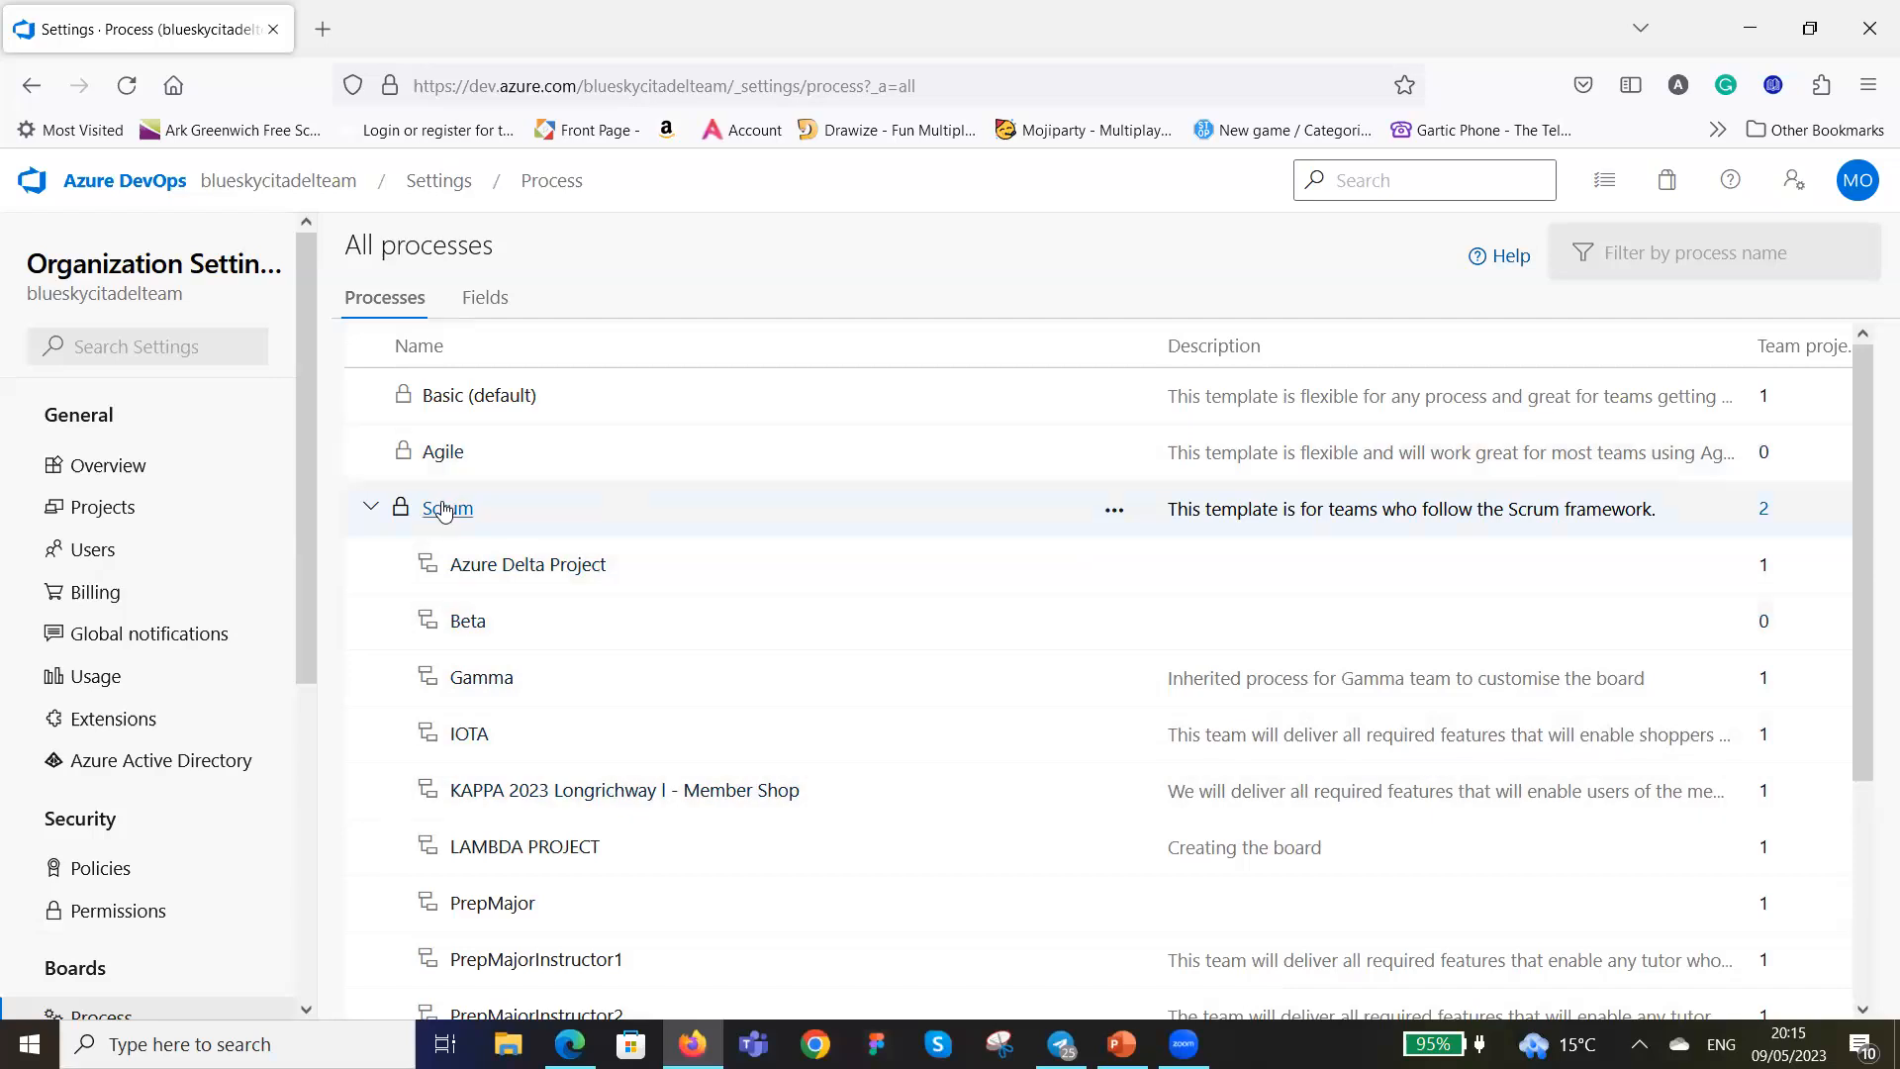
Create an inherited process from Scrum named SummerScrum with the description "Inherited Process for Team Summer".
{"action": "left_click", "coordinate": [1112, 510]}
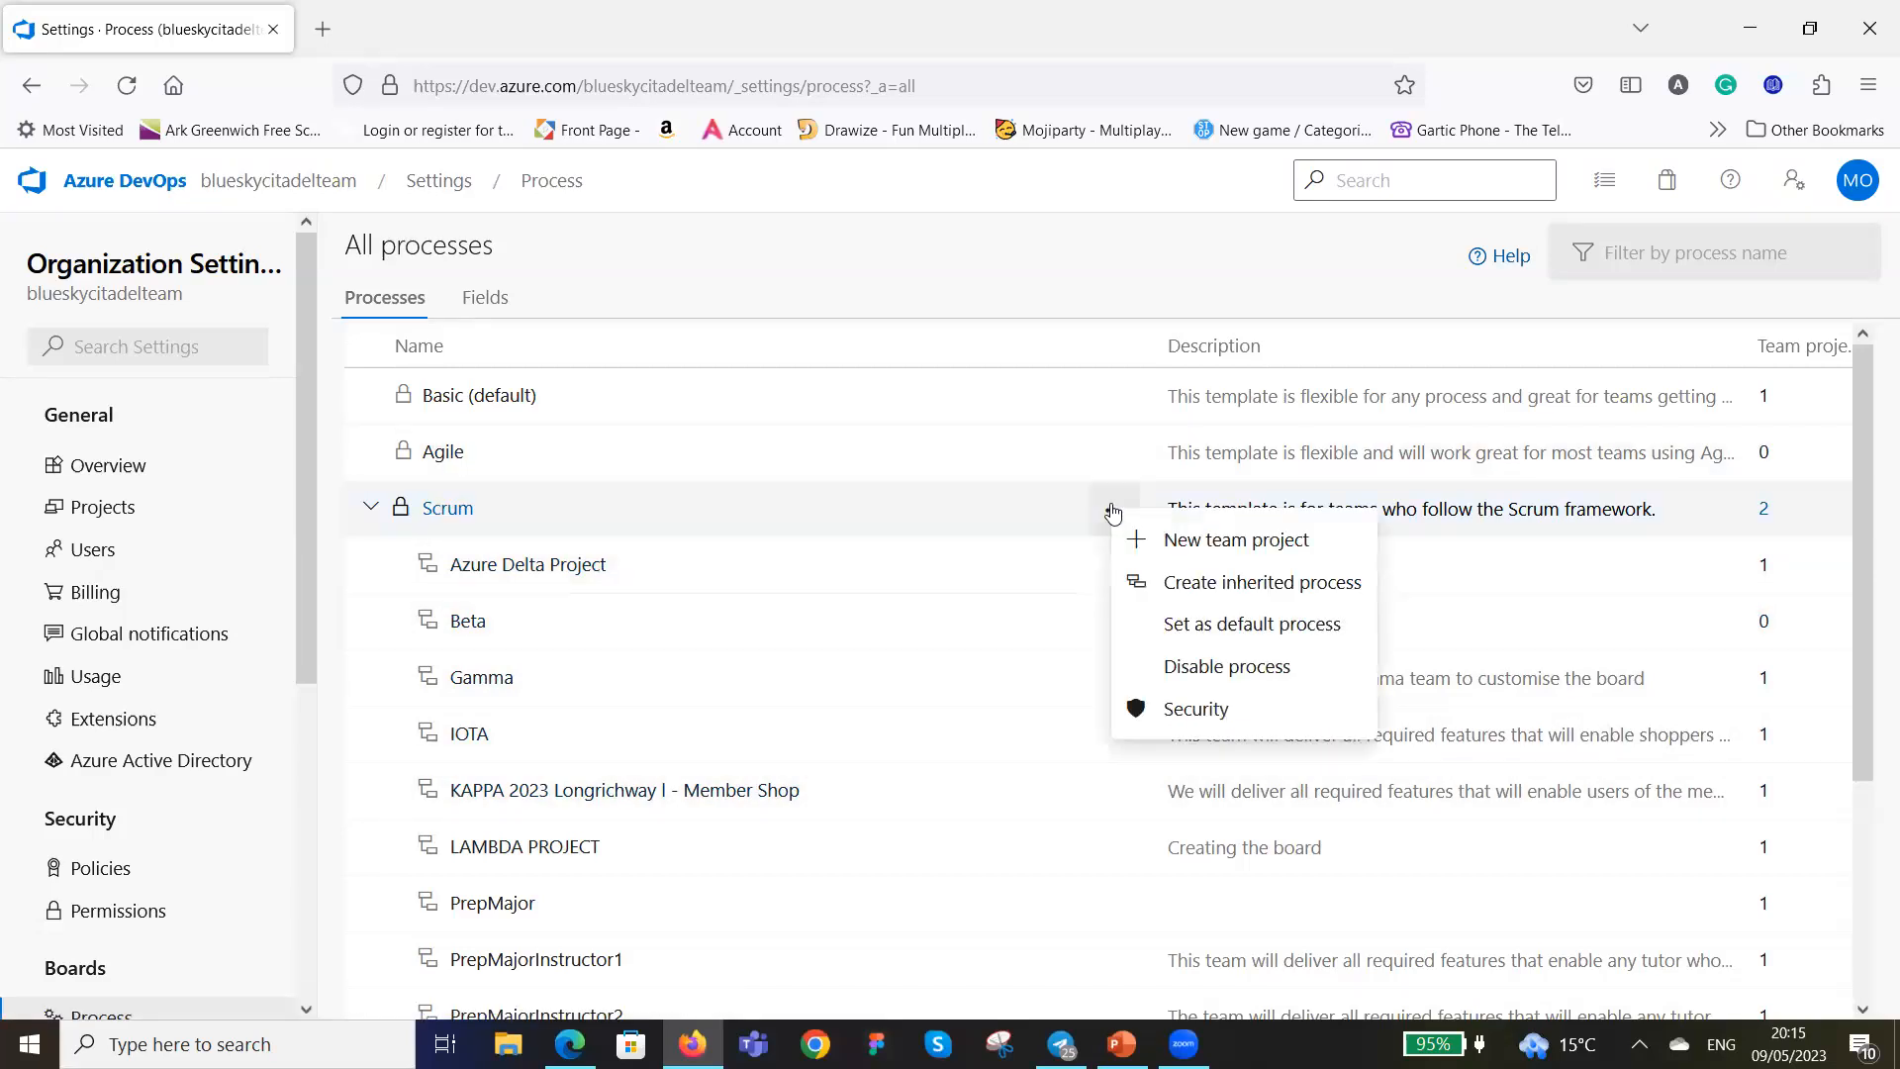
{"action": "left_click", "coordinate": [1259, 585]}
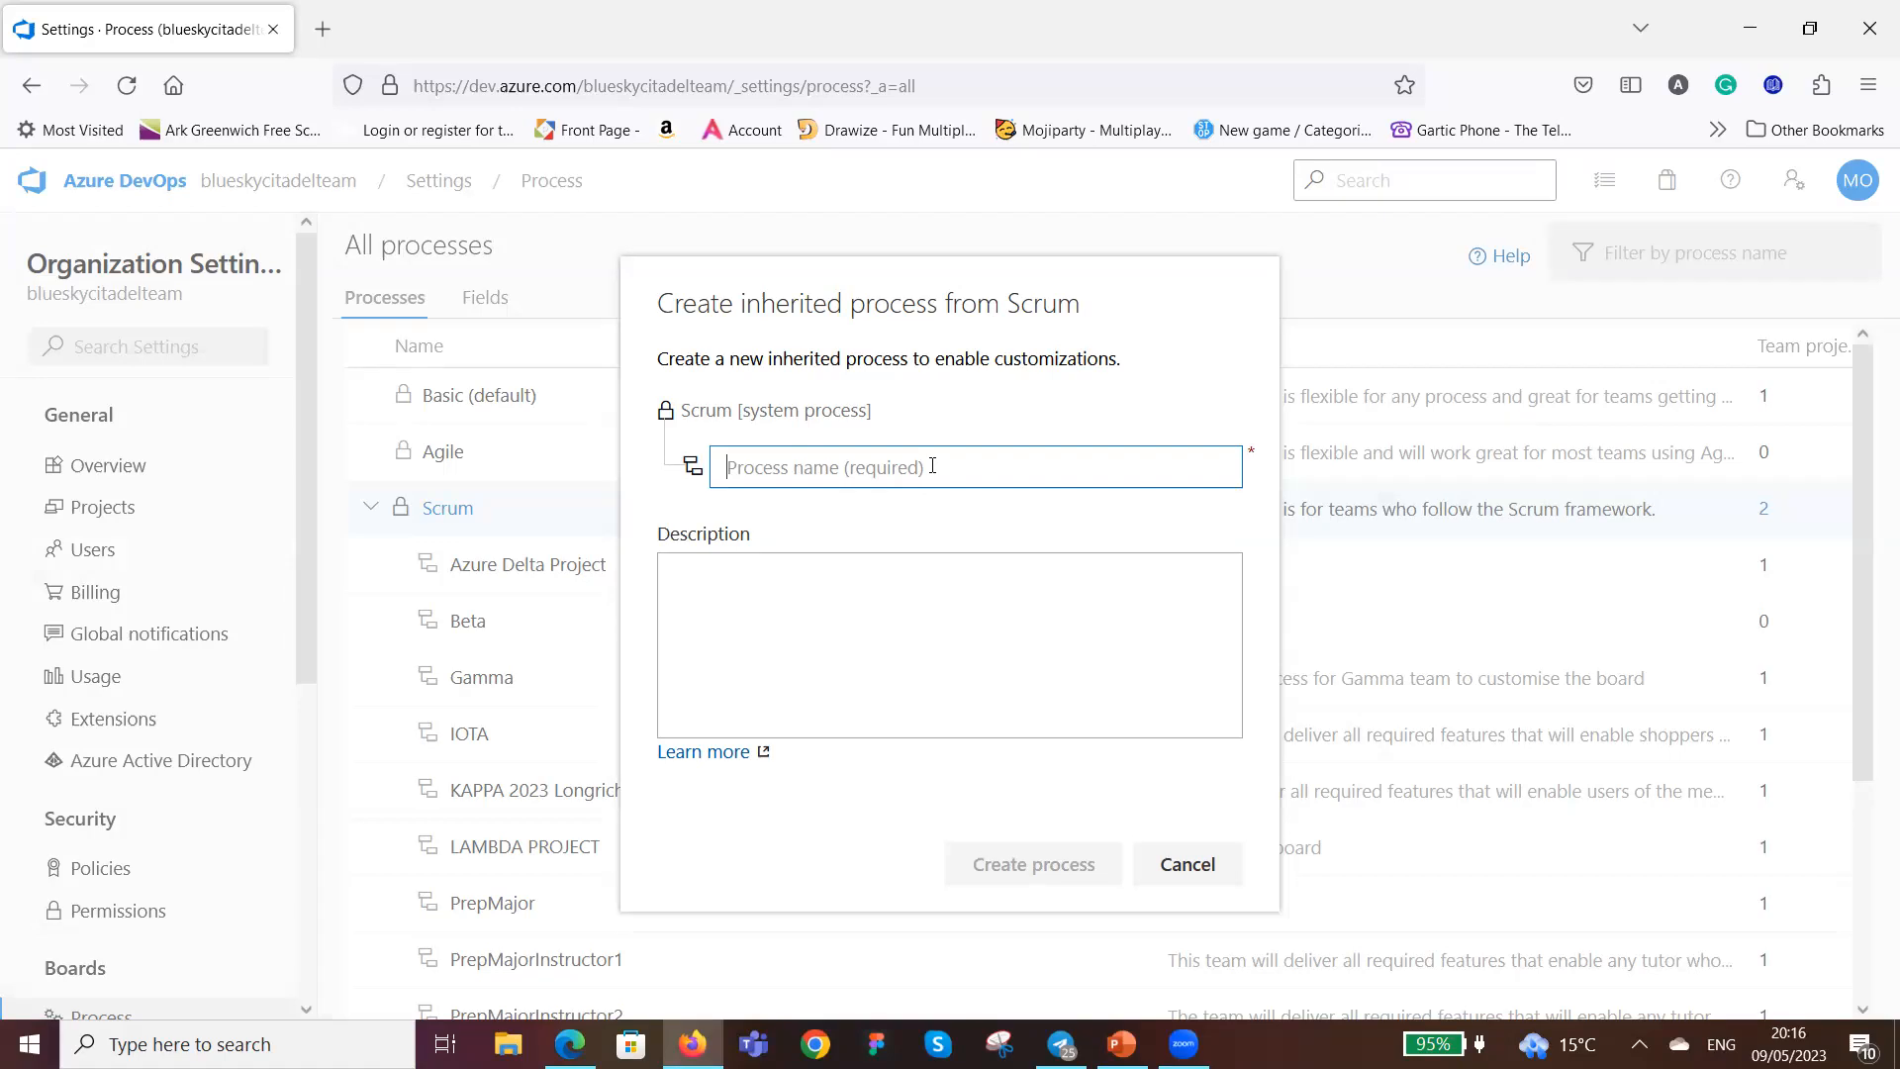
{"action": "type", "text": "Summ"}
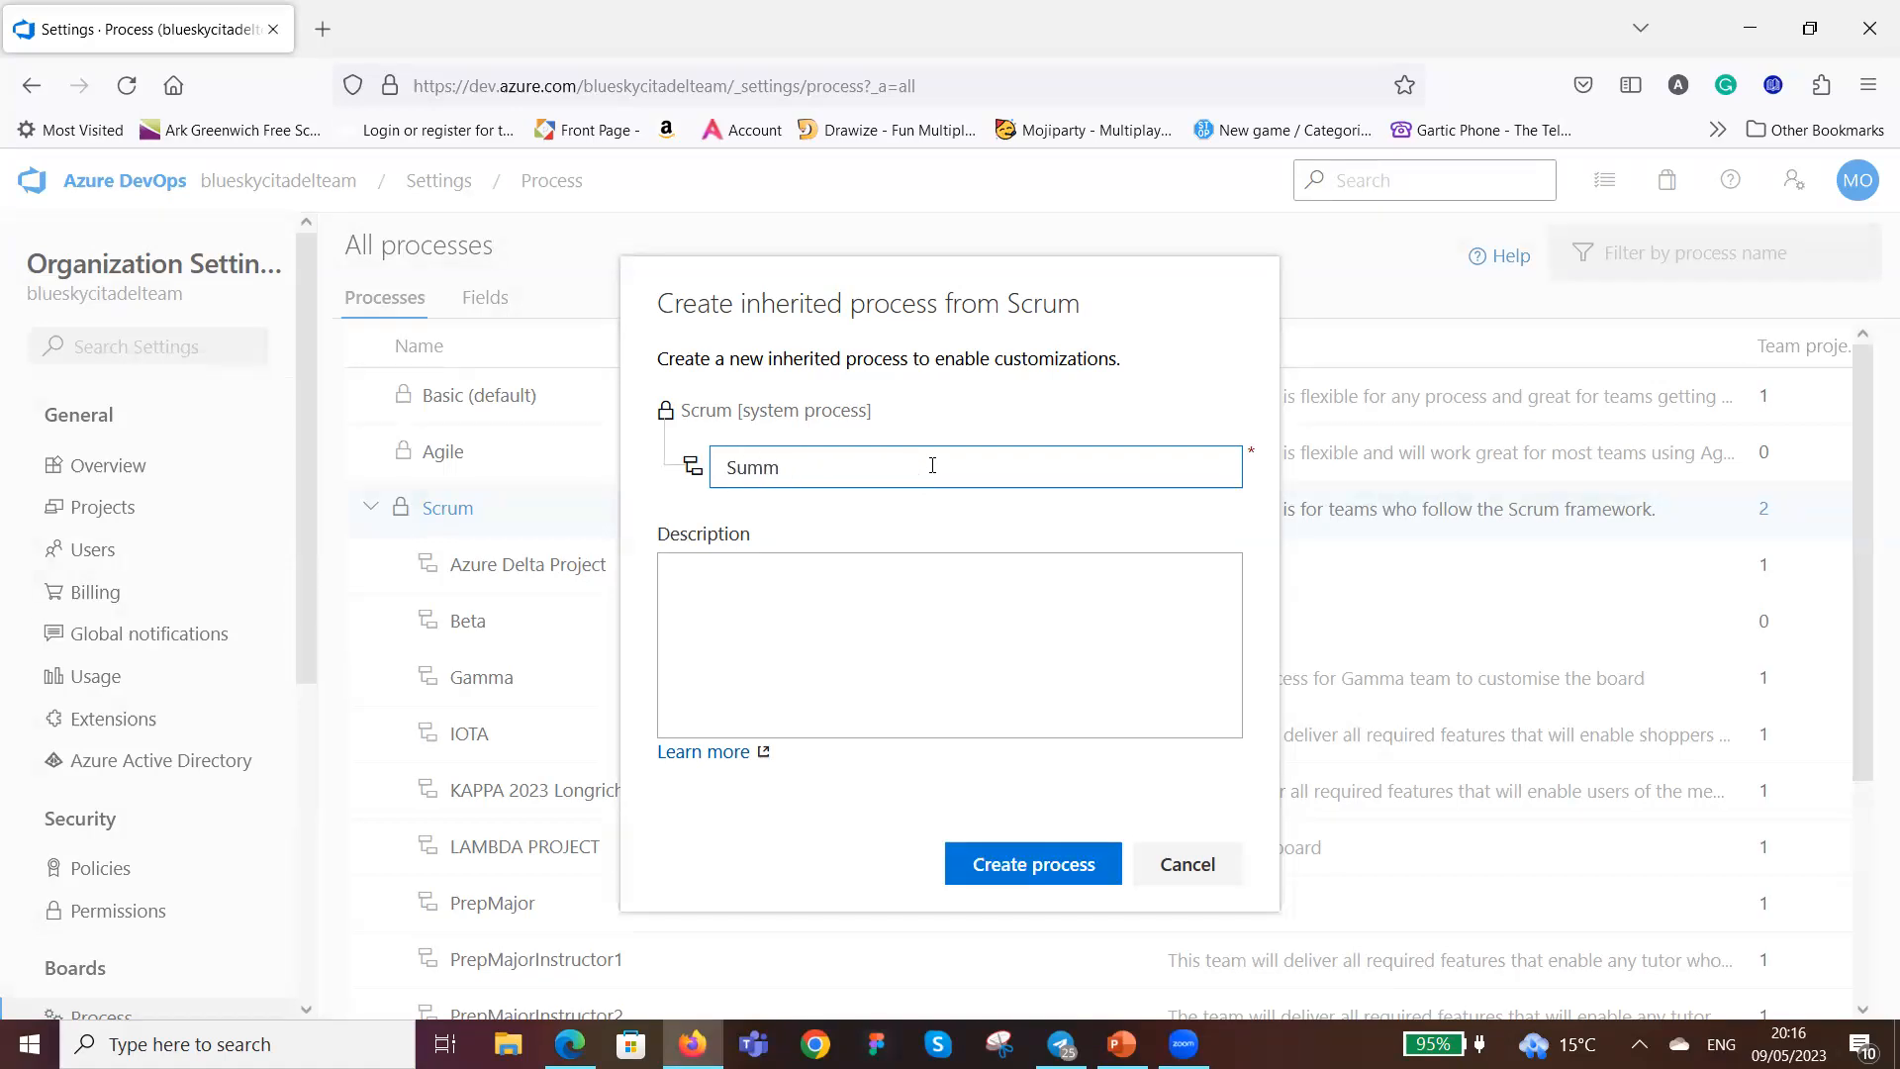
{"action": "type", "text": "erScrum"}
{"action": "left_click", "coordinate": [901, 590]}
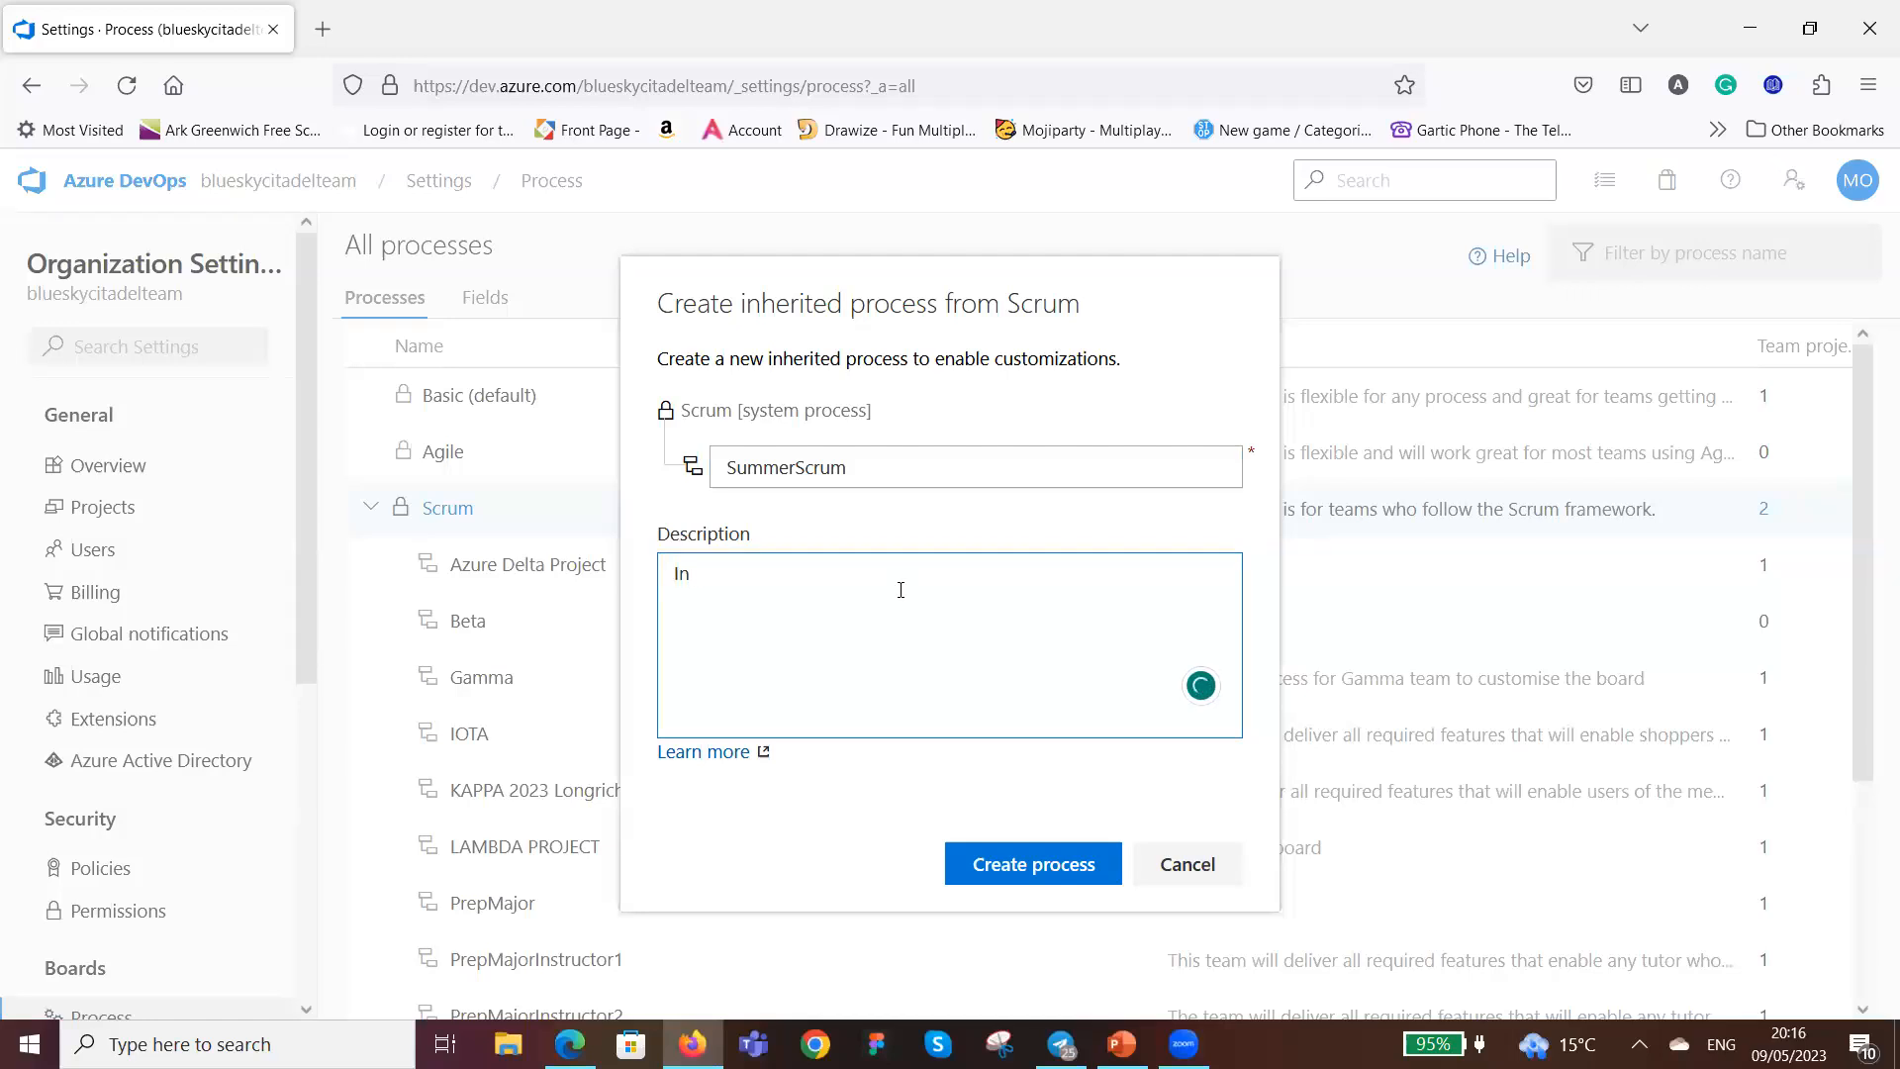
{"action": "type", "text": "Inherited Process for Team "}
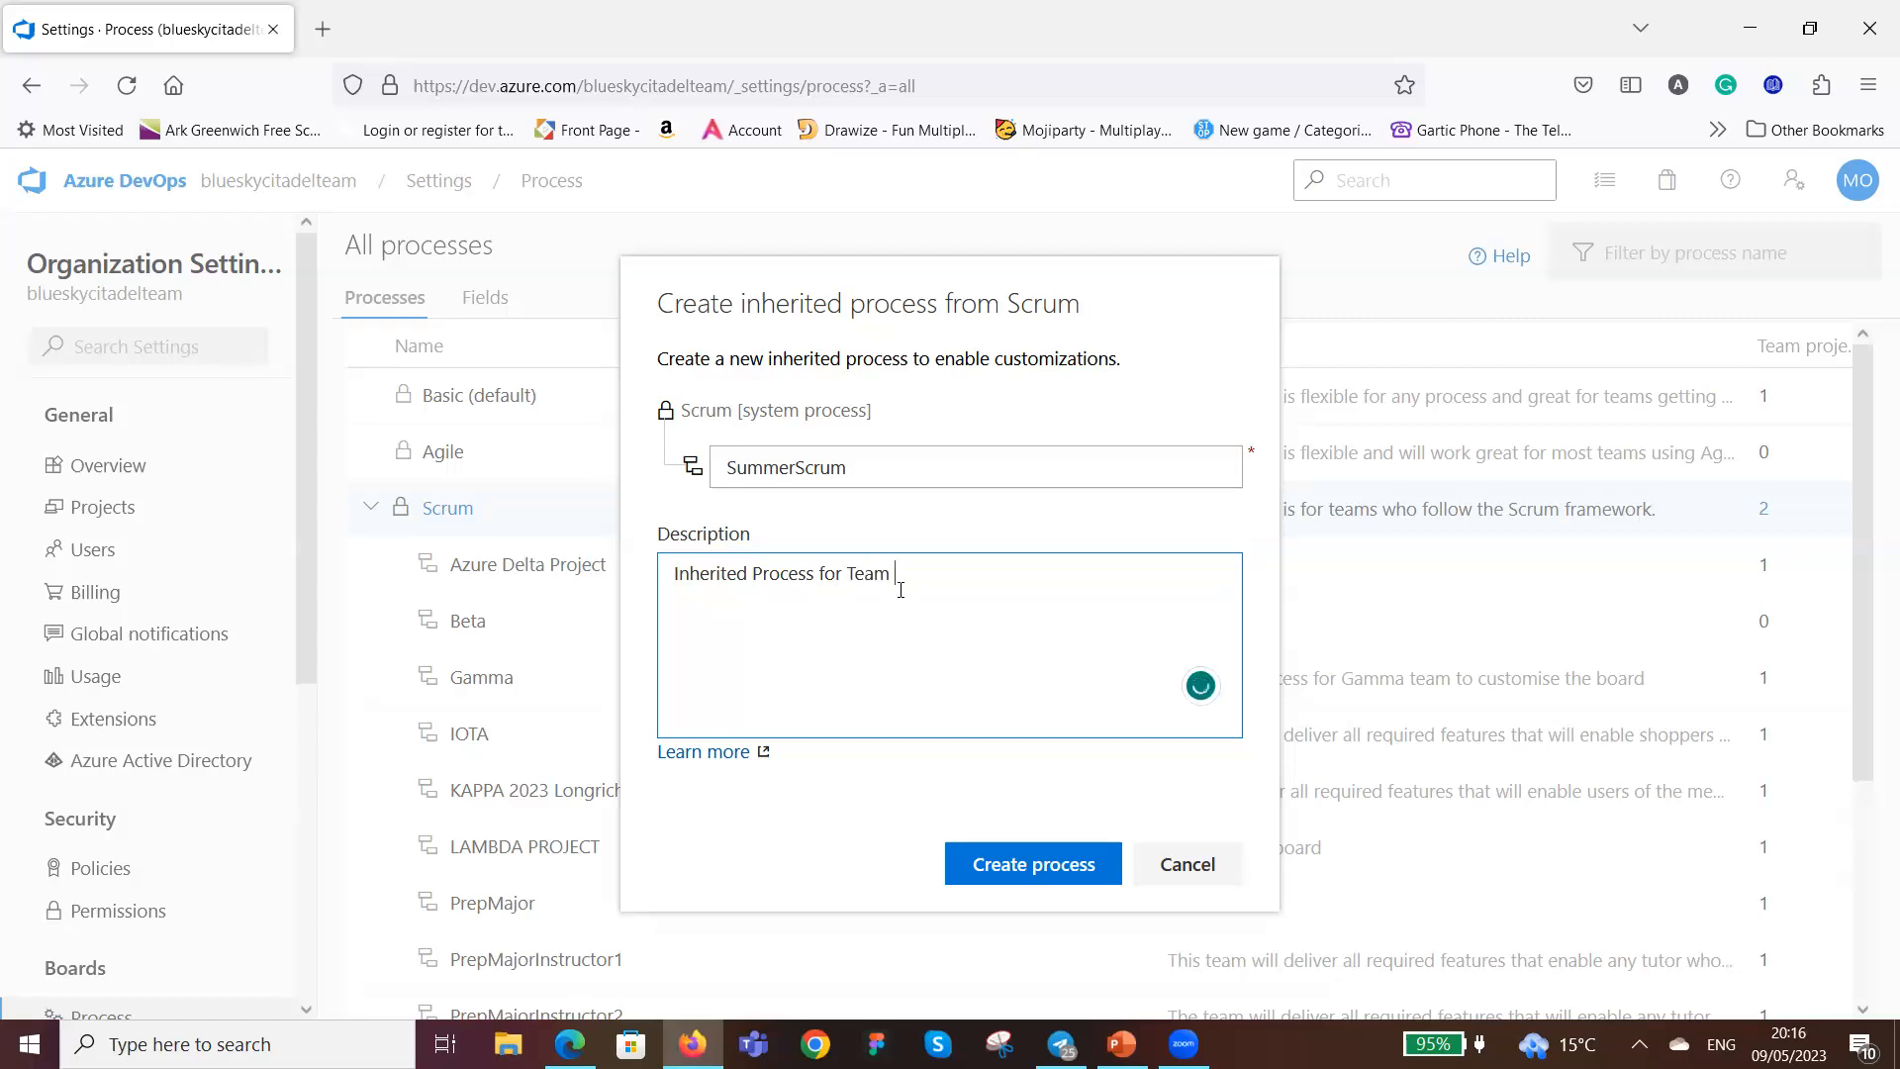
{"action": "type", "text": "Summer"}
{"action": "left_click", "coordinate": [1035, 867]}
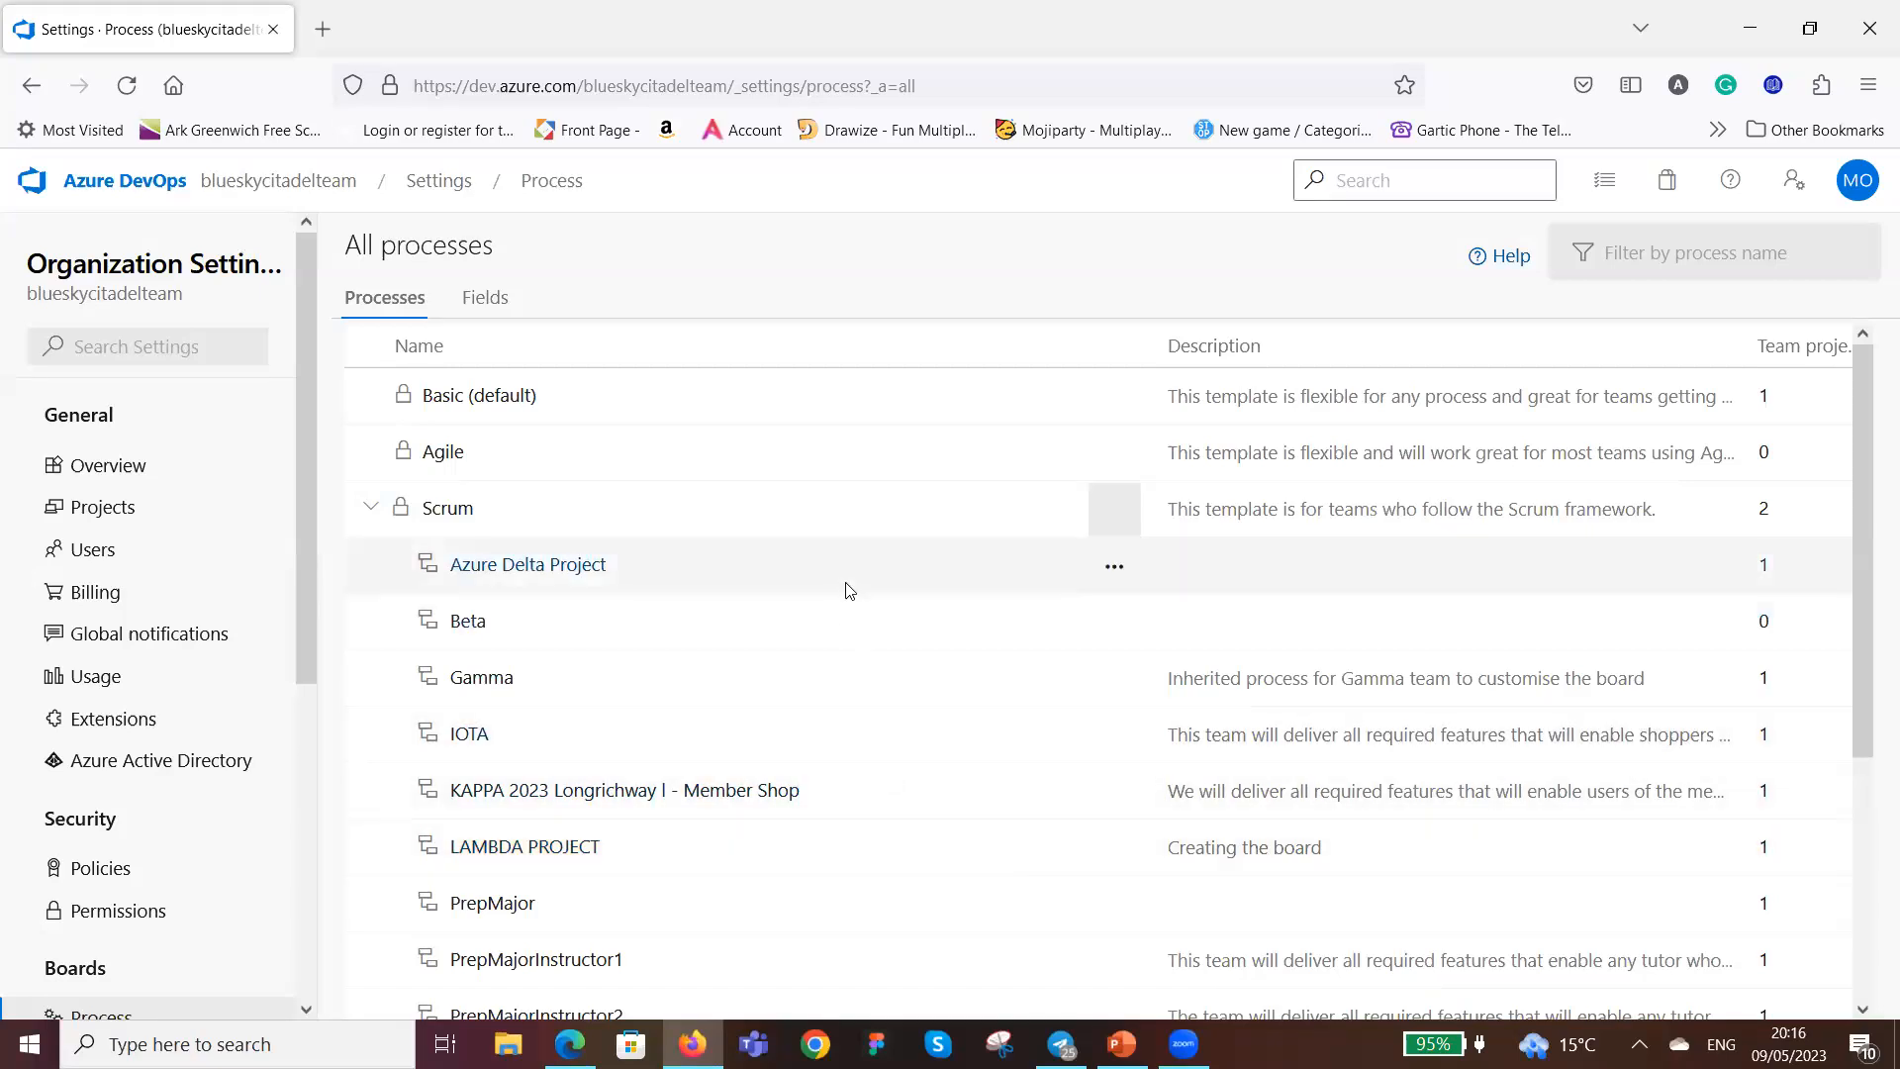
{"action": "scroll", "coordinate": [849, 599], "scroll_direction": "down", "scroll_amount": 3}
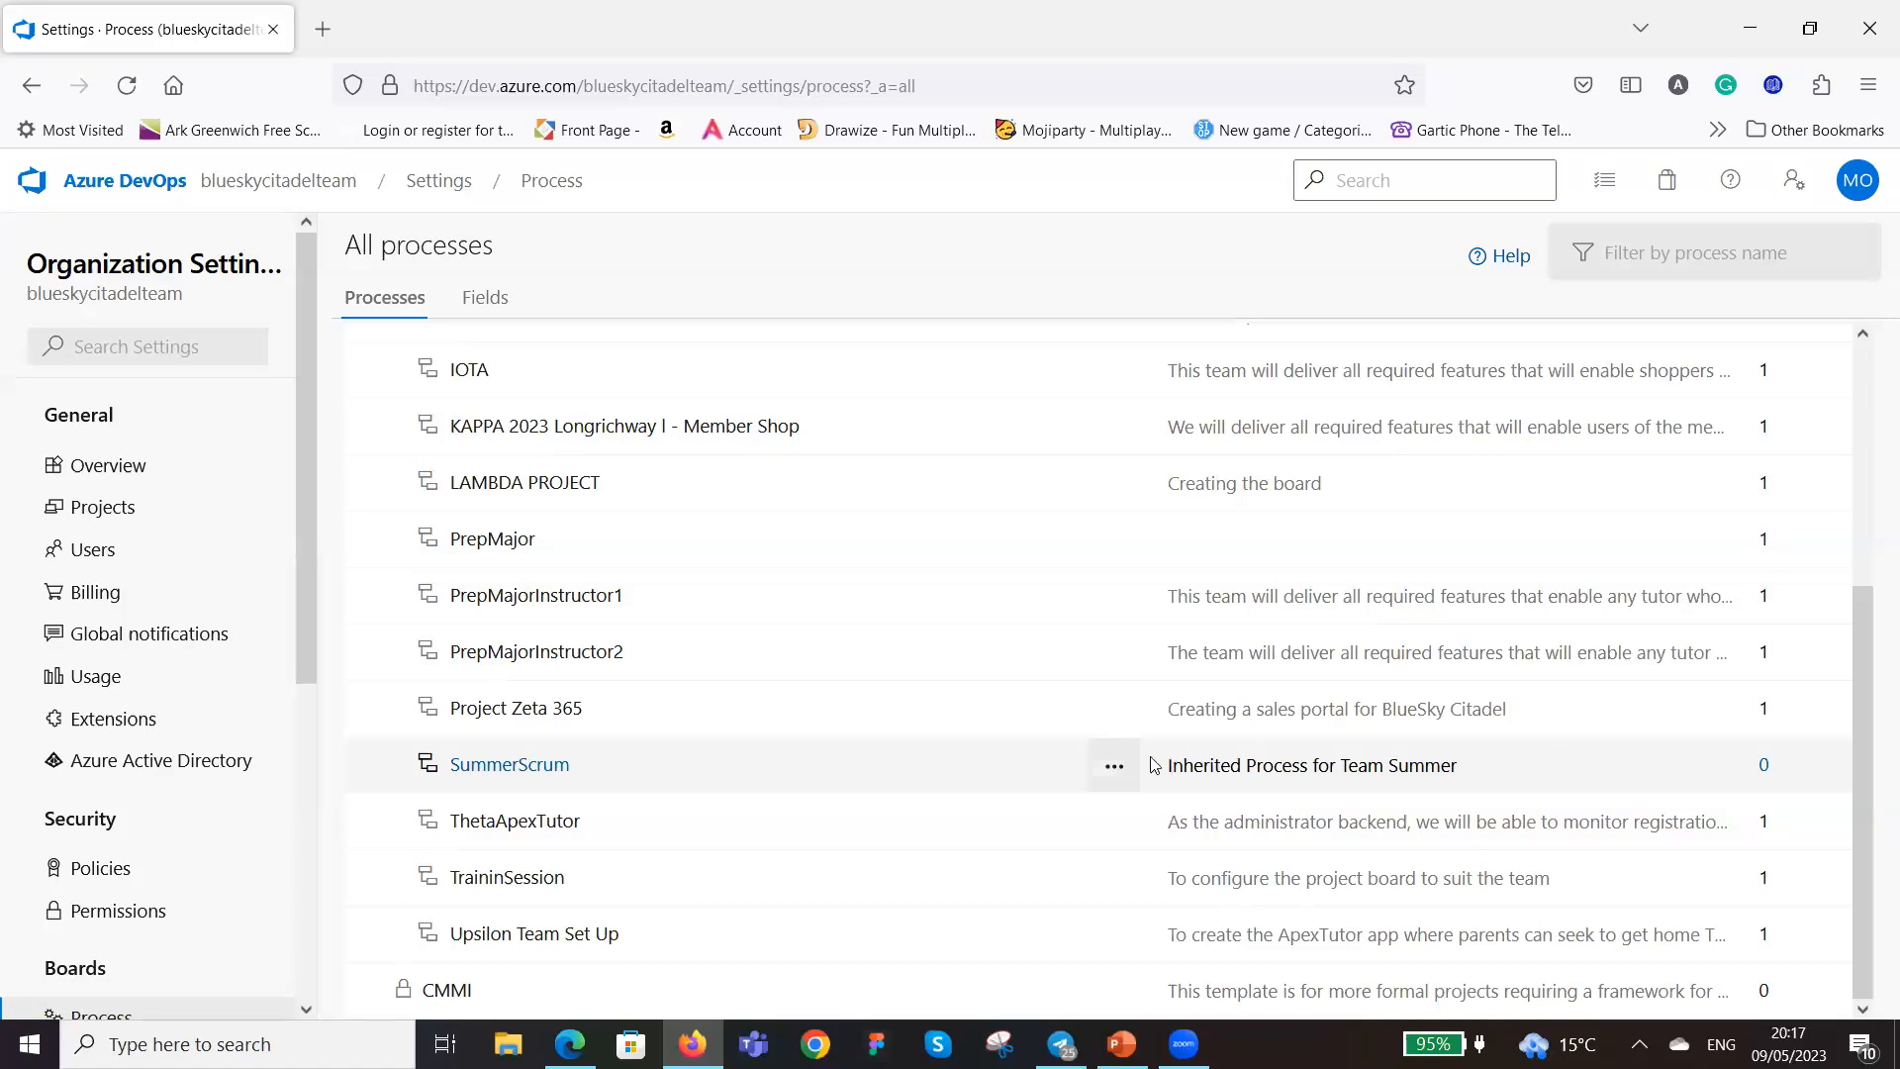
{"action": "scroll", "coordinate": [1021, 752], "scroll_direction": "up", "scroll_amount": 3}
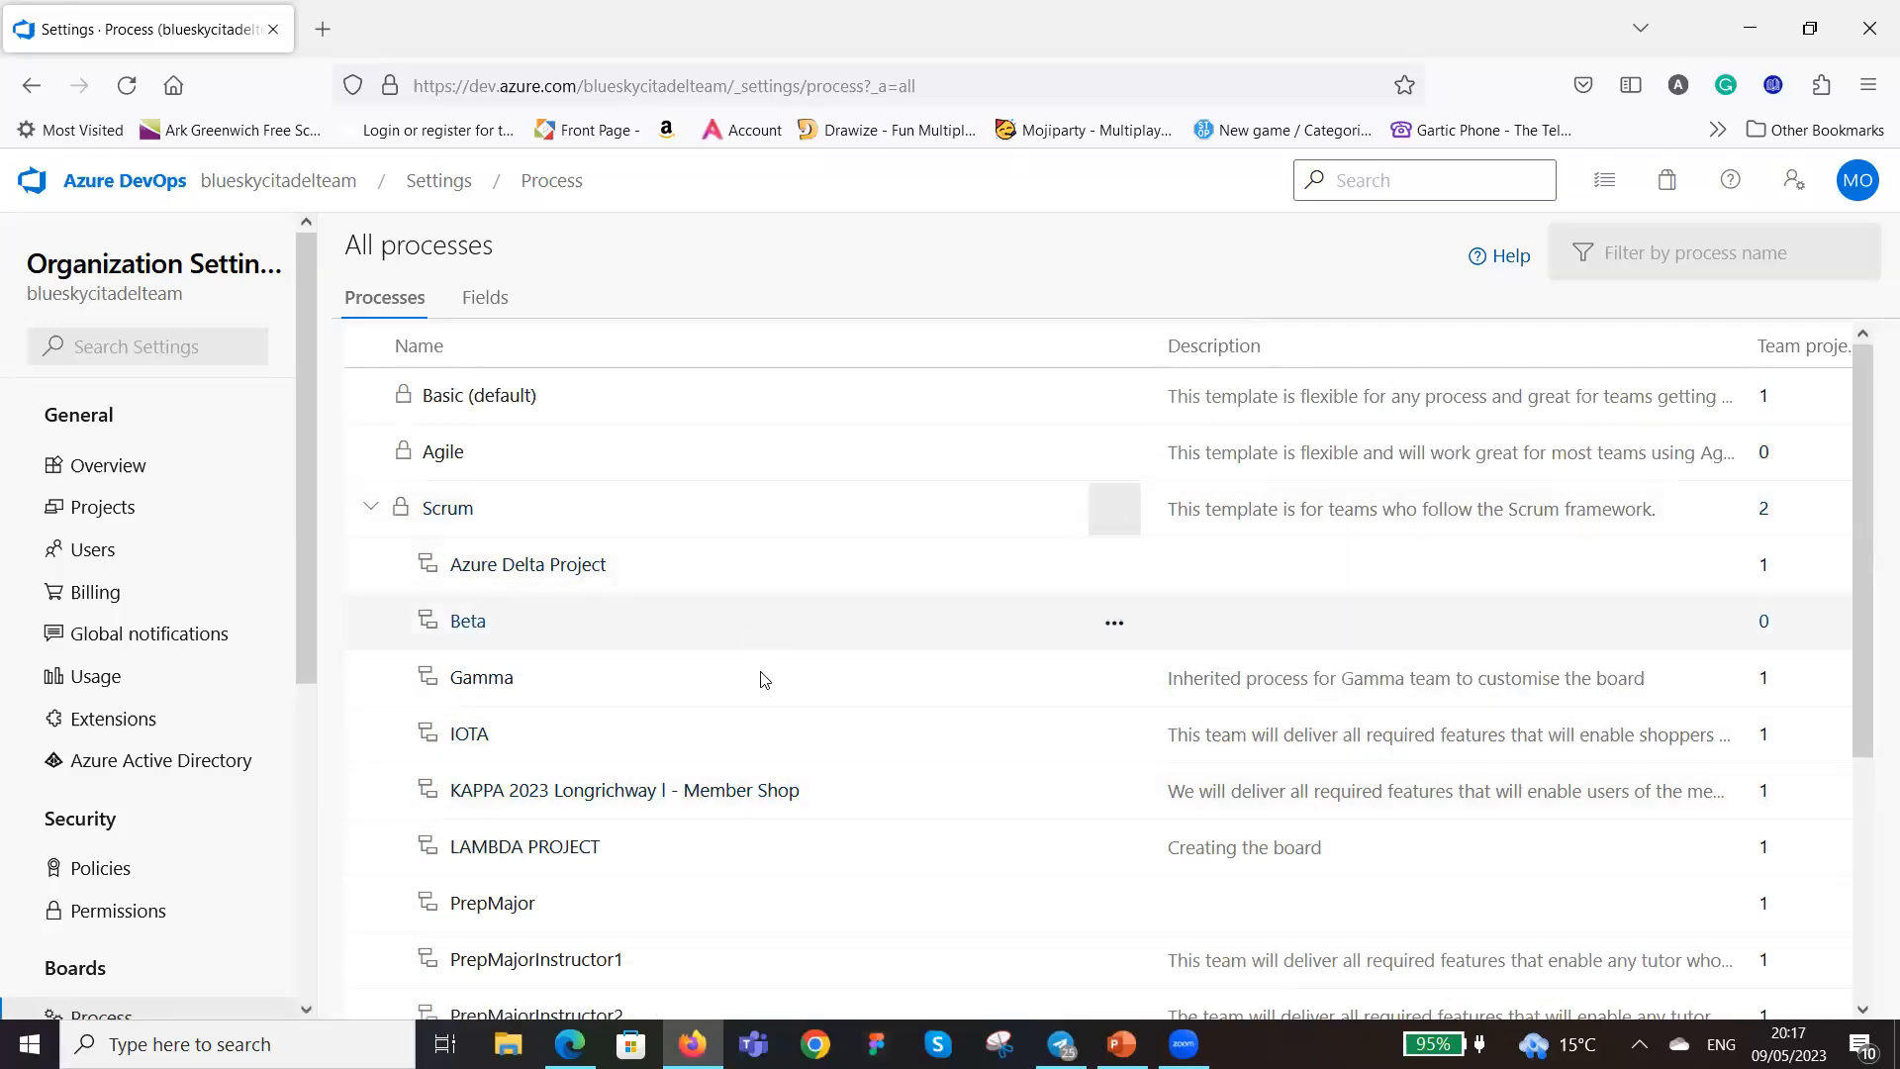
Find Summer Training Team among the organization's projects and open its Scrum process to list the projects that use it.
{"action": "left_click", "coordinate": [97, 513]}
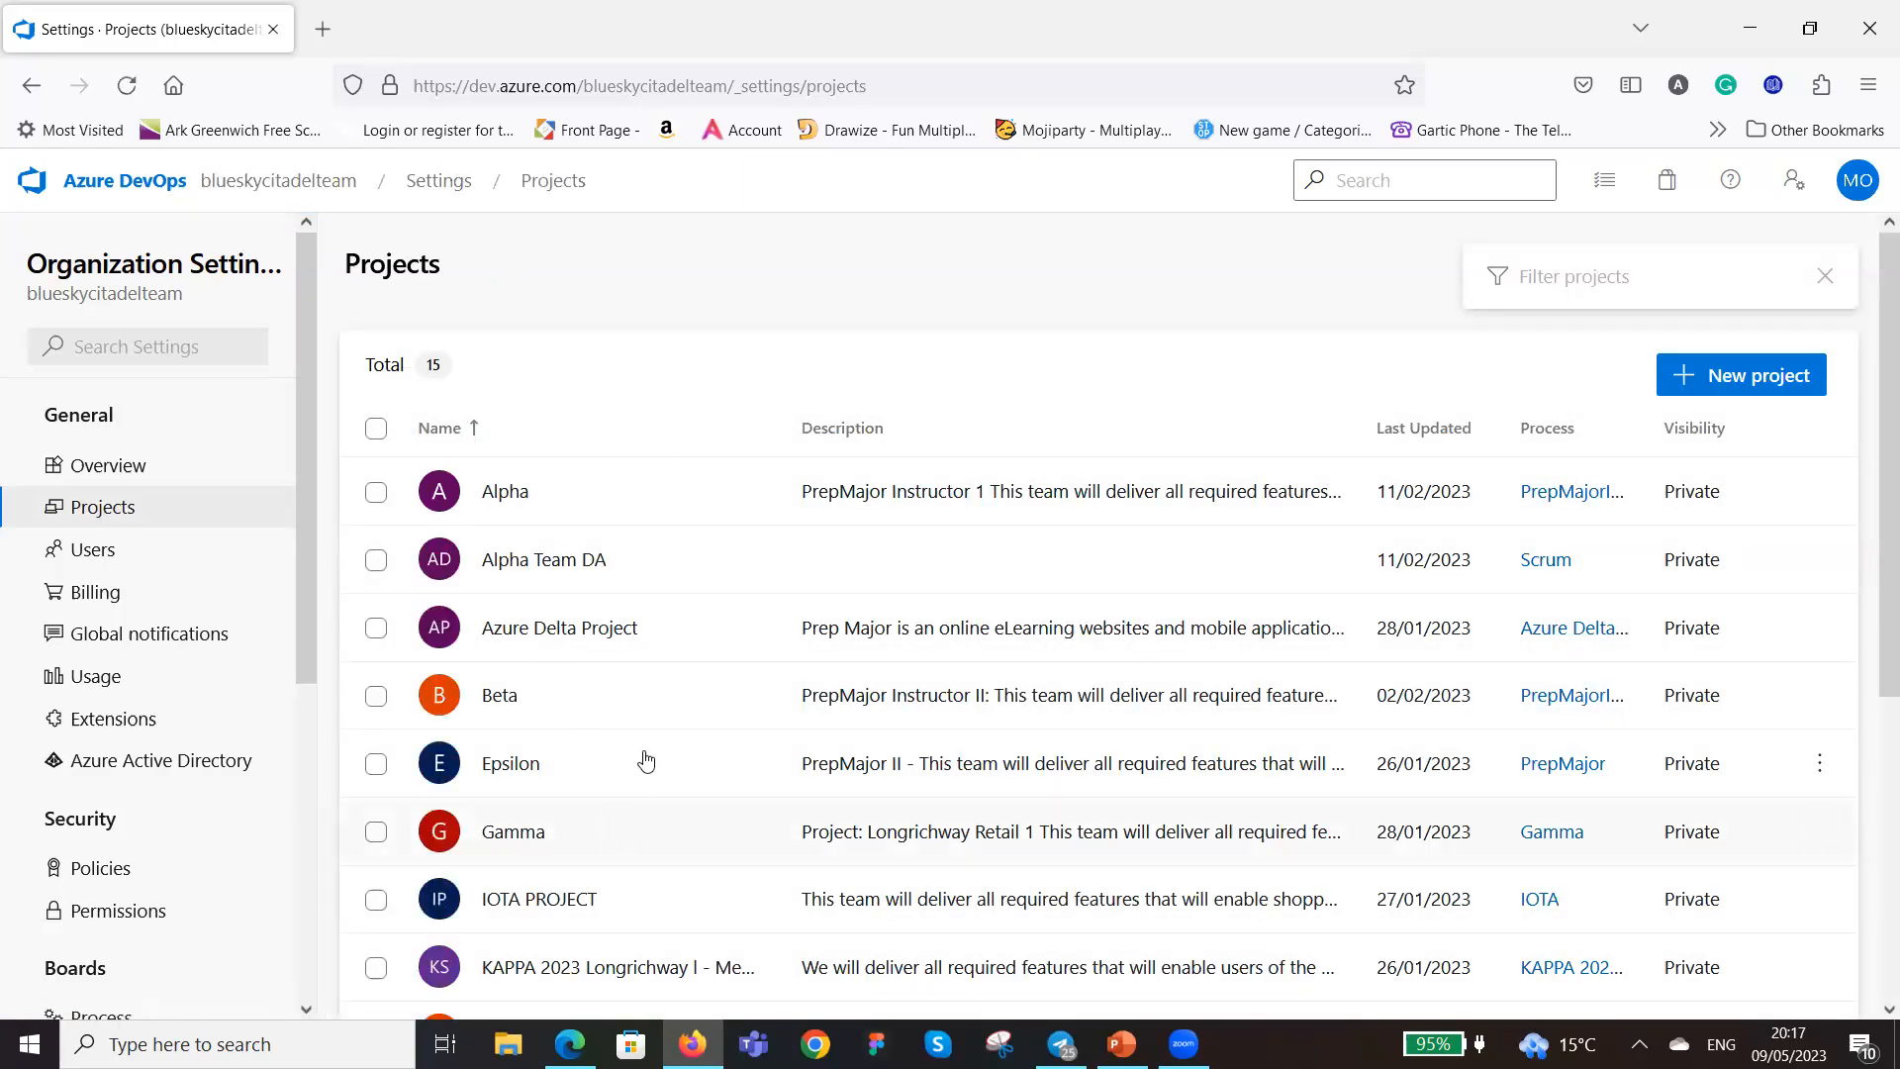
{"action": "scroll", "coordinate": [645, 760], "scroll_direction": "down", "scroll_amount": 5}
{"action": "scroll", "coordinate": [639, 763], "scroll_direction": "down", "scroll_amount": 1}
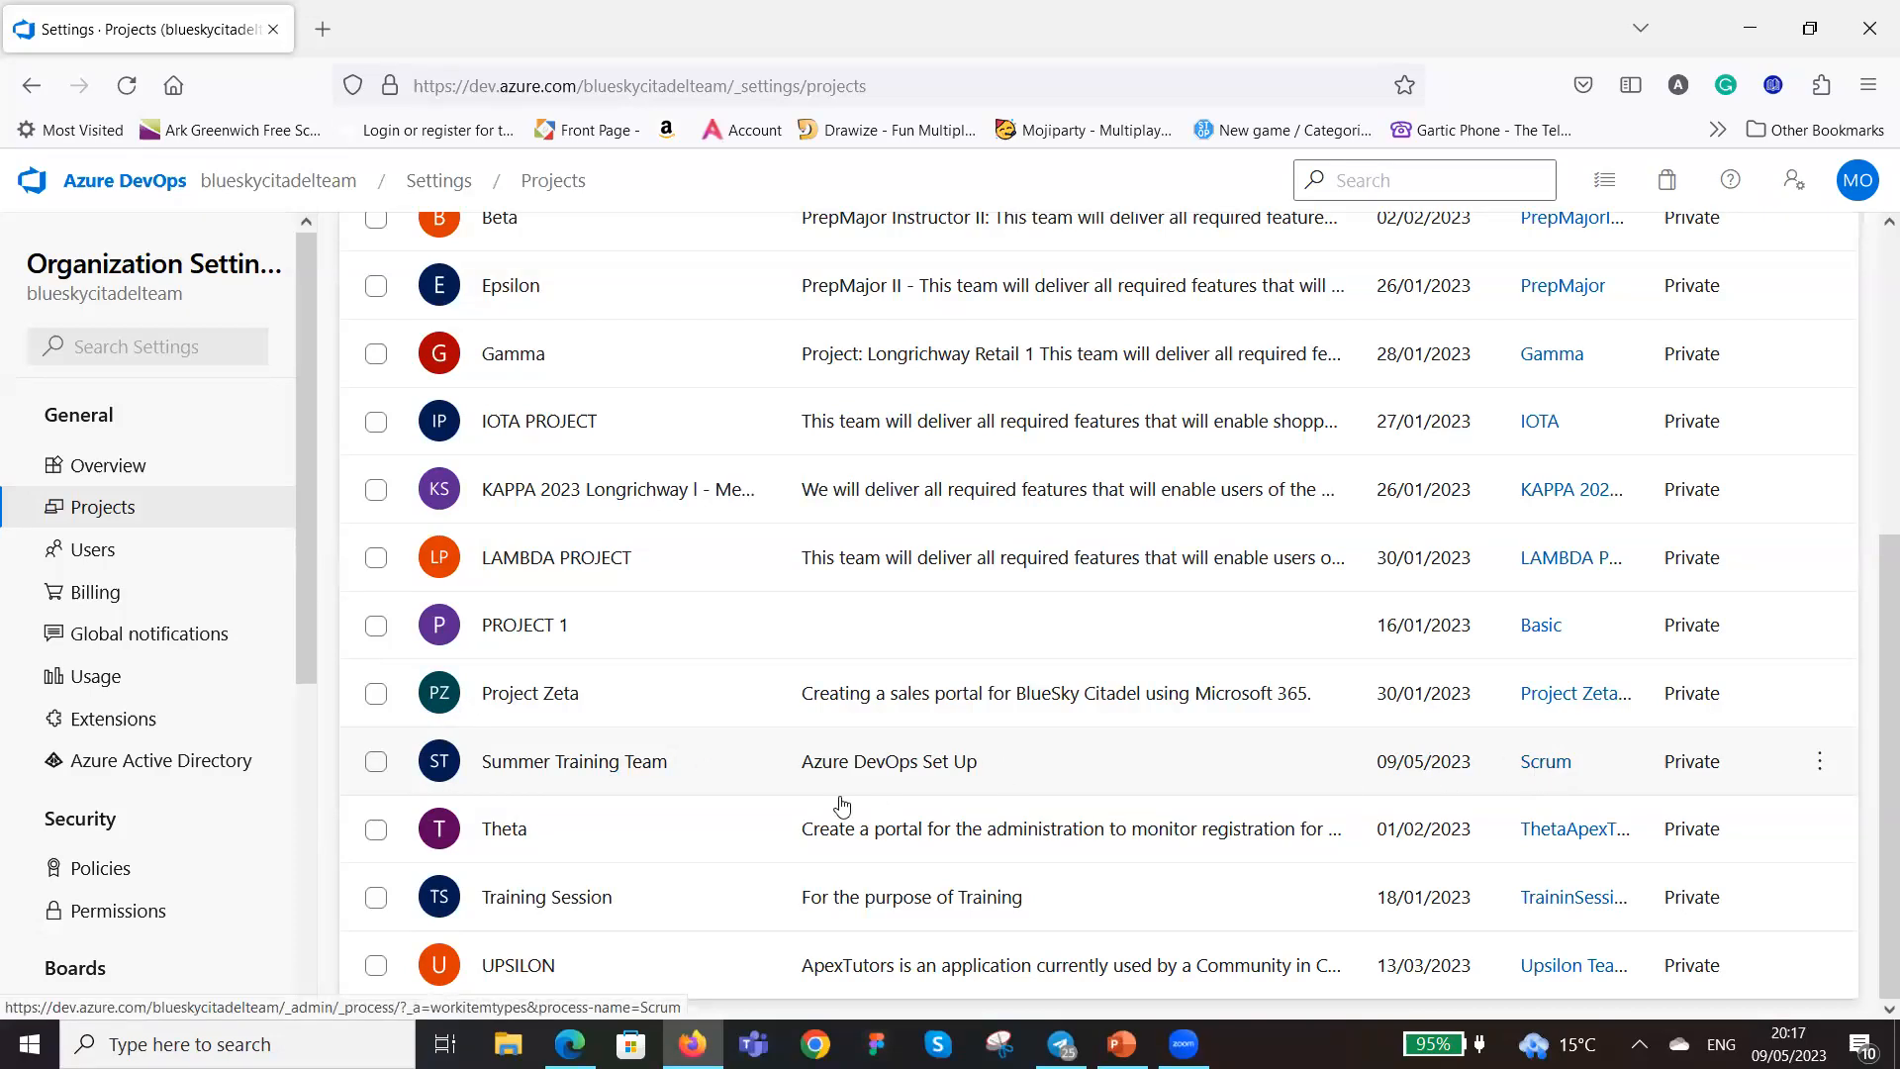
{"action": "left_click", "coordinate": [1566, 762]}
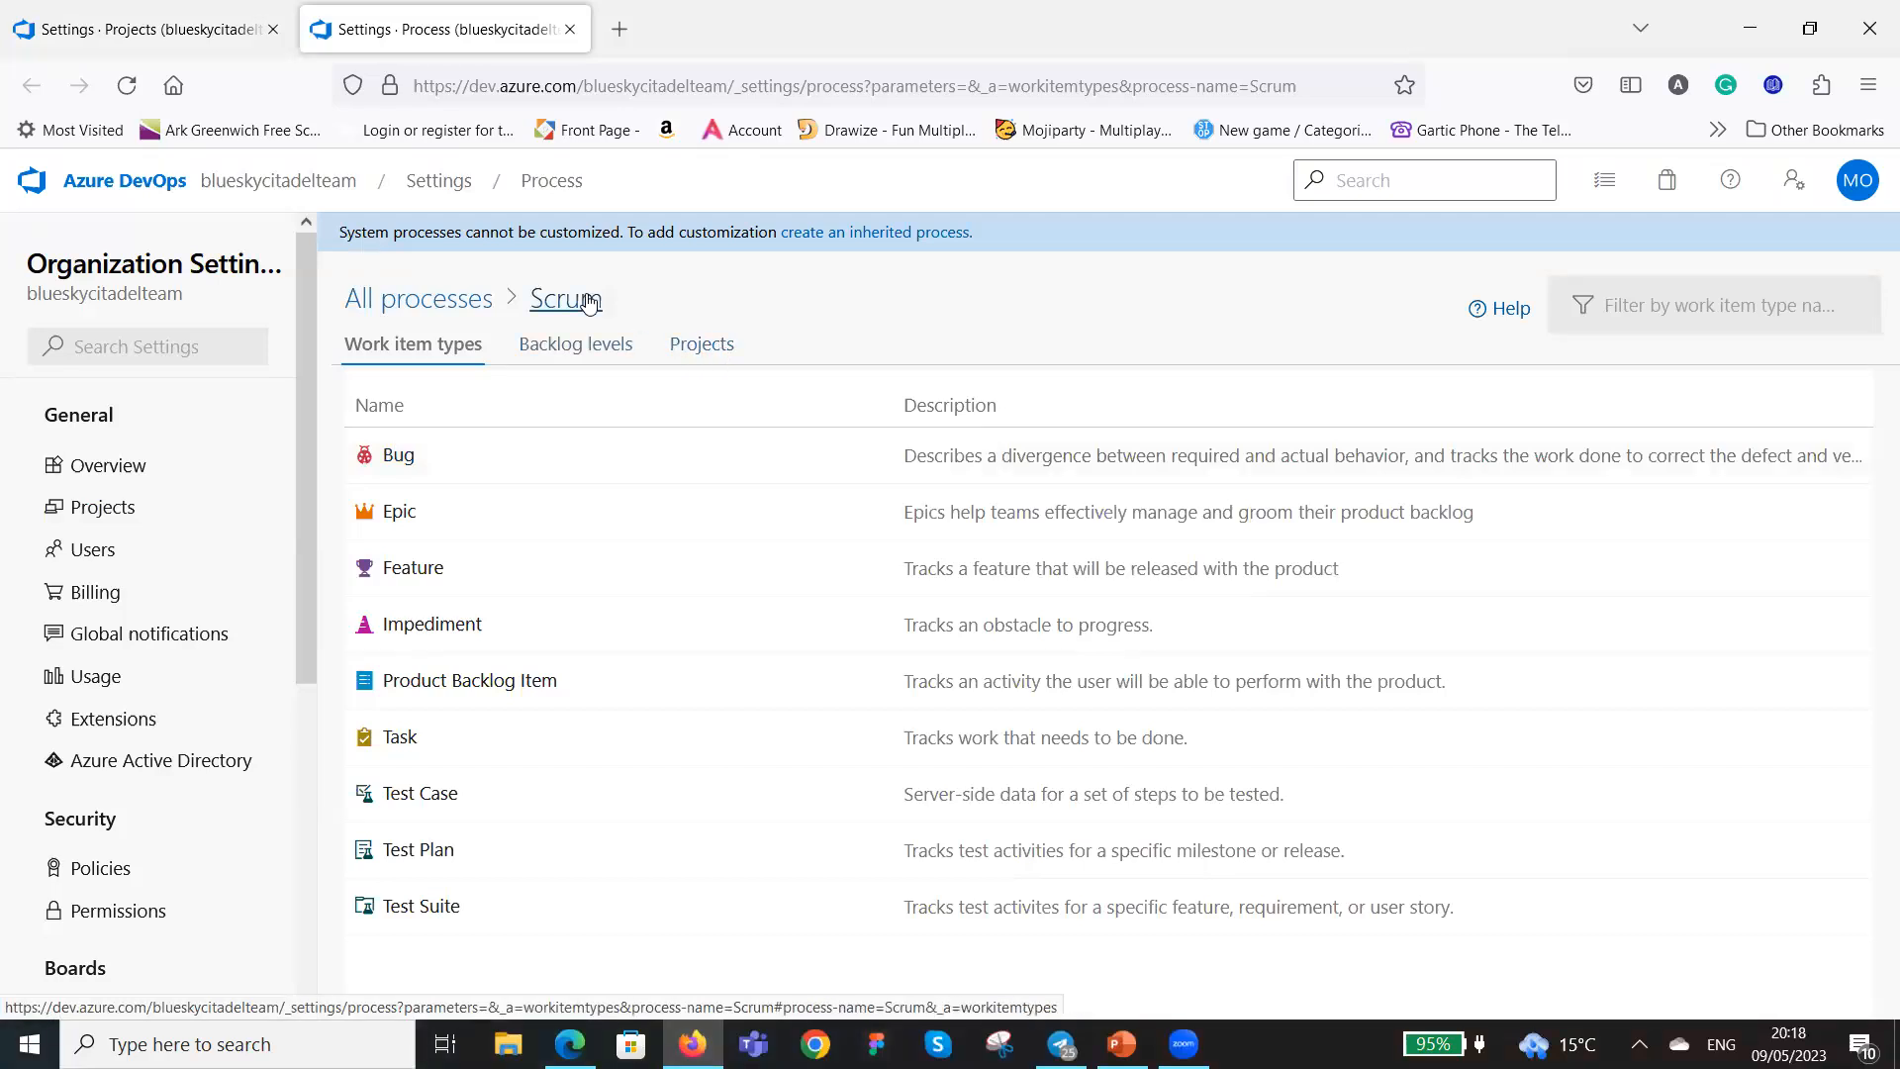
{"action": "left_click", "coordinate": [699, 345]}
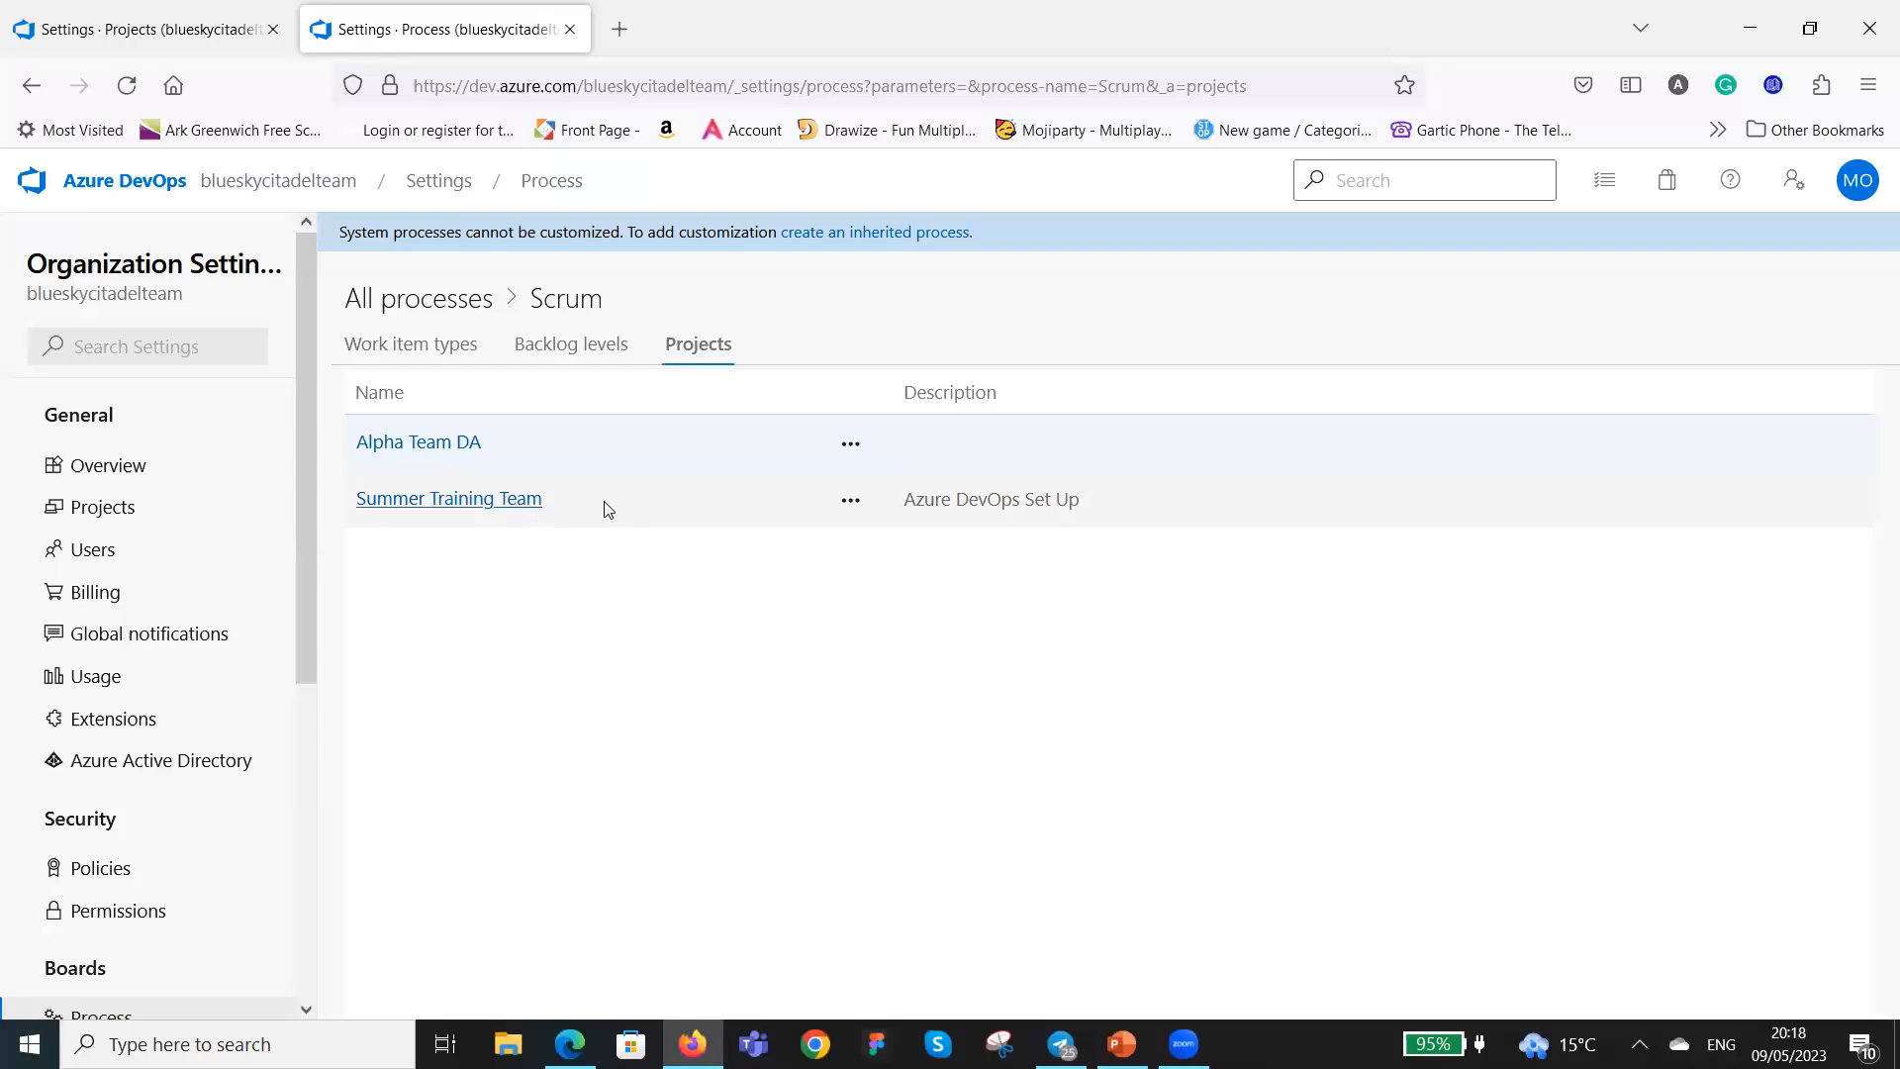
Change the process of the Summer Training Team project to SummerScrum.
{"action": "left_click", "coordinate": [853, 505]}
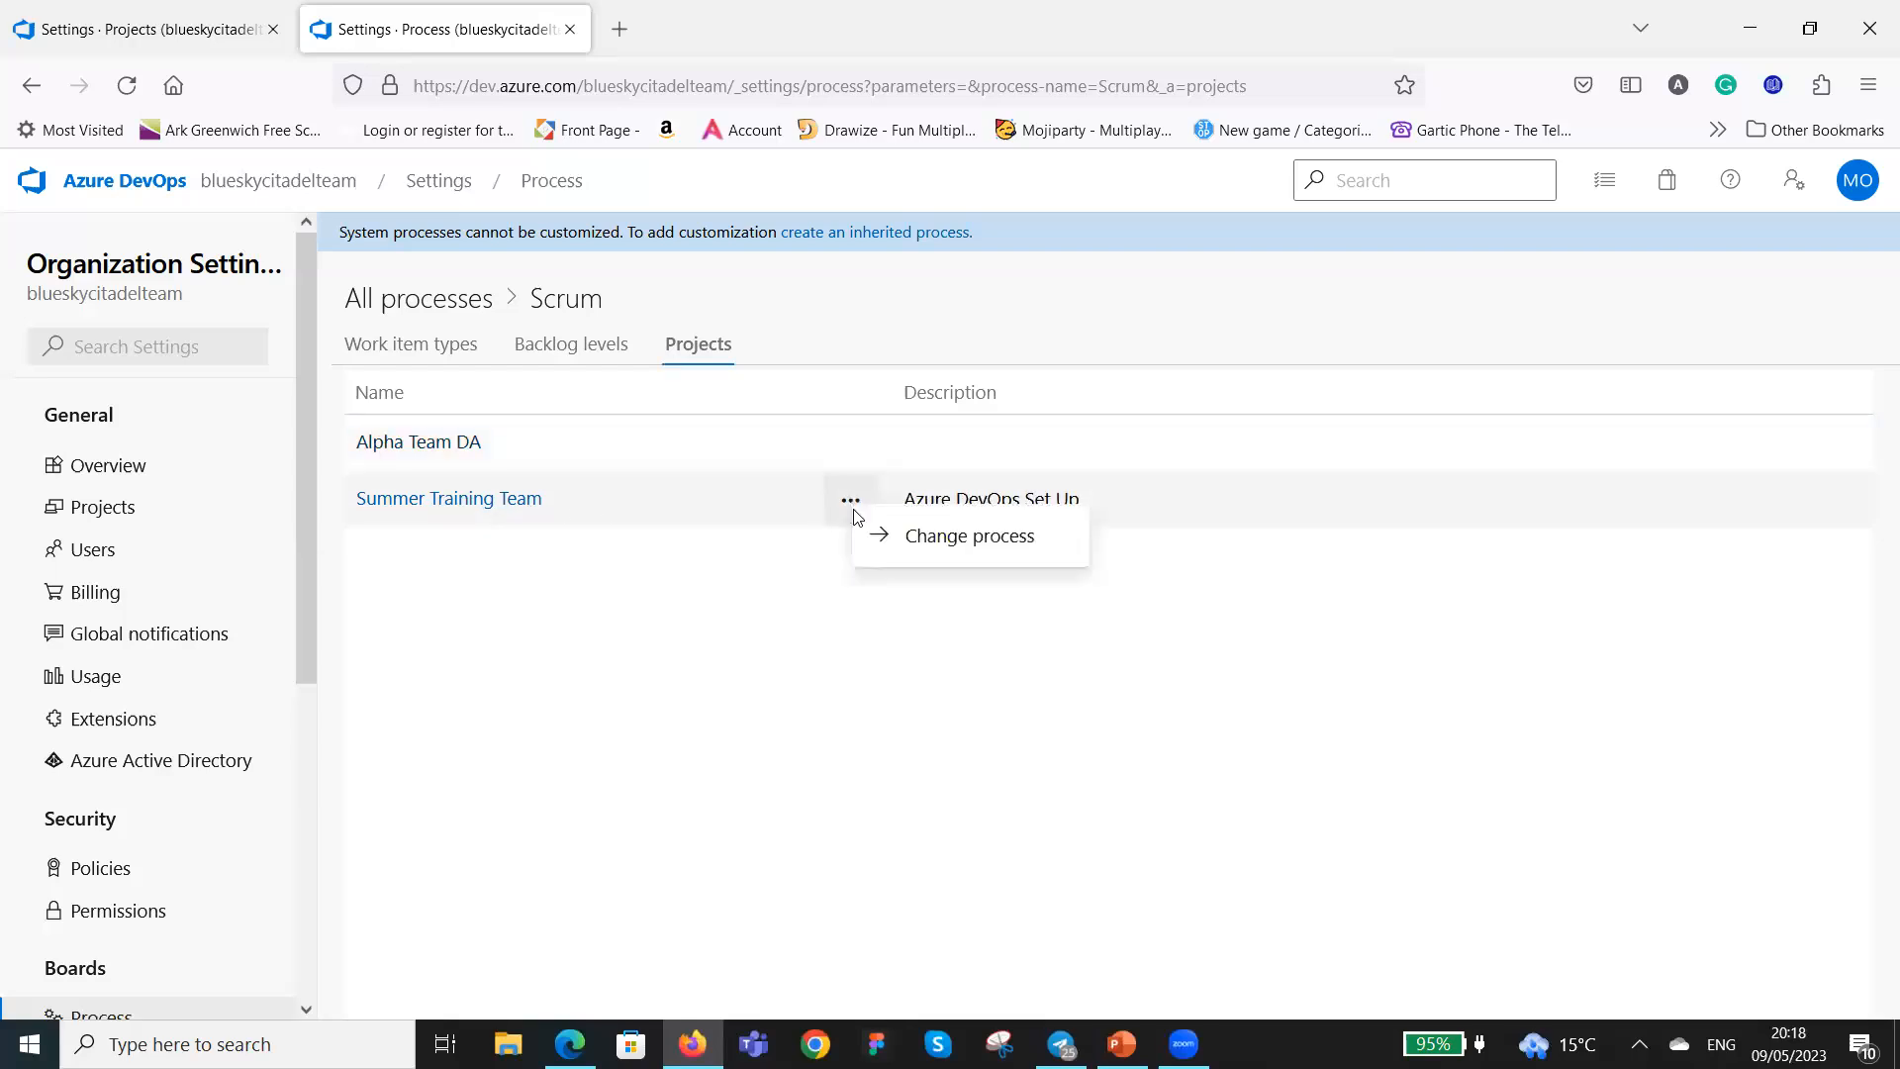
{"action": "left_click", "coordinate": [972, 539]}
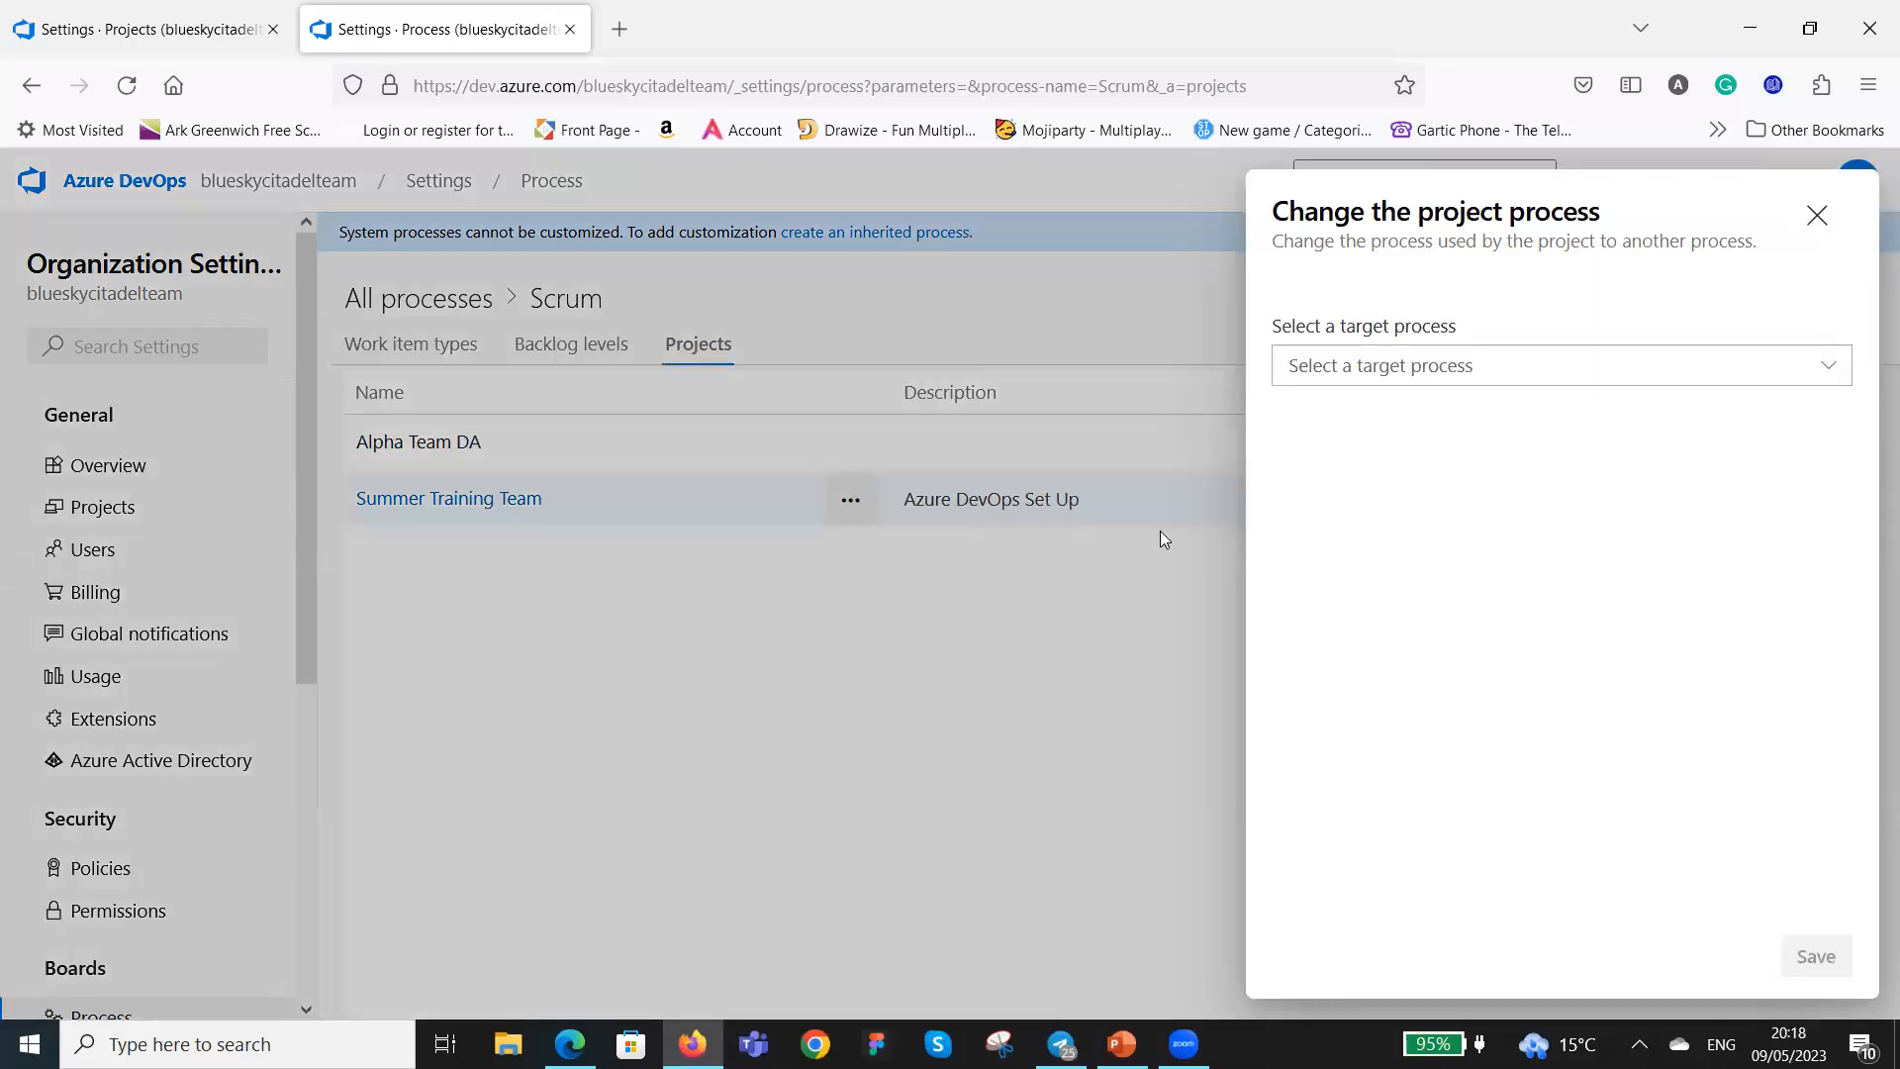
{"action": "left_click", "coordinate": [1830, 368]}
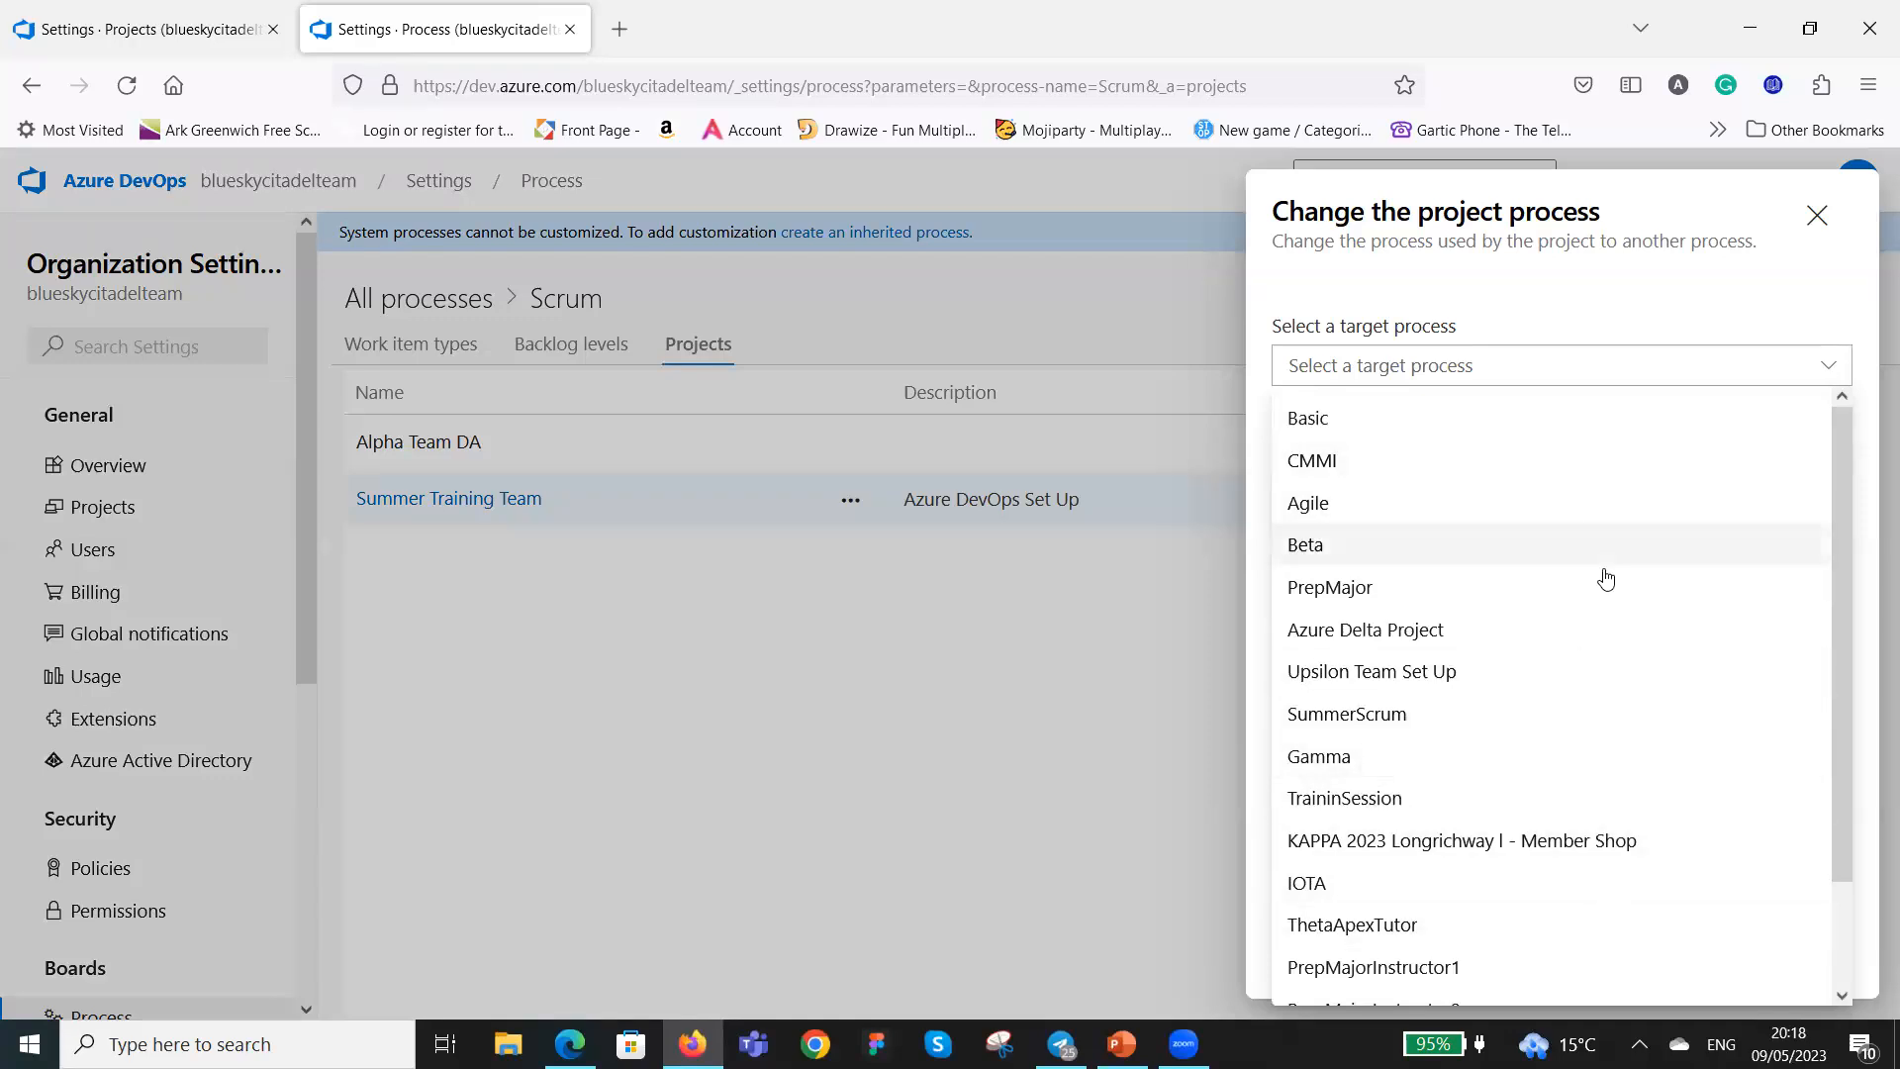
{"action": "left_click", "coordinate": [1381, 715]}
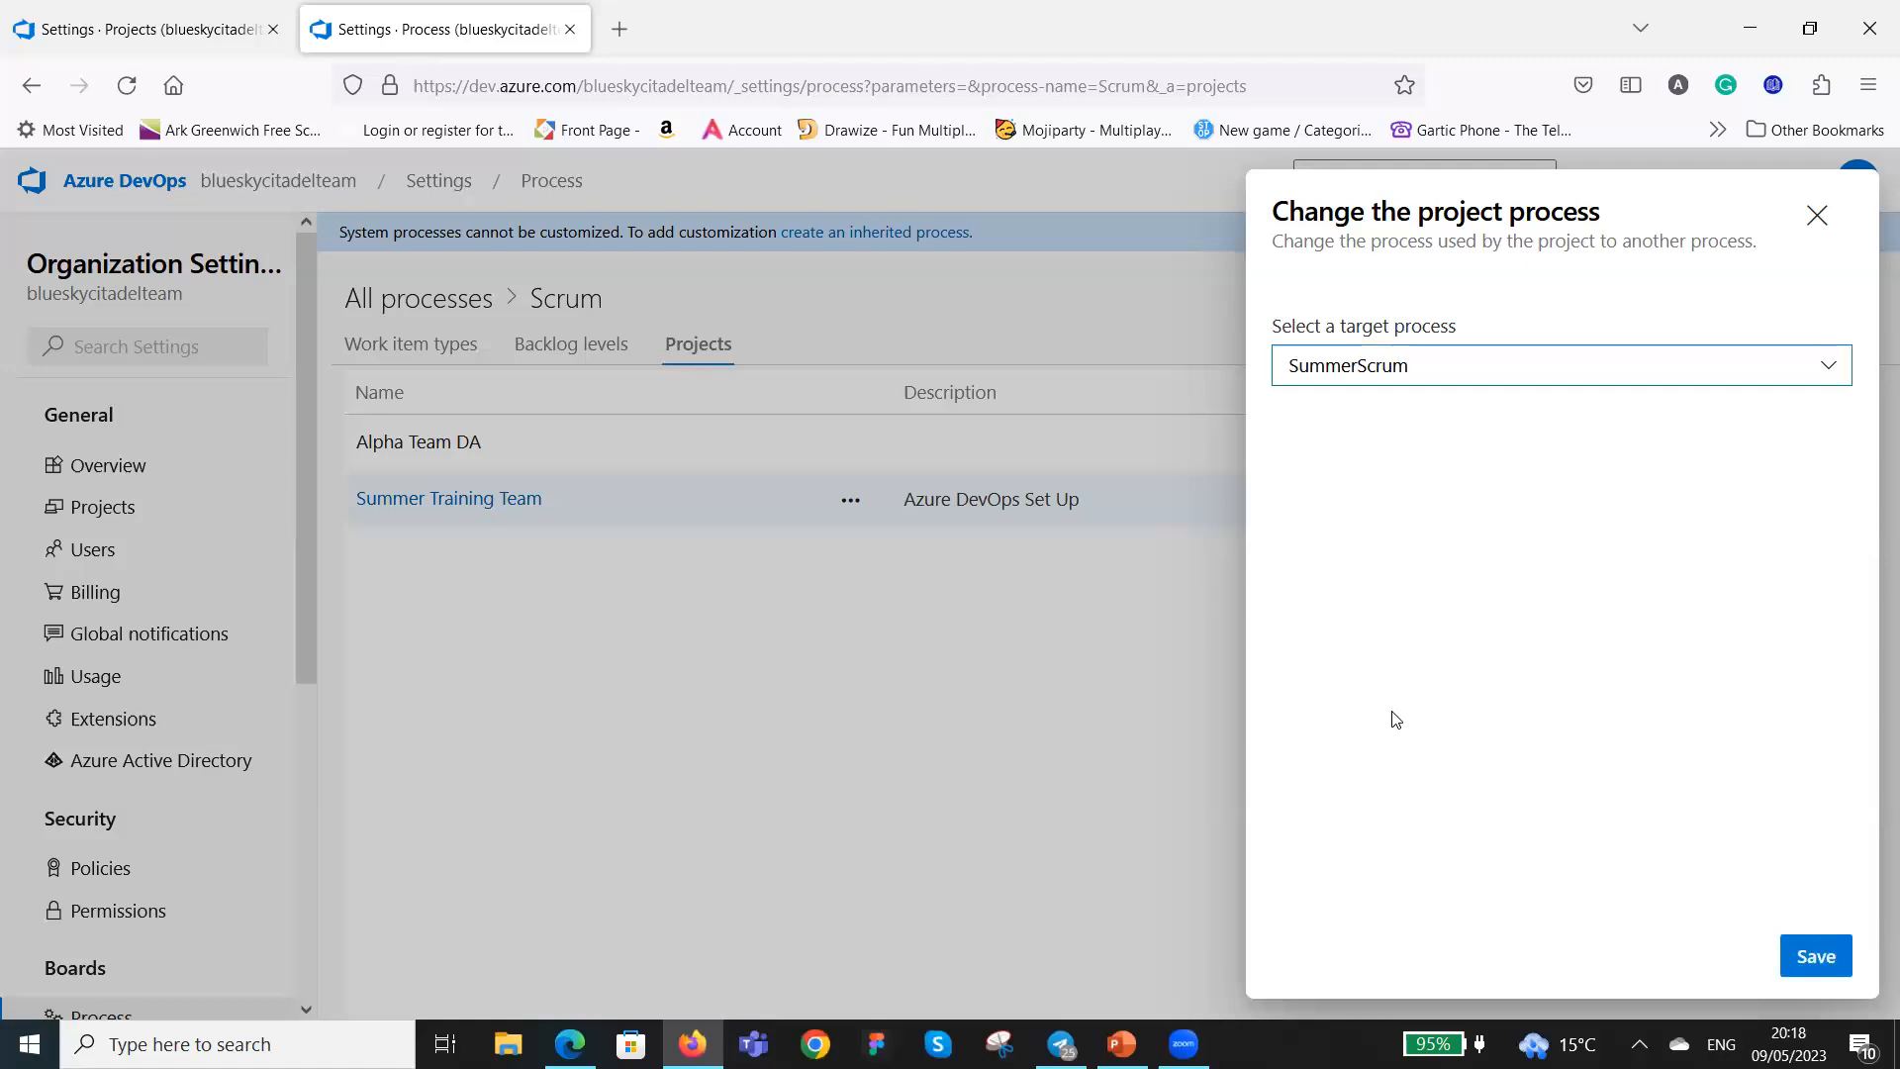
{"action": "left_click", "coordinate": [1824, 956]}
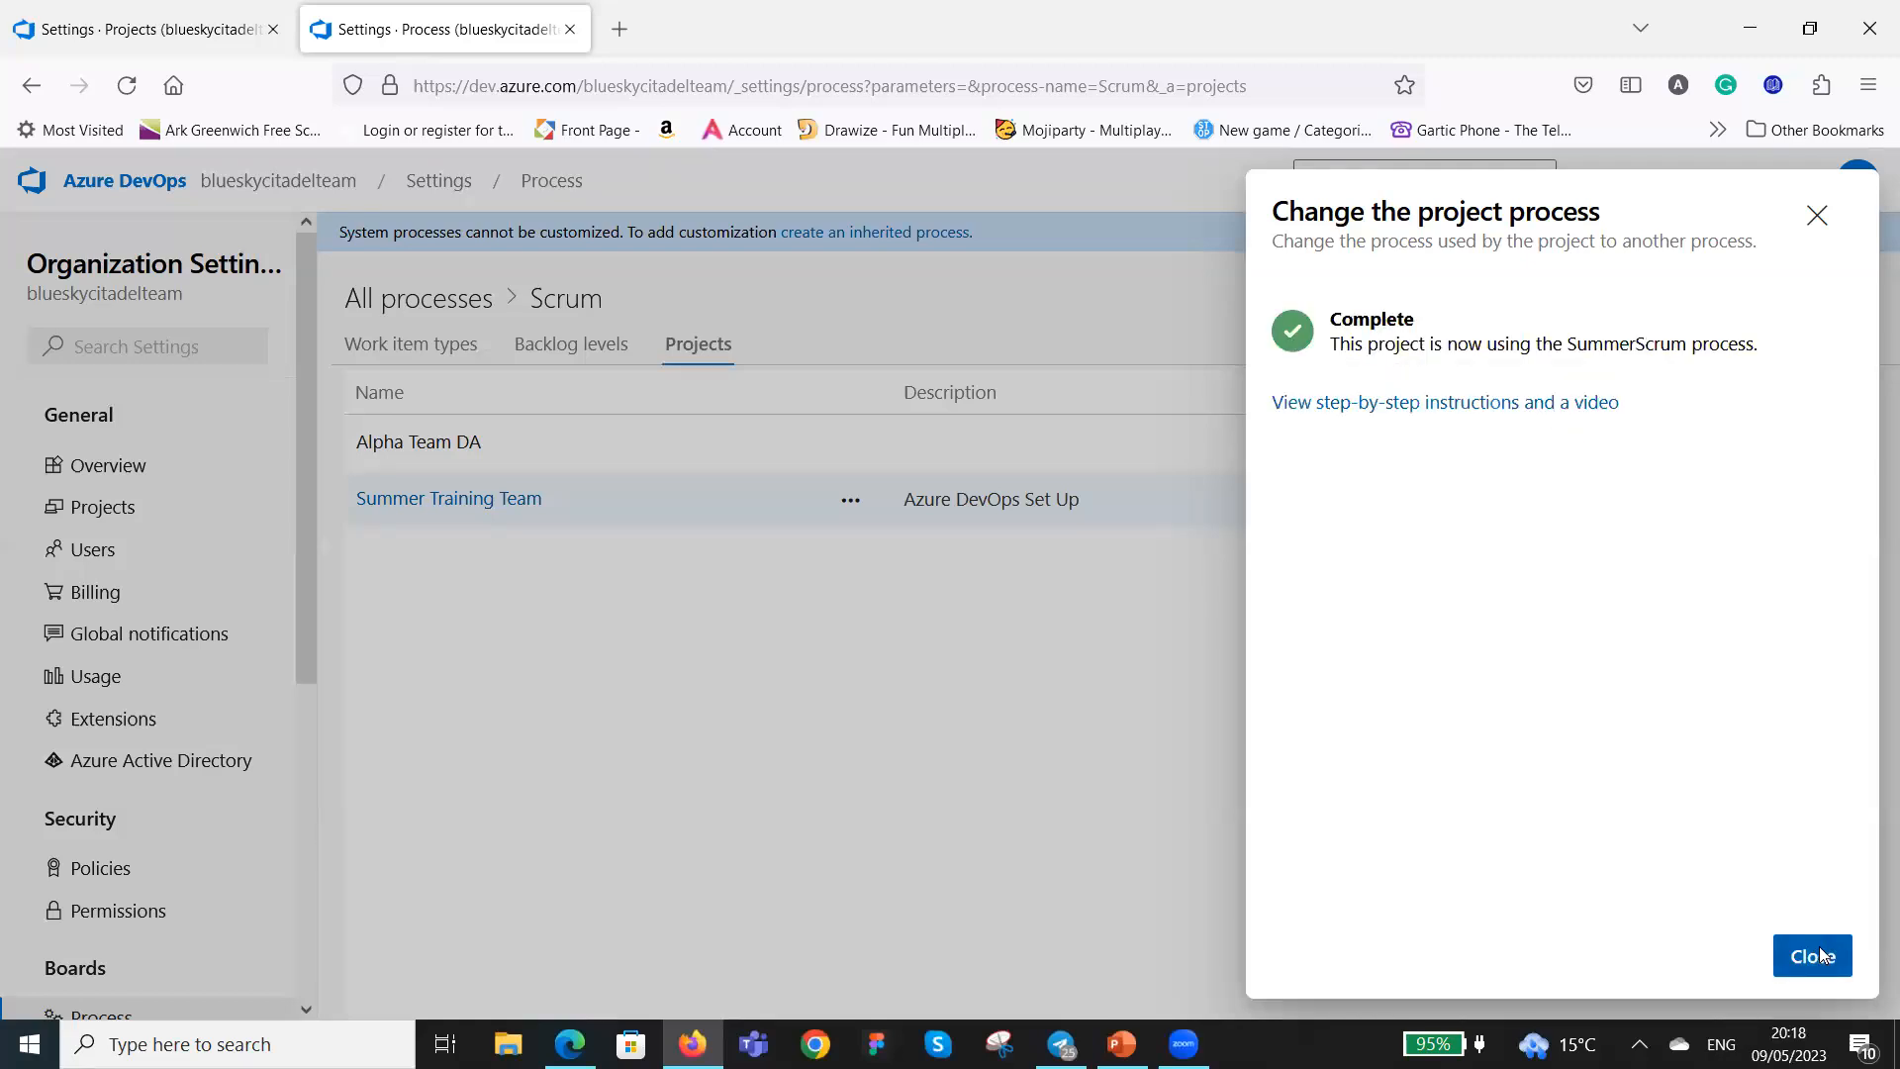
{"action": "left_click", "coordinate": [1824, 958]}
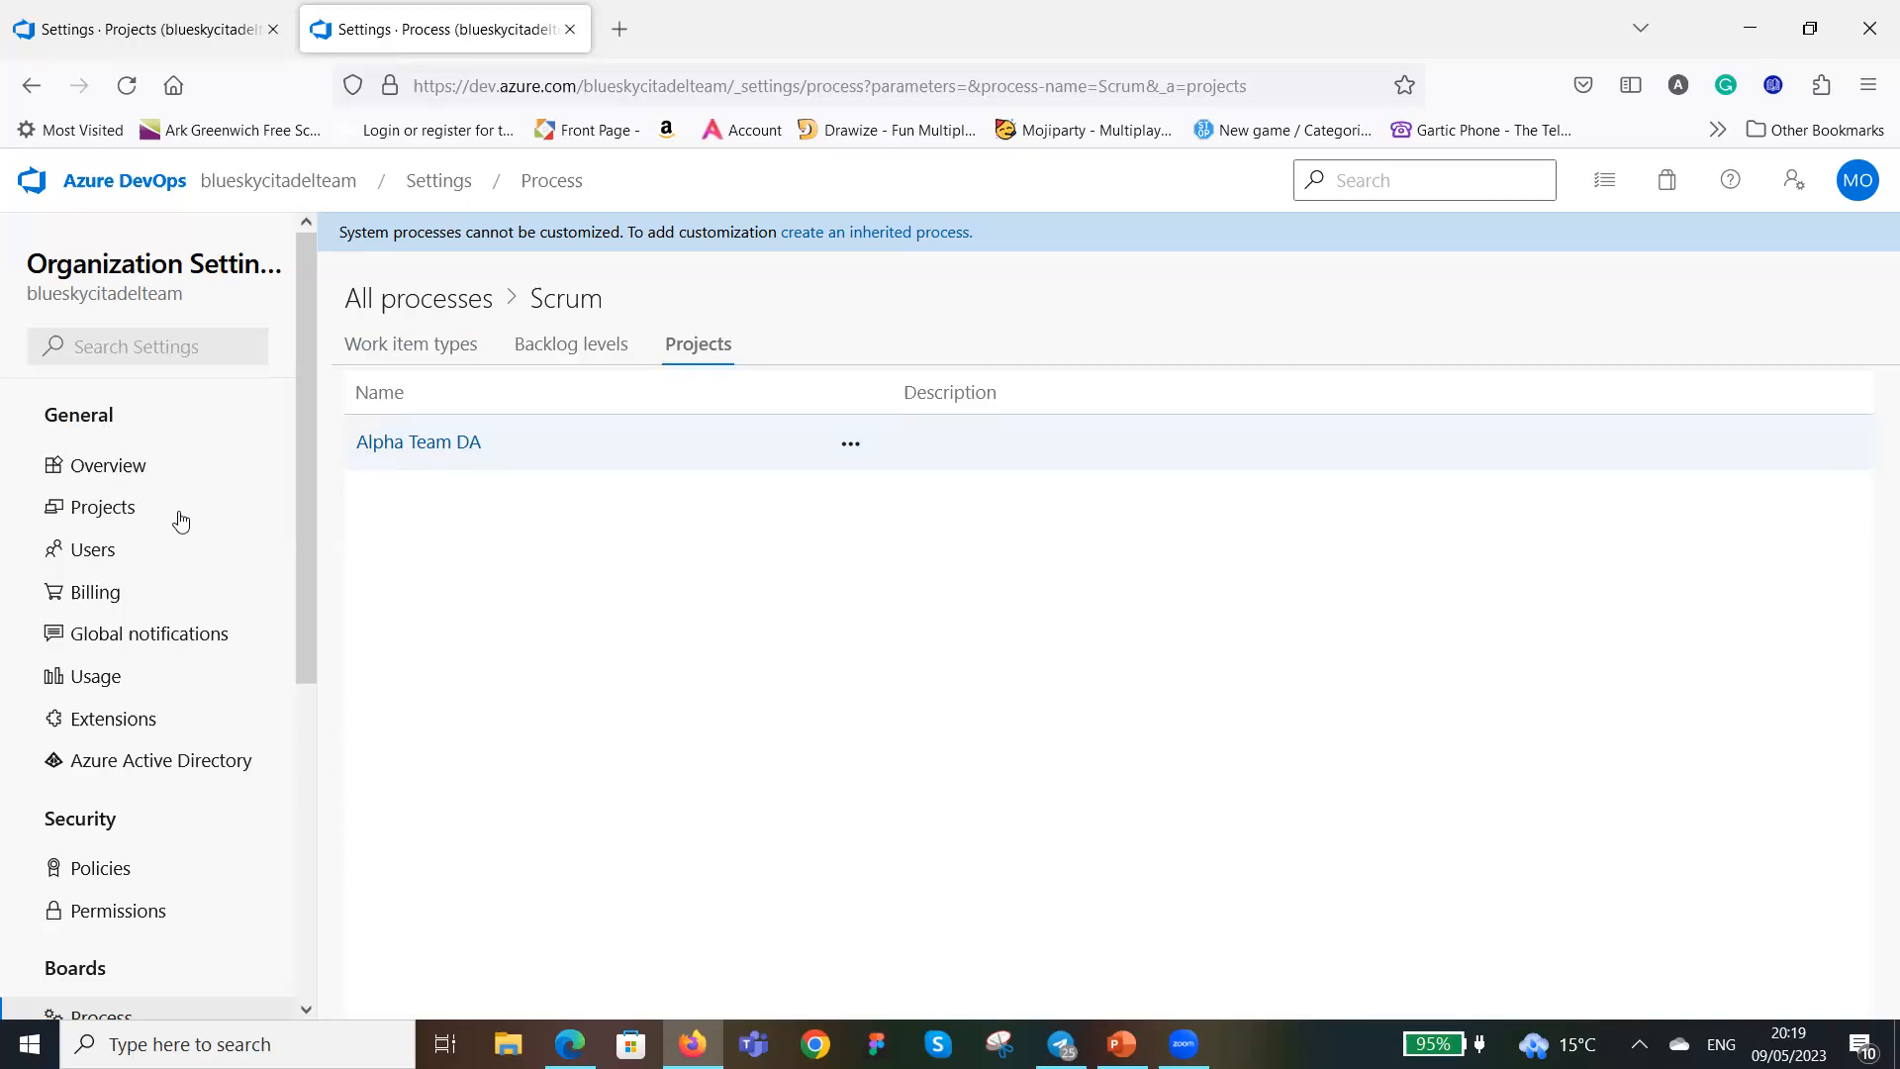
Open the settings of Summer Training Team from the organization's projects and go to its project configuration for boards.
{"action": "left_click", "coordinate": [100, 515]}
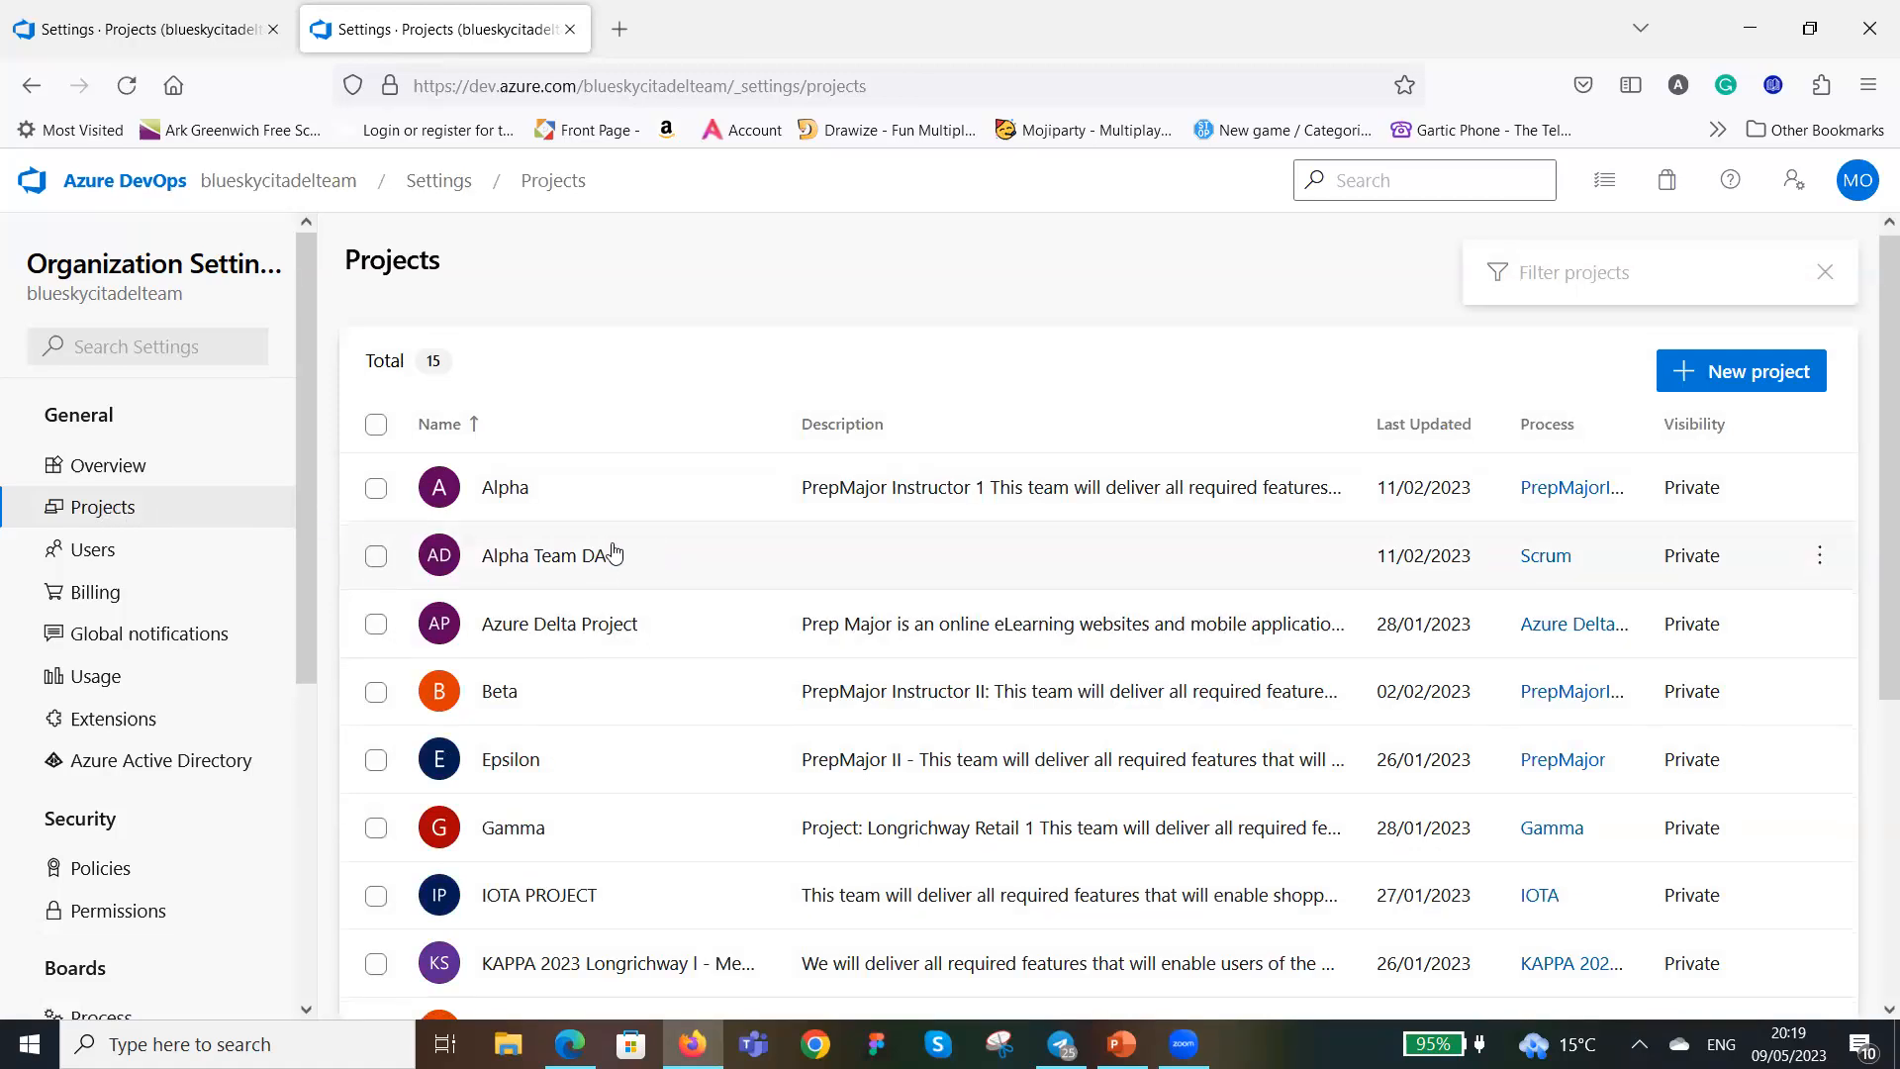
{"action": "scroll", "coordinate": [606, 539], "scroll_direction": "down", "scroll_amount": 3}
{"action": "scroll", "coordinate": [607, 429], "scroll_direction": "down", "scroll_amount": 2}
{"action": "left_click", "coordinate": [584, 762]}
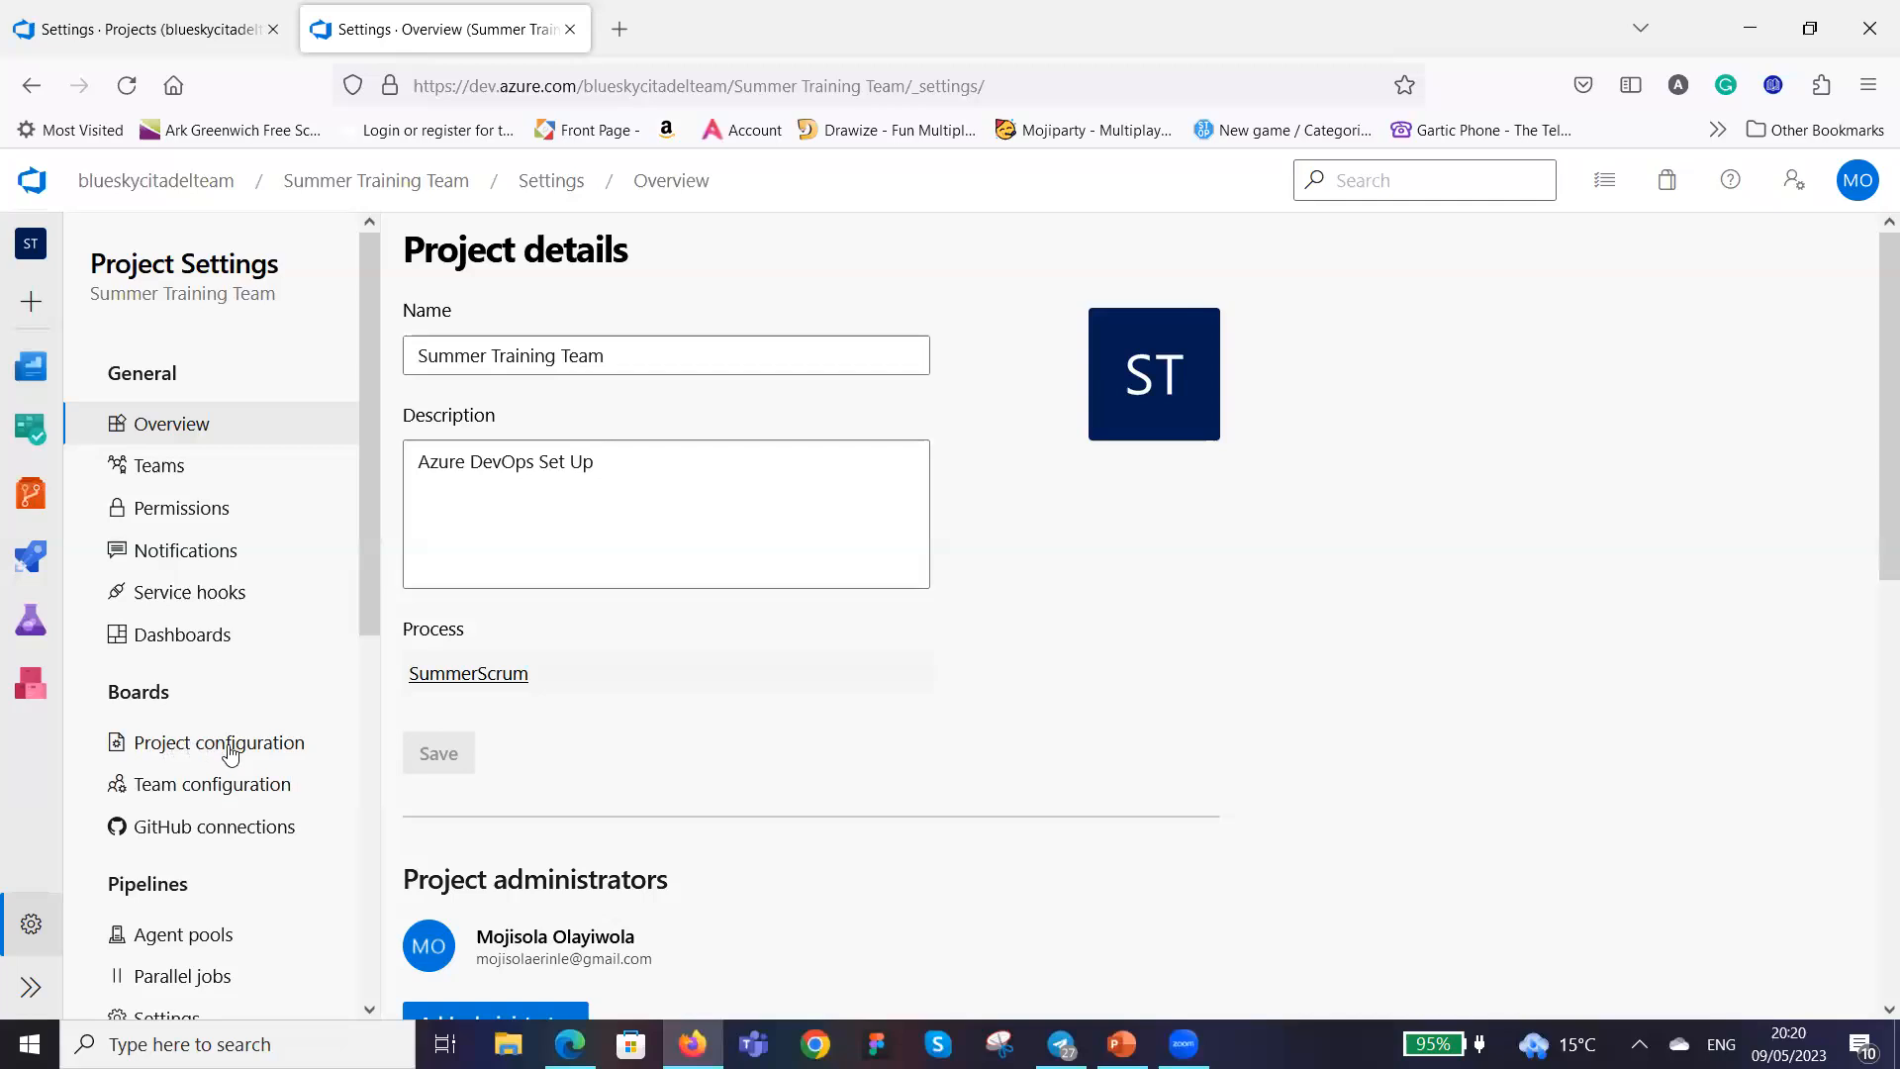
{"action": "left_click", "coordinate": [178, 750]}
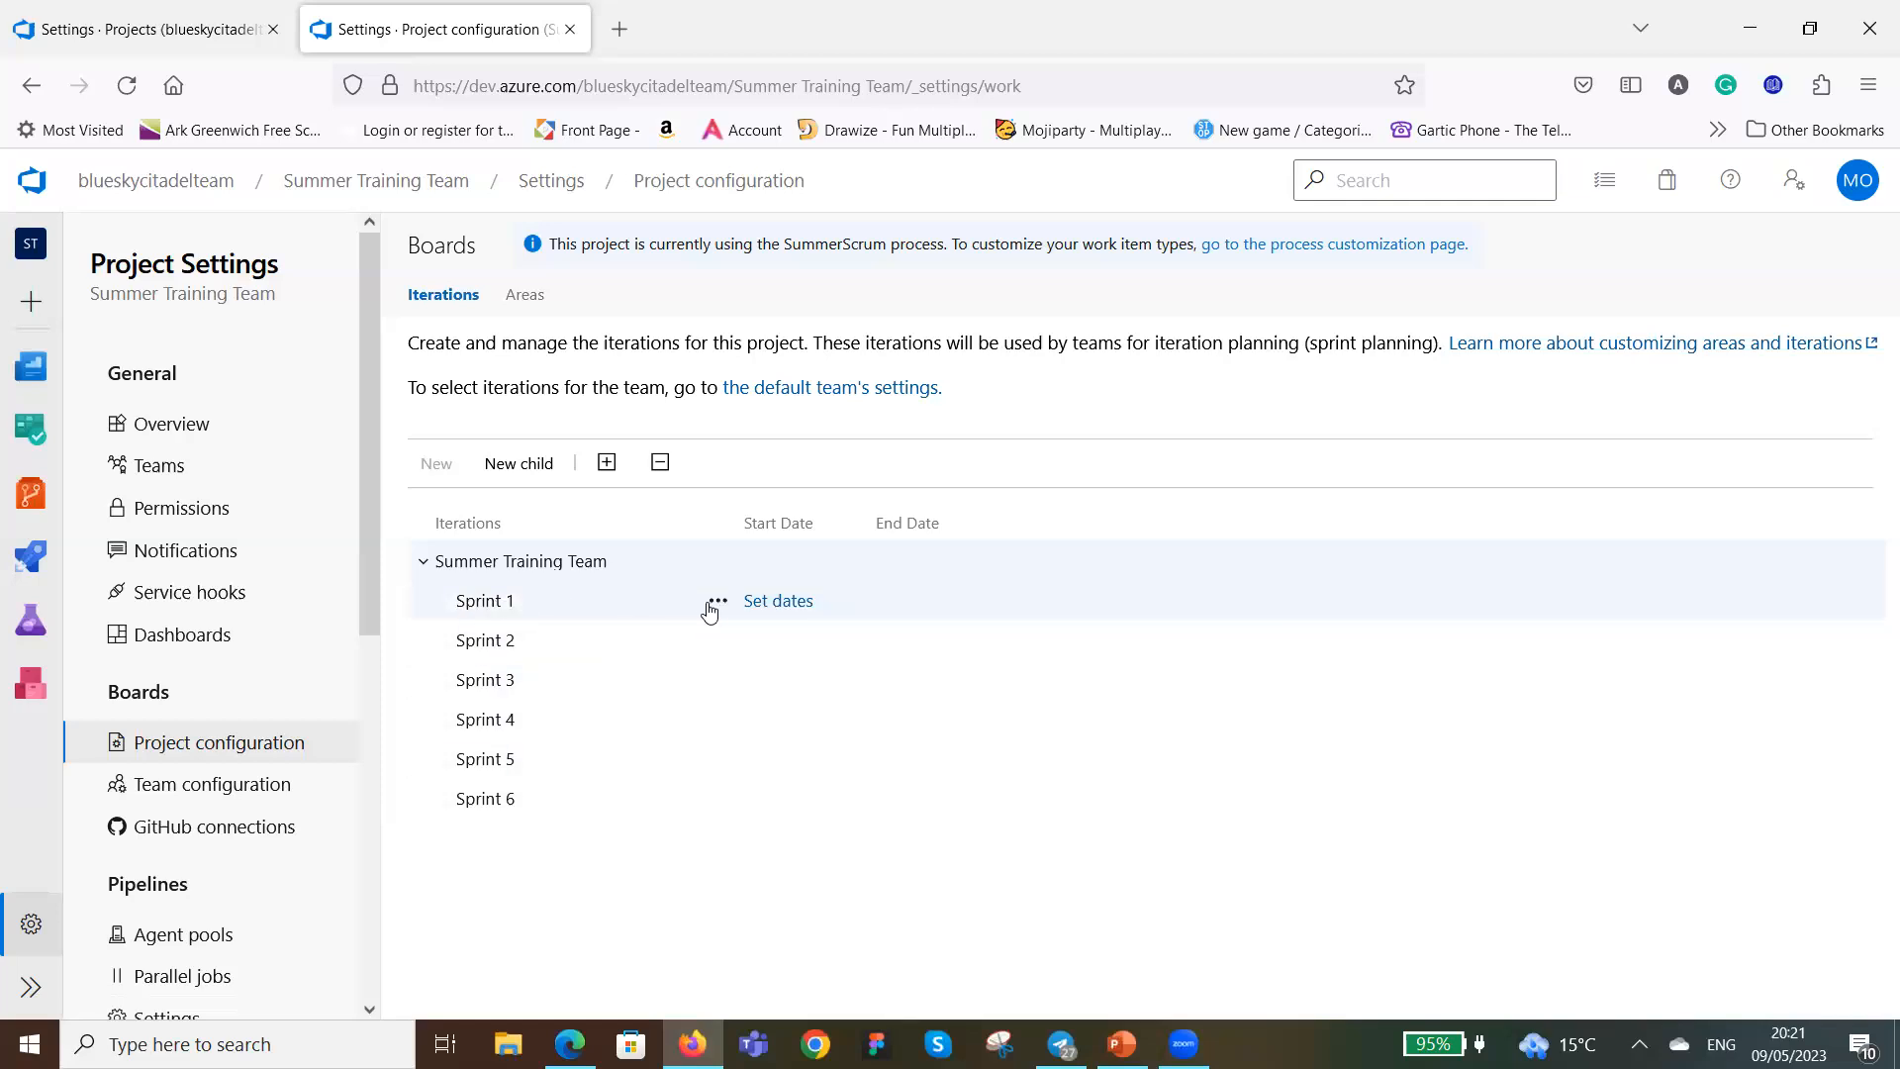
Inspect the start and end date calendars of Sprint 1 without saving, and view the project's areas.
{"action": "left_click", "coordinate": [789, 604]}
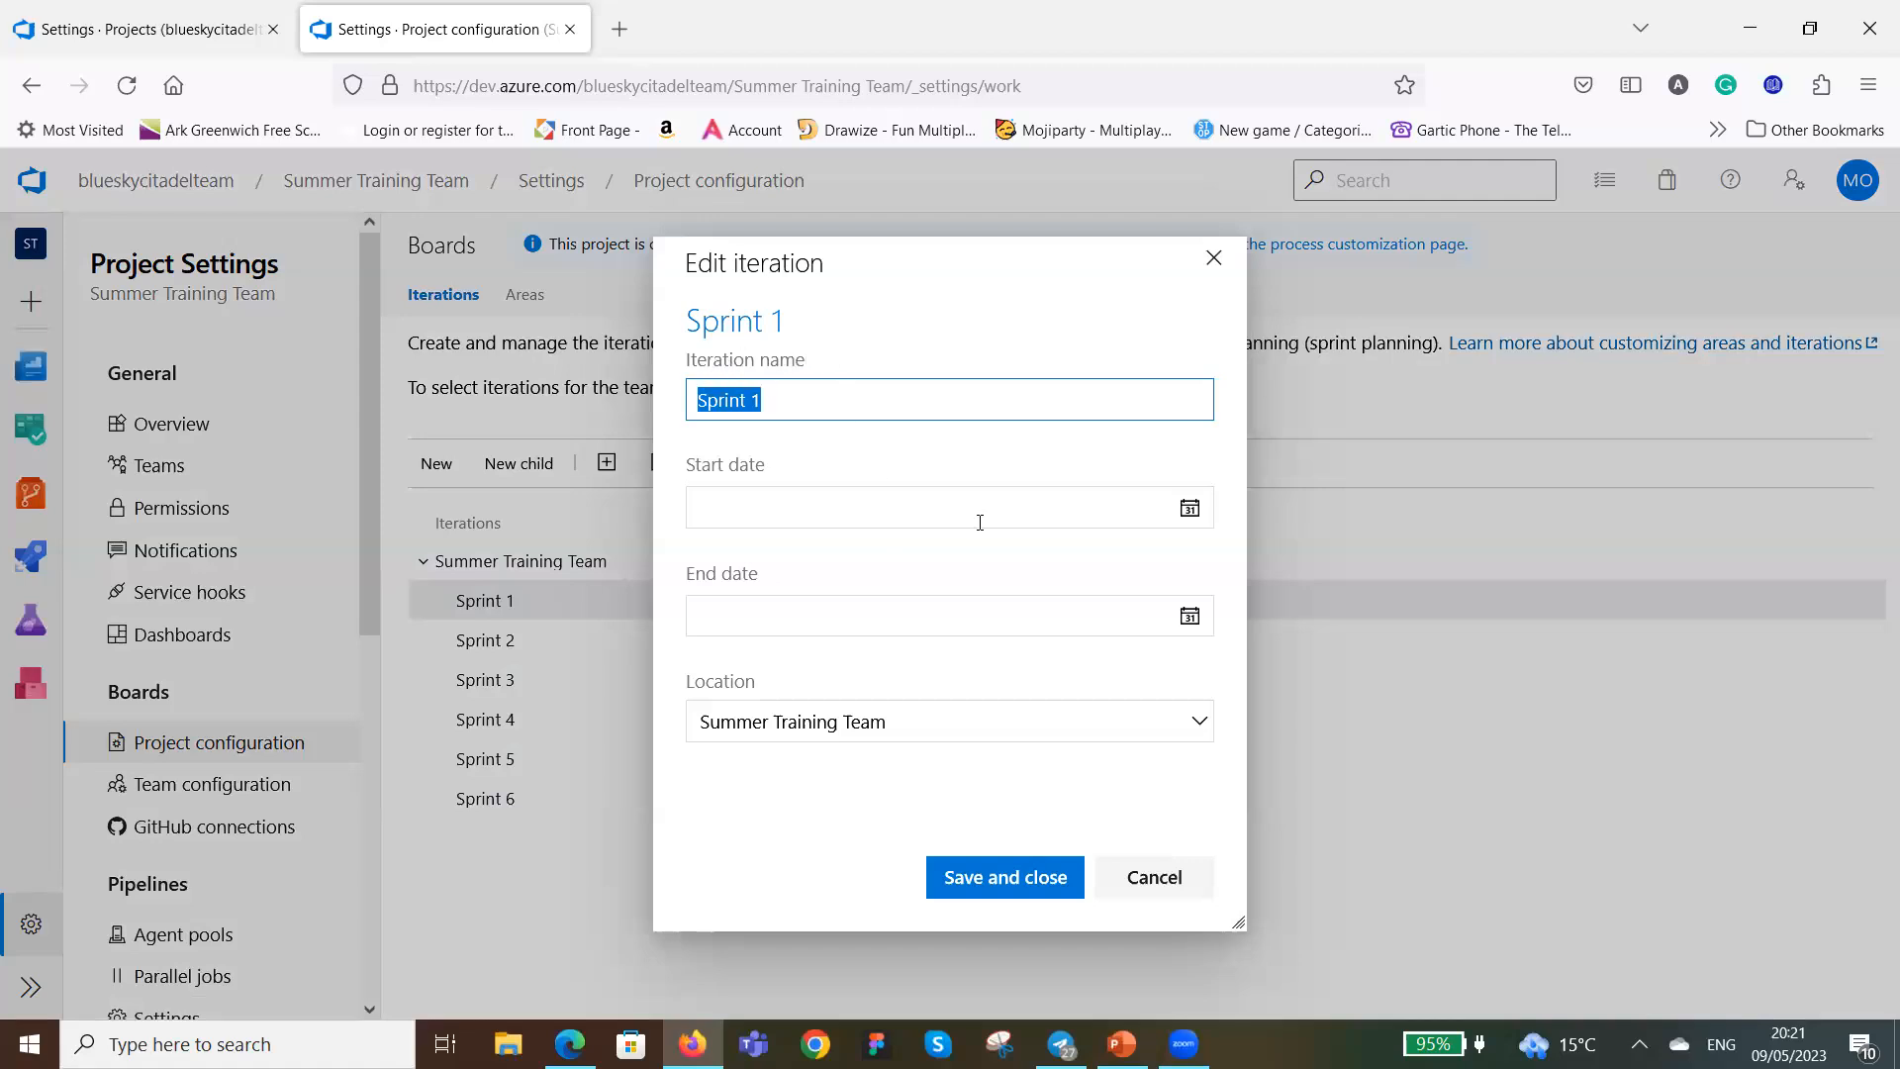
{"action": "left_click", "coordinate": [1193, 513]}
{"action": "left_click", "coordinate": [1190, 509]}
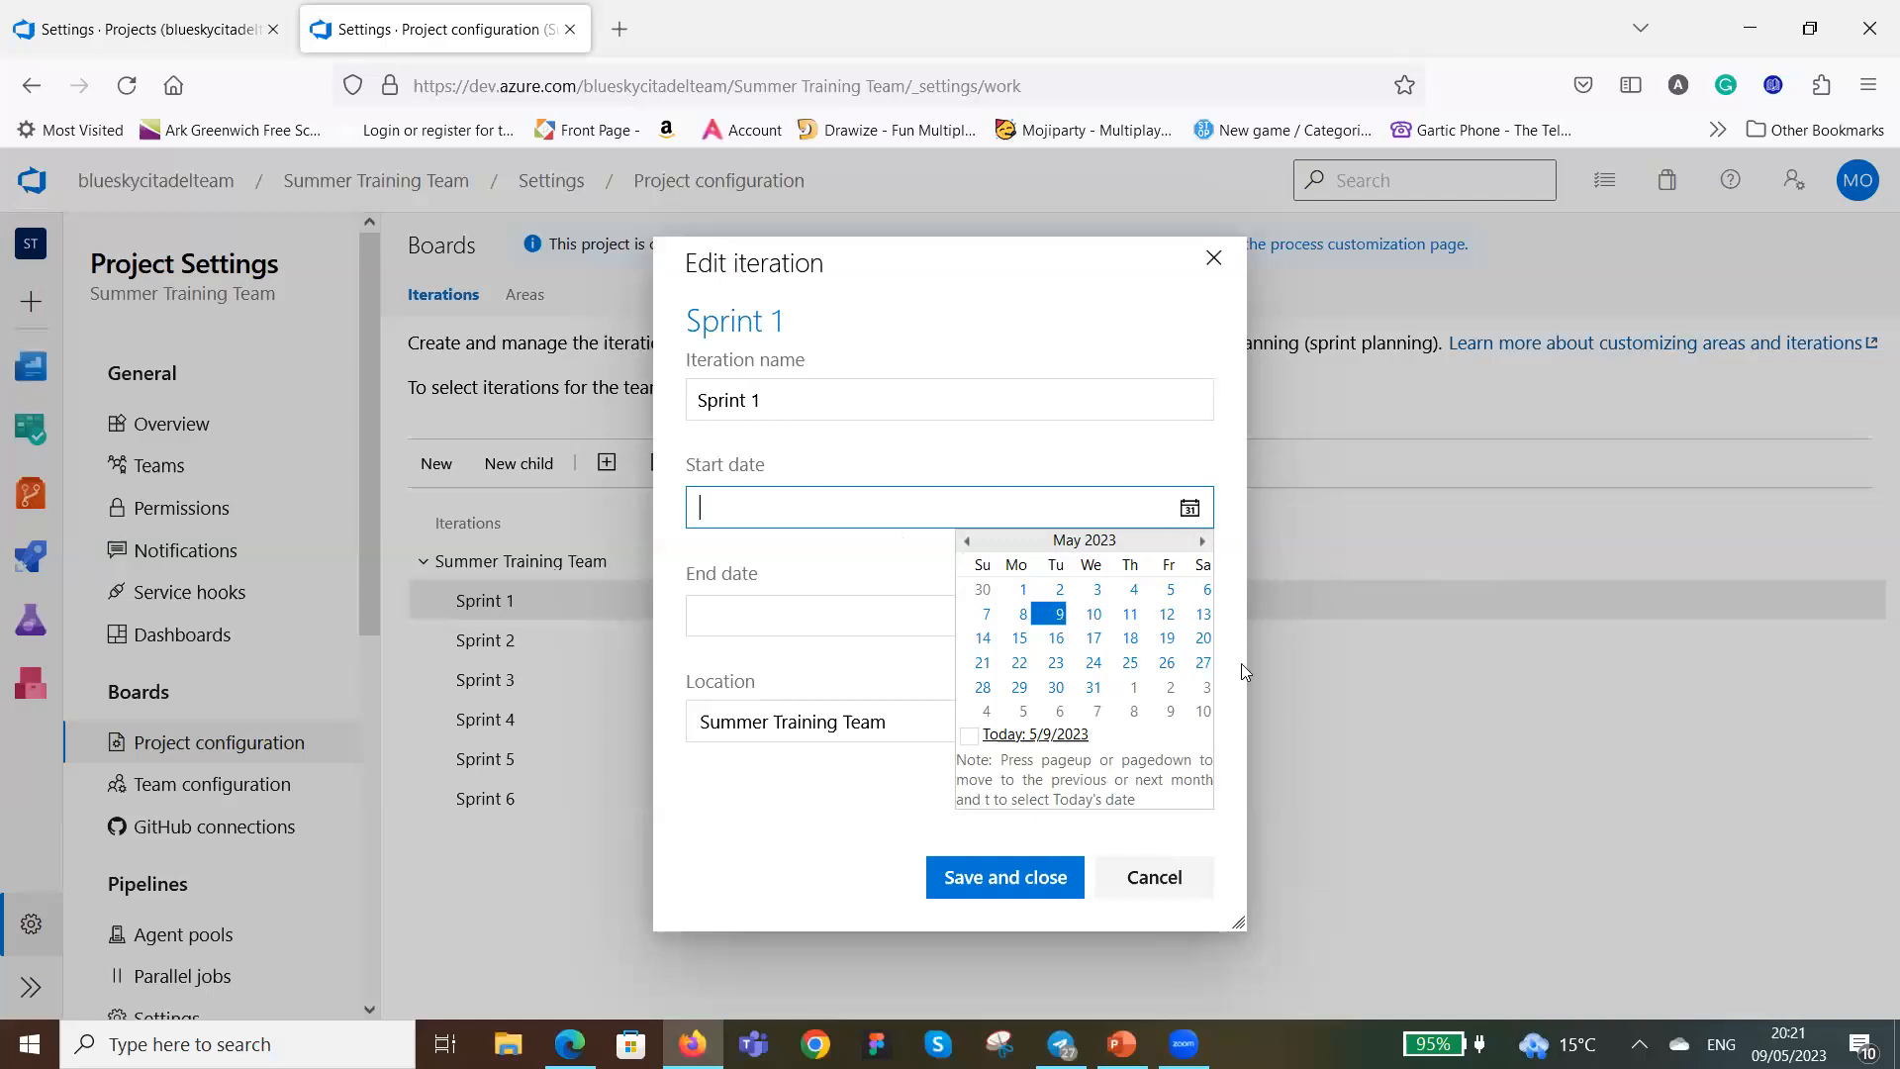
{"action": "left_click", "coordinate": [771, 863]}
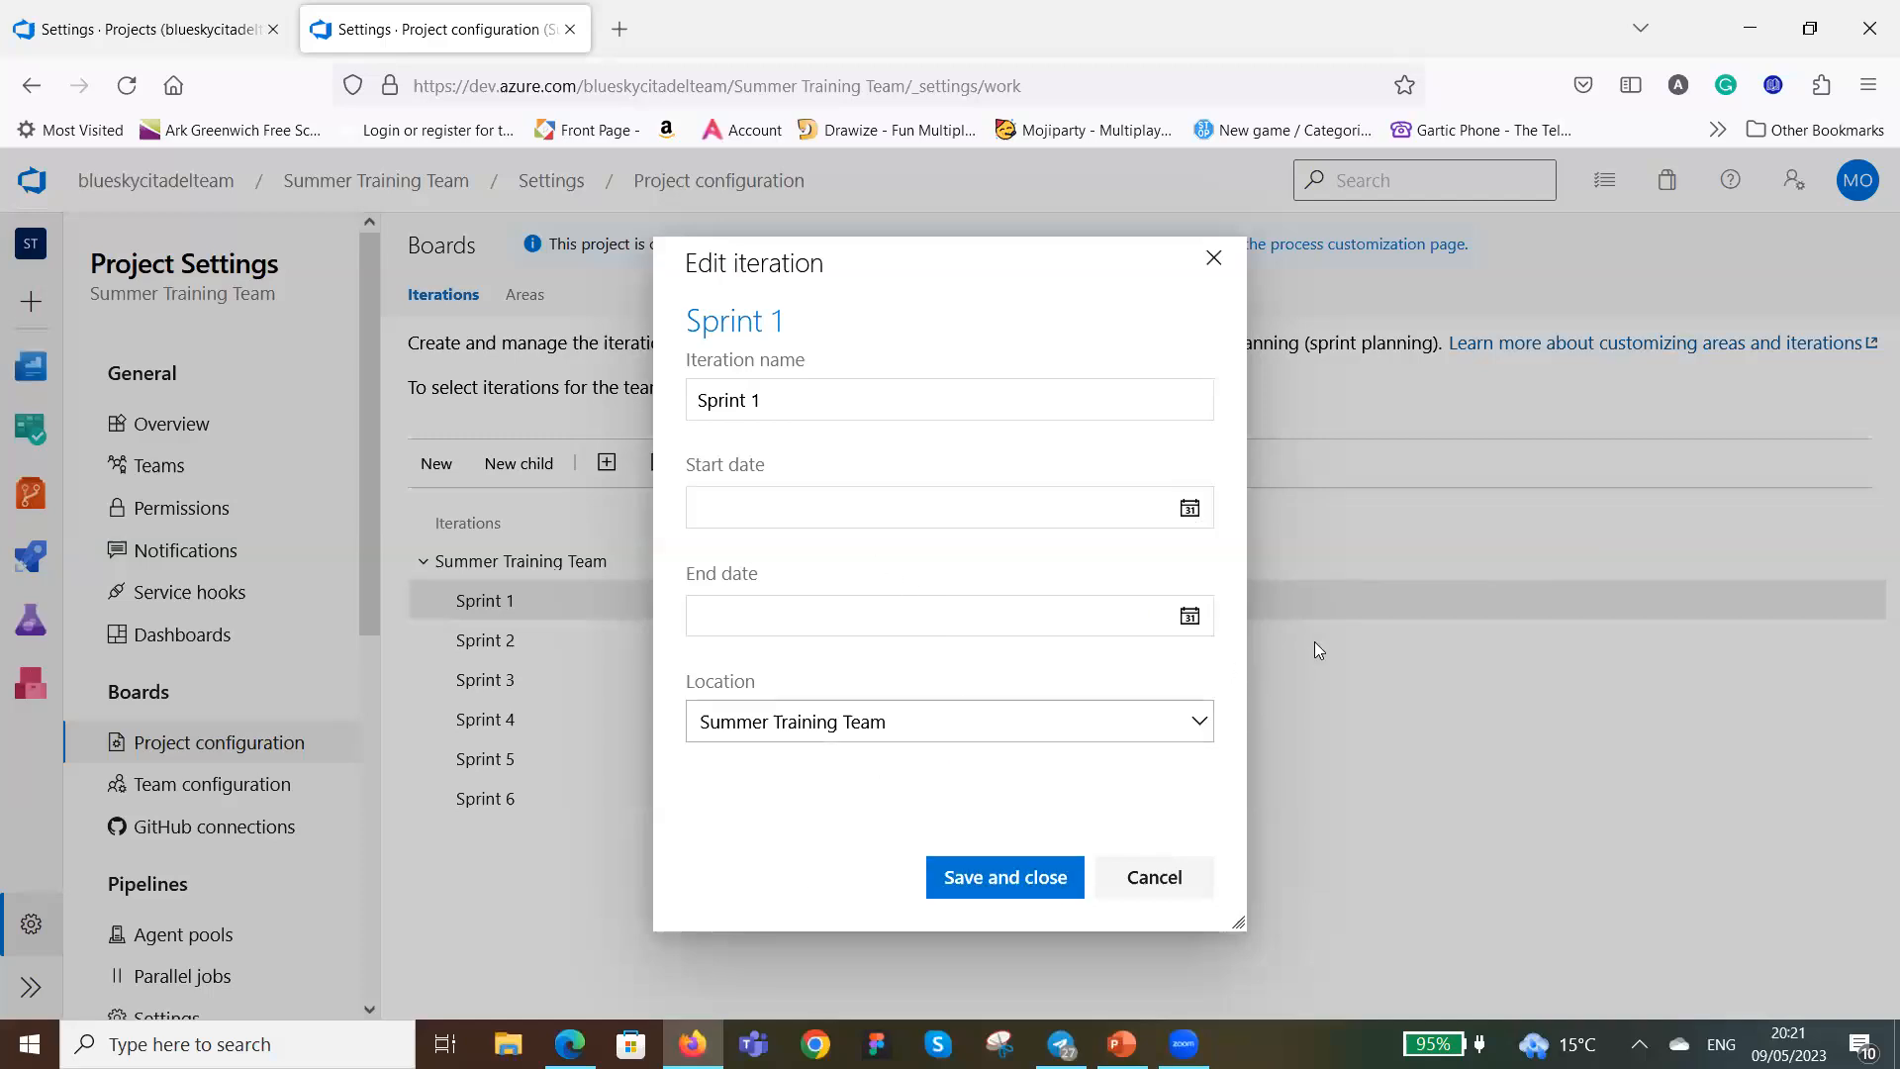
{"action": "left_click", "coordinate": [1190, 617]}
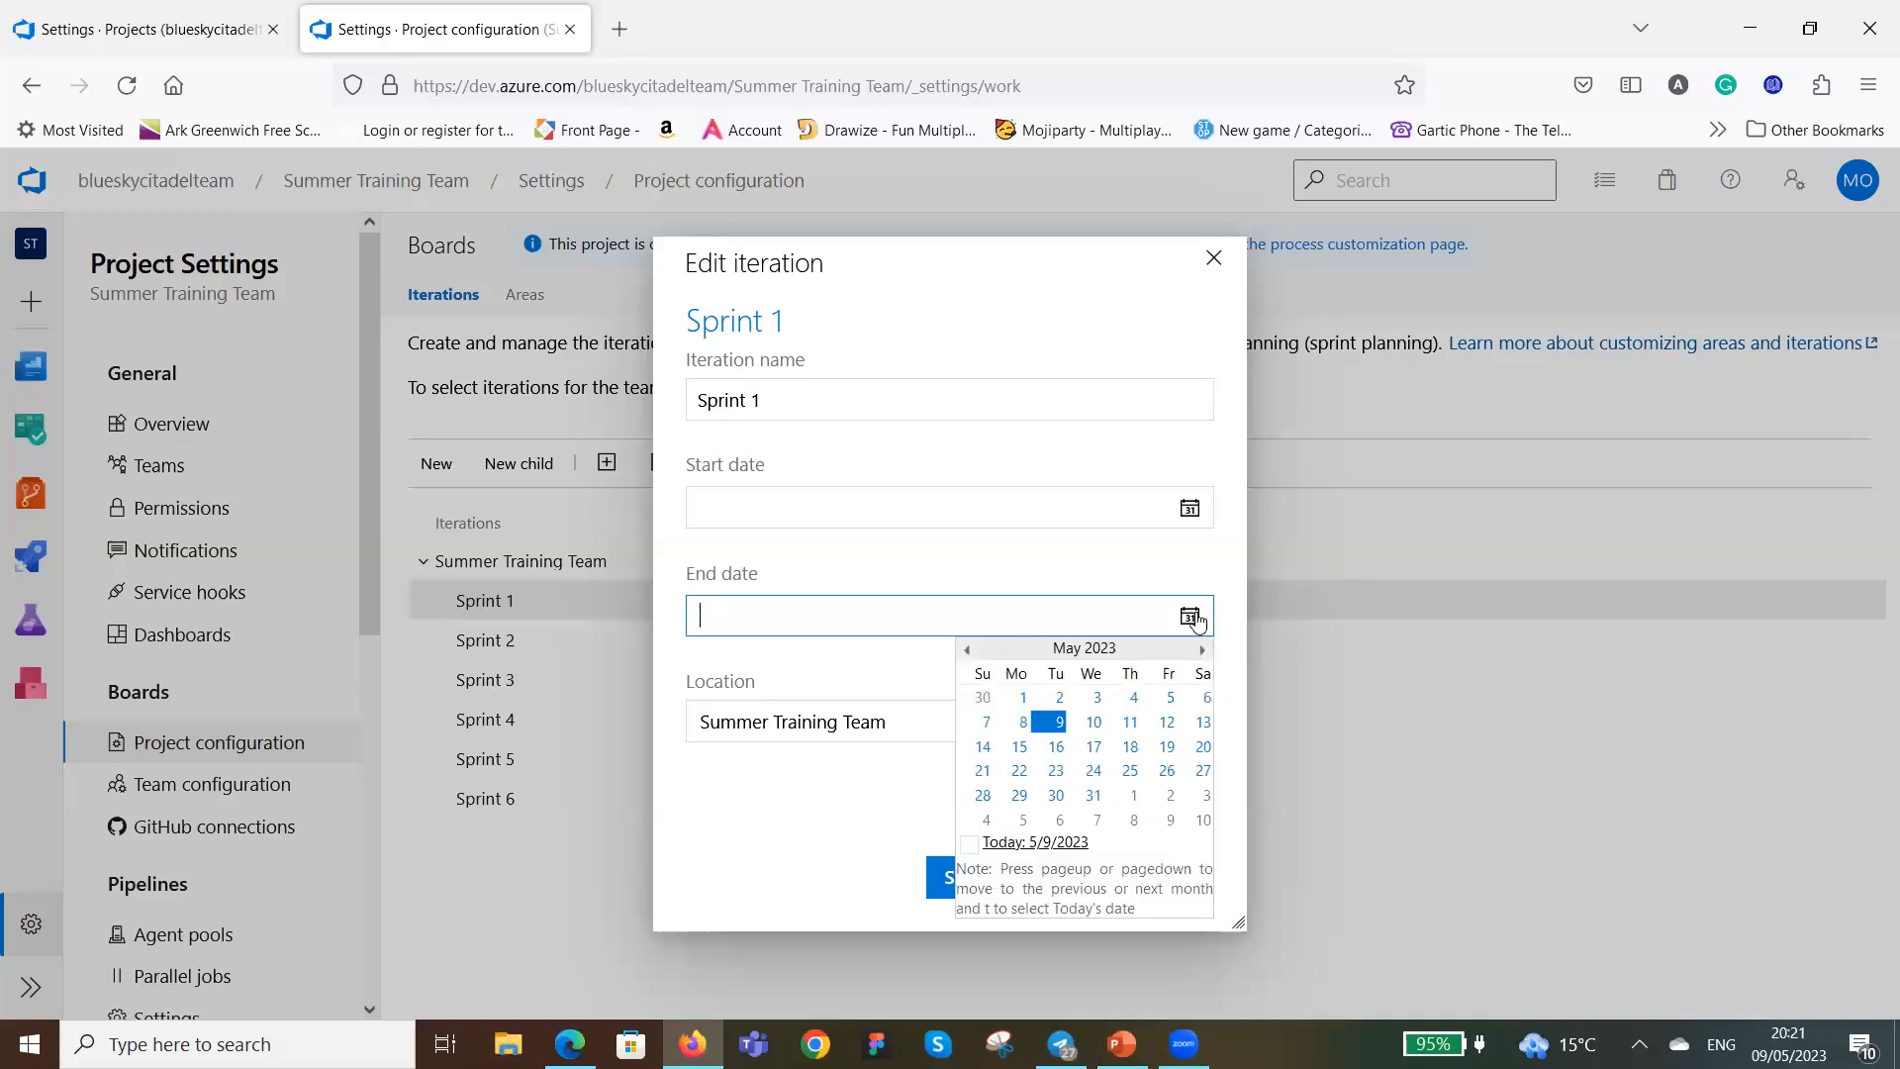
{"action": "left_click", "coordinate": [776, 830]}
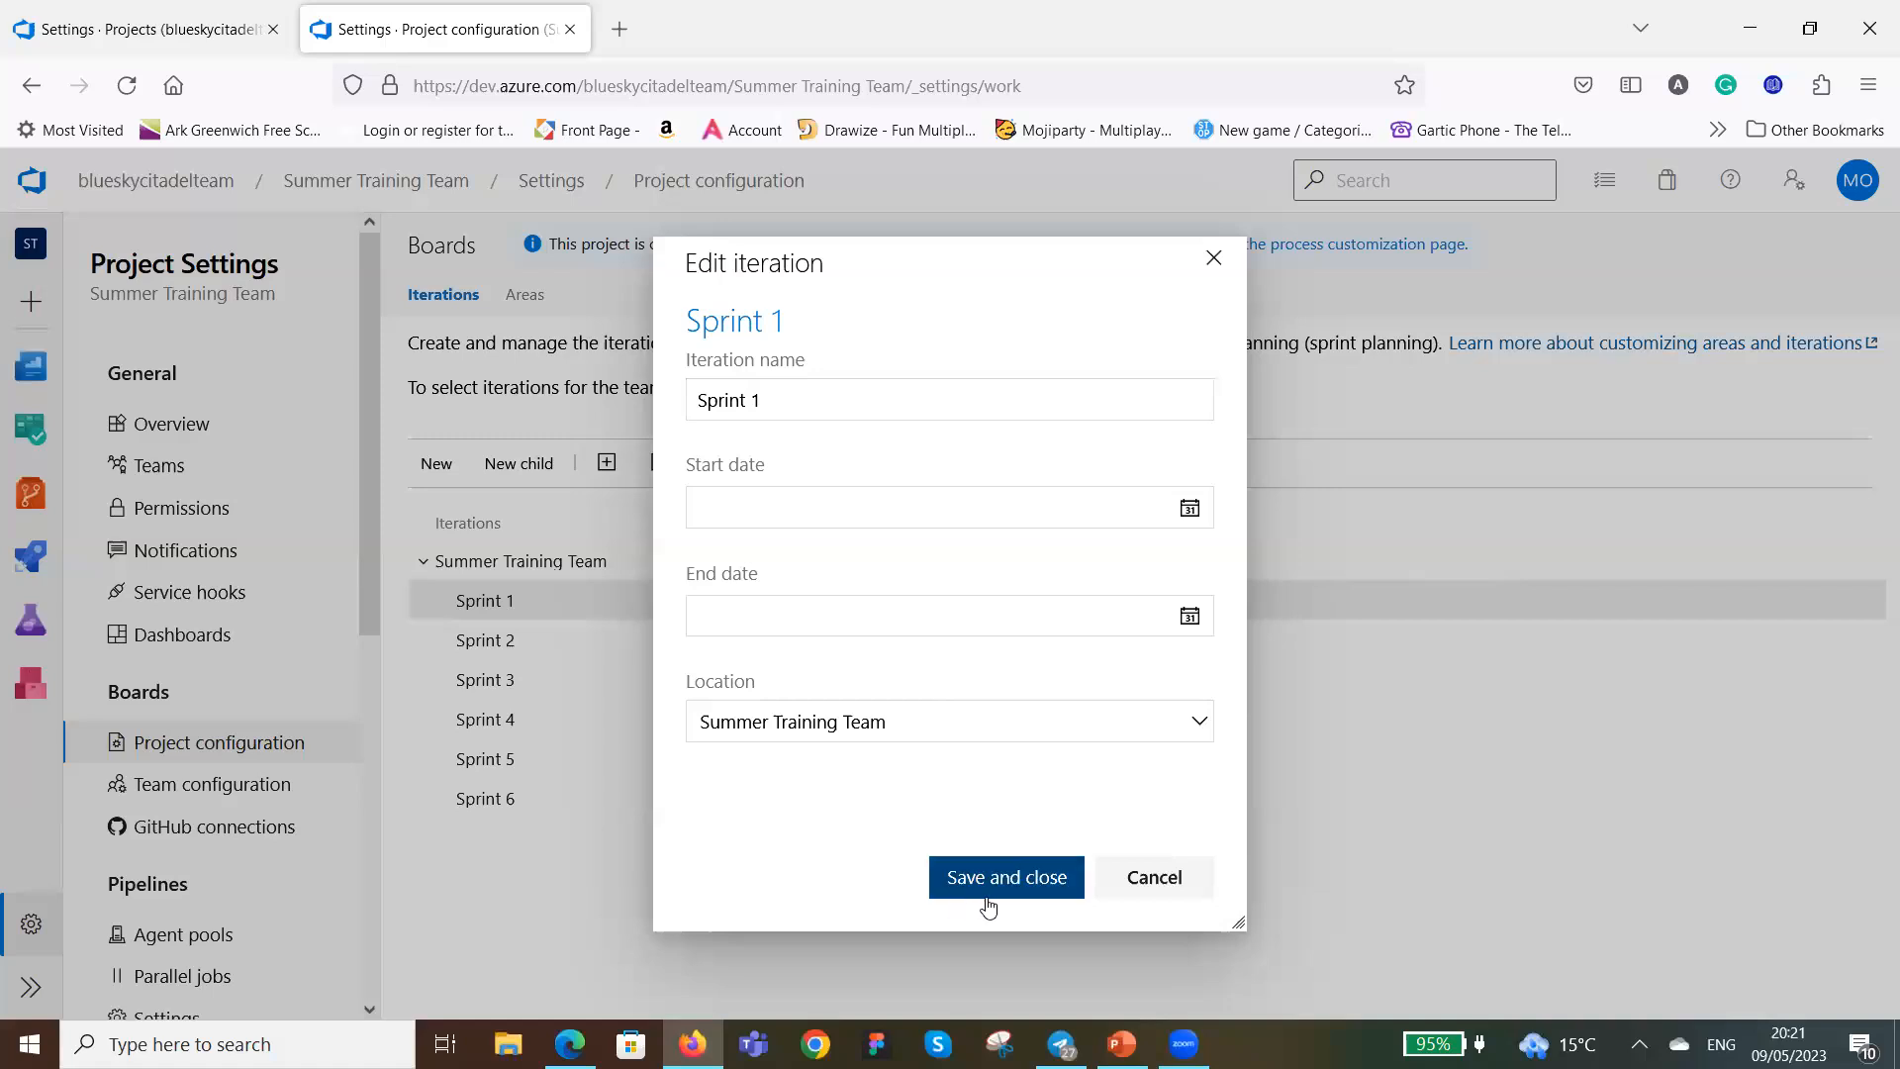
{"action": "left_click", "coordinate": [1185, 879]}
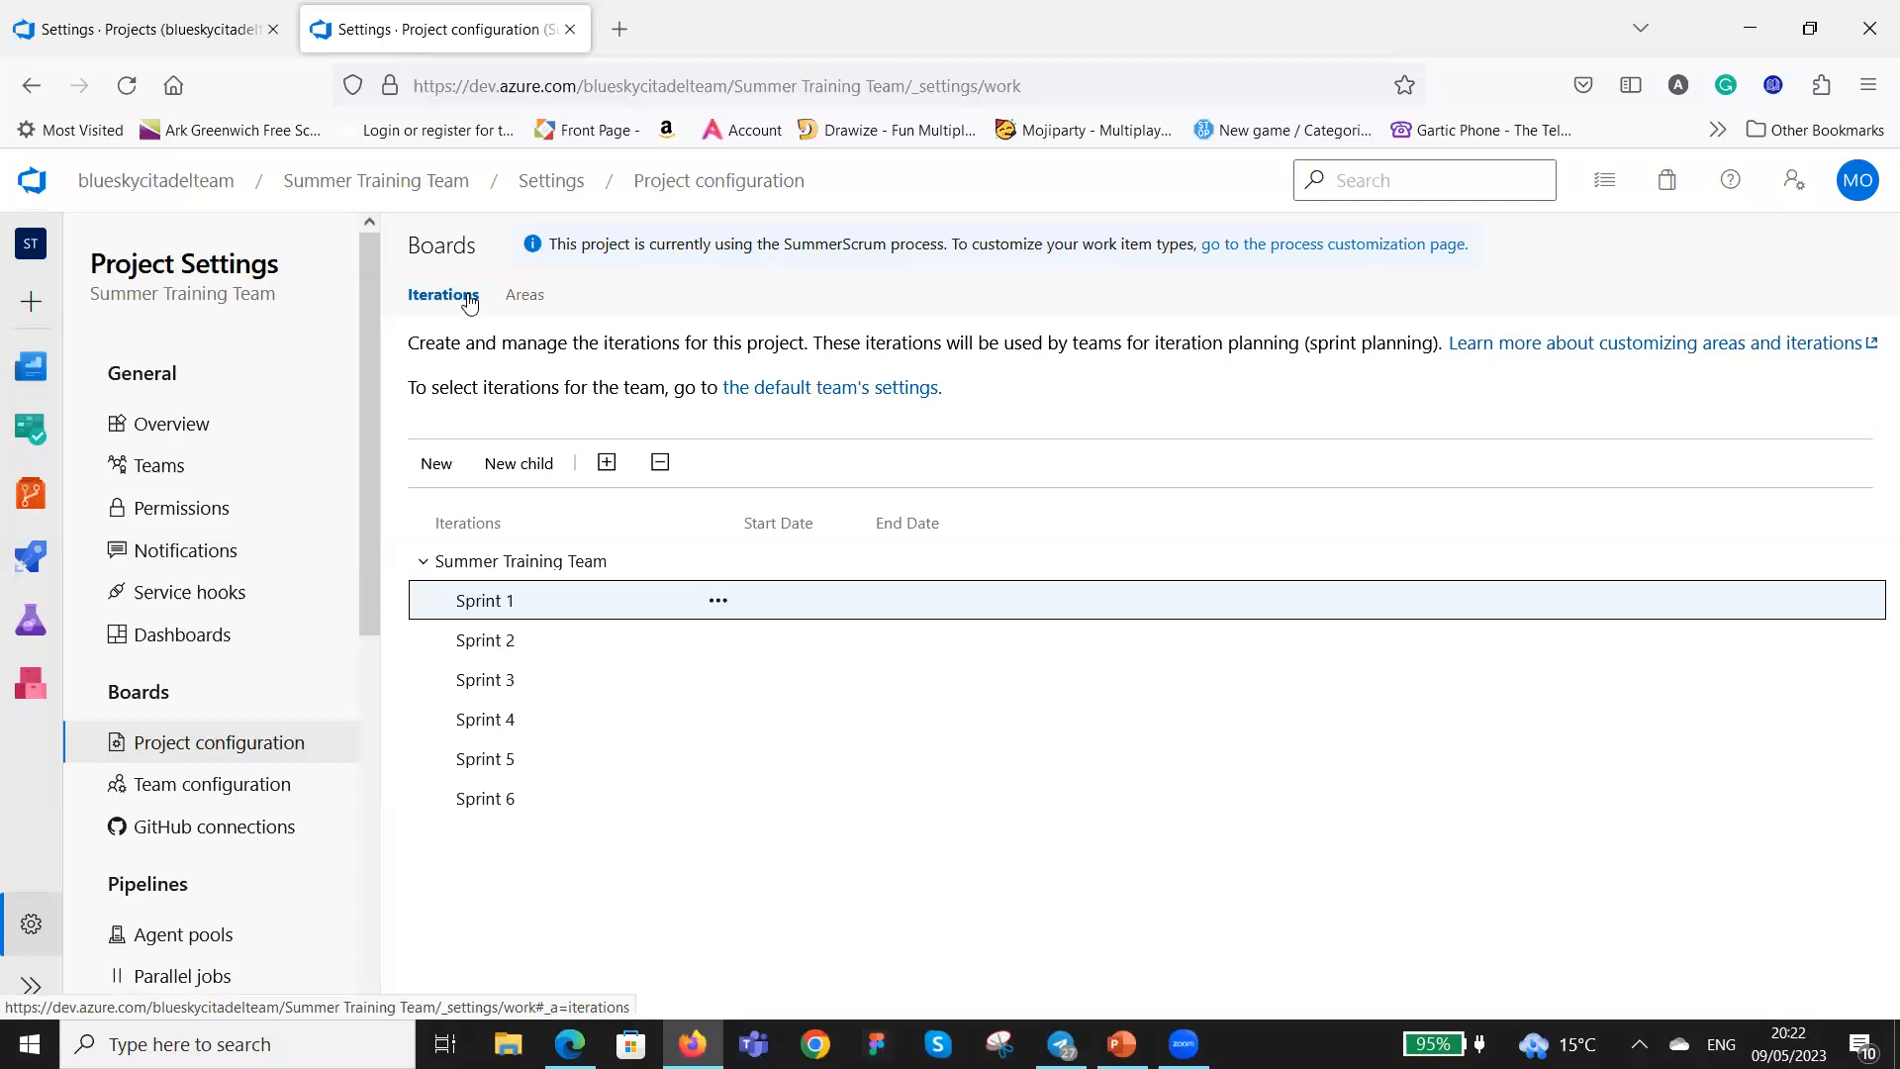
{"action": "left_click", "coordinate": [520, 299]}
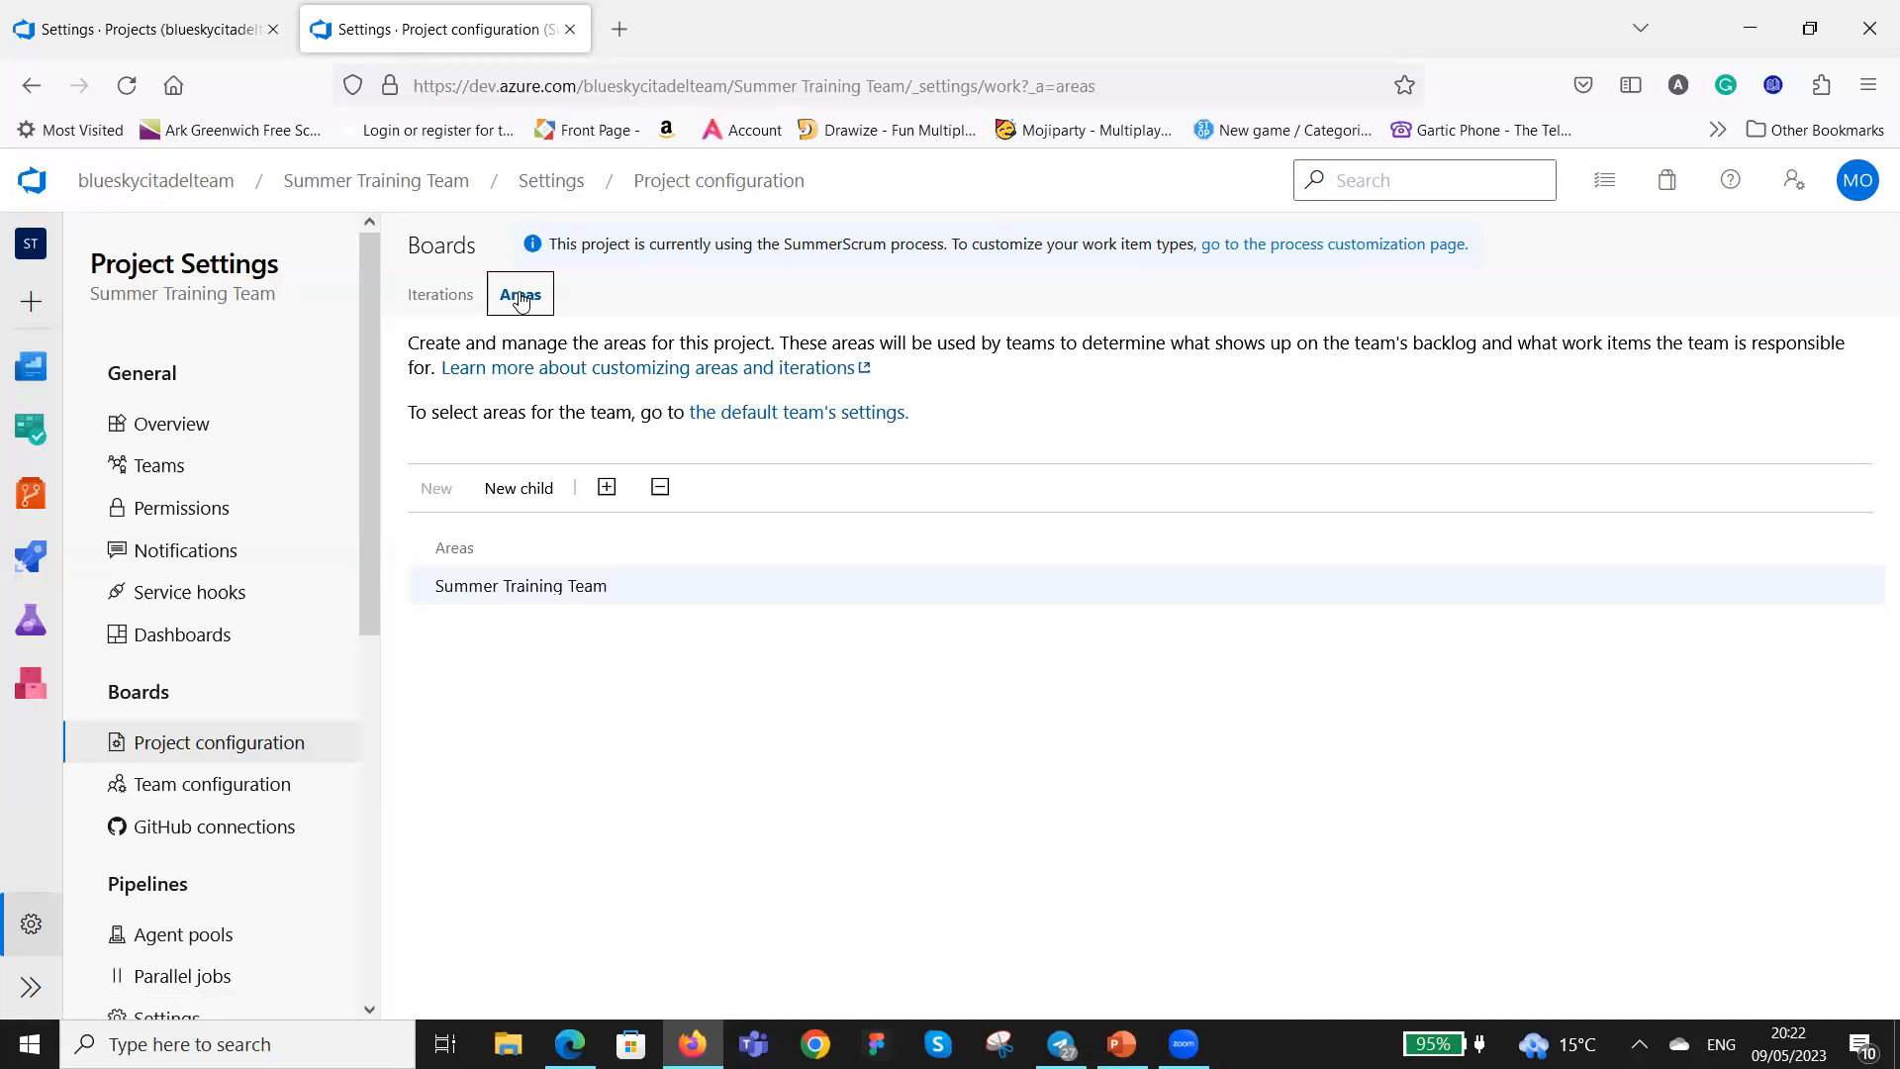
{"action": "mouse_move", "coordinate": [461, 591]}
In the team configuration, enable the Epics backlog level and add Saturday and Sunday to the working days.
{"action": "left_click", "coordinate": [197, 790]}
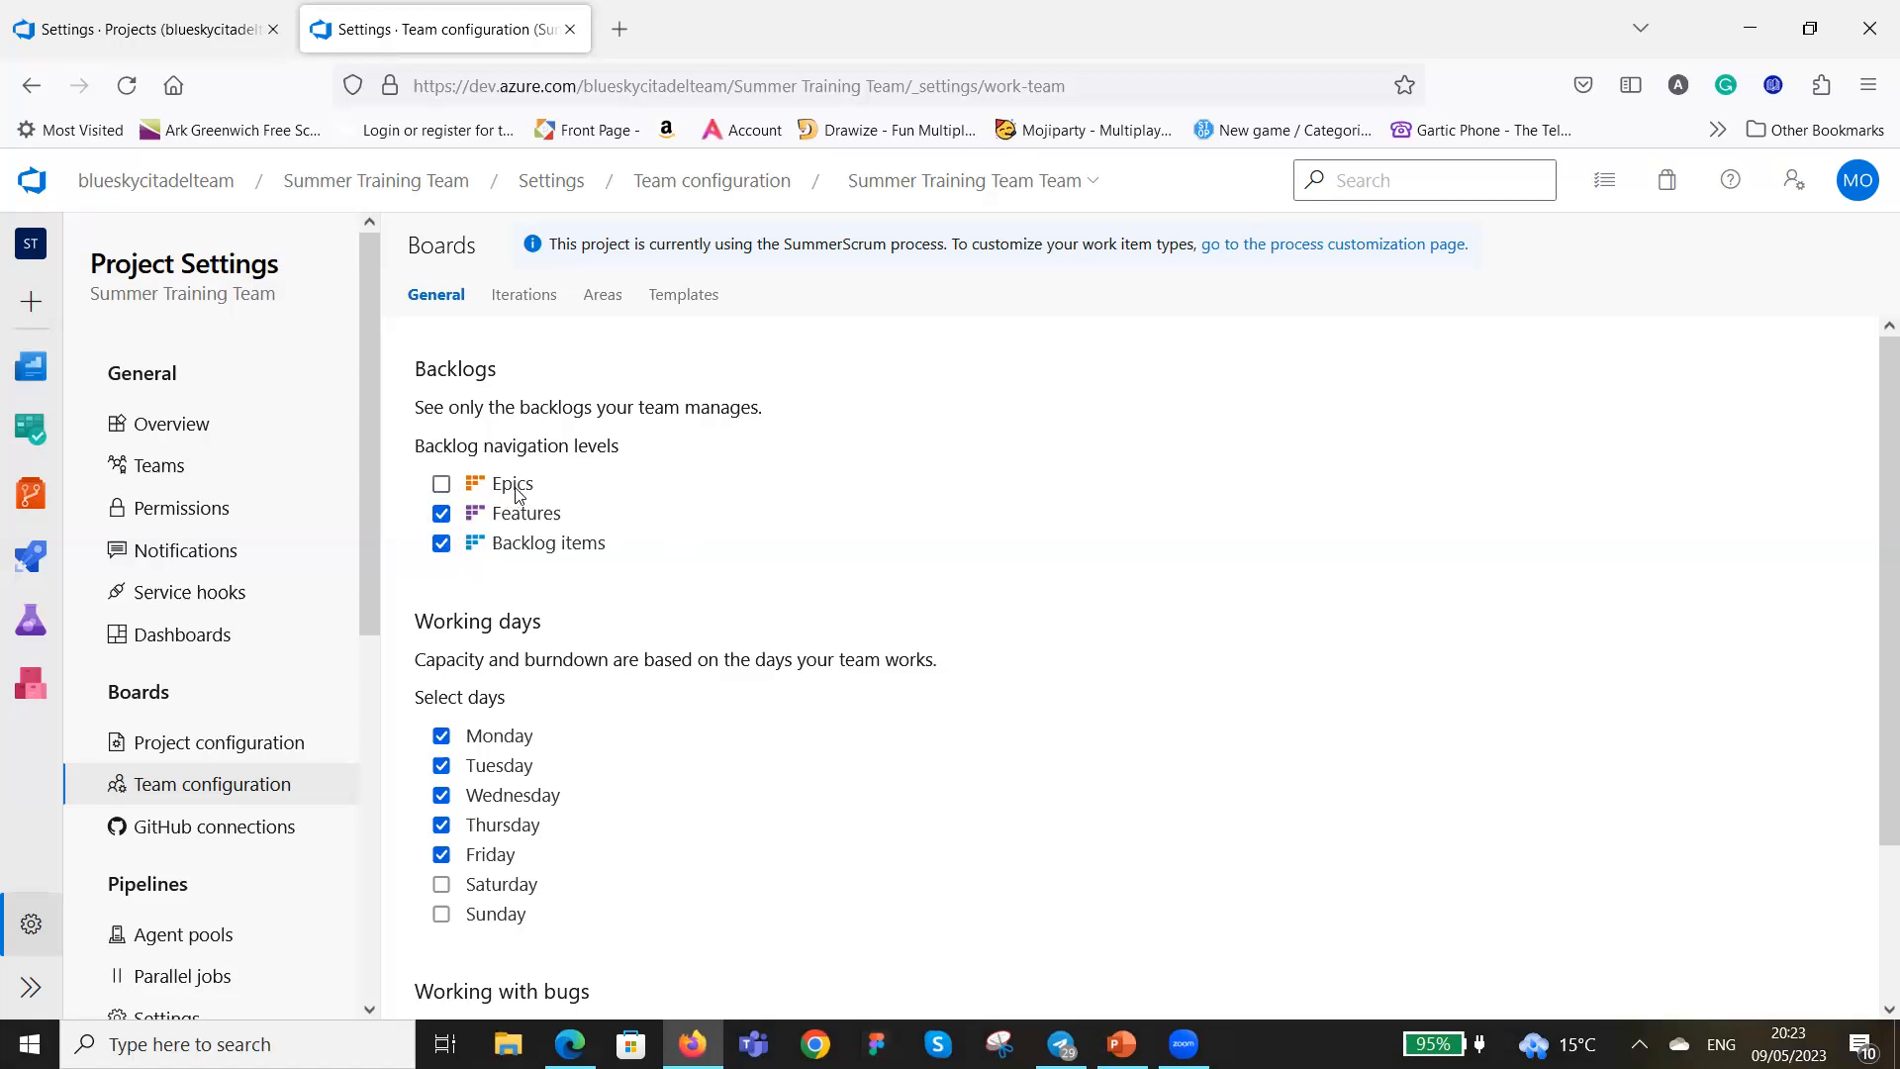
{"action": "left_click", "coordinate": [441, 484]}
{"action": "scroll", "coordinate": [930, 611], "scroll_direction": "down", "scroll_amount": 2}
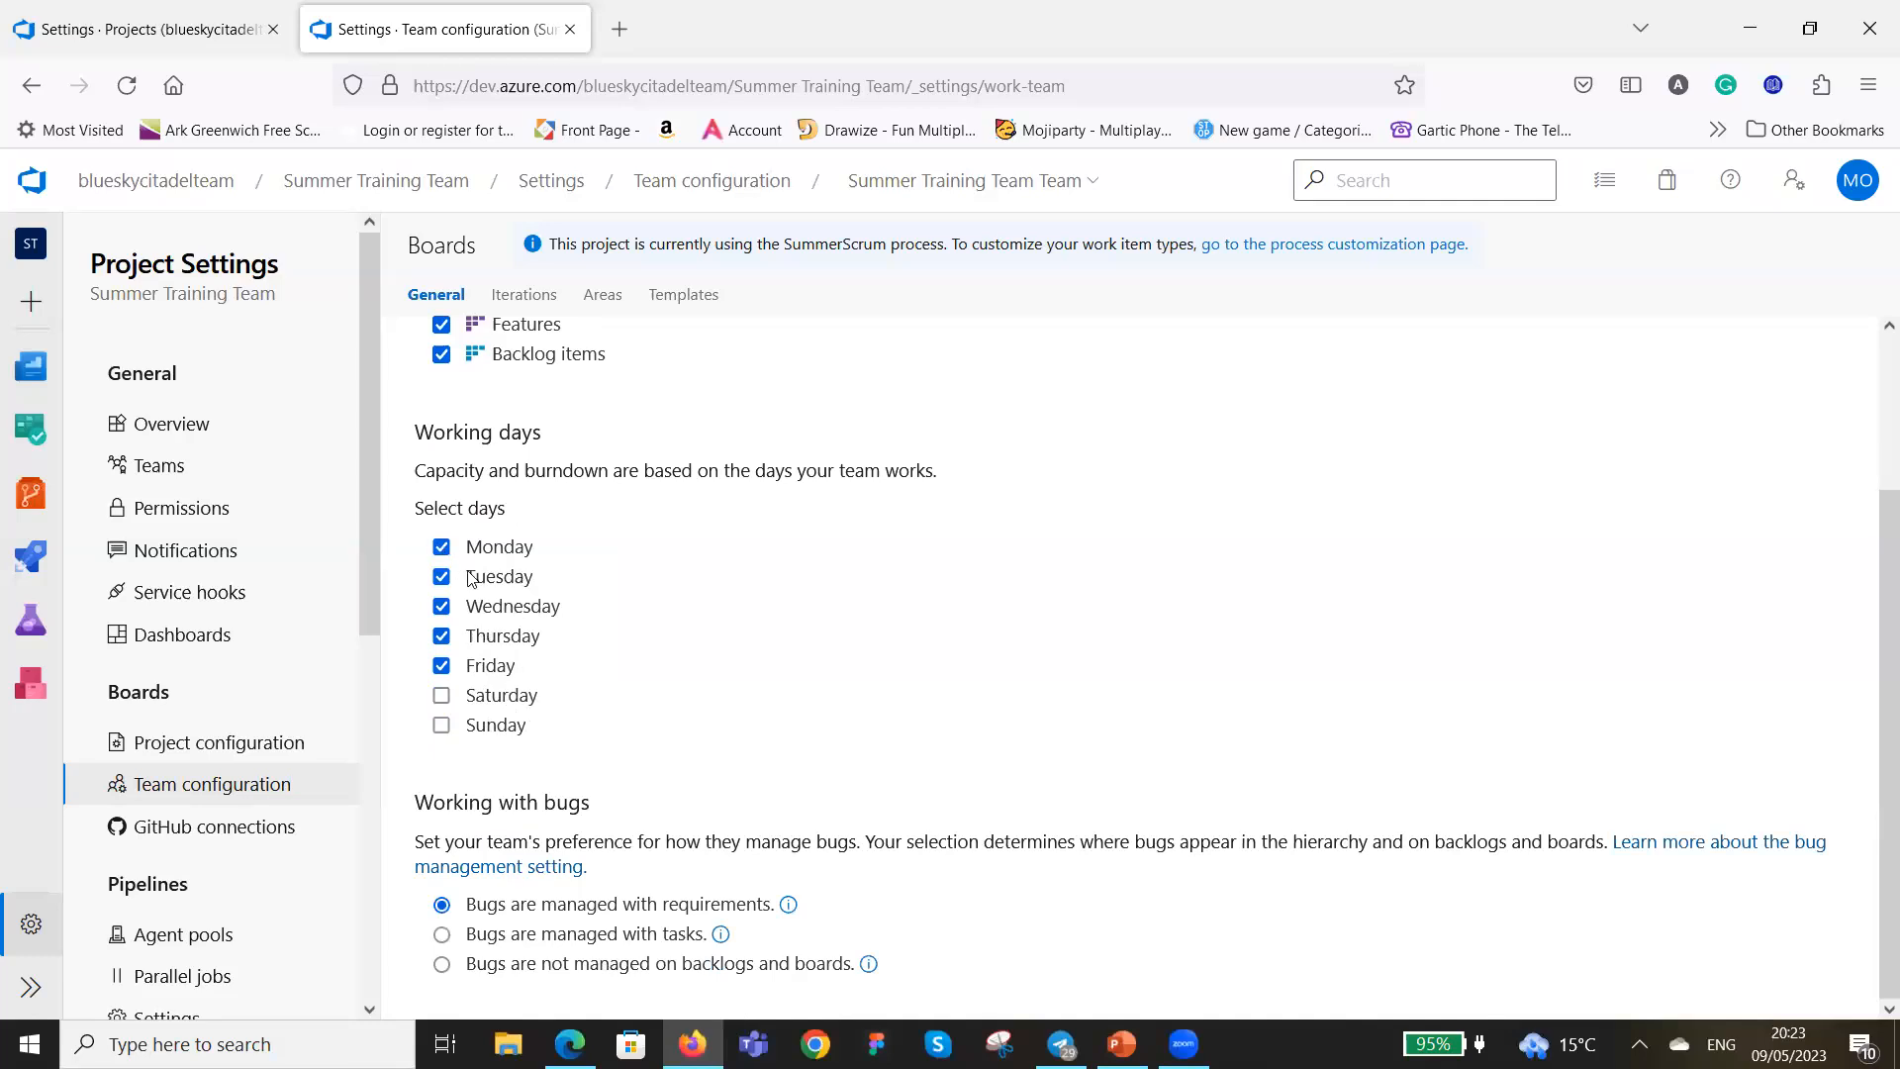
{"action": "left_click", "coordinate": [441, 696]}
{"action": "left_click", "coordinate": [443, 728]}
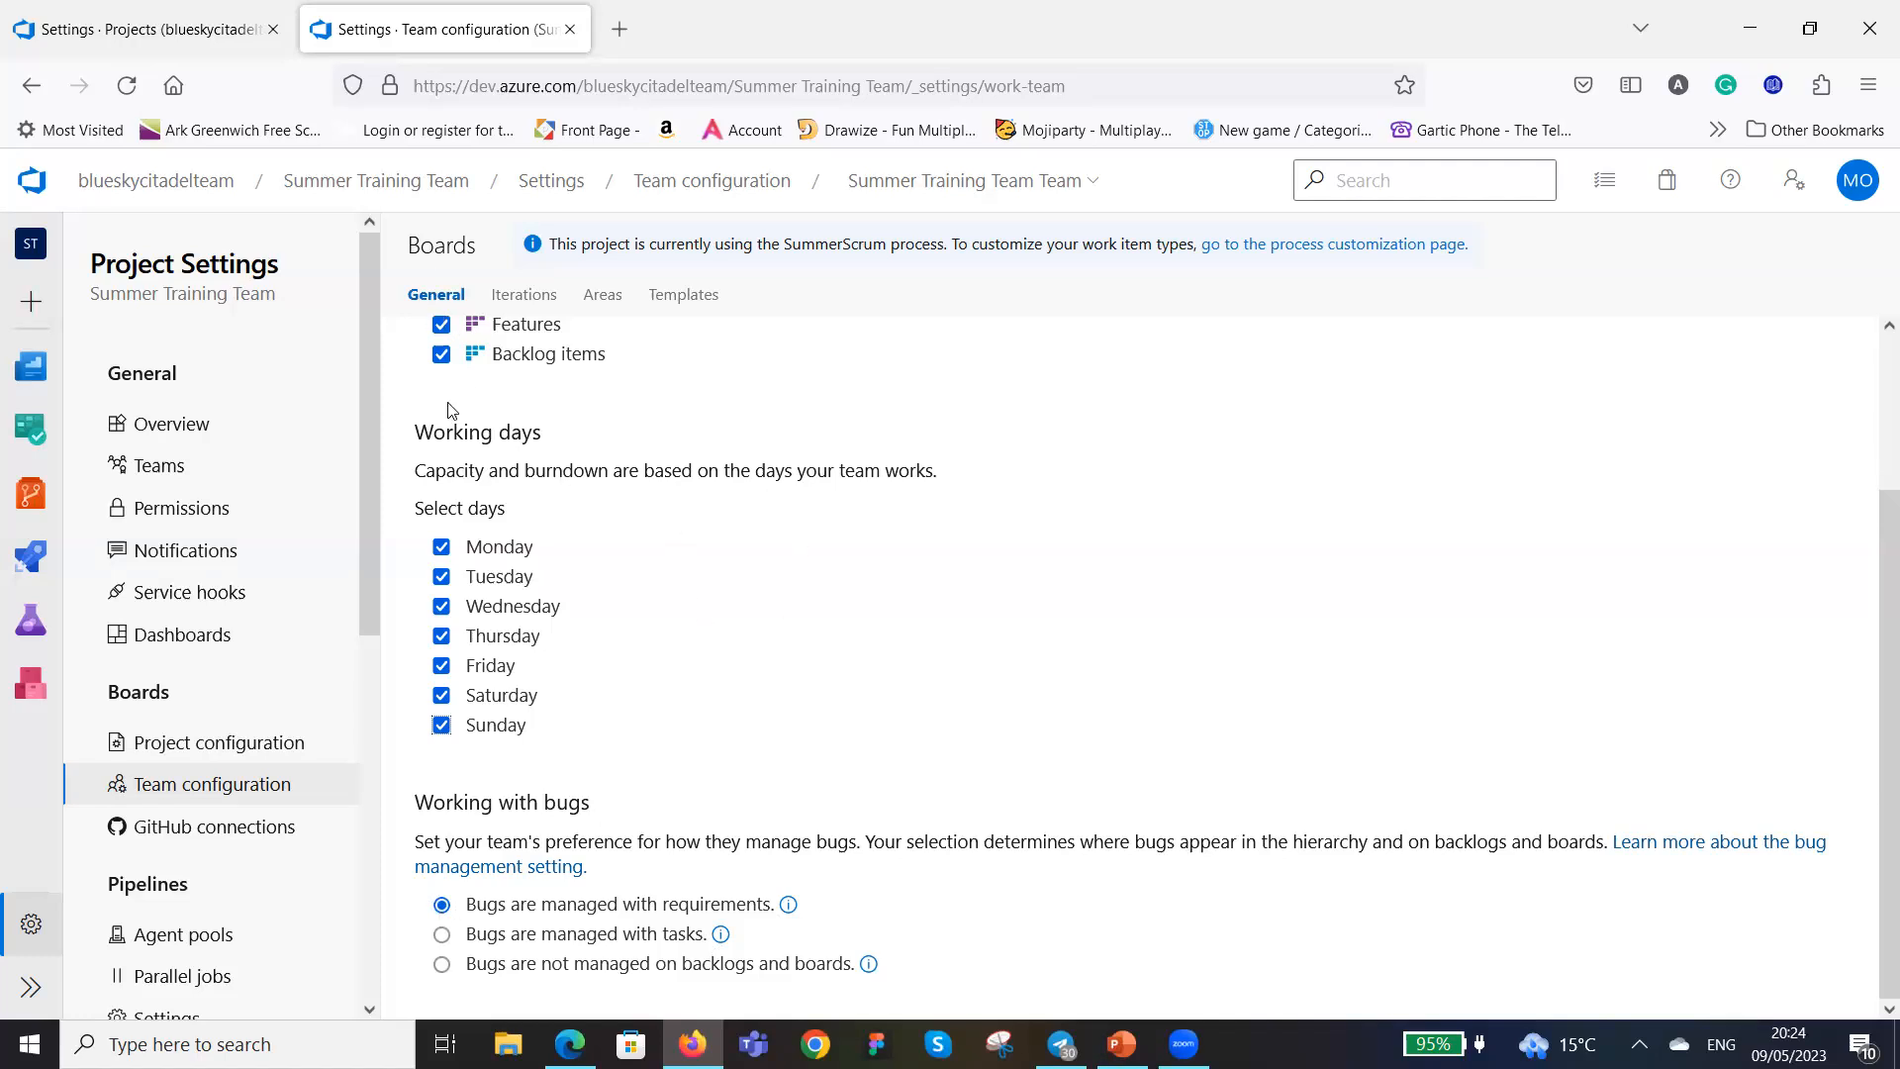
Set the team's default iteration to Summer Training Team and view the team's areas and work item templates.
{"action": "left_click", "coordinate": [513, 296]}
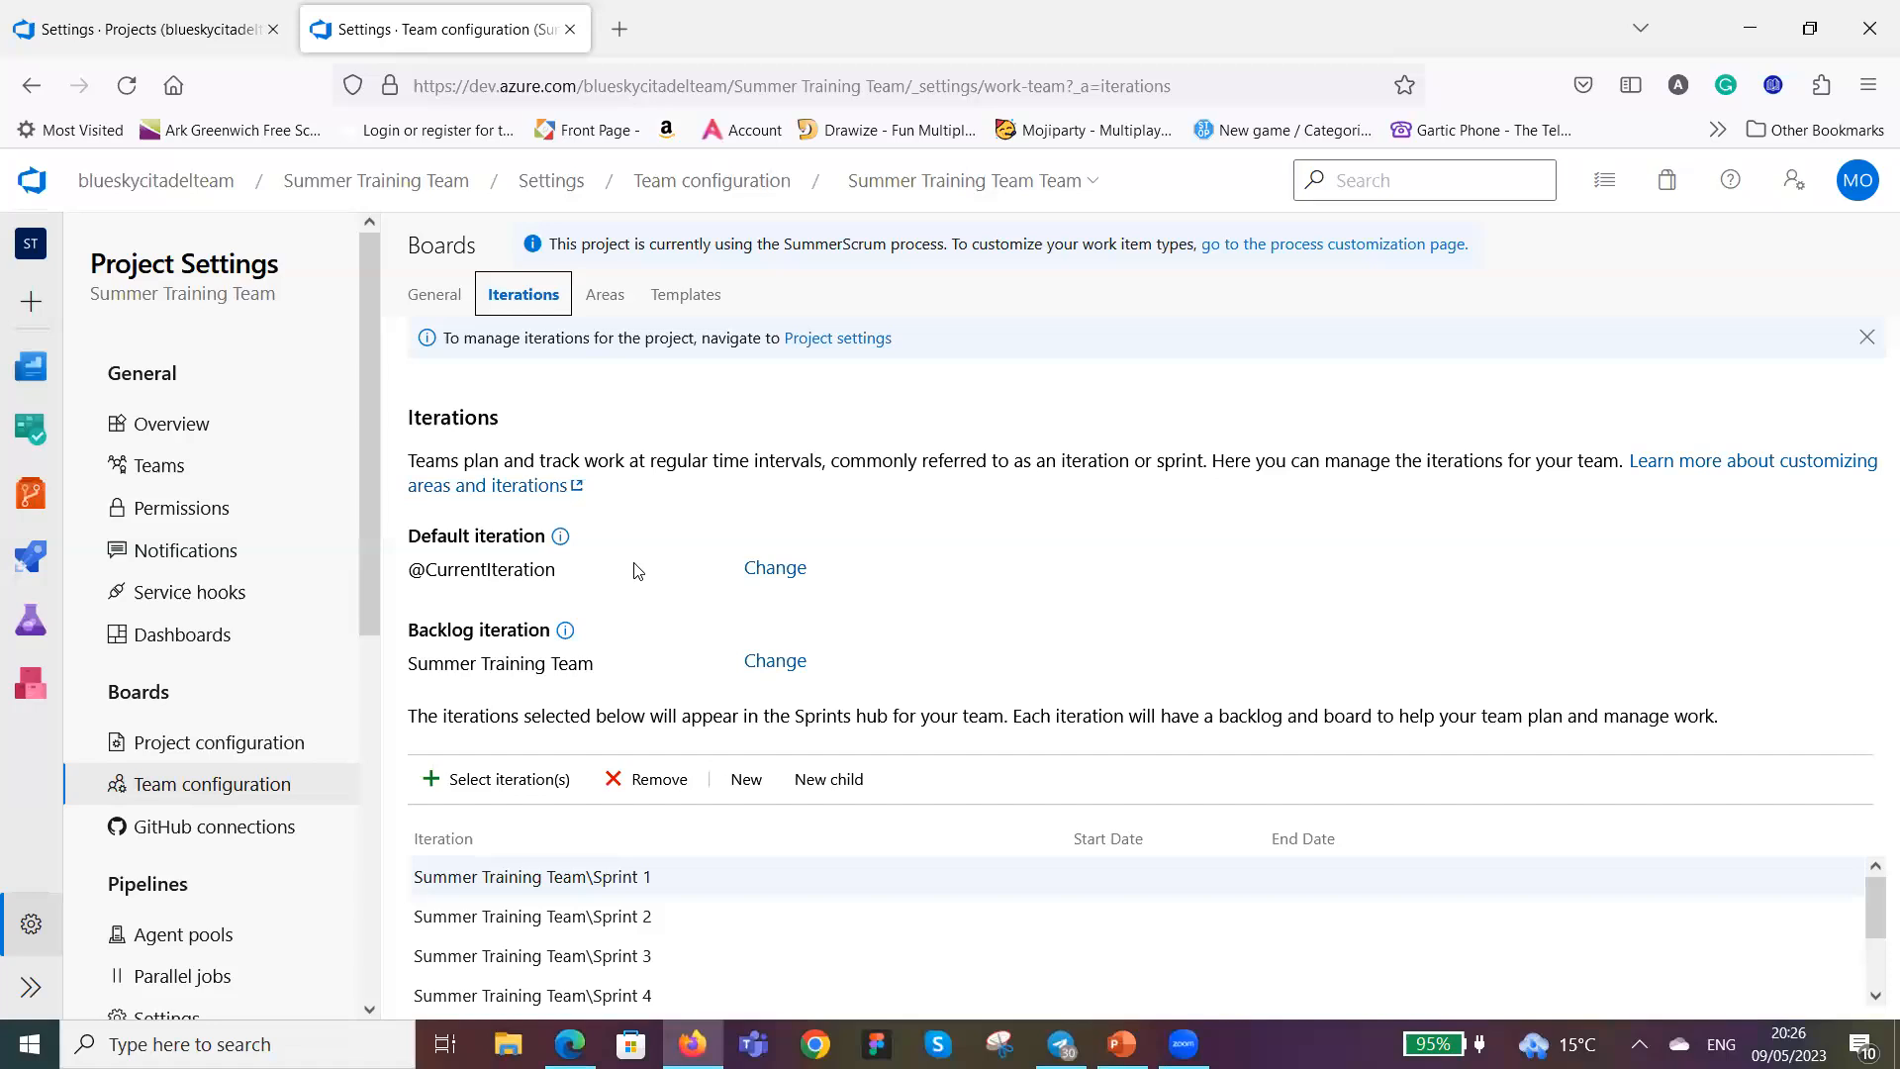
{"action": "left_click", "coordinate": [776, 574]}
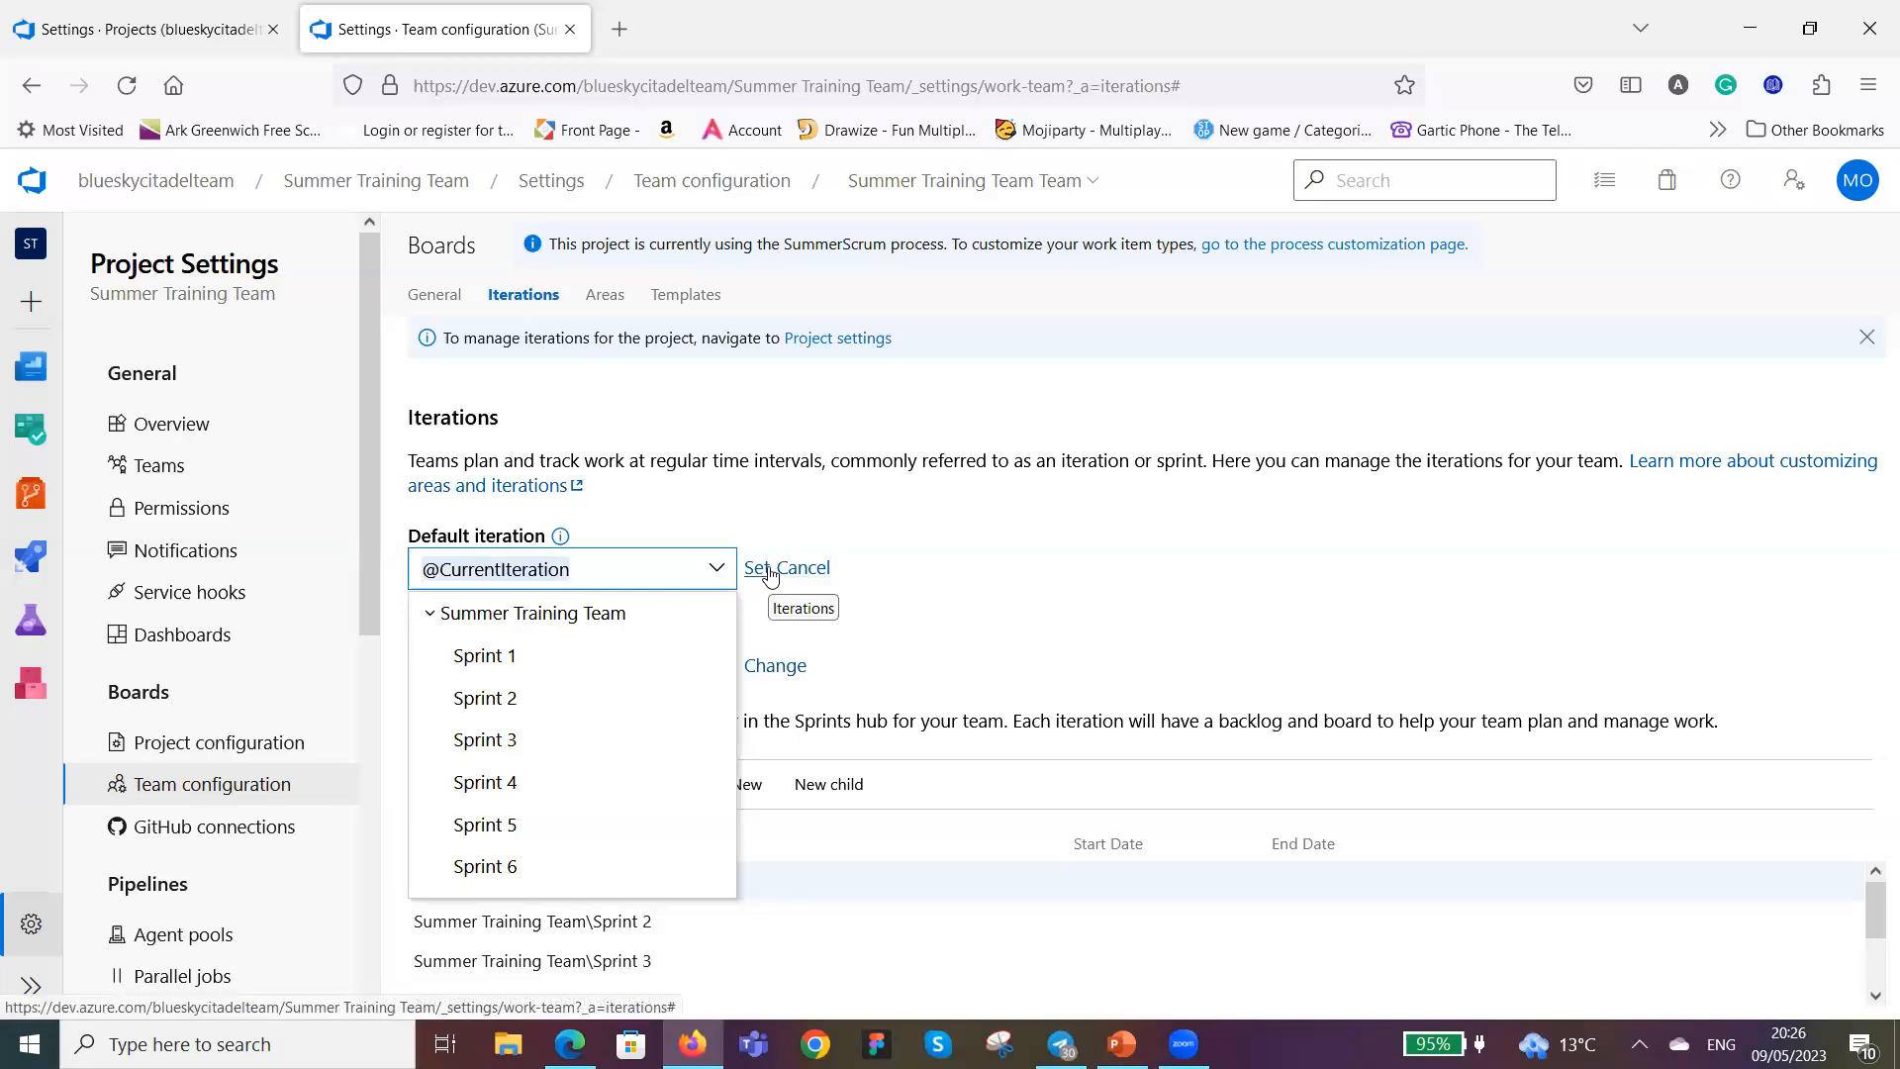
{"action": "left_click", "coordinate": [584, 616]}
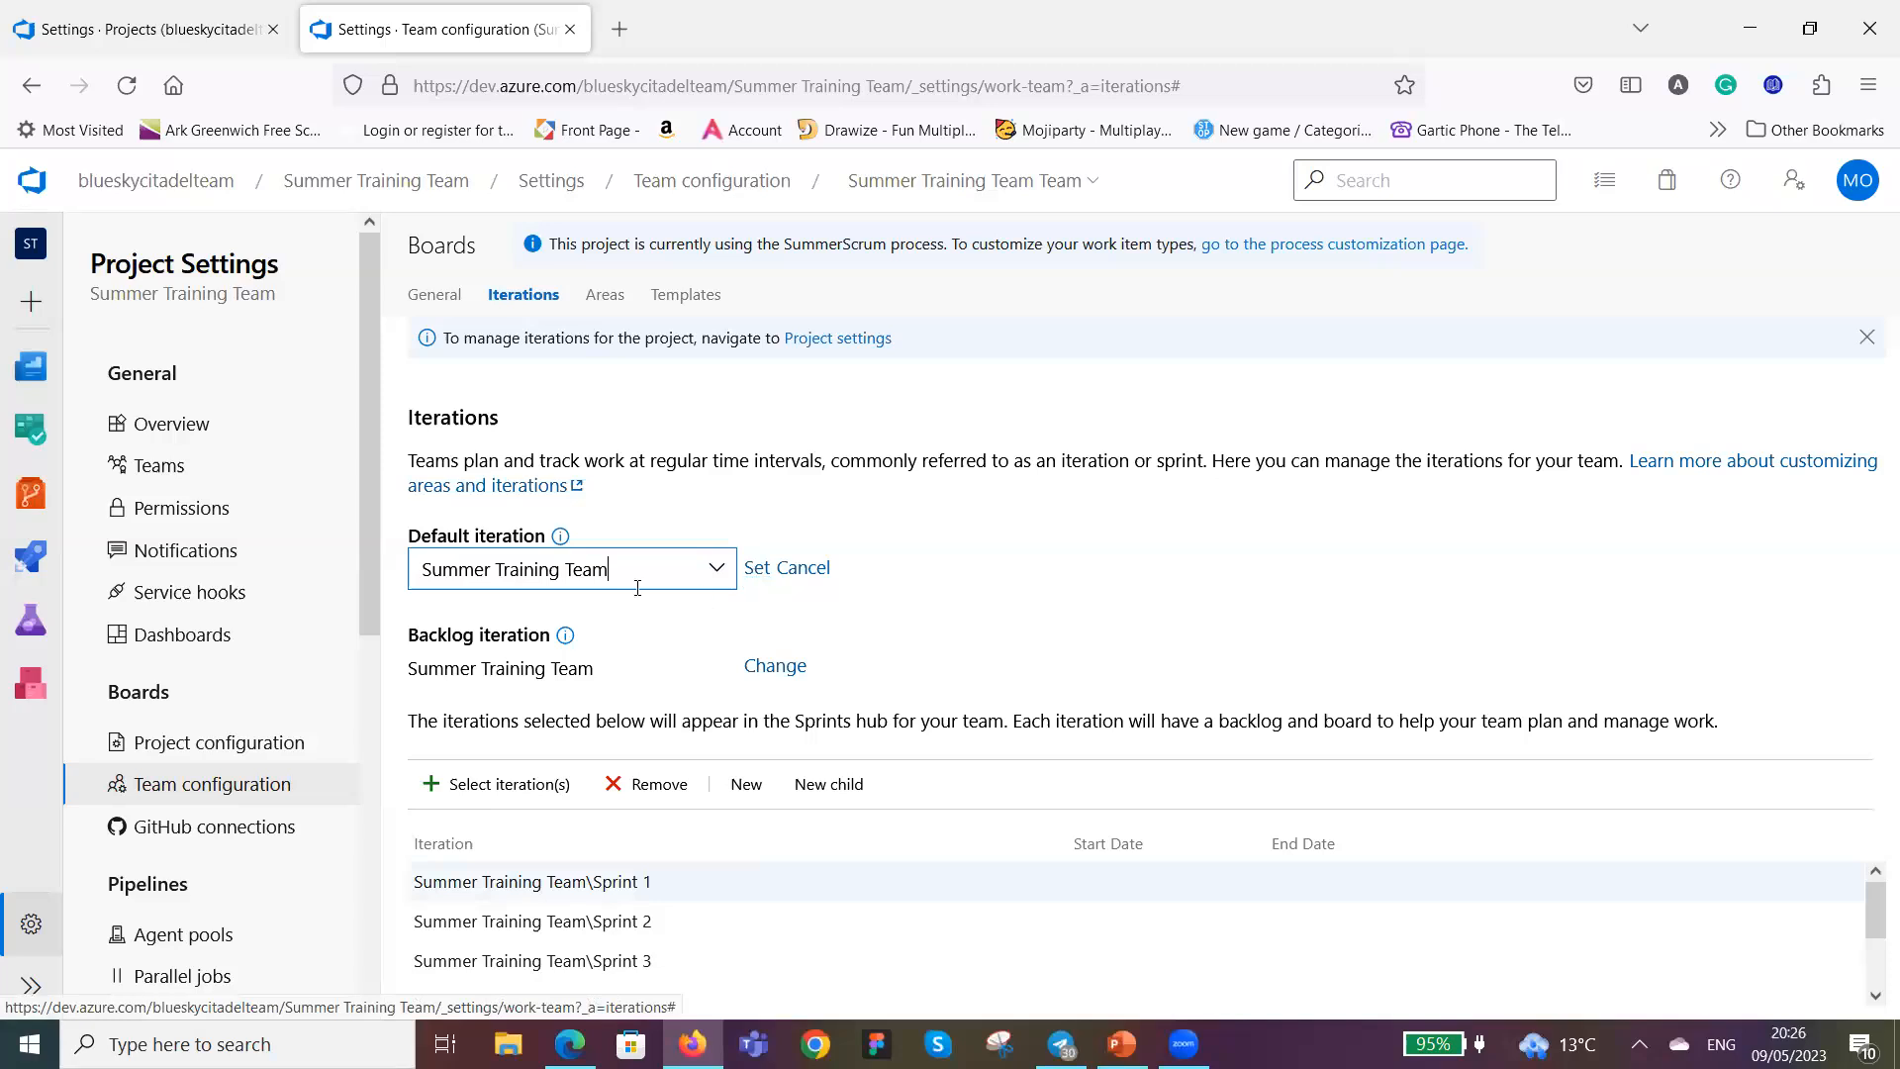
{"action": "left_click", "coordinate": [757, 570]}
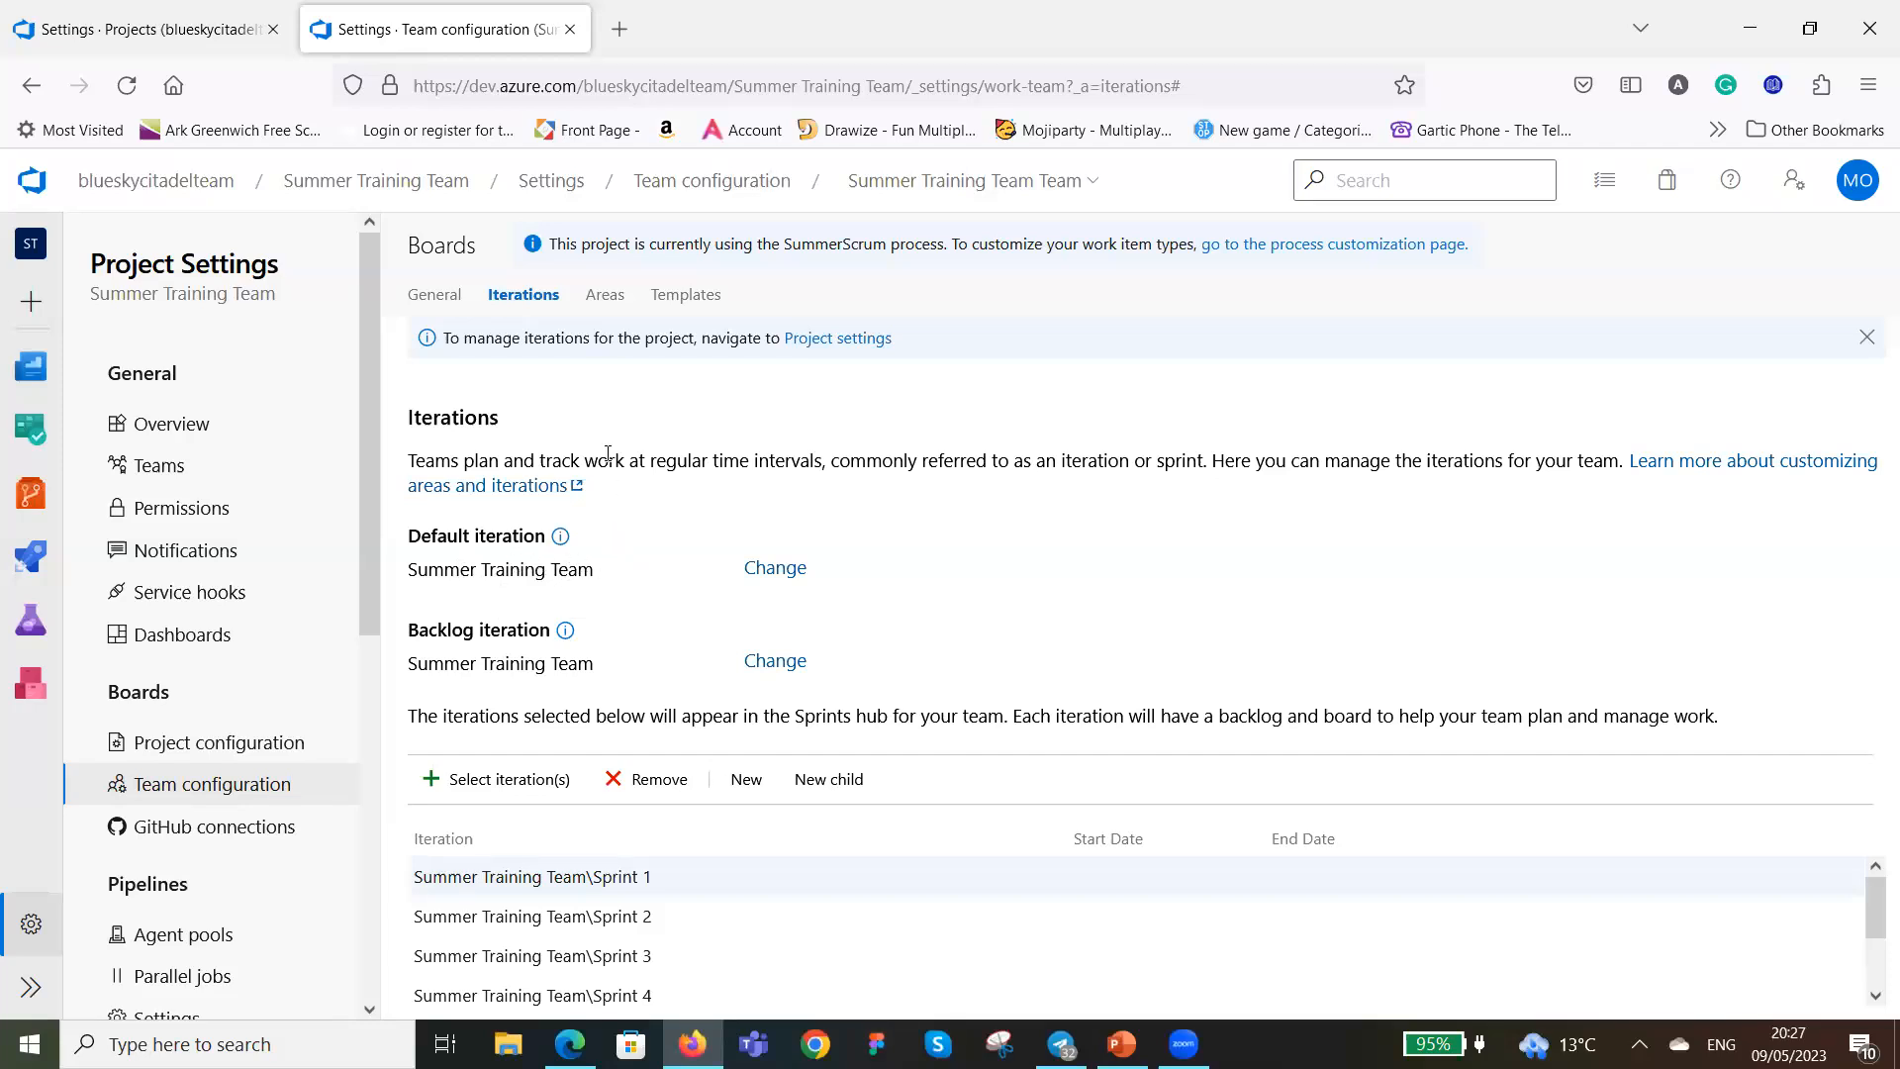
{"action": "left_click", "coordinate": [610, 302]}
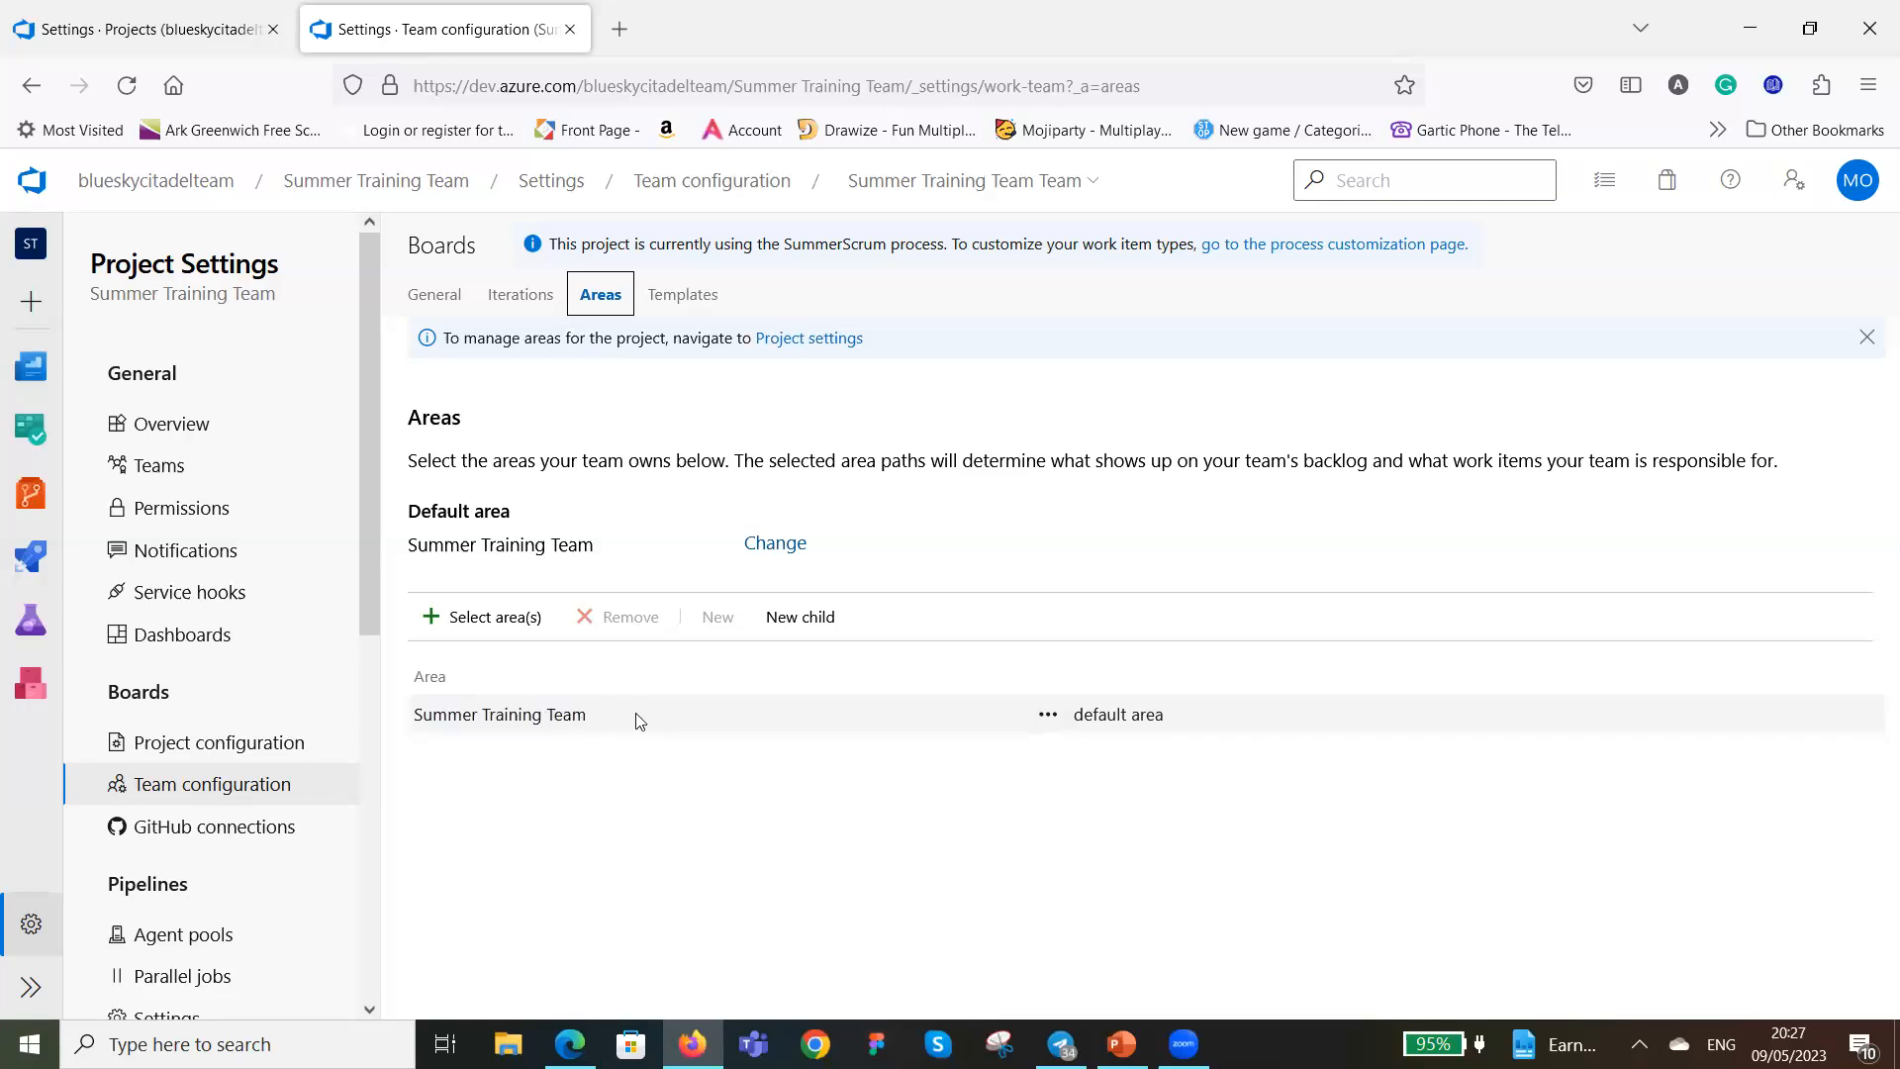
{"action": "left_click", "coordinate": [696, 303]}
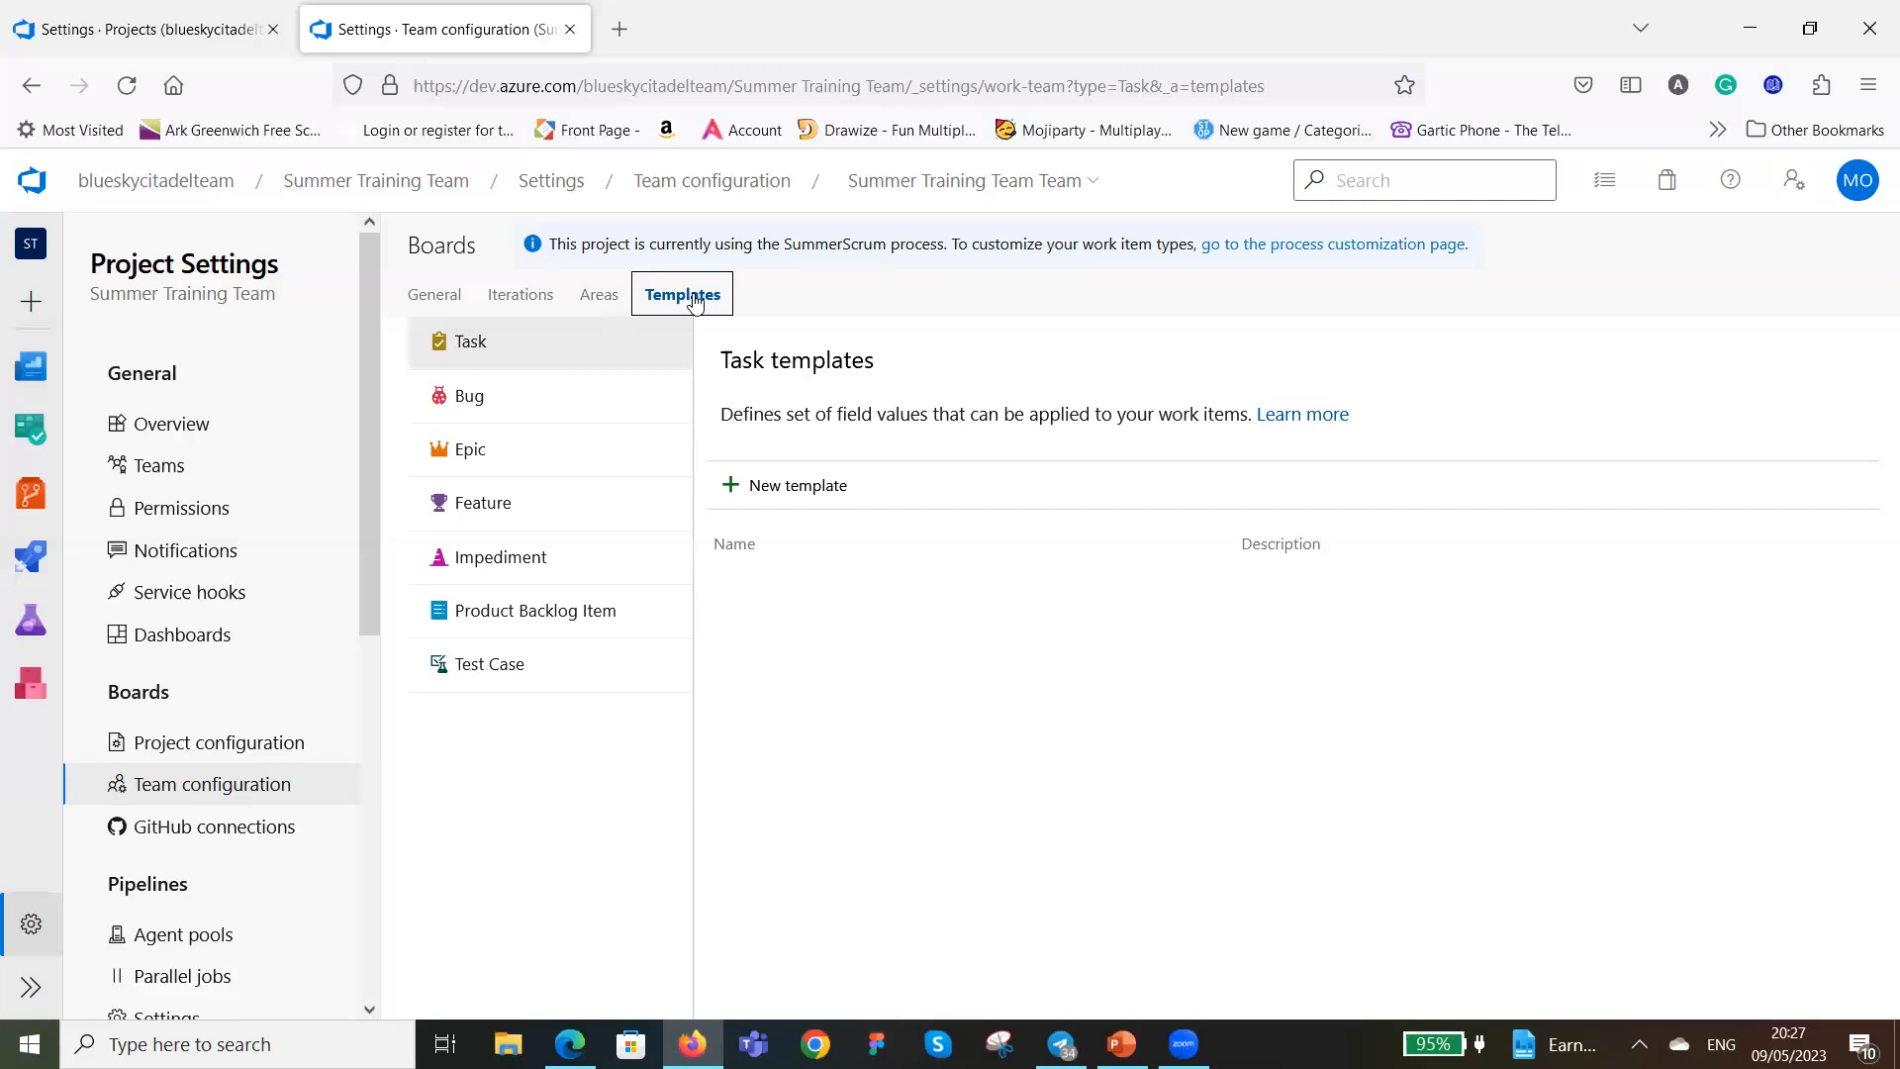
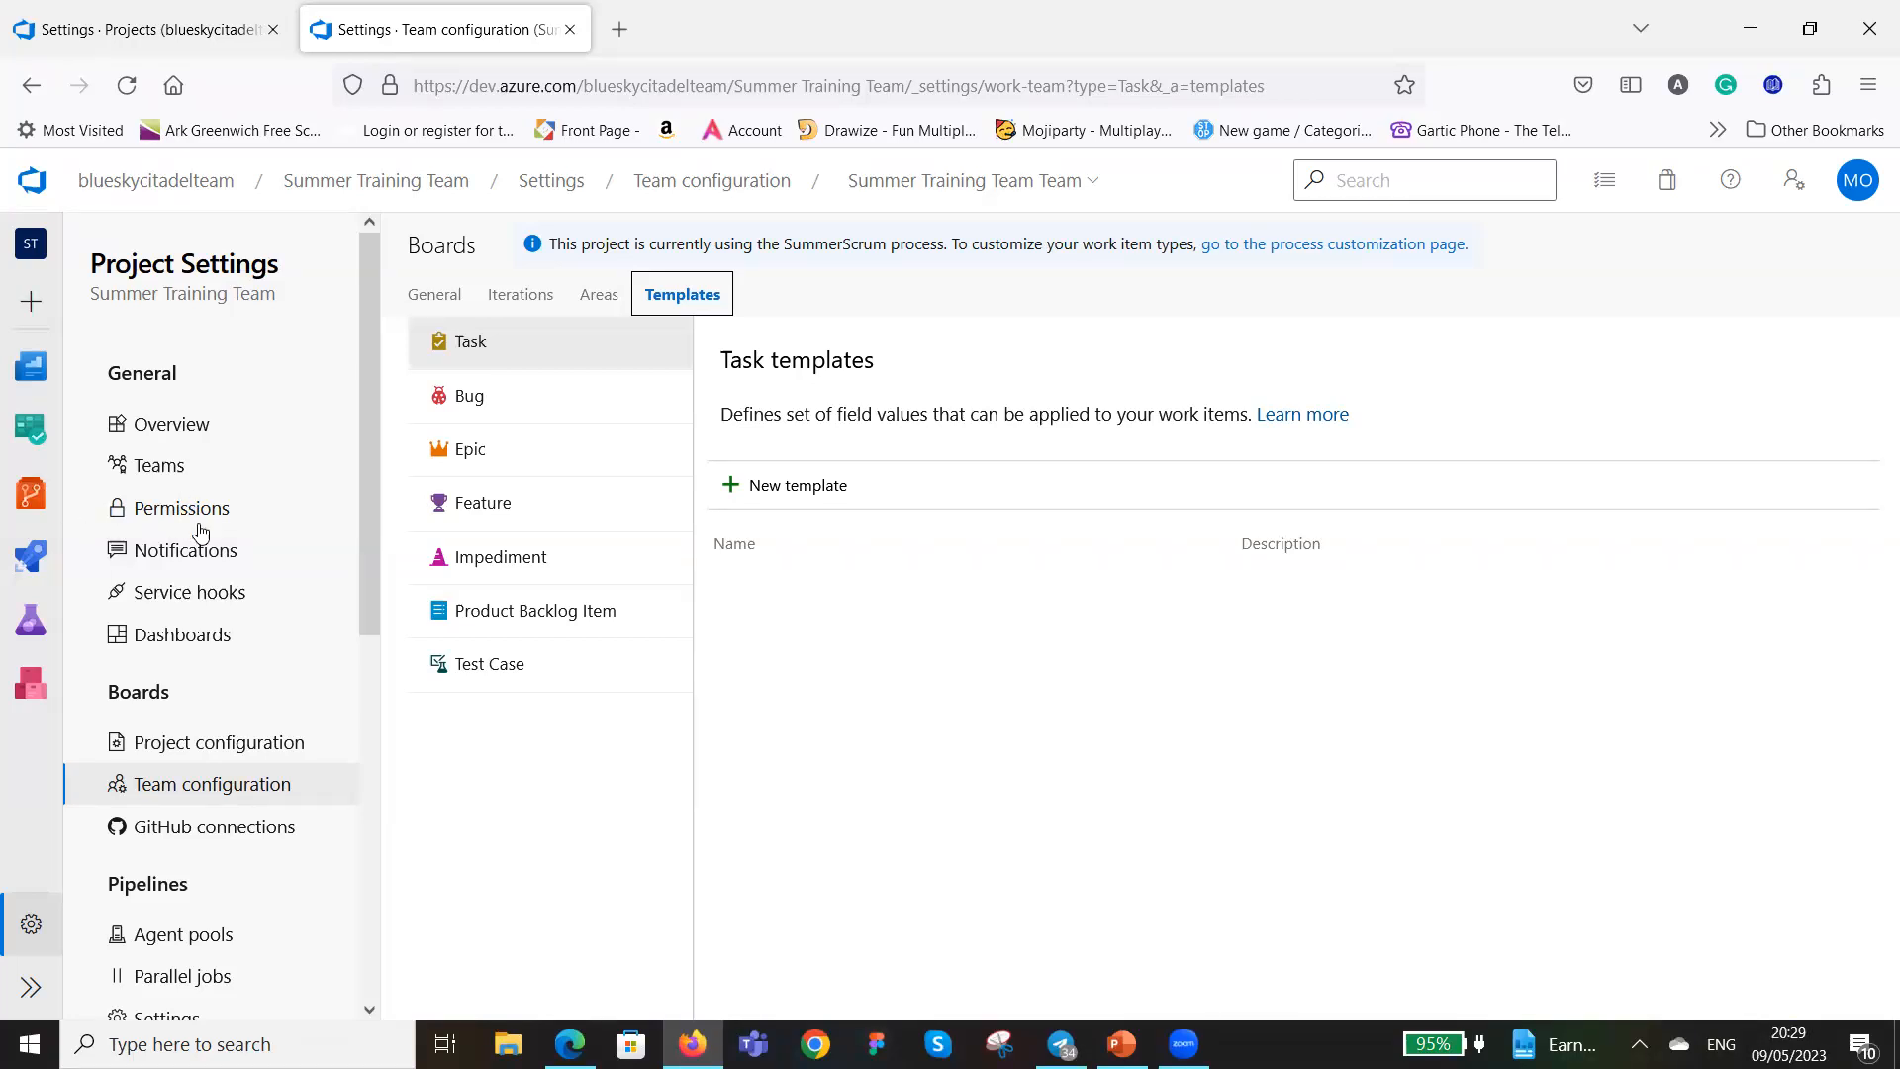
Turn on the team's permissions to create and edit dashboards in the project settings.
{"action": "left_click", "coordinate": [189, 639]}
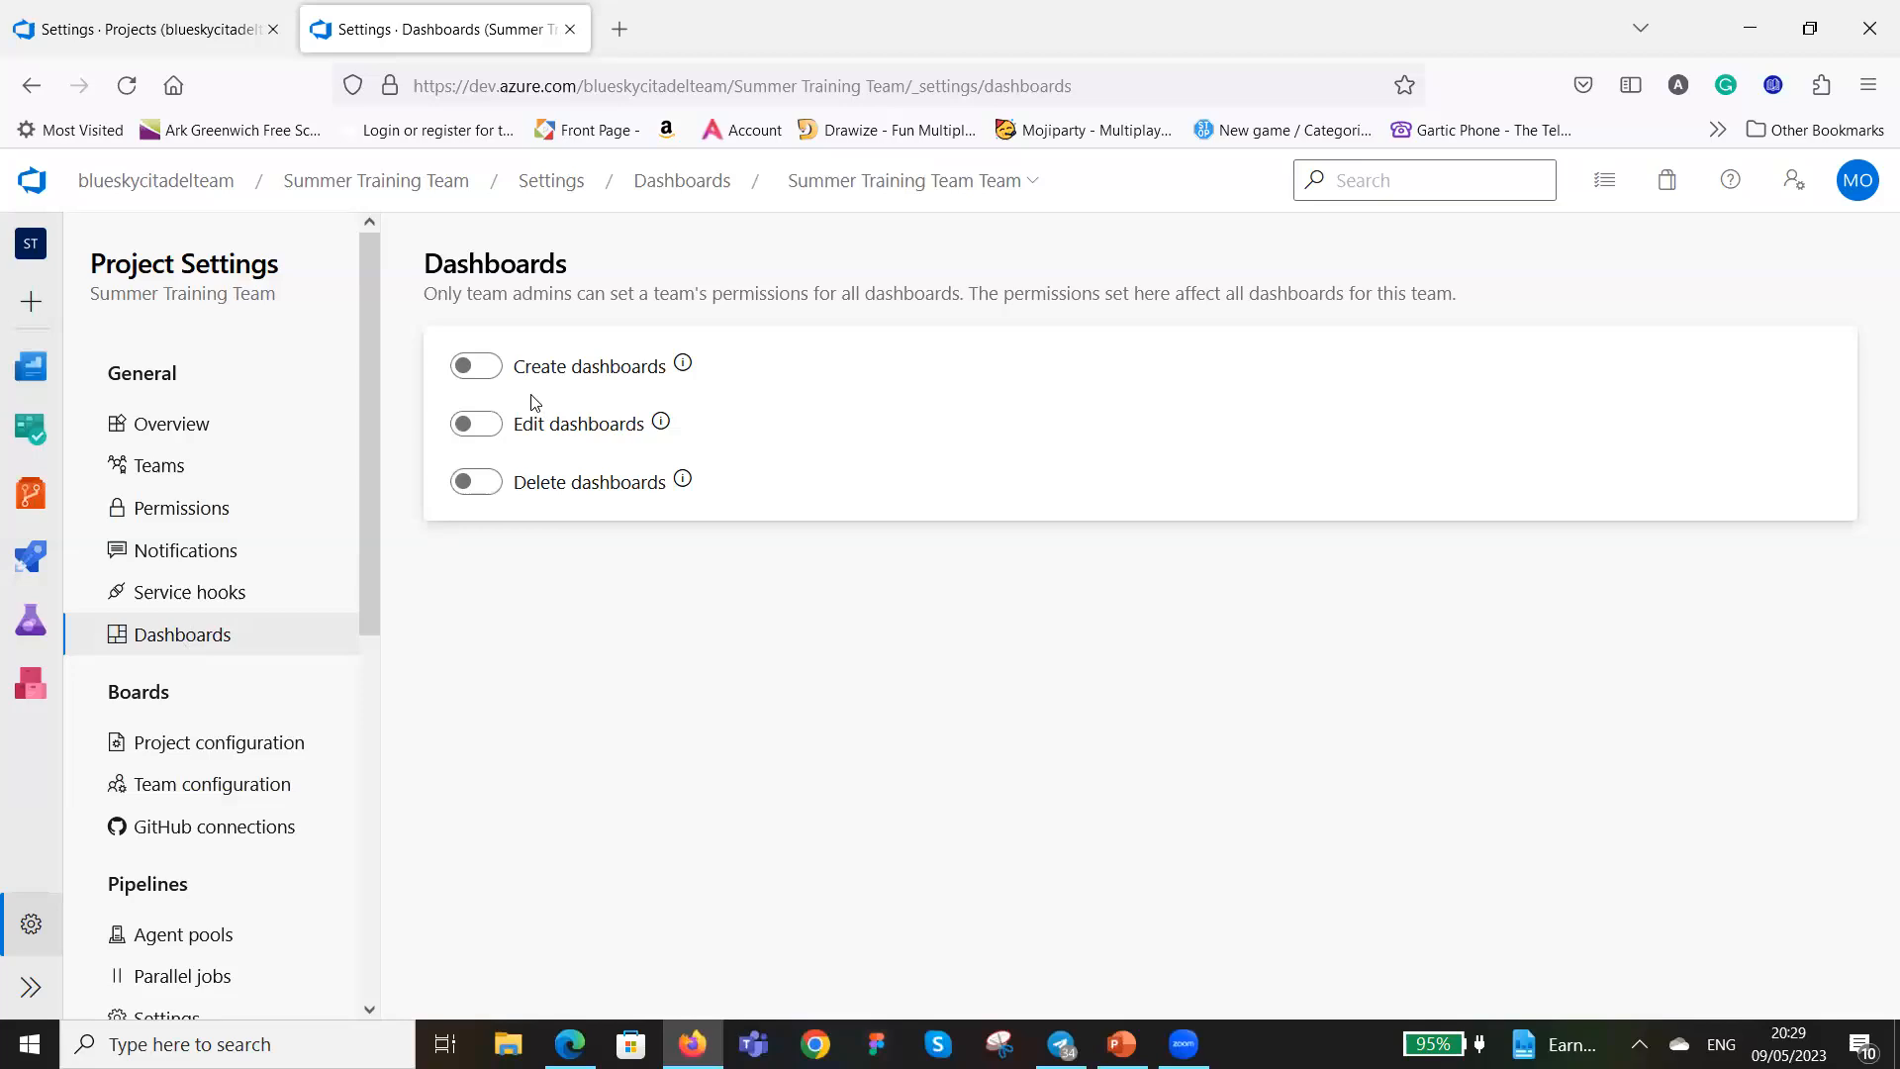
{"action": "left_click", "coordinate": [489, 373]}
{"action": "left_click", "coordinate": [491, 428]}
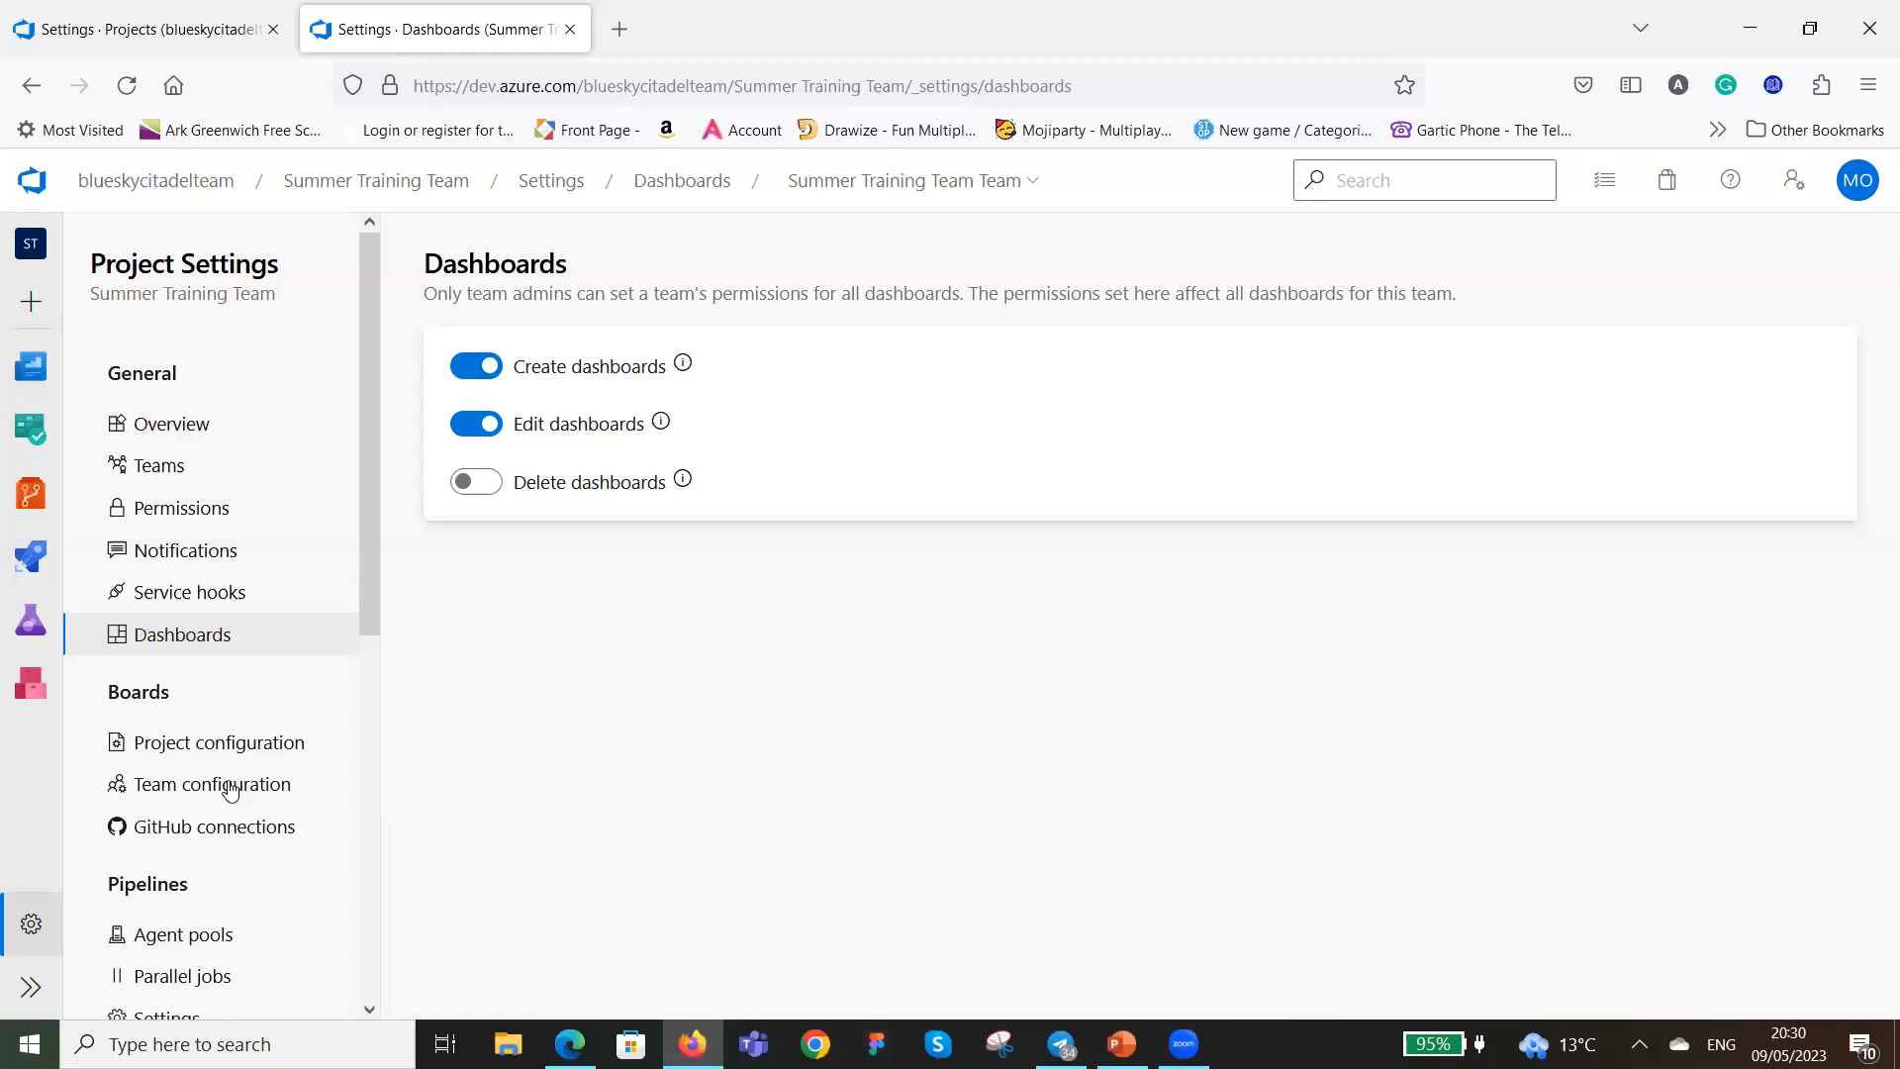
Review the project's iterations and the member list of the default team, Summer Training Team Team.
{"action": "left_click", "coordinate": [250, 751]}
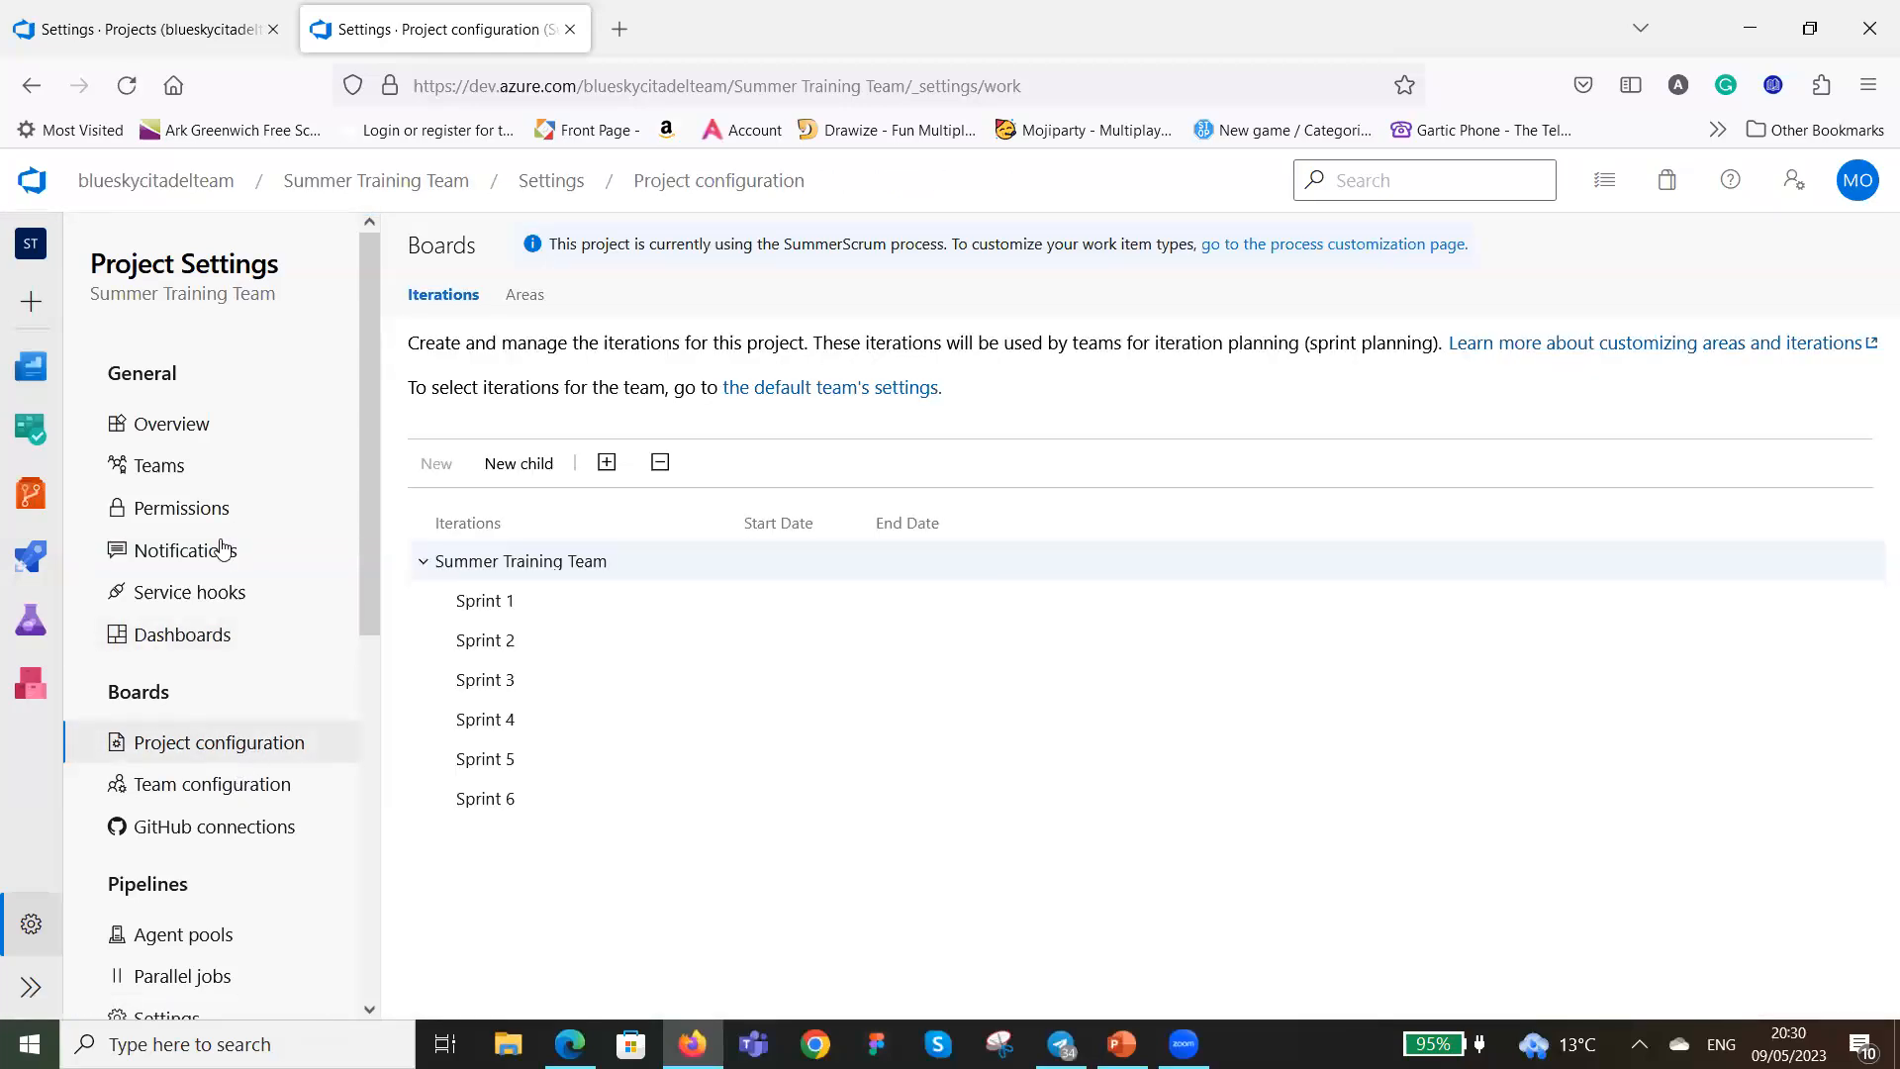
{"action": "scroll", "coordinate": [262, 782], "scroll_direction": "down", "scroll_amount": 2}
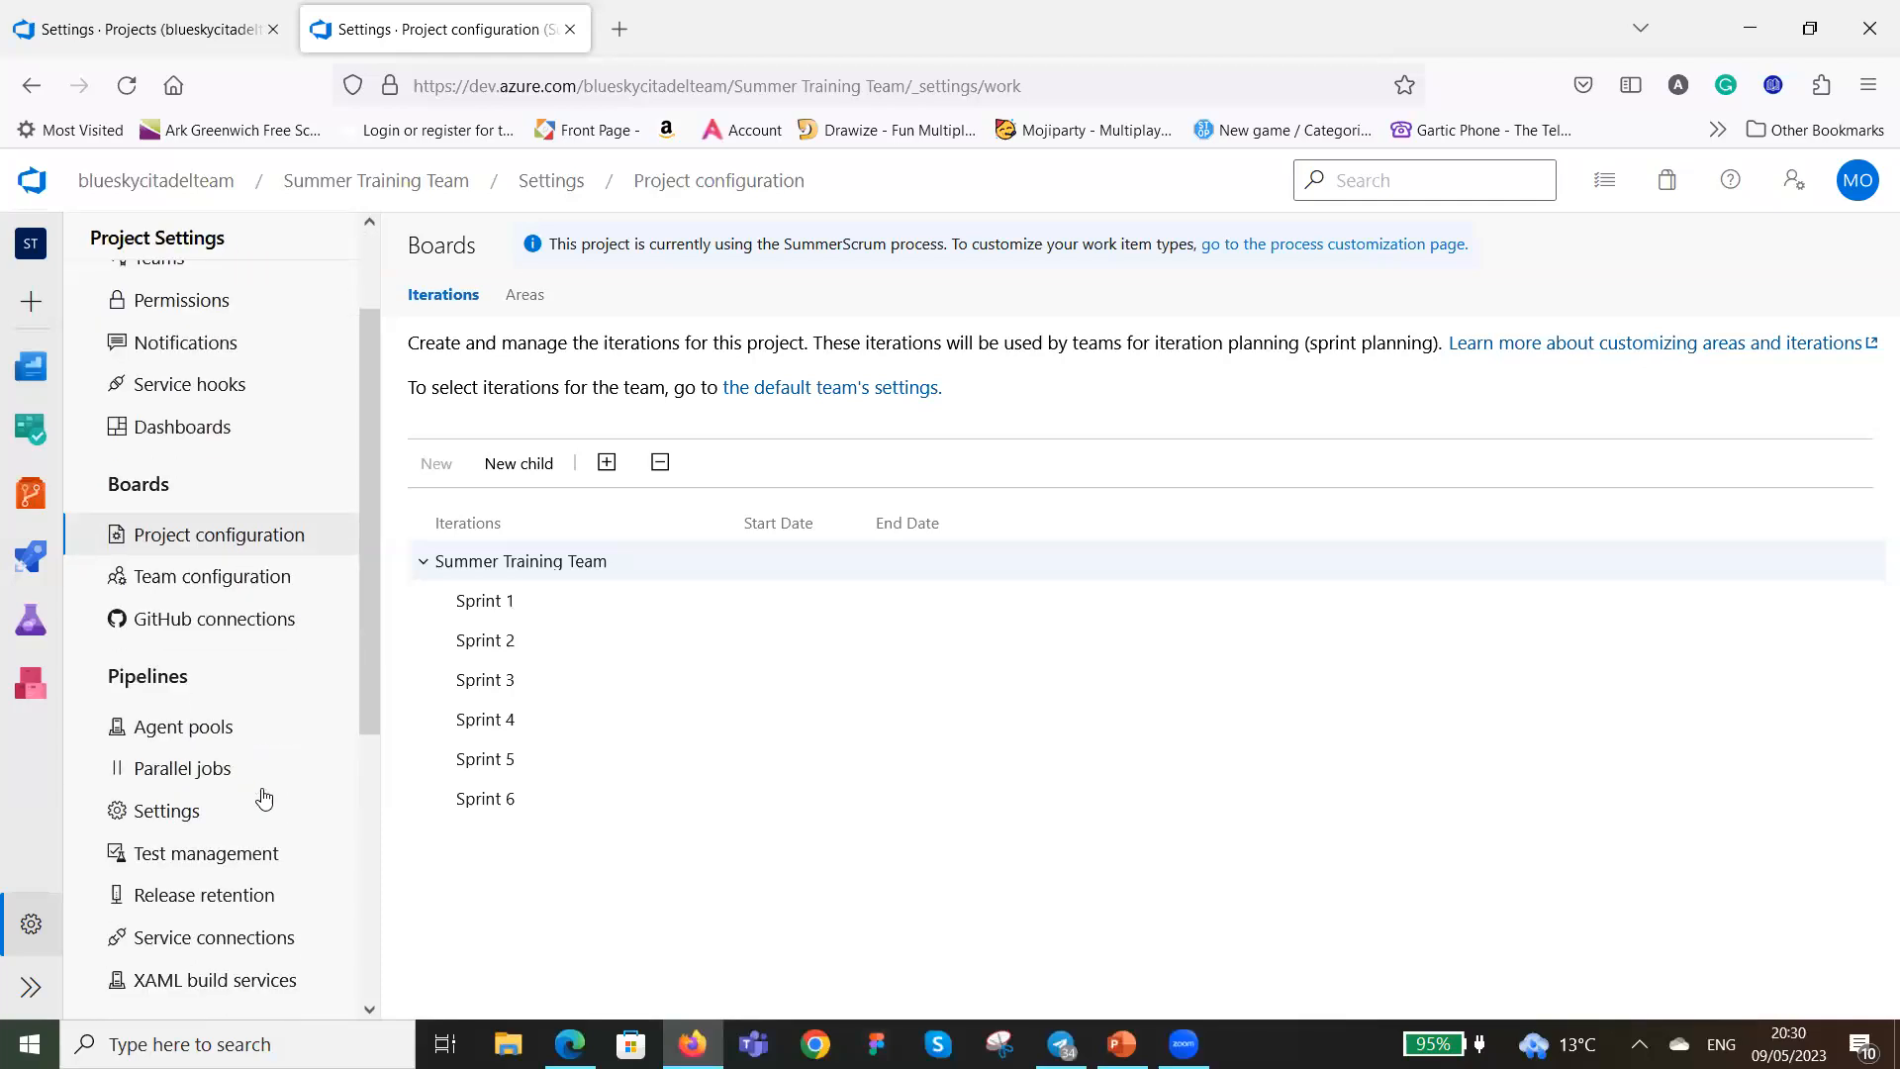
{"action": "scroll", "coordinate": [262, 783], "scroll_direction": "up", "scroll_amount": 2}
{"action": "scroll", "coordinate": [265, 787], "scroll_direction": "up", "scroll_amount": 1}
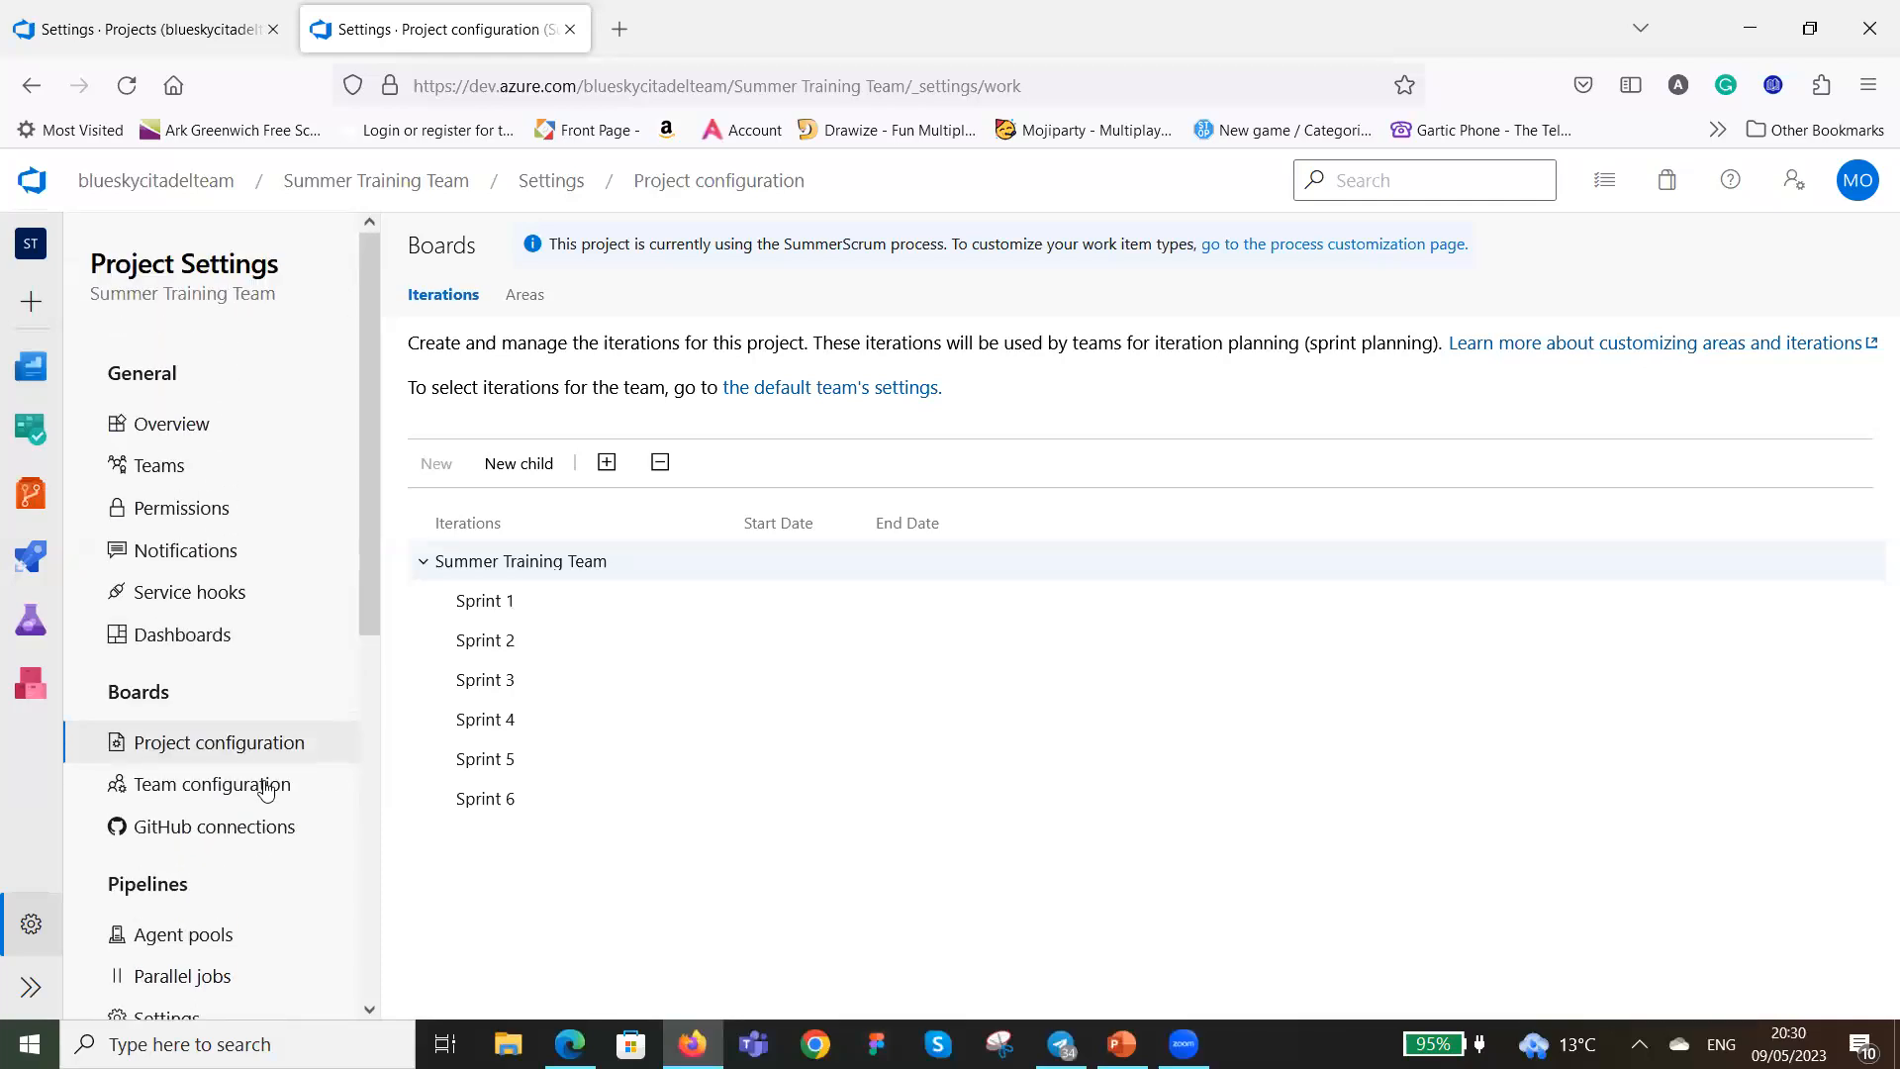
{"action": "left_click", "coordinate": [174, 474]}
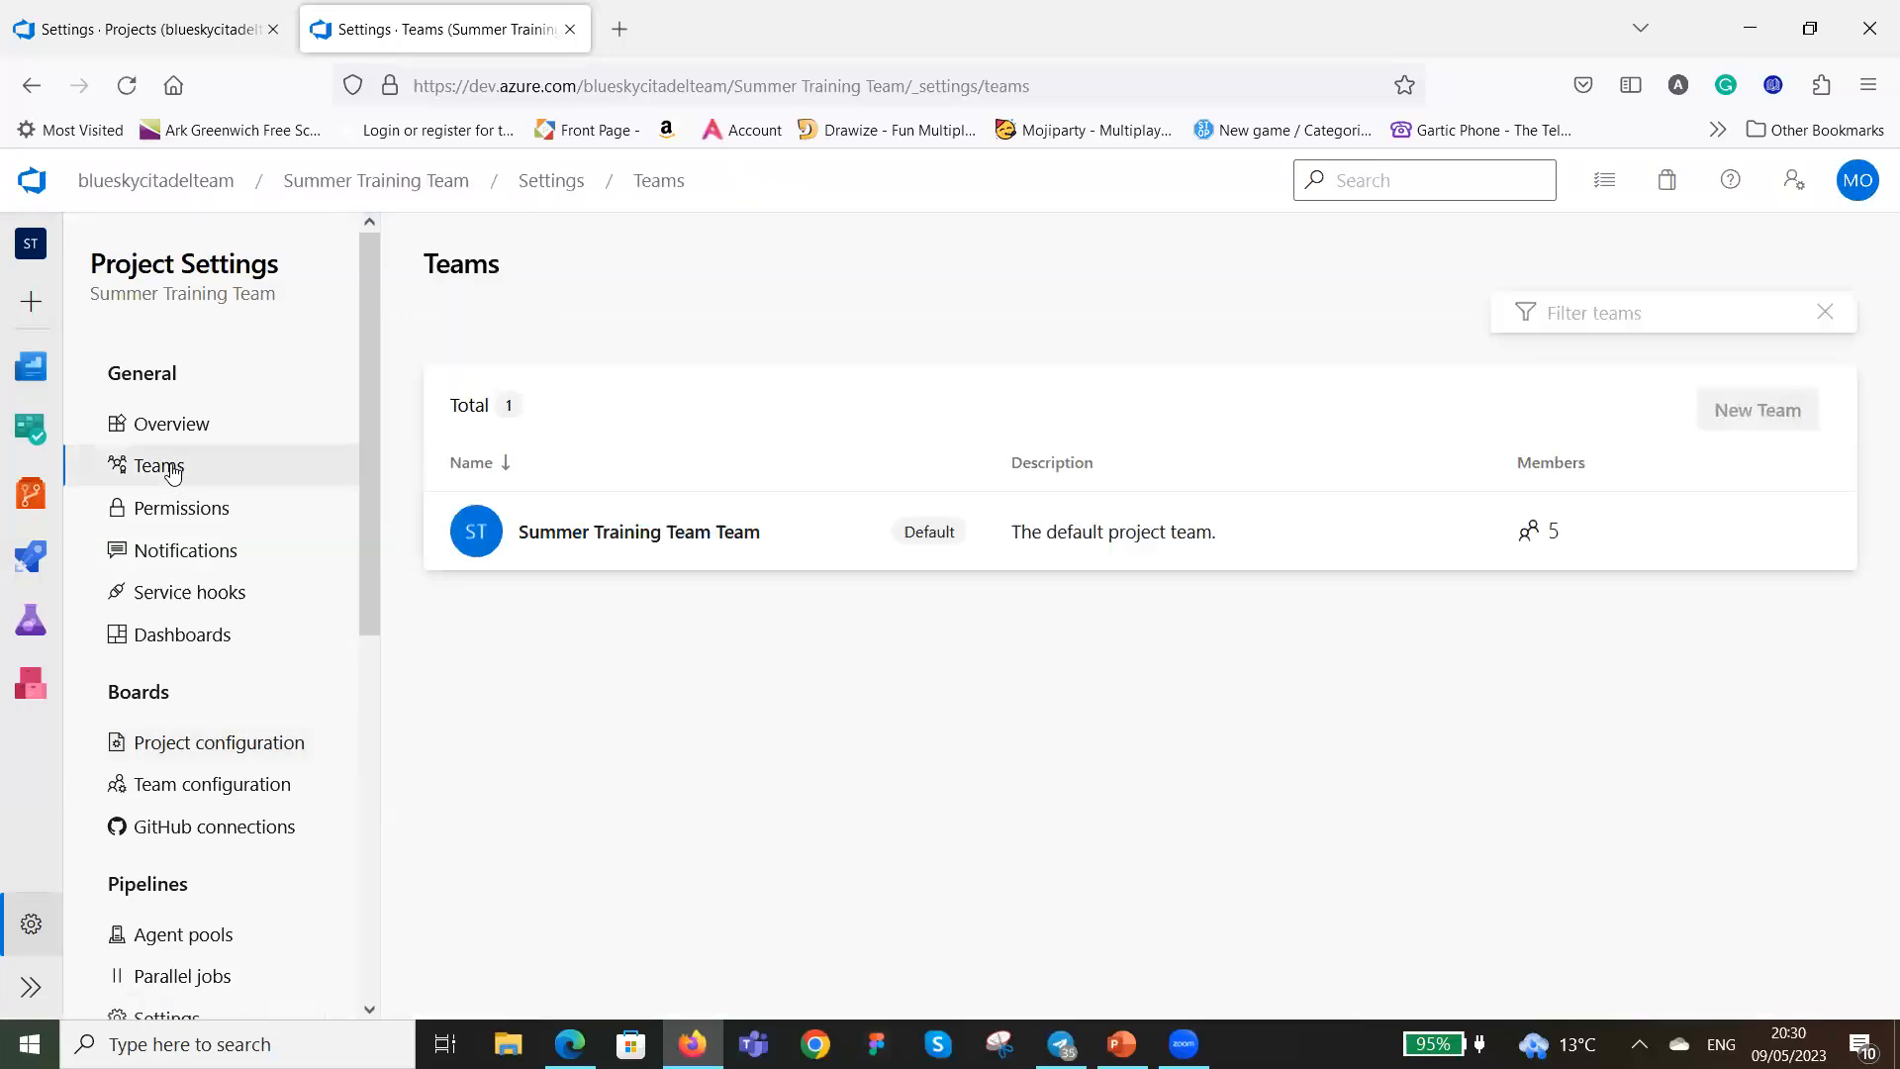
{"action": "left_click", "coordinate": [568, 535]}
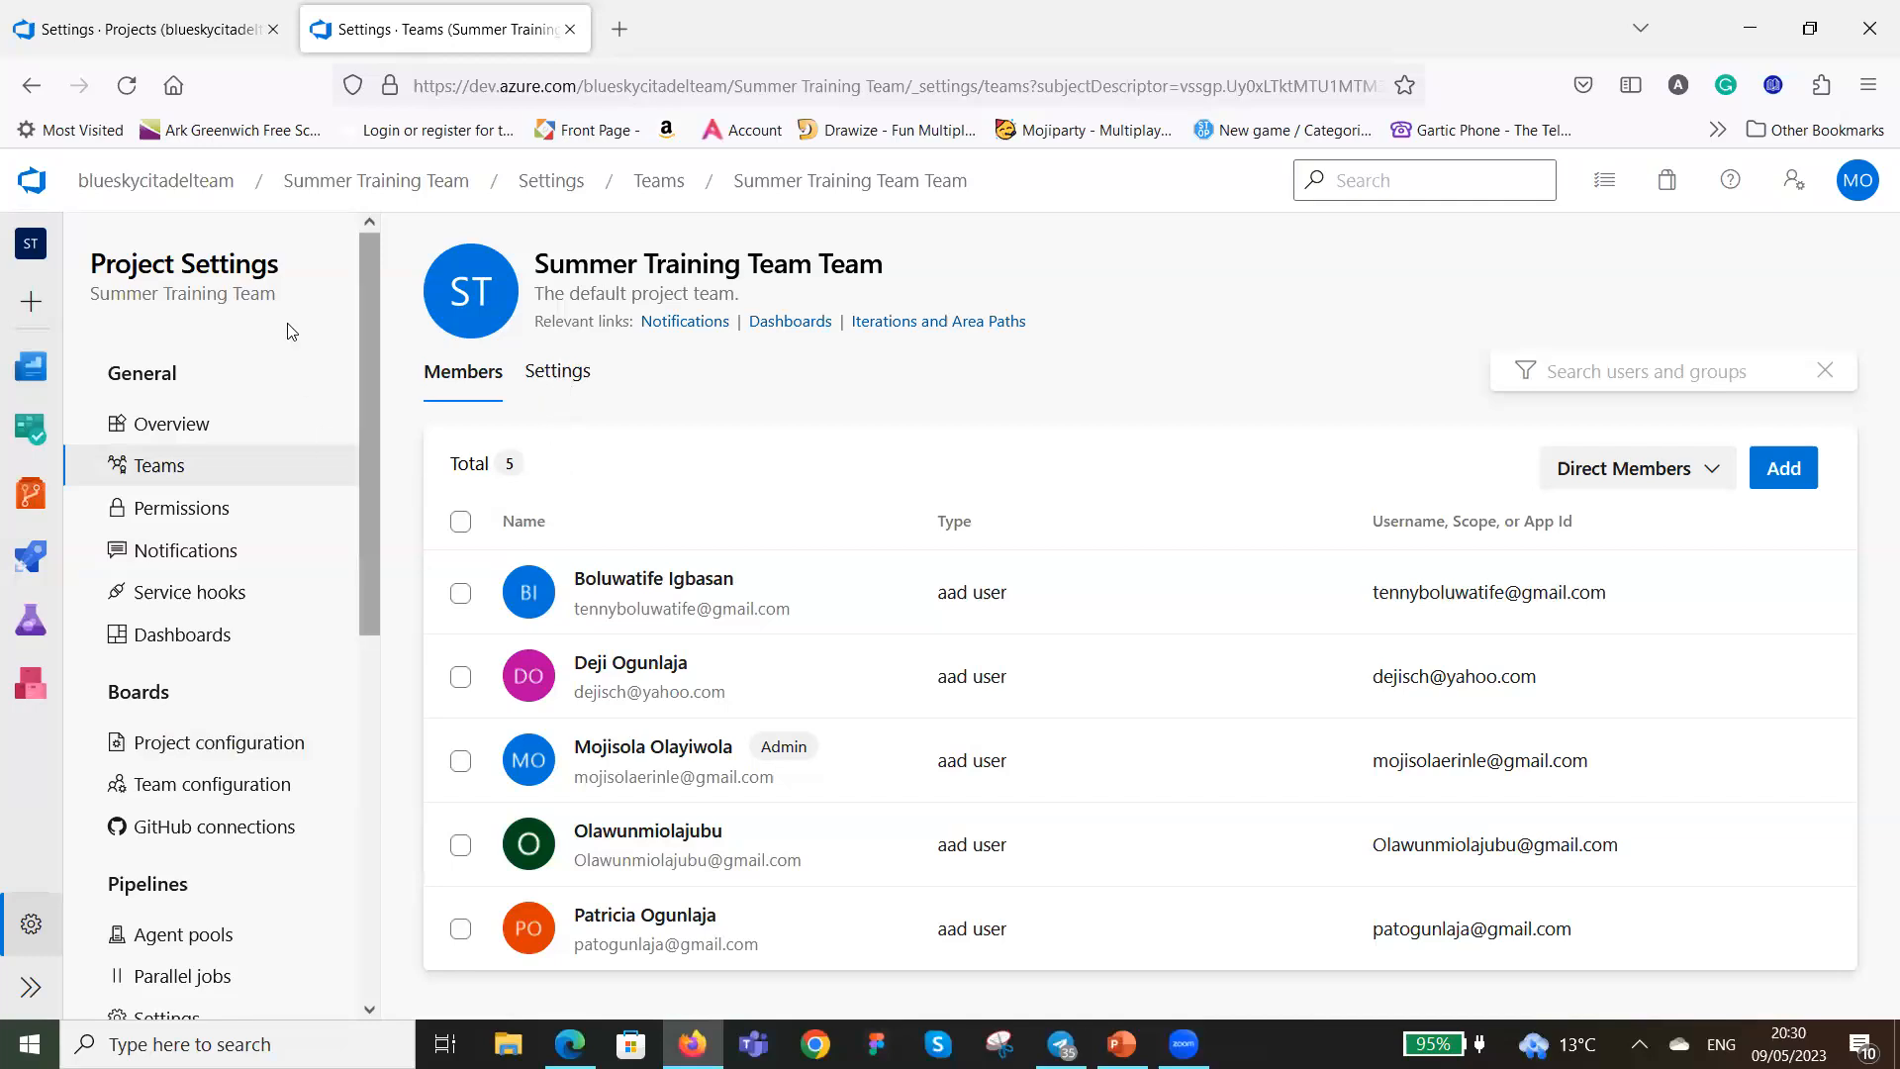
{"action": "scroll", "coordinate": [244, 406], "scroll_direction": "down", "scroll_amount": 4}
{"action": "scroll", "coordinate": [223, 415], "scroll_direction": "up", "scroll_amount": 4}
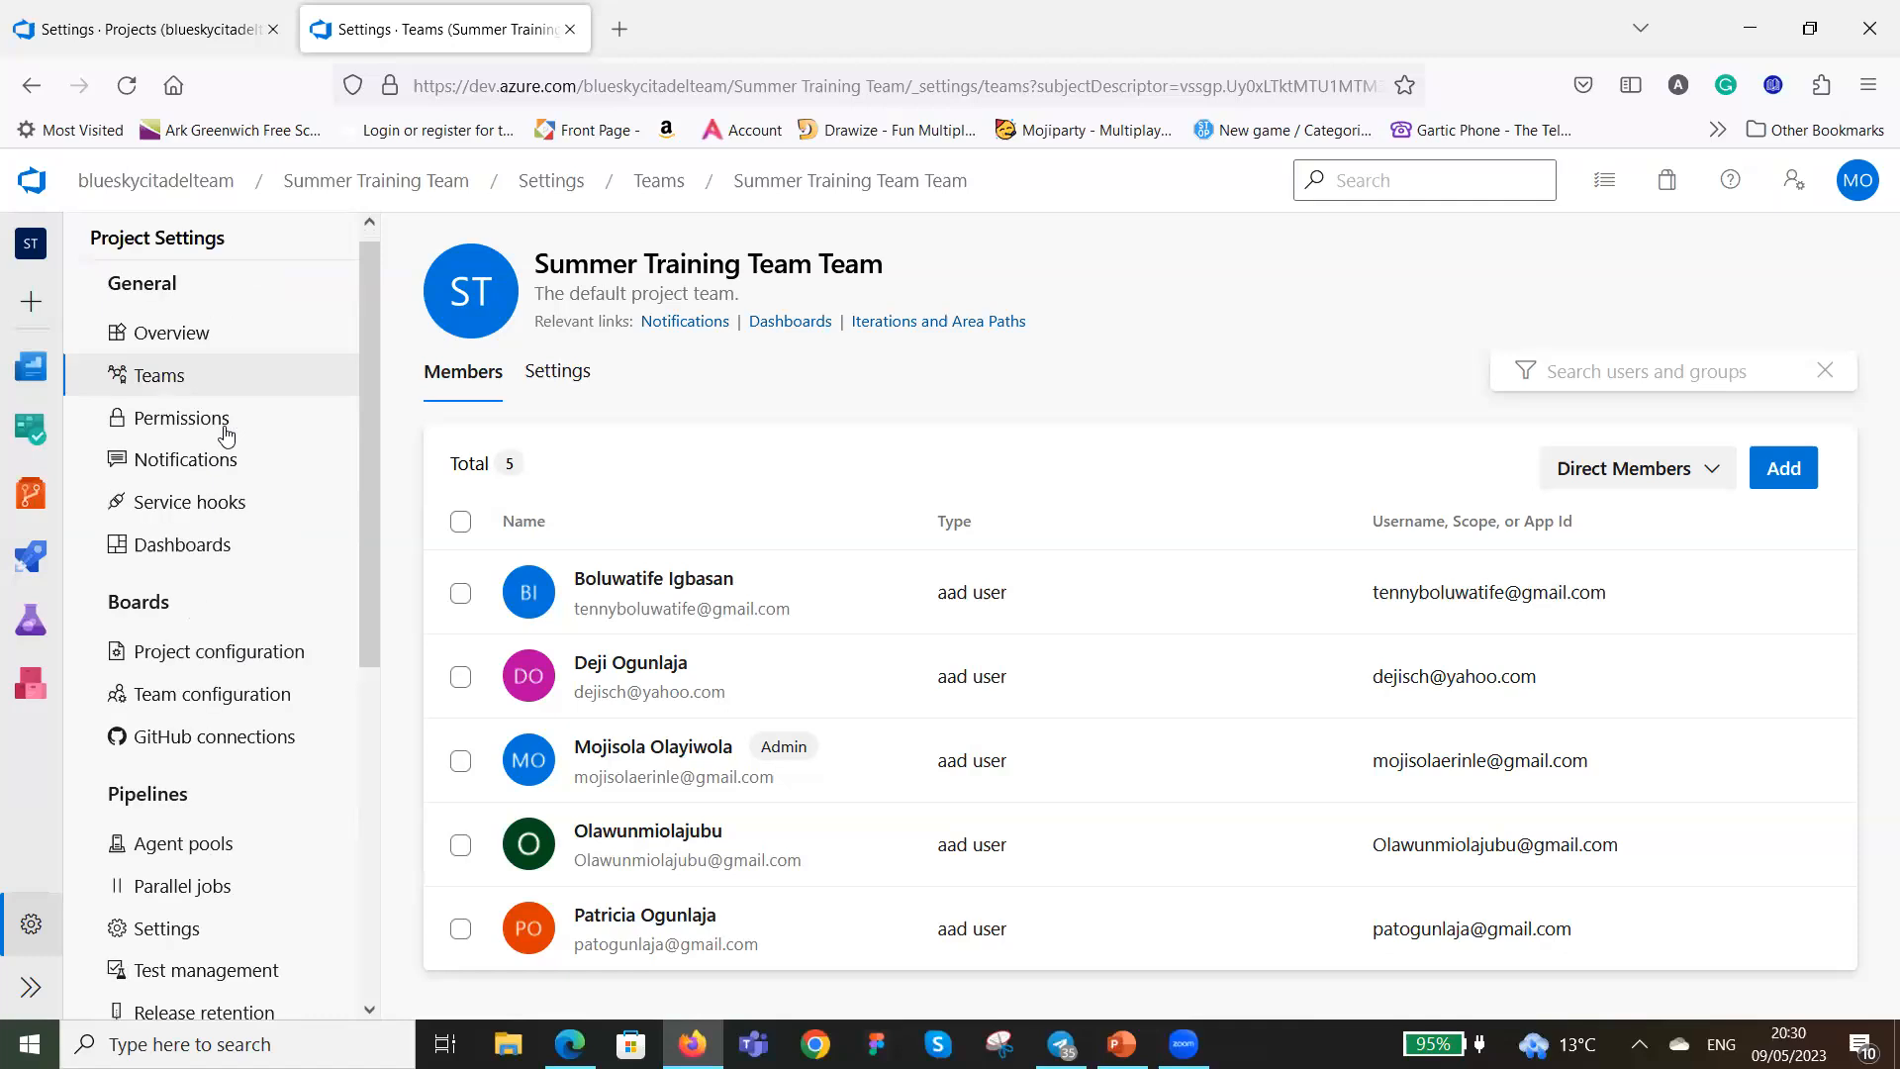
Open the SummerScrum process from the project's overview and list the projects that use it.
{"action": "left_click", "coordinate": [169, 423]}
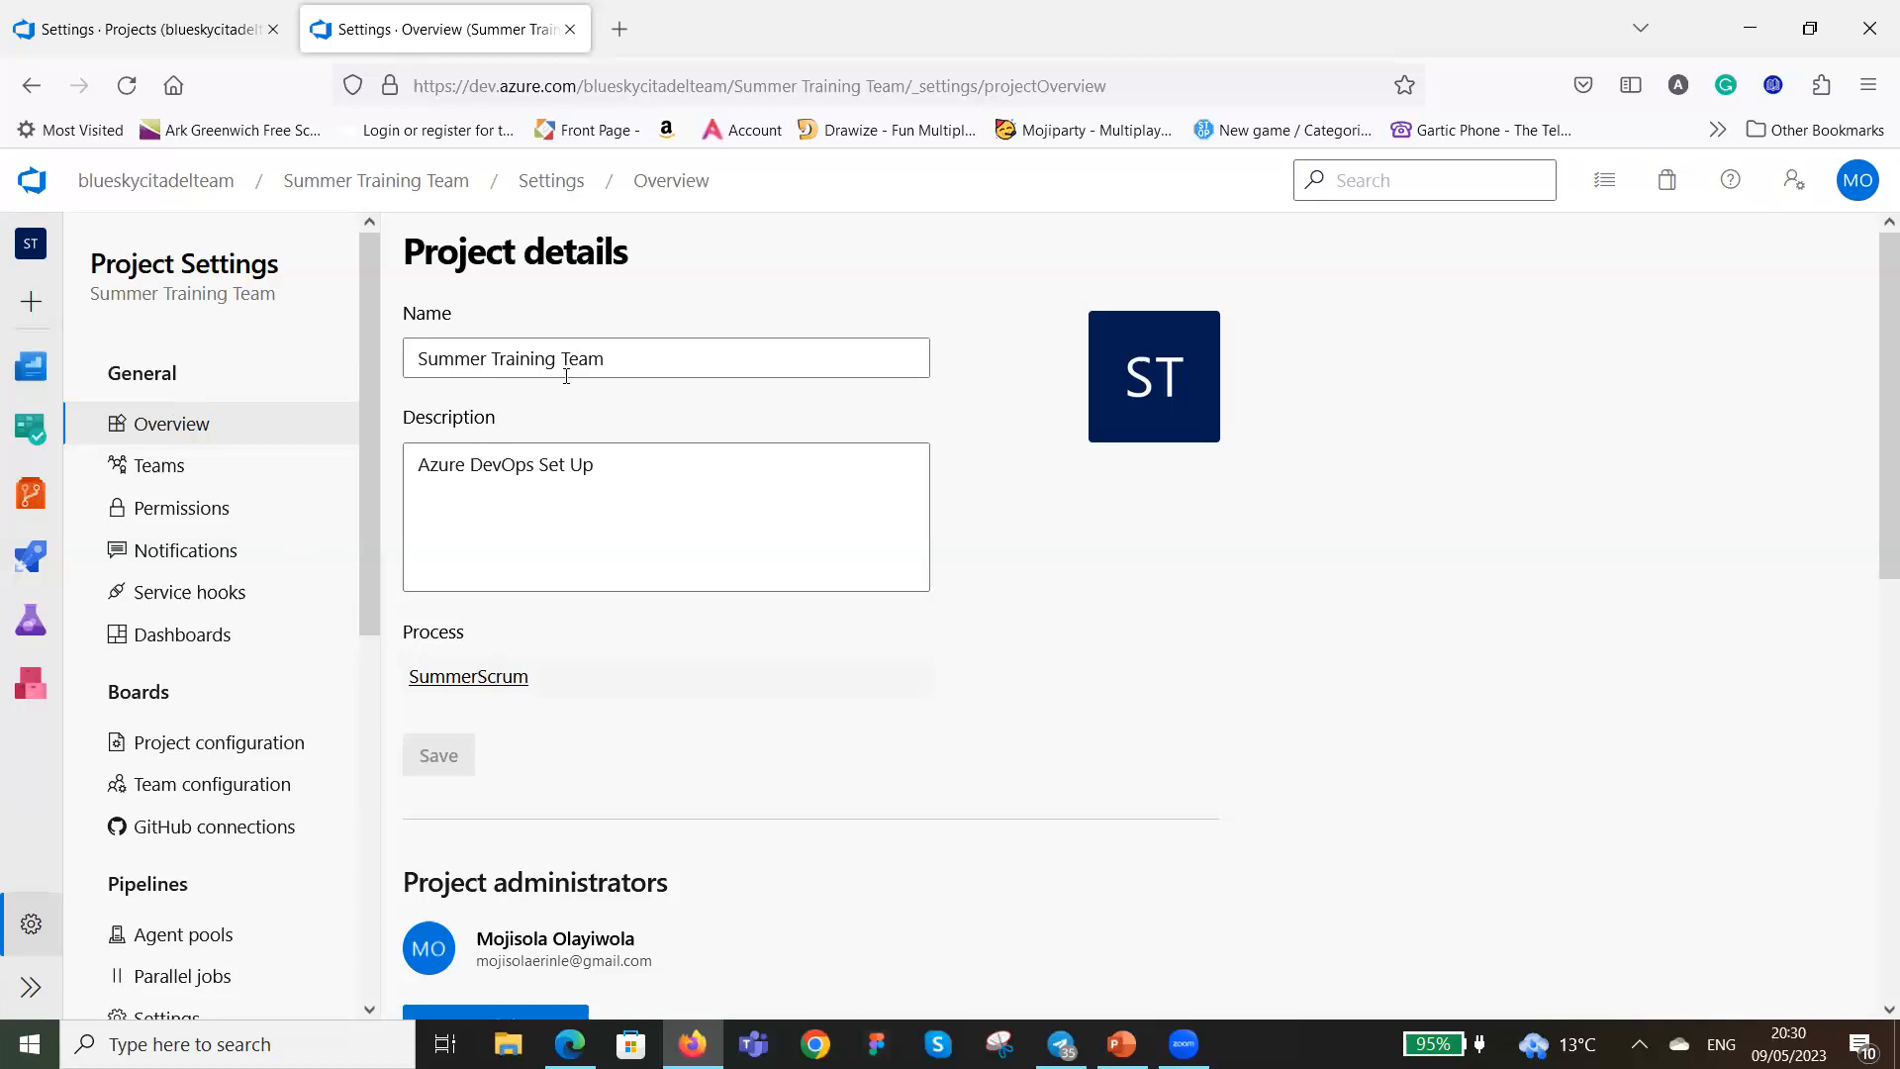
{"action": "left_click", "coordinate": [449, 680]}
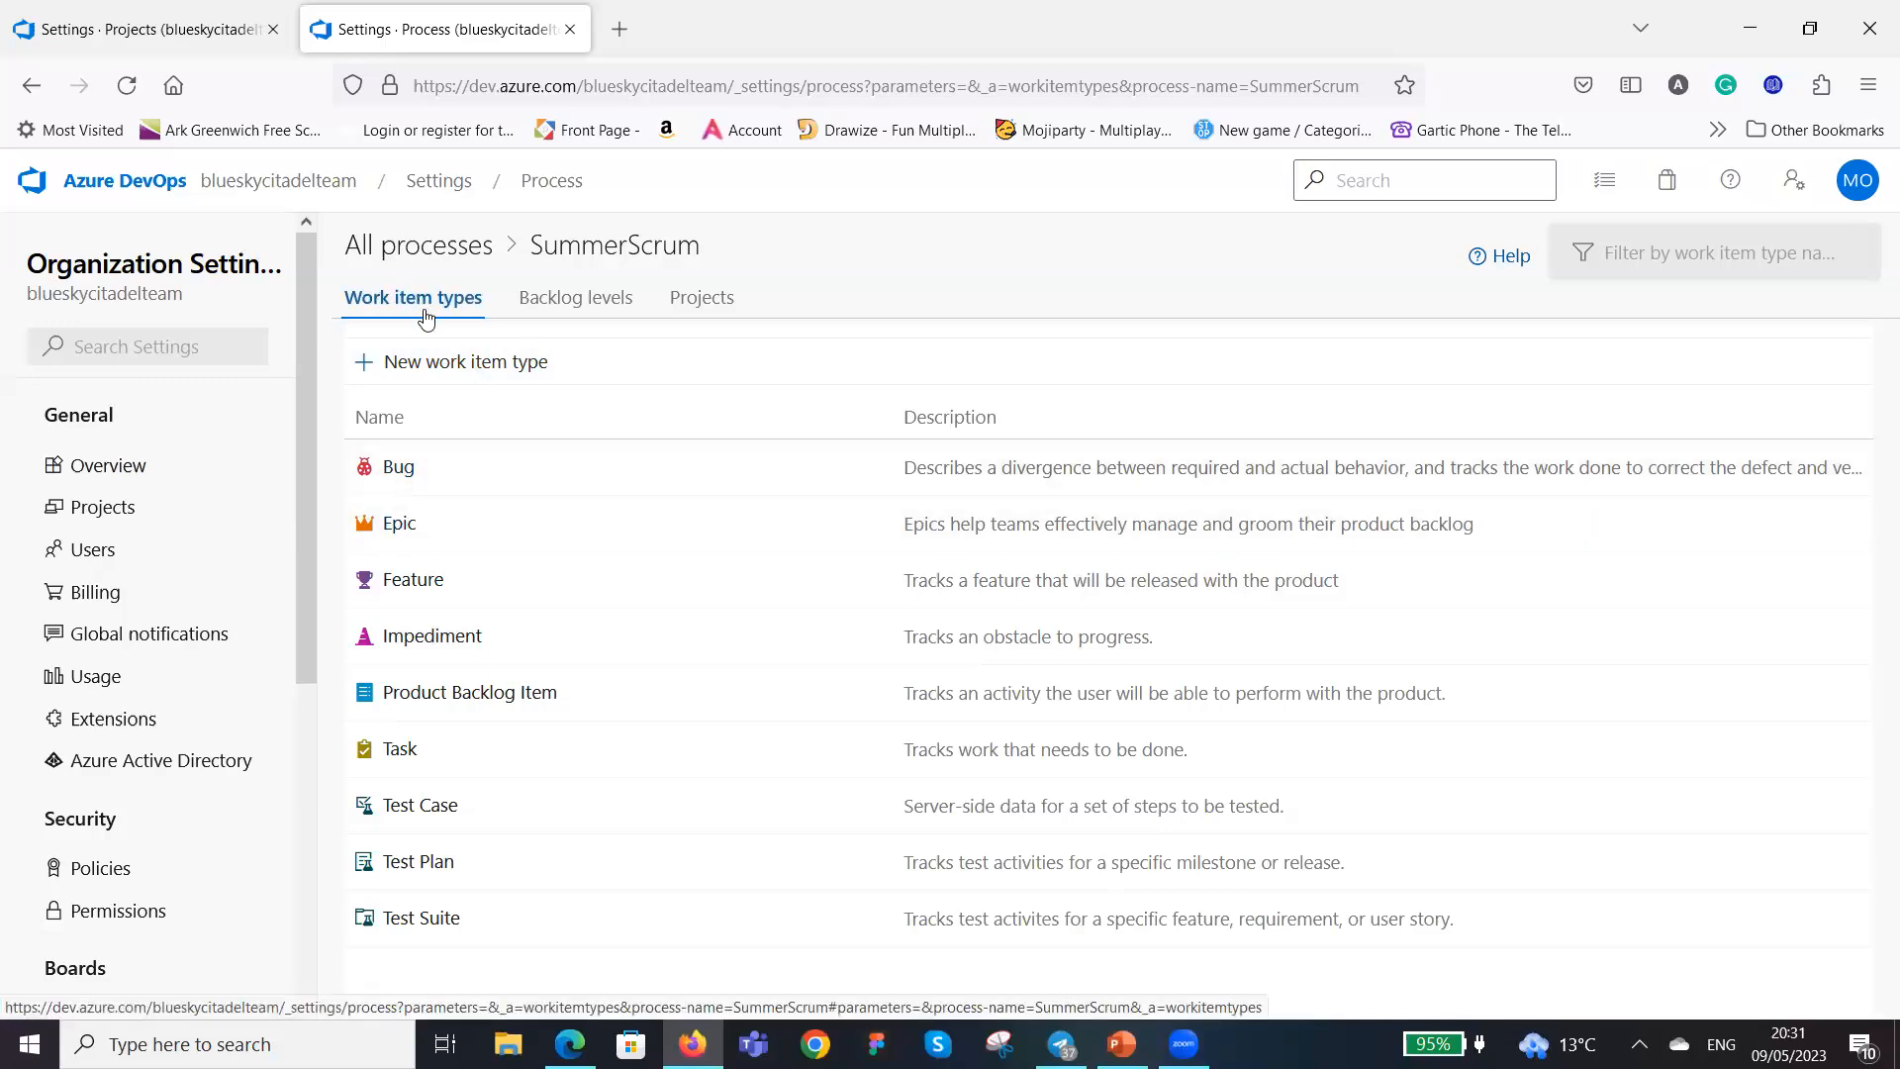
{"action": "left_click", "coordinate": [568, 266]}
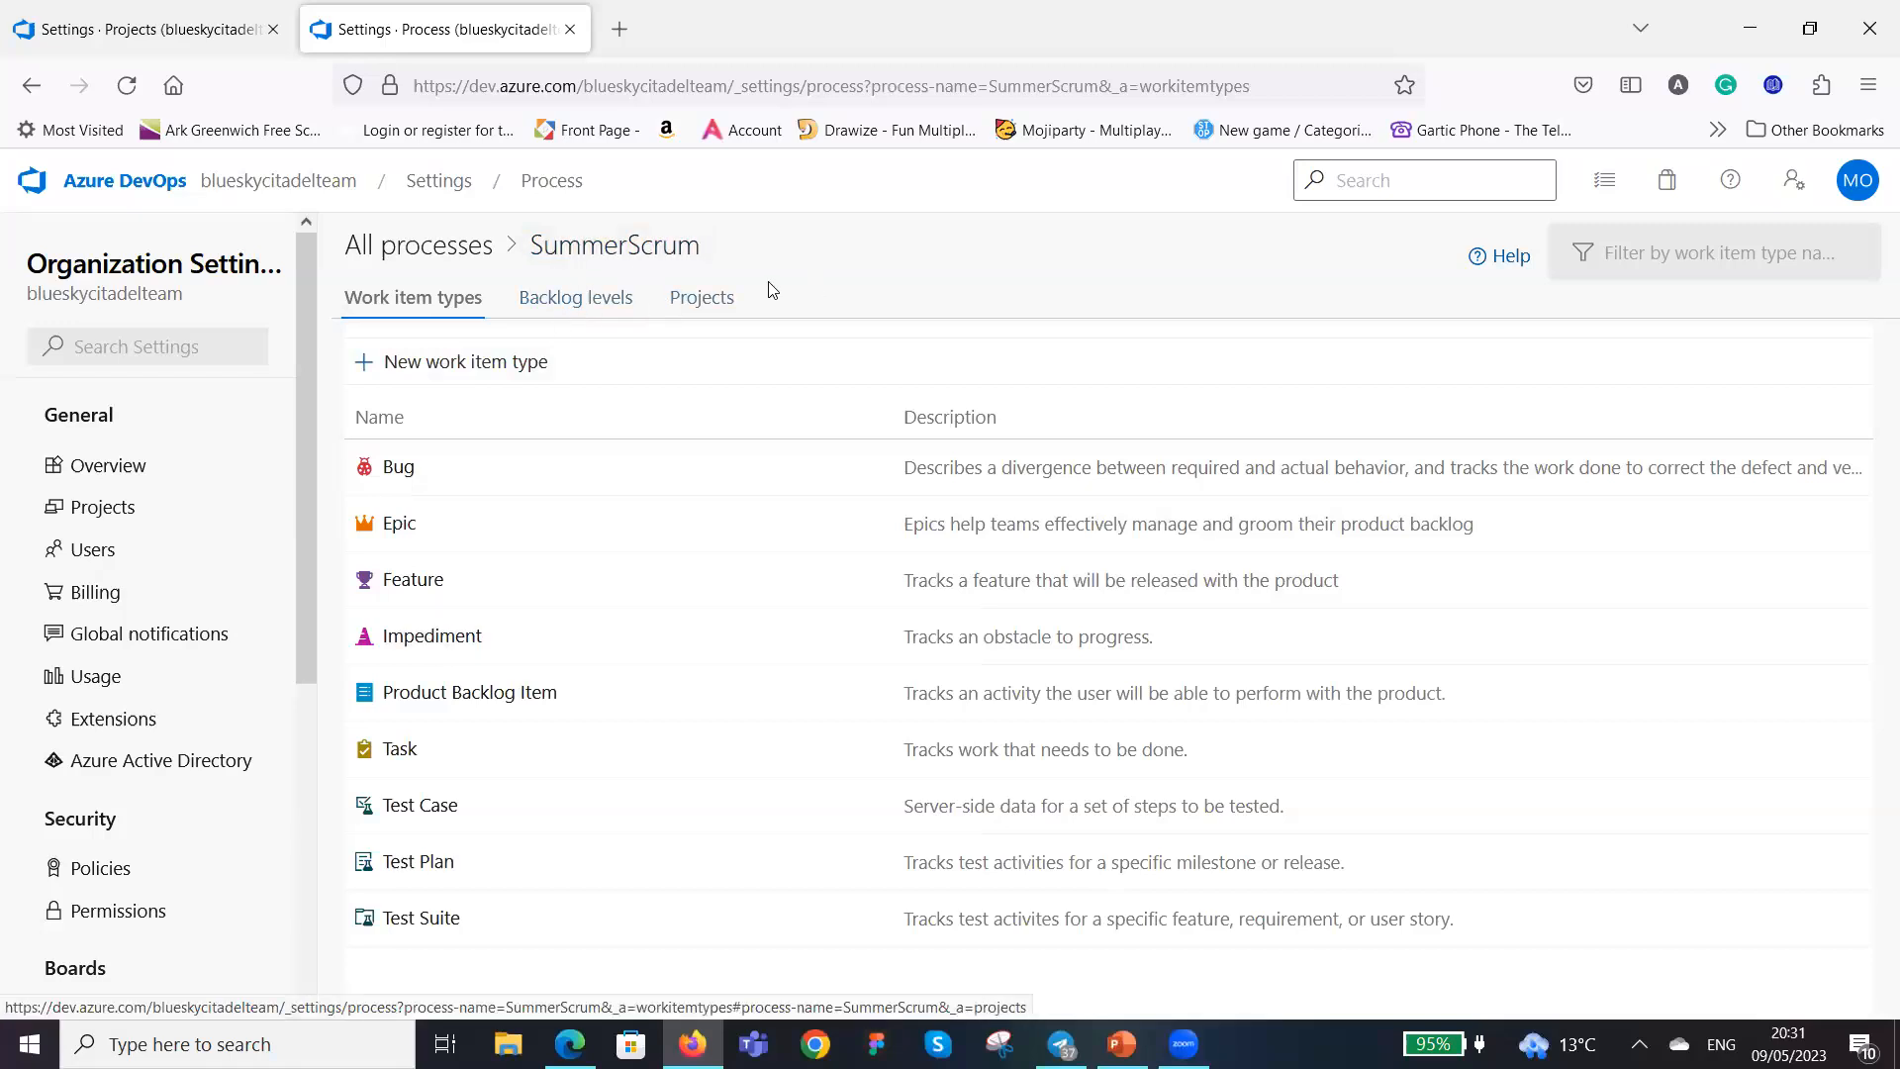
{"action": "left_click", "coordinate": [702, 297]}
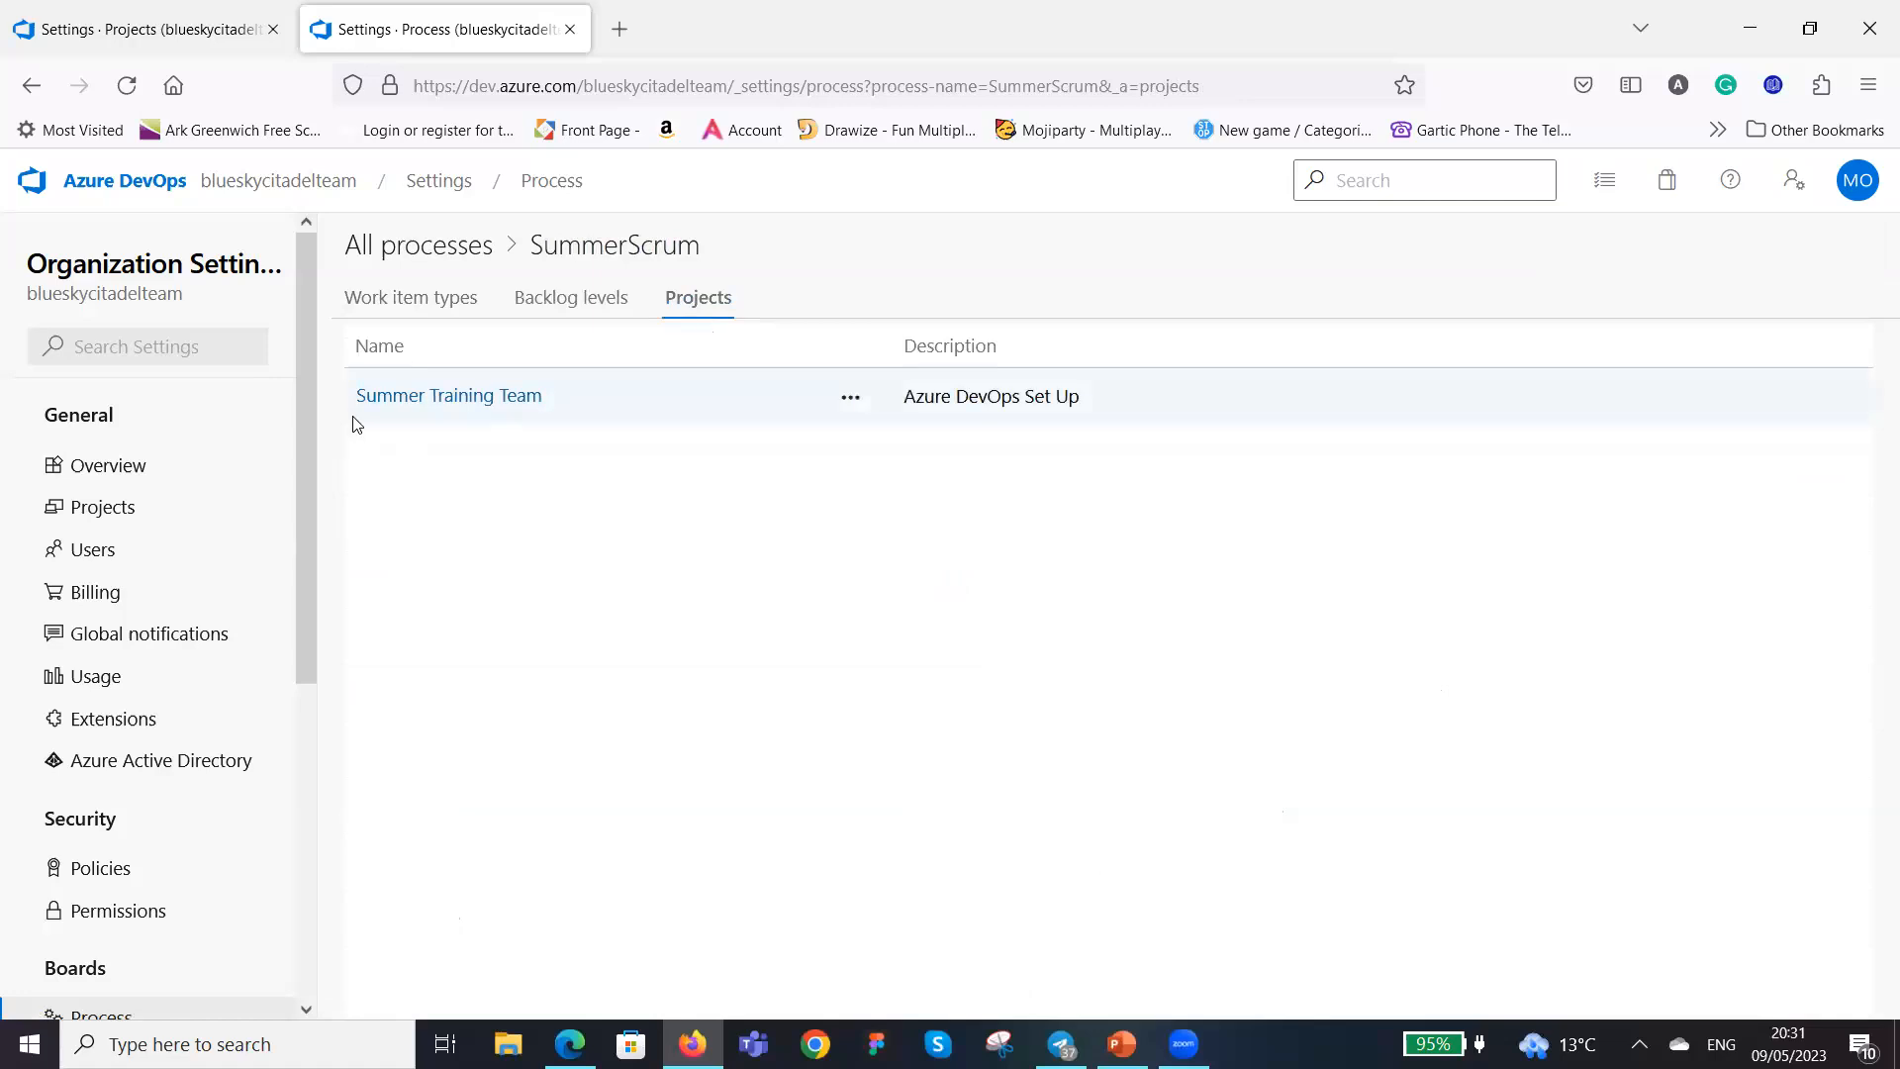
Open the Summer Training Team project from the process's project list and go to its team board.
{"action": "left_click", "coordinate": [388, 405]}
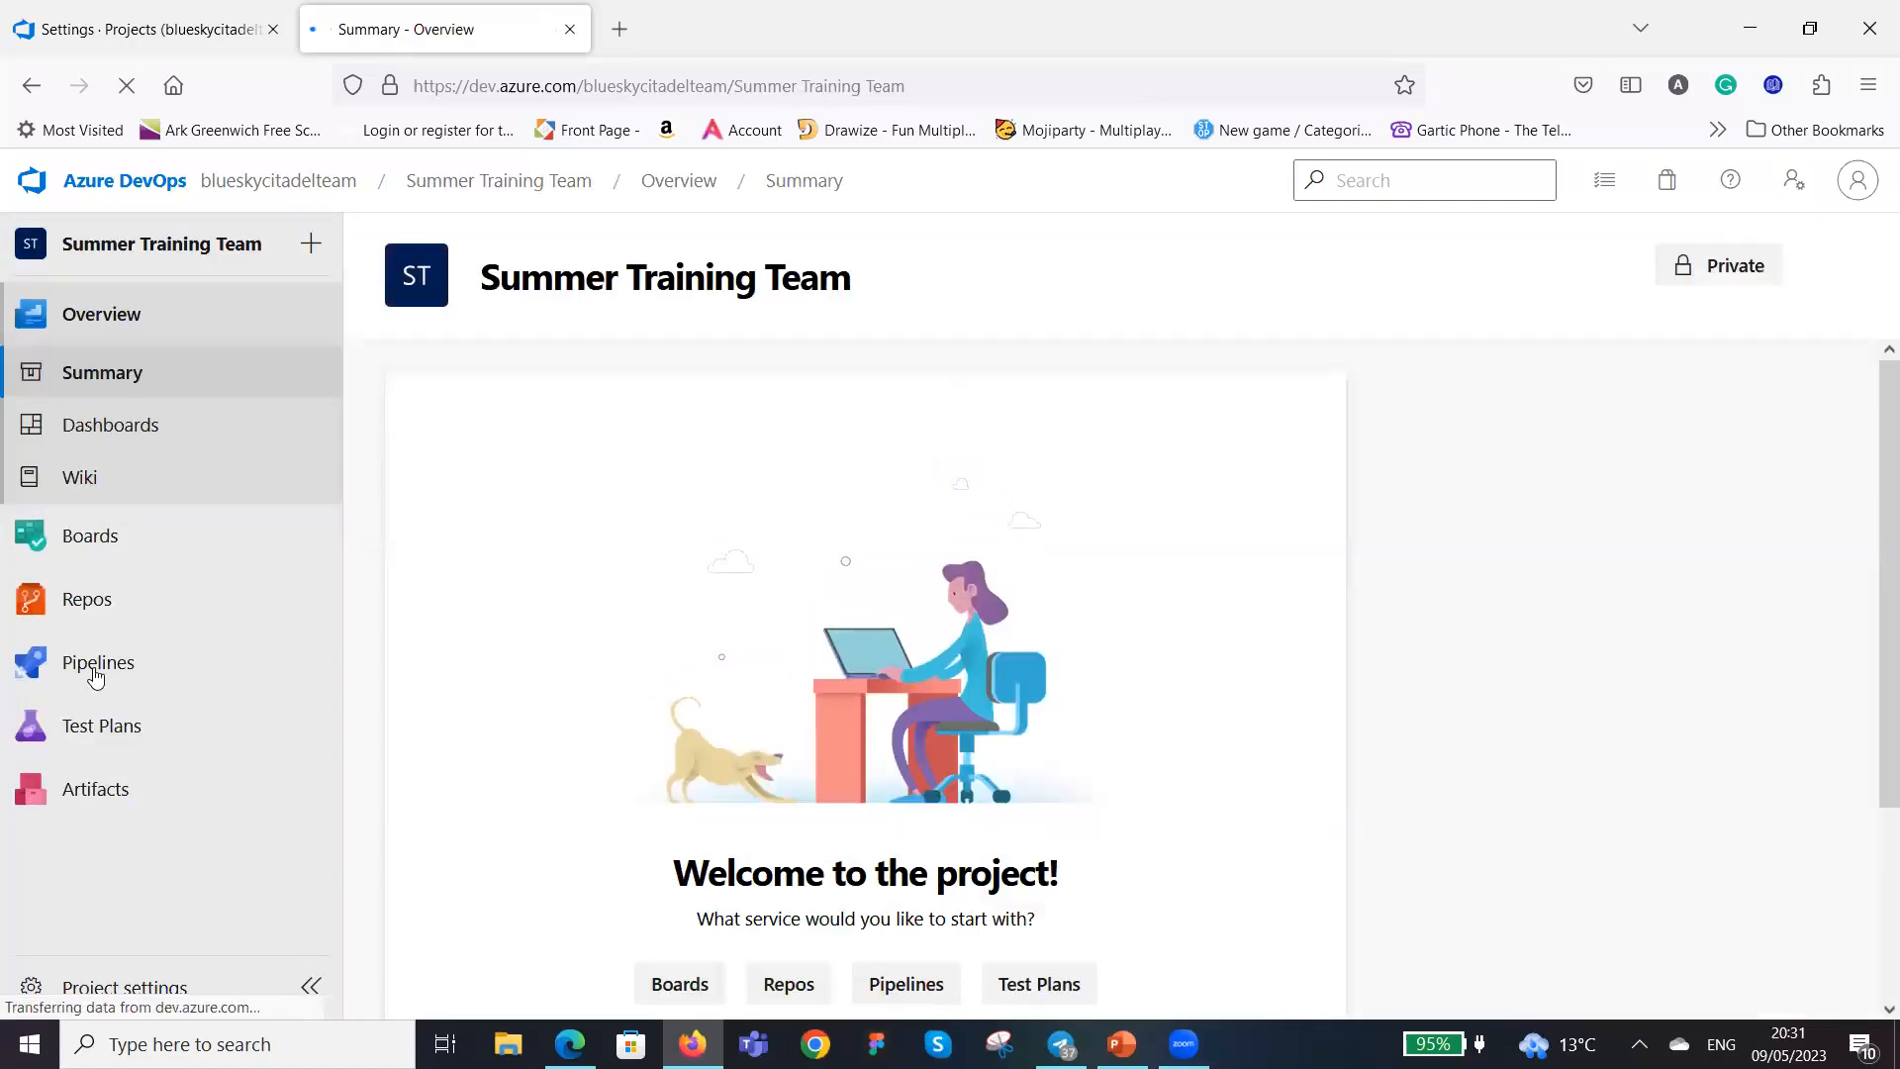
{"action": "mouse_move", "coordinate": [99, 539]}
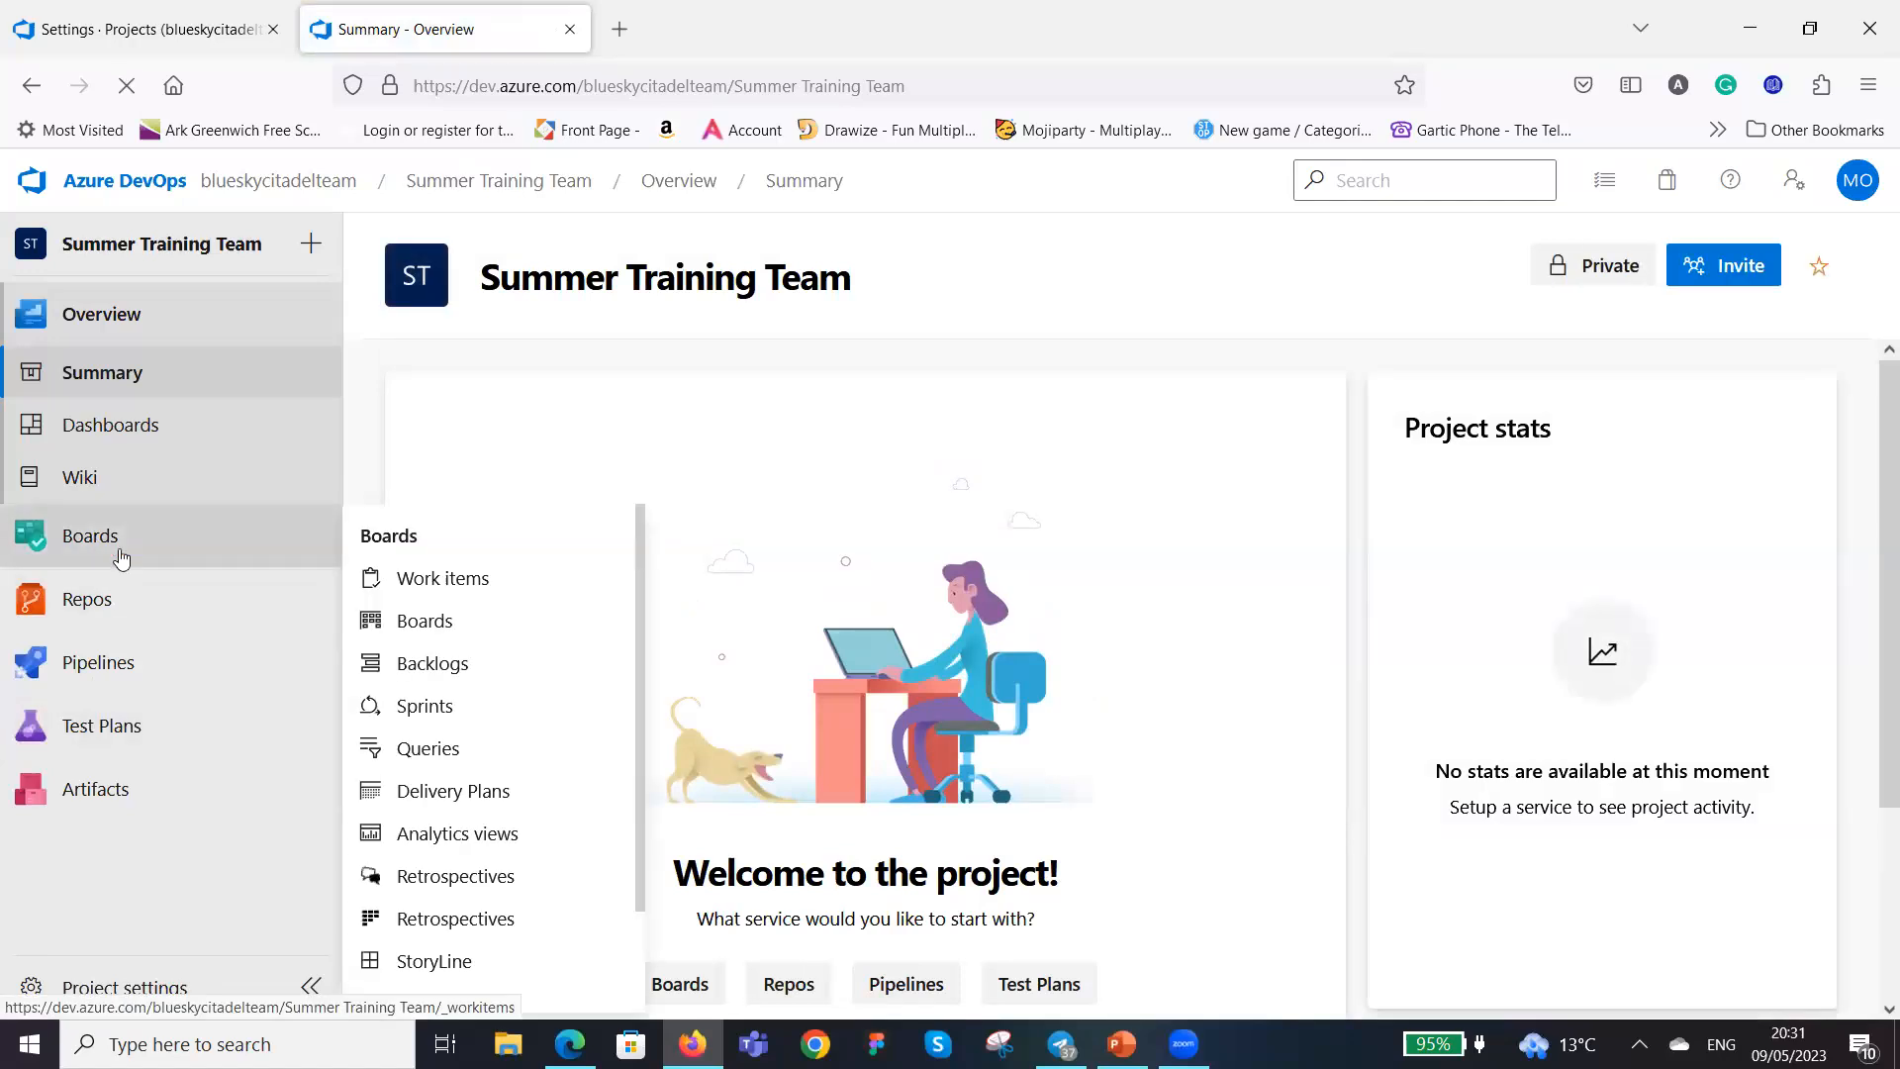
{"action": "left_click", "coordinate": [438, 621]}
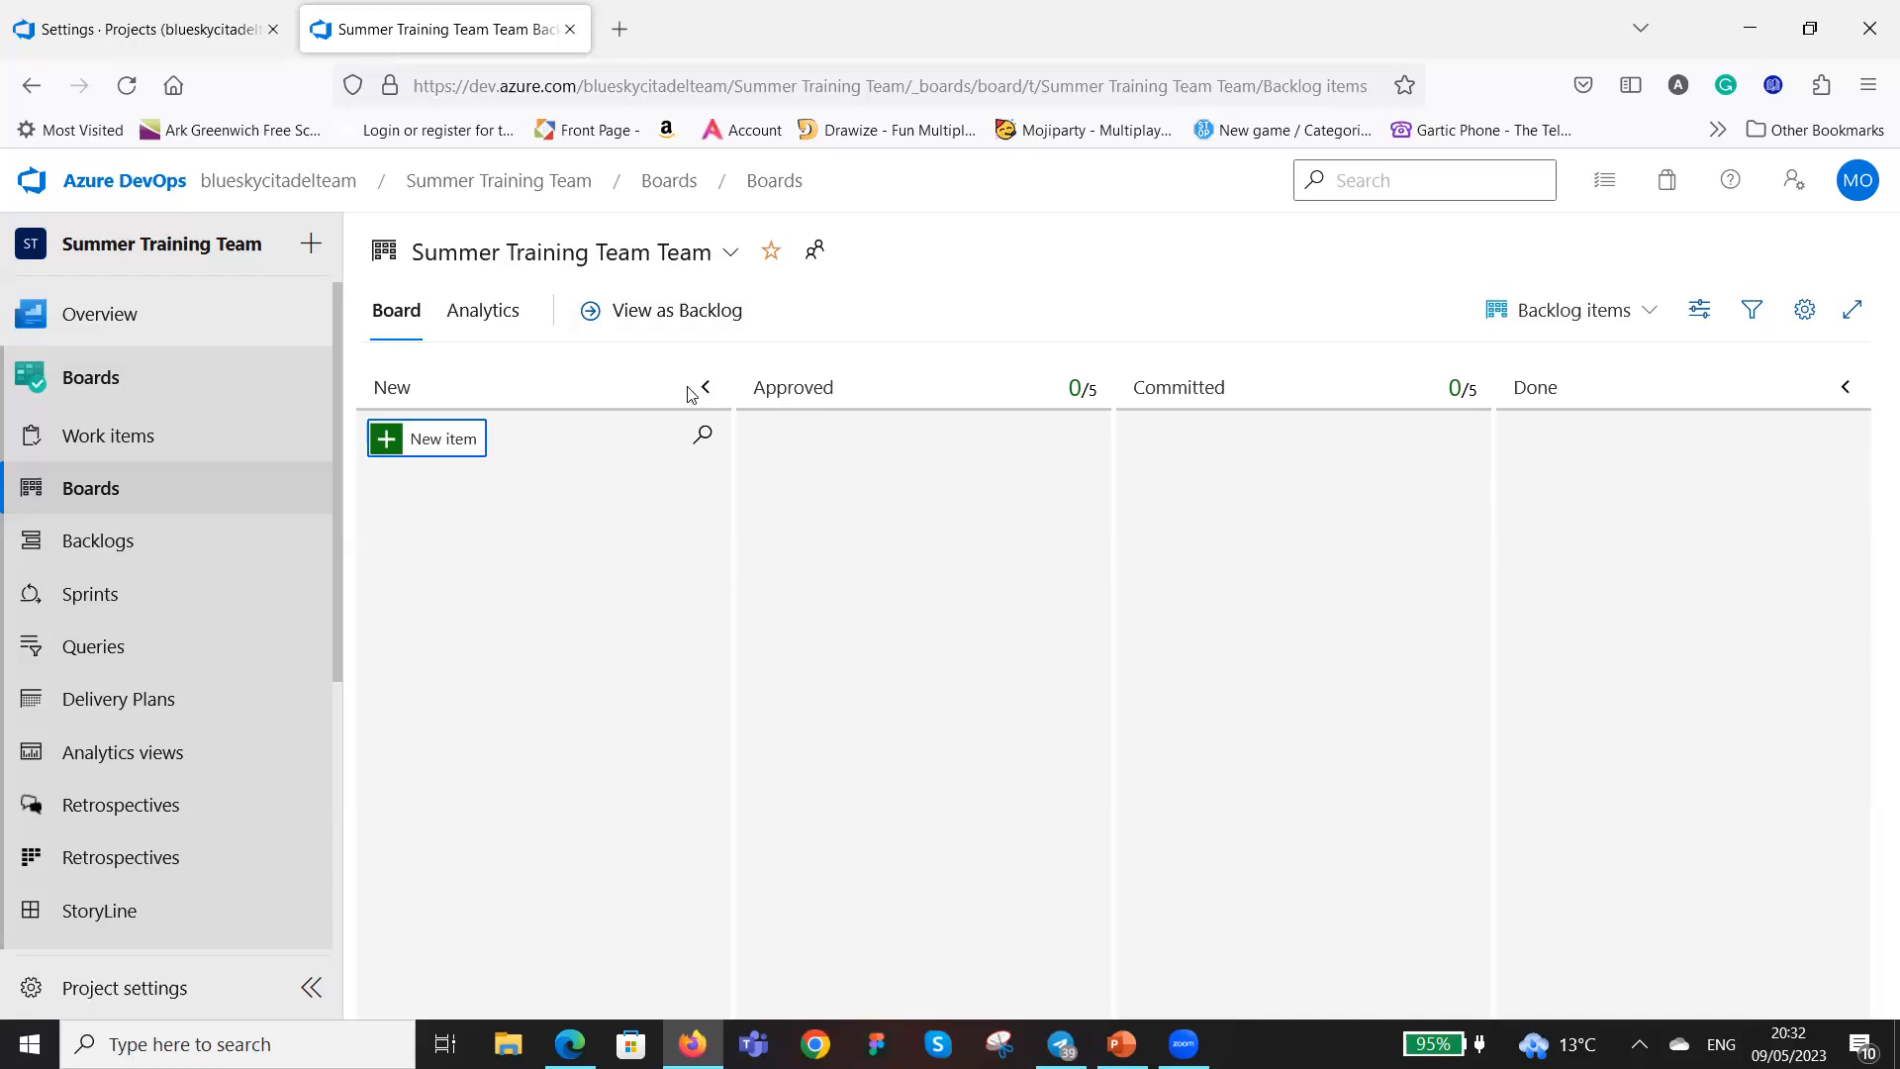
Open the board's column settings and add a column named In BA directly after the New column.
{"action": "left_click", "coordinate": [1806, 312]}
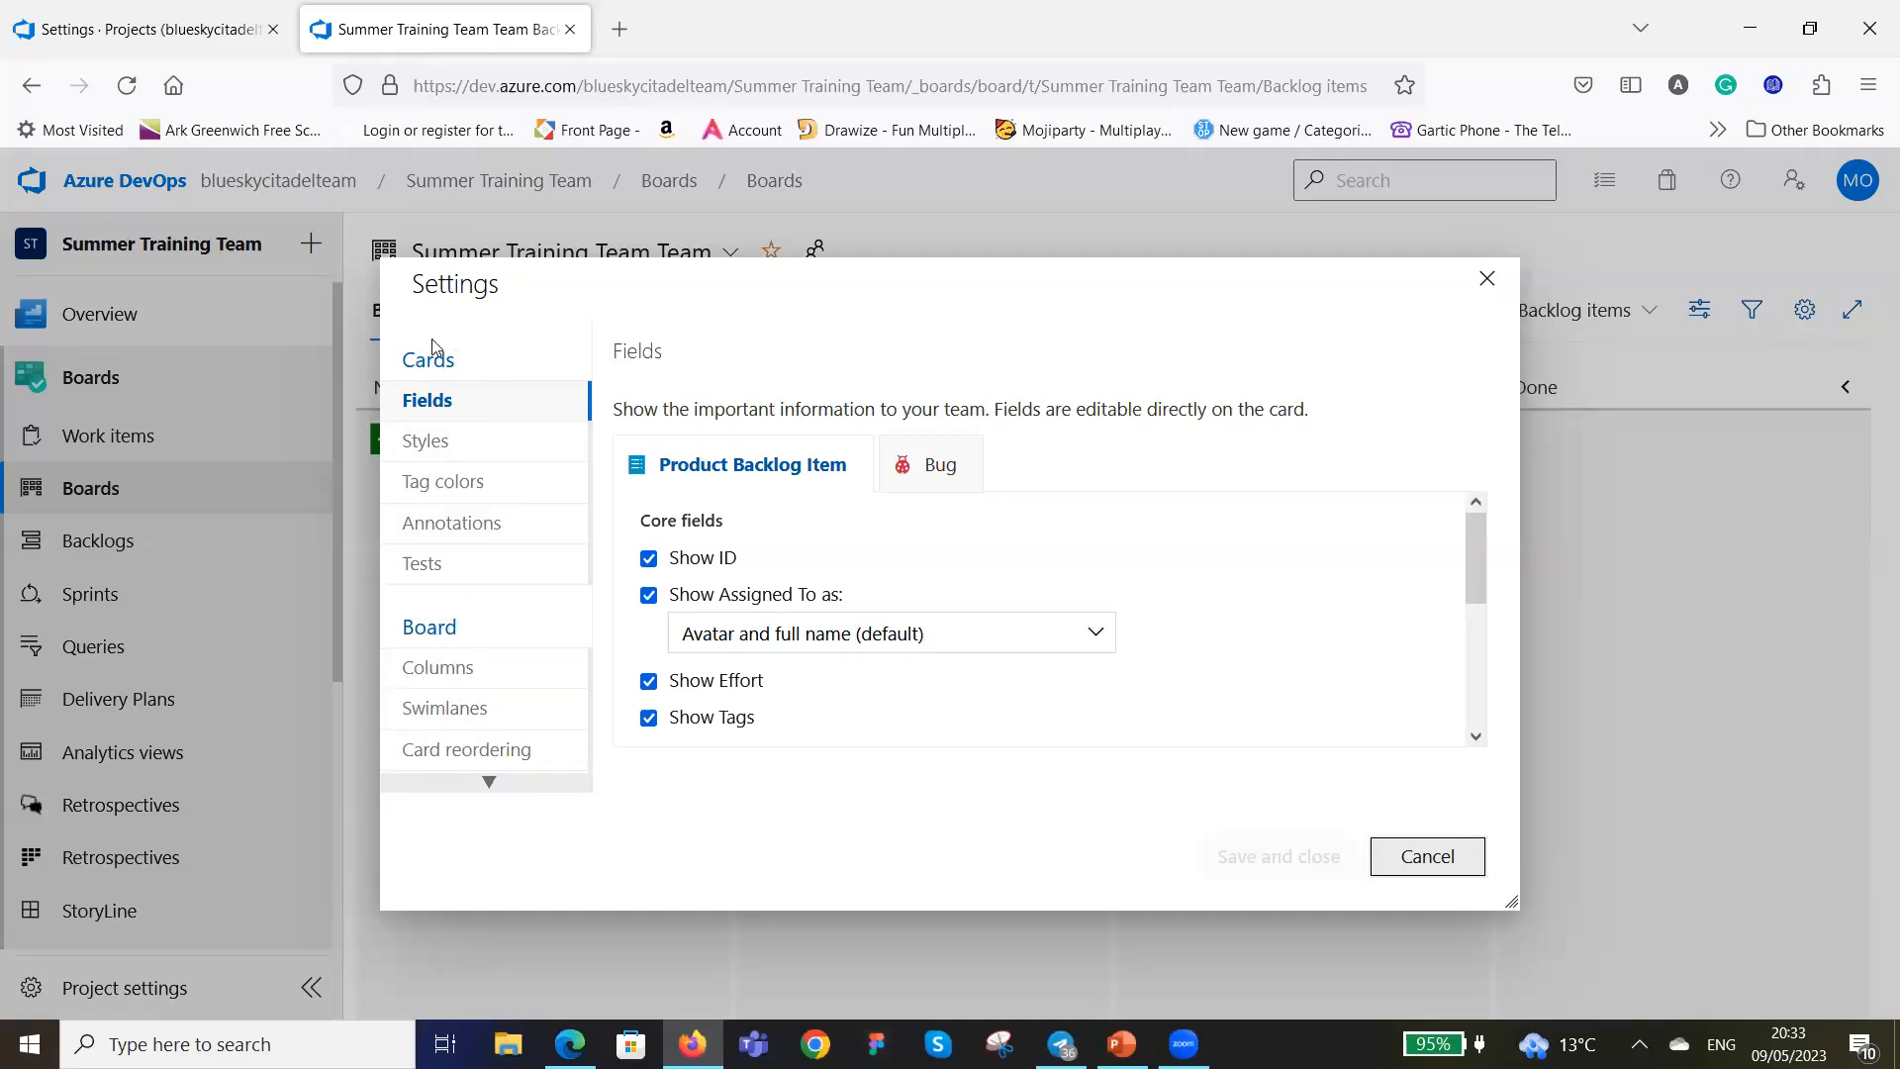
{"action": "left_click", "coordinate": [442, 670]}
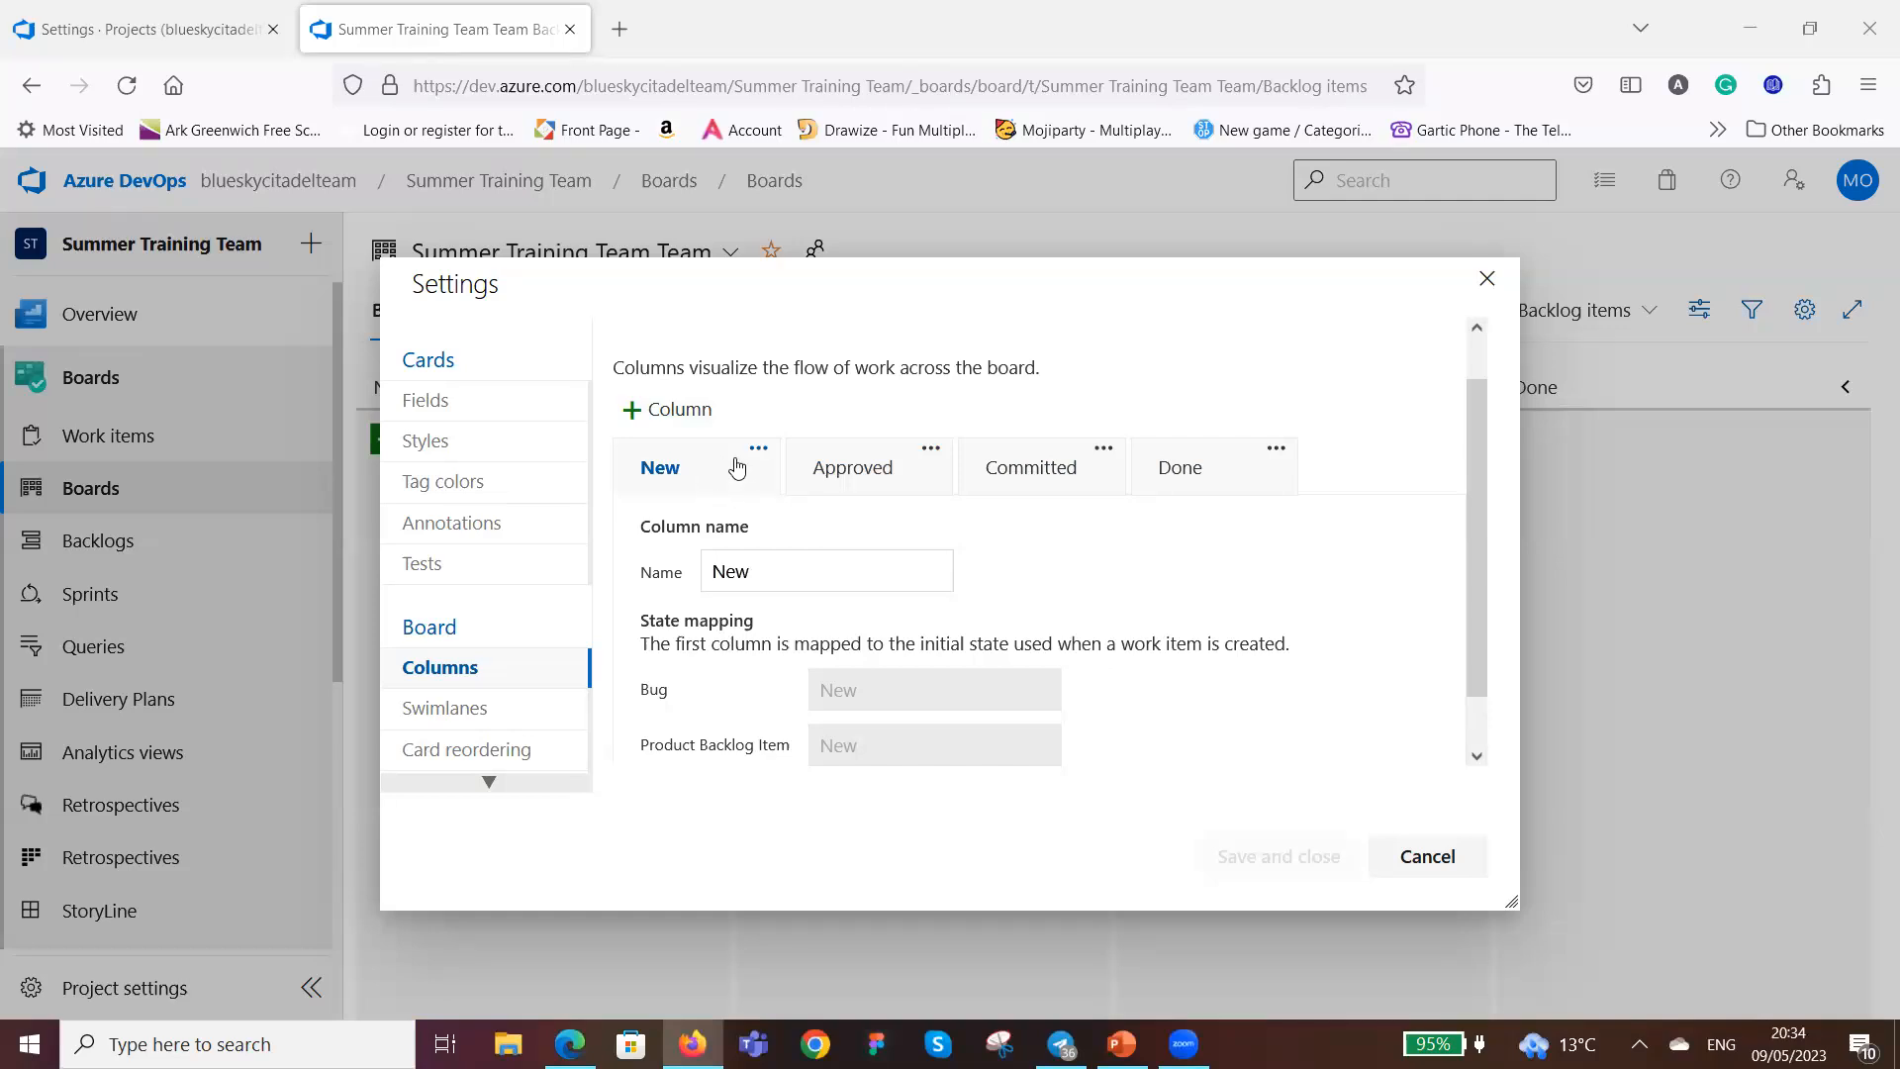
{"action": "left_click", "coordinate": [634, 417]}
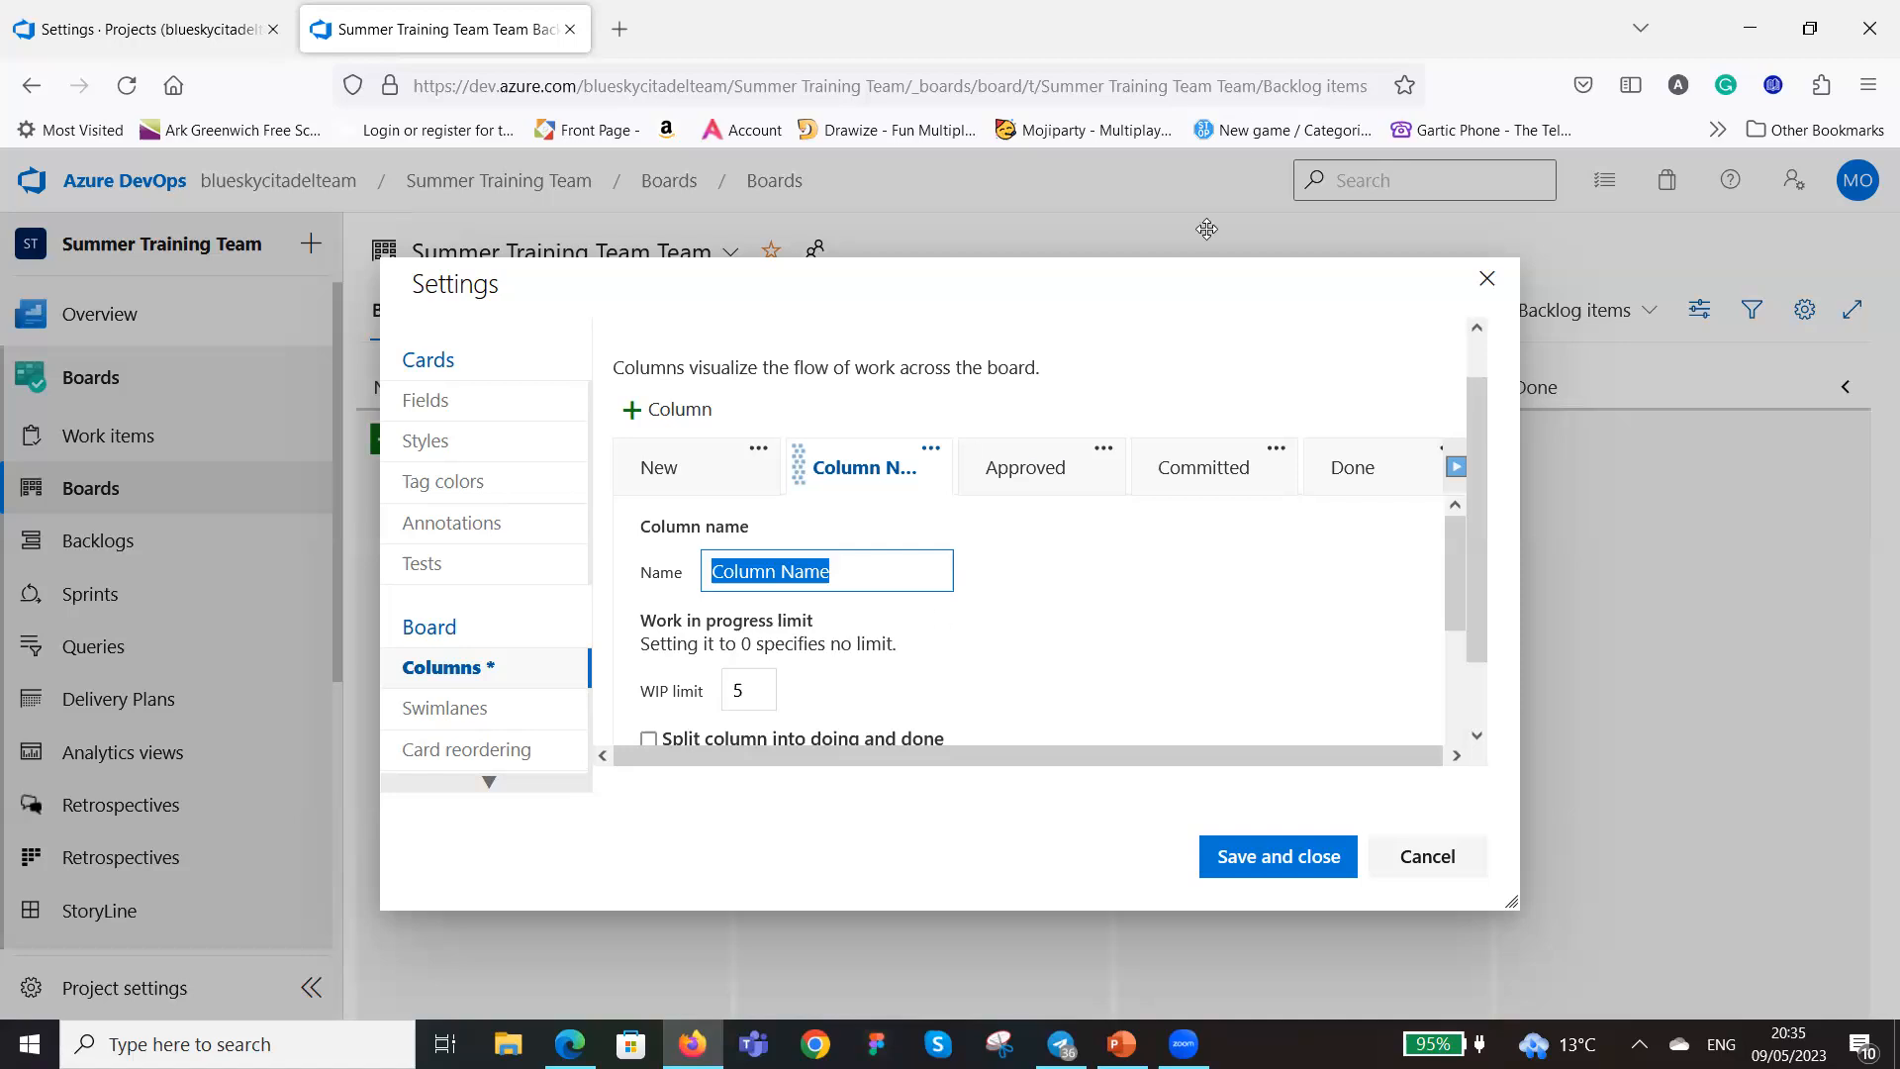
{"action": "left_click", "coordinate": [1240, 106]}
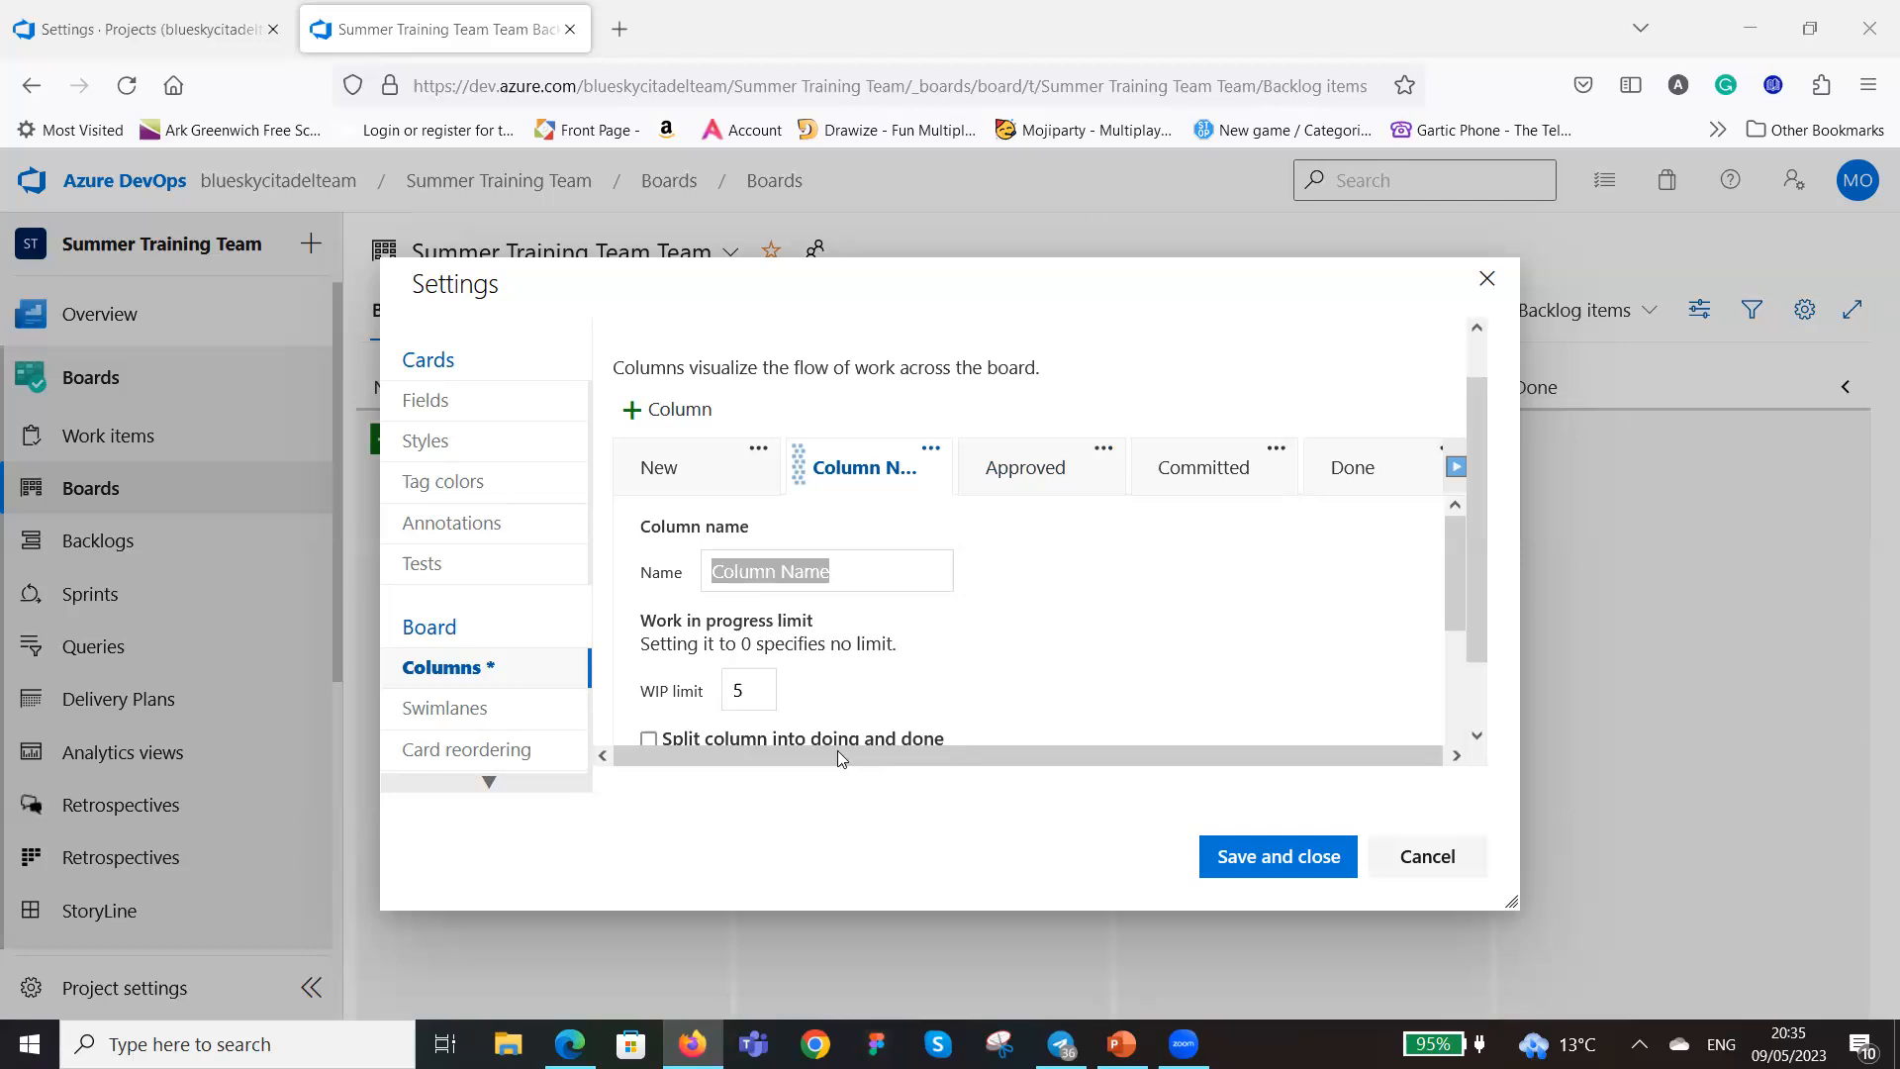
{"action": "left_click", "coordinate": [865, 580]}
{"action": "key", "text": "BackSpace"}
{"action": "key", "text": "BackSpace"}
{"action": "key", "text": "BackSpace"}
{"action": "key", "text": "BackSpace"}
{"action": "key", "text": "BackSpace"}
{"action": "key", "text": "BackSpace"}
{"action": "key", "text": "BackSpace"}
{"action": "key", "text": "BackSpace"}
{"action": "key", "text": "BackSpace"}
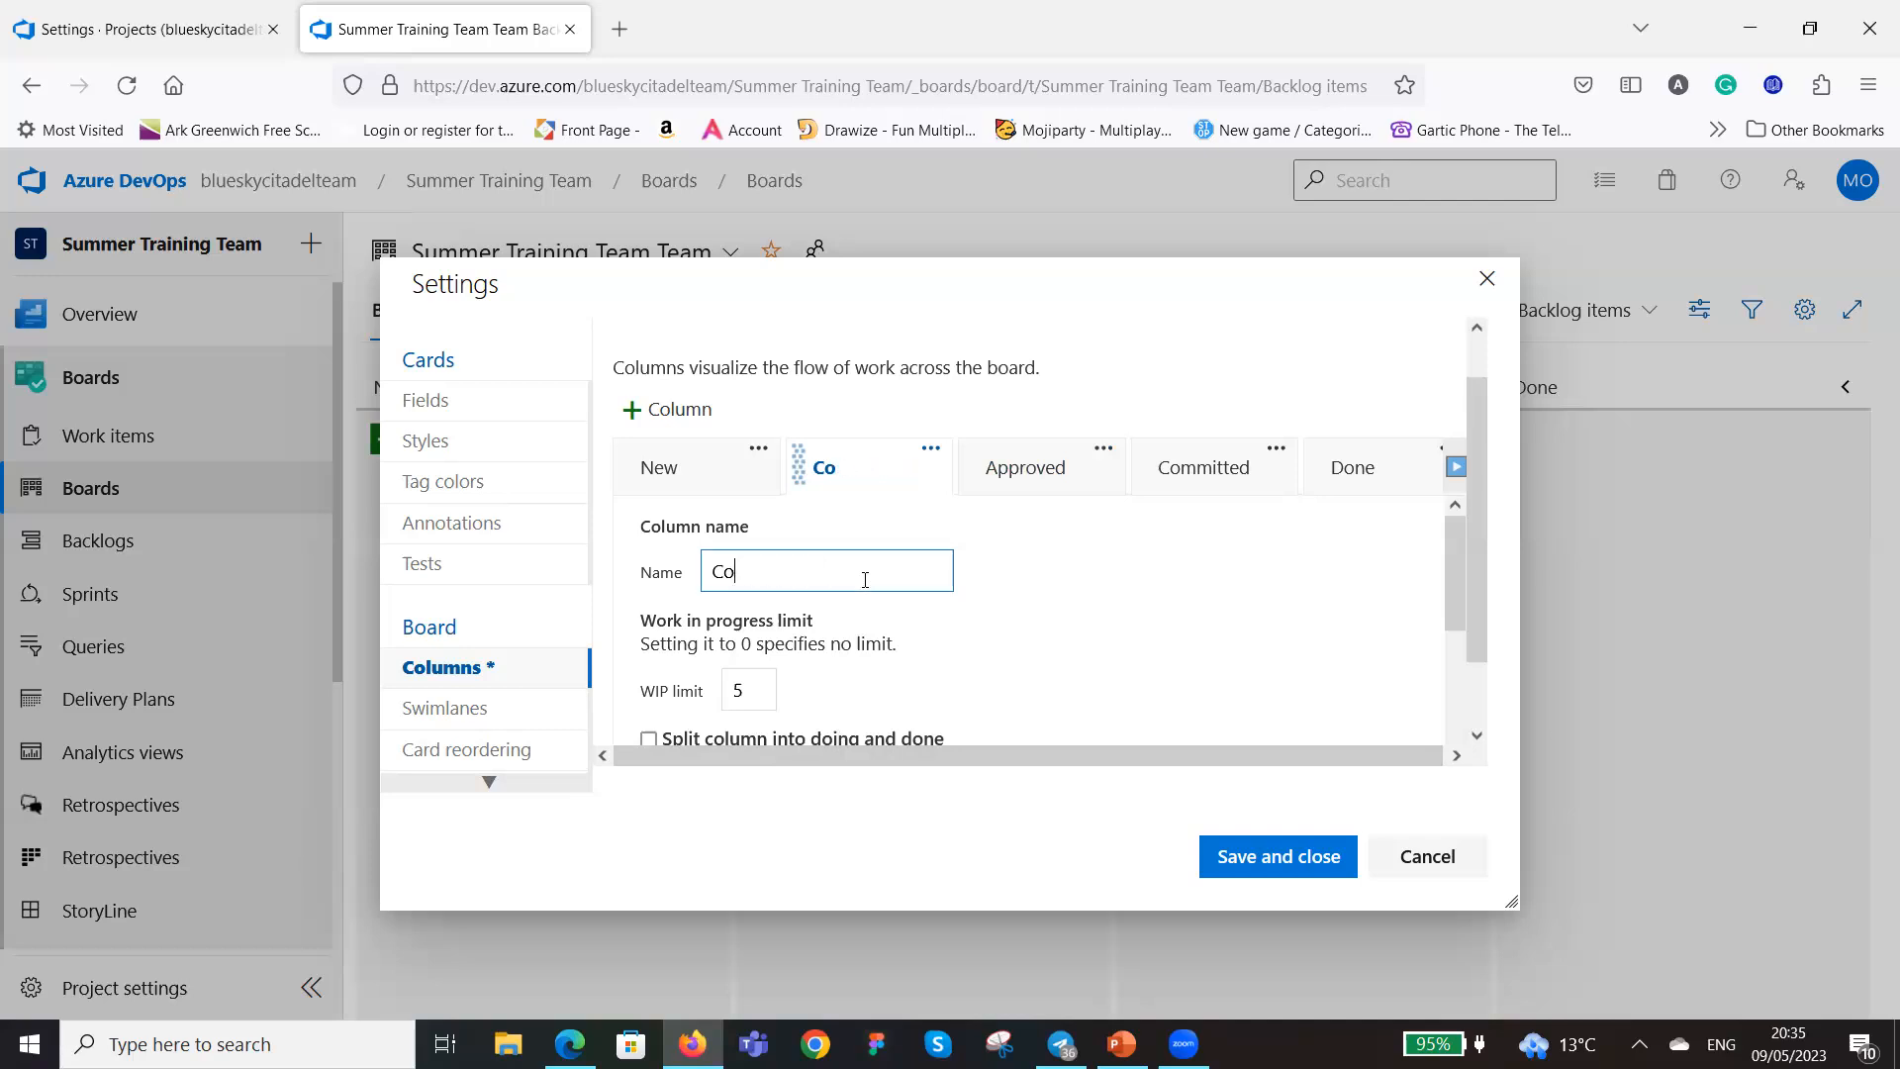
{"action": "key", "text": "BackSpace"}
{"action": "key", "text": "BackSpace"}
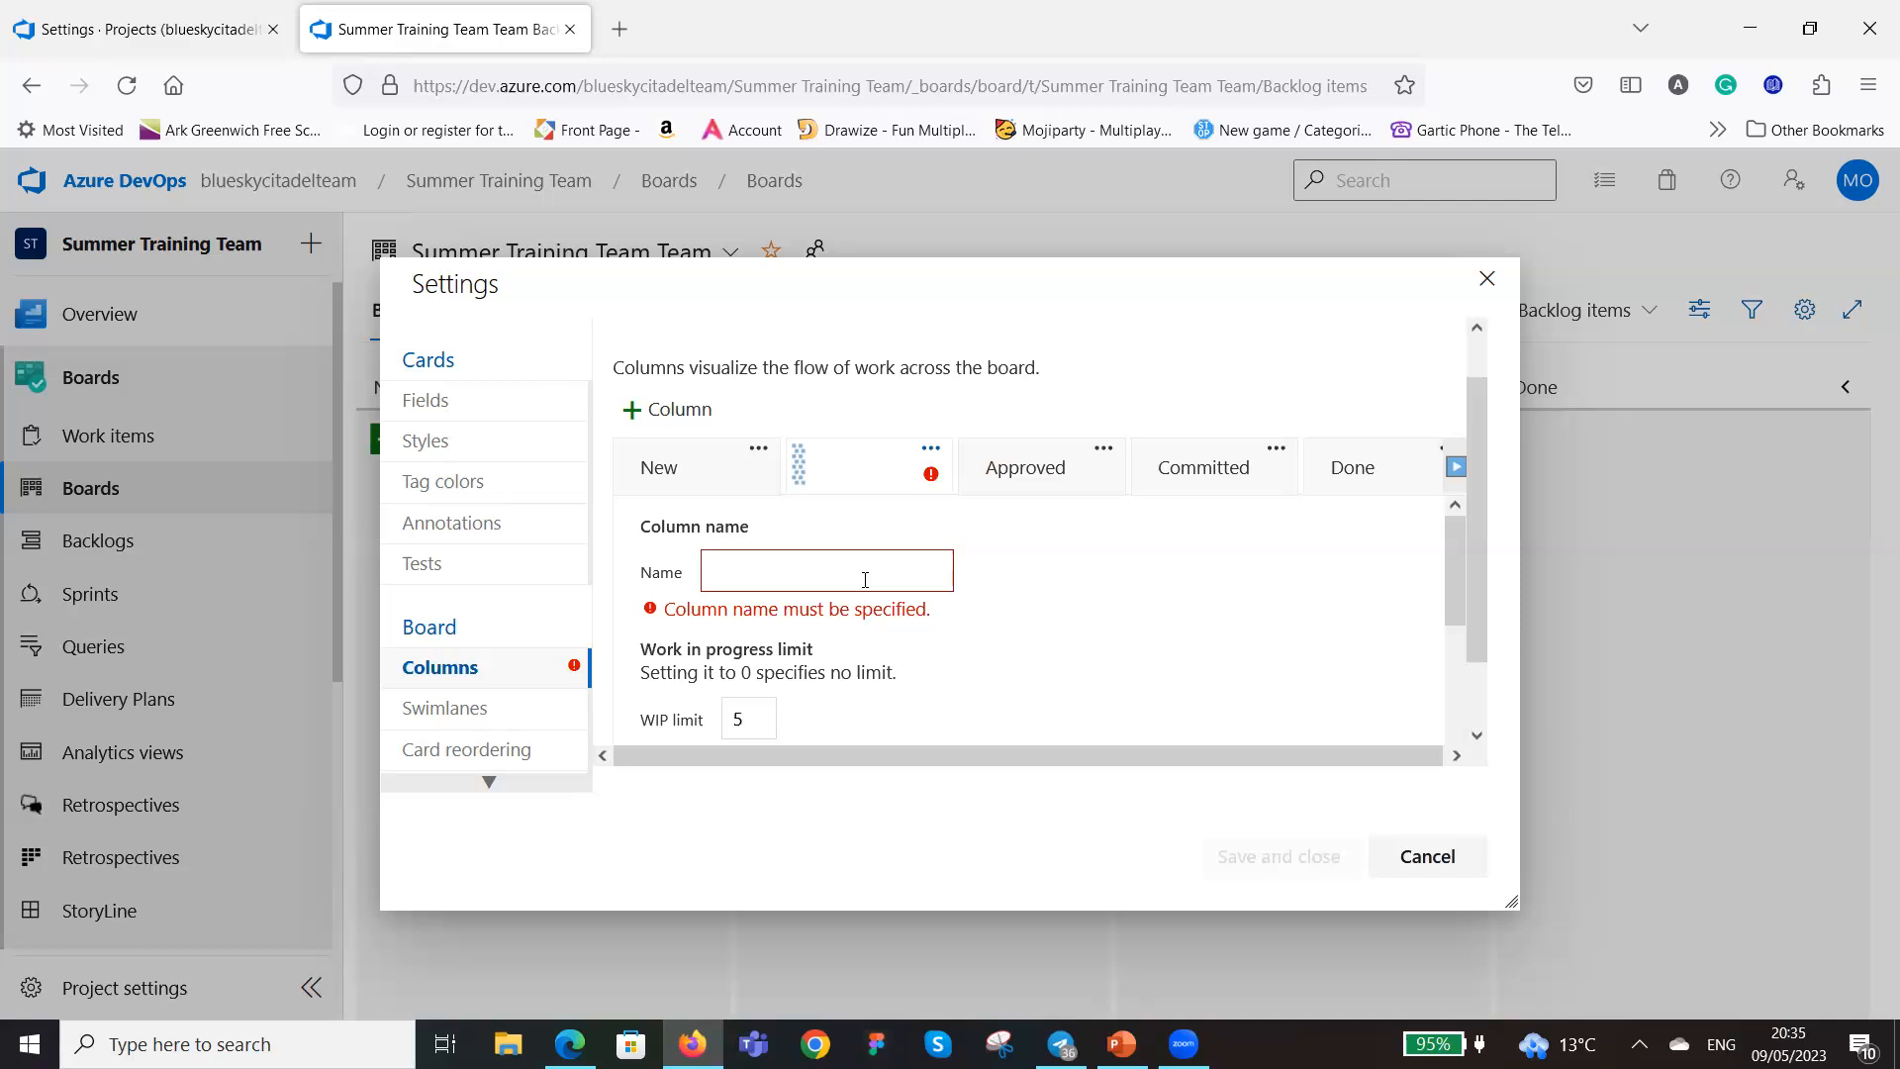
{"action": "type", "text": "In BA"}
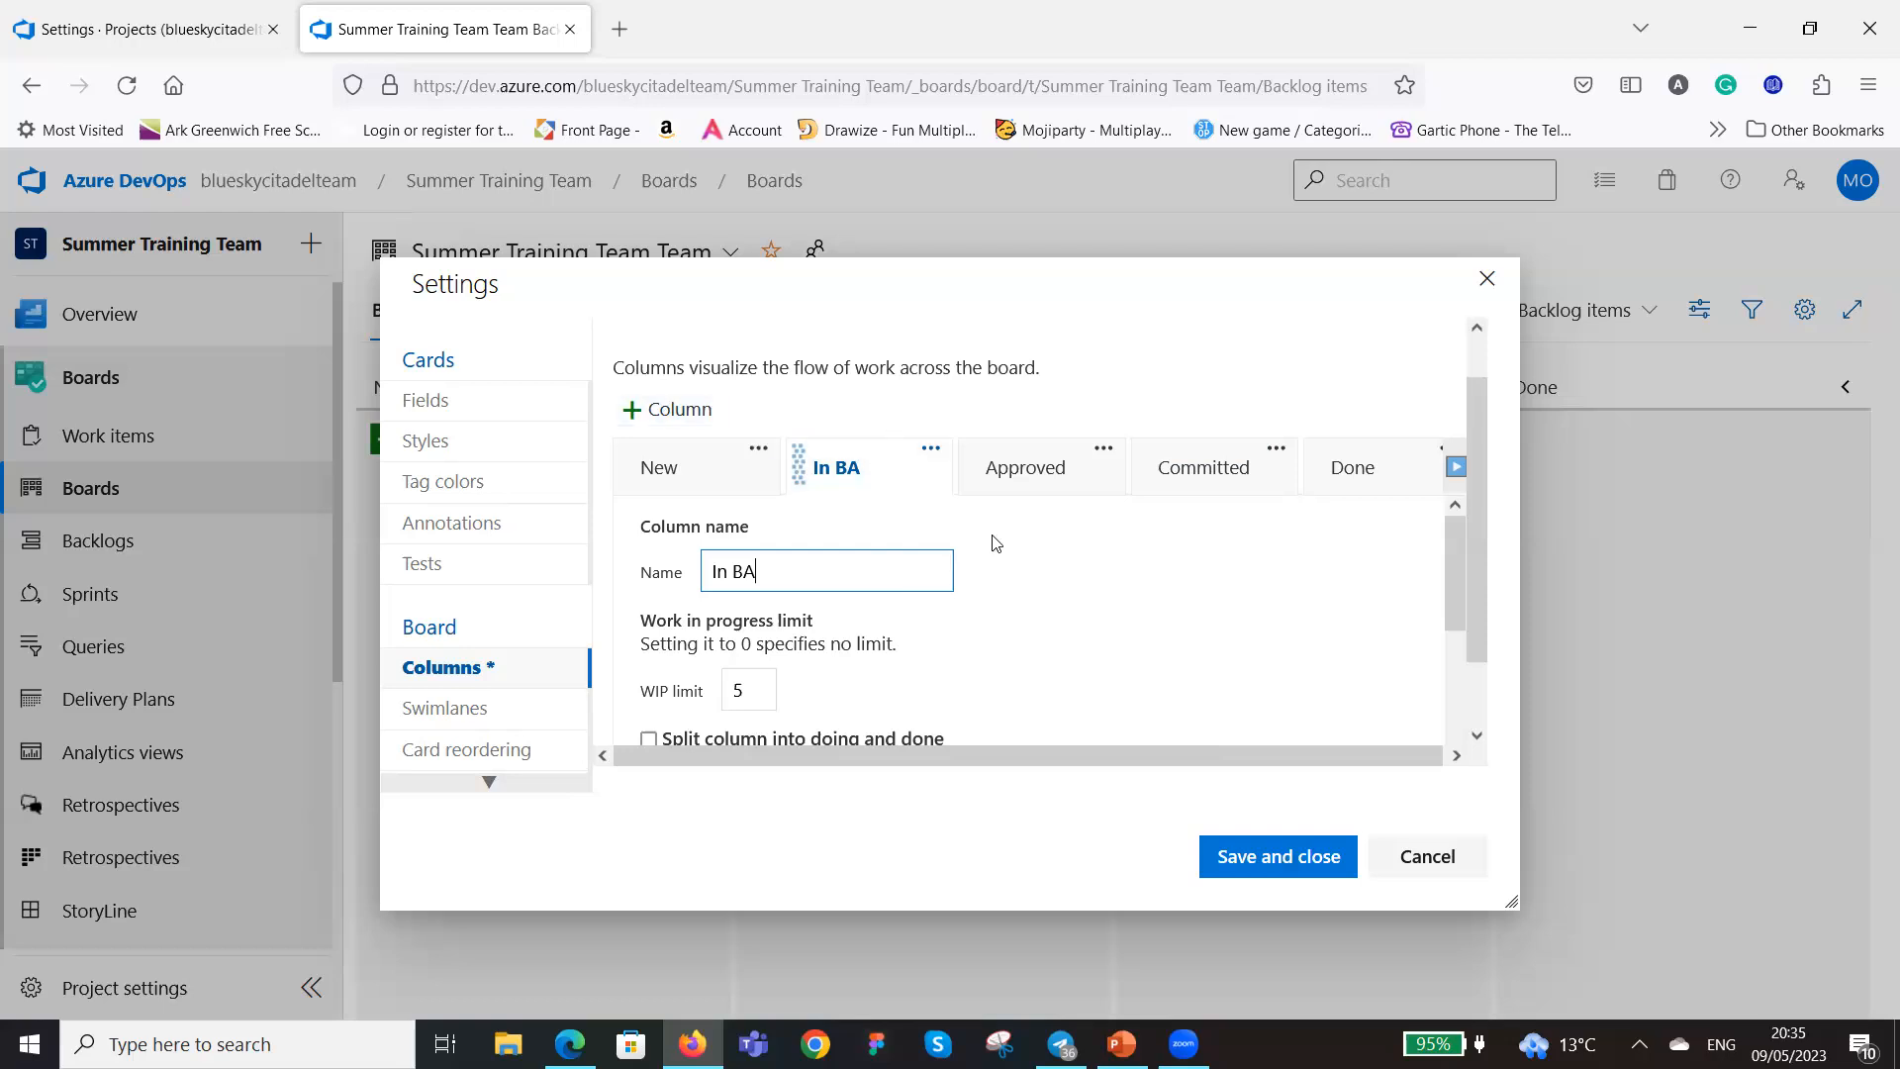
Set the In BA column's WIP limit to 10 and review its state mapping and definition of done.
{"action": "scroll", "coordinate": [1020, 562], "scroll_direction": "down", "scroll_amount": 2}
{"action": "scroll", "coordinate": [1019, 562], "scroll_direction": "up", "scroll_amount": 2}
{"action": "left_click", "coordinate": [748, 690]}
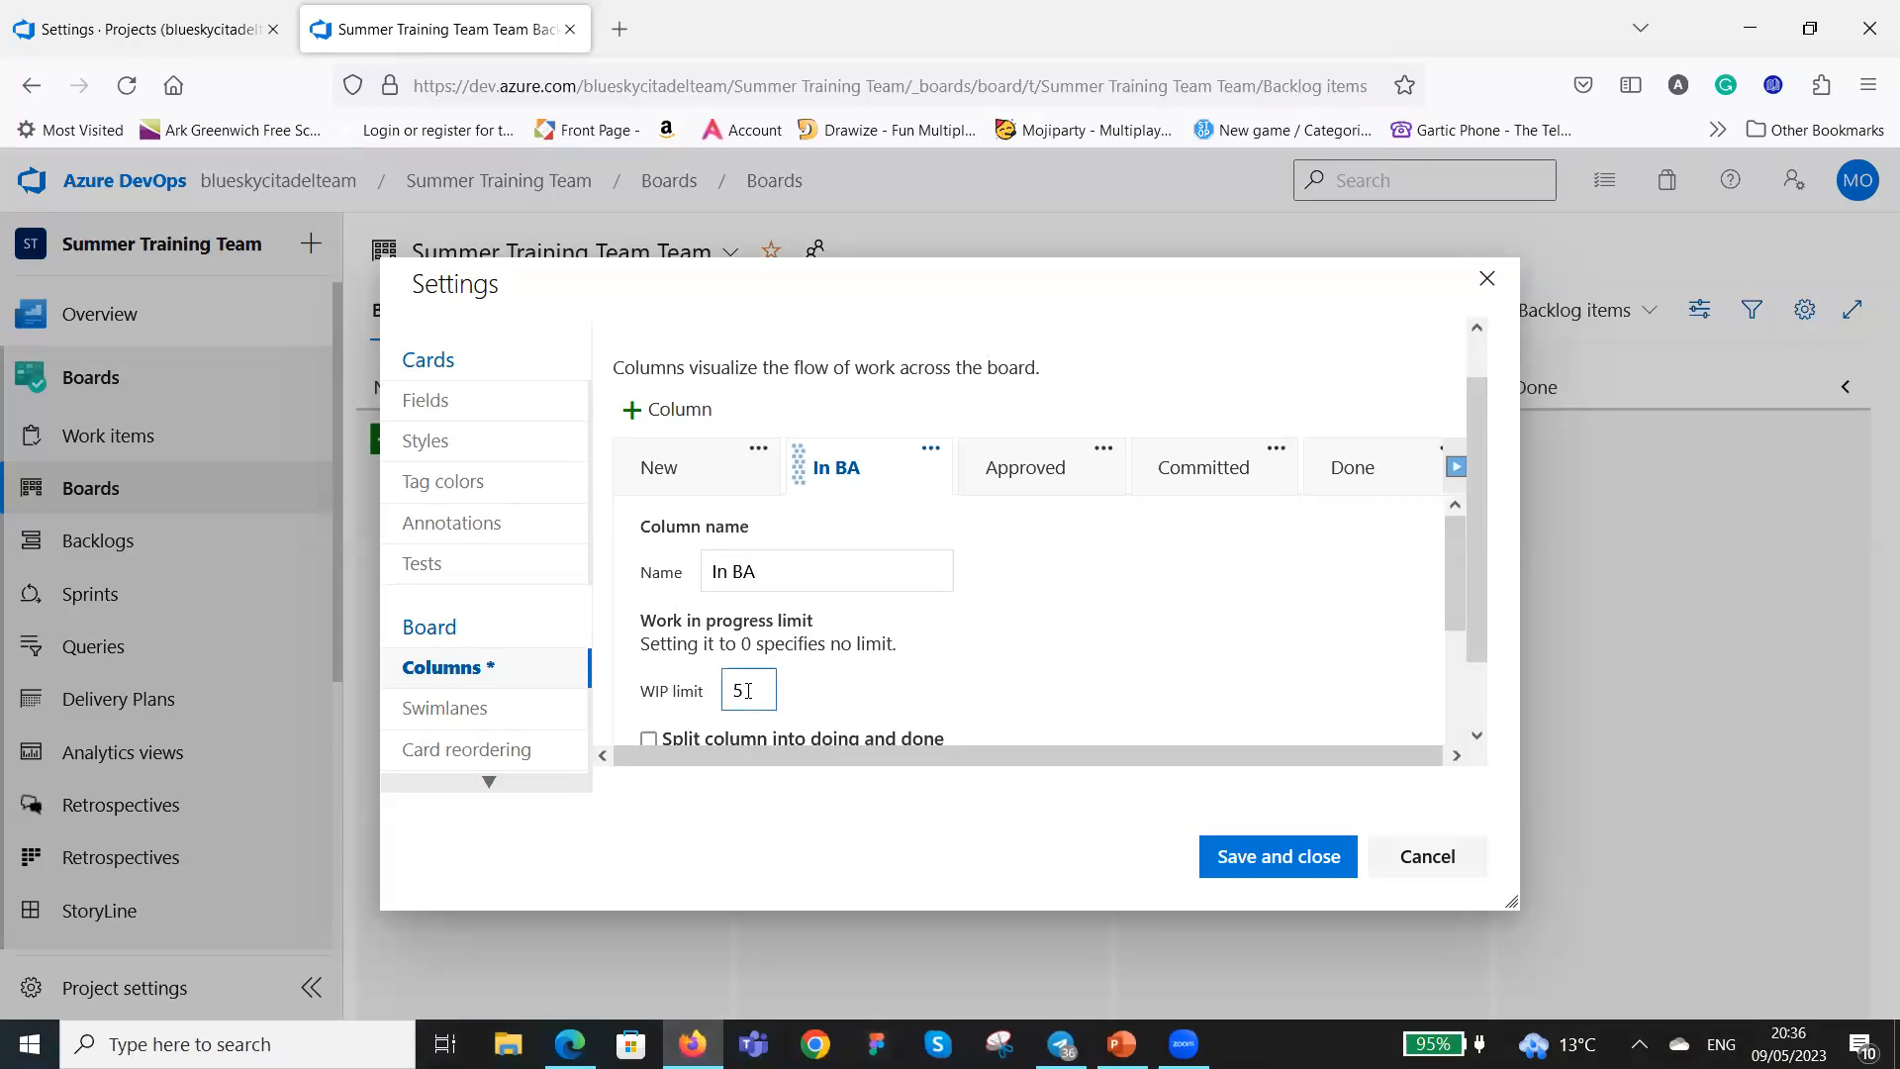
{"action": "key", "text": "BackSpace"}
{"action": "type", "text": "10"}
{"action": "scroll", "coordinate": [1027, 624], "scroll_direction": "down", "scroll_amount": 2}
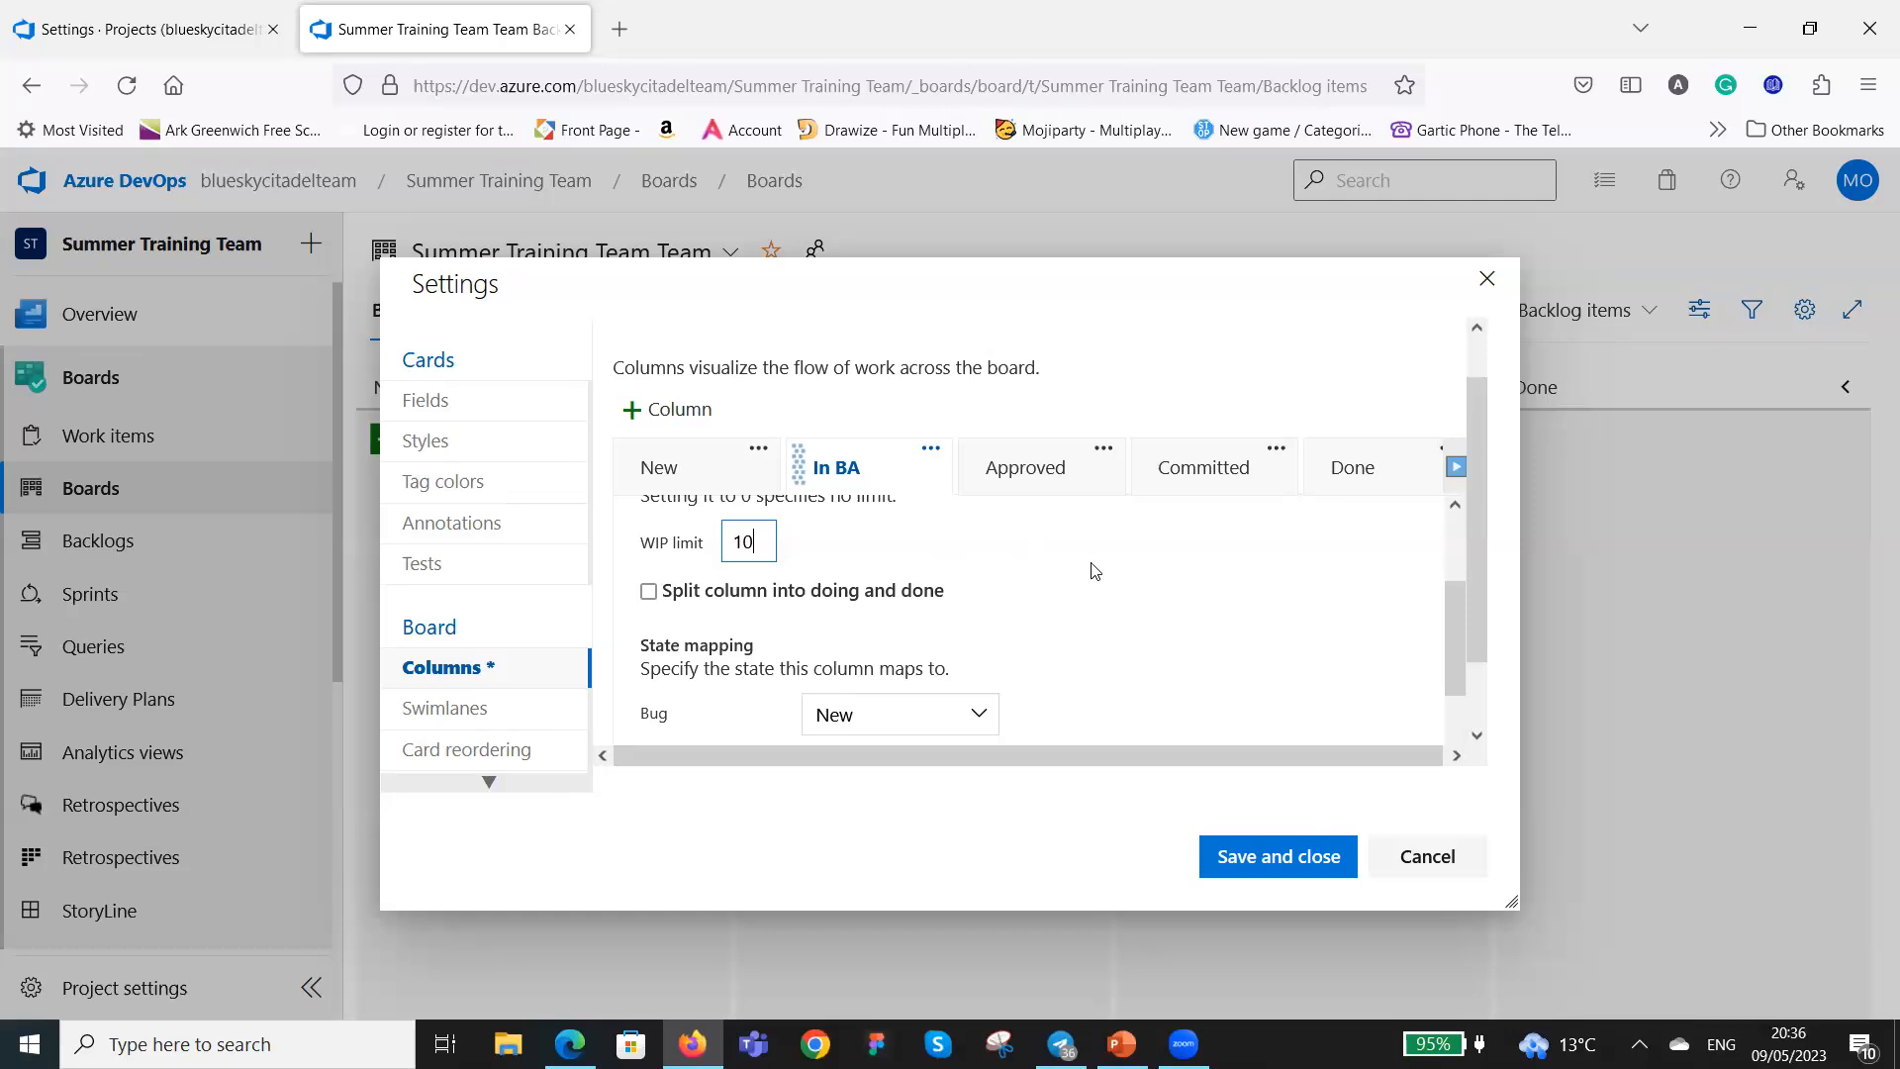
{"action": "scroll", "coordinate": [928, 633], "scroll_direction": "down", "scroll_amount": 3}
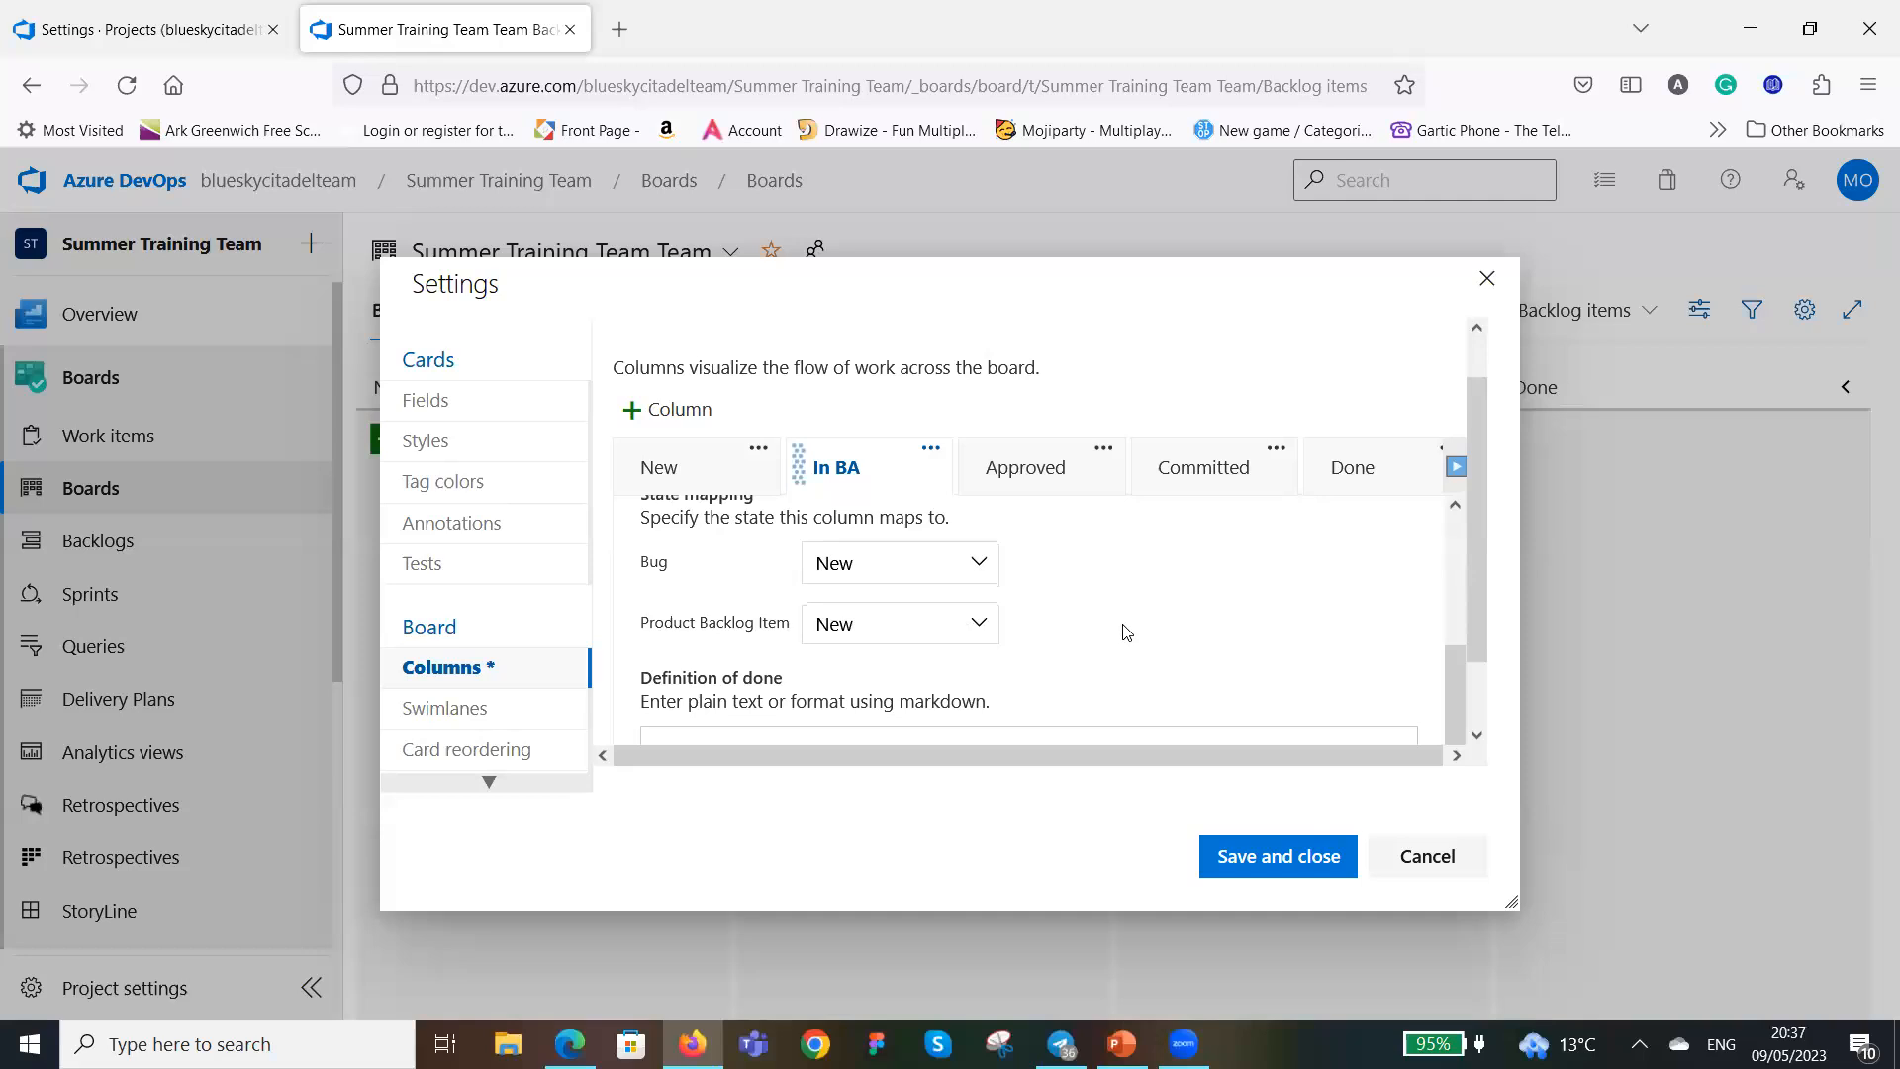
{"action": "scroll", "coordinate": [1125, 632], "scroll_direction": "down", "scroll_amount": 1}
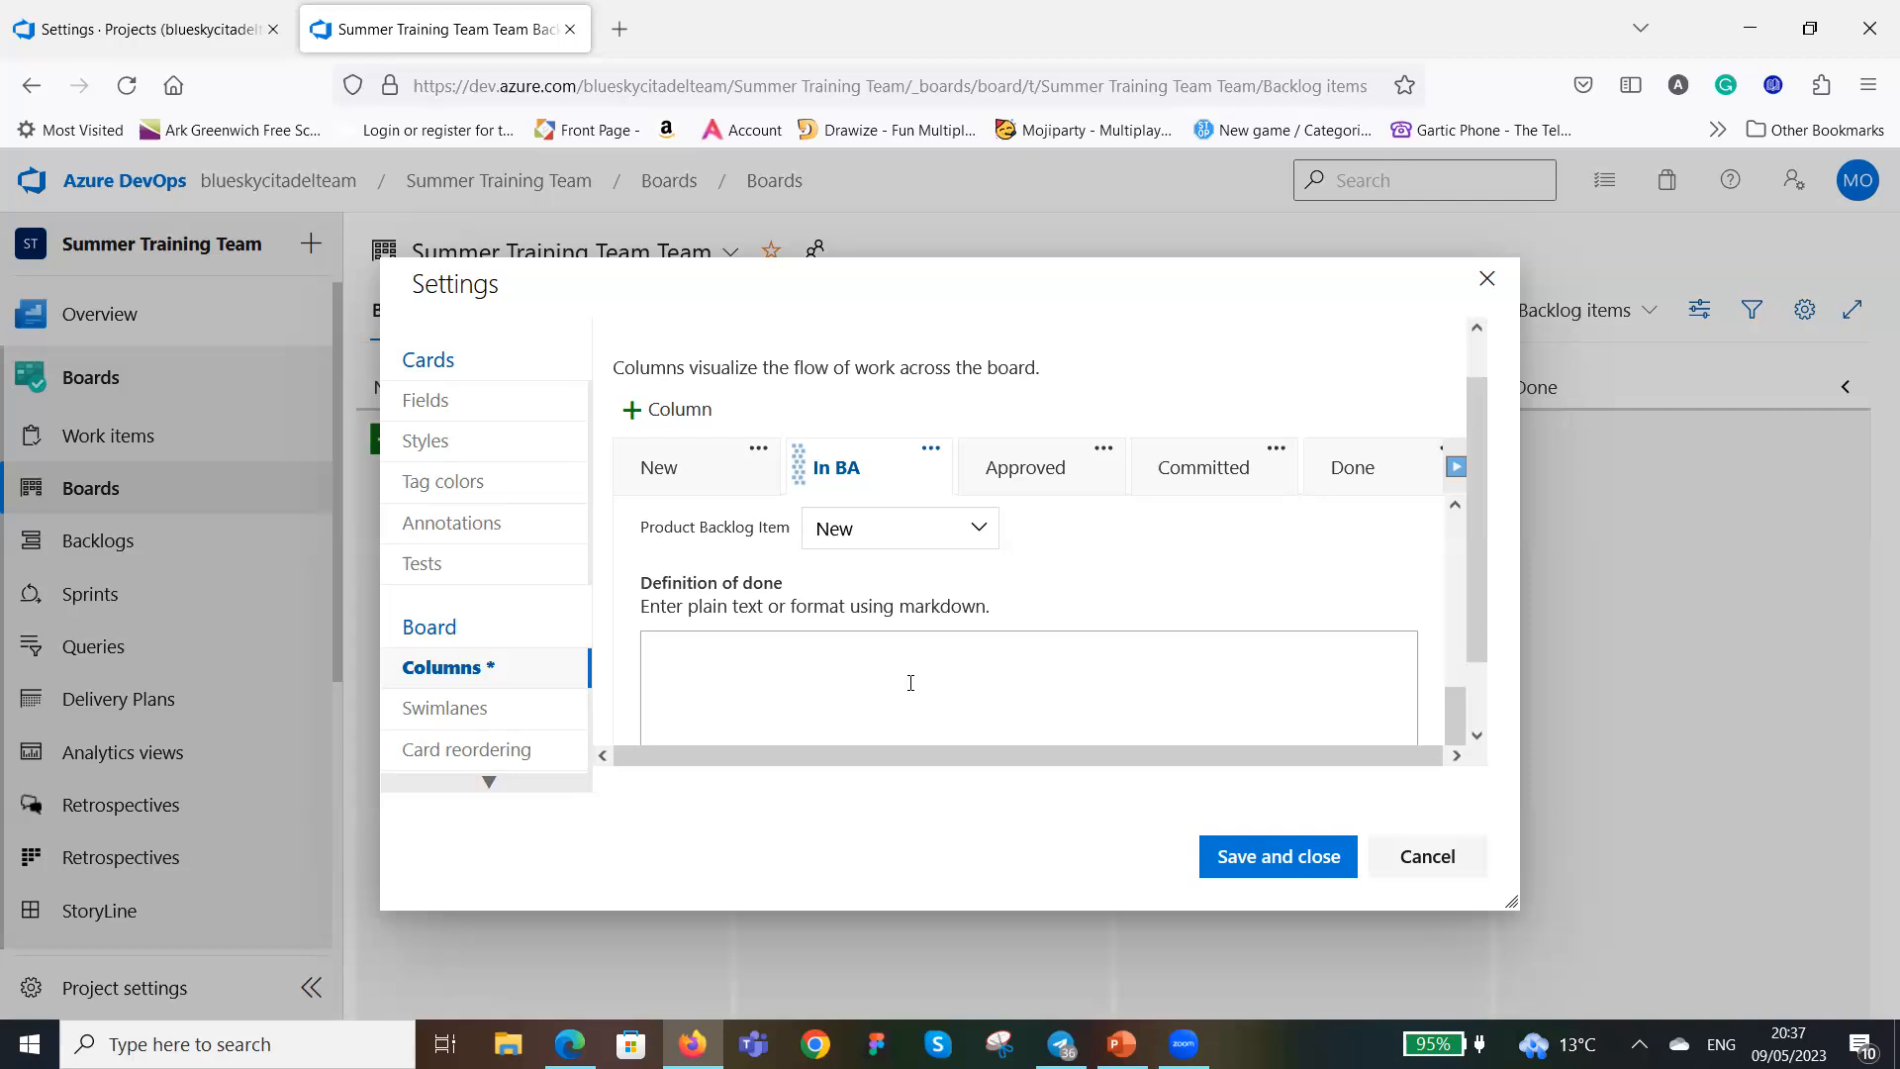
{"action": "scroll", "coordinate": [911, 682], "scroll_direction": "down", "scroll_amount": 1}
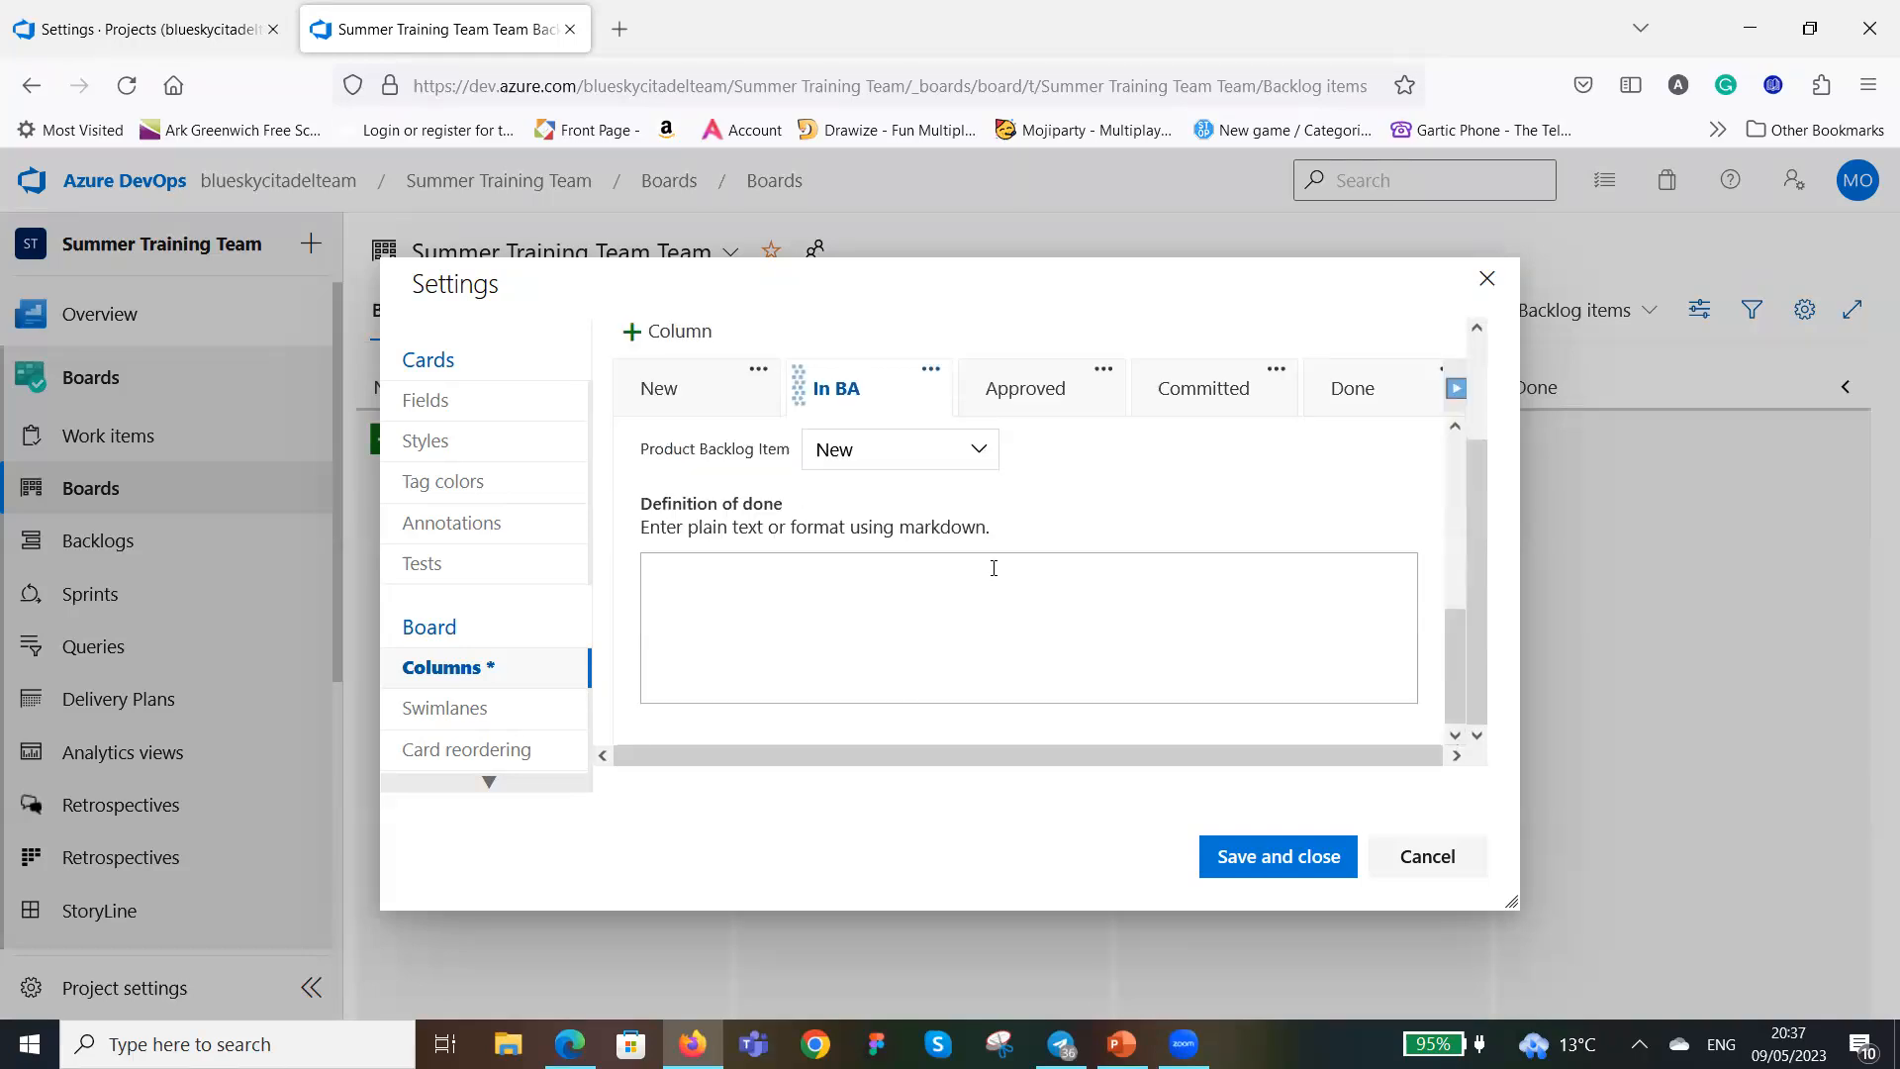
{"action": "scroll", "coordinate": [996, 574], "scroll_direction": "up", "scroll_amount": 5}
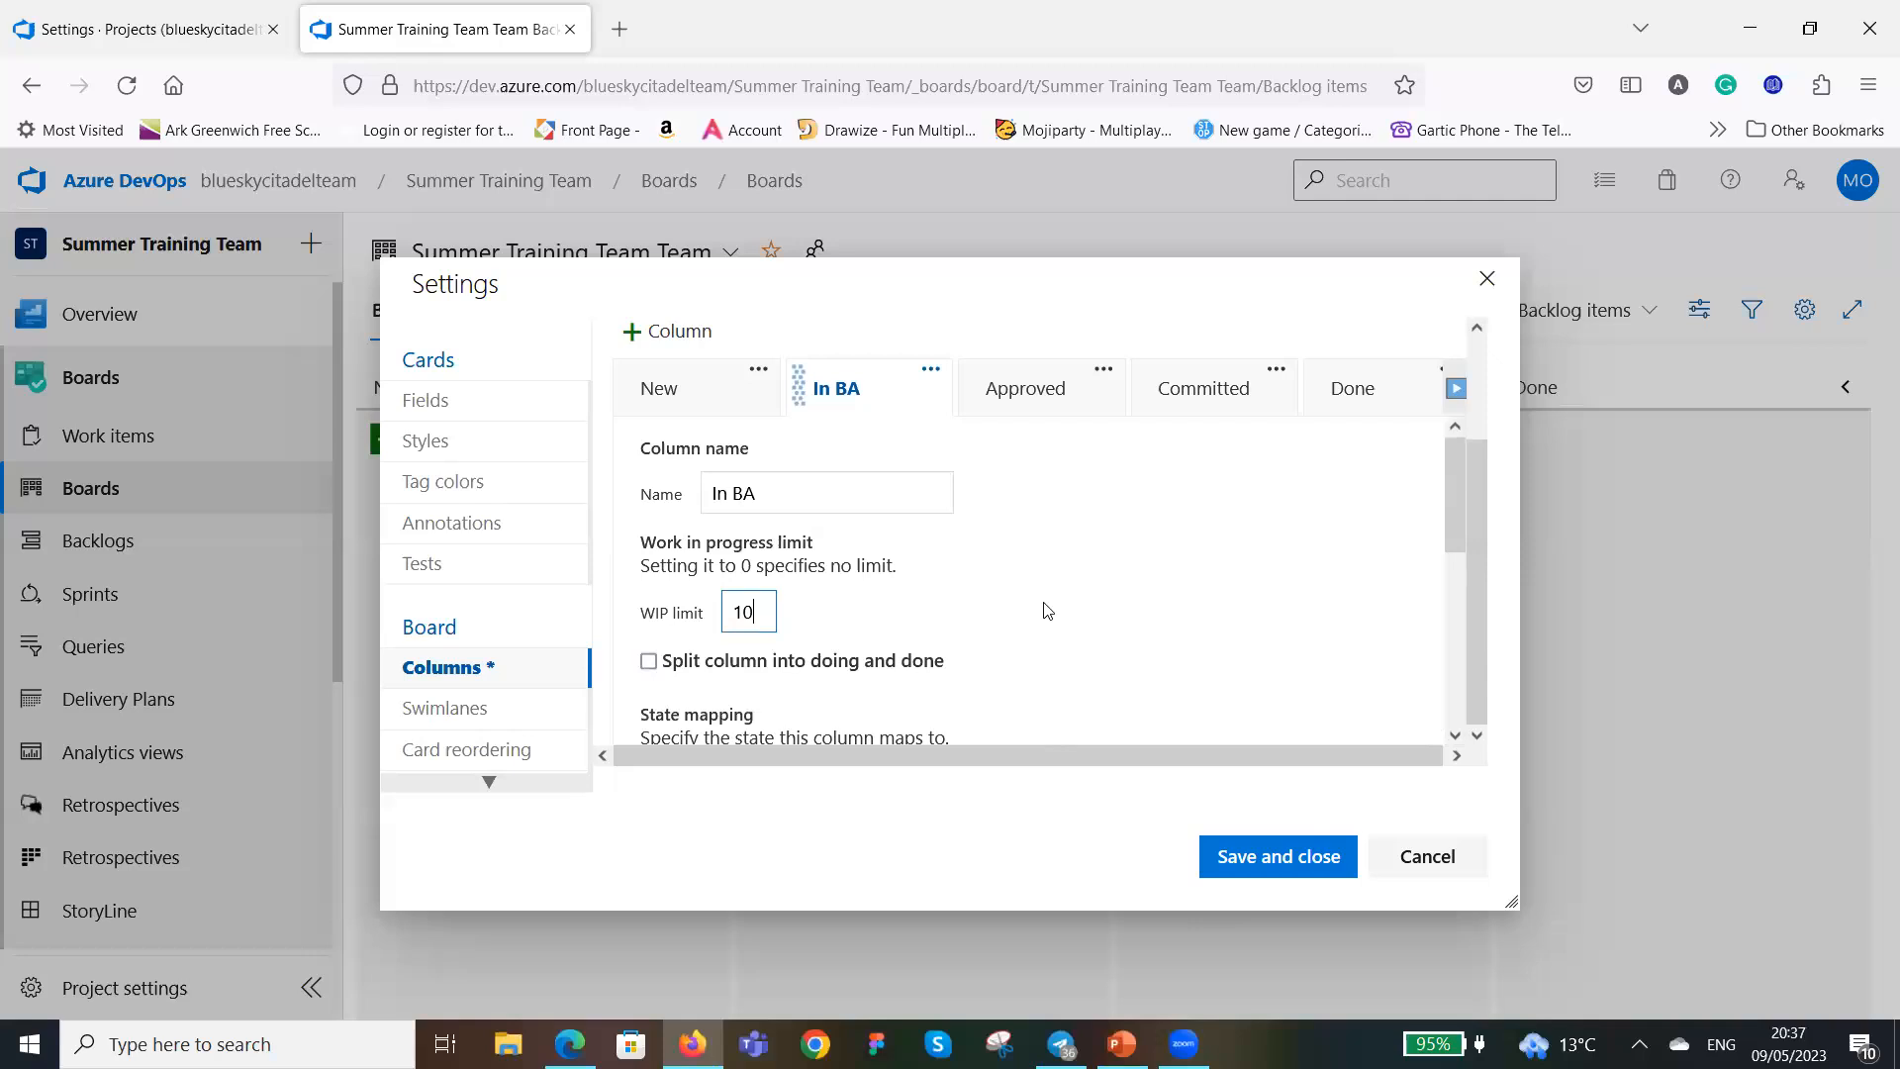
{"action": "scroll", "coordinate": [1099, 479], "scroll_direction": "up", "scroll_amount": 2}
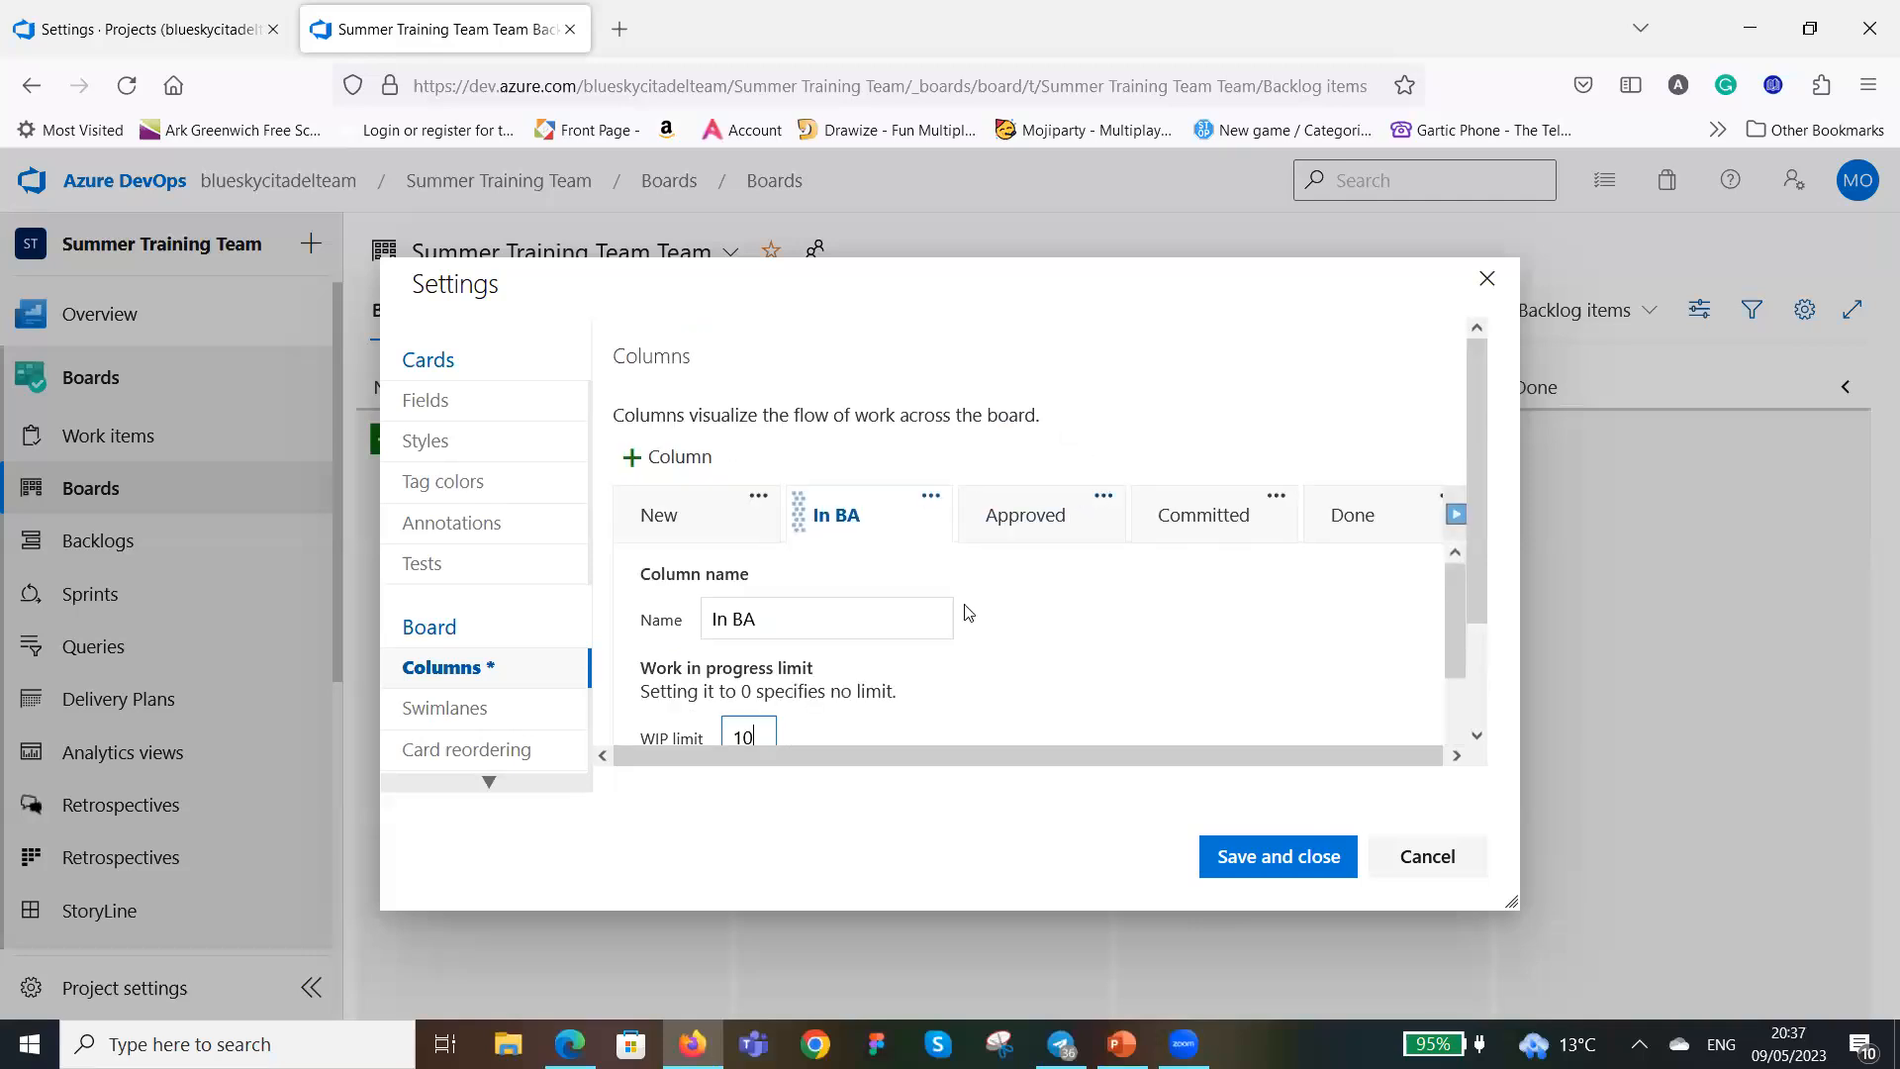
Add another board column after New and name it BA Done.
{"action": "left_click", "coordinate": [638, 456]}
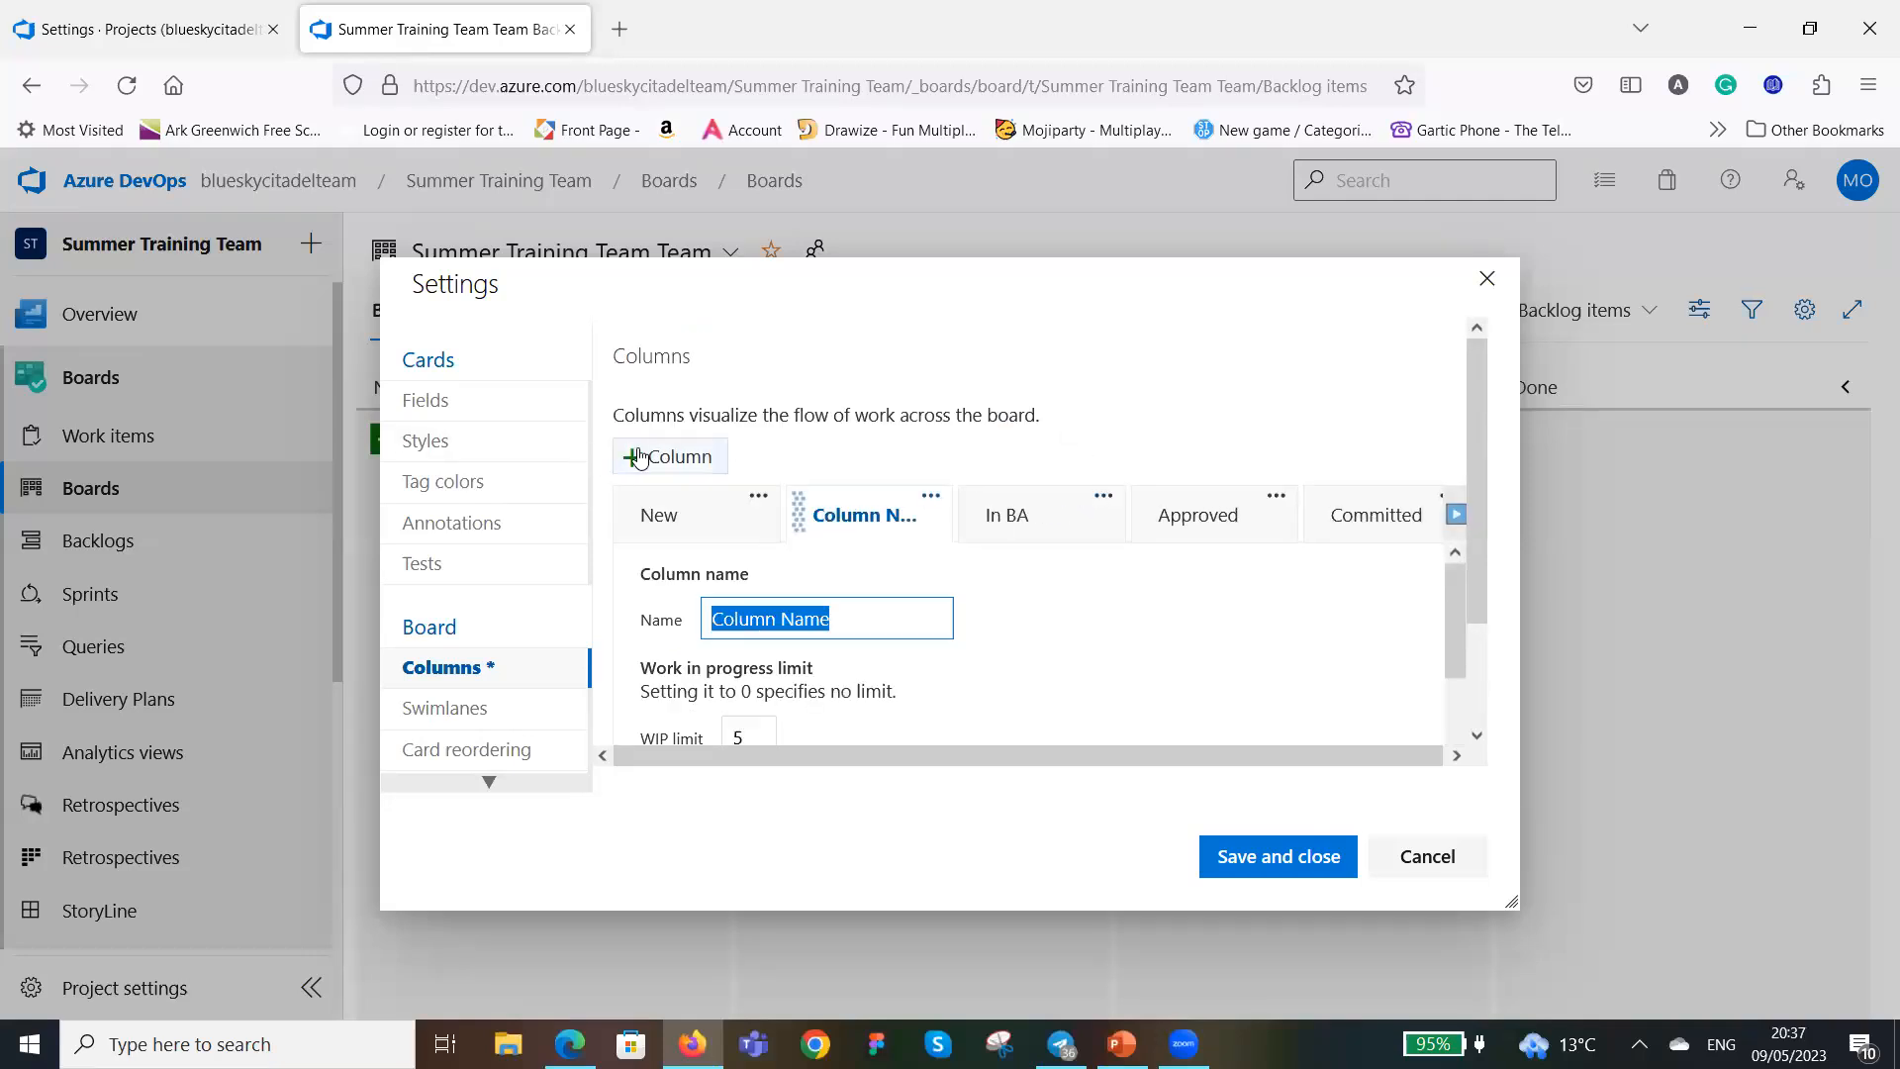
{"action": "left_click", "coordinate": [831, 615]}
{"action": "key", "text": "BackSpace"}
{"action": "key", "text": "BackSpace"}
{"action": "key", "text": "BackSpace"}
{"action": "key", "text": "BackSpace"}
{"action": "key", "text": "BackSpace"}
{"action": "key", "text": "BackSpace"}
{"action": "key", "text": "BackSpace"}
{"action": "key", "text": "BackSpace"}
{"action": "key", "text": "BackSpace"}
{"action": "key", "text": "BackSpace"}
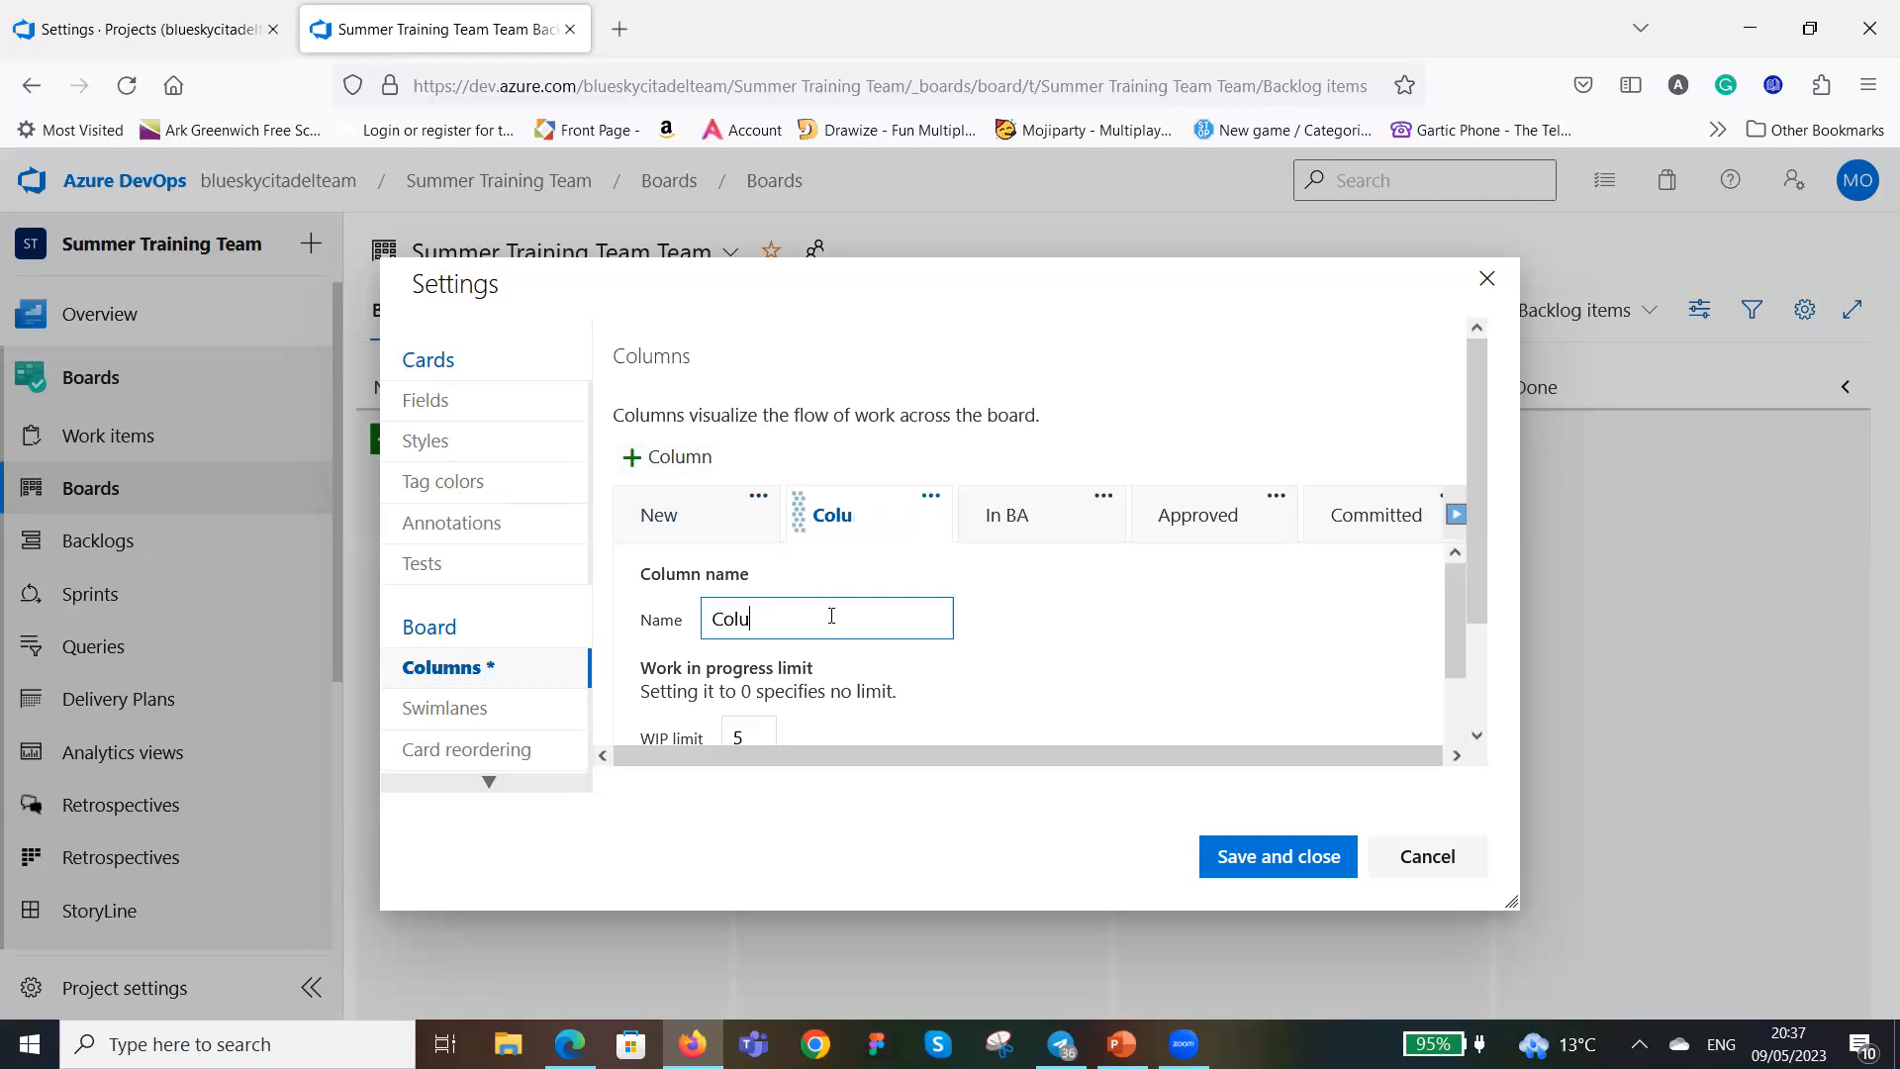
{"action": "key", "text": "BackSpace"}
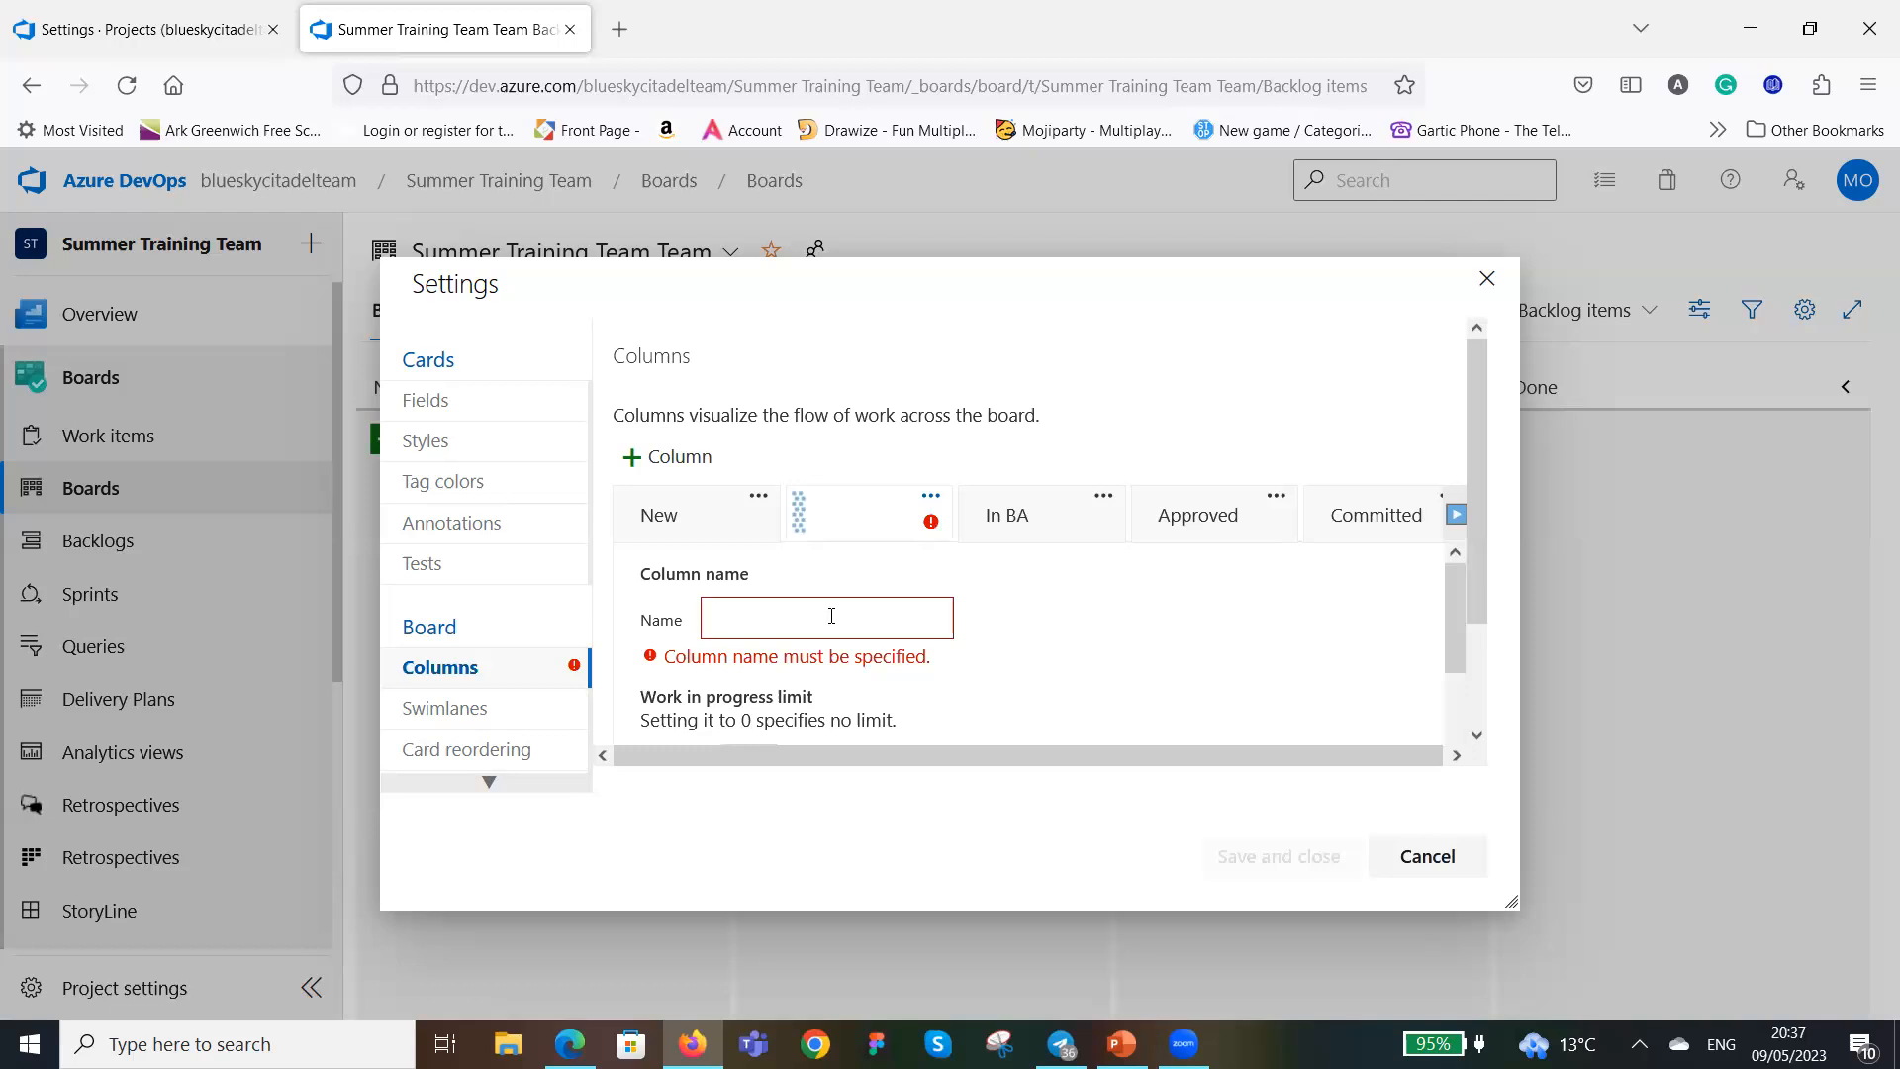
{"action": "type", "text": "BA Done"}
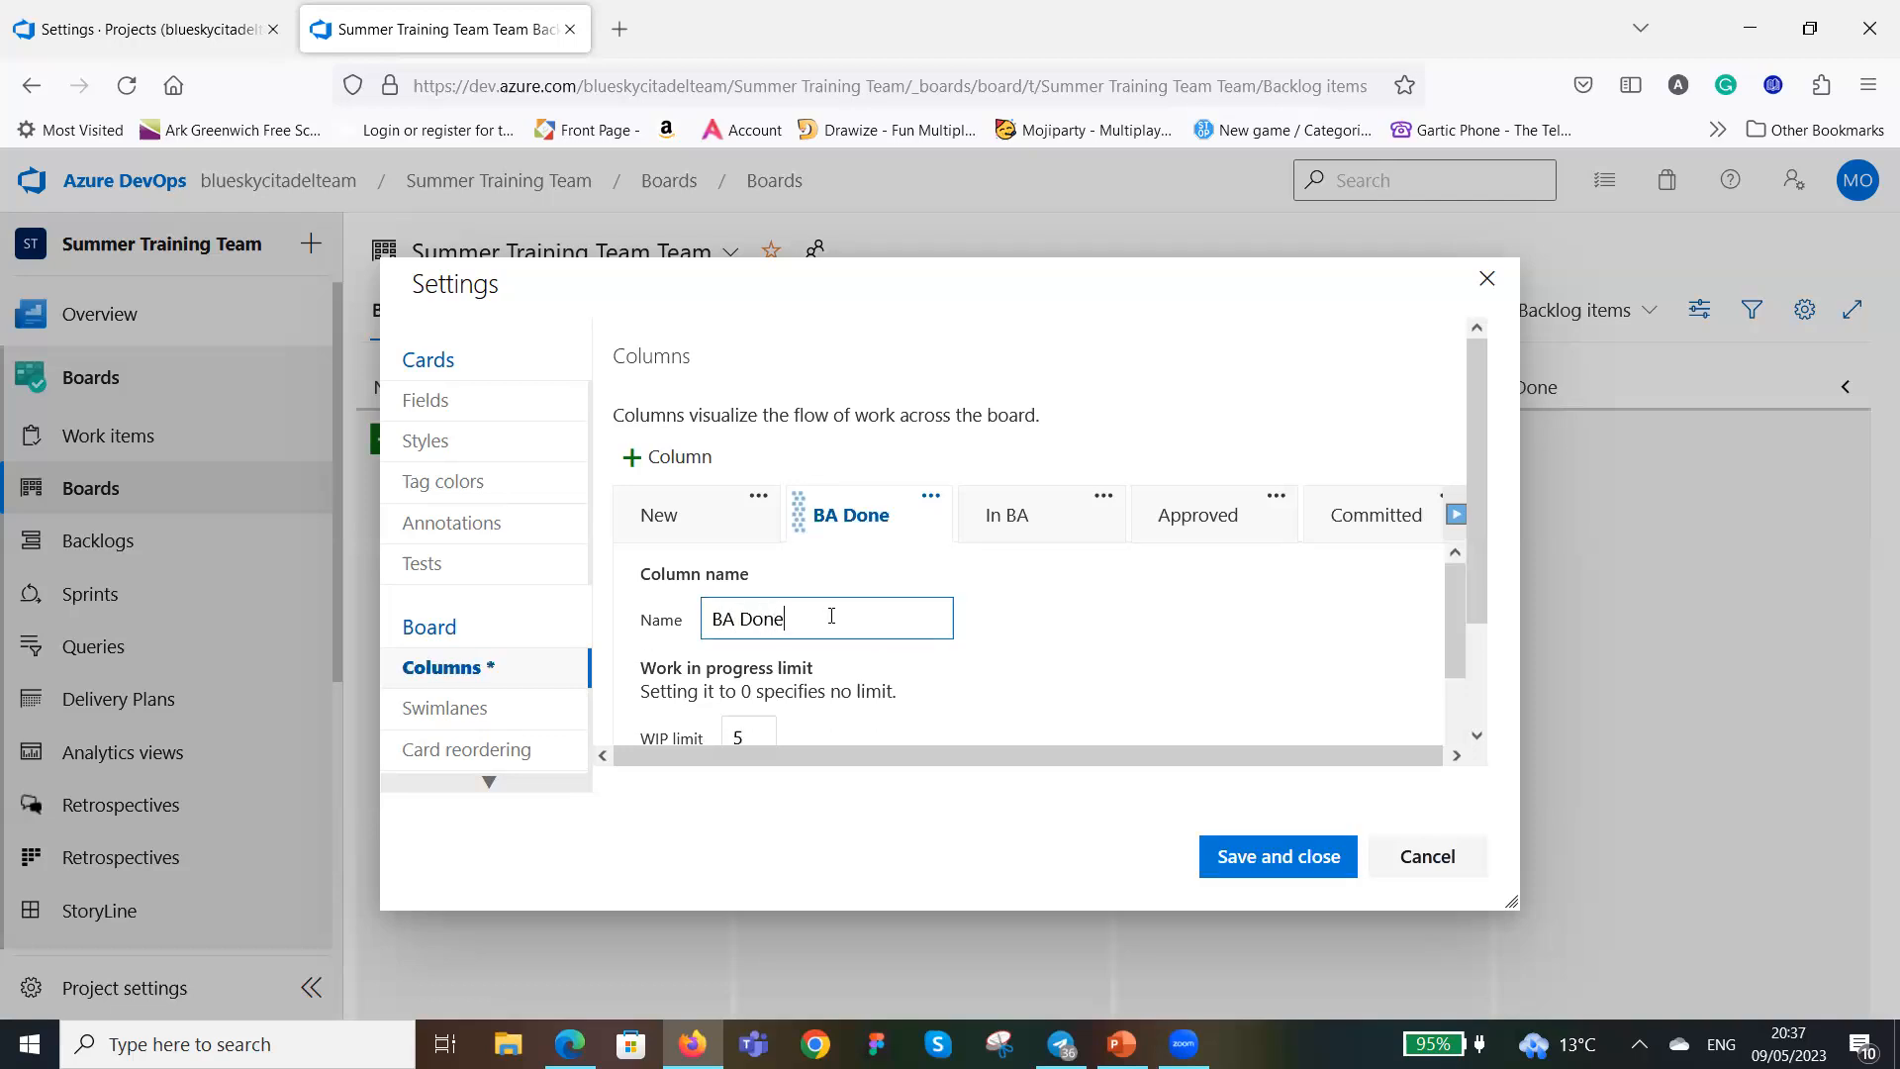
Set the BA Done column's WIP limit to 10 and move the column to directly after In BA.
{"action": "scroll", "coordinate": [803, 645], "scroll_direction": "down", "scroll_amount": 5}
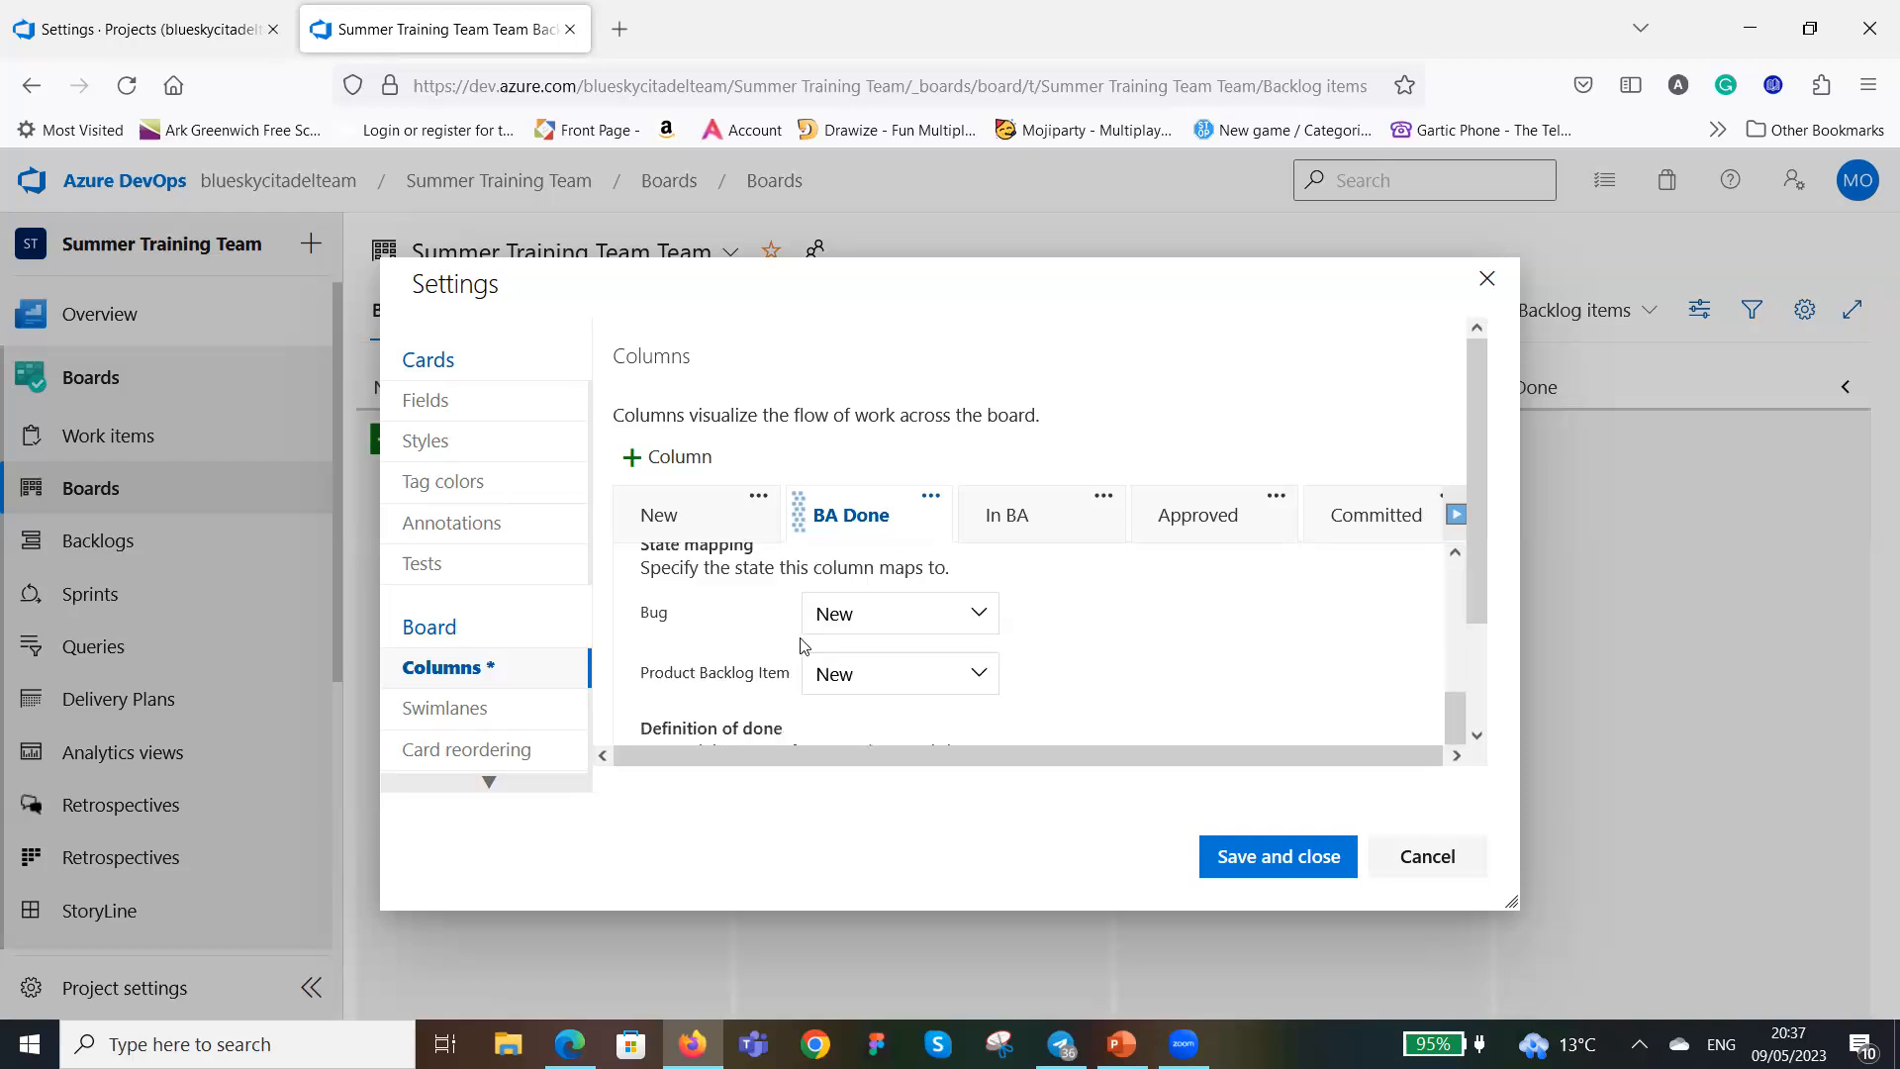
{"action": "scroll", "coordinate": [788, 627], "scroll_direction": "up", "scroll_amount": 5}
{"action": "left_click", "coordinate": [764, 738]}
{"action": "key", "text": "BackSpace"}
{"action": "type", "text": "10"}
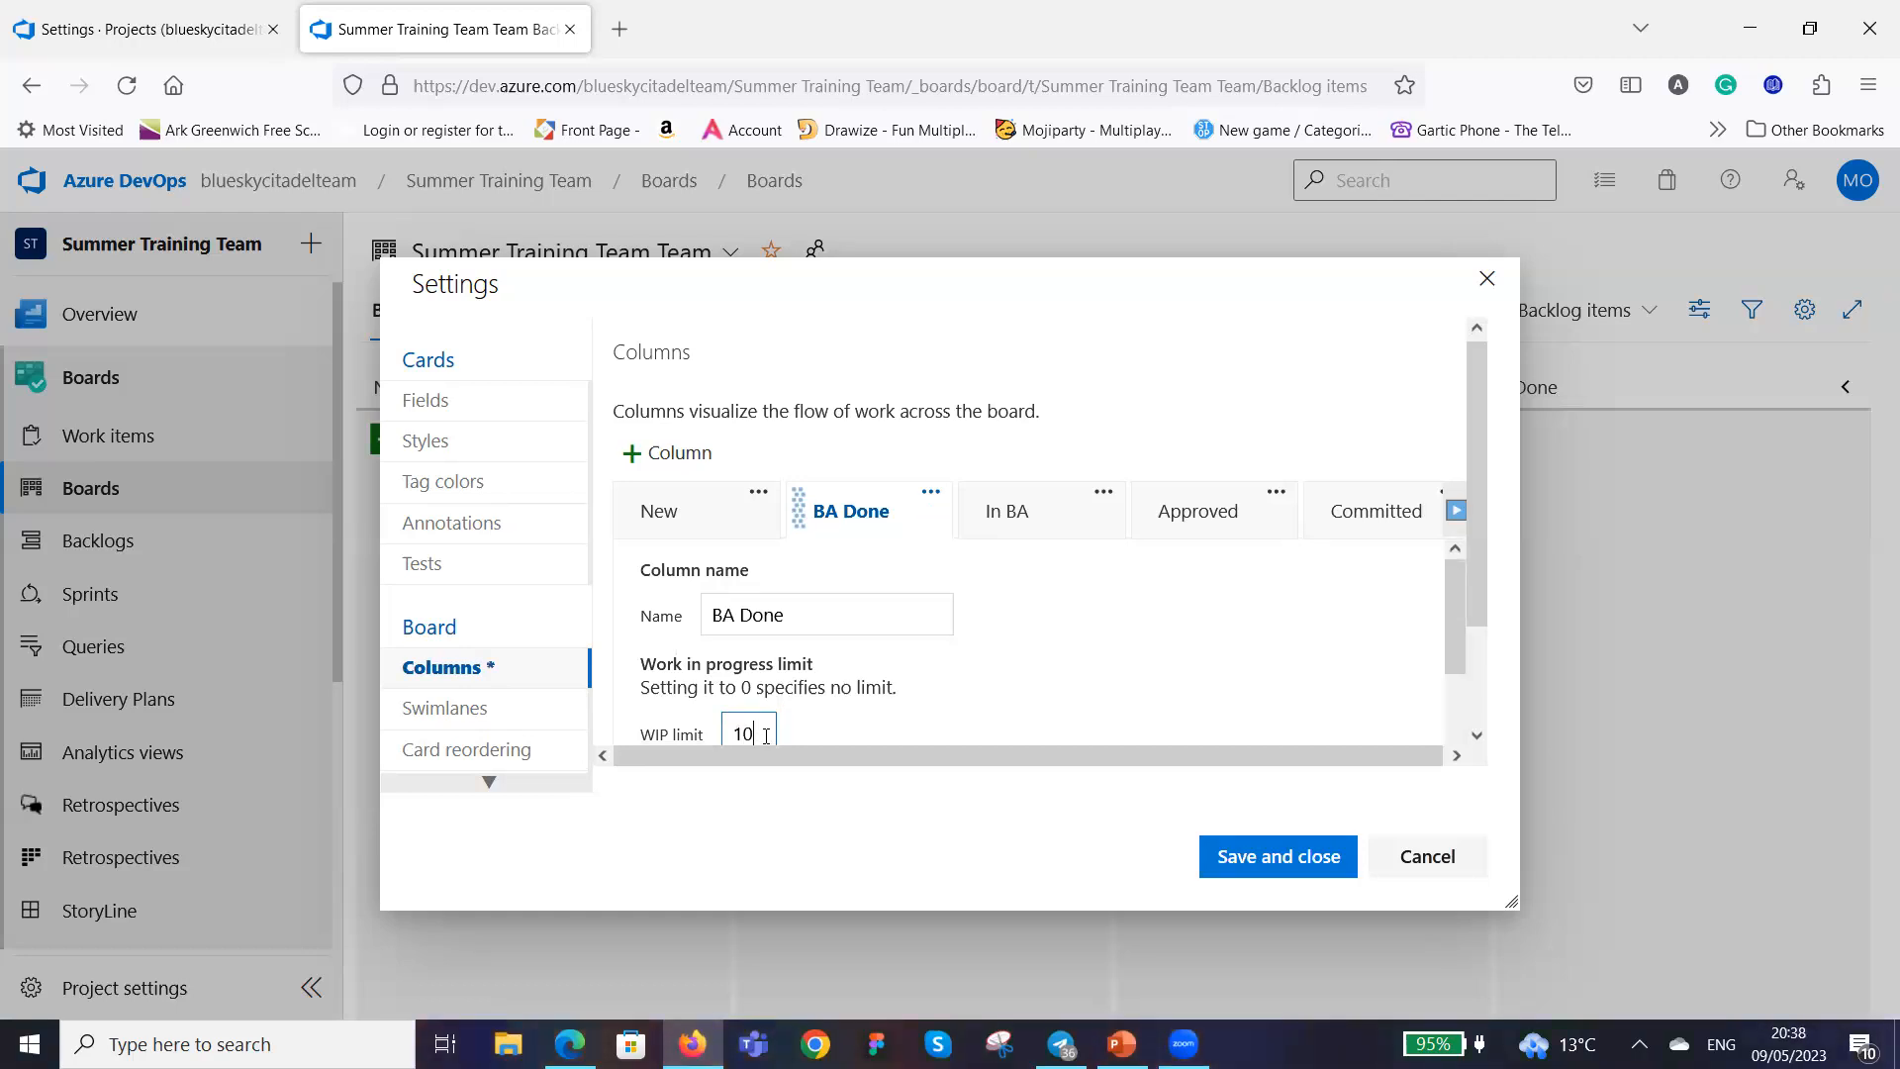
{"action": "scroll", "coordinate": [983, 659], "scroll_direction": "down", "scroll_amount": 2}
{"action": "scroll", "coordinate": [984, 659], "scroll_direction": "down", "scroll_amount": 3}
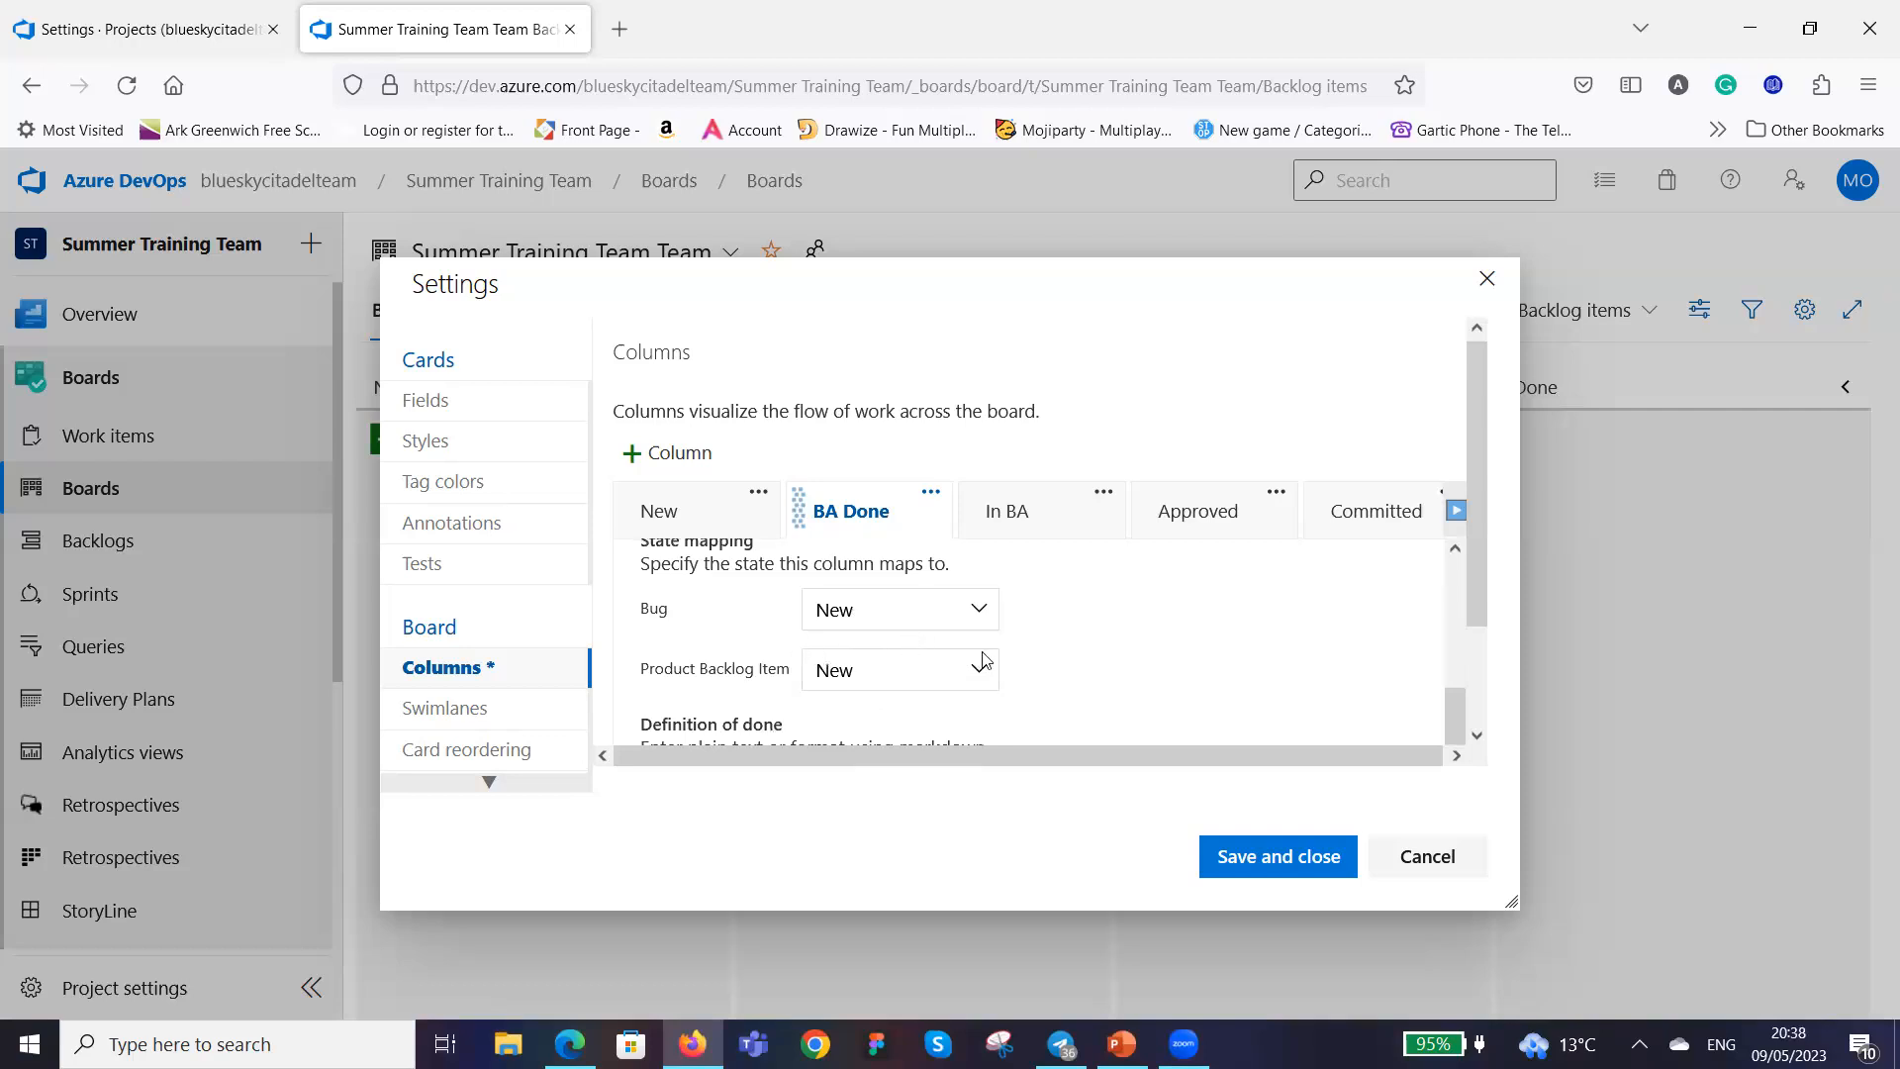
{"action": "scroll", "coordinate": [1049, 630], "scroll_direction": "down", "scroll_amount": 1}
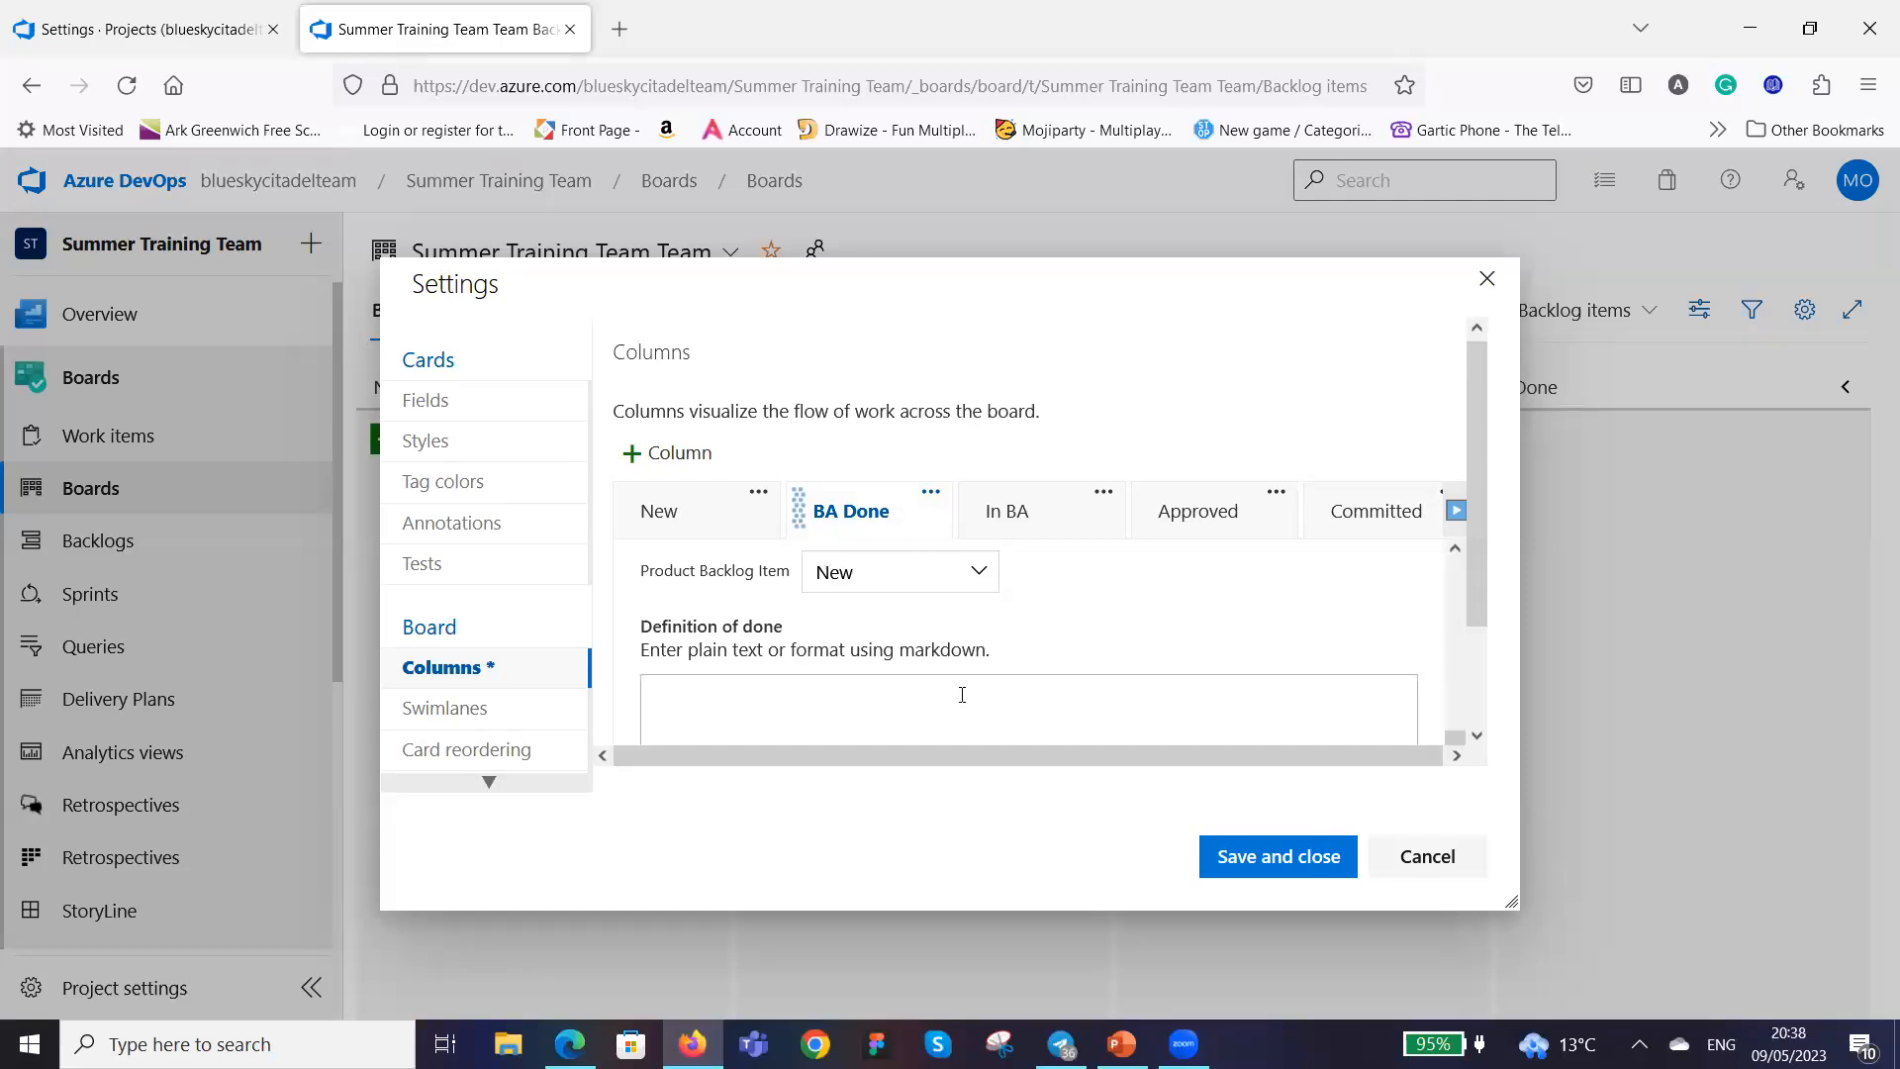
{"action": "scroll", "coordinate": [1030, 675], "scroll_direction": "up", "scroll_amount": 4}
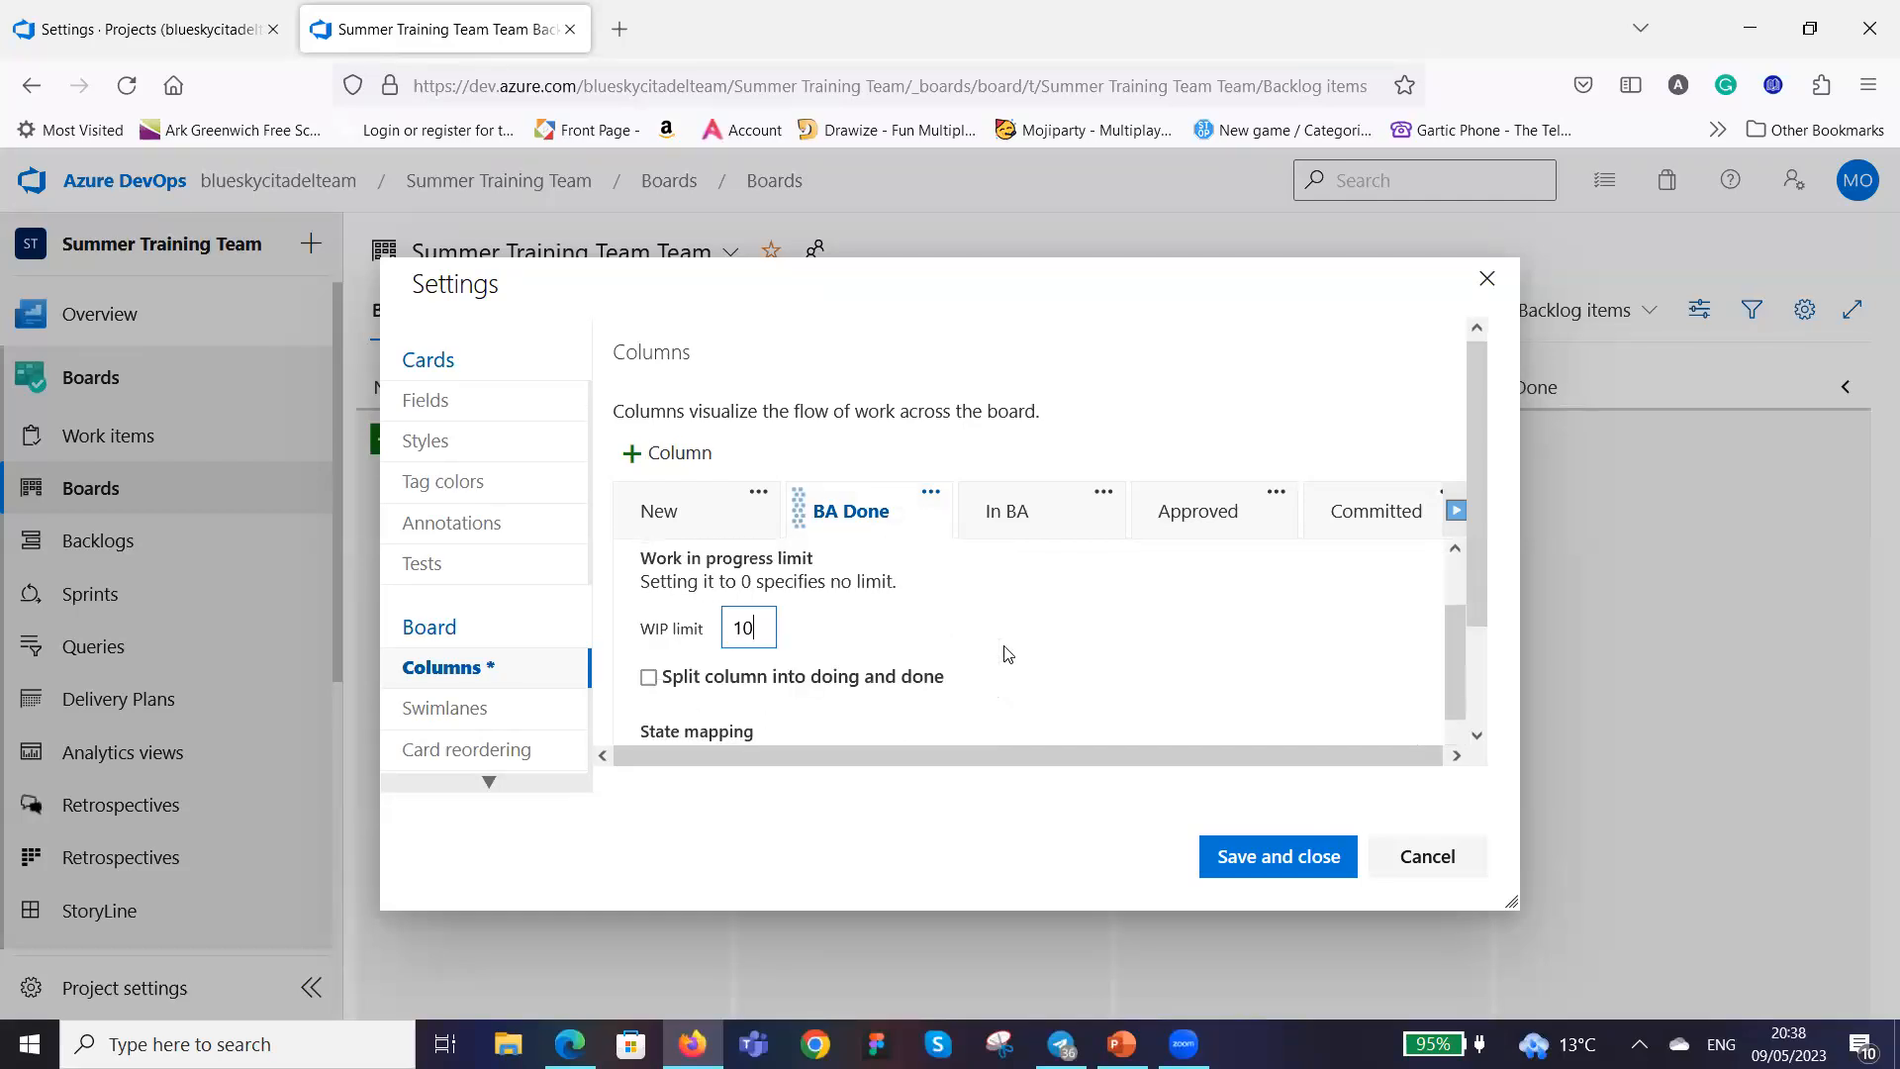
{"action": "left_click_drag", "start_coordinate": [907, 517], "coordinate": [1059, 563]}
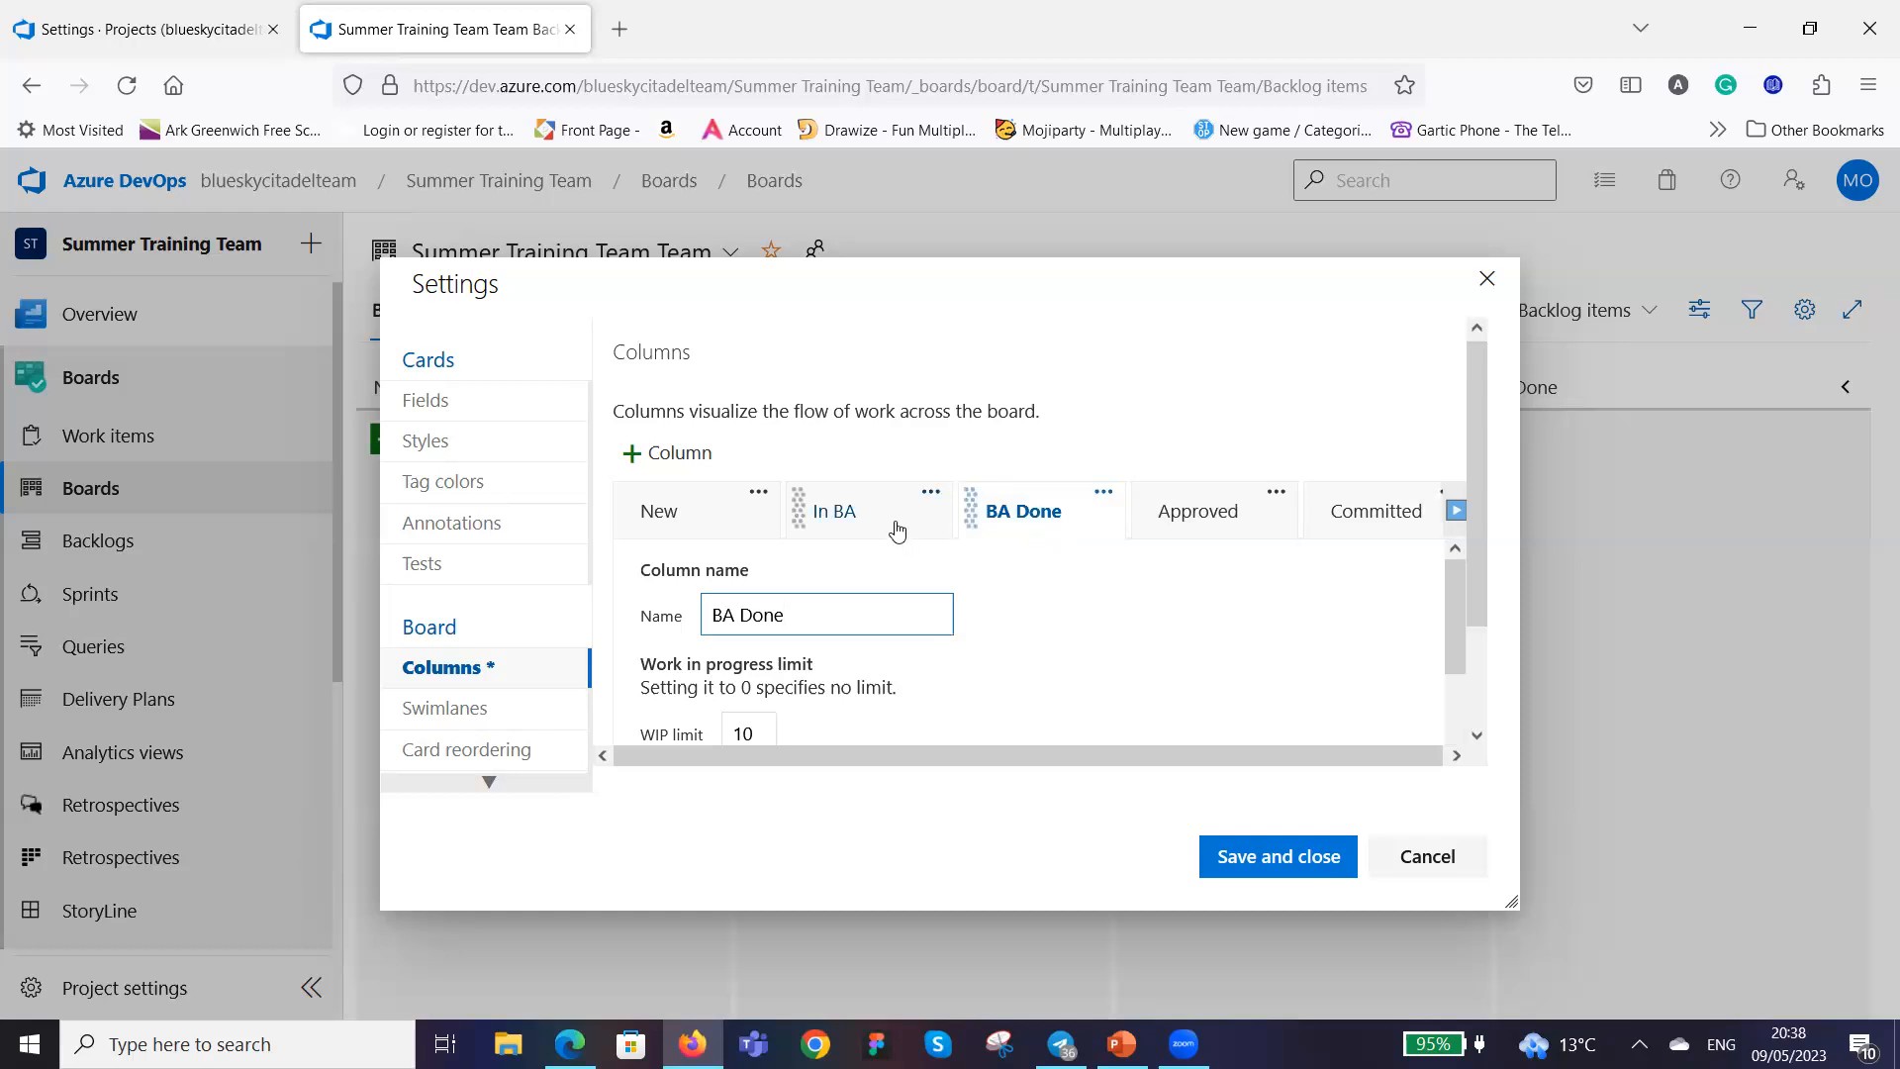
{"action": "left_click_drag", "start_coordinate": [1052, 520], "coordinate": [1096, 517]}
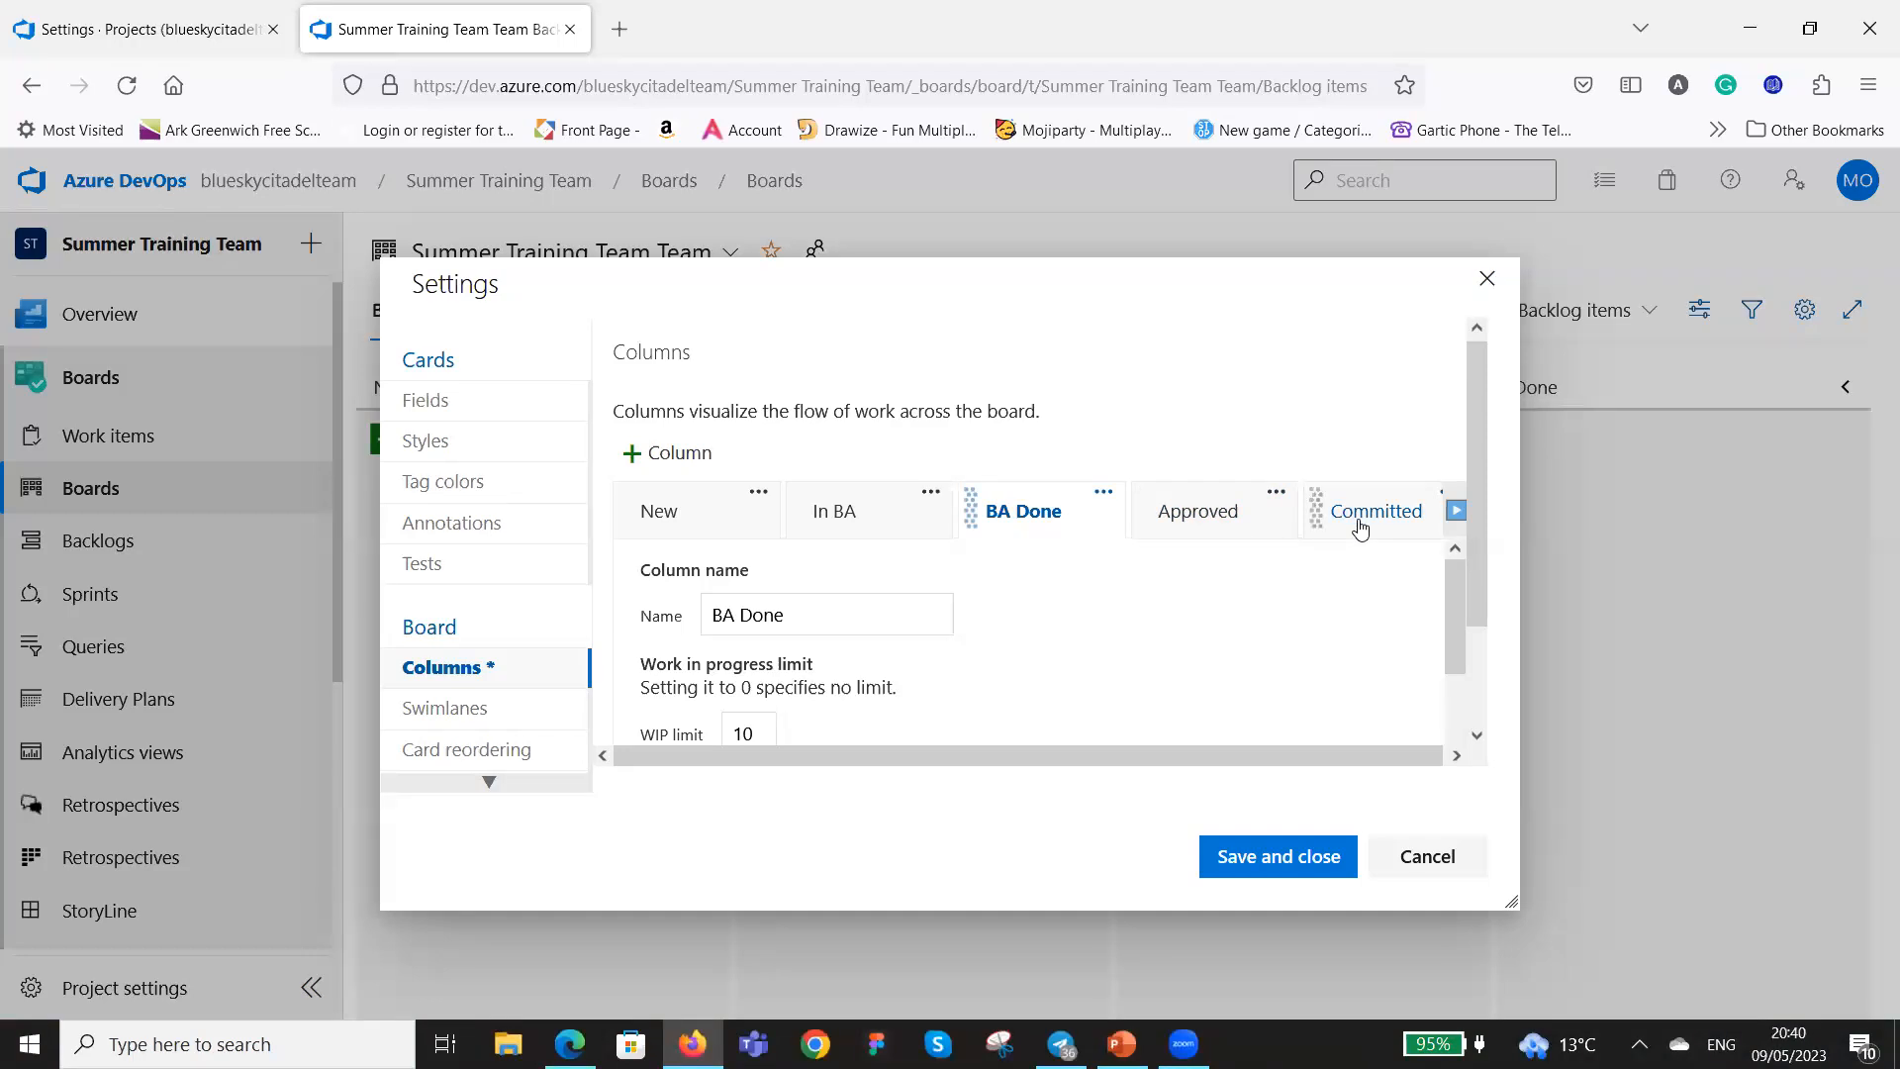
Set the Approved column's WIP limit to 10 and review its state mapping.
{"action": "left_click", "coordinate": [1227, 516]}
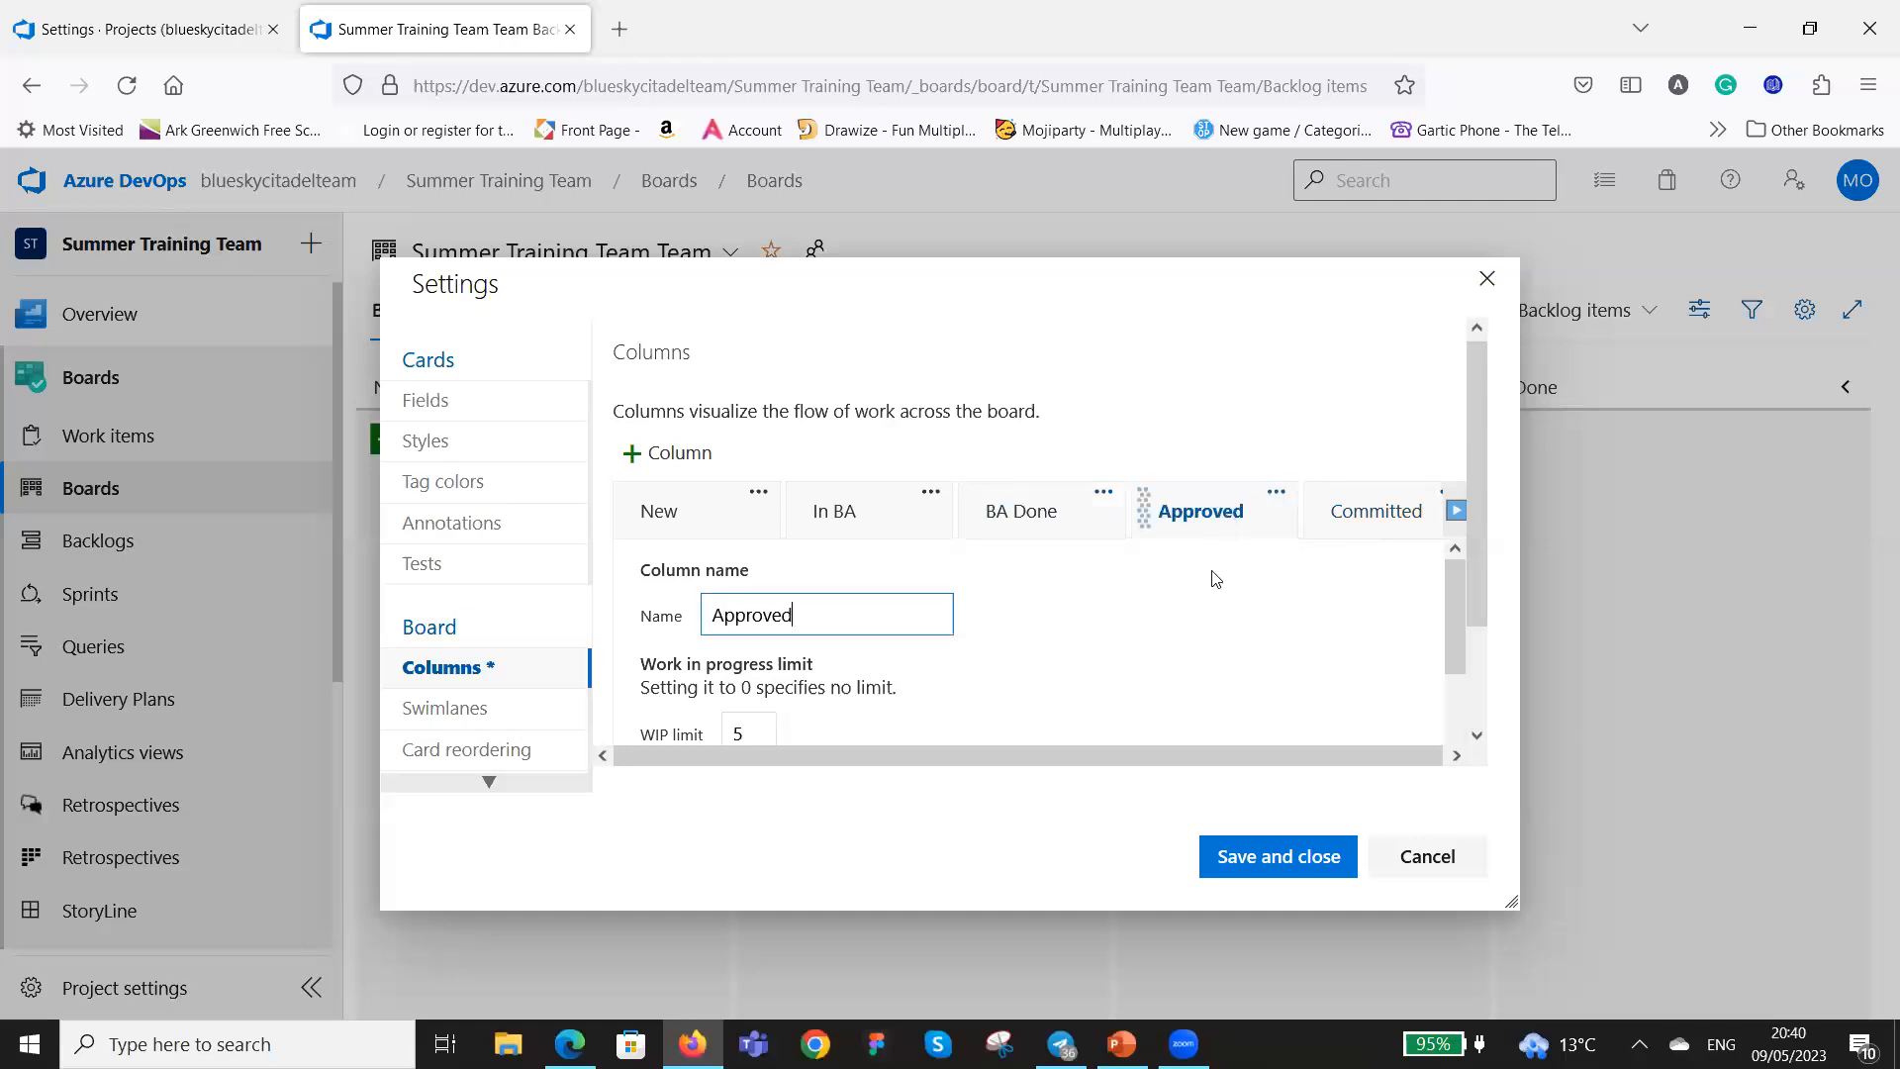
{"action": "scroll", "coordinate": [1178, 584], "scroll_direction": "down", "scroll_amount": 3}
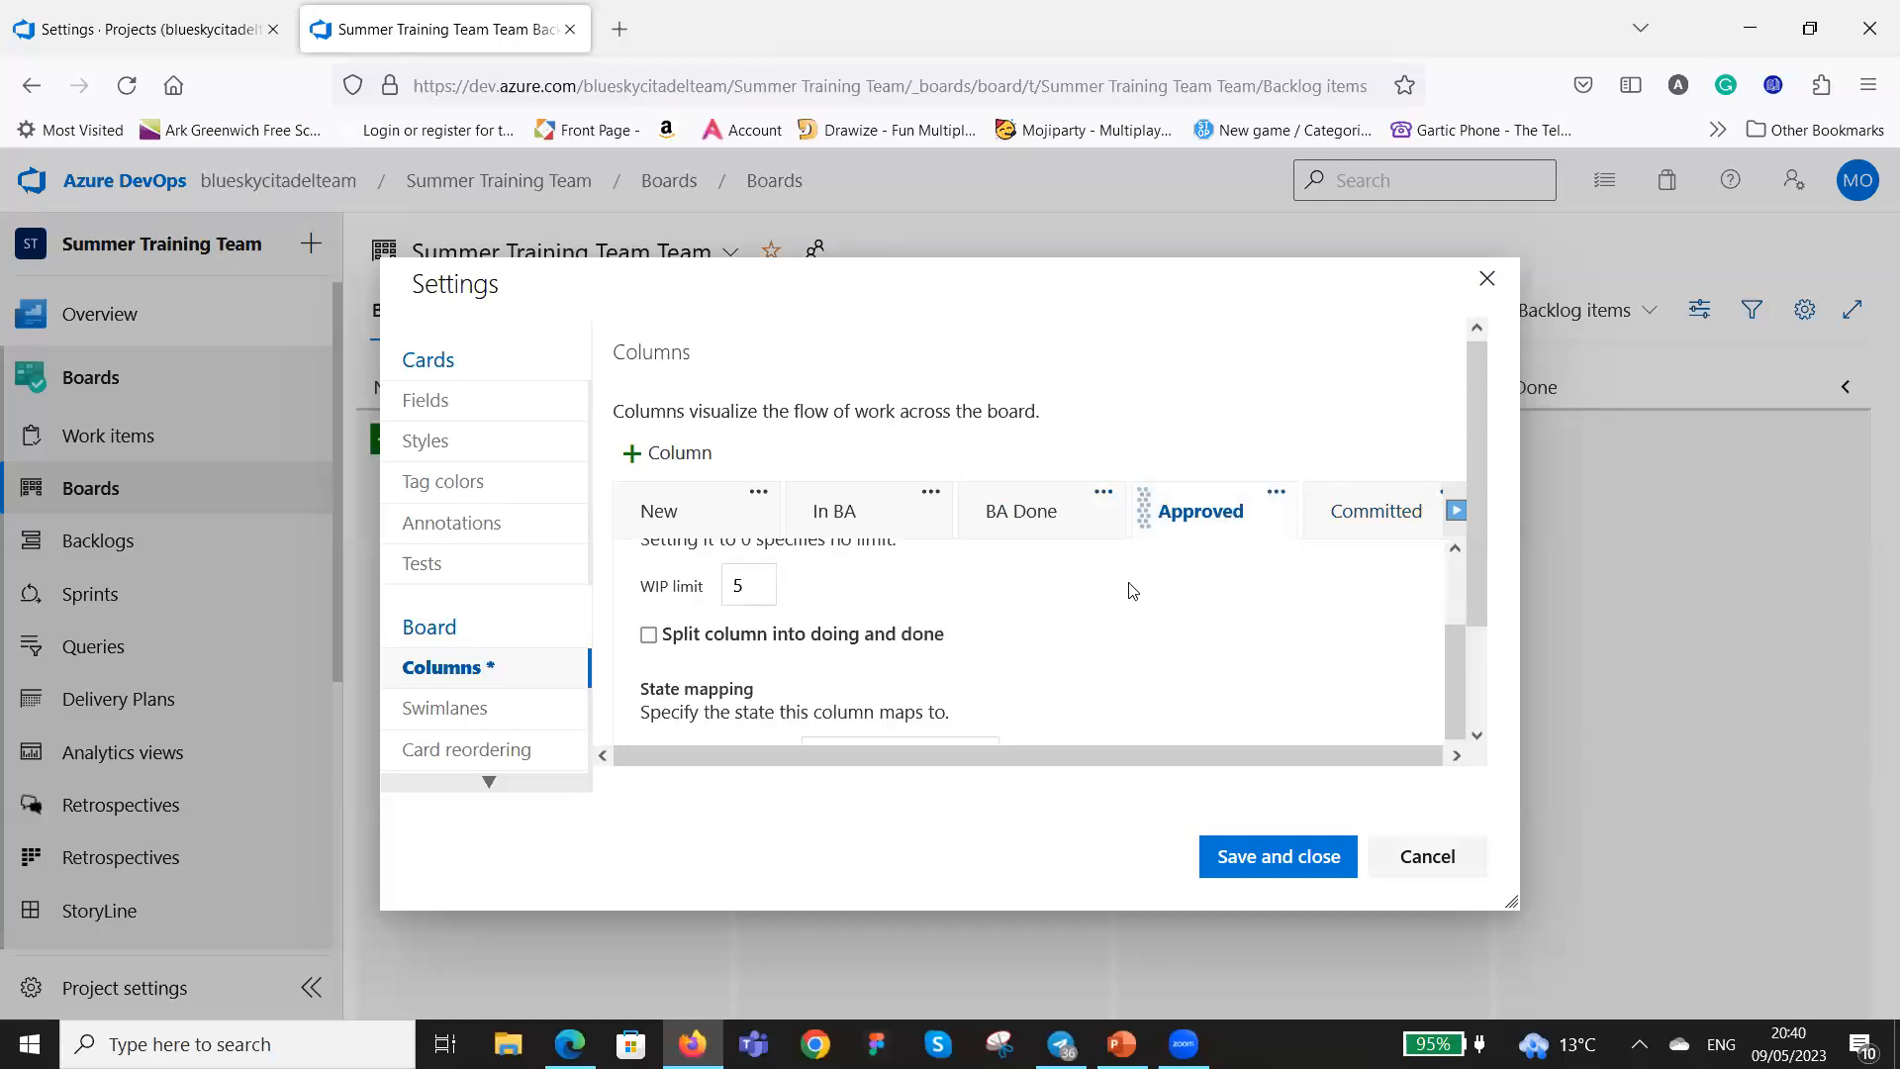
{"action": "left_click", "coordinate": [755, 586]}
{"action": "key", "text": "BackSpace"}
{"action": "type", "text": "10"}
{"action": "scroll", "coordinate": [802, 644], "scroll_direction": "down", "scroll_amount": 3}
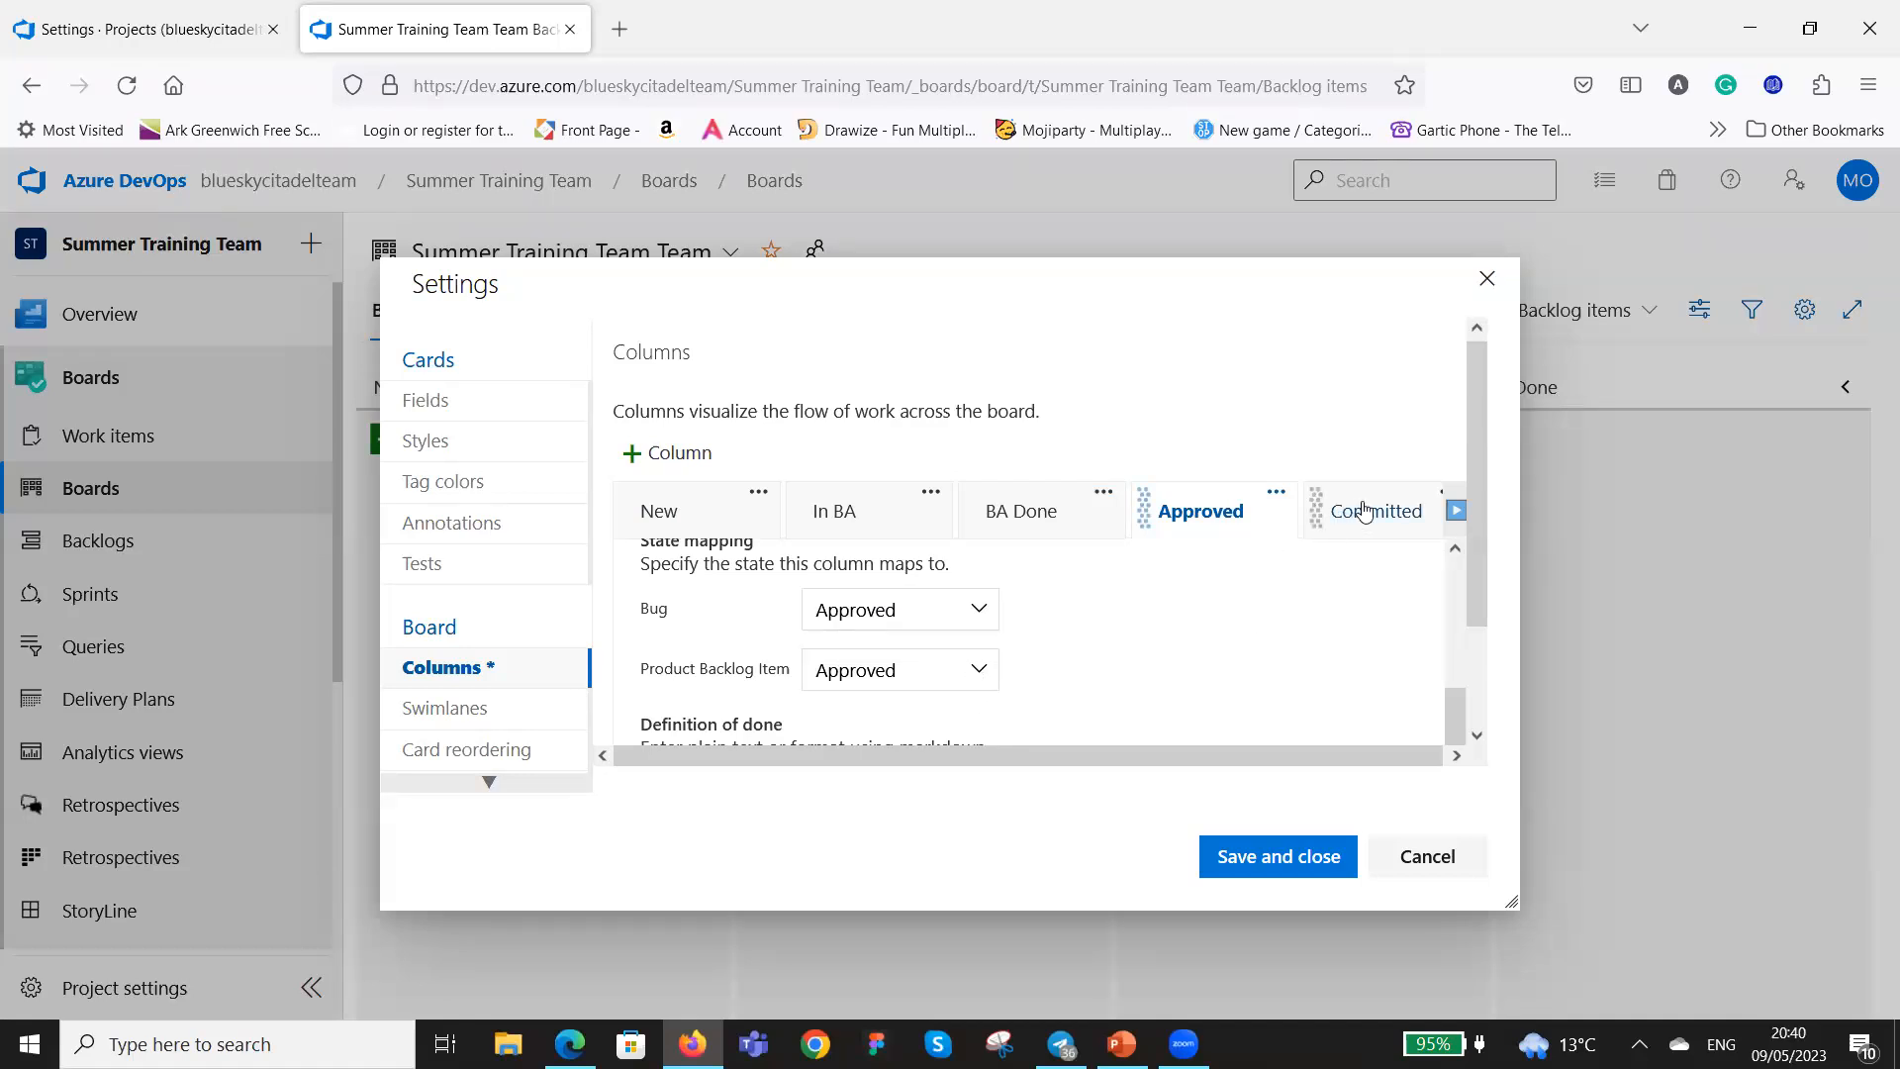
{"action": "scroll", "coordinate": [1176, 621], "scroll_direction": "down", "scroll_amount": 2}
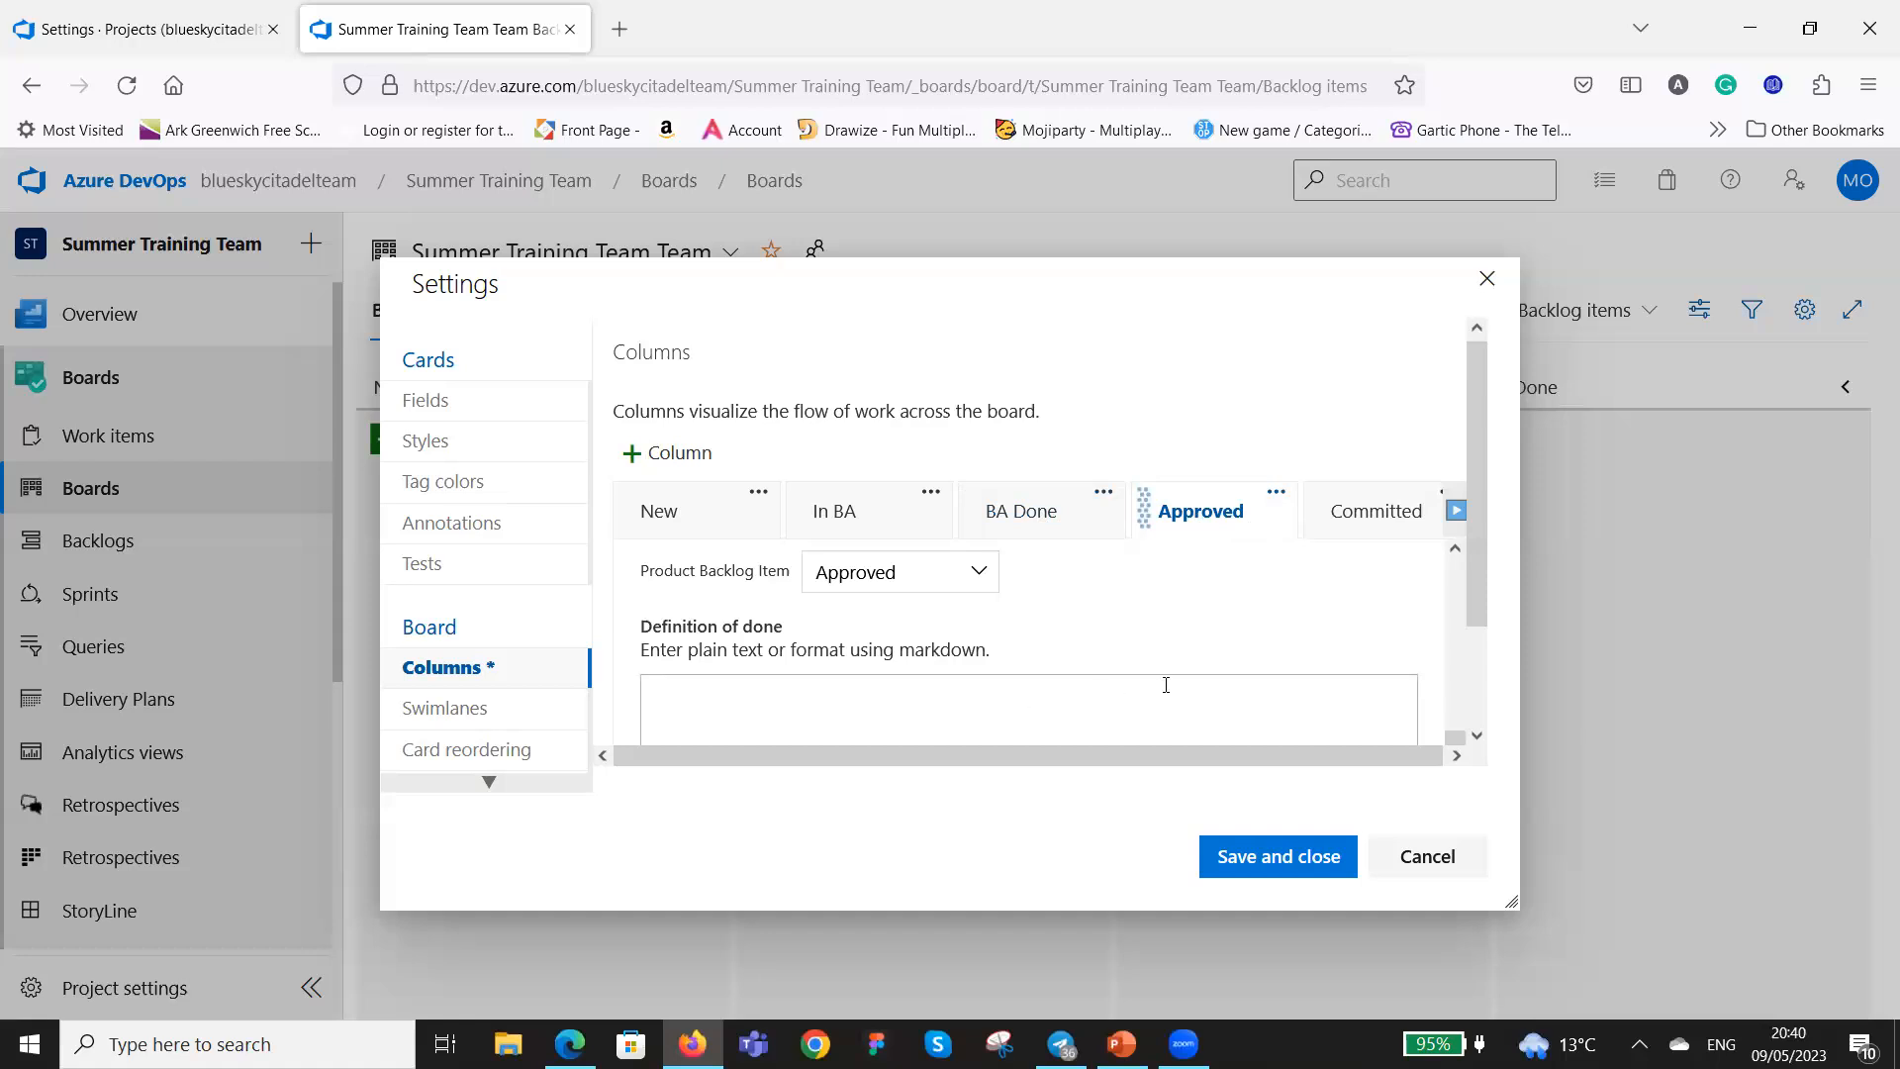
{"action": "scroll", "coordinate": [1188, 663], "scroll_direction": "up", "scroll_amount": 4}
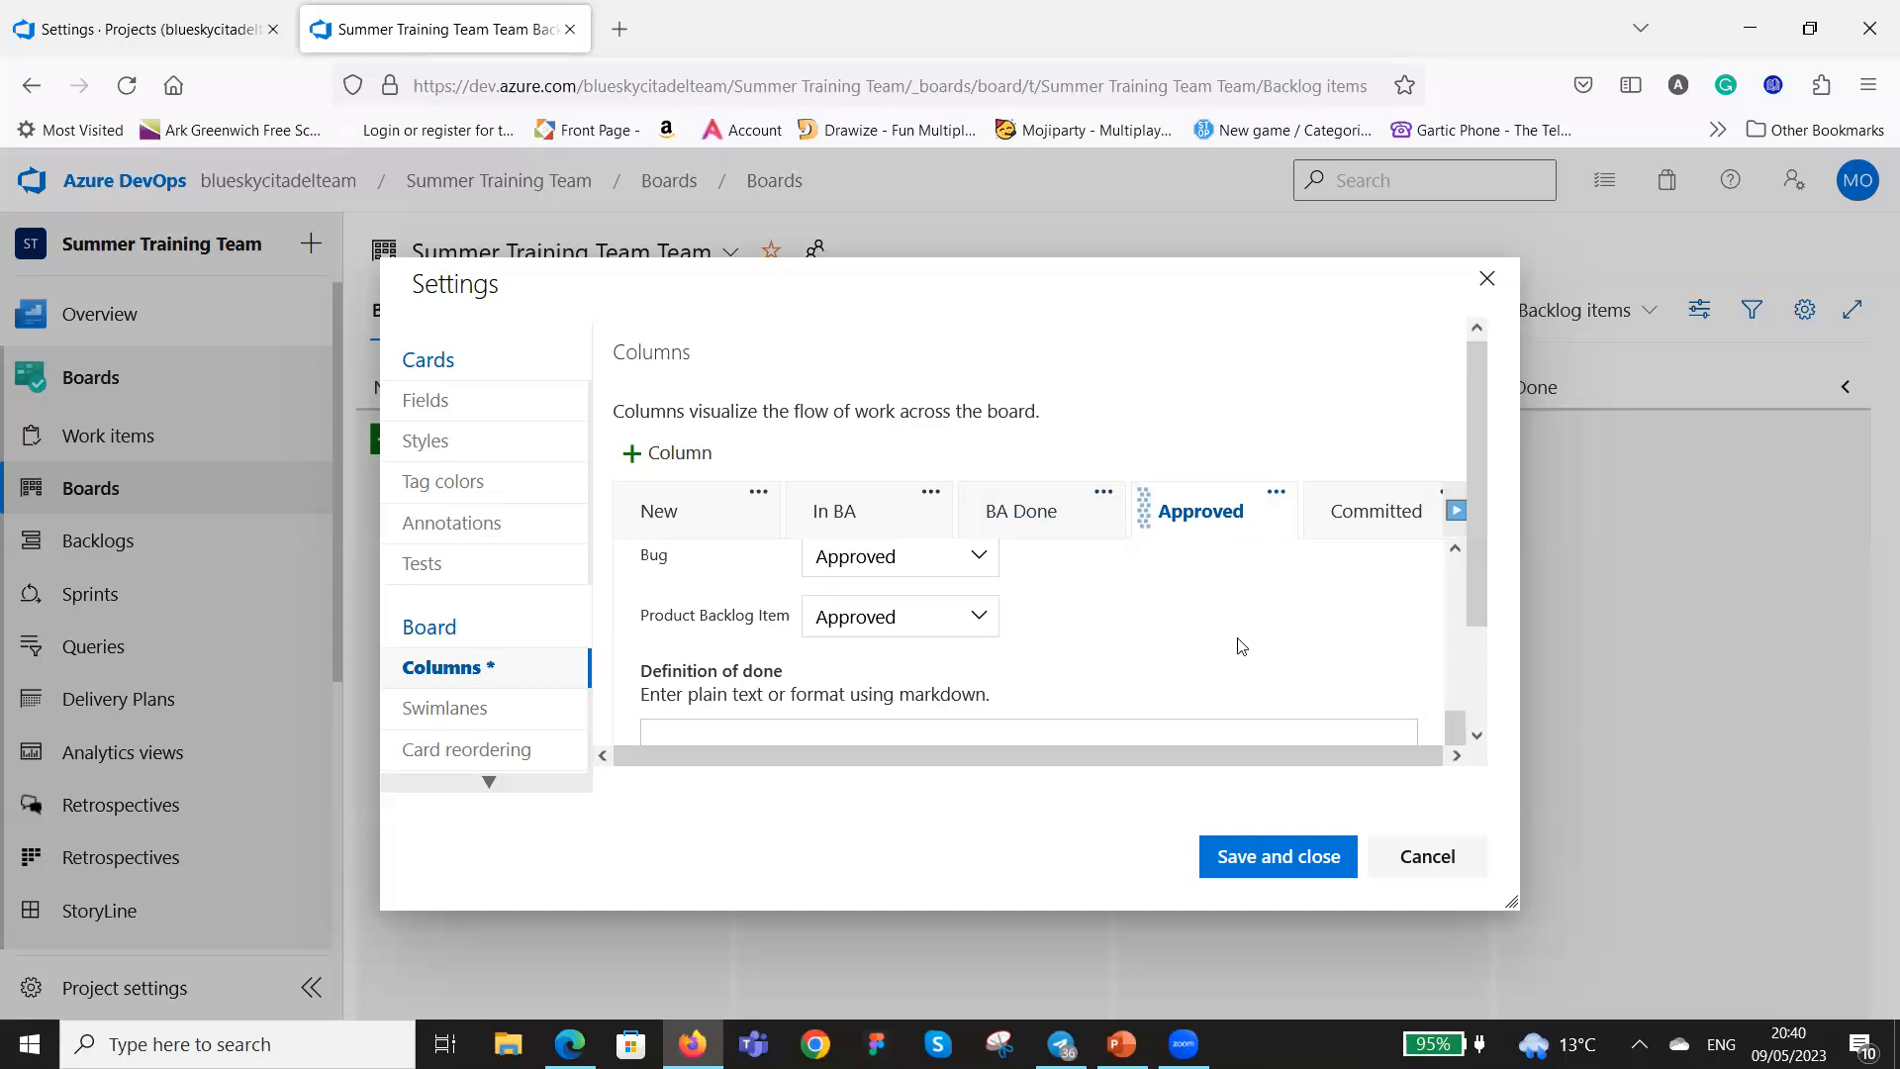
Set the Committed column's WIP limit to 10 and review its state mapping.
{"action": "left_click", "coordinate": [1372, 517]}
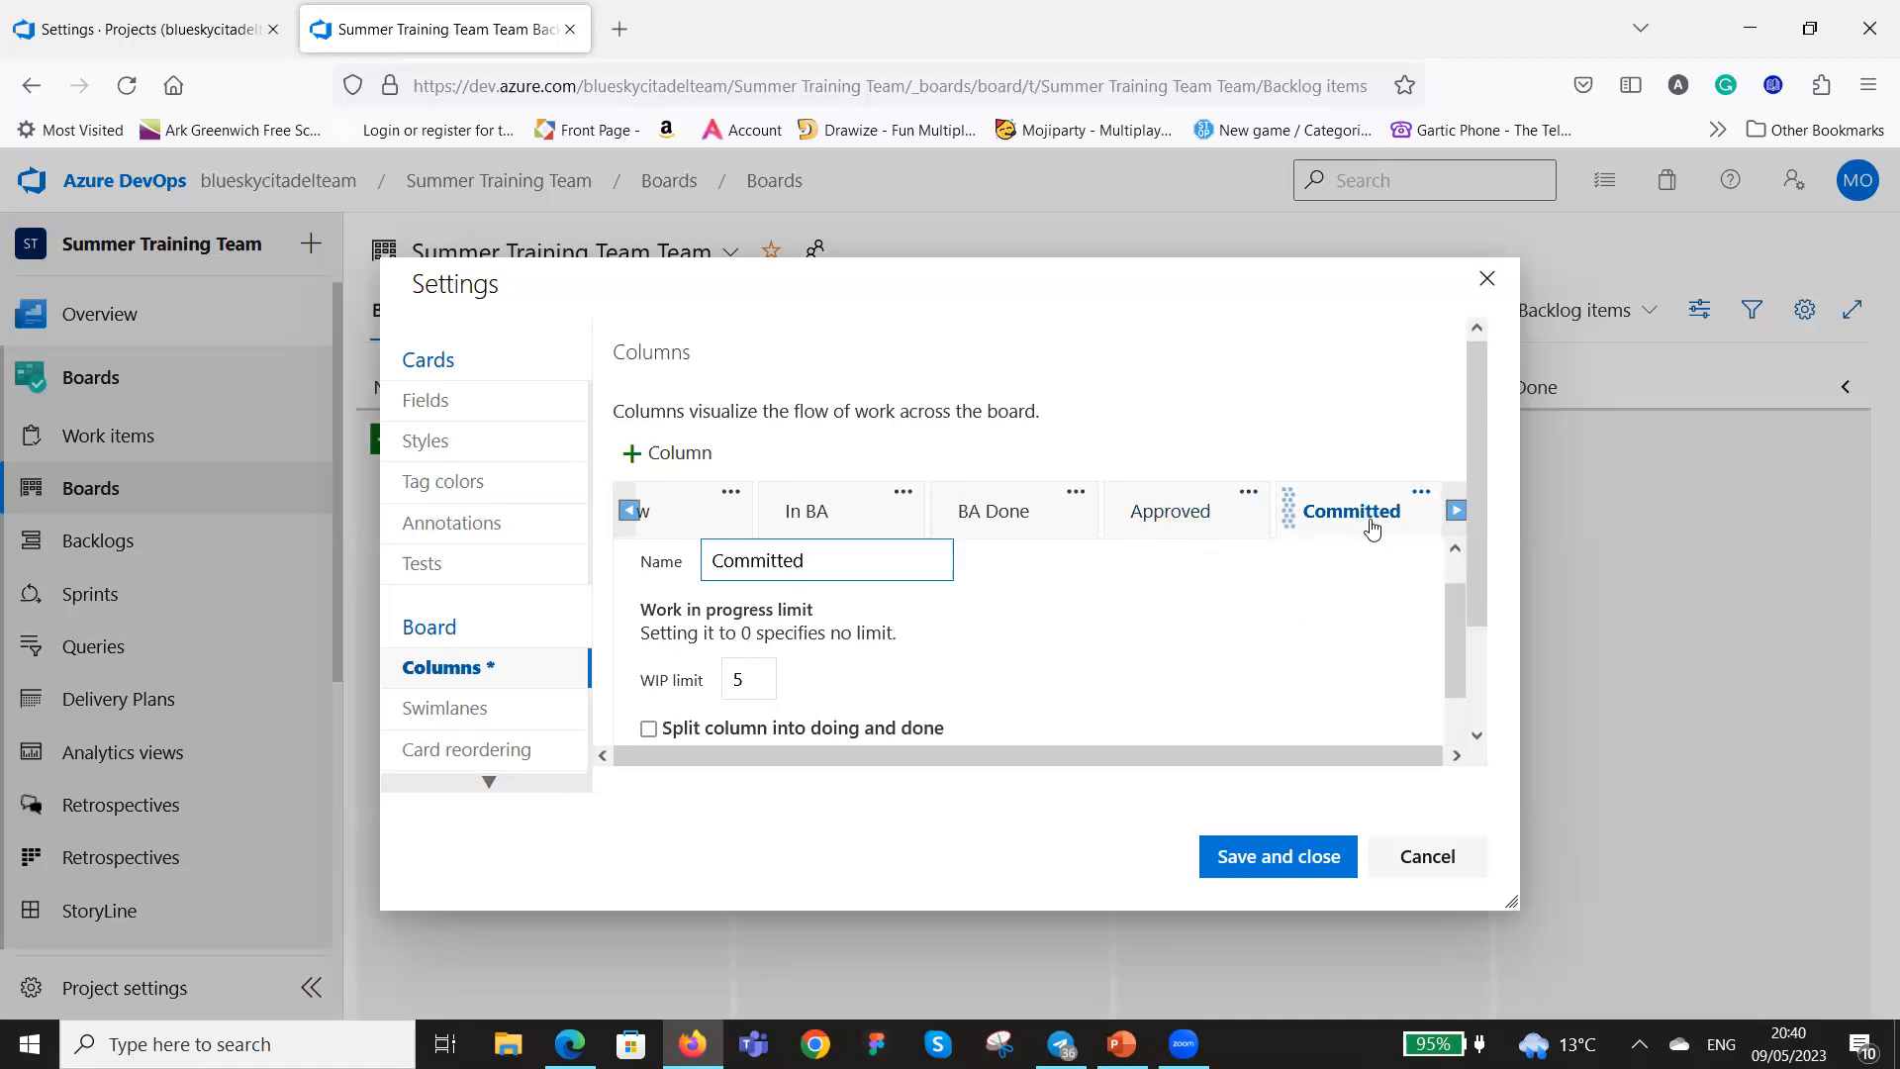
{"action": "left_click", "coordinate": [760, 679]}
{"action": "key", "text": "BackSpace"}
{"action": "type", "text": "10"}
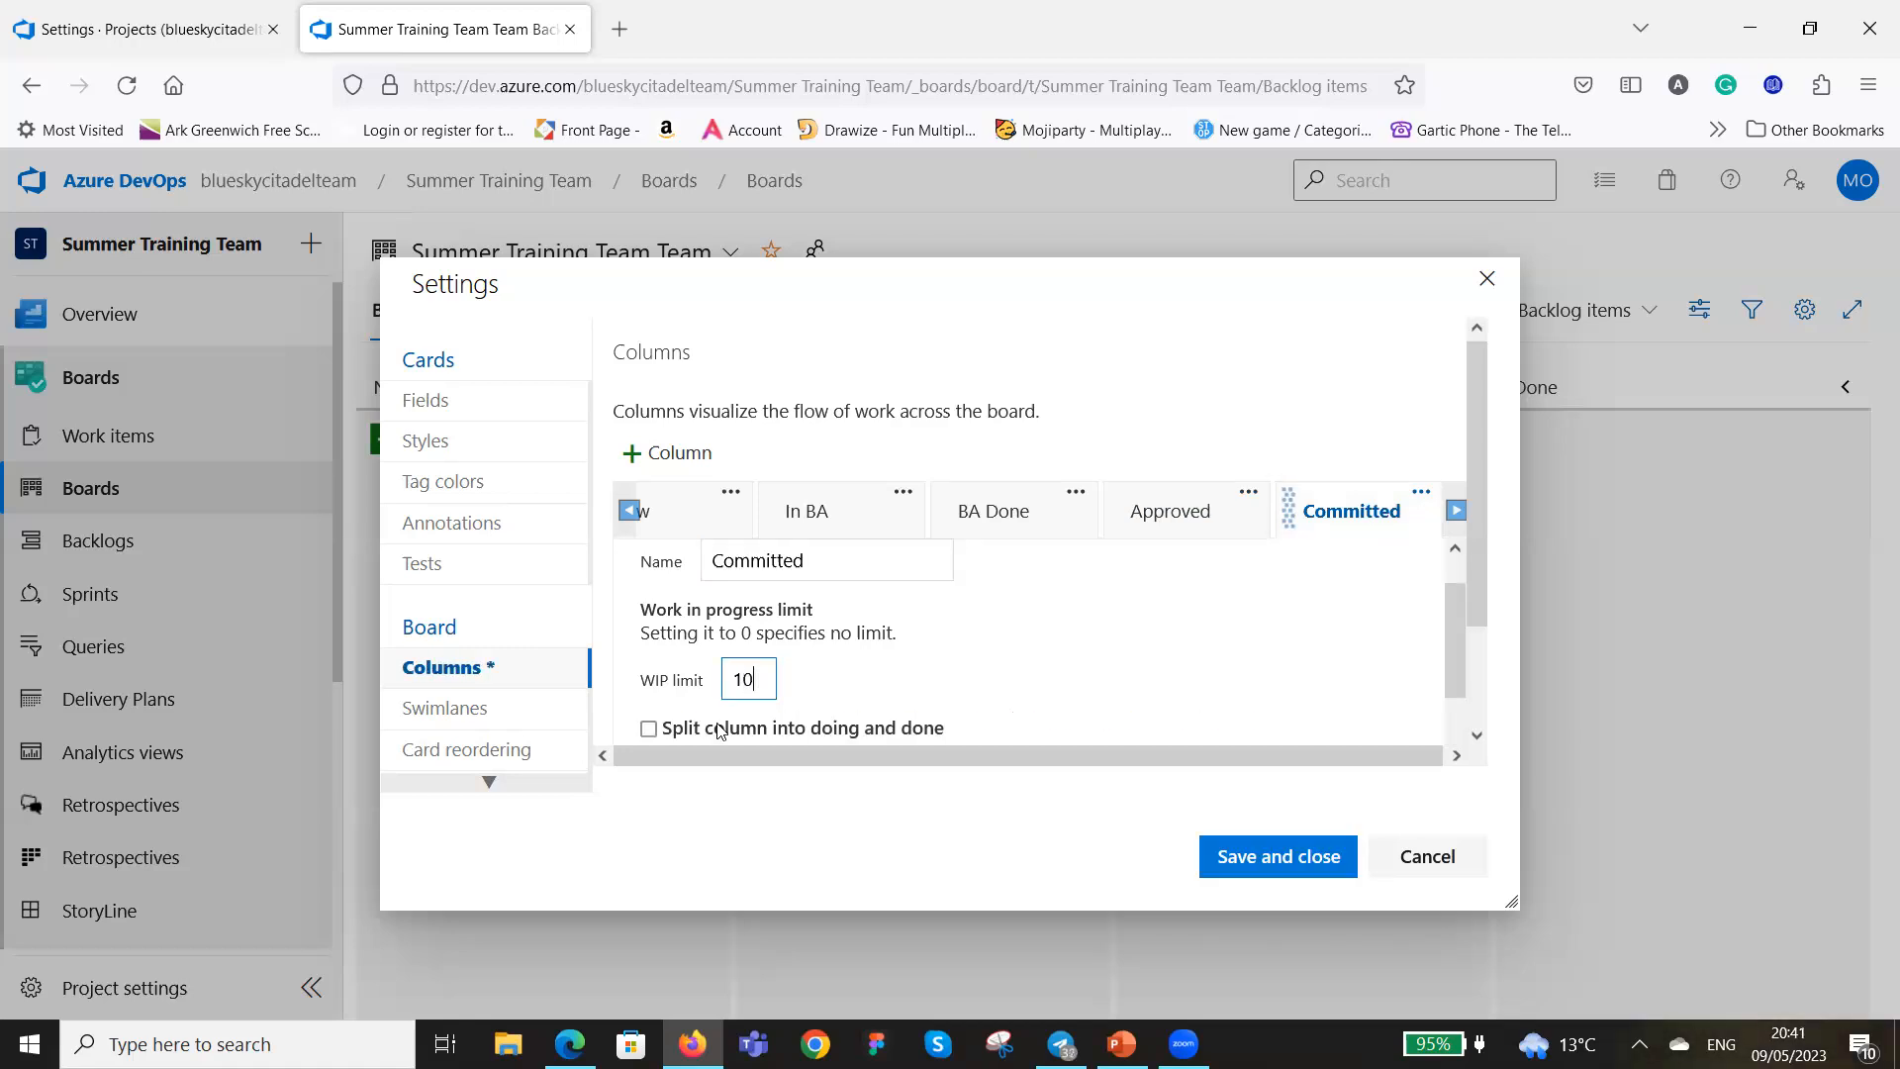
{"action": "scroll", "coordinate": [947, 640], "scroll_direction": "down", "scroll_amount": 1}
{"action": "scroll", "coordinate": [947, 639], "scroll_direction": "down", "scroll_amount": 3}
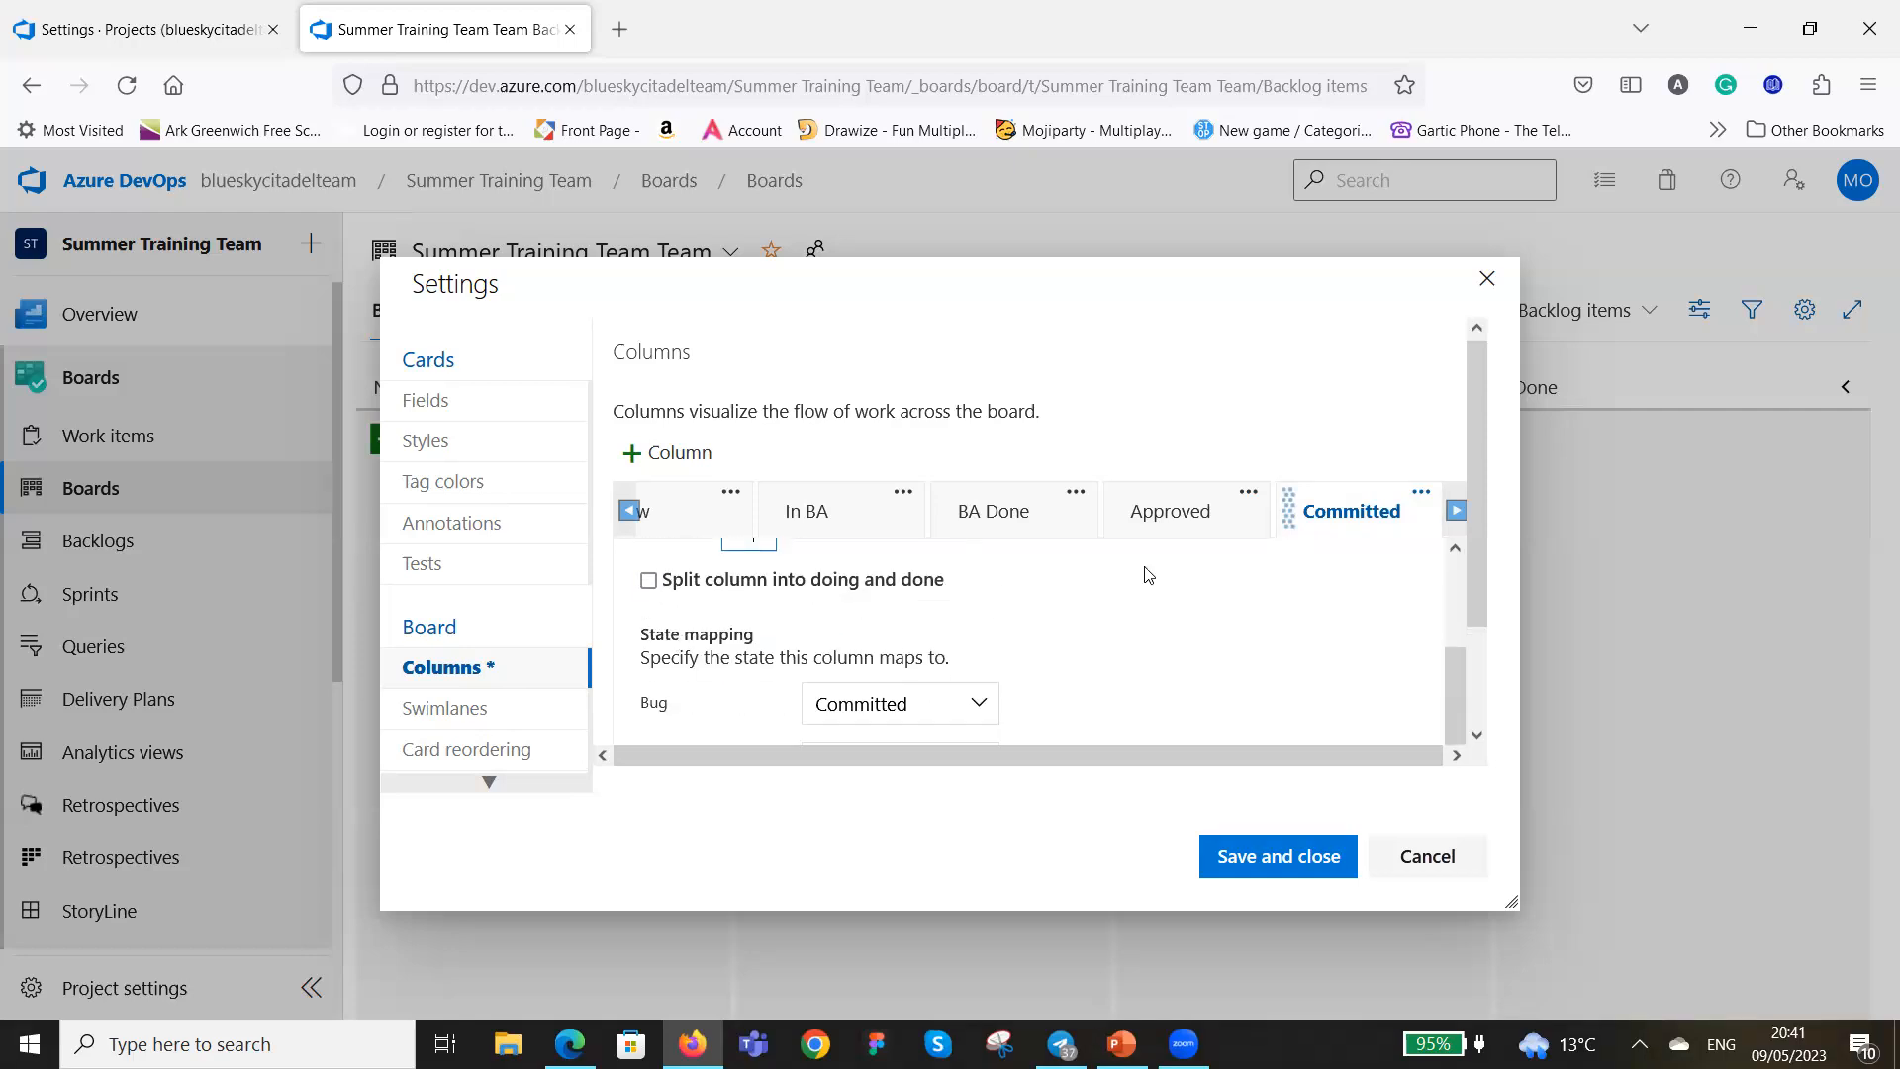
{"action": "scroll", "coordinate": [1119, 613], "scroll_direction": "down", "scroll_amount": 3}
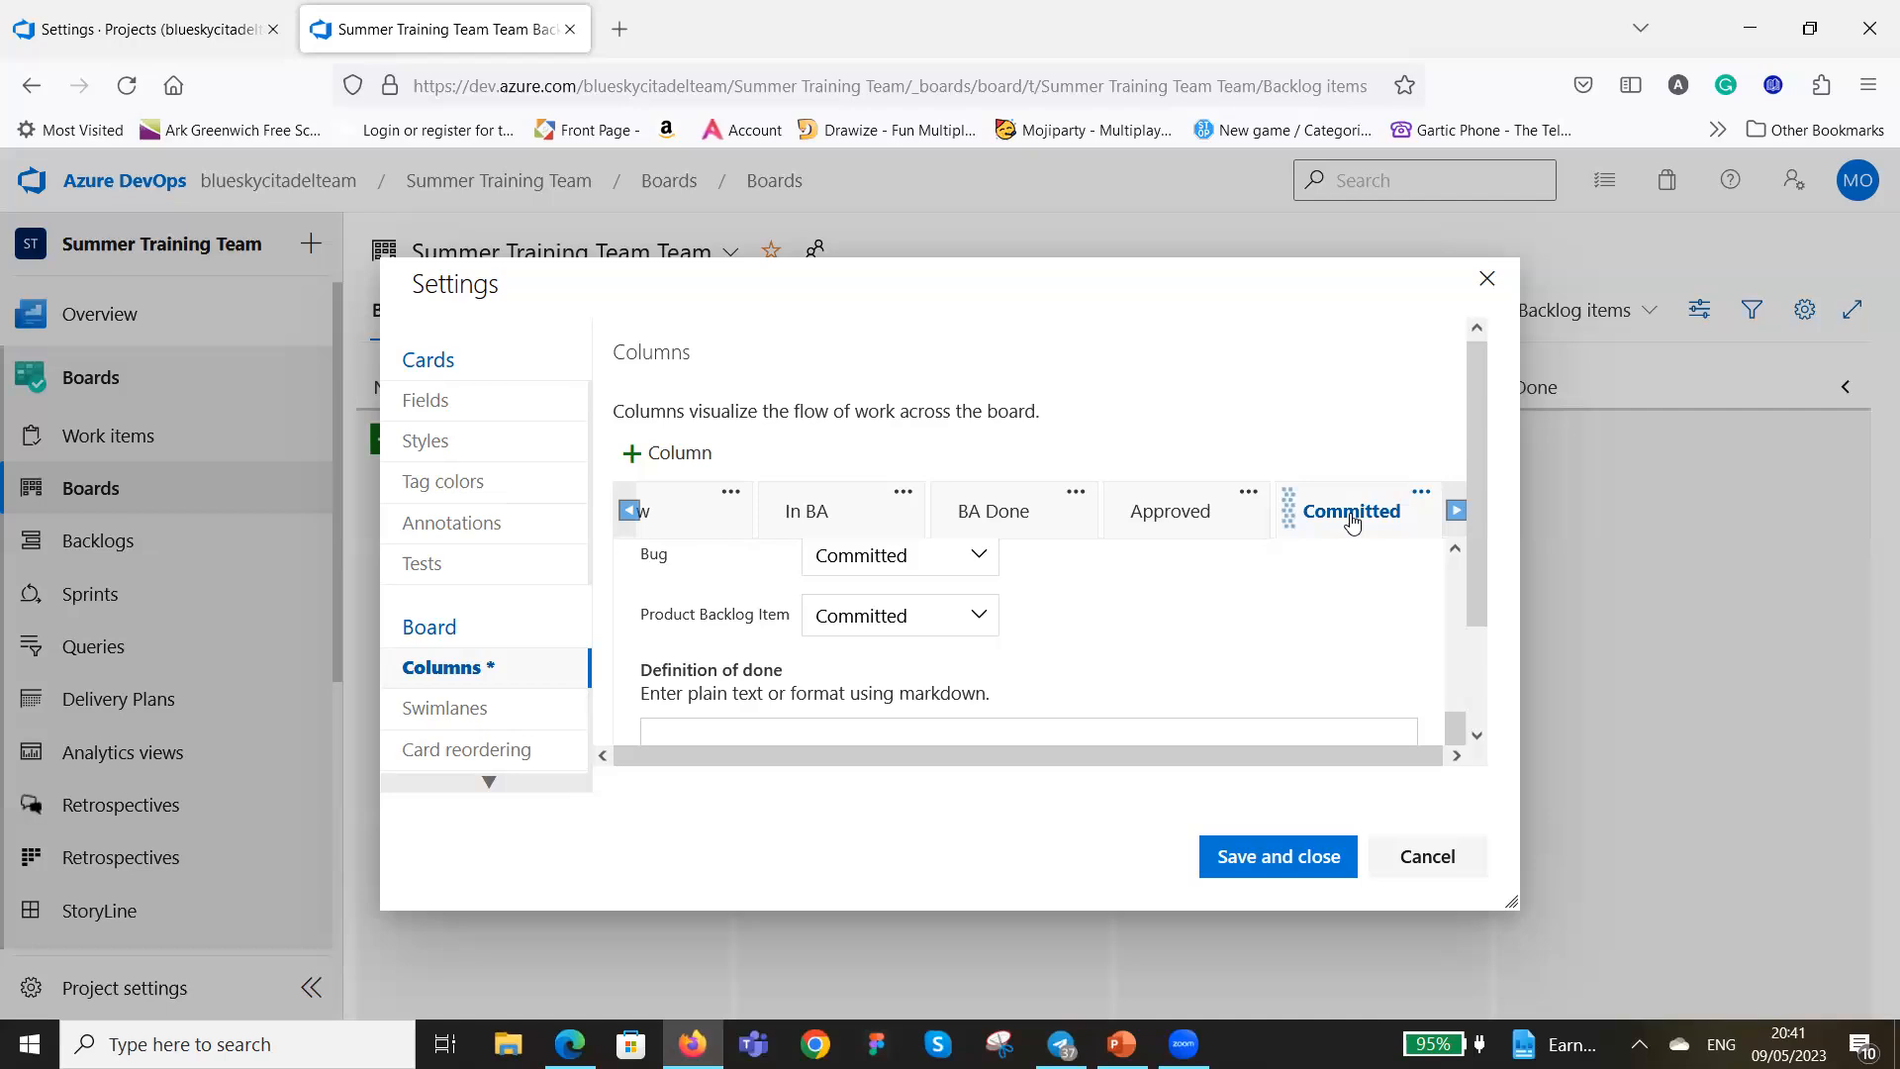
{"action": "left_click", "coordinate": [1457, 510]}
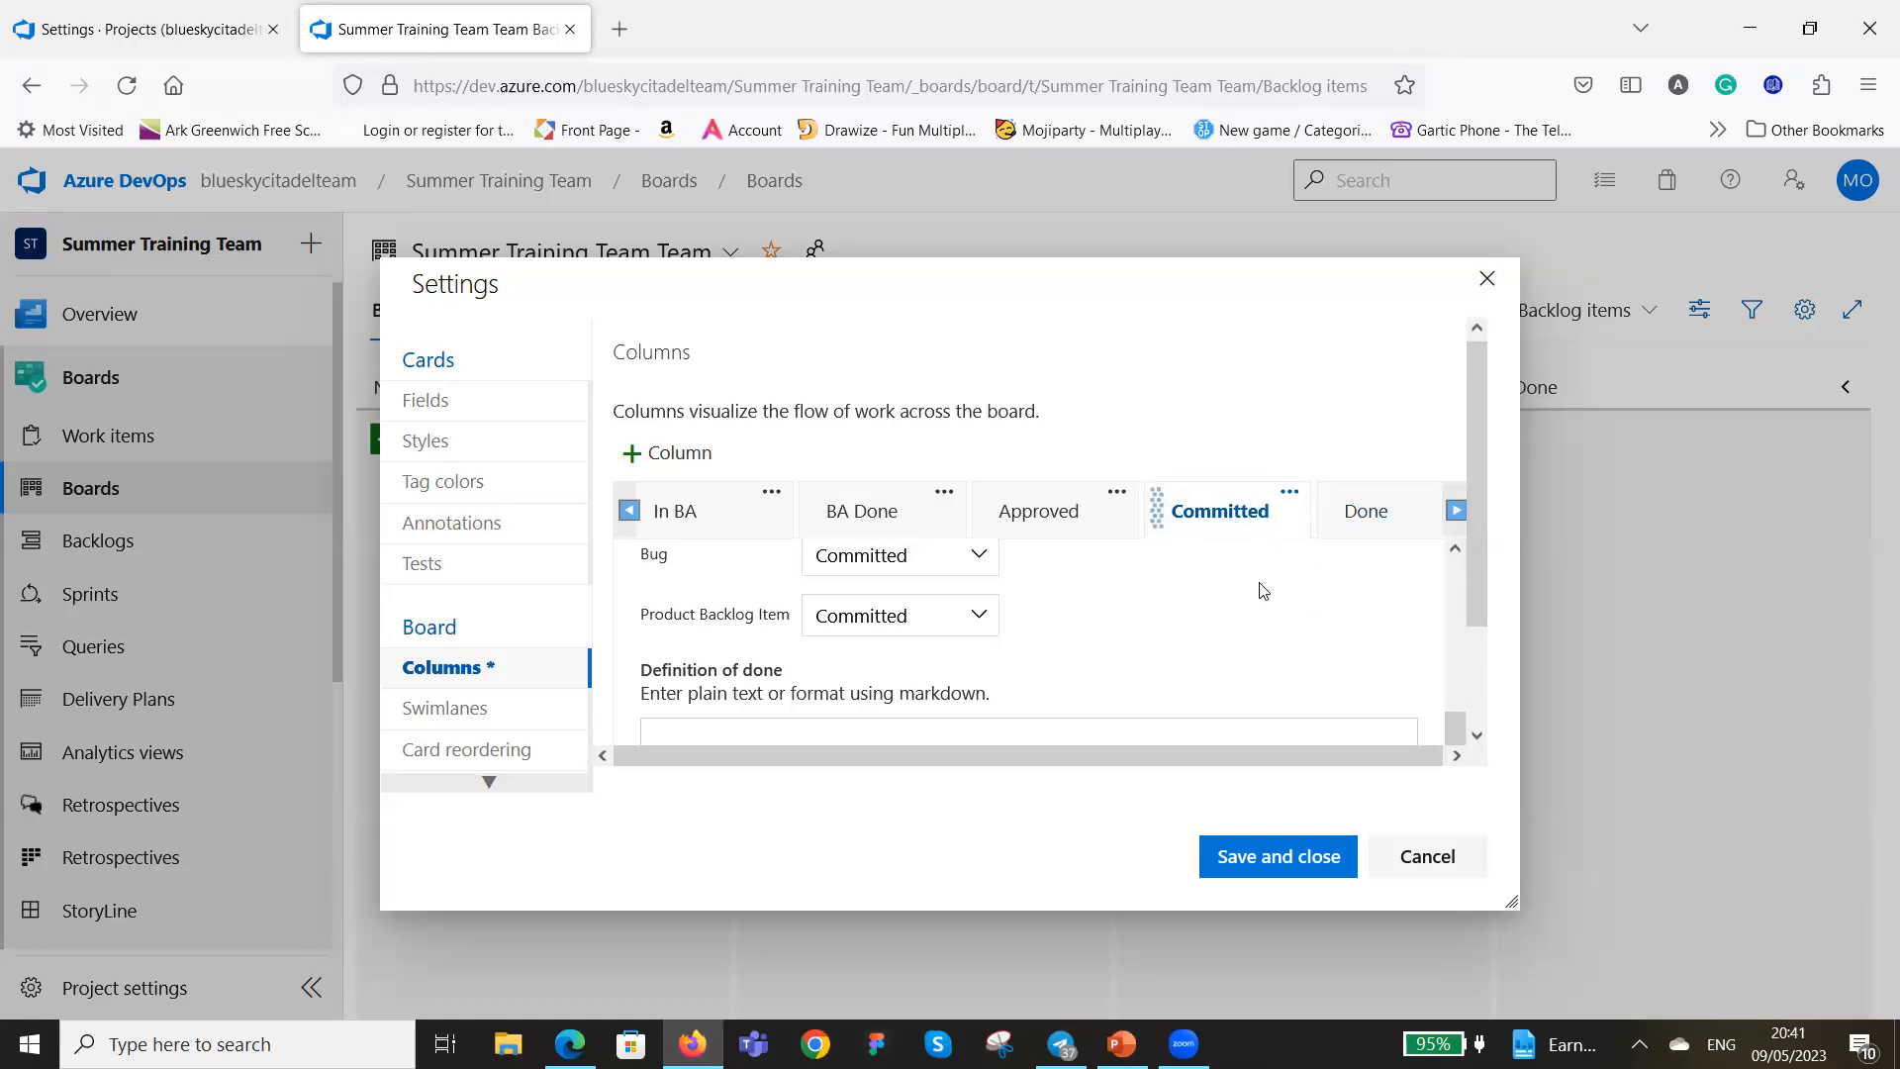
Add a new board column between Approved and Committed and name it In DEV.
{"action": "left_click", "coordinate": [633, 455]}
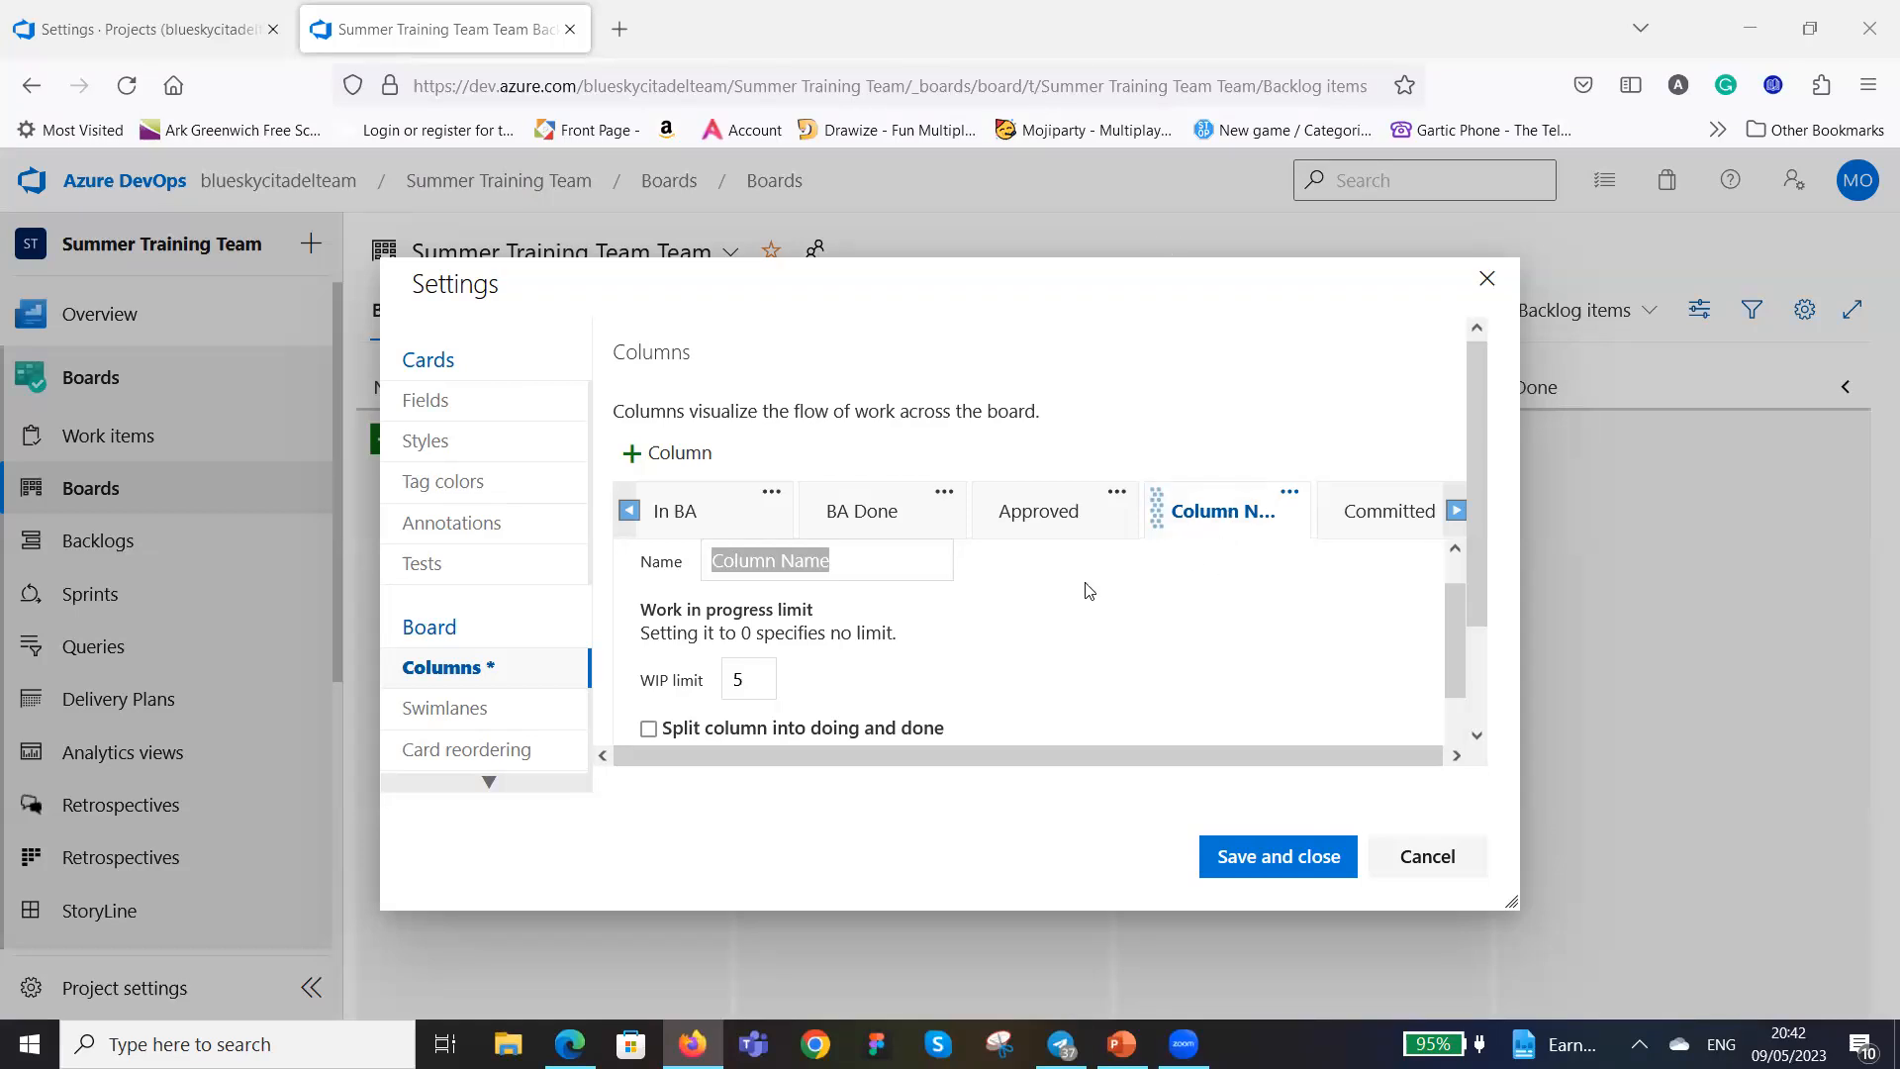
{"action": "left_click", "coordinate": [847, 560]}
{"action": "key", "text": "BackSpace"}
{"action": "key", "text": "BackSpace"}
{"action": "key", "text": "BackSpace"}
{"action": "key", "text": "BackSpace"}
{"action": "key", "text": "BackSpace"}
{"action": "key", "text": "BackSpace"}
{"action": "key", "text": "BackSpace"}
{"action": "key", "text": "BackSpace"}
{"action": "key", "text": "BackSpace"}
{"action": "key", "text": "BackSpace"}
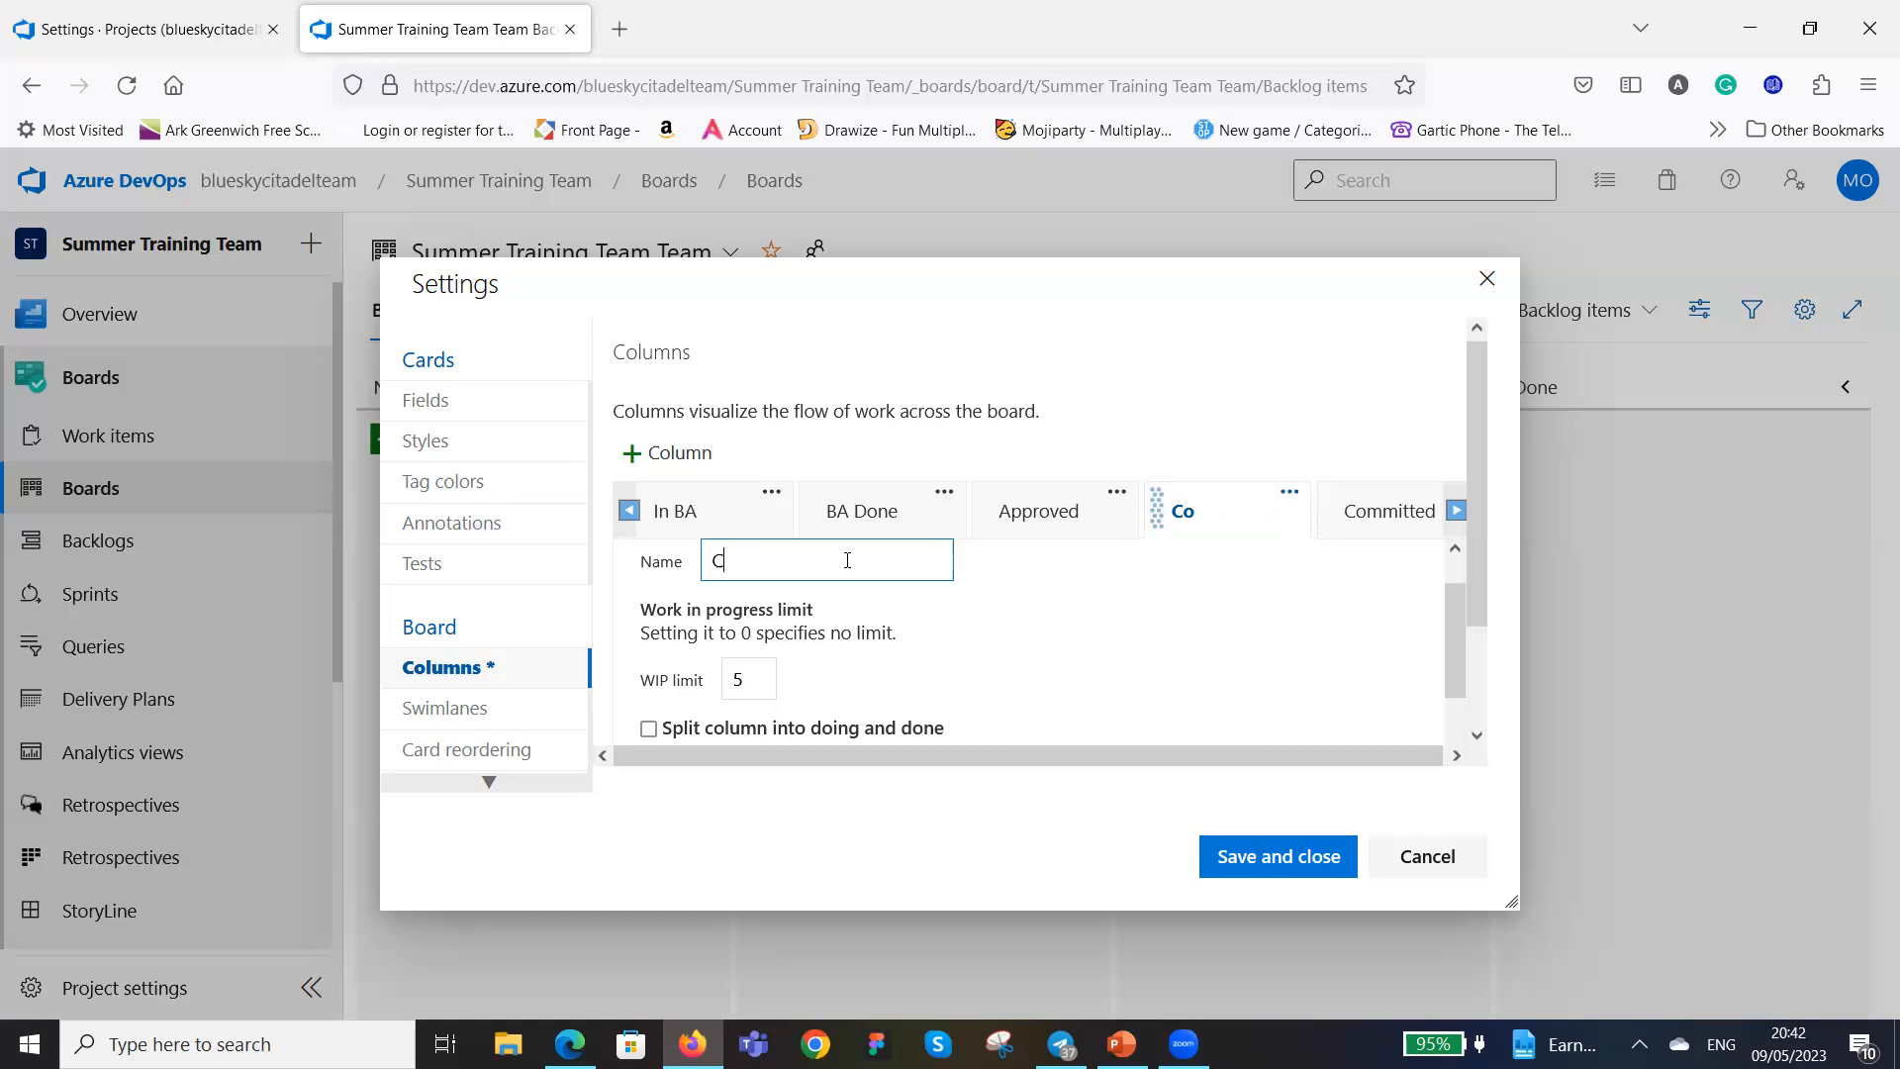
{"action": "key", "text": "BackSpace"}
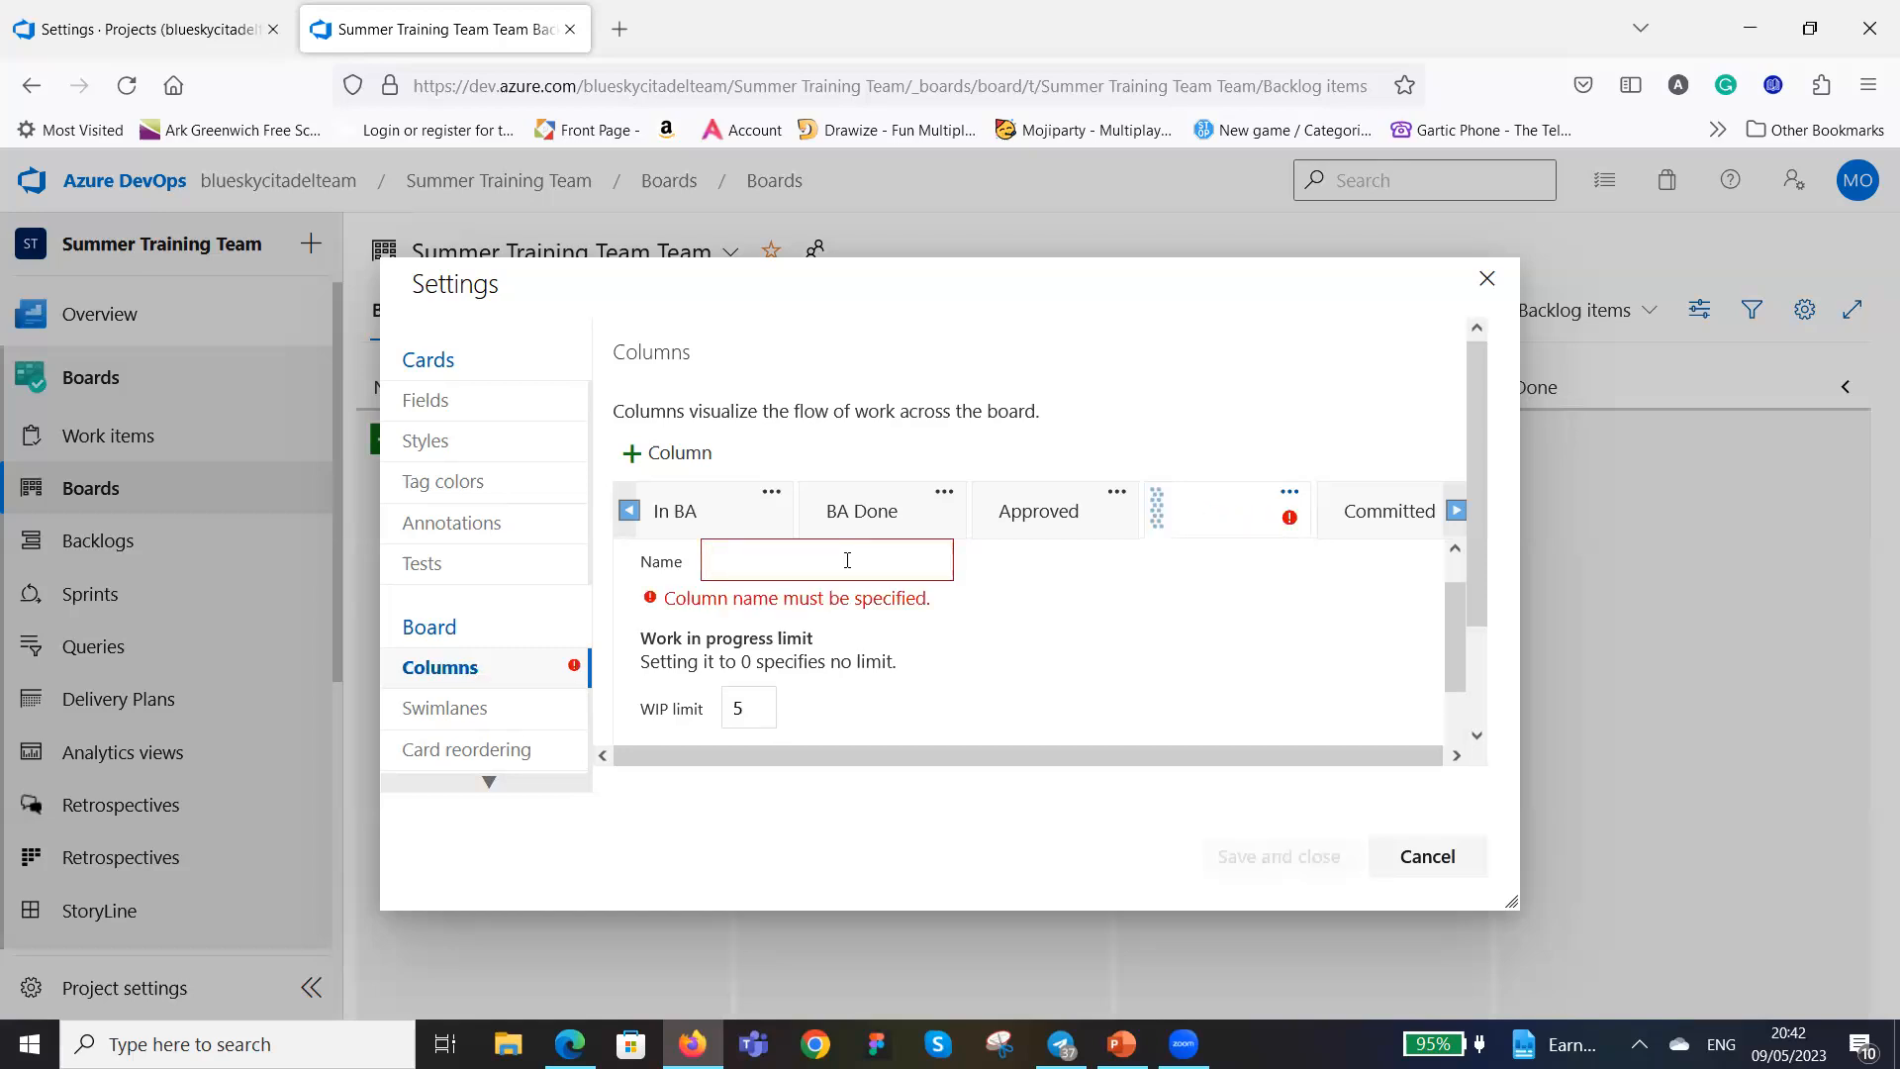
{"action": "type", "text": "In"}
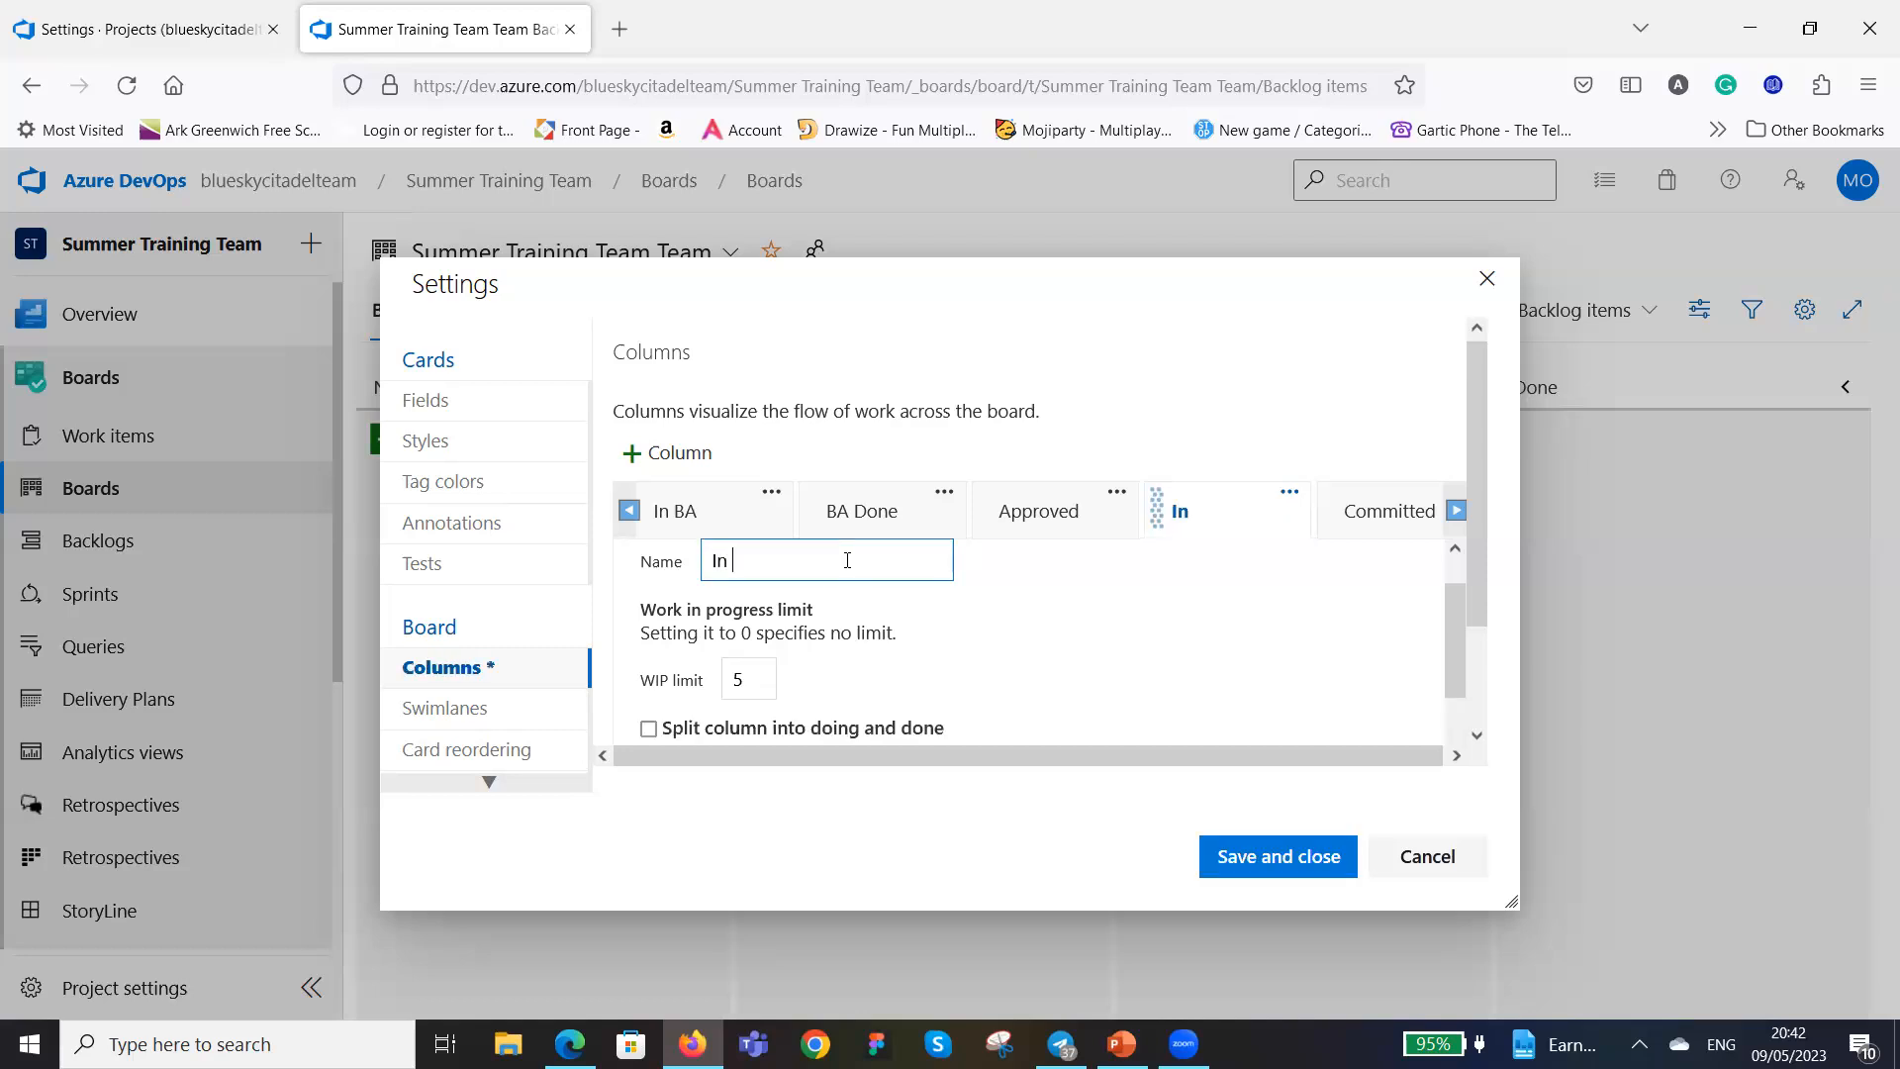
{"action": "type", "text": " DEV"}
Set the In DEV column's WIP limit to 10 and move the column to directly after Committed.
{"action": "left_click", "coordinate": [748, 682]}
{"action": "key", "text": "BackSpace"}
{"action": "type", "text": "10"}
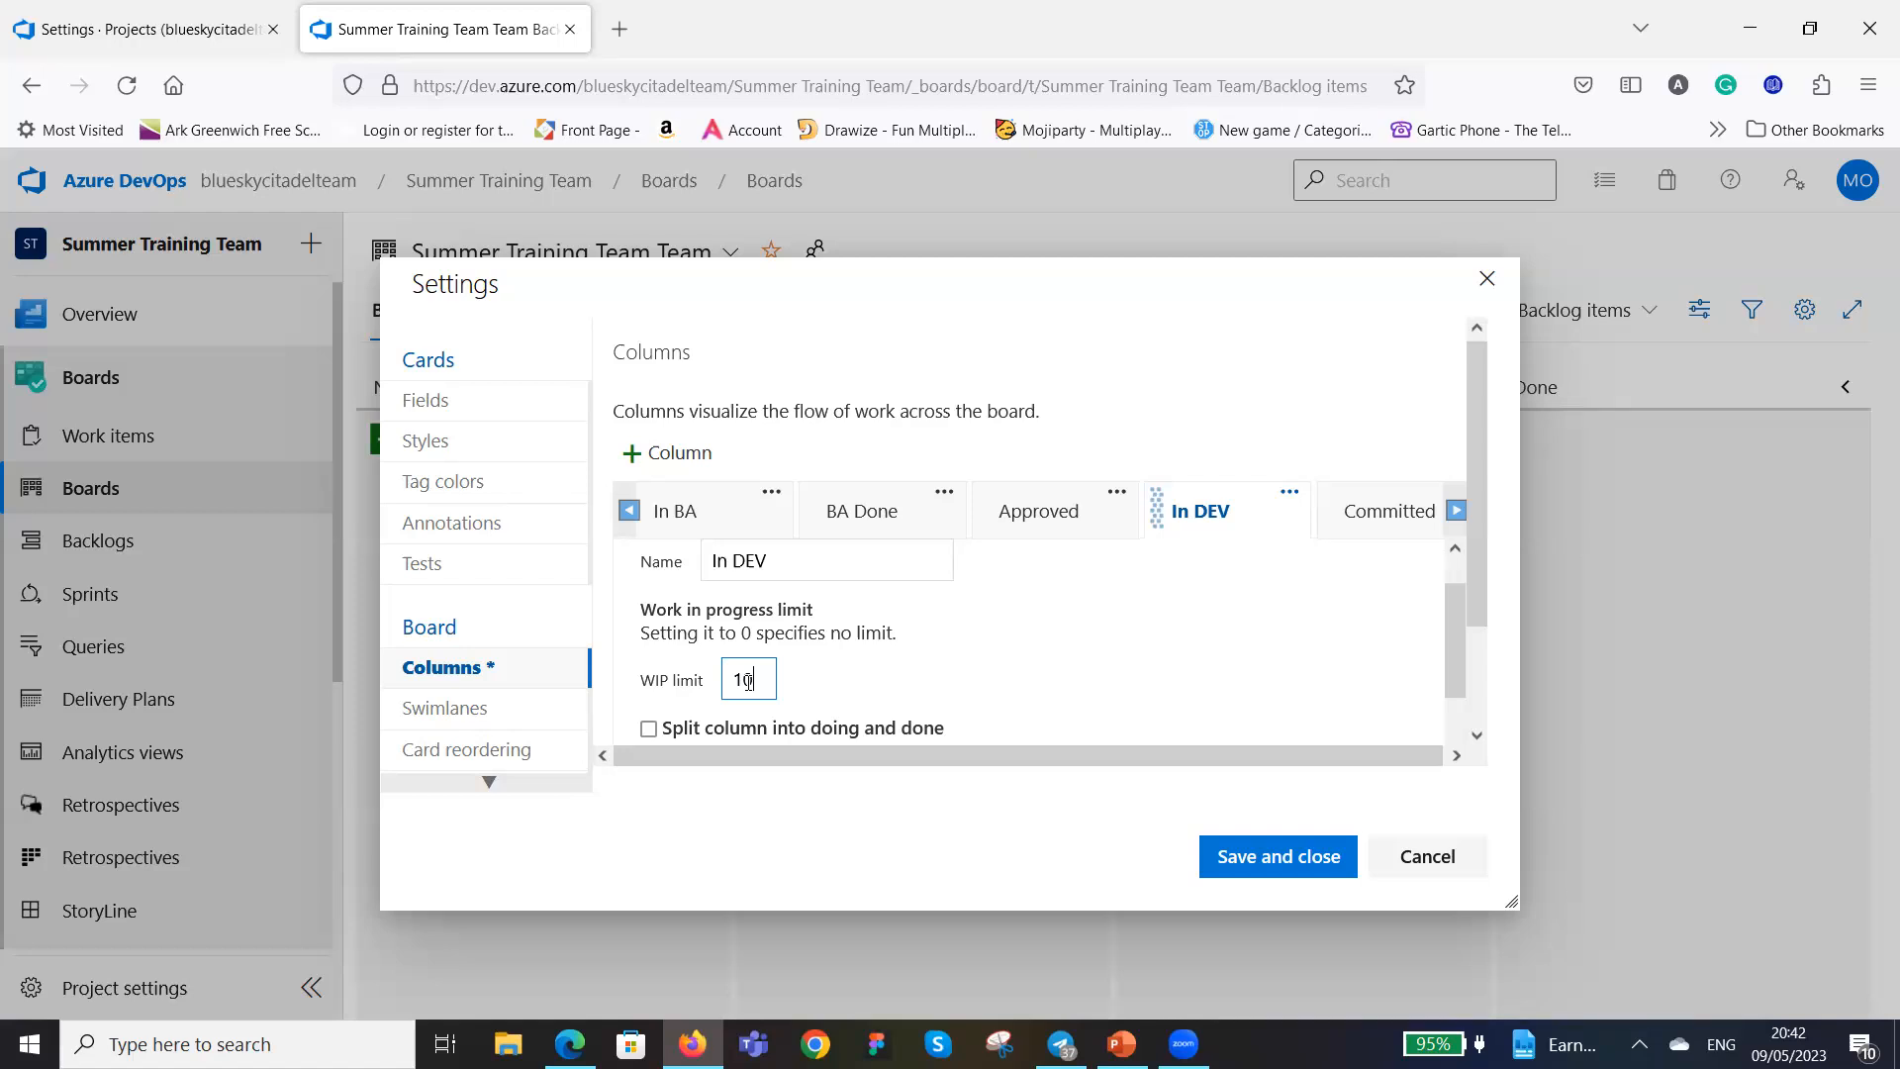
{"action": "scroll", "coordinate": [955, 668], "scroll_direction": "down", "scroll_amount": 2}
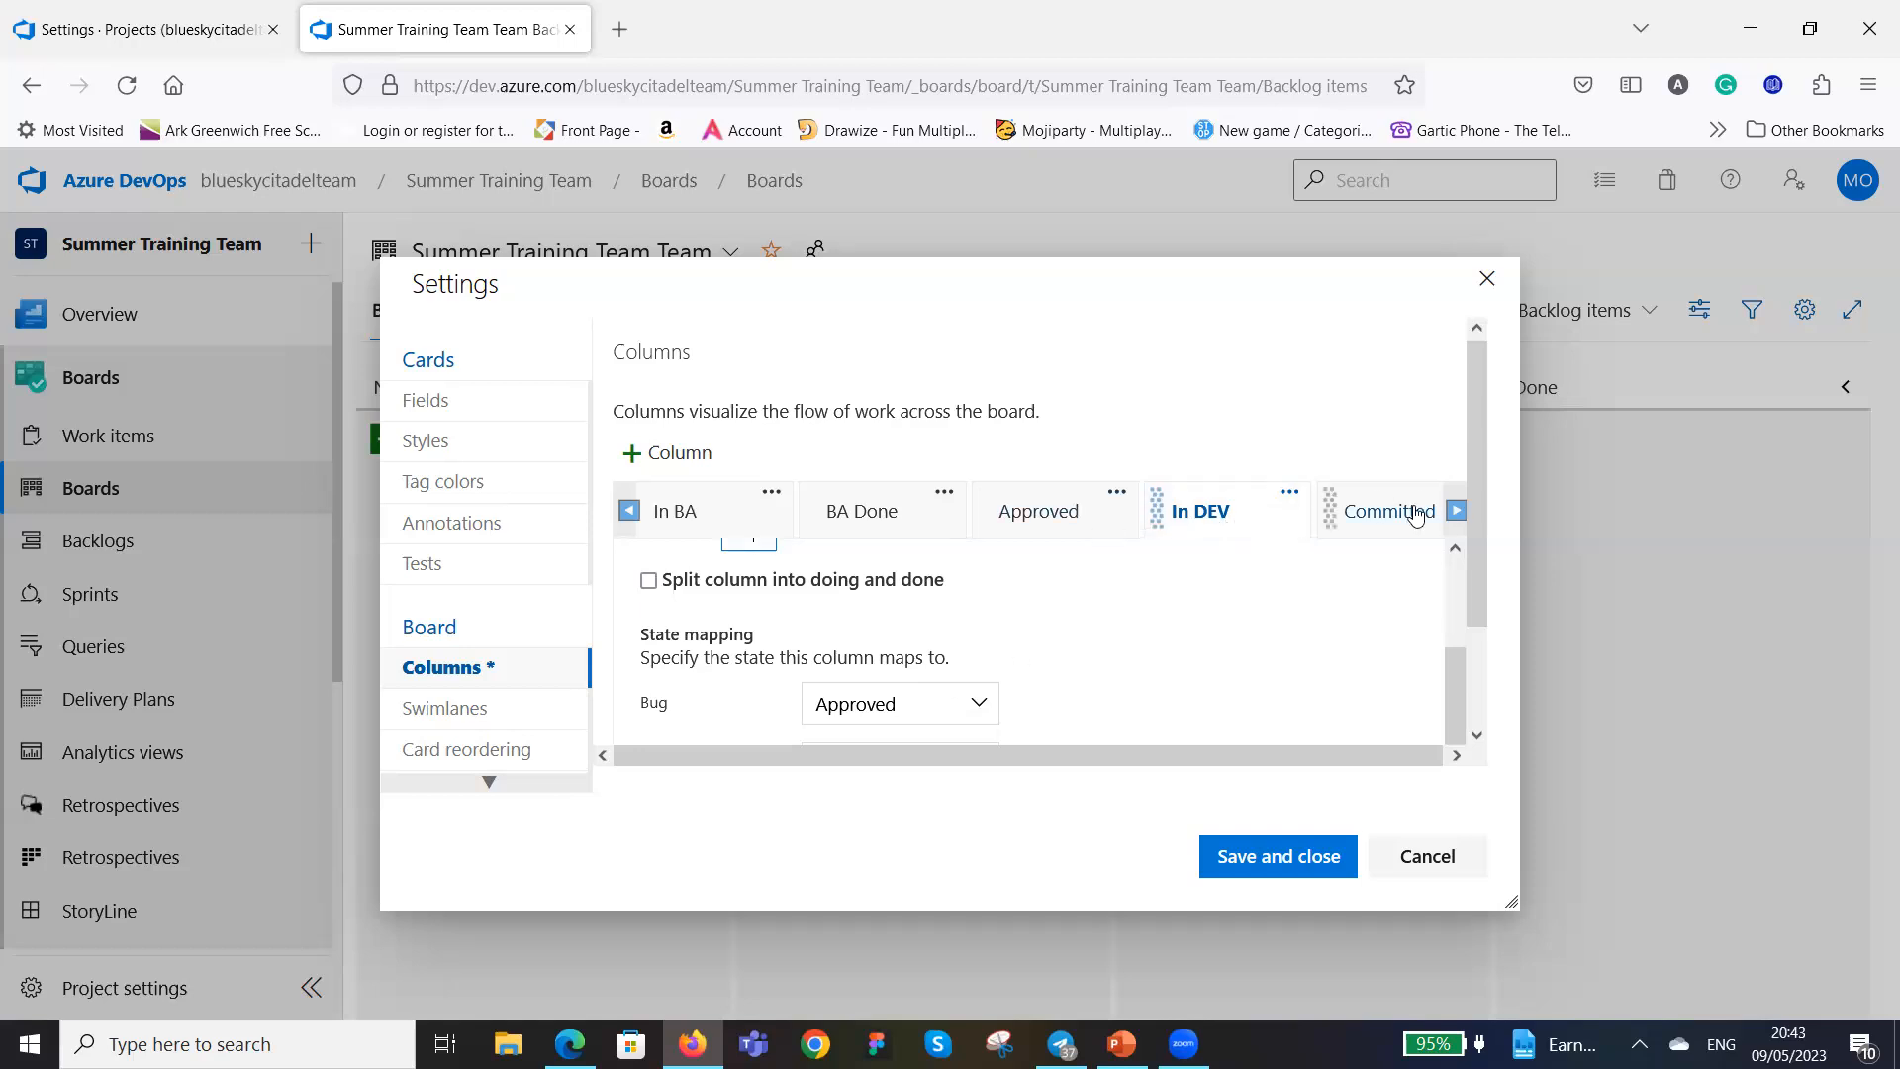
{"action": "scroll", "coordinate": [1106, 643], "scroll_direction": "down", "scroll_amount": 2}
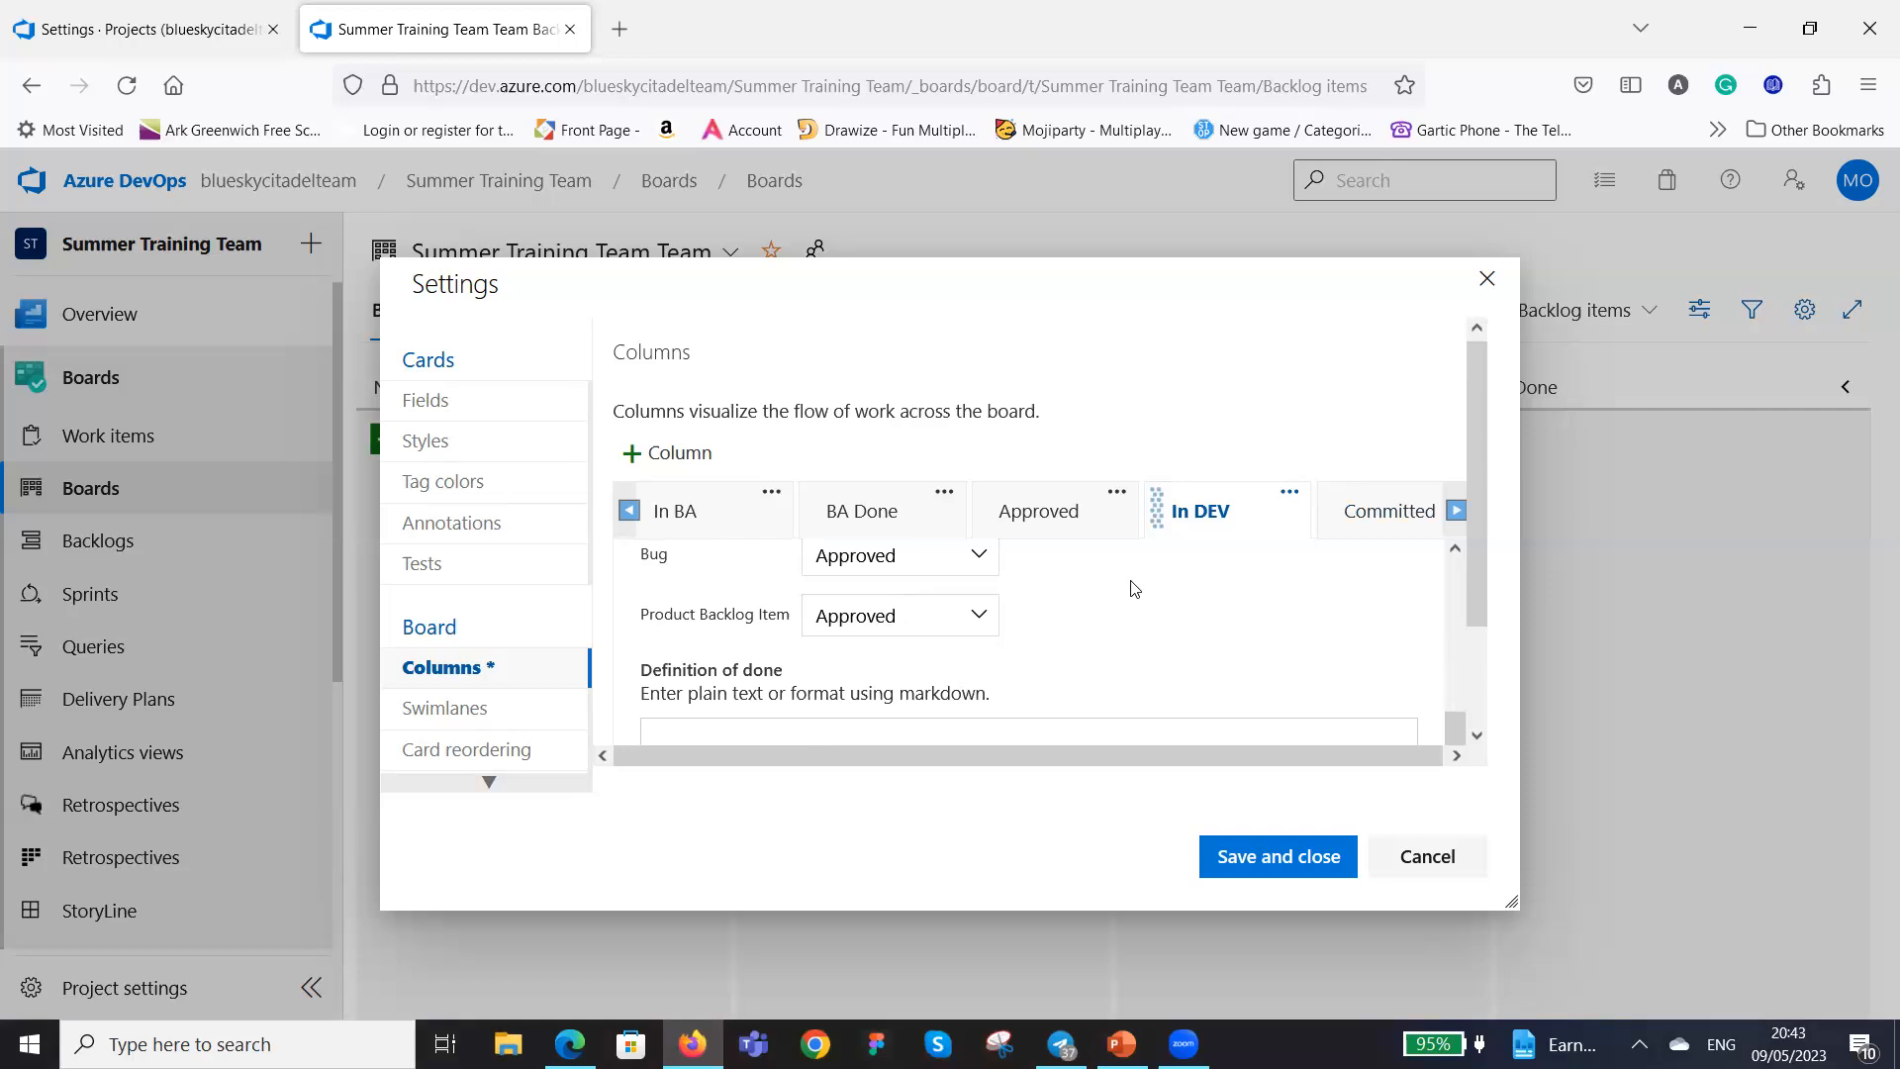
{"action": "scroll", "coordinate": [1134, 589], "scroll_direction": "up", "scroll_amount": 2}
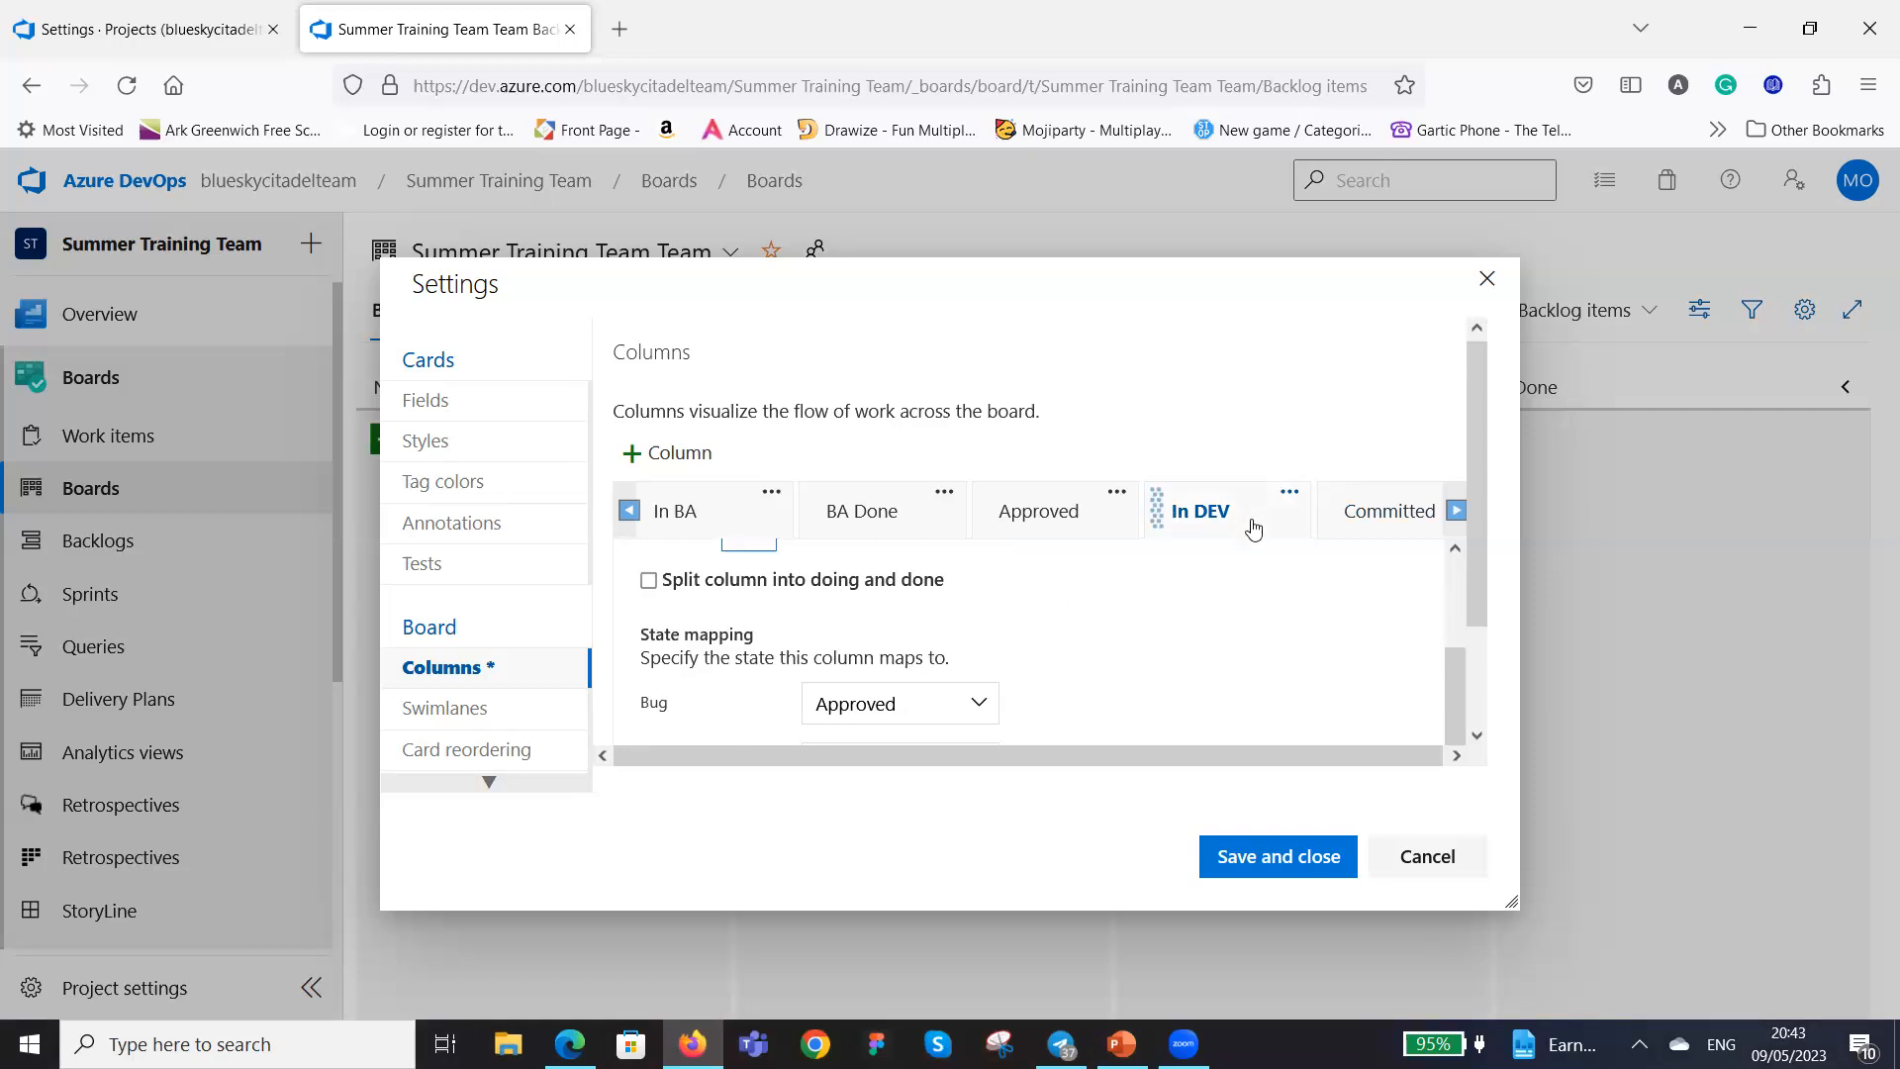
{"action": "left_click_drag", "start_coordinate": [1277, 519], "coordinate": [1387, 515]}
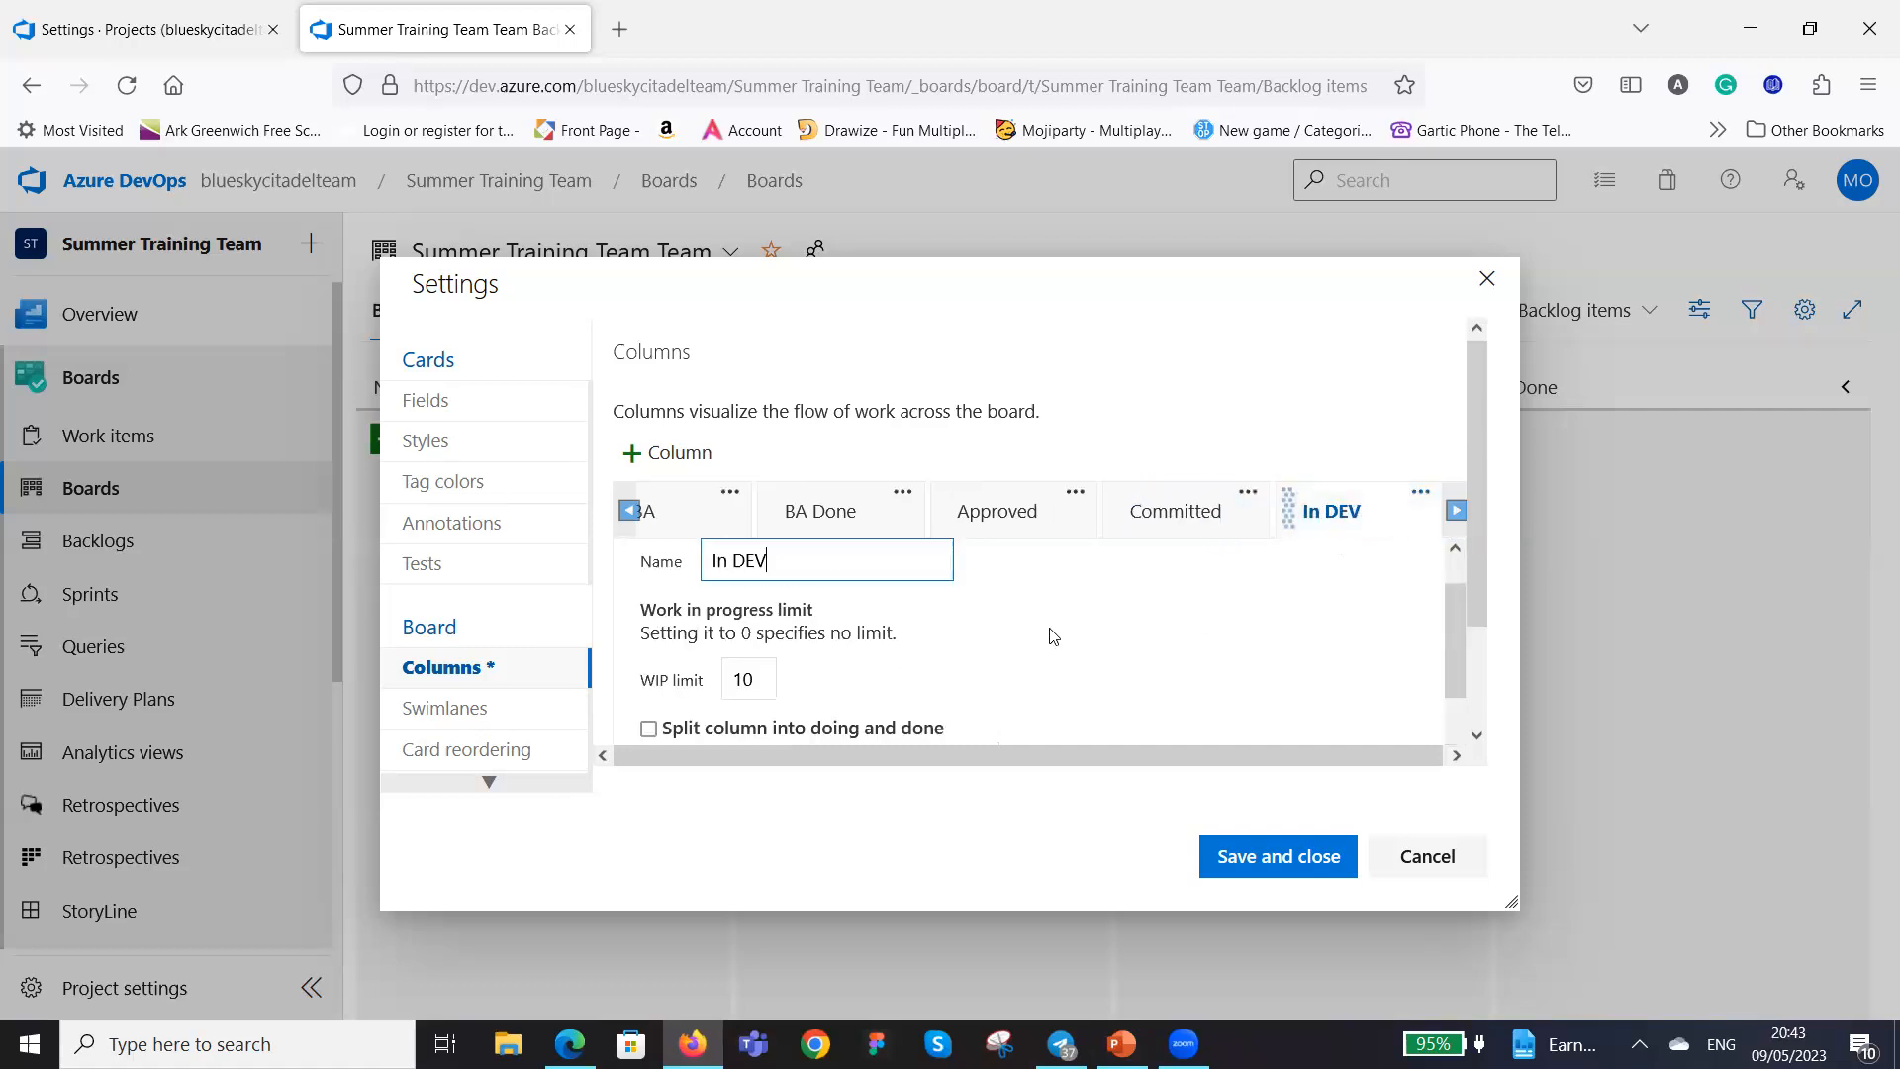
{"action": "scroll", "coordinate": [1073, 608], "scroll_direction": "down", "scroll_amount": 3}
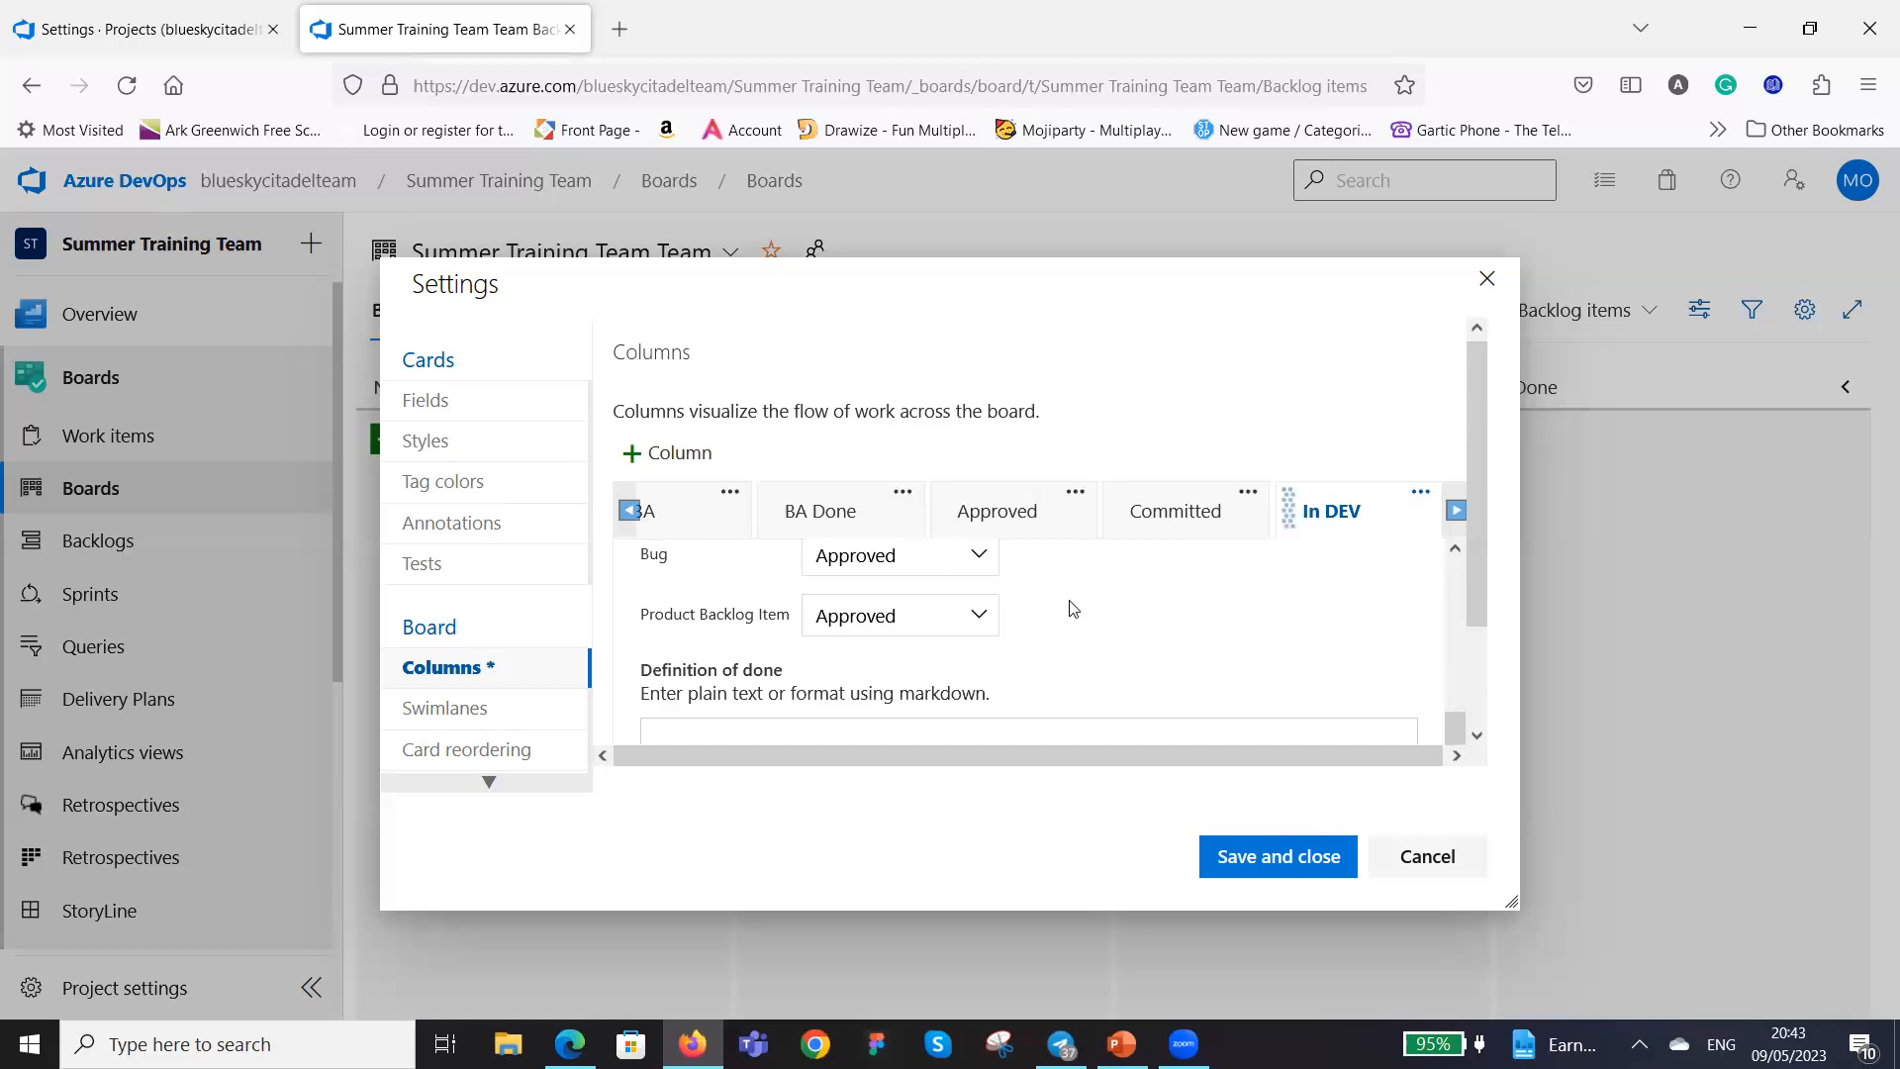
{"action": "scroll", "coordinate": [1073, 608], "scroll_direction": "up", "scroll_amount": 2}
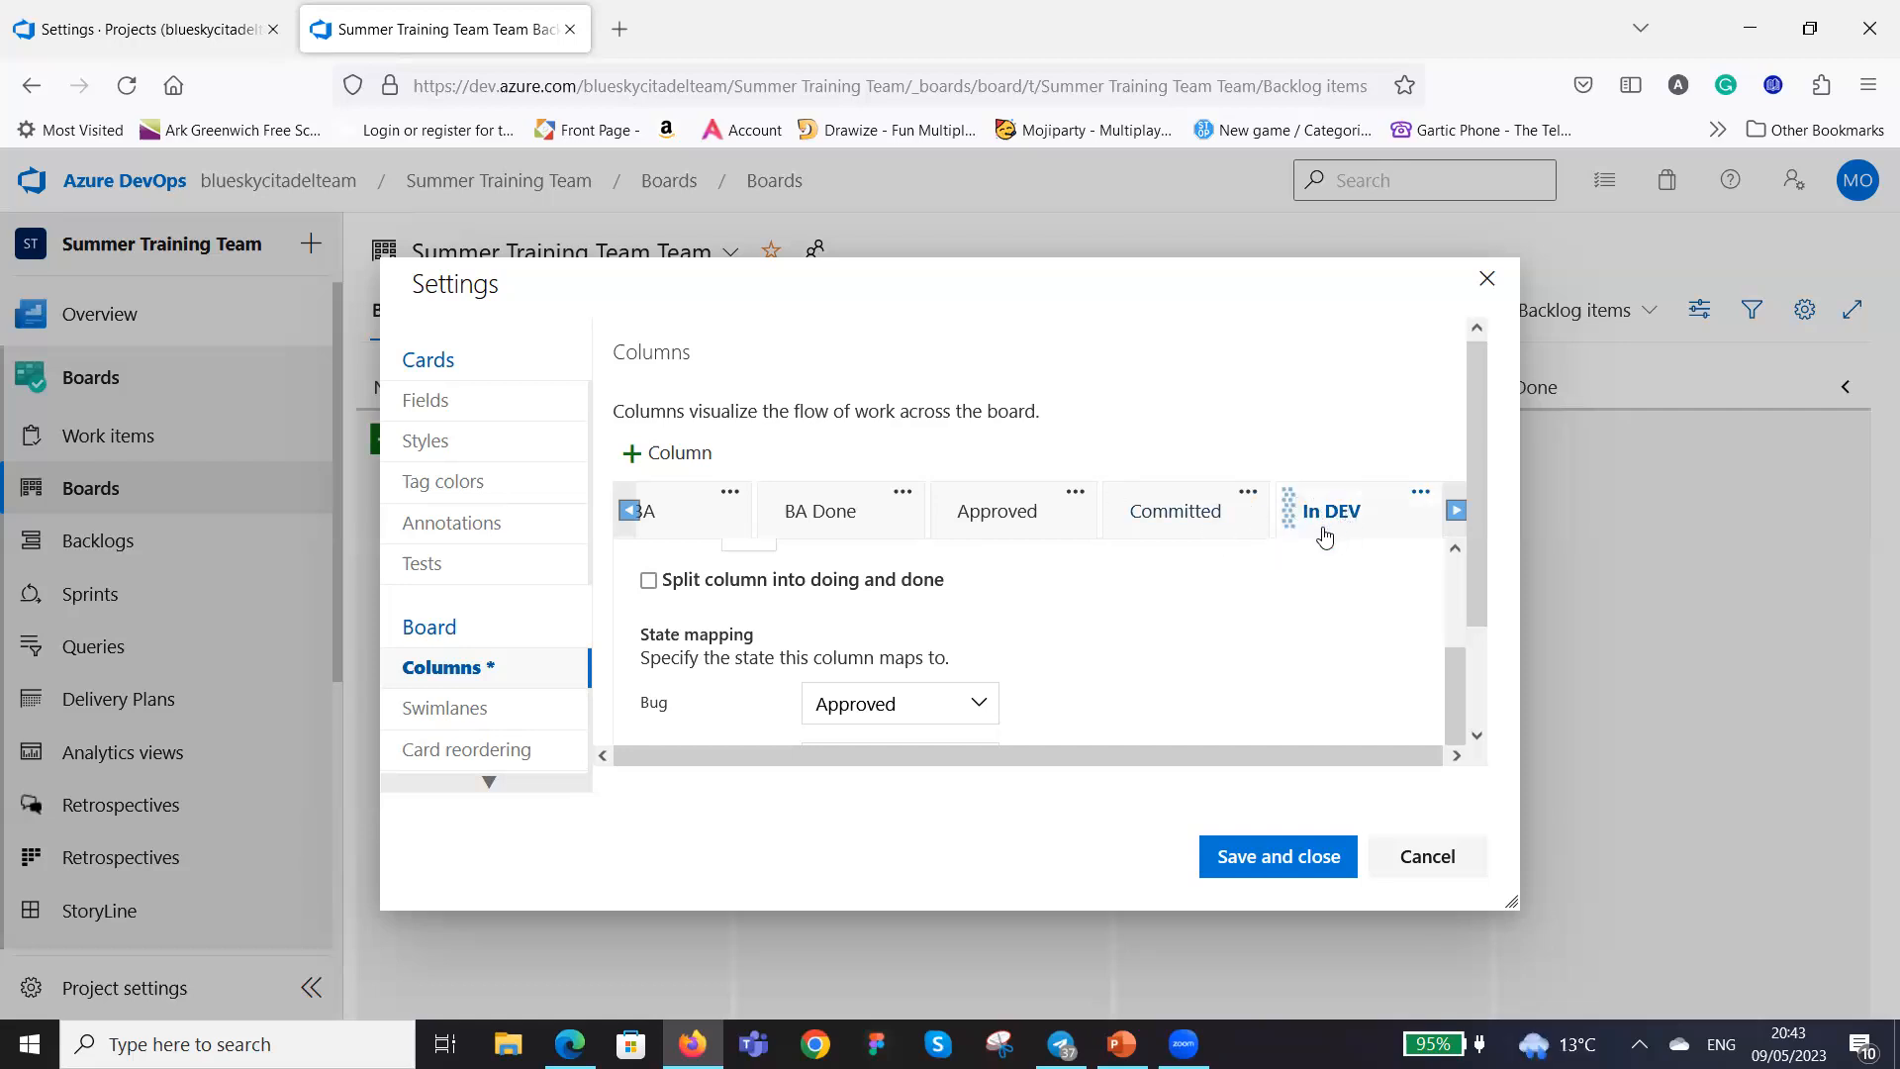
{"action": "scroll", "coordinate": [1093, 621], "scroll_direction": "down", "scroll_amount": 1}
{"action": "scroll", "coordinate": [1096, 621], "scroll_direction": "down", "scroll_amount": 2}
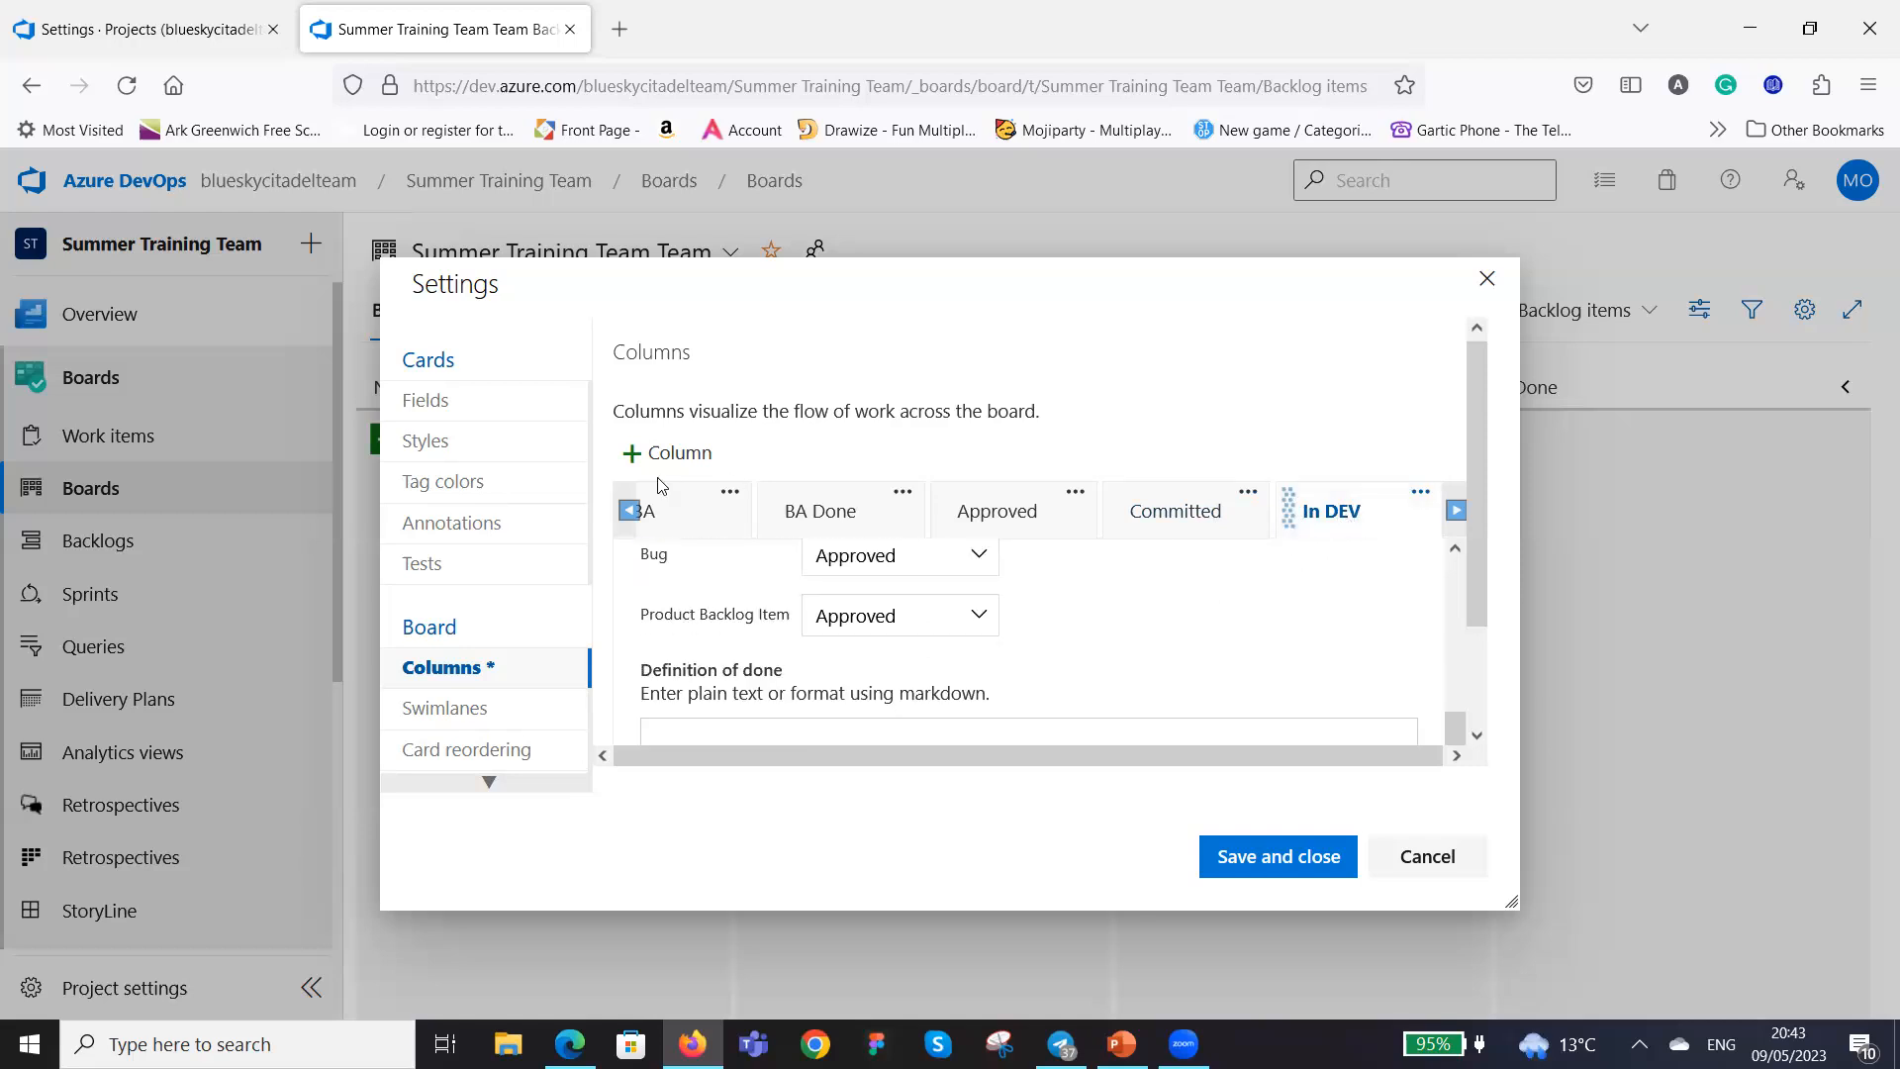
Add a new board column next to In DEV and name it DEV Done.
{"action": "left_click", "coordinate": [636, 455]}
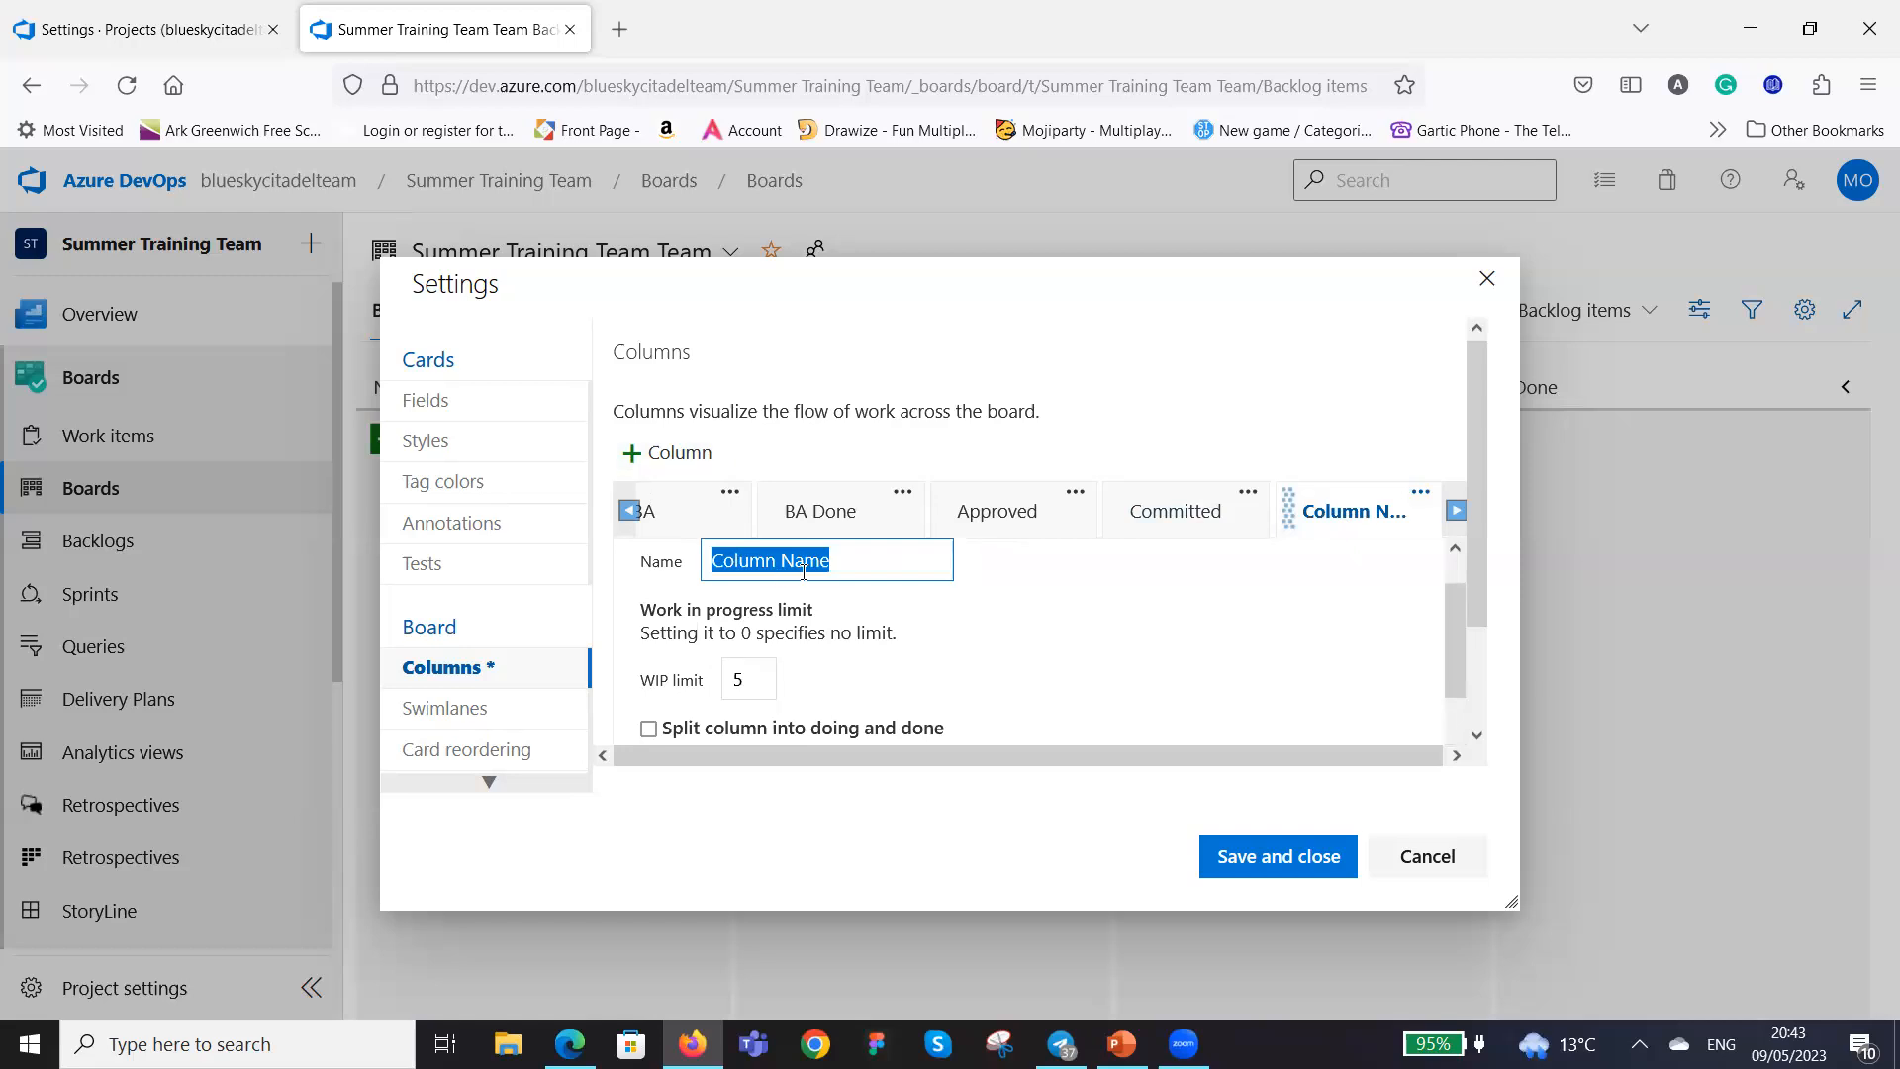
{"action": "left_click", "coordinate": [855, 562]}
{"action": "key", "text": "BackSpace"}
{"action": "key", "text": "BackSpace"}
{"action": "key", "text": "BackSpace"}
{"action": "key", "text": "BackSpace"}
{"action": "key", "text": "BackSpace"}
{"action": "key", "text": "BackSpace"}
{"action": "key", "text": "BackSpace"}
{"action": "key", "text": "BackSpace"}
{"action": "key", "text": "BackSpace"}
{"action": "key", "text": "BackSpace"}
{"action": "key", "text": "BackSpace"}
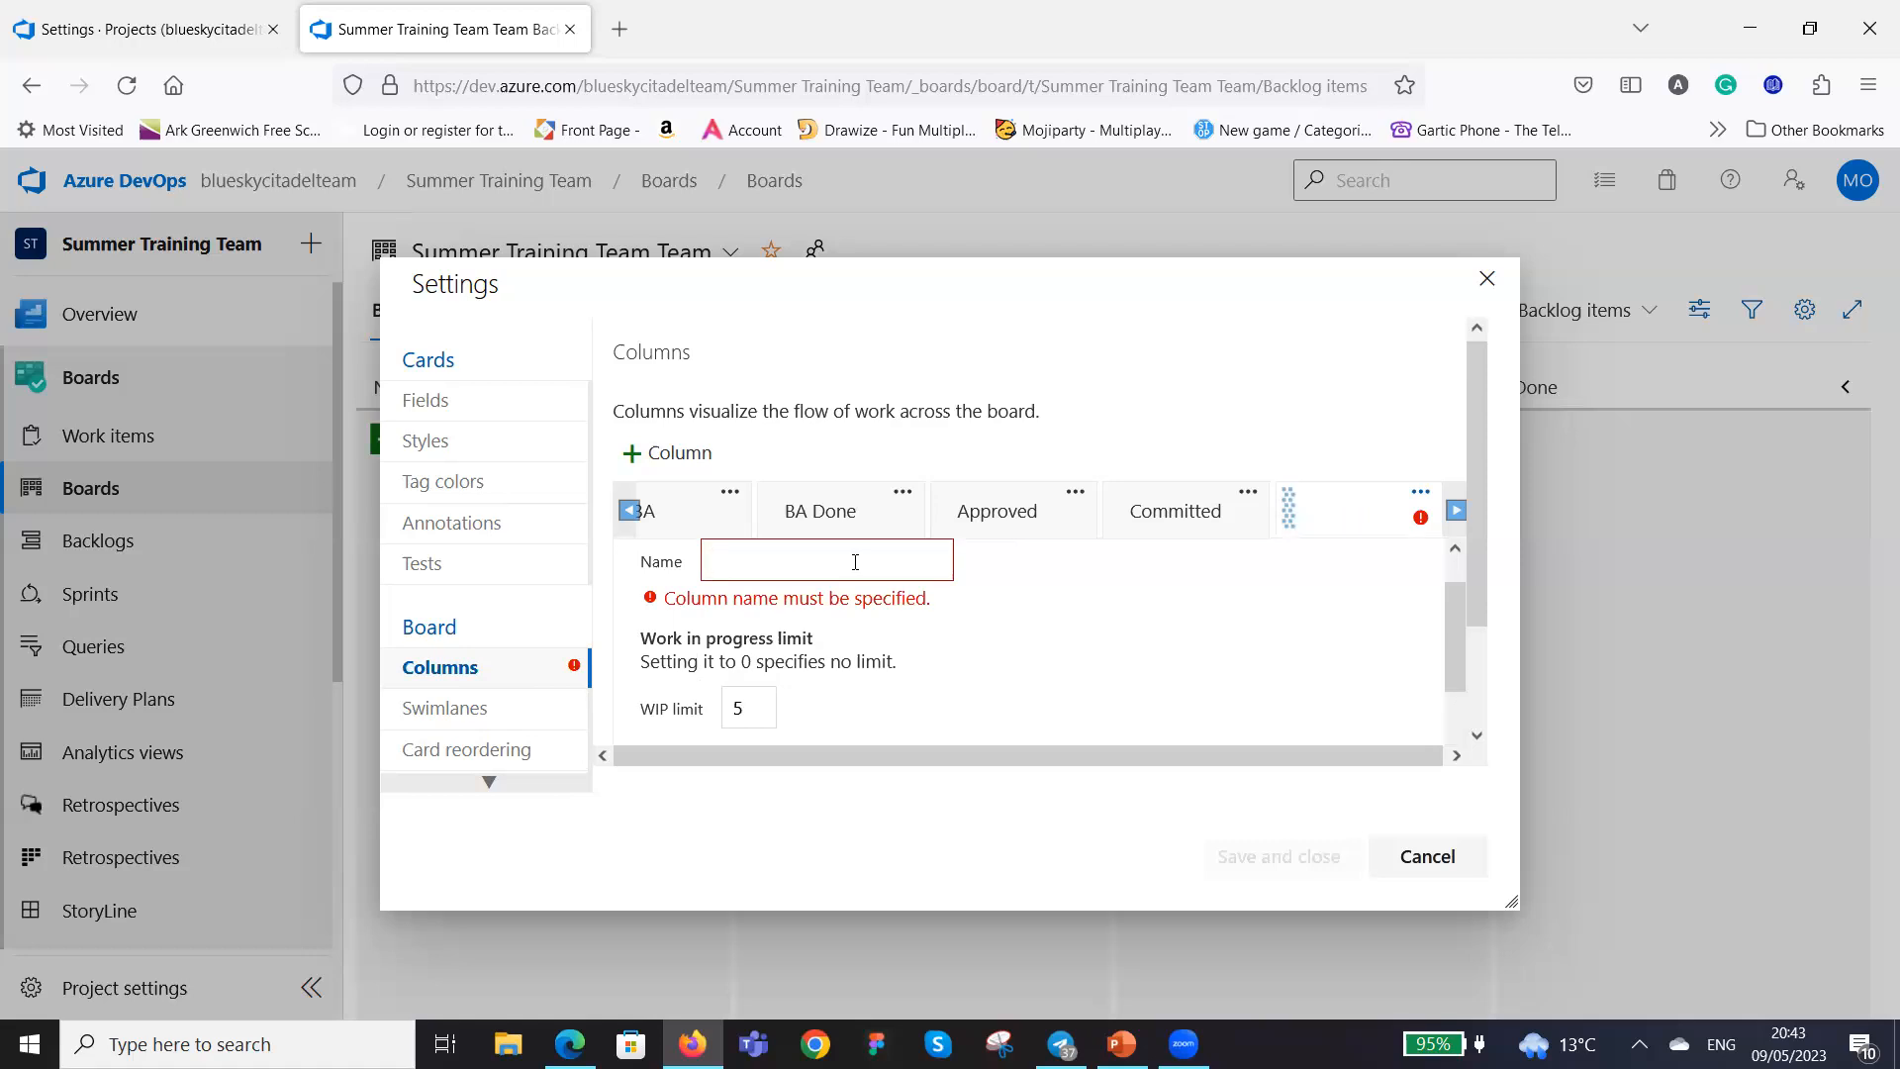
{"action": "type", "text": "DEV Done"}
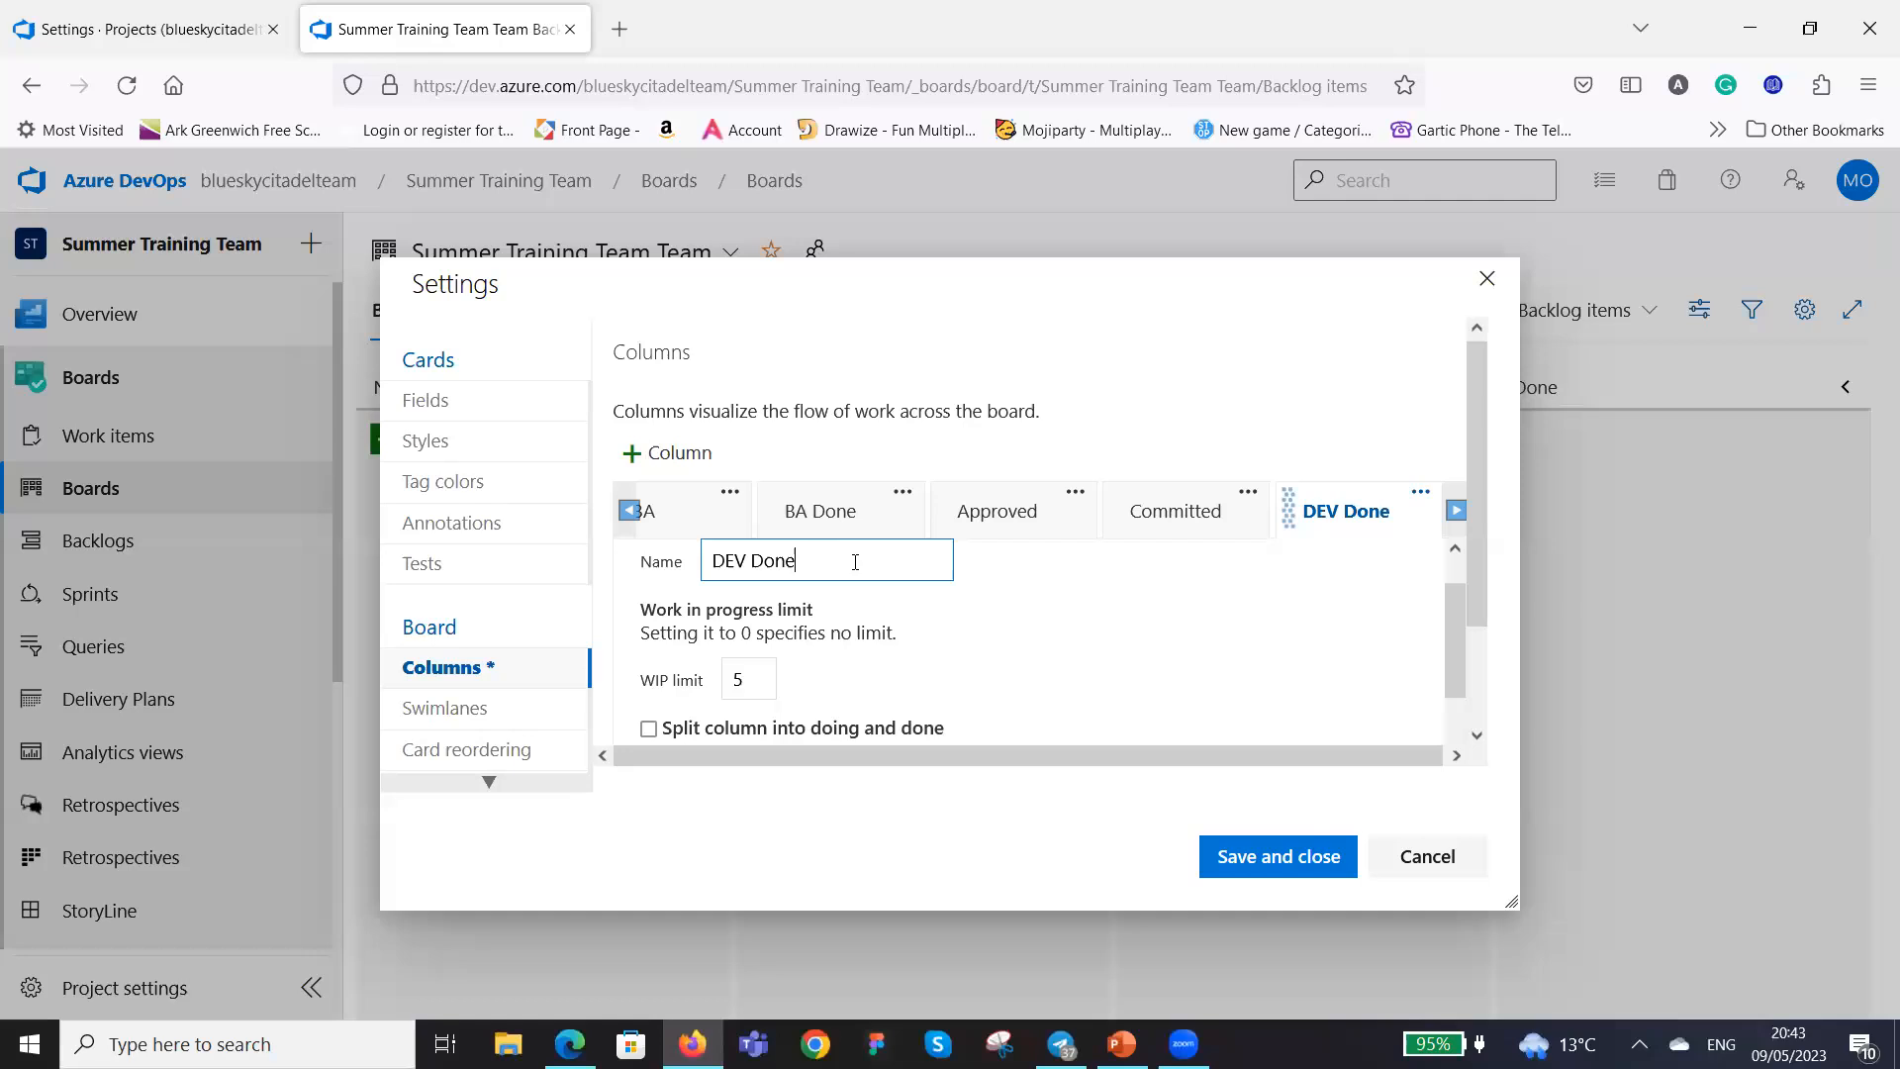
Set the DEV Done column's WIP limit to 10 and move the column to directly after In DEV.
{"action": "left_click", "coordinate": [752, 678]}
{"action": "key", "text": "BackSpace"}
{"action": "type", "text": "10"}
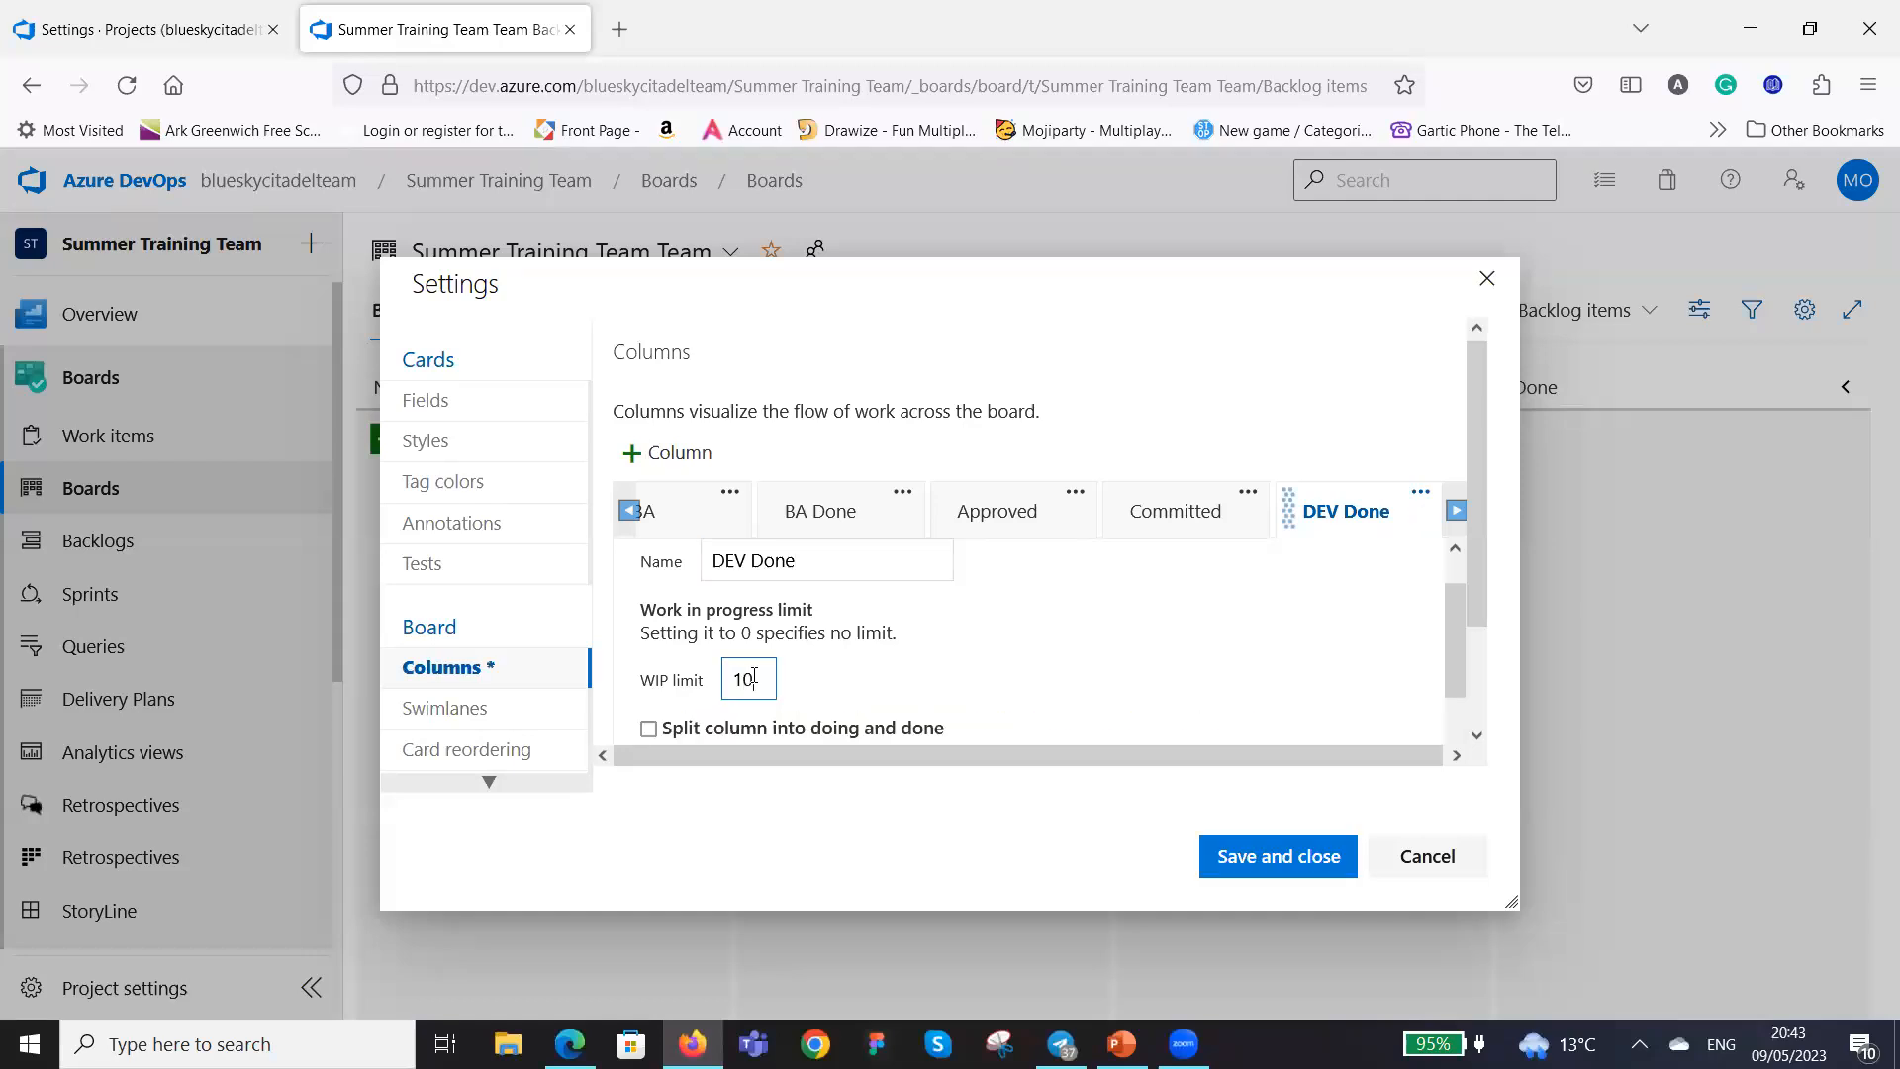
{"action": "scroll", "coordinate": [1092, 663], "scroll_direction": "down", "scroll_amount": 2}
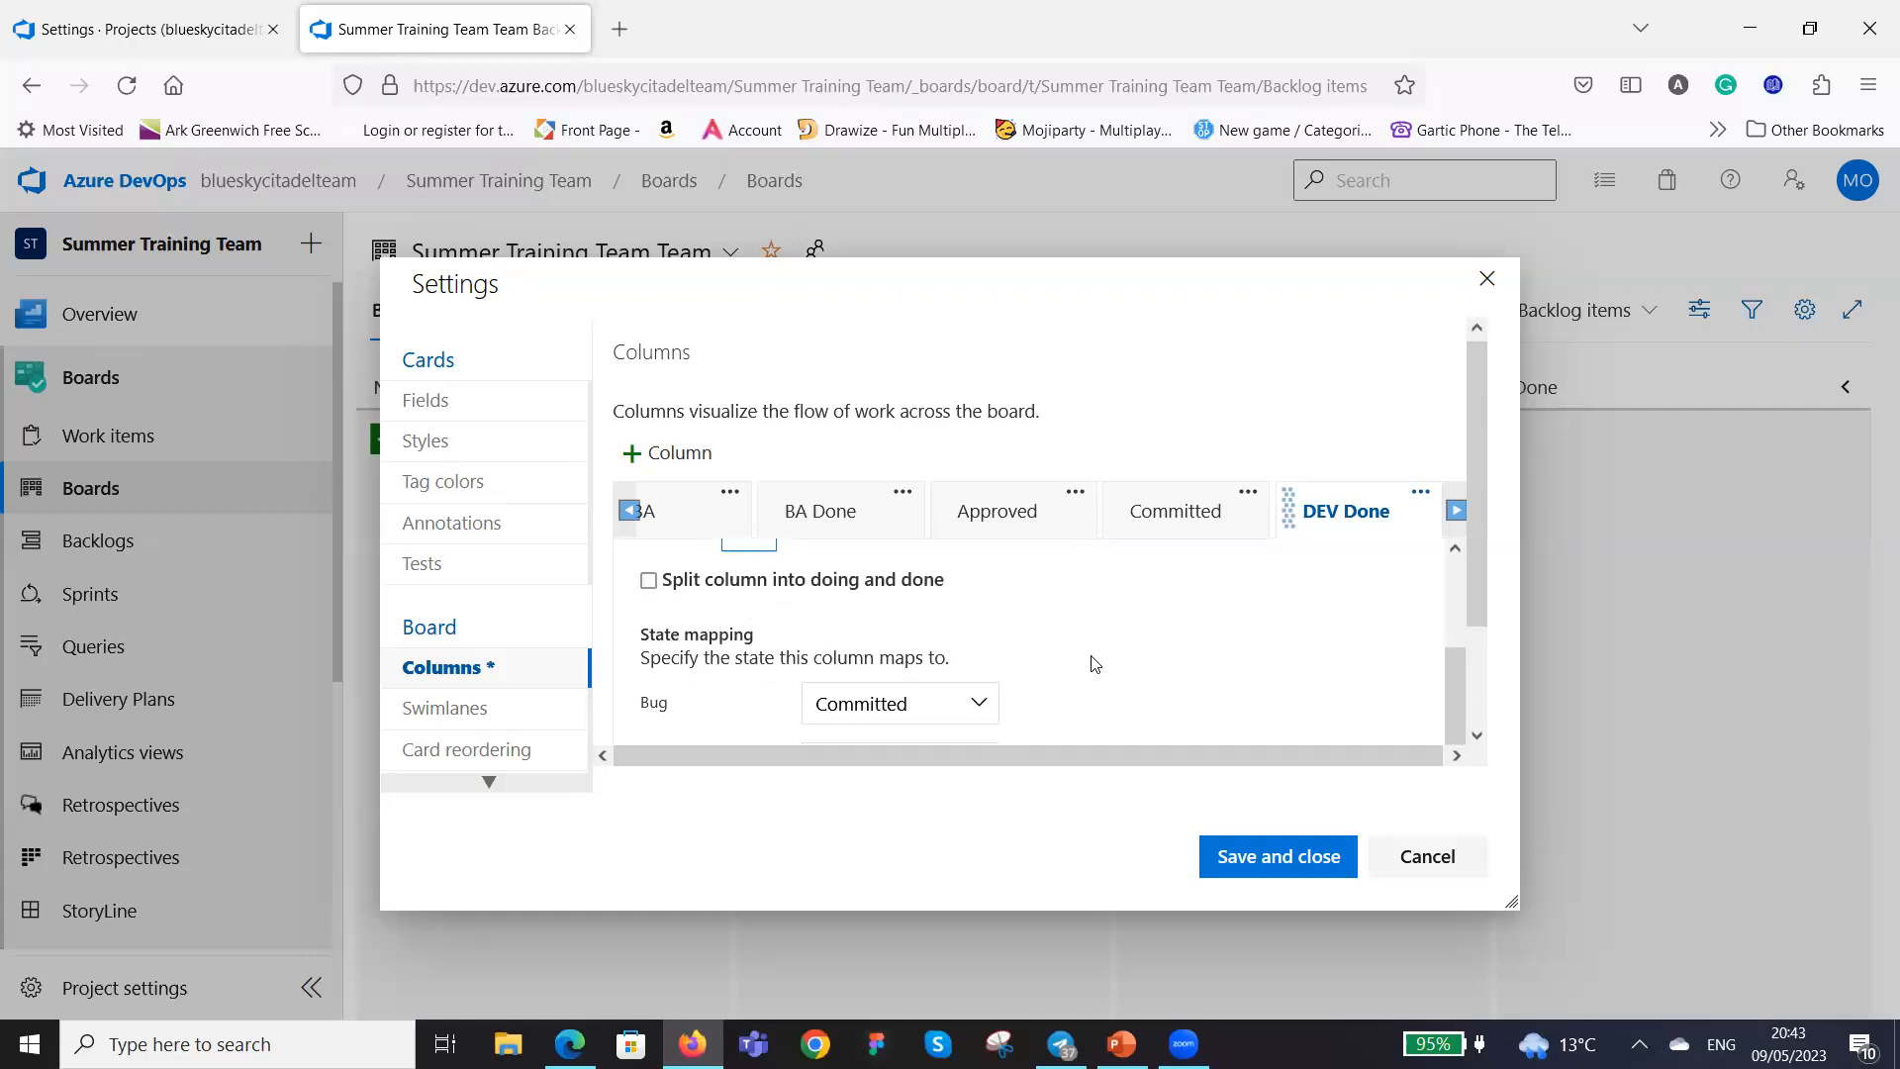
{"action": "scroll", "coordinate": [1088, 655], "scroll_direction": "down", "scroll_amount": 2}
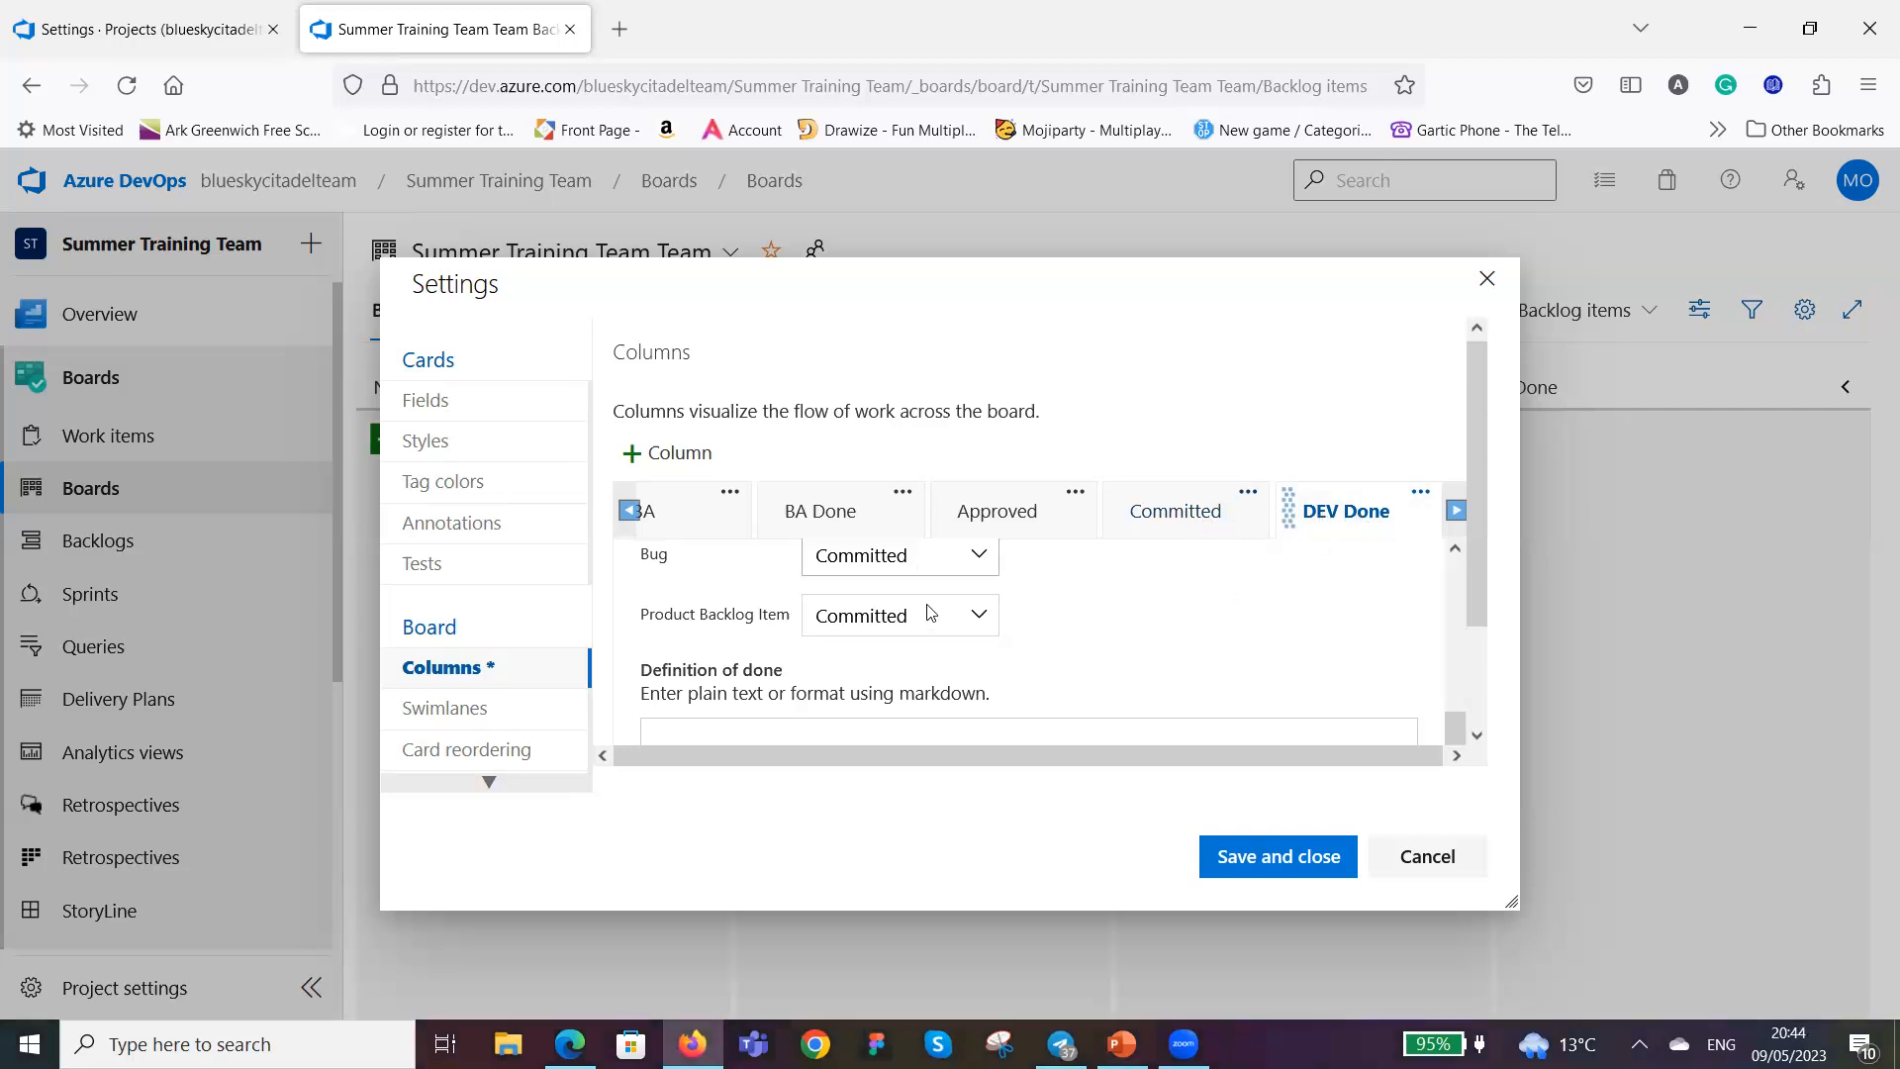
{"action": "scroll", "coordinate": [1141, 619], "scroll_direction": "up", "scroll_amount": 3}
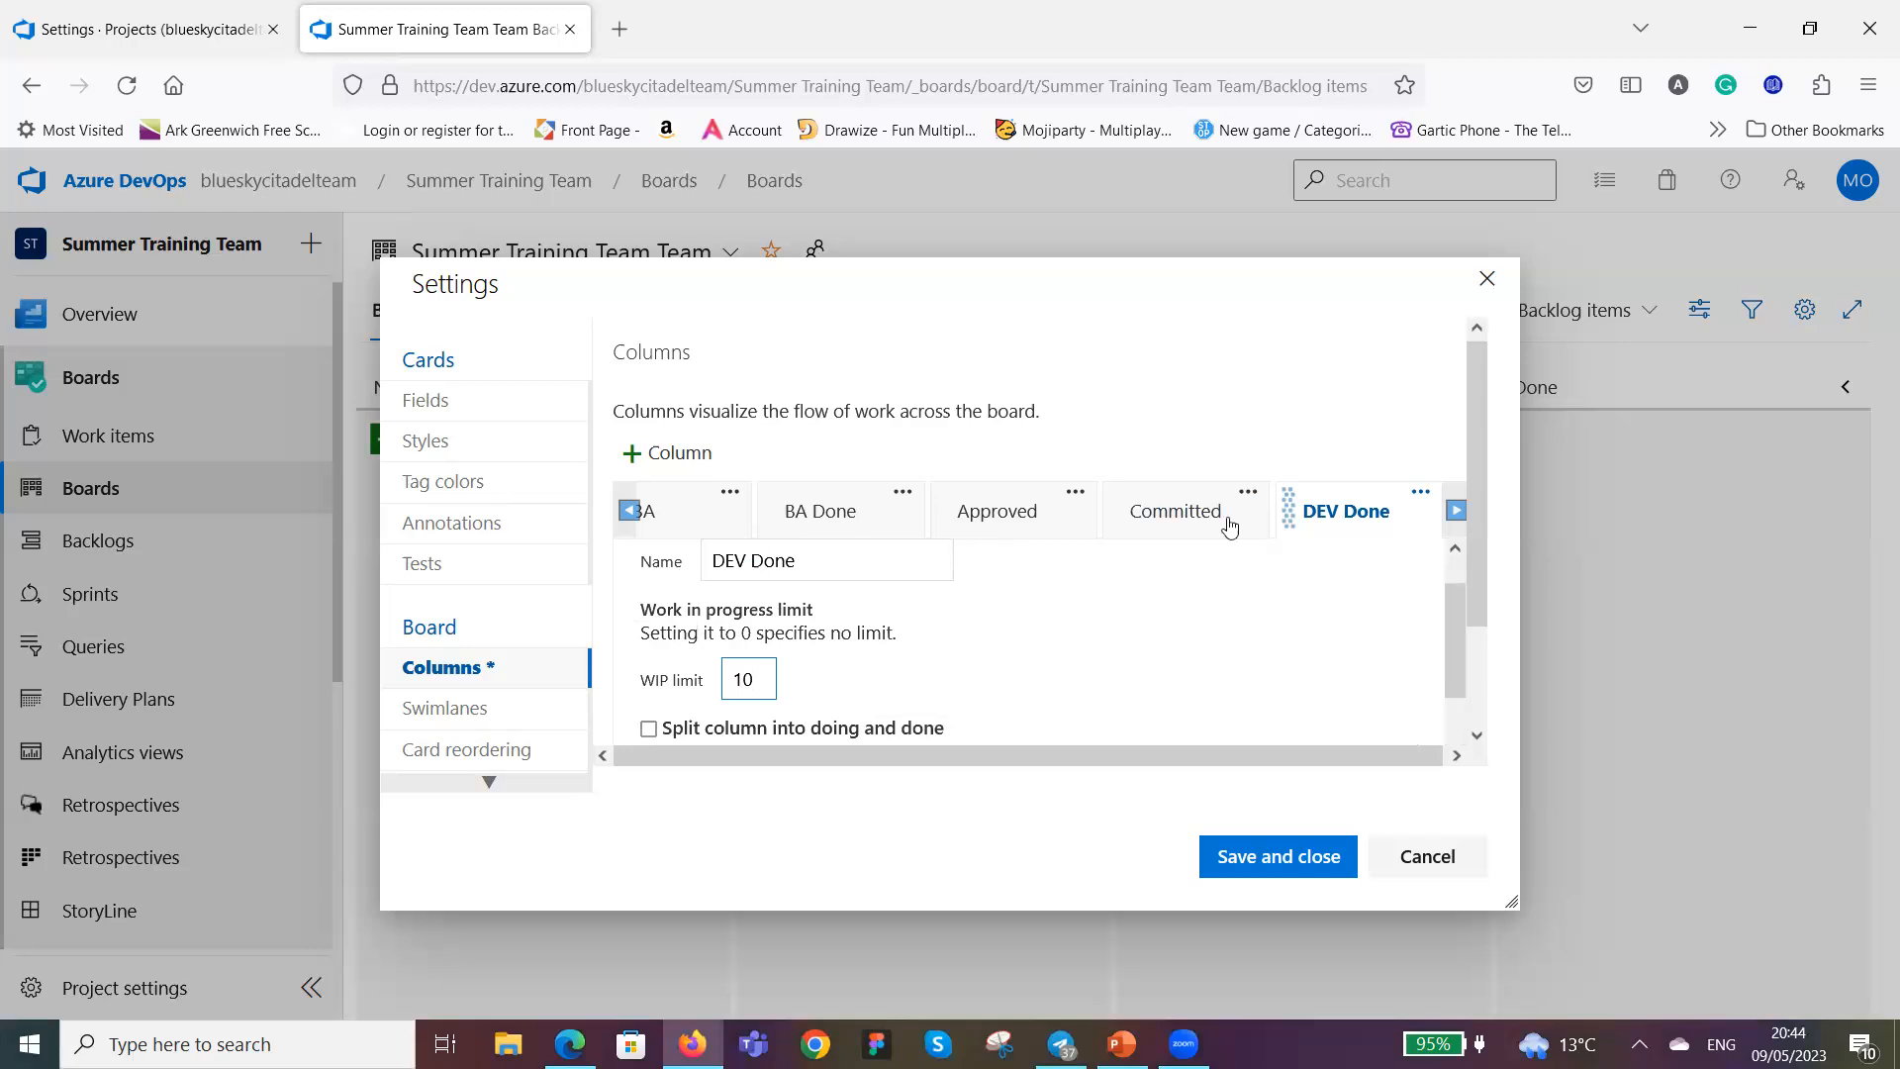
{"action": "left_click", "coordinate": [1457, 512]}
{"action": "left_click", "coordinate": [1457, 511]}
{"action": "left_click_drag", "start_coordinate": [1053, 529], "coordinate": [1231, 531]}
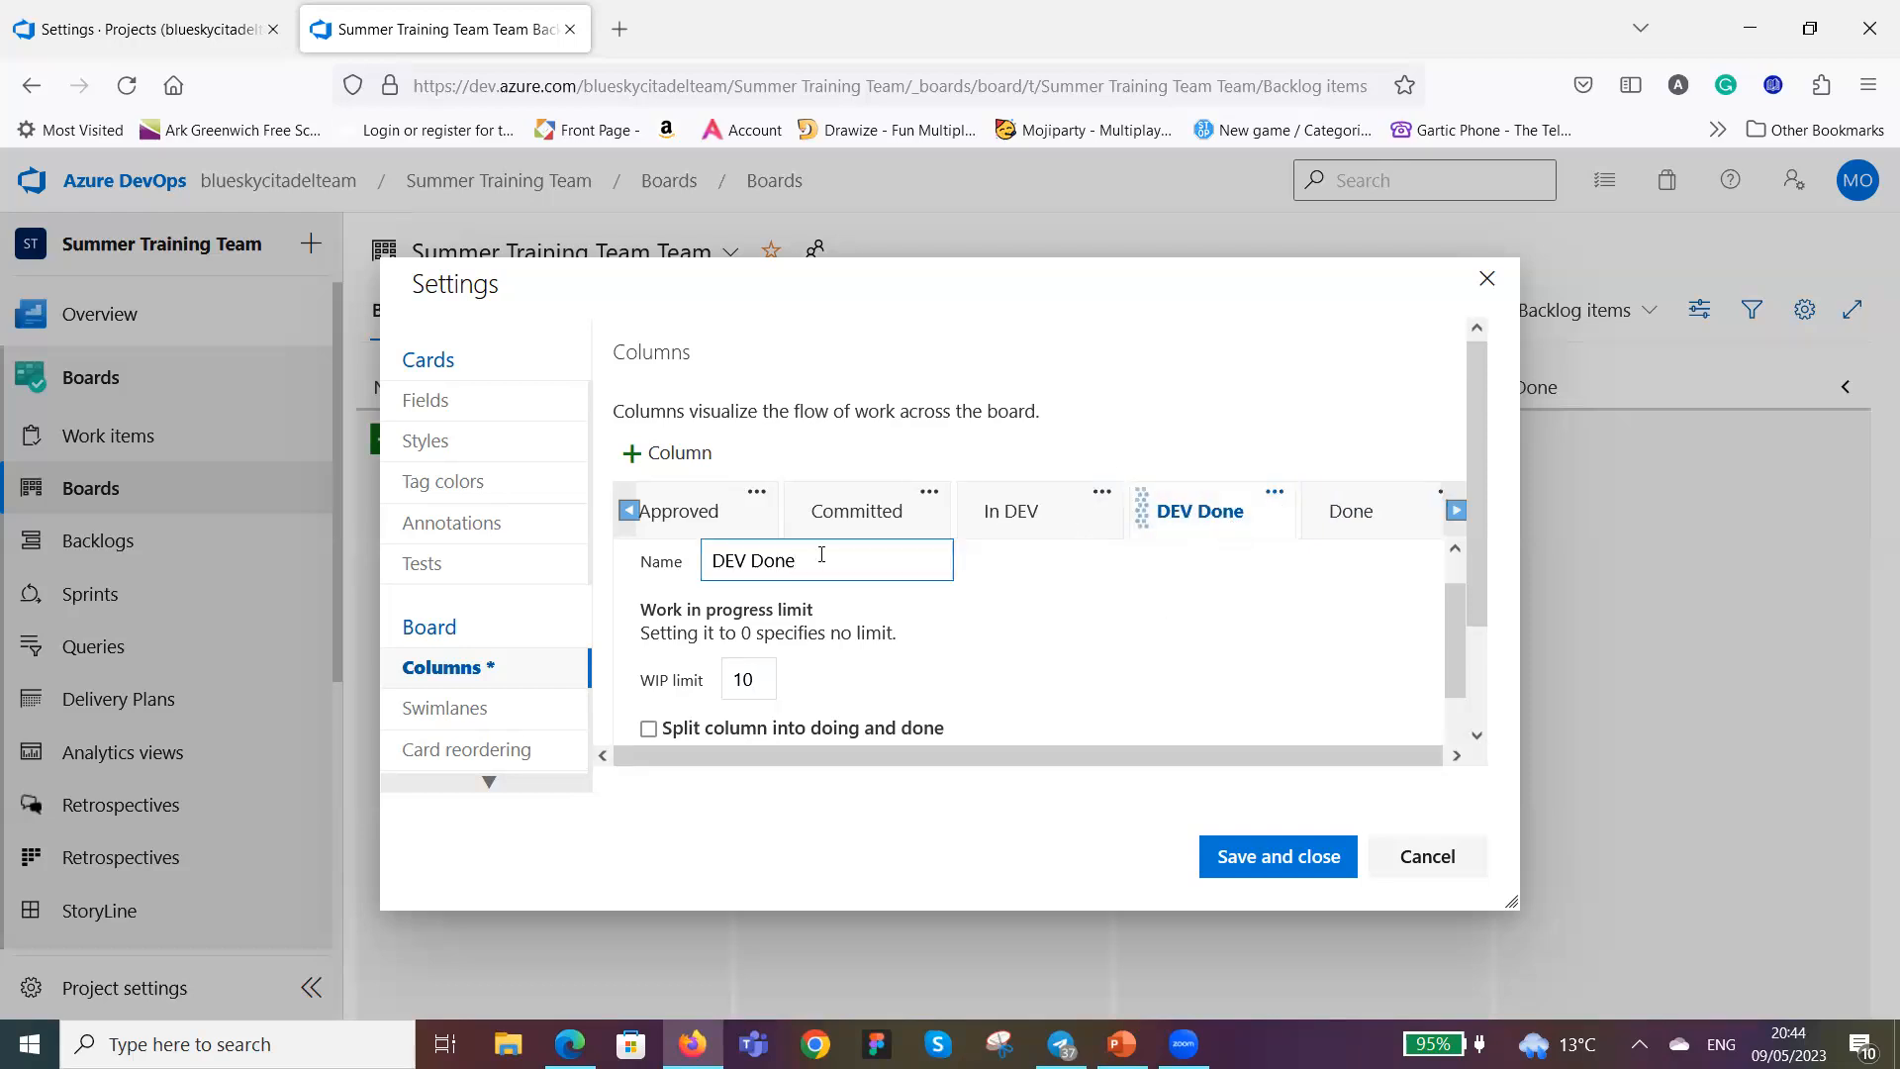
Add a new board column between In DEV and DEV Done and name it In QA.
{"action": "left_click", "coordinate": [637, 453]}
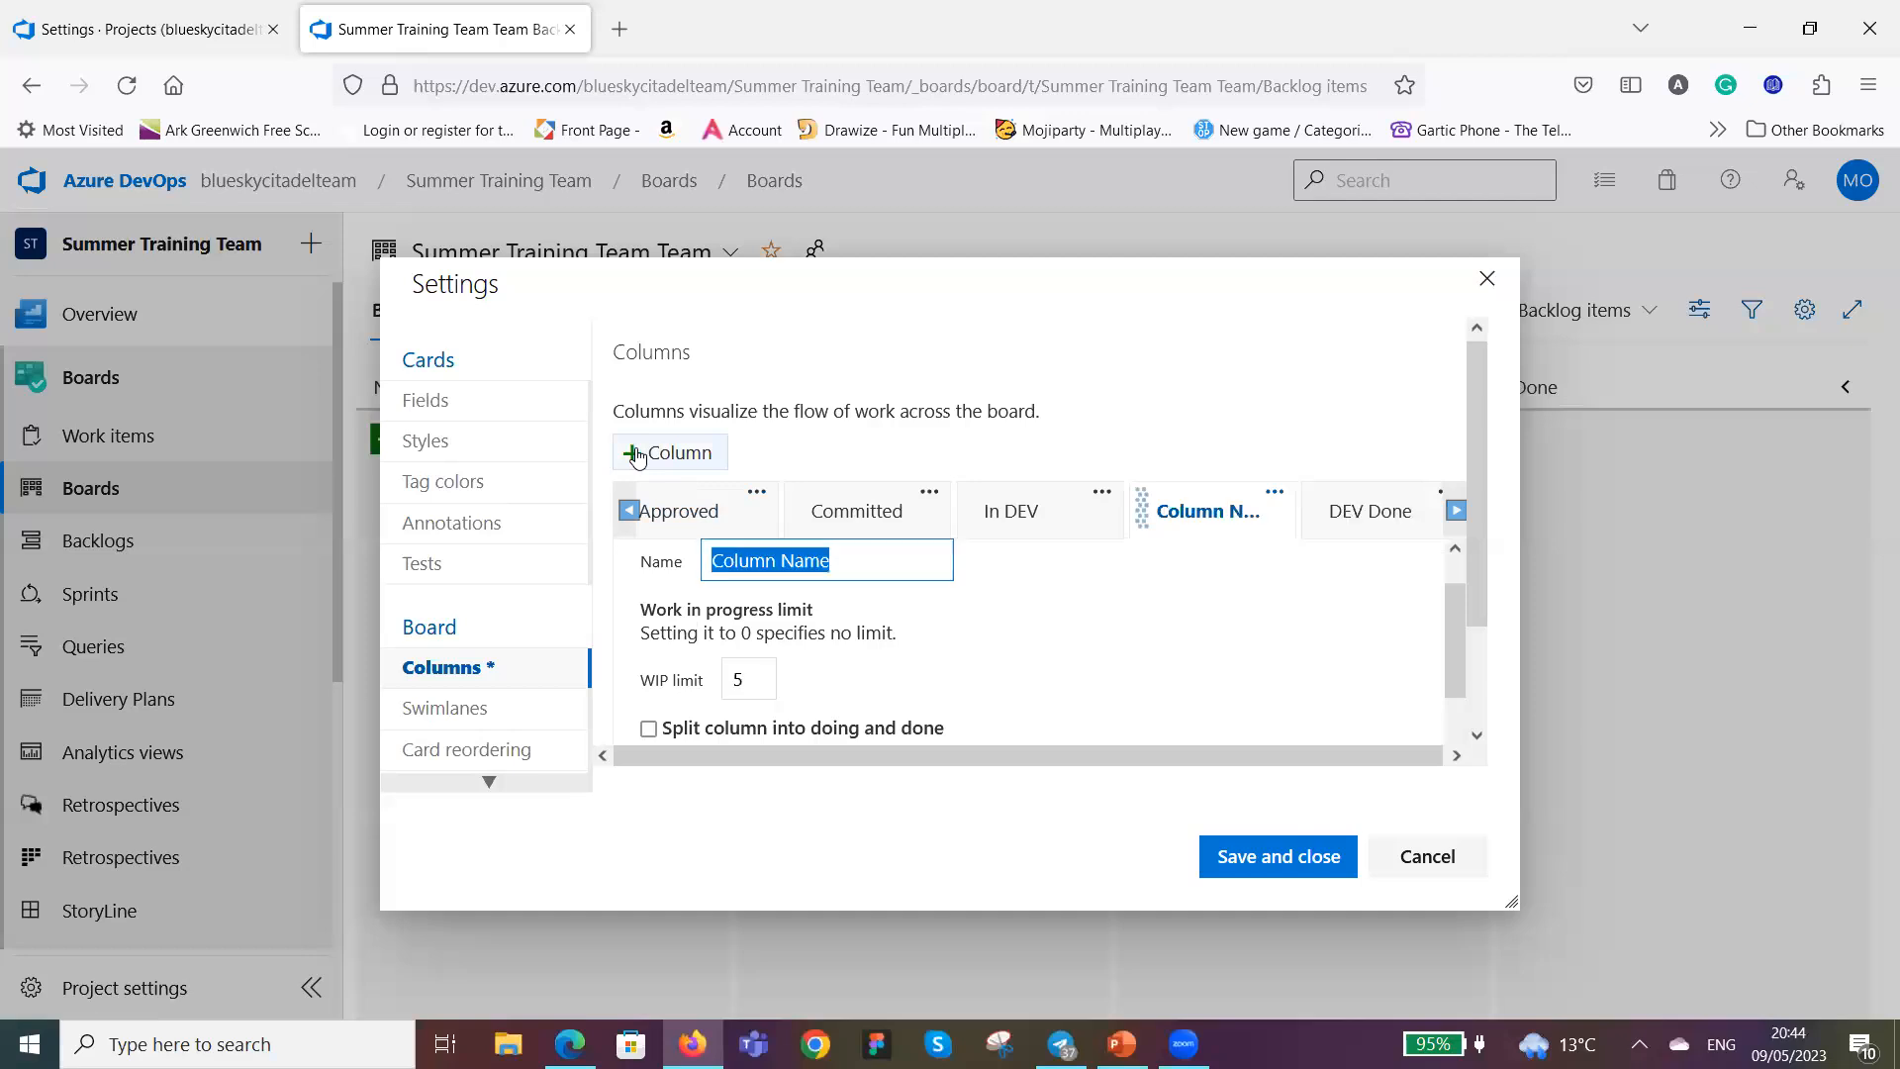
{"action": "left_click", "coordinate": [847, 557]}
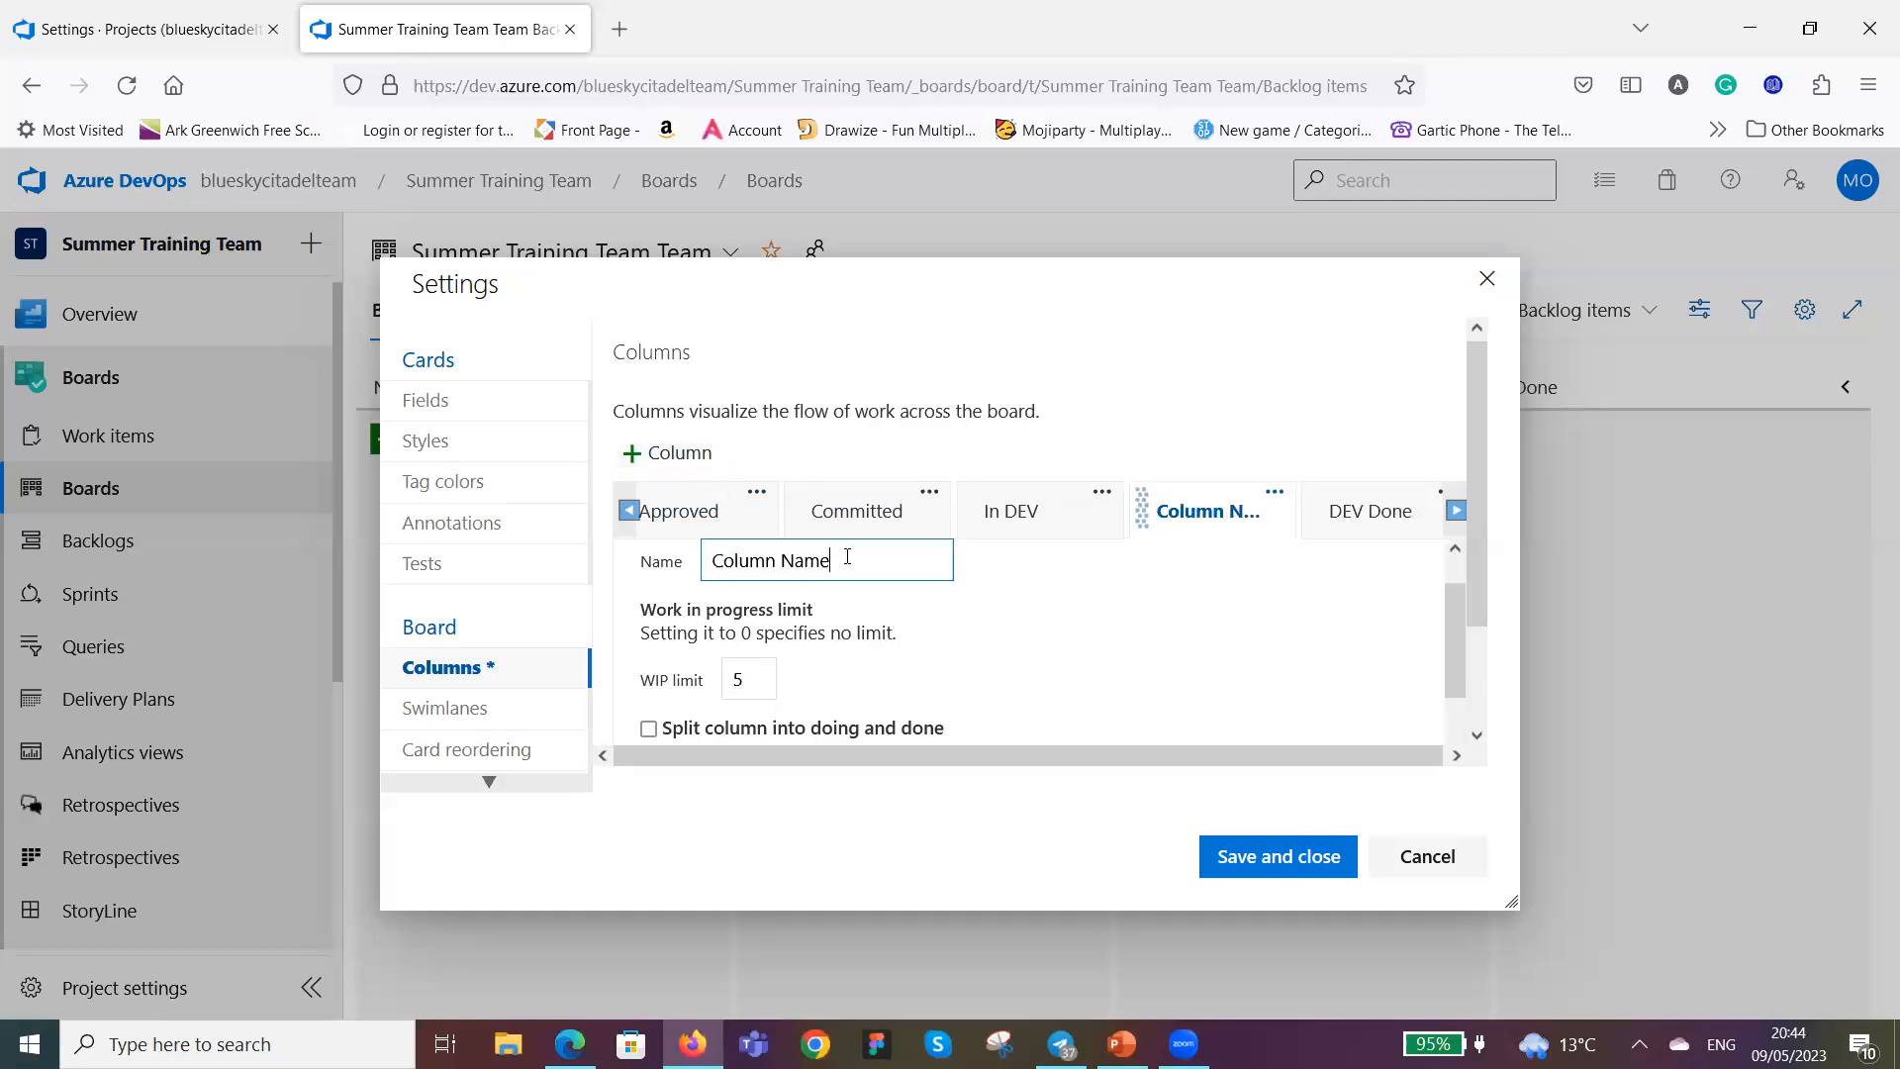
{"action": "key", "text": "BackSpace"}
{"action": "key", "text": "BackSpace"}
{"action": "key", "text": "BackSpace"}
{"action": "key", "text": "BackSpace"}
{"action": "key", "text": "BackSpace"}
{"action": "key", "text": "BackSpace"}
{"action": "key", "text": "BackSpace"}
{"action": "key", "text": "BackSpace"}
{"action": "key", "text": "BackSpace"}
{"action": "key", "text": "BackSpace"}
{"action": "key", "text": "BackSpace"}
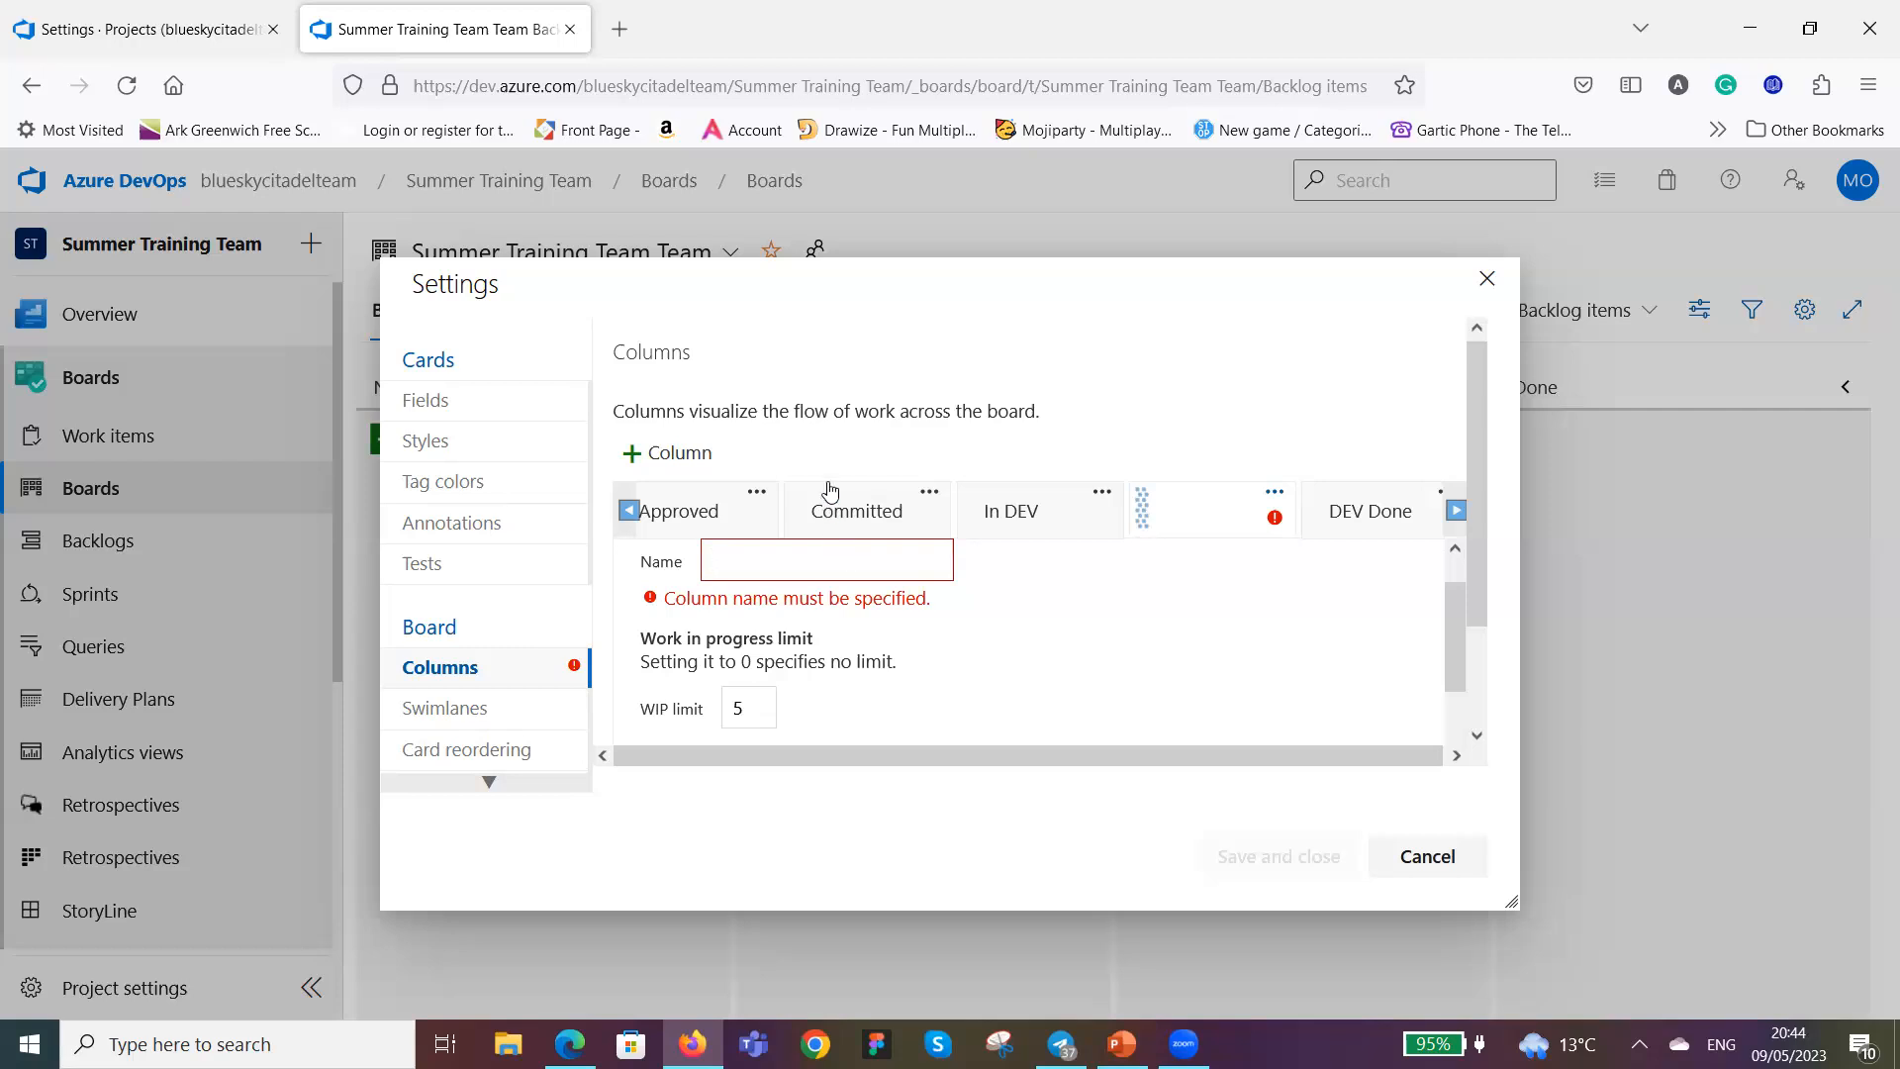
{"action": "left_click", "coordinate": [1085, 114]}
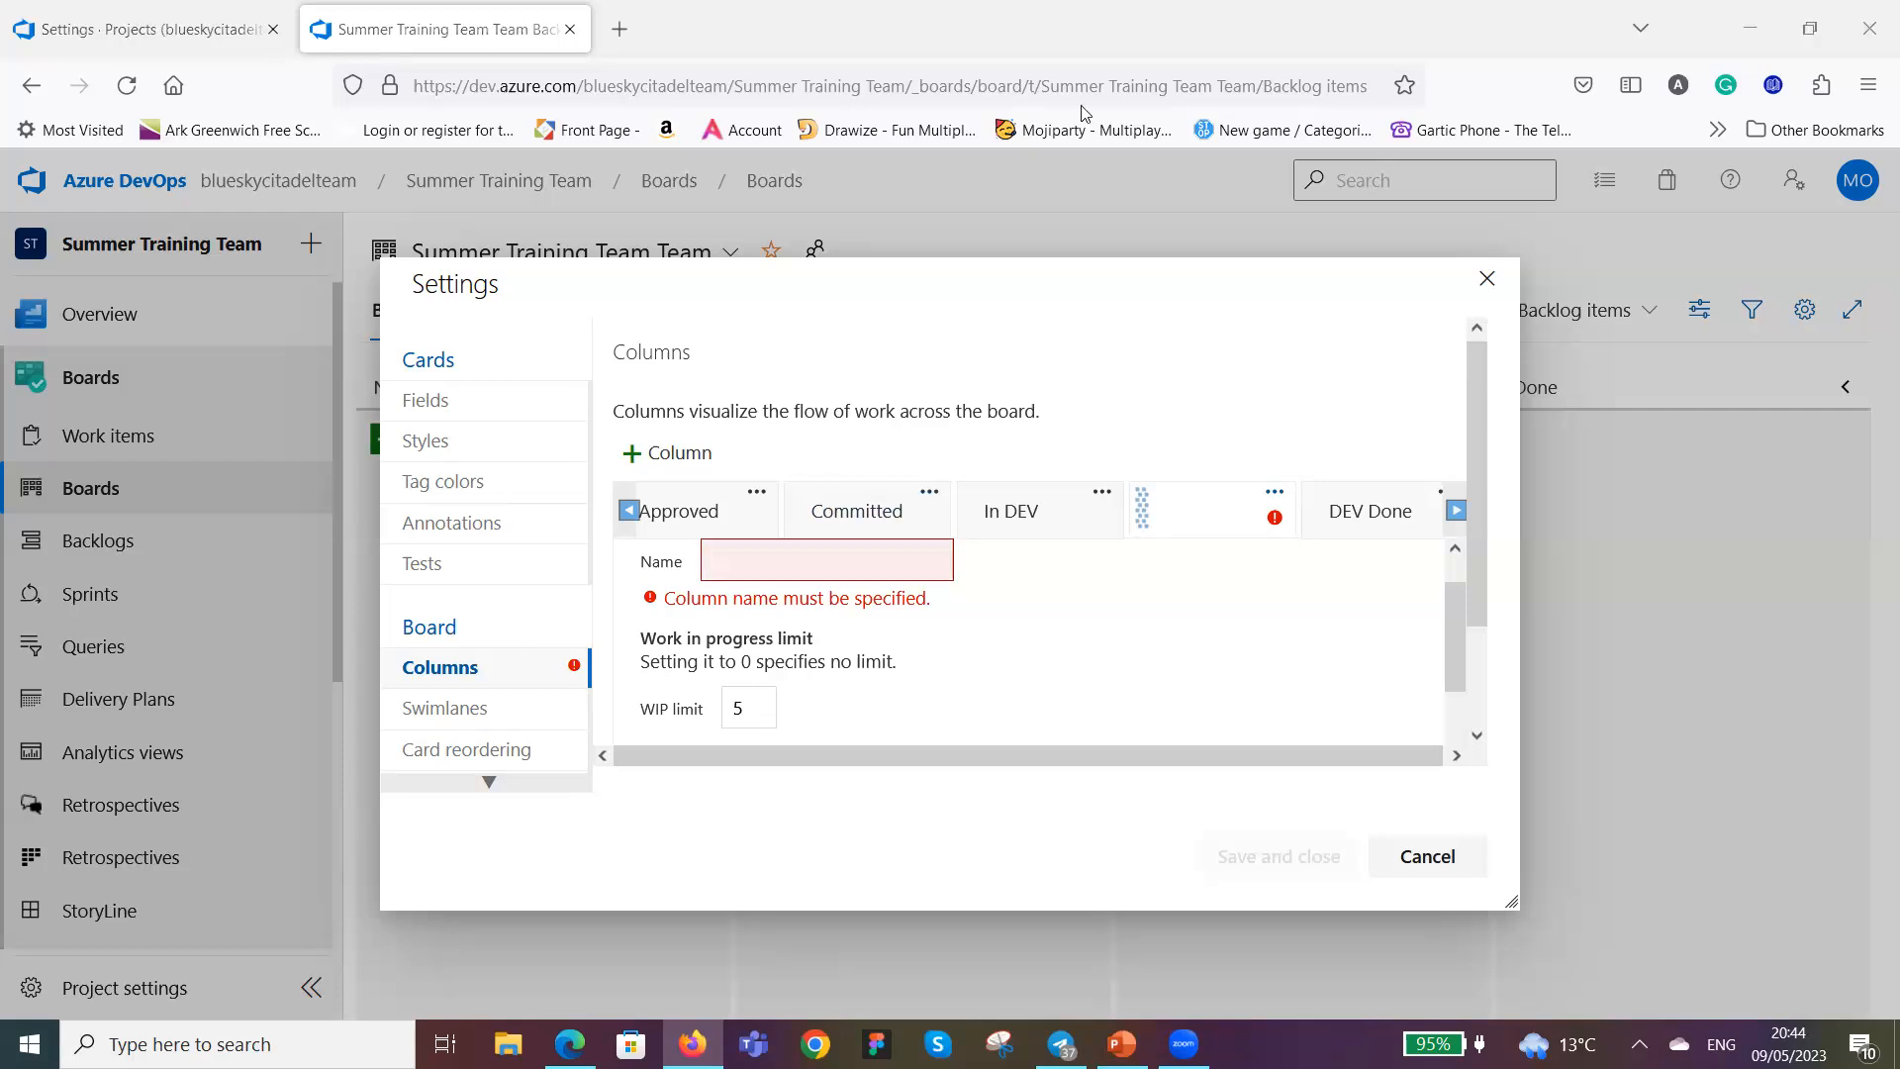
{"action": "left_click", "coordinate": [873, 559]}
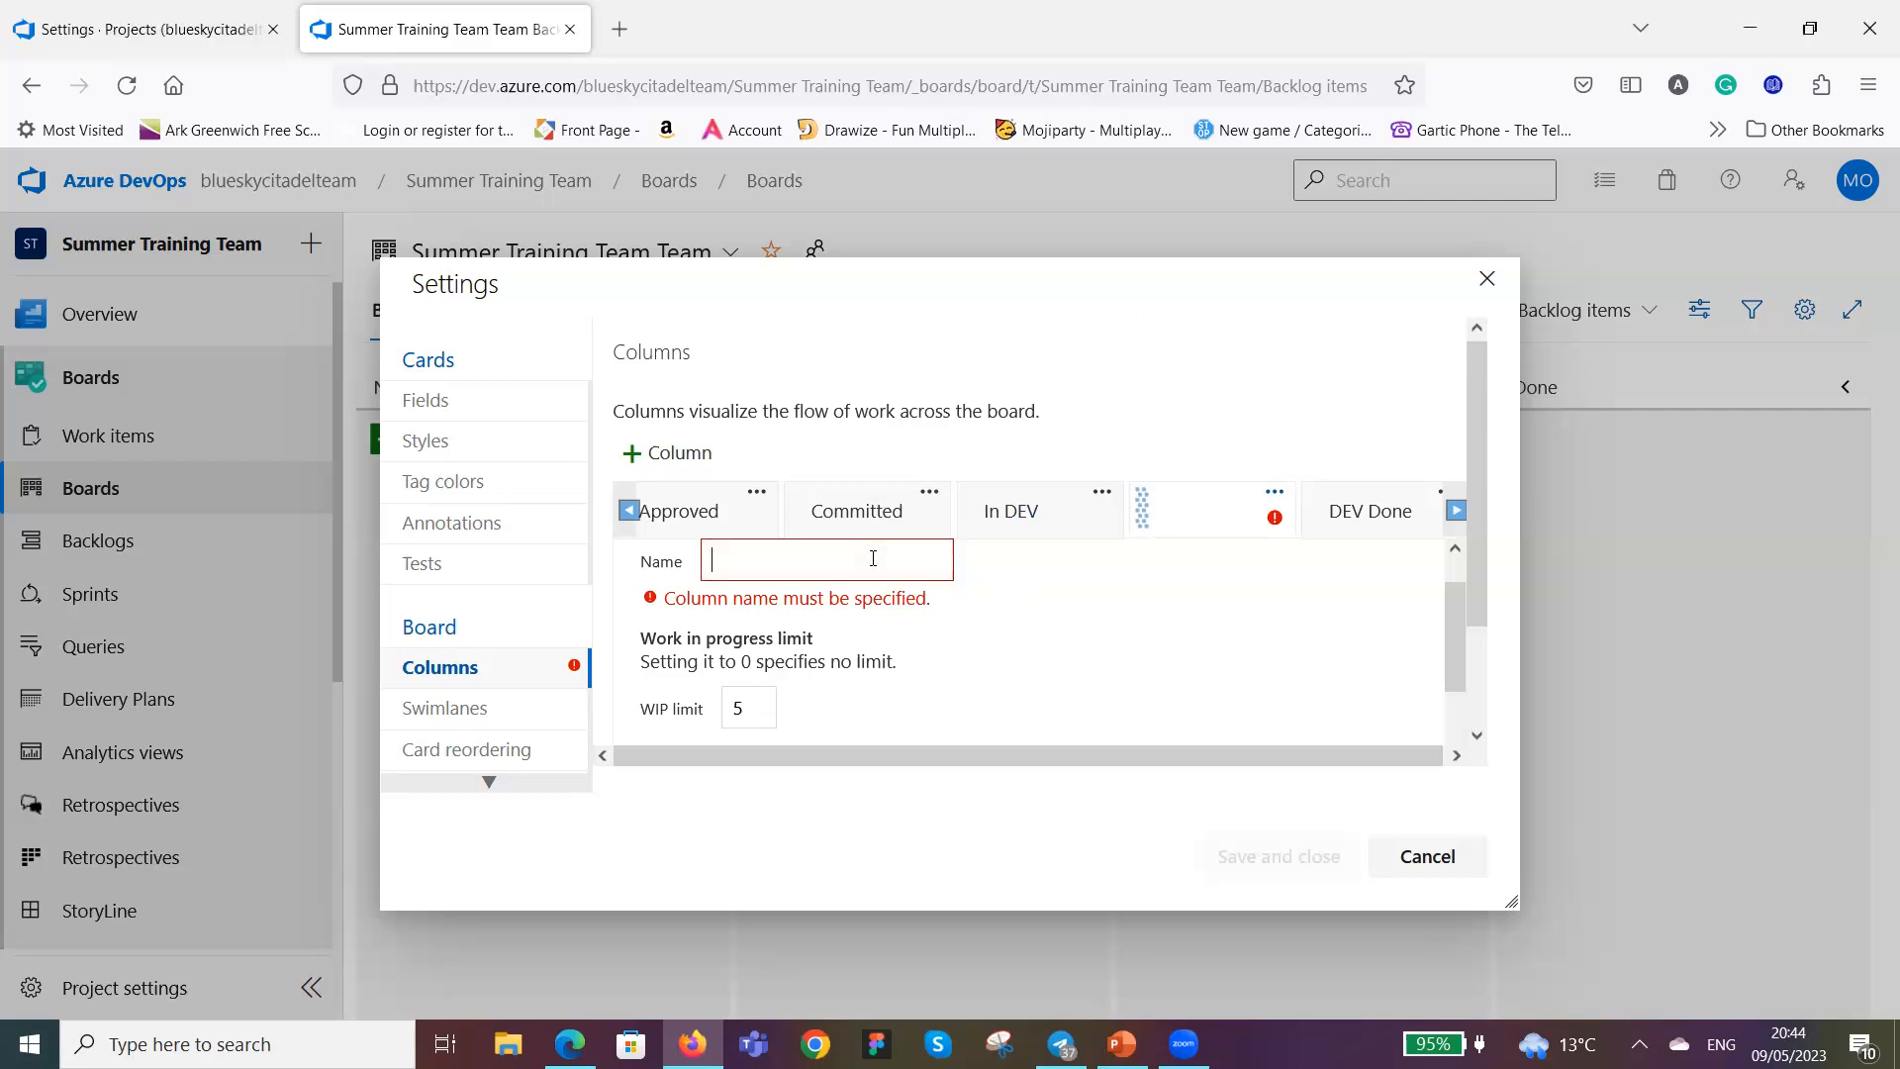
{"action": "type", "text": "In "}
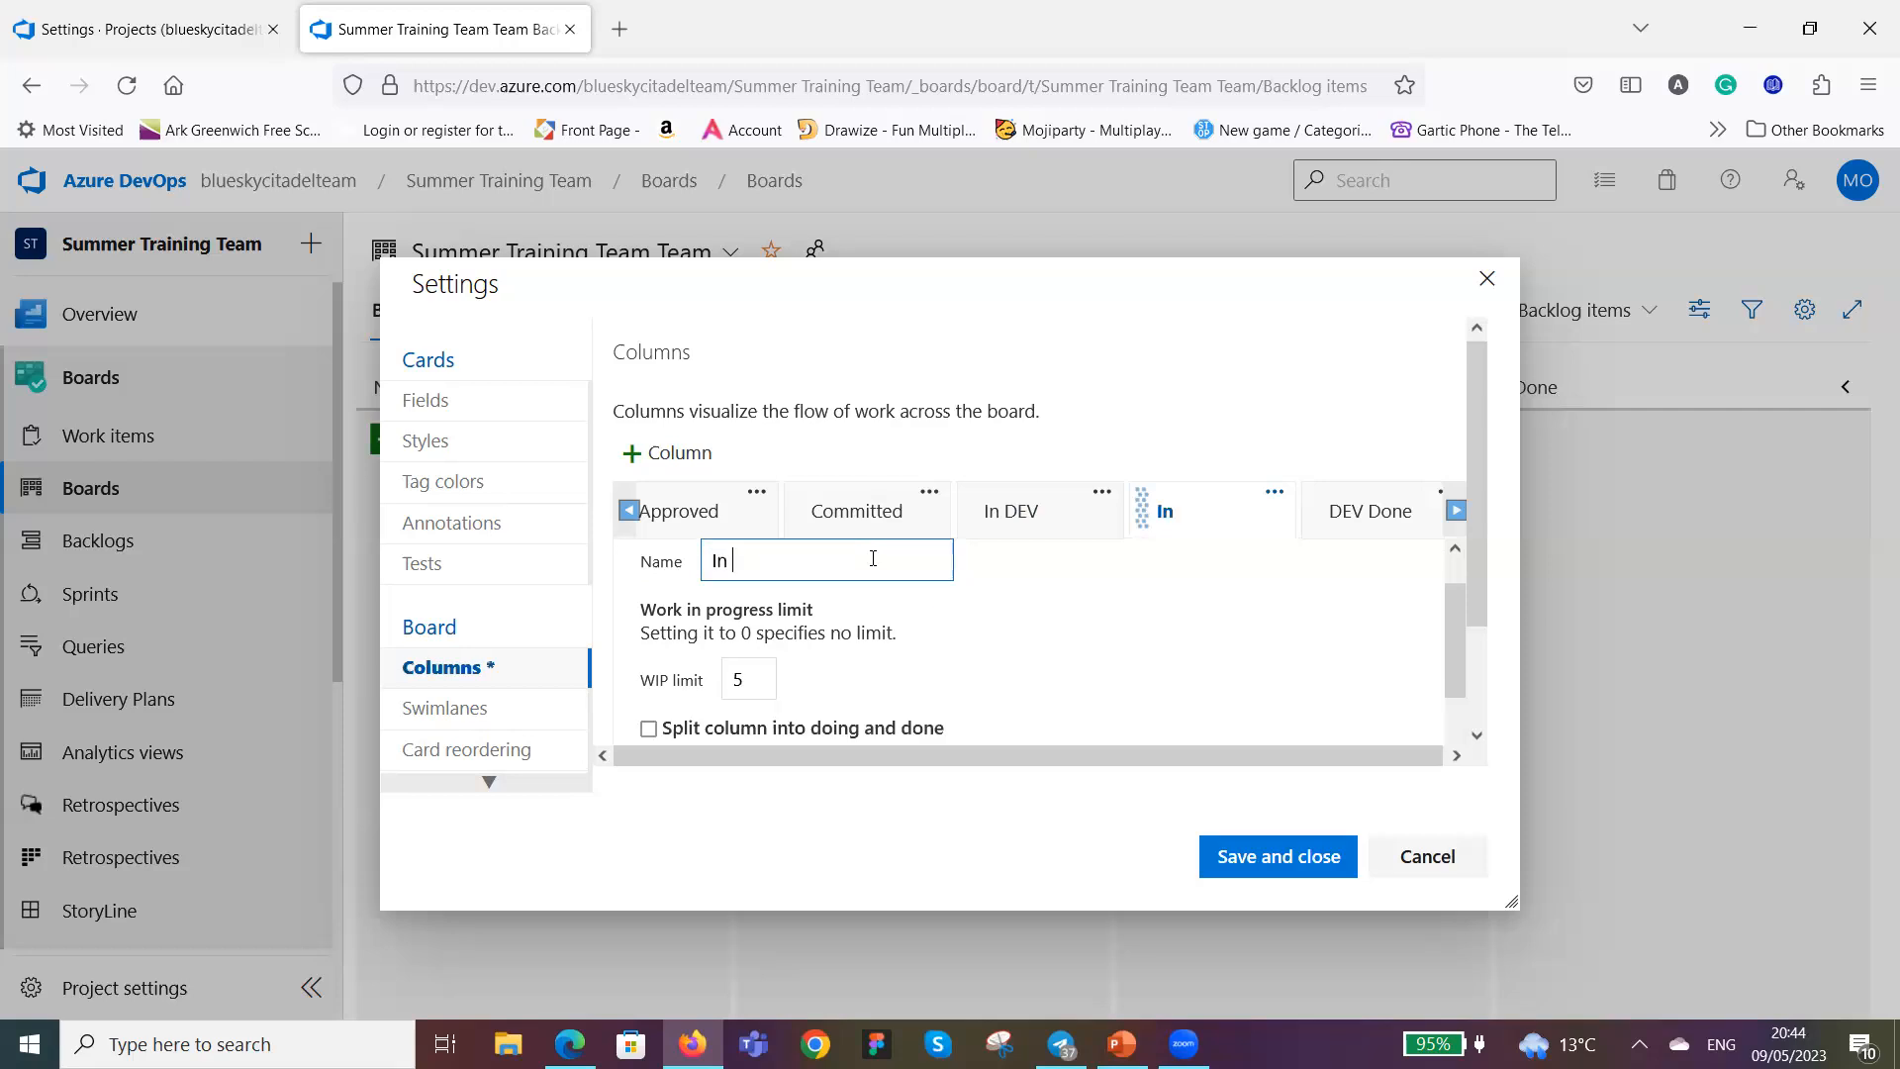
{"action": "type", "text": "QA"}
Set the In QA column's WIP limit to 10 and move the column to directly after DEV Done.
{"action": "left_click", "coordinate": [749, 680]}
{"action": "key", "text": "BackSpace"}
{"action": "type", "text": "10"}
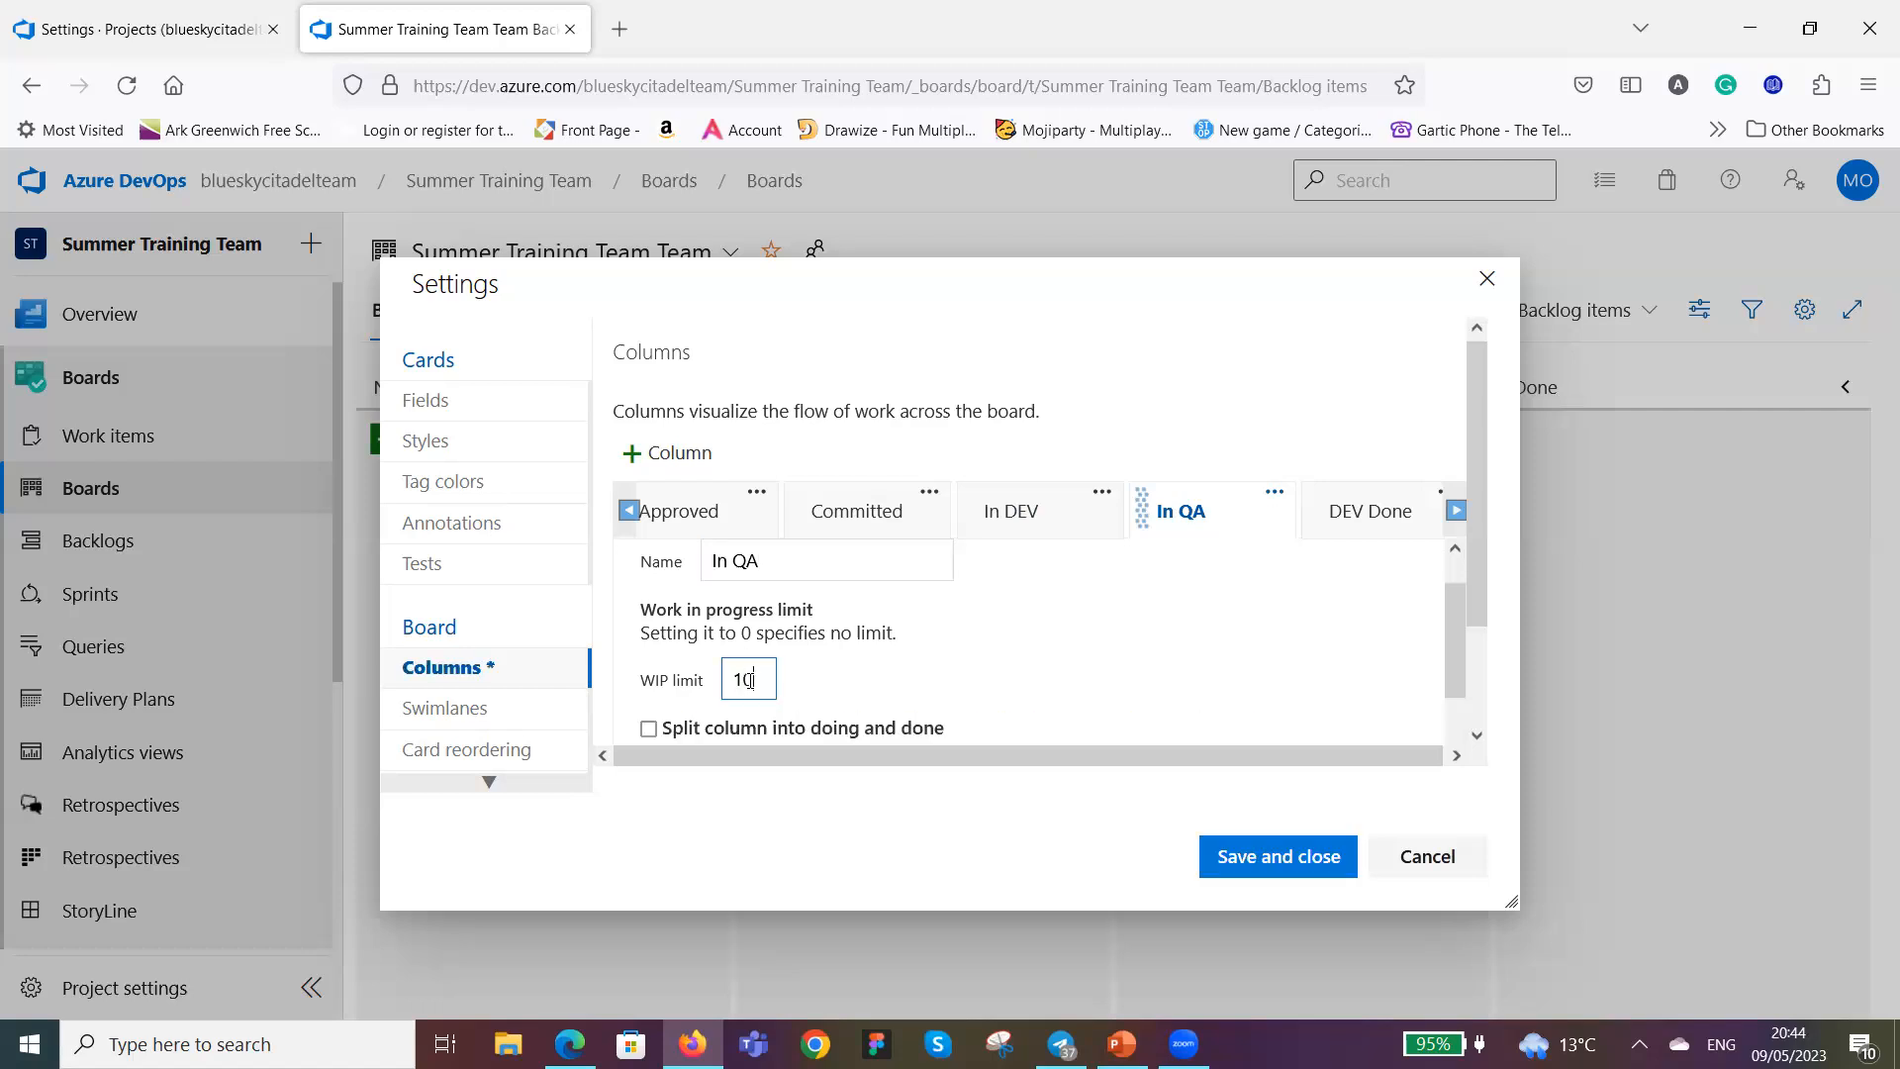
{"action": "scroll", "coordinate": [1039, 651], "scroll_direction": "down", "scroll_amount": 5}
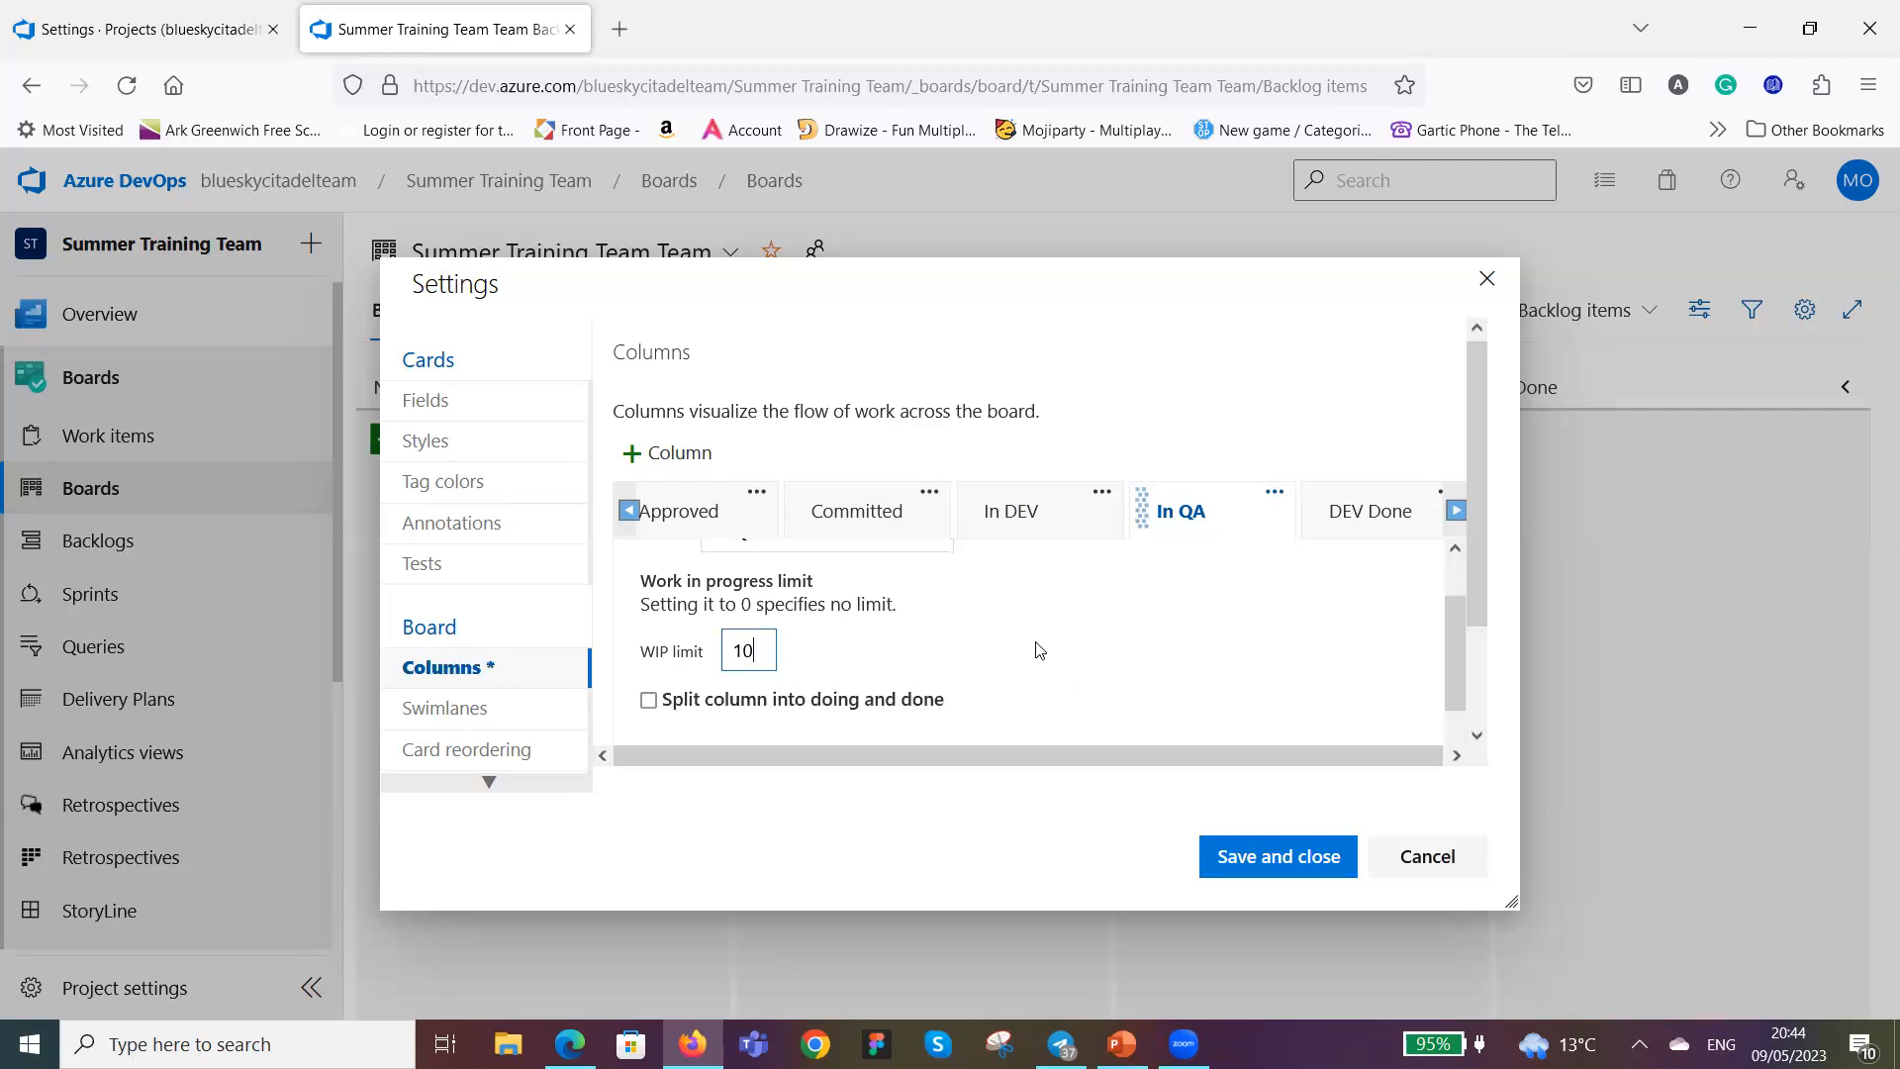
{"action": "scroll", "coordinate": [1039, 650], "scroll_direction": "up", "scroll_amount": 3}
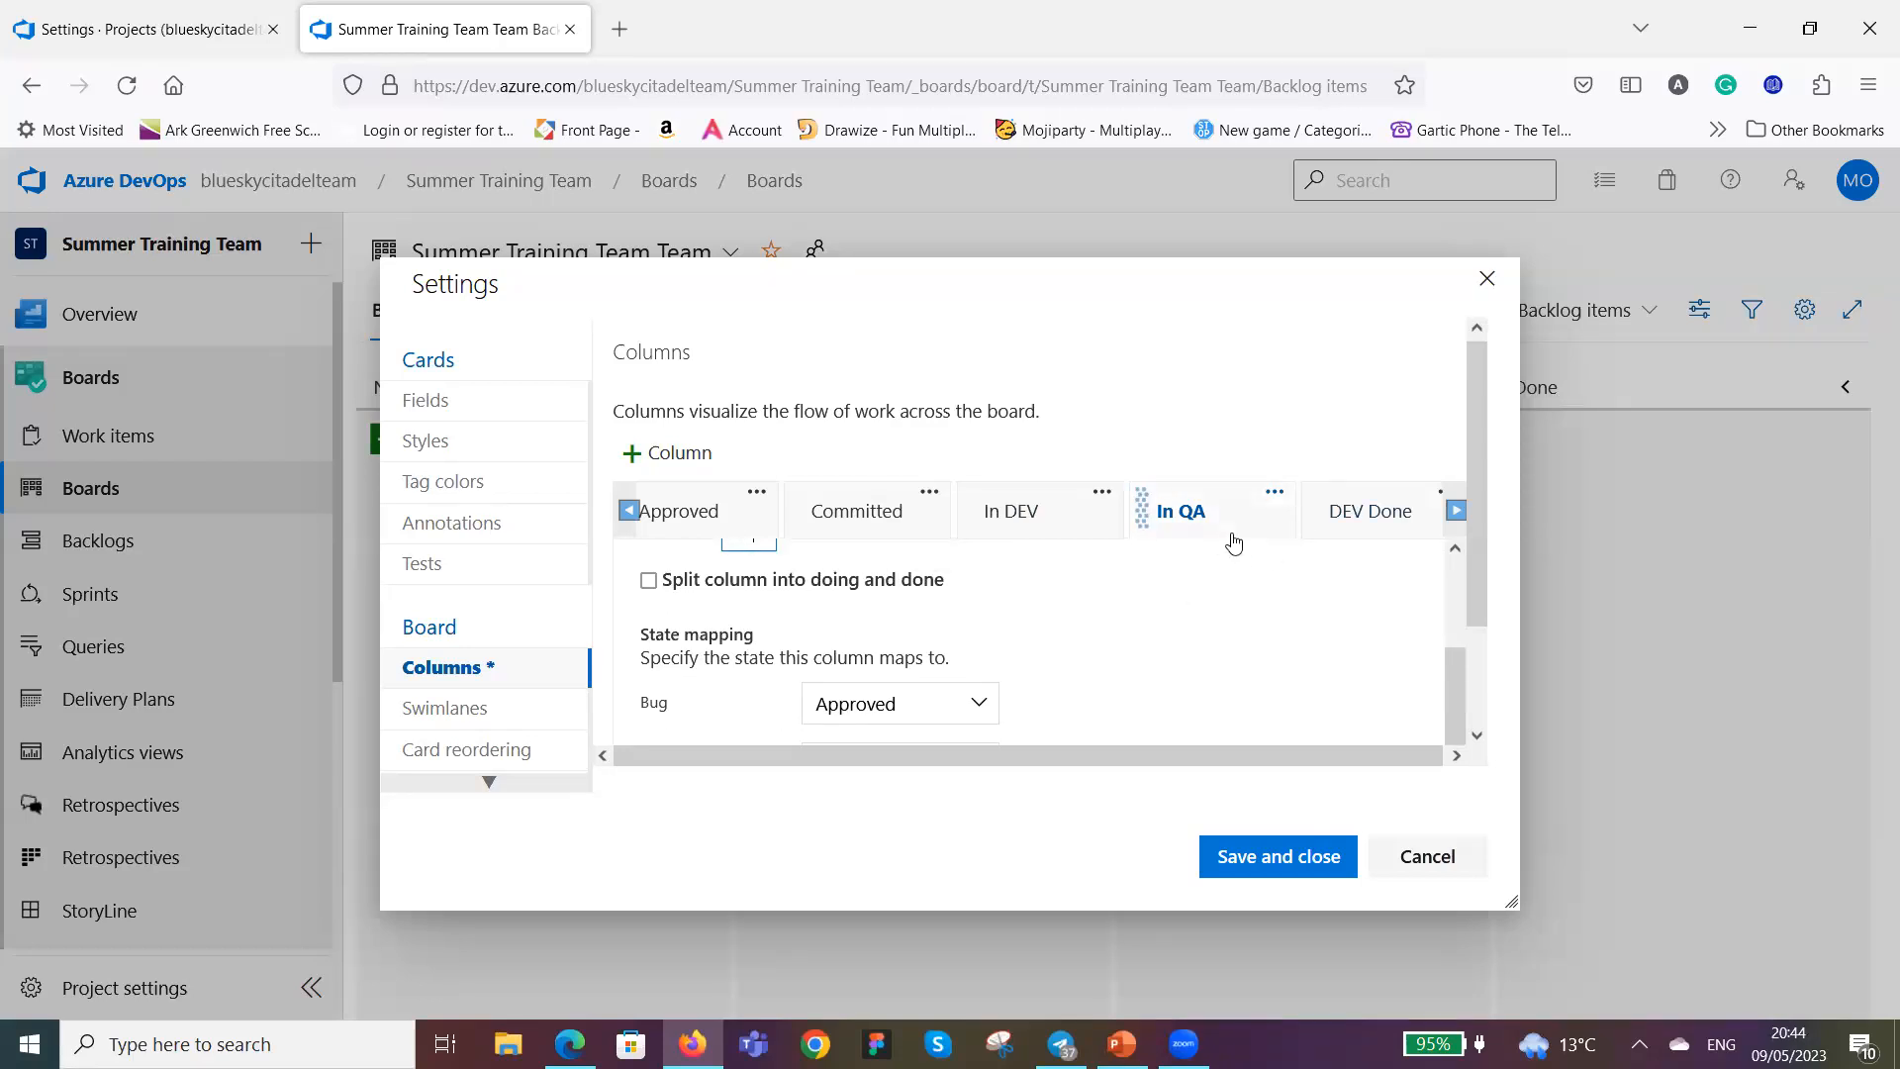
{"action": "left_click_drag", "start_coordinate": [1249, 525], "coordinate": [1382, 514]}
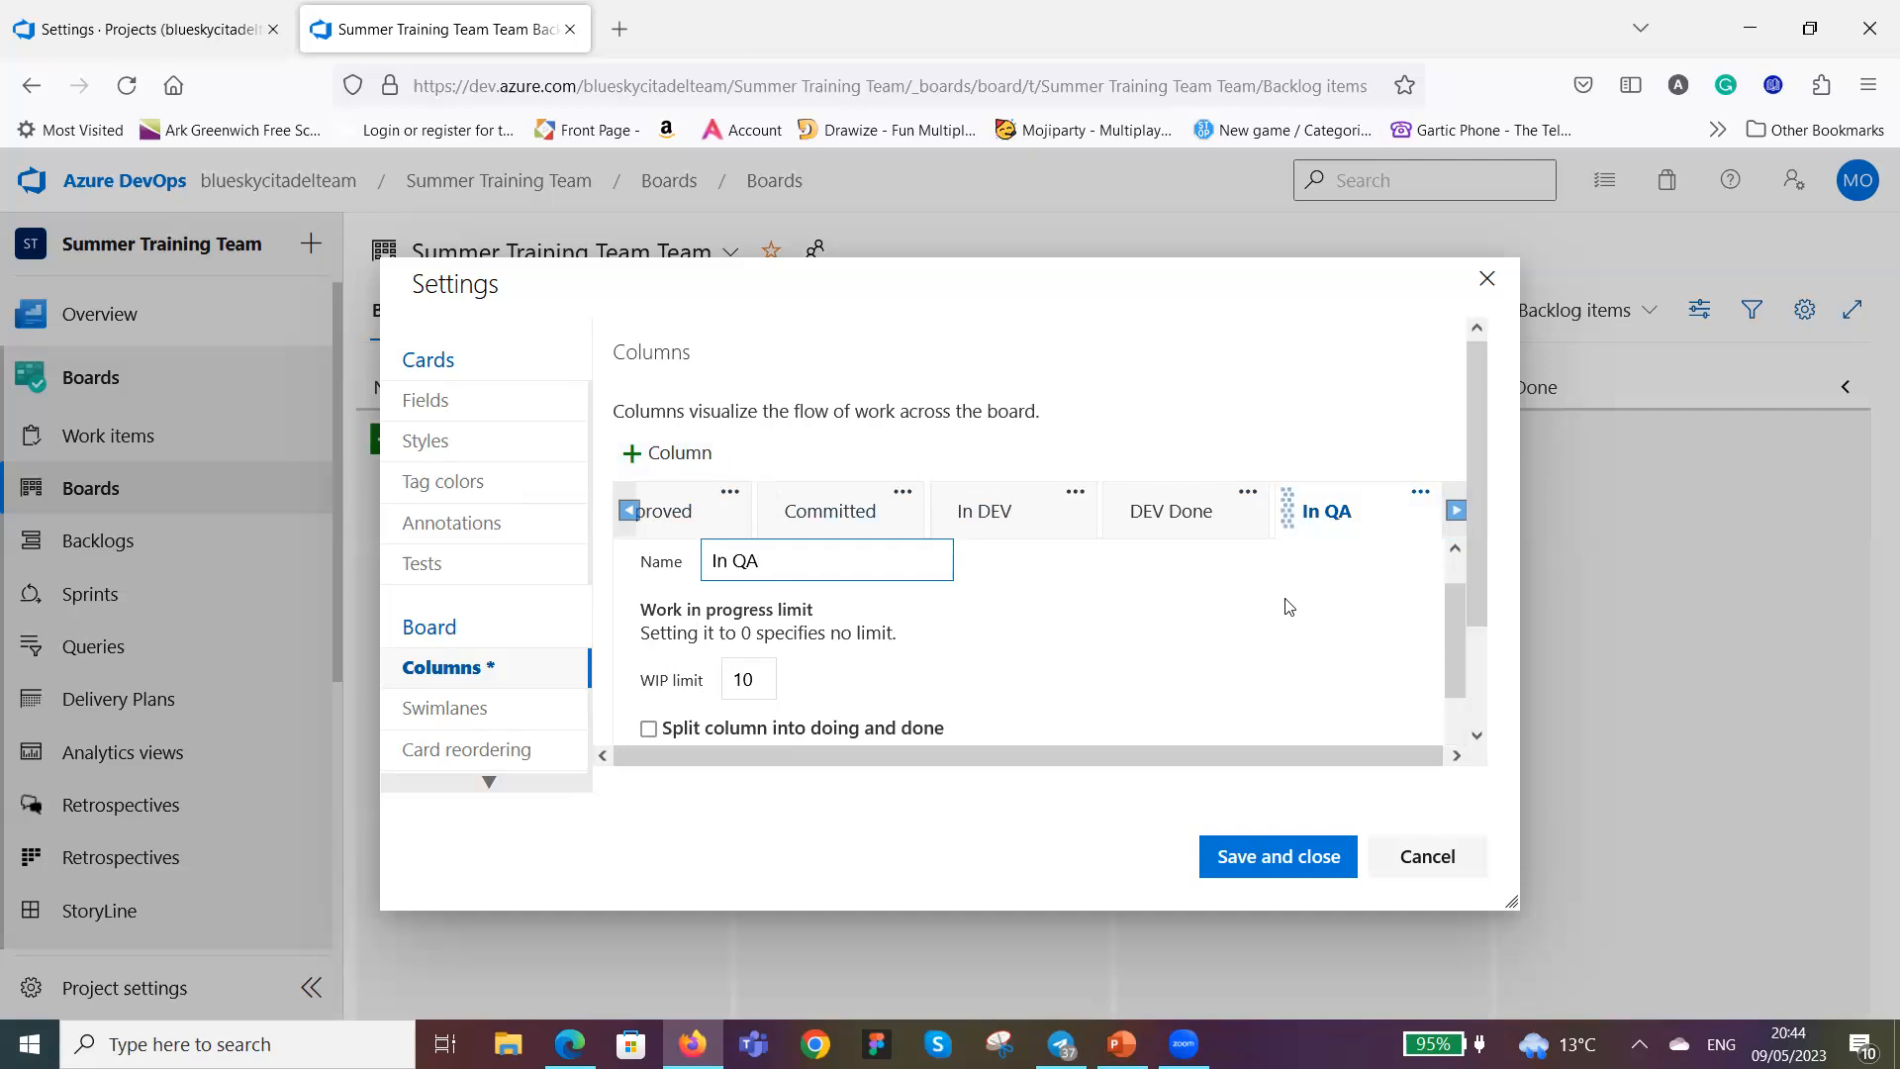
{"action": "scroll", "coordinate": [1288, 605], "scroll_direction": "down", "scroll_amount": 3}
{"action": "scroll", "coordinate": [1288, 606], "scroll_direction": "up", "scroll_amount": 4}
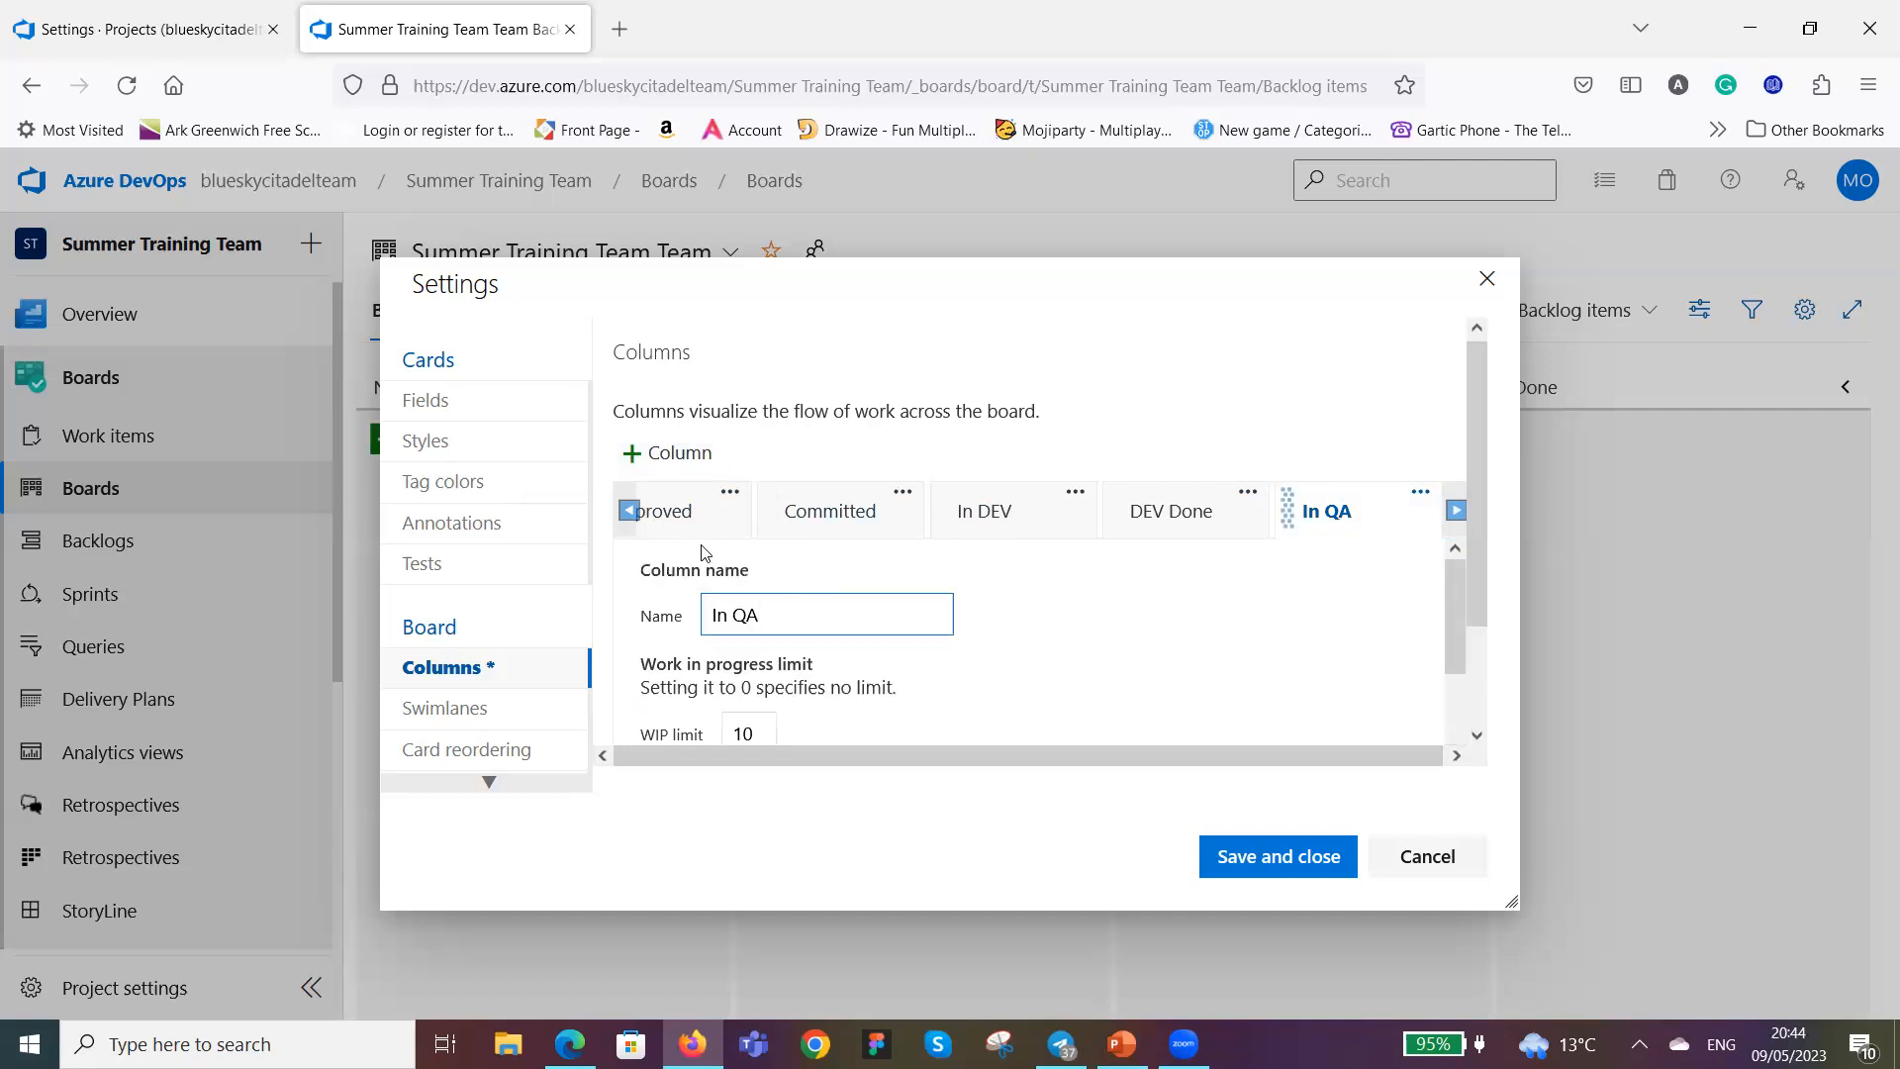
Add a new board column directly after DEV Done and name it QA Done.
{"action": "left_click", "coordinate": [642, 453]}
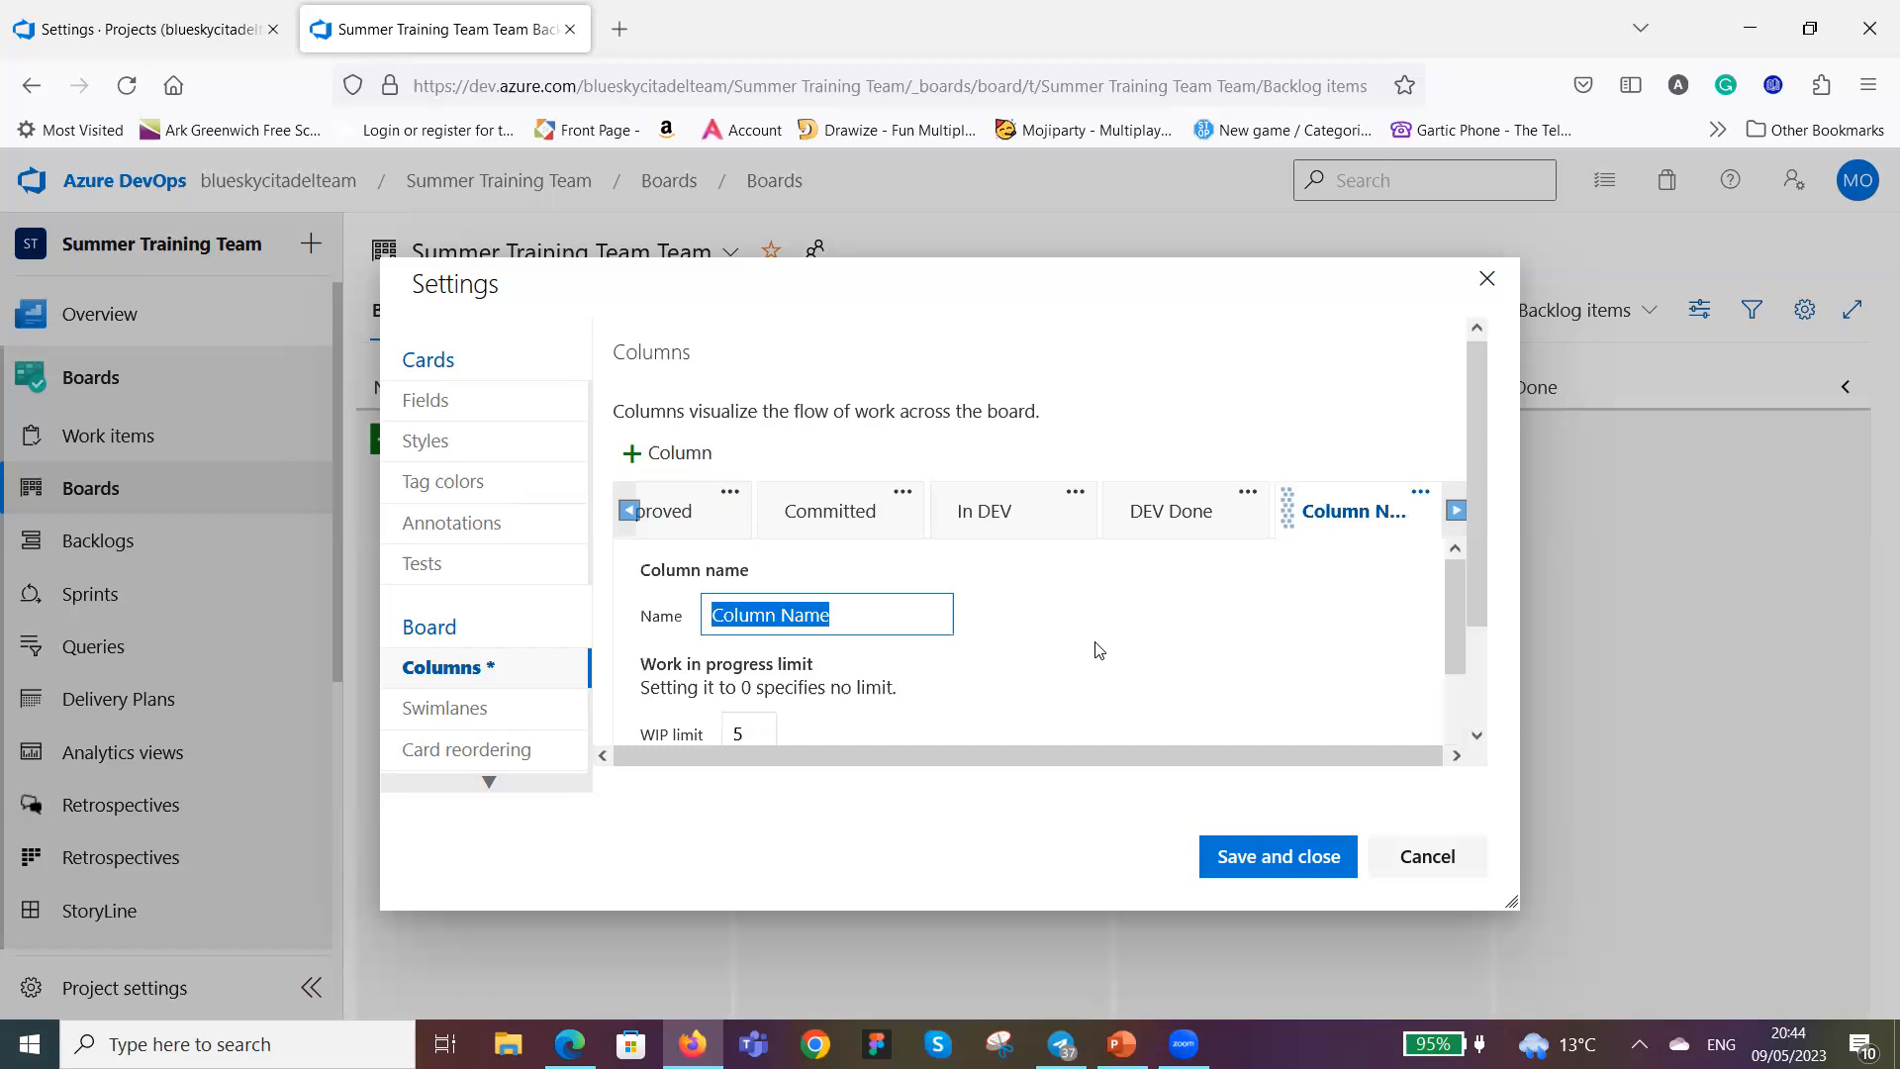
{"action": "key", "text": "BackSpace"}
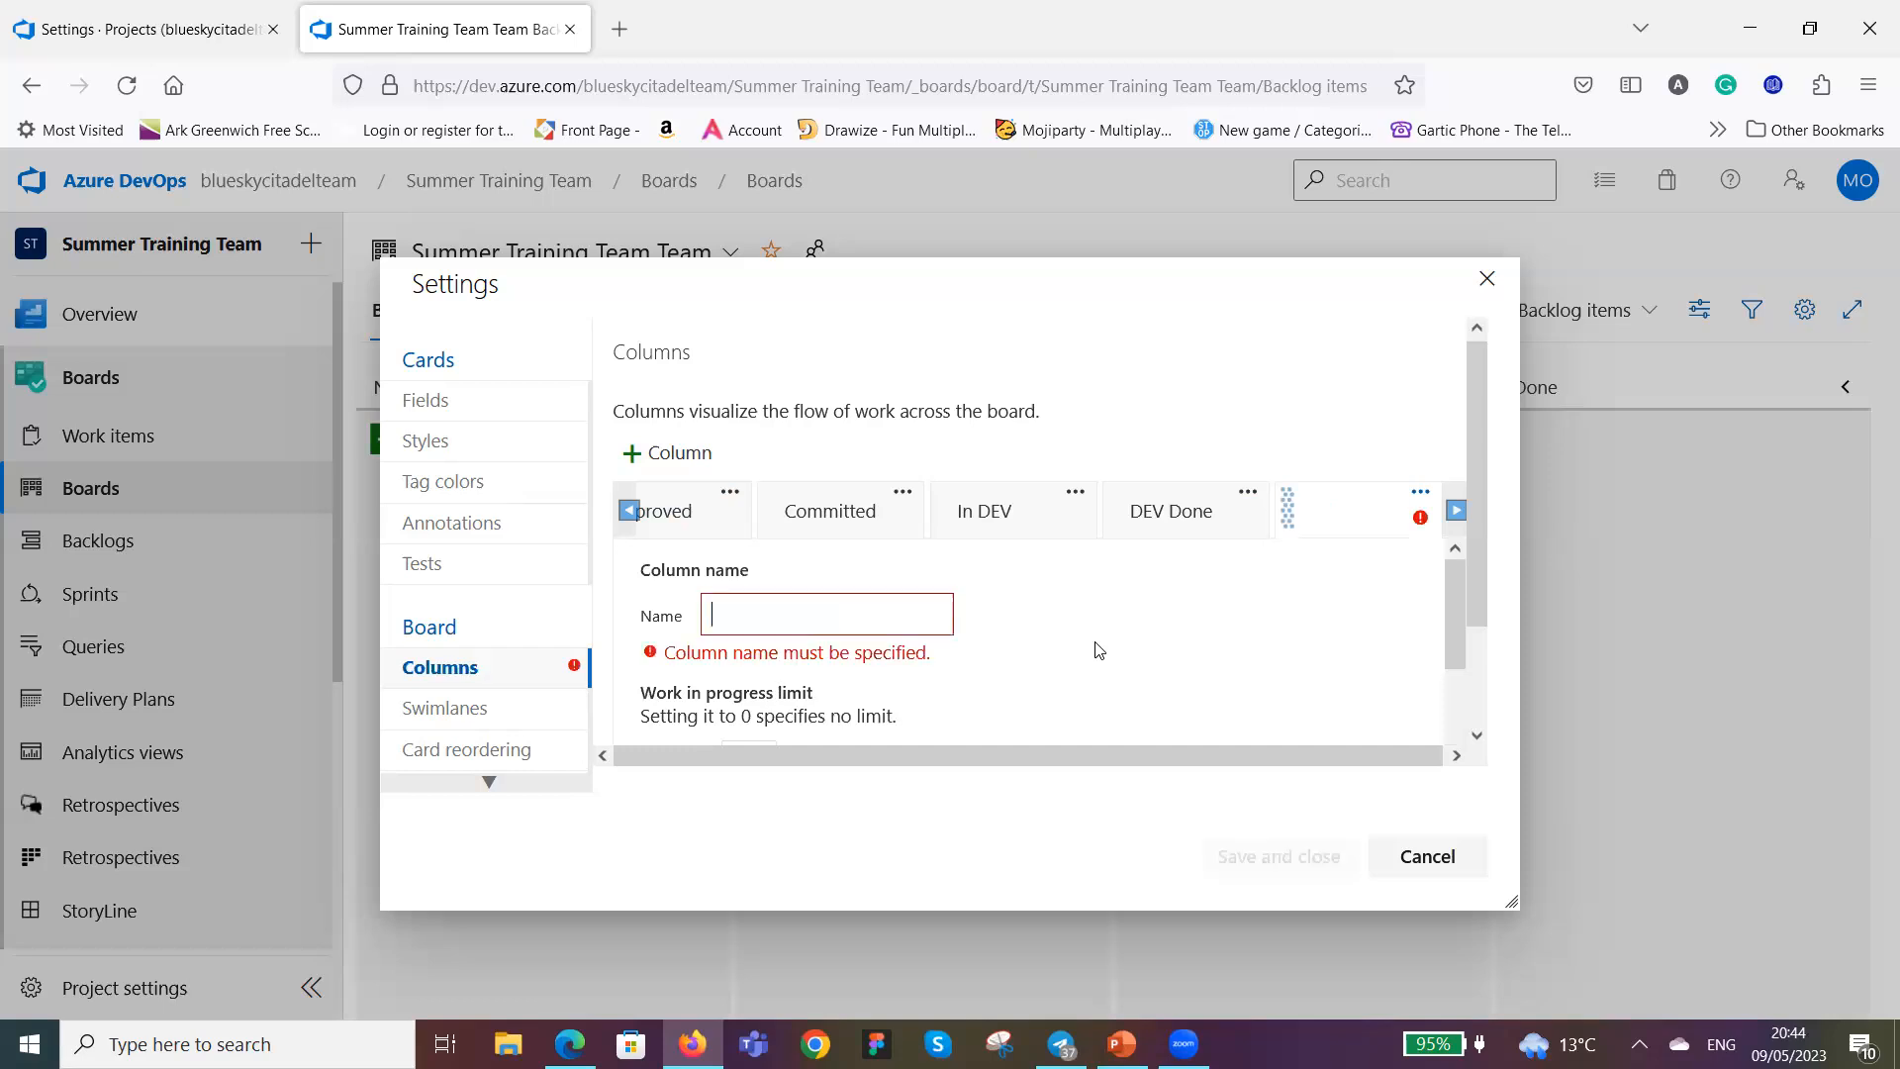
{"action": "type", "text": "QA D"}
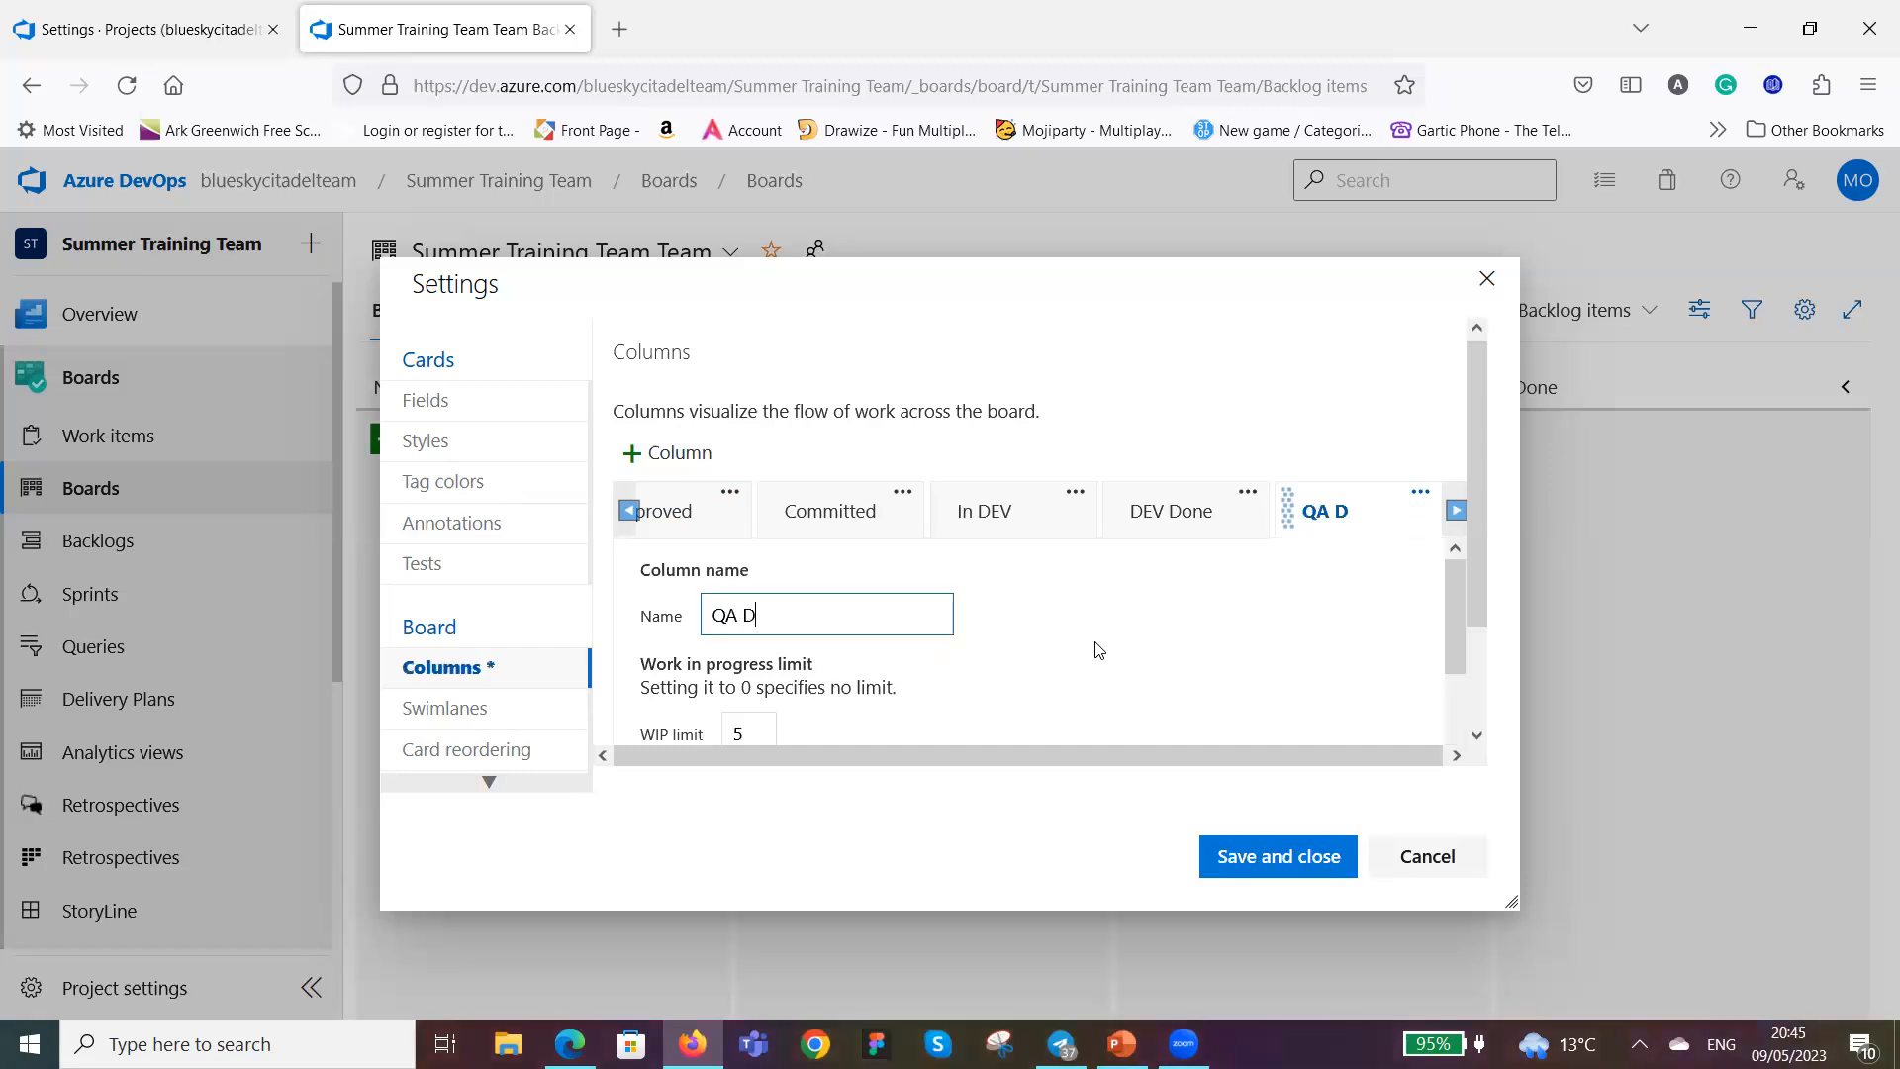
{"action": "type", "text": "one"}
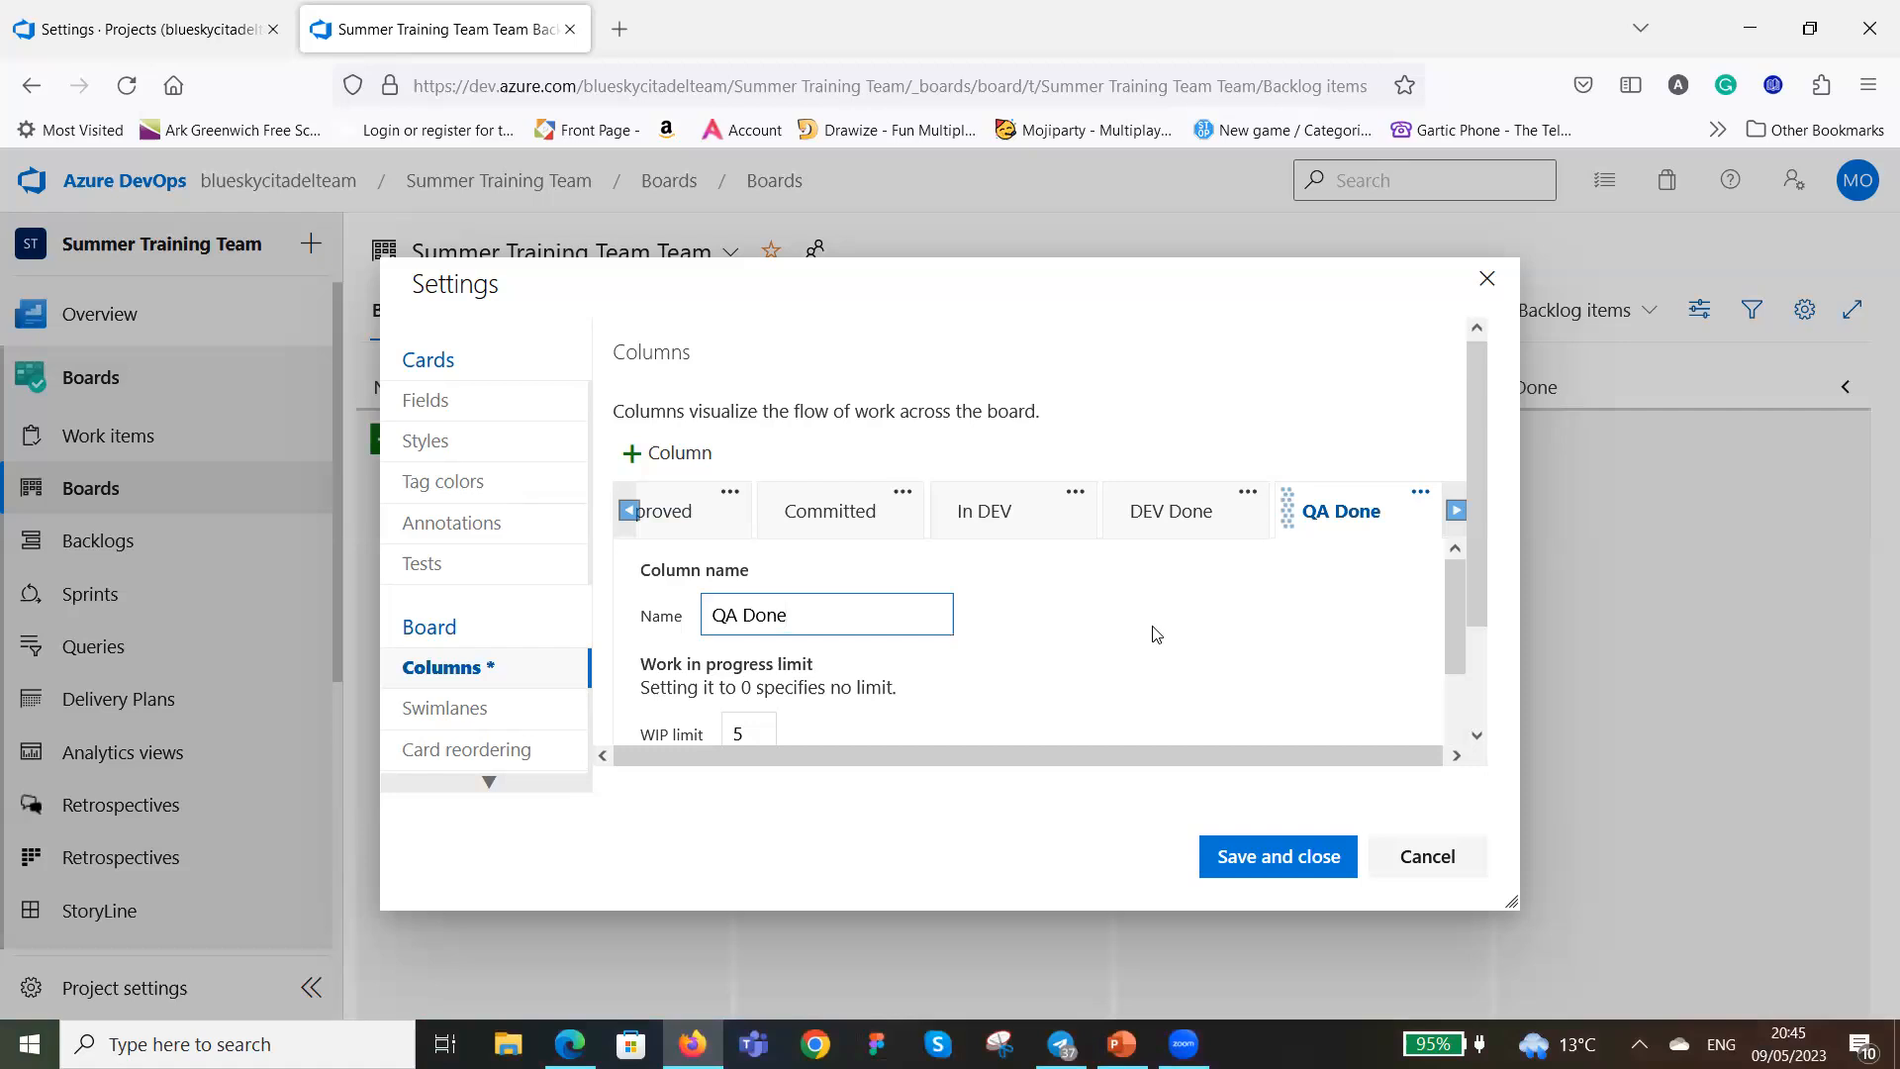
Set the QA Done column's WIP limit to 10 and move the column to directly after In QA.
{"action": "left_click", "coordinate": [773, 738]}
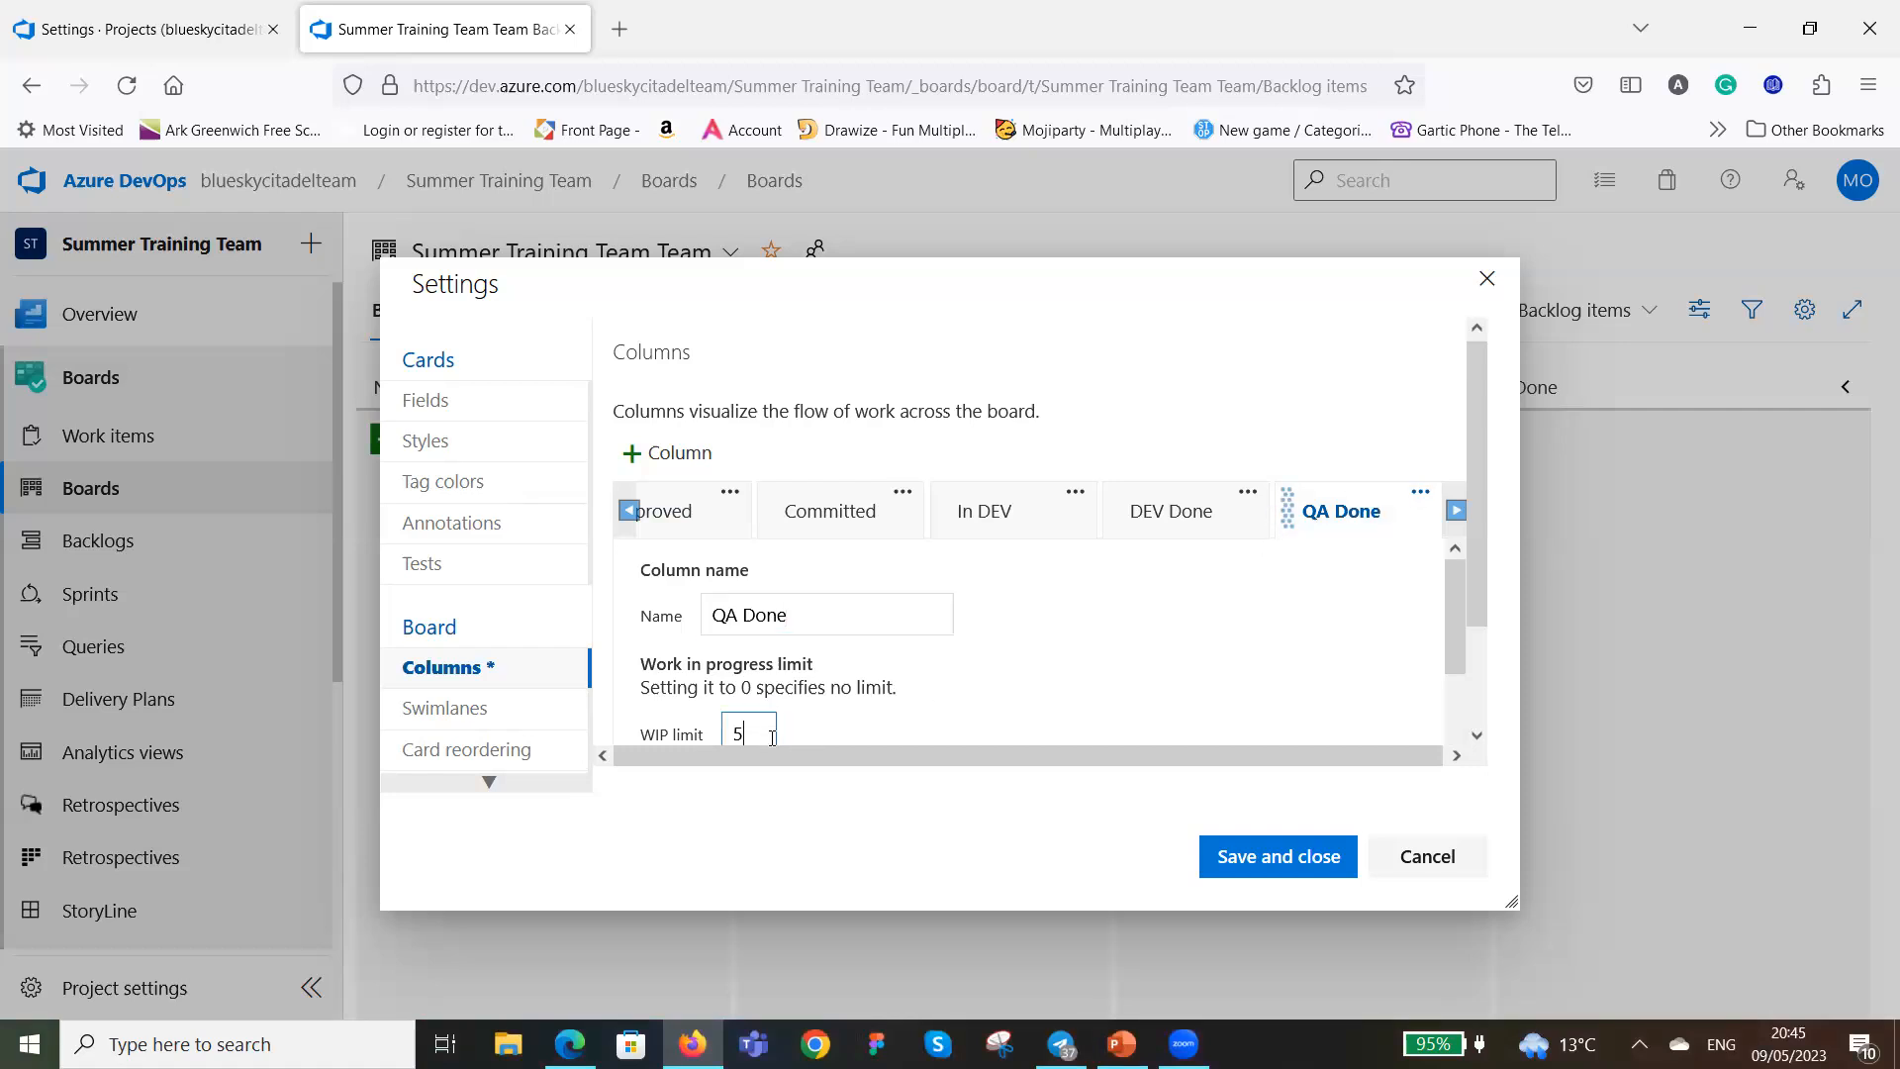
{"action": "key", "text": "BackSpace"}
{"action": "type", "text": "10"}
{"action": "left_click", "coordinate": [1311, 533]}
{"action": "left_click", "coordinate": [1454, 510]}
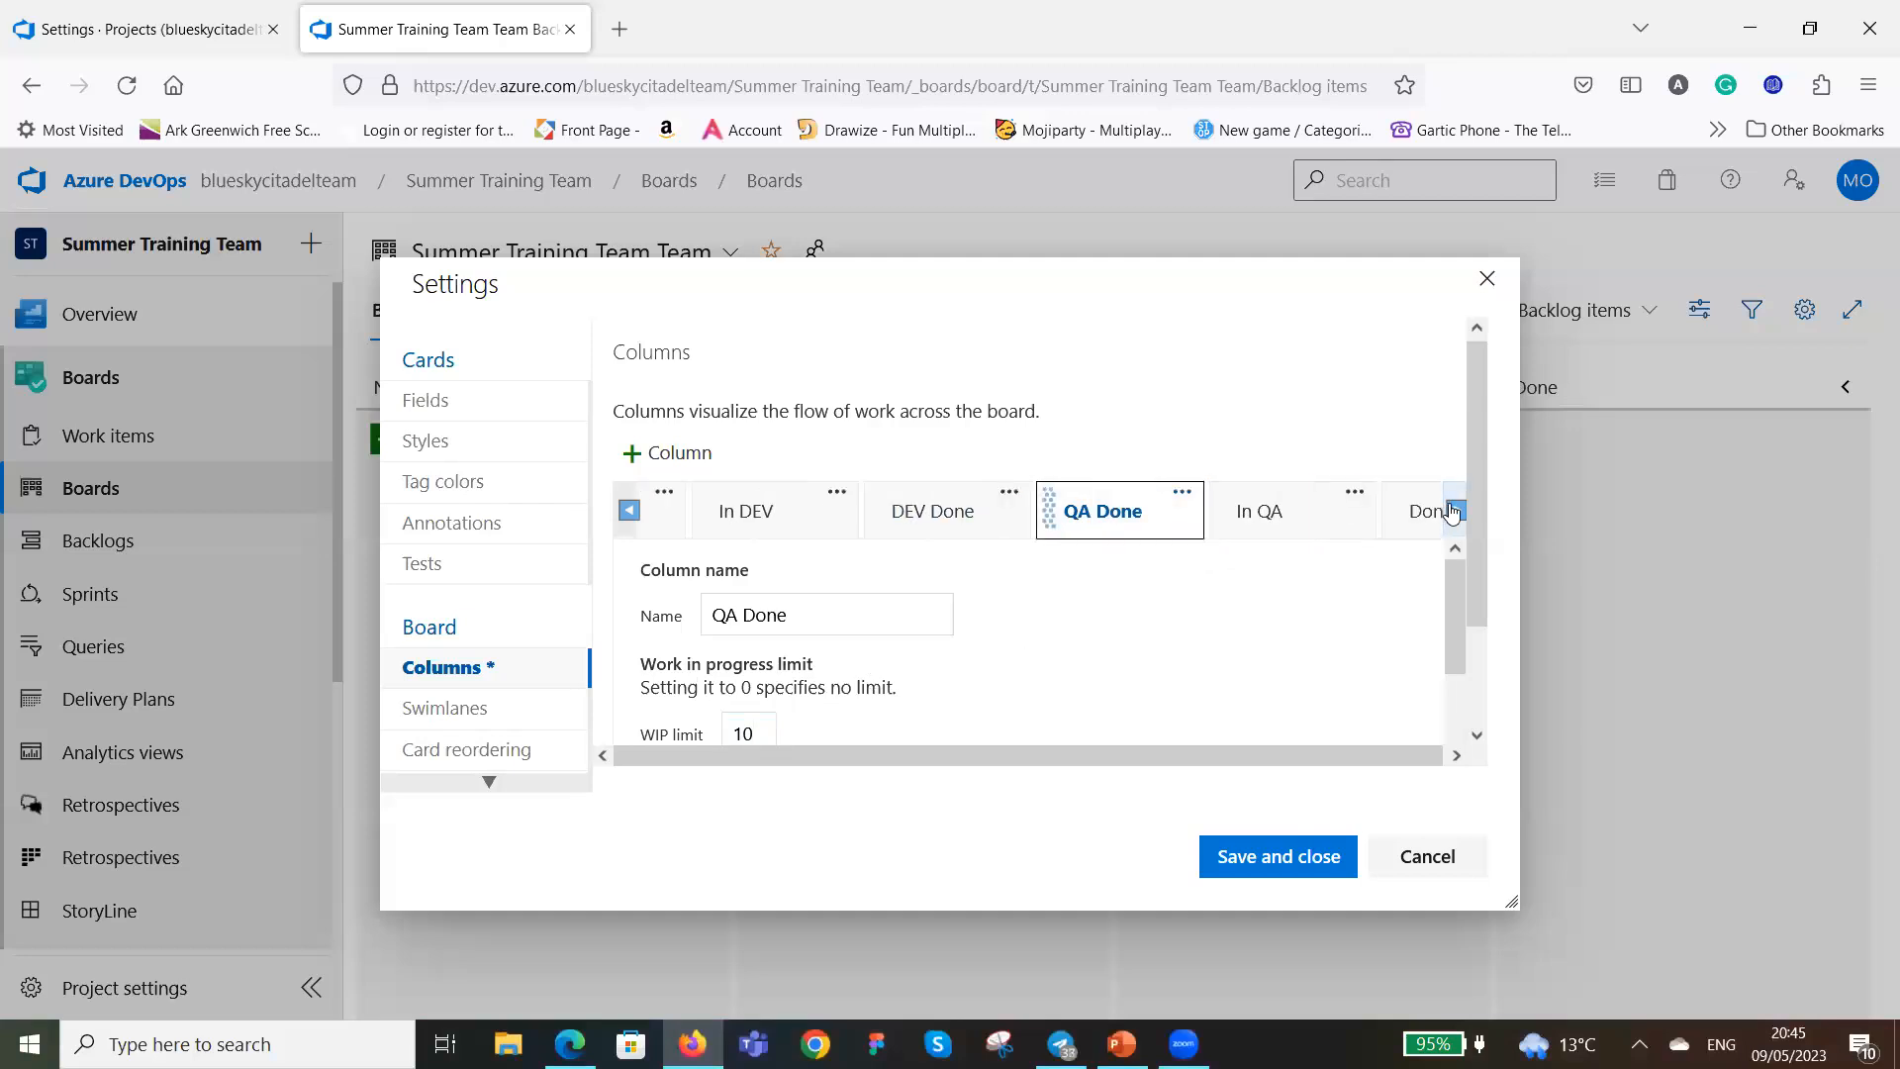
{"action": "left_click_drag", "start_coordinate": [1059, 522], "coordinate": [1239, 521]}
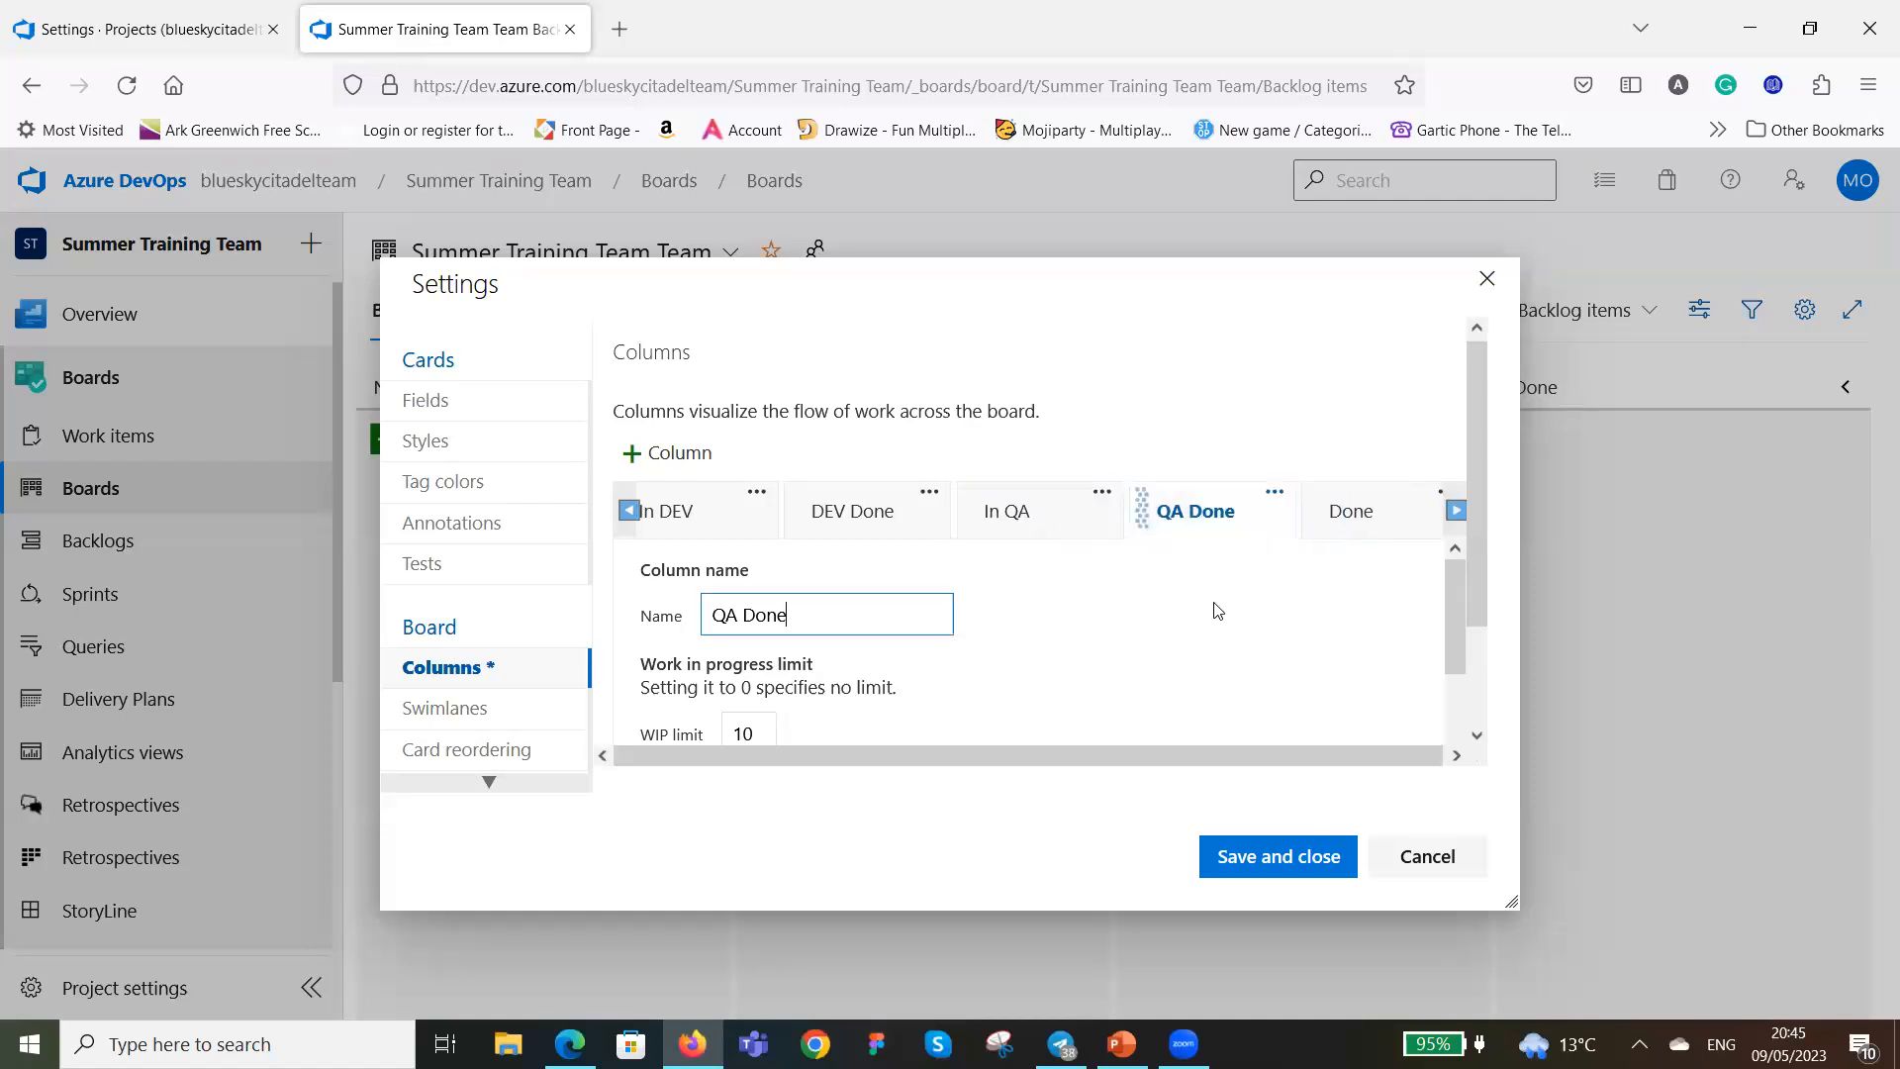
Add a new board column between In QA and QA Done and name it UAT.
{"action": "left_click", "coordinate": [636, 458]}
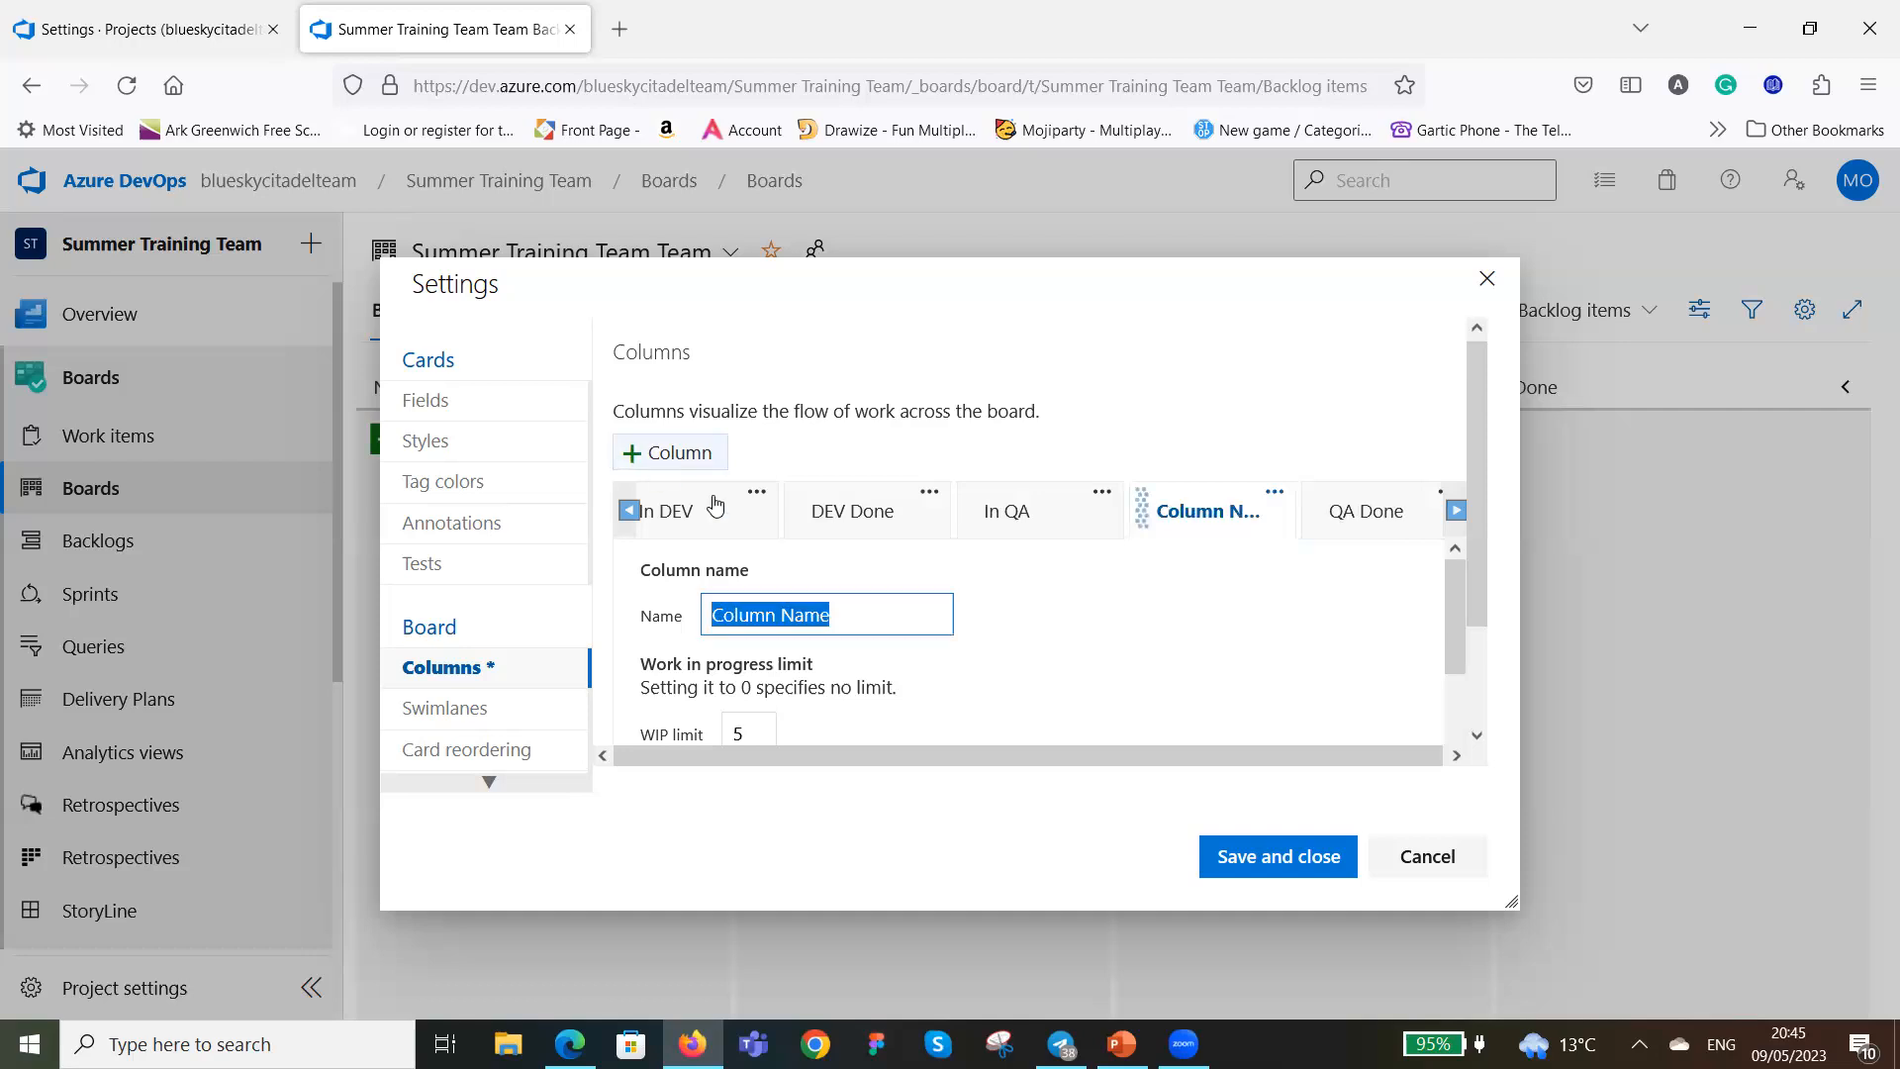
{"action": "left_click", "coordinate": [887, 619]}
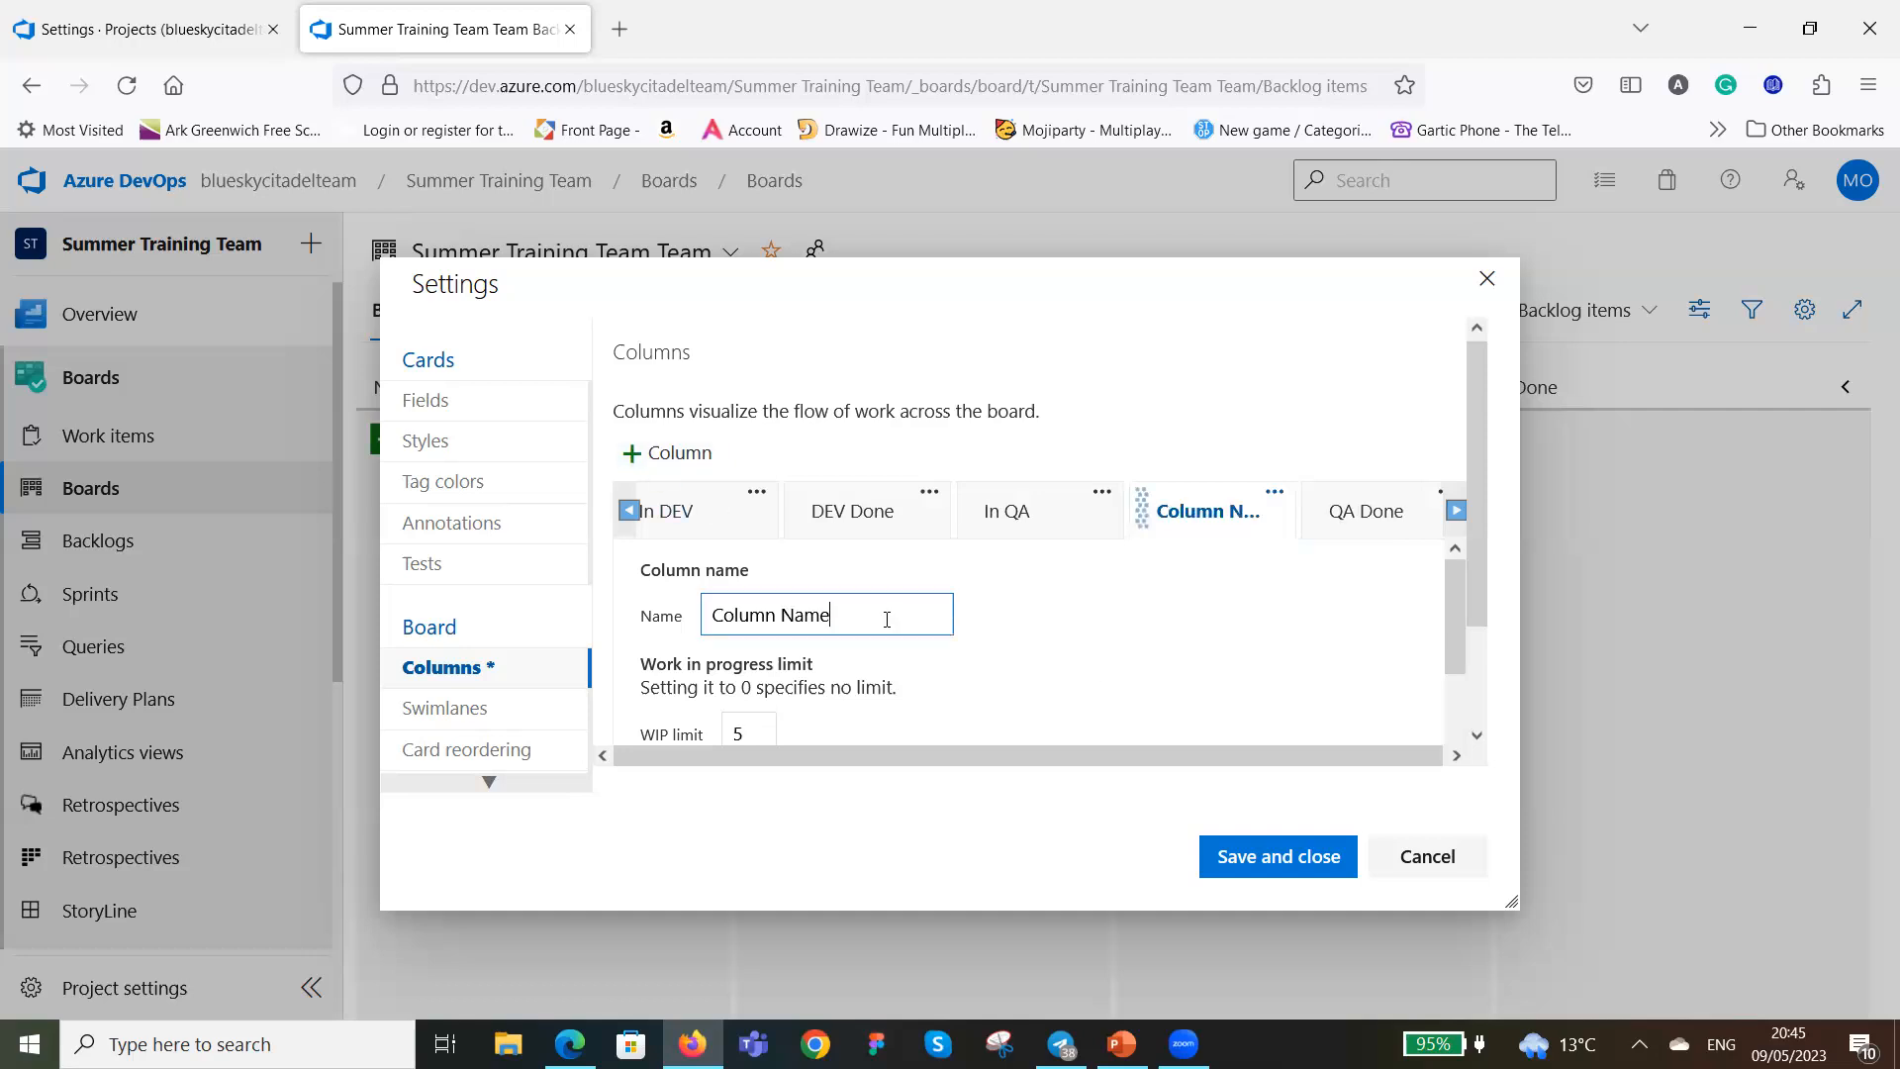
{"action": "key", "text": "BackSpace"}
{"action": "key", "text": "BackSpace"}
{"action": "key", "text": "BackSpace"}
{"action": "key", "text": "BackSpace"}
{"action": "key", "text": "BackSpace"}
{"action": "key", "text": "BackSpace"}
{"action": "key", "text": "BackSpace"}
{"action": "key", "text": "BackSpace"}
{"action": "key", "text": "BackSpace"}
{"action": "key", "text": "BackSpace"}
{"action": "key", "text": "BackSpace"}
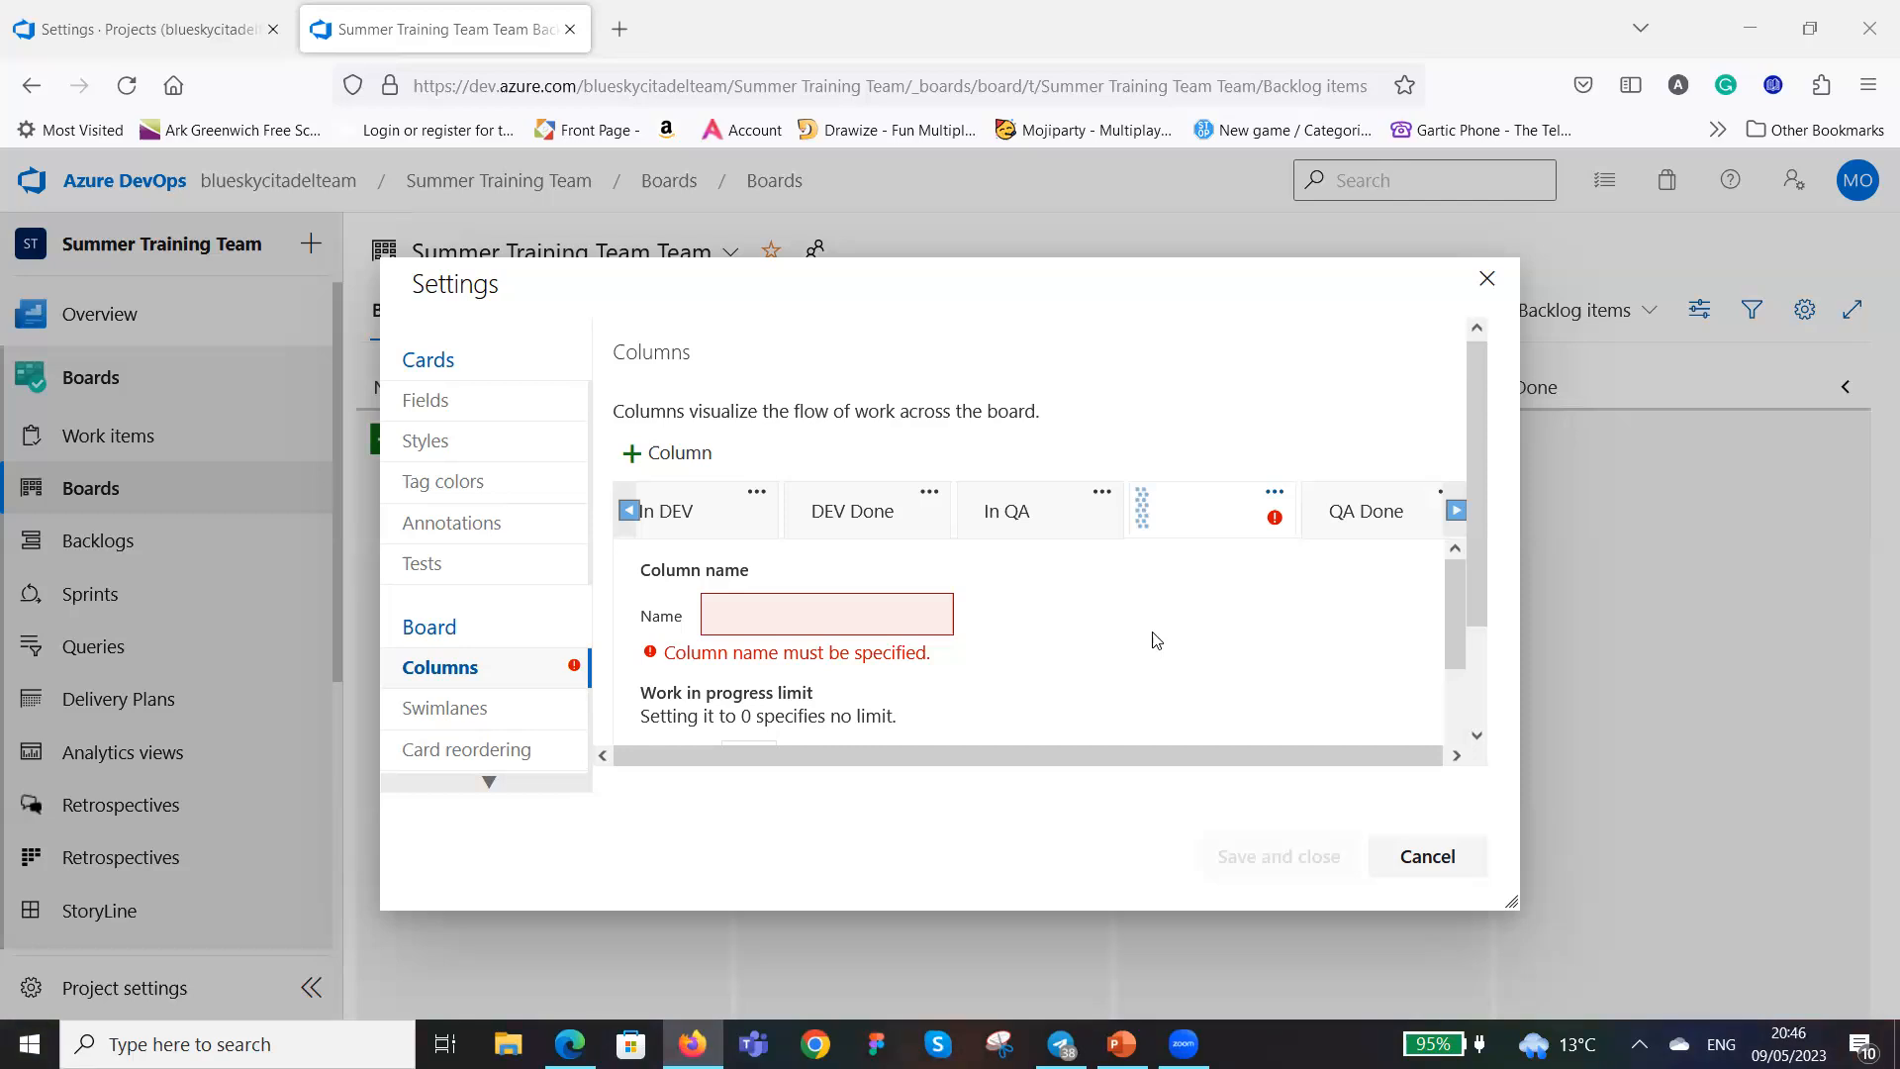
{"action": "left_click", "coordinate": [802, 609]}
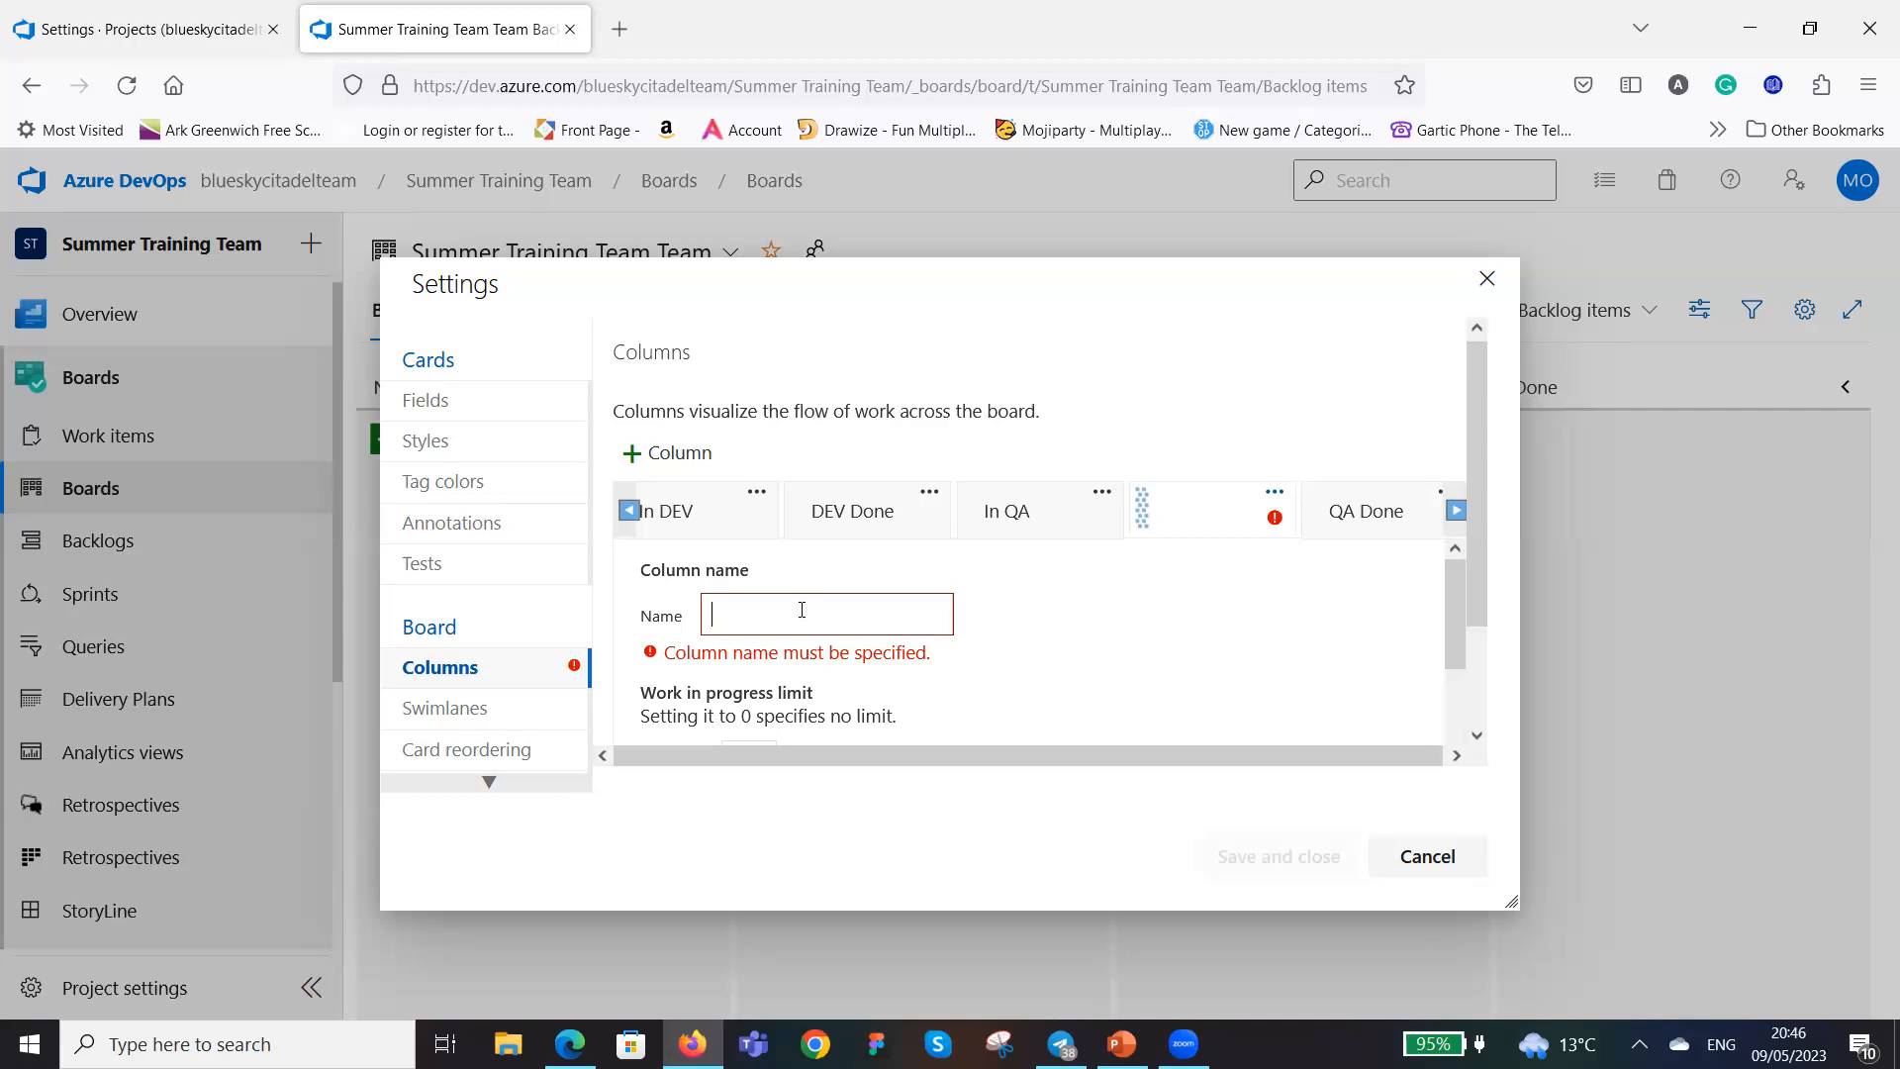
{"action": "type", "text": "UAT"}
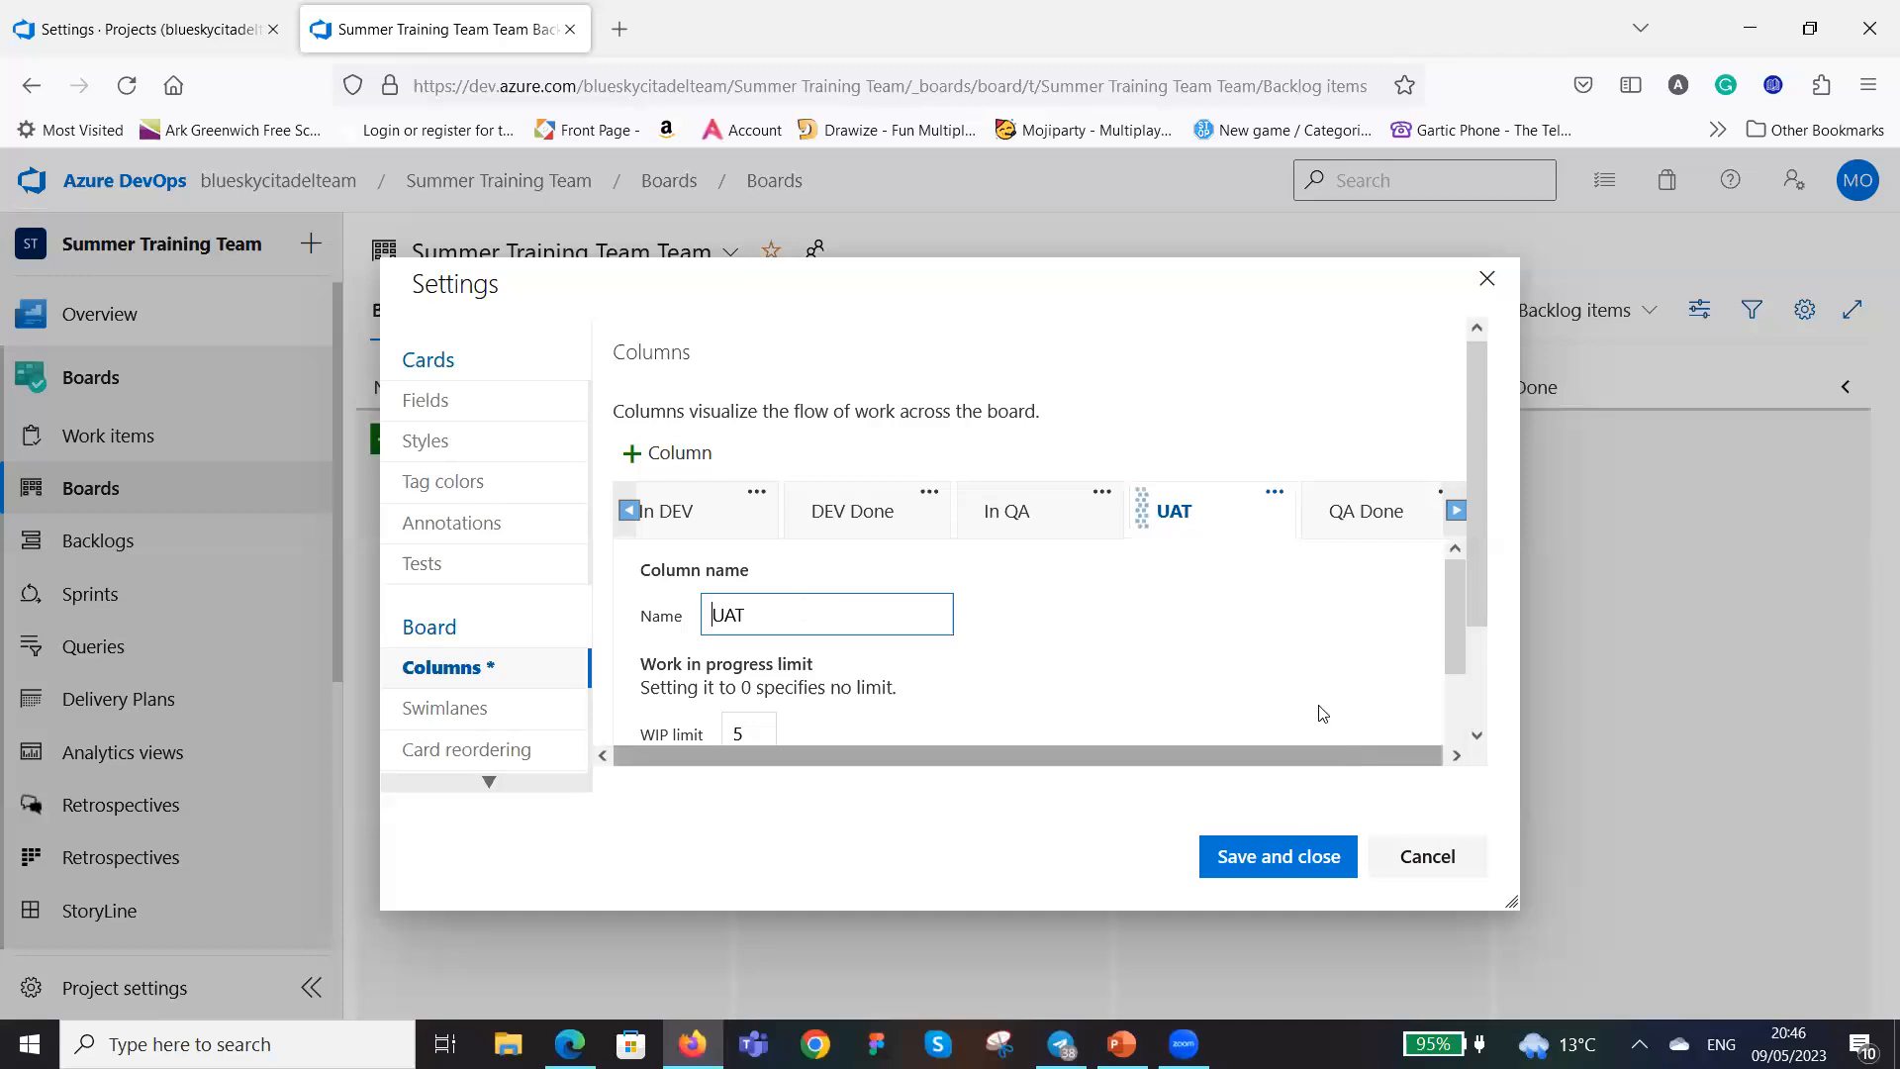
Set the UAT column's WIP limit to 10.
{"action": "left_click", "coordinate": [1174, 648]}
{"action": "left_click", "coordinate": [758, 733]}
{"action": "key", "text": "BackSpace"}
{"action": "type", "text": "10"}
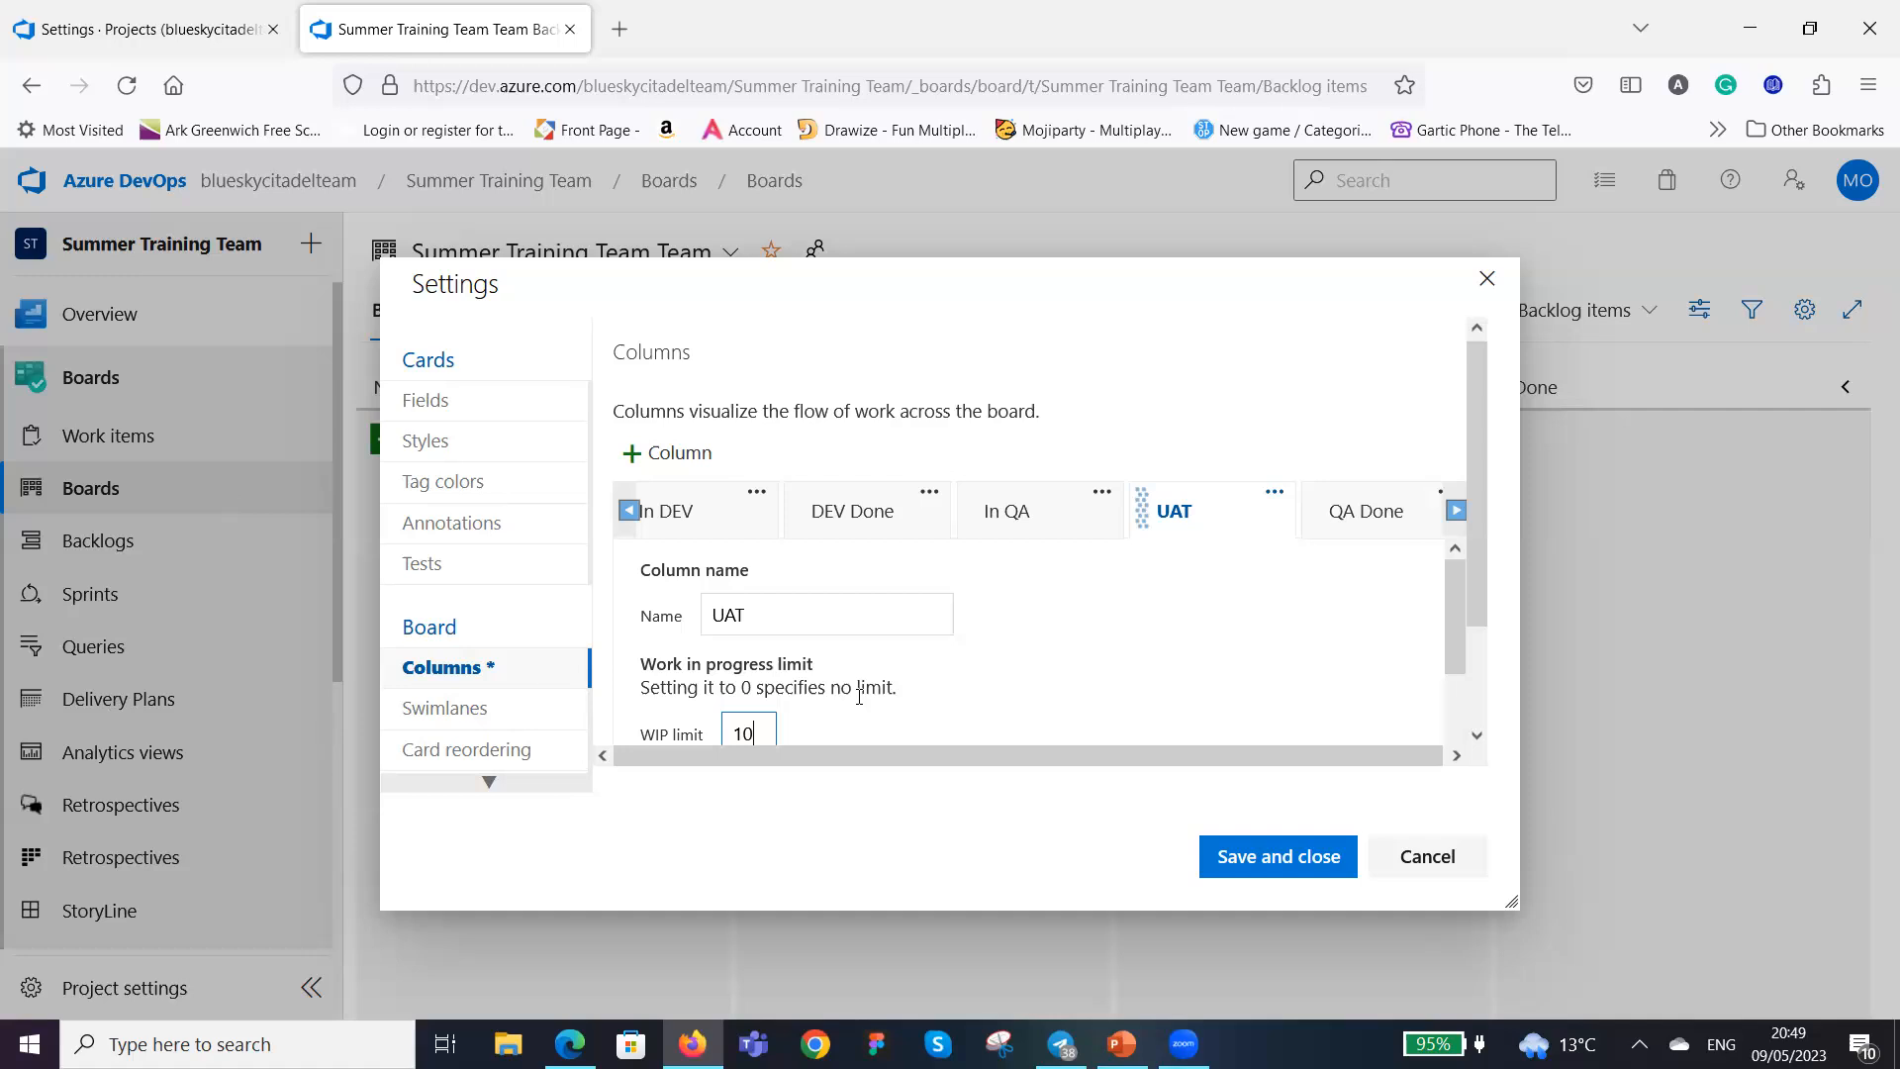
Rename the UAT column to In UAT and move it to directly after QA Done.
{"action": "left_click", "coordinate": [711, 612]}
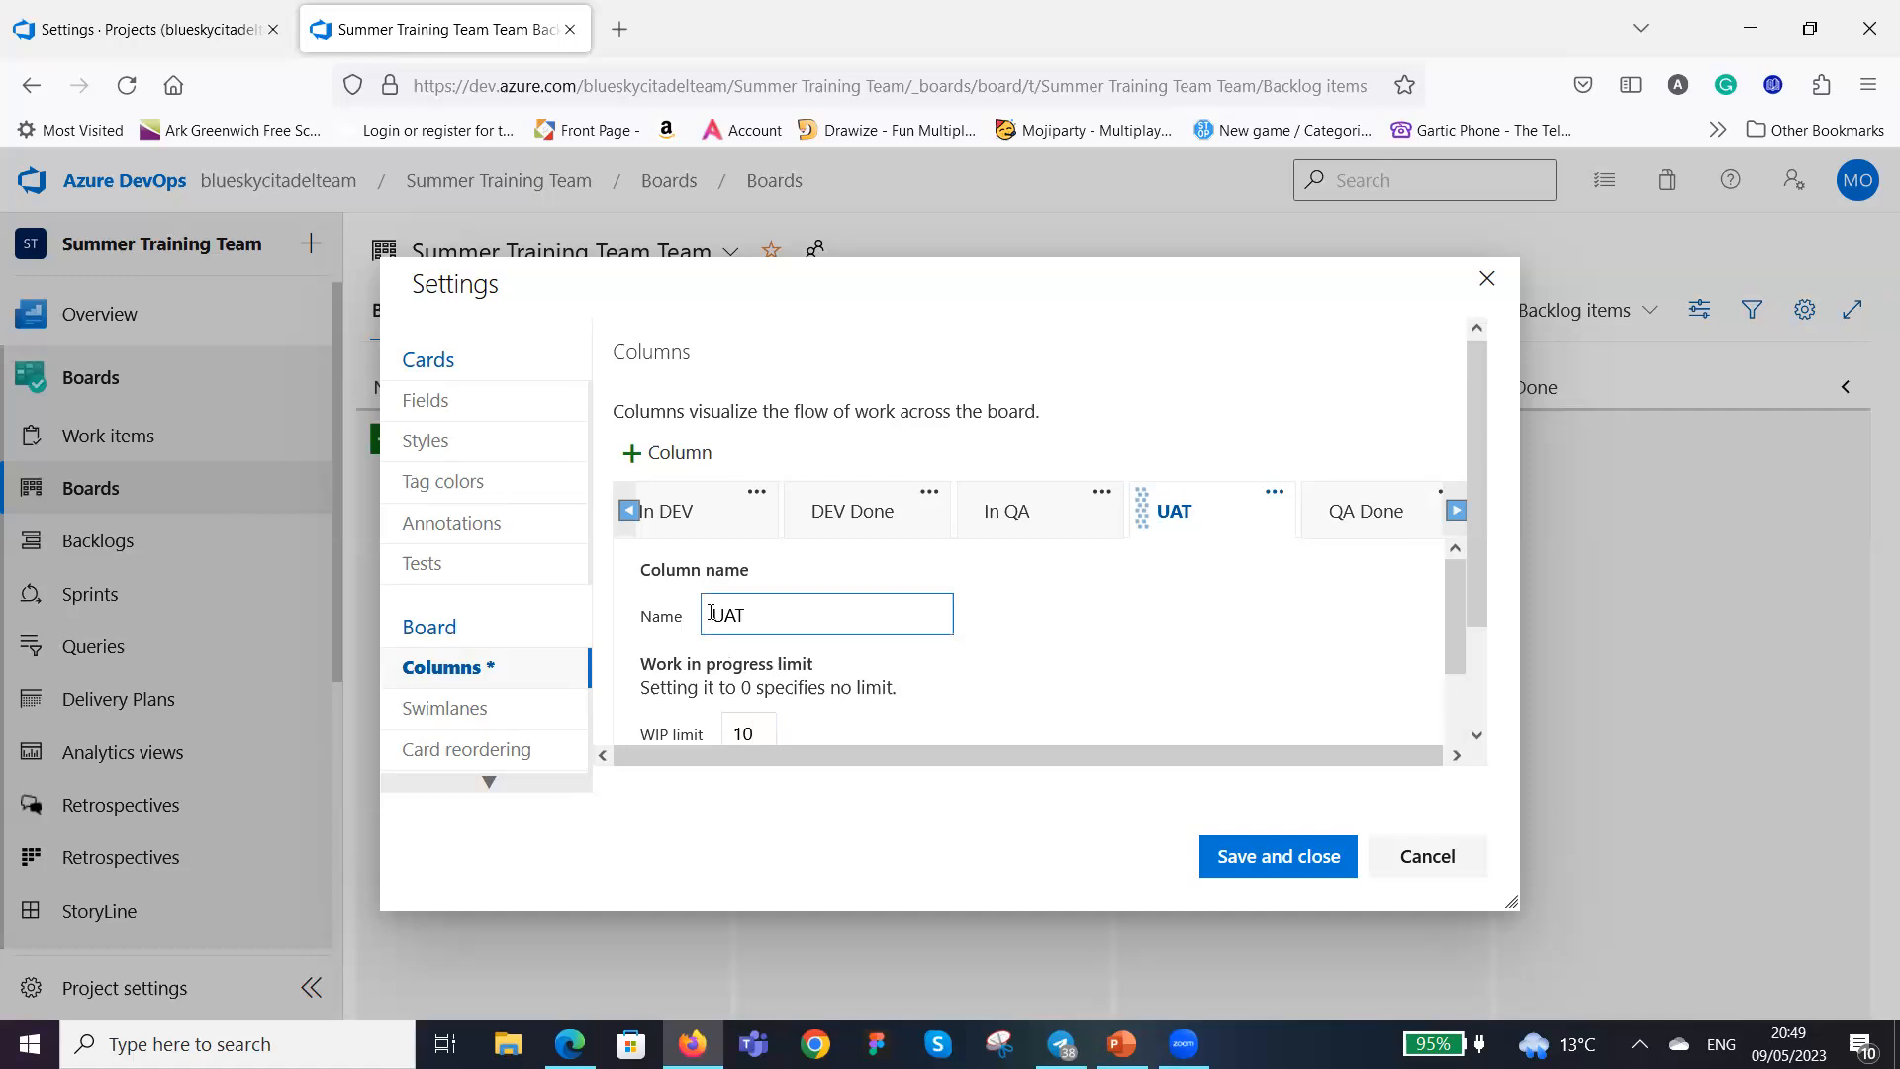
{"action": "type", "text": "In"}
{"action": "scroll", "coordinate": [1079, 633], "scroll_direction": "down", "scroll_amount": 2}
{"action": "scroll", "coordinate": [1078, 634], "scroll_direction": "down", "scroll_amount": 1}
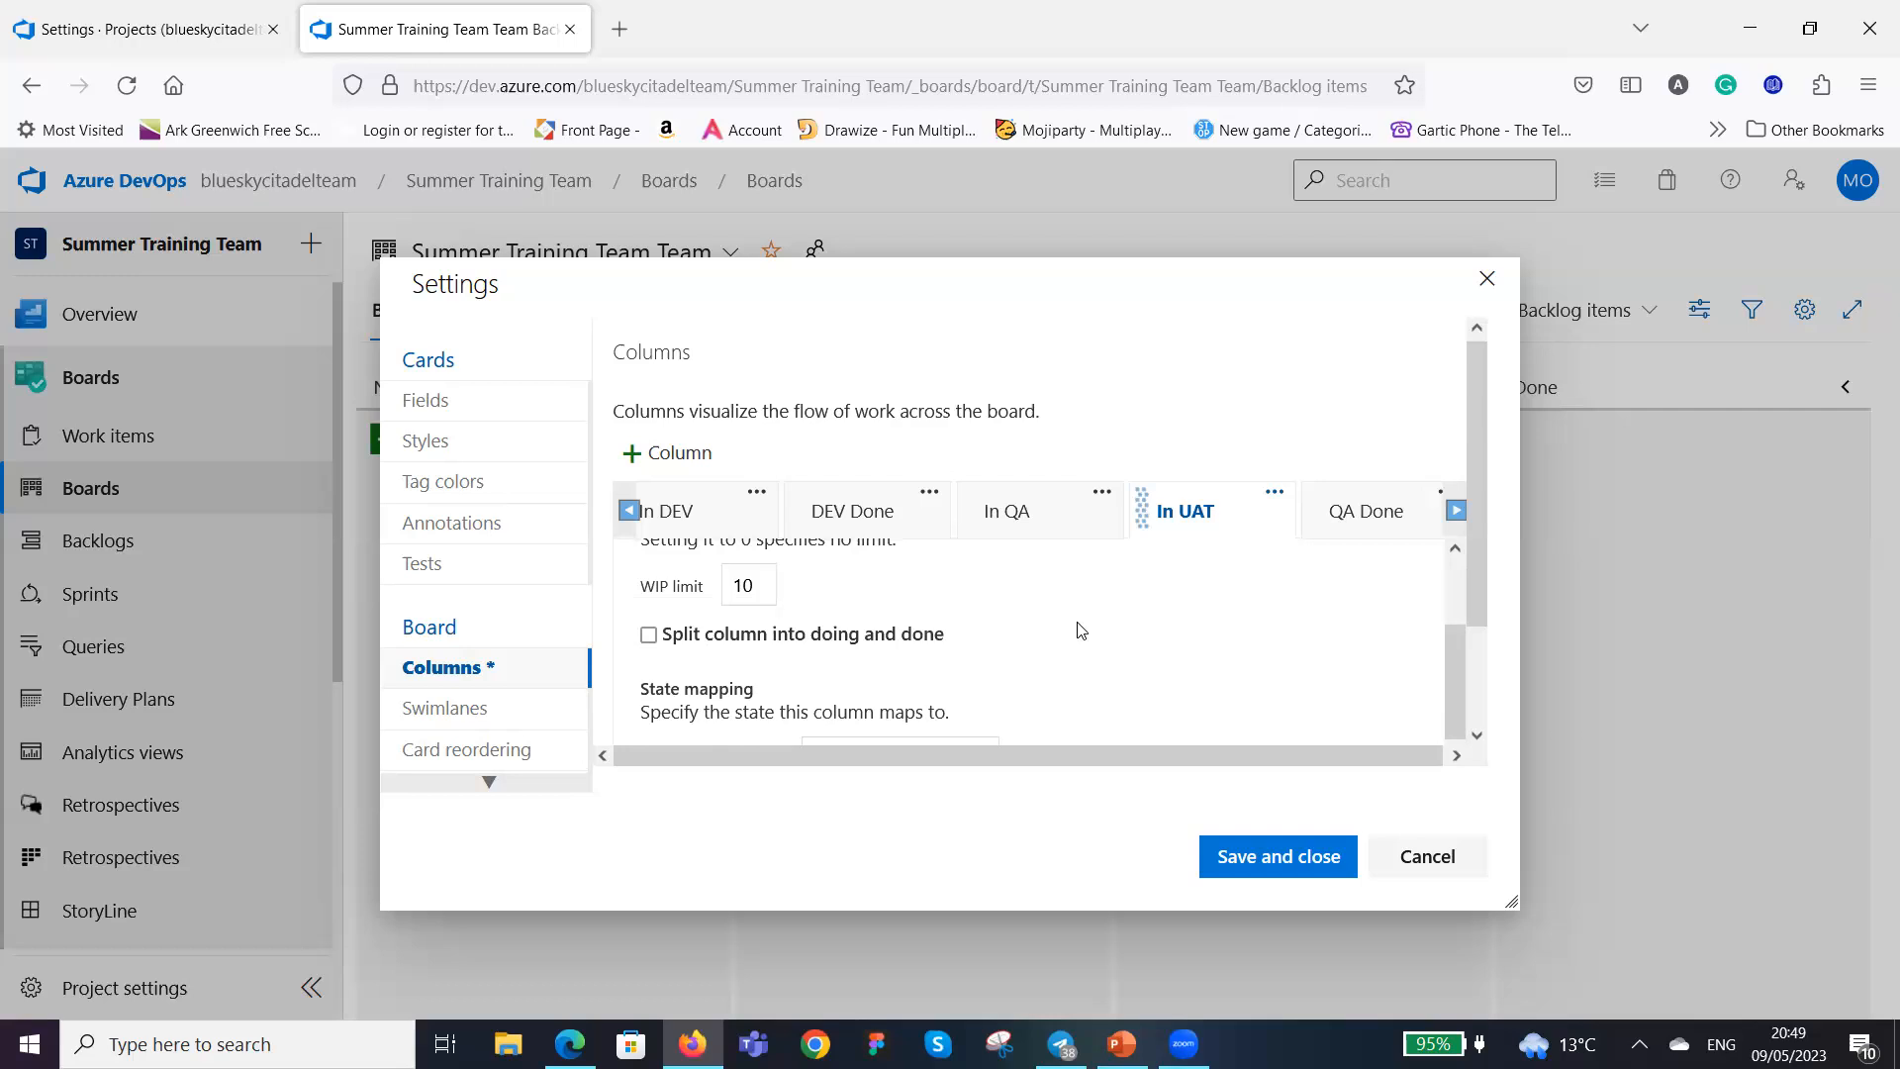
{"action": "scroll", "coordinate": [1080, 630], "scroll_direction": "down", "scroll_amount": 3}
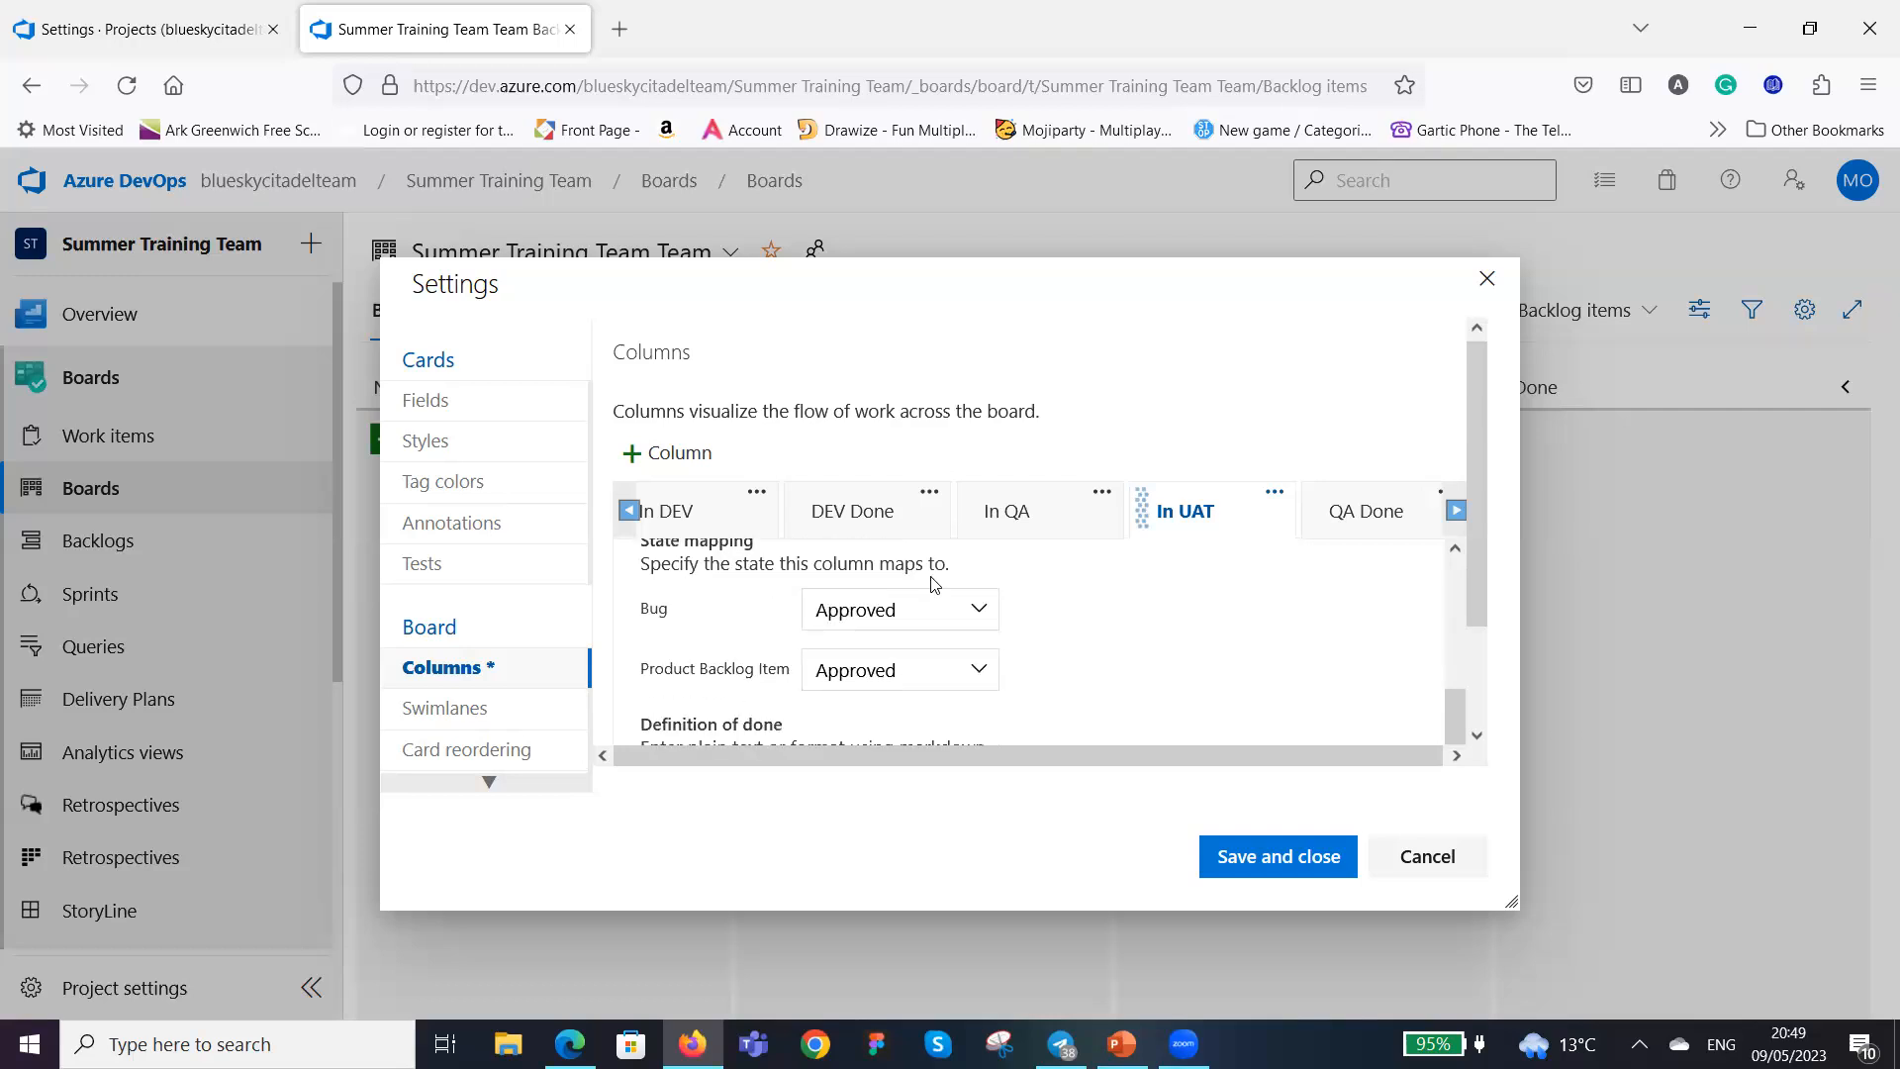
{"action": "scroll", "coordinate": [1039, 624], "scroll_direction": "up", "scroll_amount": 5}
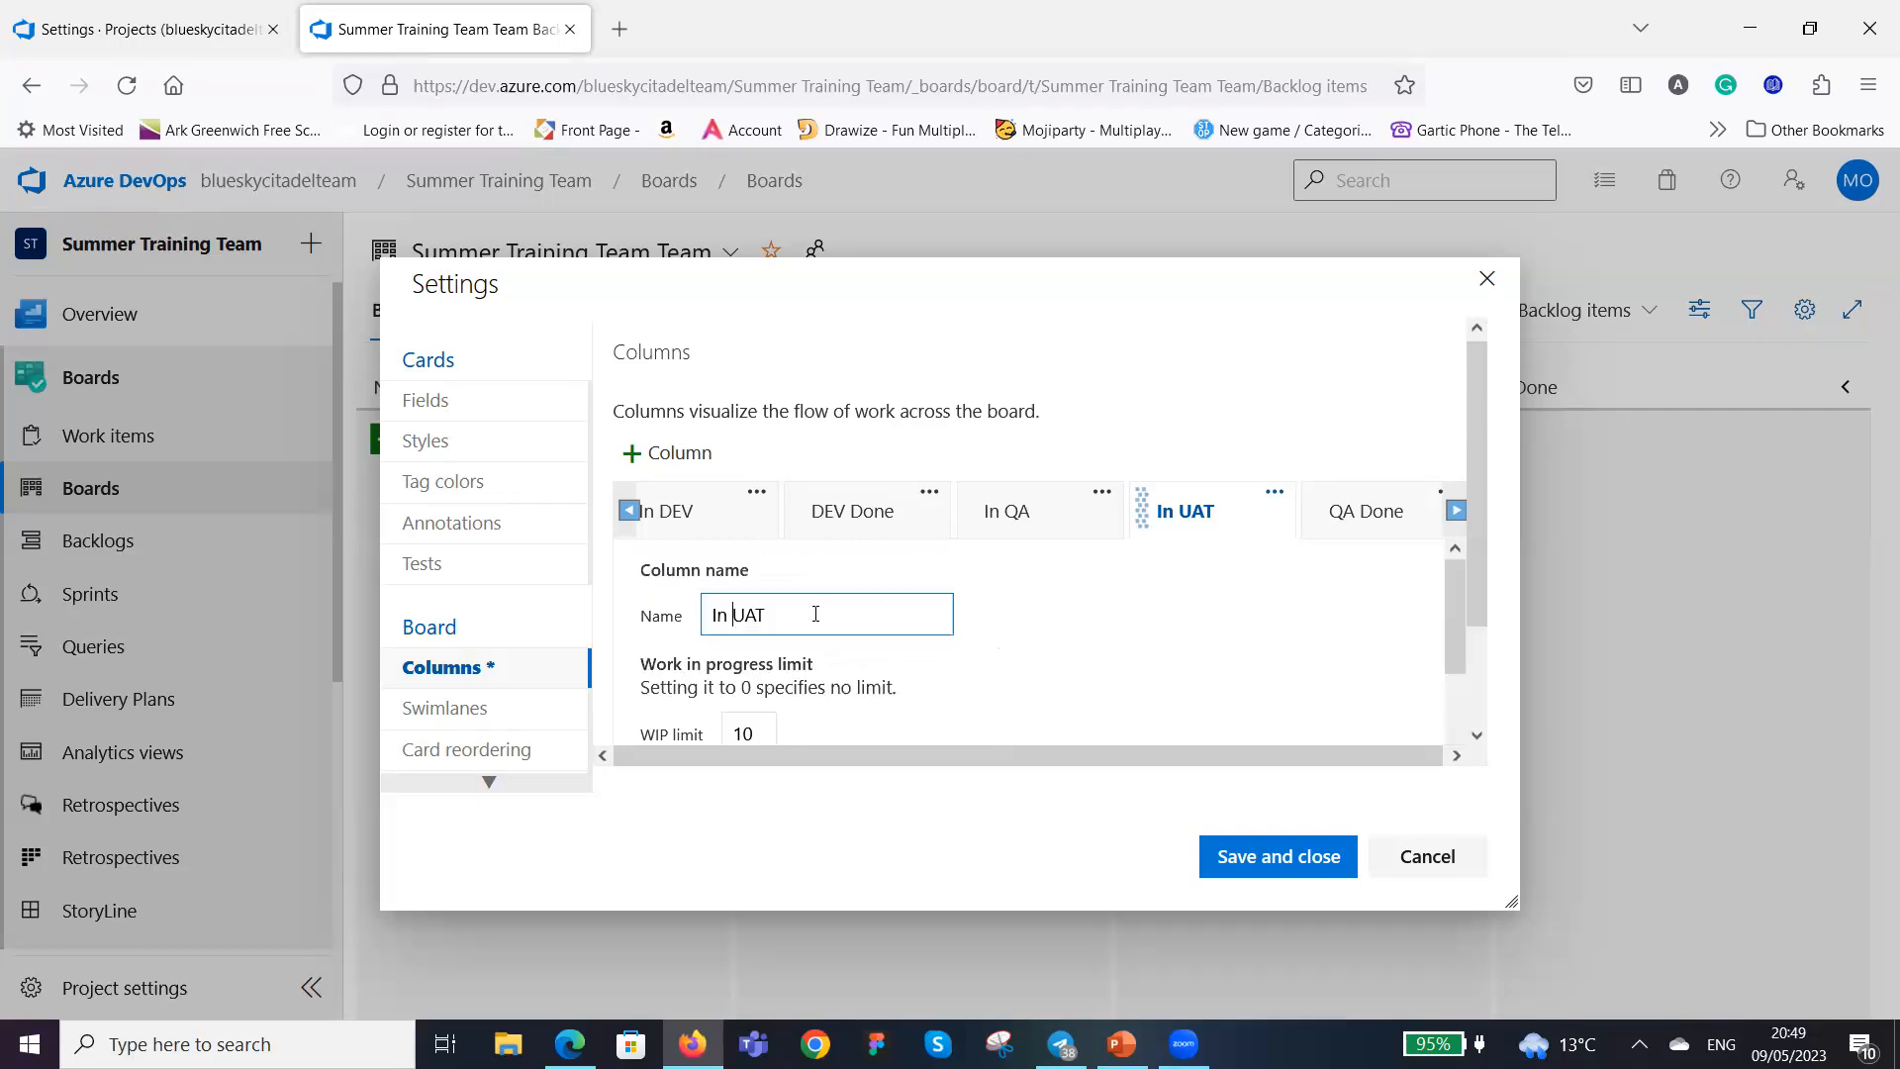
{"action": "scroll", "coordinate": [999, 628], "scroll_direction": "up", "scroll_amount": 1}
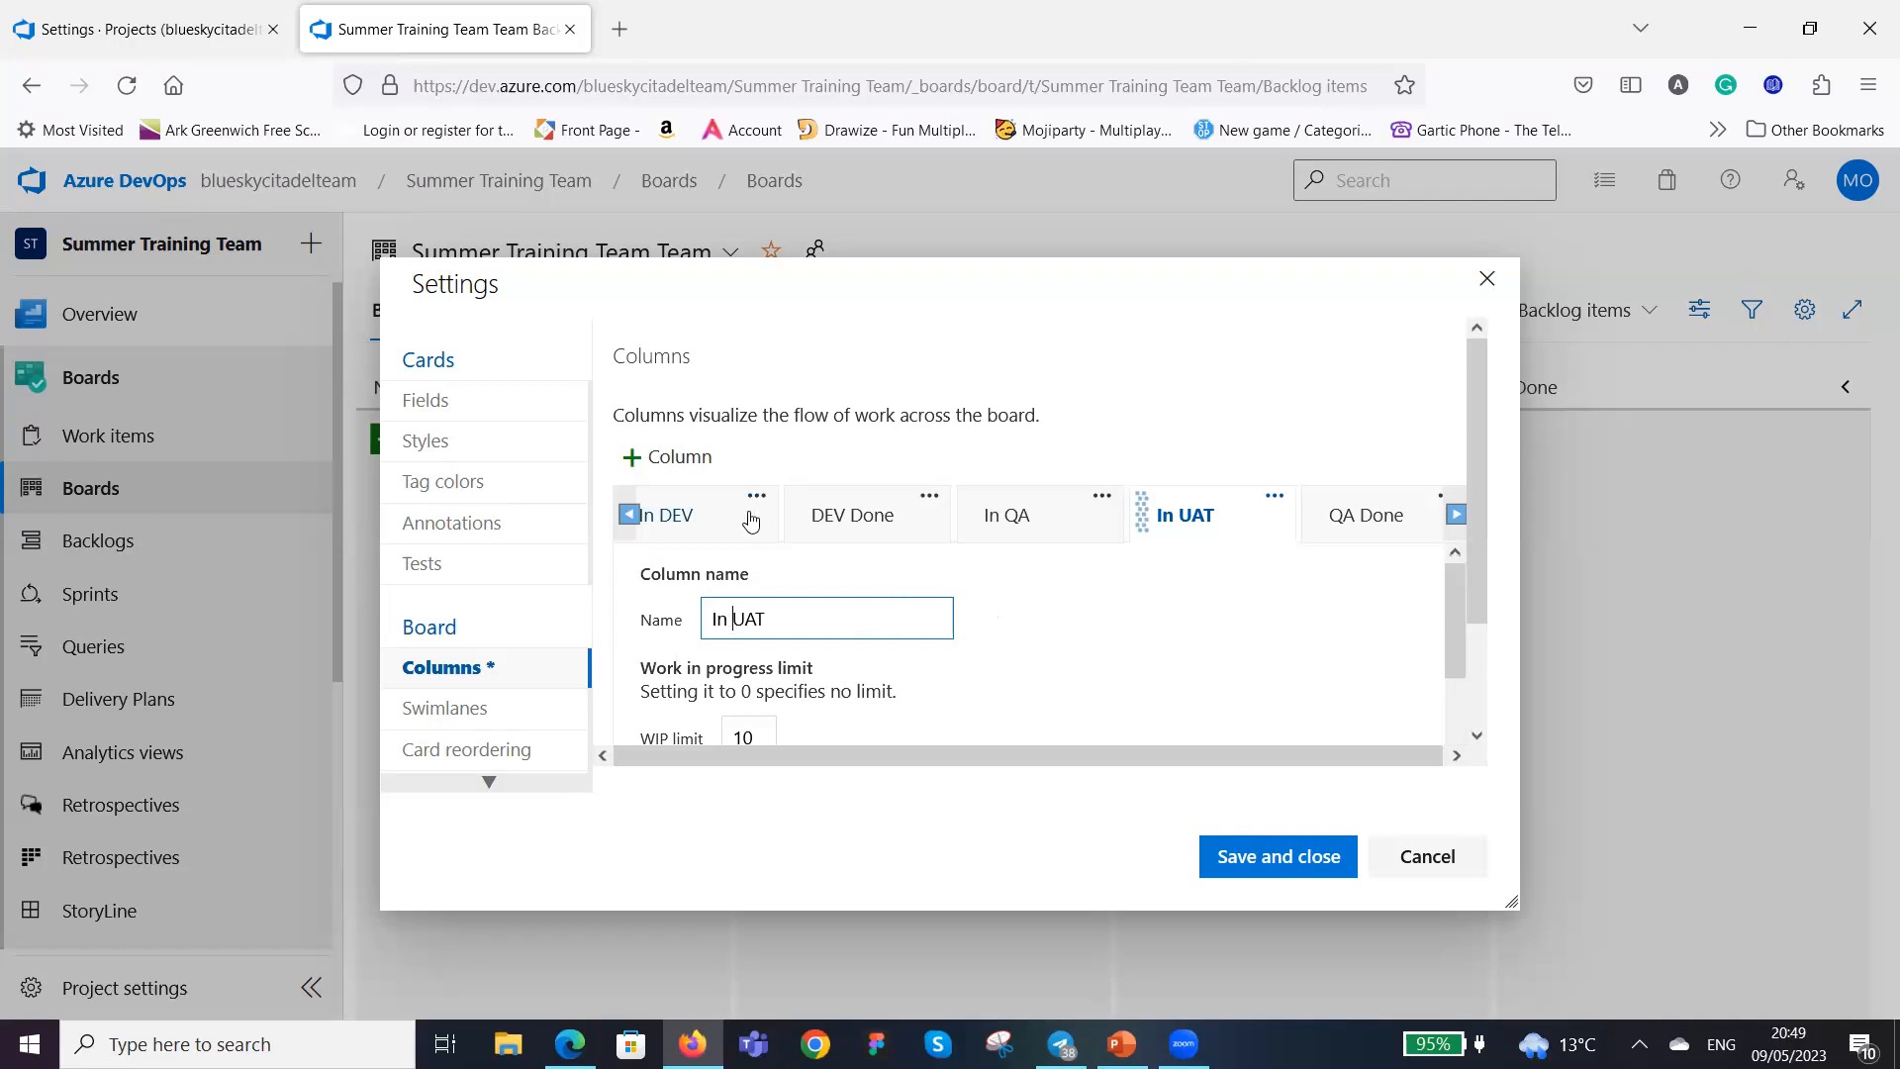
{"action": "left_click_drag", "start_coordinate": [1191, 542], "coordinate": [1349, 544]}
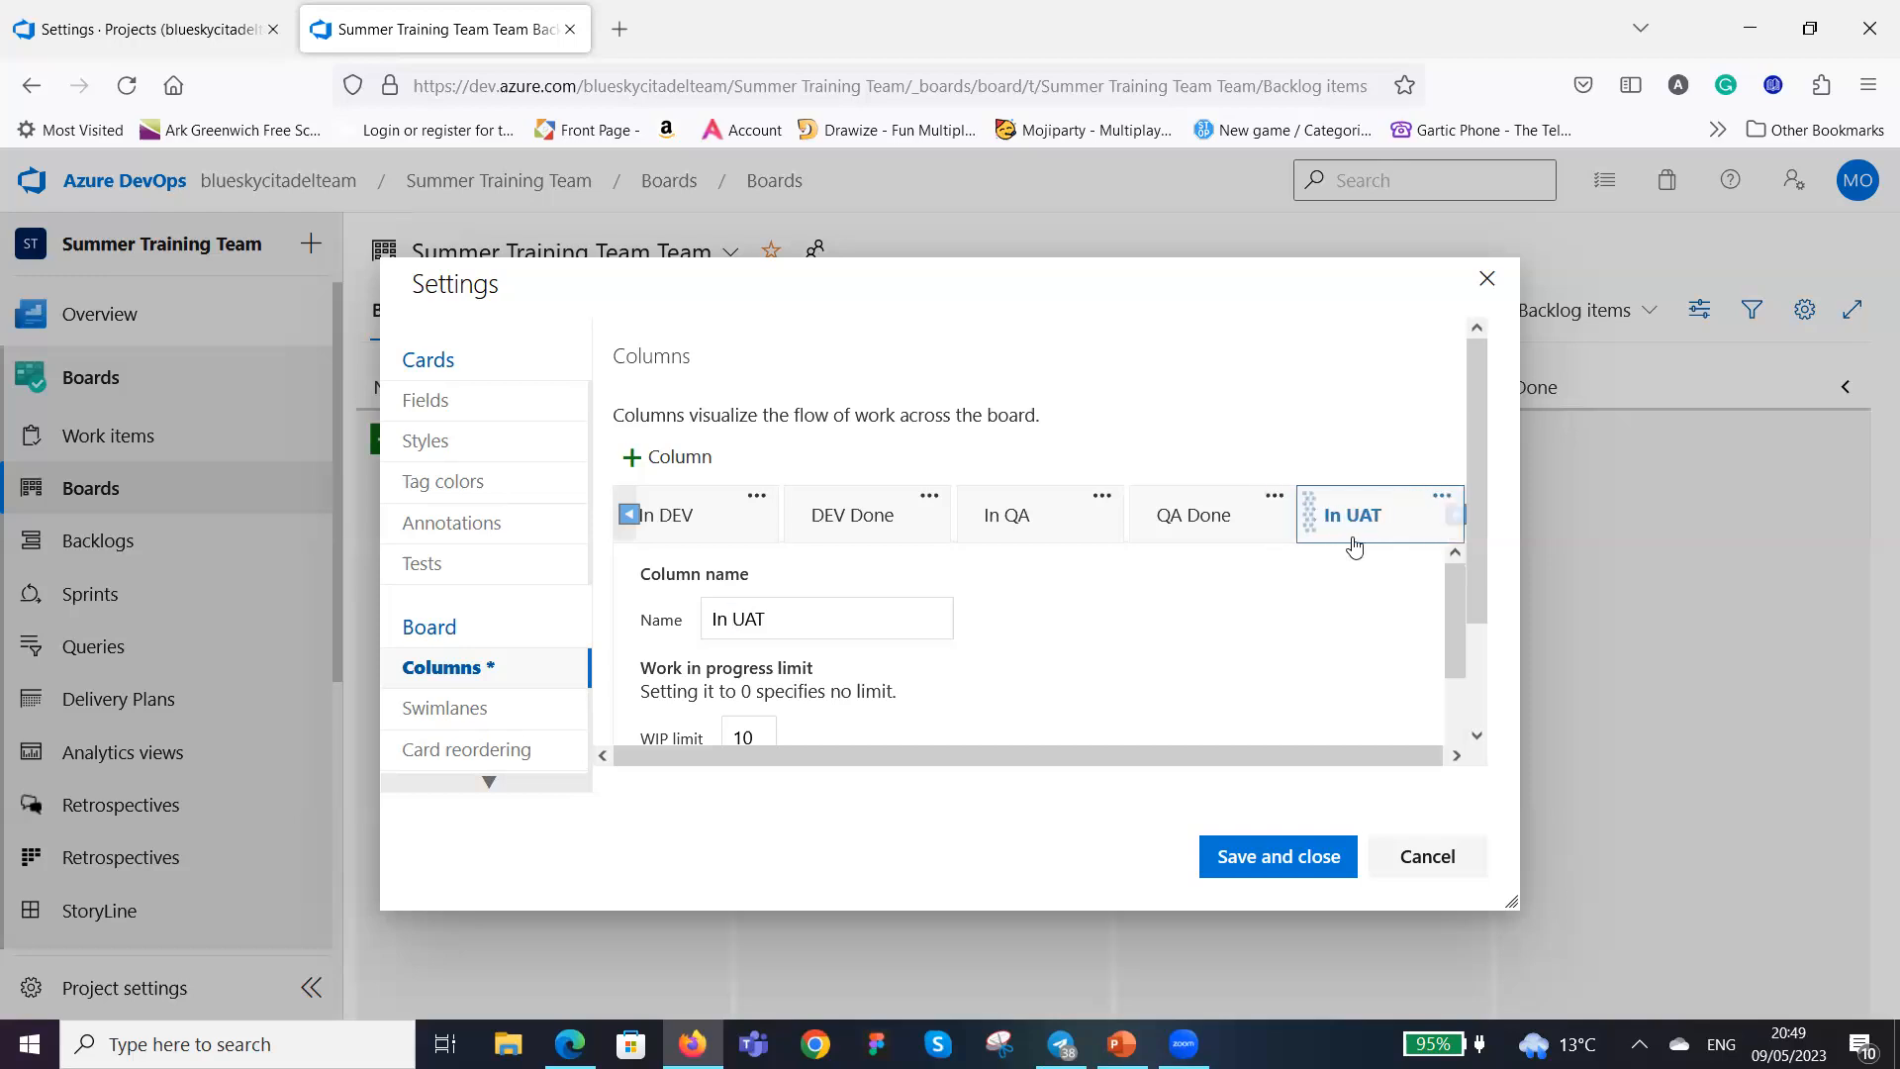
Add a new board column named UAT Done and move it to directly after In UAT.
{"action": "left_click", "coordinate": [649, 458]}
{"action": "left_click", "coordinate": [855, 612]}
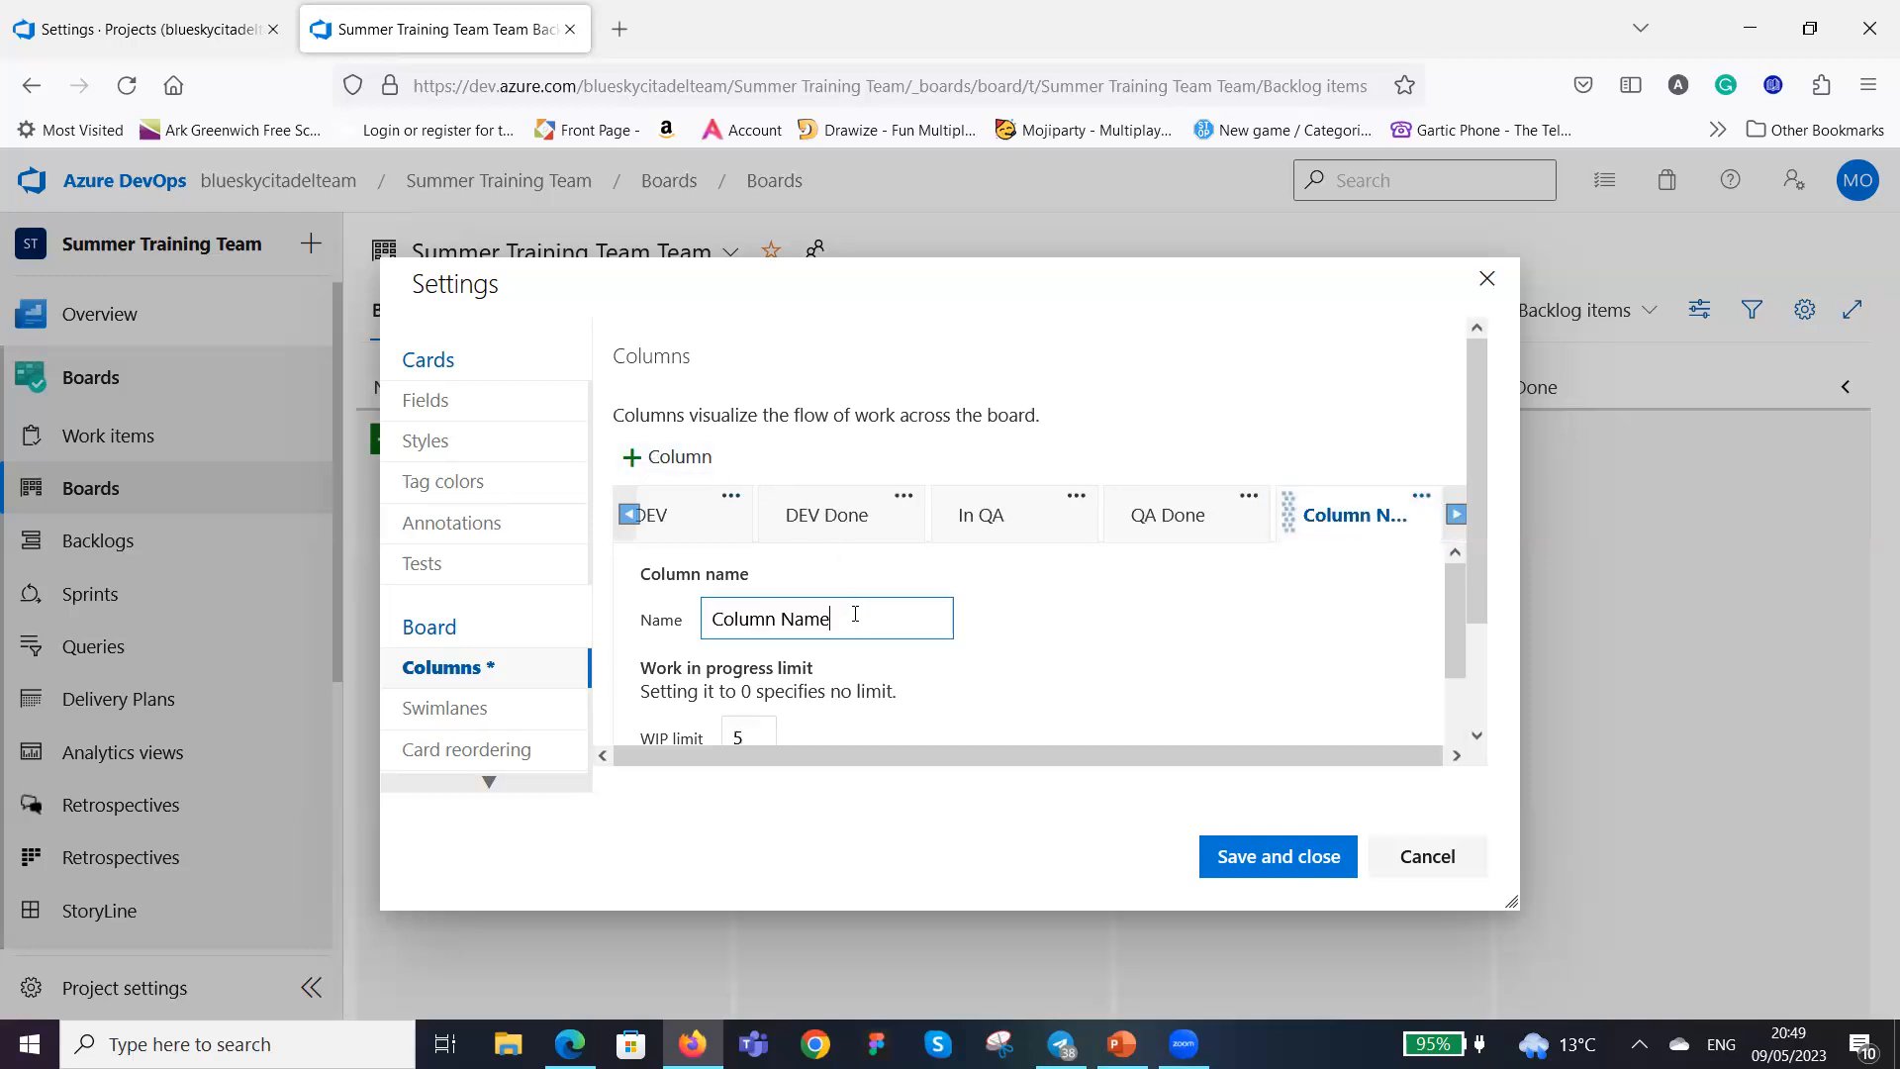
{"action": "key", "text": "BackSpace"}
{"action": "key", "text": "BackSpace"}
{"action": "key", "text": "BackSpace"}
{"action": "key", "text": "BackSpace"}
{"action": "key", "text": "BackSpace"}
{"action": "key", "text": "BackSpace"}
{"action": "key", "text": "BackSpace"}
{"action": "key", "text": "BackSpace"}
{"action": "key", "text": "BackSpace"}
{"action": "key", "text": "BackSpace"}
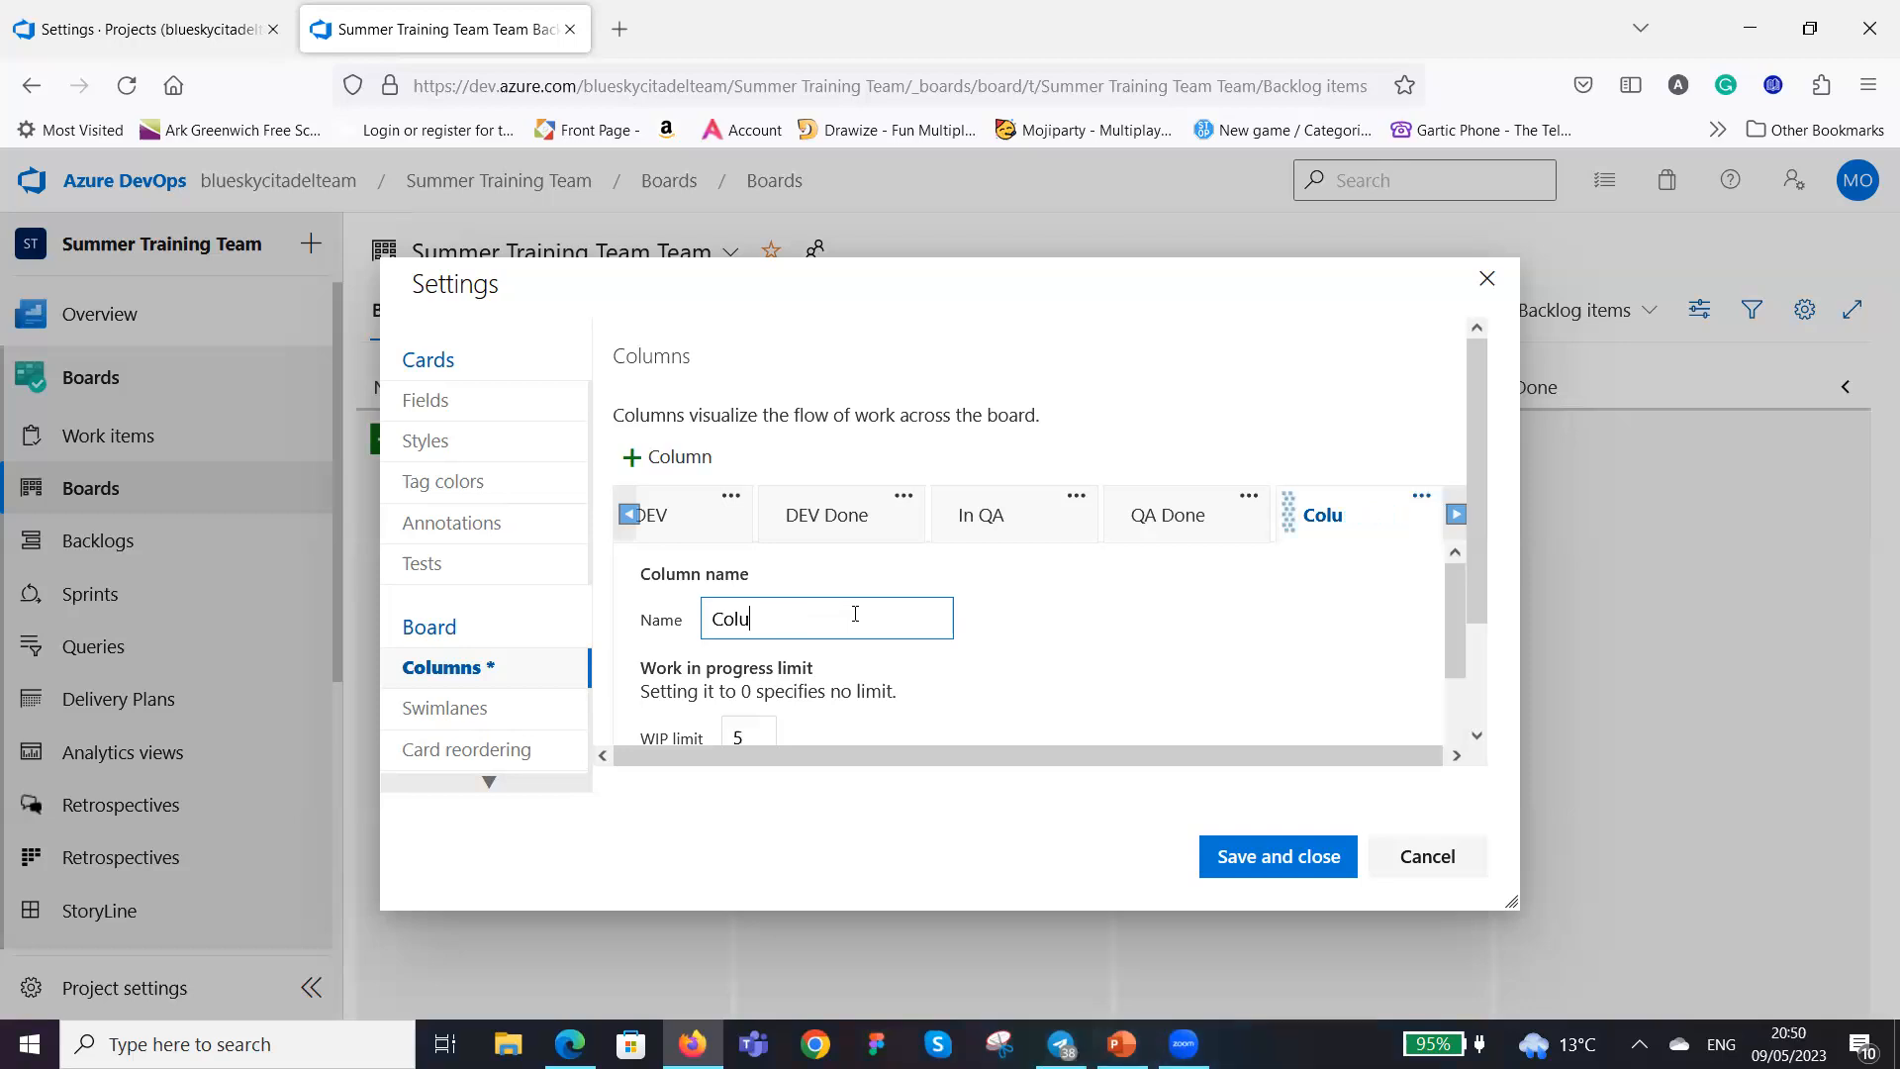
{"action": "type", "text": "UA"}
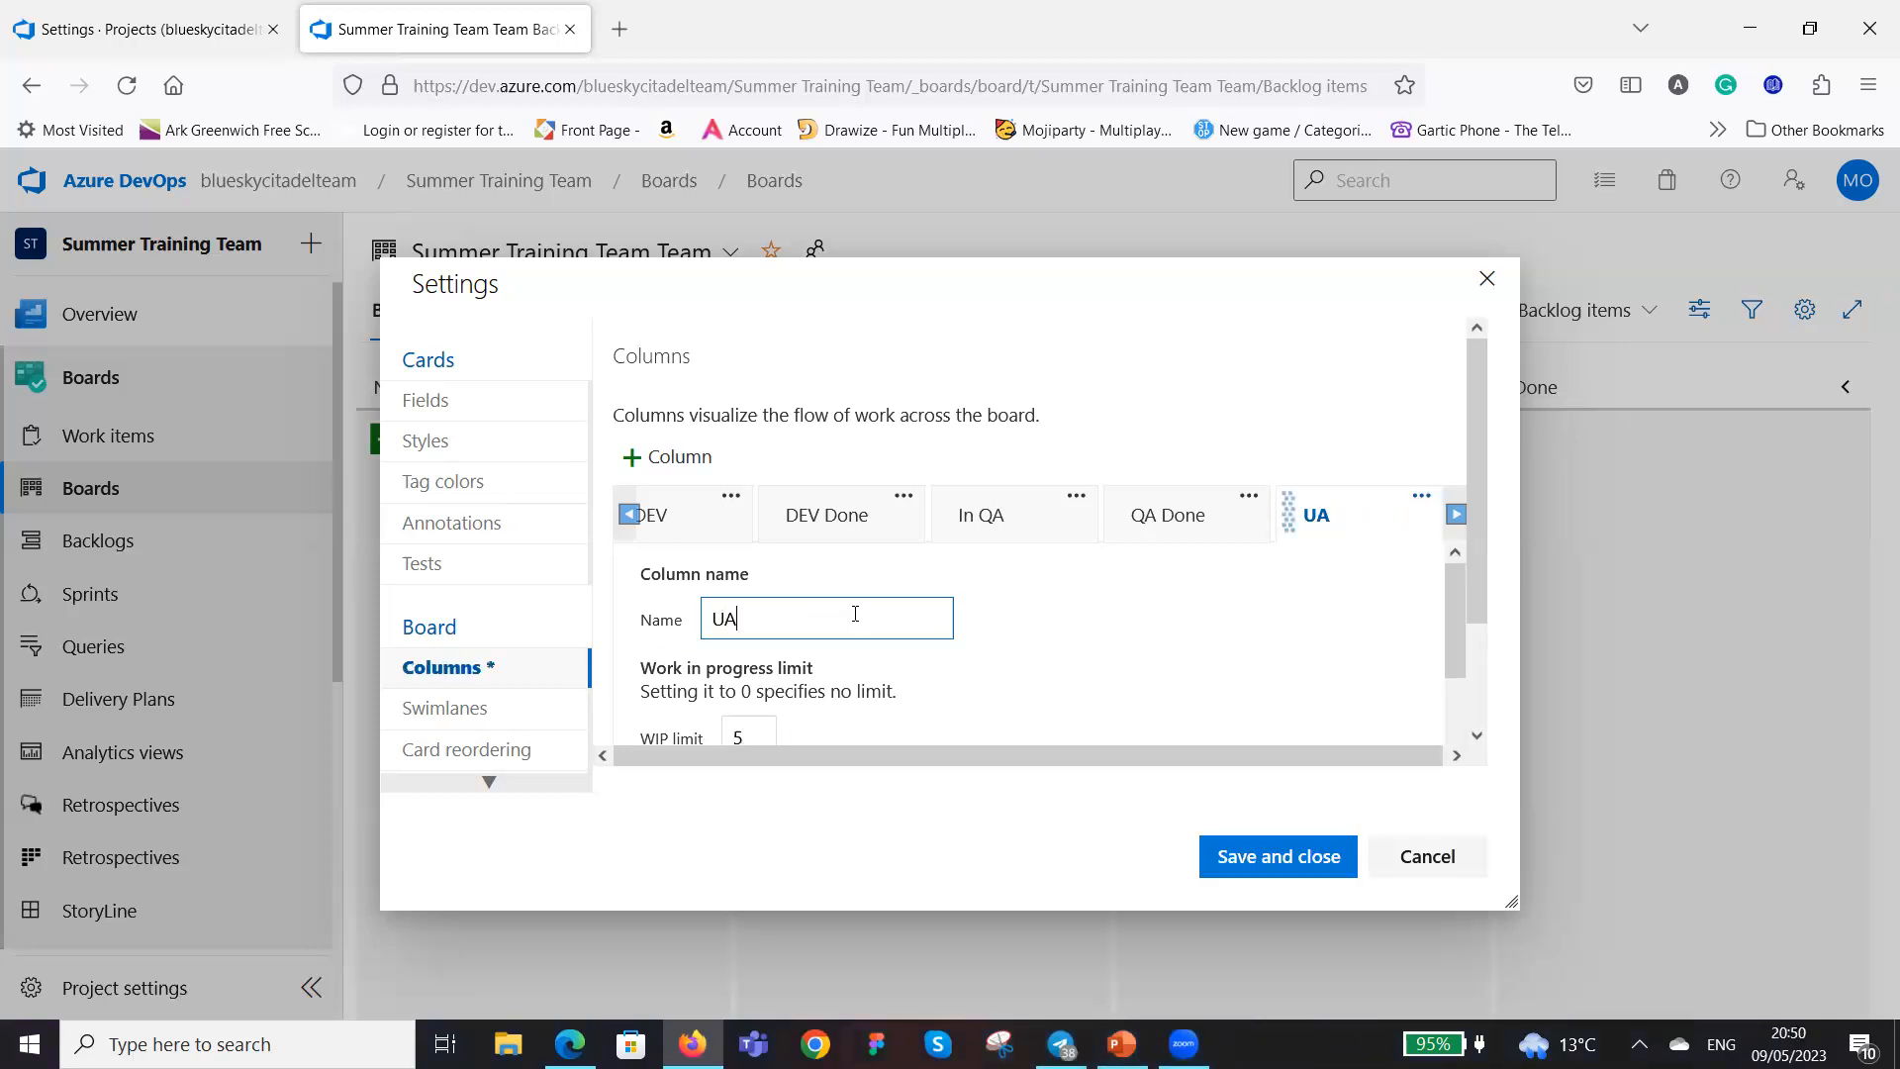
{"action": "type", "text": "T Do"}
{"action": "left_click_drag", "start_coordinate": [1368, 519], "coordinate": [1227, 524]}
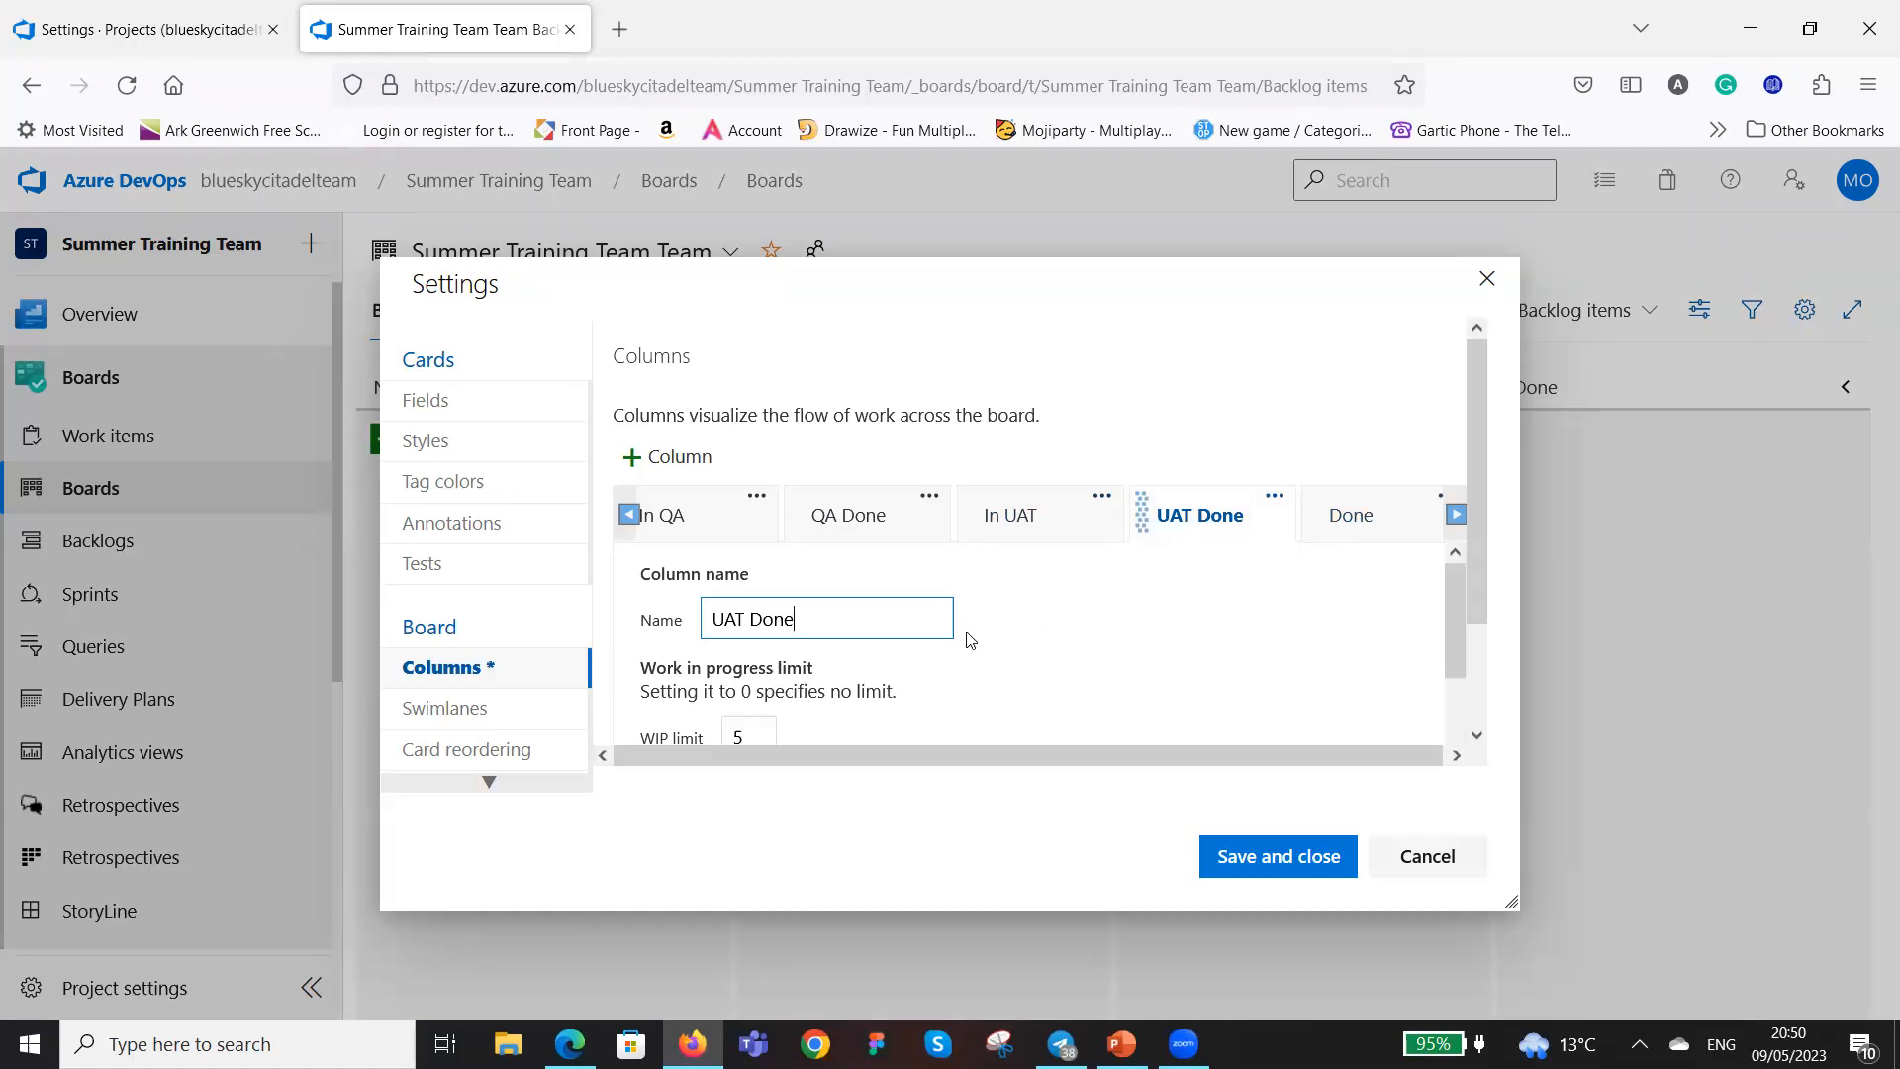
Set the UAT Done column's WIP limit to 10 and save the board's column settings.
{"action": "scroll", "coordinate": [989, 604], "scroll_direction": "down", "scroll_amount": 3}
{"action": "scroll", "coordinate": [866, 592], "scroll_direction": "up", "scroll_amount": 3}
{"action": "left_click", "coordinate": [758, 591]}
{"action": "key", "text": "BackSpace"}
{"action": "type", "text": "10"}
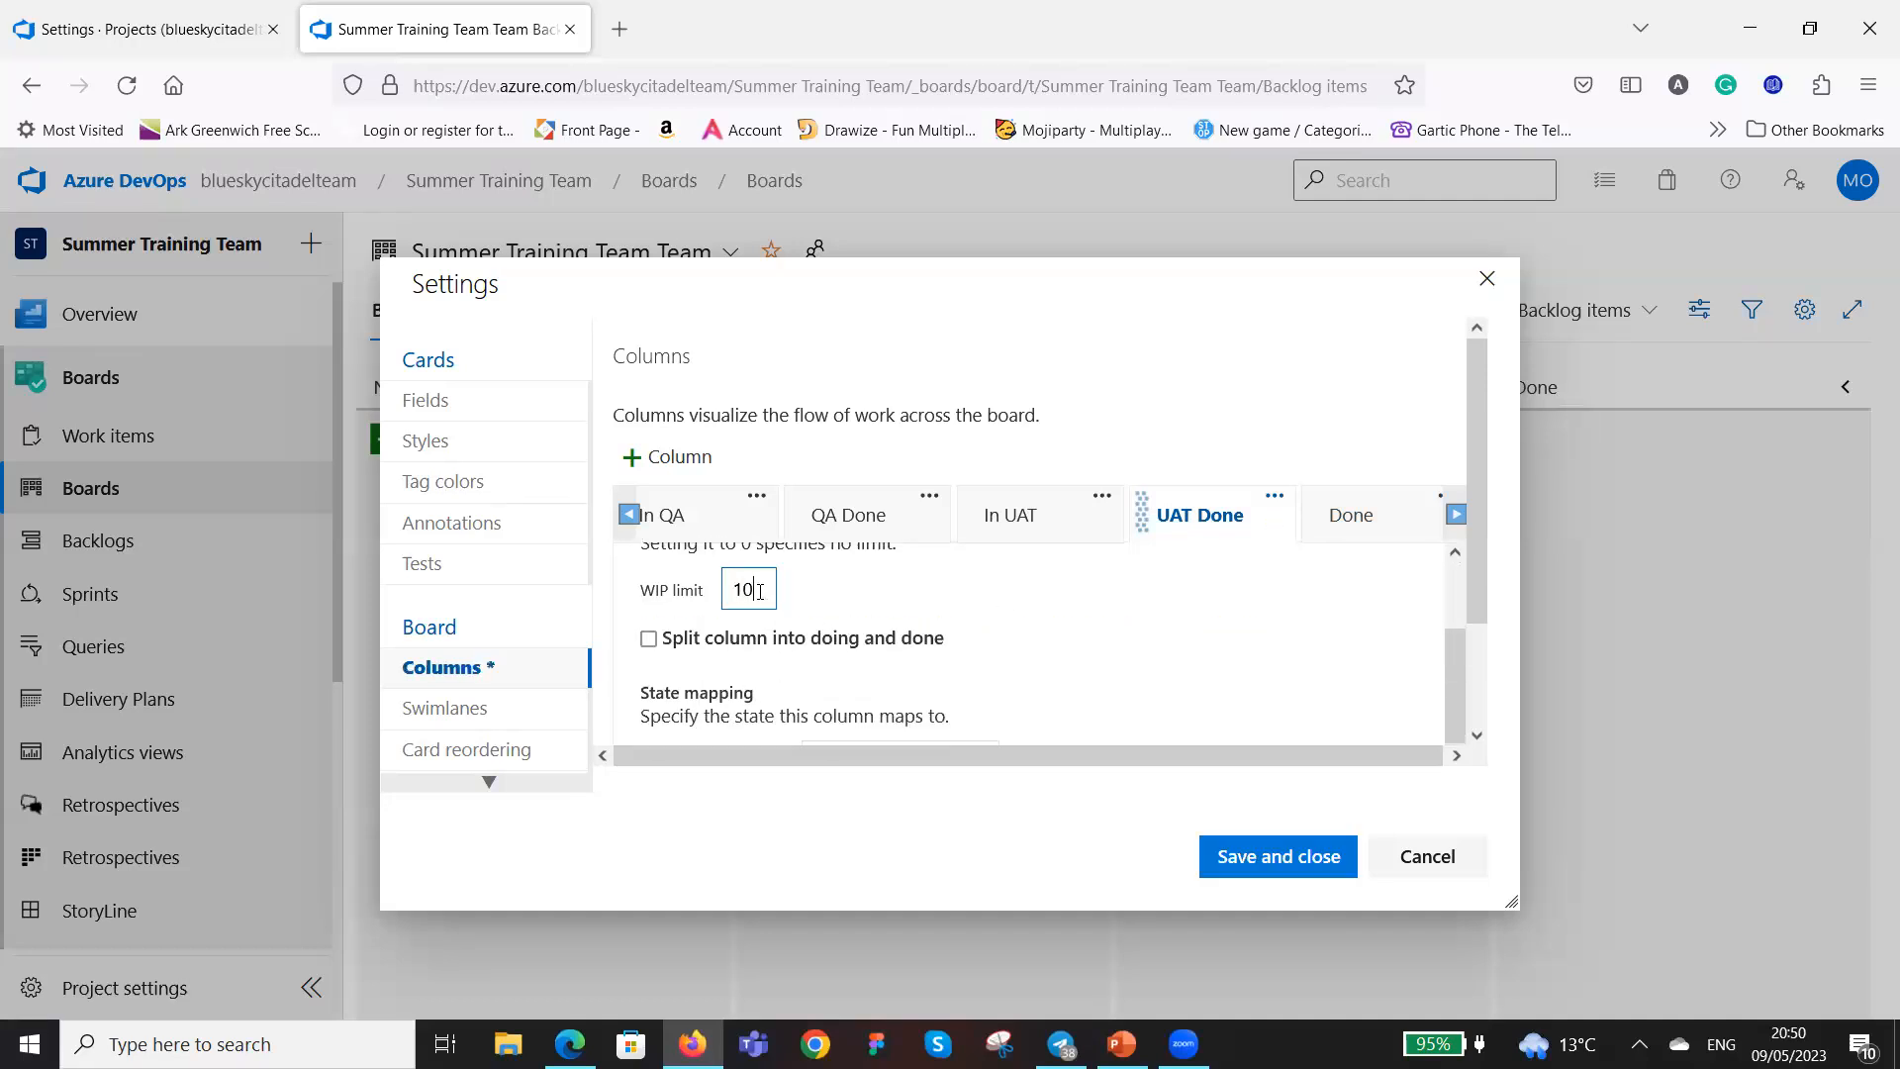
{"action": "left_click", "coordinate": [1041, 516]}
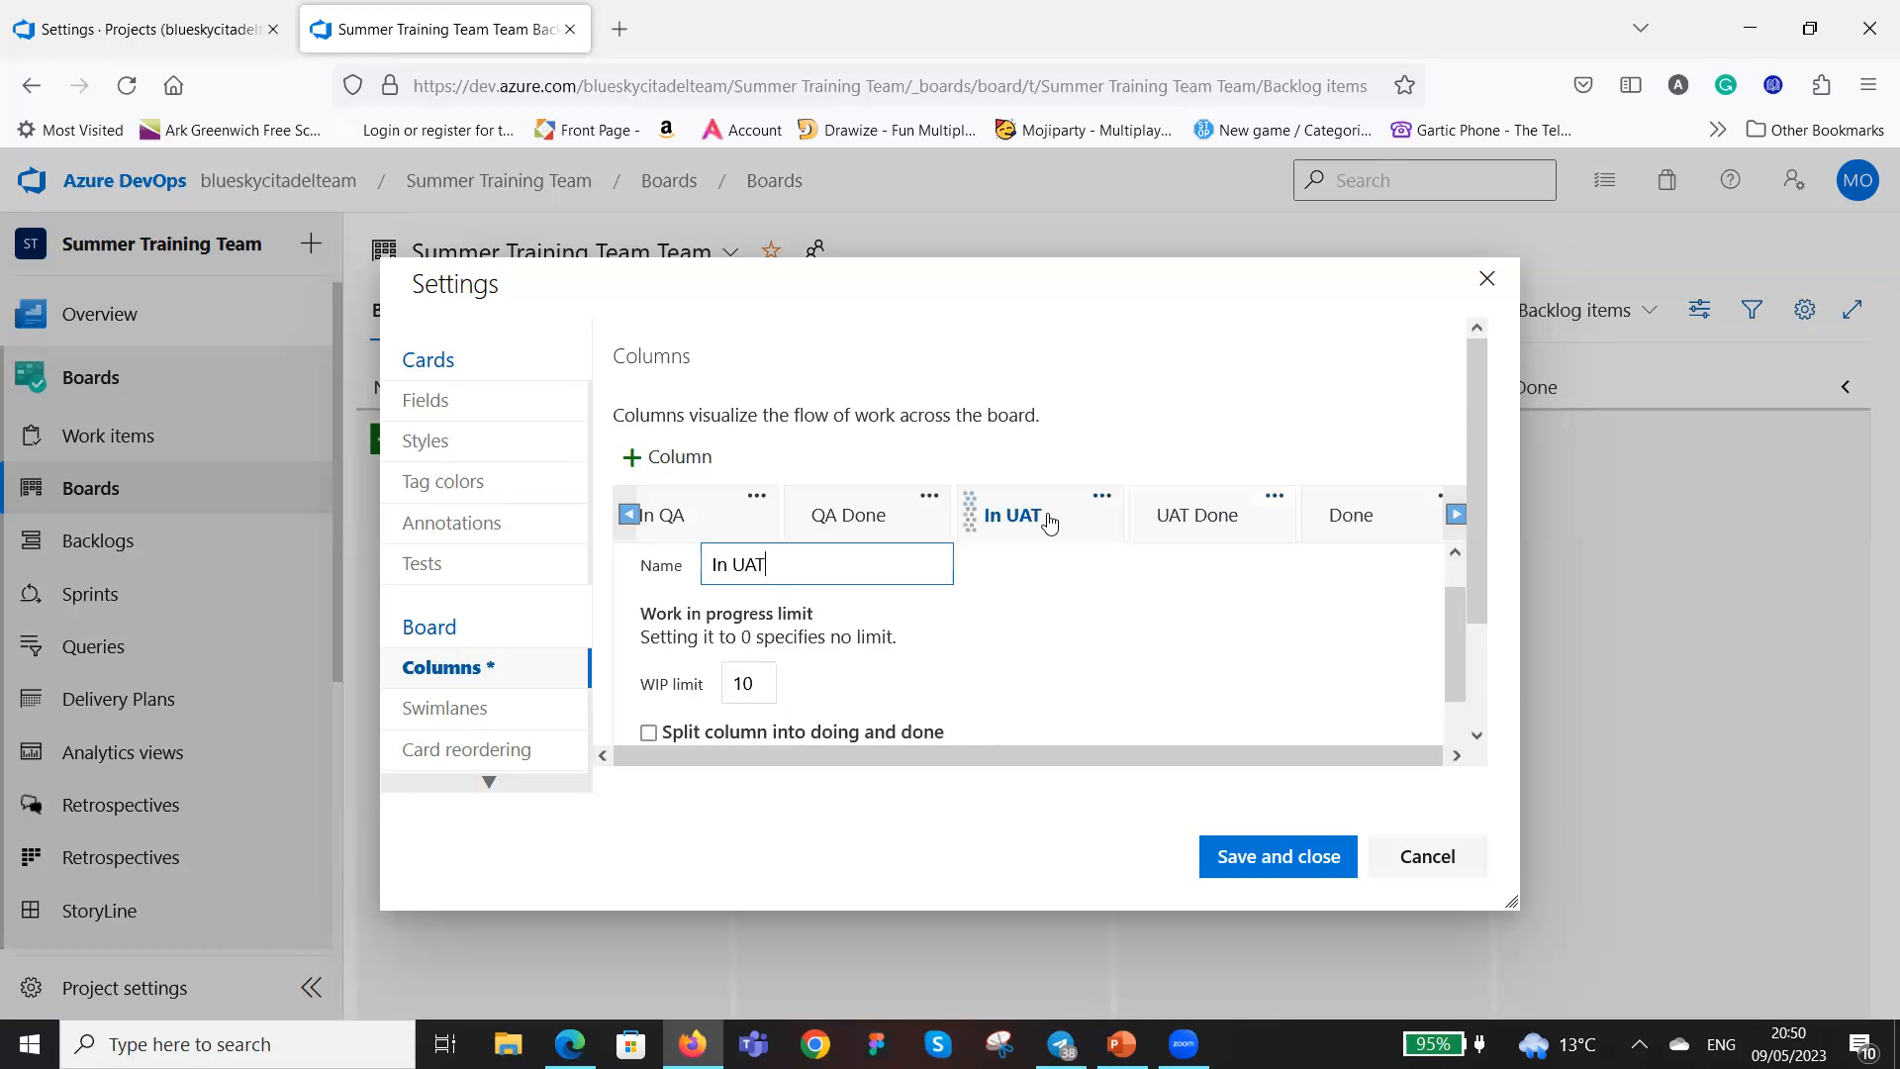
{"action": "left_click", "coordinate": [1277, 865]}
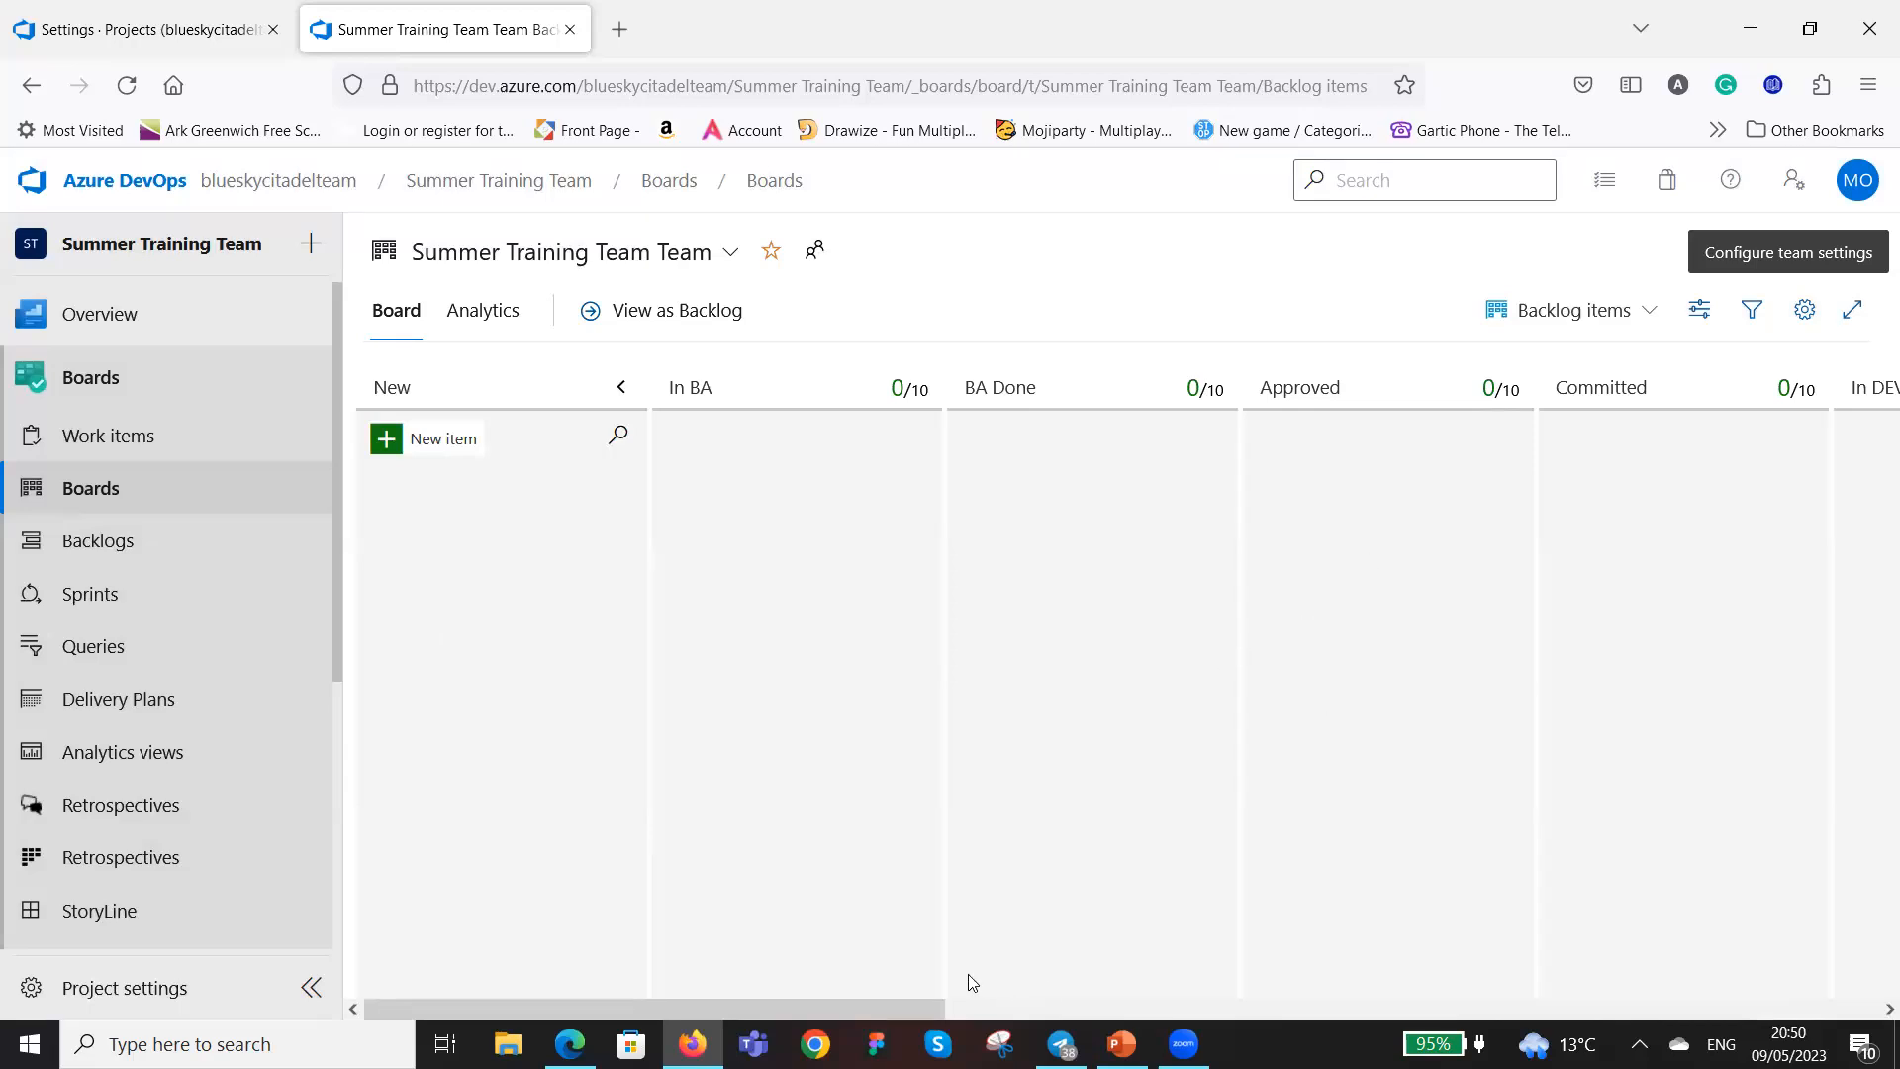
Open the board settings and examine the card fields for Product Backlog Item and Bug, including the Assigned To display options.
{"action": "left_click_drag", "start_coordinate": [909, 1001], "coordinate": [1860, 928]}
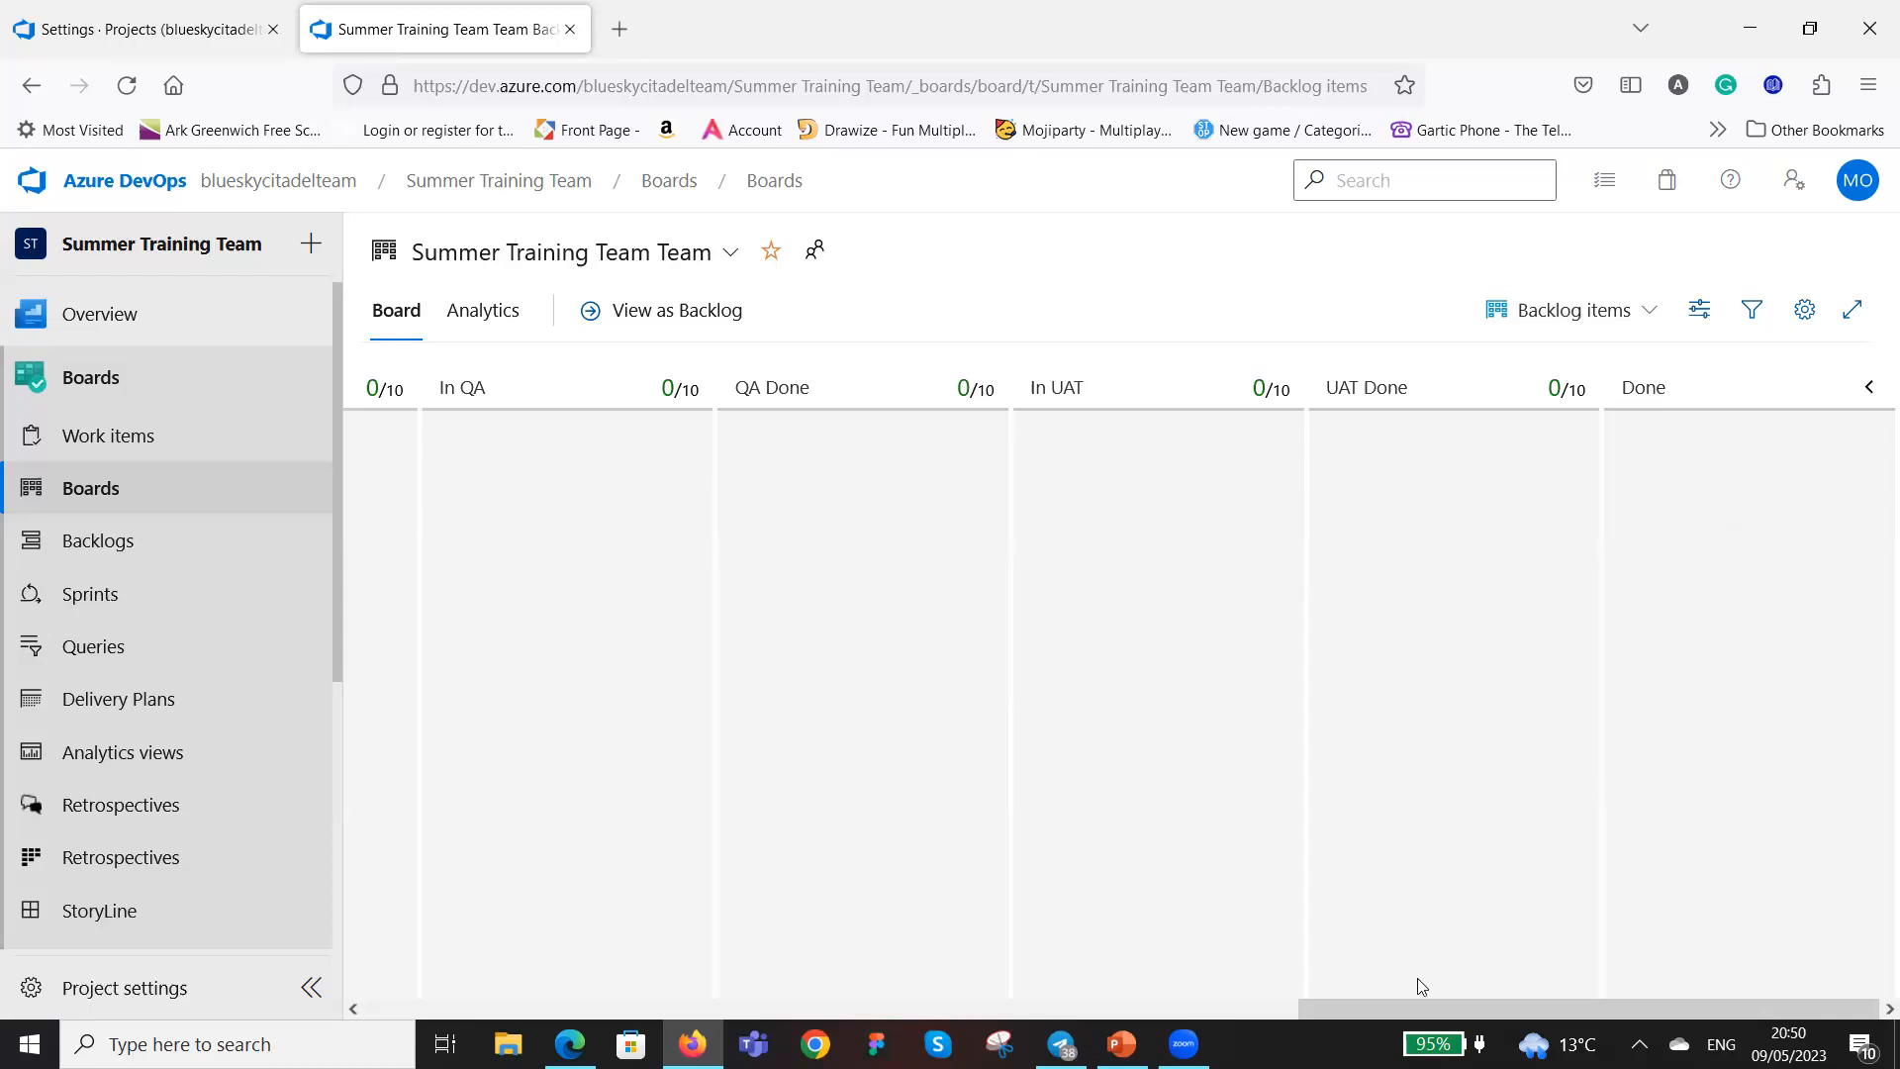
{"action": "left_click", "coordinate": [1805, 313]}
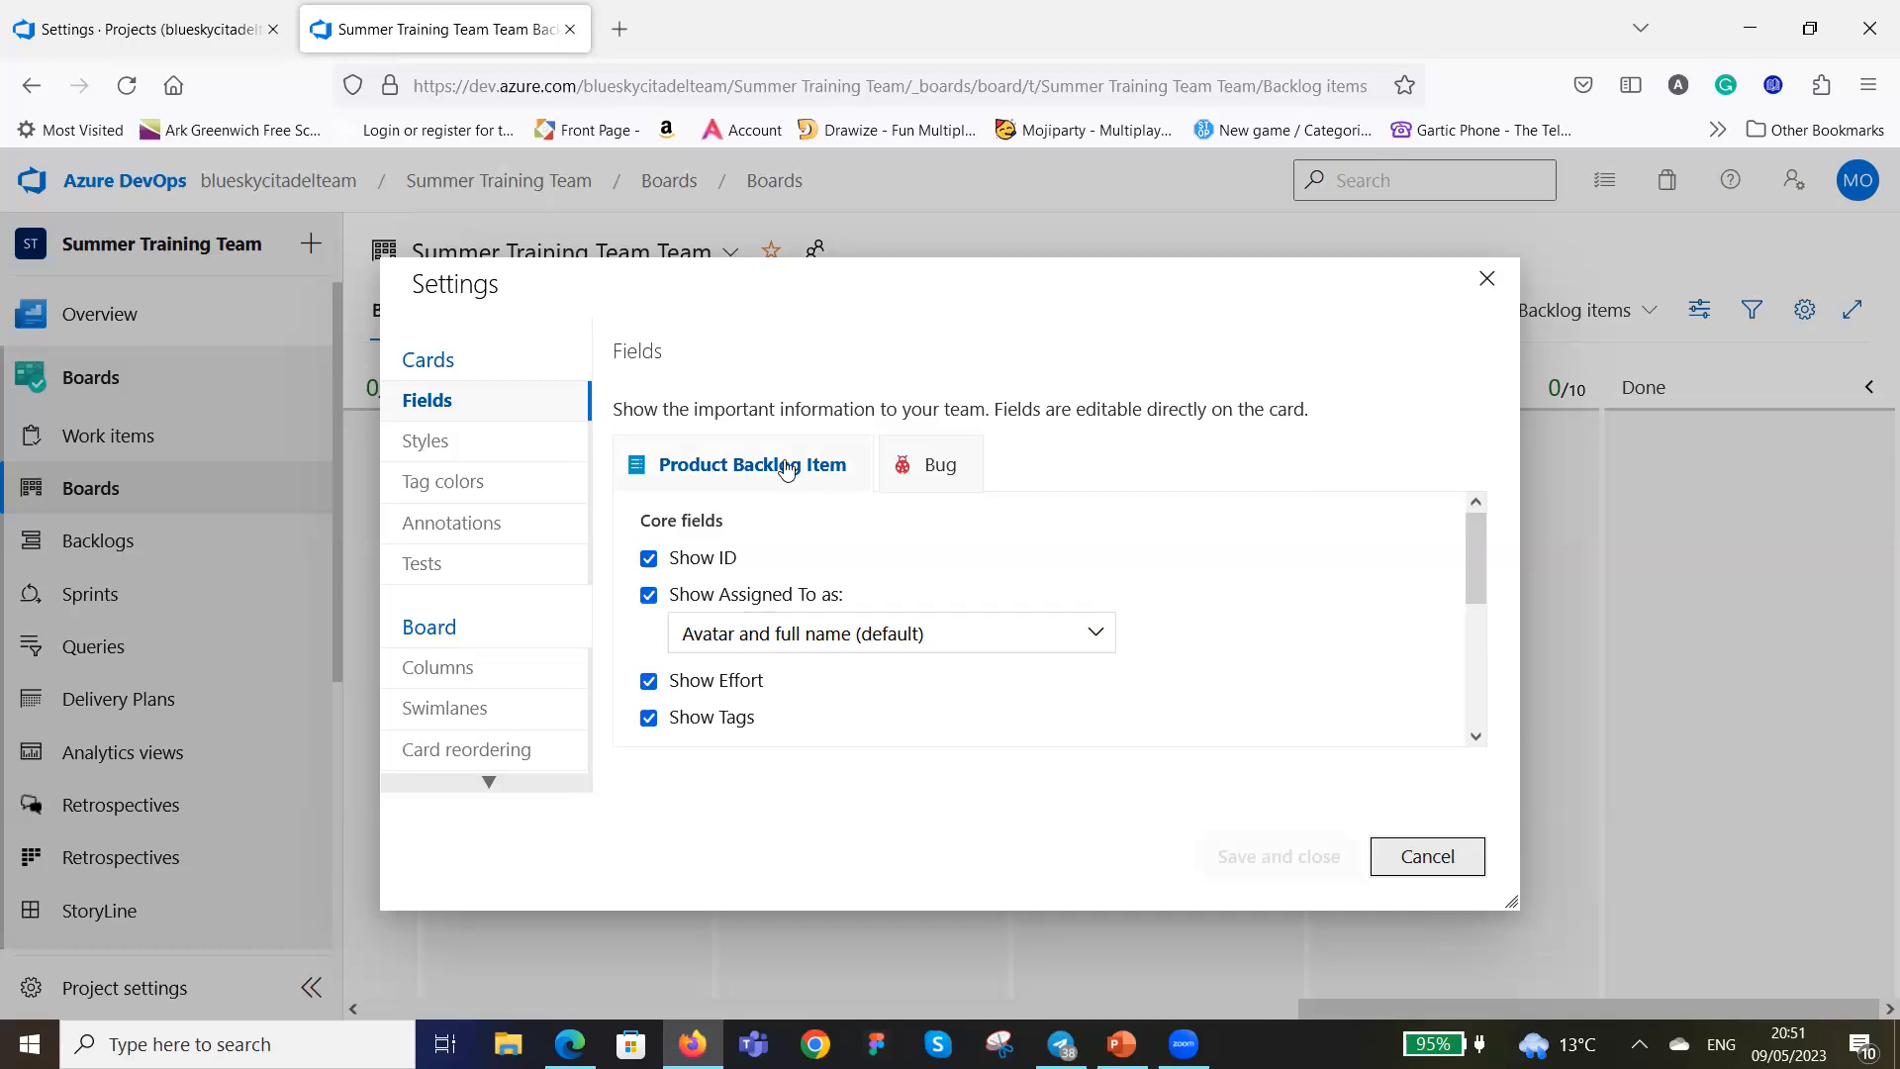
{"action": "left_click", "coordinate": [948, 474]}
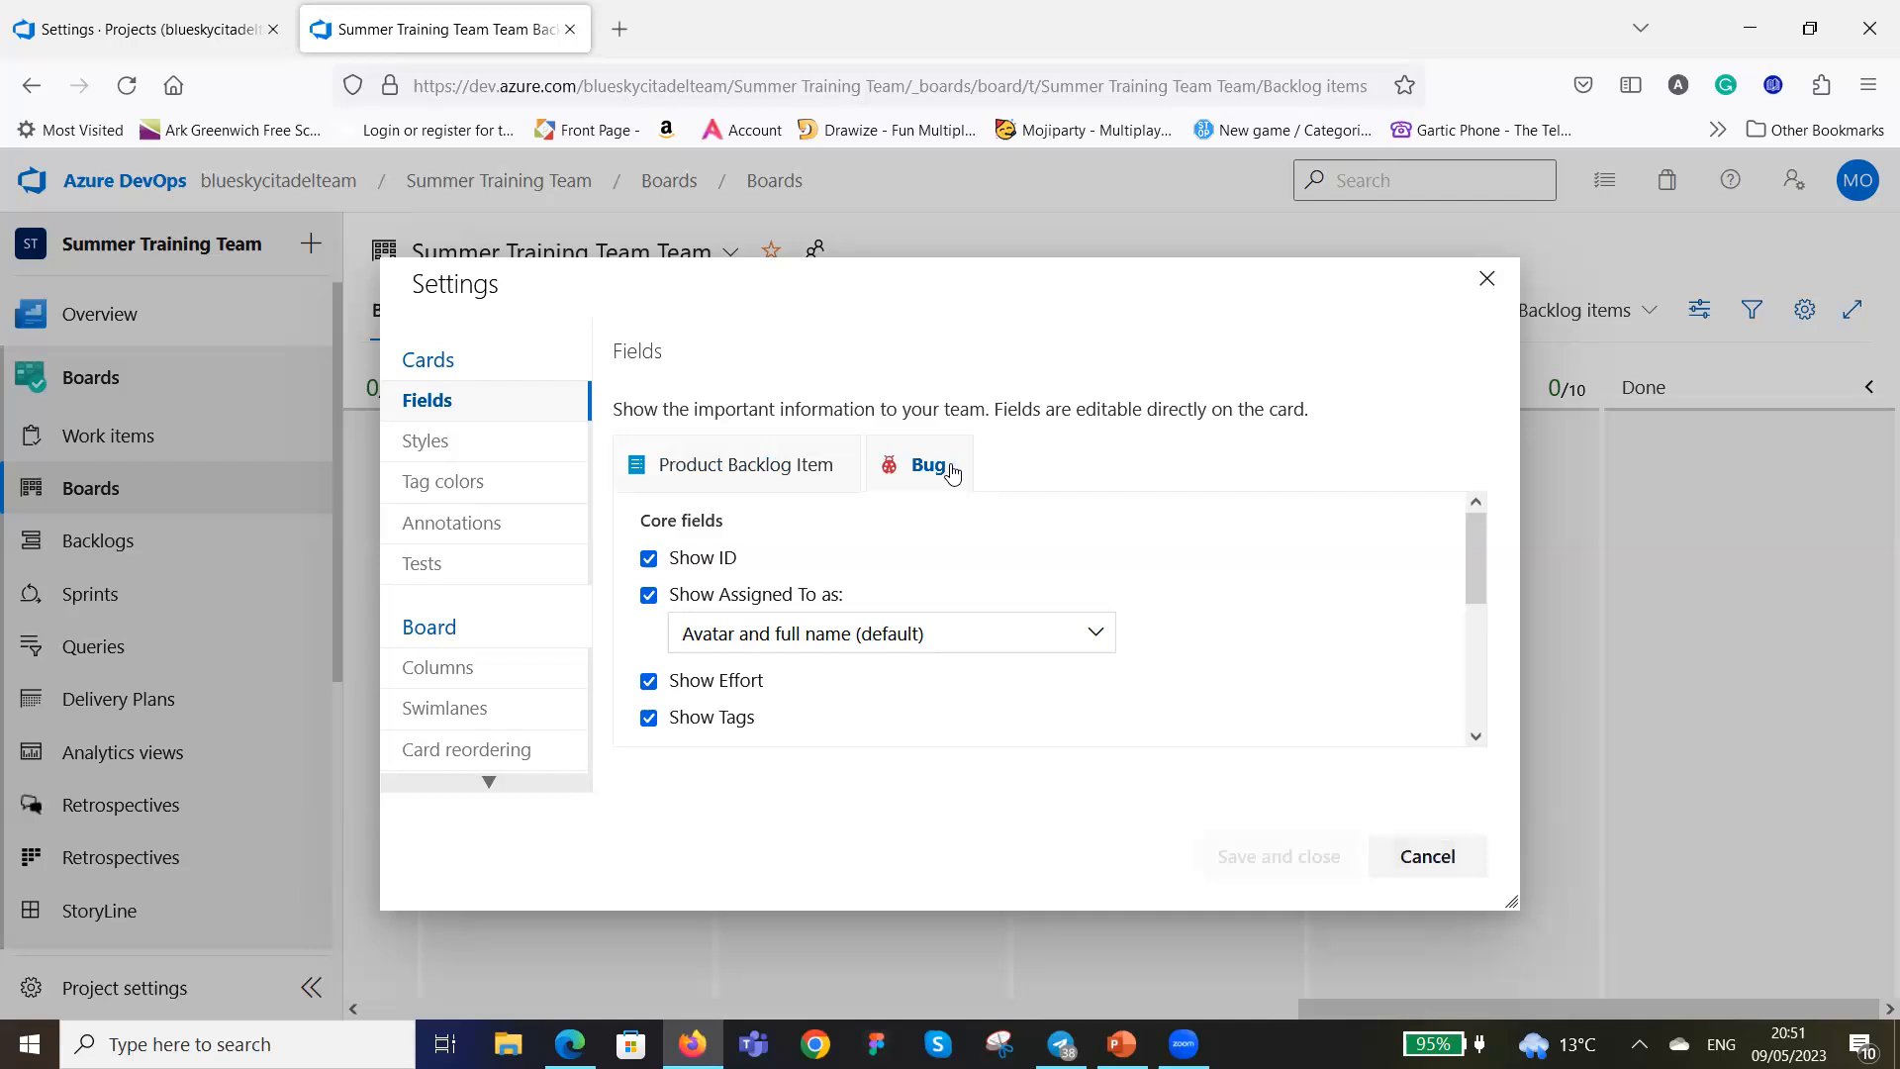
{"action": "left_click", "coordinate": [784, 473]}
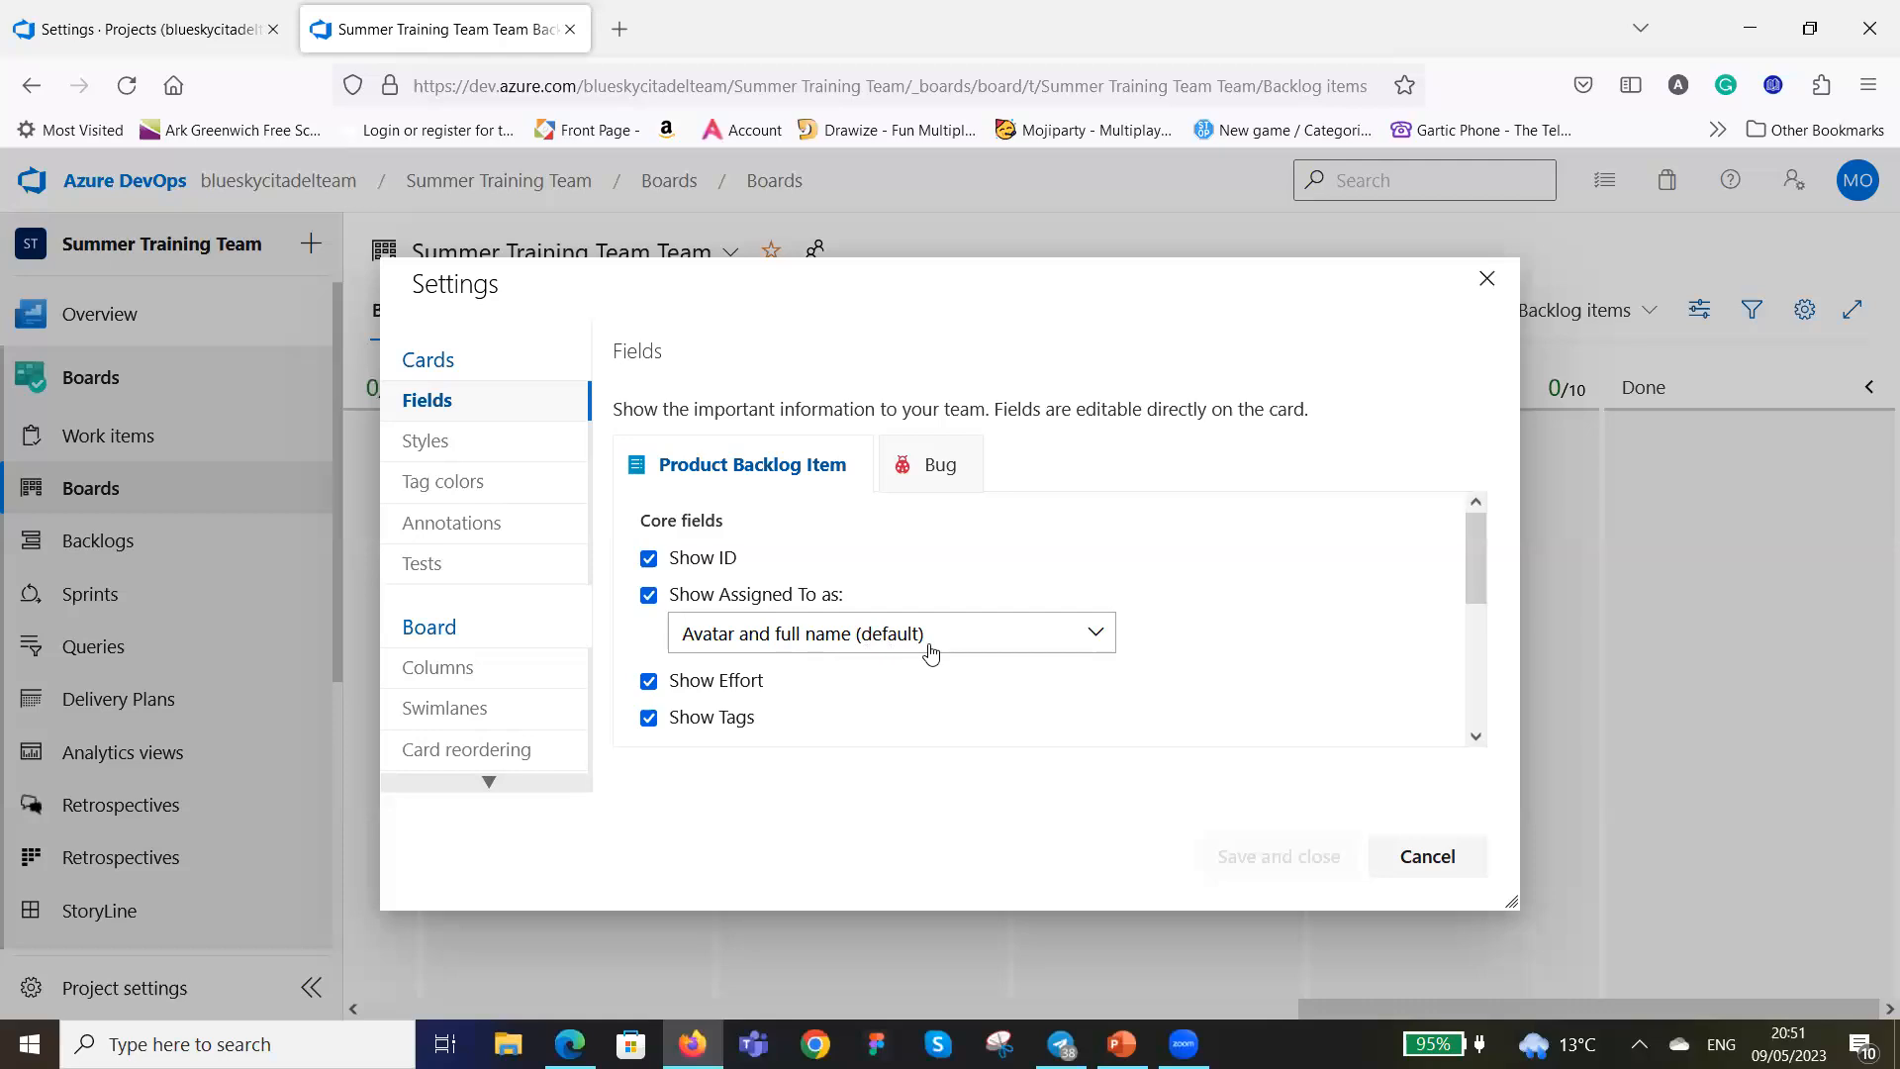
{"action": "left_click", "coordinate": [1095, 636]}
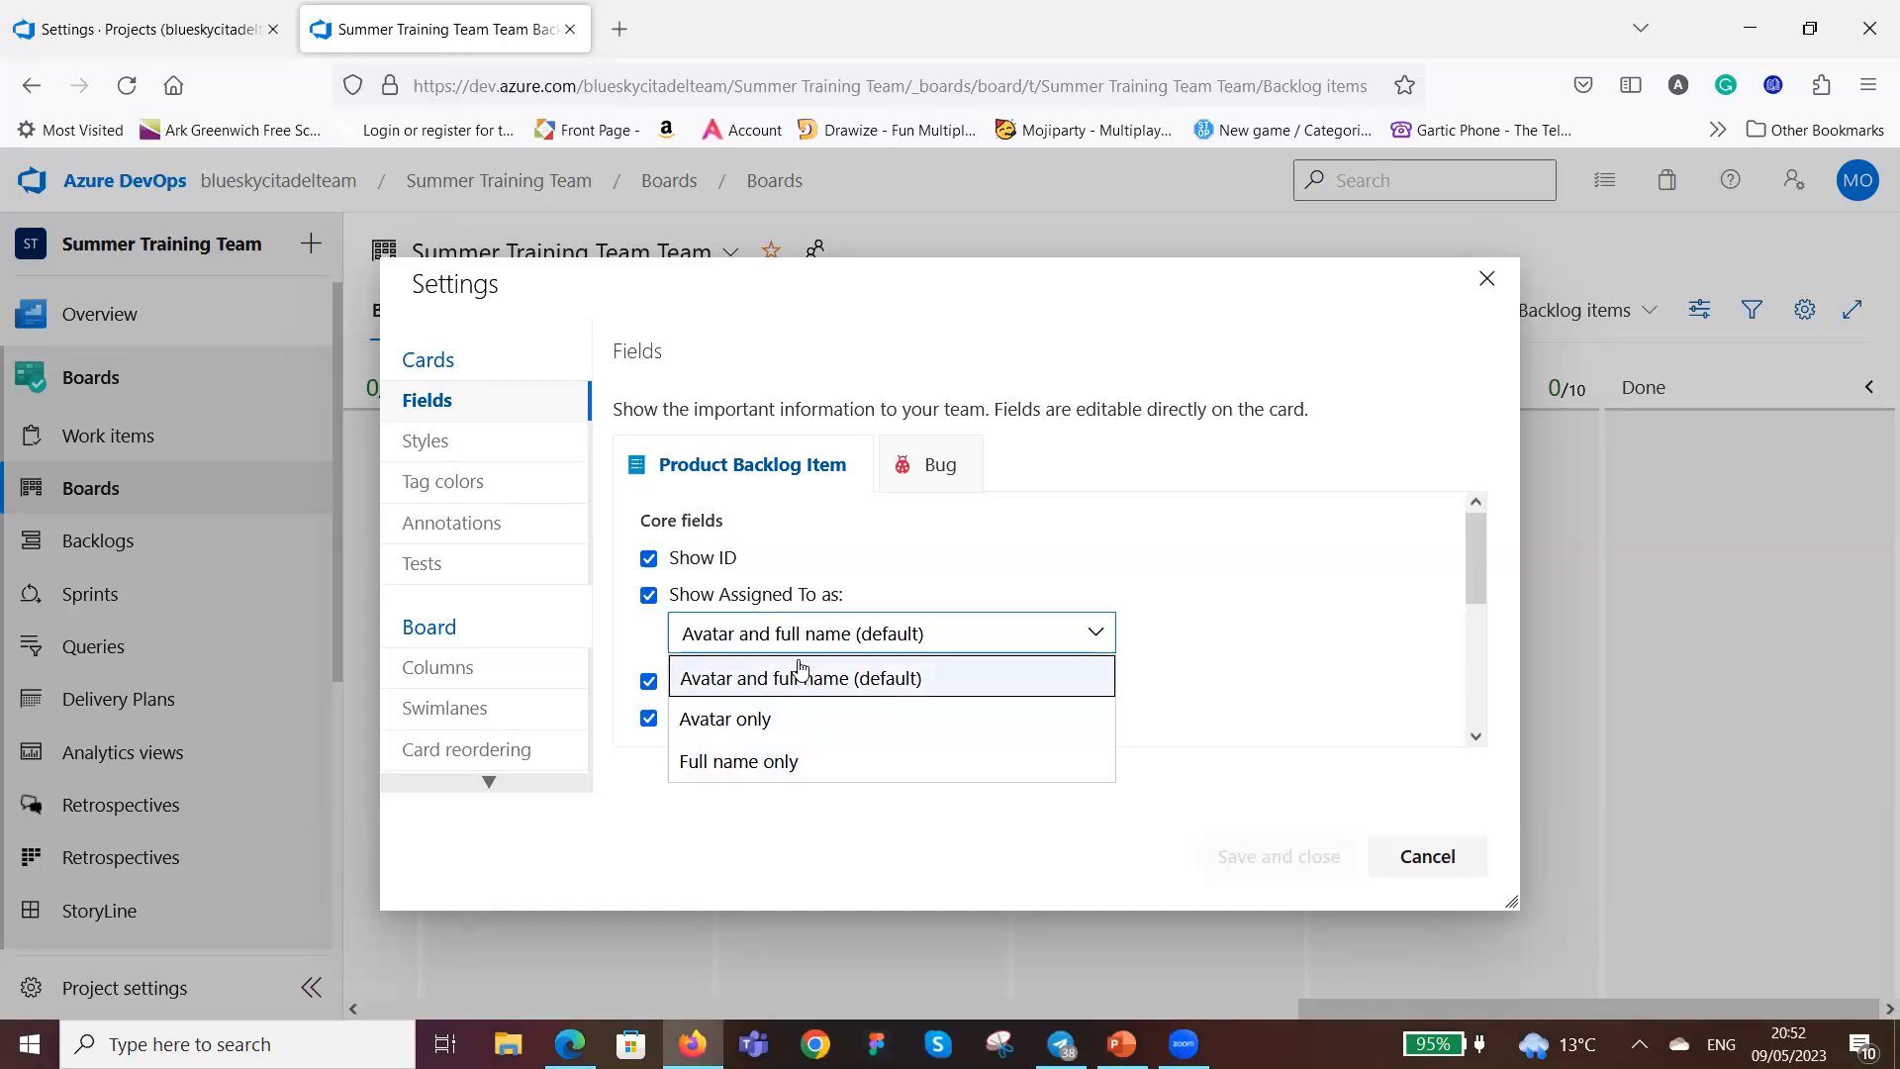
{"action": "left_click", "coordinate": [1103, 635]}
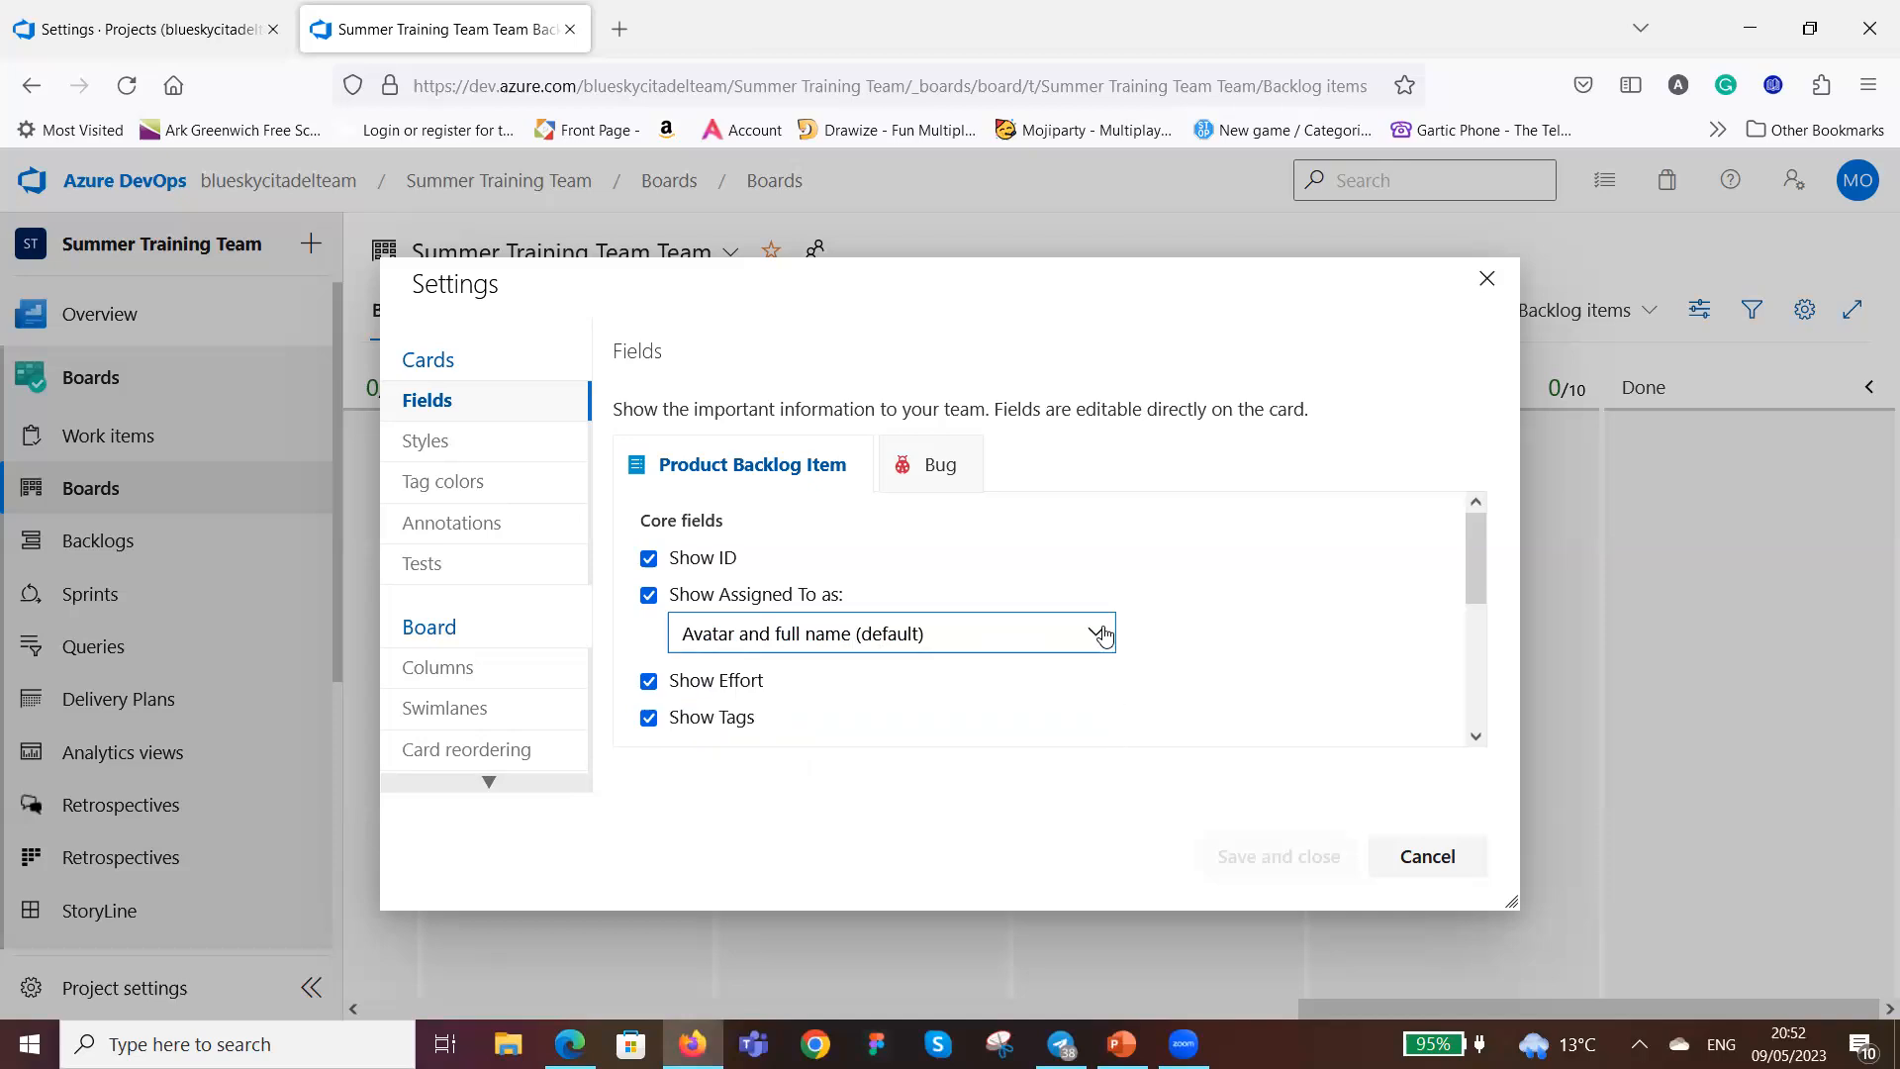
{"action": "scroll", "coordinate": [1293, 623], "scroll_direction": "down", "scroll_amount": 2}
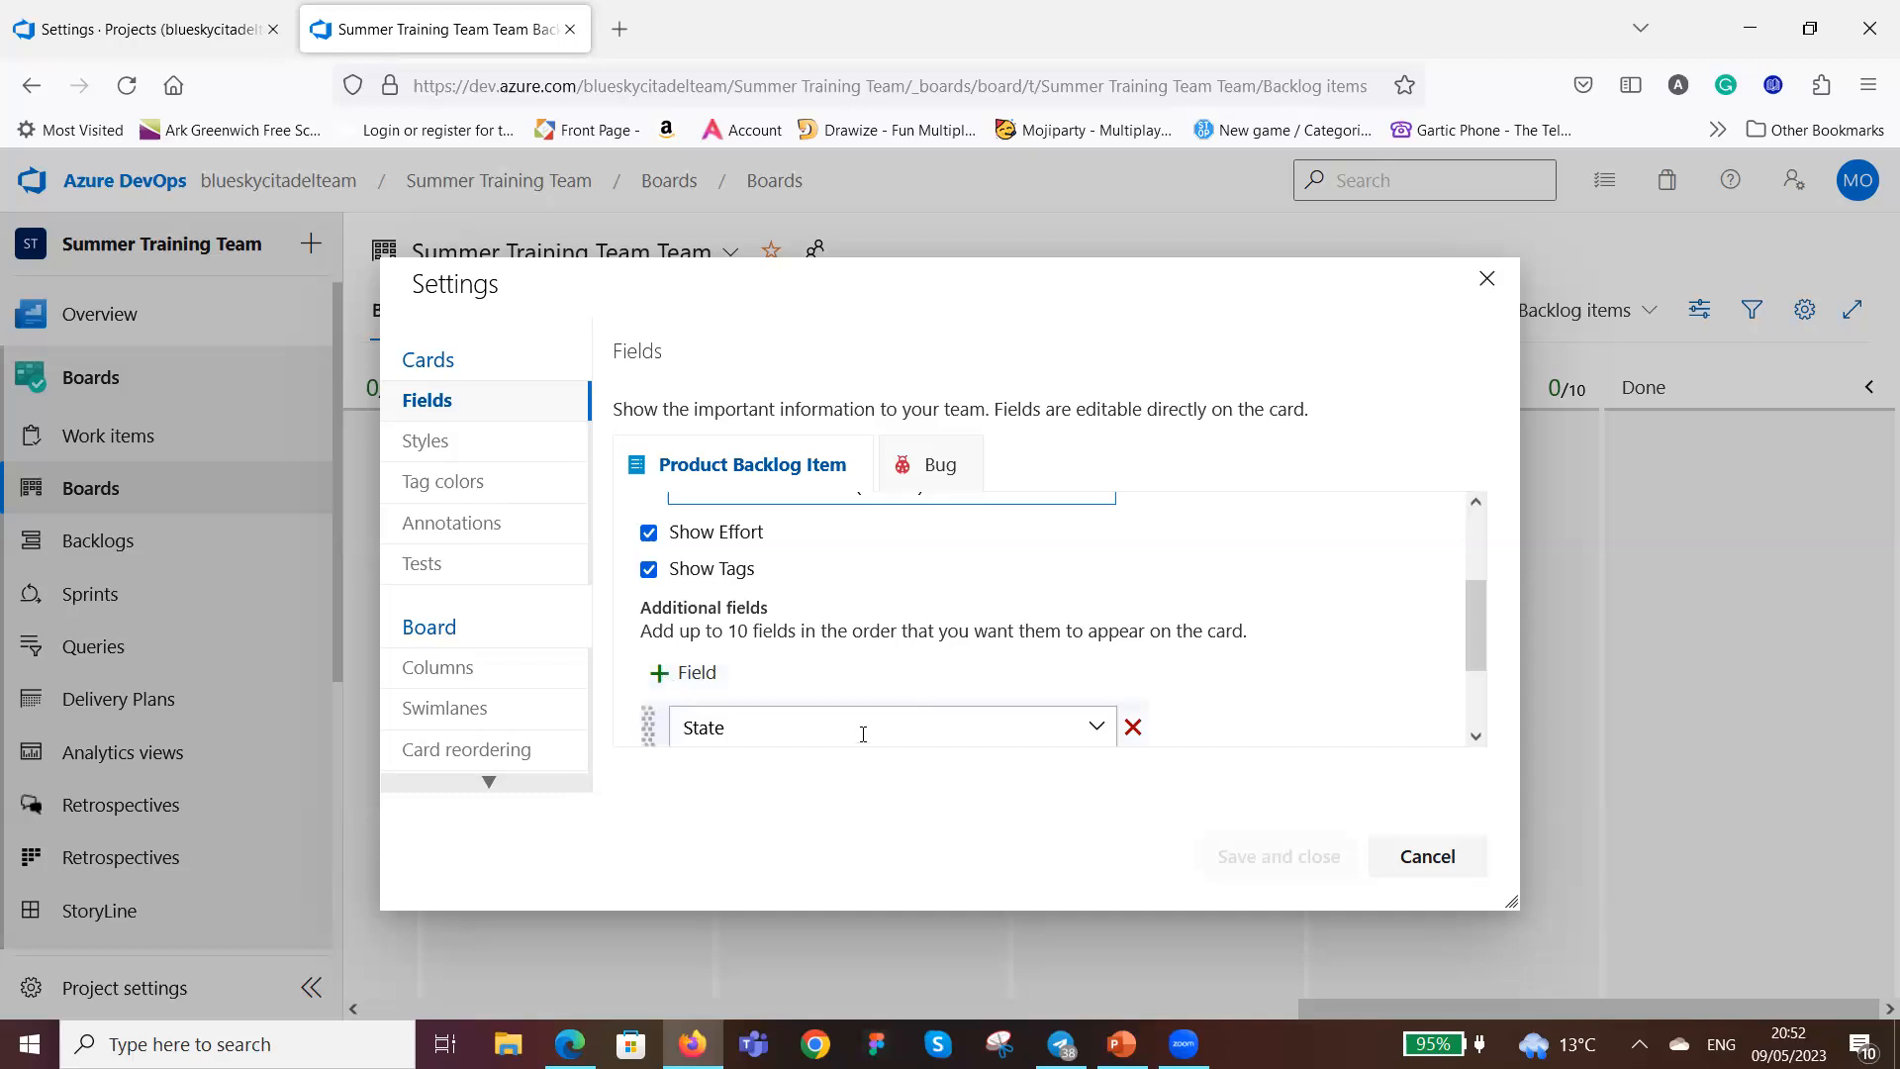
{"action": "scroll", "coordinate": [1176, 698], "scroll_direction": "down", "scroll_amount": 2}
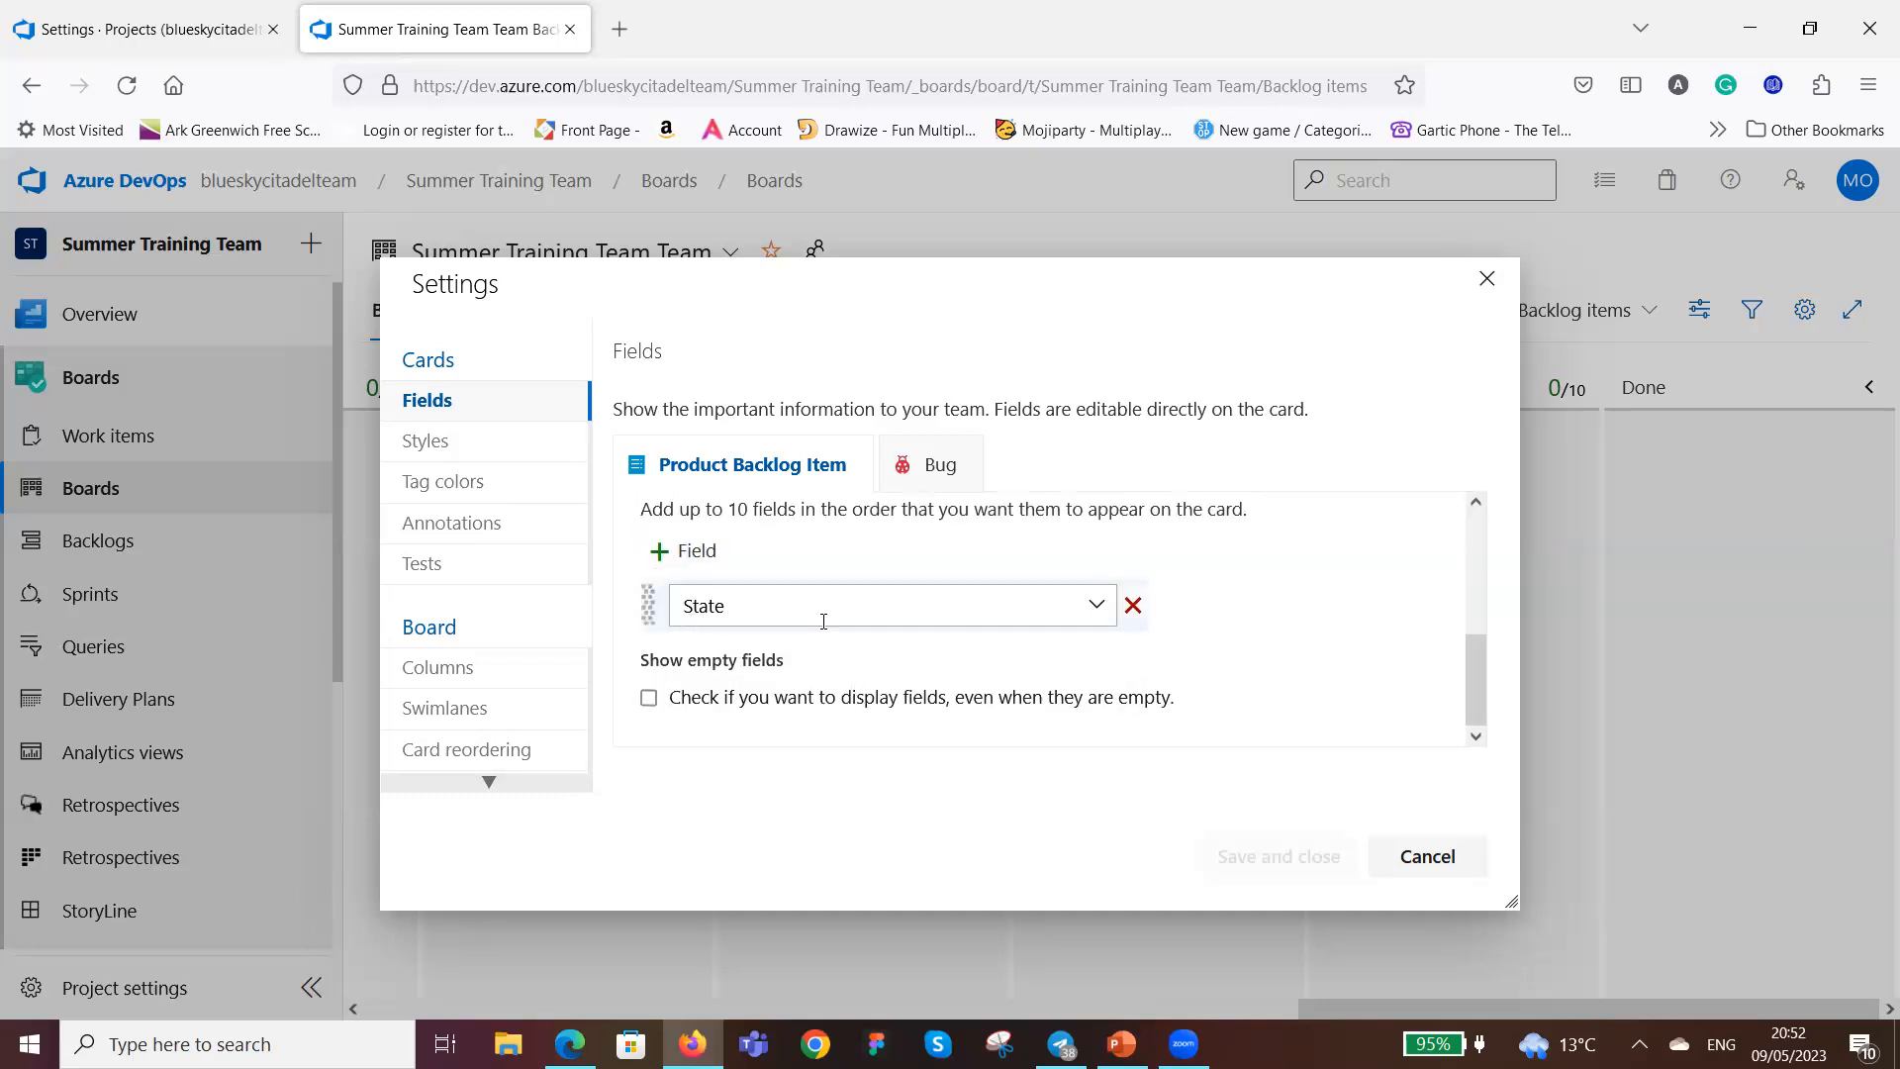
Add five blank additional fields to the Product Backlog Item card, below the State field.
{"action": "left_click", "coordinate": [656, 560]}
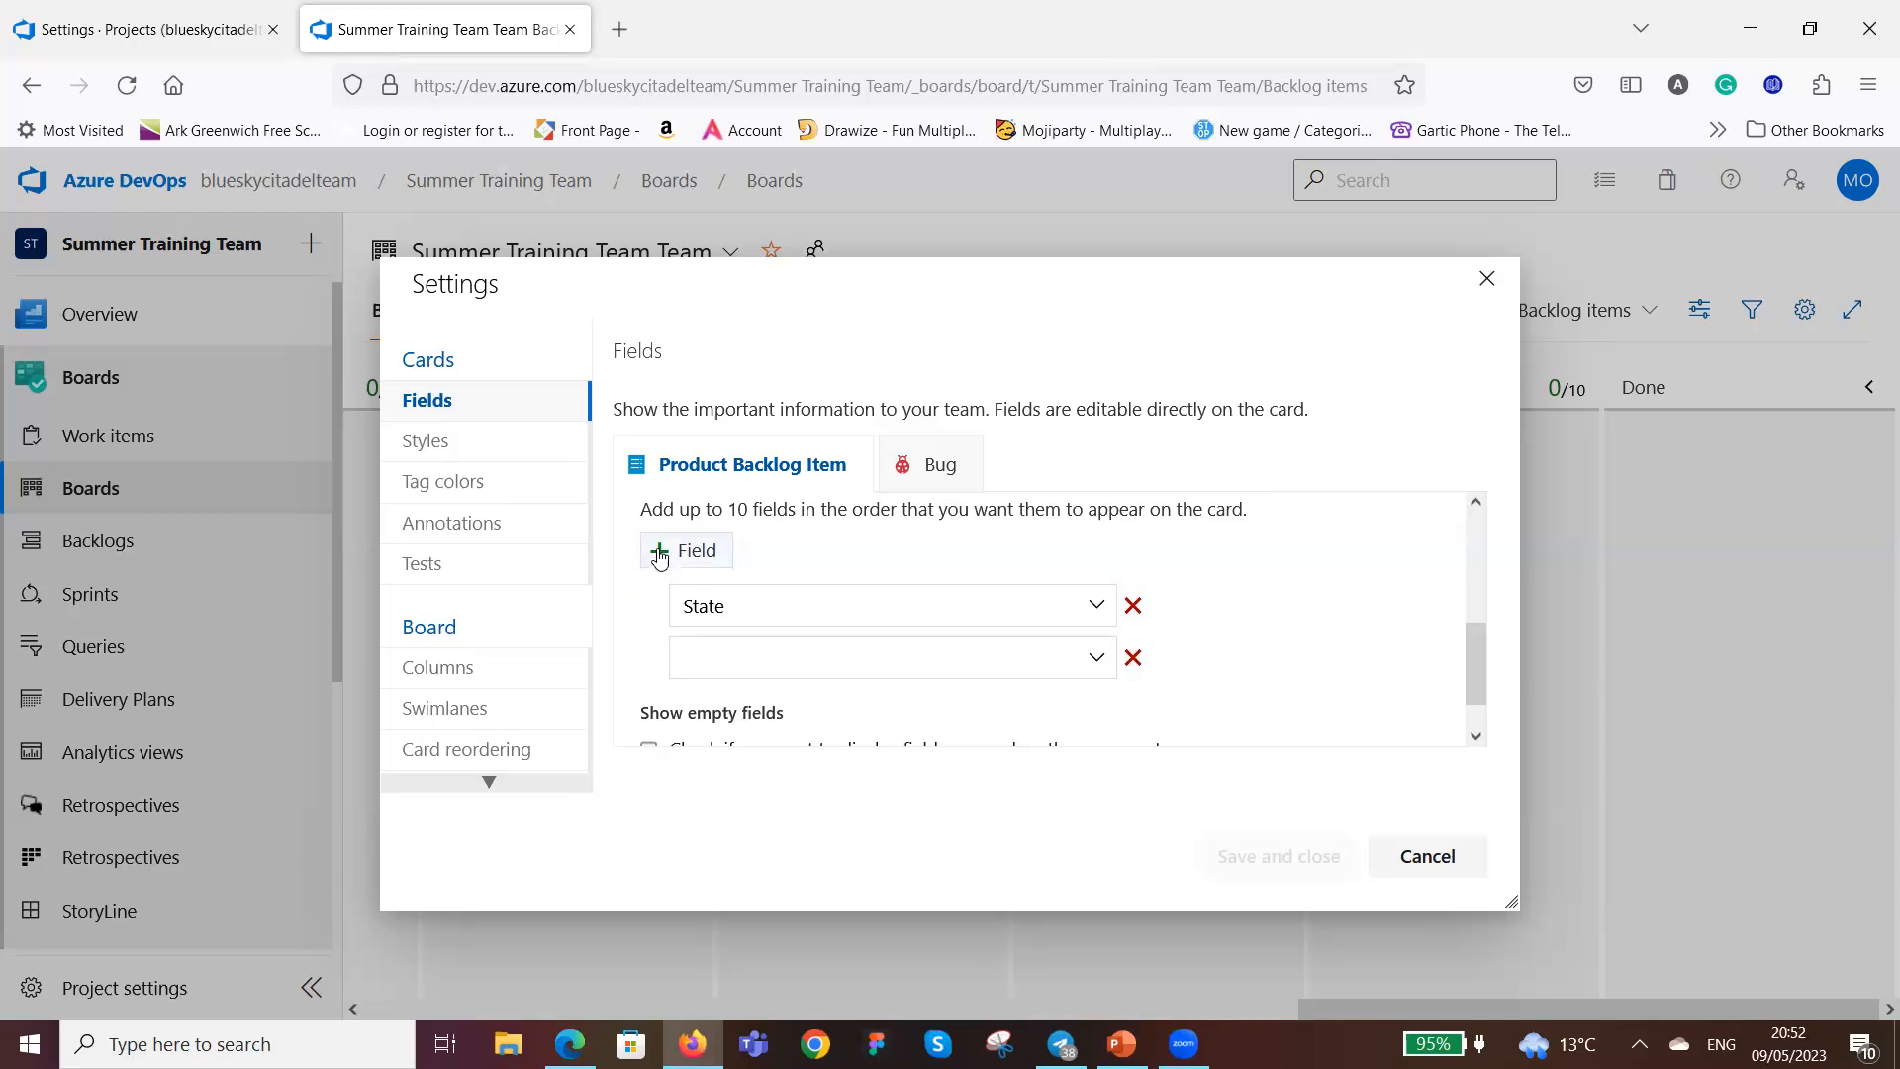
{"action": "left_click", "coordinate": [660, 557]}
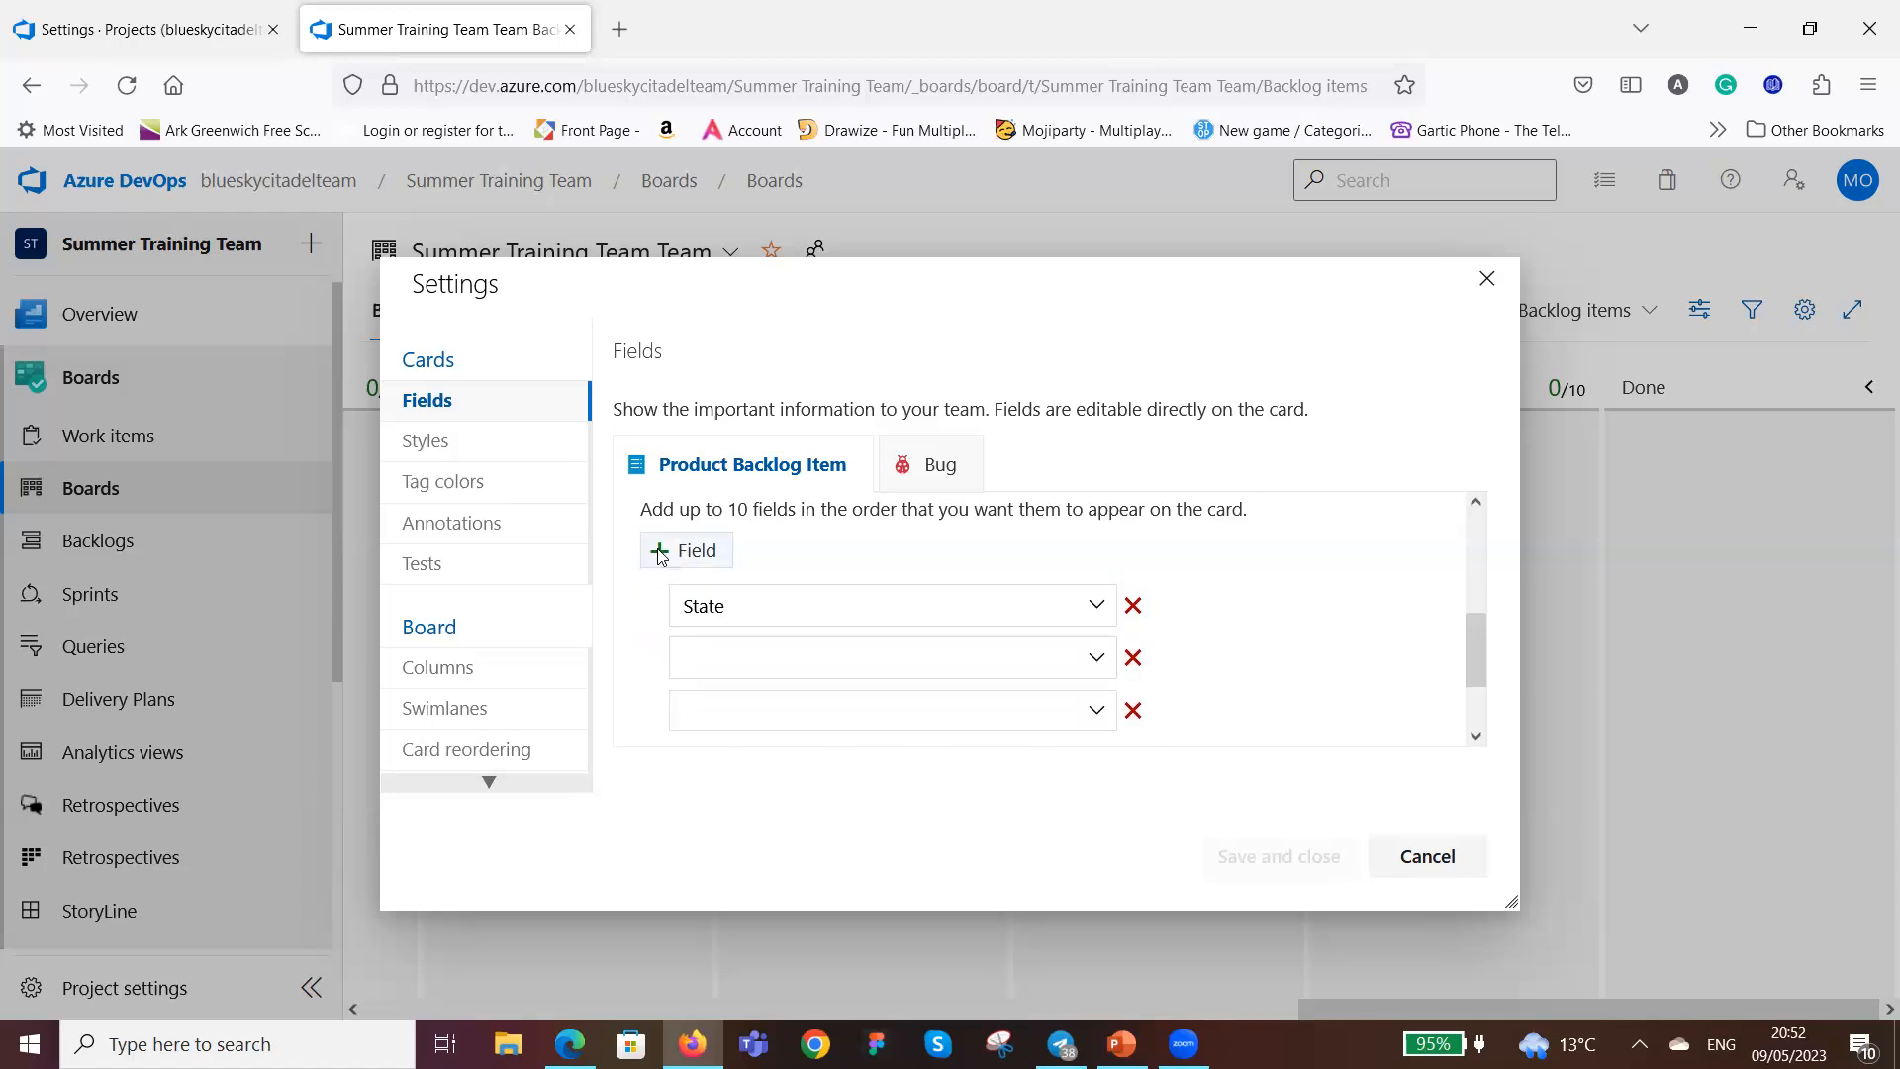
{"action": "left_click", "coordinate": [660, 558]}
{"action": "left_click", "coordinate": [655, 517]}
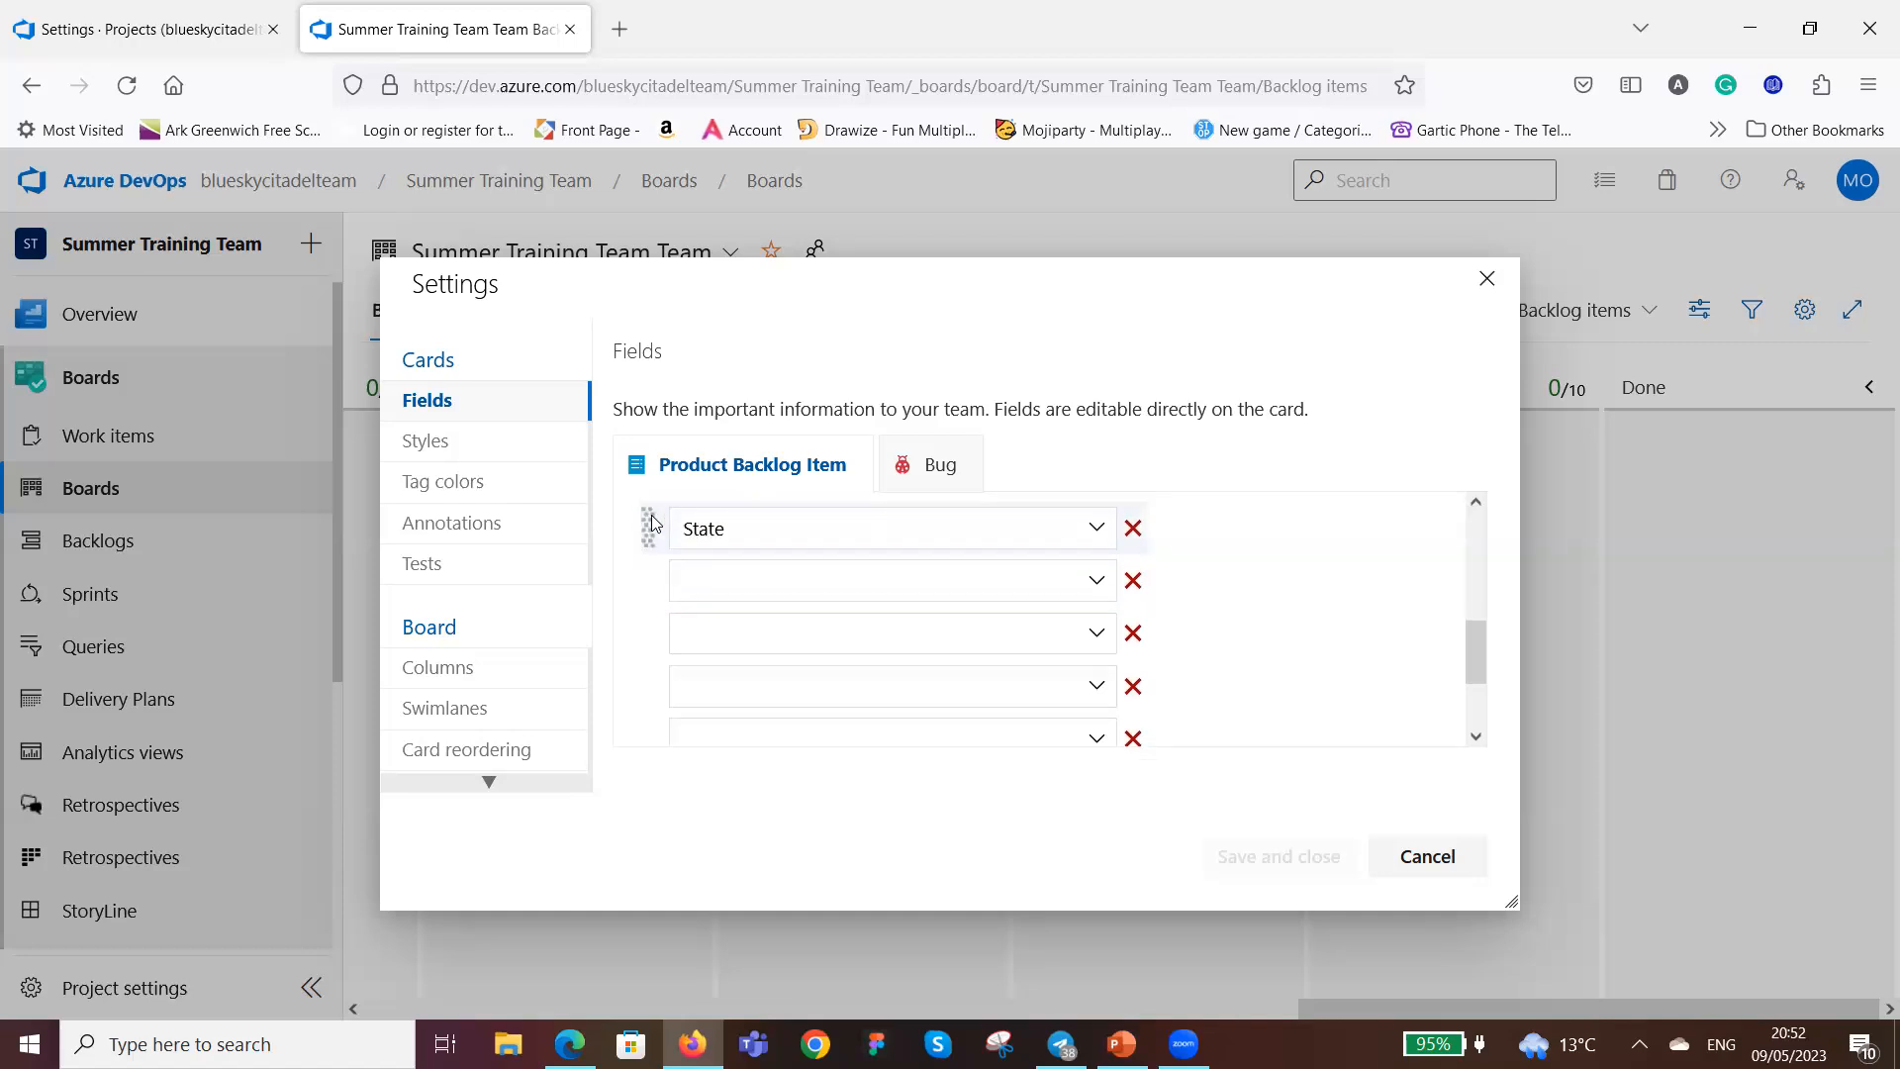
{"action": "scroll", "coordinate": [689, 523], "scroll_direction": "up", "scroll_amount": 1}
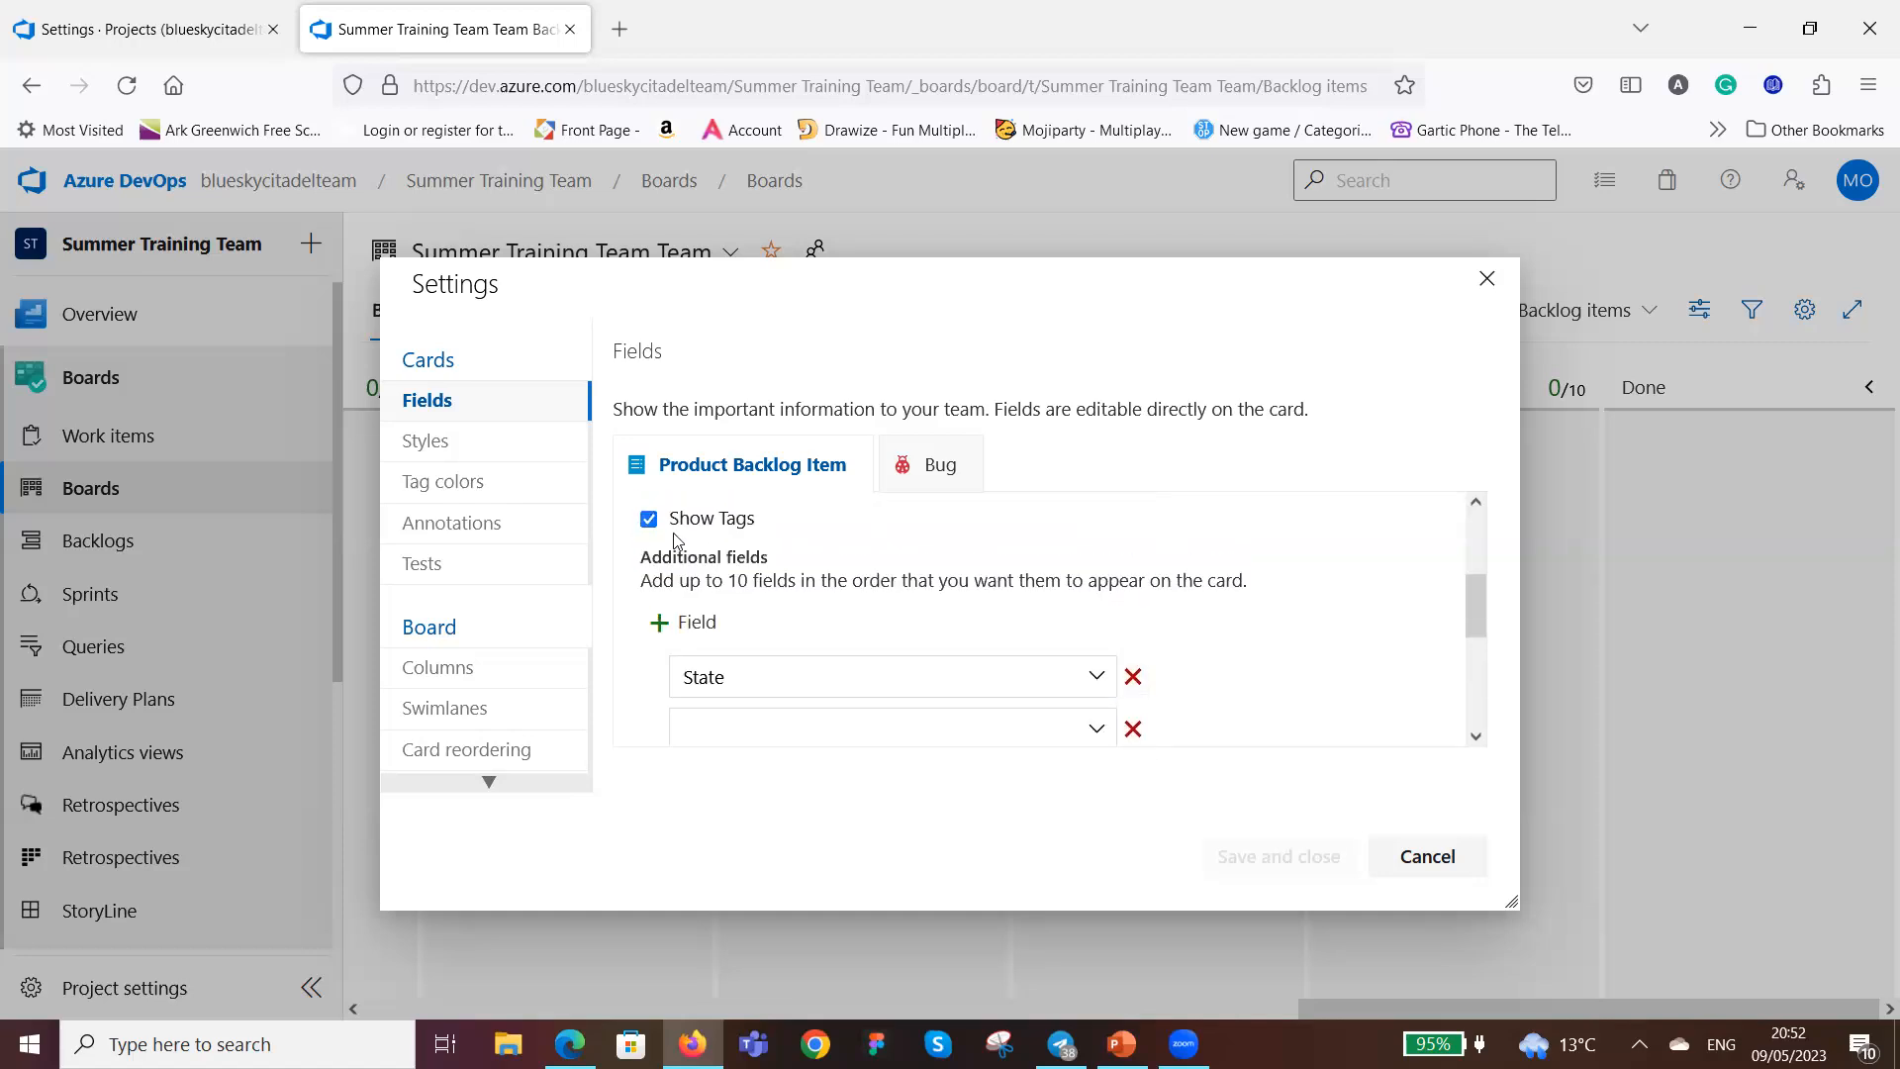
{"action": "left_click", "coordinate": [661, 626]}
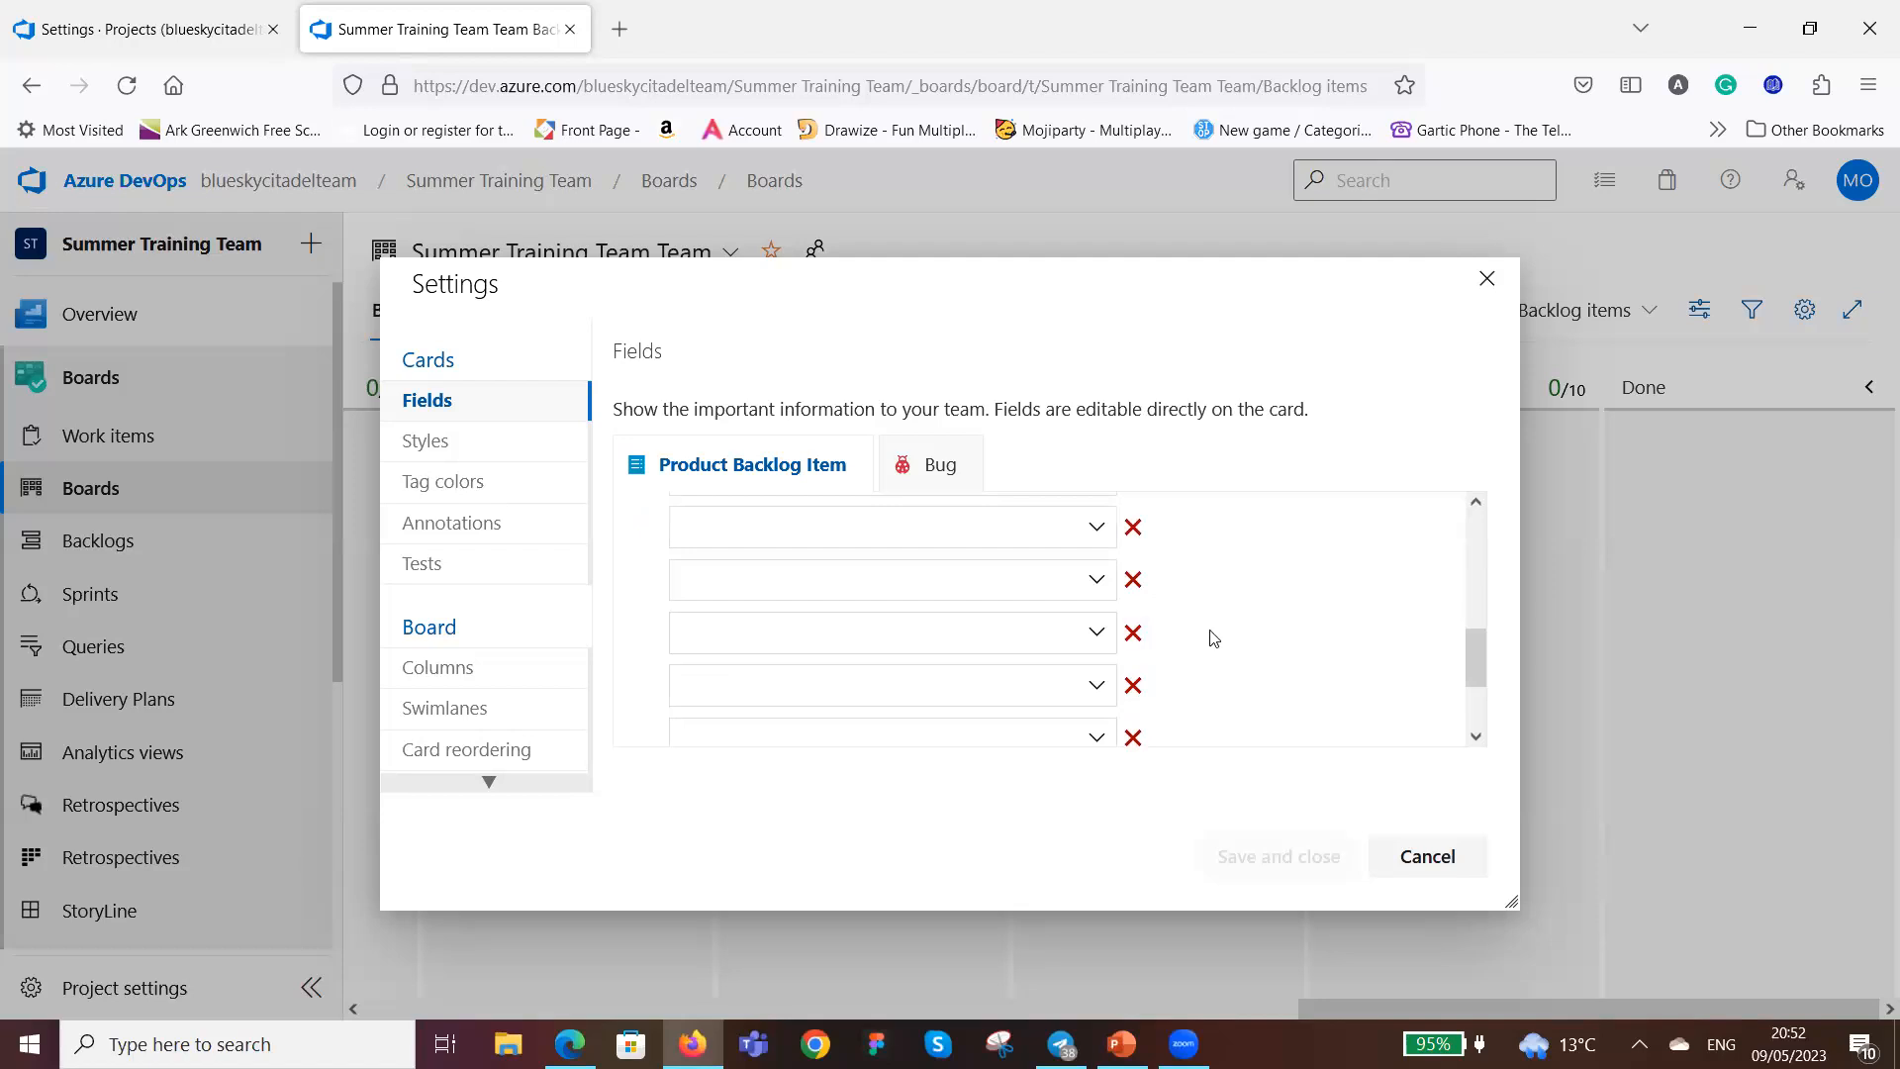
{"action": "scroll", "coordinate": [1217, 641], "scroll_direction": "up", "scroll_amount": 1}
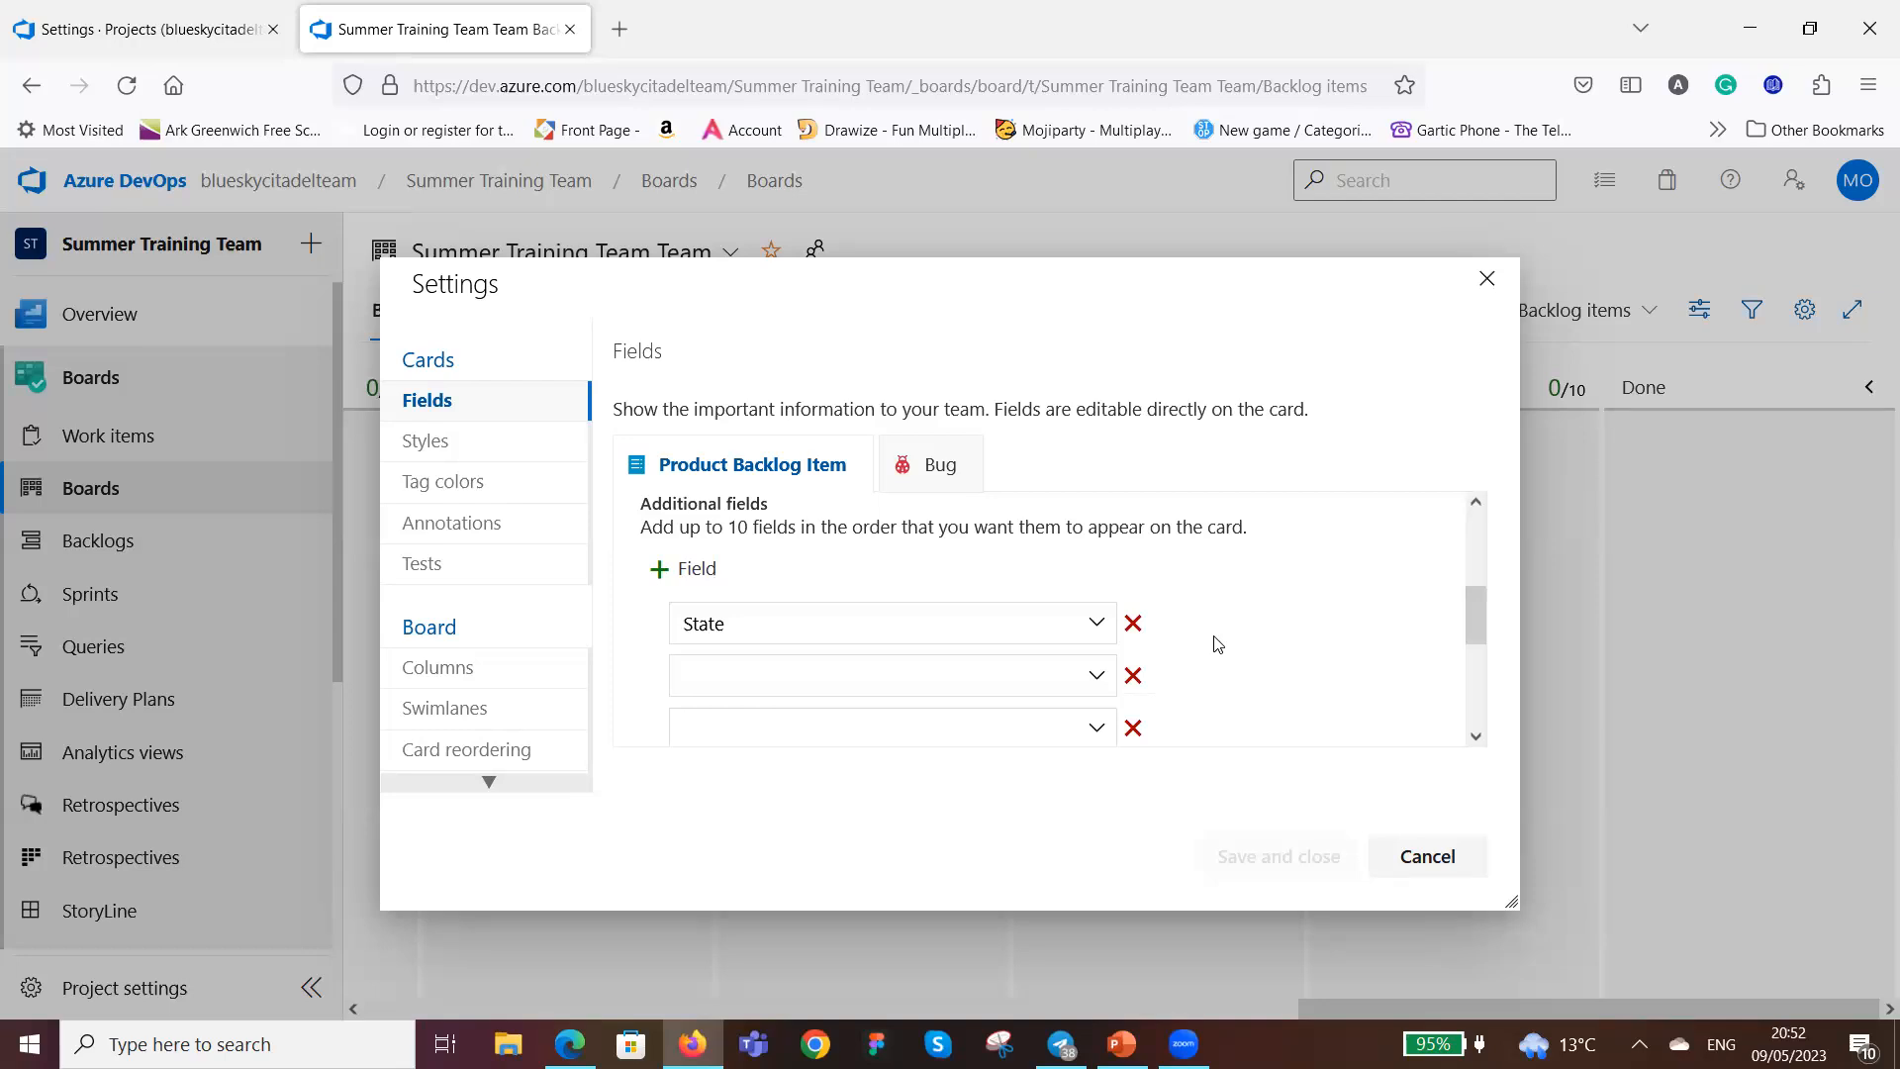
Set the first two blank additional fields of the Product Backlog Item card to Area Path and Board Column.
{"action": "left_click", "coordinate": [1098, 677]}
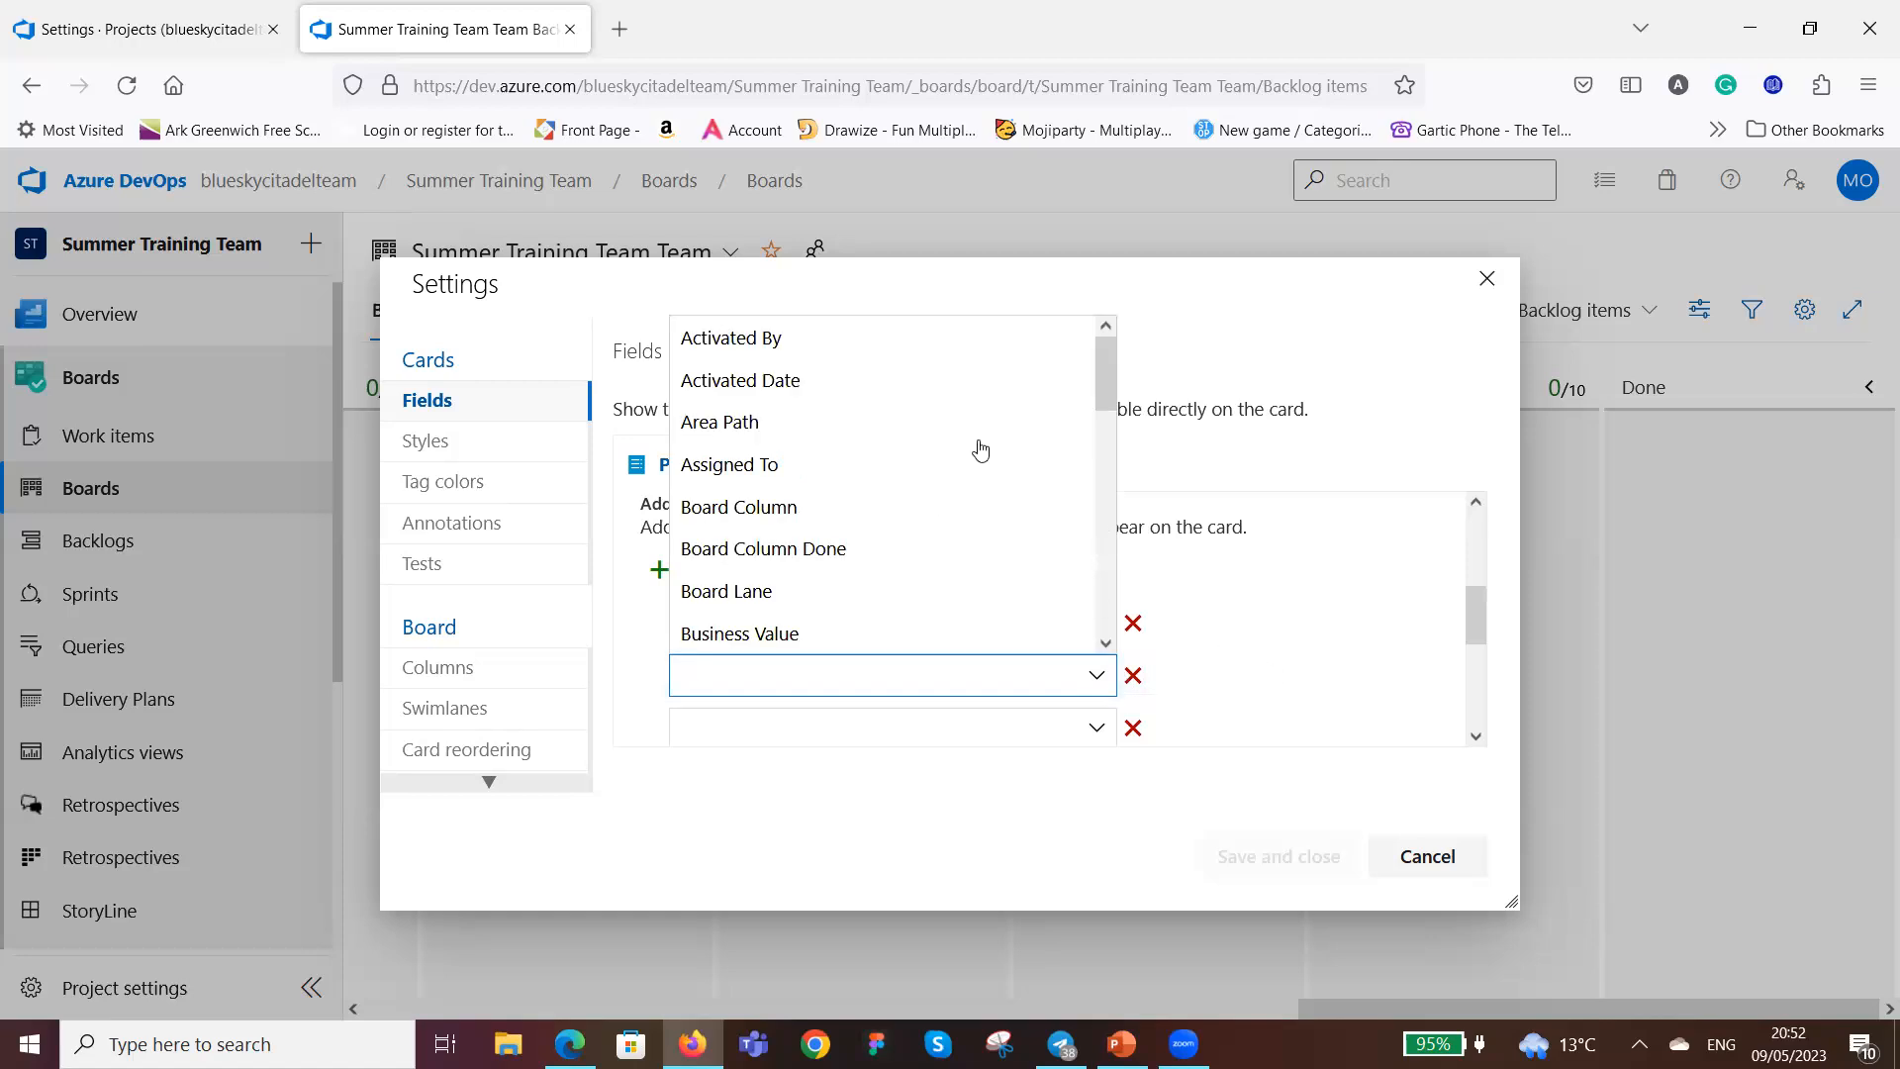
{"action": "scroll", "coordinate": [935, 515], "scroll_direction": "down", "scroll_amount": 3}
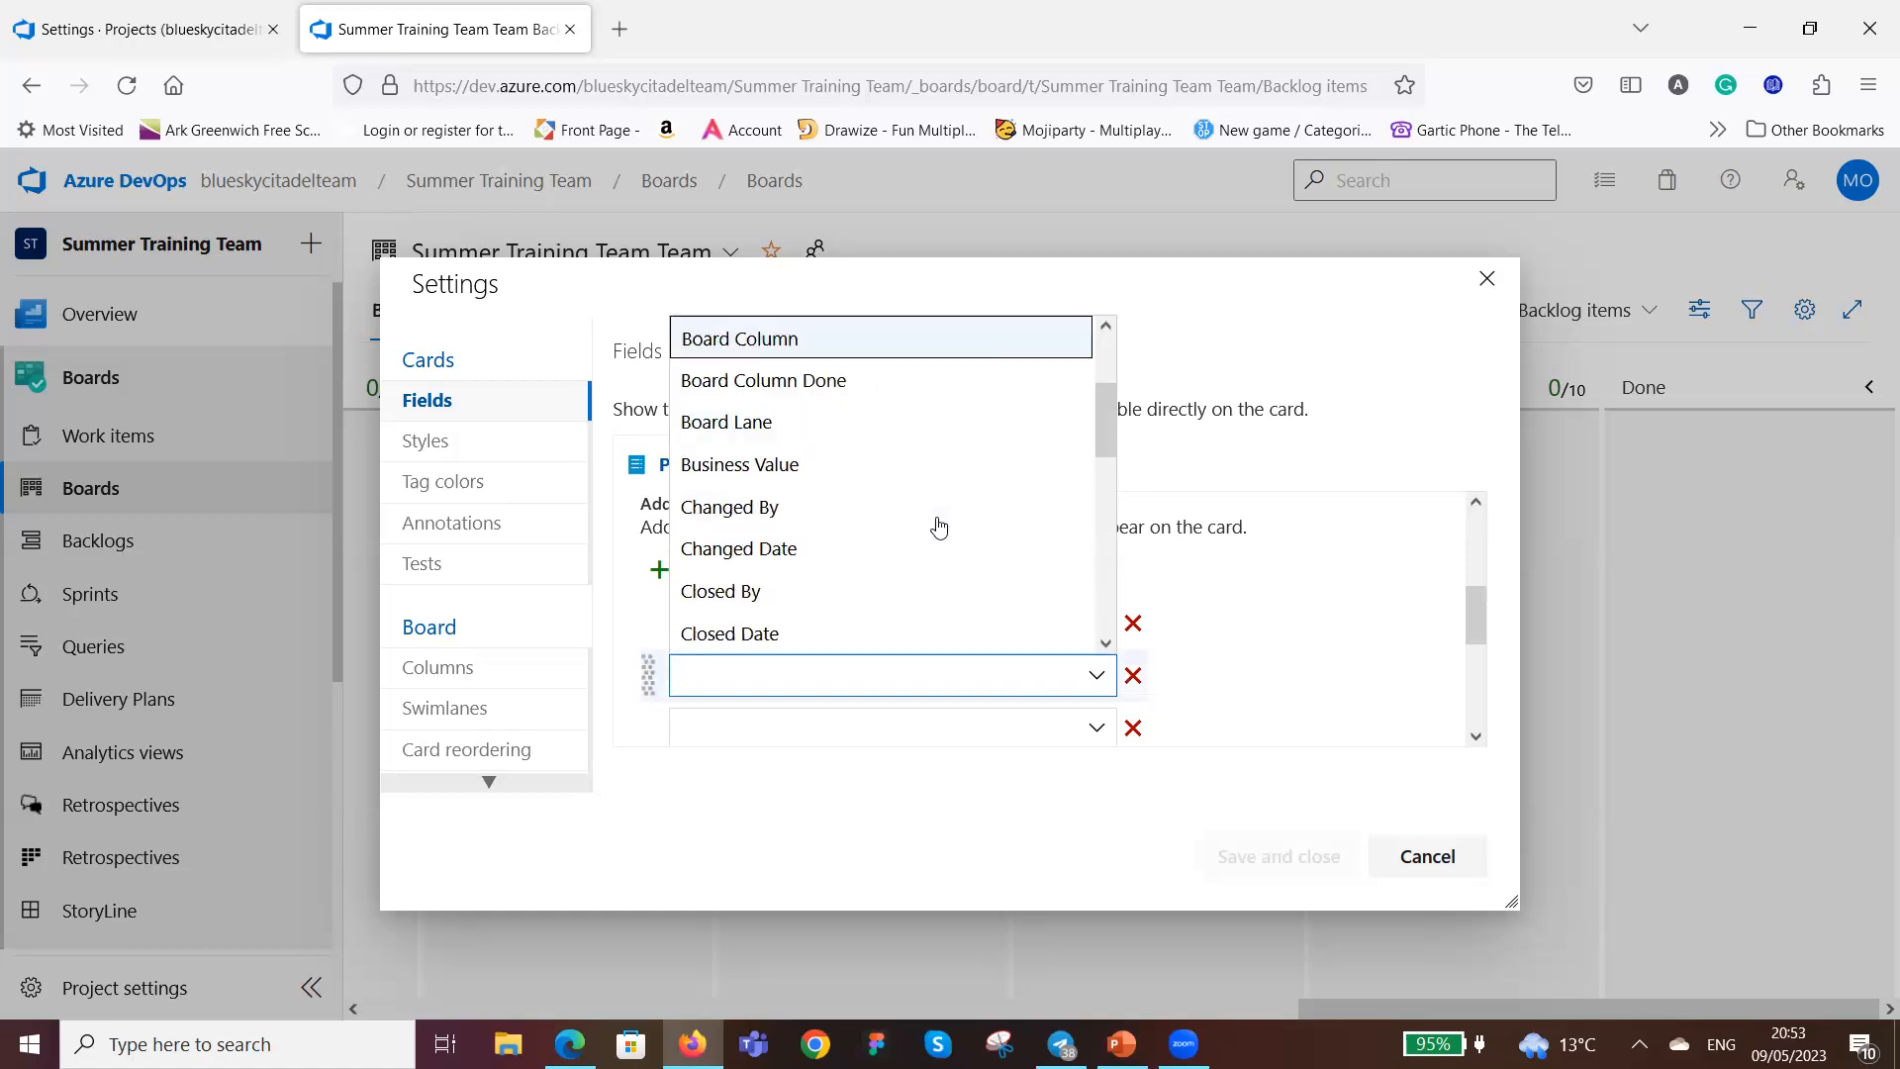
{"action": "scroll", "coordinate": [938, 531], "scroll_direction": "up", "scroll_amount": 3}
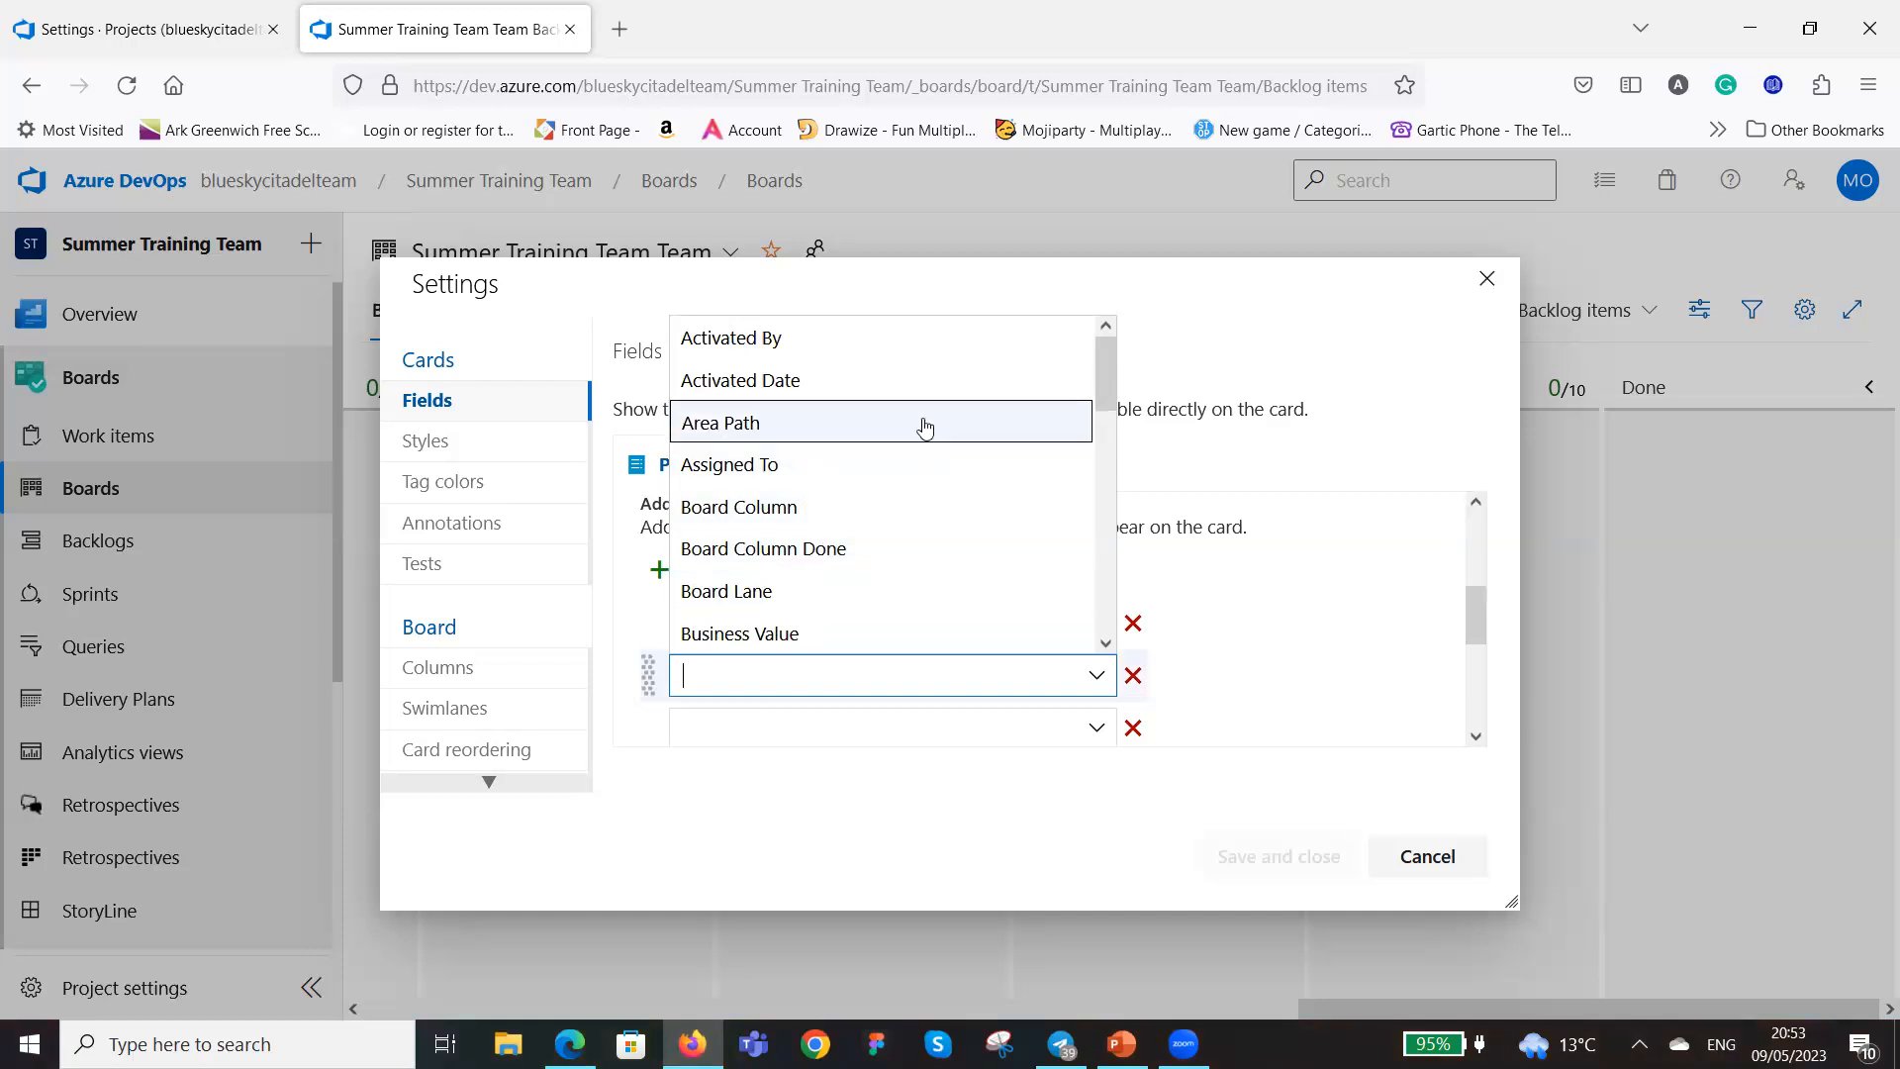
{"action": "left_click", "coordinate": [925, 425]}
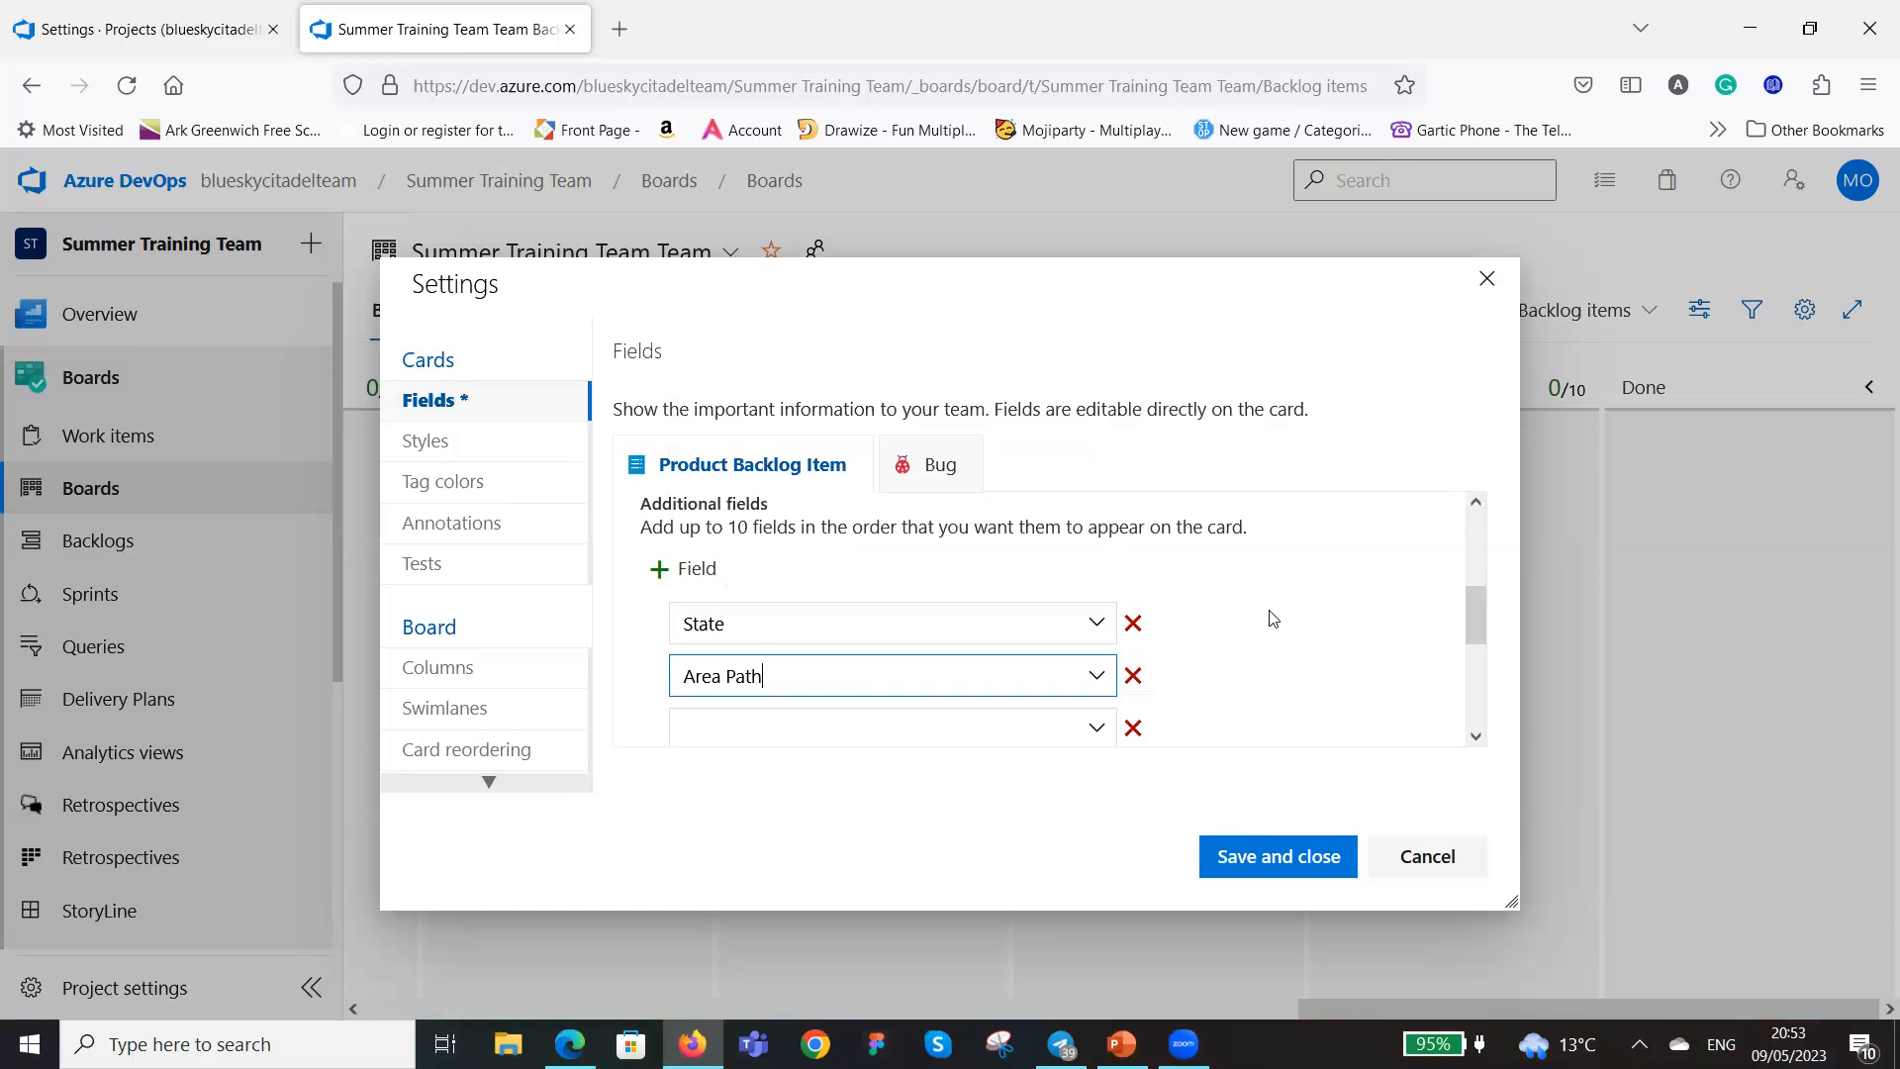
{"action": "scroll", "coordinate": [1188, 618], "scroll_direction": "down", "scroll_amount": 2}
{"action": "left_click", "coordinate": [1105, 582]}
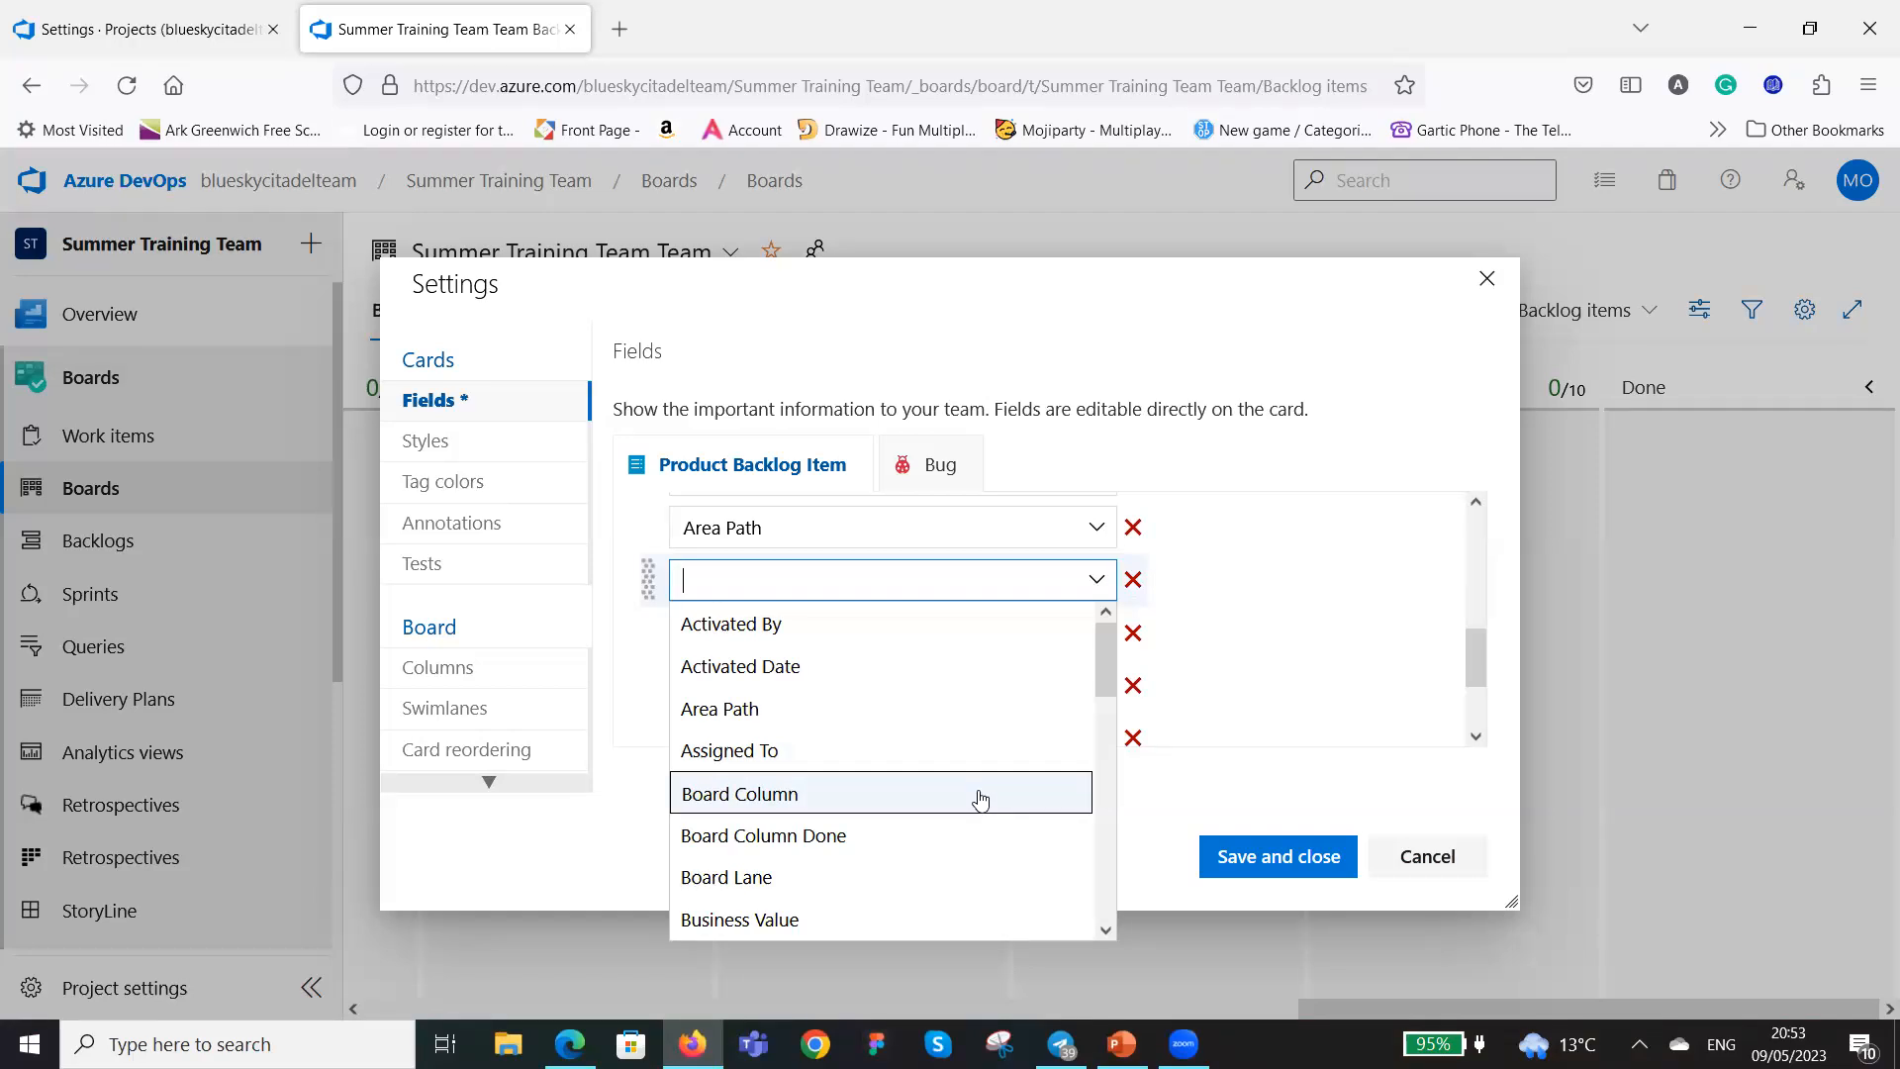
{"action": "left_click", "coordinate": [979, 798]}
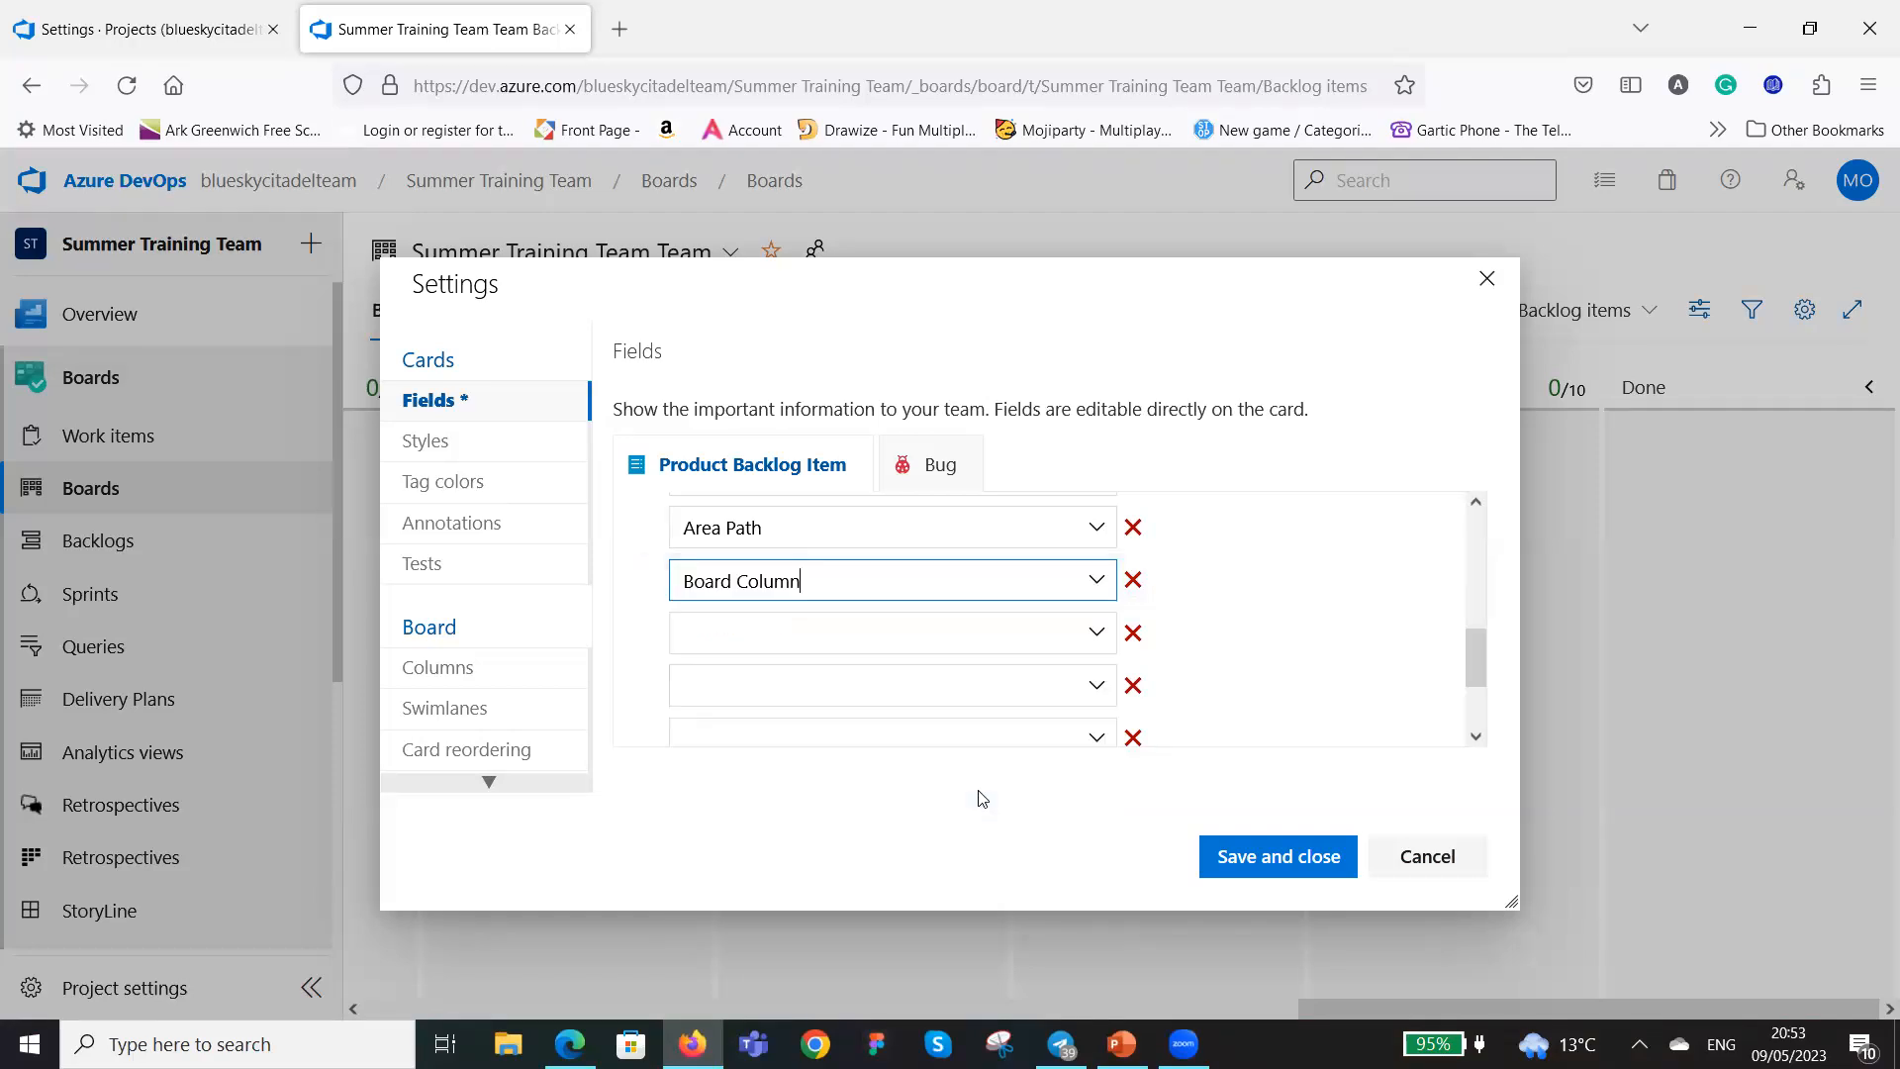
Set the blank additional field below Board Column to Created By.
{"action": "left_click", "coordinate": [1097, 634]}
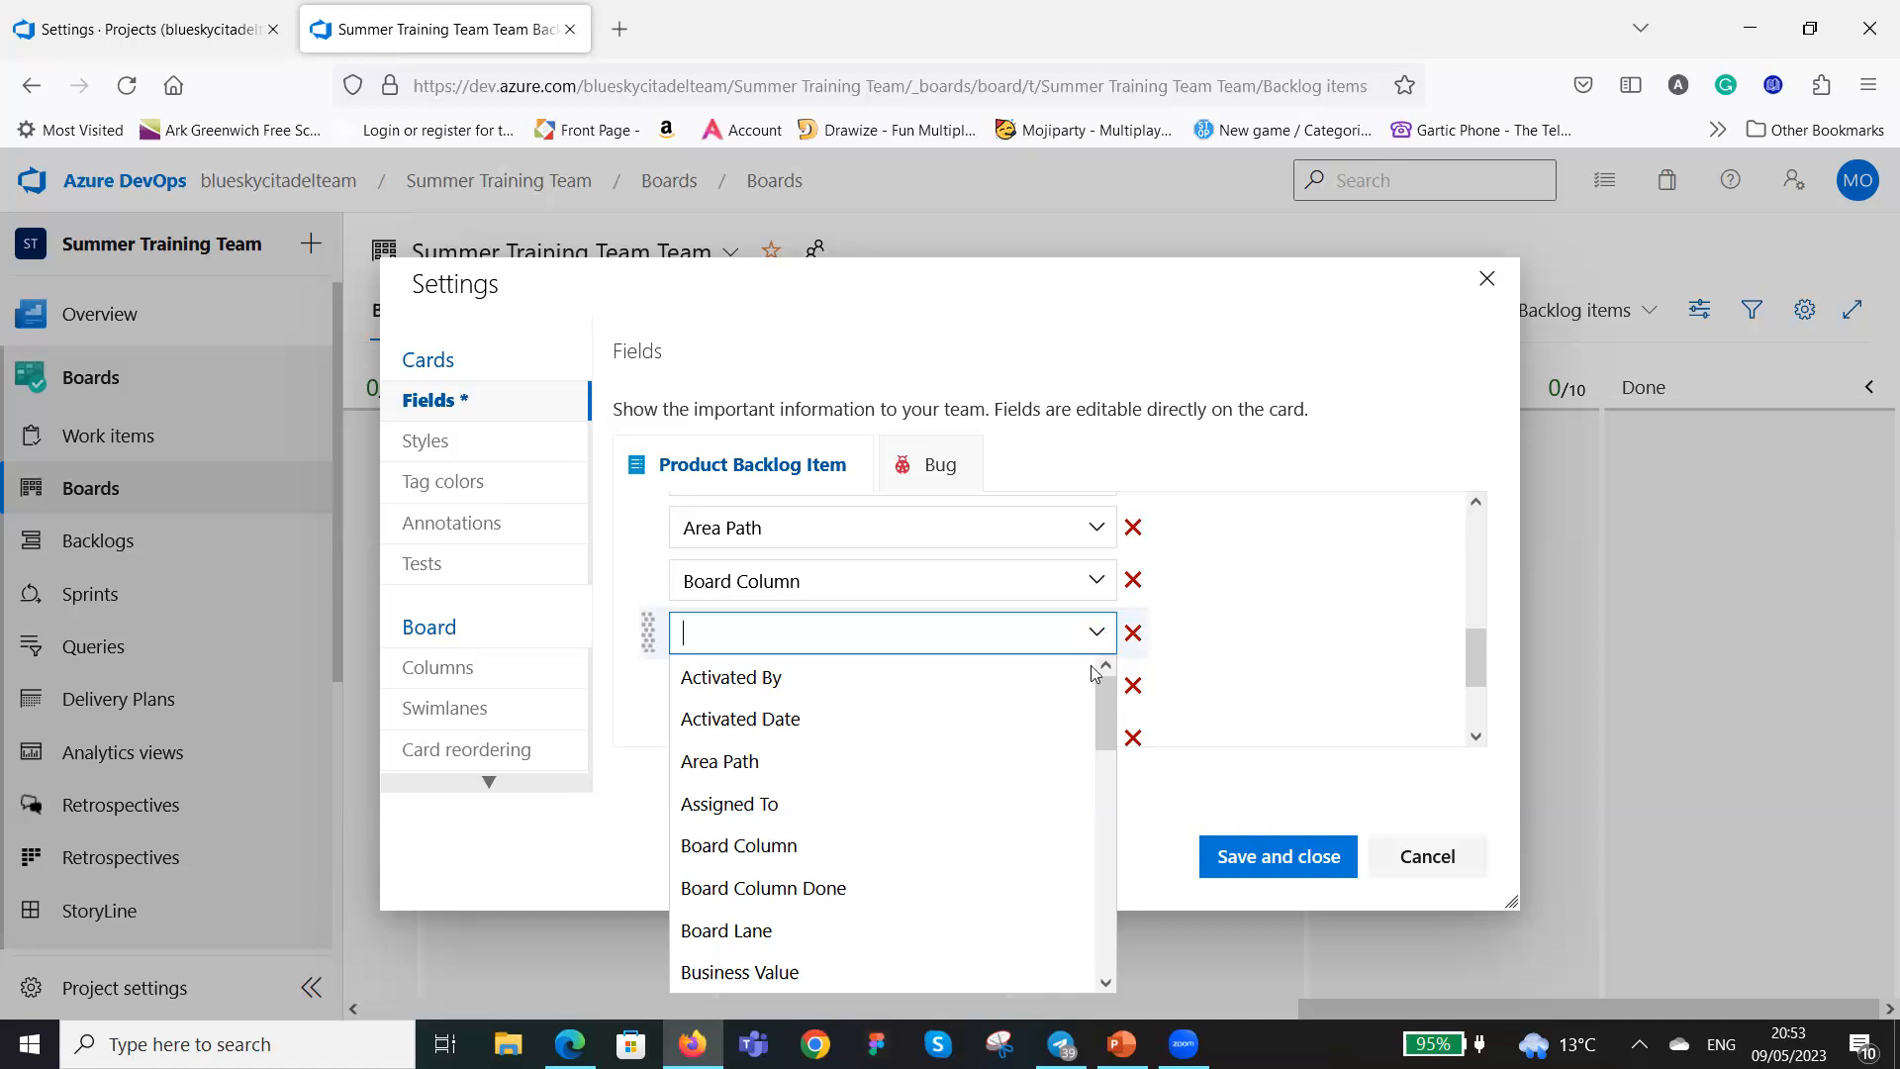
{"action": "scroll", "coordinate": [1049, 740], "scroll_direction": "down", "scroll_amount": 3}
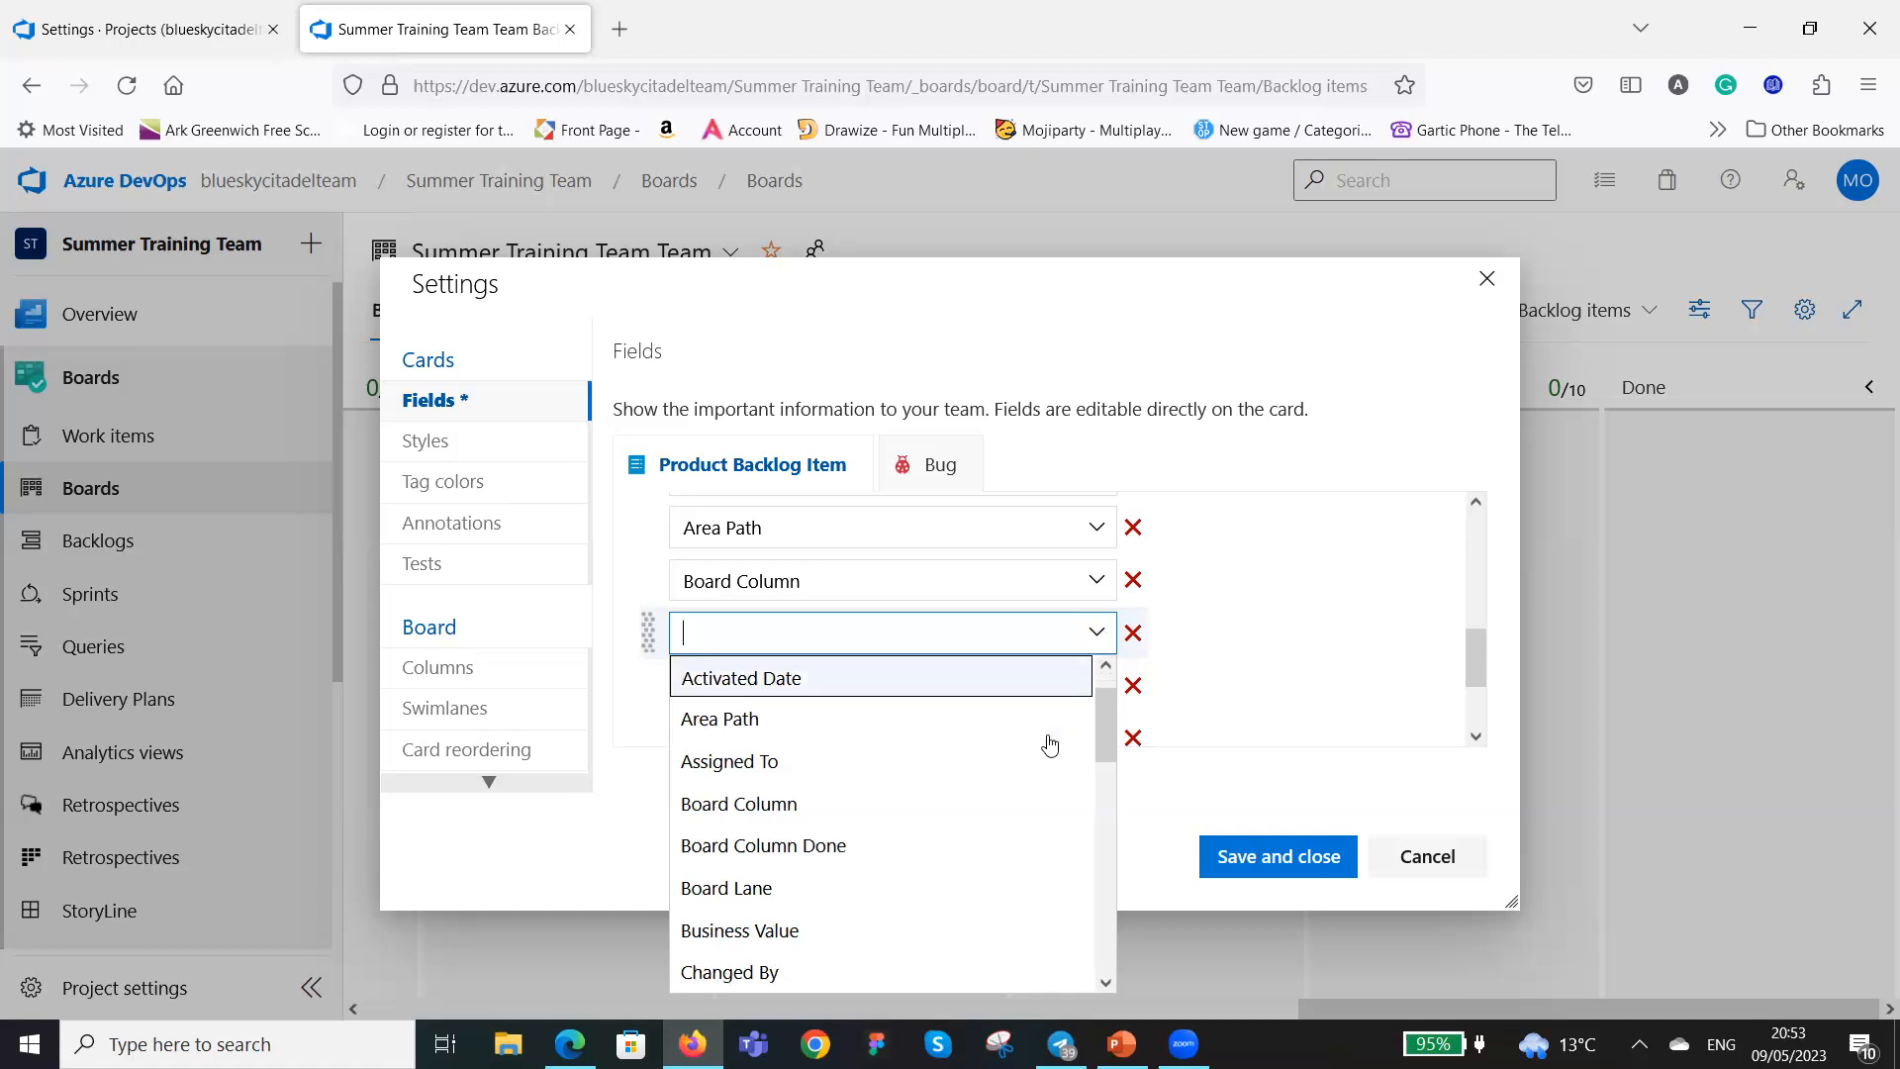
{"action": "scroll", "coordinate": [1051, 747], "scroll_direction": "down", "scroll_amount": 4}
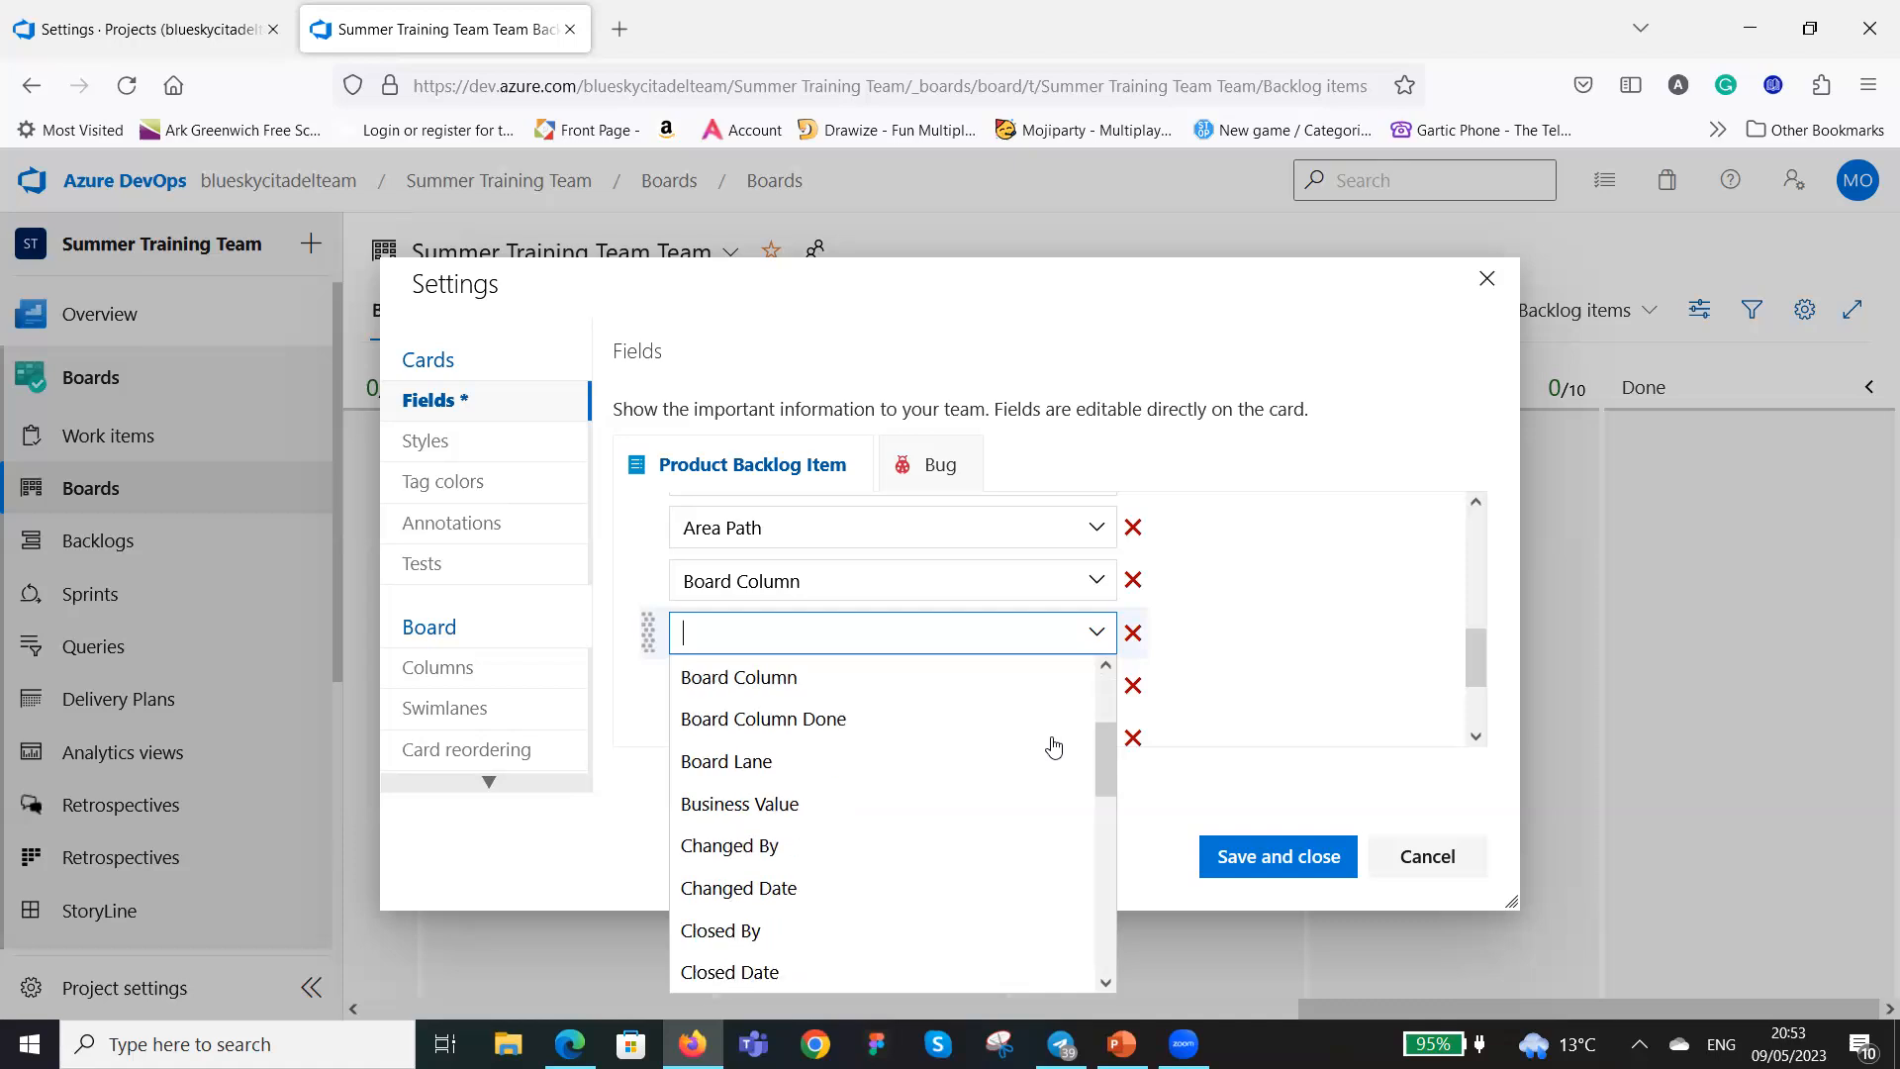
{"action": "scroll", "coordinate": [1055, 747], "scroll_direction": "down", "scroll_amount": 1}
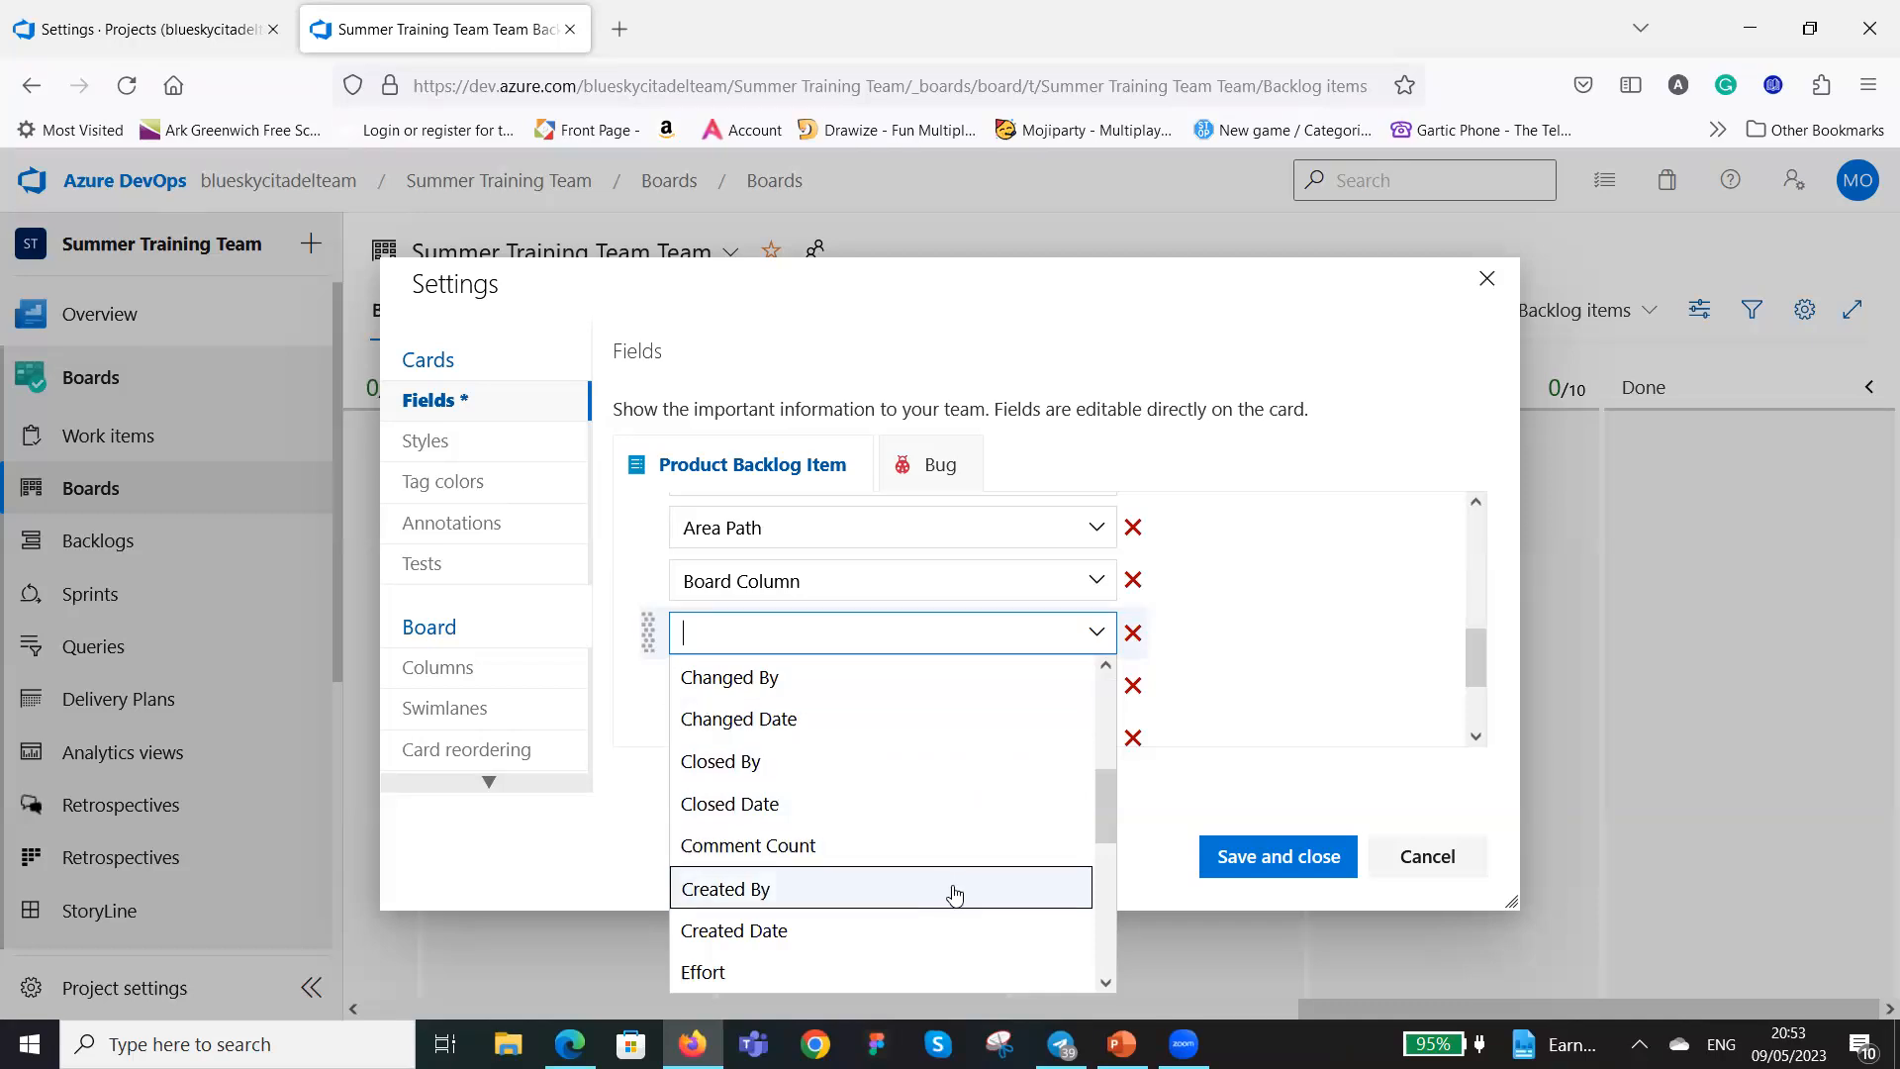
{"action": "left_click", "coordinate": [970, 897]}
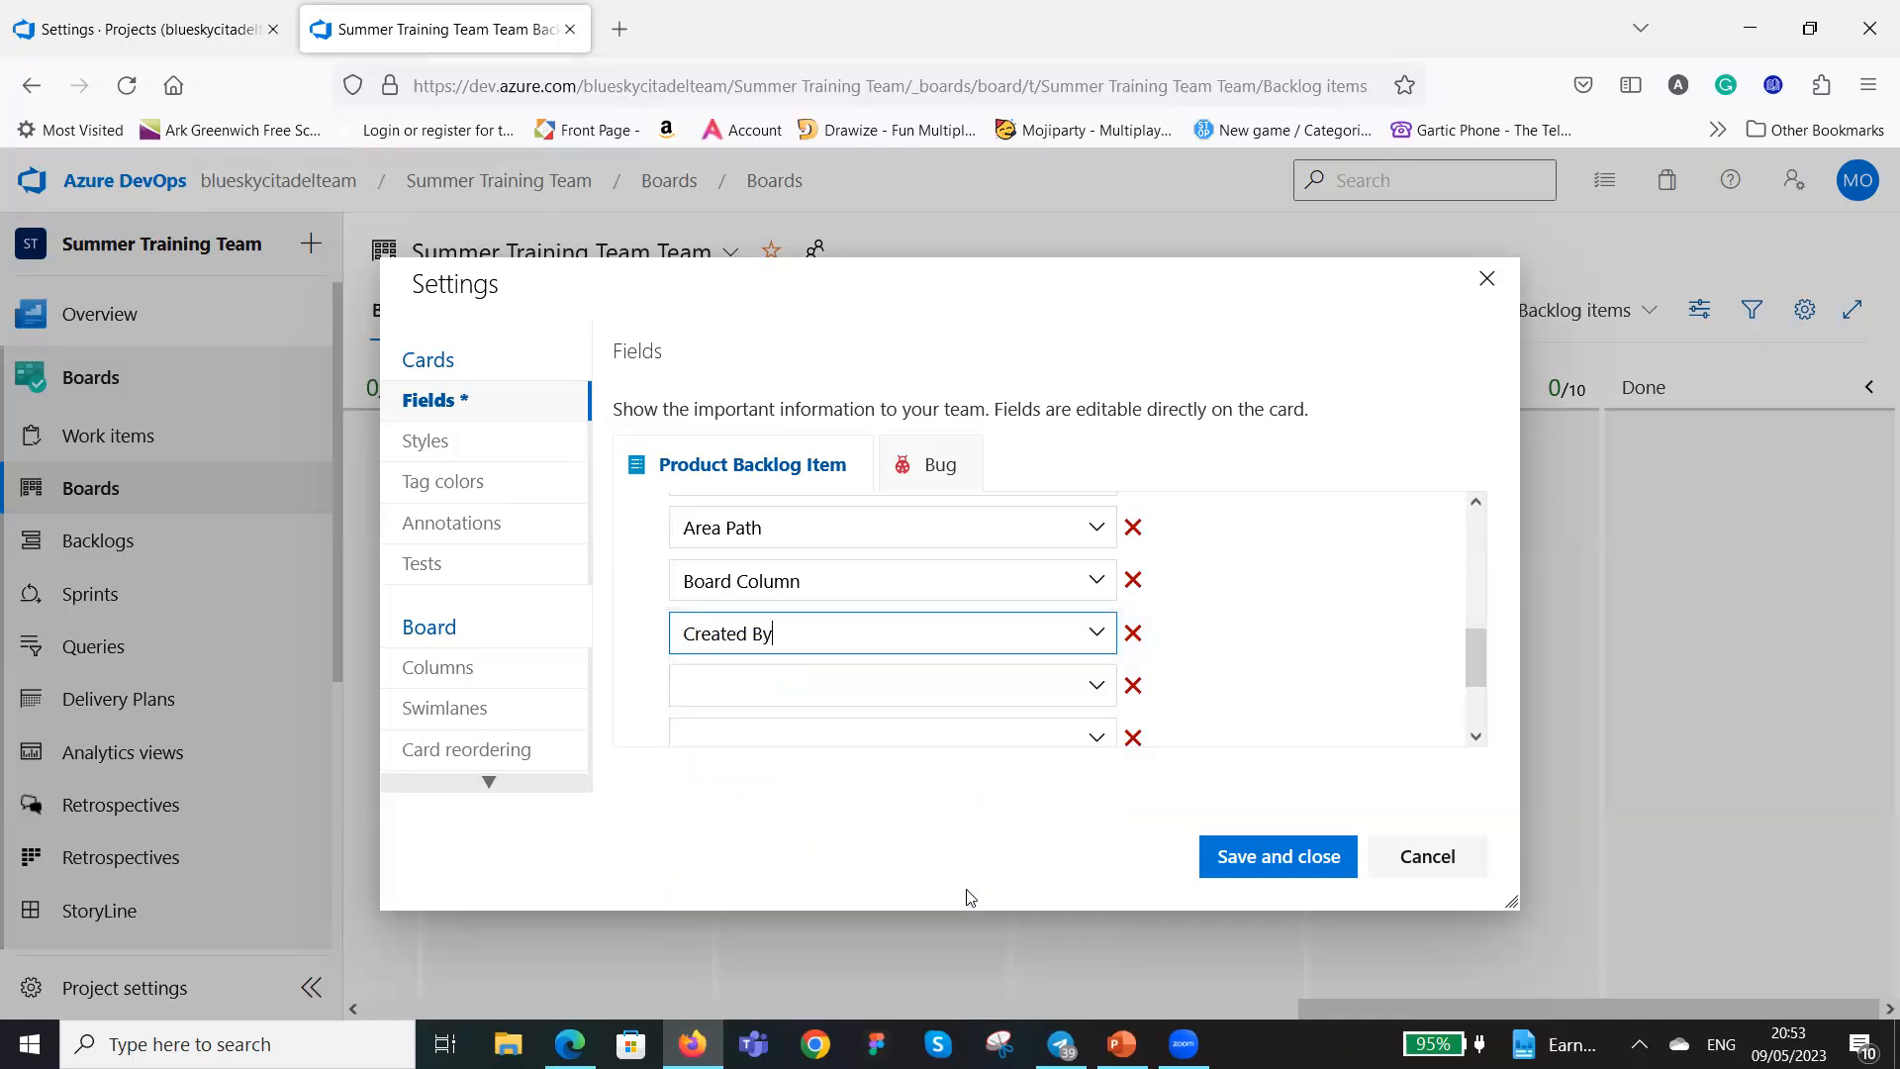
Set the blank additional field below Created By to Iteration Path.
{"action": "left_click", "coordinate": [1105, 690]}
{"action": "left_click", "coordinate": [1105, 690]}
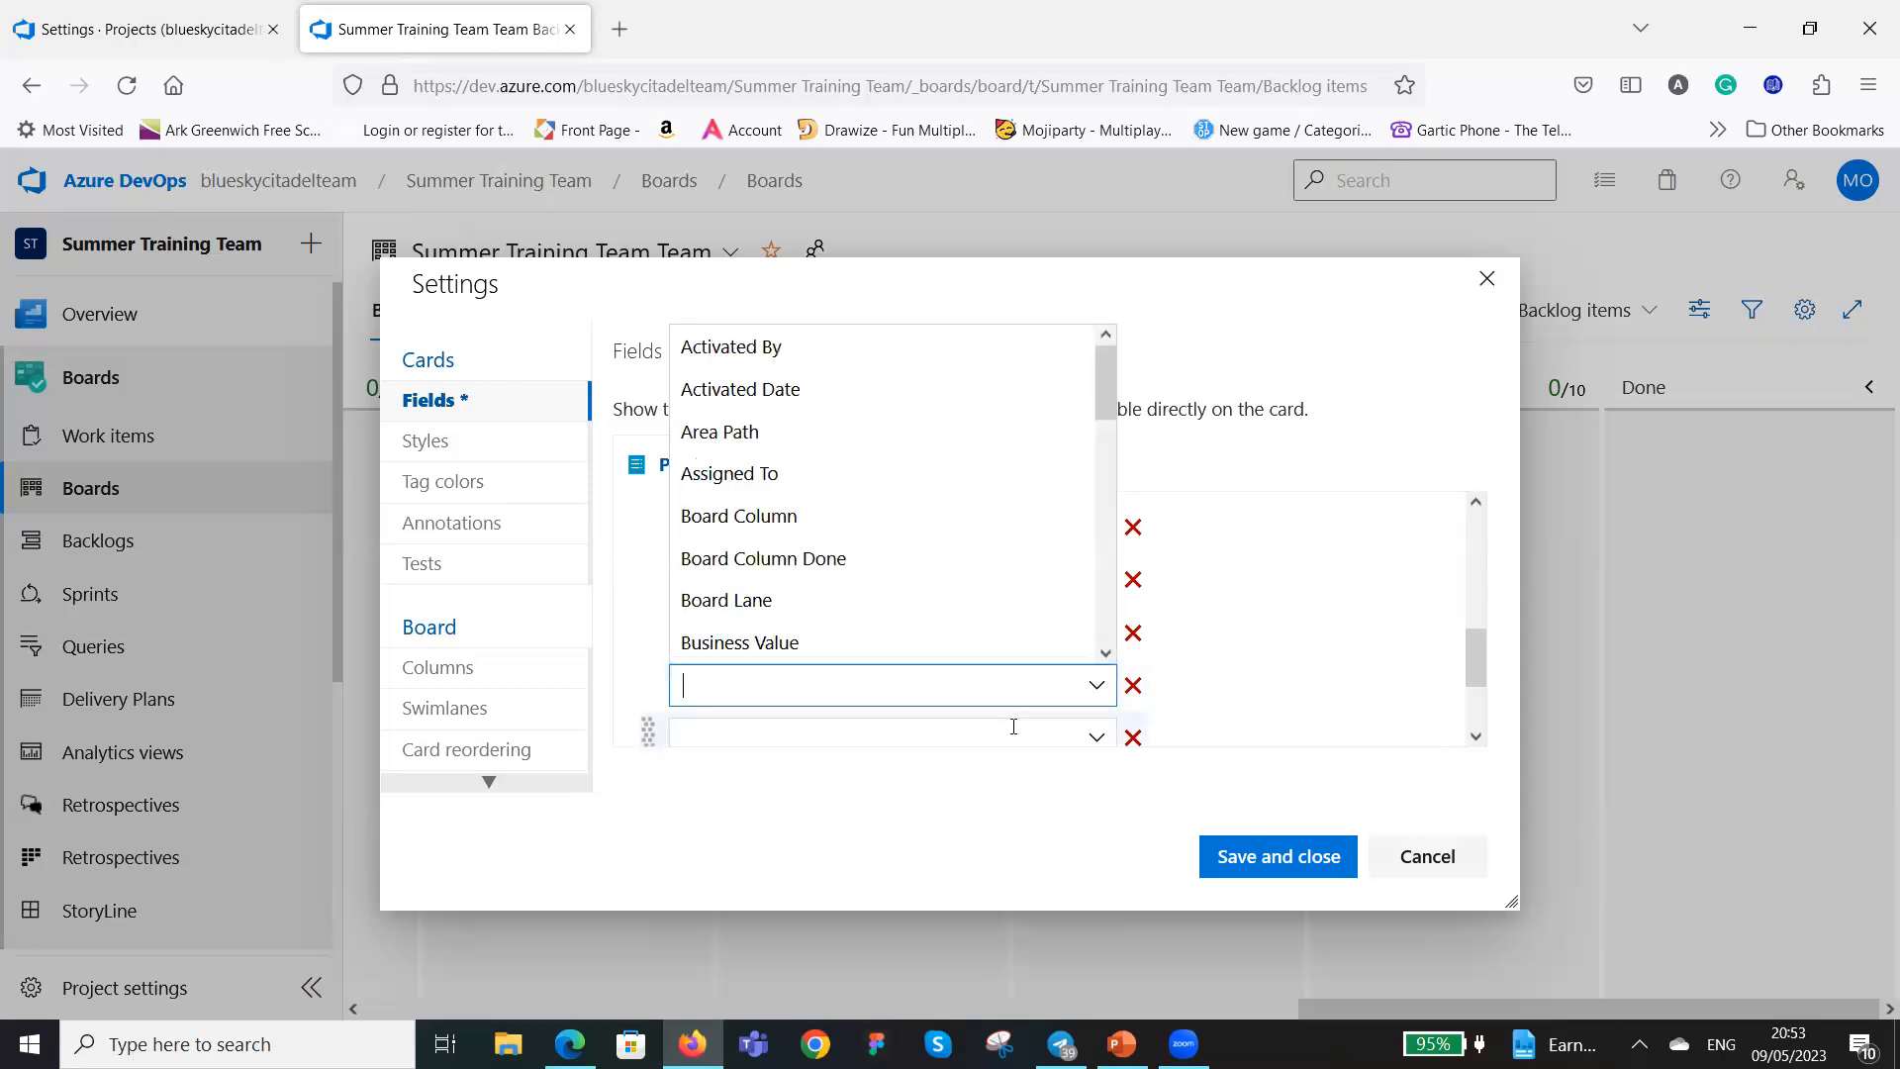
{"action": "scroll", "coordinate": [903, 538], "scroll_direction": "down", "scroll_amount": 3}
{"action": "scroll", "coordinate": [914, 547], "scroll_direction": "down", "scroll_amount": 1}
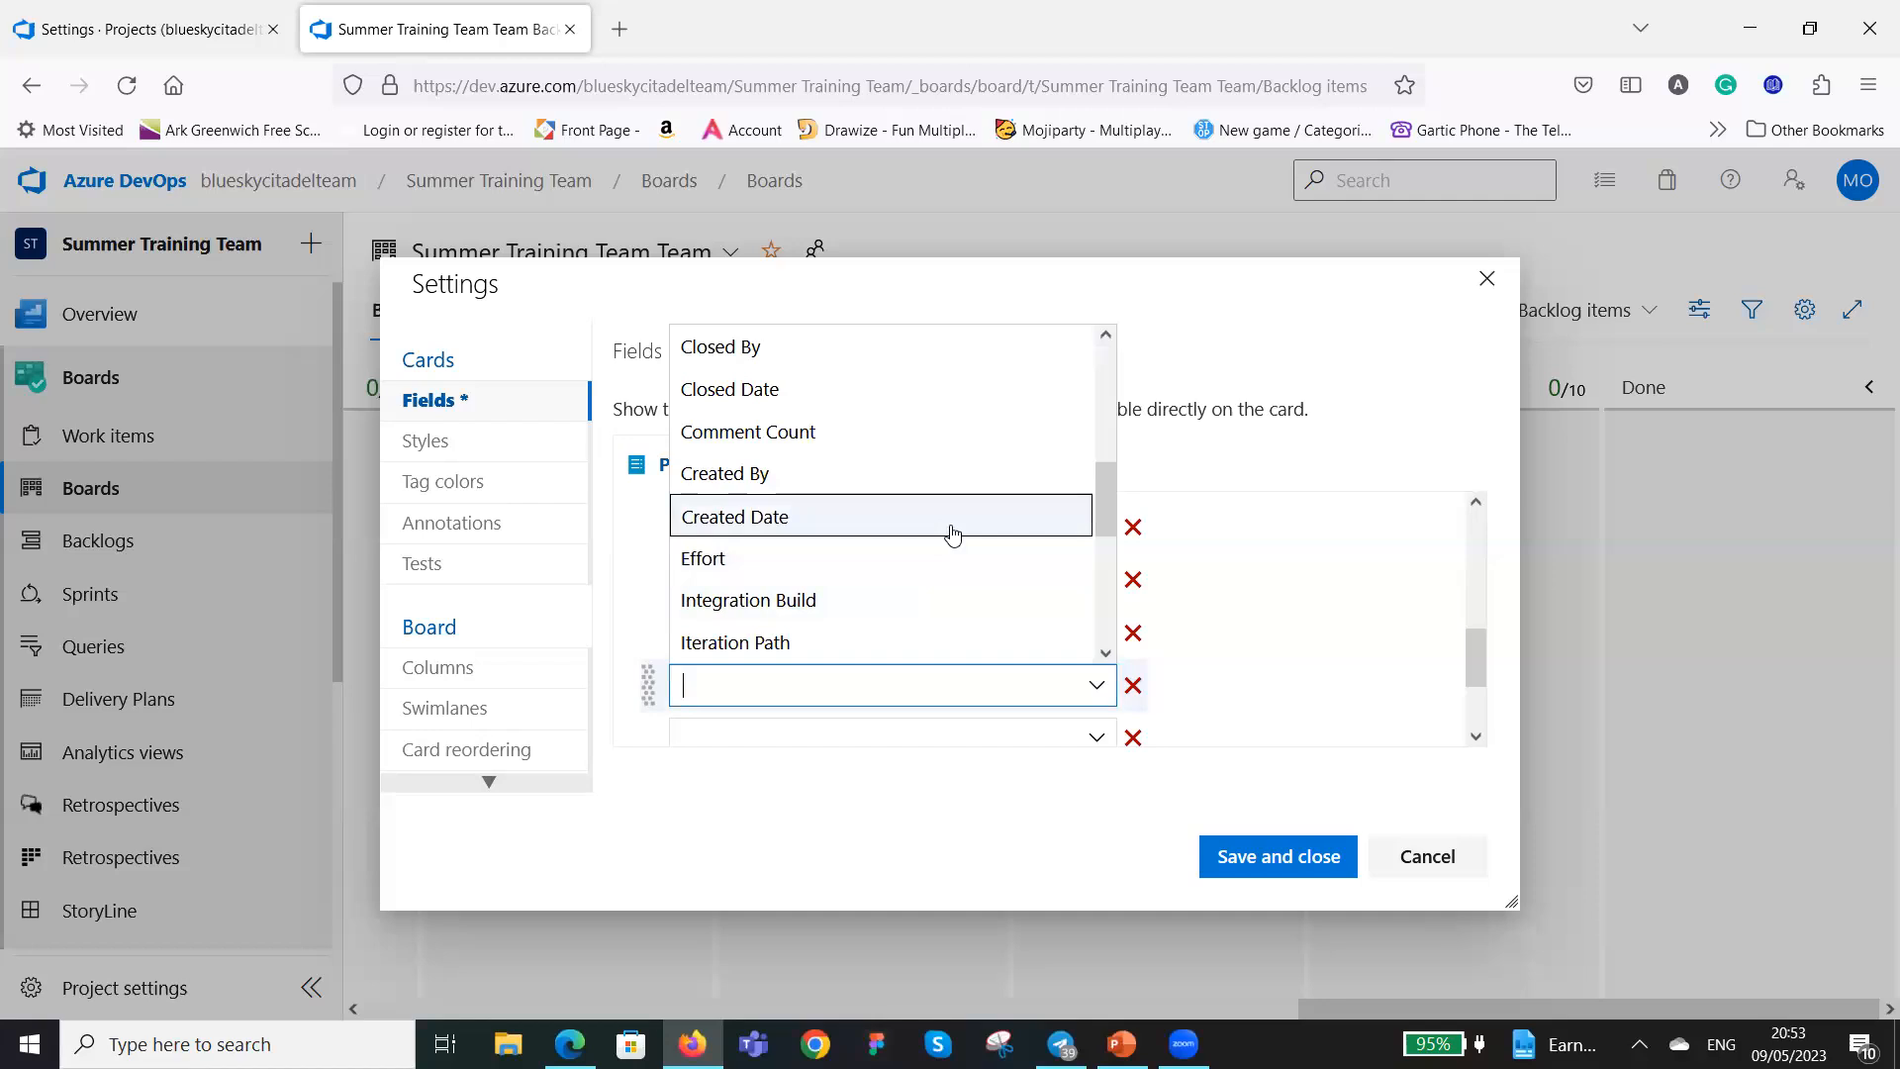
{"action": "scroll", "coordinate": [901, 589], "scroll_direction": "down", "scroll_amount": 1}
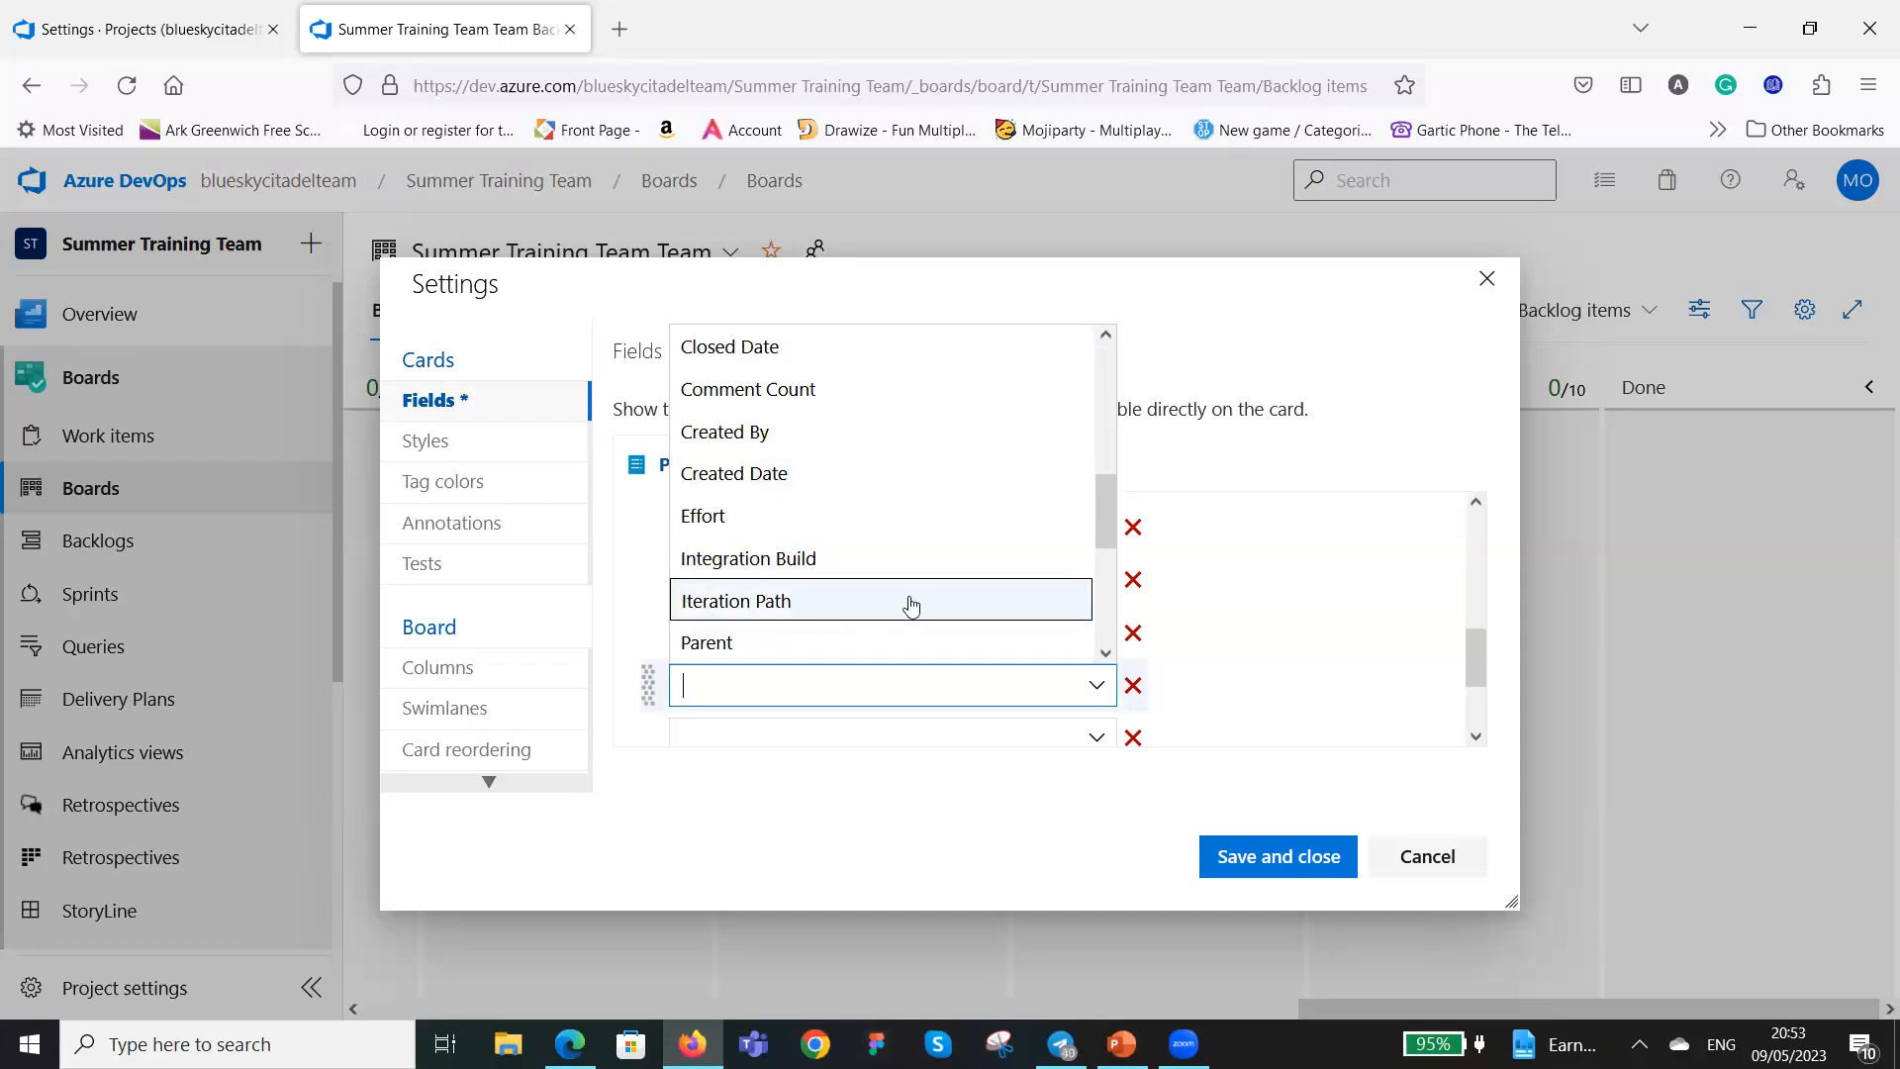
{"action": "left_click", "coordinate": [912, 596]}
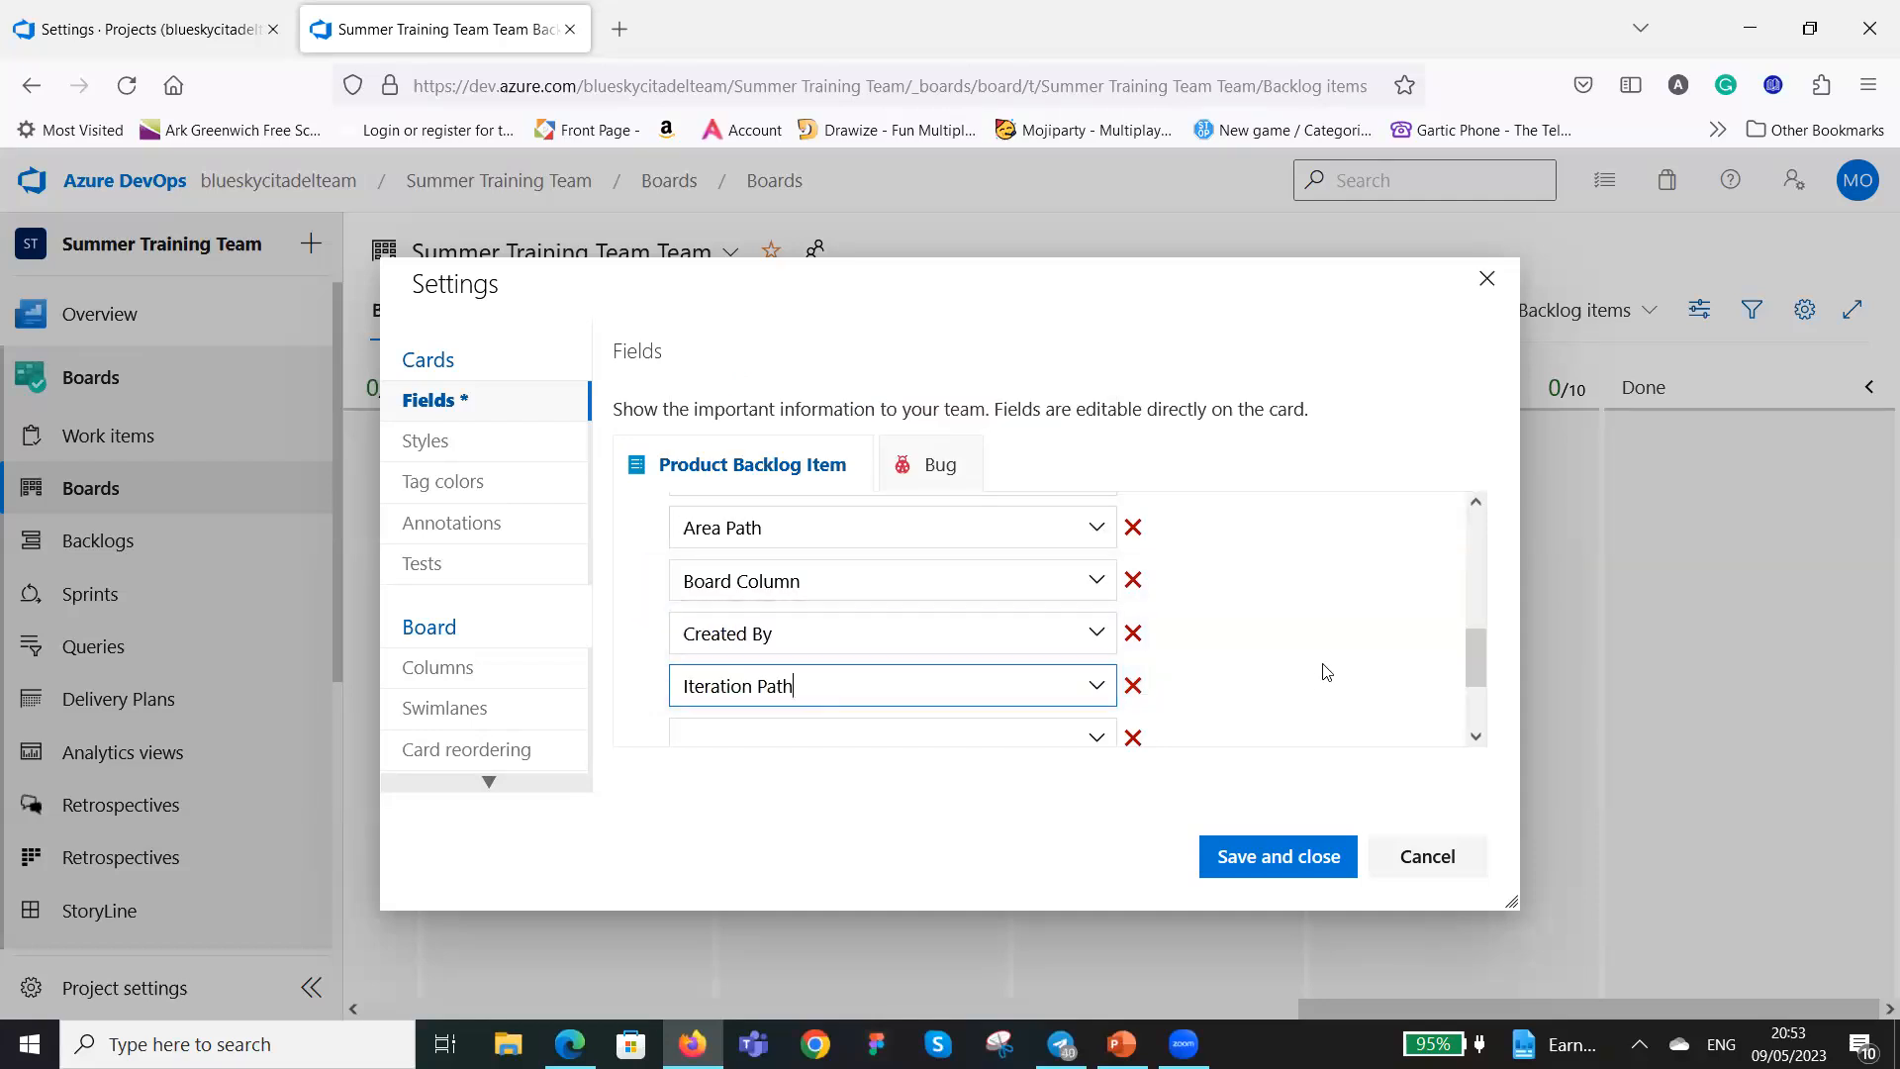
Set the remaining blank additional field below Iteration Path to Priority.
{"action": "scroll", "coordinate": [1326, 672], "scroll_direction": "down", "scroll_amount": 1}
{"action": "left_click", "coordinate": [1100, 604]}
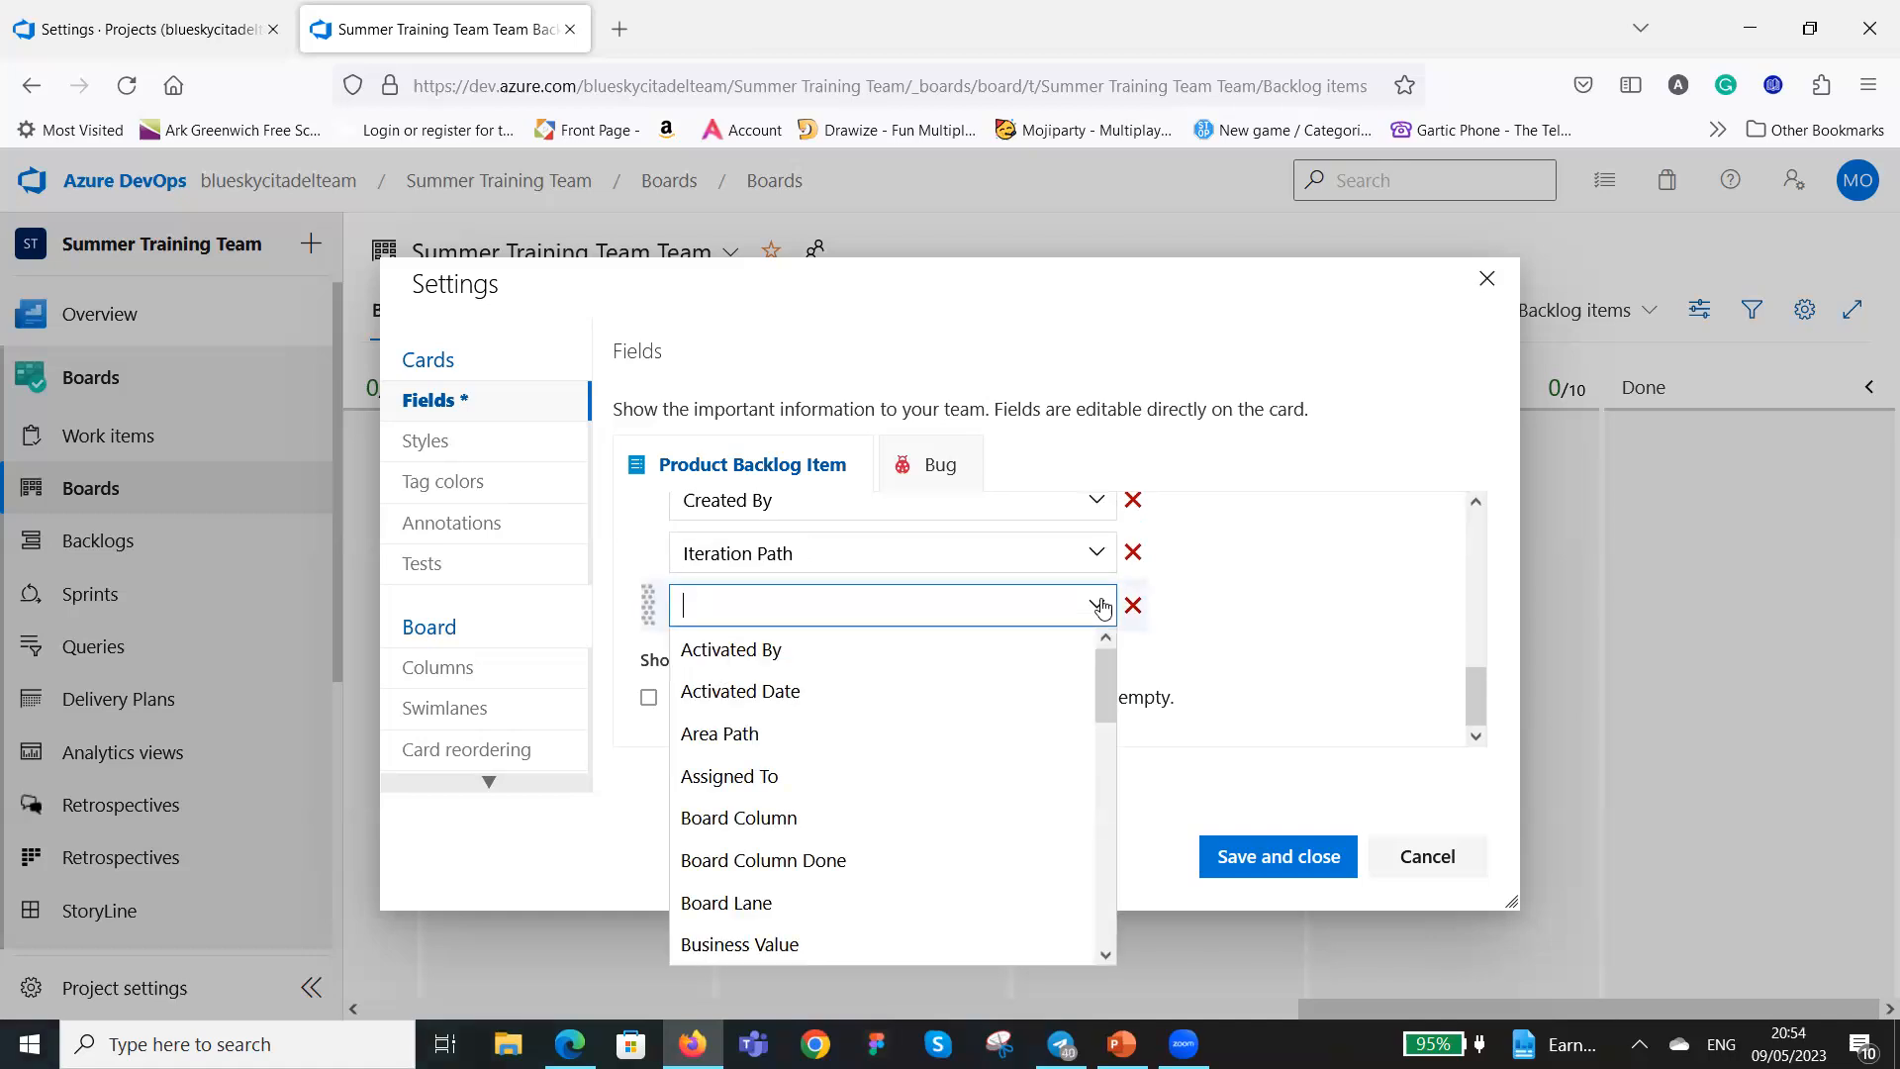
{"action": "scroll", "coordinate": [978, 760], "scroll_direction": "down", "scroll_amount": 5}
{"action": "scroll", "coordinate": [981, 767], "scroll_direction": "down", "scroll_amount": 2}
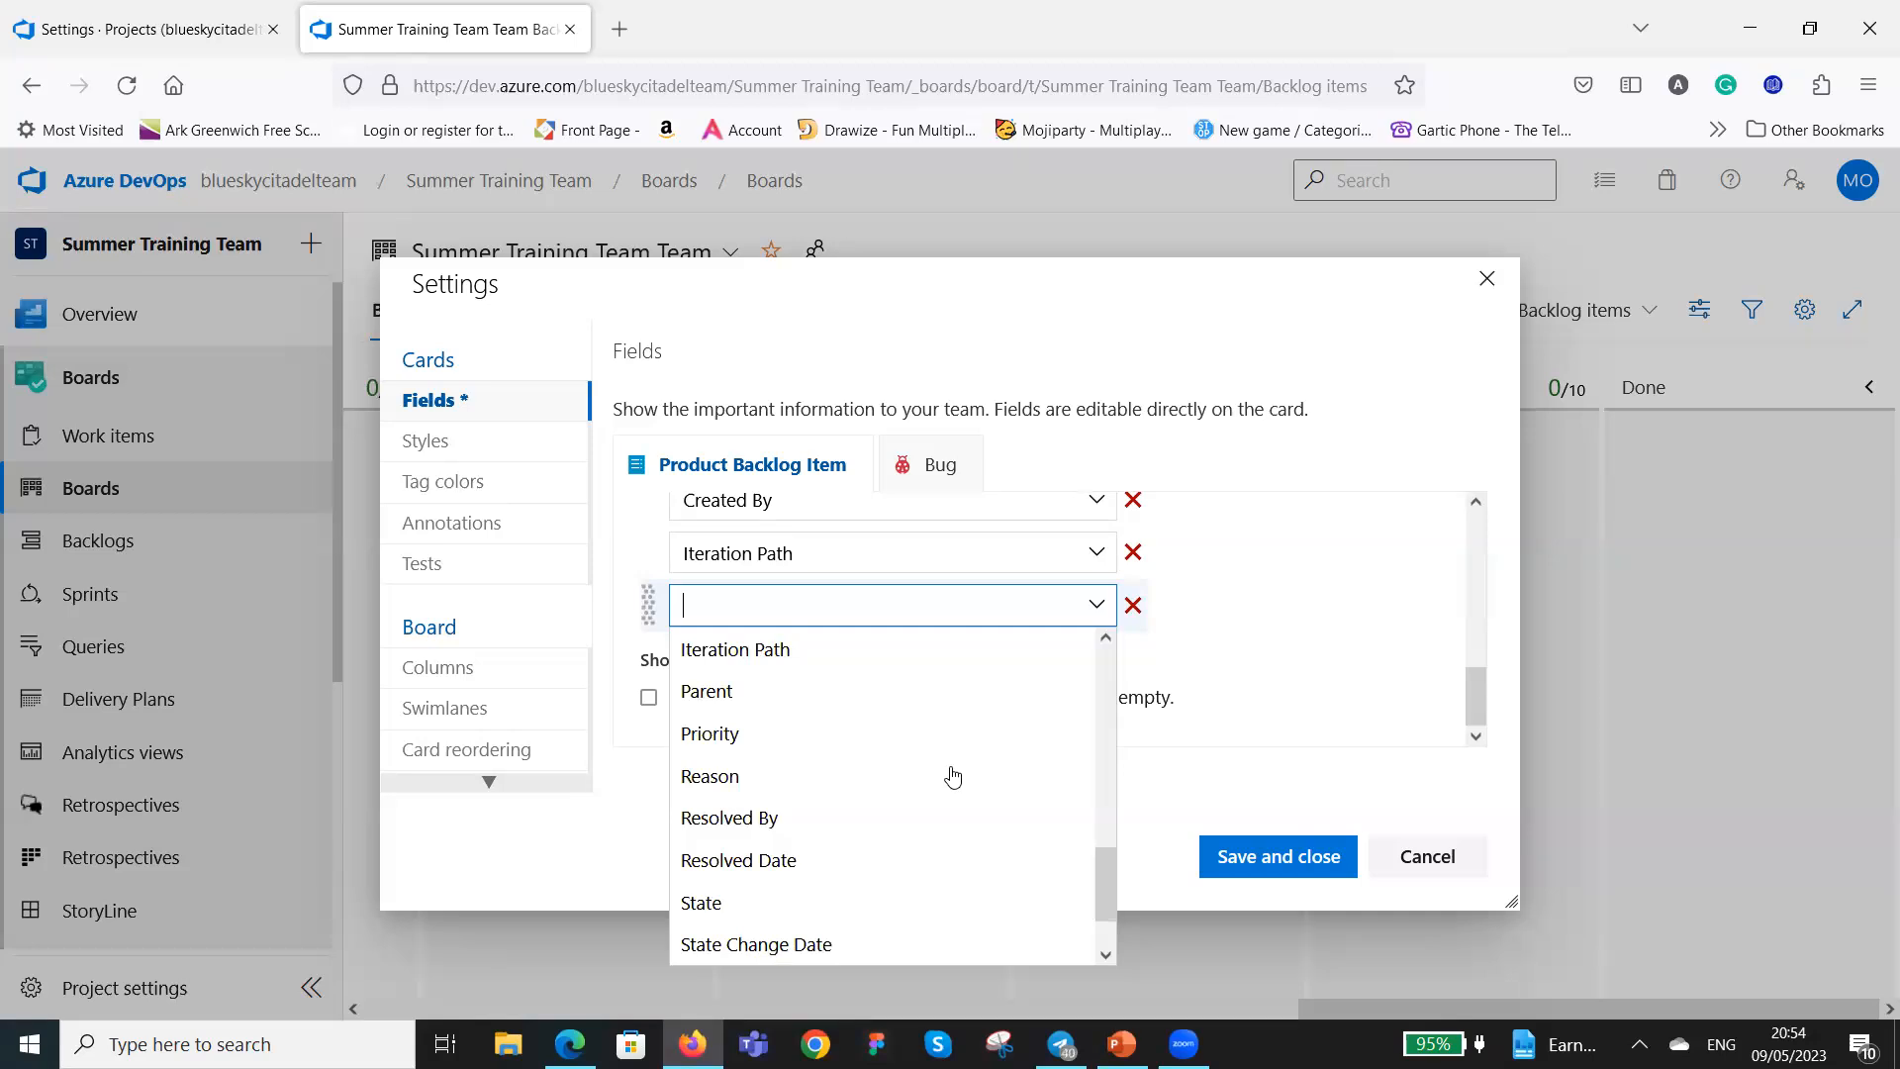
{"action": "left_click", "coordinate": [882, 735]}
Add one more additional field to the Product Backlog Item card and set it to Work Item Type.
{"action": "scroll", "coordinate": [1232, 638], "scroll_direction": "up", "scroll_amount": 5}
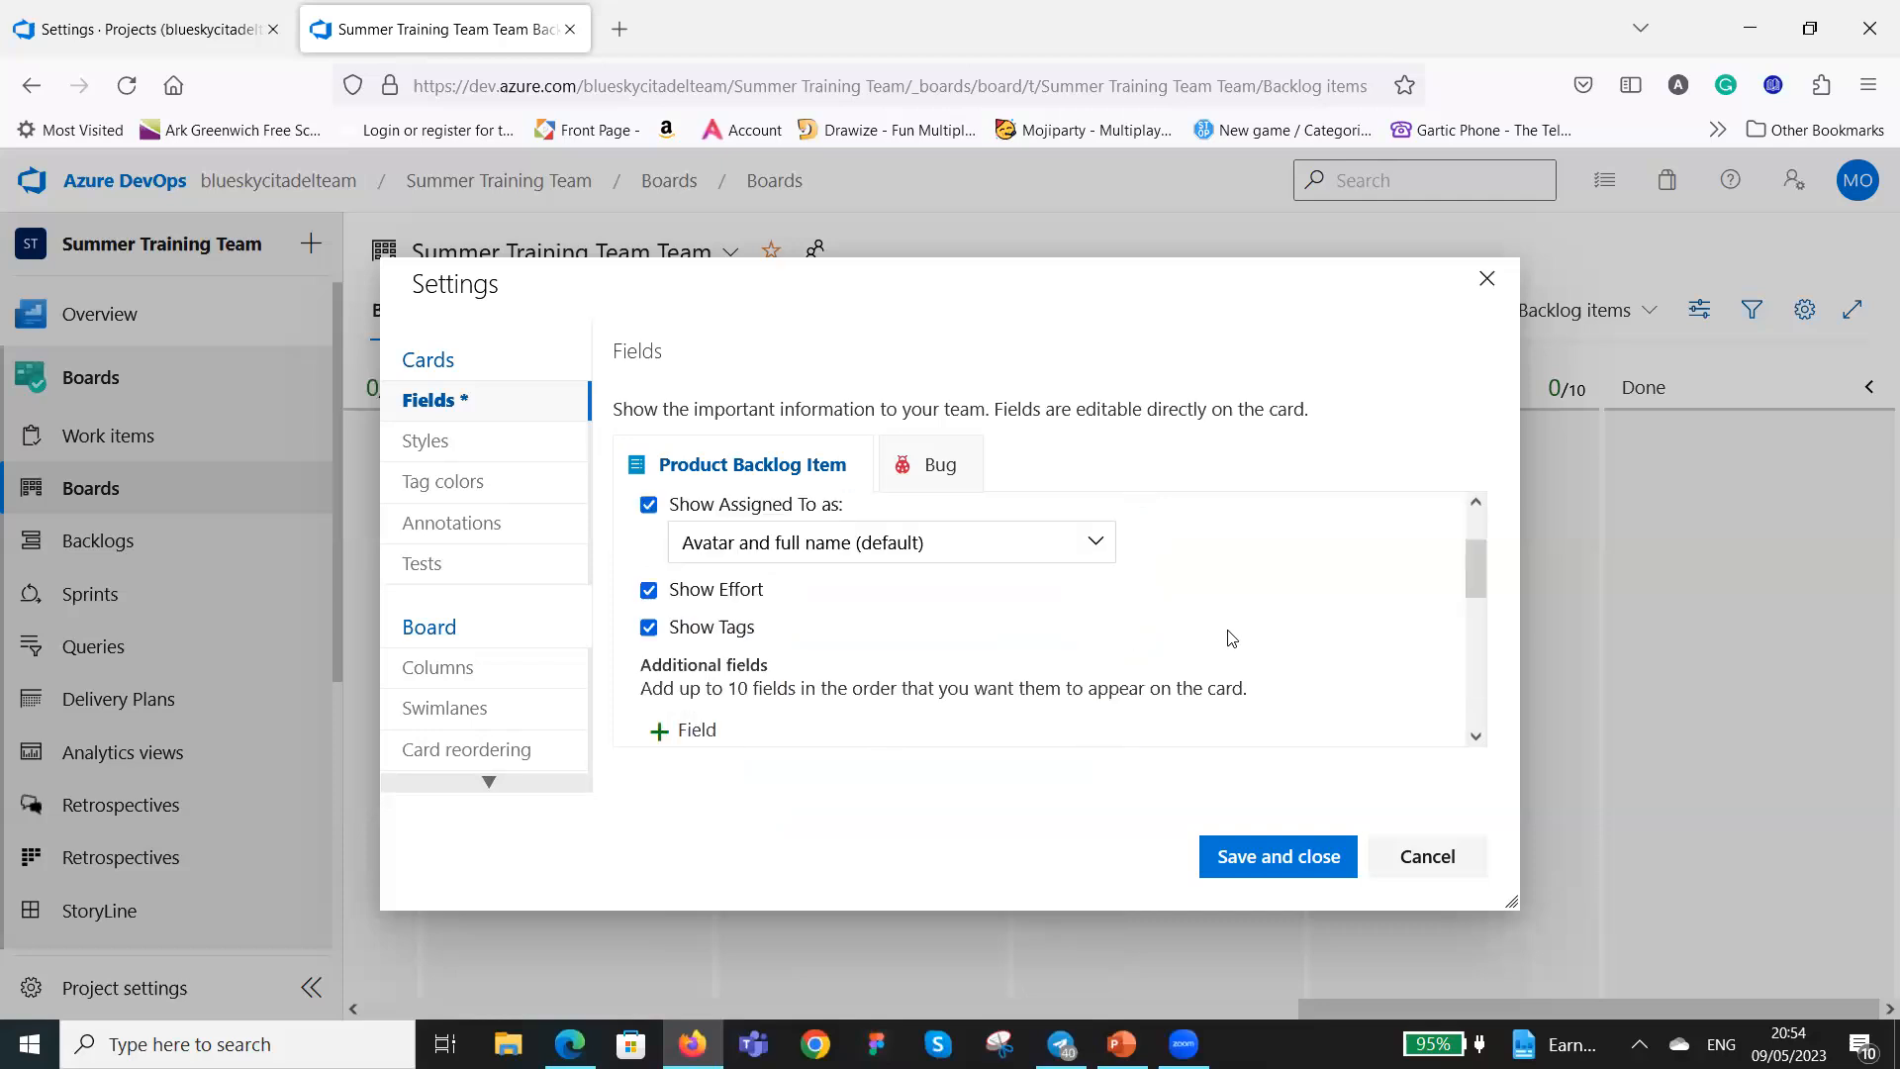
{"action": "left_click", "coordinate": [673, 734]}
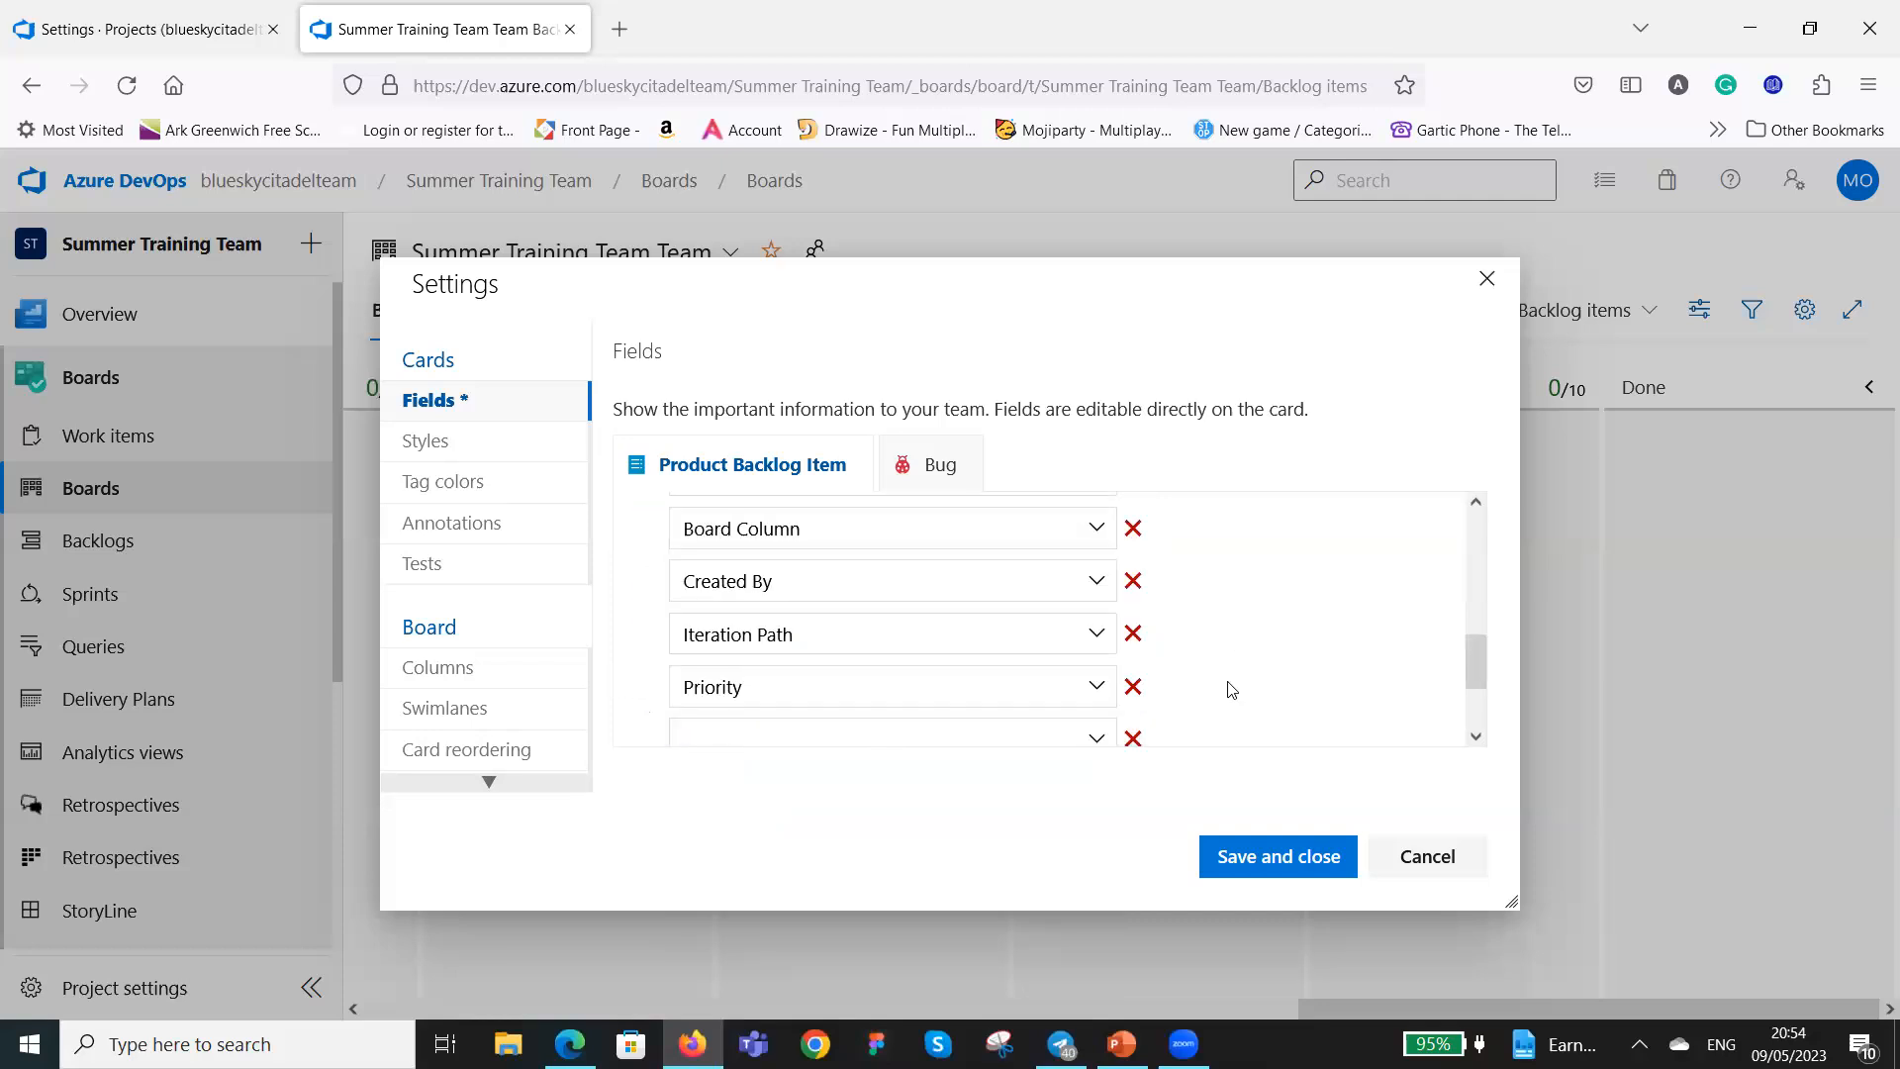
{"action": "scroll", "coordinate": [1230, 687], "scroll_direction": "down", "scroll_amount": 2}
{"action": "left_click", "coordinate": [1100, 609]}
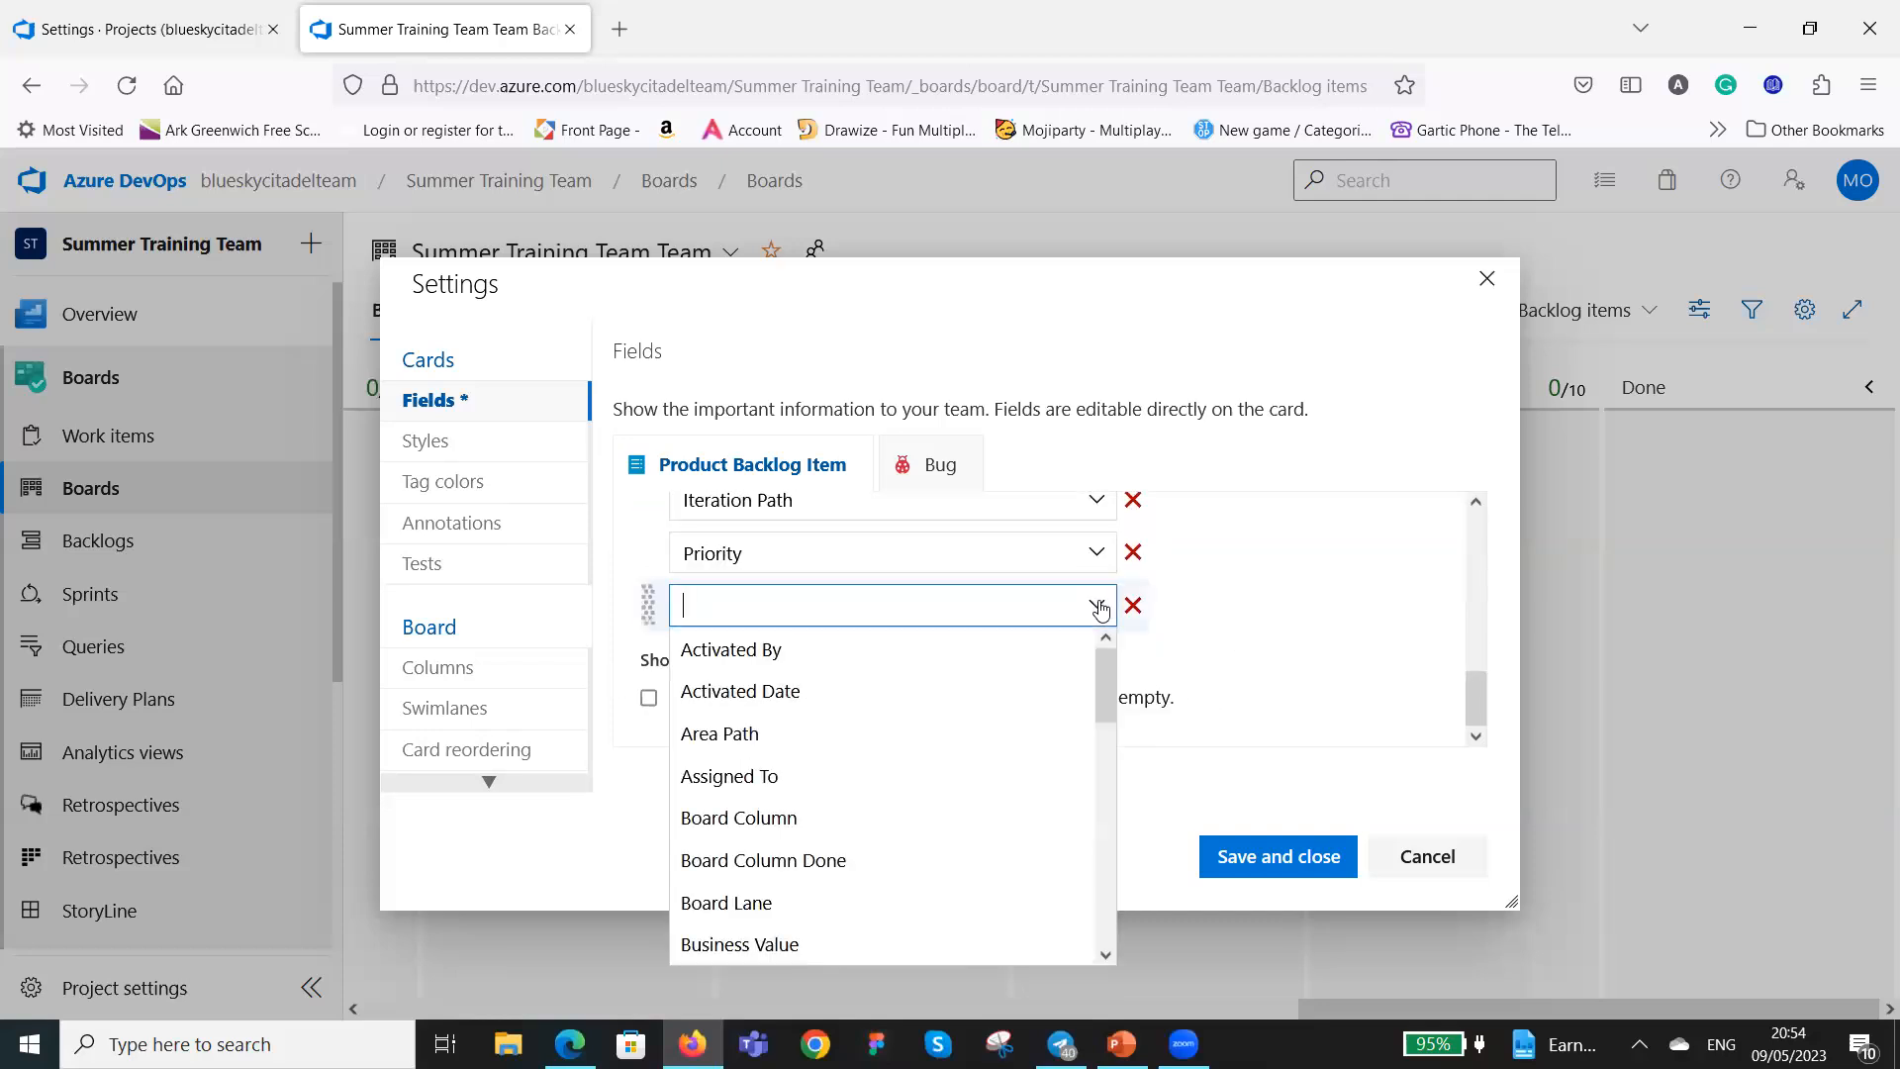
{"action": "scroll", "coordinate": [971, 755], "scroll_direction": "down", "scroll_amount": 3}
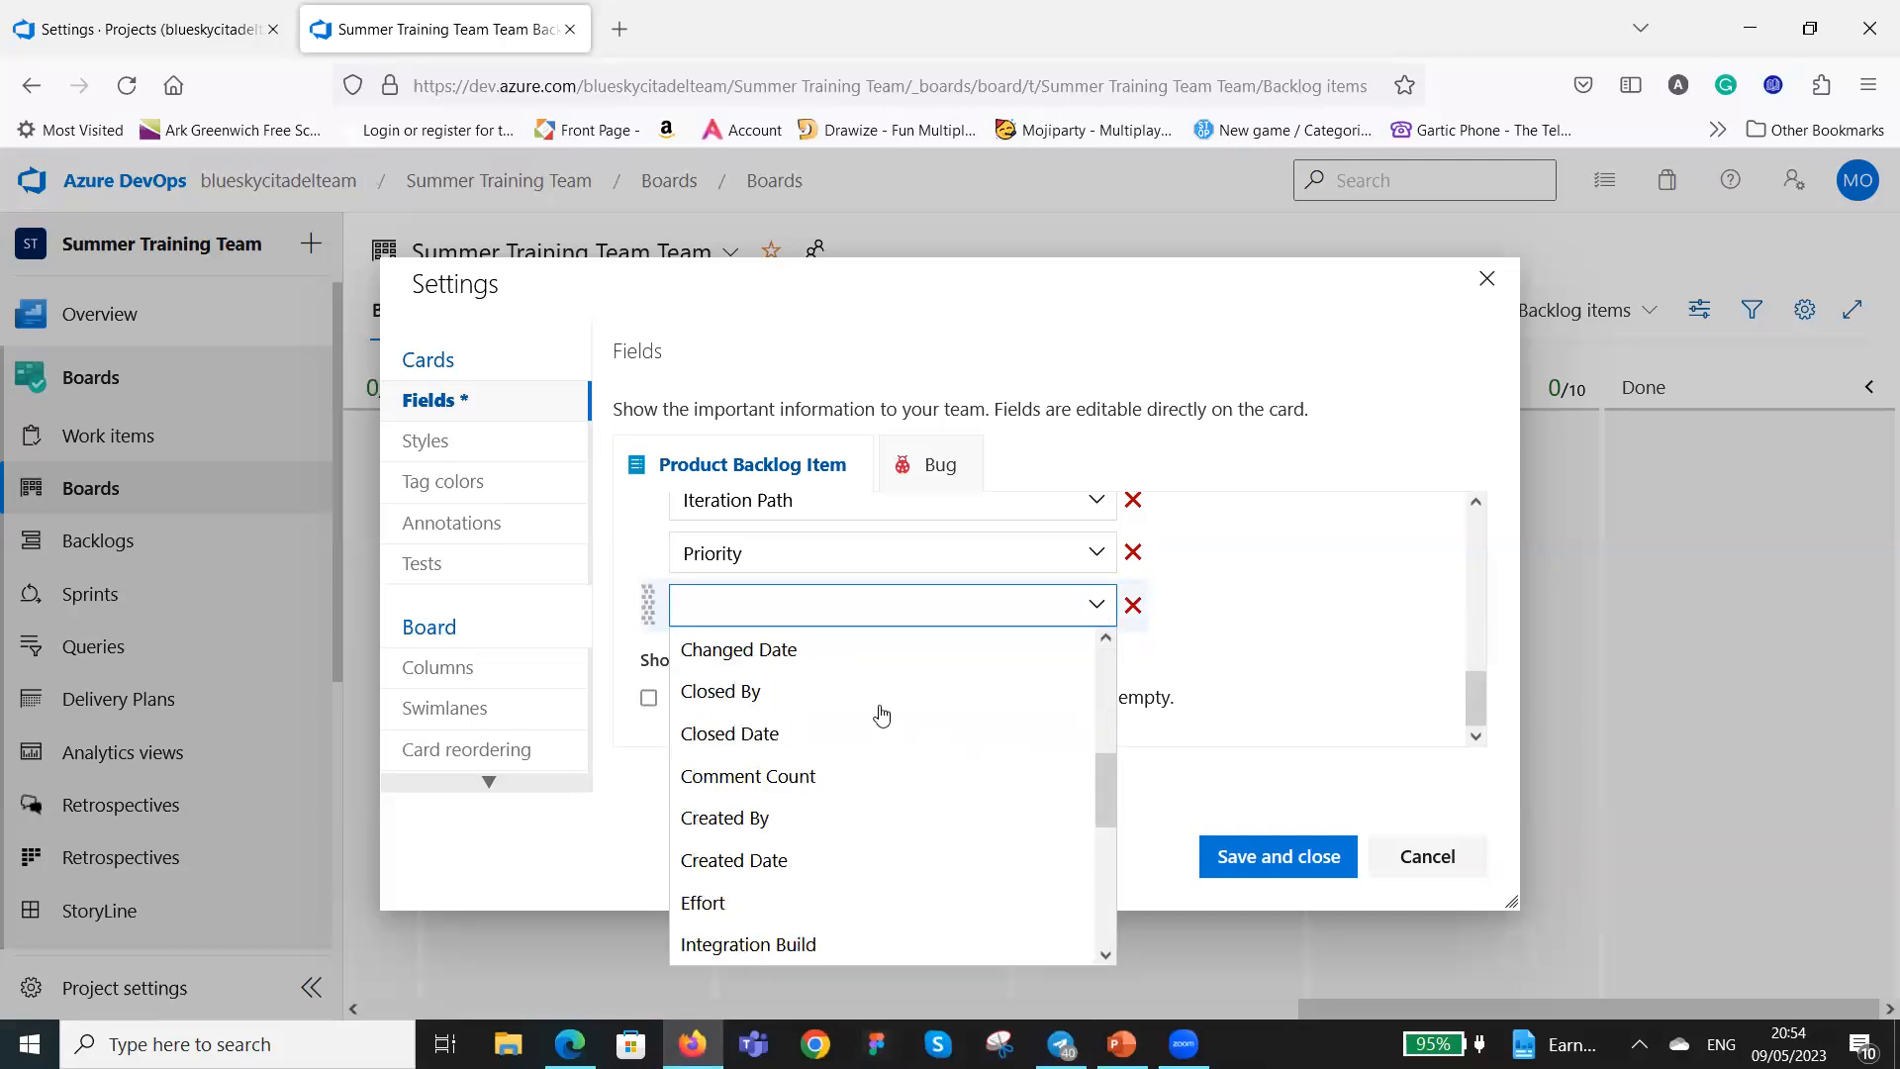
{"action": "scroll", "coordinate": [972, 745], "scroll_direction": "down", "scroll_amount": 2}
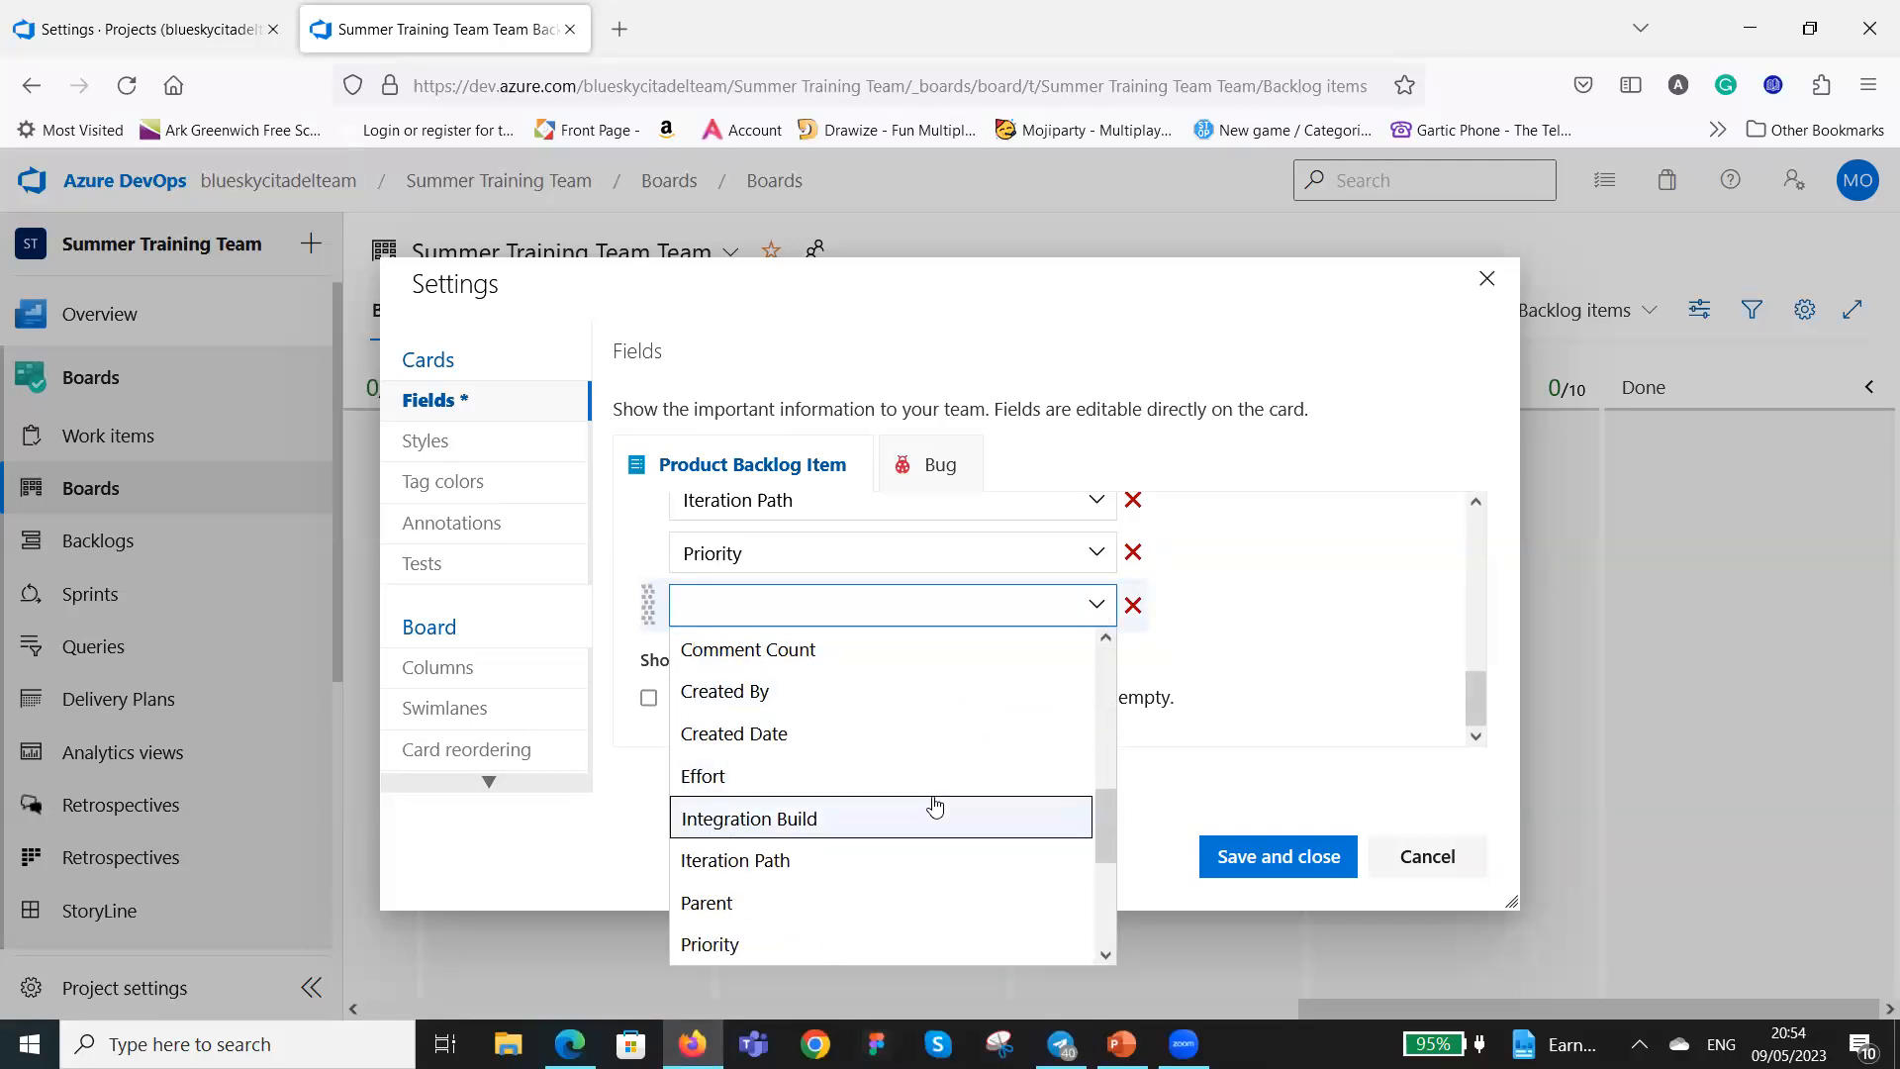
{"action": "scroll", "coordinate": [933, 805], "scroll_direction": "down", "scroll_amount": 2}
{"action": "scroll", "coordinate": [928, 793], "scroll_direction": "down", "scroll_amount": 2}
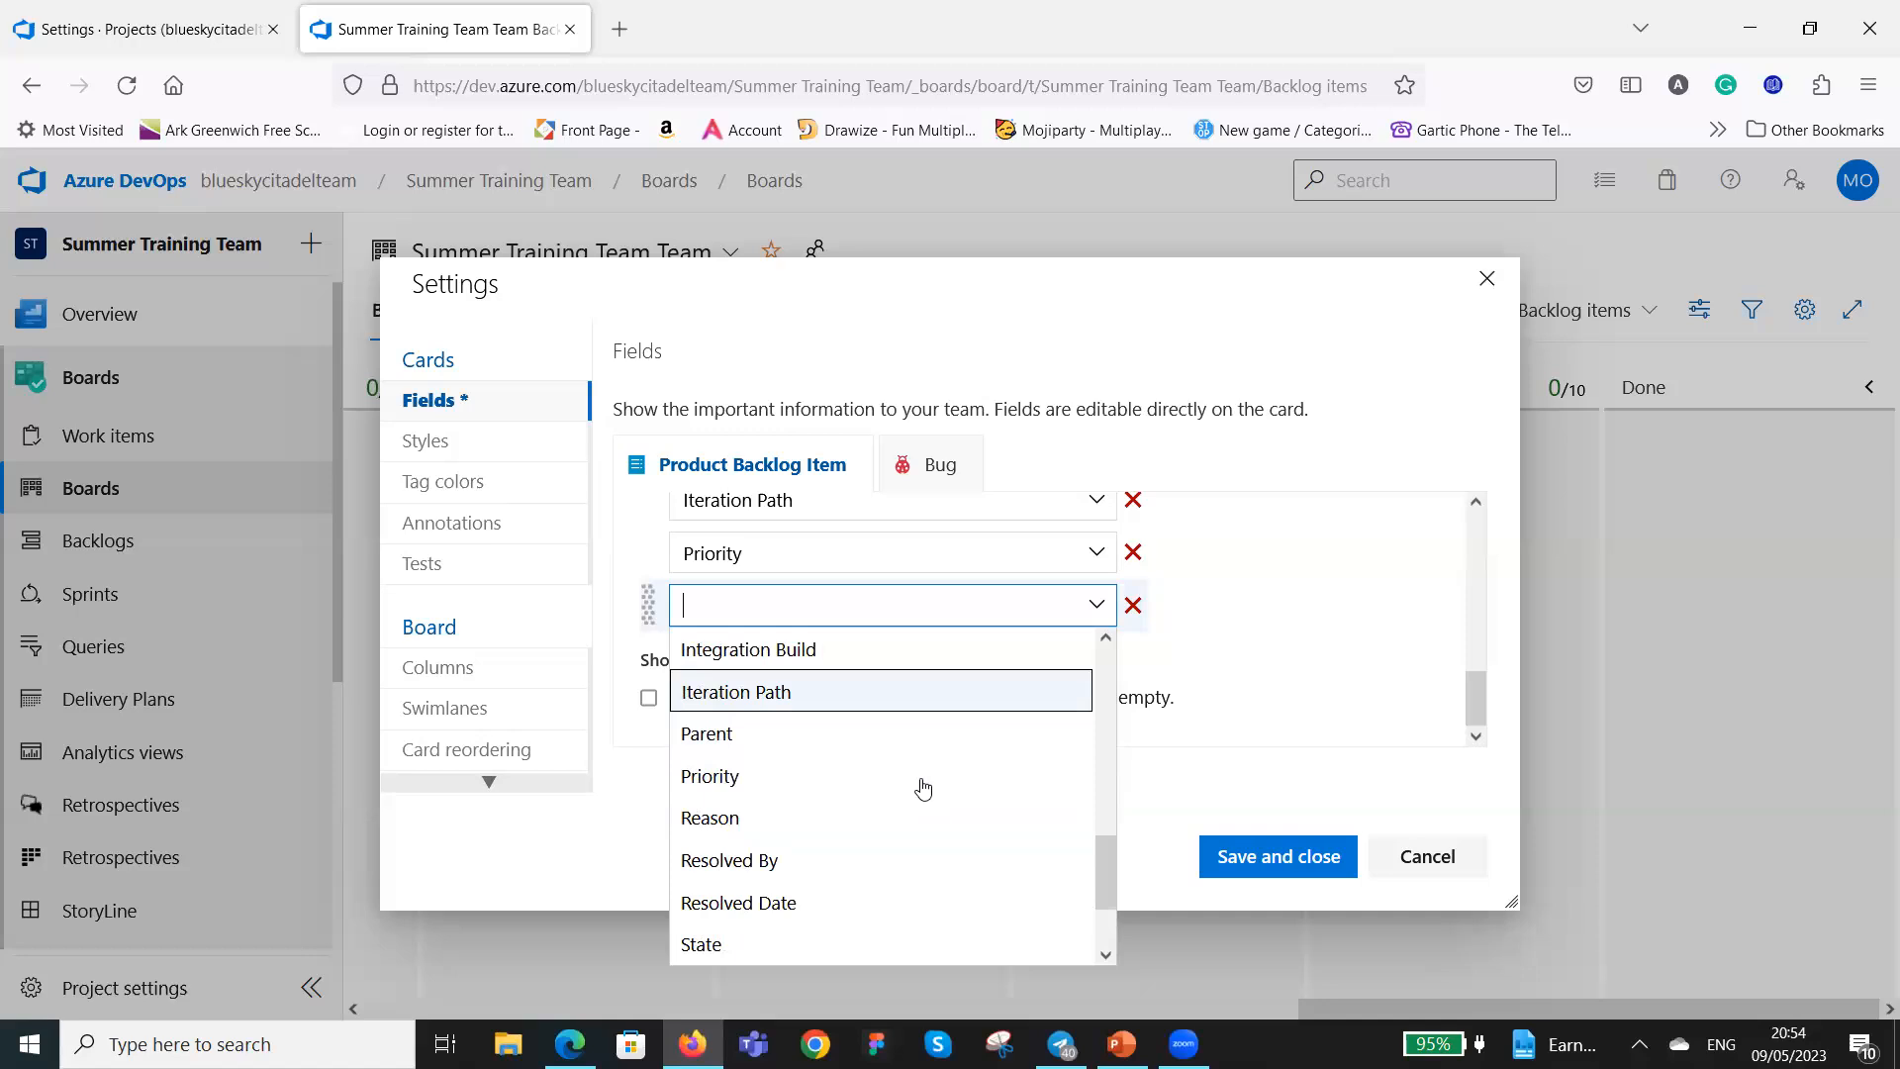
{"action": "scroll", "coordinate": [927, 800], "scroll_direction": "down", "scroll_amount": 2}
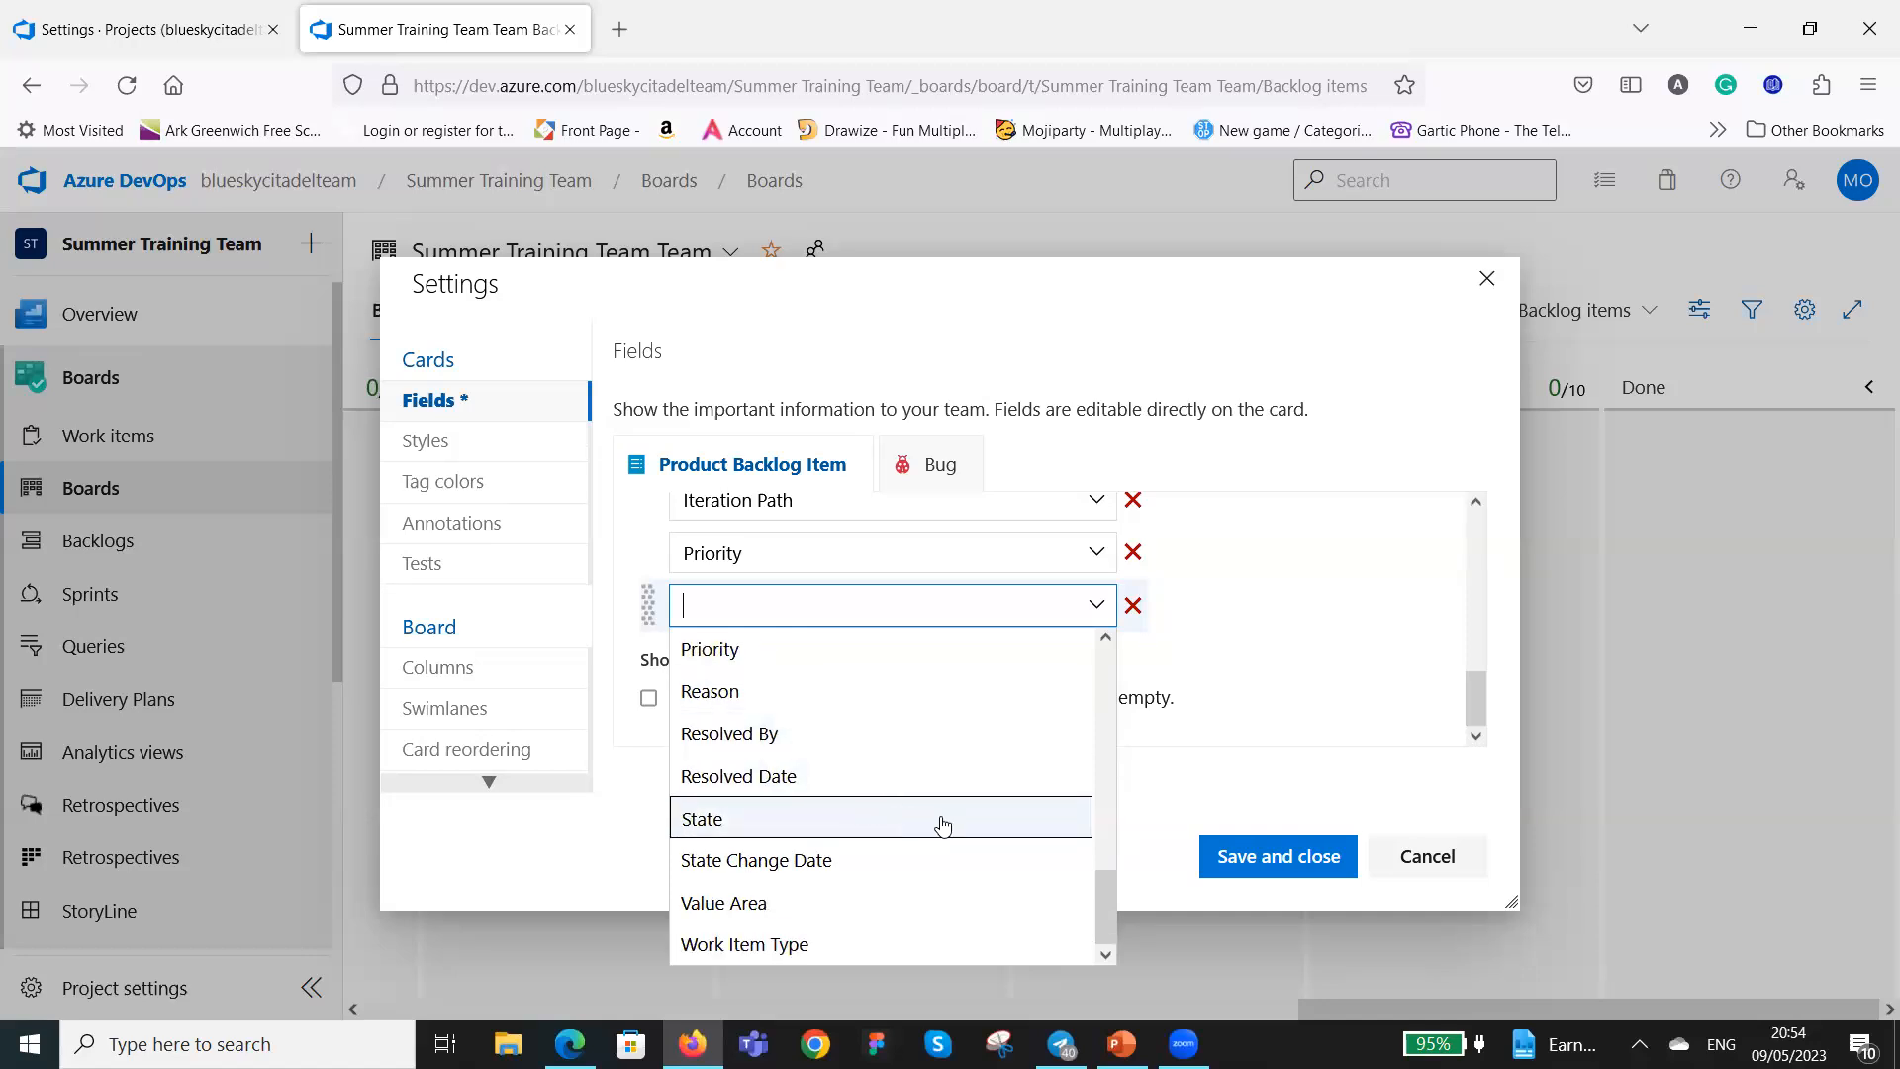
{"action": "left_click", "coordinate": [851, 945]}
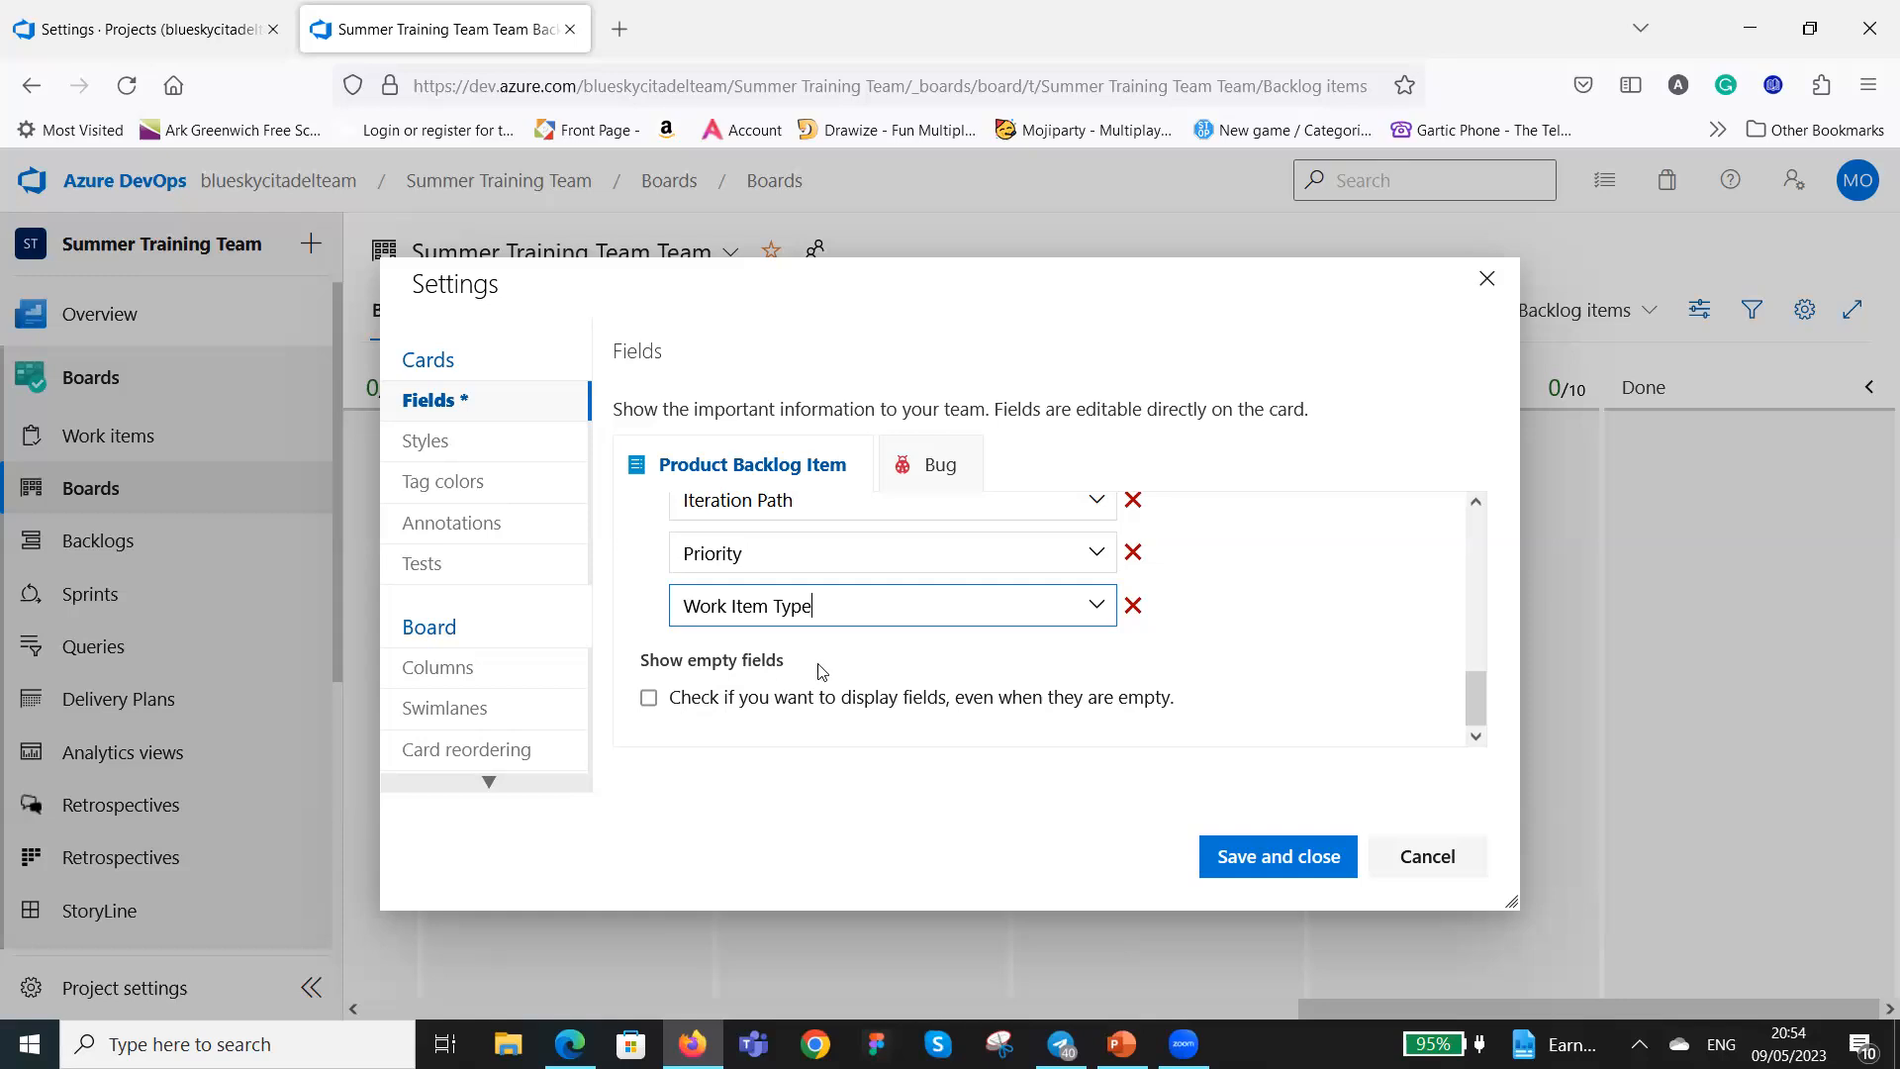
Review the chosen additional fields and enable displaying fields on the Product Backlog Item card even when they are empty.
{"action": "scroll", "coordinate": [903, 579], "scroll_direction": "up", "scroll_amount": 2}
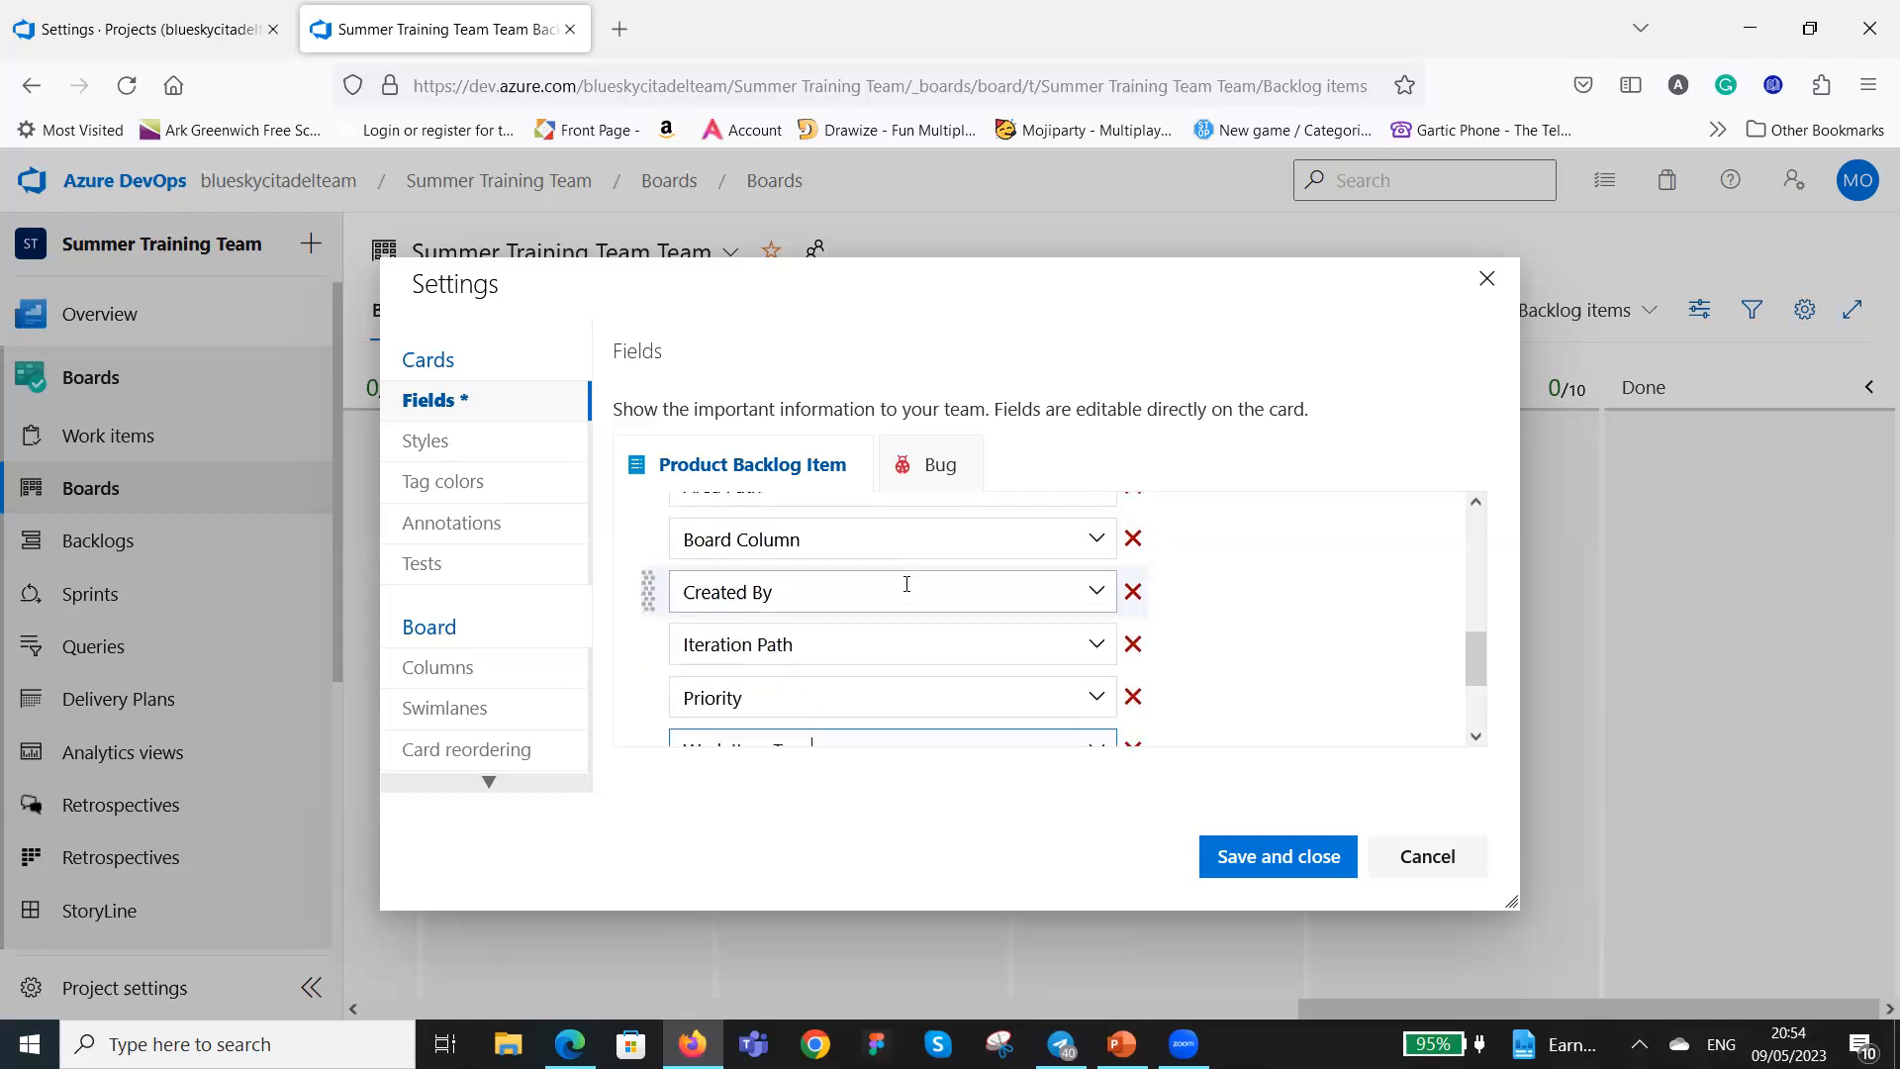
{"action": "scroll", "coordinate": [906, 584], "scroll_direction": "down", "scroll_amount": 2}
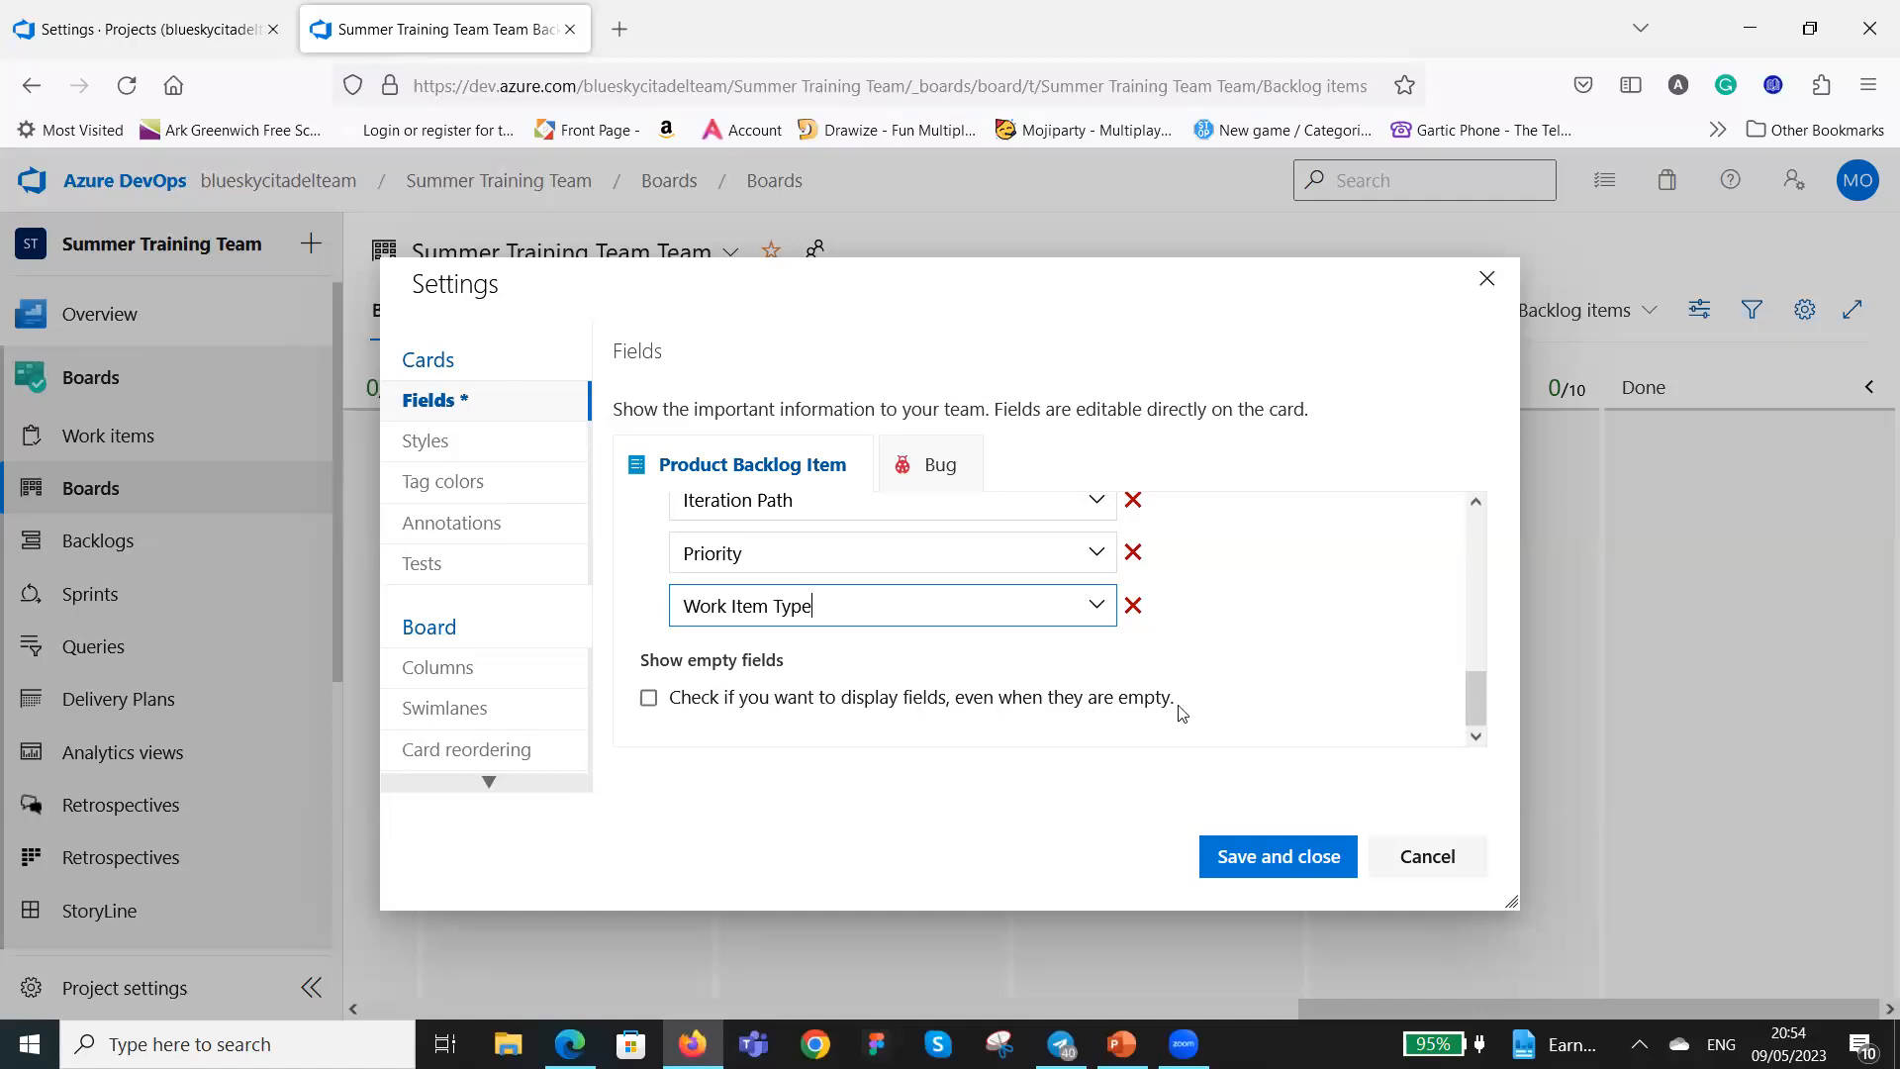
{"action": "left_click", "coordinate": [649, 699]}
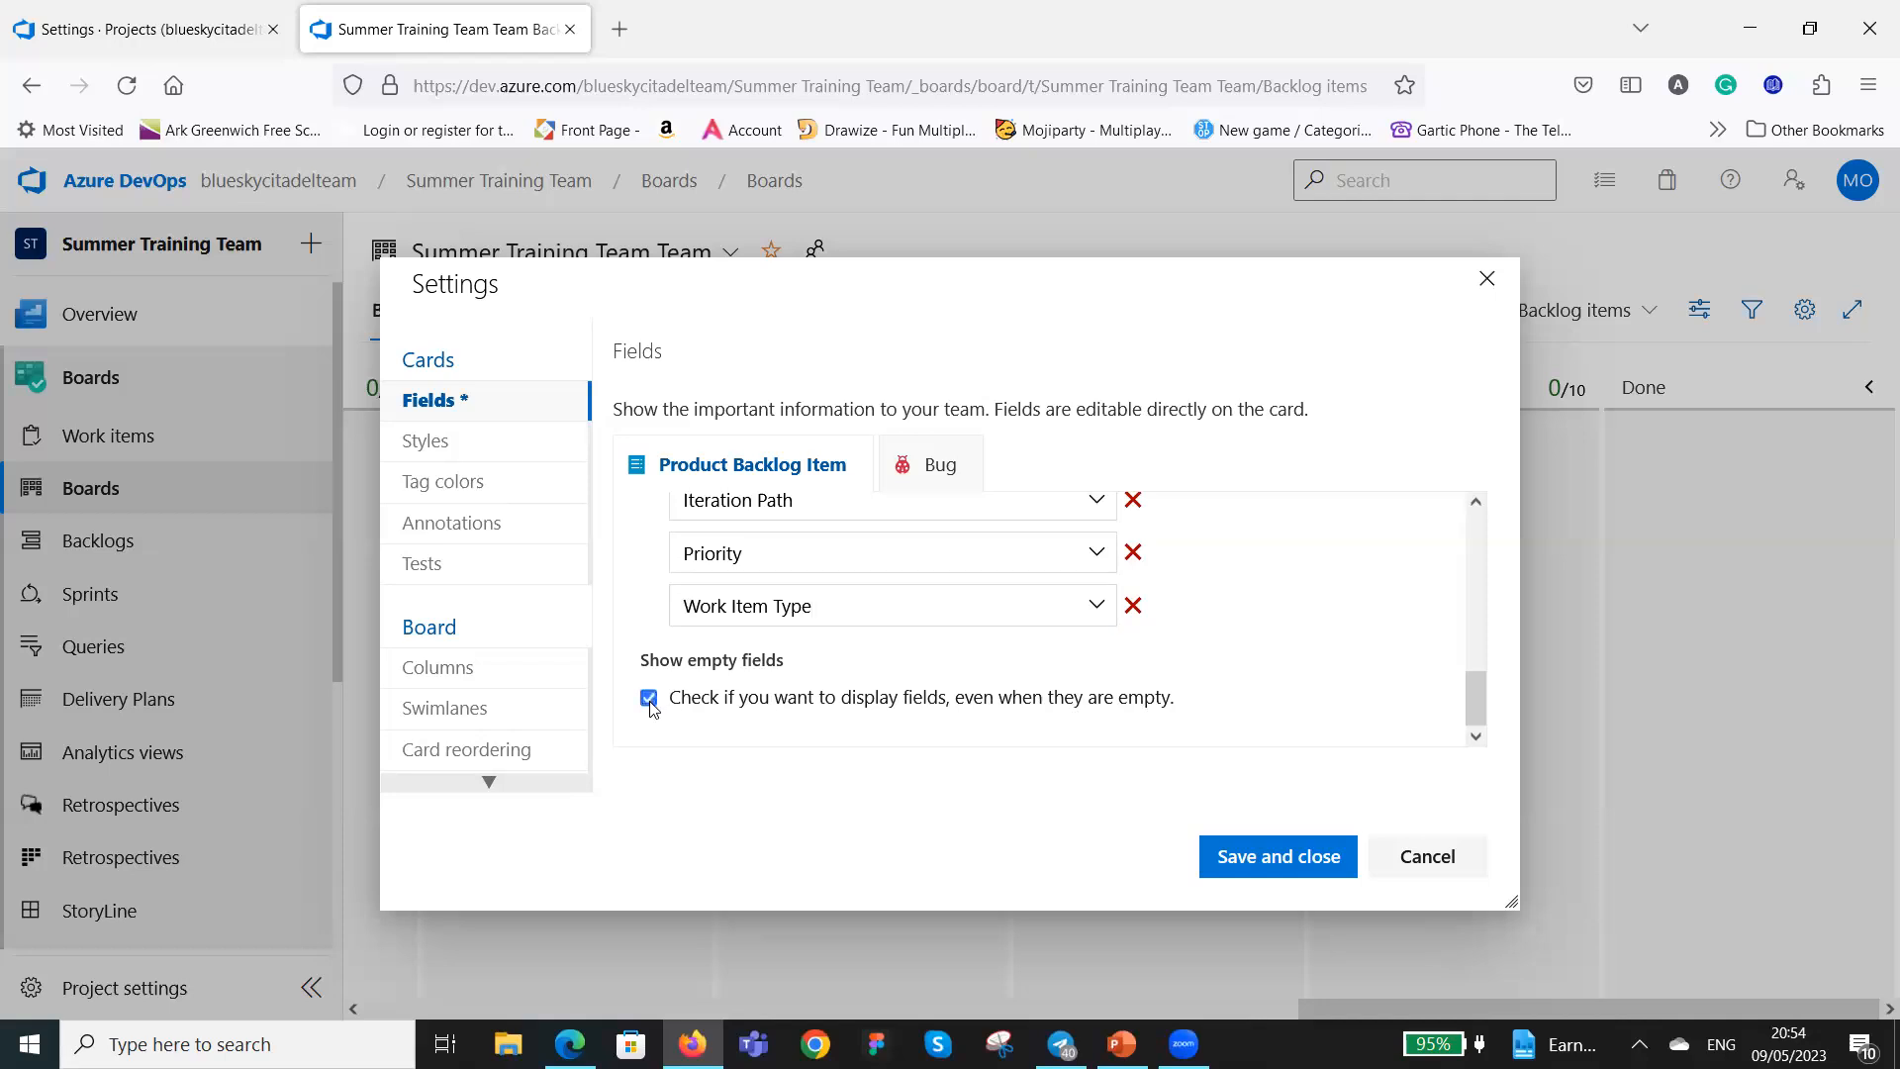
{"action": "scroll", "coordinate": [811, 690], "scroll_direction": "up", "scroll_amount": 5}
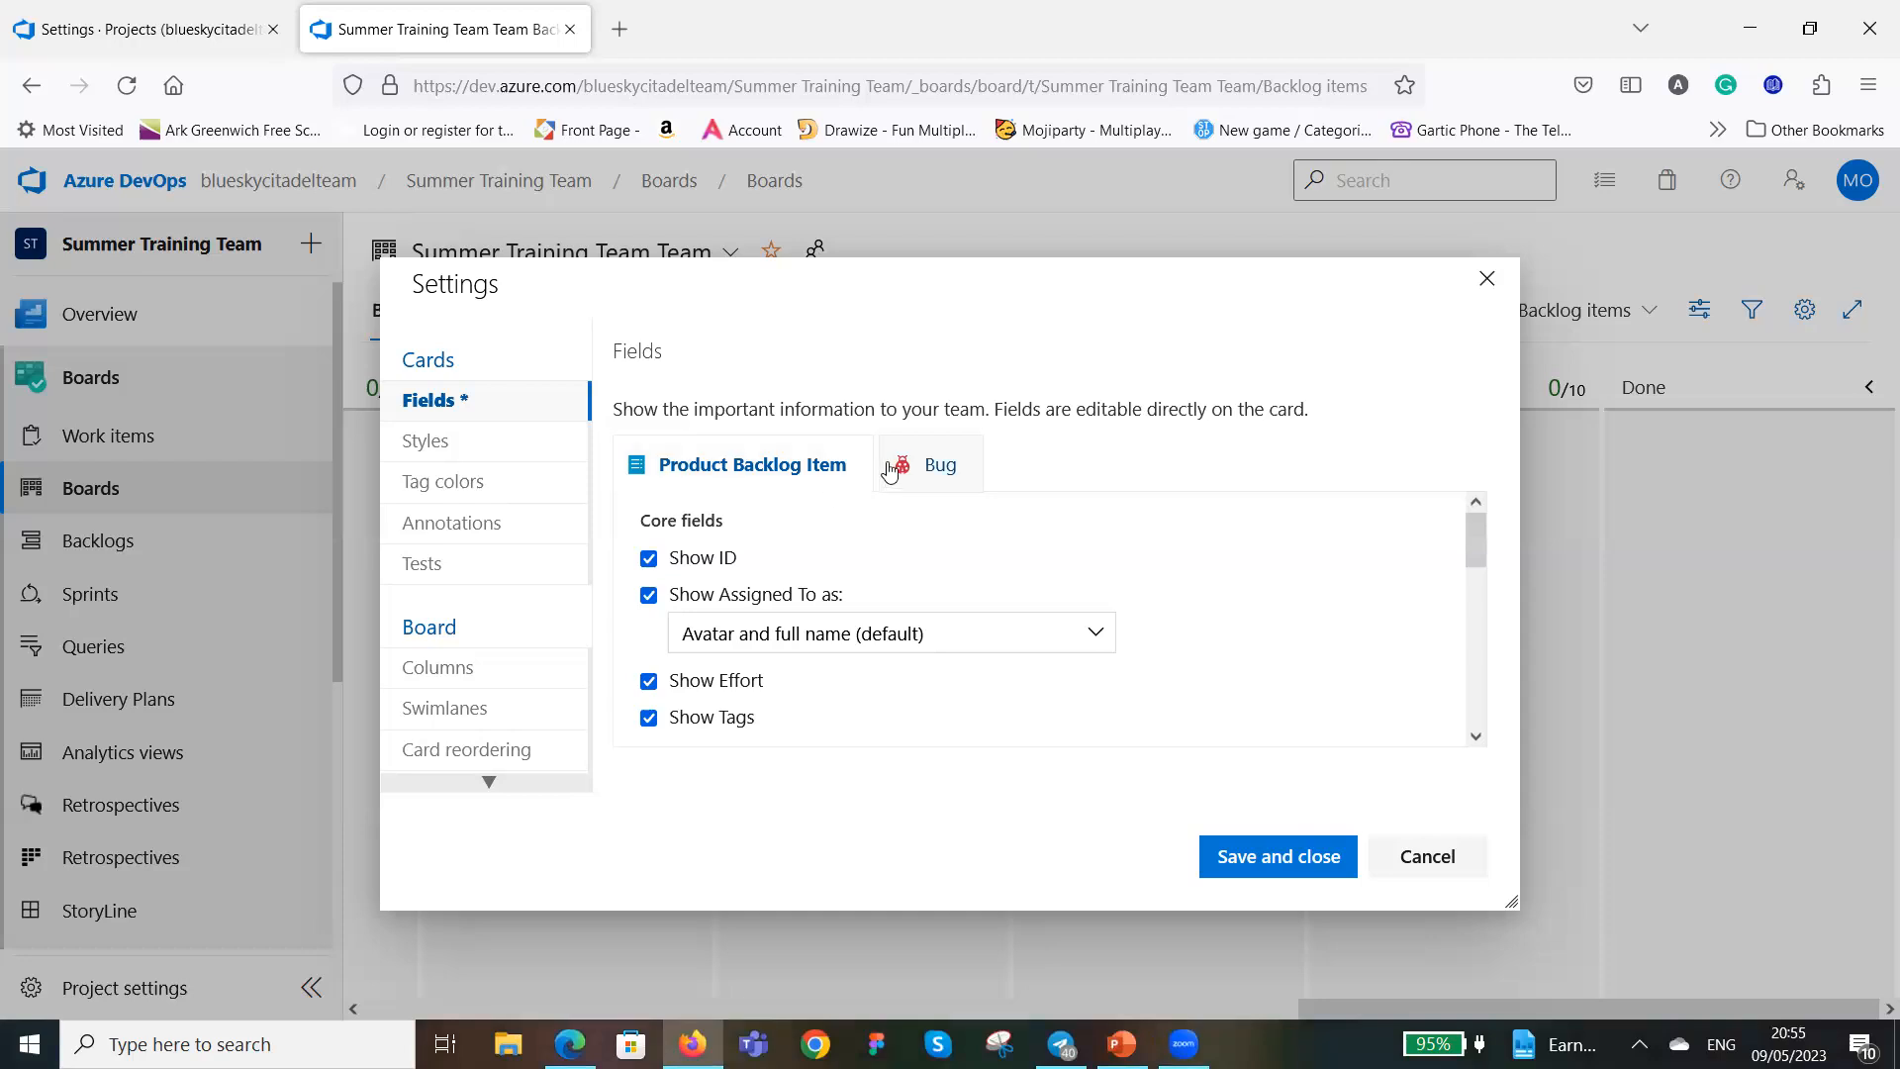
Switch to the Bug card's field settings and add five blank additional fields below State.
{"action": "left_click", "coordinate": [948, 471]}
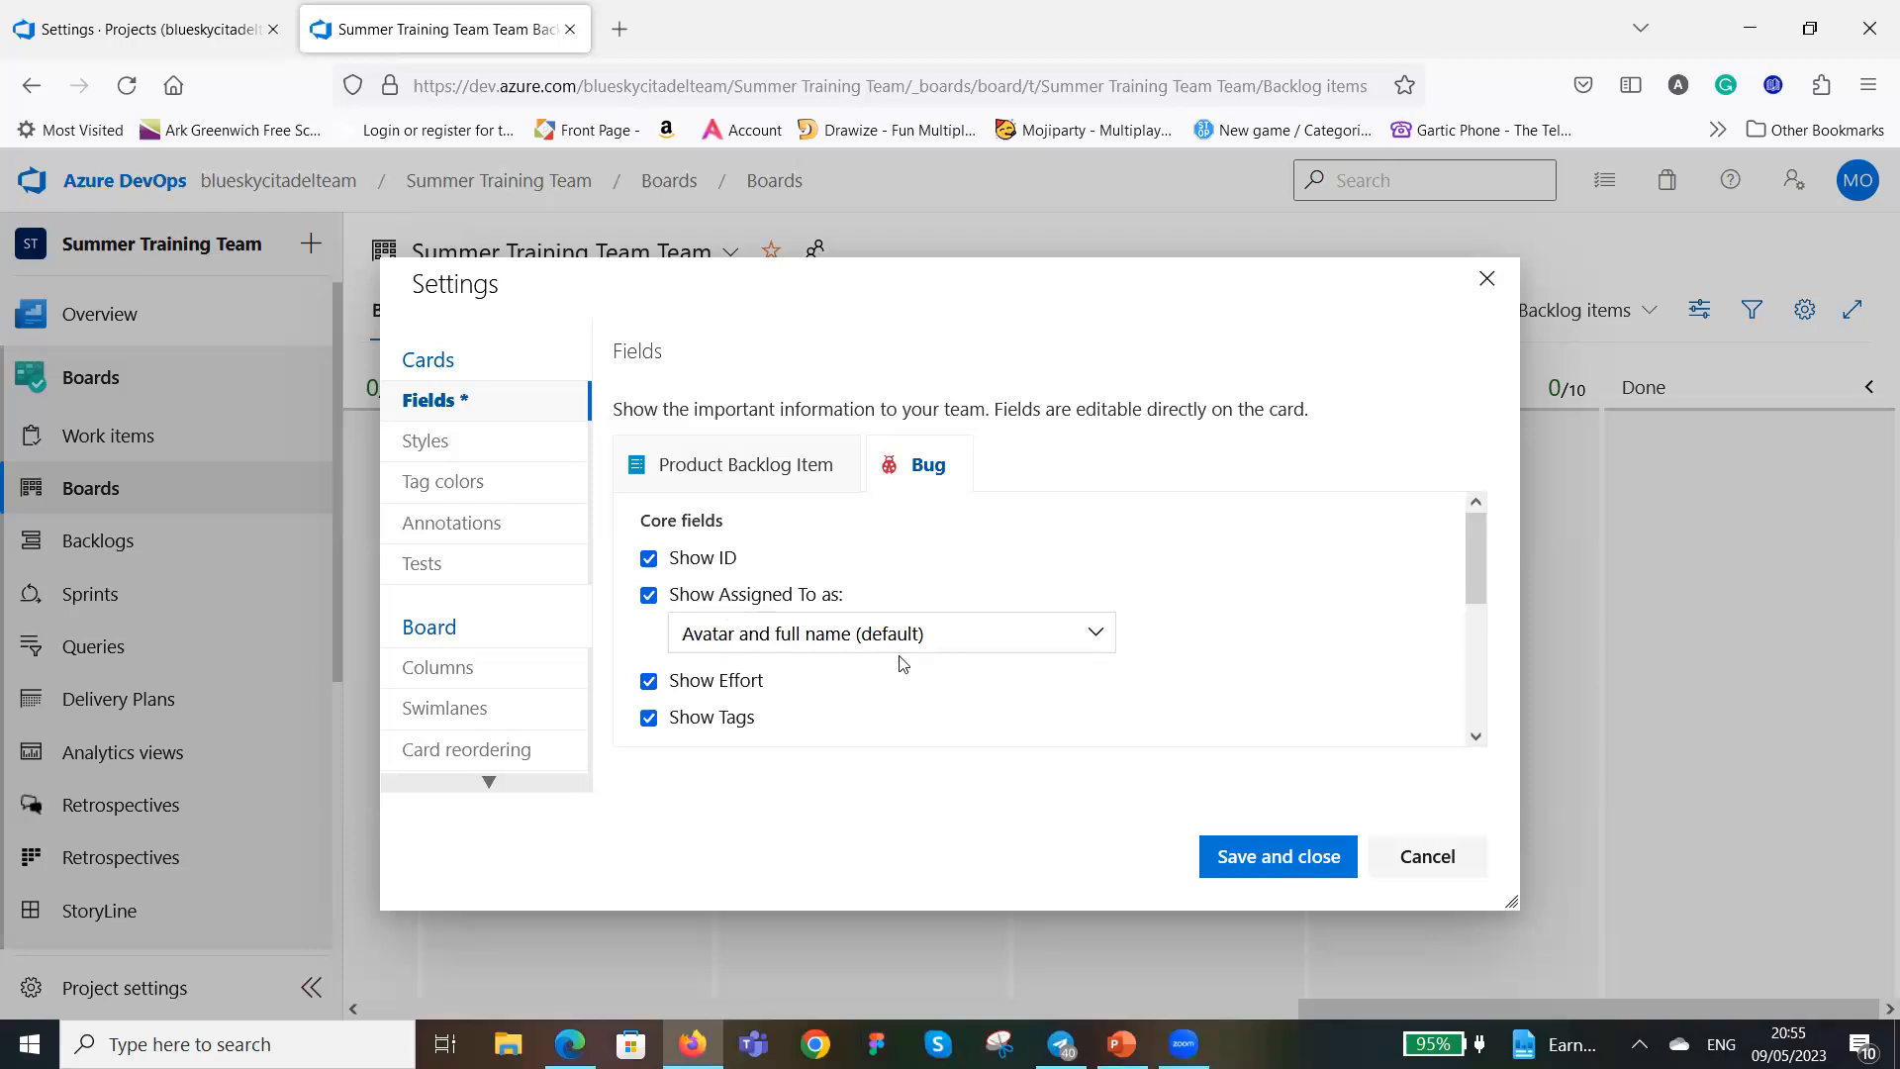
{"action": "scroll", "coordinate": [907, 661], "scroll_direction": "down", "scroll_amount": 3}
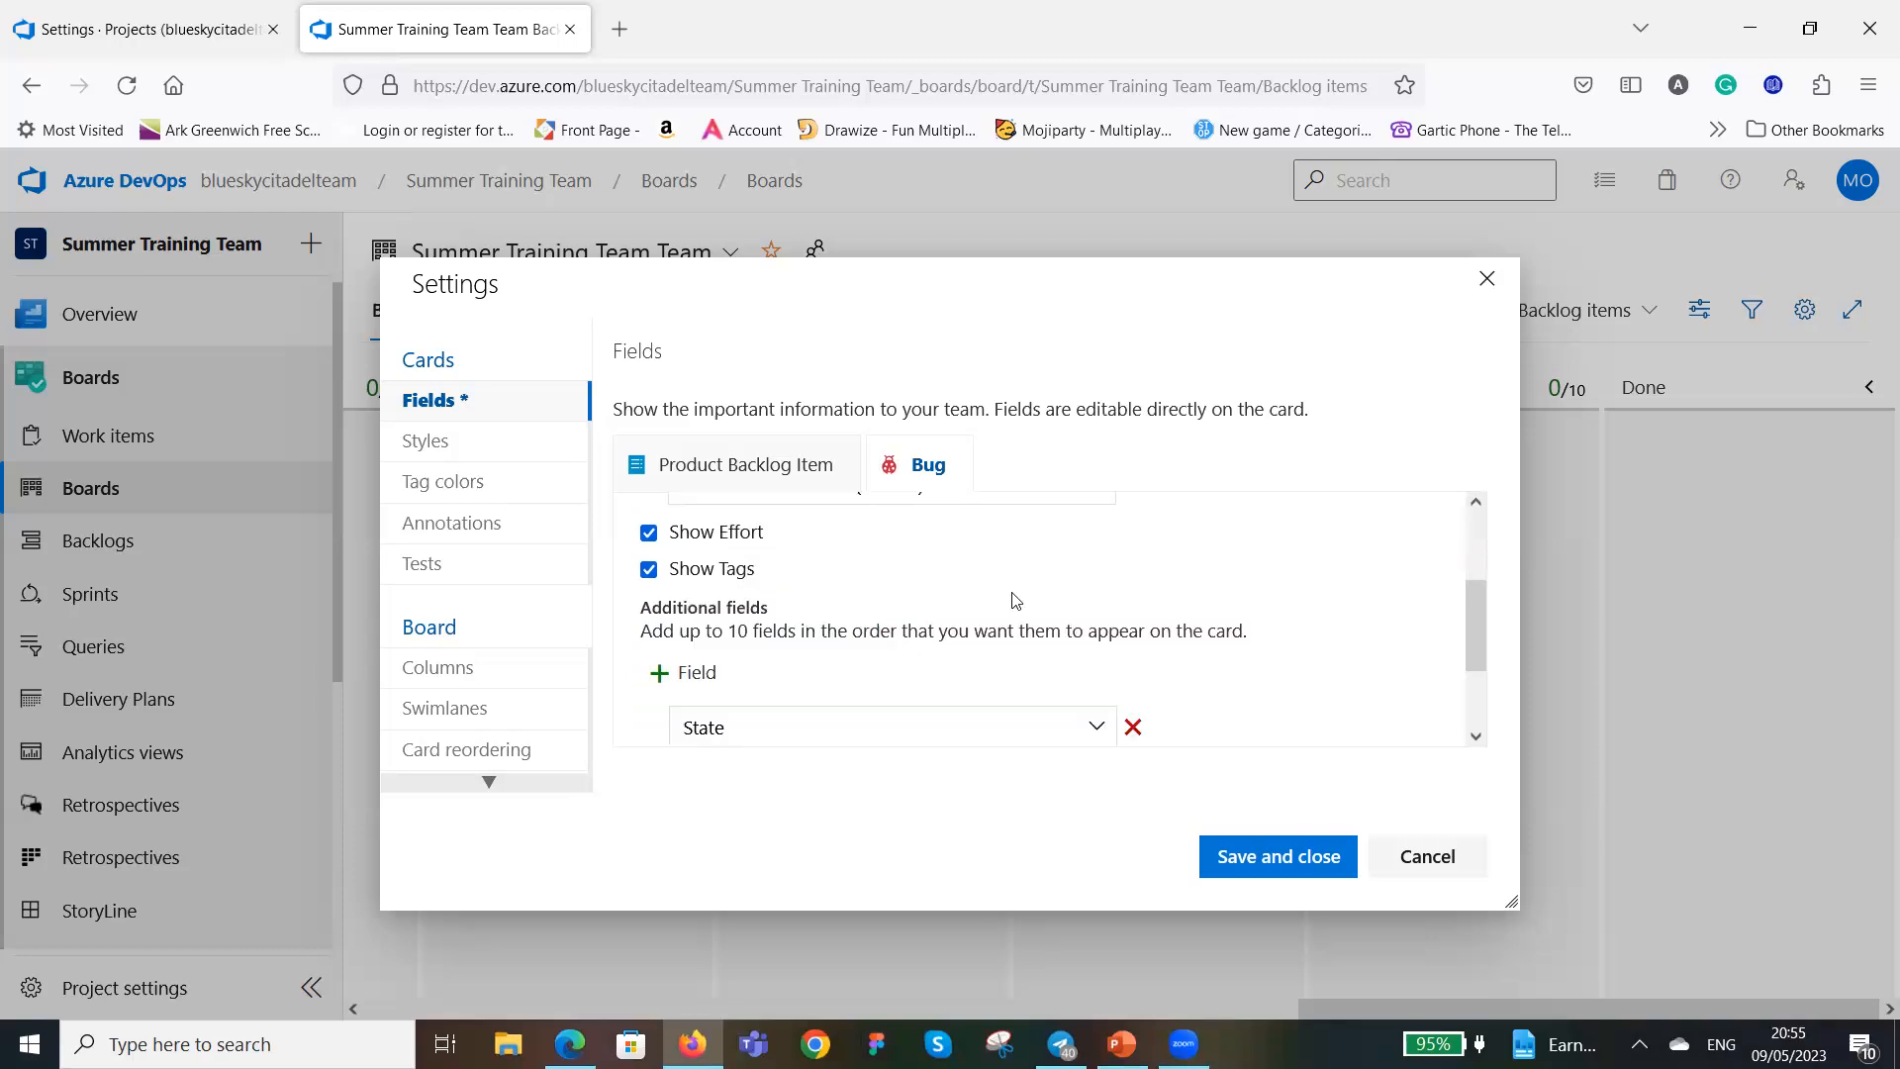
{"action": "scroll", "coordinate": [884, 602], "scroll_direction": "up", "scroll_amount": 3}
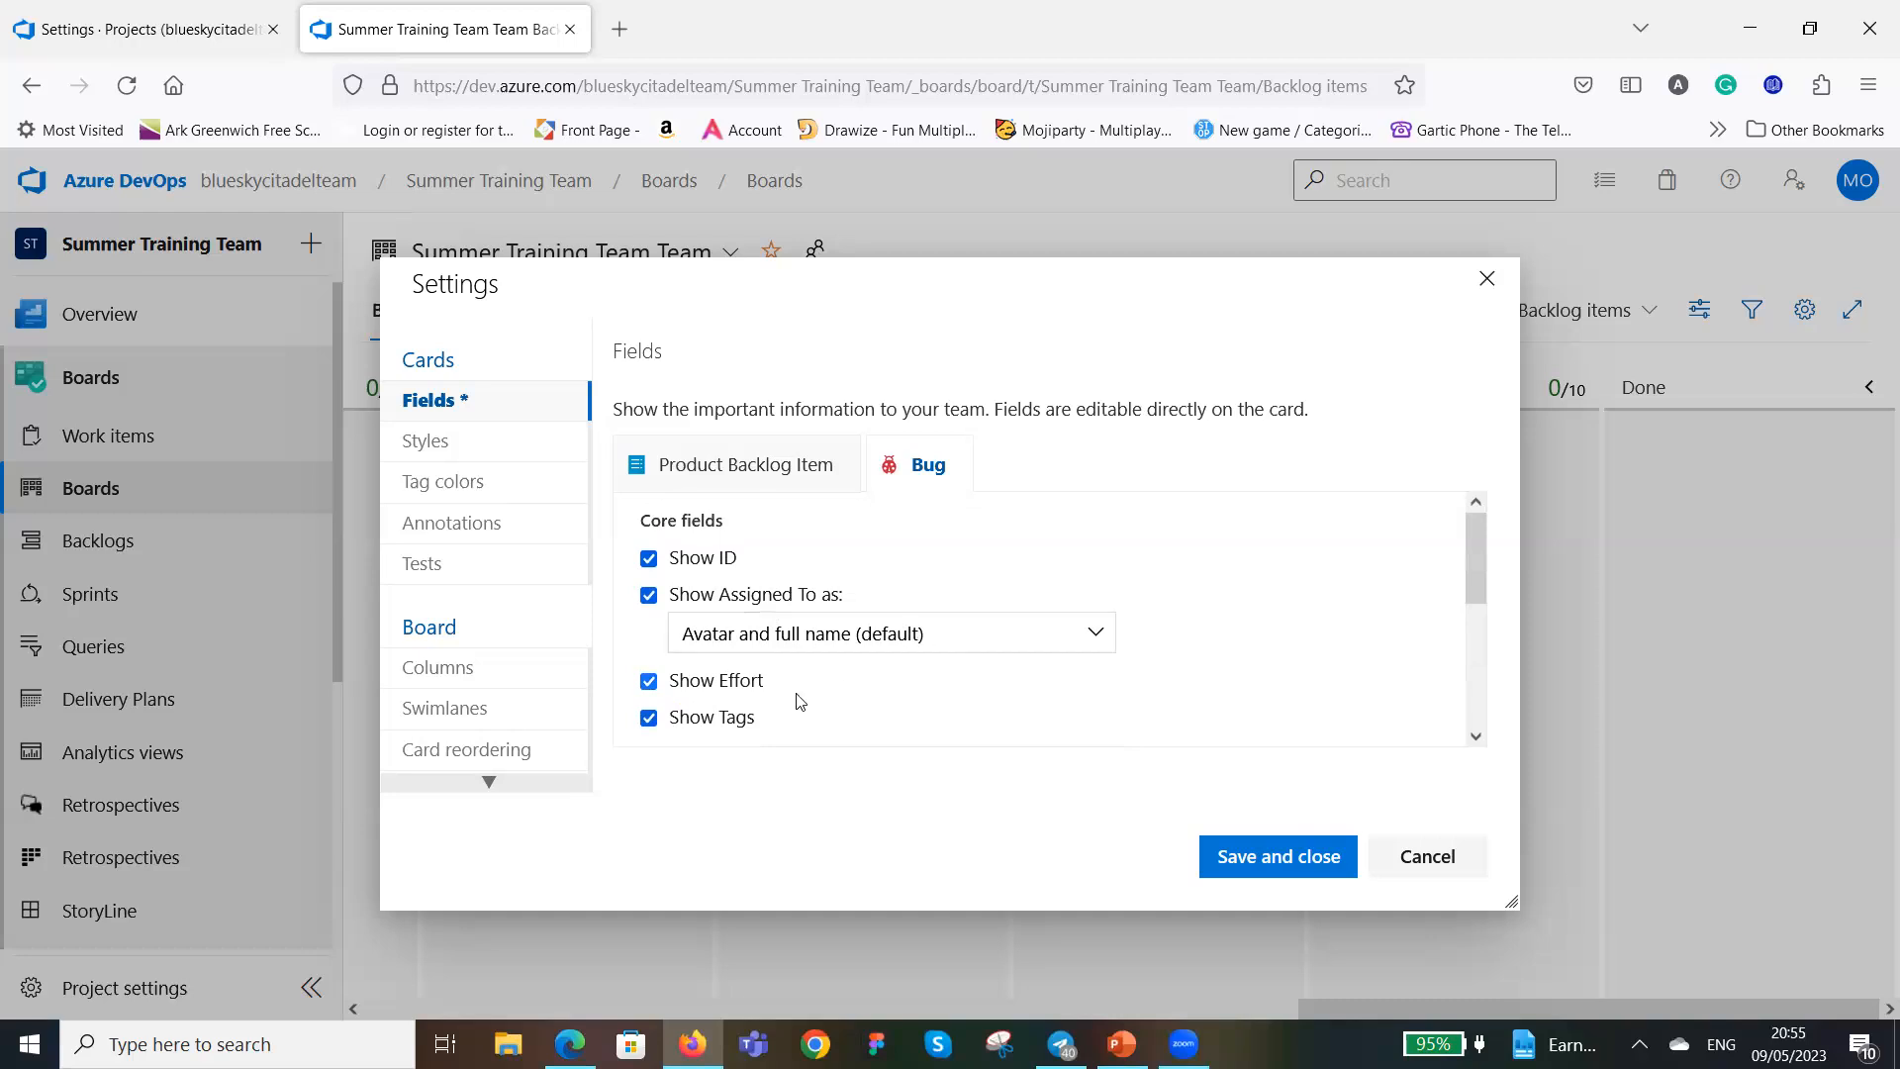
{"action": "scroll", "coordinate": [920, 704], "scroll_direction": "down", "scroll_amount": 3}
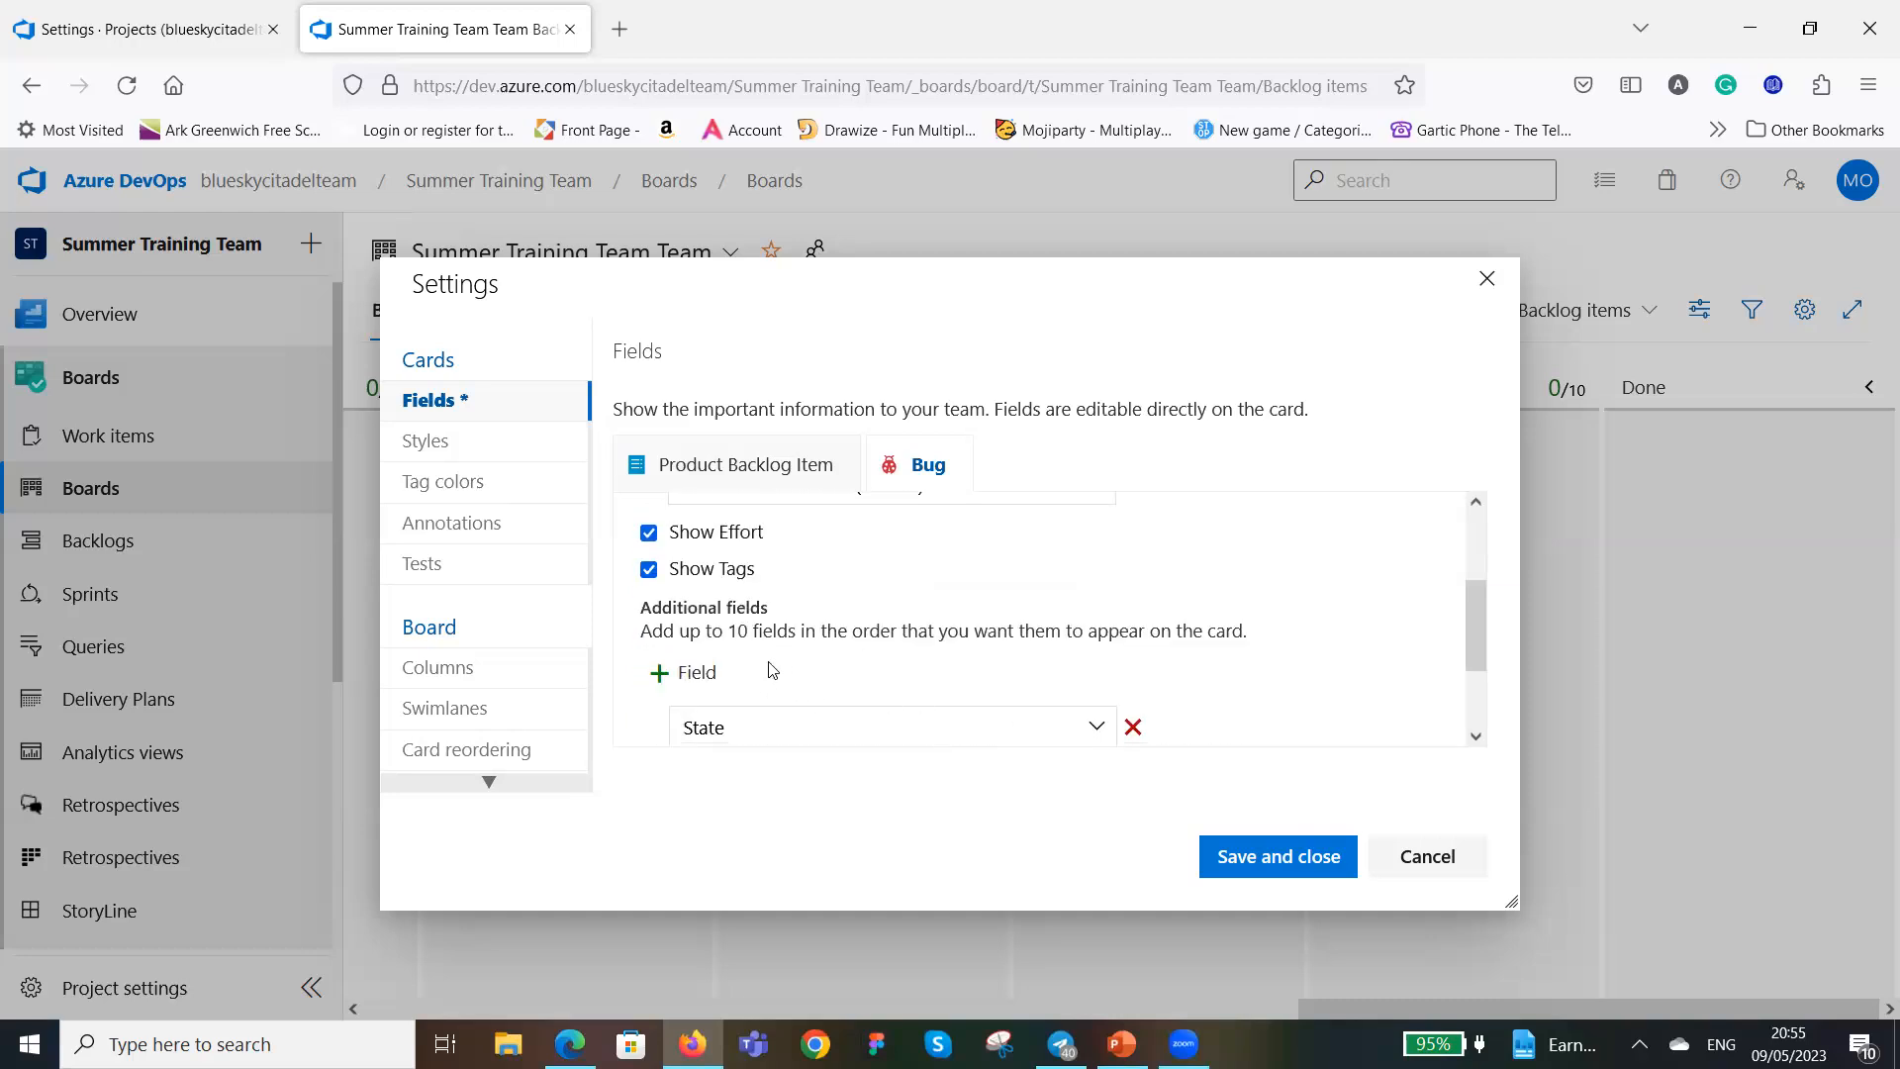
{"action": "scroll", "coordinate": [765, 687], "scroll_direction": "down", "scroll_amount": 2}
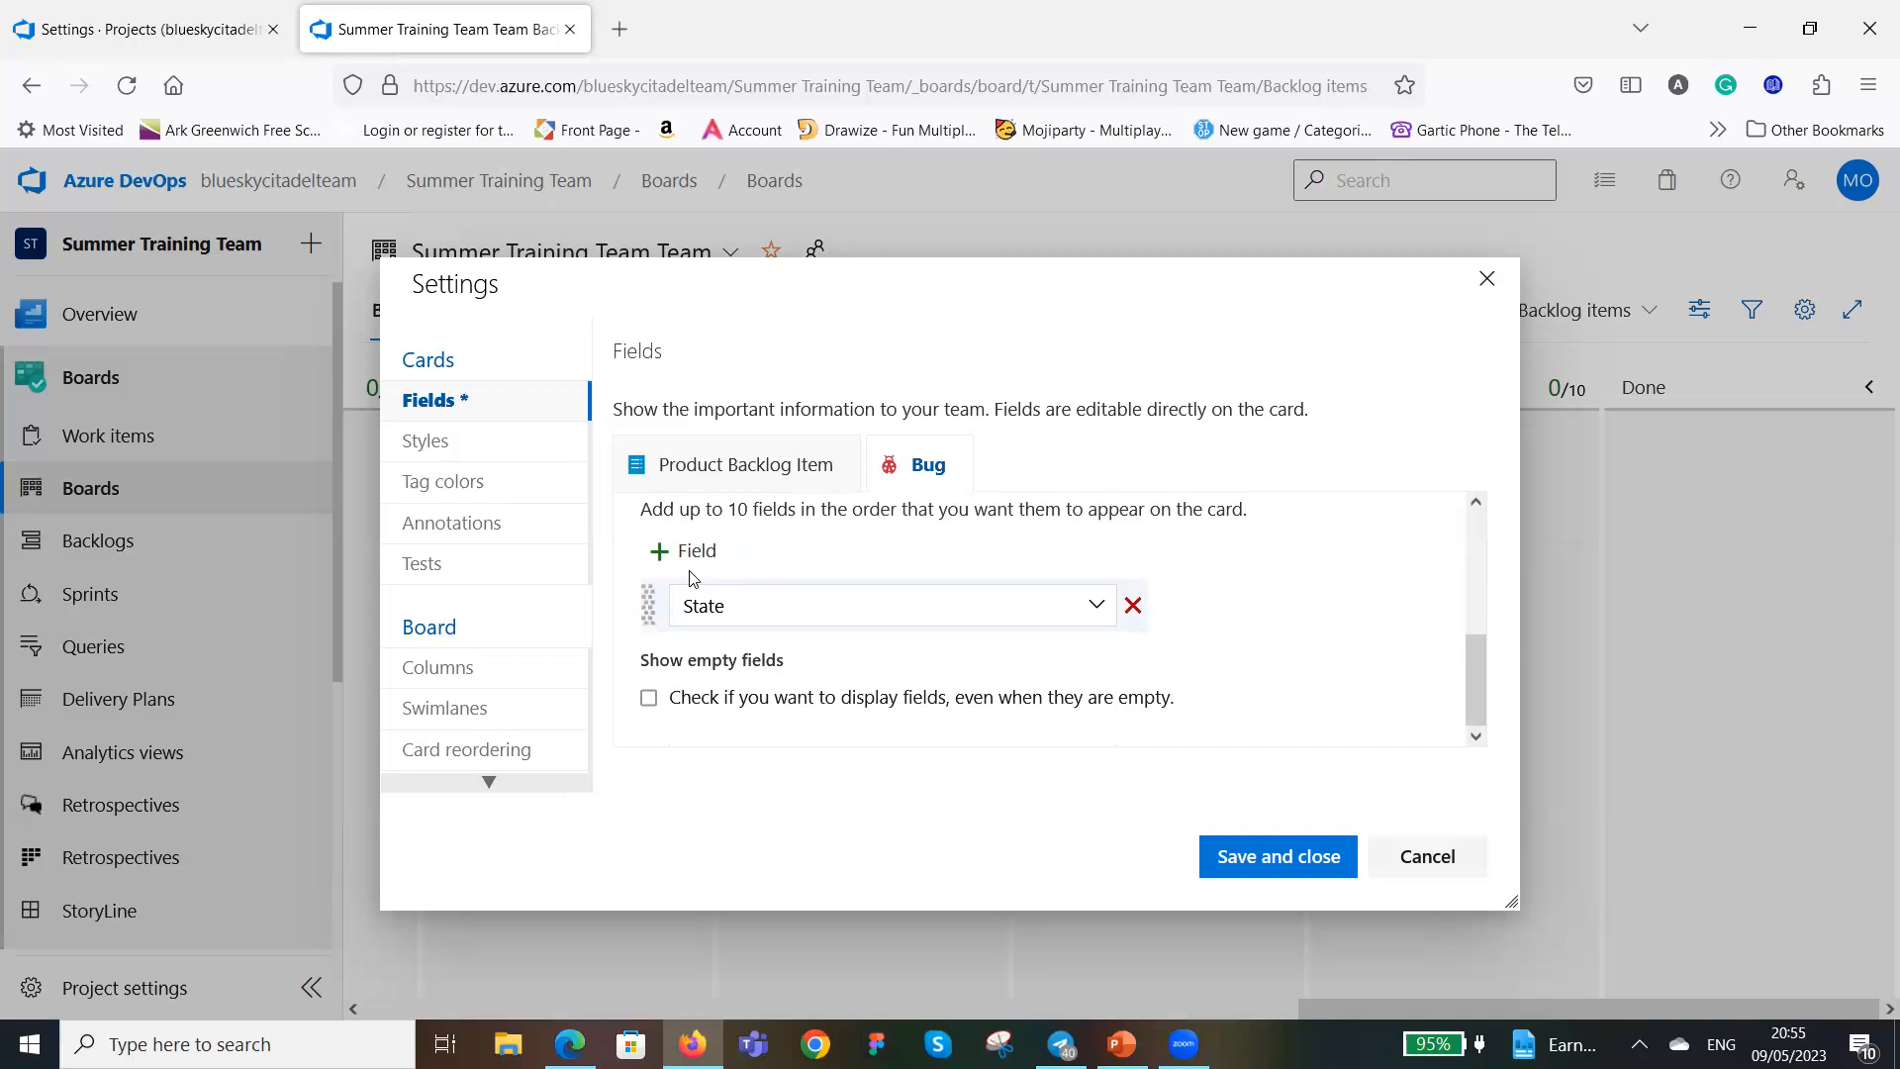
{"action": "left_click", "coordinate": [660, 556]}
{"action": "left_click", "coordinate": [660, 556]}
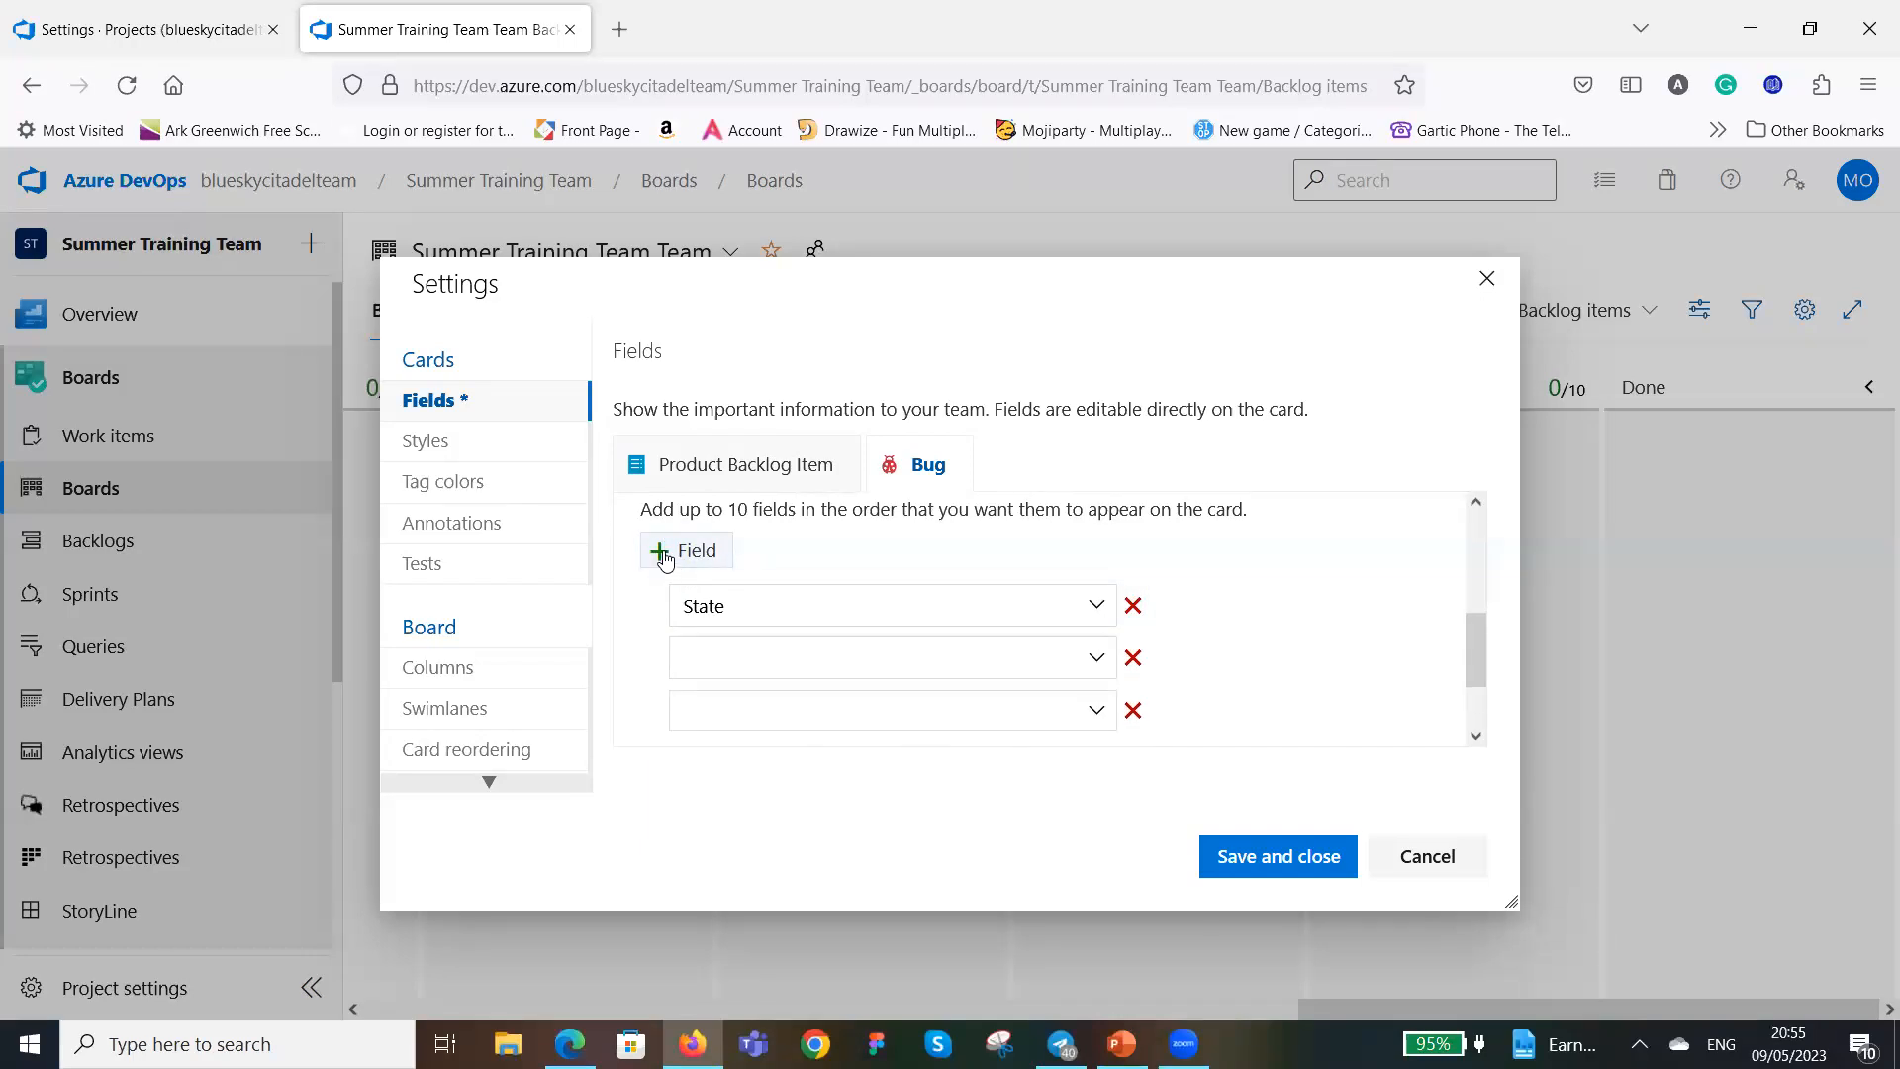
{"action": "left_click", "coordinate": [660, 557]}
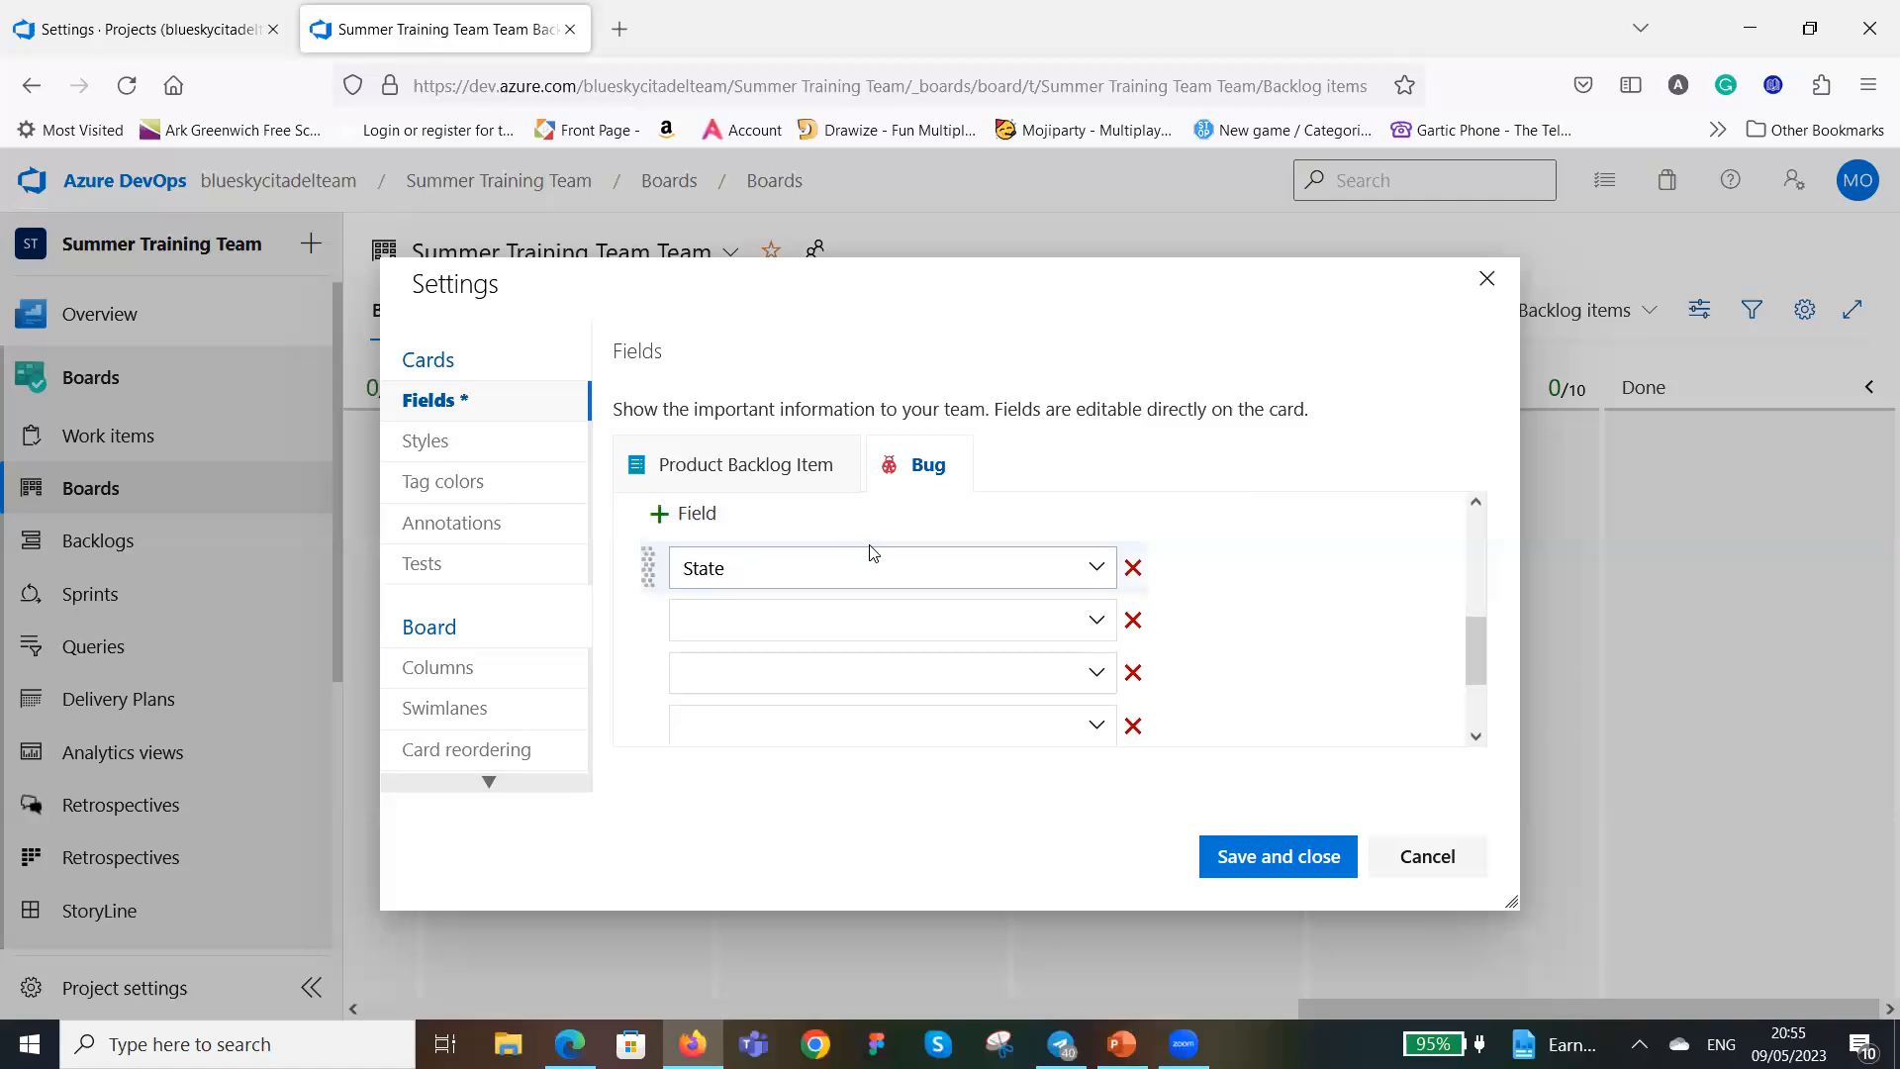
{"action": "left_click", "coordinate": [660, 514]}
{"action": "scroll", "coordinate": [871, 525], "scroll_direction": "up", "scroll_amount": 2}
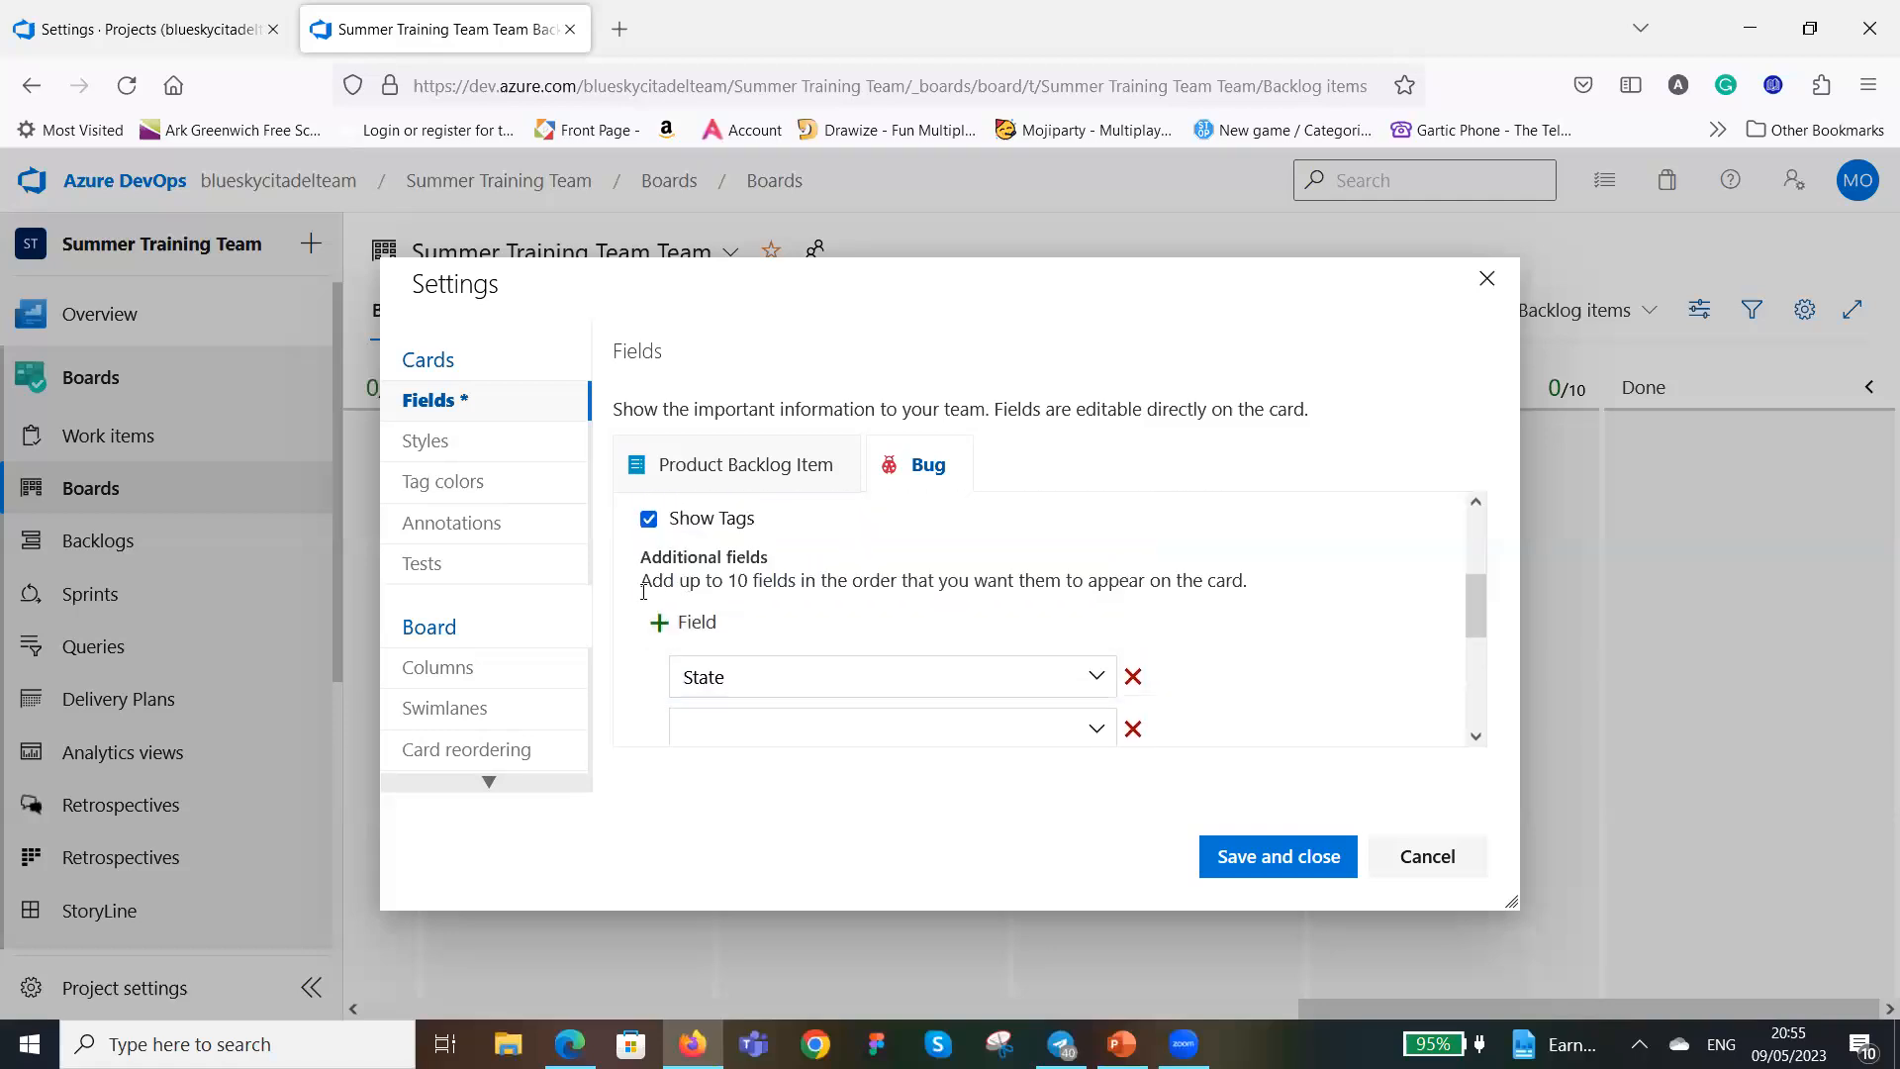
{"action": "left_click", "coordinate": [660, 621]}
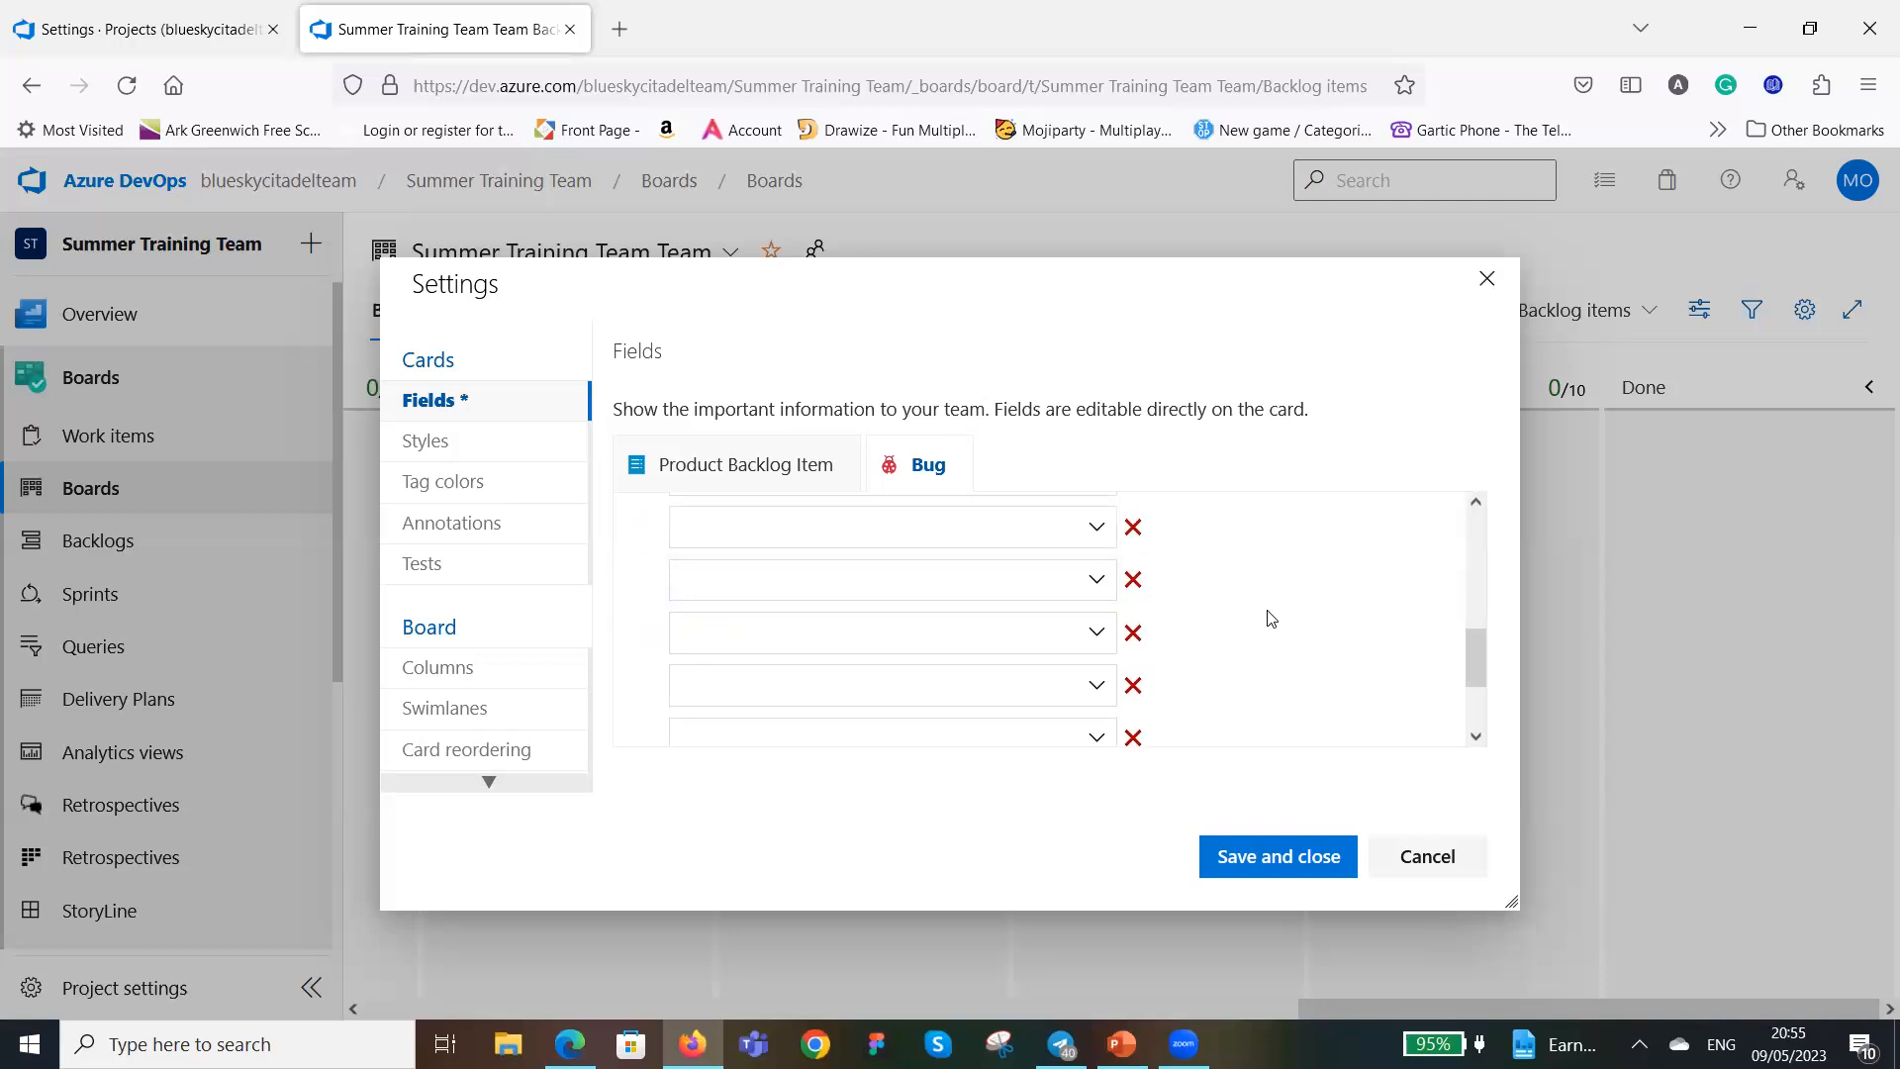
Set the first blank additional field below State on the Bug card to Area Path.
{"action": "scroll", "coordinate": [1267, 618], "scroll_direction": "down", "scroll_amount": 2}
{"action": "scroll", "coordinate": [1269, 624], "scroll_direction": "up", "scroll_amount": 2}
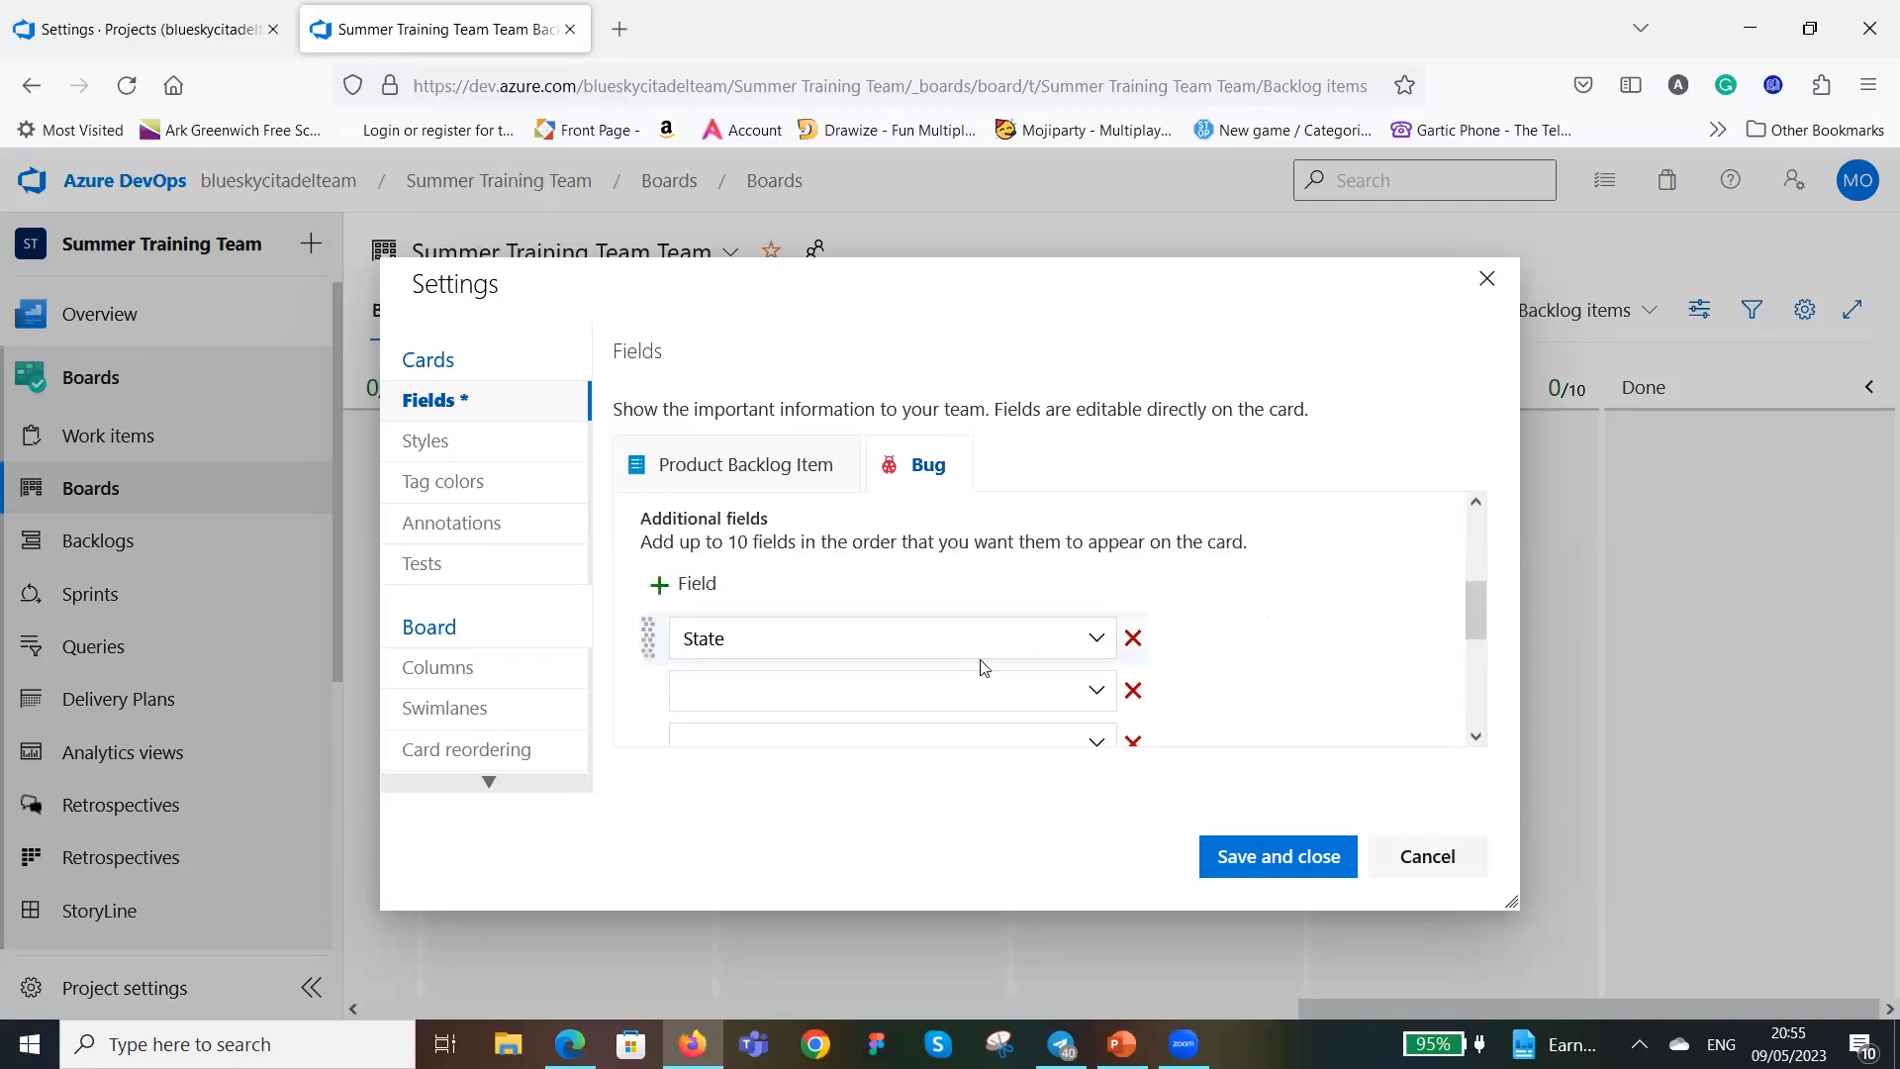
{"action": "left_click", "coordinate": [1092, 698]}
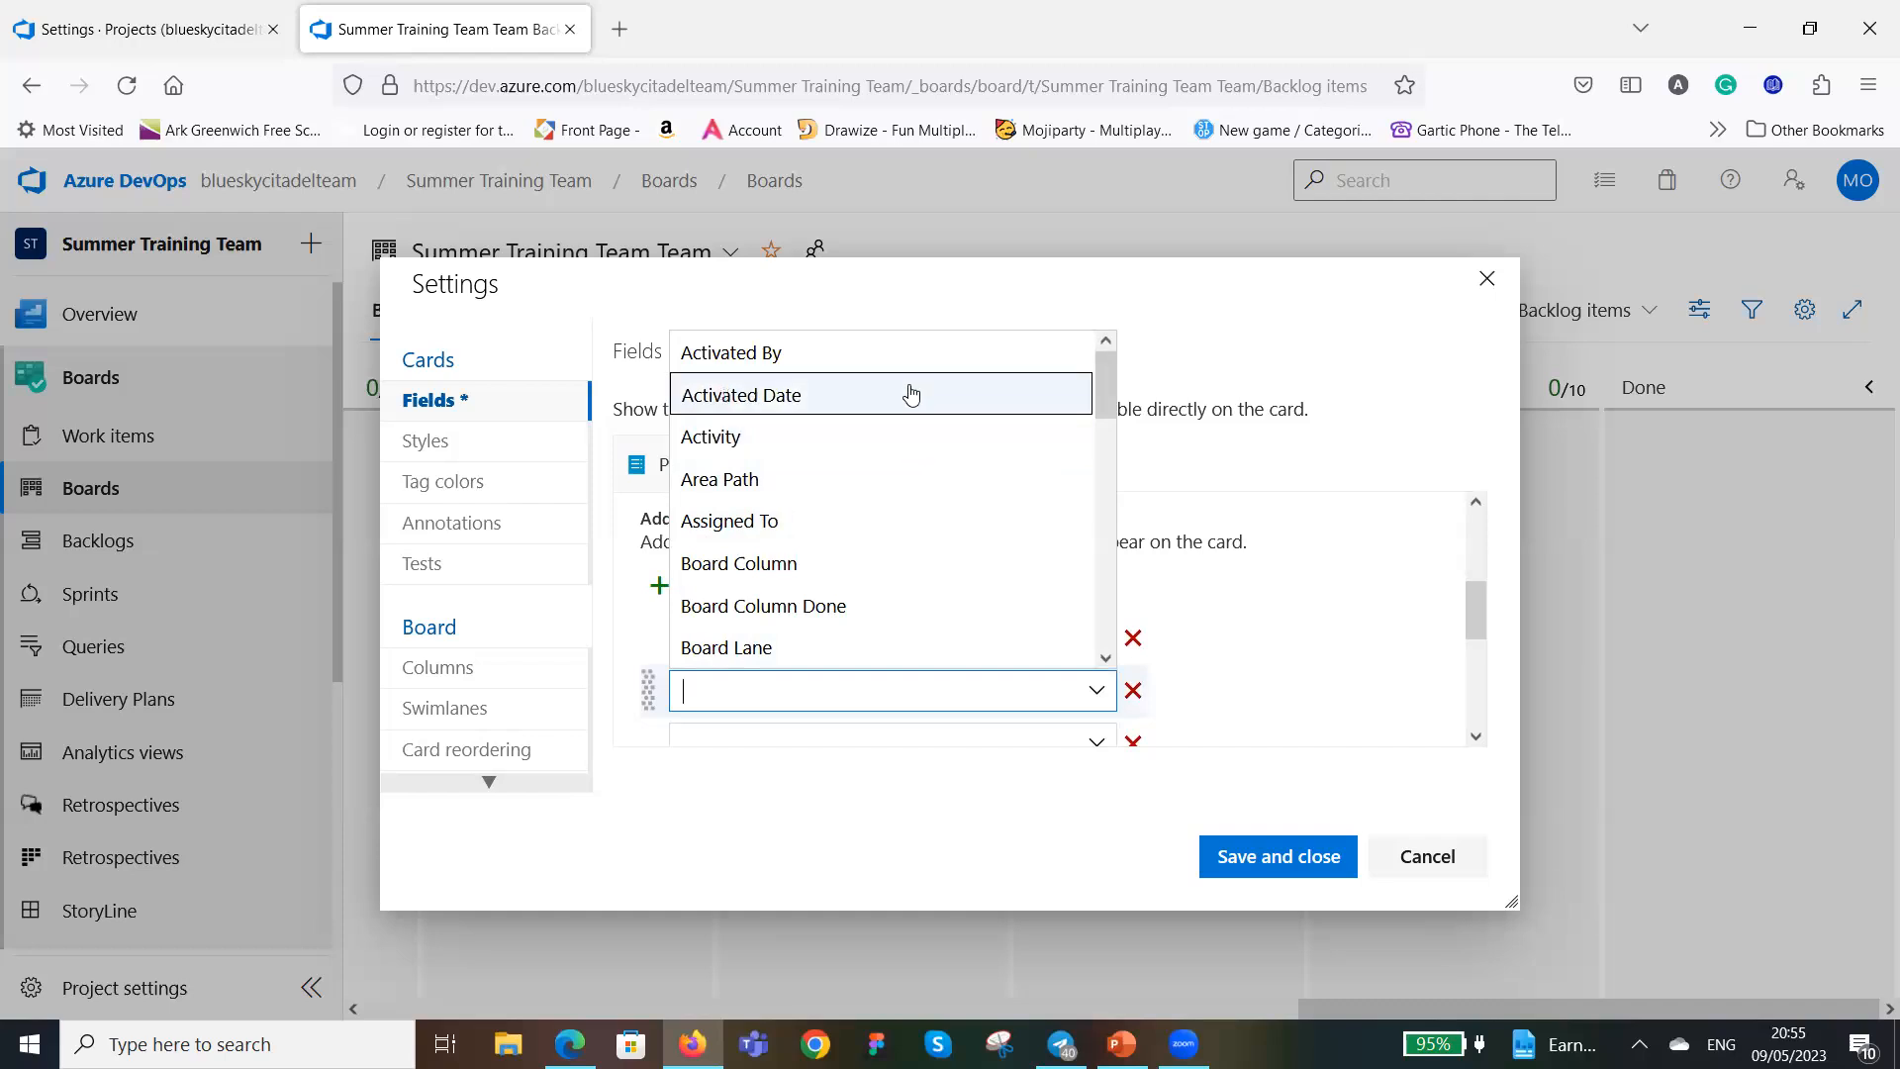
{"action": "scroll", "coordinate": [919, 440], "scroll_direction": "down", "scroll_amount": 1}
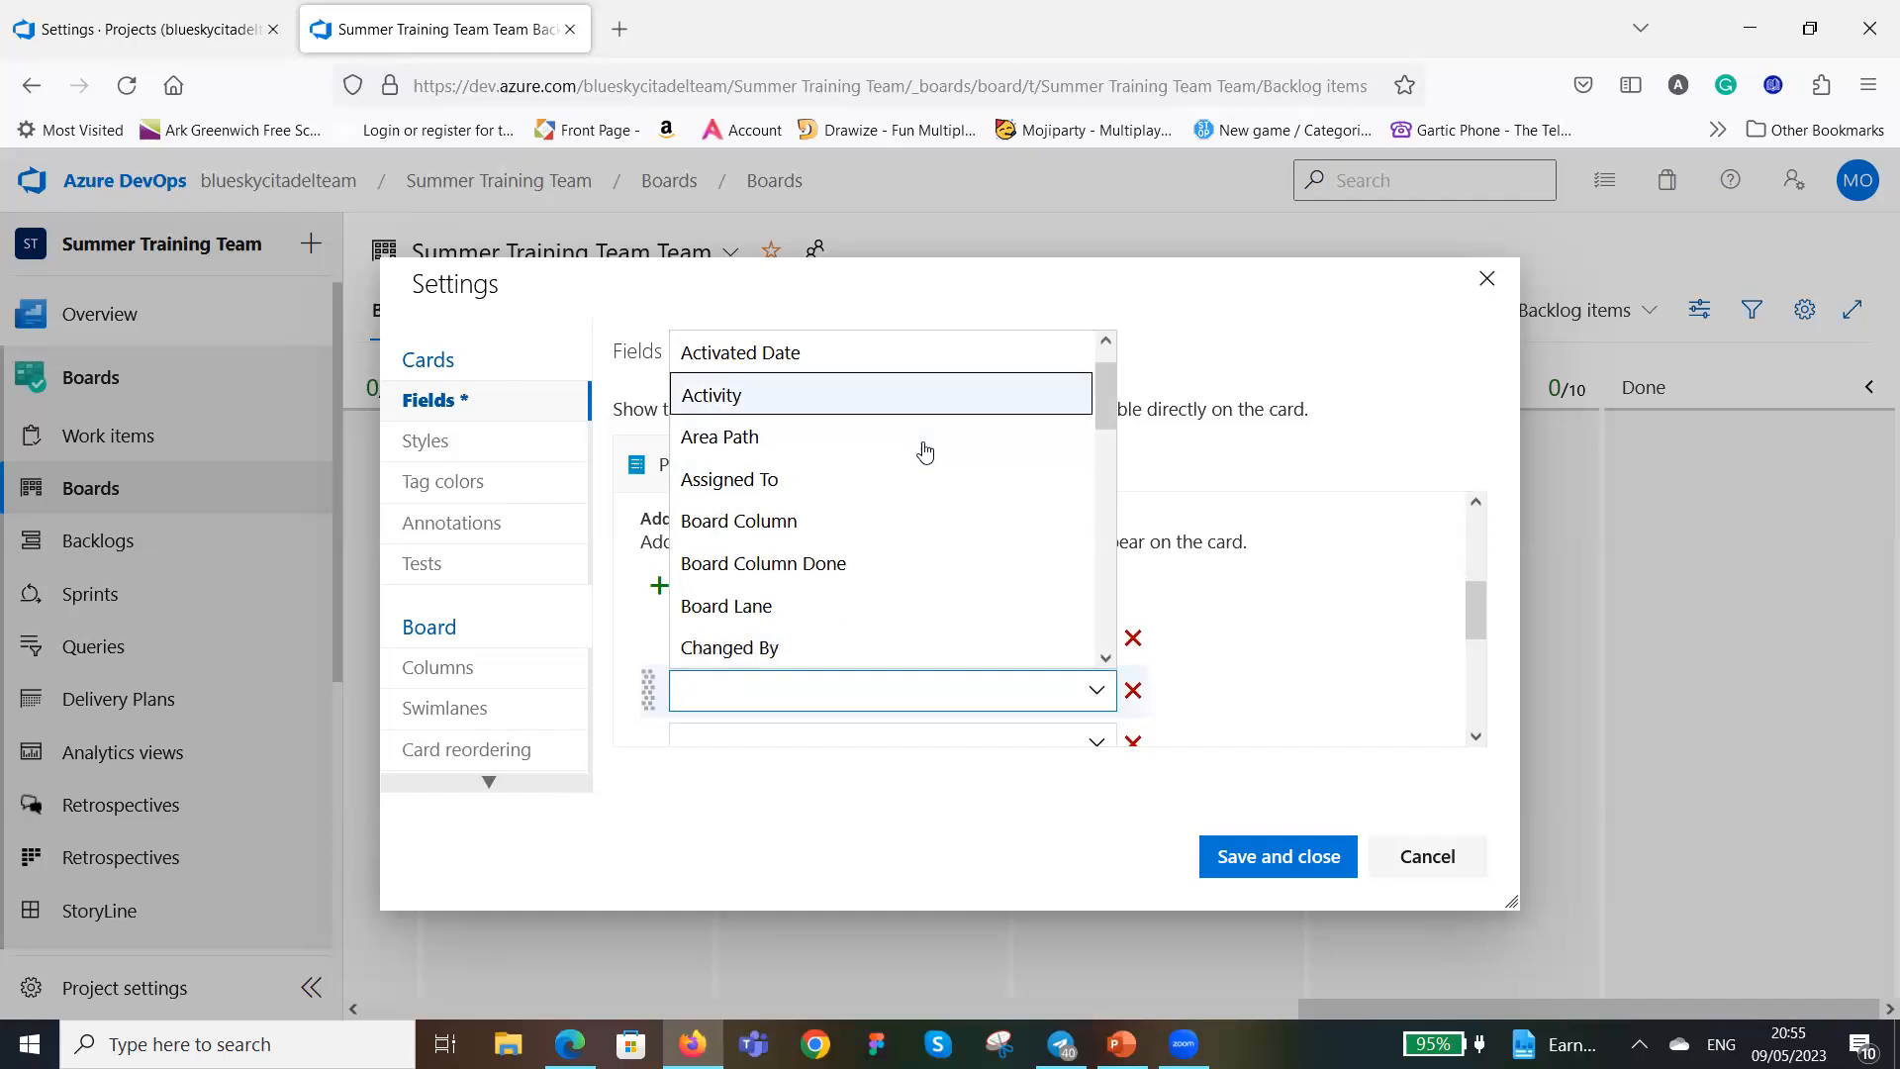
{"action": "left_click", "coordinate": [796, 437]}
{"action": "scroll", "coordinate": [1193, 683], "scroll_direction": "down", "scroll_amount": 2}
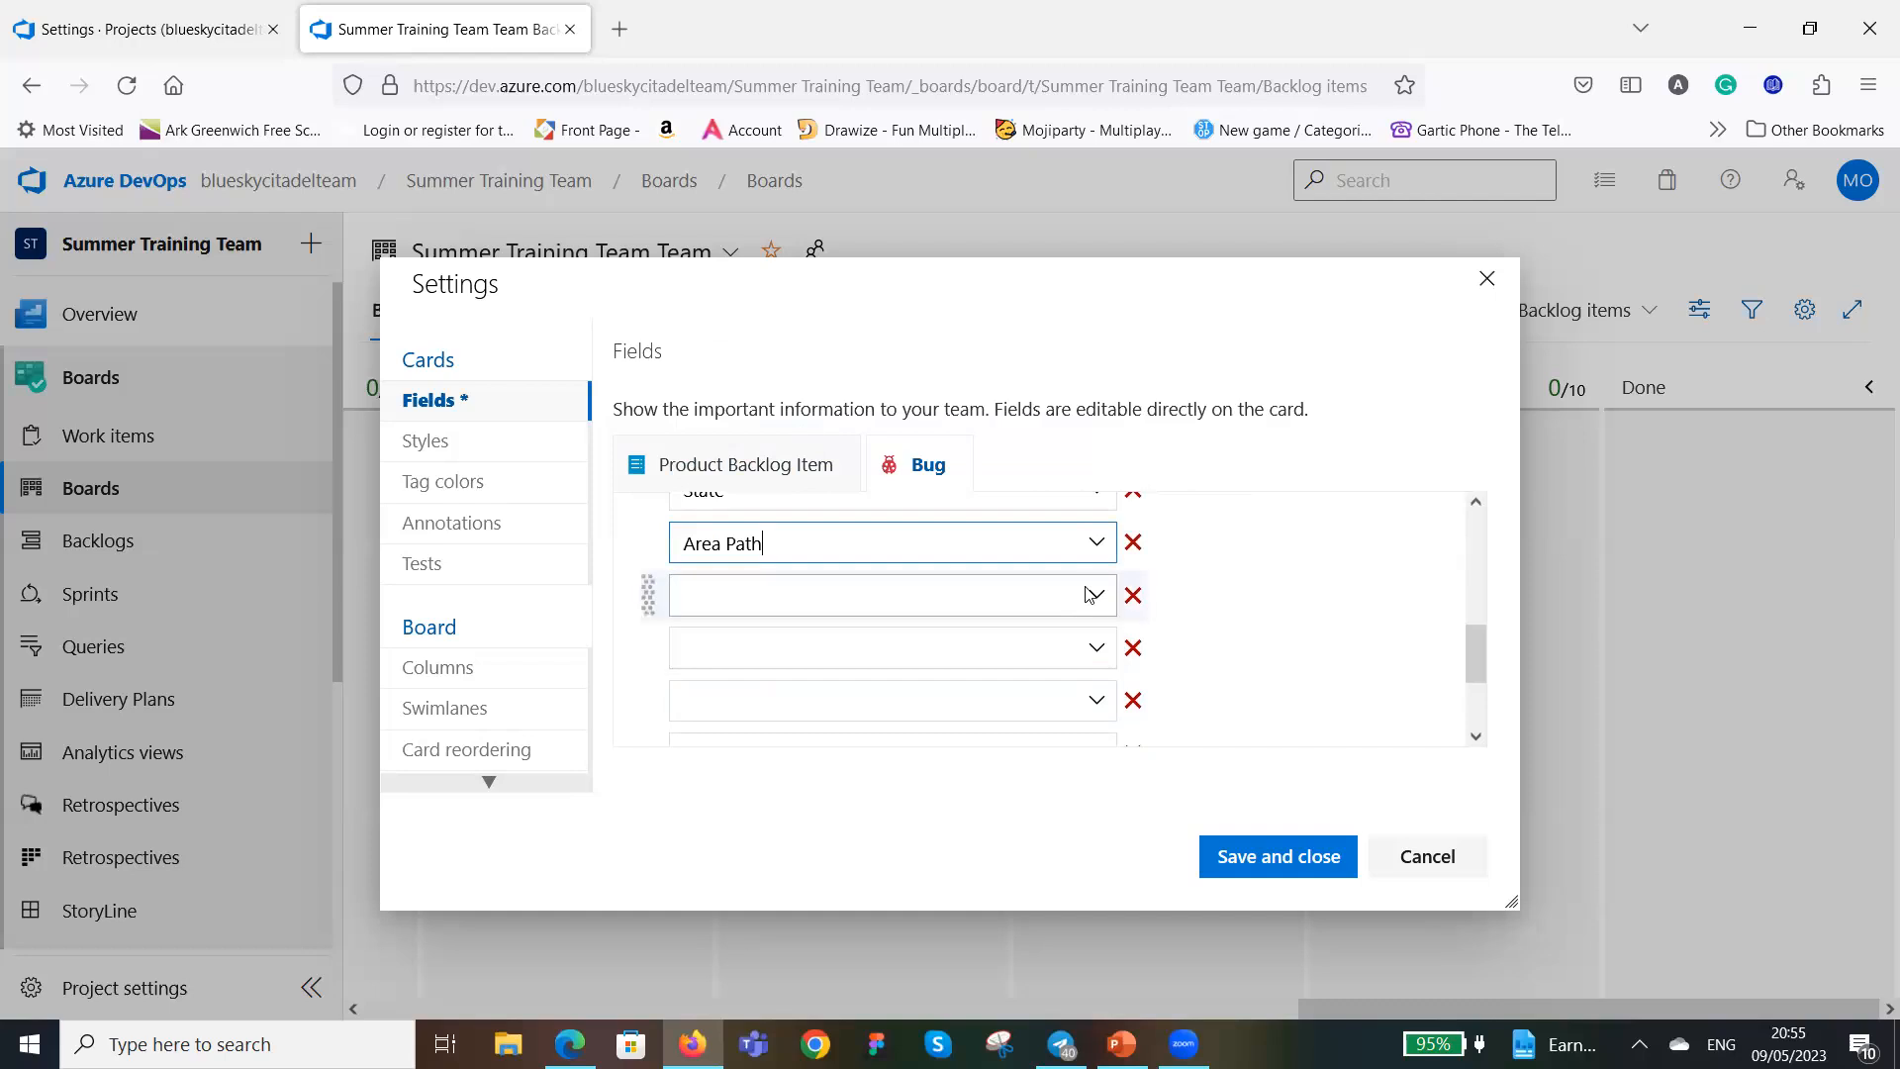
{"action": "left_click", "coordinate": [1094, 597]}
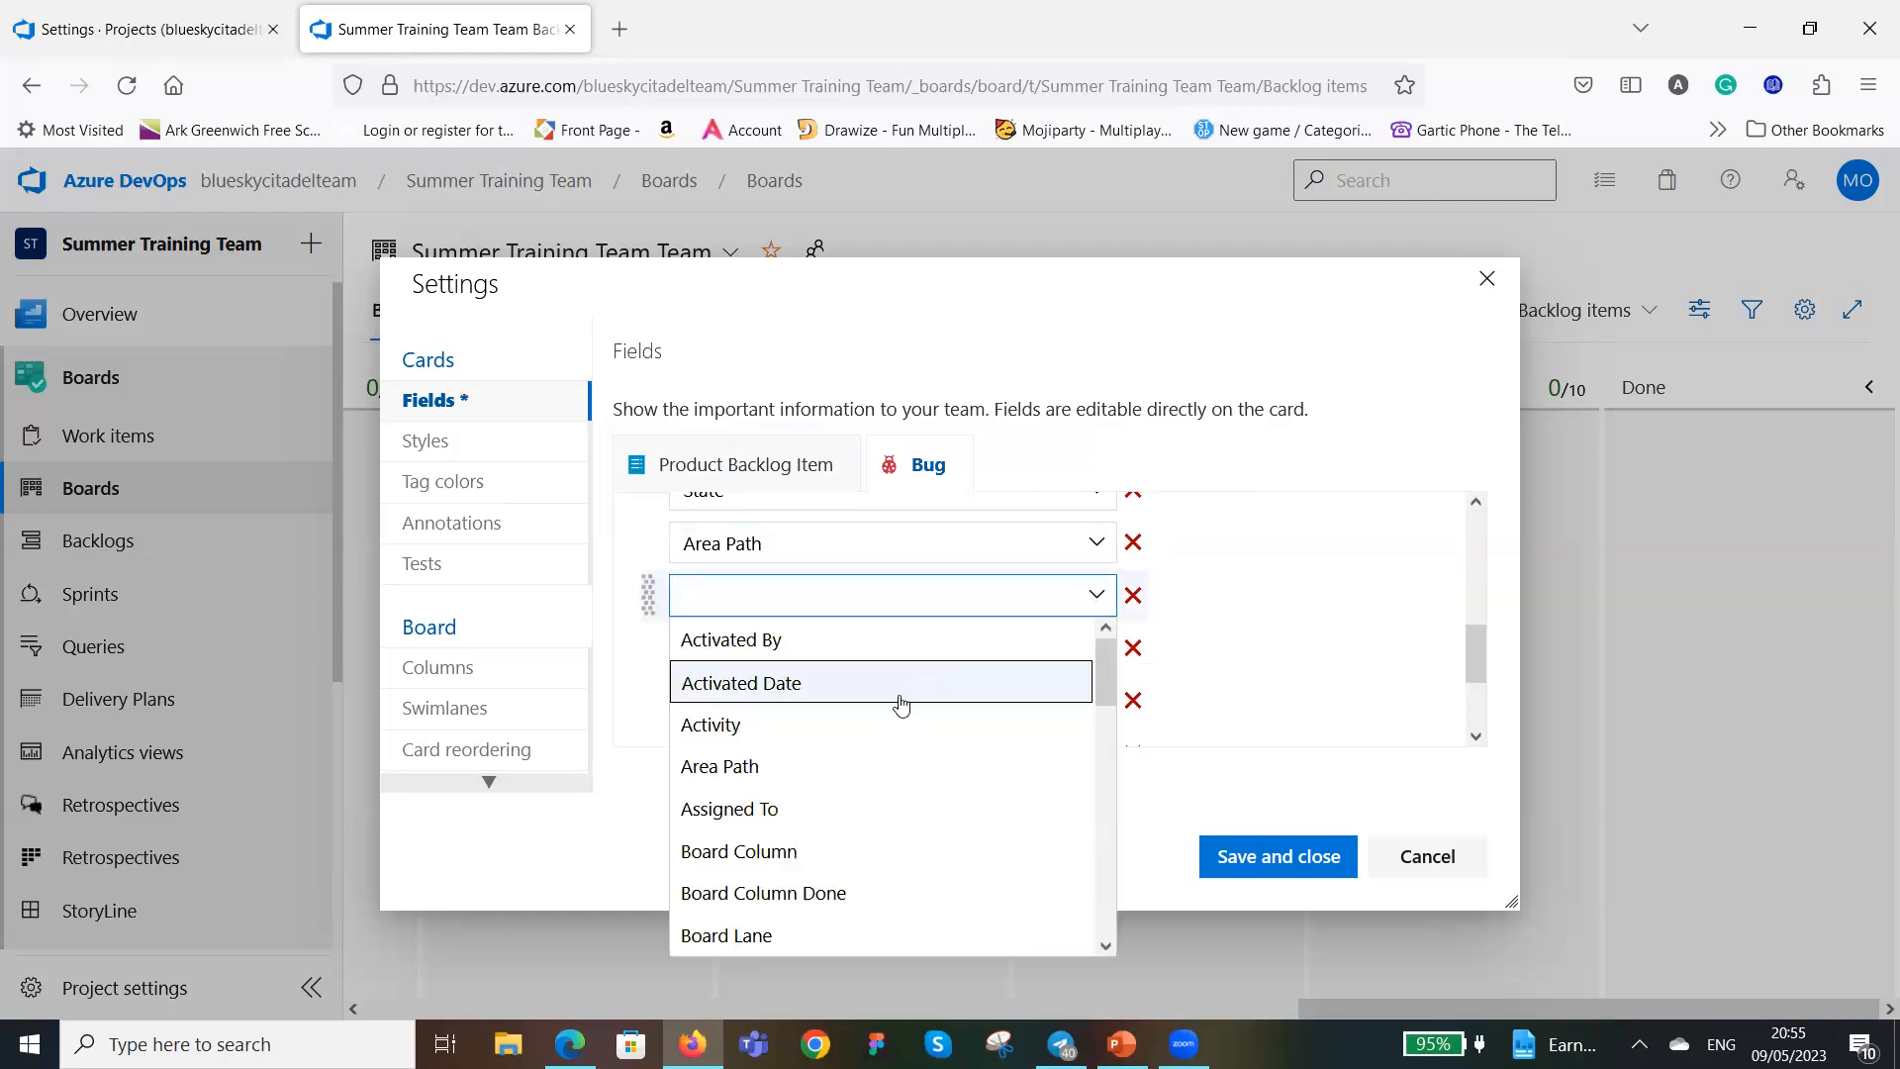
{"action": "scroll", "coordinate": [898, 703], "scroll_direction": "down", "scroll_amount": 1}
{"action": "scroll", "coordinate": [903, 752], "scroll_direction": "down", "scroll_amount": 1}
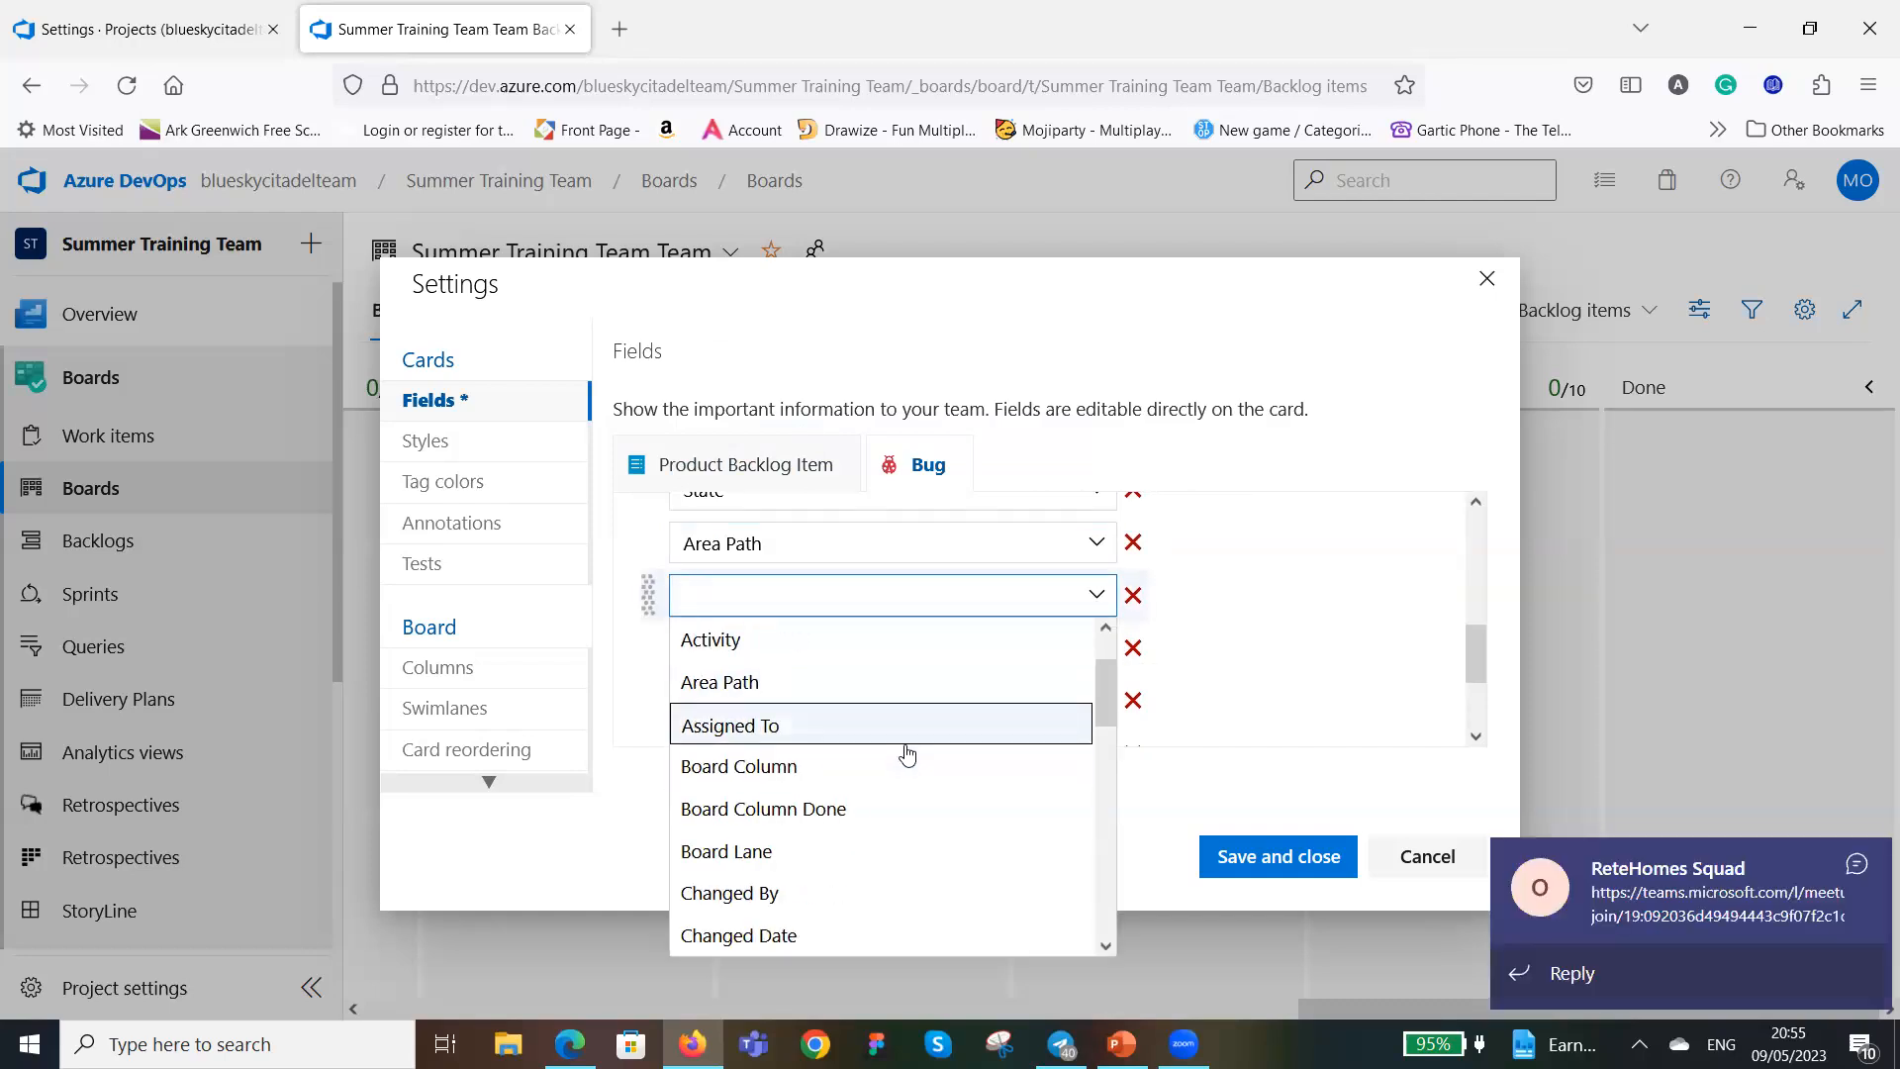
{"action": "left_click", "coordinate": [1857, 869]}
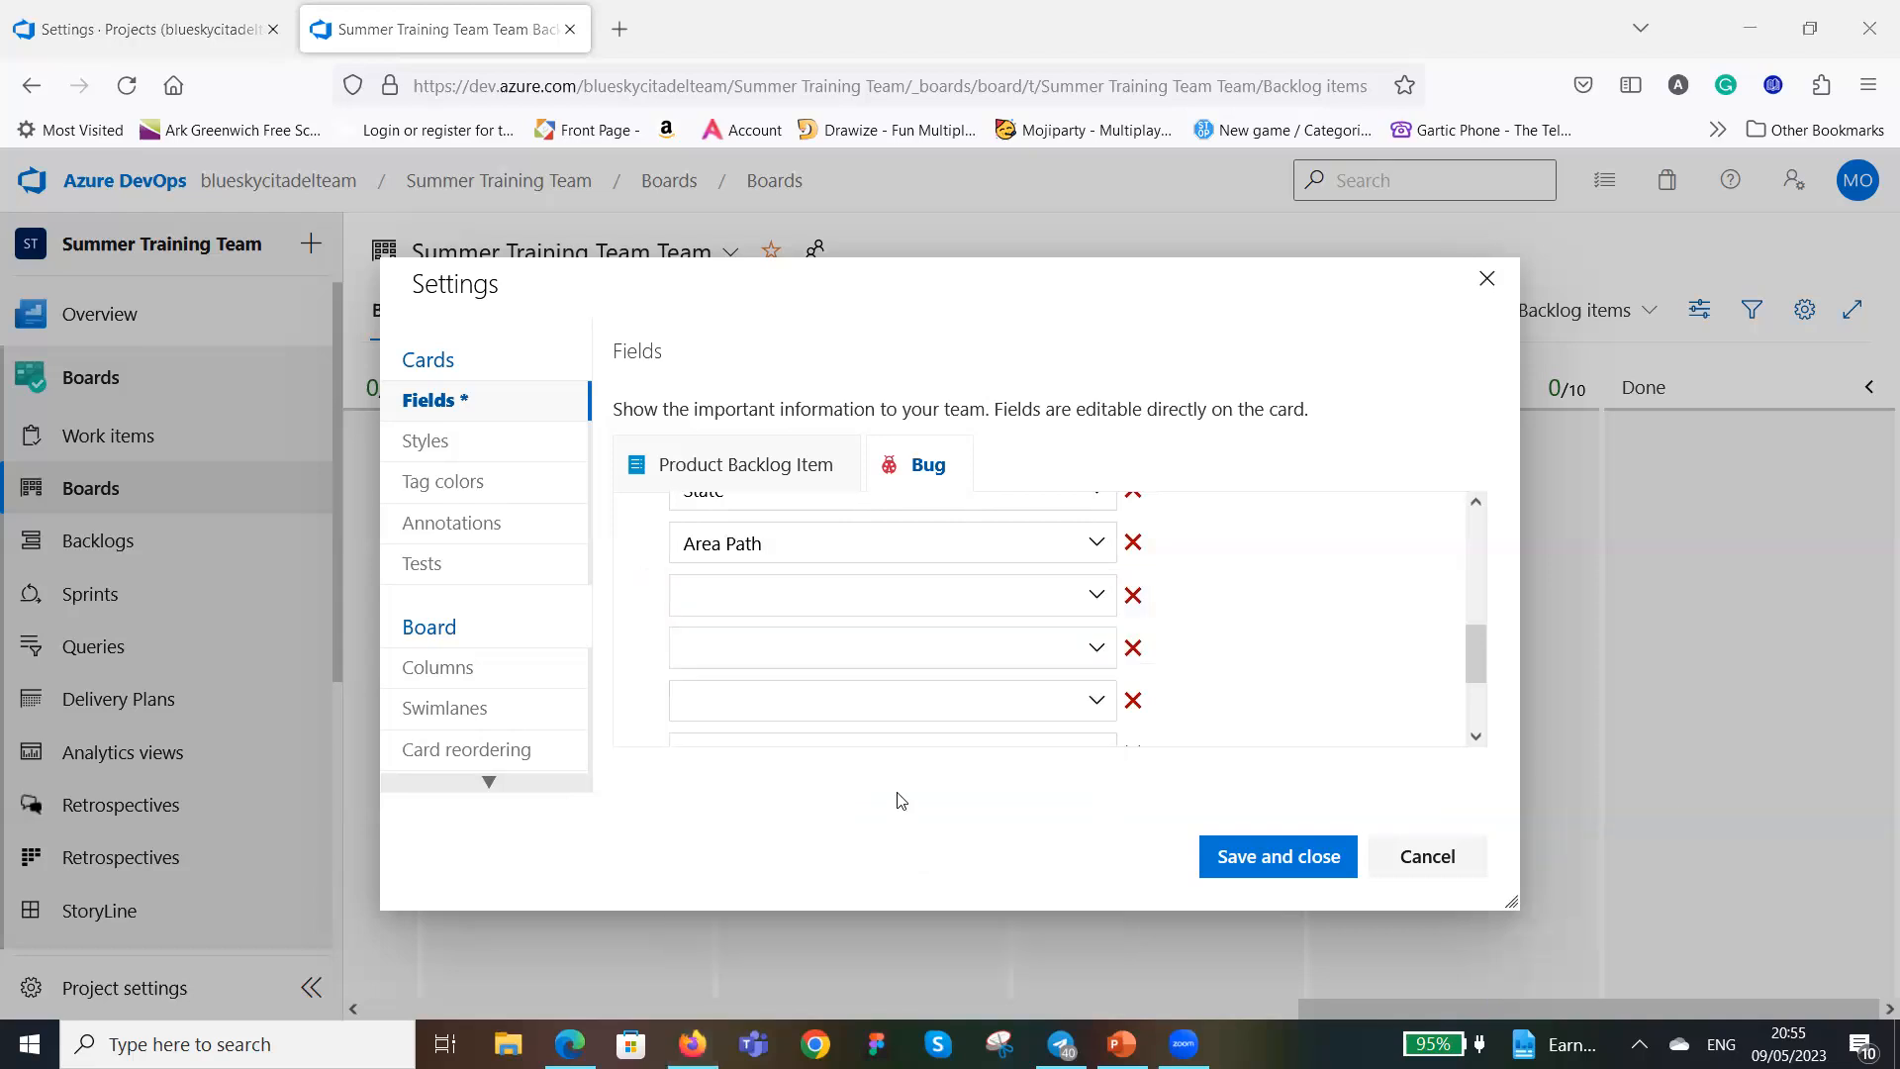
{"action": "left_click", "coordinate": [1097, 595]}
{"action": "scroll", "coordinate": [968, 713], "scroll_direction": "down", "scroll_amount": 1}
{"action": "scroll", "coordinate": [967, 714], "scroll_direction": "down", "scroll_amount": 1}
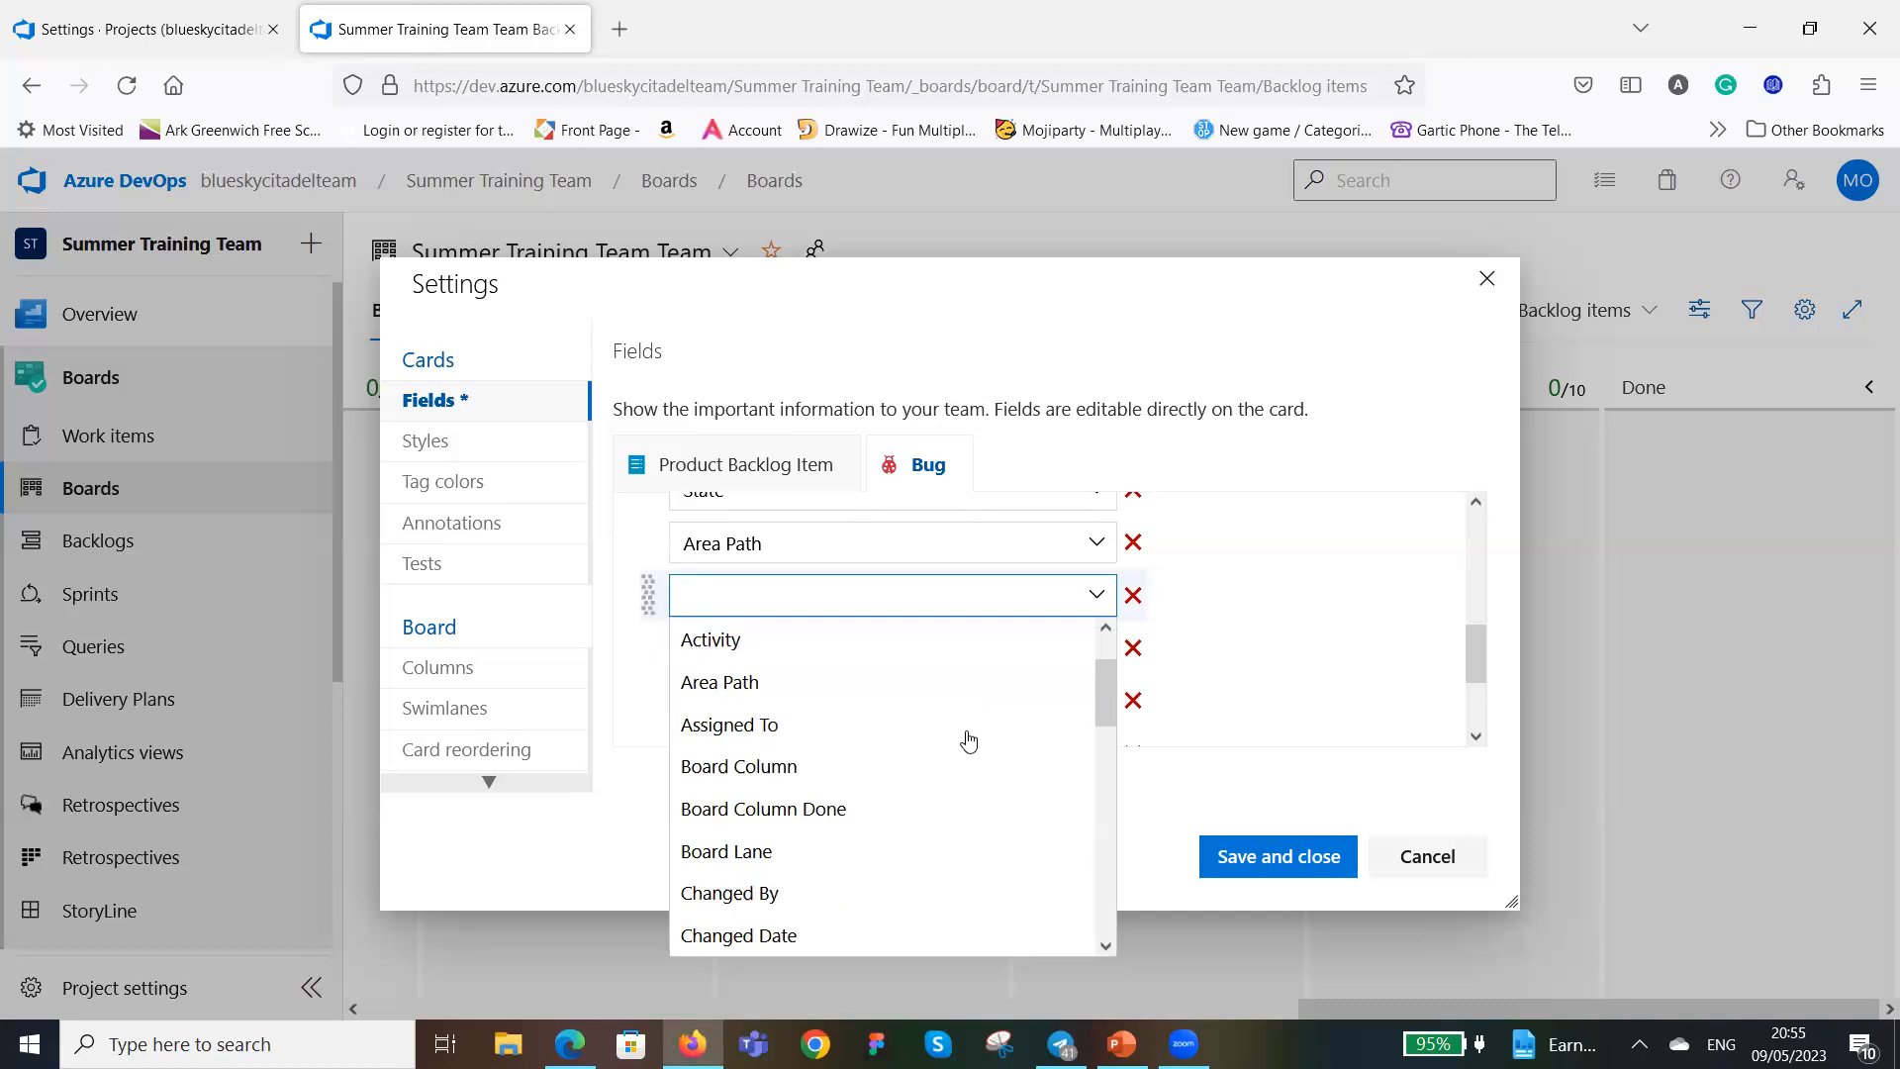
{"action": "scroll", "coordinate": [948, 767], "scroll_direction": "down", "scroll_amount": 3}
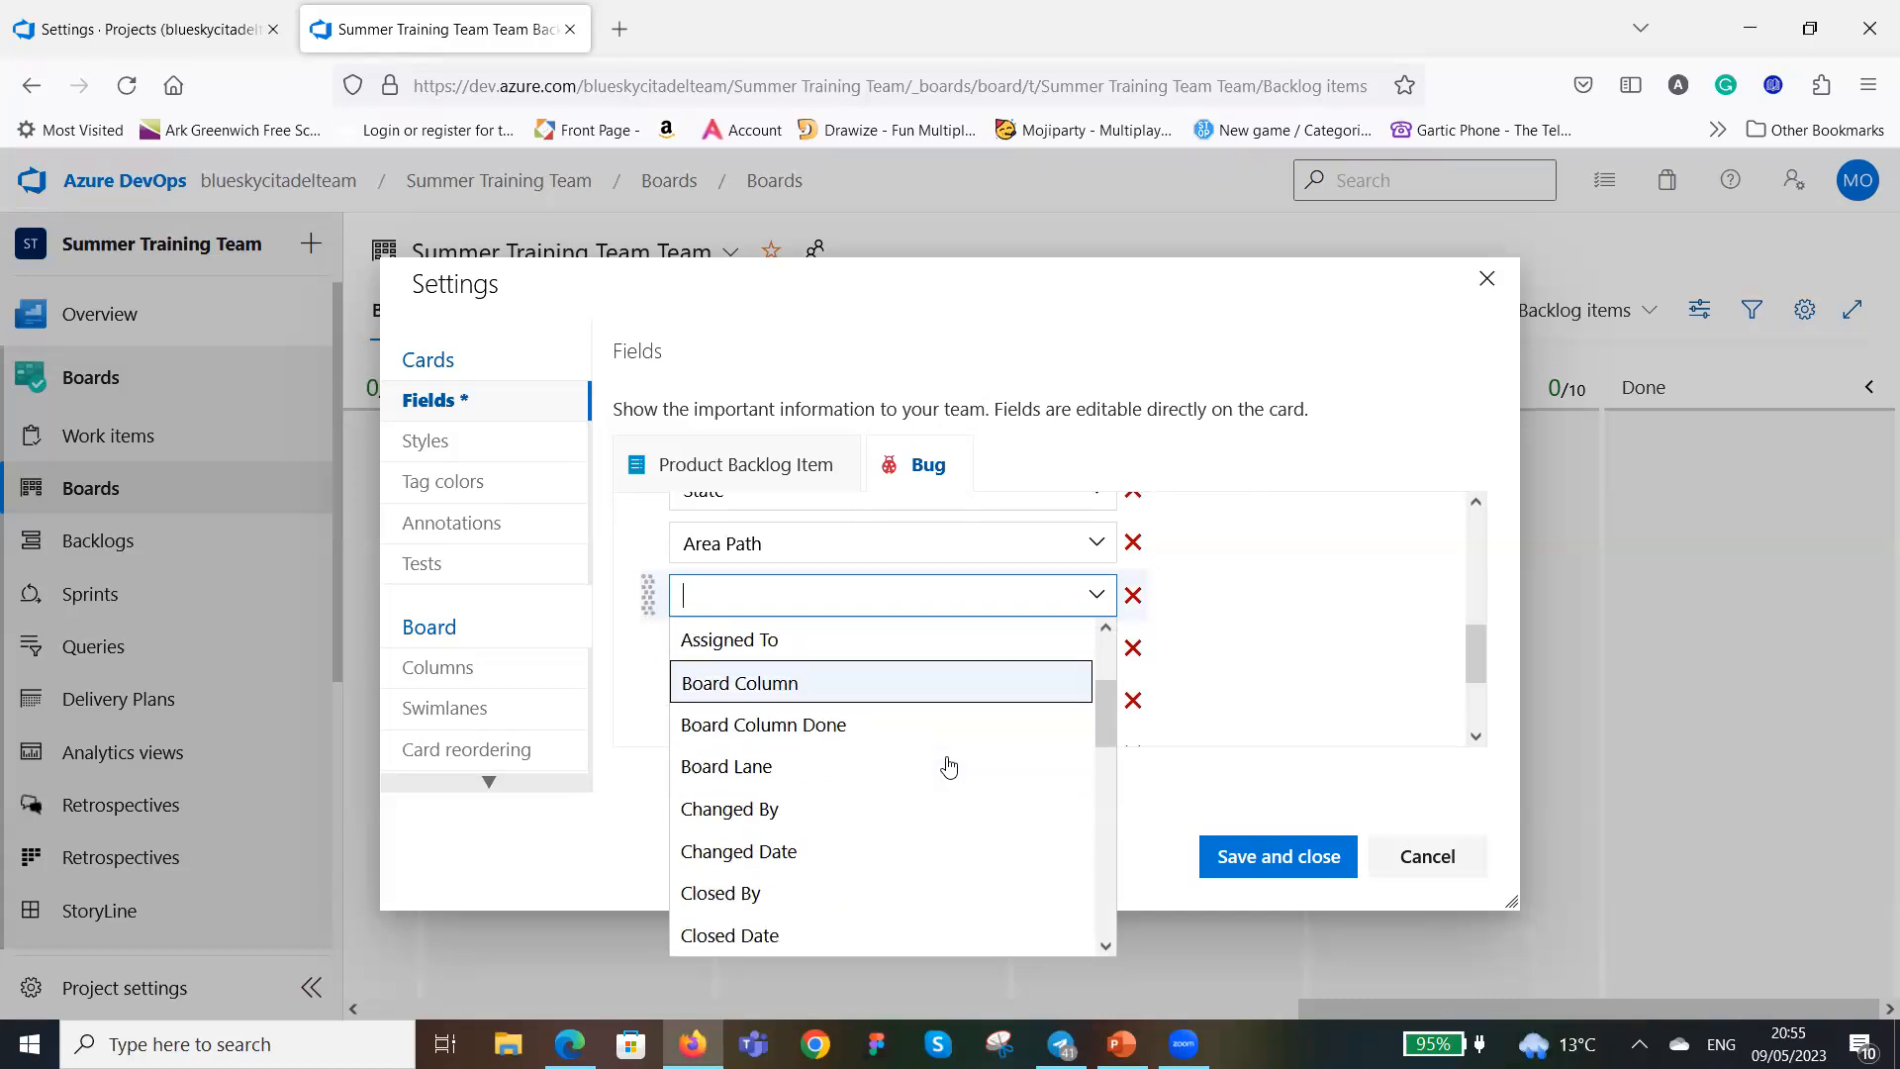
{"action": "scroll", "coordinate": [947, 767], "scroll_direction": "down", "scroll_amount": 2}
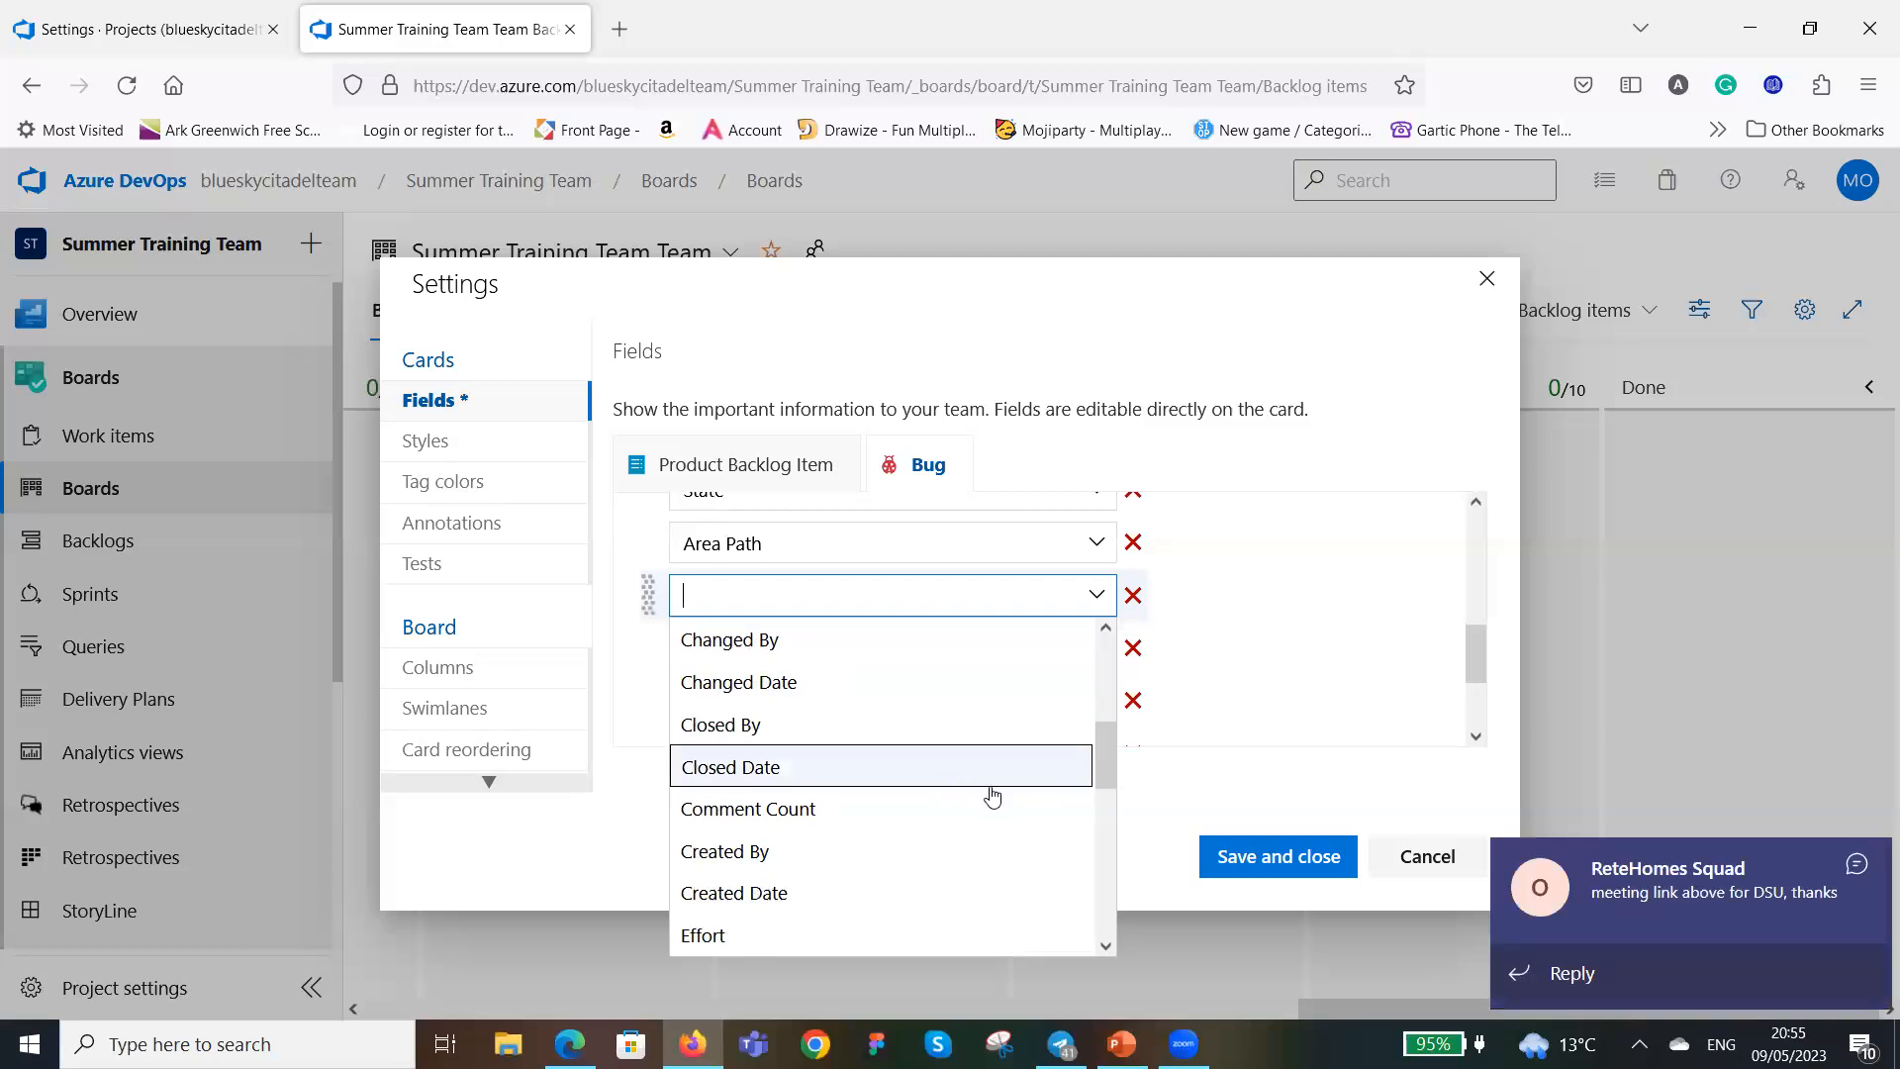
{"action": "left_click", "coordinate": [1860, 863]}
Set the blank additional field below Area Path on the Bug card to Created By.
{"action": "left_click", "coordinate": [1098, 594]}
{"action": "scroll", "coordinate": [968, 733], "scroll_direction": "down", "scroll_amount": 3}
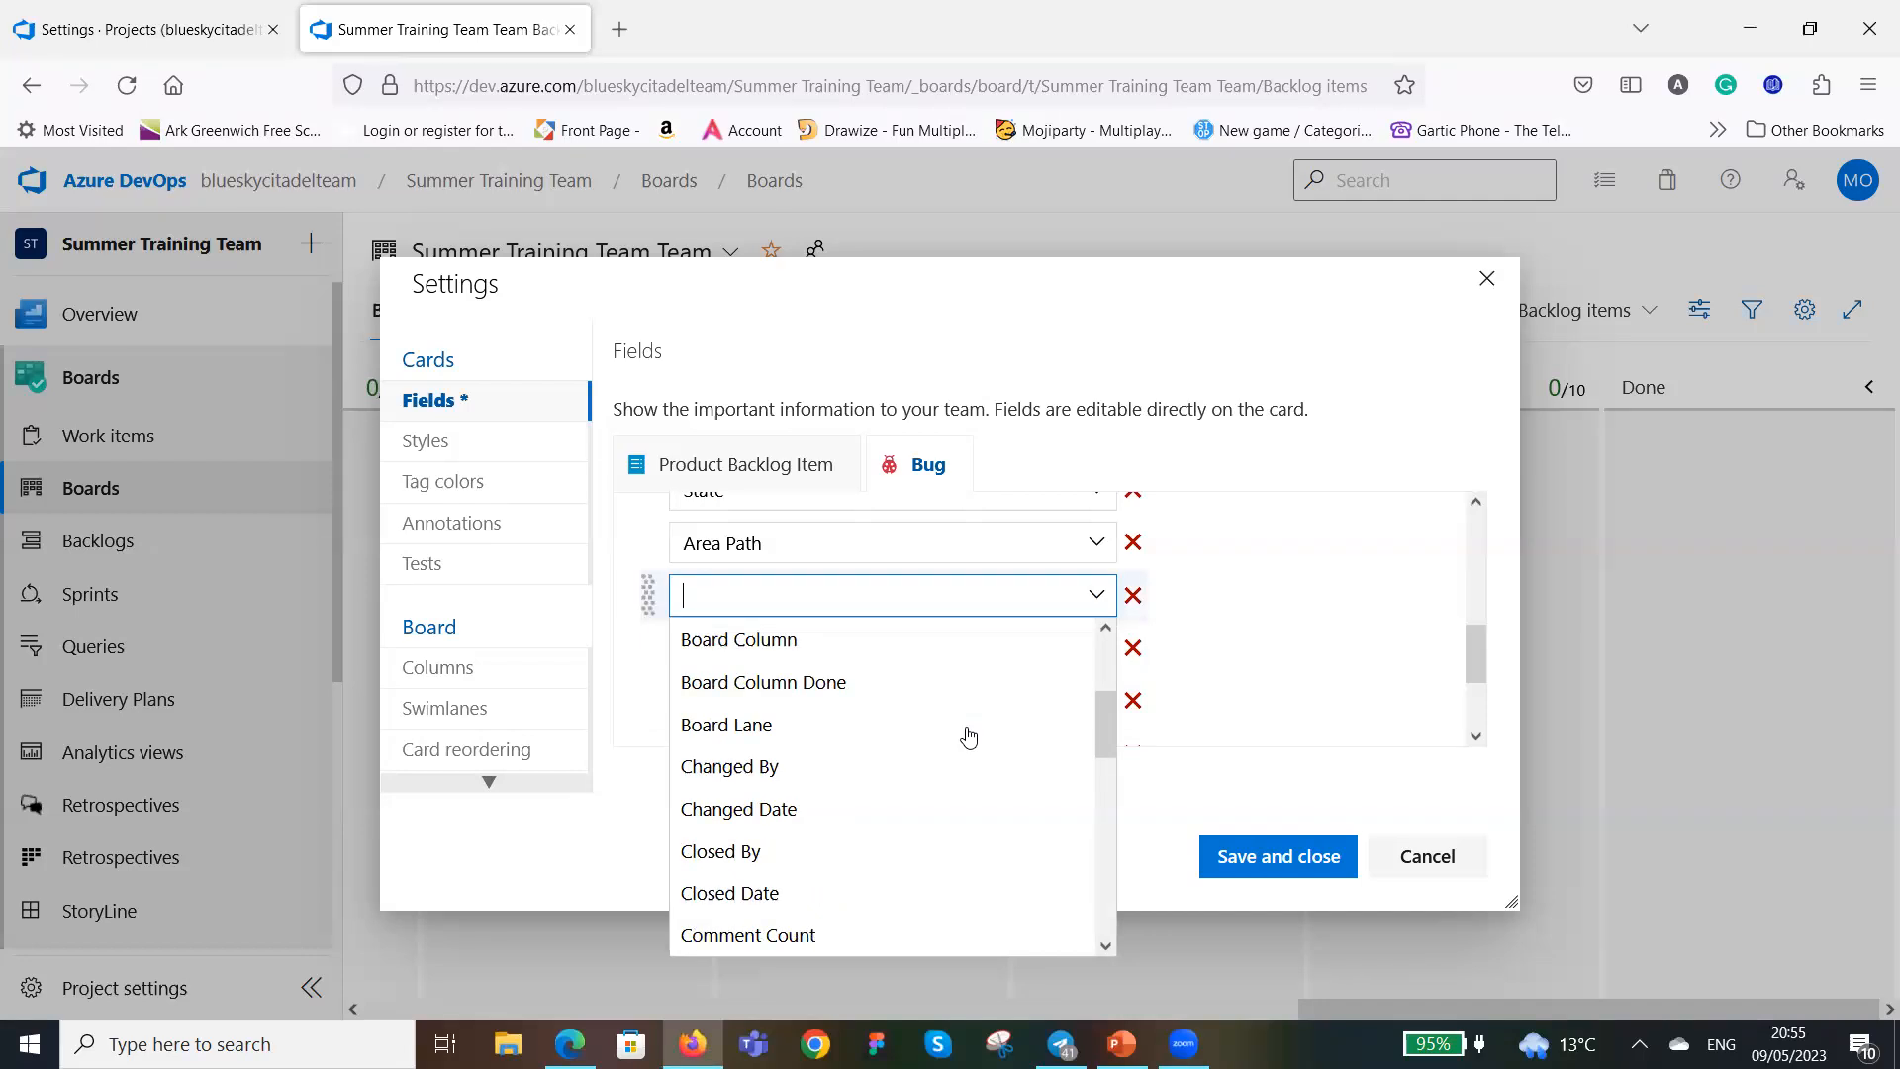
{"action": "scroll", "coordinate": [945, 752], "scroll_direction": "down", "scroll_amount": 1}
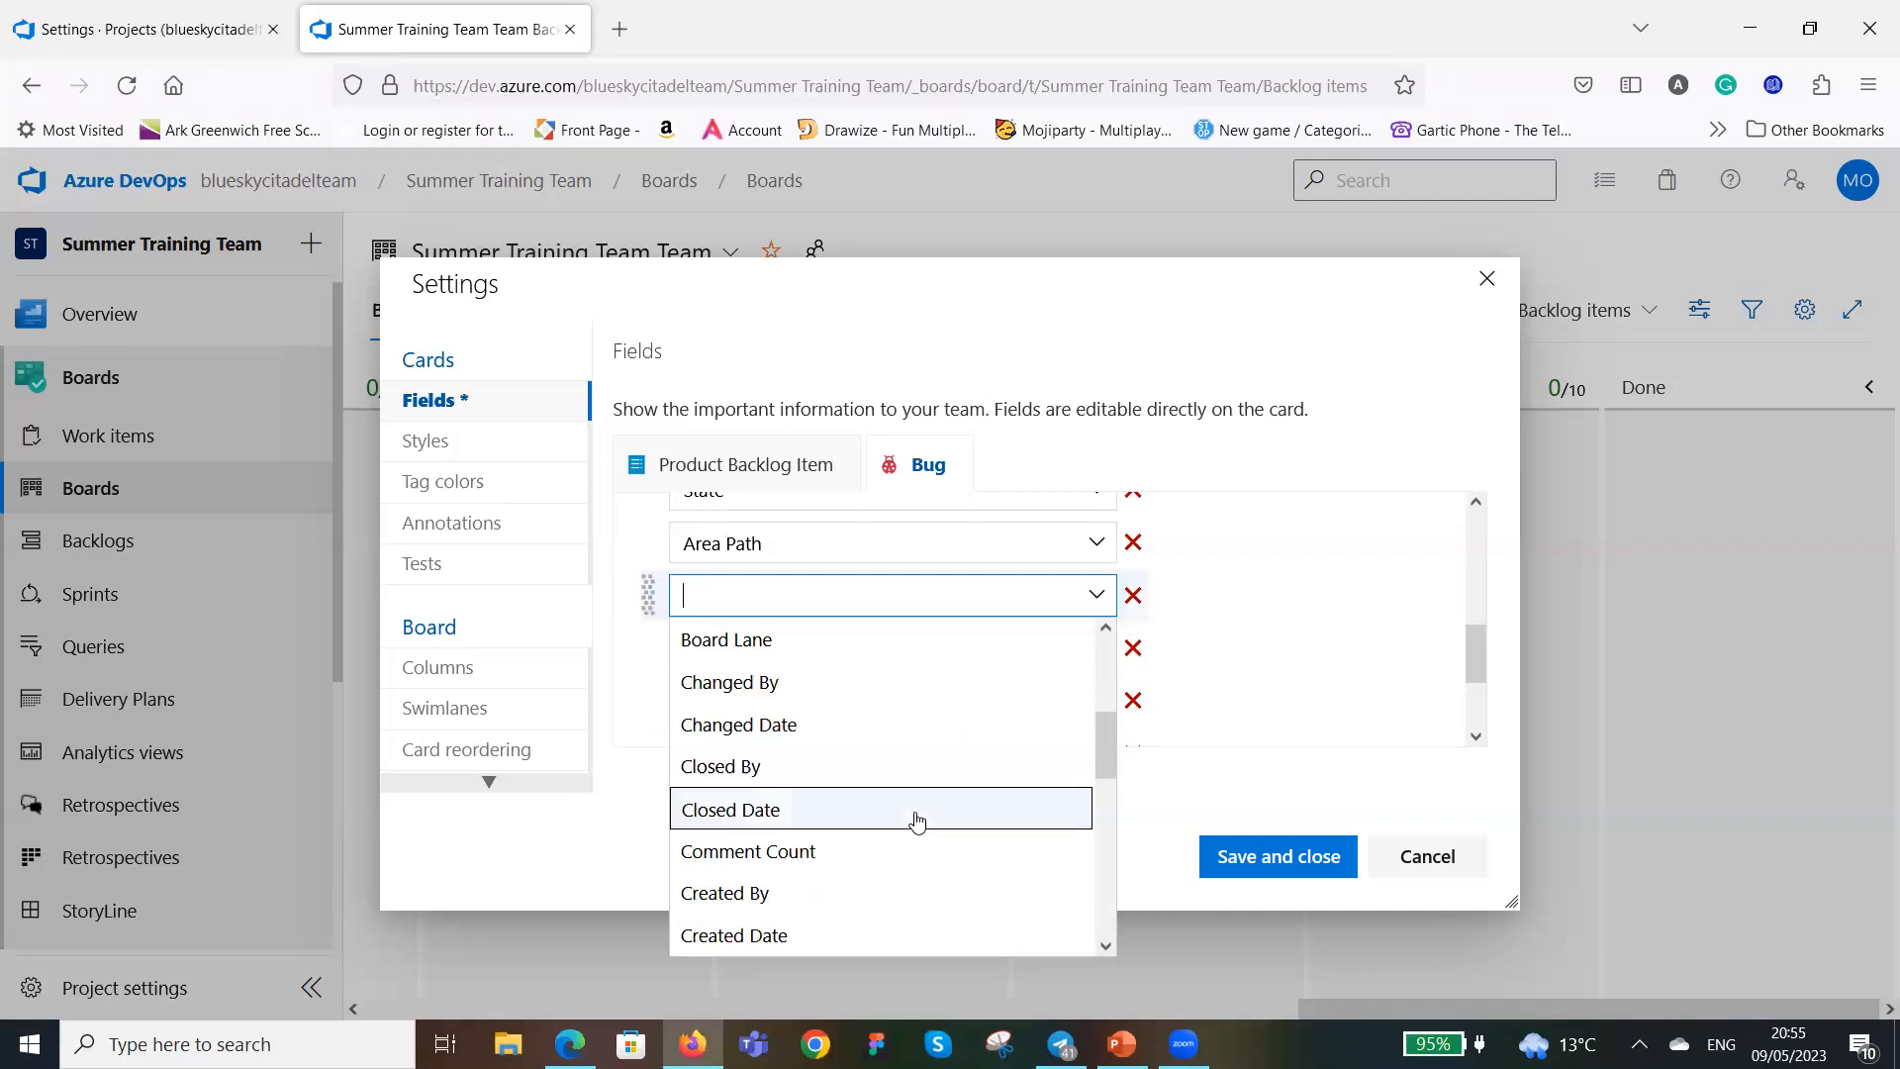
{"action": "scroll", "coordinate": [910, 834], "scroll_direction": "down", "scroll_amount": 1}
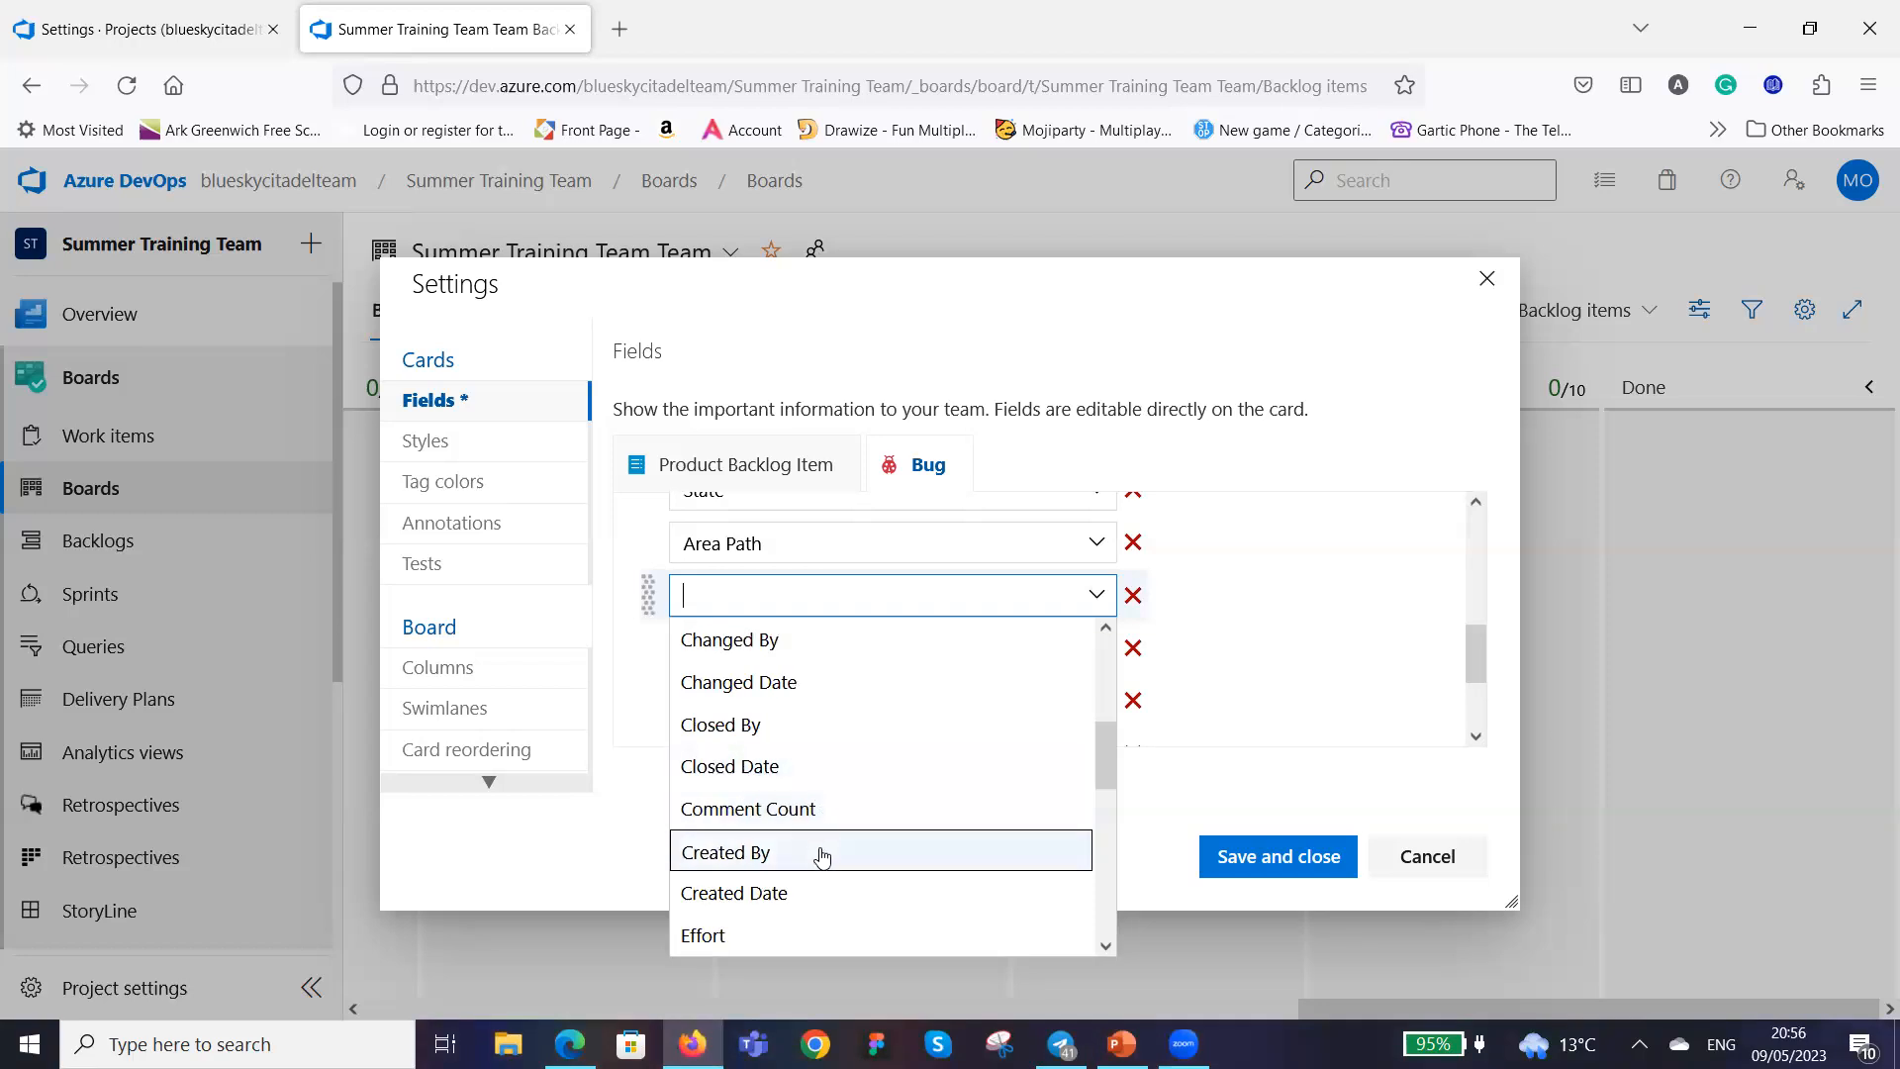
{"action": "left_click", "coordinate": [836, 863]}
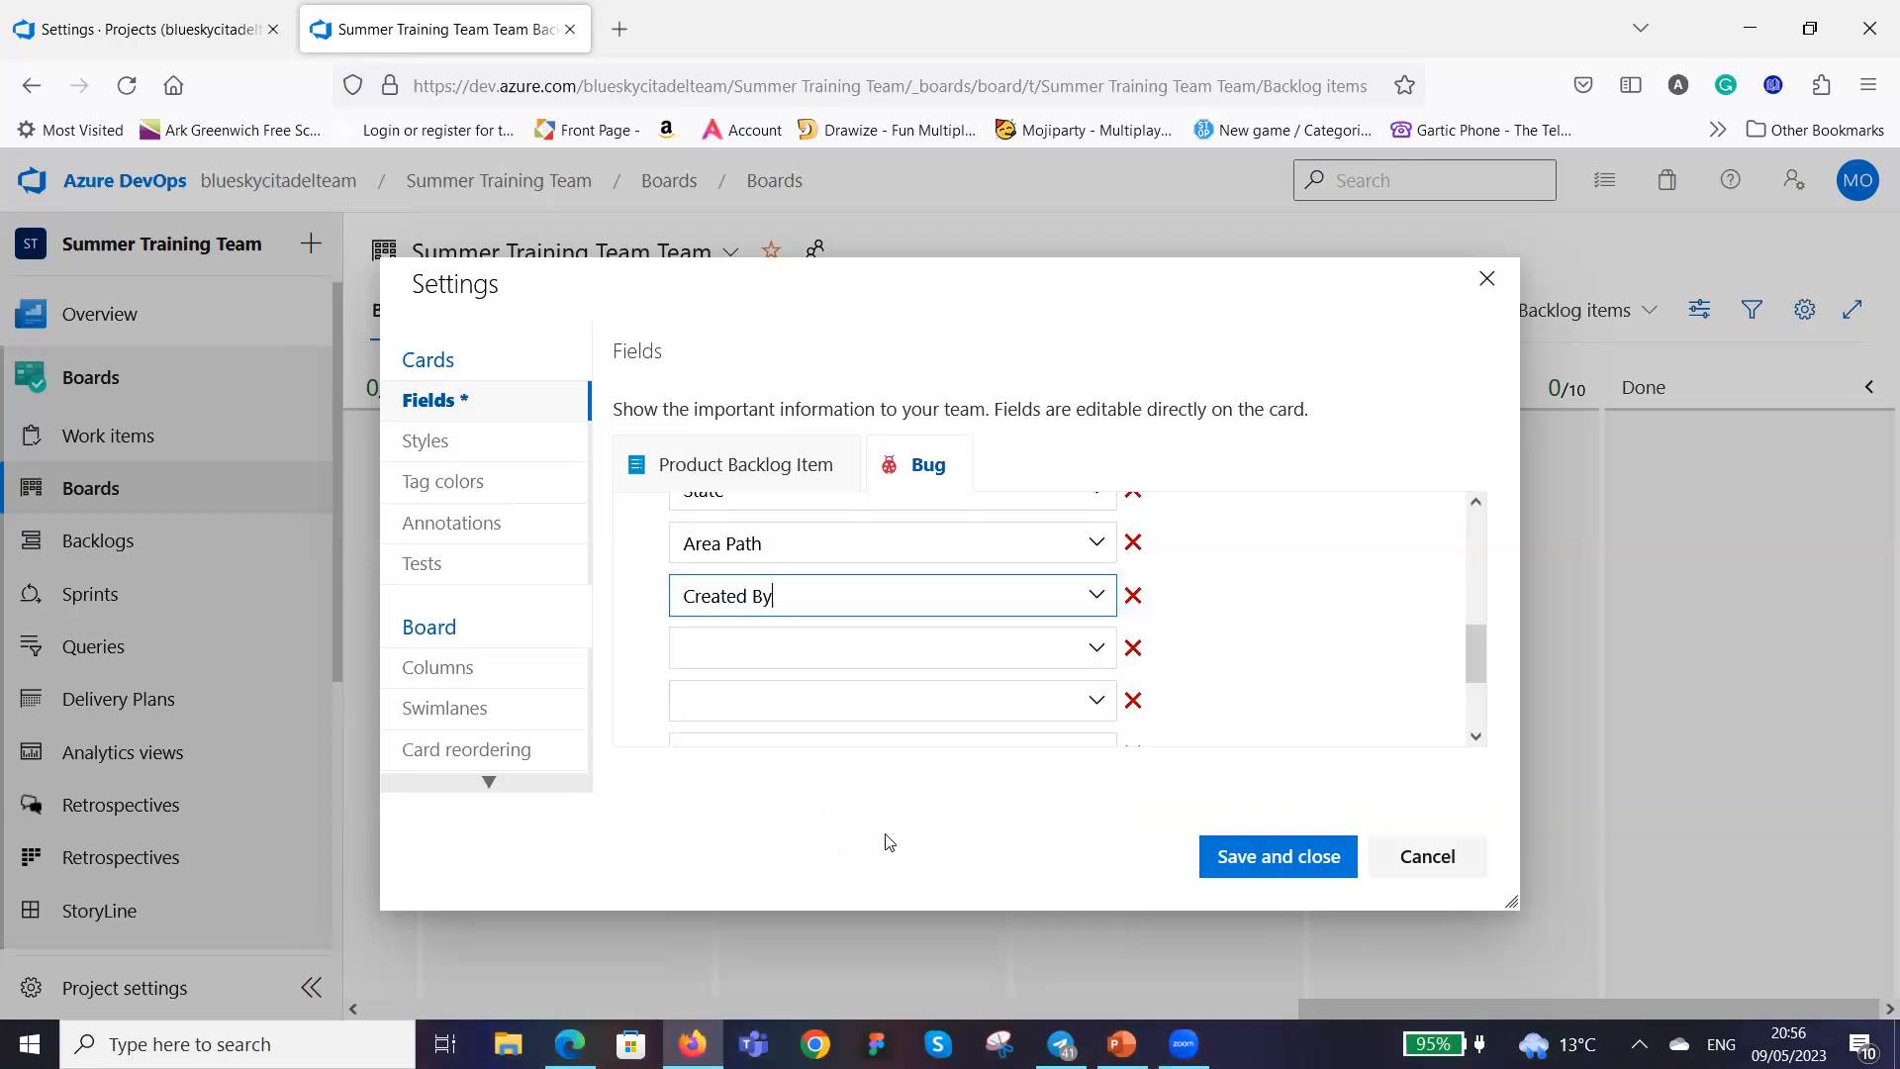
Set the blank additional field below Created By on the Bug card to Severity.
{"action": "left_click", "coordinate": [1097, 653]}
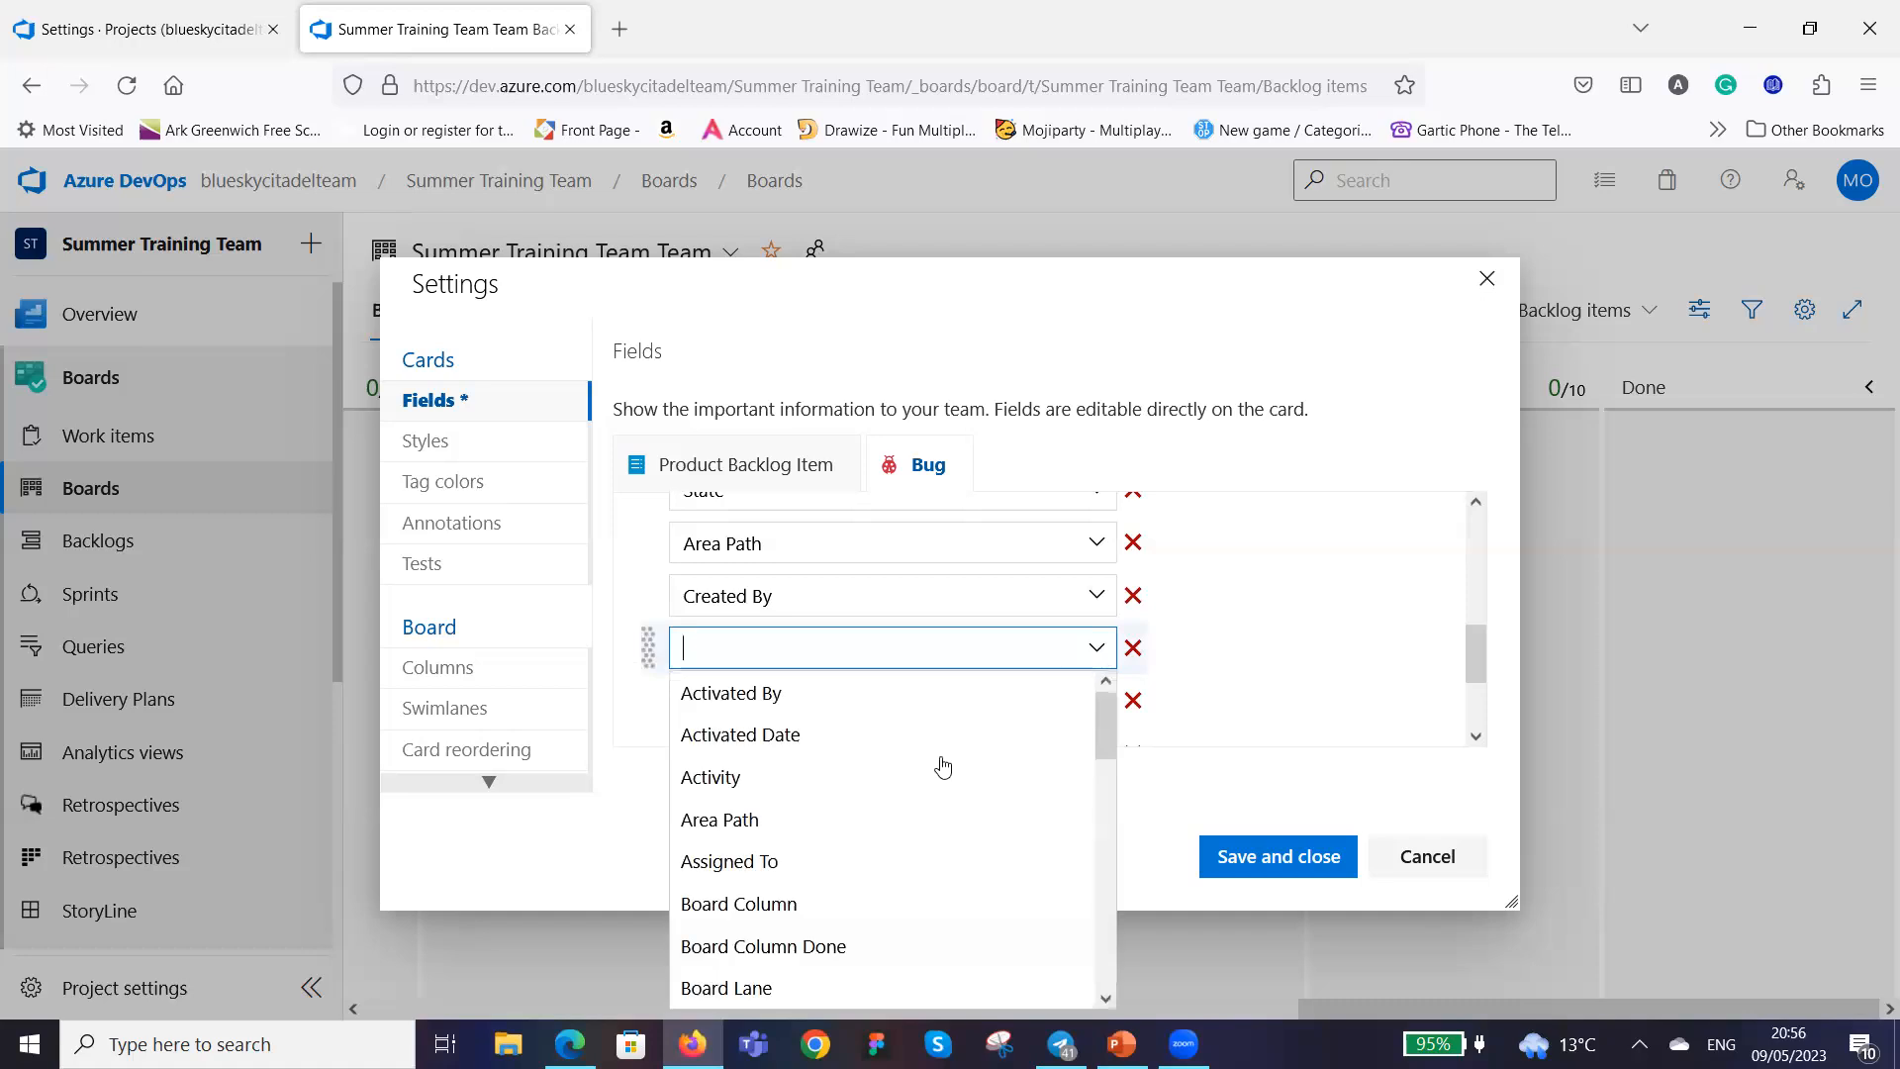
{"action": "scroll", "coordinate": [940, 772], "scroll_direction": "down", "scroll_amount": 2}
{"action": "scroll", "coordinate": [936, 785], "scroll_direction": "down", "scroll_amount": 3}
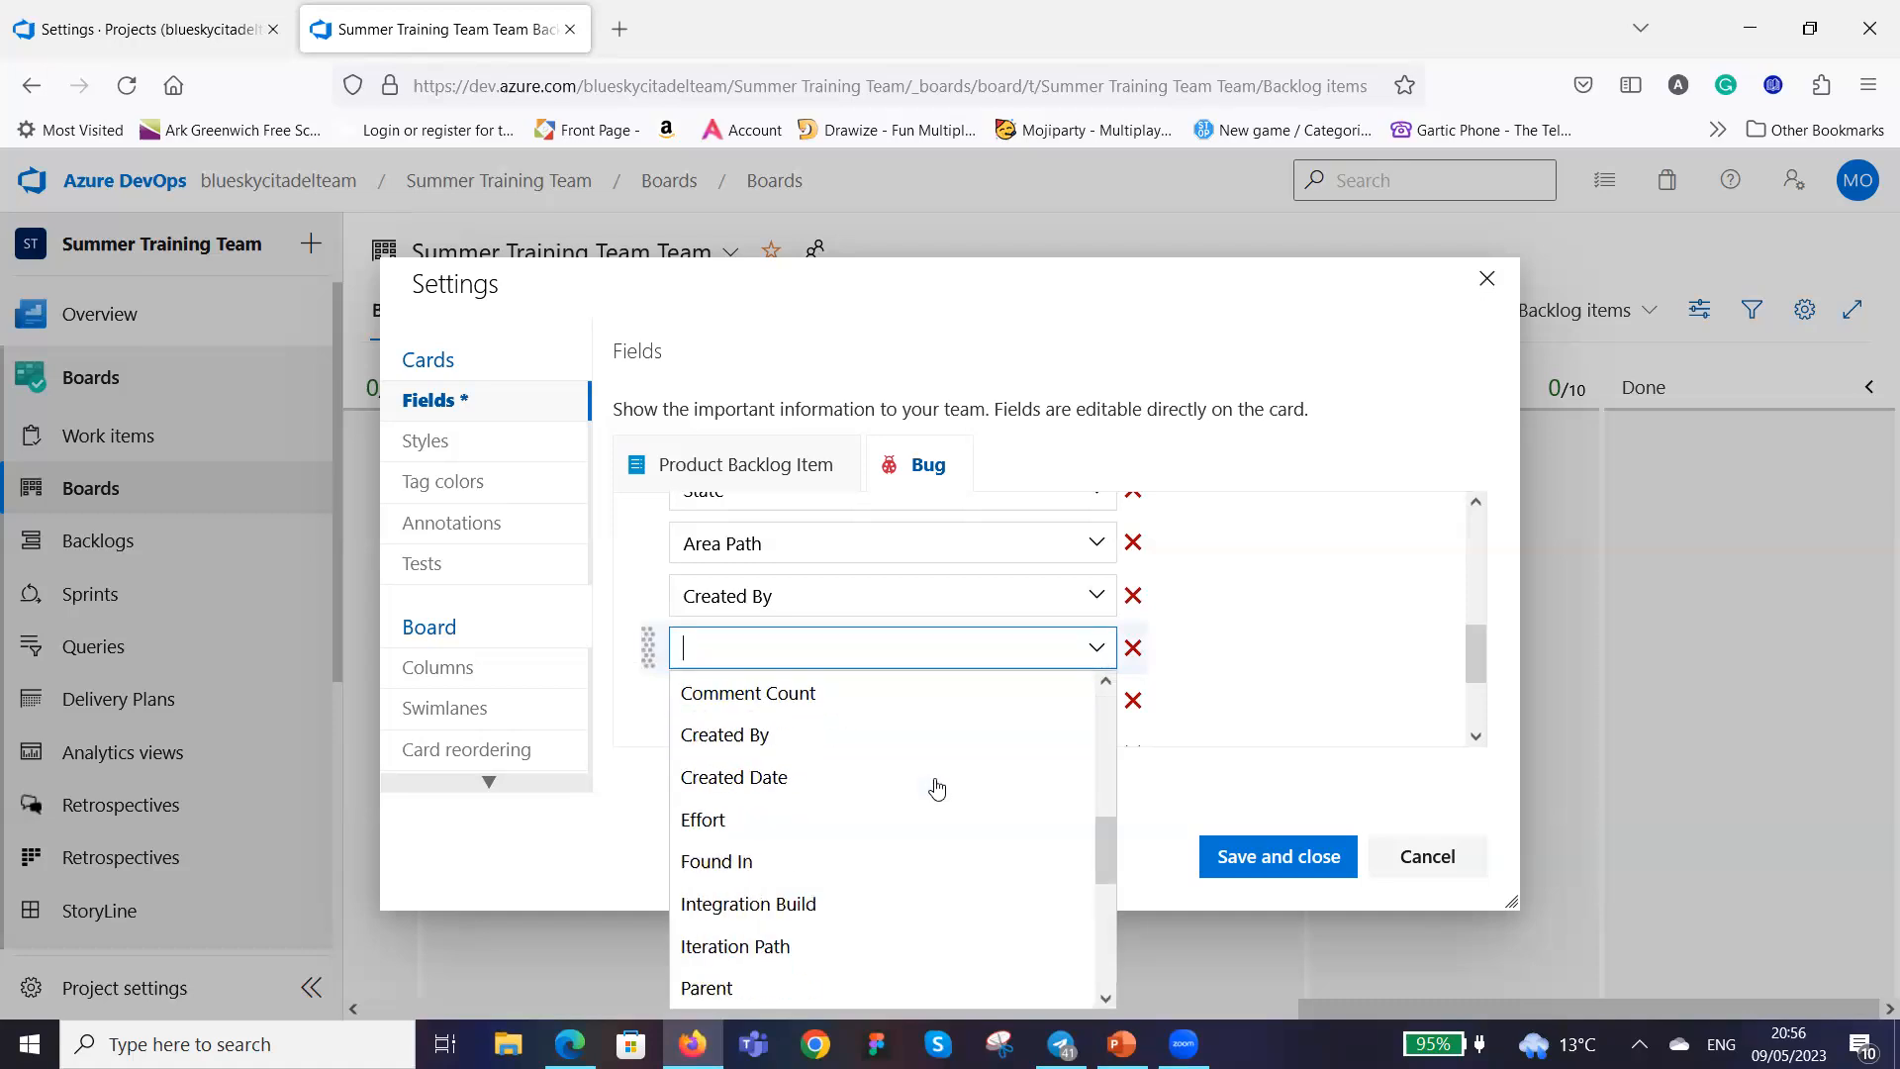
{"action": "scroll", "coordinate": [936, 788], "scroll_direction": "down", "scroll_amount": 1}
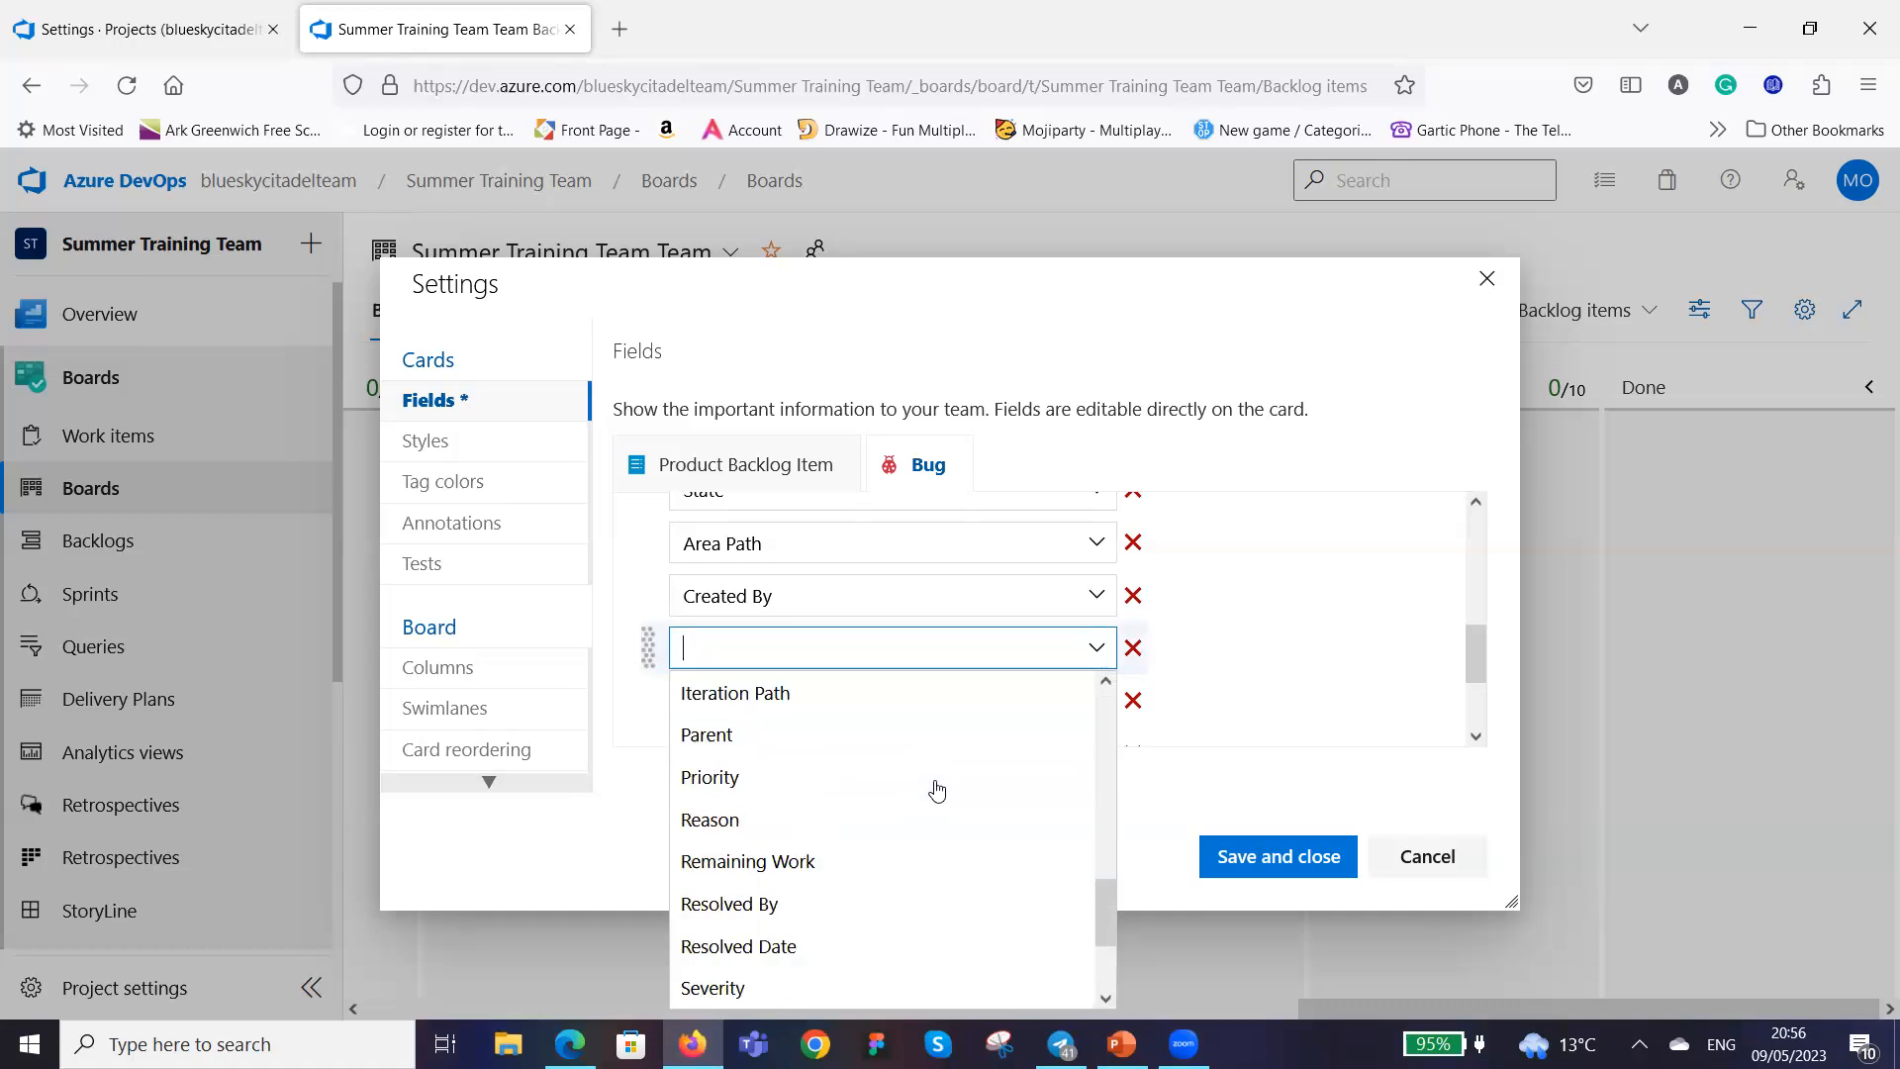
{"action": "scroll", "coordinate": [936, 788], "scroll_direction": "down", "scroll_amount": 1}
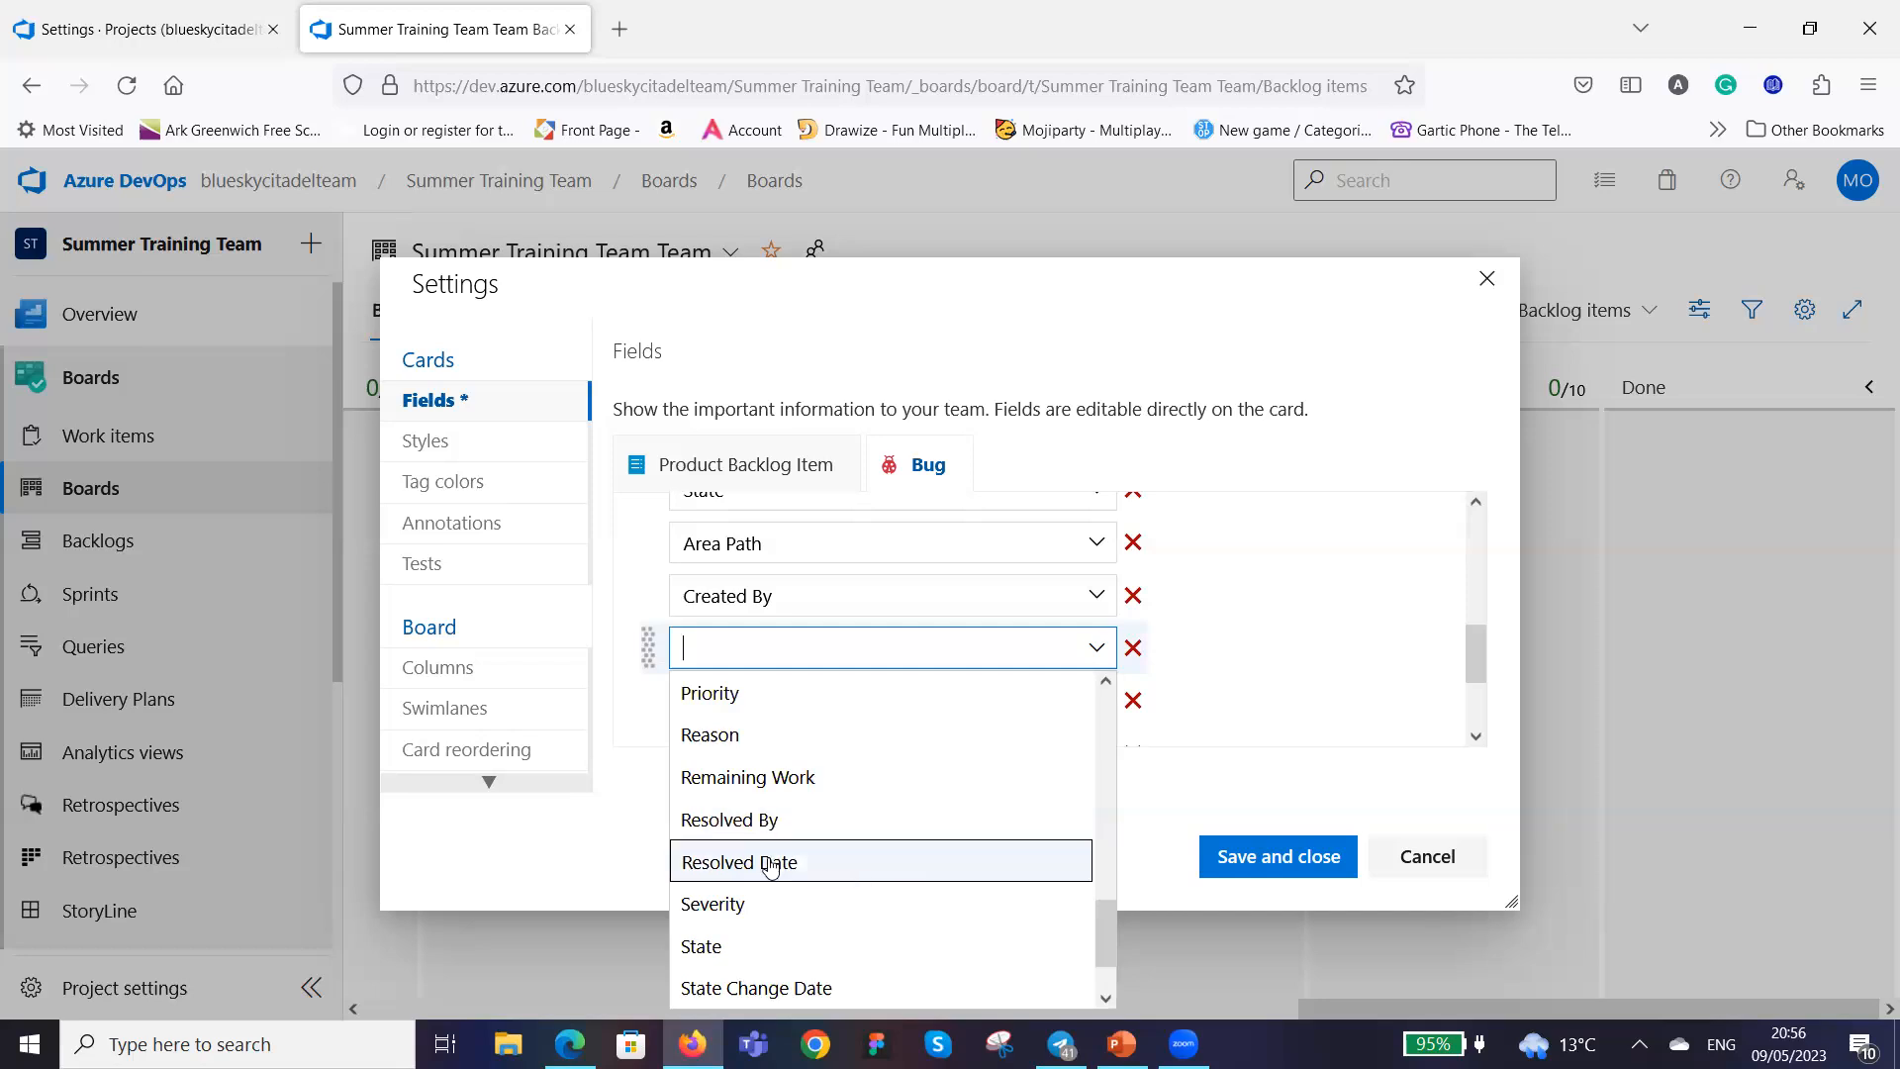
{"action": "left_click", "coordinate": [813, 906]}
Set the blank additional field below Severity on the Bug card to Work Item Type.
{"action": "scroll", "coordinate": [1241, 665], "scroll_direction": "down", "scroll_amount": 2}
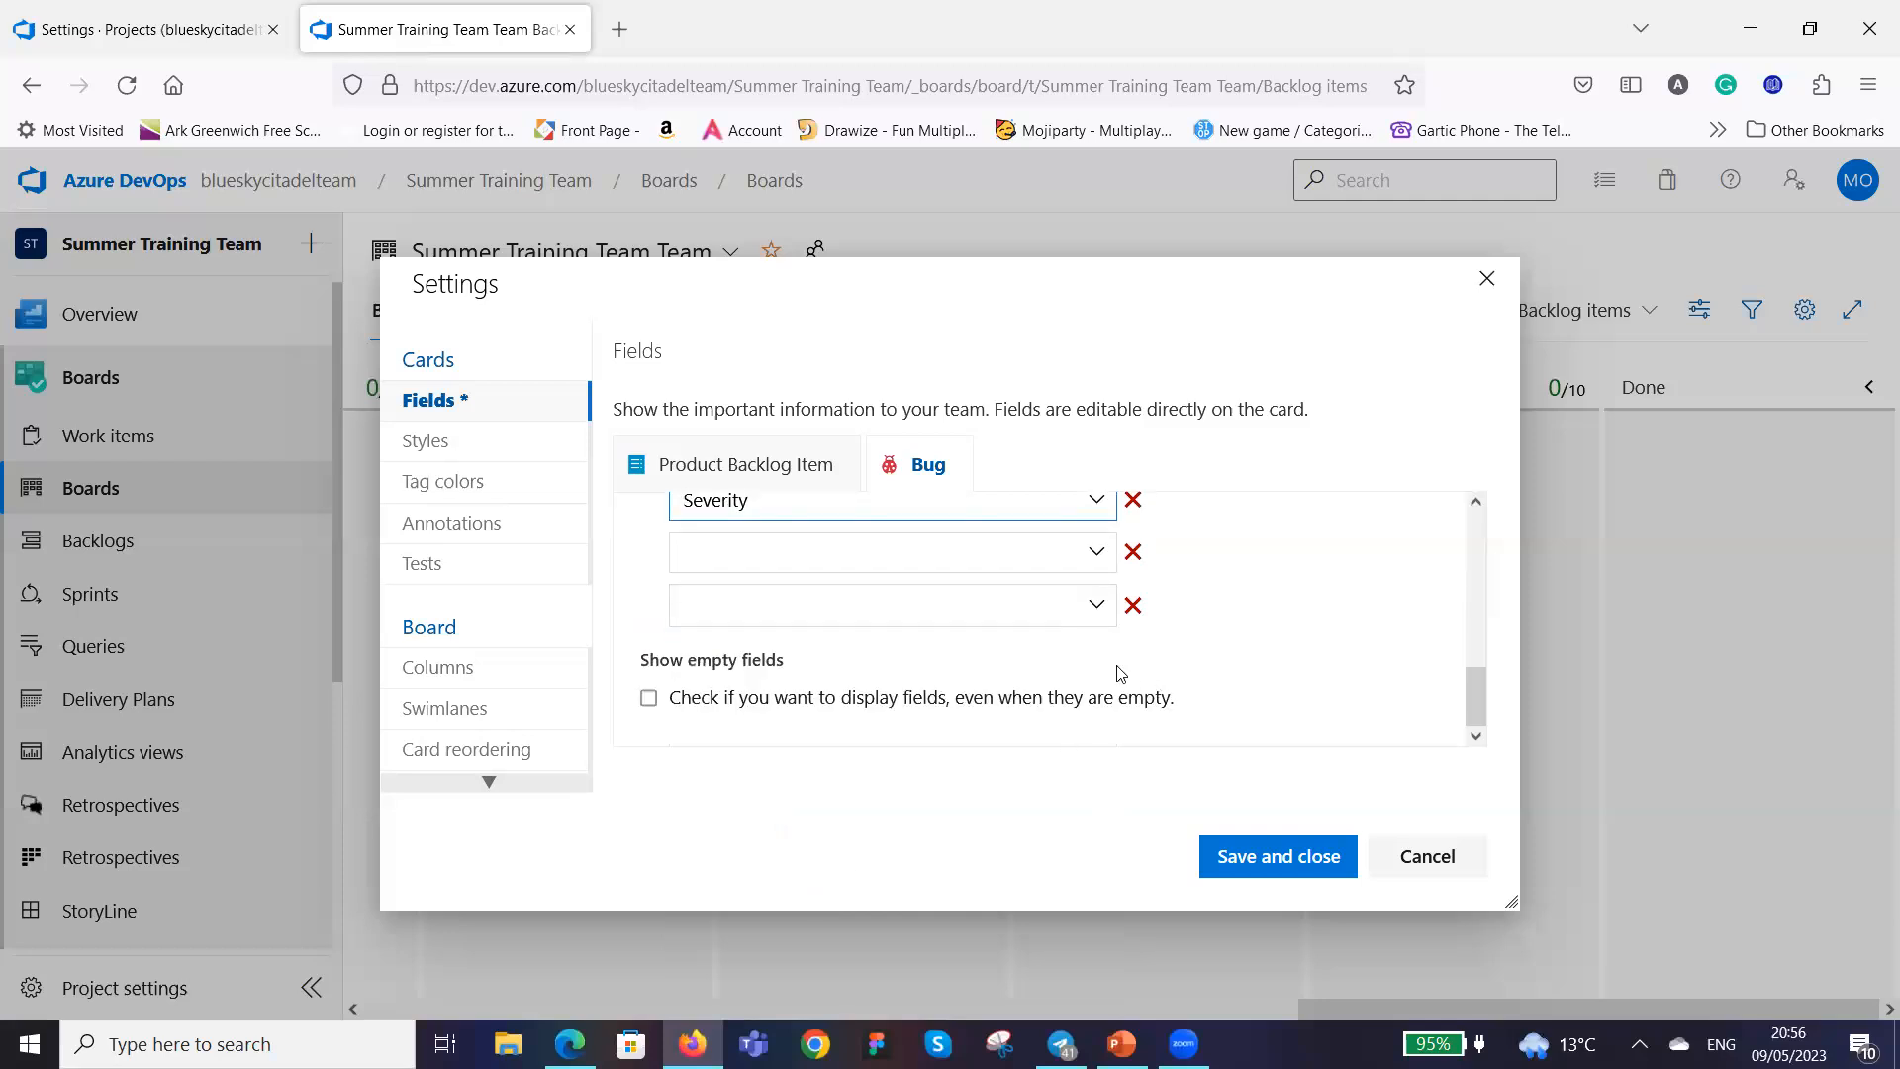
{"action": "left_click", "coordinate": [1099, 554]}
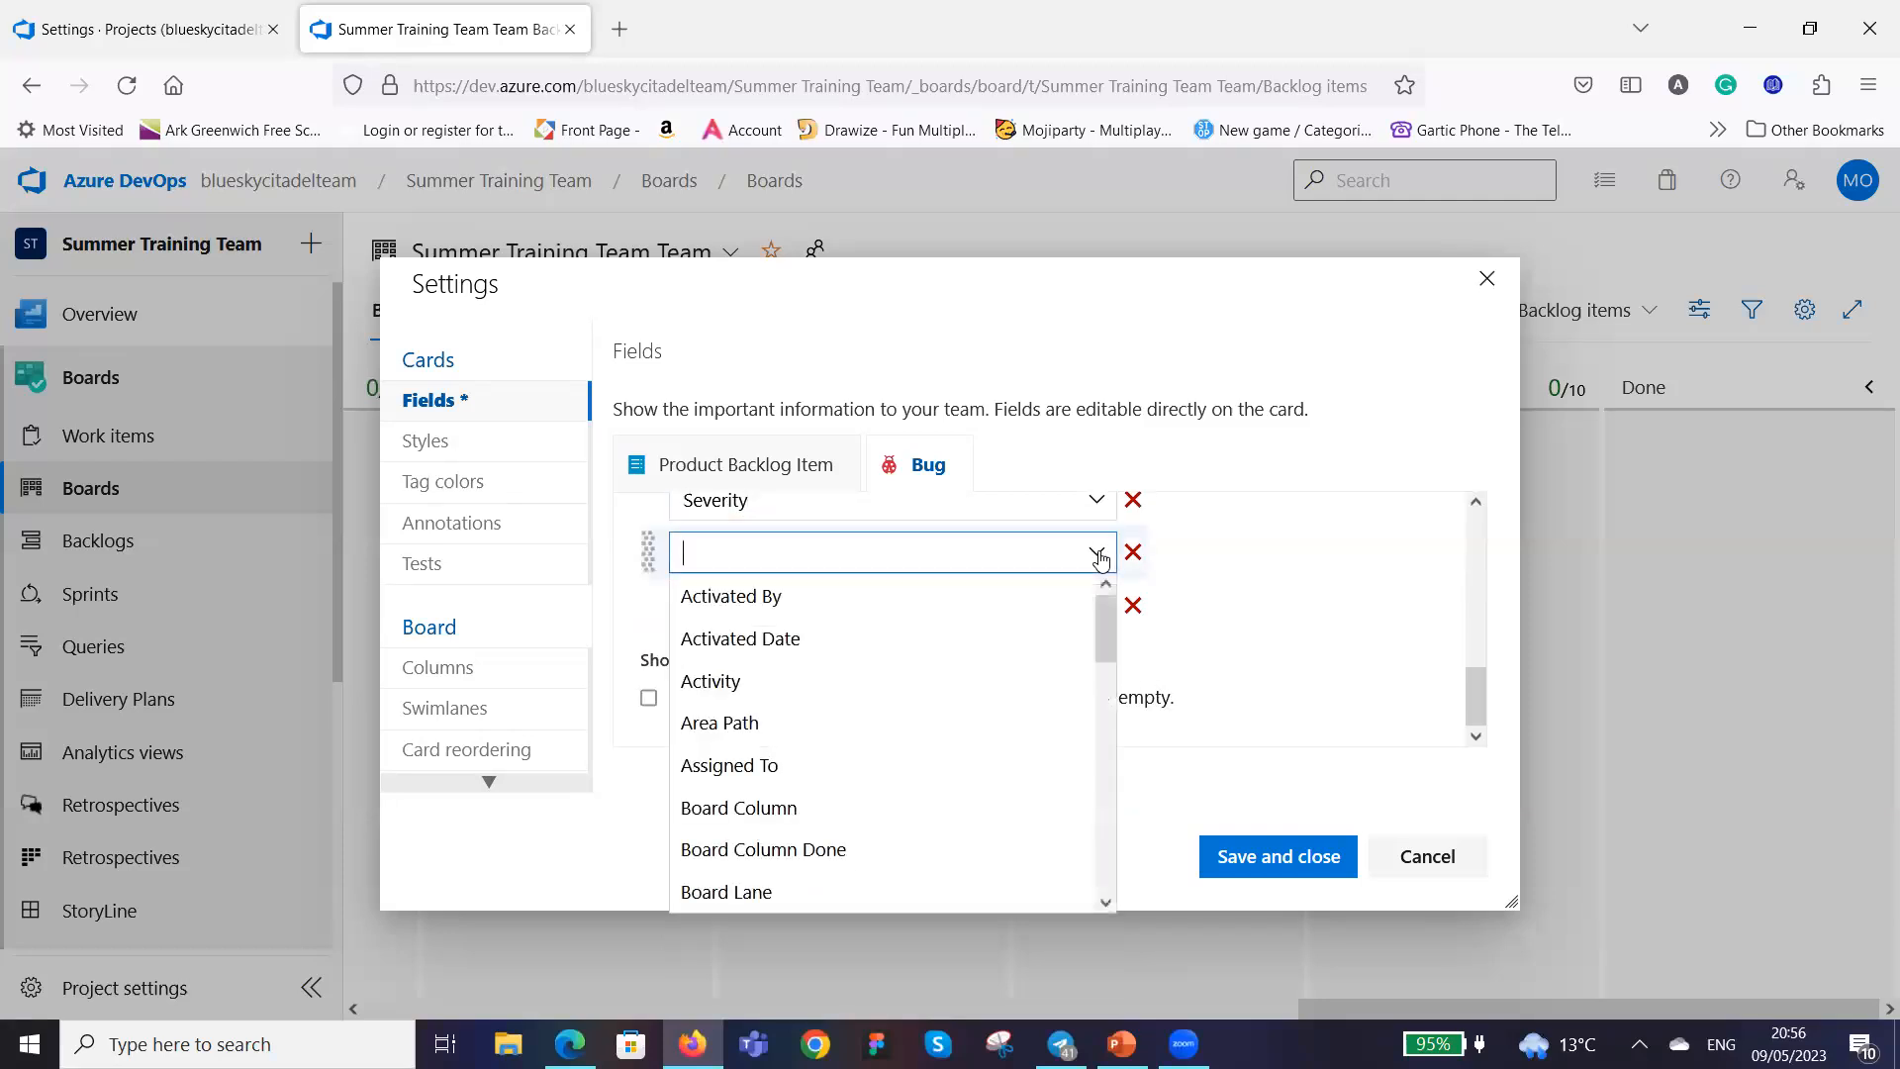
{"action": "scroll", "coordinate": [969, 704], "scroll_direction": "down", "scroll_amount": 2}
{"action": "scroll", "coordinate": [970, 710], "scroll_direction": "down", "scroll_amount": 5}
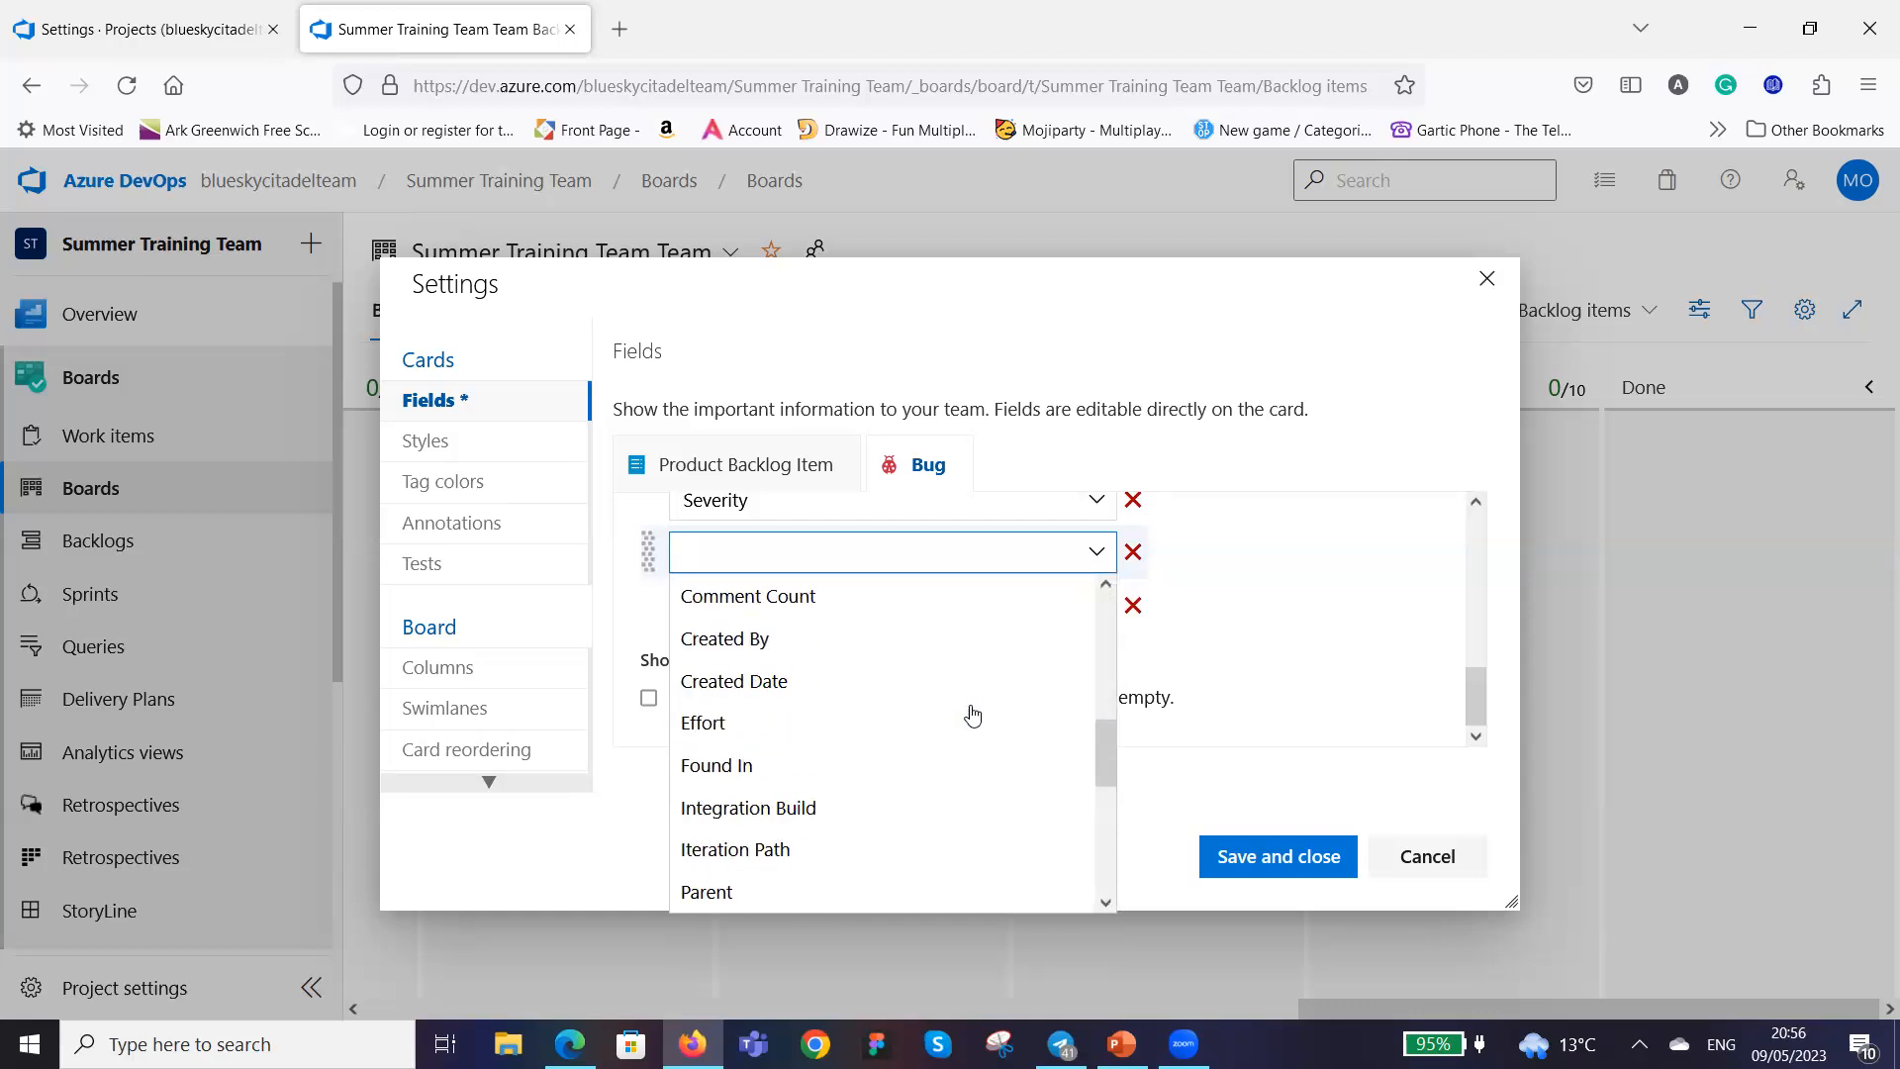
{"action": "scroll", "coordinate": [973, 714], "scroll_direction": "down", "scroll_amount": 2}
{"action": "scroll", "coordinate": [972, 713], "scroll_direction": "down", "scroll_amount": 4}
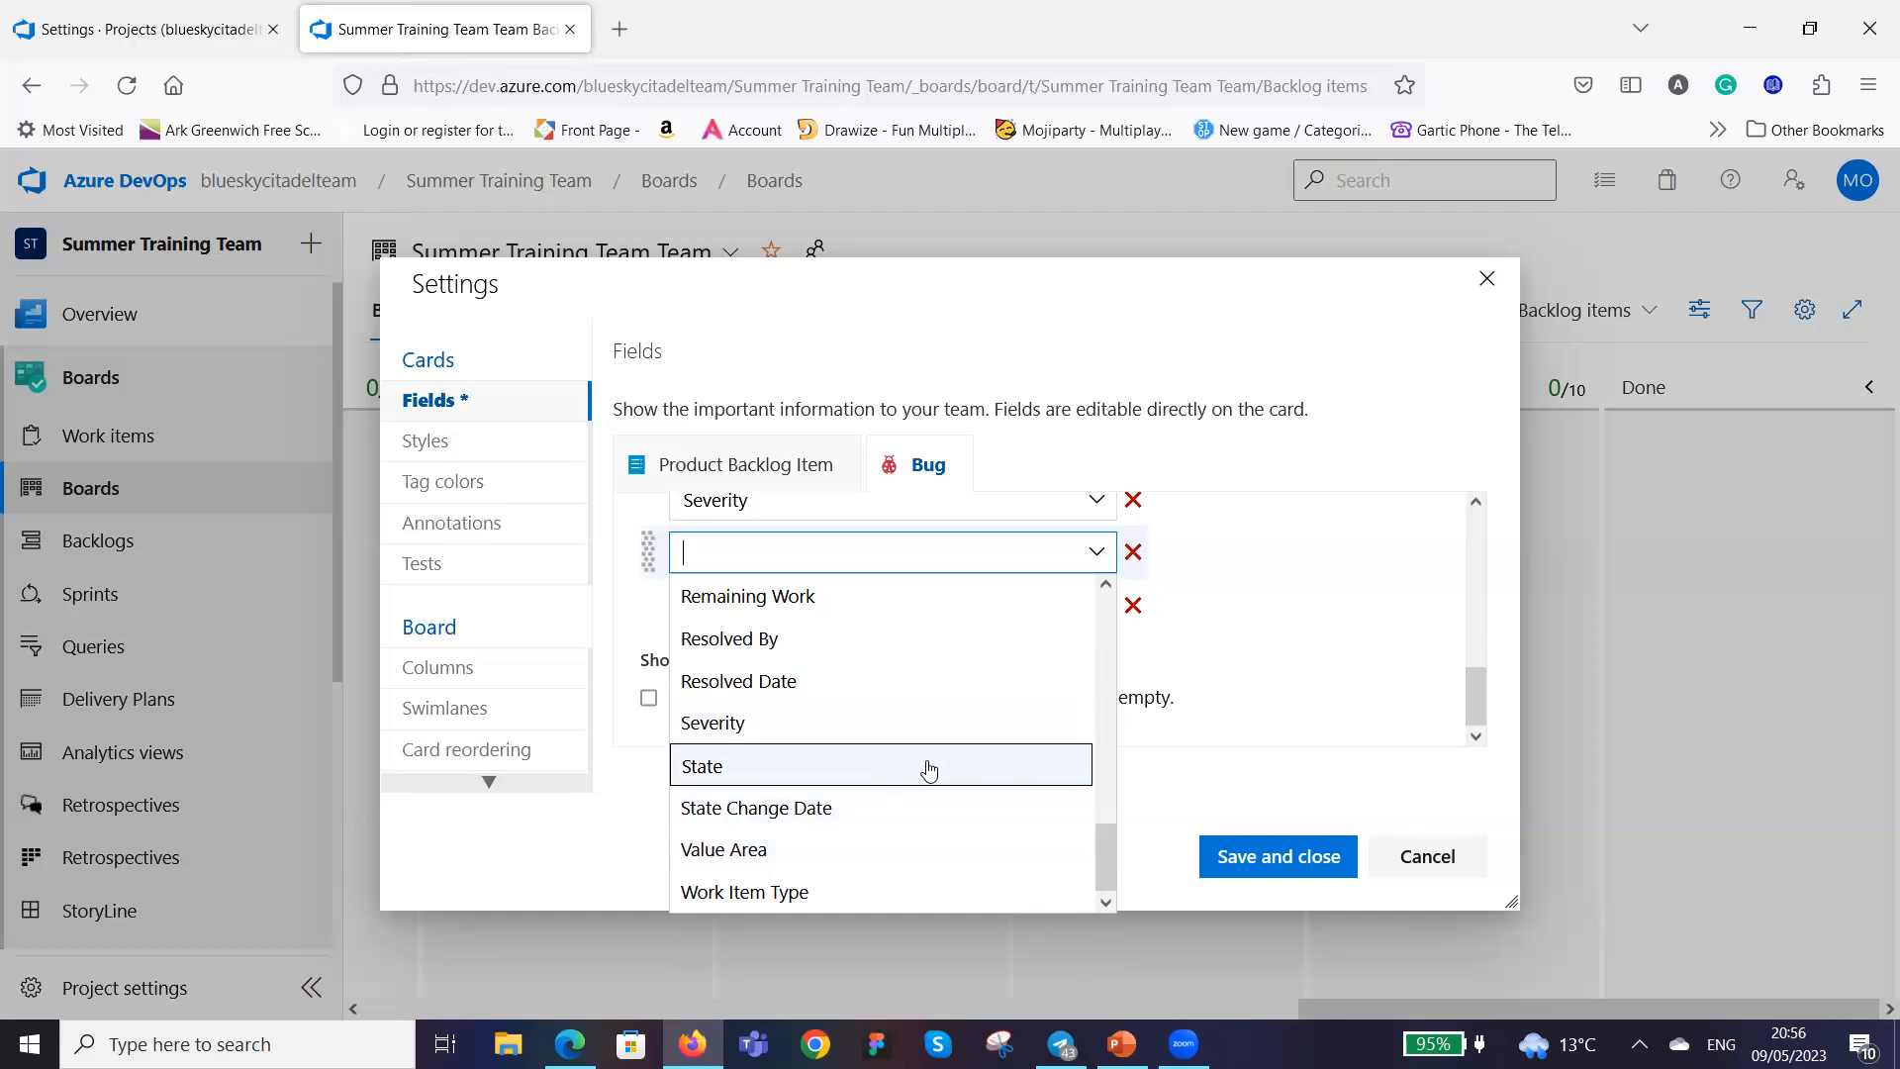
{"action": "left_click", "coordinate": [905, 894]}
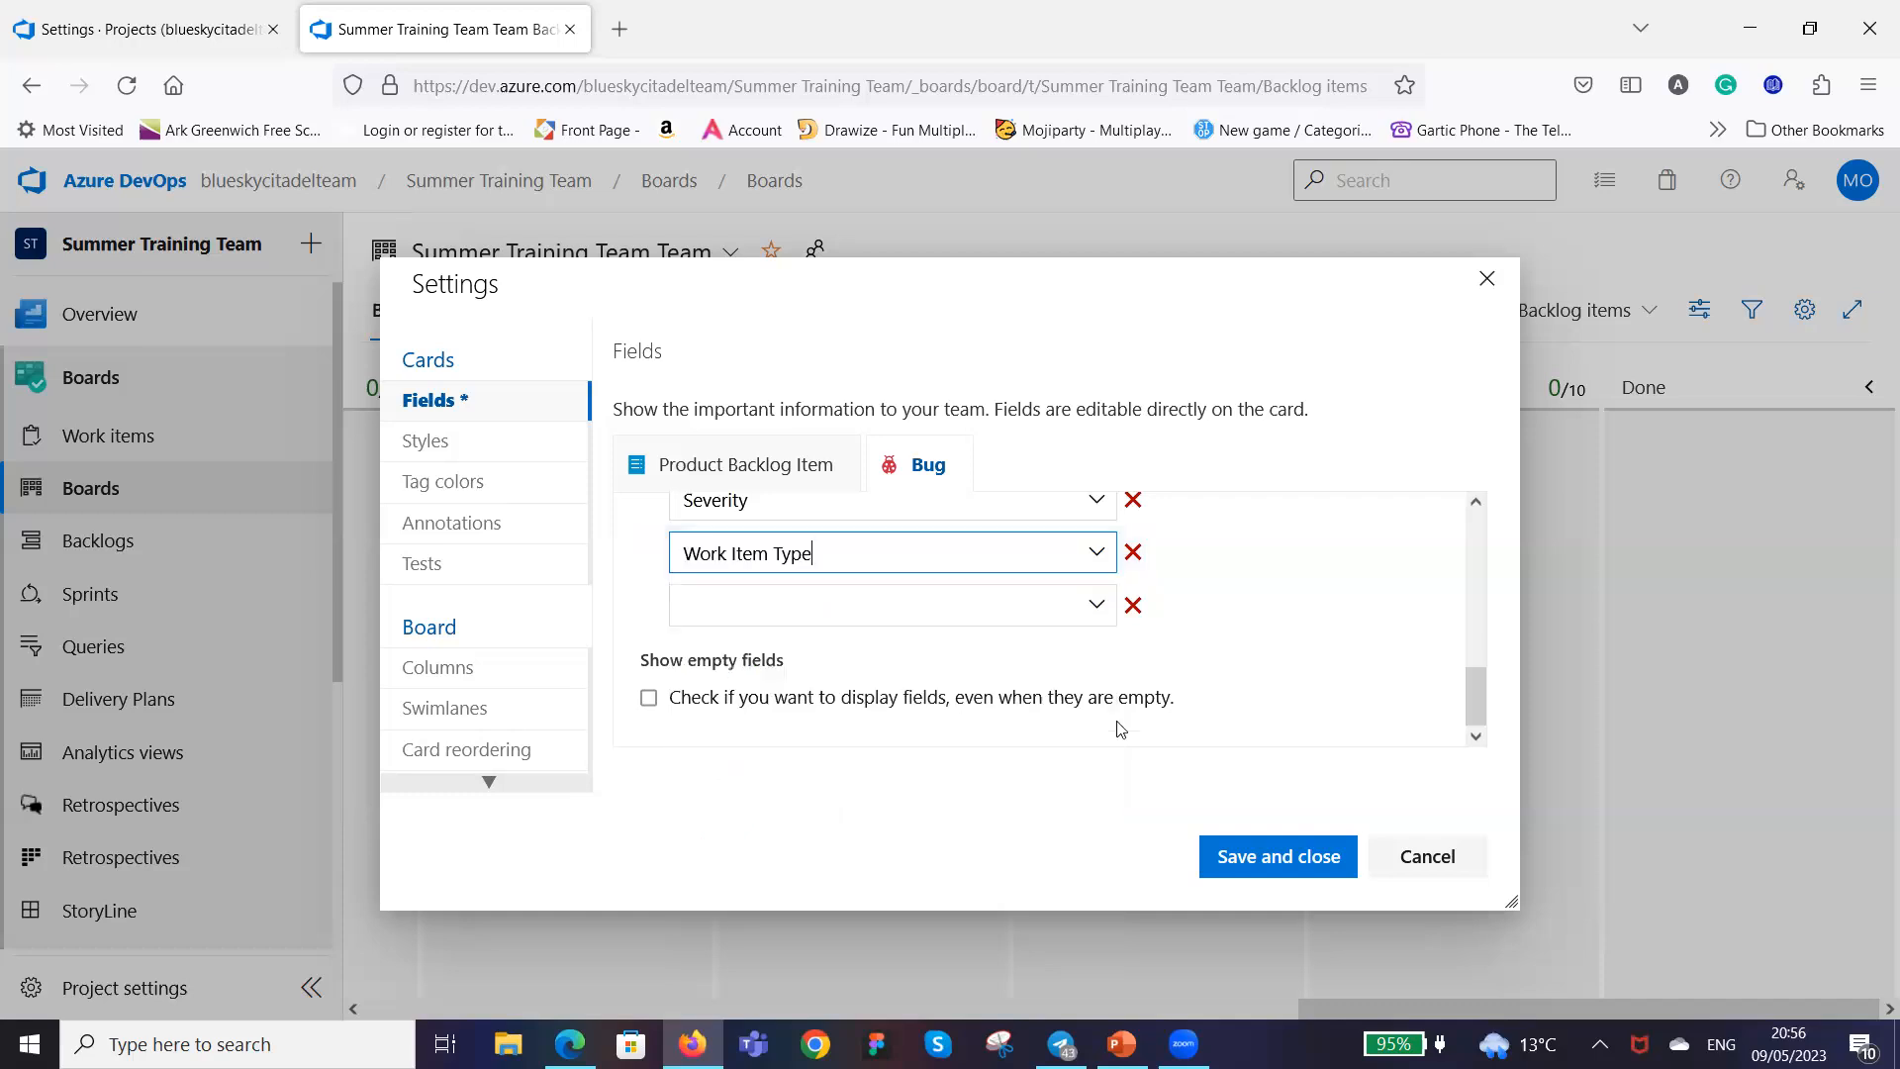
Set the blank additional field below Work Item Type on the Bug card to Resolved By.
{"action": "left_click", "coordinate": [1095, 605]}
{"action": "scroll", "coordinate": [947, 783], "scroll_direction": "down", "scroll_amount": 2}
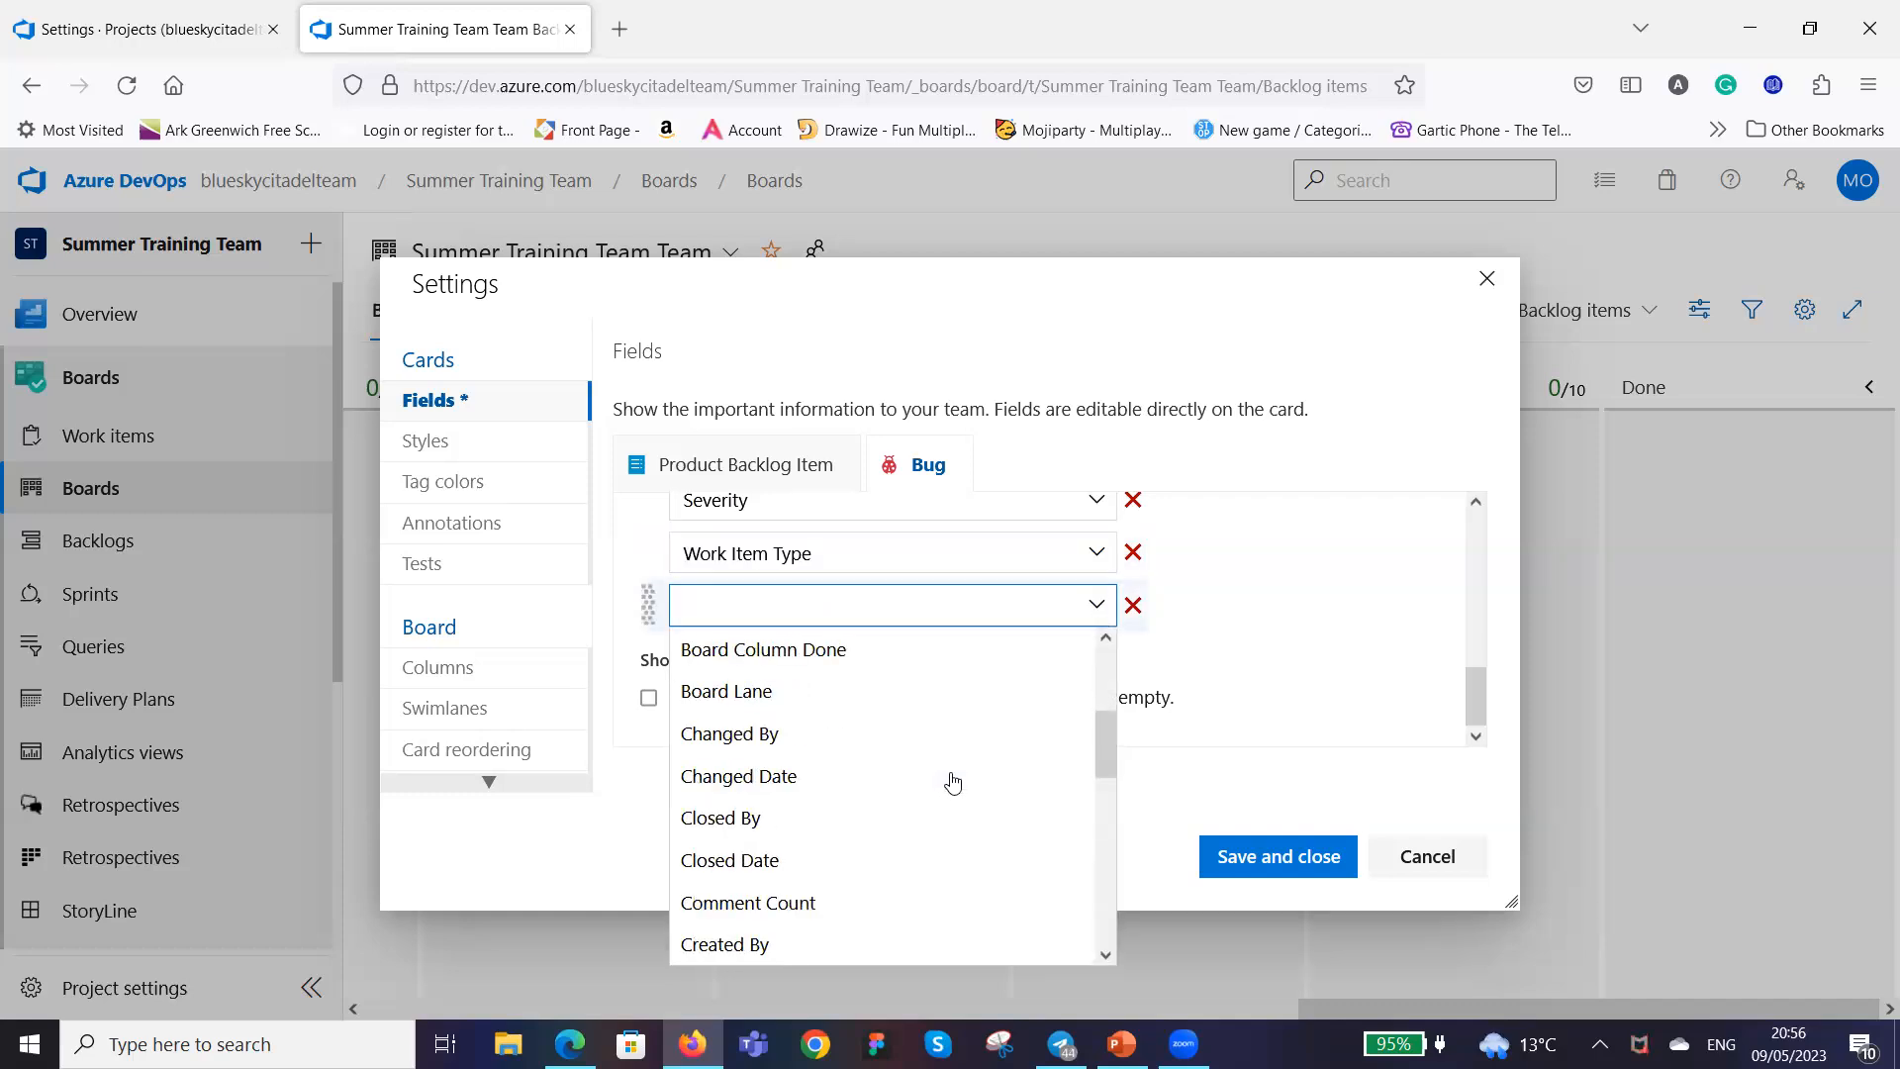
{"action": "scroll", "coordinate": [952, 783], "scroll_direction": "down", "scroll_amount": 2}
{"action": "scroll", "coordinate": [952, 782], "scroll_direction": "down", "scroll_amount": 2}
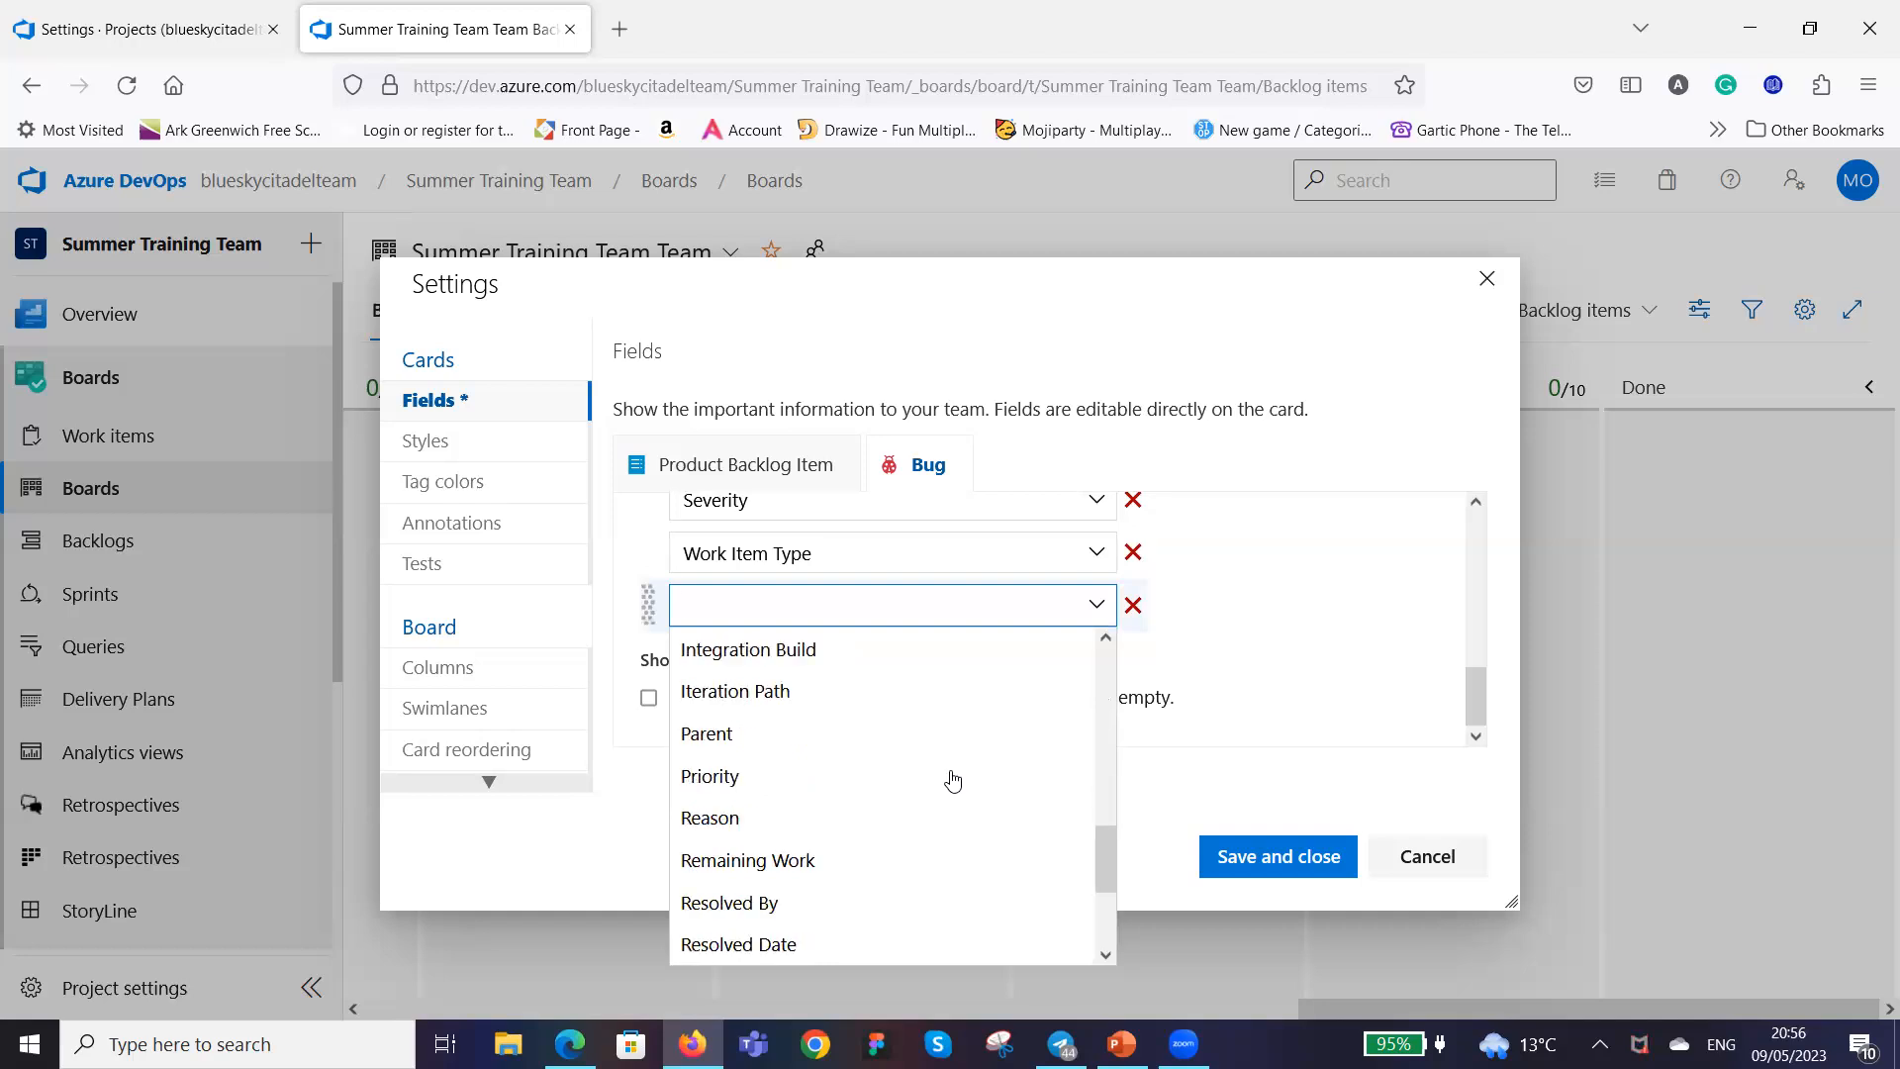
{"action": "scroll", "coordinate": [950, 780], "scroll_direction": "down", "scroll_amount": 2}
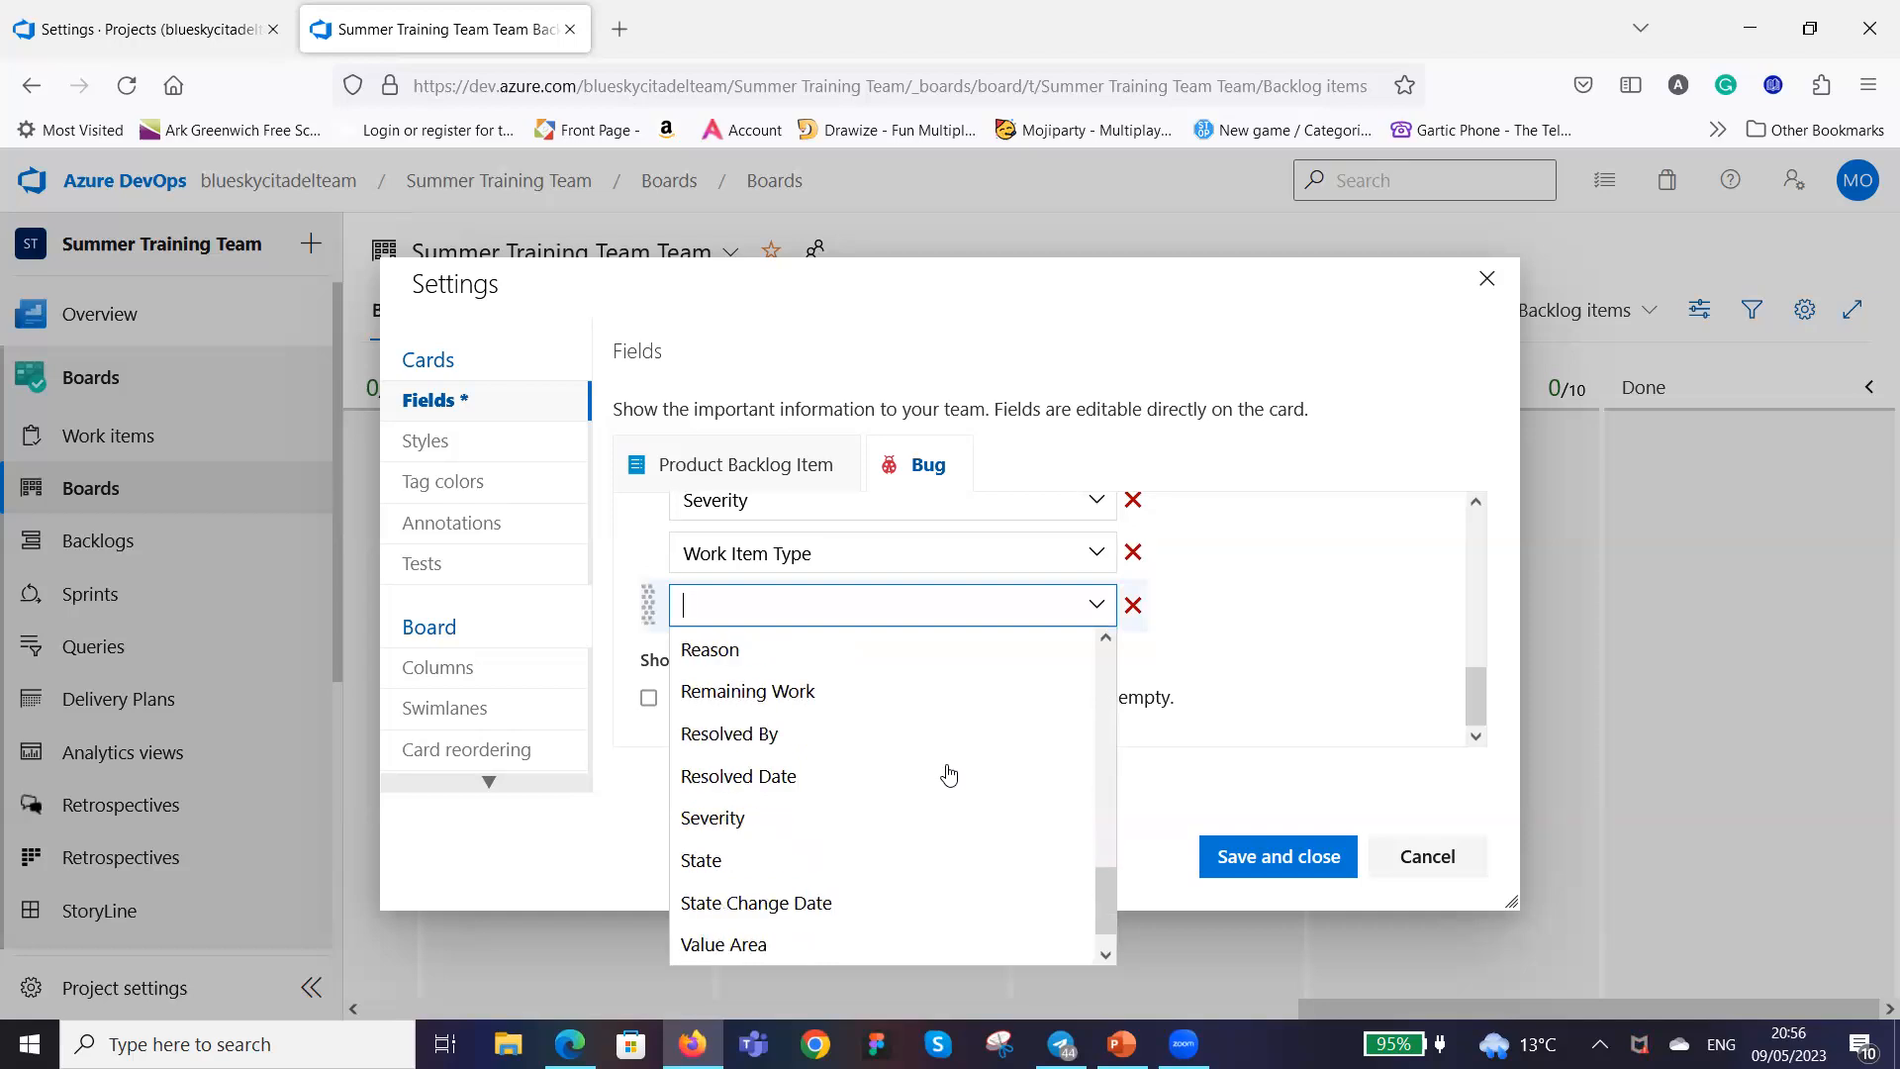
{"action": "scroll", "coordinate": [948, 774], "scroll_direction": "down", "scroll_amount": 1}
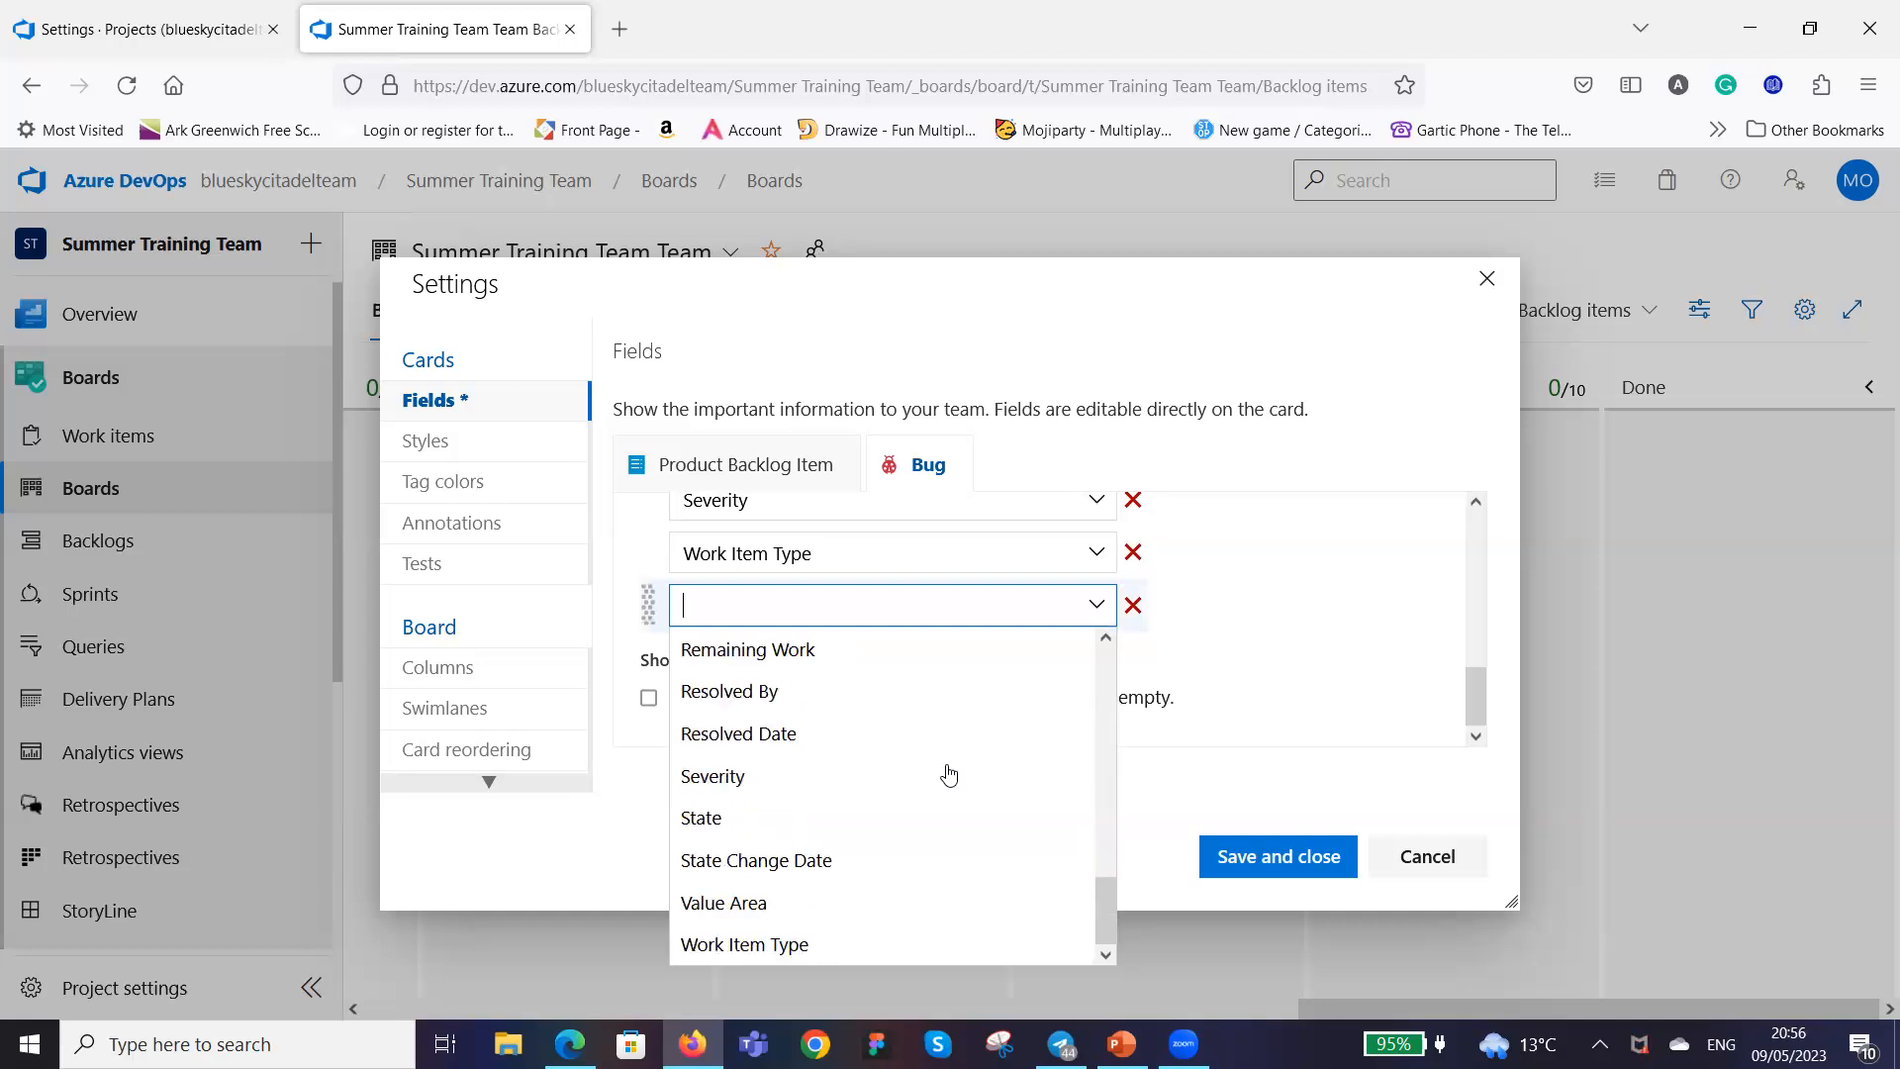
{"action": "left_click", "coordinate": [887, 693]}
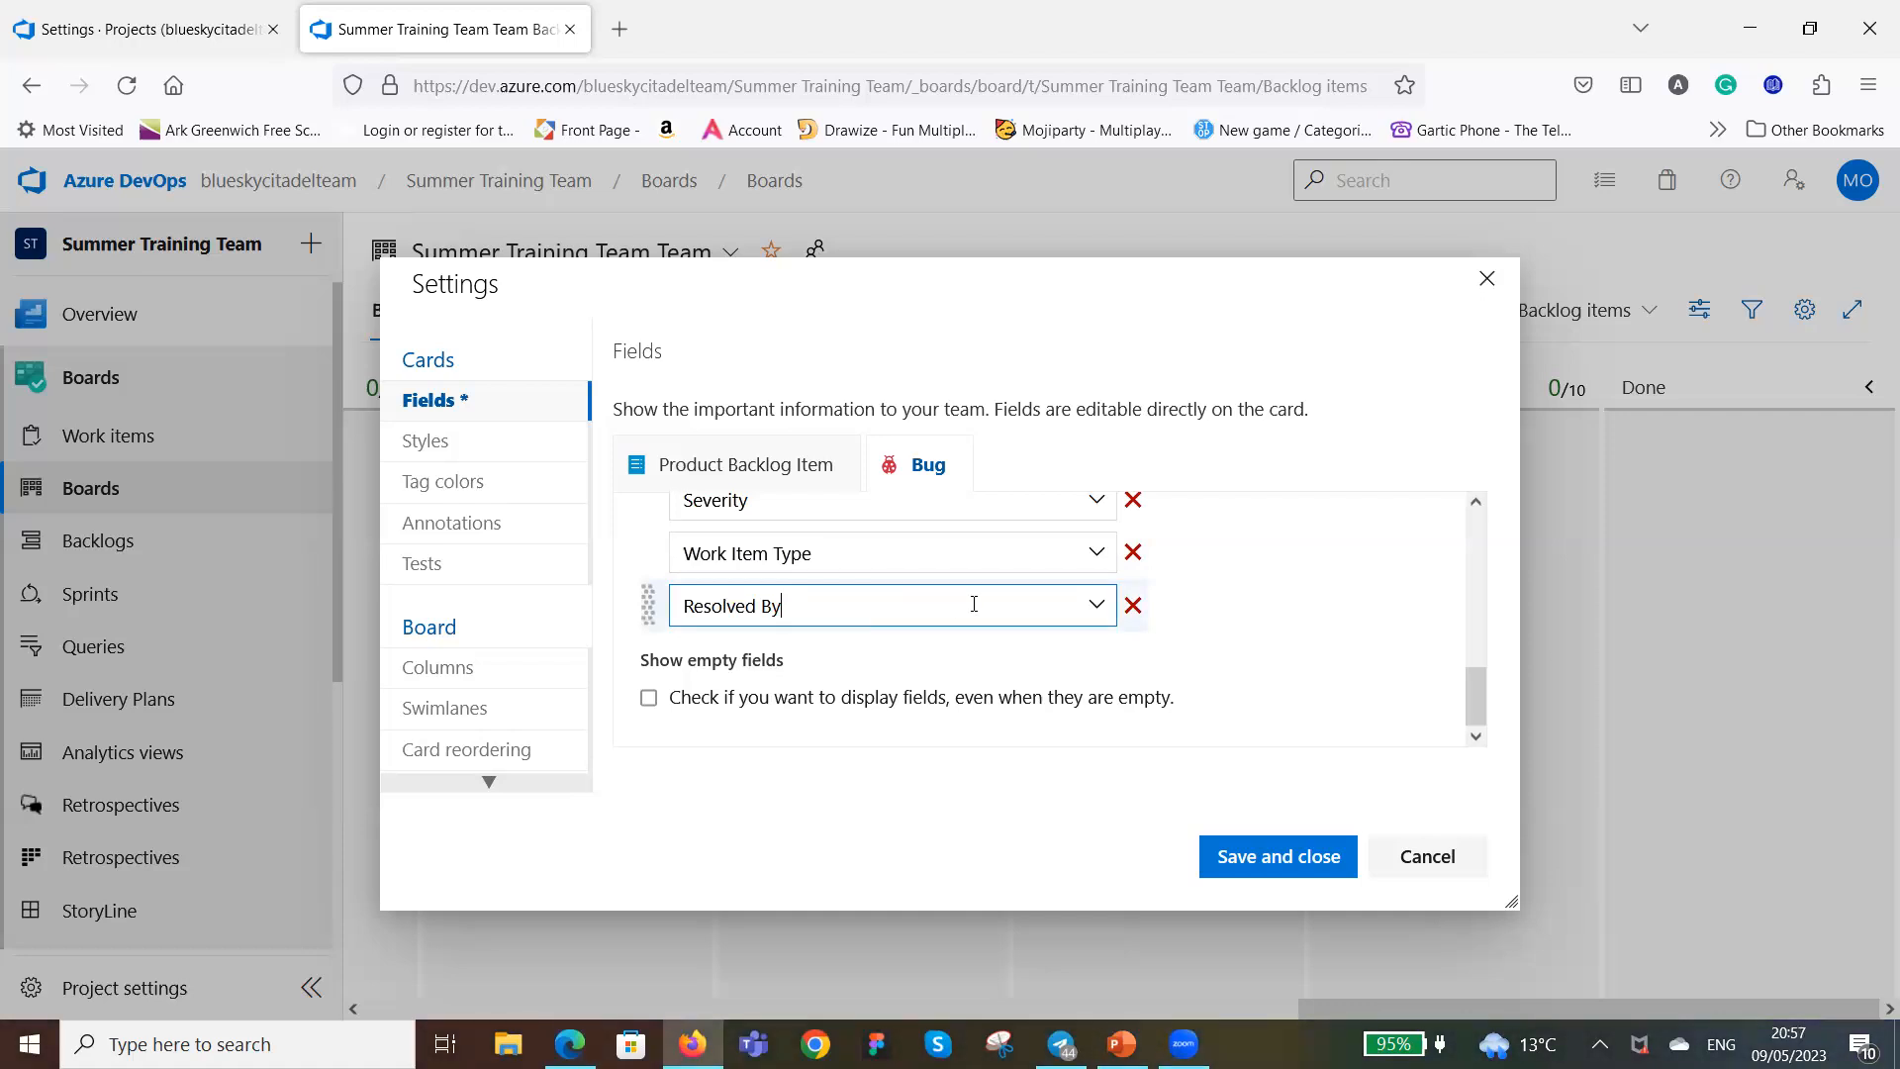
Enable the display of empty fields on the Bug card and save the board settings.
{"action": "scroll", "coordinate": [974, 603], "scroll_direction": "up", "scroll_amount": 10}
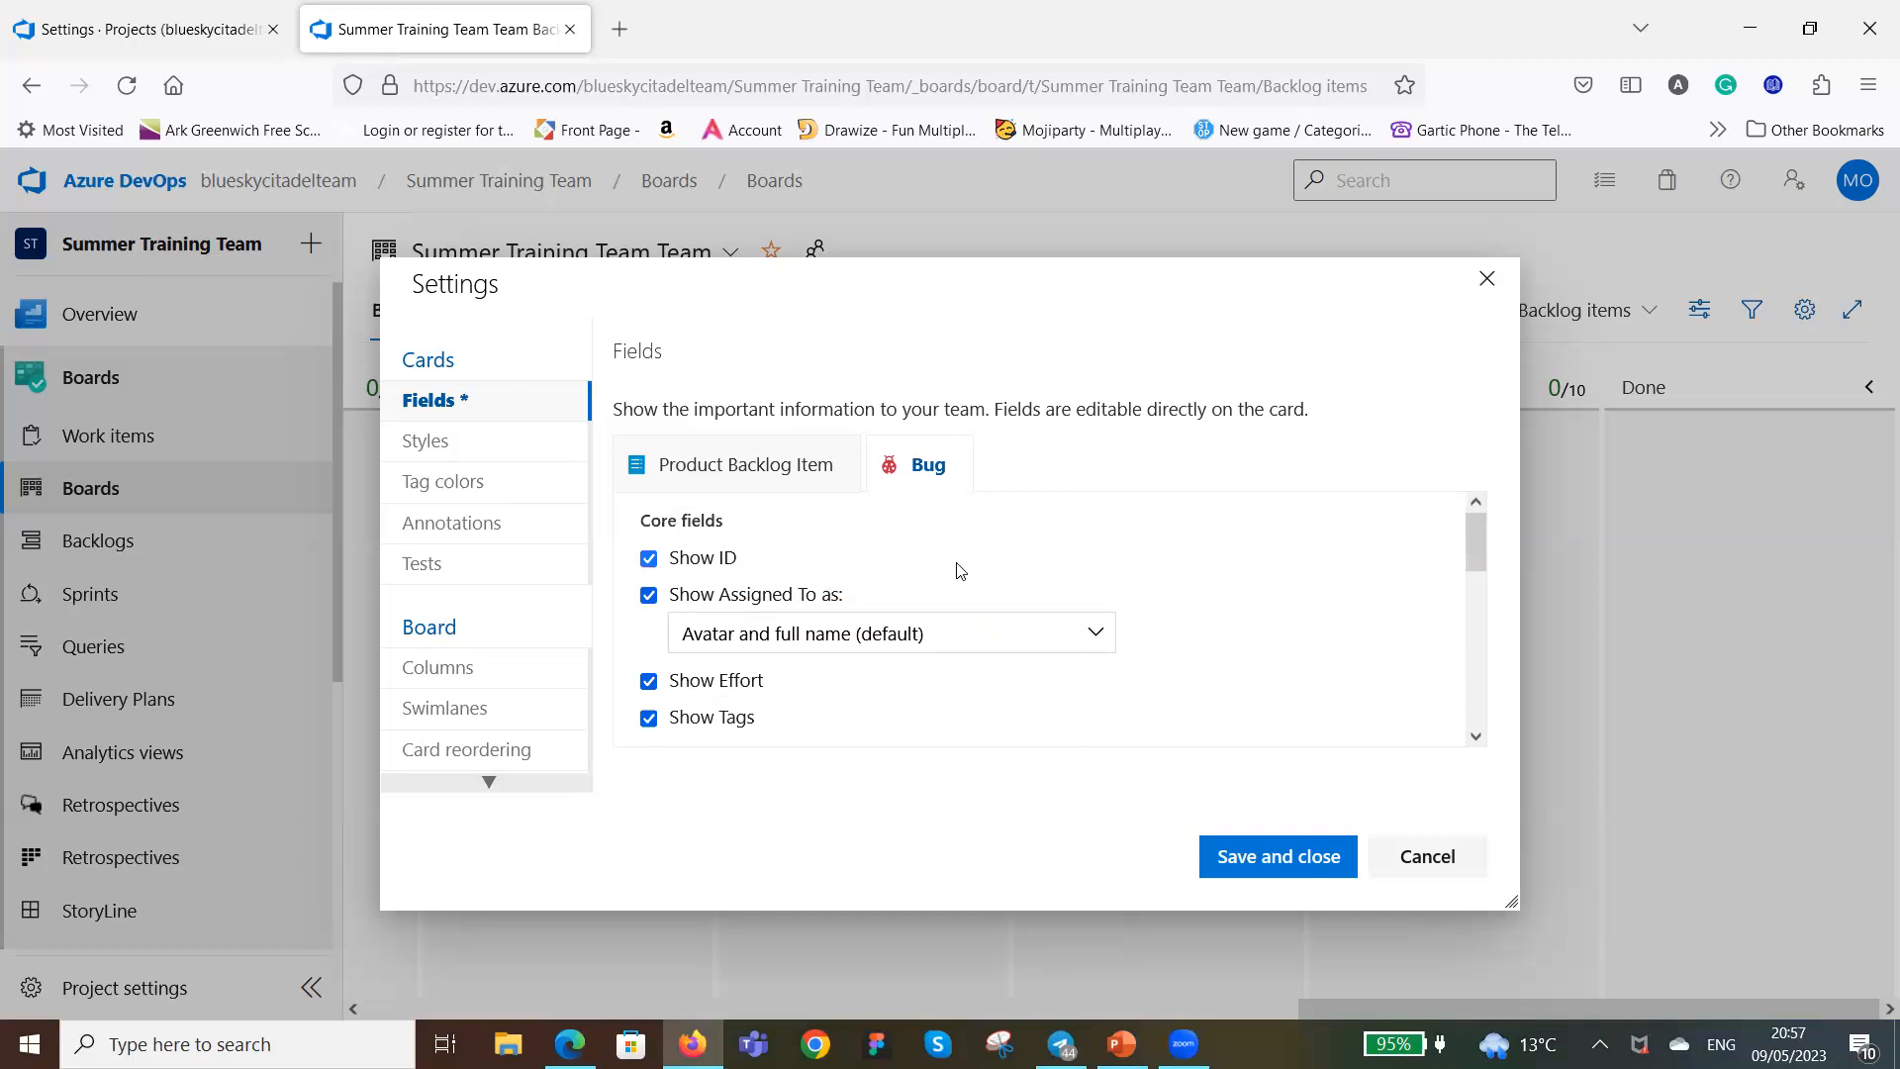
{"action": "scroll", "coordinate": [960, 572], "scroll_direction": "down", "scroll_amount": 10}
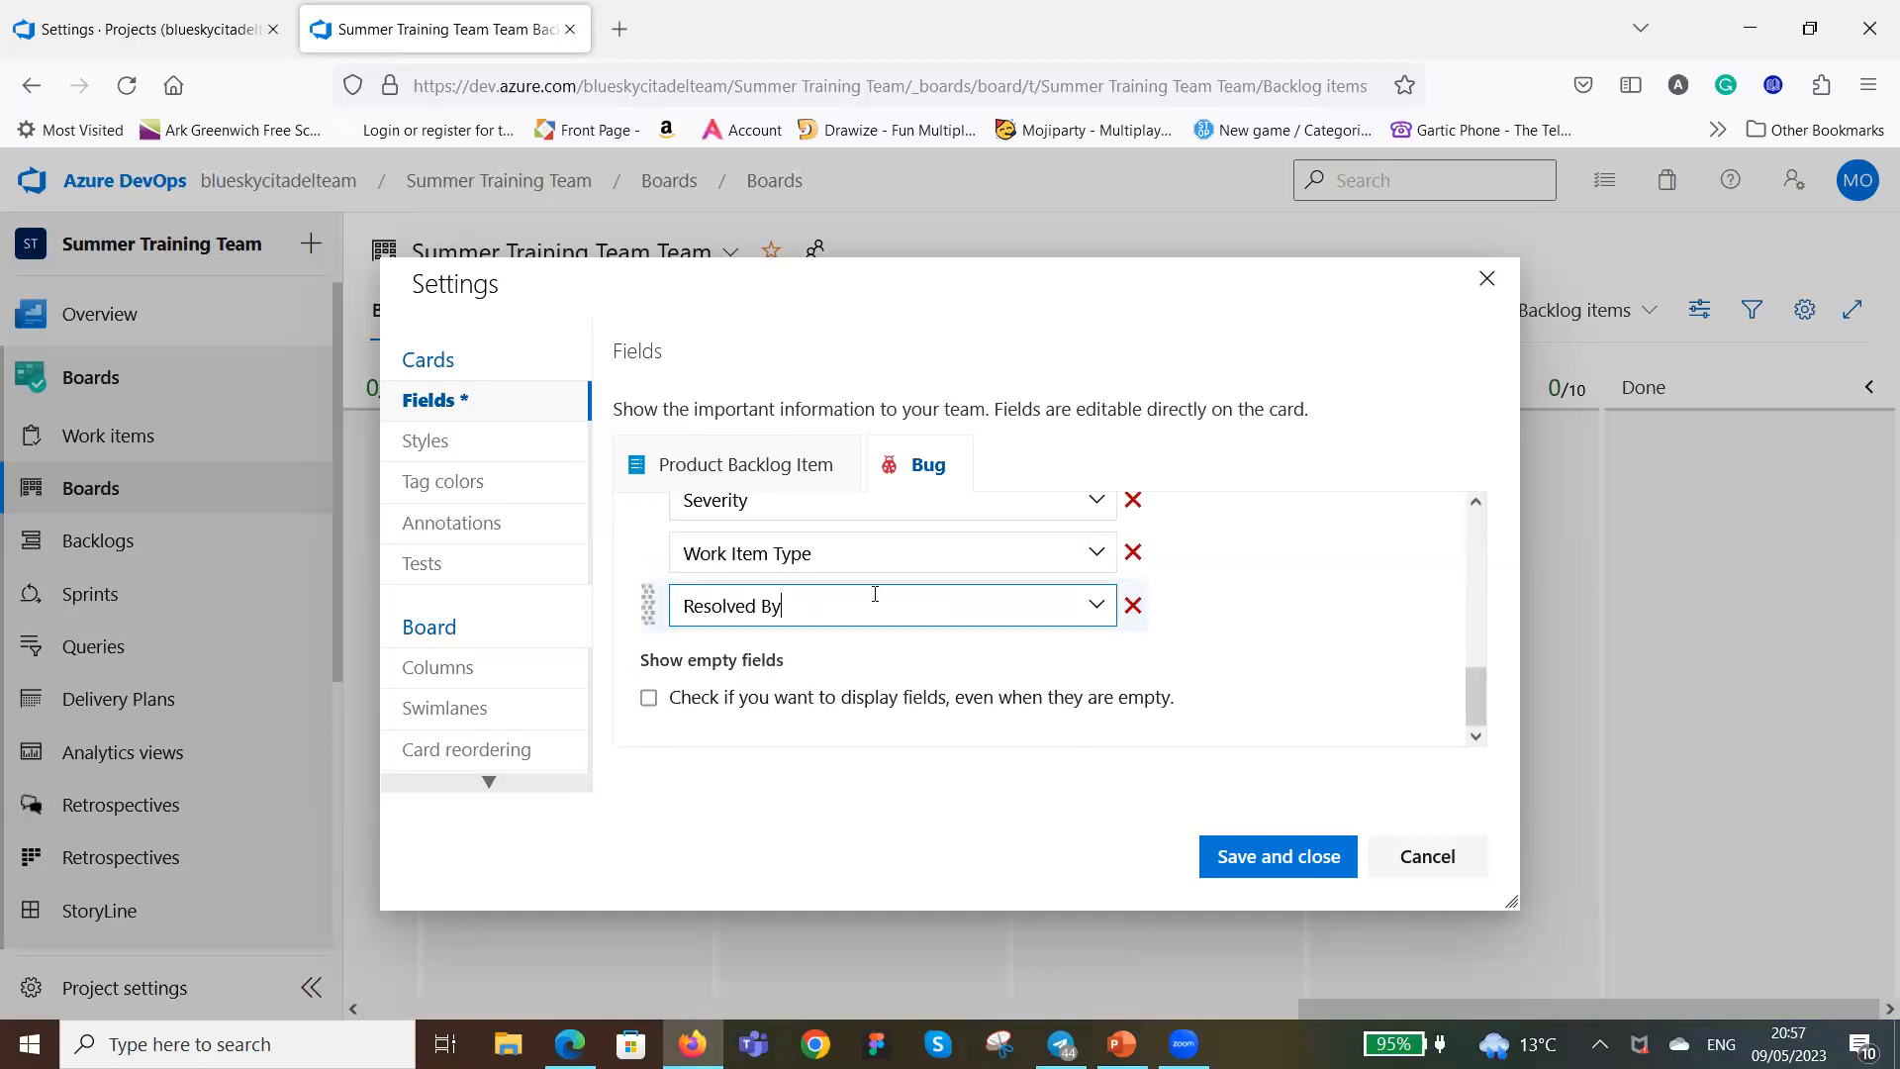
{"action": "left_click", "coordinate": [648, 698]}
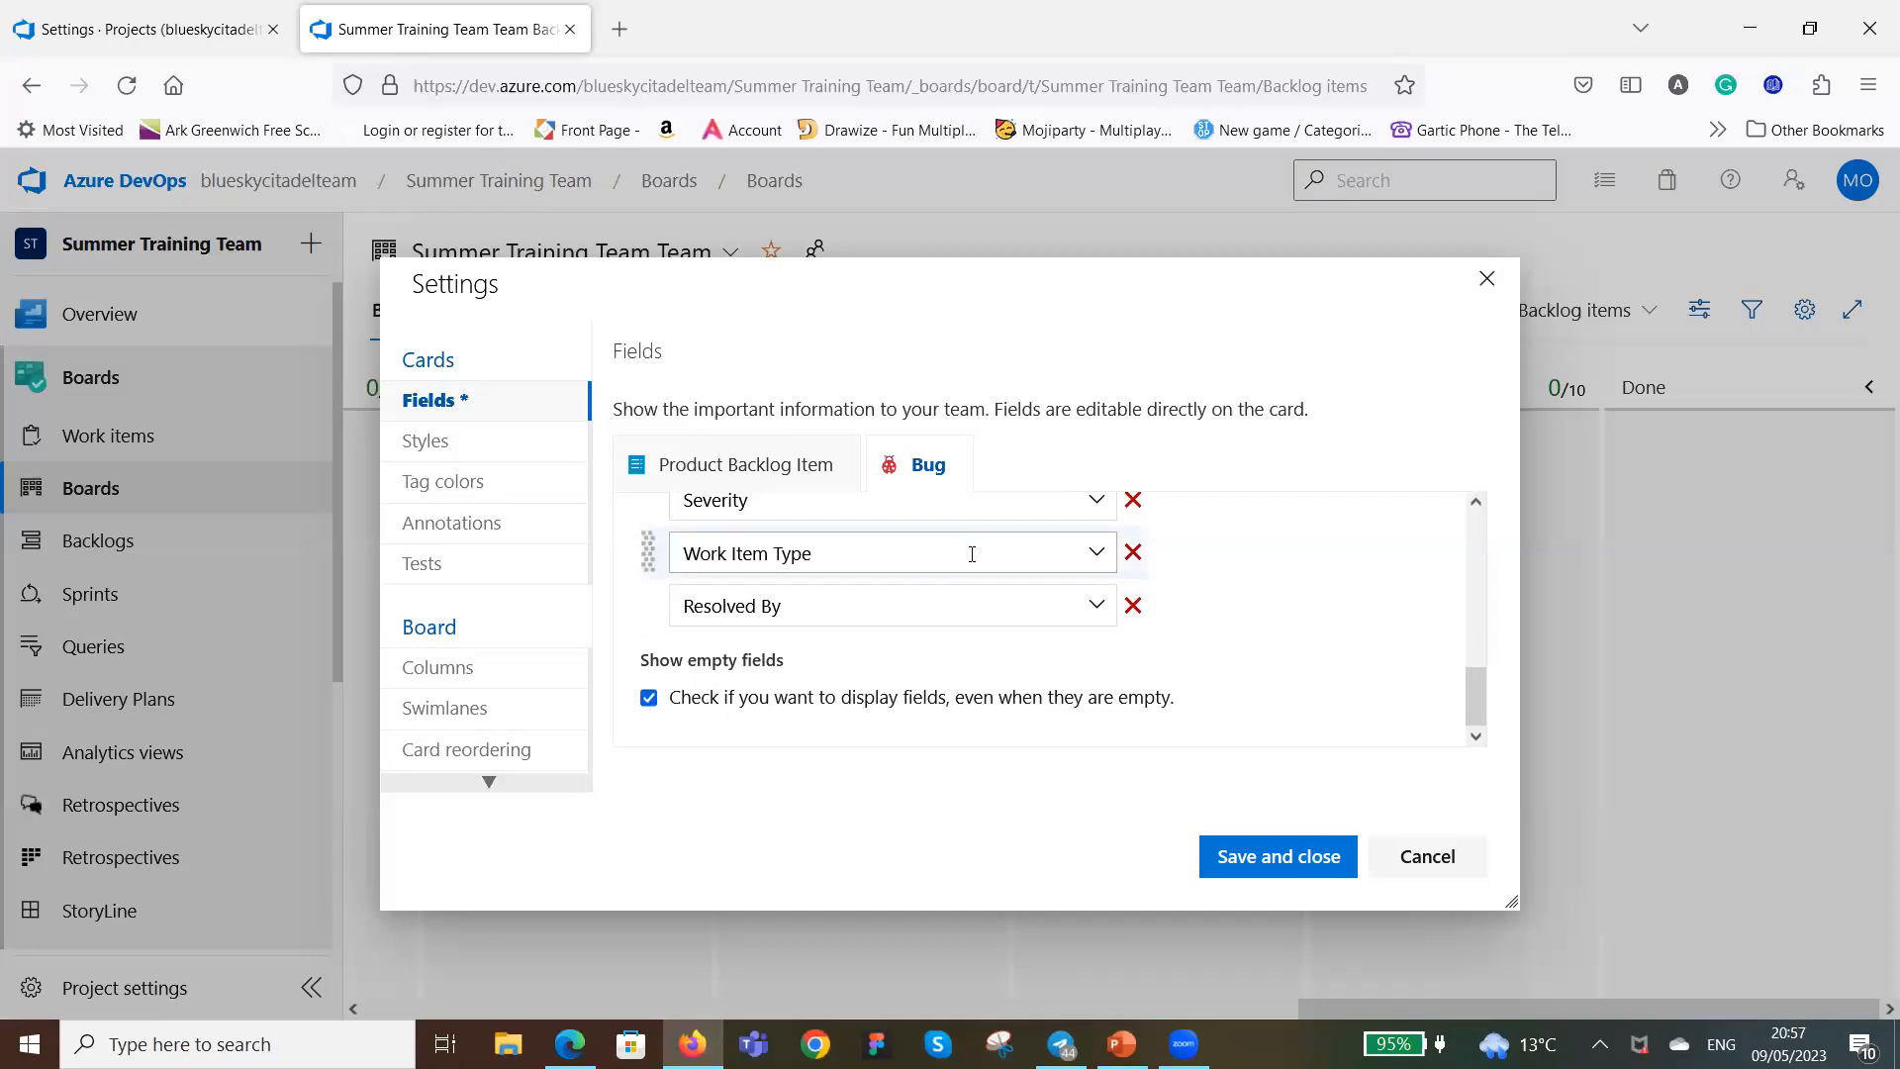
{"action": "left_click", "coordinate": [1281, 860]}
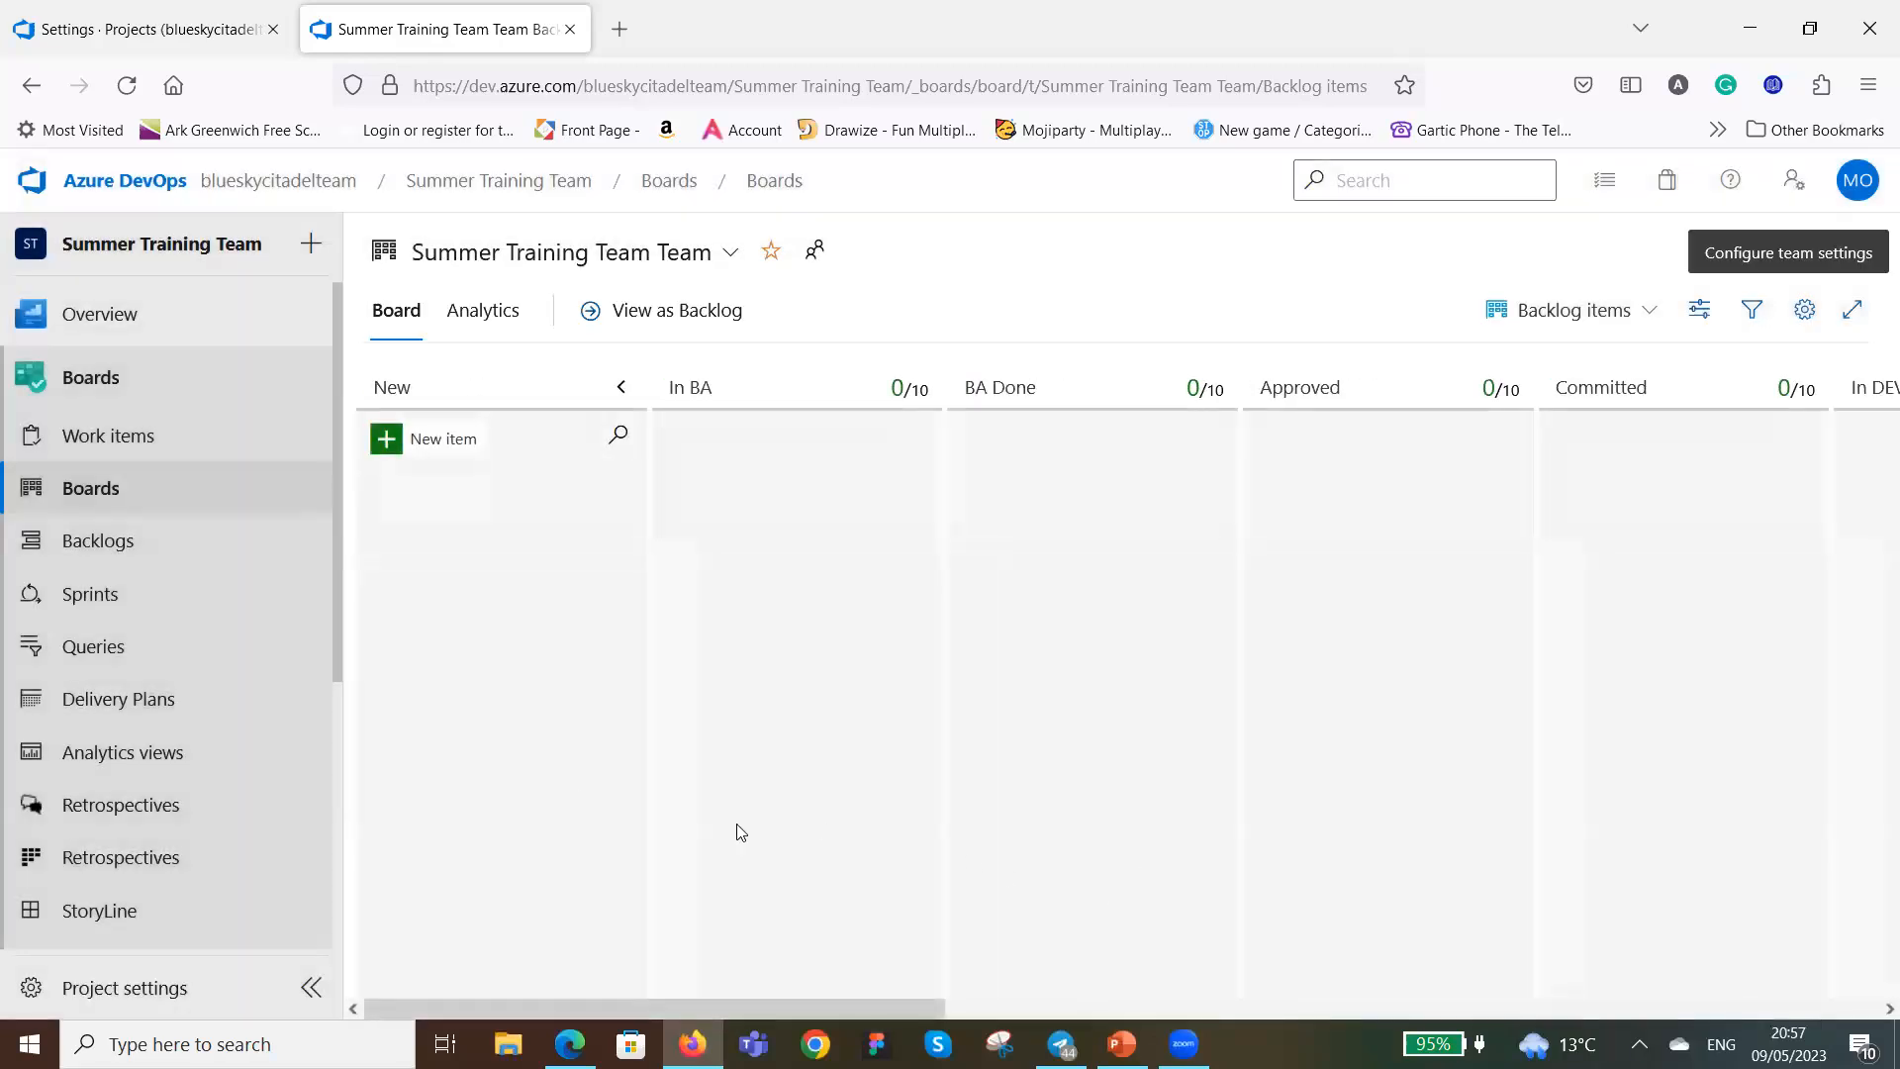
Create a Product Backlog Item titled Register in the New column.
{"action": "left_click", "coordinate": [386, 441]}
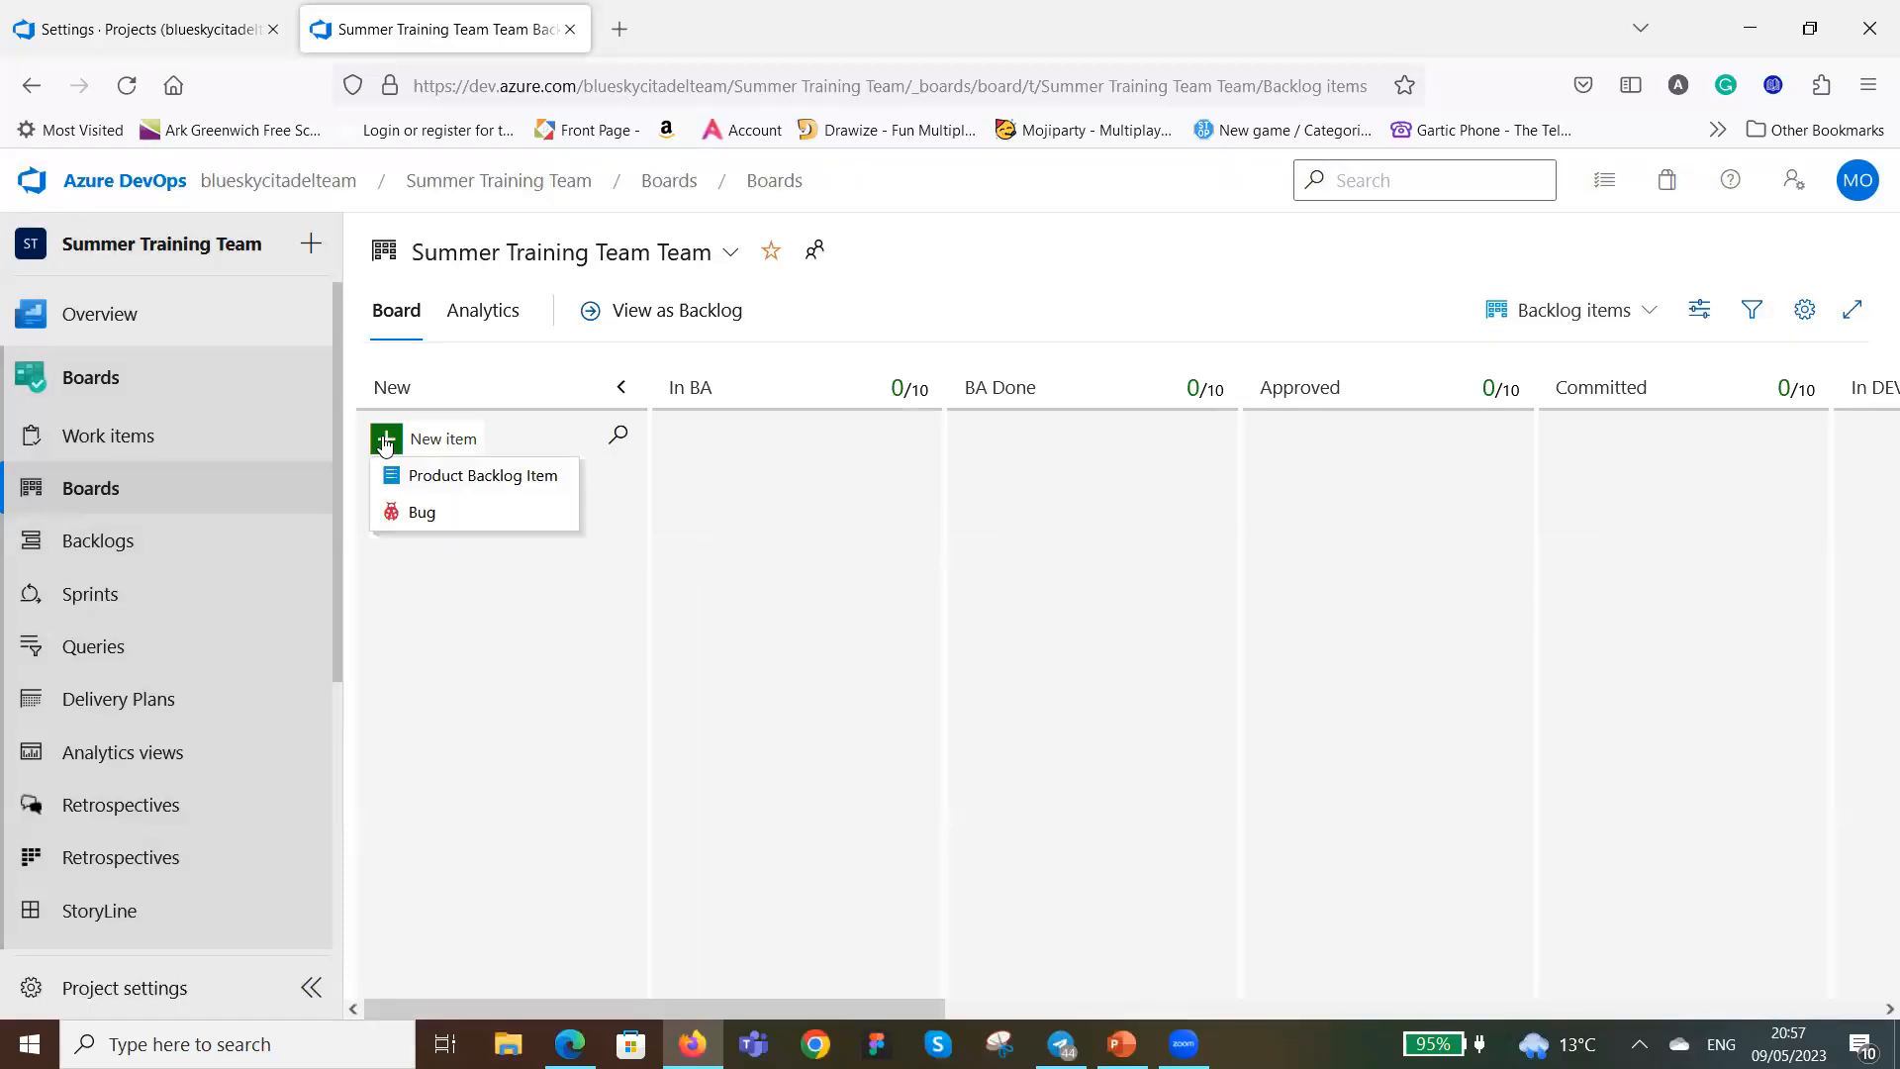
{"action": "left_click", "coordinate": [478, 477]}
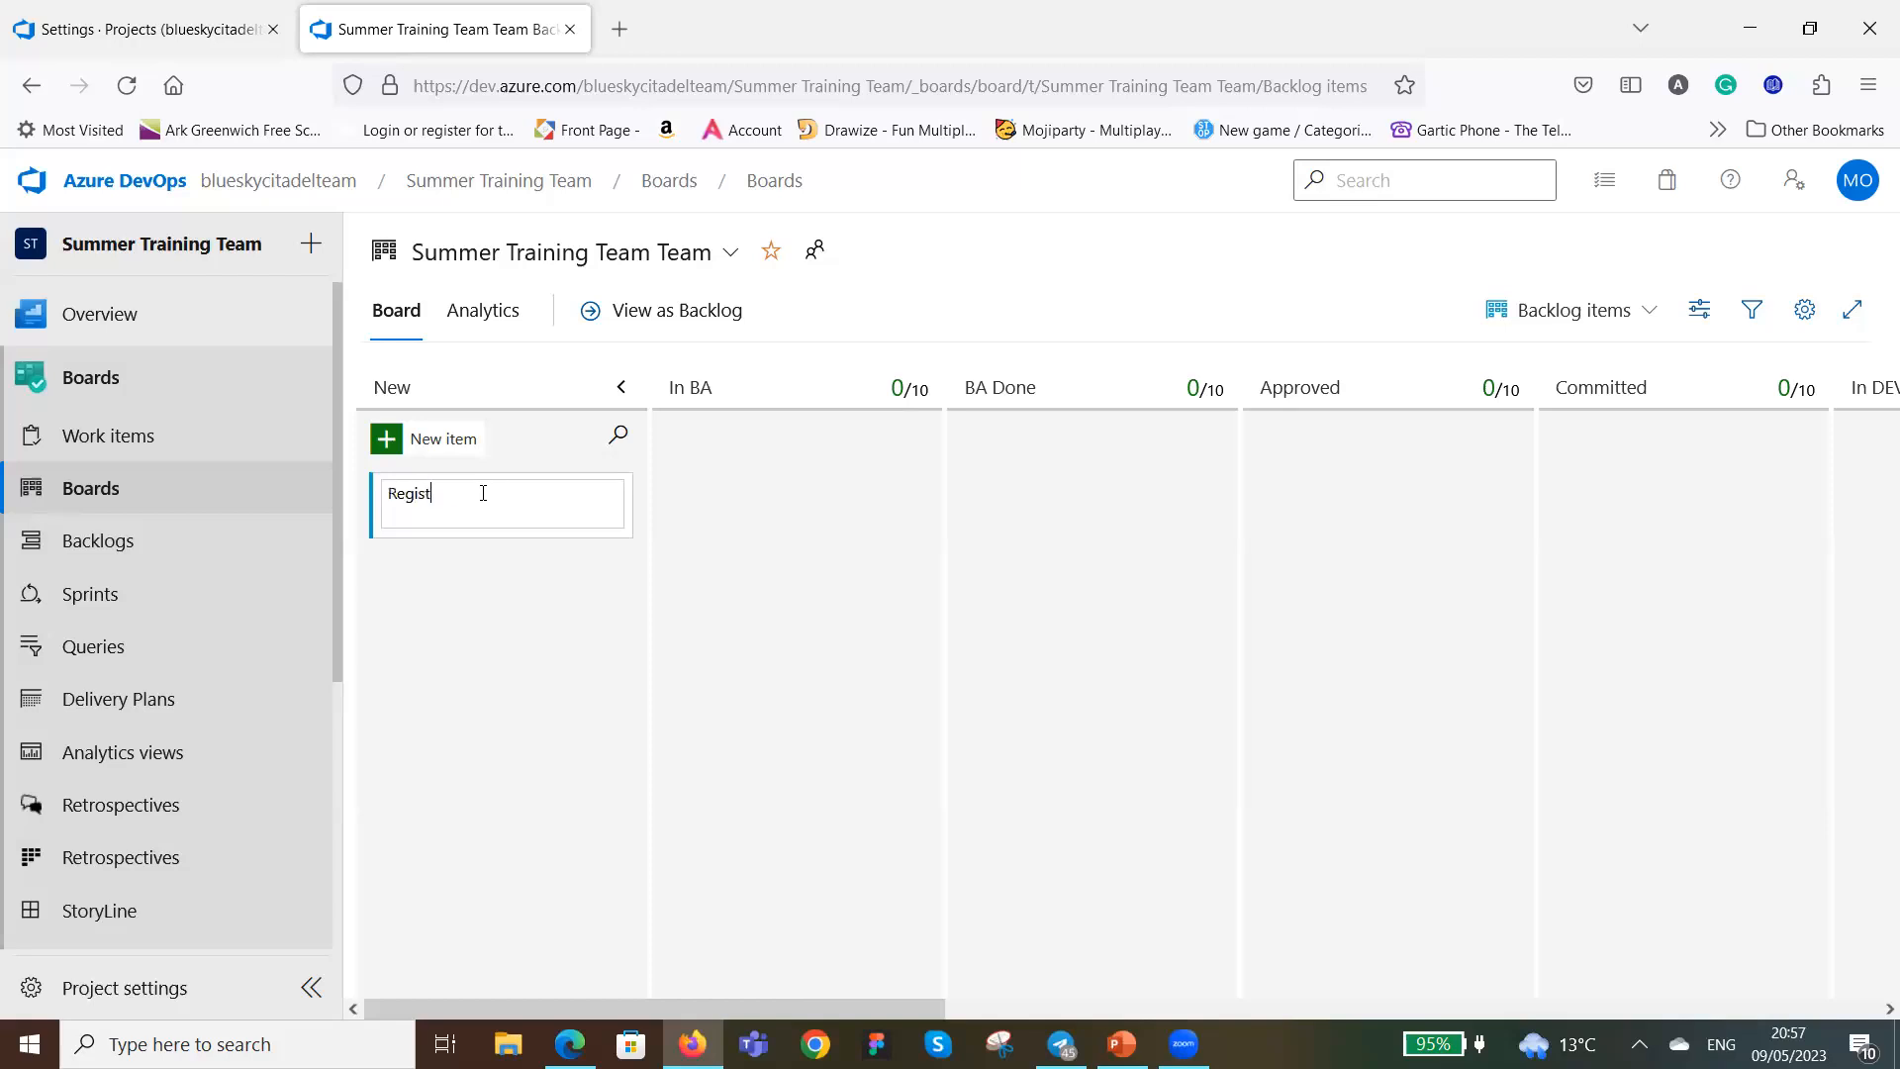
{"action": "type", "text": "Register"}
{"action": "key", "text": "Return"}
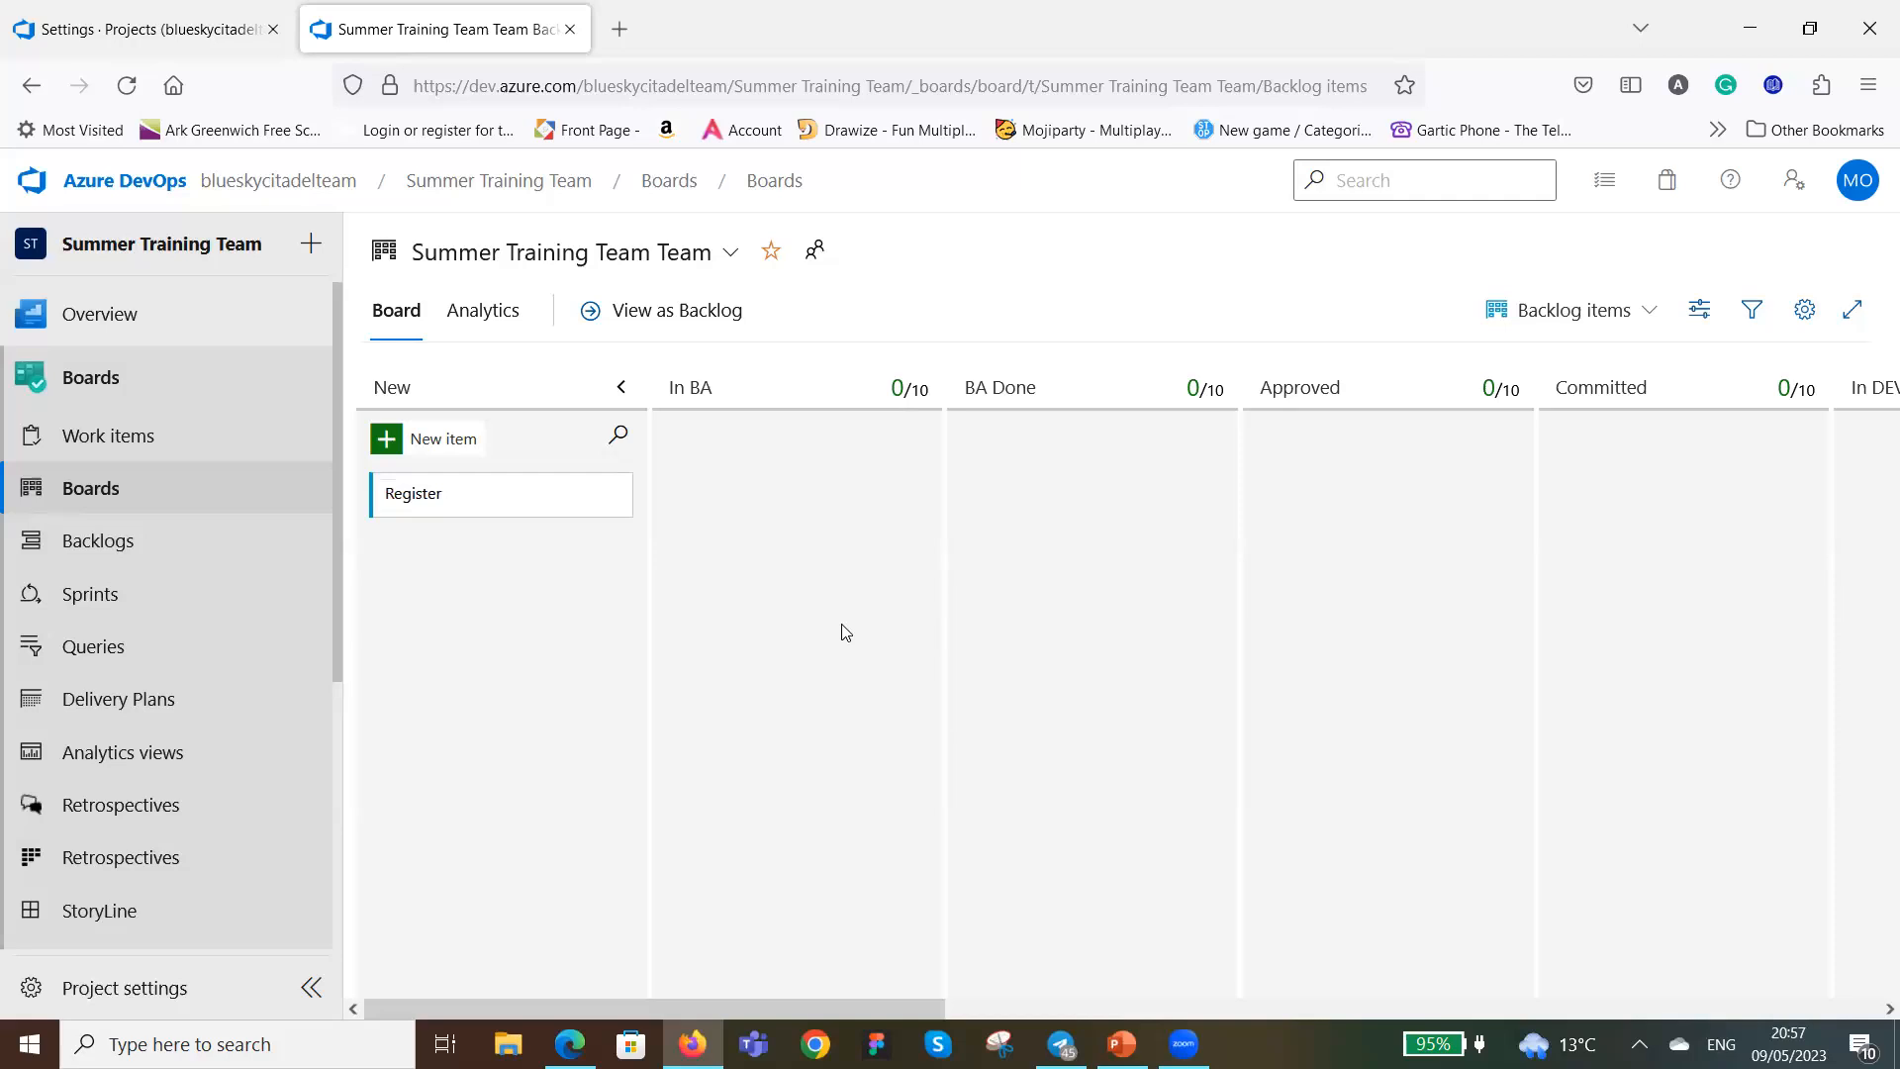
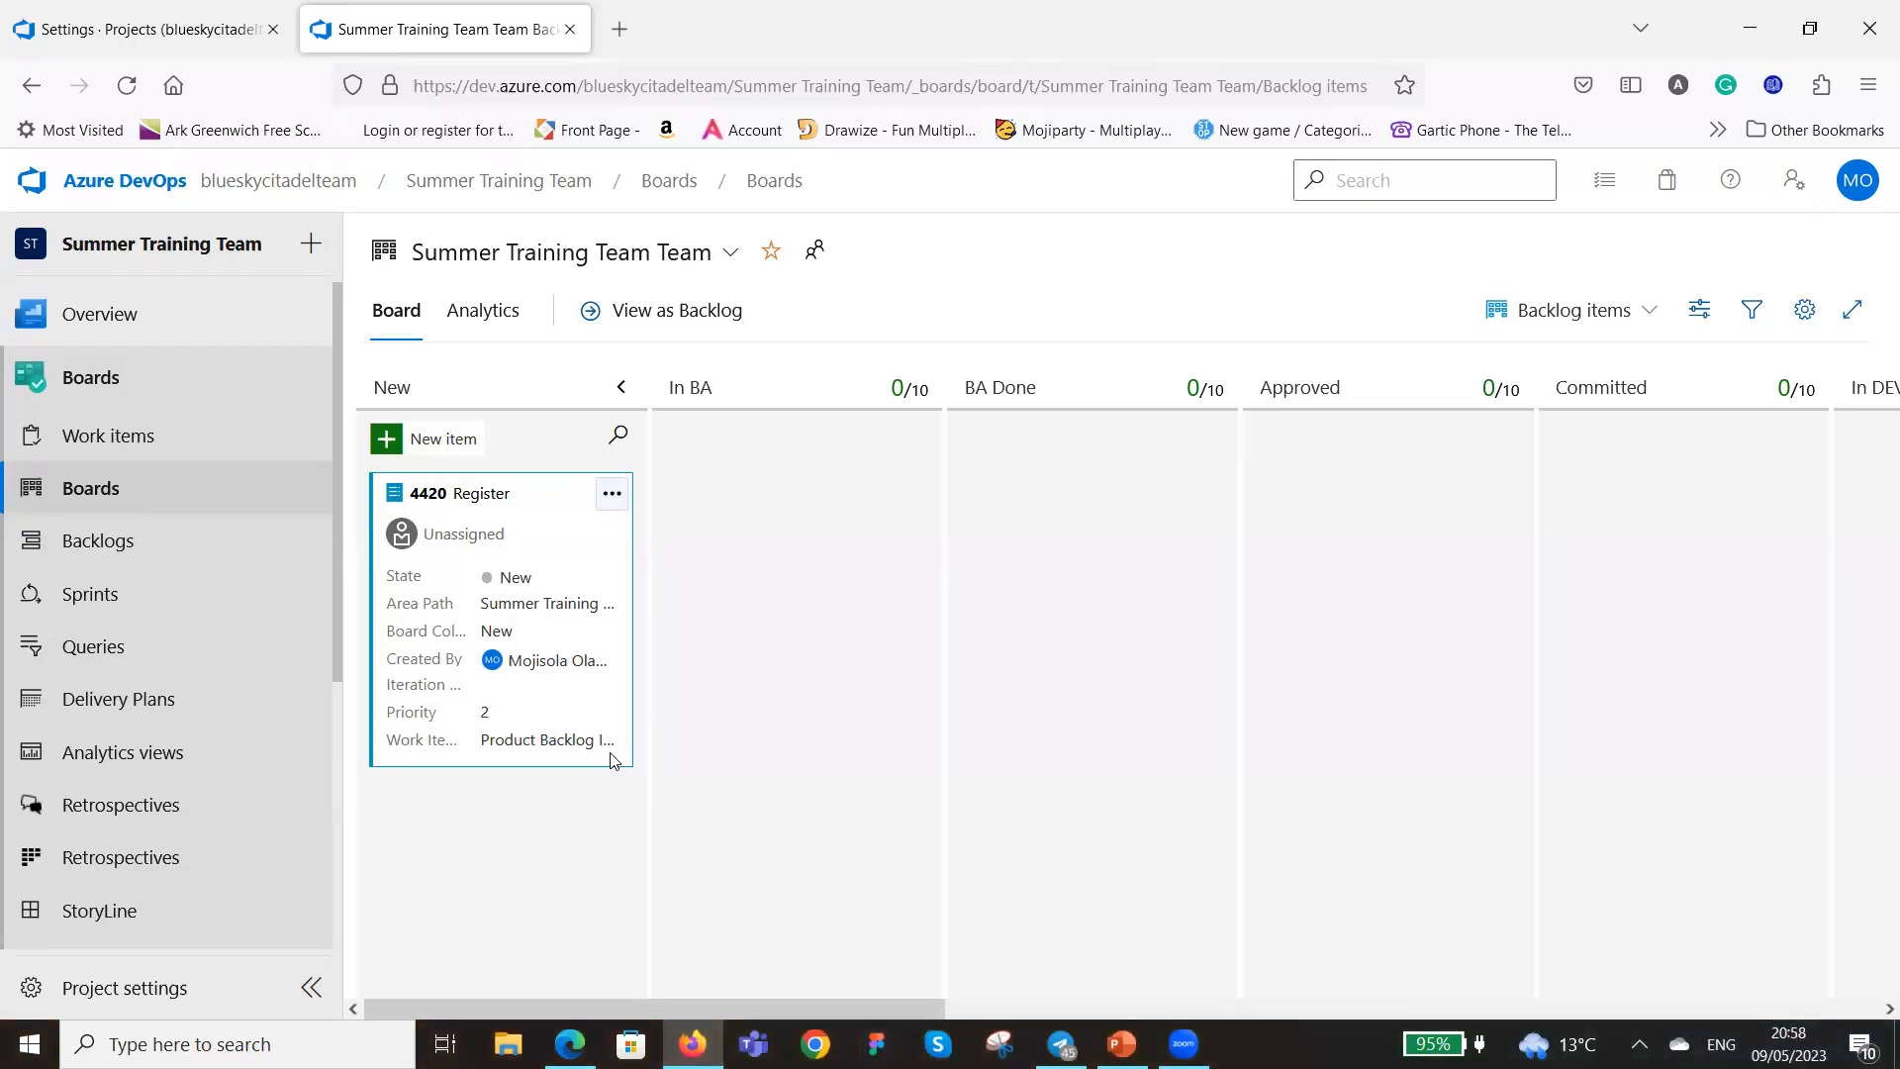
Move the Register backlog item from the New column to the In BA column.
{"action": "left_click", "coordinate": [457, 540]}
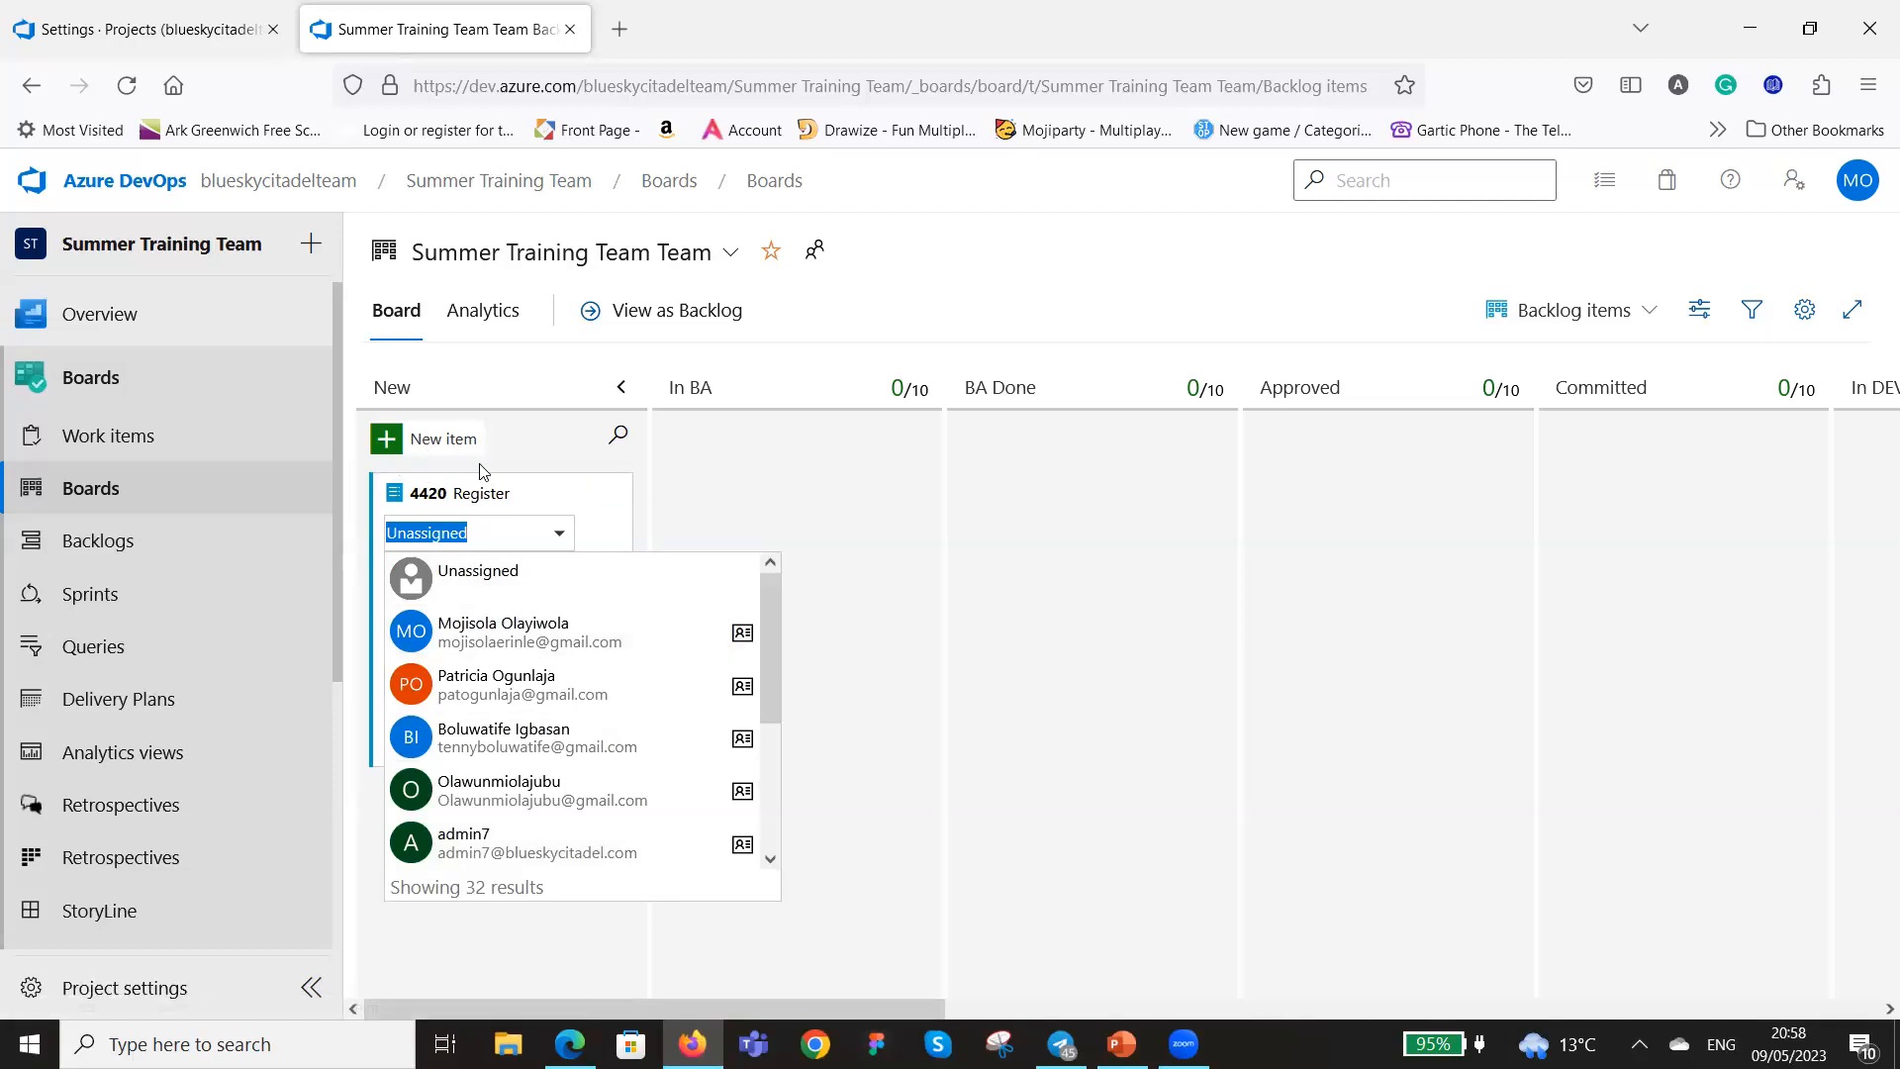
{"action": "left_click", "coordinate": [831, 705]}
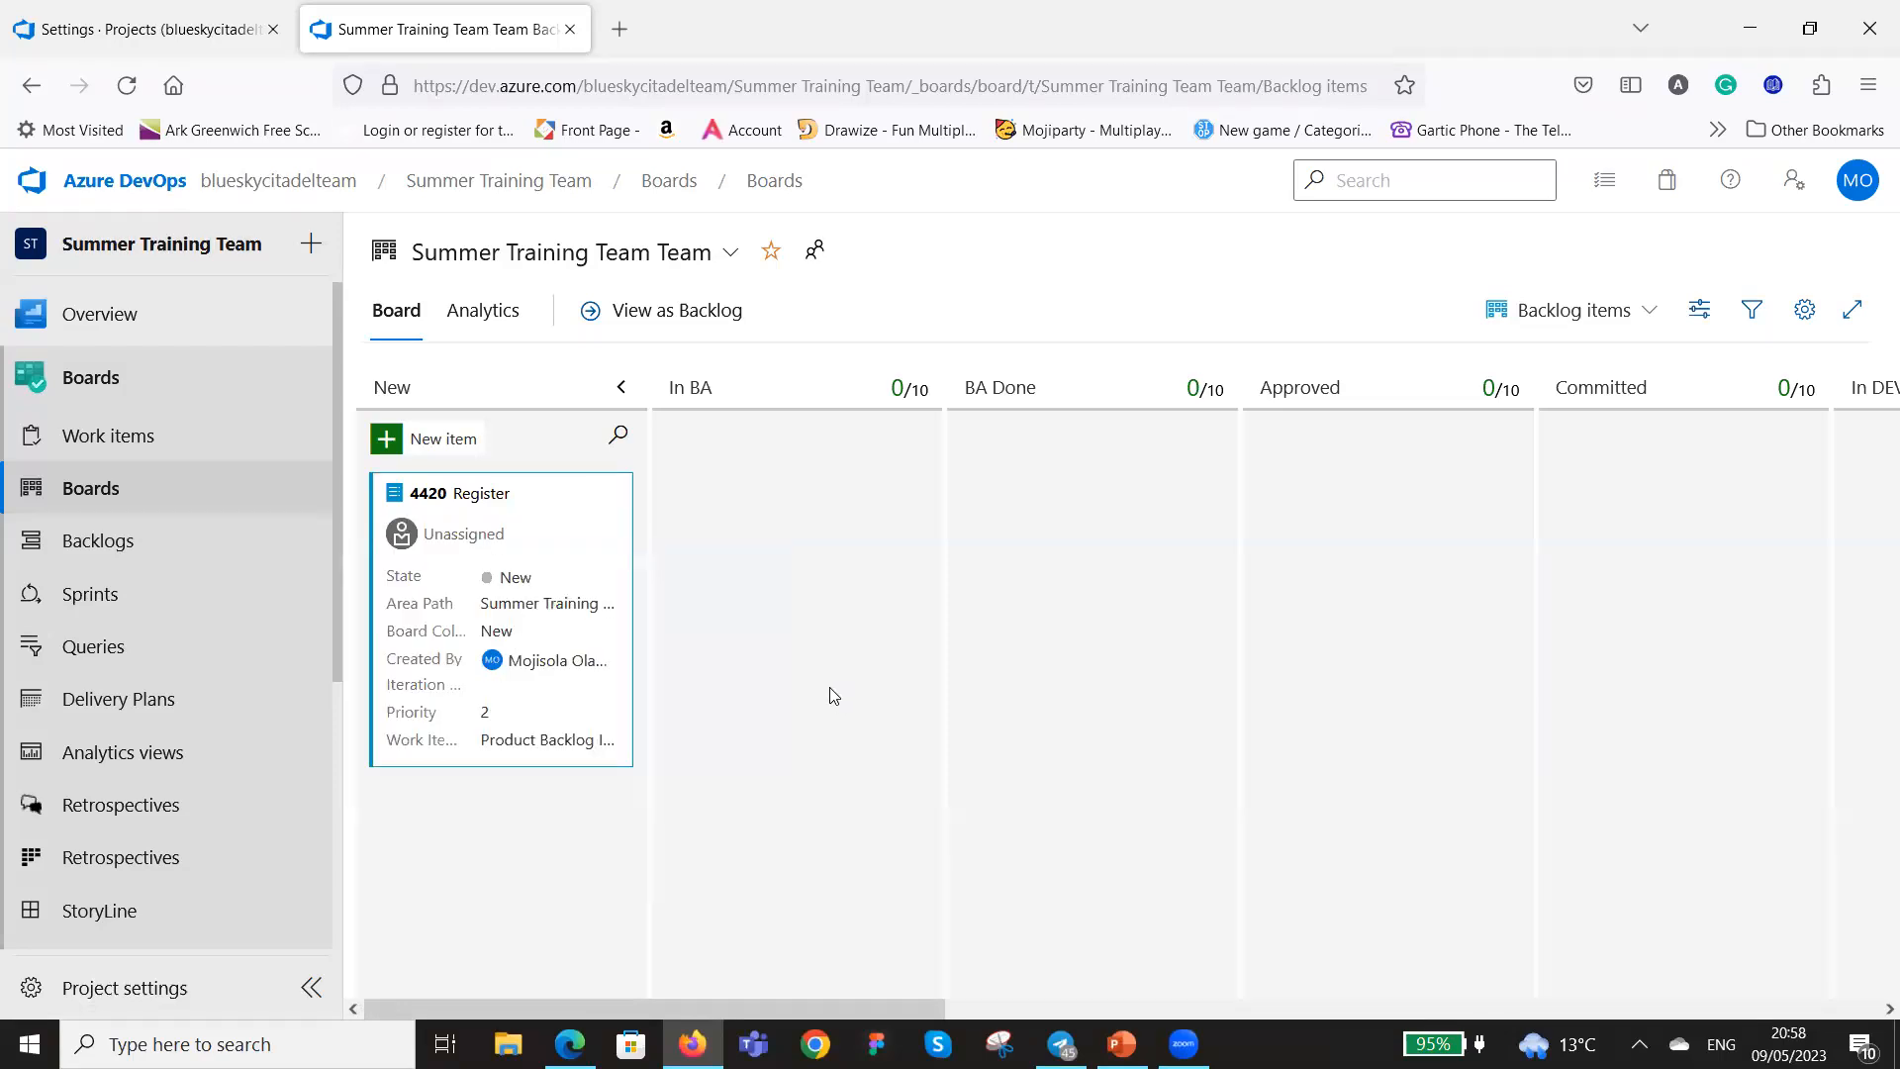
{"action": "left_click_drag", "start_coordinate": [629, 500], "coordinate": [779, 717]}
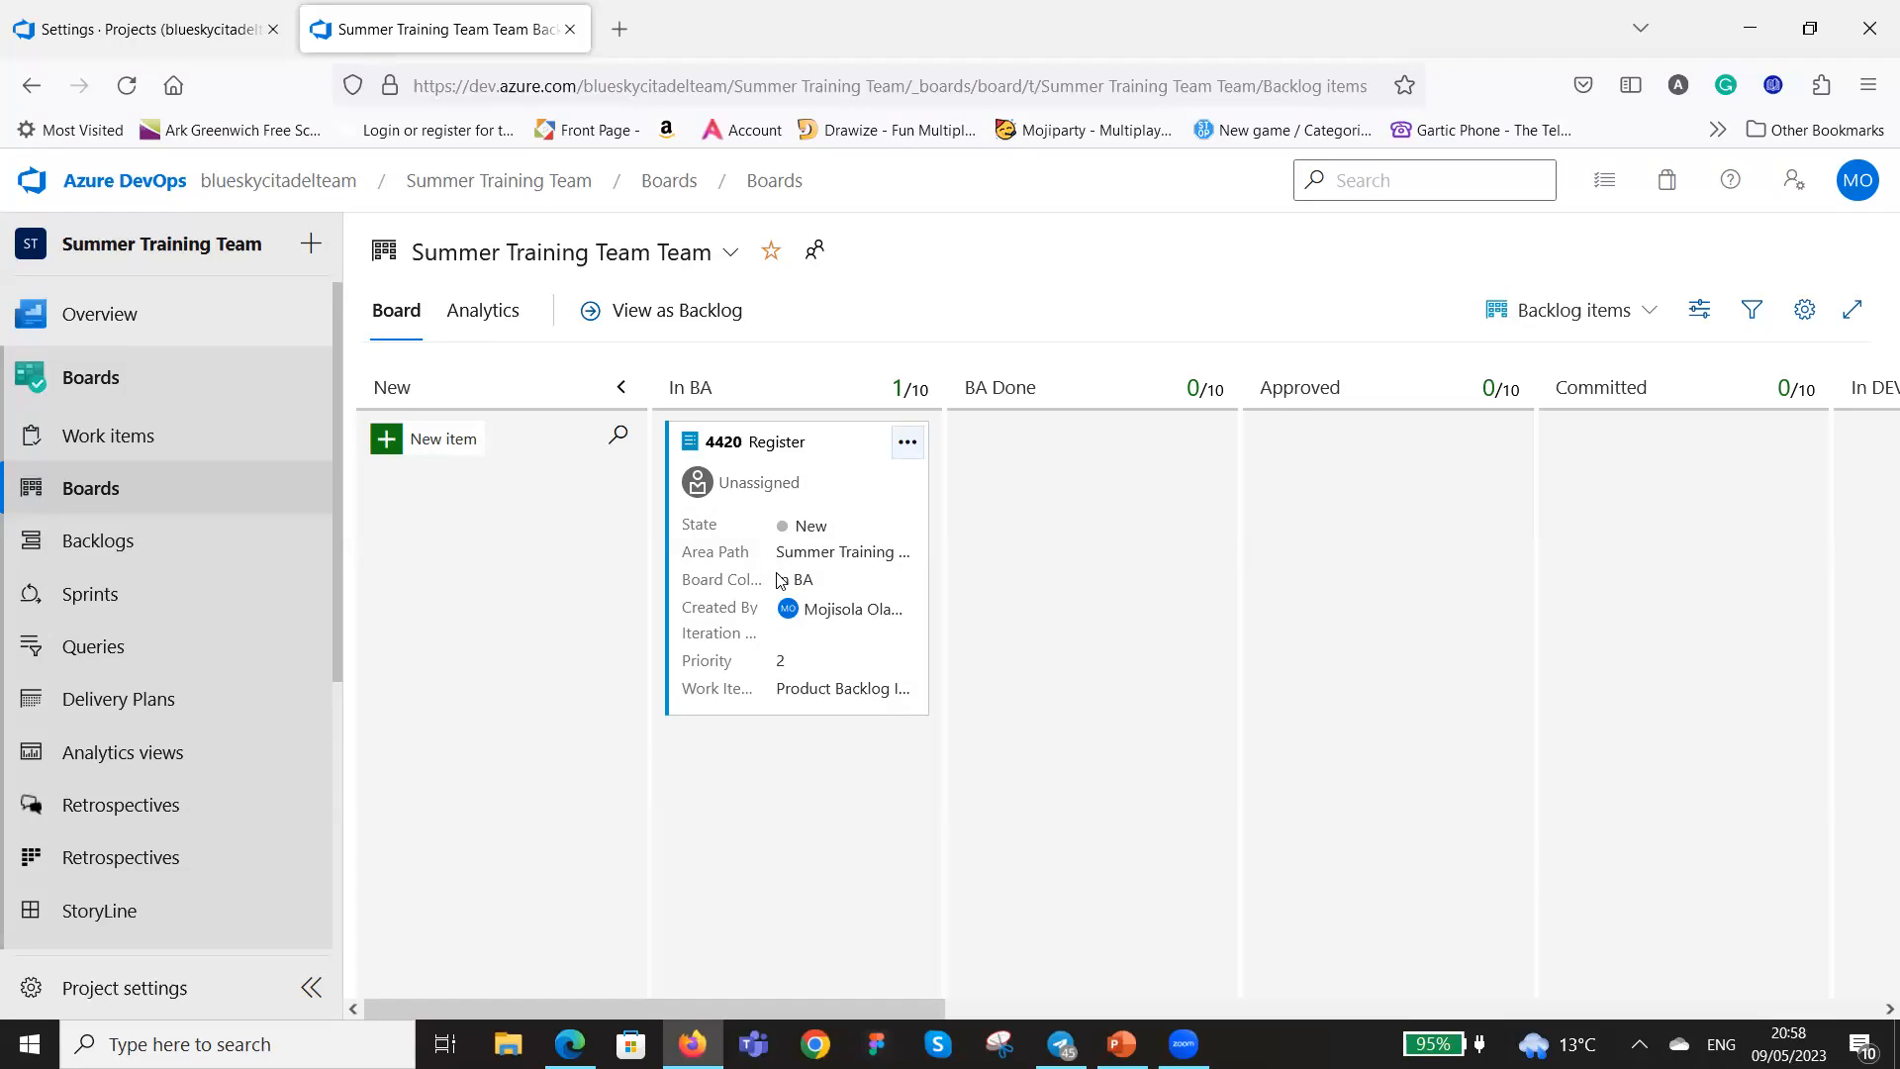
Assign the Register backlog item to the first team member listed after Unassigned.
{"action": "left_click", "coordinate": [791, 482]}
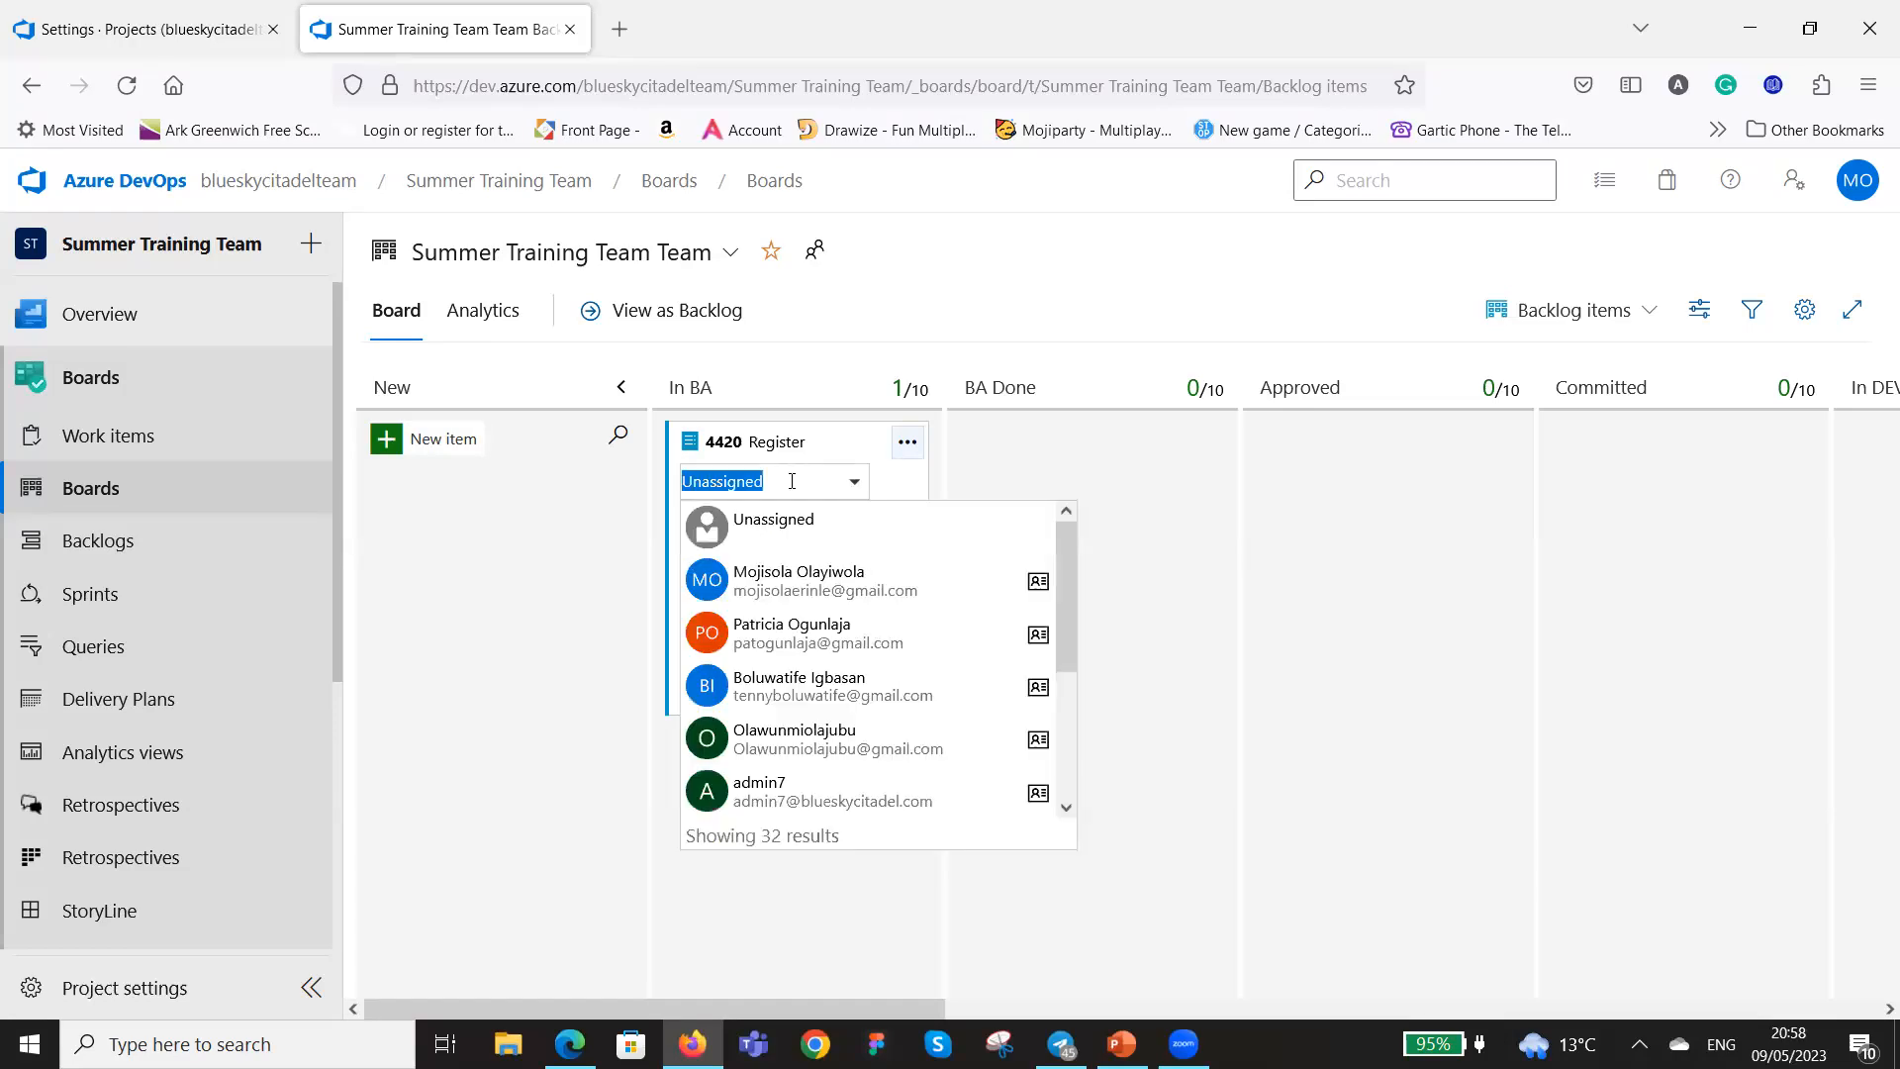
{"action": "left_click", "coordinate": [821, 577]}
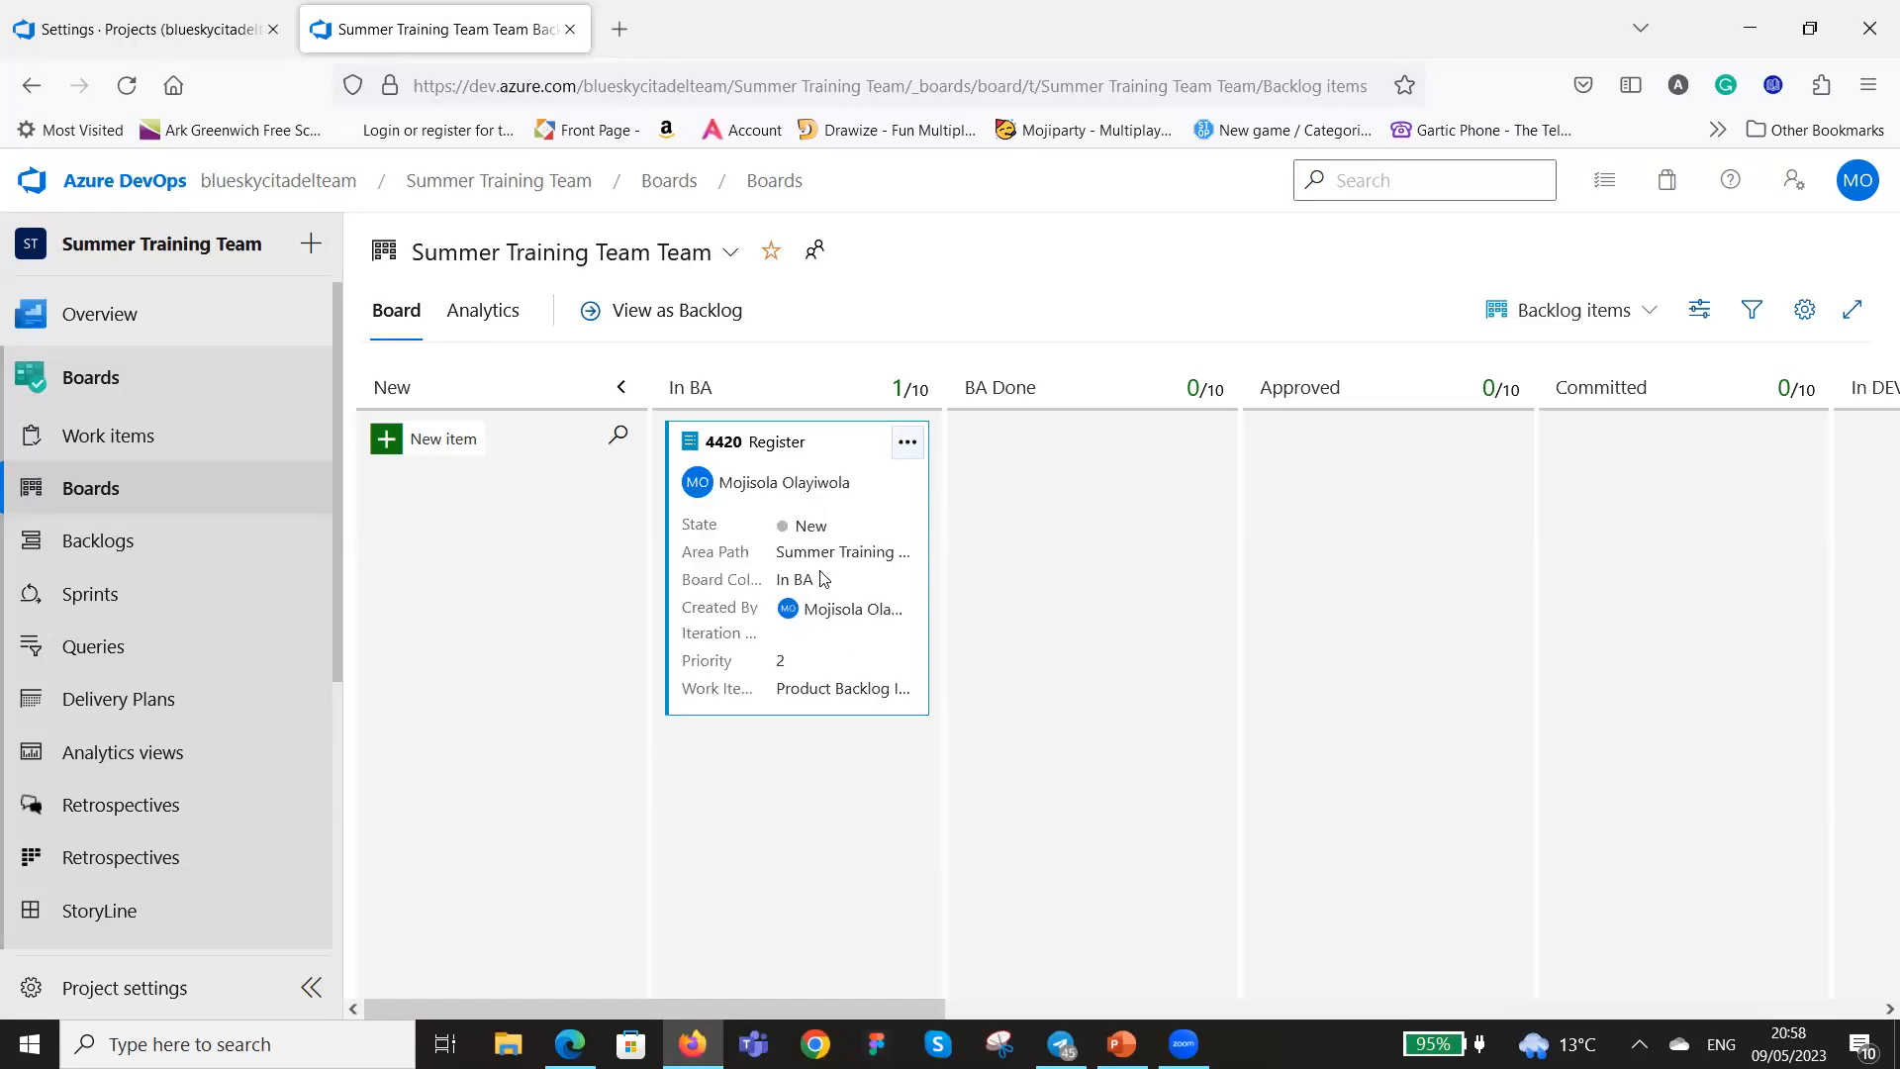
{"action": "left_click", "coordinate": [830, 478]}
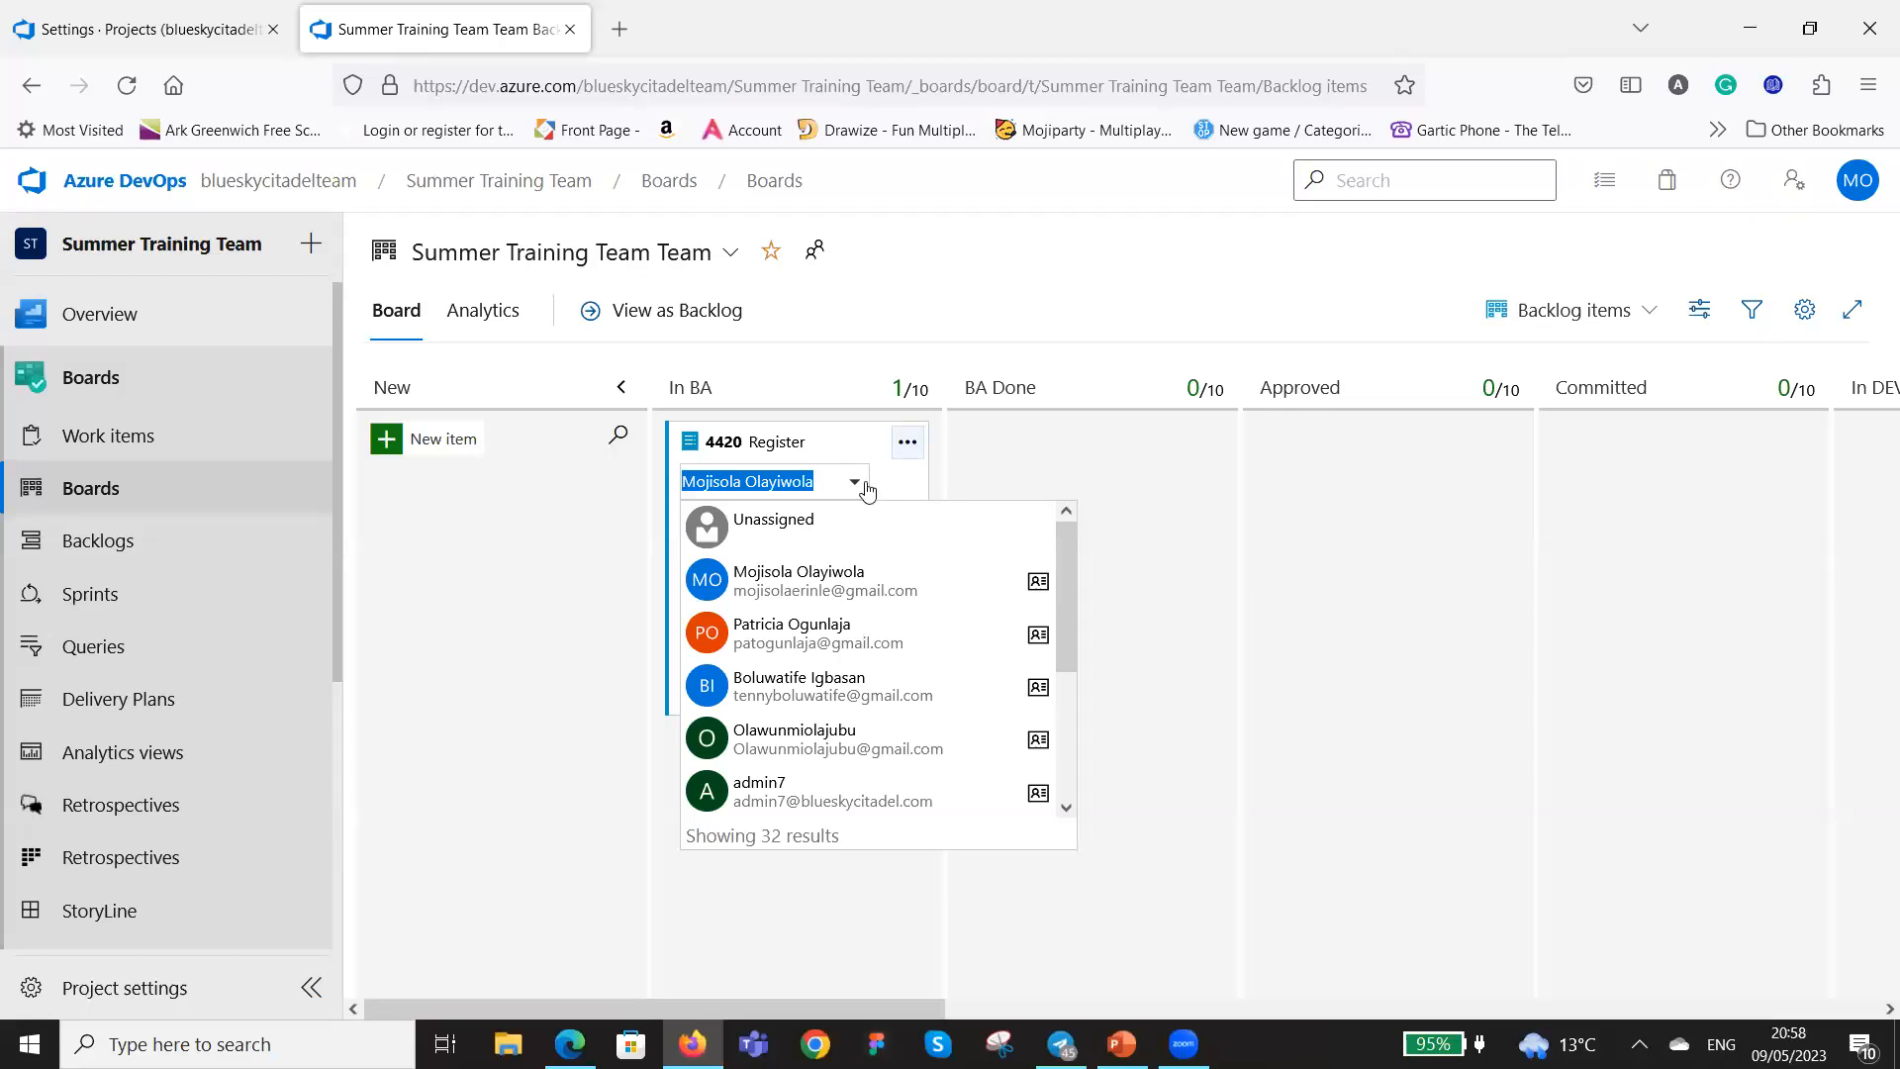
{"action": "left_click", "coordinate": [1128, 516]}
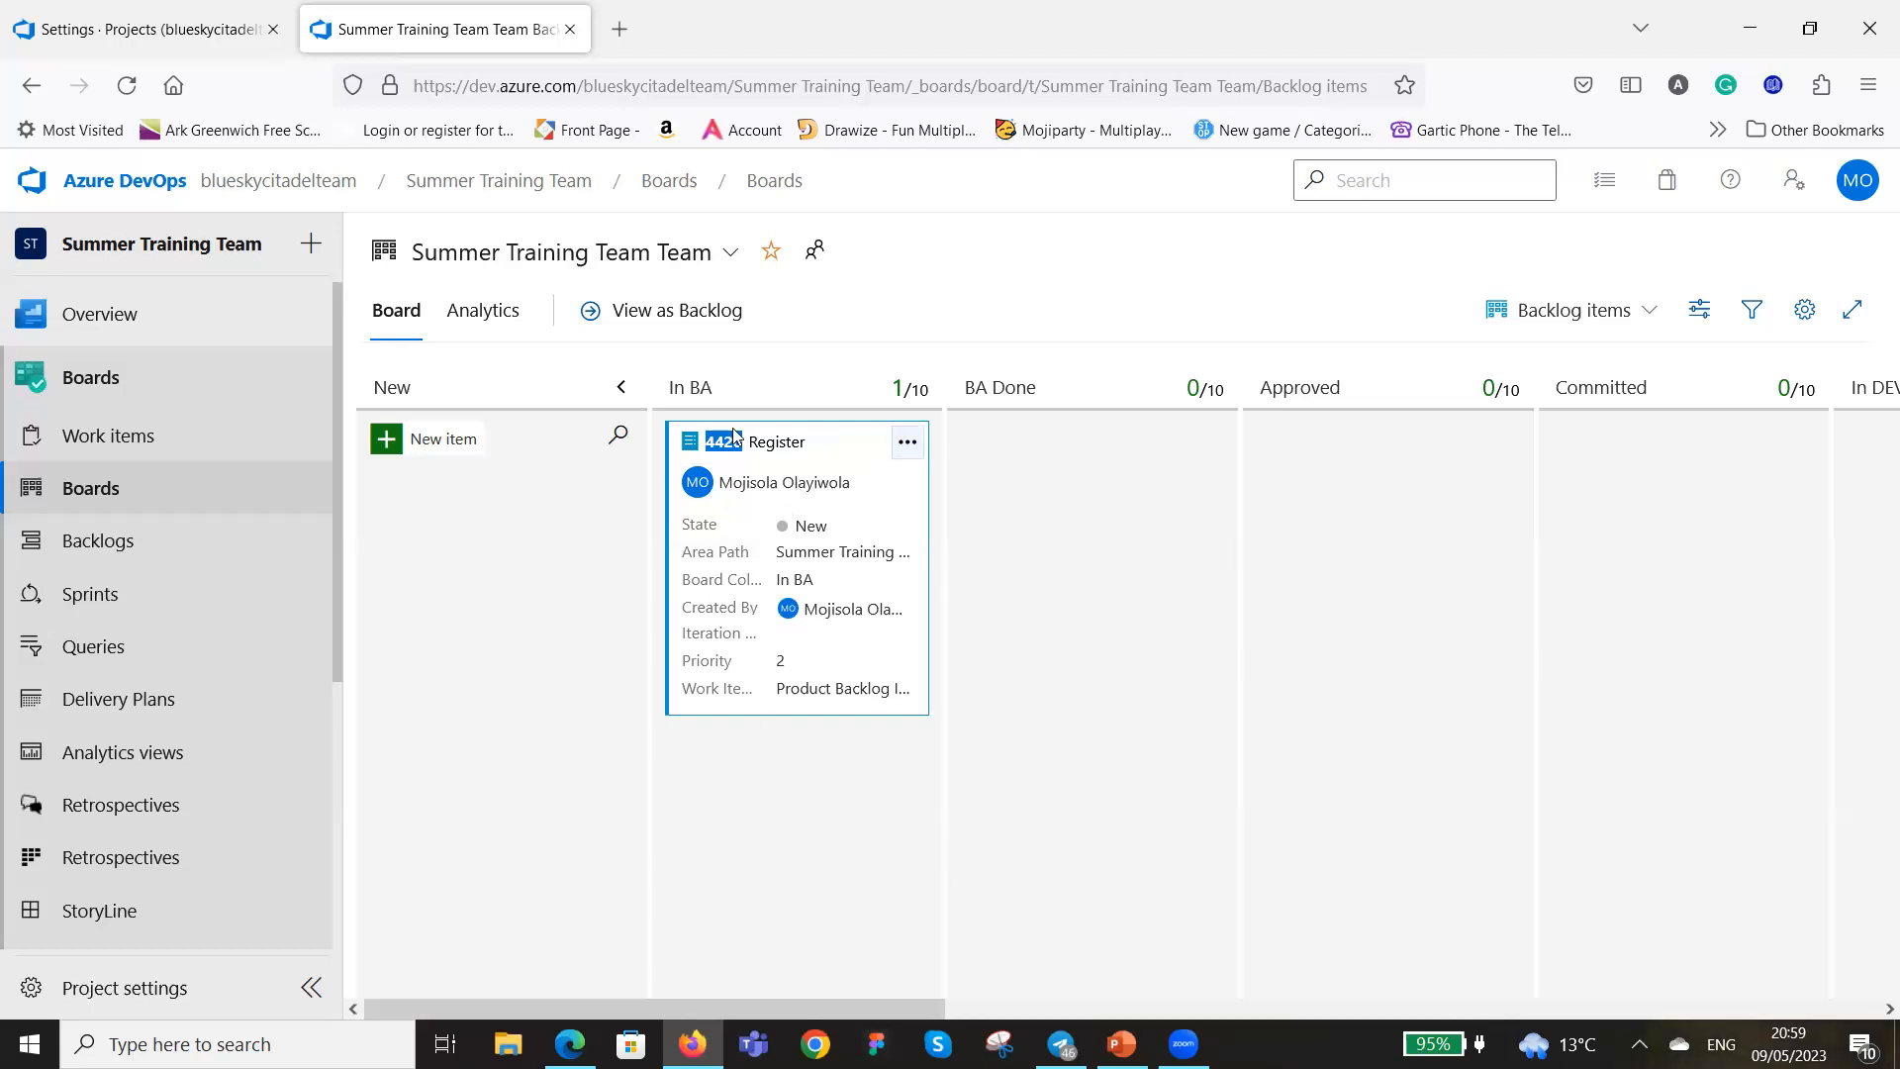
Create a Bug titled Cannot Register in the New column.
{"action": "left_click", "coordinate": [386, 438]}
{"action": "left_click", "coordinate": [428, 515]}
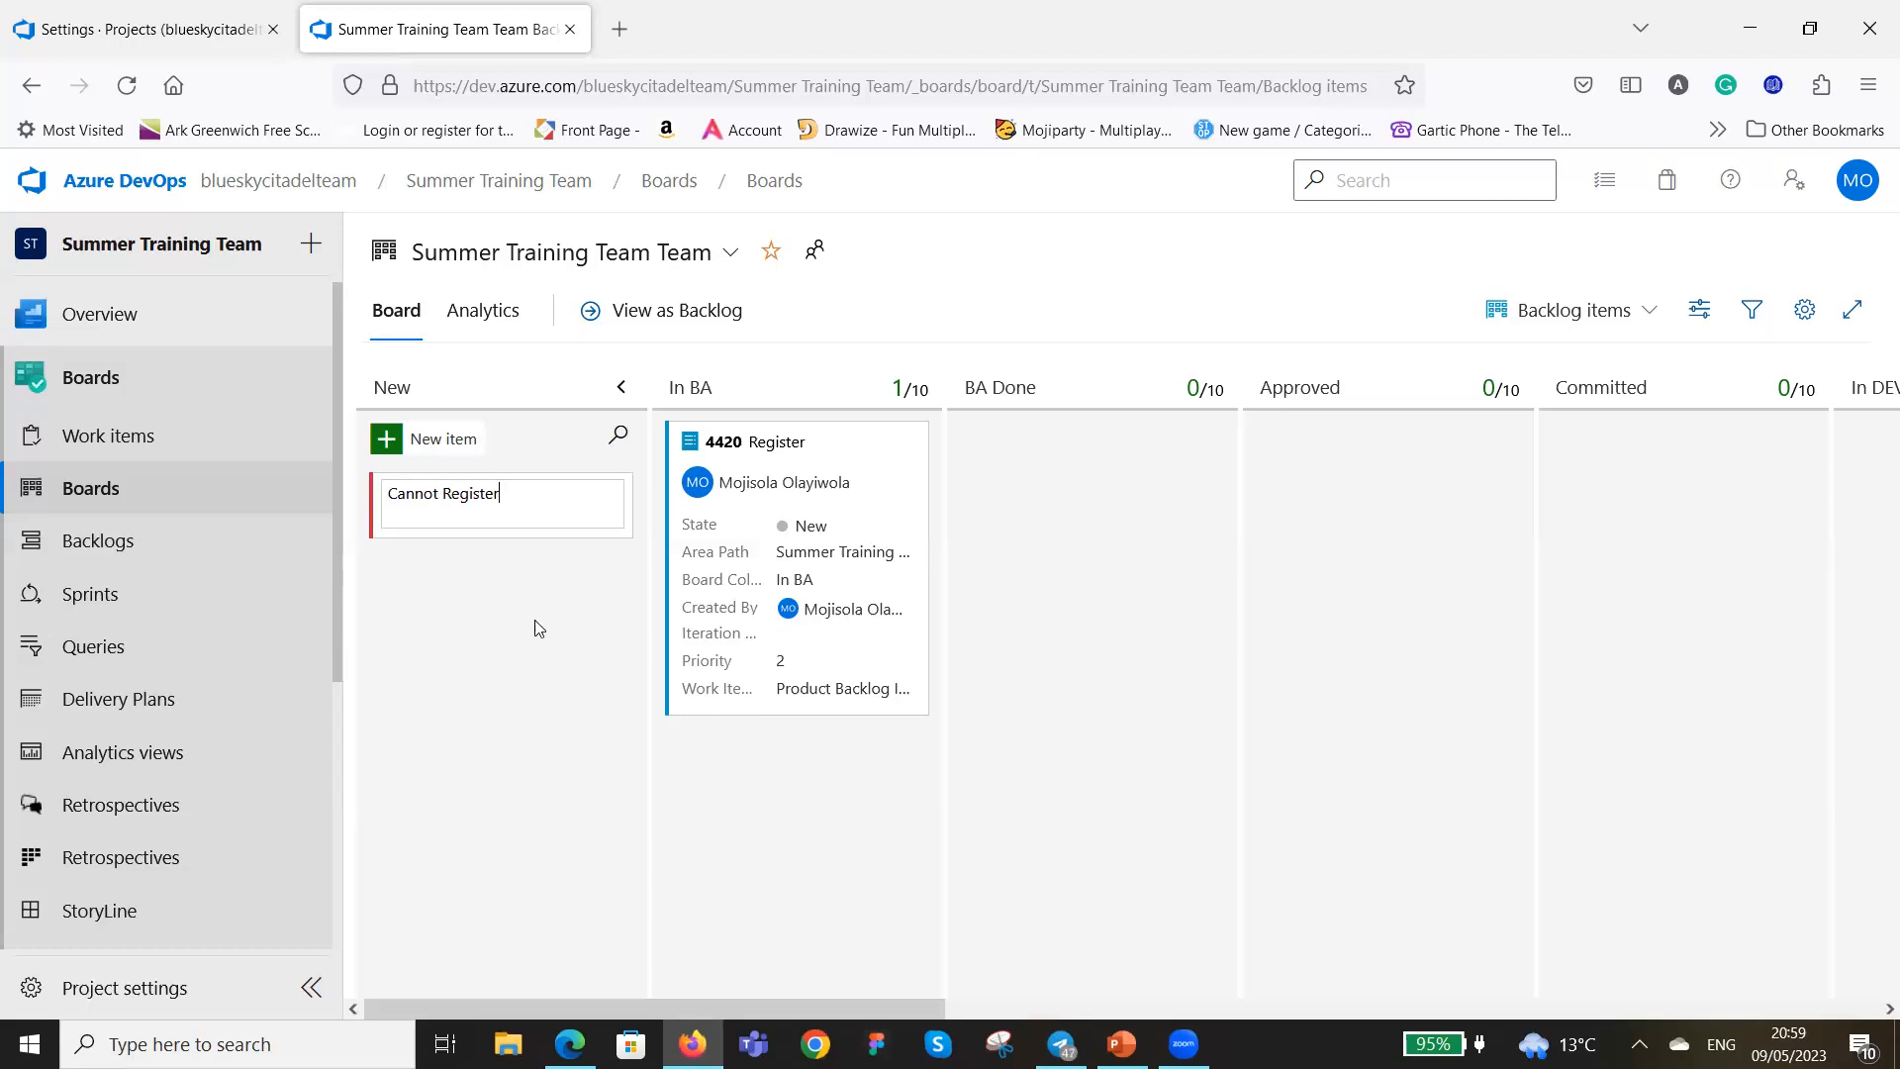
{"action": "key", "text": "Return"}
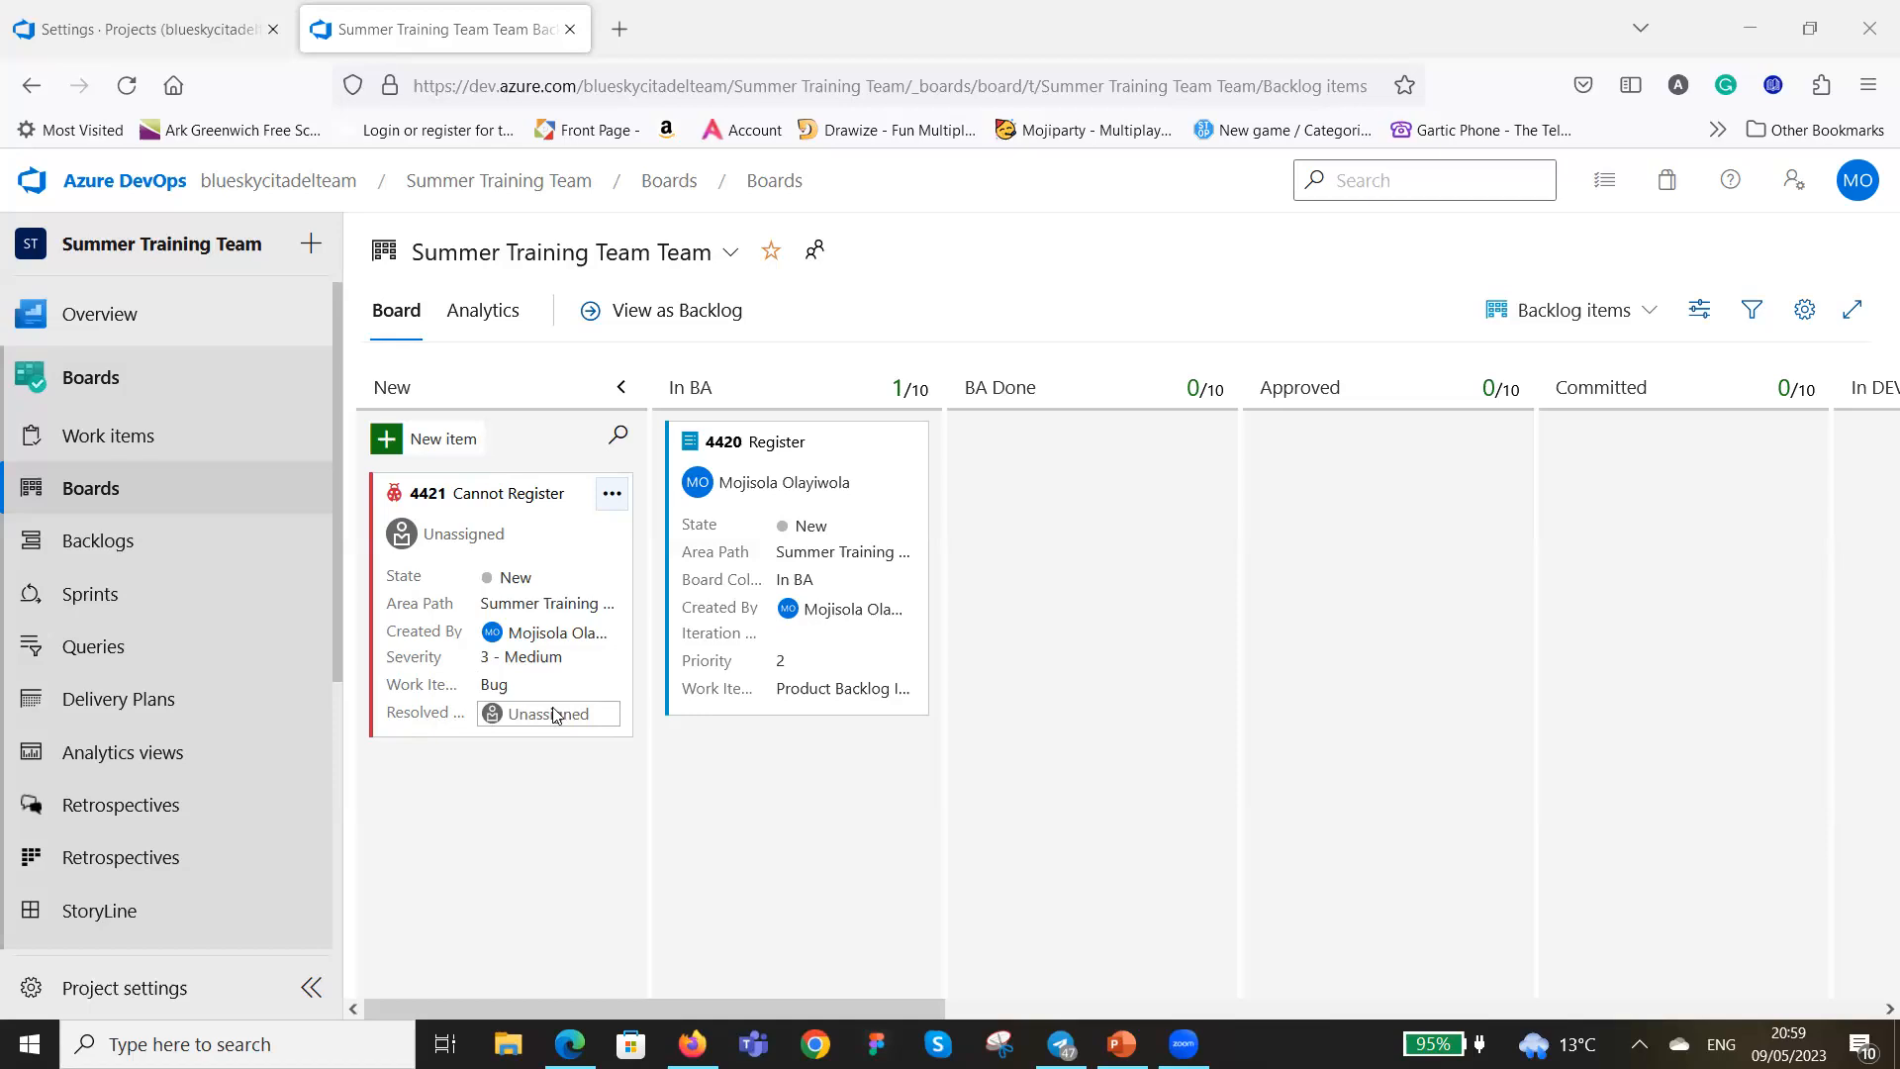
Search for a team member by first name in the Cannot Register bug's Resolved By field and select the second match.
{"action": "left_click", "coordinate": [595, 715]}
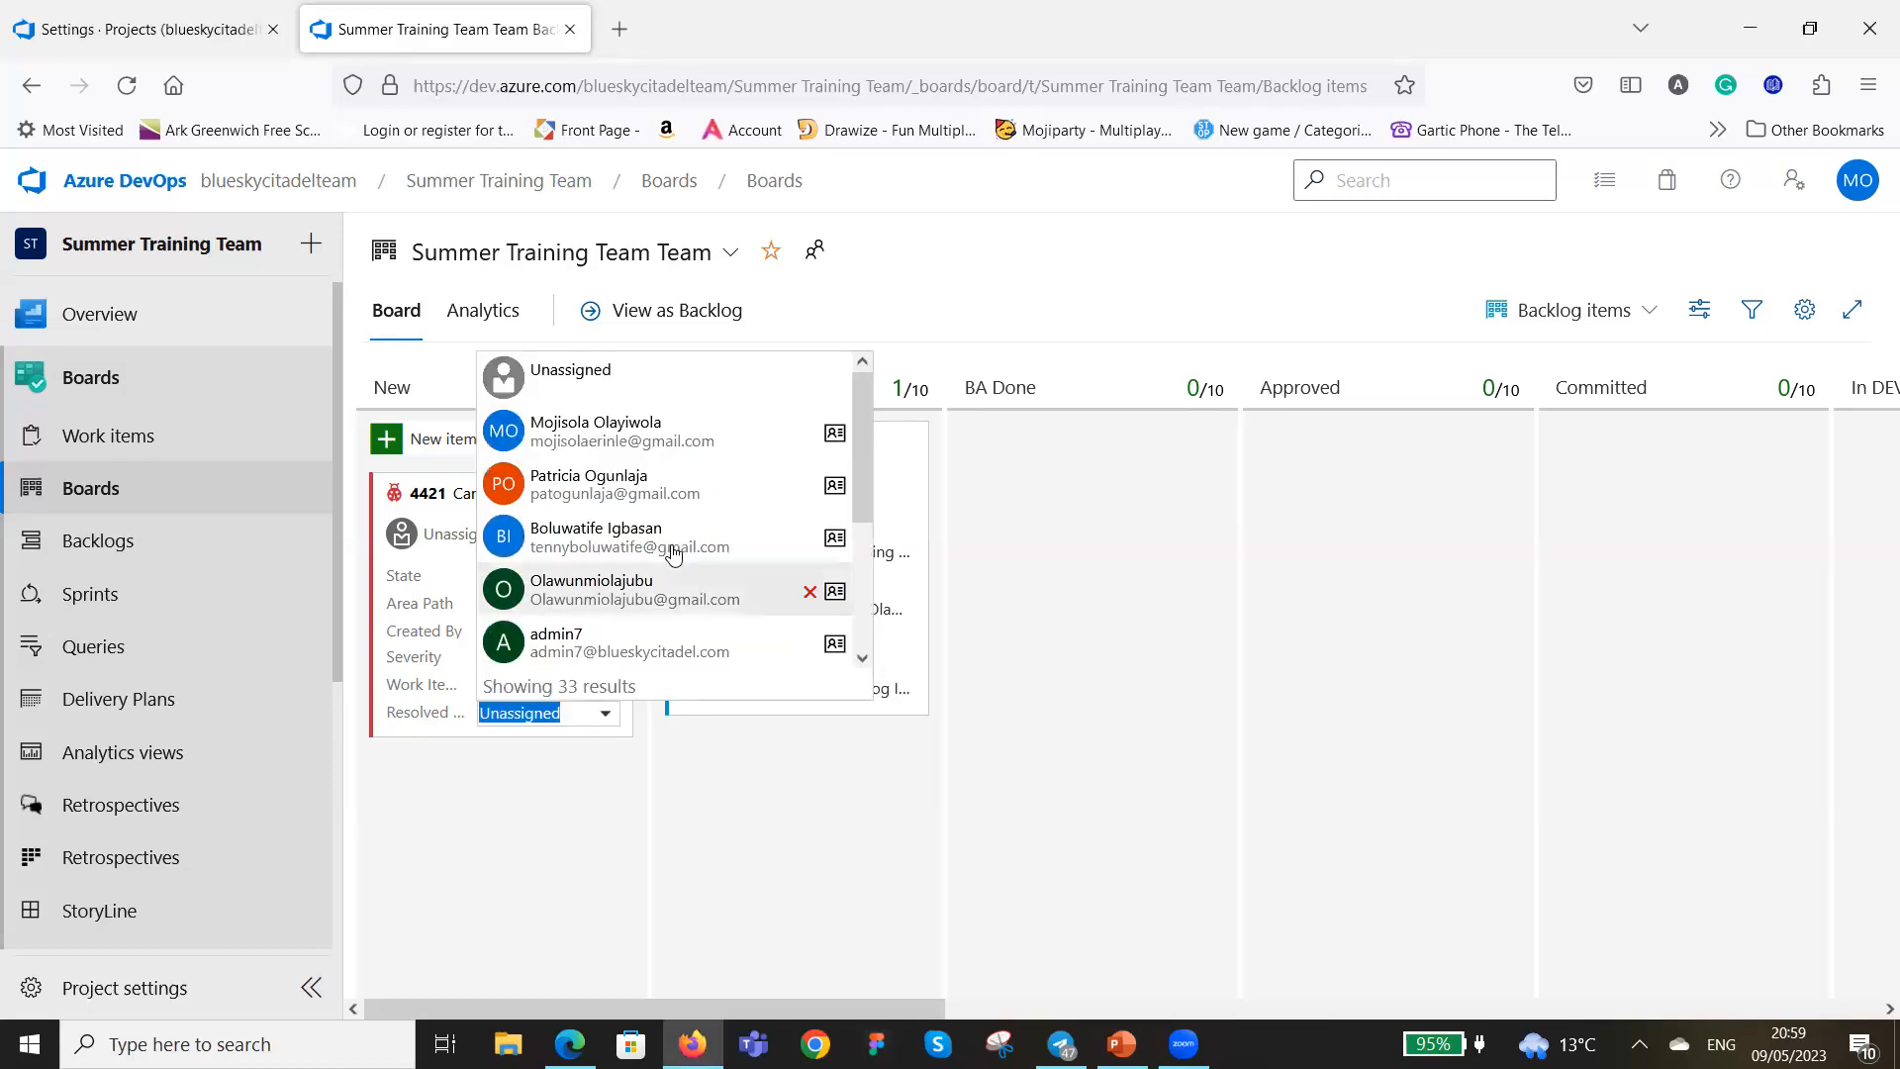
{"action": "scroll", "coordinate": [673, 554], "scroll_direction": "down", "scroll_amount": 2}
{"action": "scroll", "coordinate": [707, 582], "scroll_direction": "down", "scroll_amount": 4}
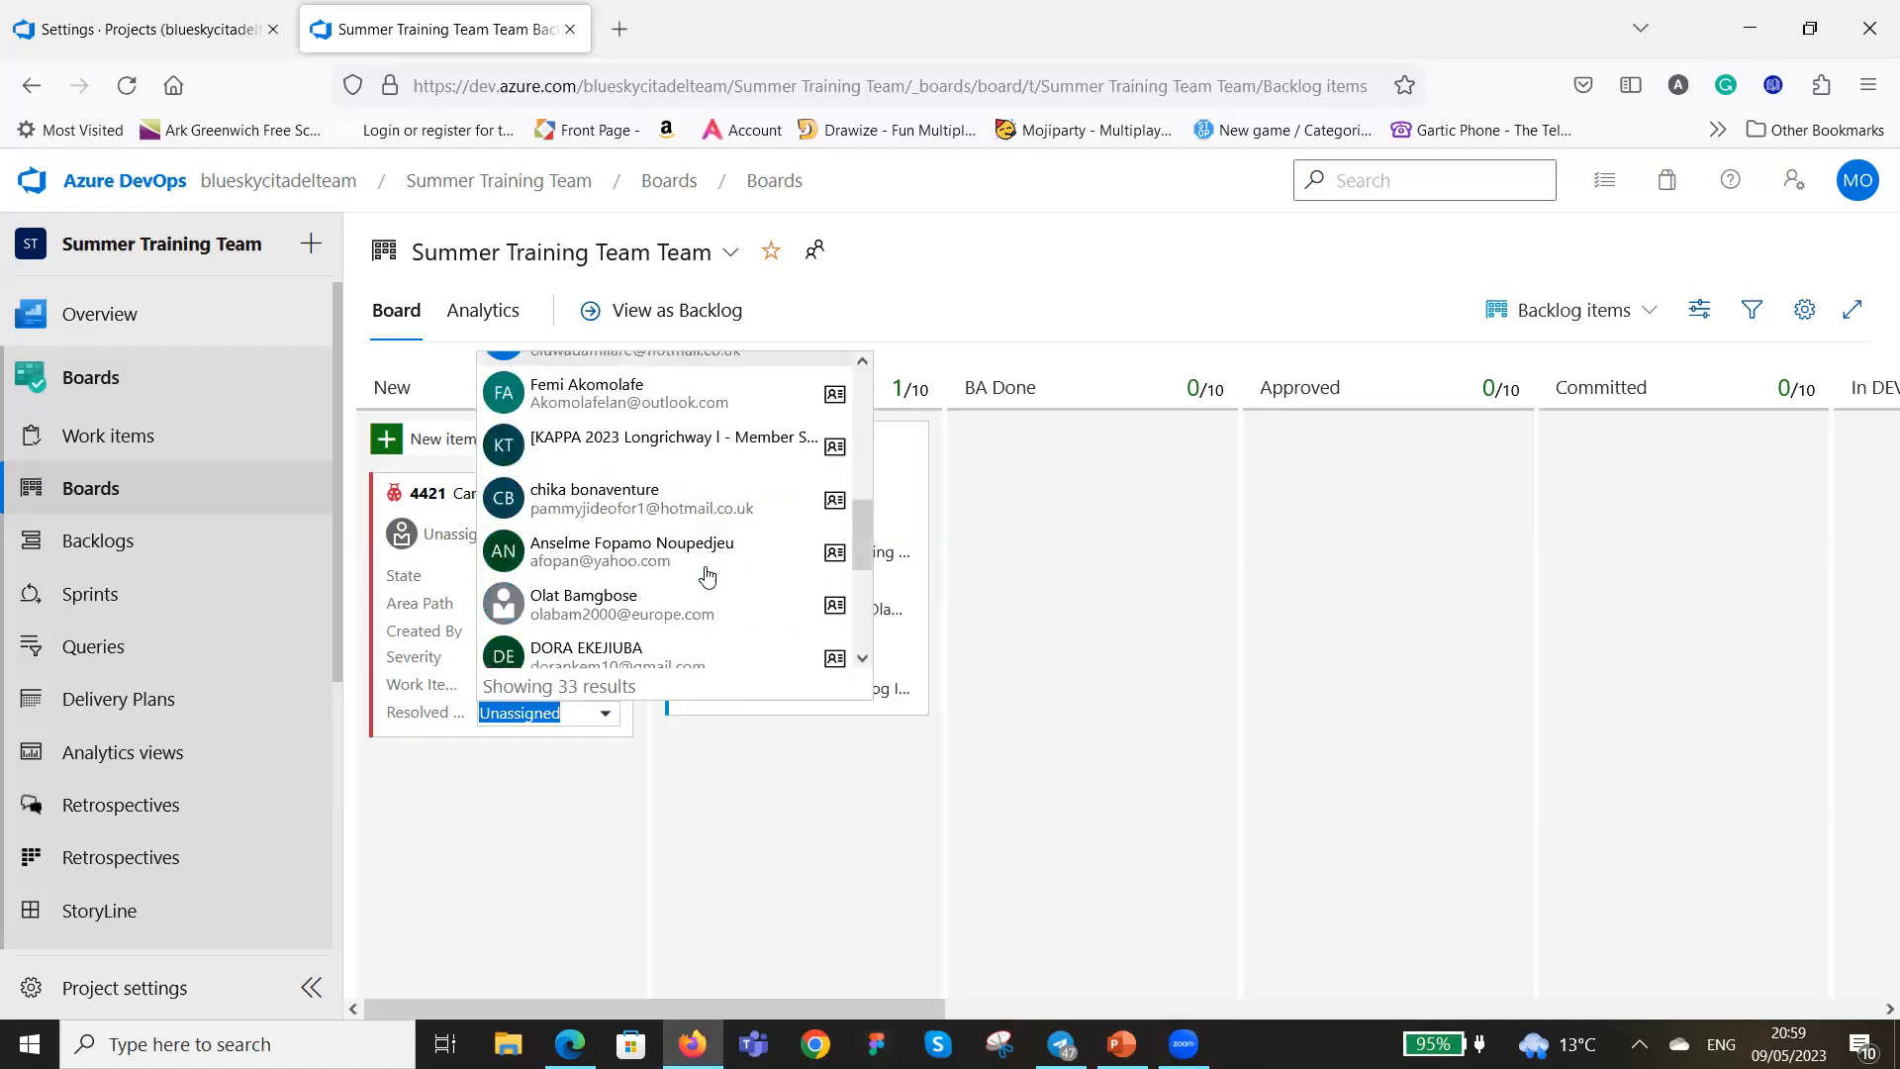
{"action": "scroll", "coordinate": [707, 572], "scroll_direction": "up", "scroll_amount": 7}
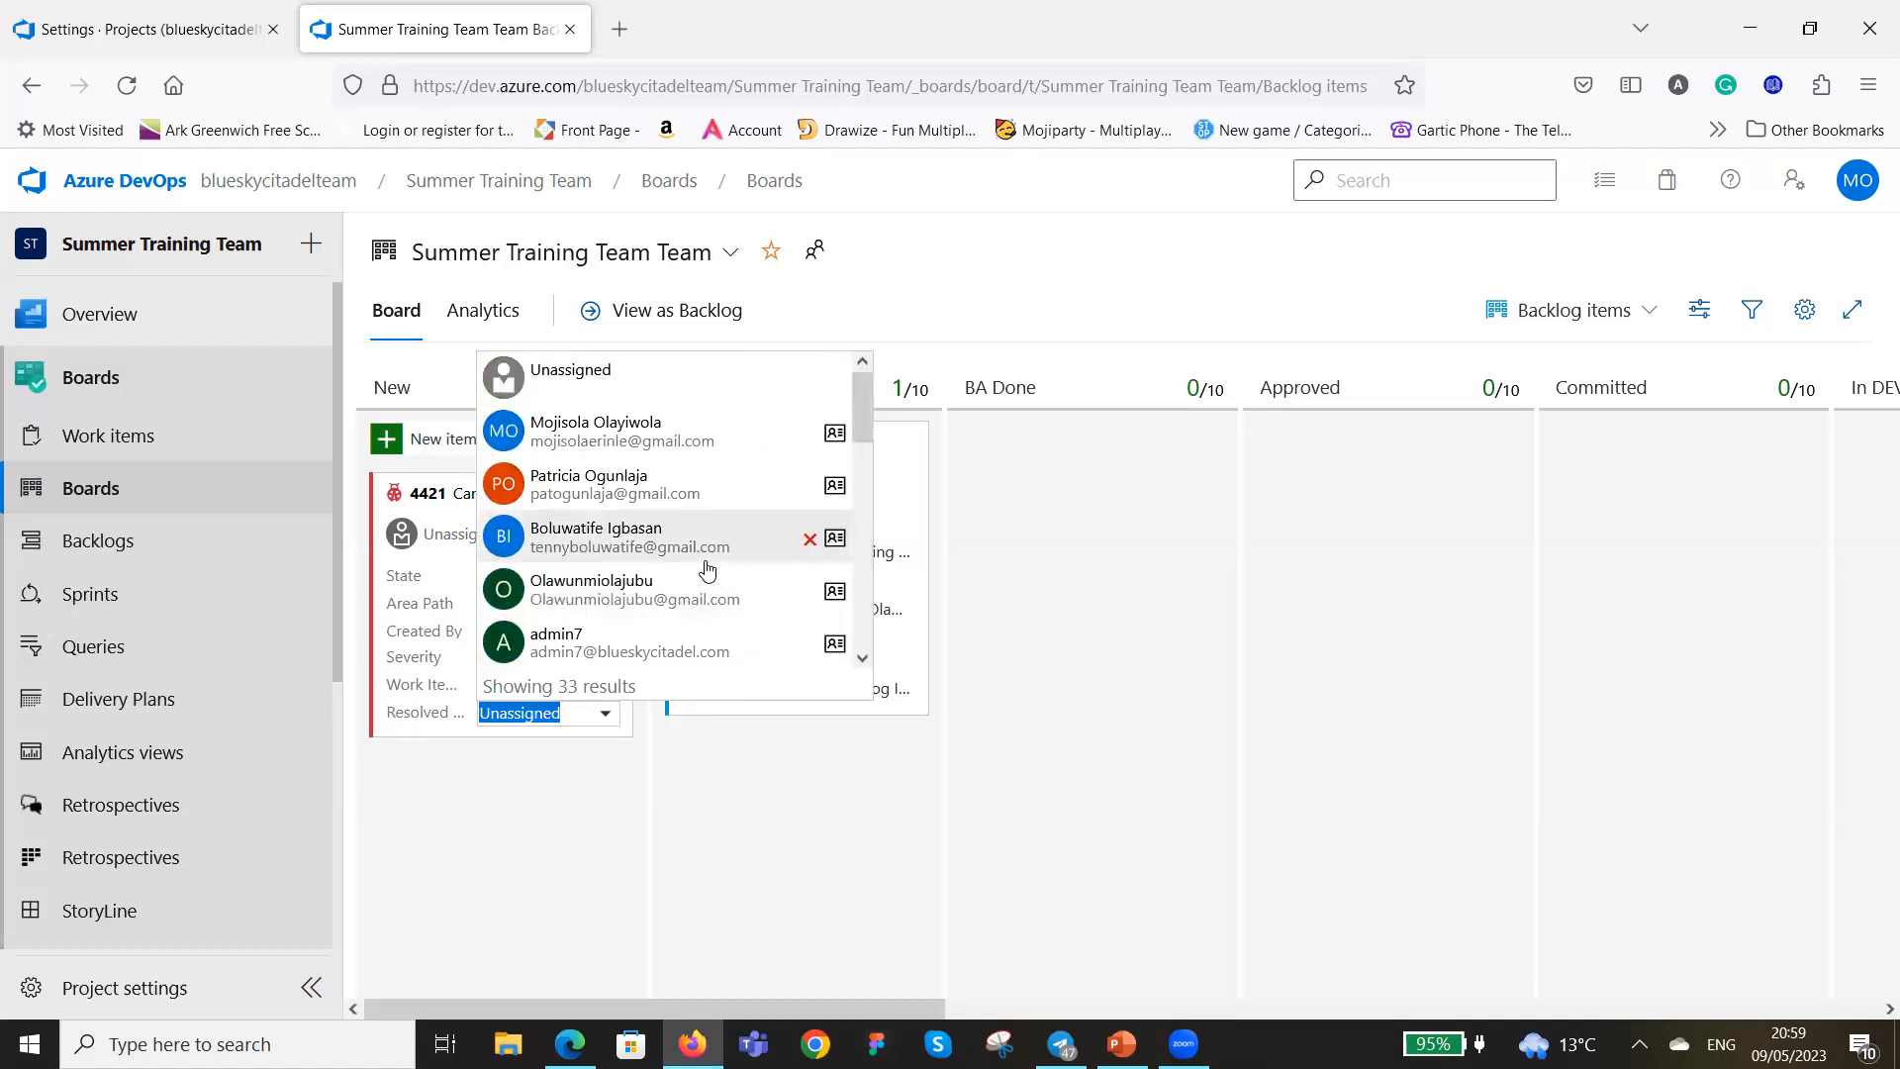
{"action": "left_click", "coordinate": [668, 391]}
{"action": "left_click", "coordinate": [572, 715]}
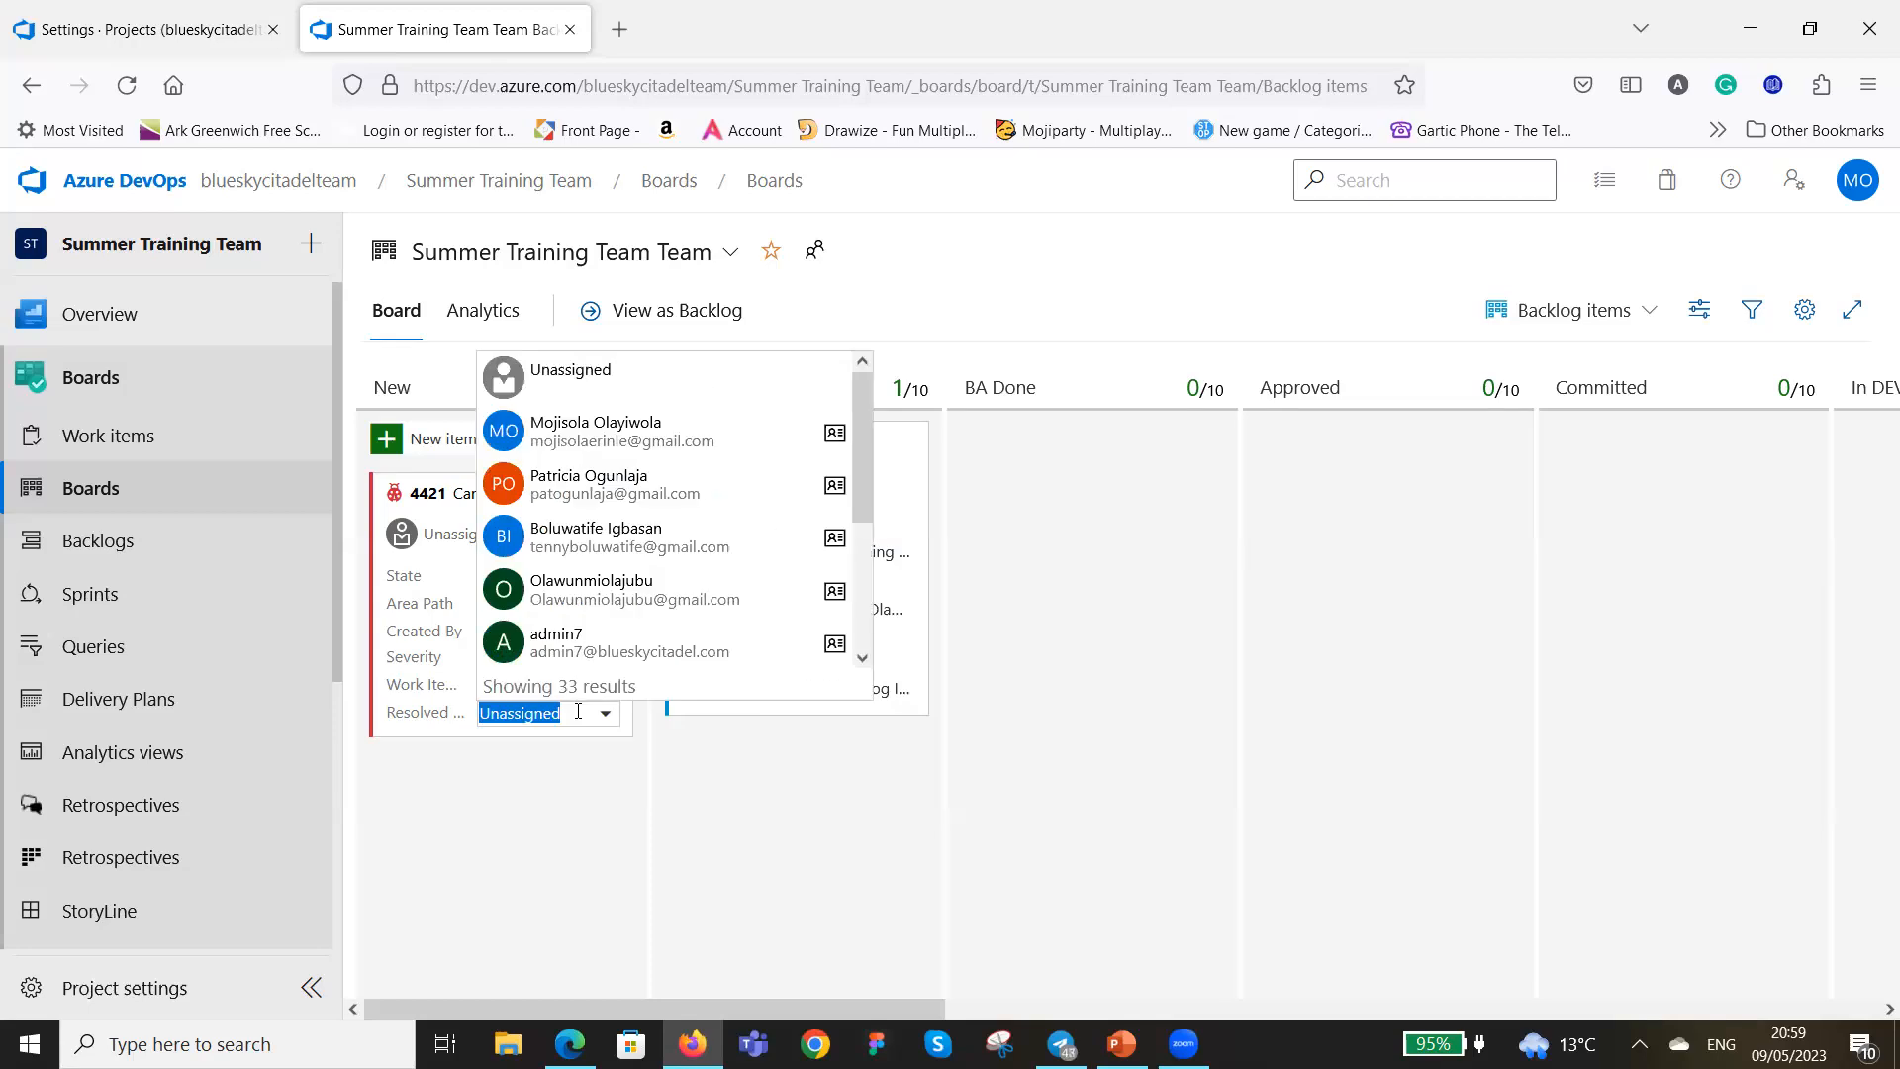
{"action": "type", "text": "deji"}
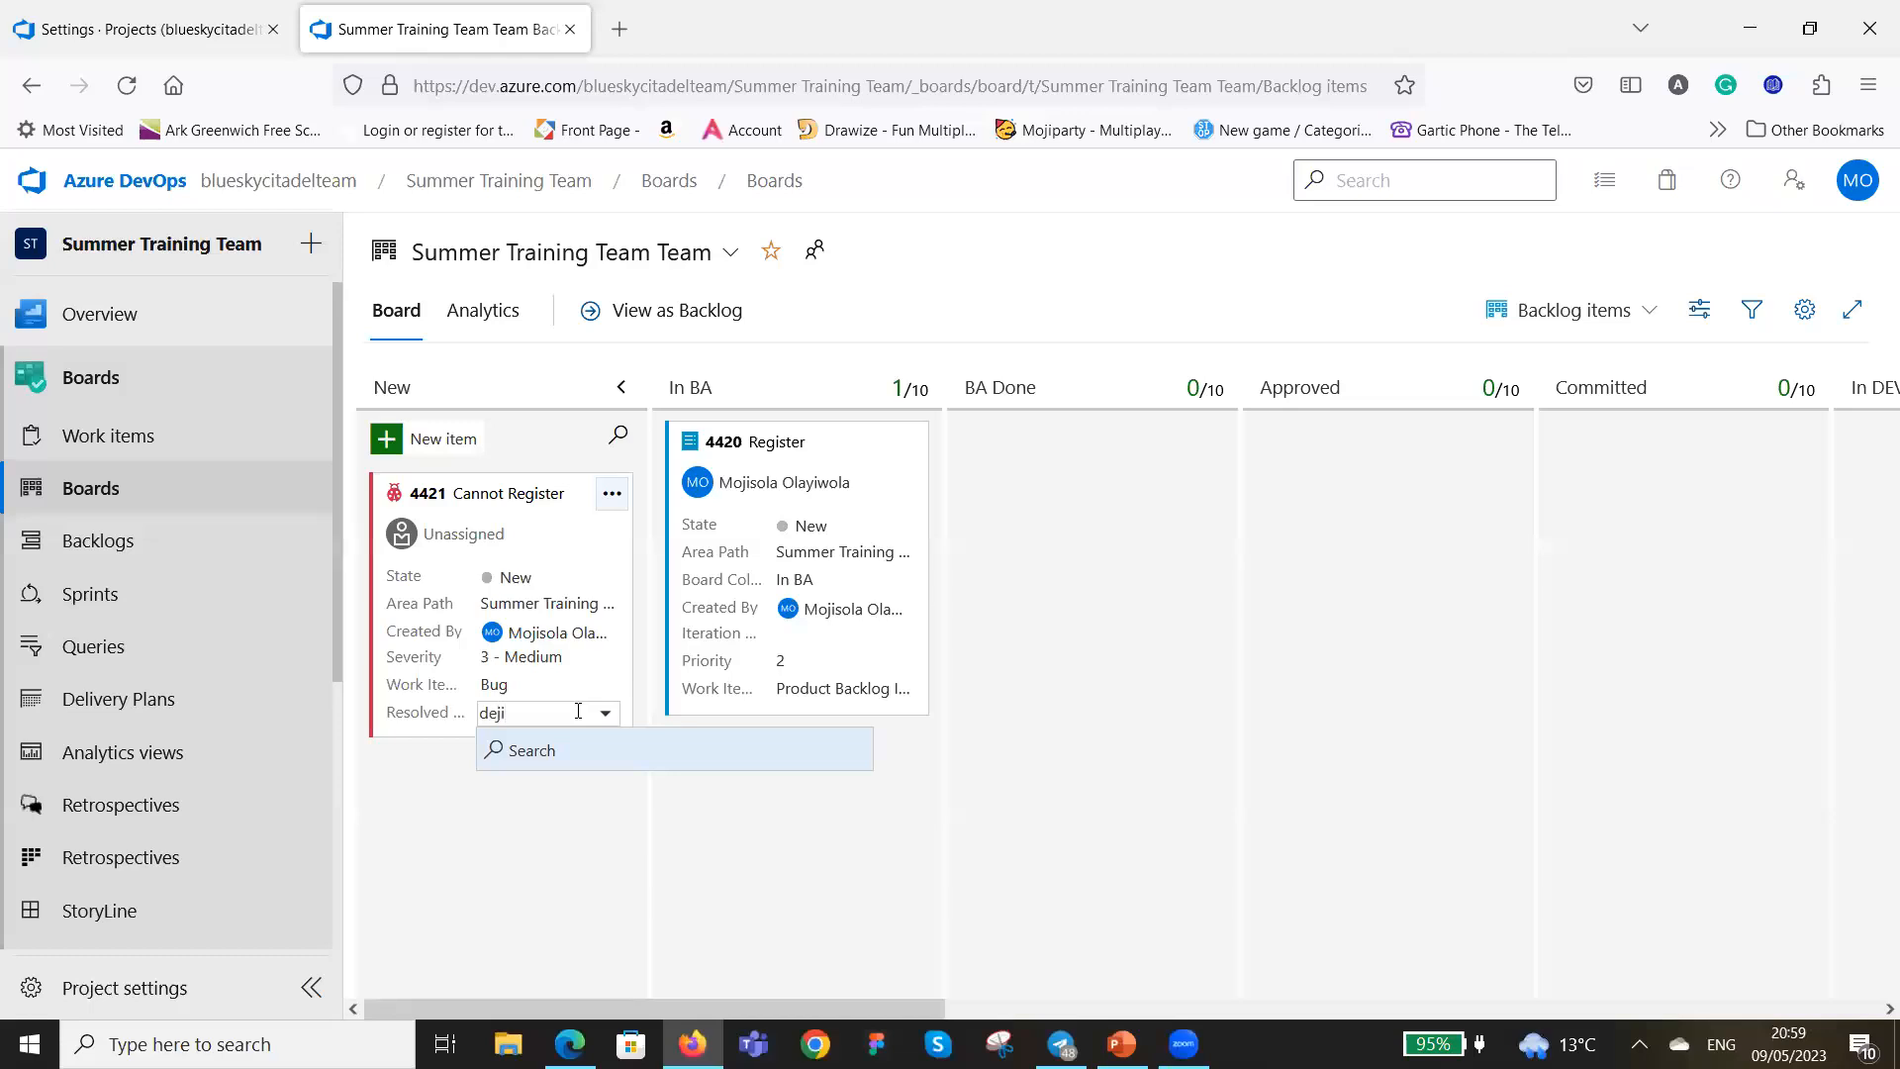
{"action": "left_click", "coordinate": [526, 750]}
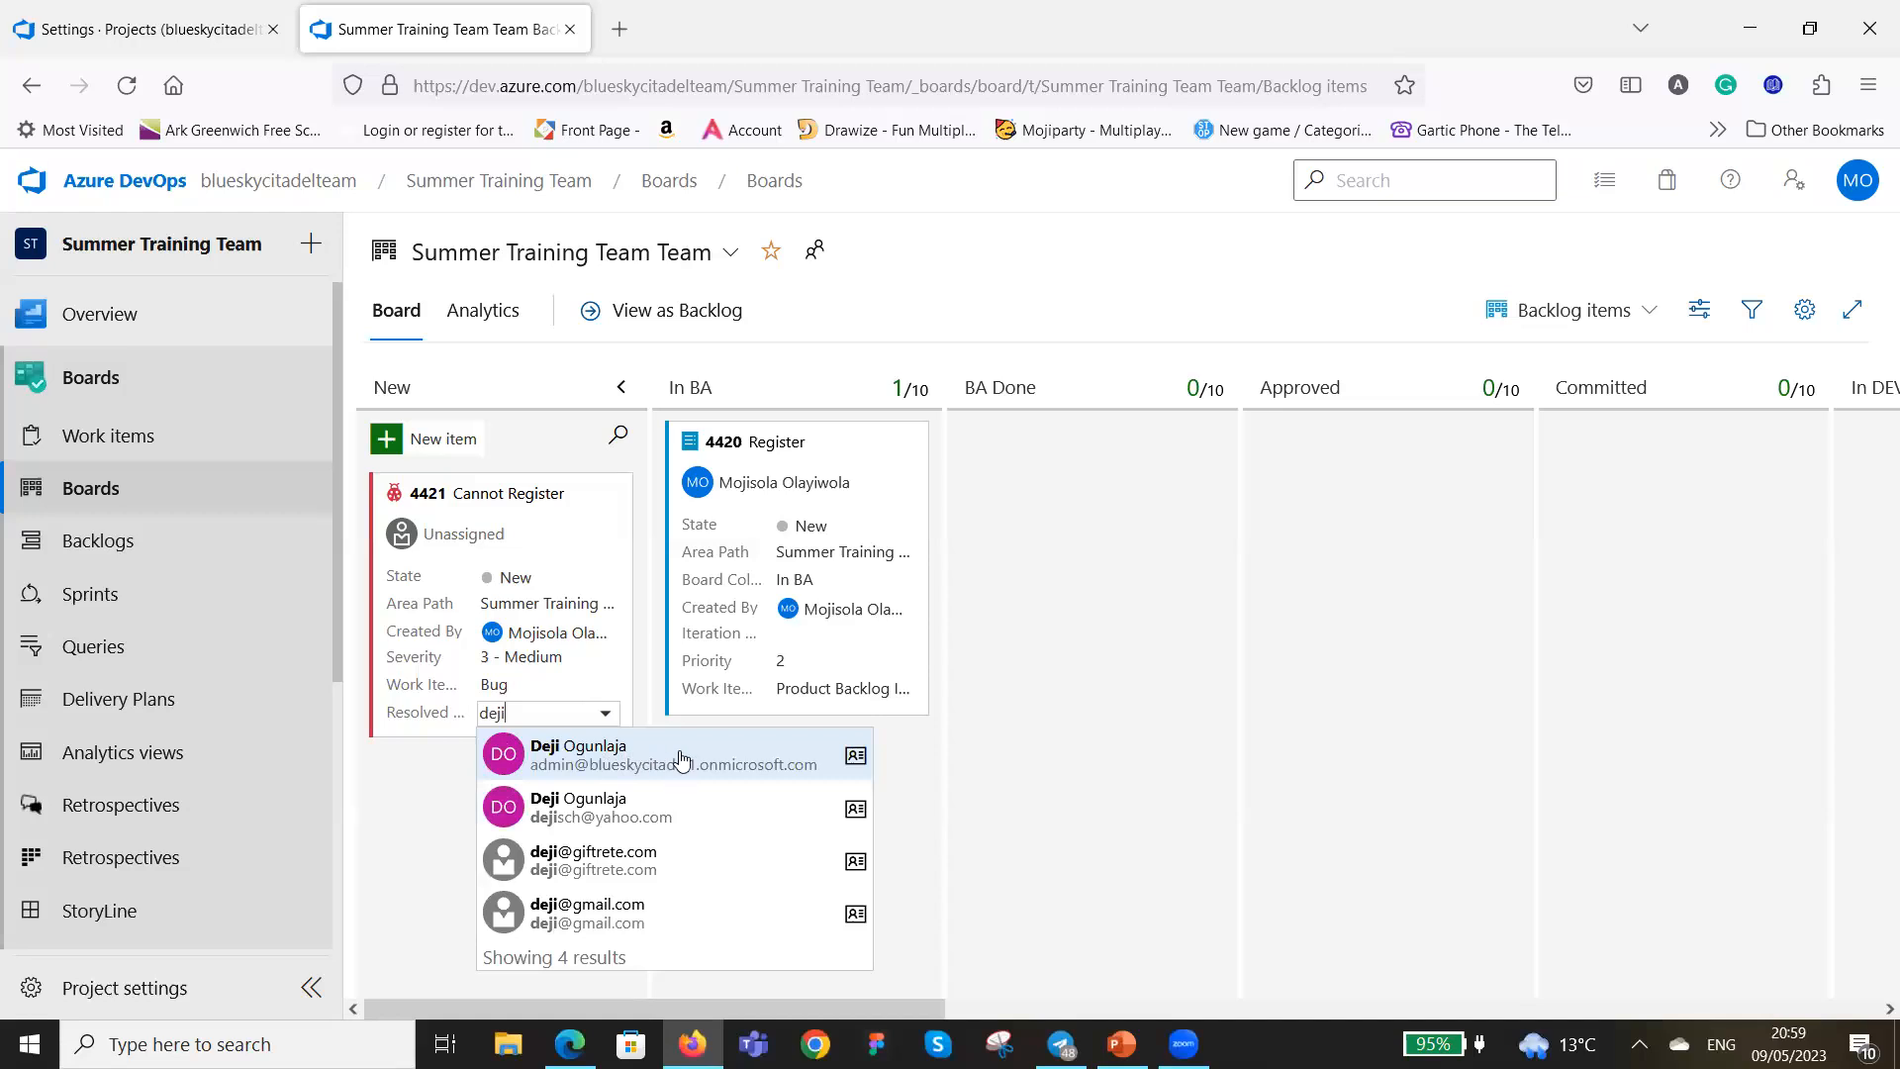
{"action": "left_click", "coordinate": [630, 830]}
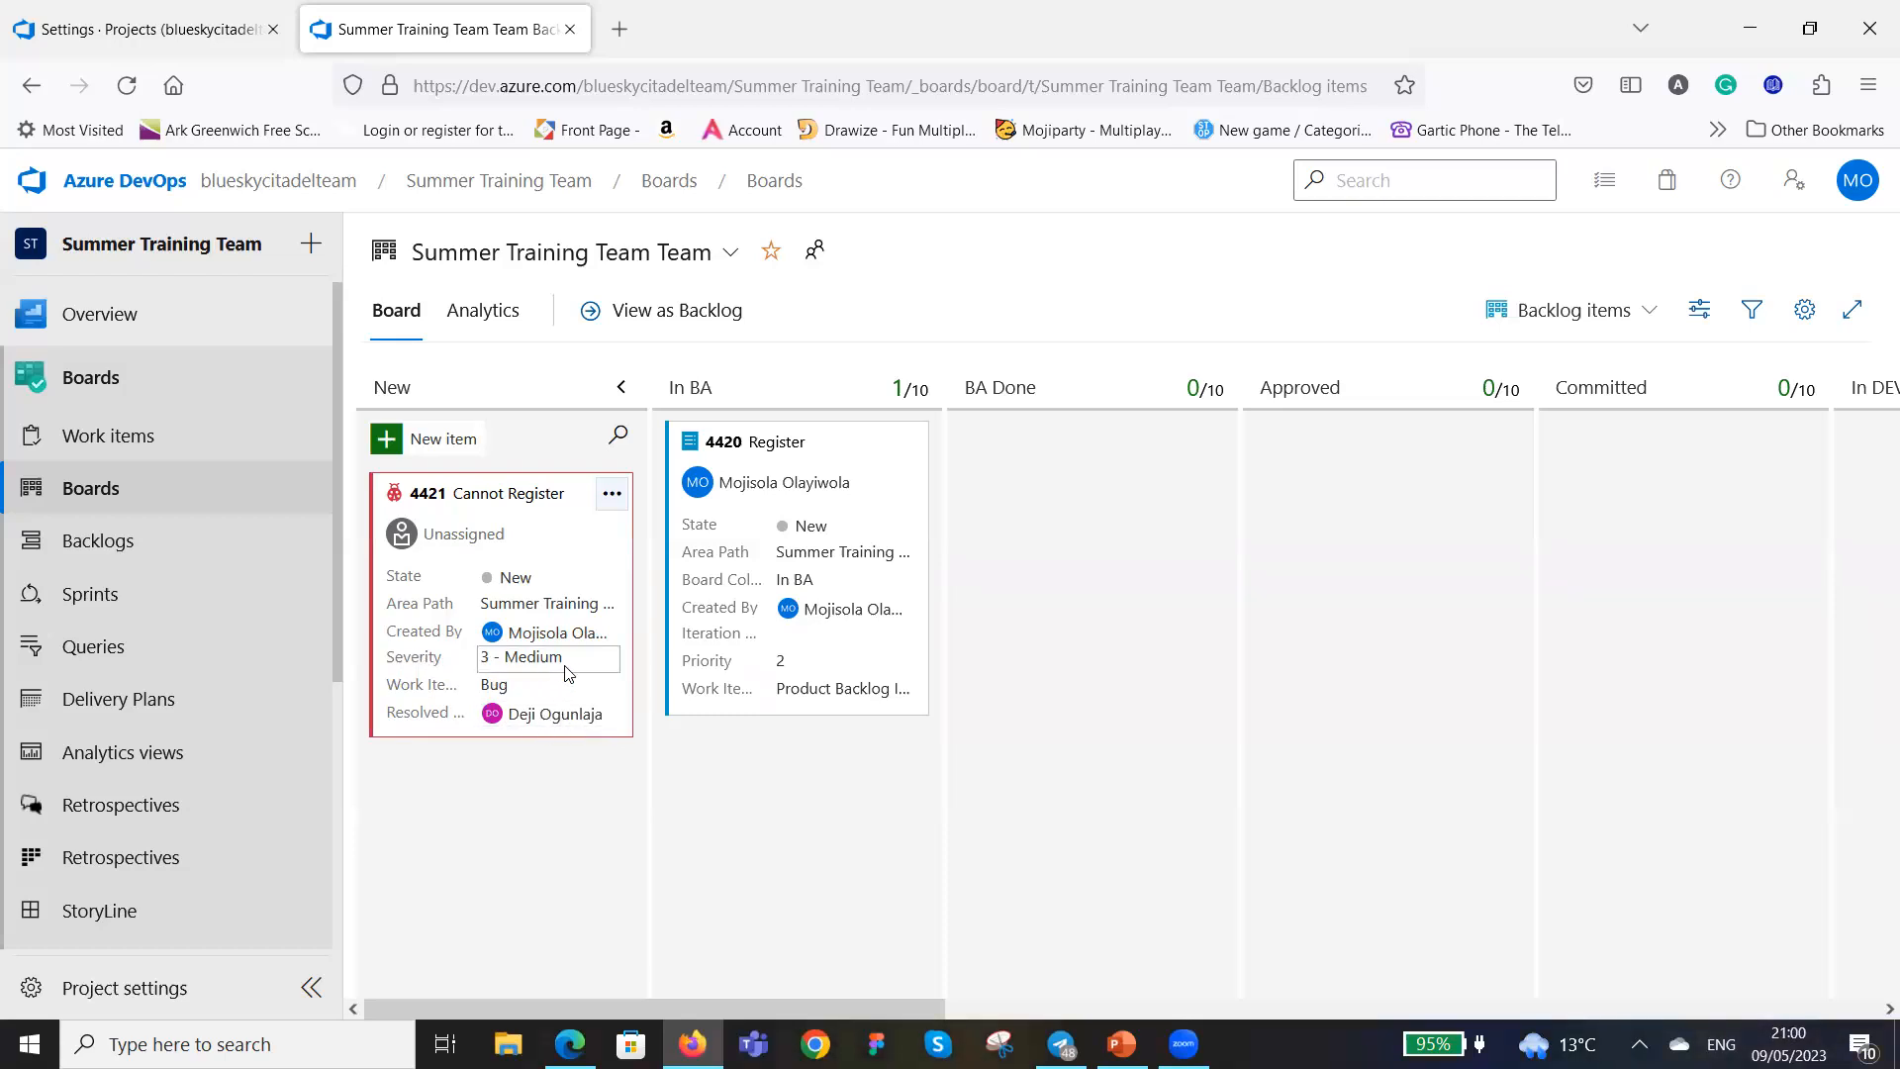
Review the Severity options available on the Cannot Register bug card.
{"action": "left_click", "coordinate": [605, 660]}
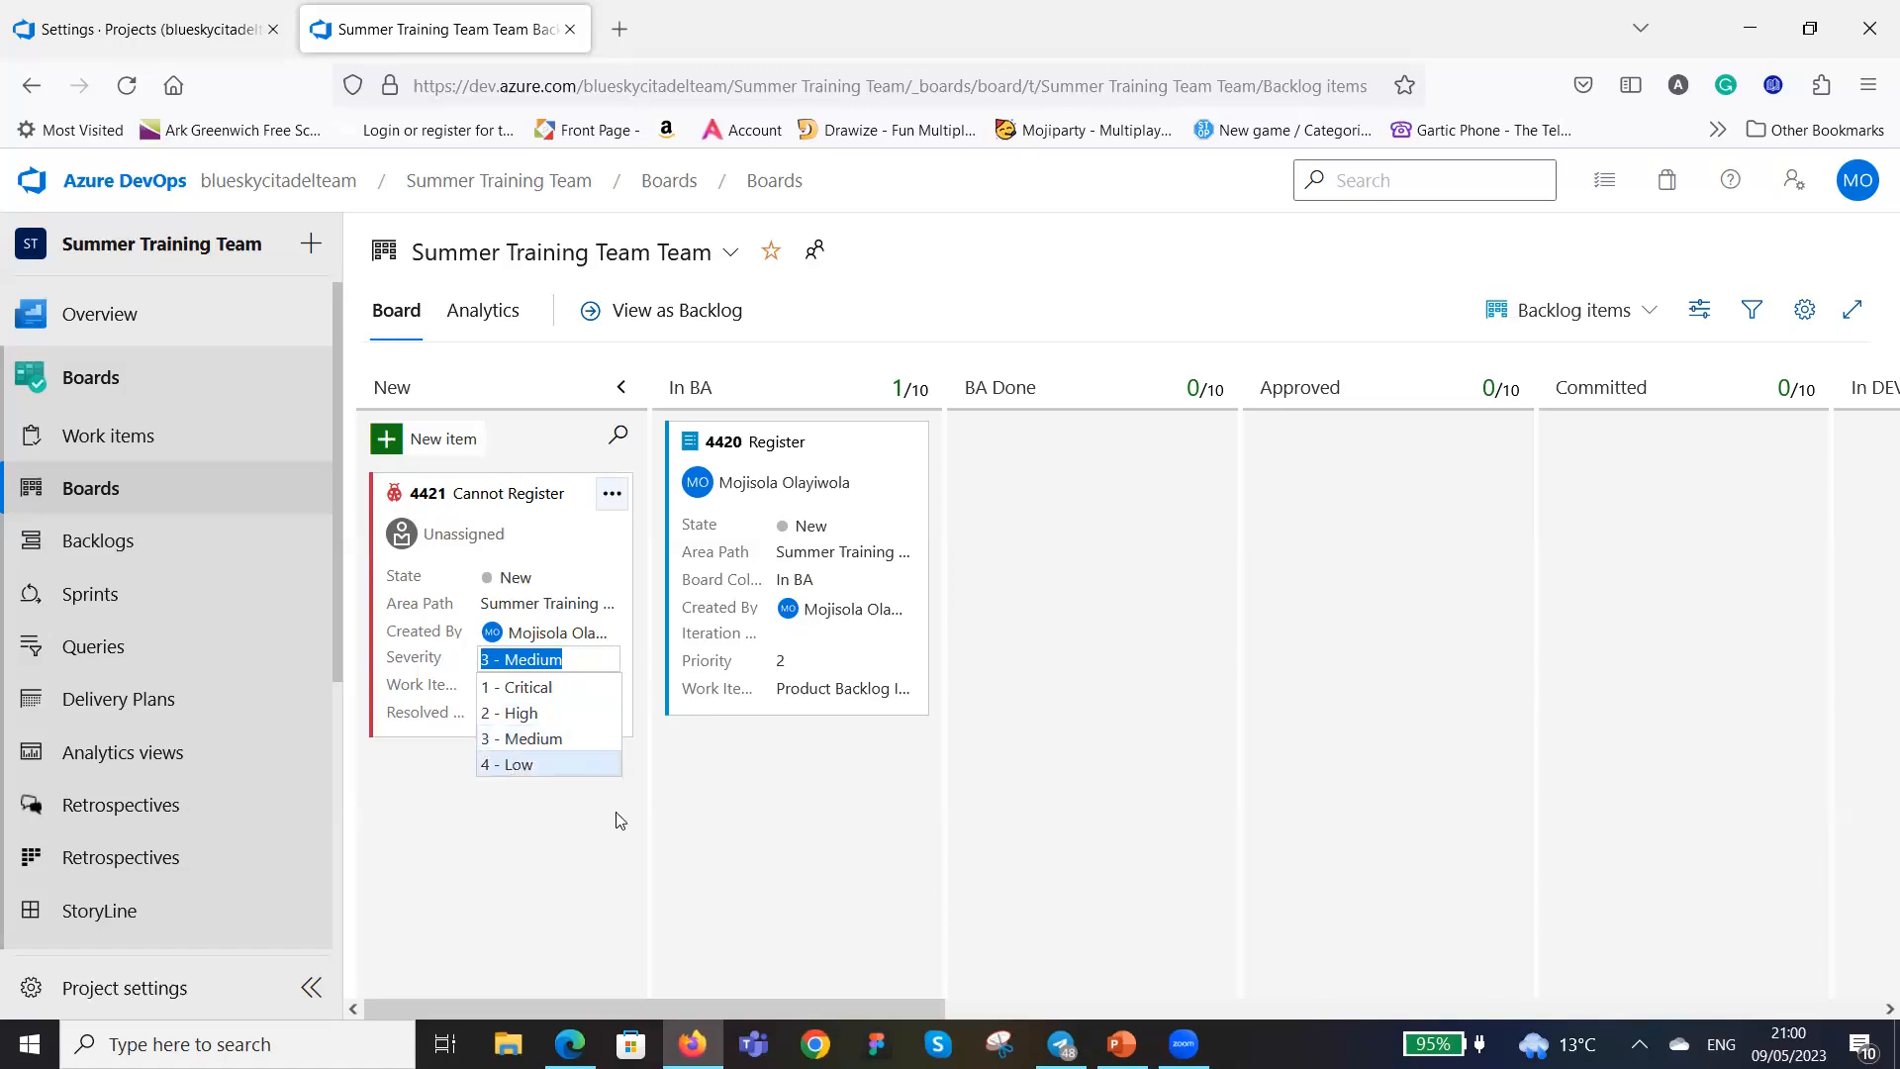
{"action": "left_click", "coordinate": [603, 838]}
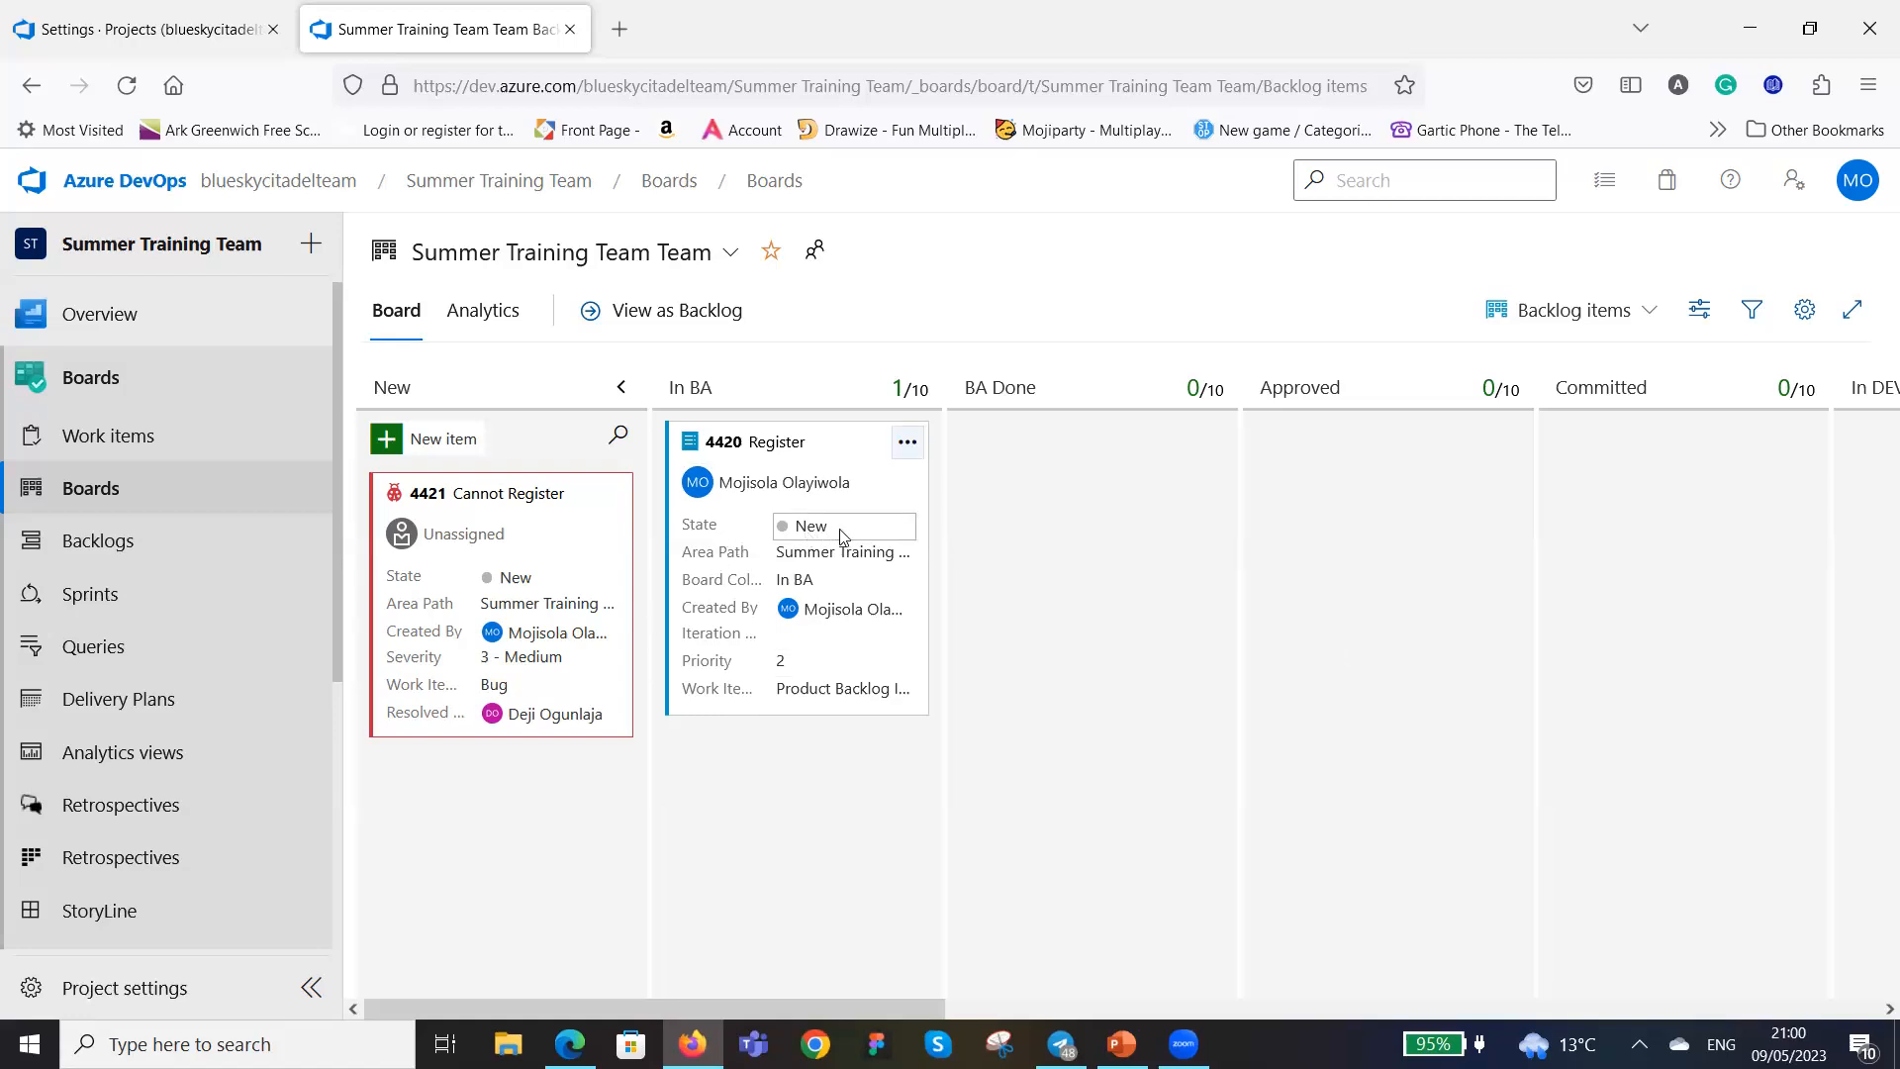
Move the Register backlog item from the In BA column to the Approved column.
{"action": "left_click_drag", "start_coordinate": [843, 441], "coordinate": [1436, 431]}
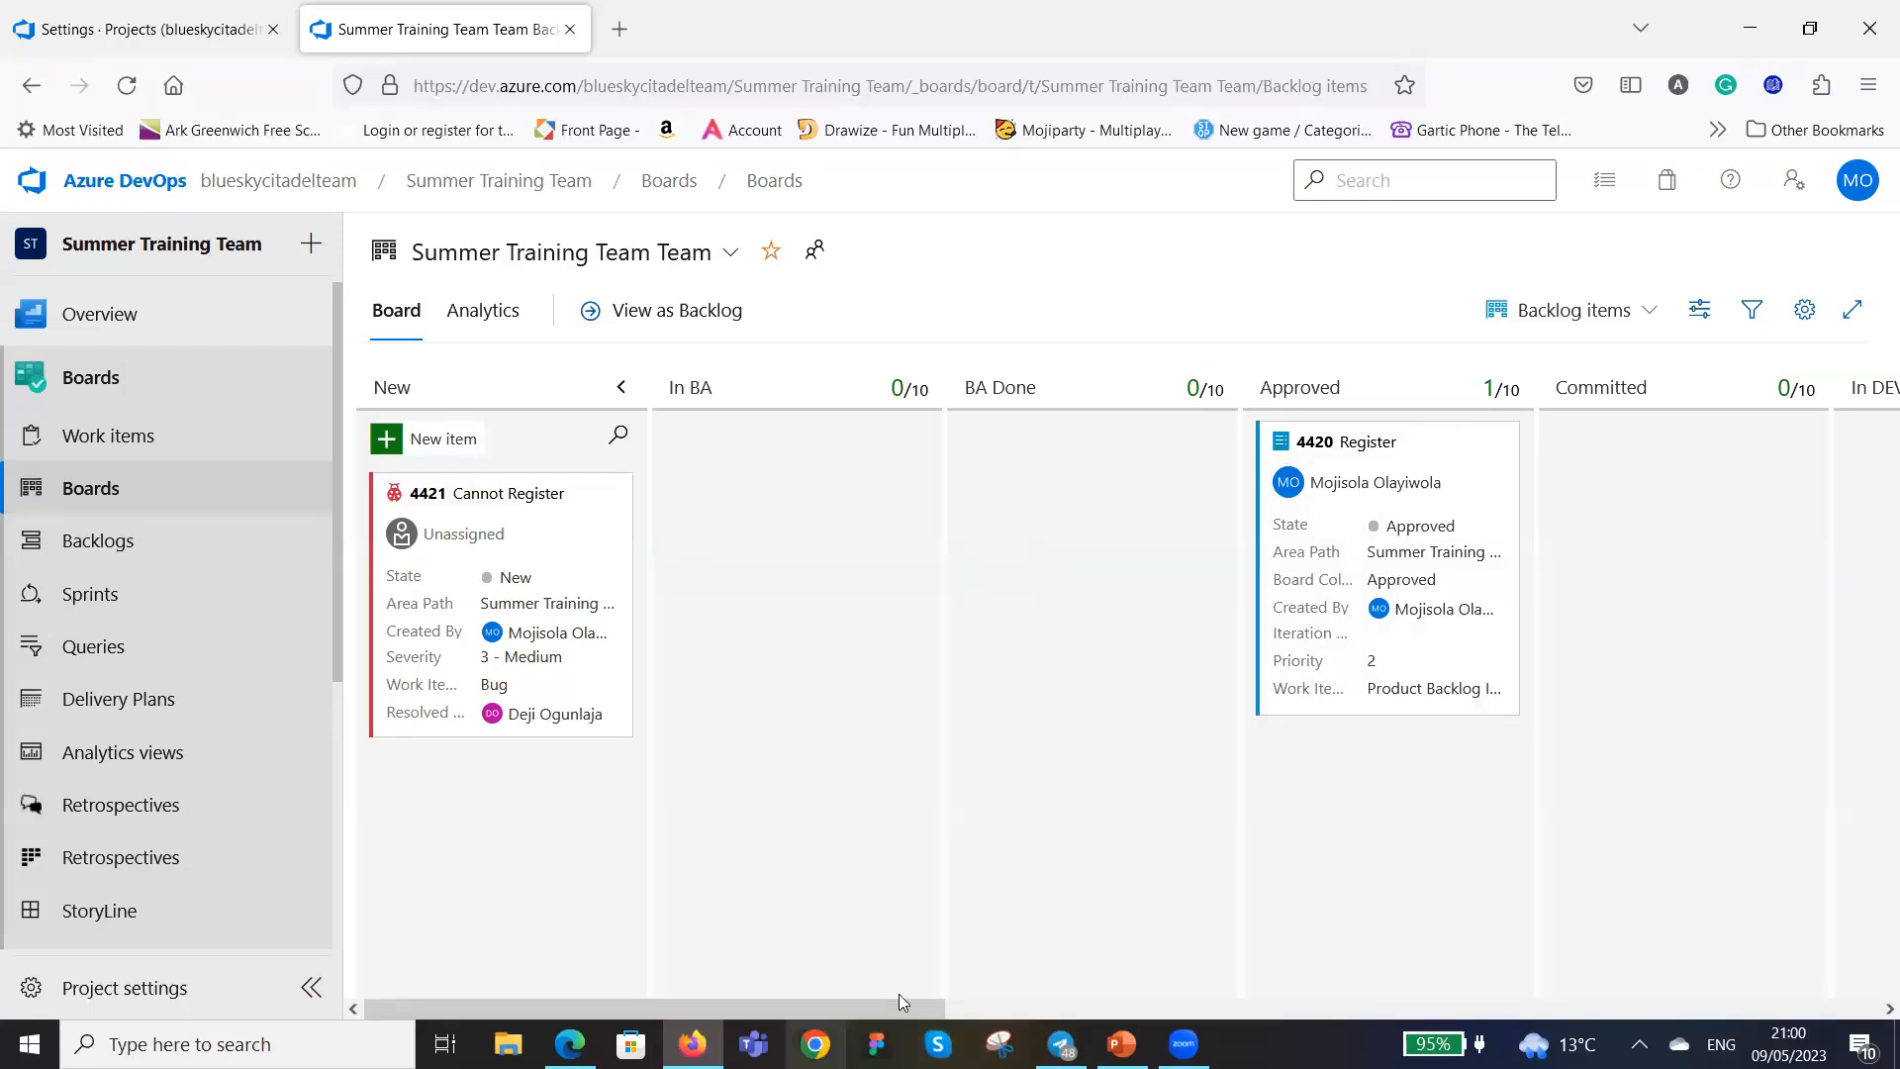
Move the Register backlog item to the Committed column and back to Approved.
{"action": "left_click_drag", "start_coordinate": [899, 1003], "coordinate": [1307, 1002]}
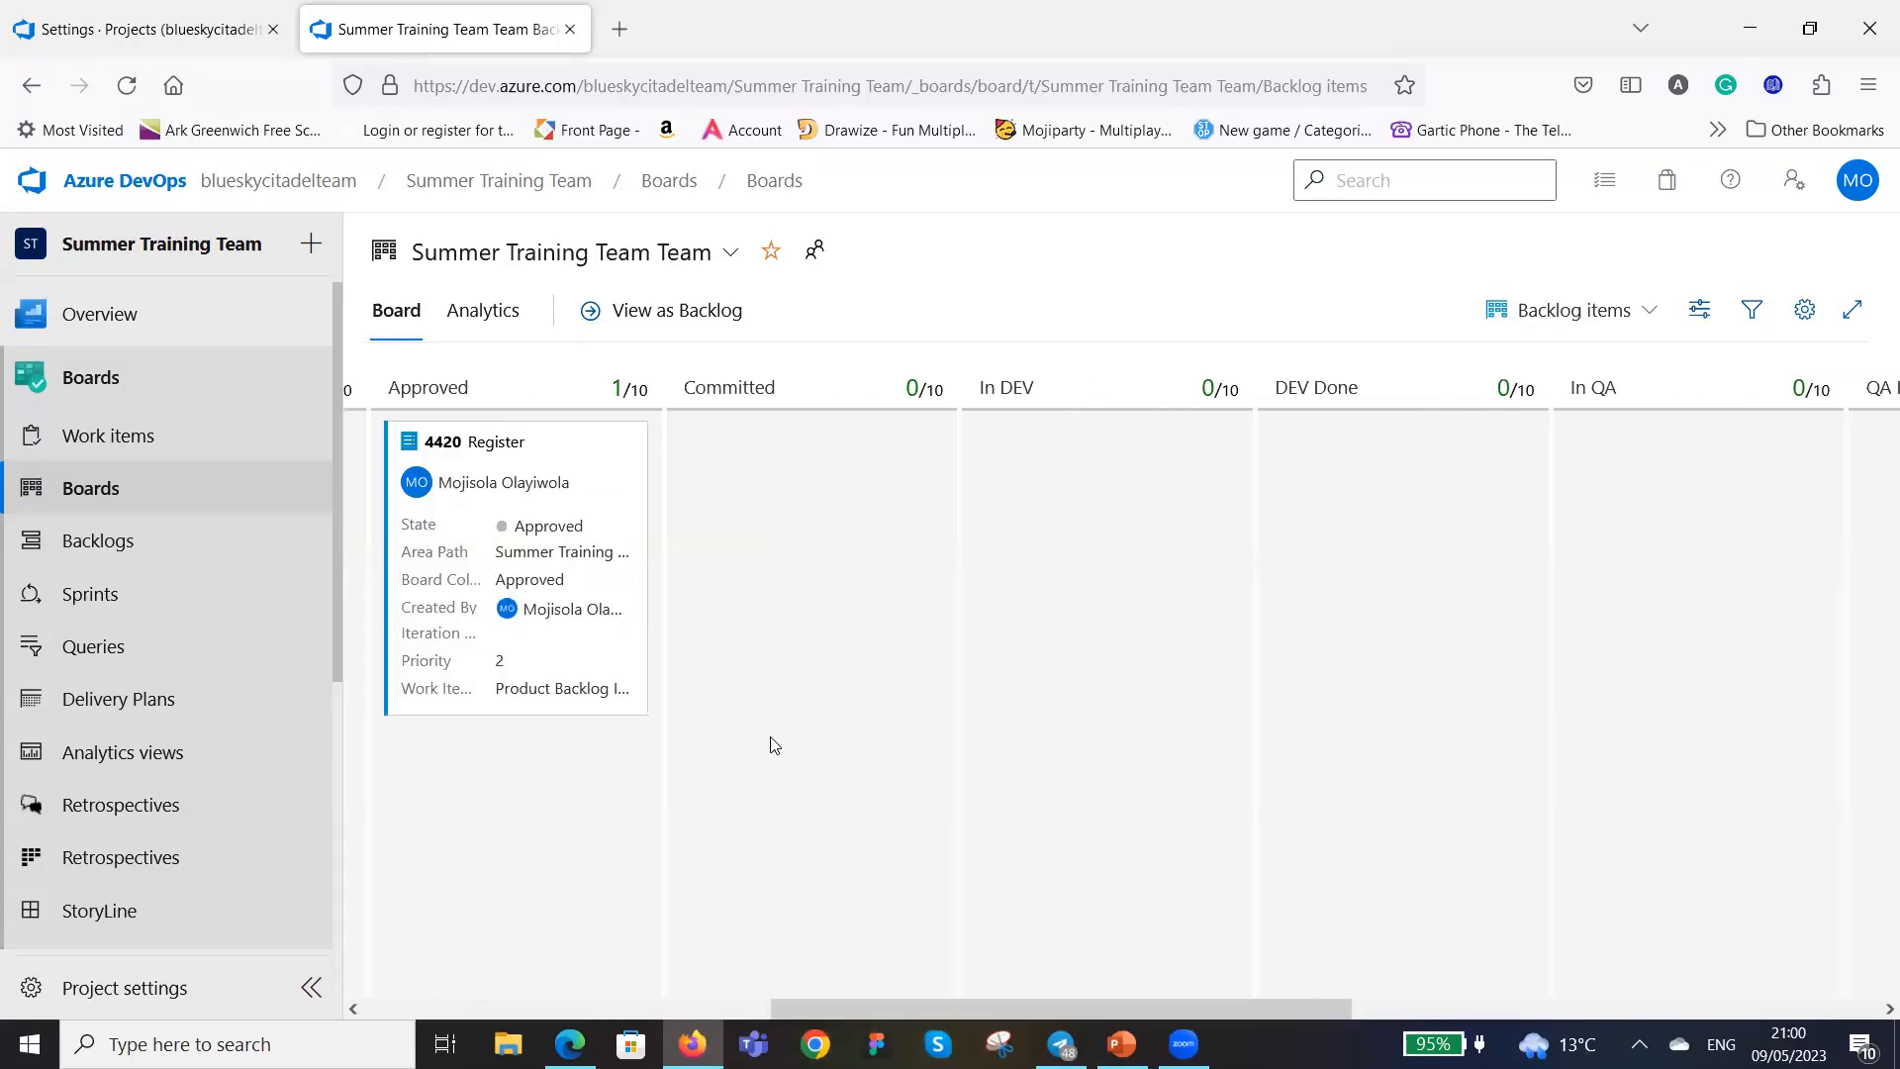
{"action": "left_click_drag", "start_coordinate": [560, 450], "coordinate": [832, 457]}
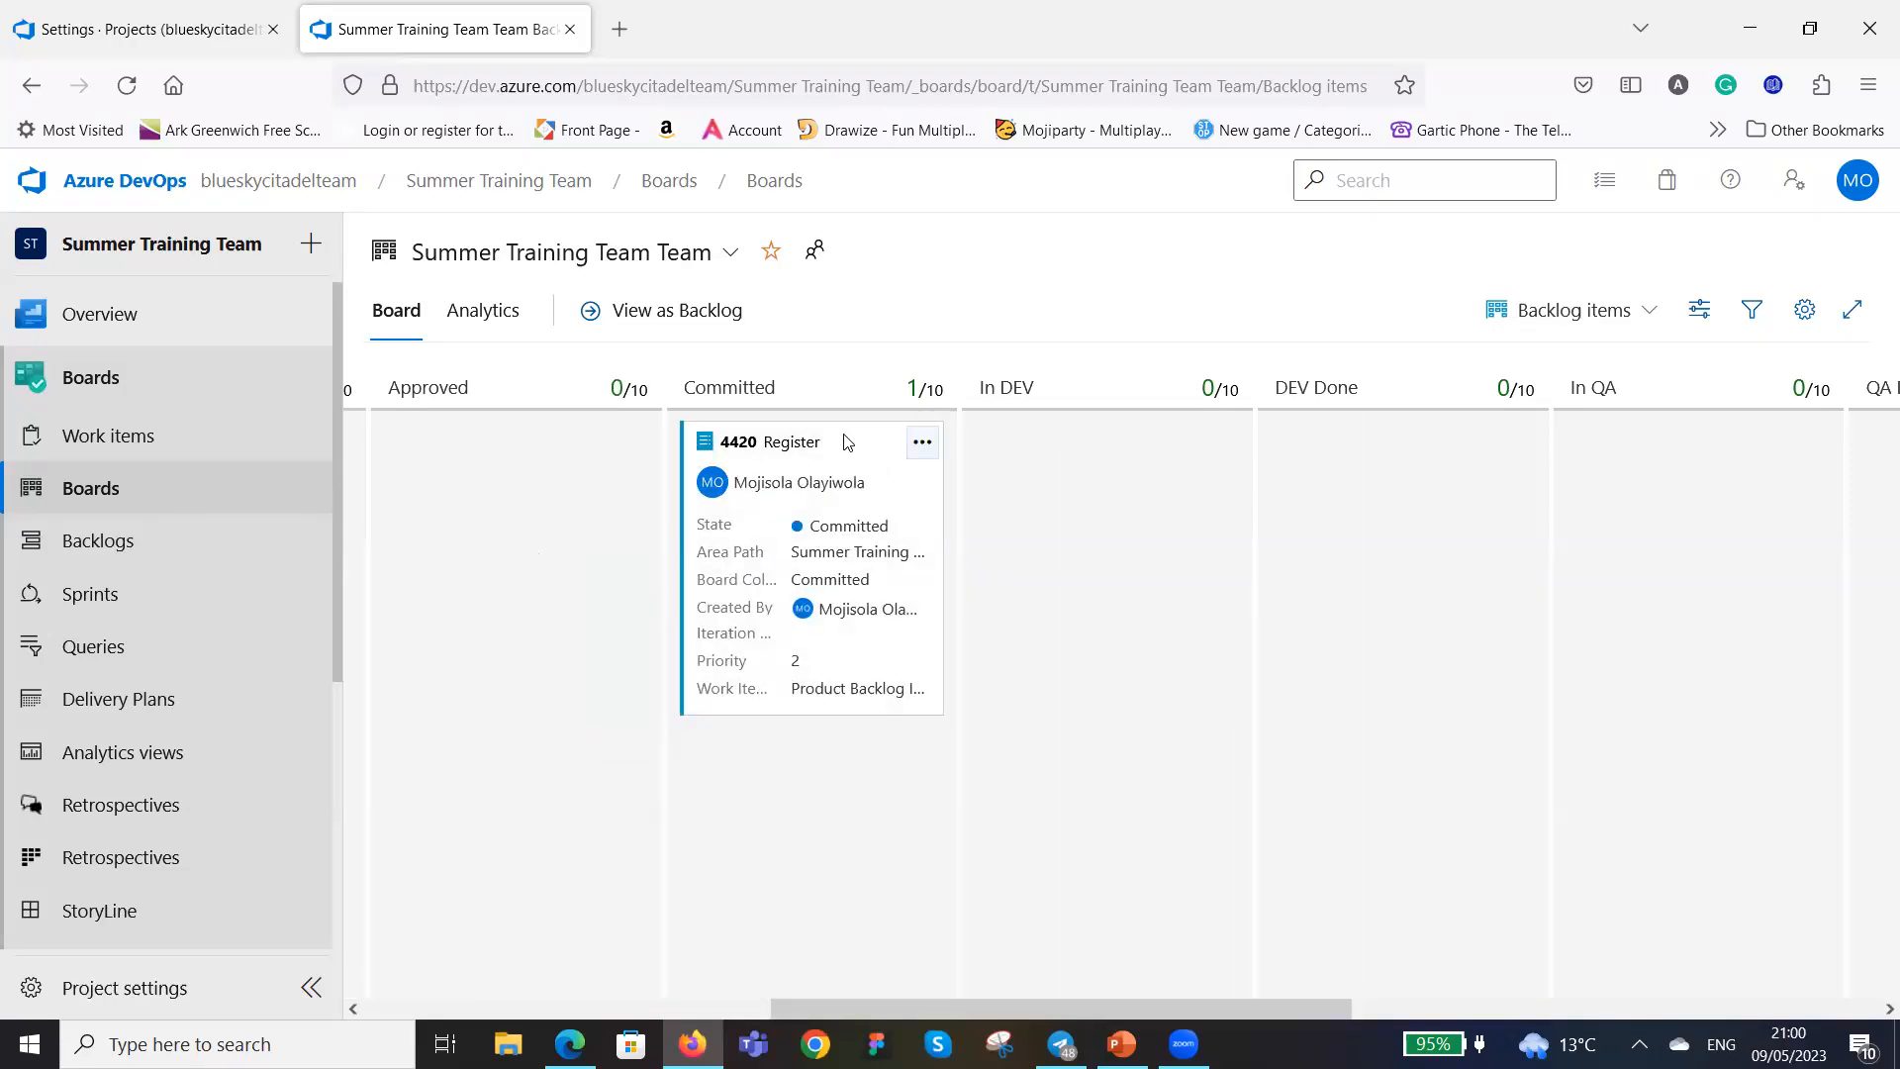
{"action": "left_click_drag", "start_coordinate": [792, 442], "coordinate": [556, 437]}
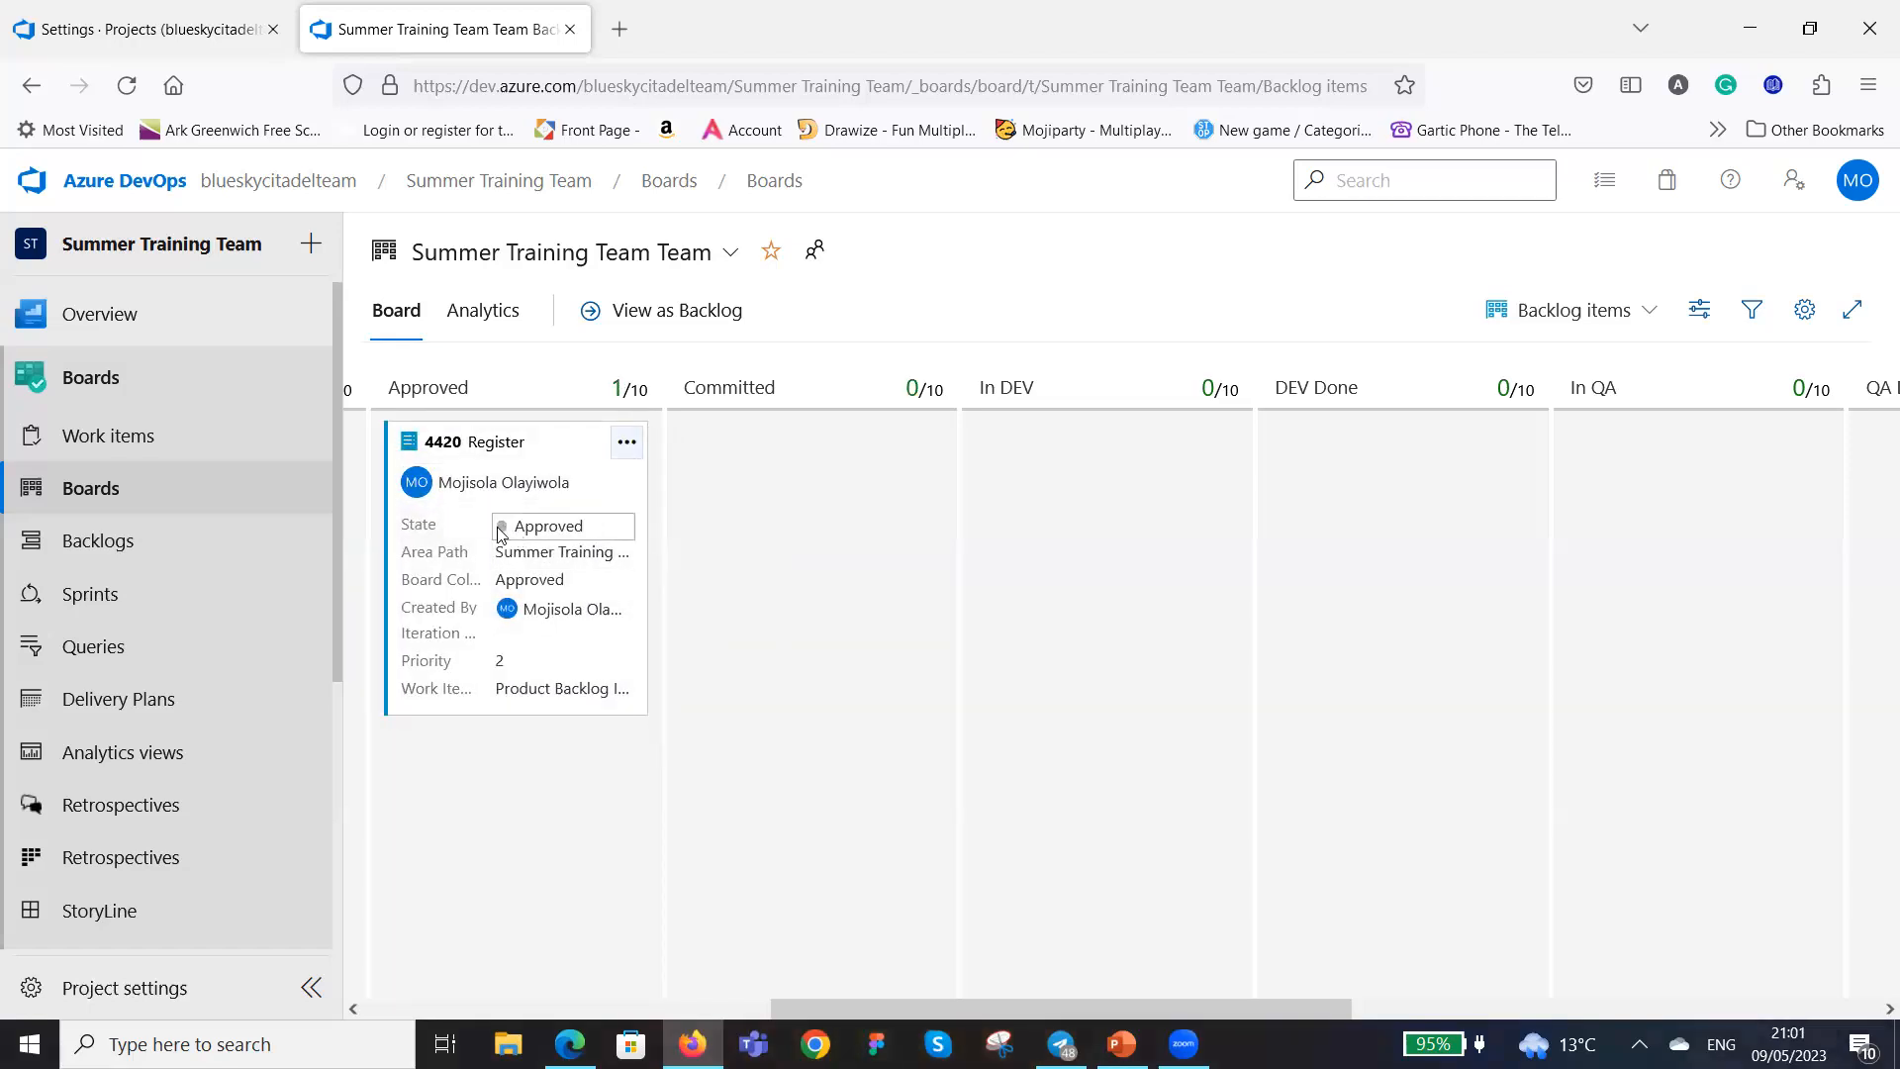
Move the Register backlog item to Committed and on to In DEV, and set its State to Committed.
{"action": "left_click_drag", "start_coordinate": [551, 442], "coordinate": [861, 445]}
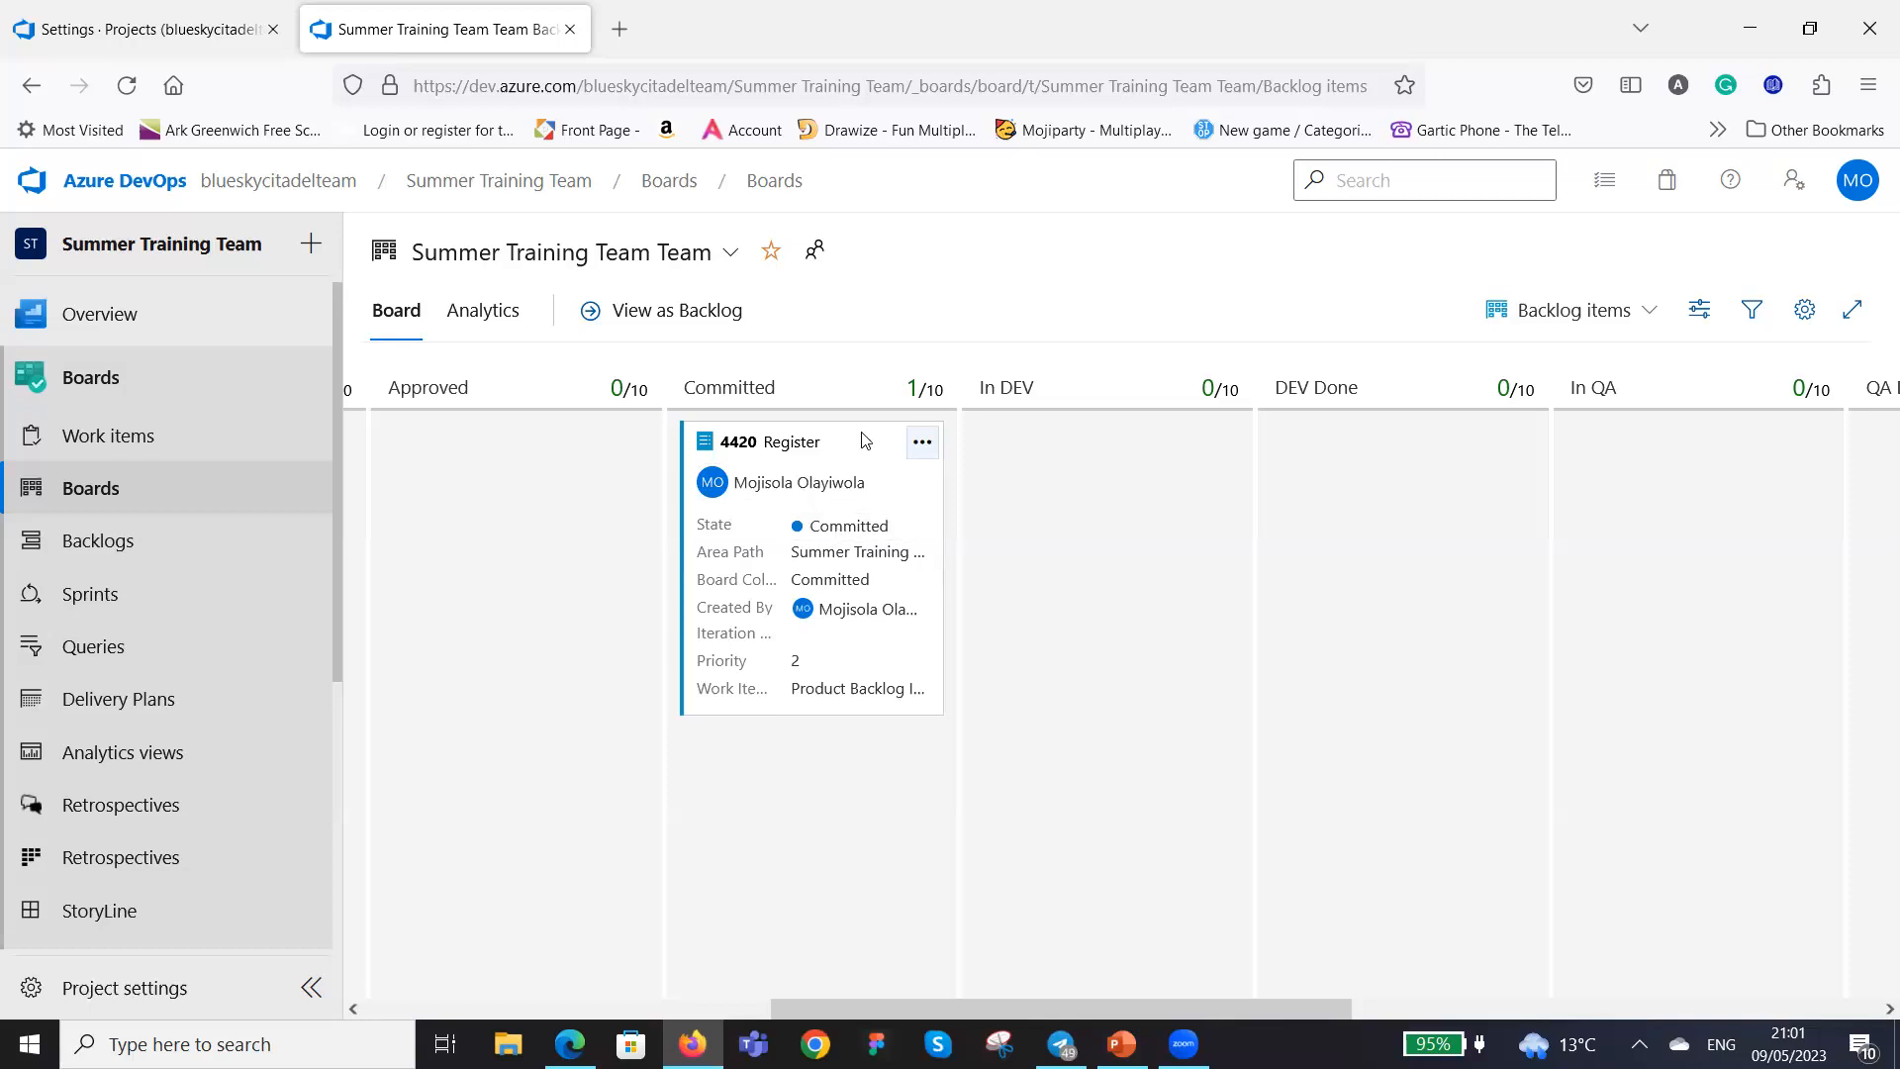
{"action": "left_click_drag", "start_coordinate": [938, 426], "coordinate": [1125, 439]}
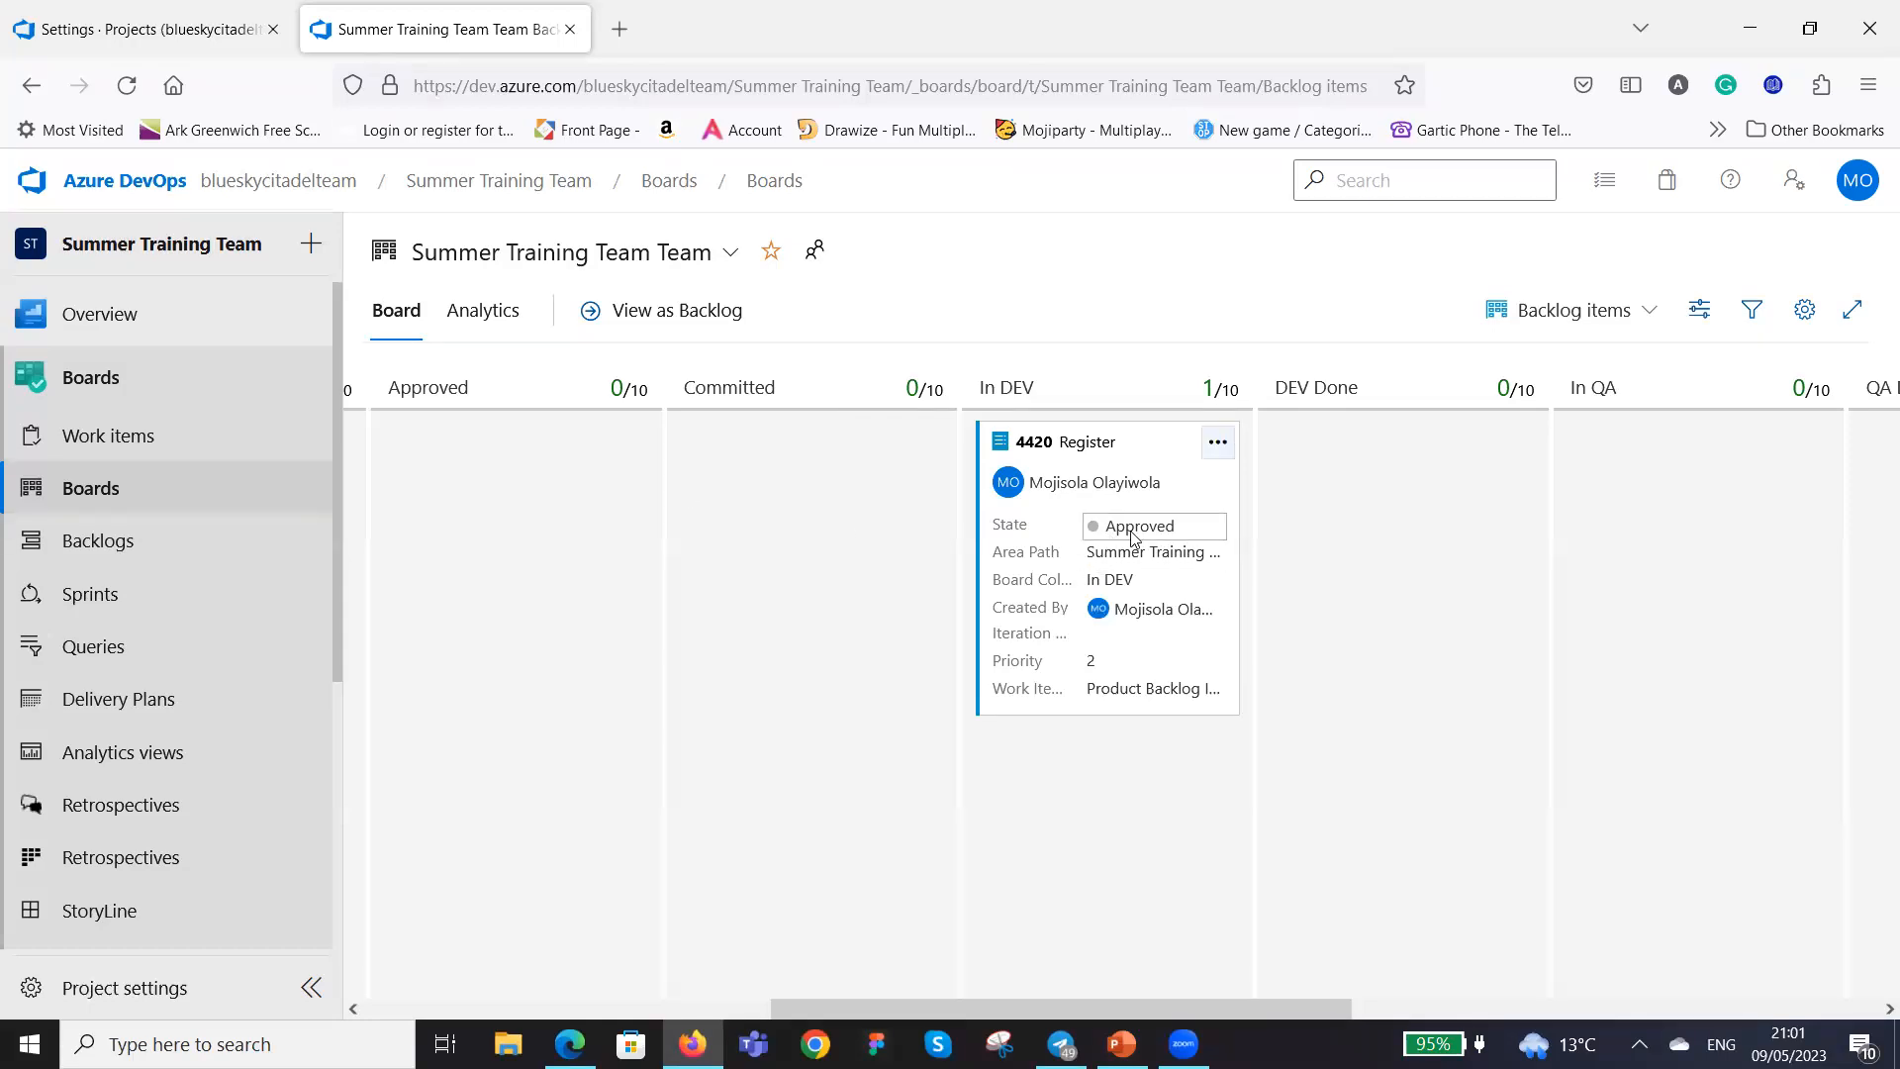
{"action": "left_click", "coordinate": [1197, 530]}
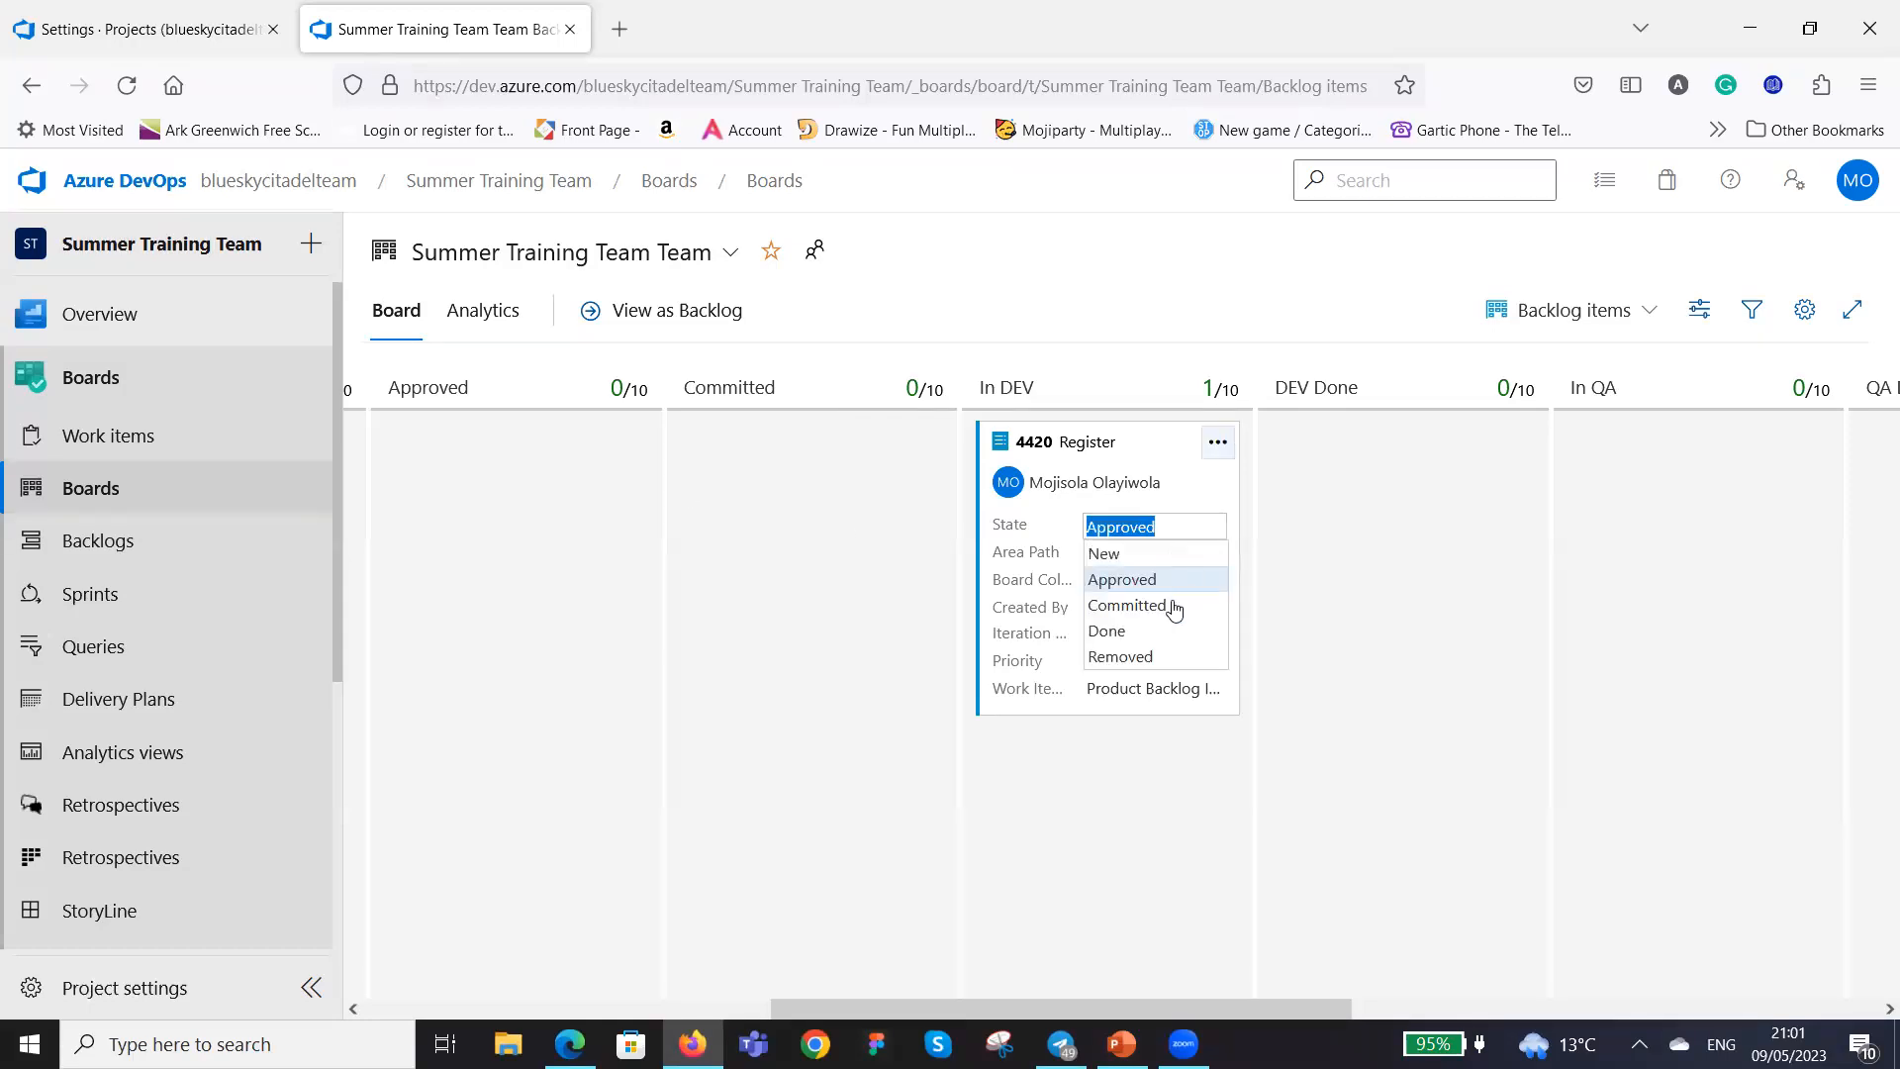
{"action": "left_click", "coordinate": [1174, 608]}
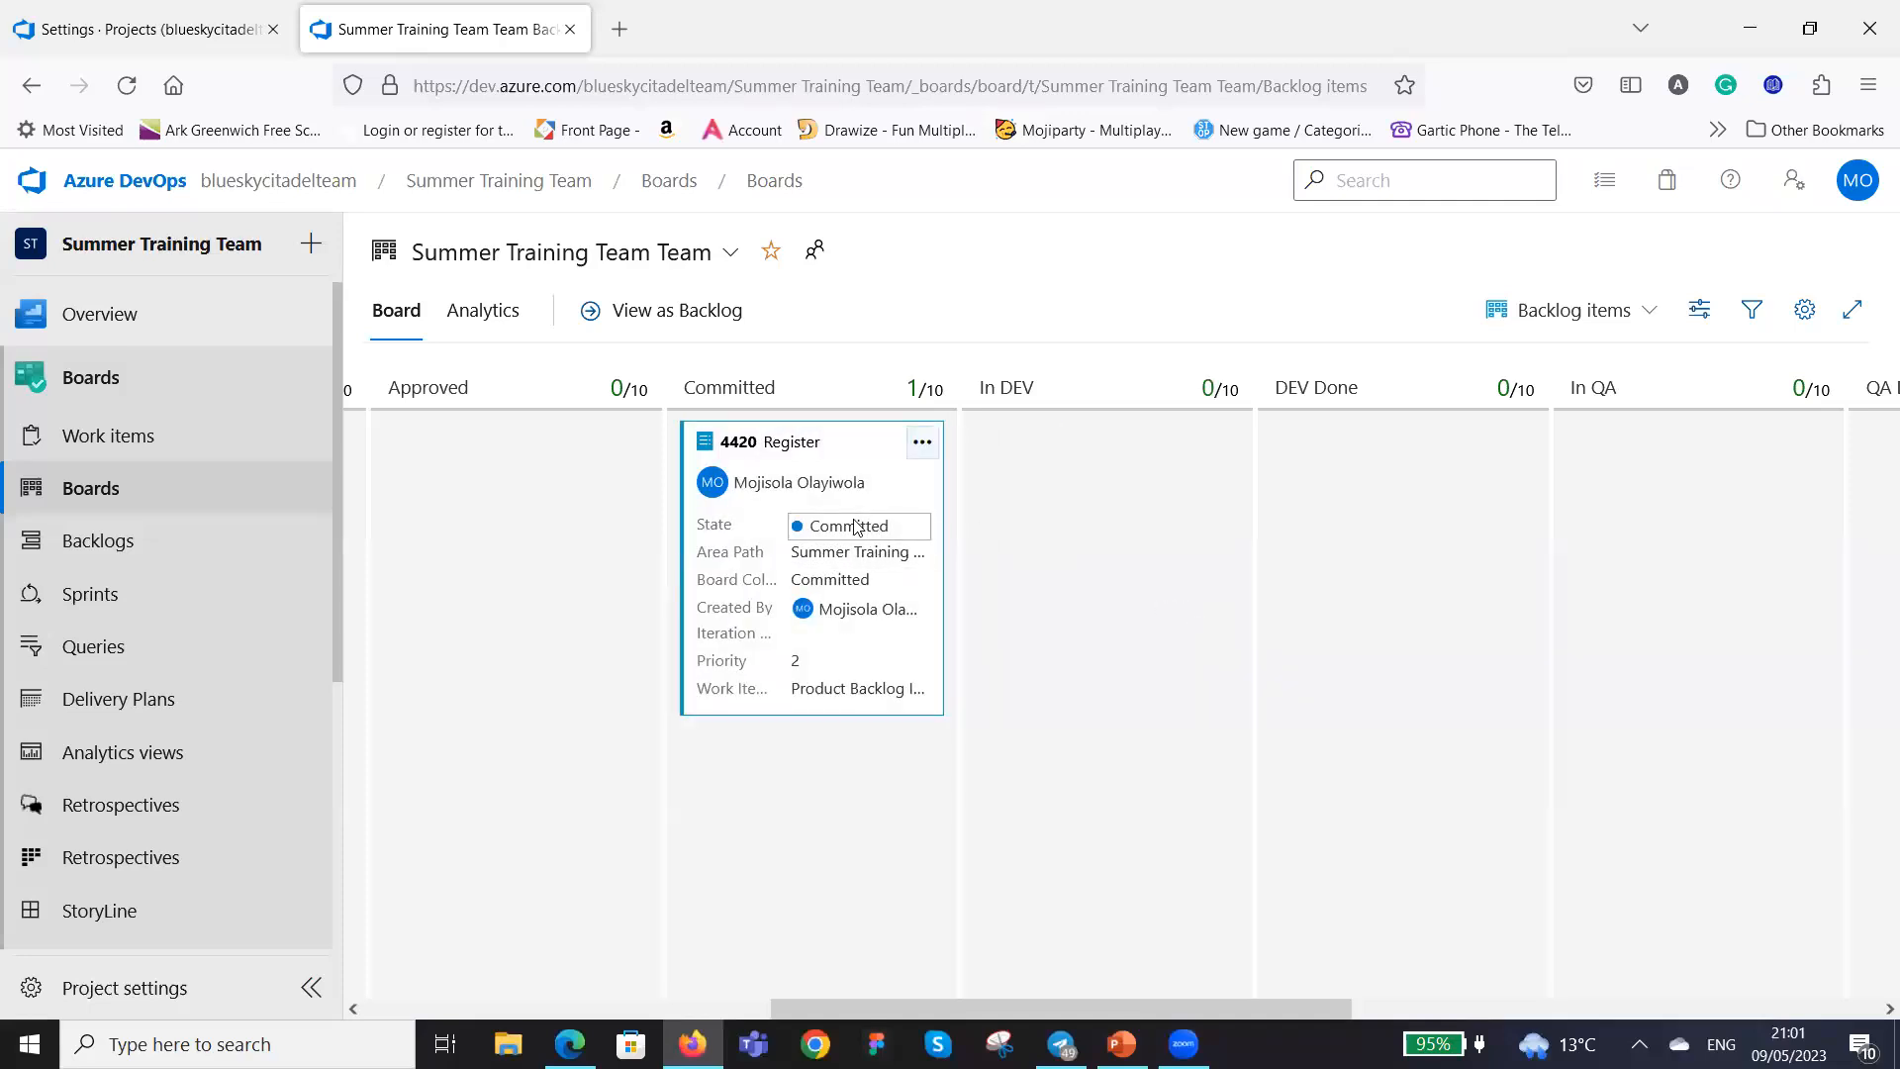
Move the Register backlog item from Committed through In DEV and DEV Done to the QA Done column.
{"action": "left_click_drag", "start_coordinate": [870, 444], "coordinate": [1154, 446]}
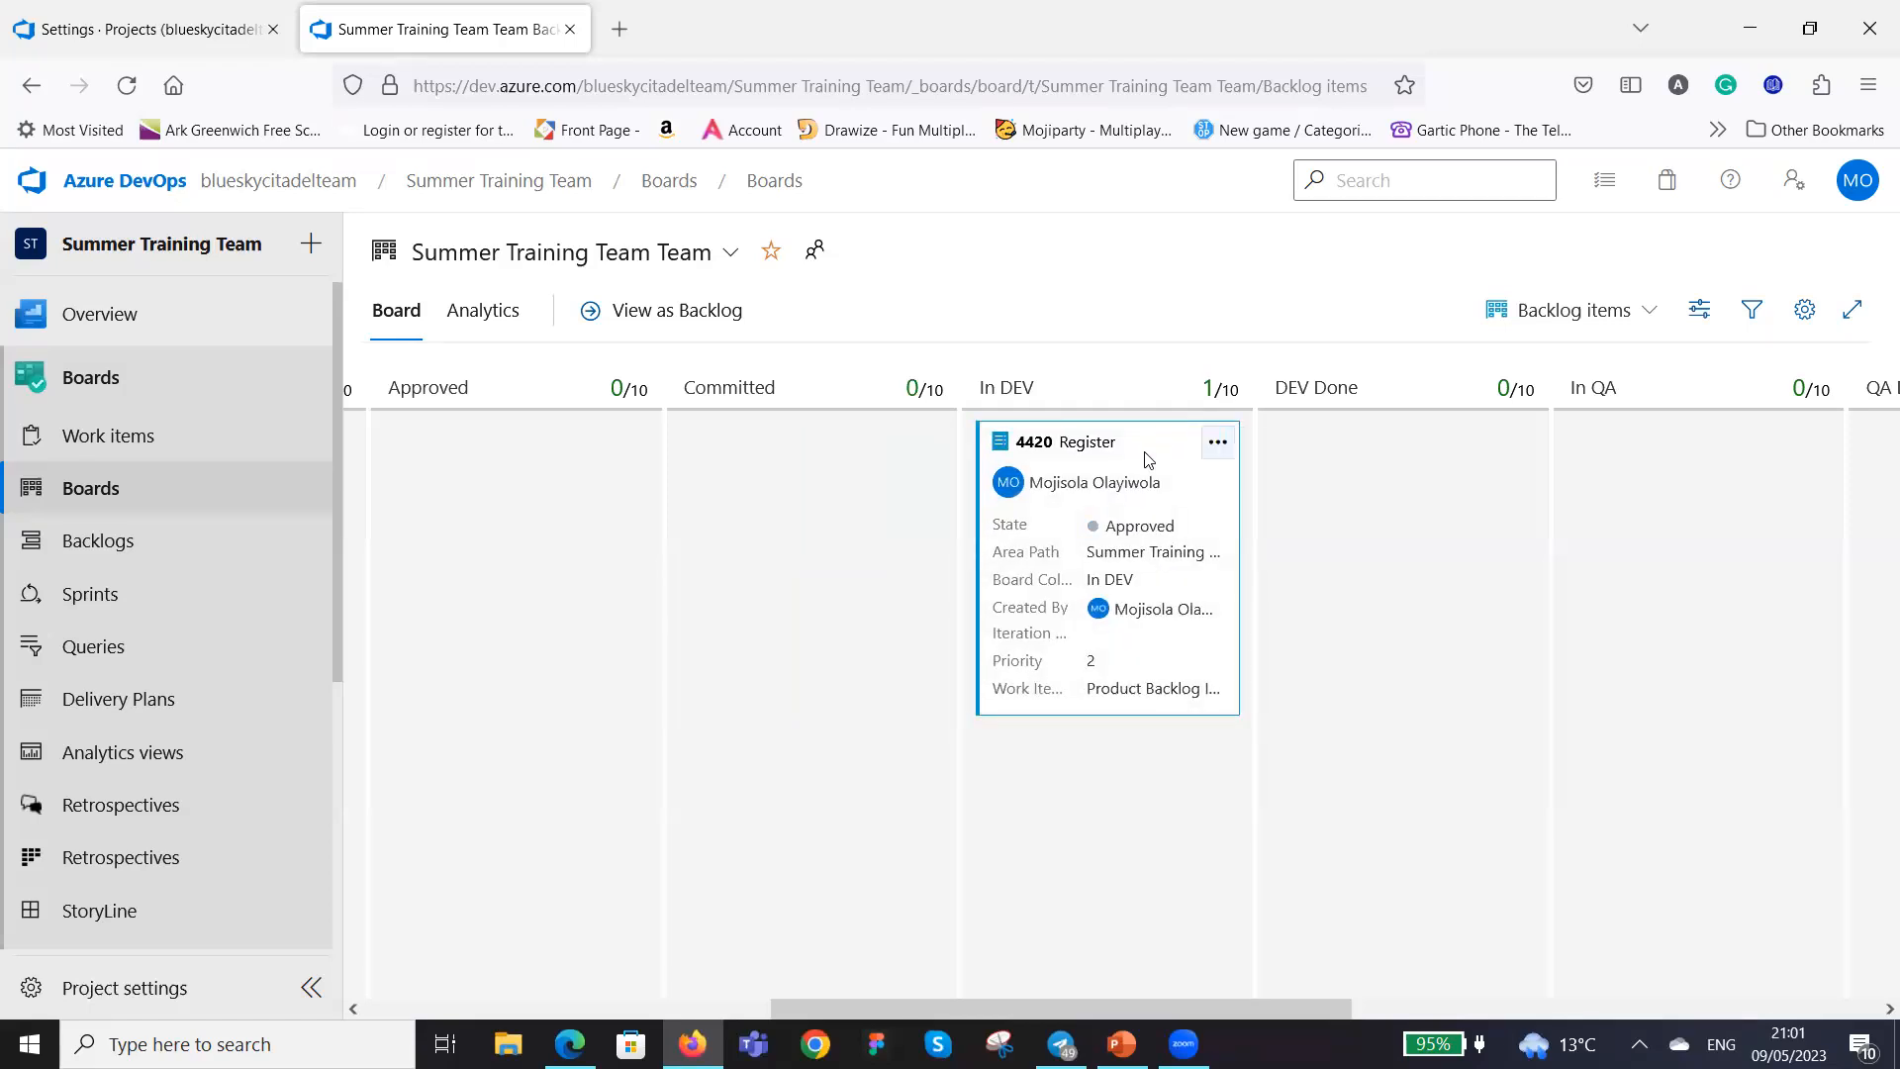
{"action": "left_click_drag", "start_coordinate": [1148, 442], "coordinate": [1455, 432]}
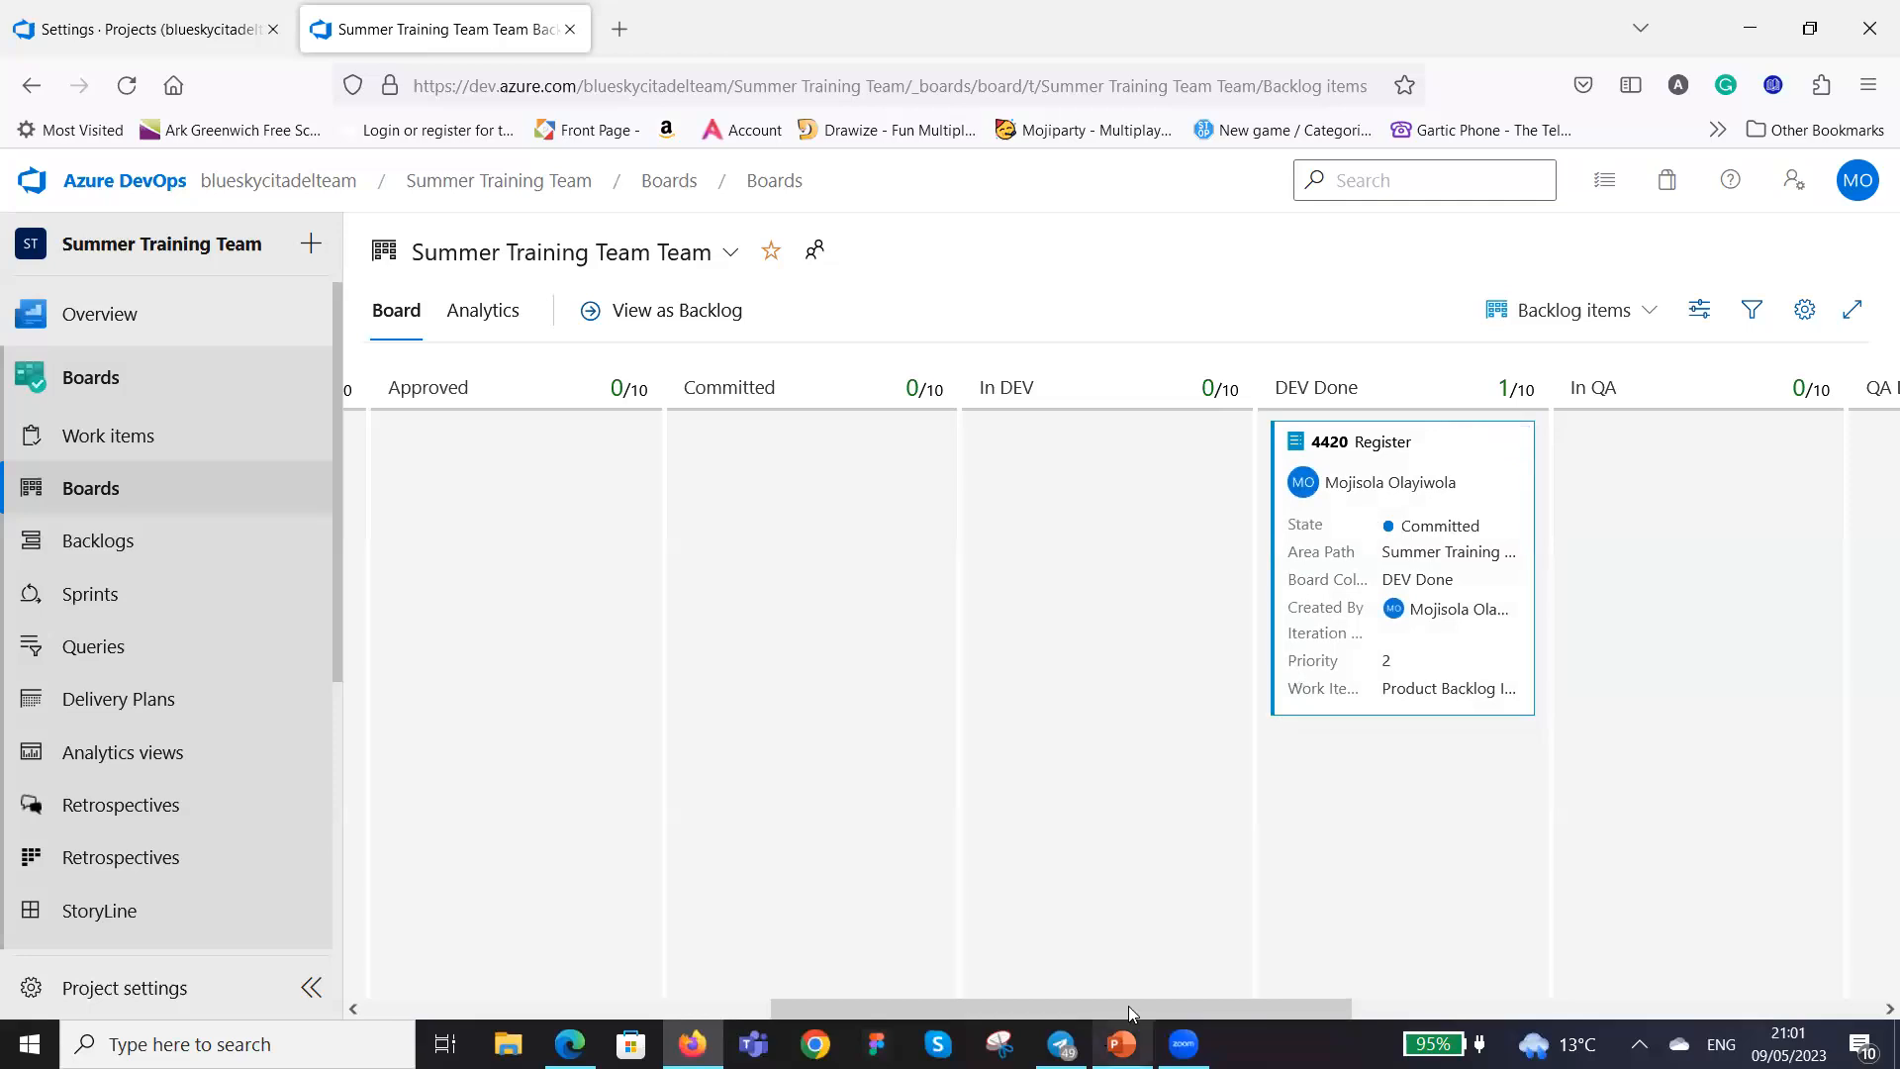
{"action": "left_click_drag", "start_coordinate": [1304, 1006], "coordinate": [1696, 1005]}
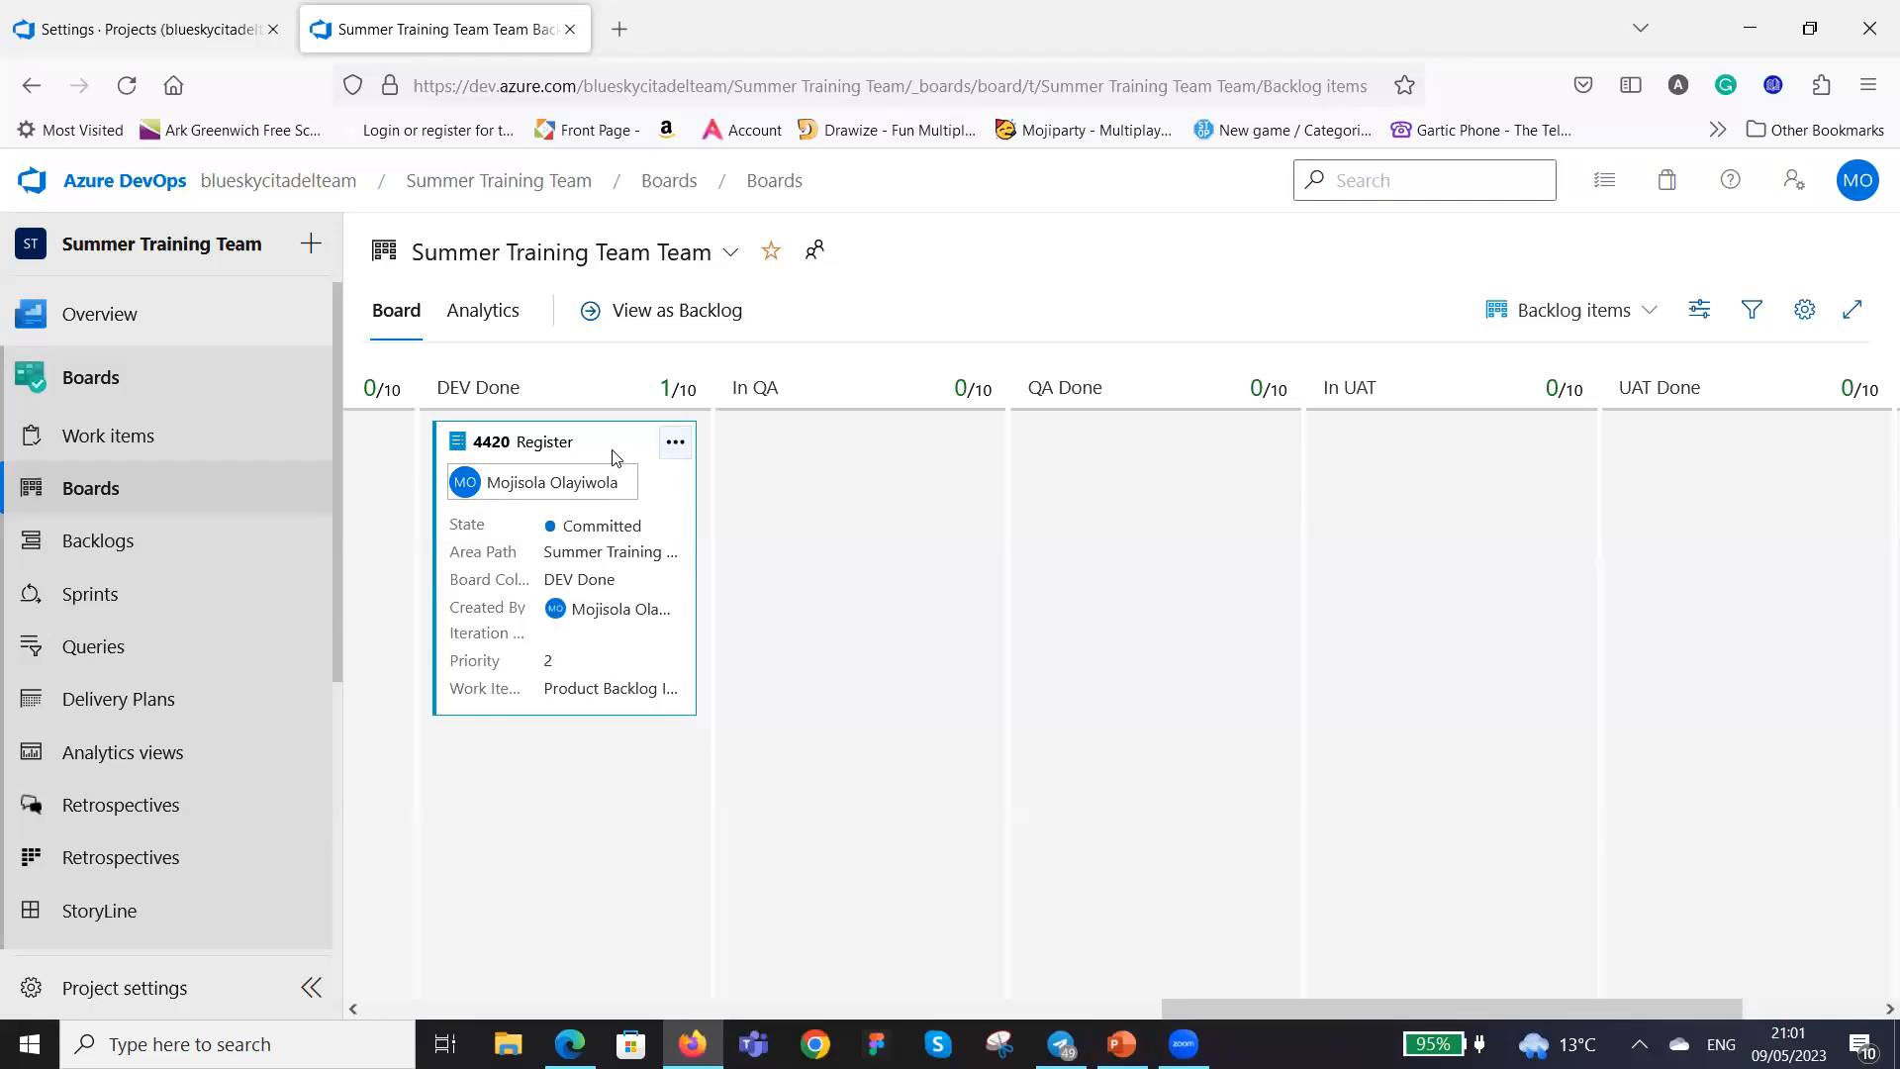
{"action": "left_click_drag", "start_coordinate": [693, 475], "coordinate": [1232, 445]}
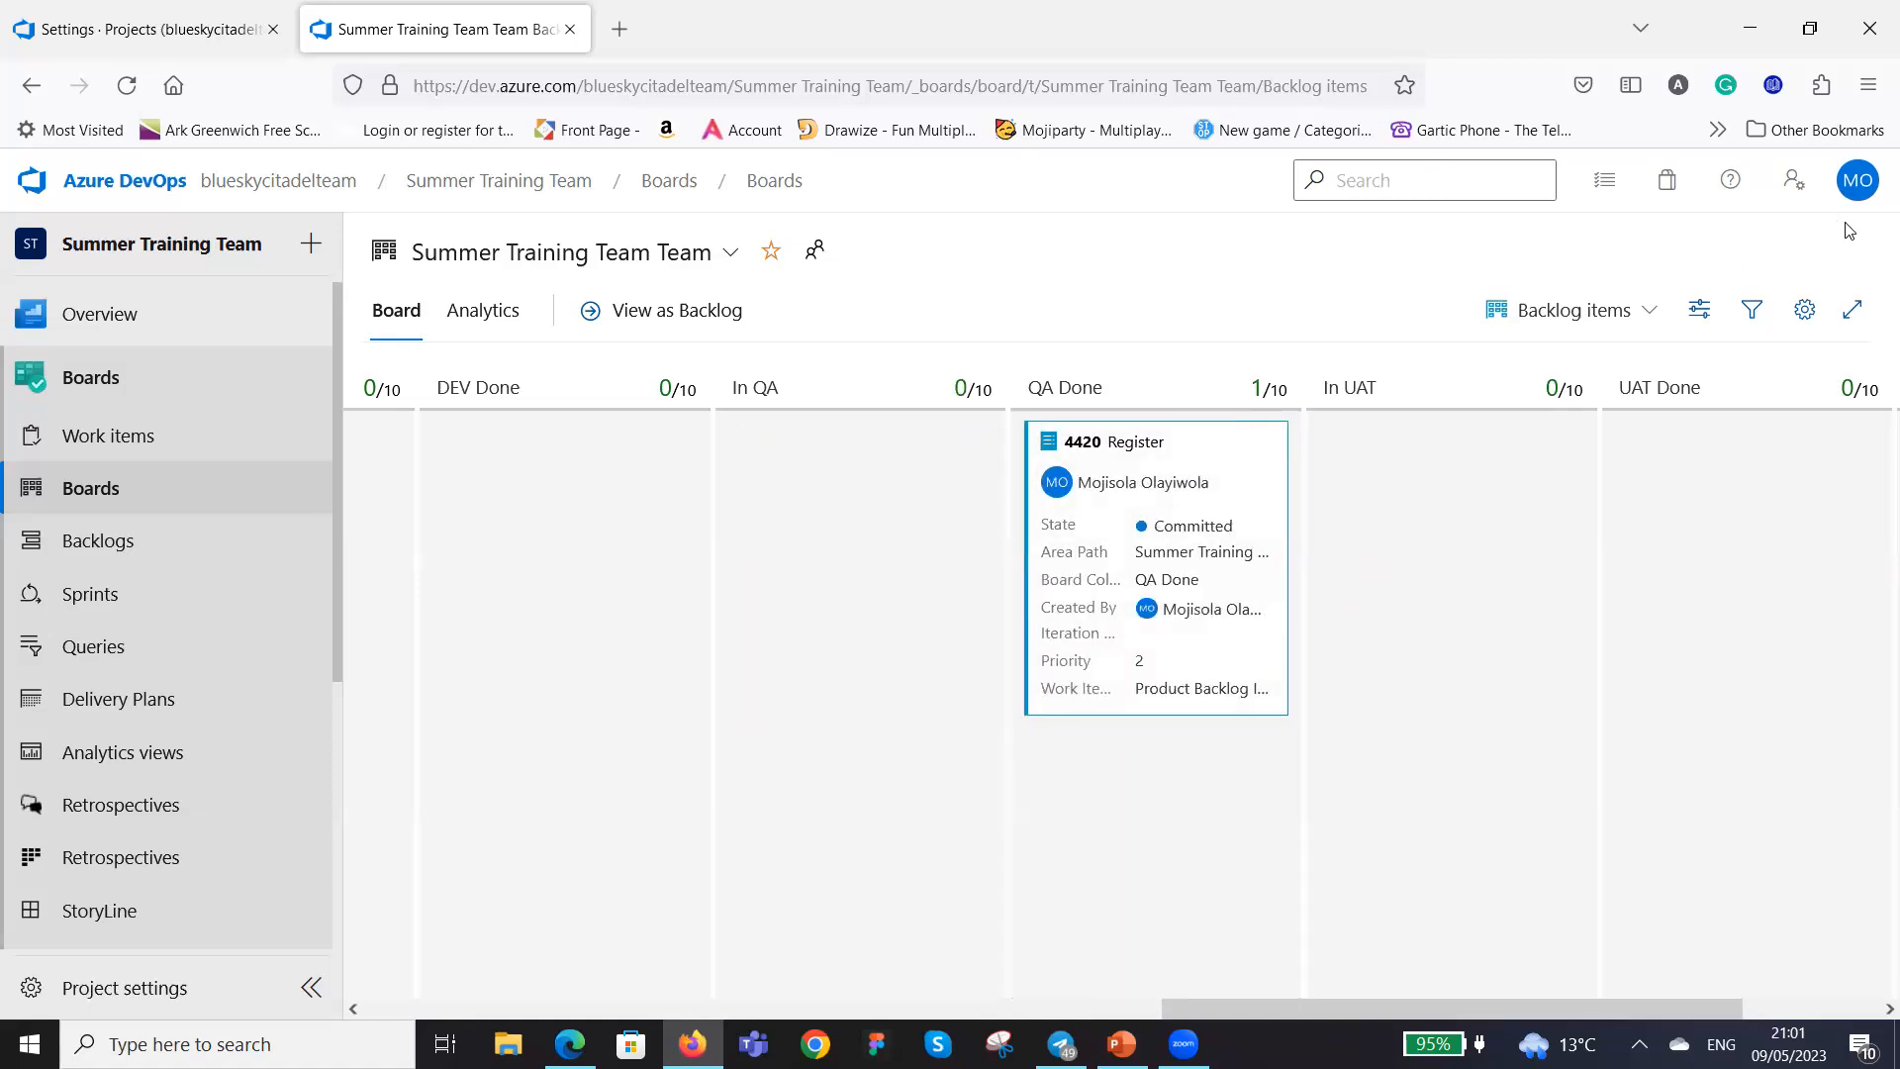
In the board's column settings, map the In DEV column to the Committed state for both Bug and Product Backlog Item.
{"action": "left_click", "coordinate": [1805, 313]}
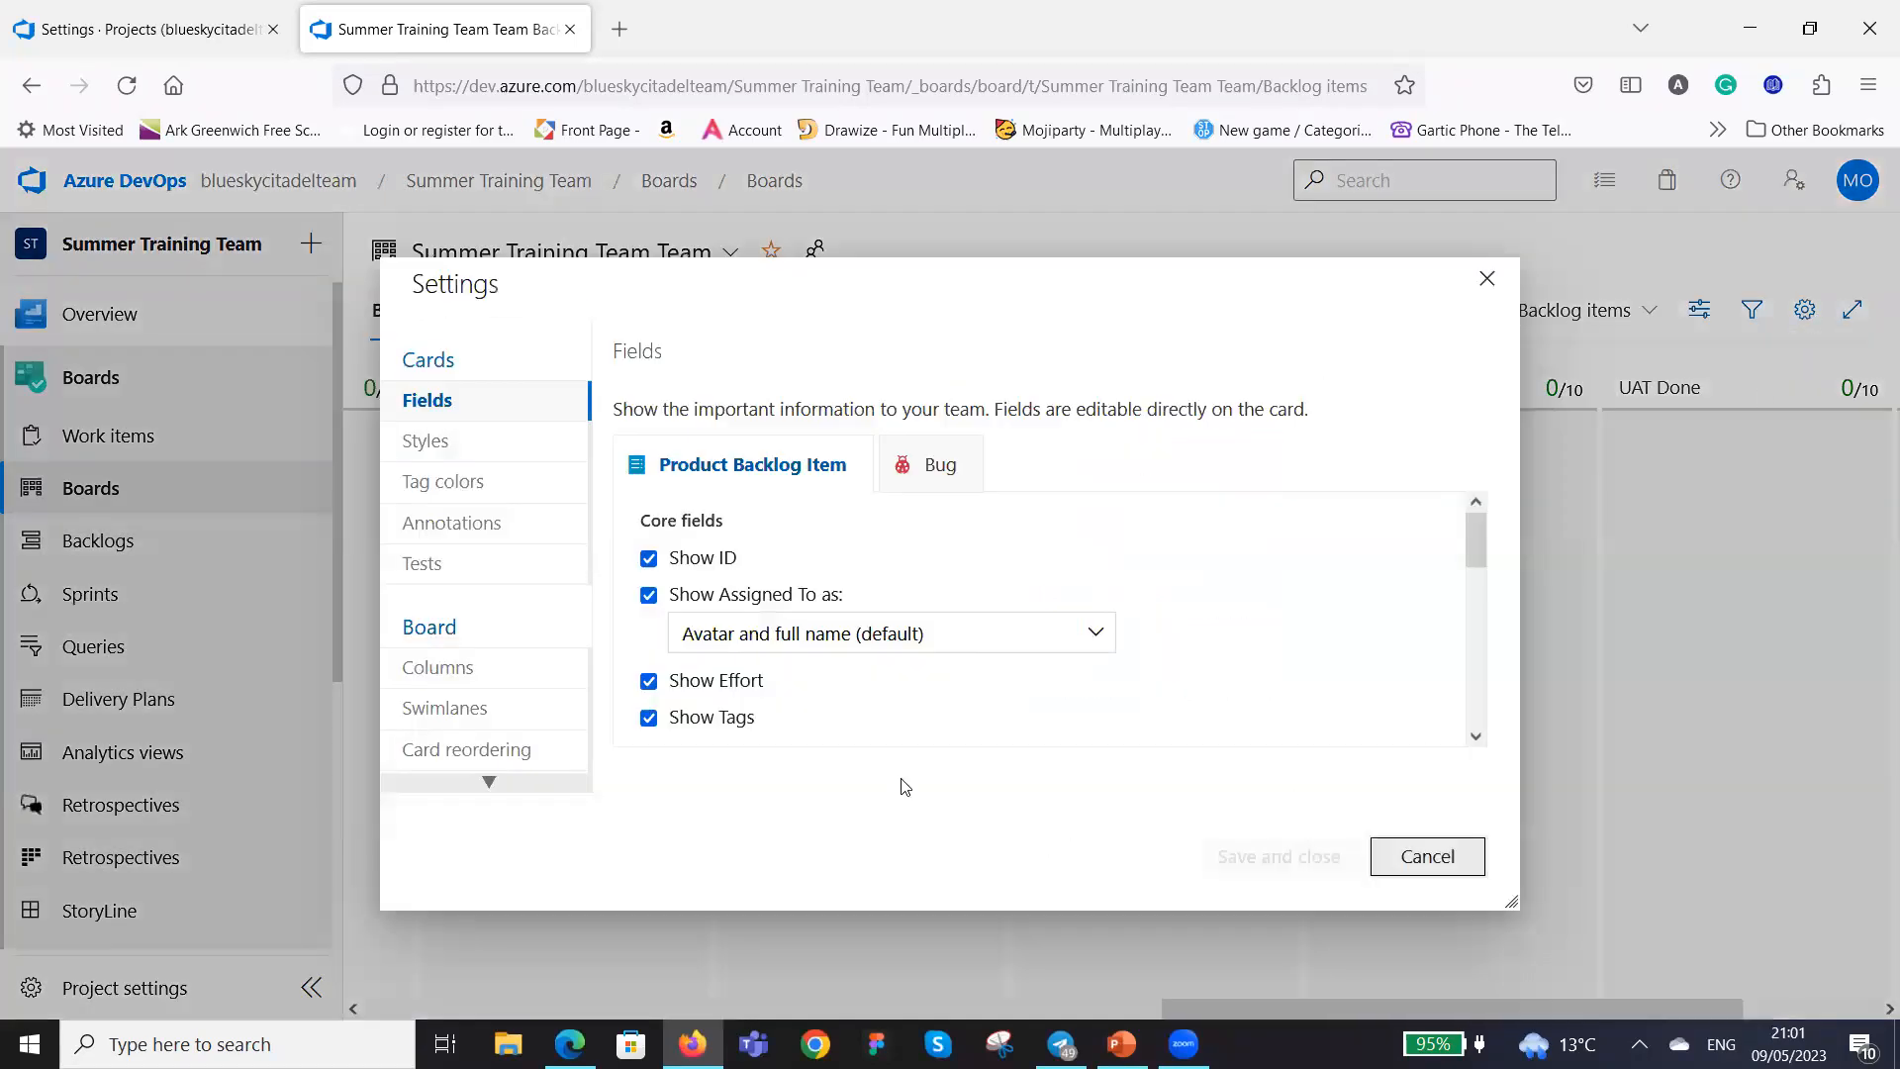
{"action": "left_click", "coordinate": [465, 670]}
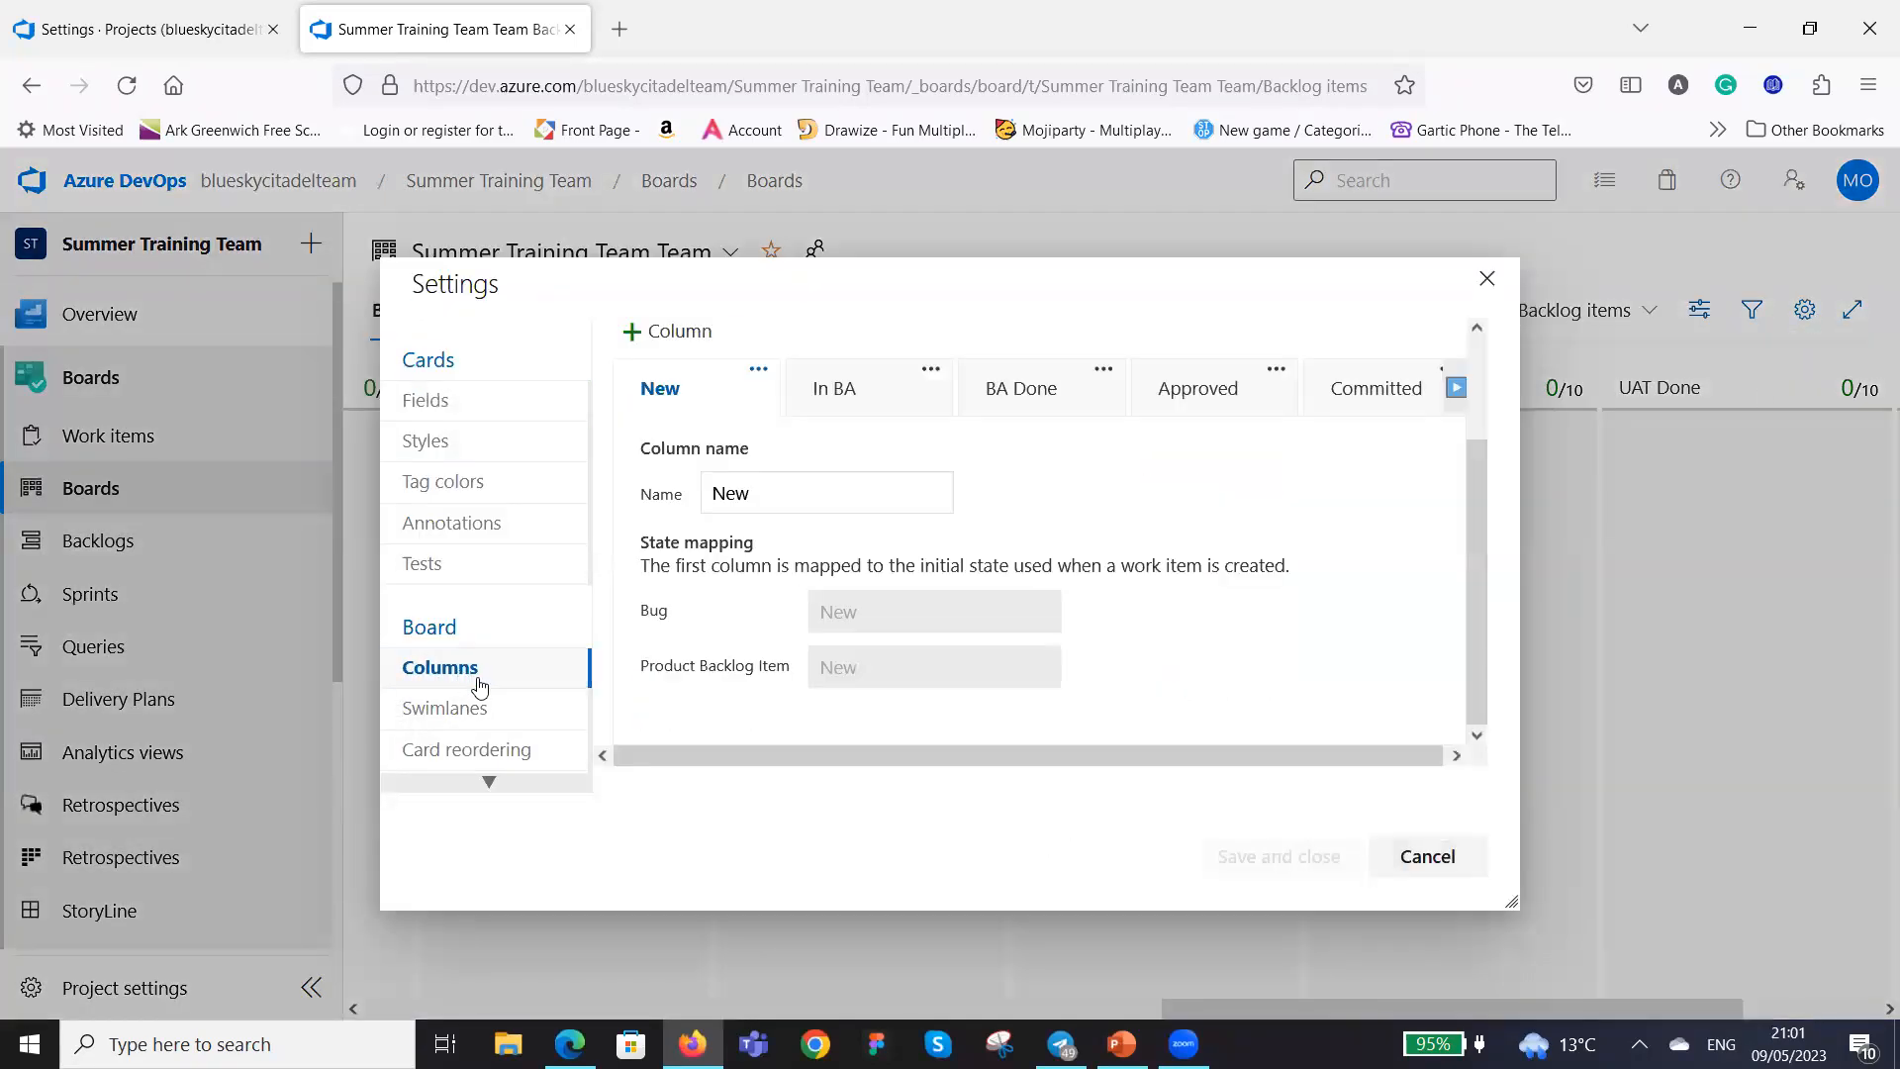
{"action": "left_click", "coordinate": [1367, 390]}
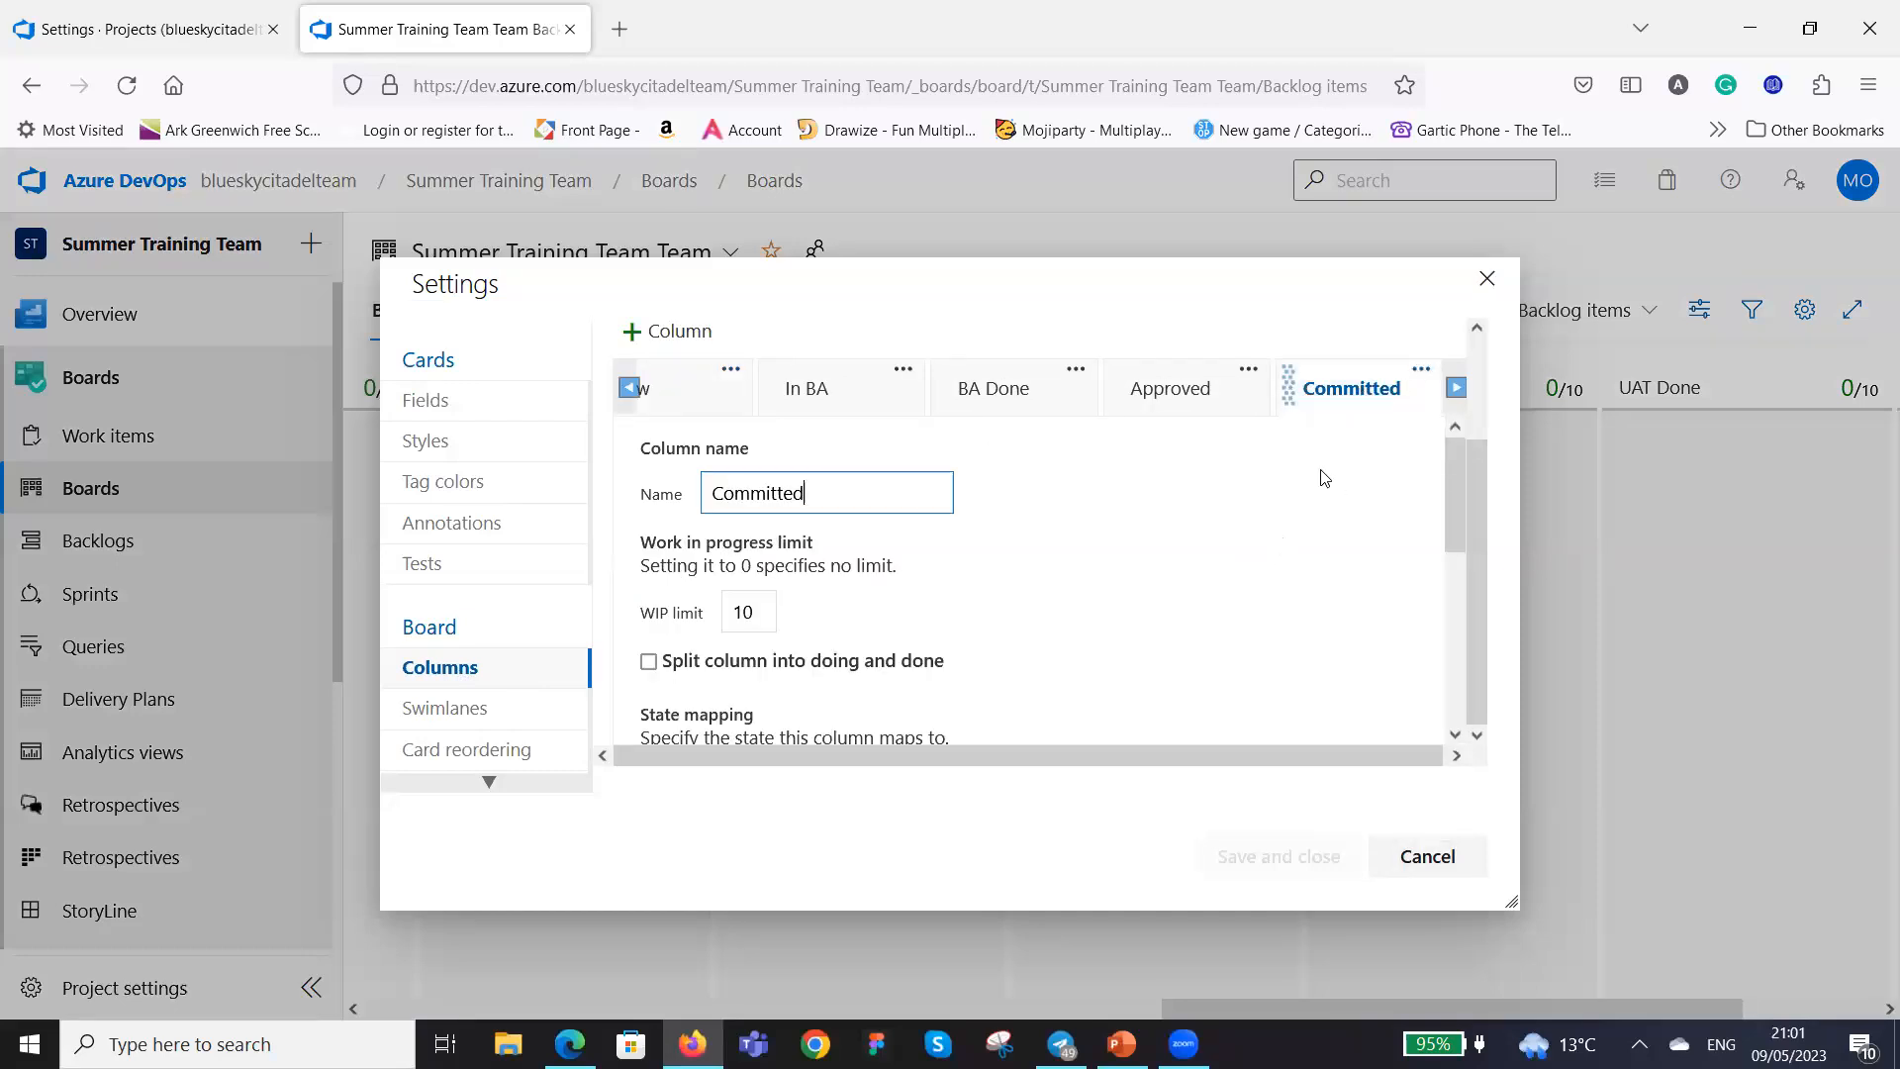
{"action": "left_click", "coordinate": [1457, 389]}
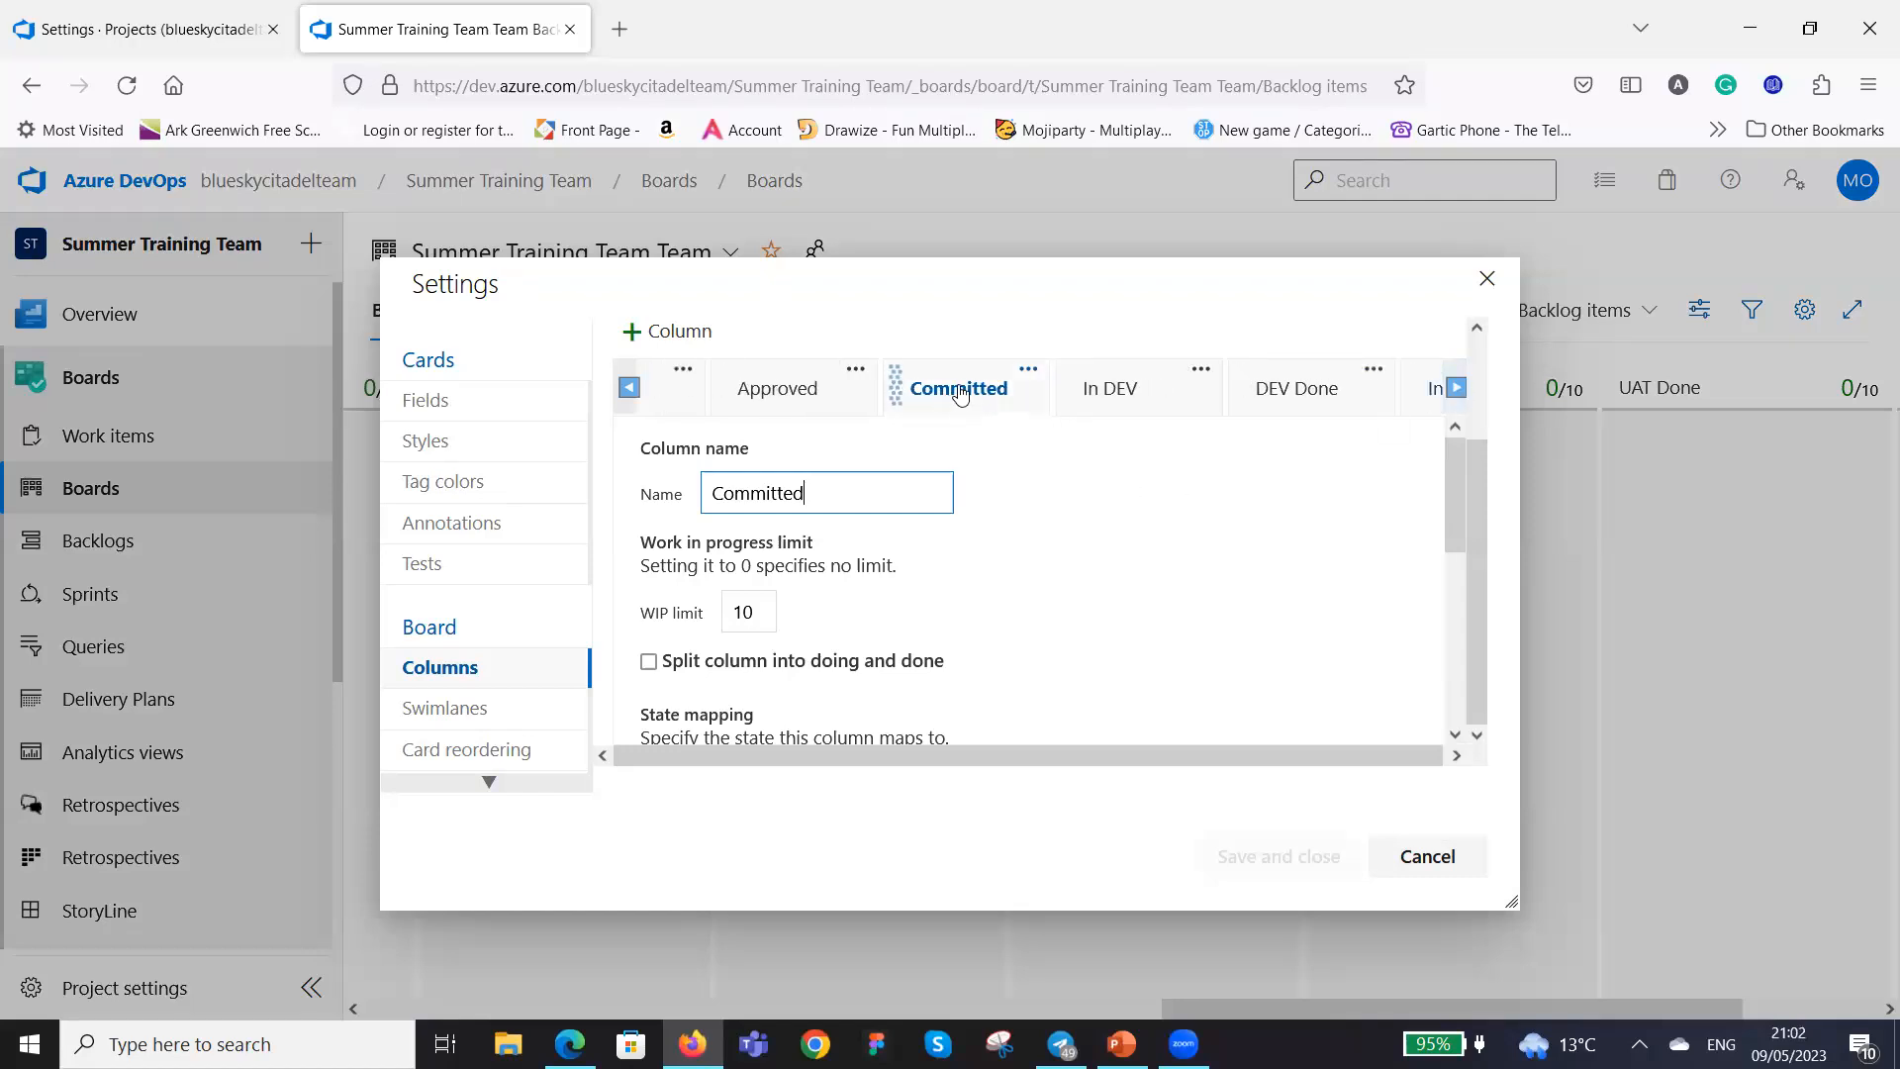
{"action": "left_click", "coordinate": [1143, 382]}
{"action": "scroll", "coordinate": [1051, 569], "scroll_direction": "down", "scroll_amount": 3}
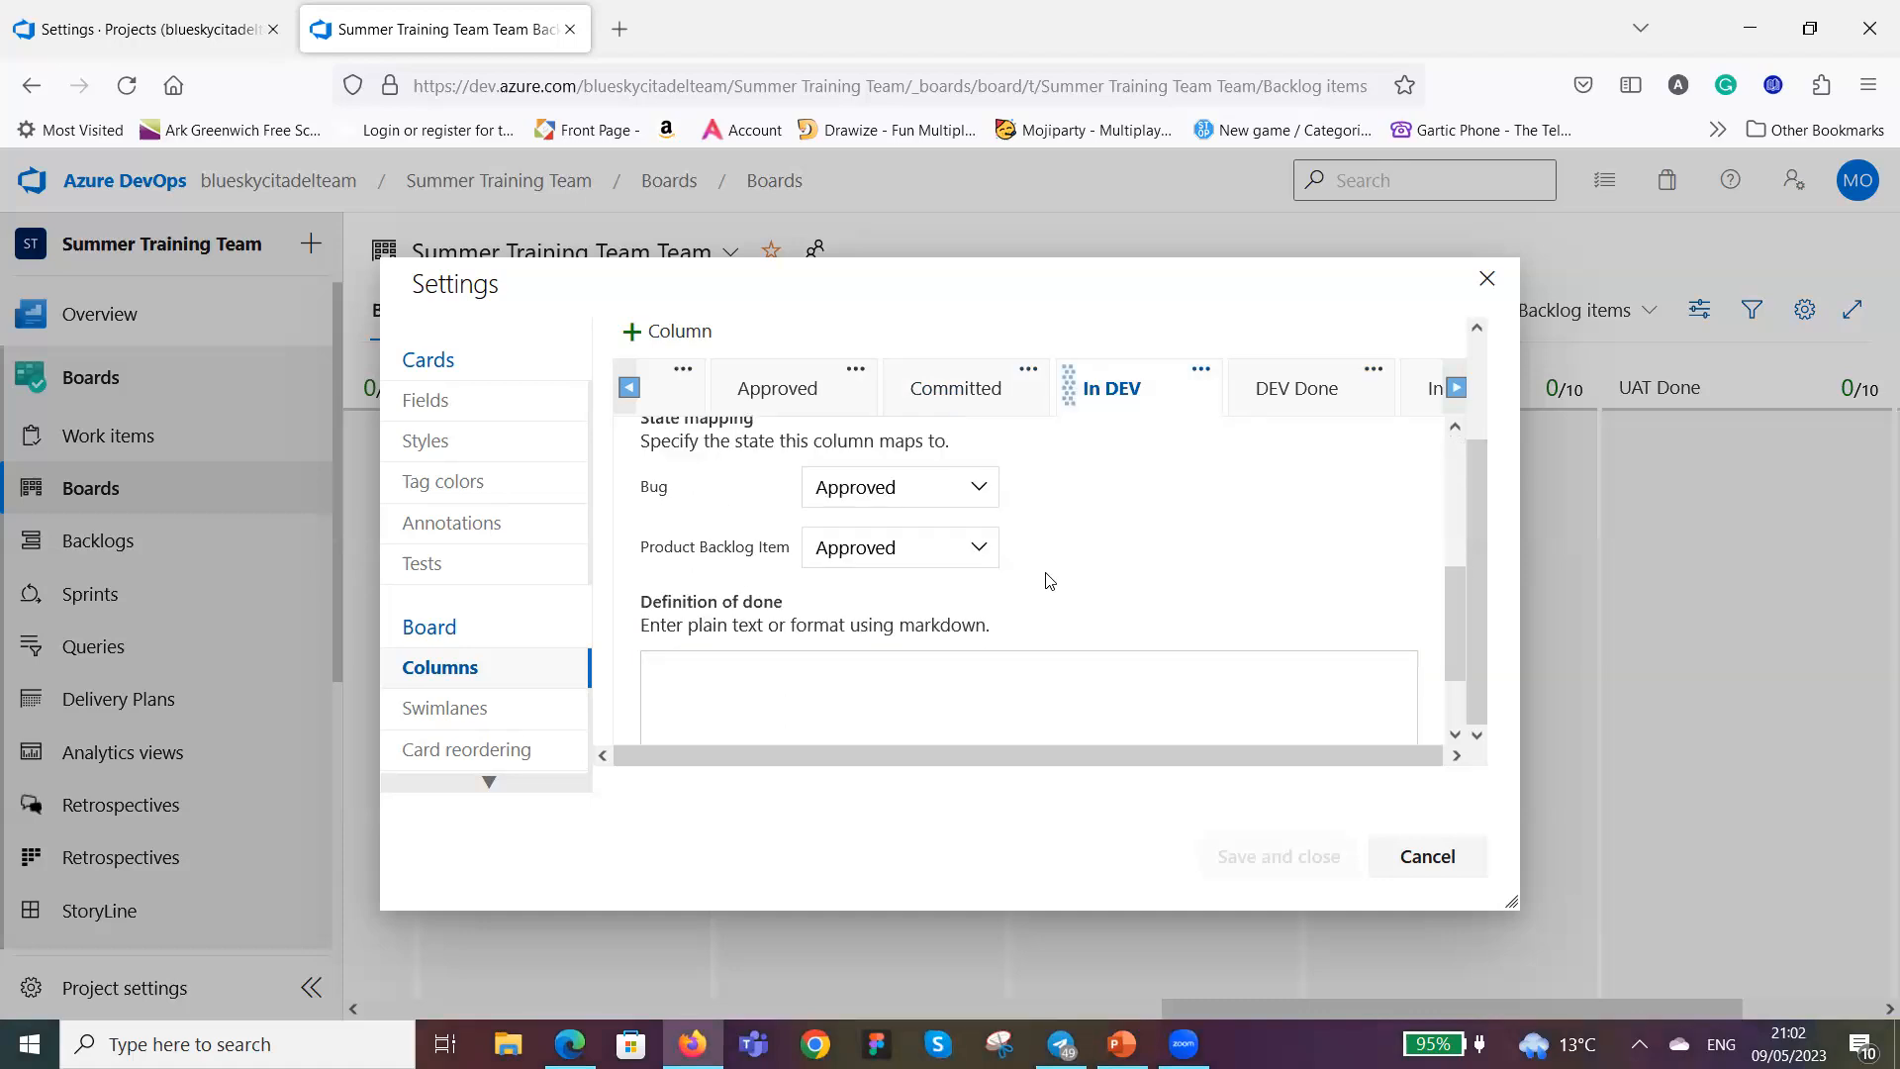
{"action": "left_click", "coordinate": [978, 489]}
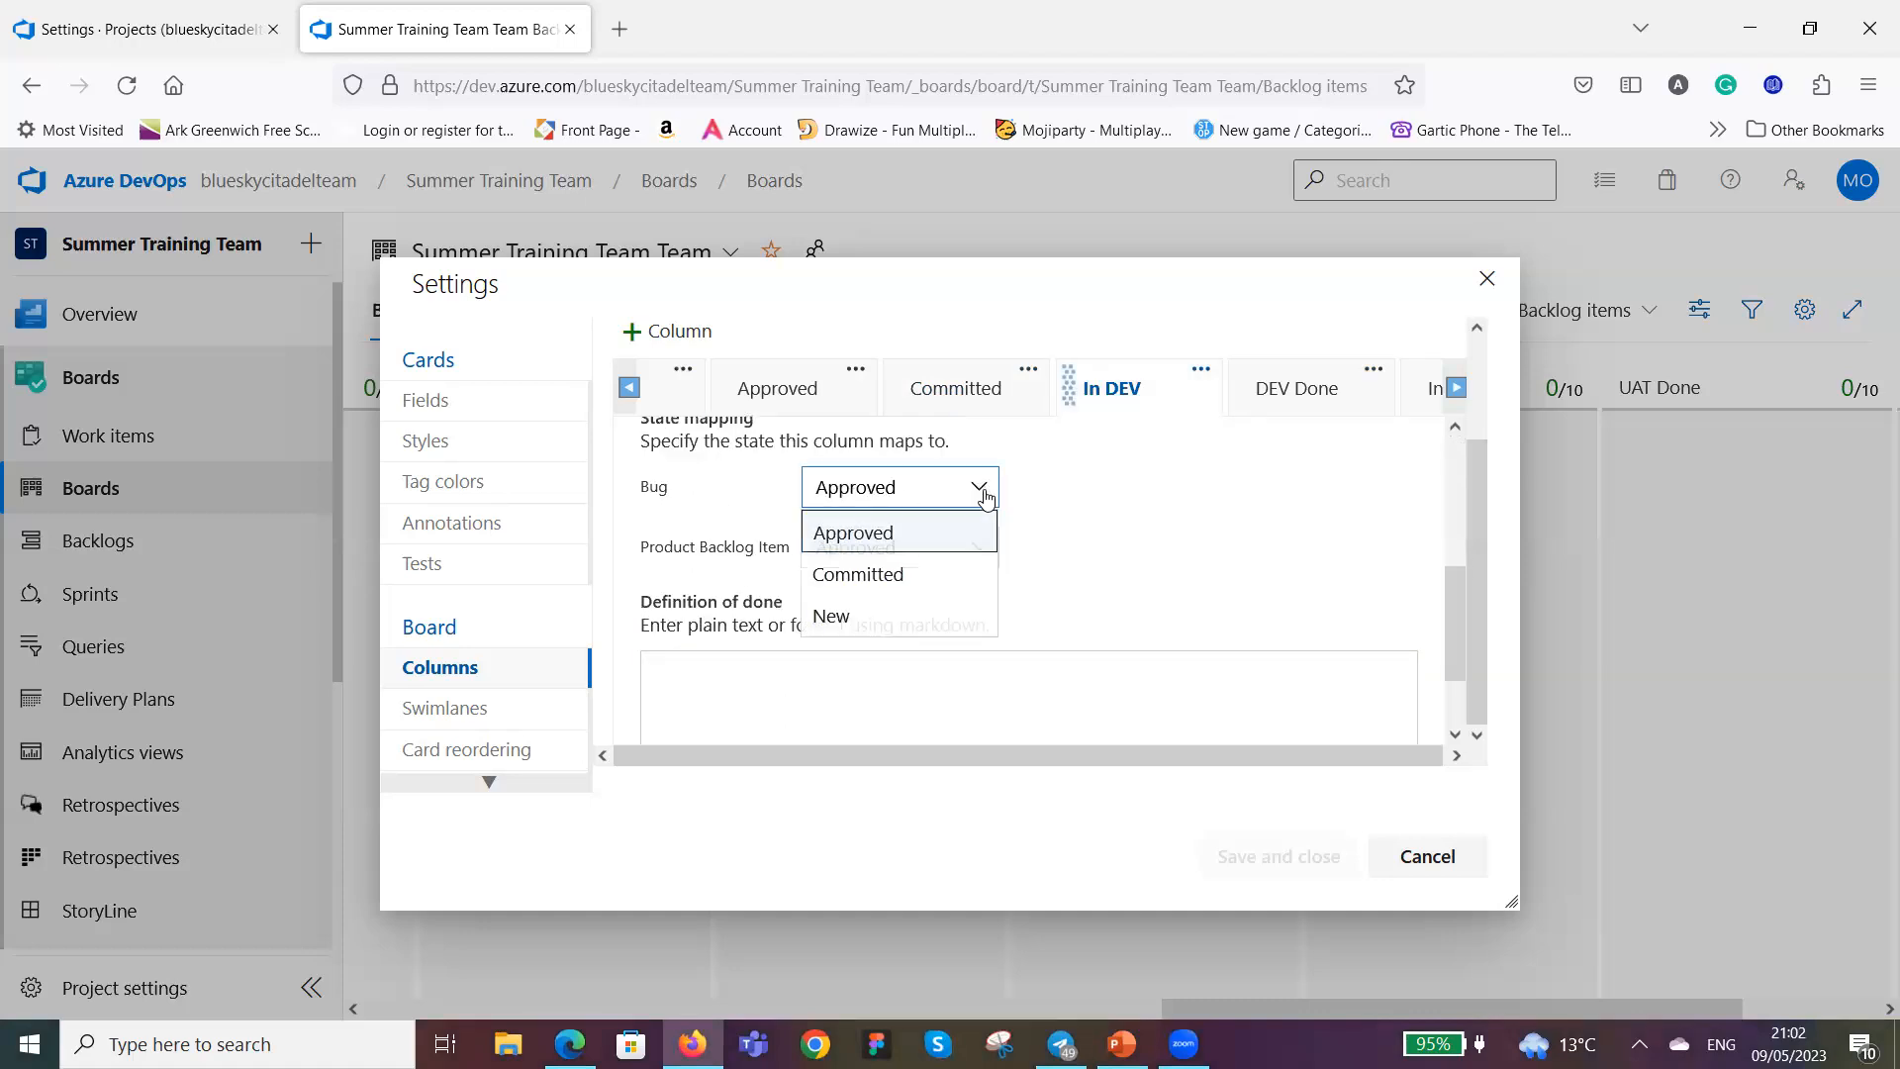
{"action": "left_click", "coordinate": [922, 582]}
{"action": "left_click", "coordinate": [978, 636]}
{"action": "left_click", "coordinate": [919, 721]}
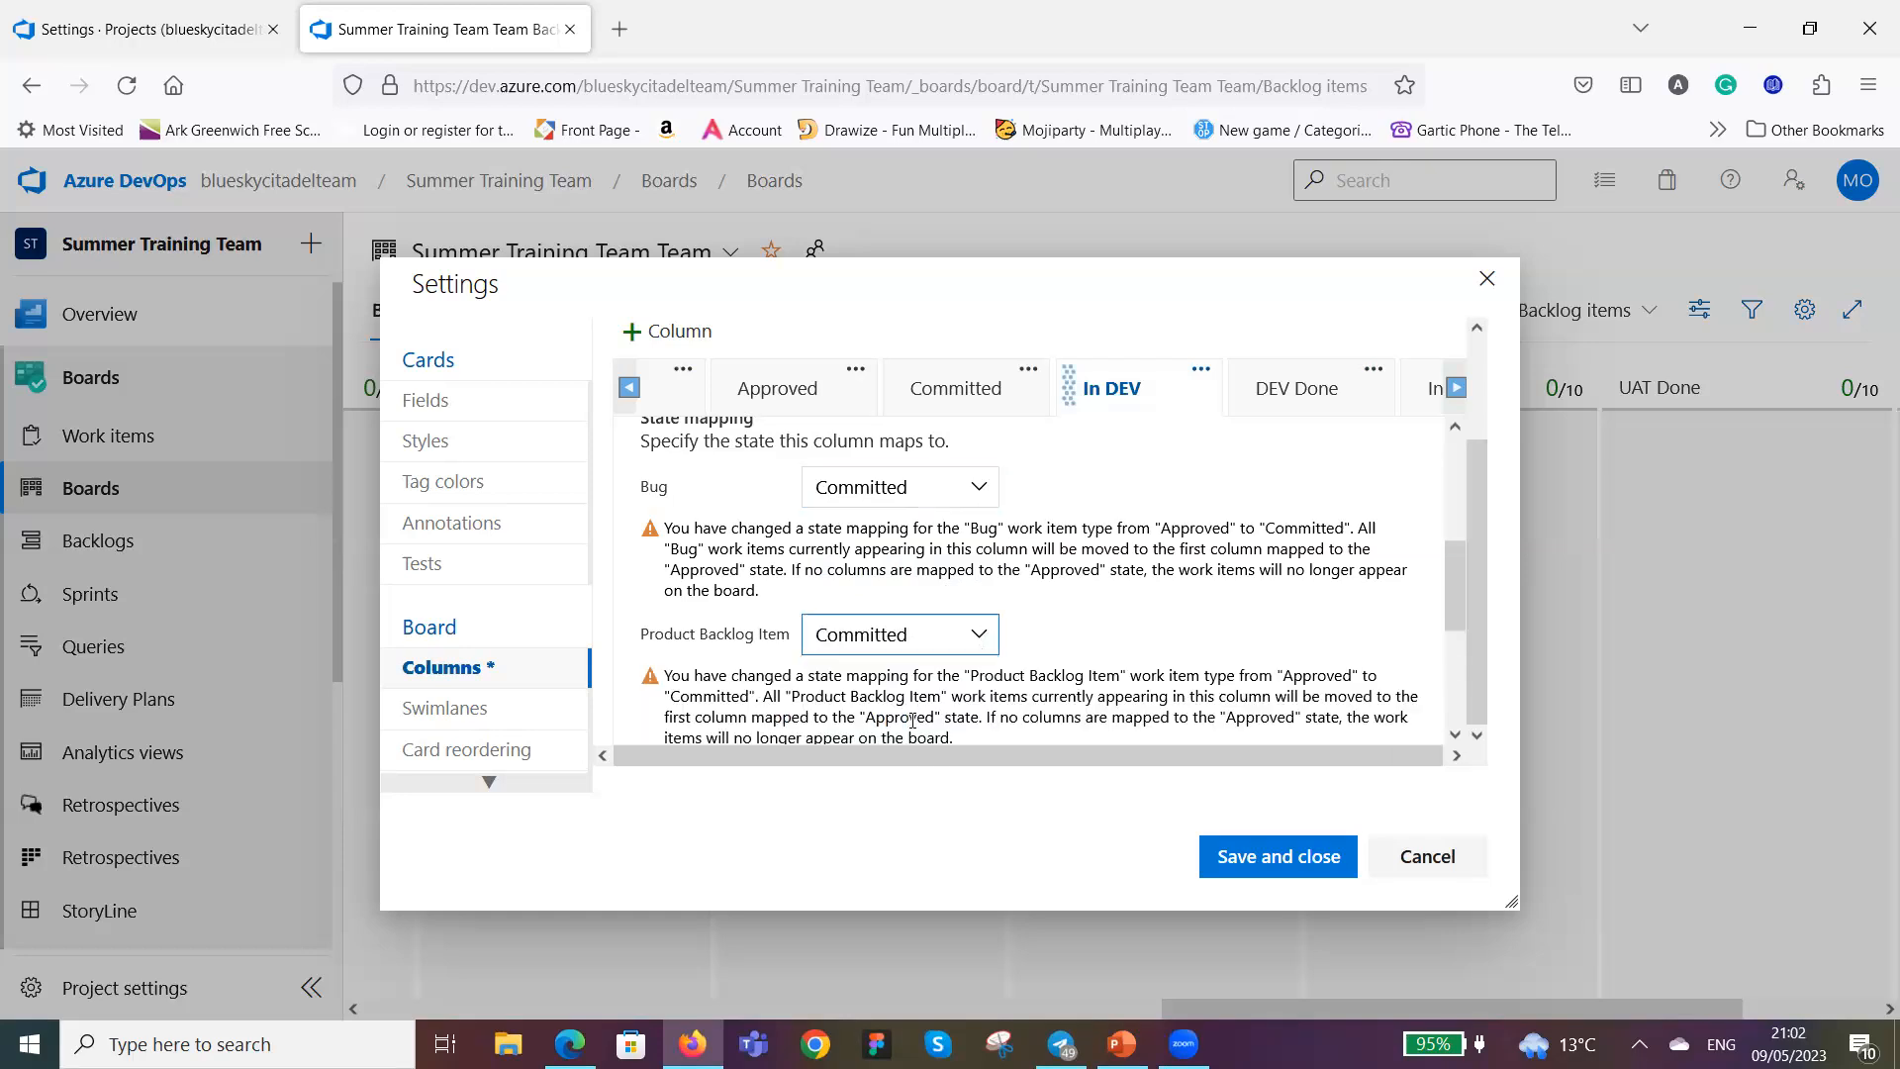
Check the DEV Done column's state mapping, and map the In QA column's Bug and Product Backlog Item states to Committed.
{"action": "left_click", "coordinate": [1307, 400]}
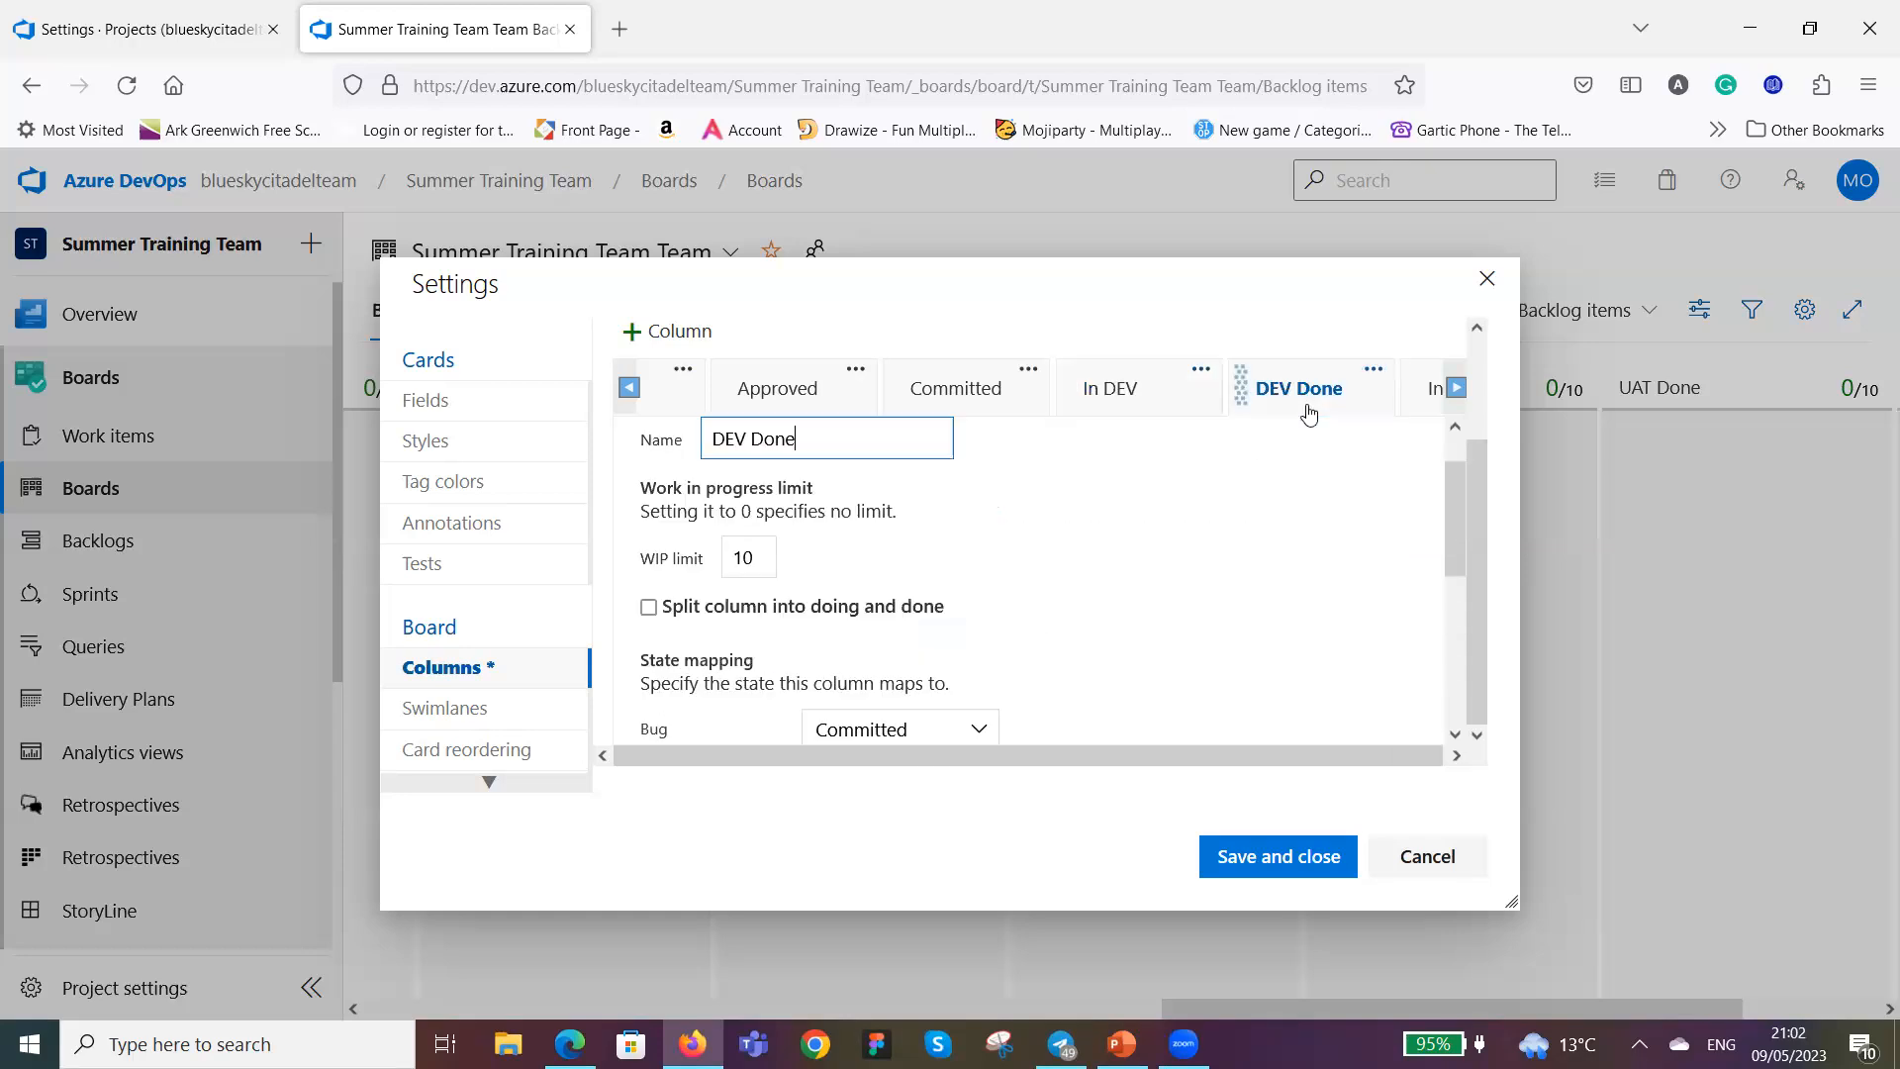
{"action": "scroll", "coordinate": [1235, 528], "scroll_direction": "down", "scroll_amount": 3}
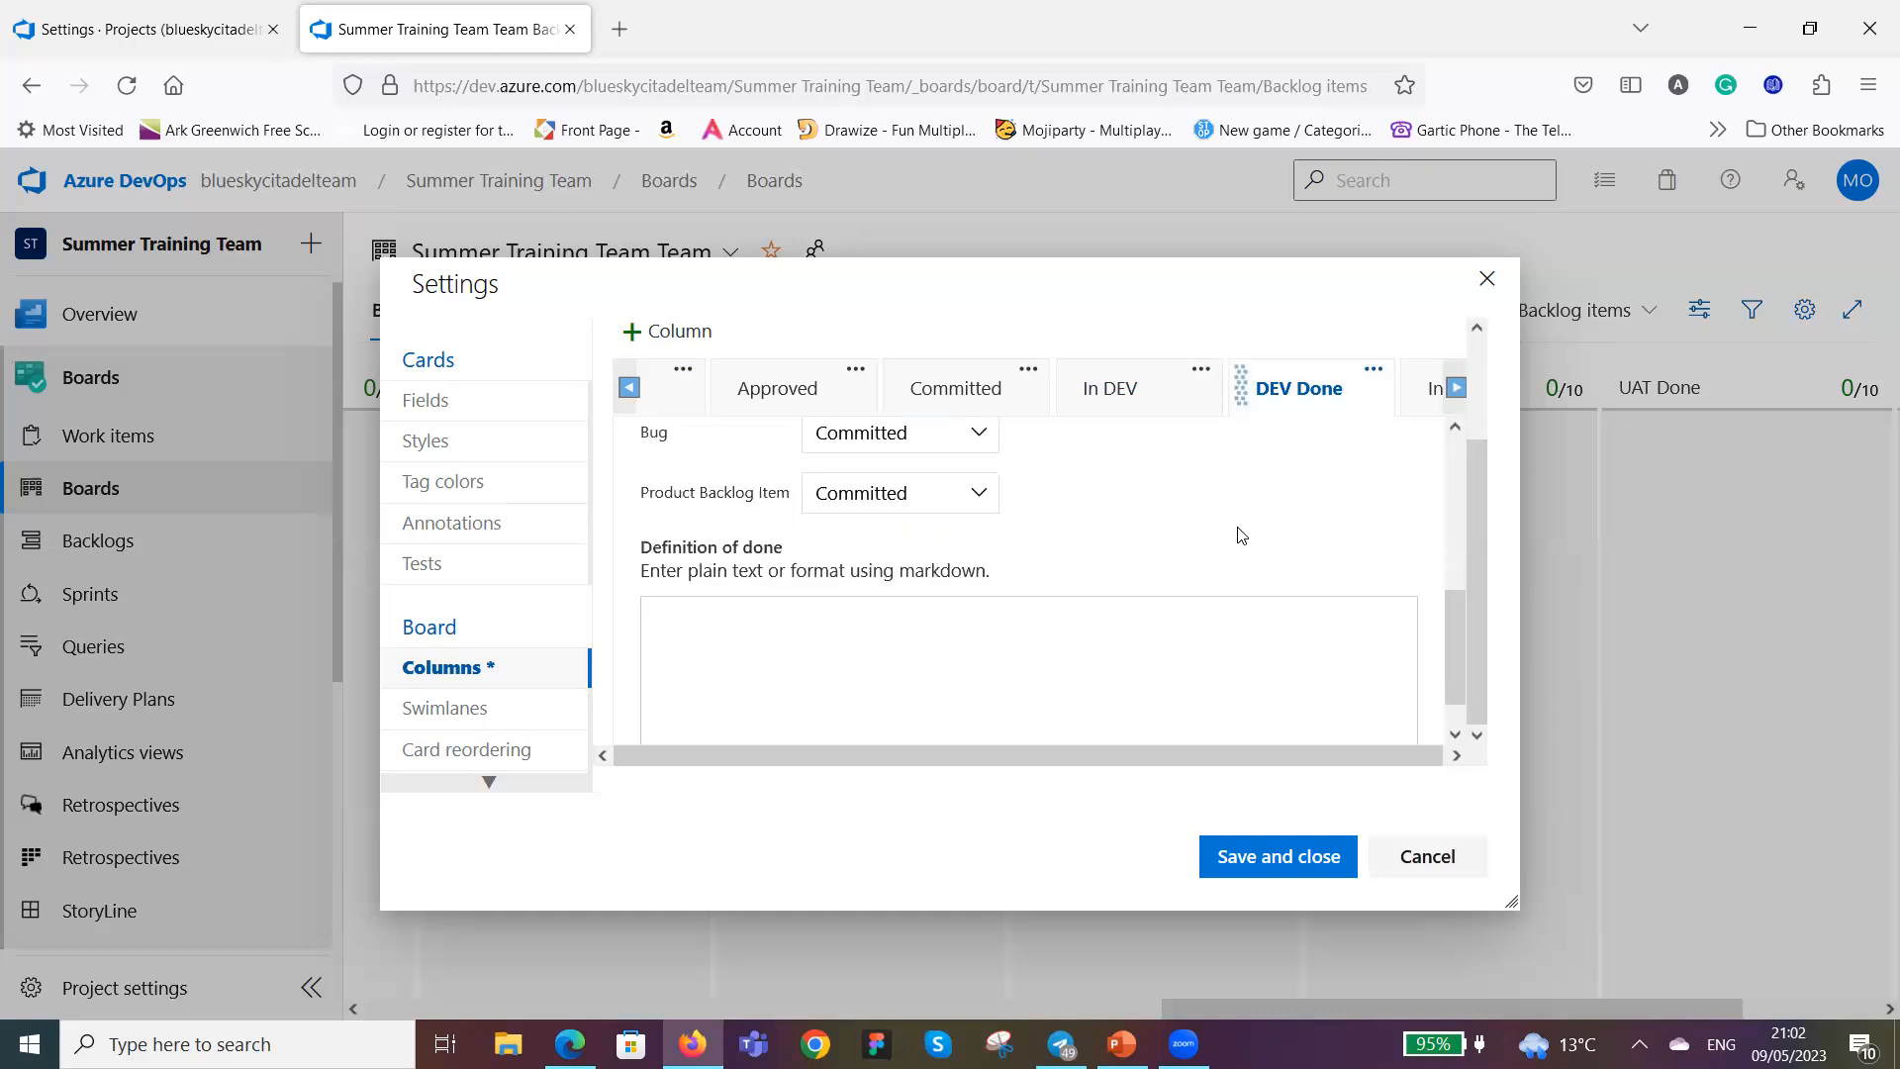
{"action": "left_click", "coordinate": [1455, 388]}
{"action": "left_click", "coordinate": [1456, 388]}
{"action": "left_click", "coordinate": [1455, 388]}
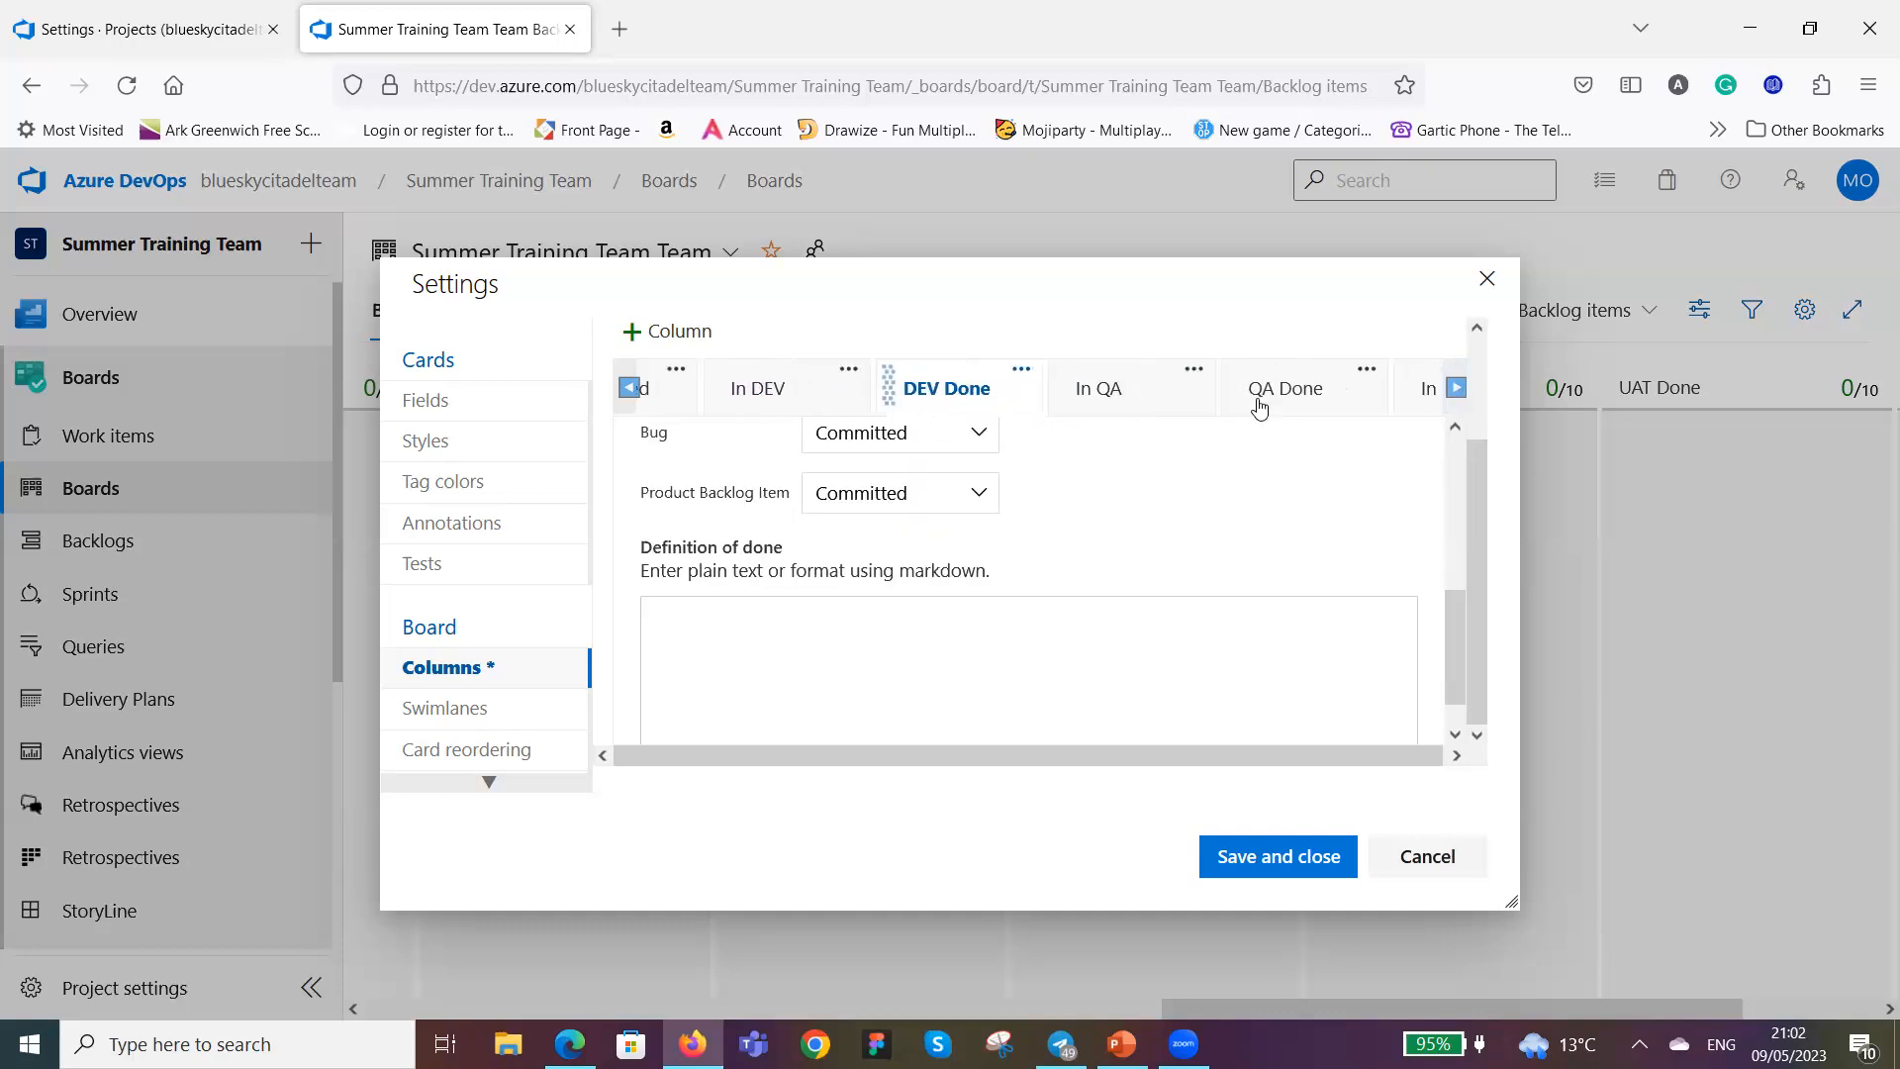
{"action": "left_click", "coordinate": [1154, 394]}
{"action": "scroll", "coordinate": [1059, 606], "scroll_direction": "down", "scroll_amount": 2}
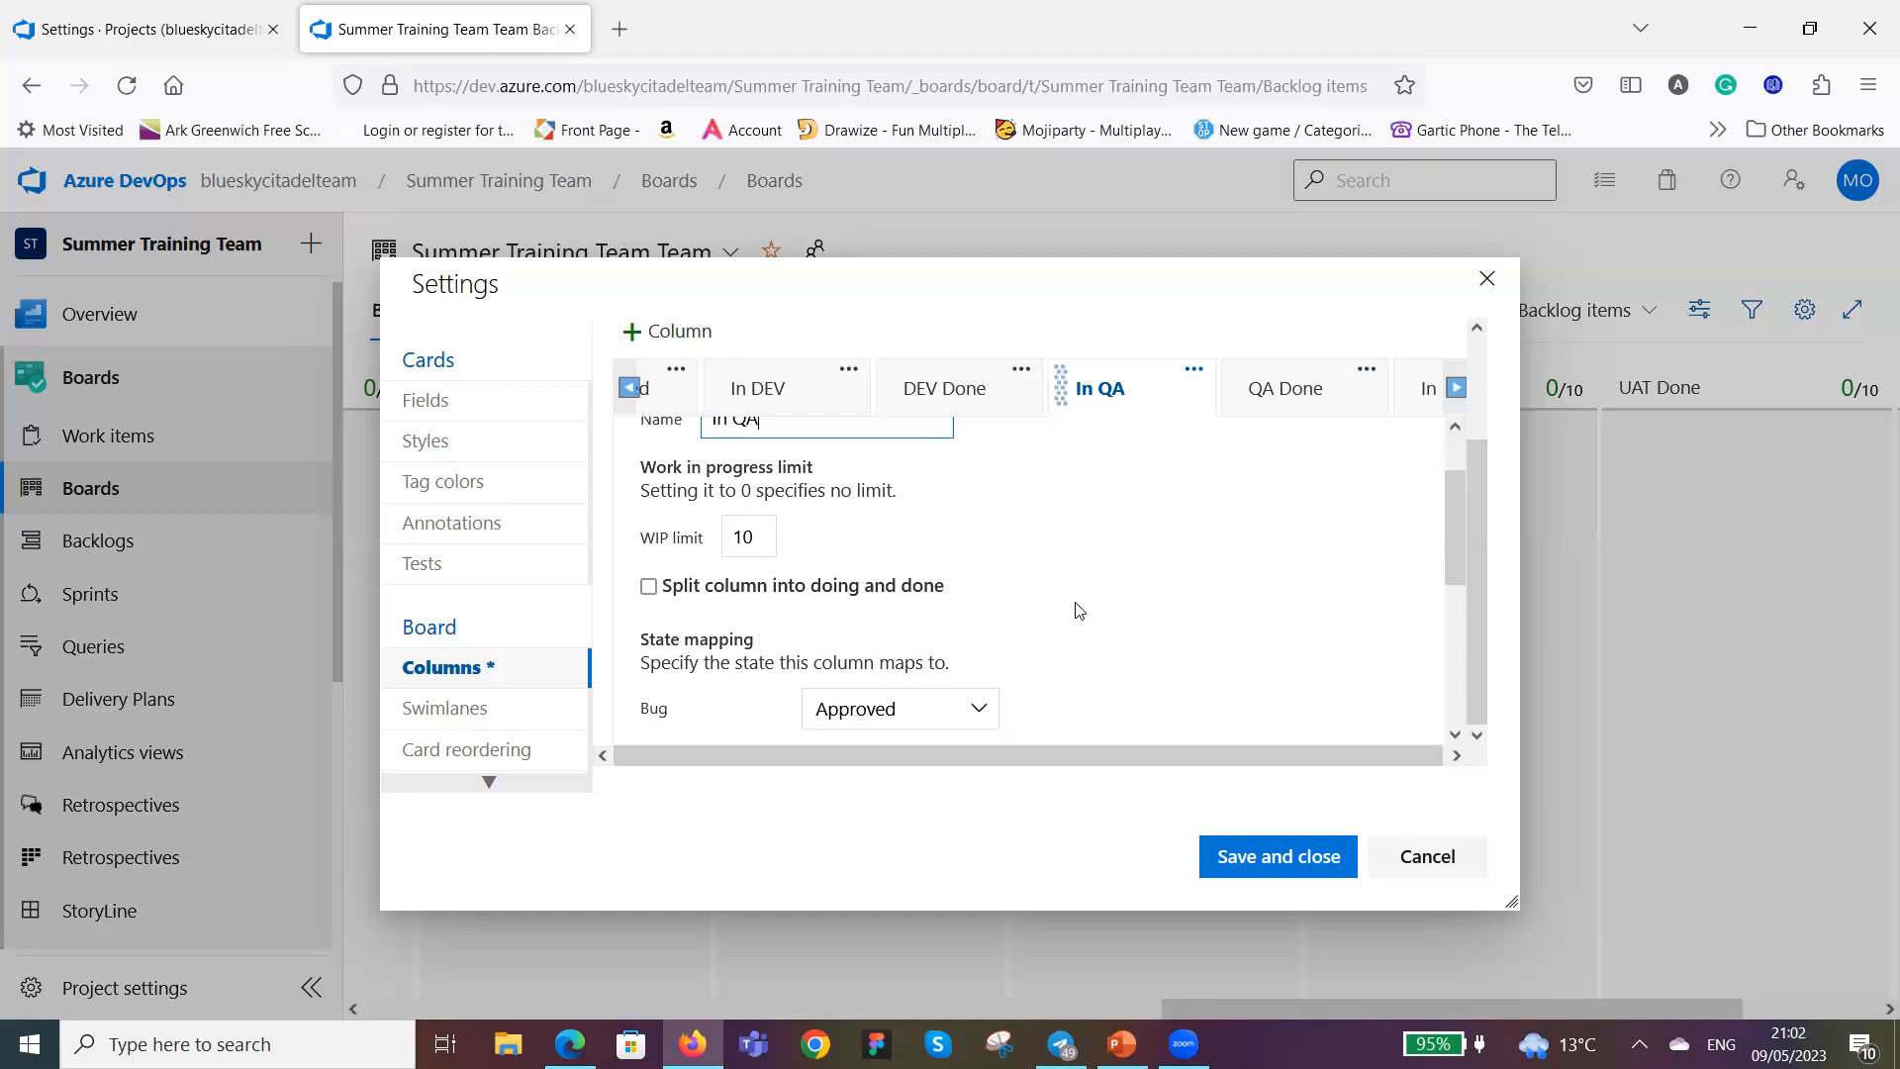
{"action": "left_click", "coordinate": [984, 592]}
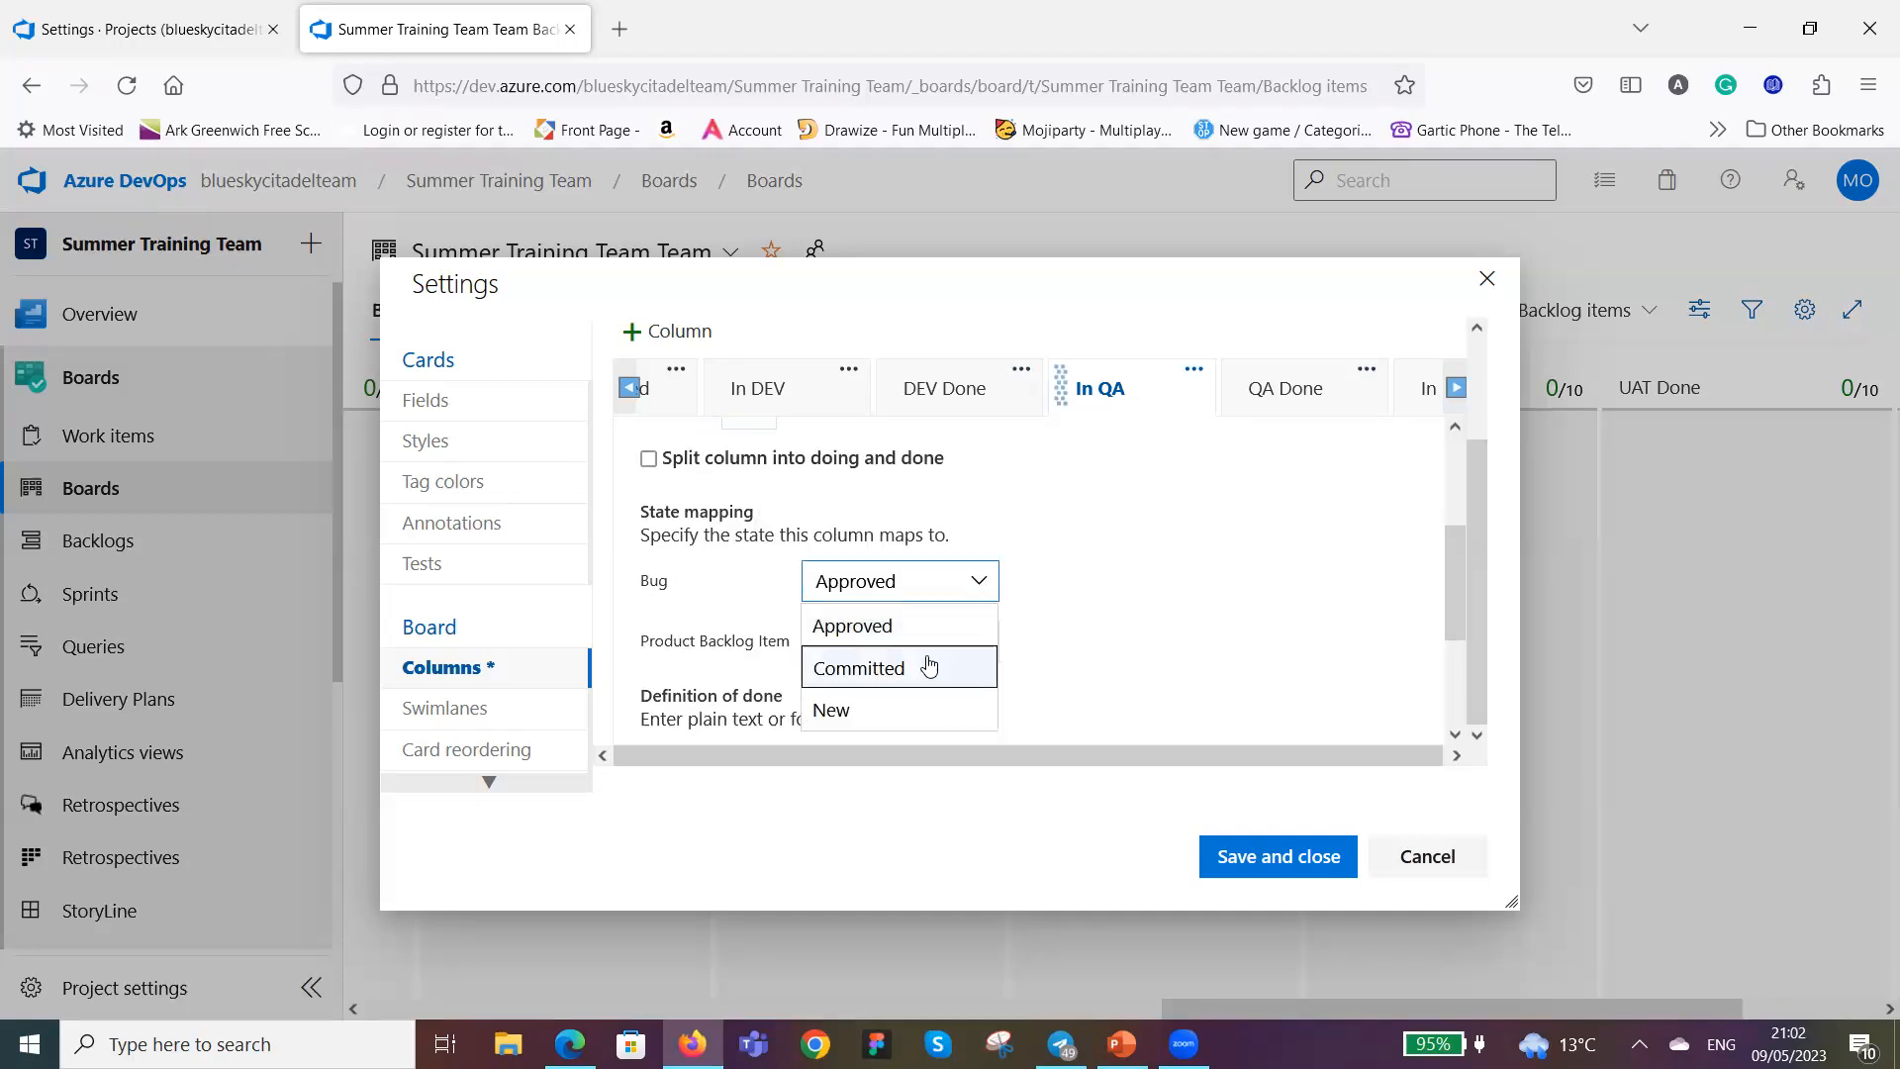
{"action": "left_click", "coordinate": [924, 666]}
{"action": "scroll", "coordinate": [1102, 541], "scroll_direction": "down", "scroll_amount": 3}
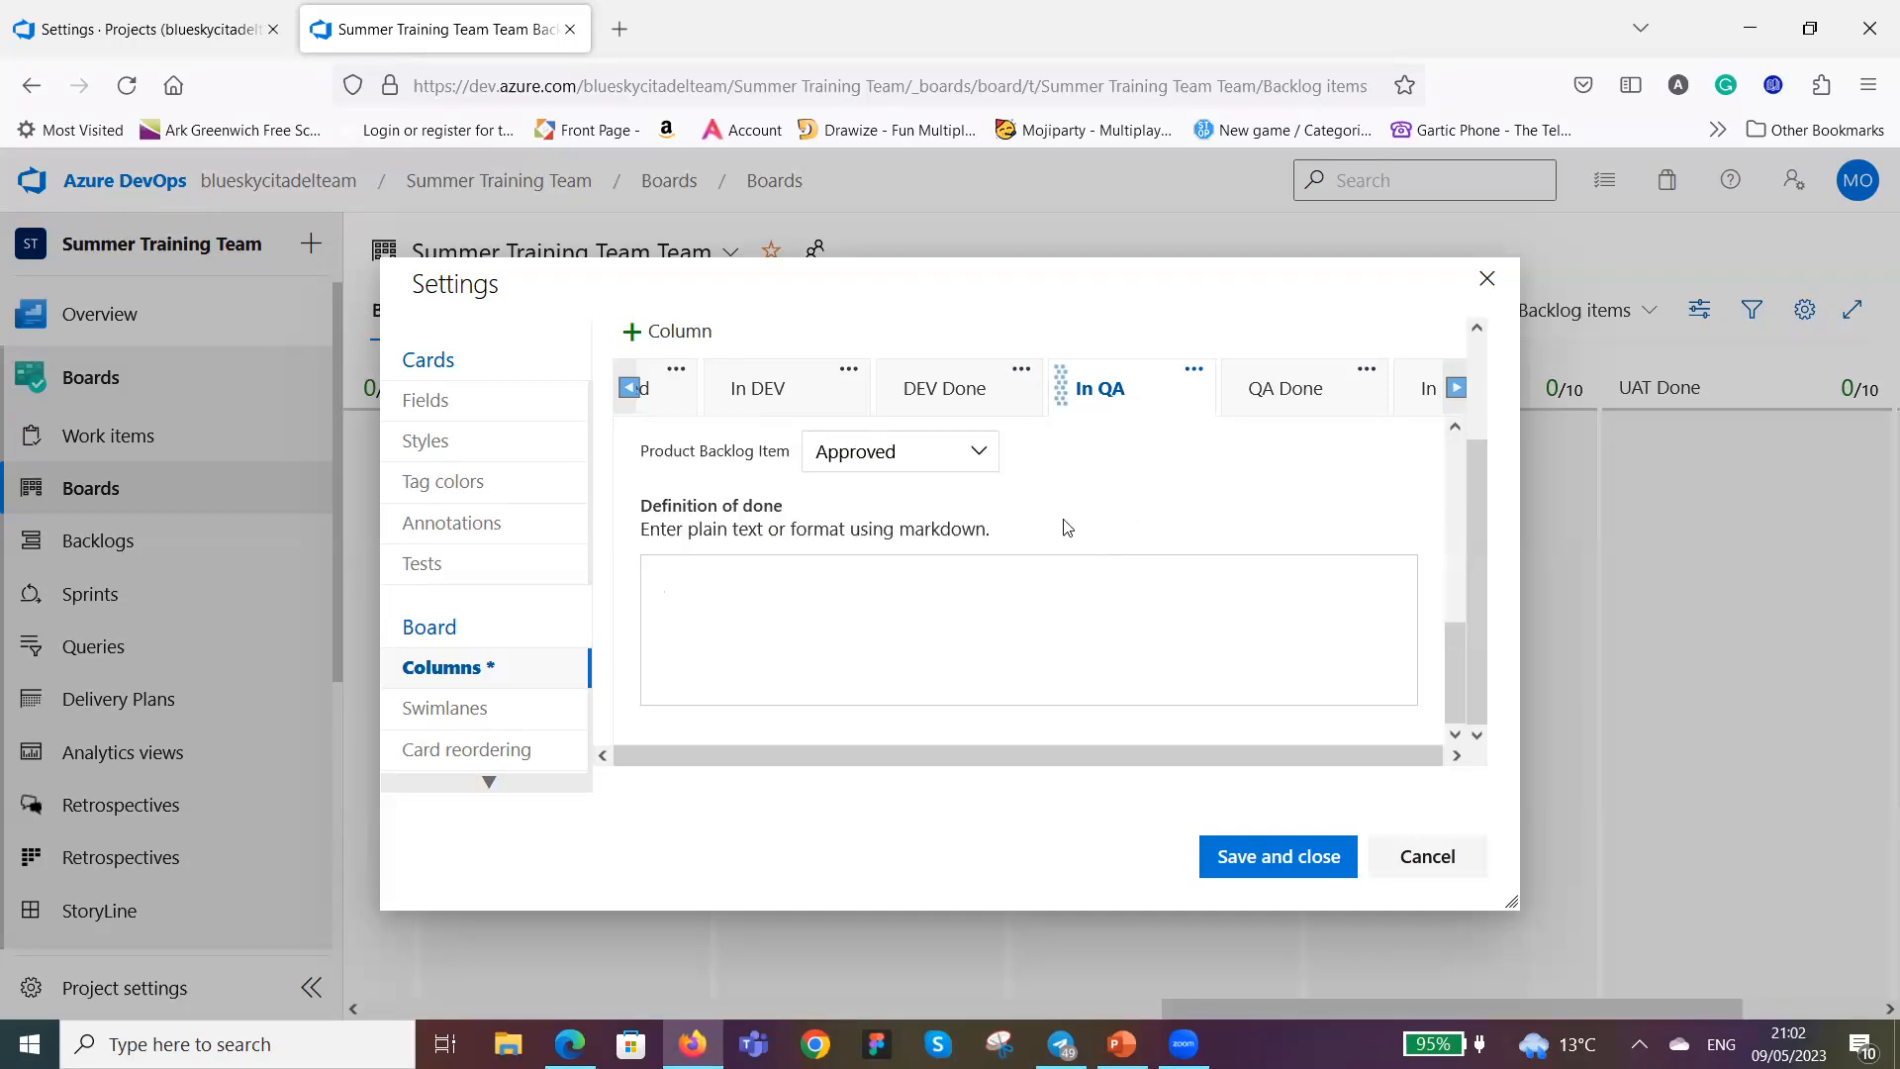
{"action": "left_click", "coordinate": [980, 458]}
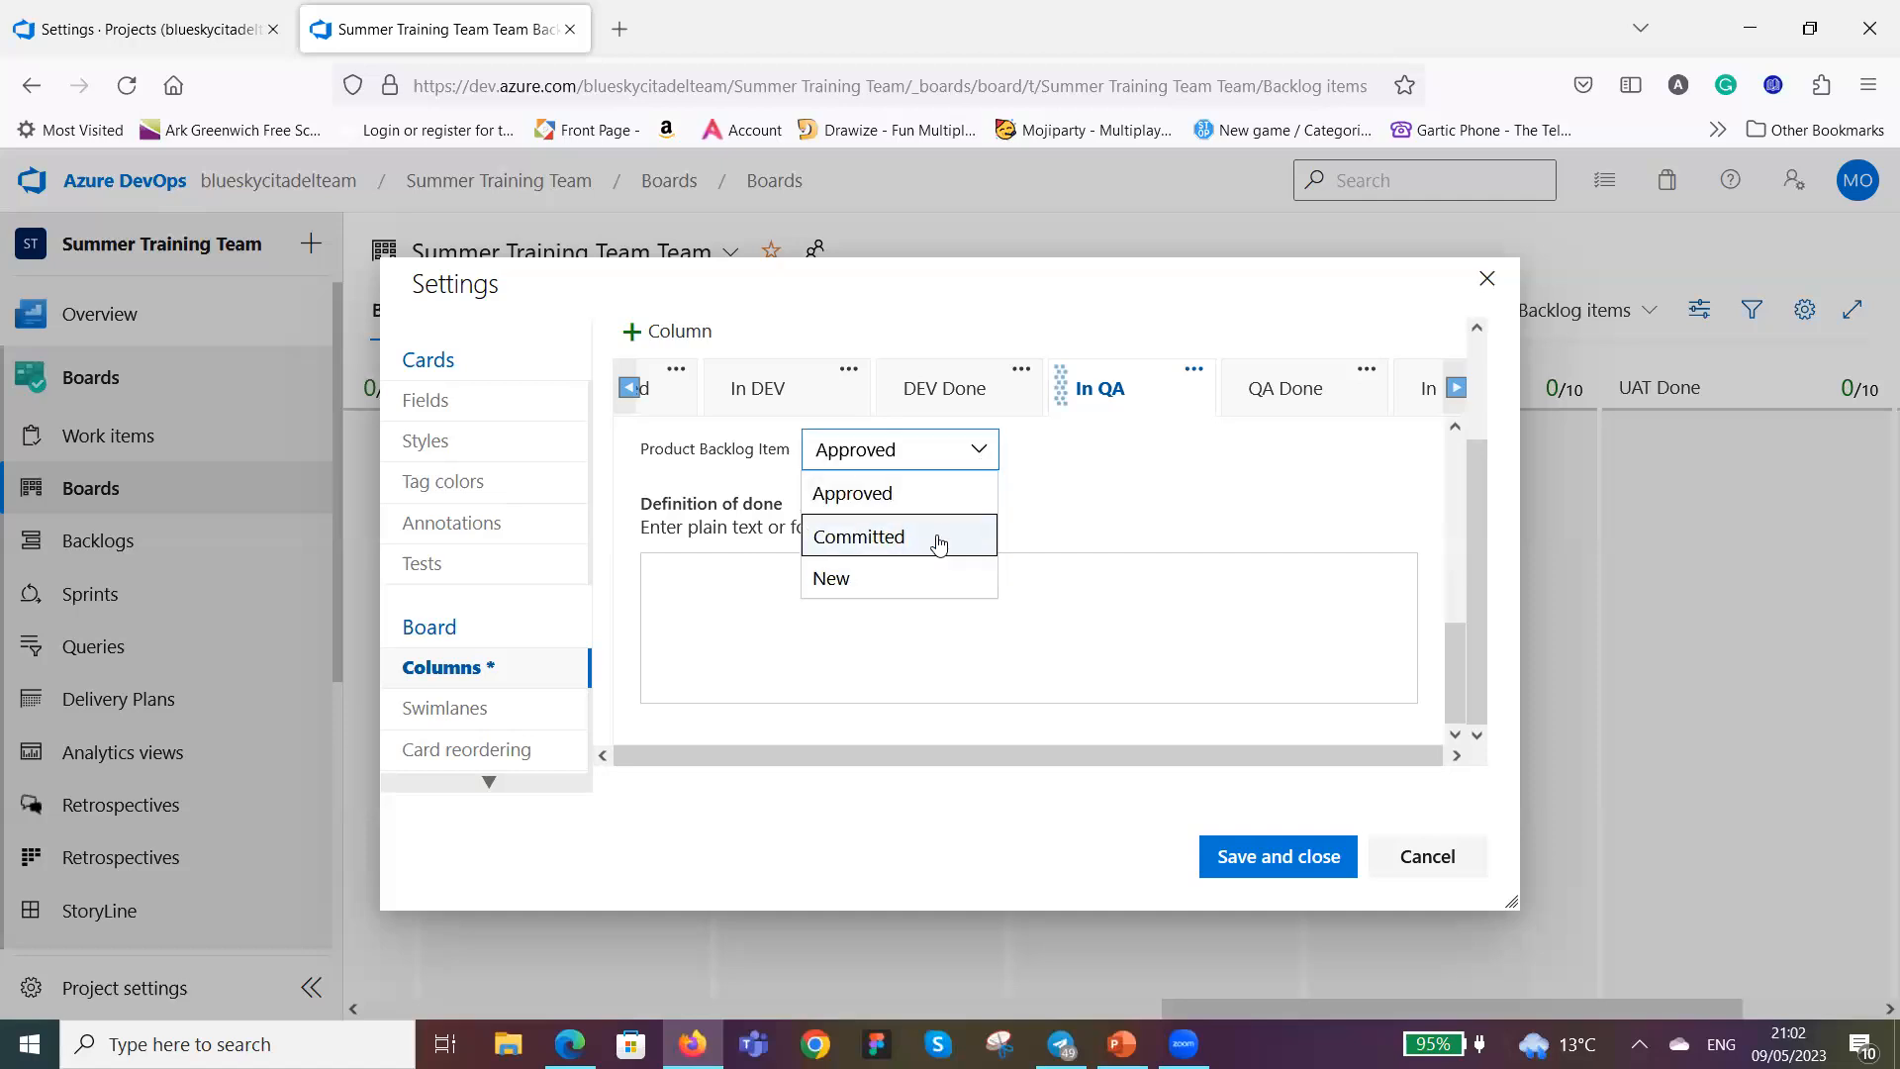
{"action": "left_click", "coordinate": [940, 537]}
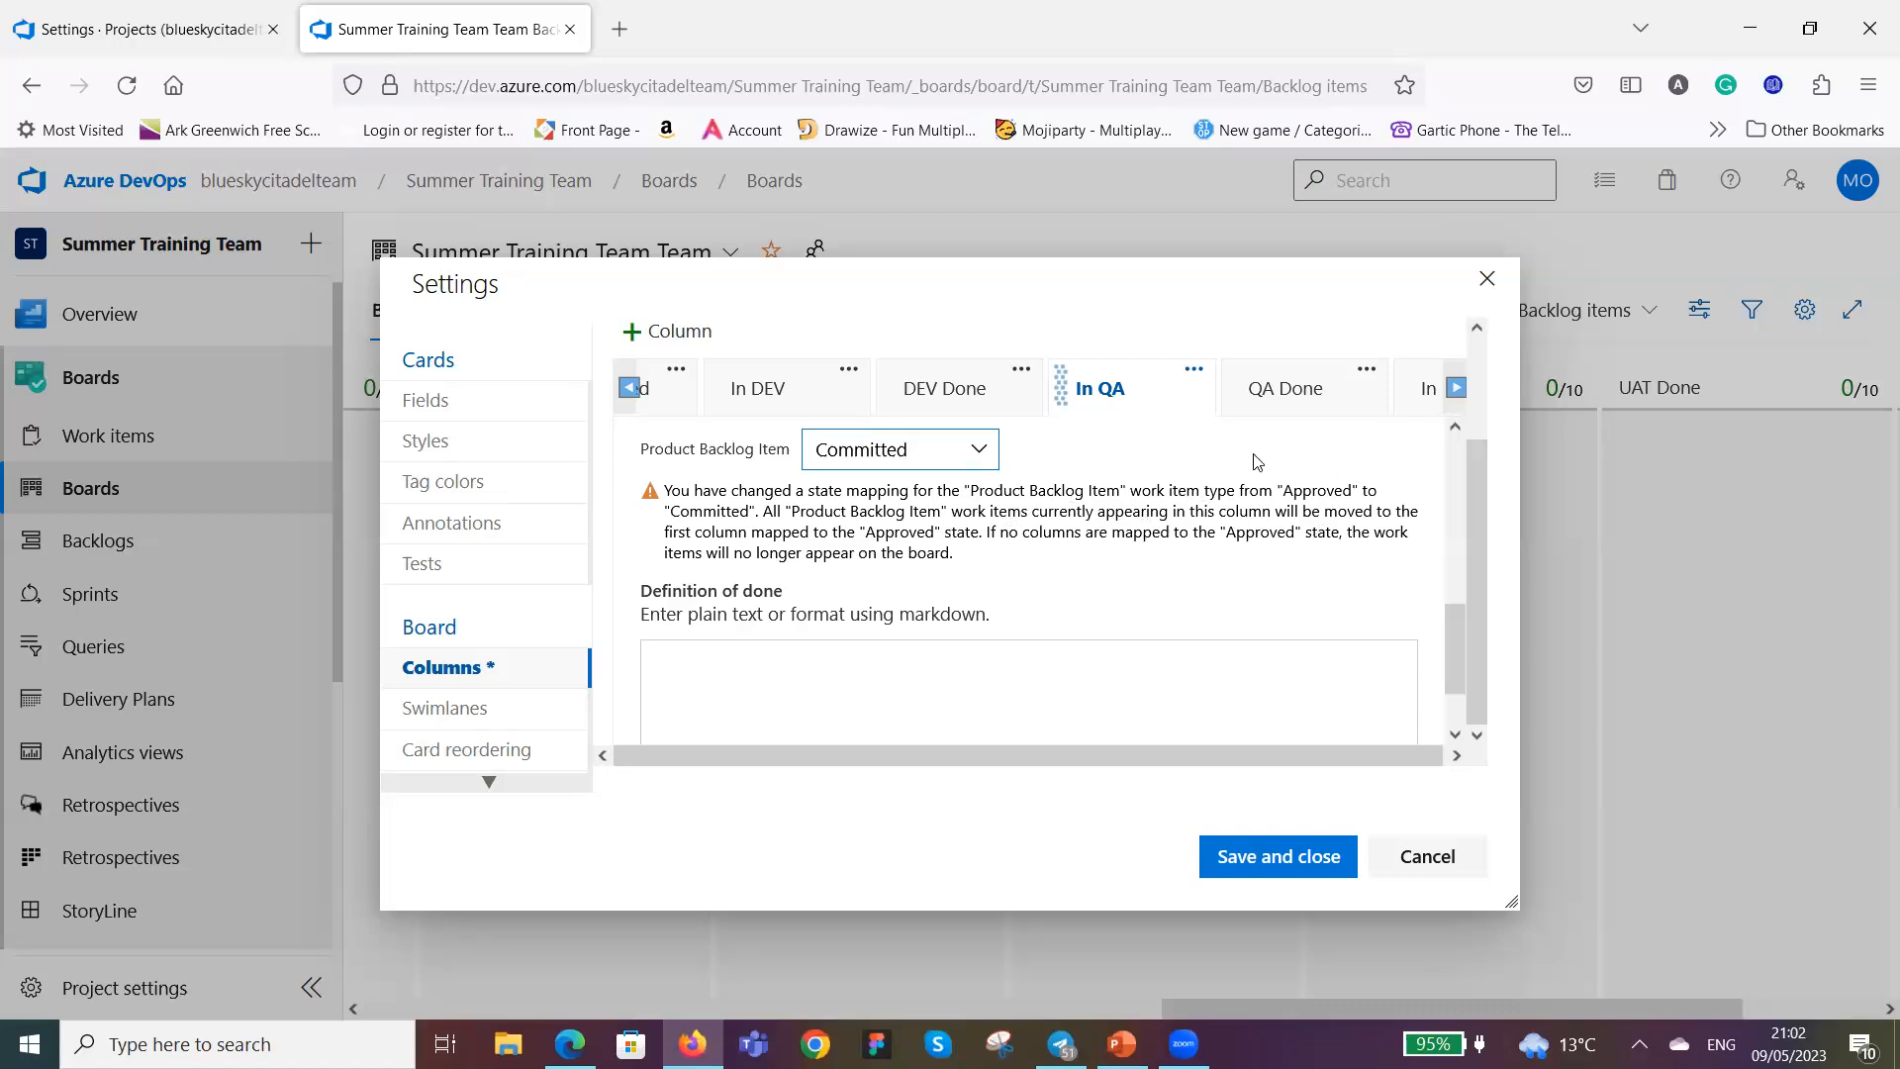
Open the QA Done column's settings to check its state mapping.
{"action": "left_click", "coordinate": [1344, 401]}
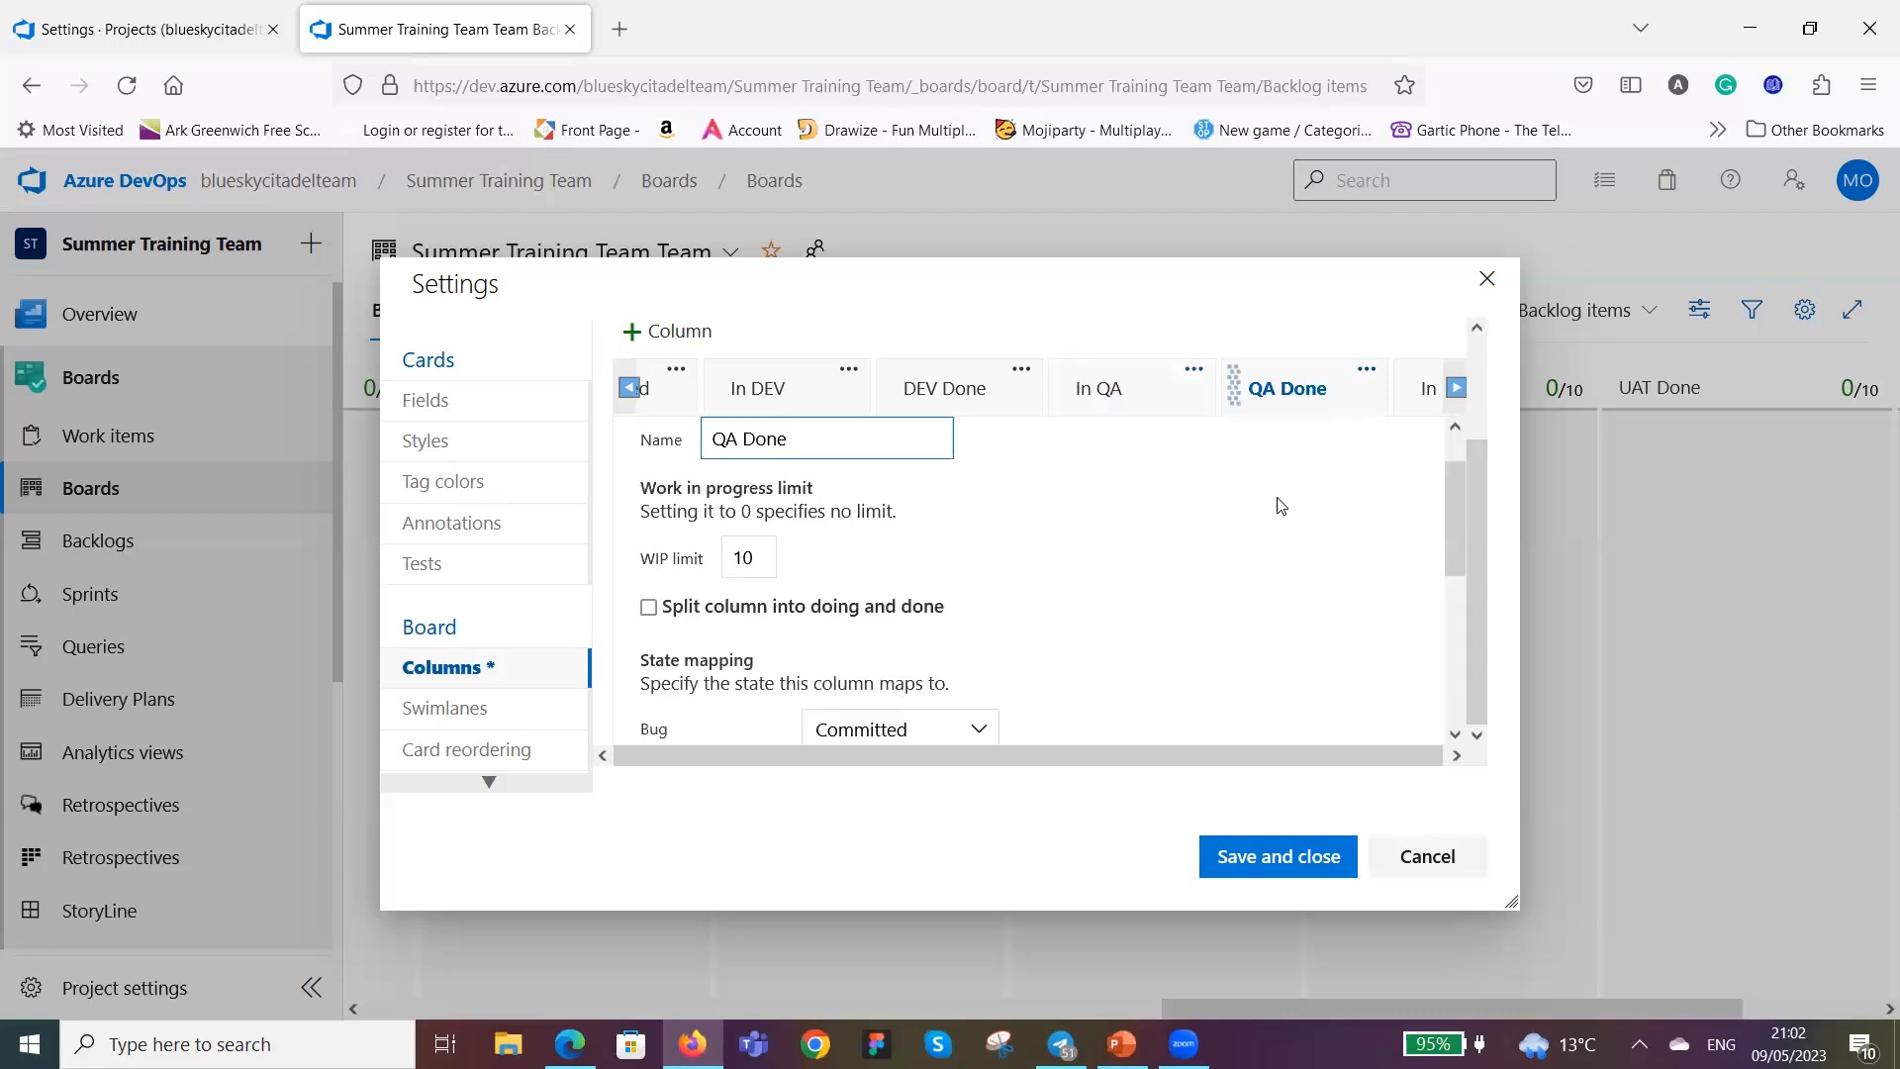
Map both the Bug and Product Backlog Item states of the In UAT column to Committed.
{"action": "scroll", "coordinate": [1257, 520], "scroll_direction": "down", "scroll_amount": 2}
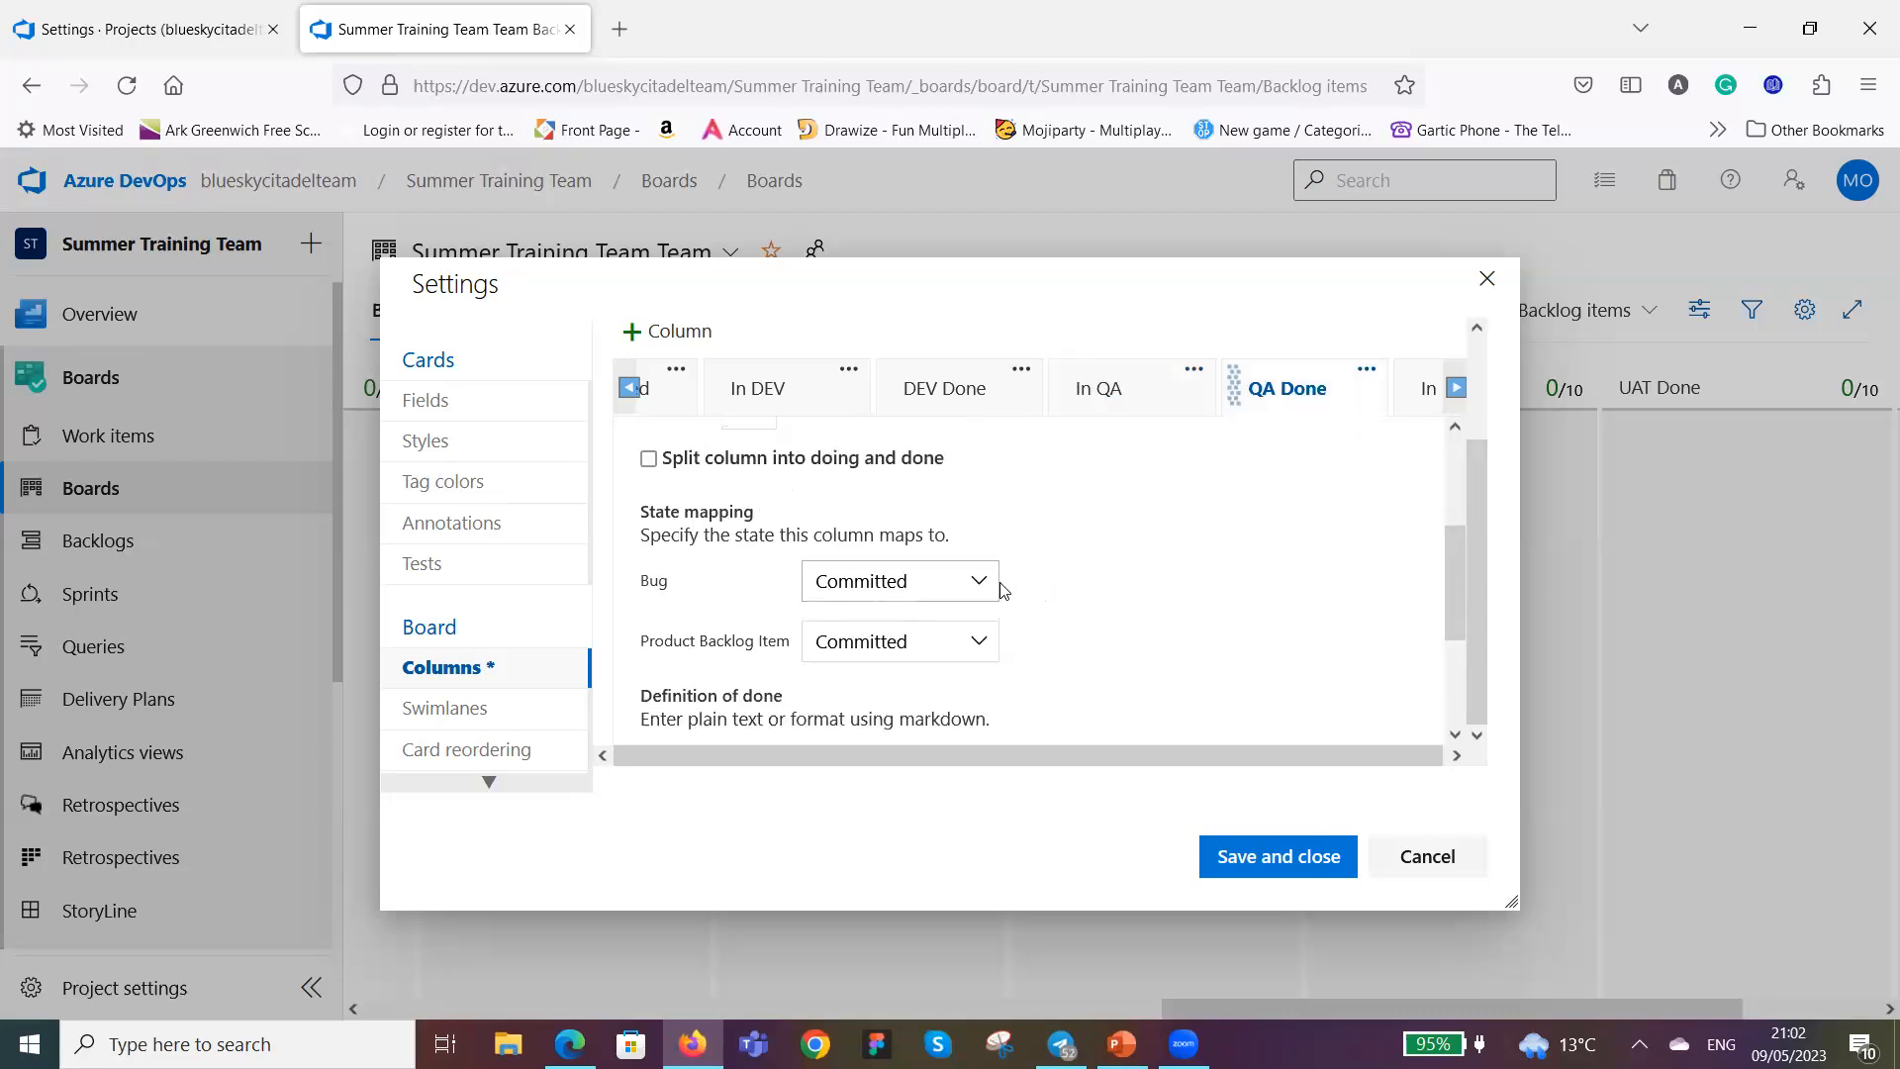
{"action": "left_click", "coordinate": [1467, 397]}
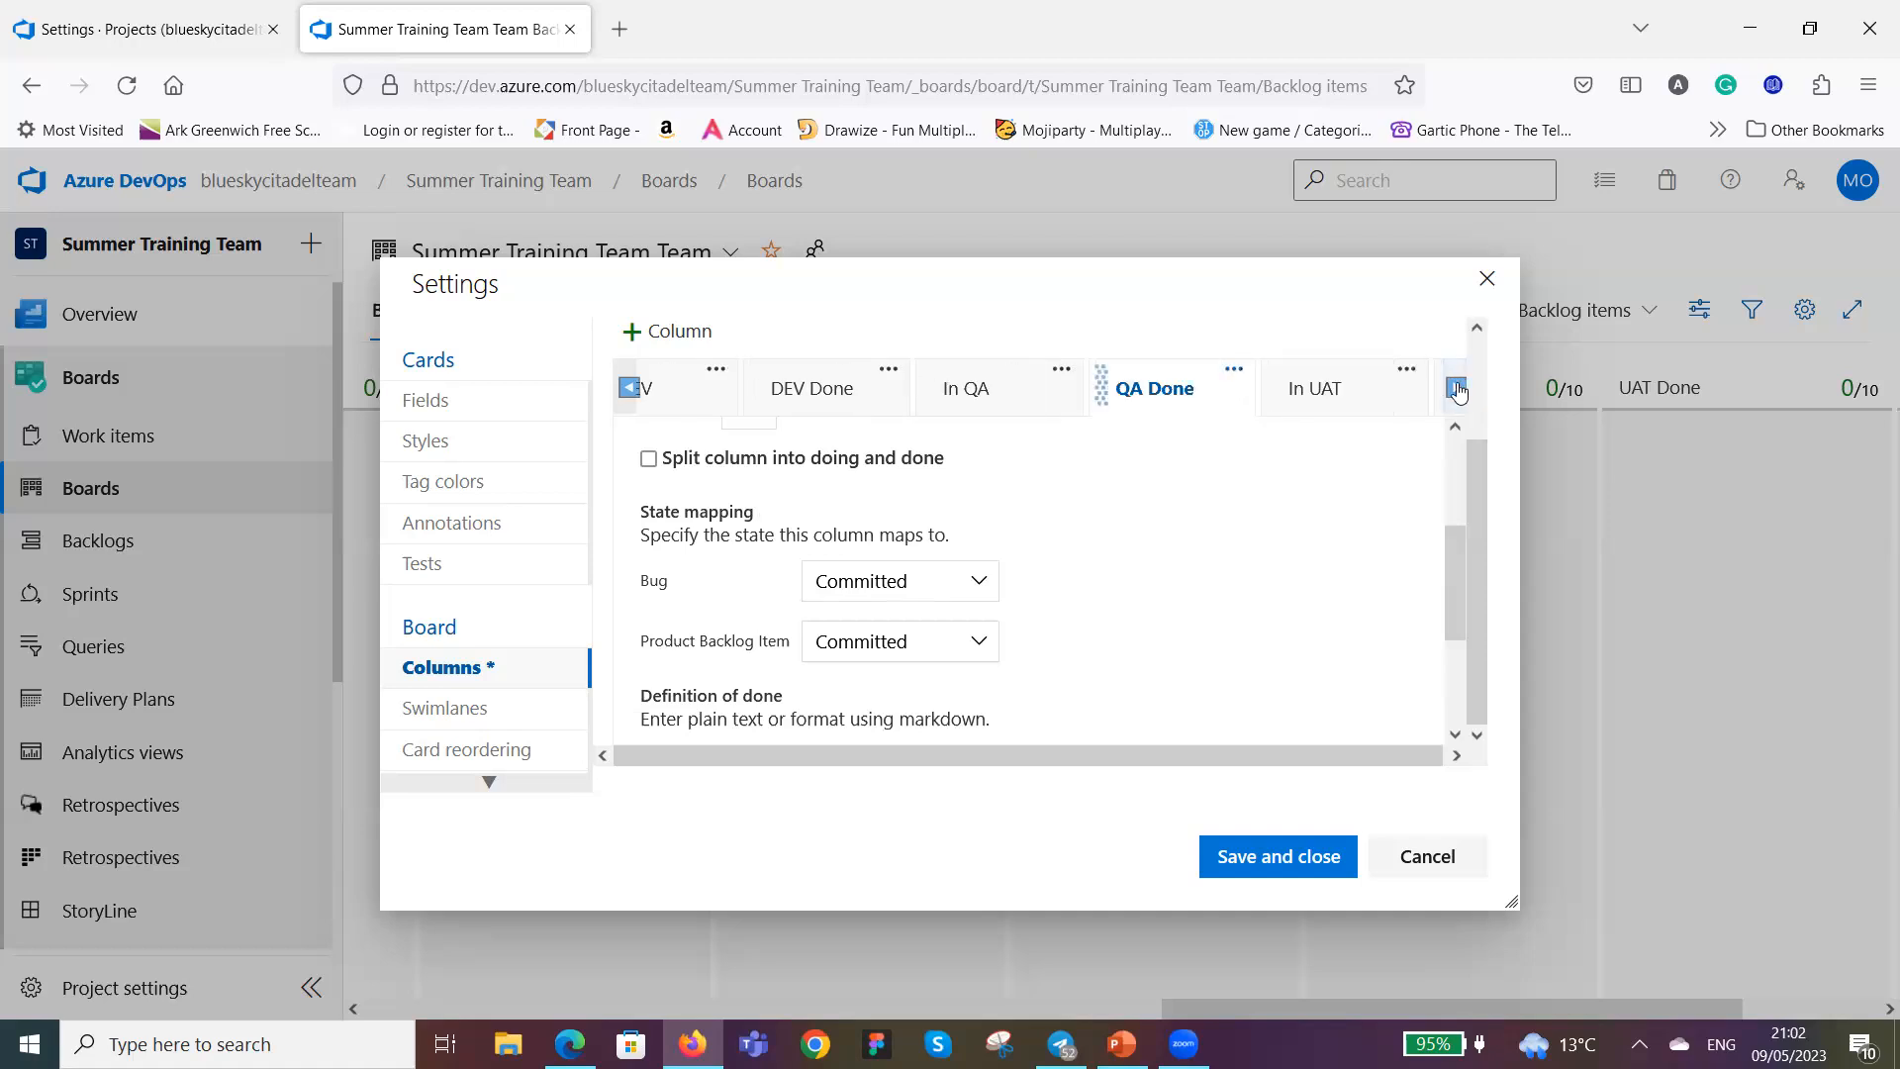
{"action": "left_click", "coordinate": [1362, 406]}
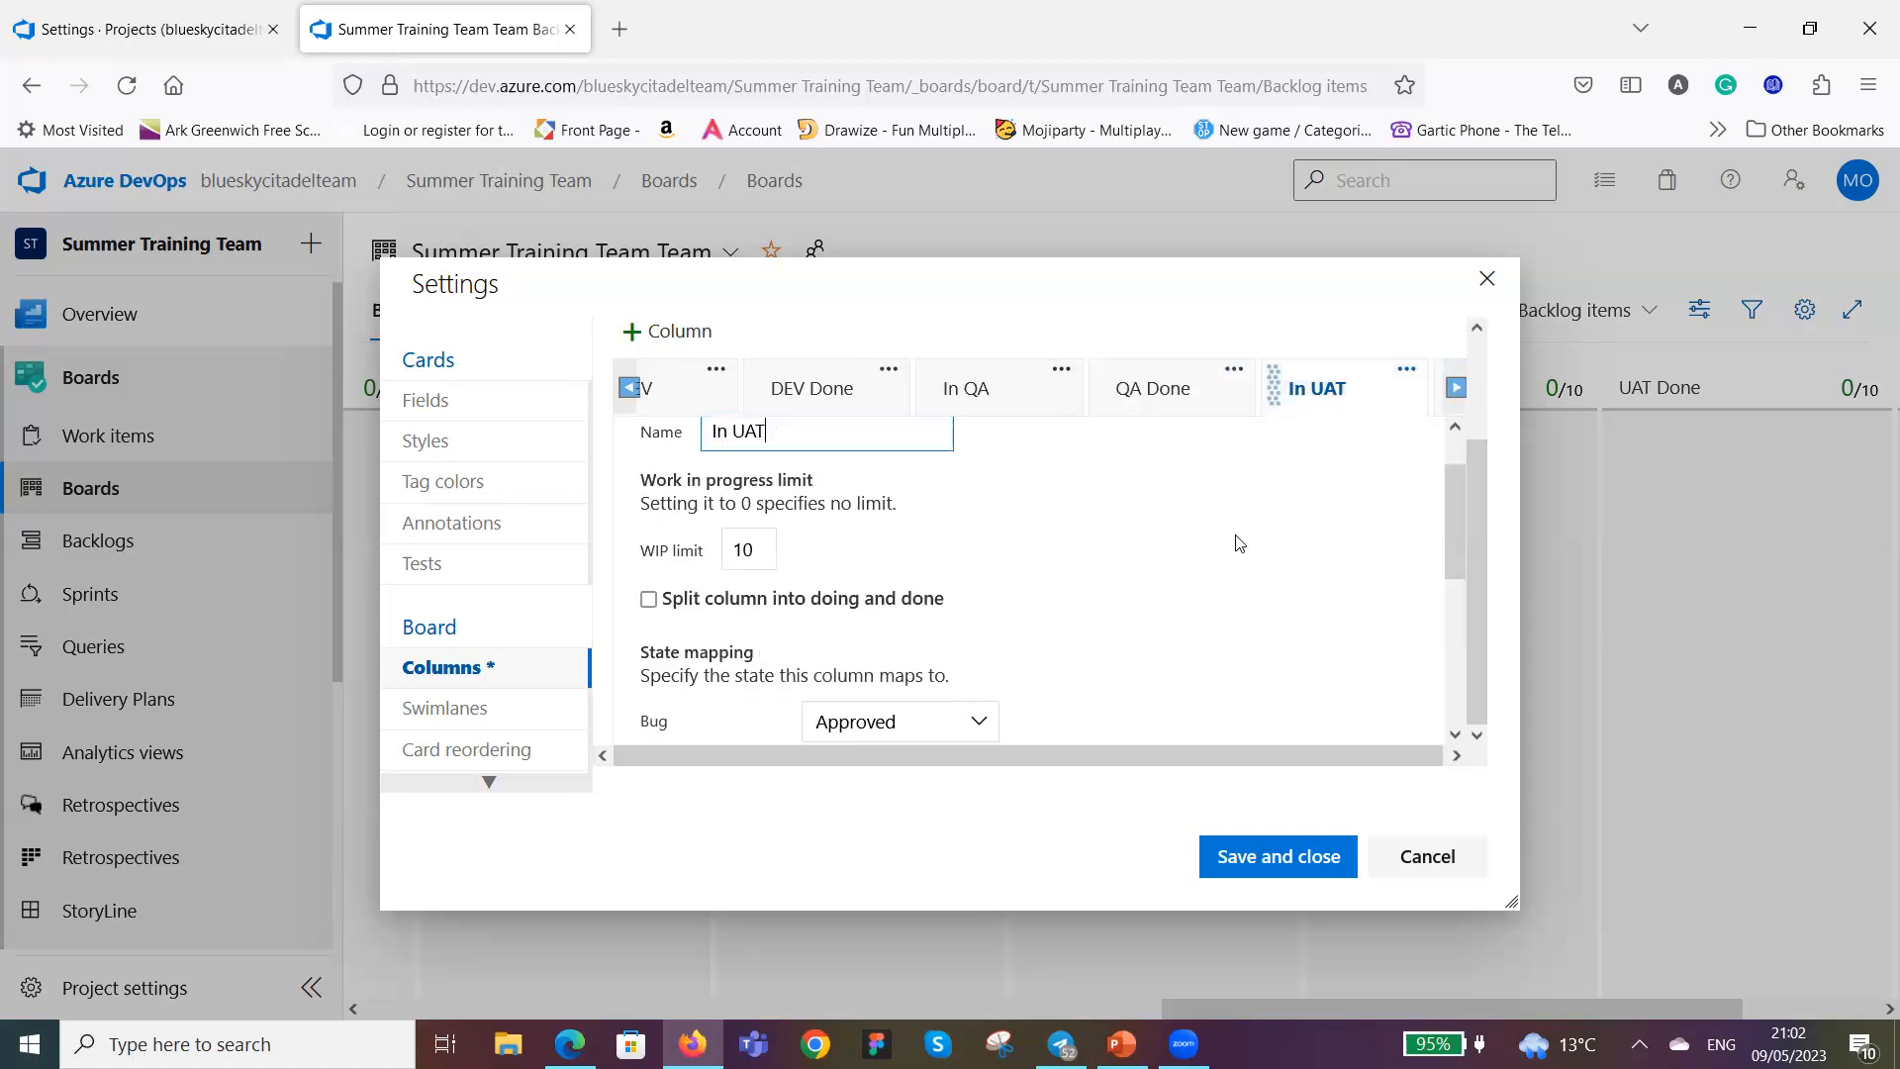
{"action": "scroll", "coordinate": [1118, 544], "scroll_direction": "down", "scroll_amount": 3}
{"action": "scroll", "coordinate": [1118, 549], "scroll_direction": "up", "scroll_amount": 1}
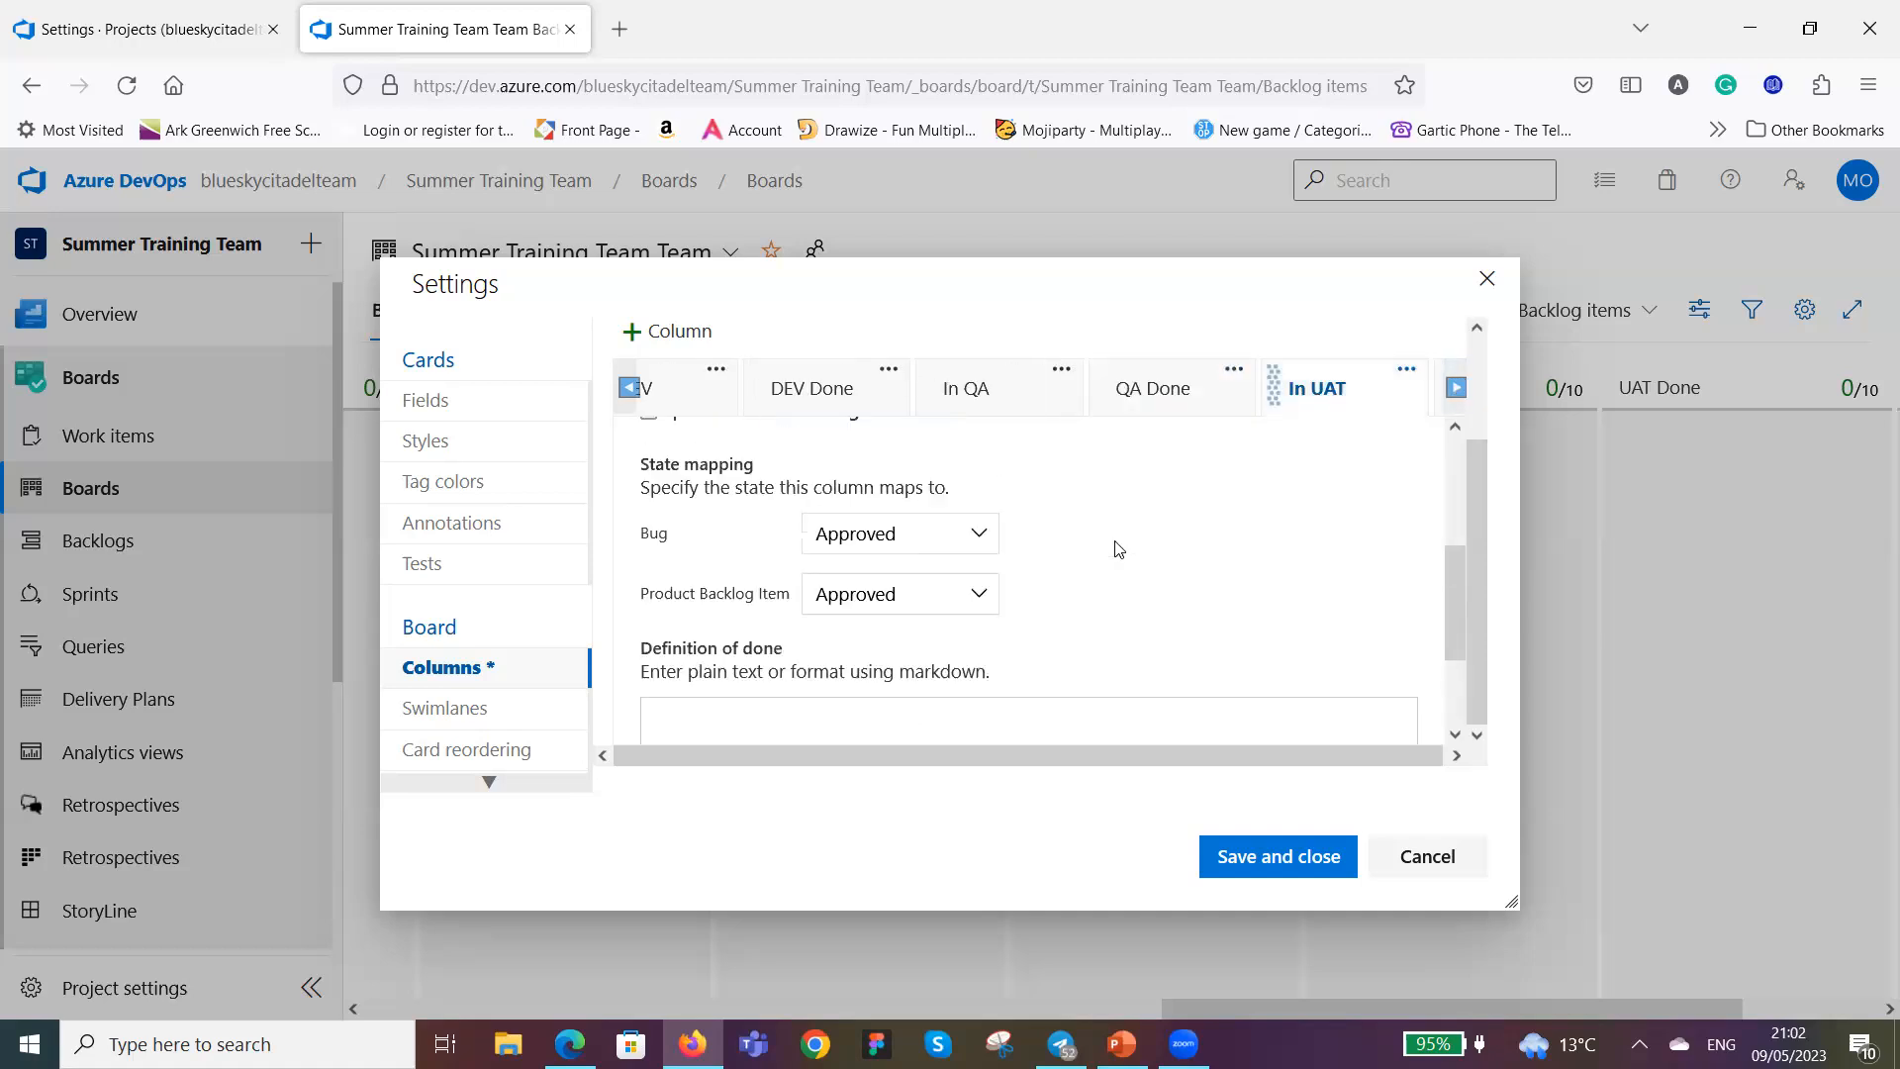
{"action": "left_click", "coordinate": [980, 537]}
{"action": "left_click", "coordinate": [924, 623]}
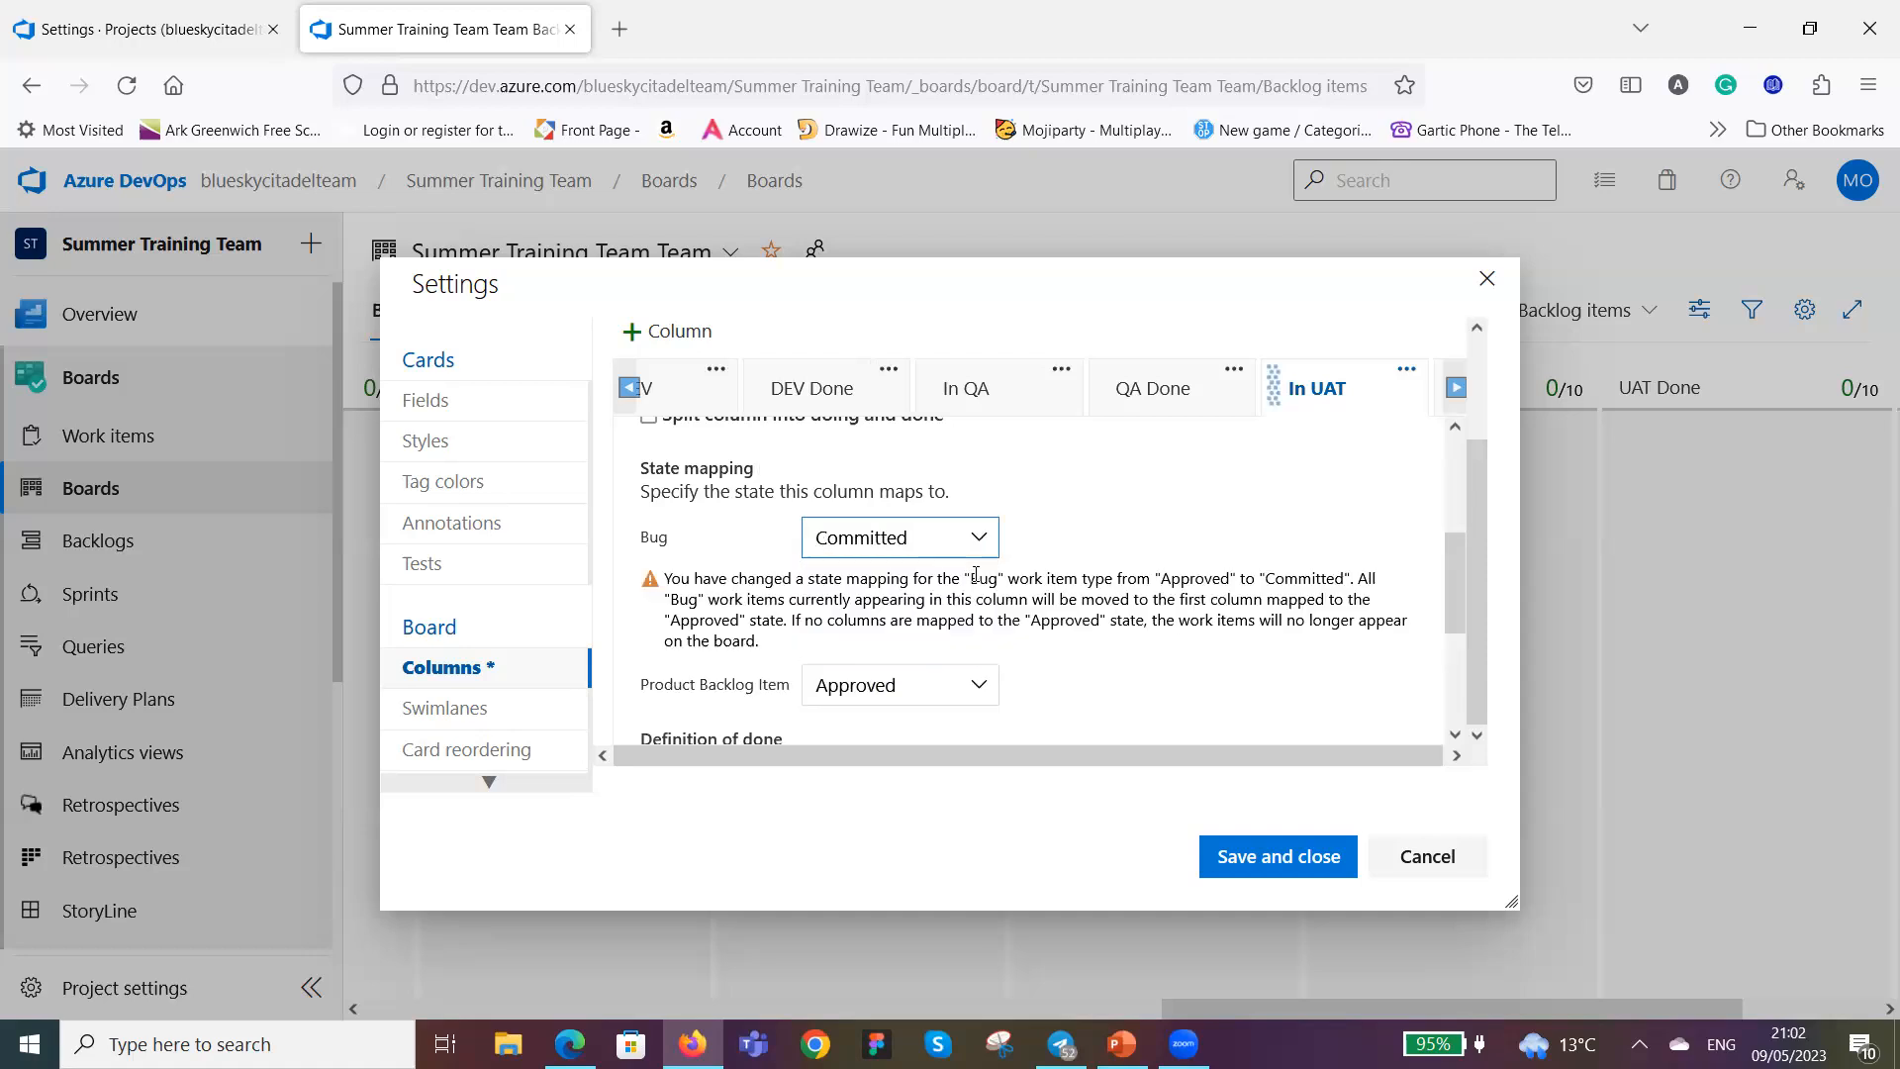
{"action": "left_click", "coordinate": [980, 685]}
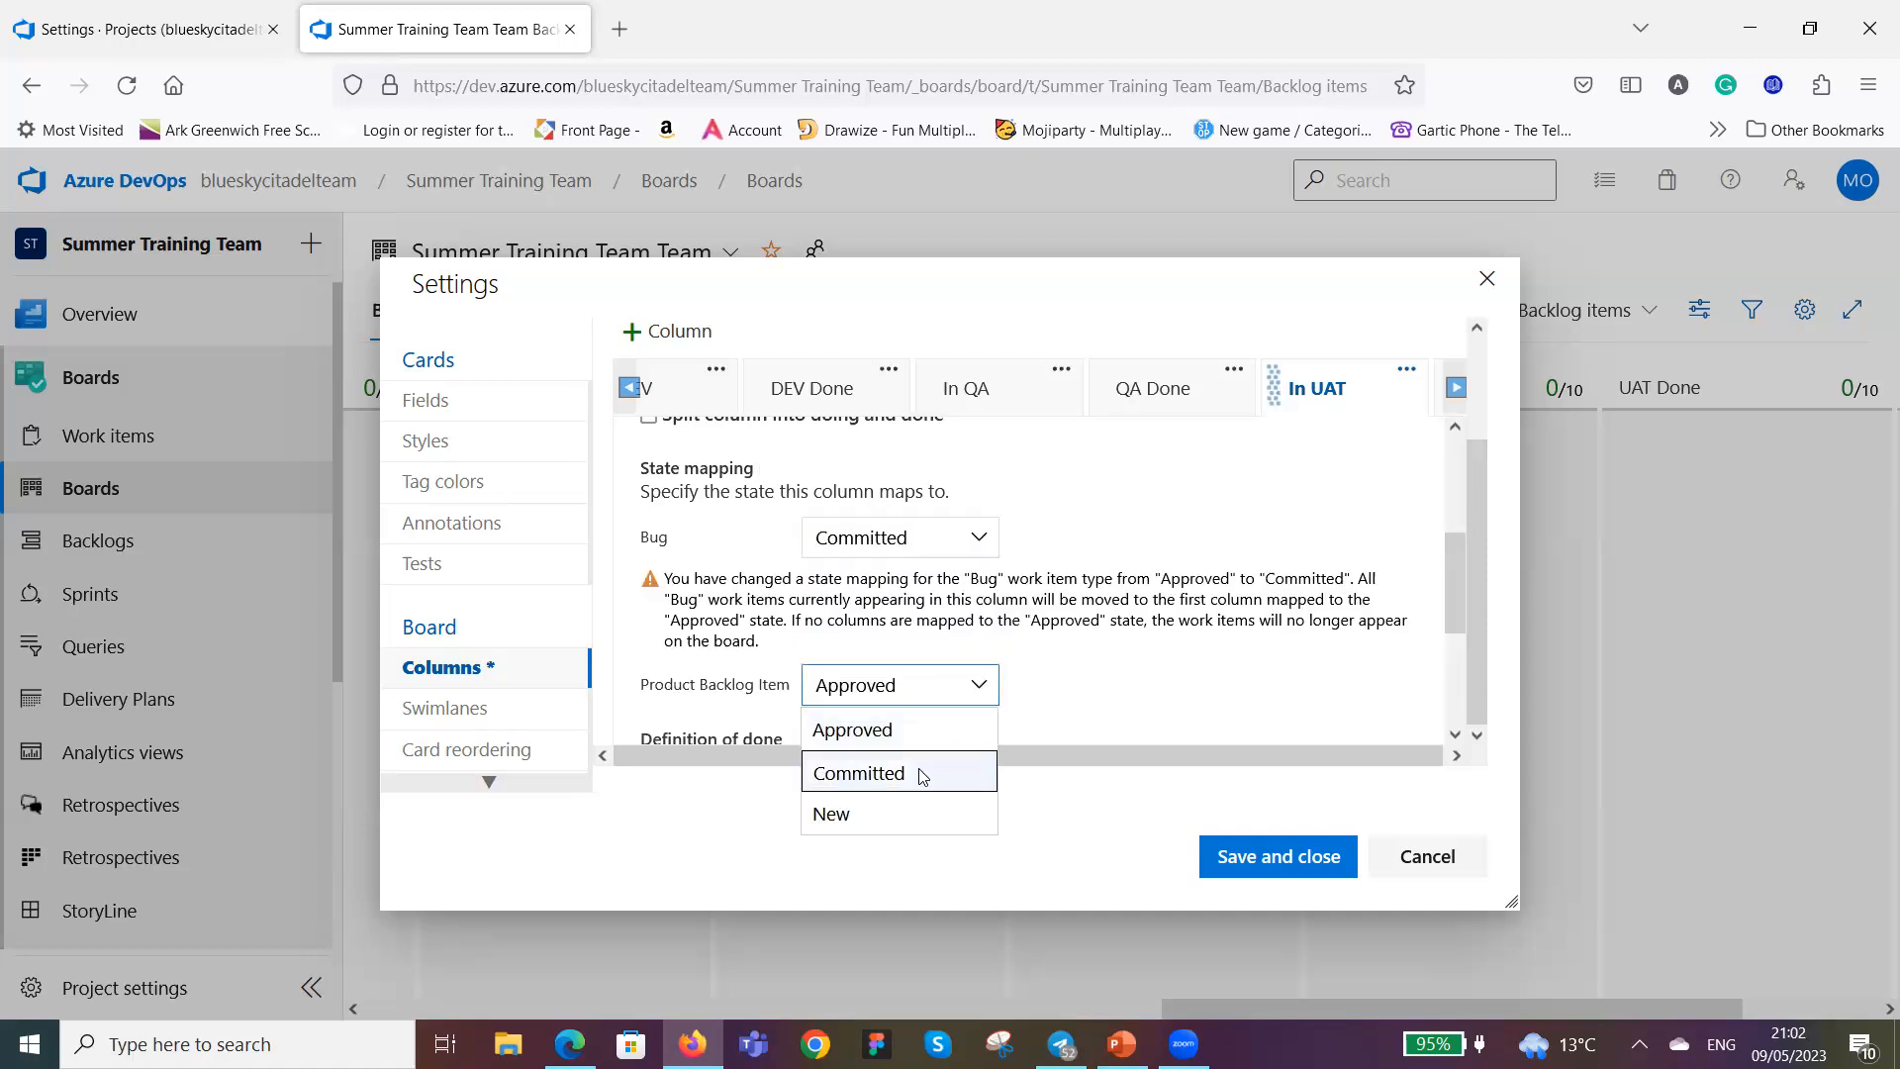
{"action": "left_click", "coordinate": [921, 774]}
Check the state mappings of the UAT Done and Done columns, and save the board's column settings.
{"action": "left_click", "coordinate": [1455, 389]}
{"action": "left_click", "coordinate": [1455, 389]}
{"action": "left_click", "coordinate": [1286, 396]}
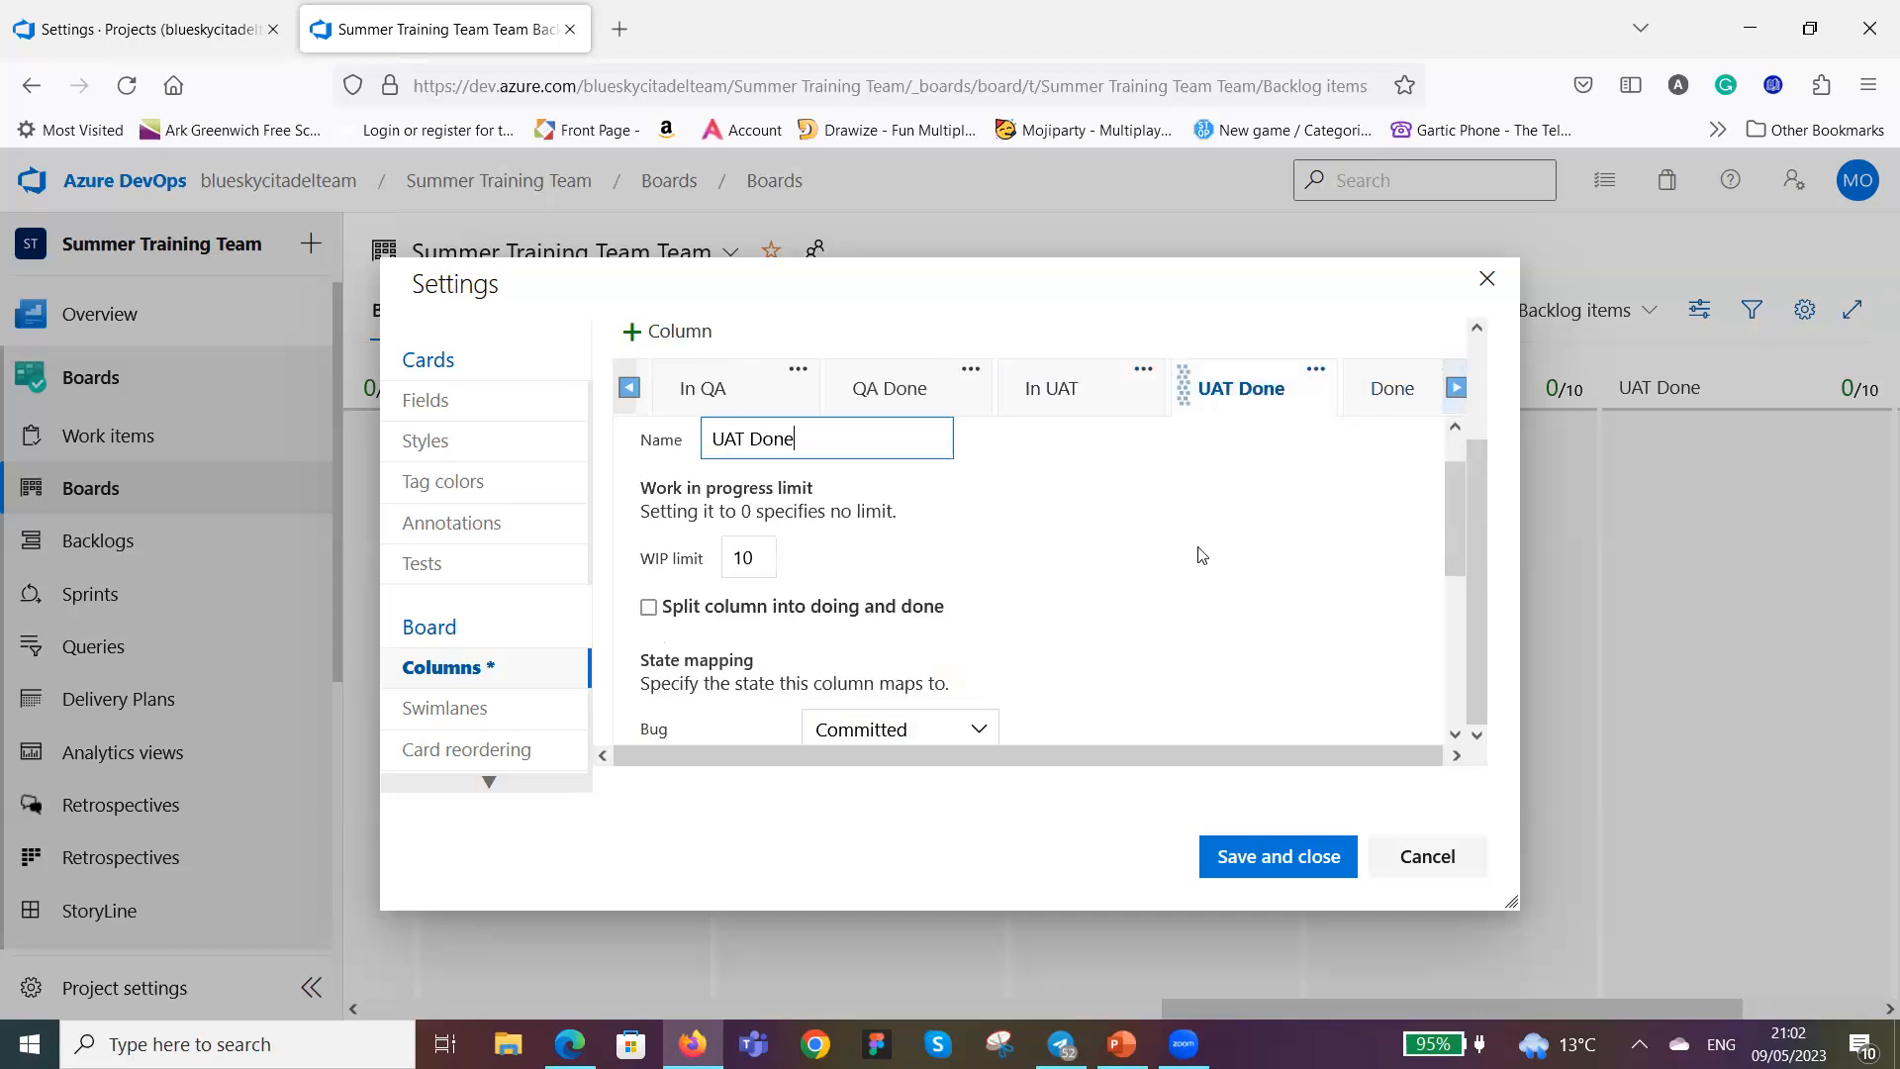
{"action": "scroll", "coordinate": [1094, 567], "scroll_direction": "down", "scroll_amount": 3}
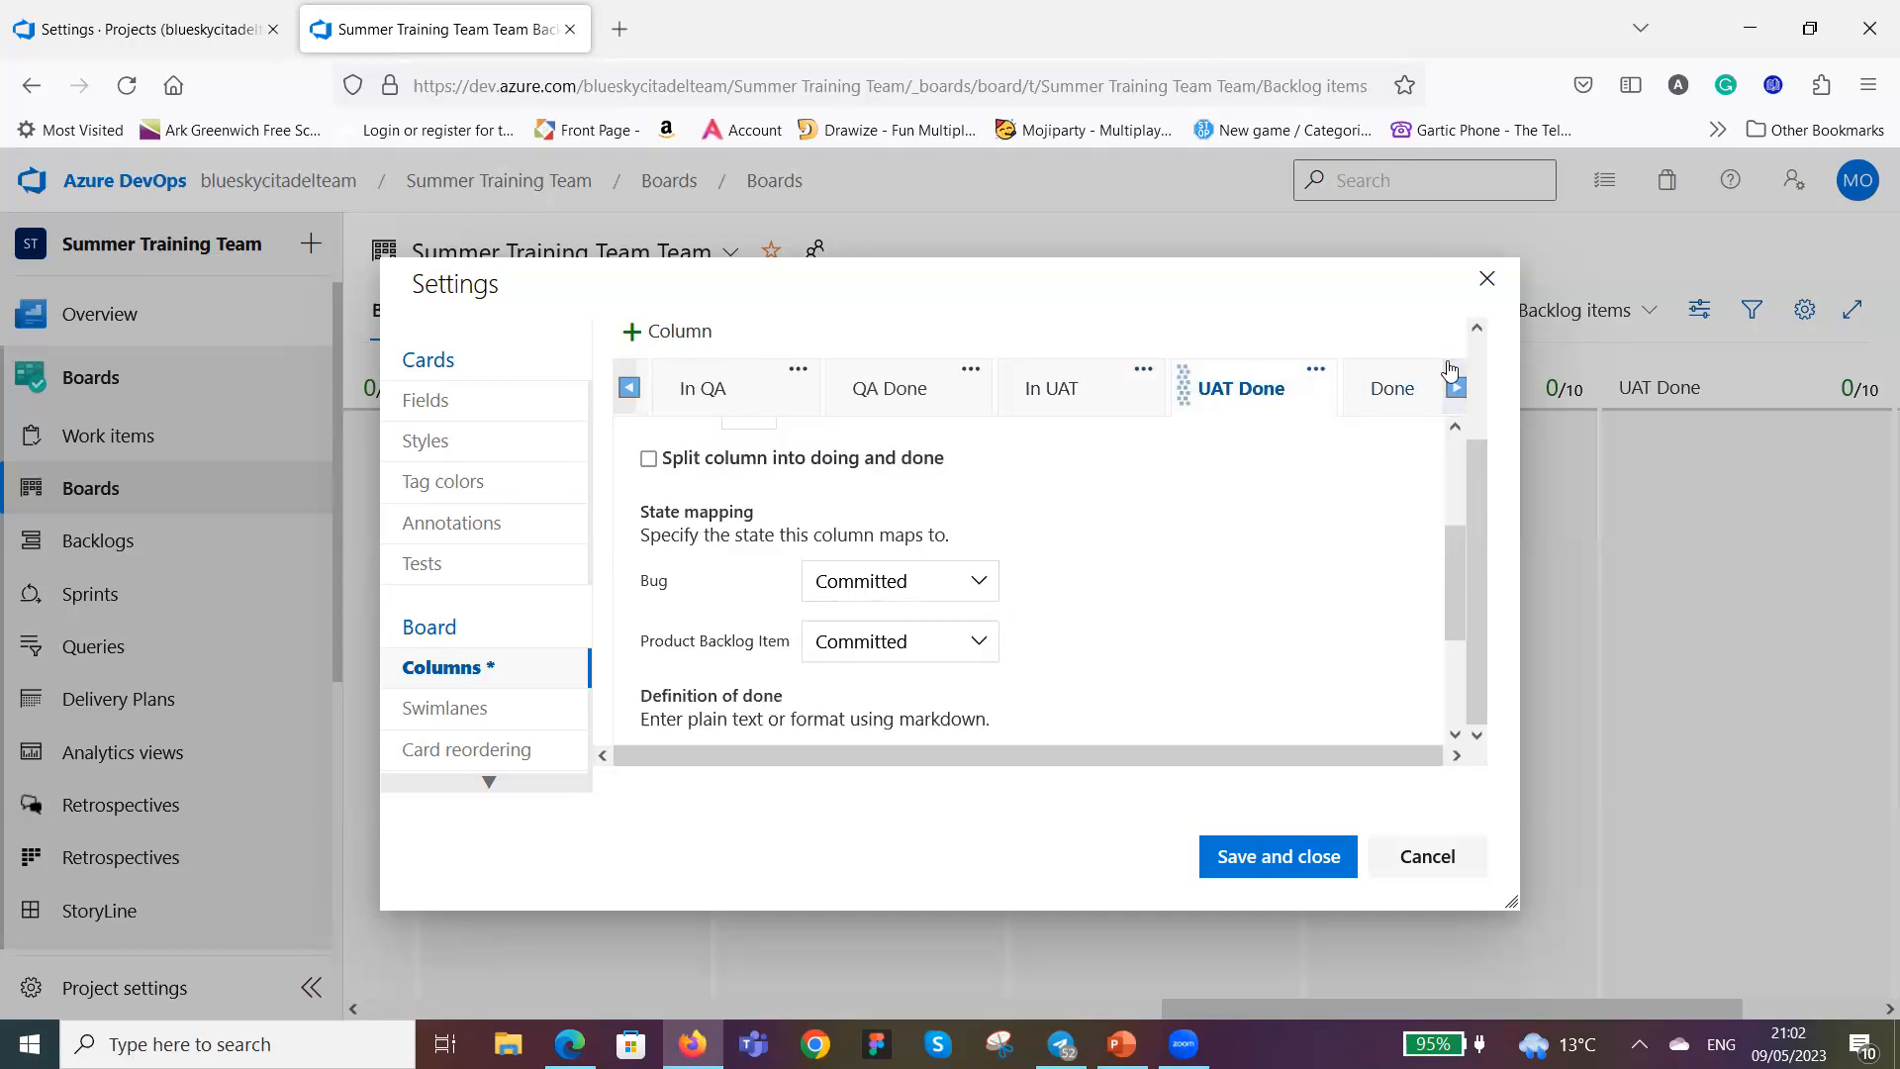
{"action": "left_click", "coordinate": [1395, 389]}
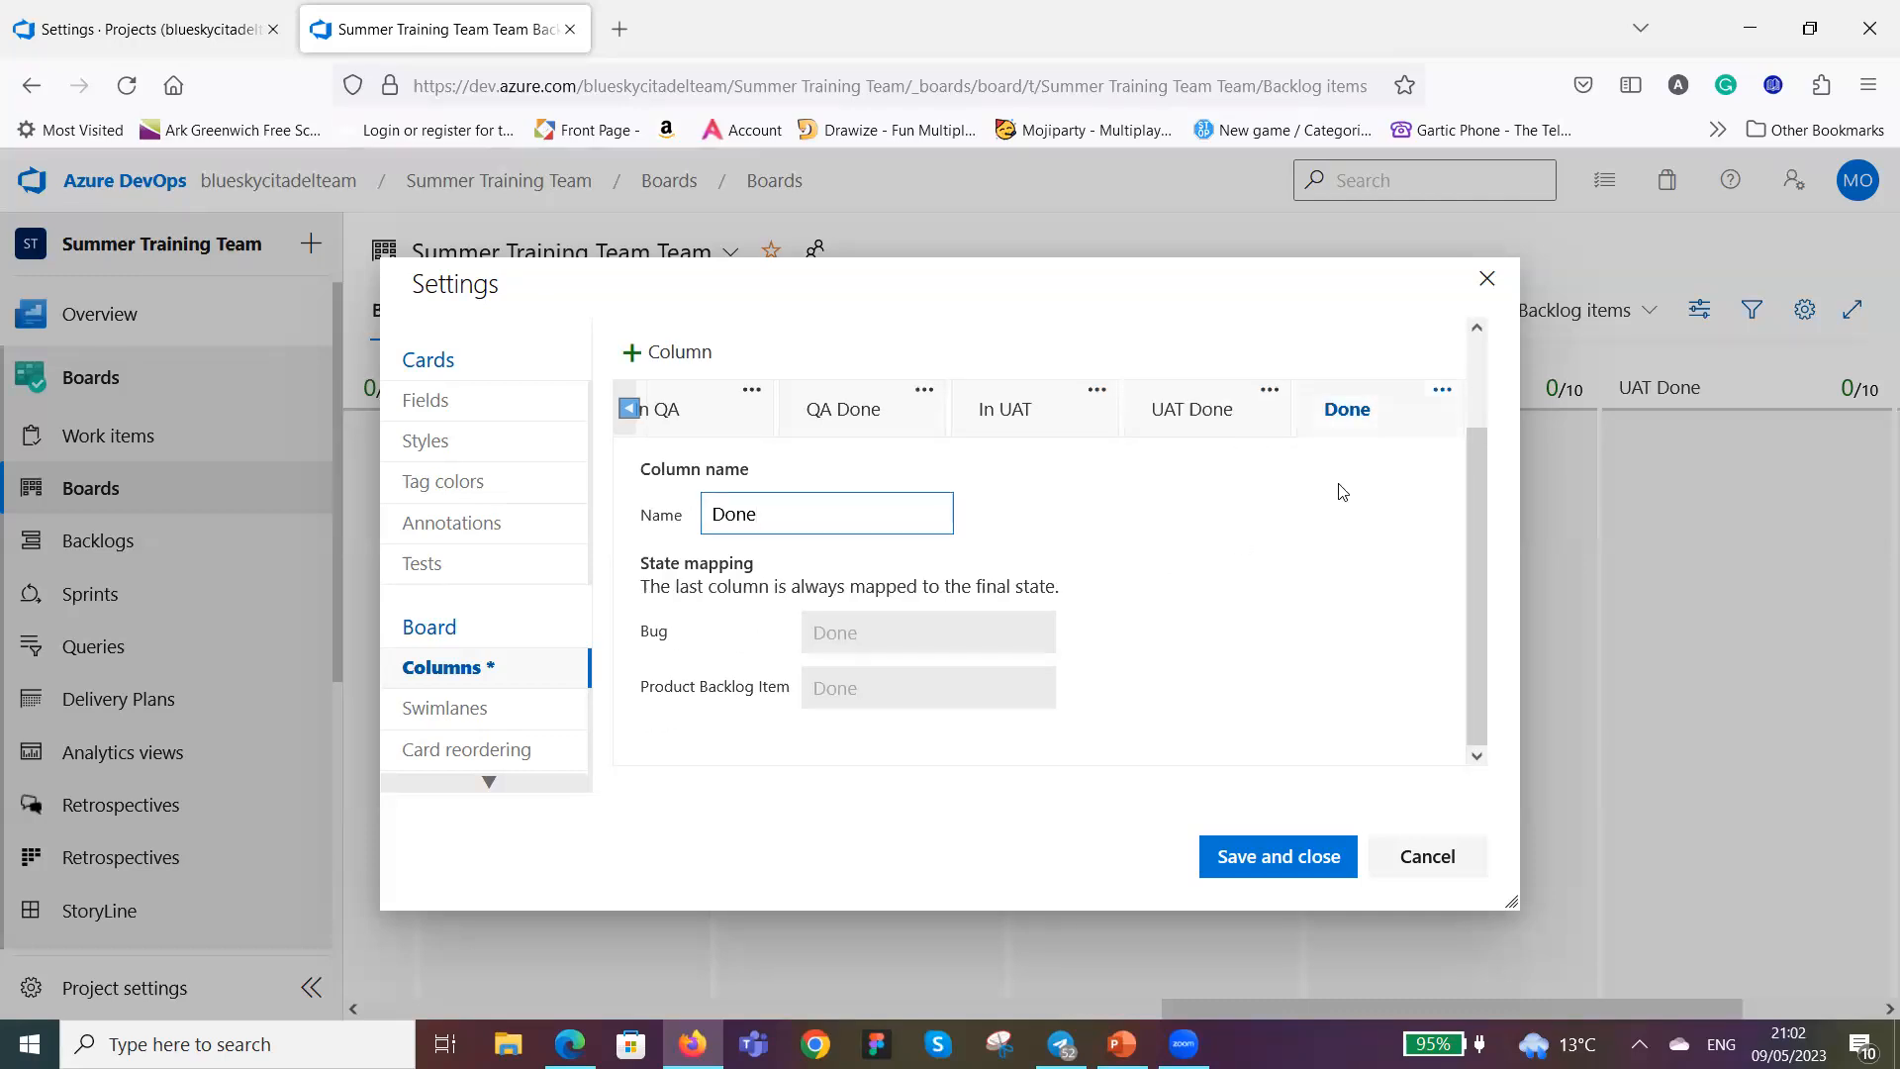
{"action": "left_click", "coordinate": [1275, 857]}
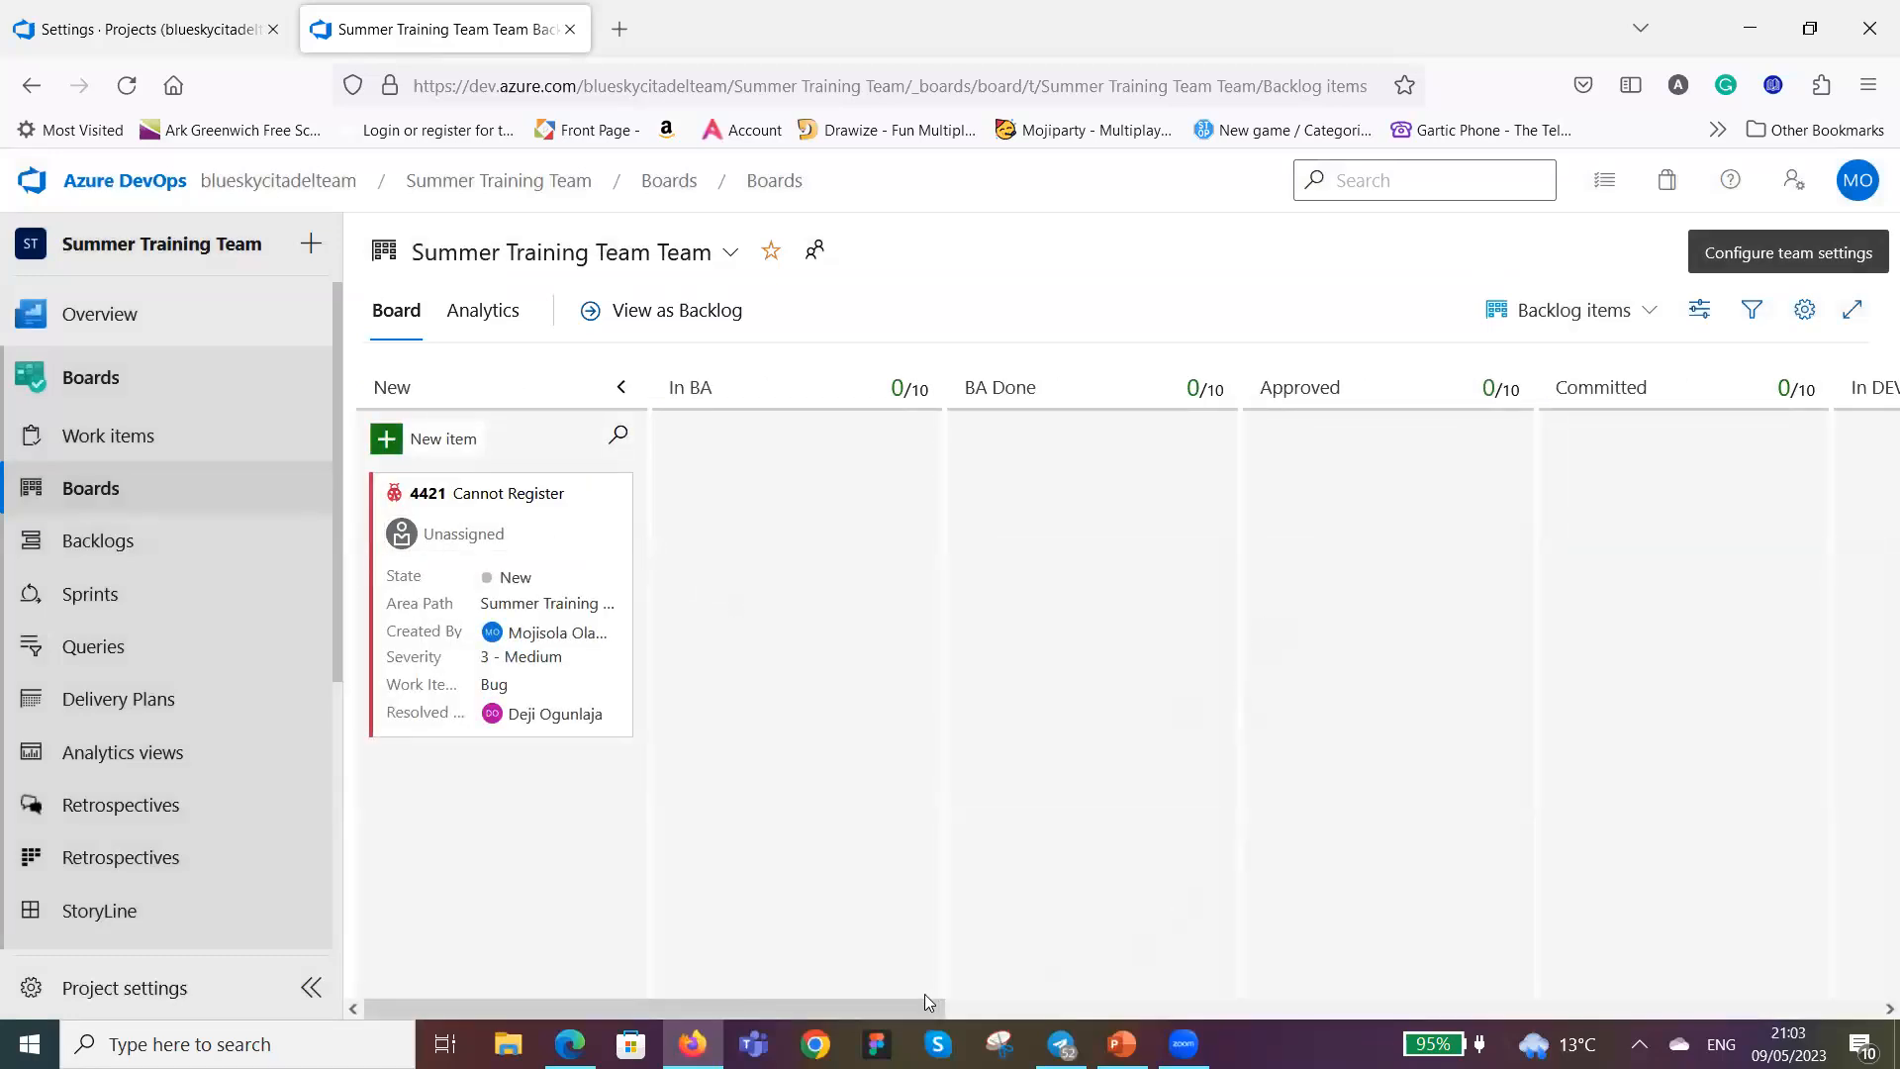
Move the 4420 Register card from QA Done back to In QA, and onward through UAT Done to Done.
{"action": "left_click_drag", "start_coordinate": [915, 1017], "coordinate": [1695, 978]}
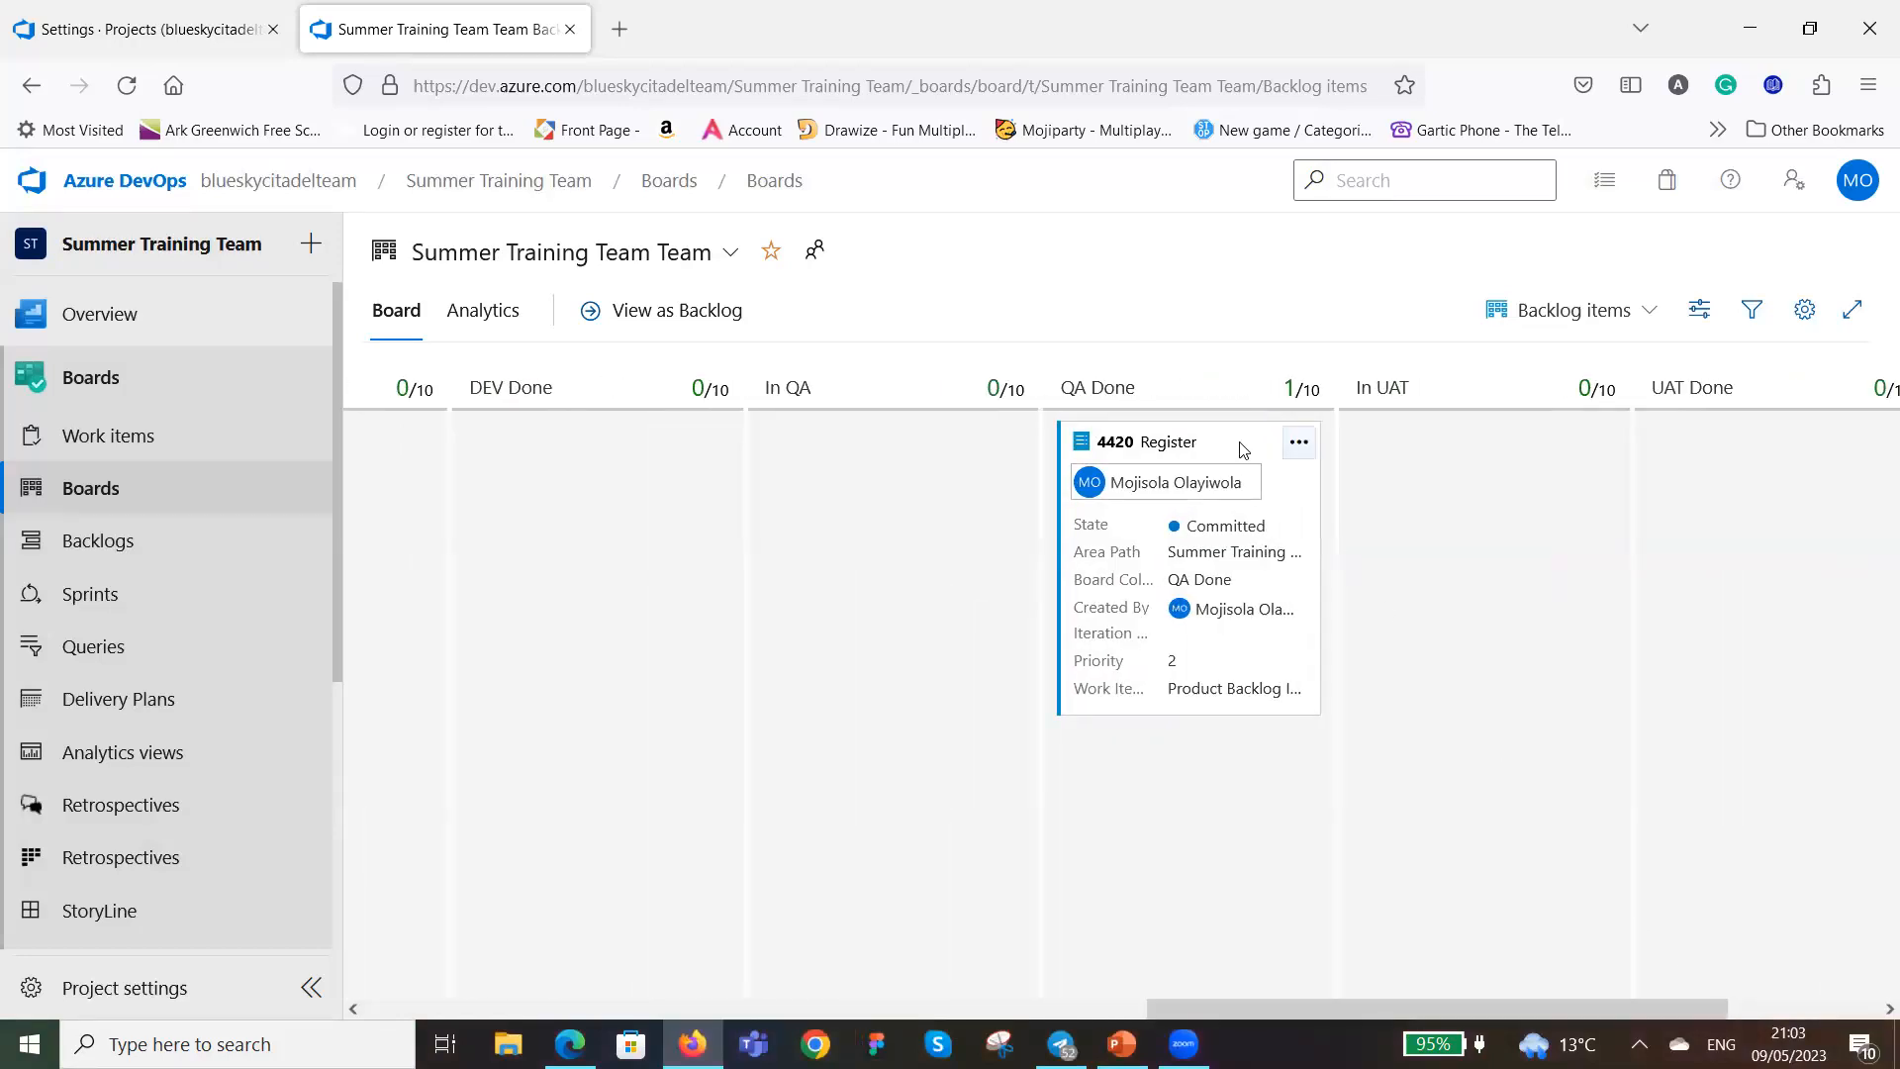
{"action": "left_click_drag", "start_coordinate": [1143, 490], "coordinate": [914, 451]}
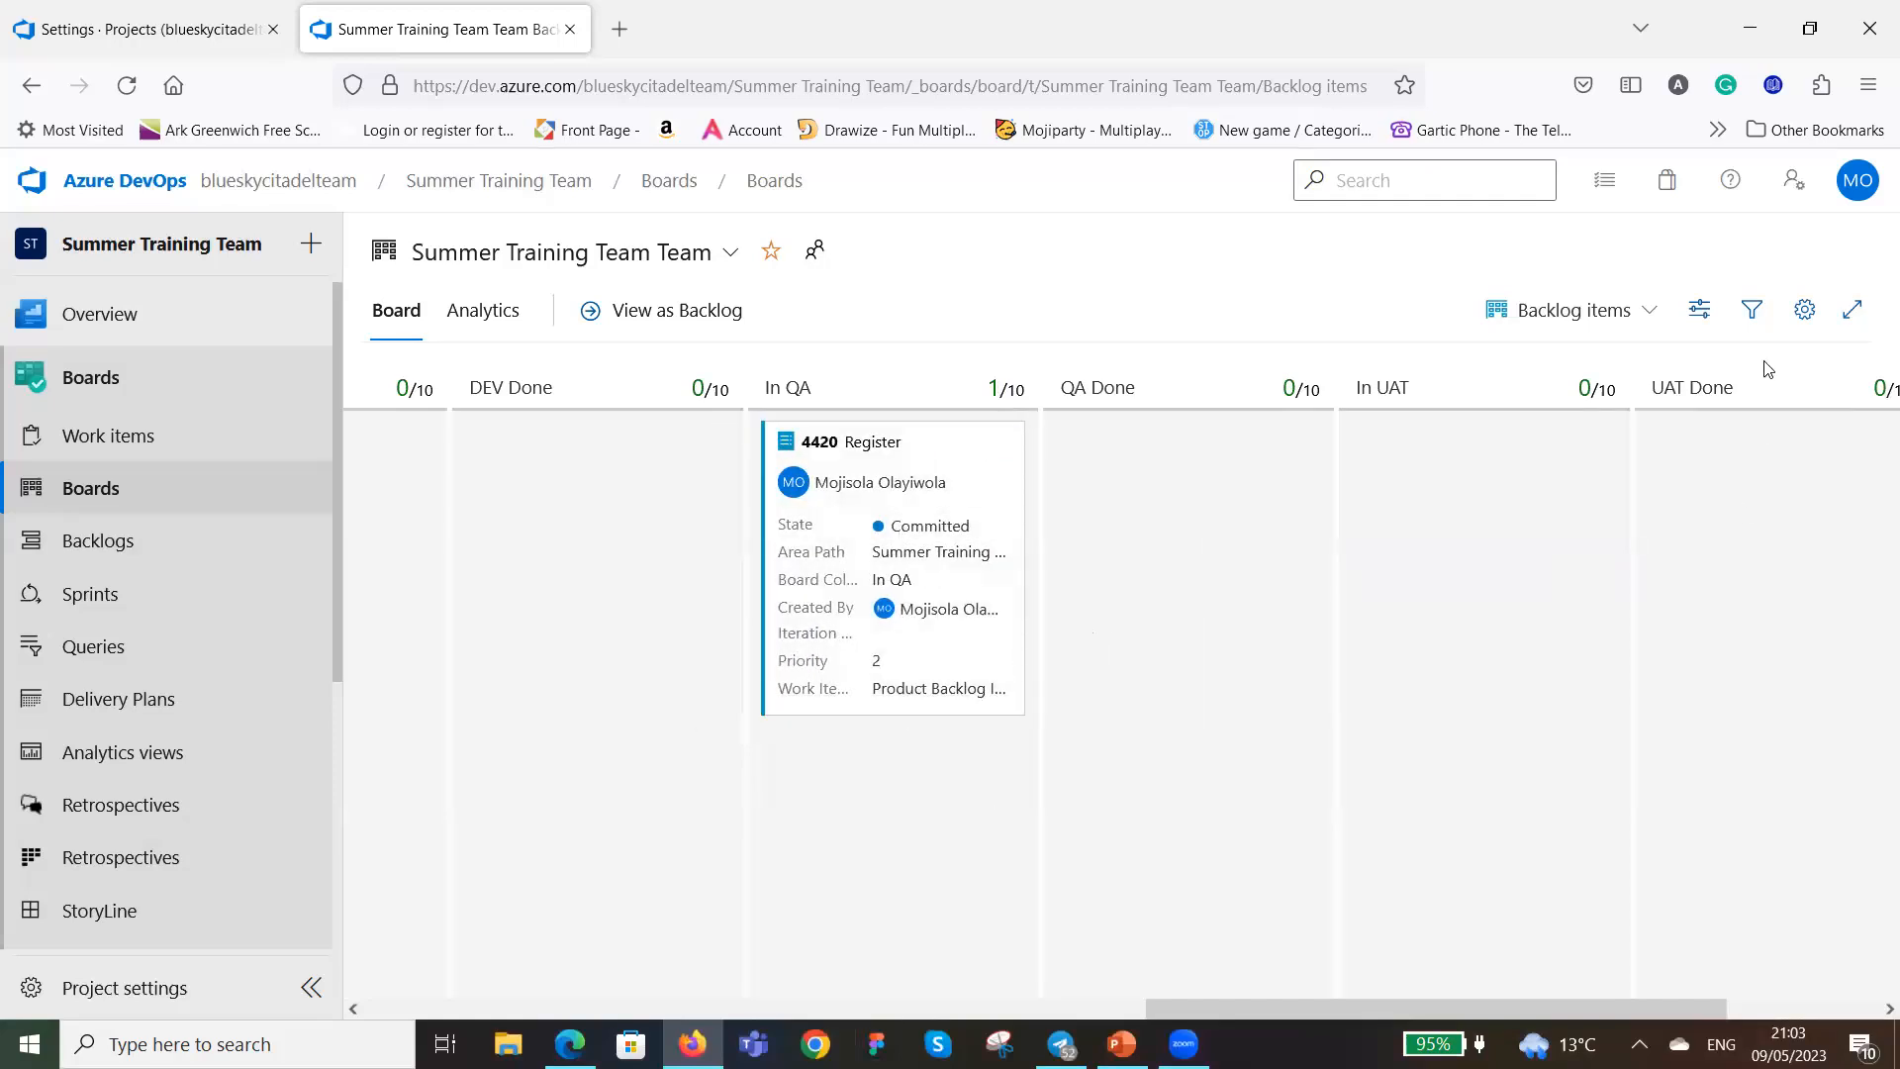
{"action": "left_click_drag", "start_coordinate": [931, 454], "coordinate": [1623, 466]}
{"action": "left_click_drag", "start_coordinate": [1306, 1009], "coordinate": [1584, 979]}
{"action": "left_click_drag", "start_coordinate": [1245, 454], "coordinate": [1495, 452]}
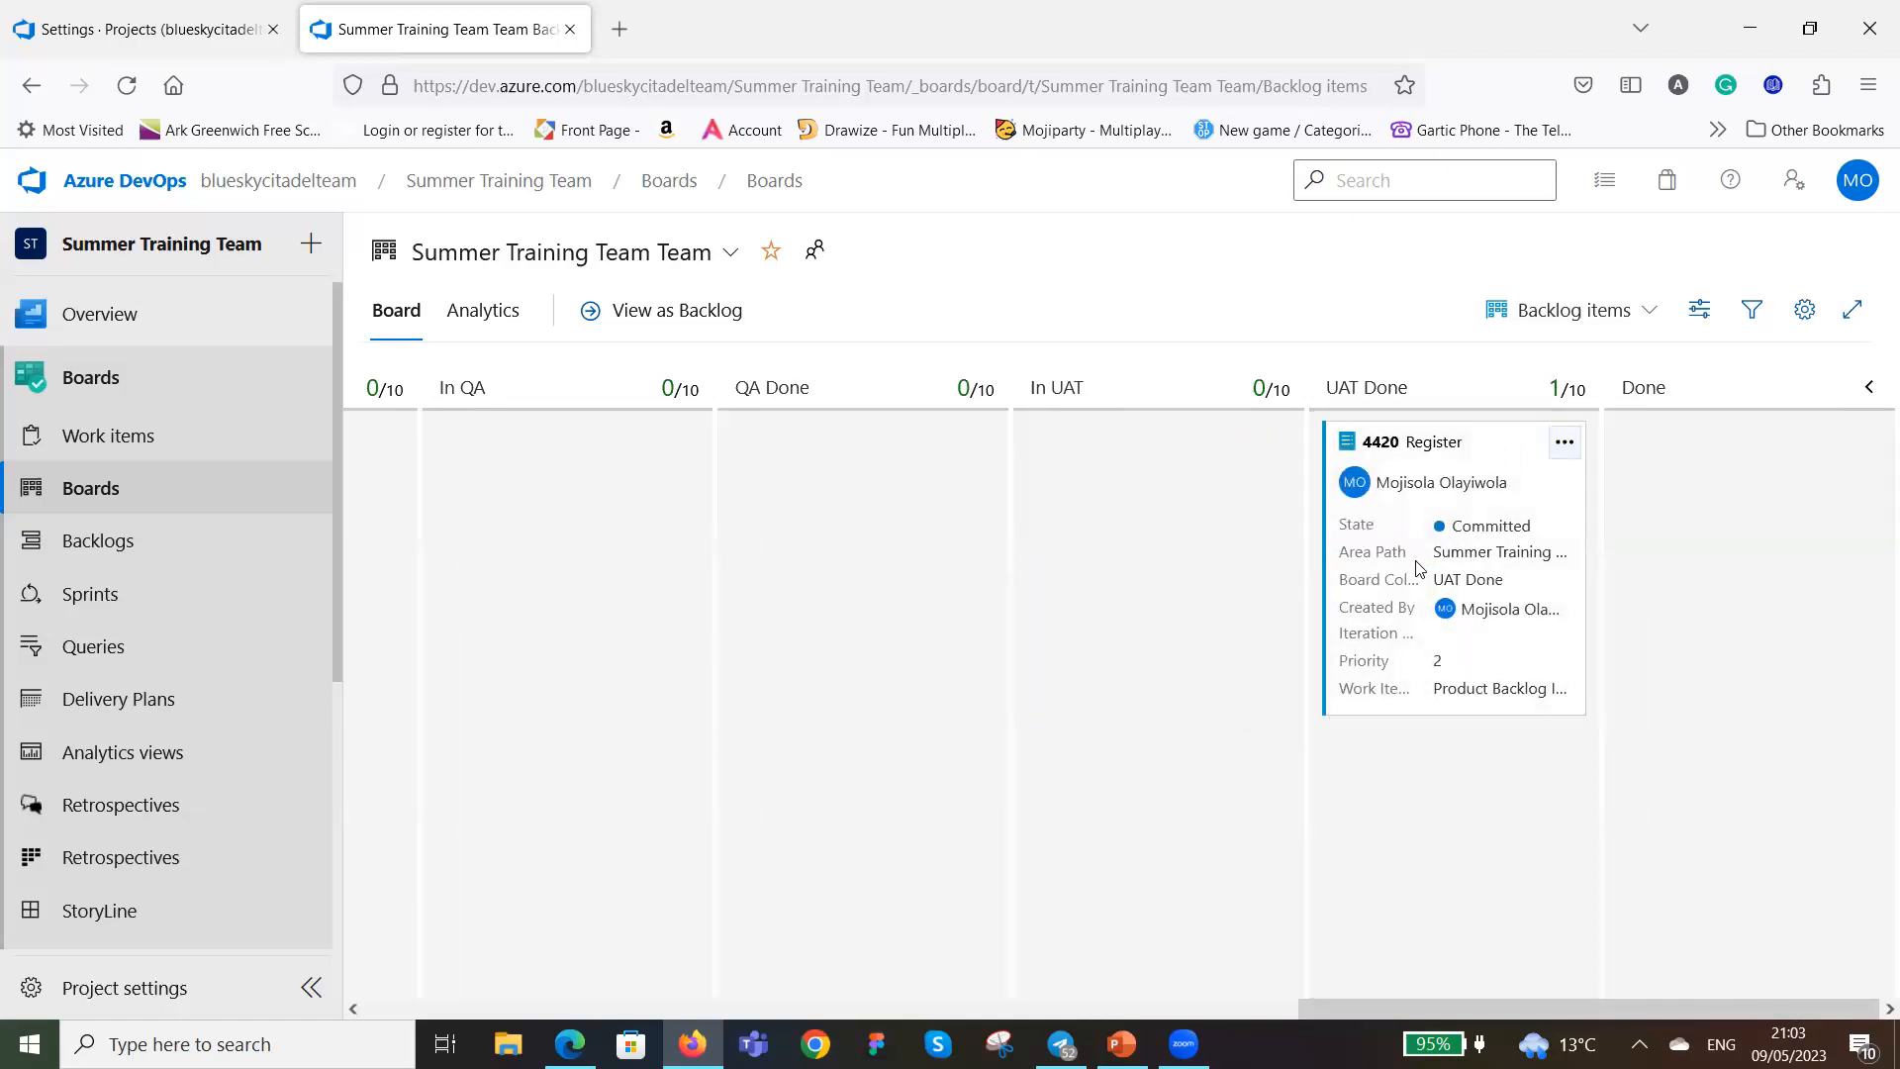
{"action": "left_click_drag", "start_coordinate": [1581, 465], "coordinate": [1672, 505]}
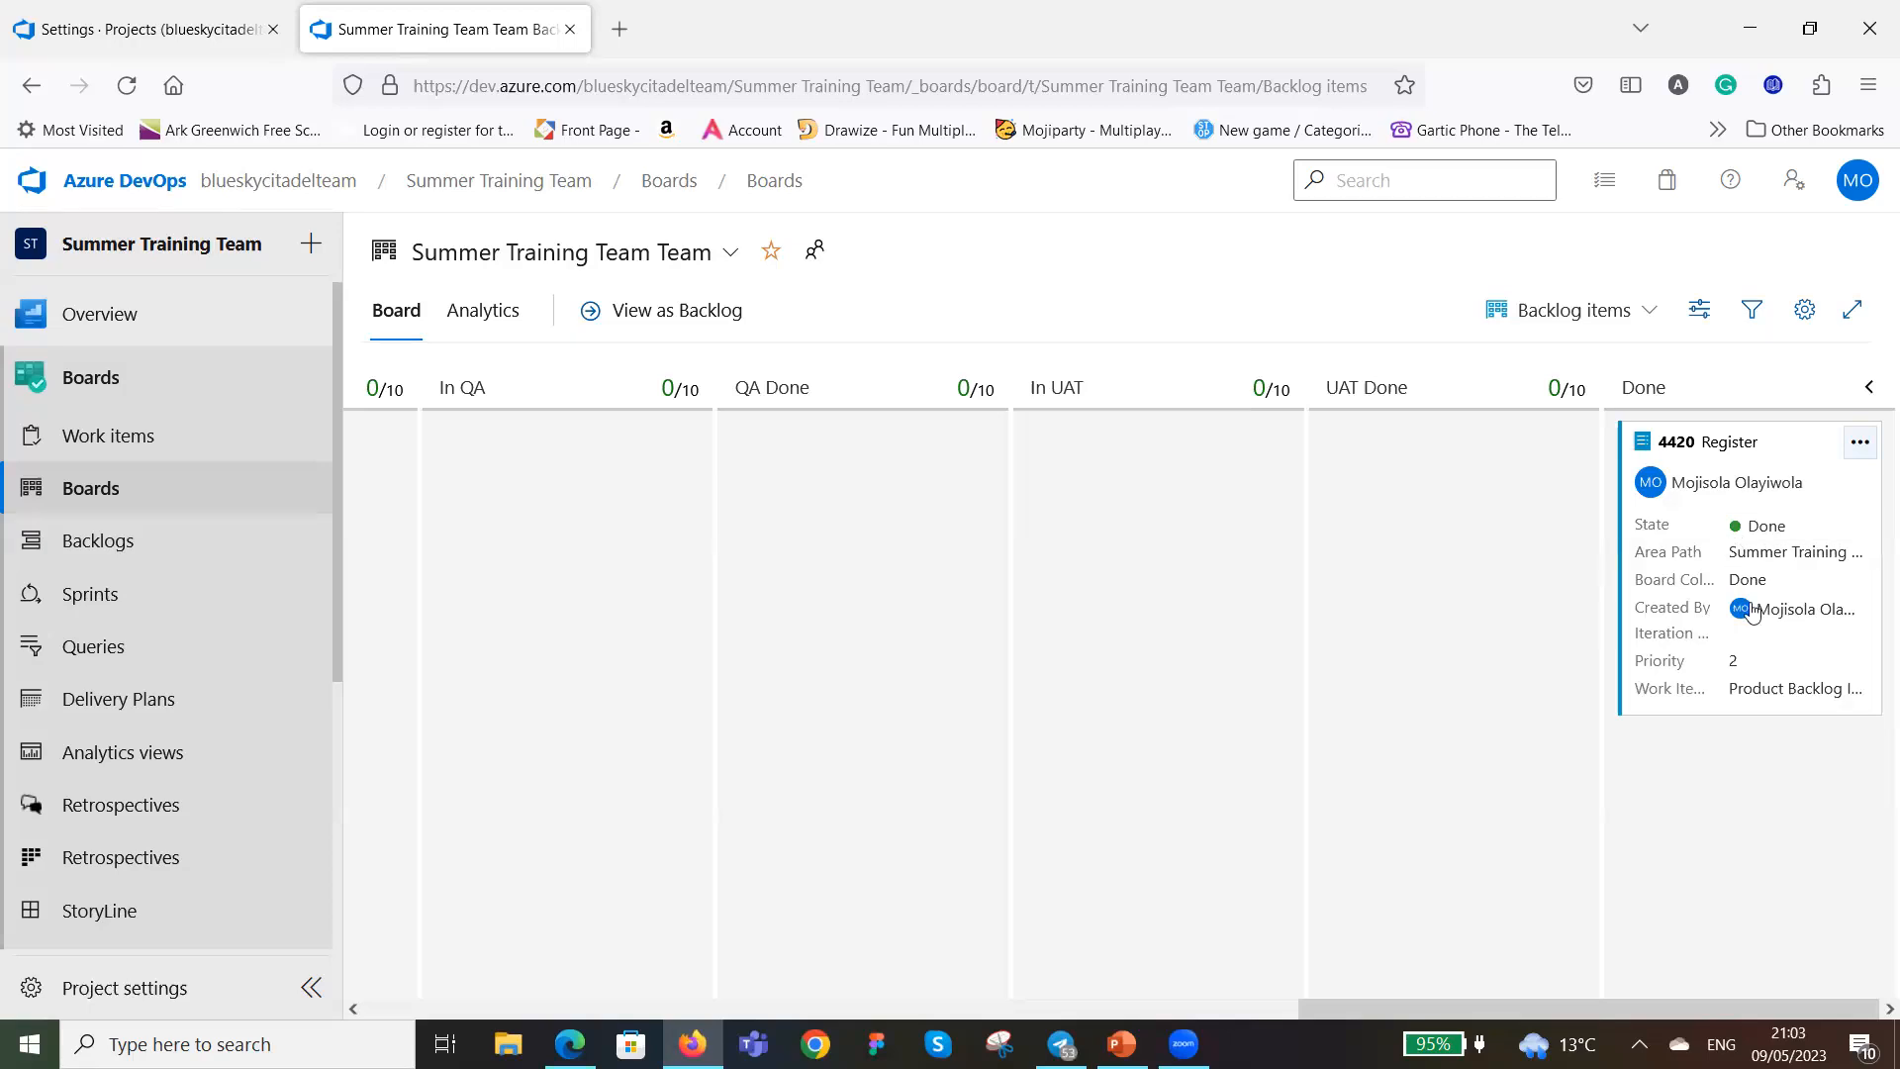
Set the state of the 4420 Register card to New and return to the board's first columns.
{"action": "left_click", "coordinate": [1838, 525]}
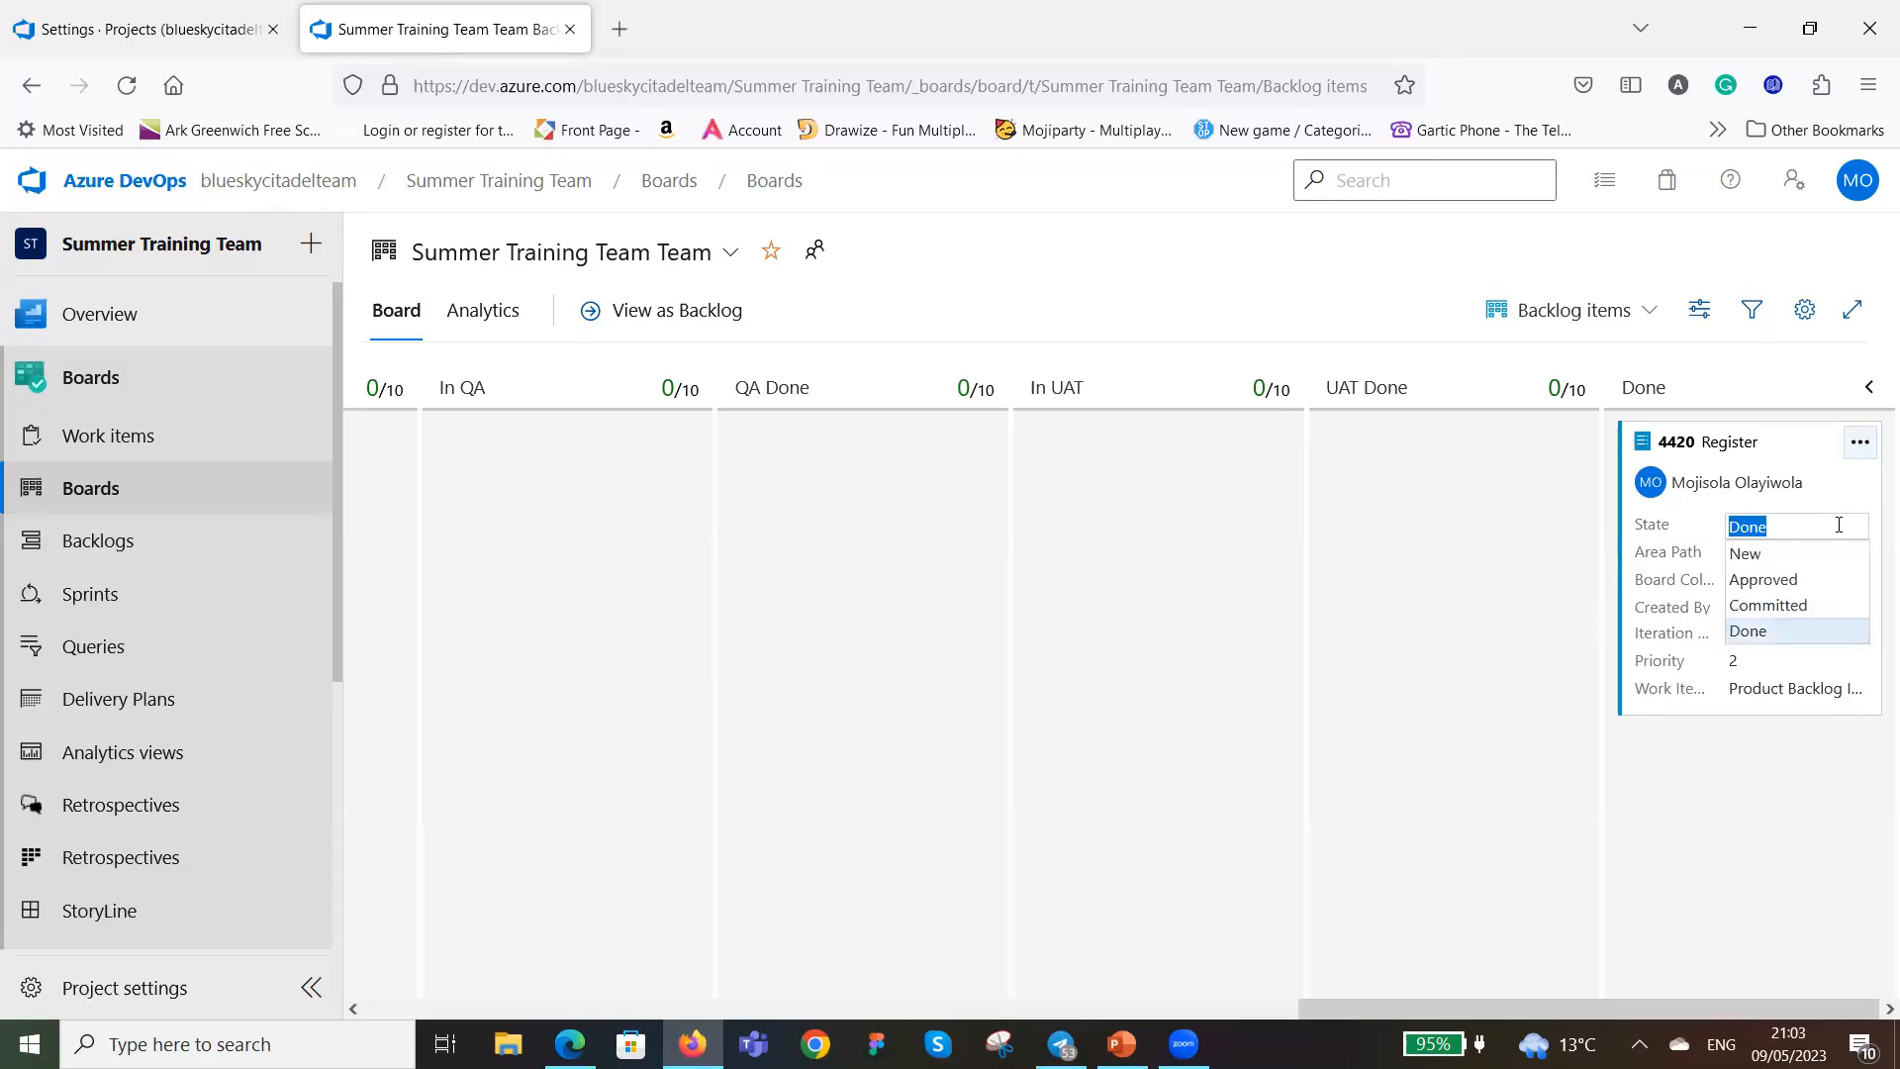
{"action": "left_click", "coordinate": [1807, 554]}
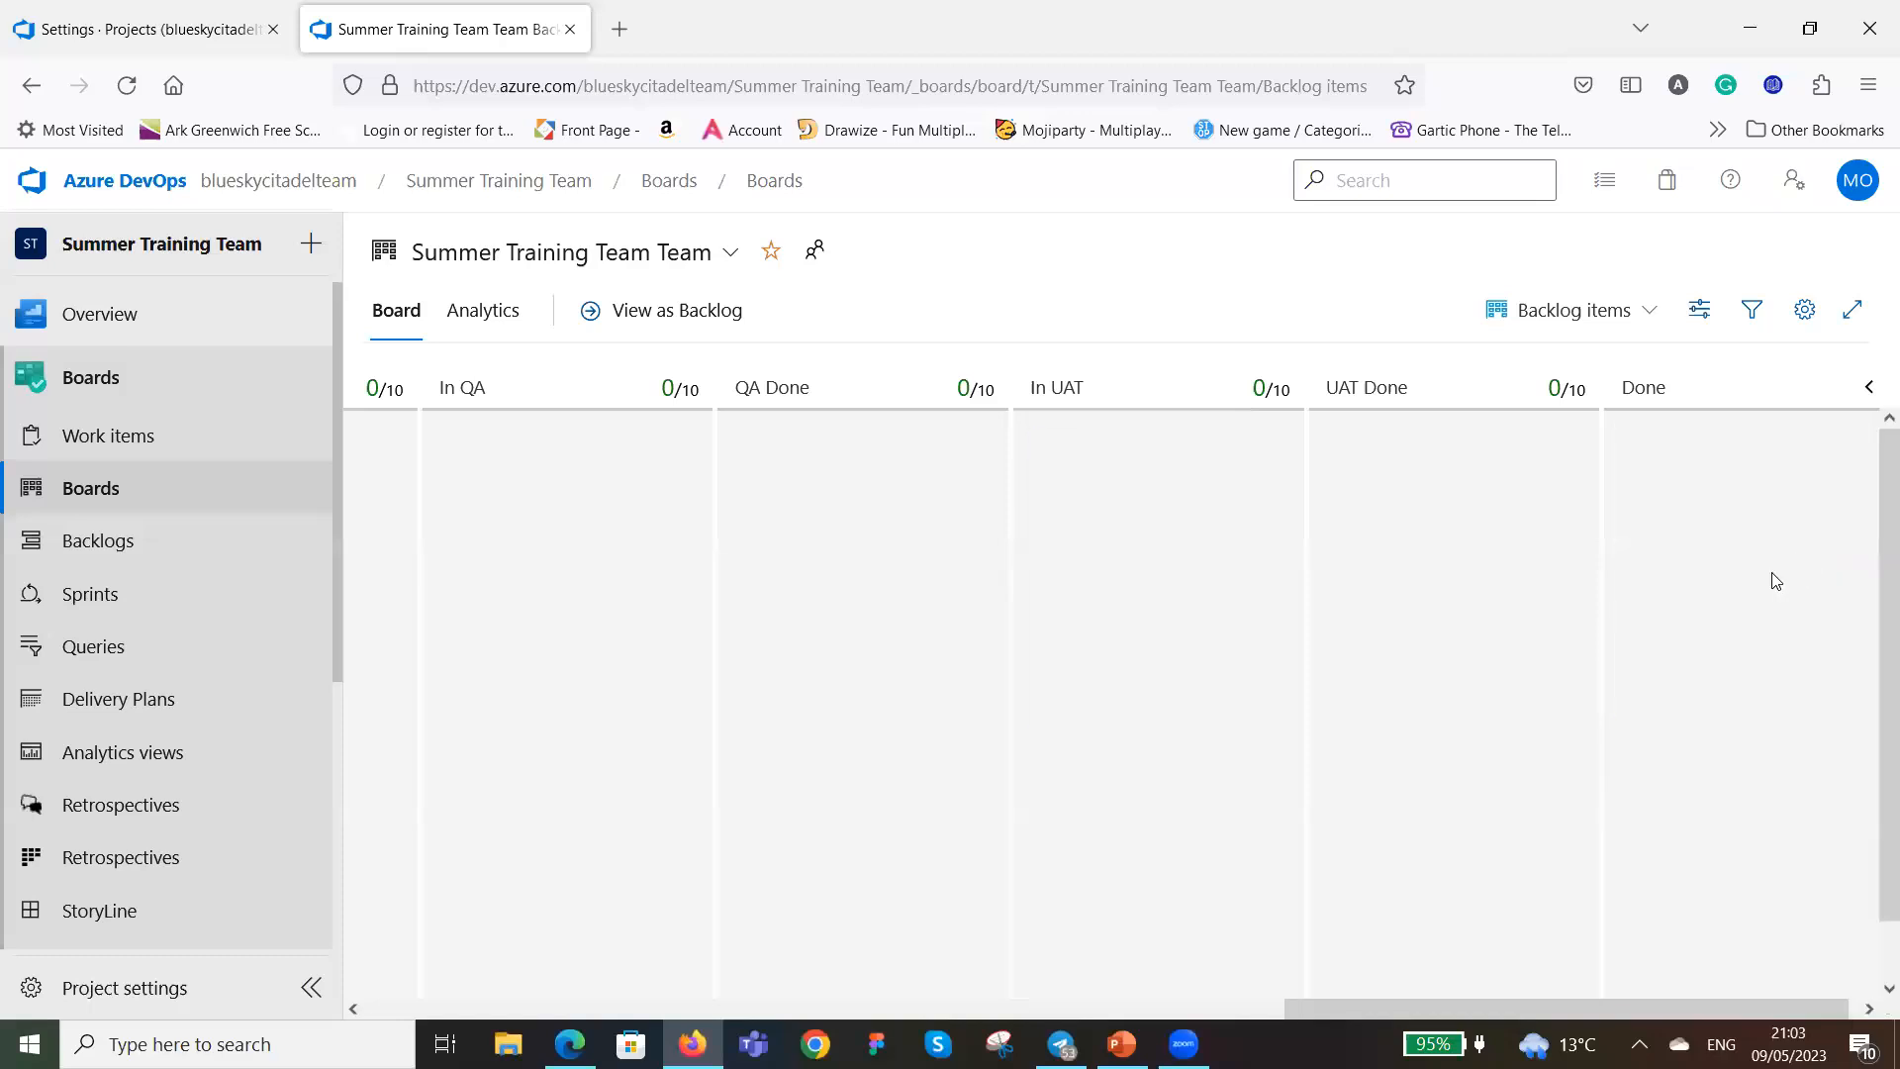
{"action": "left_click_drag", "start_coordinate": [1360, 1009], "coordinate": [441, 1010]}
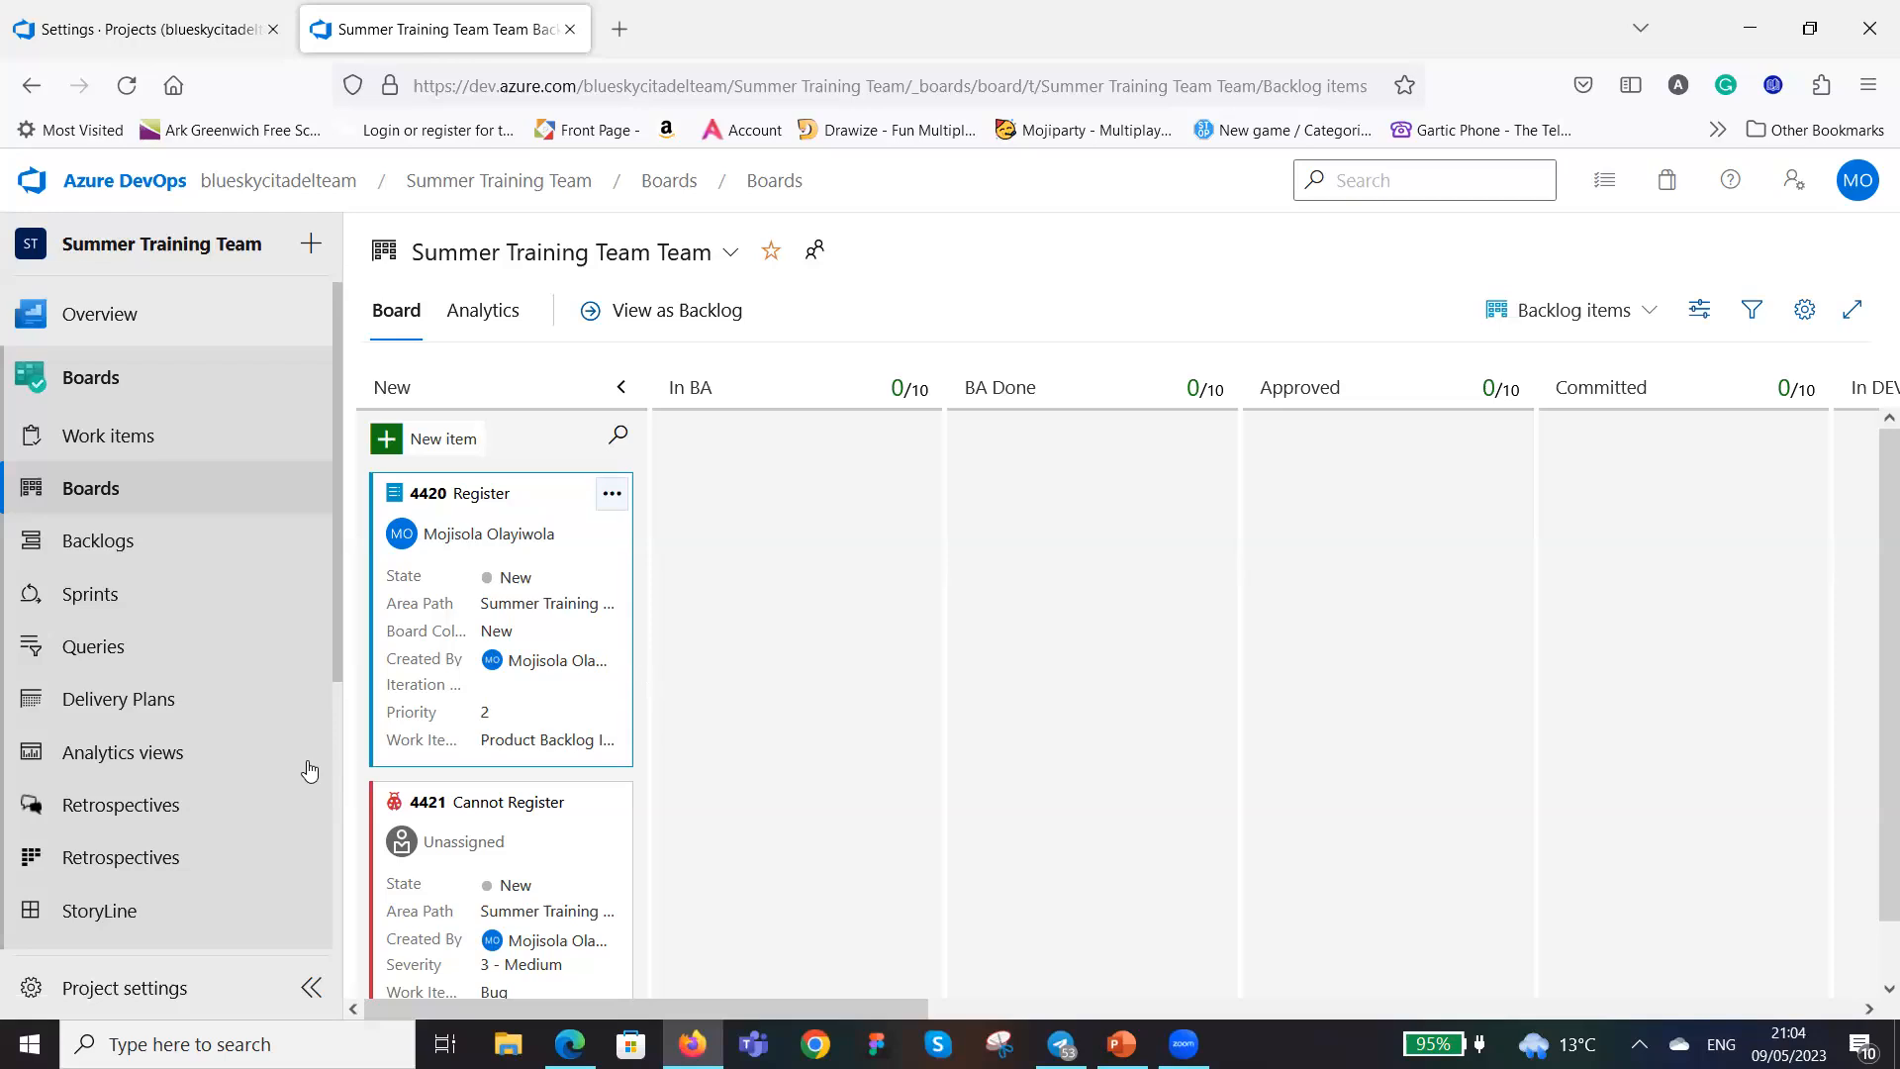
Open the Product Backlog Item work item type of the project's SummerScrum process from the project settings.
{"action": "left_click", "coordinate": [170, 987]}
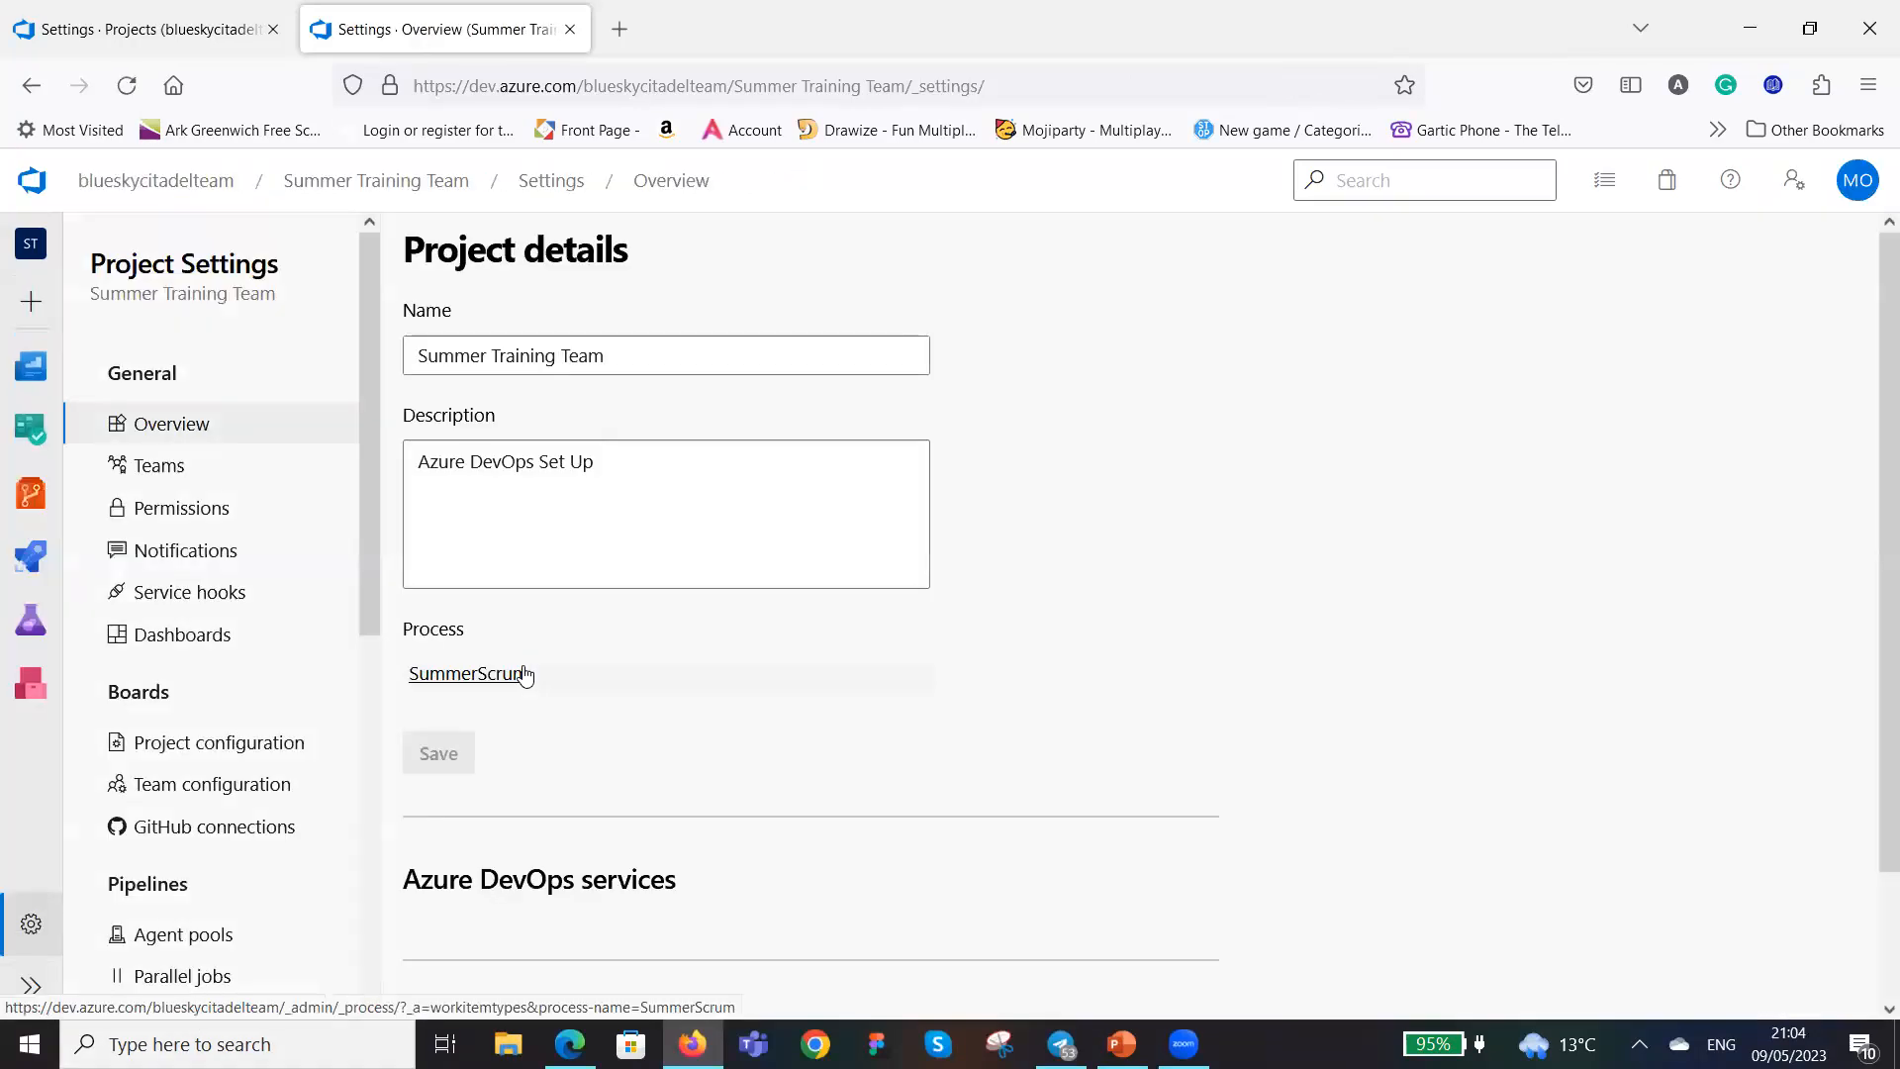
{"action": "left_click", "coordinate": [509, 678]}
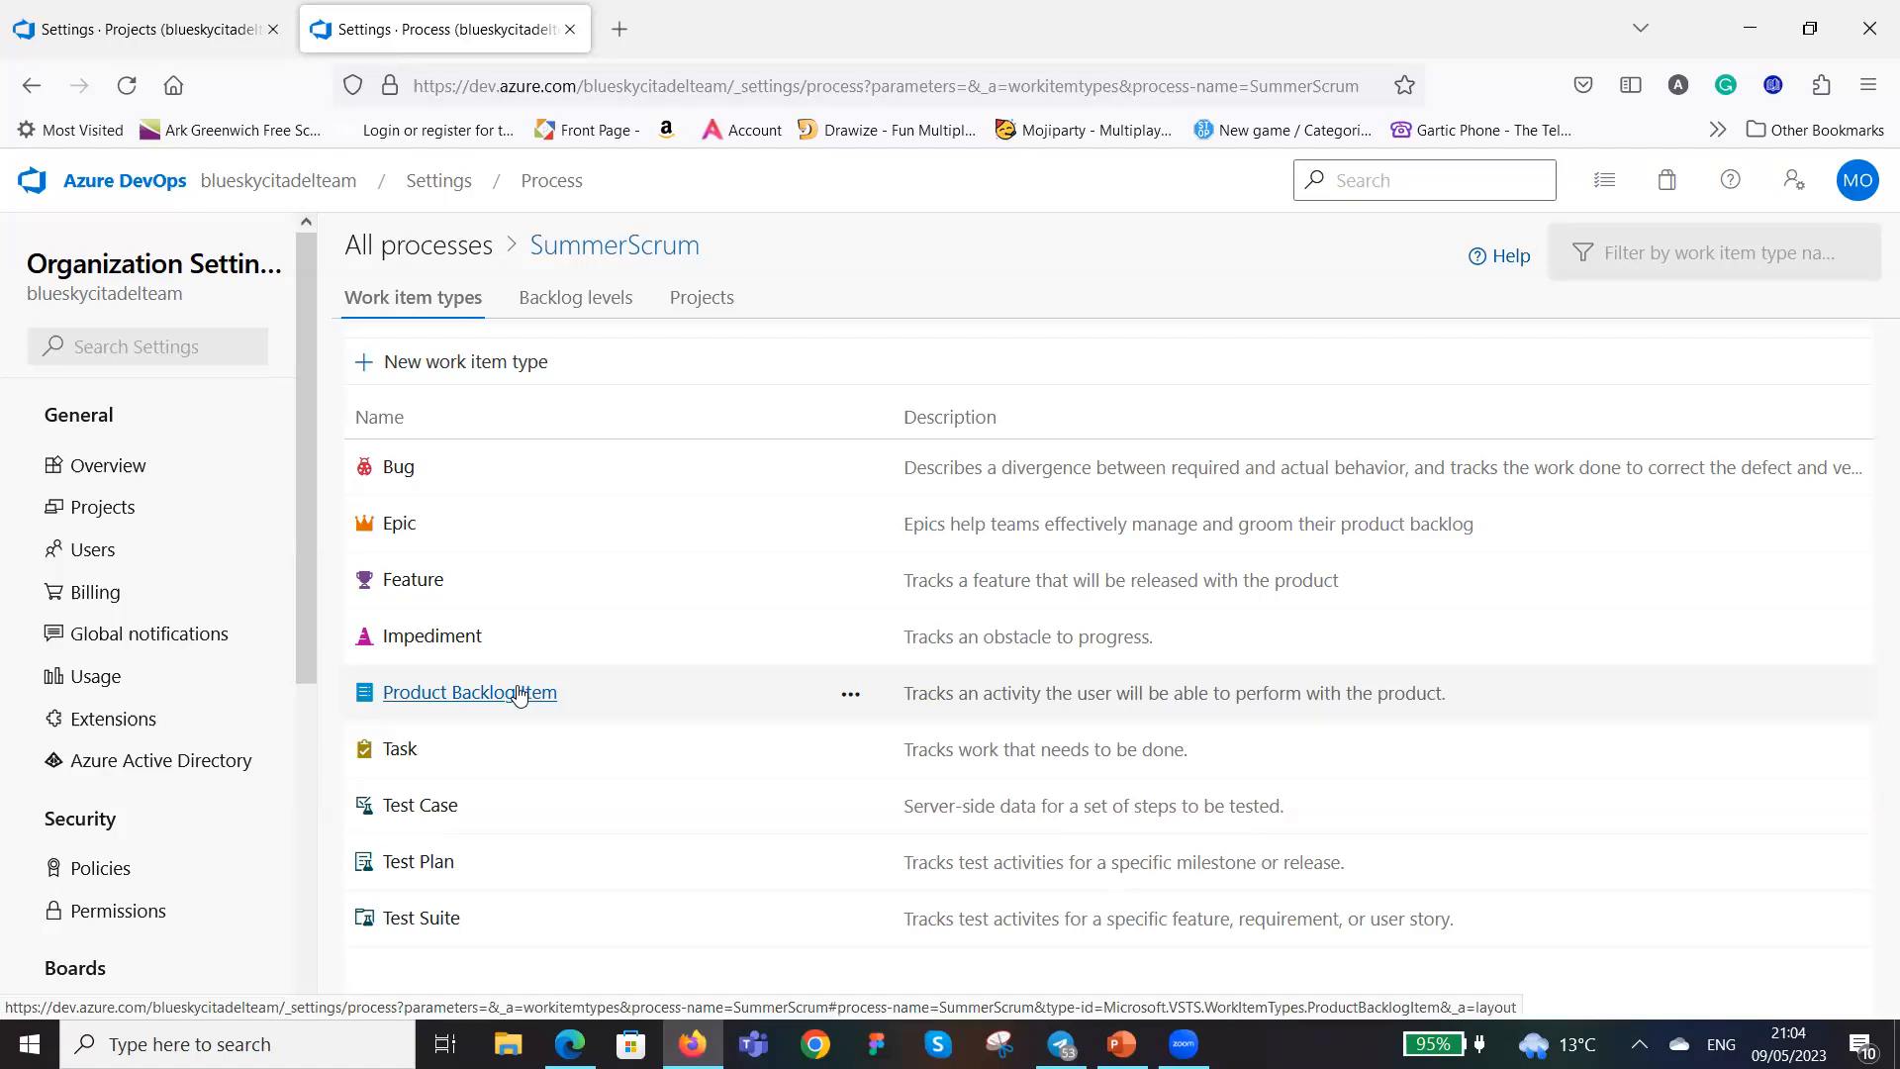
{"action": "left_click", "coordinate": [527, 694]}
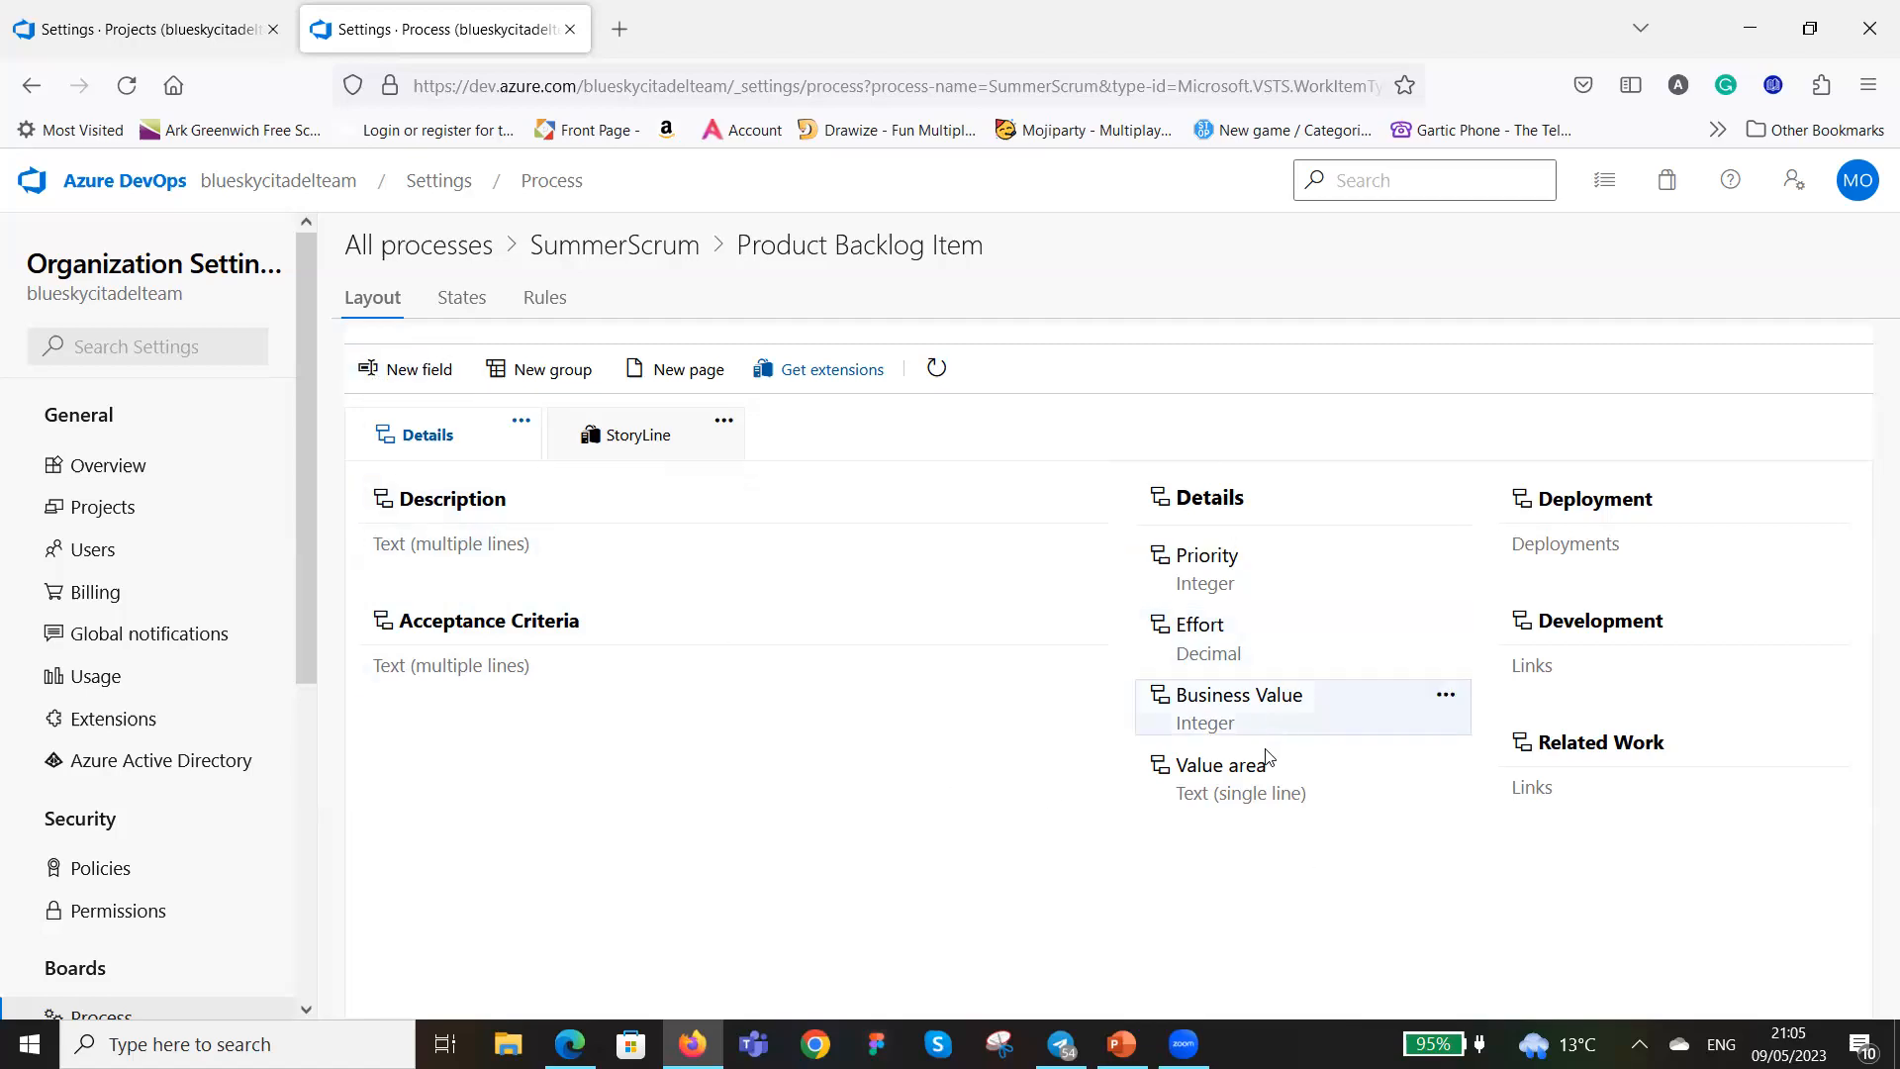
Try to add a new Identity field named DEV to the Product Backlog Item.
{"action": "left_click", "coordinate": [405, 374]}
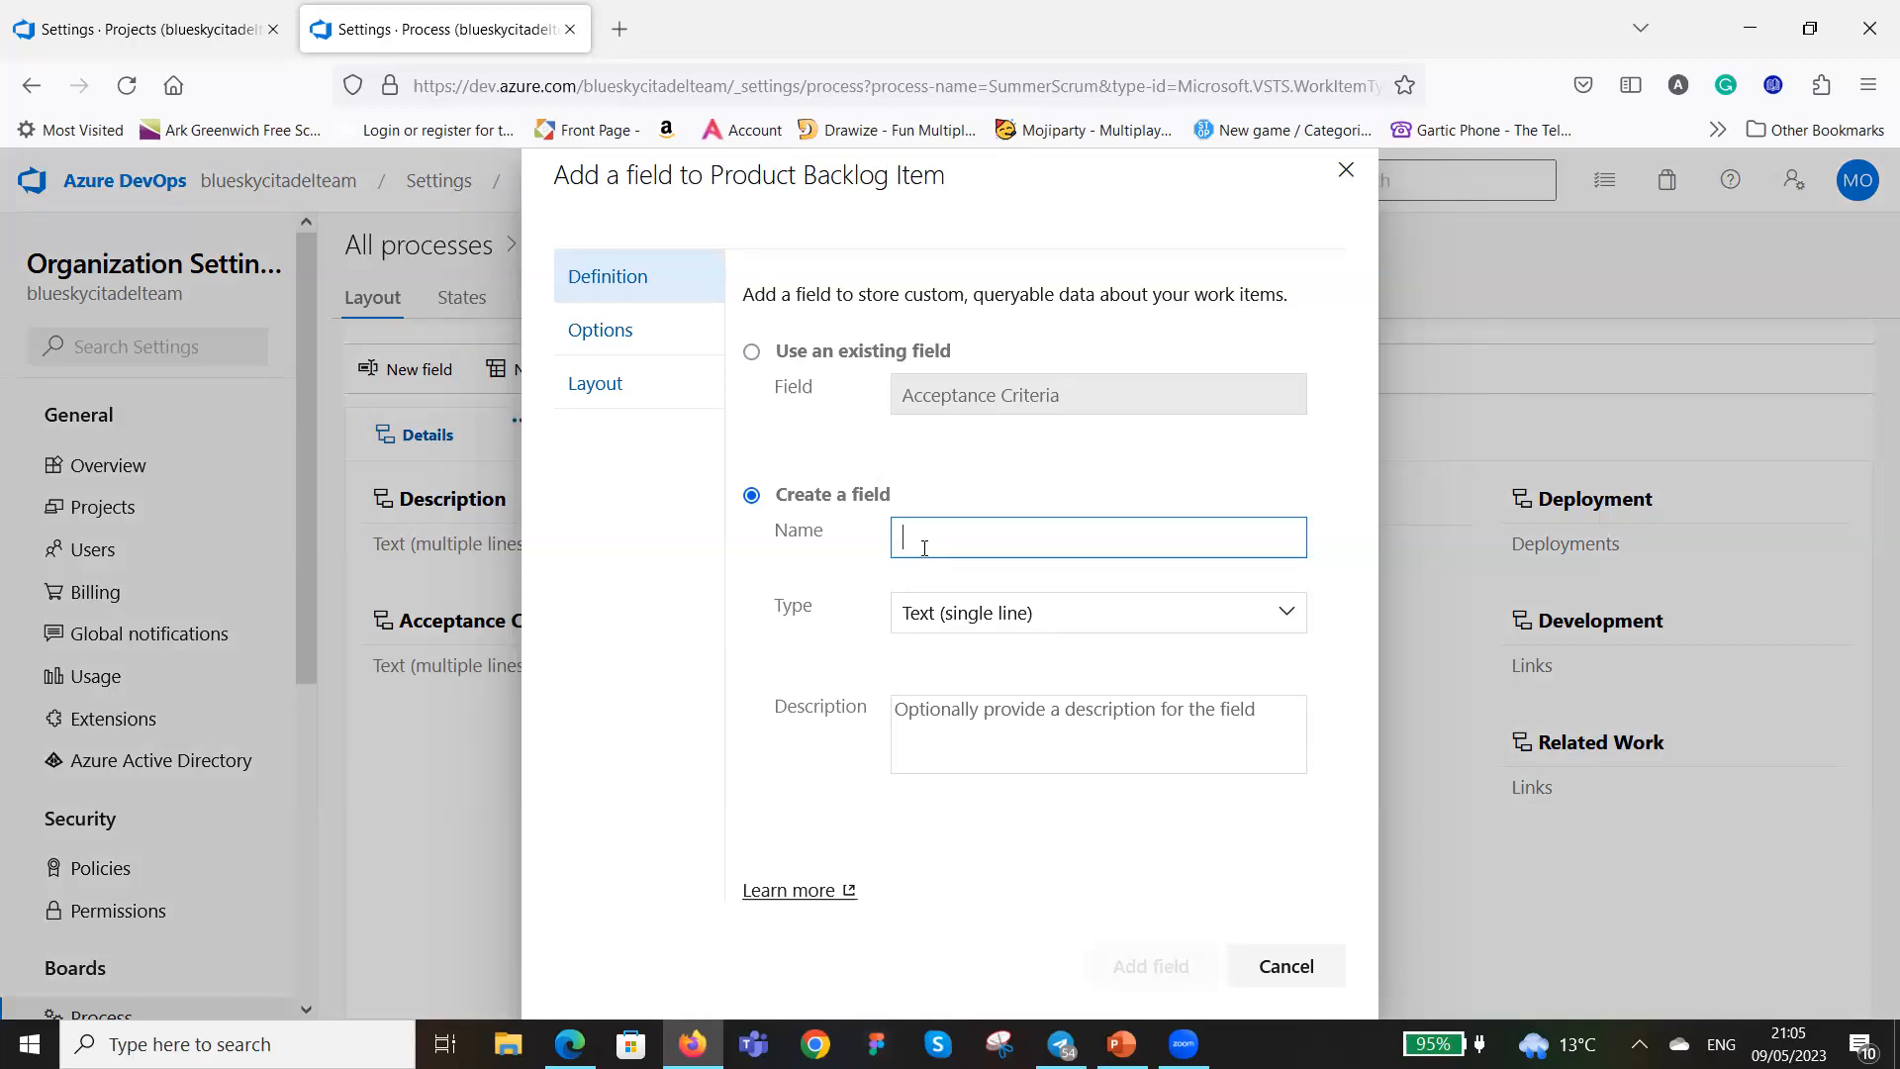
{"action": "type", "text": "DEV"}
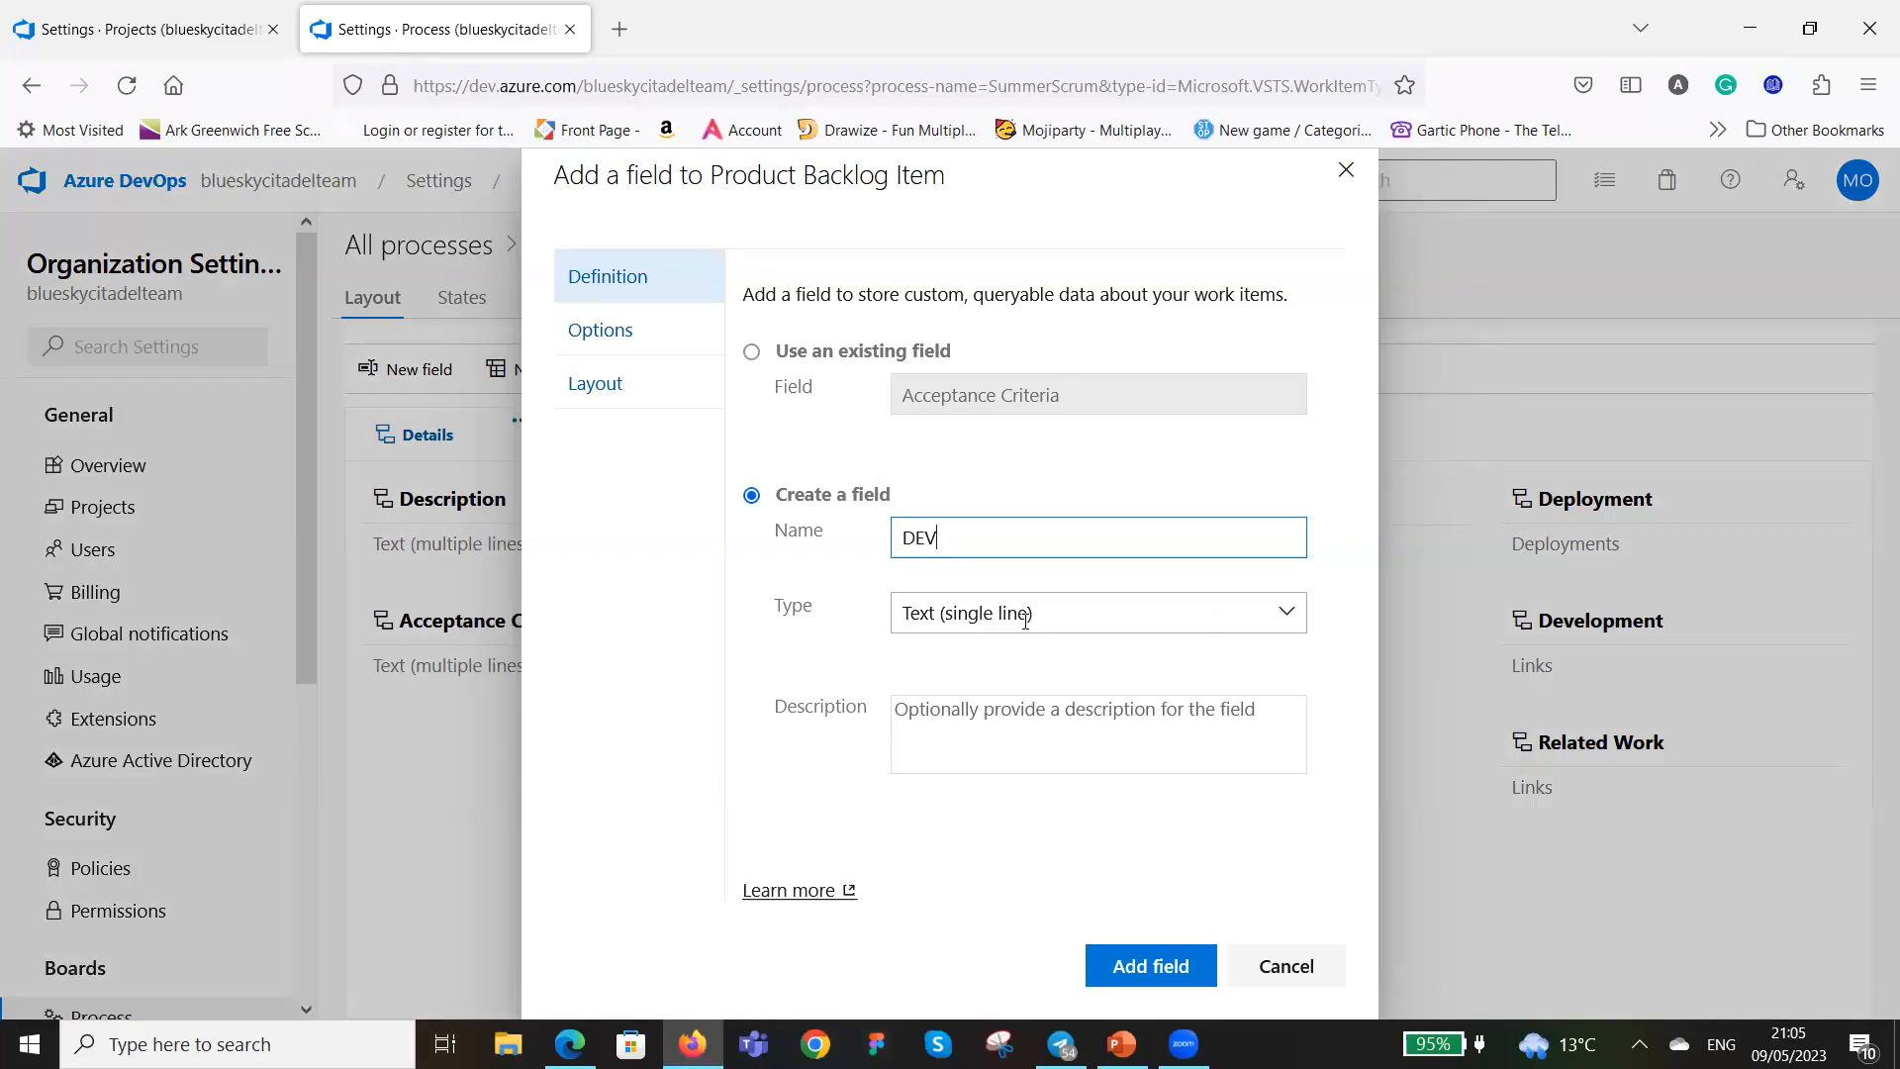
{"action": "left_click", "coordinate": [1289, 614]}
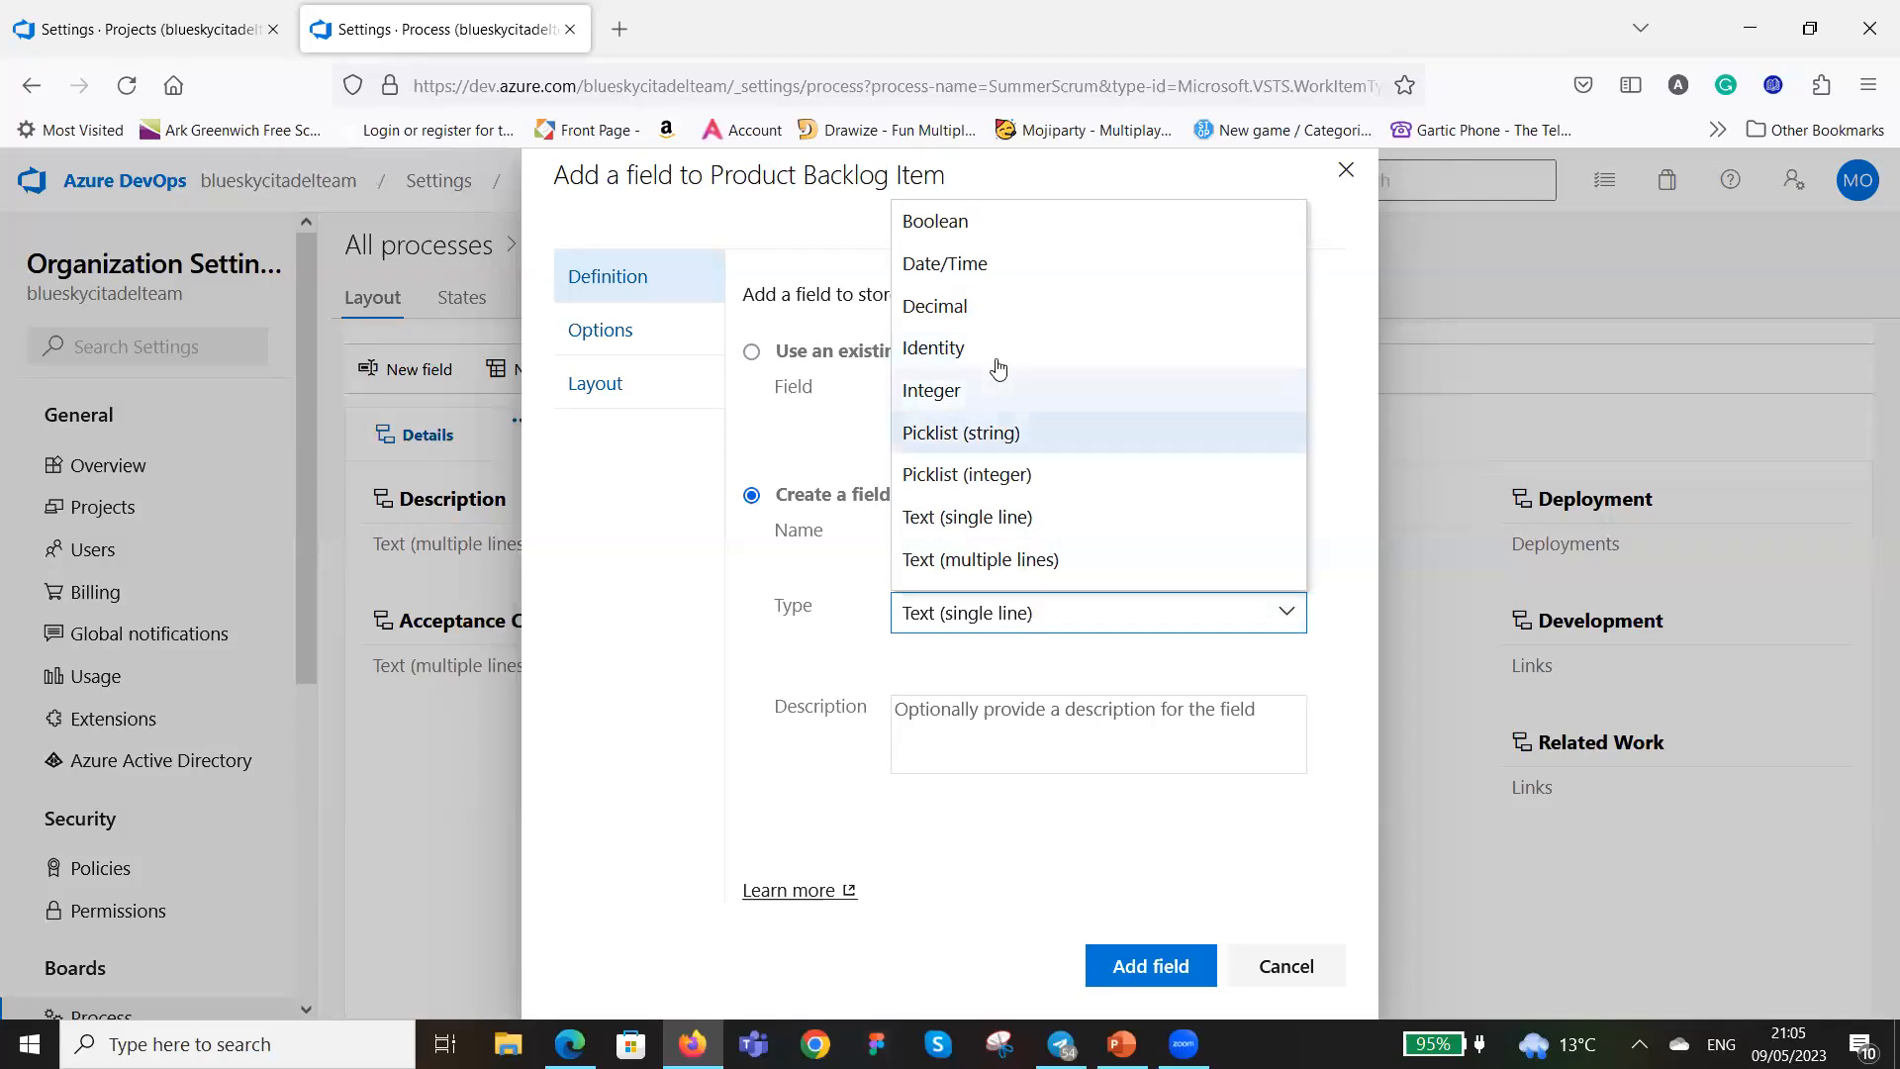
{"action": "left_click", "coordinate": [998, 358]}
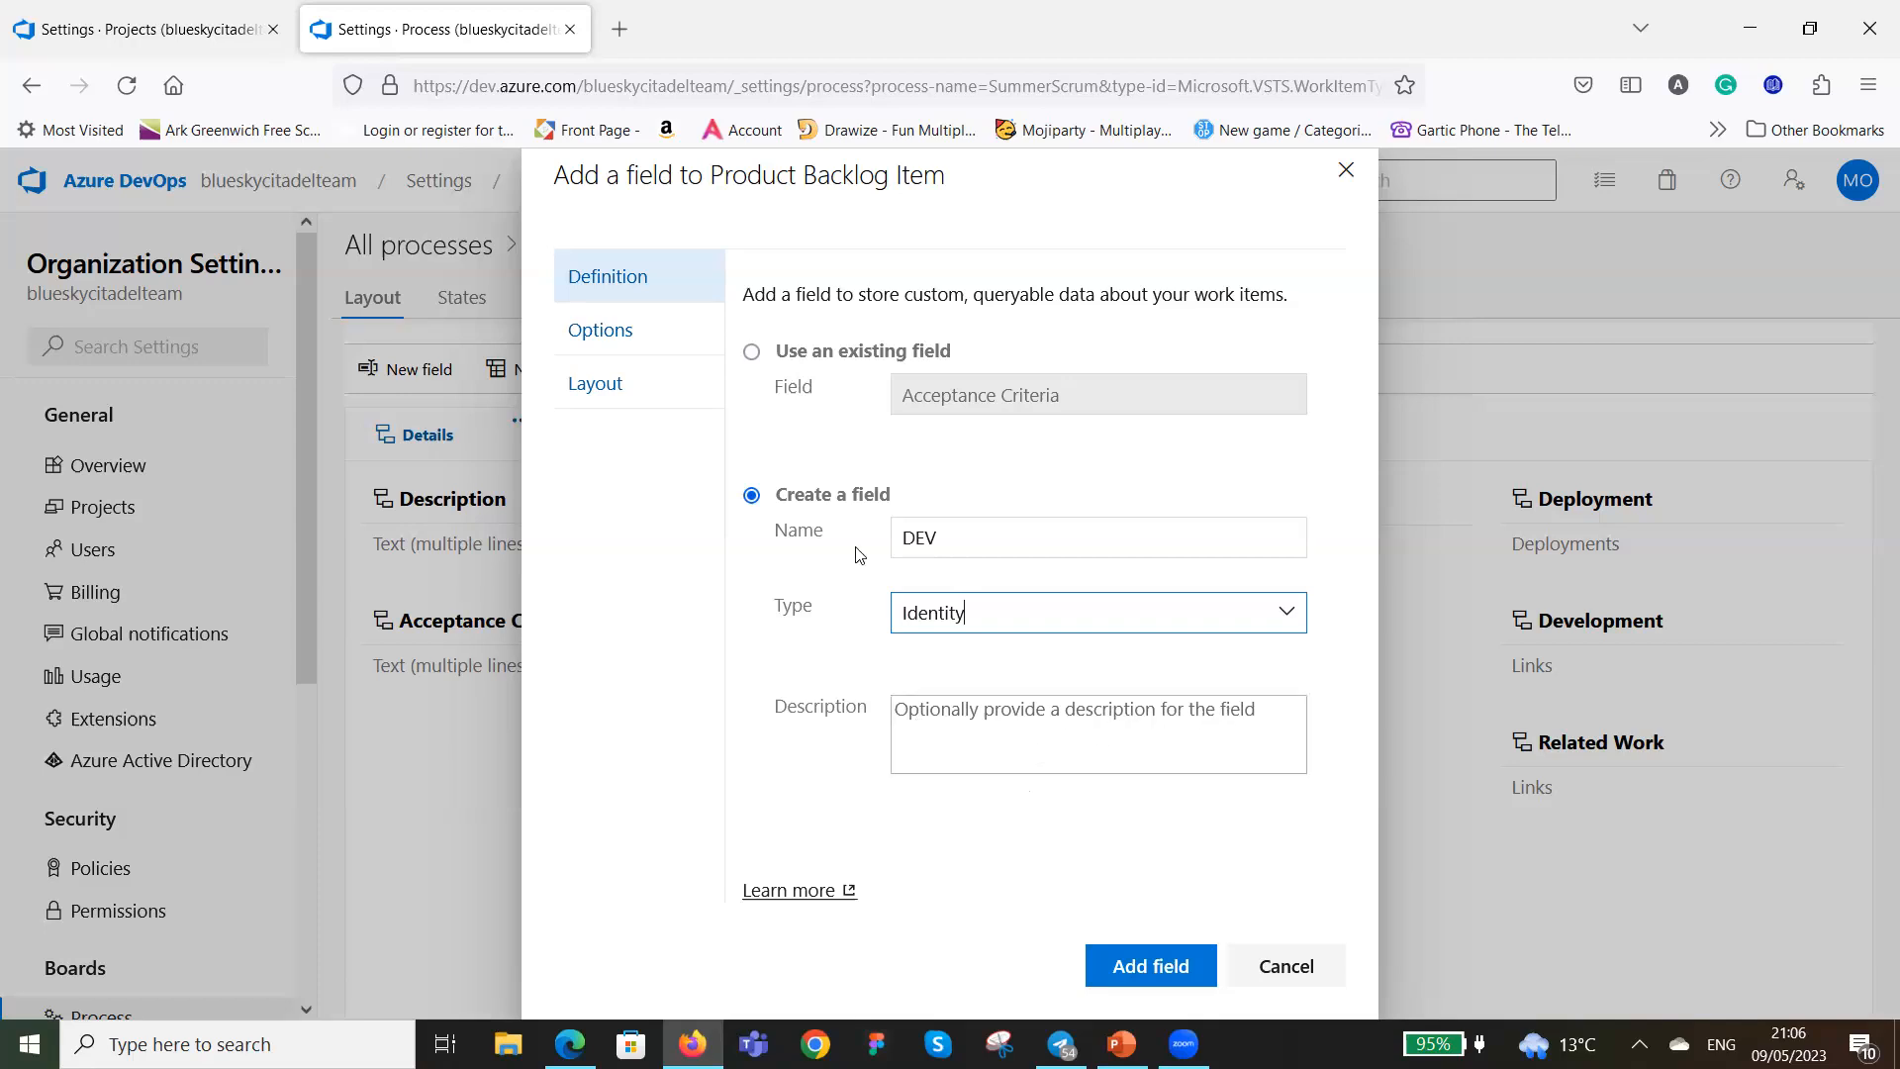
{"action": "left_click", "coordinate": [1135, 966]}
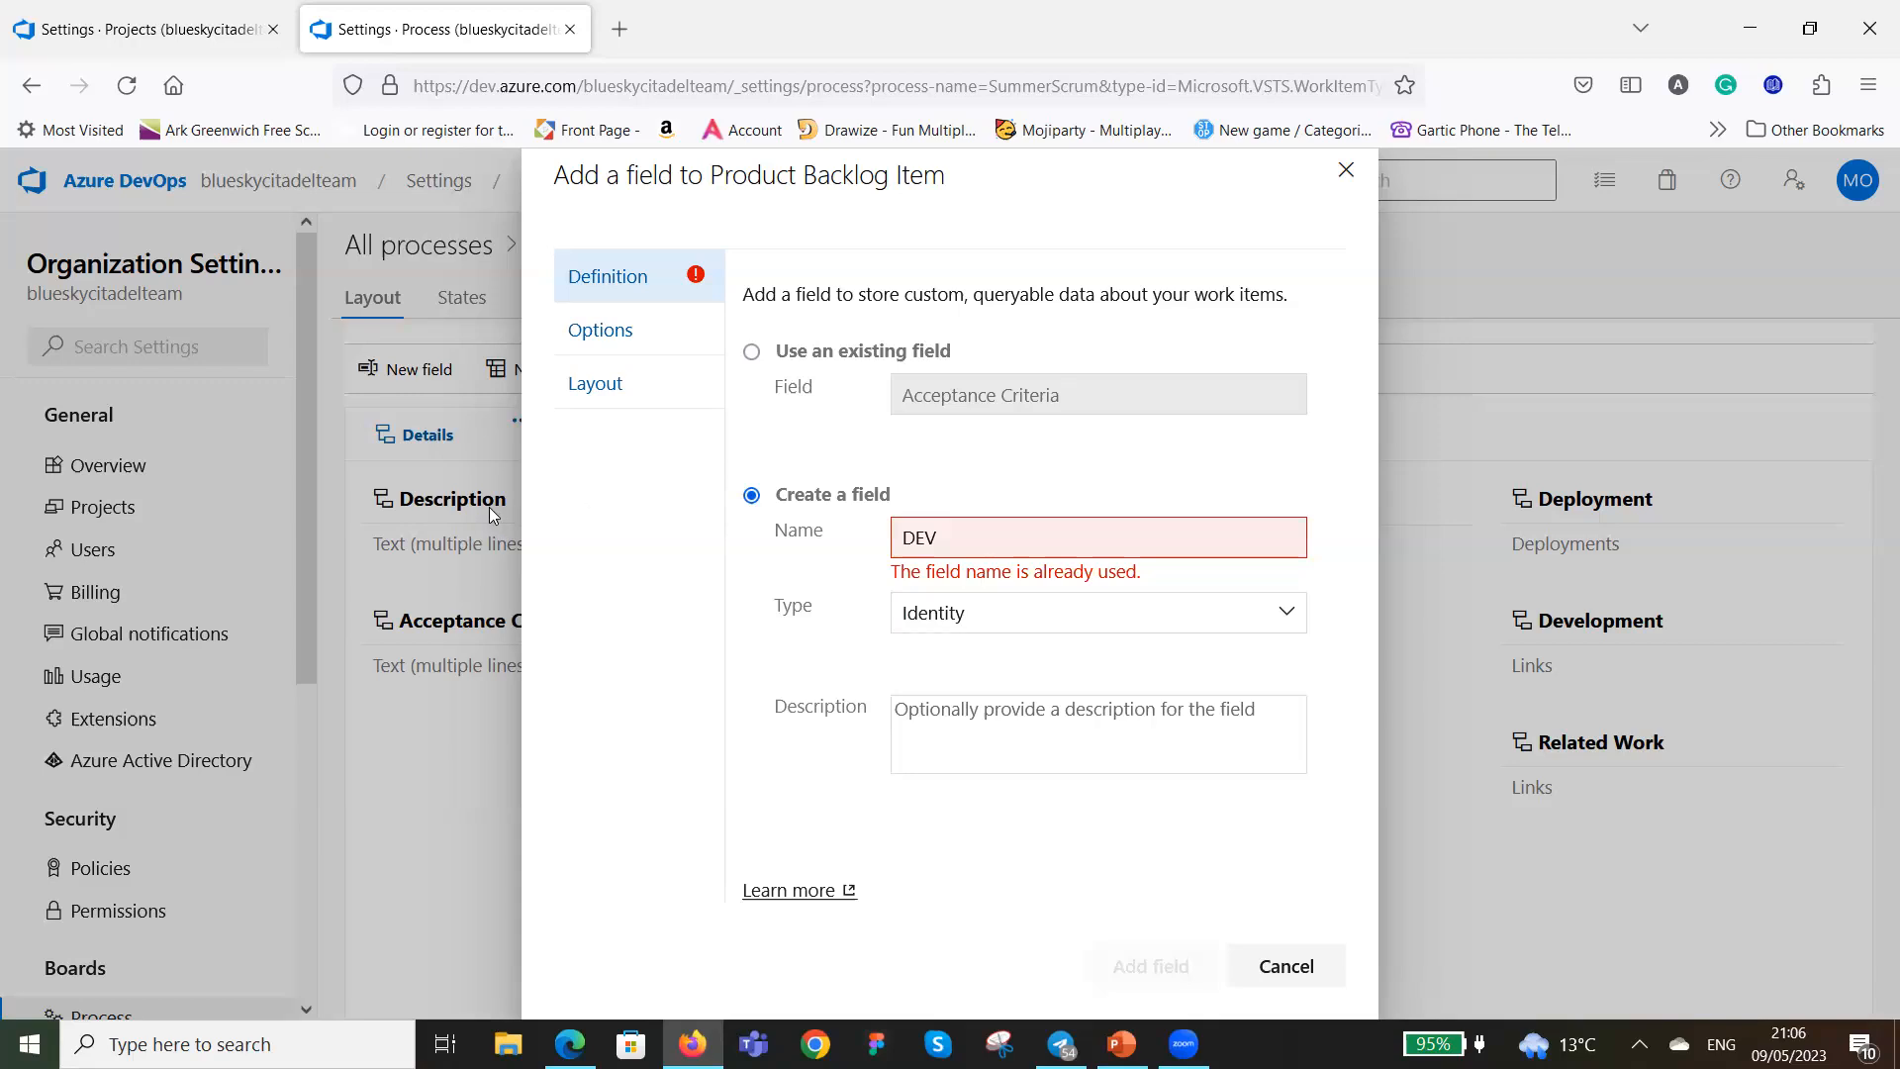
Try to add the Identity field under the name Development instead, and cancel the new field.
{"action": "left_click", "coordinate": [946, 535]}
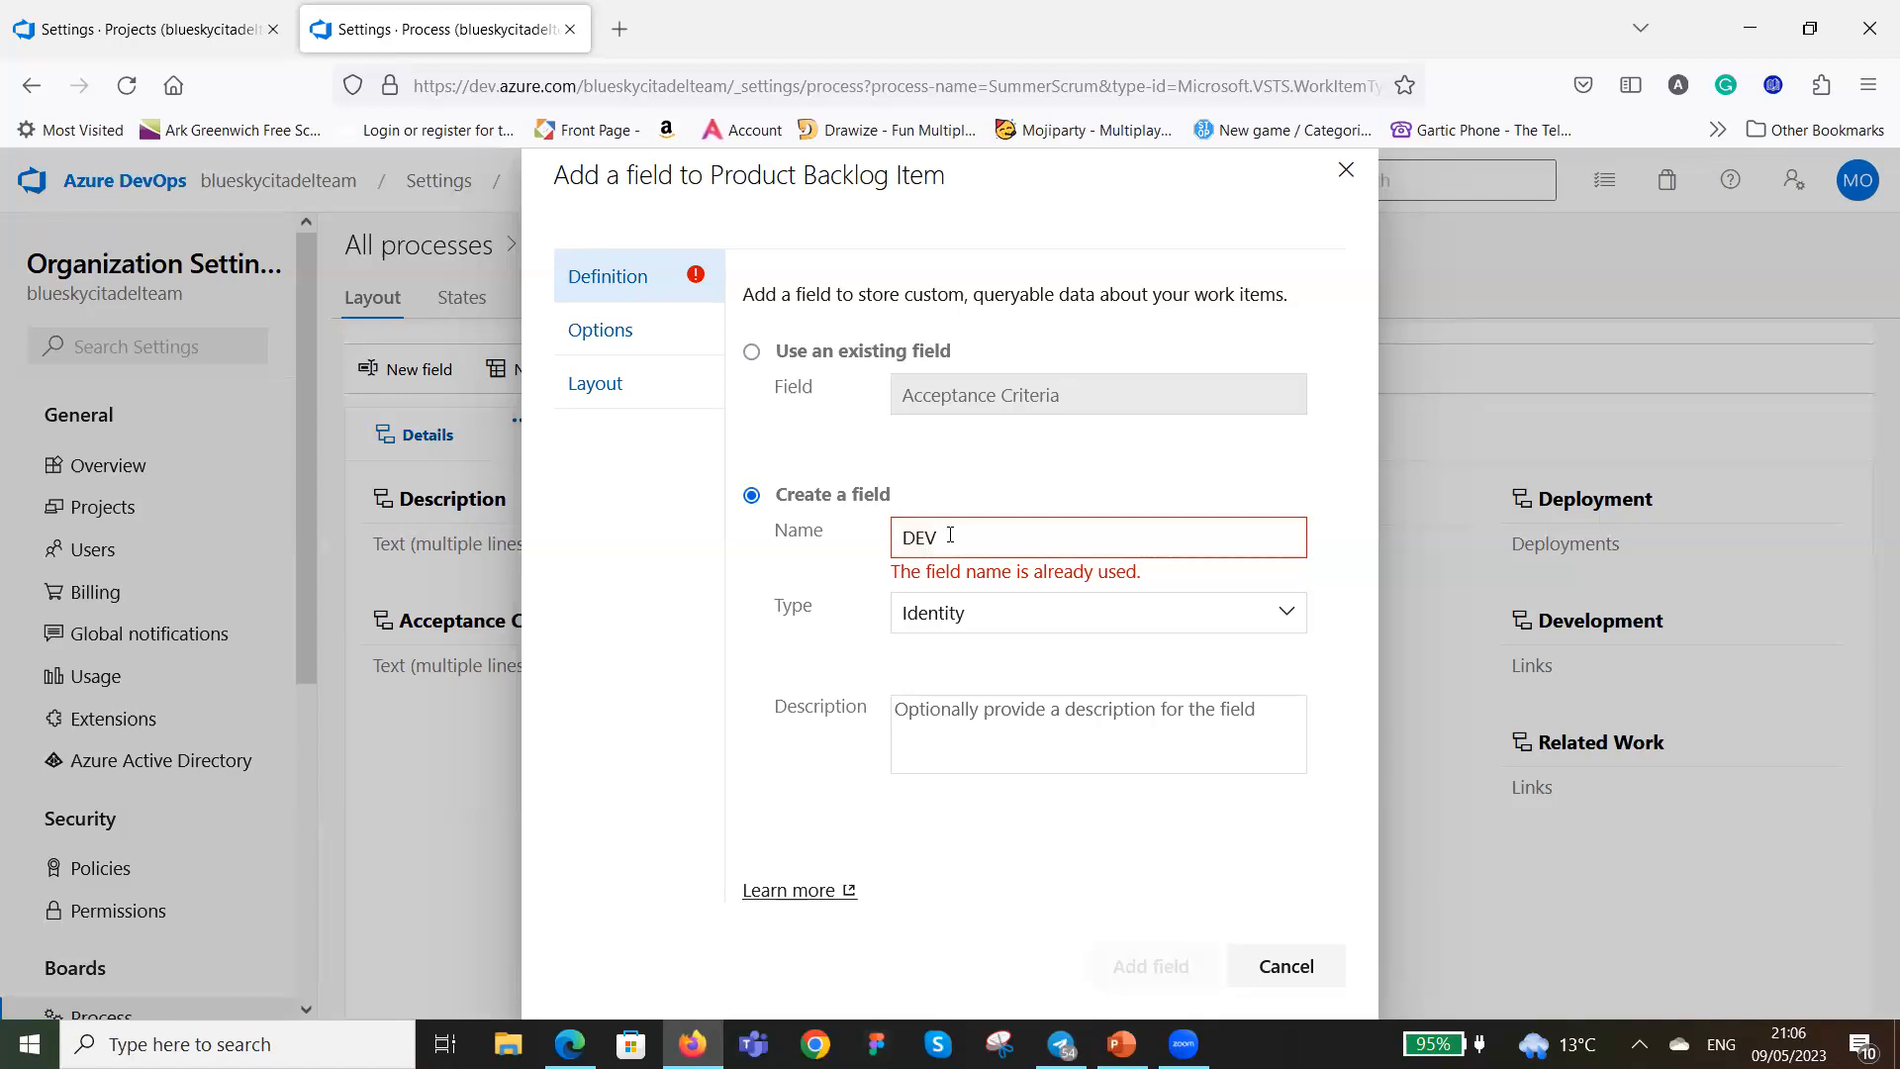
{"action": "key", "text": "BackSpace"}
{"action": "key", "text": "BackSpace"}
{"action": "key", "text": "BackSpace"}
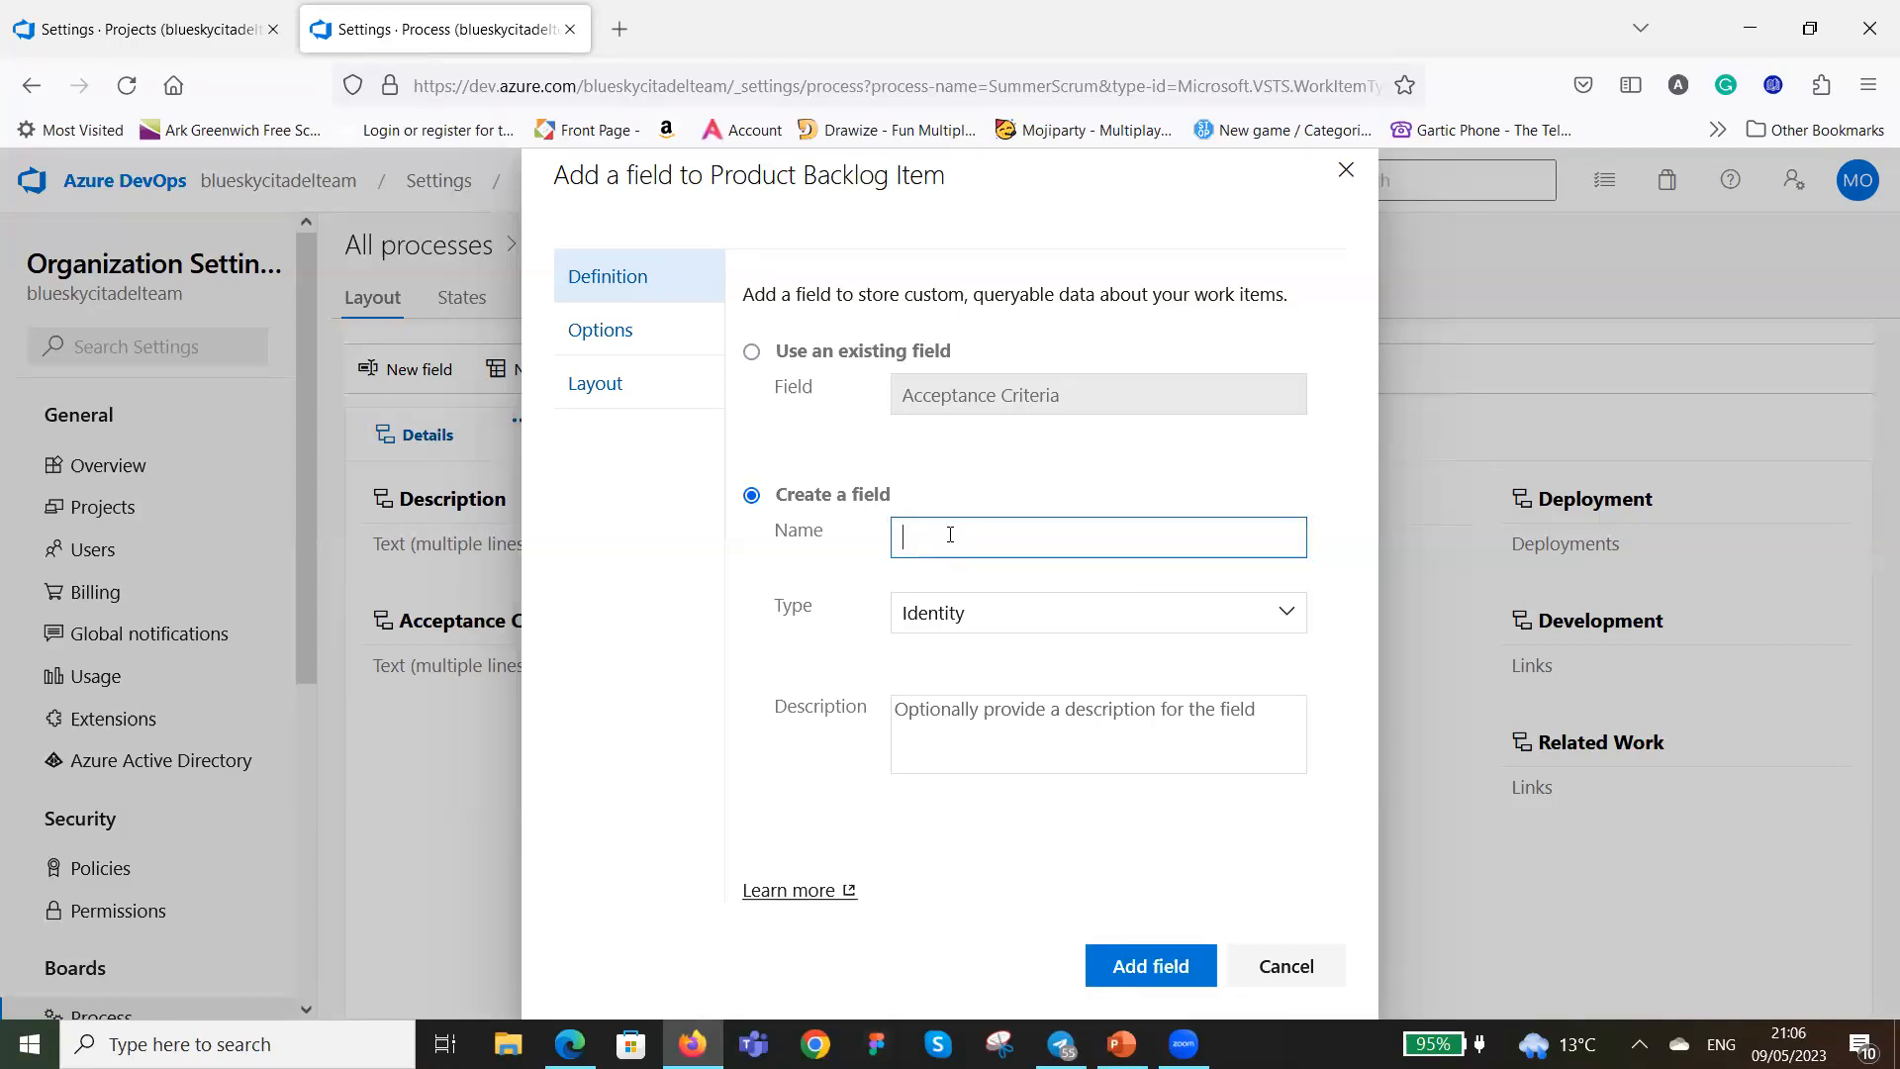
{"action": "type", "text": "Development"}
{"action": "left_click", "coordinate": [1146, 969]}
{"action": "left_click_drag", "start_coordinate": [1054, 541], "coordinate": [889, 539]}
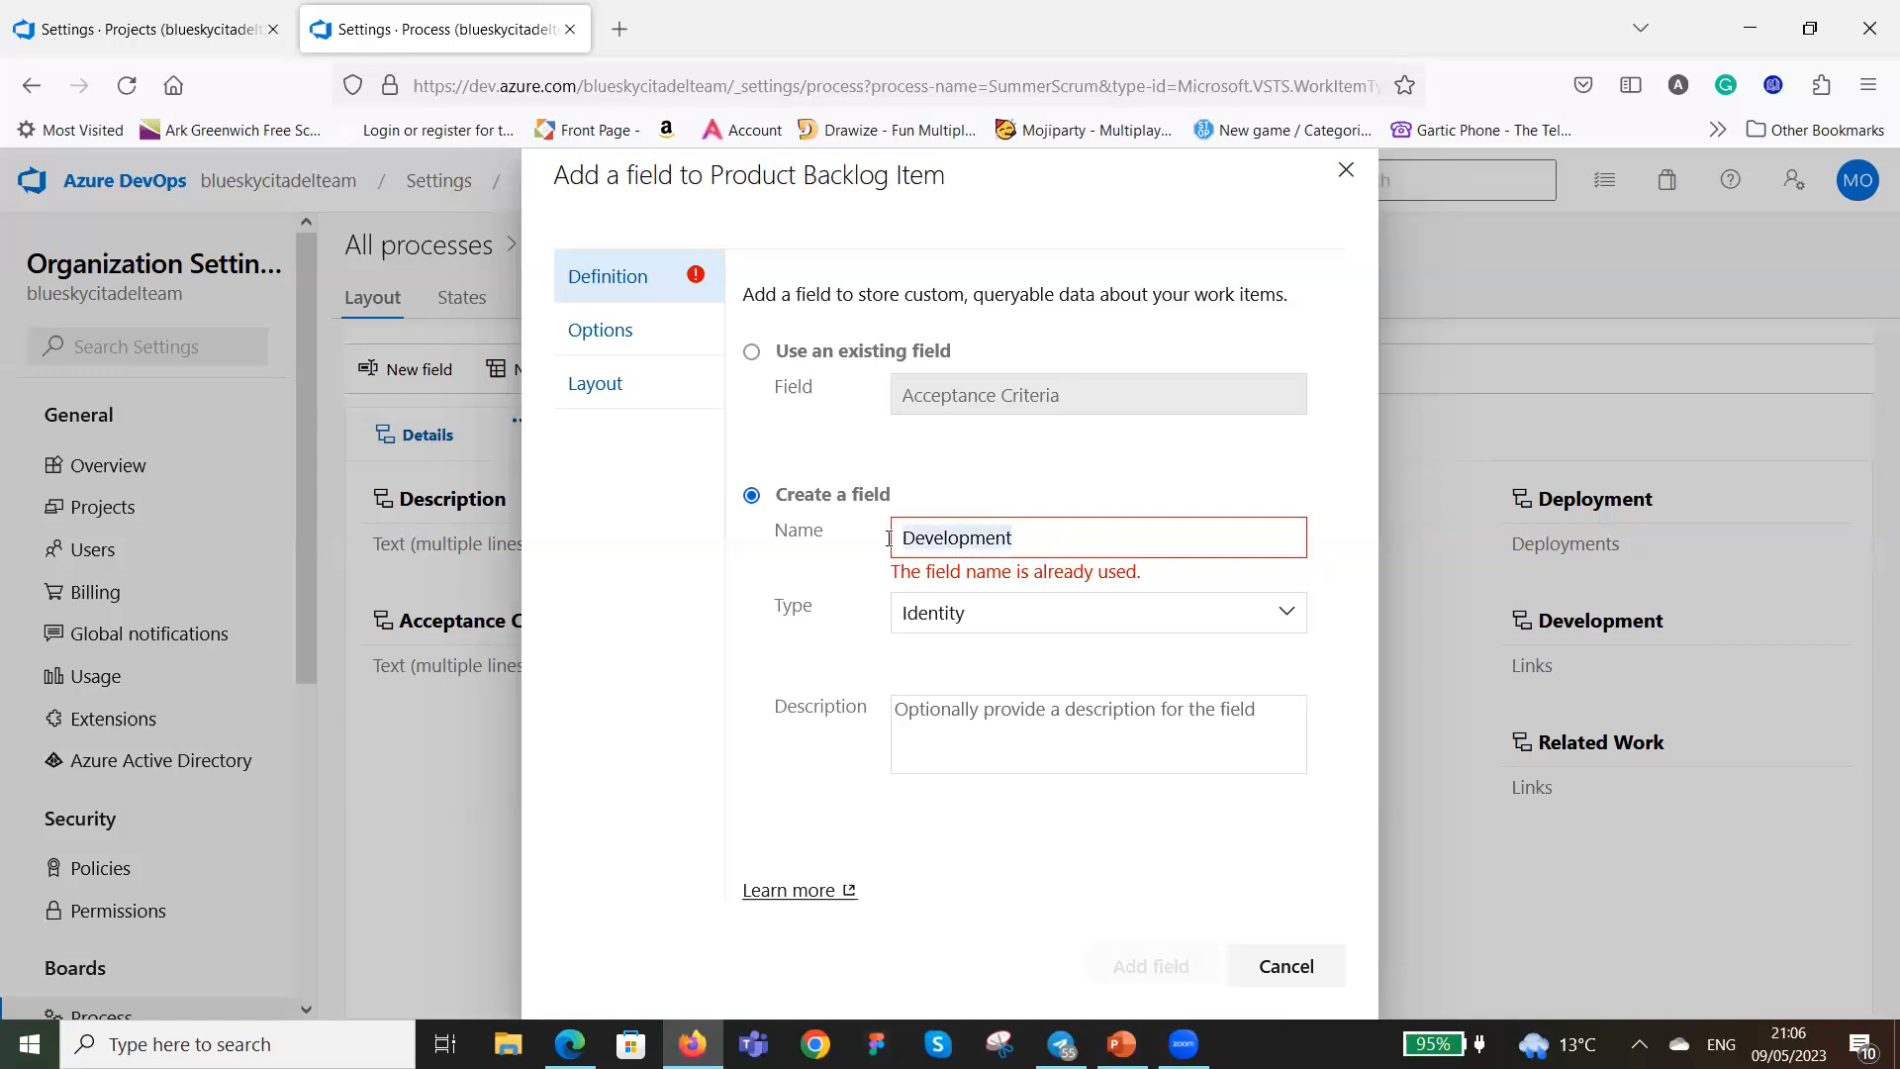
{"action": "key", "text": "BackSpace"}
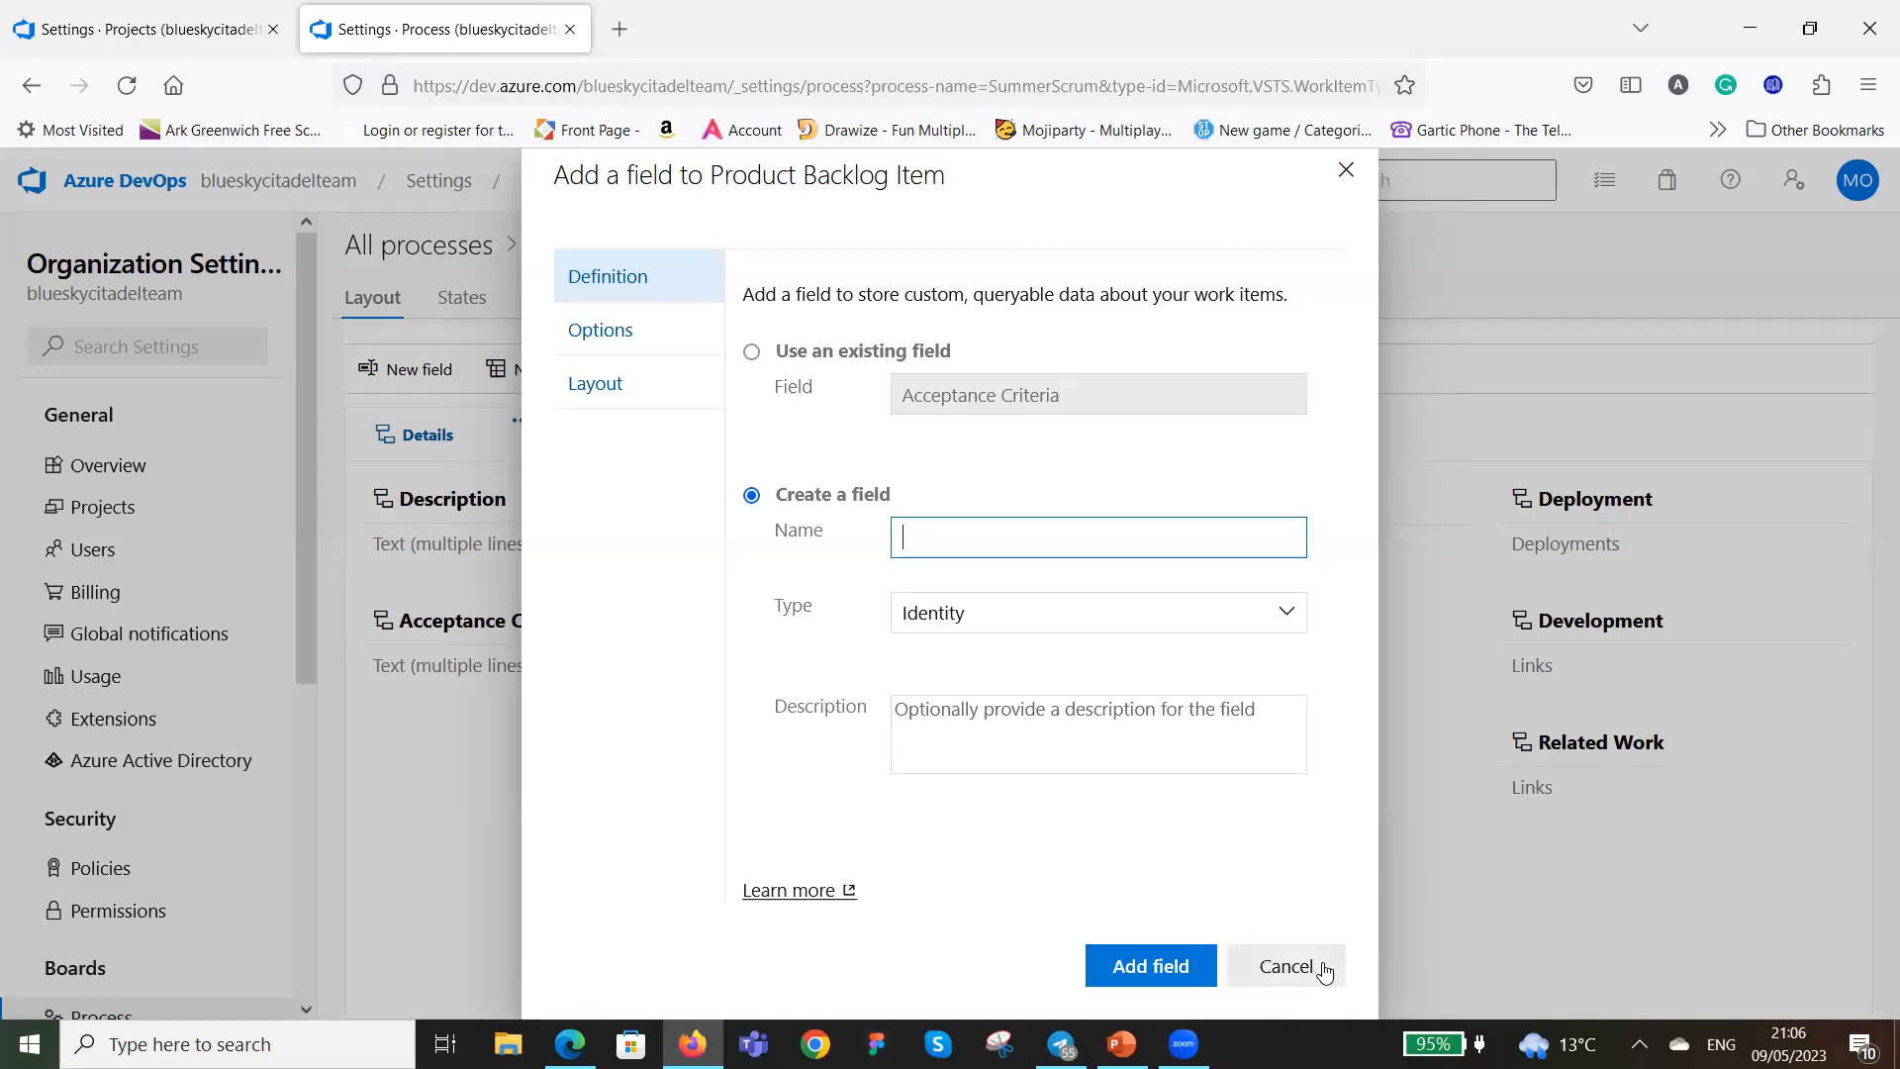
{"action": "left_click", "coordinate": [1285, 966]}
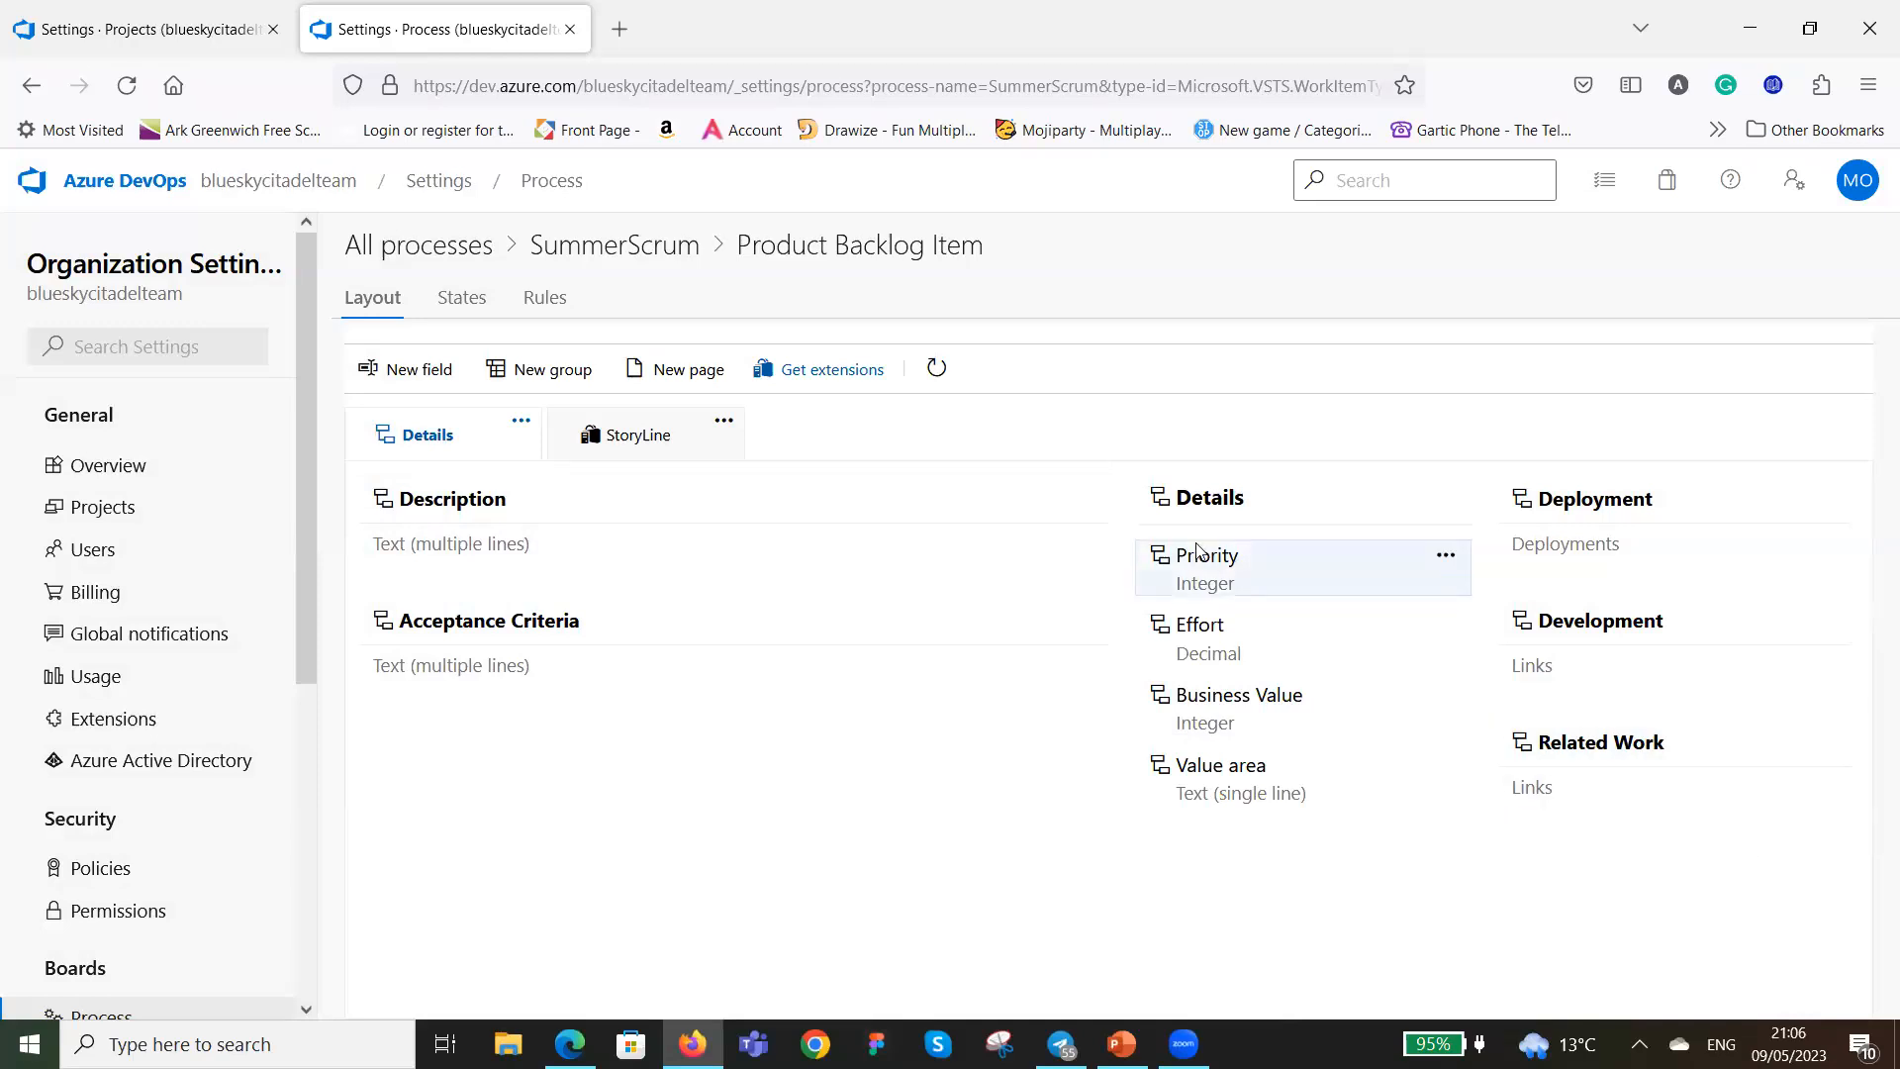
Add a new state named In BA to the Product Backlog Item in the Proposed category.
{"action": "left_click", "coordinate": [459, 298]}
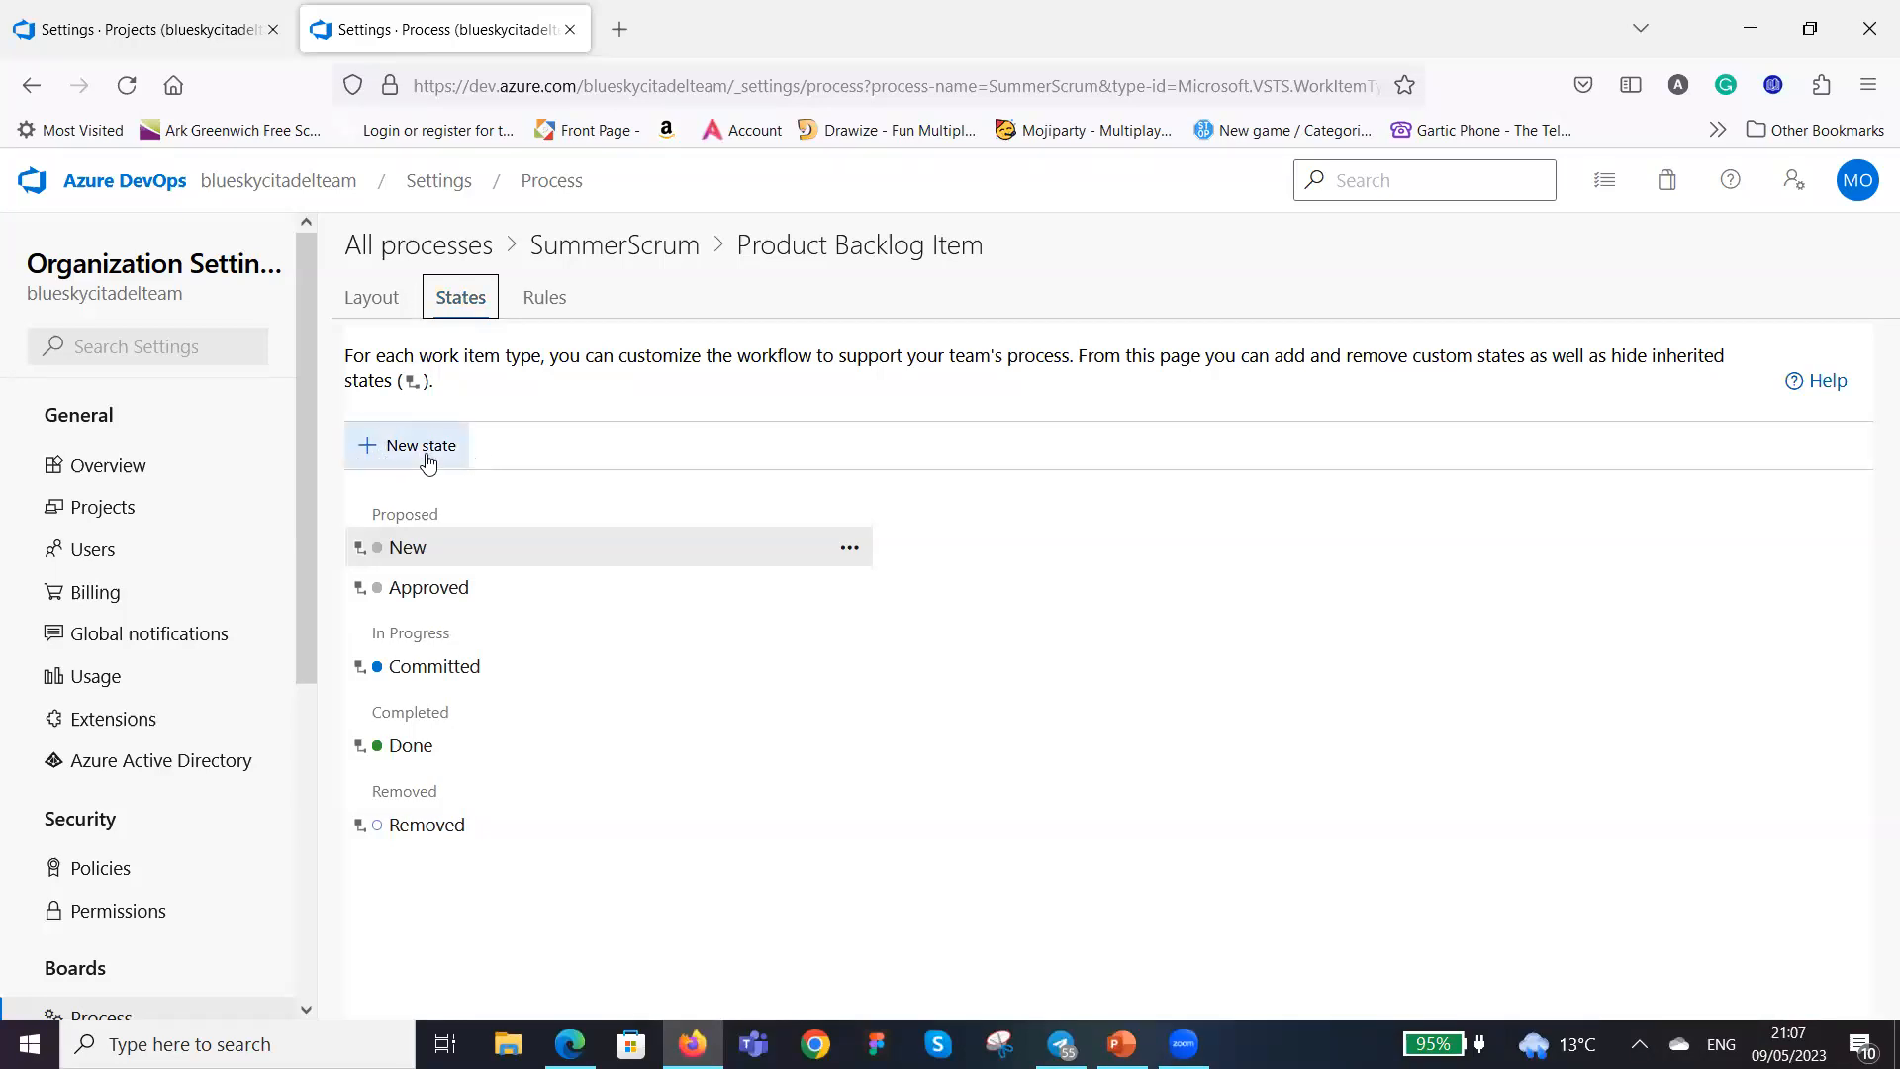
{"action": "left_click", "coordinate": [373, 445]}
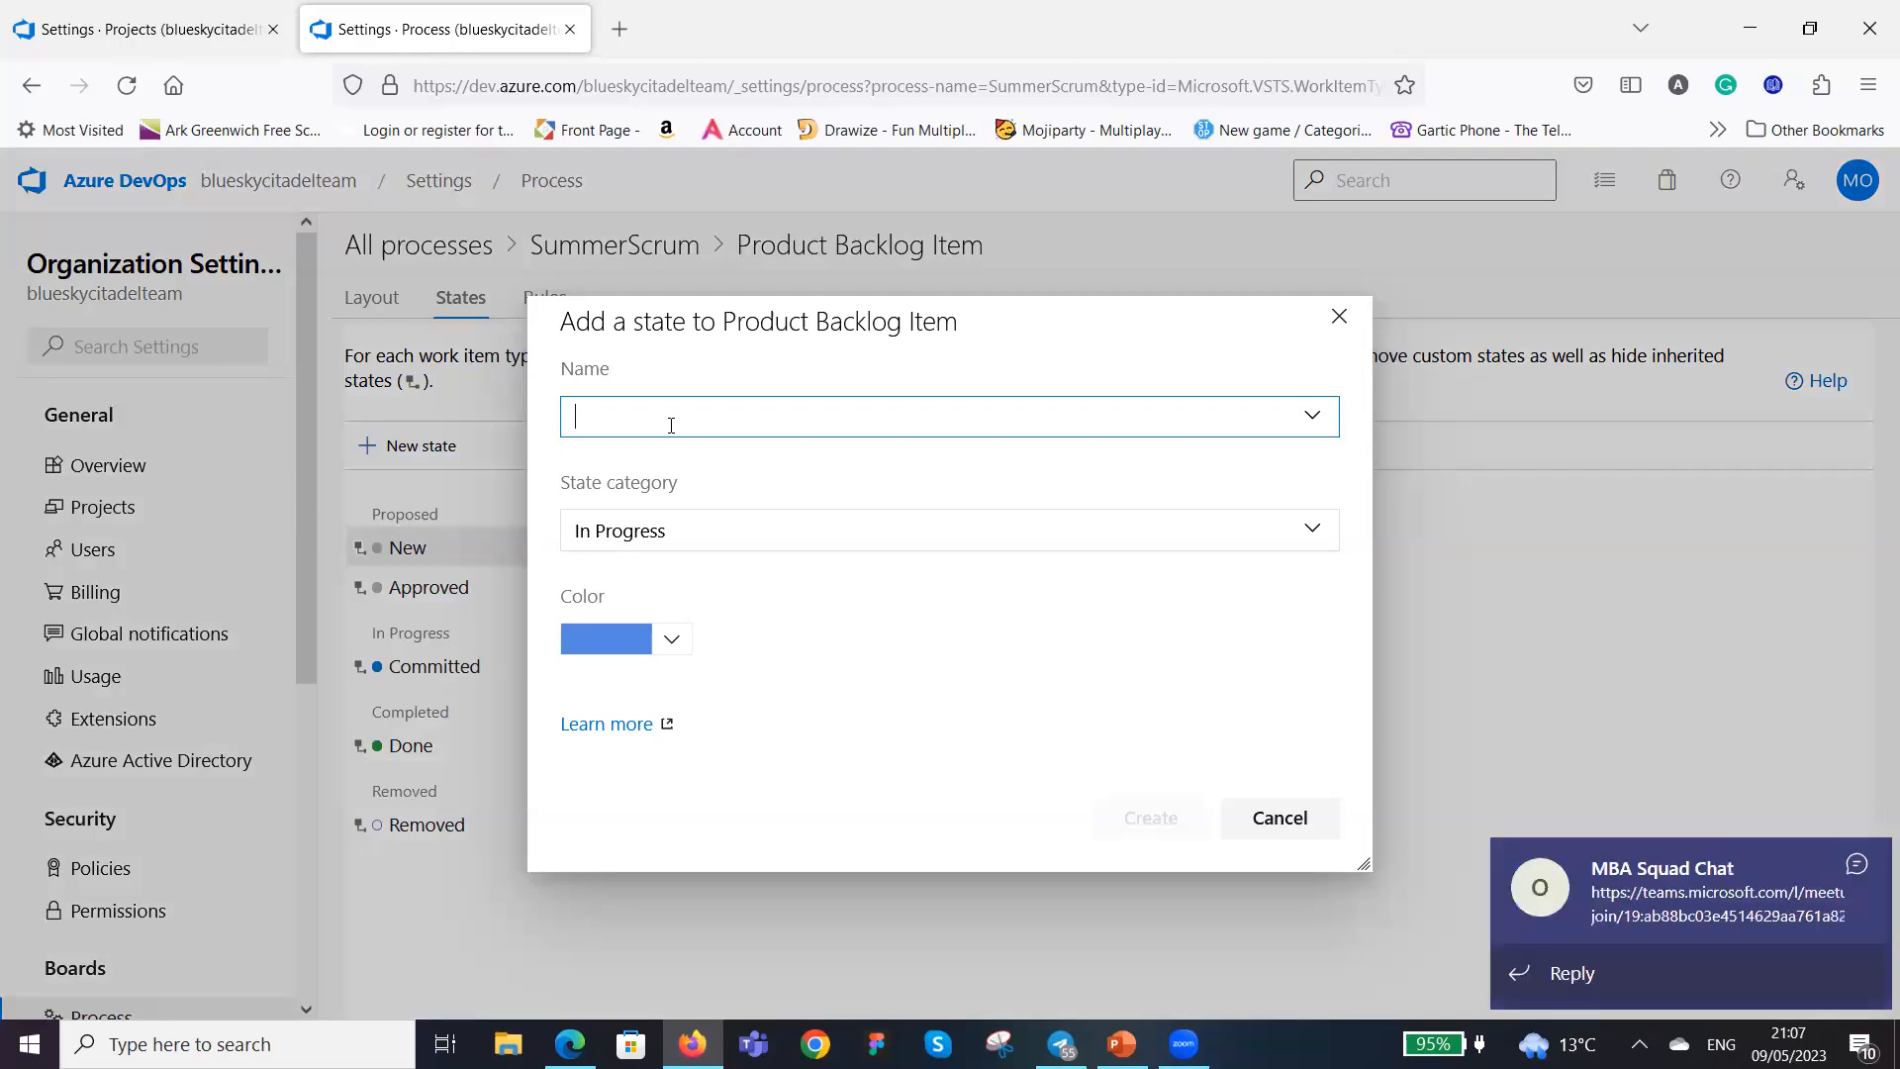
{"action": "left_click", "coordinate": [1862, 859]}
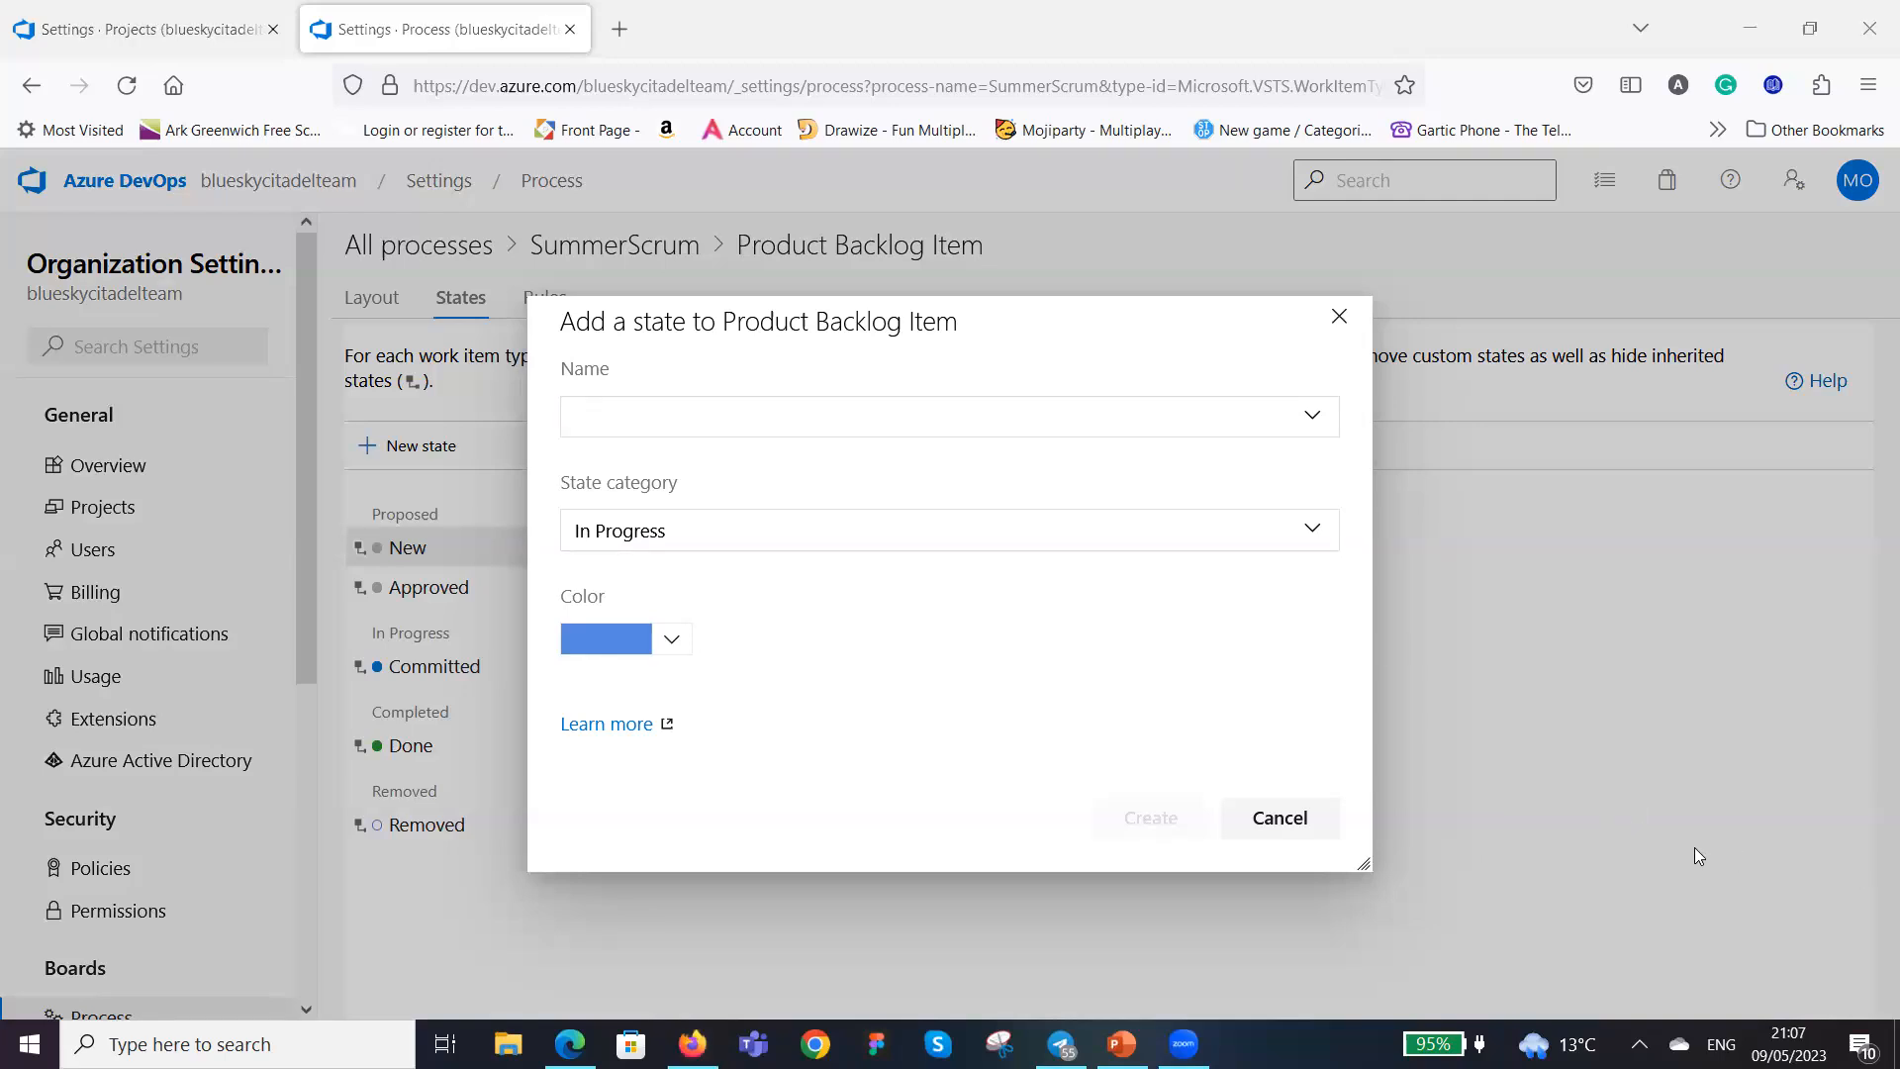
{"action": "left_click", "coordinate": [772, 427]}
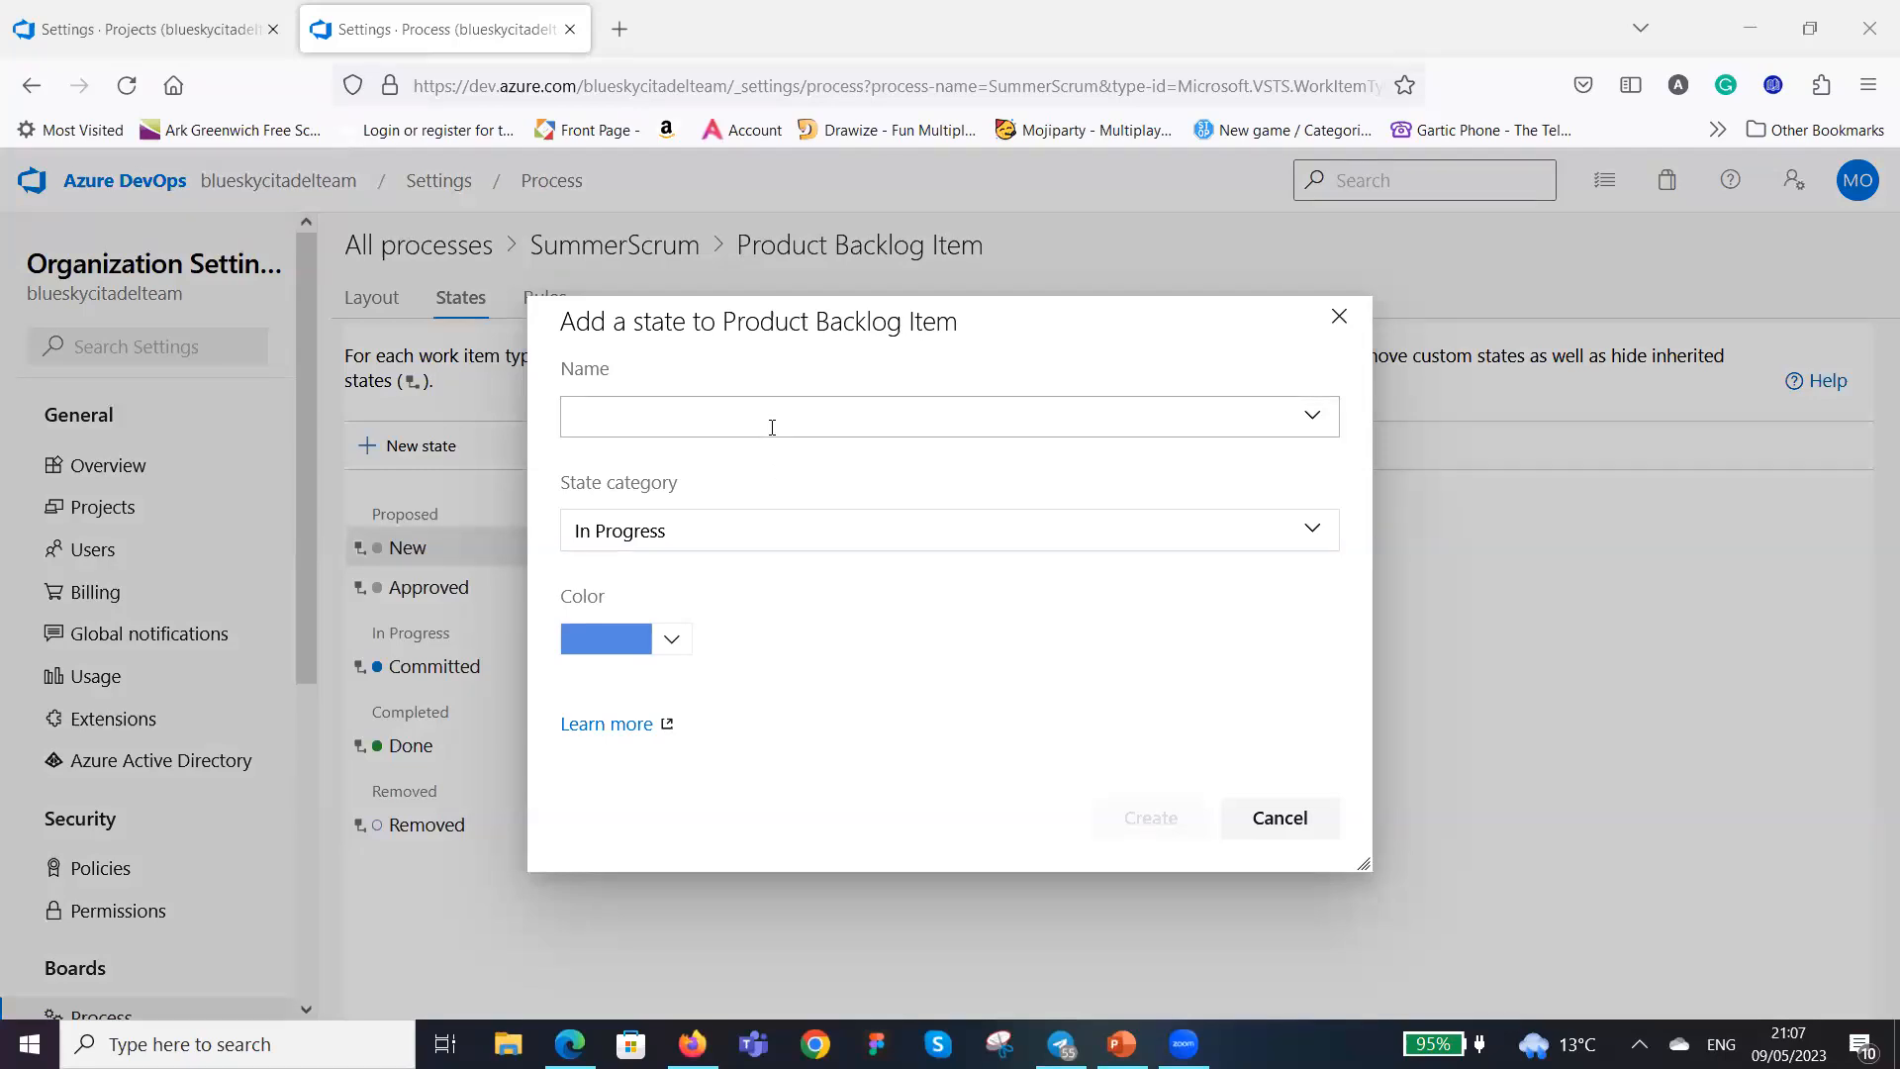
{"action": "left_click", "coordinate": [772, 418]}
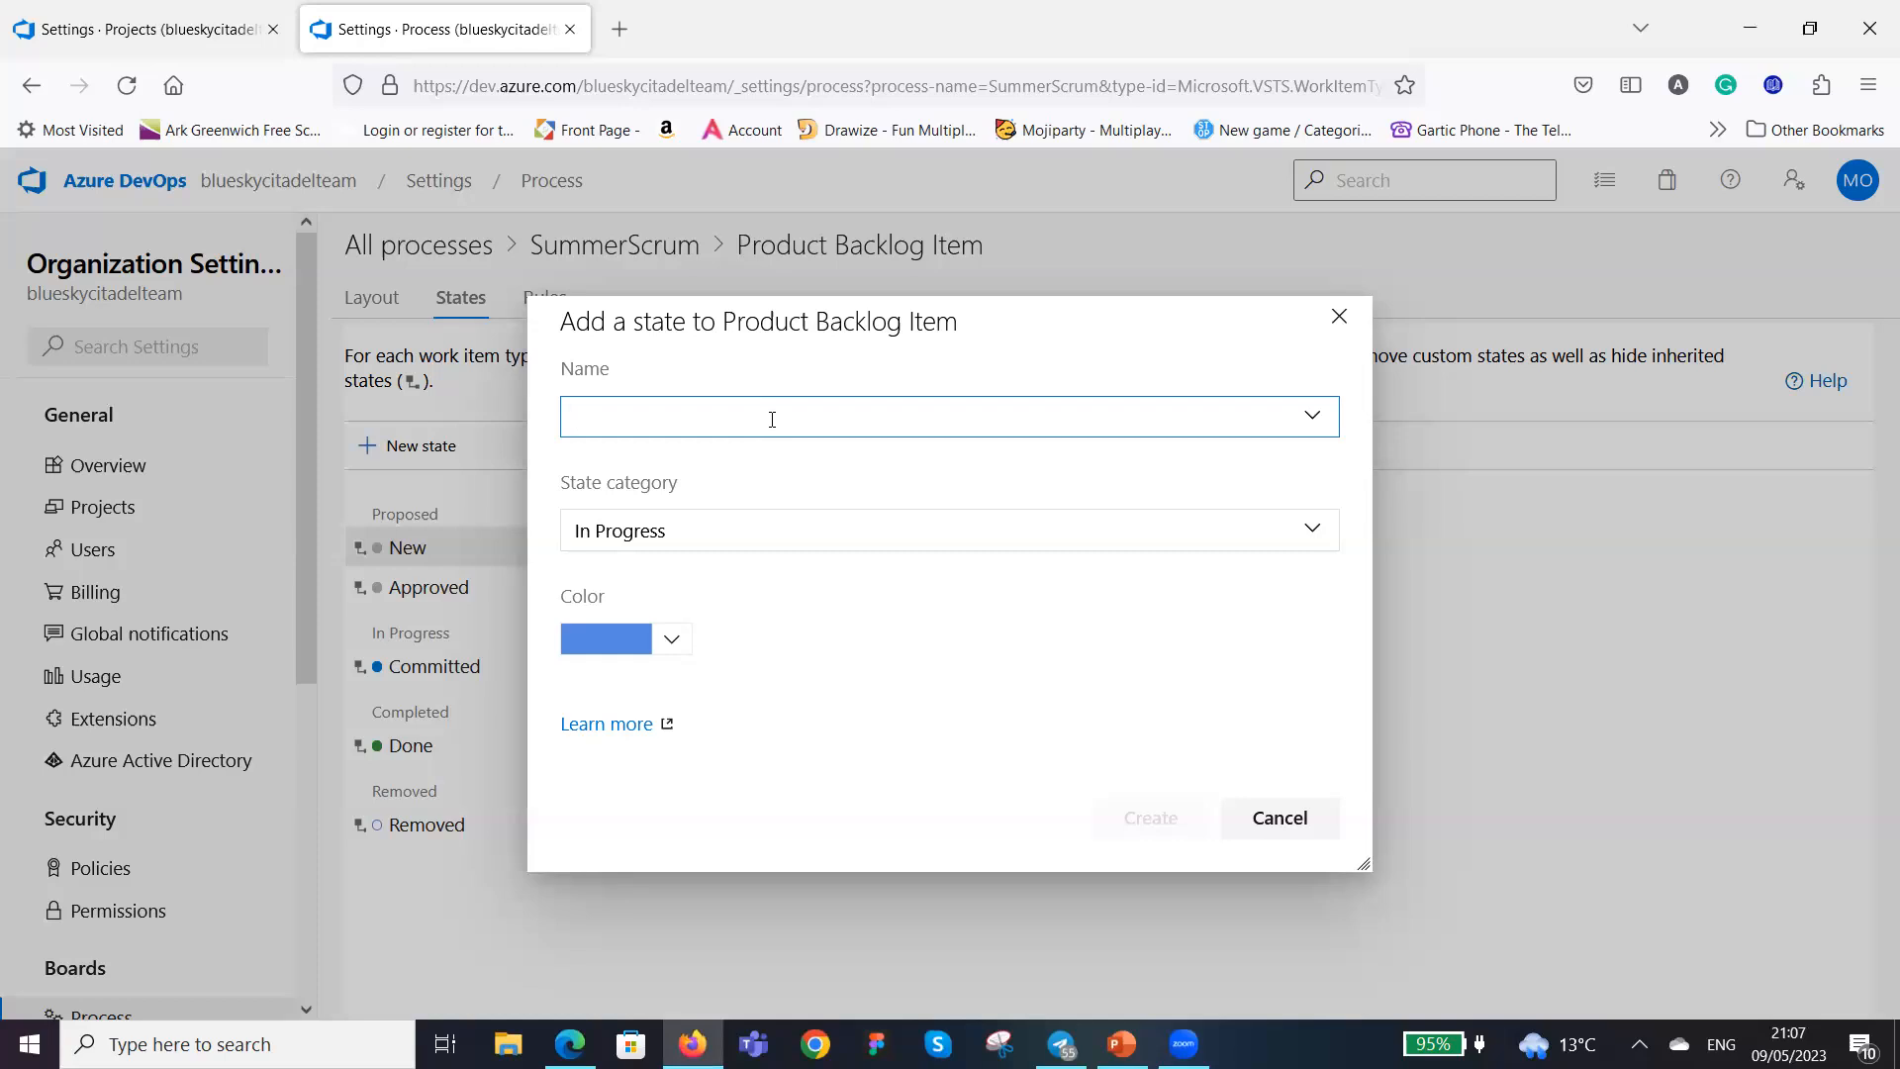
{"action": "type", "text": "In "}
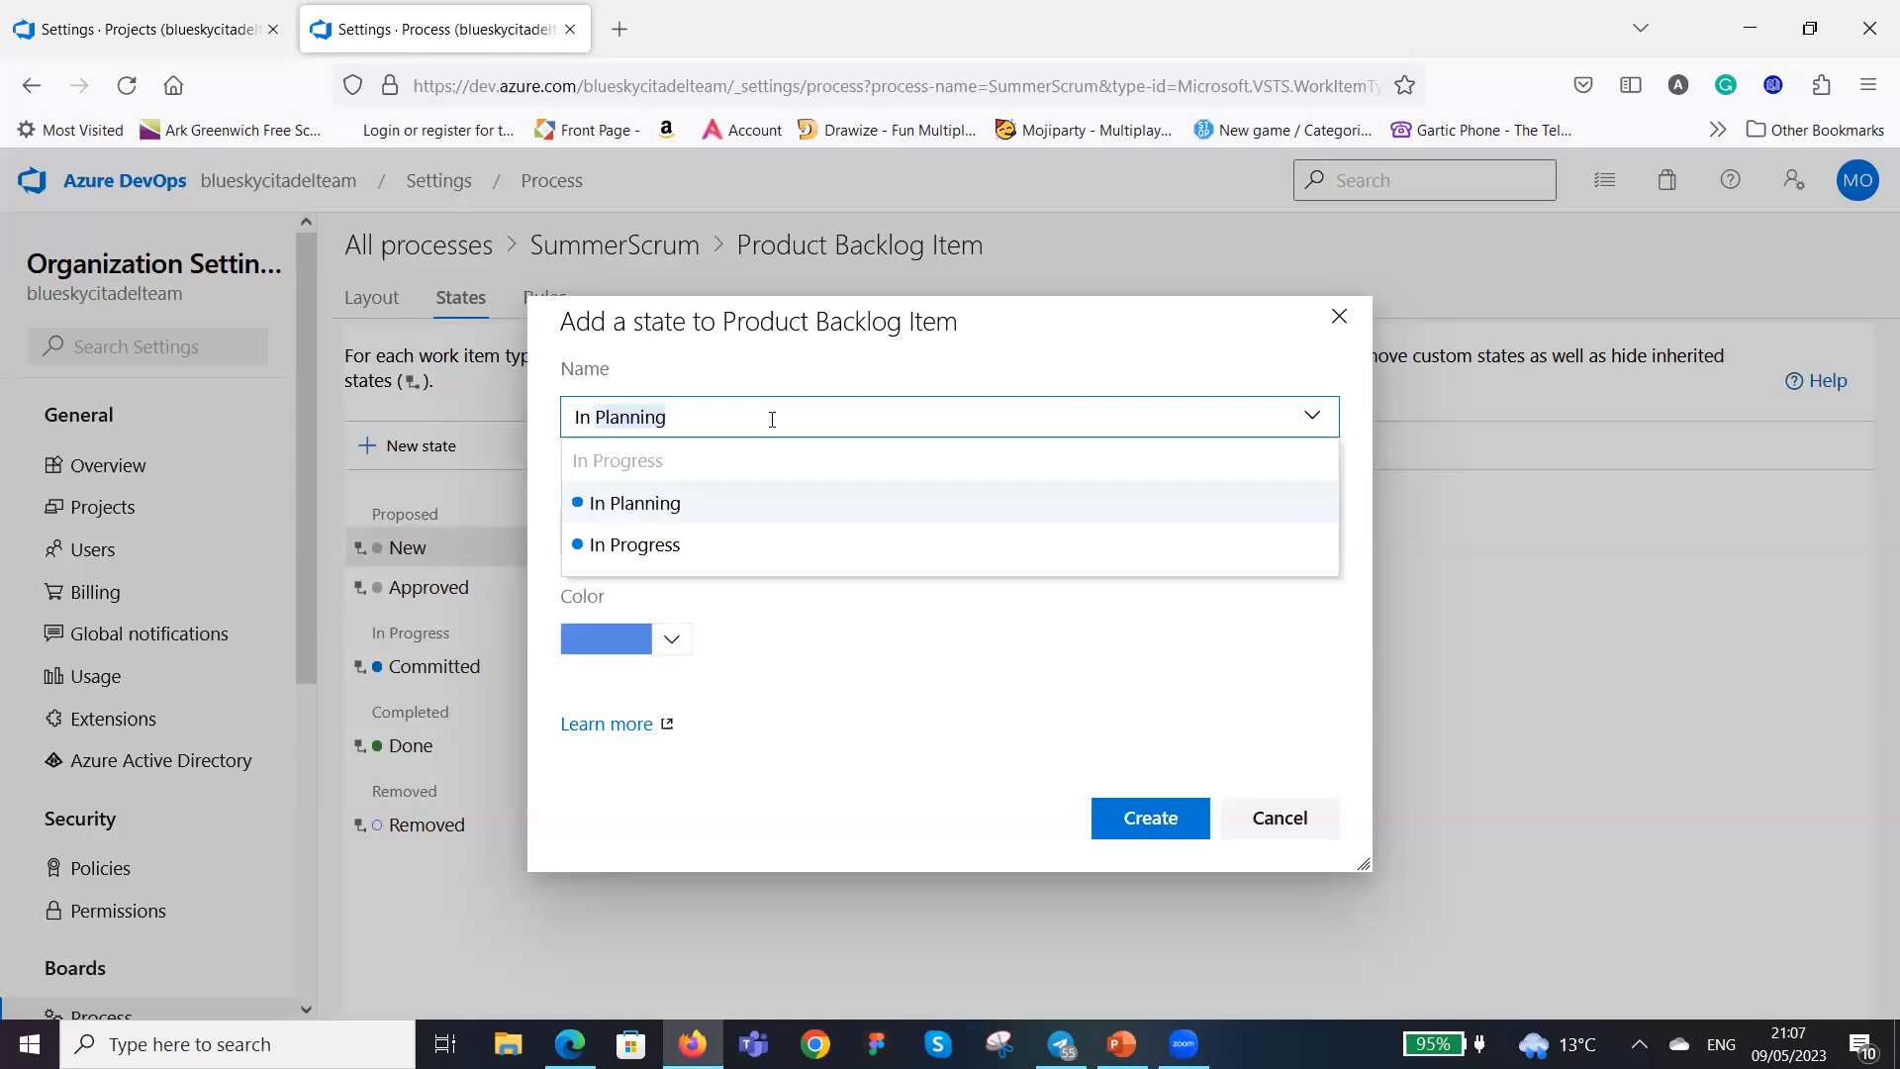
{"action": "type", "text": "BA"}
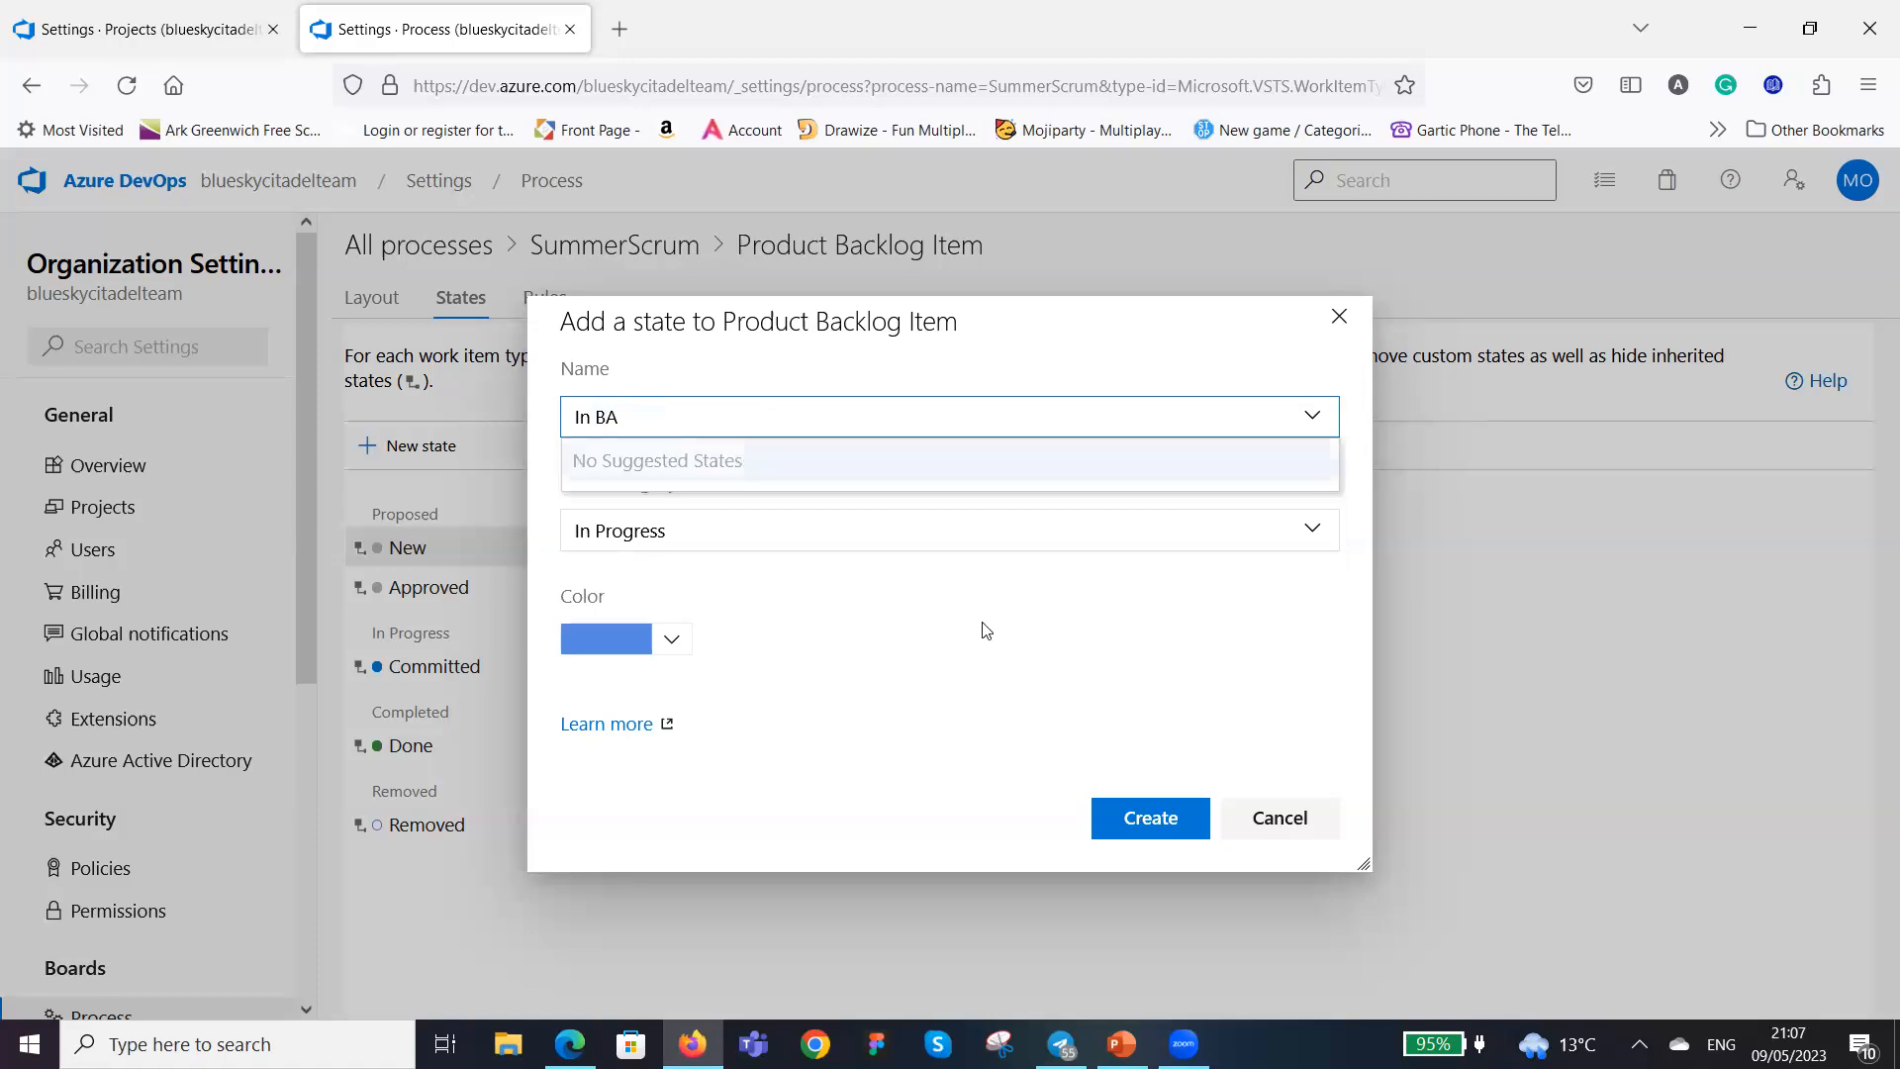
{"action": "left_click", "coordinate": [1052, 629]}
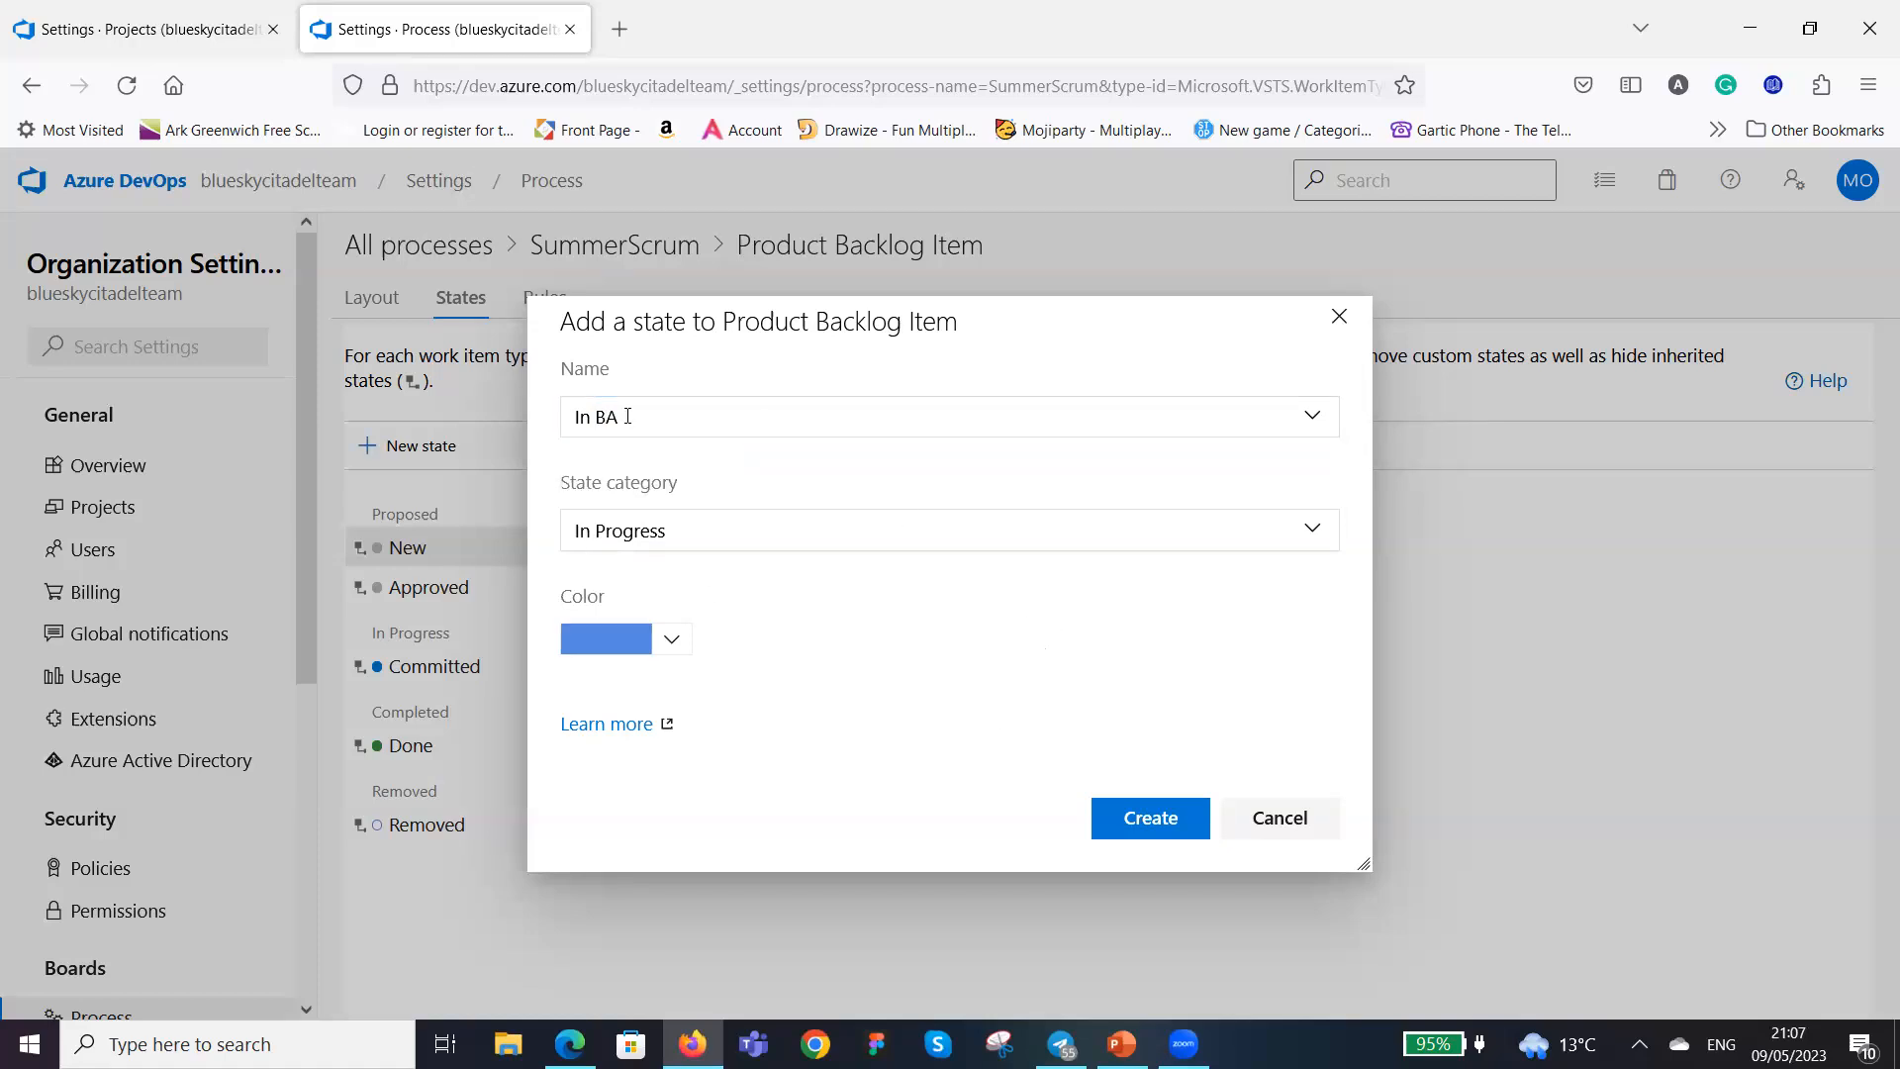
{"action": "left_click", "coordinate": [1318, 532]}
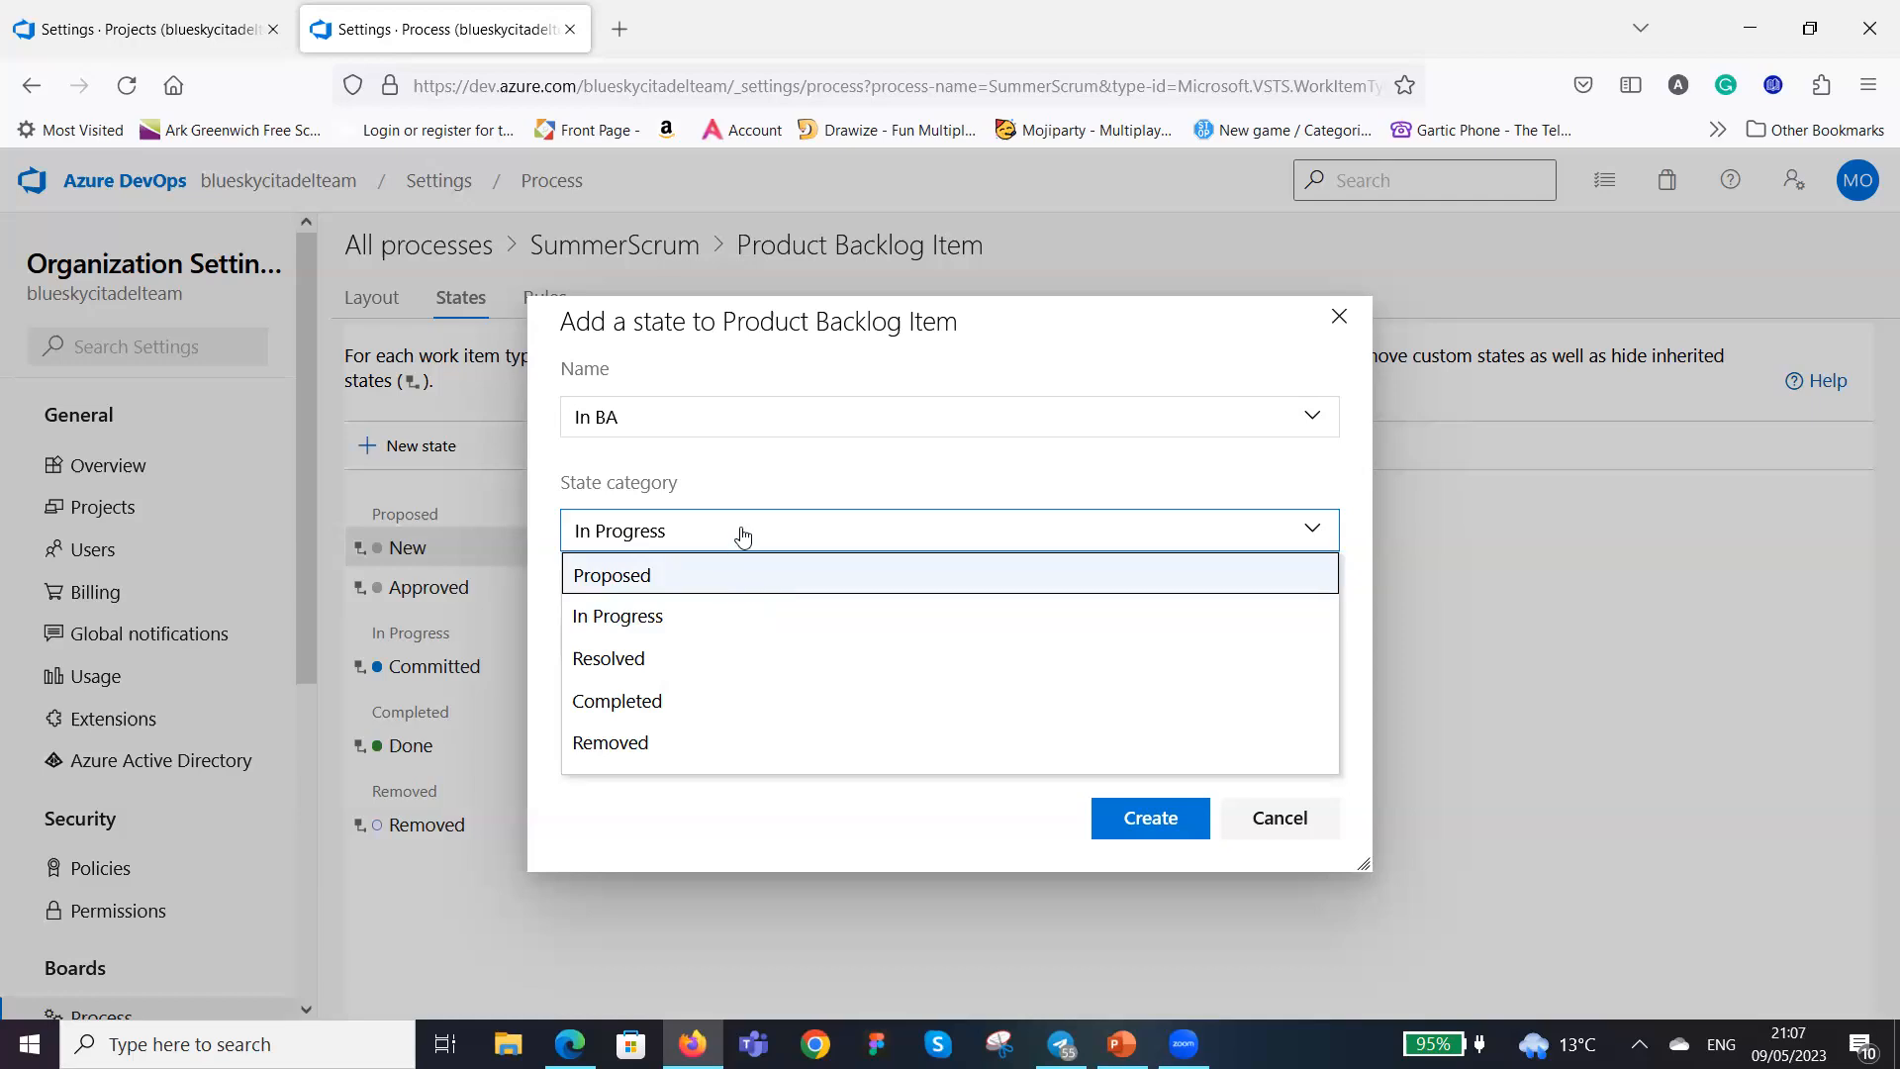
{"action": "left_click", "coordinate": [754, 571]}
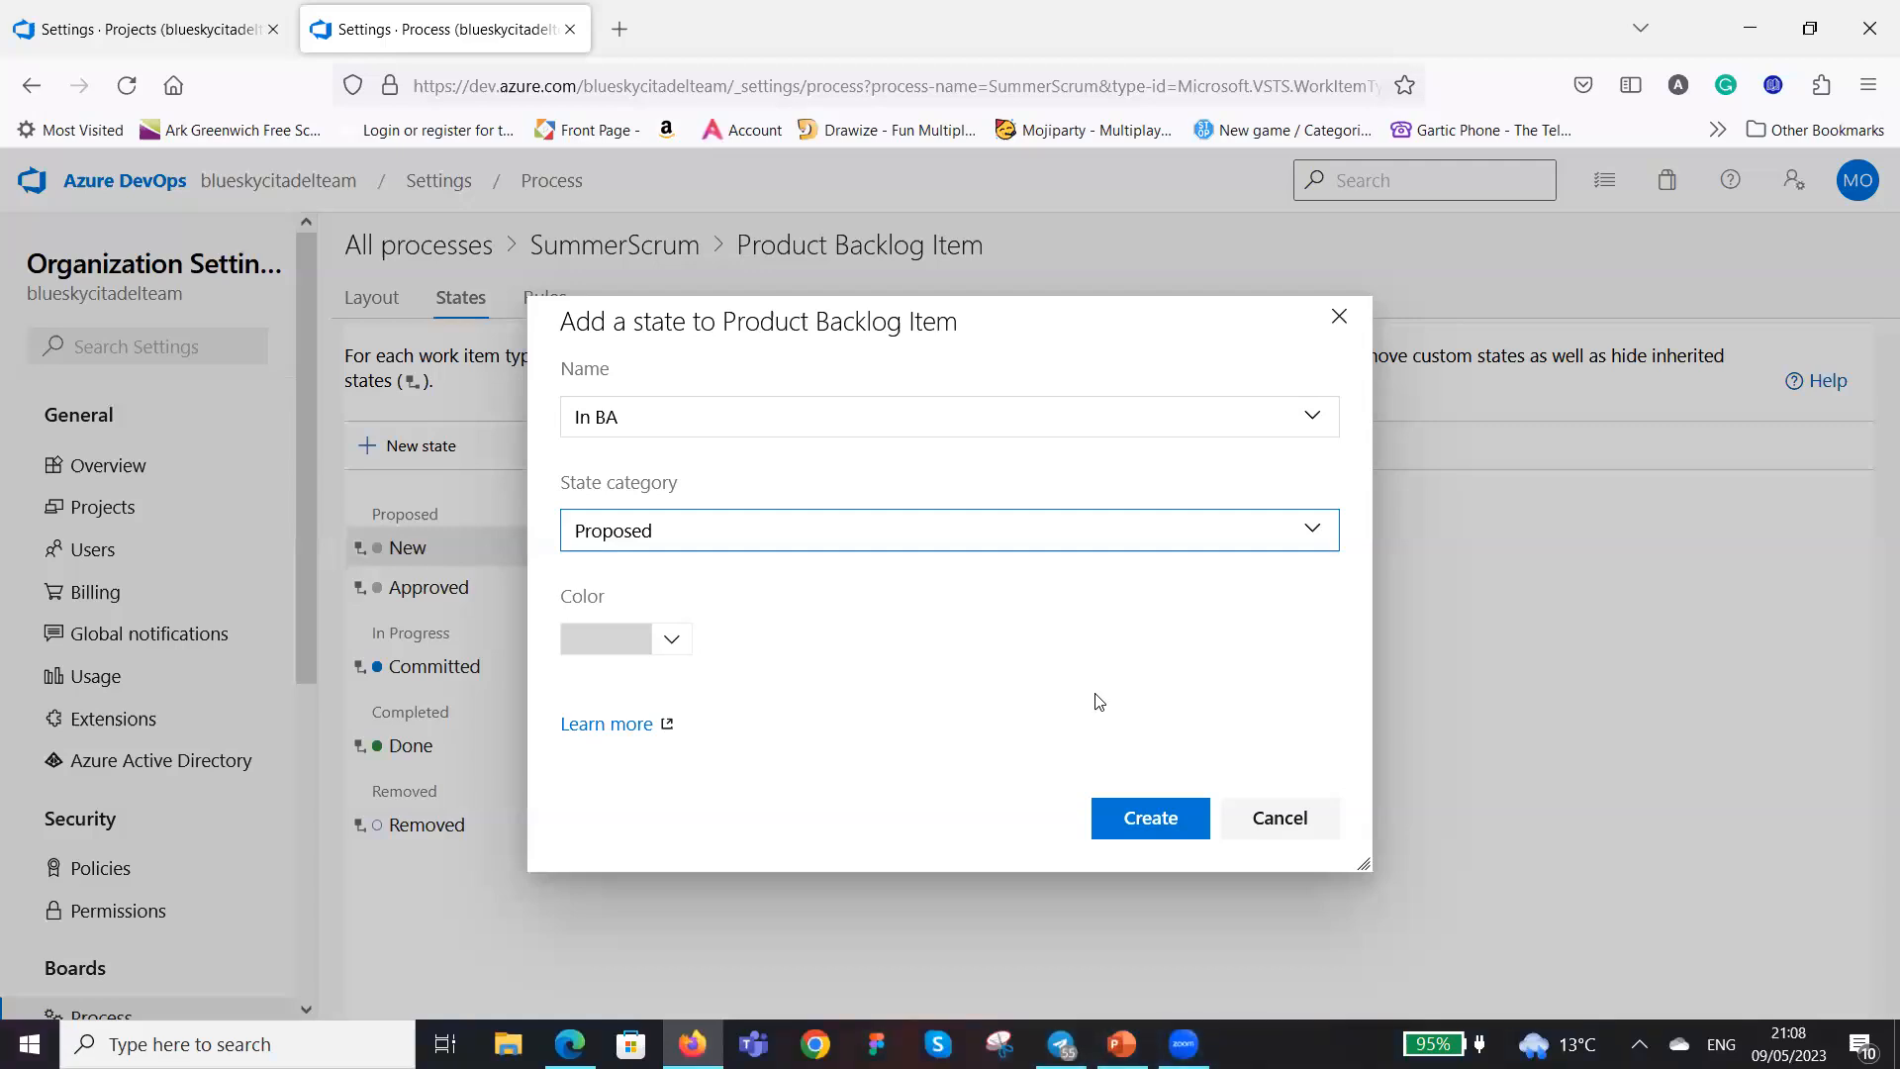
{"action": "left_click", "coordinate": [1166, 825]}
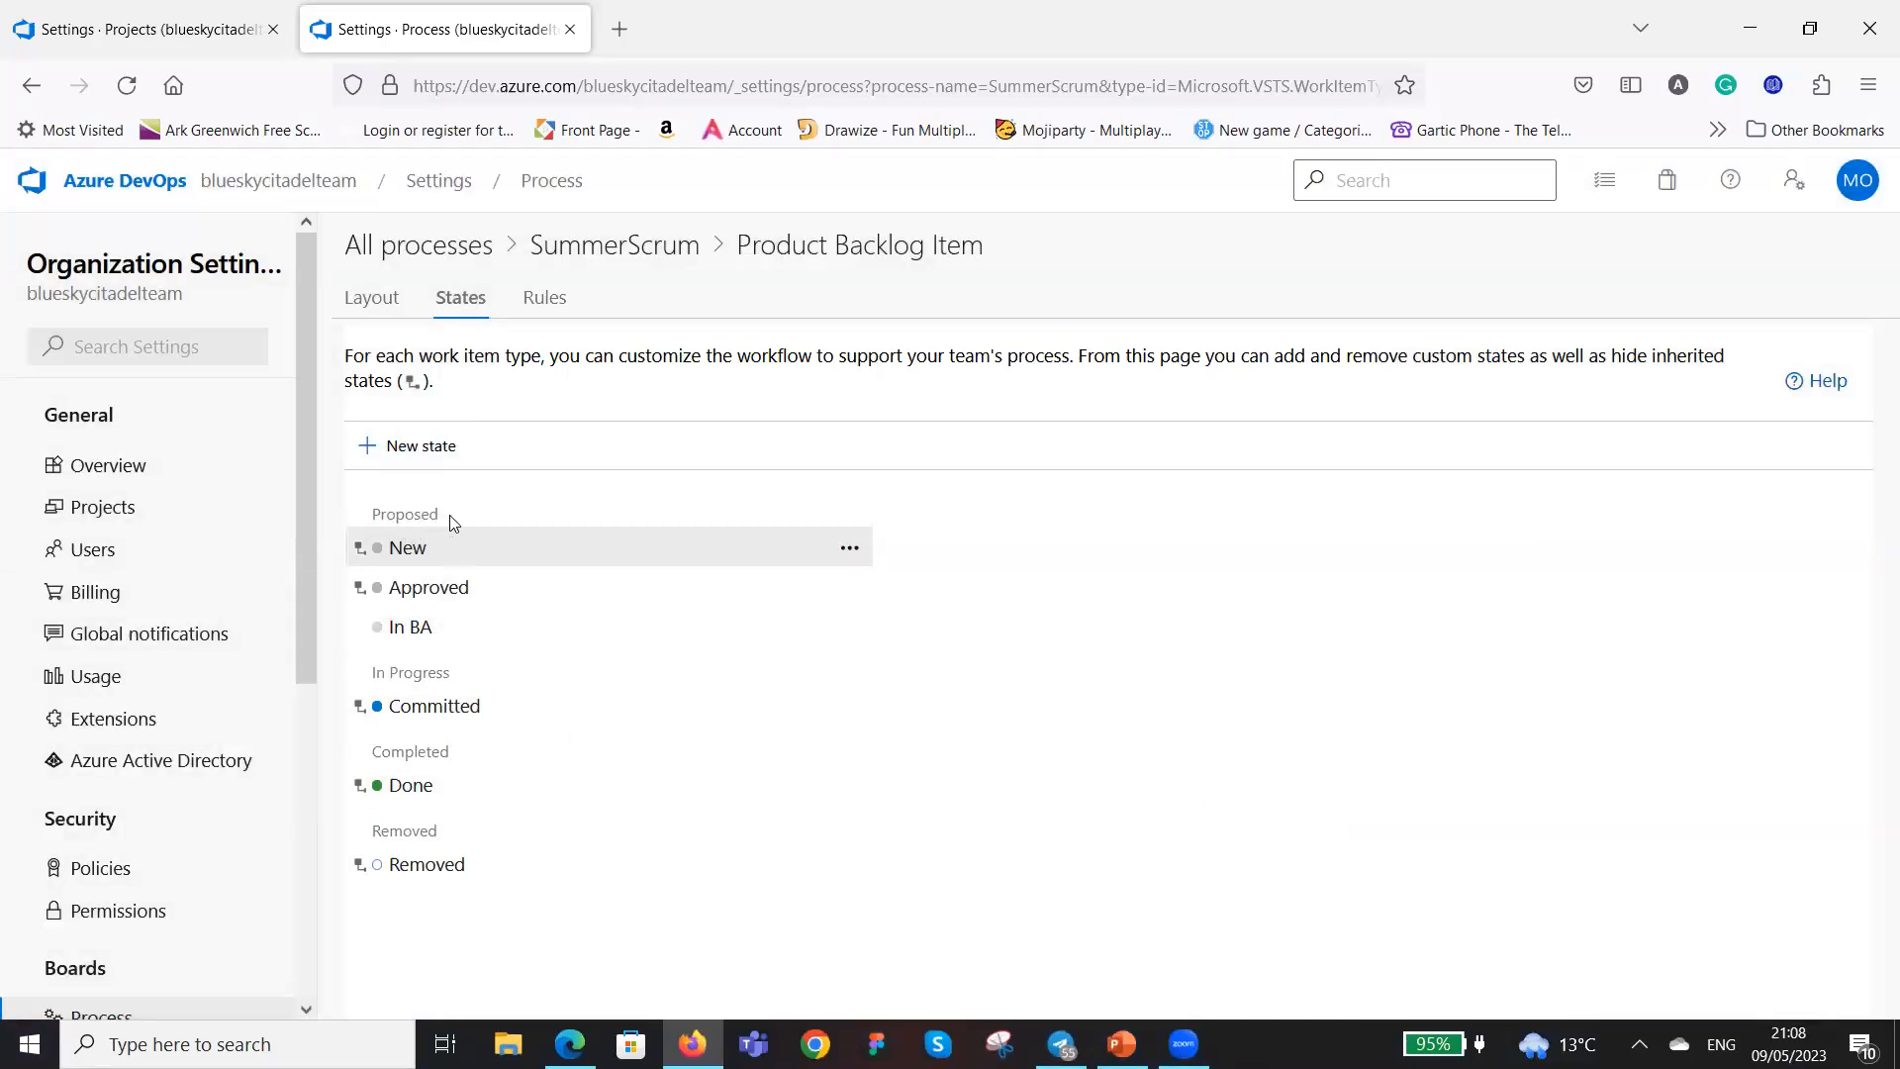
Create a second custom state named BA Done in the Proposed category of the Product Backlog Item.
{"action": "left_click", "coordinate": [388, 451]}
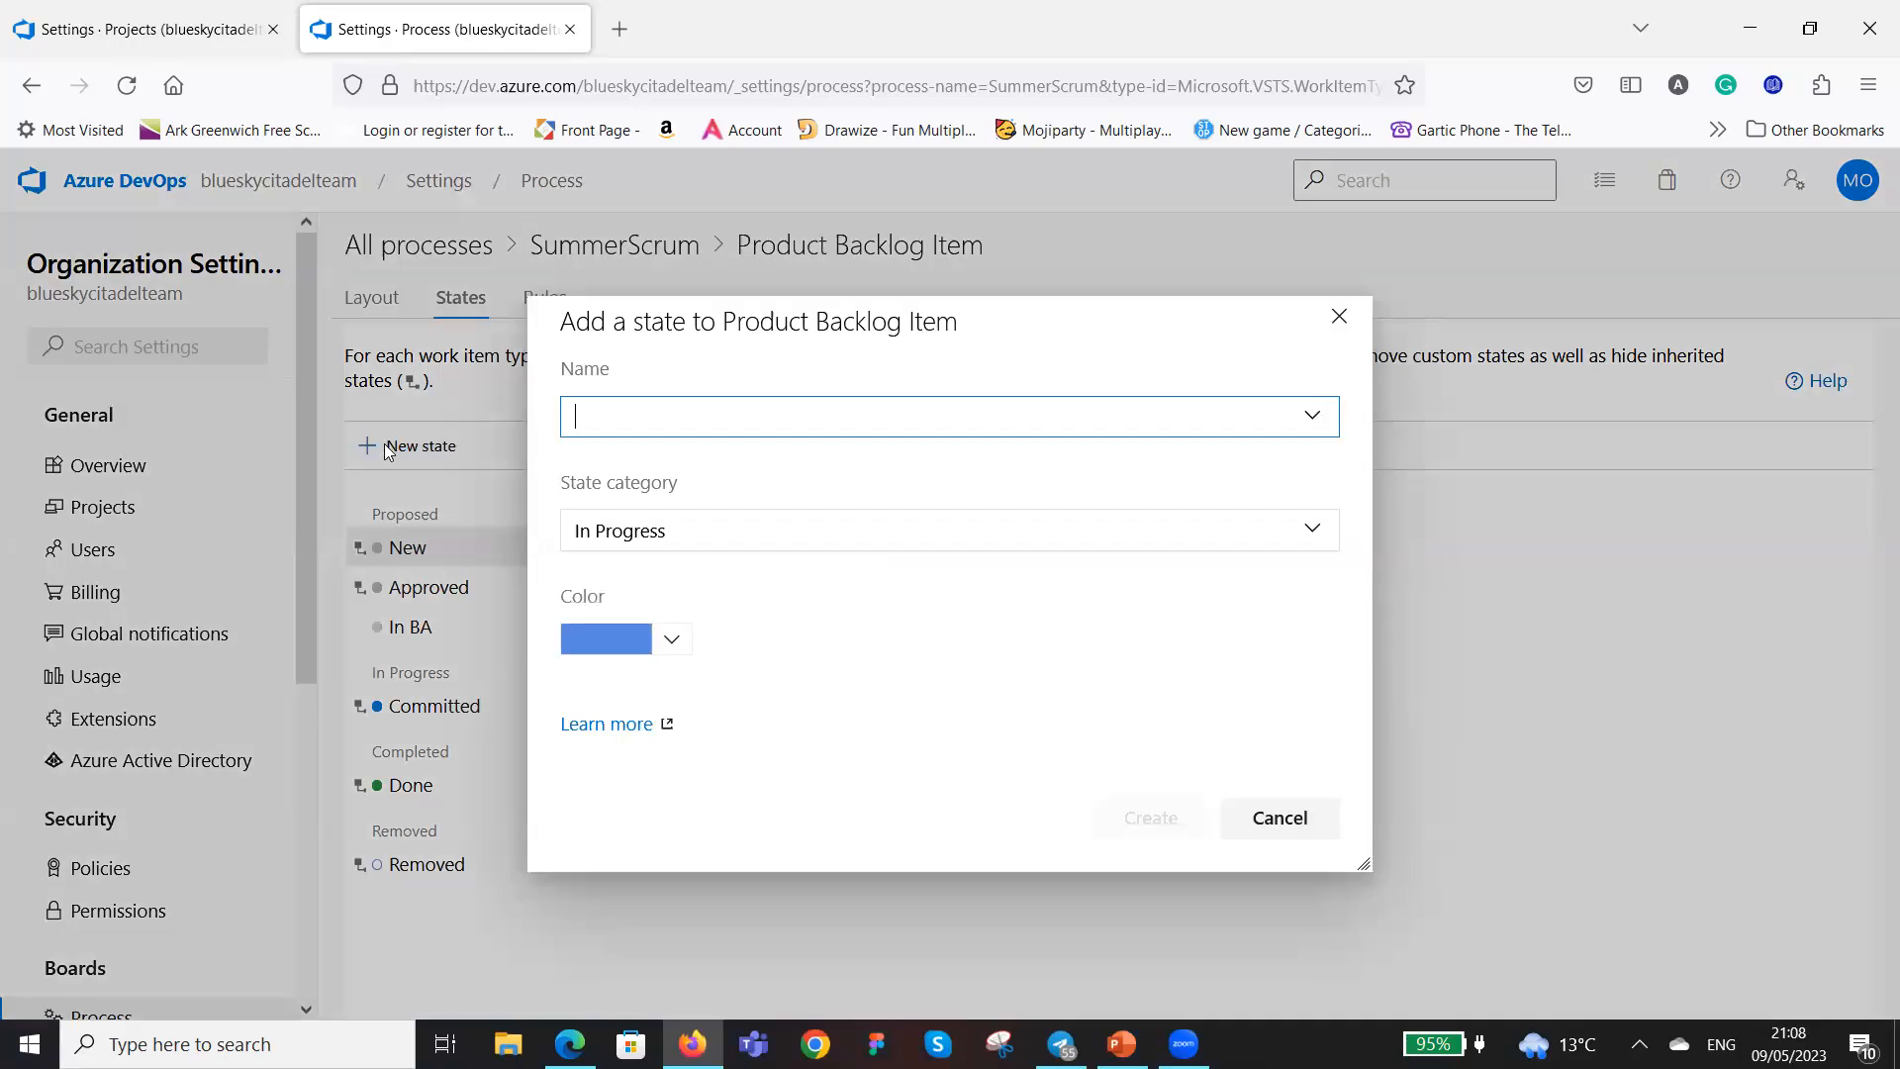
{"action": "type", "text": "BA Done"}
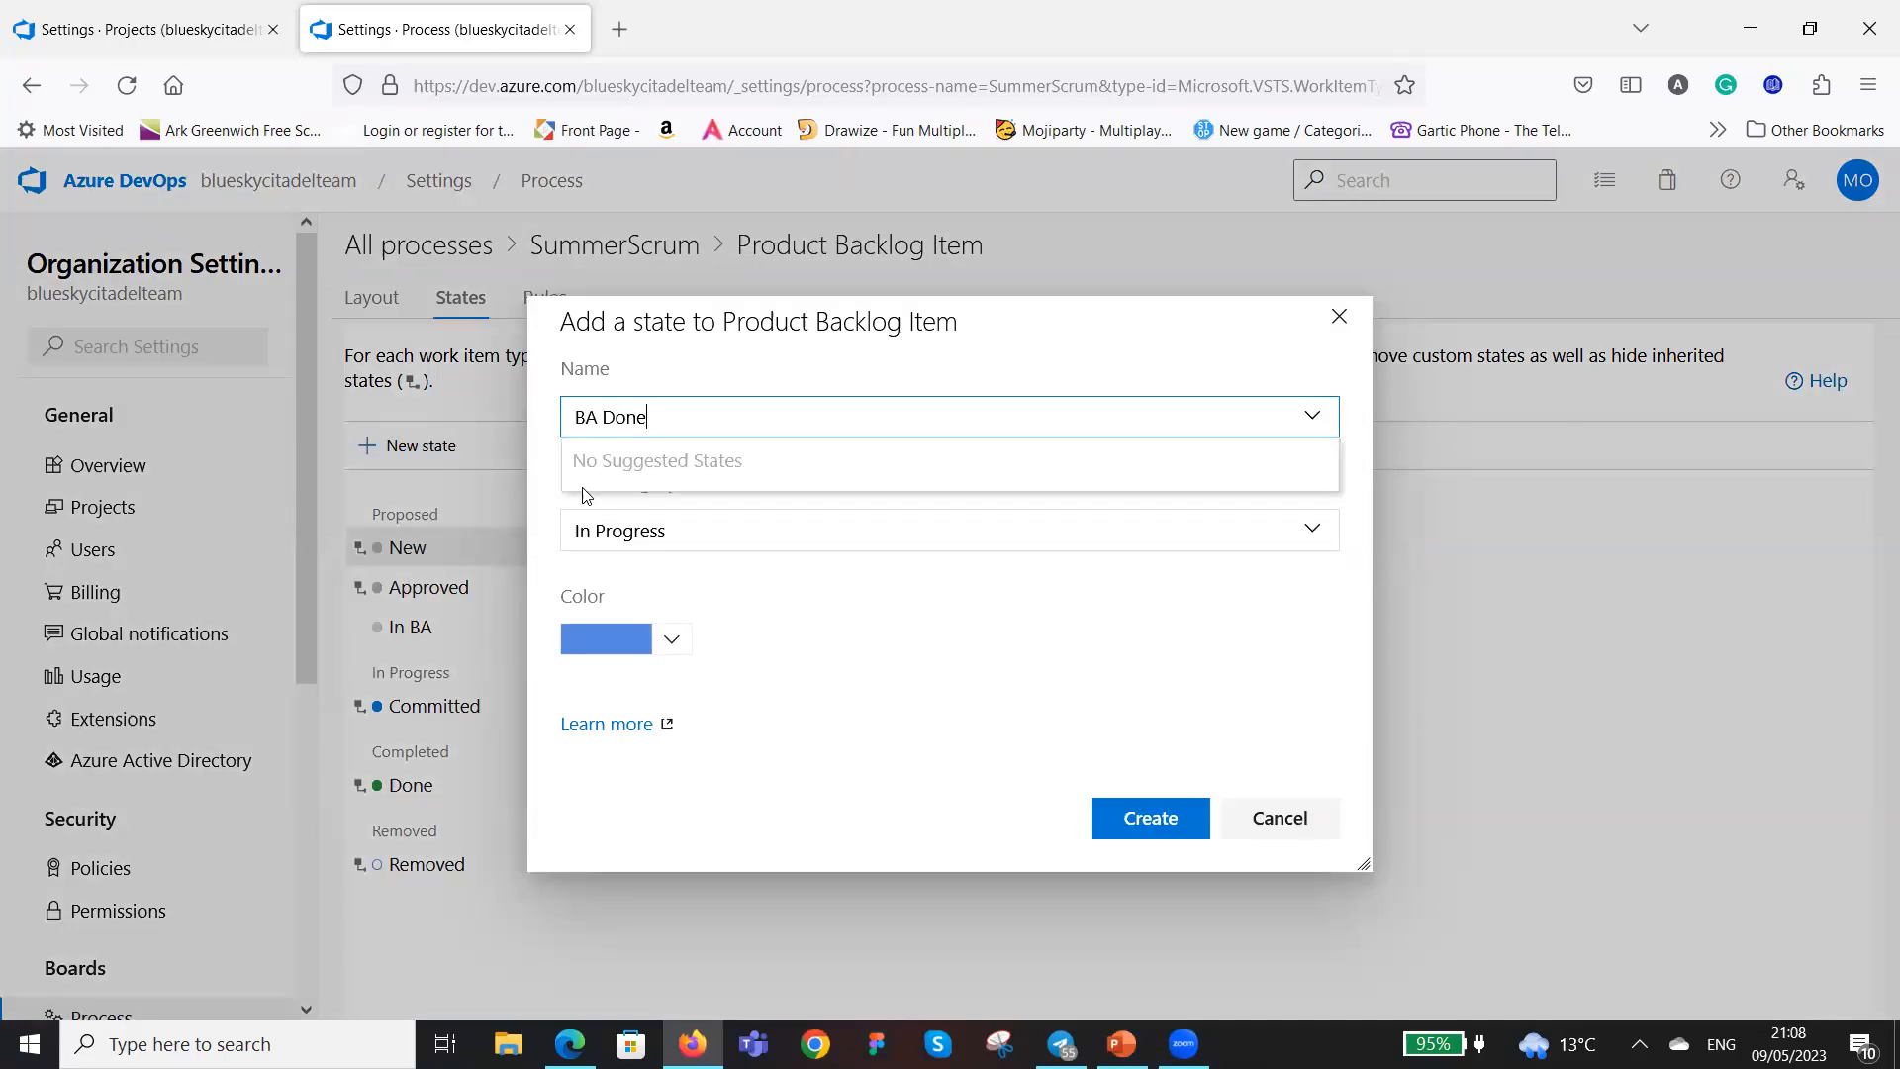
{"action": "left_click", "coordinate": [1023, 595]}
{"action": "left_click", "coordinate": [1317, 531]}
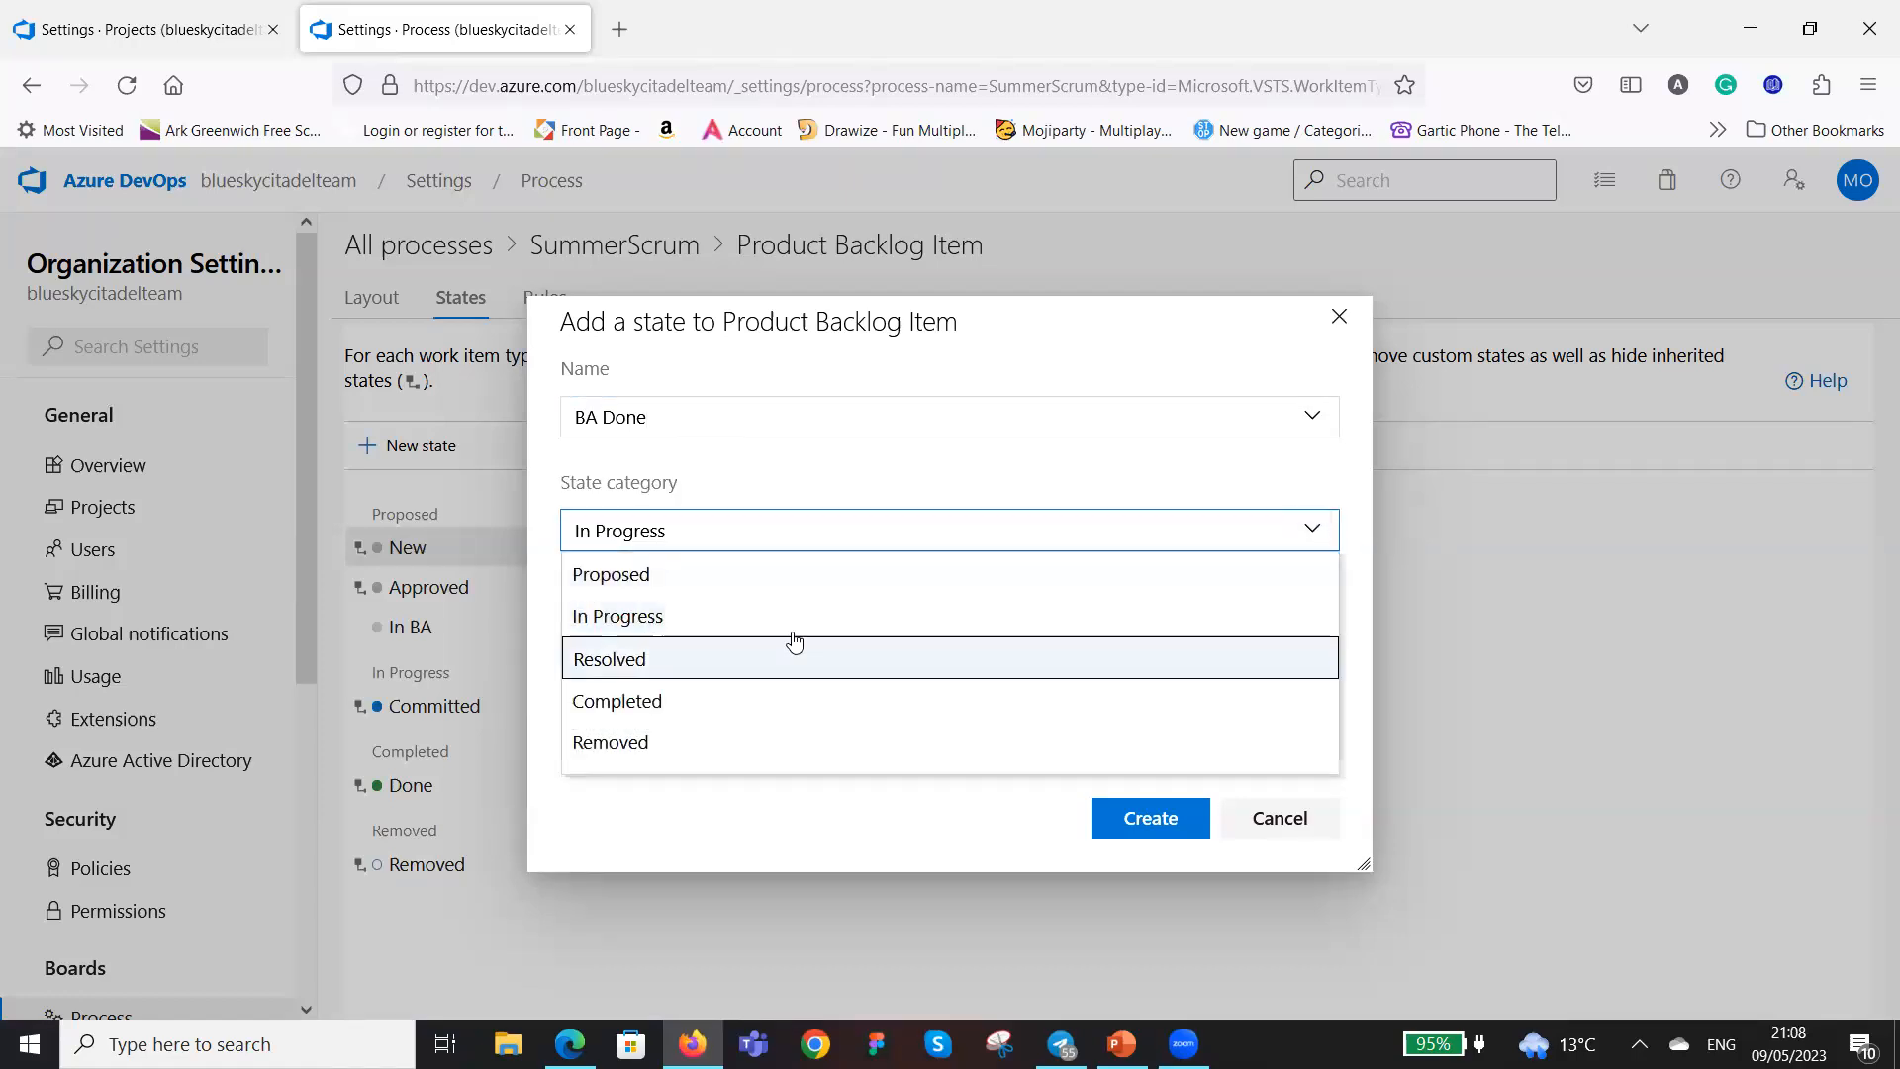
{"action": "left_click", "coordinate": [781, 585]}
{"action": "left_click", "coordinate": [1166, 839]}
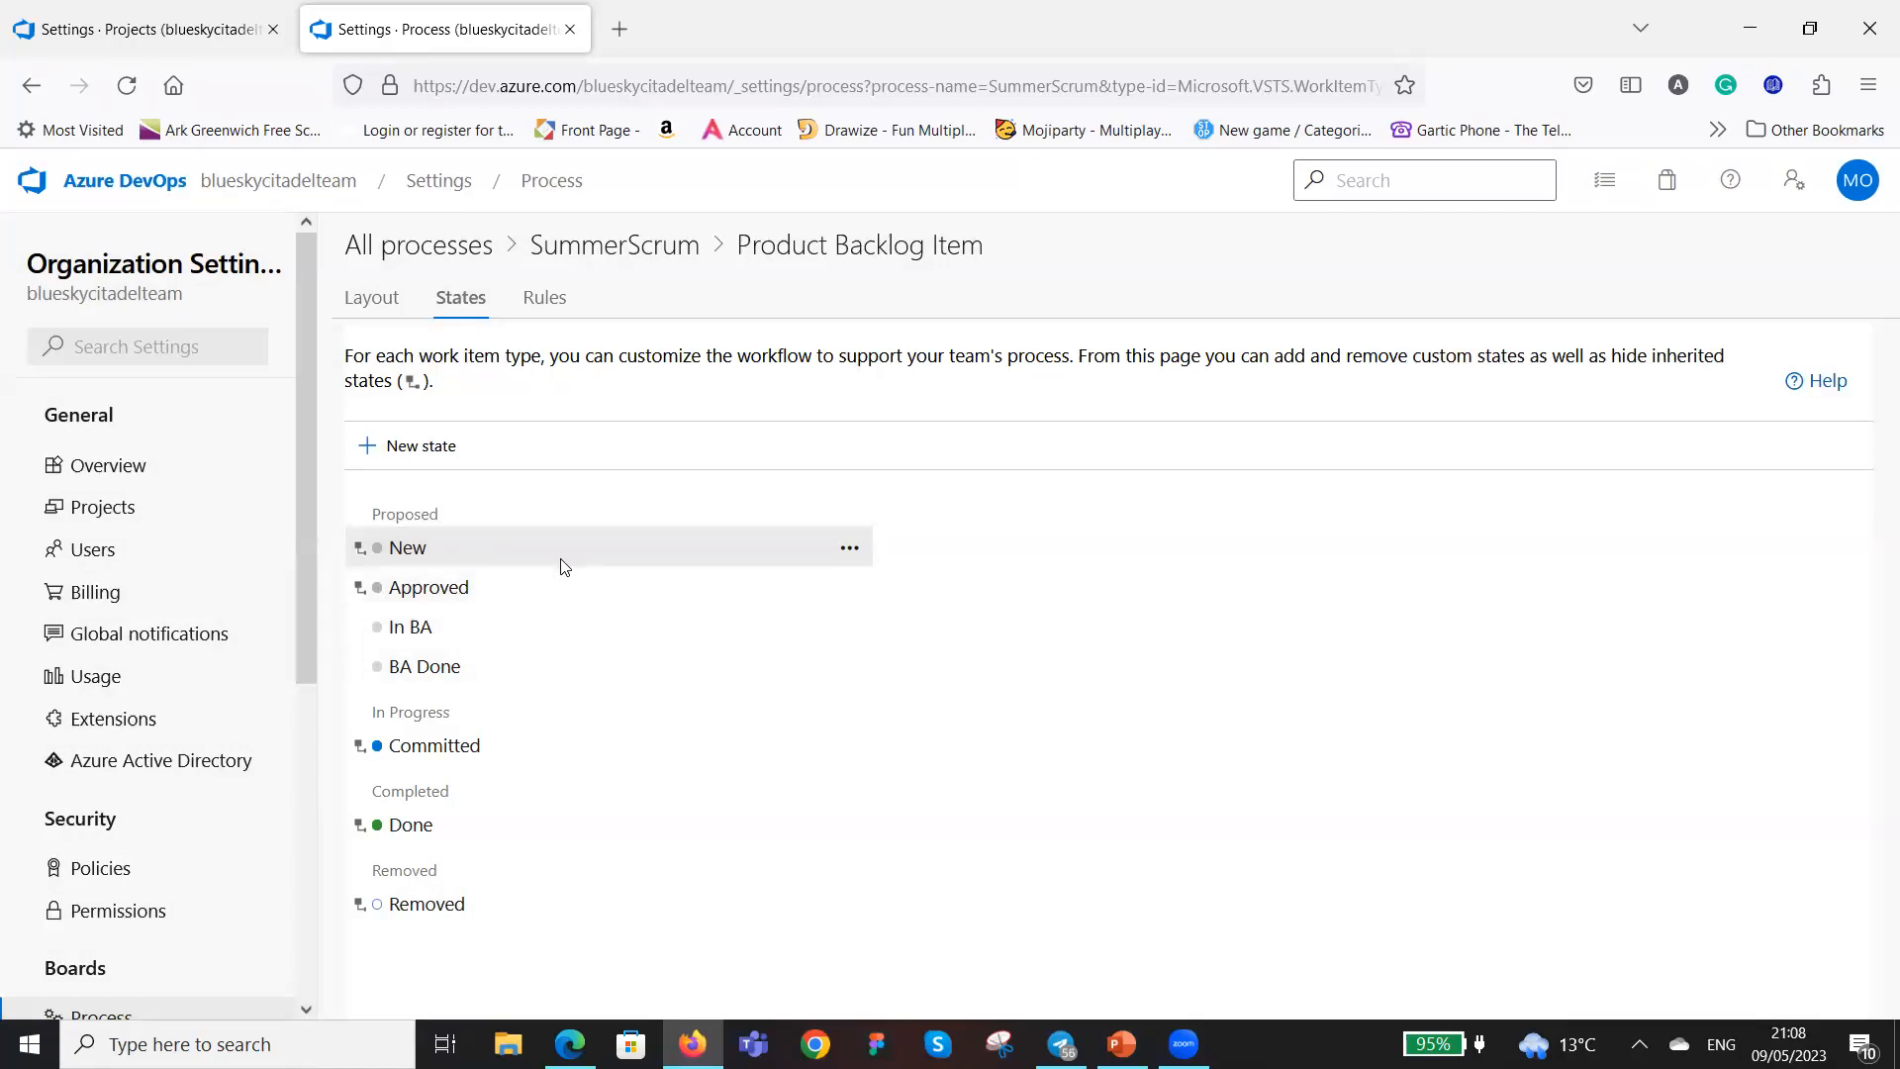
Create a Product Backlog Item state named In DEV in the In Progress category with the default color.
{"action": "left_click", "coordinate": [374, 451]}
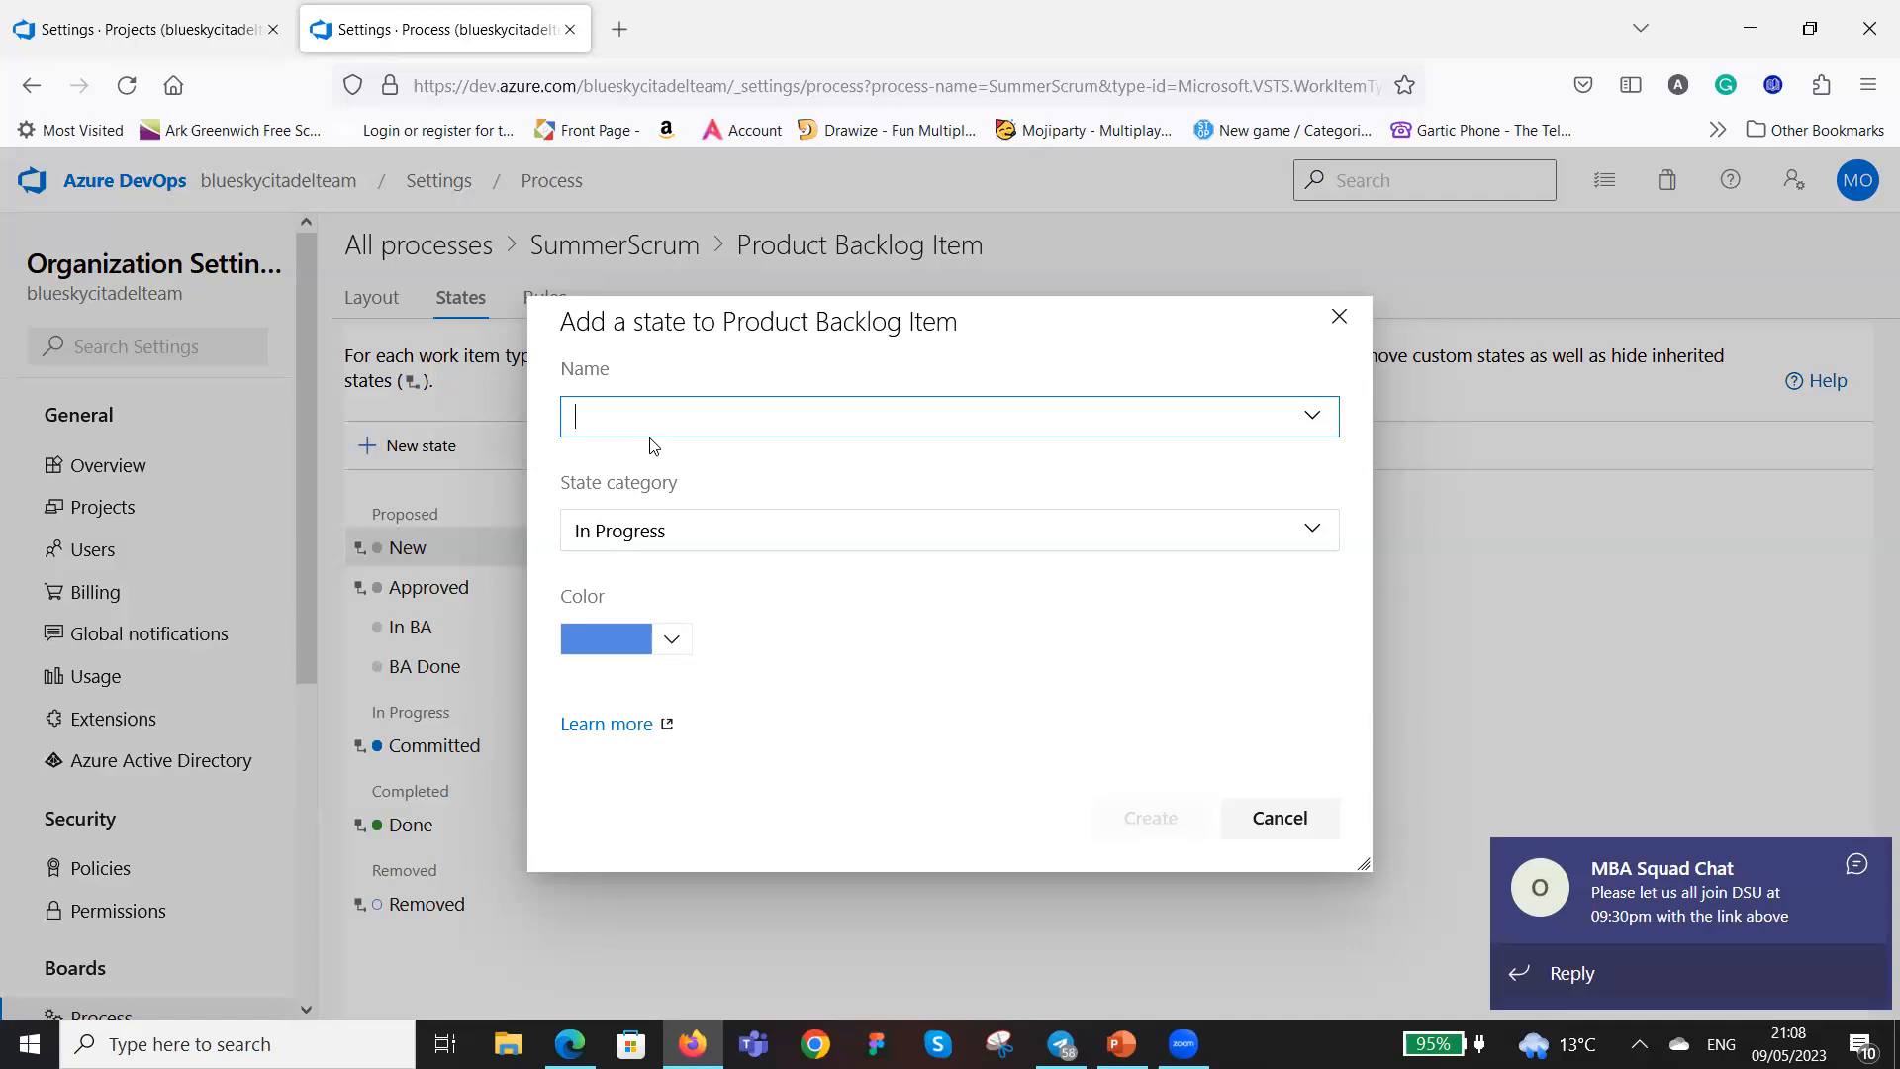
{"action": "type", "text": "In Planning"}
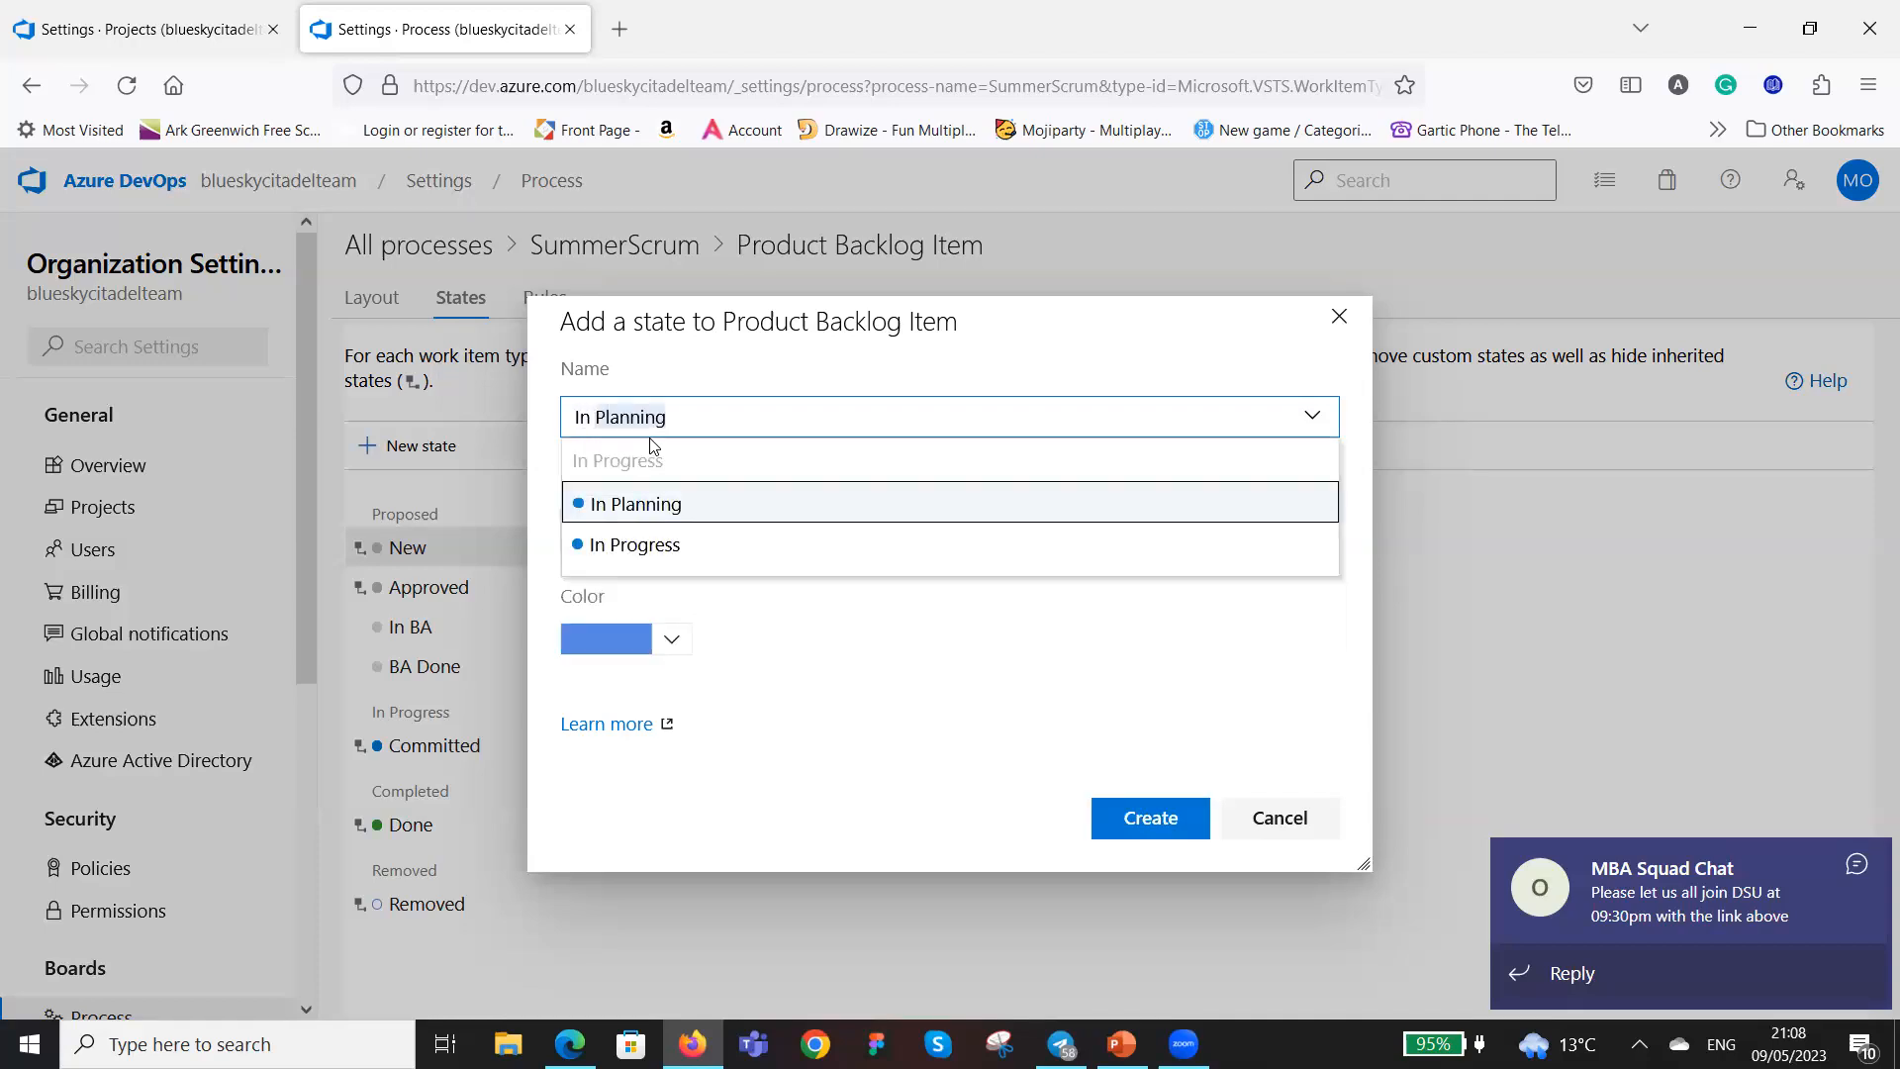
{"action": "key", "text": "BackSpace"}
{"action": "key", "text": "BackSpace"}
{"action": "key", "text": "BackSpace"}
{"action": "key", "text": "BackSpace"}
{"action": "key", "text": "BackSpace"}
{"action": "key", "text": "BackSpace"}
{"action": "key", "text": "BackSpace"}
{"action": "key", "text": "BackSpace"}
{"action": "type", "text": "DEV"}
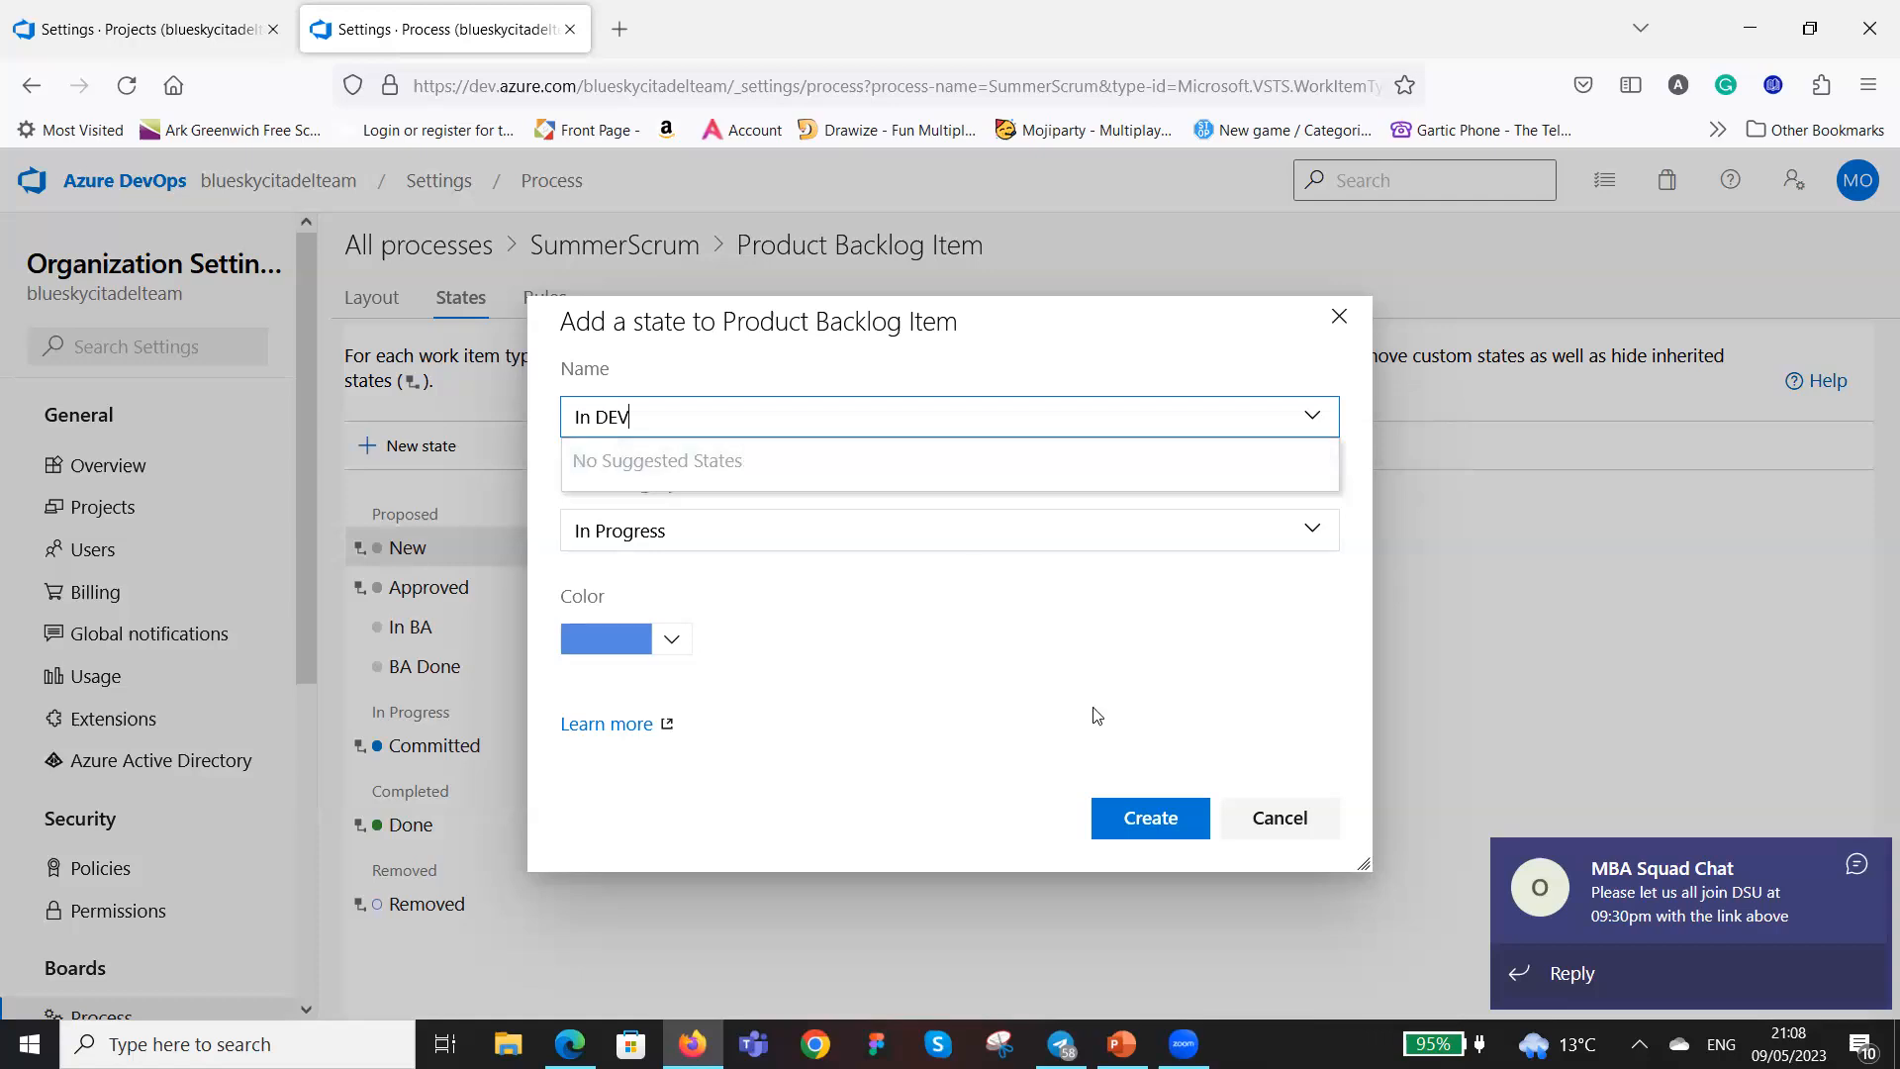
{"action": "left_click", "coordinate": [1096, 708]}
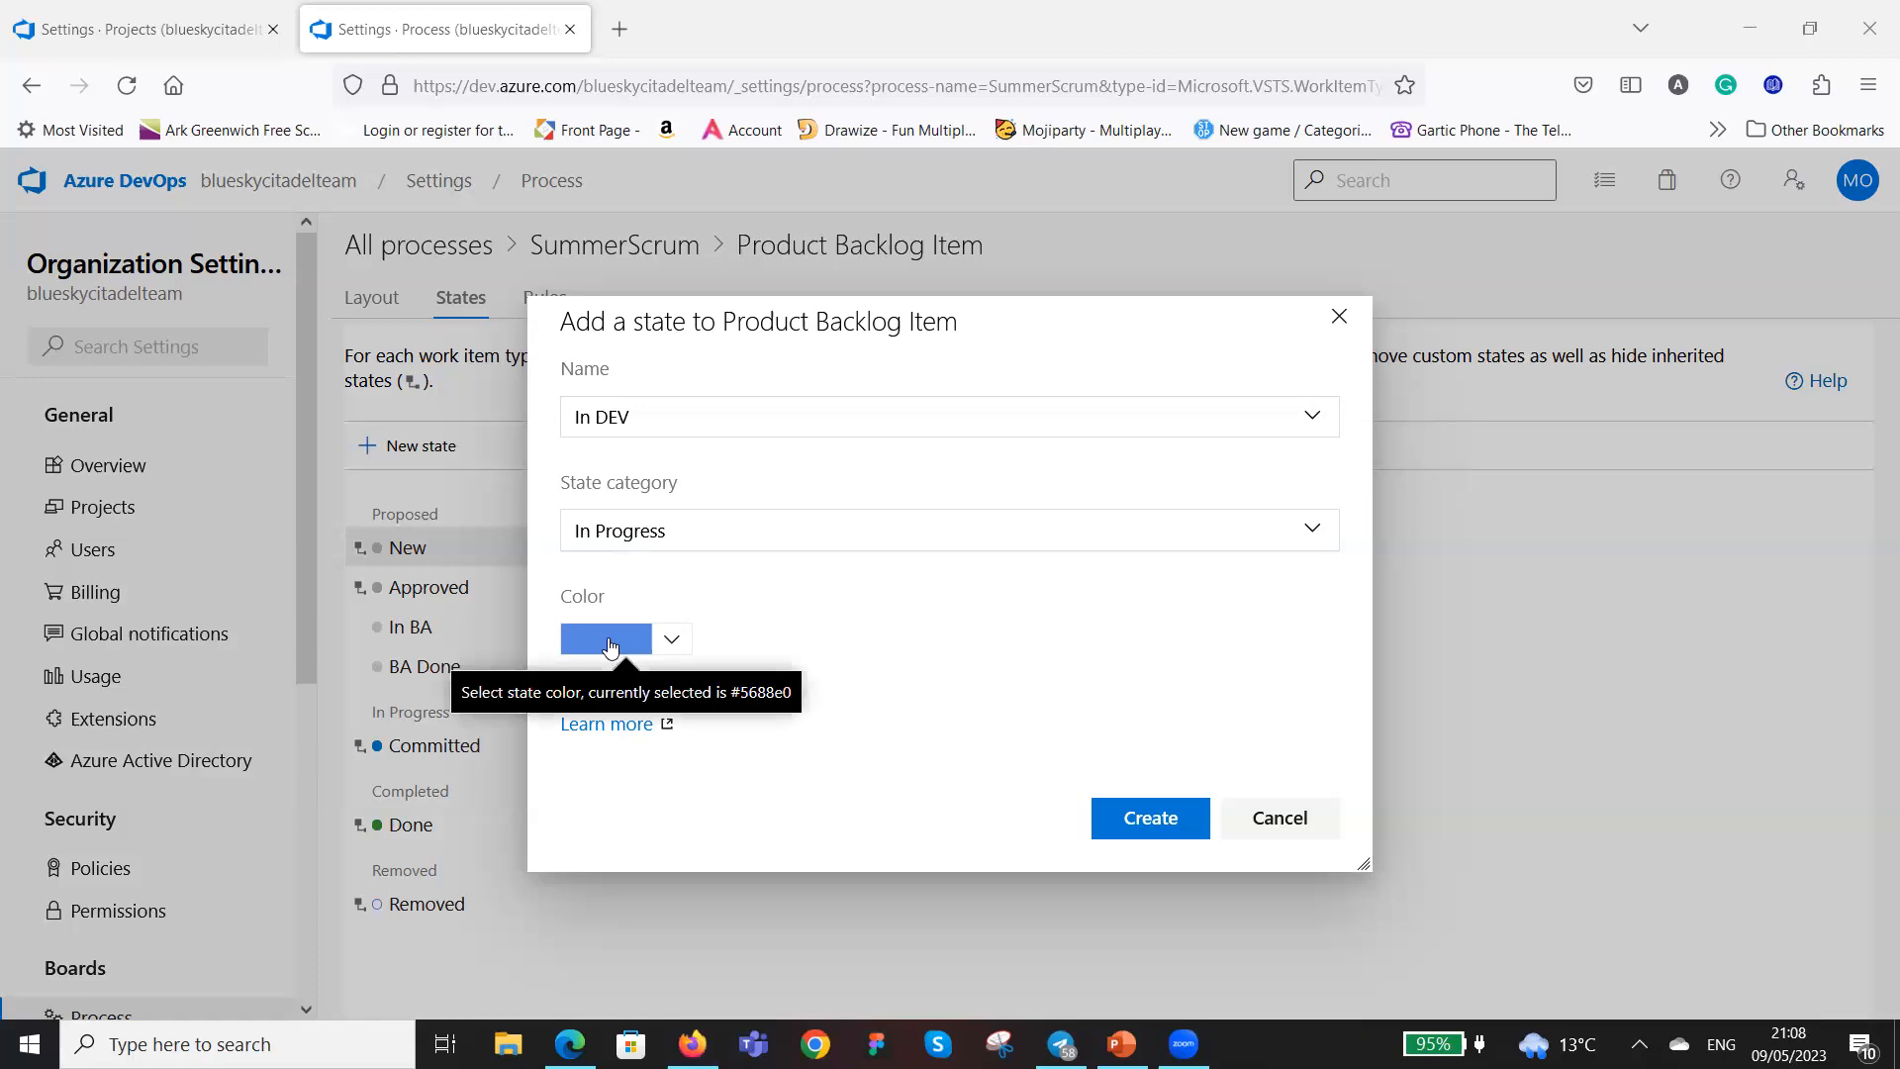
{"action": "left_click", "coordinate": [1137, 813]}
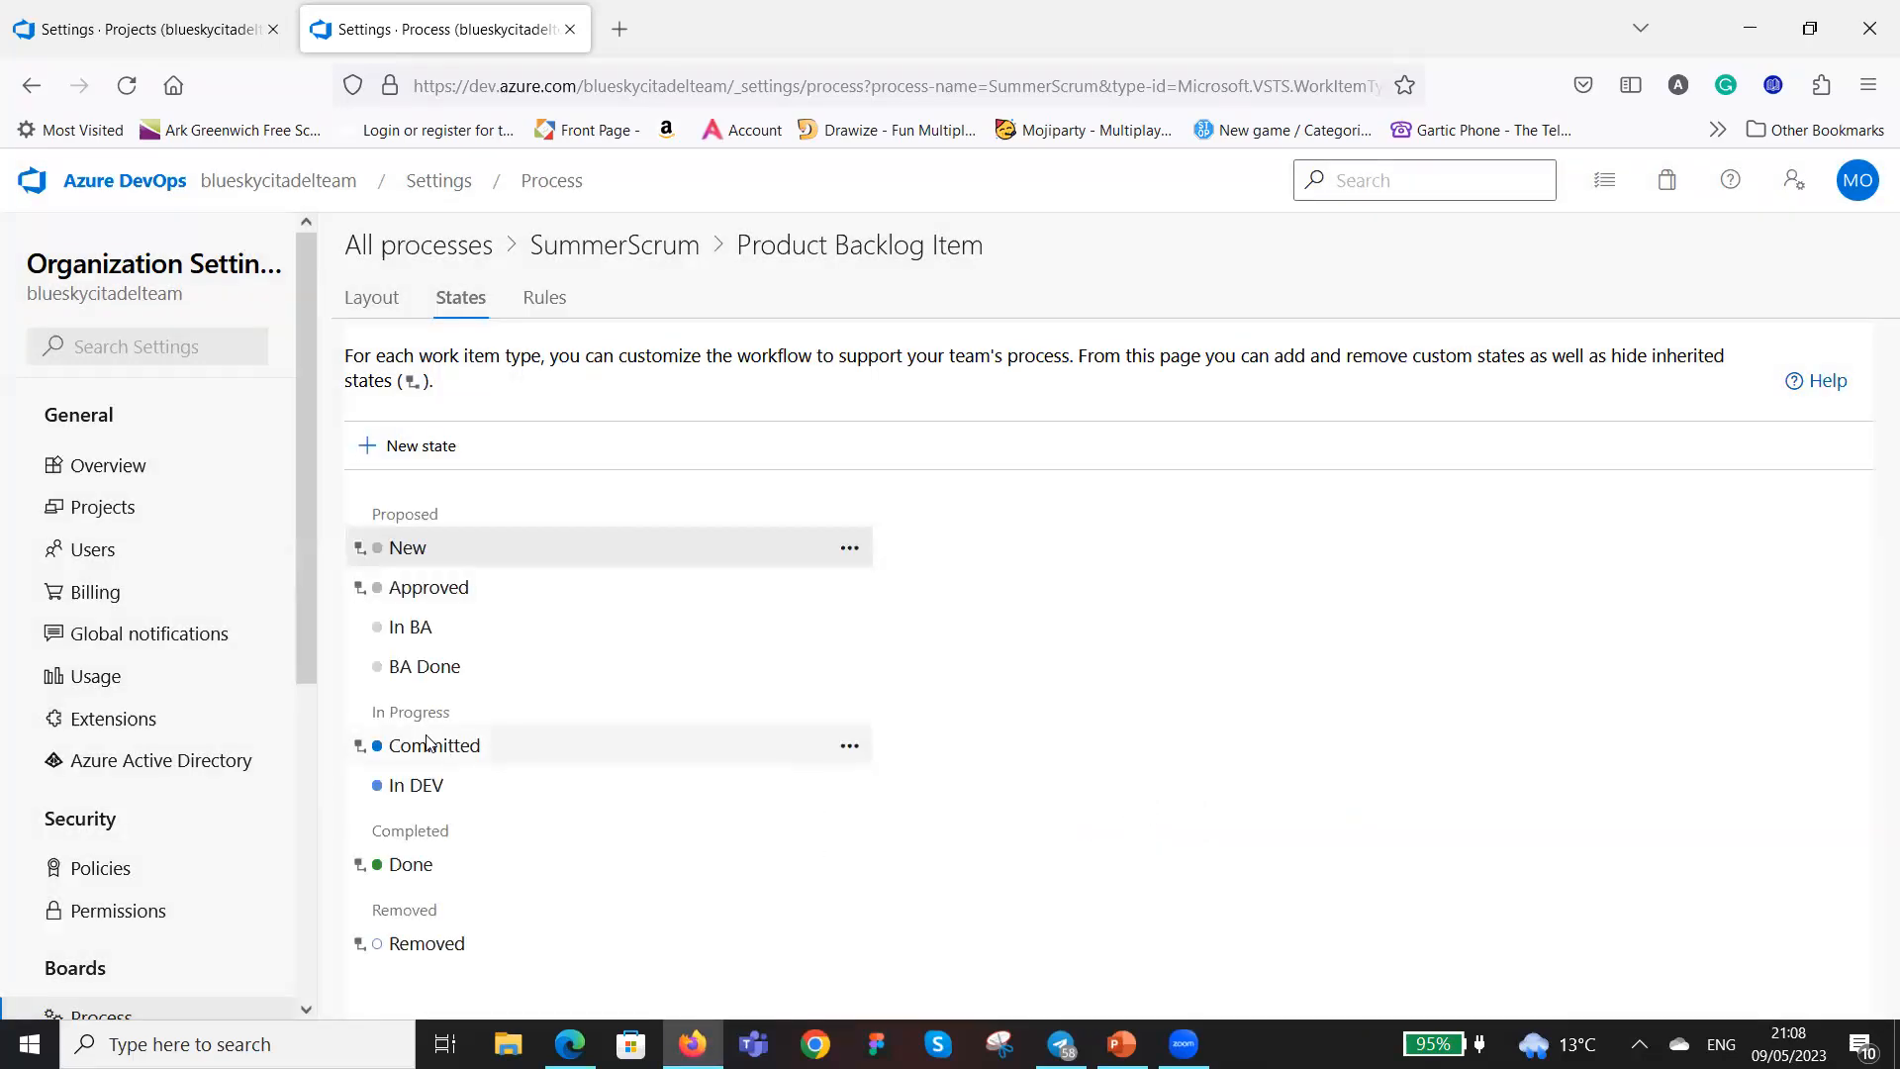
Add a DeV Done state to the Product Backlog Item in the In Progress category.
{"action": "left_click", "coordinate": [368, 446]}
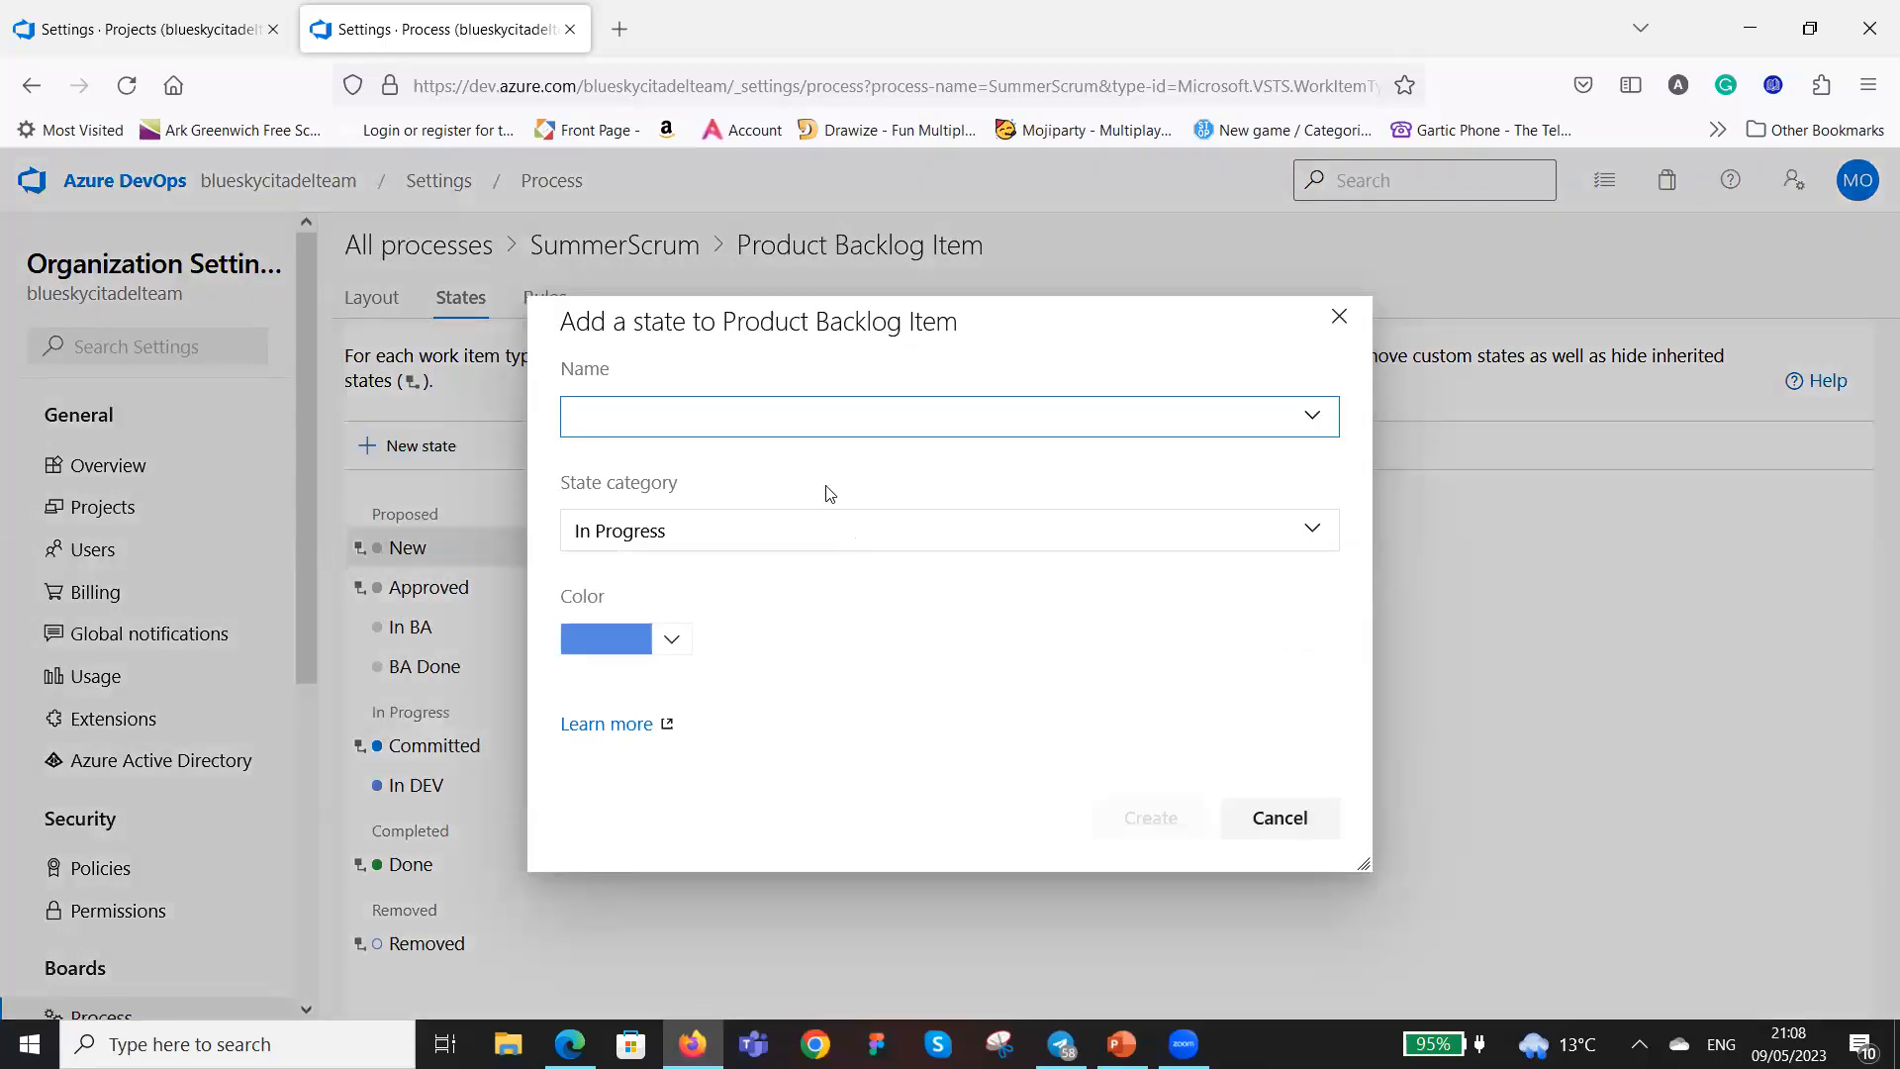
{"action": "type", "text": "DeV Done"}
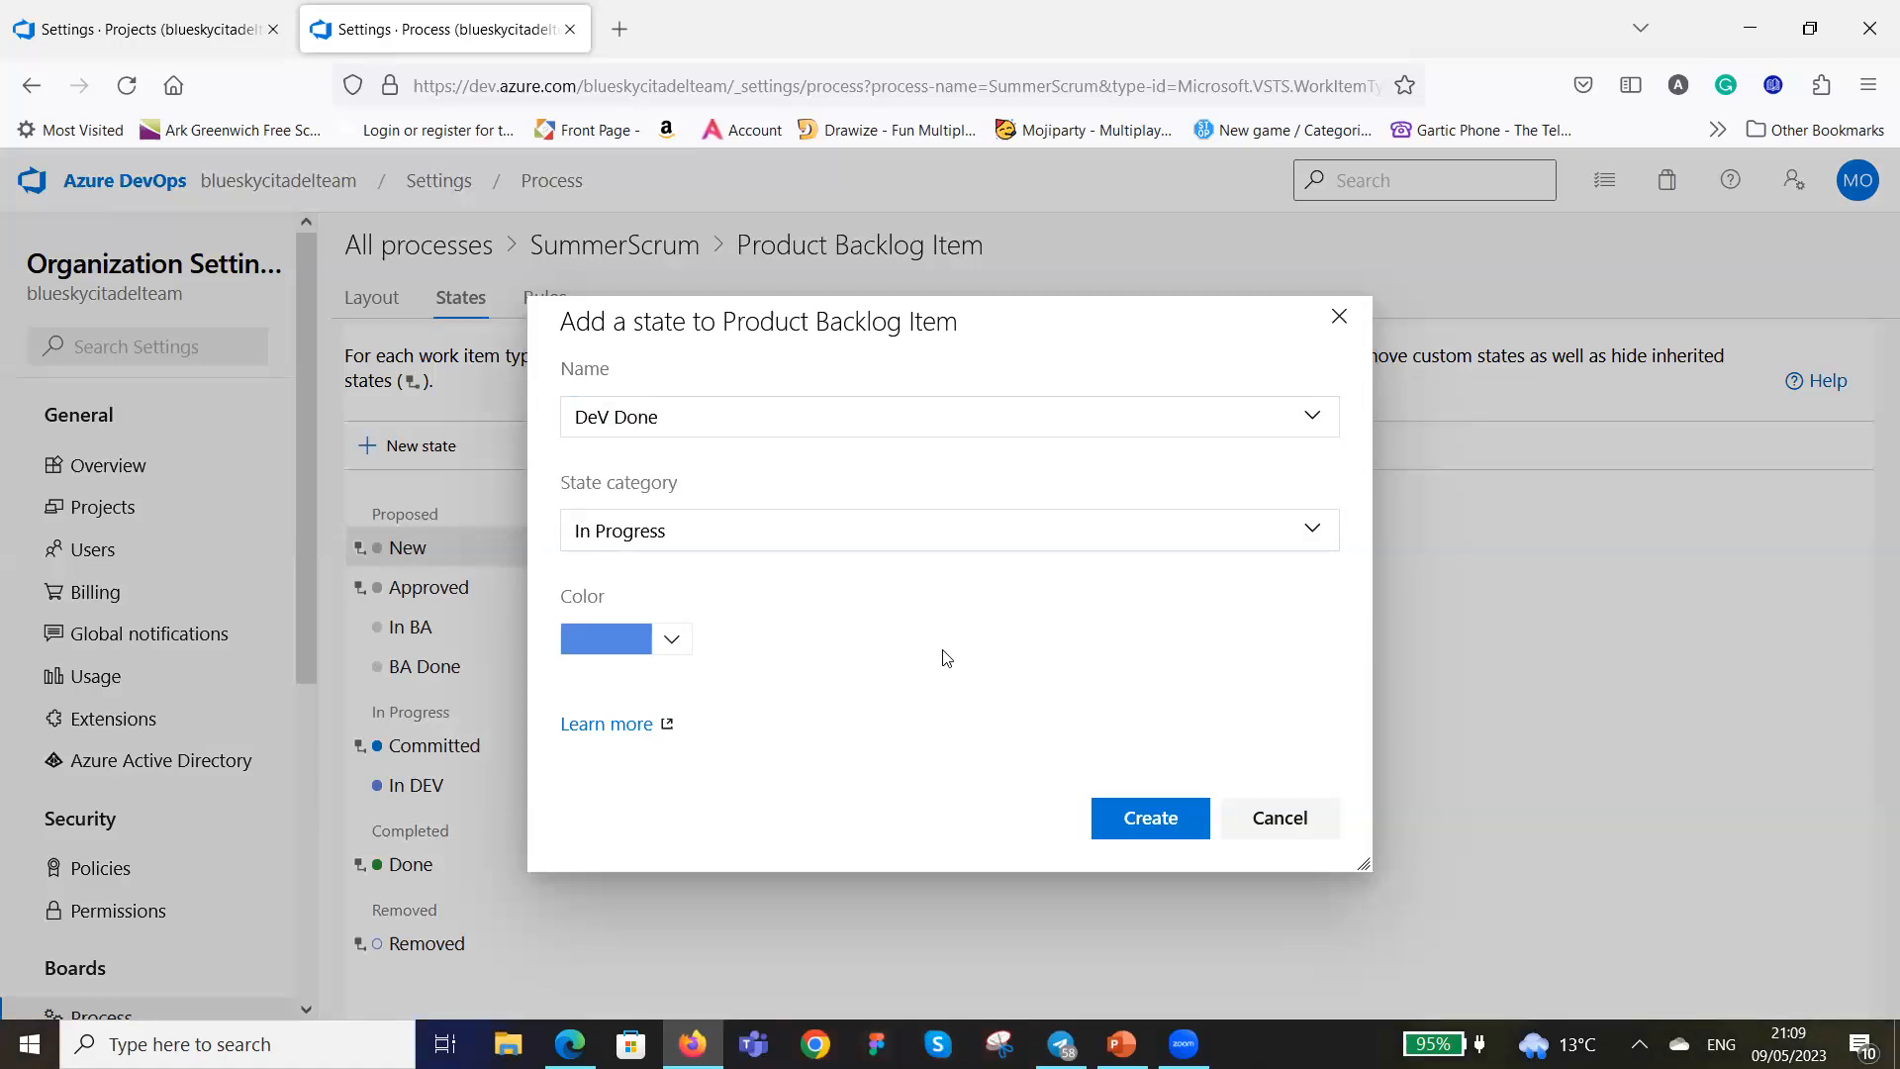
{"action": "left_click", "coordinate": [1150, 819]}
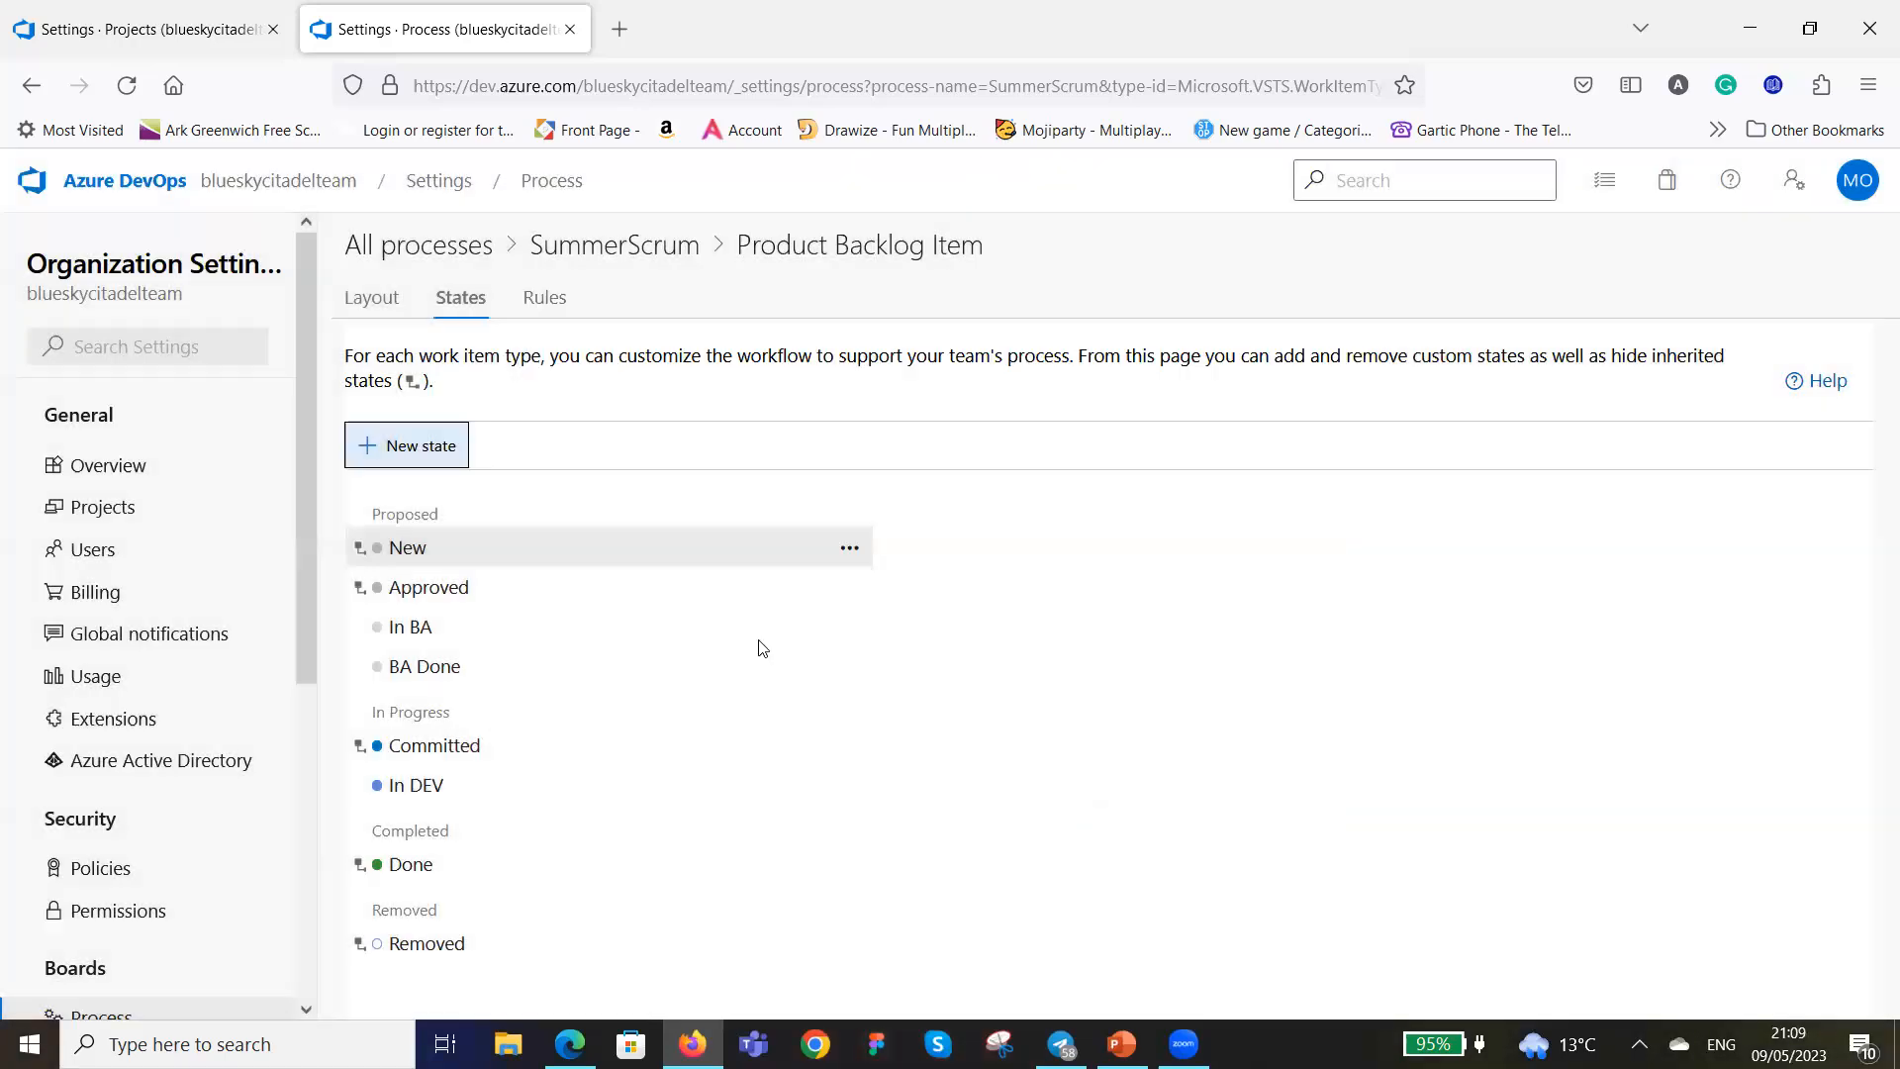
Create a Product Backlog Item state named In QA in the In Progress category.
{"action": "left_click", "coordinate": [374, 441]}
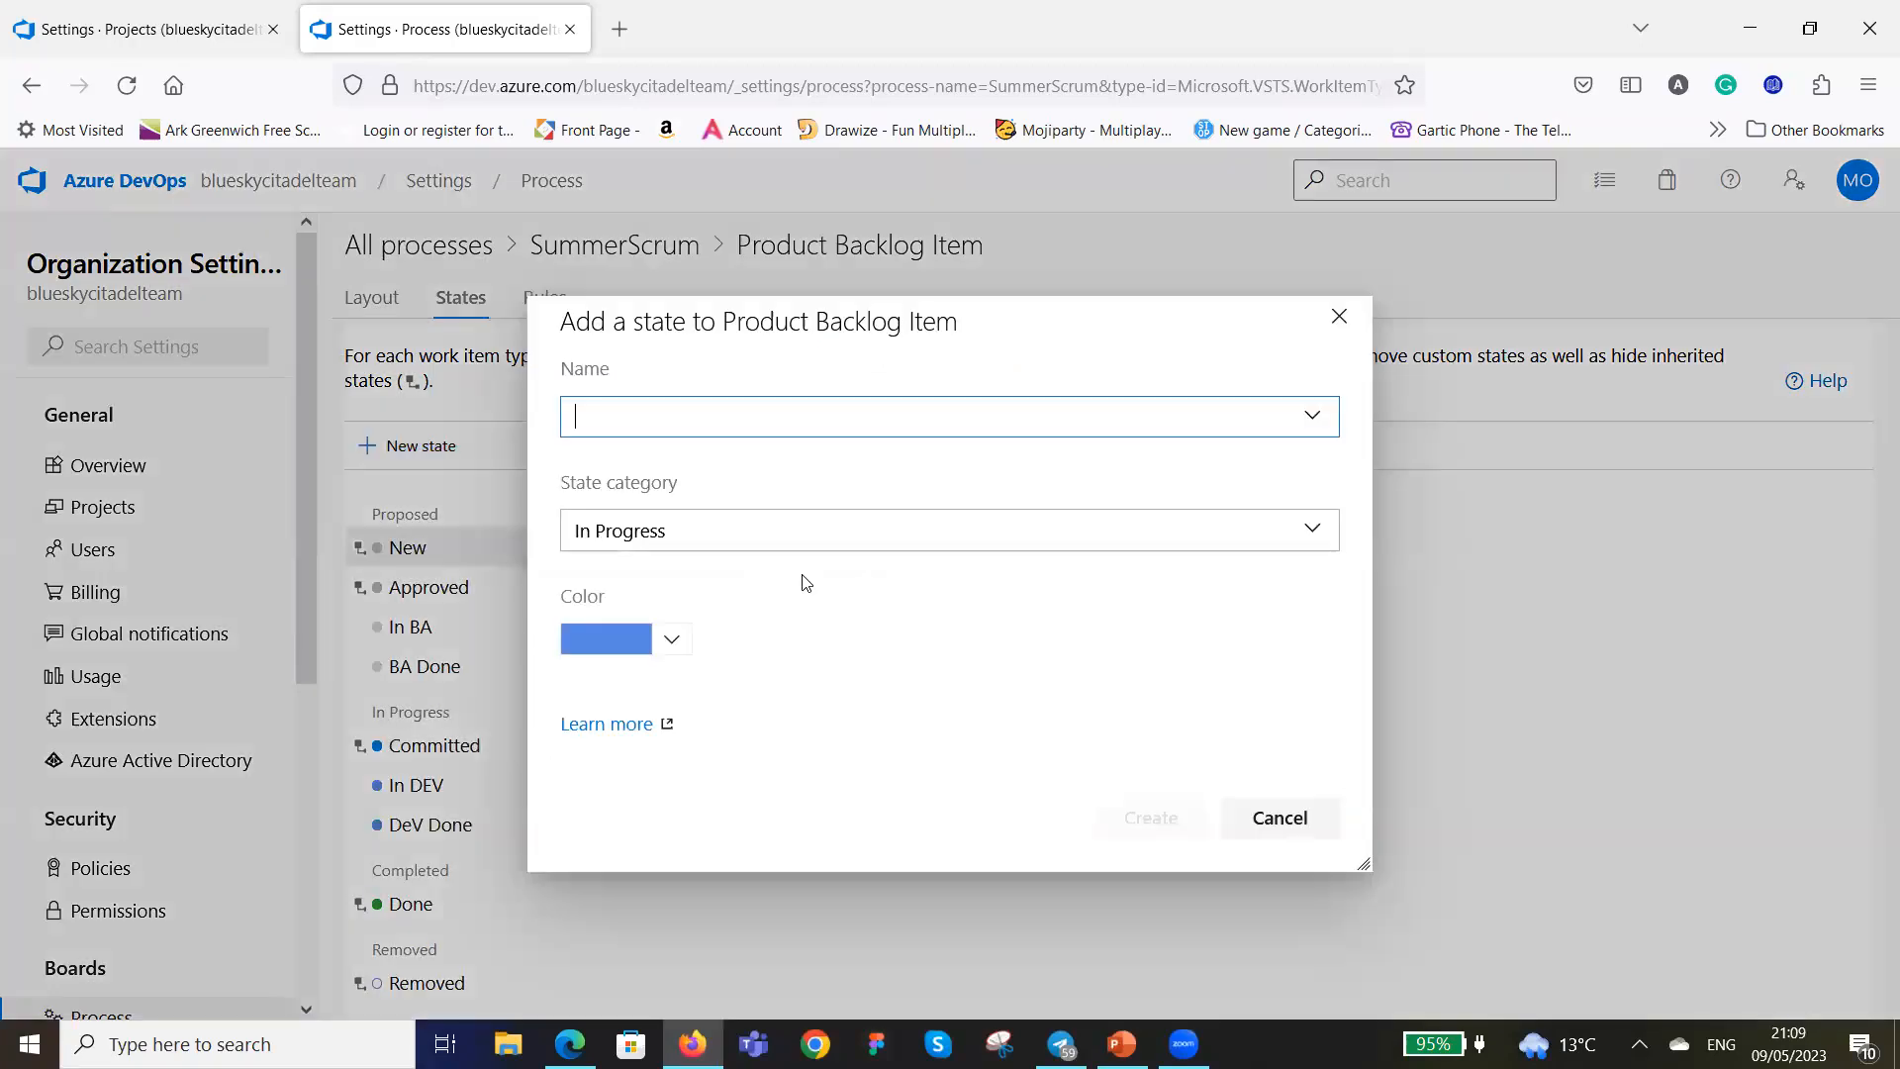
{"action": "type", "text": "In Planning"}
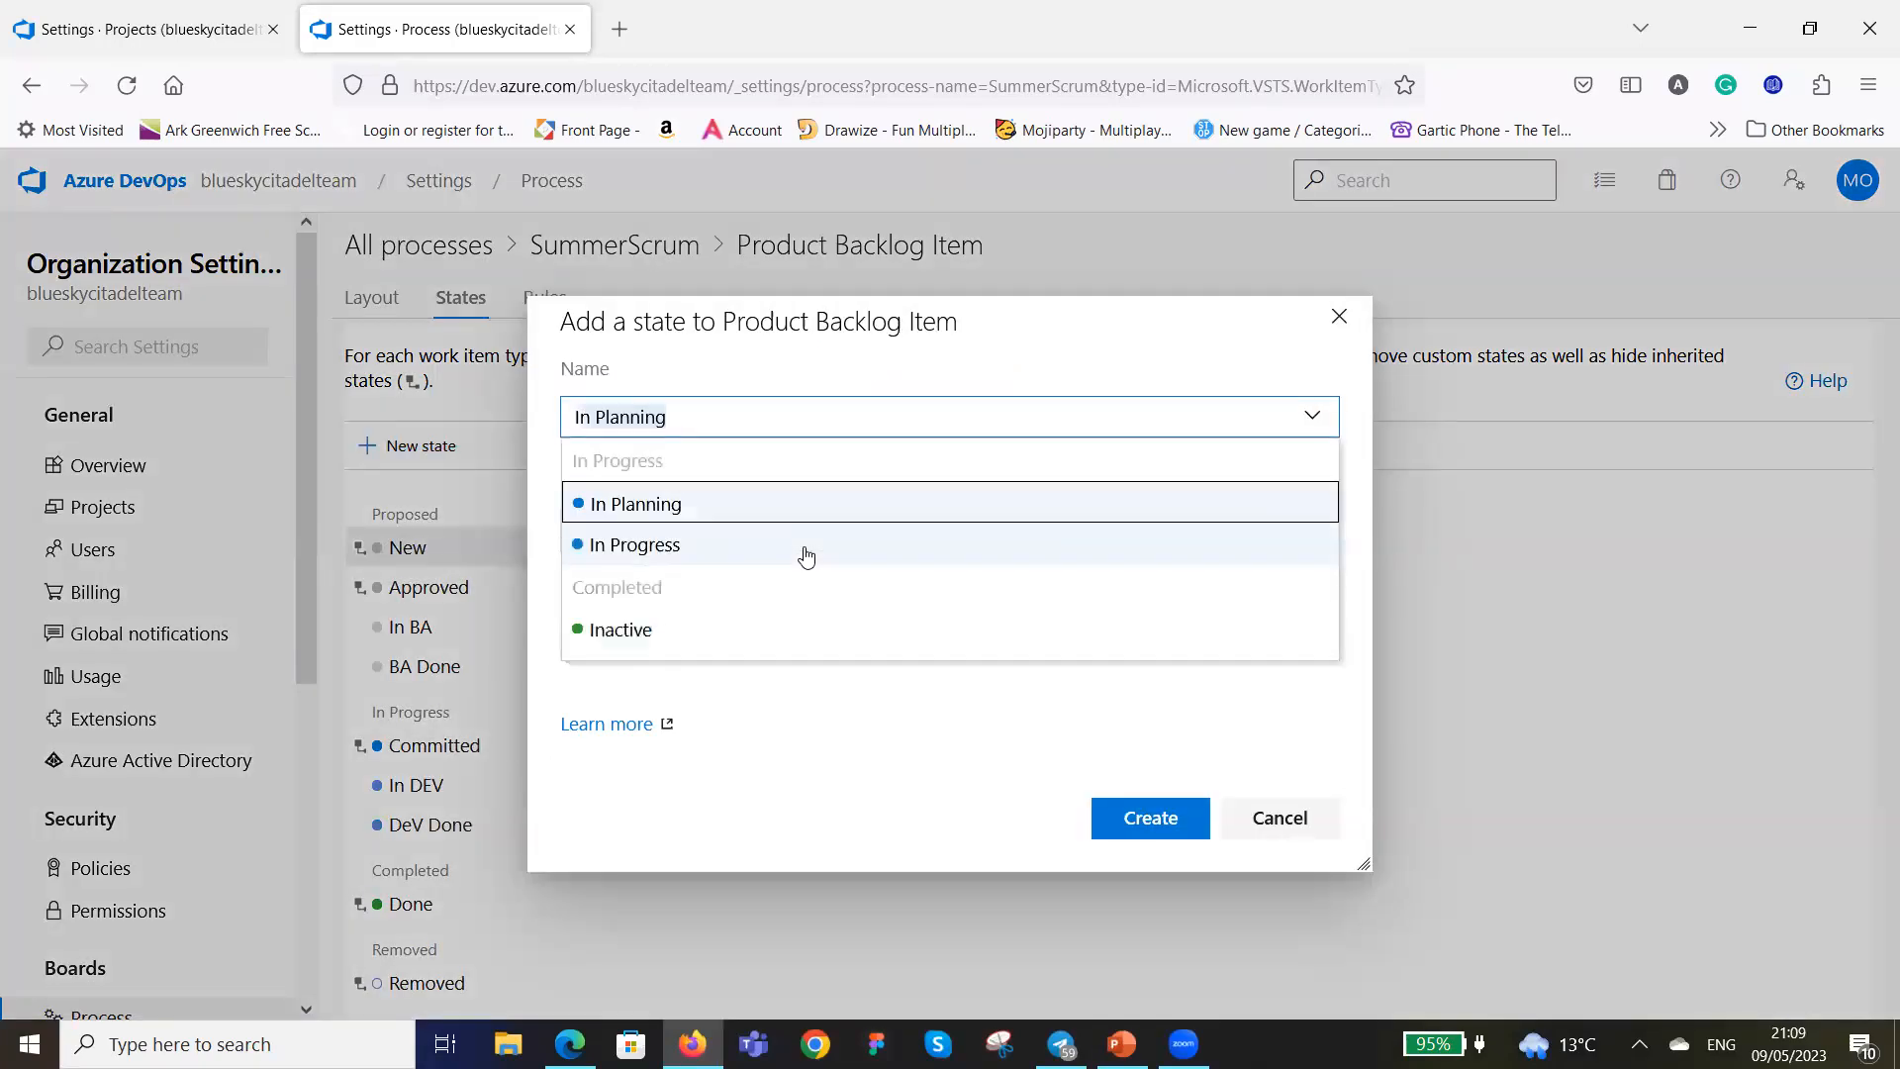
{"action": "key", "text": "BackSpace"}
{"action": "key", "text": "BackSpace"}
{"action": "key", "text": "BackSpace"}
{"action": "key", "text": "BackSpace"}
{"action": "key", "text": "BackSpace"}
{"action": "key", "text": "BackSpace"}
{"action": "key", "text": "BackSpace"}
{"action": "key", "text": "BackSpace"}
{"action": "type", "text": "QA"}
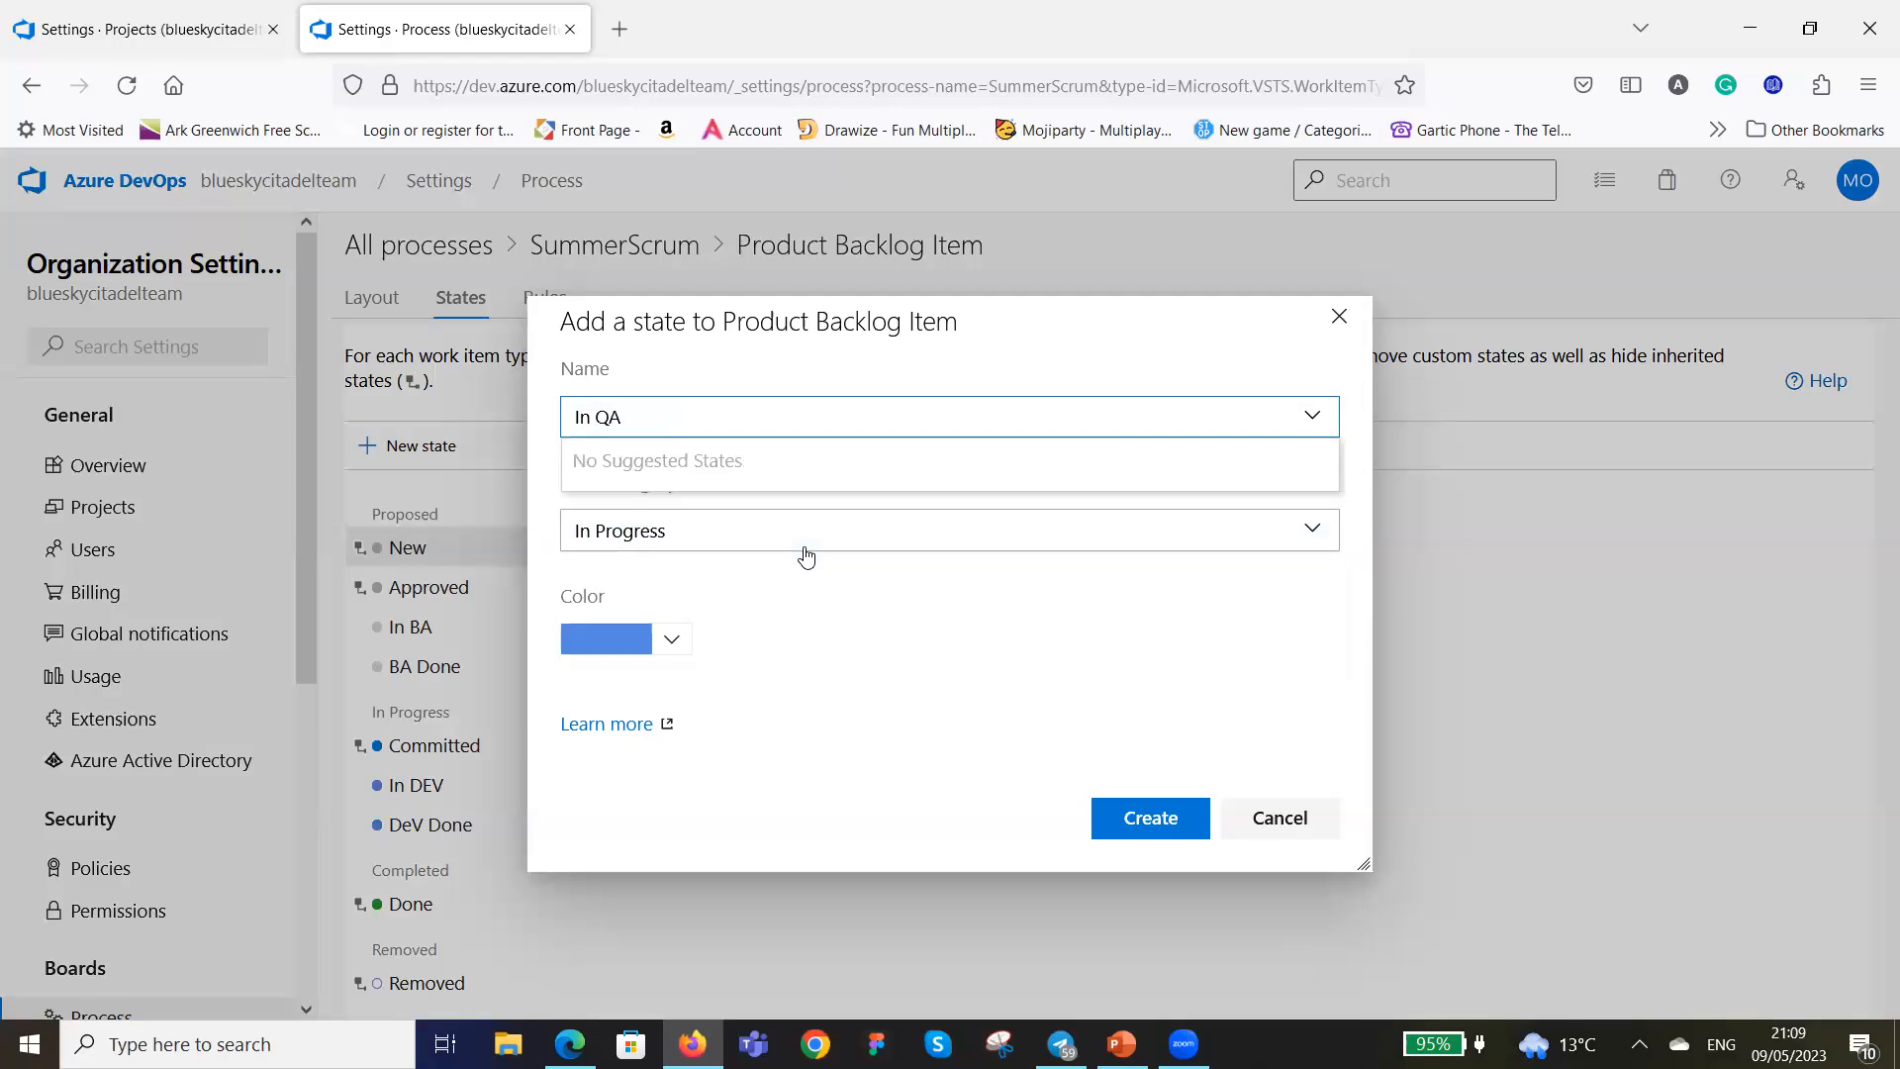
{"action": "left_click", "coordinate": [866, 641]}
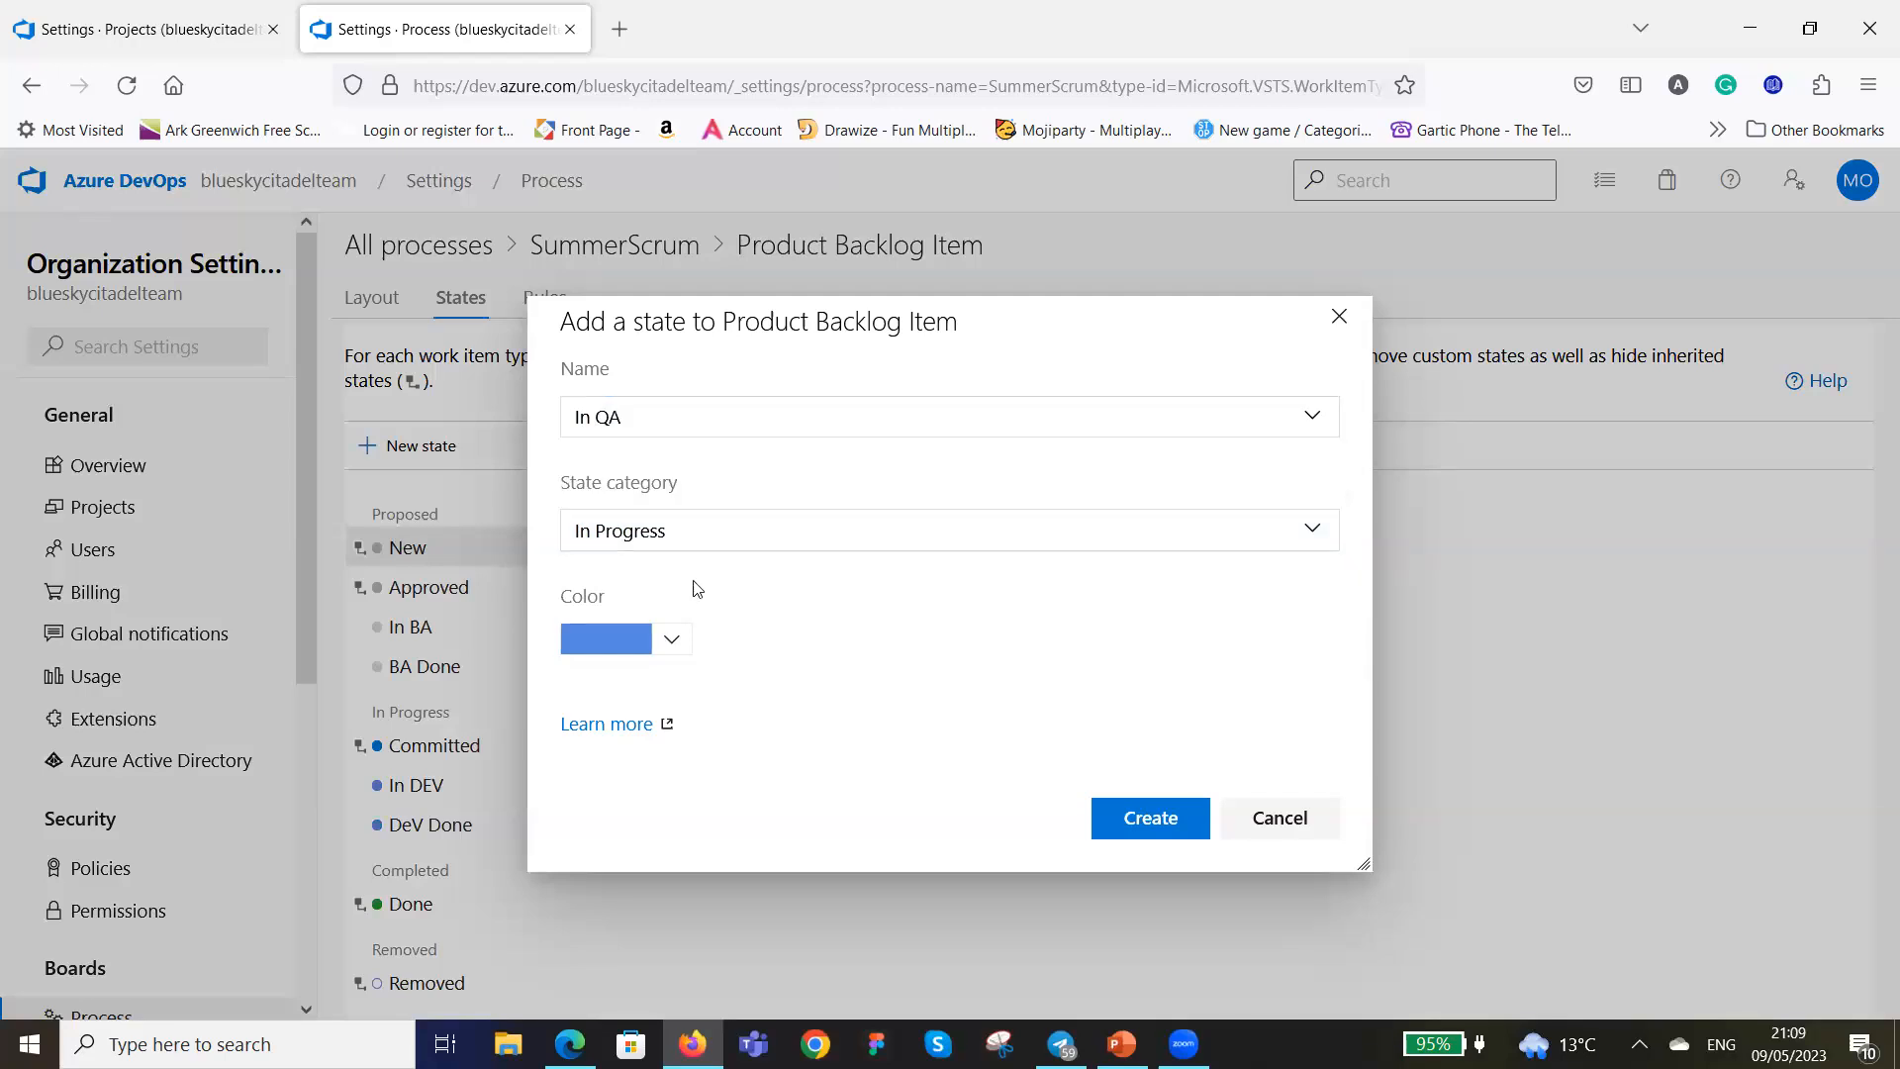
{"action": "left_click", "coordinate": [1148, 817]}
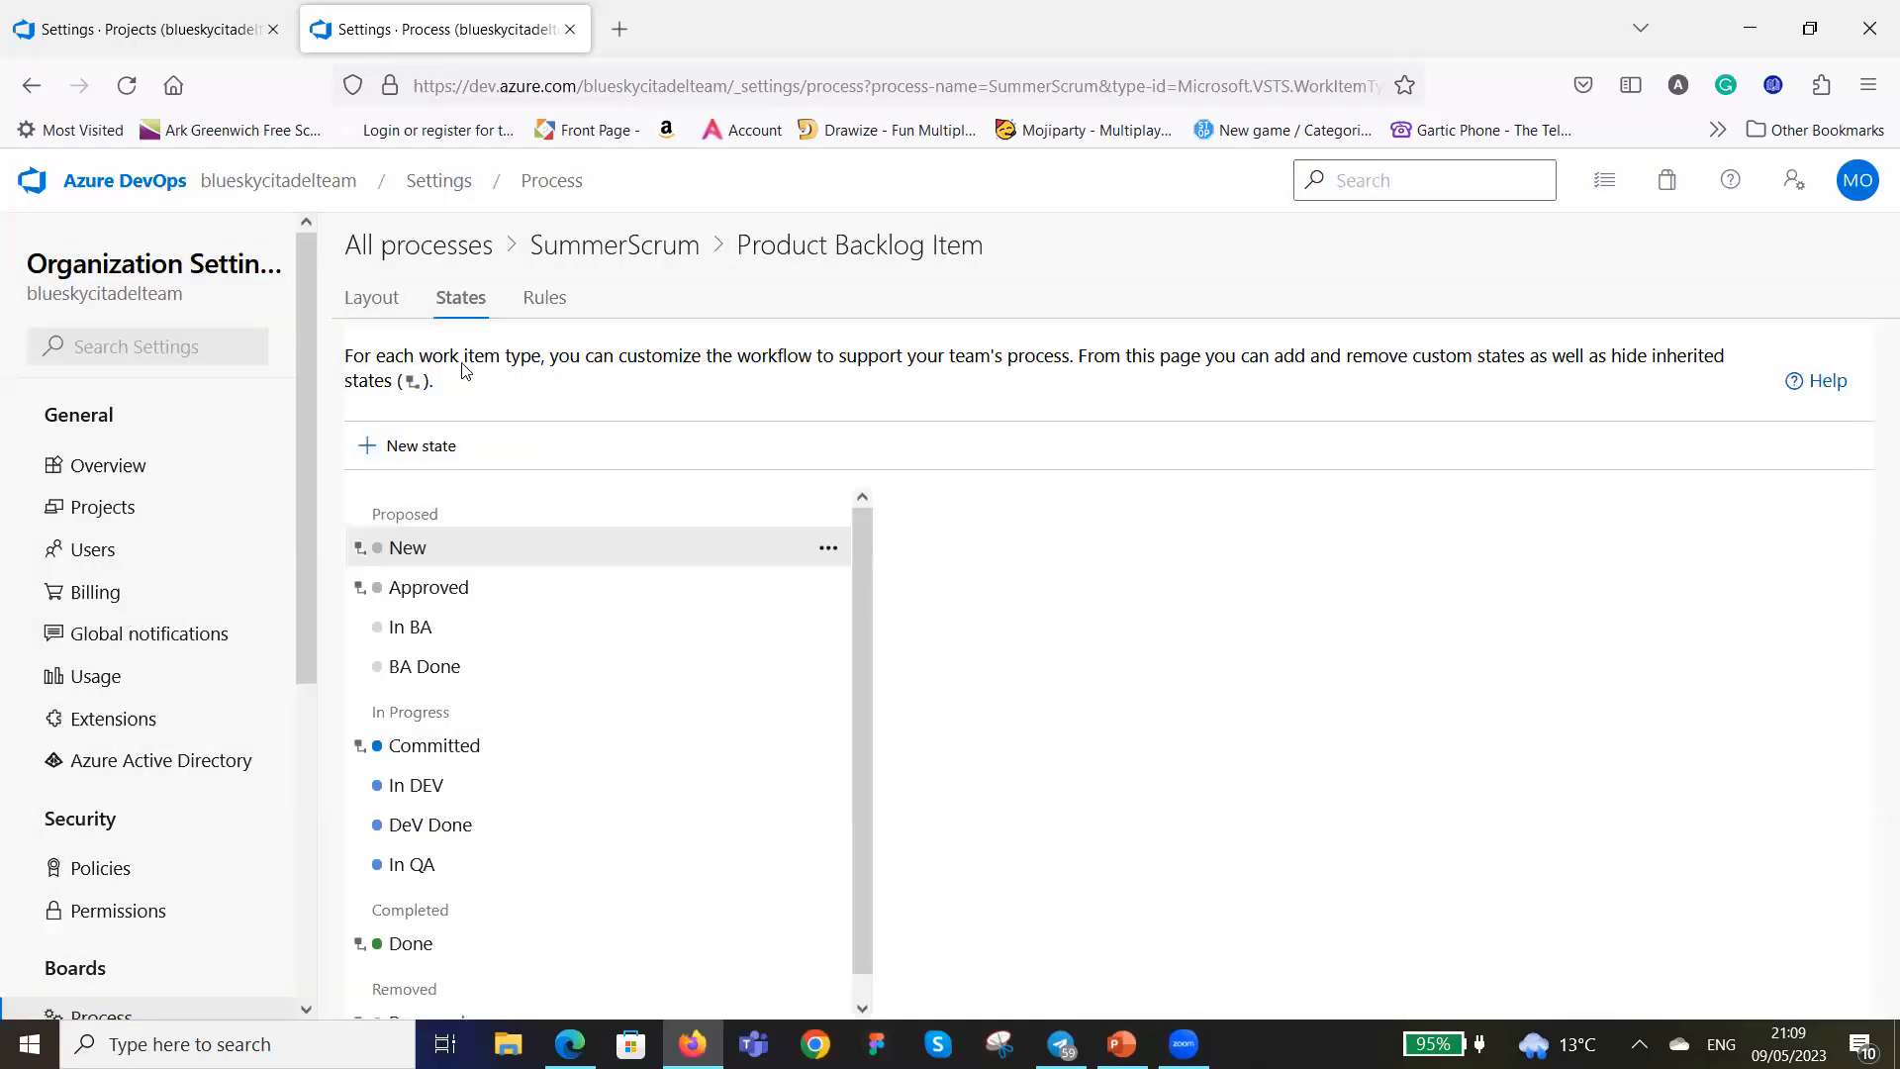
Add a QA Done state to the Product Backlog Item in the In Progress category.
{"action": "left_click", "coordinate": [406, 445]}
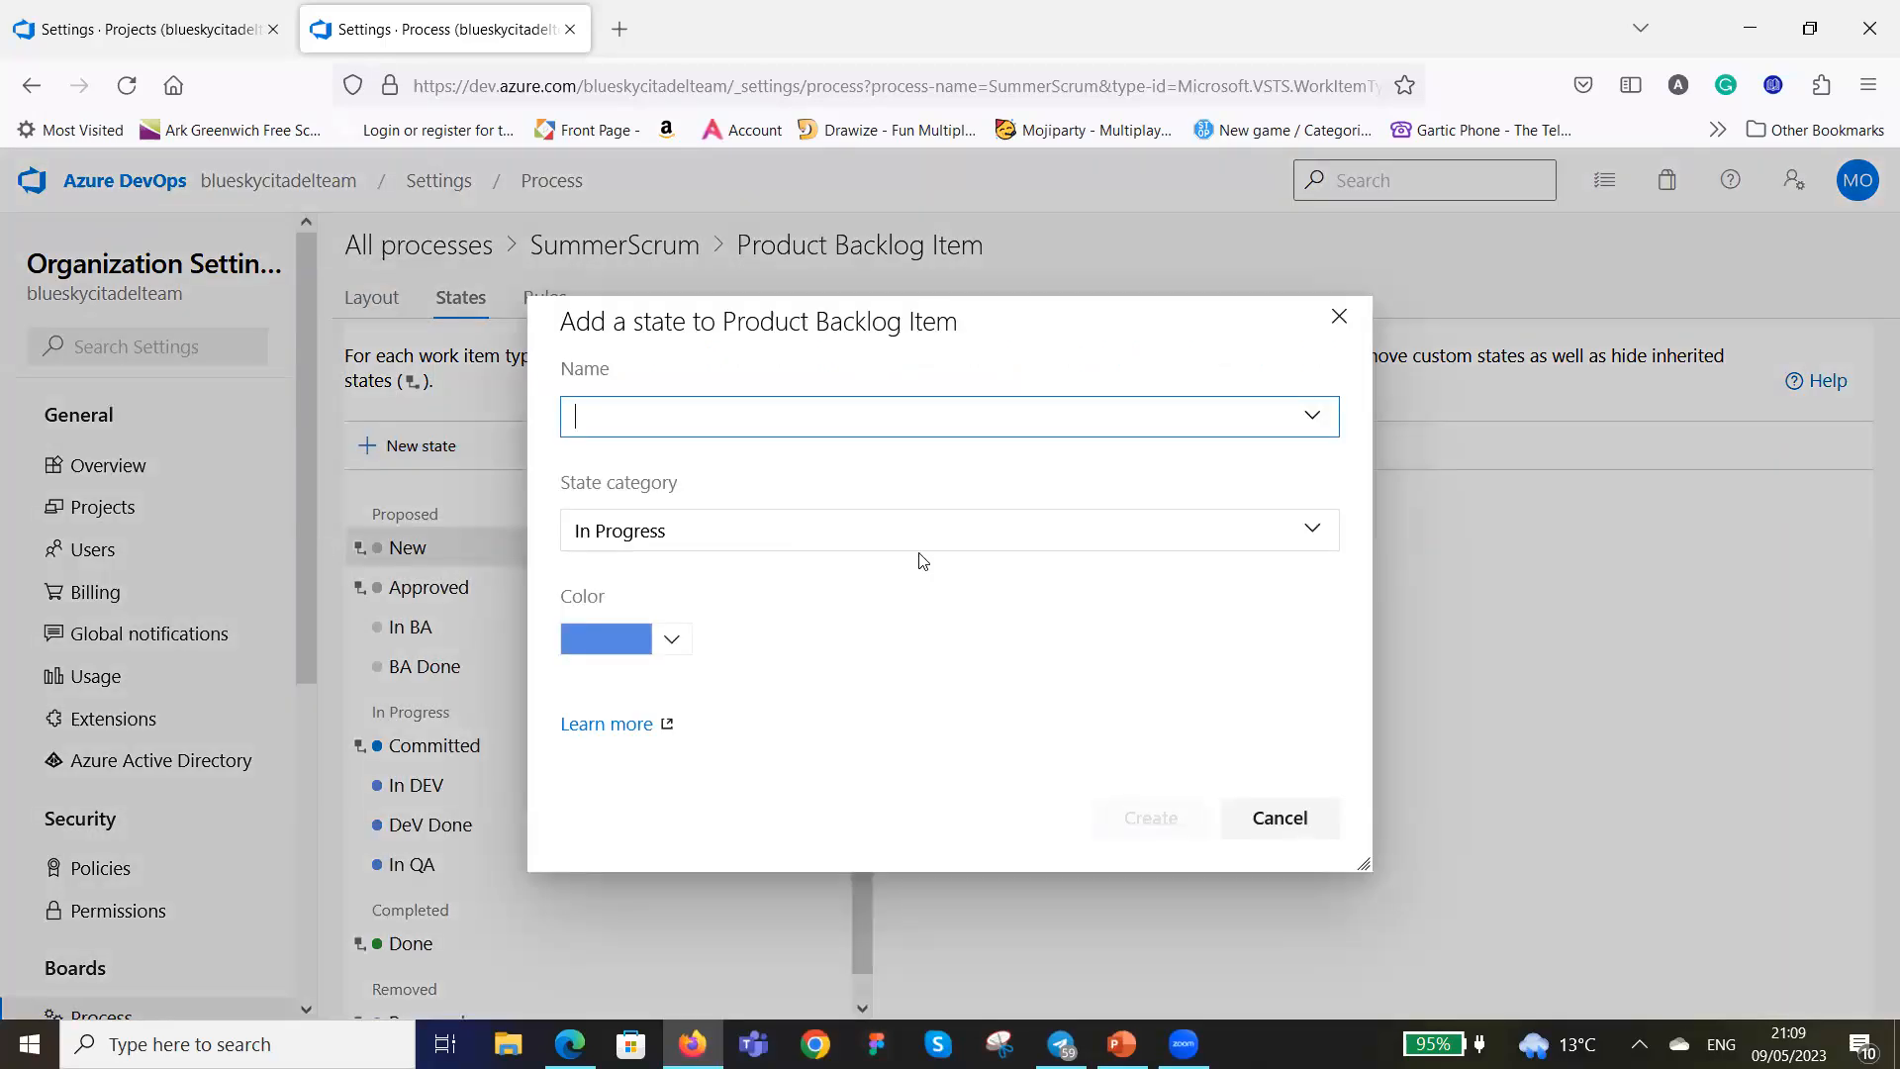
{"action": "type", "text": "QA Done"}
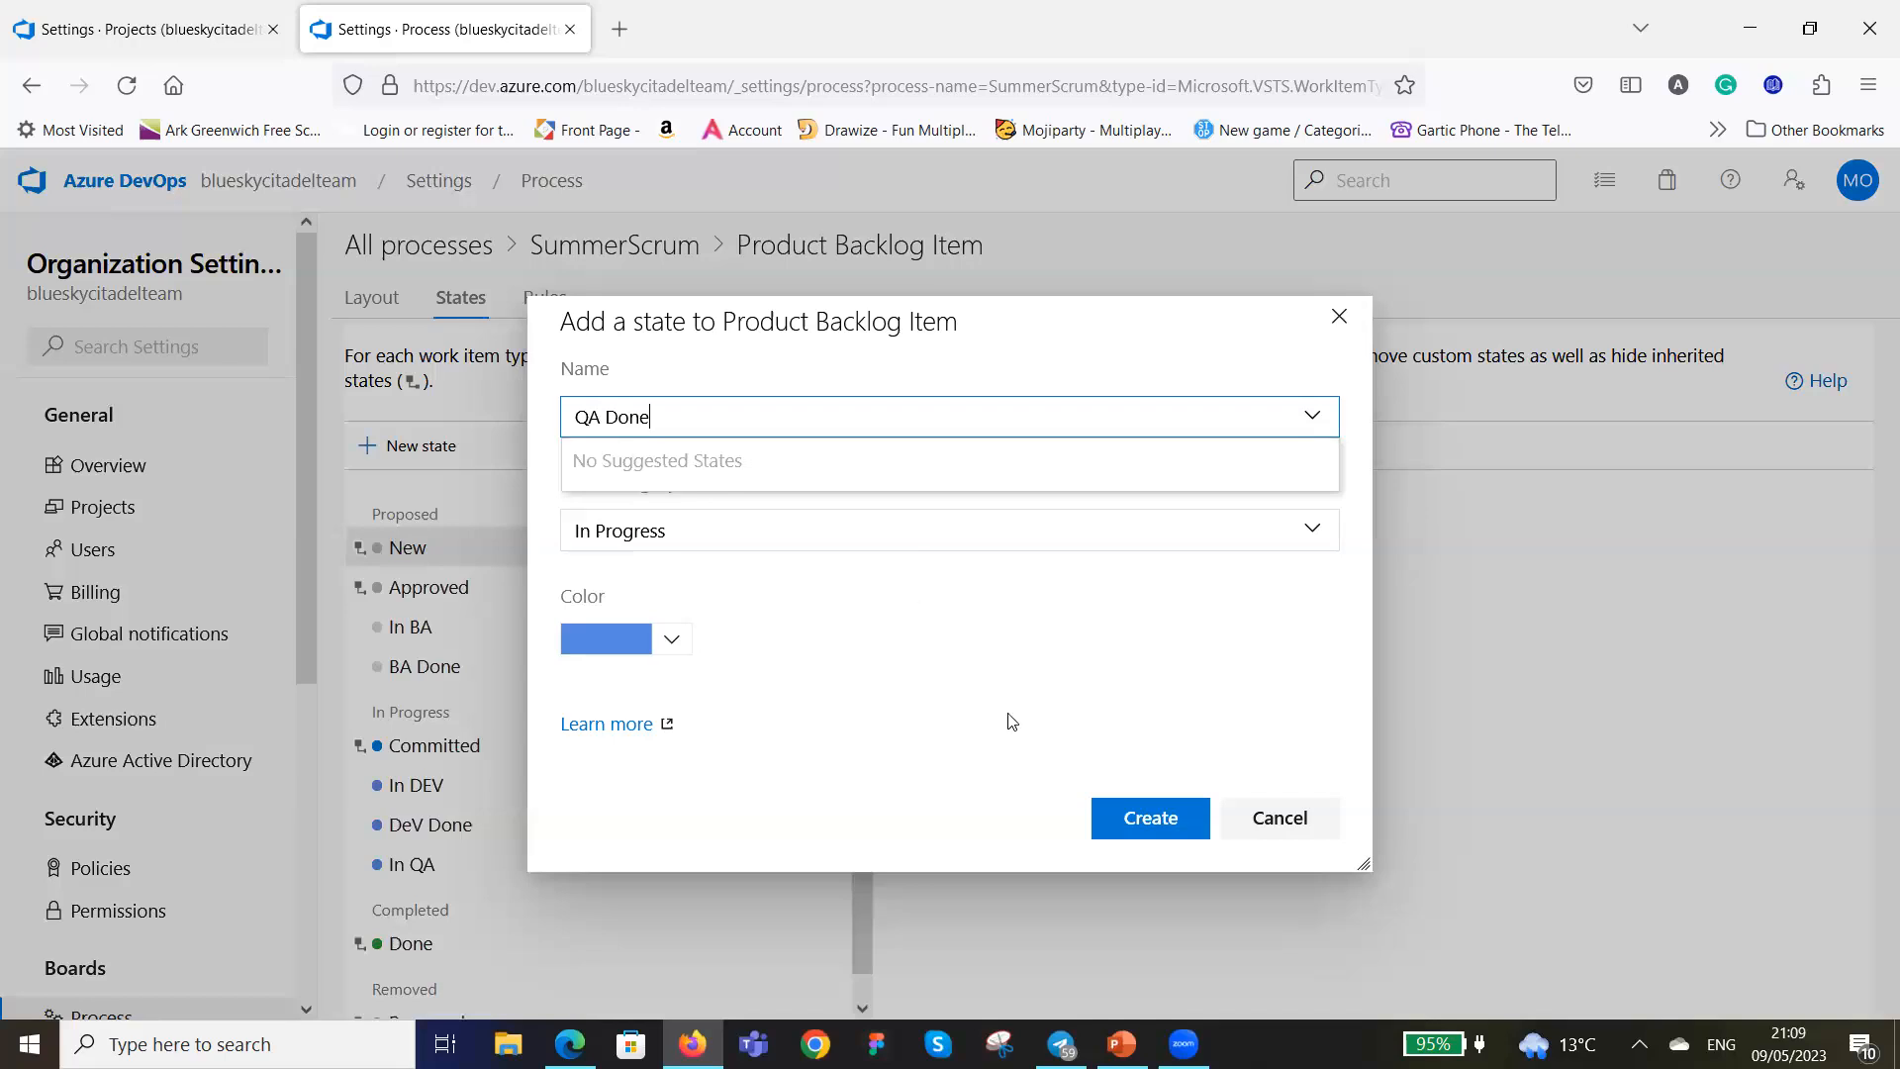
{"action": "left_click", "coordinate": [1148, 818]}
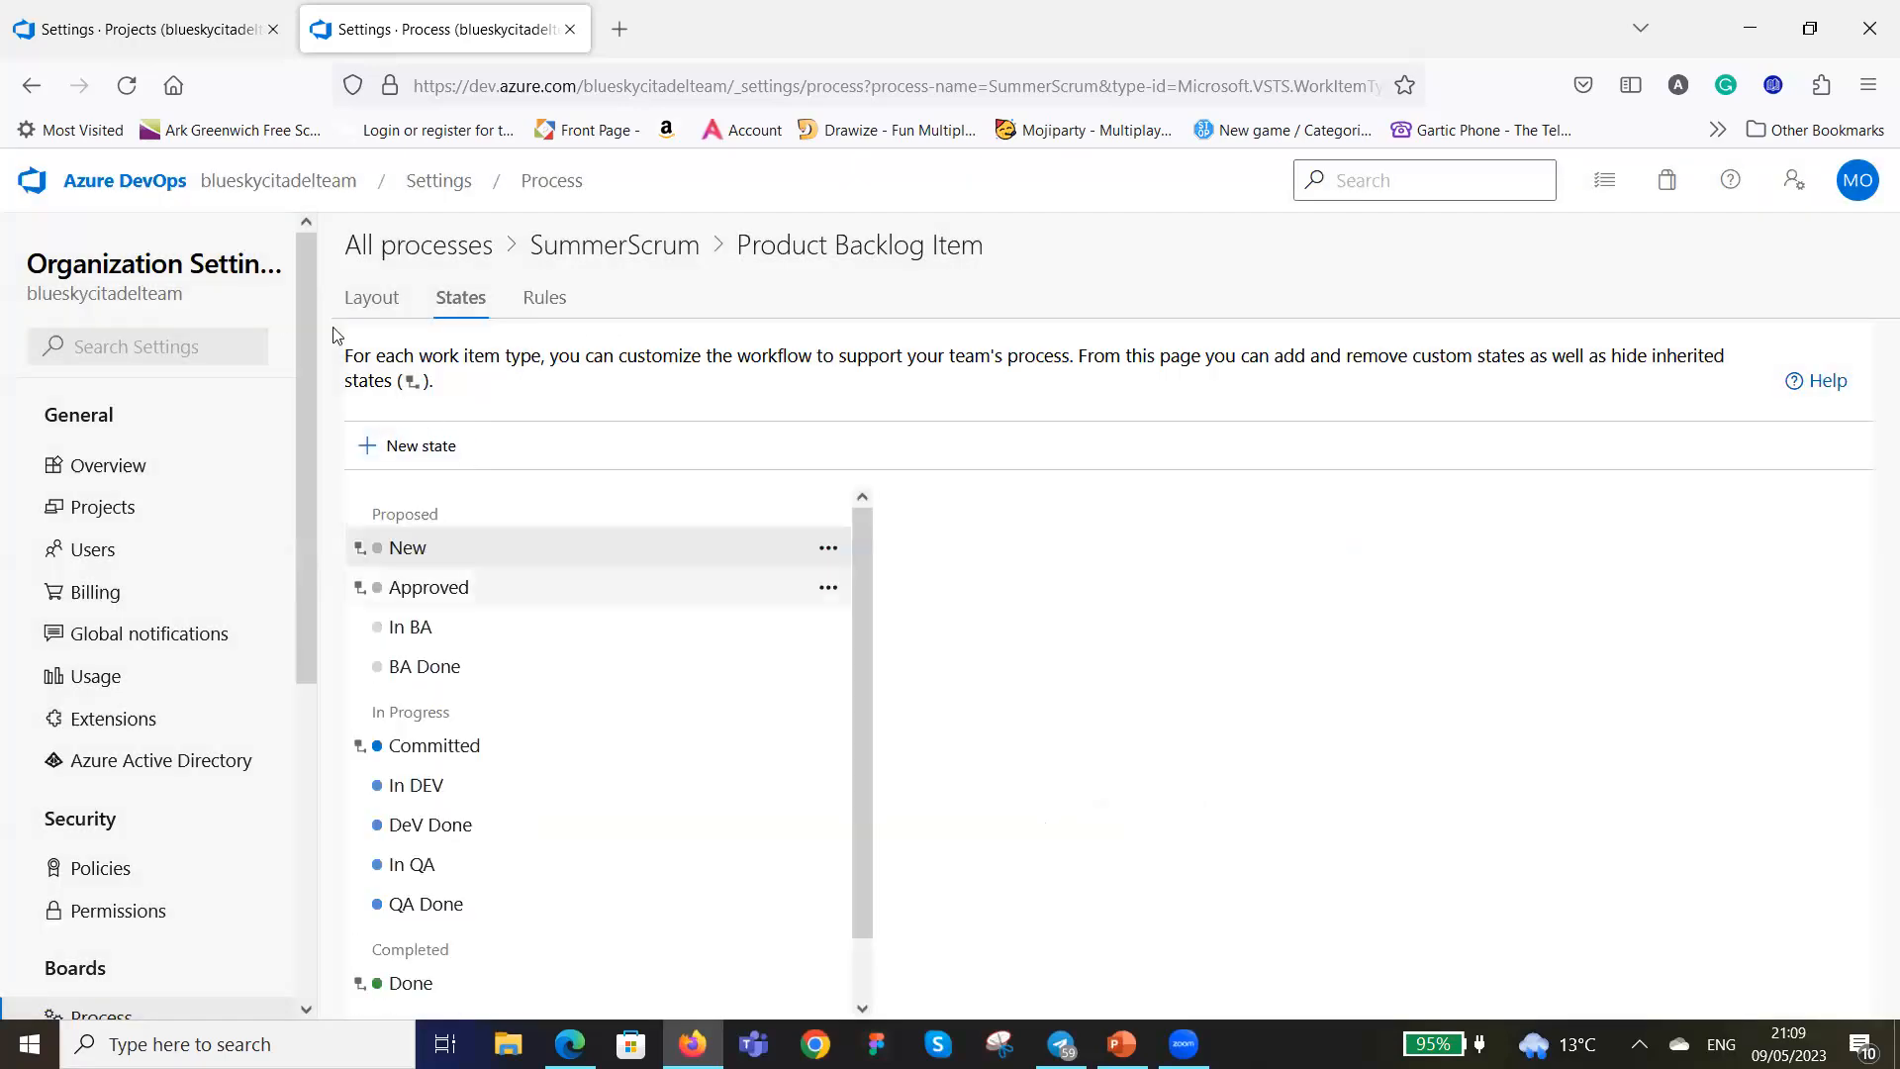
Add a state named In UAT to the Product Backlog Item in the In Progress category with the default color.
{"action": "left_click", "coordinate": [376, 446]}
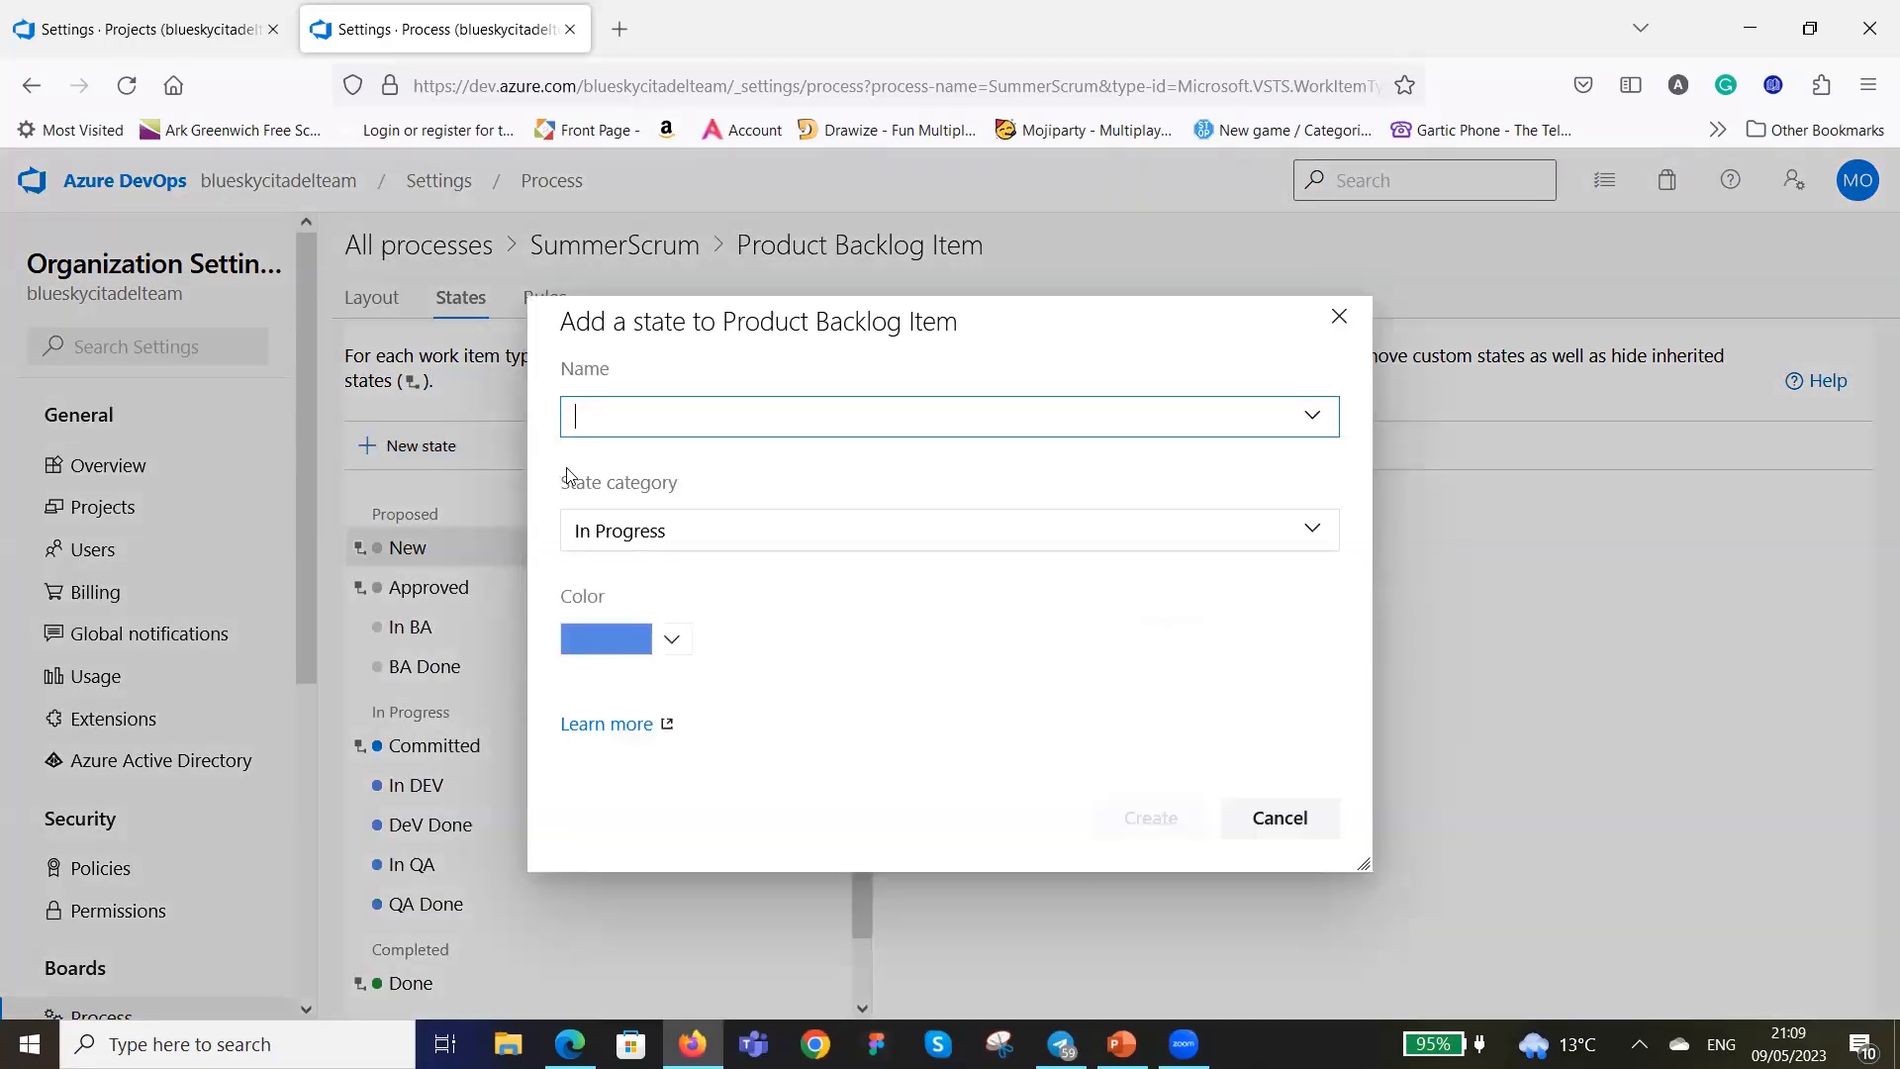
{"action": "type", "text": "In Planning"}
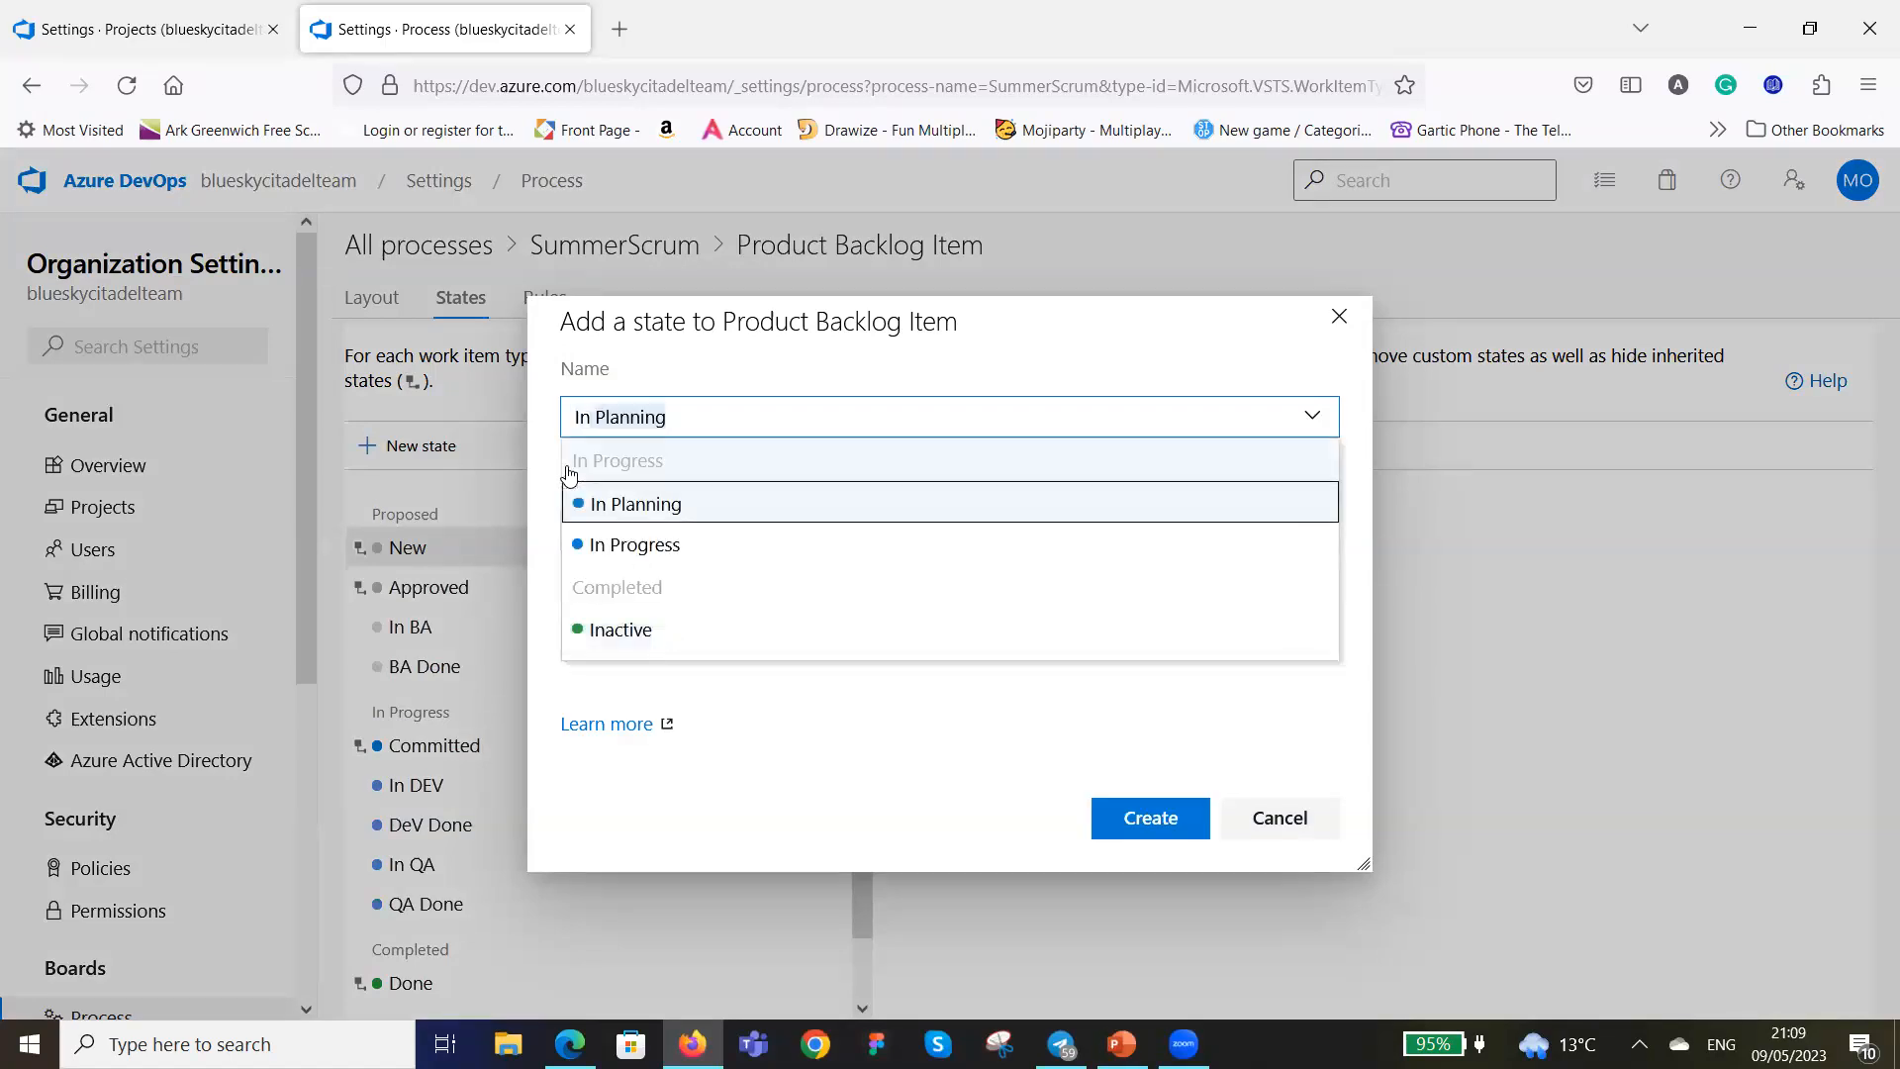
{"action": "key", "text": "ctrl+BackSpace"}
{"action": "type", "text": "UAT"}
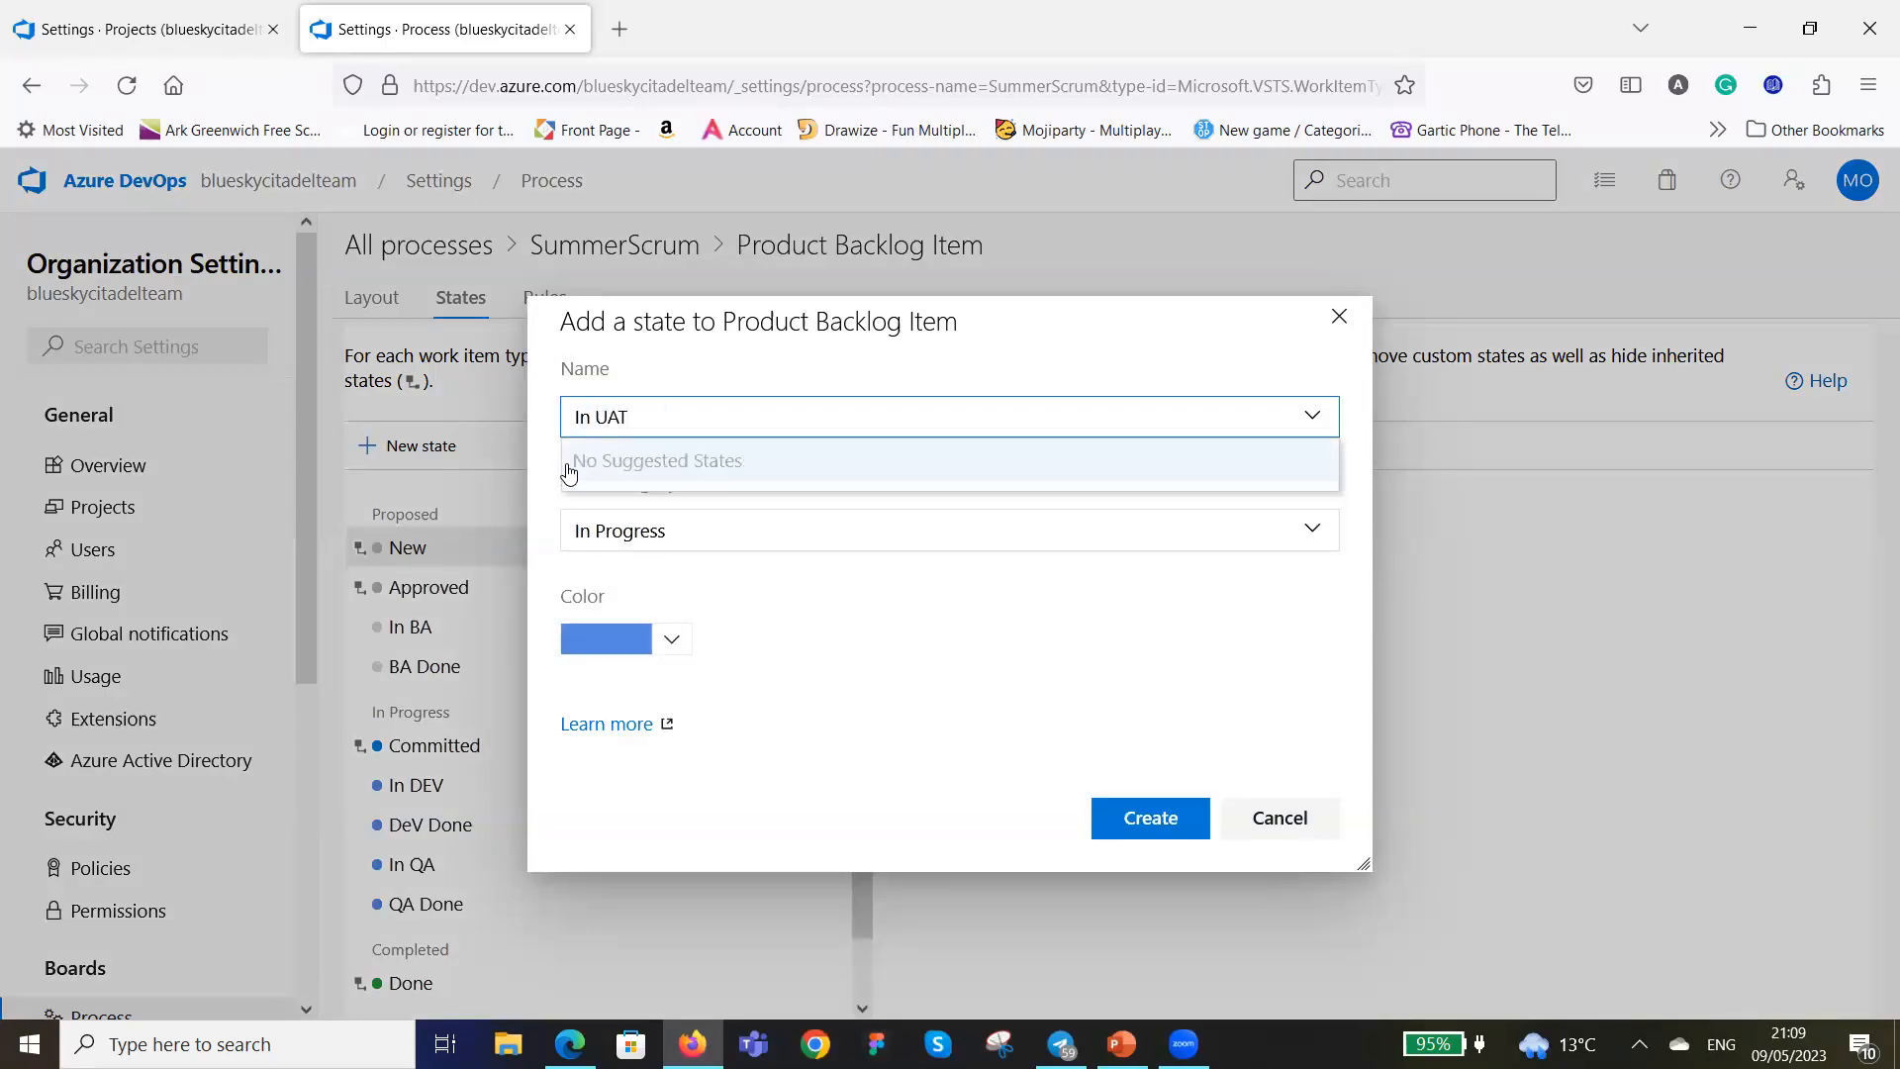
{"action": "left_click", "coordinate": [975, 609]}
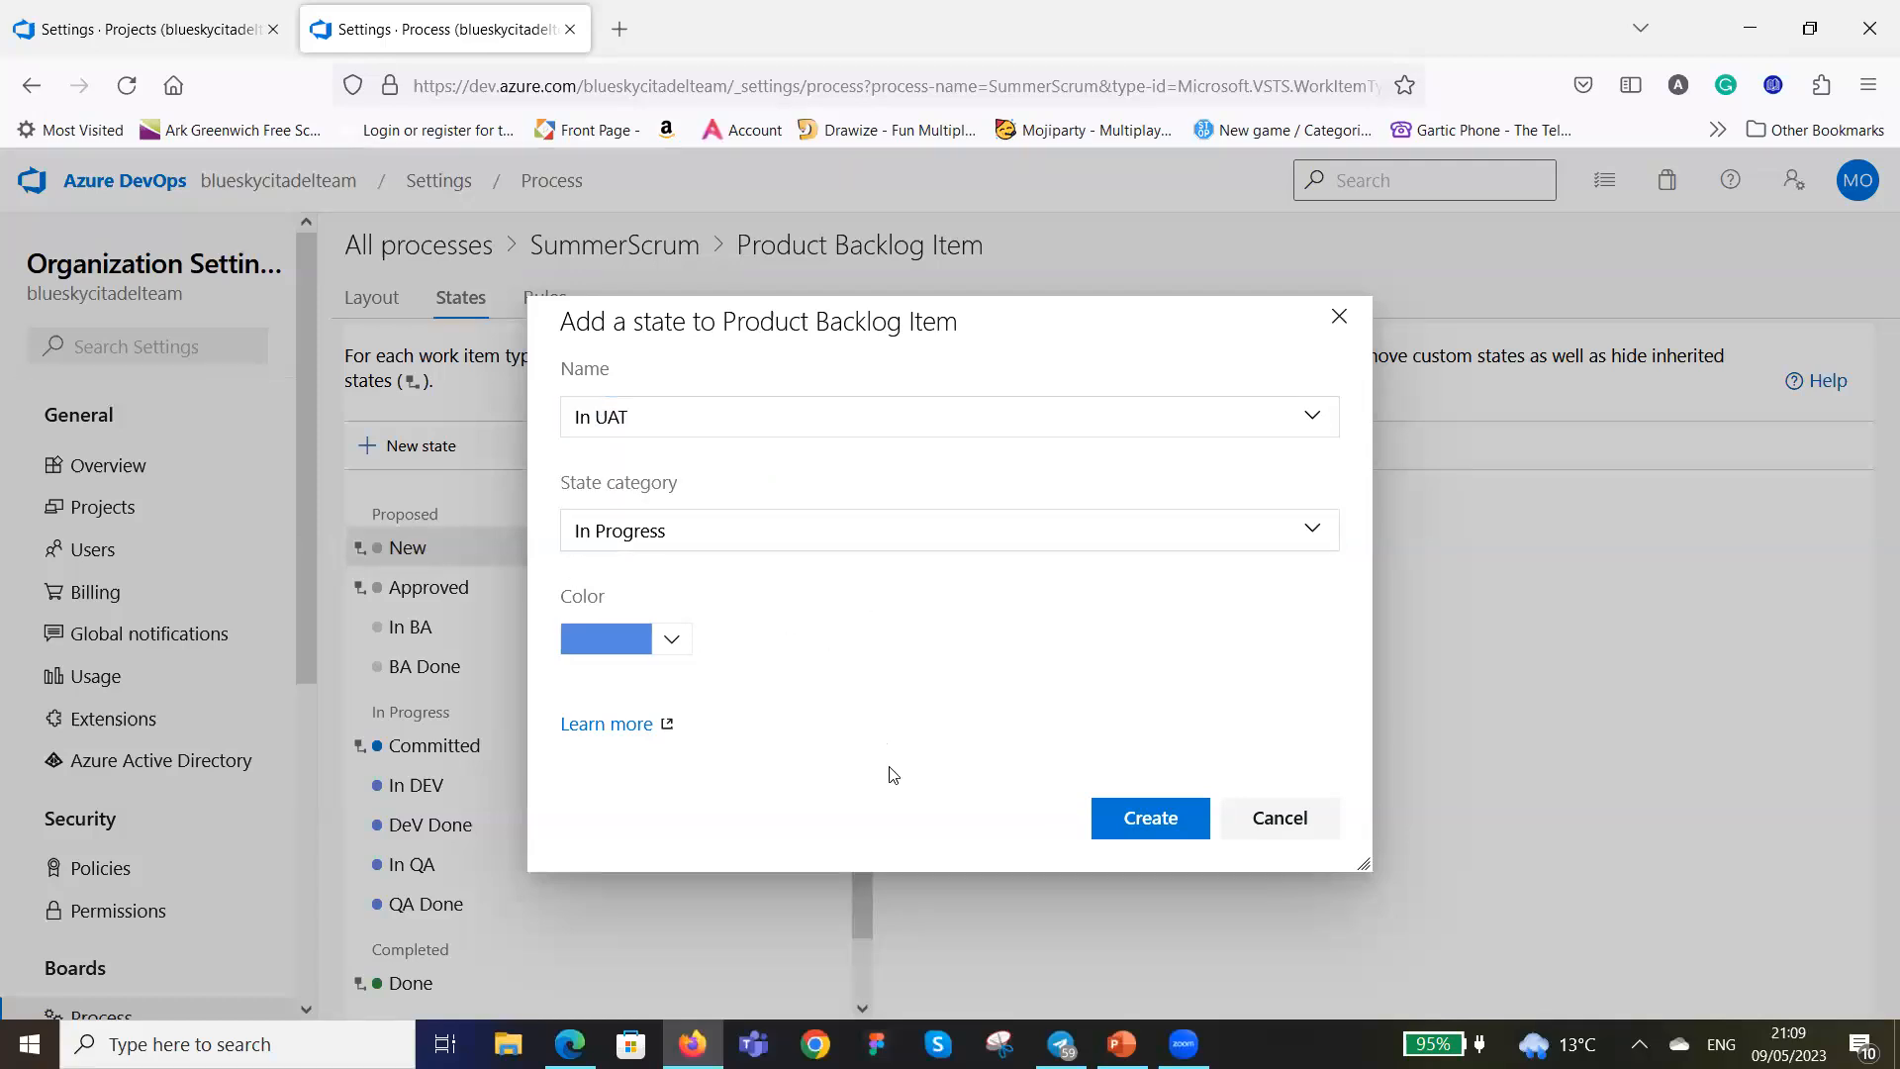
{"action": "left_click", "coordinate": [1160, 823]}
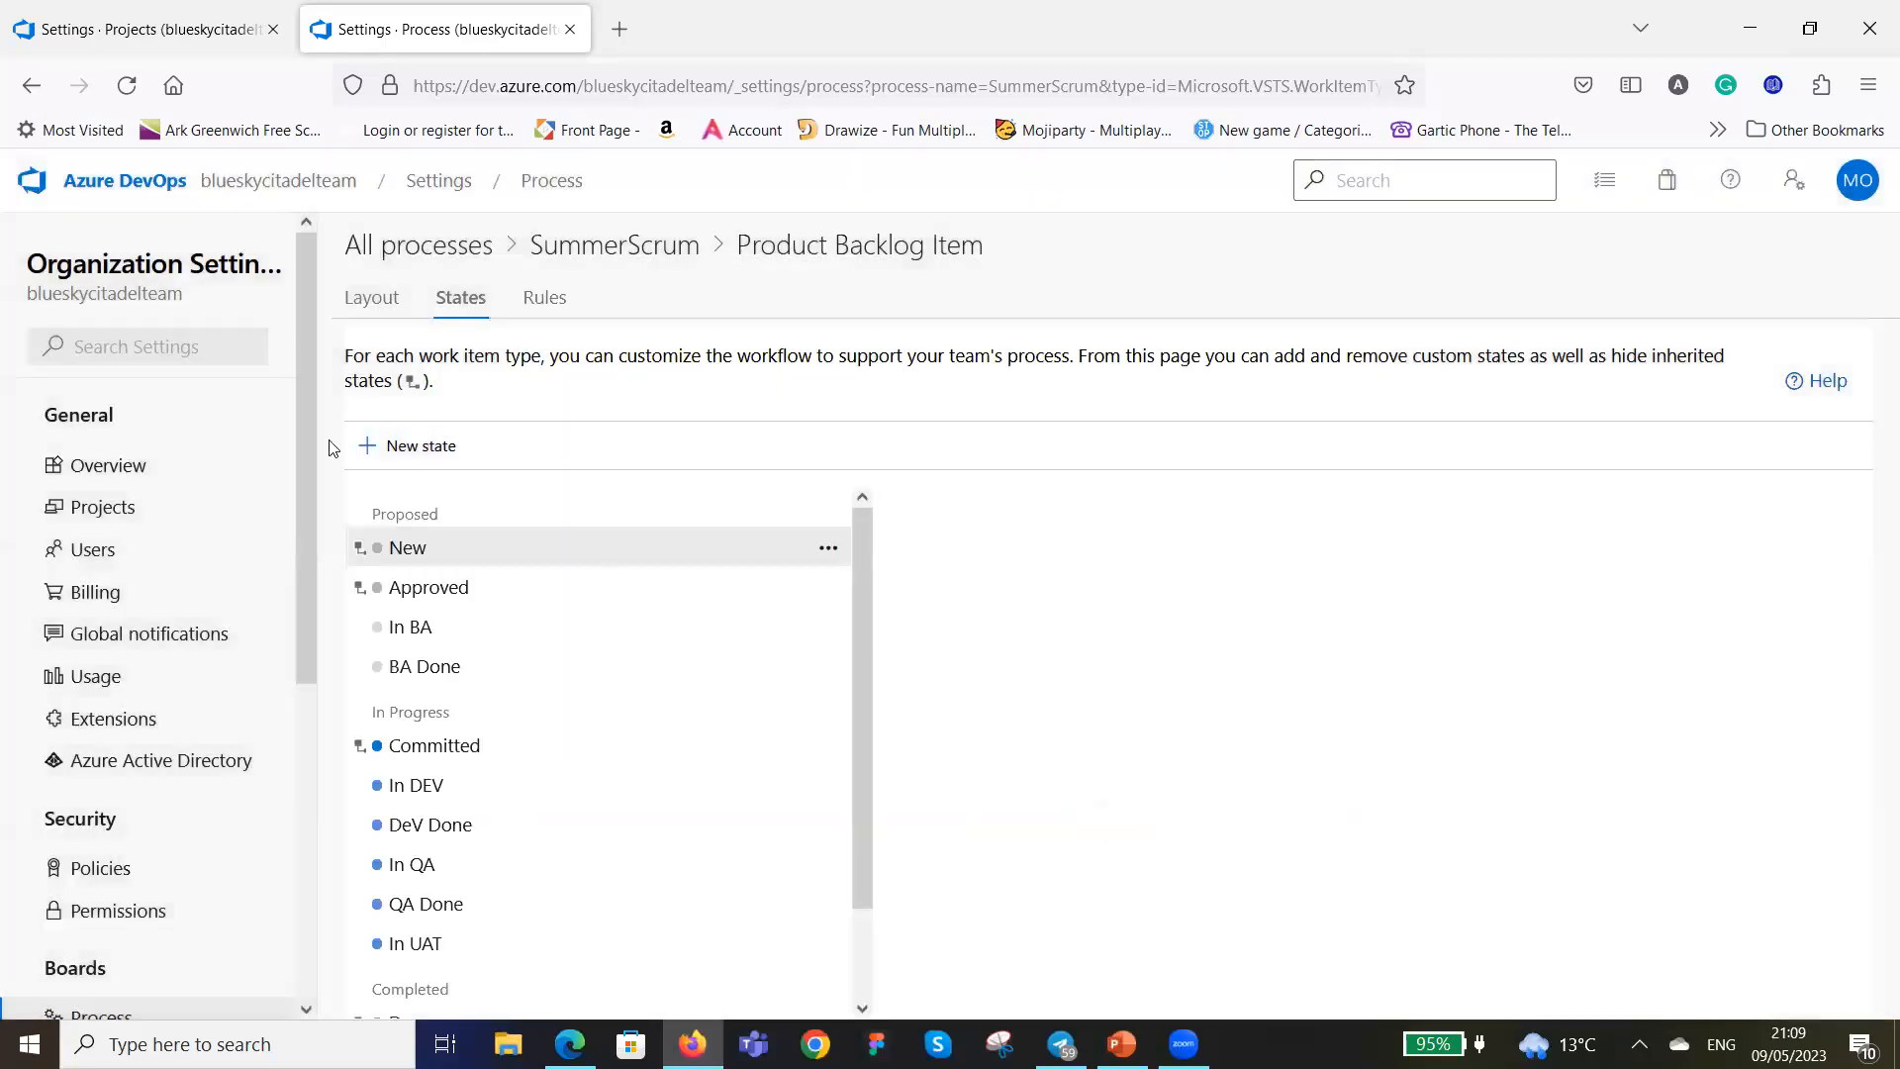
Create a UAT Done state for the Product Backlog Item in the In Progress category.
{"action": "left_click", "coordinate": [367, 446]}
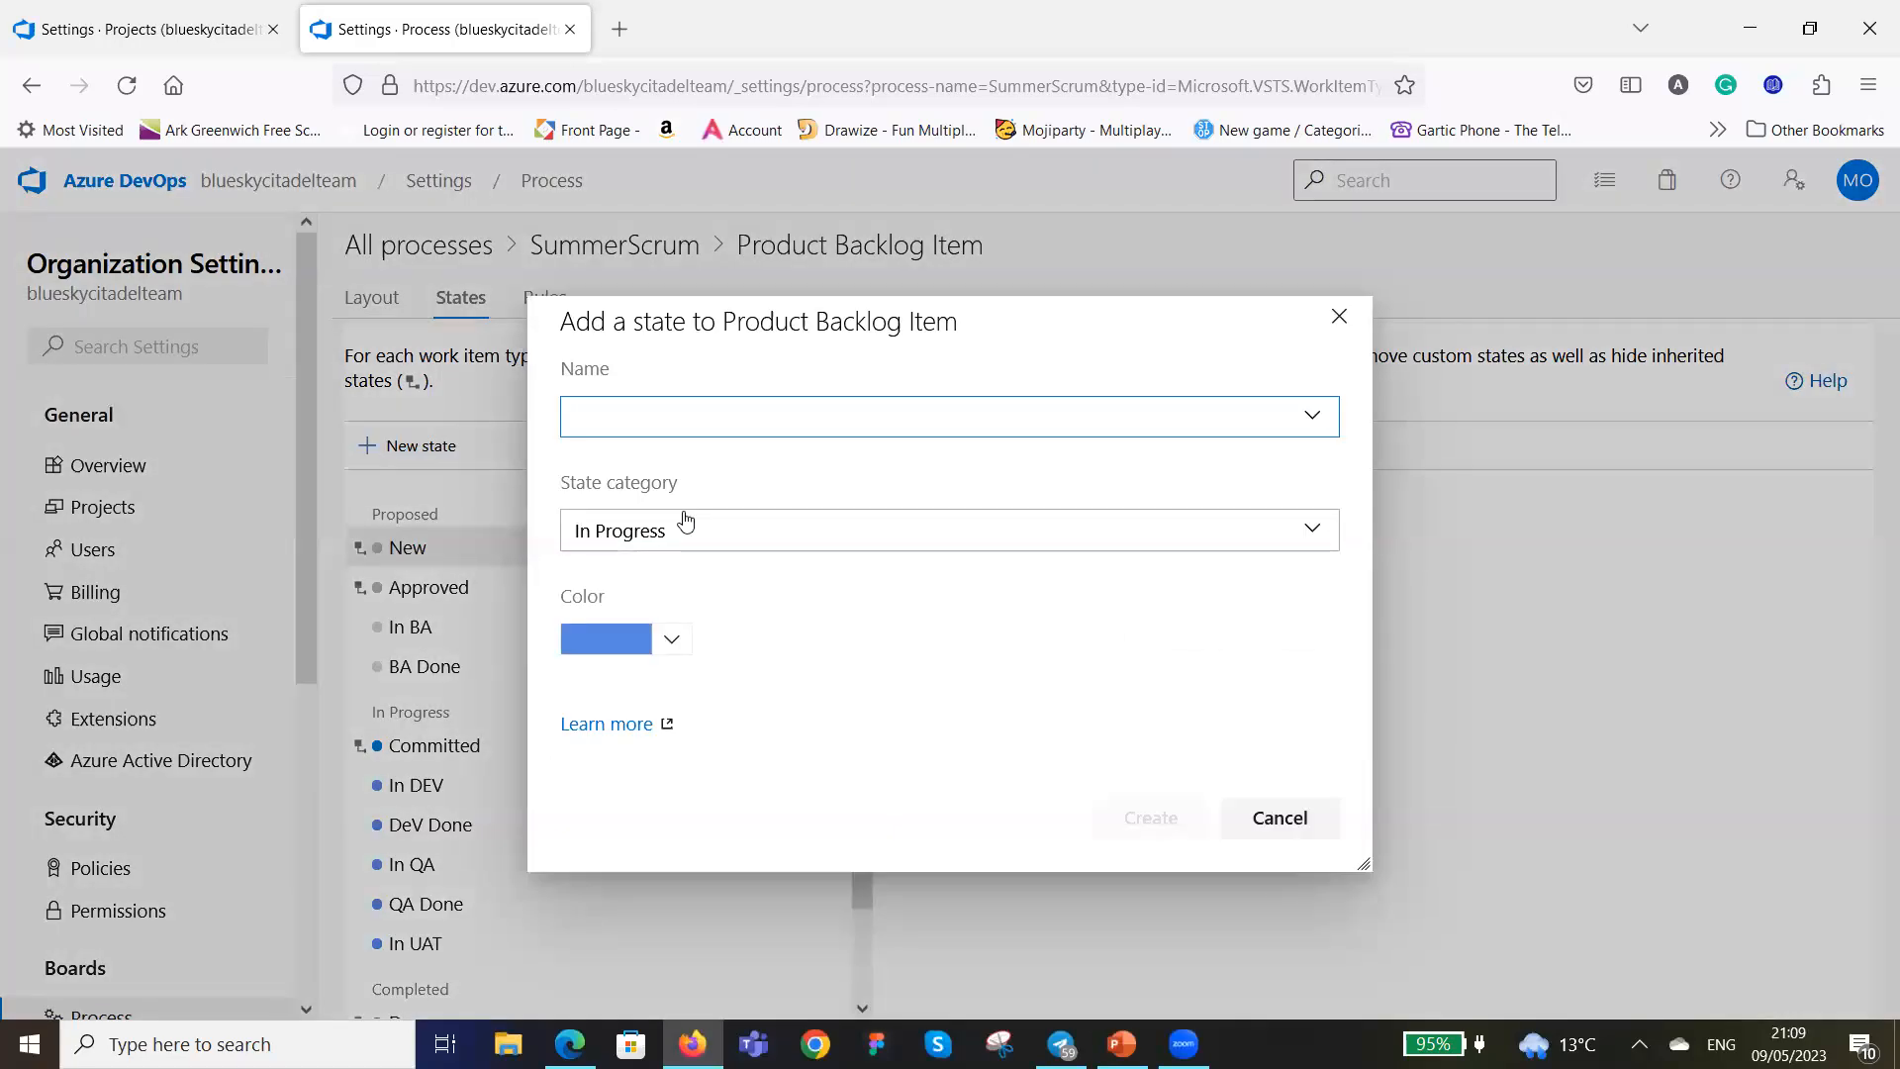
{"action": "type", "text": "UAT Done"}
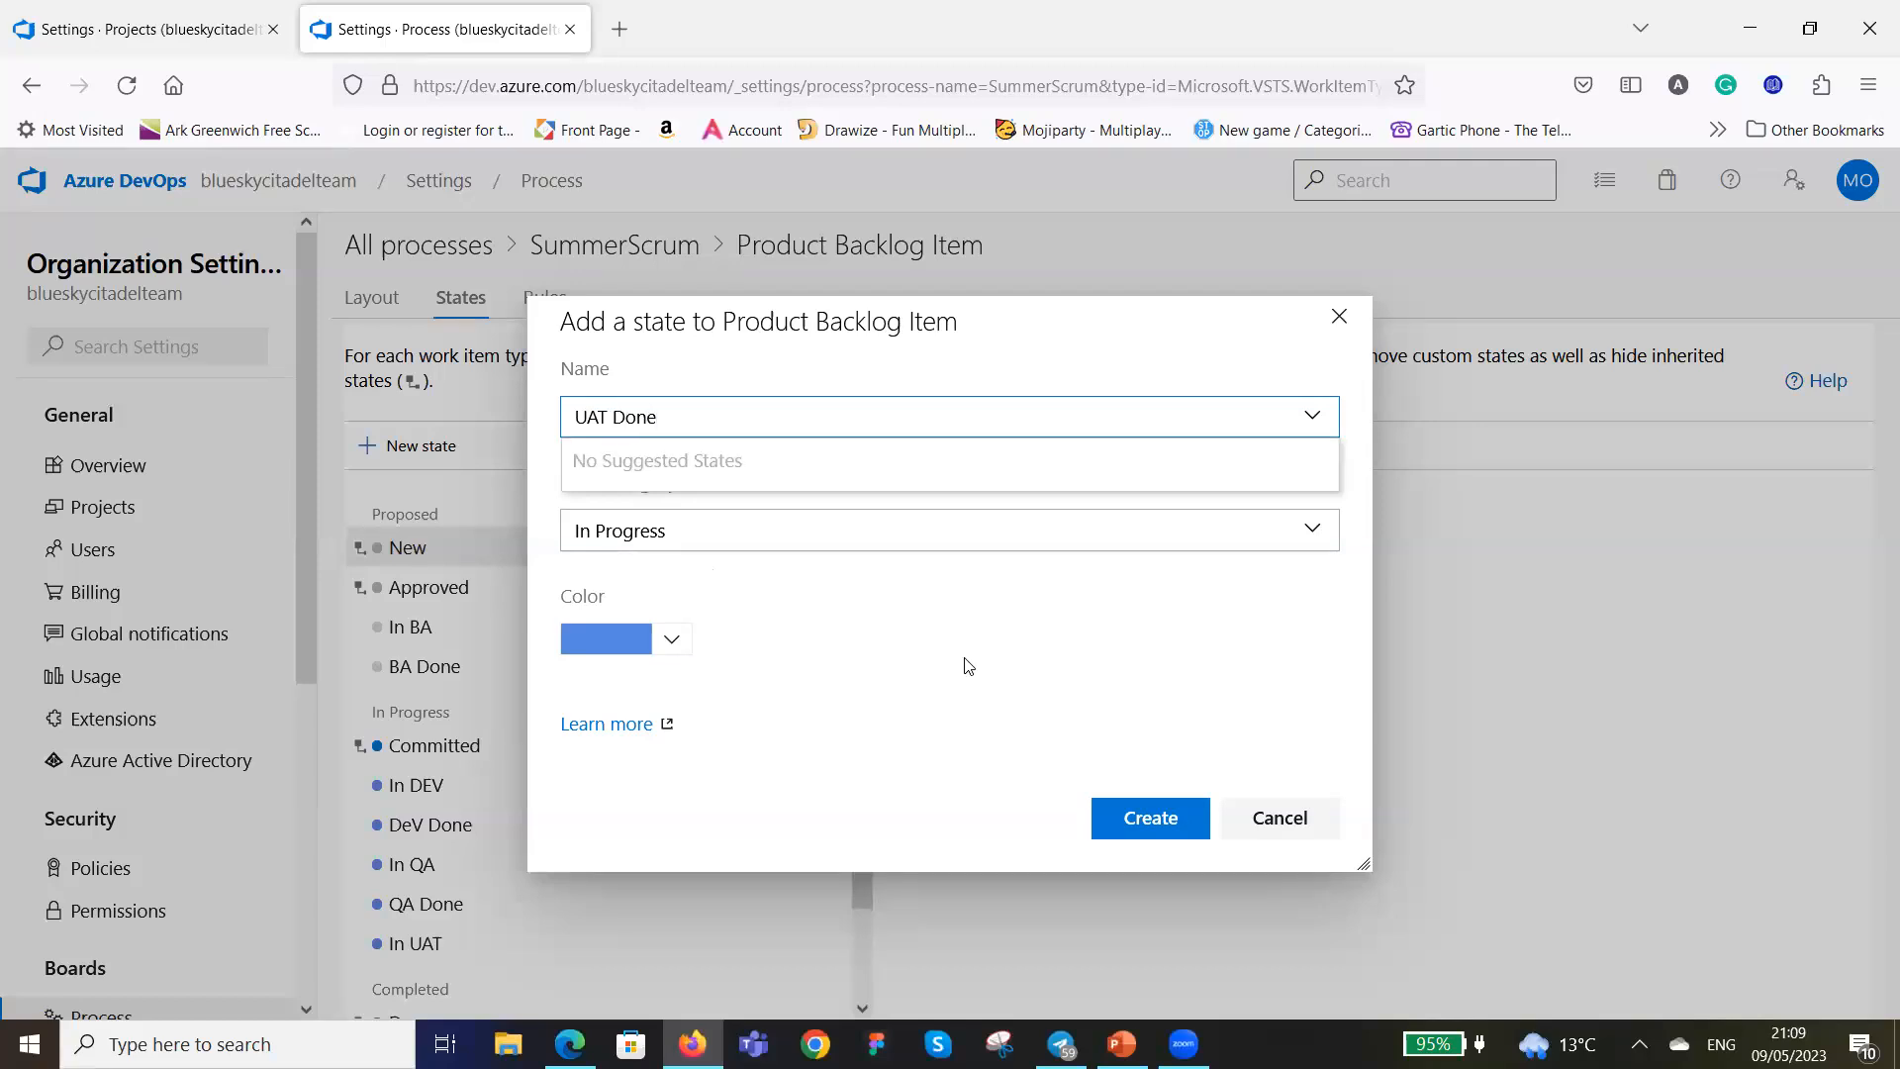
{"action": "left_click", "coordinate": [936, 571]}
{"action": "left_click", "coordinate": [1161, 823]}
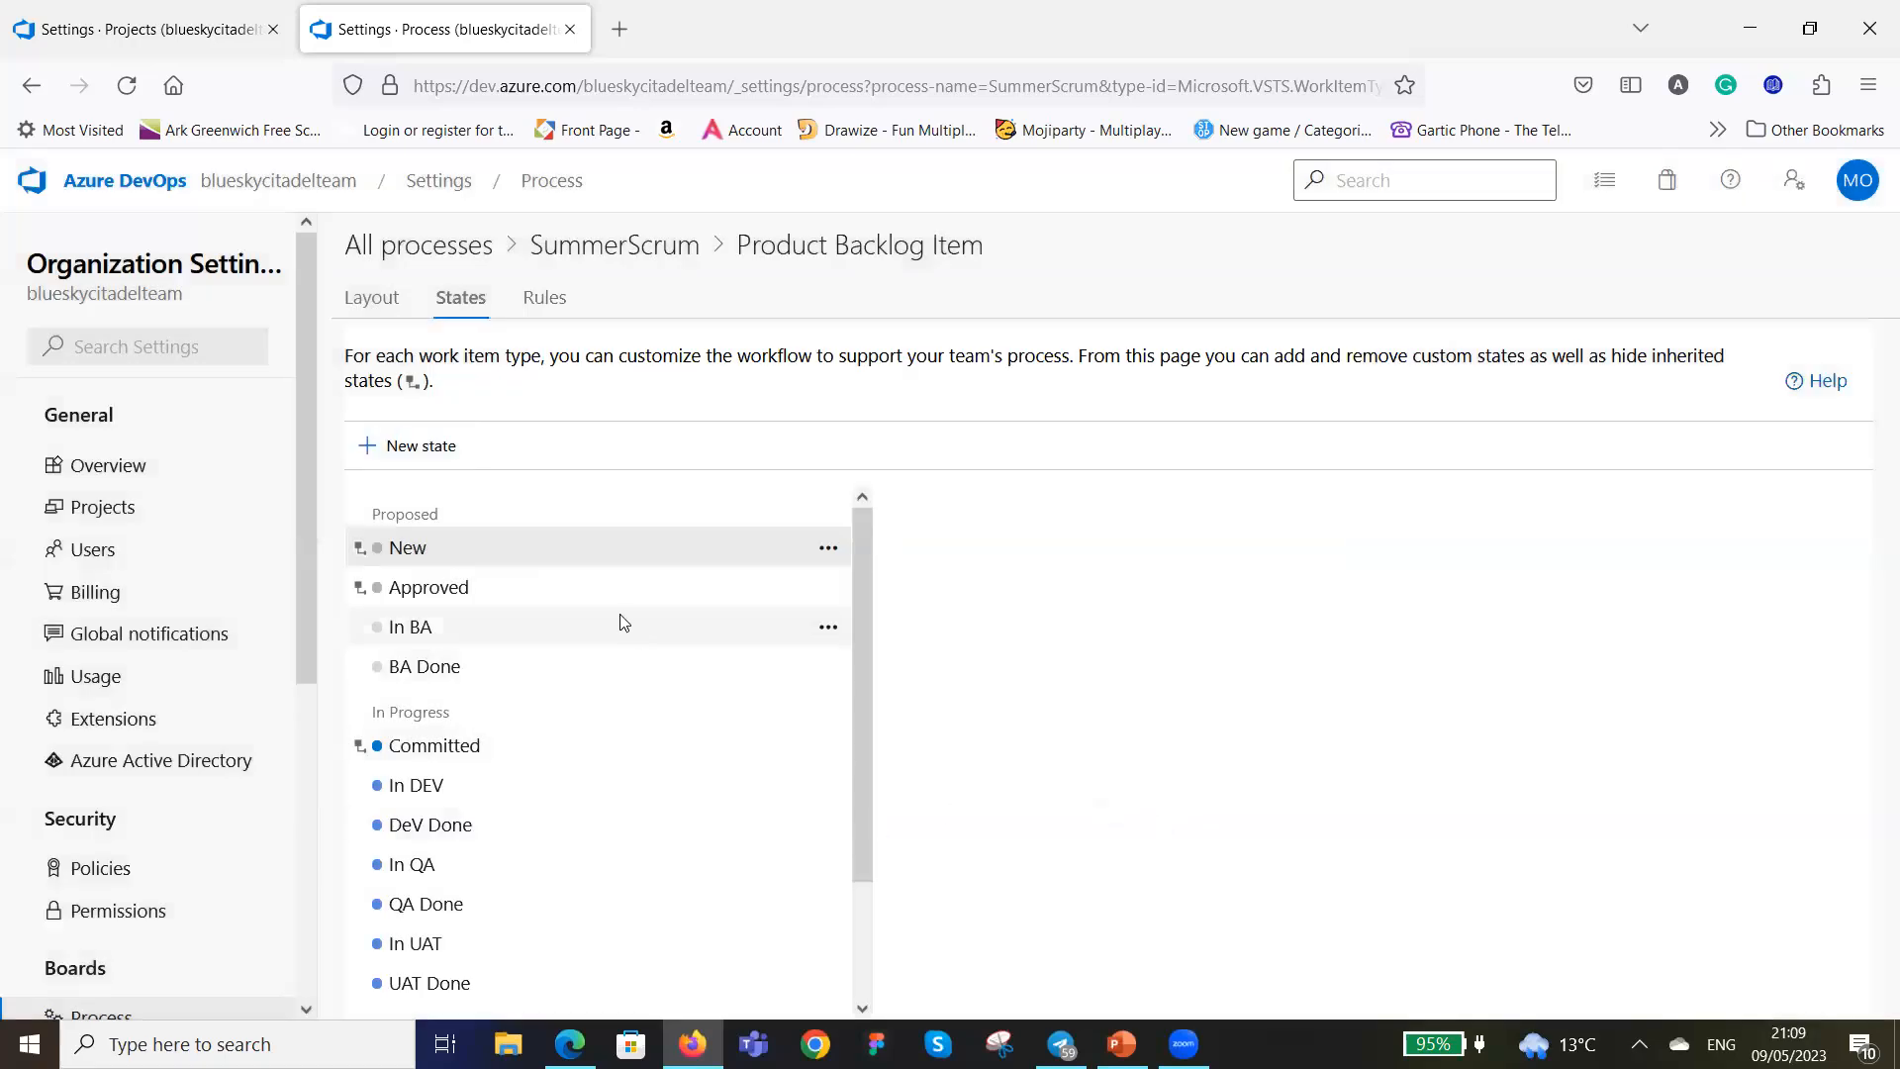
Review the Product Backlog Item's full state list, its rules and its layout.
{"action": "scroll", "coordinate": [621, 625], "scroll_direction": "down", "scroll_amount": 2}
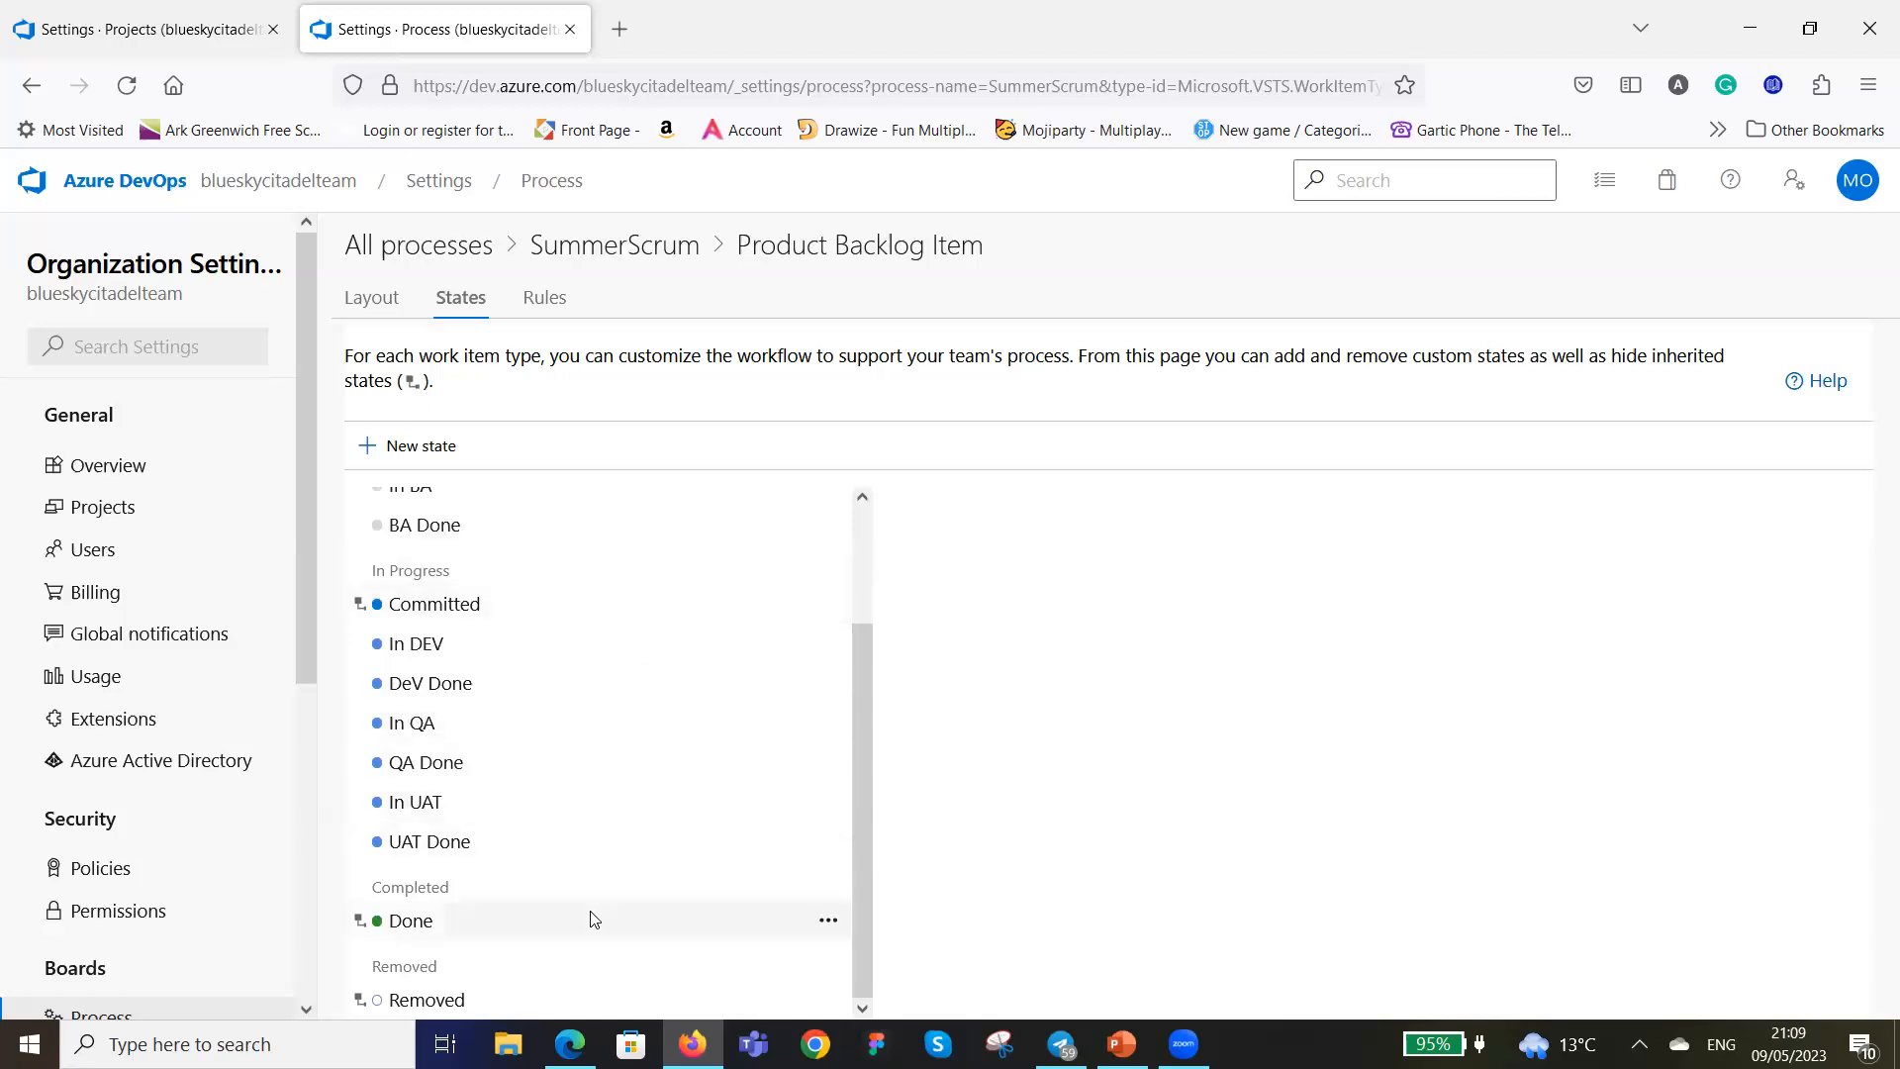
{"action": "scroll", "coordinate": [598, 710], "scroll_direction": "up", "scroll_amount": 2}
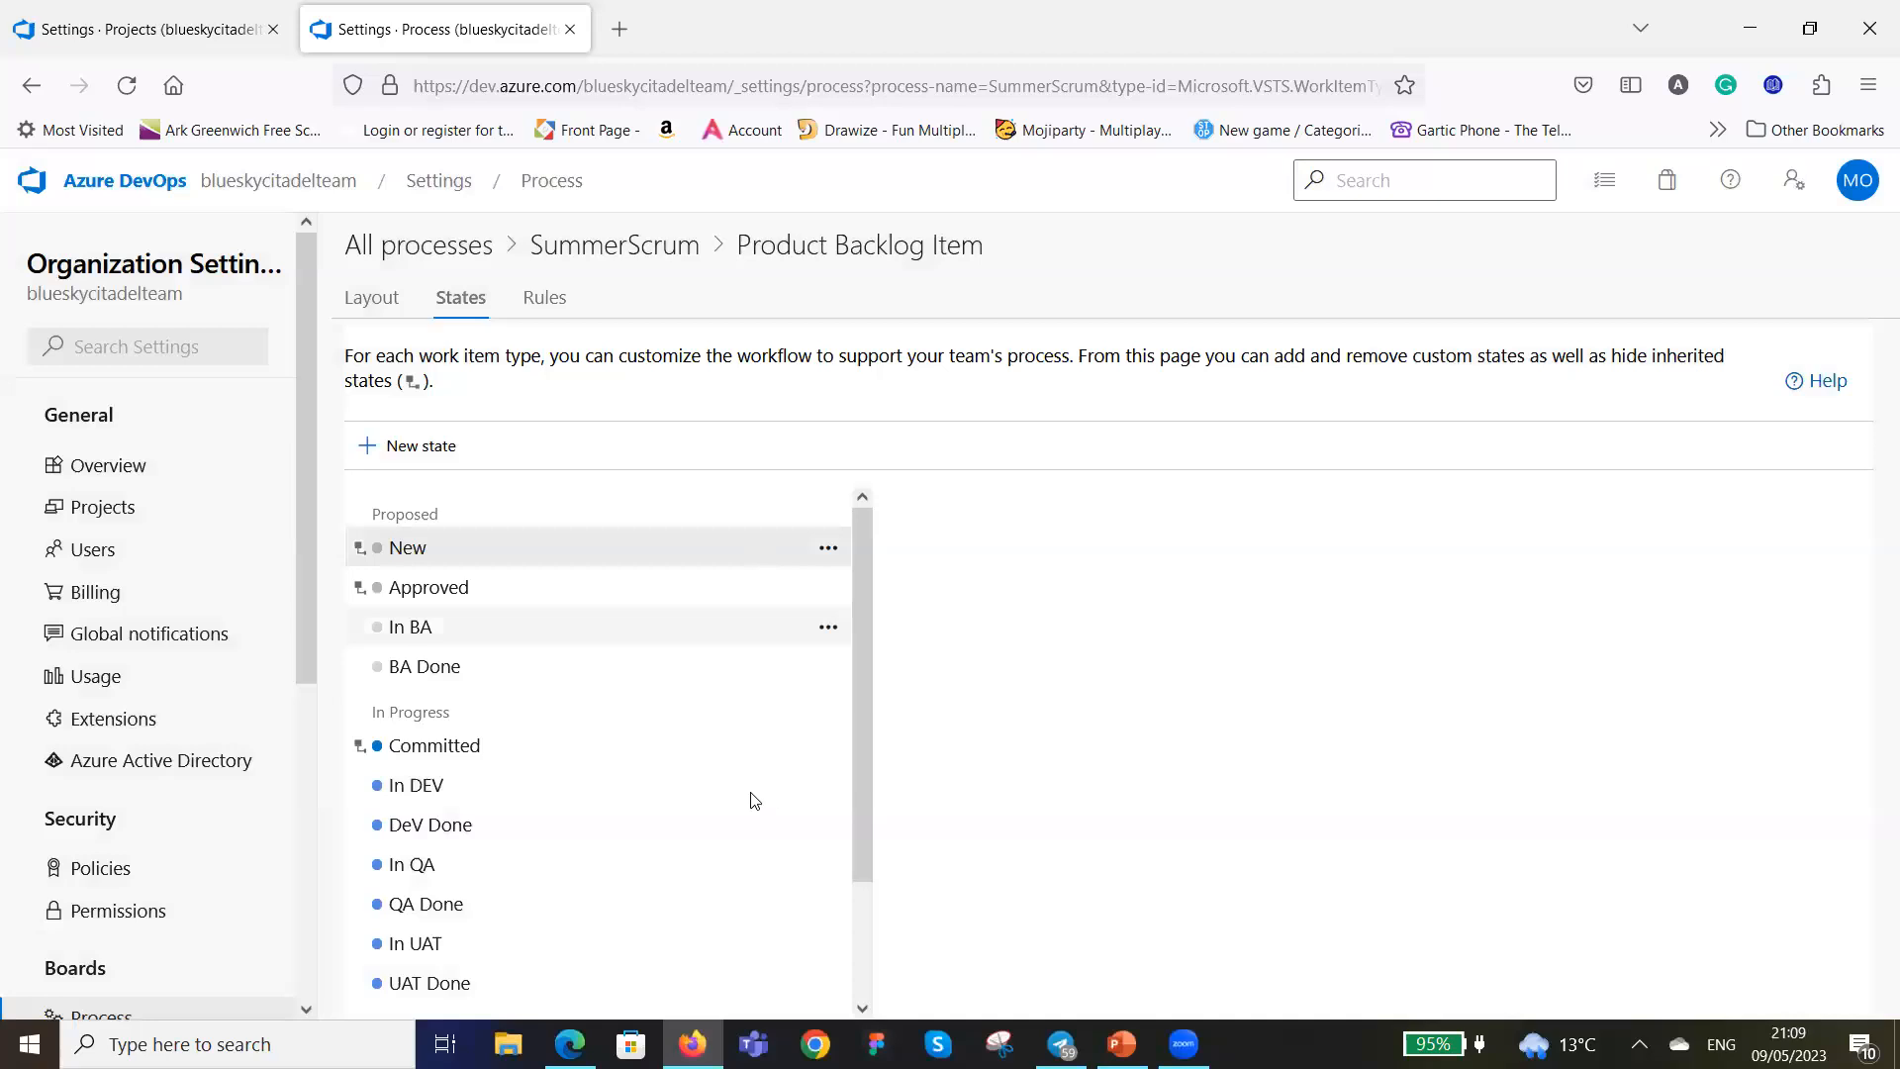
{"action": "left_click", "coordinate": [545, 301]}
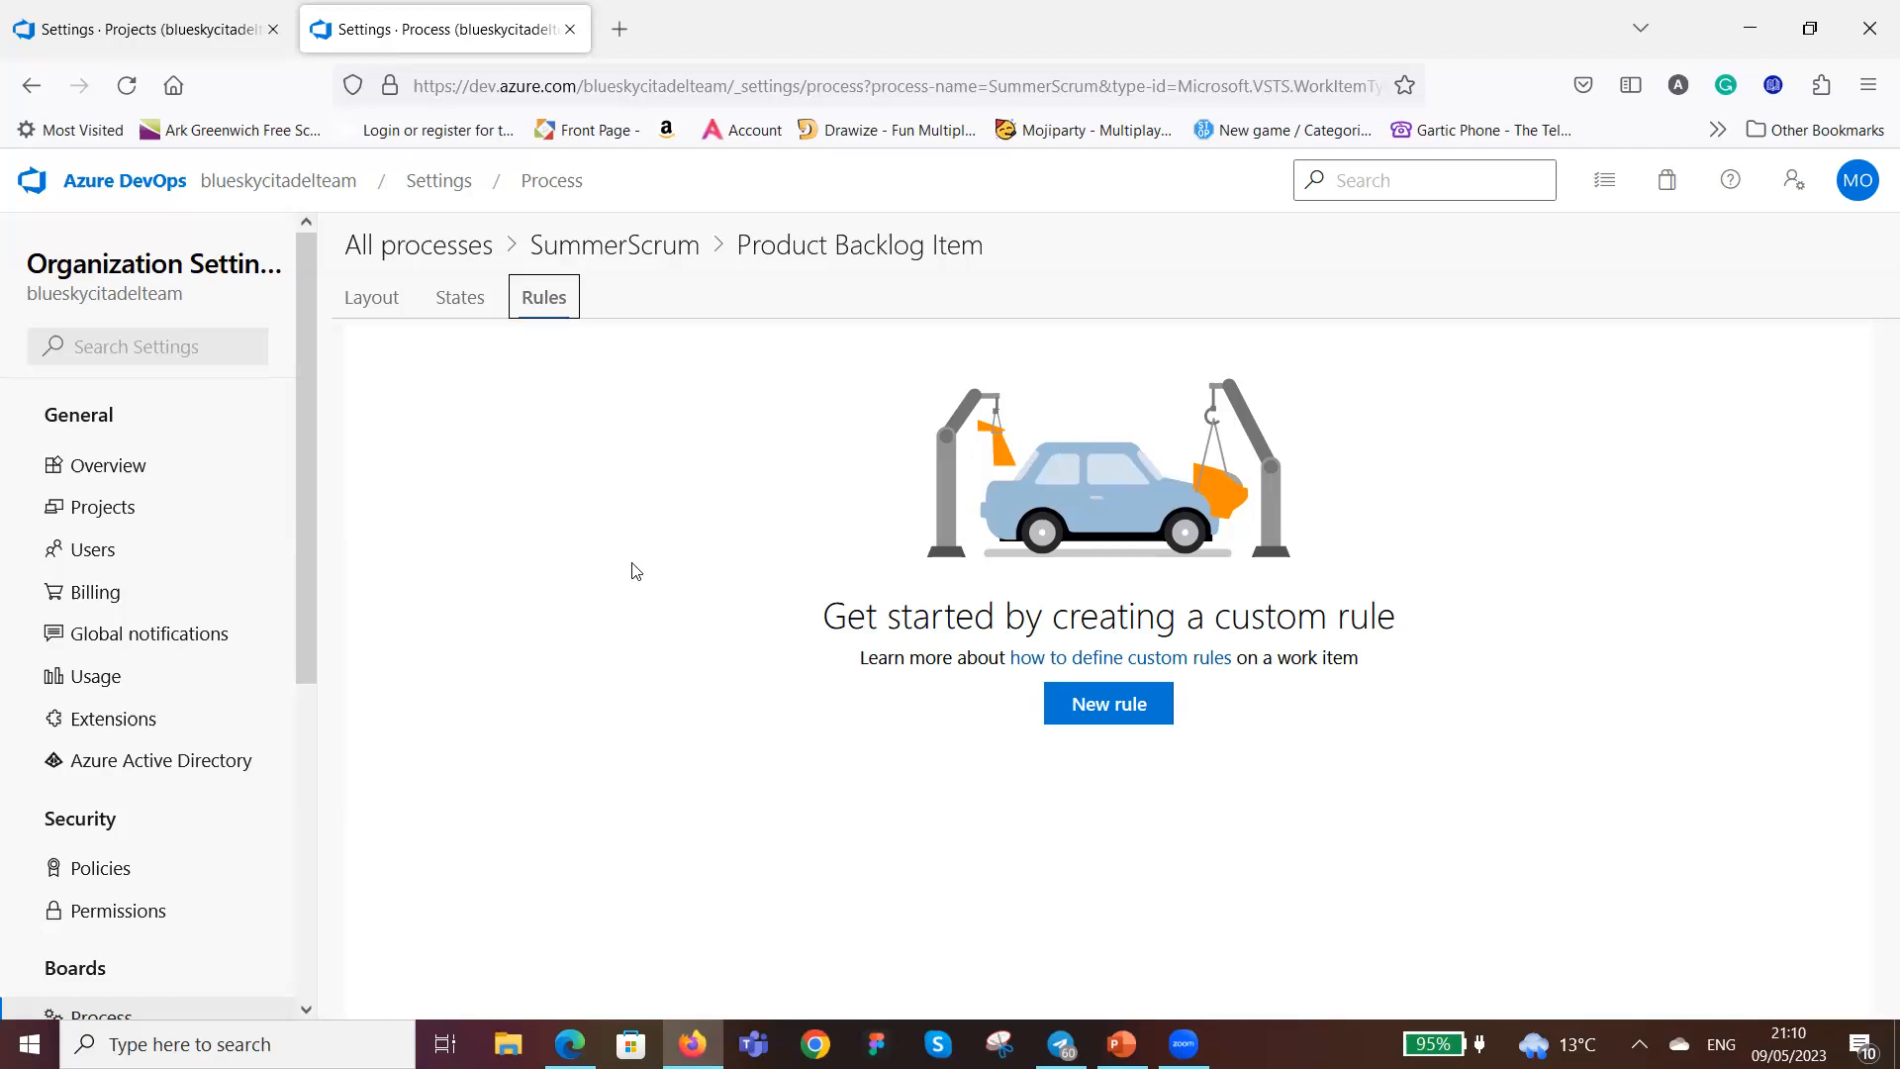
{"action": "left_click", "coordinate": [368, 303]}
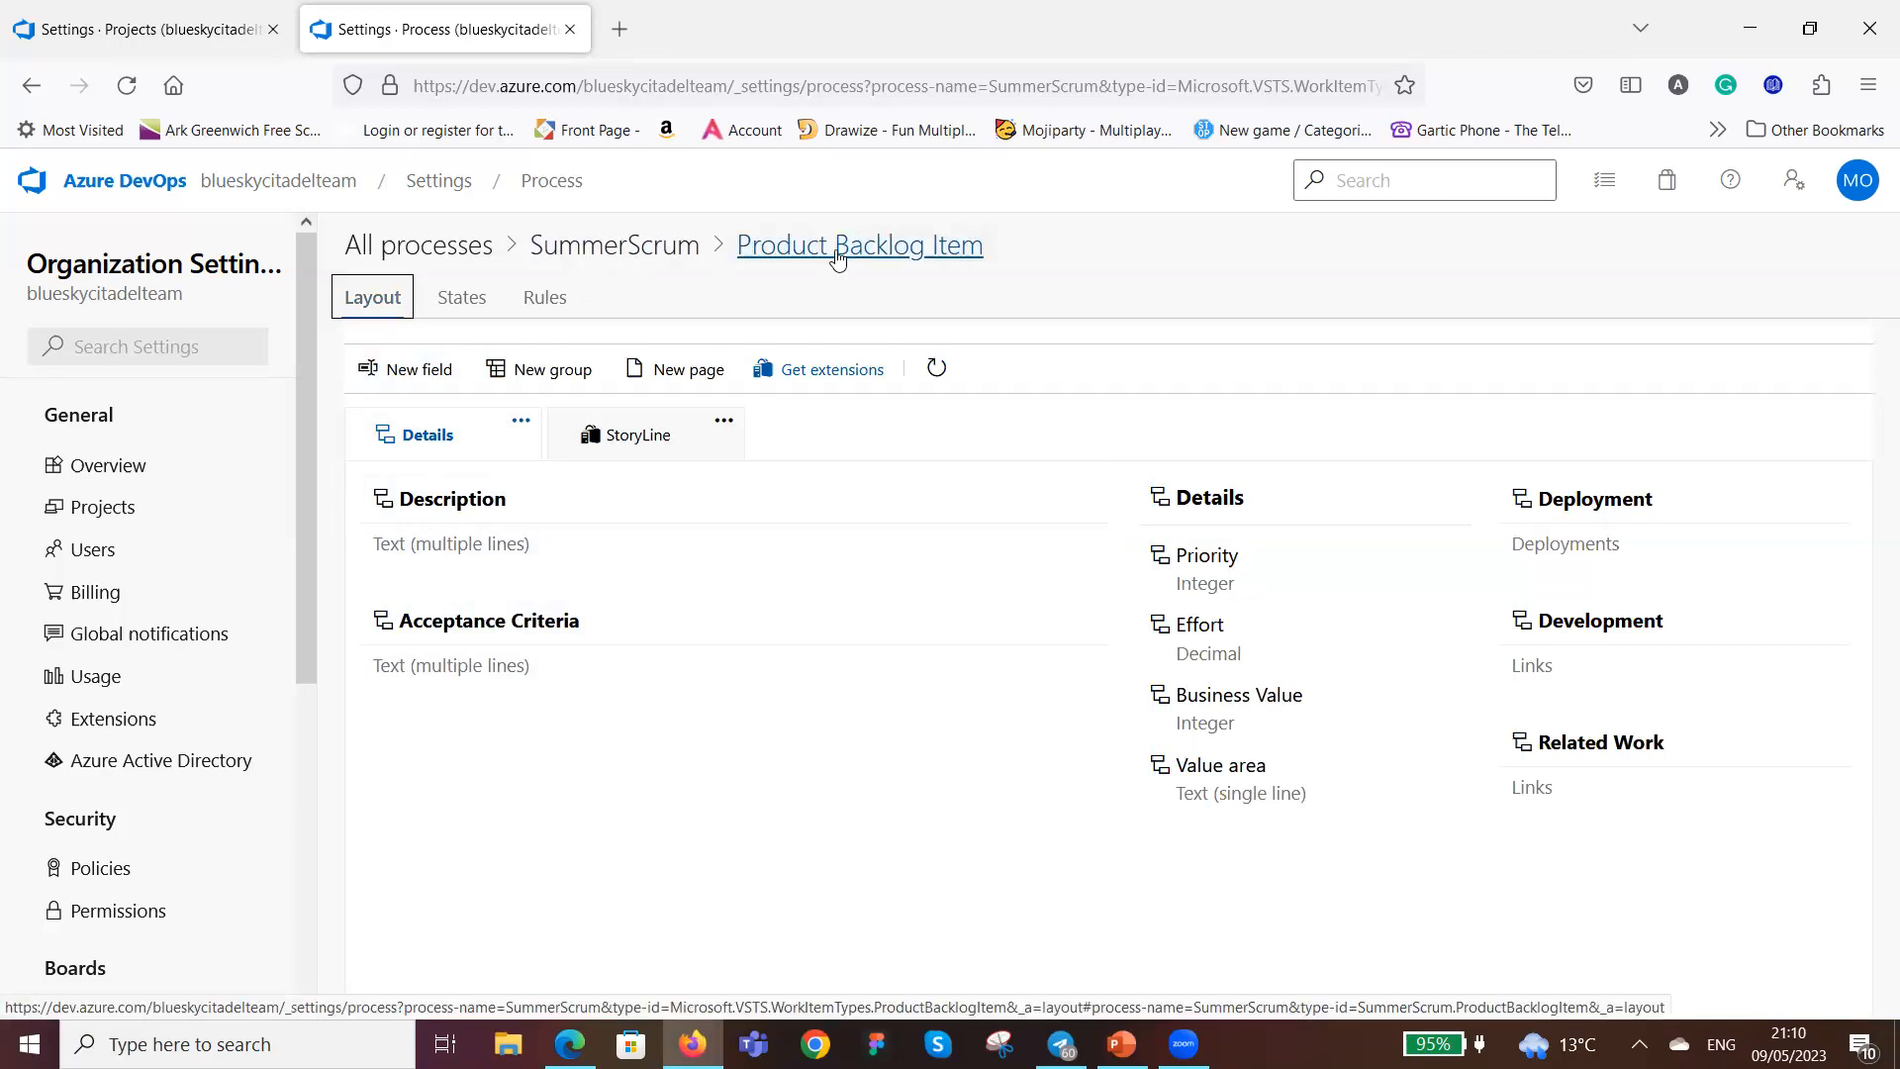
Open the workflow states of the Bug work item type in the SummerScrum process.
{"action": "left_click", "coordinate": [615, 258]}
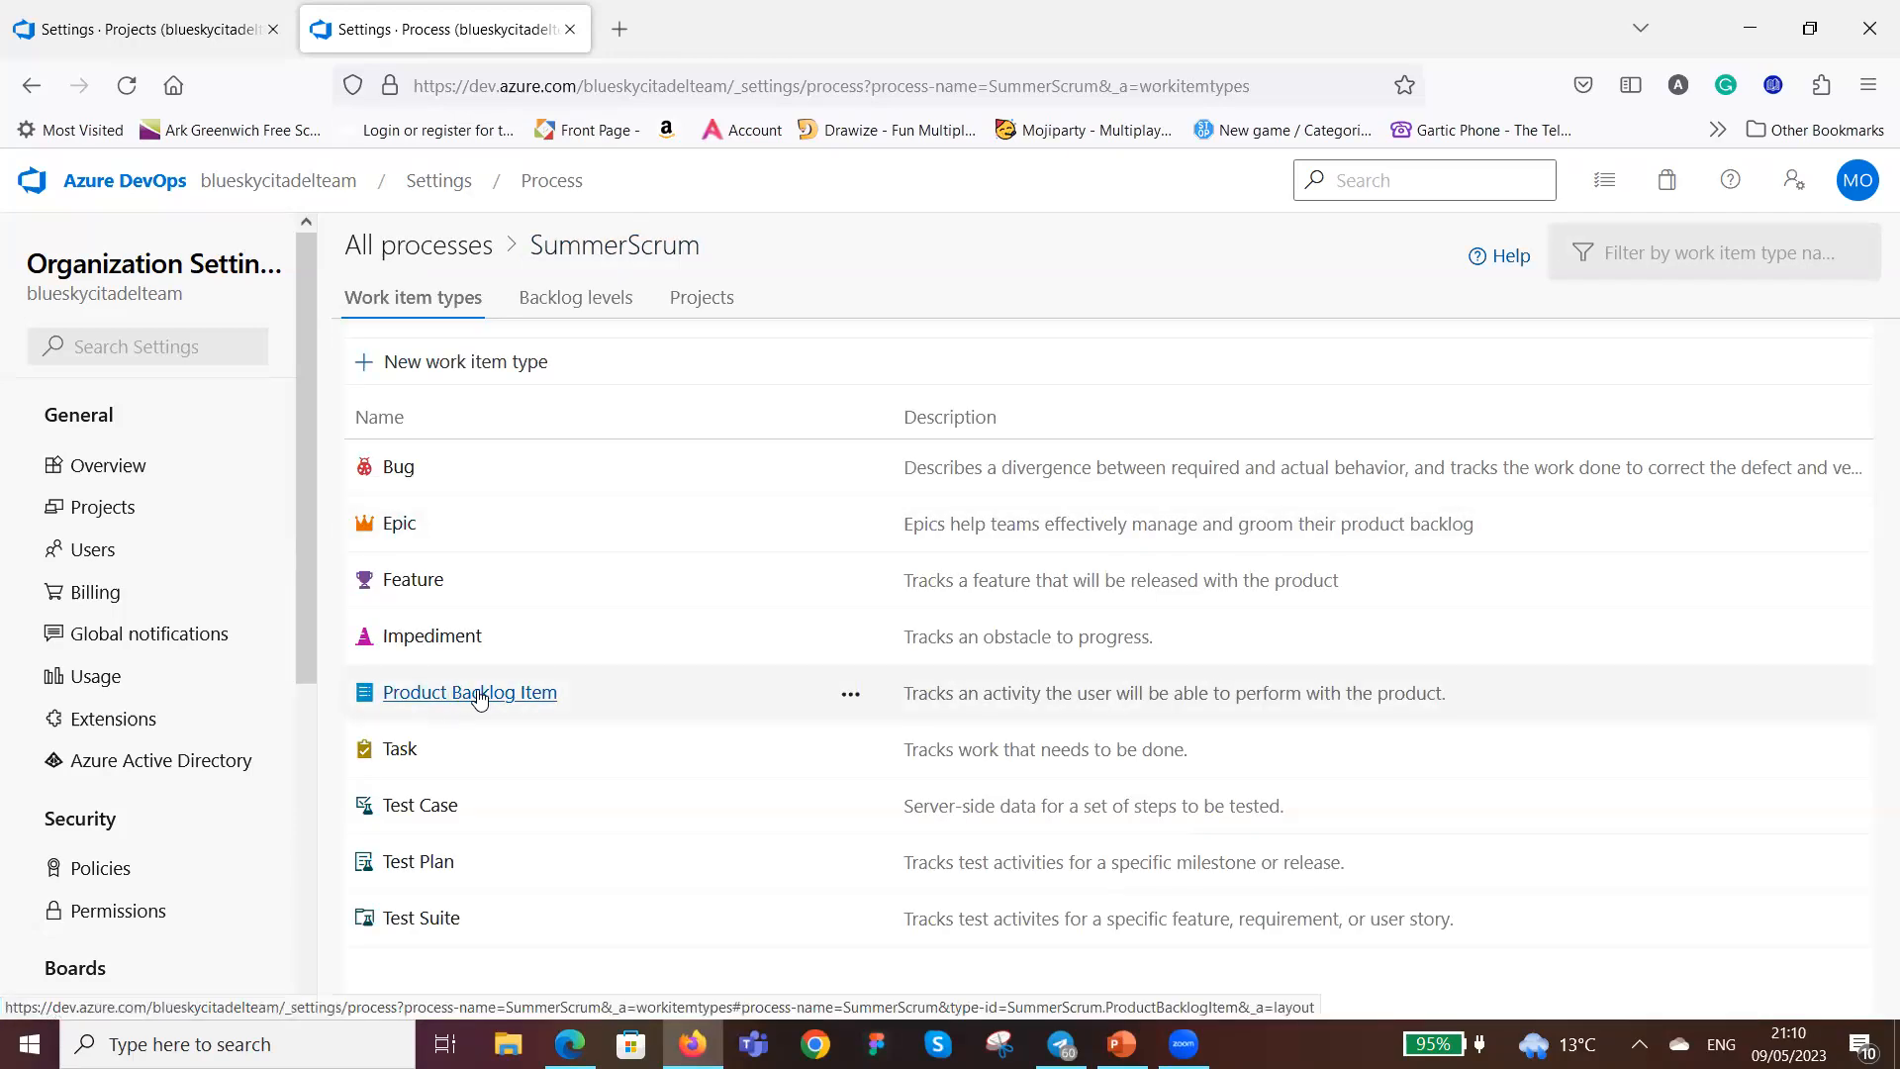
{"action": "left_click", "coordinate": [401, 468]}
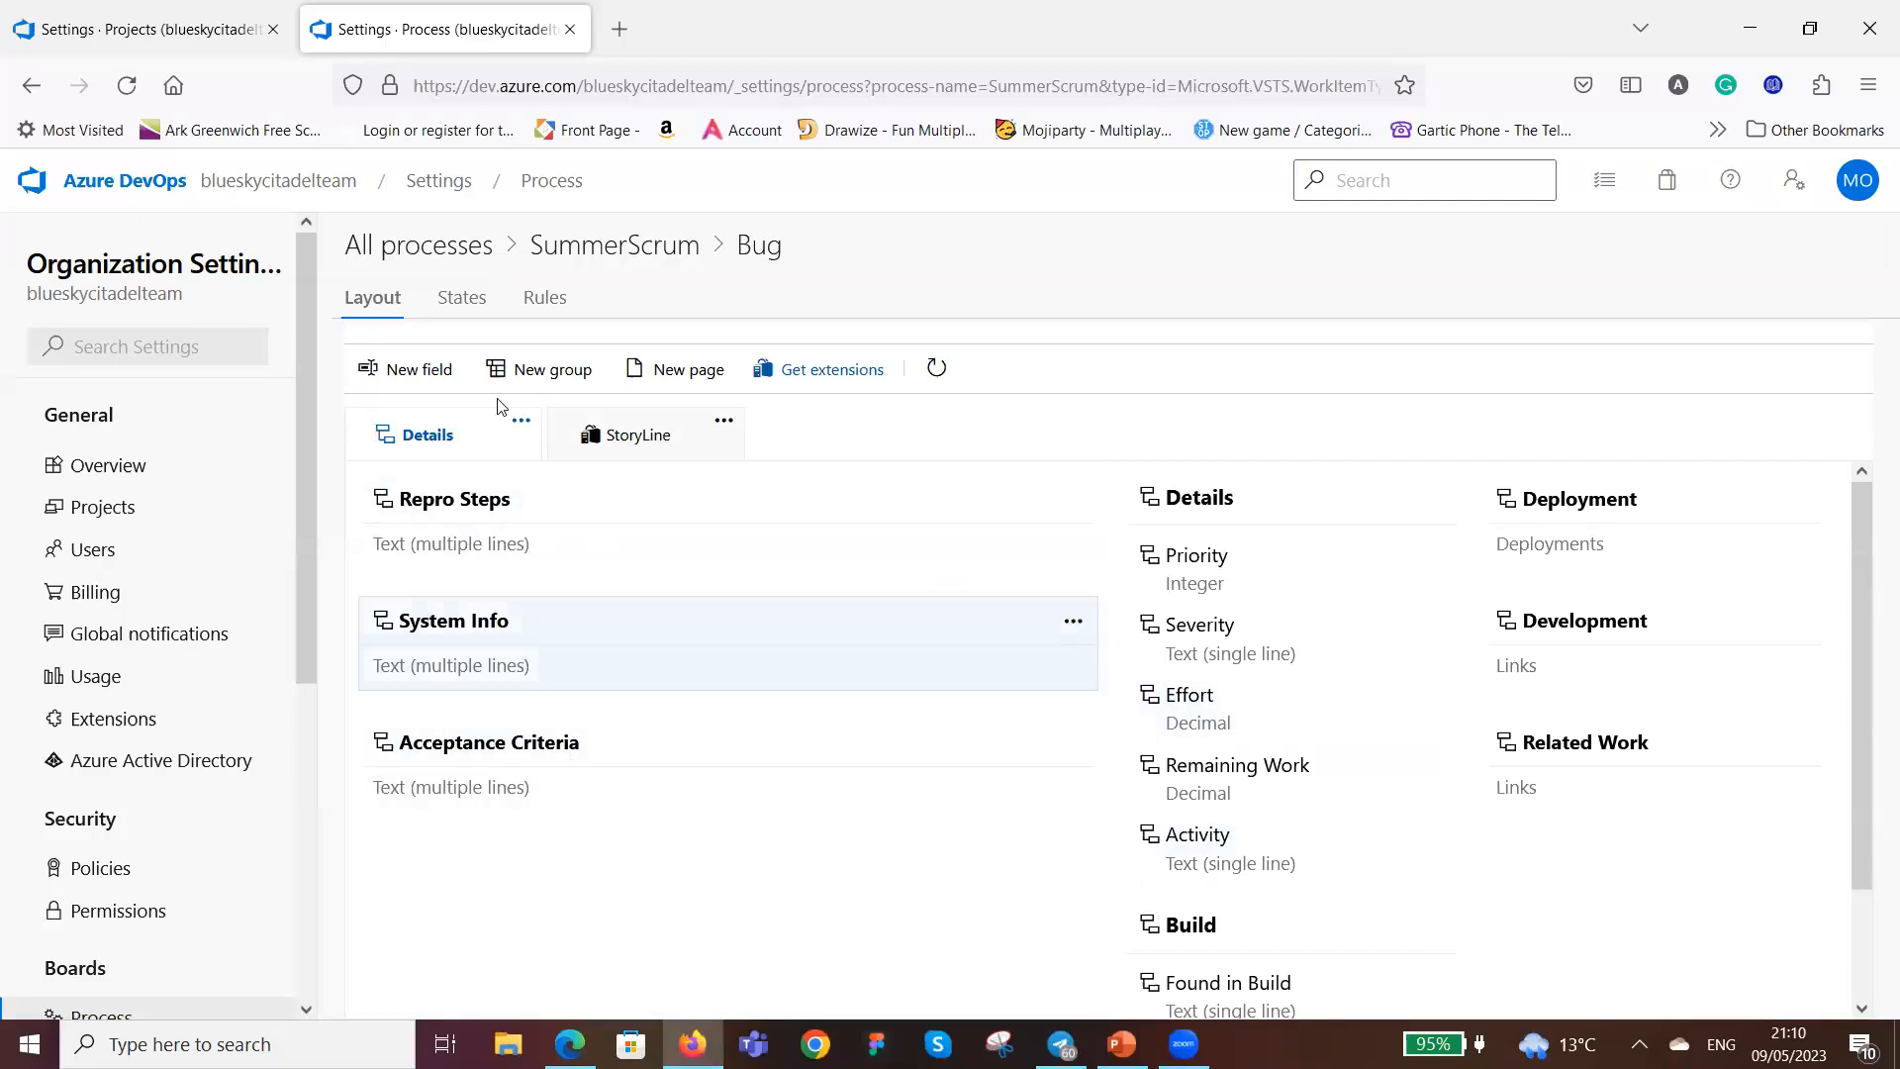
{"action": "left_click", "coordinate": [472, 302]}
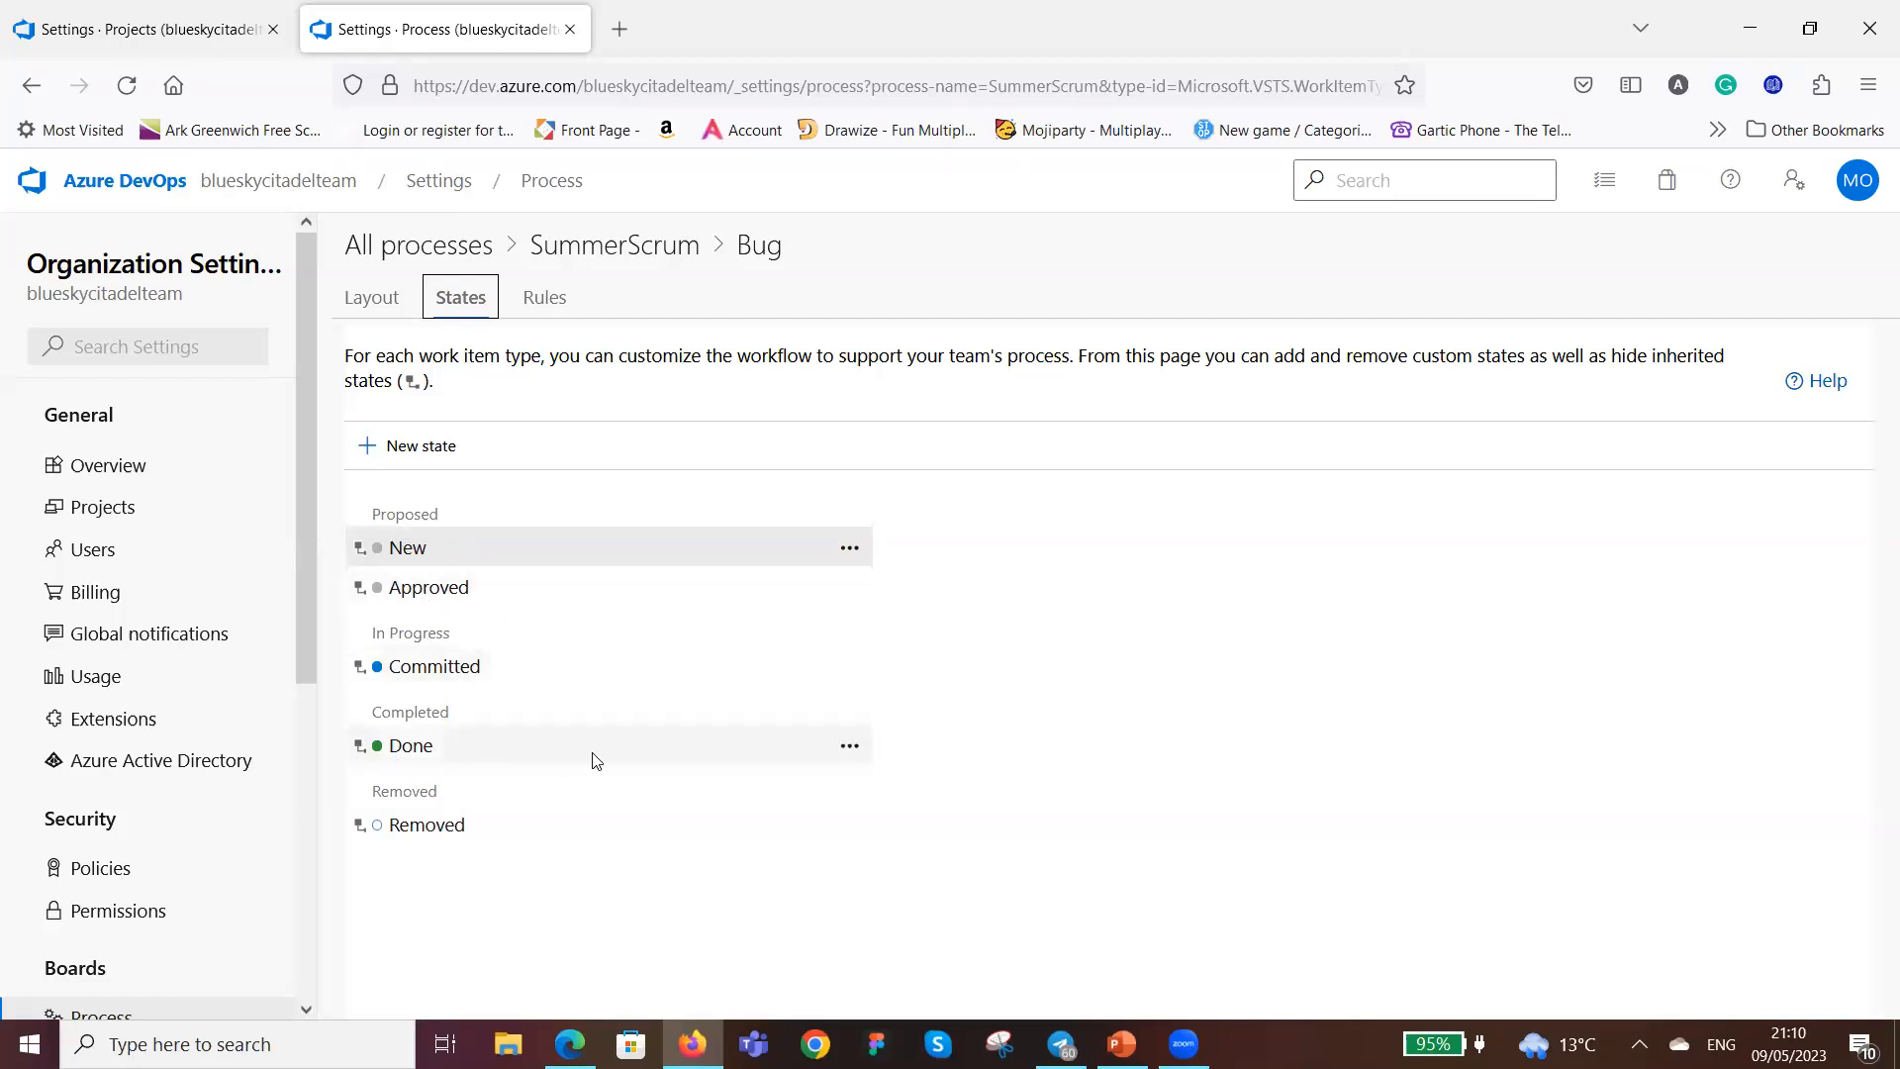
Add a Bug state named Active in the In Progress category with a dark red color.
{"action": "left_click", "coordinate": [382, 453]}
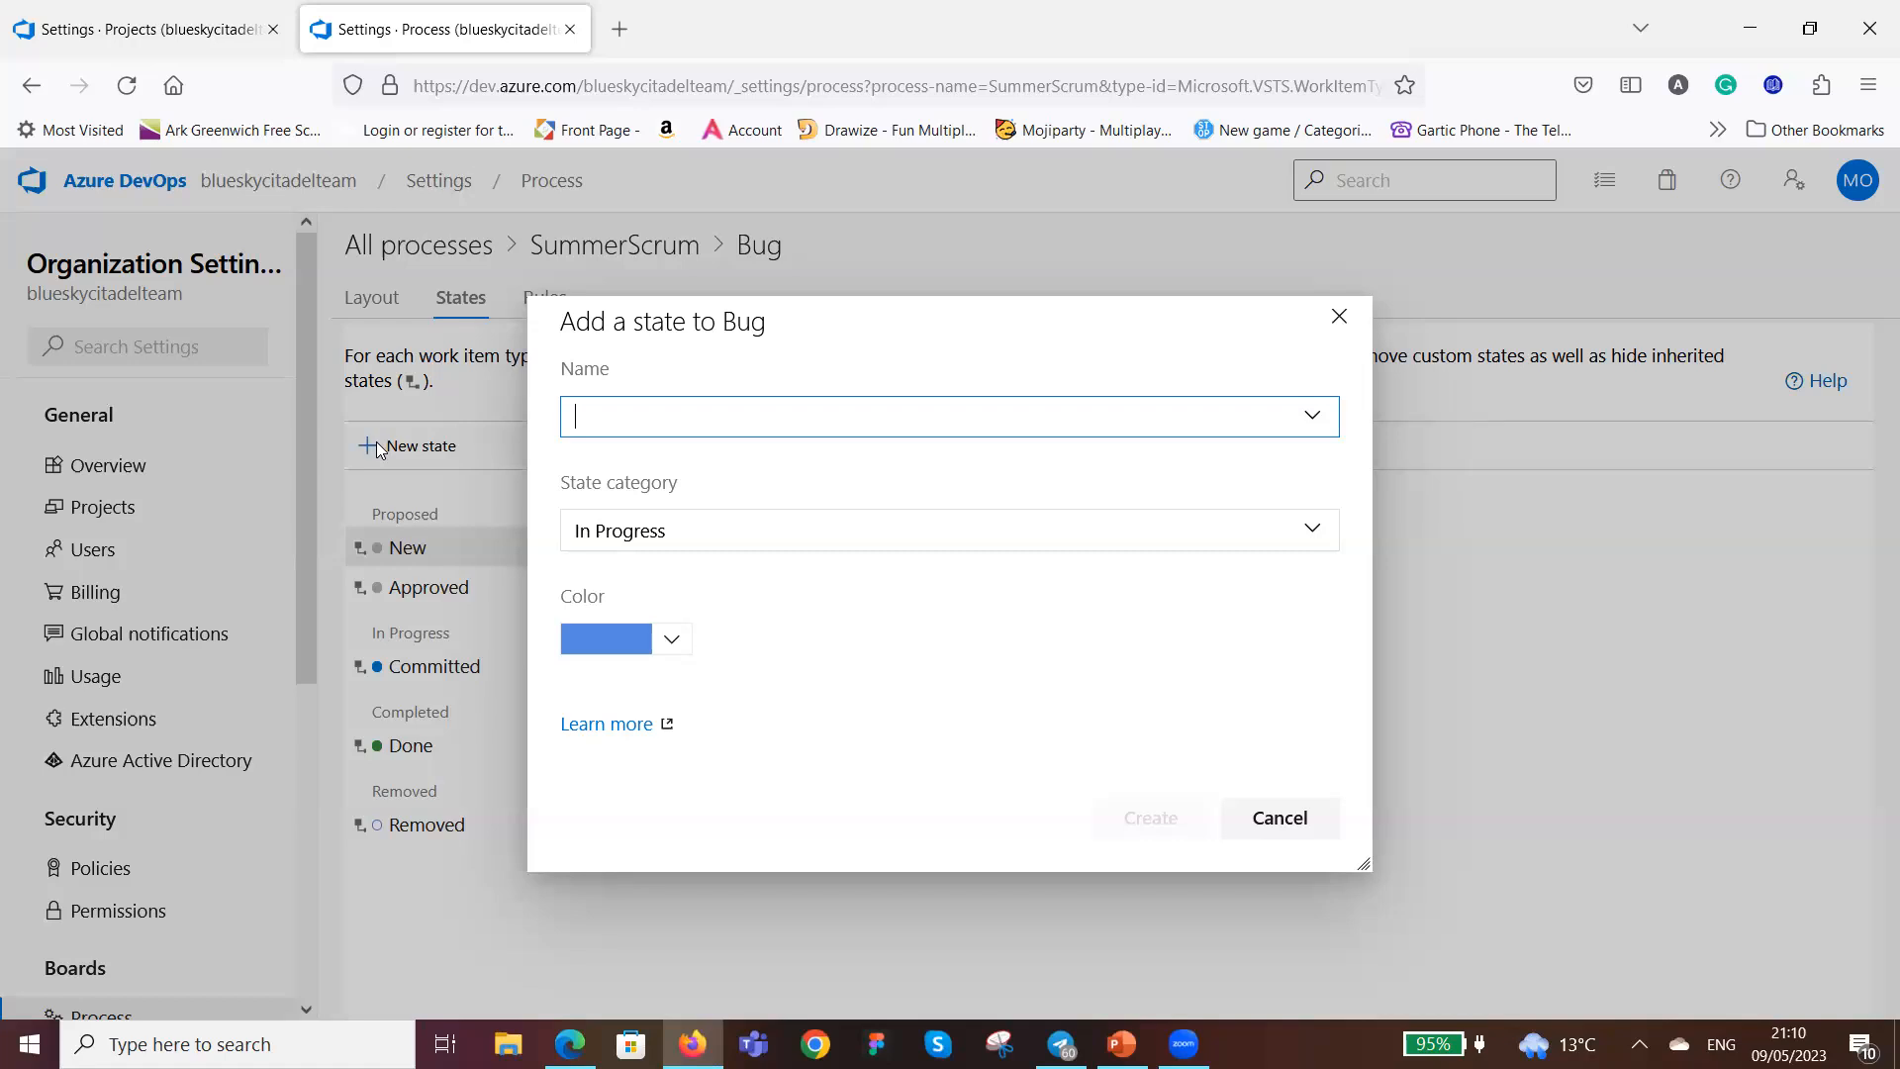
{"action": "type", "text": "Active"}
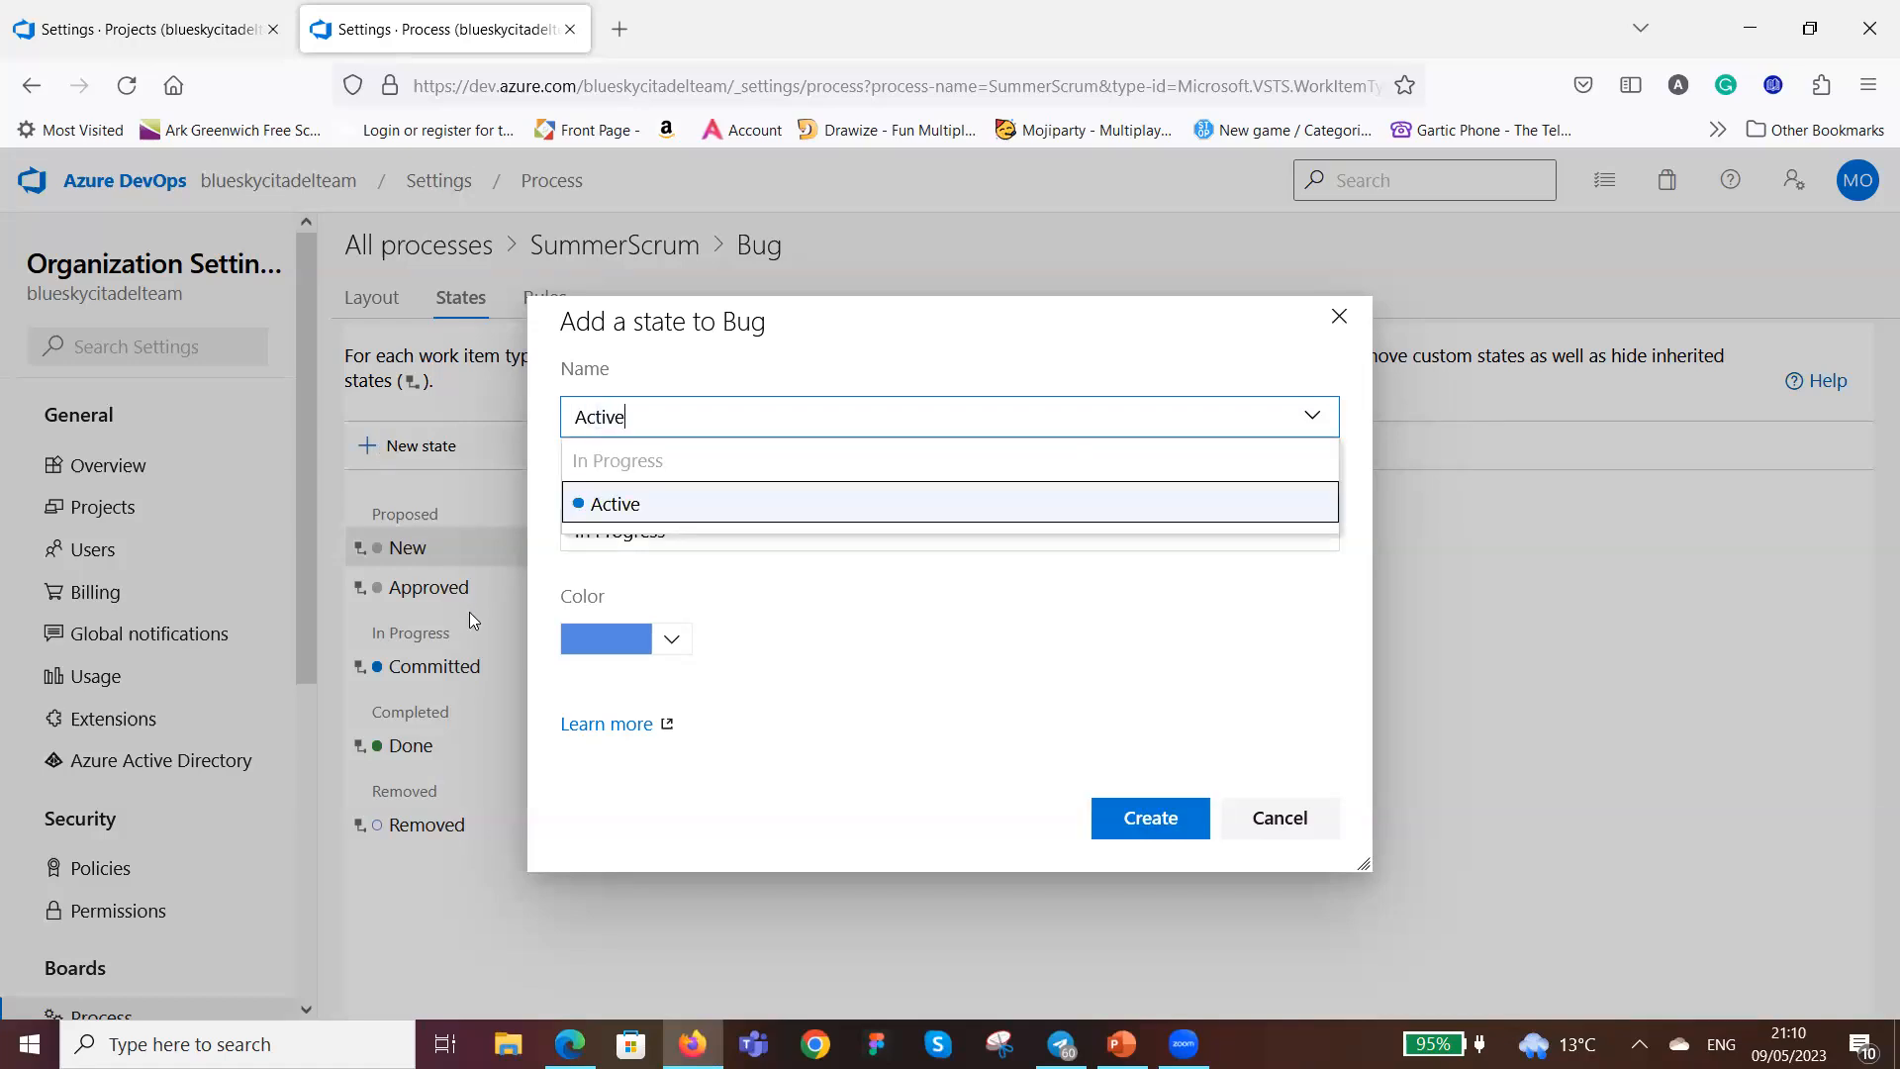
{"action": "left_click", "coordinate": [1080, 633]}
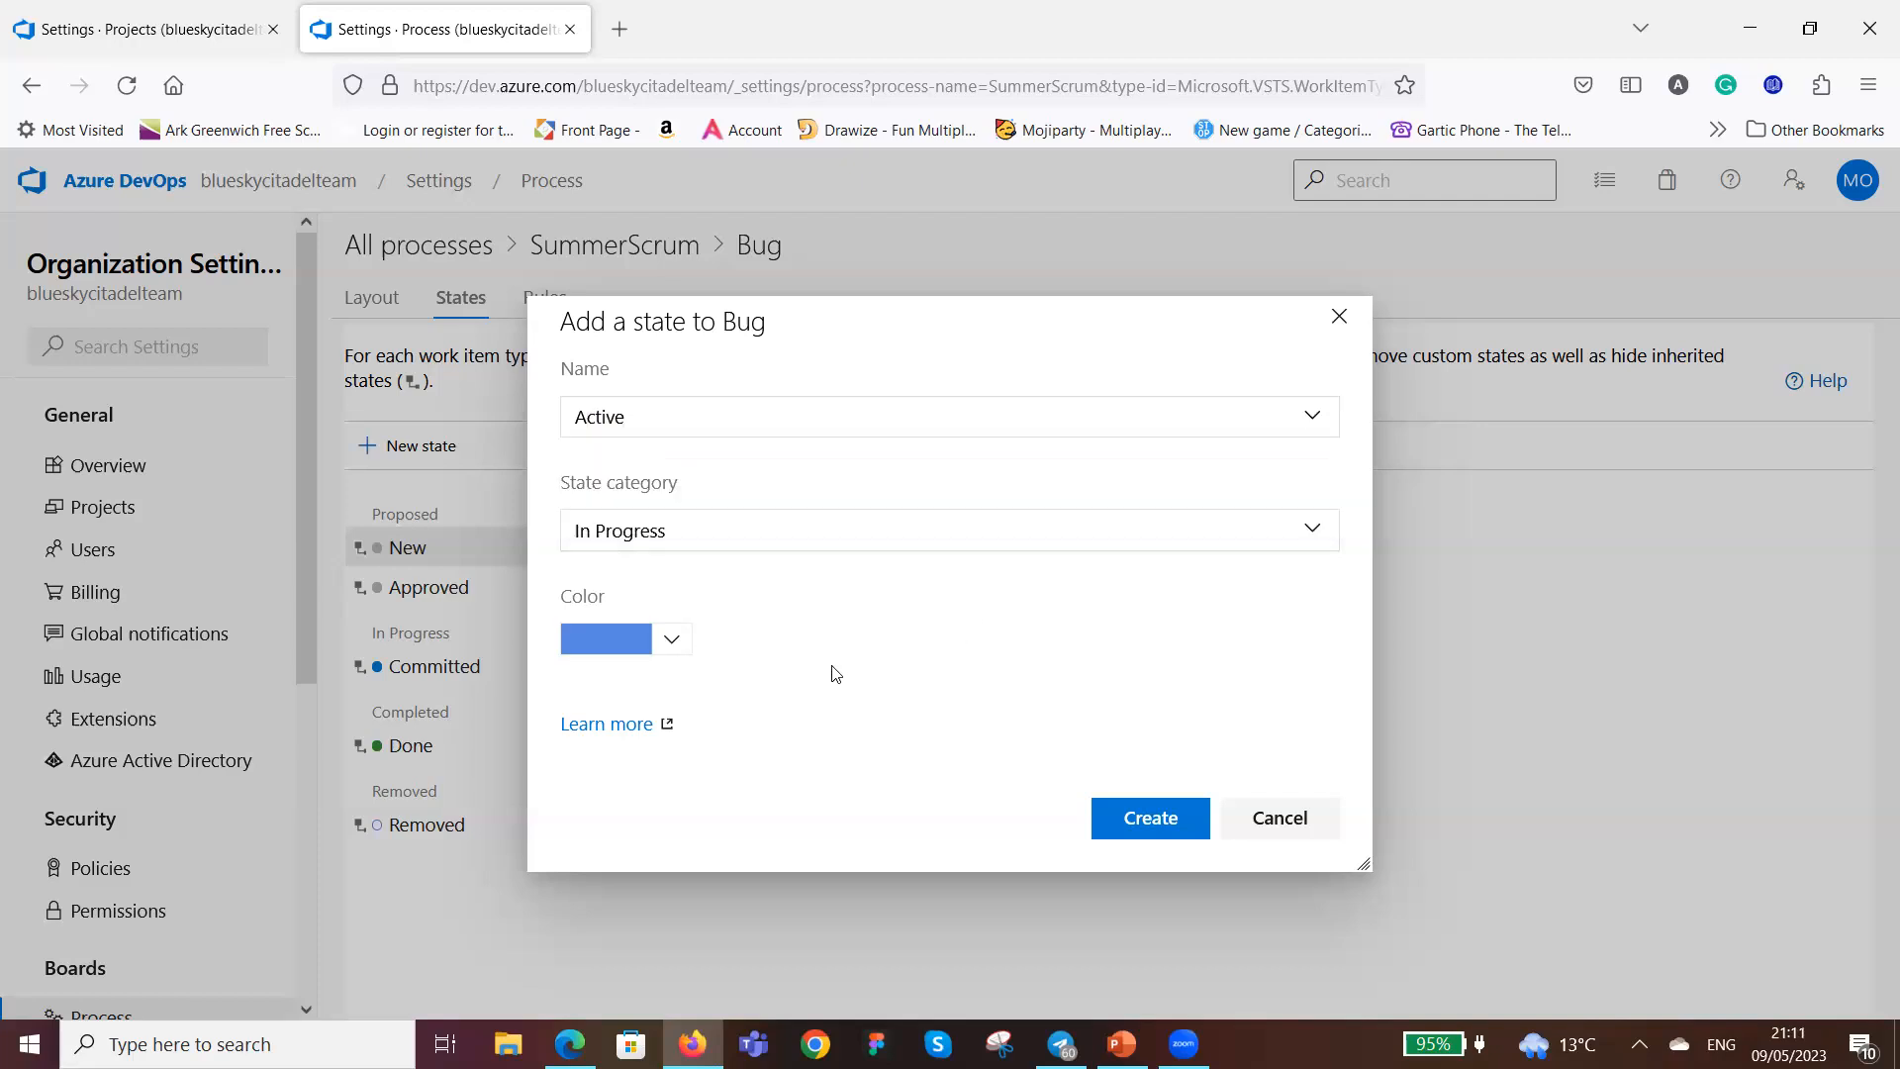
{"action": "left_click", "coordinate": [671, 643]}
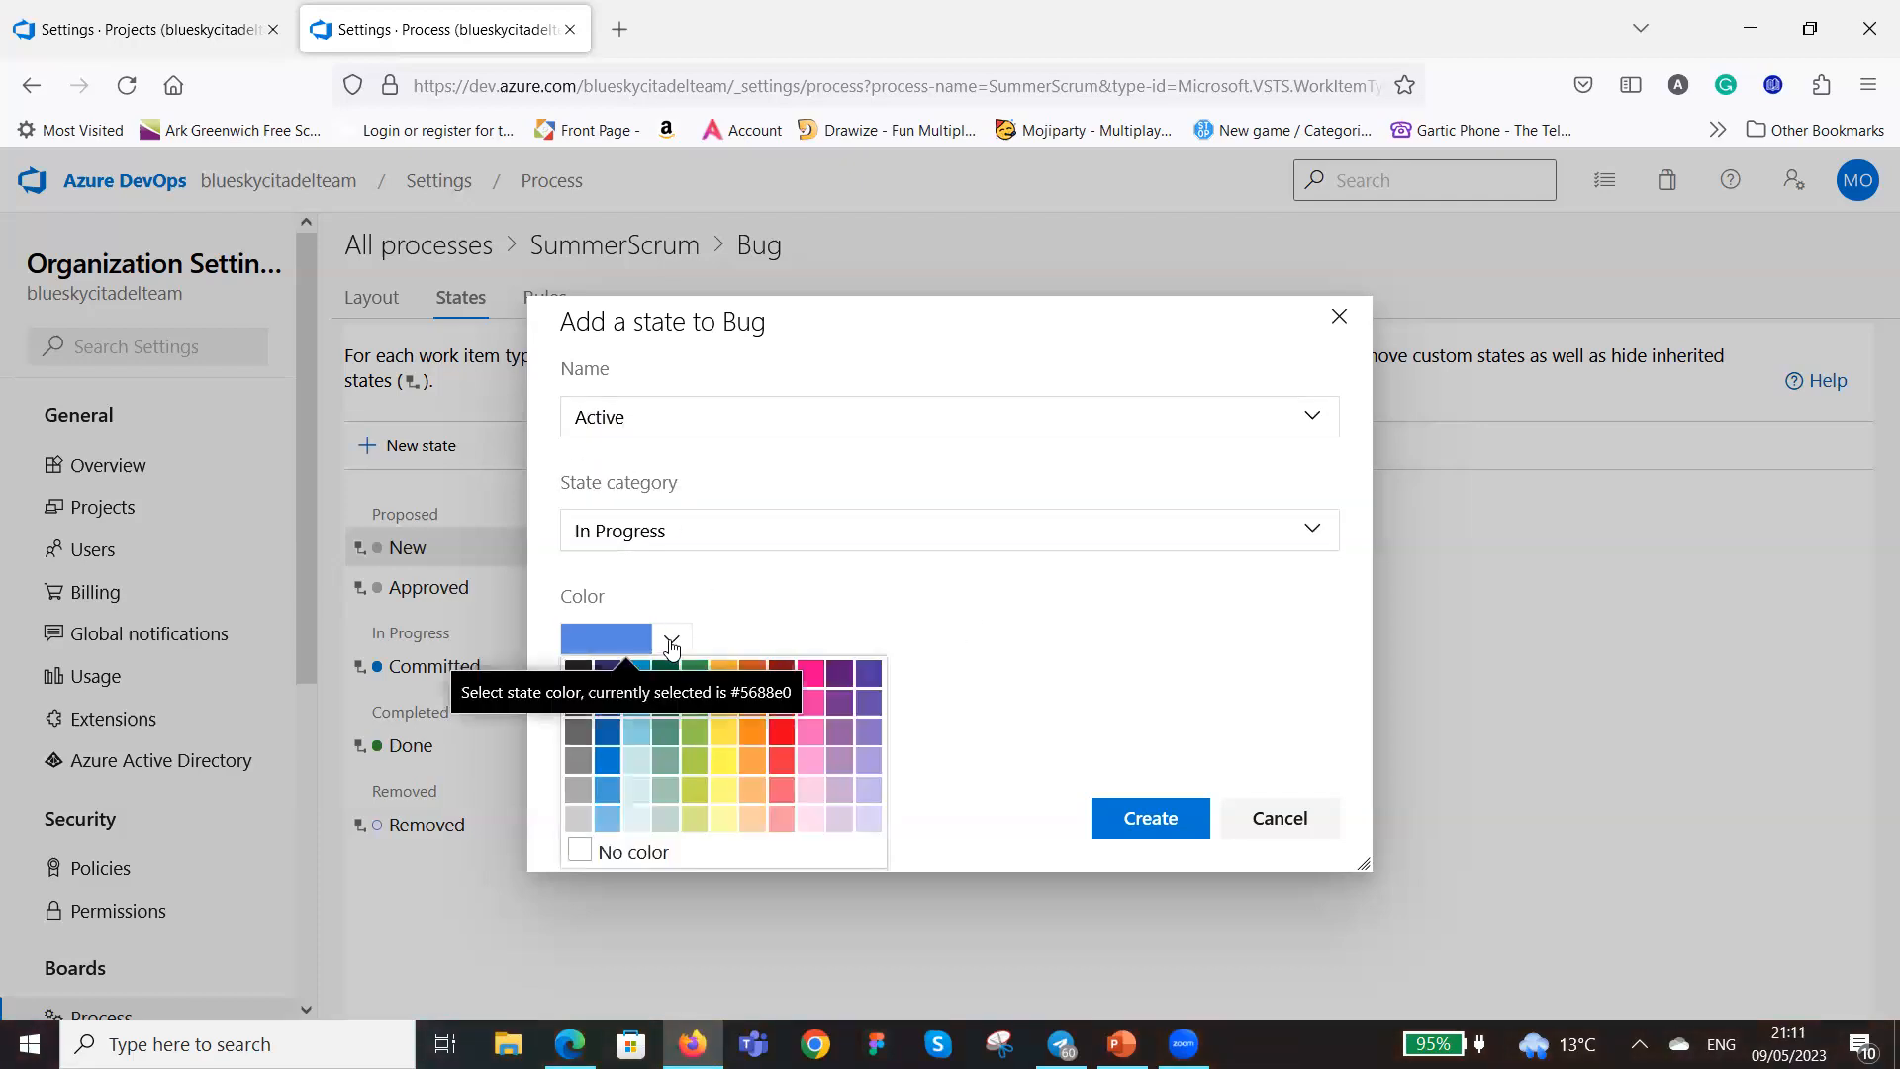
{"action": "left_click", "coordinate": [783, 716]}
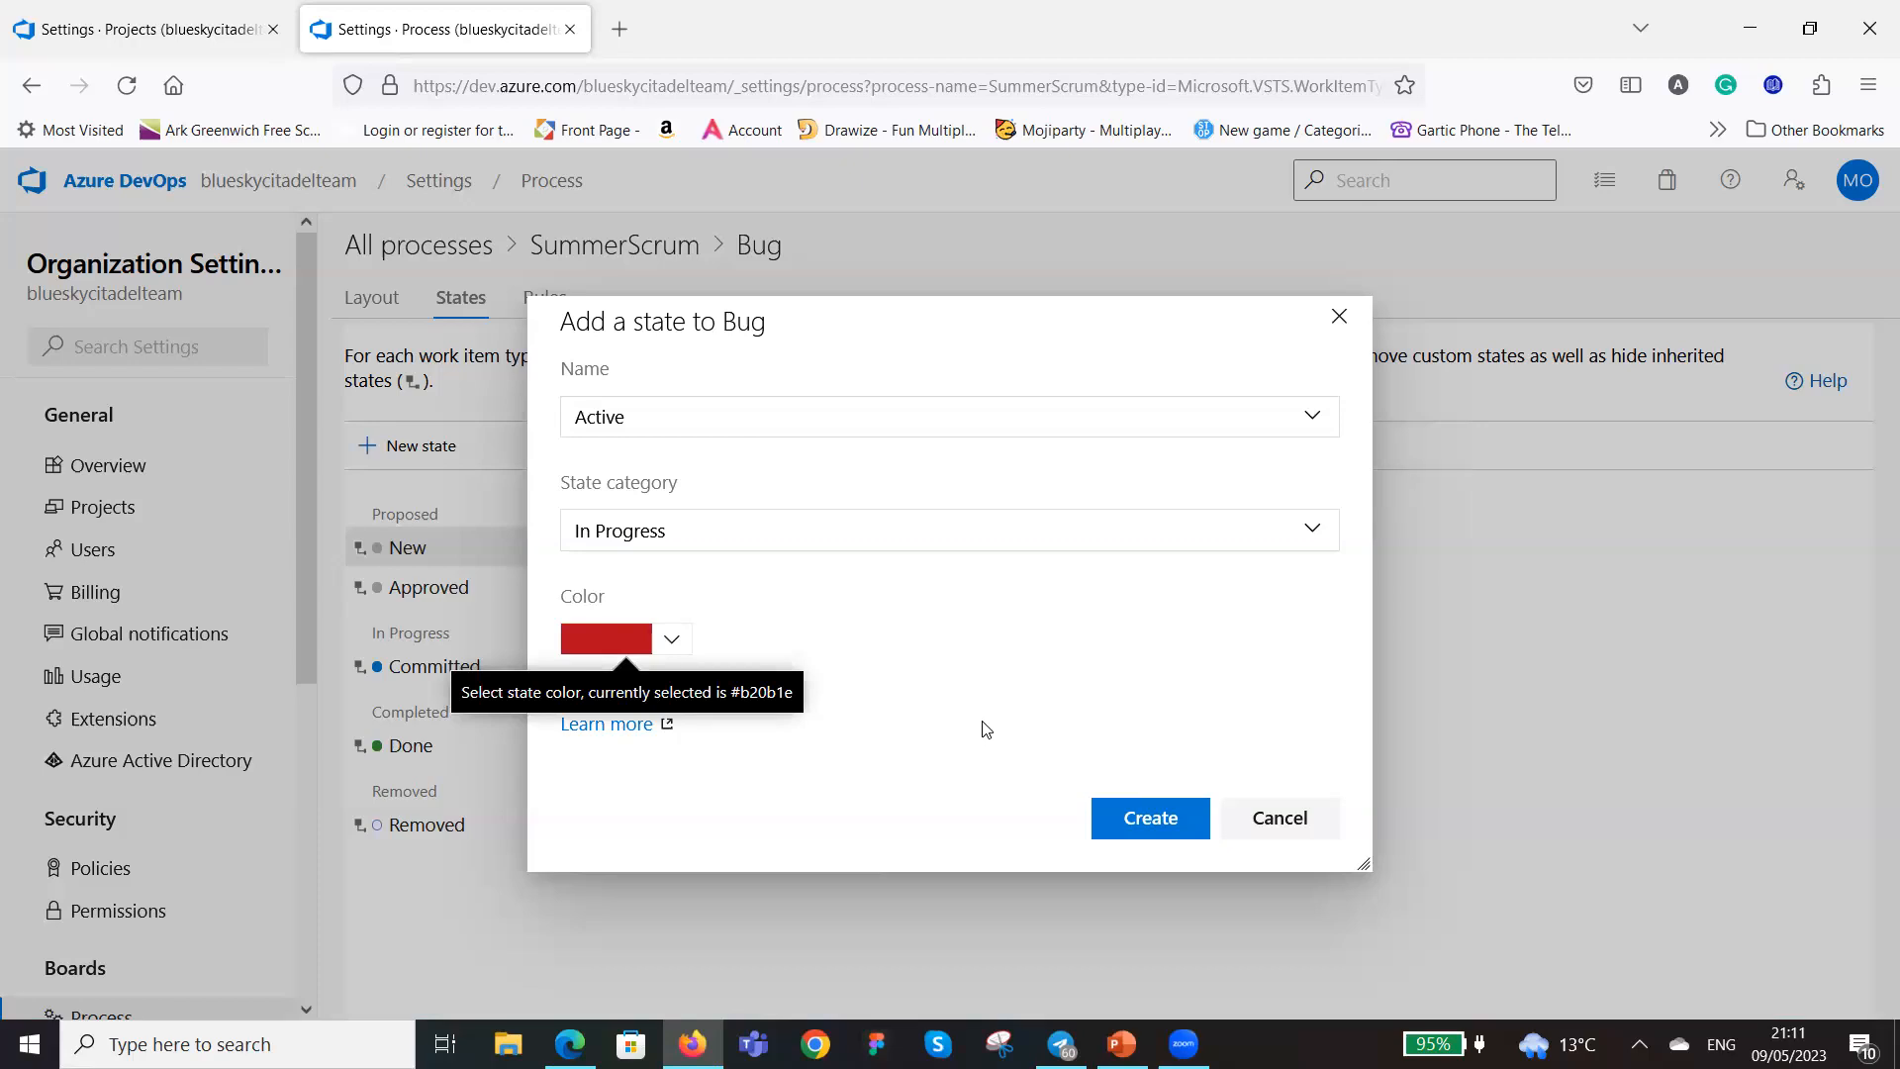
{"action": "left_click", "coordinate": [1136, 821]}
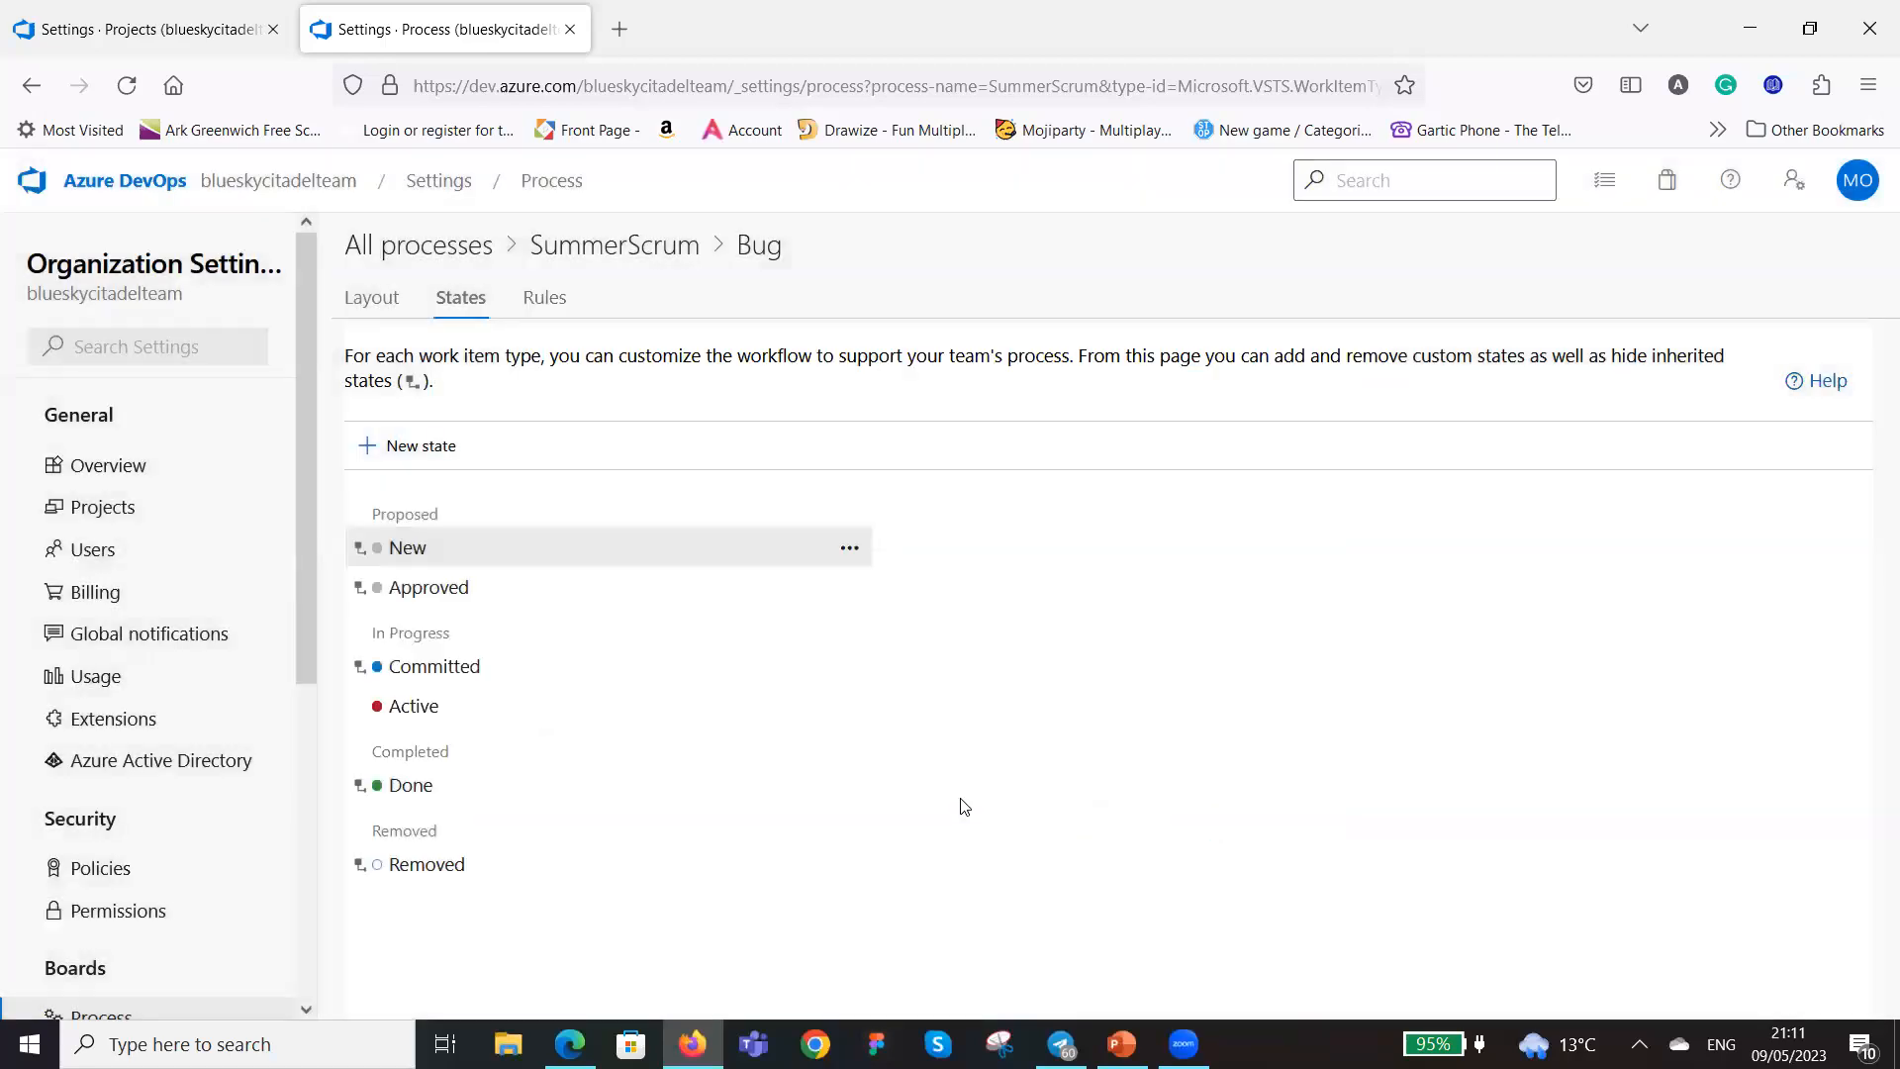
Add a Bug state named Closed, set its category to In Progress and give it a dark green color.
{"action": "left_click", "coordinate": [368, 451]}
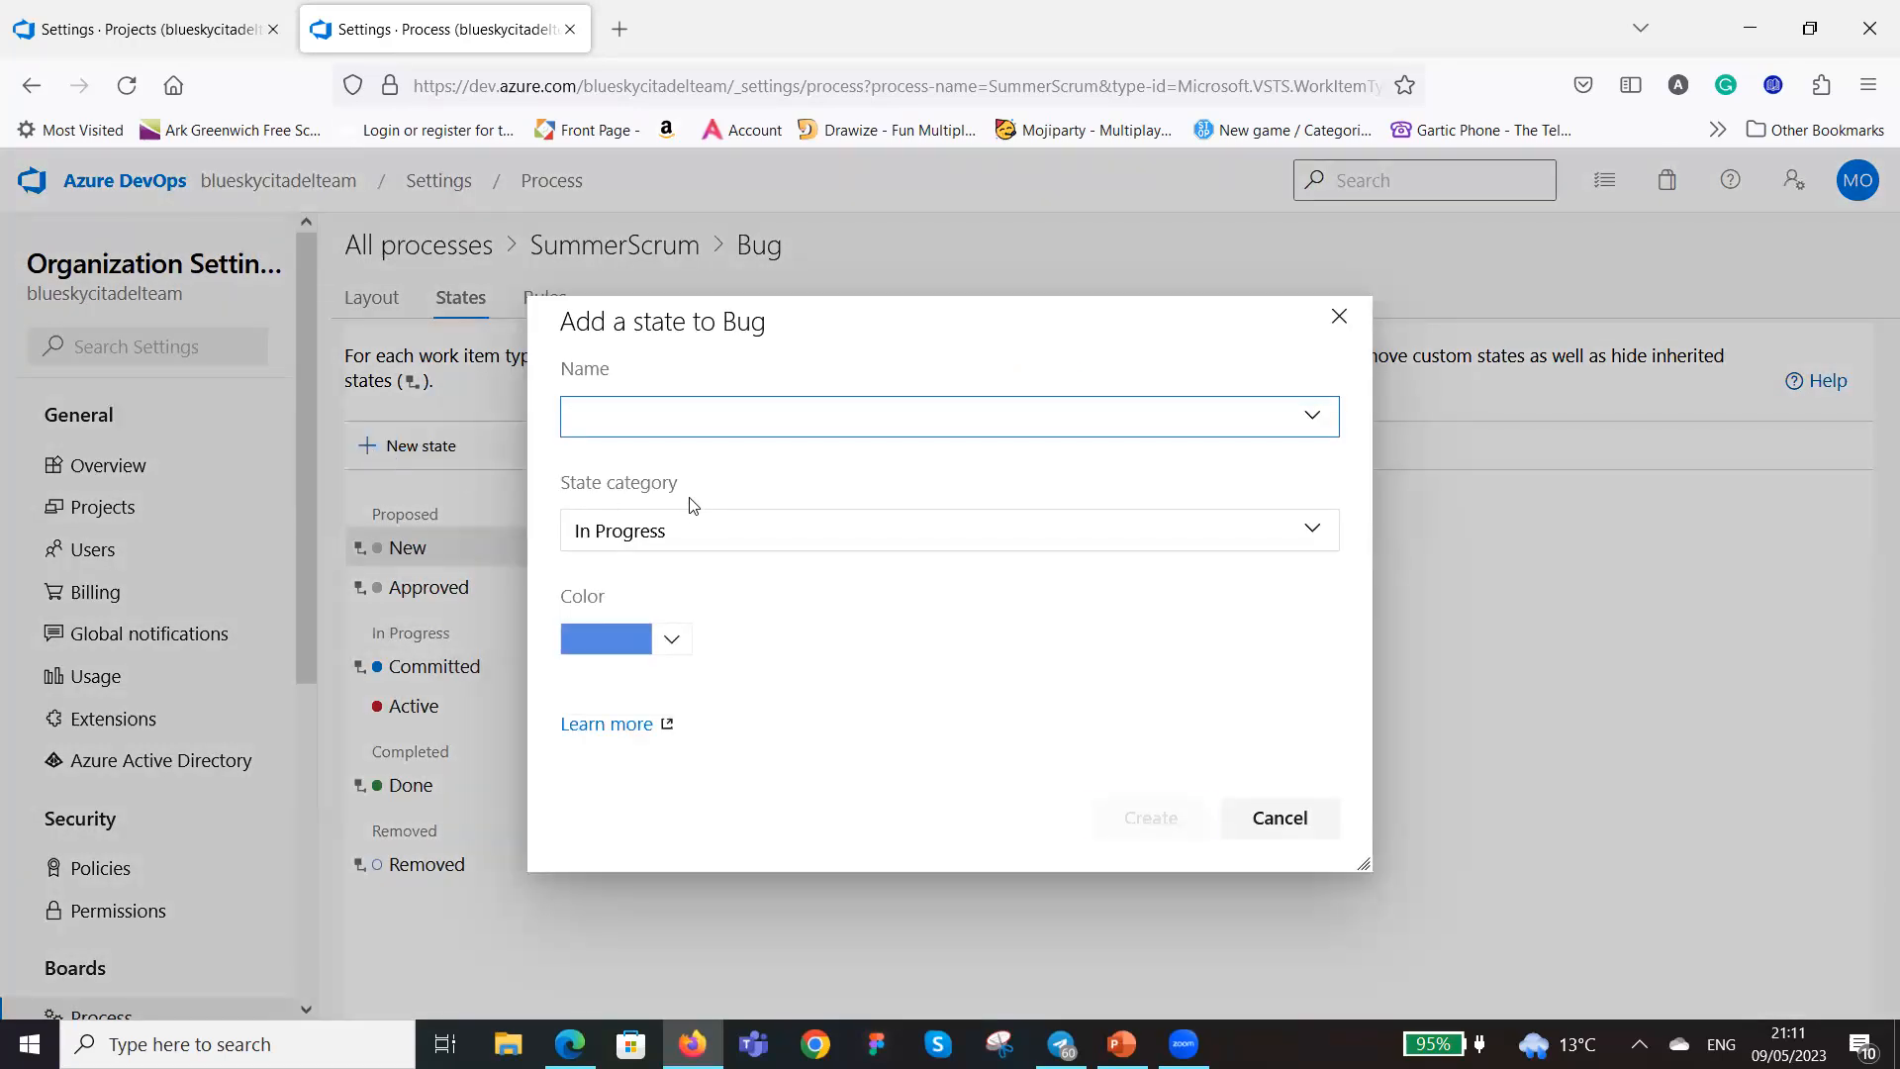
{"action": "type", "text": "Closed"}
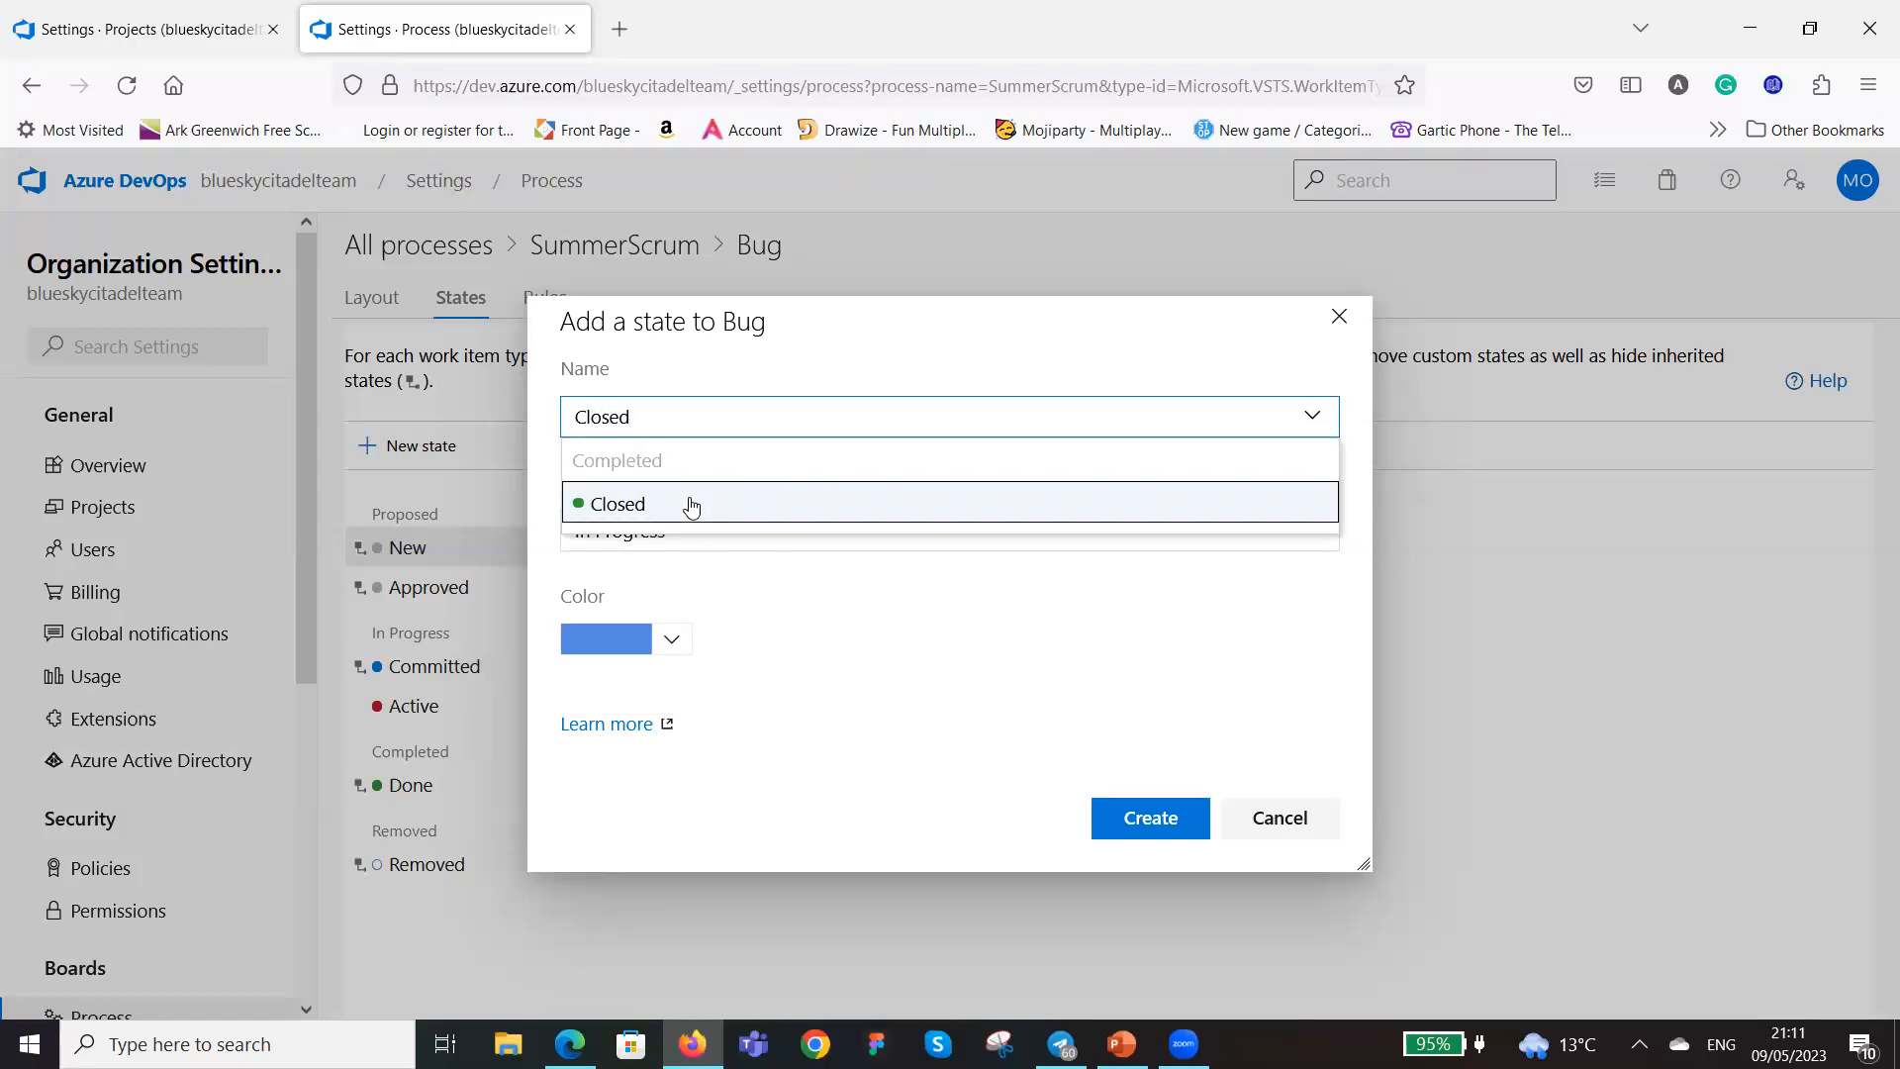
{"action": "left_click", "coordinate": [691, 507]}
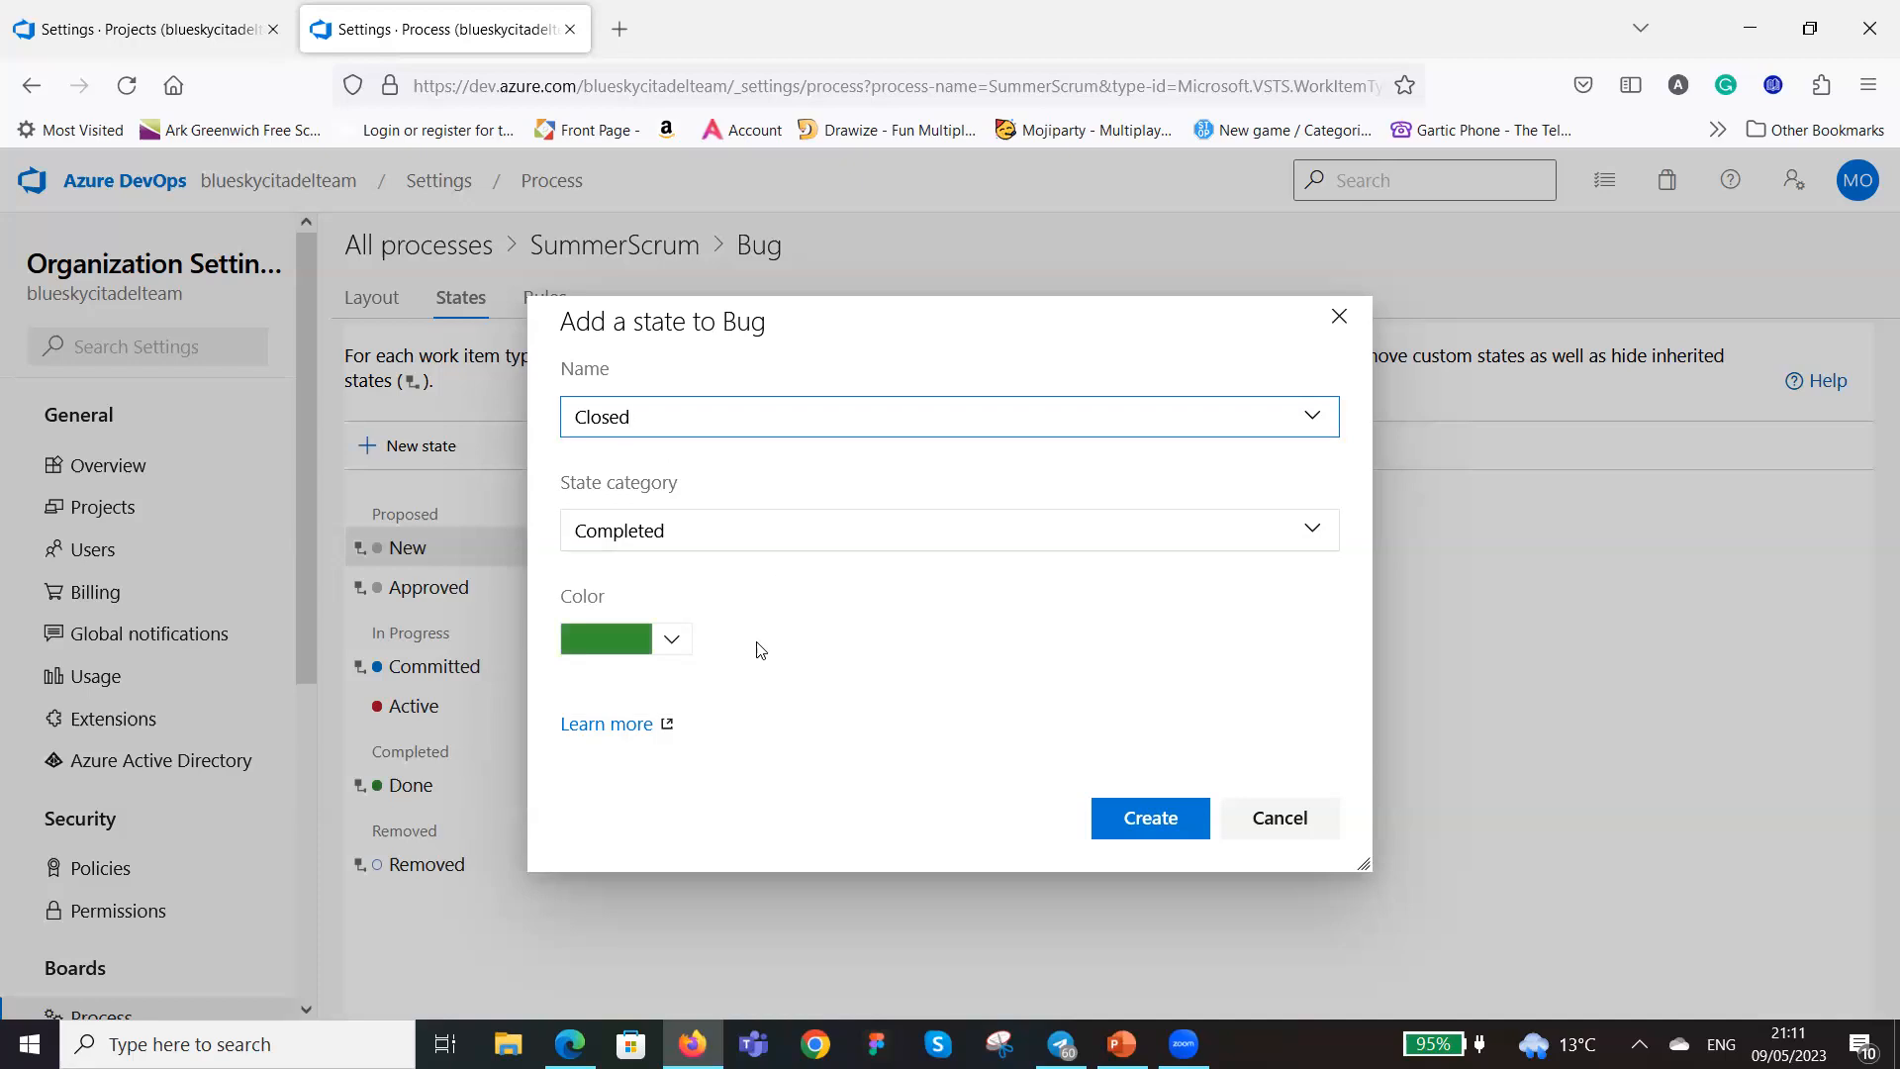
{"action": "left_click", "coordinate": [1313, 536]}
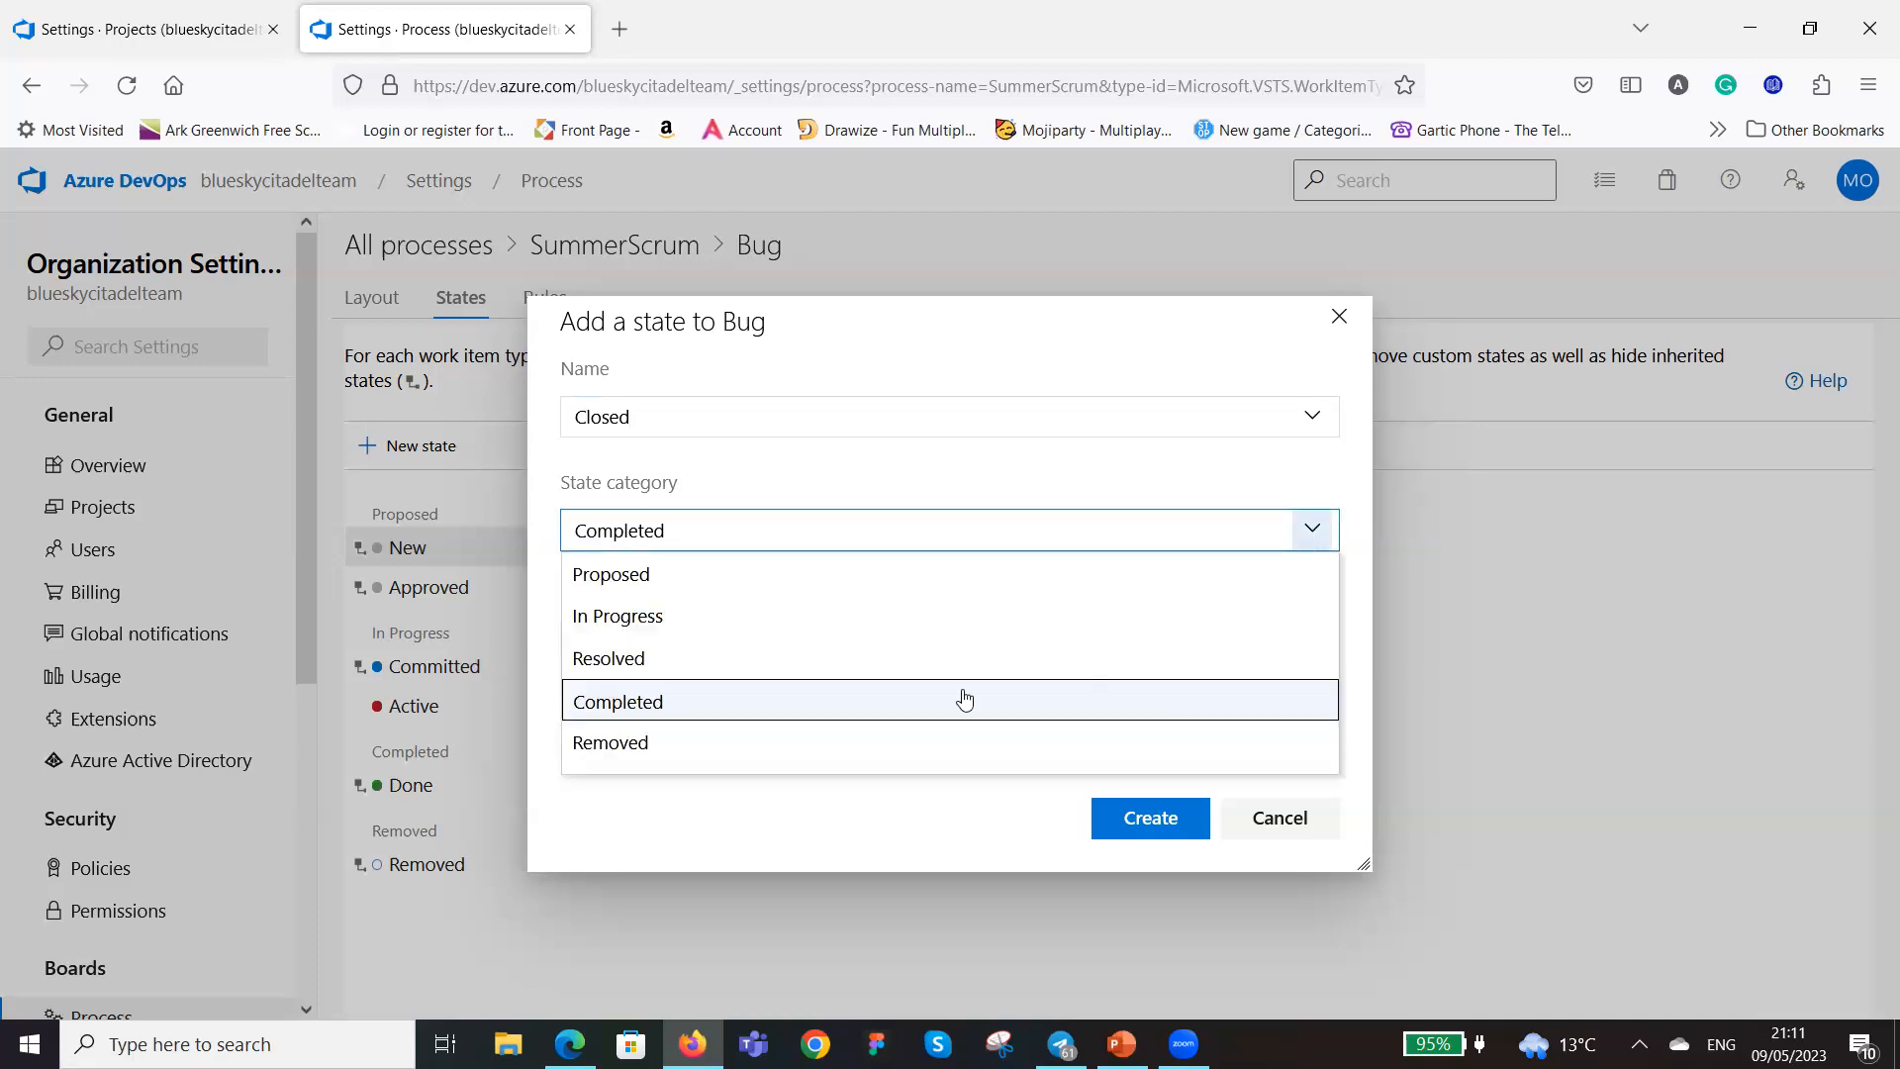
{"action": "left_click", "coordinate": [942, 625]}
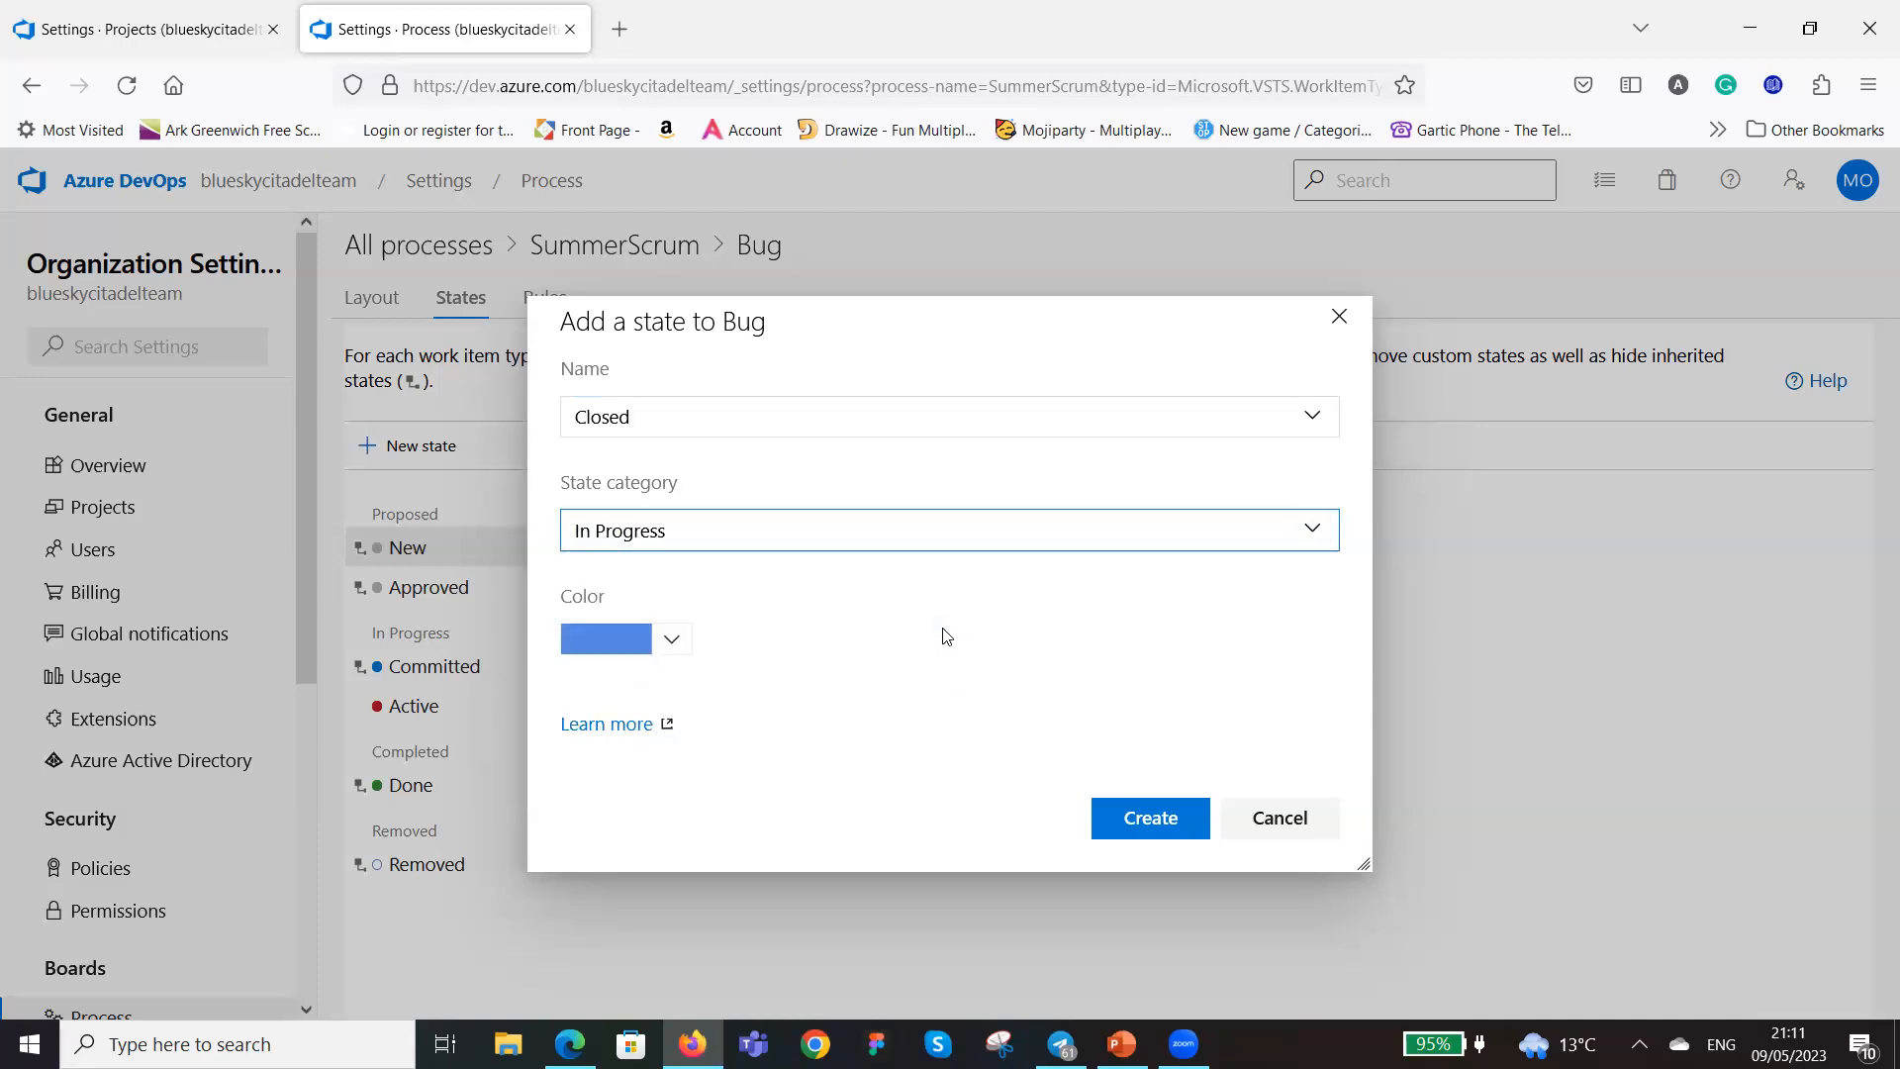
{"action": "left_click", "coordinate": [667, 643]}
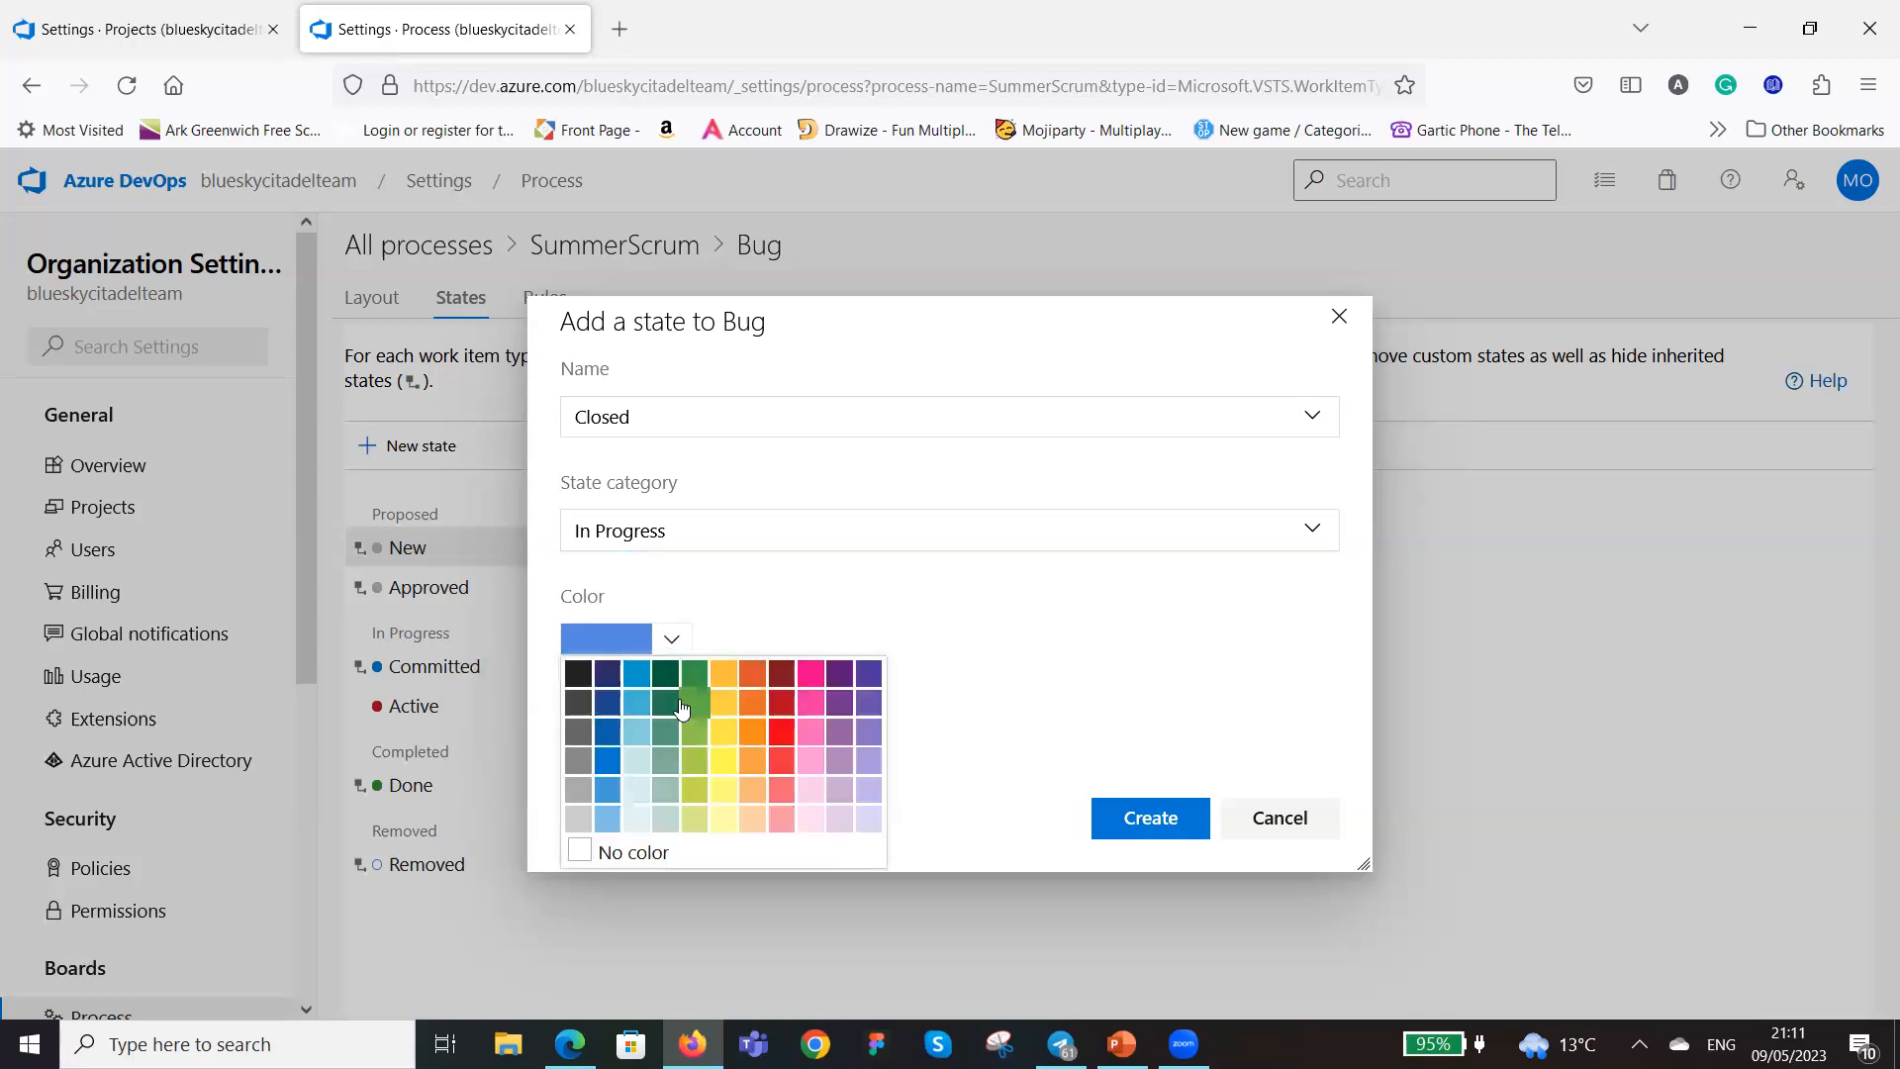
{"action": "left_click", "coordinate": [671, 701]}
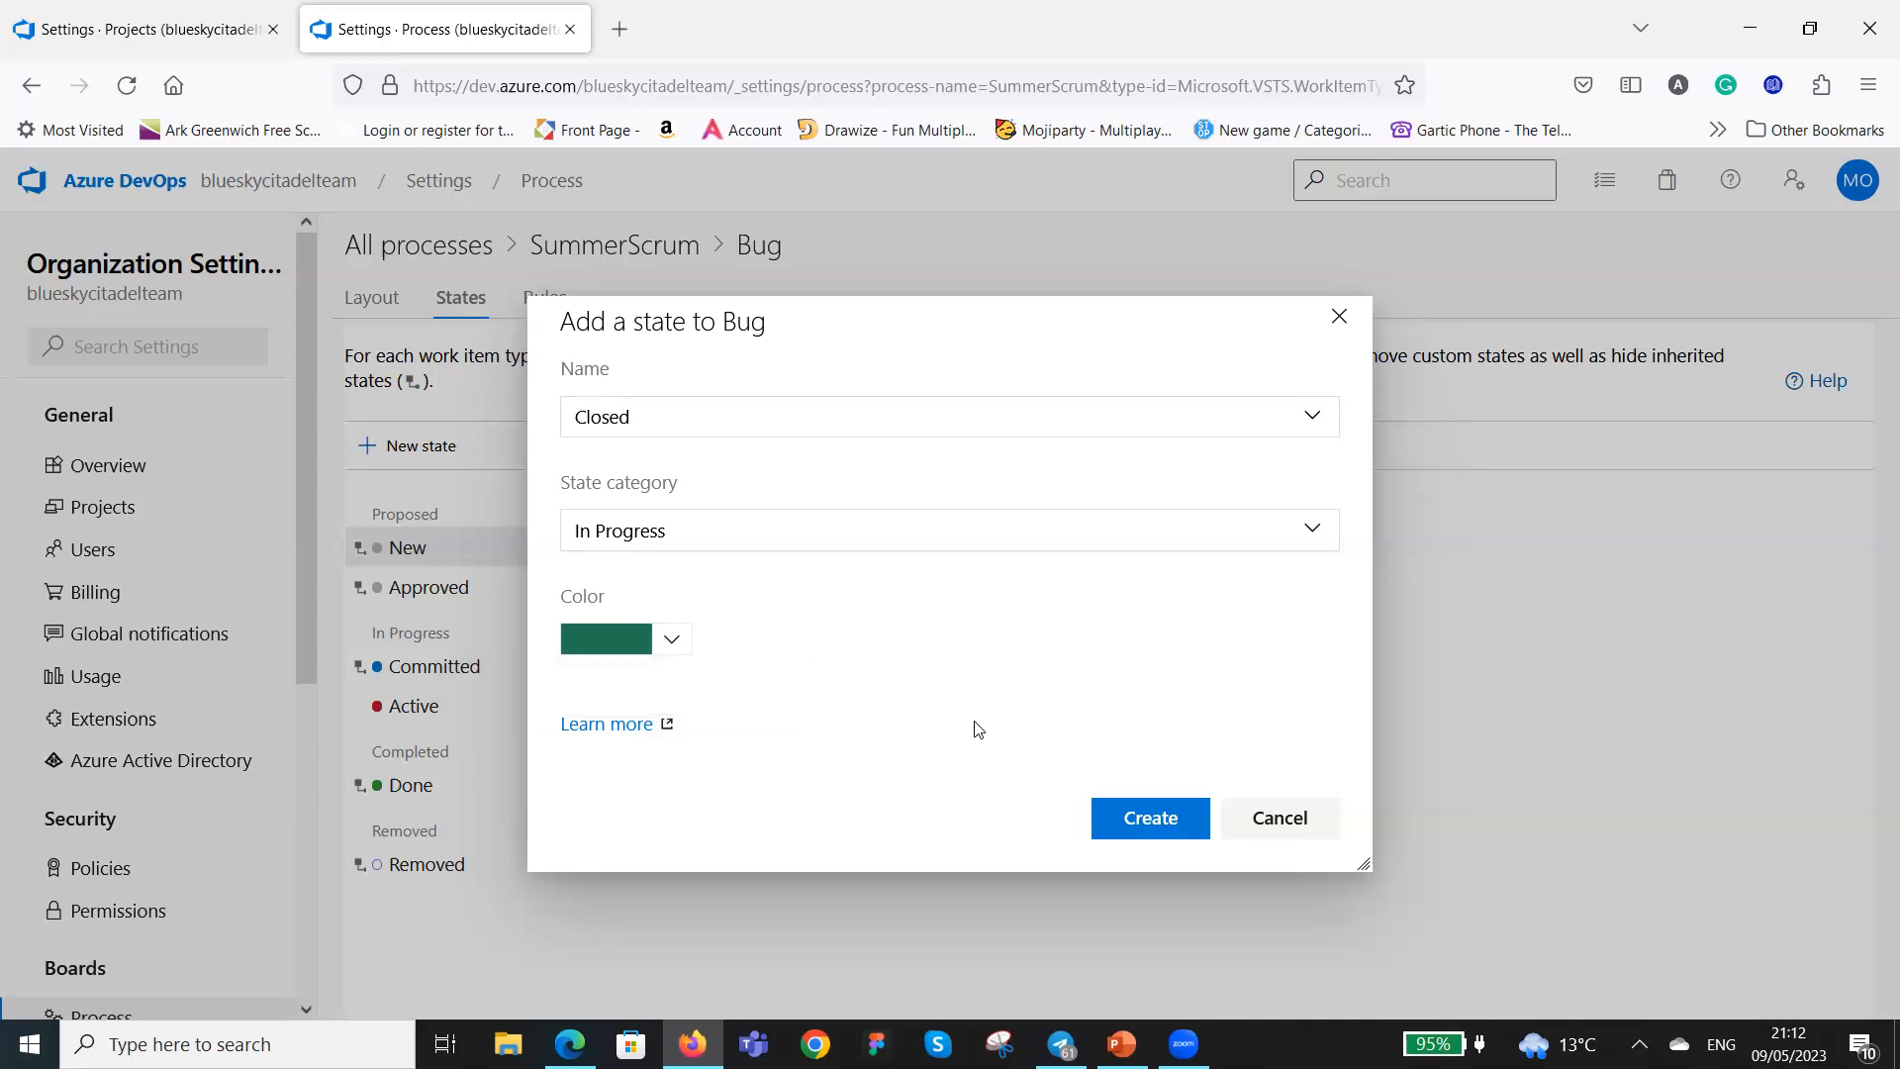
{"action": "left_click", "coordinate": [1149, 819]}
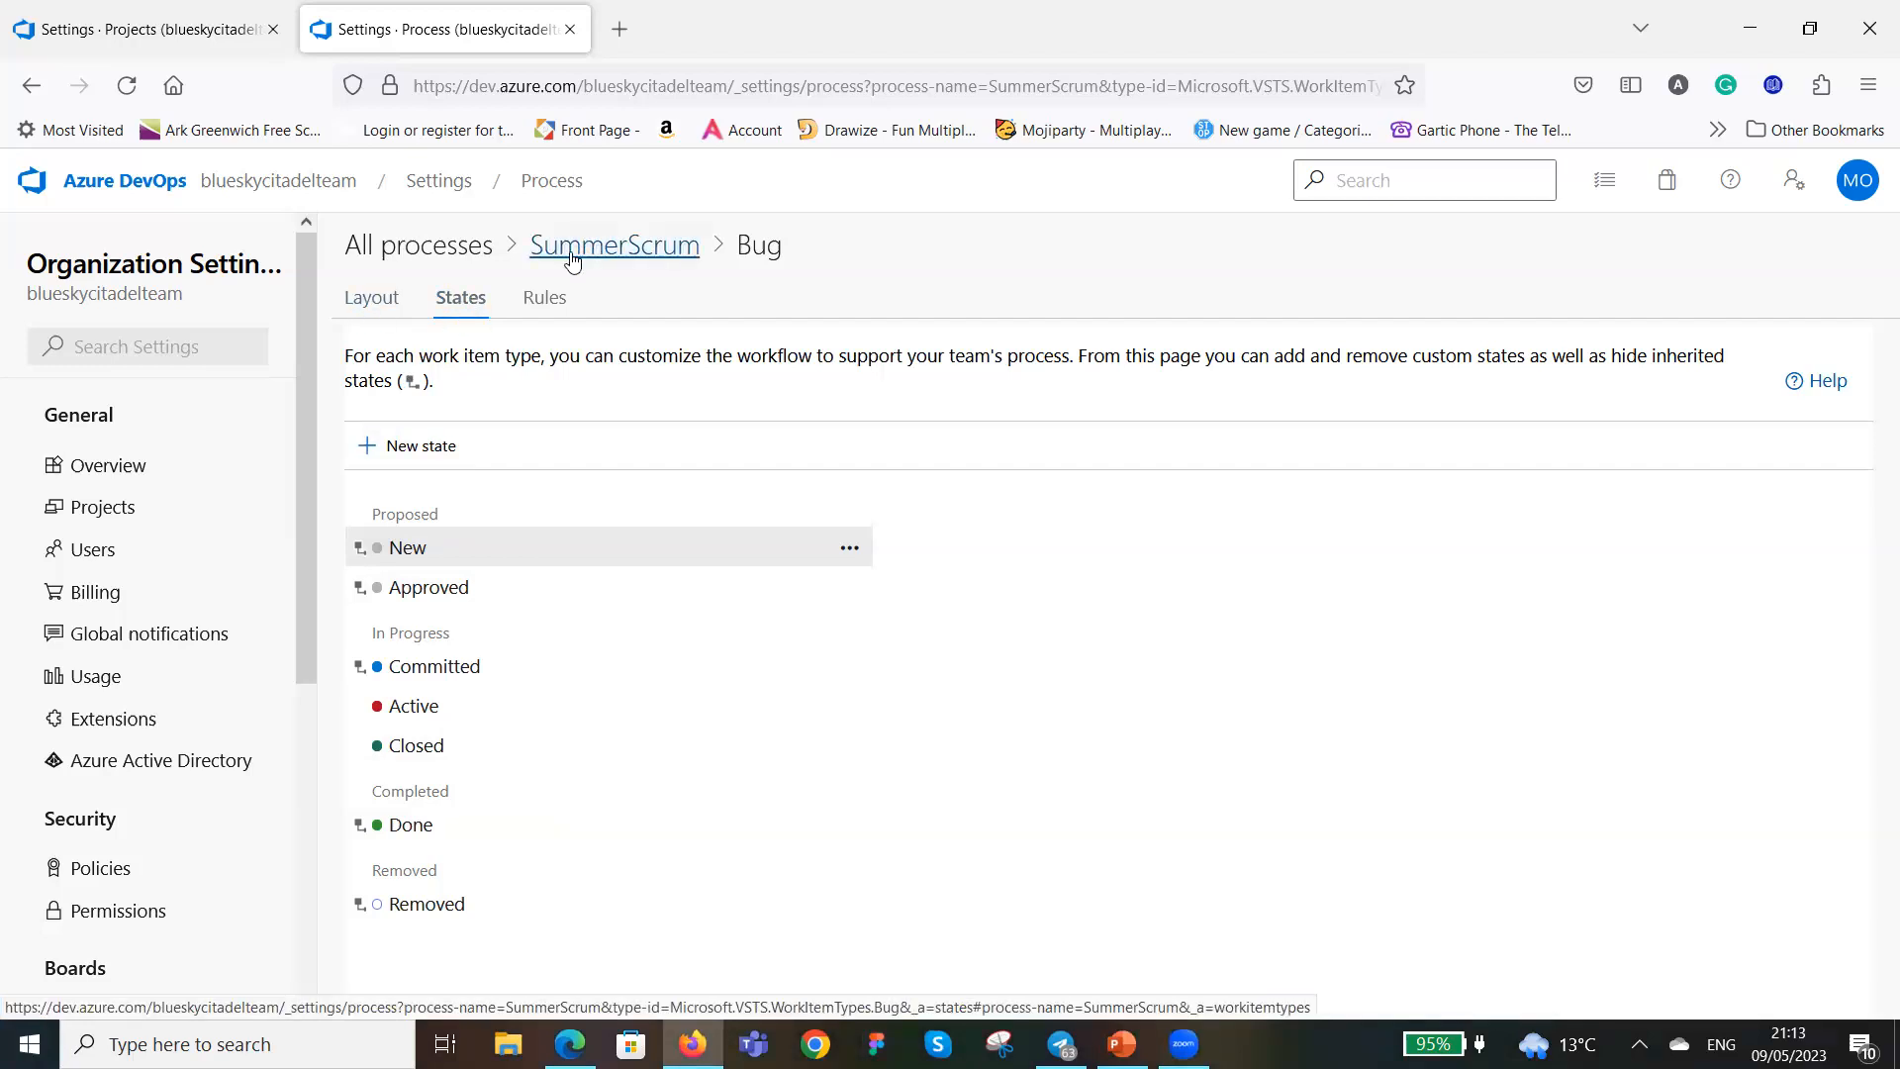
Leave the process settings and open the work items of the Summer Training Team project.
{"action": "left_click", "coordinate": [428, 250]}
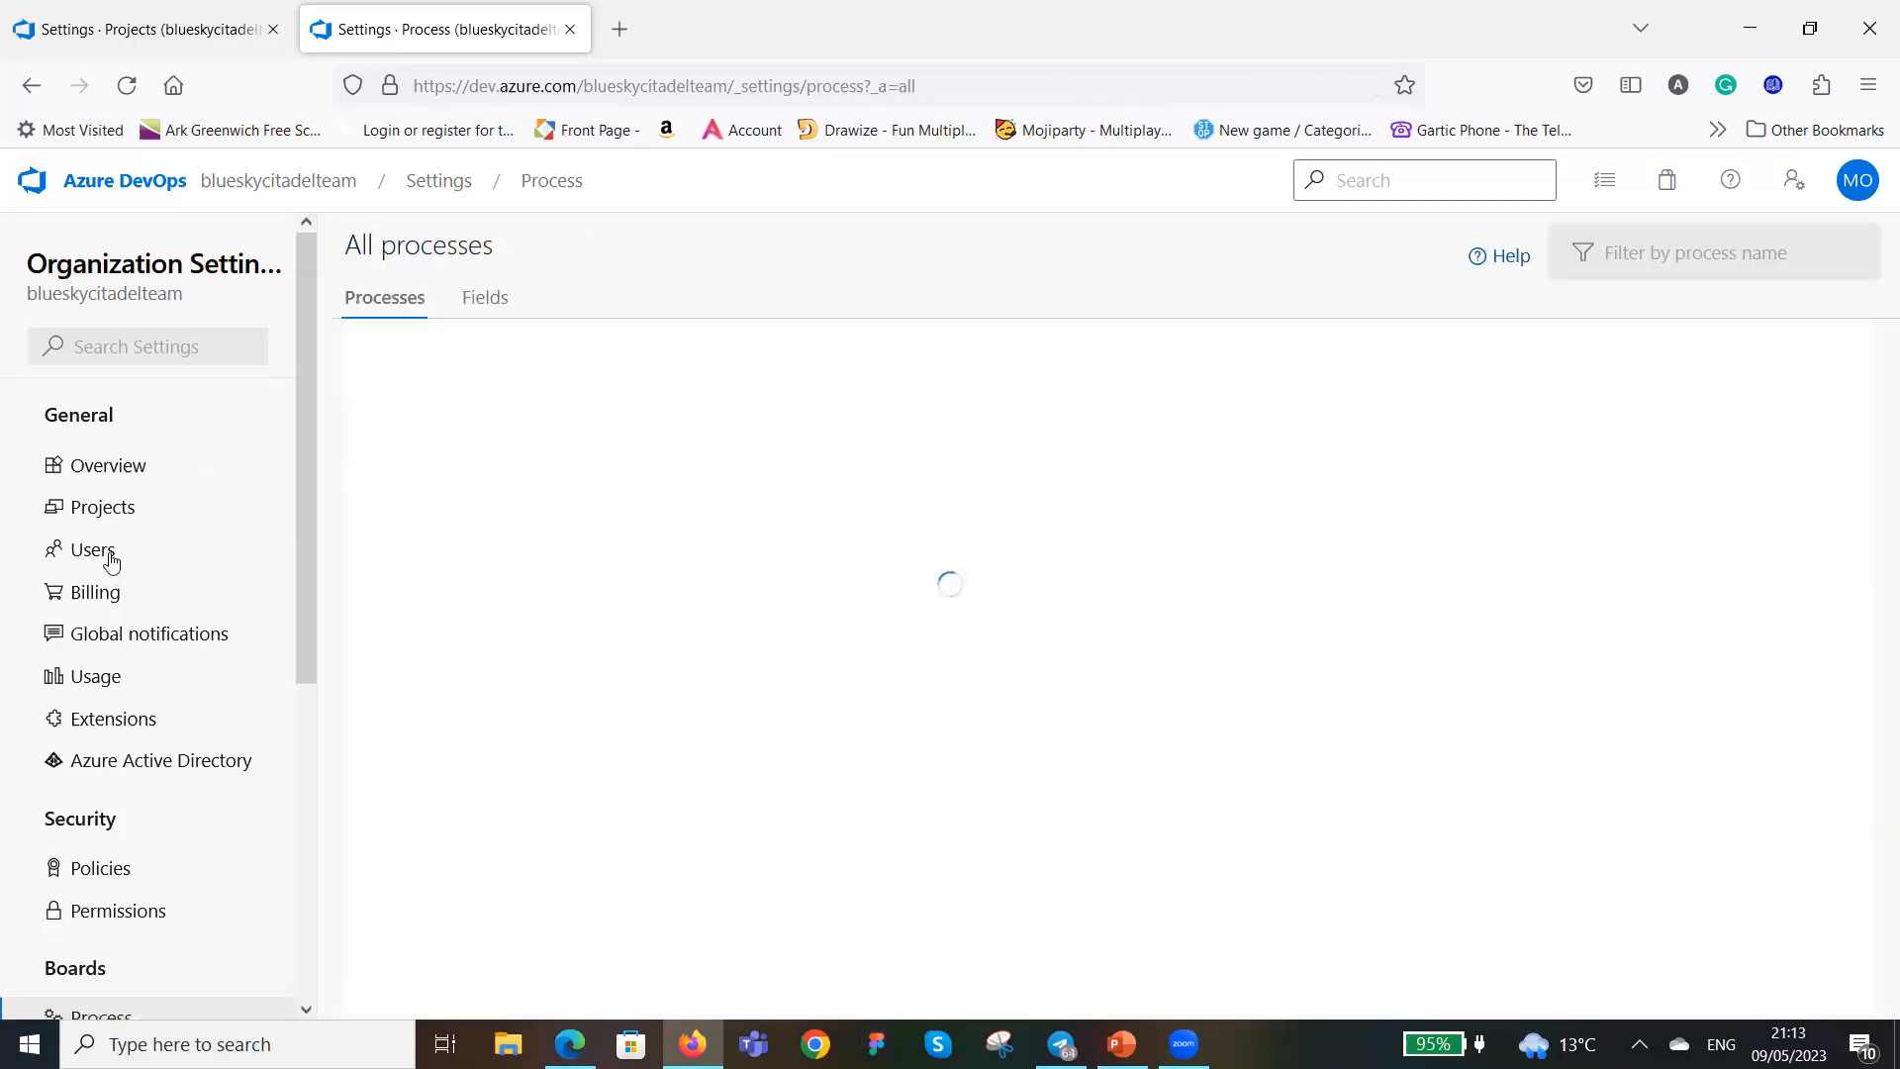
{"action": "left_click", "coordinate": [110, 513]}
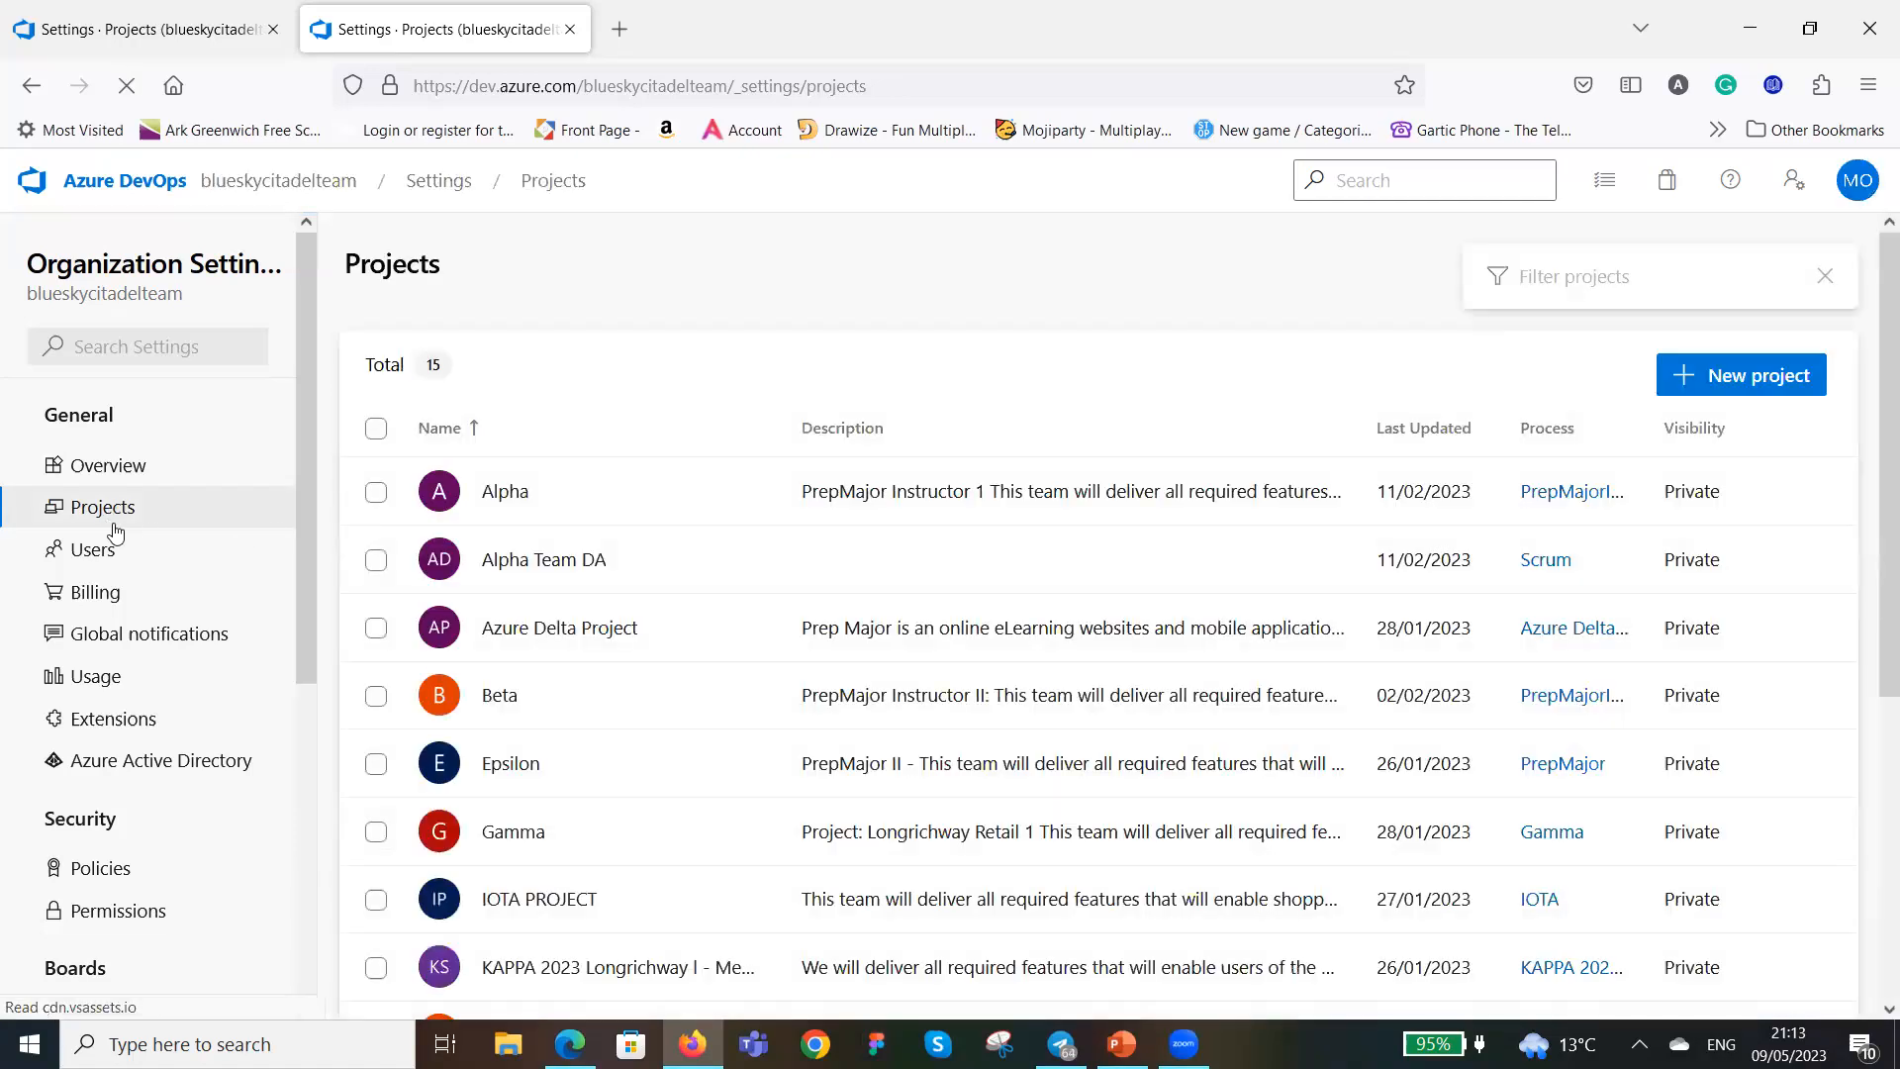
{"action": "scroll", "coordinate": [554, 535], "scroll_direction": "down", "scroll_amount": 5}
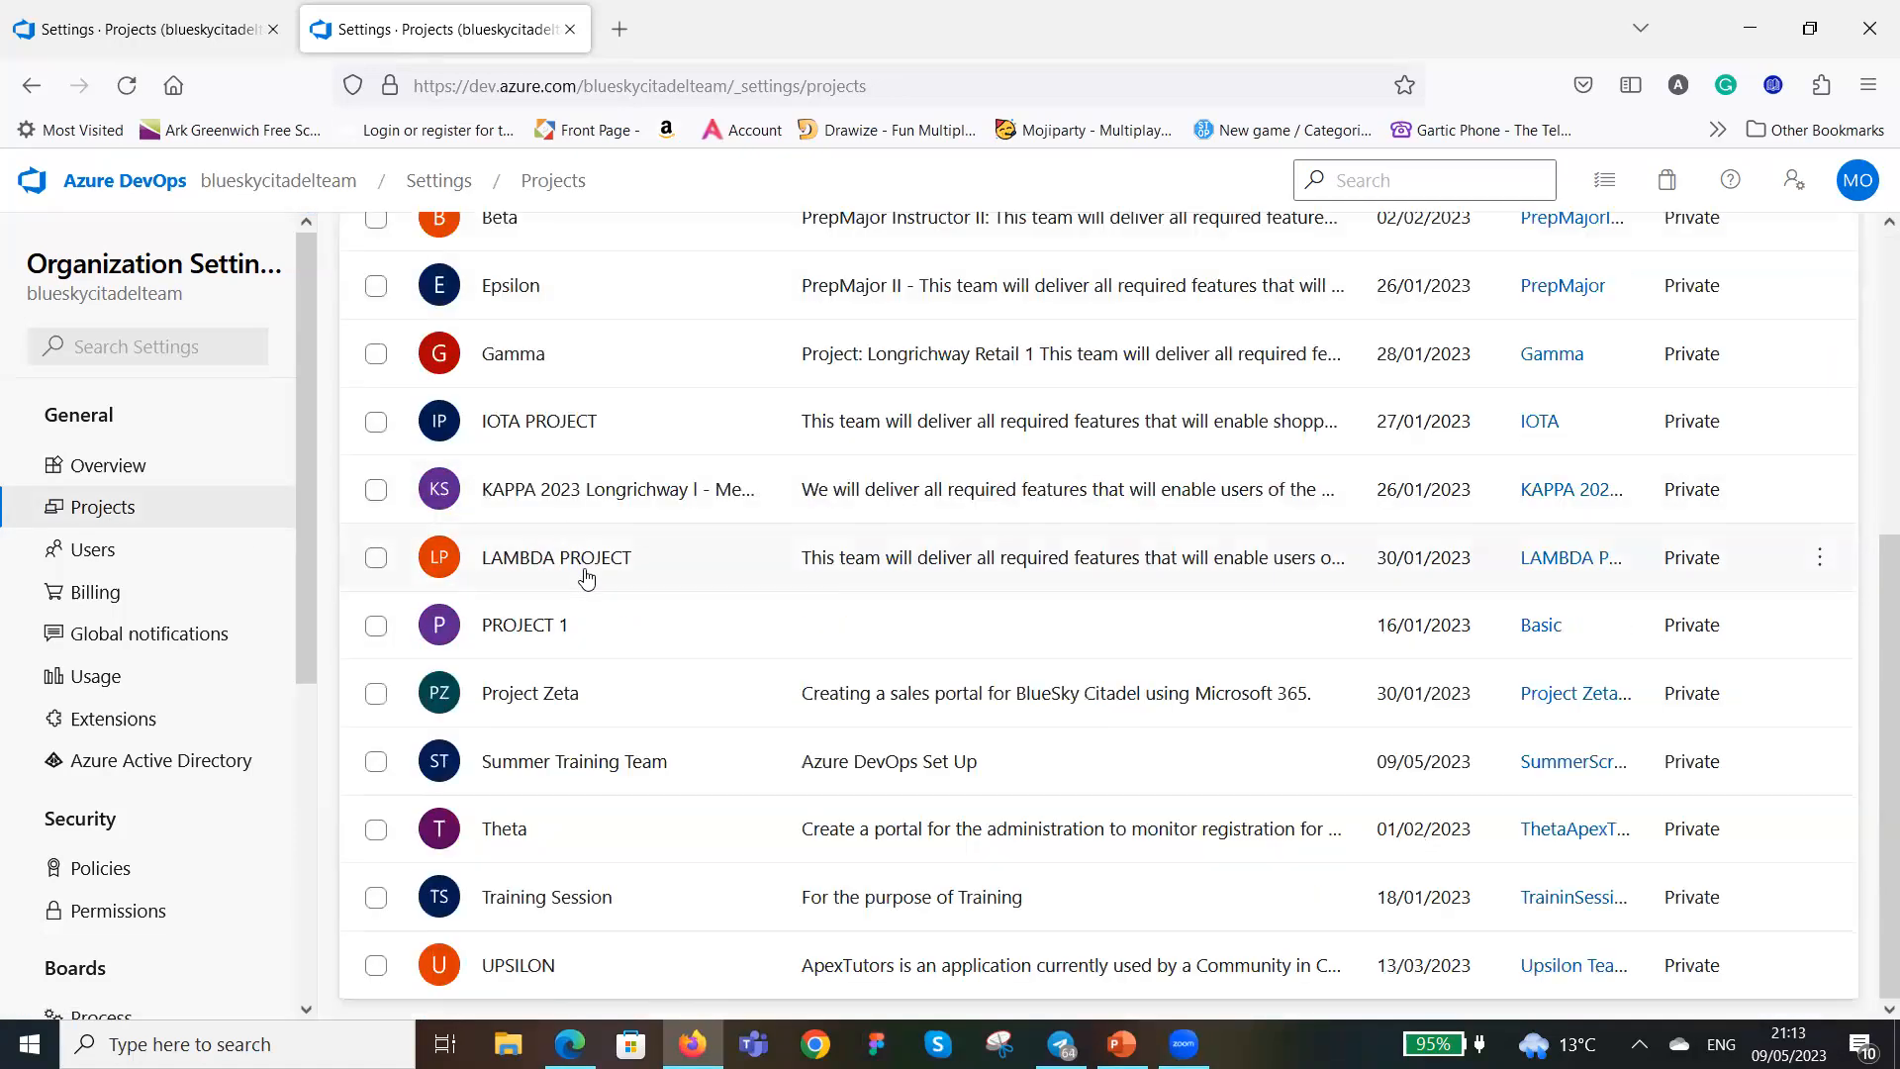
{"action": "left_click", "coordinate": [564, 770]}
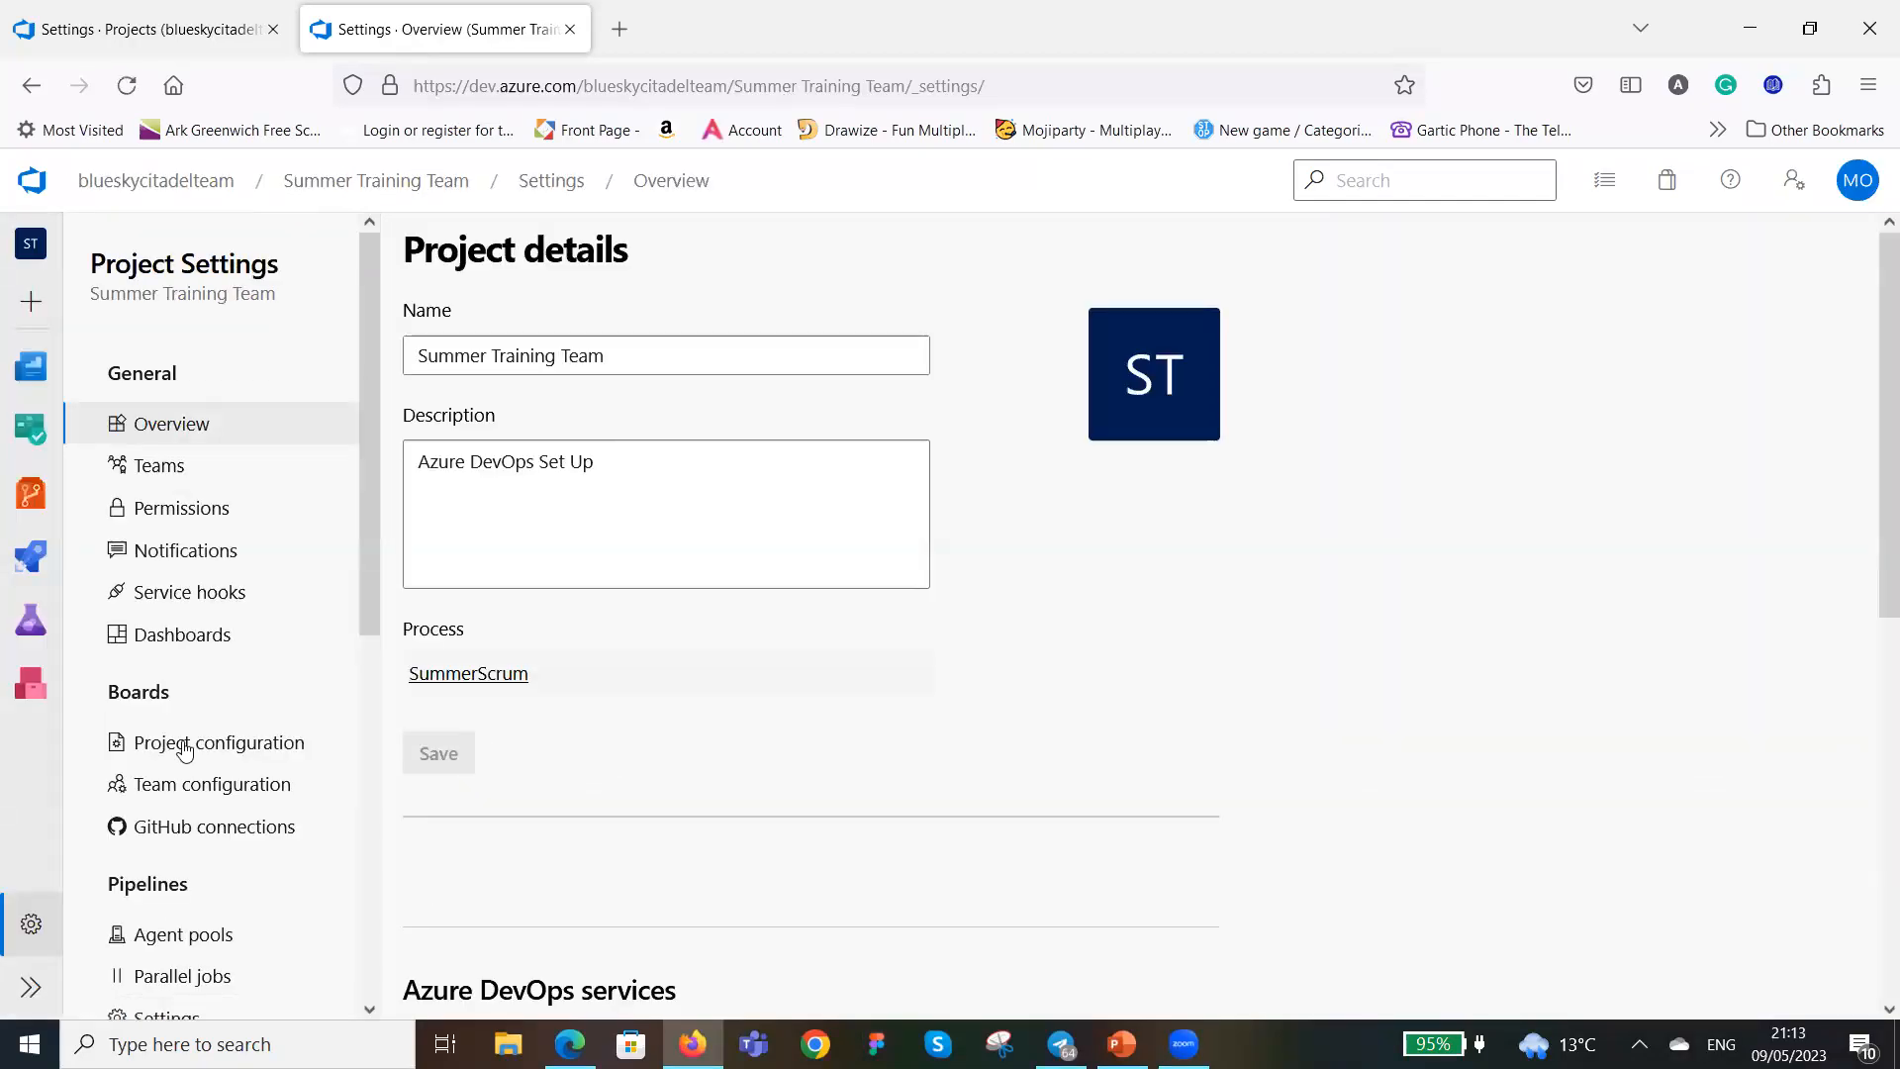
{"action": "mouse_move", "coordinate": [26, 432]}
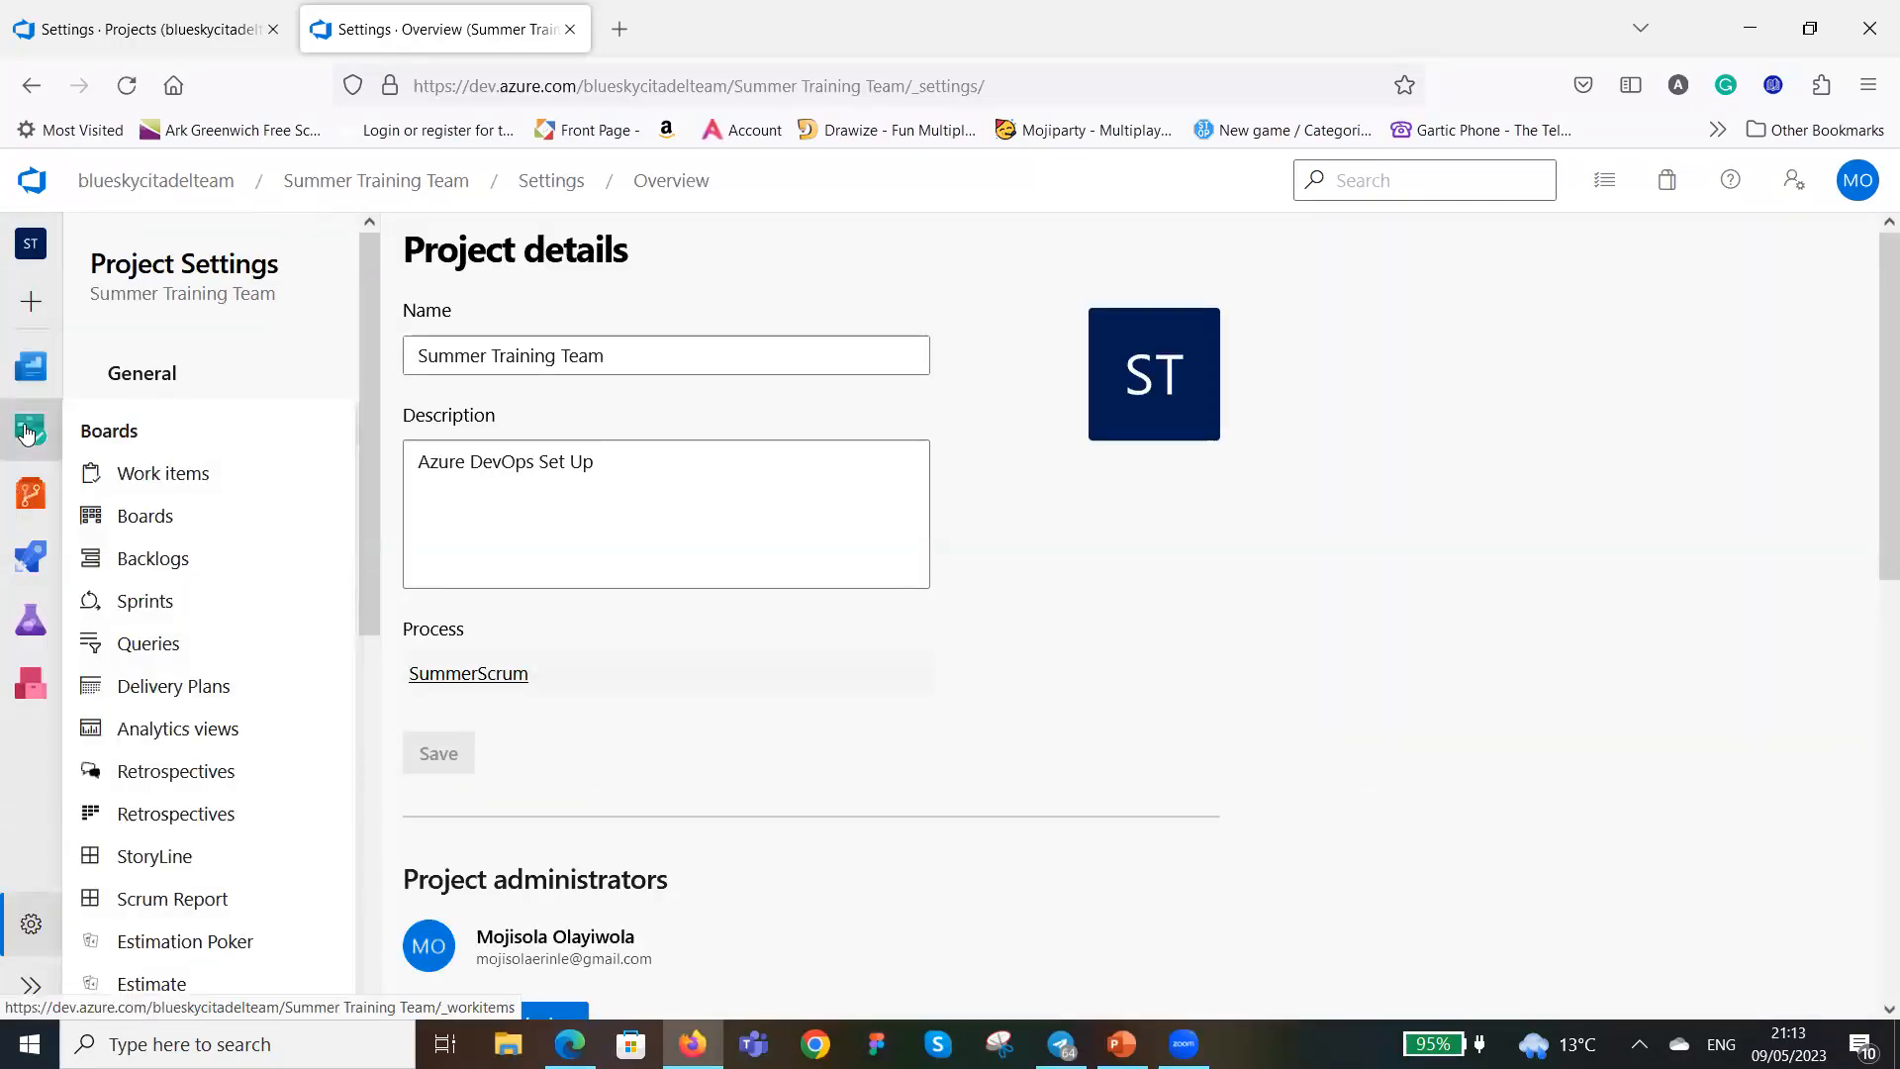
{"action": "left_click", "coordinate": [30, 433]}
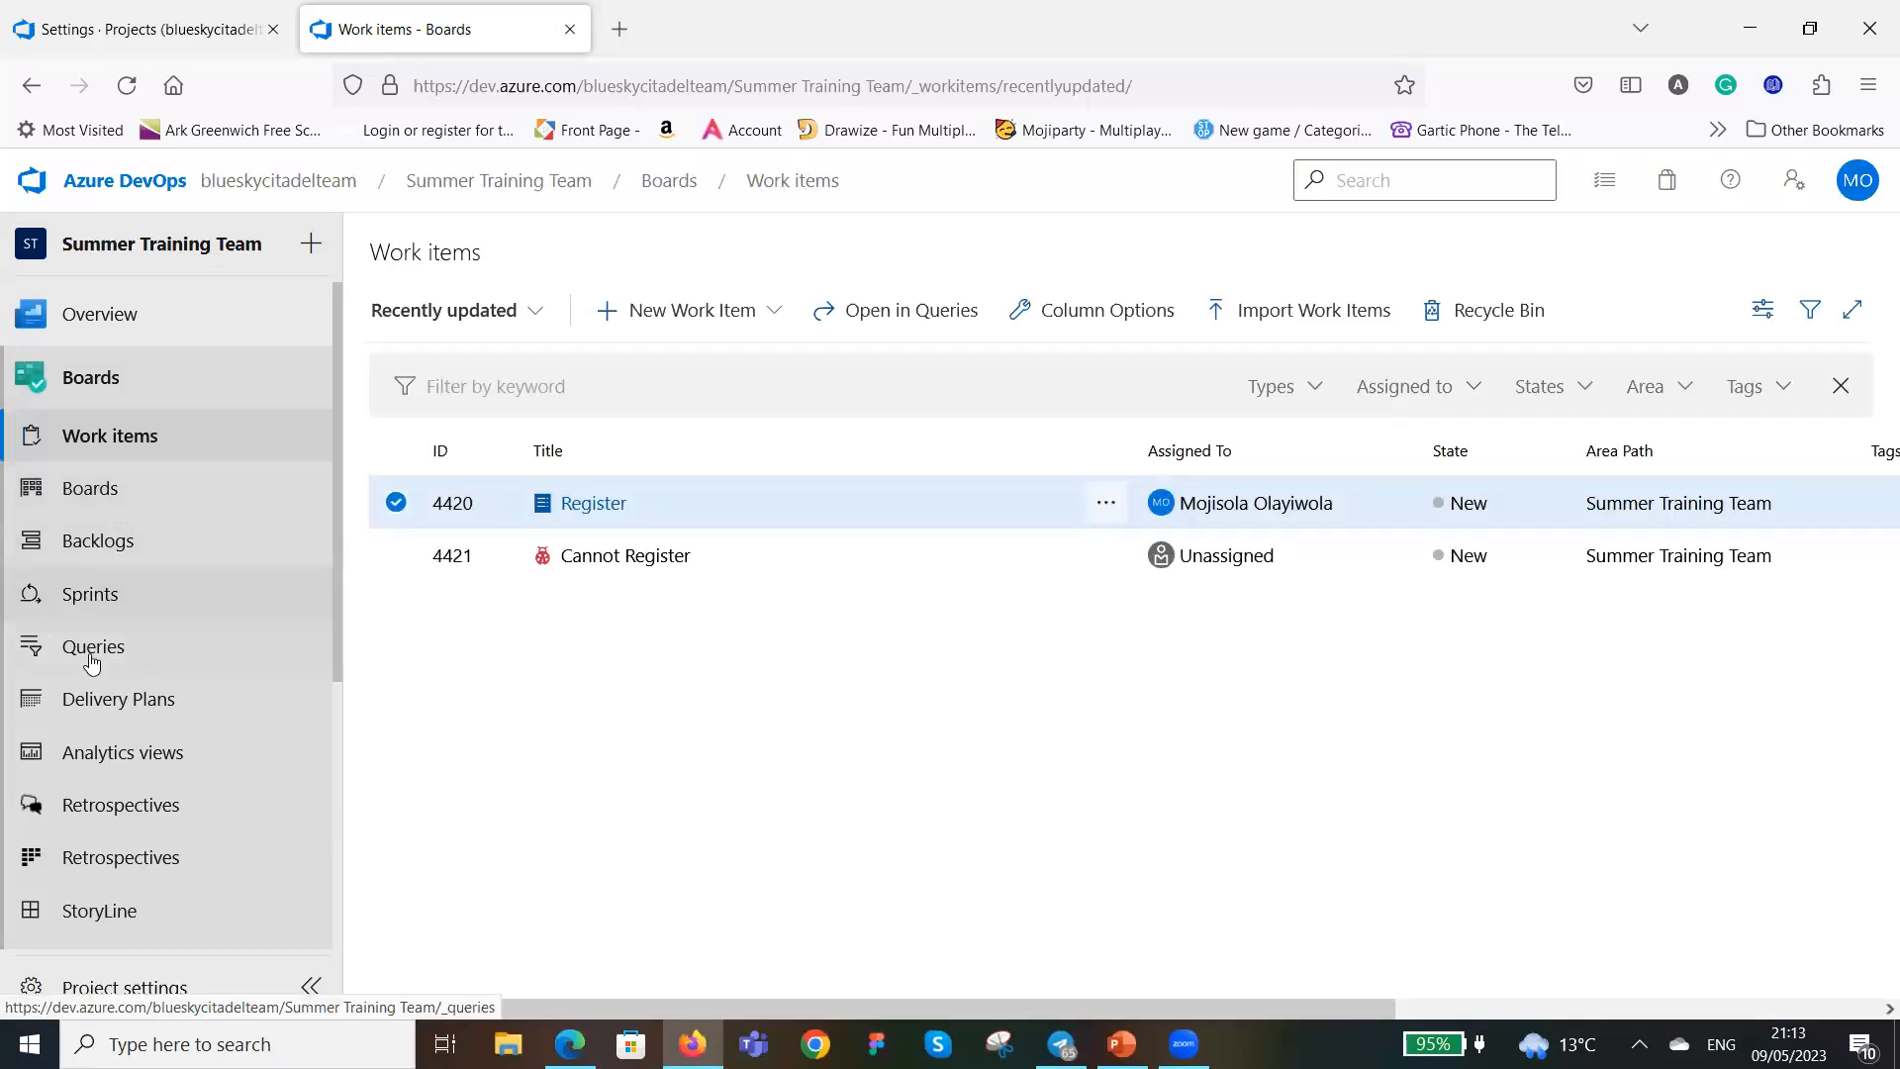
Open the column settings of the Summer Training Team board.
{"action": "left_click", "coordinate": [101, 494]}
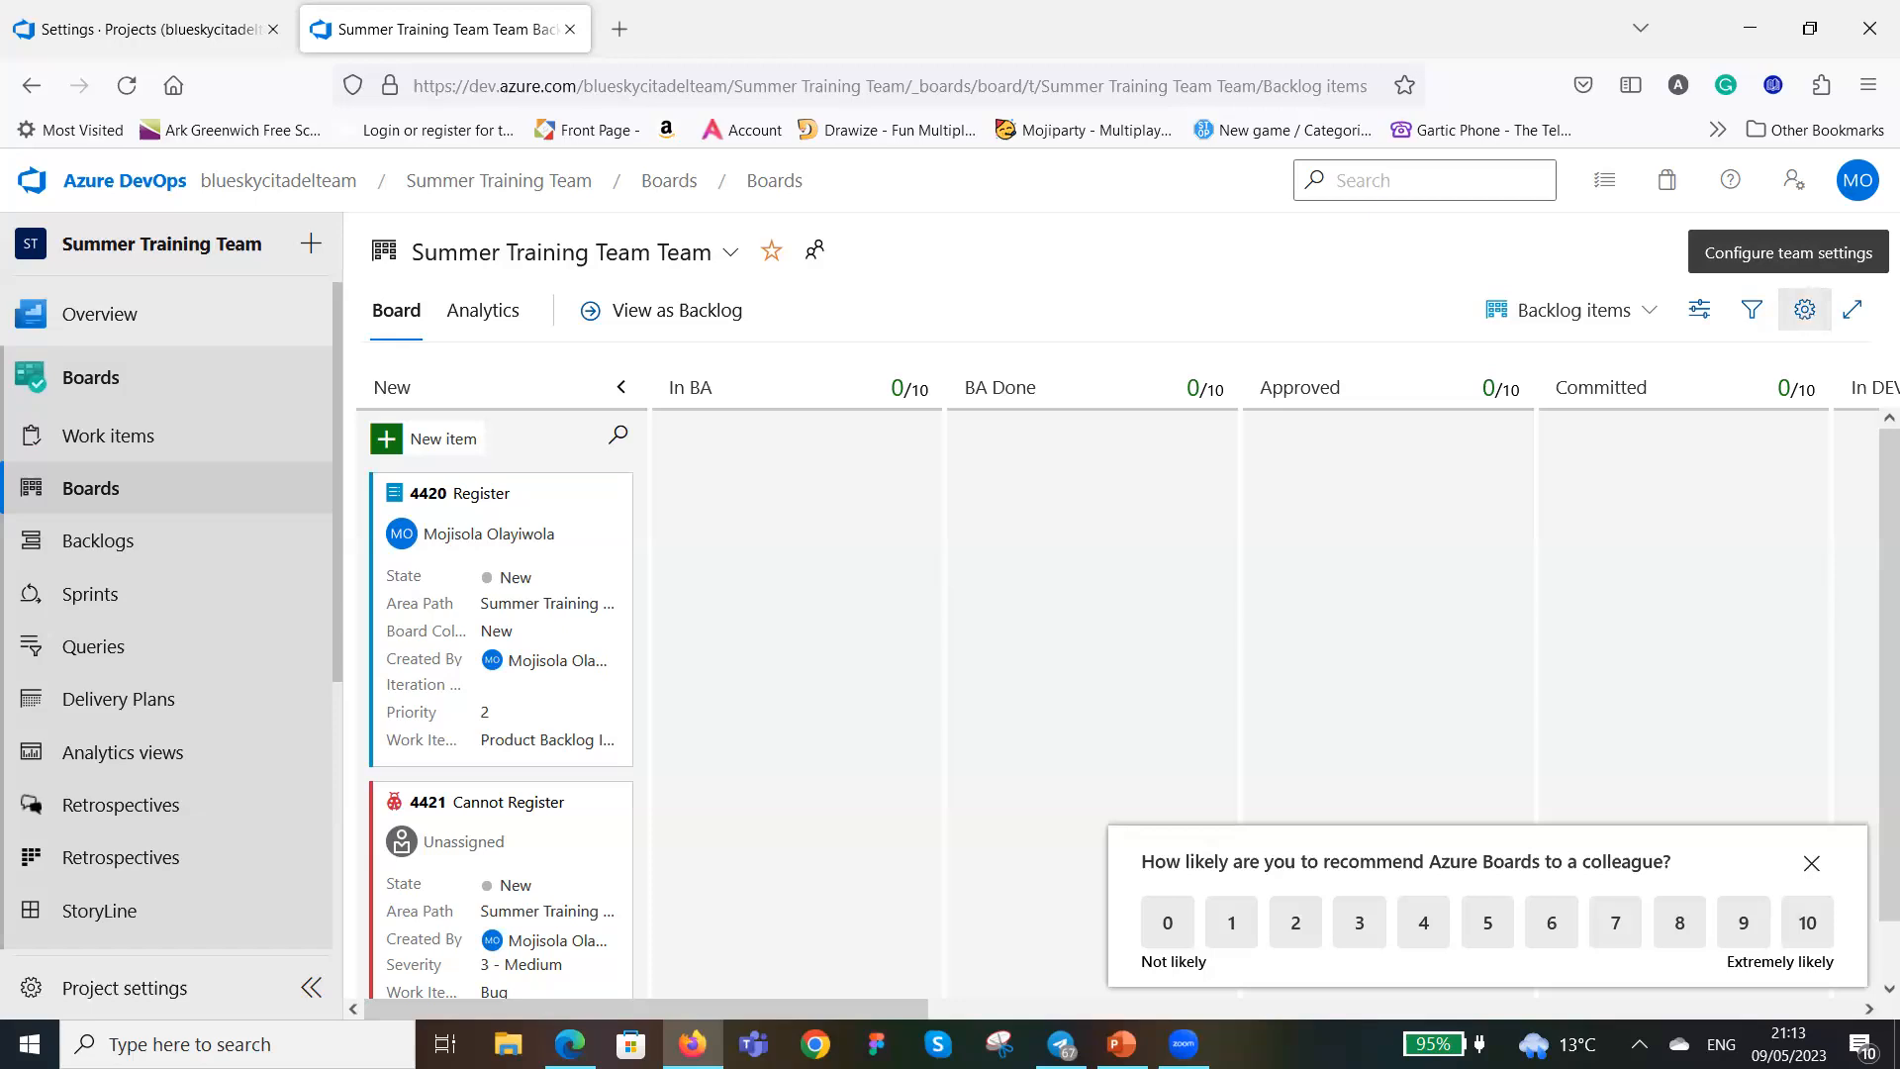
{"action": "left_click", "coordinate": [1804, 310]}
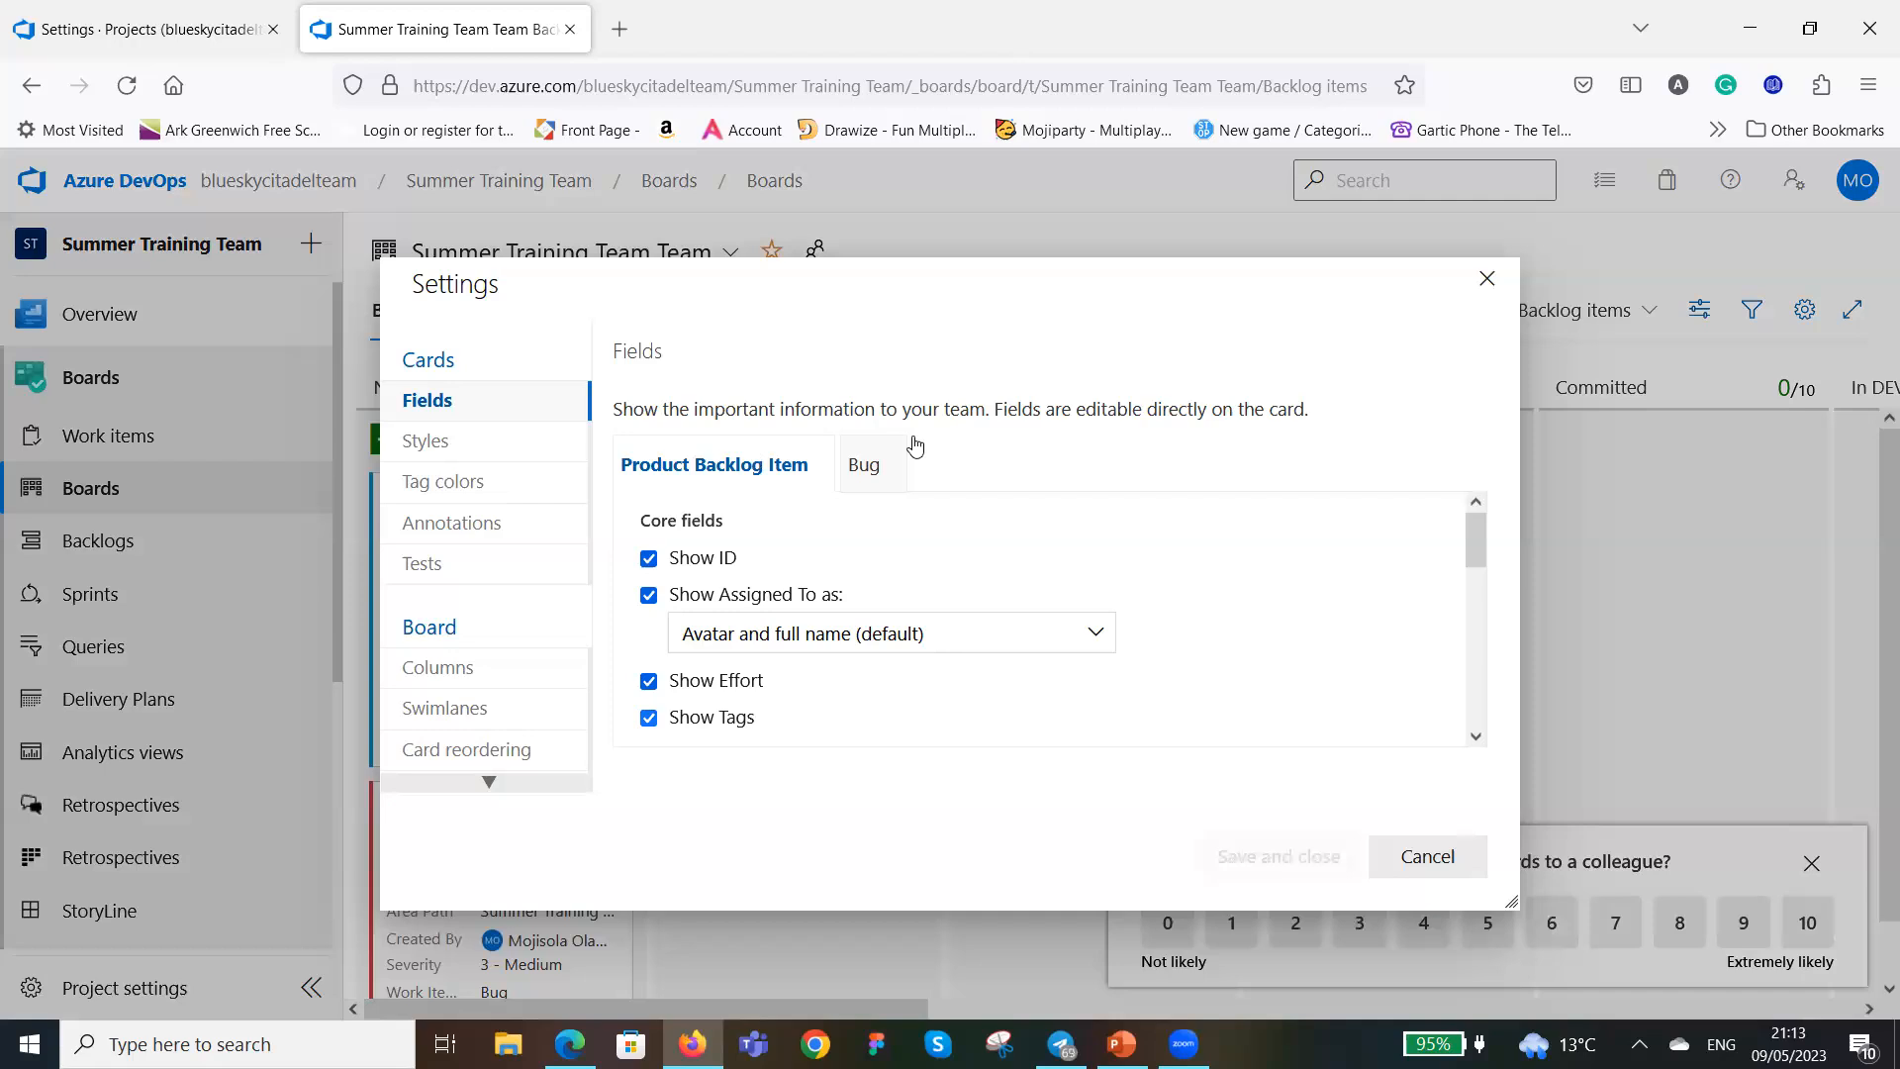
{"action": "left_click", "coordinate": [437, 669]}
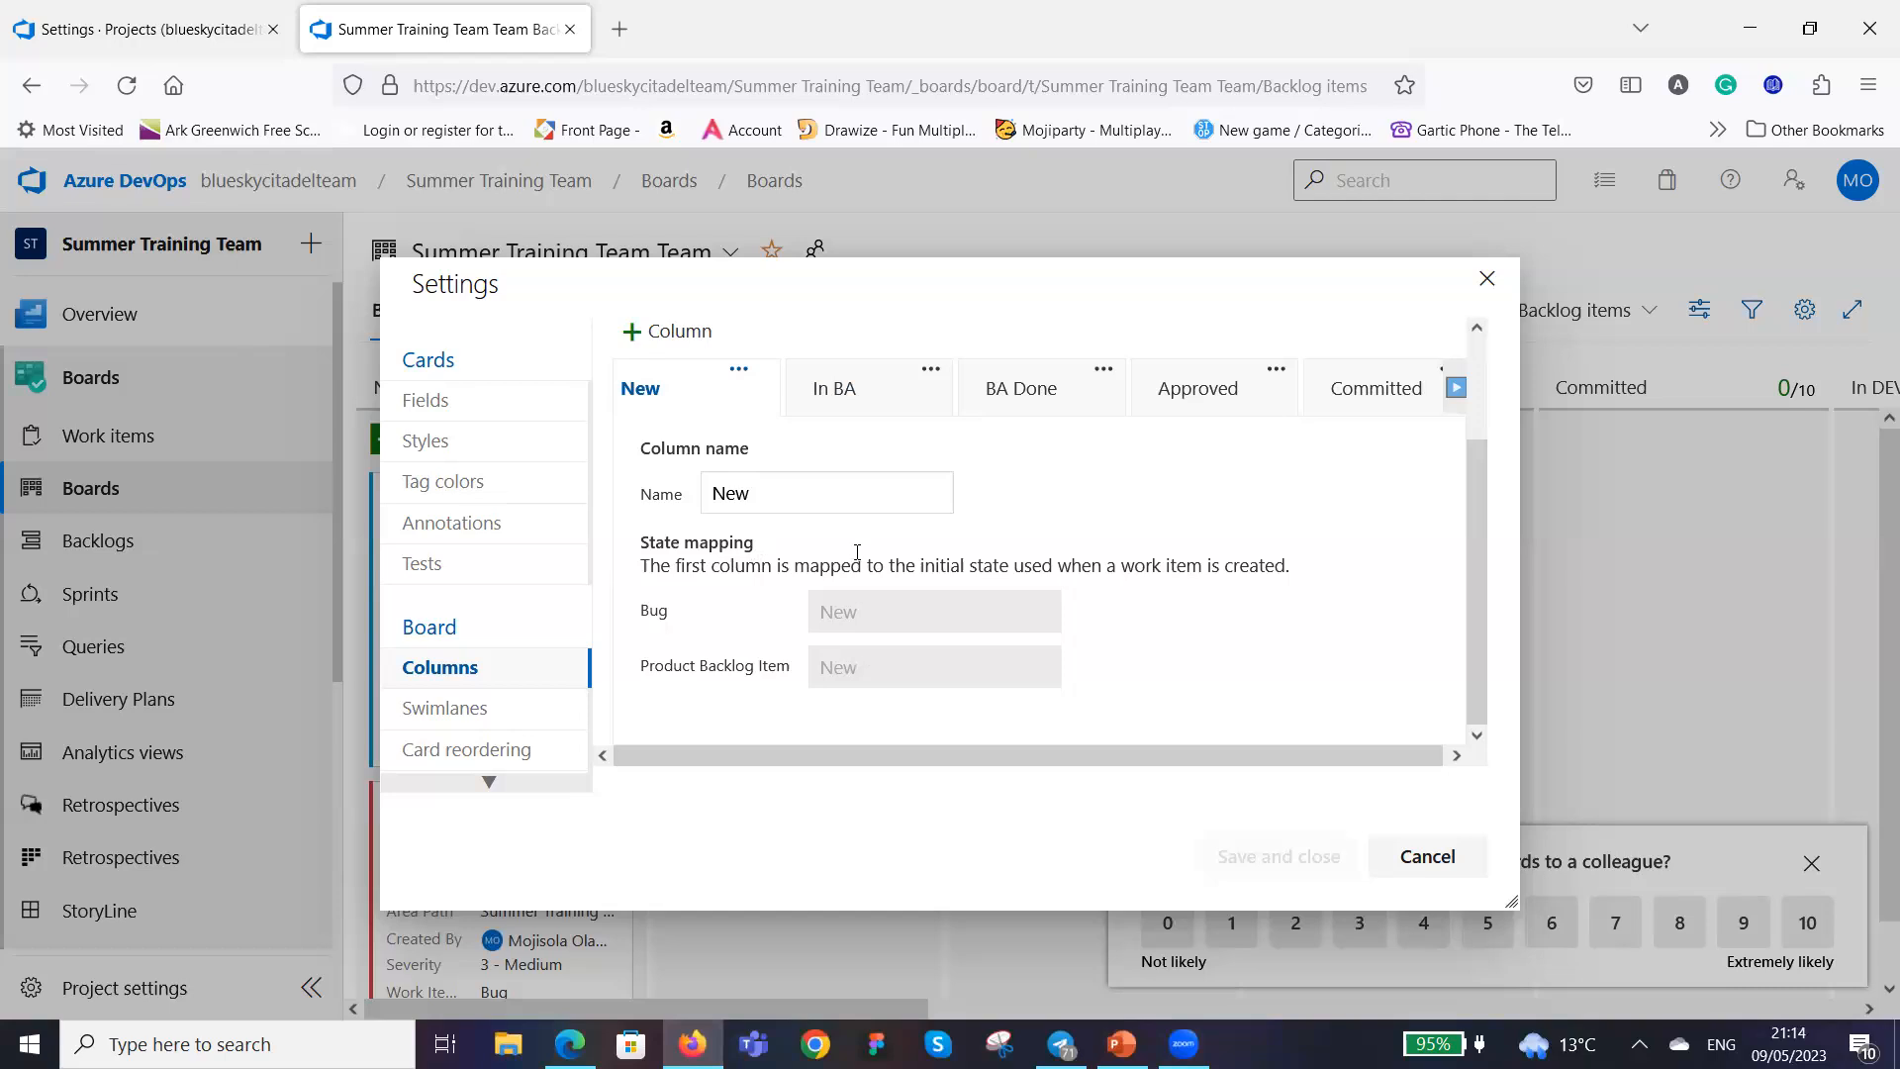
Map the In BA column's Product Backlog Item state to In BA, leaving its Bug mapping at New.
{"action": "left_click", "coordinate": [841, 396]}
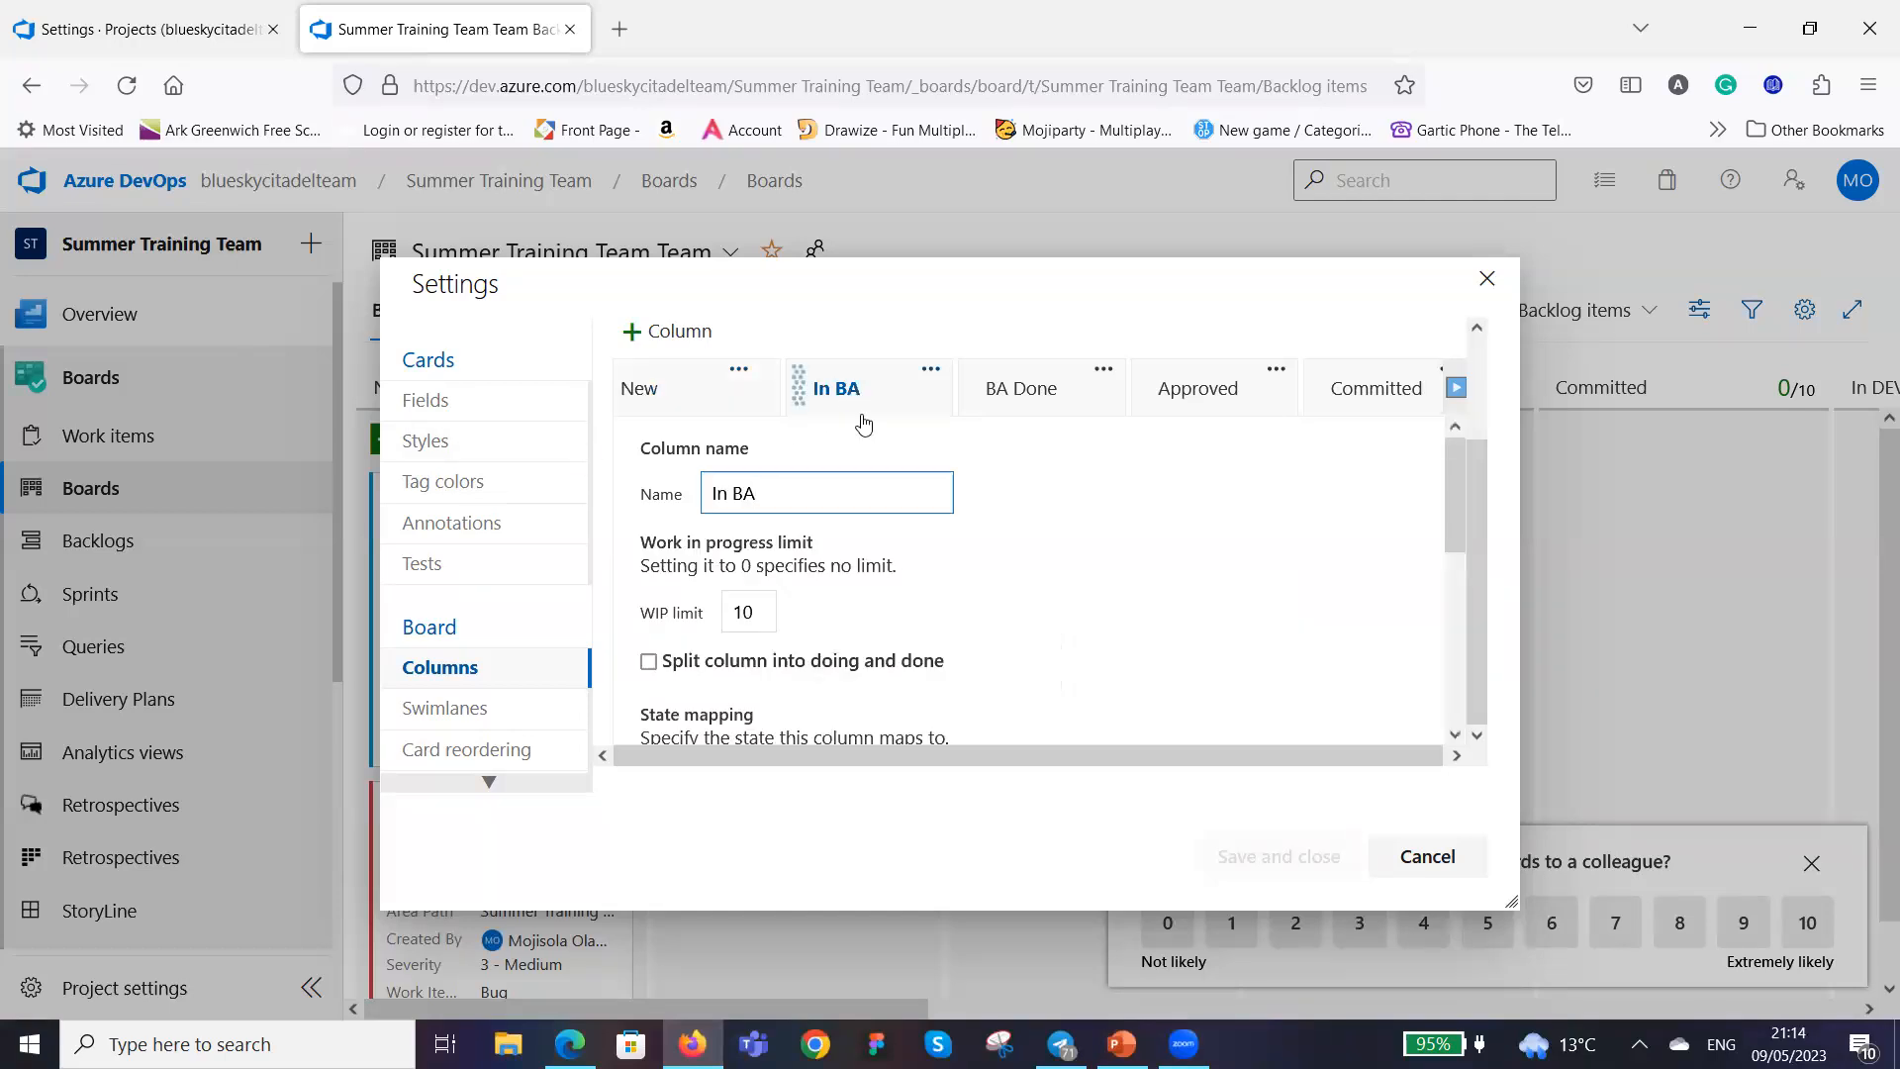
{"action": "scroll", "coordinate": [1079, 598], "scroll_direction": "down", "scroll_amount": 3}
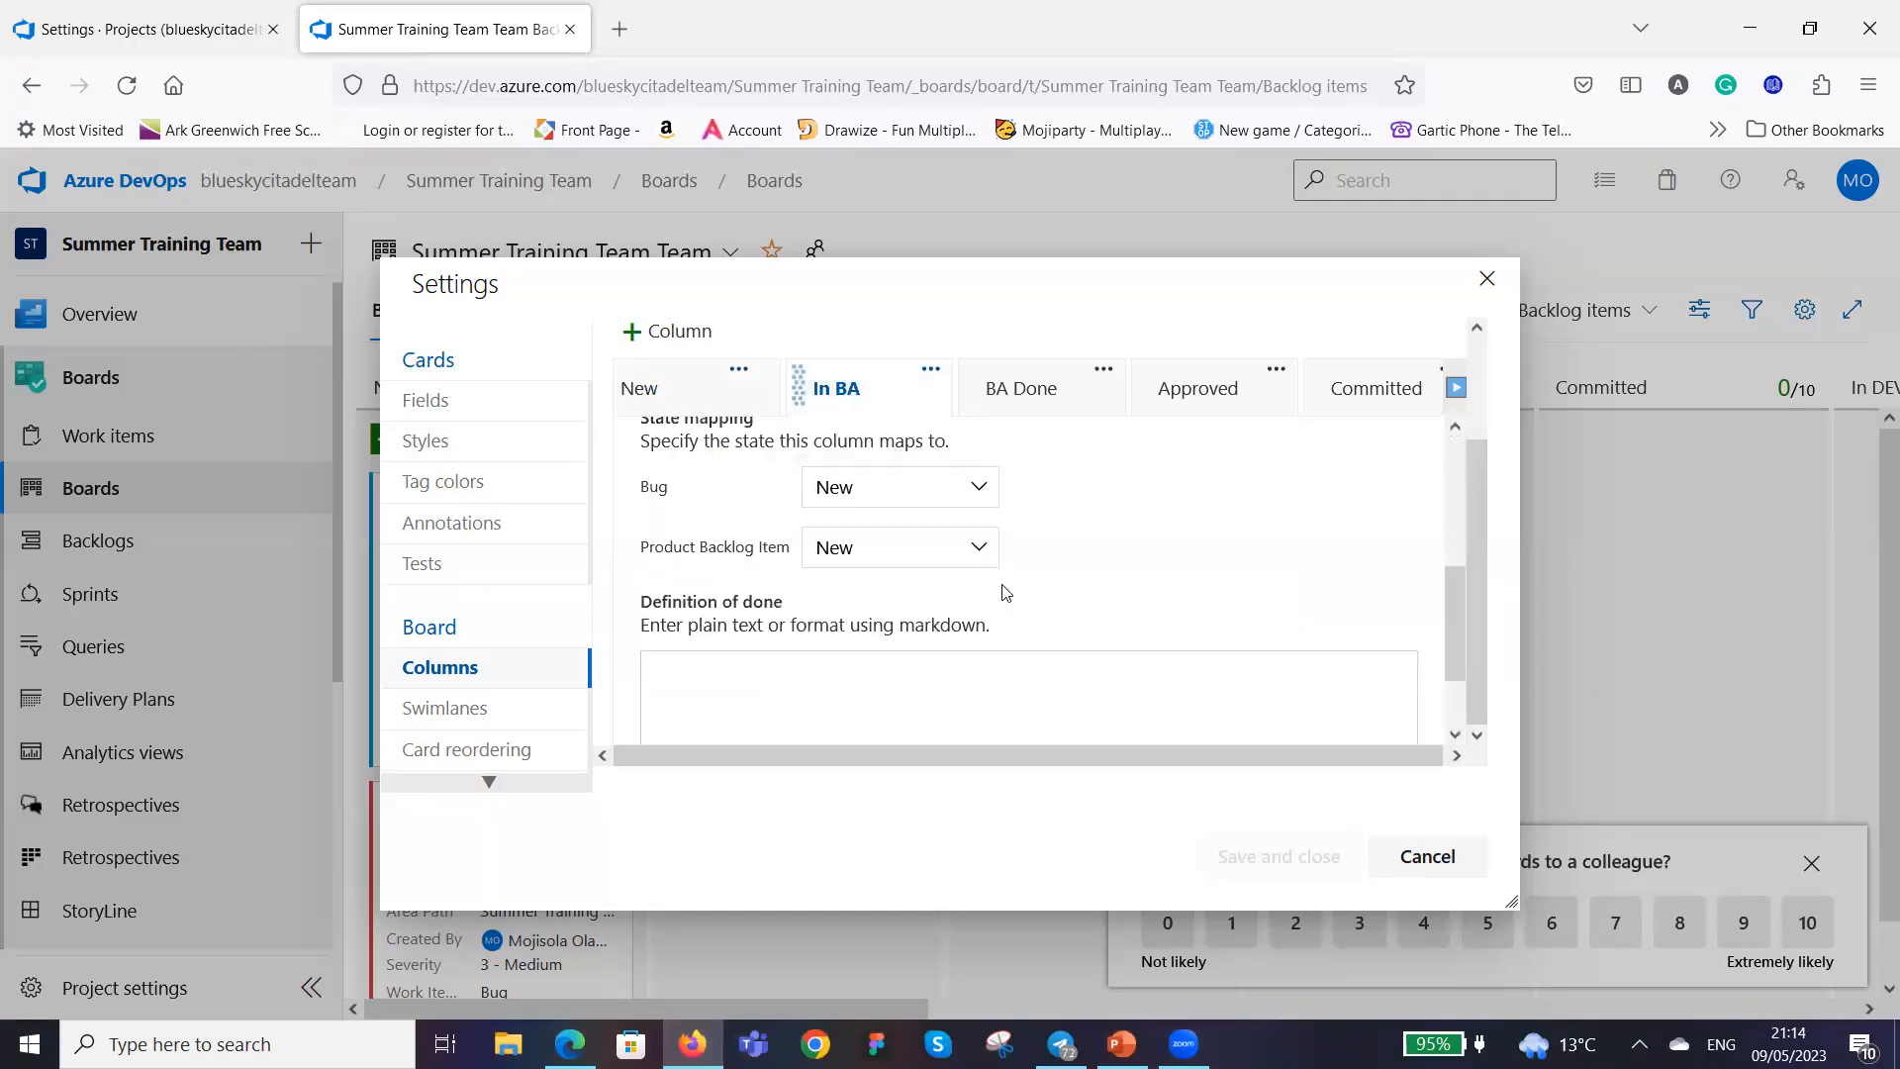
{"action": "left_click", "coordinate": [976, 488]}
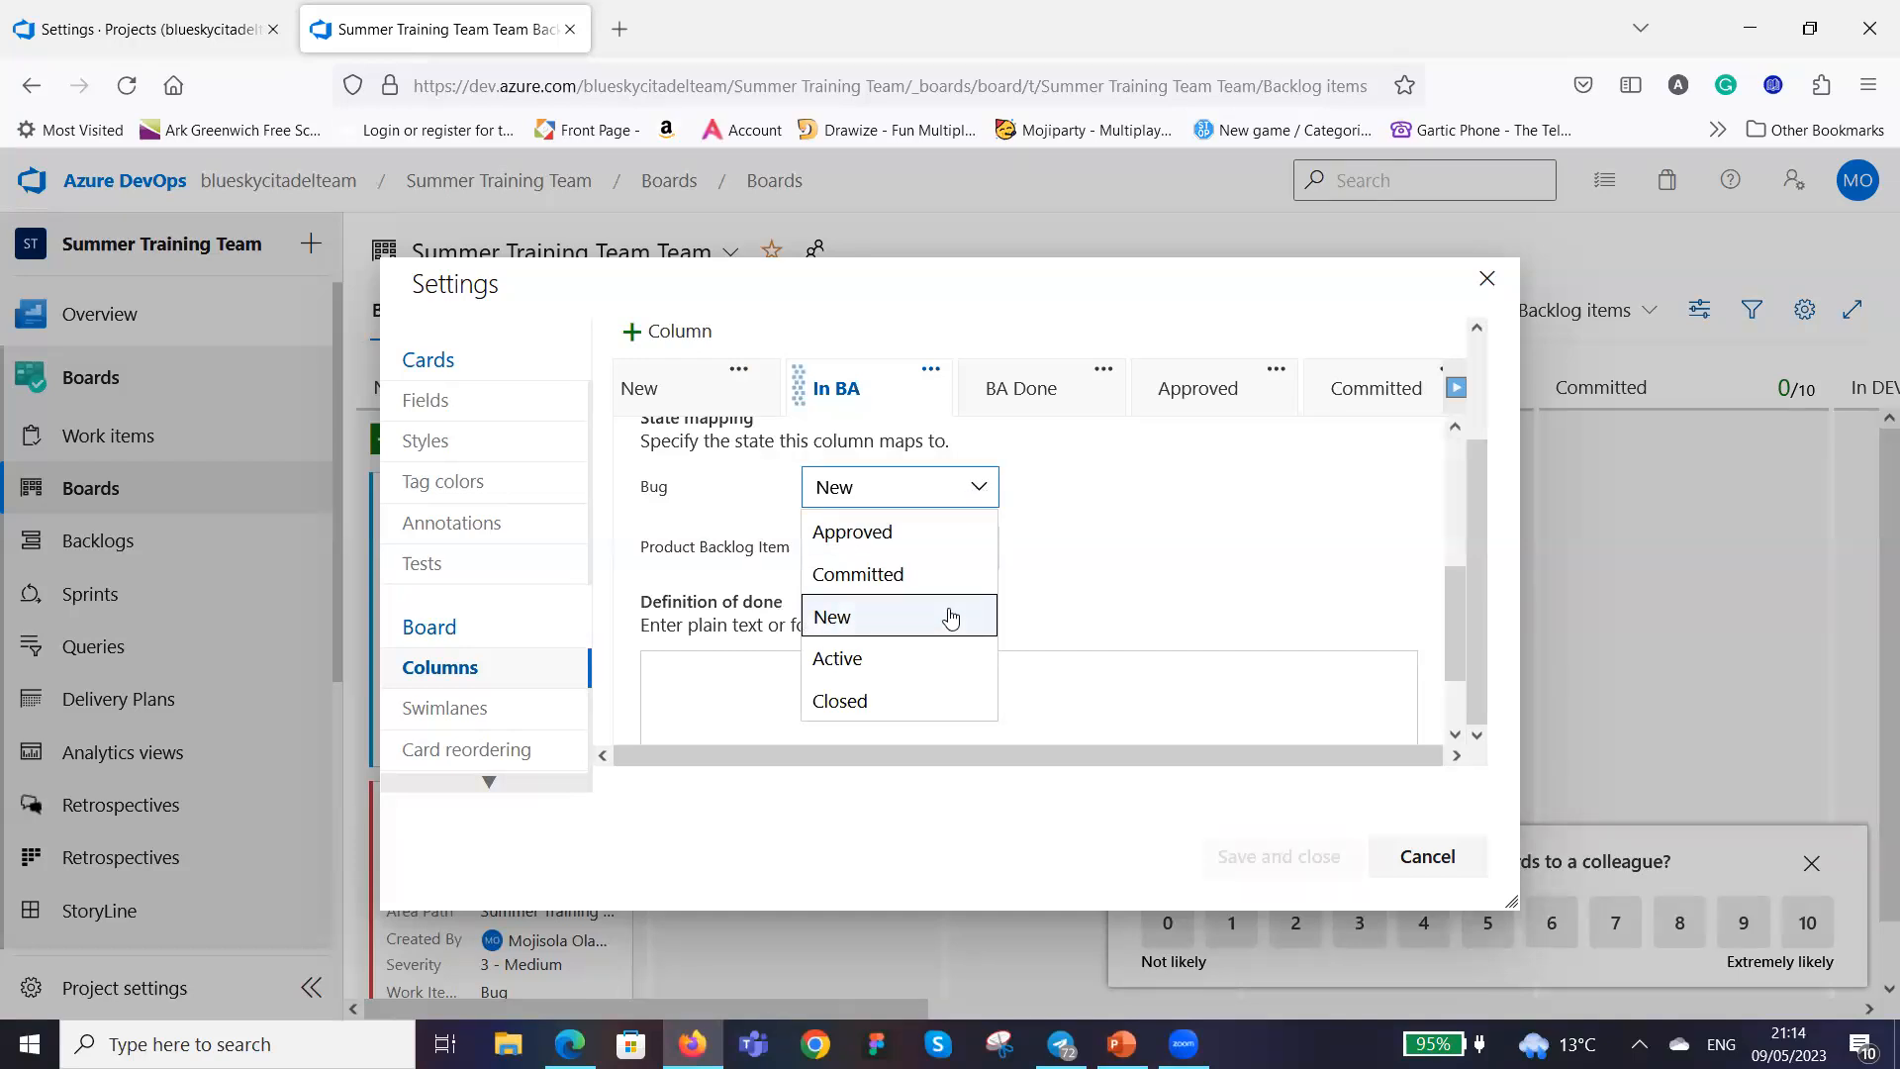
{"action": "left_click", "coordinate": [984, 493]}
{"action": "left_click", "coordinate": [979, 549]}
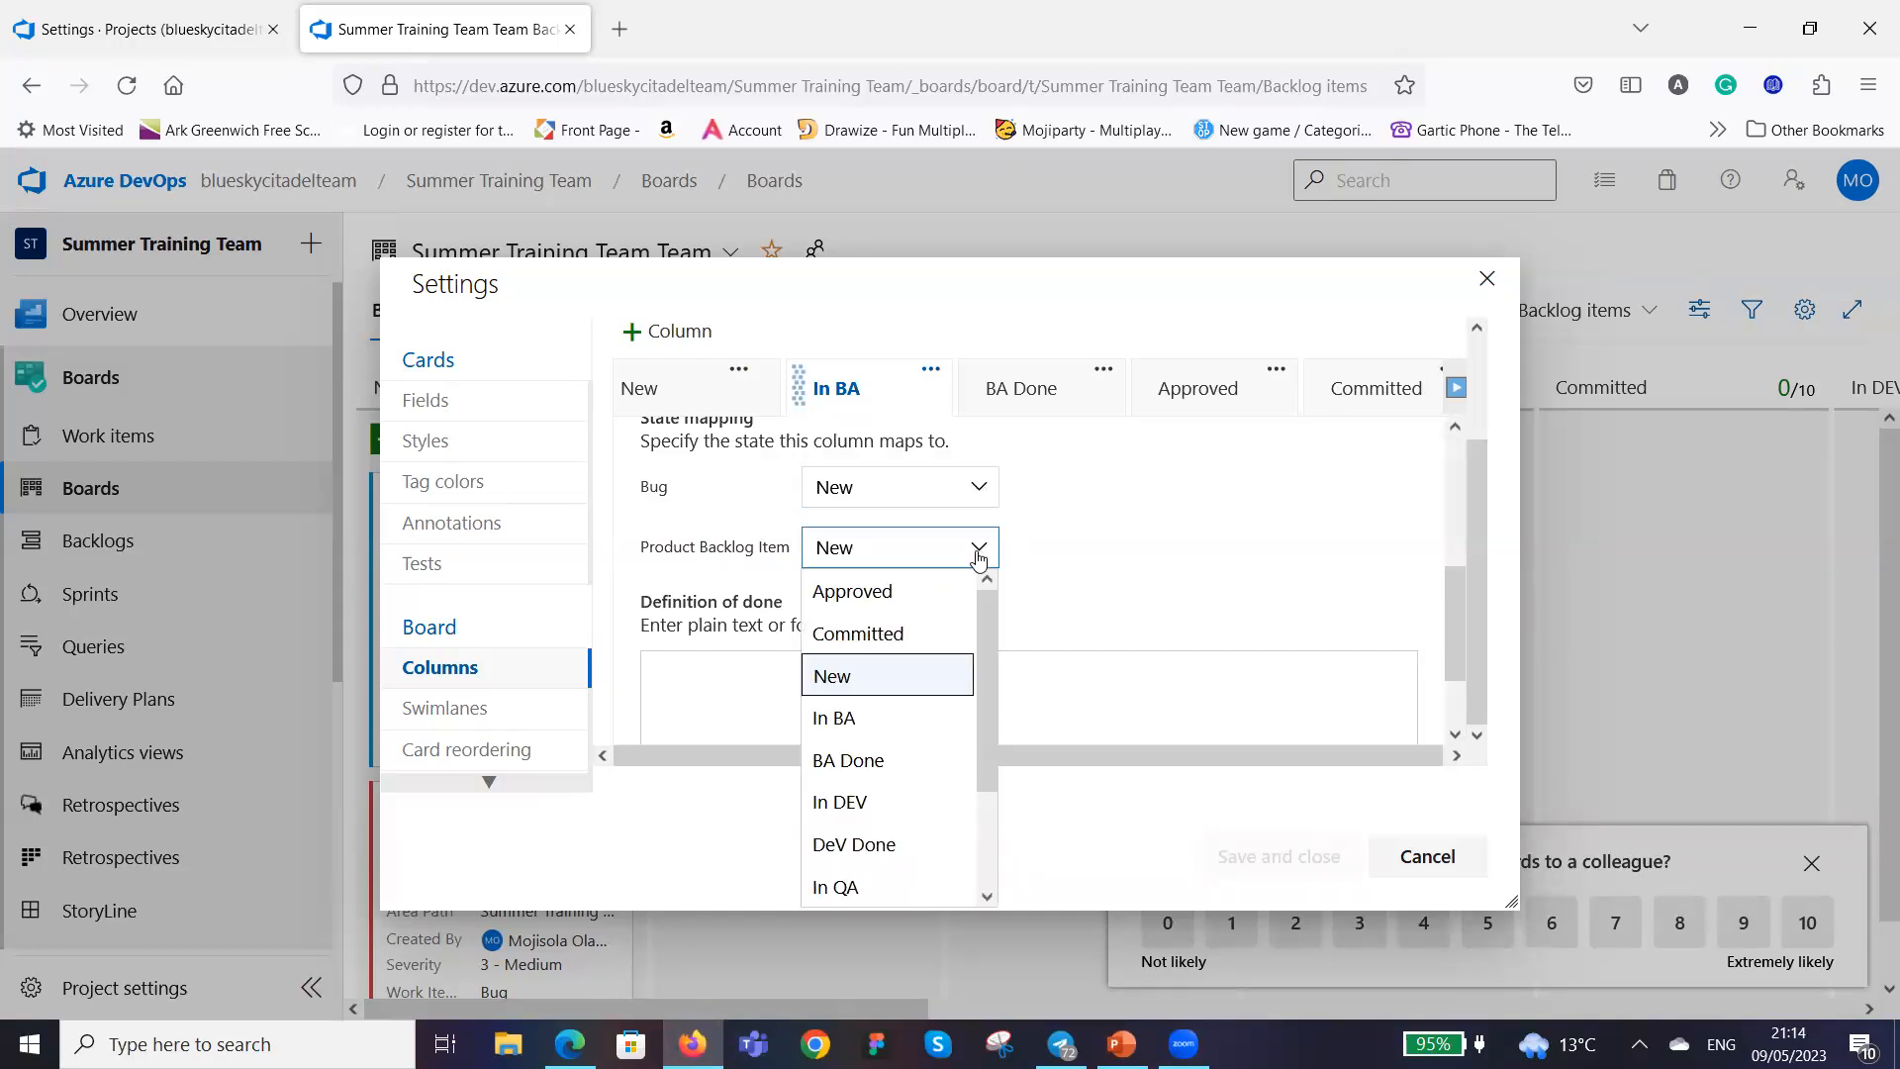
{"action": "left_click", "coordinate": [896, 721]}
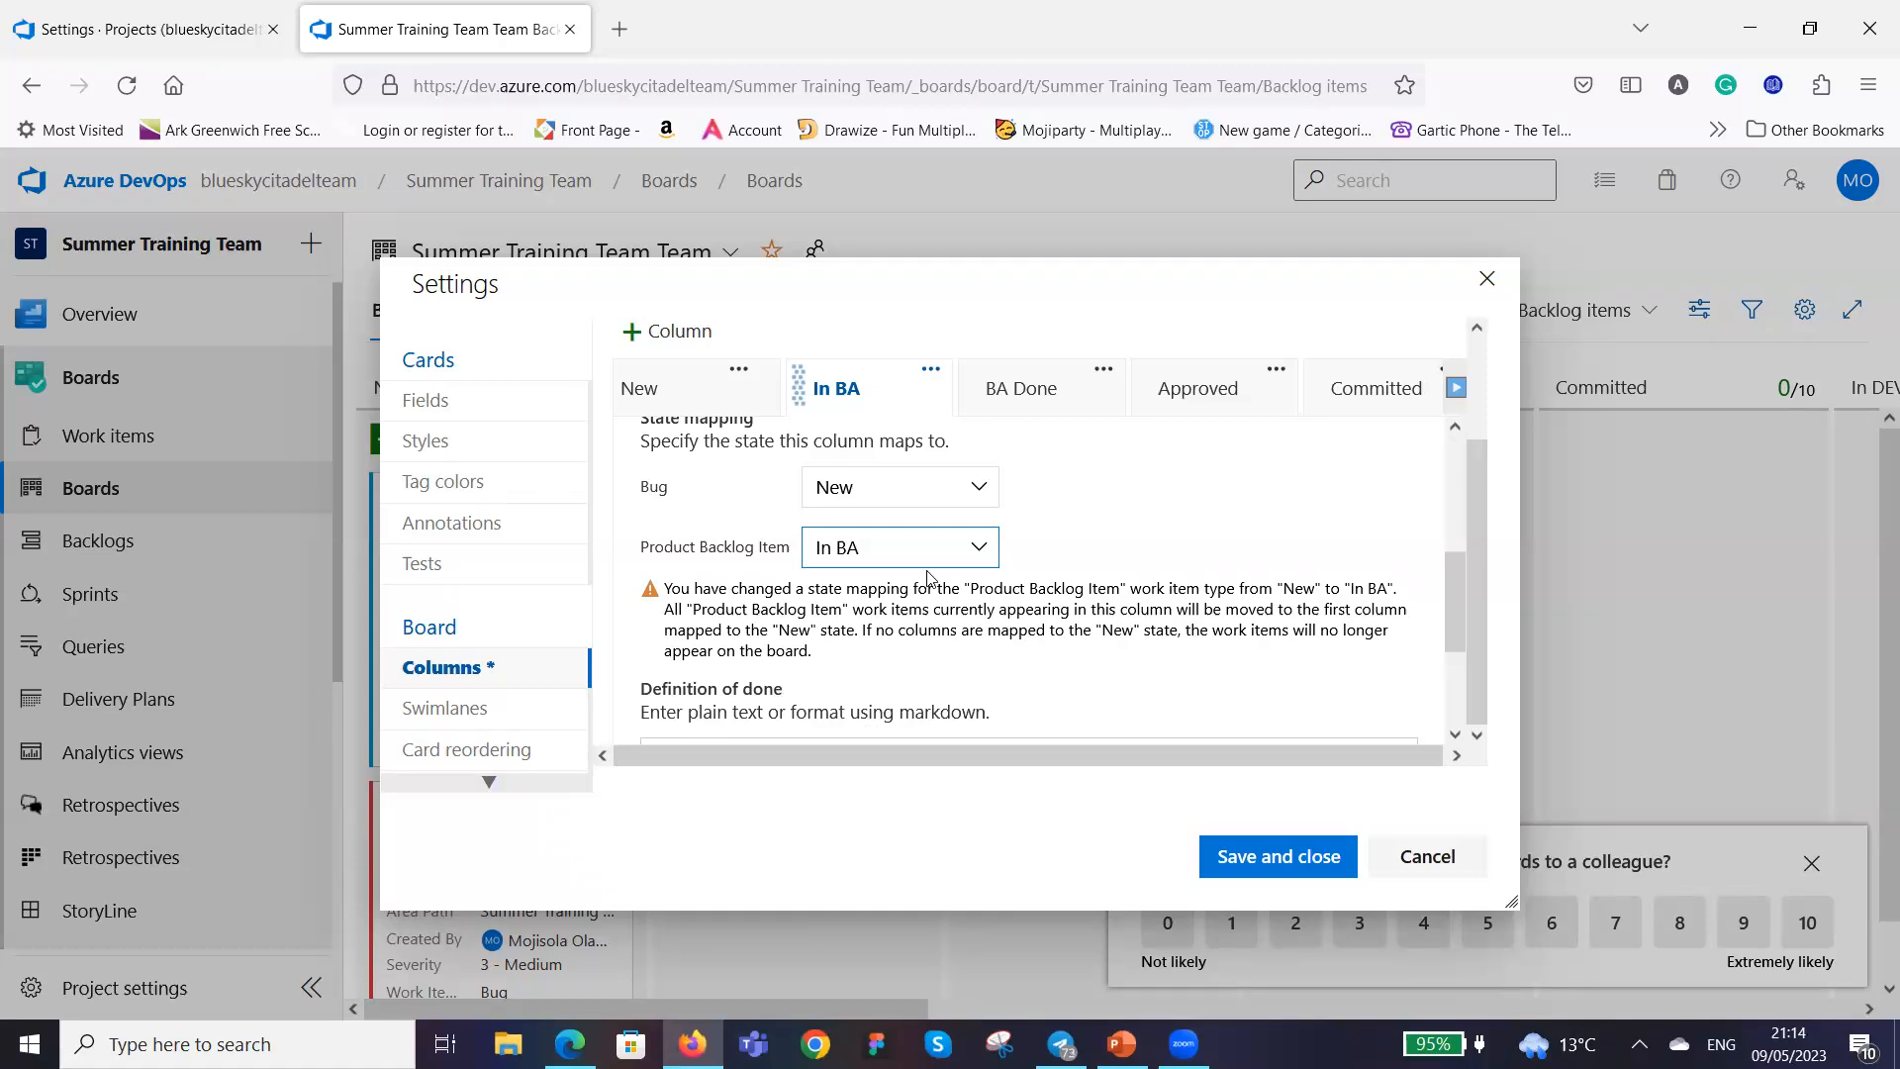
{"action": "scroll", "coordinate": [1104, 584], "scroll_direction": "down", "scroll_amount": 3}
{"action": "scroll", "coordinate": [1098, 495], "scroll_direction": "up", "scroll_amount": 5}
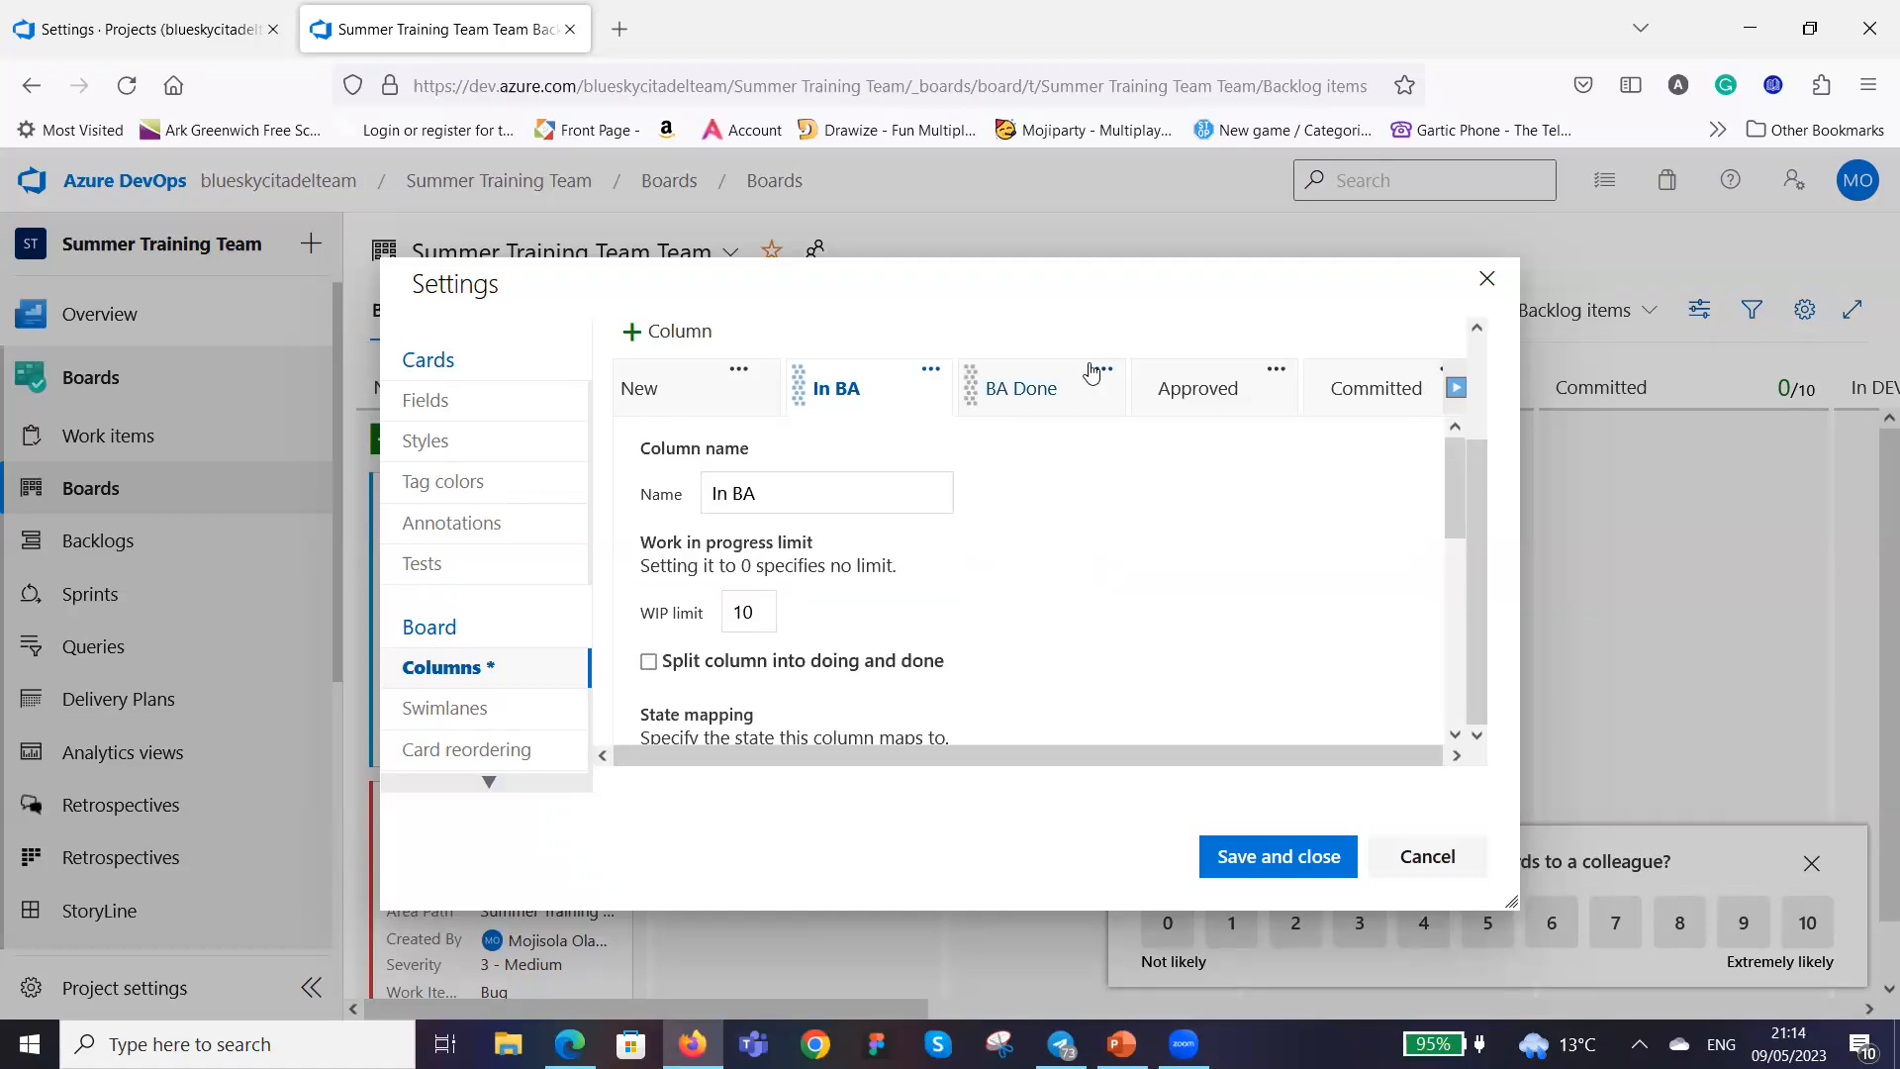
Map the BA Done column's Product Backlog Item state to BA Done.
{"action": "left_click", "coordinate": [1037, 399]}
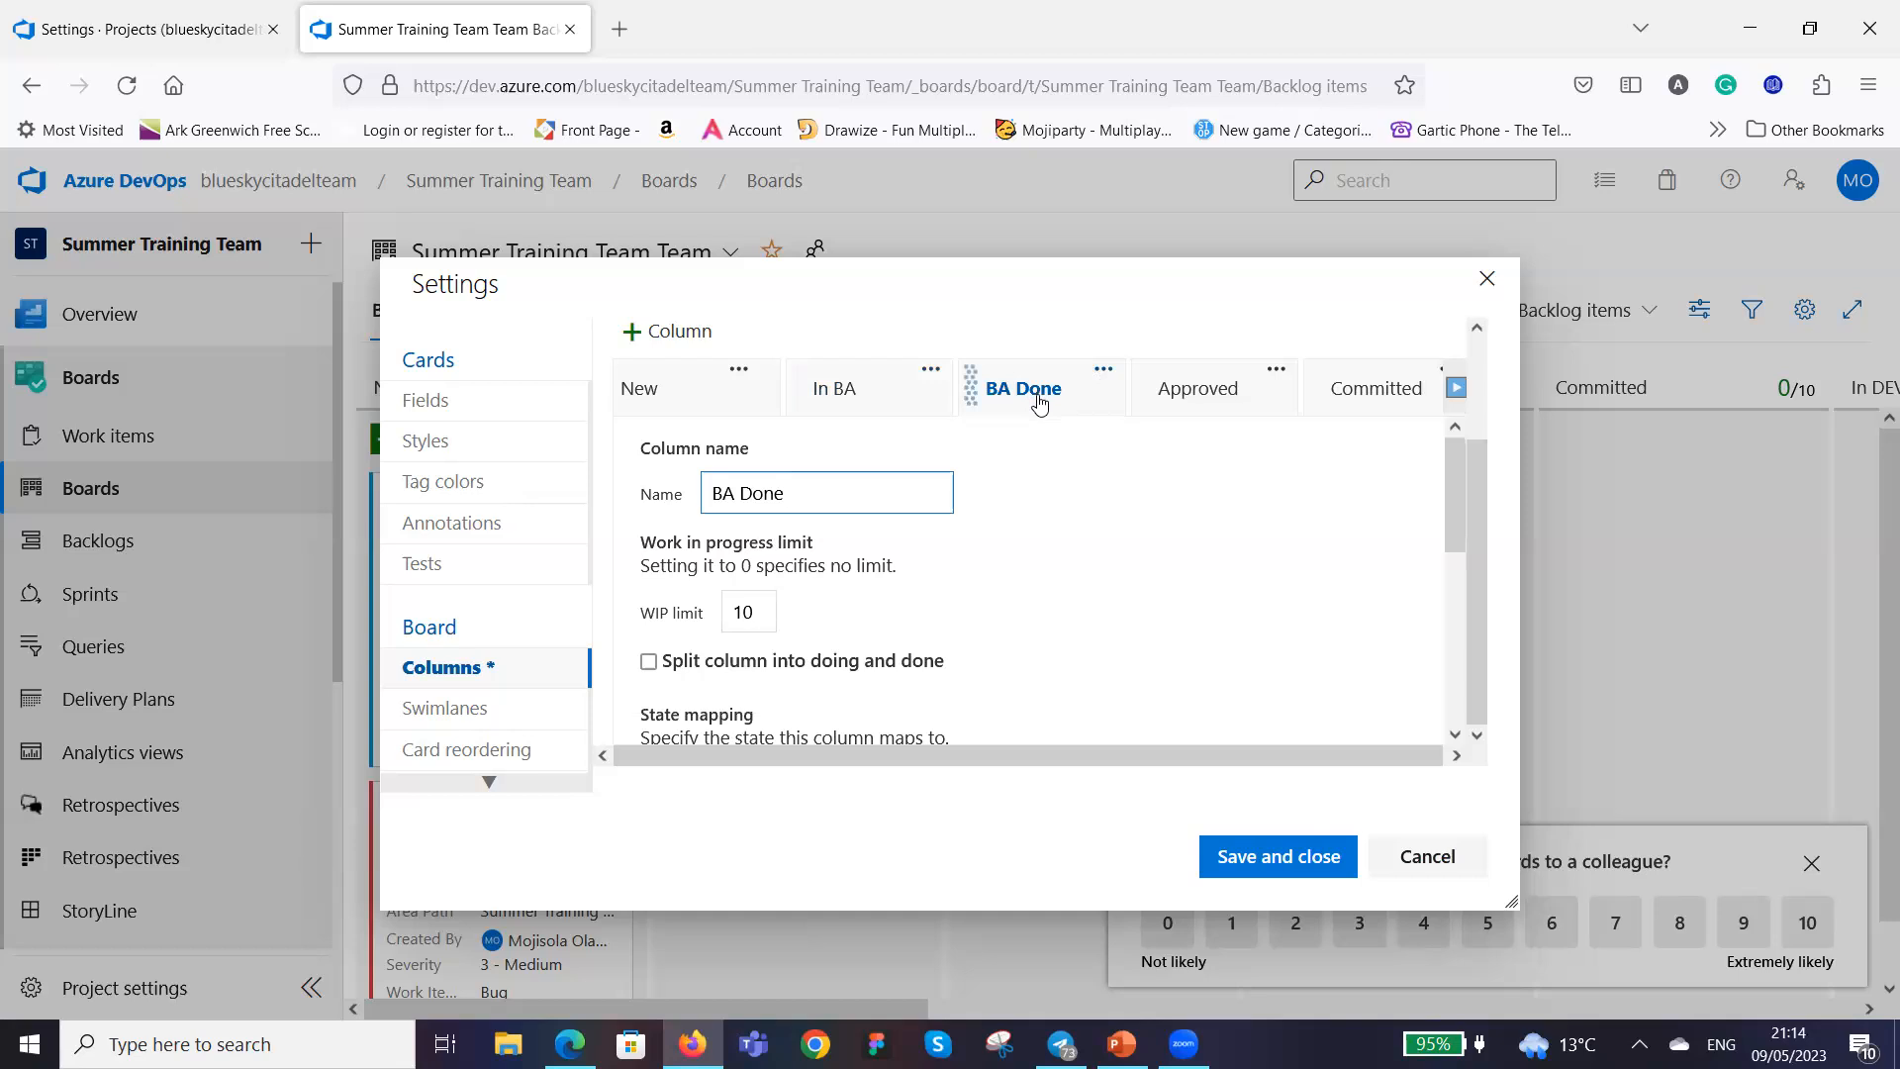
{"action": "scroll", "coordinate": [1020, 614], "scroll_direction": "down", "scroll_amount": 3}
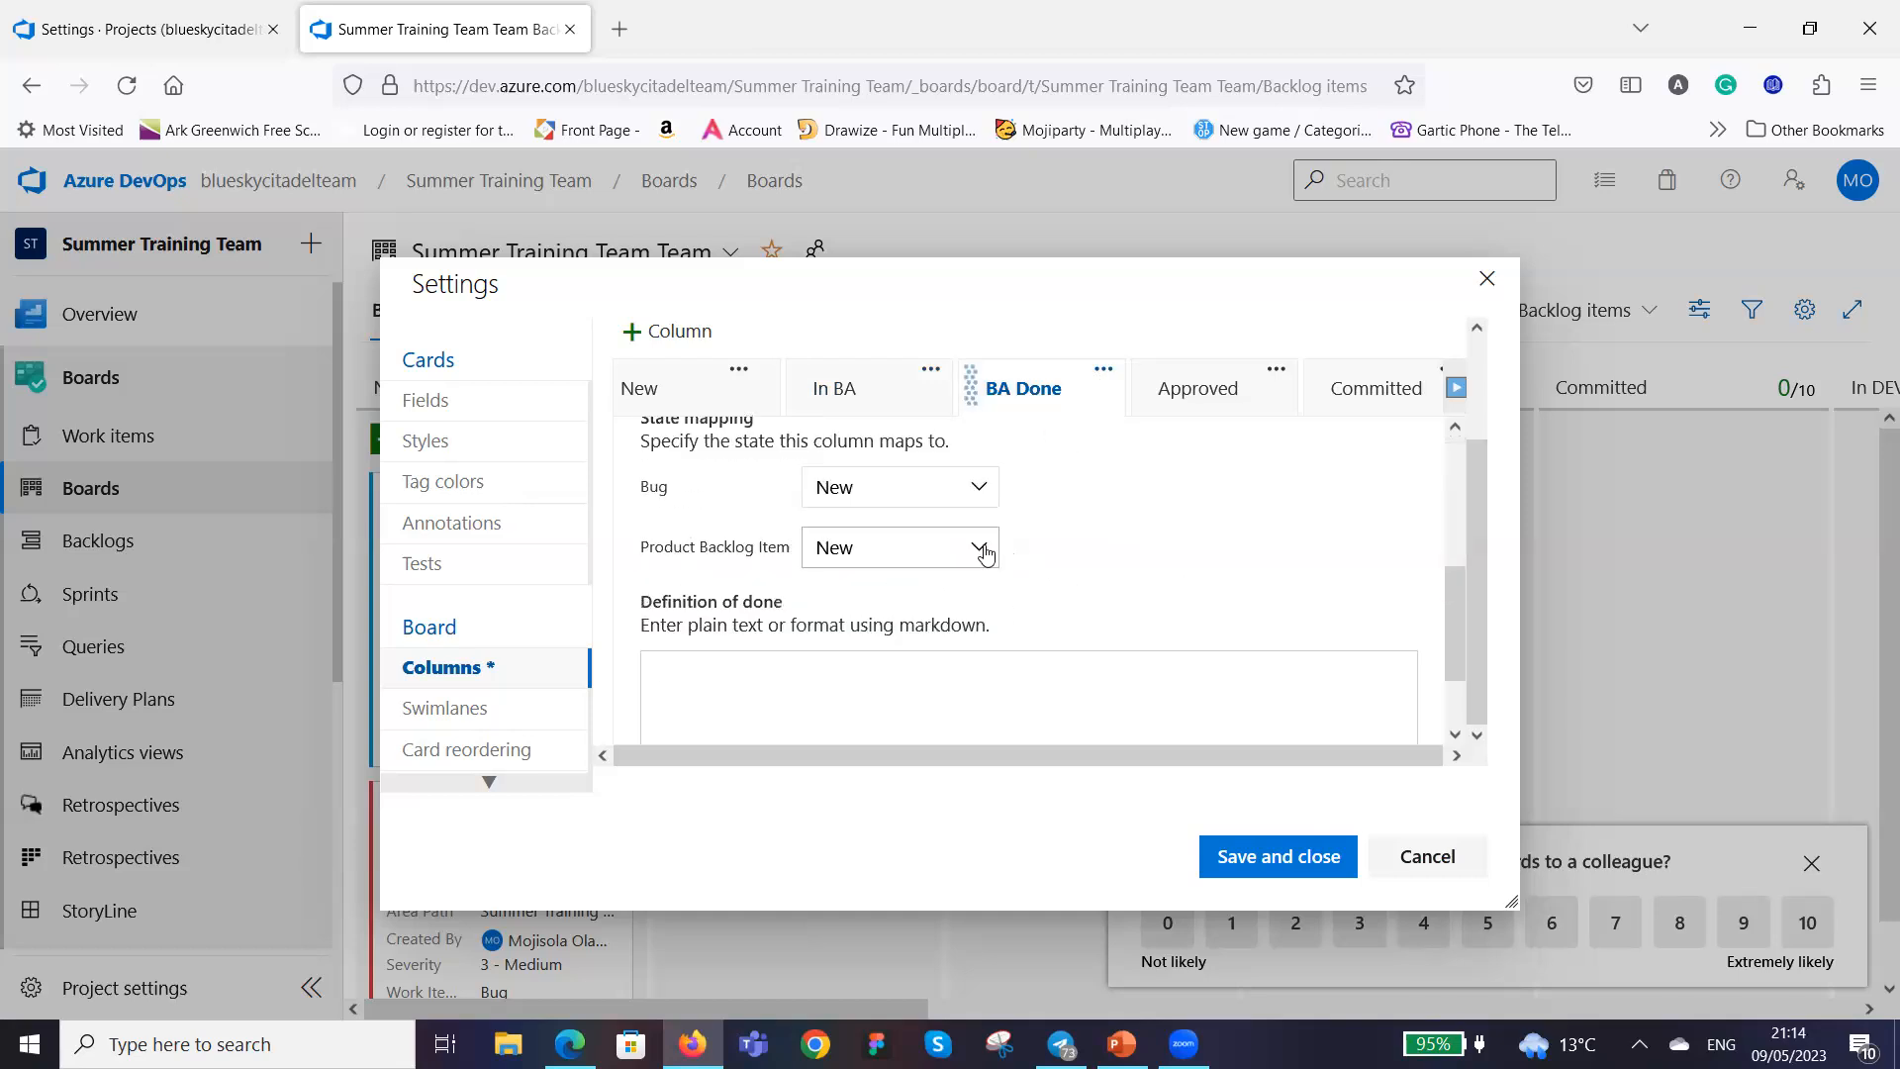
{"action": "left_click", "coordinate": [977, 548]}
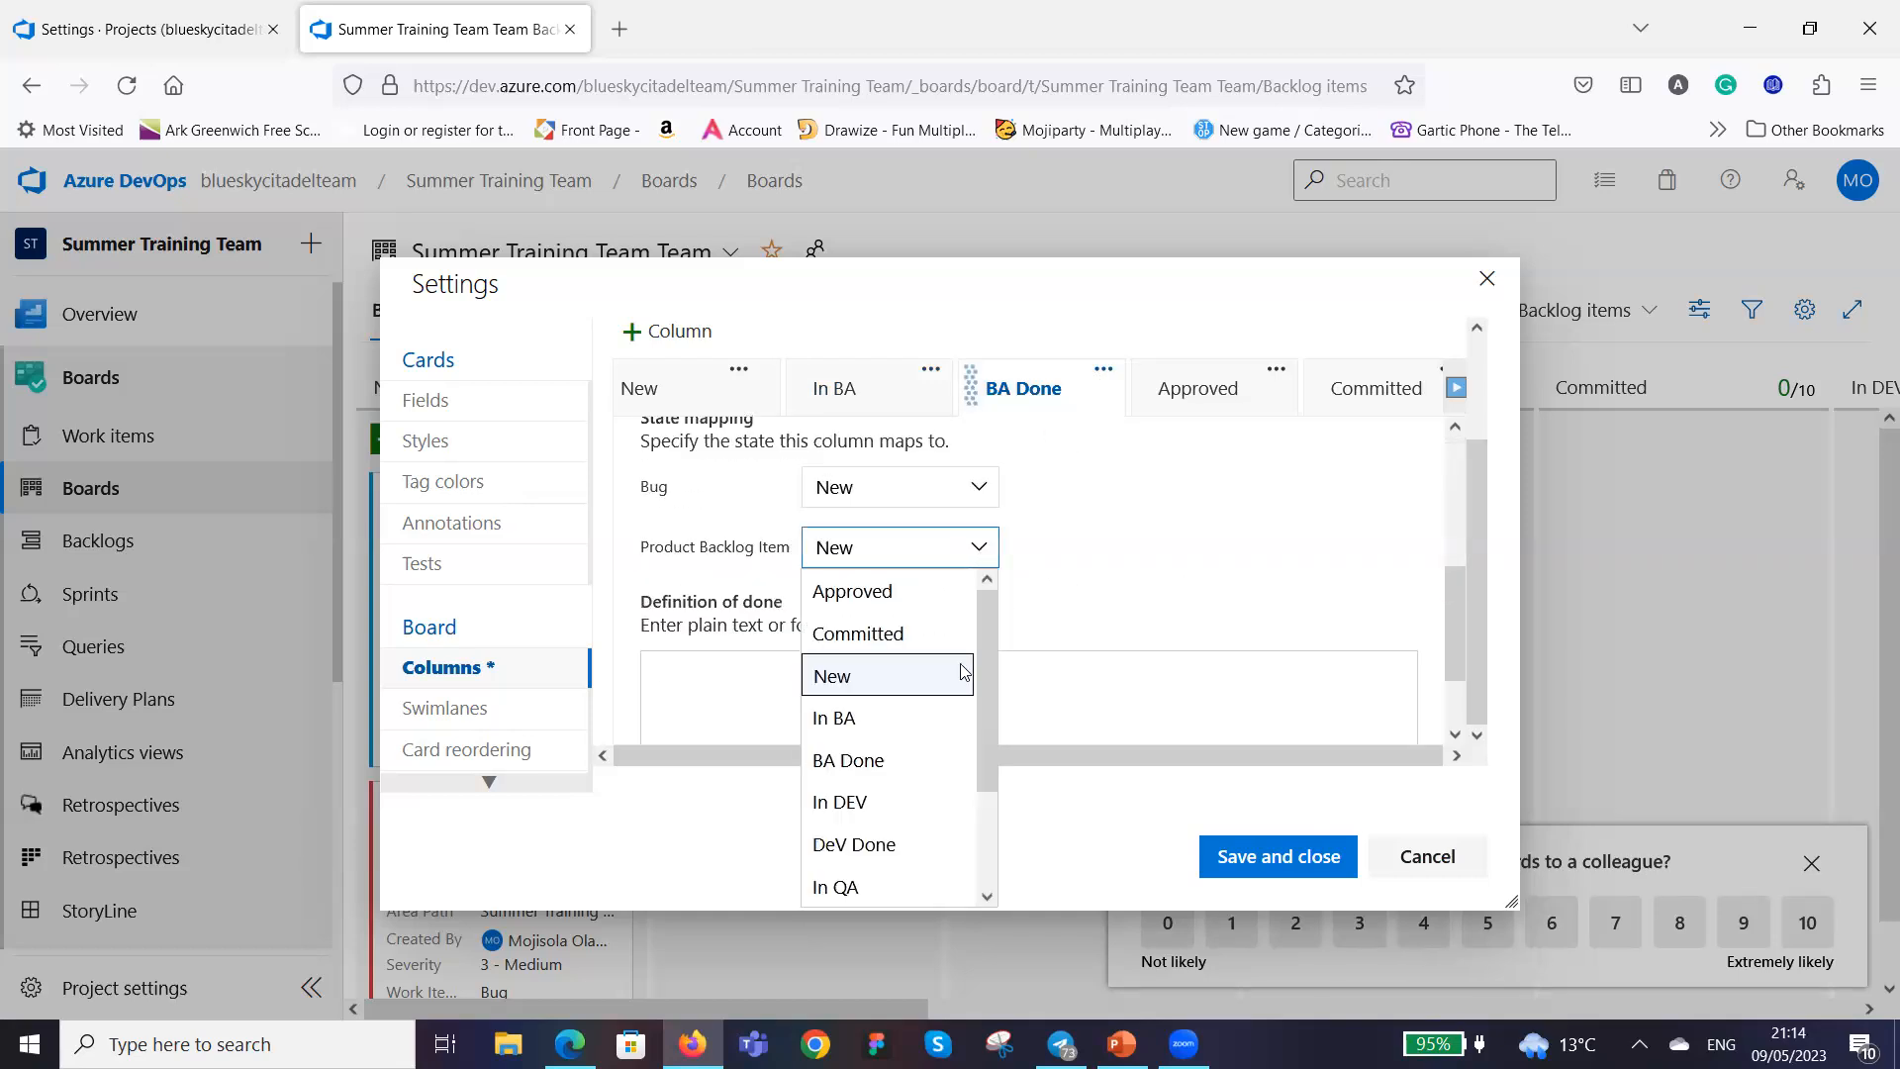
{"action": "left_click", "coordinate": [907, 769]}
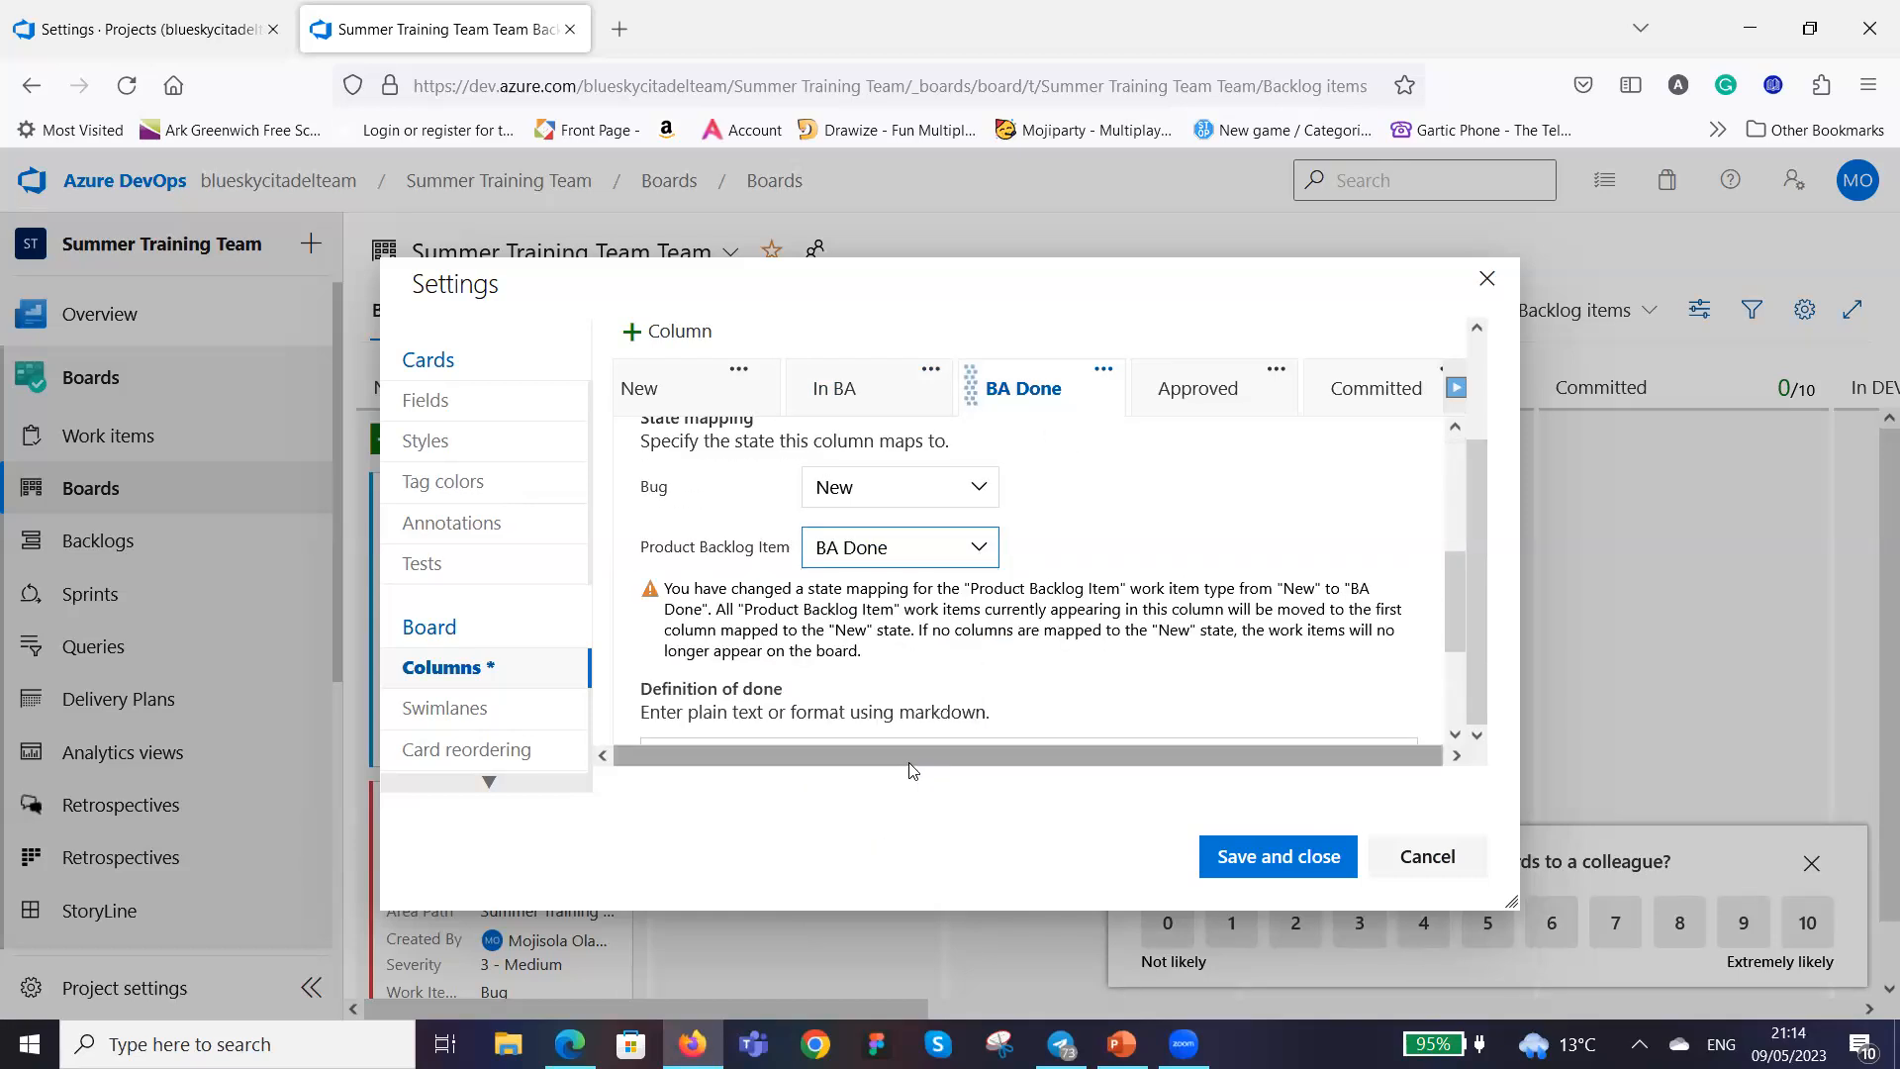
Skip the Approved and Committed columns and map the In DEV column's Product Backlog Item state to In DEV.
{"action": "left_click", "coordinate": [1210, 400]}
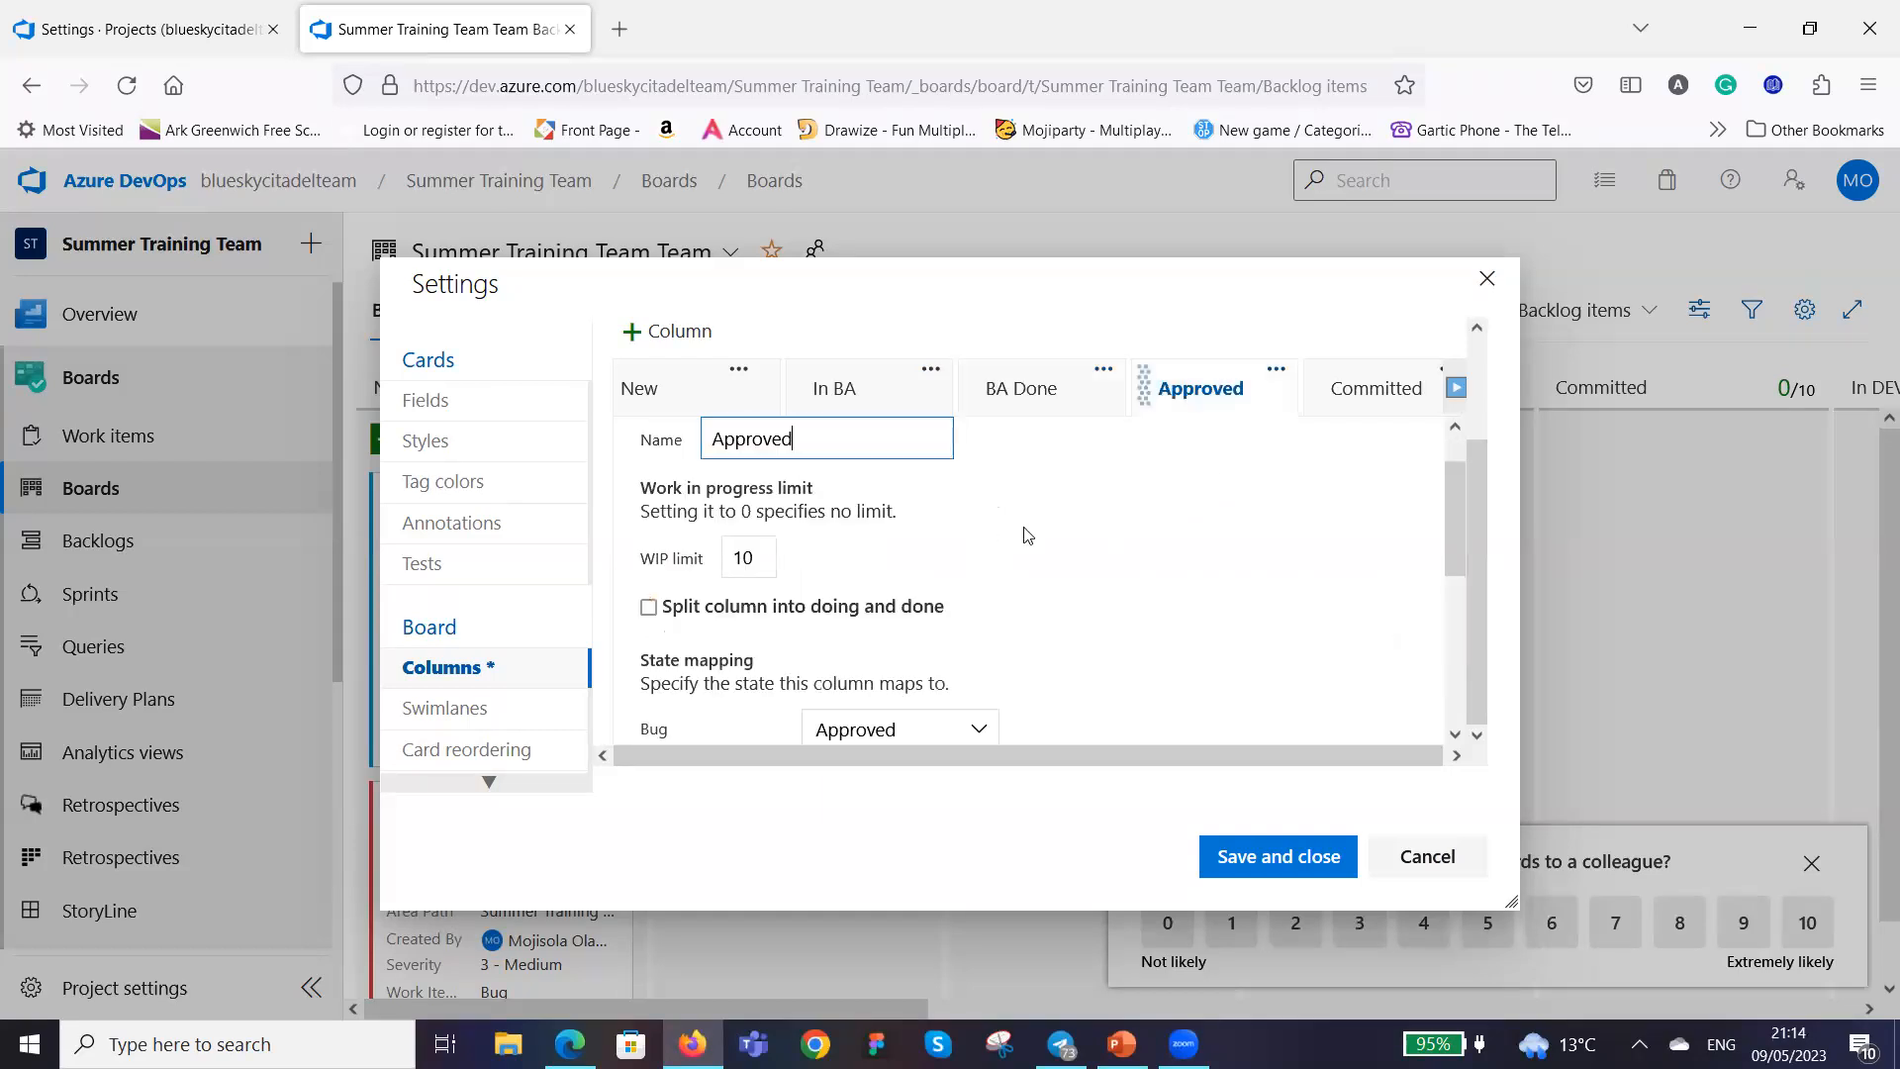
{"action": "left_click", "coordinate": [1385, 389]}
{"action": "left_click", "coordinate": [1456, 388]}
{"action": "left_click", "coordinate": [1456, 389]}
{"action": "left_click", "coordinate": [1455, 389]}
{"action": "left_click", "coordinate": [1455, 389]}
{"action": "left_click", "coordinate": [893, 401]}
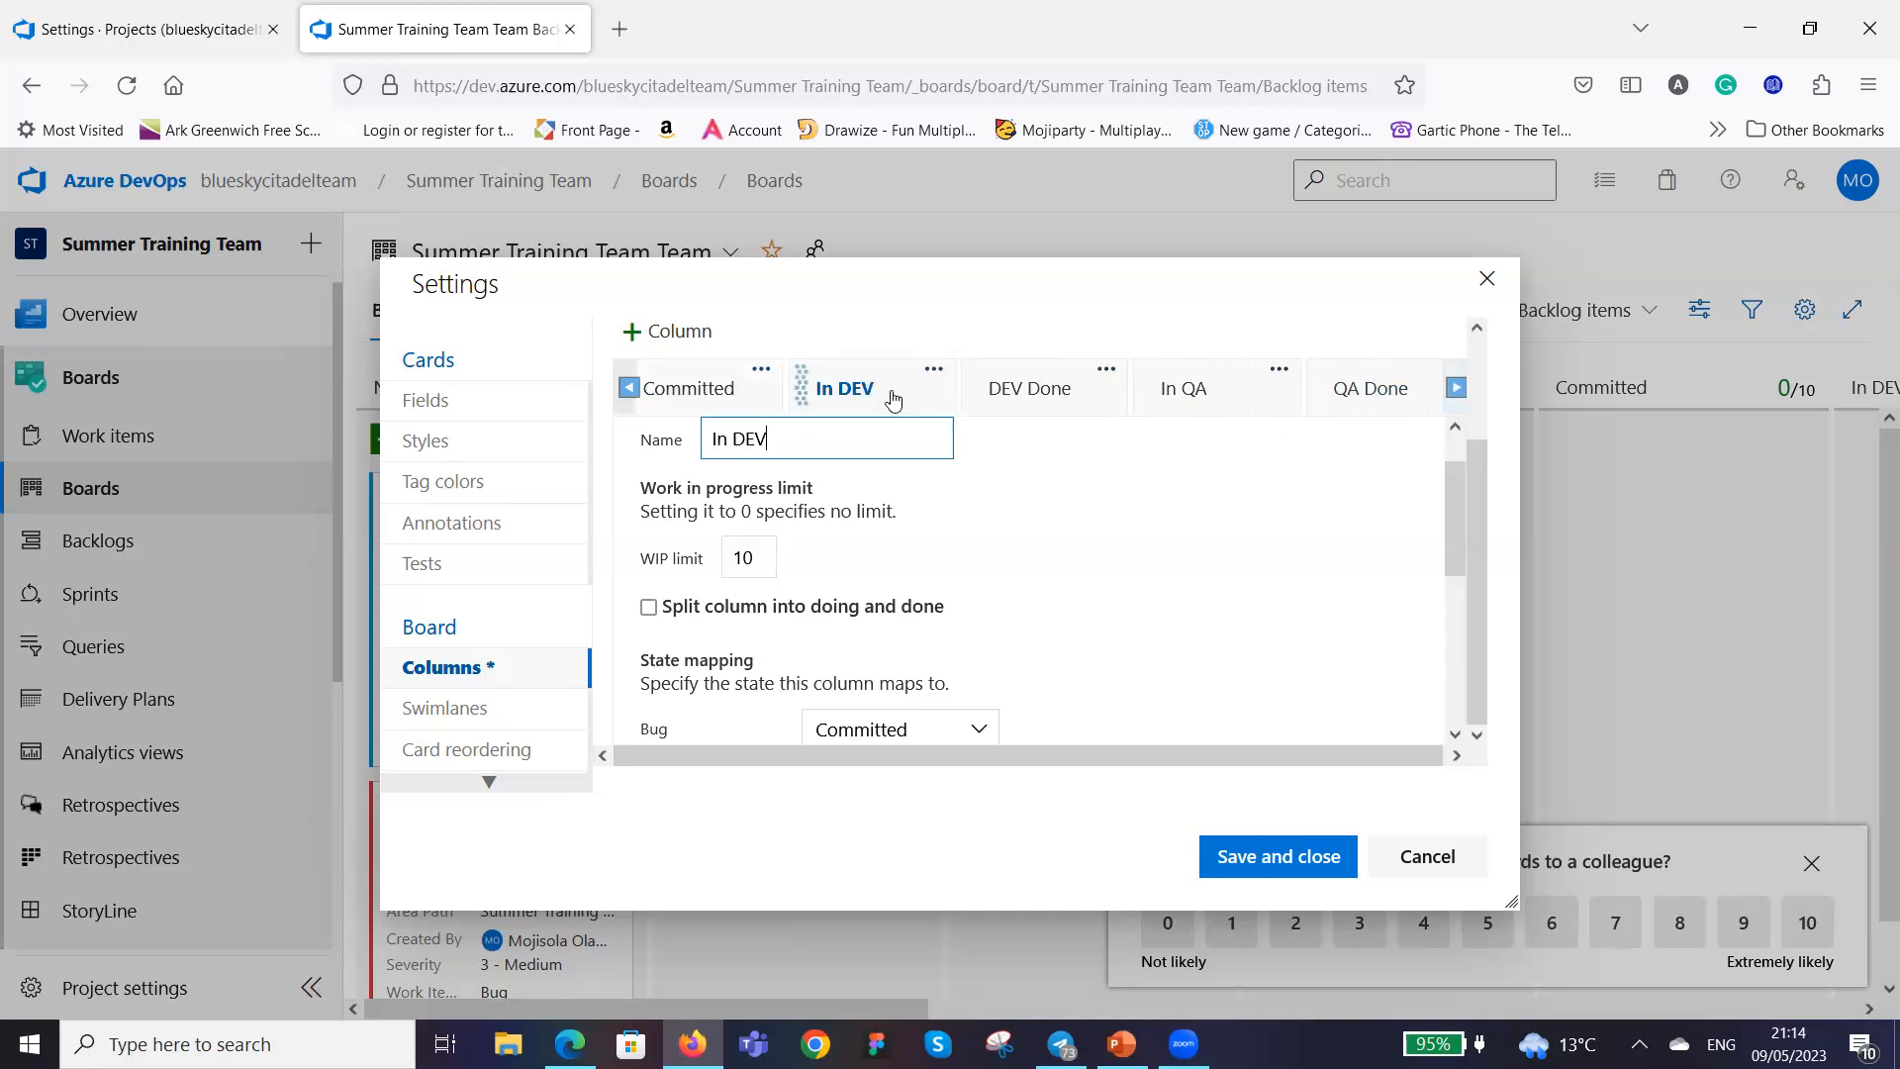
{"action": "scroll", "coordinate": [1128, 590], "scroll_direction": "down", "scroll_amount": 3}
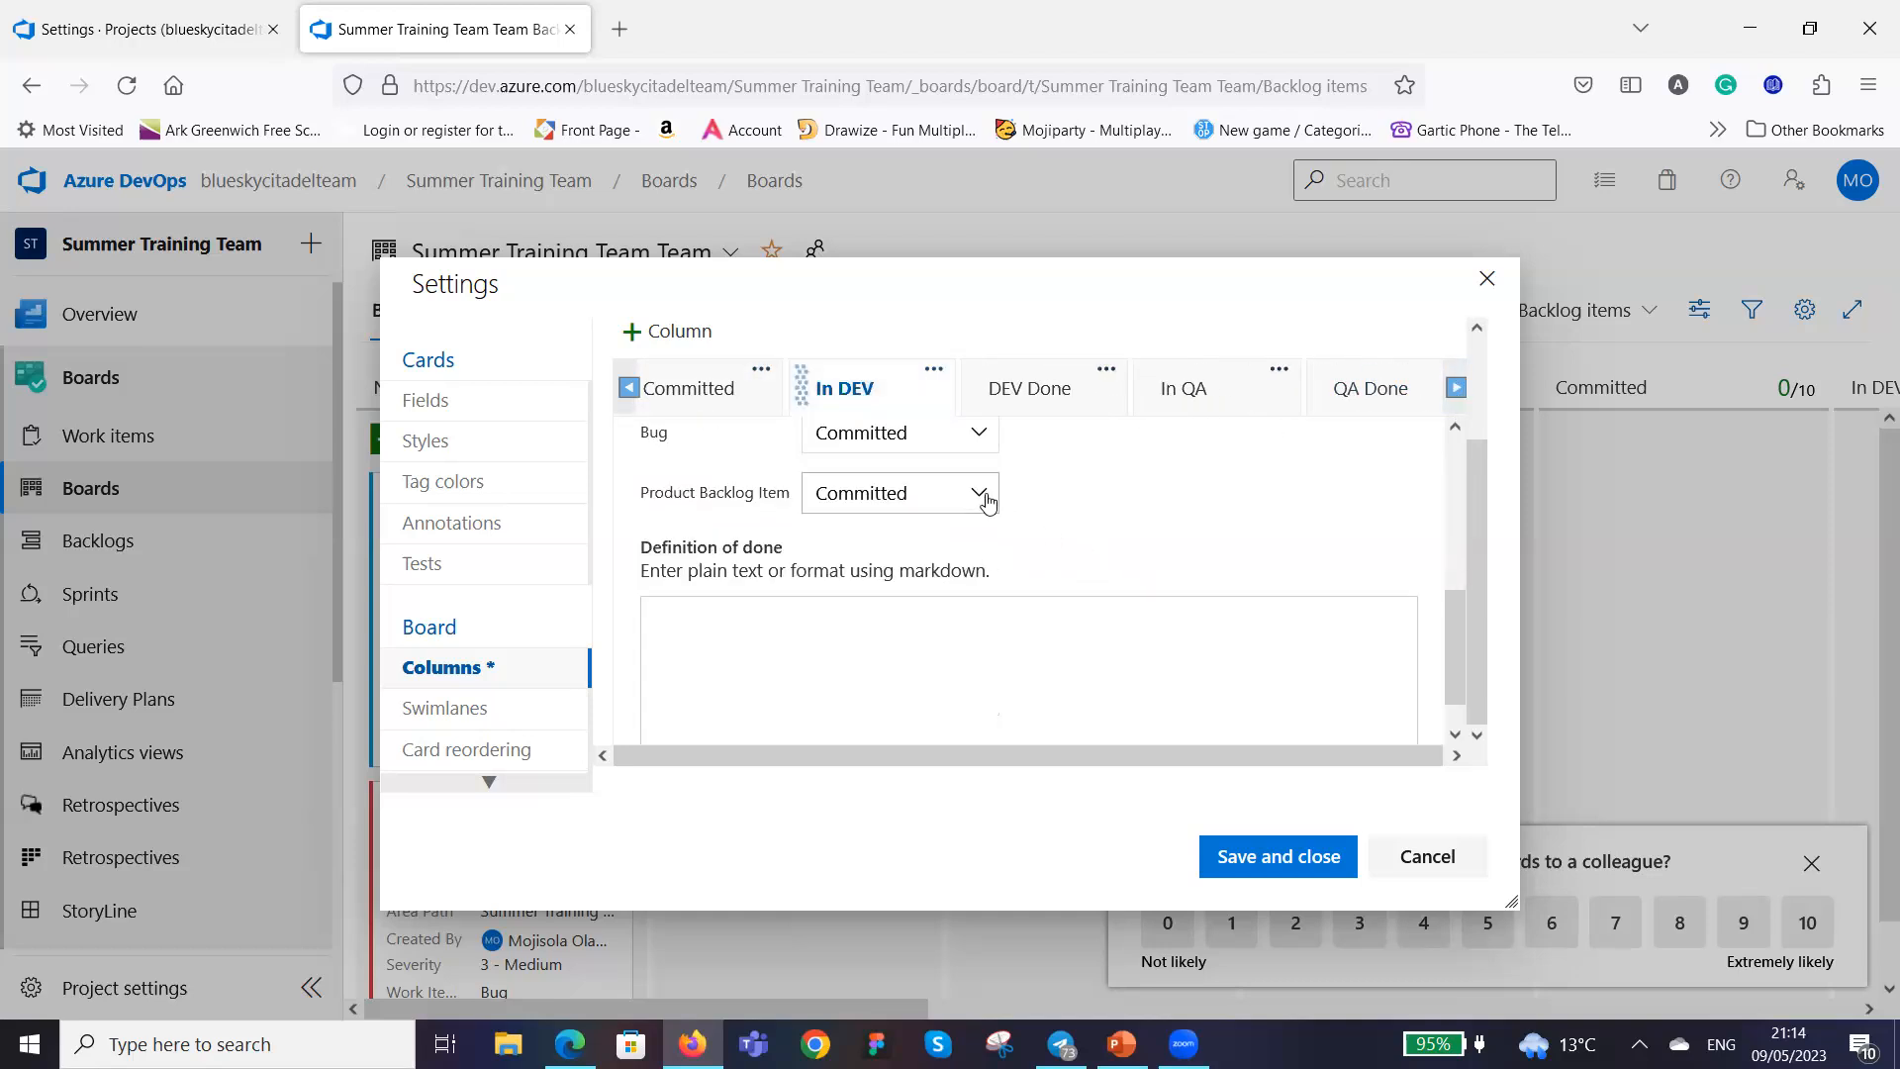
{"action": "left_click", "coordinate": [980, 494]}
{"action": "left_click", "coordinate": [925, 750]}
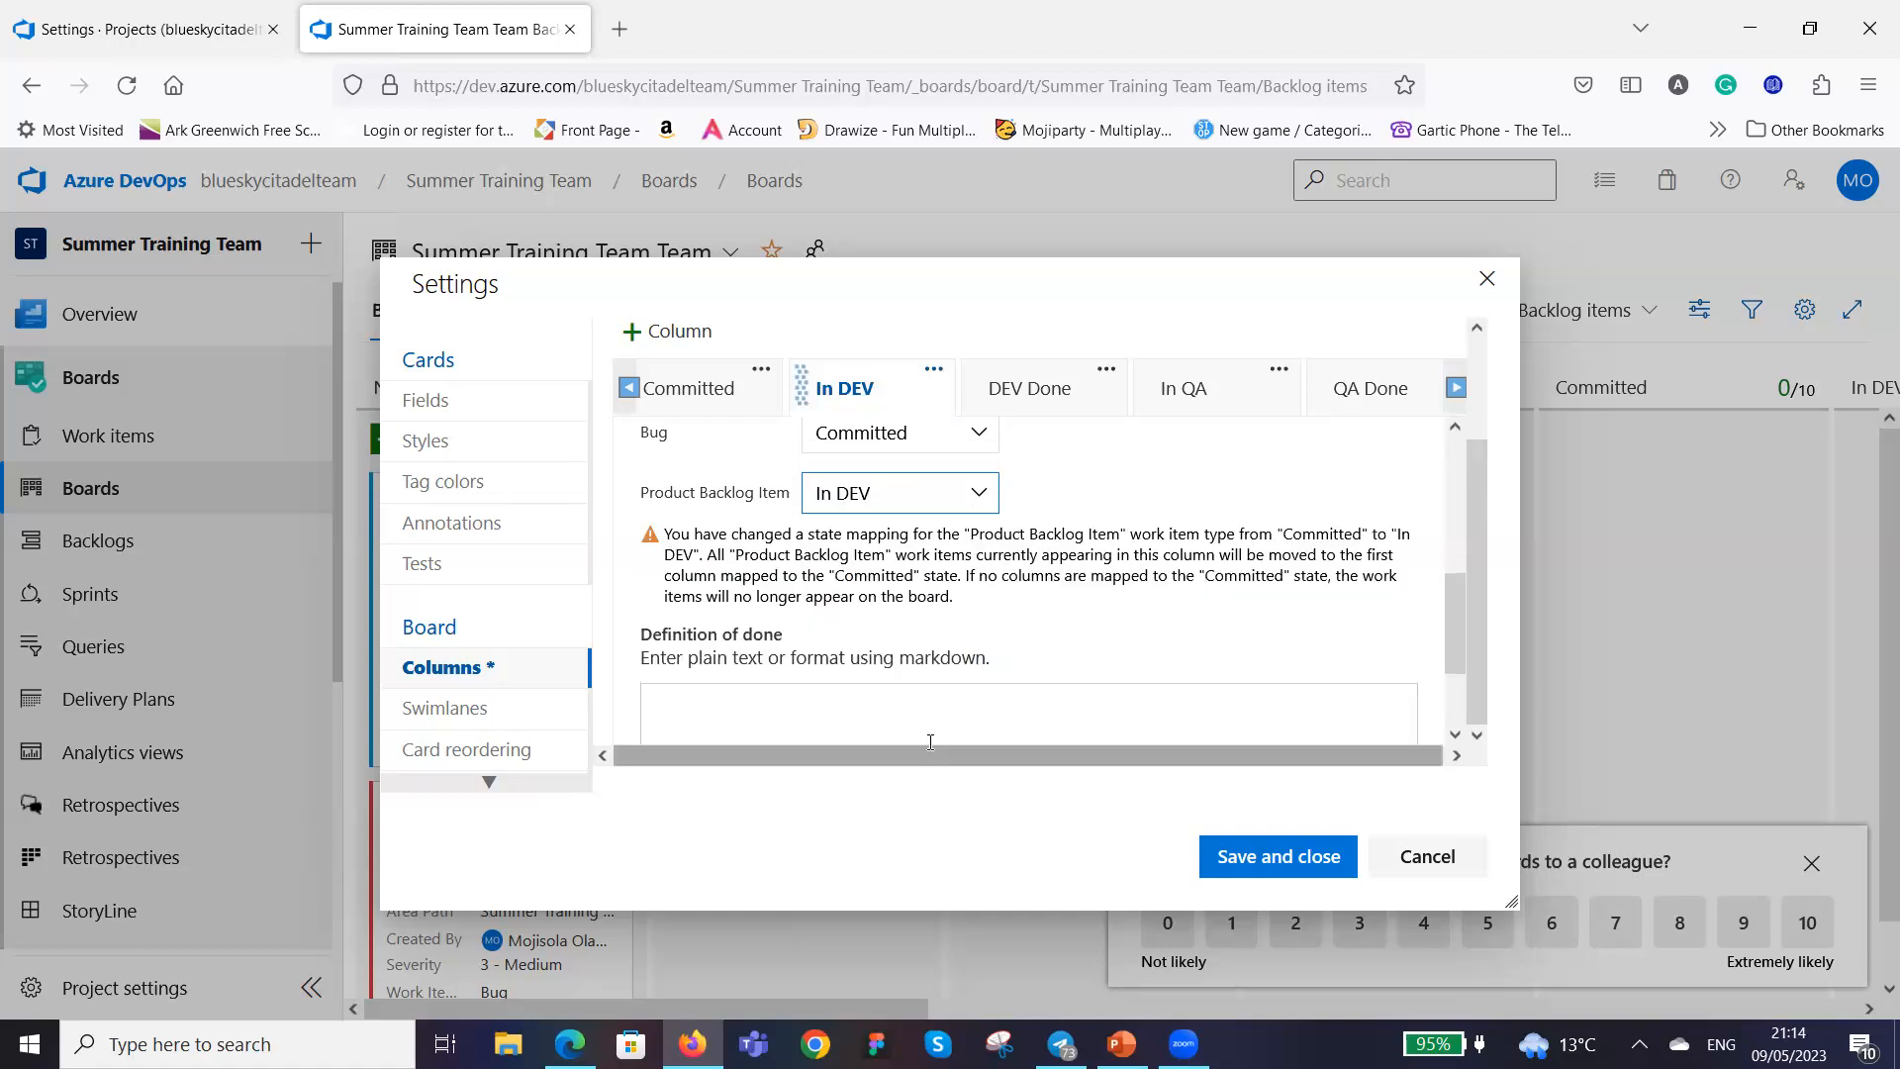
Map the DEV Done column's Product Backlog Item state to DeV Done.
{"action": "left_click", "coordinate": [1076, 400]}
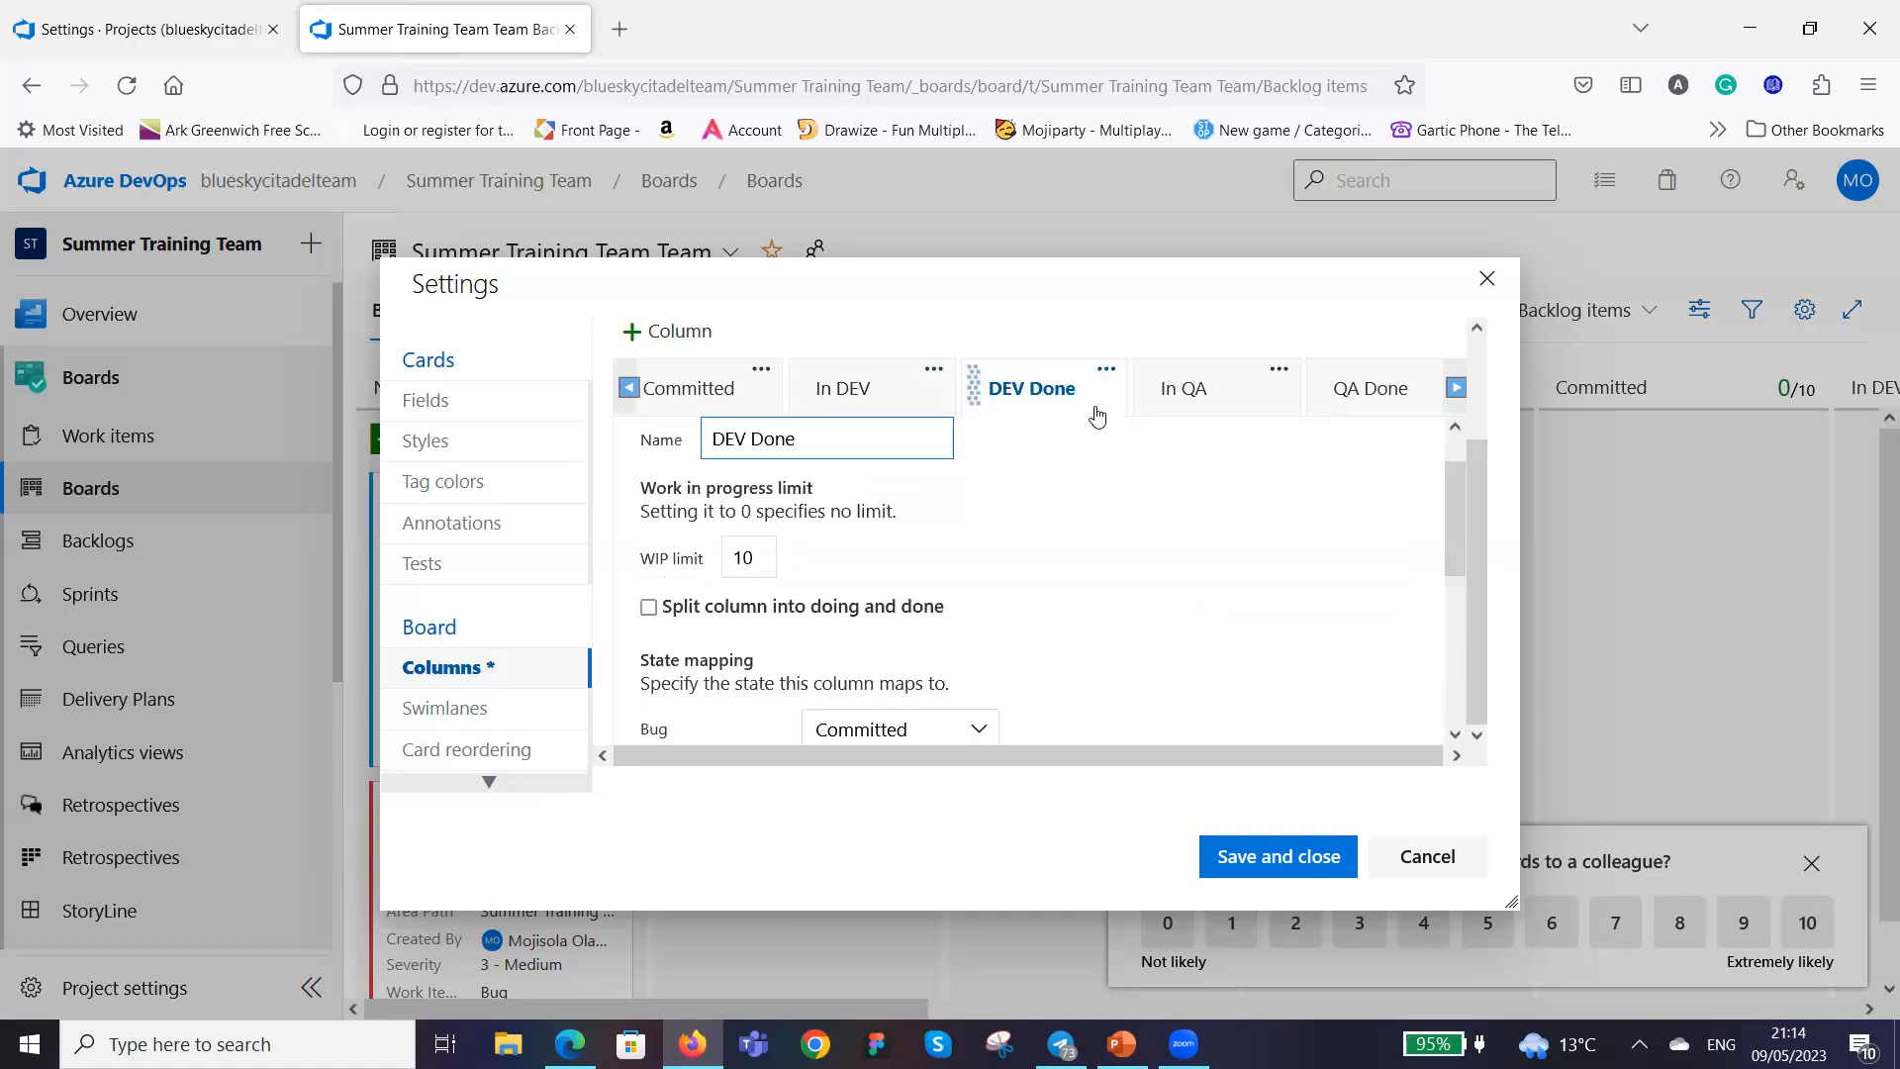
{"action": "scroll", "coordinate": [1052, 584], "scroll_direction": "down", "scroll_amount": 3}
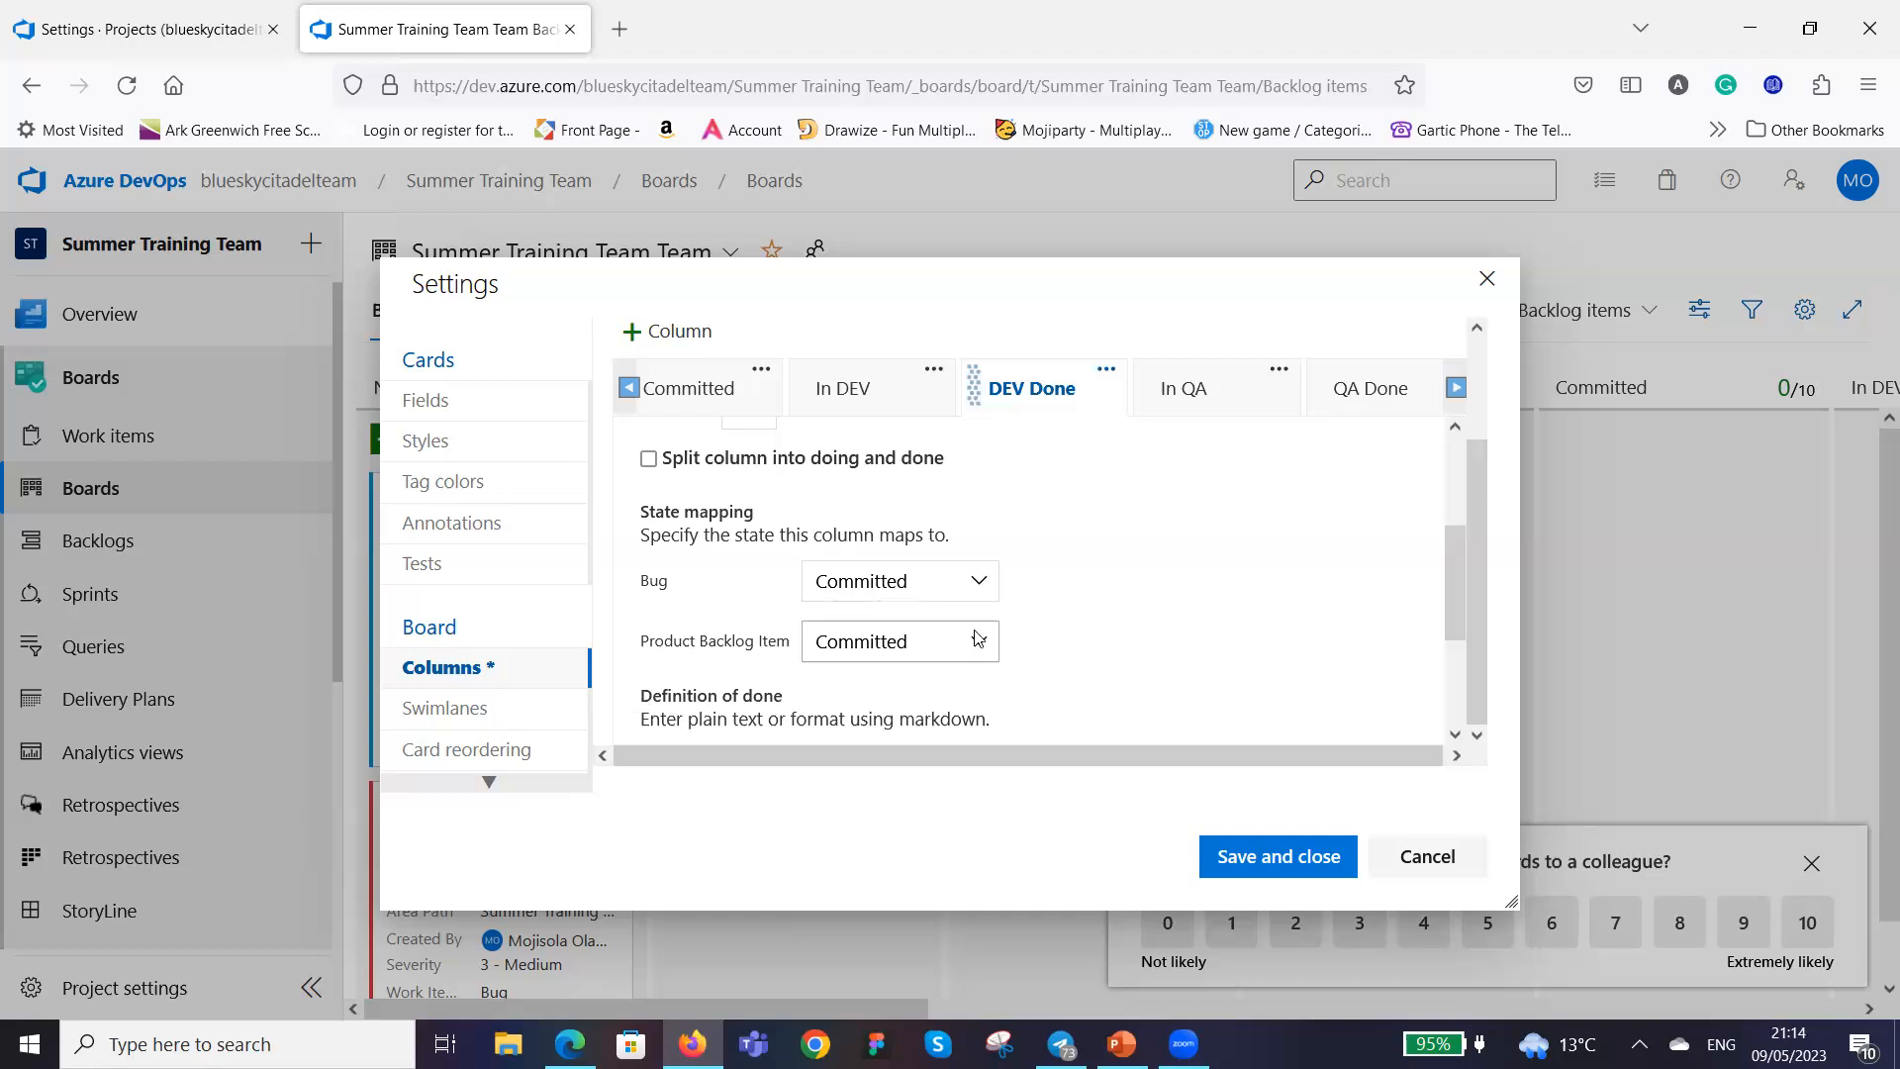
{"action": "left_click", "coordinate": [973, 641]}
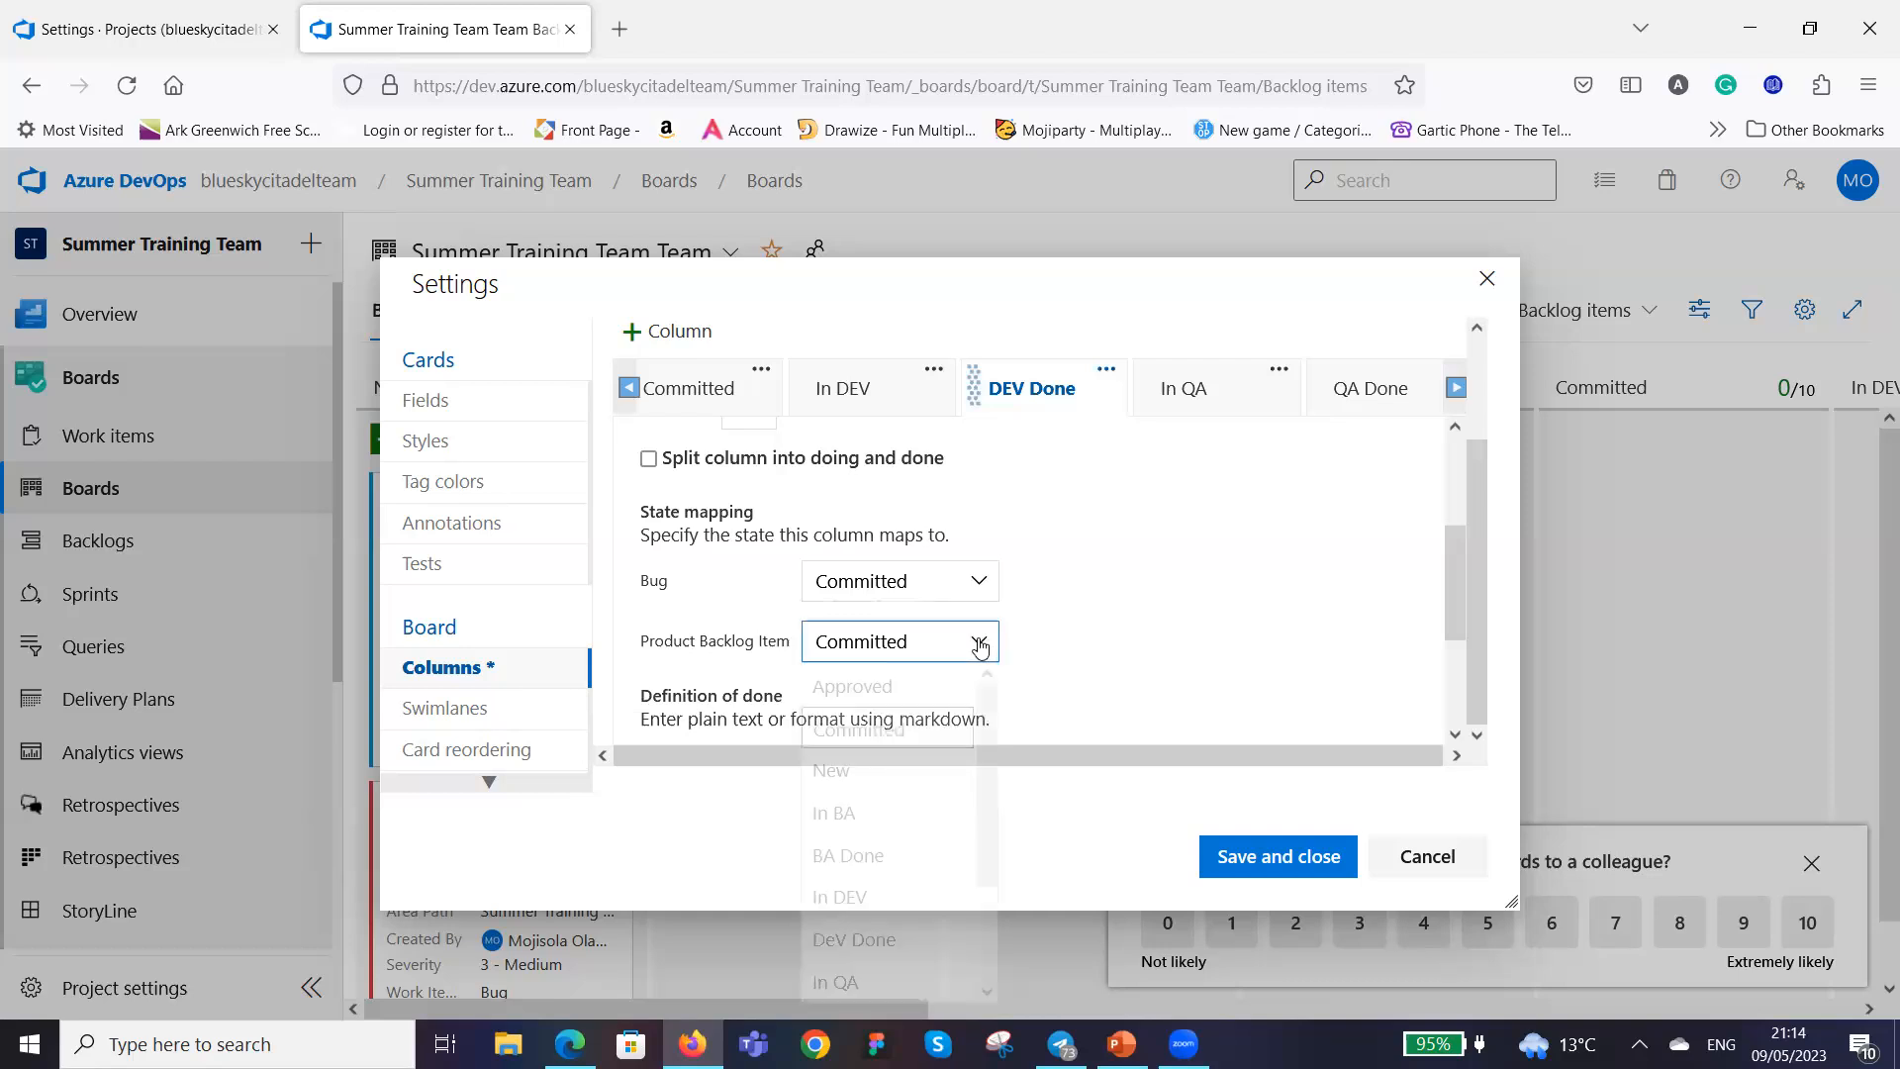
{"action": "left_click", "coordinate": [893, 942]}
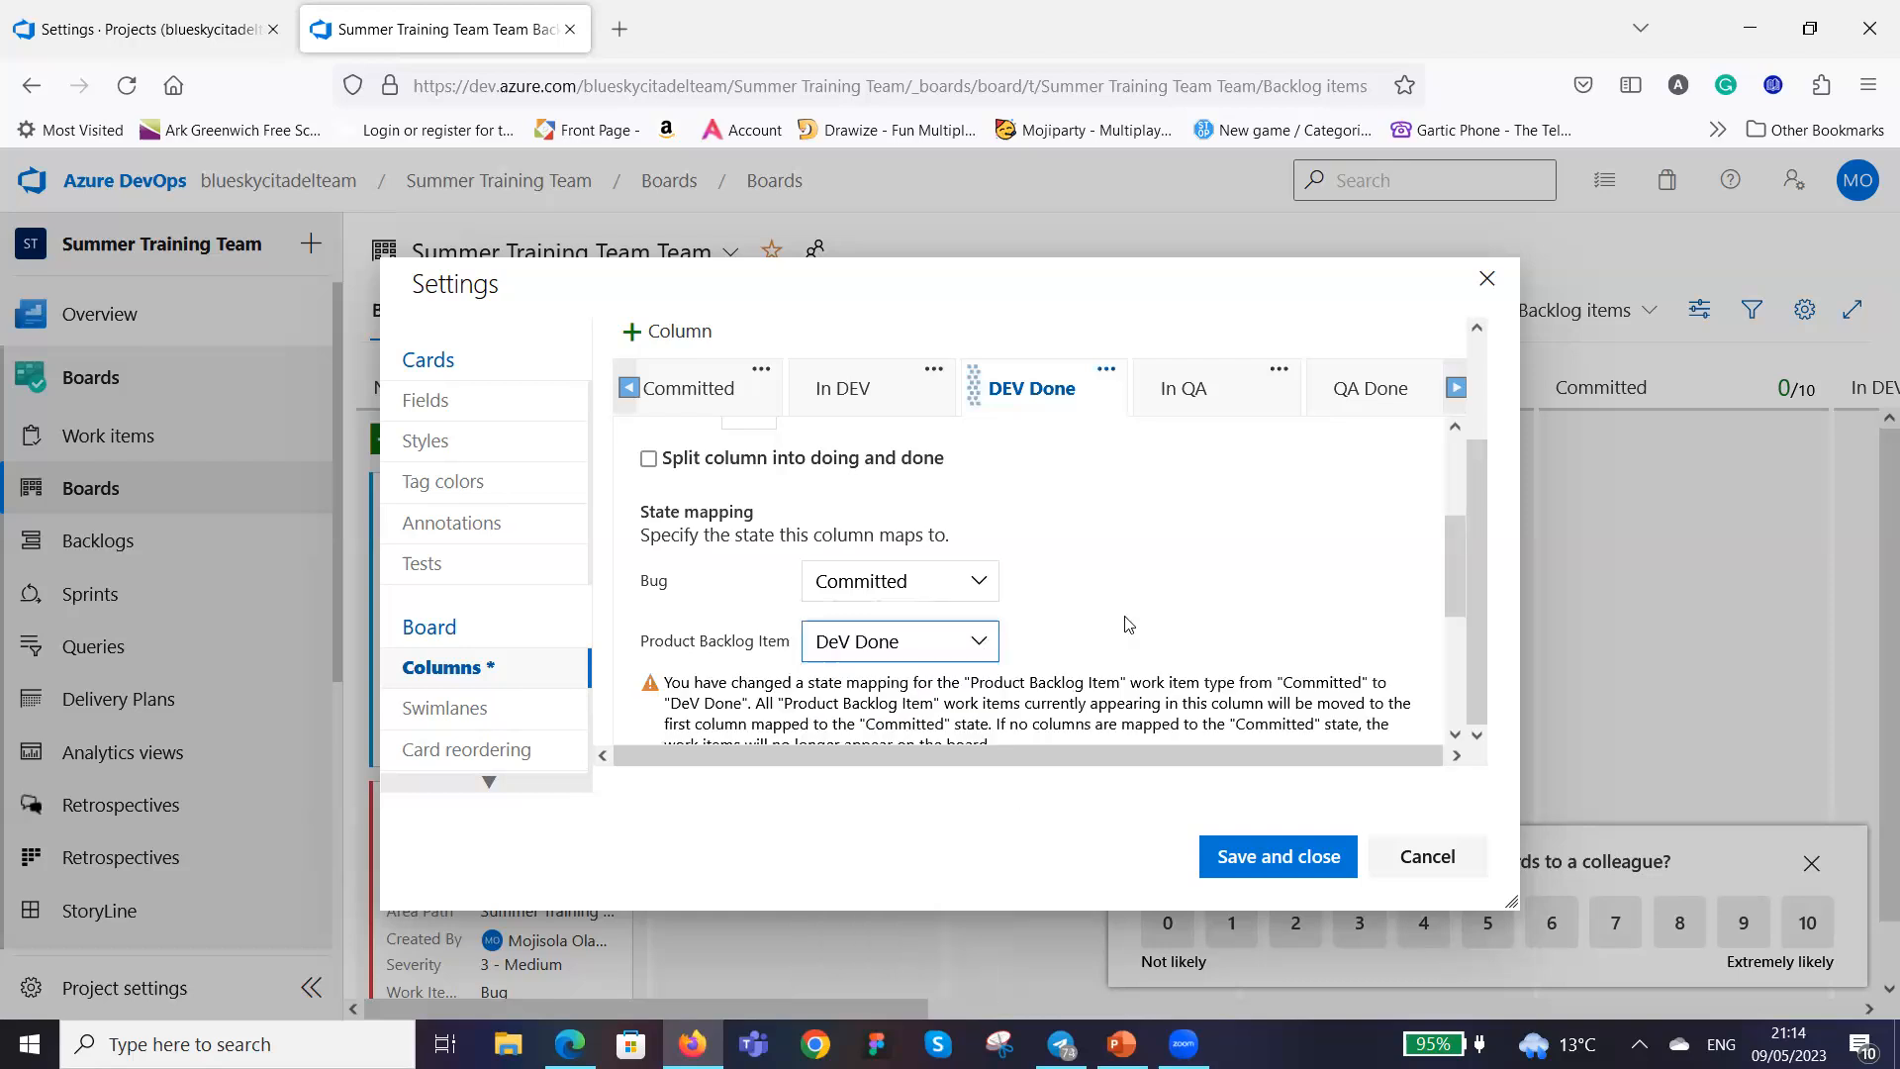
Map the In QA column's Product Backlog Item state to In QA.
{"action": "left_click", "coordinate": [1237, 399]}
{"action": "scroll", "coordinate": [1159, 534], "scroll_direction": "down", "scroll_amount": 3}
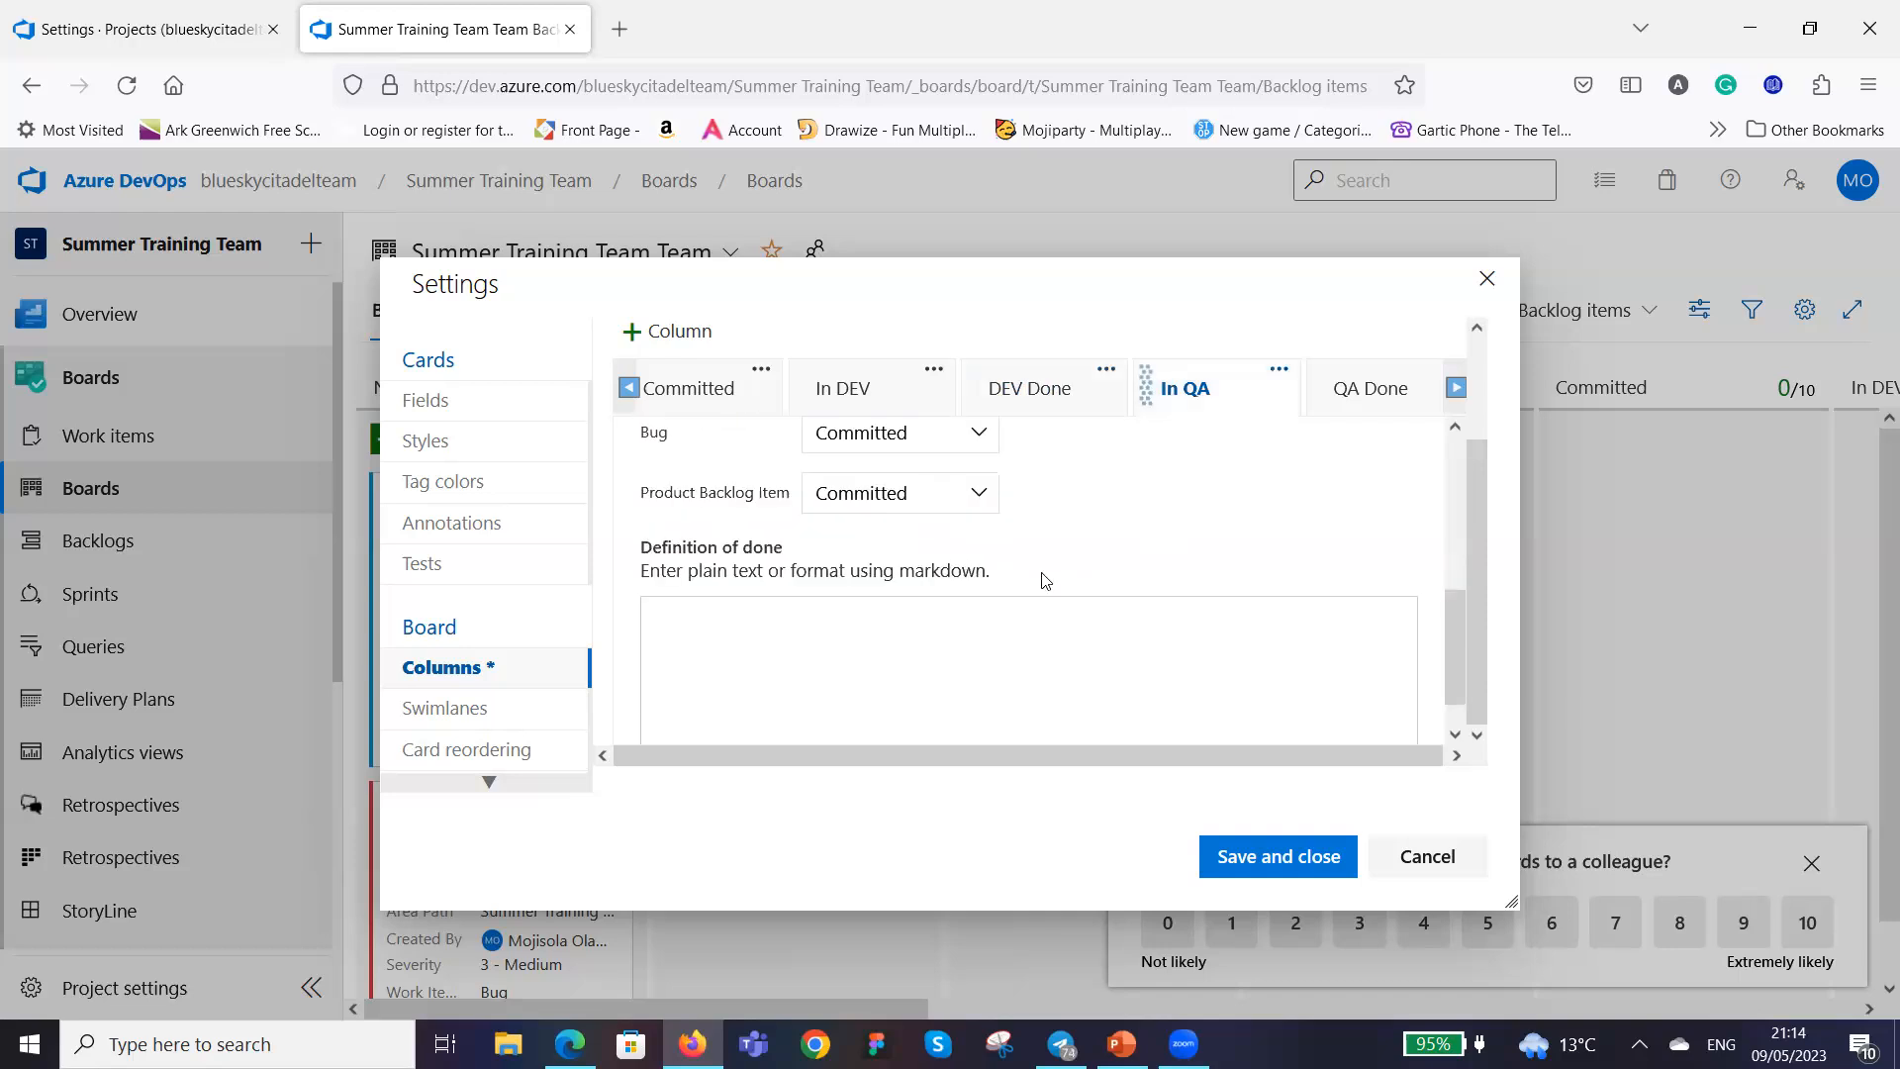
{"action": "left_click", "coordinate": [975, 493]}
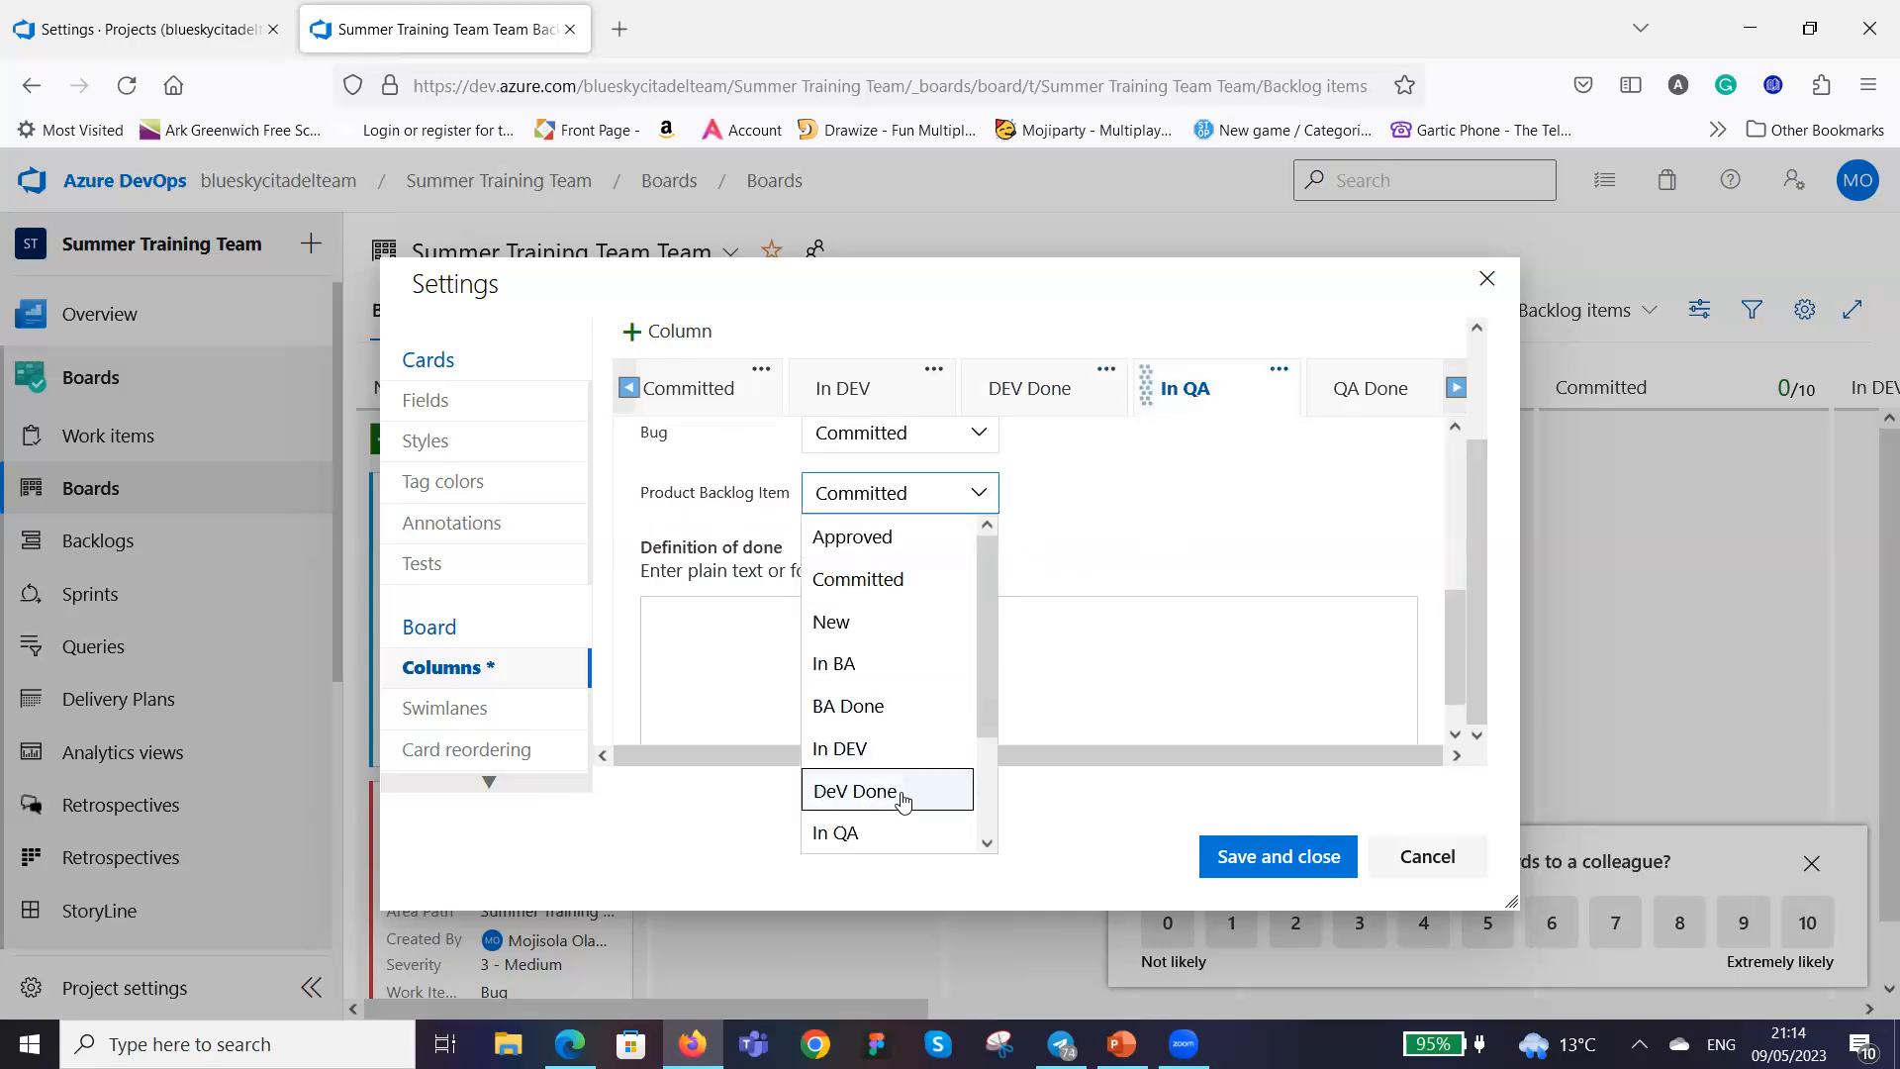
{"action": "key", "text": "Return"}
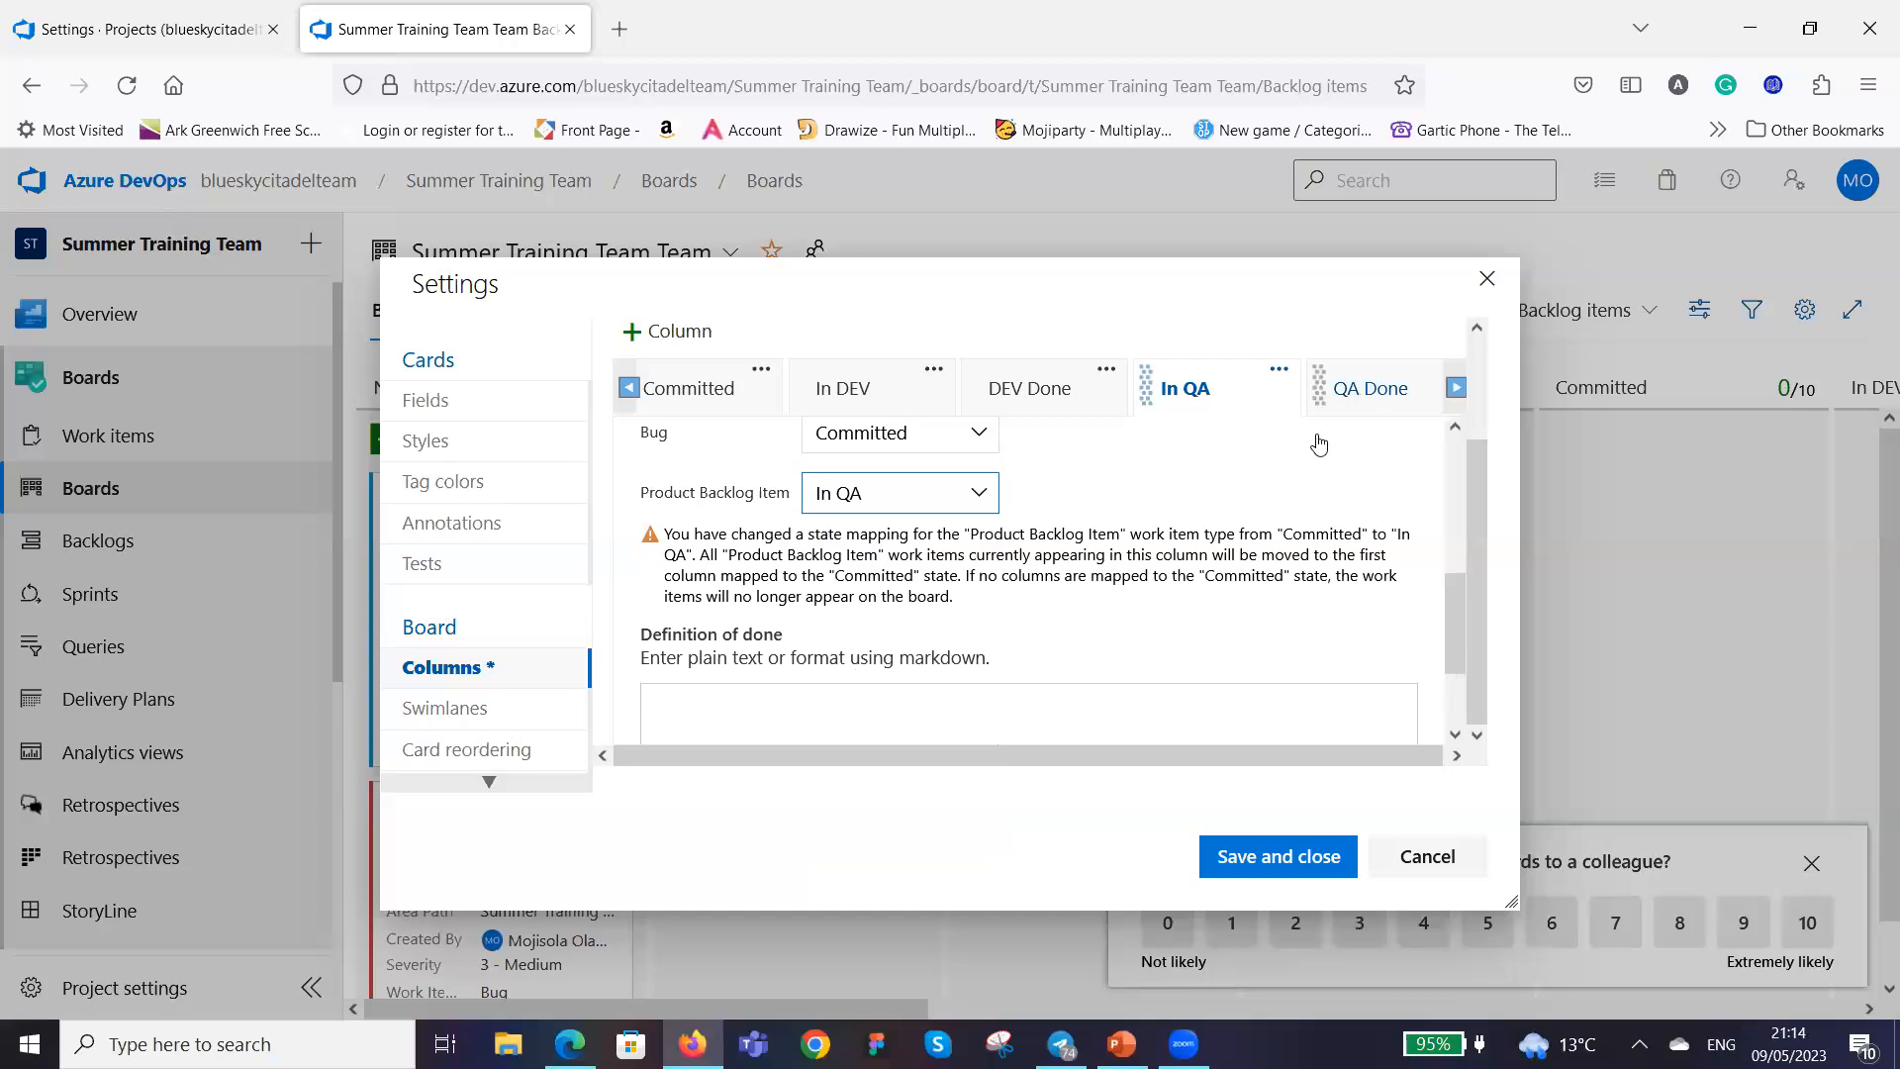
Map the QA Done column's Product Backlog Item state to QA Done.
{"action": "left_click", "coordinate": [1356, 389]}
{"action": "scroll", "coordinate": [1086, 620], "scroll_direction": "down", "scroll_amount": 3}
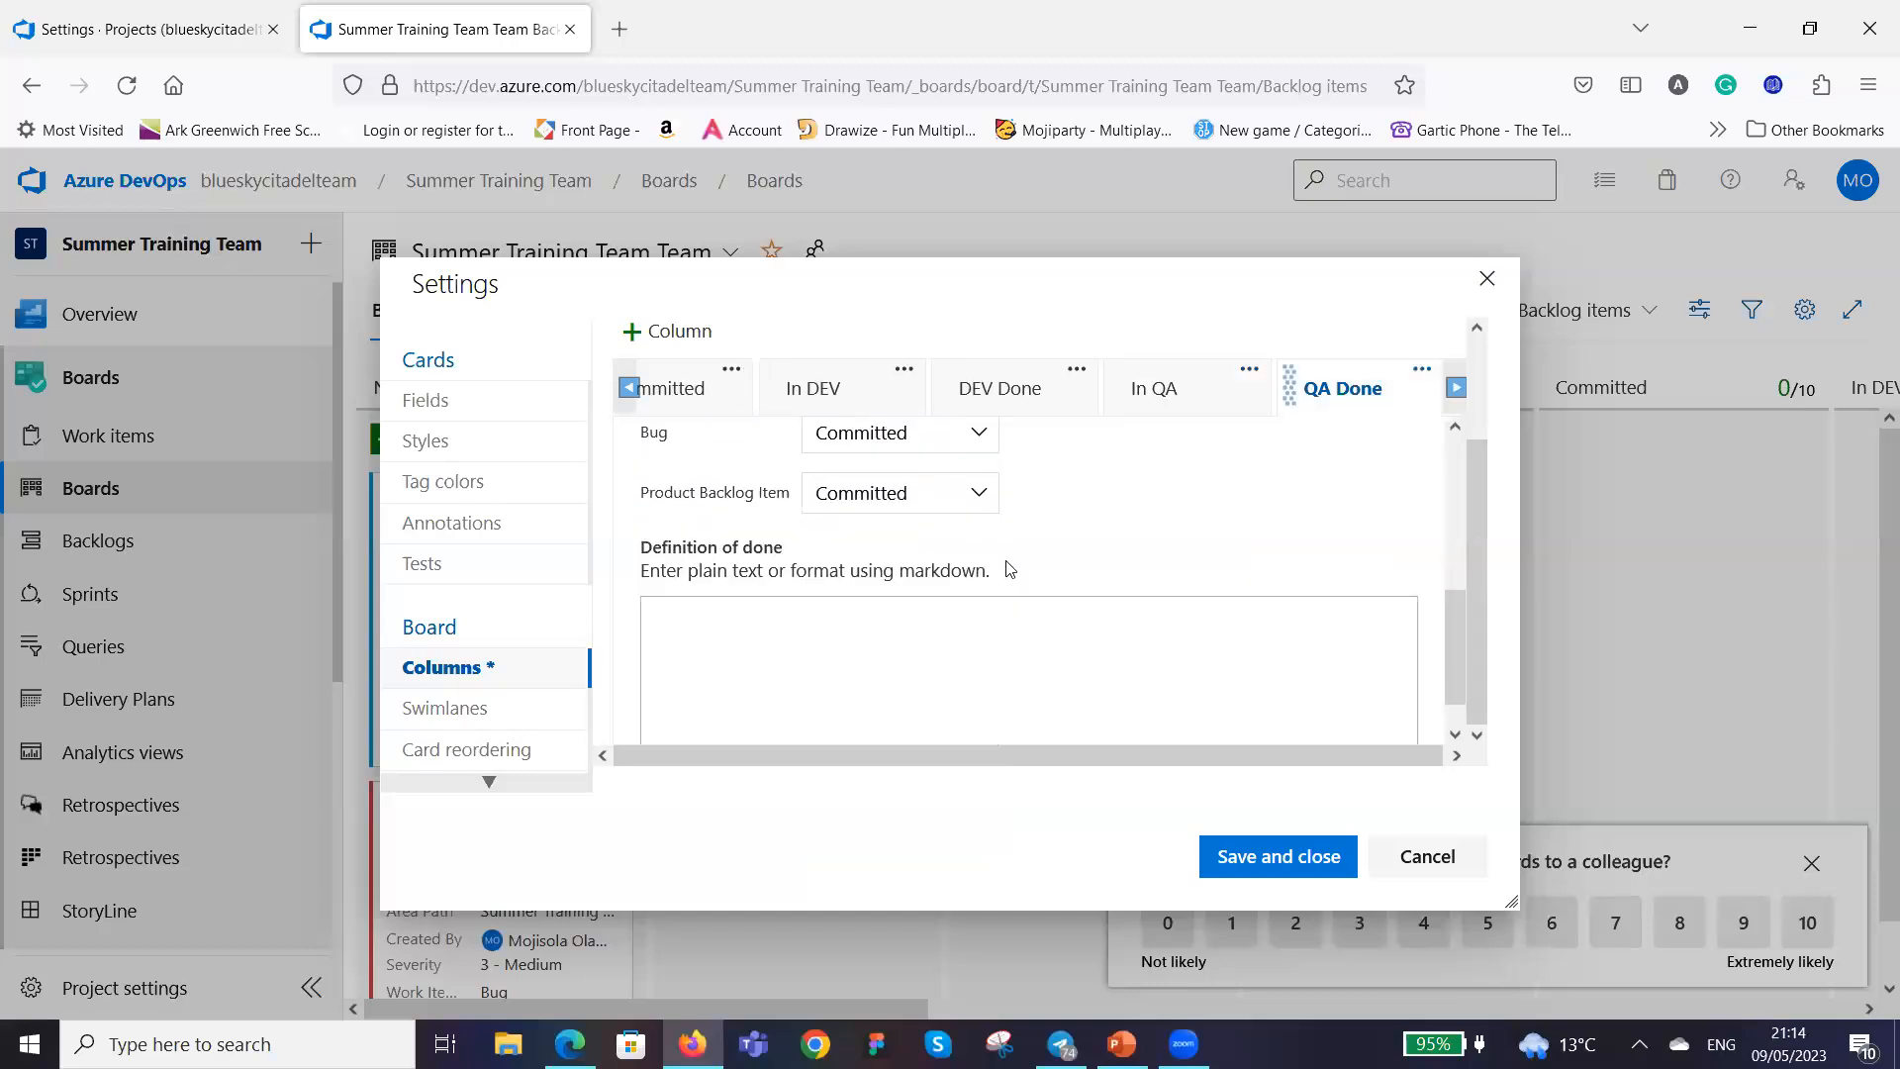
{"action": "left_click", "coordinate": [978, 493]}
{"action": "scroll", "coordinate": [910, 737], "scroll_direction": "down", "scroll_amount": 2}
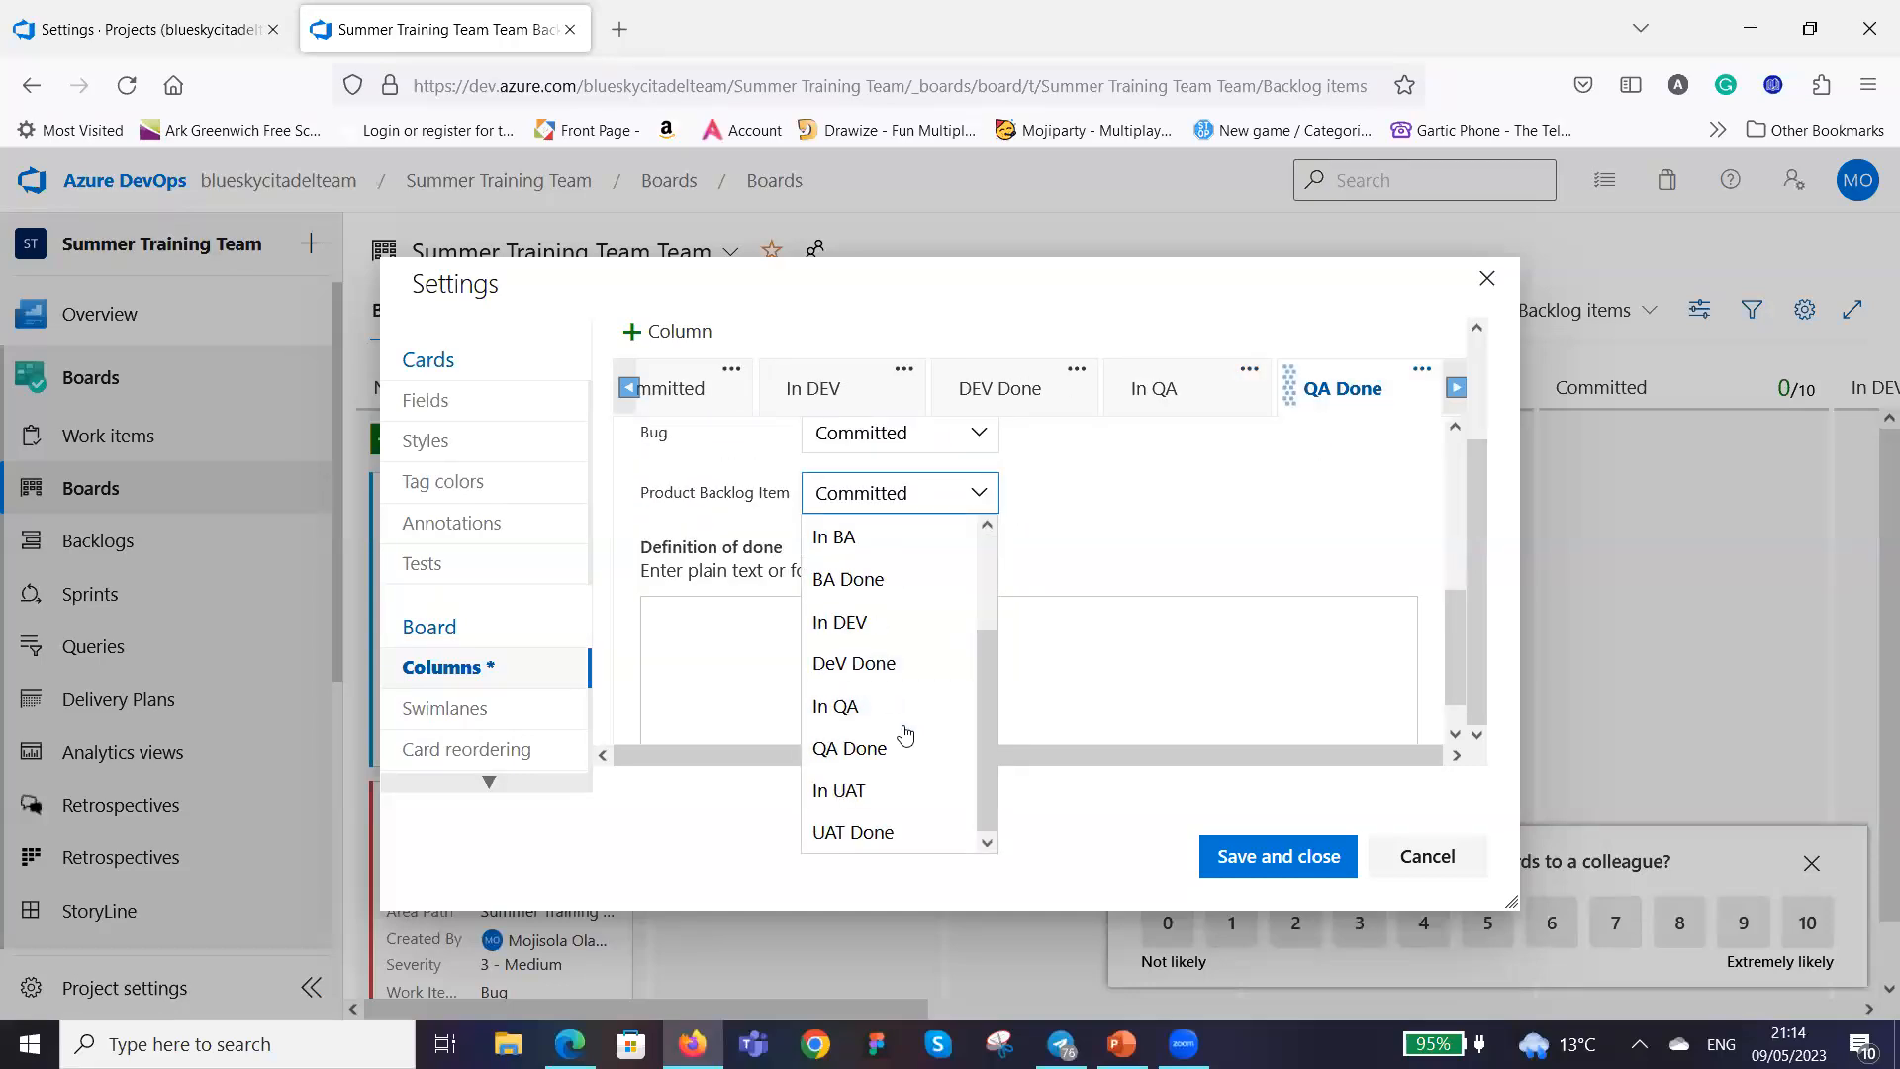
{"action": "left_click", "coordinate": [866, 747]}
Map the In UAT column's Product Backlog Item state to In UAT.
{"action": "left_click", "coordinate": [1443, 387]}
{"action": "left_click", "coordinate": [1437, 389]}
{"action": "left_click", "coordinate": [1198, 370]}
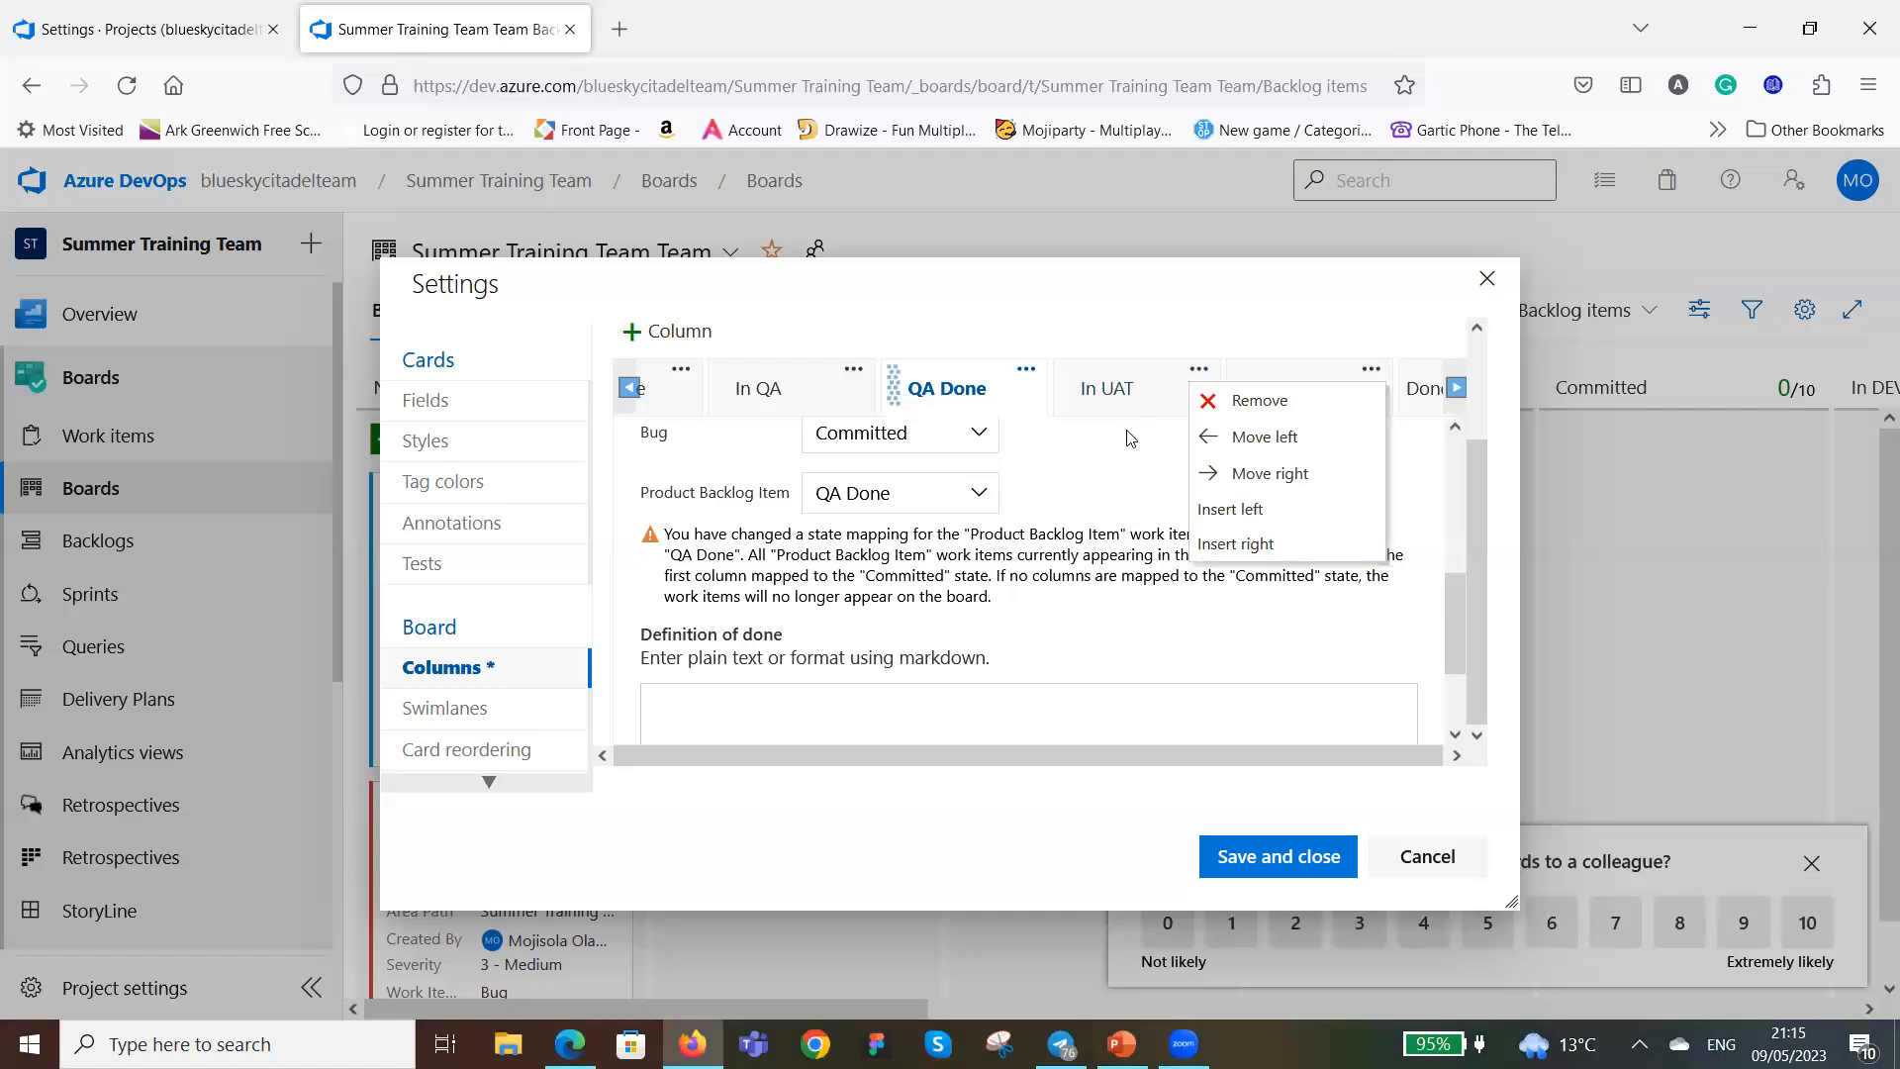
{"action": "left_click", "coordinate": [1131, 396]}
{"action": "scroll", "coordinate": [1134, 465], "scroll_direction": "down", "scroll_amount": 3}
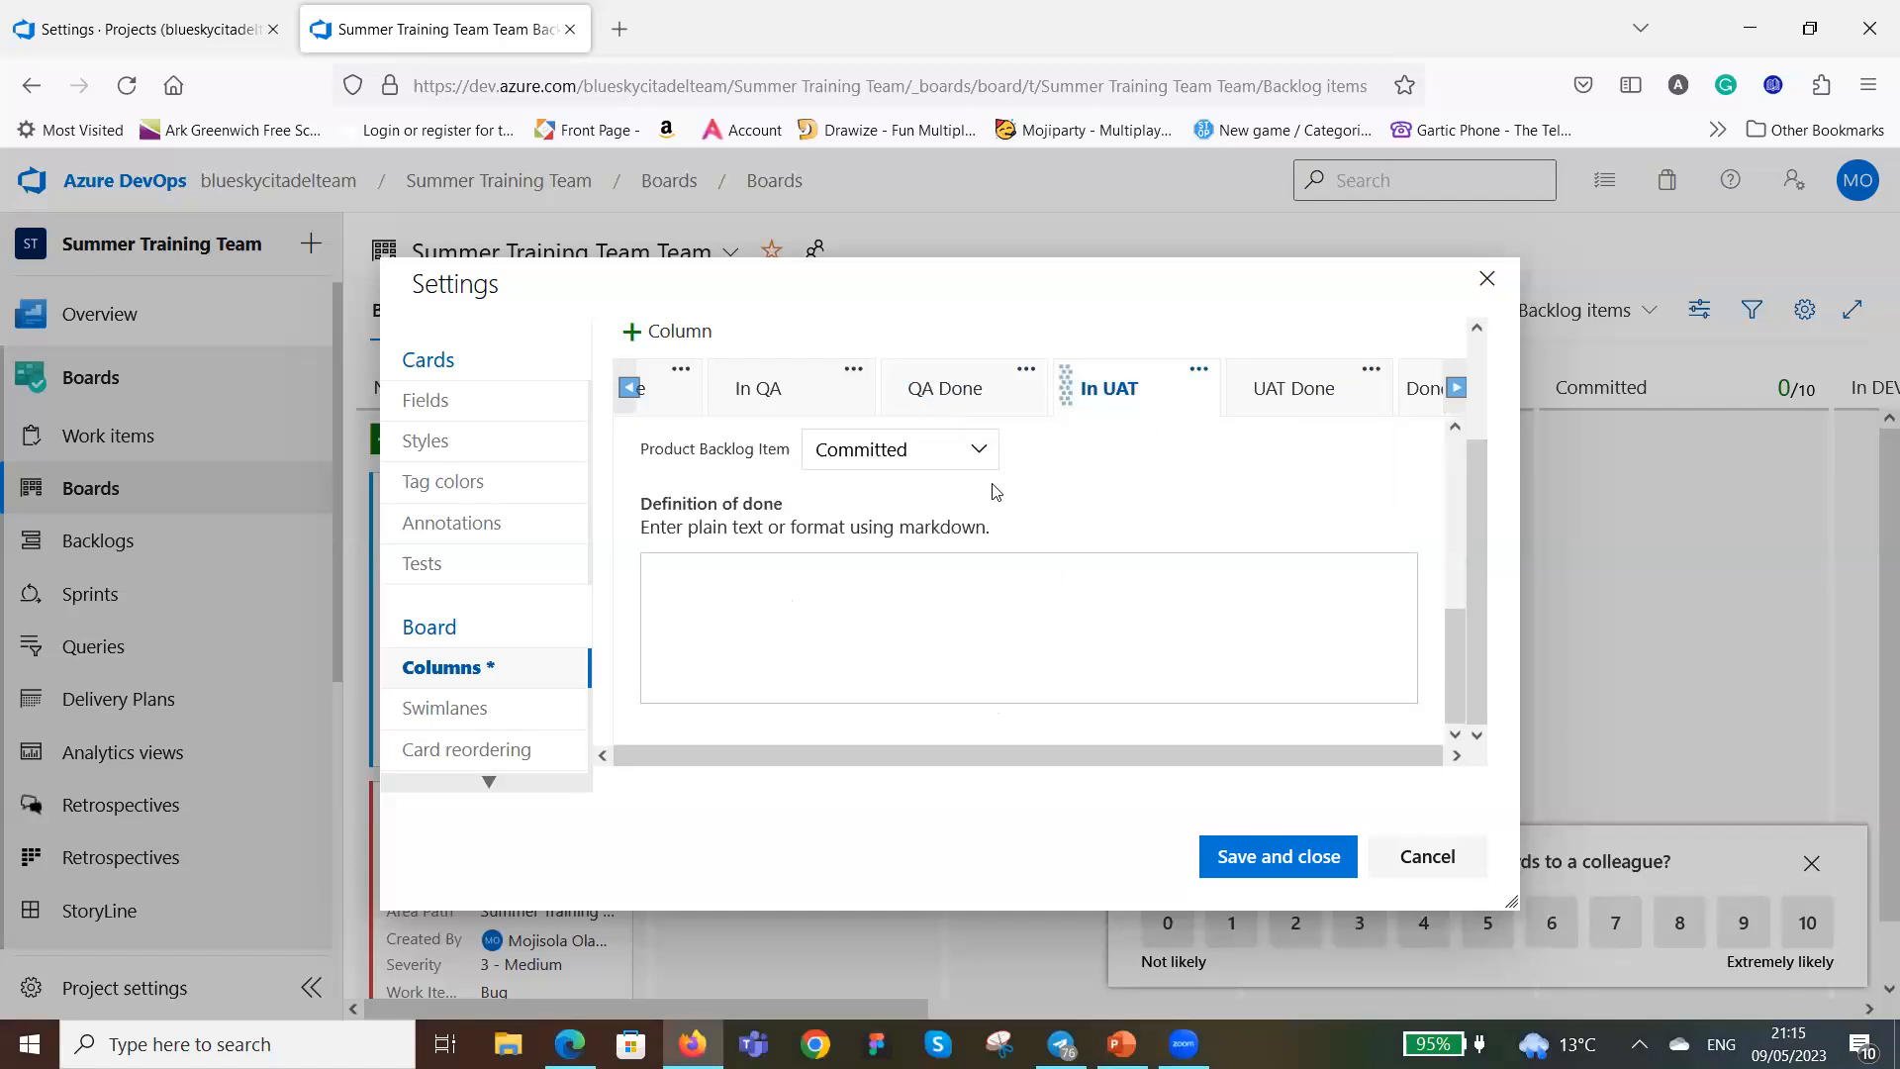
{"action": "left_click", "coordinate": [976, 450]}
{"action": "scroll", "coordinate": [960, 648], "scroll_direction": "down", "scroll_amount": 2}
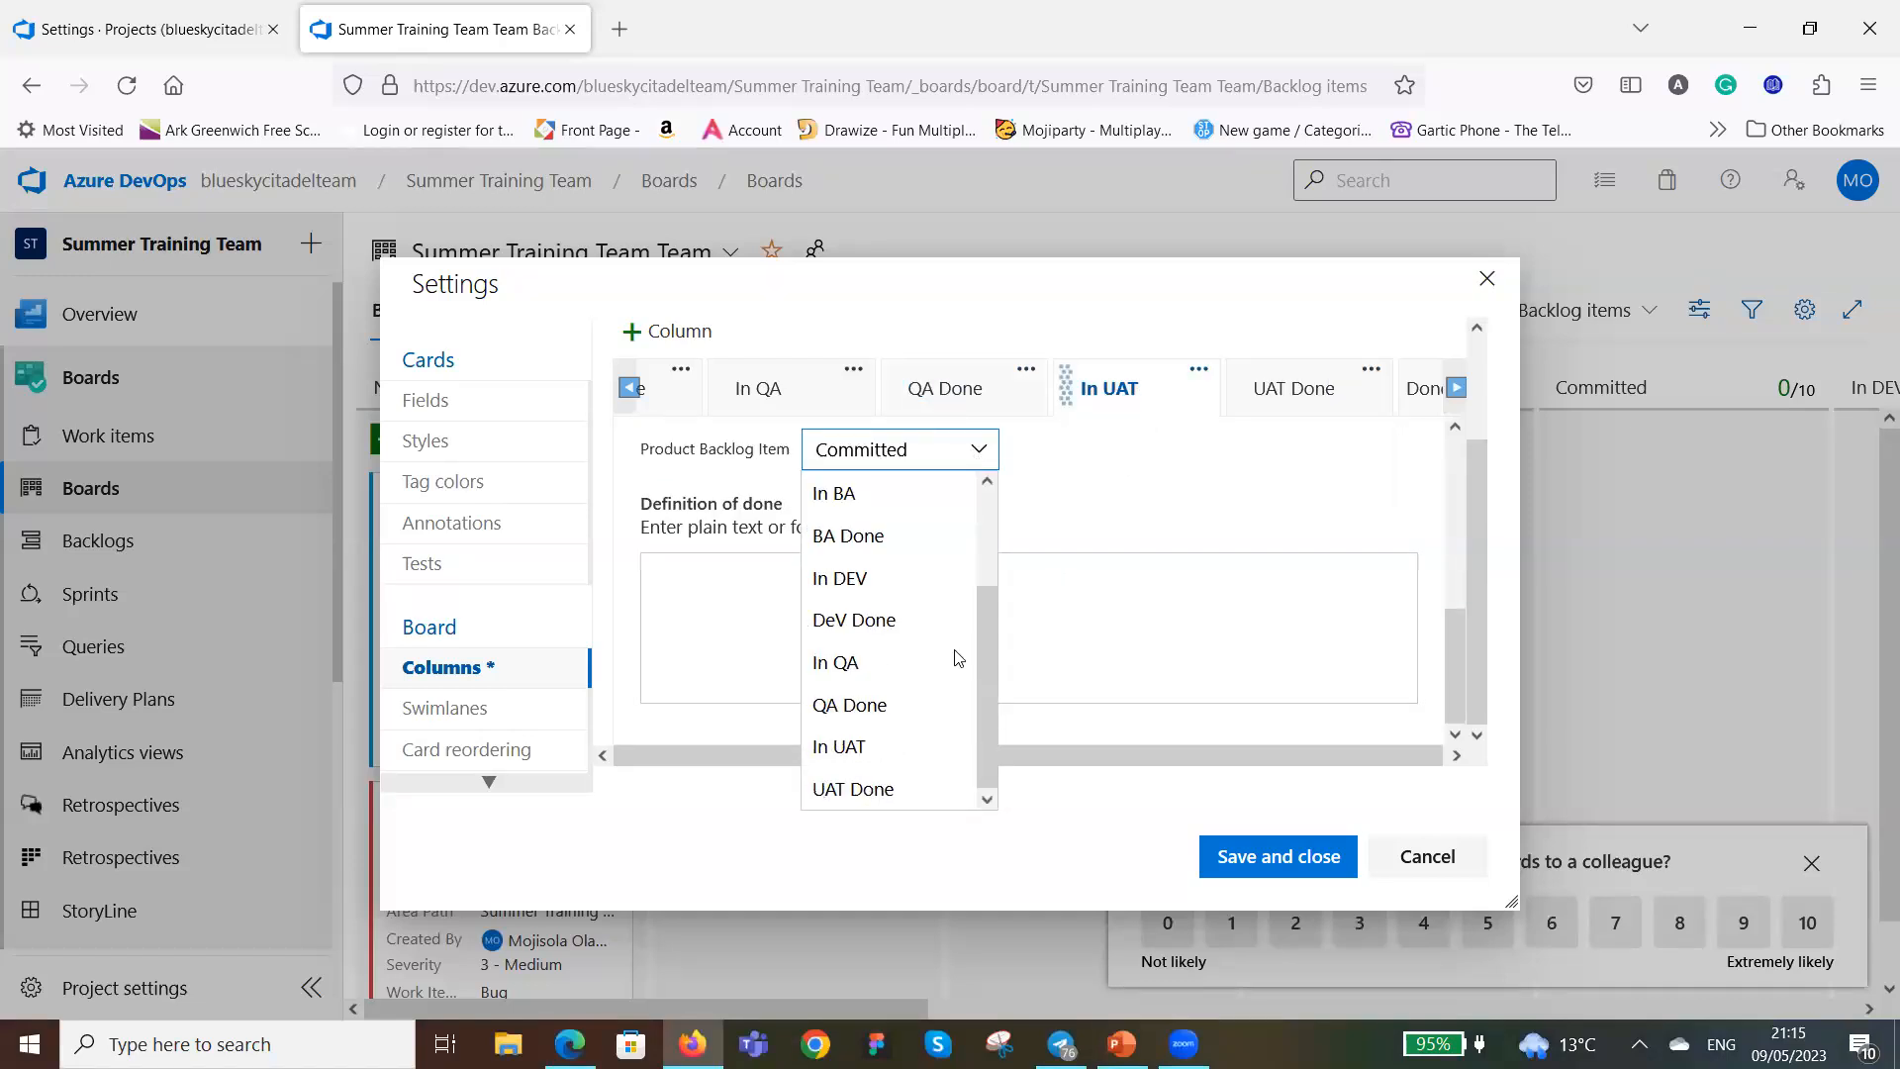
{"action": "left_click", "coordinate": [904, 744]}
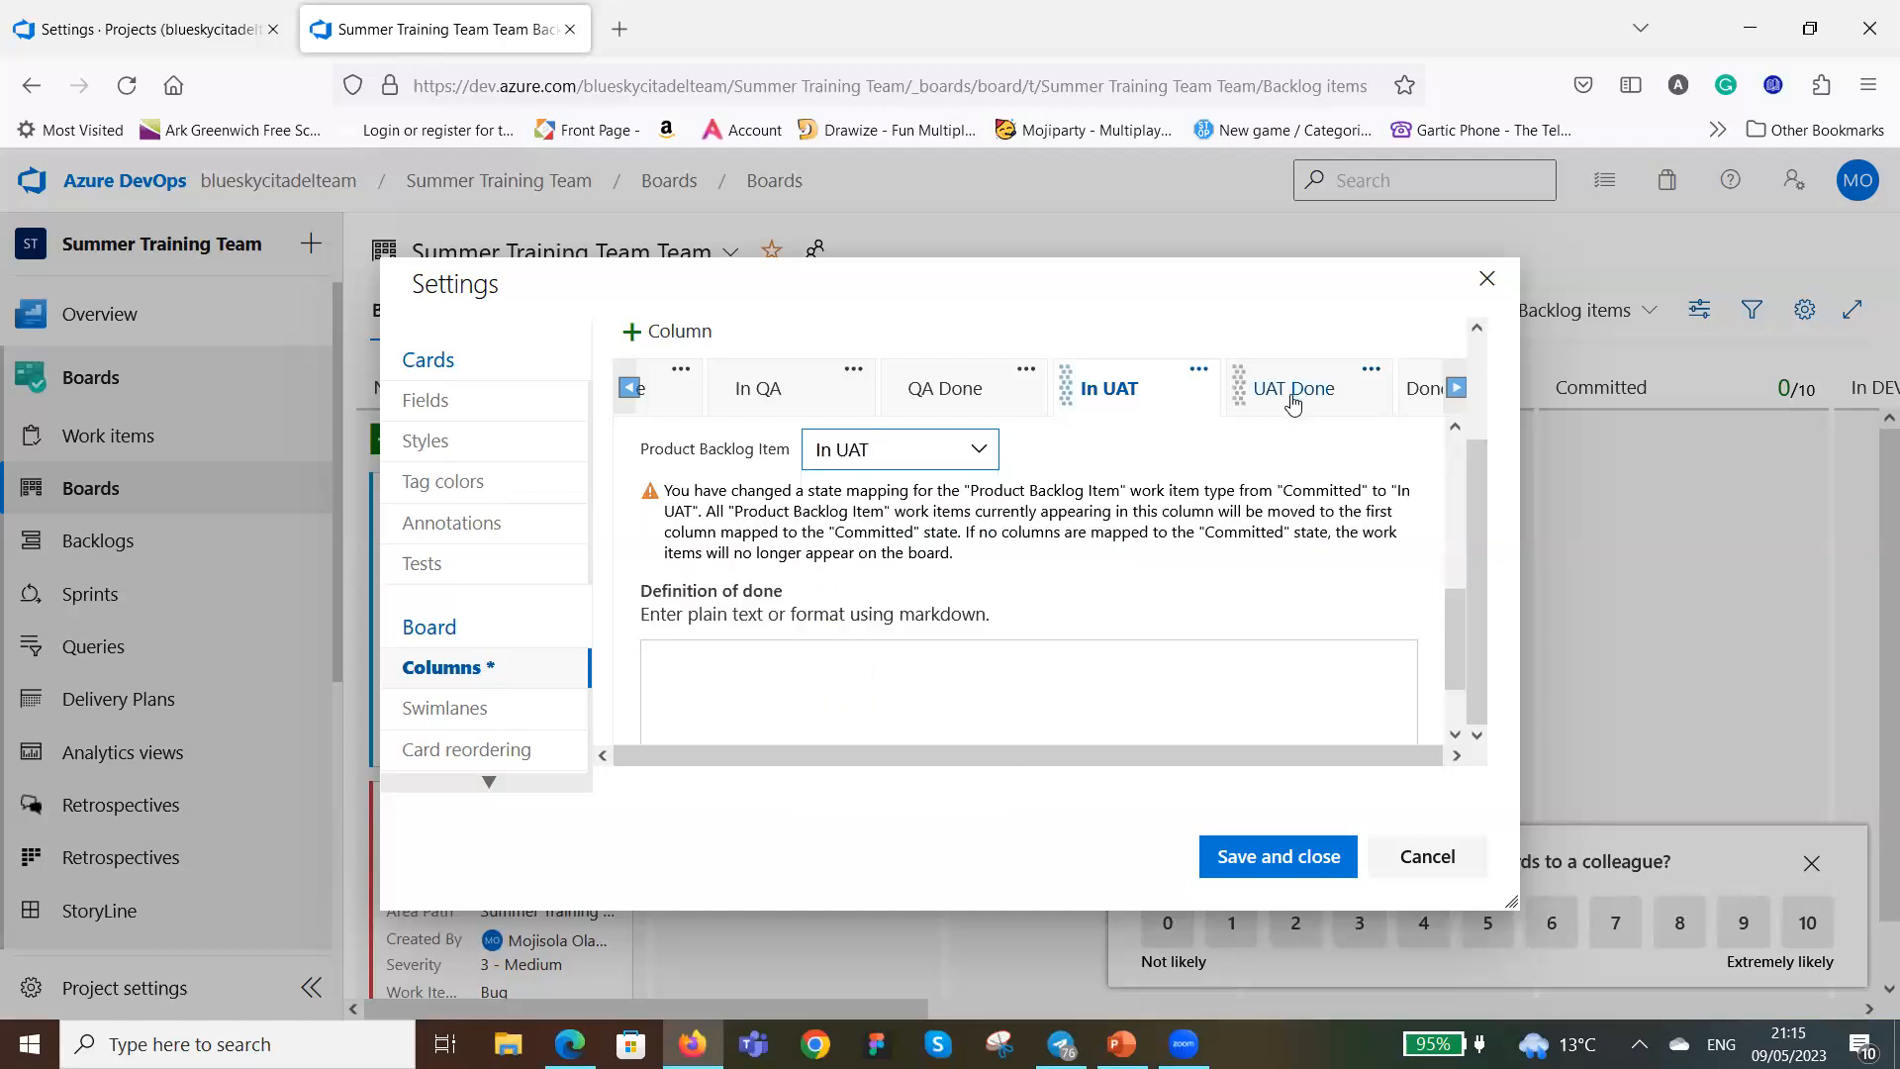
Map the UAT Done column's Product Backlog Item state to UAT Done.
{"action": "left_click", "coordinate": [1294, 390]}
{"action": "scroll", "coordinate": [1196, 551], "scroll_direction": "down", "scroll_amount": 3}
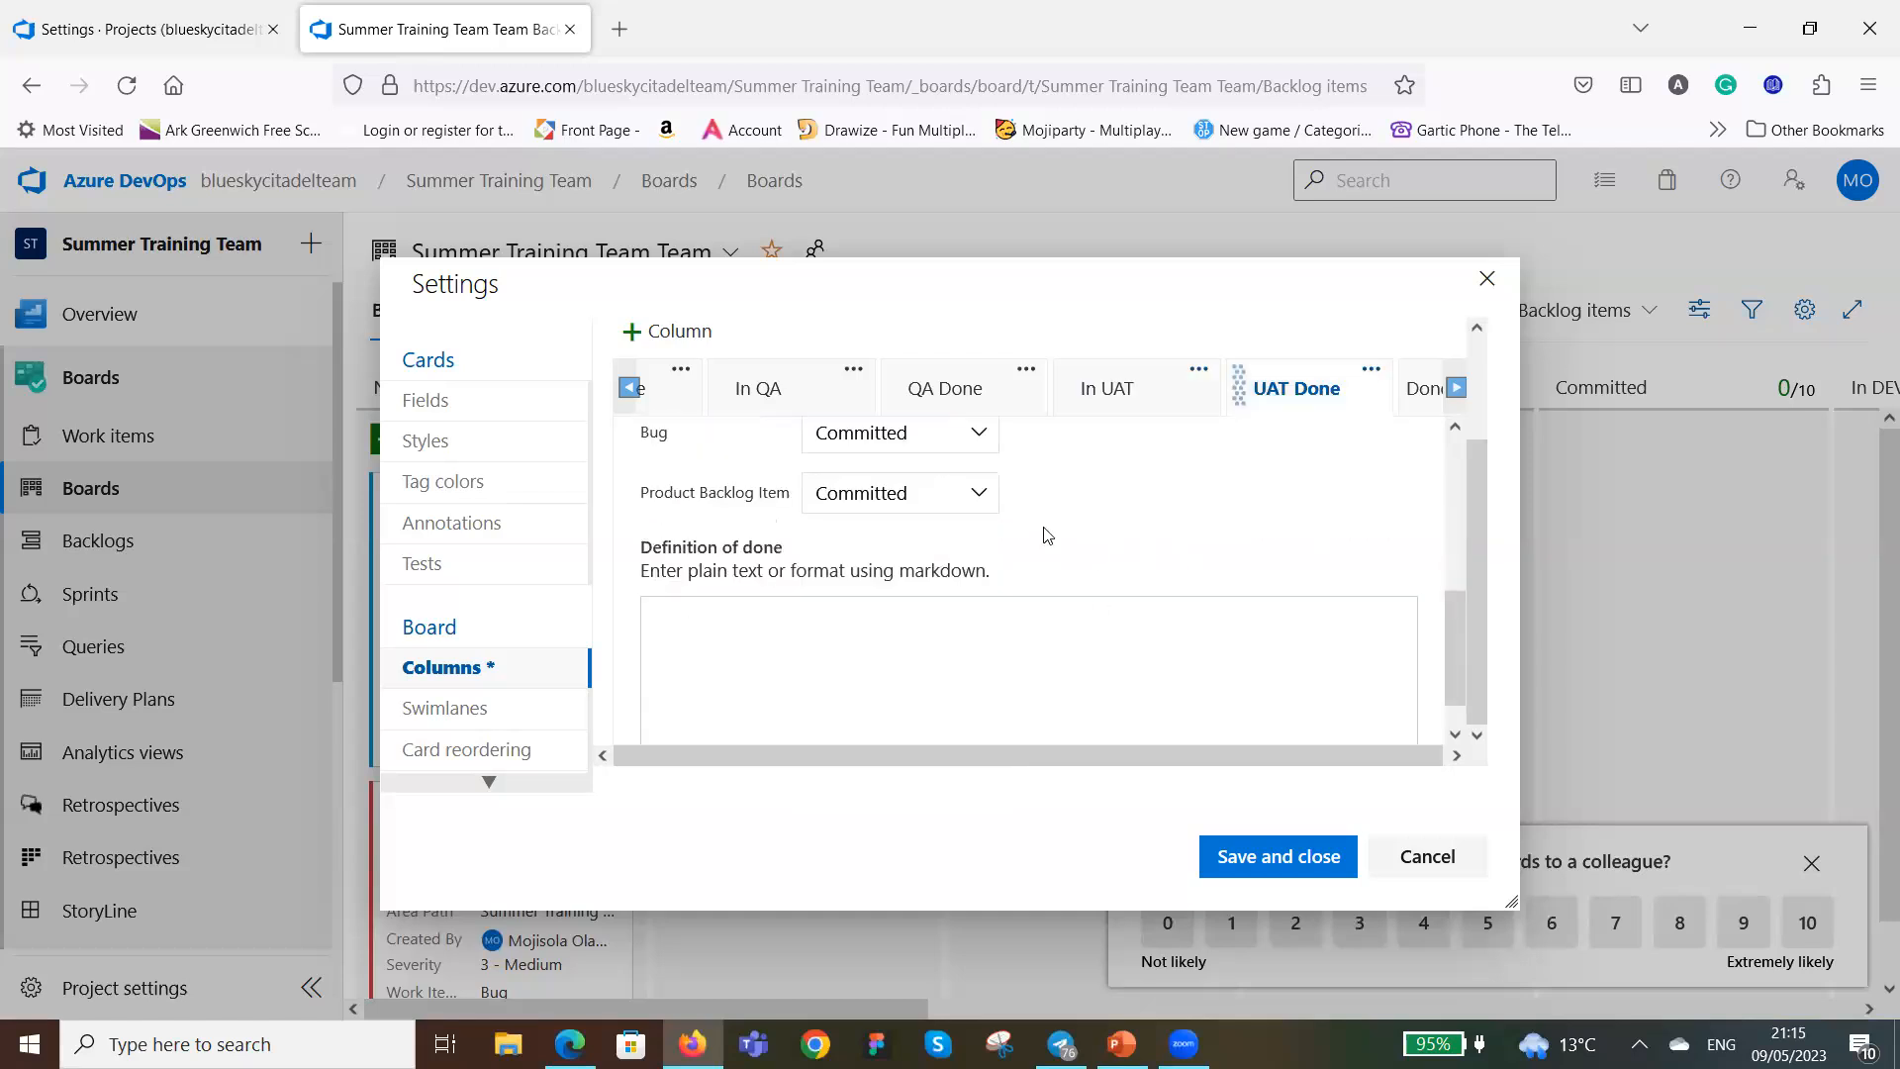
{"action": "left_click", "coordinate": [983, 501]}
{"action": "scroll", "coordinate": [920, 665], "scroll_direction": "down", "scroll_amount": 2}
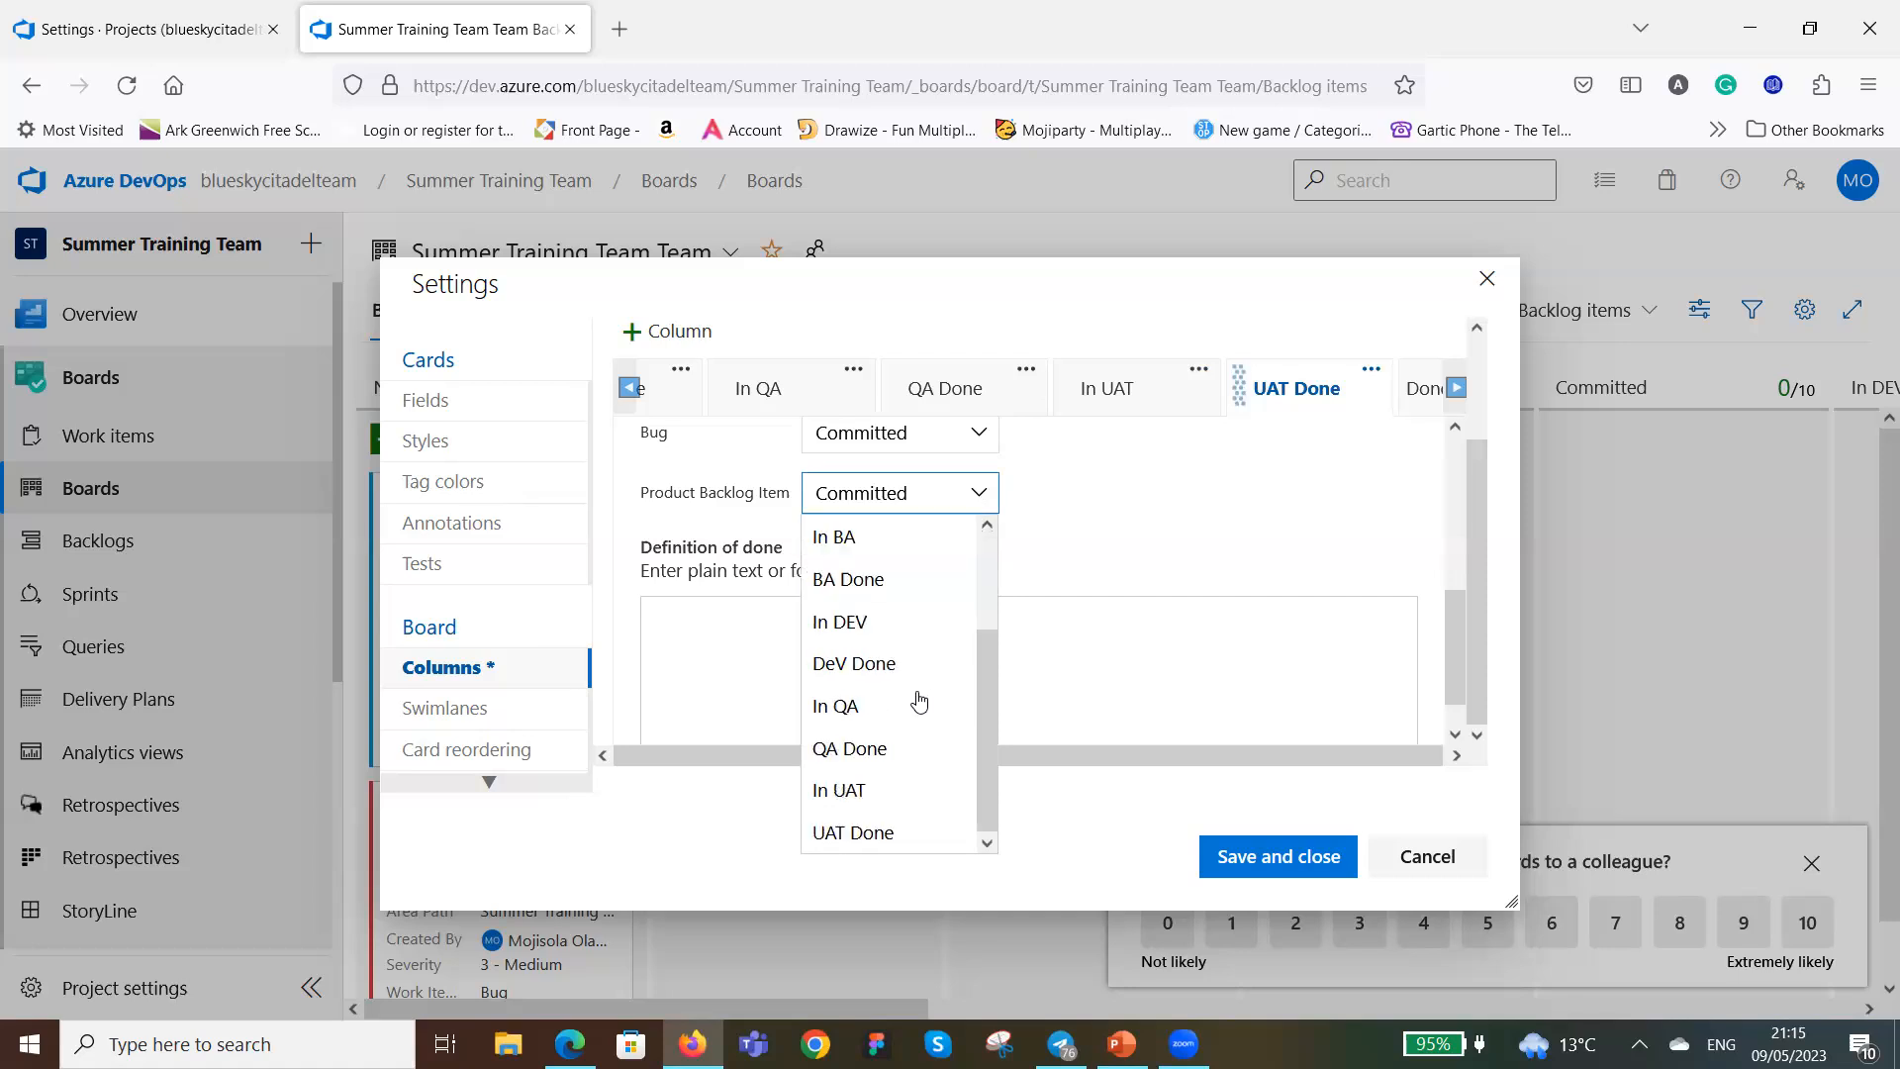
{"action": "left_click", "coordinate": [889, 832]}
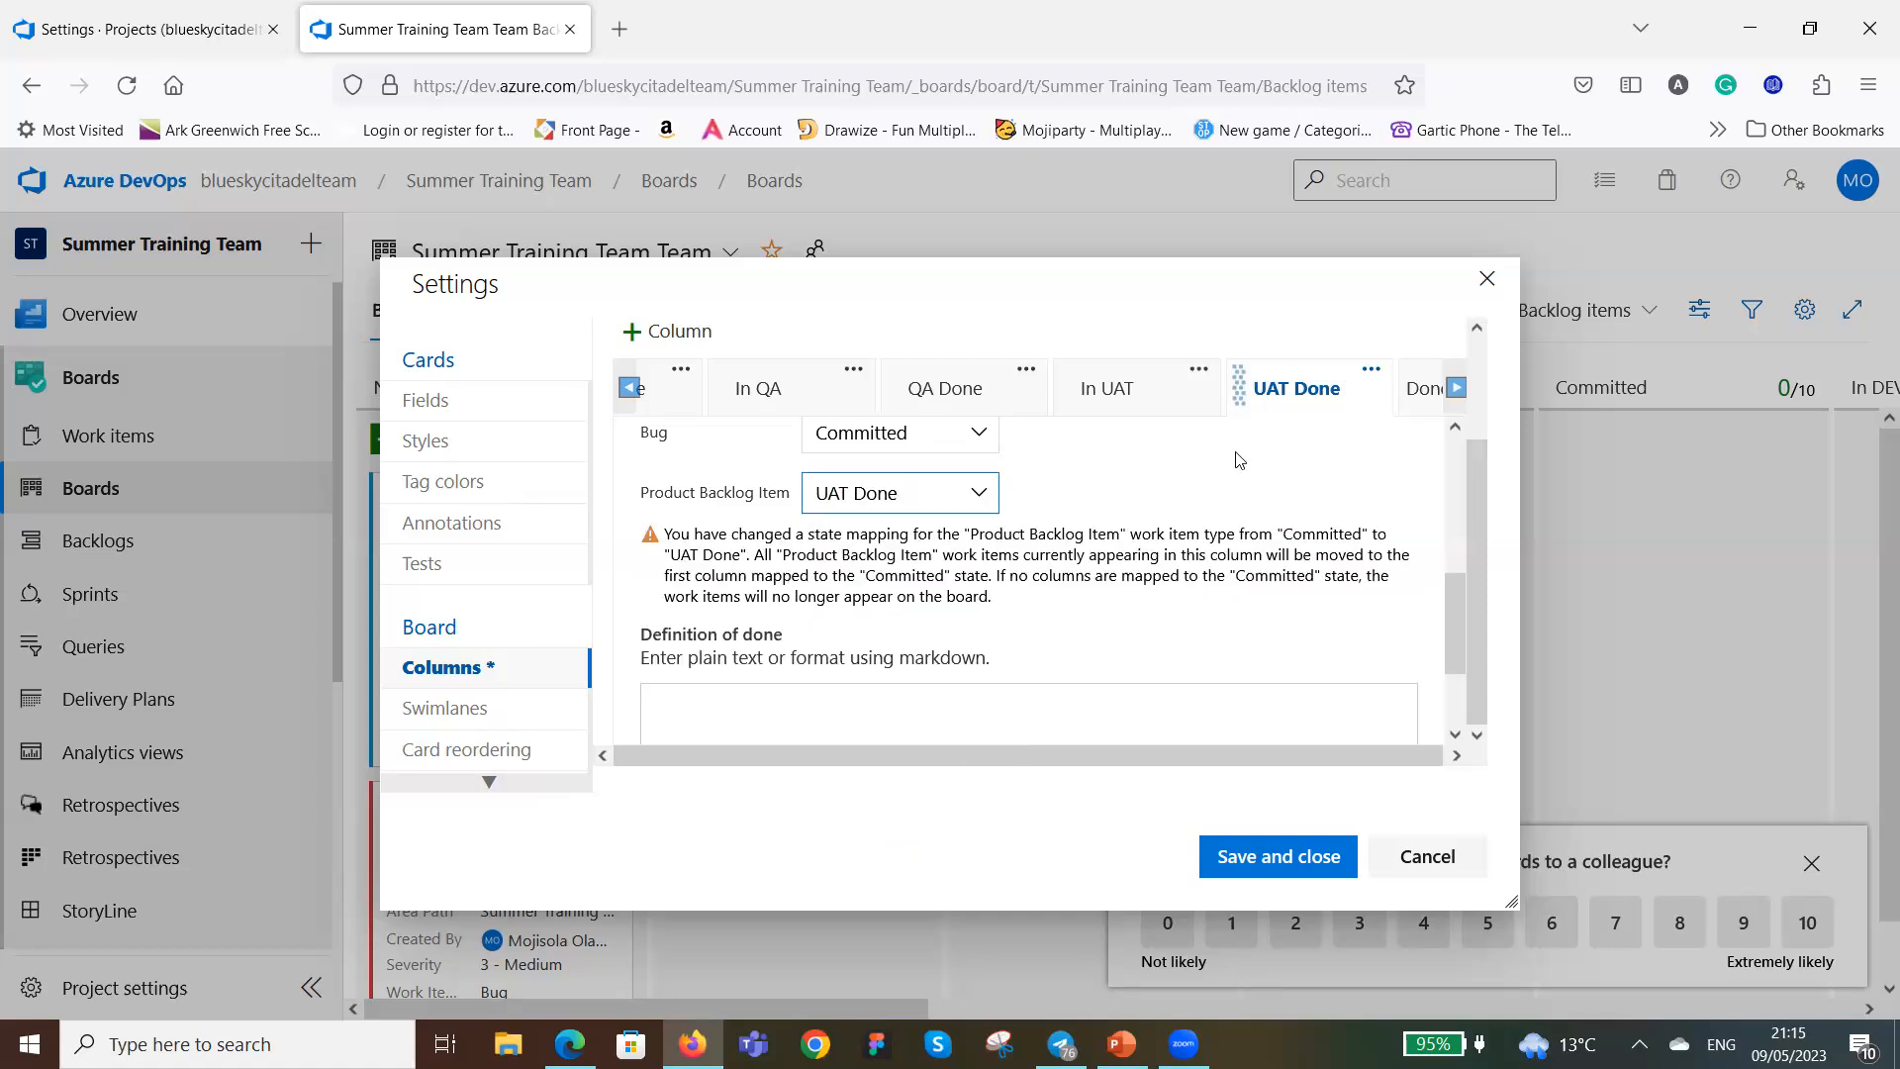
{"action": "scroll", "coordinate": [1376, 445], "scroll_direction": "up", "scroll_amount": 3}
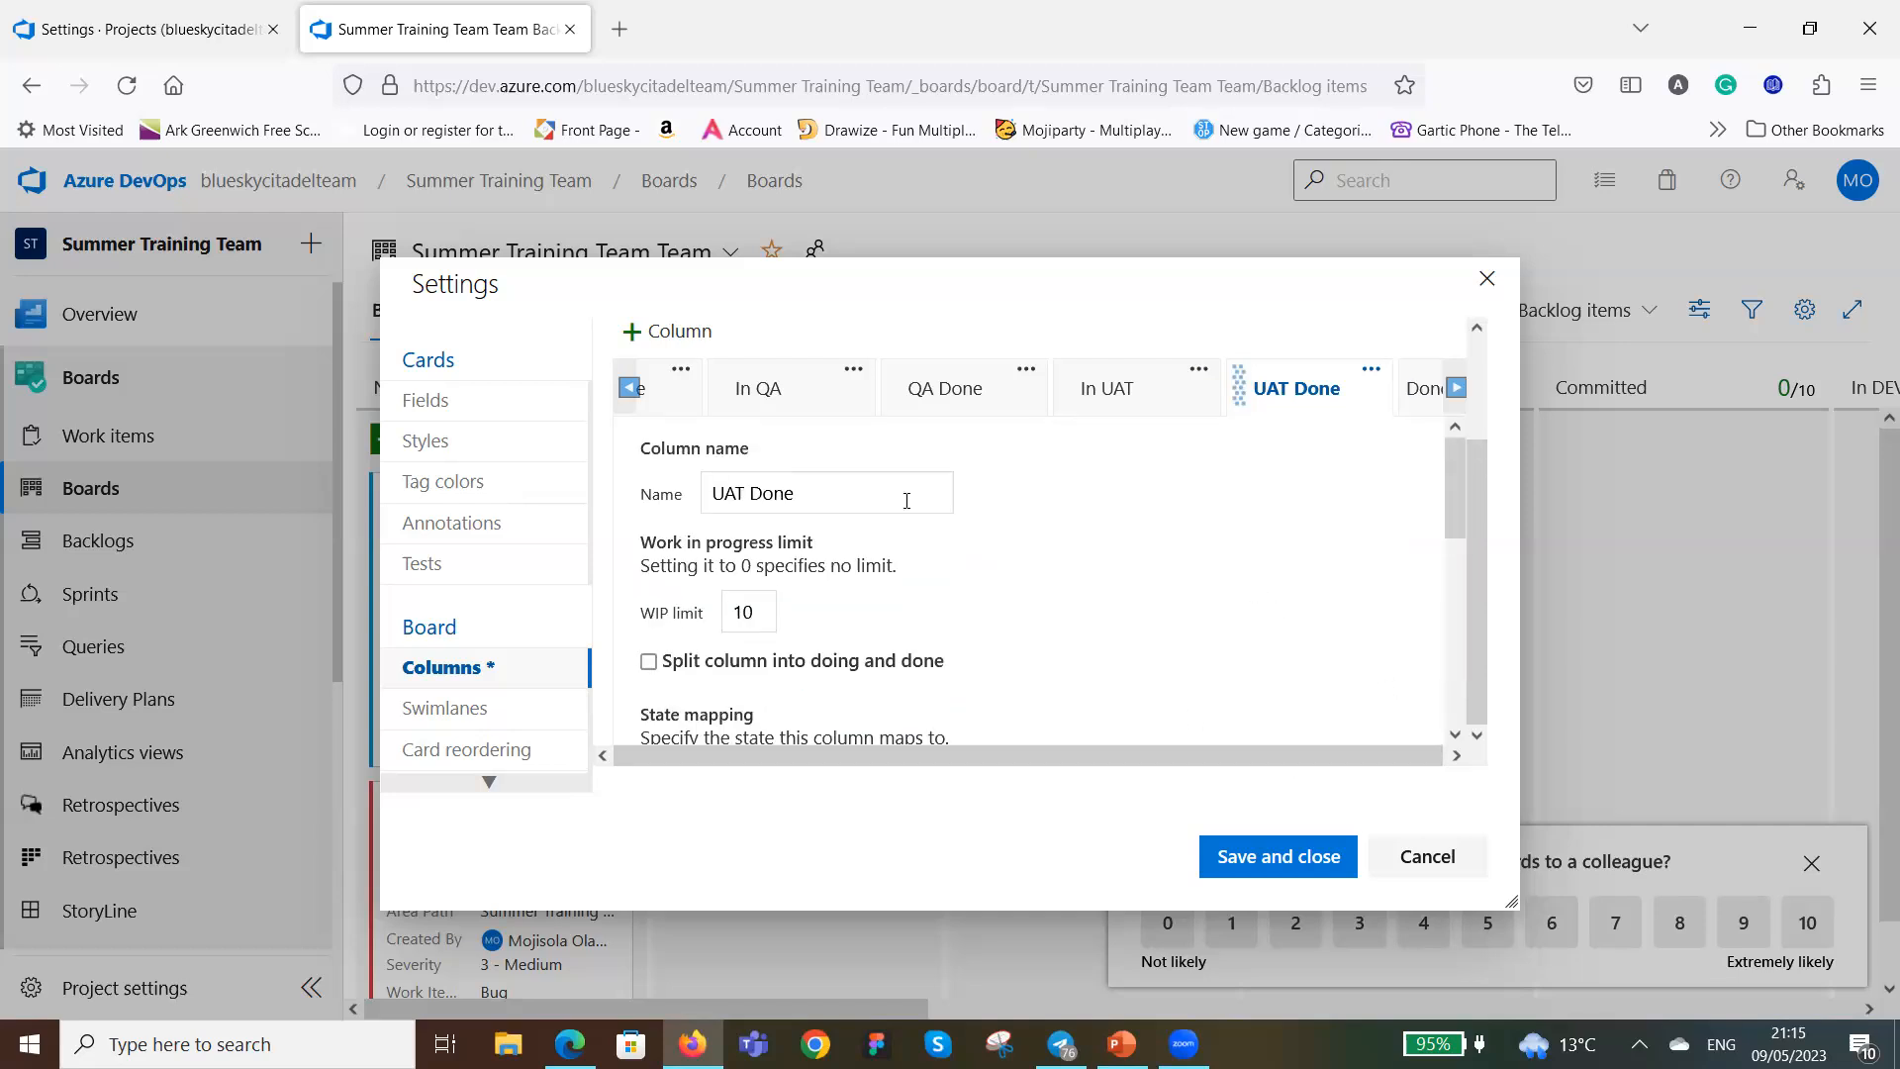
{"action": "left_click", "coordinate": [629, 389]}
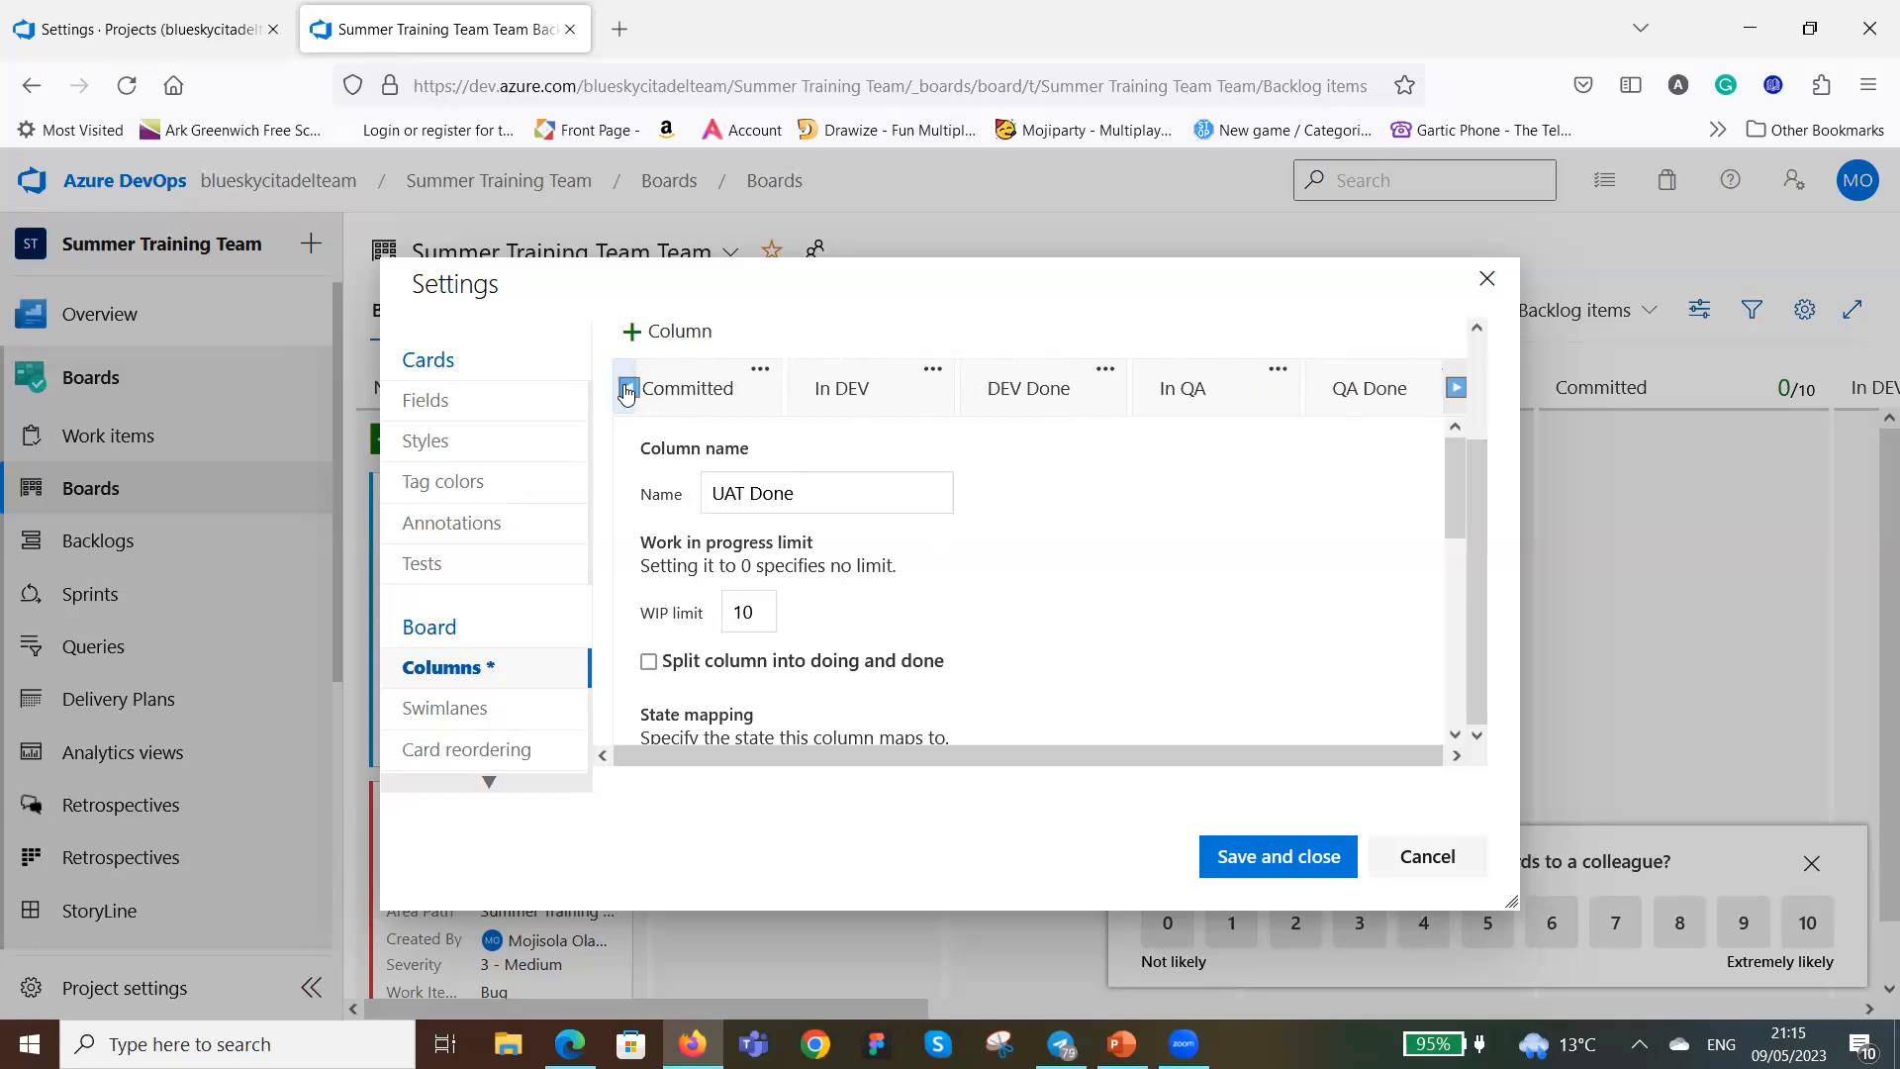
Check the board's column order and save the column settings.
{"action": "left_click", "coordinate": [630, 389]}
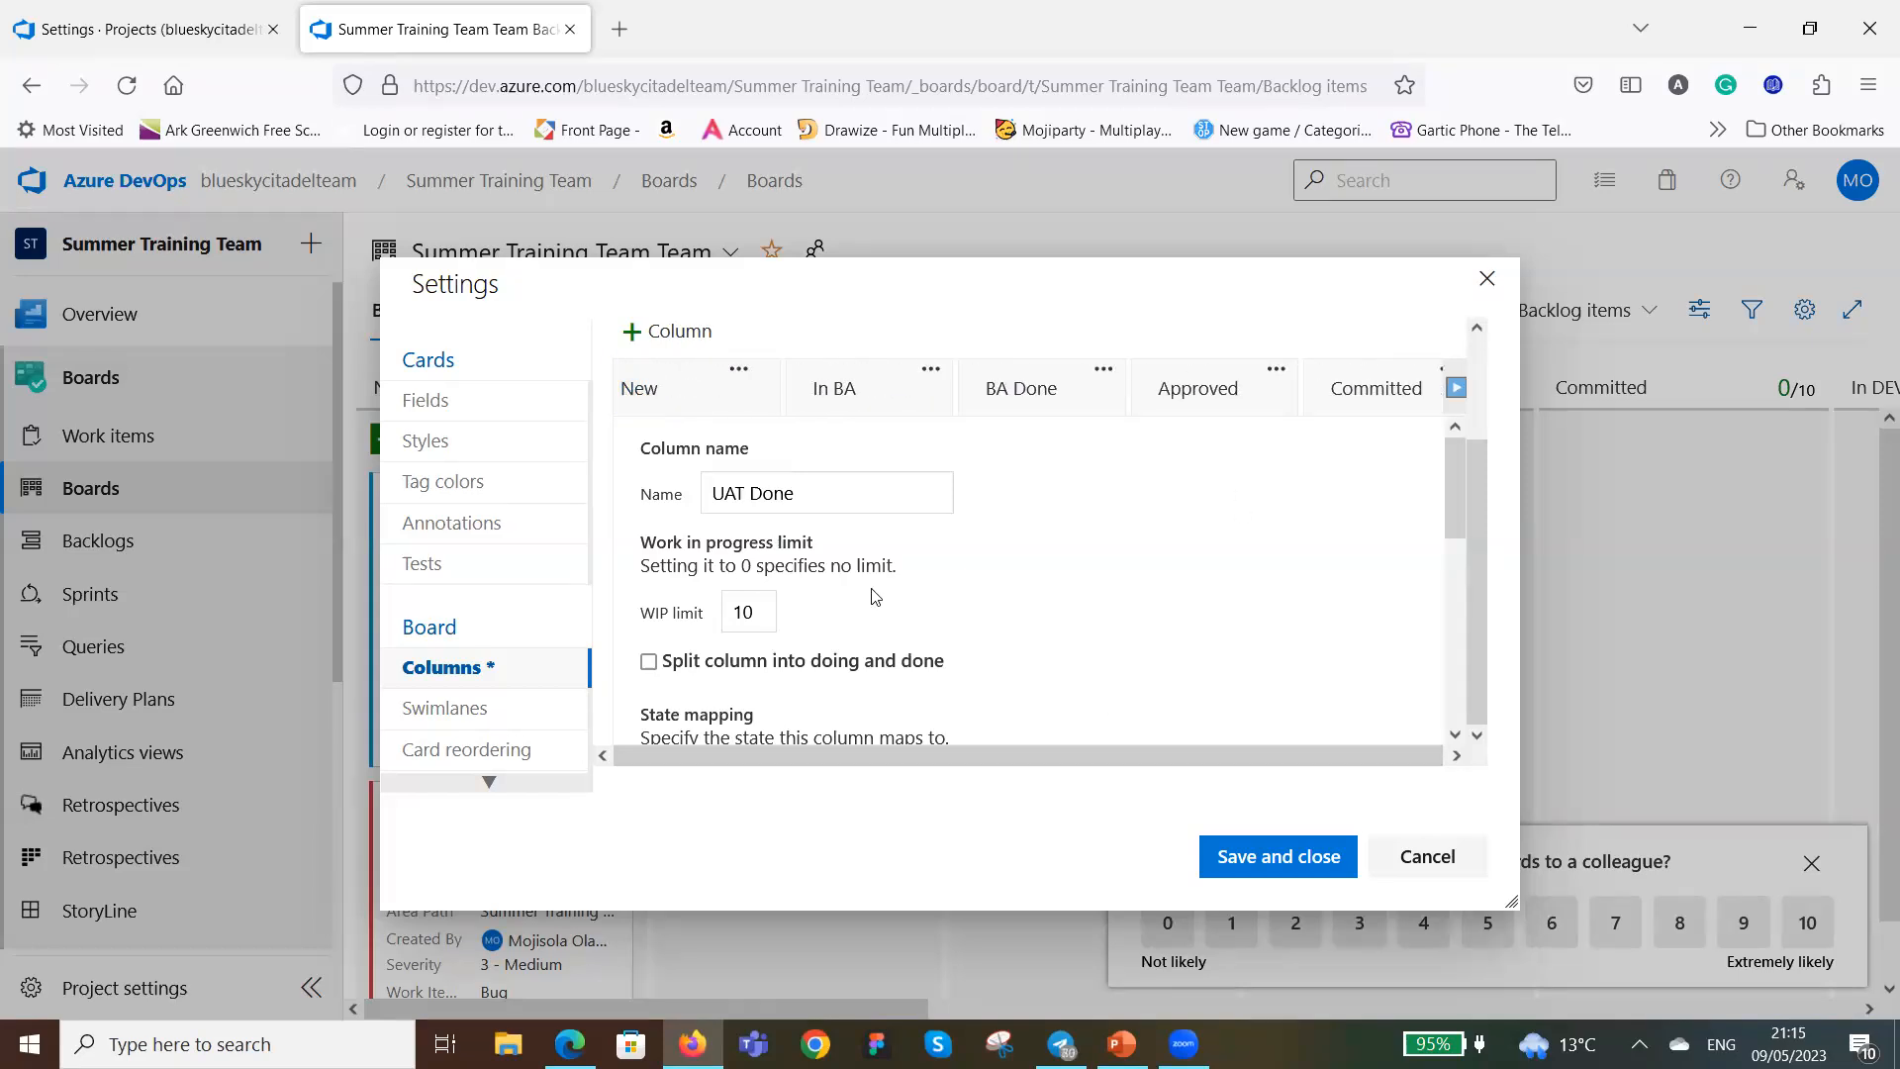
{"action": "scroll", "coordinate": [1342, 533], "scroll_direction": "up", "scroll_amount": 2}
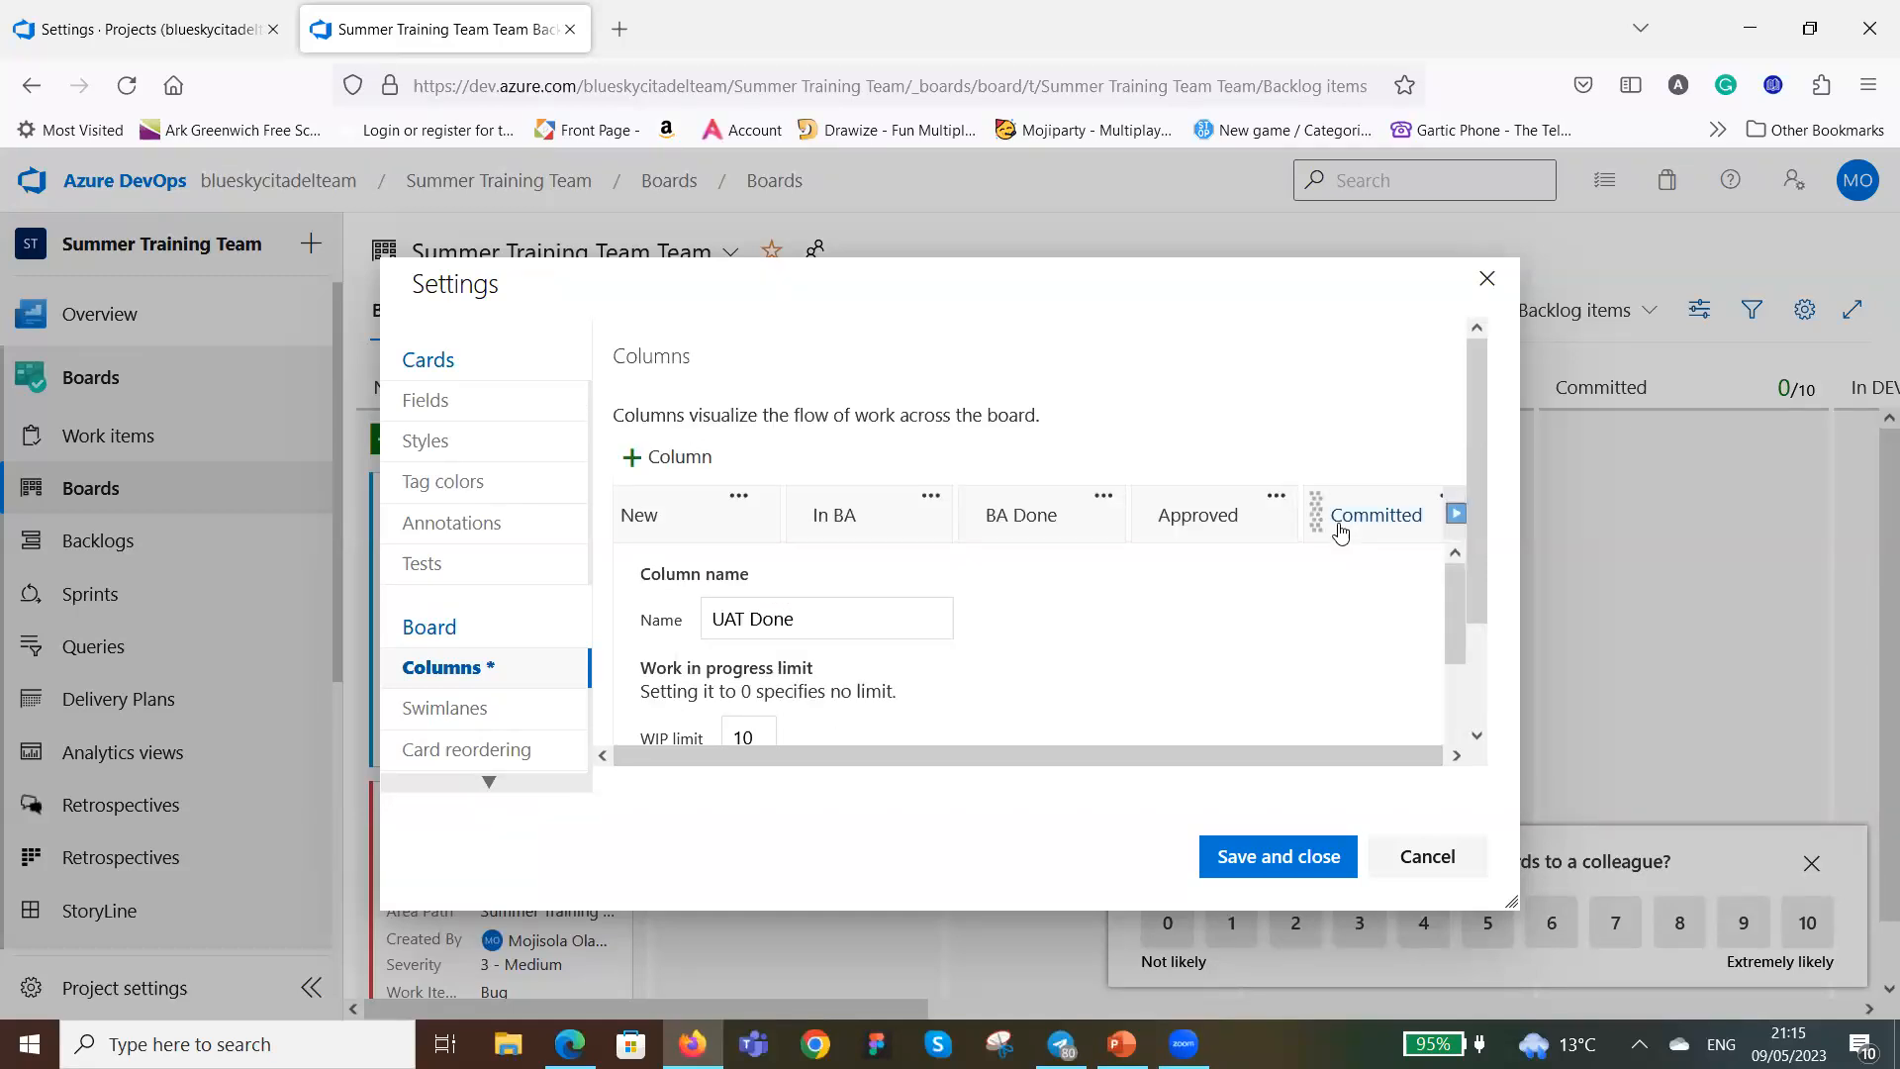
{"action": "scroll", "coordinate": [1342, 533], "scroll_direction": "down", "scroll_amount": 10}
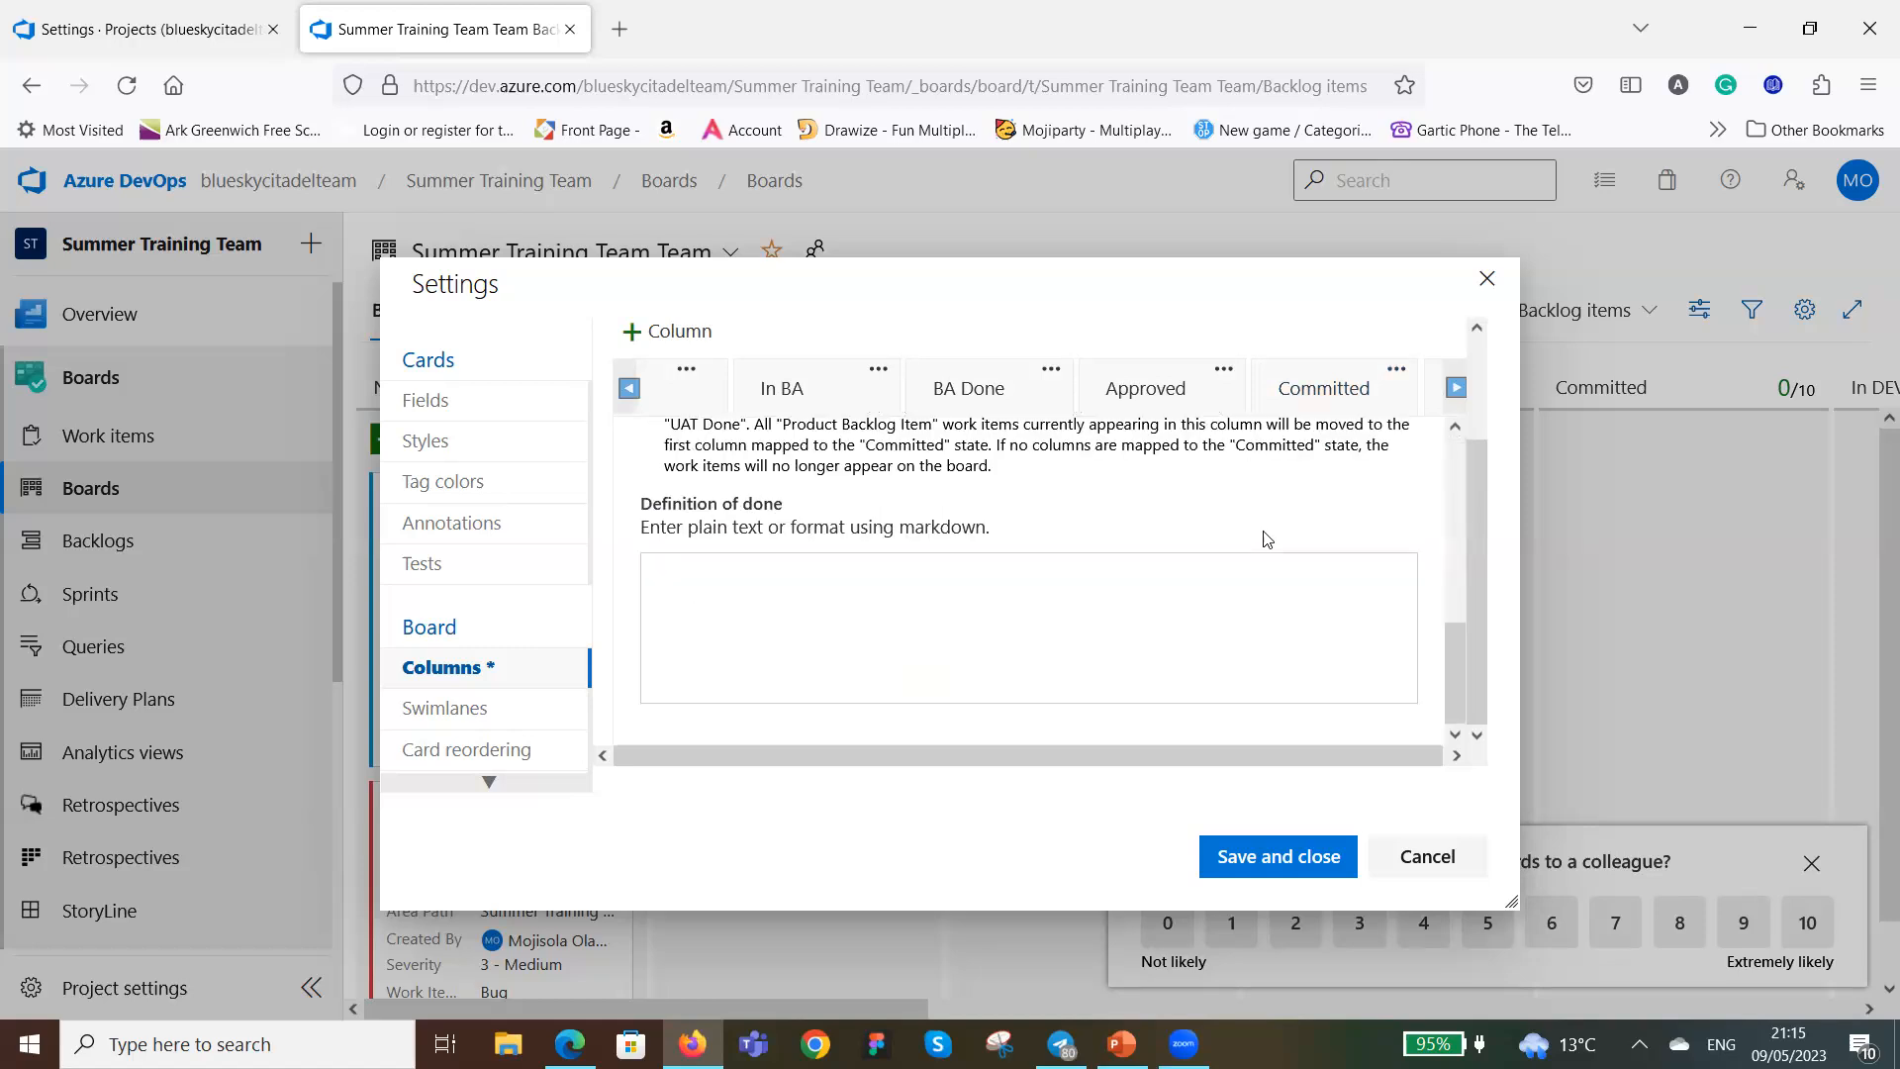
{"action": "left_click", "coordinate": [1299, 853]}
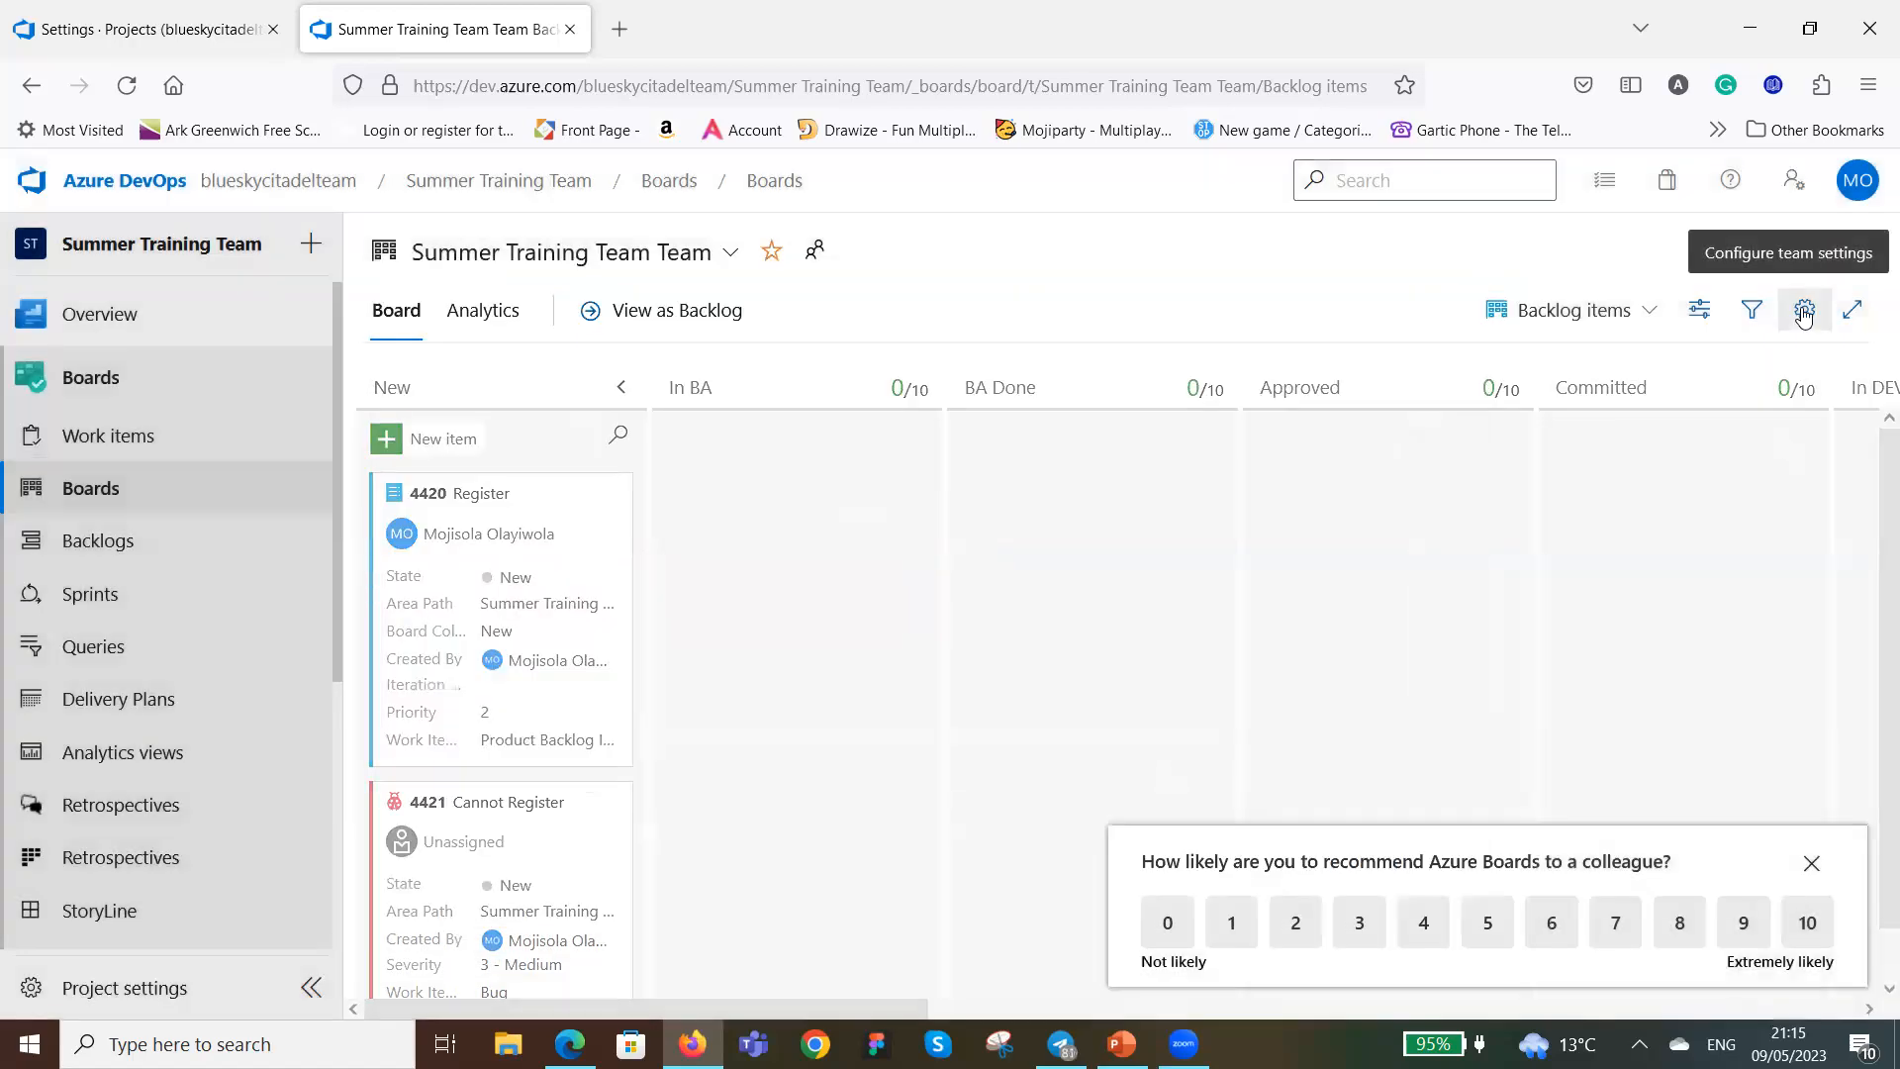
Reopen the board's column settings and map the In DEV column's Bug state to Active.
{"action": "left_click", "coordinate": [1805, 313]}
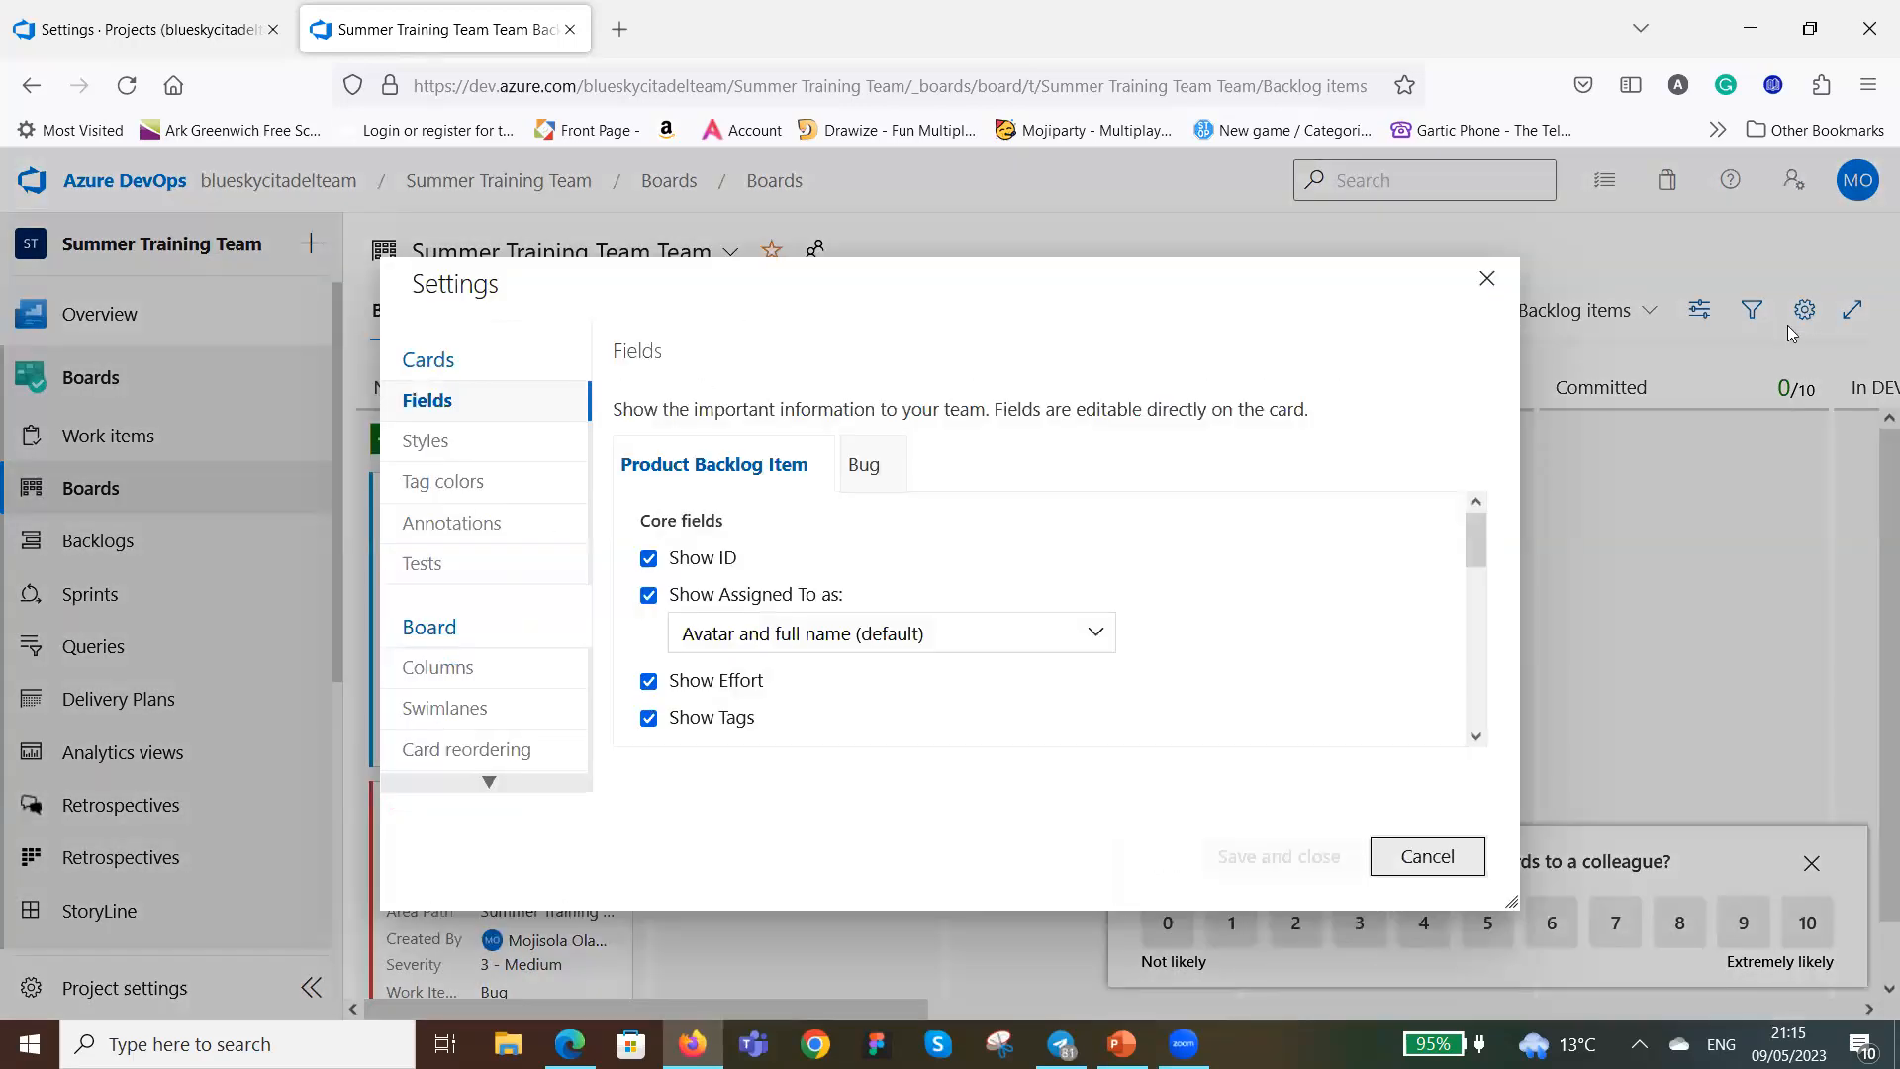
{"action": "left_click", "coordinate": [861, 467]}
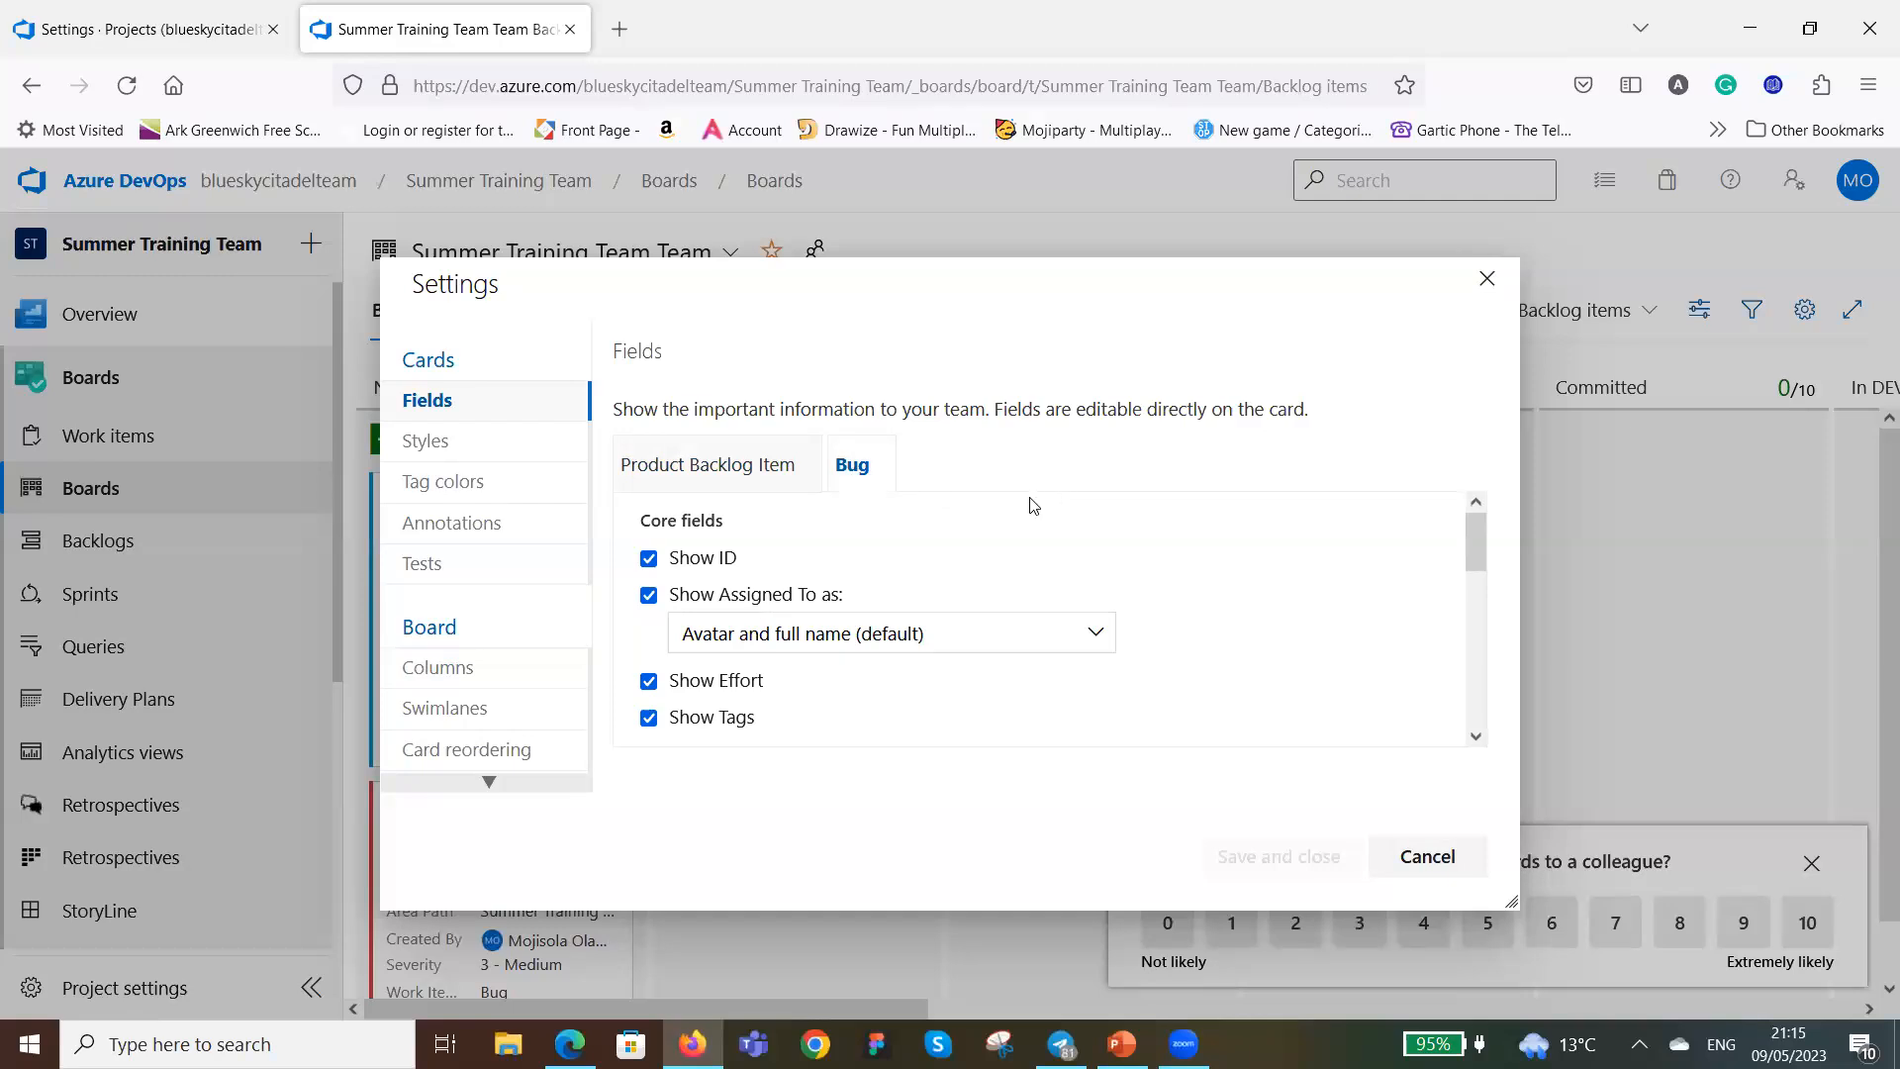
{"action": "left_click", "coordinate": [436, 670]}
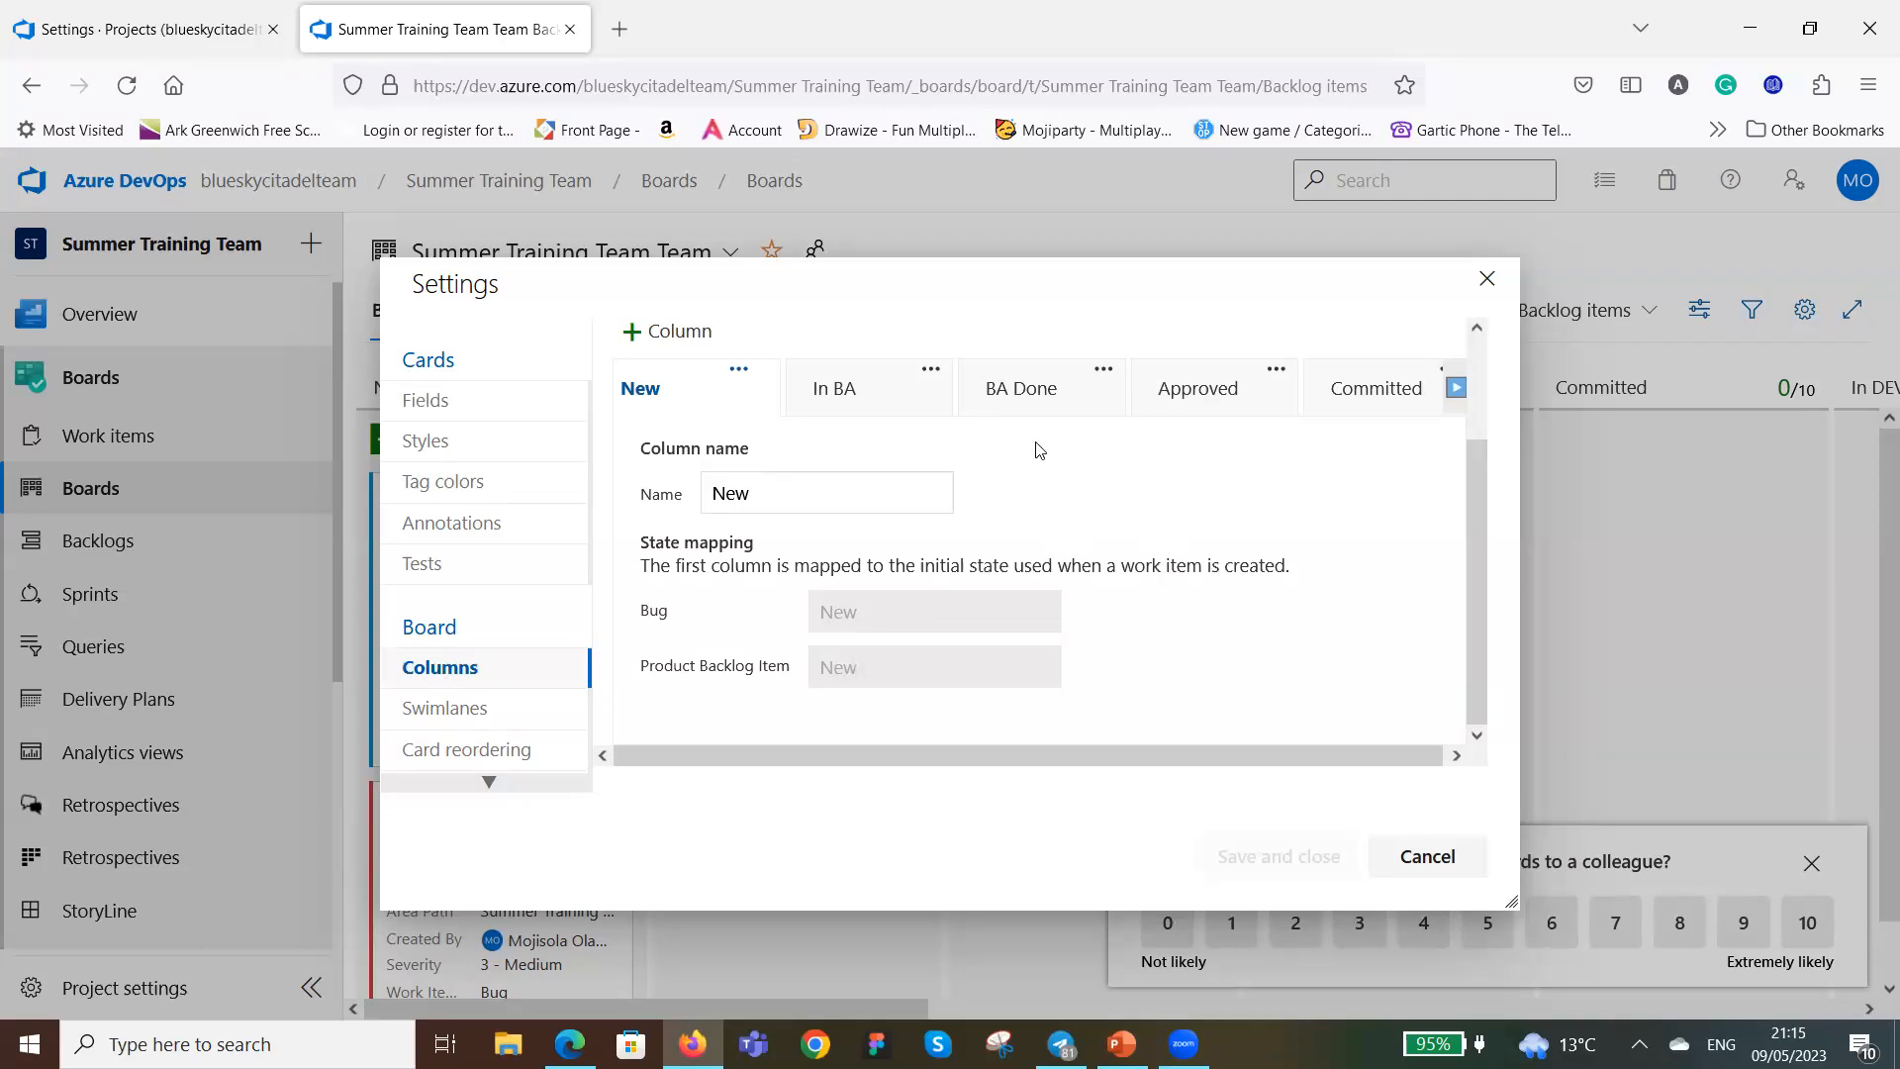
{"action": "left_click", "coordinate": [1456, 389]}
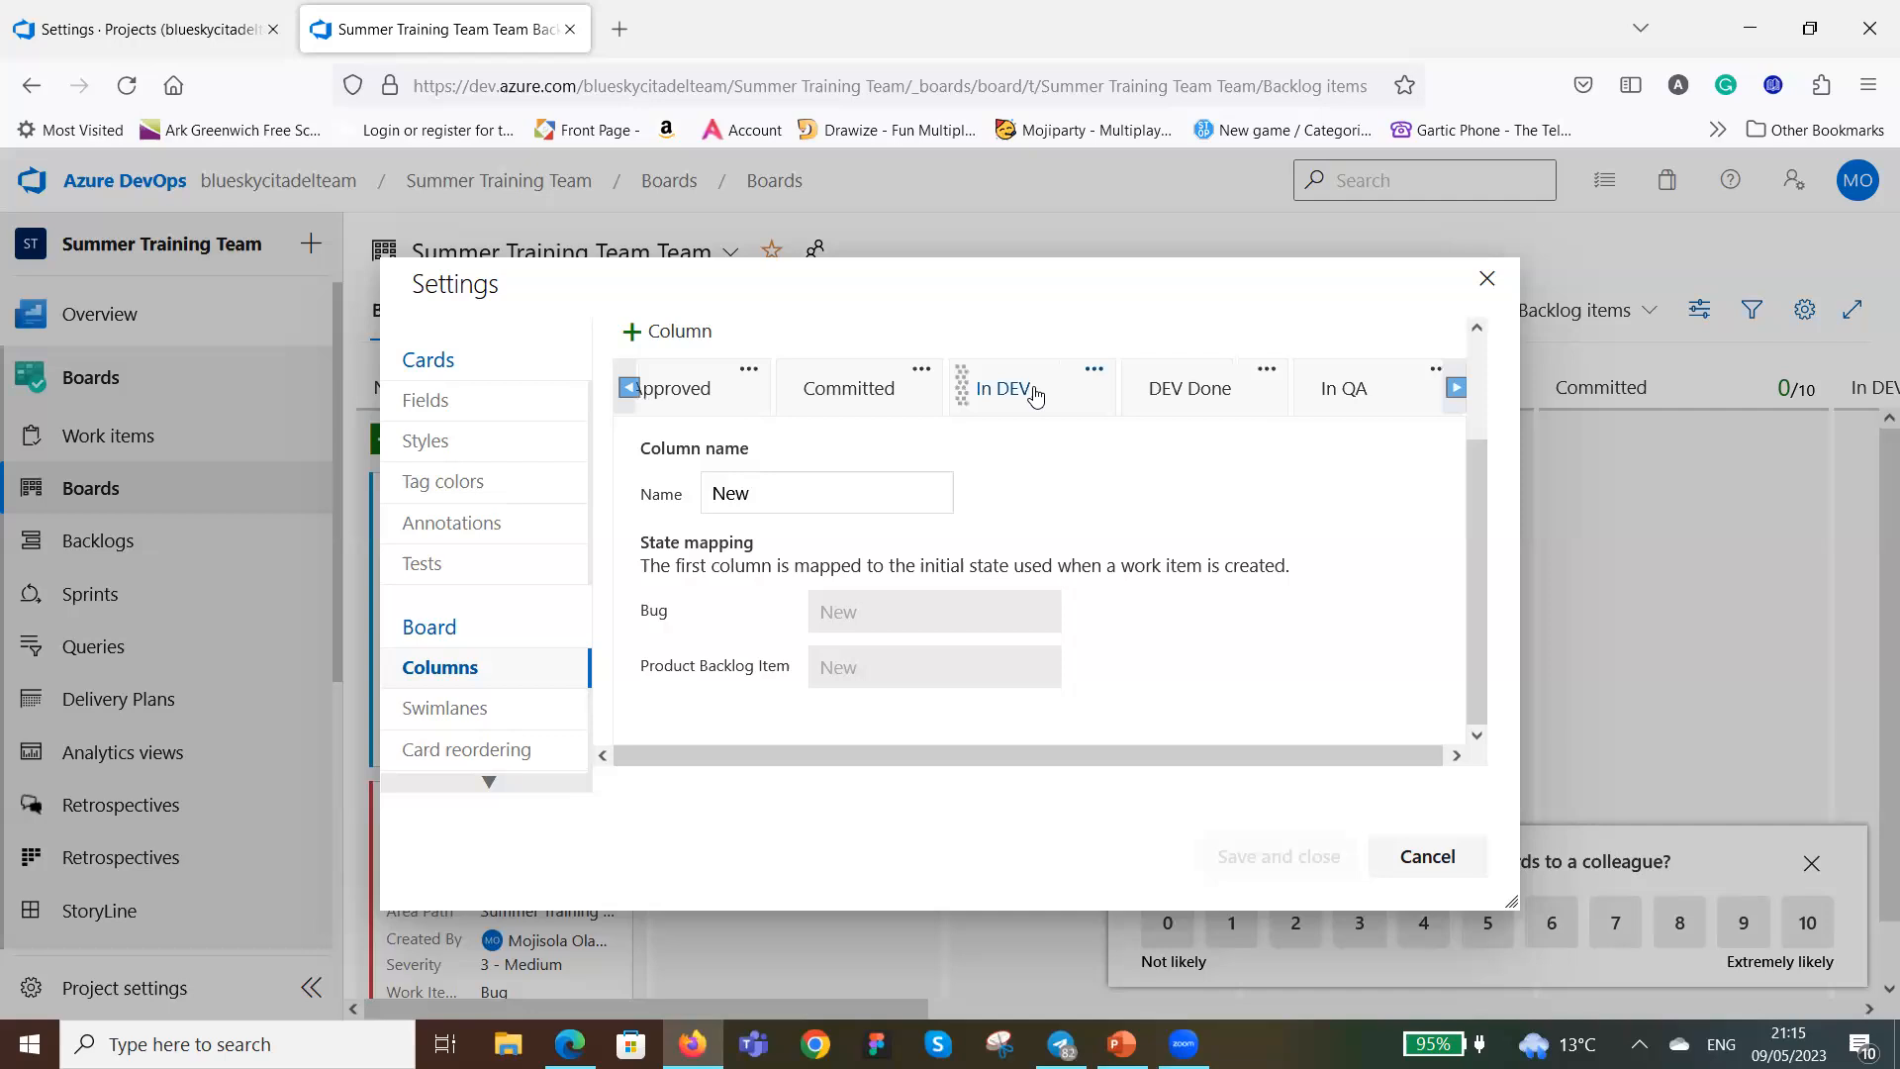
{"action": "left_click", "coordinate": [1034, 395]}
{"action": "scroll", "coordinate": [1093, 542], "scroll_direction": "down", "scroll_amount": 3}
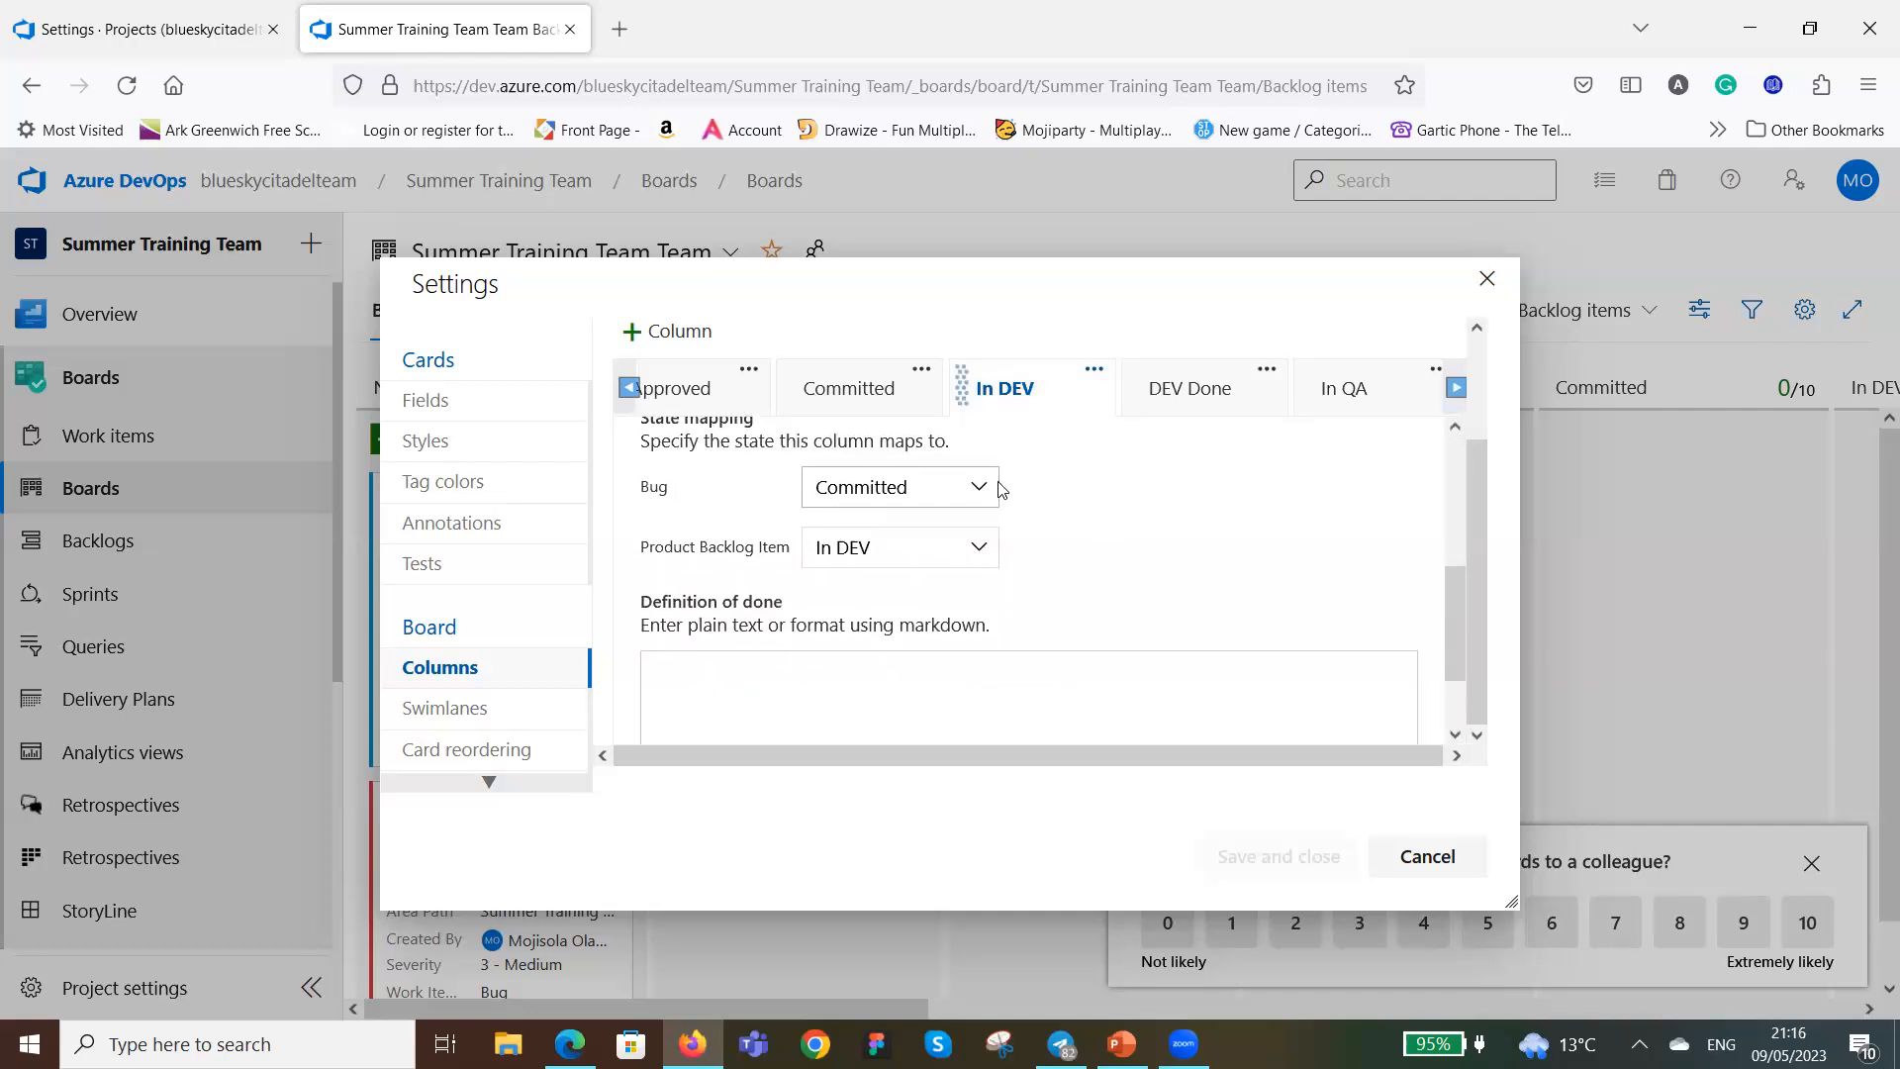
{"action": "left_click", "coordinate": [972, 487]}
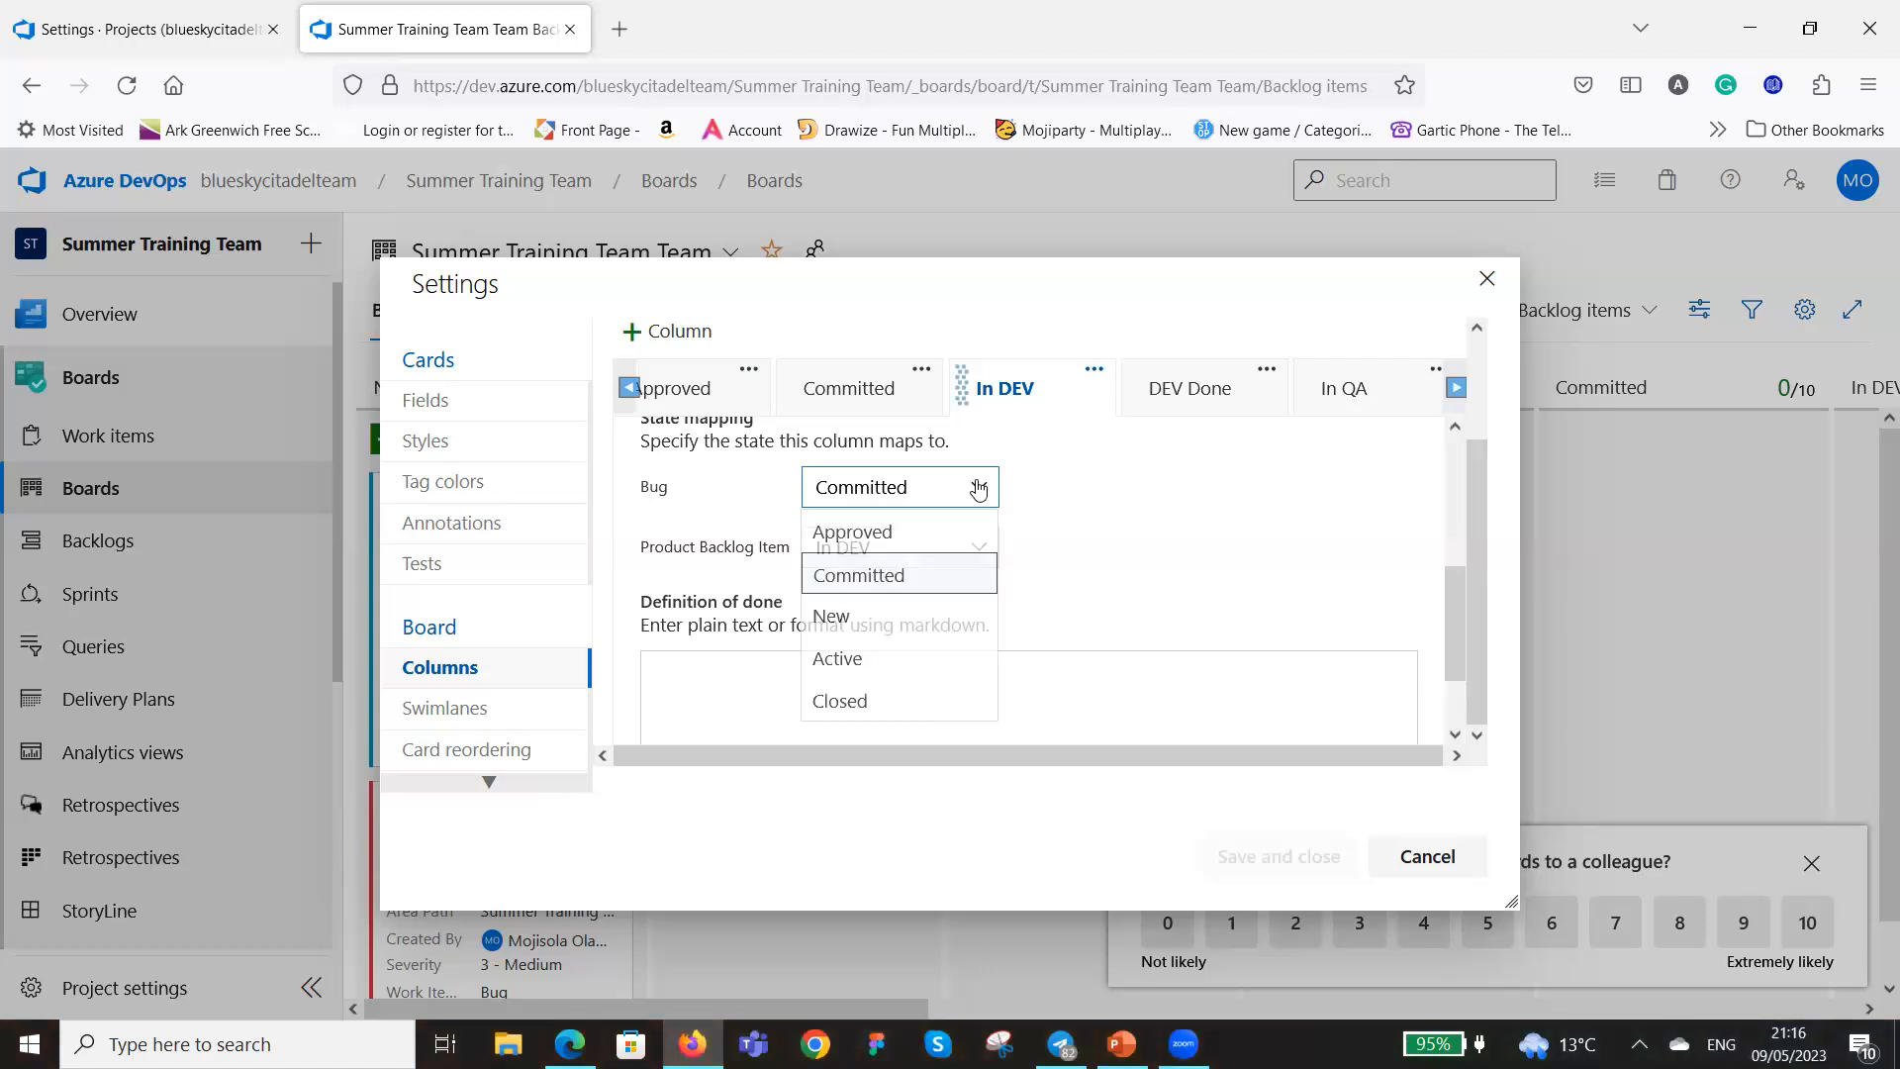
{"action": "left_click", "coordinate": [912, 668]}
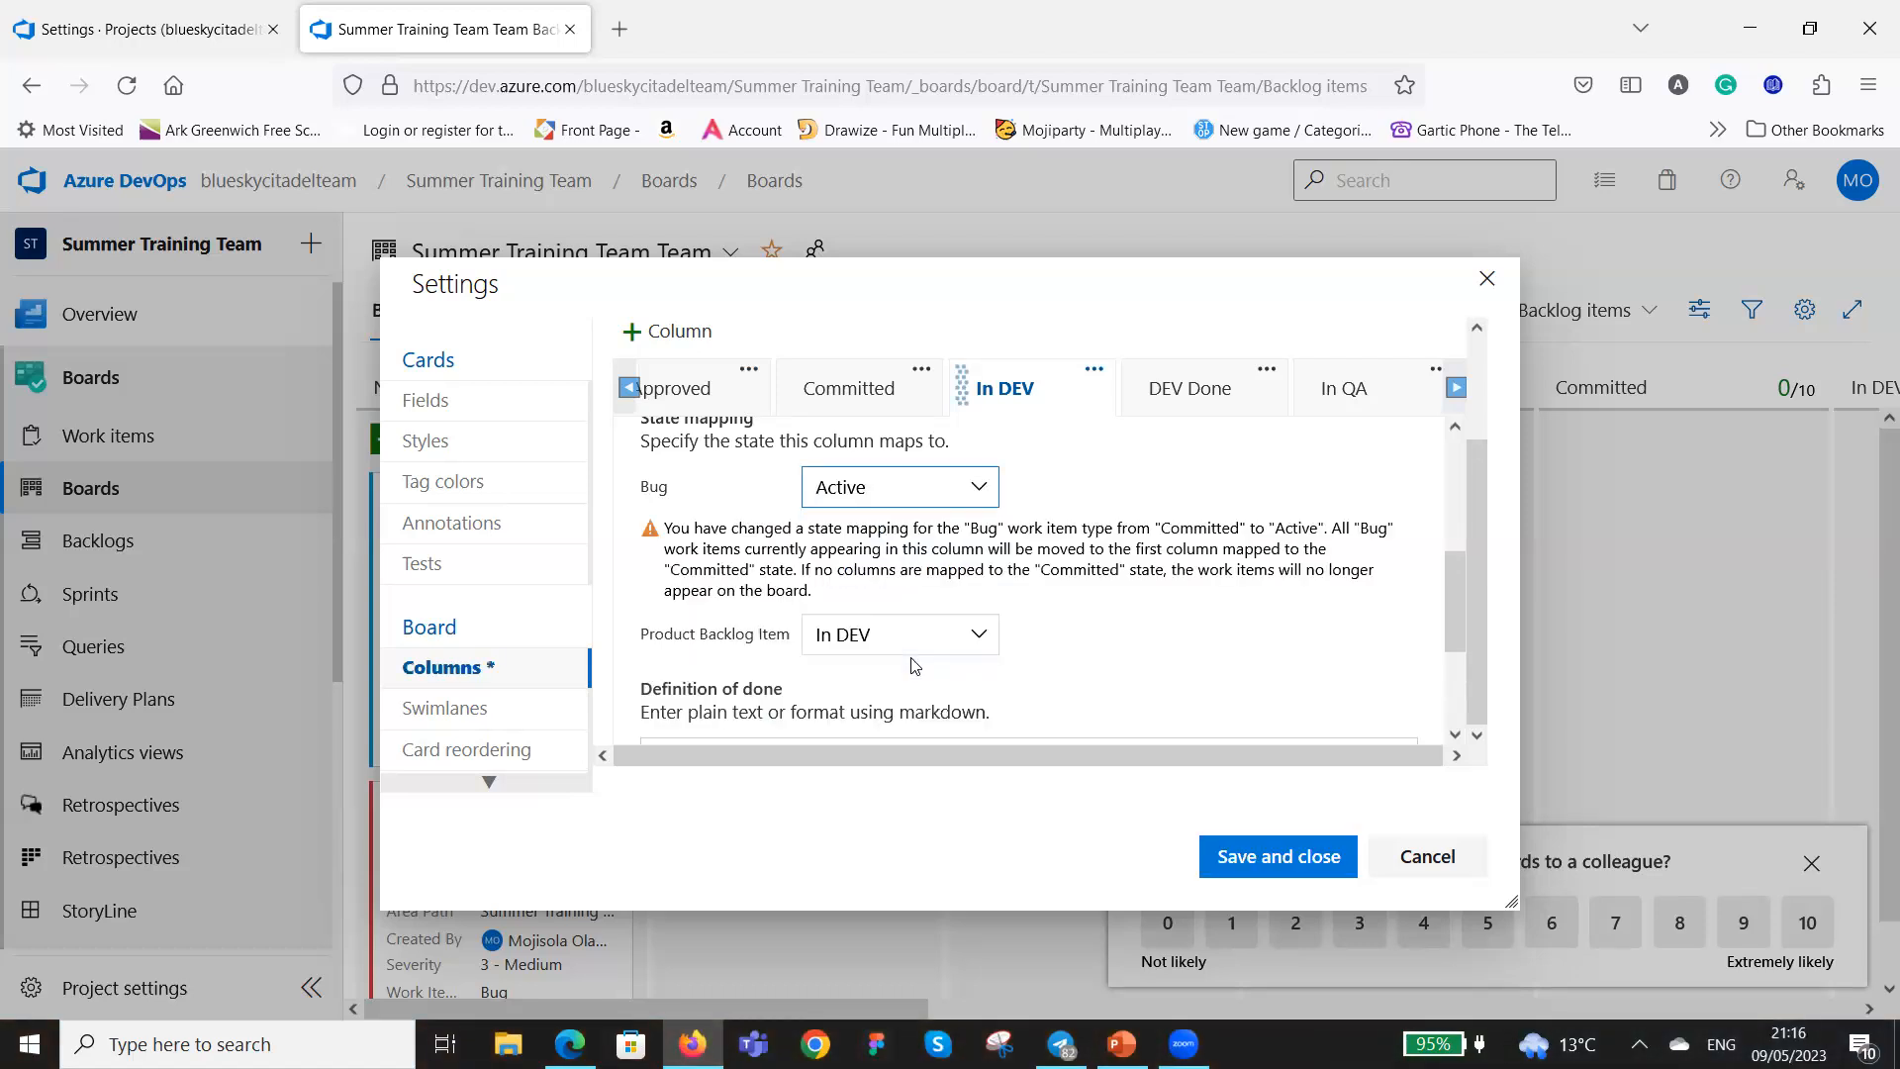
Map the DEV Done column's Bug state to Active.
{"action": "left_click", "coordinate": [1196, 391]}
{"action": "scroll", "coordinate": [1006, 582], "scroll_direction": "down", "scroll_amount": 3}
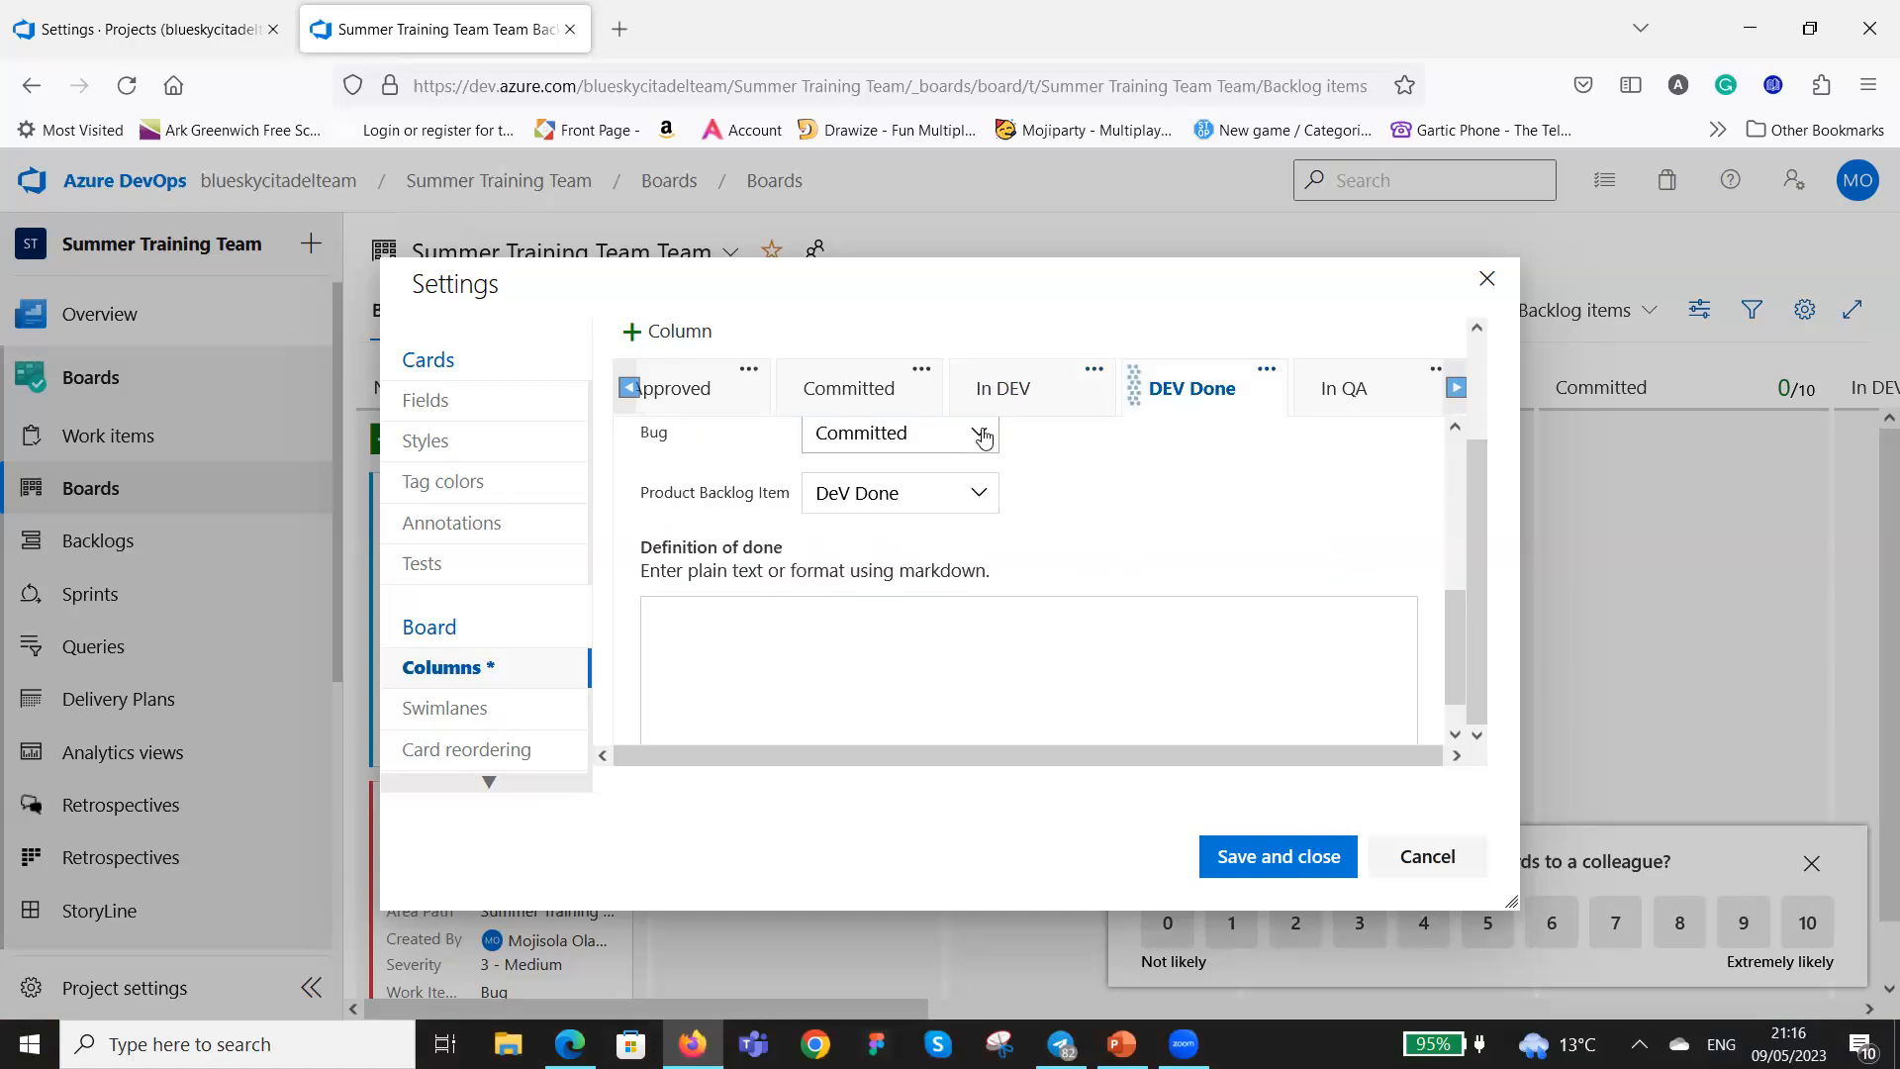
{"action": "left_click", "coordinate": [979, 432]}
{"action": "left_click", "coordinate": [980, 593]}
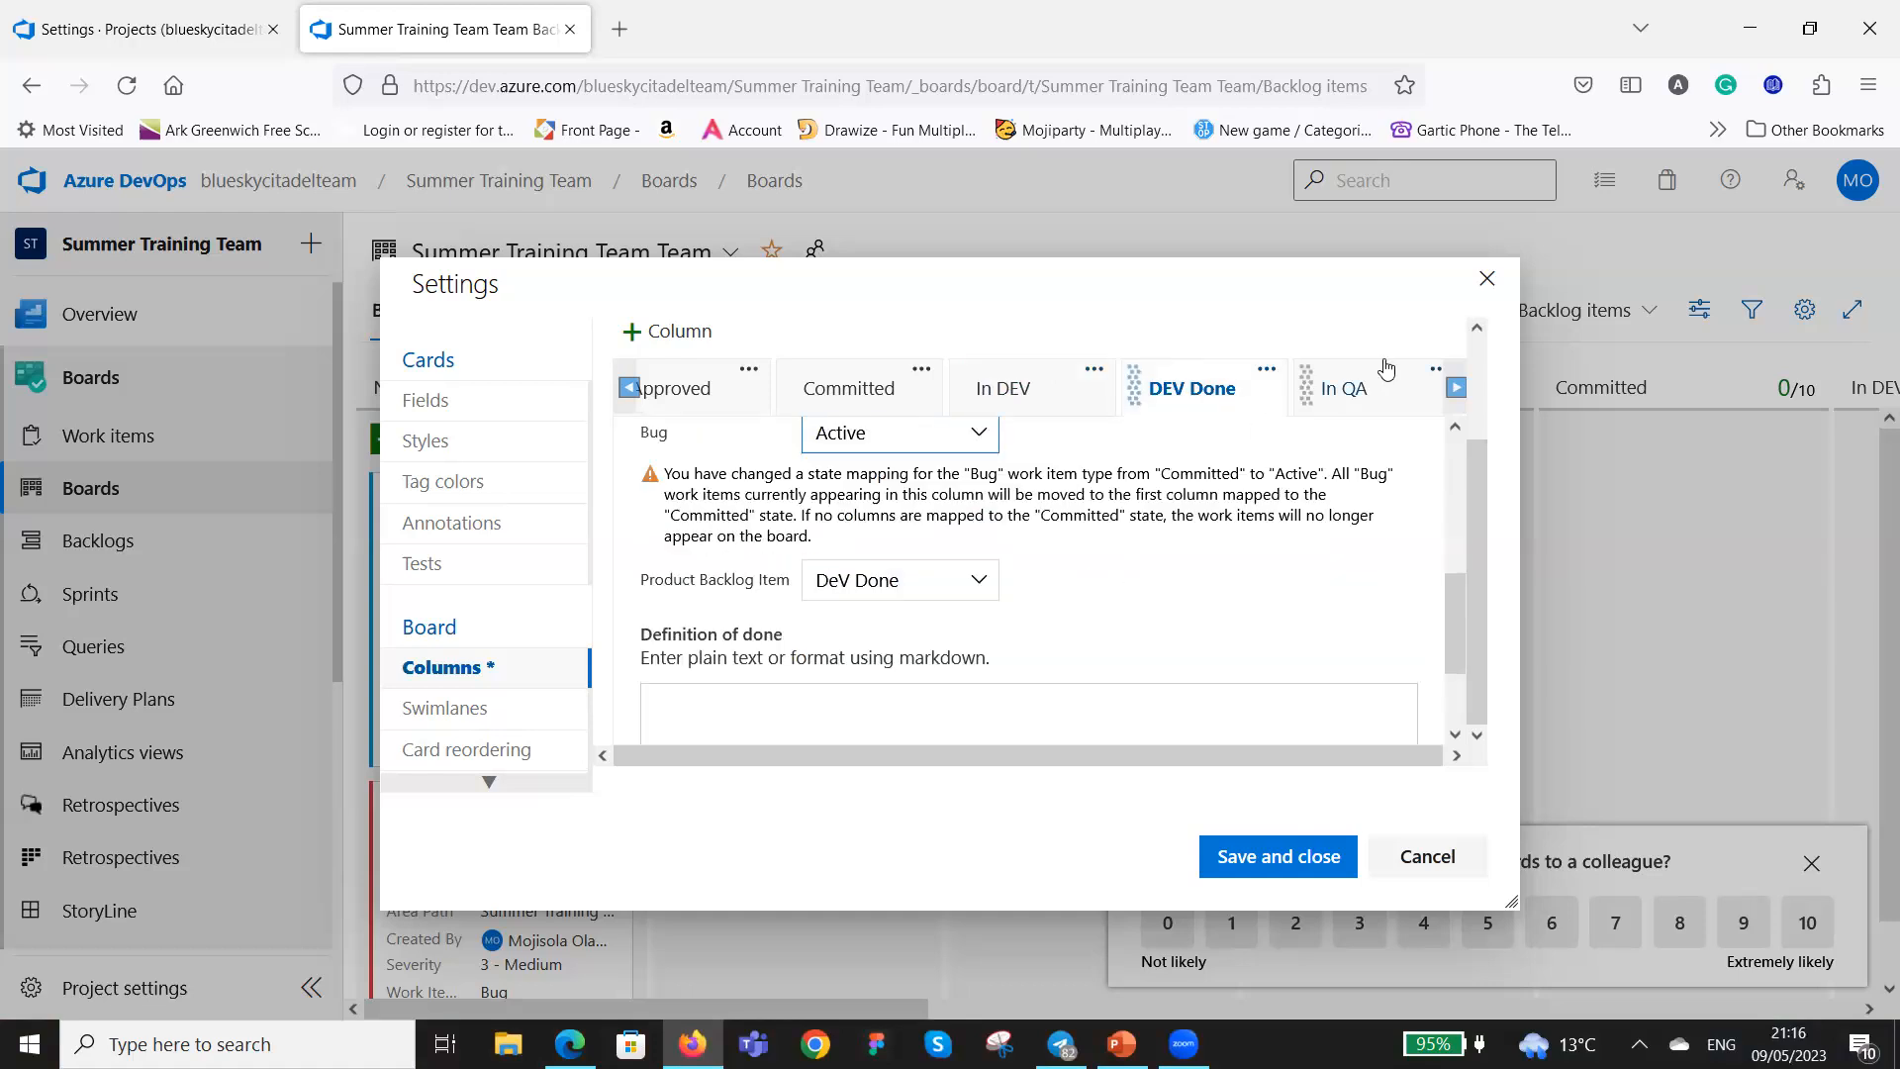
Map the In QA column's Bug state to Active.
{"action": "left_click", "coordinate": [1363, 405]}
{"action": "scroll", "coordinate": [1001, 539], "scroll_direction": "down", "scroll_amount": 3}
{"action": "scroll", "coordinate": [989, 554], "scroll_direction": "up", "scroll_amount": 2}
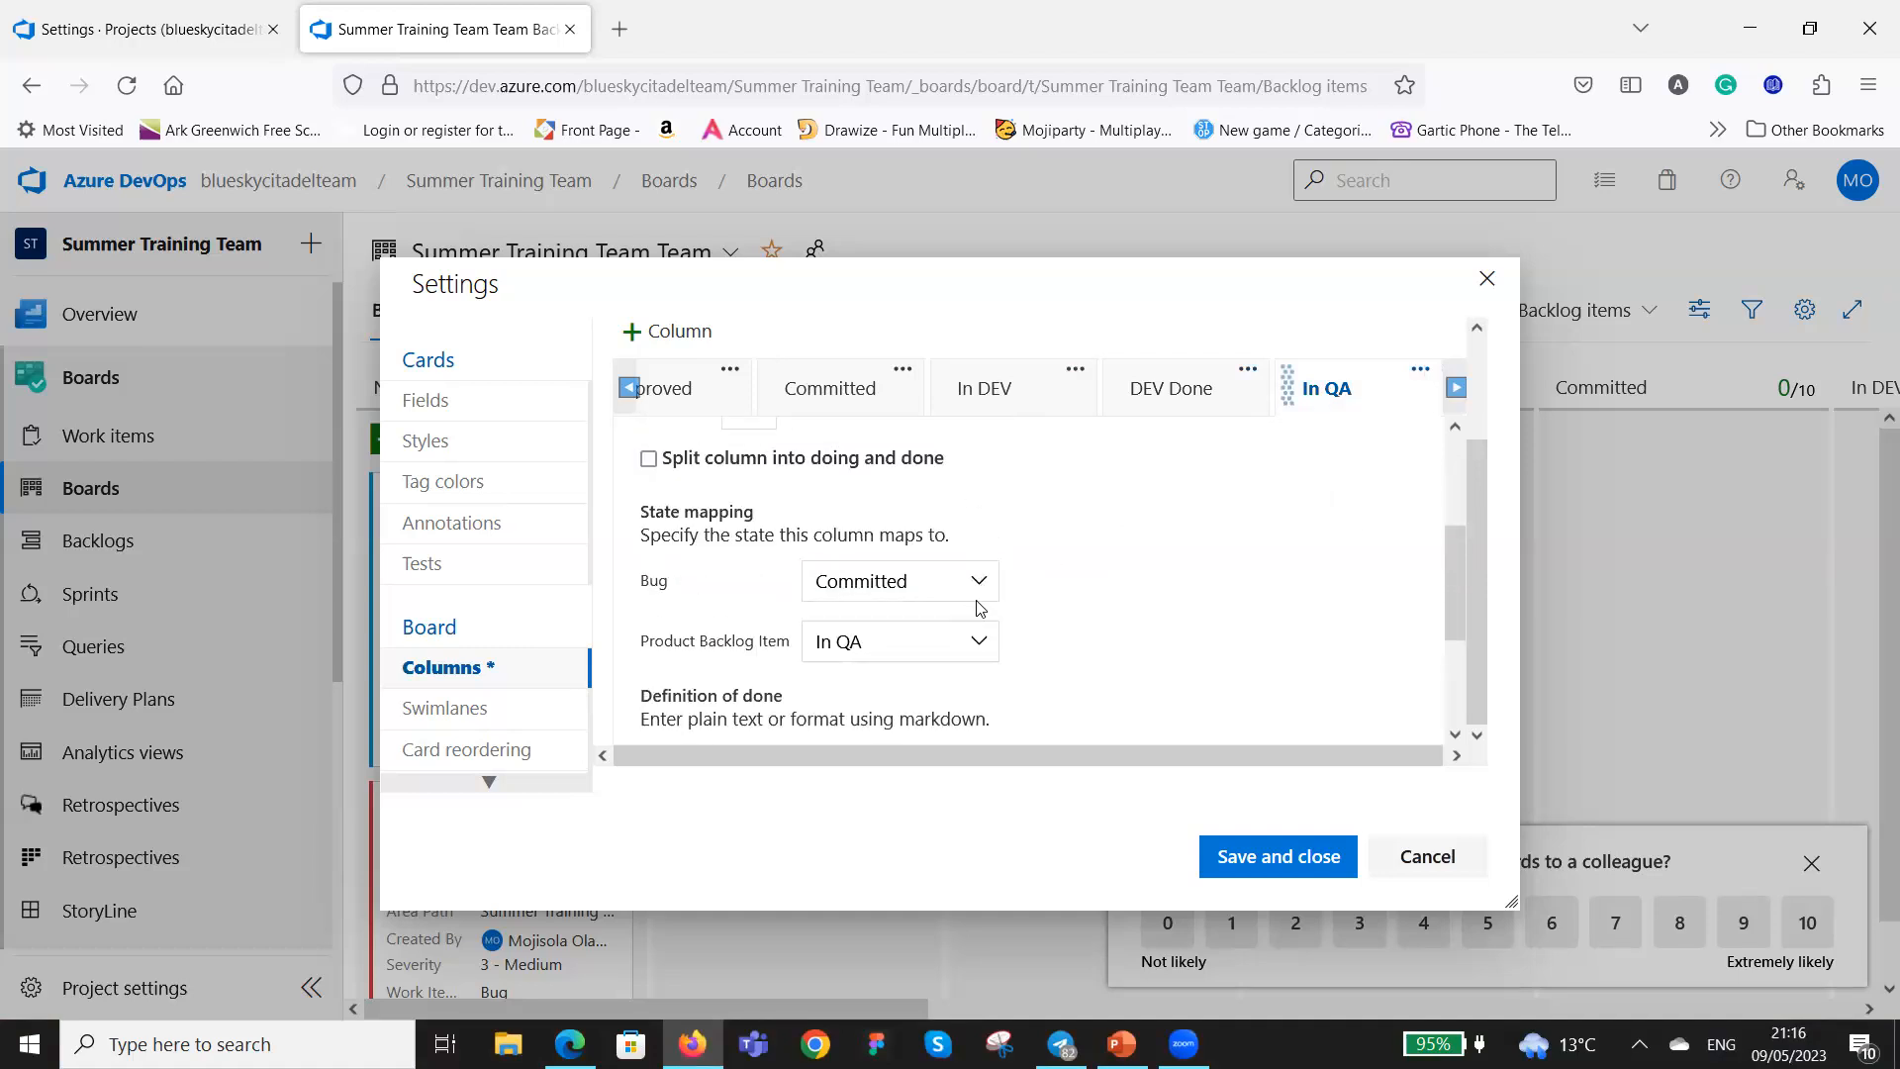
{"action": "left_click", "coordinate": [979, 582]}
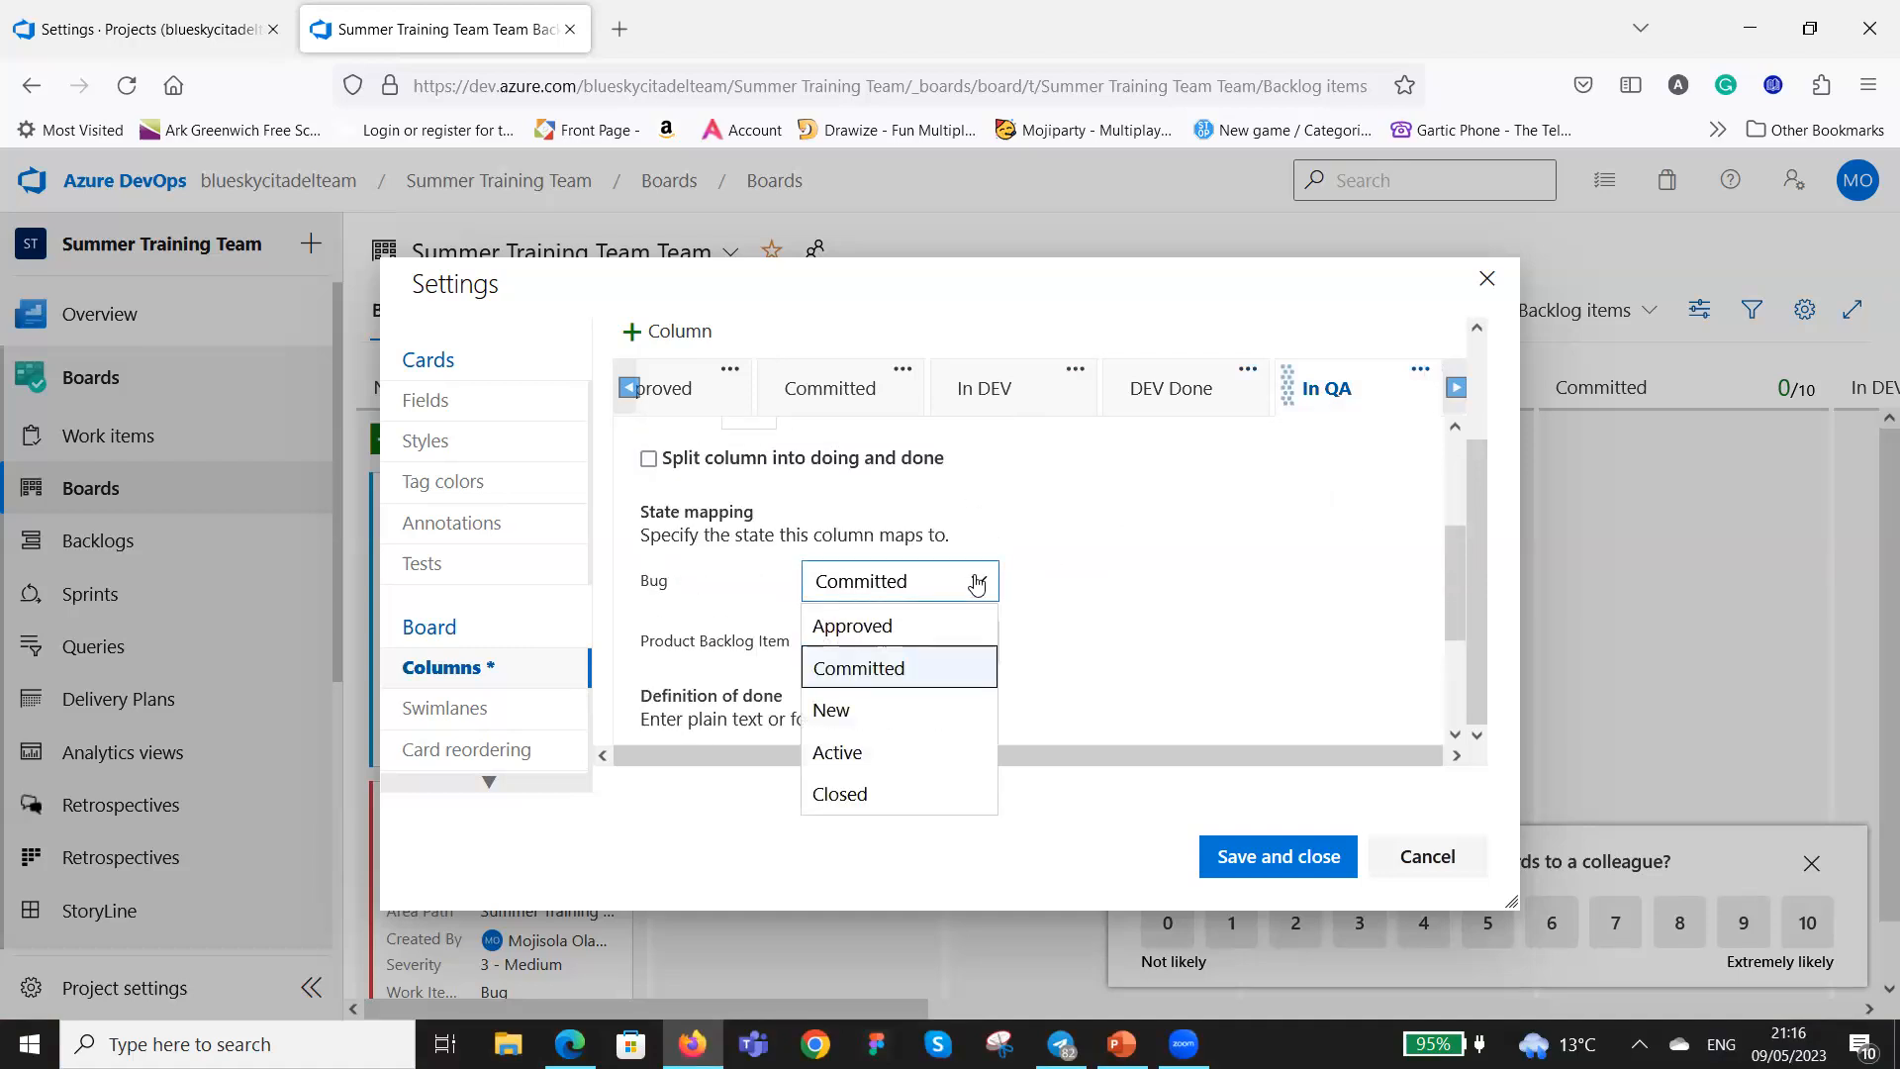
{"action": "left_click", "coordinate": [908, 760]}
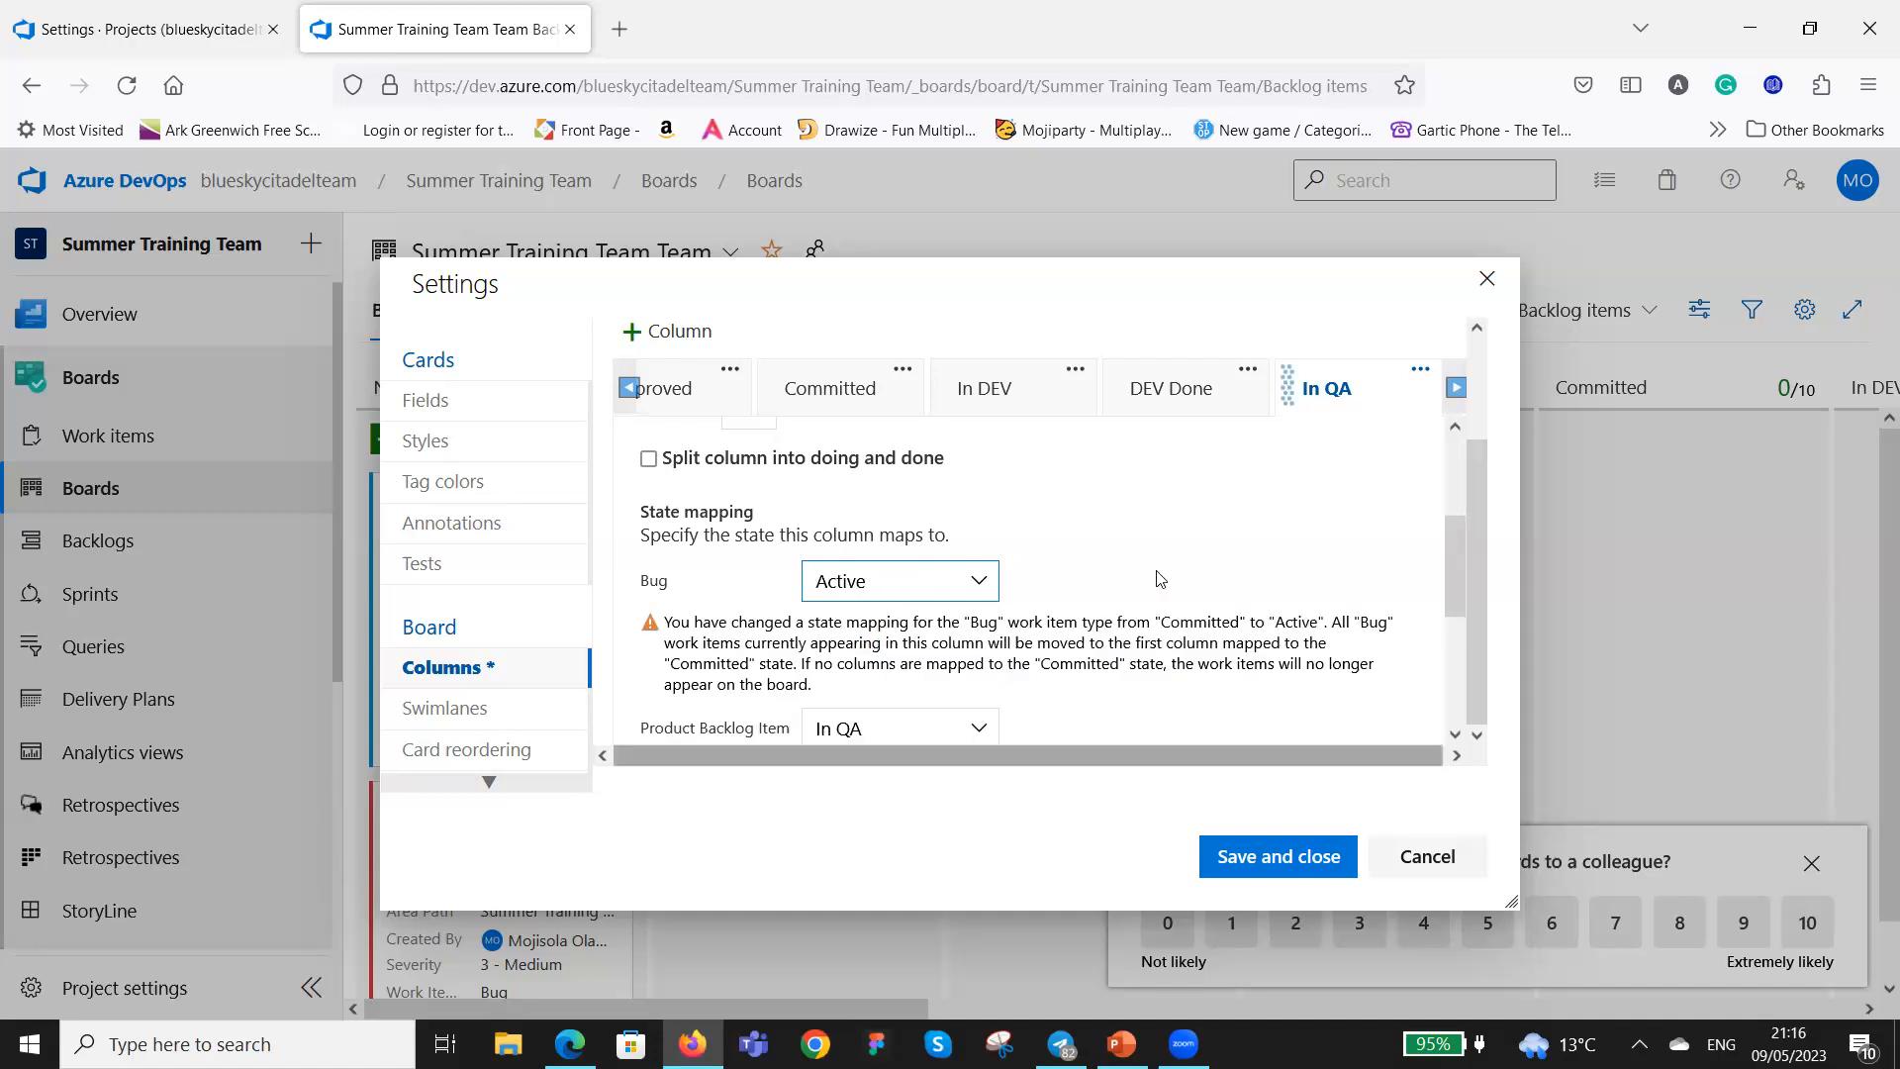
Map the QA Done column's Bug state to Closed.
{"action": "left_click", "coordinate": [1456, 387]}
{"action": "left_click", "coordinate": [1455, 387]}
{"action": "left_click", "coordinate": [1270, 392]}
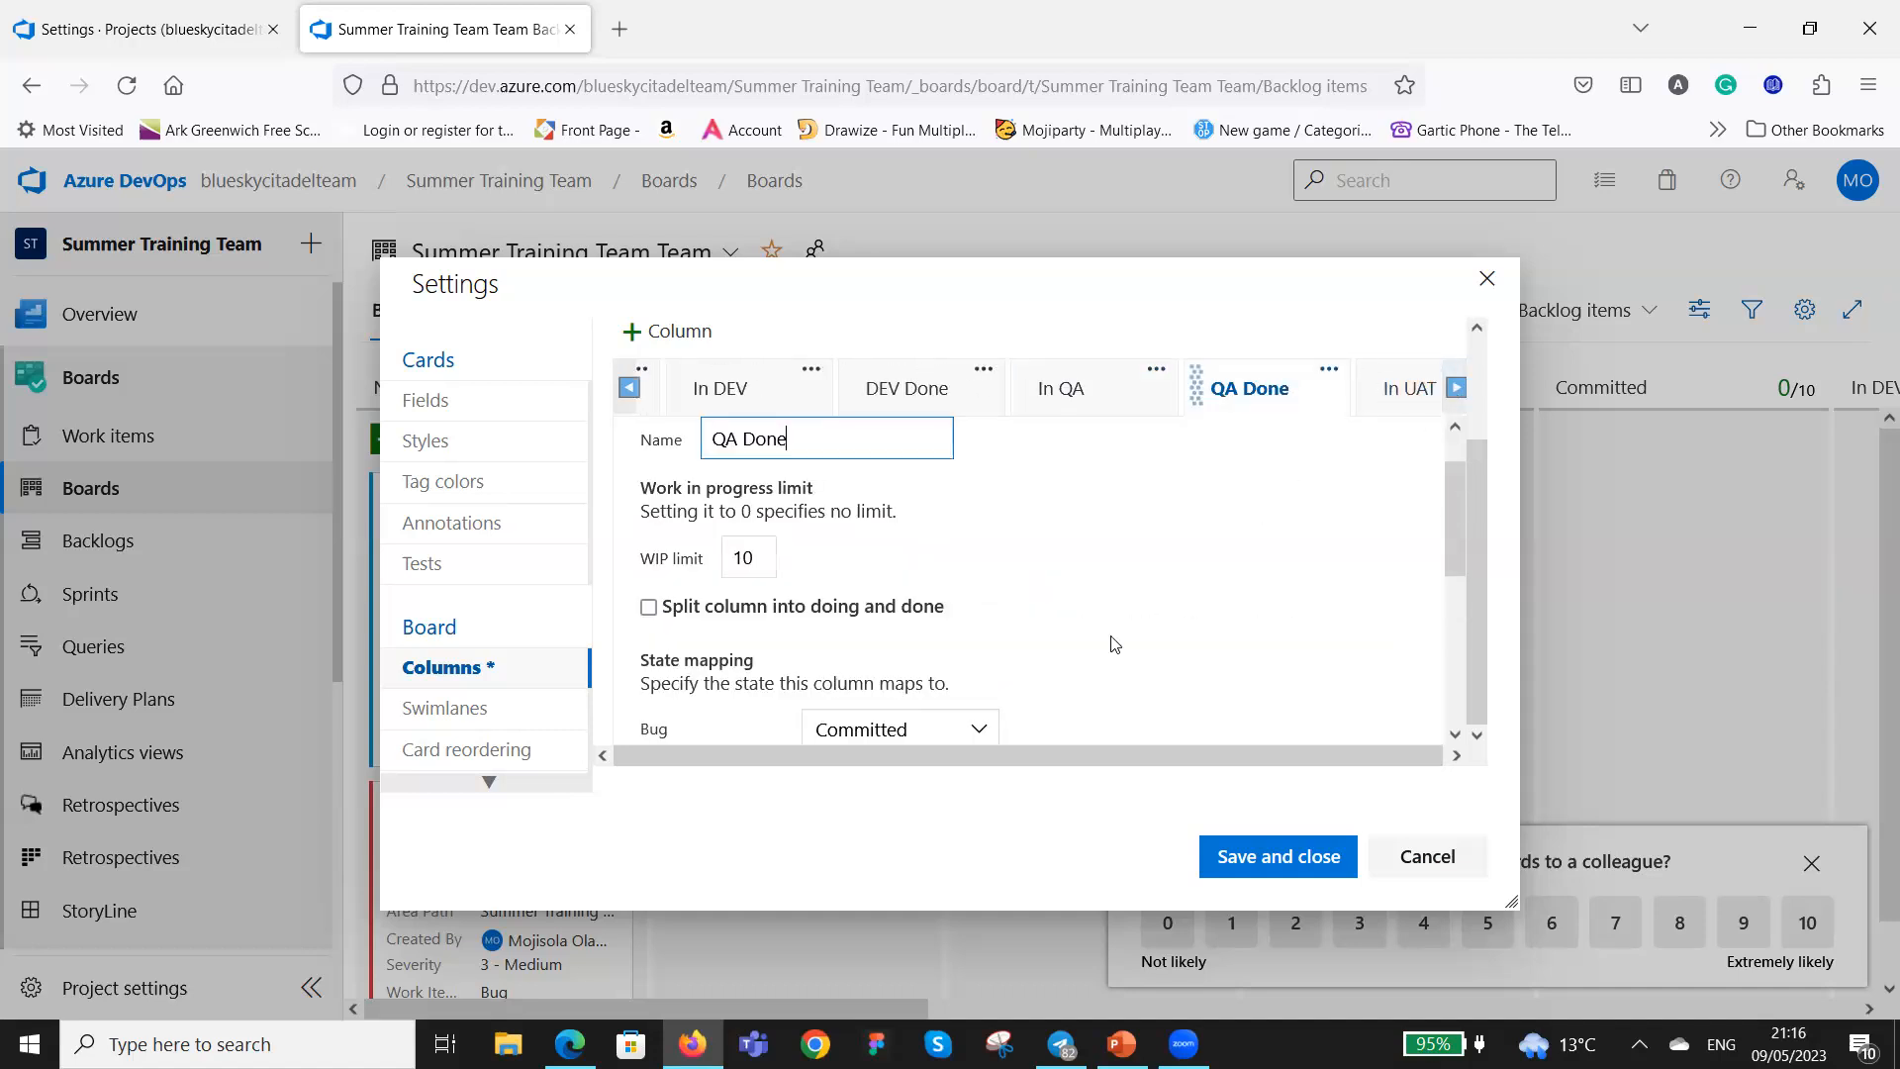
{"action": "scroll", "coordinate": [1029, 634], "scroll_direction": "down", "scroll_amount": 3}
{"action": "scroll", "coordinate": [995, 562], "scroll_direction": "up", "scroll_amount": 2}
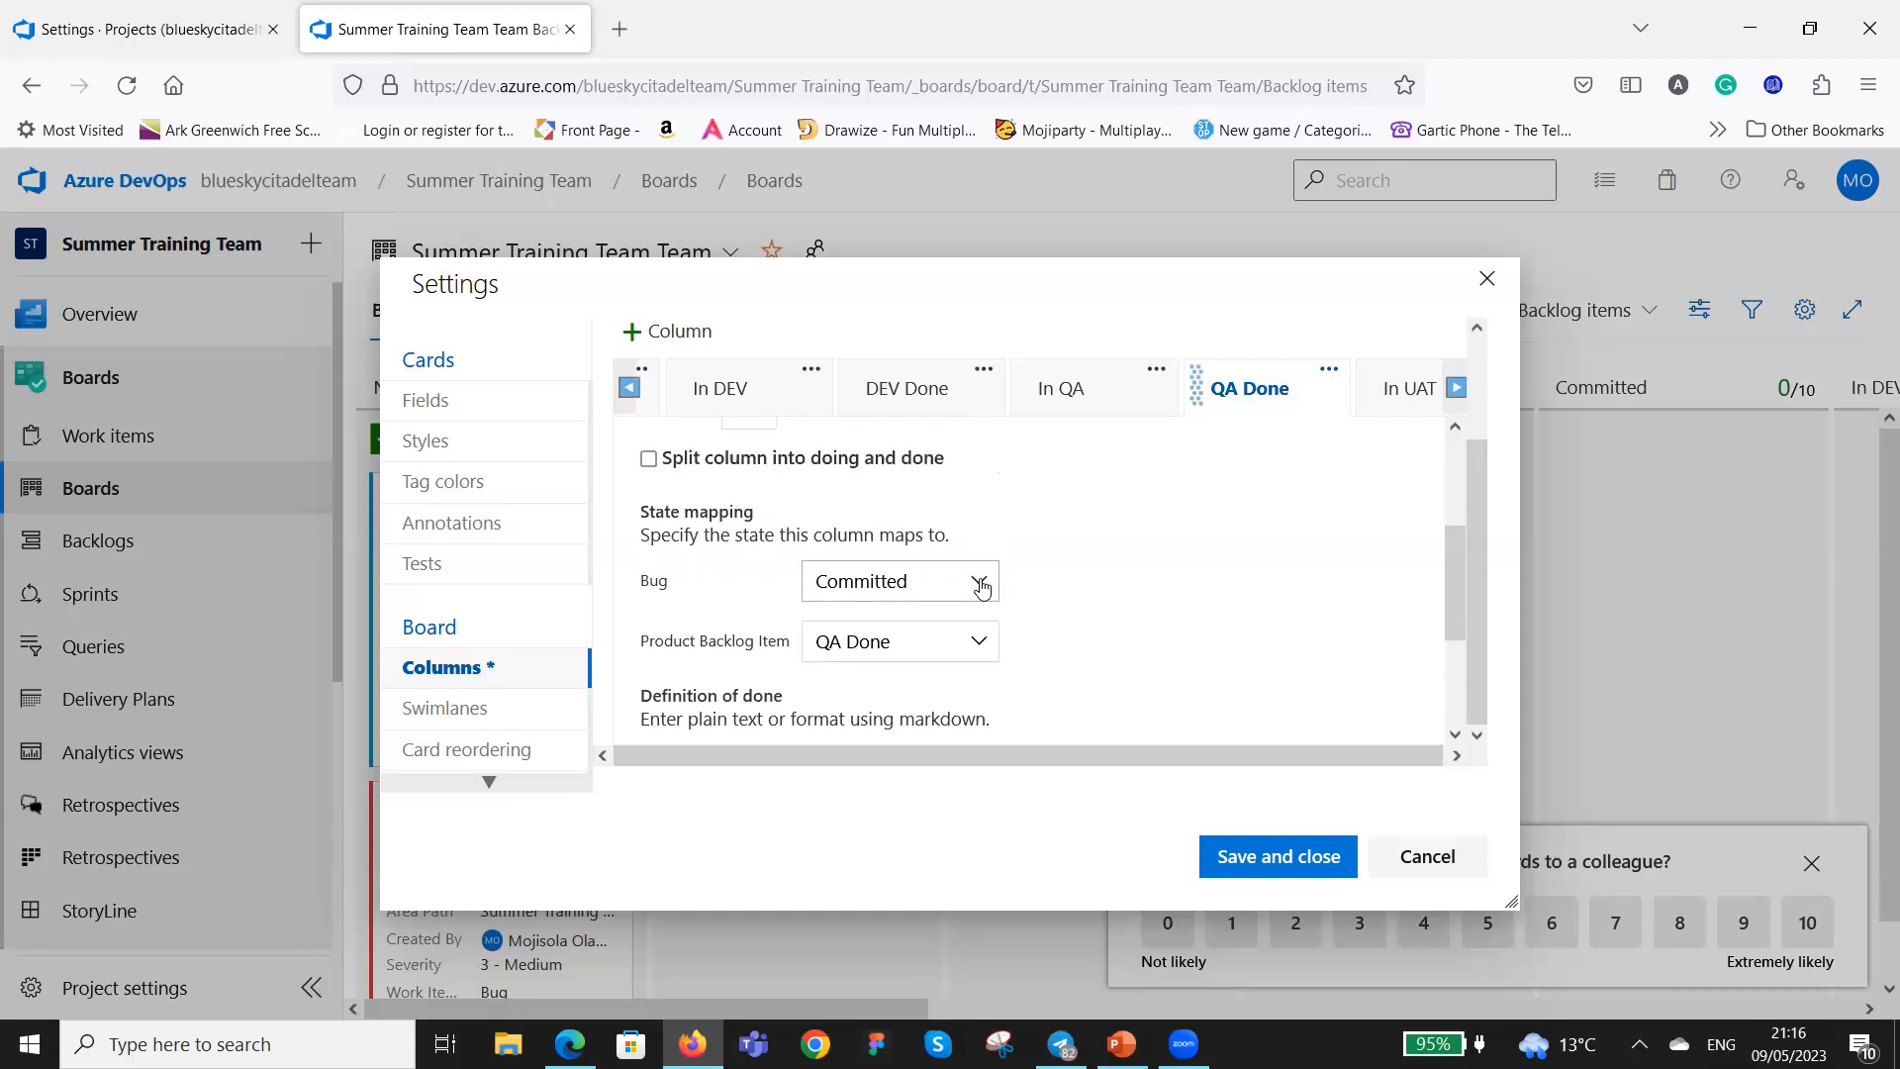
{"action": "left_click", "coordinate": [978, 582]}
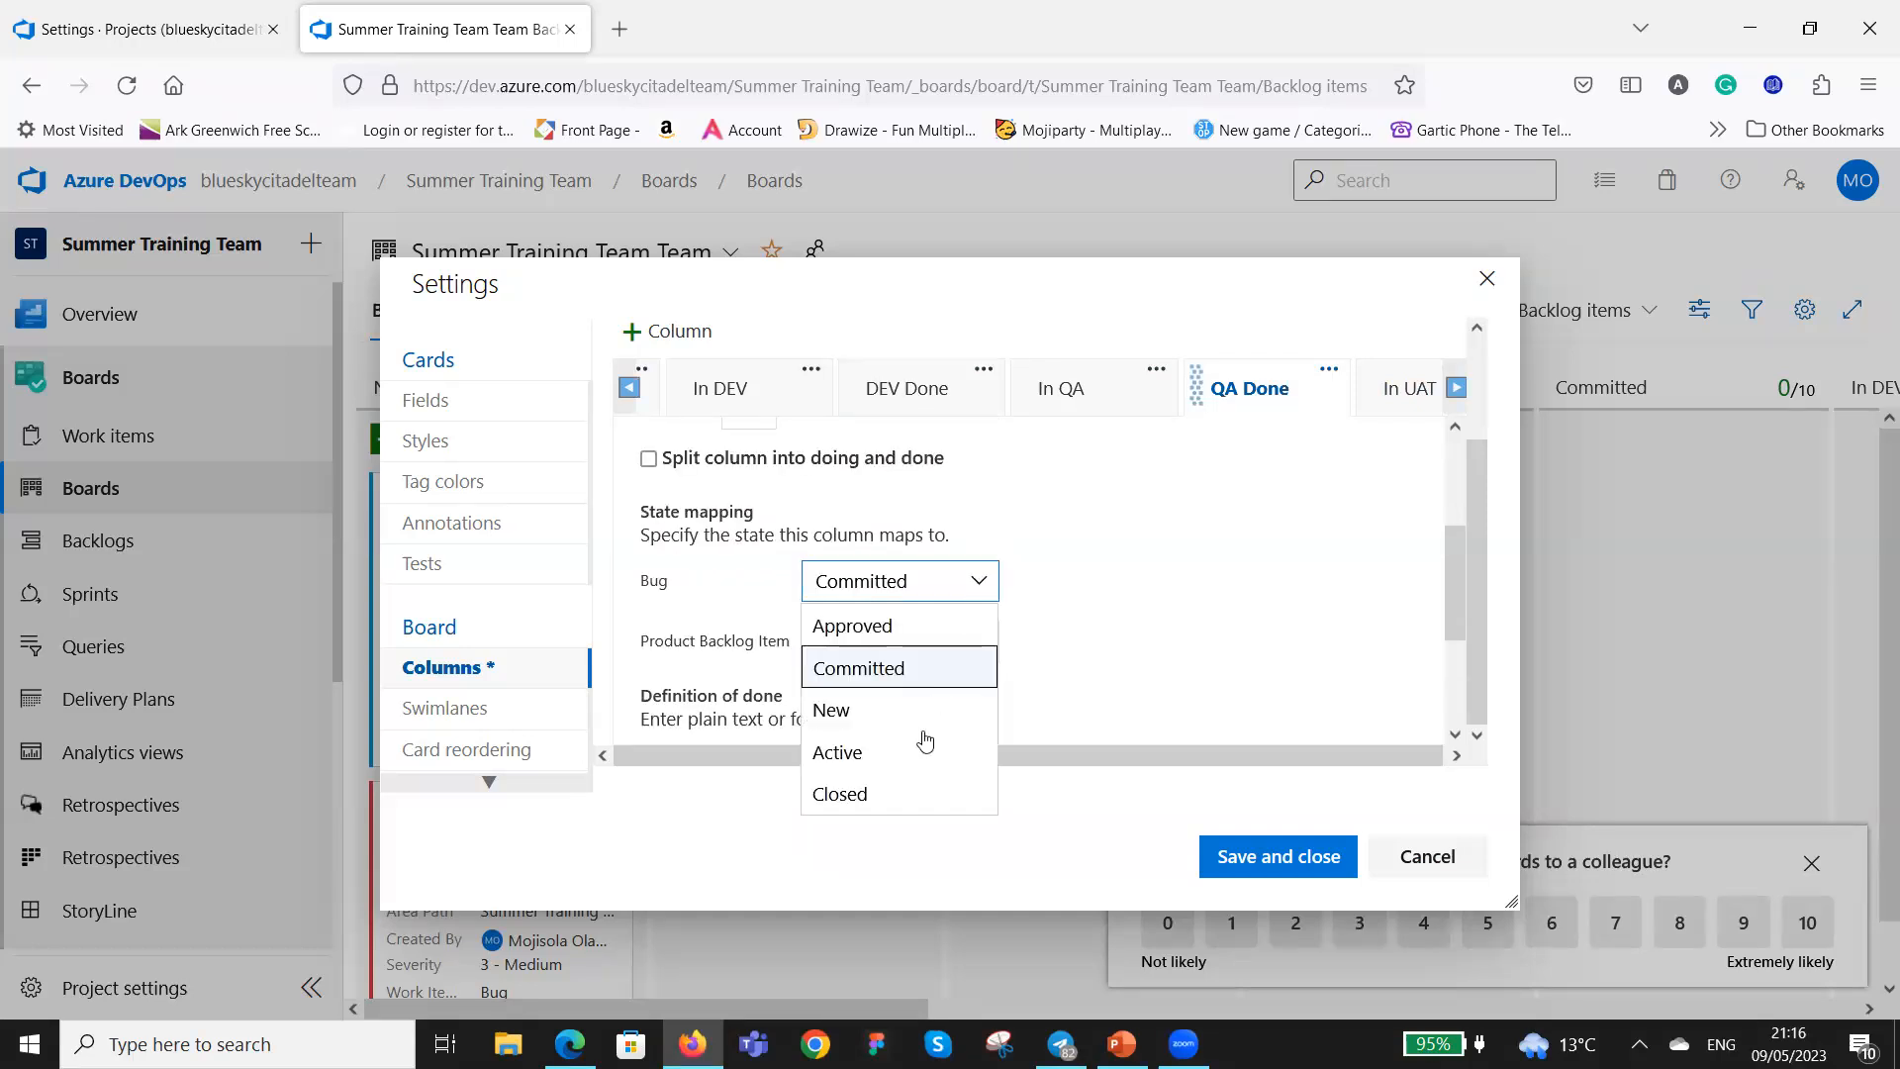
{"action": "left_click", "coordinate": [895, 791]}
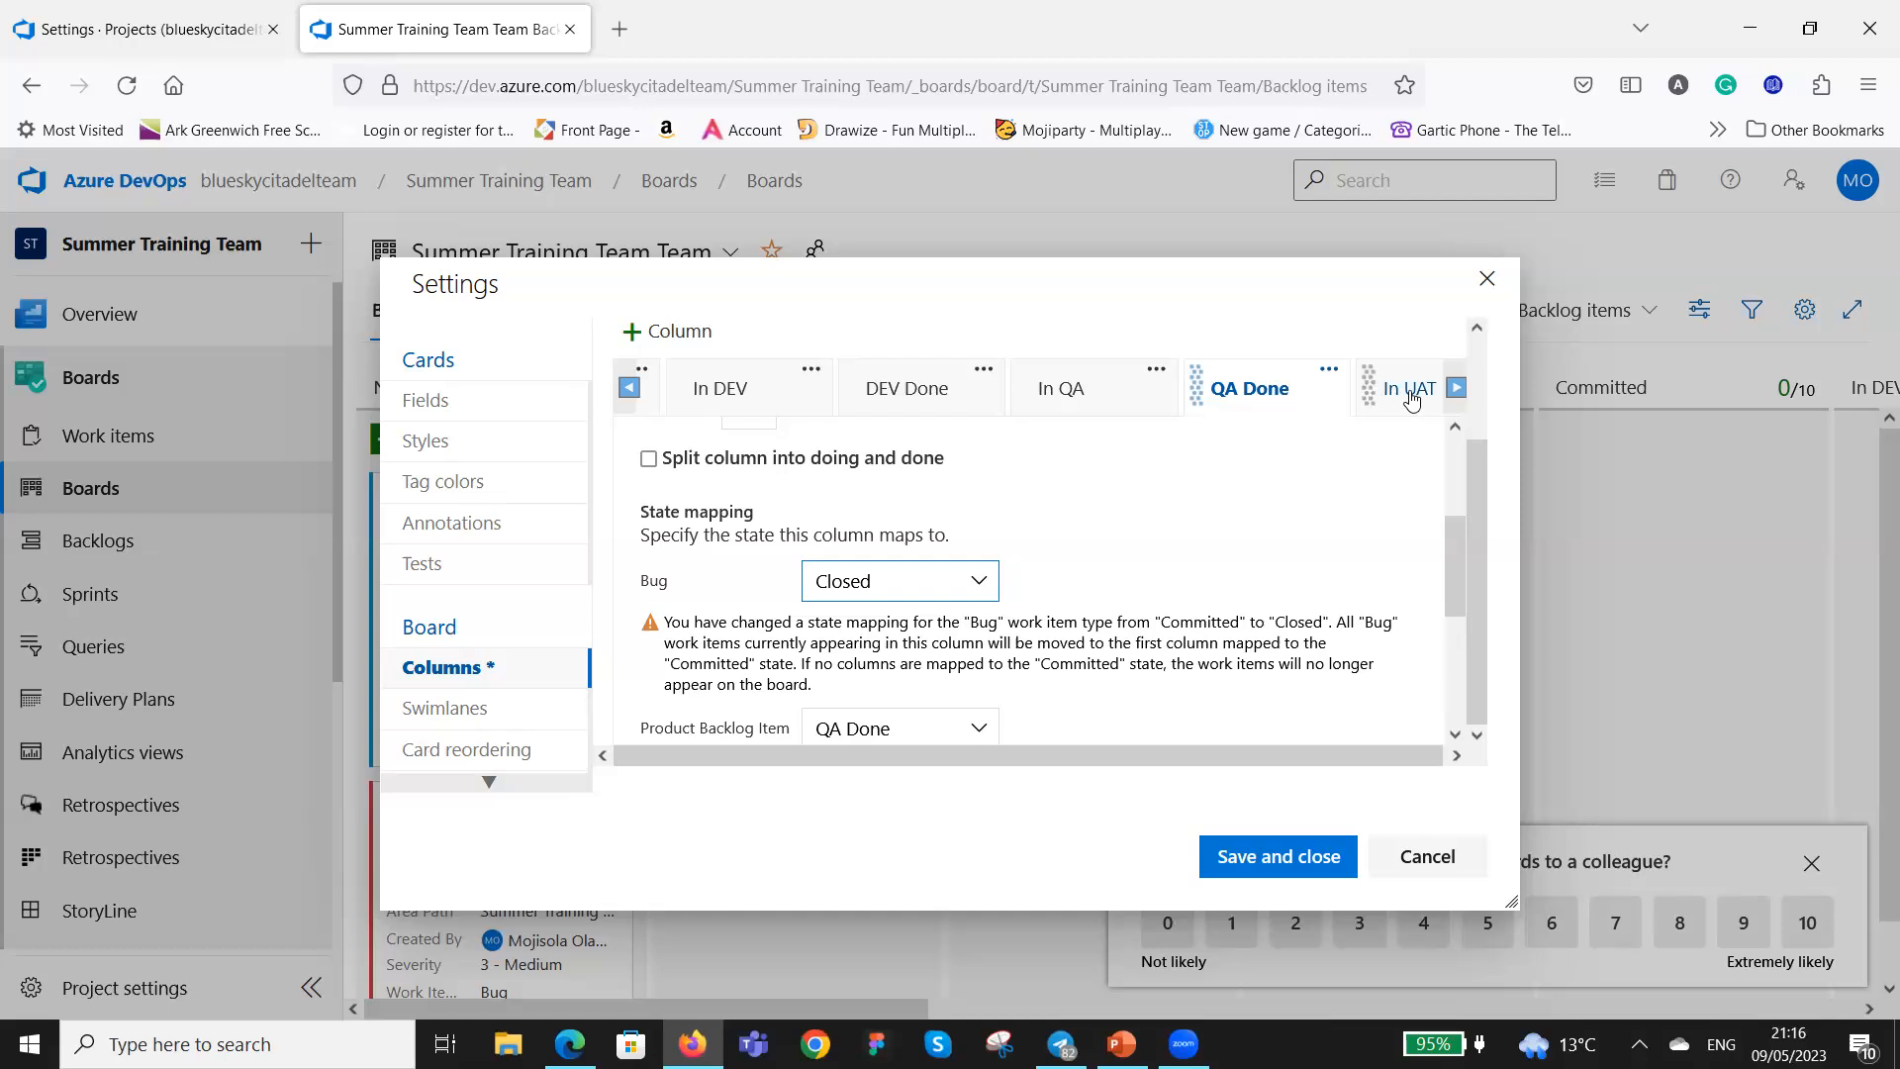
Map the In UAT column's Bug state to Closed.
{"action": "left_click", "coordinate": [1456, 388]}
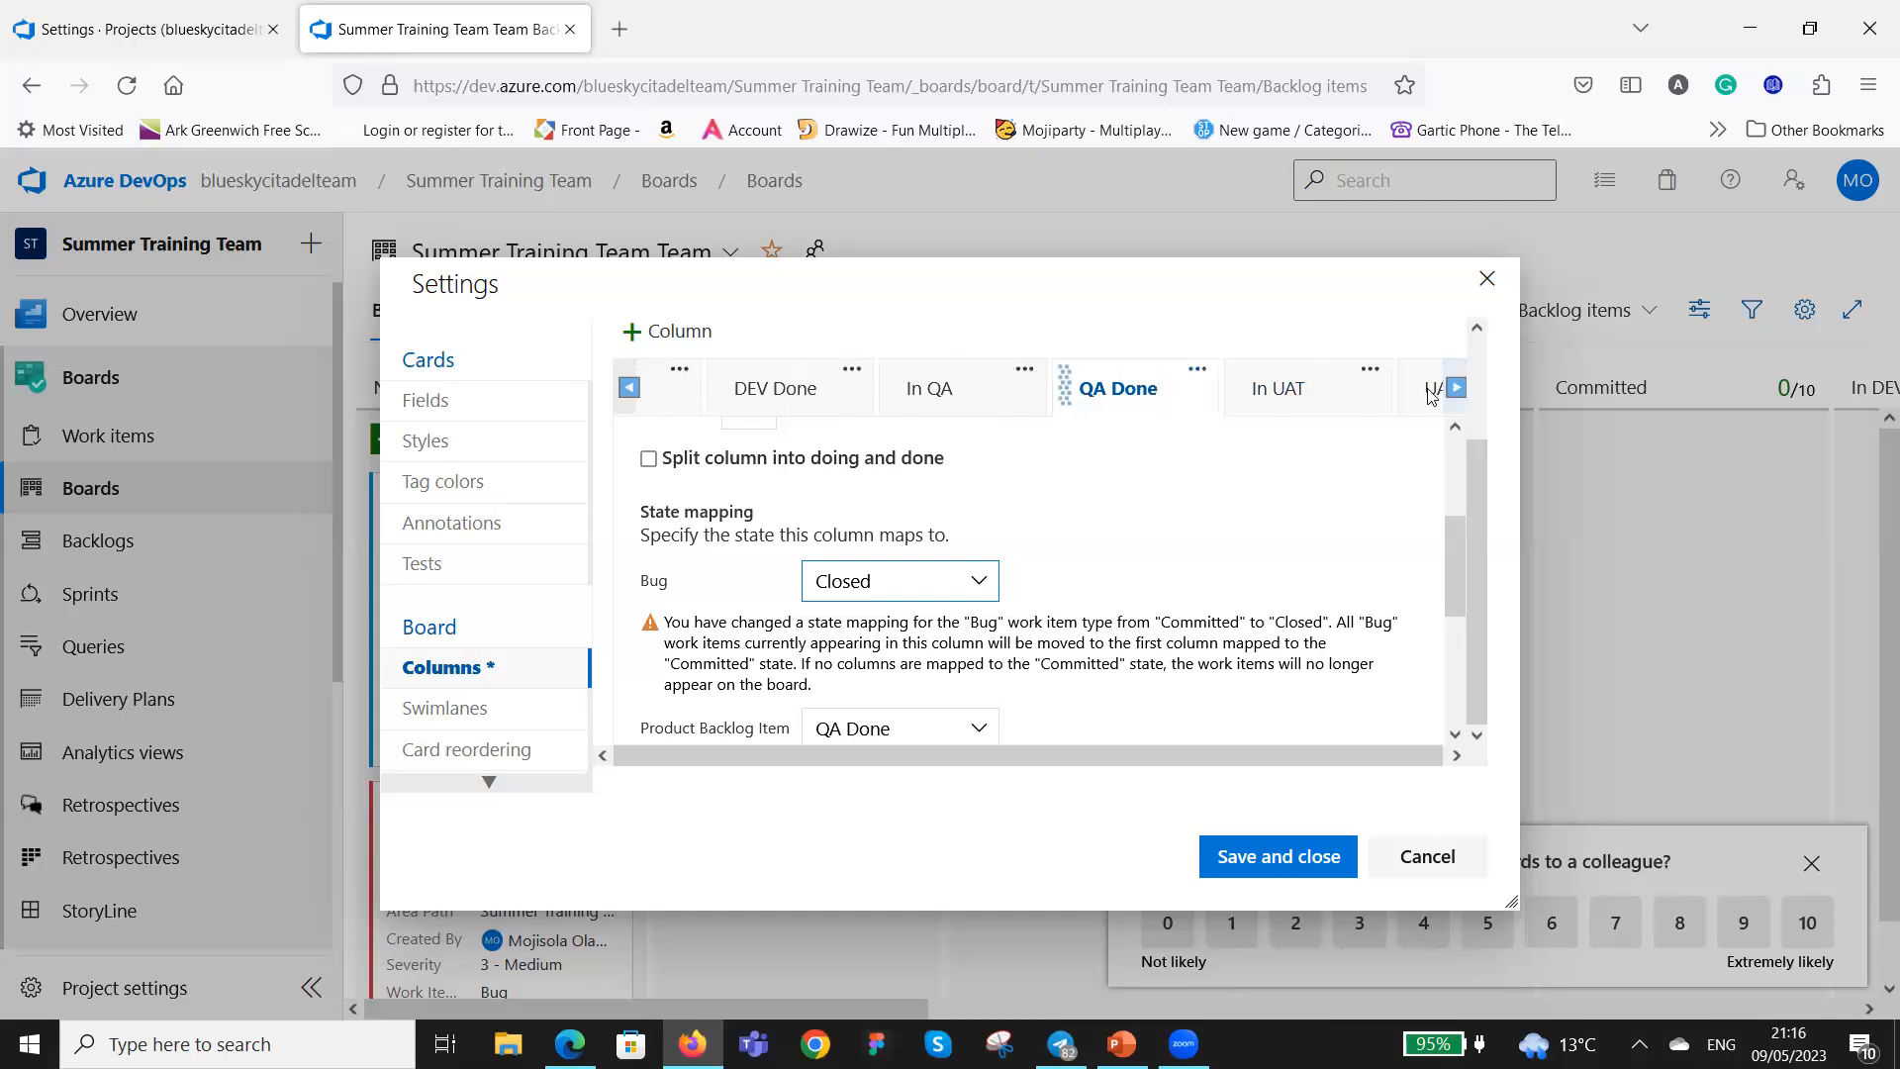
{"action": "left_click", "coordinate": [1189, 393]}
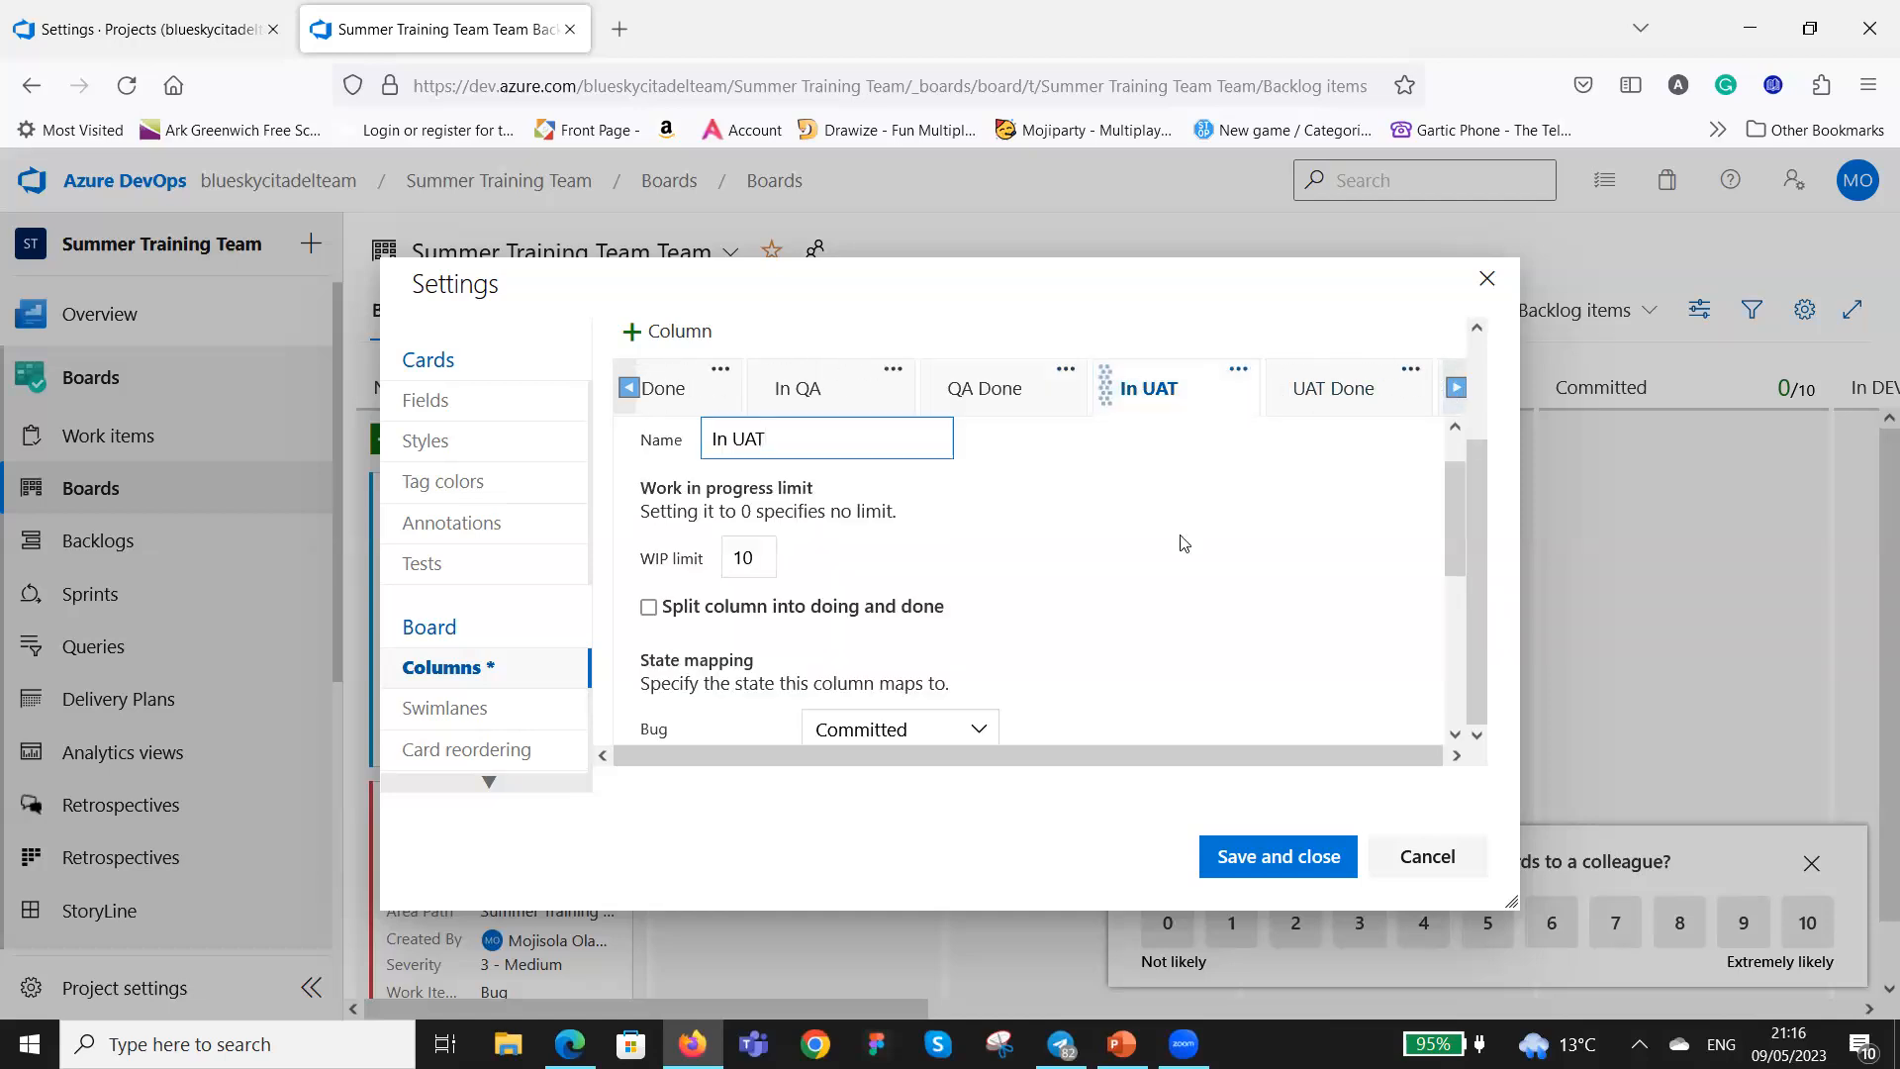
{"action": "scroll", "coordinate": [1183, 545], "scroll_direction": "down", "scroll_amount": 2}
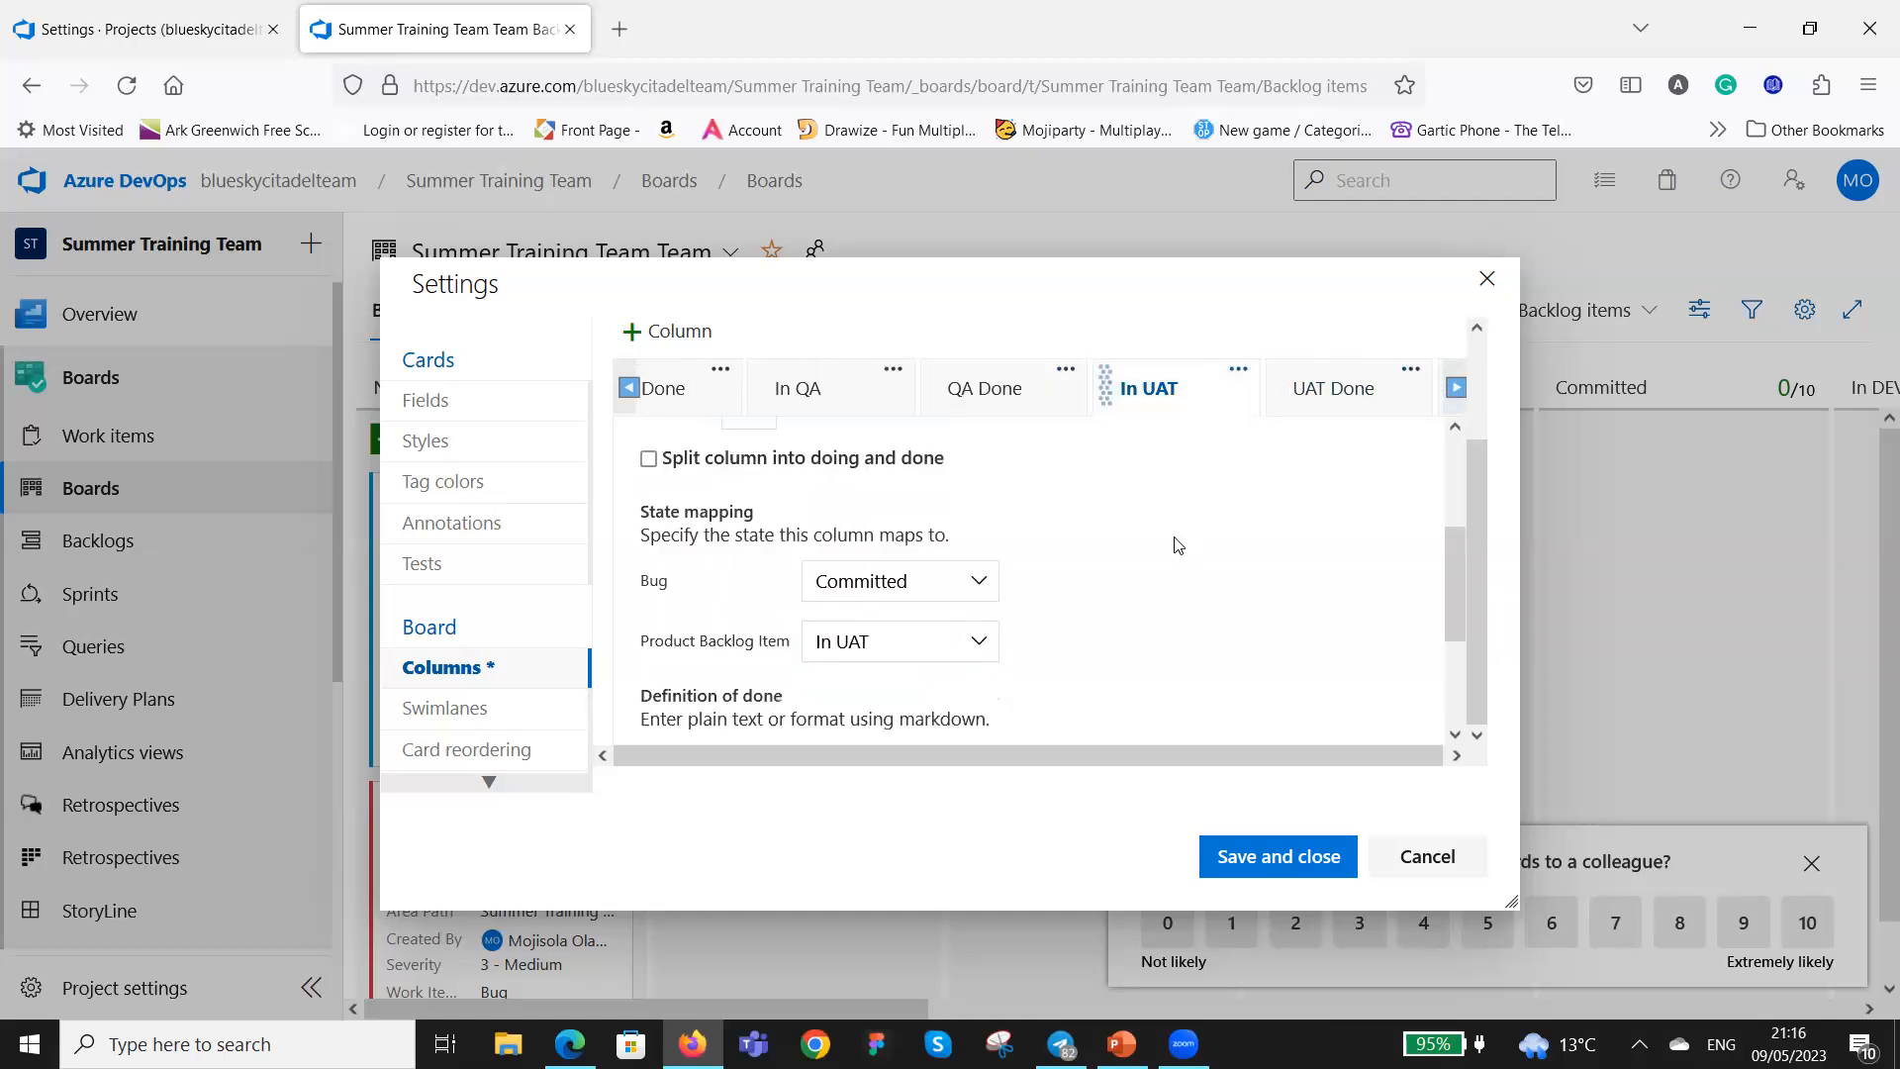
{"action": "left_click", "coordinate": [976, 585]}
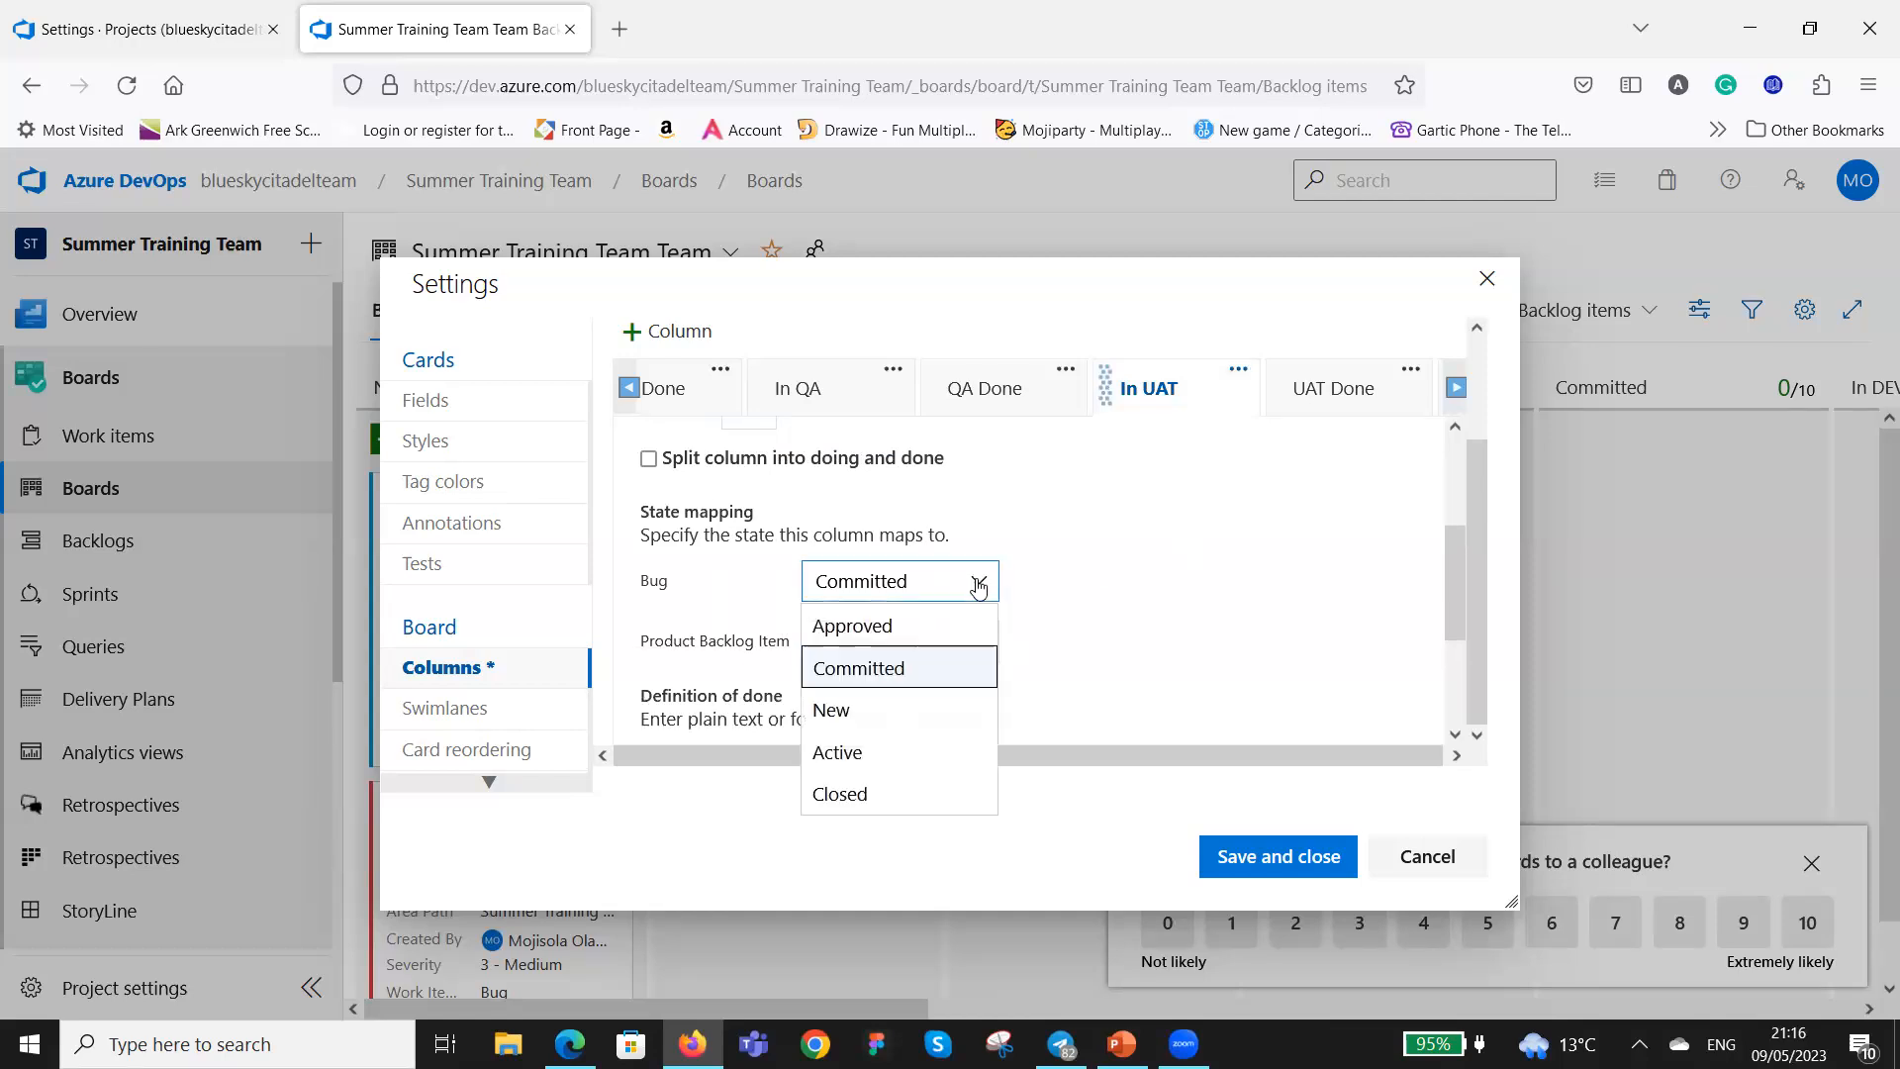
{"action": "left_click", "coordinate": [911, 794]}
Map the UAT Done column's Bug state to Closed and save the board settings.
{"action": "left_click", "coordinate": [1362, 404]}
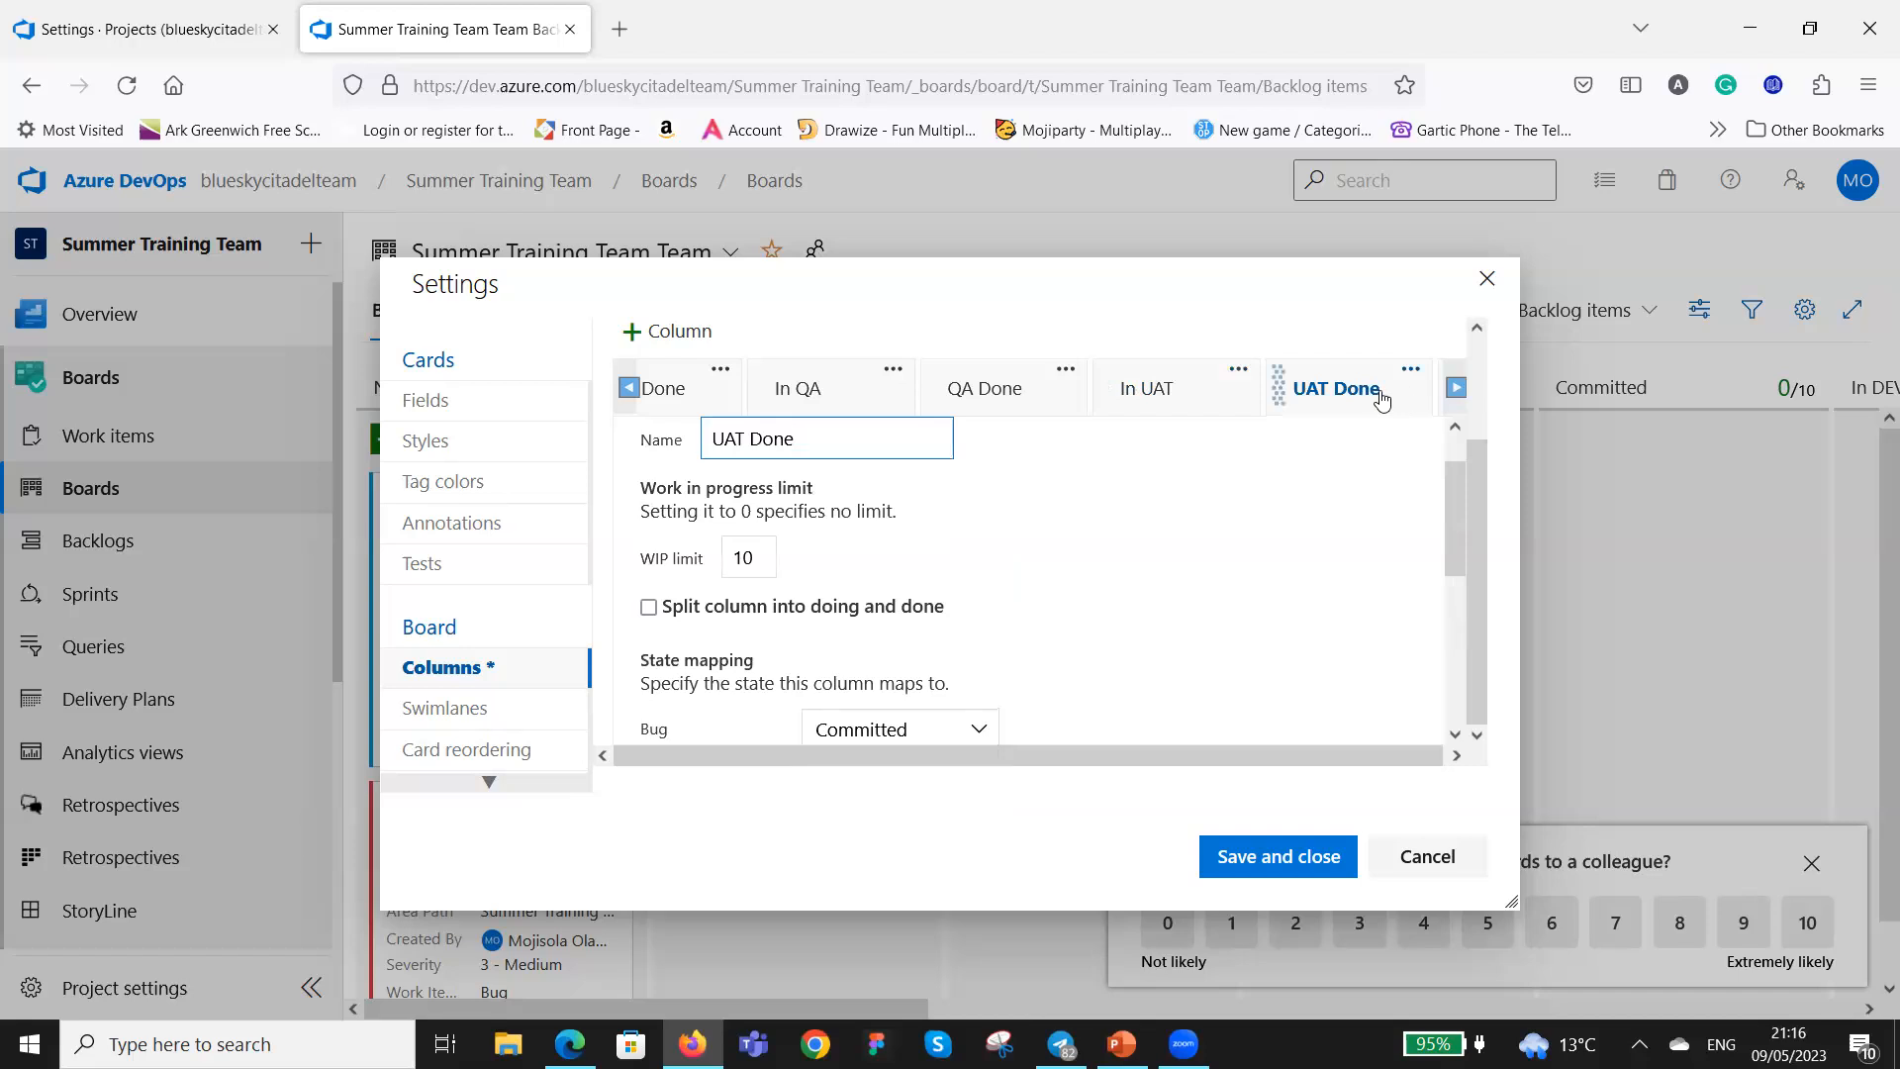
{"action": "scroll", "coordinate": [1241, 550], "scroll_direction": "down", "scroll_amount": 3}
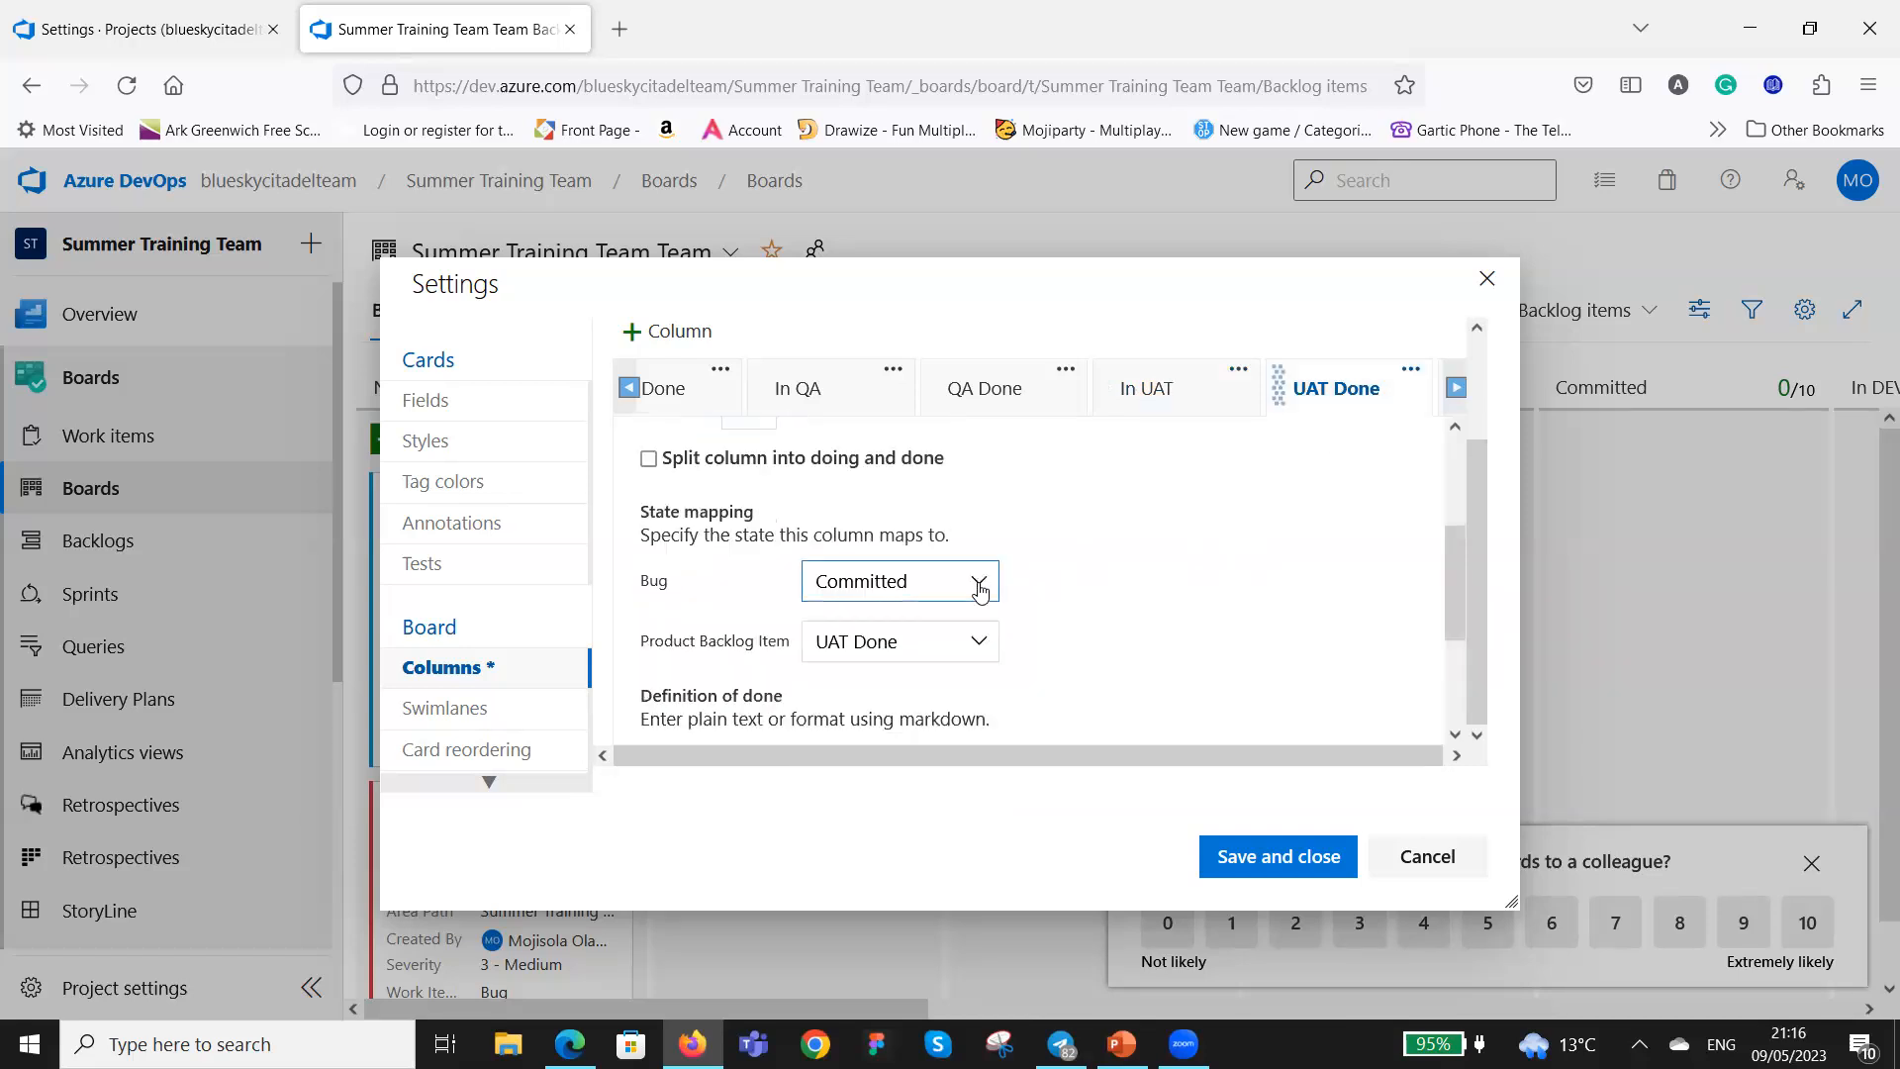
{"action": "left_click", "coordinate": [980, 591]}
{"action": "left_click", "coordinate": [885, 799]}
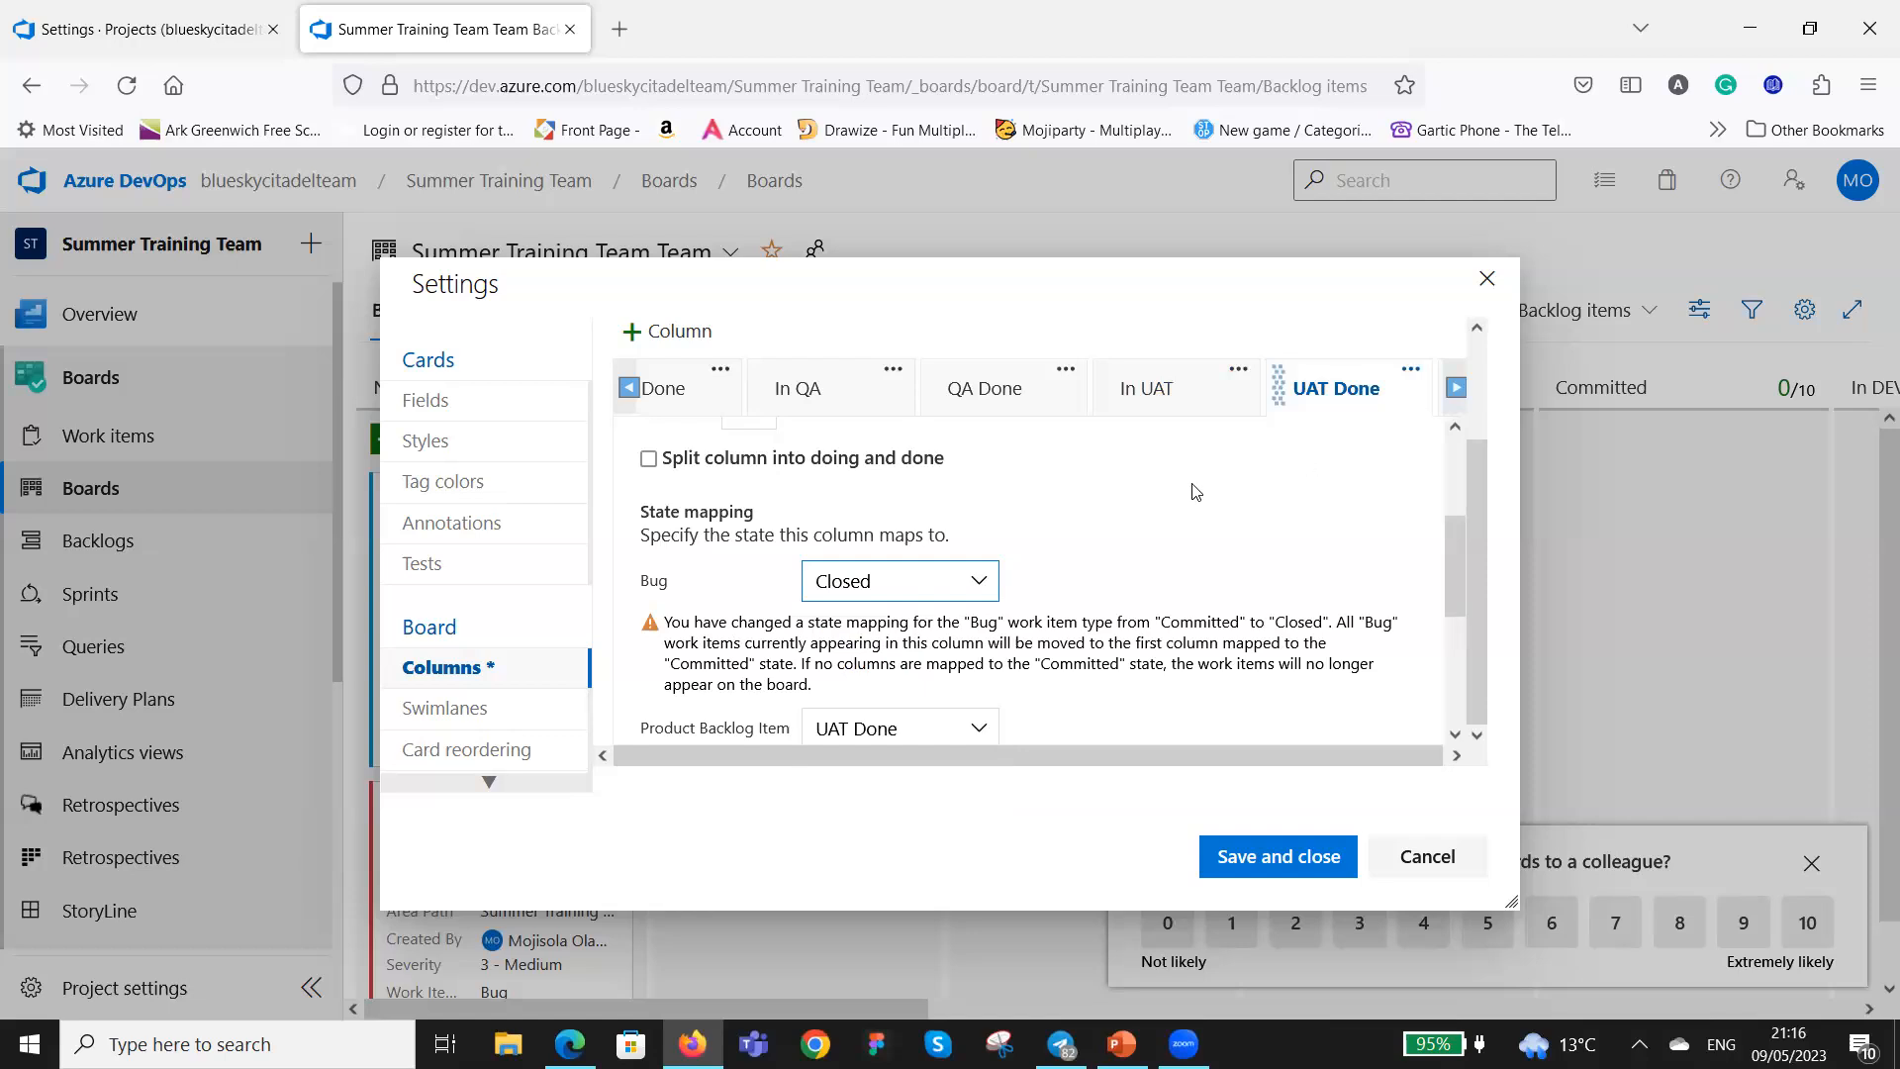
{"action": "left_click", "coordinate": [1280, 858]}
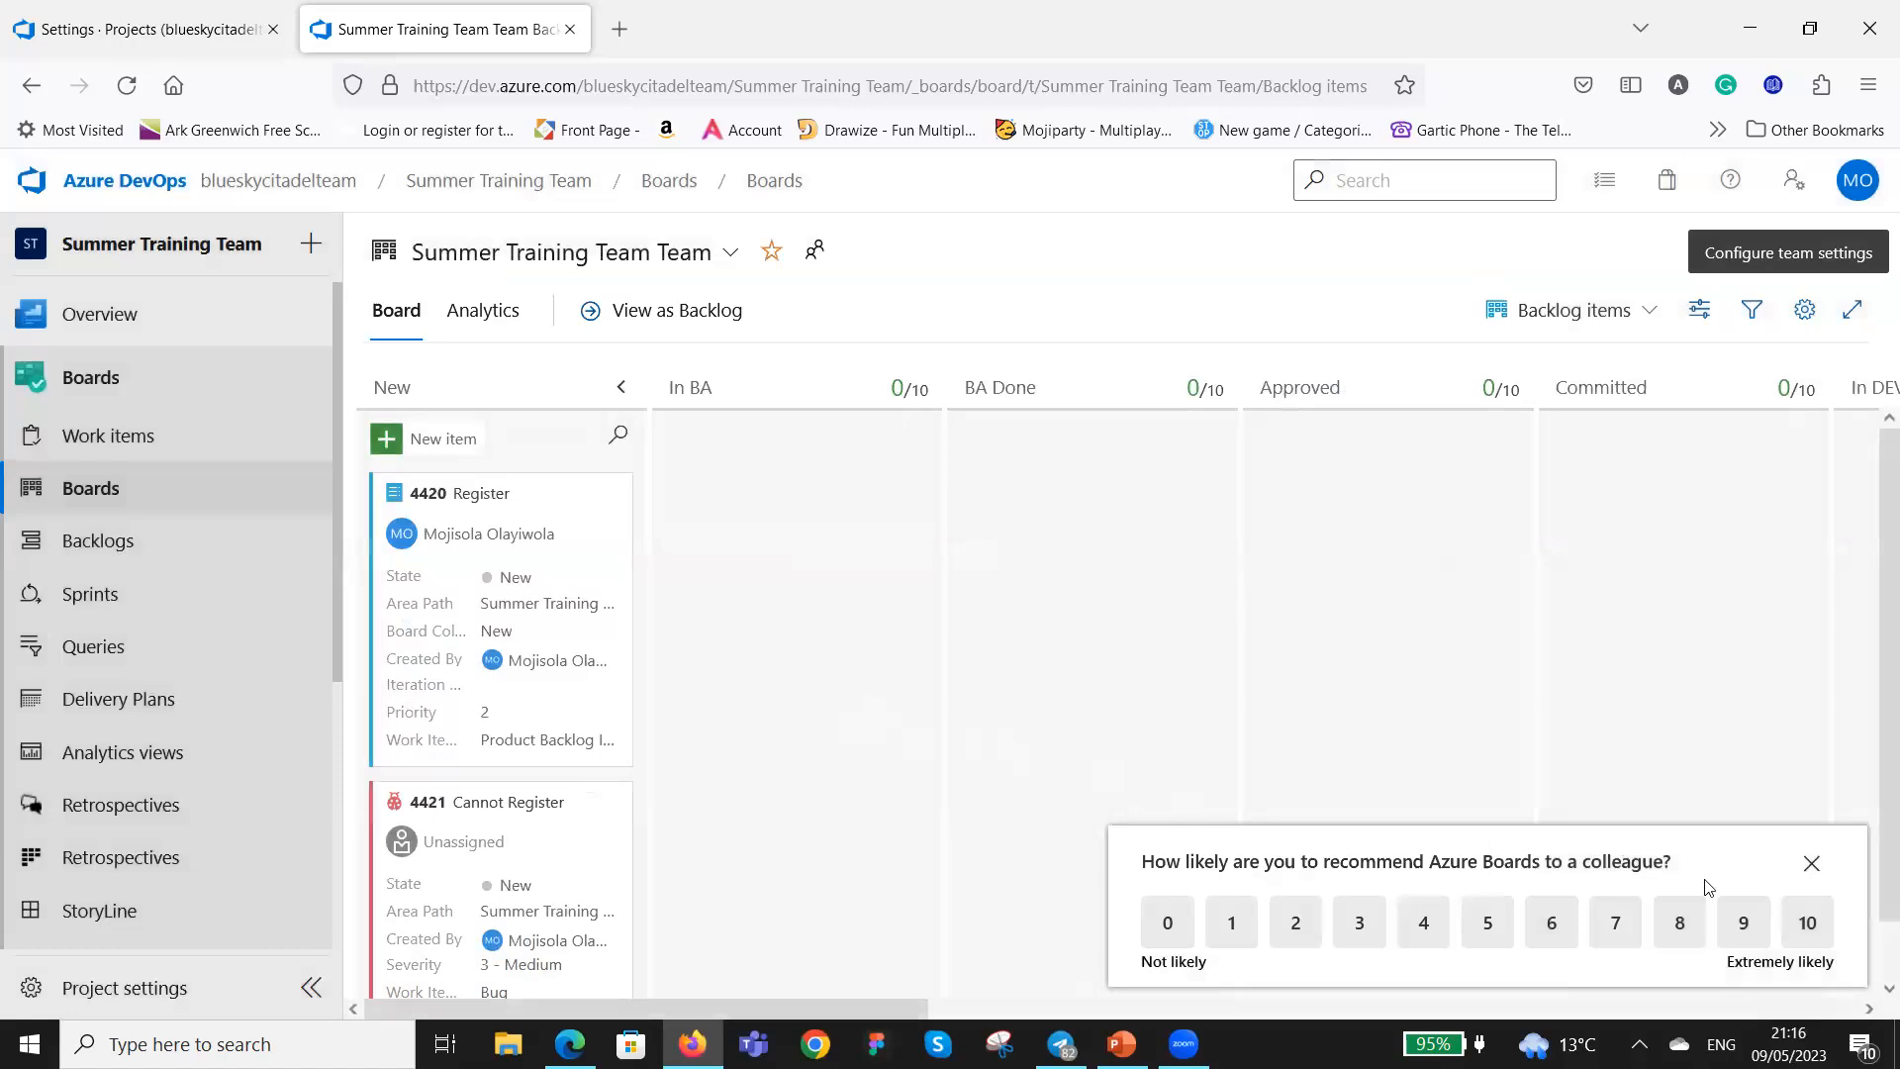
Dismiss the feedback survey and move the Register backlog item from New through In BA and Committed to In QA.
{"action": "left_click", "coordinate": [1811, 863]}
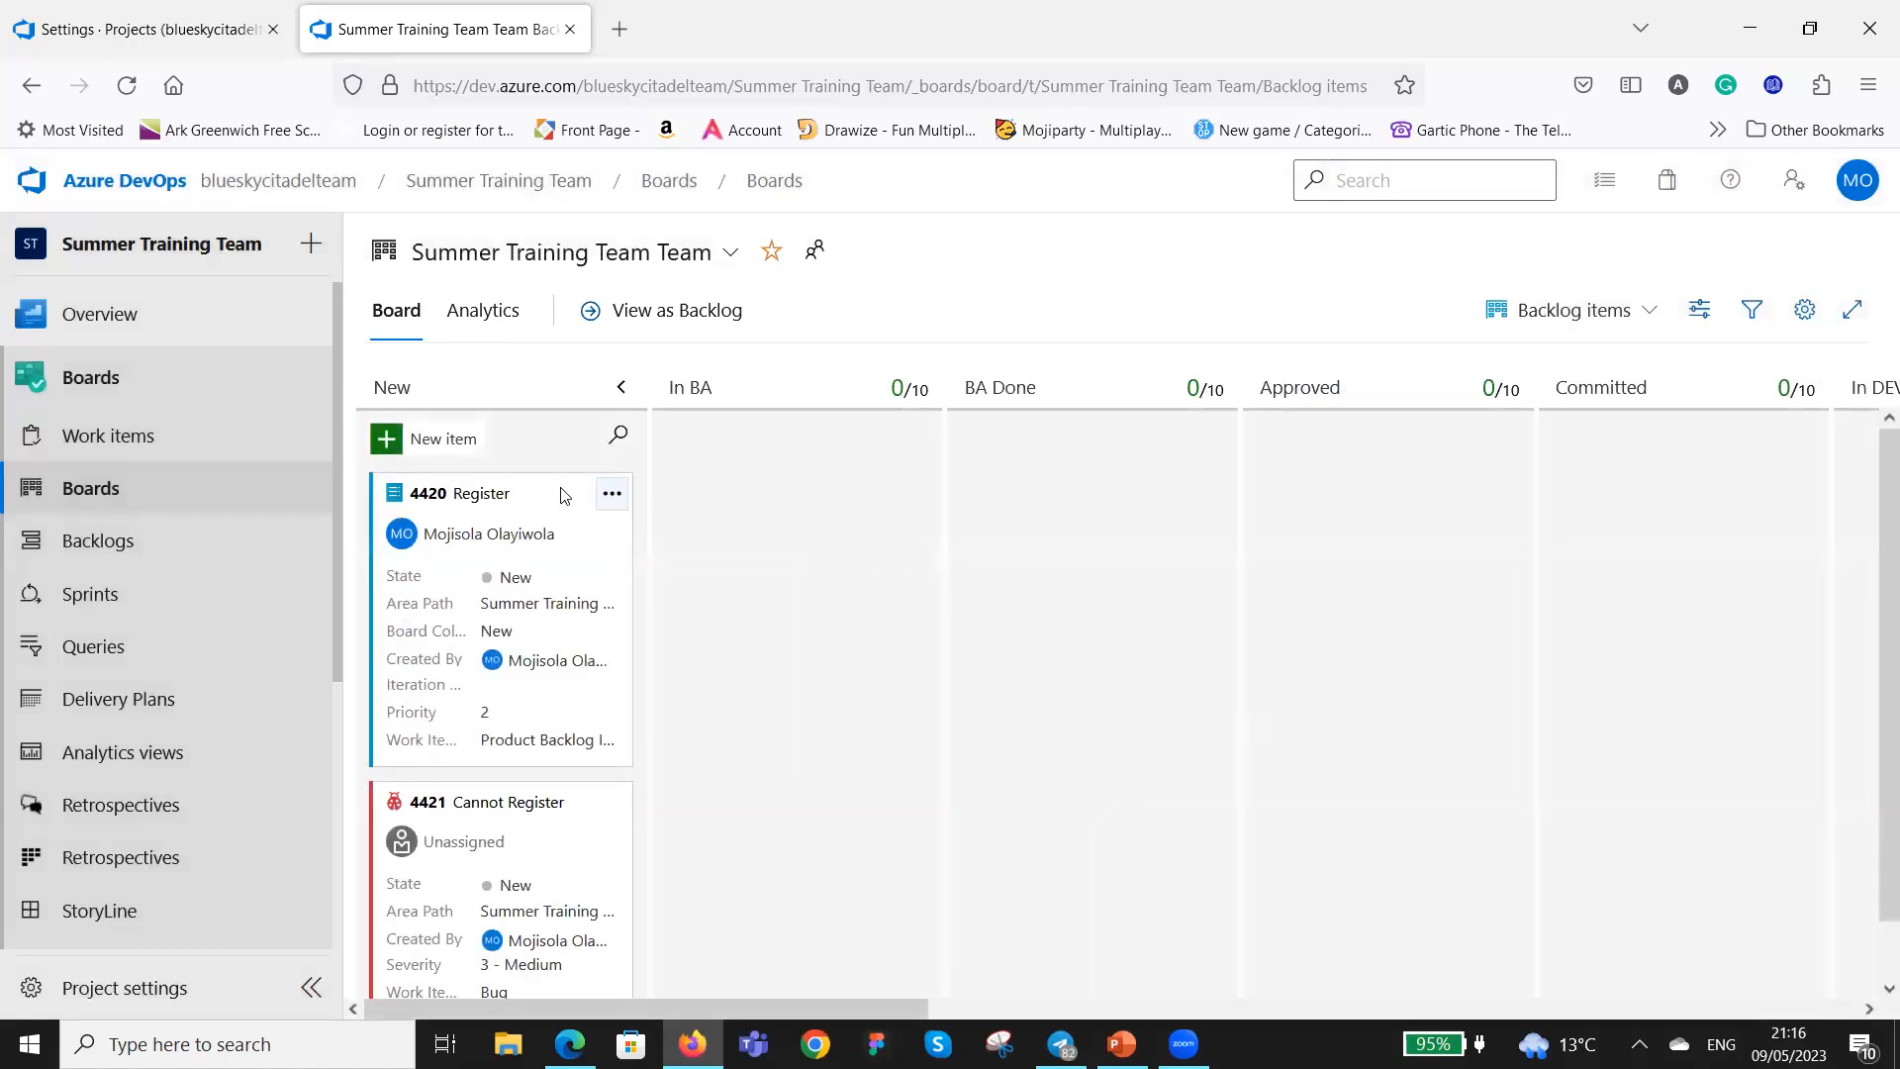
{"action": "left_click_drag", "start_coordinate": [607, 493], "coordinate": [818, 465]}
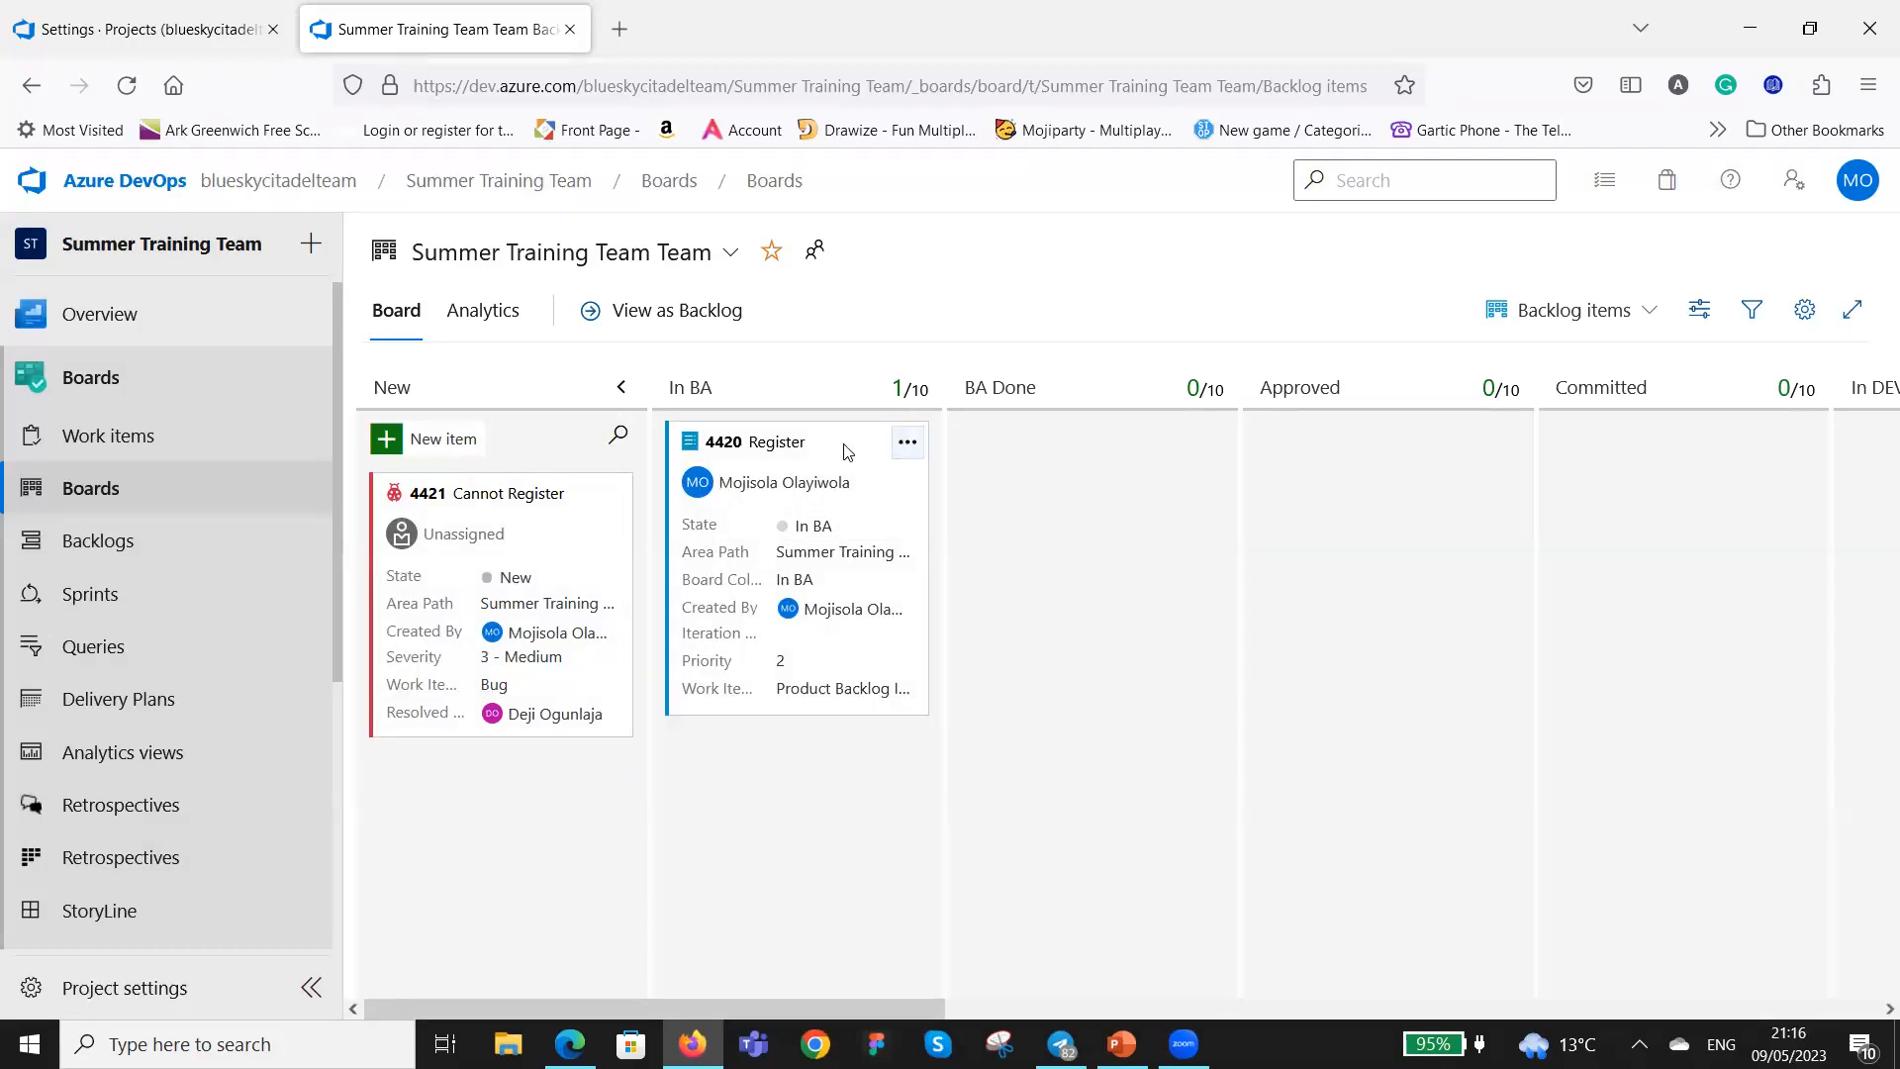
{"action": "left_click_drag", "start_coordinate": [837, 443], "coordinate": [1702, 445]}
{"action": "left_click_drag", "start_coordinate": [943, 1010], "coordinate": [1470, 1007]}
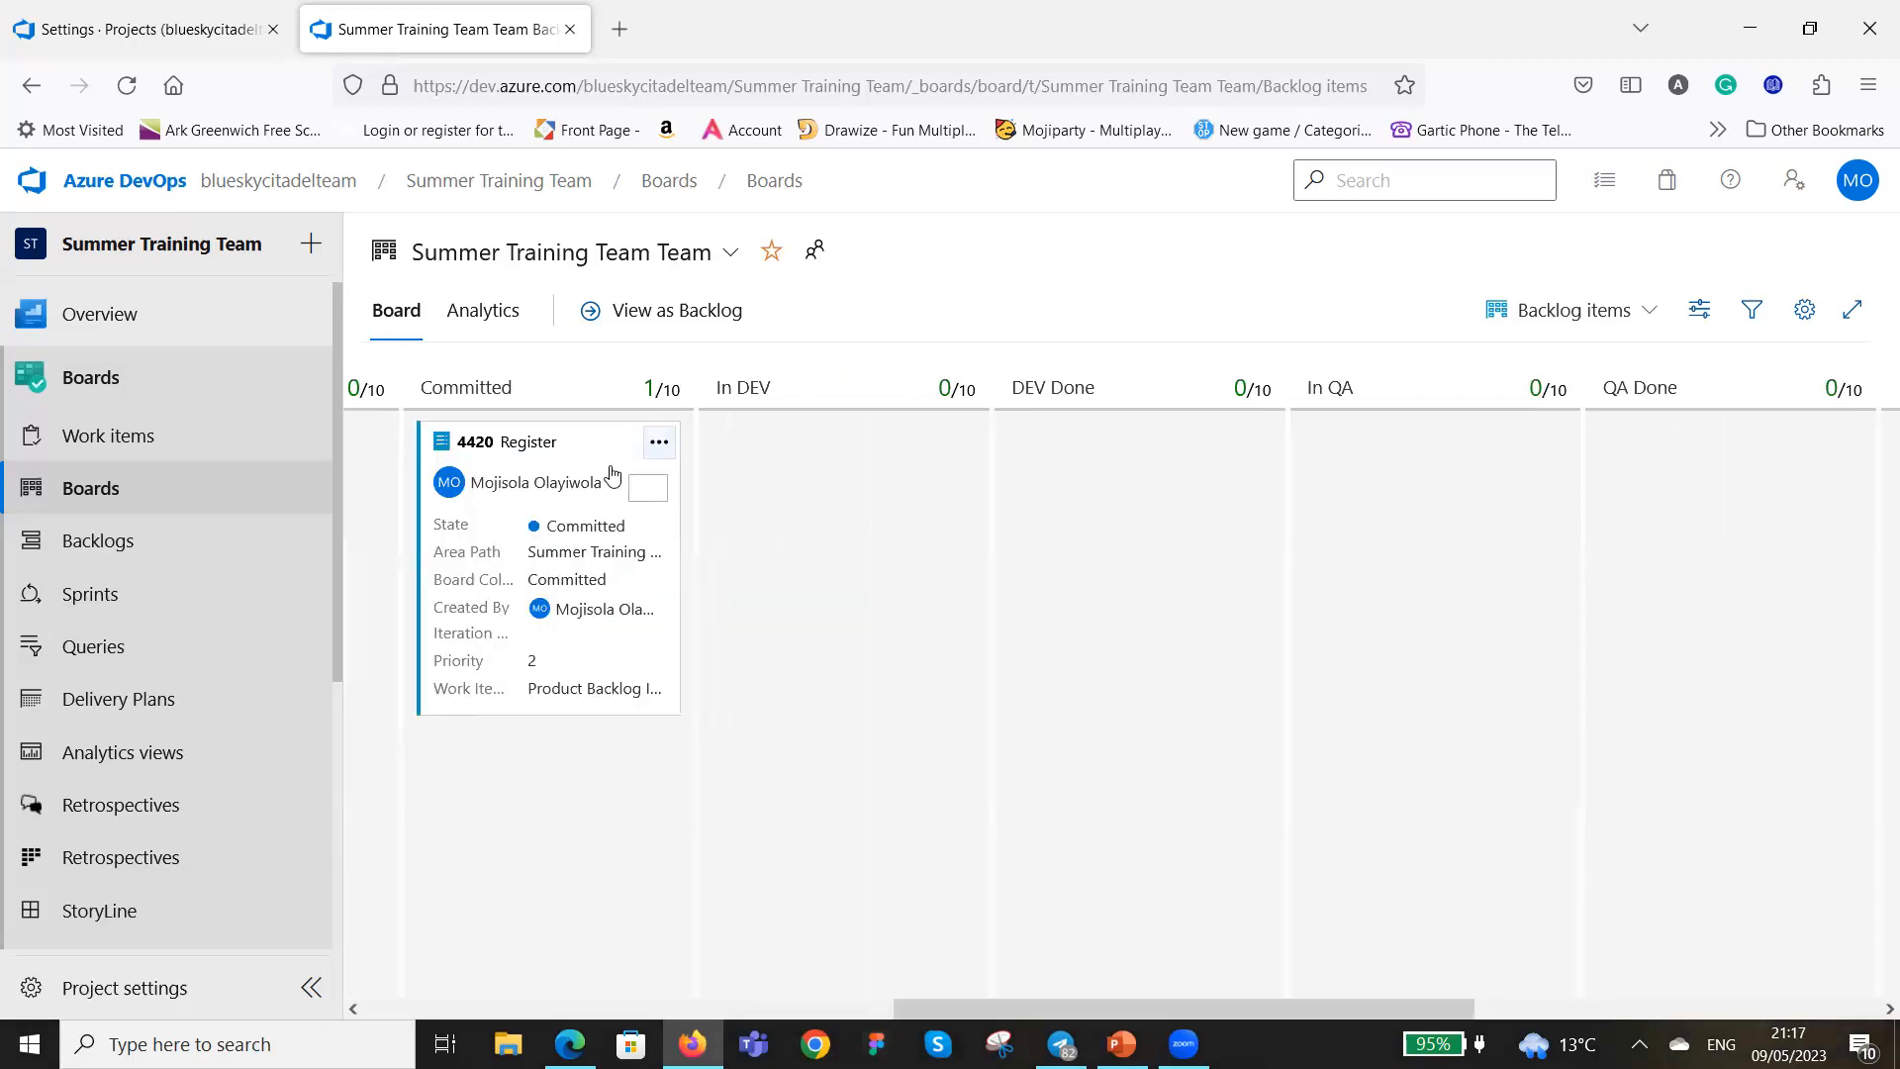
{"action": "left_click_drag", "start_coordinate": [590, 442], "coordinate": [1435, 515]}
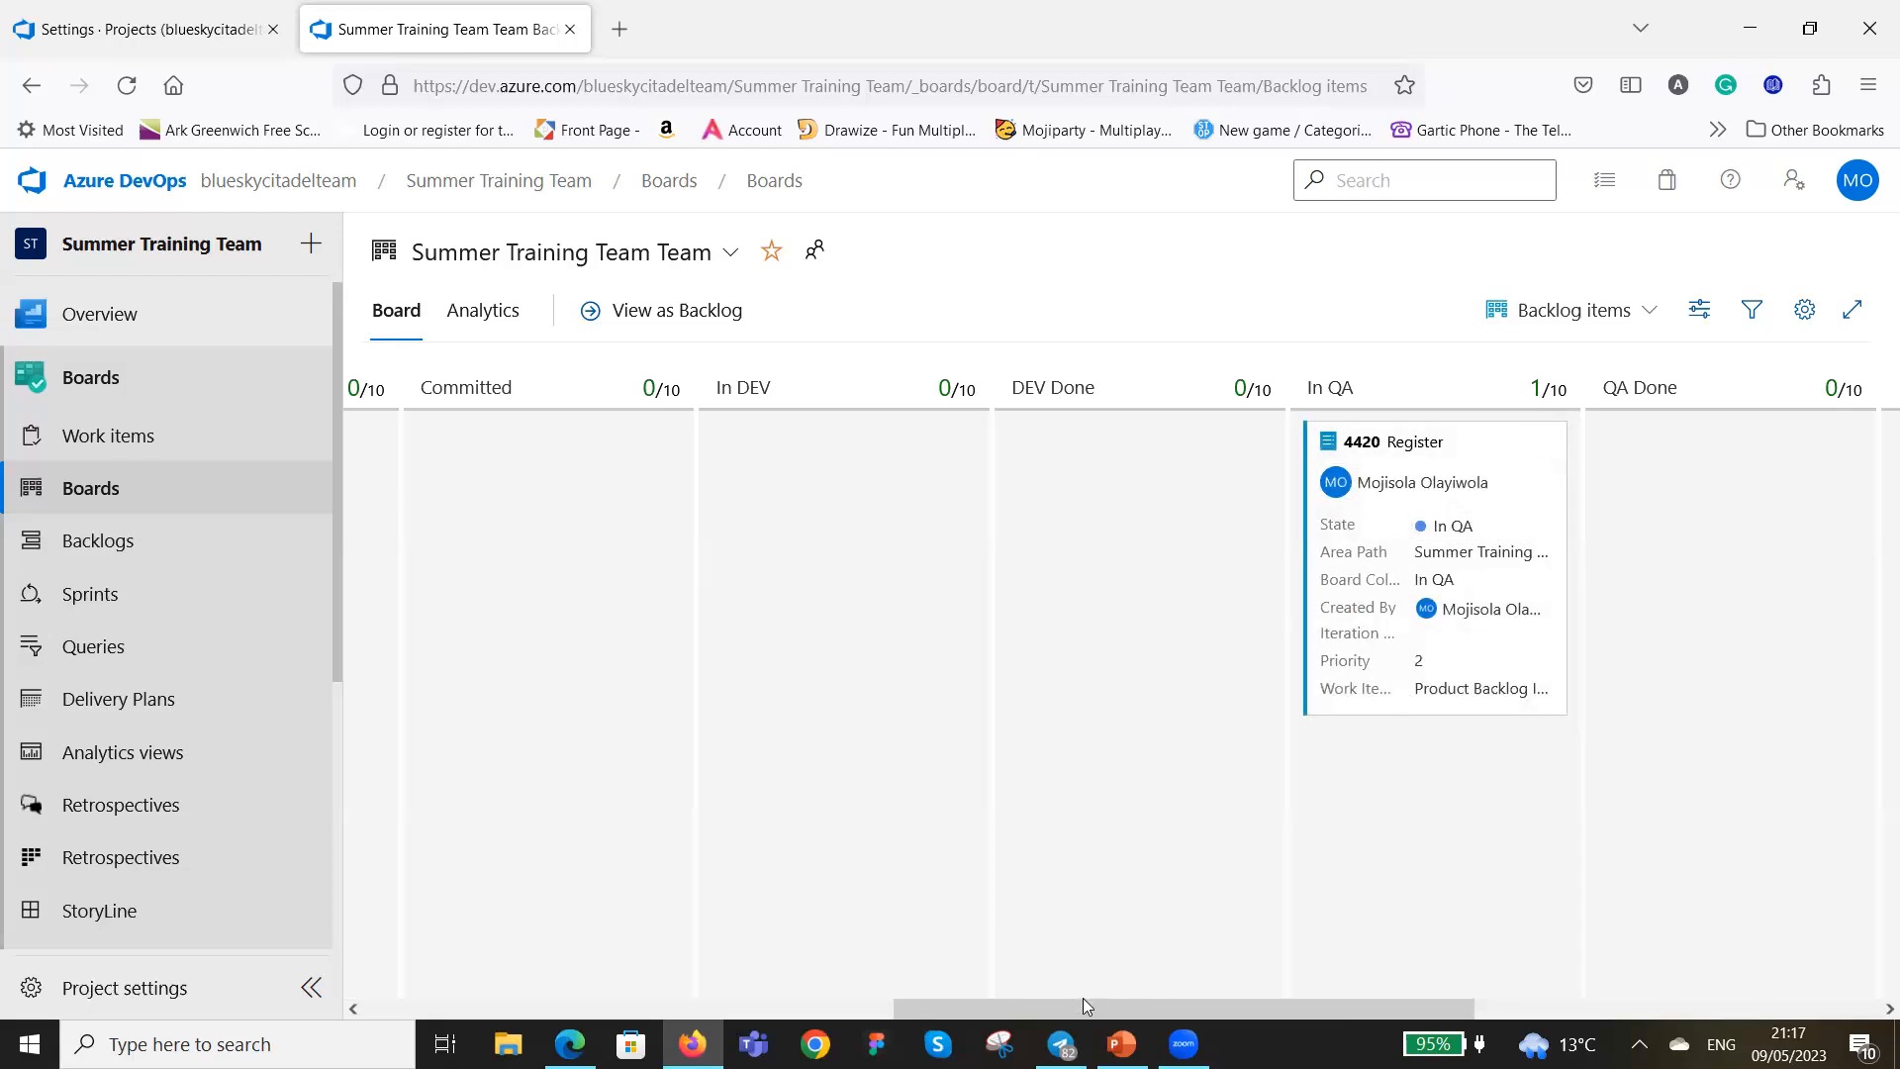
Move the Register backlog item from In QA to Done and open its State choices.
{"action": "left_click_drag", "start_coordinate": [1101, 1005], "coordinate": [1476, 986]}
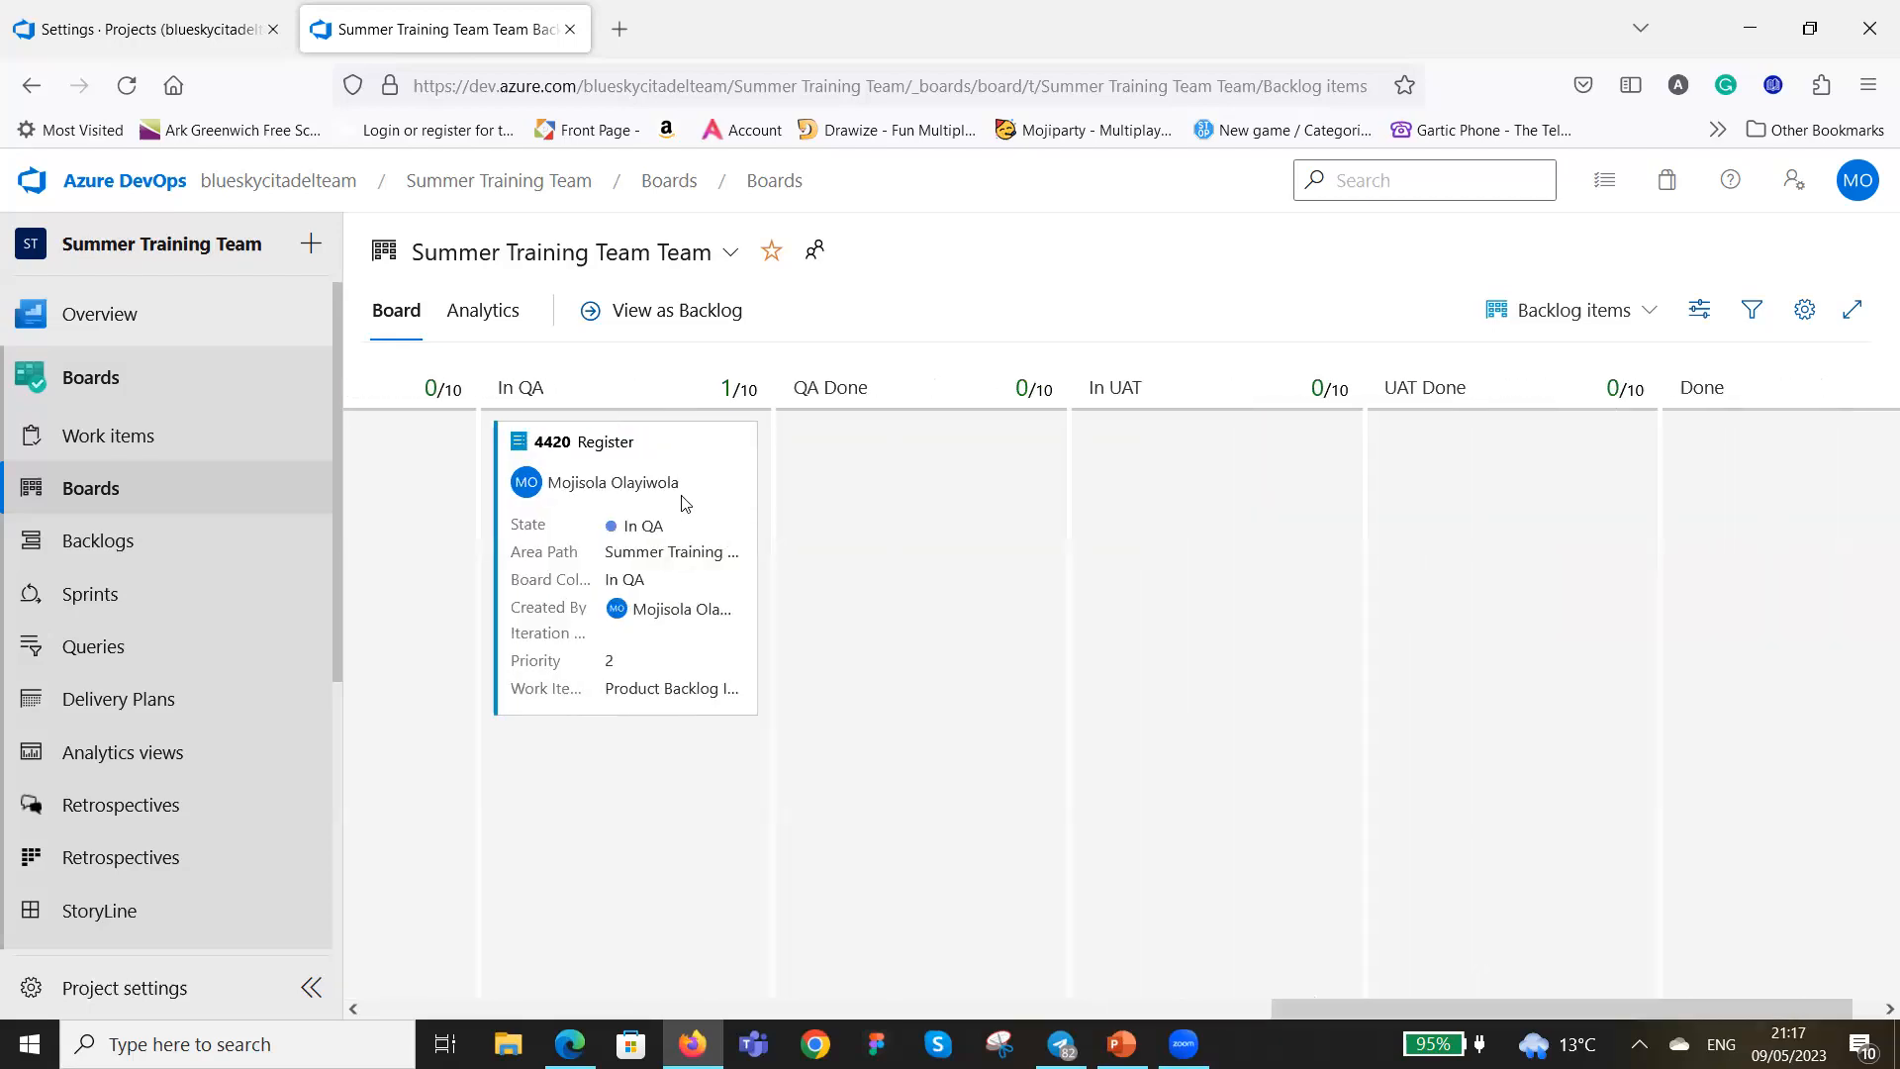
{"action": "left_click_drag", "start_coordinate": [729, 452], "coordinate": [1783, 445]}
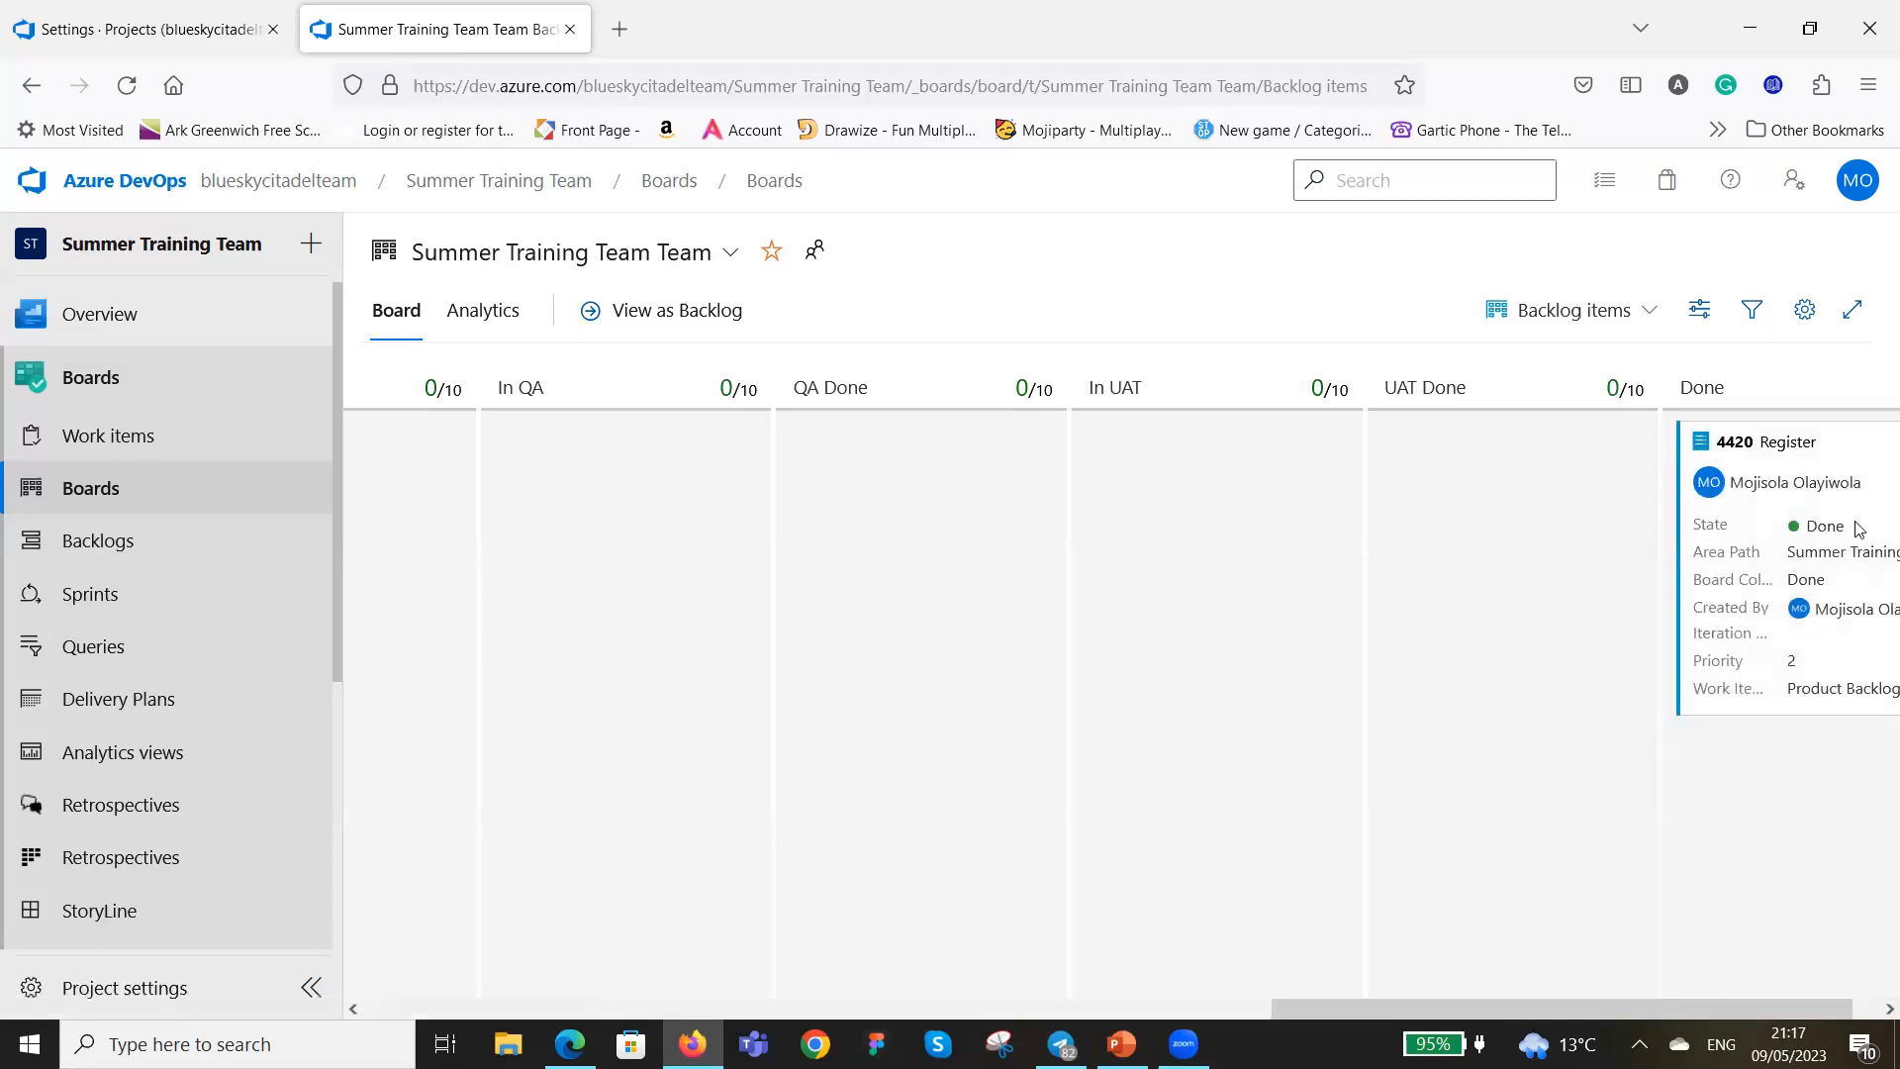
{"action": "left_click", "coordinate": [1821, 527]}
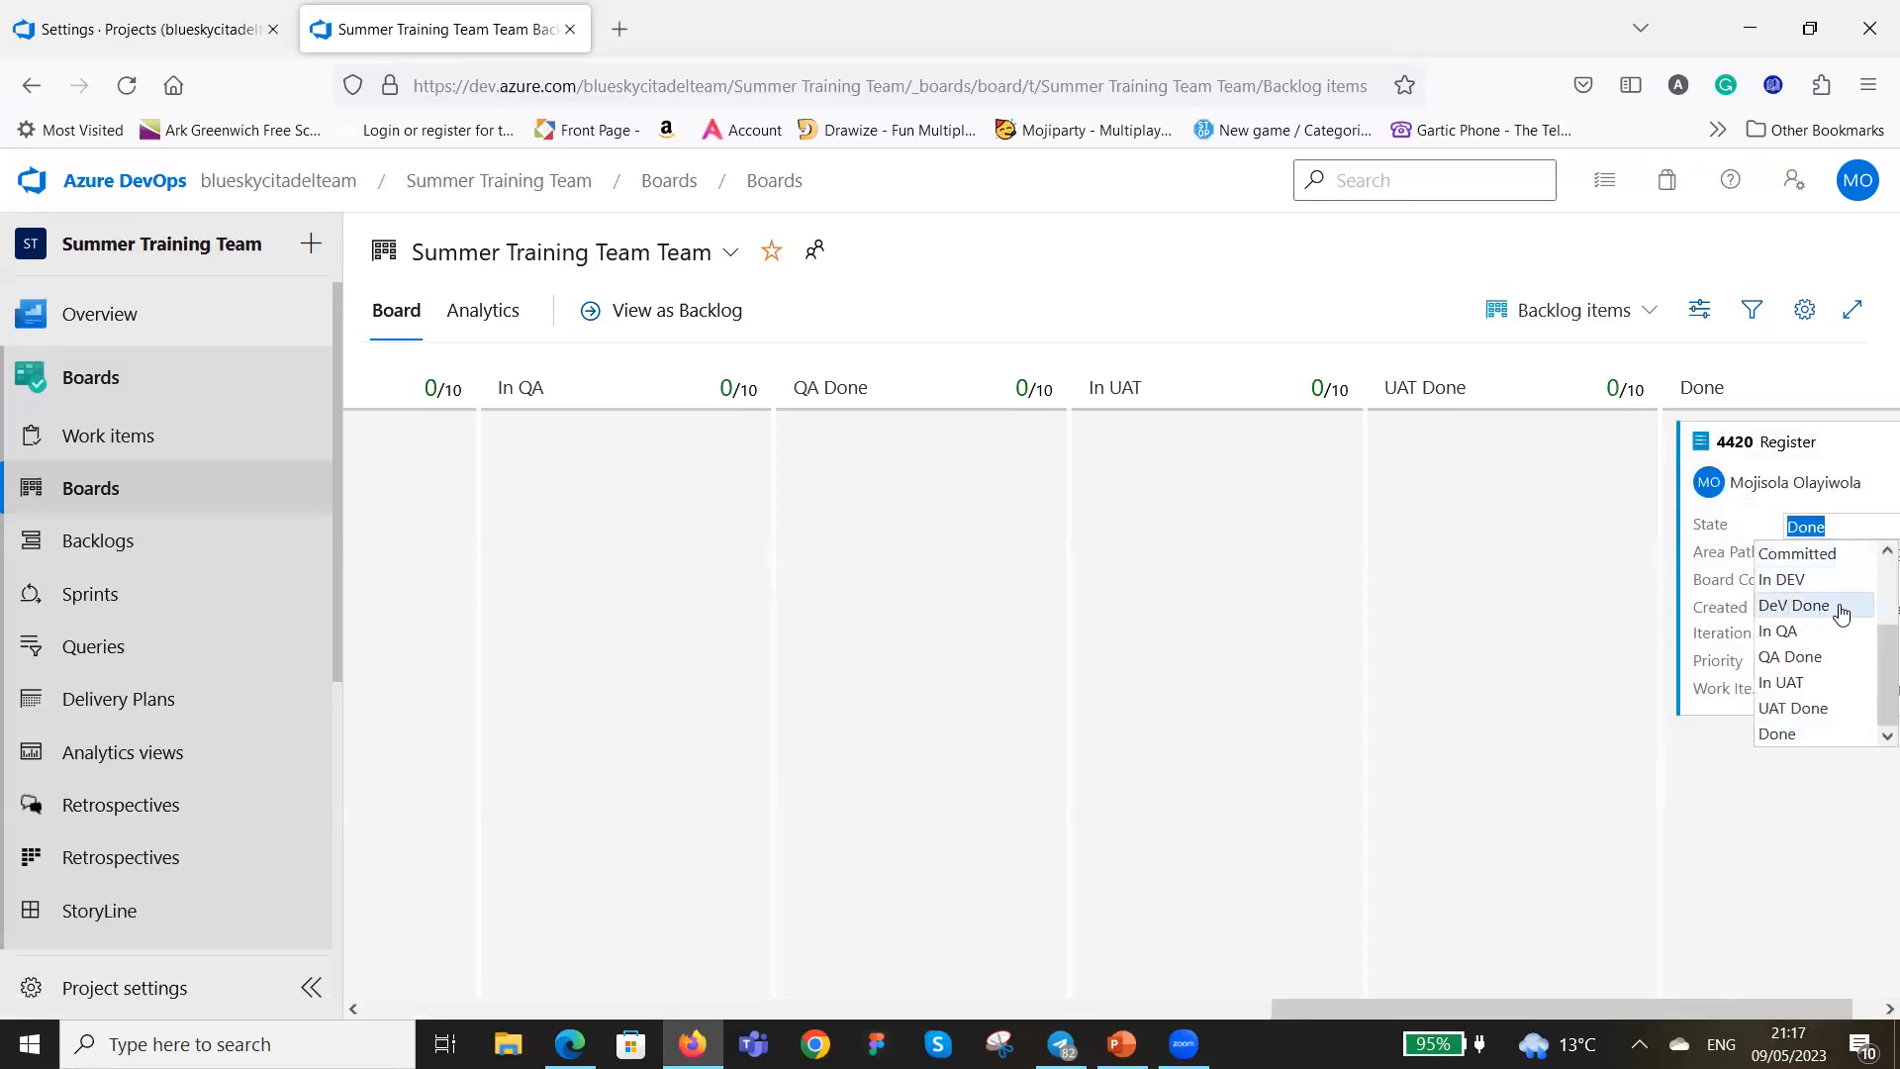
Set the Register backlog item's State to New and return to the New column.
{"action": "scroll", "coordinate": [1838, 609], "scroll_direction": "up", "scroll_amount": 2}
{"action": "left_click", "coordinate": [1811, 554]}
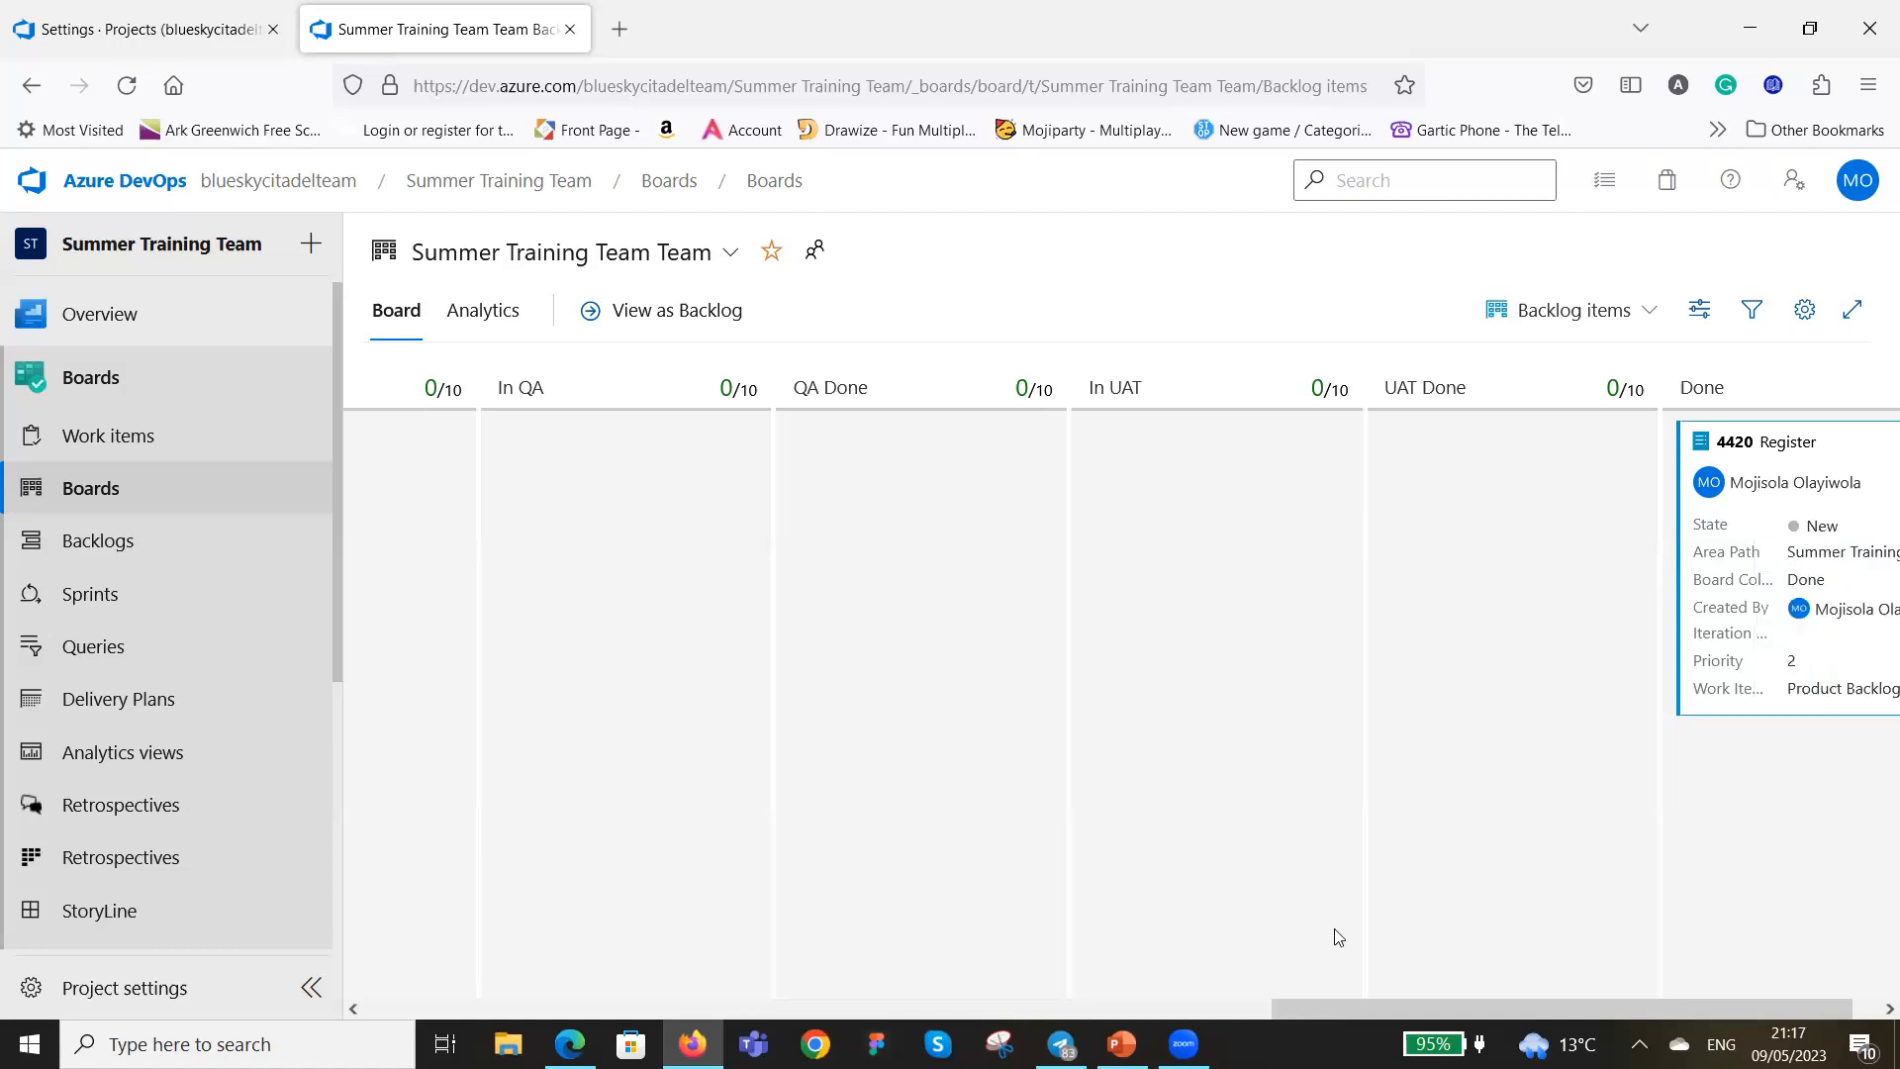
{"action": "left_click_drag", "start_coordinate": [1261, 1010], "coordinate": [291, 847]}
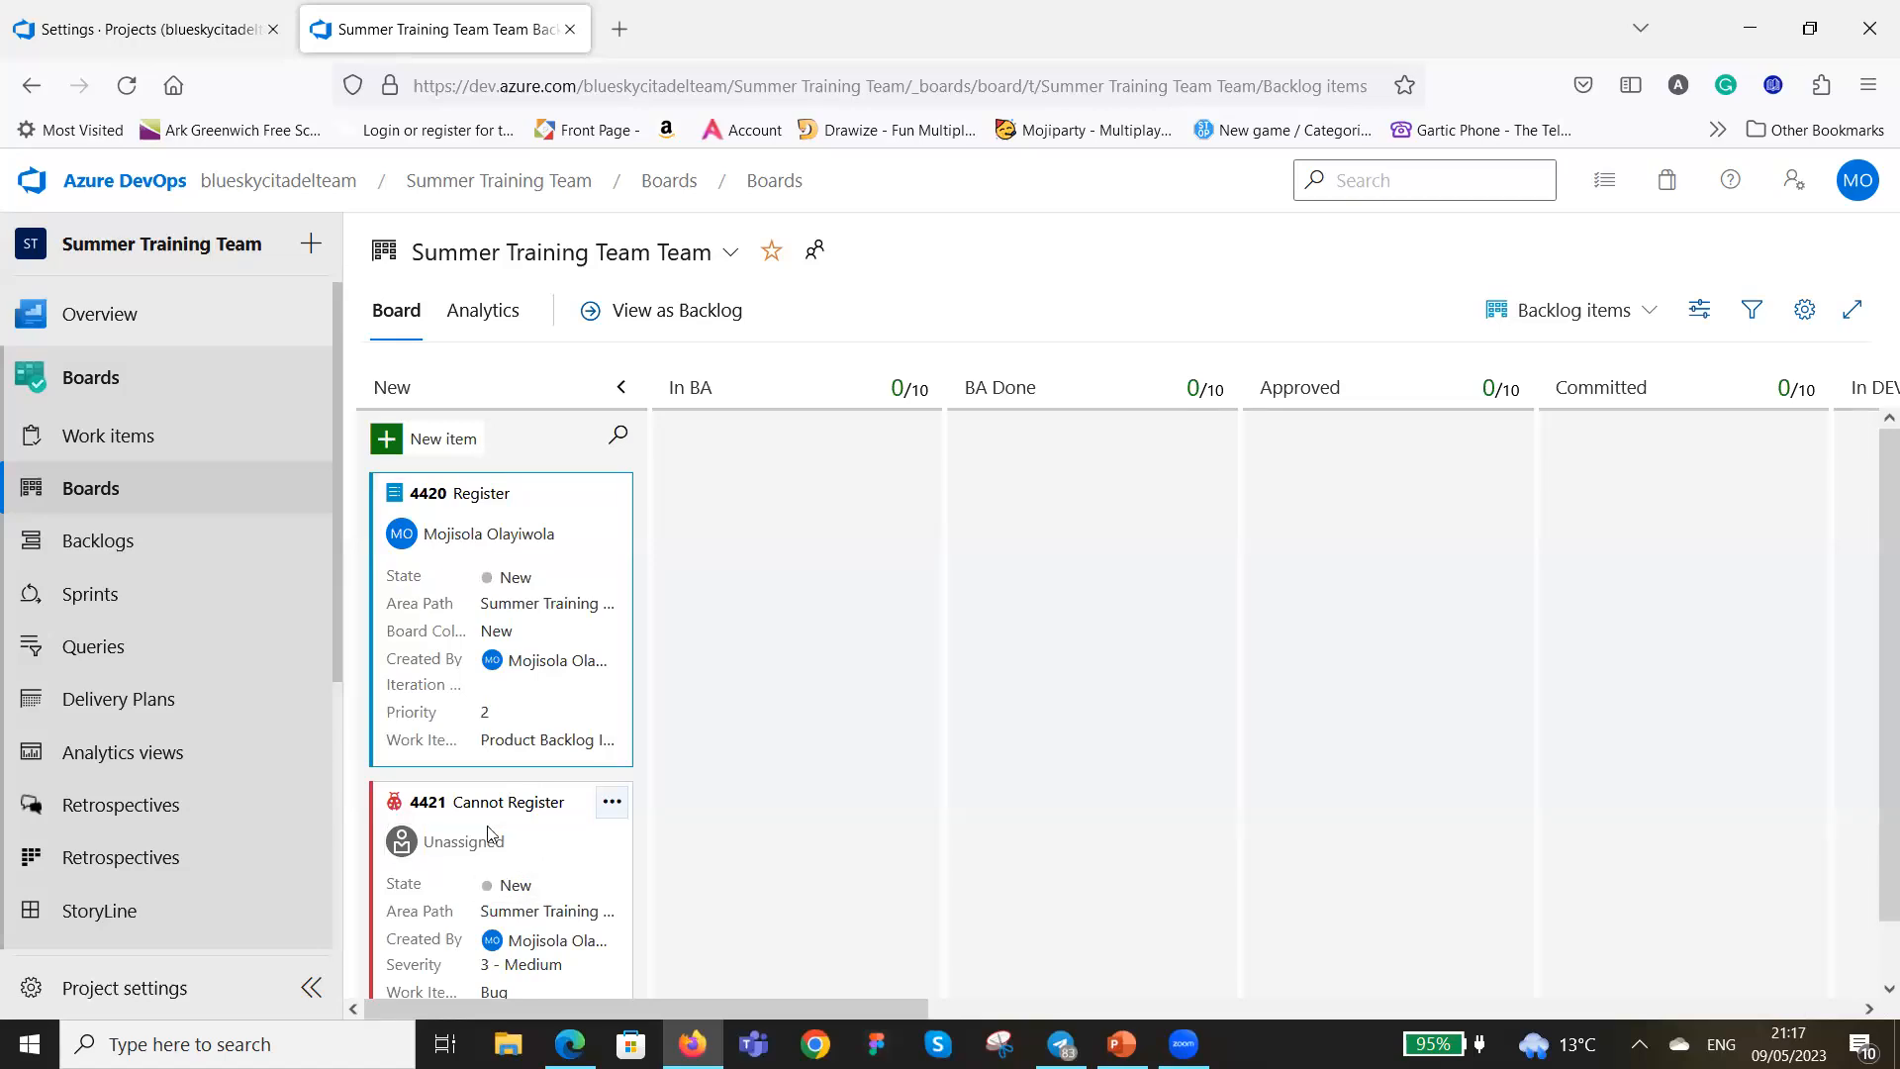
Move the Cannot Register bug from New through Approved, In DEV, QA Done and UAT Done to Done.
{"action": "left_click_drag", "start_coordinate": [480, 792], "coordinate": [1350, 473]}
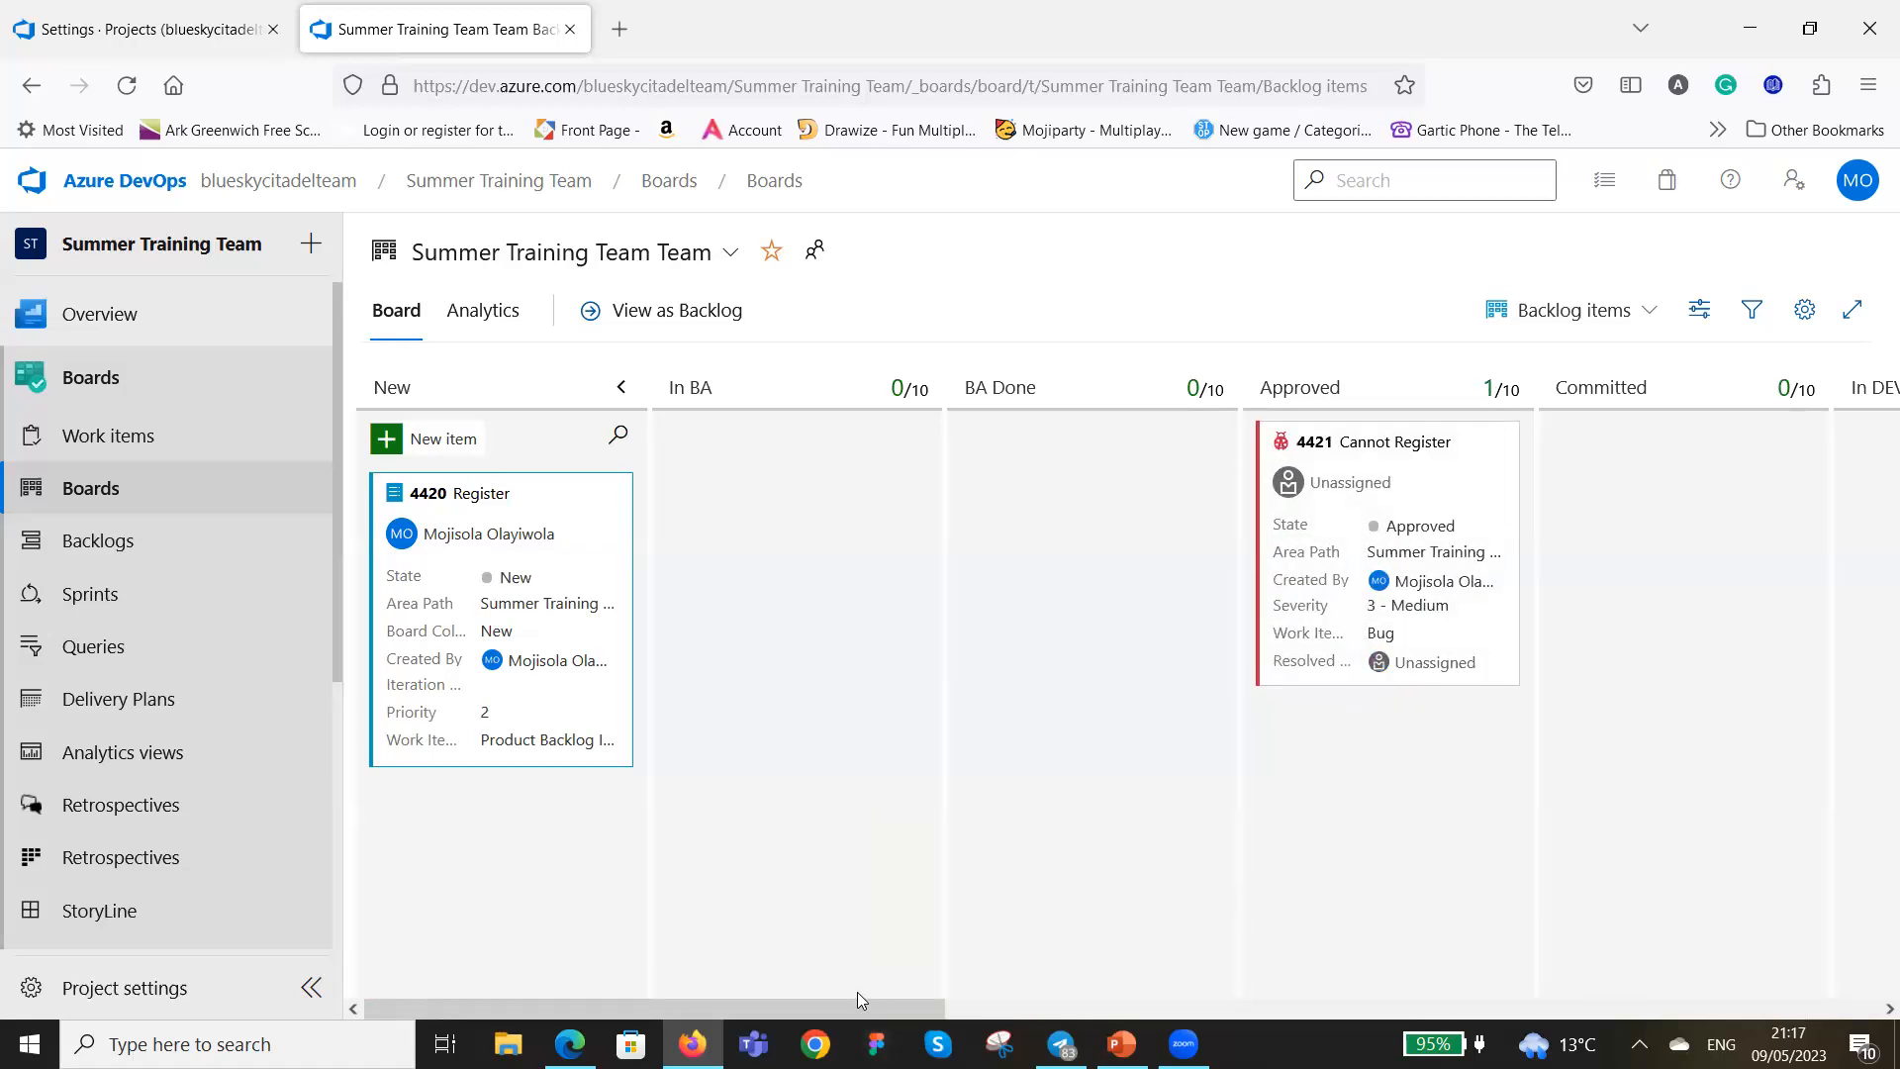
{"action": "left_click_drag", "start_coordinate": [865, 1006], "coordinate": [1170, 1003]}
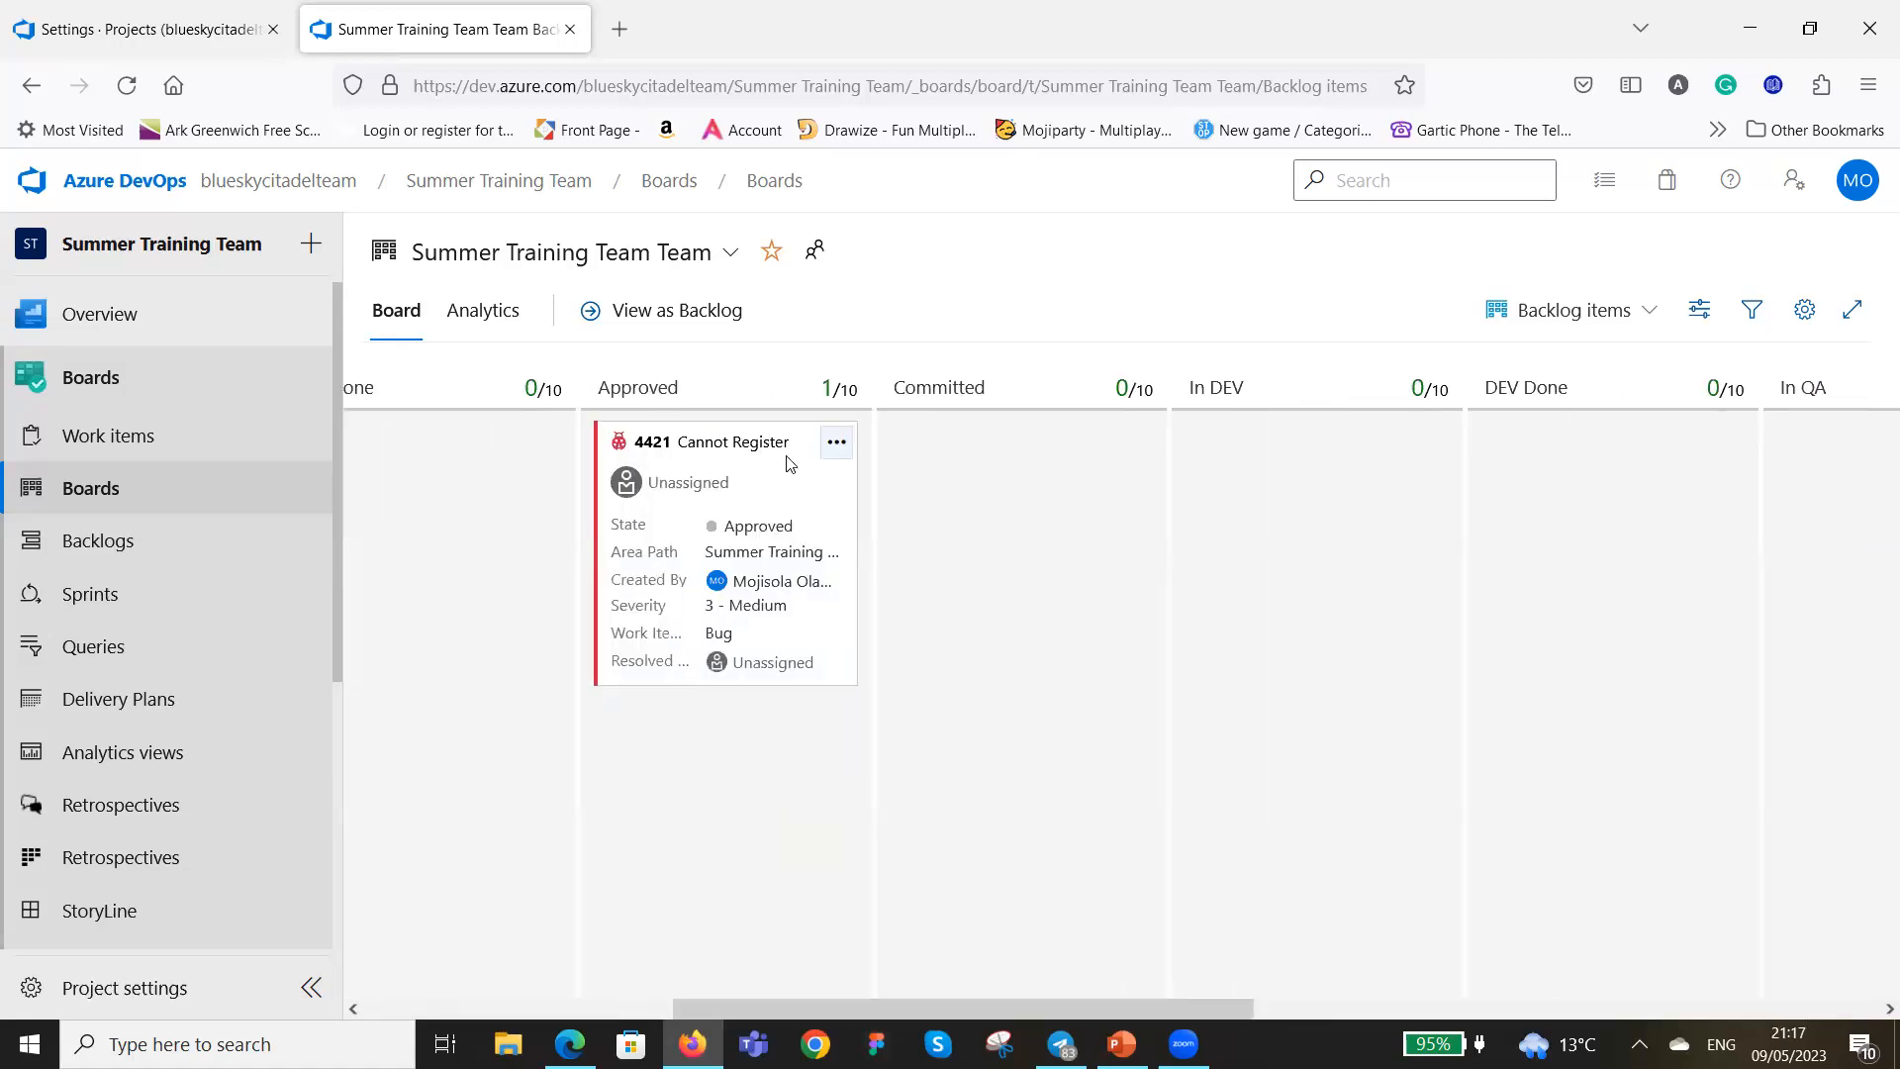
{"action": "left_click_drag", "start_coordinate": [762, 441], "coordinate": [1336, 442]}
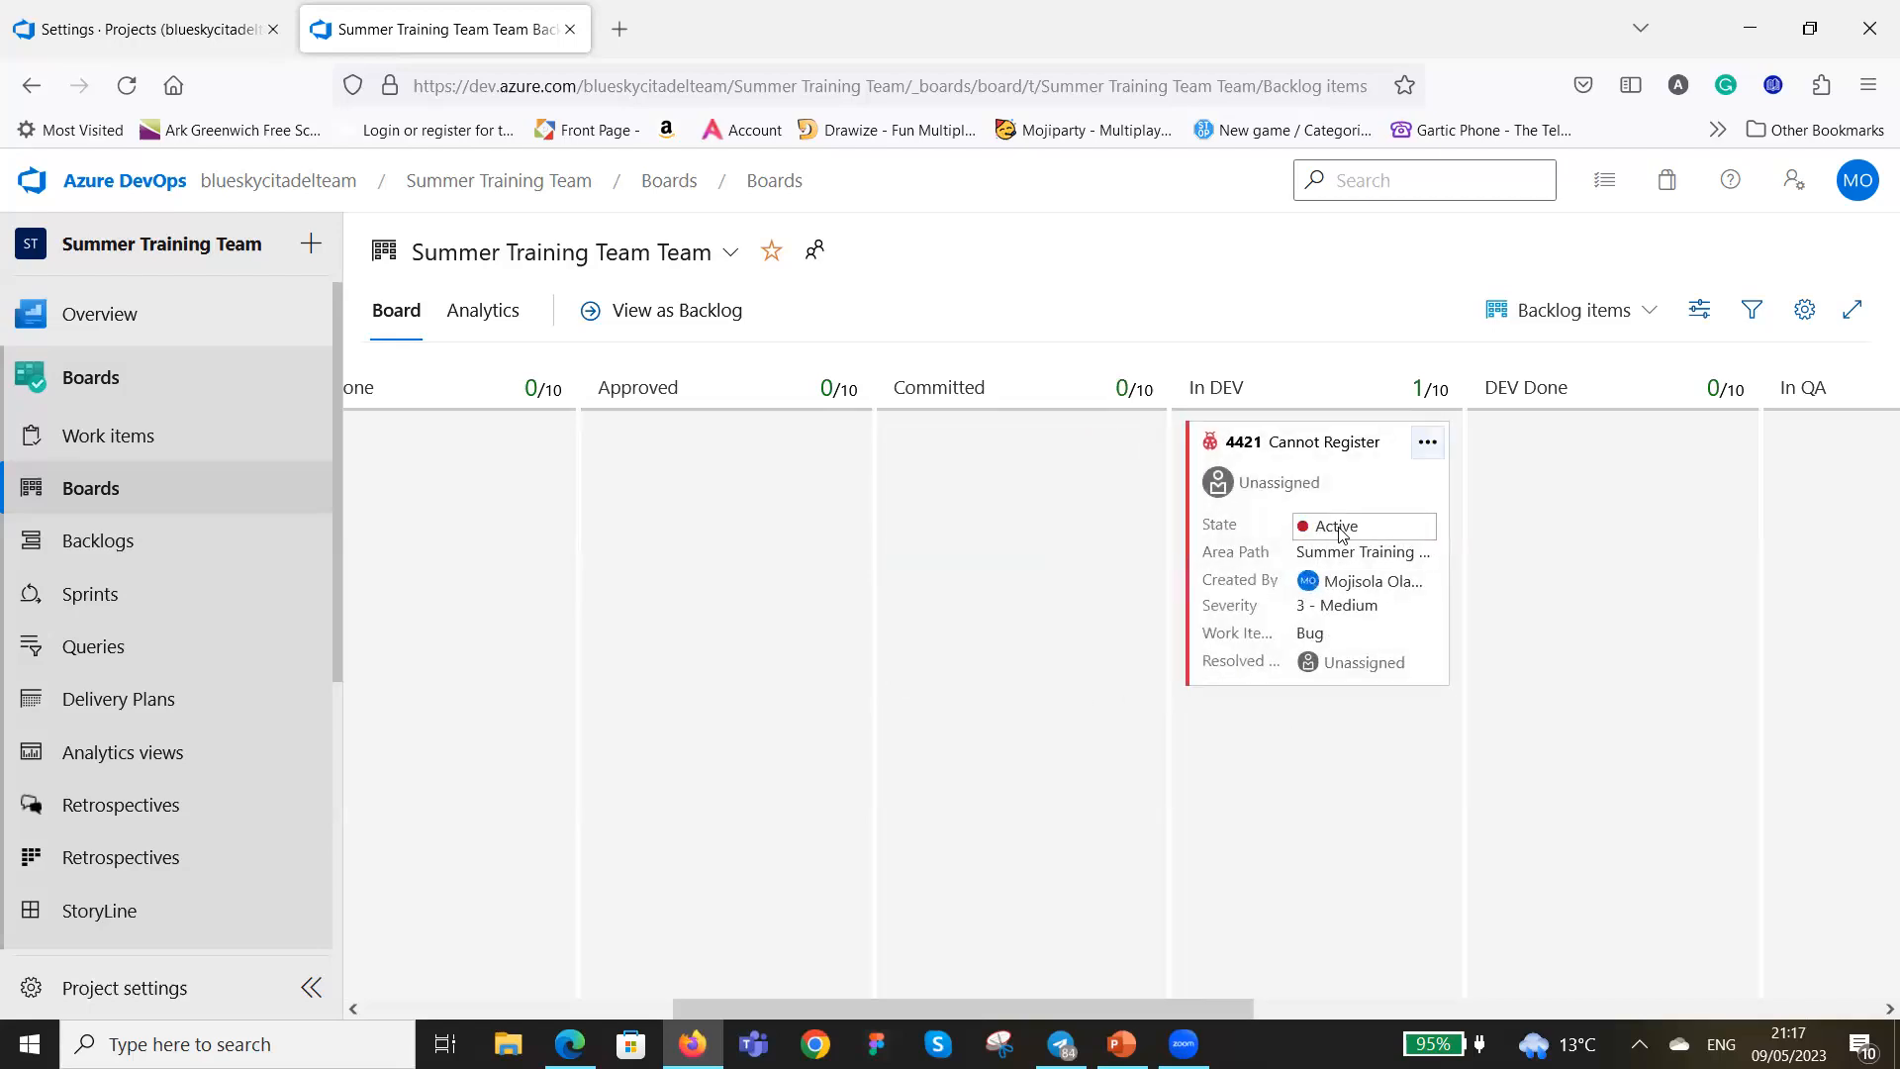
{"action": "left_click_drag", "start_coordinate": [1130, 1001], "coordinate": [1493, 980]}
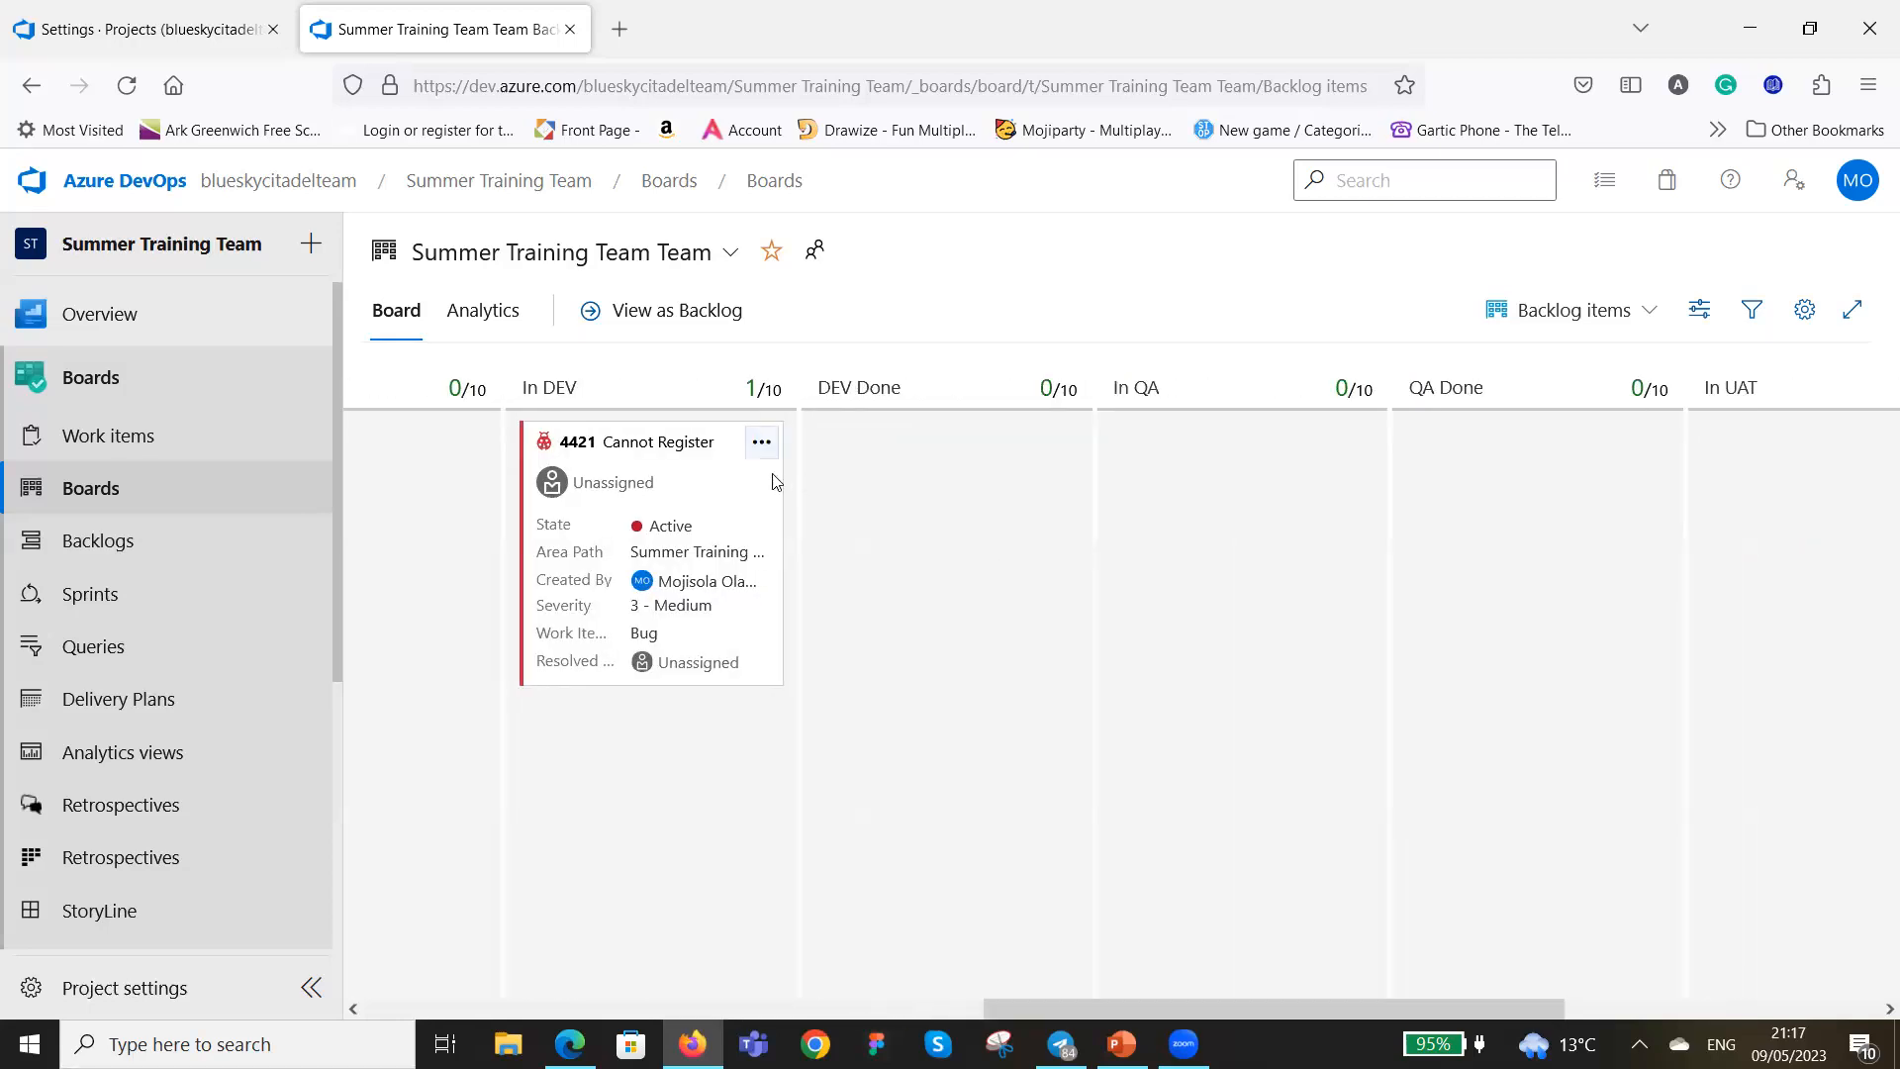
{"action": "left_click_drag", "start_coordinate": [682, 438], "coordinate": [1425, 490]}
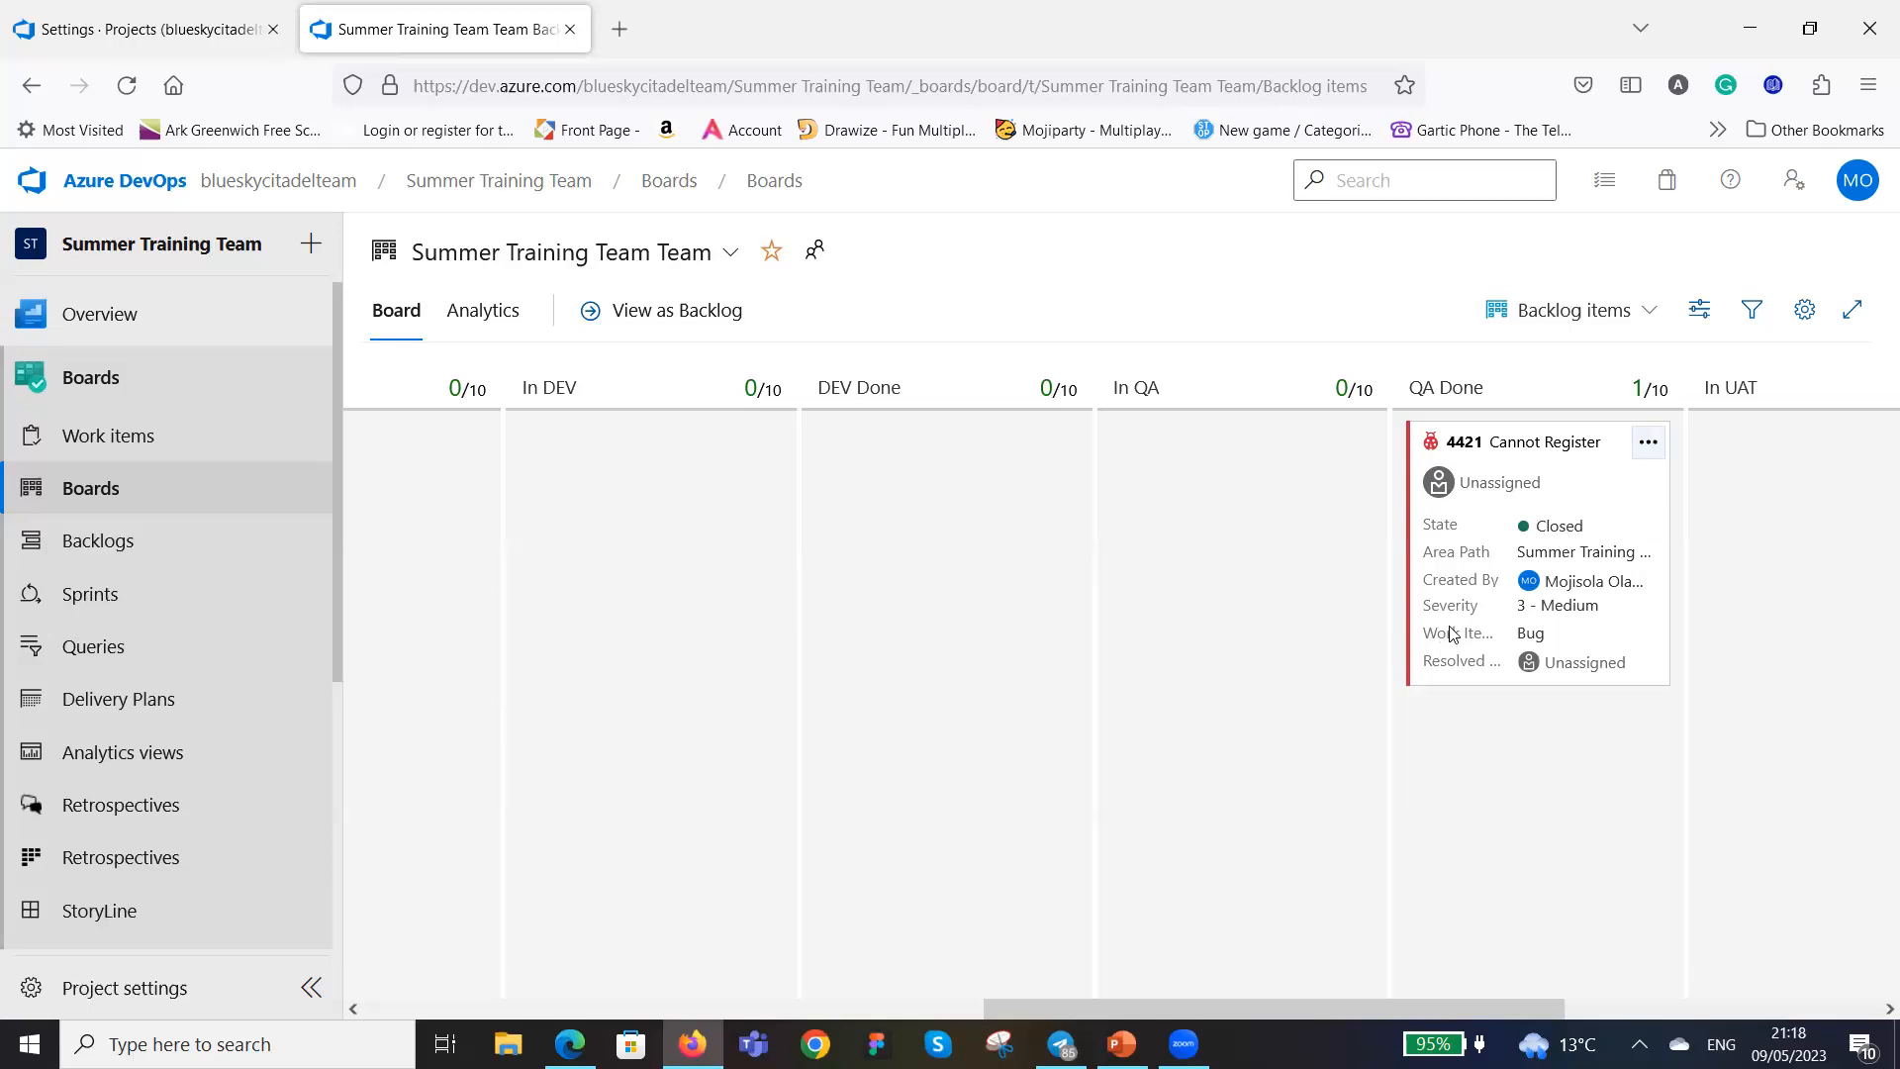
{"action": "left_click_drag", "start_coordinate": [1413, 996], "coordinate": [1727, 992]}
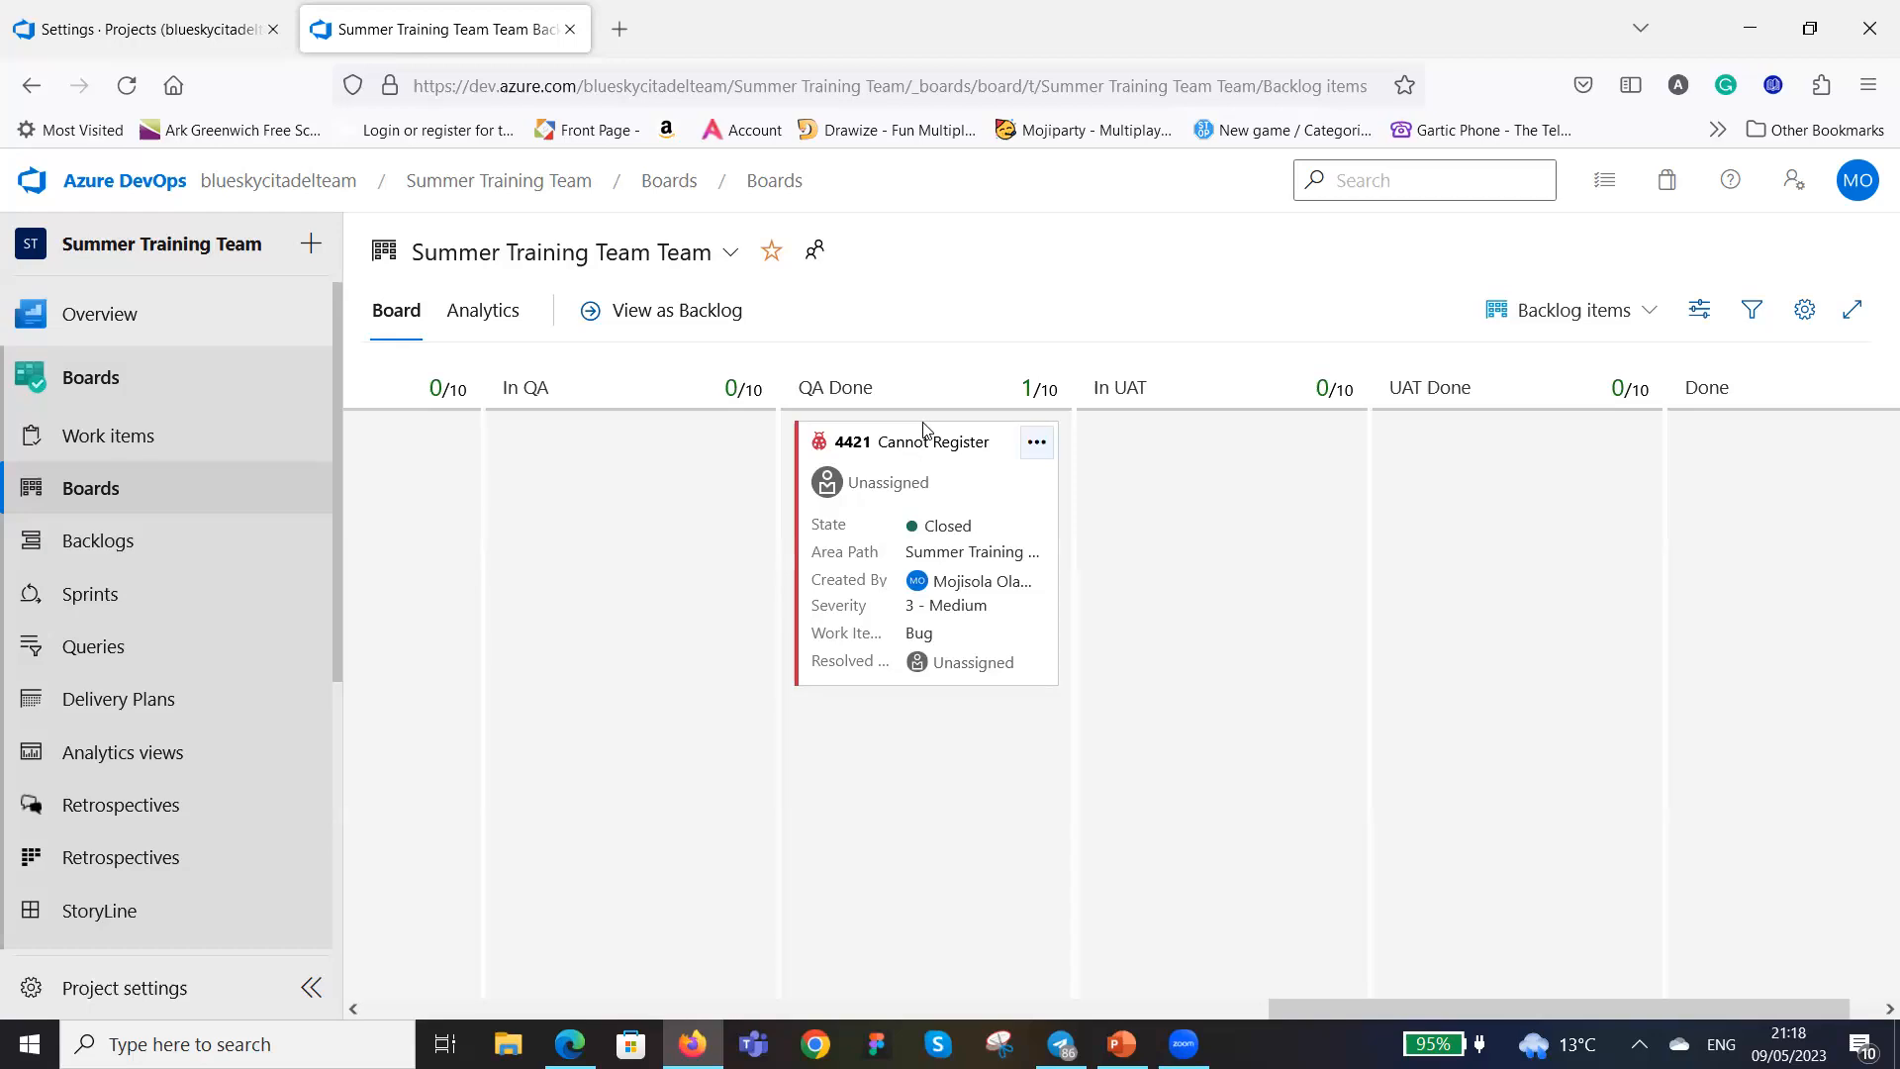
{"action": "left_click_drag", "start_coordinate": [936, 436], "coordinate": [1482, 427]}
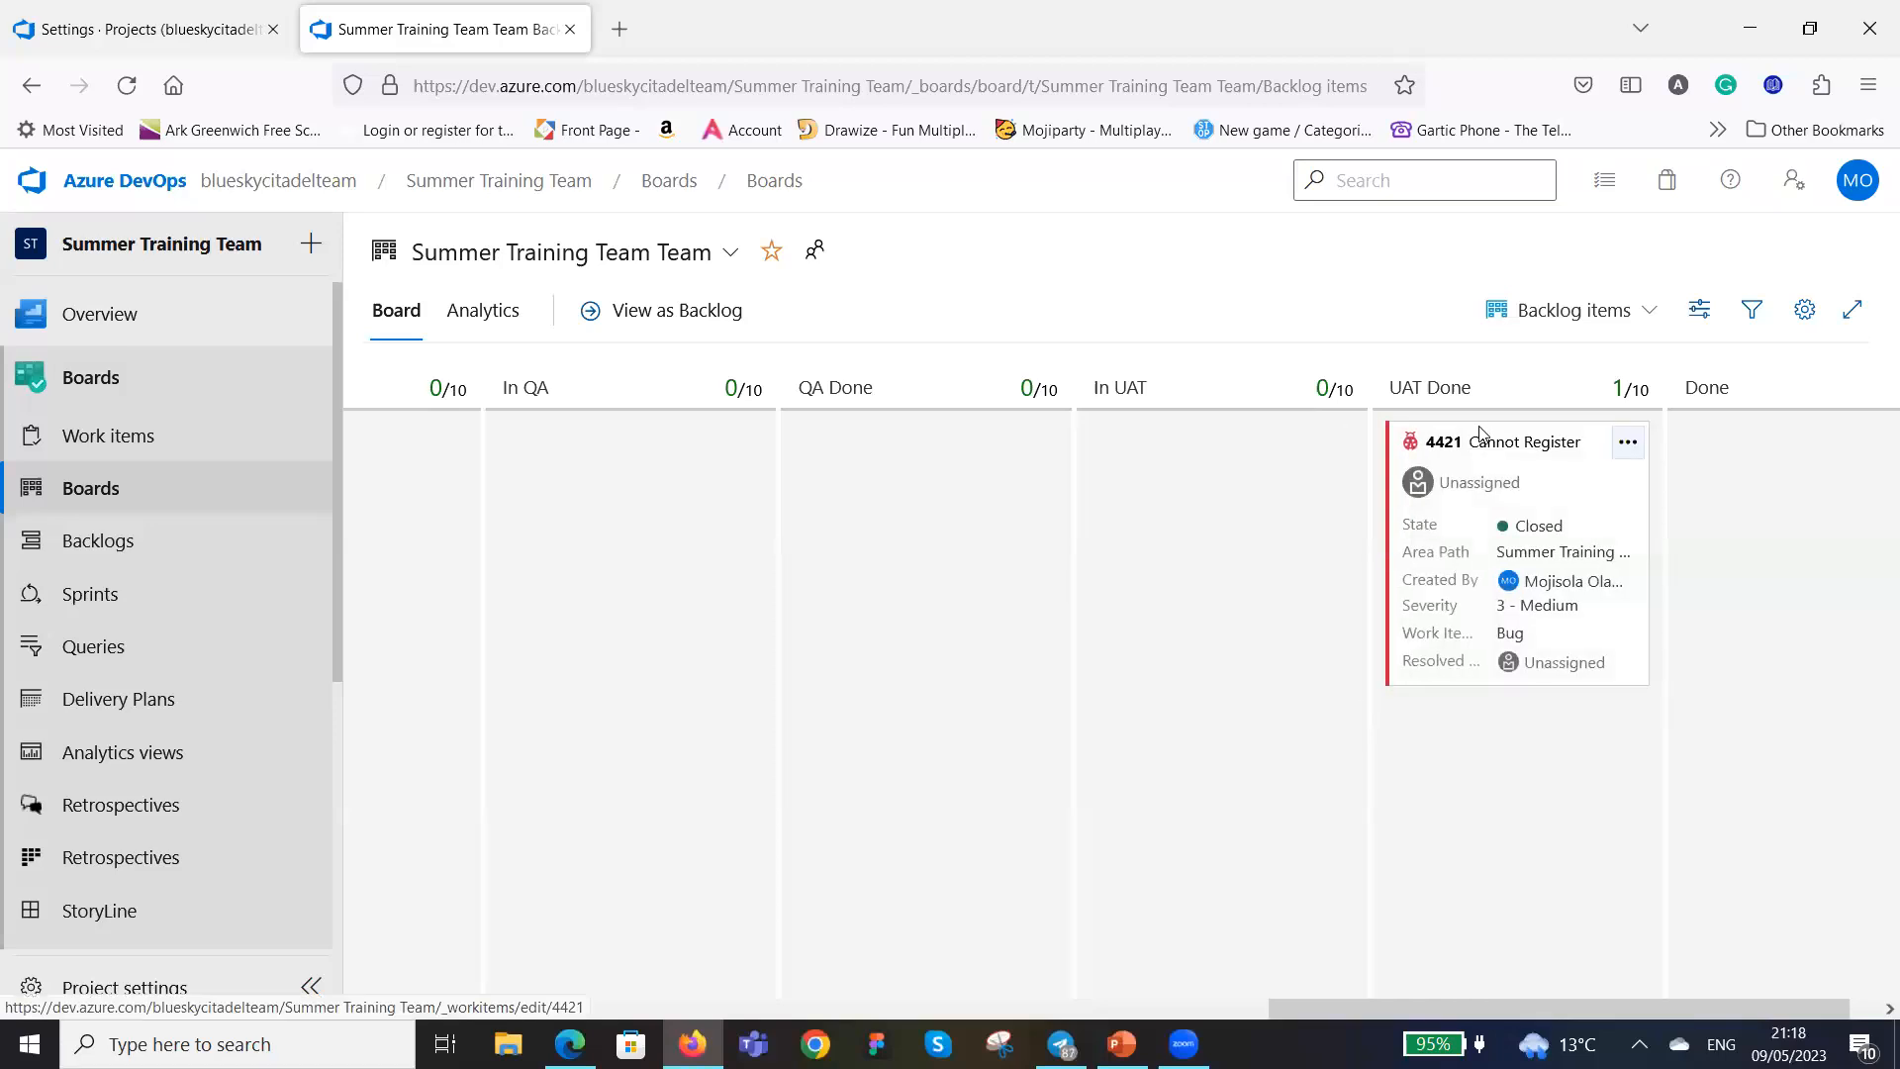
{"action": "left_click_drag", "start_coordinate": [1761, 433], "coordinate": [1771, 450]}
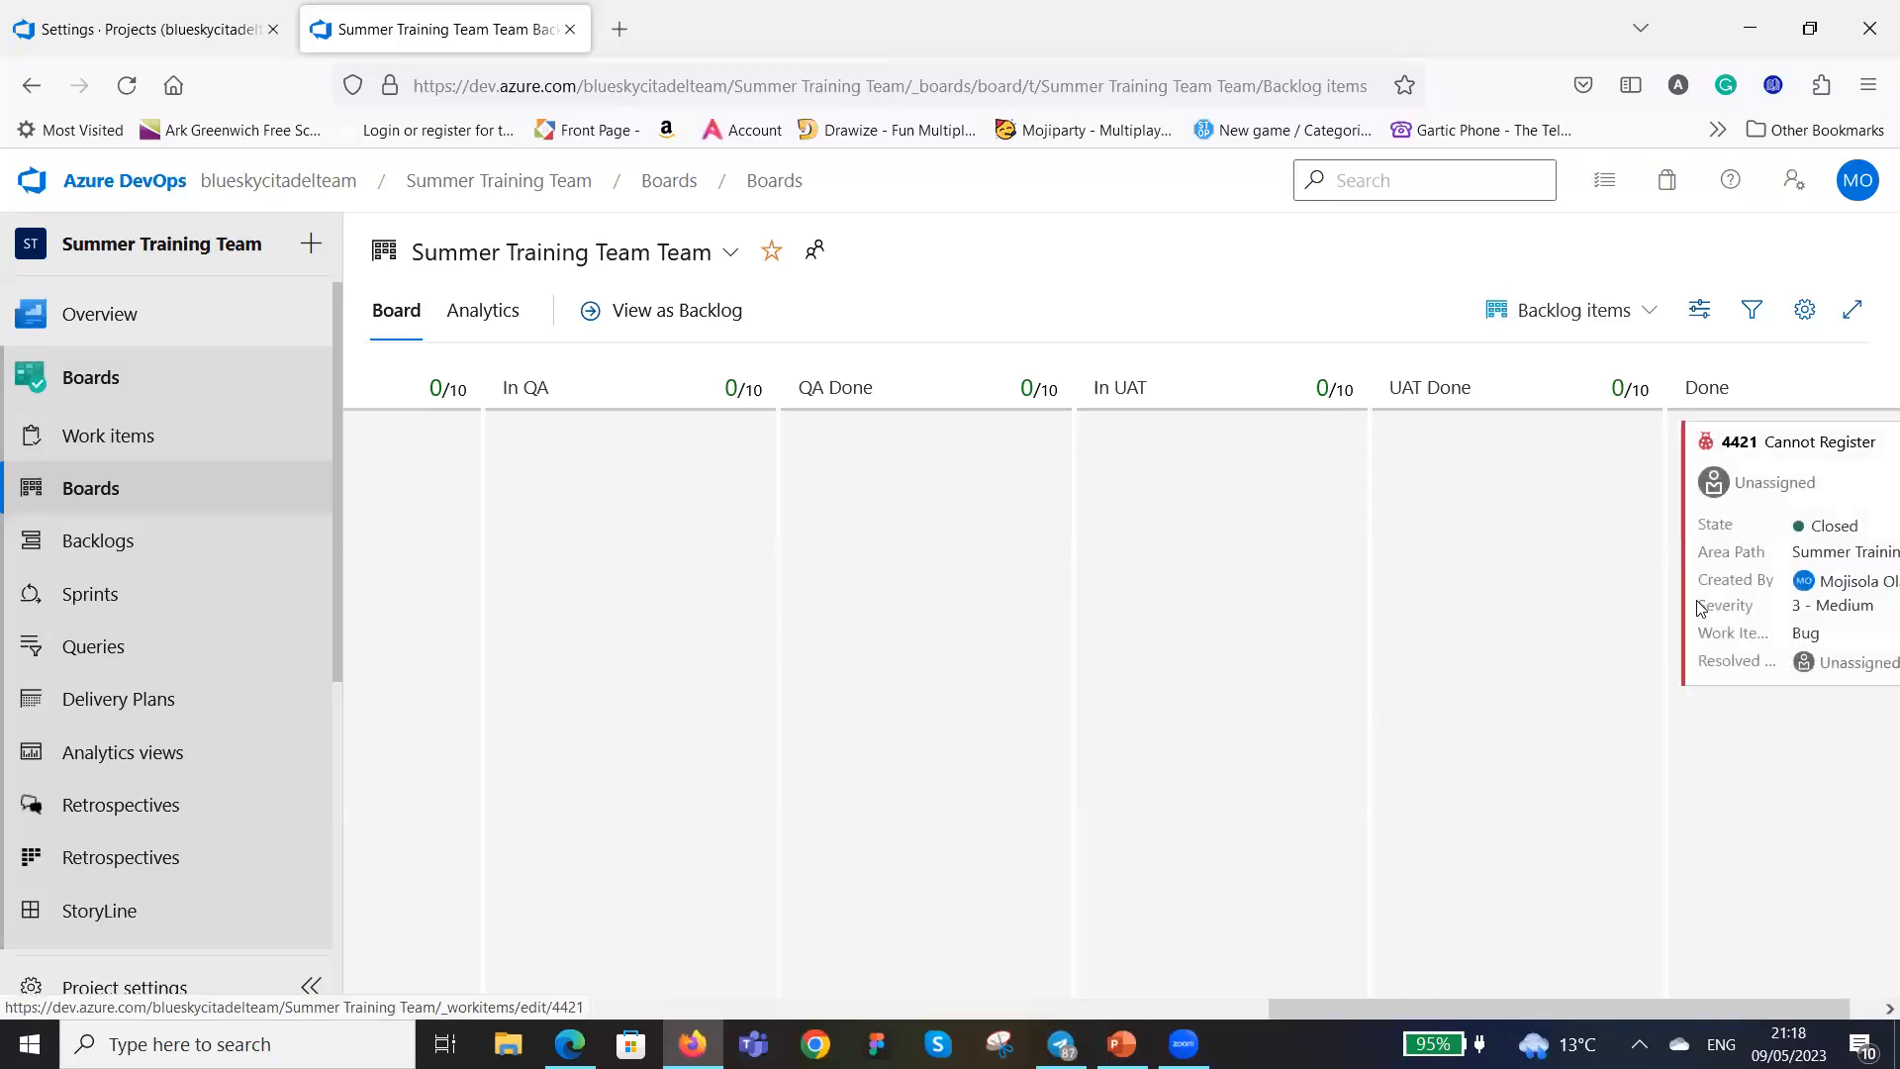
Set the Cannot Register bug's State to New and return to the New column.
{"action": "left_click", "coordinate": [1839, 526]}
{"action": "left_click", "coordinate": [1843, 556]}
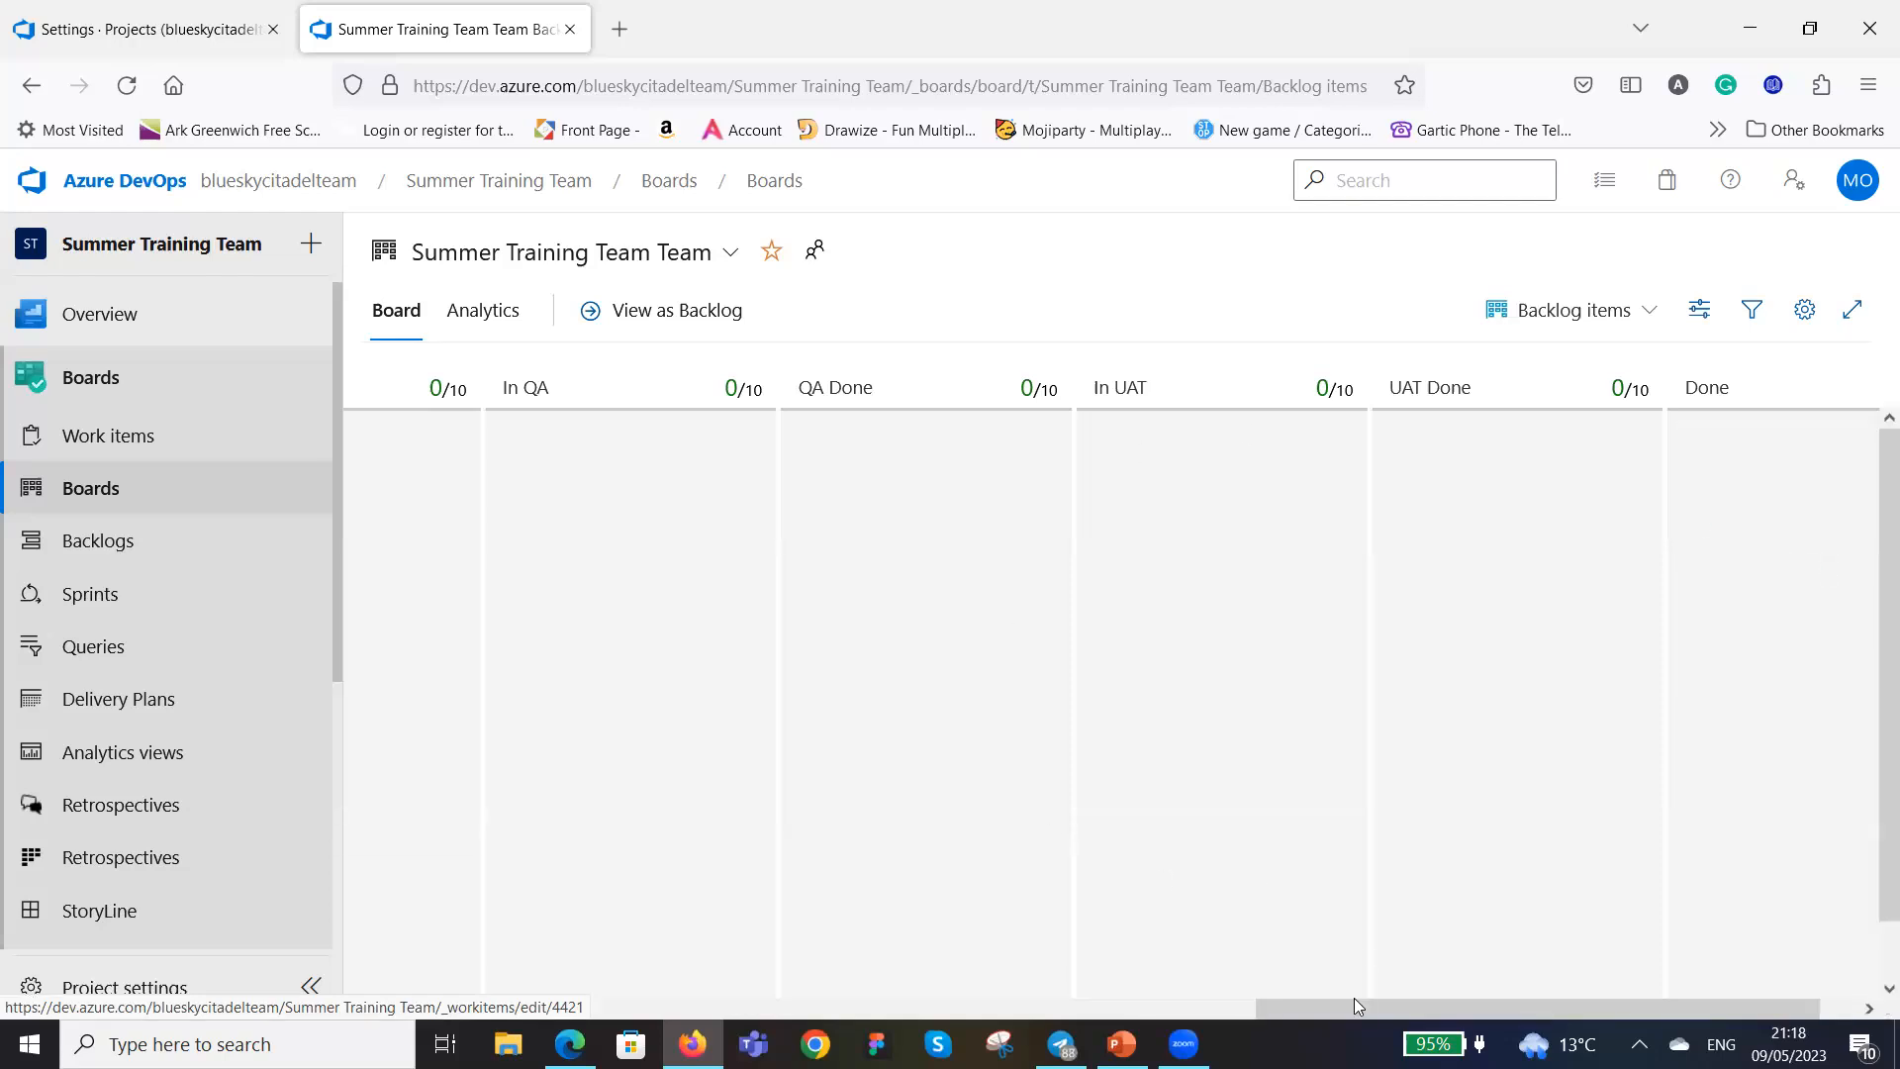
{"action": "left_click_drag", "start_coordinate": [1359, 1005], "coordinate": [457, 975]}
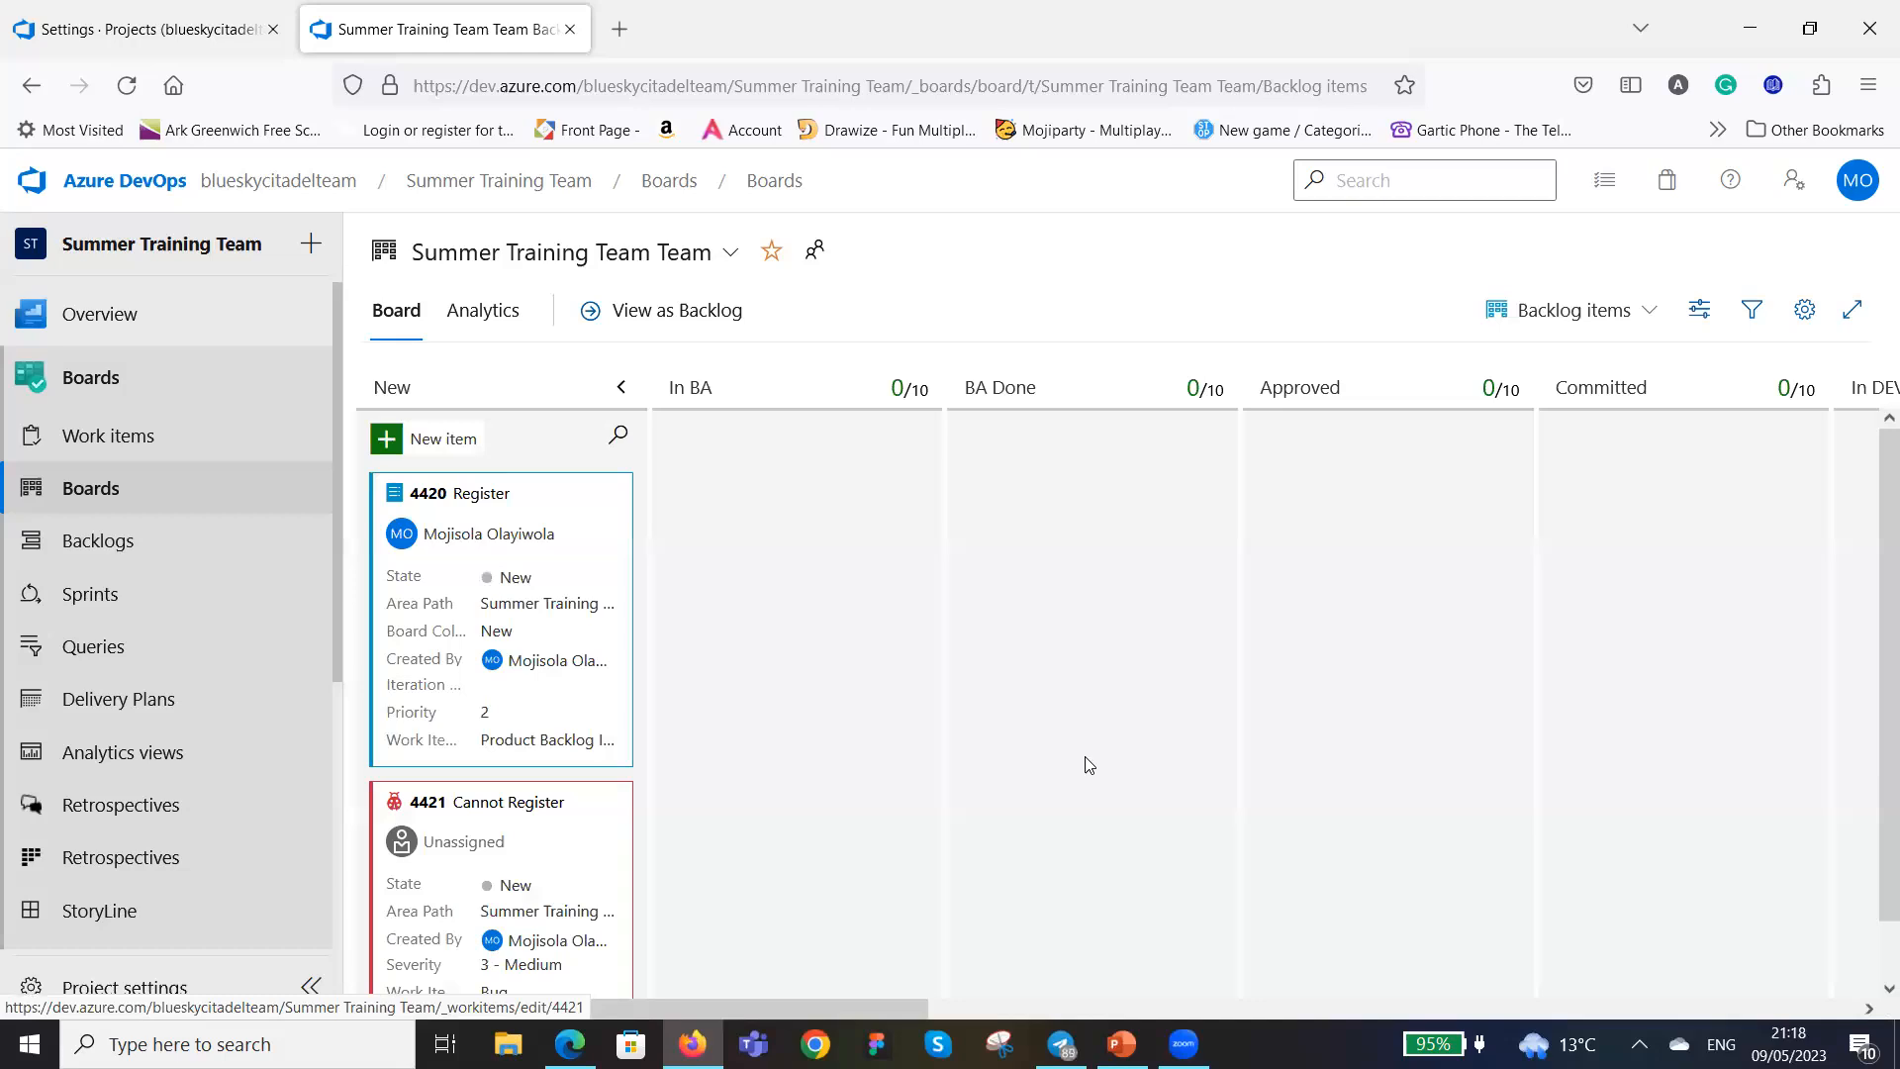
Set Sprint 1's dates to start 5/9/2023 and end 5/14/2023, and save the iteration.
{"action": "left_click", "coordinate": [99, 601]}
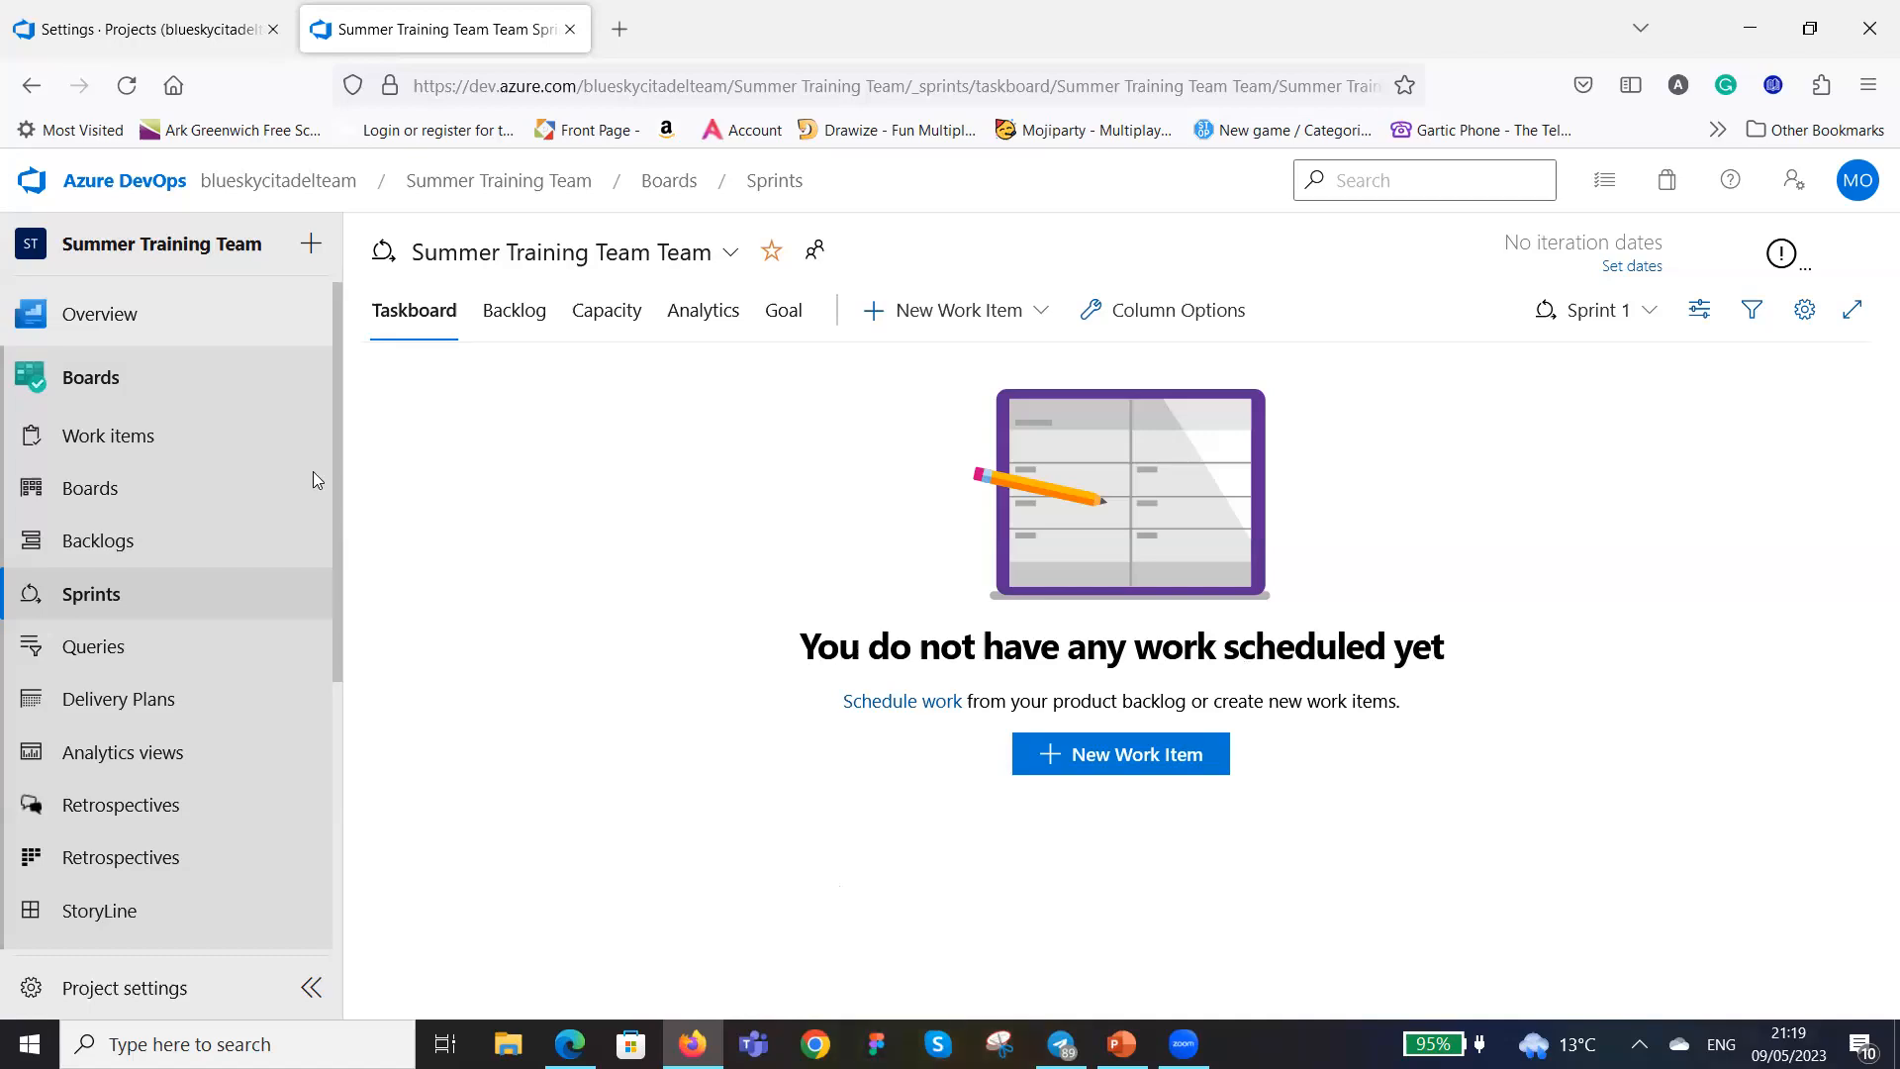
{"action": "left_click", "coordinate": [1639, 276]}
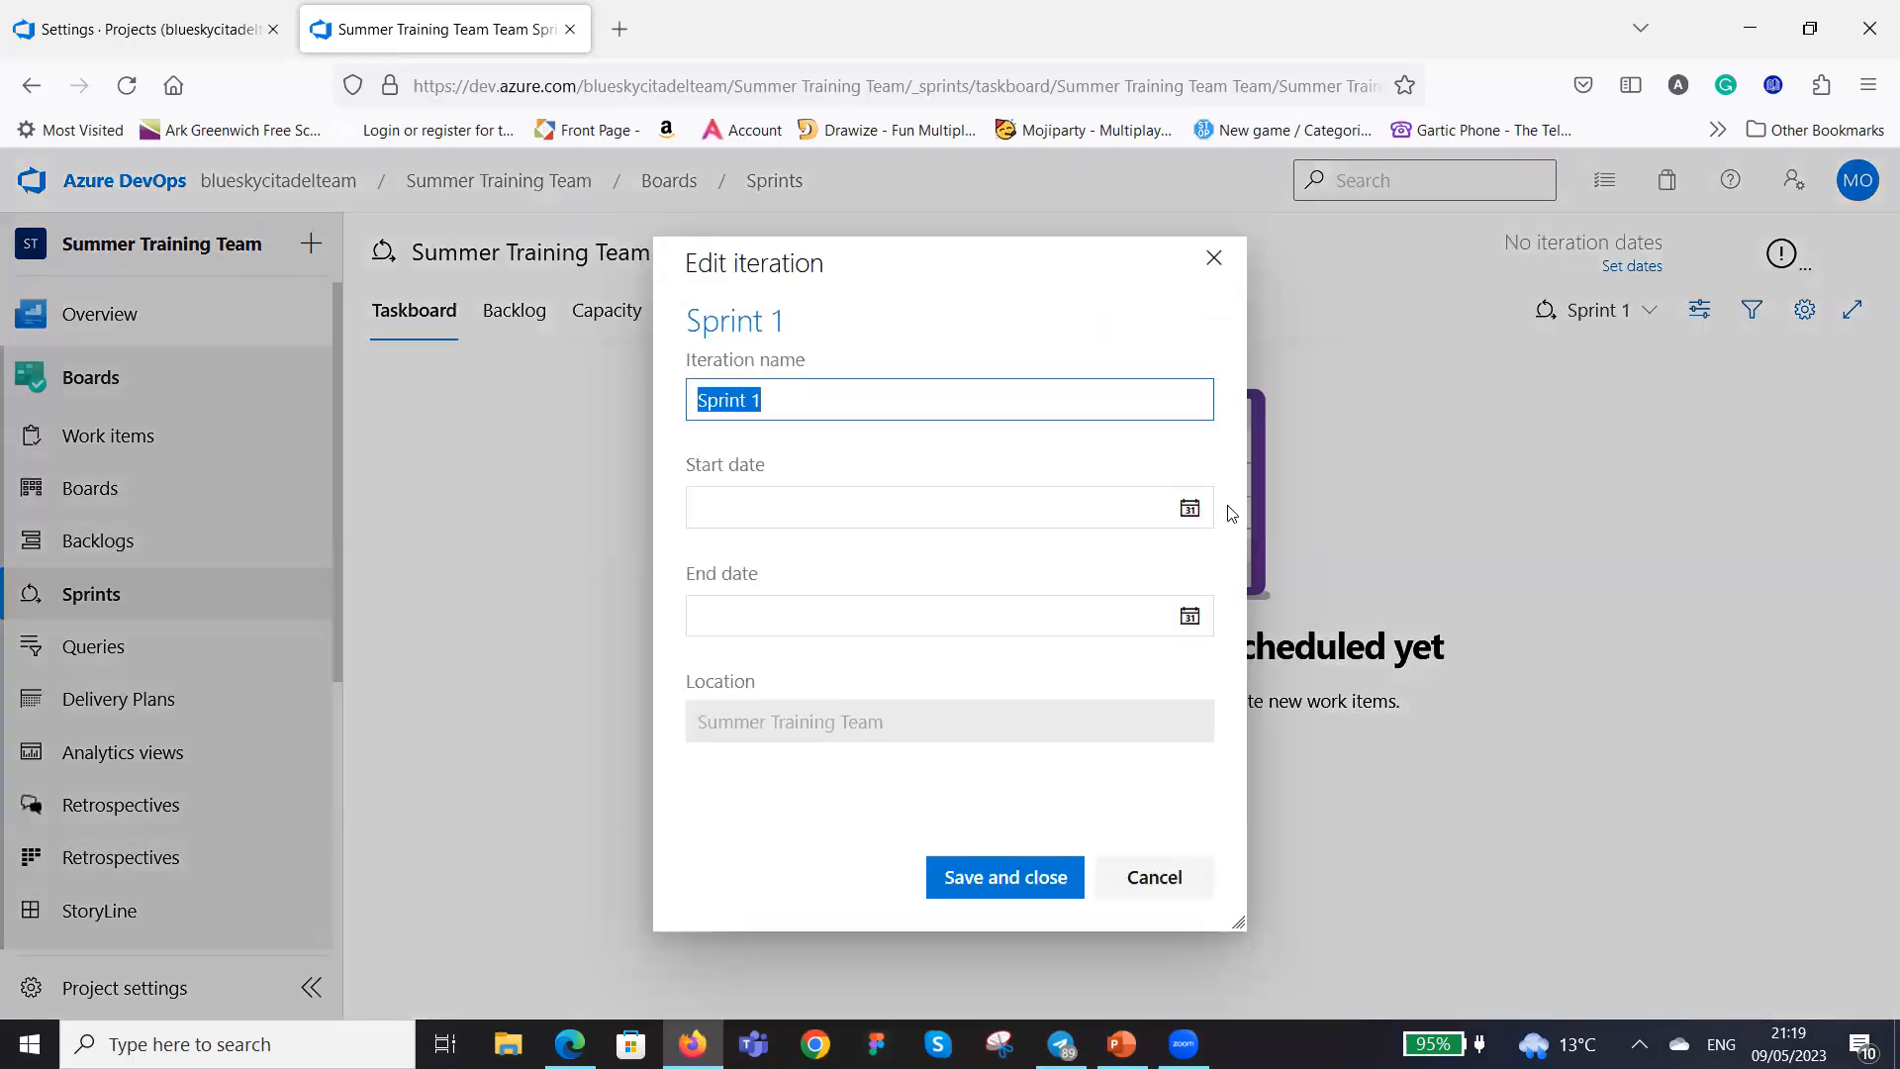
{"action": "left_click", "coordinate": [1190, 509]}
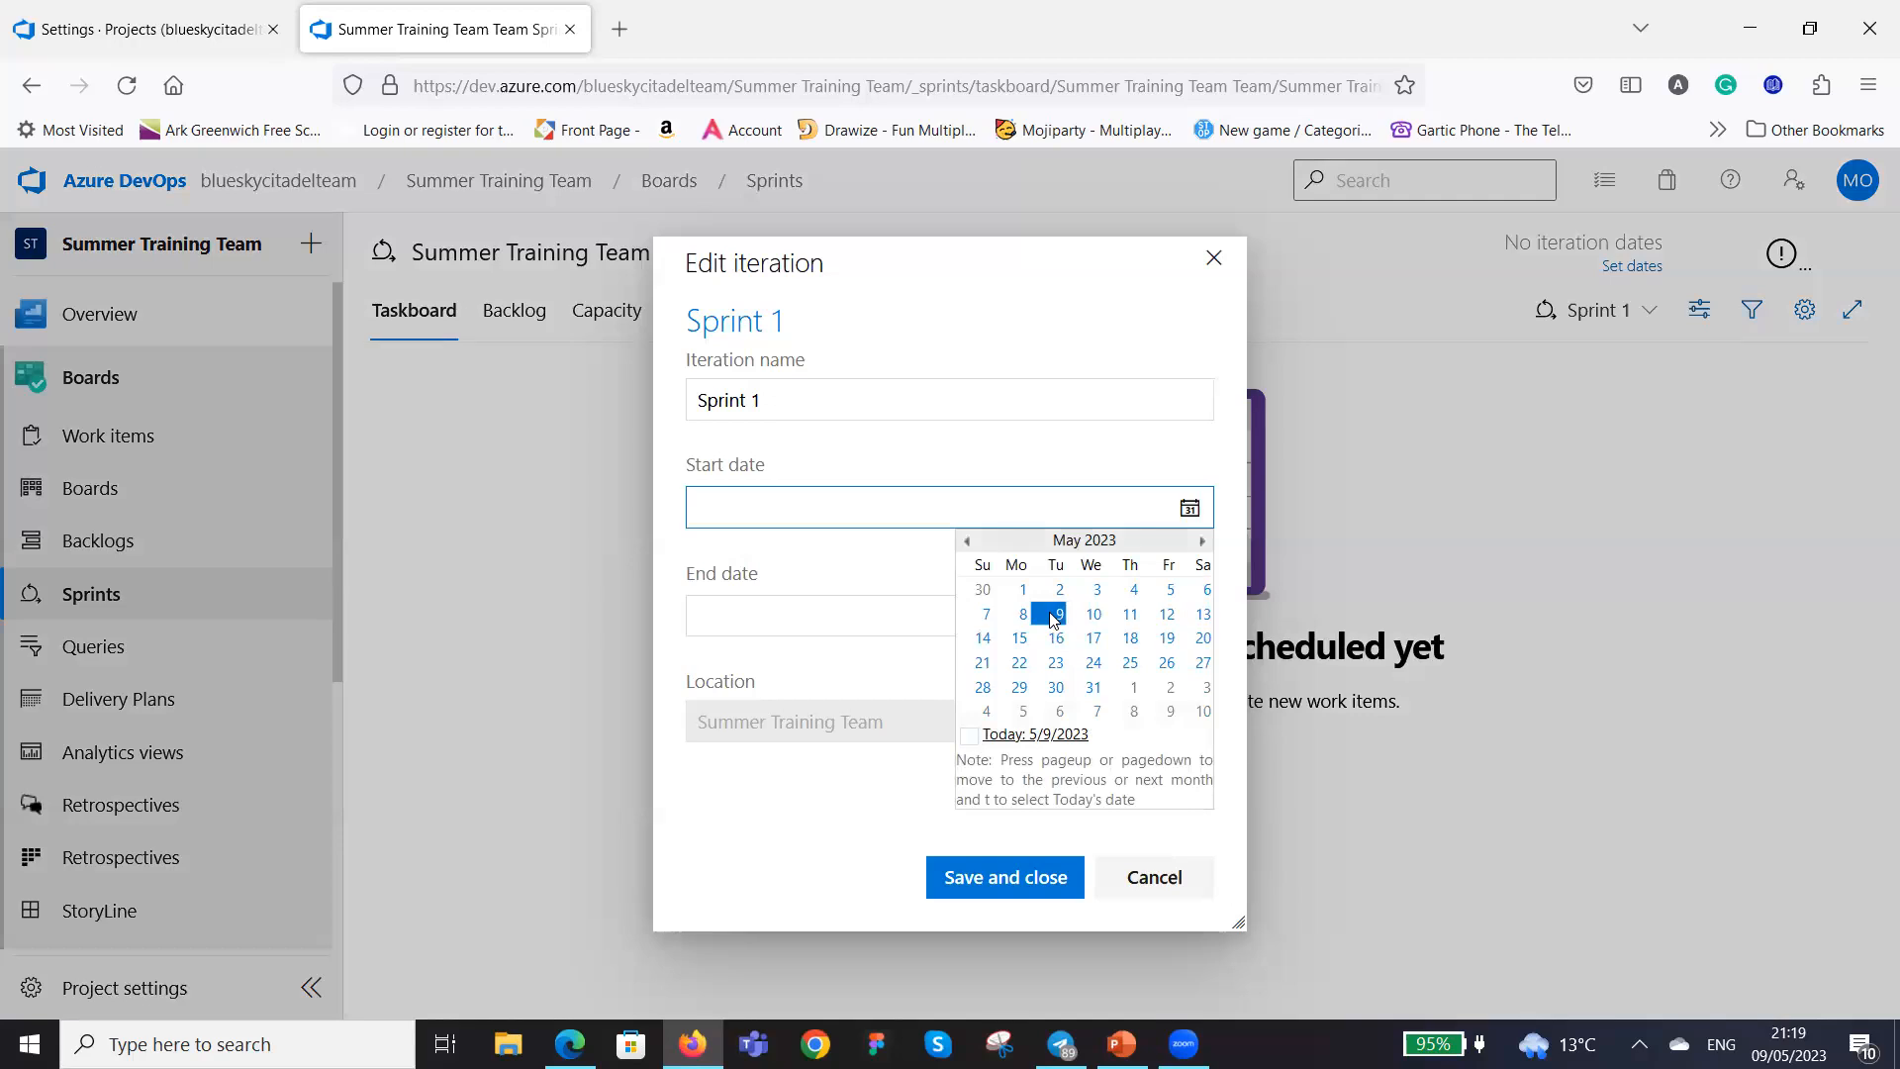
{"action": "left_click", "coordinate": [1054, 616]}
{"action": "left_click", "coordinate": [1190, 619]}
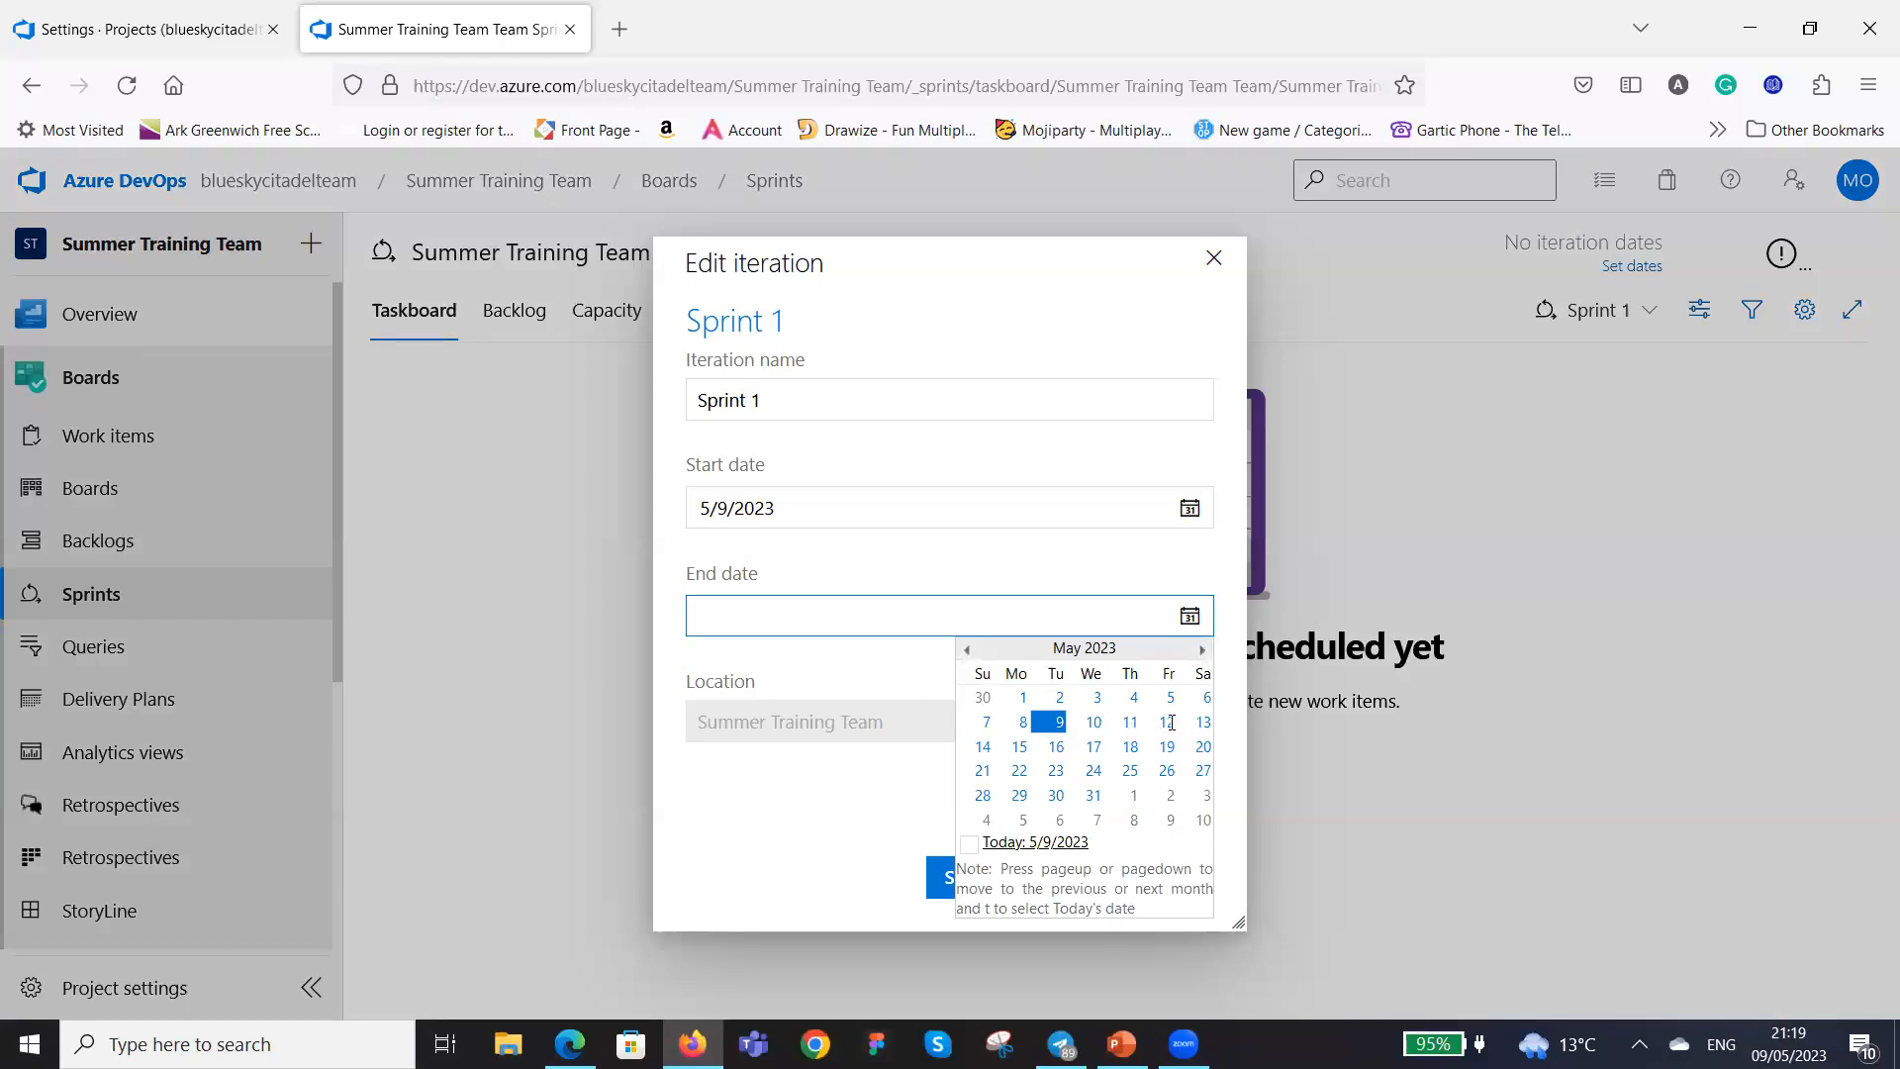
{"action": "left_click", "coordinate": [984, 747]}
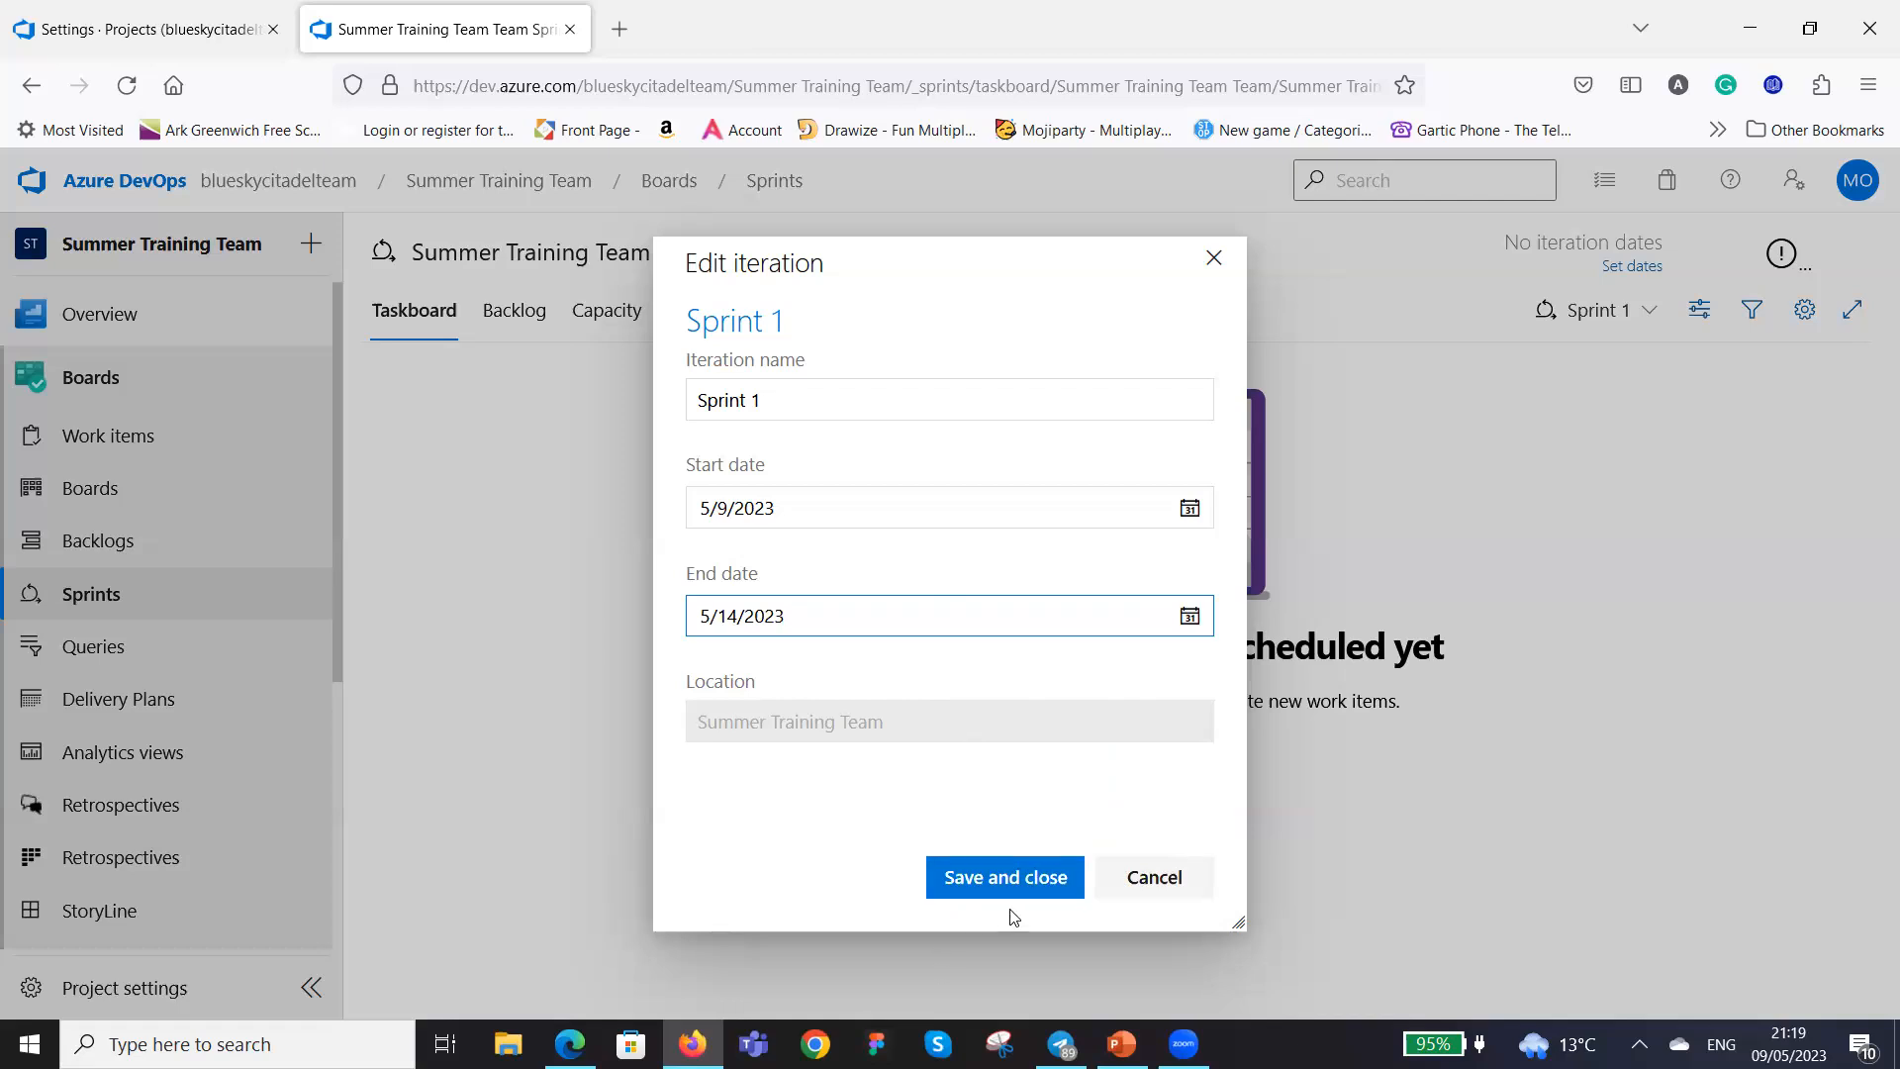
{"action": "left_click", "coordinate": [1034, 879]}
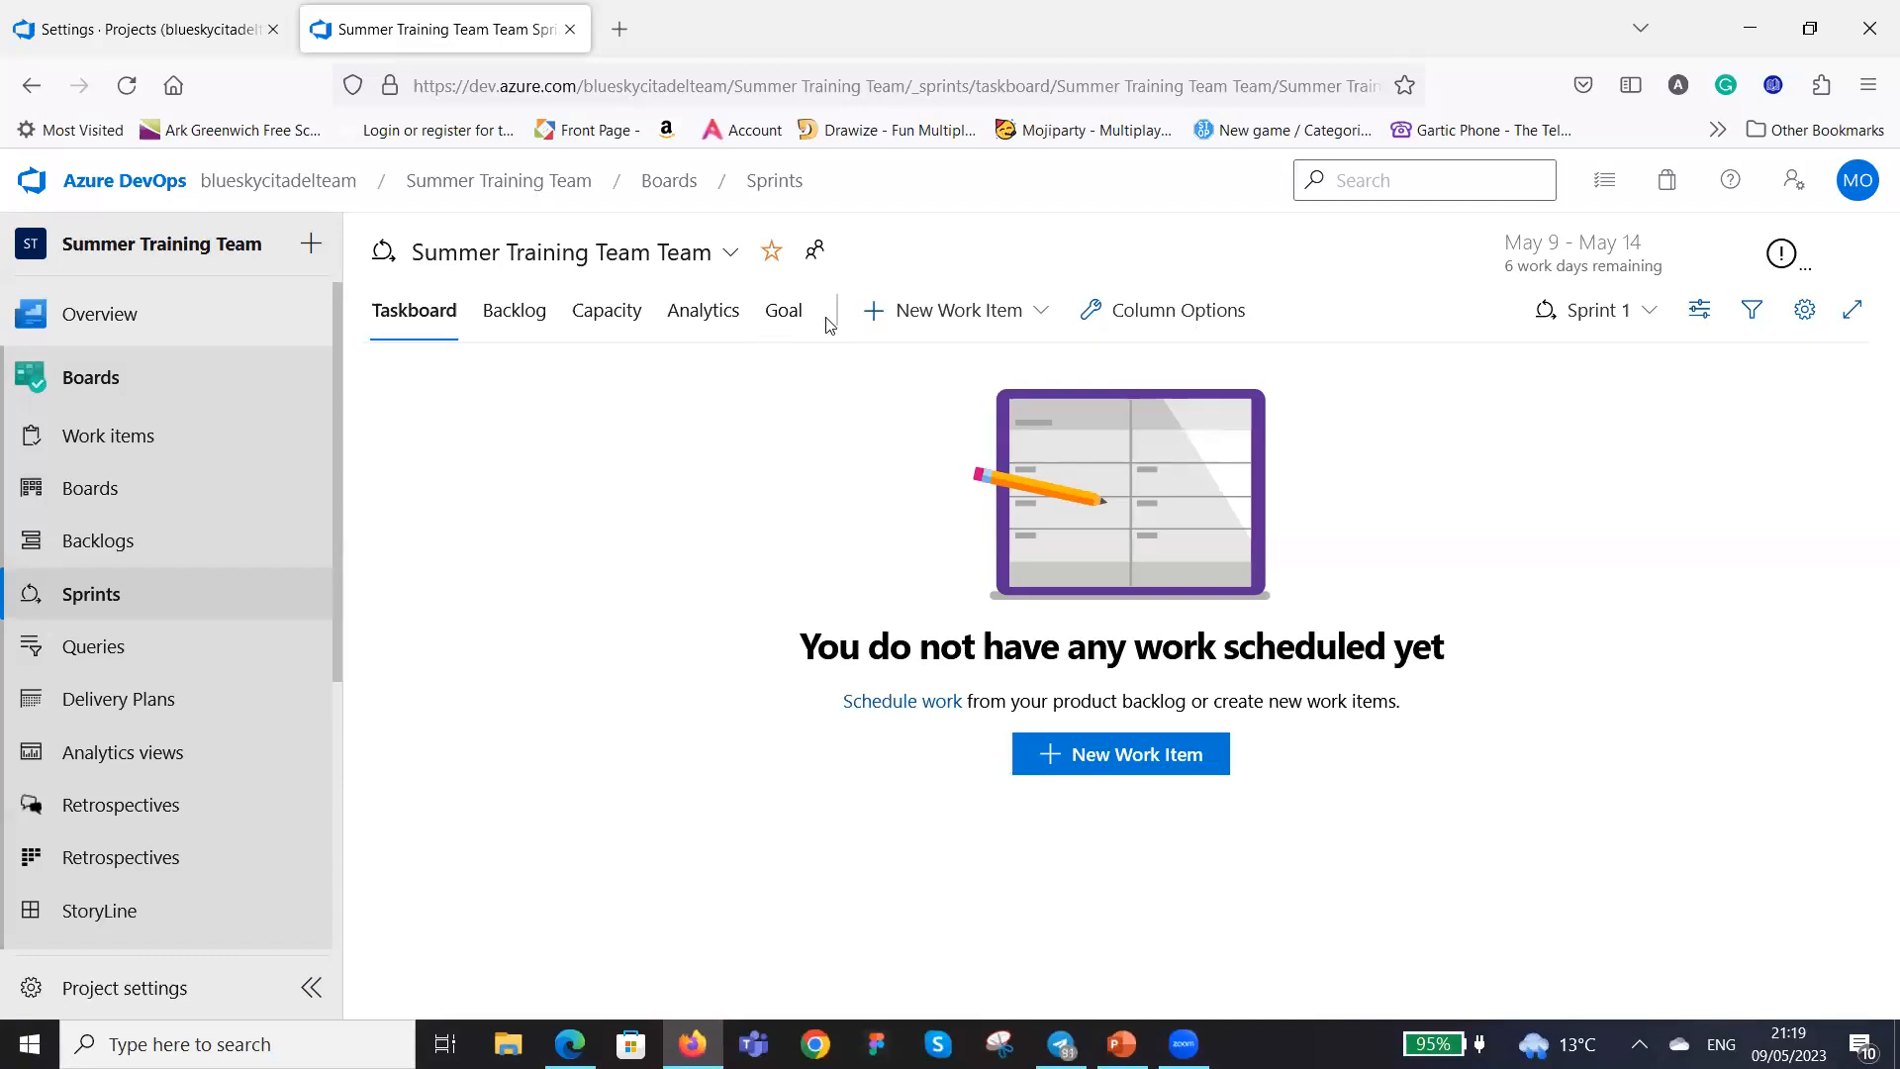
Record 5/10/2023 as a day off for the second listed team member in Sprint 1's capacity and save it.
{"action": "left_click", "coordinate": [631, 311]}
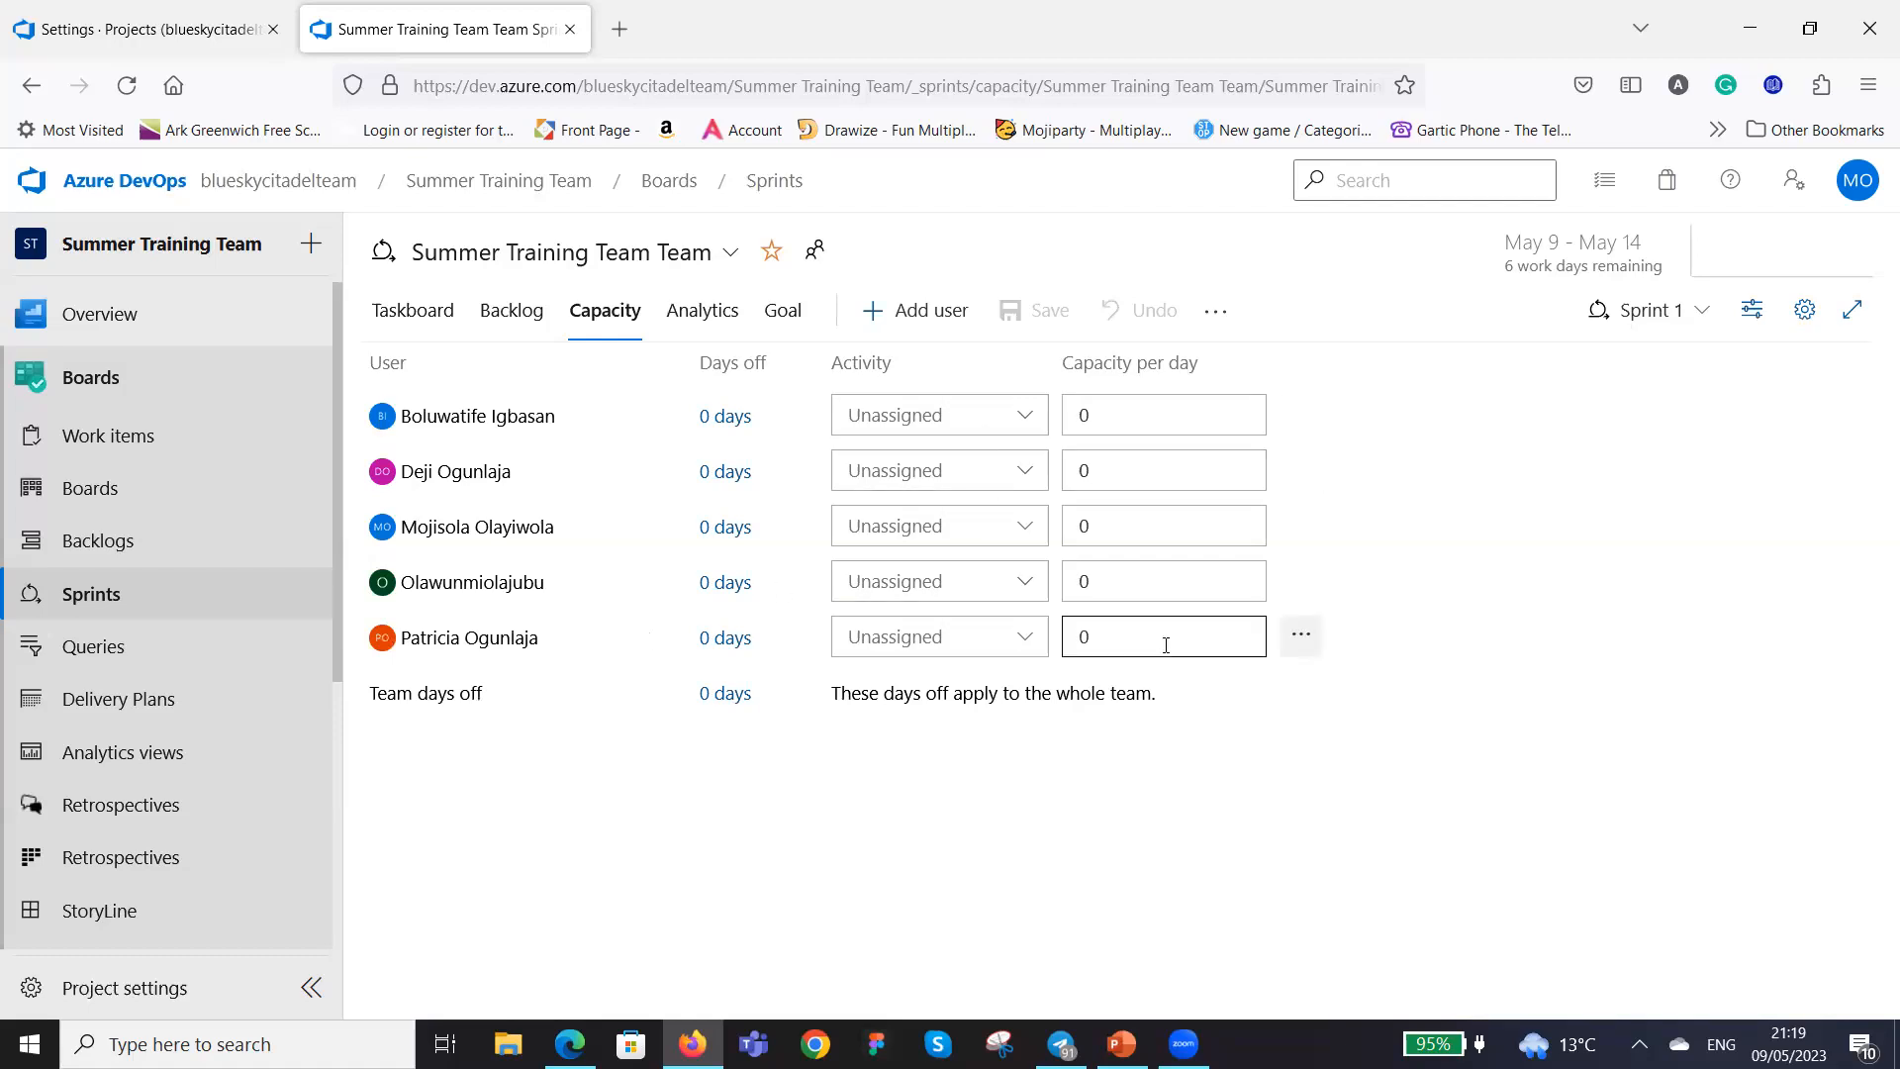
{"action": "left_click", "coordinate": [745, 474]}
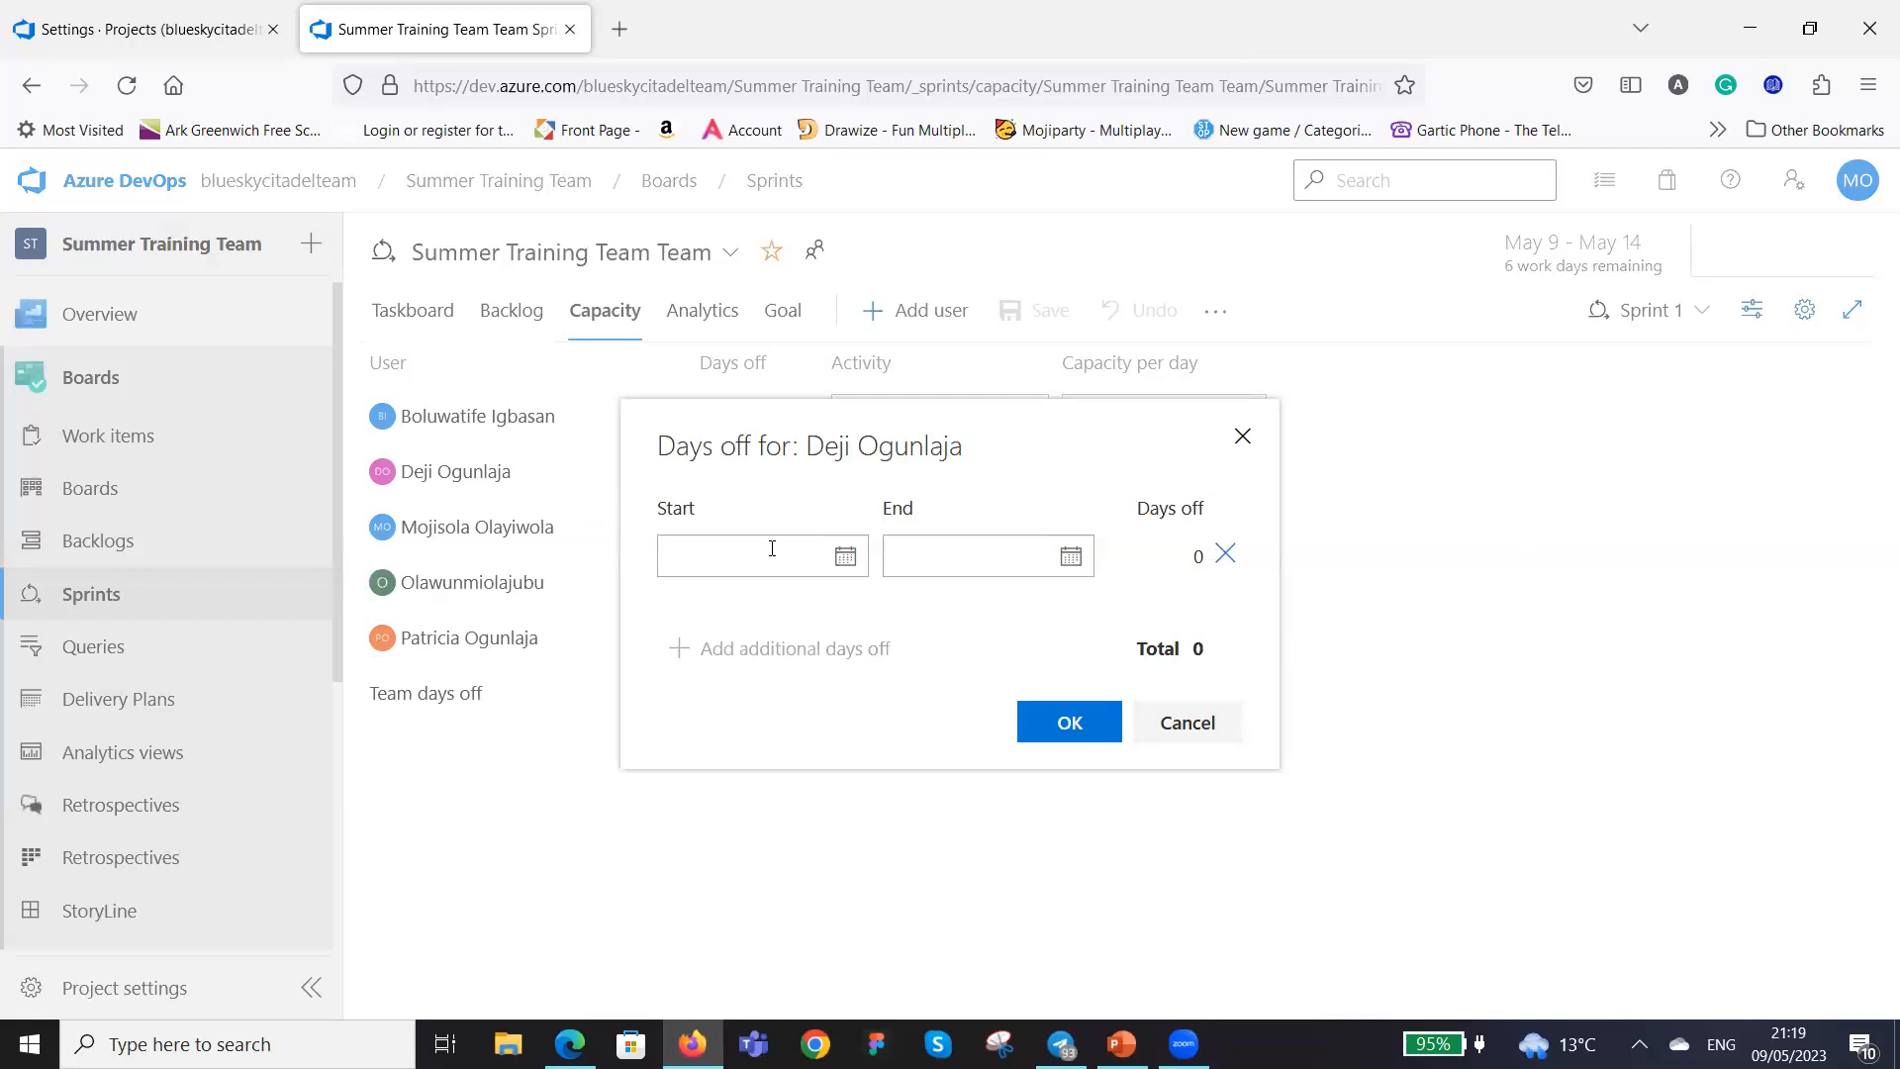
{"action": "left_click", "coordinate": [845, 556]}
{"action": "left_click", "coordinate": [804, 729]}
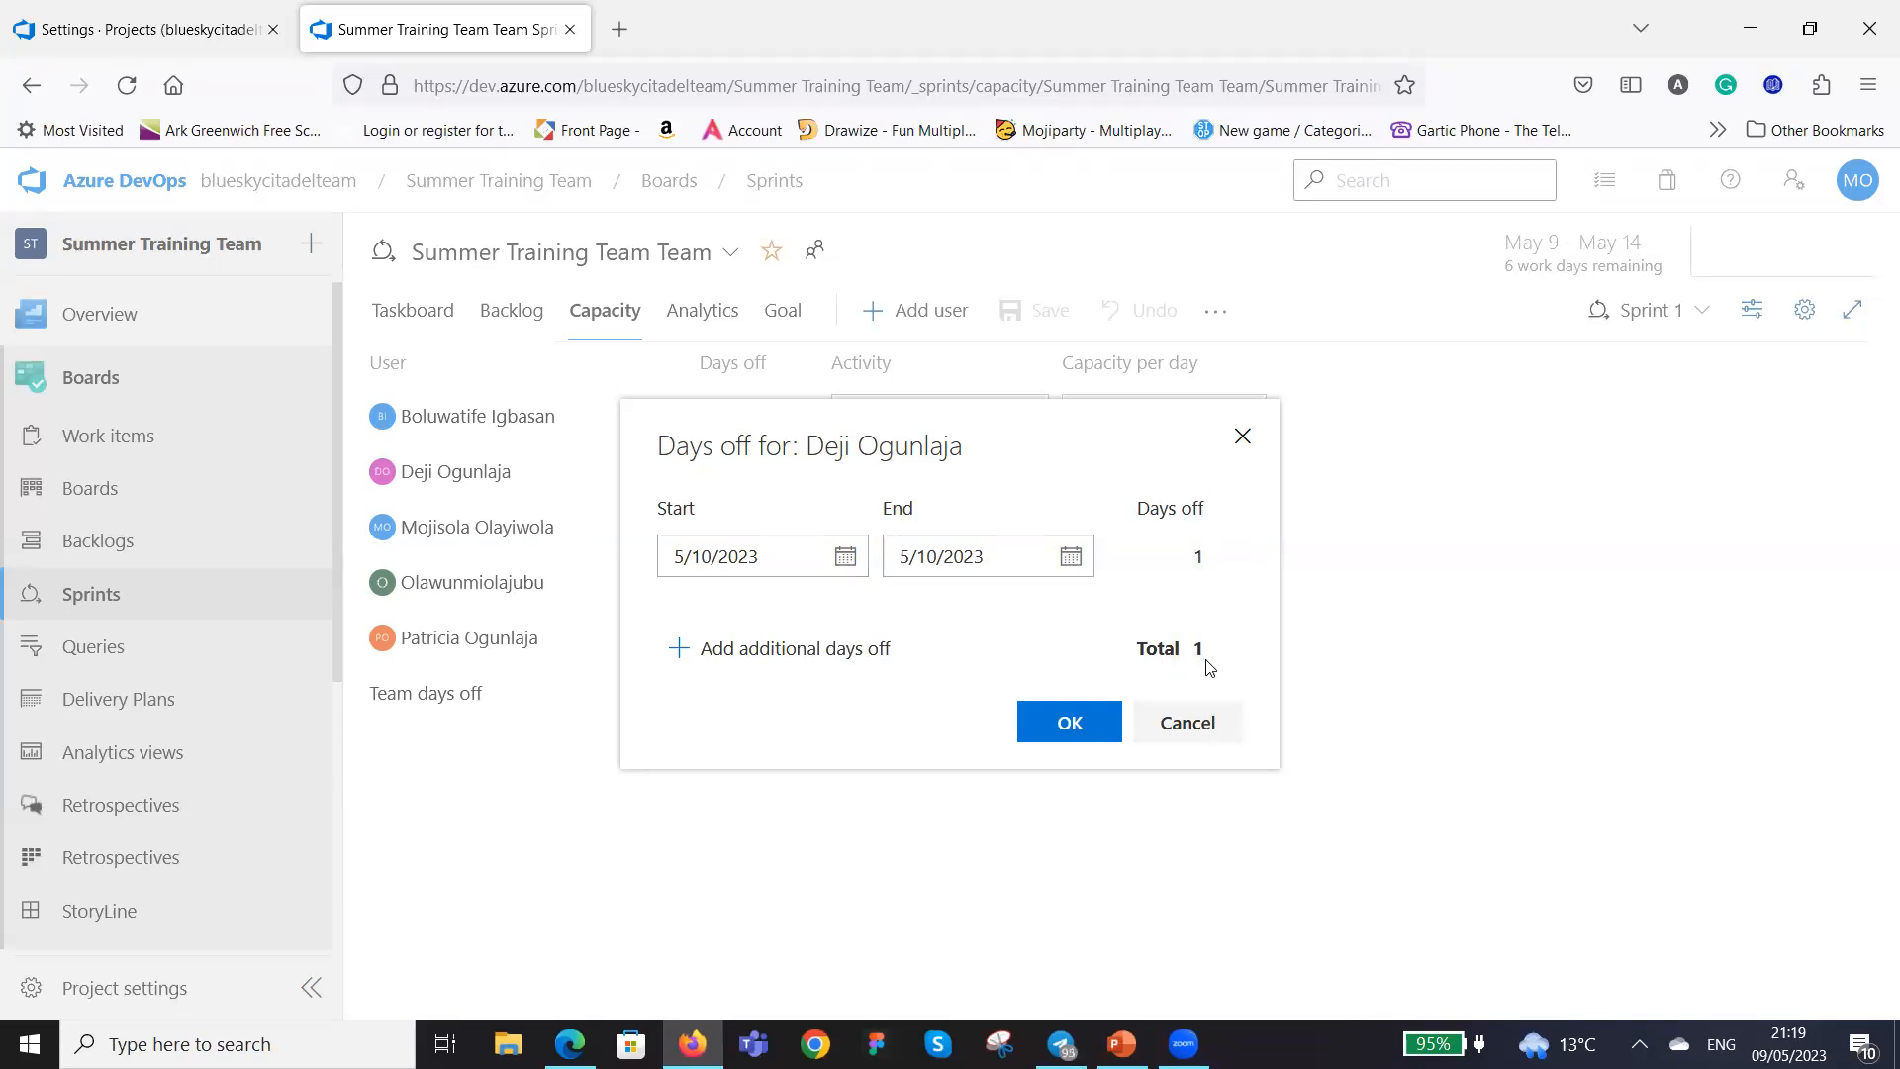
{"action": "mouse_move", "coordinate": [1215, 572]}
{"action": "left_click", "coordinate": [1071, 724]}
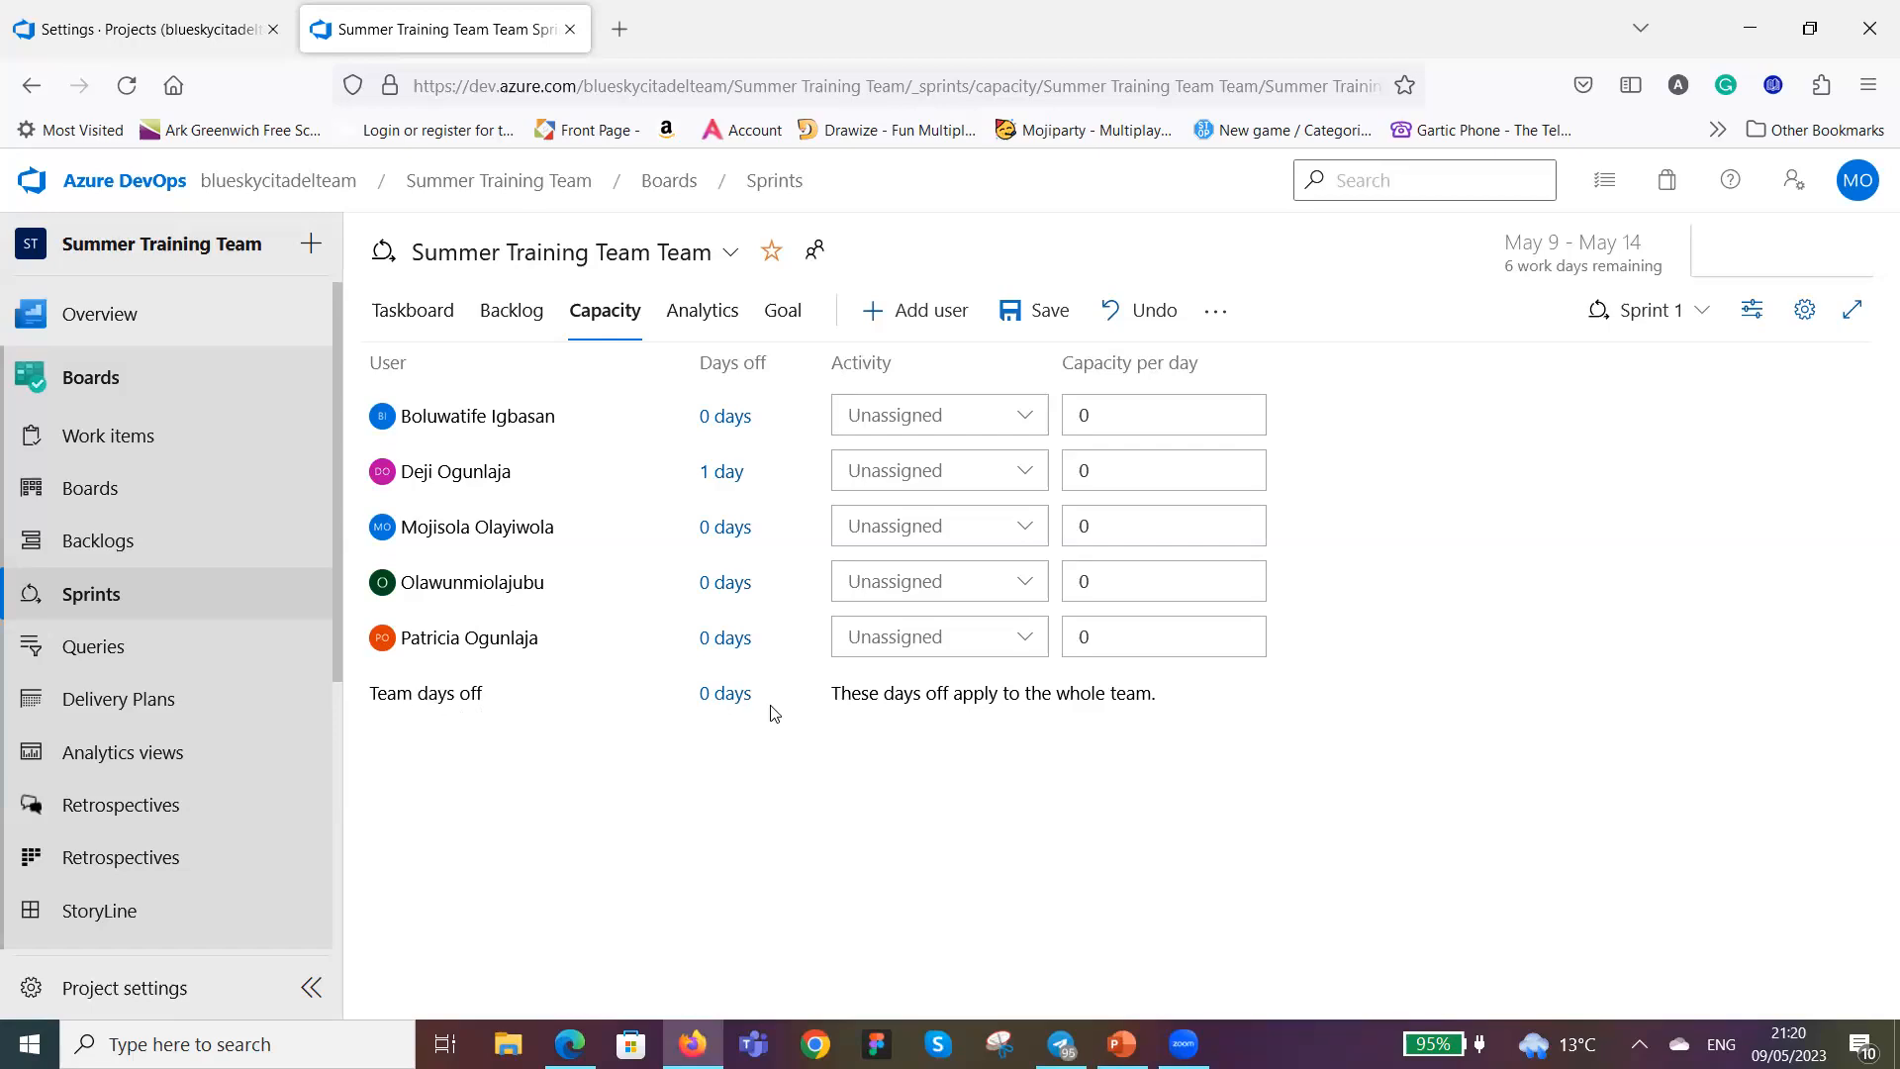
{"action": "left_click", "coordinate": [732, 693]}
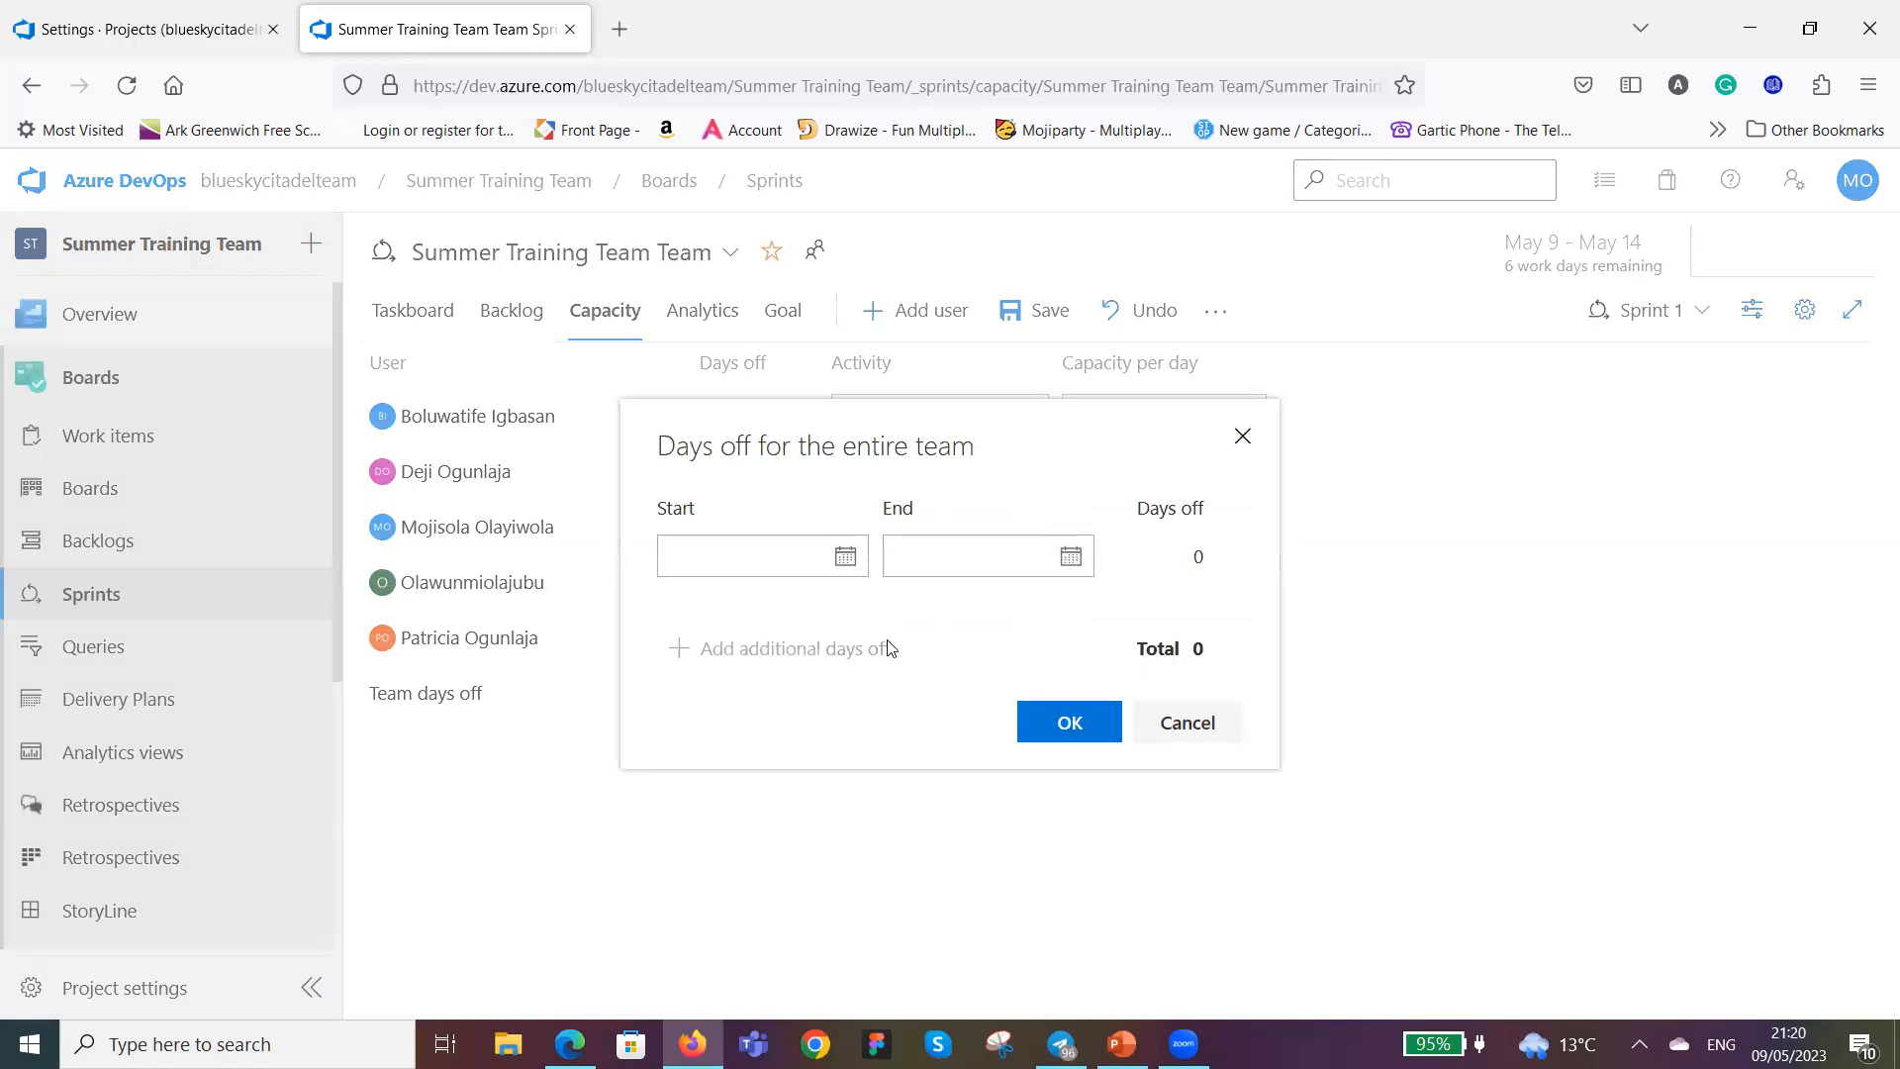
{"action": "left_click", "coordinate": [1230, 727]}
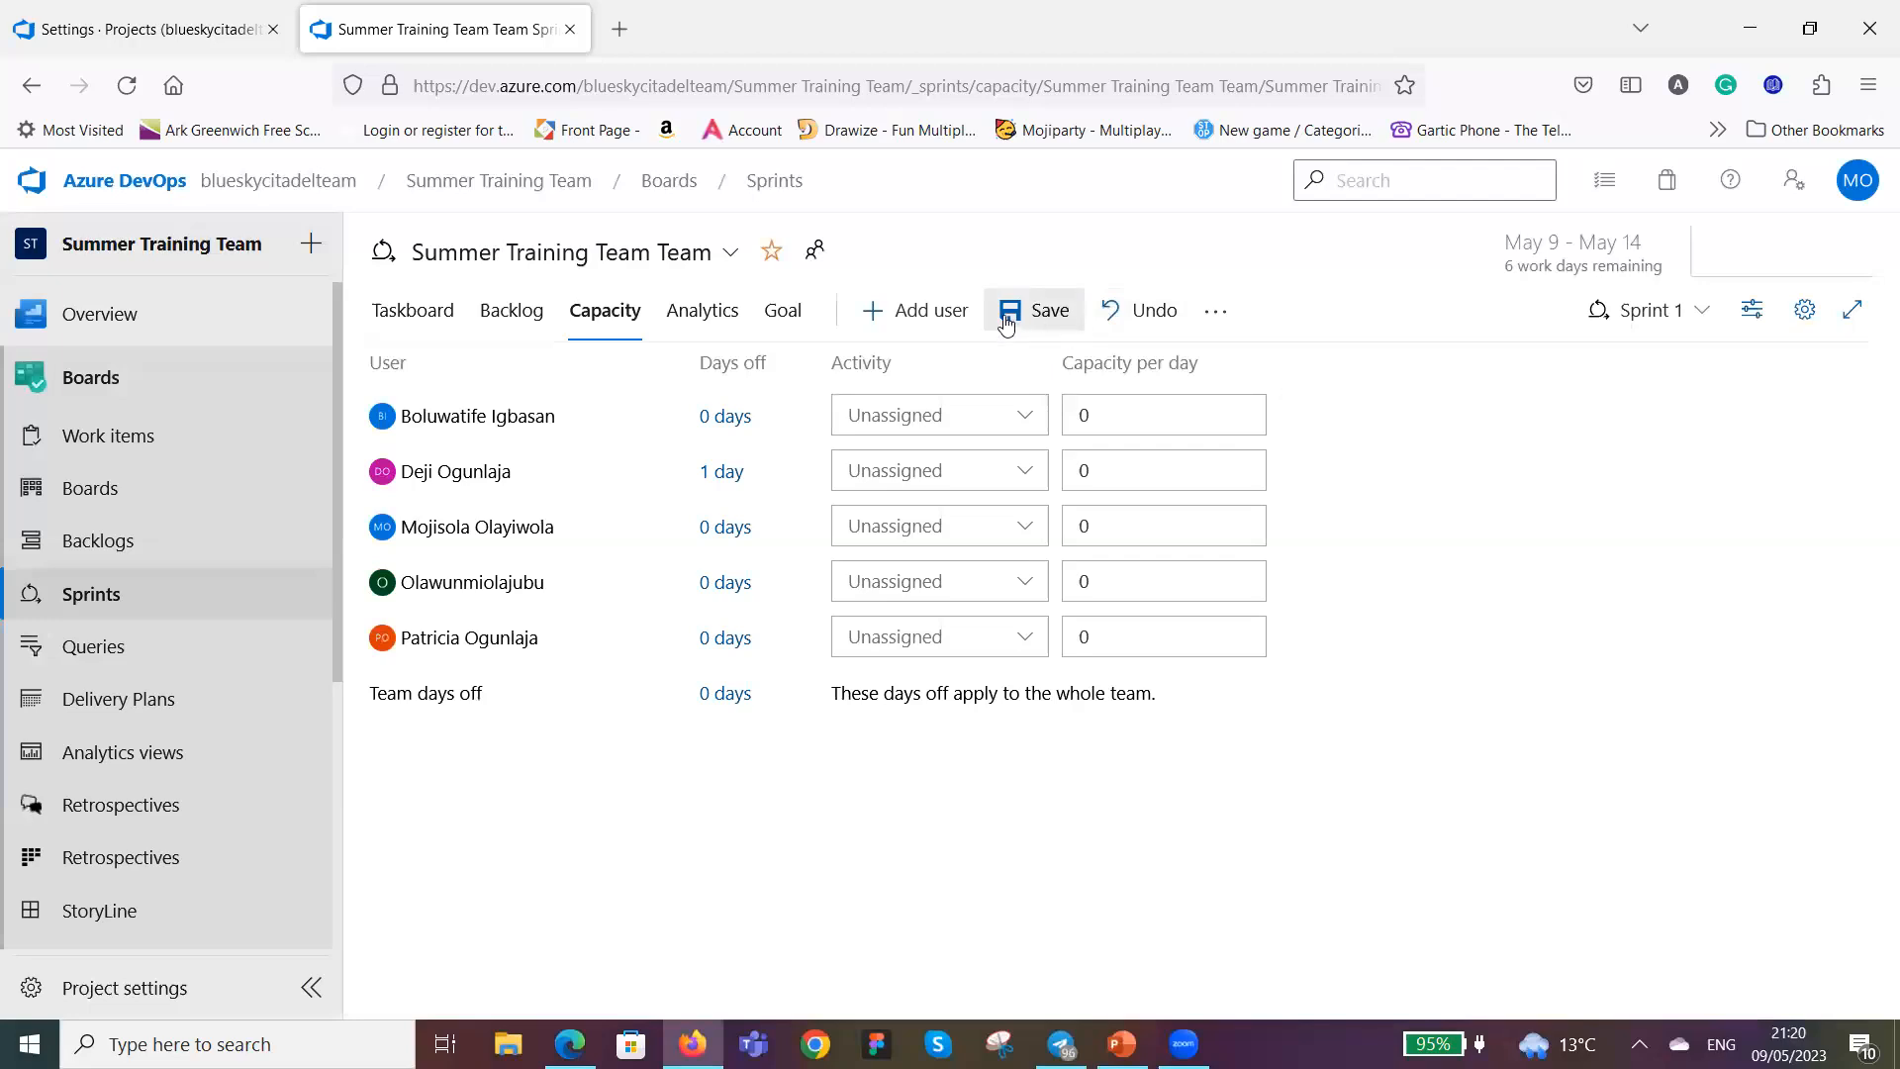
{"action": "left_click", "coordinate": [1044, 319]}
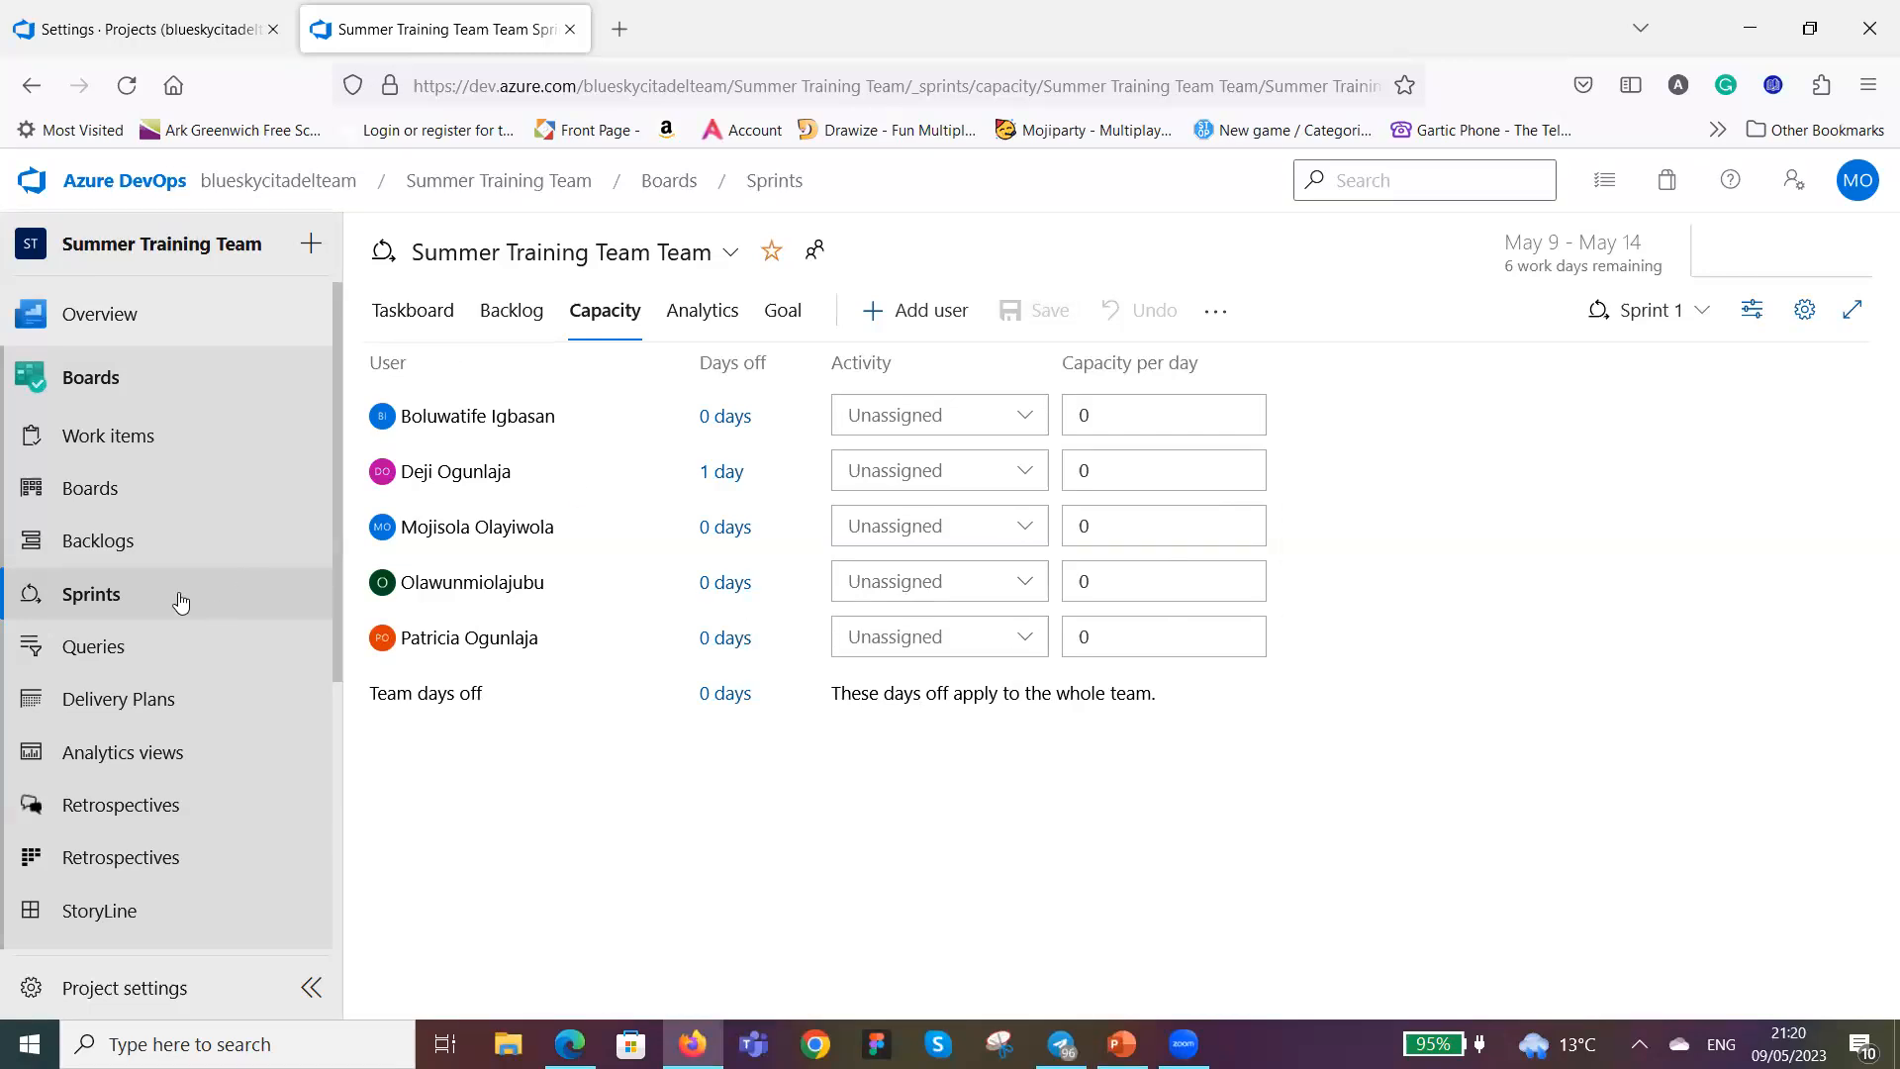
Return to the team board and move the Register backlog item from New to Approved.
{"action": "left_click", "coordinate": [140, 498]}
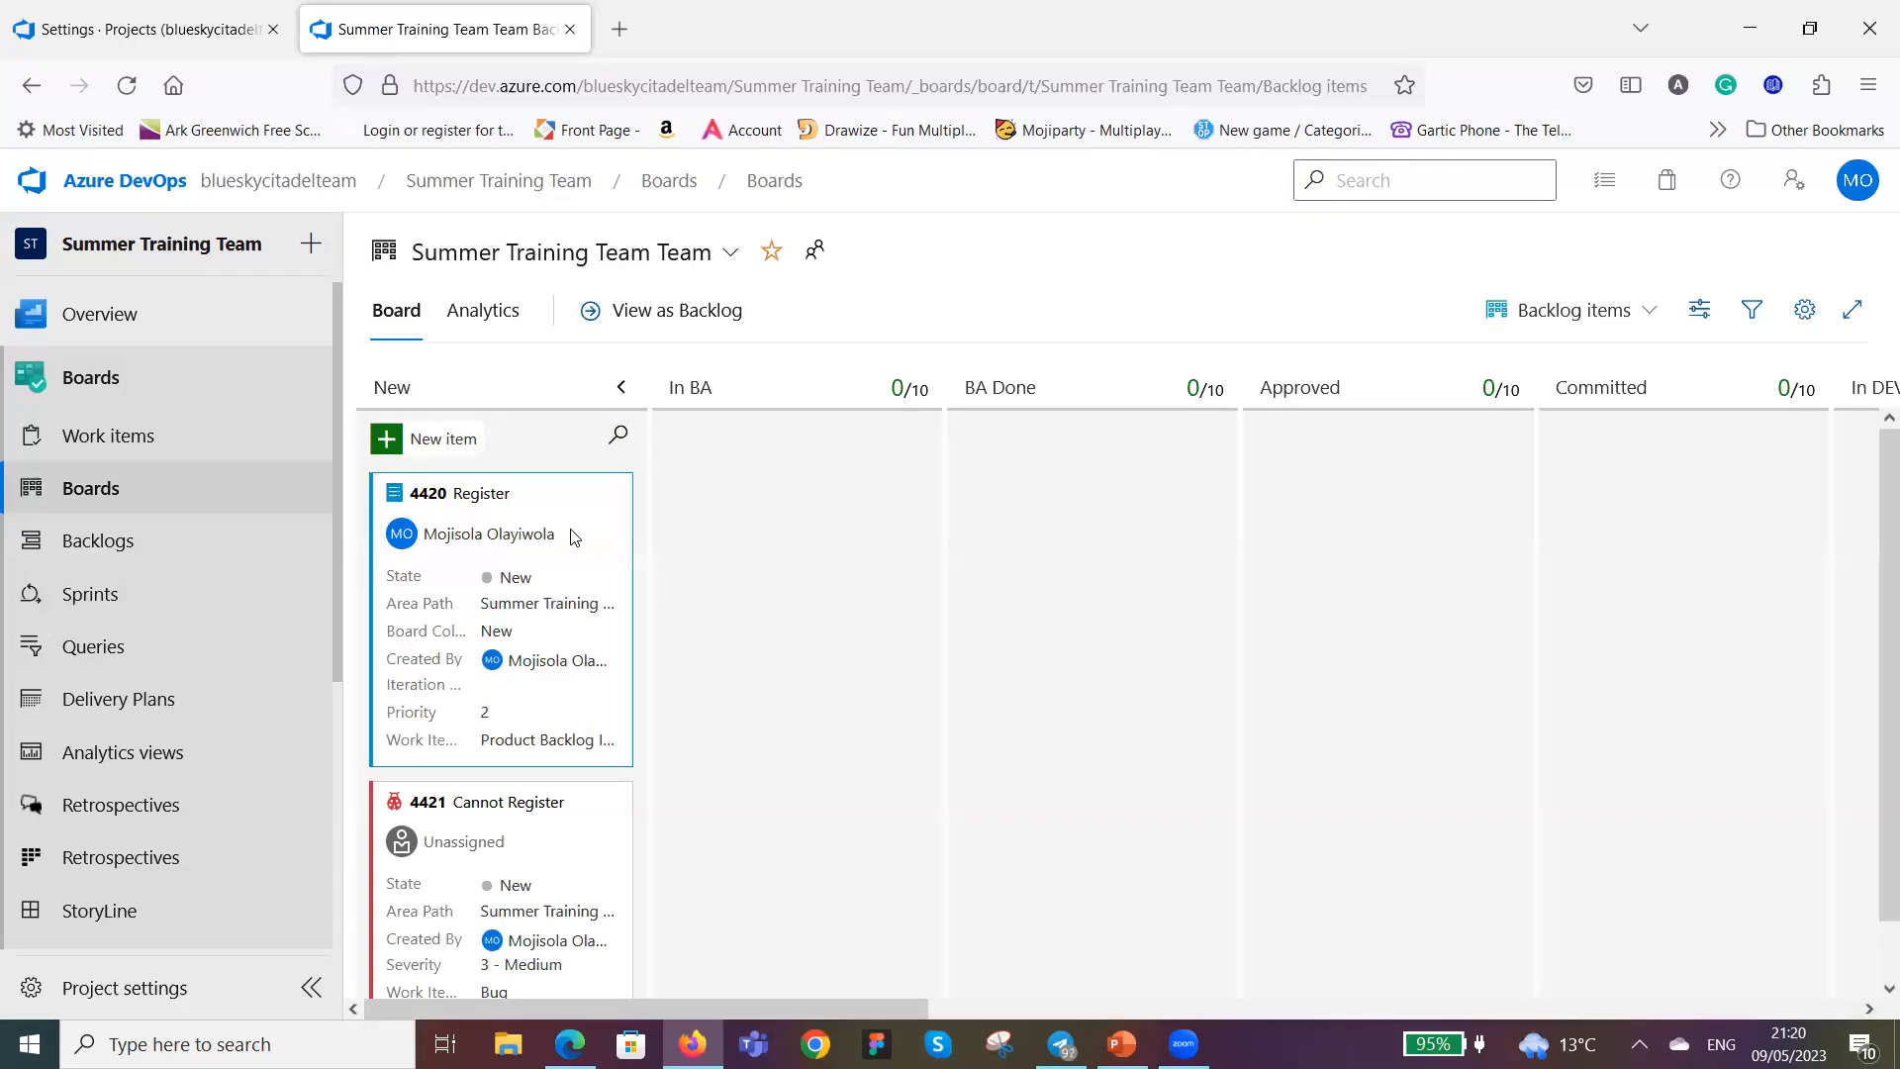
{"action": "left_click_drag", "start_coordinate": [531, 491], "coordinate": [1426, 450]}
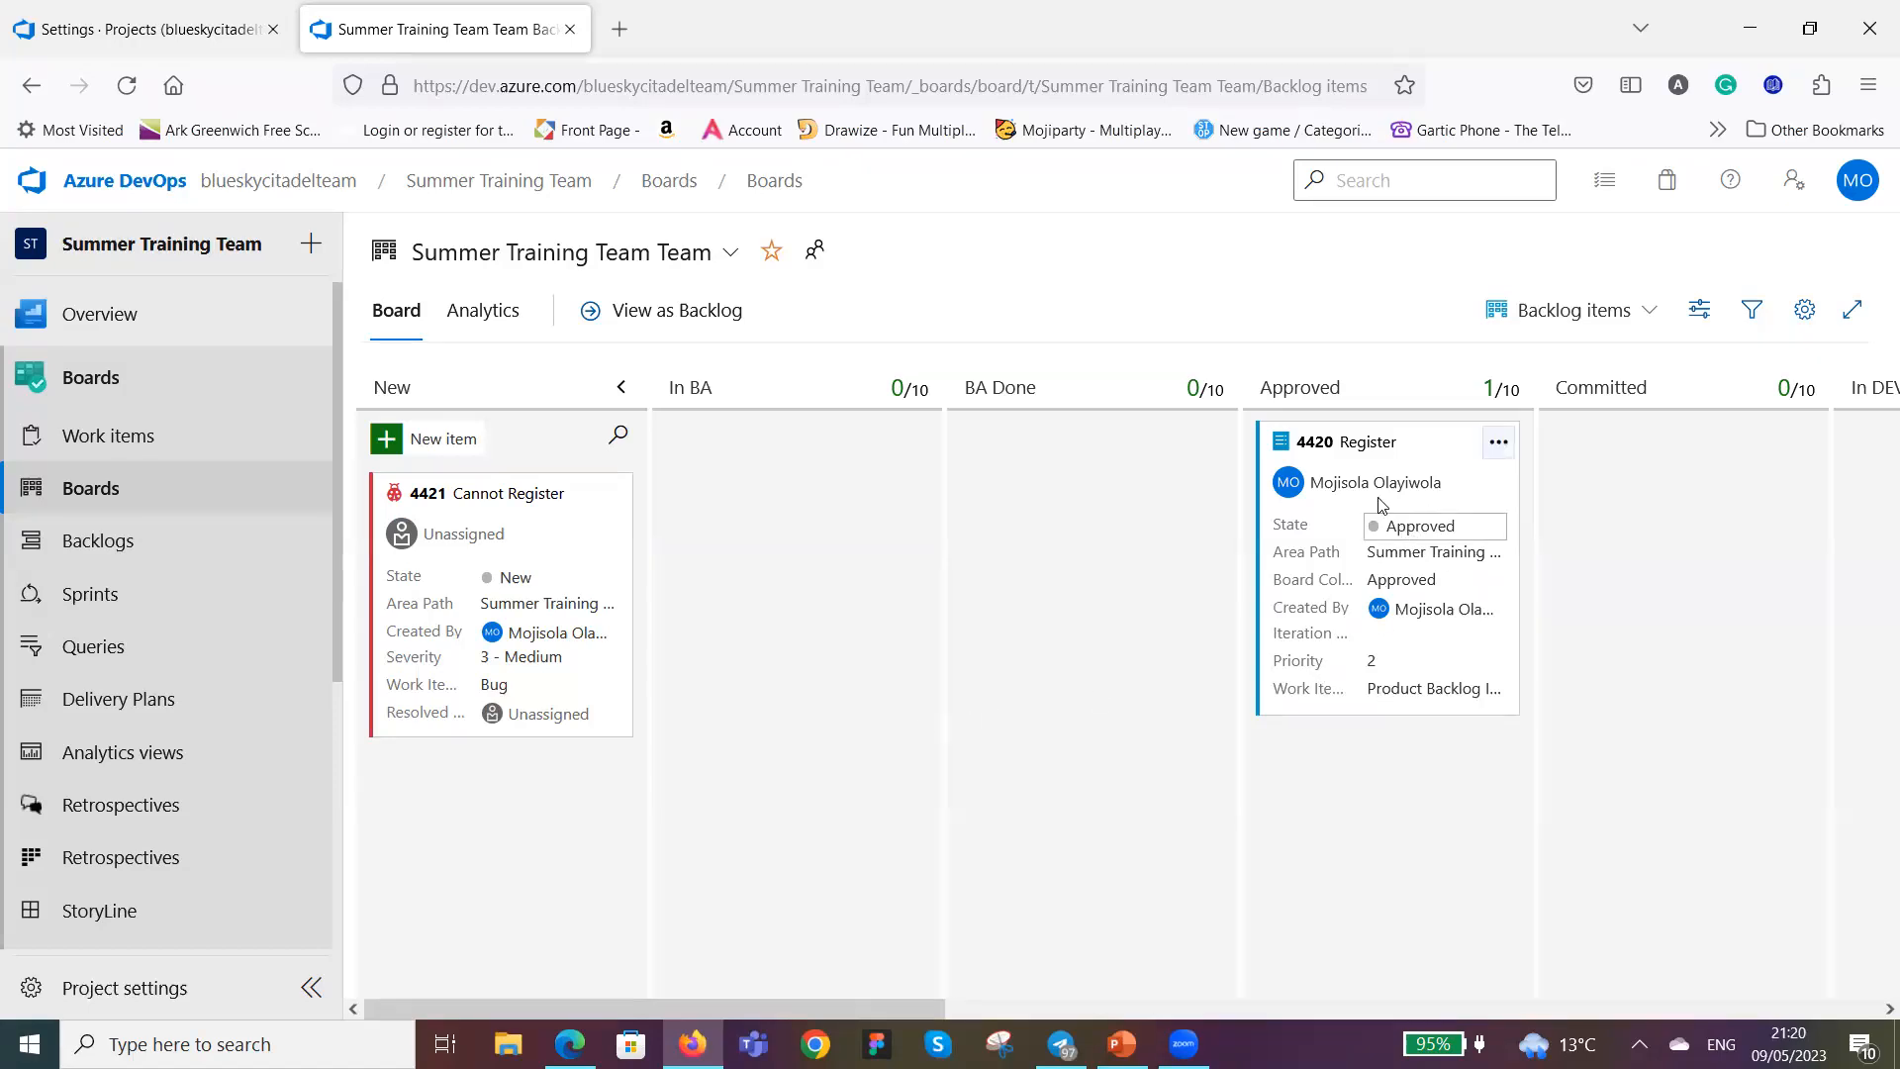
Create a new work item query and set its Work Item Type value to Product Backlog Item.
{"action": "left_click", "coordinate": [100, 657]}
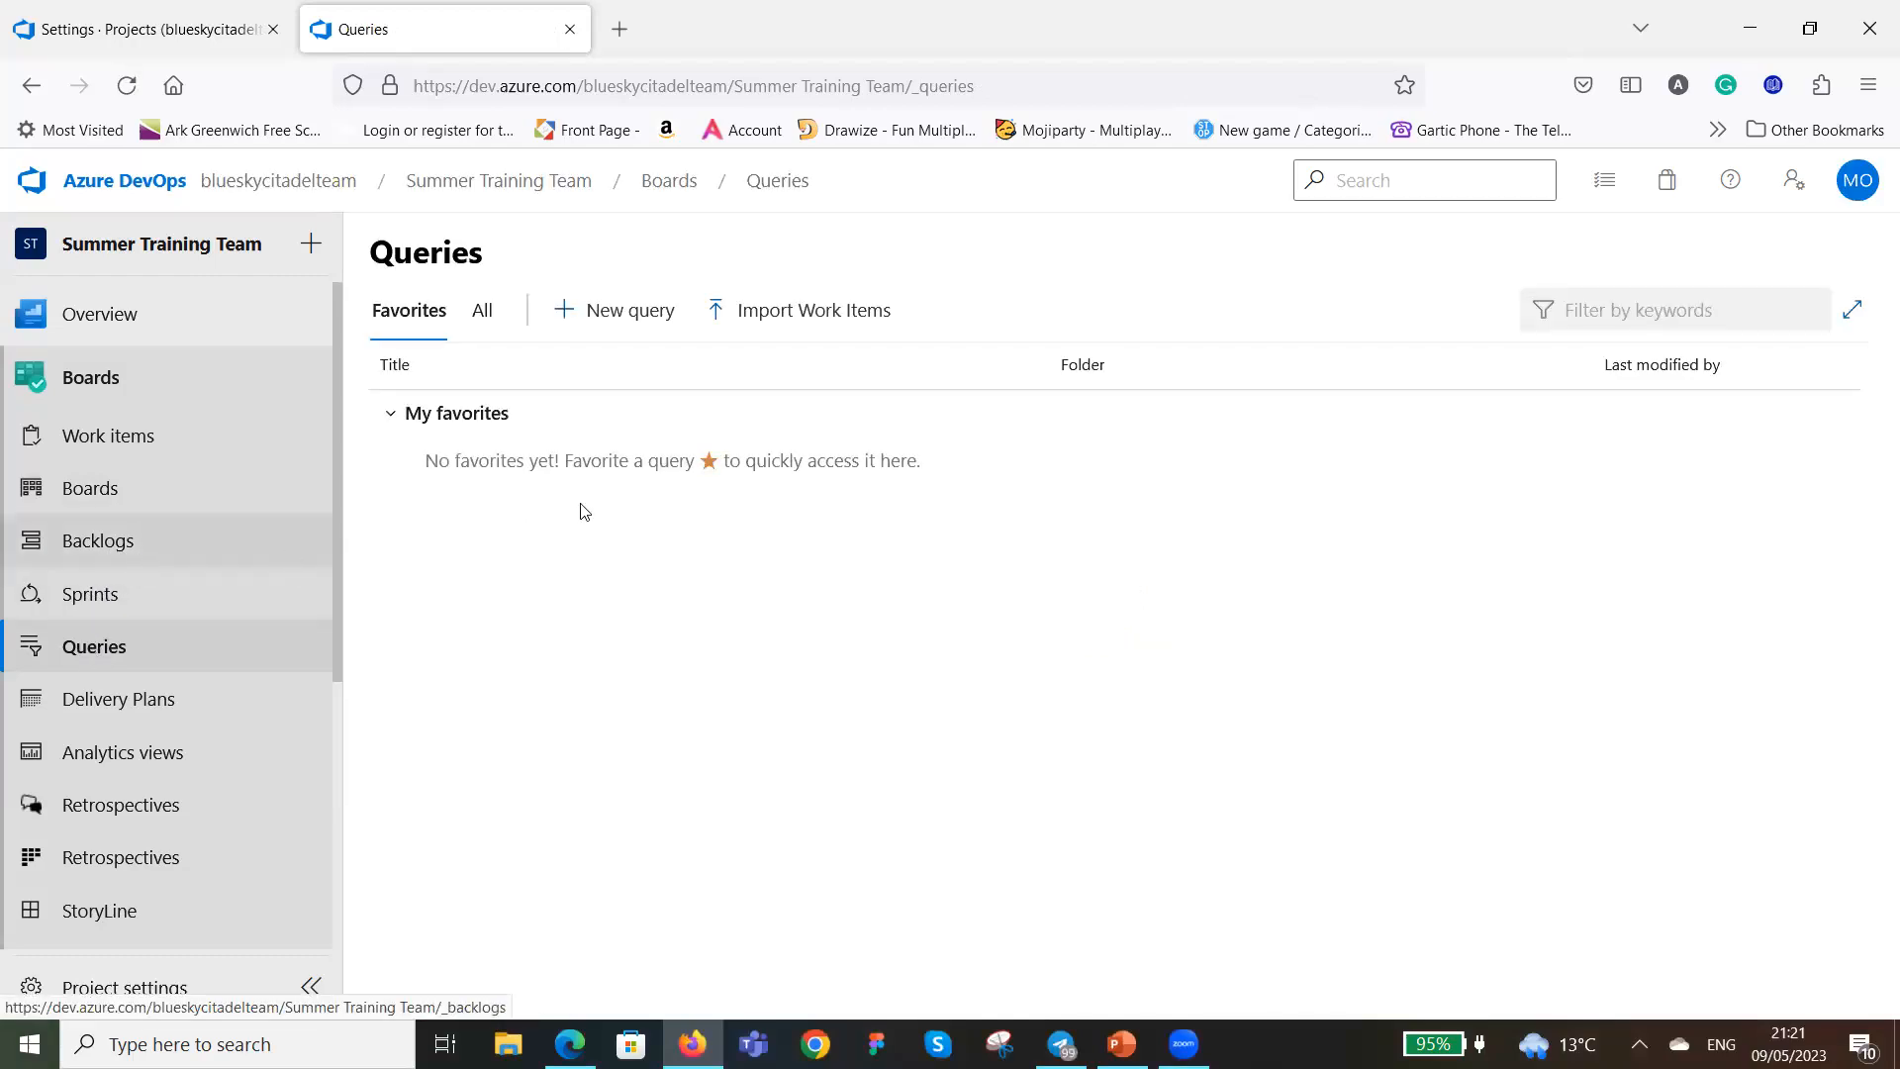
{"action": "left_click", "coordinate": [615, 313]}
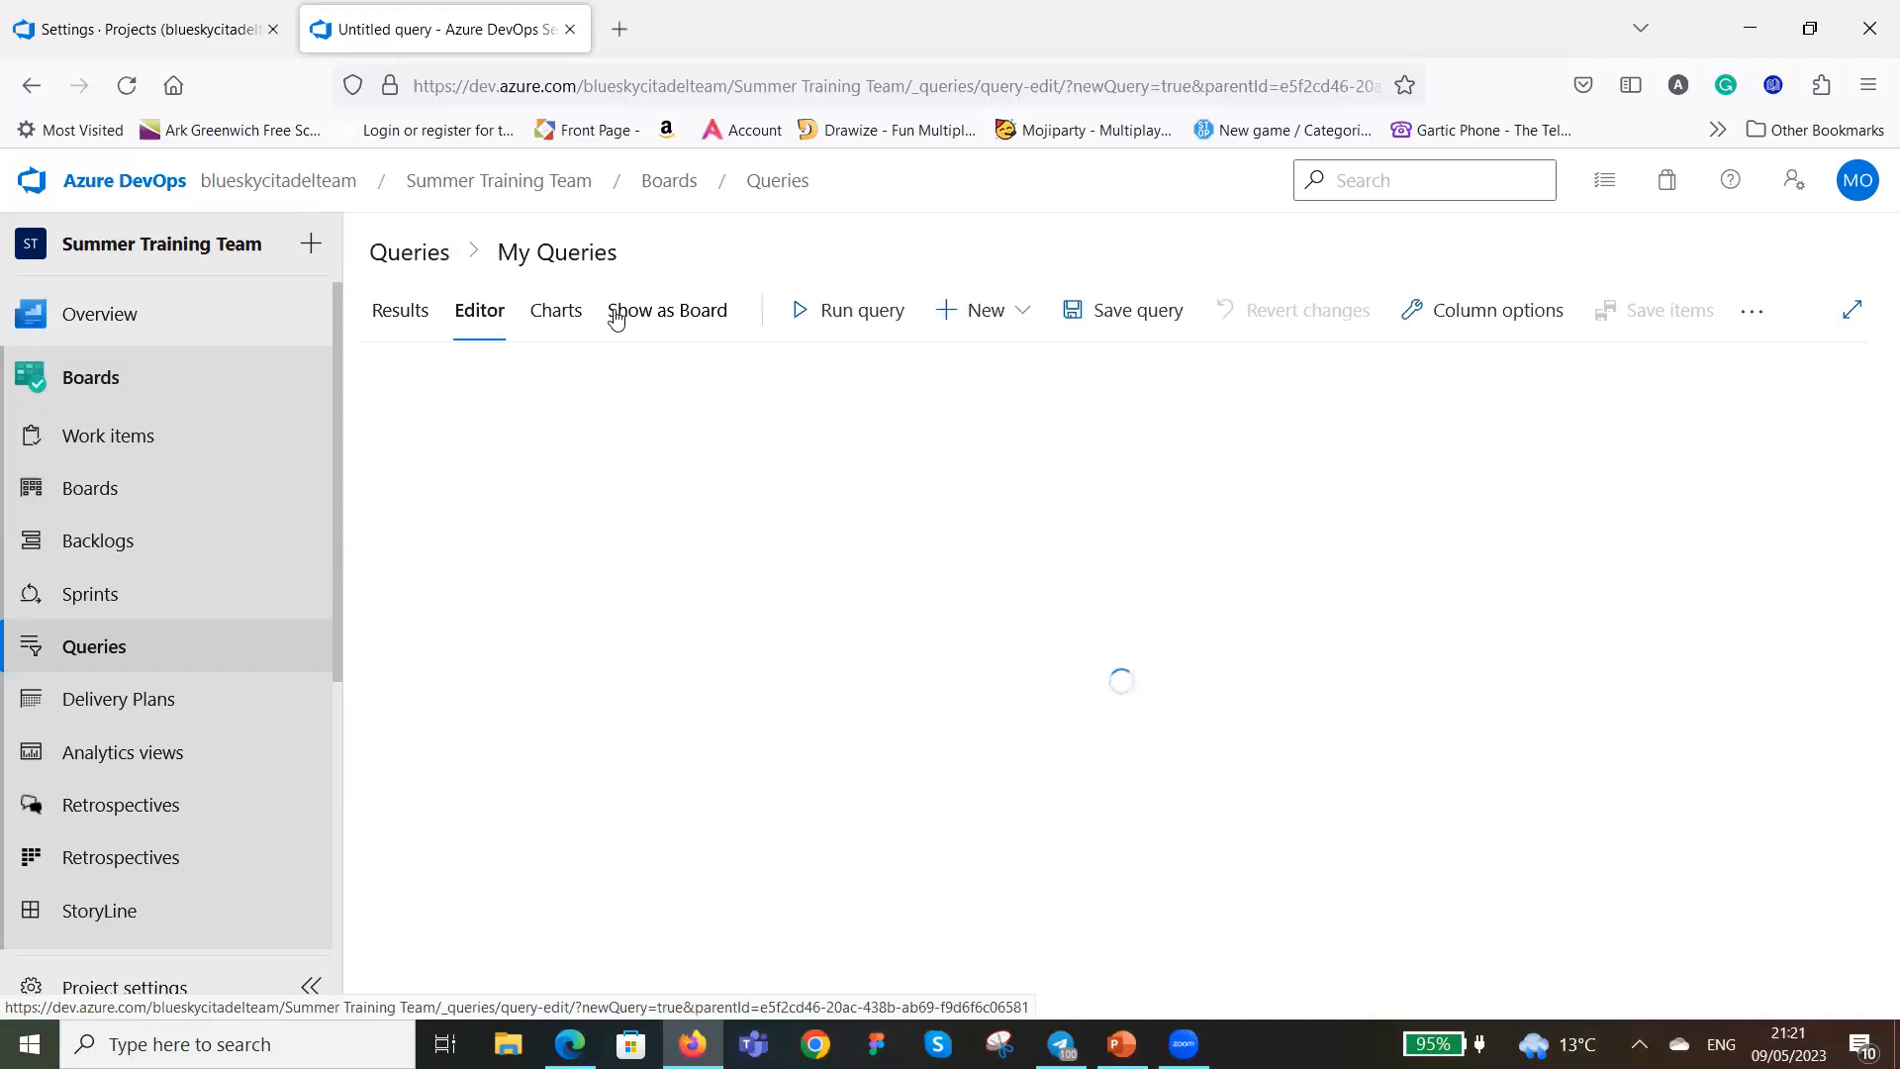
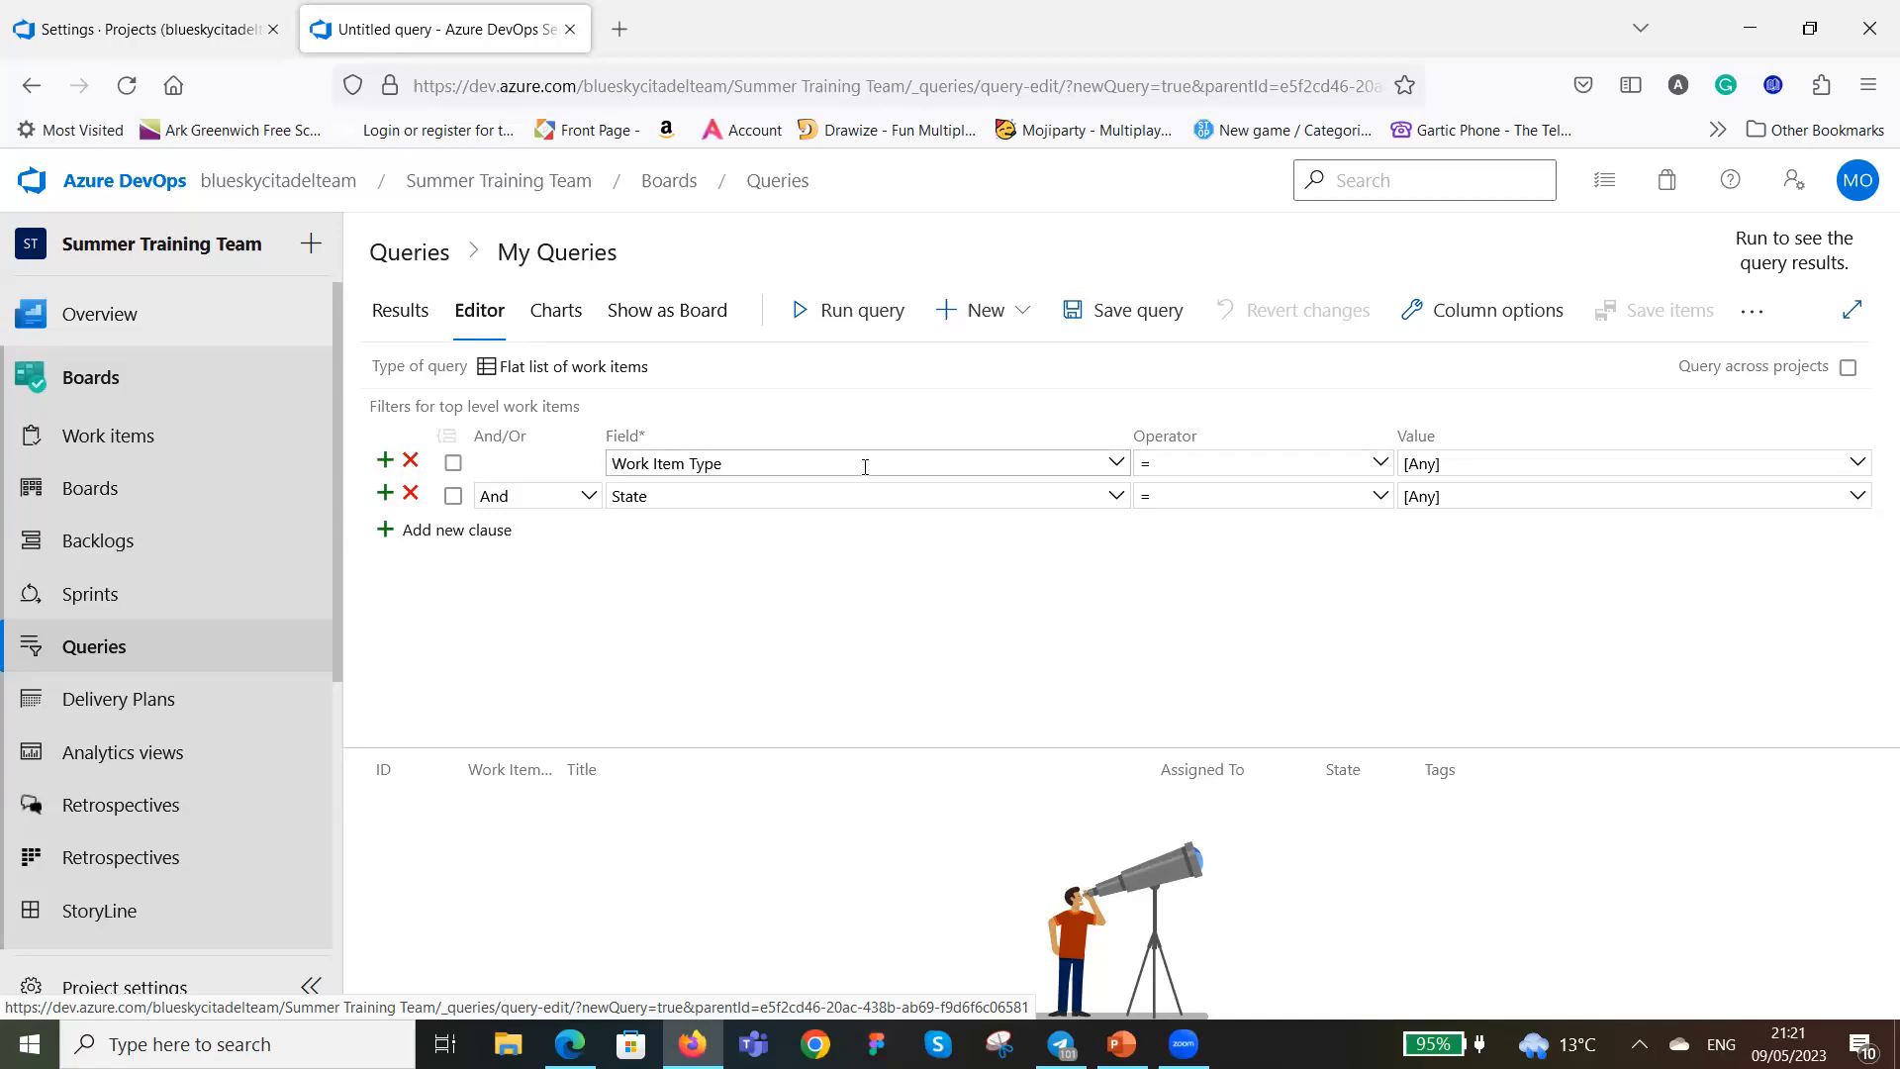
{"action": "left_click", "coordinate": [1860, 462]}
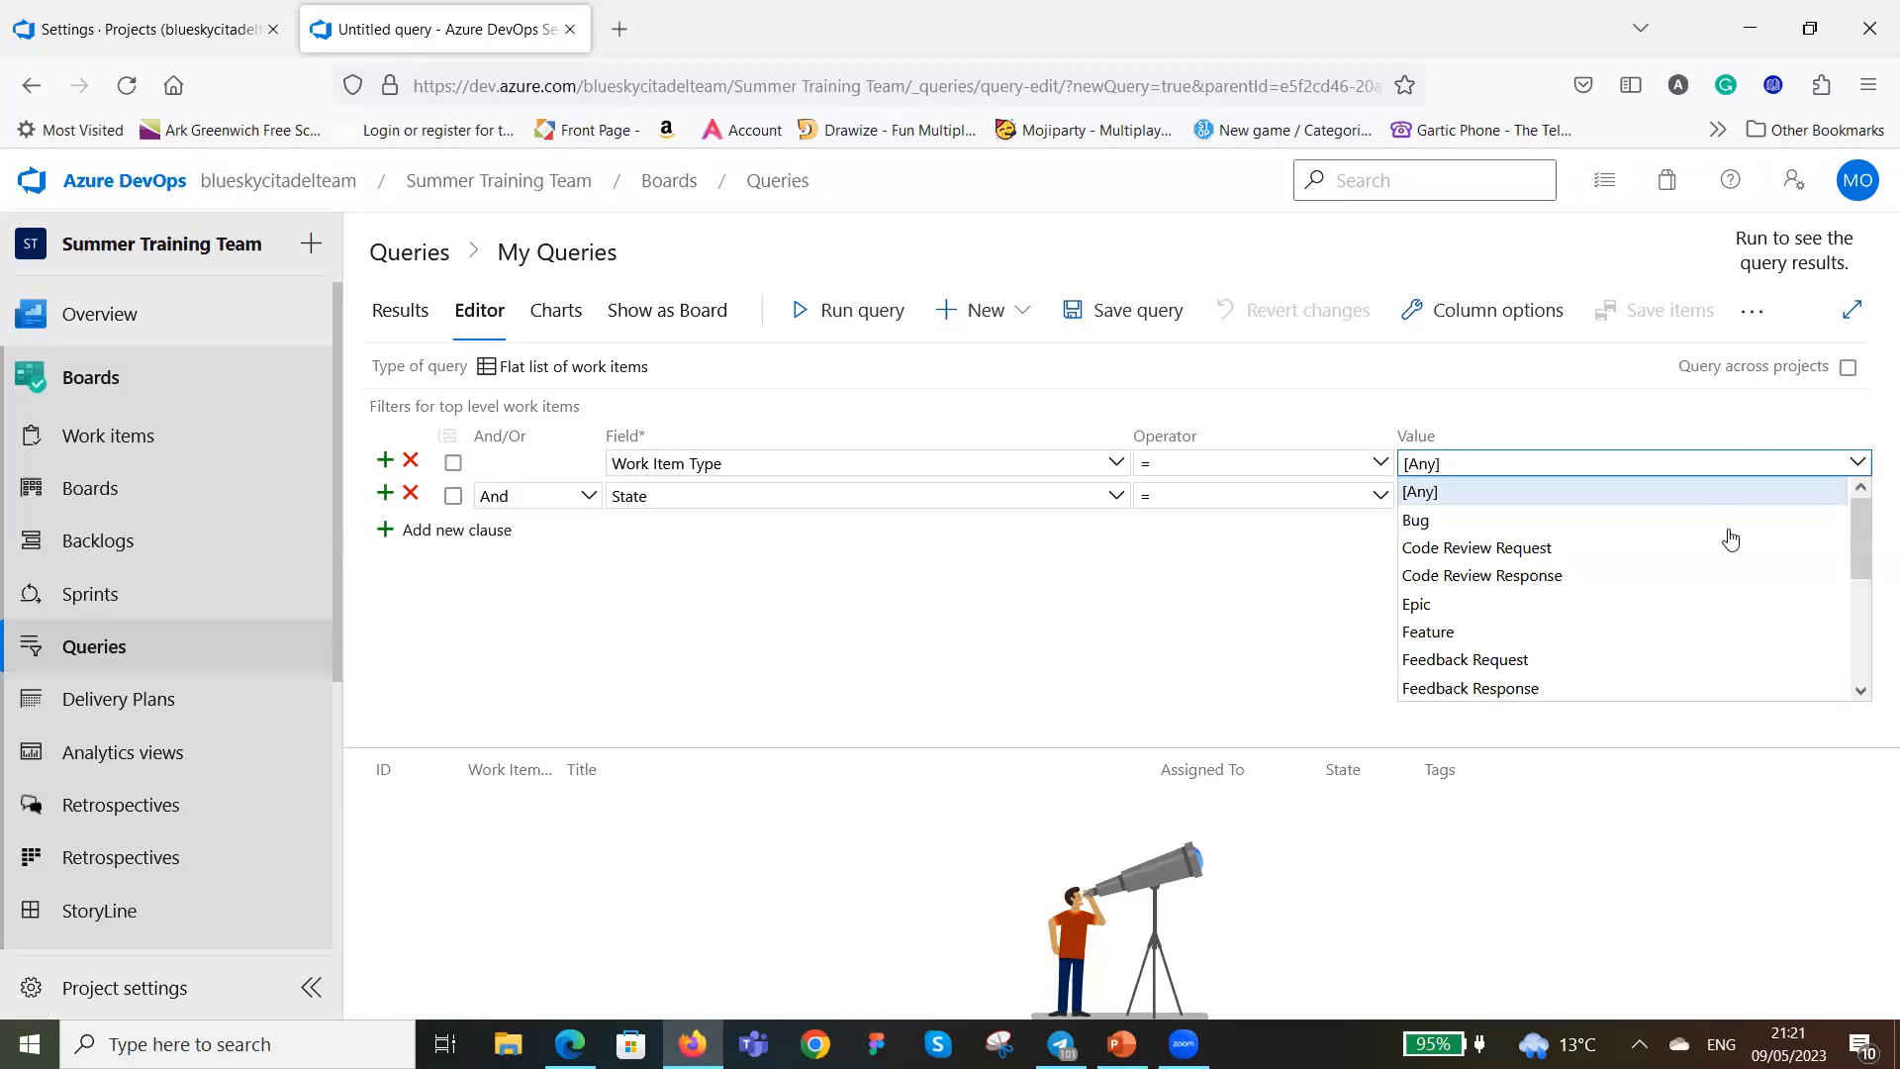
{"action": "scroll", "coordinate": [1731, 542], "scroll_direction": "down", "scroll_amount": 1}
{"action": "scroll", "coordinate": [1731, 542], "scroll_direction": "down", "scroll_amount": 1}
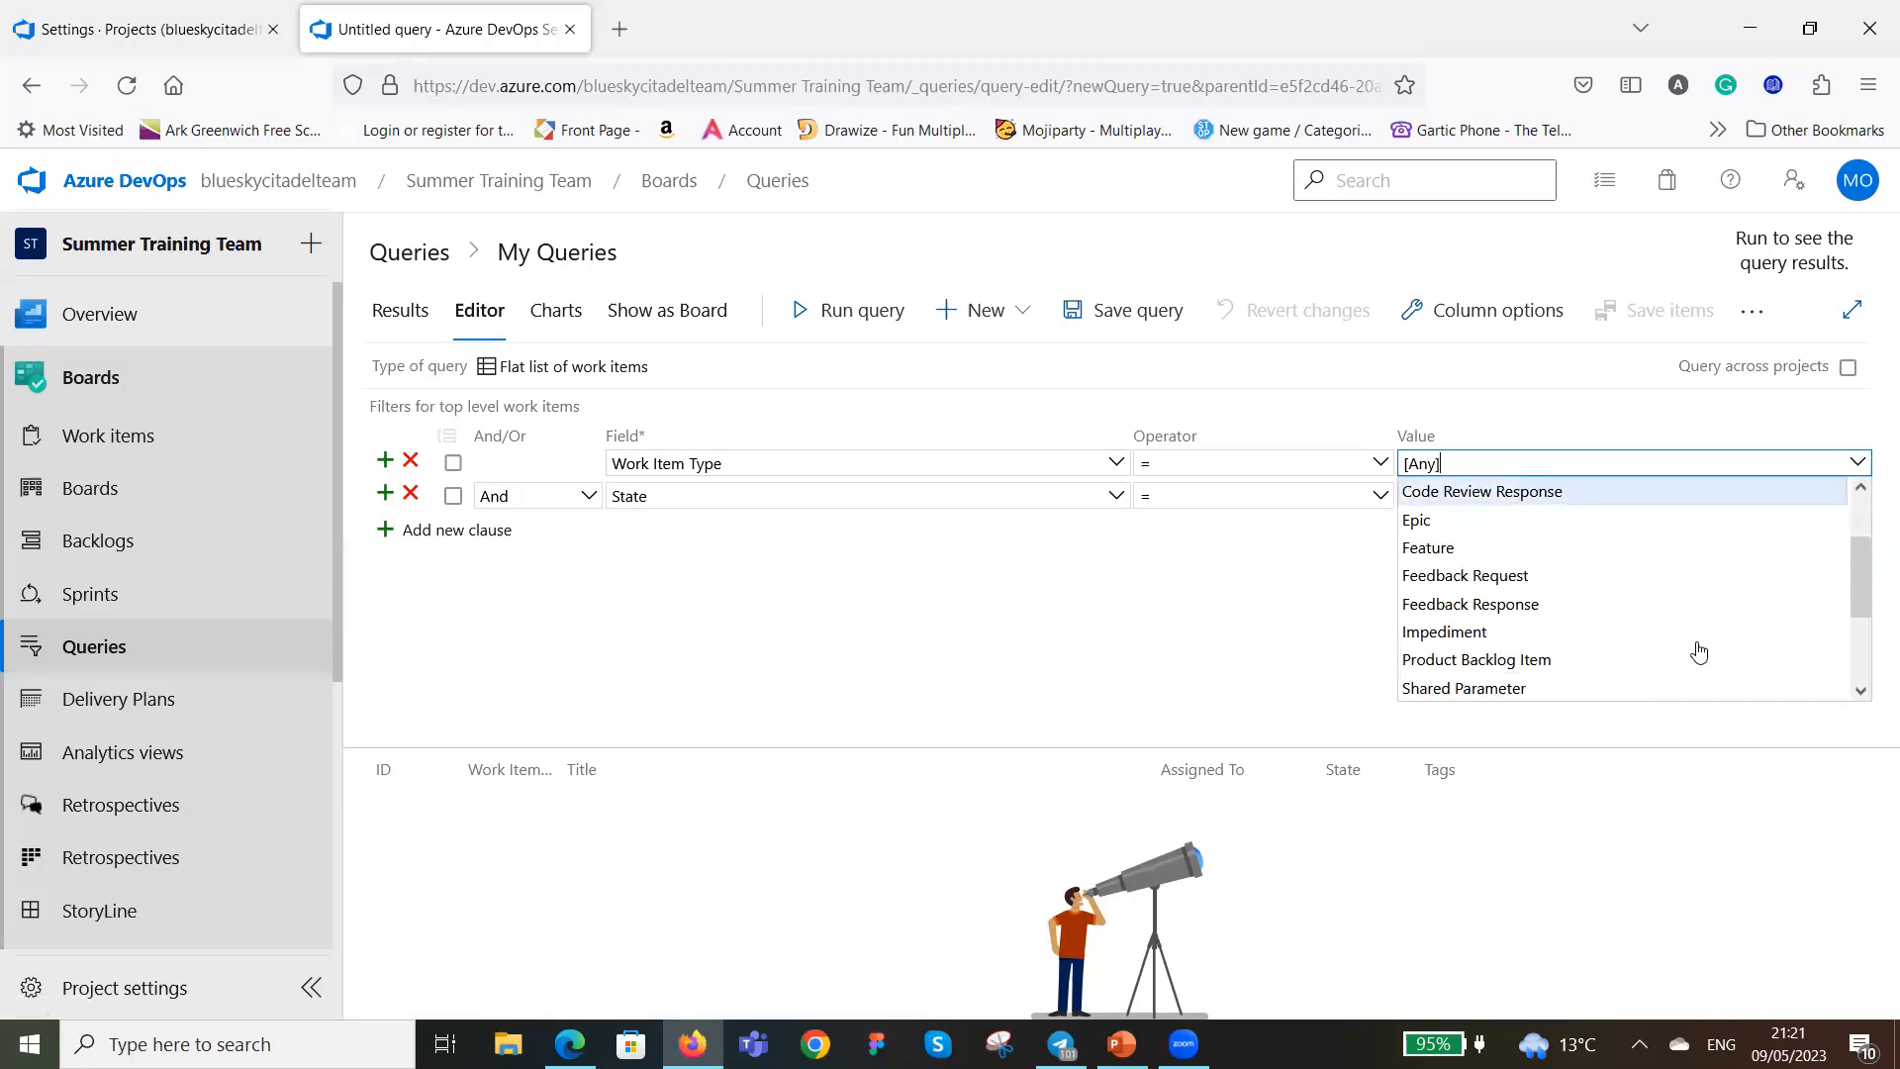
{"action": "left_click", "coordinate": [1554, 658]}
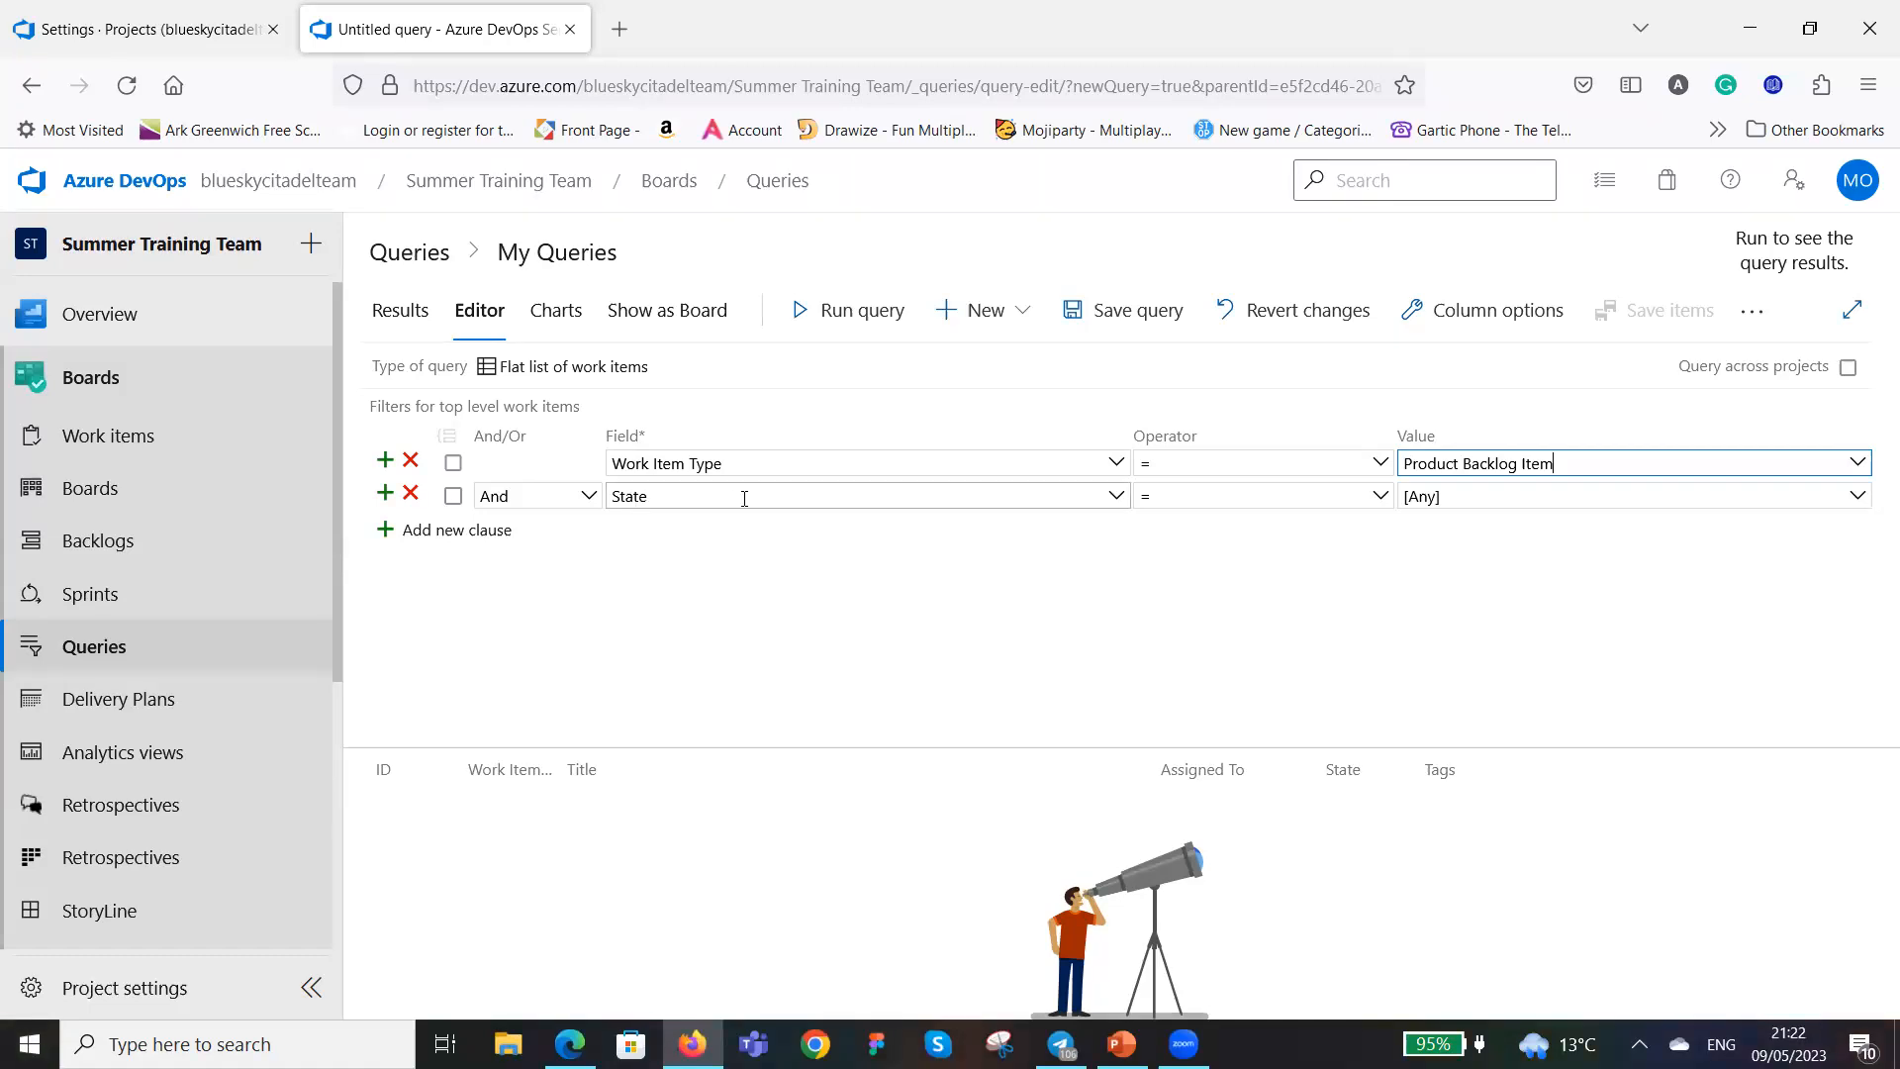
{"action": "left_click", "coordinate": [1116, 463]}
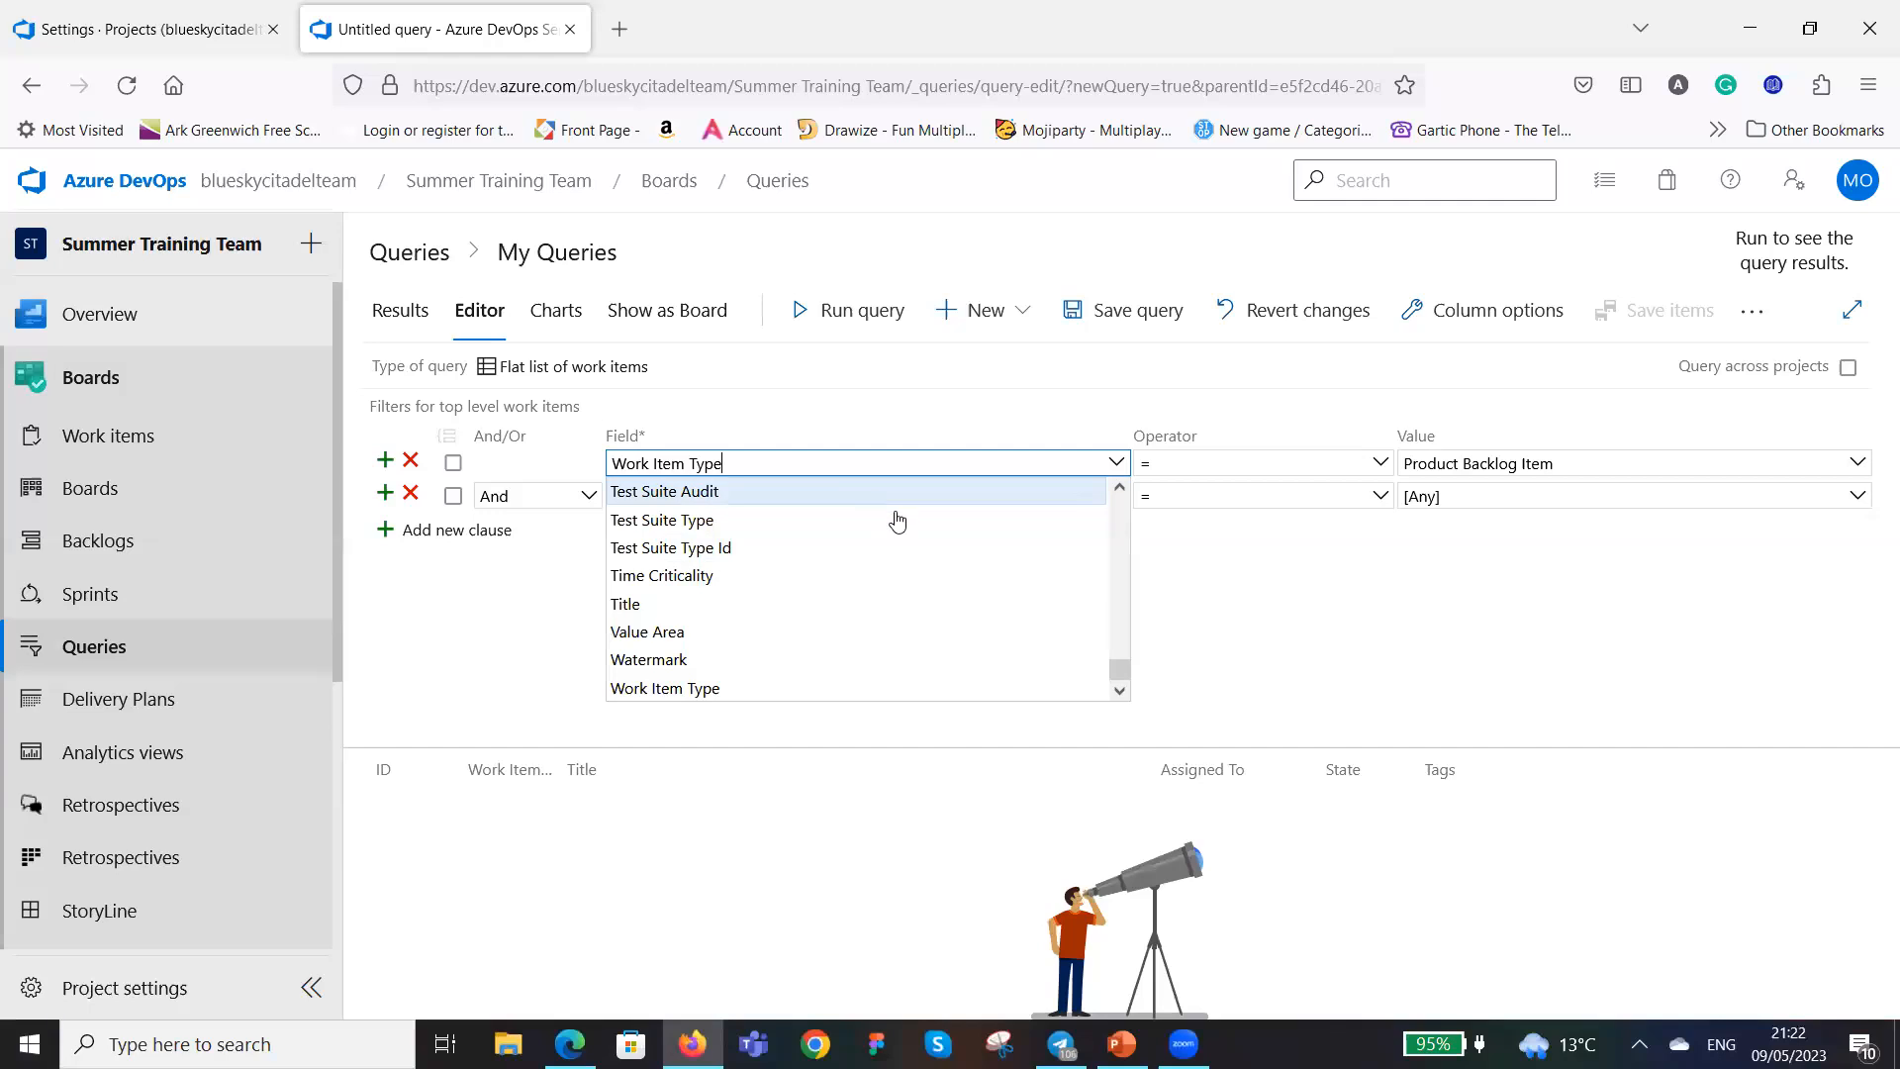
{"action": "scroll", "coordinate": [898, 525], "scroll_direction": "up", "scroll_amount": 6}
{"action": "scroll", "coordinate": [900, 545], "scroll_direction": "up", "scroll_amount": 5}
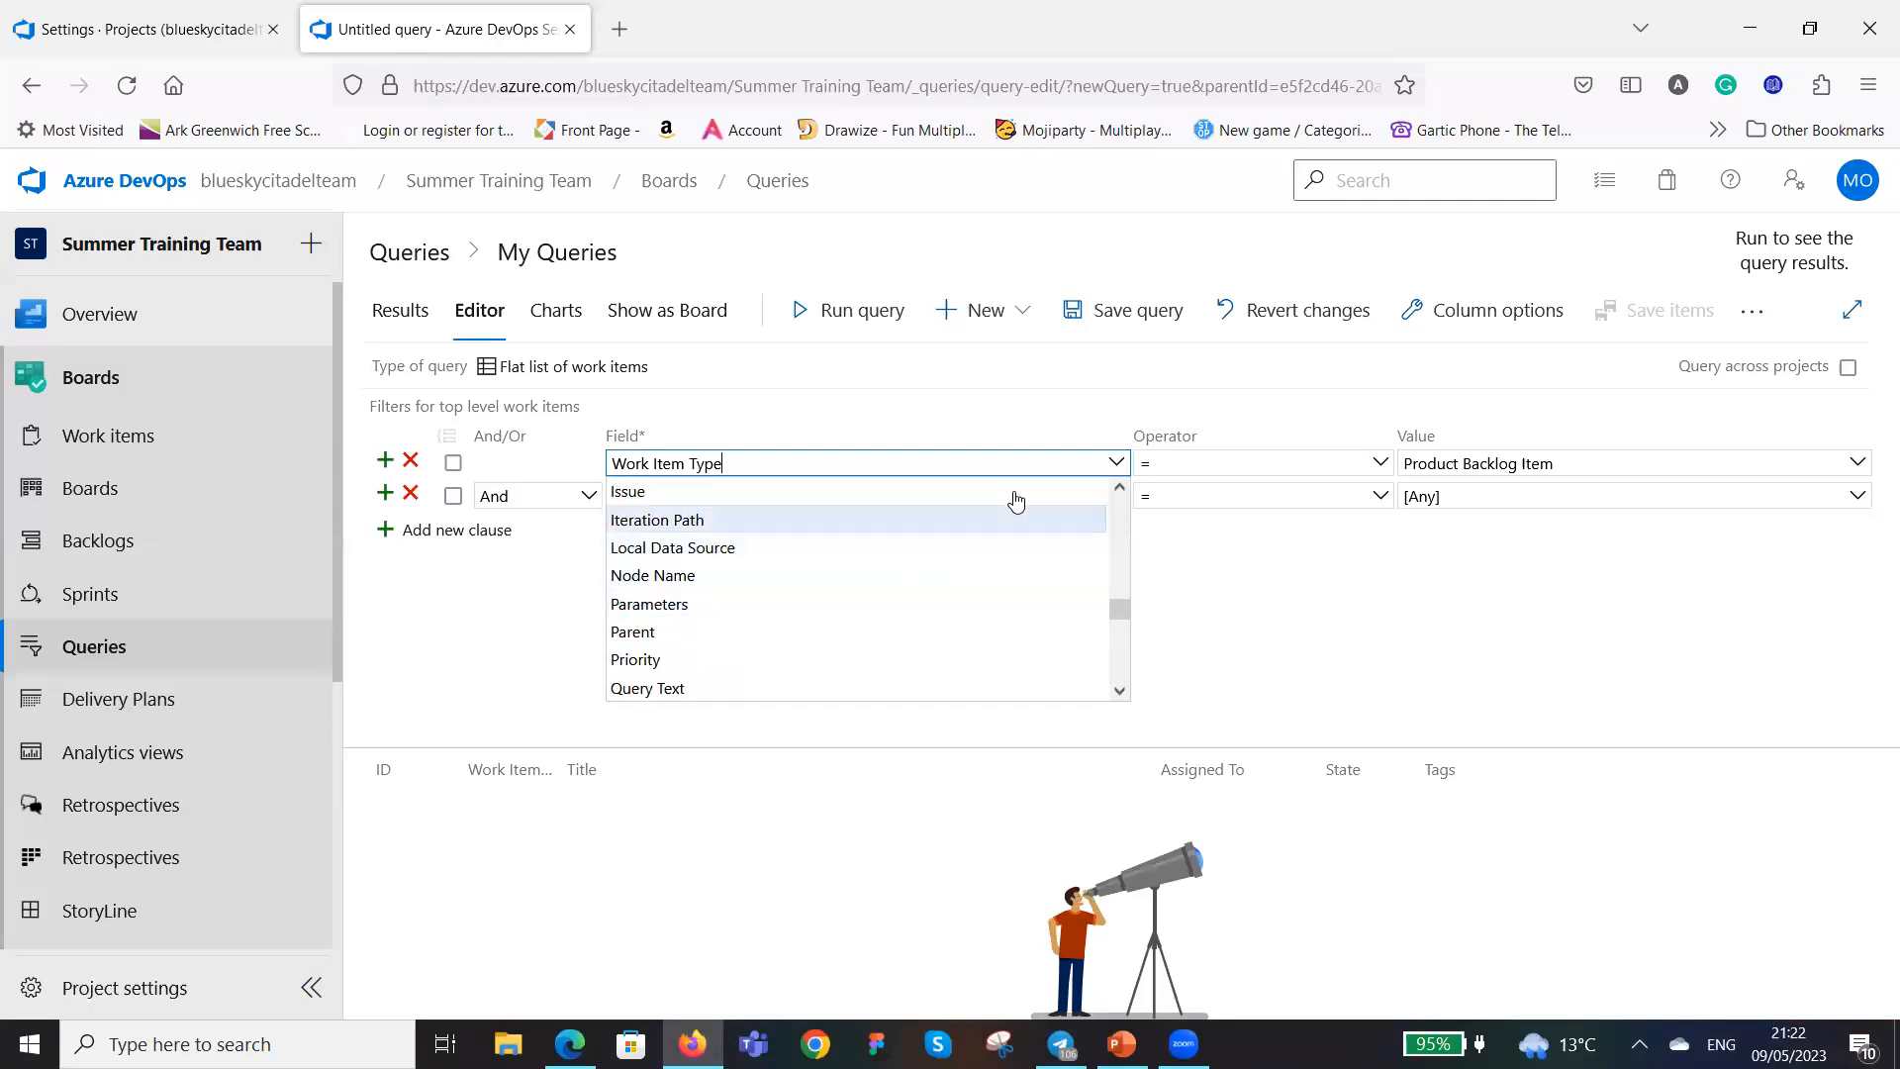
{"action": "left_click", "coordinate": [1116, 463]}
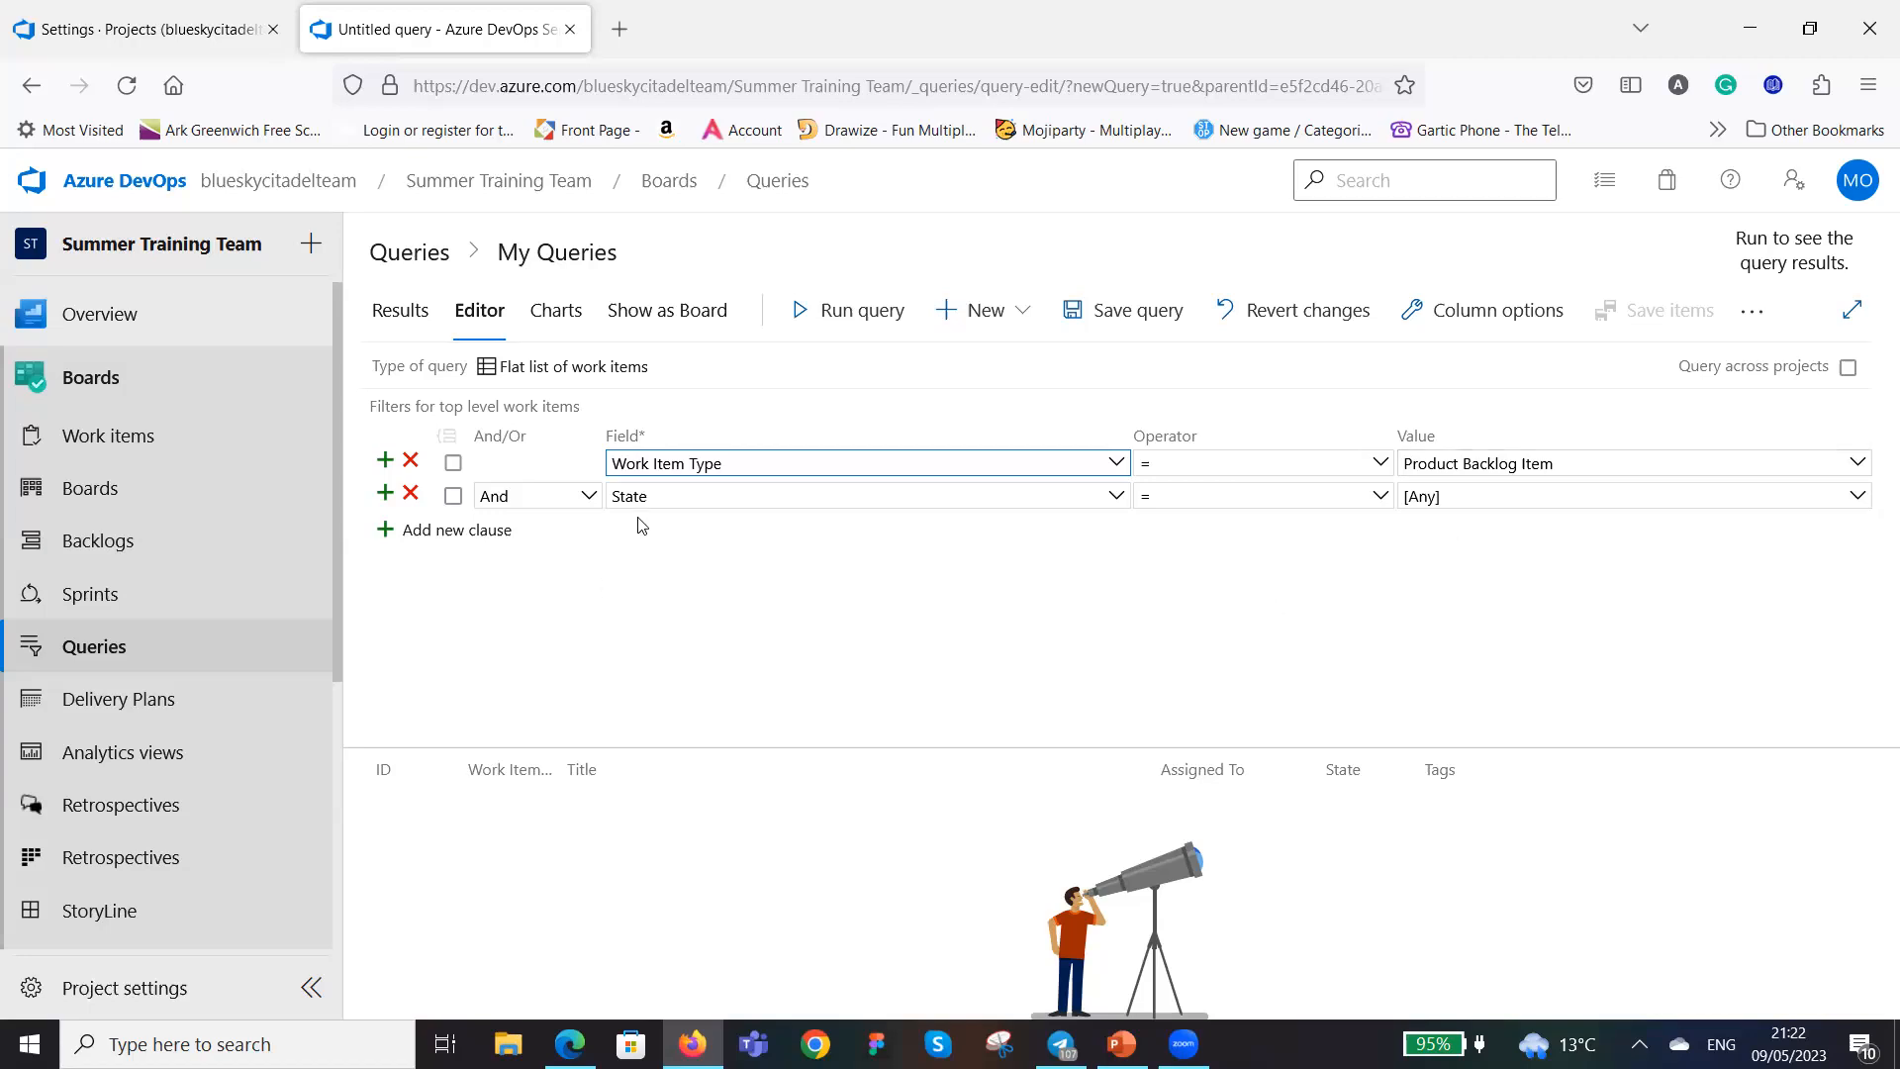
Set the query's State clause value to Approved and run the query.
{"action": "left_click", "coordinate": [1857, 496]}
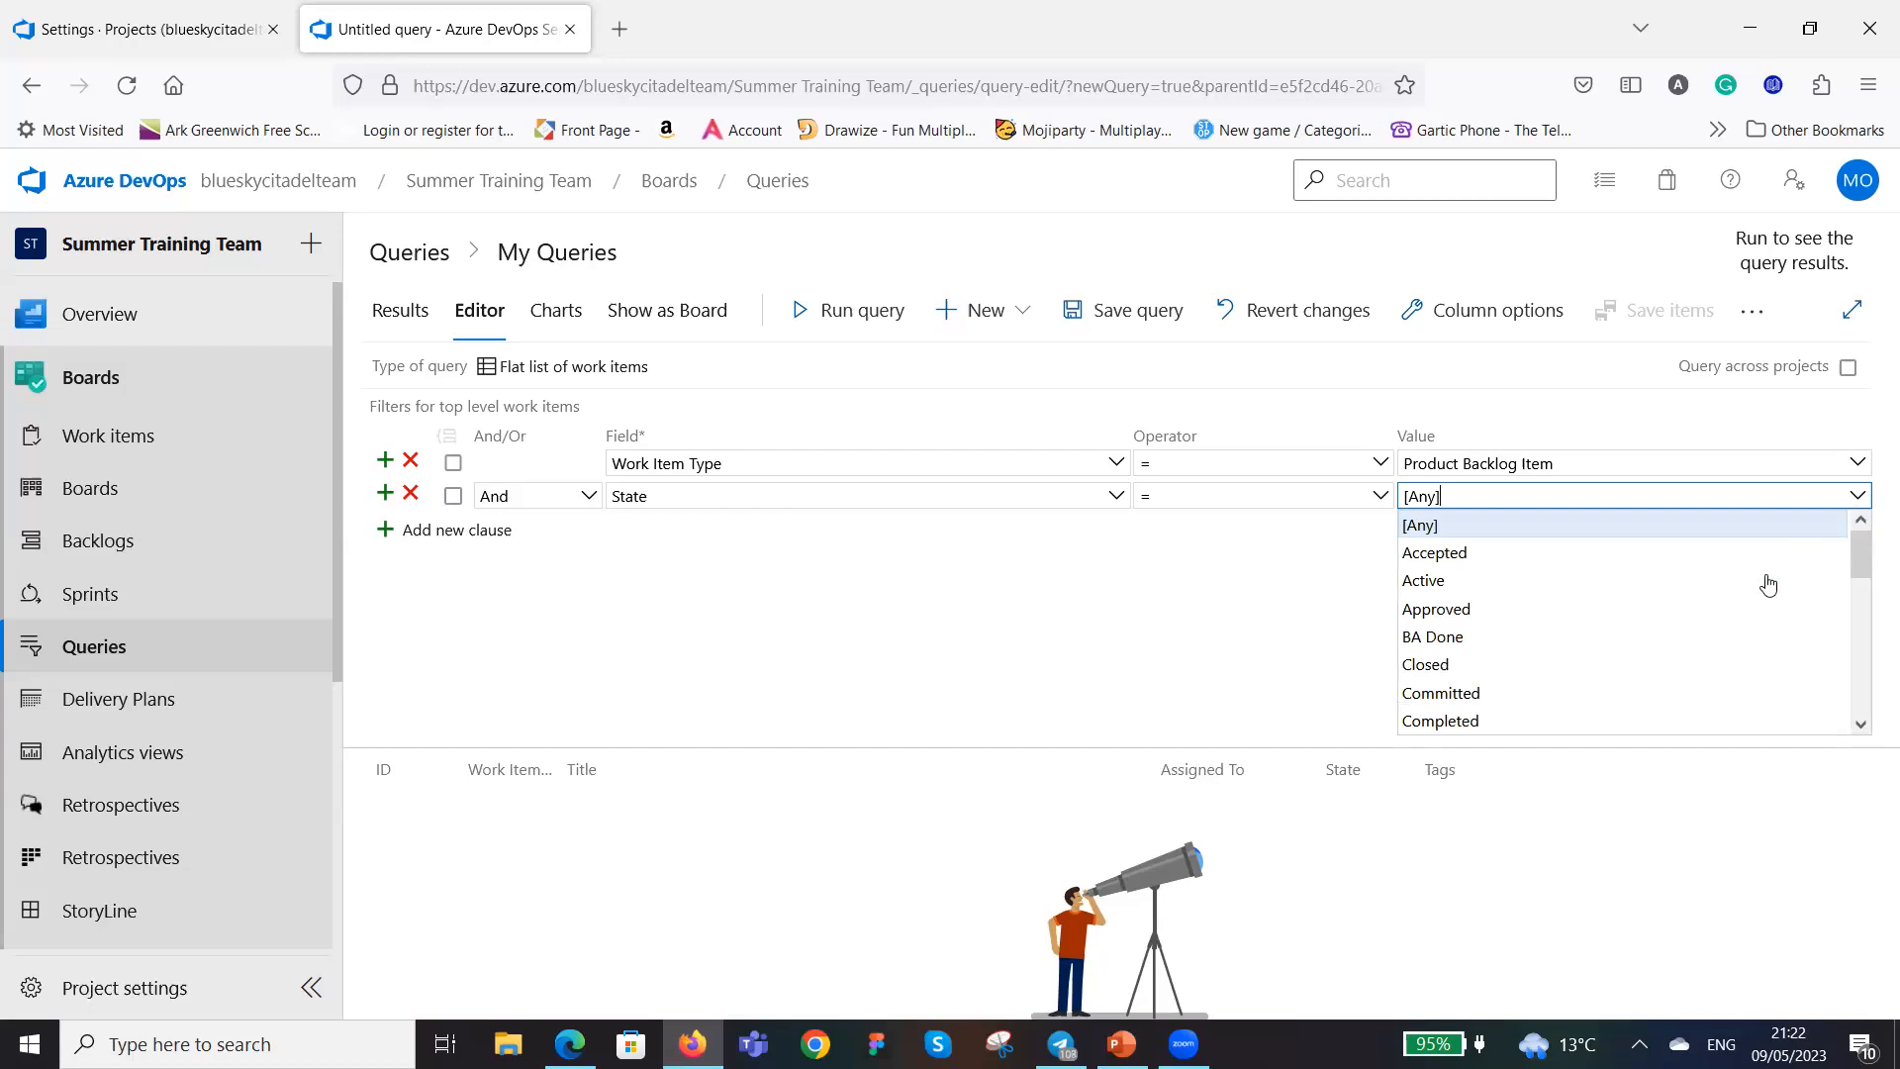
{"action": "left_click", "coordinate": [1659, 609]}
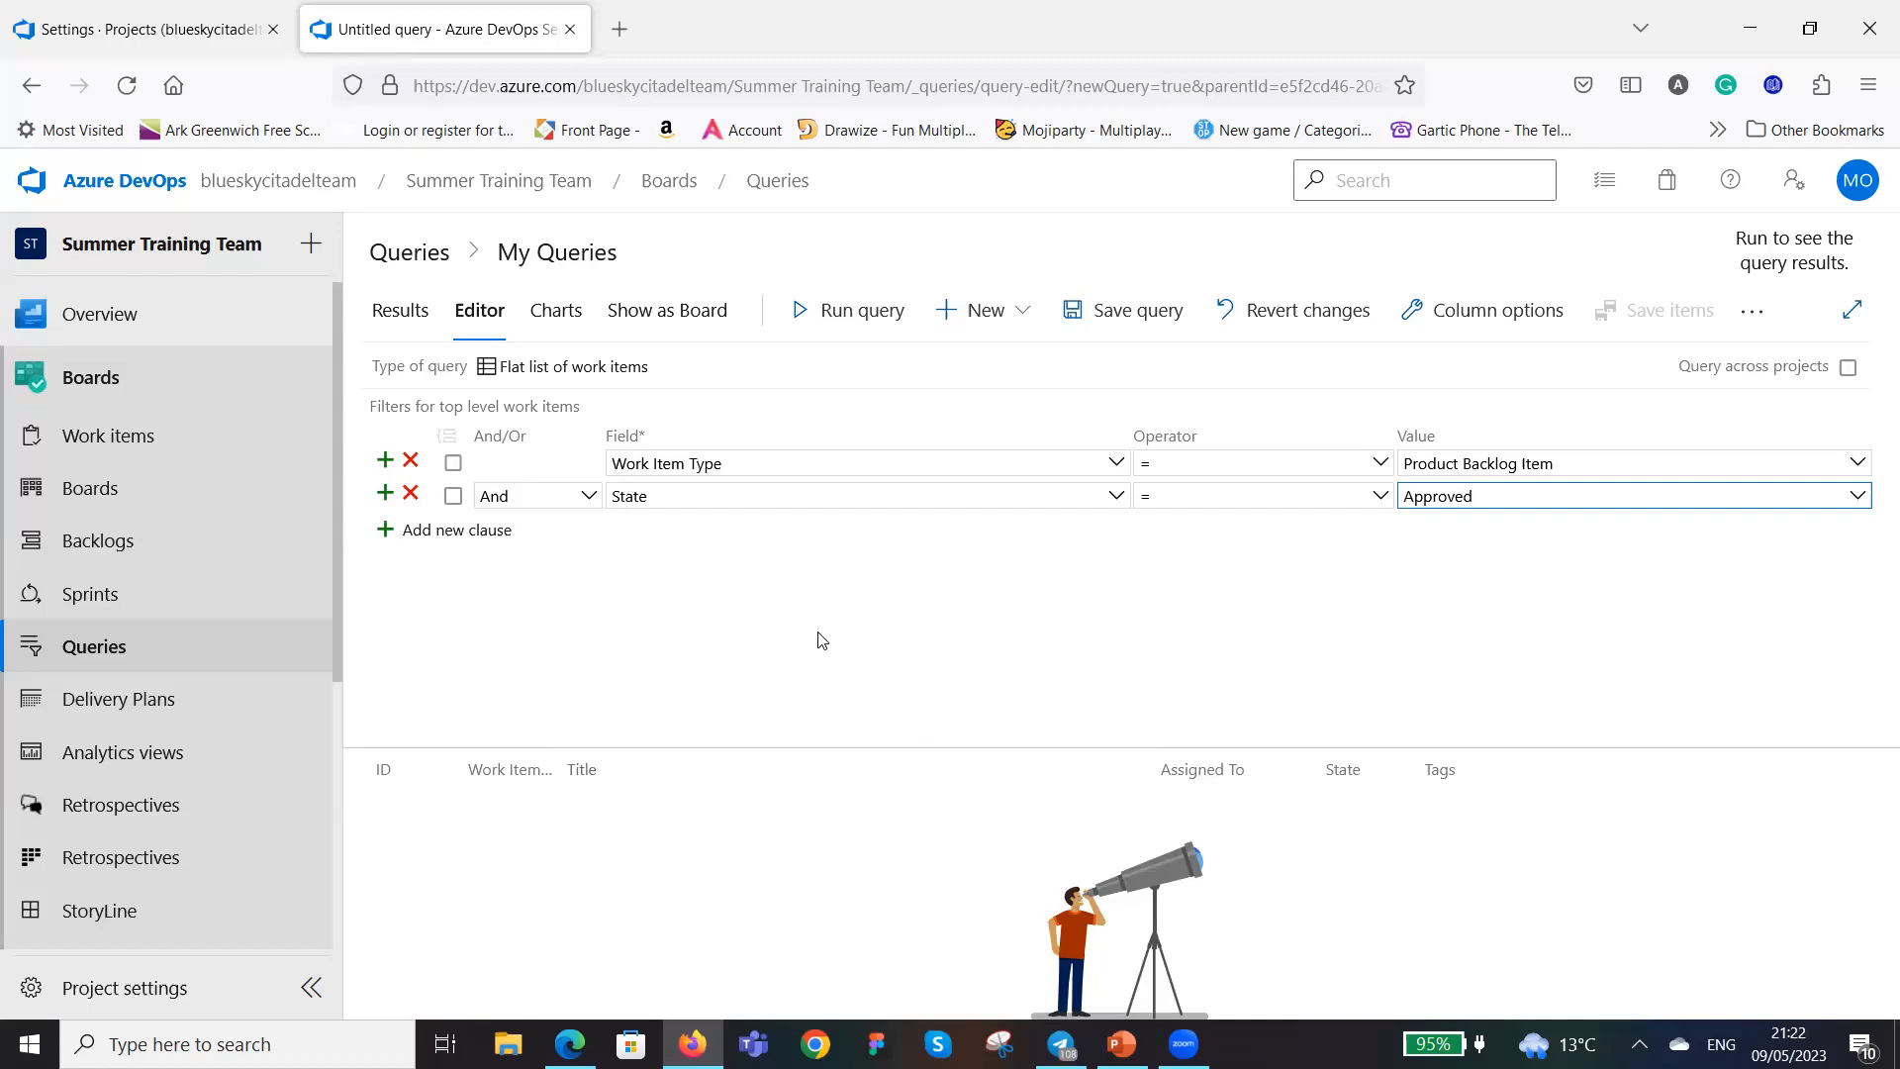
{"action": "left_click", "coordinate": [856, 319]}
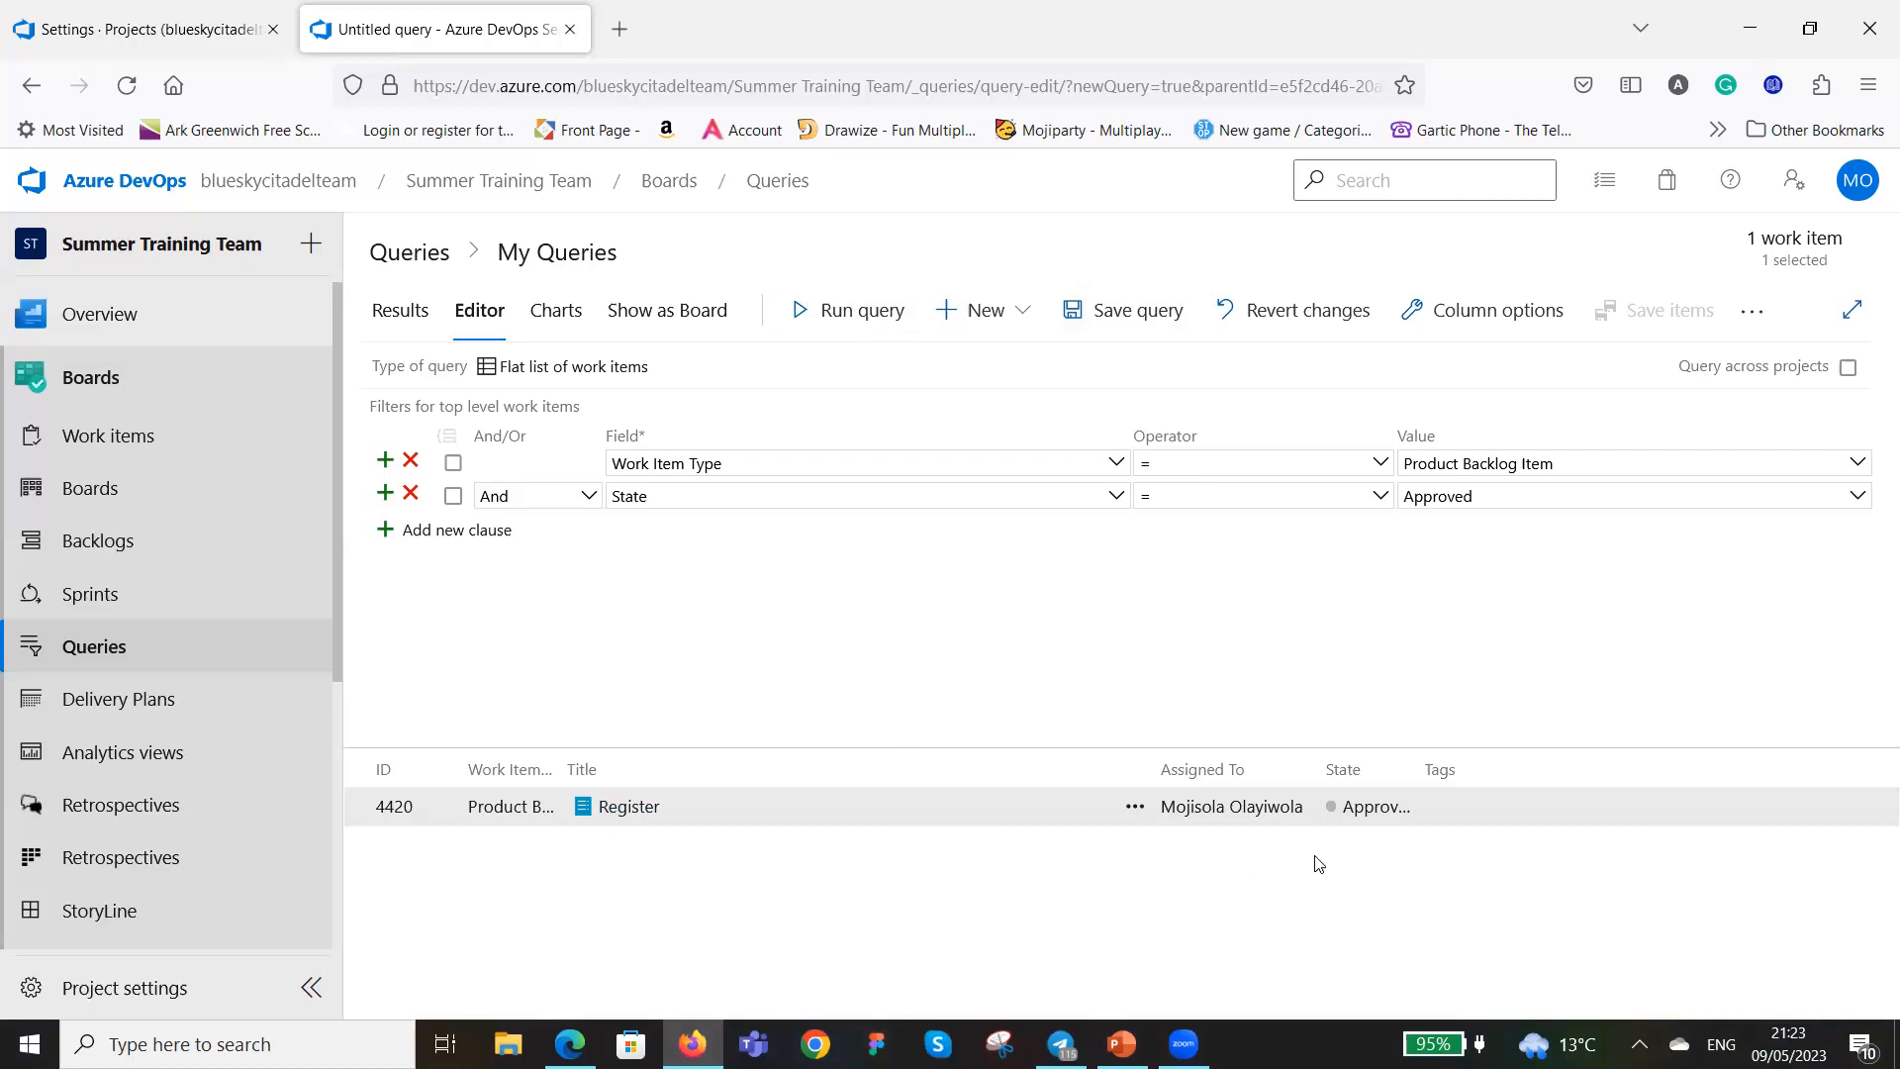
Save the query as STT_Approved PBIs in the Shared Queries folder.
{"action": "left_click", "coordinate": [1138, 315]}
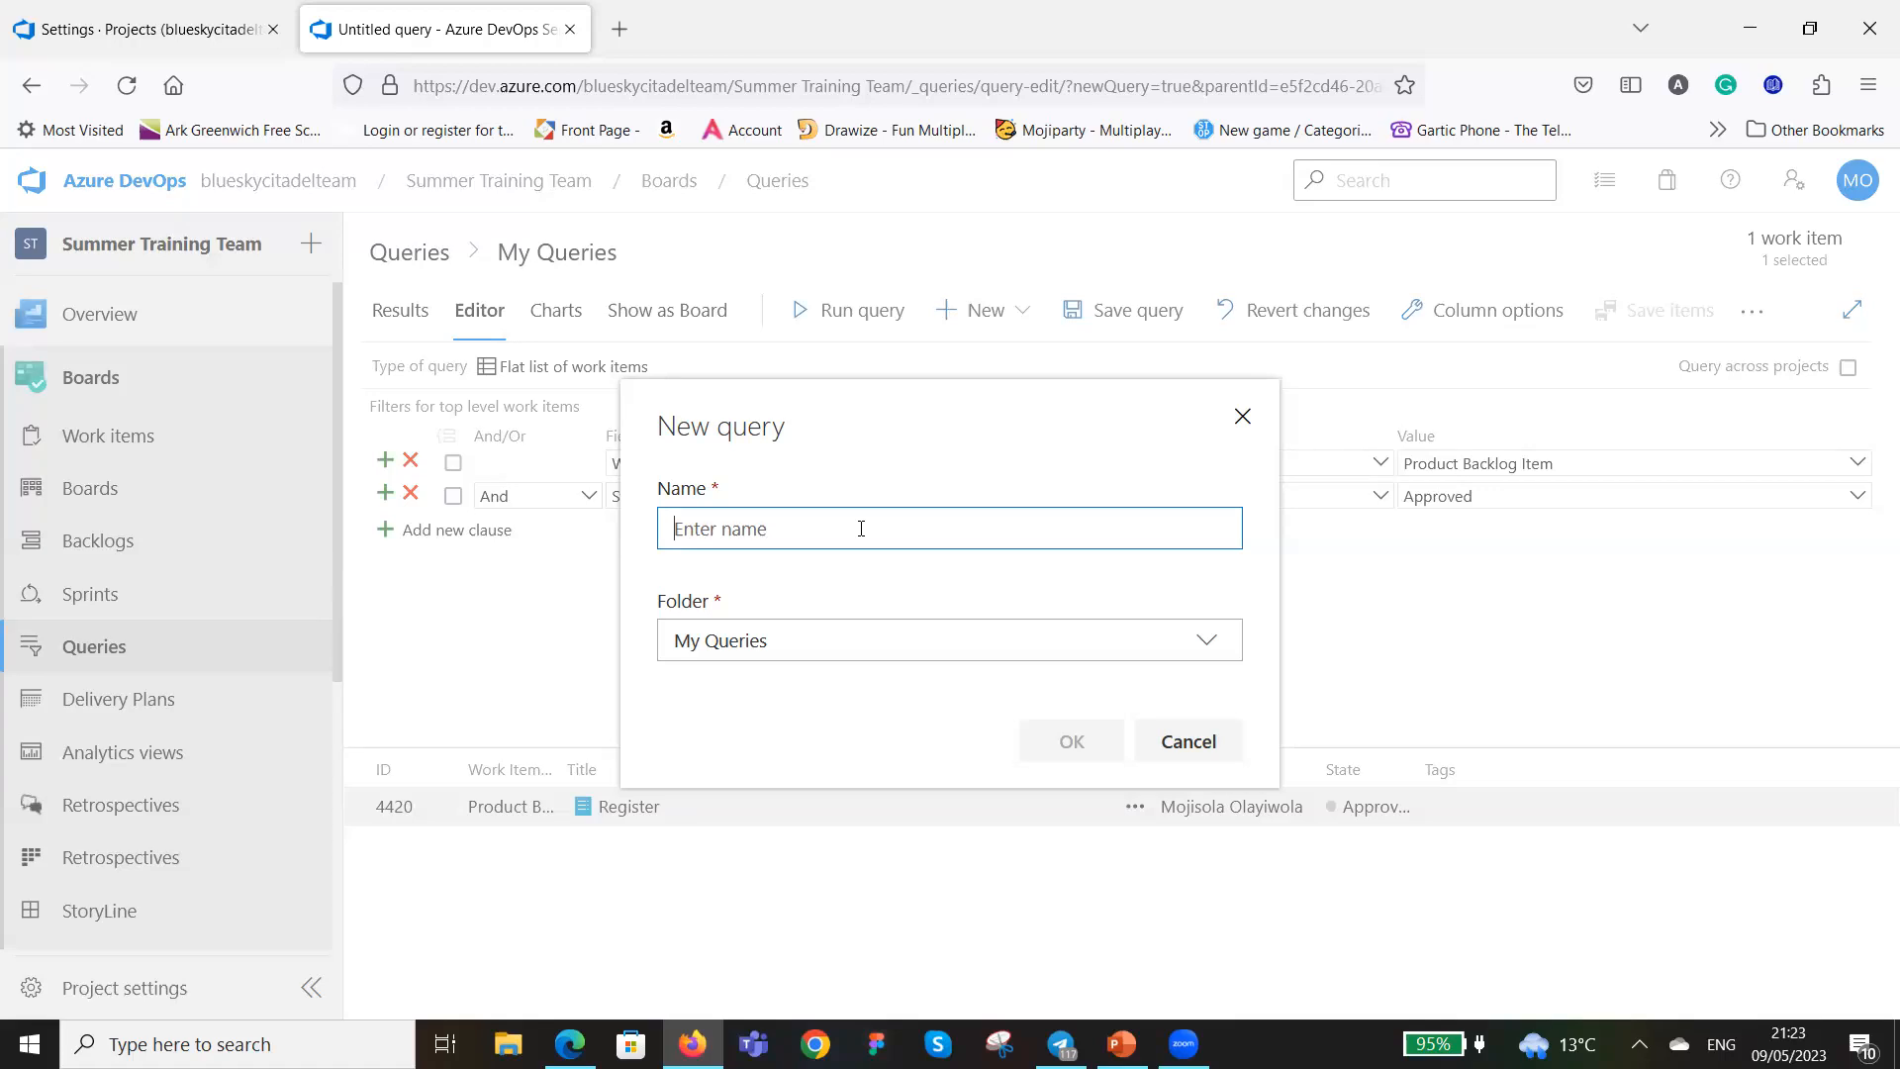
{"action": "type", "text": "Approved PBIs"}
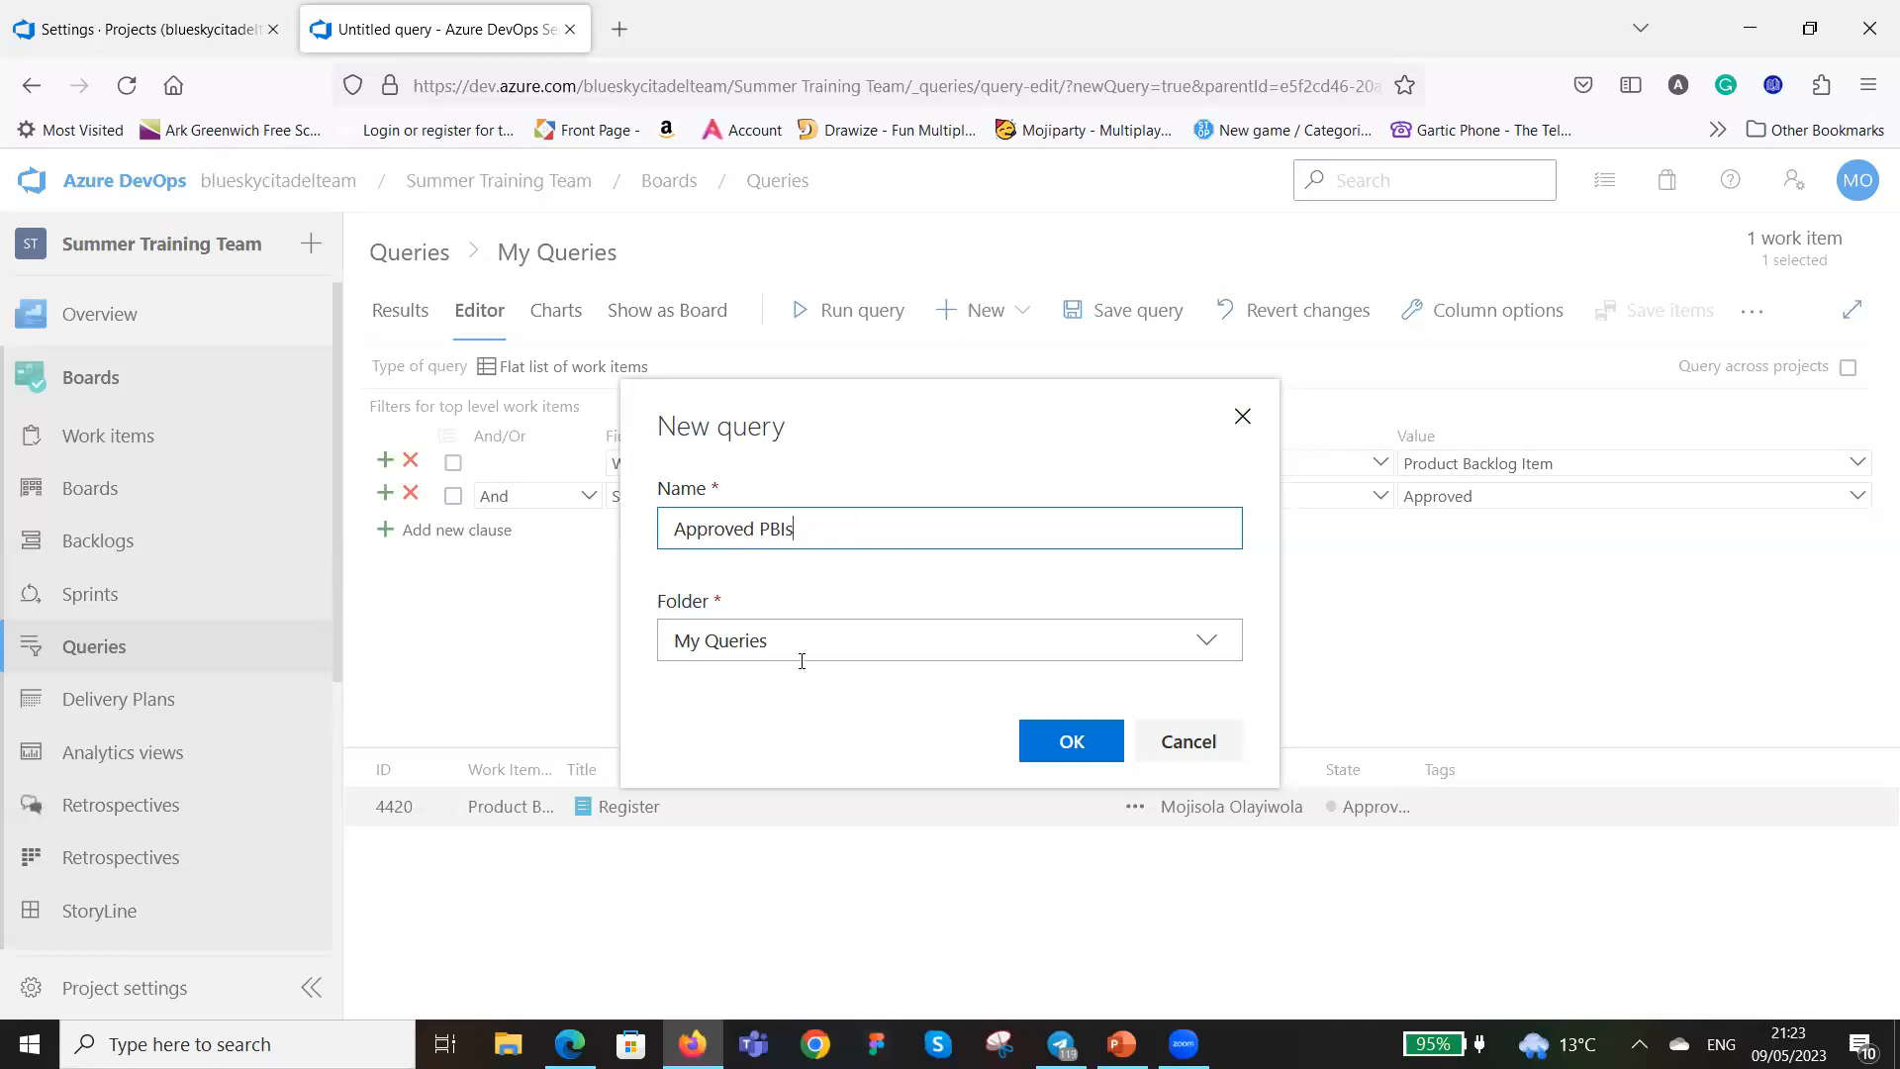
{"action": "left_click", "coordinate": [1207, 645]}
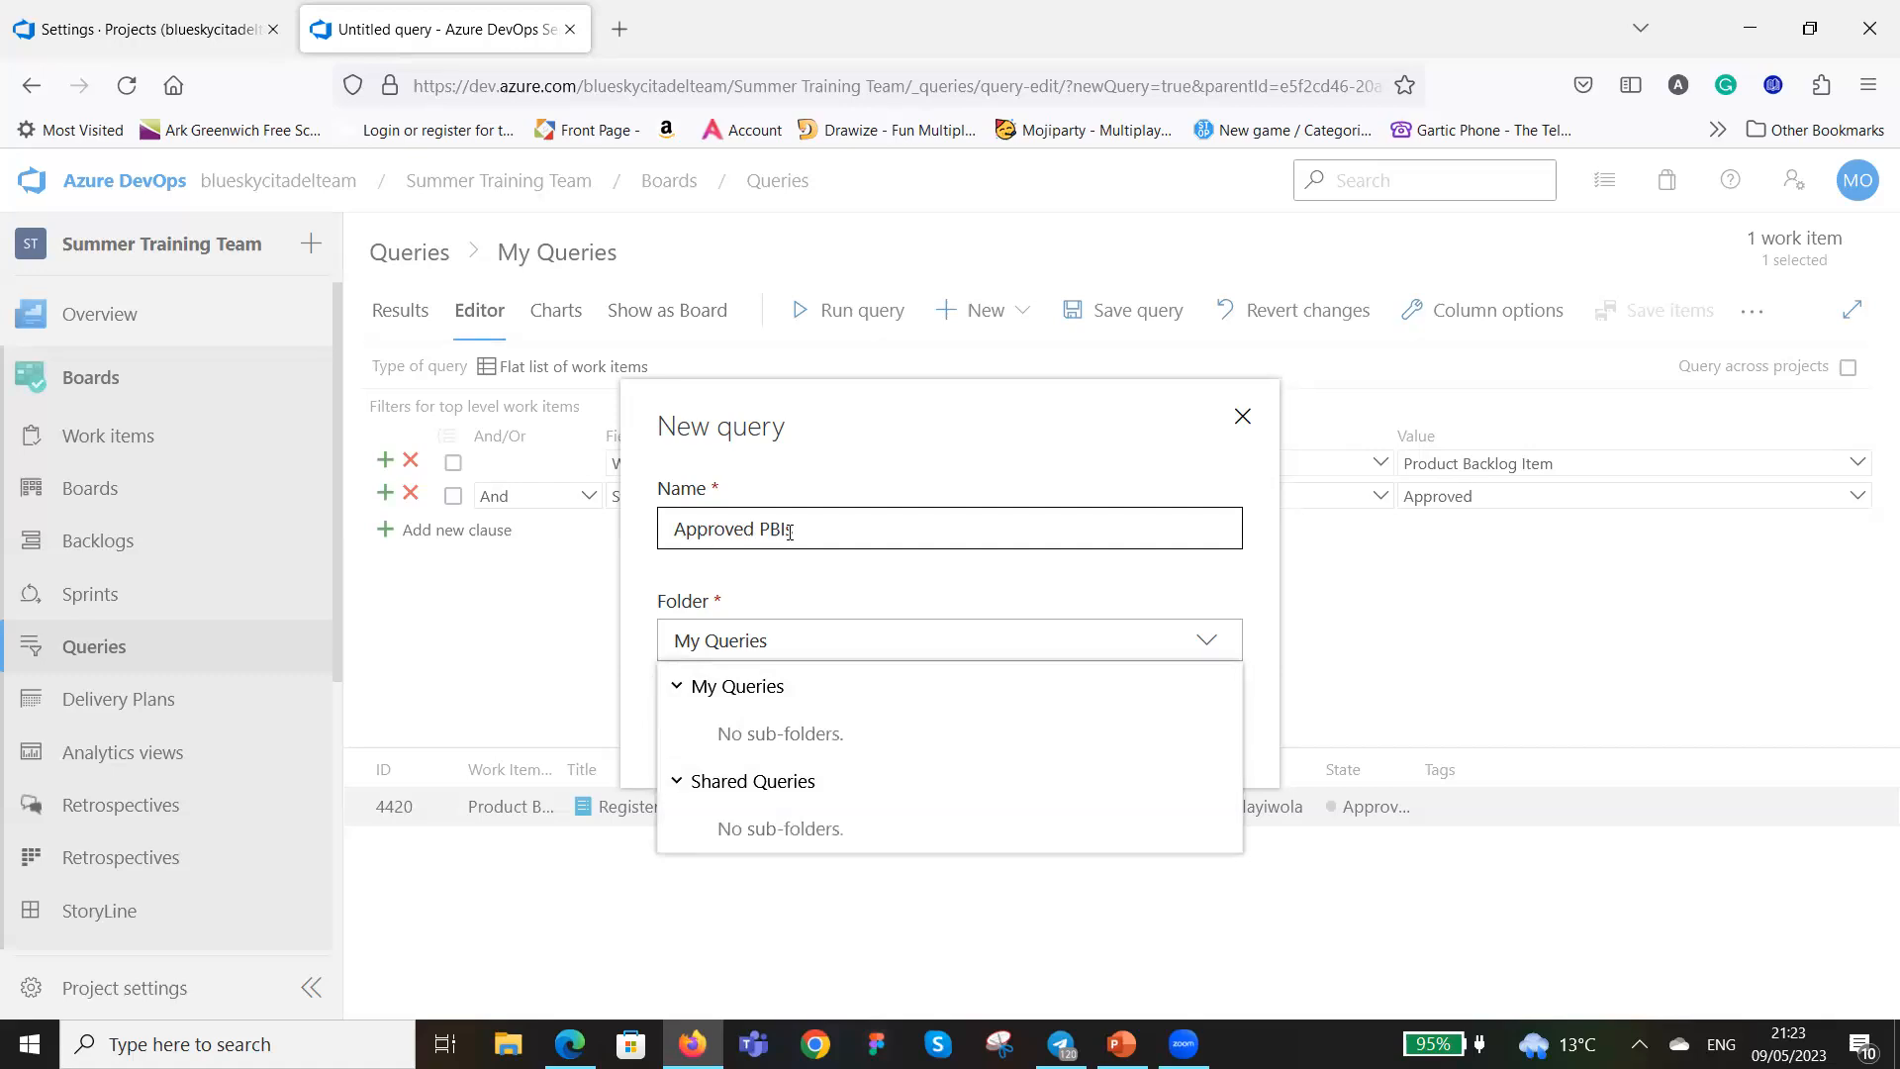
{"action": "left_click", "coordinate": [676, 532]}
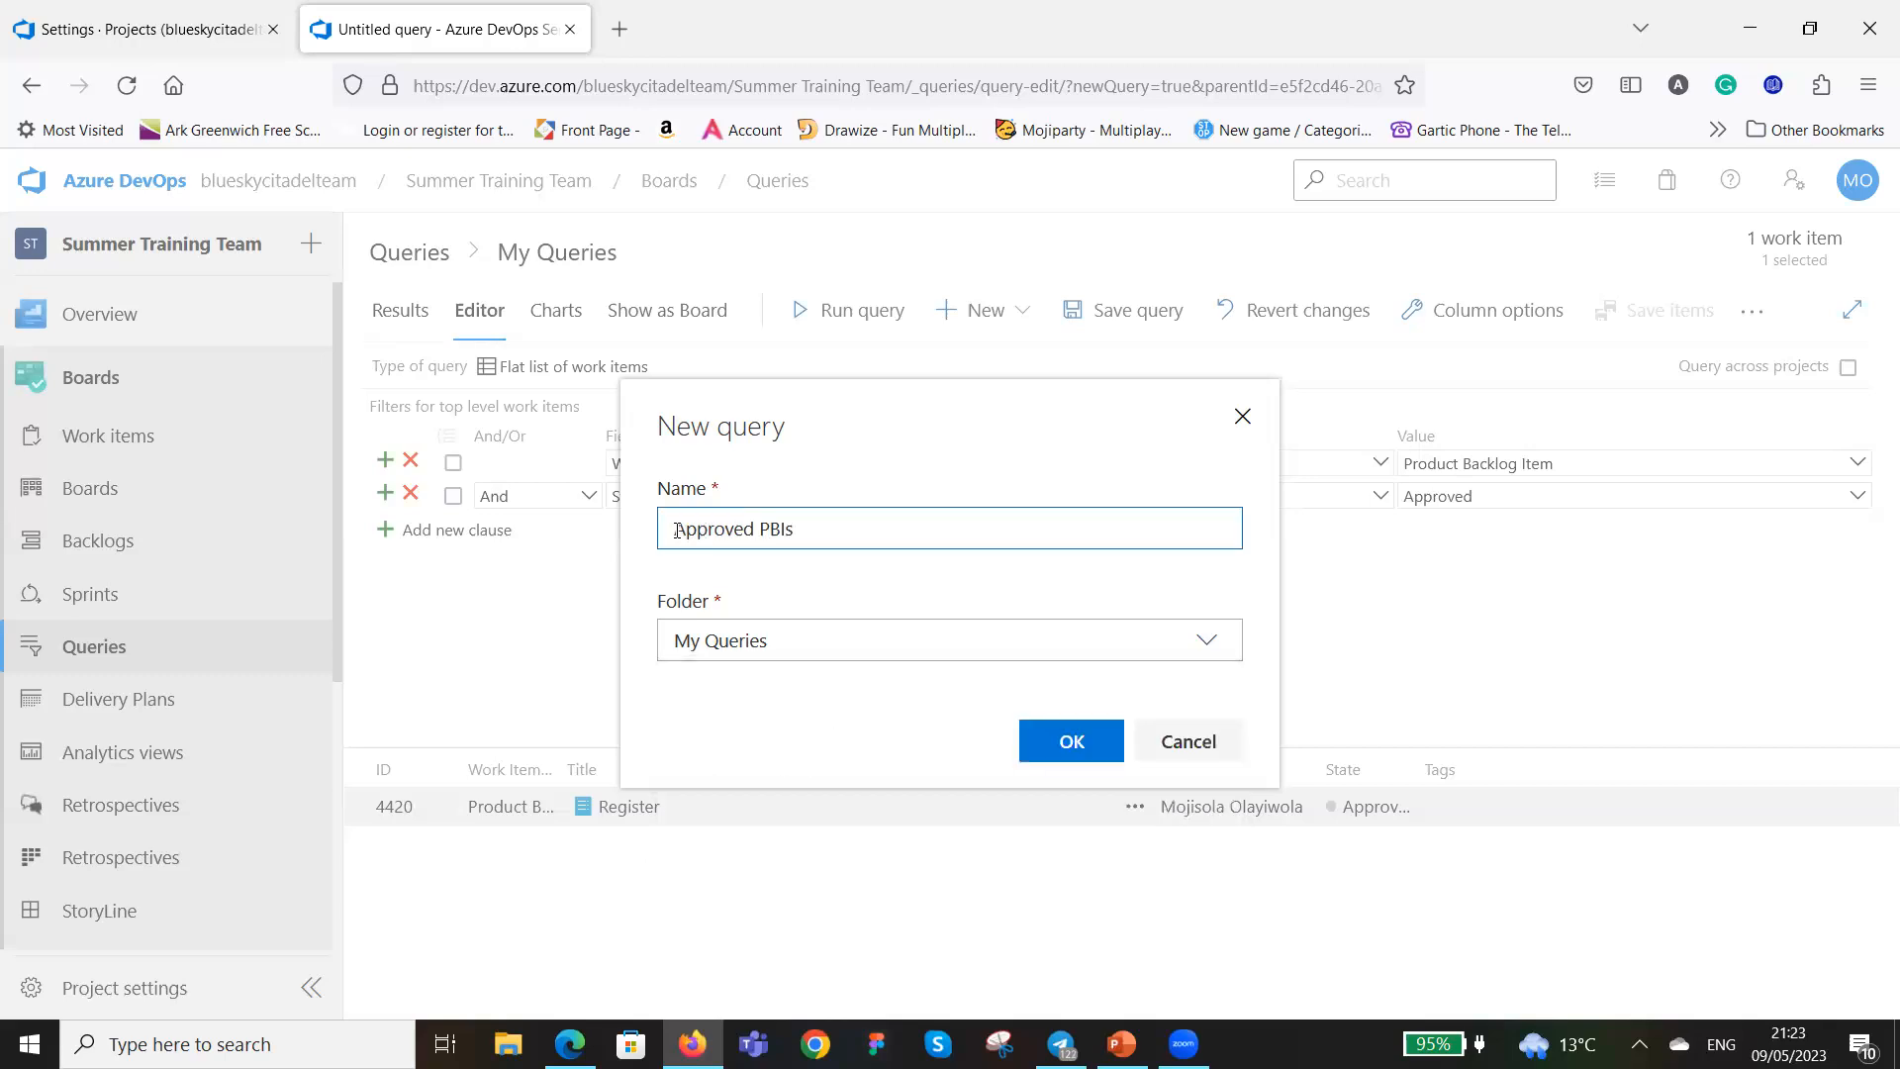
{"action": "type", "text": "tt"}
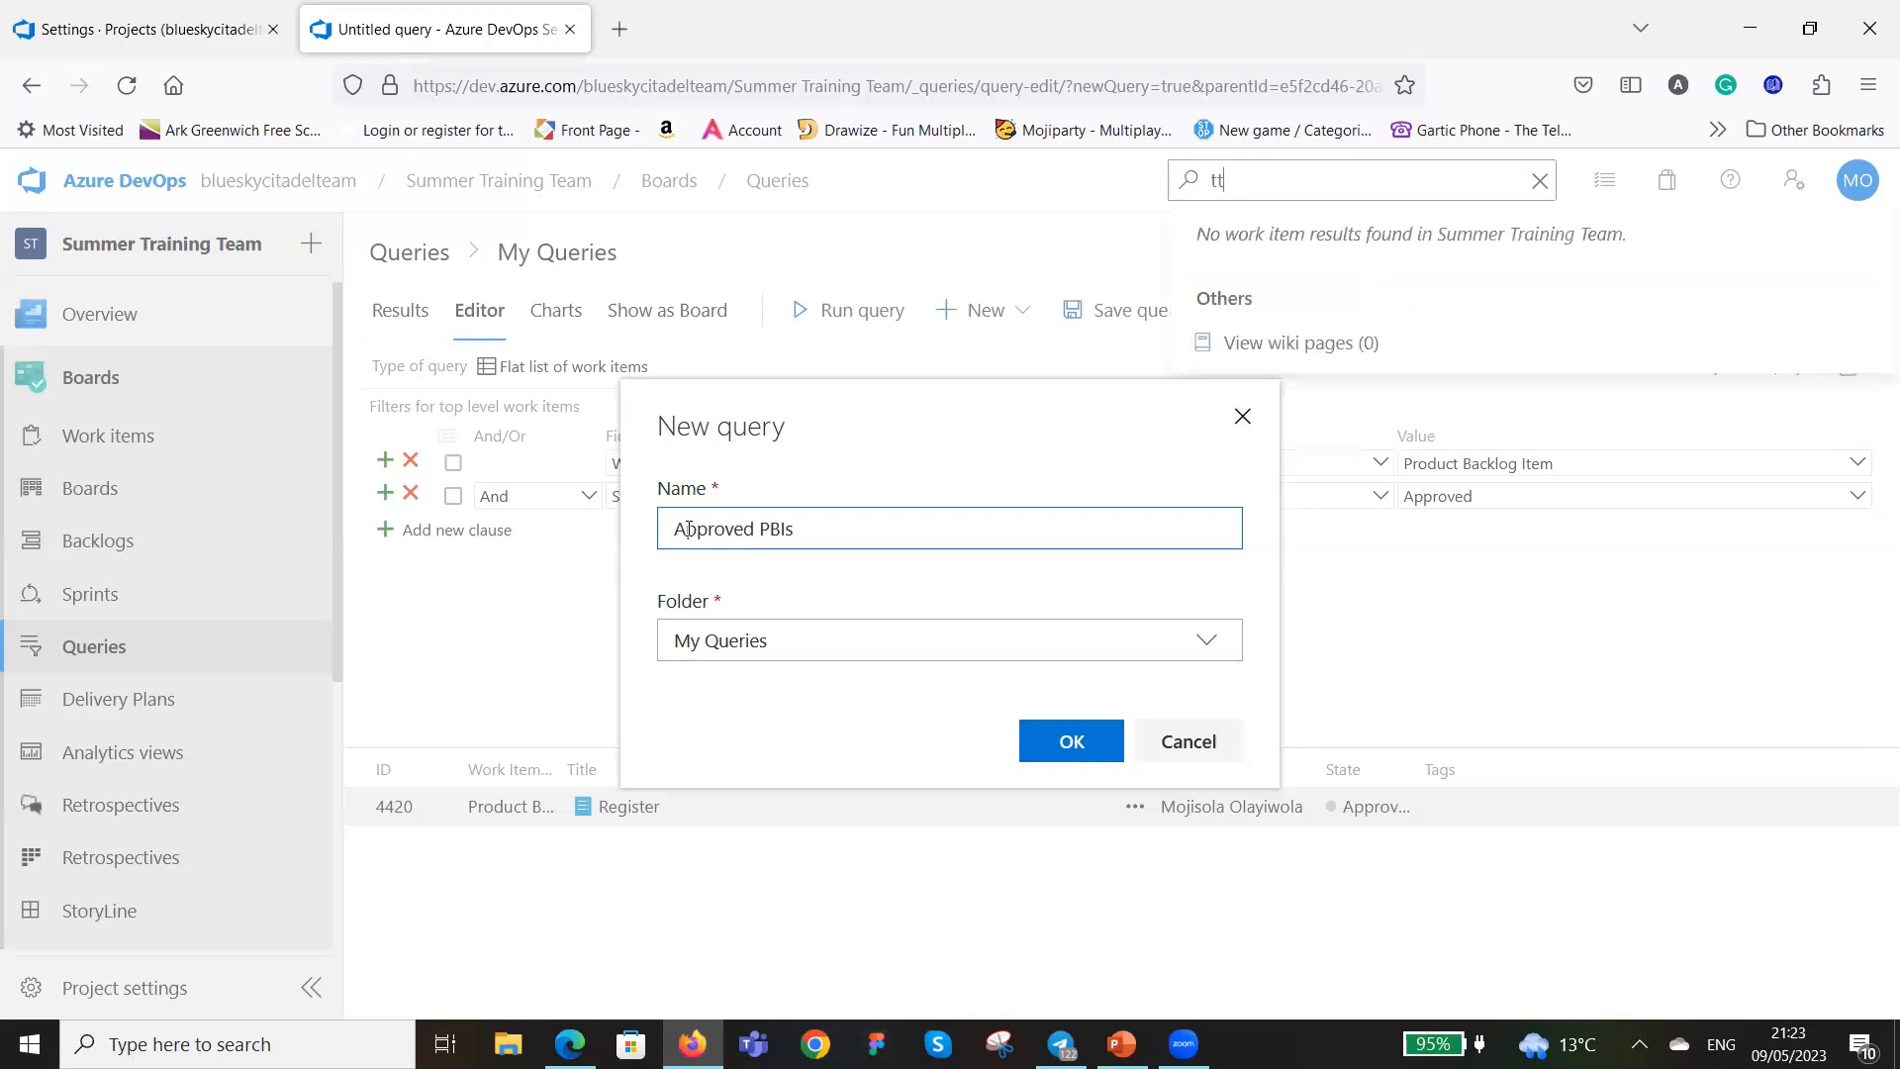
{"action": "left_click", "coordinate": [674, 529]}
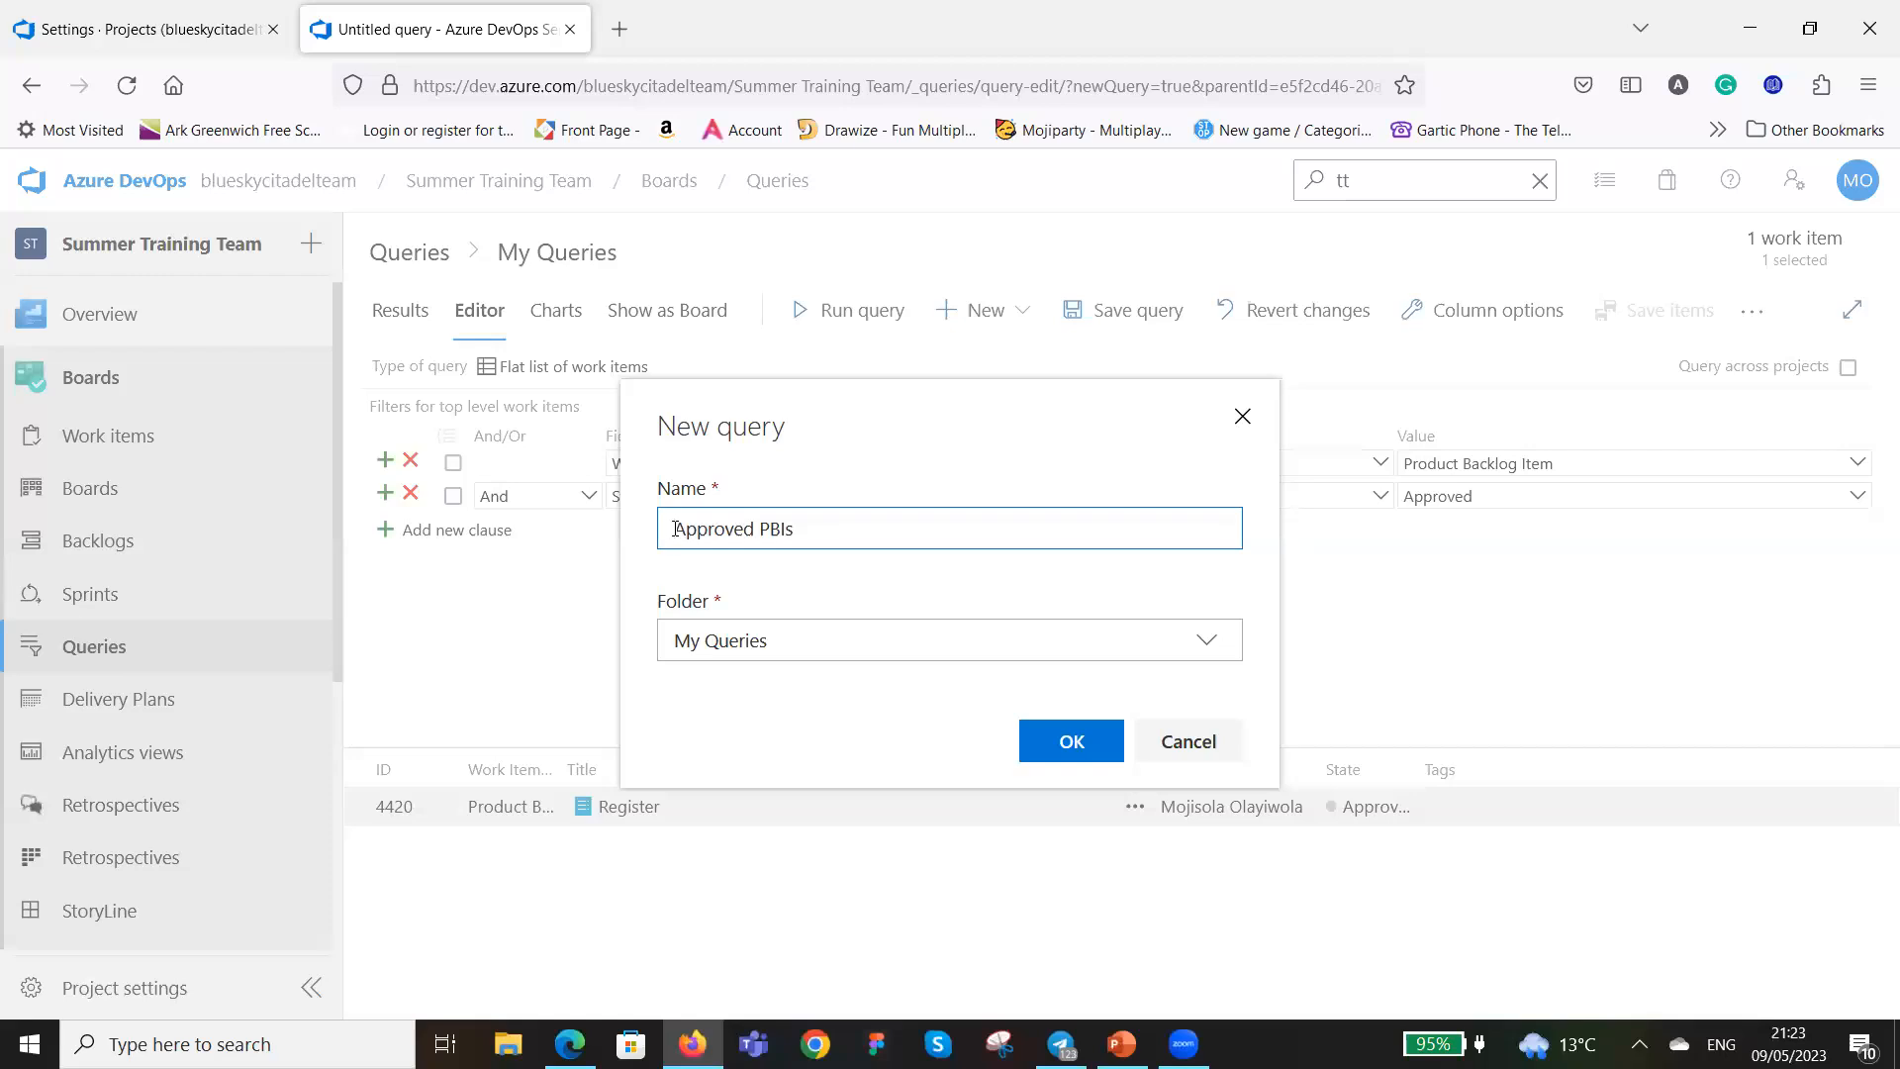
{"action": "type", "text": "STT/"}
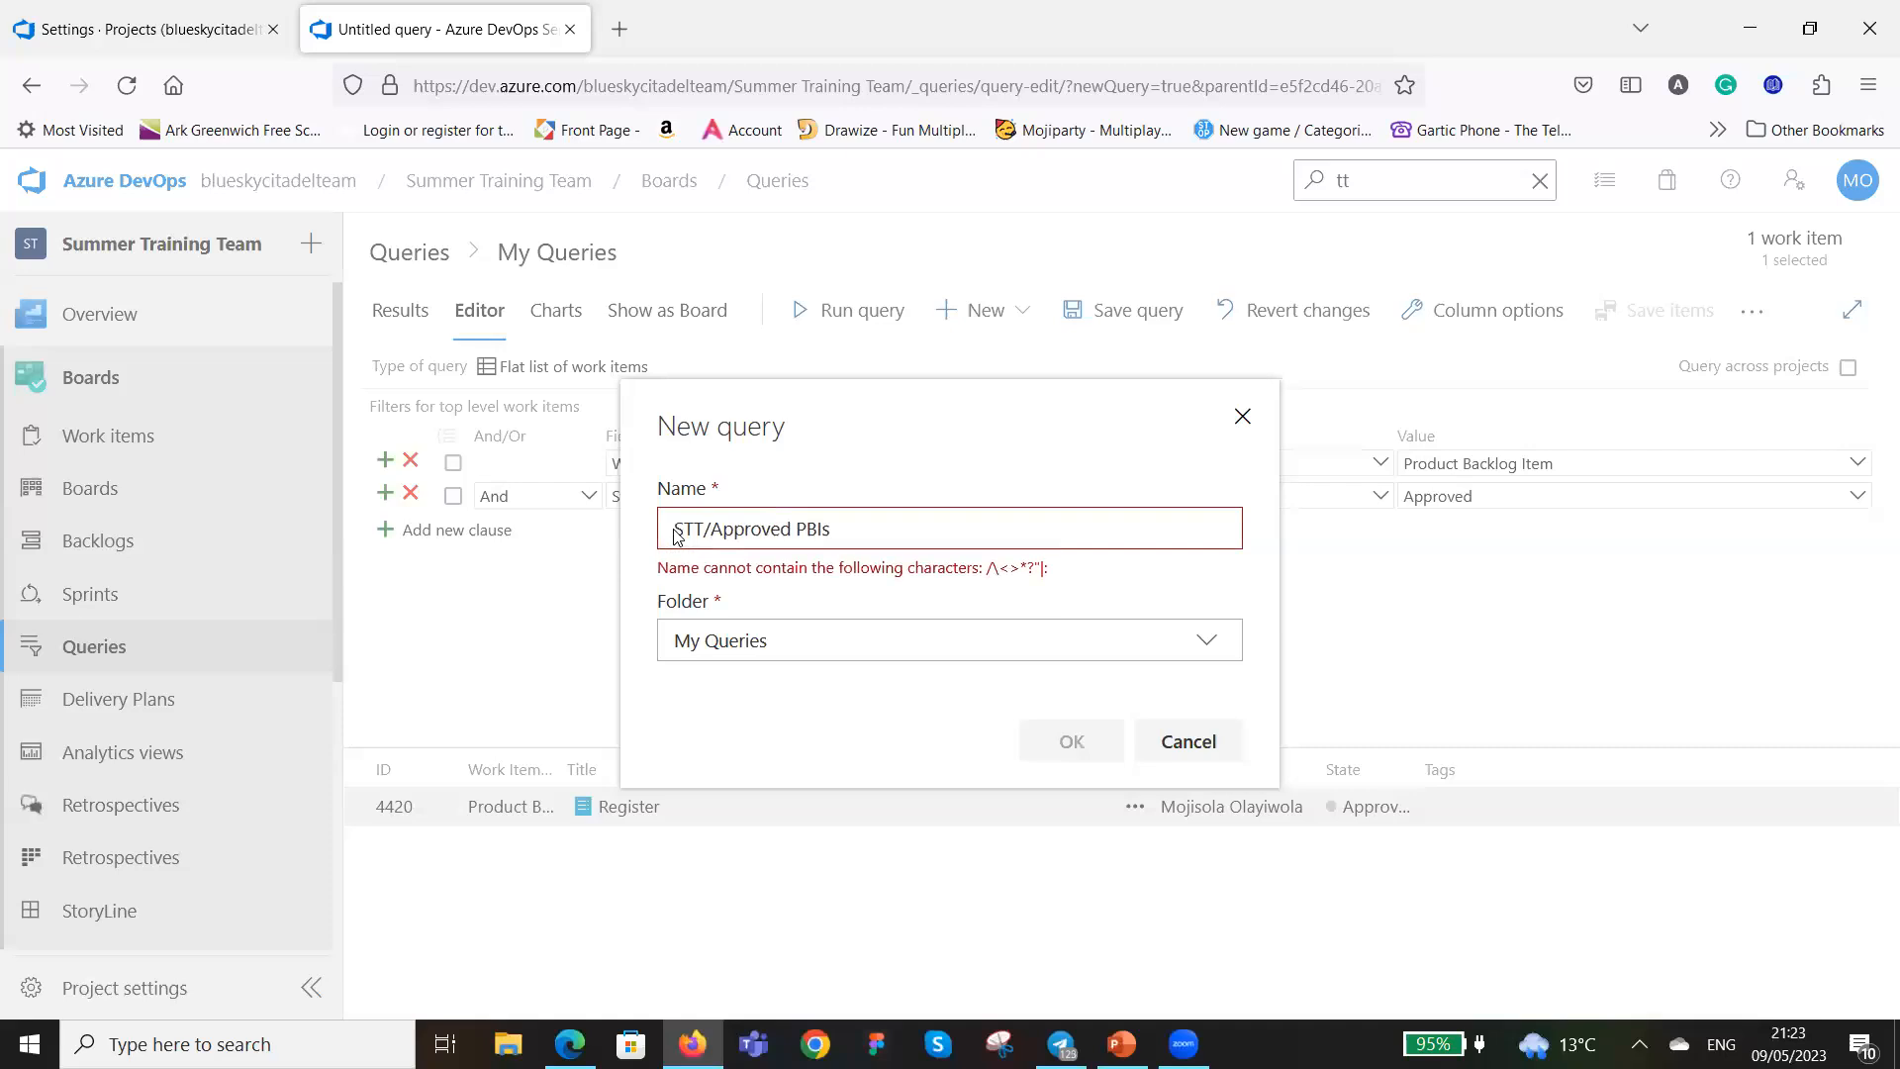
{"action": "key", "text": "BackSpace"}
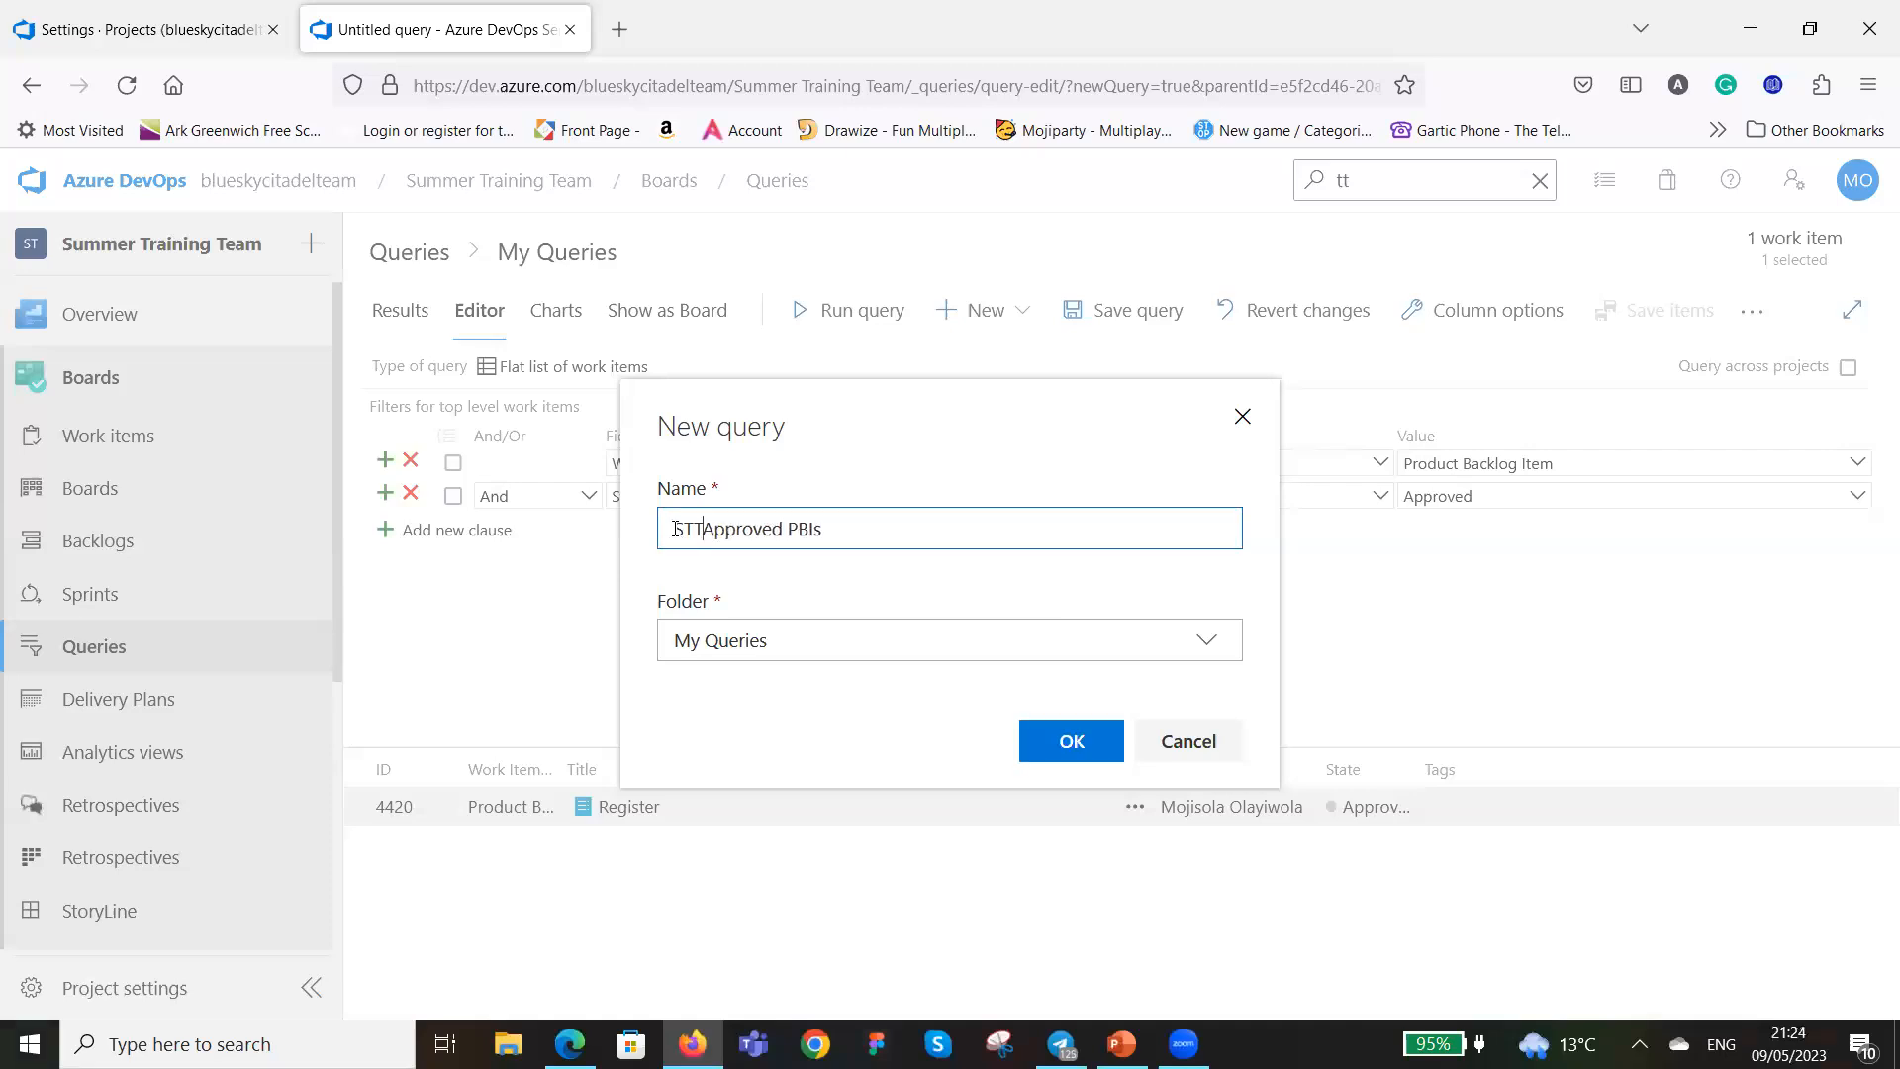
{"action": "type", "text": "_"}
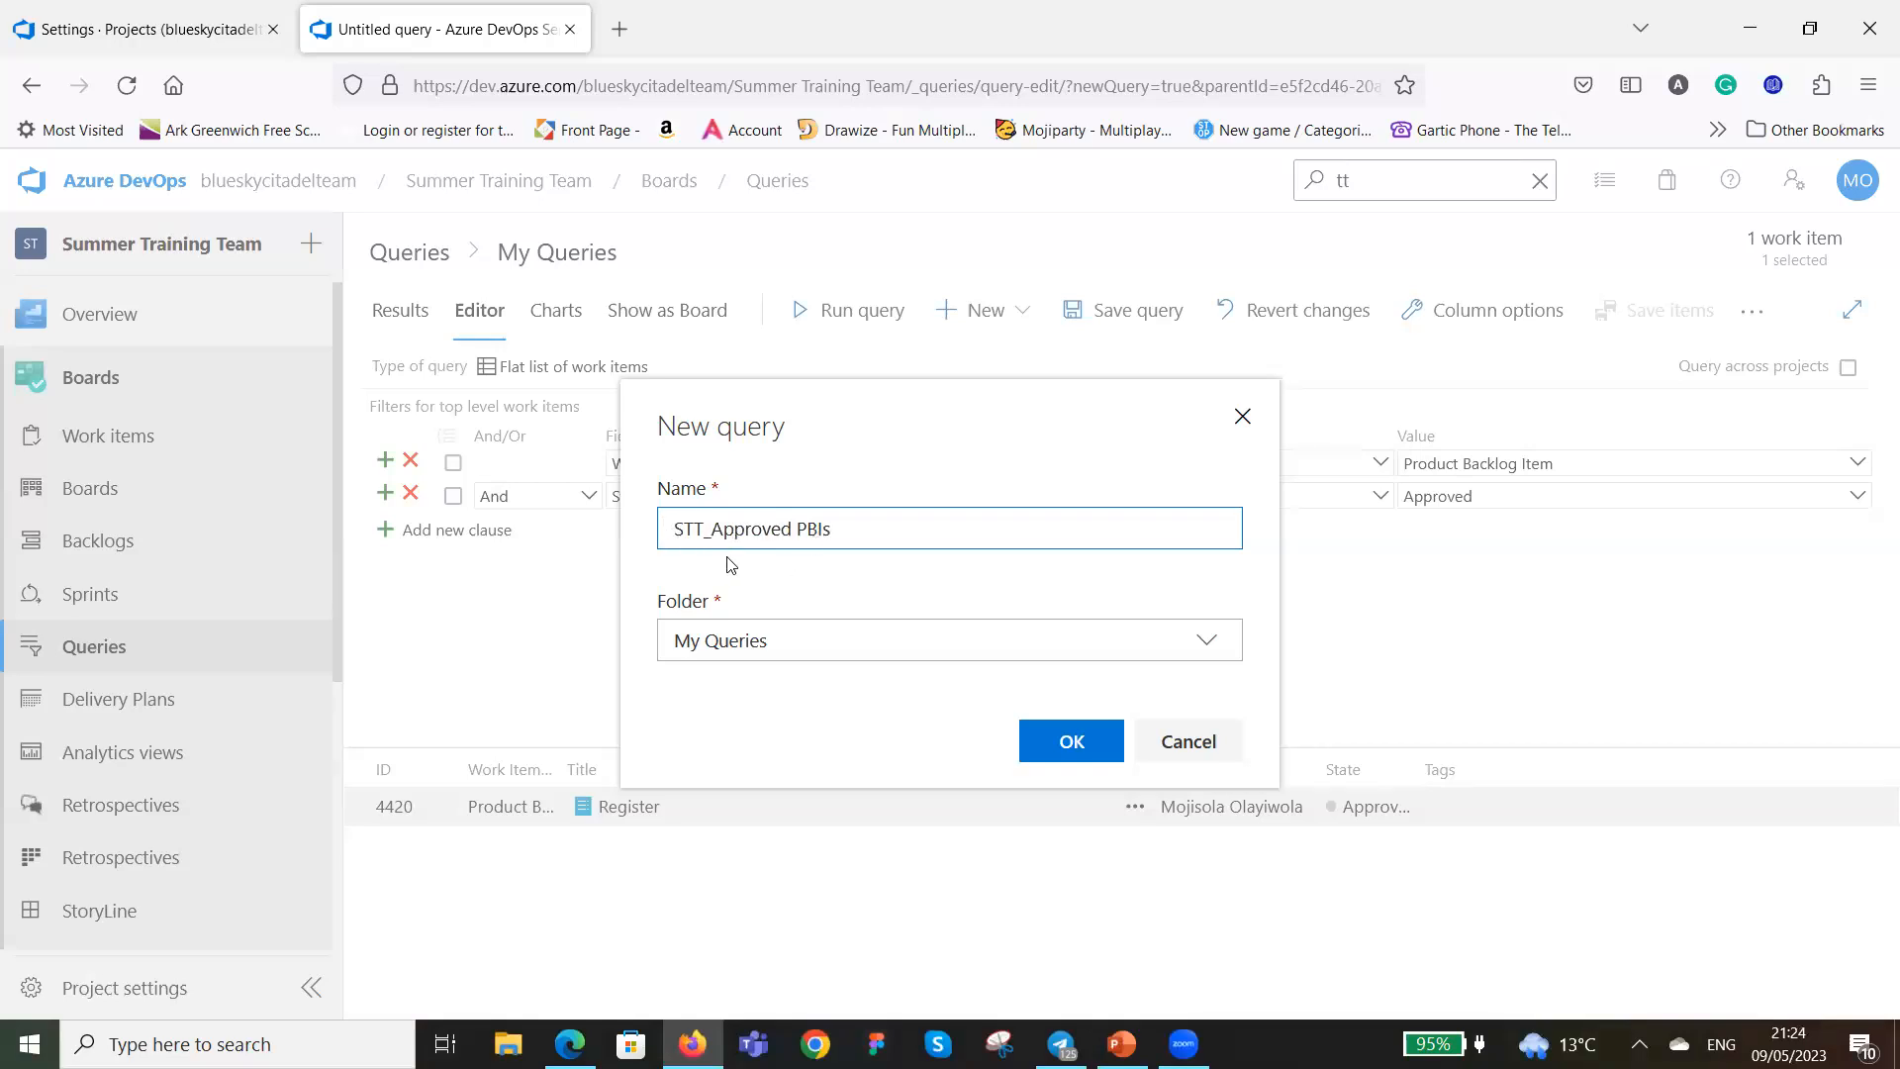
{"action": "left_click", "coordinate": [1207, 646]}
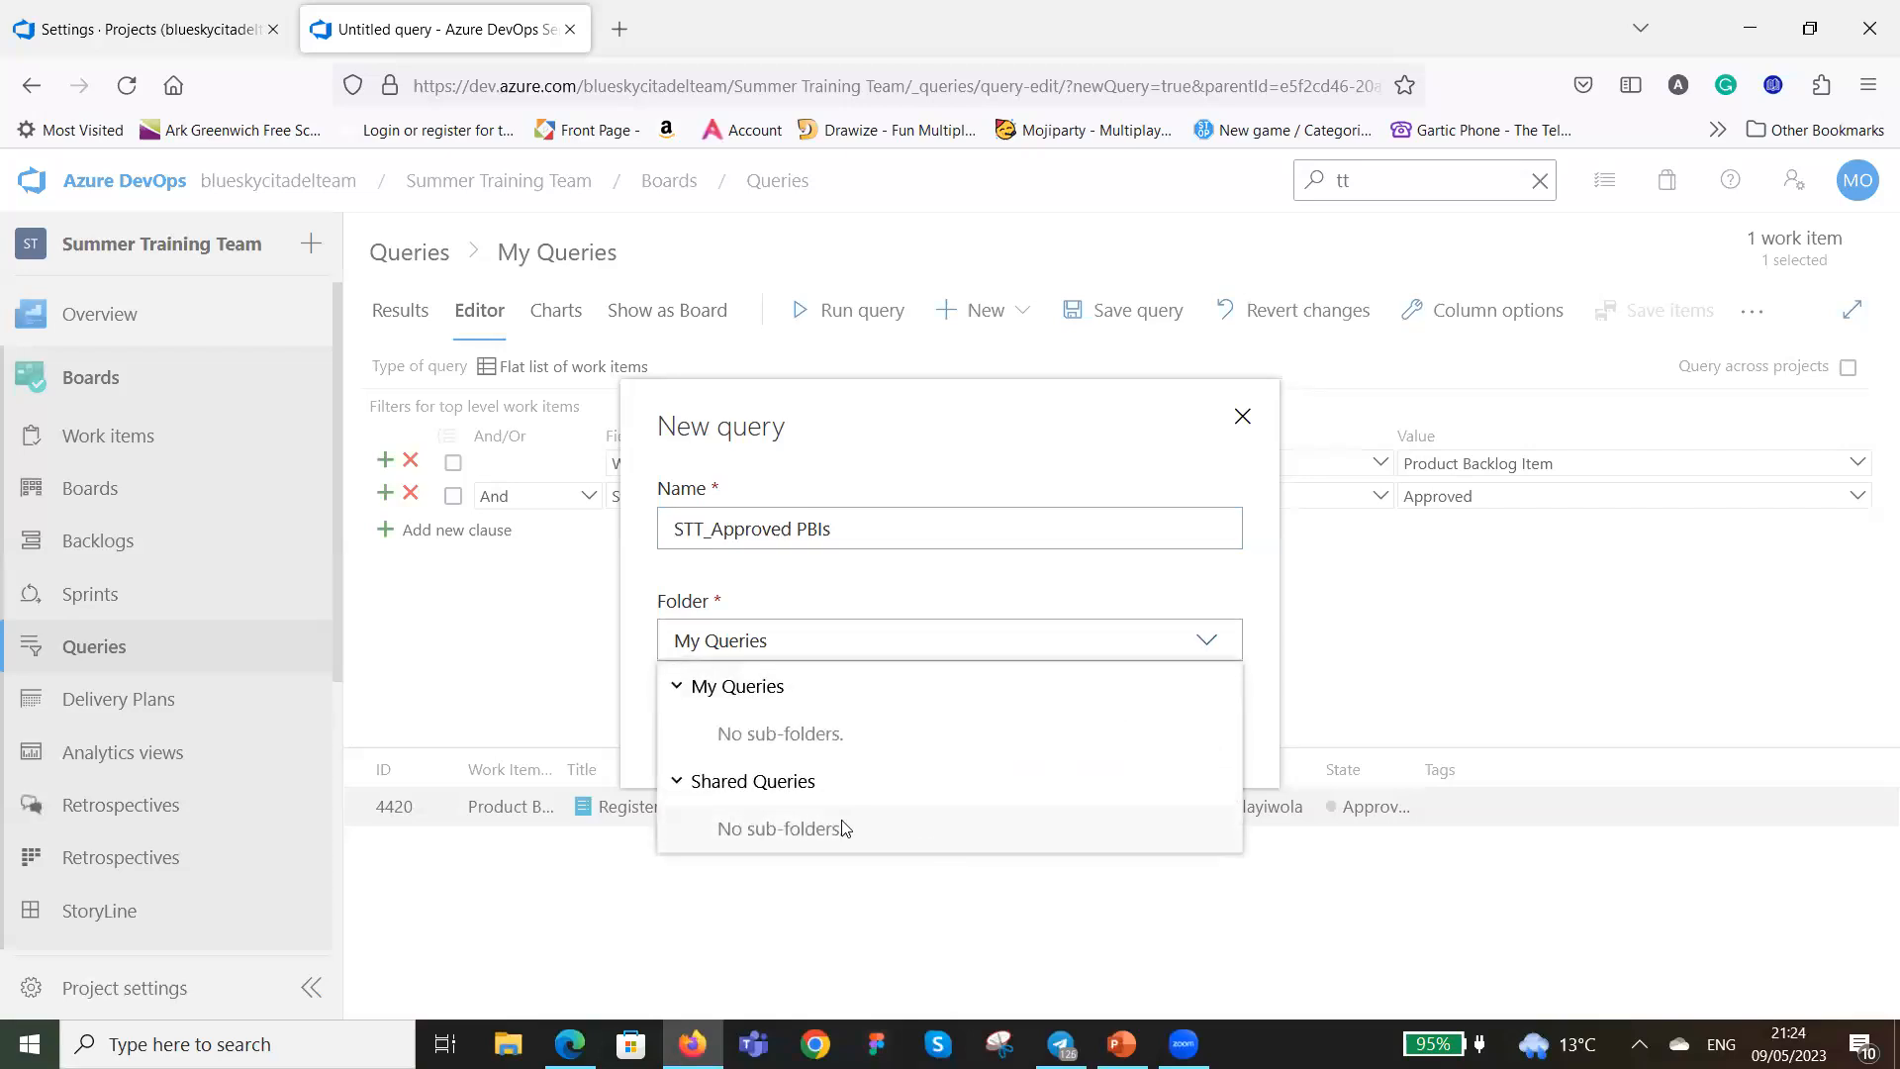
{"action": "left_click", "coordinate": [832, 784]}
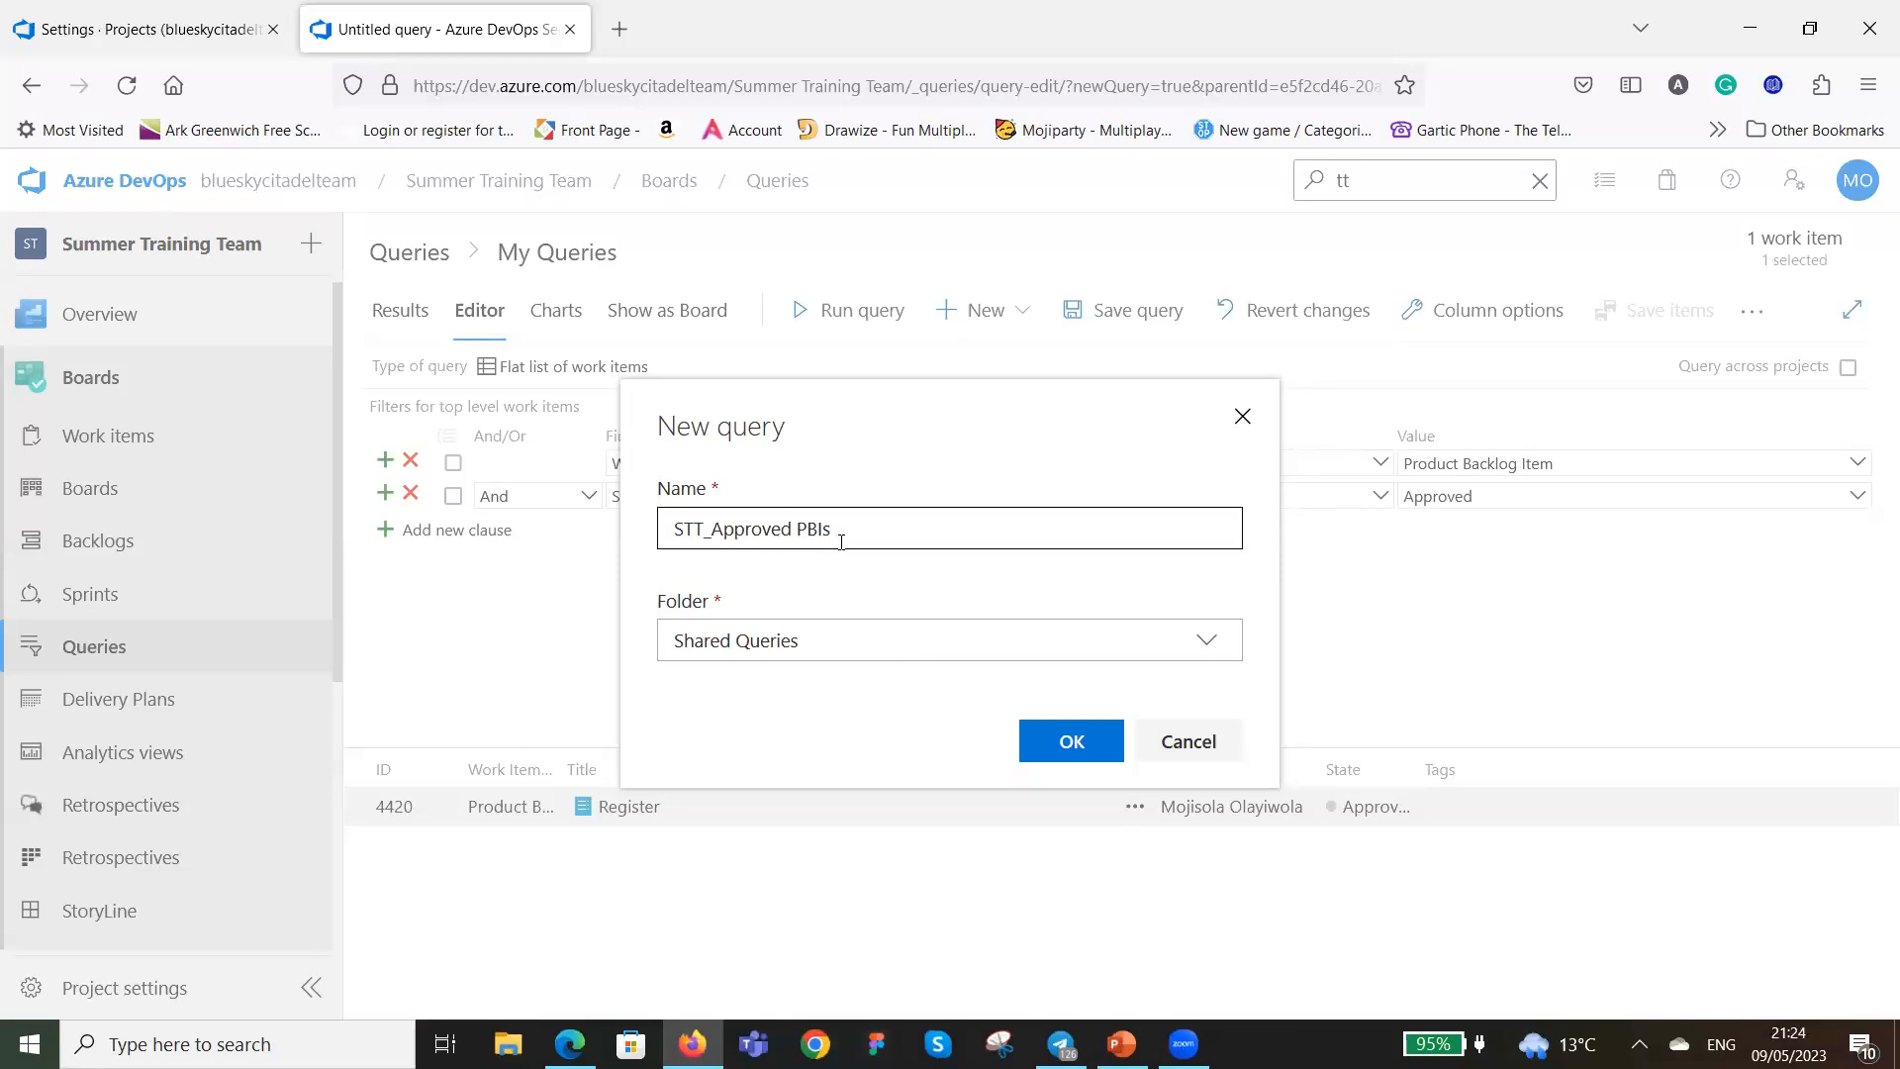
{"action": "left_click", "coordinate": [1069, 744]}
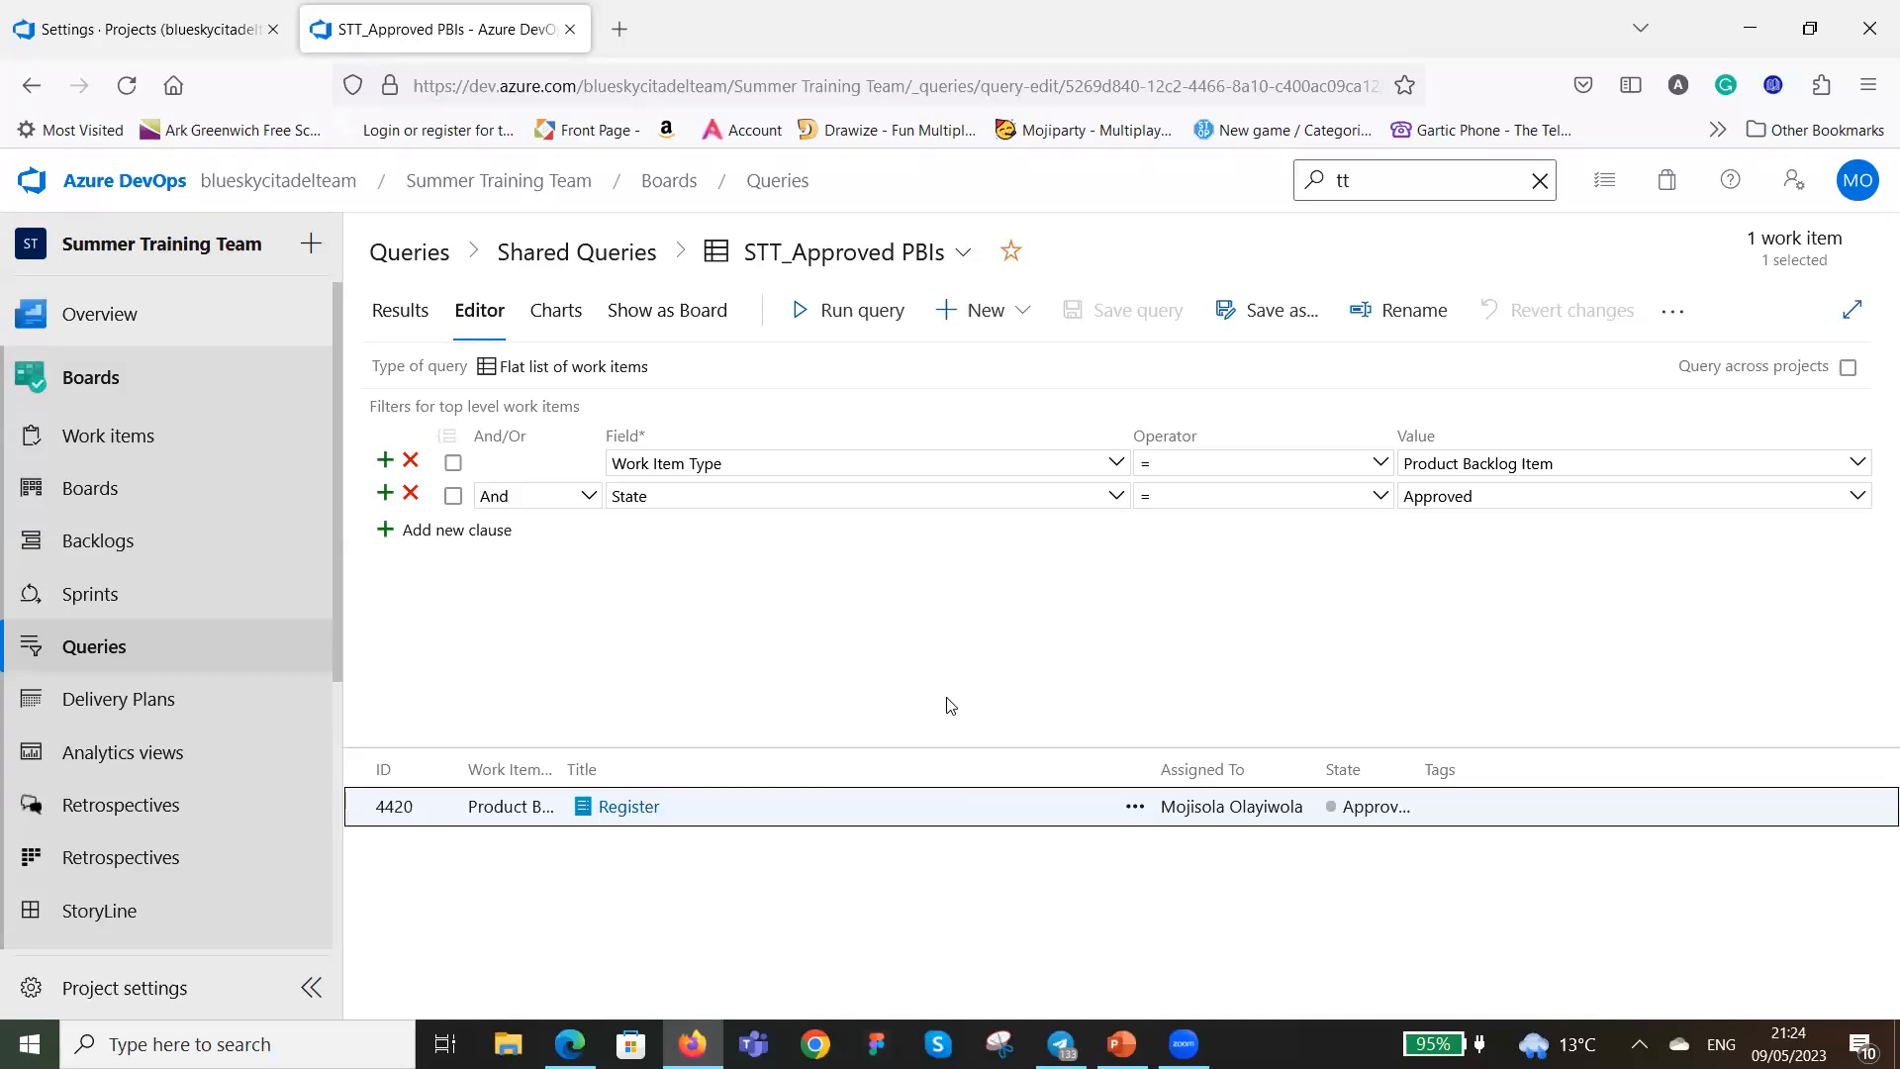
Clear the stray text "tt" from the search box and close its suggestions.
{"action": "left_click", "coordinate": [1437, 176]}
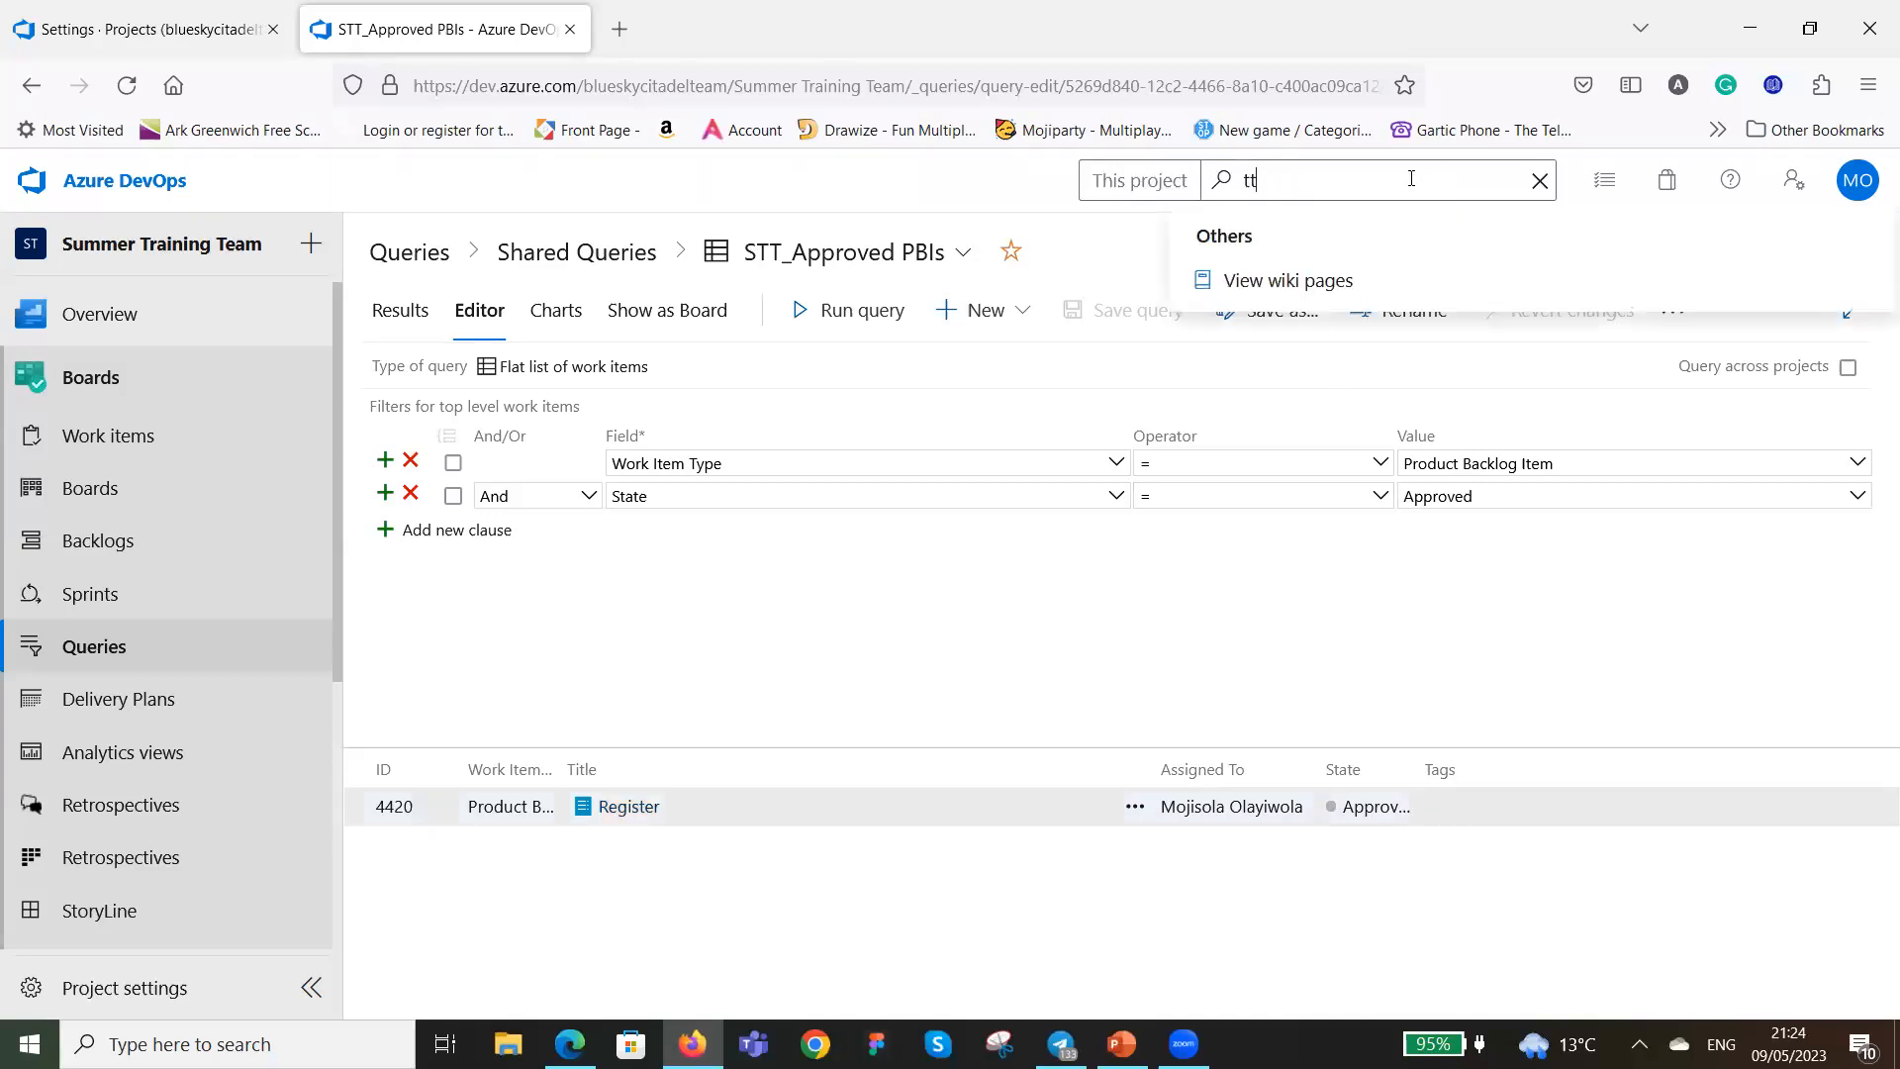
{"action": "type", "text": "tt"}
{"action": "key", "text": "BackSpace"}
{"action": "key", "text": "BackSpace"}
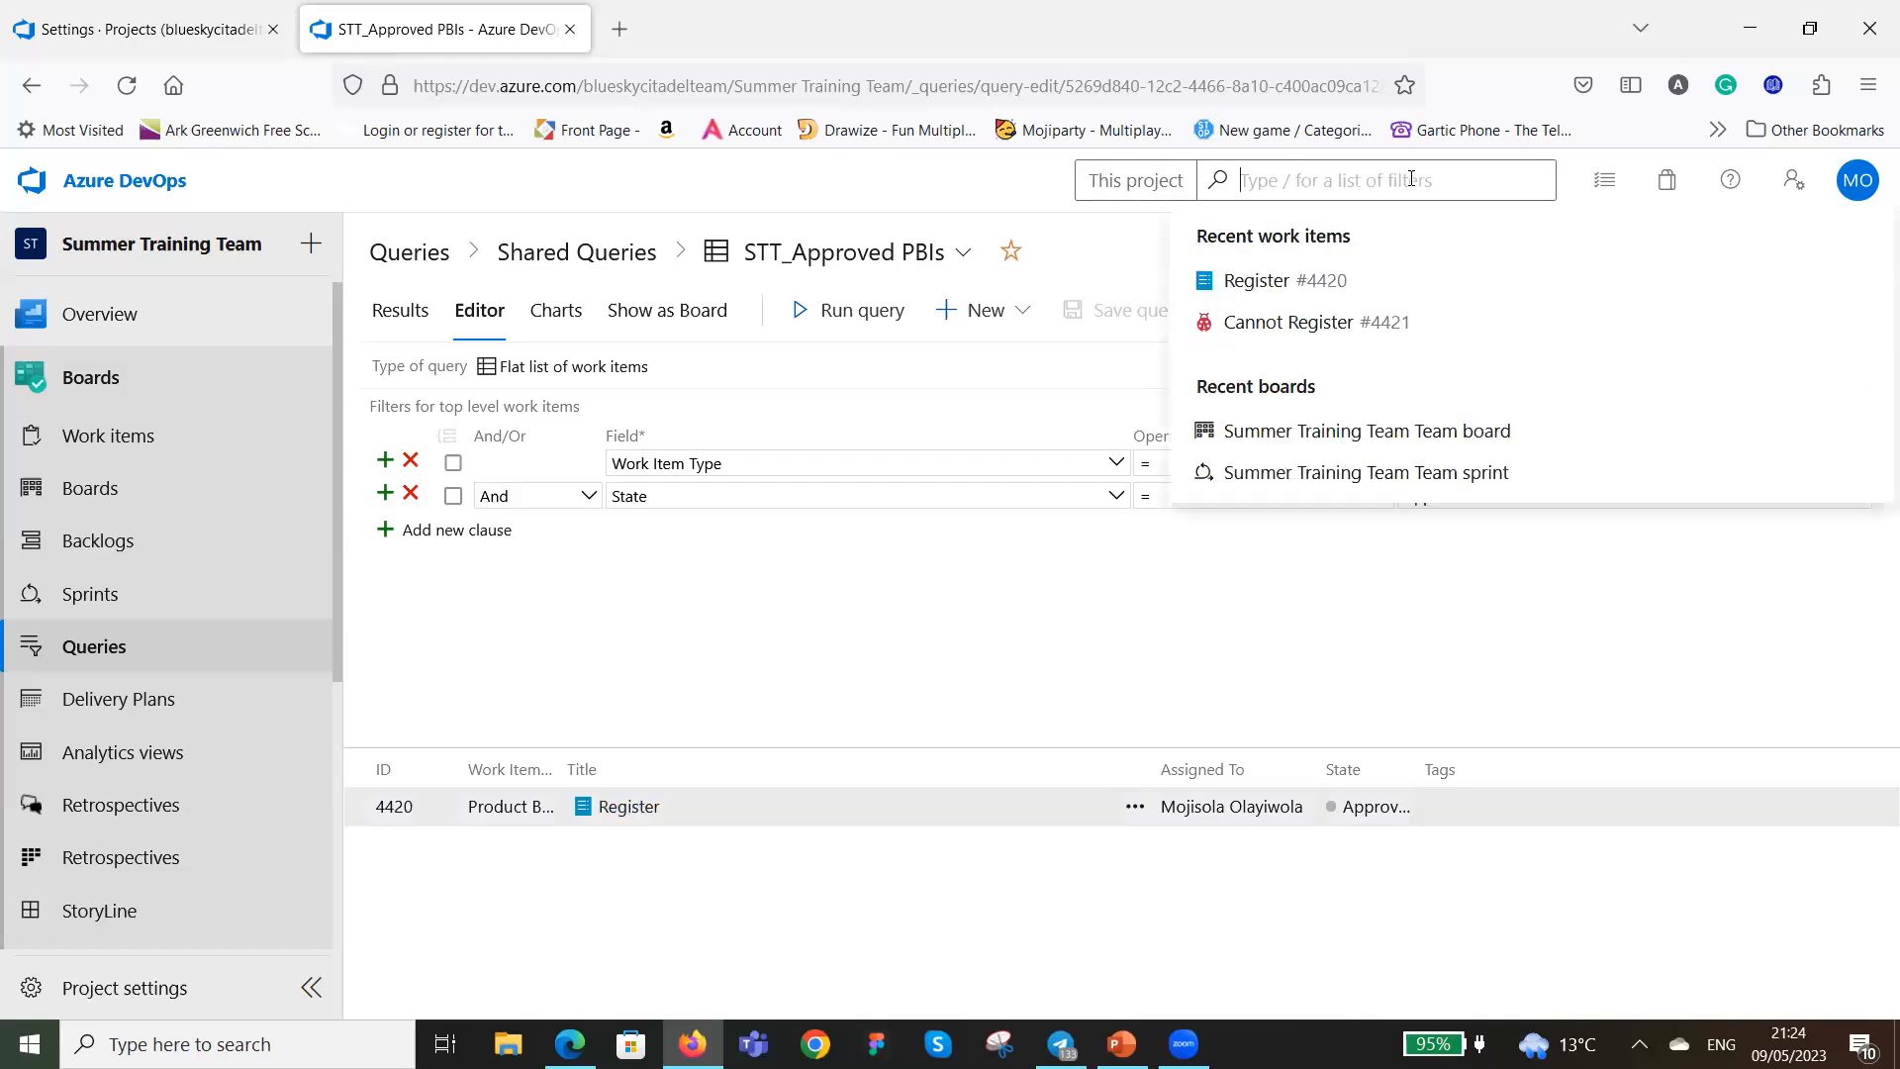
{"action": "left_click", "coordinate": [1184, 652]}
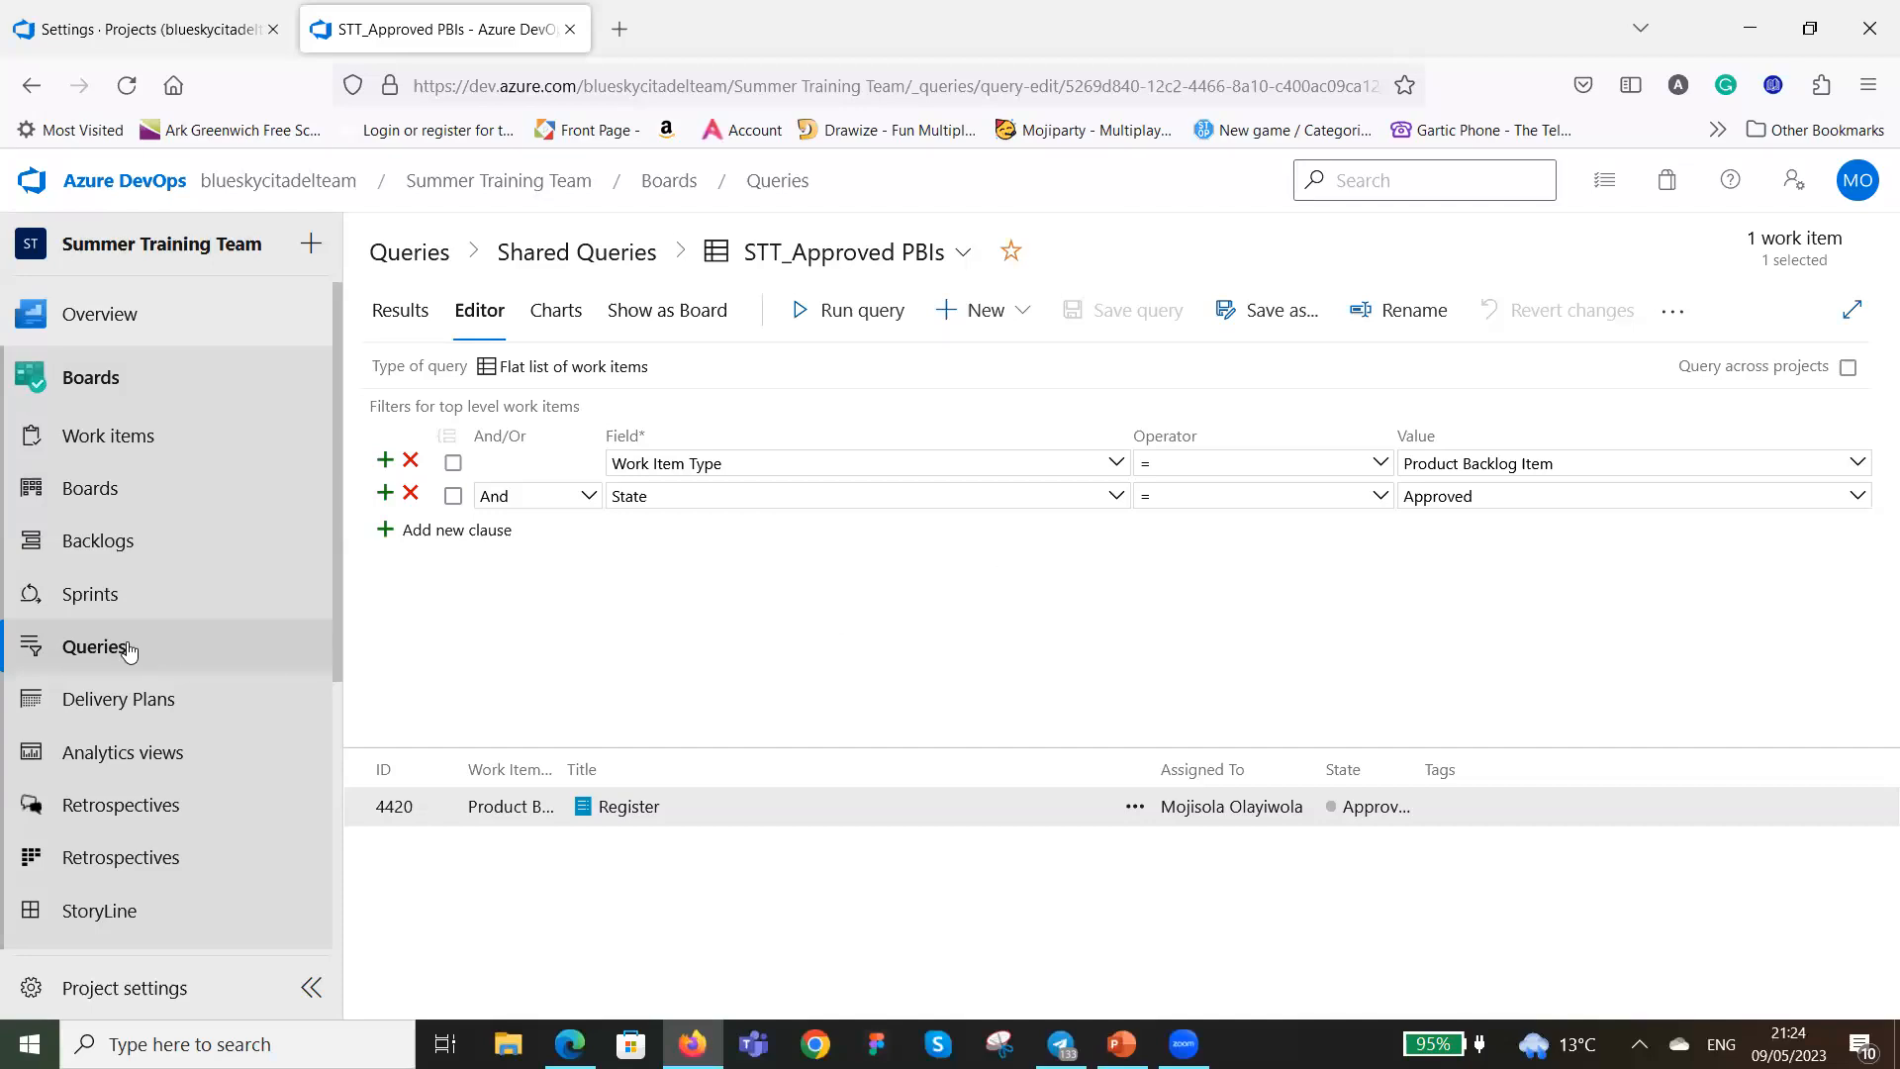
Open the Sprint 1 taskboard of the Summer Training Team.
{"action": "left_click", "coordinate": [95, 591]}
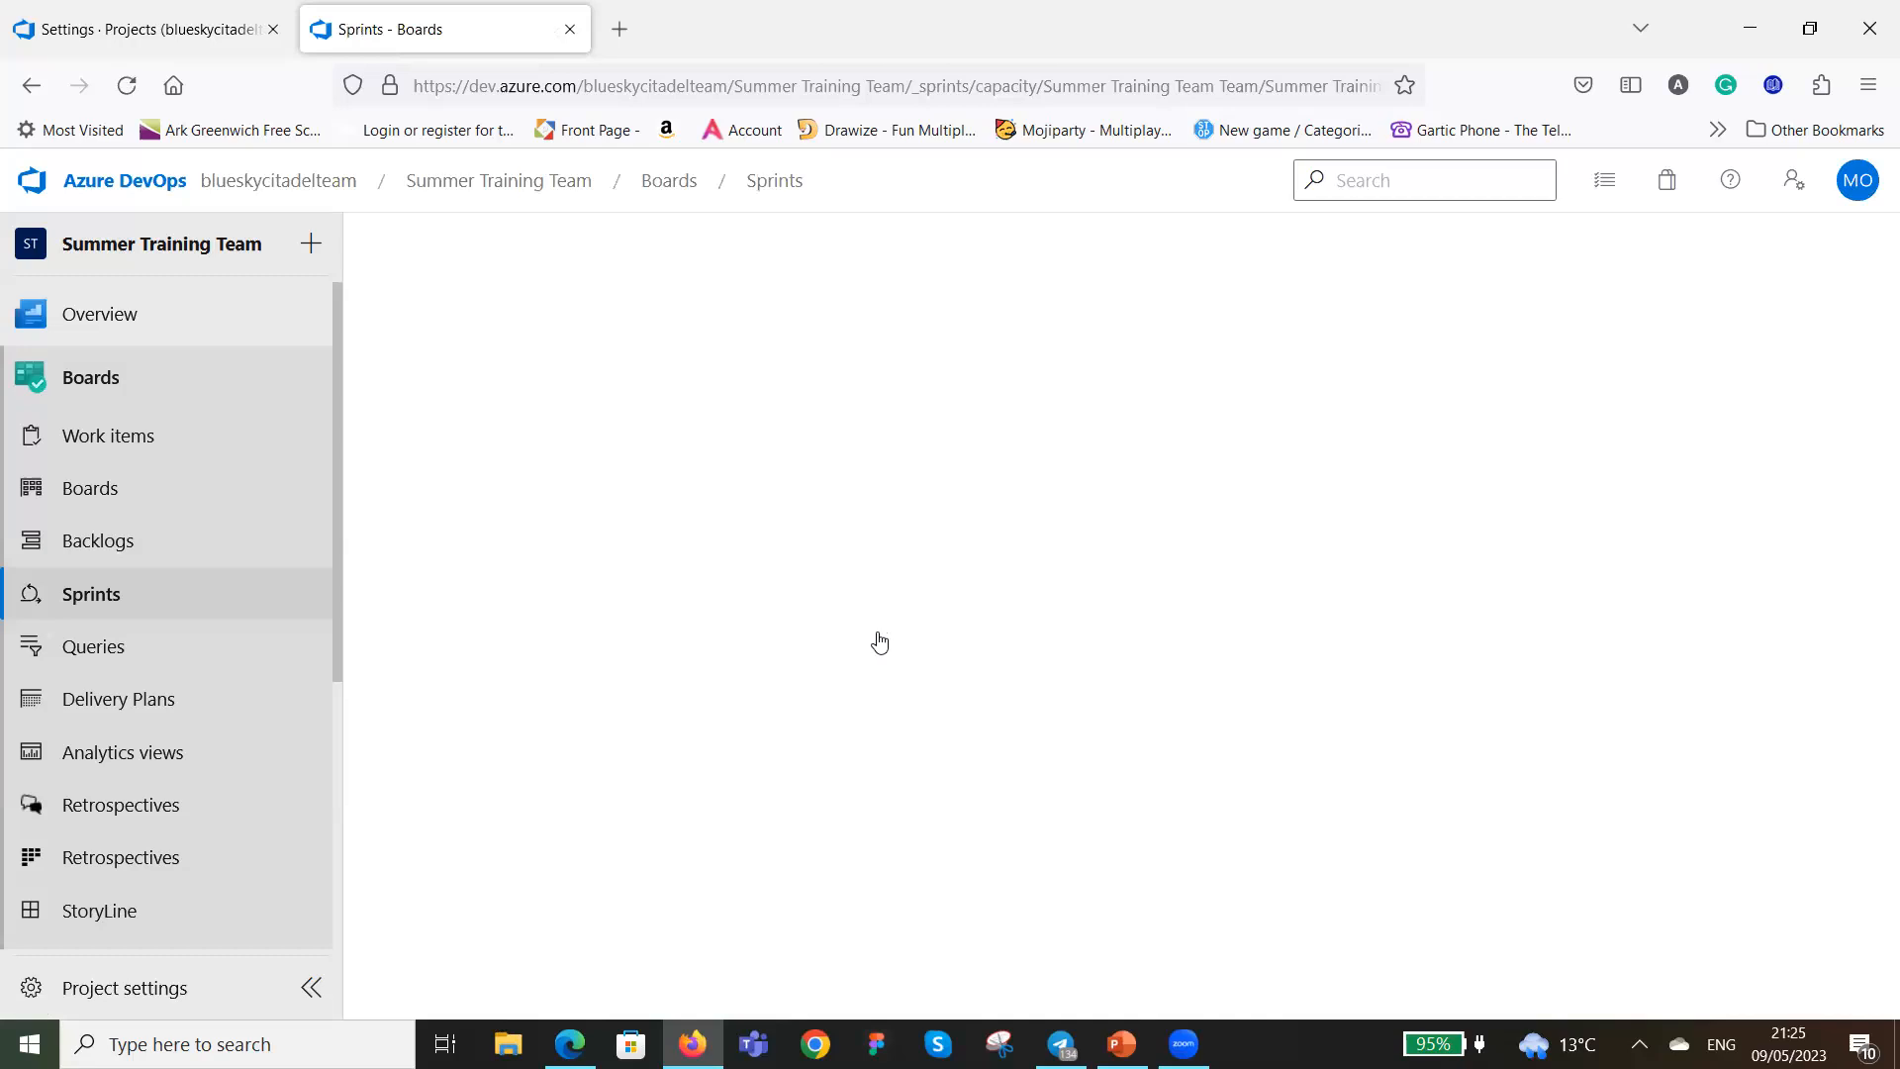
{"action": "left_click", "coordinate": [420, 312]}
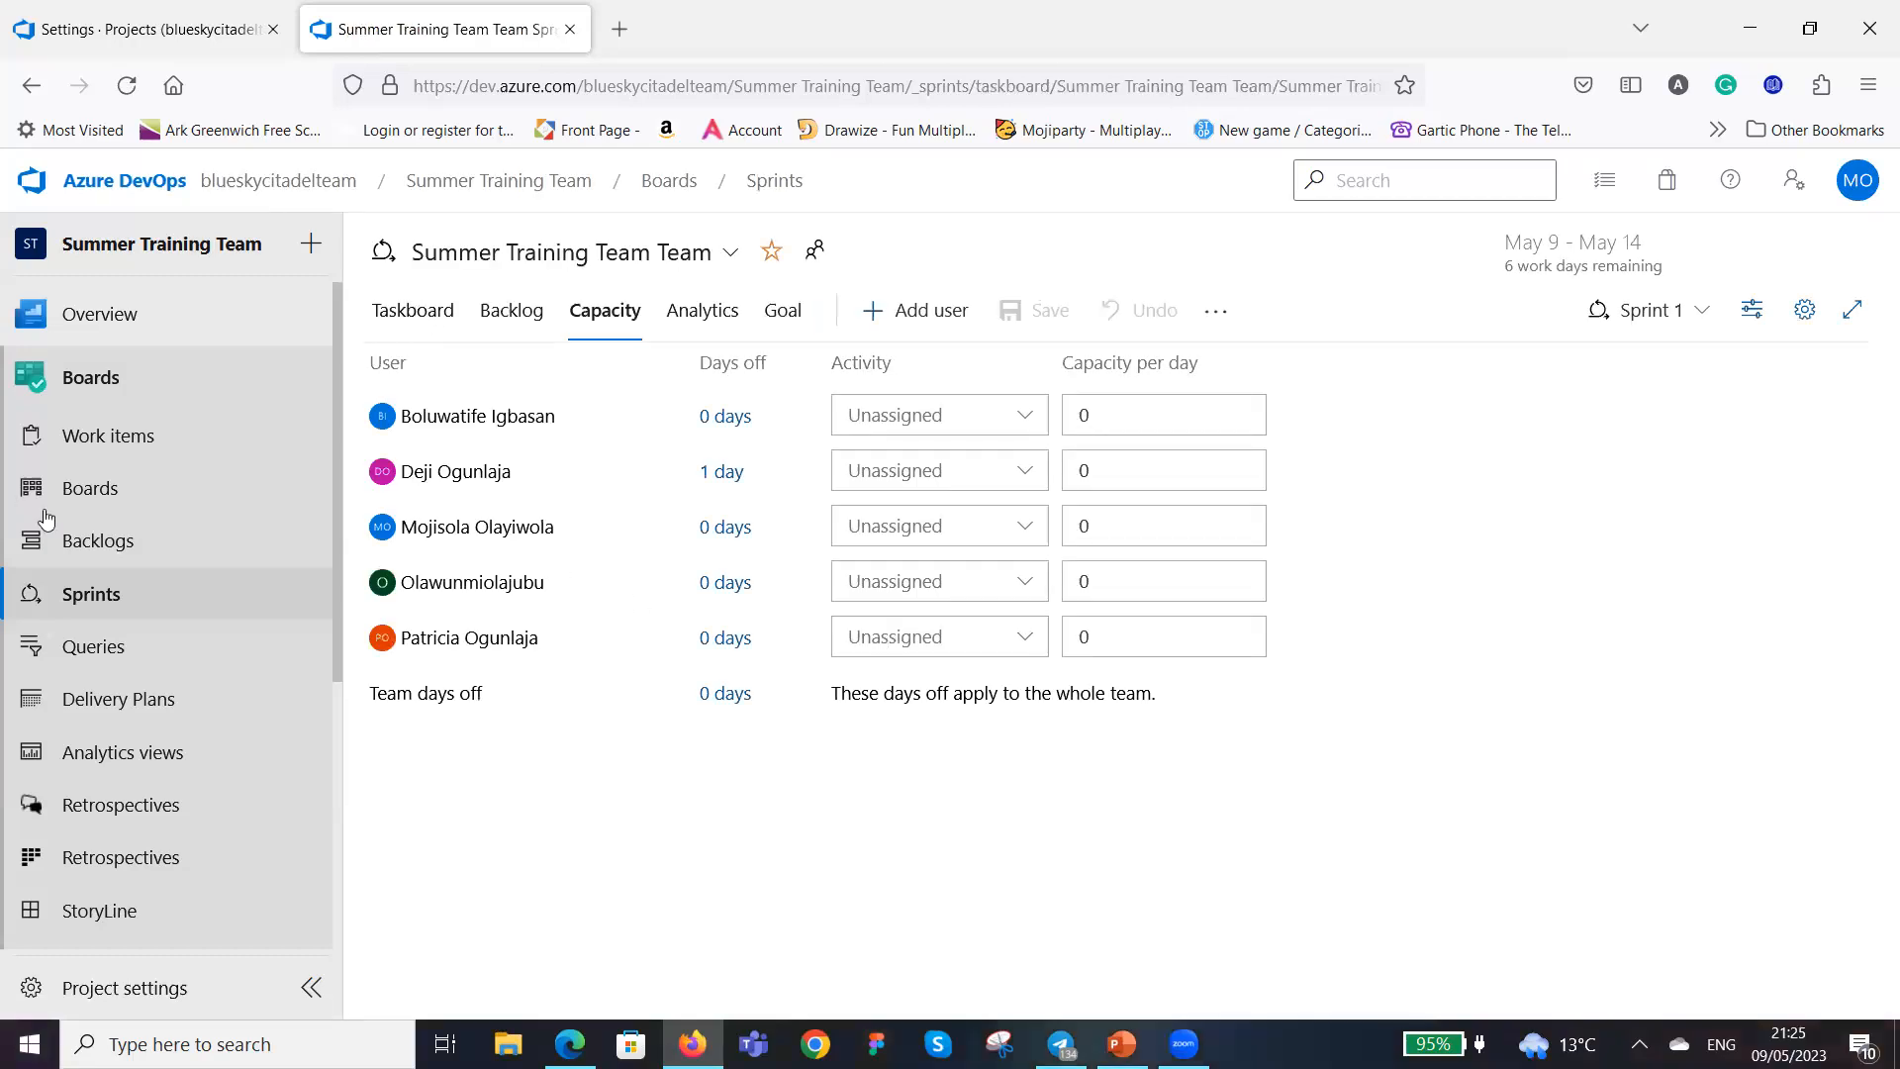
On the team board, set the Register item's effort to 5 and move it from Approved to Committed.
{"action": "left_click", "coordinate": [46, 510]}
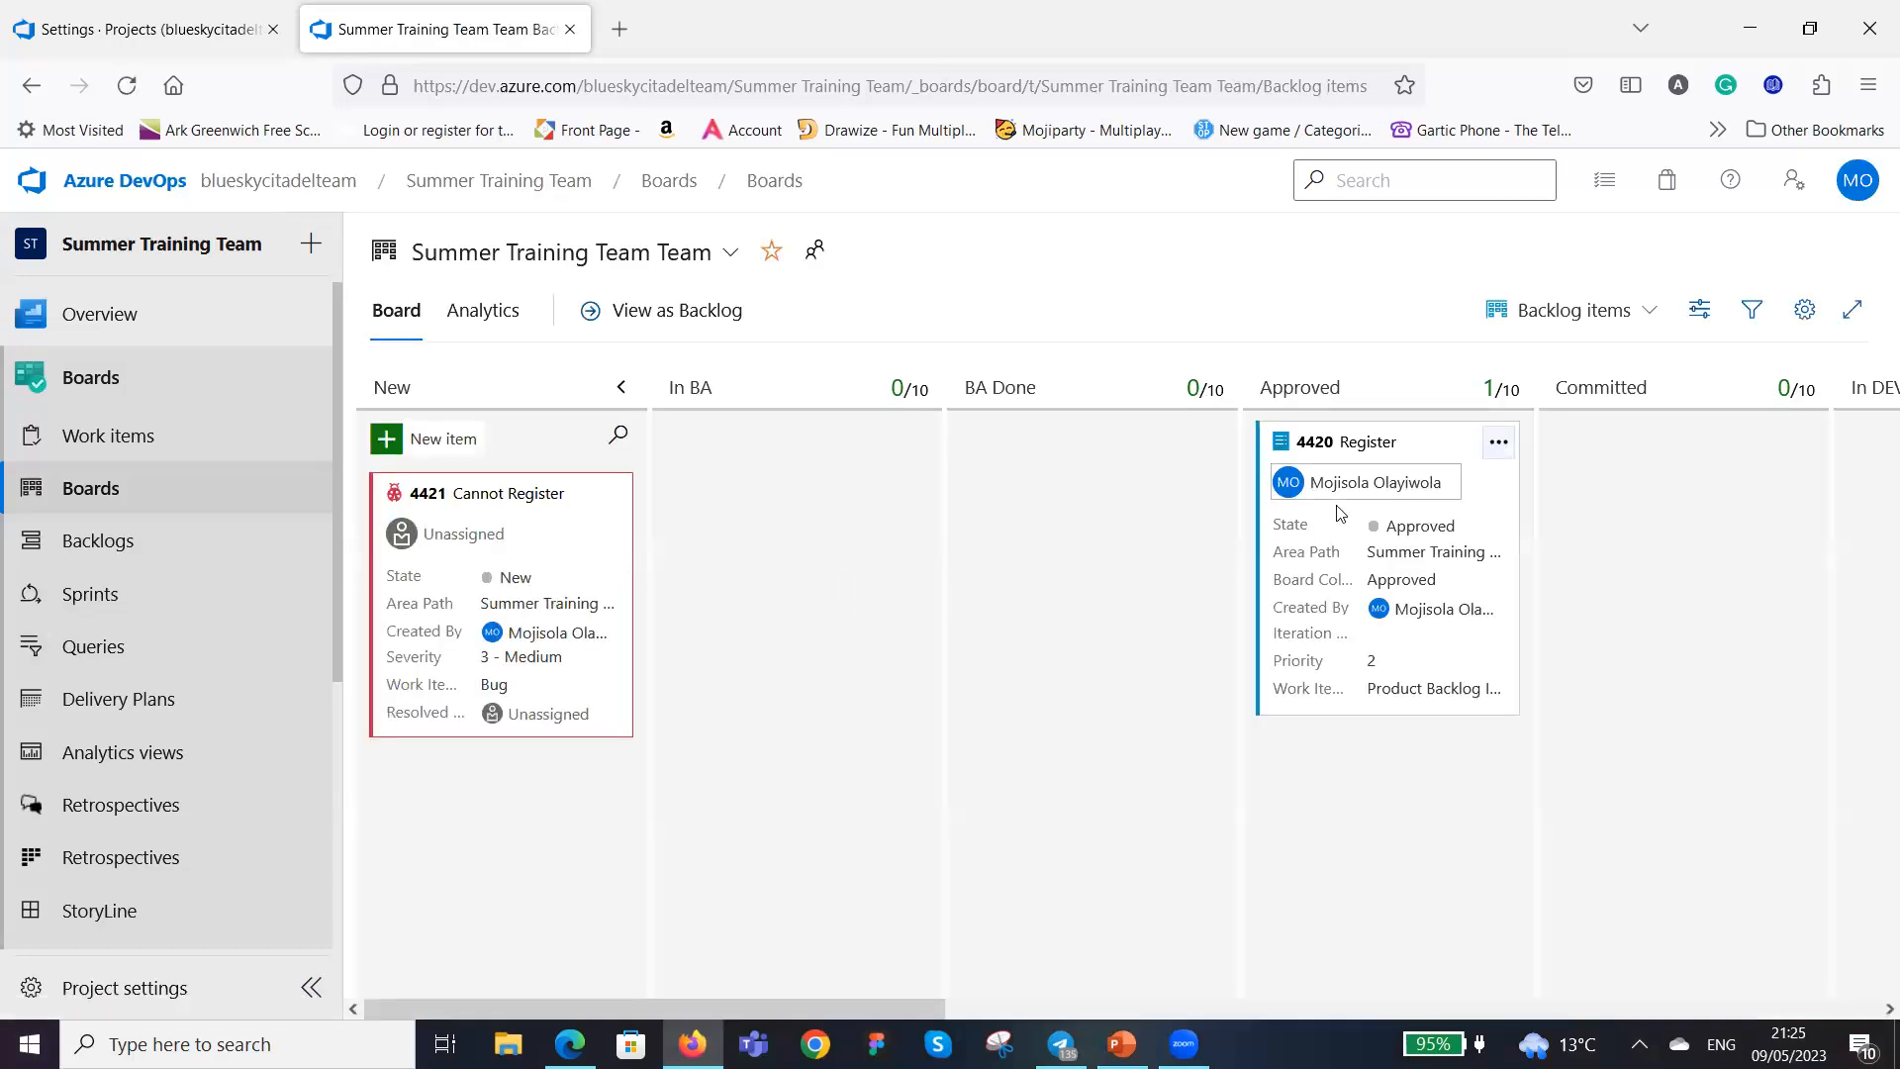
{"action": "left_click", "coordinate": [1487, 489]}
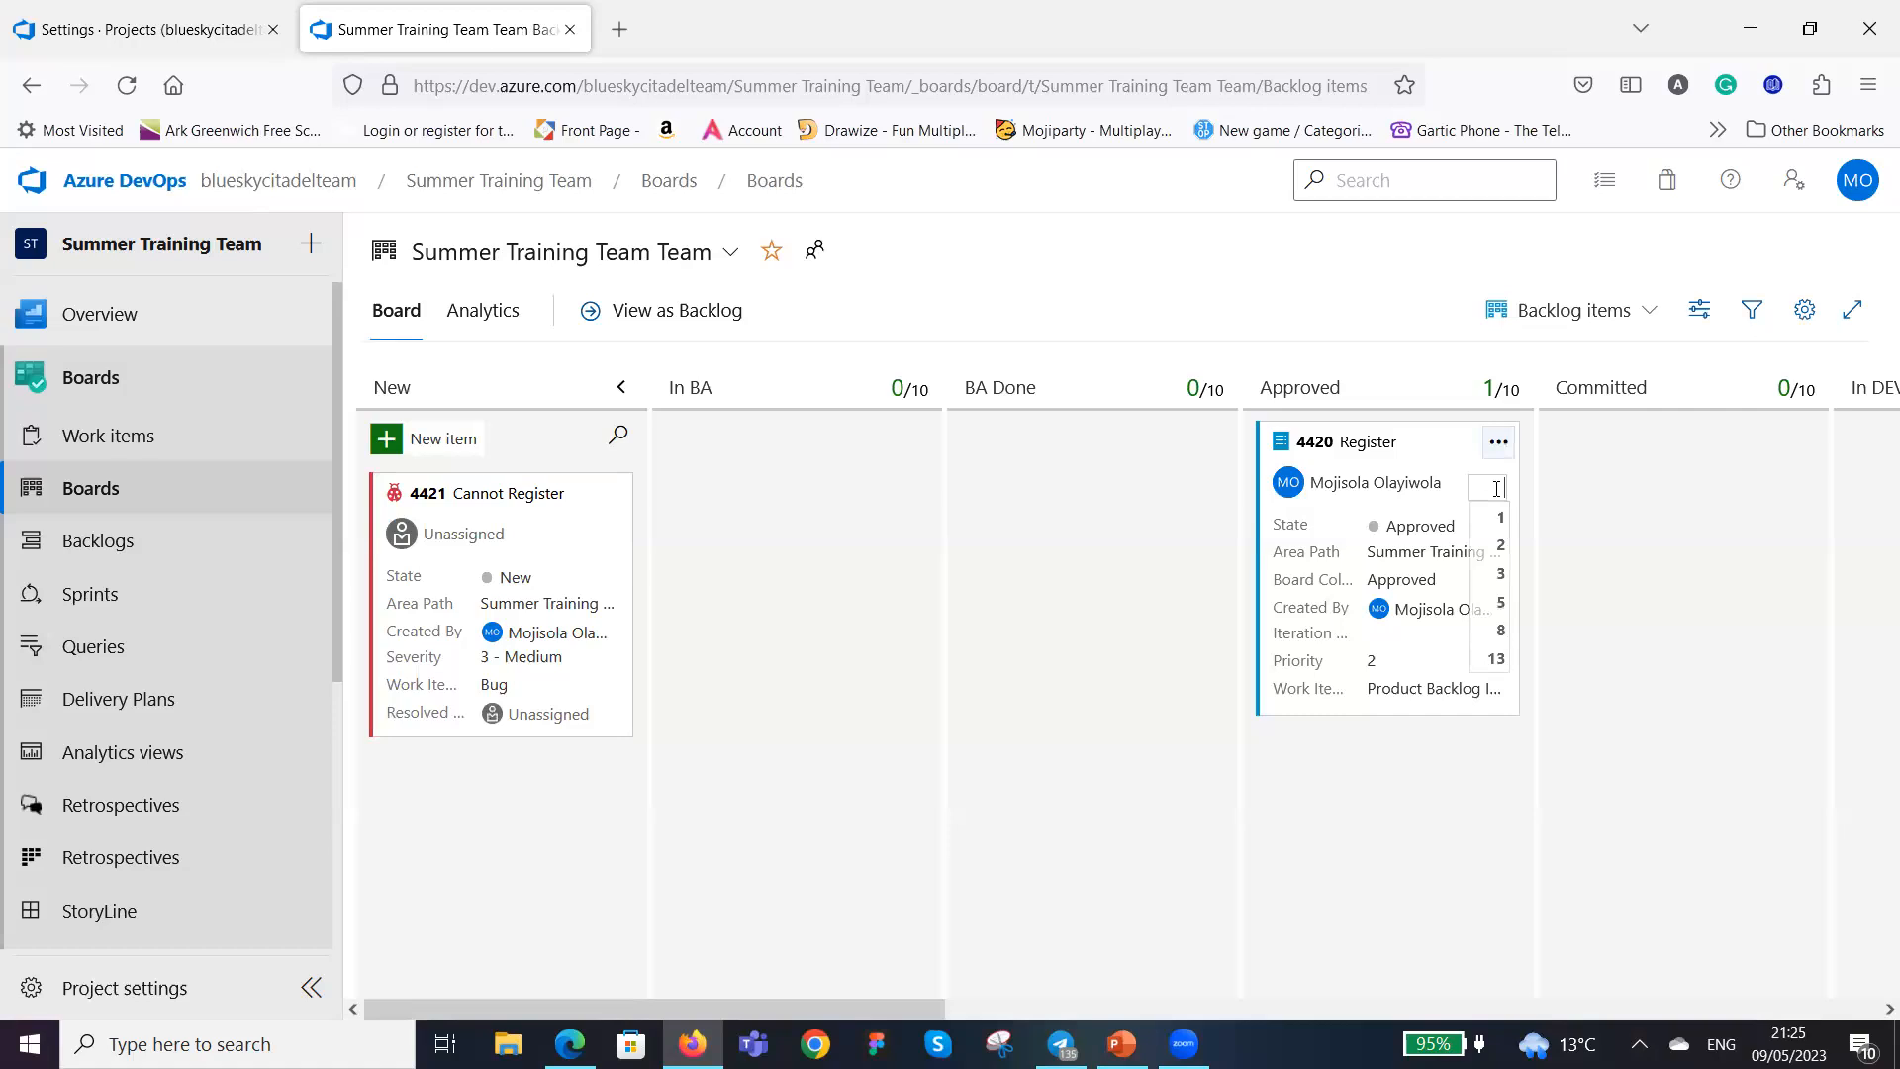
{"action": "left_click", "coordinate": [1501, 609]}
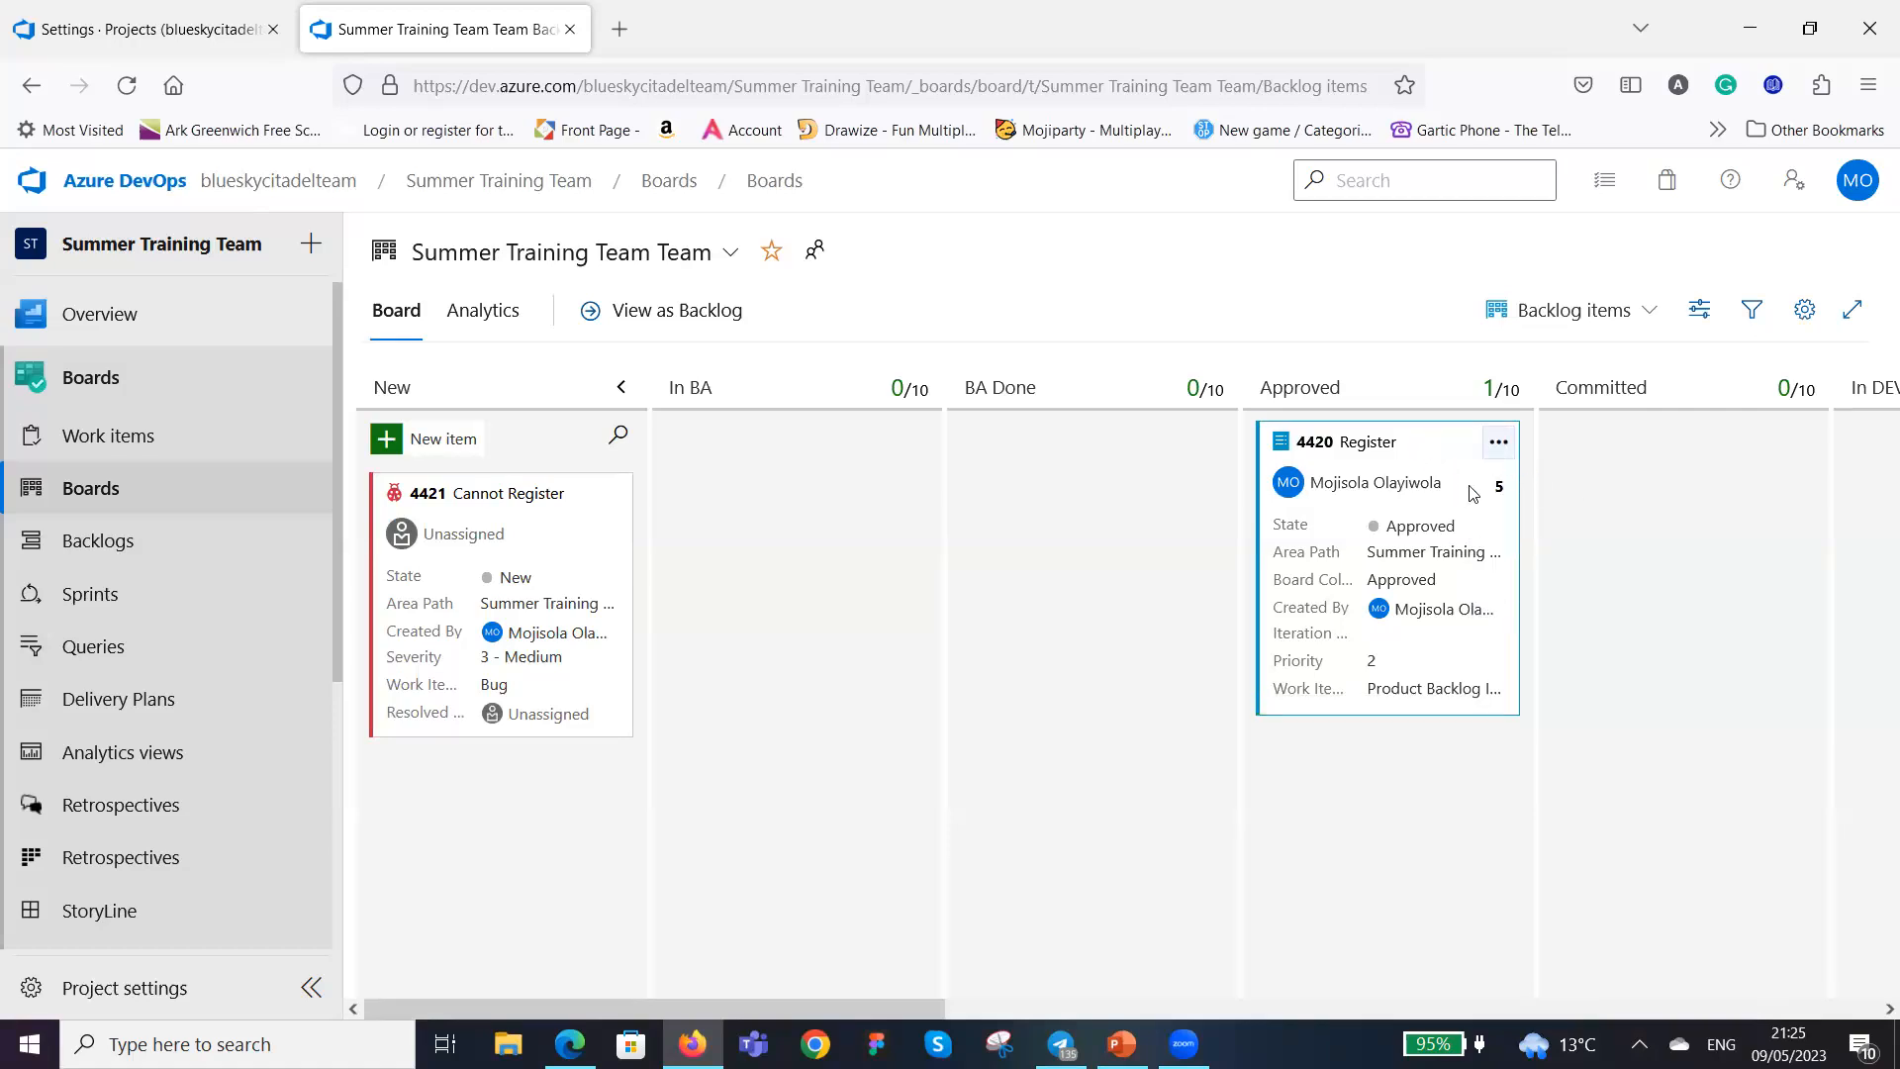
{"action": "left_click_drag", "start_coordinate": [1437, 446], "coordinate": [1680, 517]}
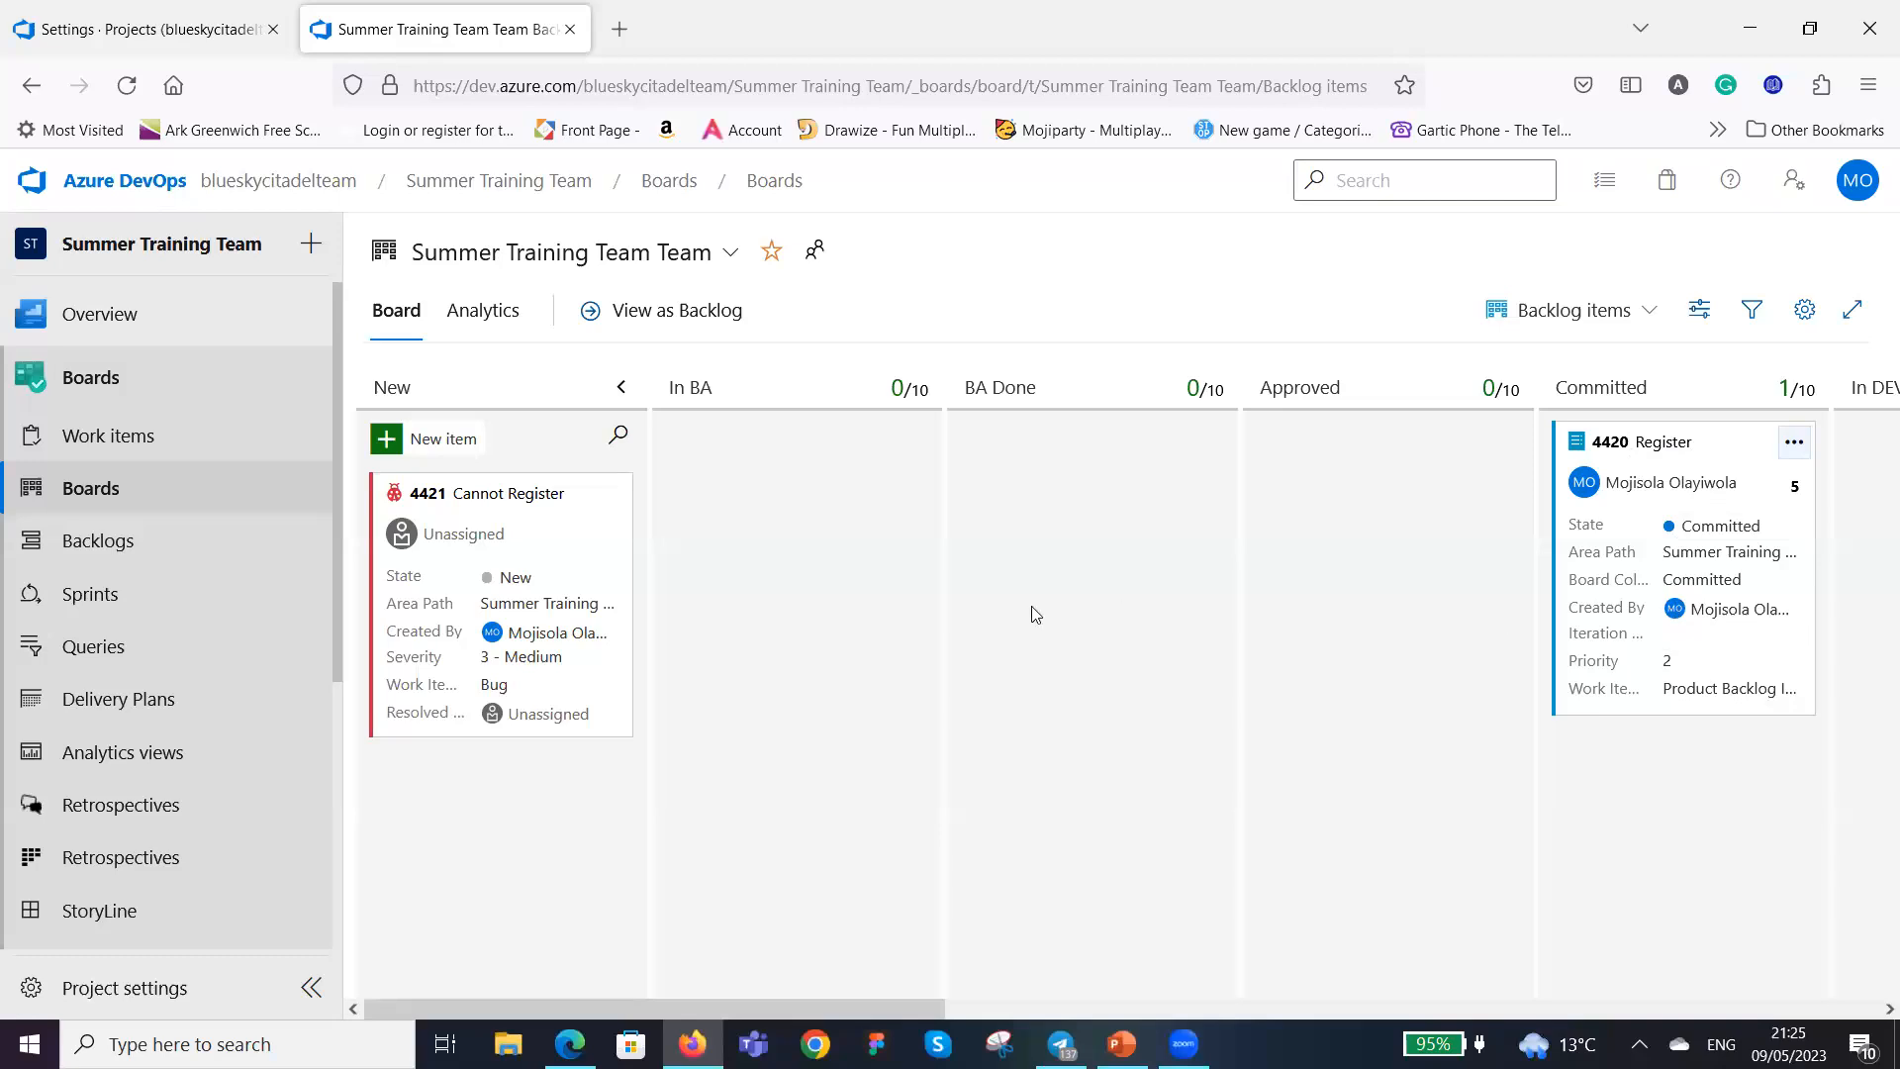
In the team backlog, close the planning pane and move the Register item to the current iteration, Sprint 1.
{"action": "left_click", "coordinate": [668, 312]}
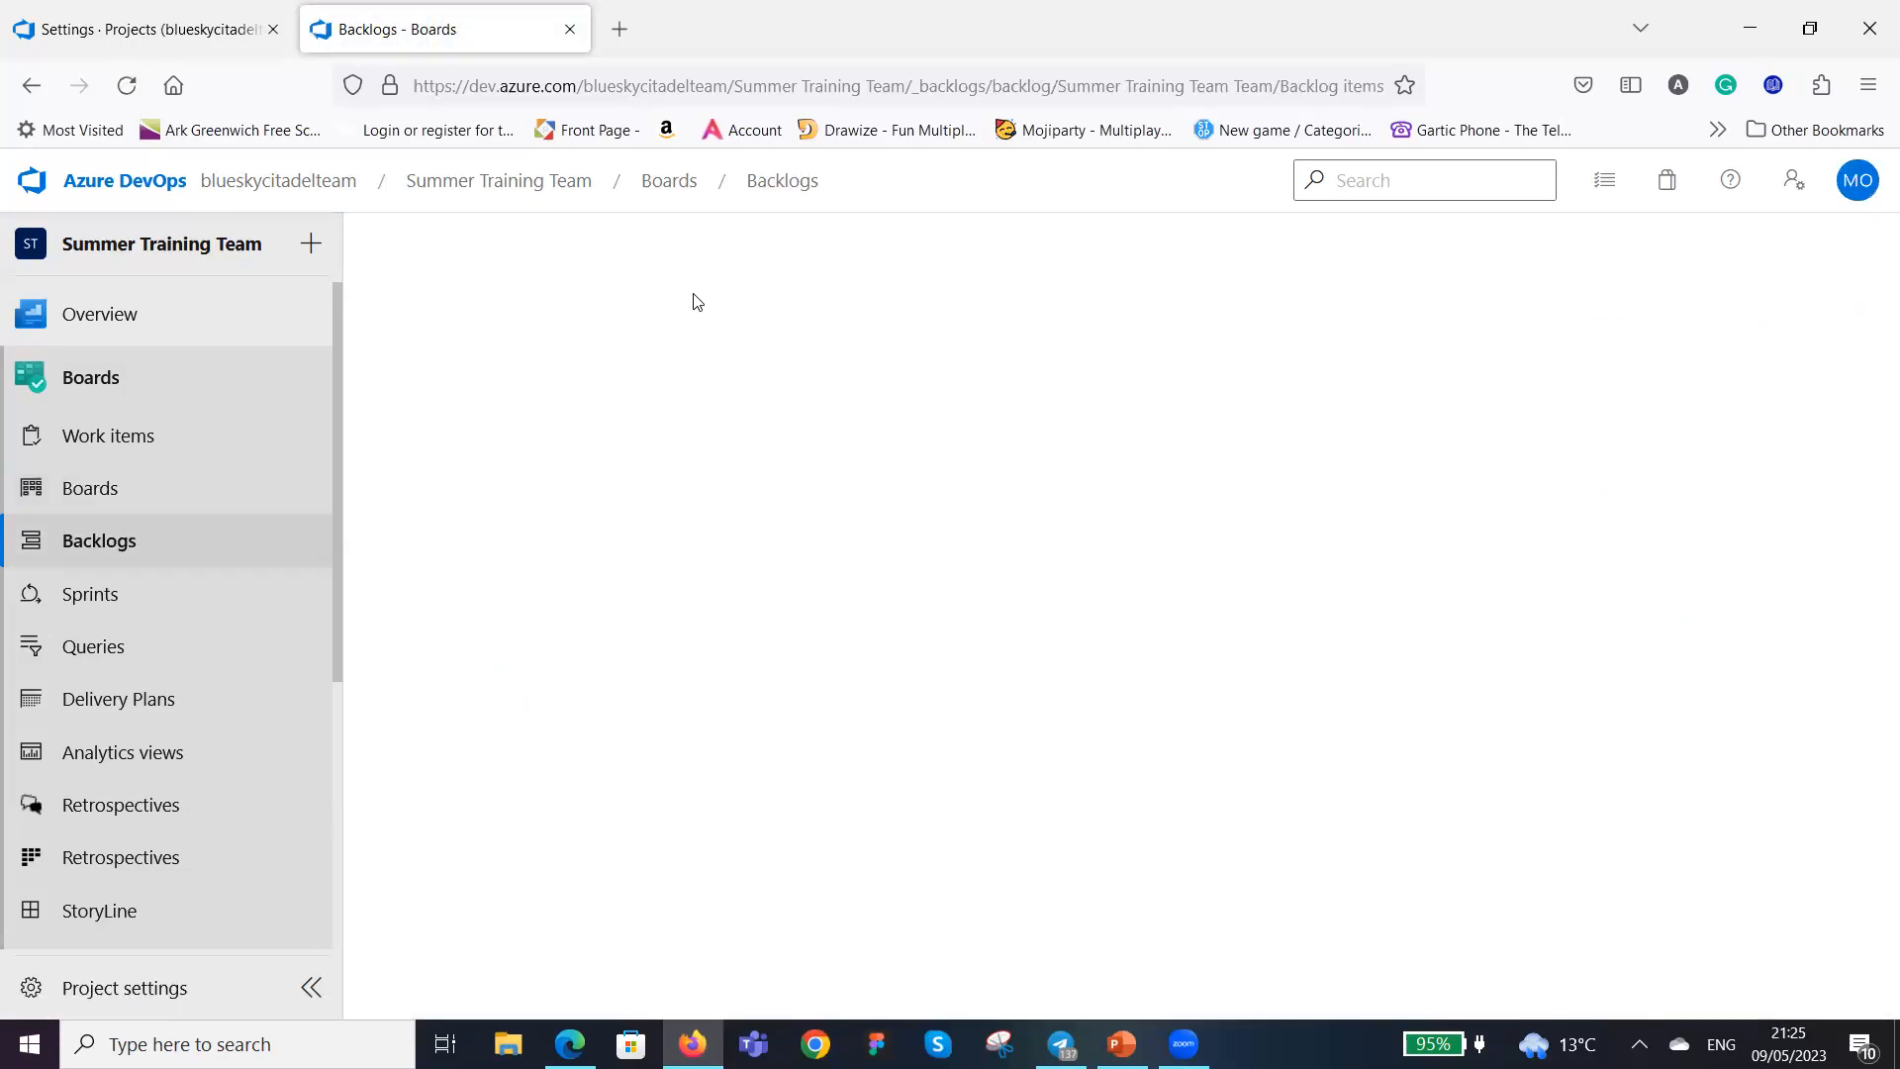
{"action": "left_click", "coordinate": [127, 552]}
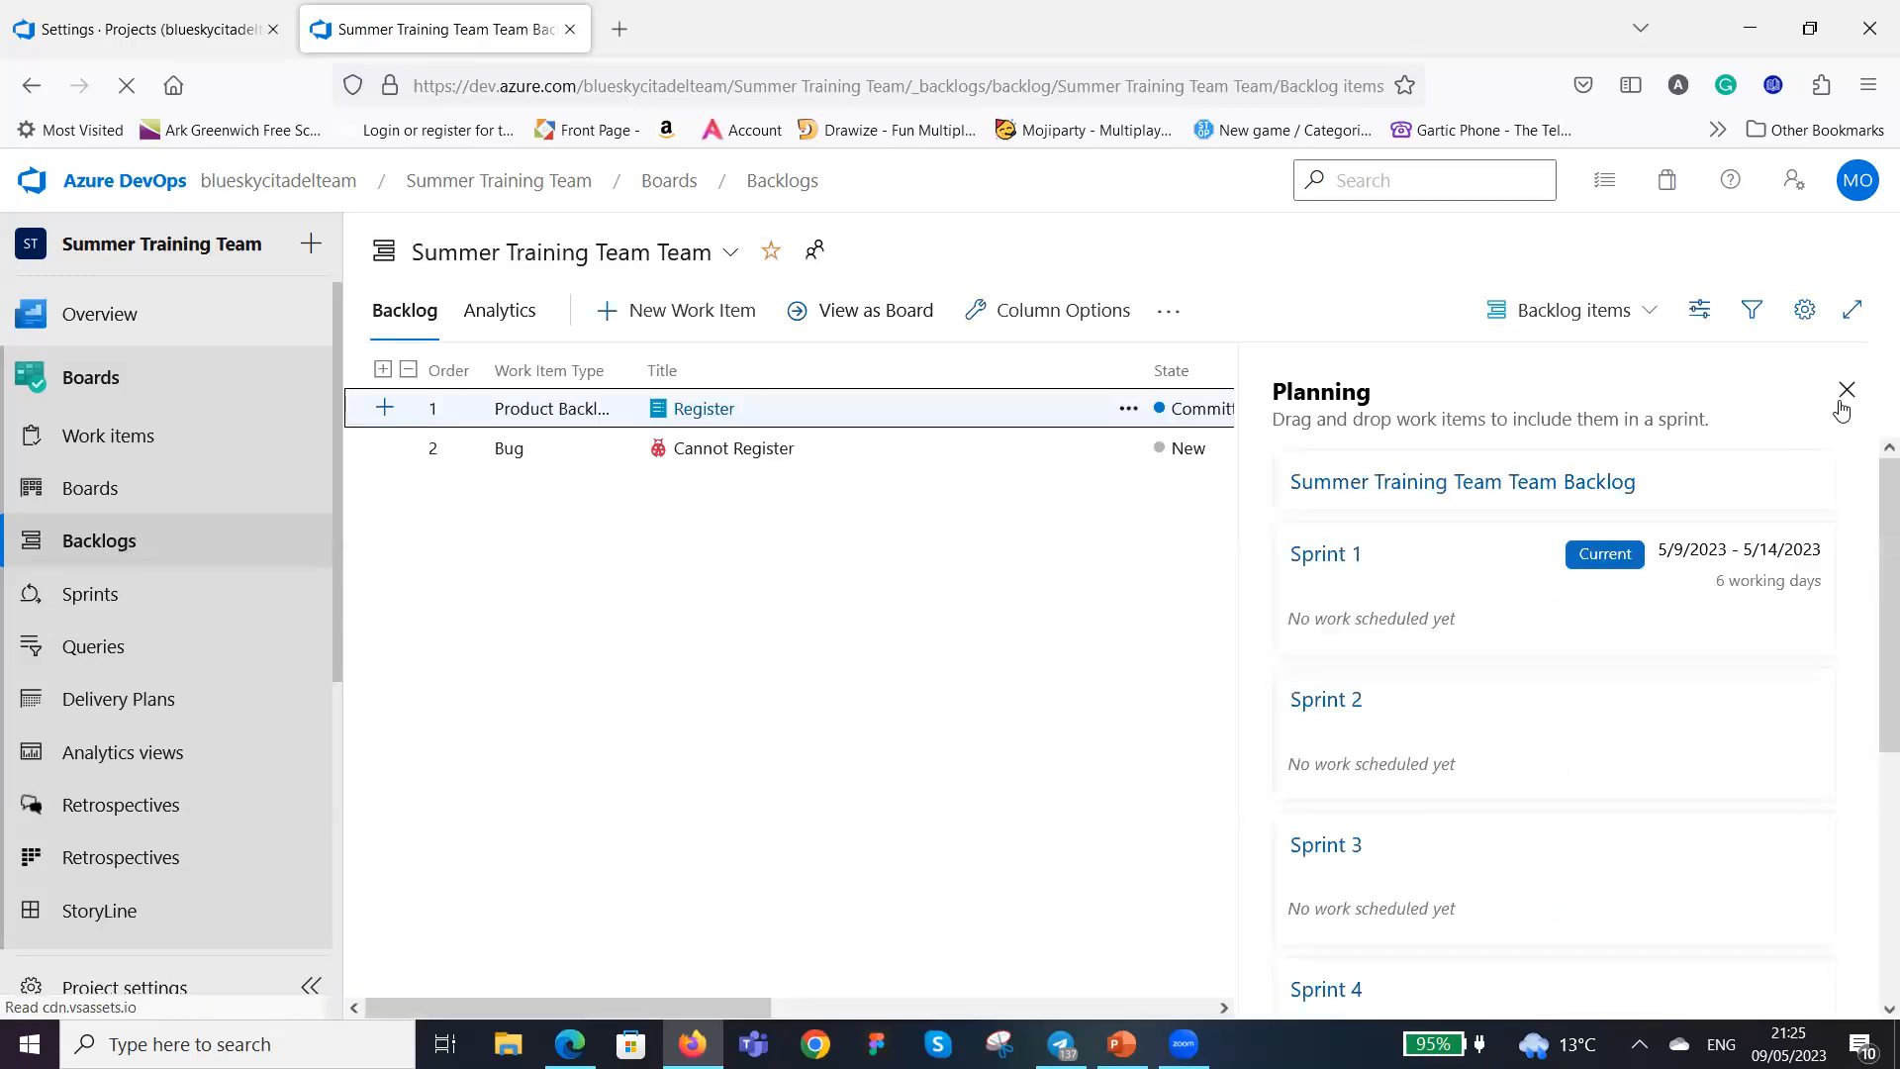
{"action": "left_click", "coordinate": [1848, 392]}
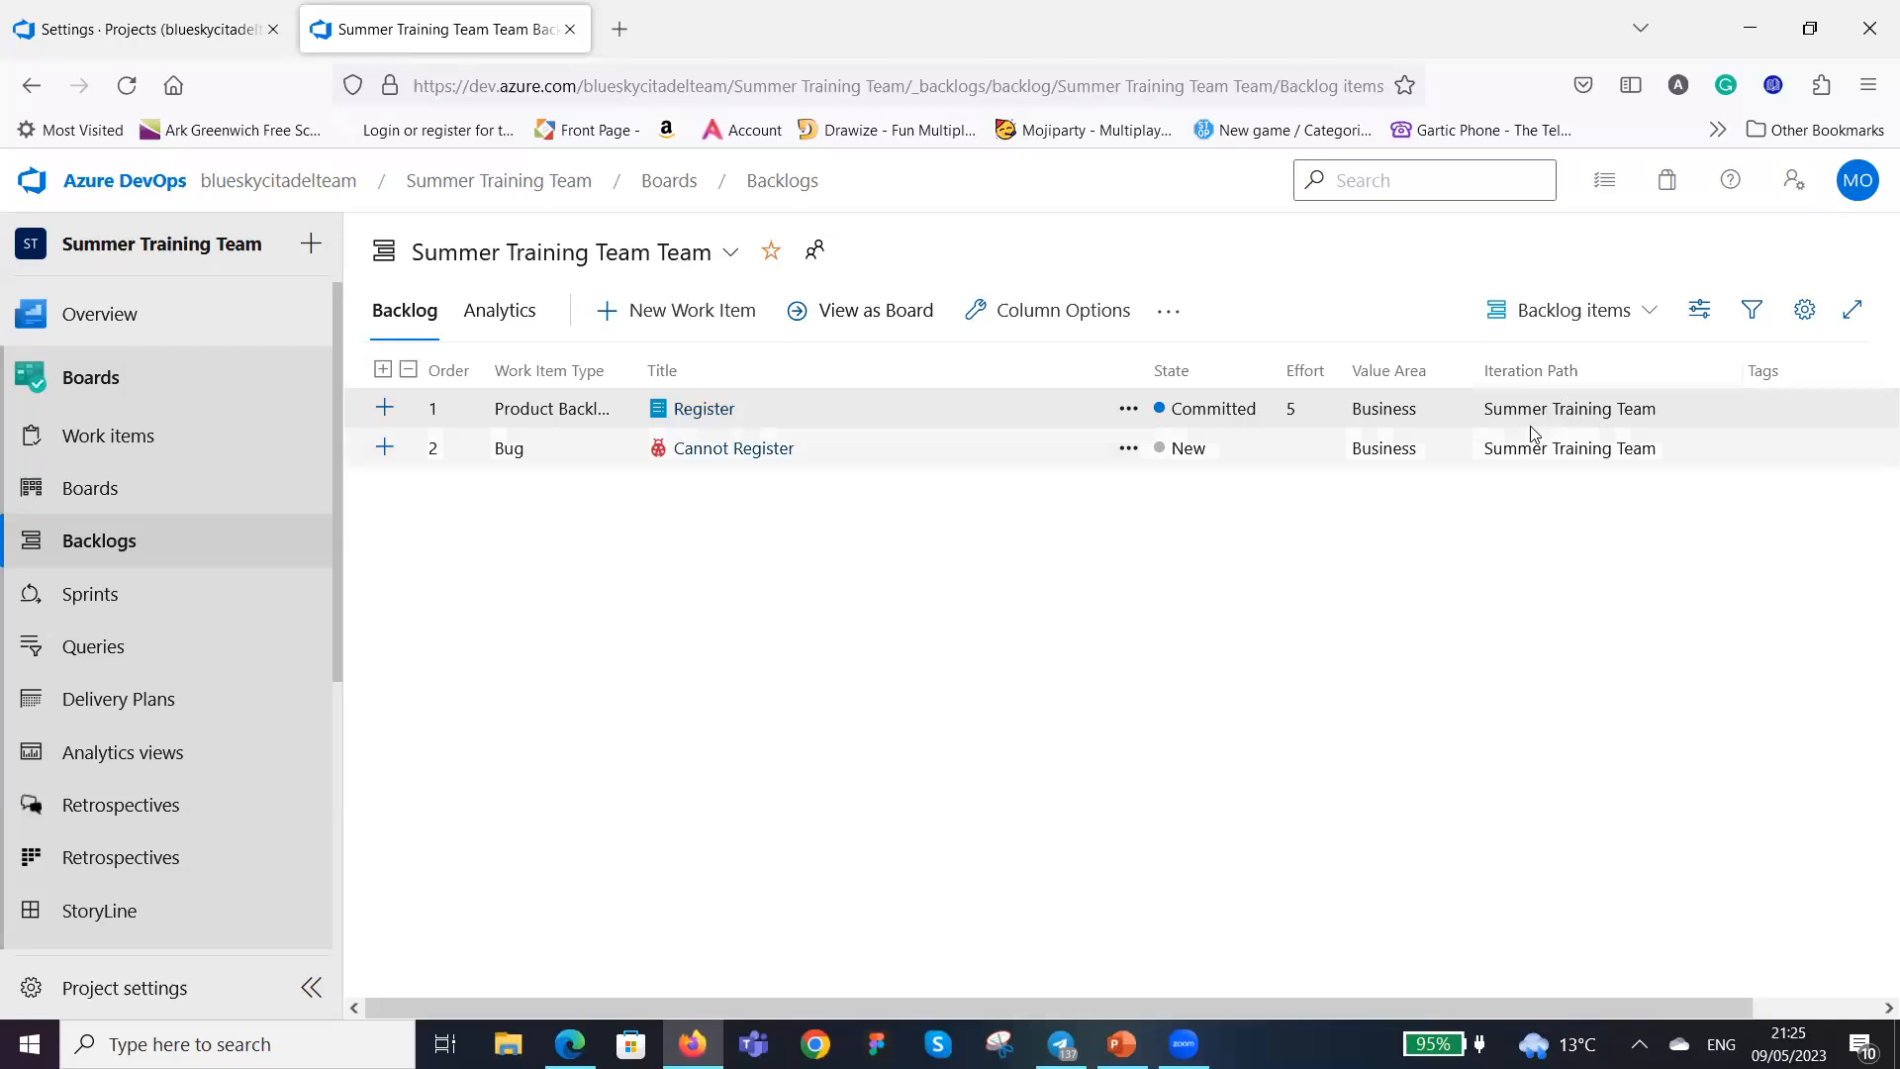
{"action": "left_click", "coordinate": [1129, 410]}
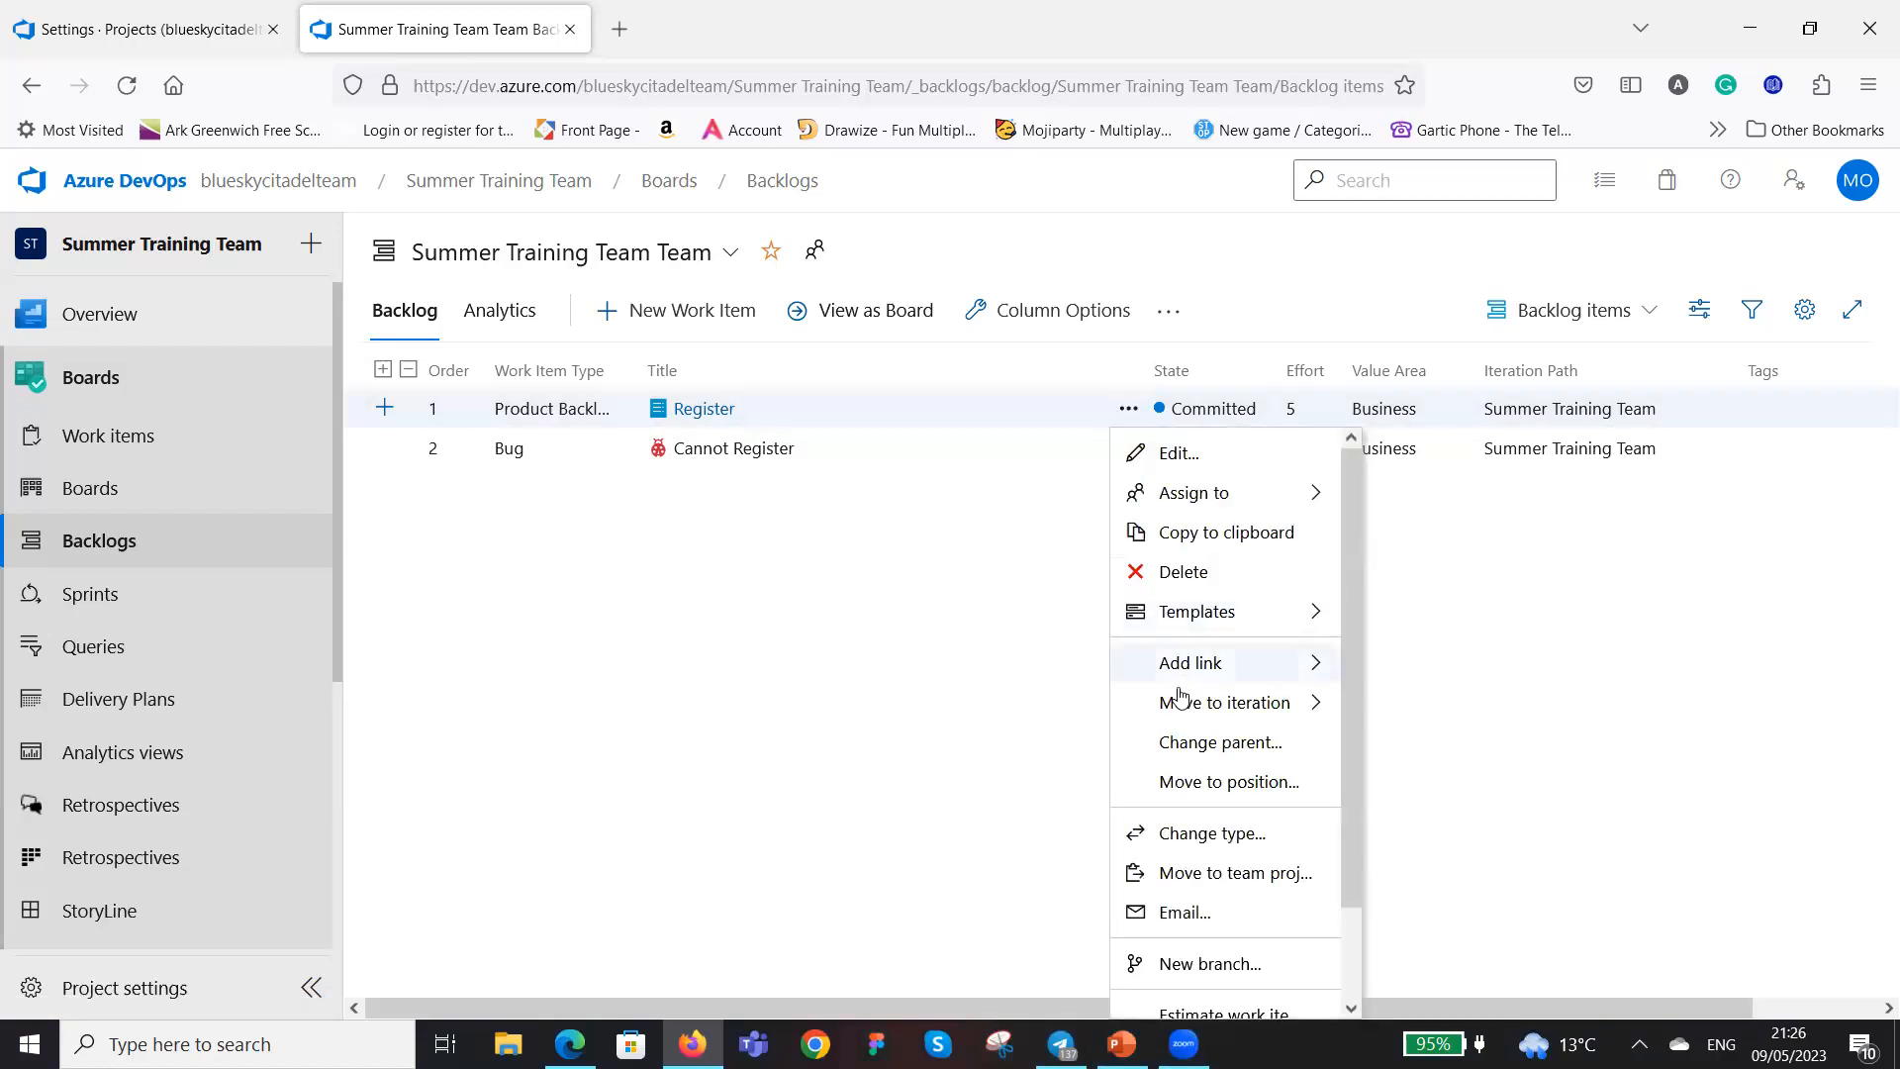
{"action": "mouse_move", "coordinate": [1218, 712]}
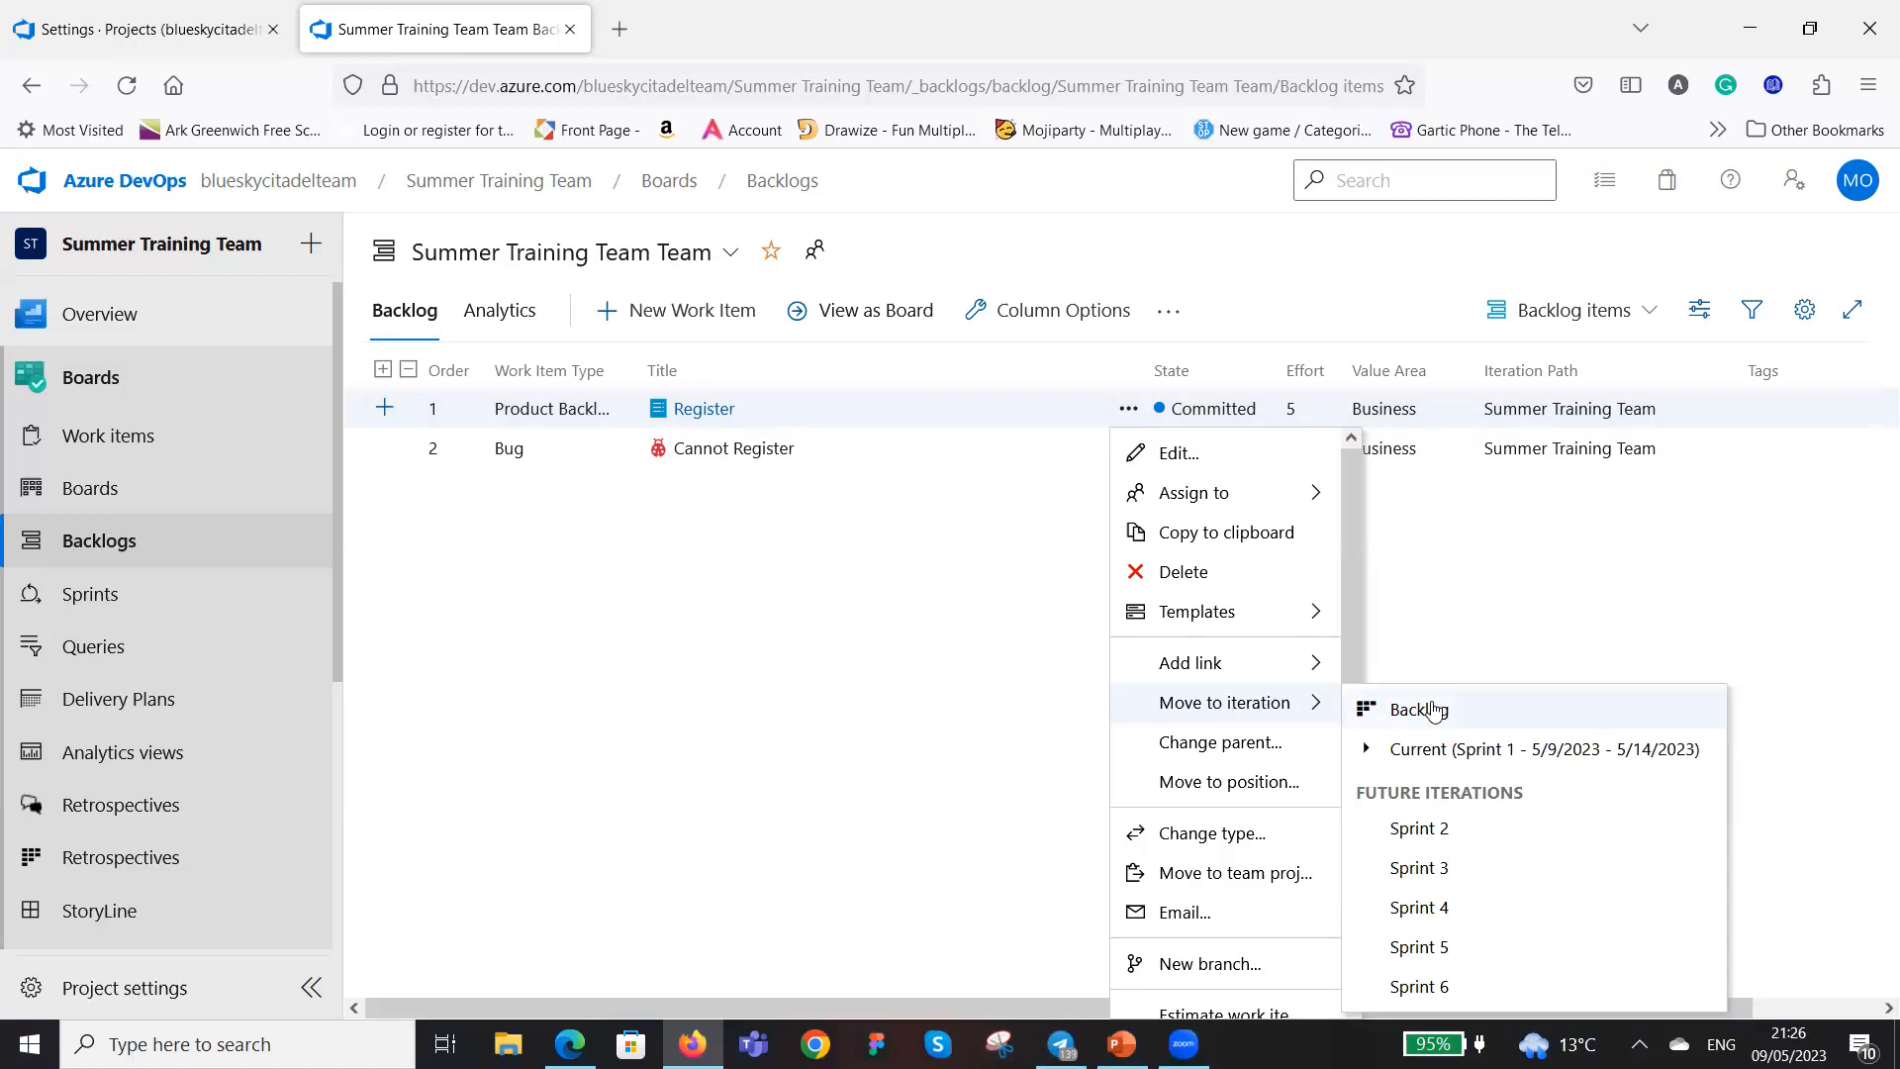
{"action": "left_click", "coordinate": [1541, 752]}
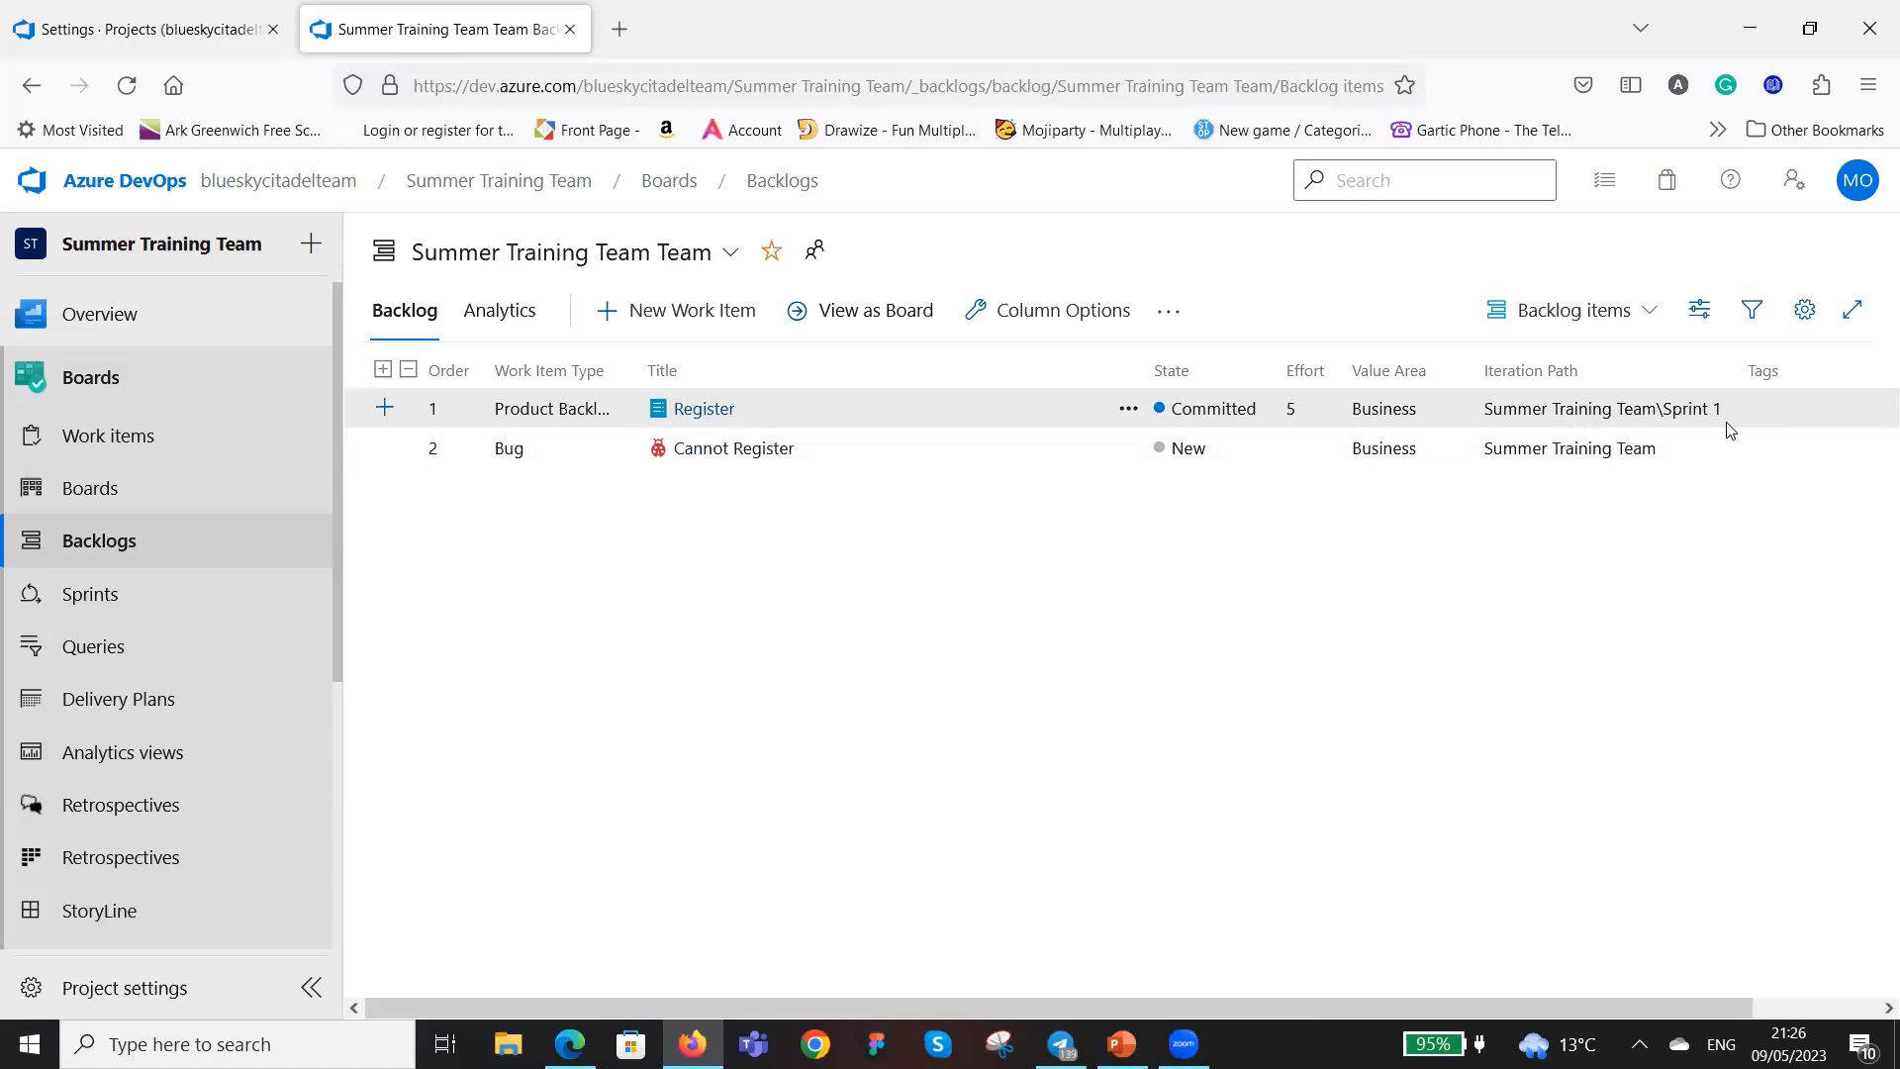
On the Sprint 1 taskboard, add two tasks named "Developing" and "Manual Testing" to the Register item.
{"action": "left_click", "coordinate": [108, 599]}
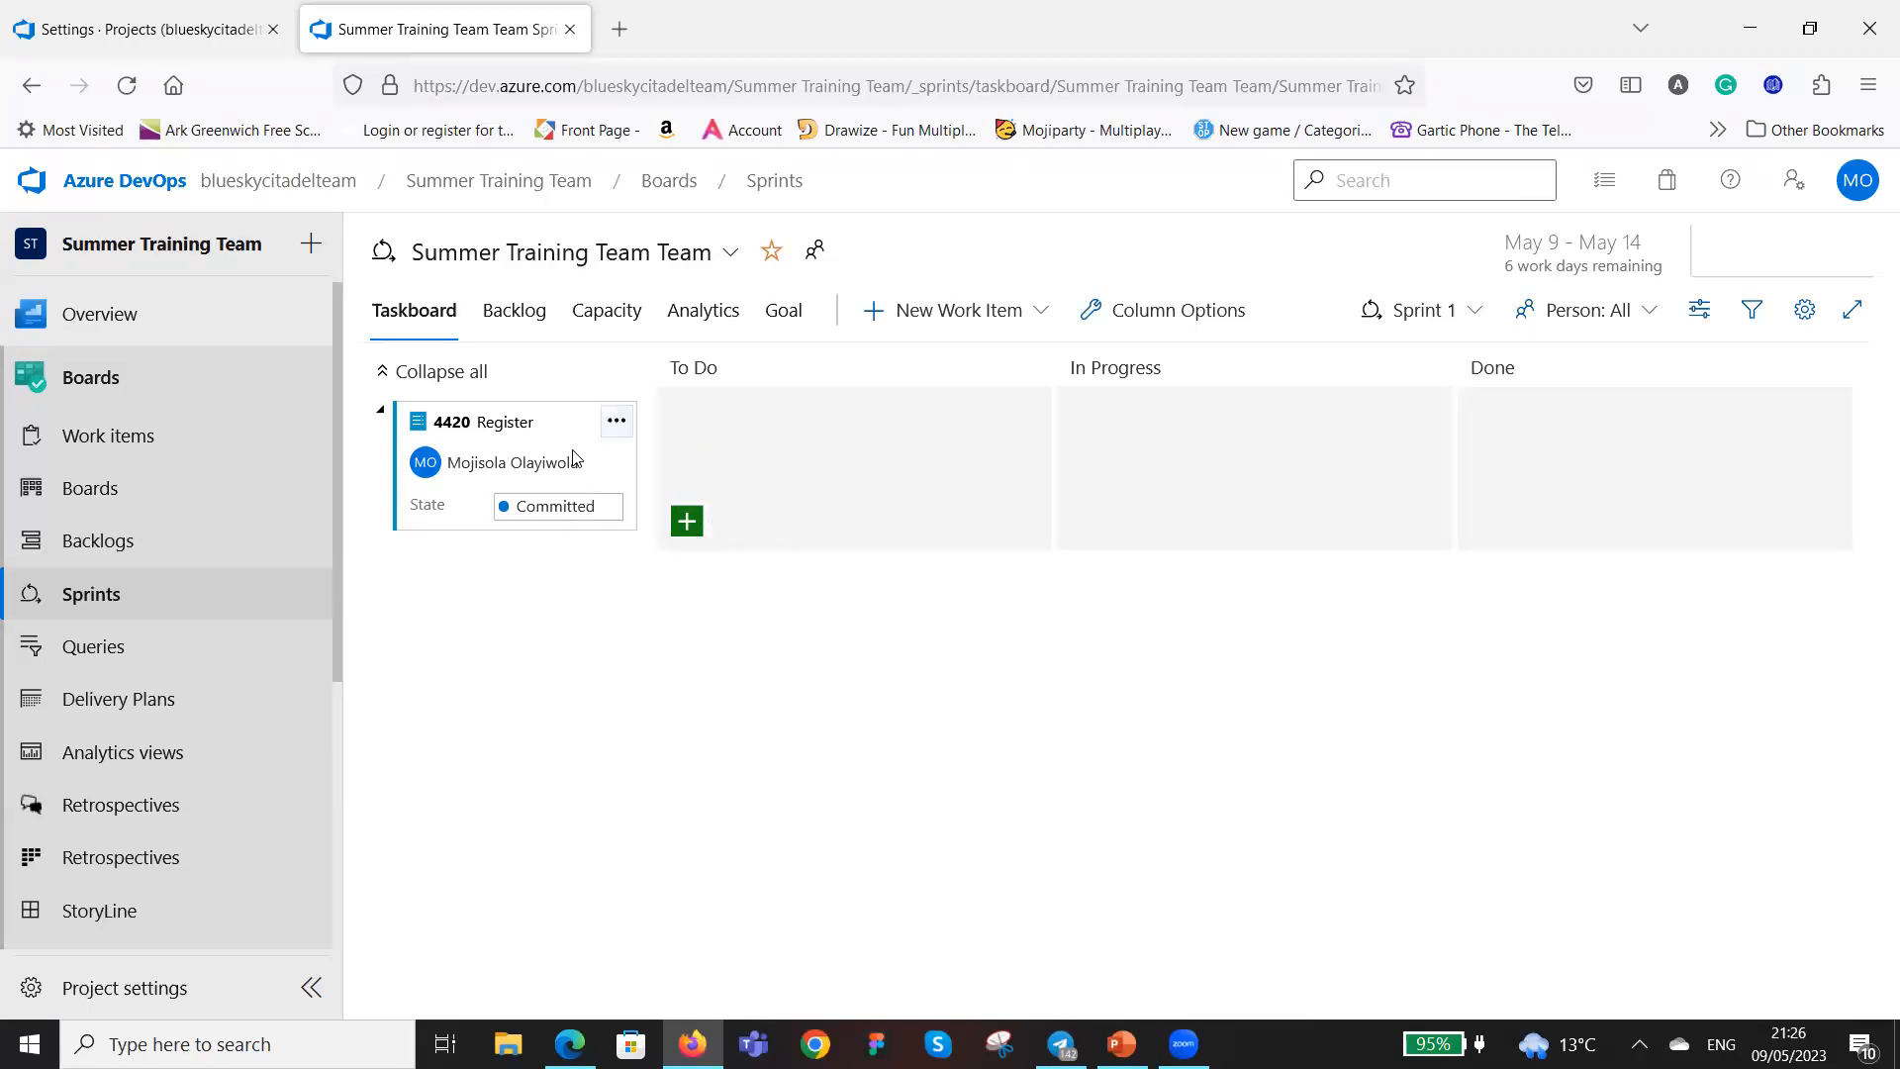
{"action": "left_click", "coordinate": [686, 520]}
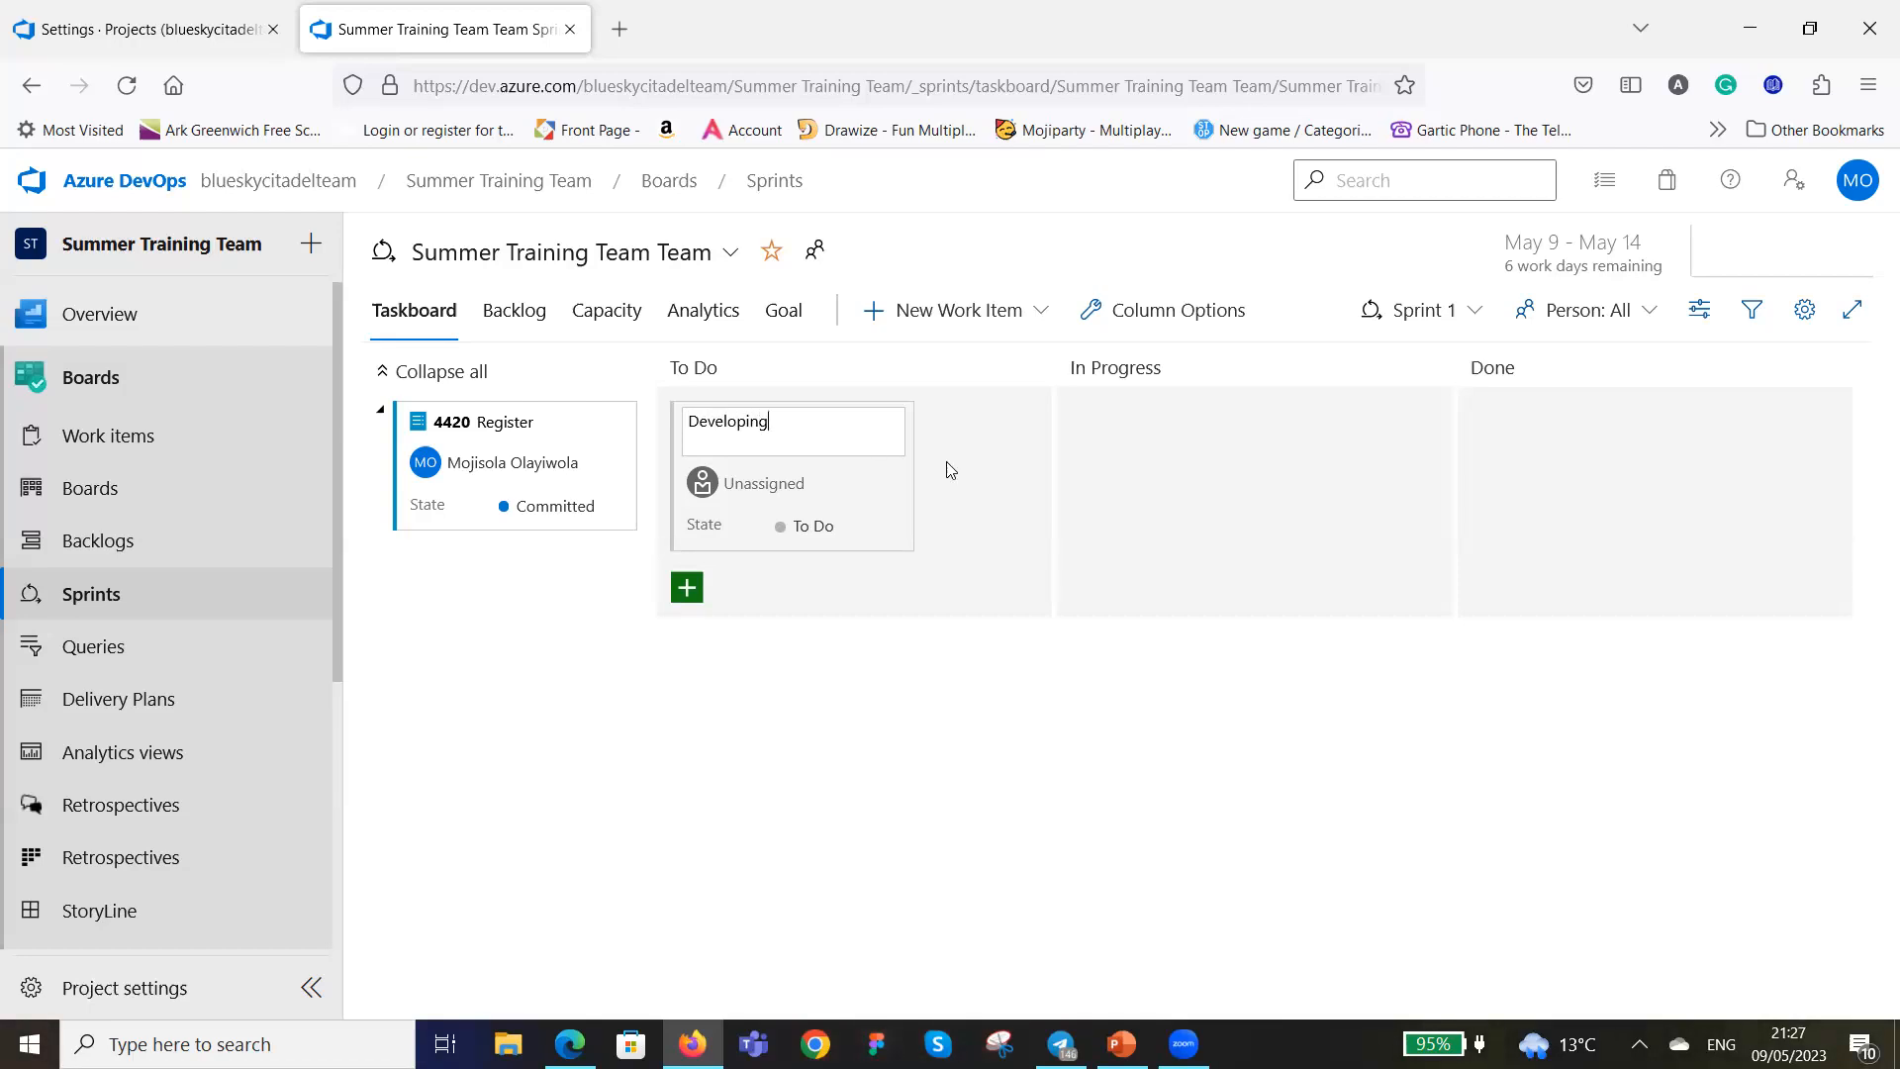
{"action": "key", "text": "Return"}
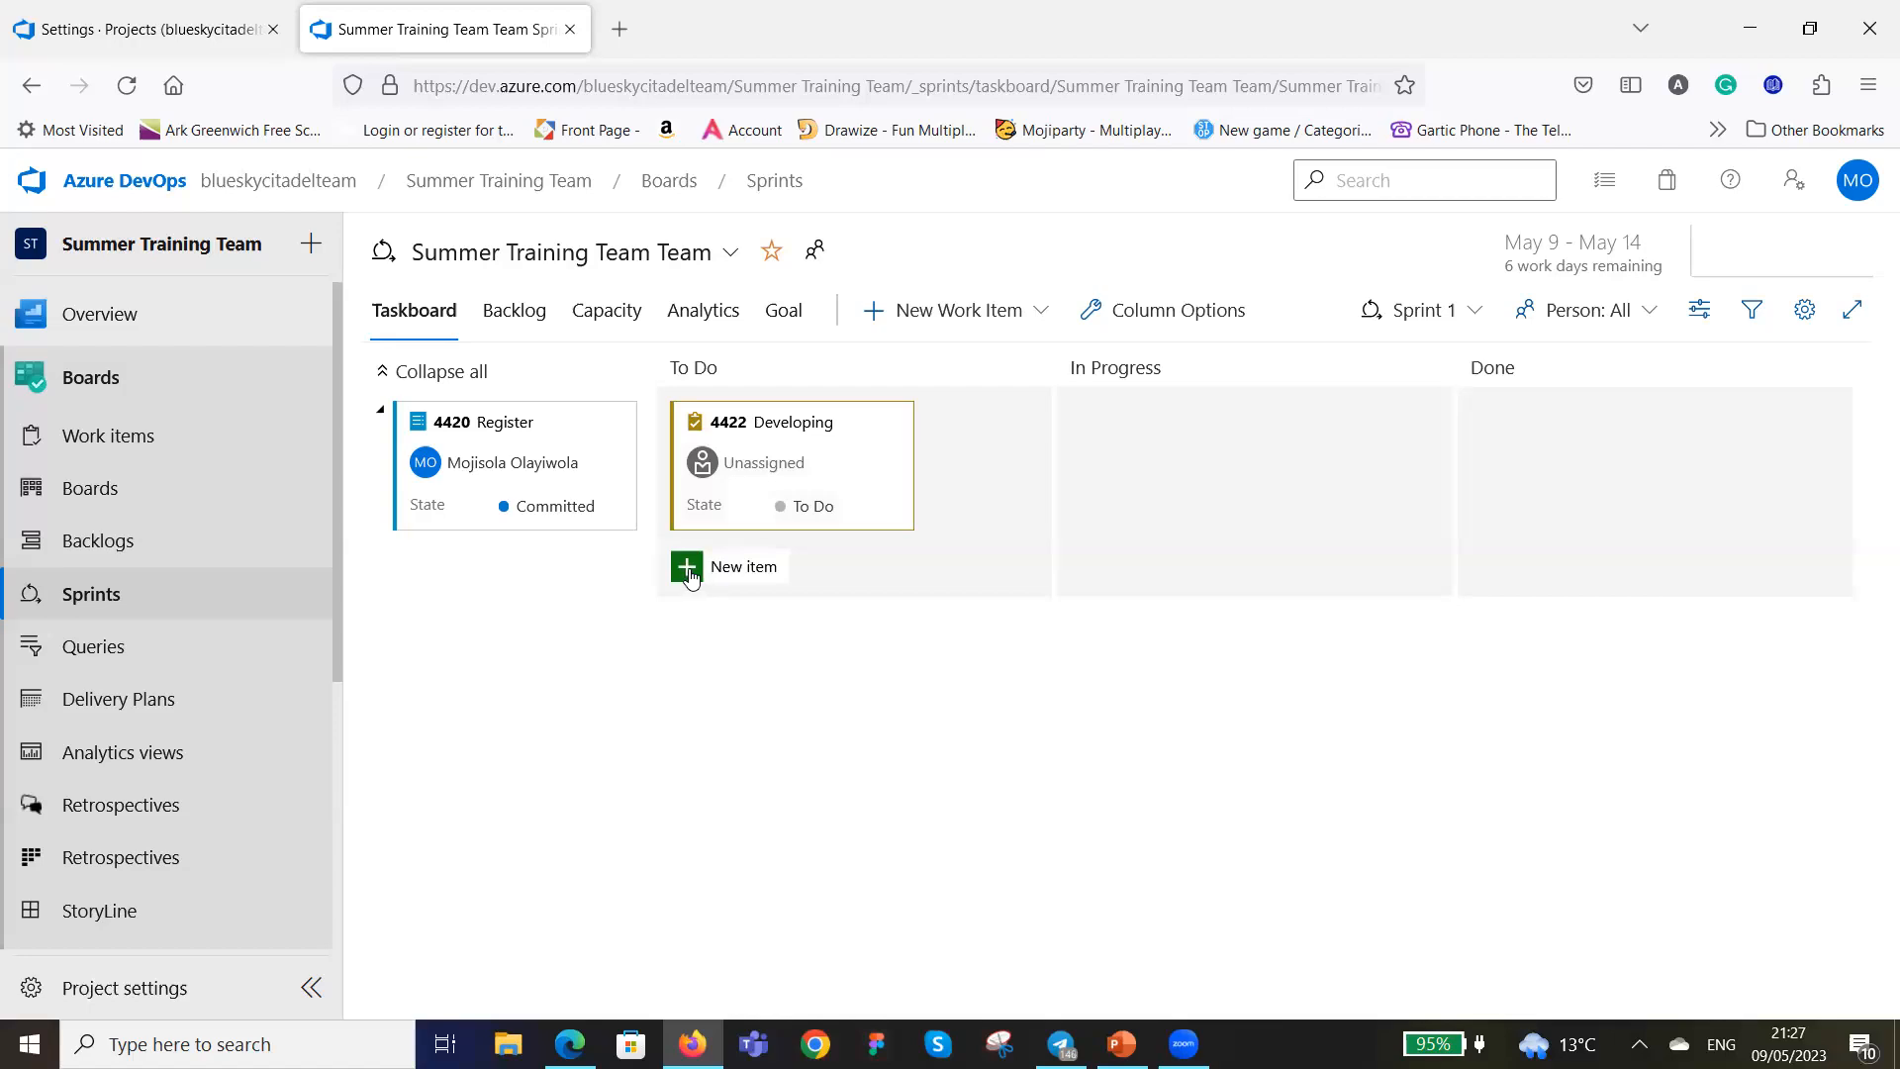
{"action": "left_click", "coordinate": [686, 568]}
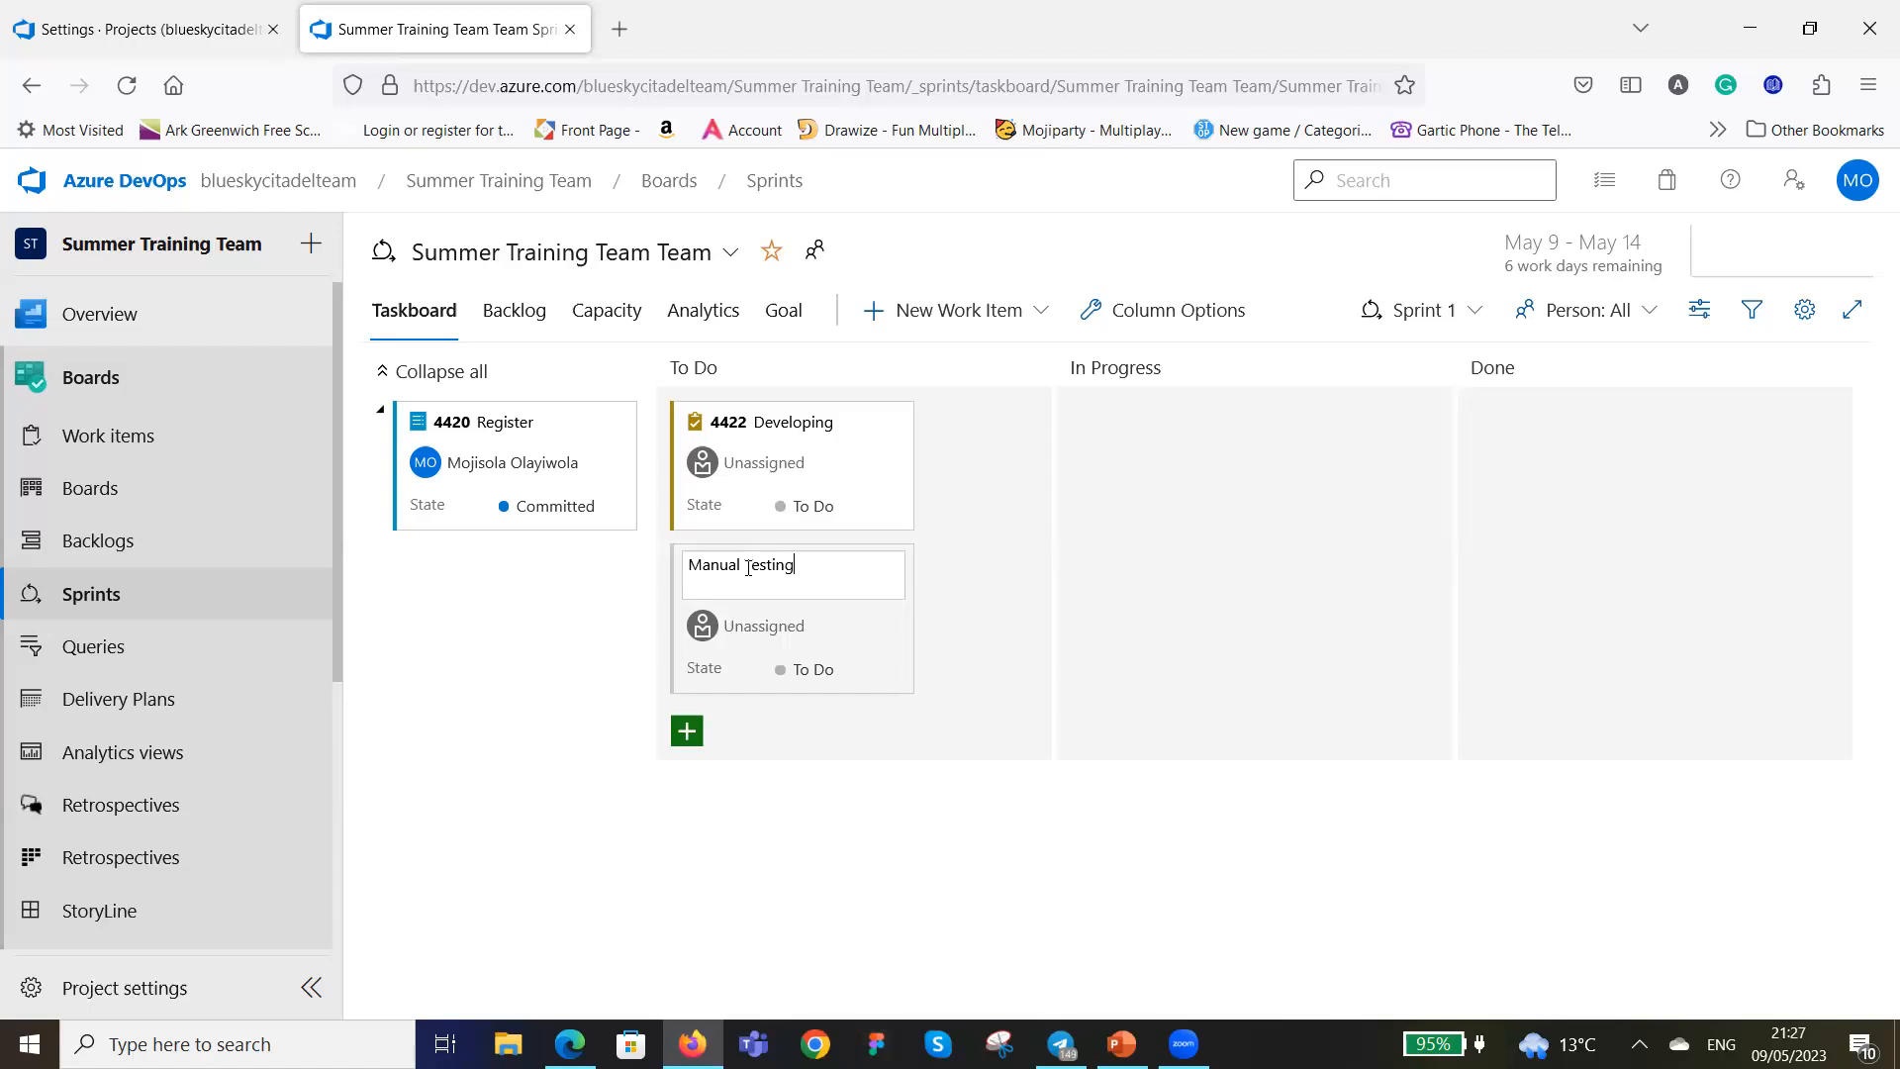
{"action": "type", "text": "Manual Testing"}
{"action": "key", "text": "Return"}
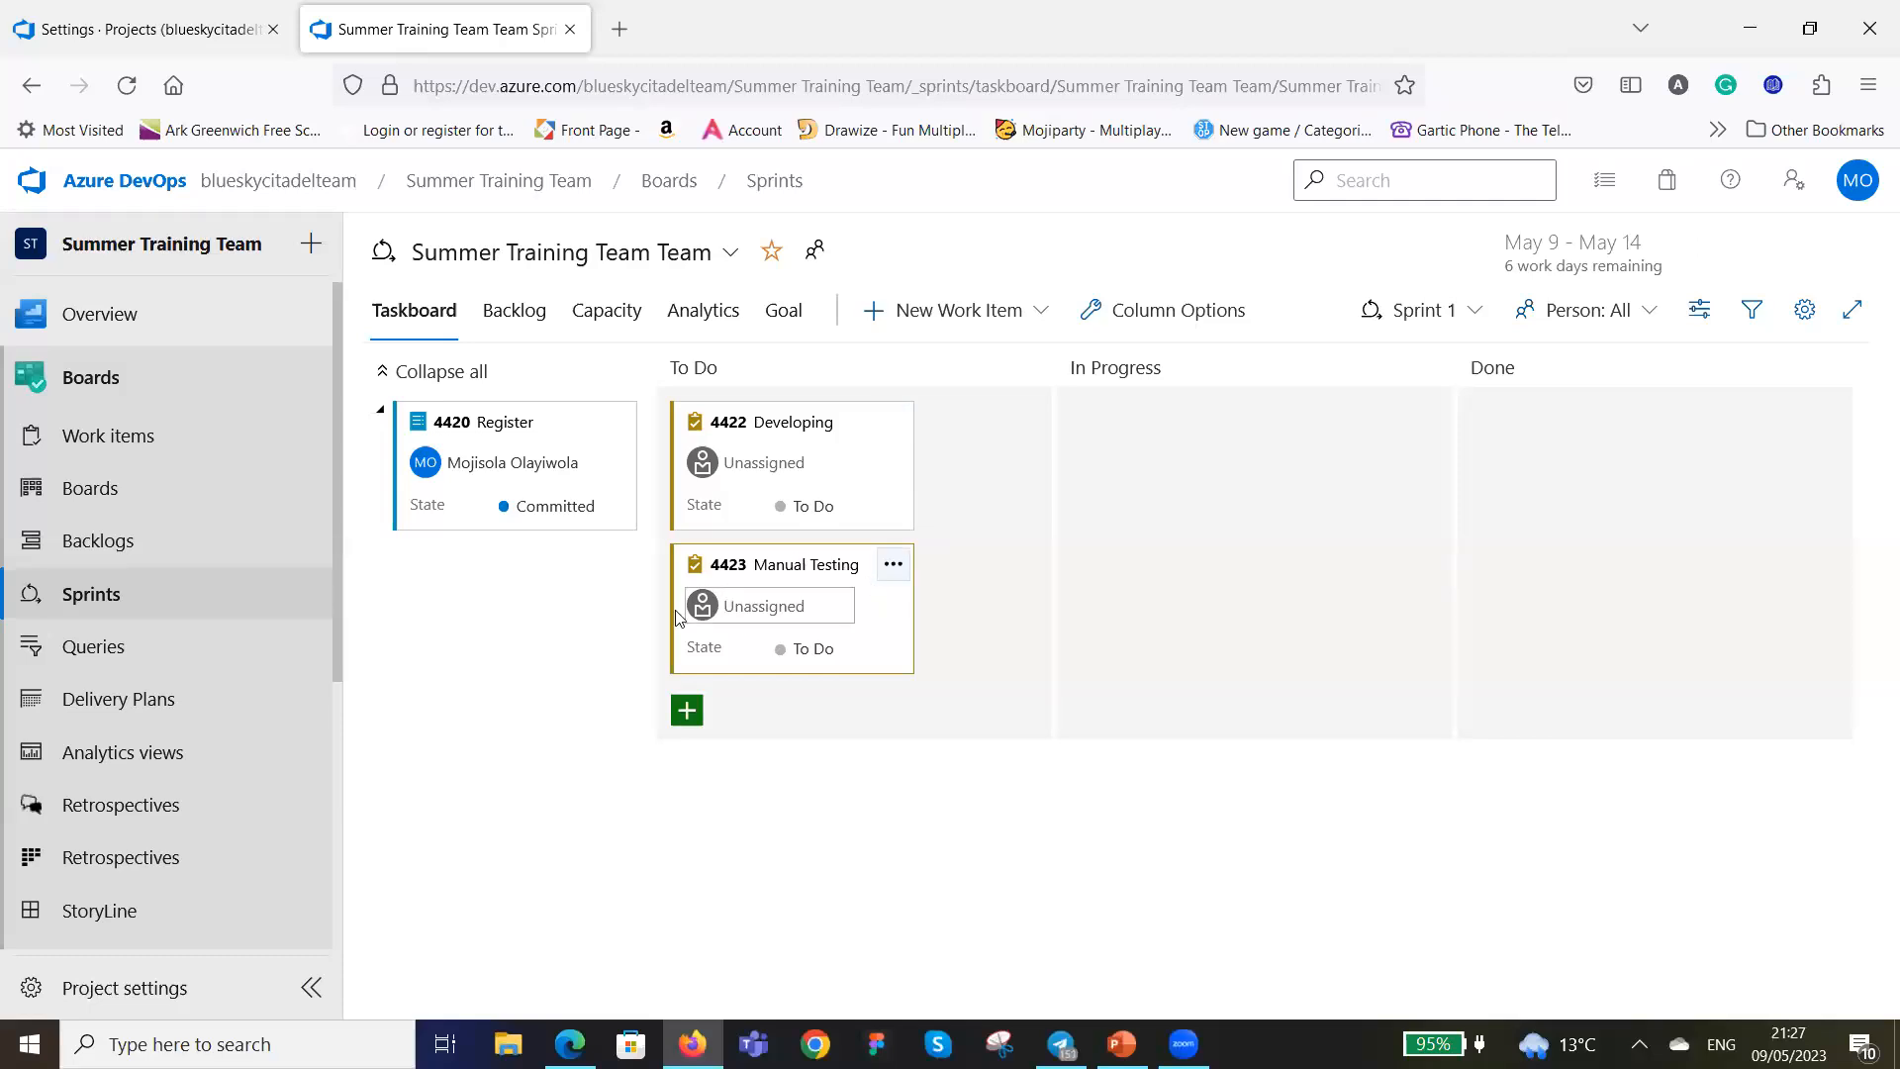
Assign the Manual Testing task to one team member and the Developing task to a different team member.
{"action": "left_click", "coordinate": [840, 611]}
{"action": "left_click", "coordinate": [840, 610]}
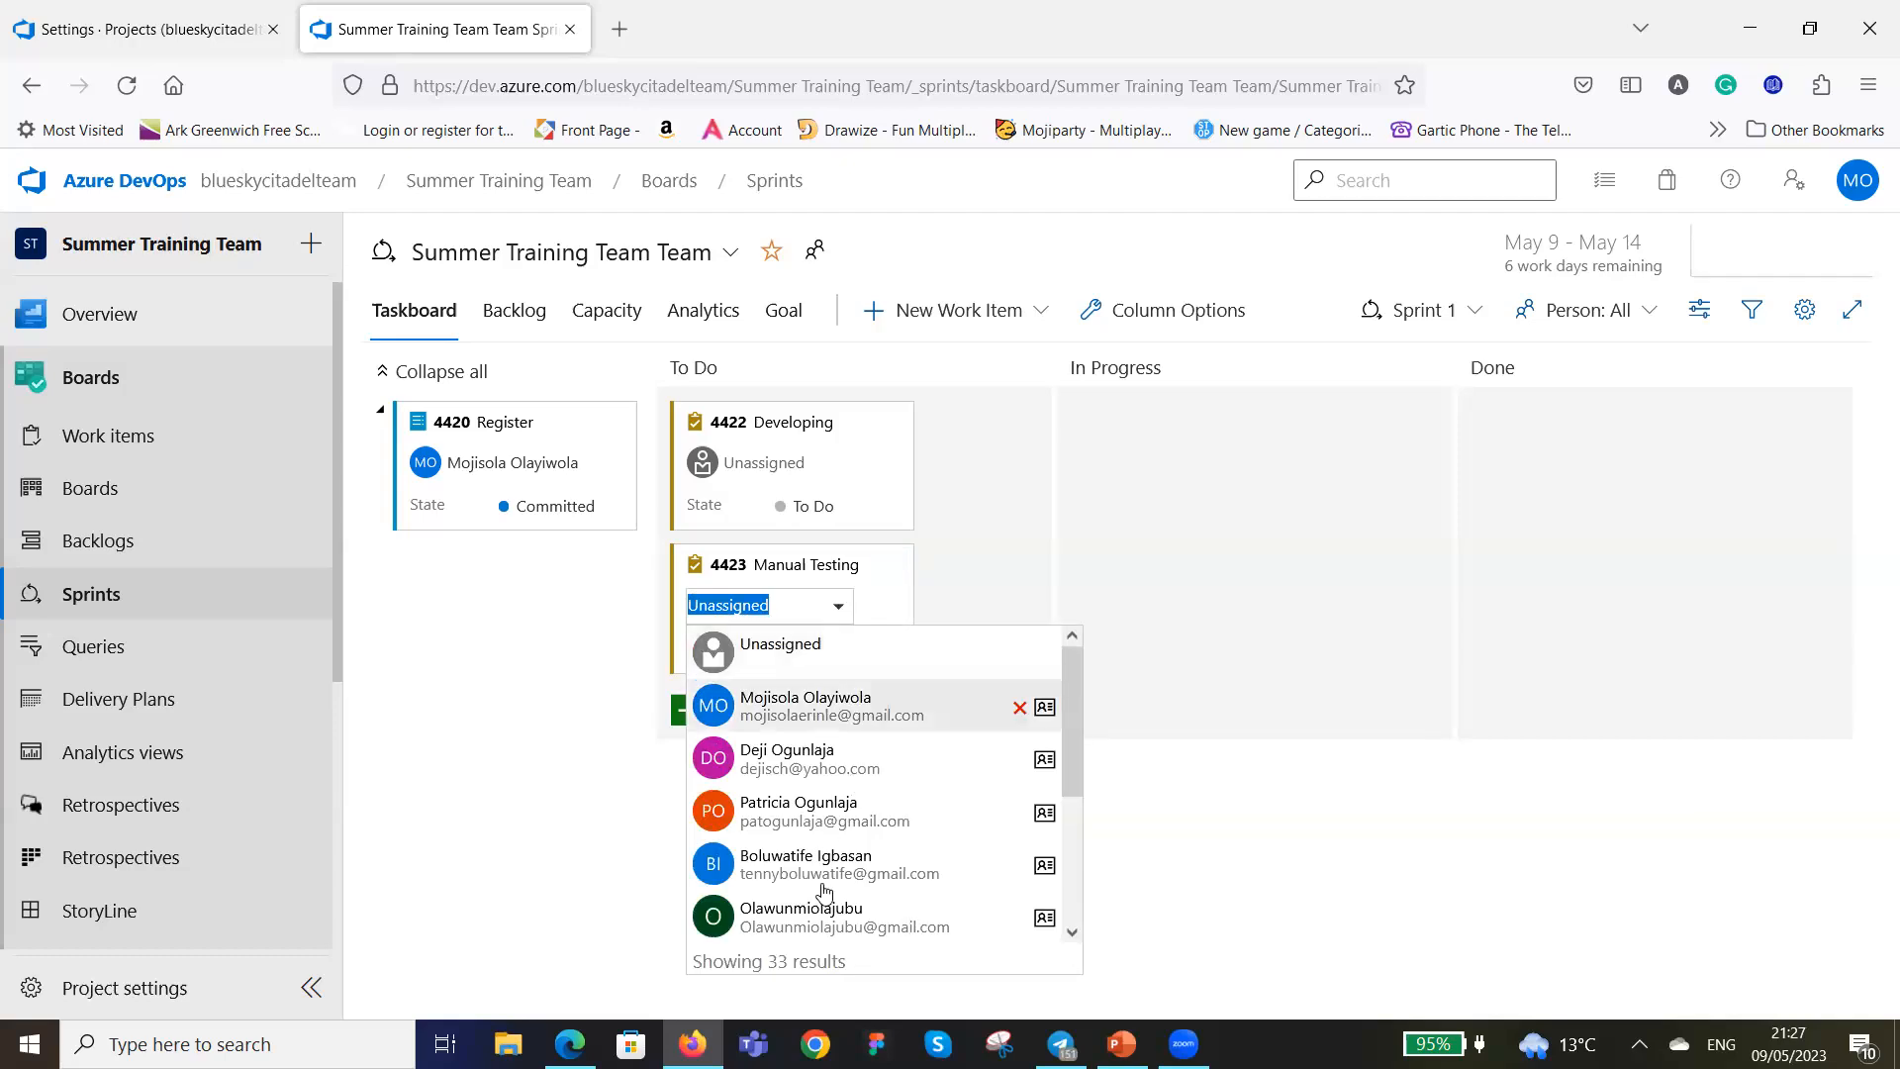
{"action": "left_click", "coordinate": [812, 762]}
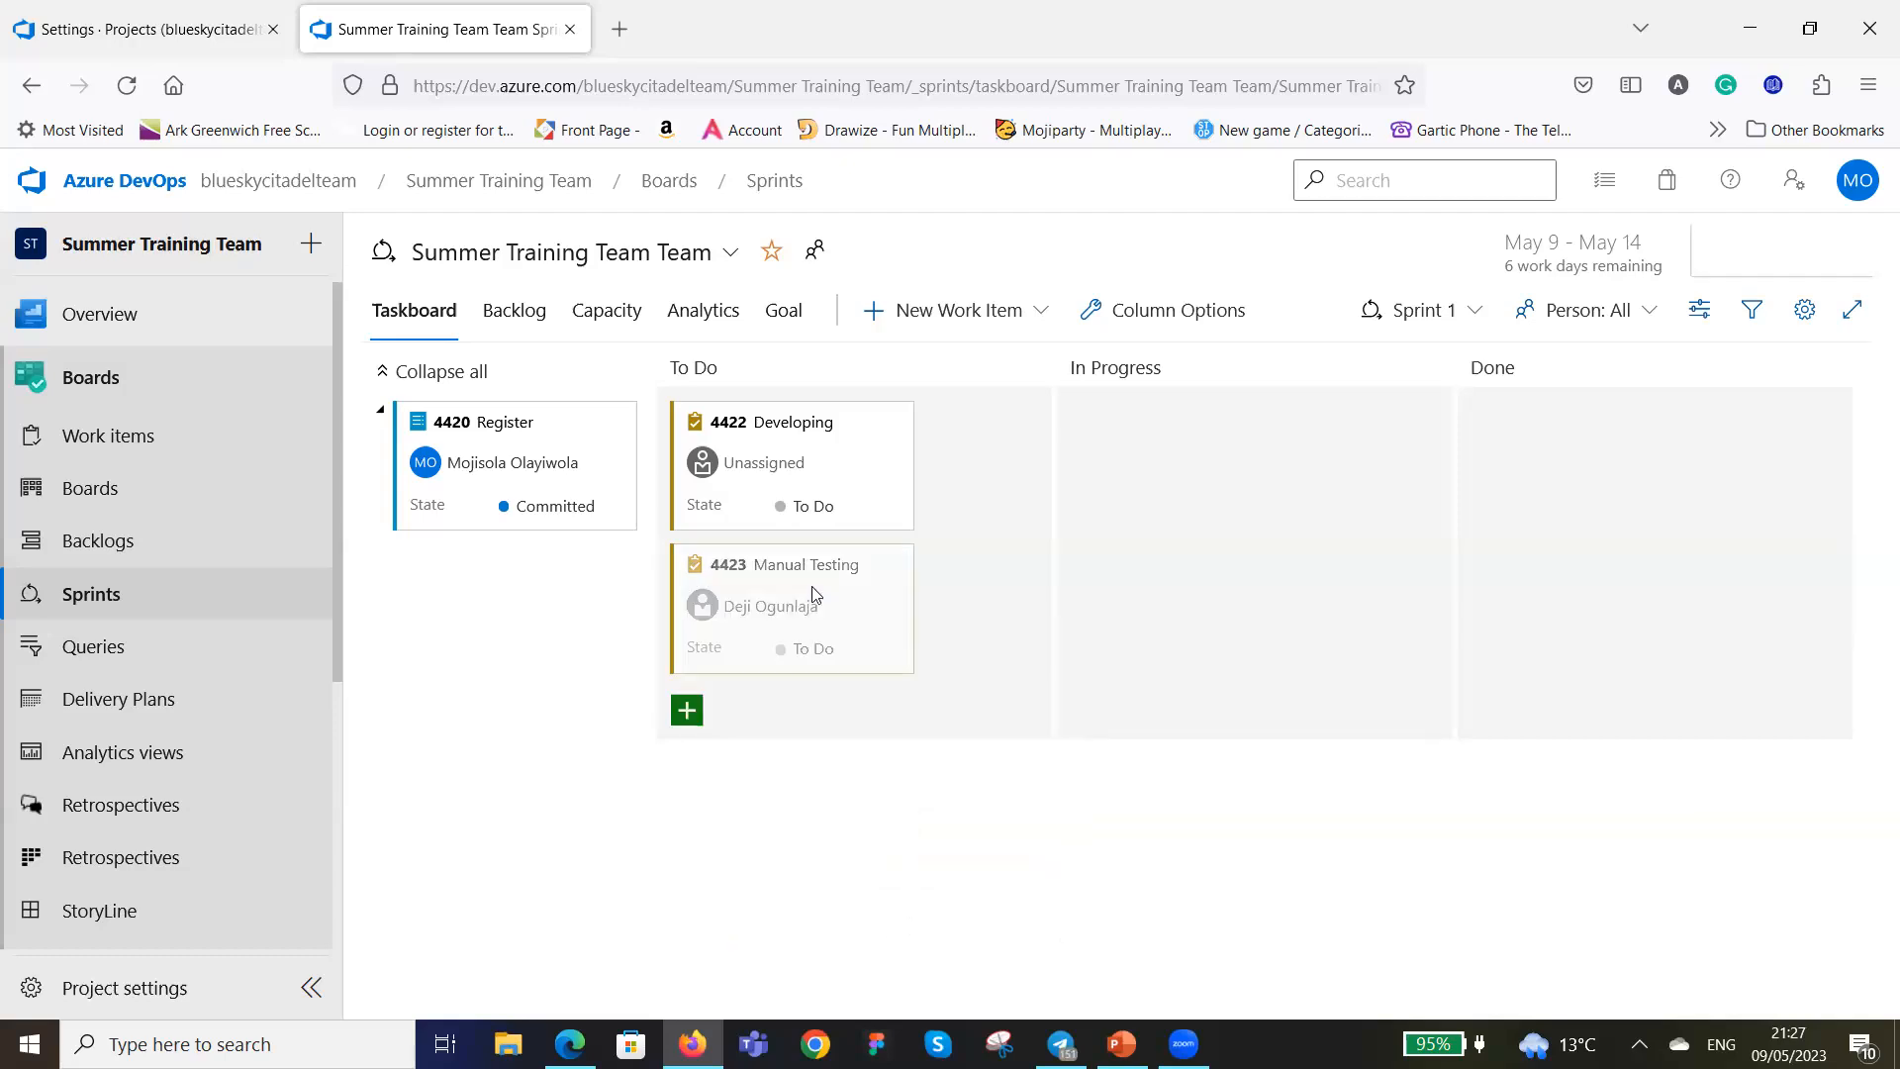
{"action": "left_click", "coordinate": [809, 465]}
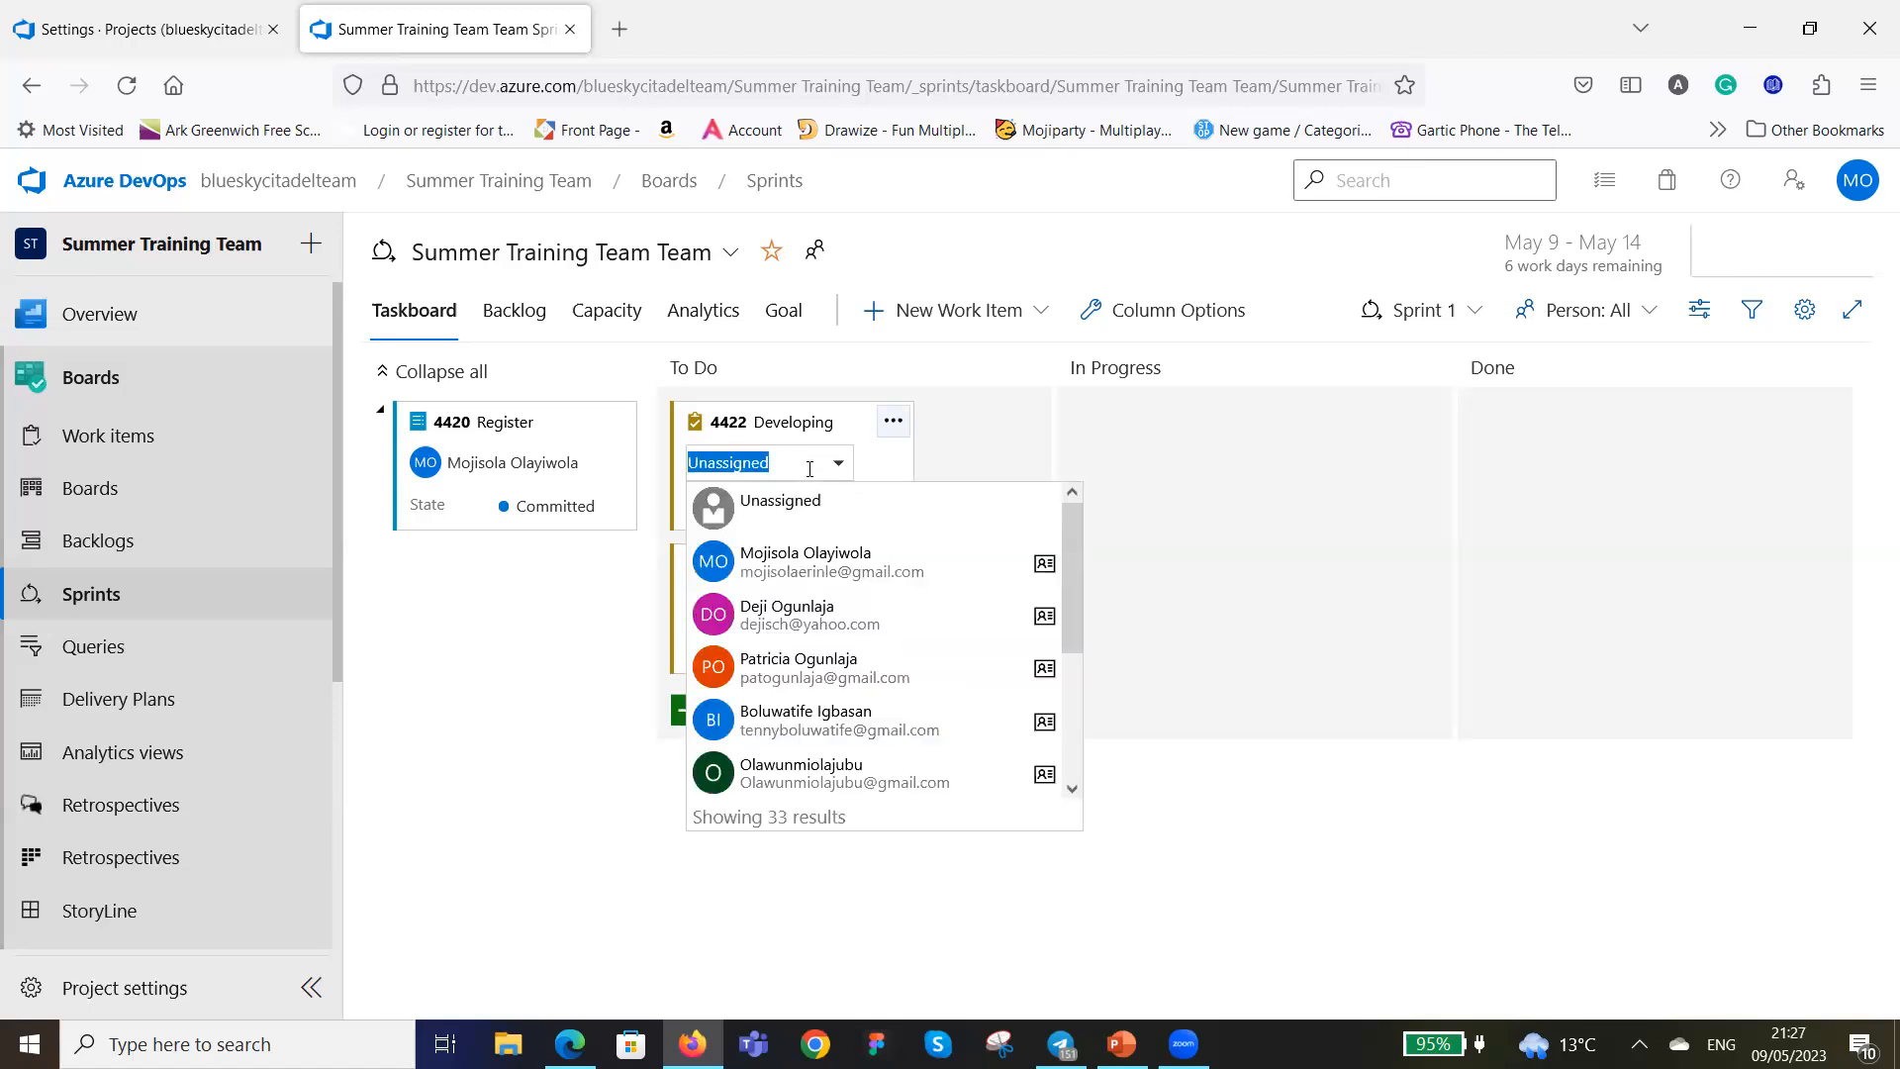
{"action": "left_click", "coordinate": [827, 669]}
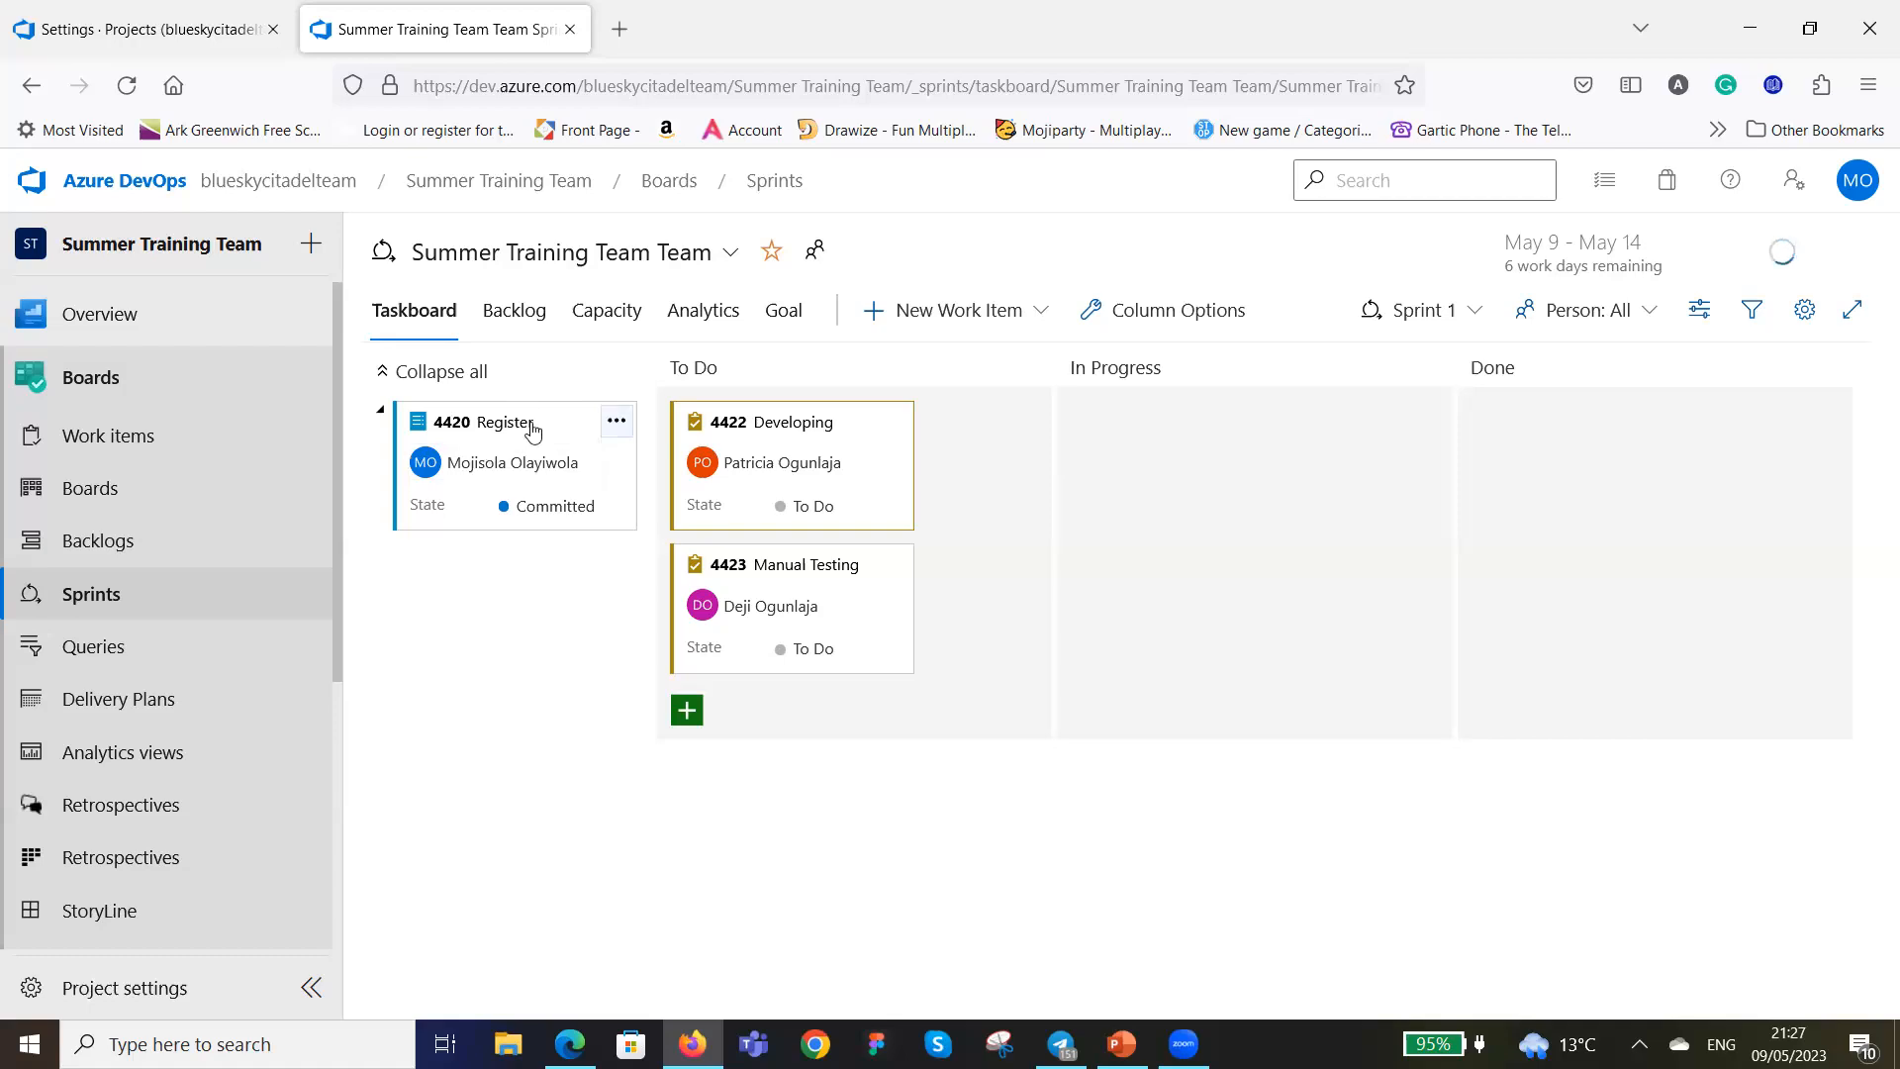
Set the Register item's state to In DEV, and move the Developing task to In Progress and back to To Do.
{"action": "left_click", "coordinate": [593, 514]}
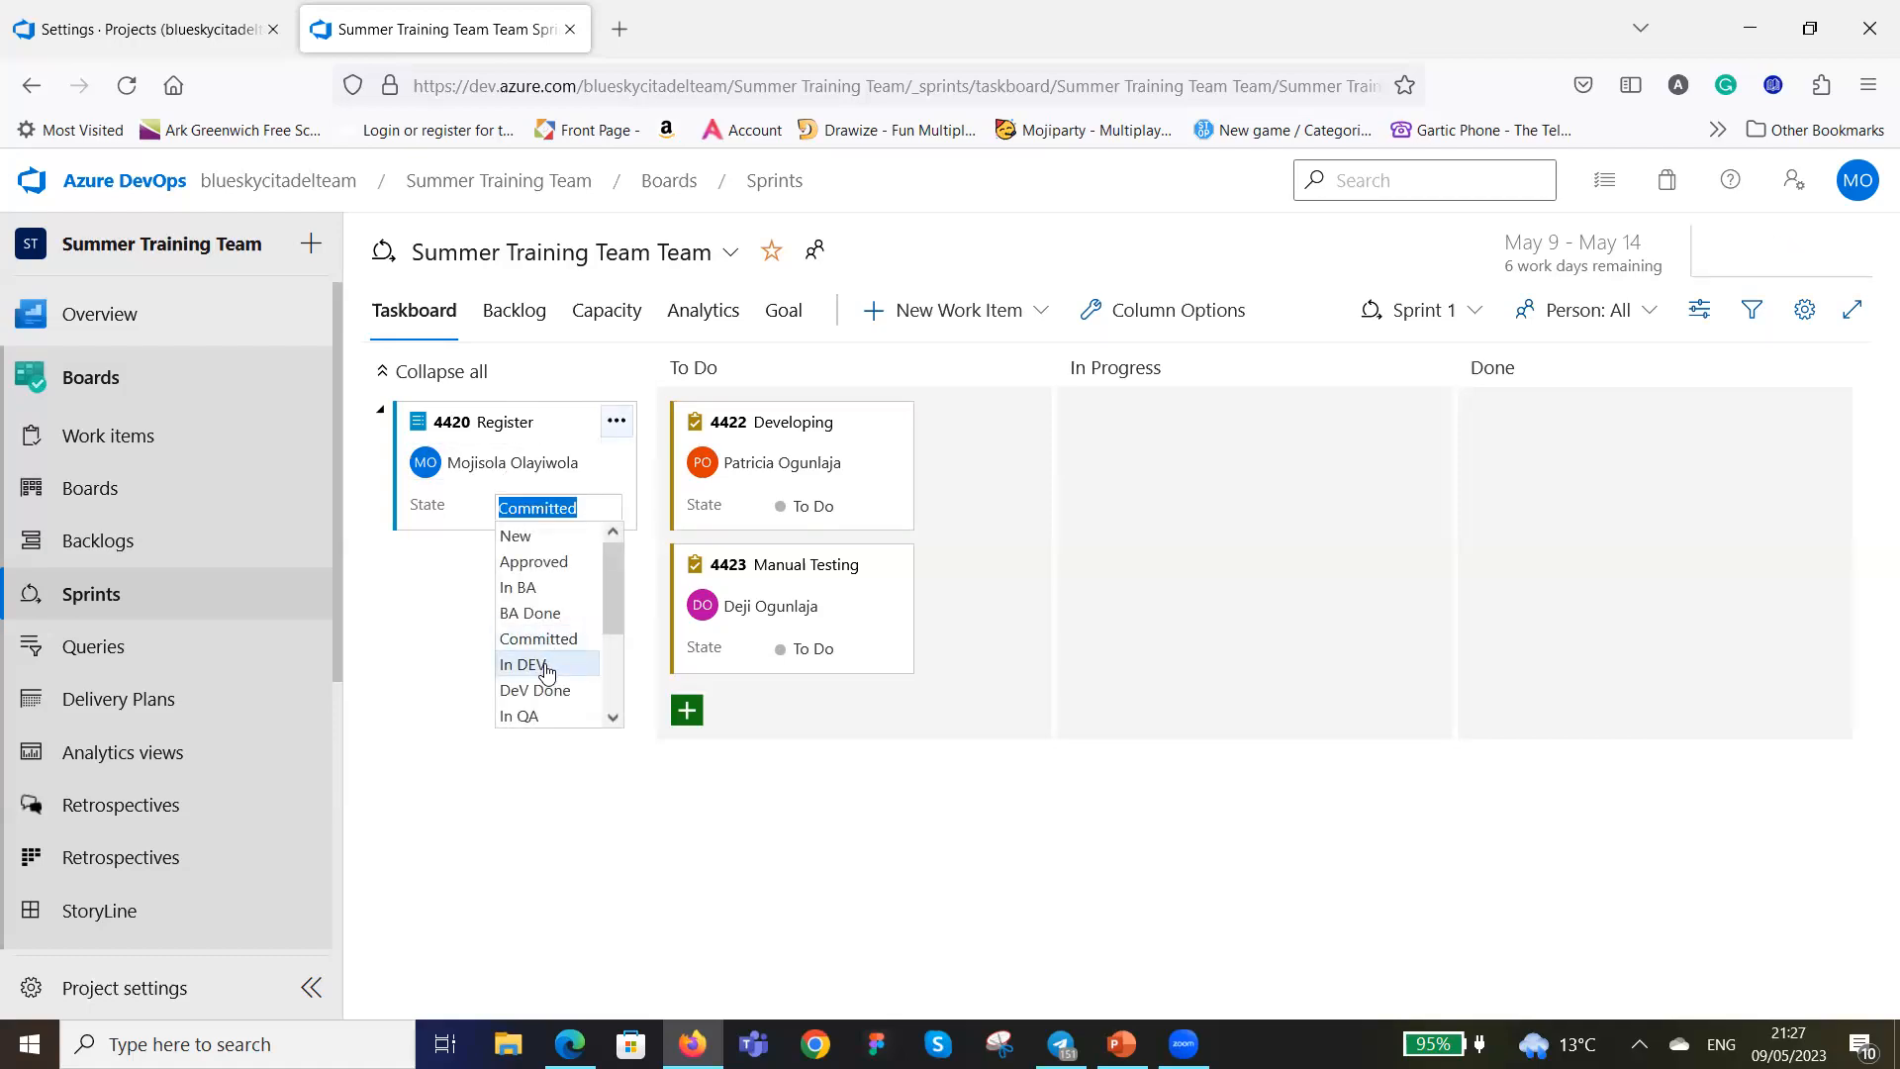
{"action": "left_click", "coordinate": [546, 665]}
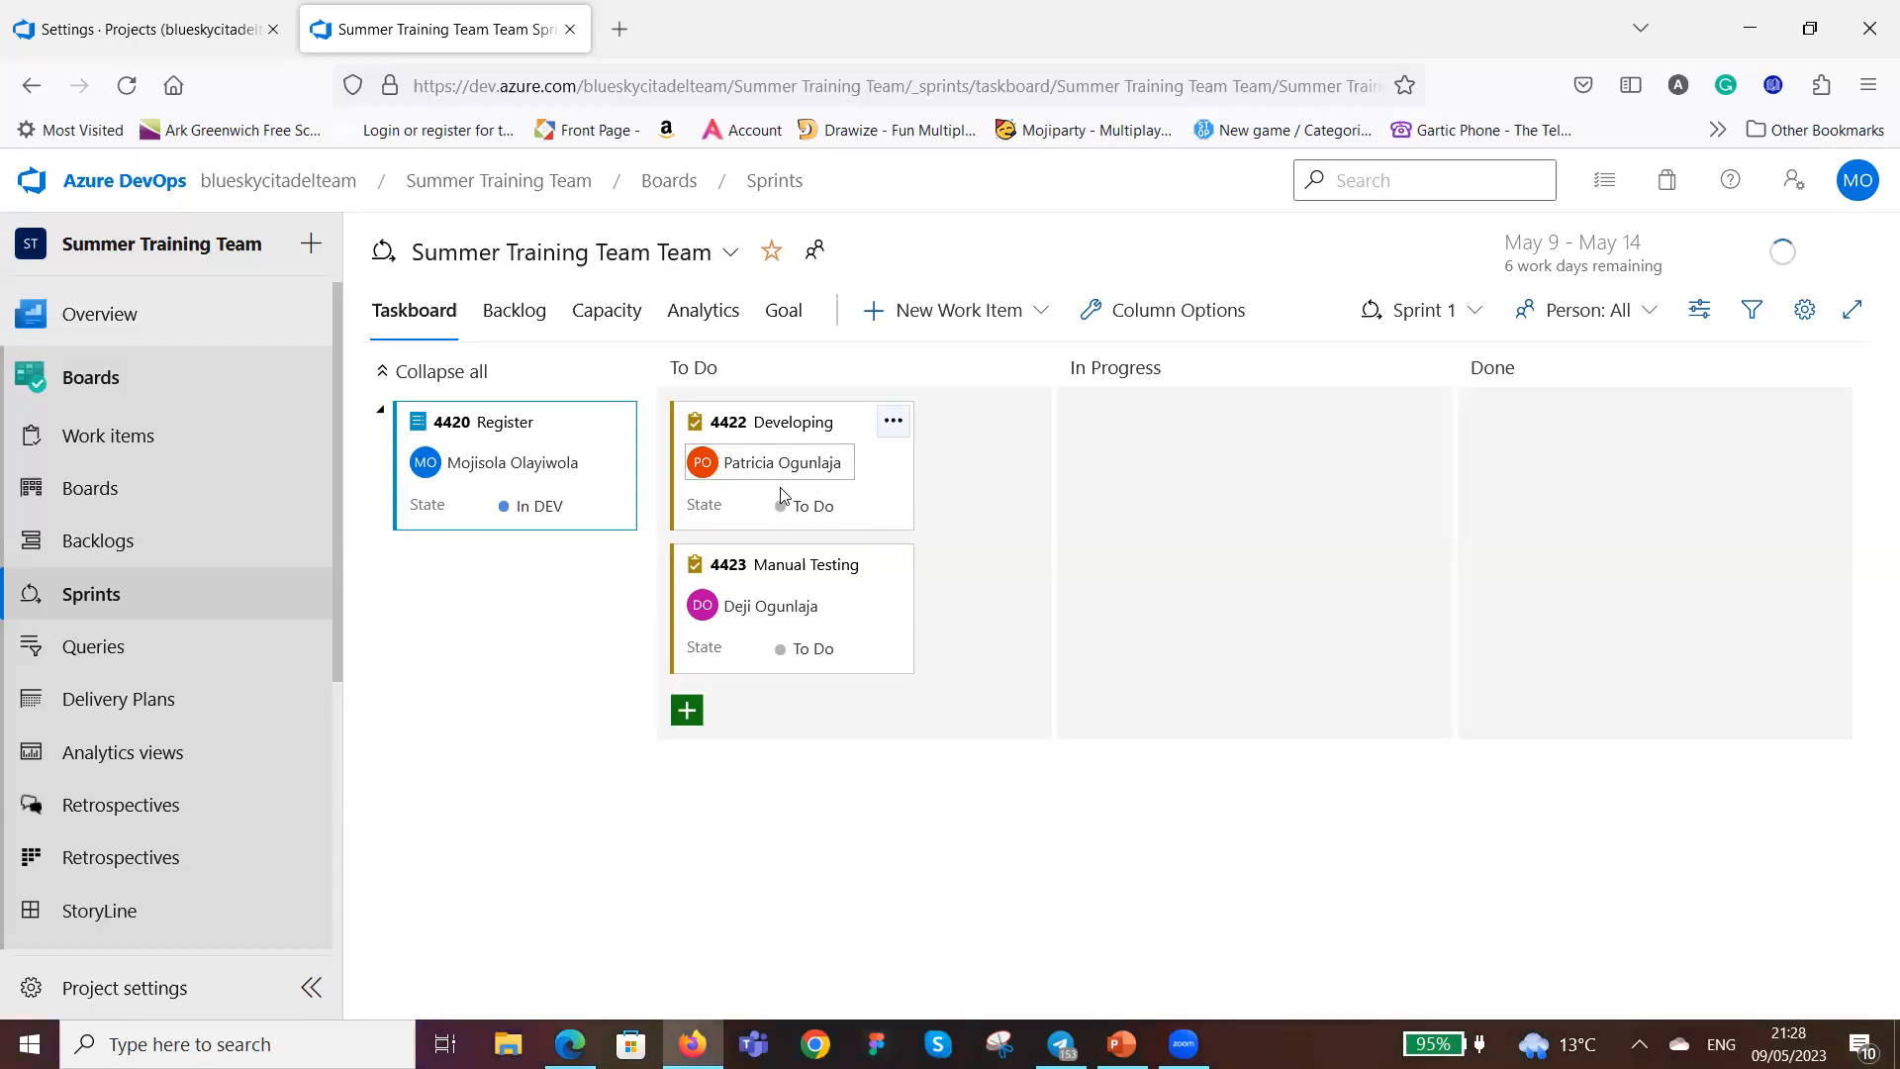
{"action": "left_click_drag", "start_coordinate": [793, 496], "coordinate": [1184, 514]}
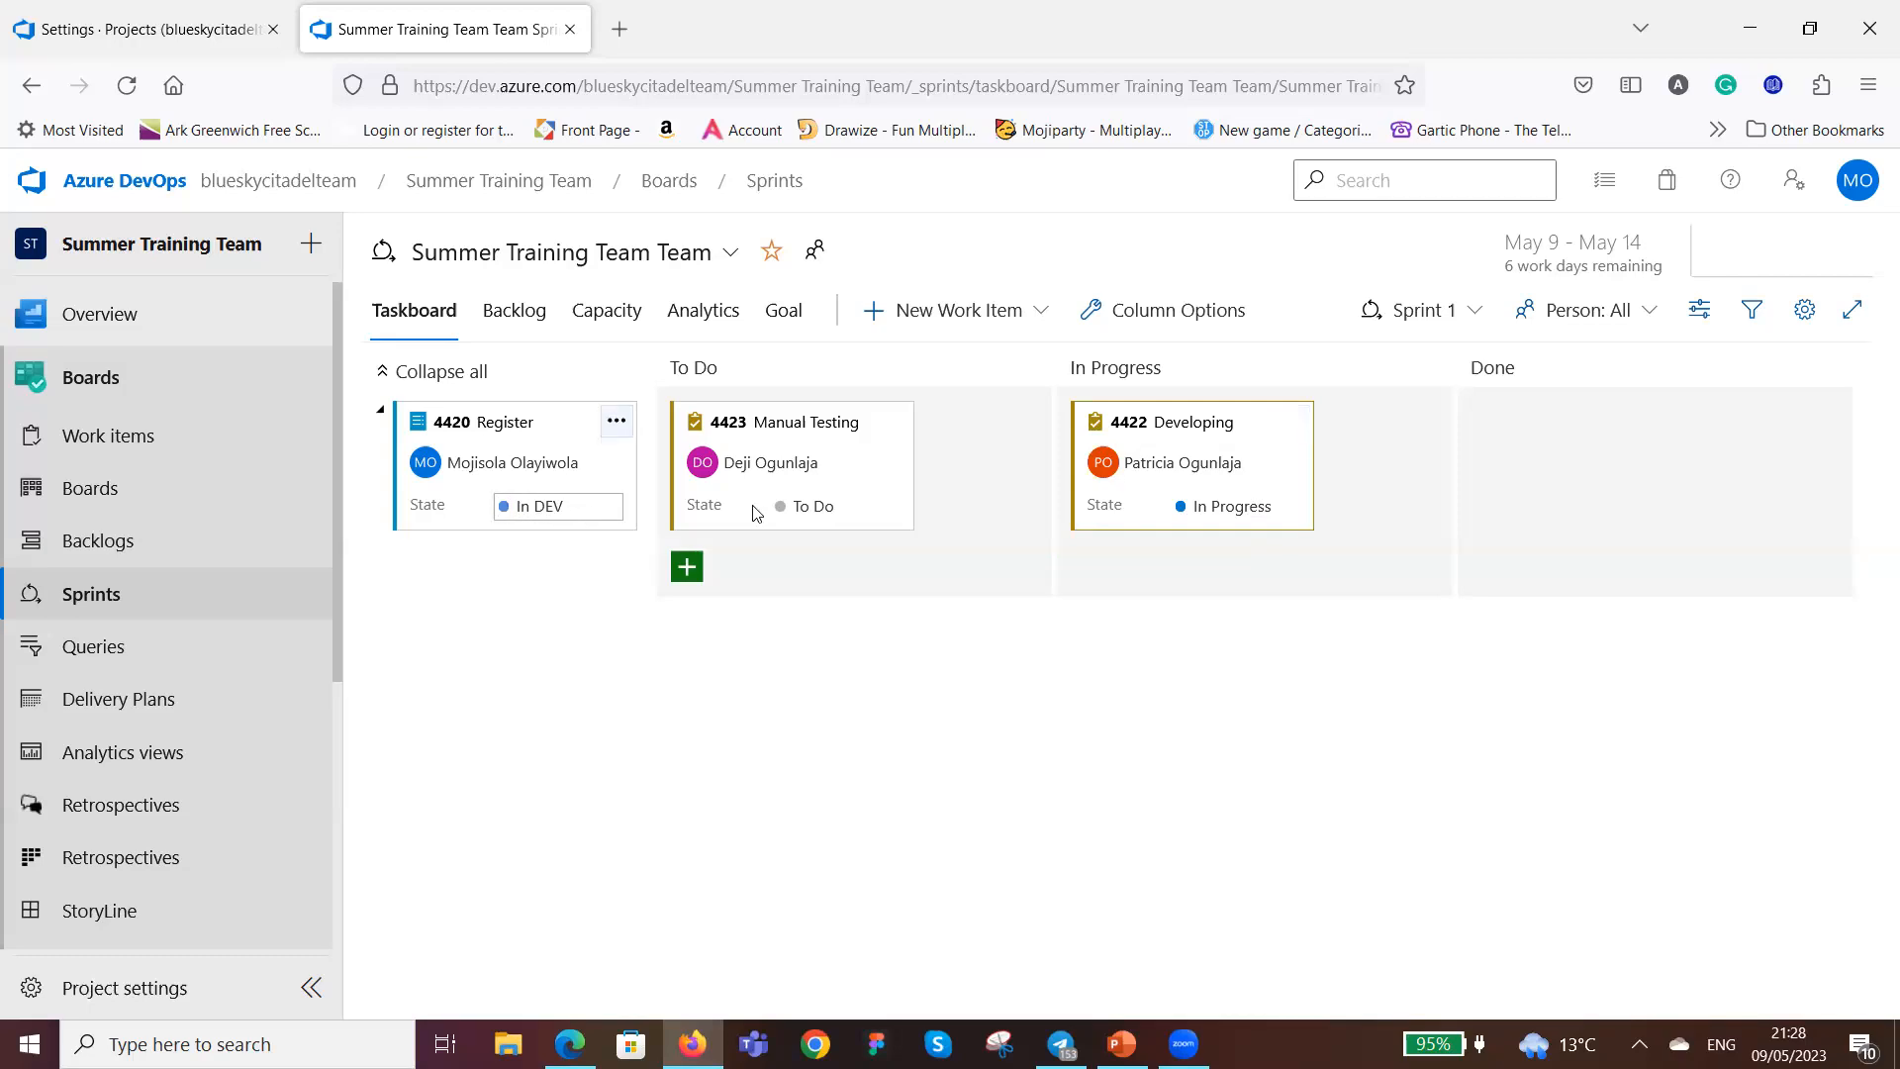
{"action": "left_click_drag", "start_coordinate": [975, 424], "coordinate": [872, 396]}
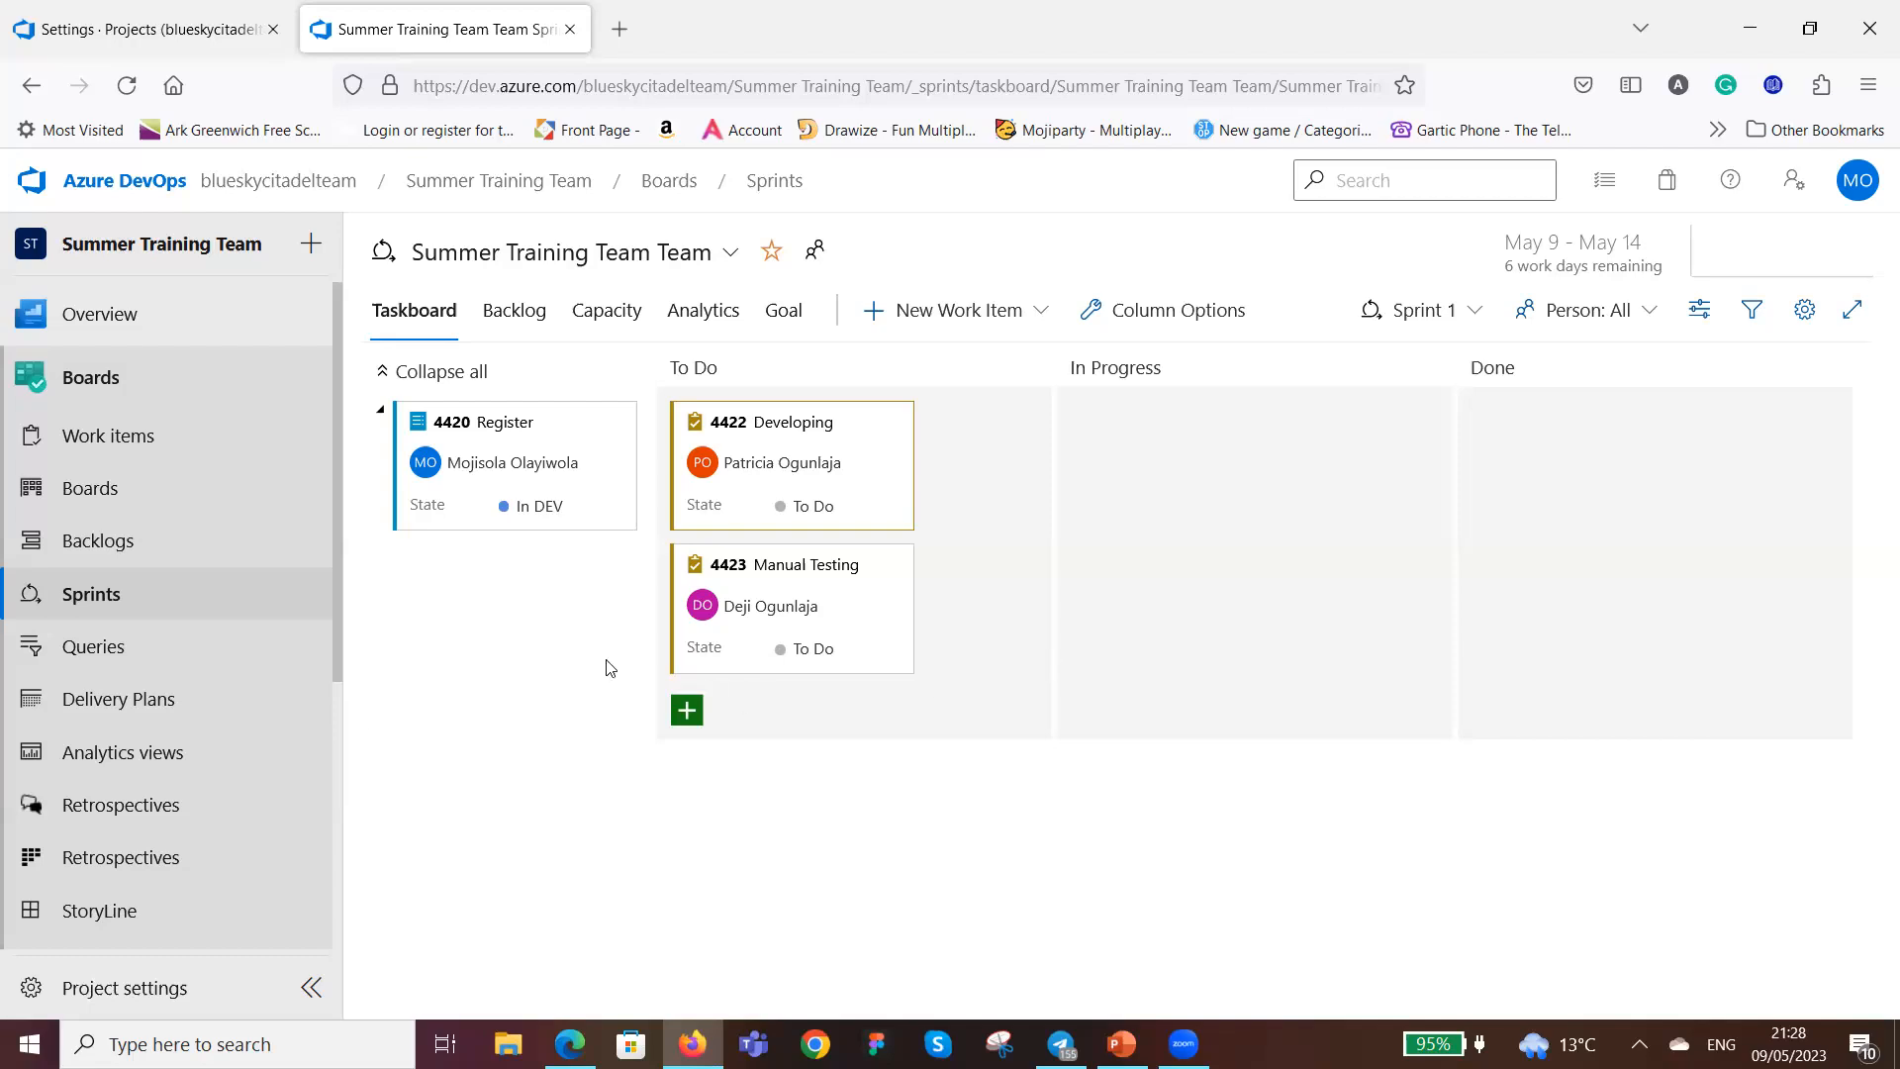
Open the team board to check the Register item's column.
{"action": "left_click", "coordinate": [176, 488]}
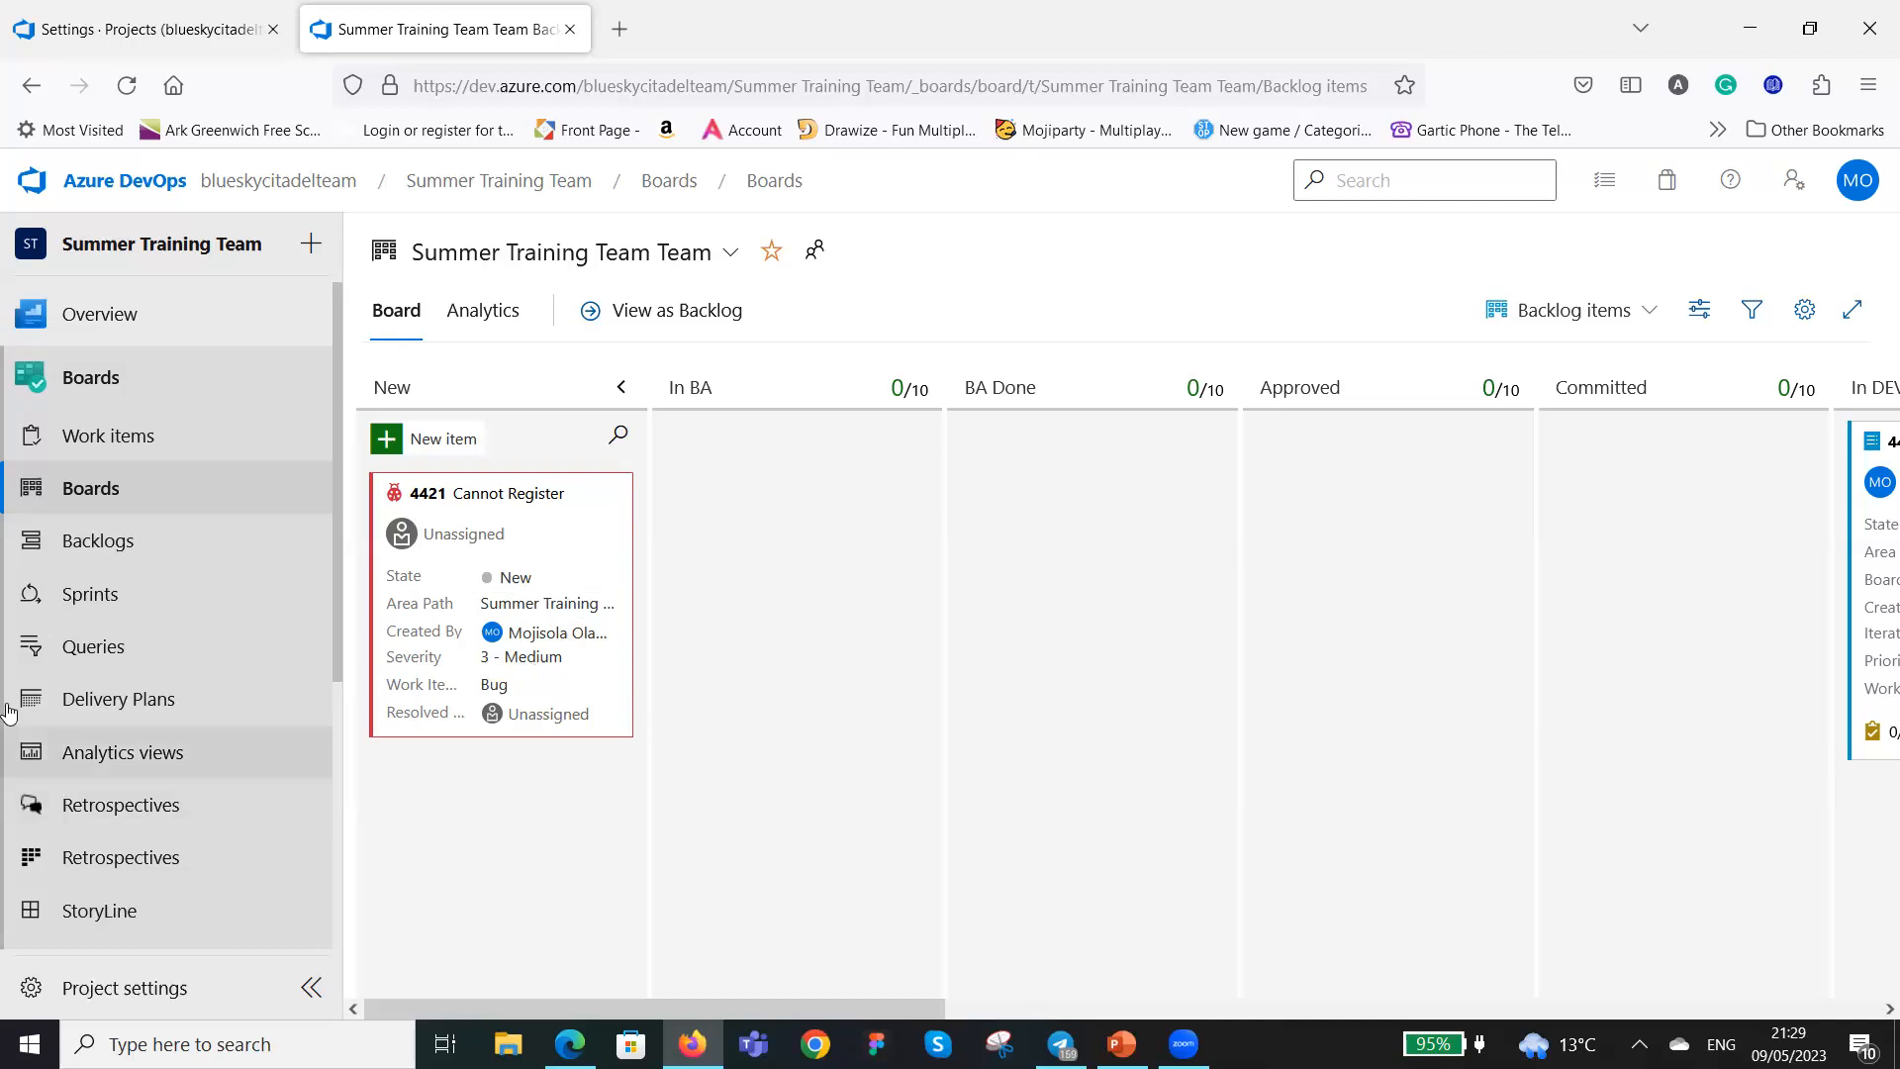
Open the Summer Training Team project's wiki area and create a project wiki.
{"action": "mouse_move", "coordinate": [137, 314]}
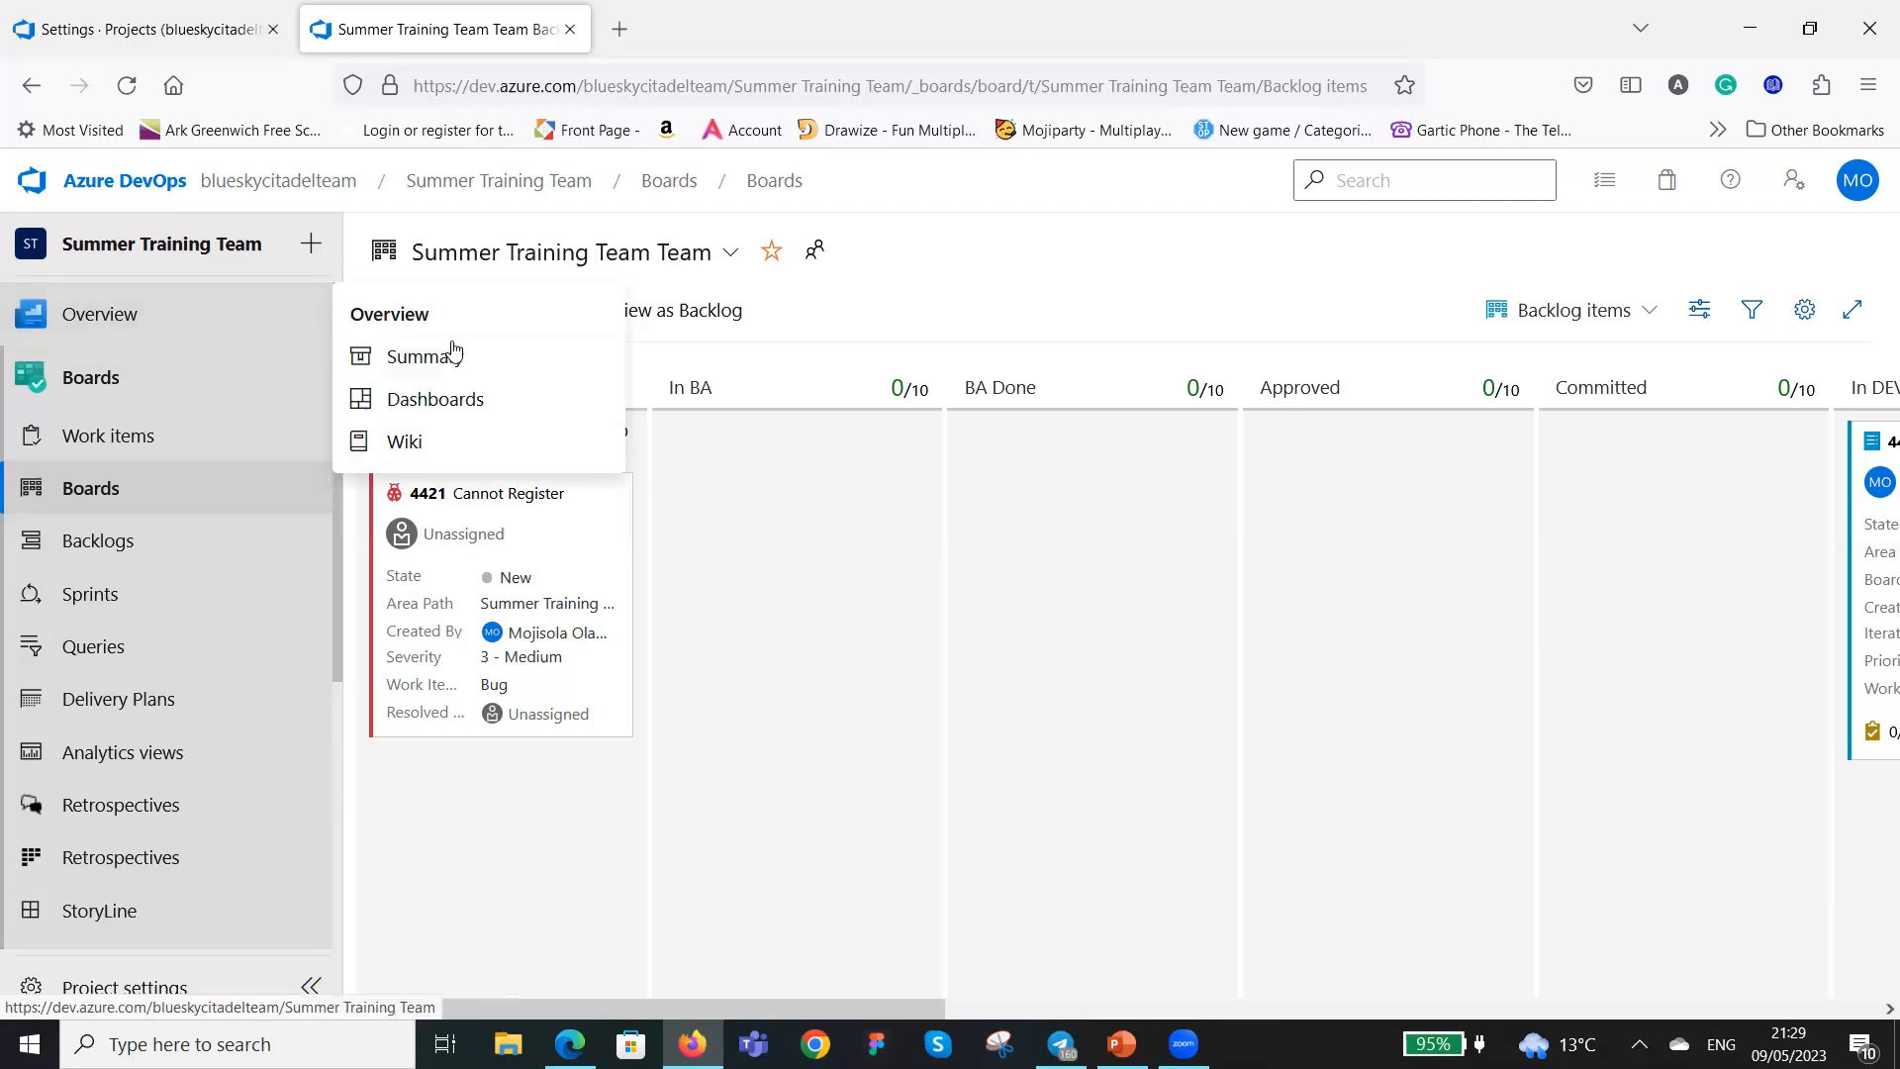
{"action": "left_click", "coordinate": [128, 315]}
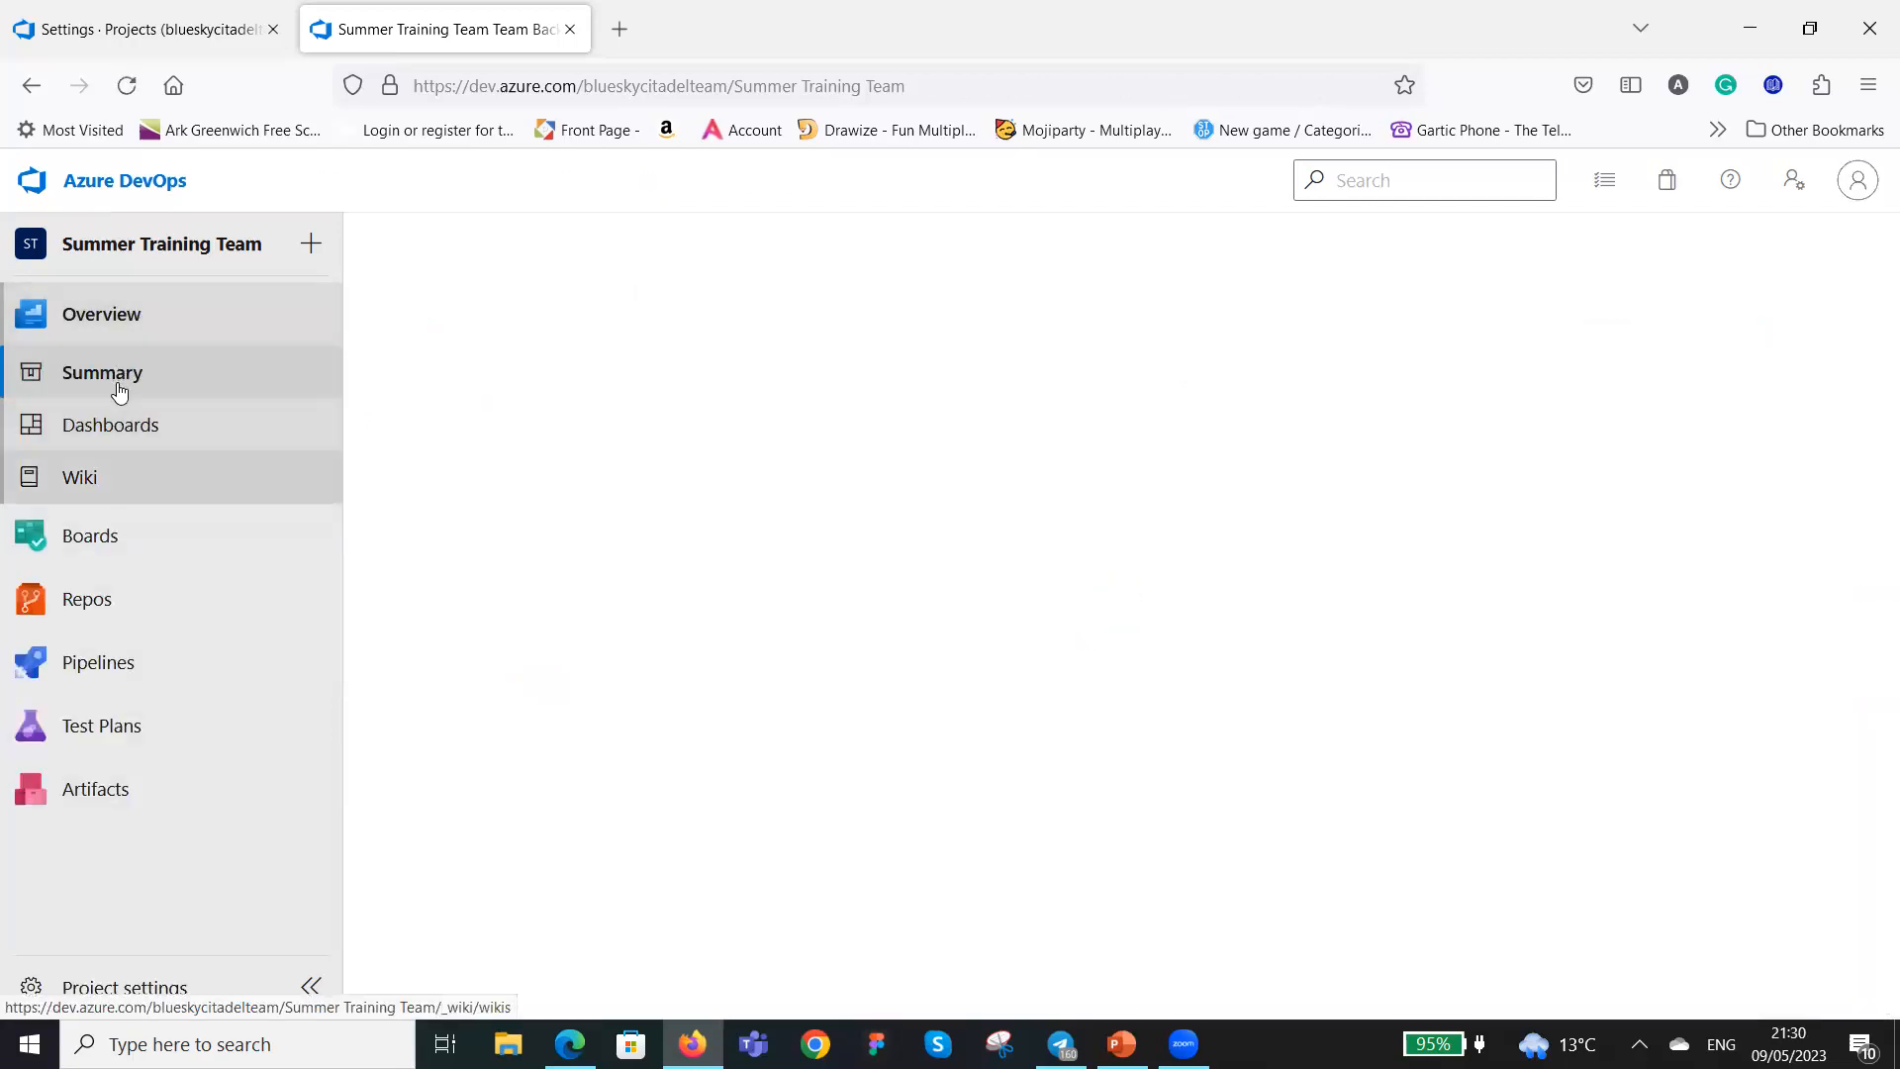
{"action": "left_click", "coordinate": [114, 481]}
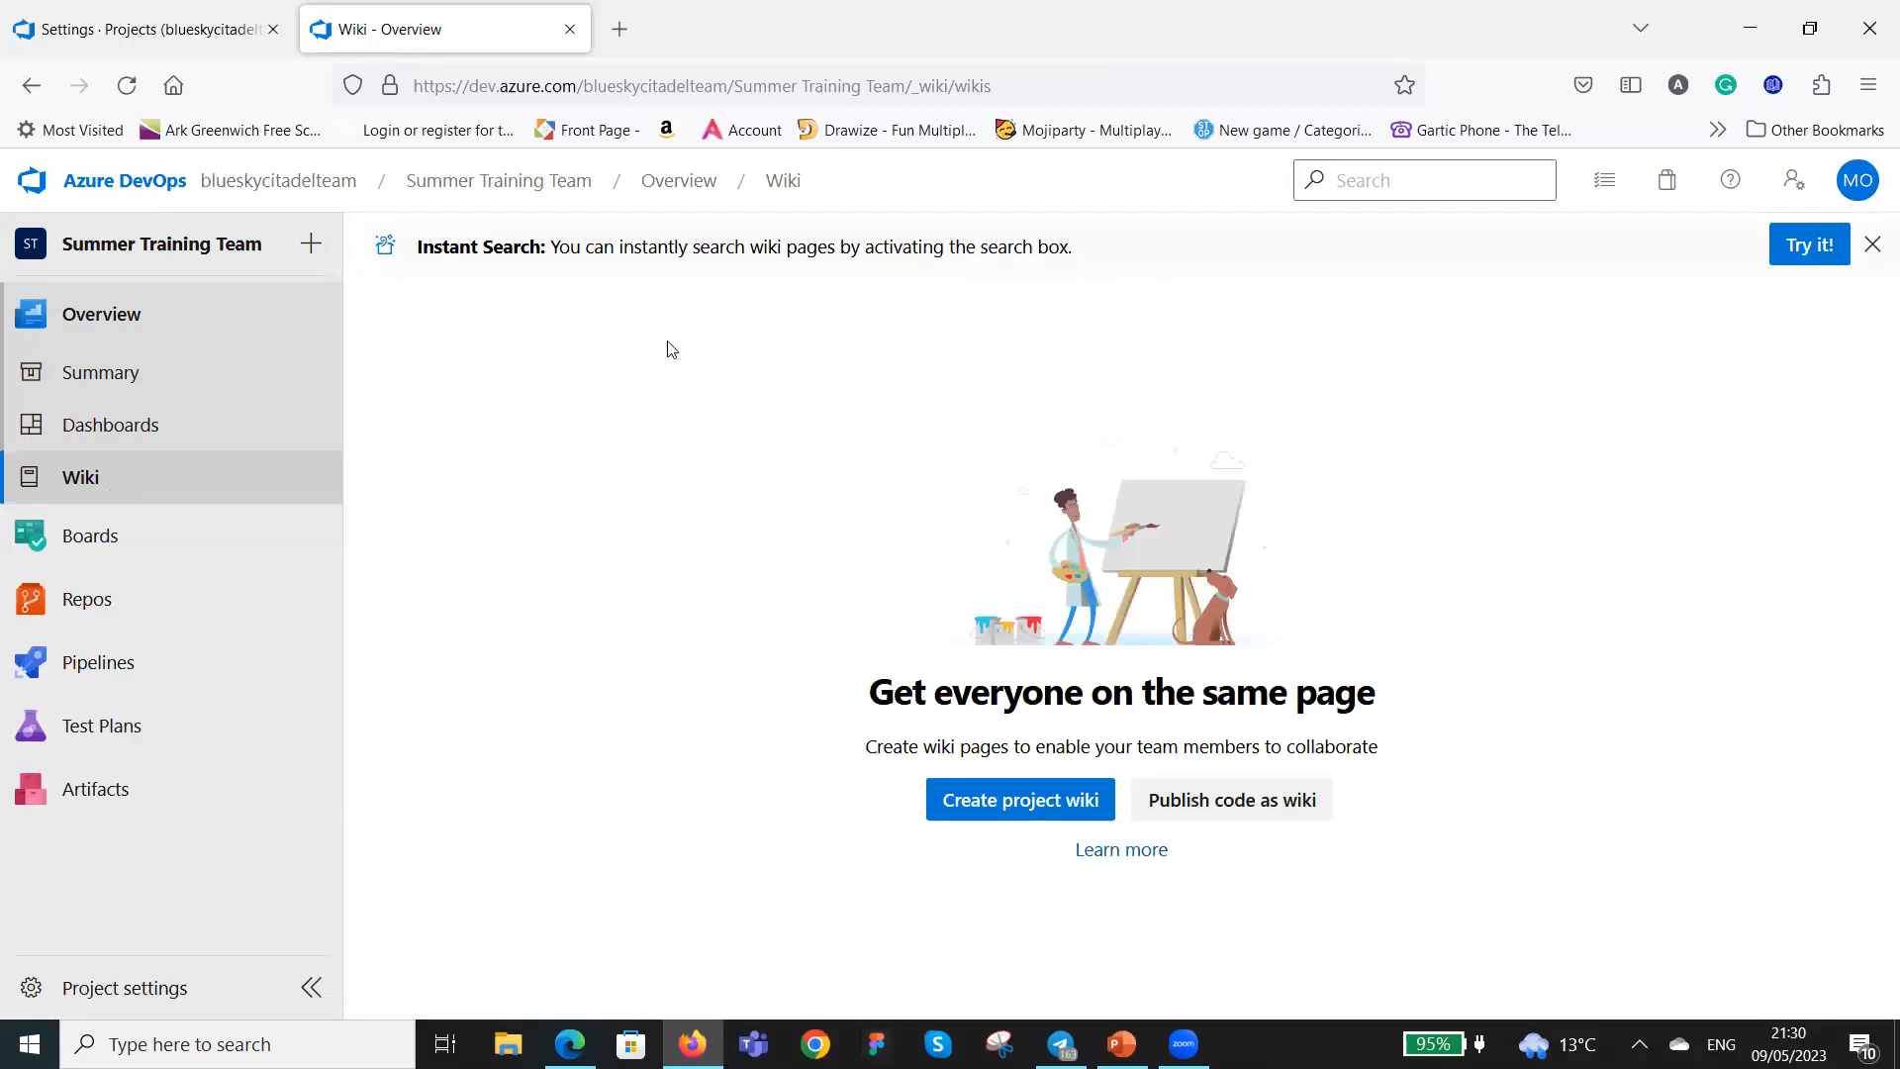
{"action": "left_click", "coordinate": [1039, 807]}
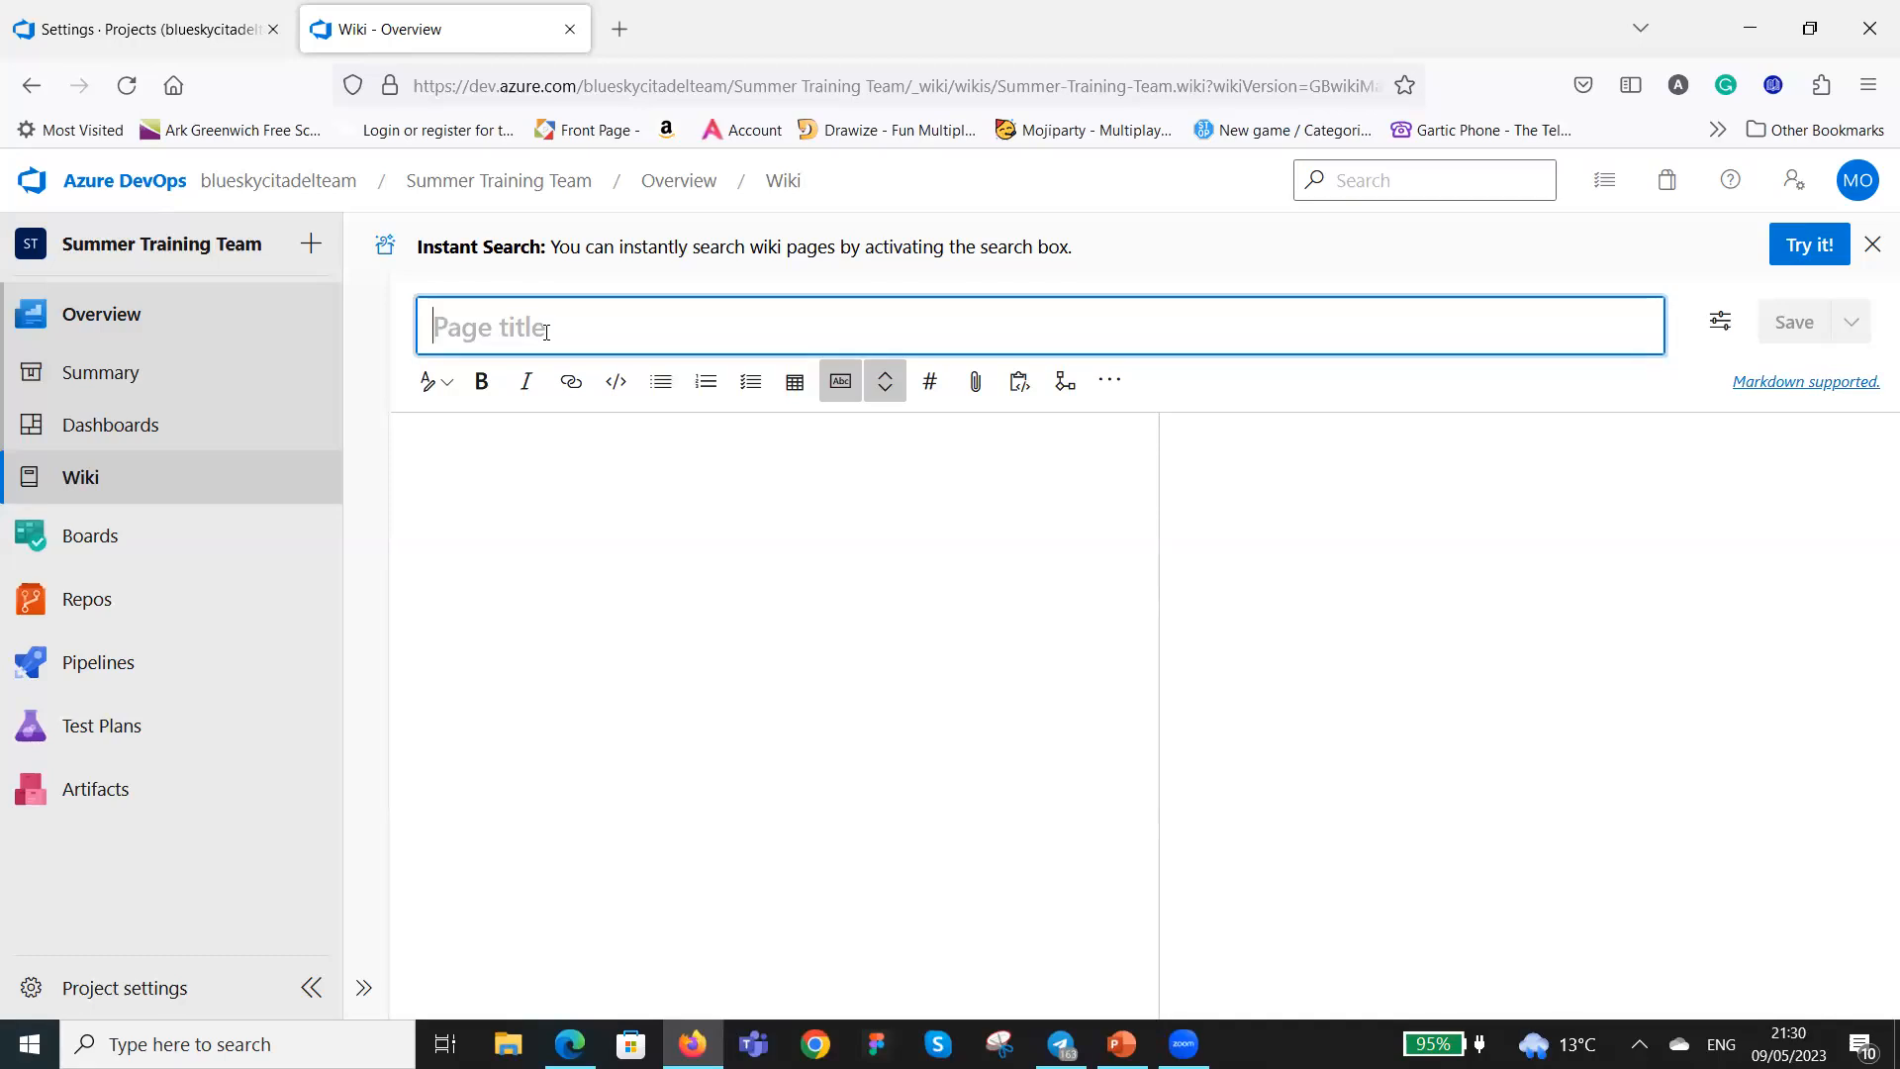
{"action": "type", "text": "Summer "}
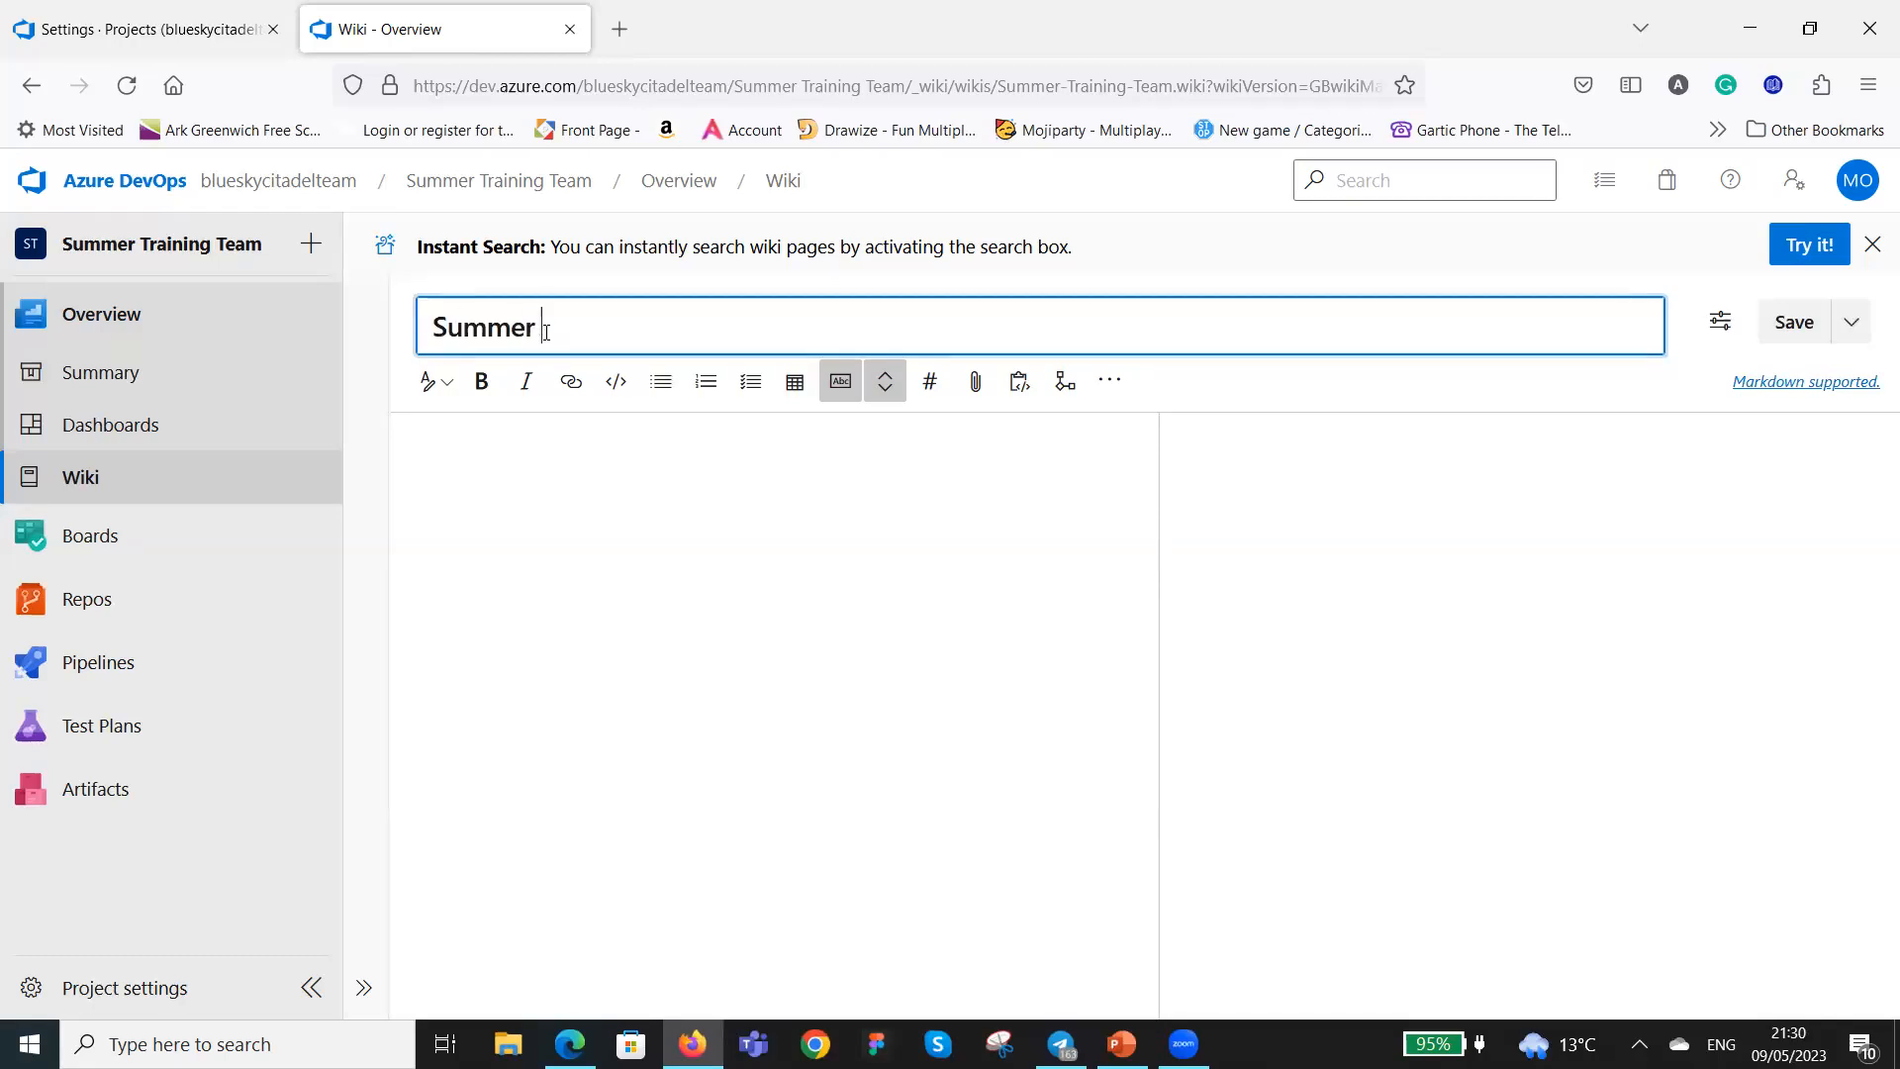
{"action": "type", "text": "Tra"}
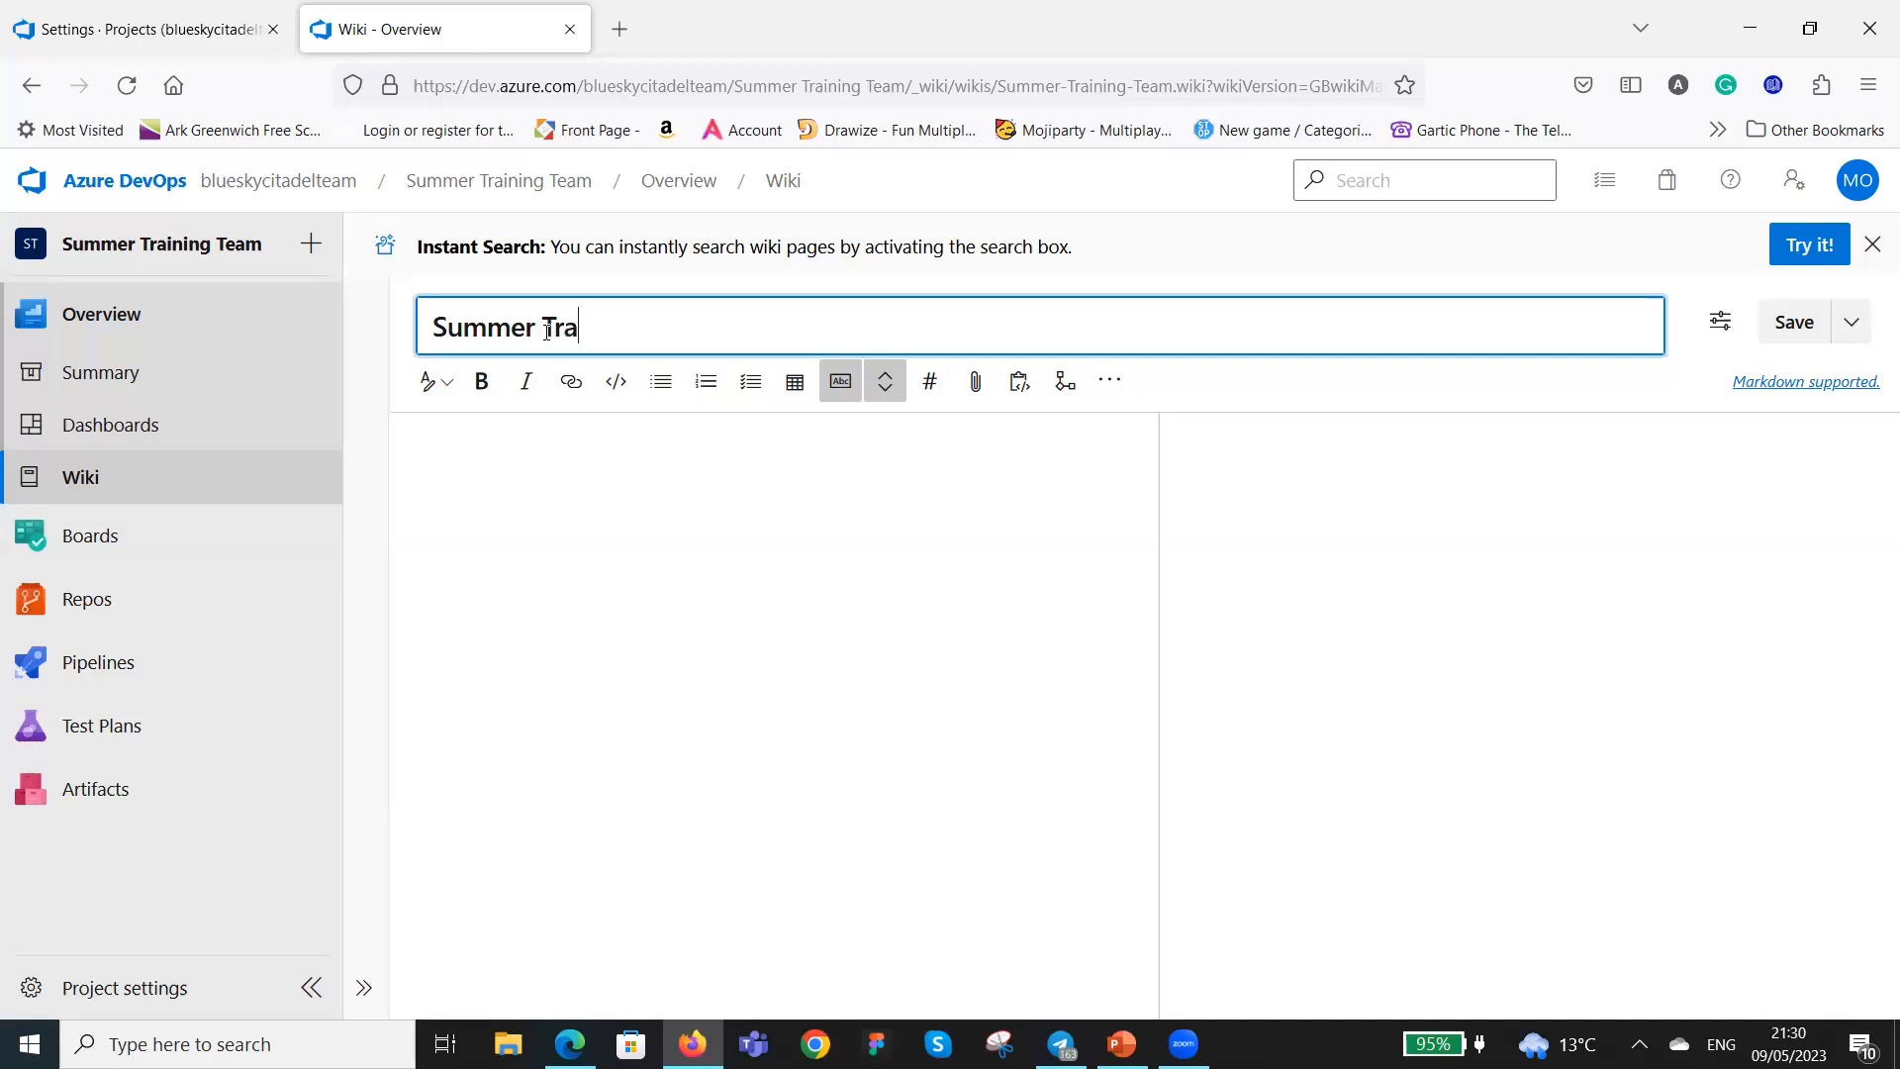
{"action": "type", "text": "inin"}
{"action": "key", "text": "BackSpace"}
{"action": "key", "text": "BackSpace"}
{"action": "key", "text": "BackSpace"}
{"action": "key", "text": "BackSpace"}
{"action": "key", "text": "BackSpace"}
{"action": "key", "text": "BackSpace"}
{"action": "key", "text": "BackSpace"}
{"action": "key", "text": "BackSpace"}
{"action": "key", "text": "BackSpace"}
{"action": "key", "text": "BackSpace"}
{"action": "key", "text": "BackSpace"}
{"action": "key", "text": "BackSpace"}
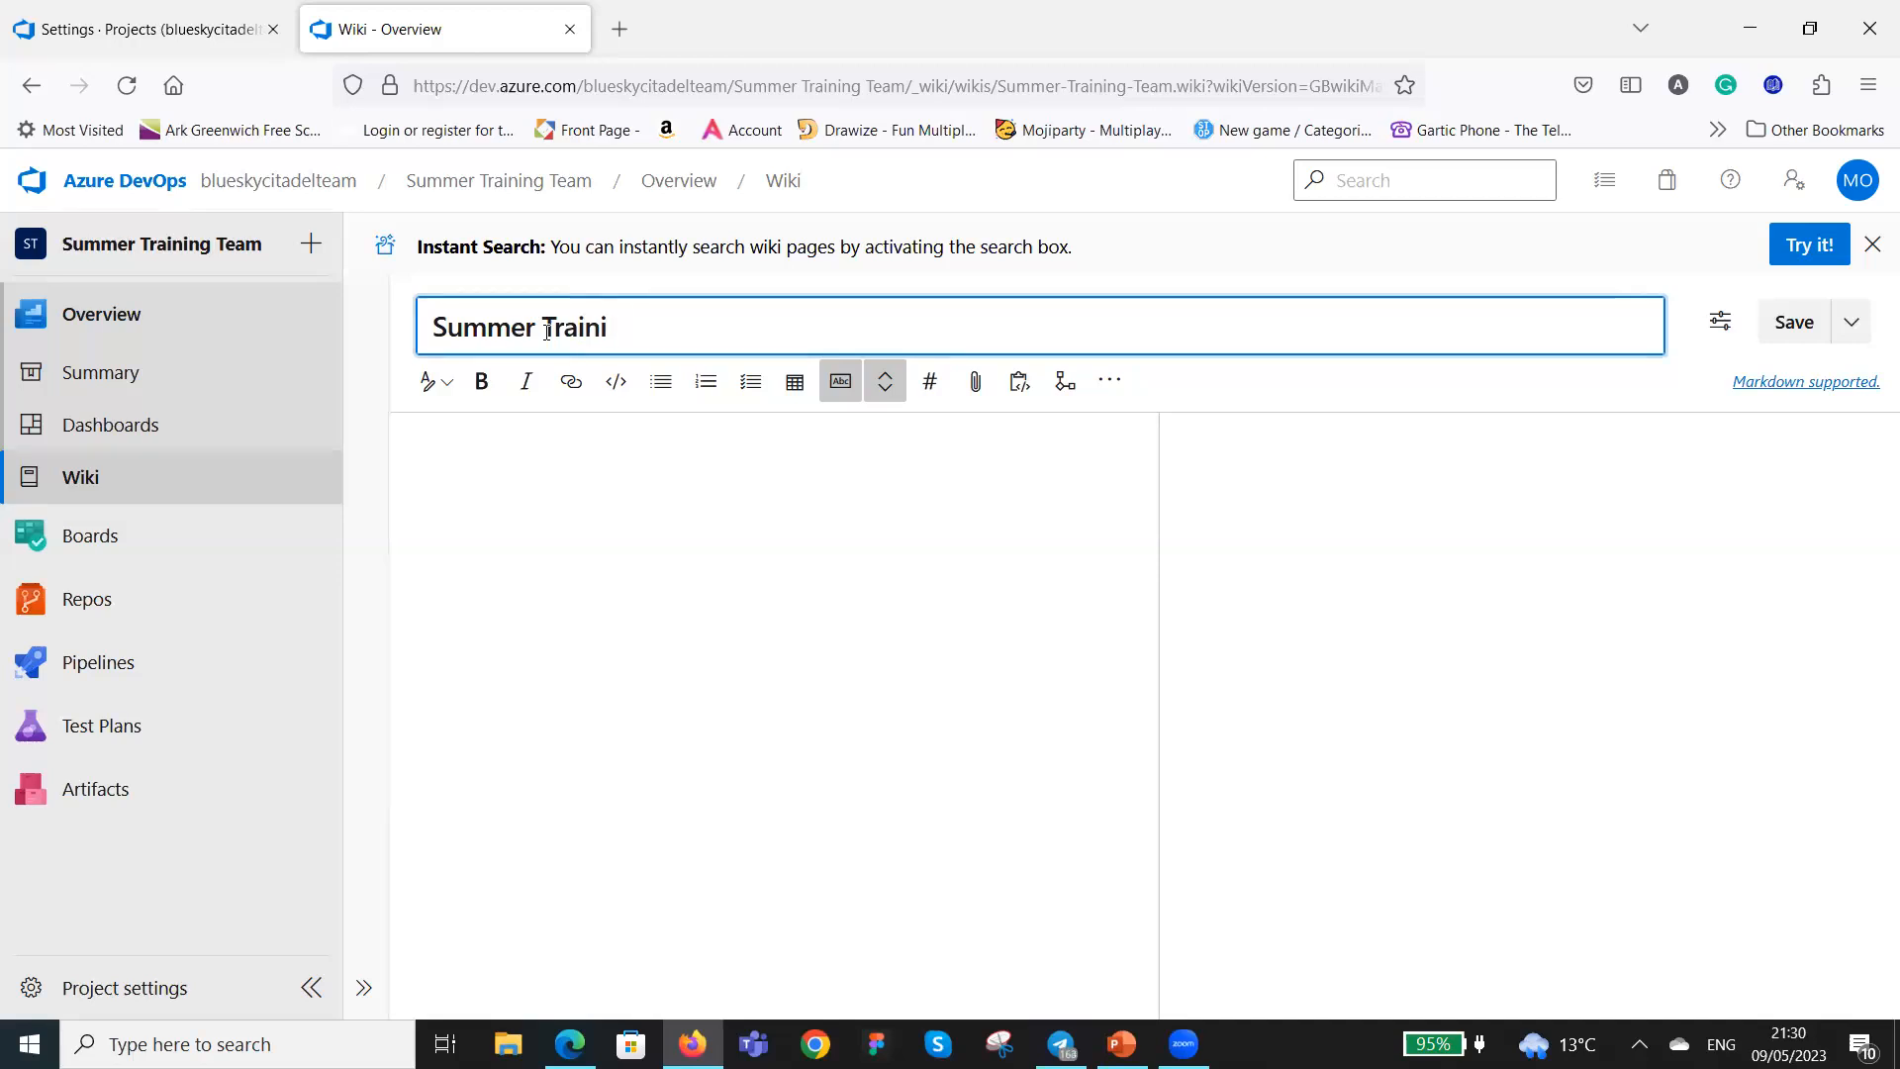
{"action": "key", "text": "BackSpace"}
{"action": "key", "text": "BackSpace"}
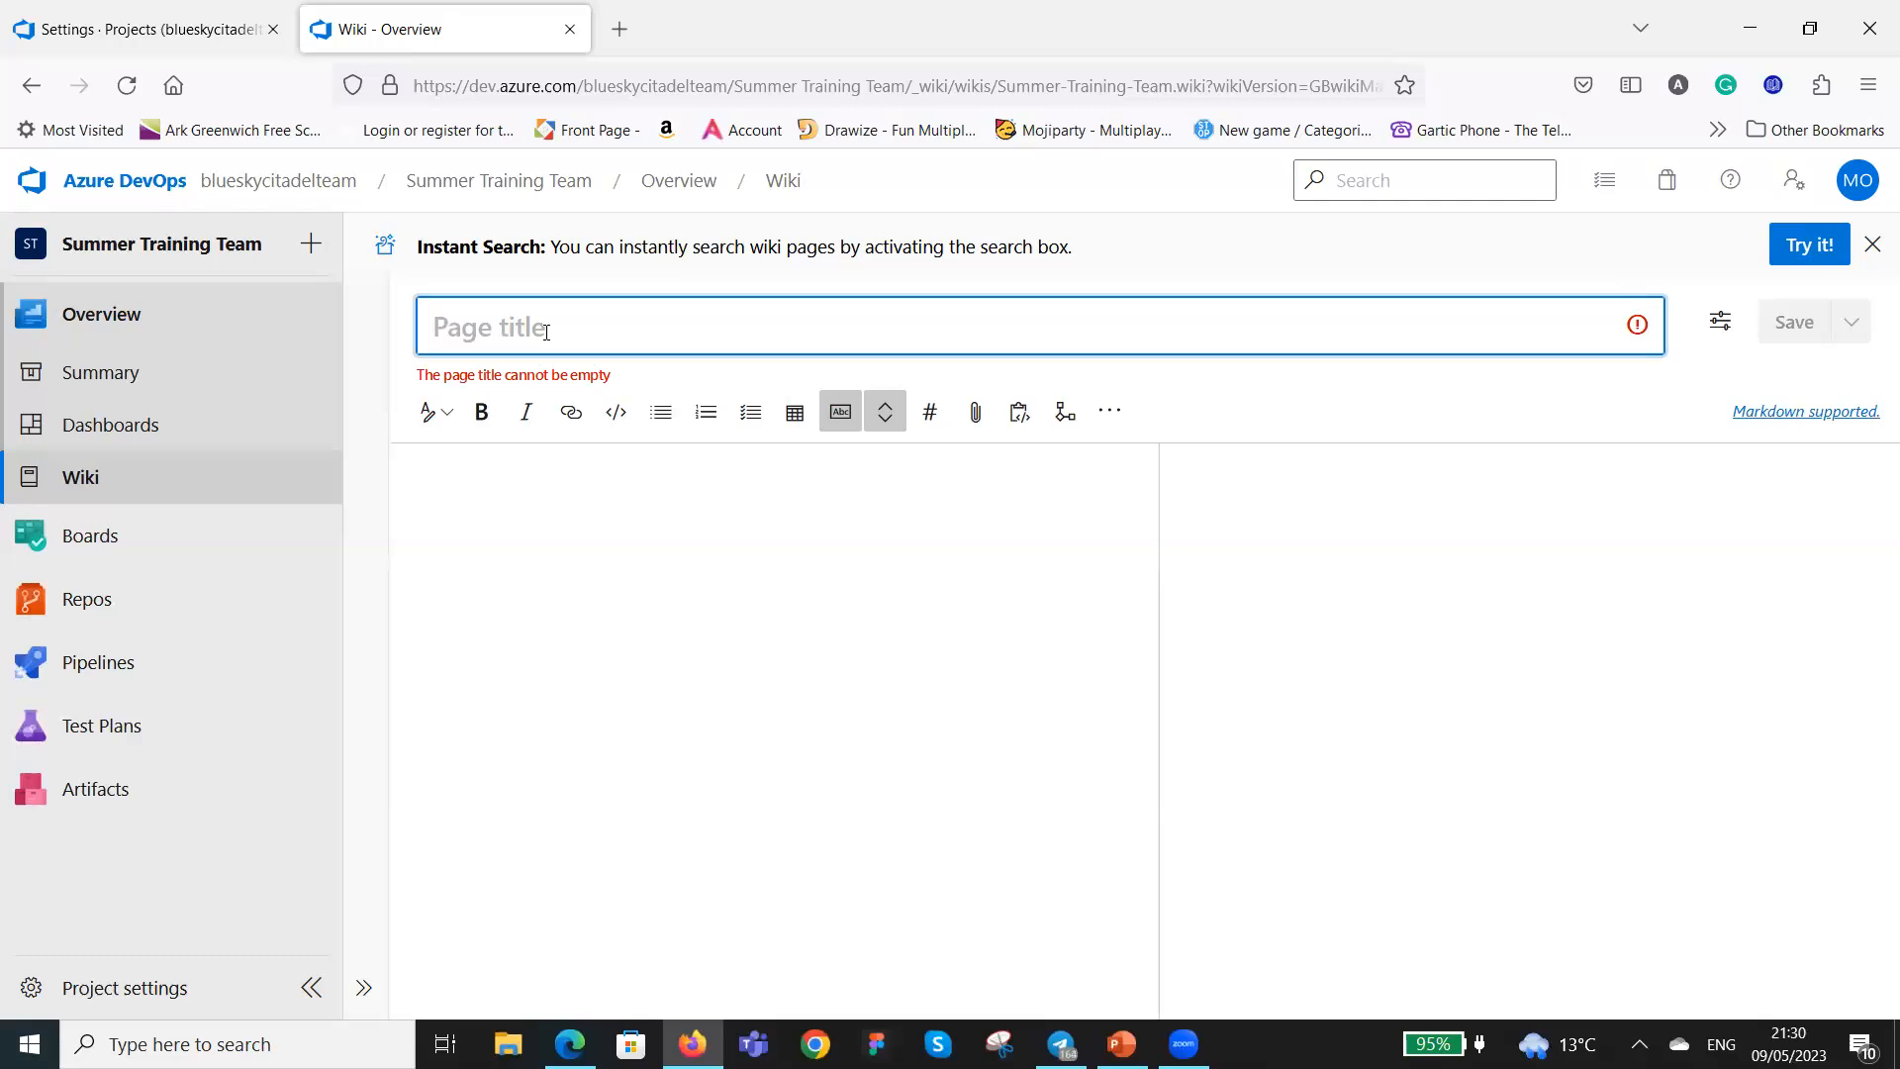
{"action": "type", "text": "INF"}
{"action": "key", "text": "BackSpace"}
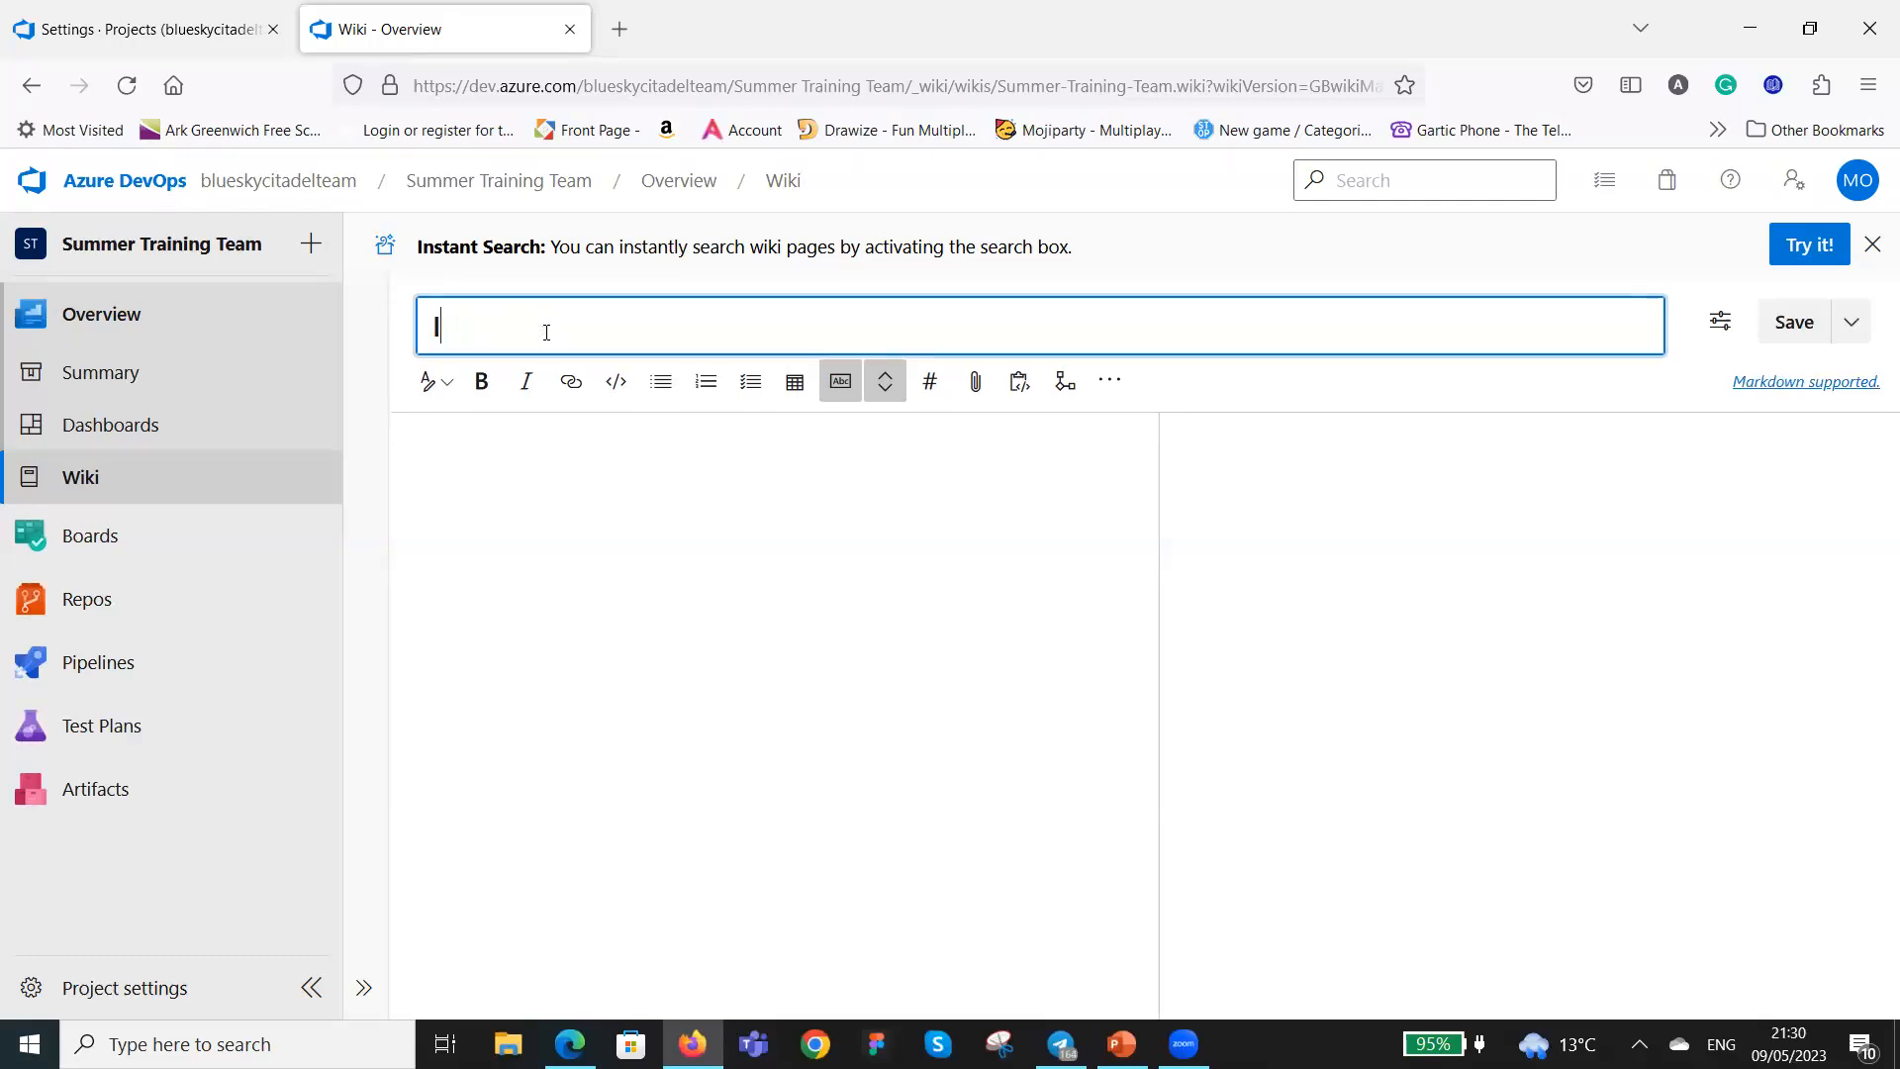
{"action": "key", "text": "BackSpace"}
{"action": "key", "text": "BackSpace"}
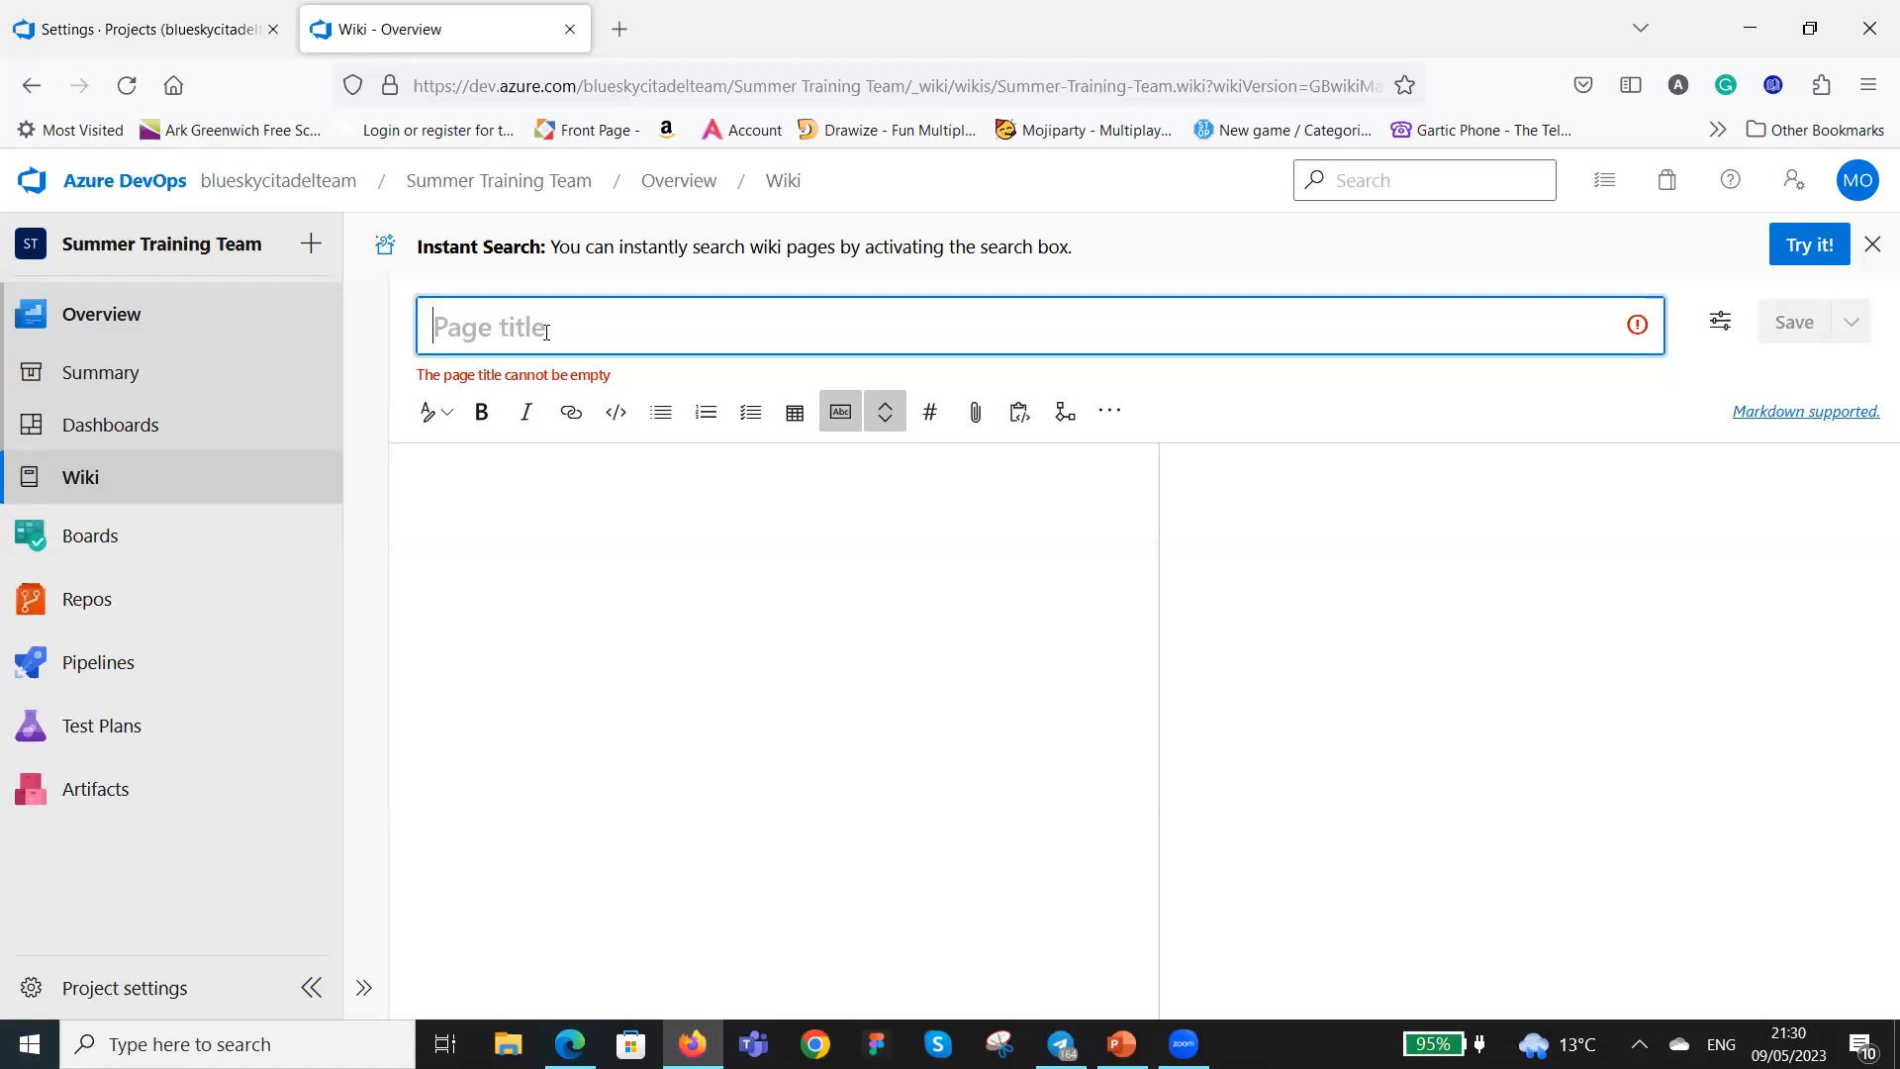
Title the first wiki page "STT Information Hub" and save it.
{"action": "type", "text": "SS"}
{"action": "key", "text": "BackSpace"}
{"action": "type", "text": "TT I"}
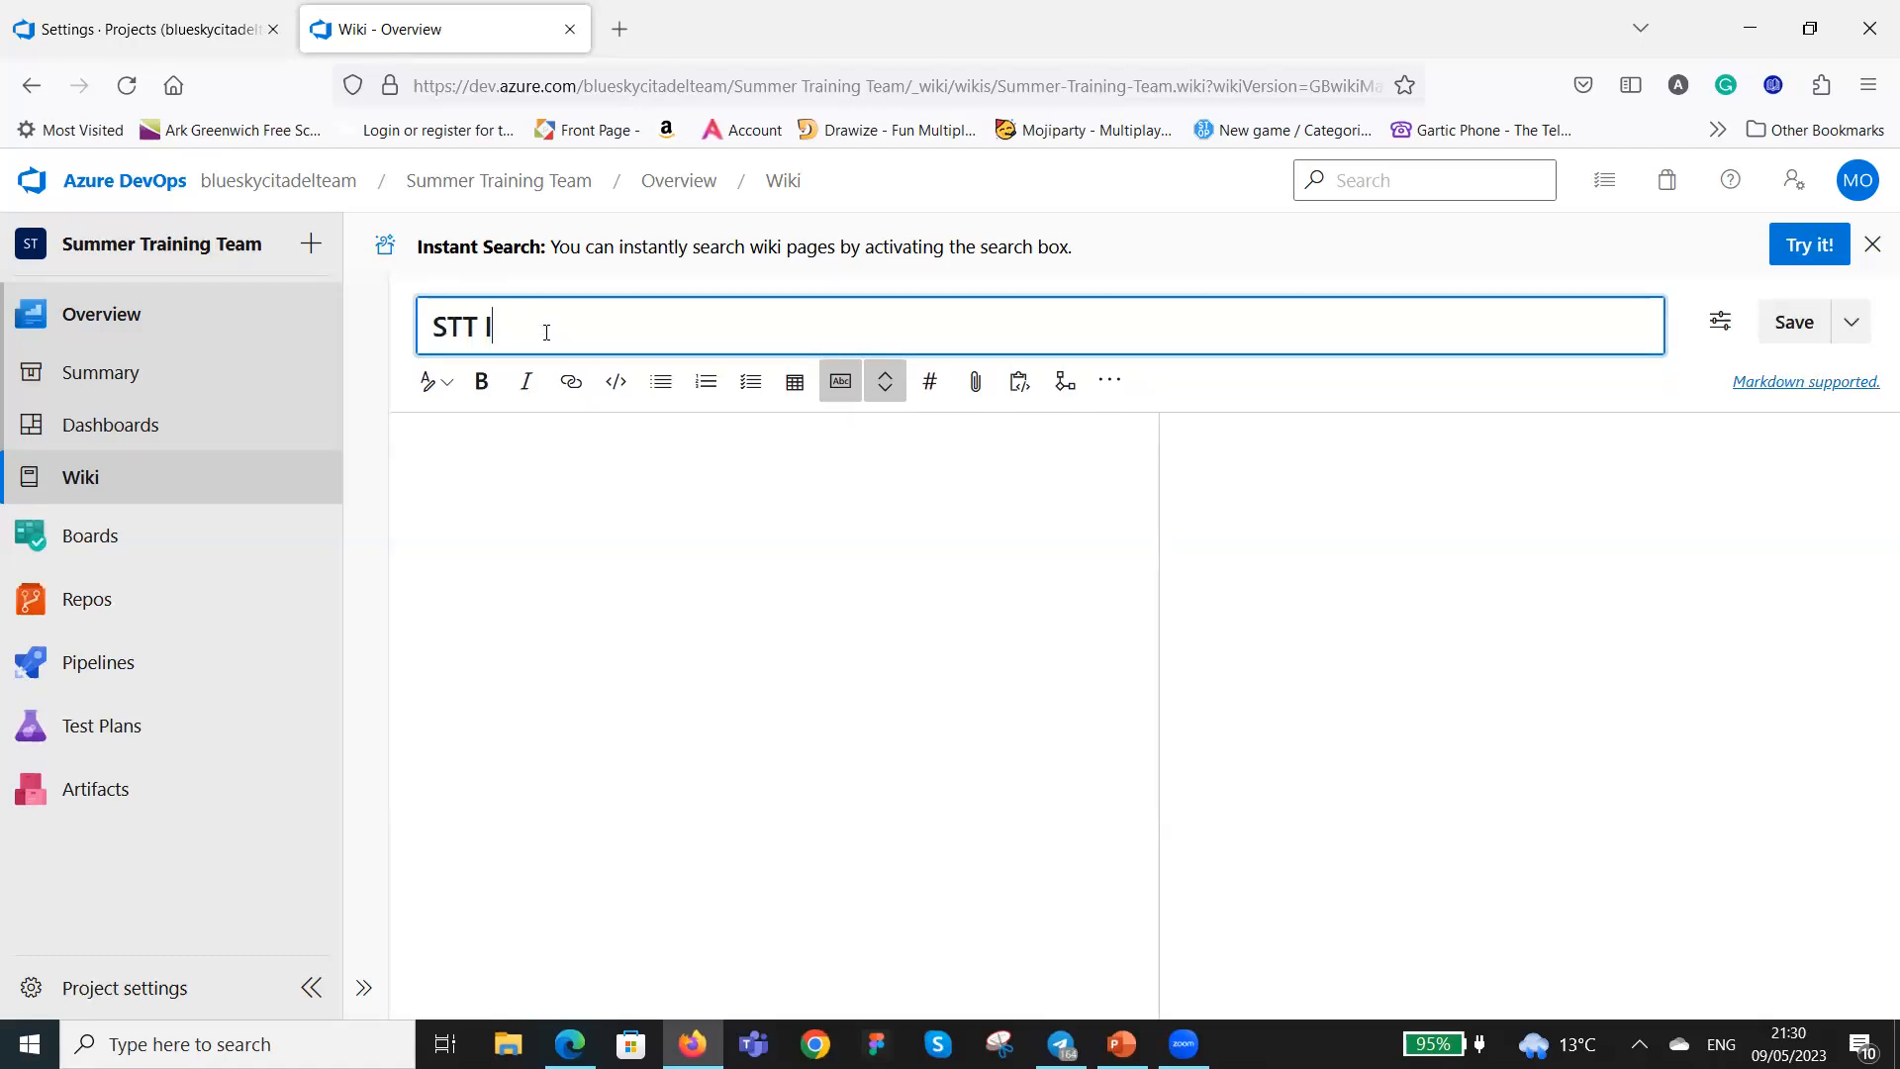
{"action": "type", "text": "nformati"}
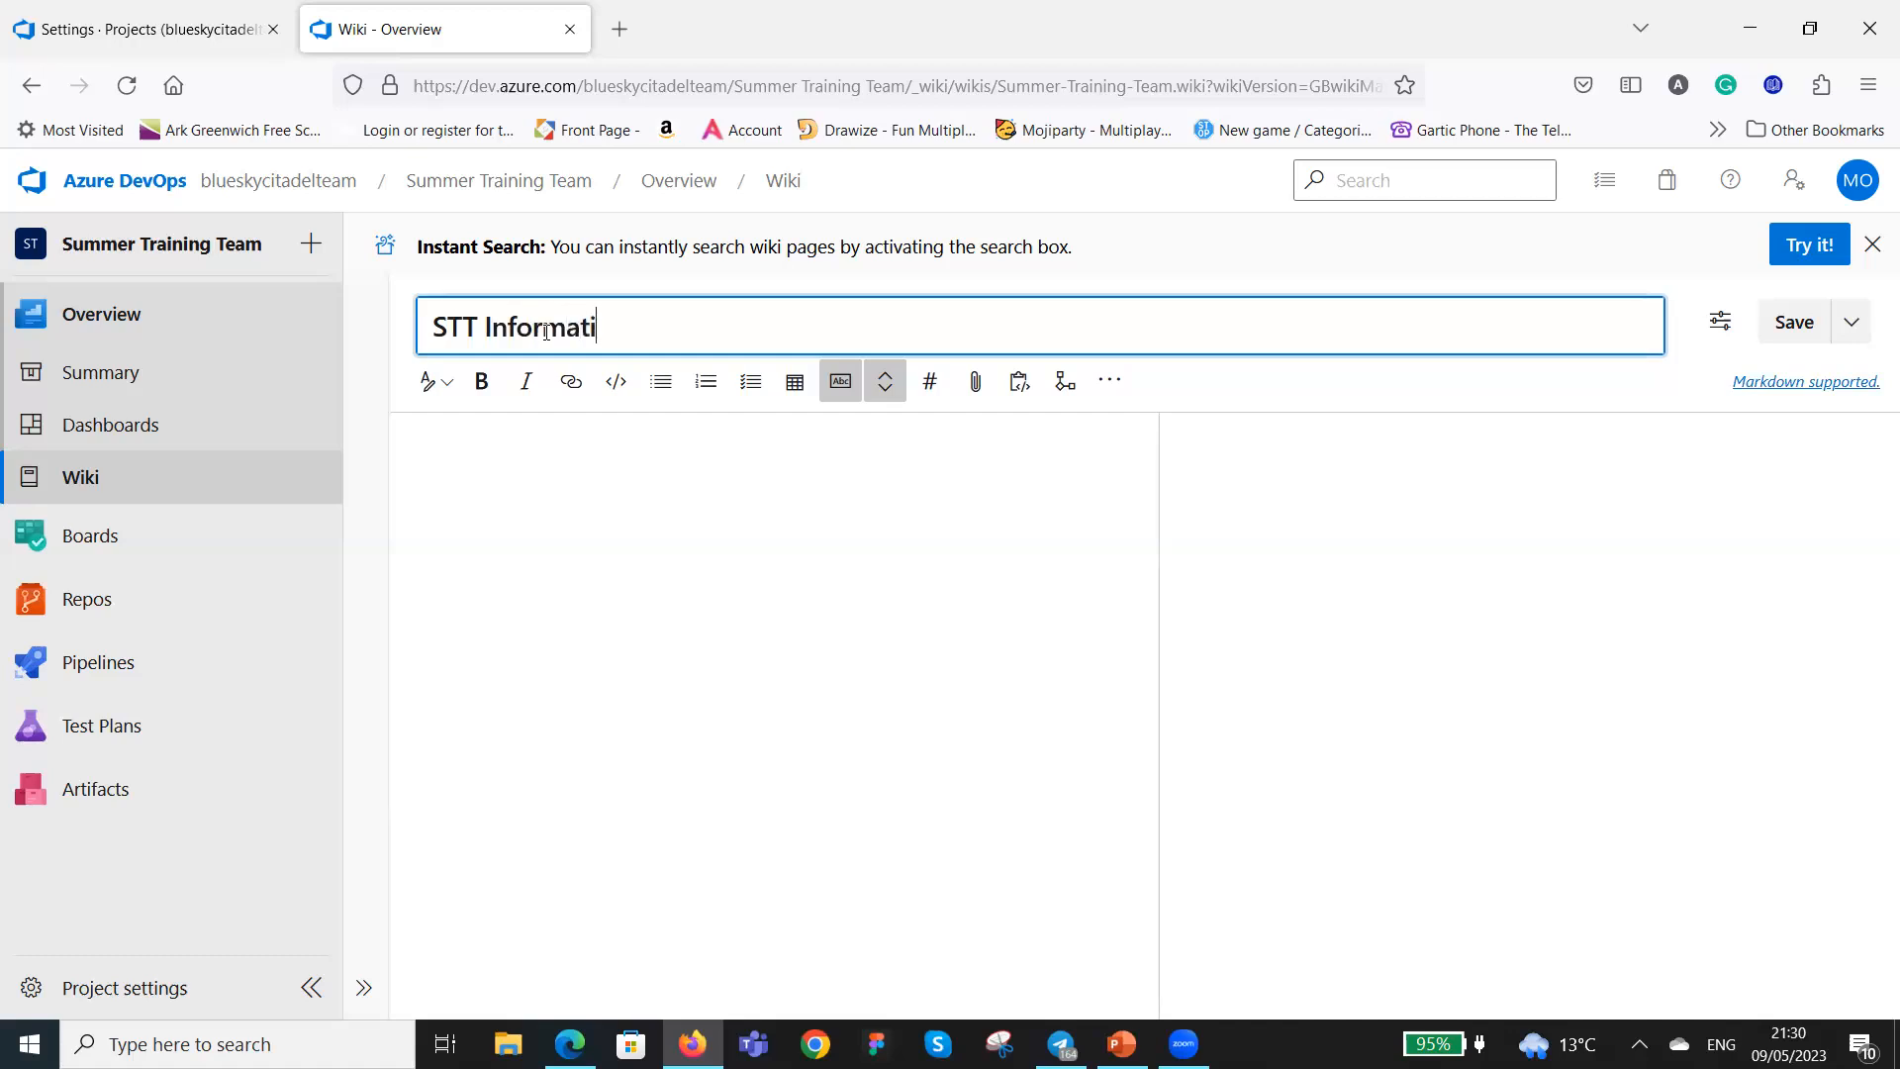
{"action": "type", "text": "on Hub"}
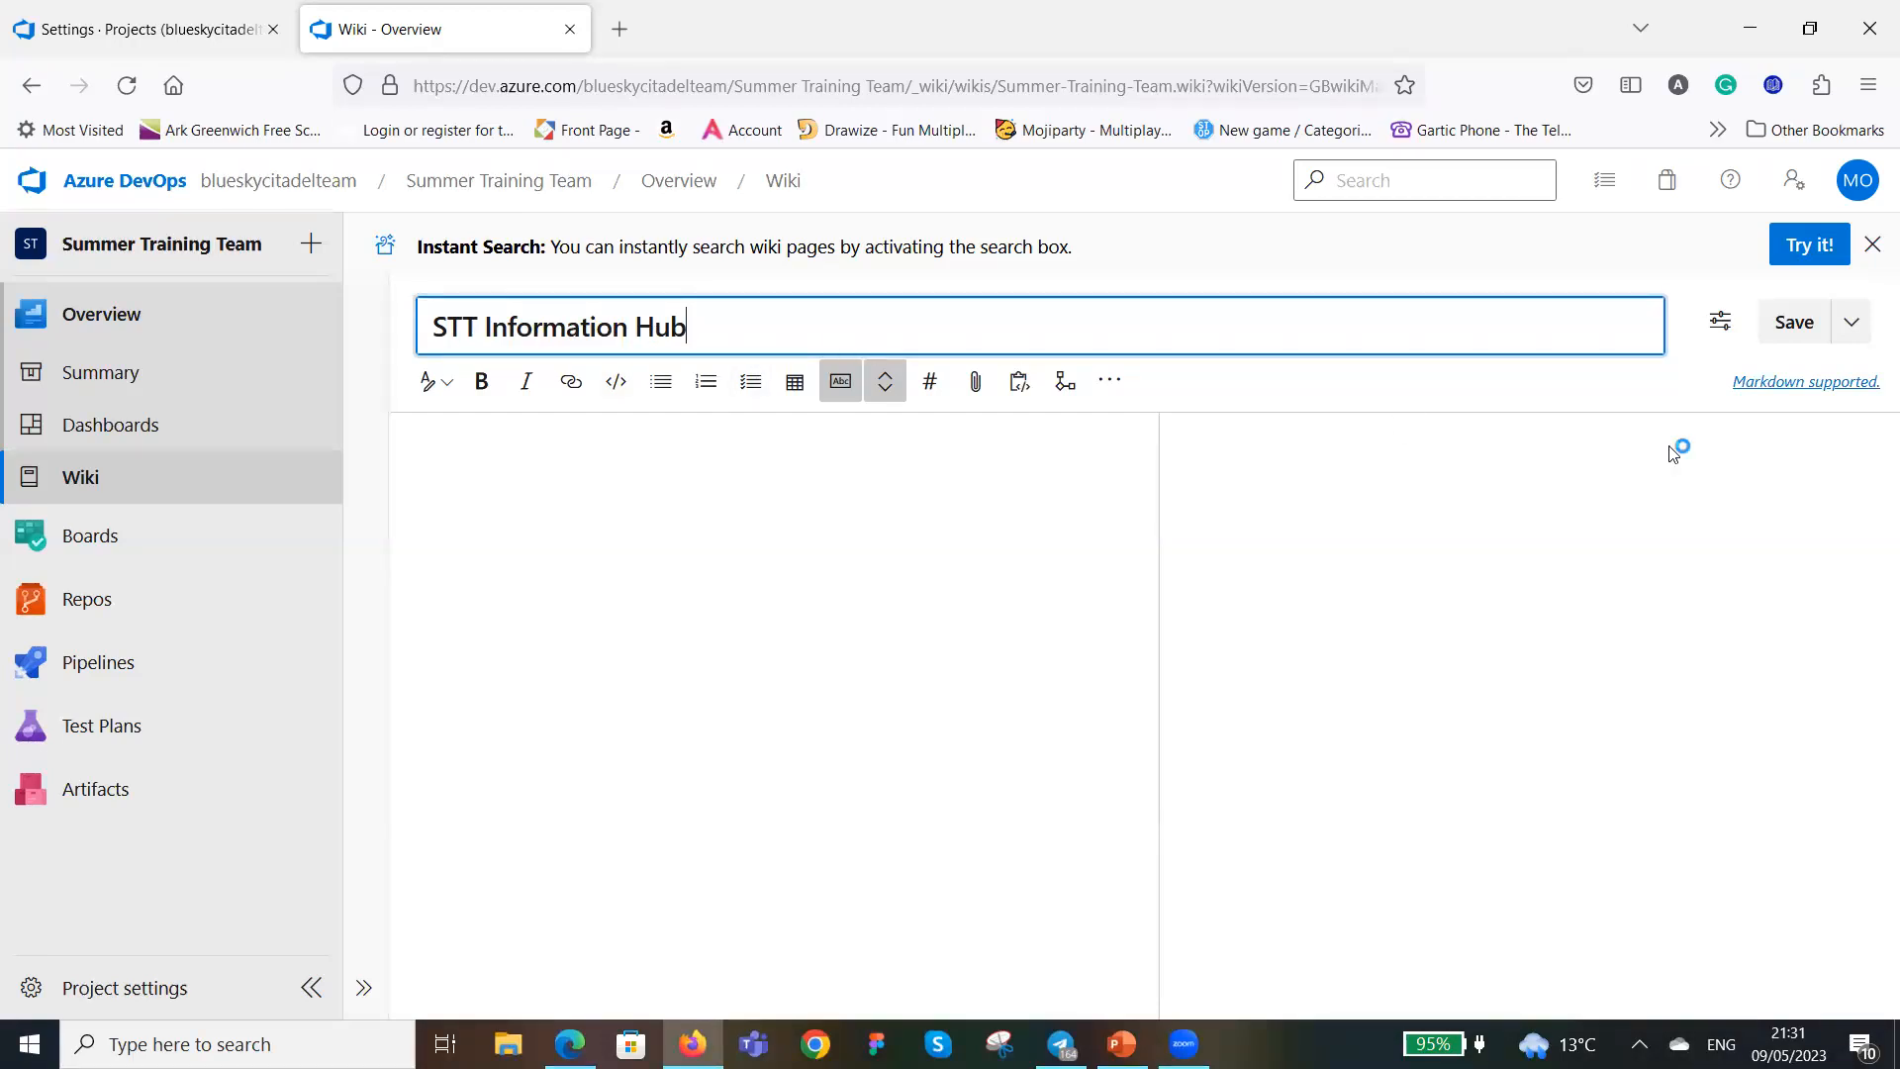
{"action": "left_click", "coordinate": [1795, 331]}
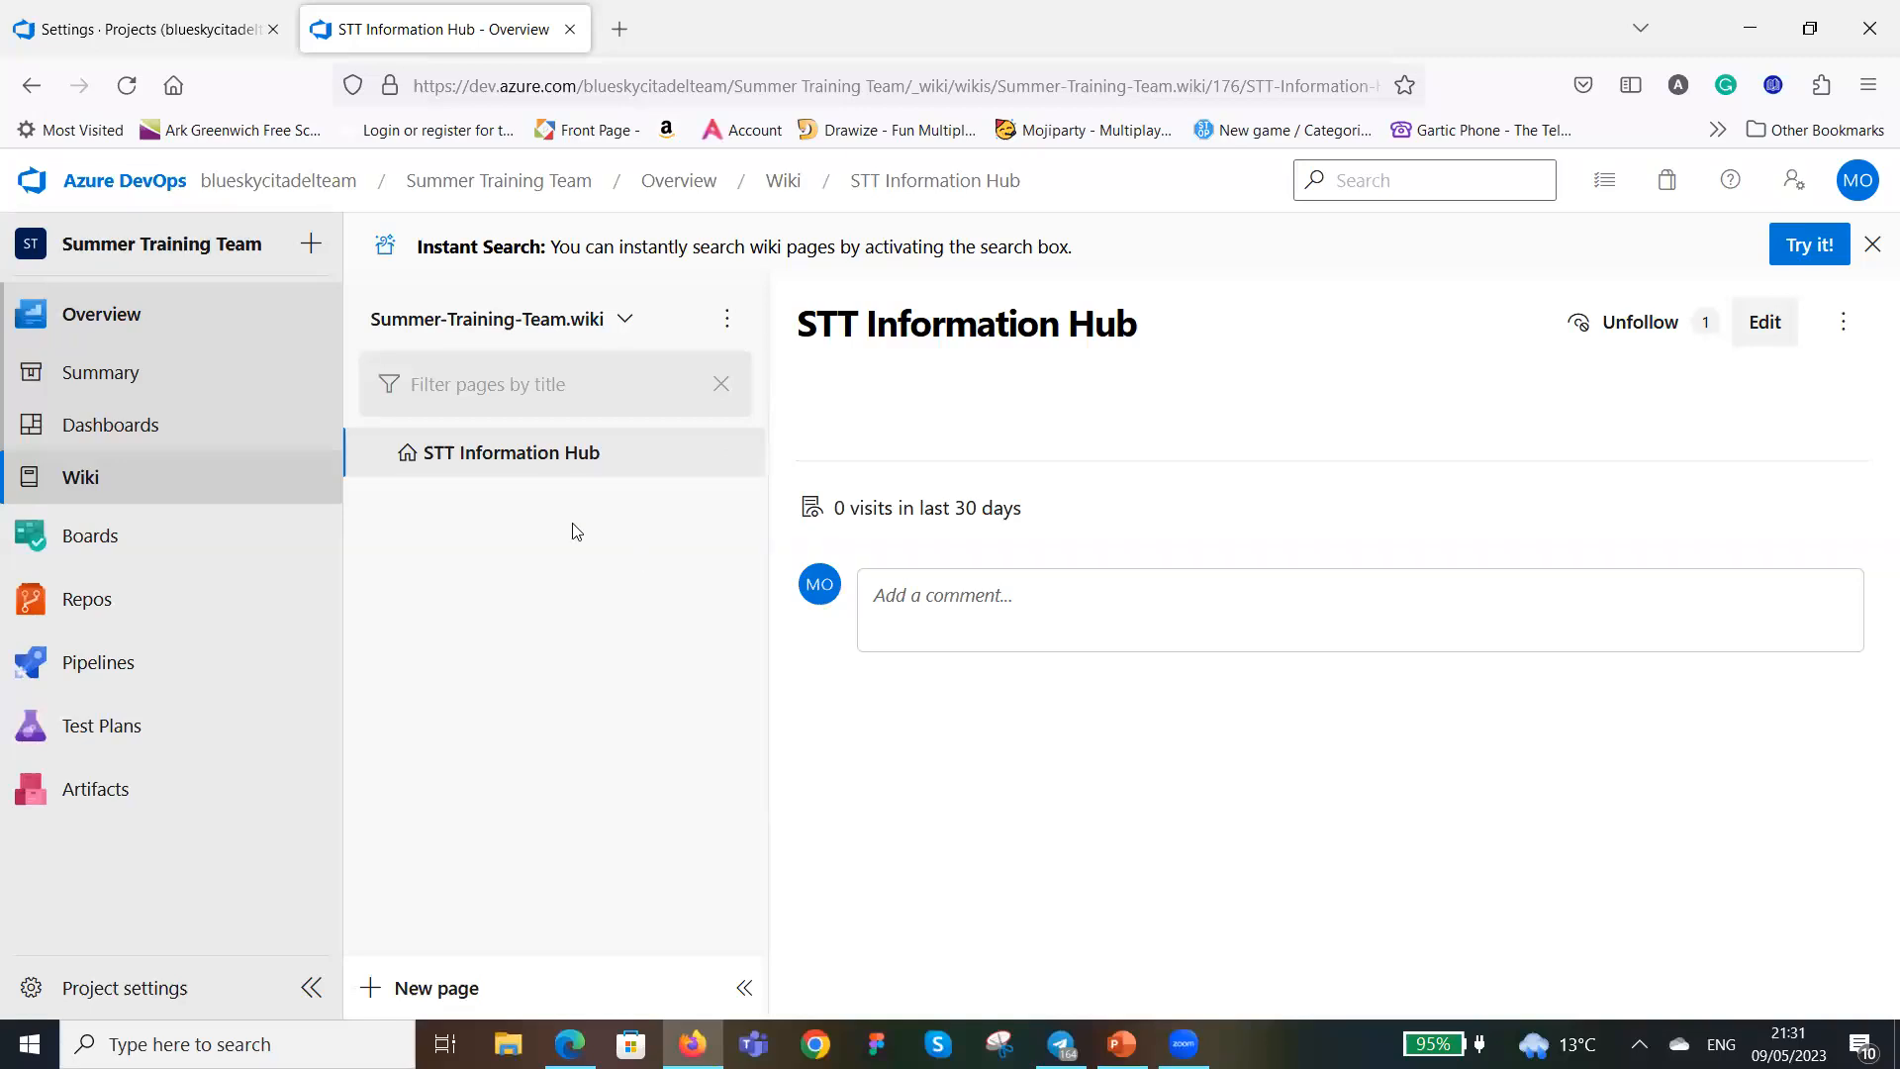
Add a sub-page under STT Information Hub and title it "Team Information".
{"action": "mouse_move", "coordinate": [737, 461]}
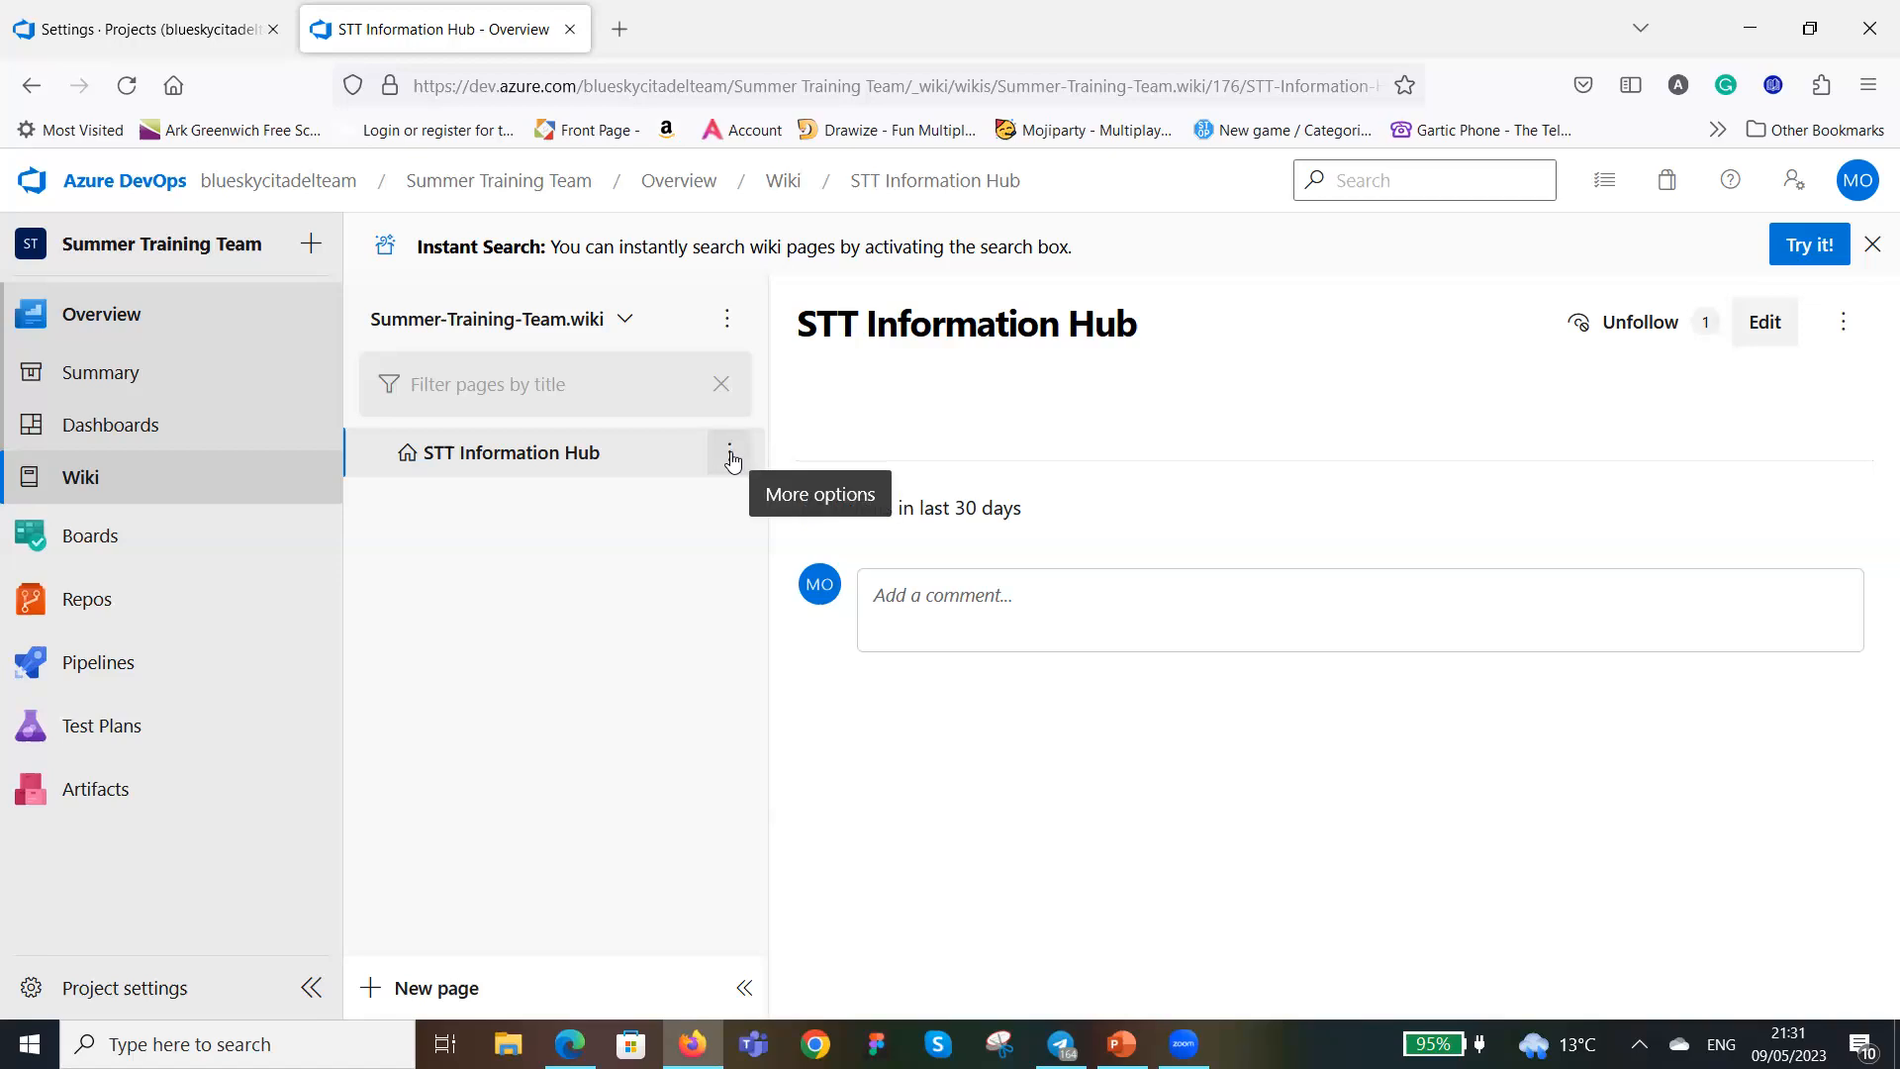
{"action": "left_click", "coordinate": [730, 457]}
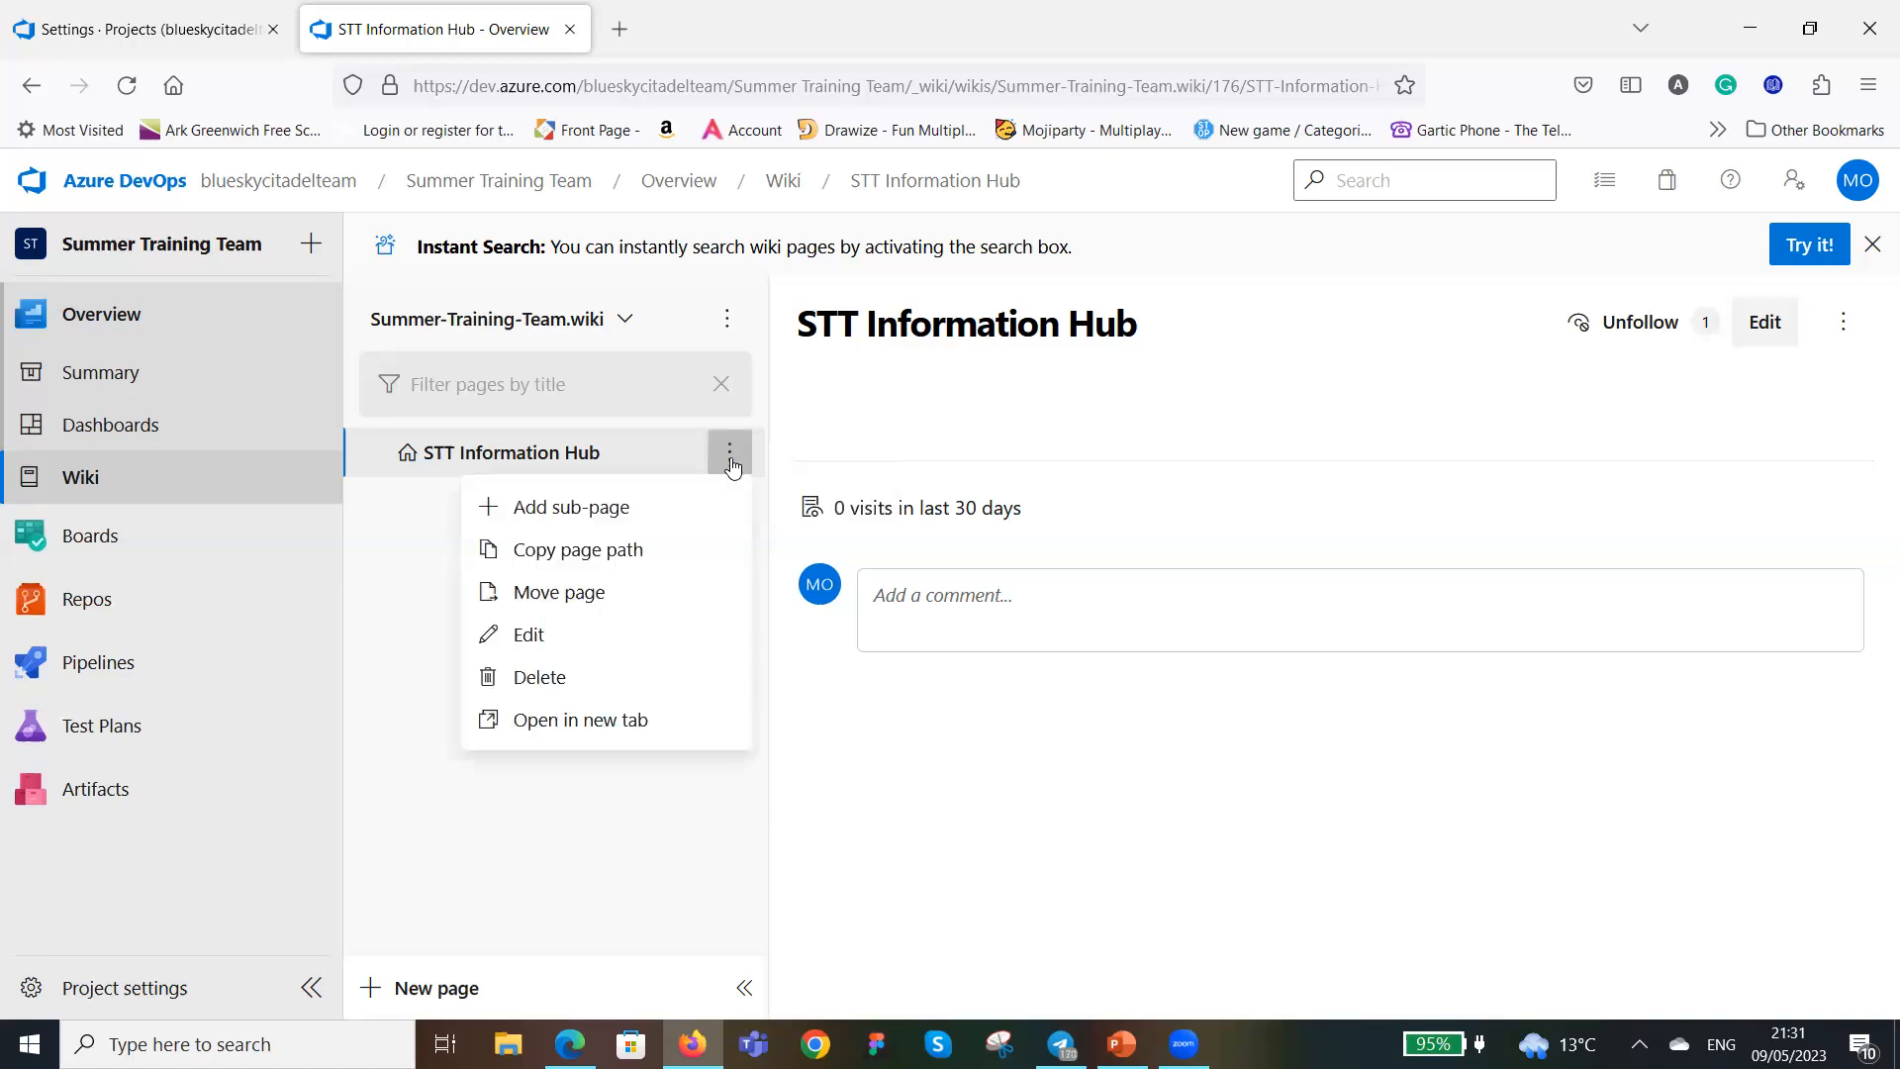
{"action": "left_click", "coordinate": [611, 506]}
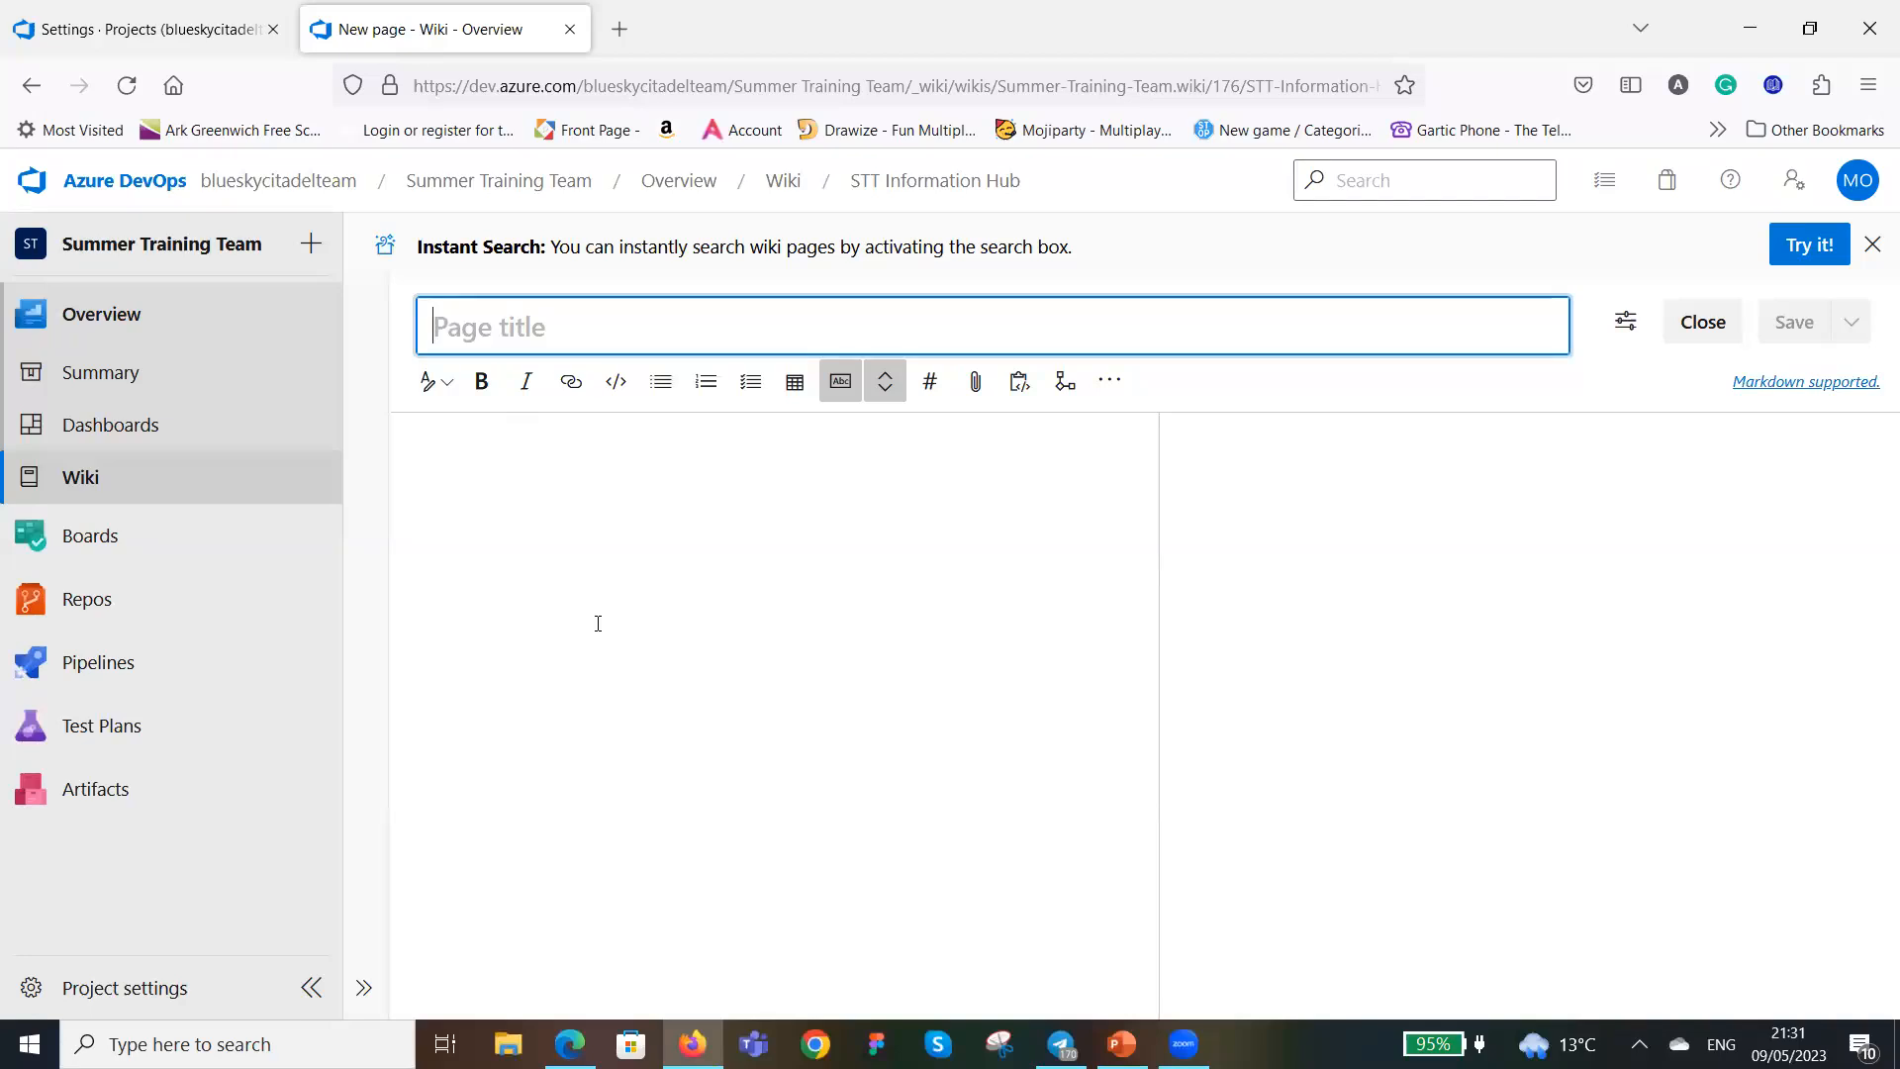
{"action": "type", "text": "Team IN"}
{"action": "key", "text": "BackSpace"}
{"action": "key", "text": "BackSpace"}
{"action": "type", "text": "Information"}
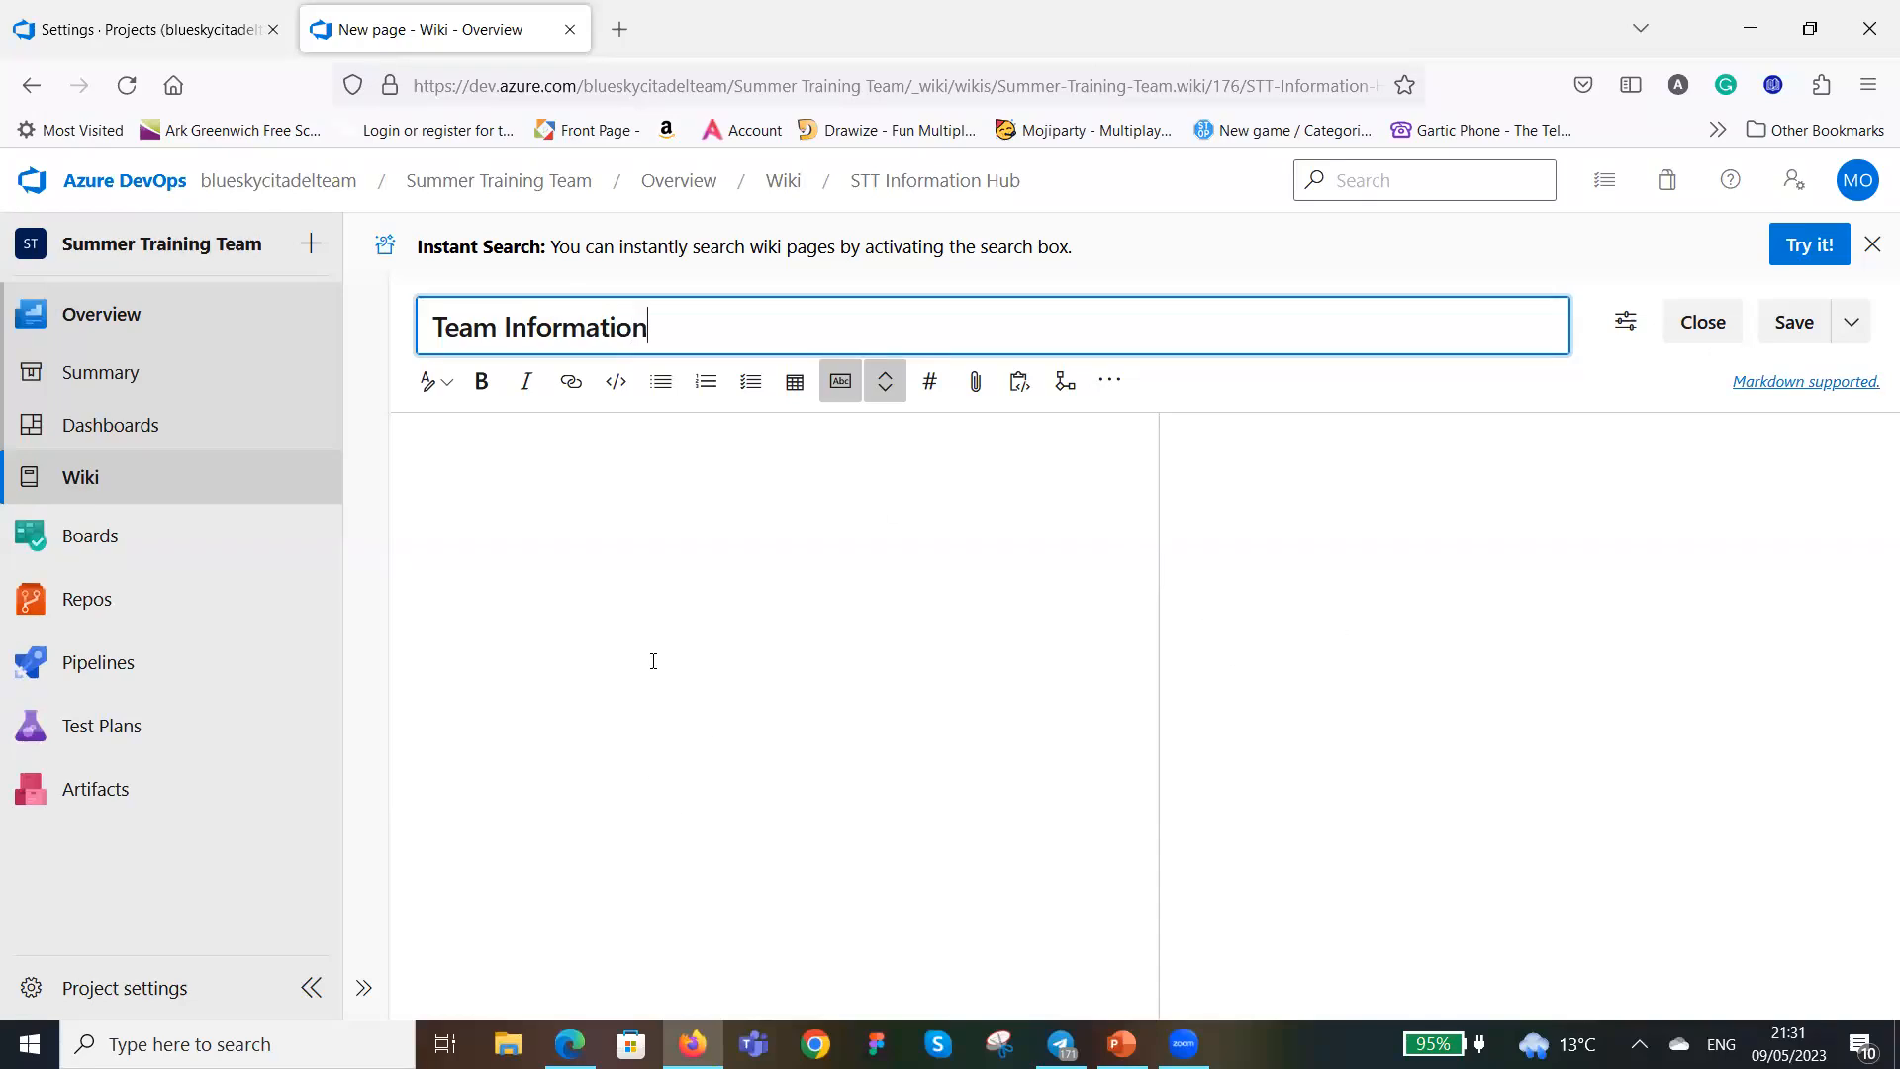
Enter "Roles/Names" as the Team Information page's content and save the page.
{"action": "left_click", "coordinate": [698, 524]}
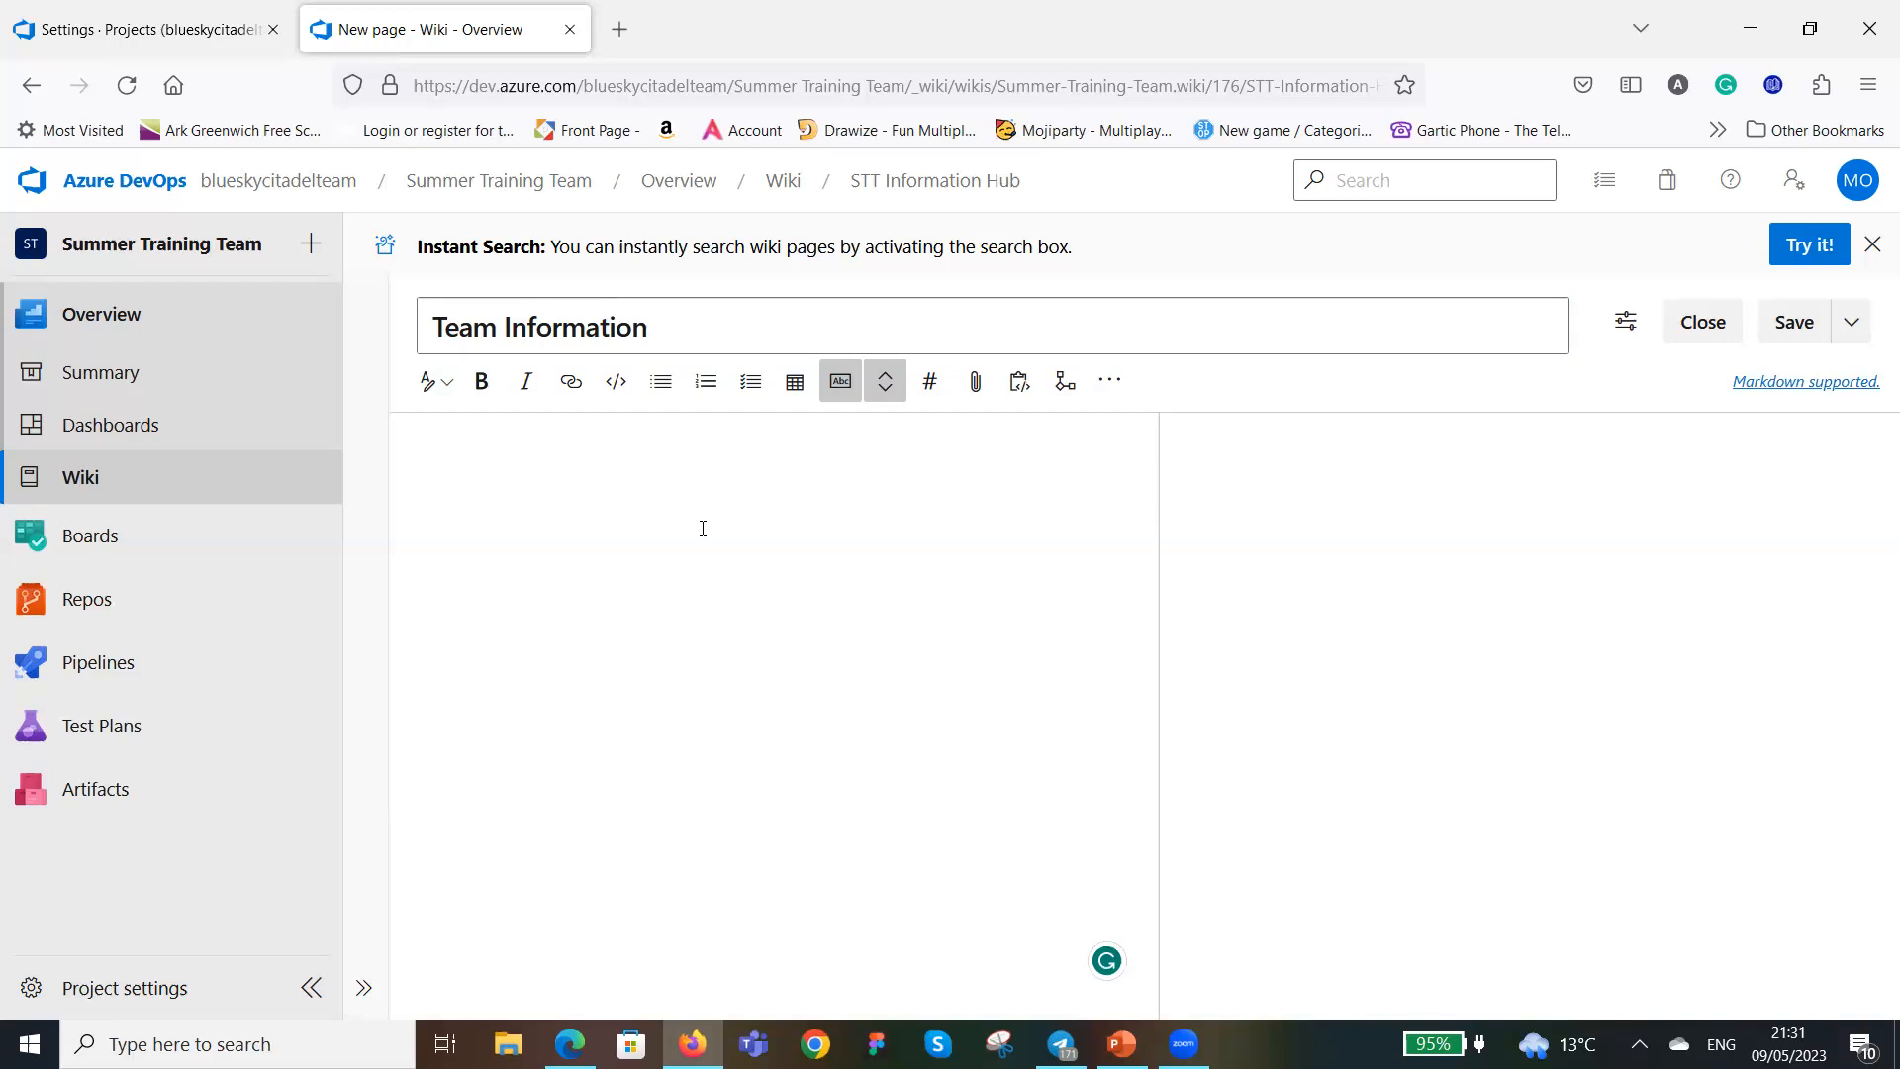
{"action": "type", "text": "Roles/Names"}
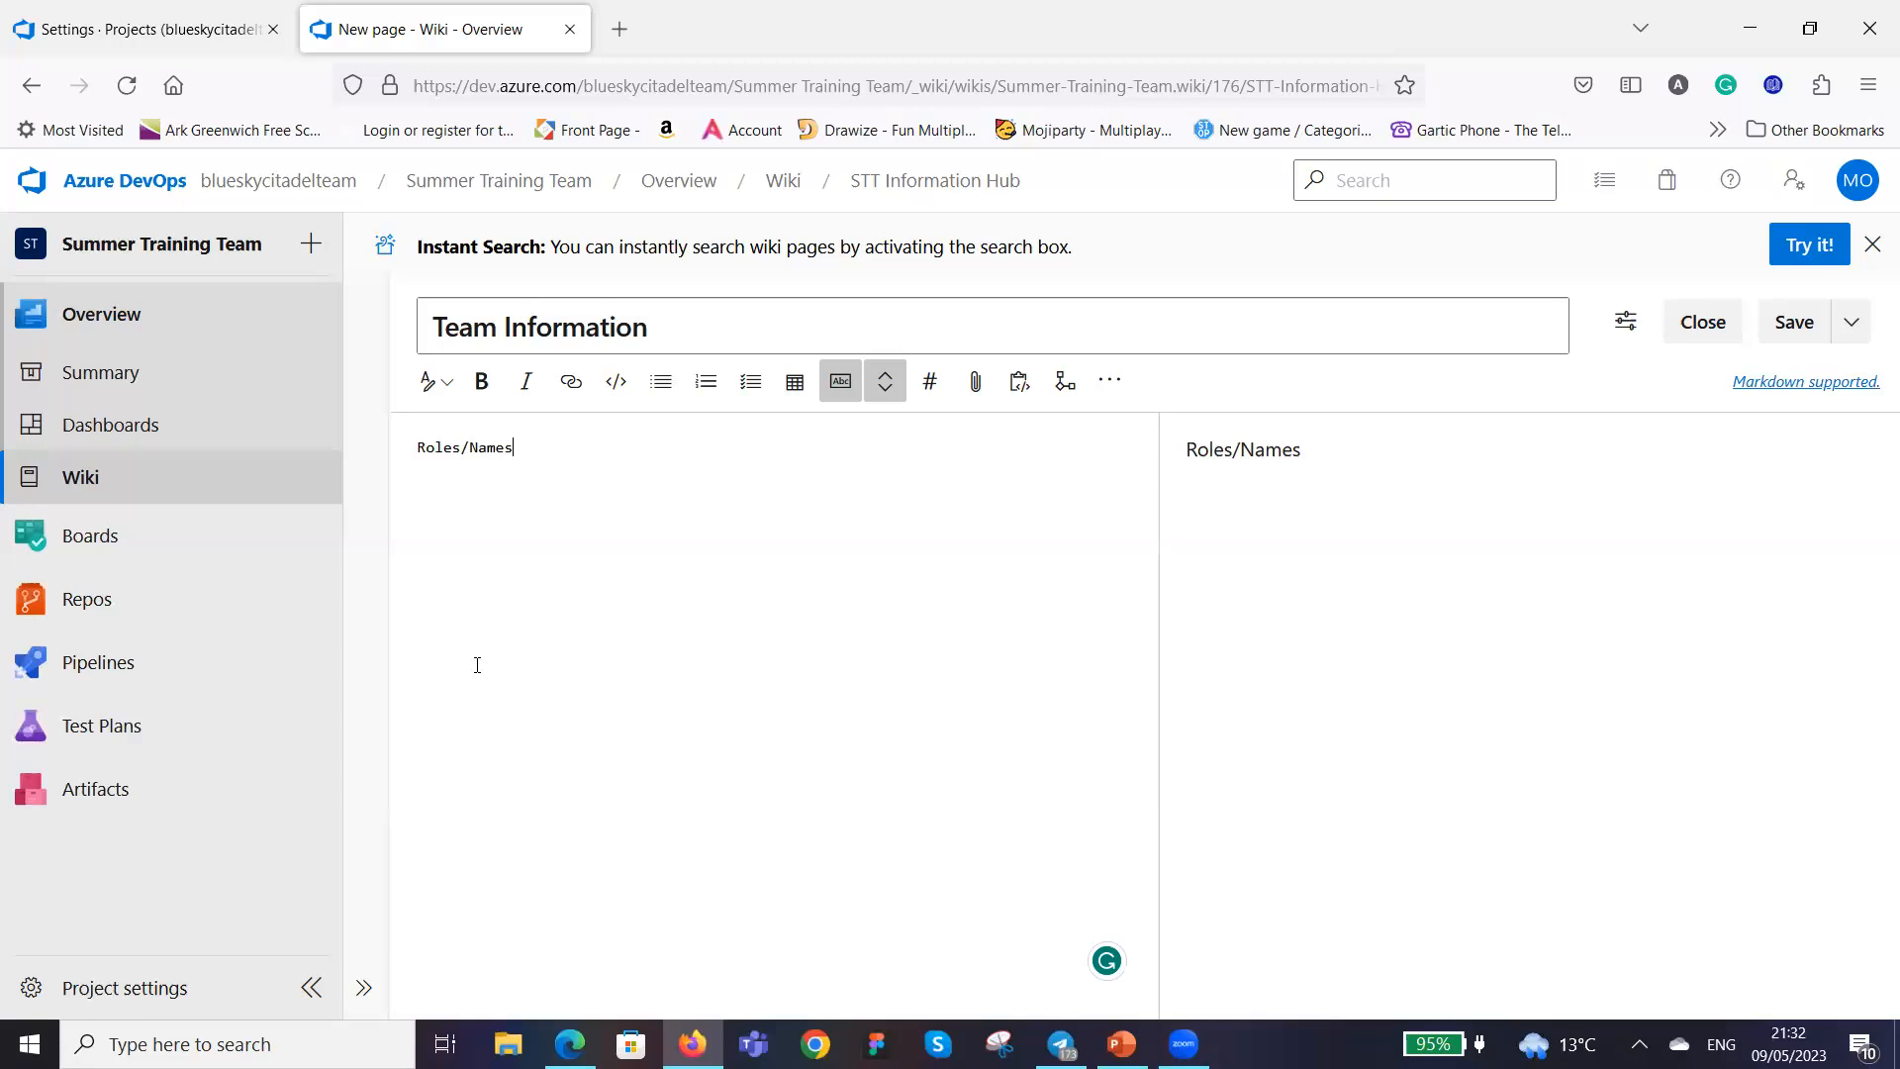
{"action": "left_click", "coordinate": [1808, 327]}
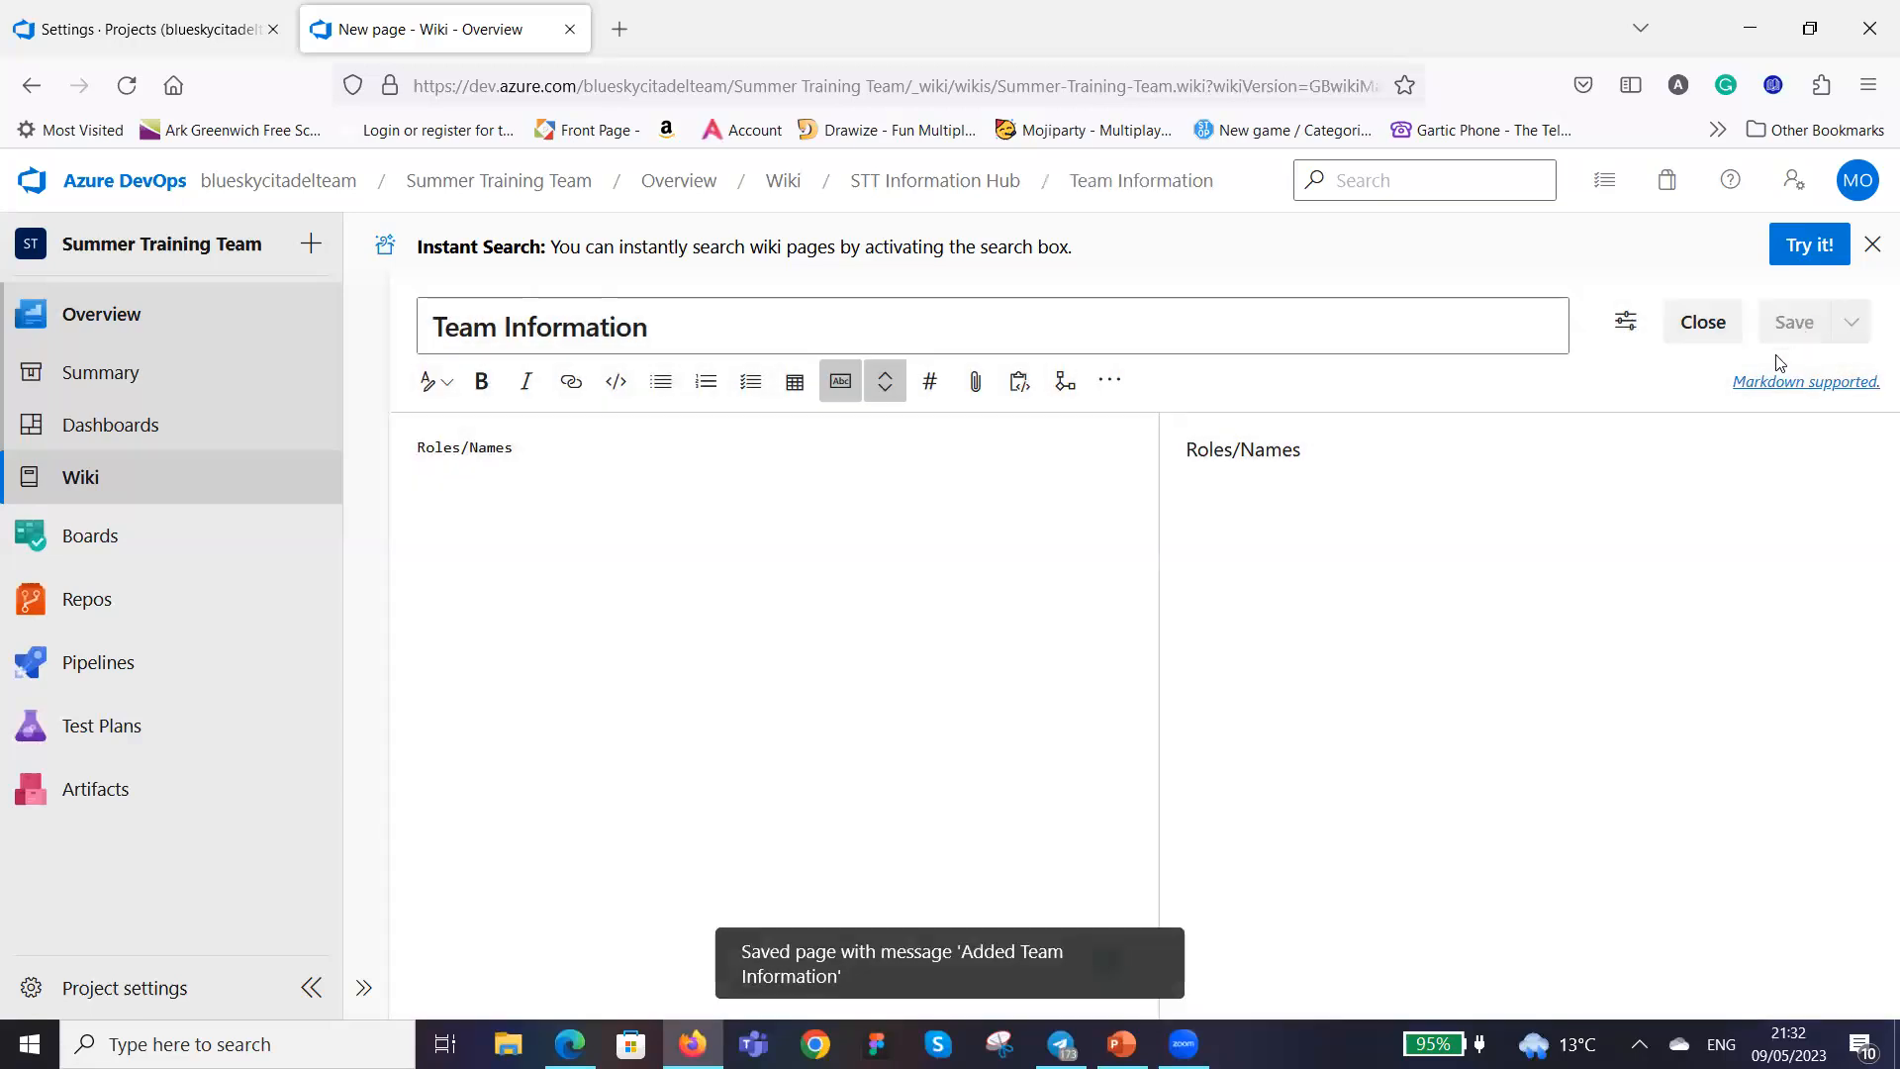
Close the Team Information page's editor and return to the wiki's reading view.
{"action": "left_click", "coordinate": [1709, 325]}
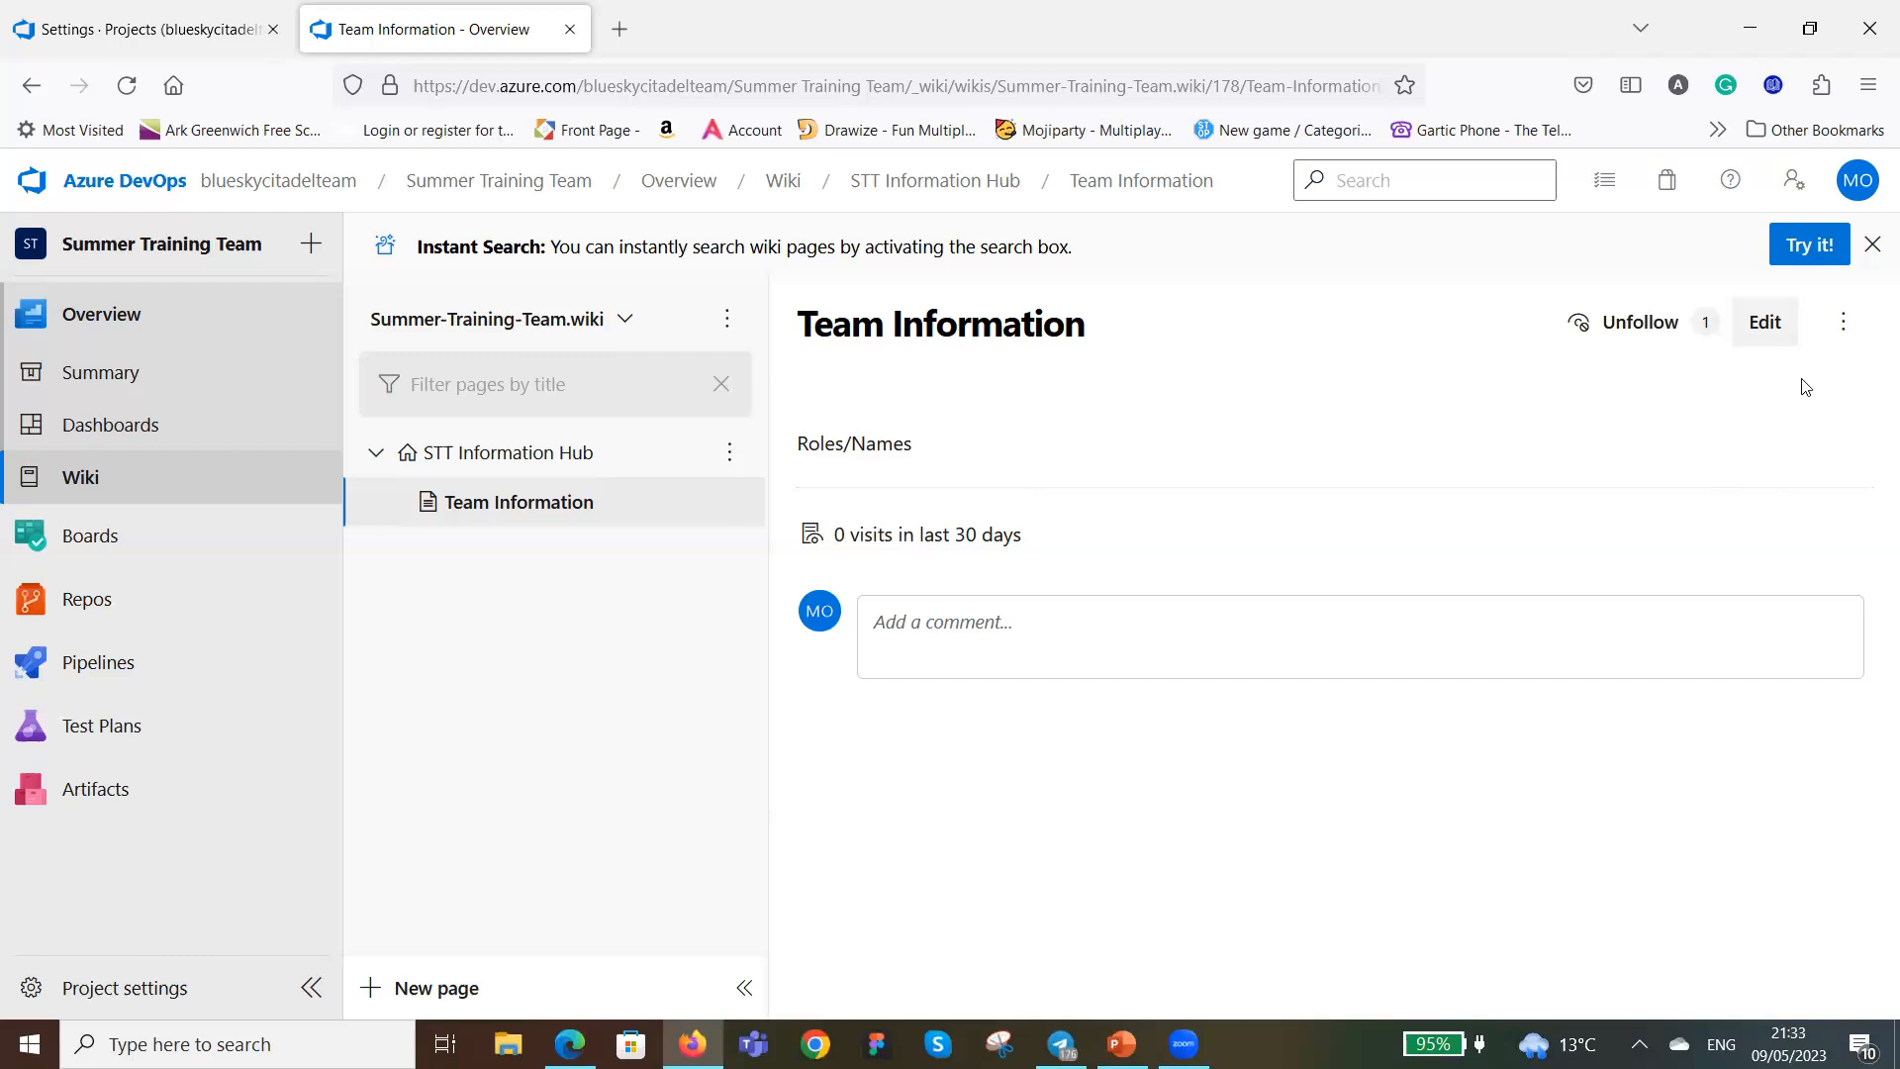
{"action": "left_click", "coordinate": [1776, 324]}
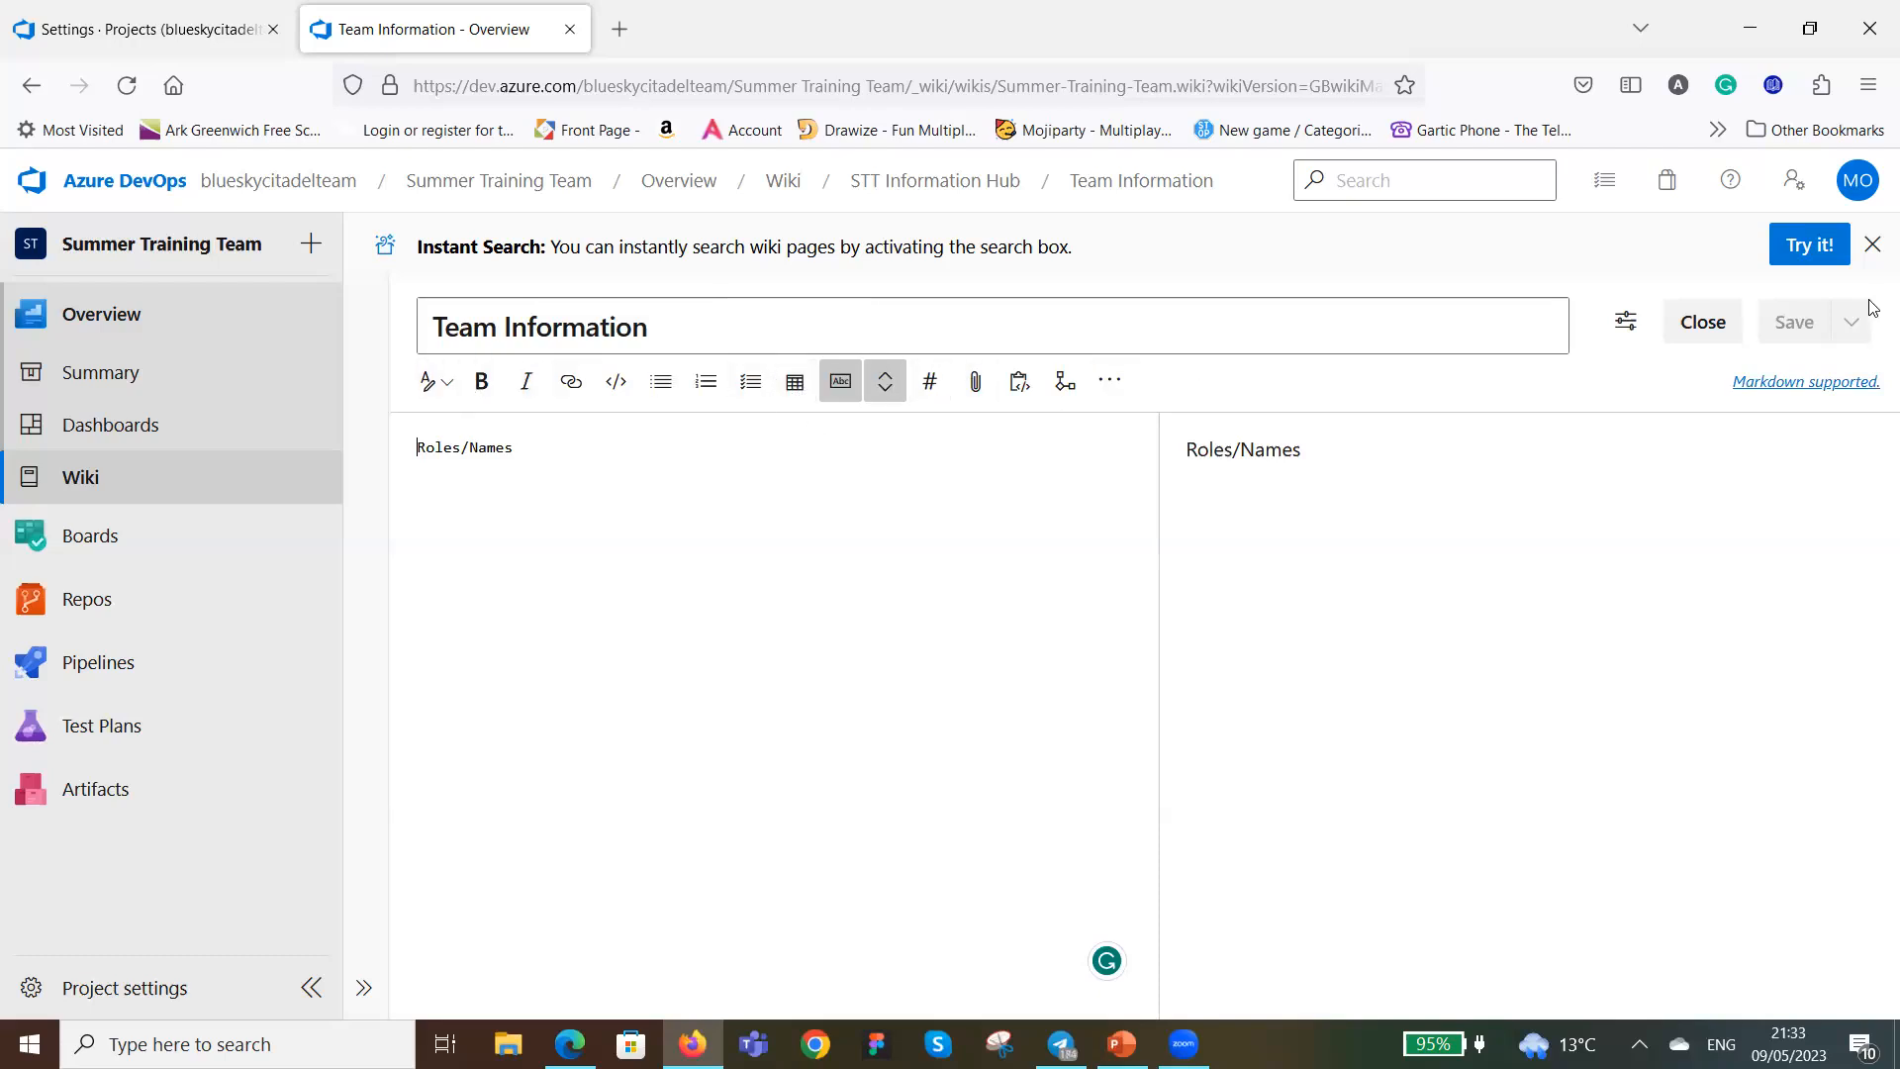
{"action": "left_click", "coordinate": [1702, 327]}
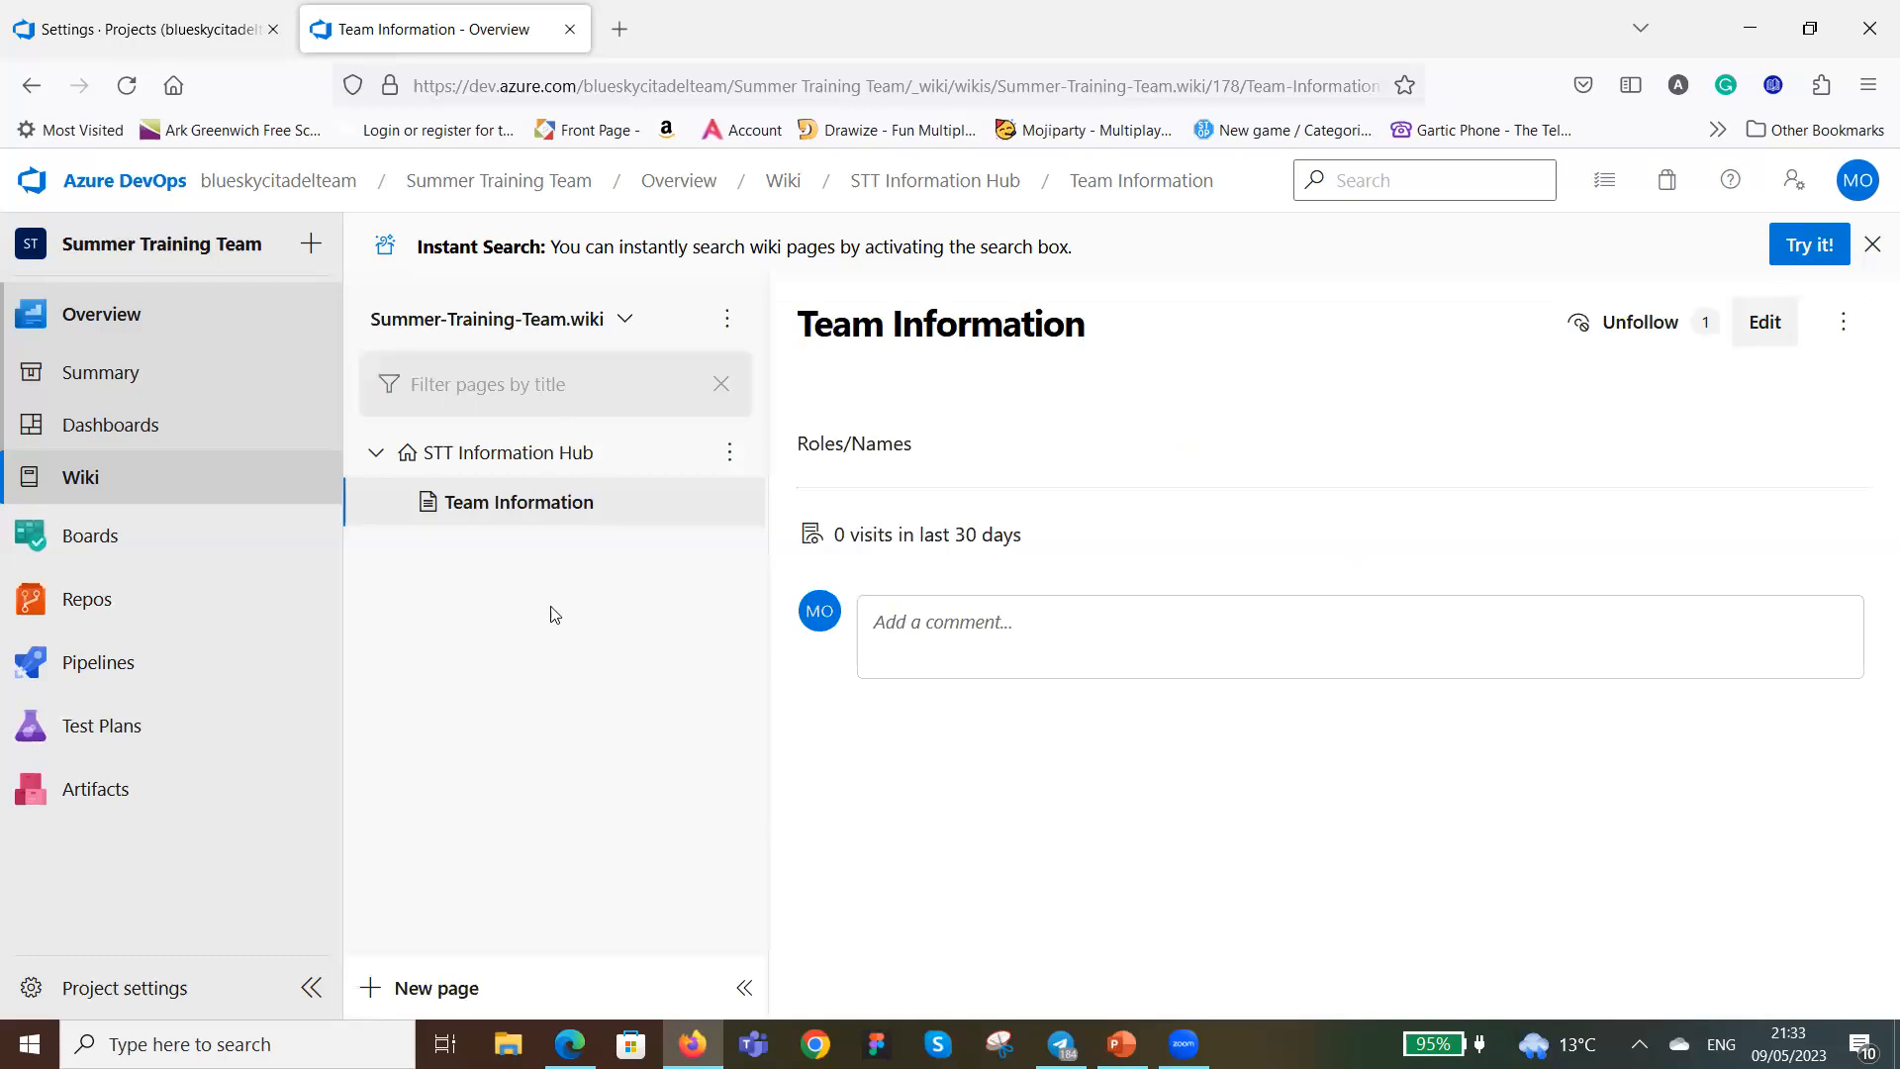
Open the project's Overview dashboard and add the Burndown widget to it.
{"action": "left_click", "coordinate": [115, 430]}
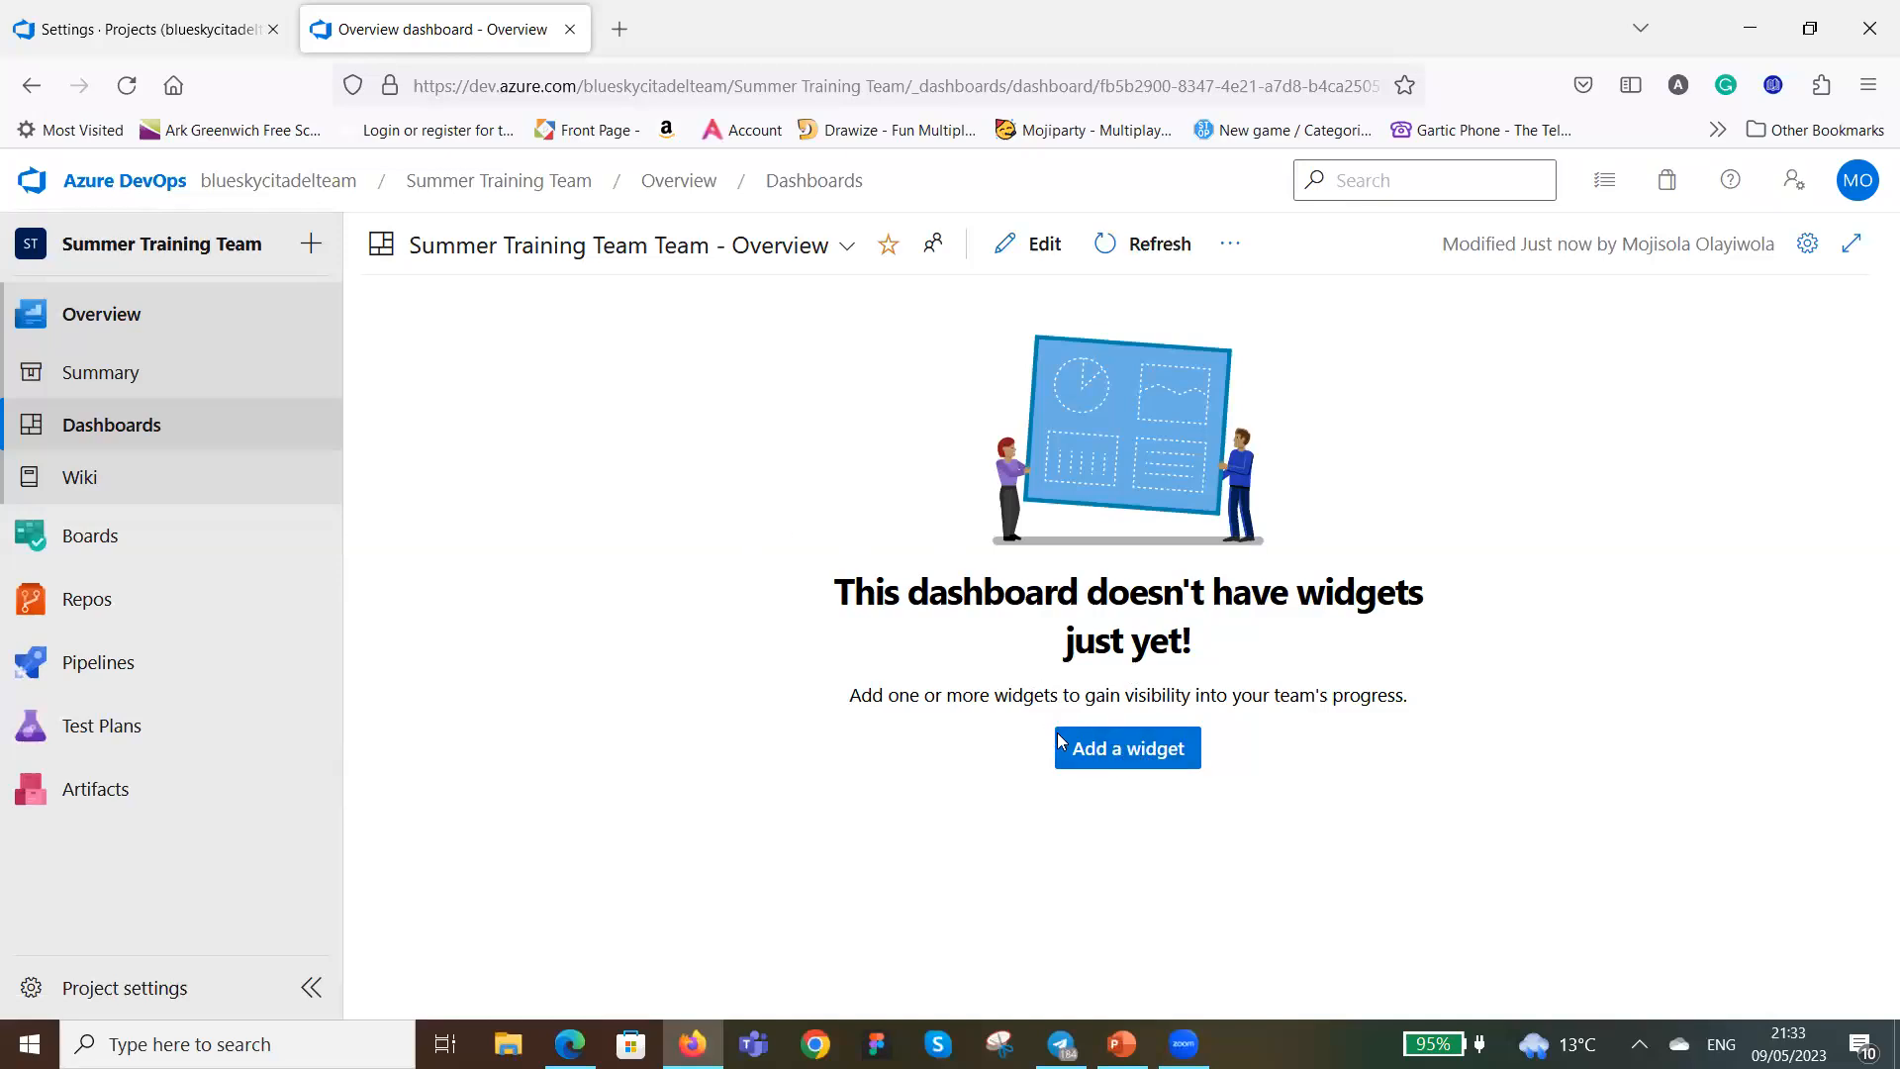
{"action": "left_click", "coordinate": [1138, 744]}
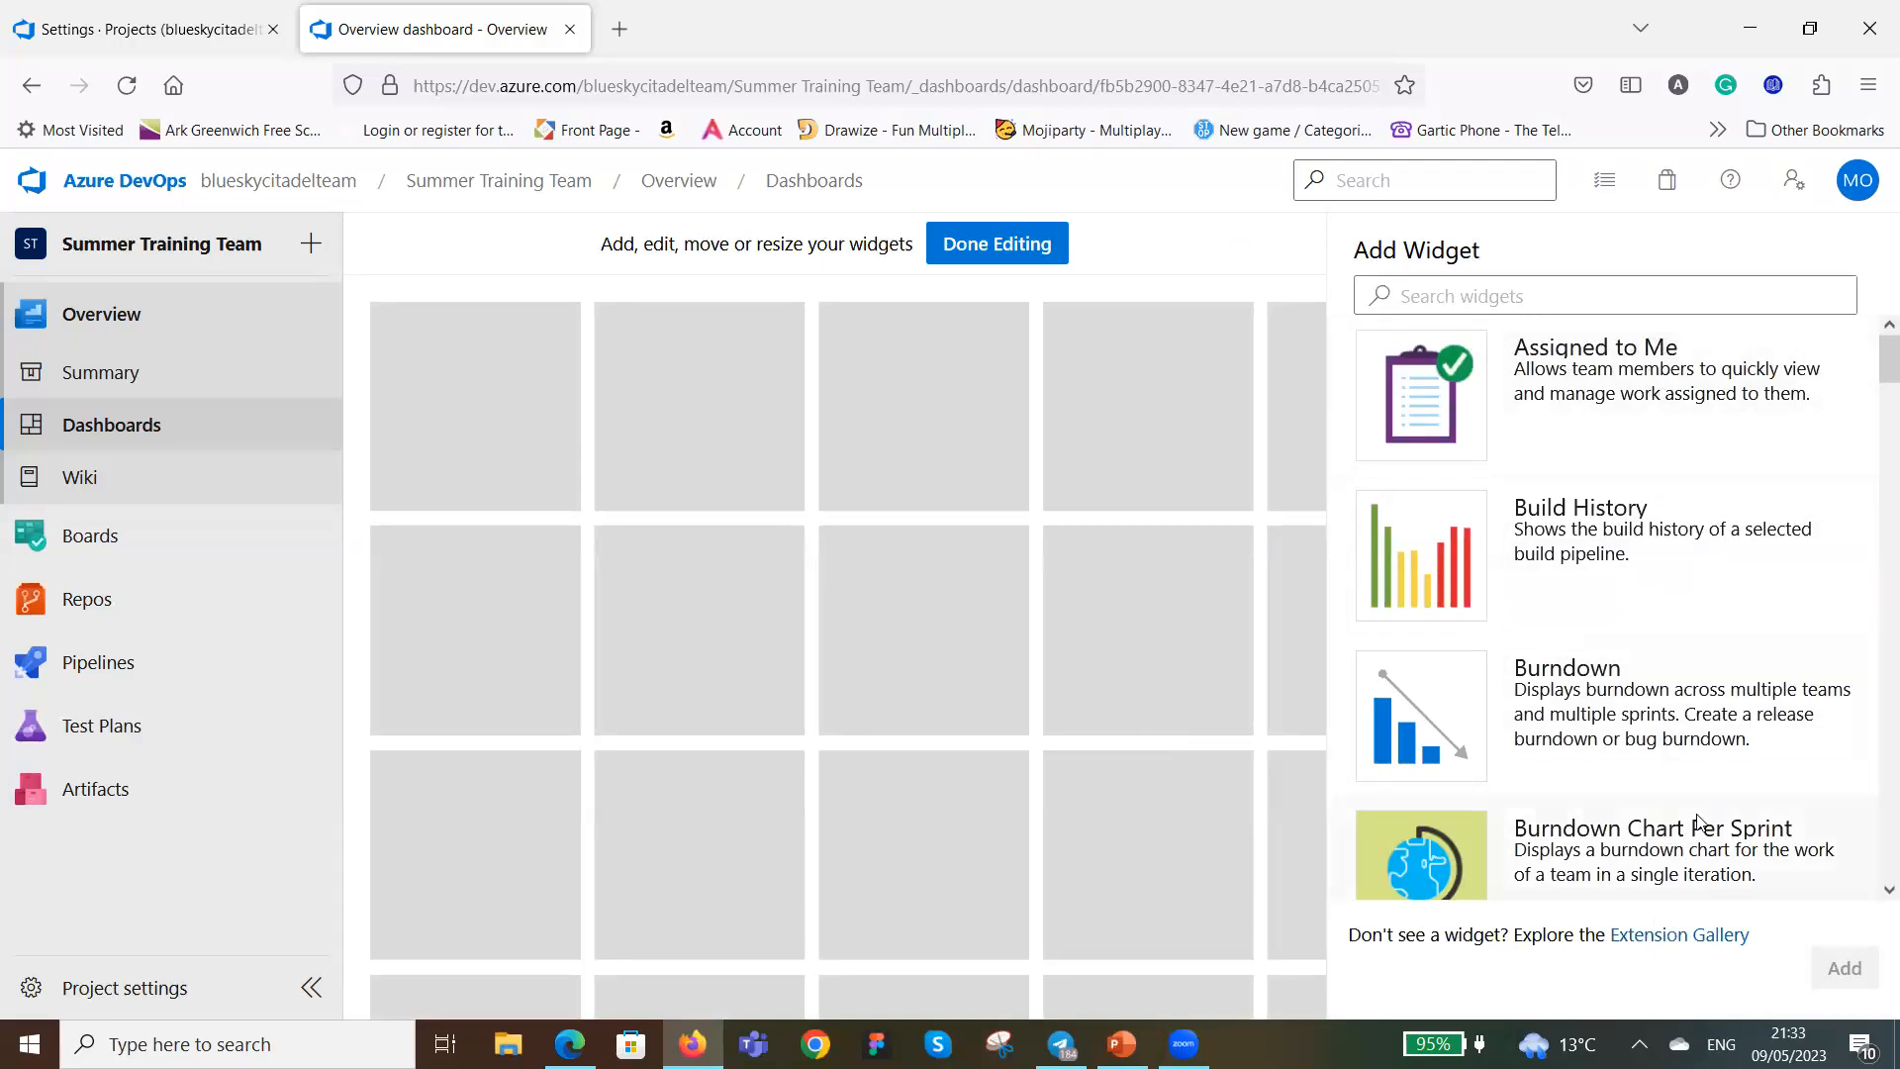
{"action": "left_click", "coordinate": [1674, 707]}
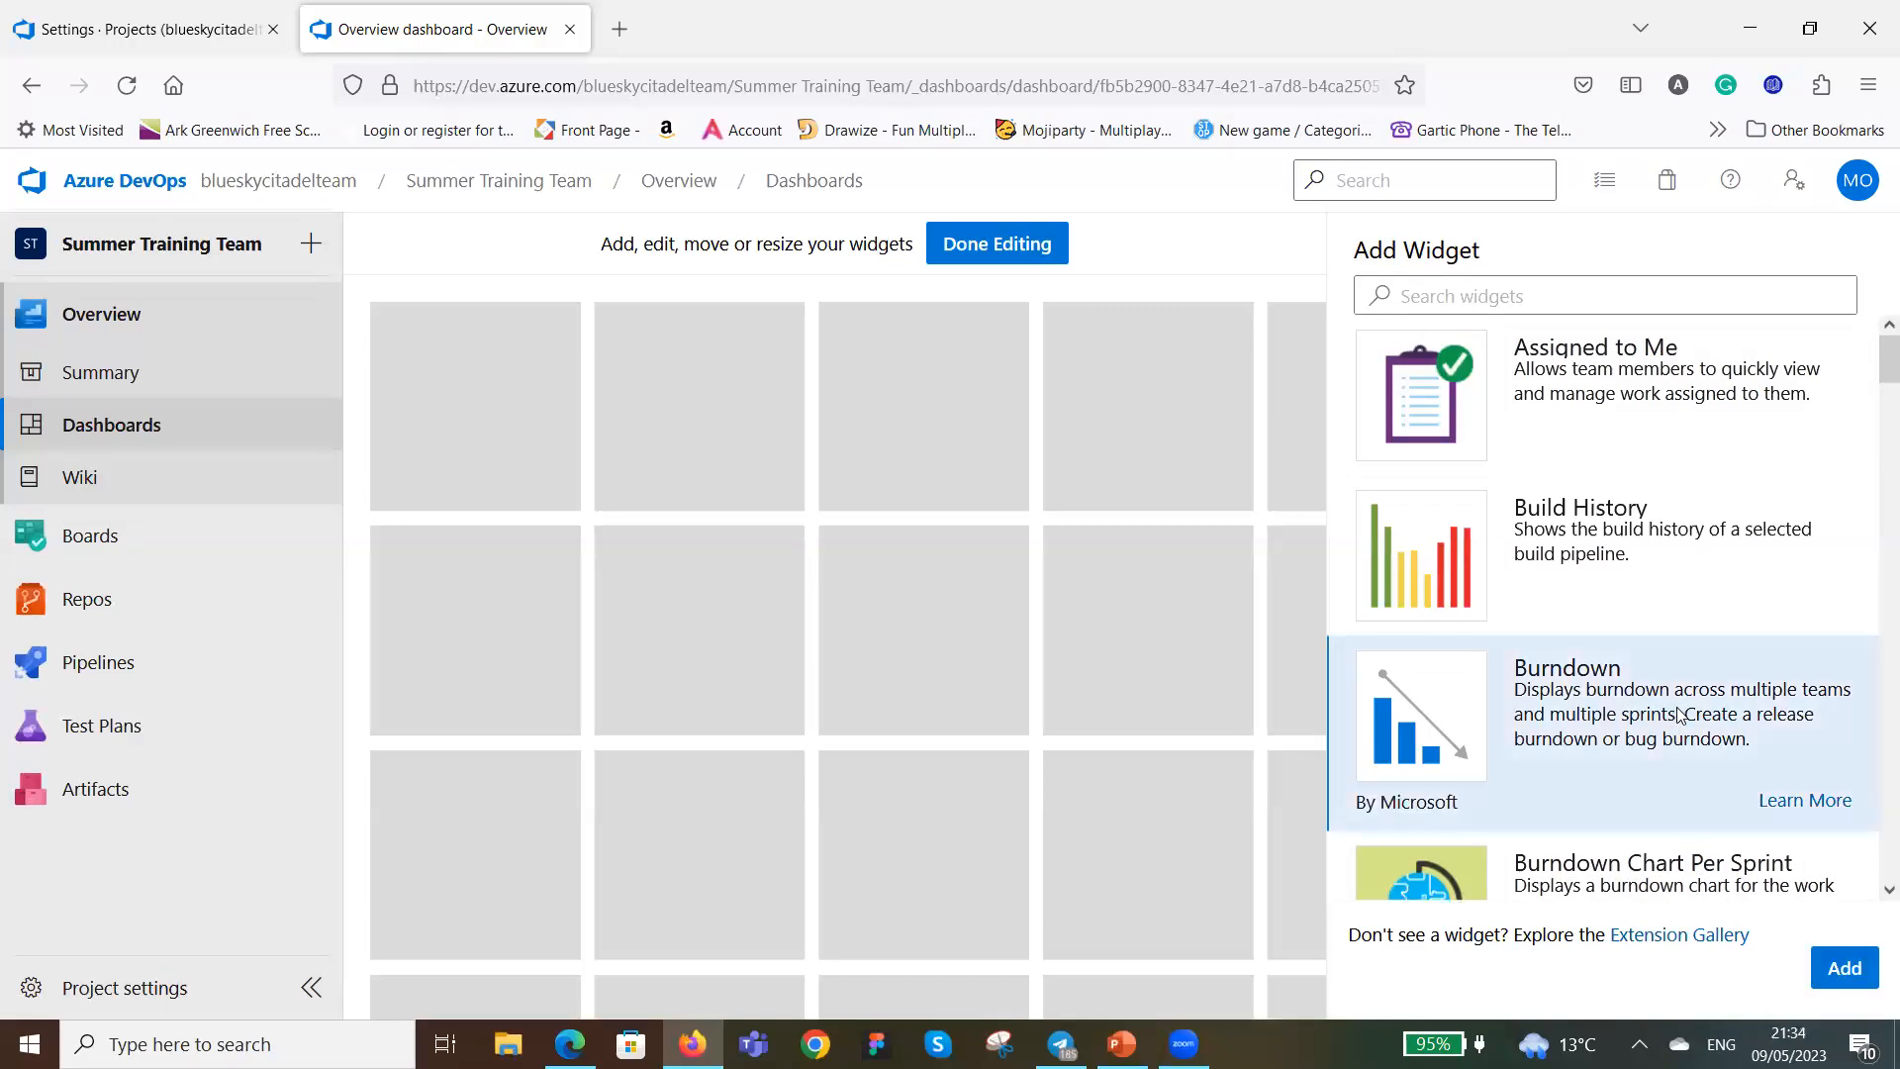
{"action": "left_click", "coordinate": [1849, 968]}
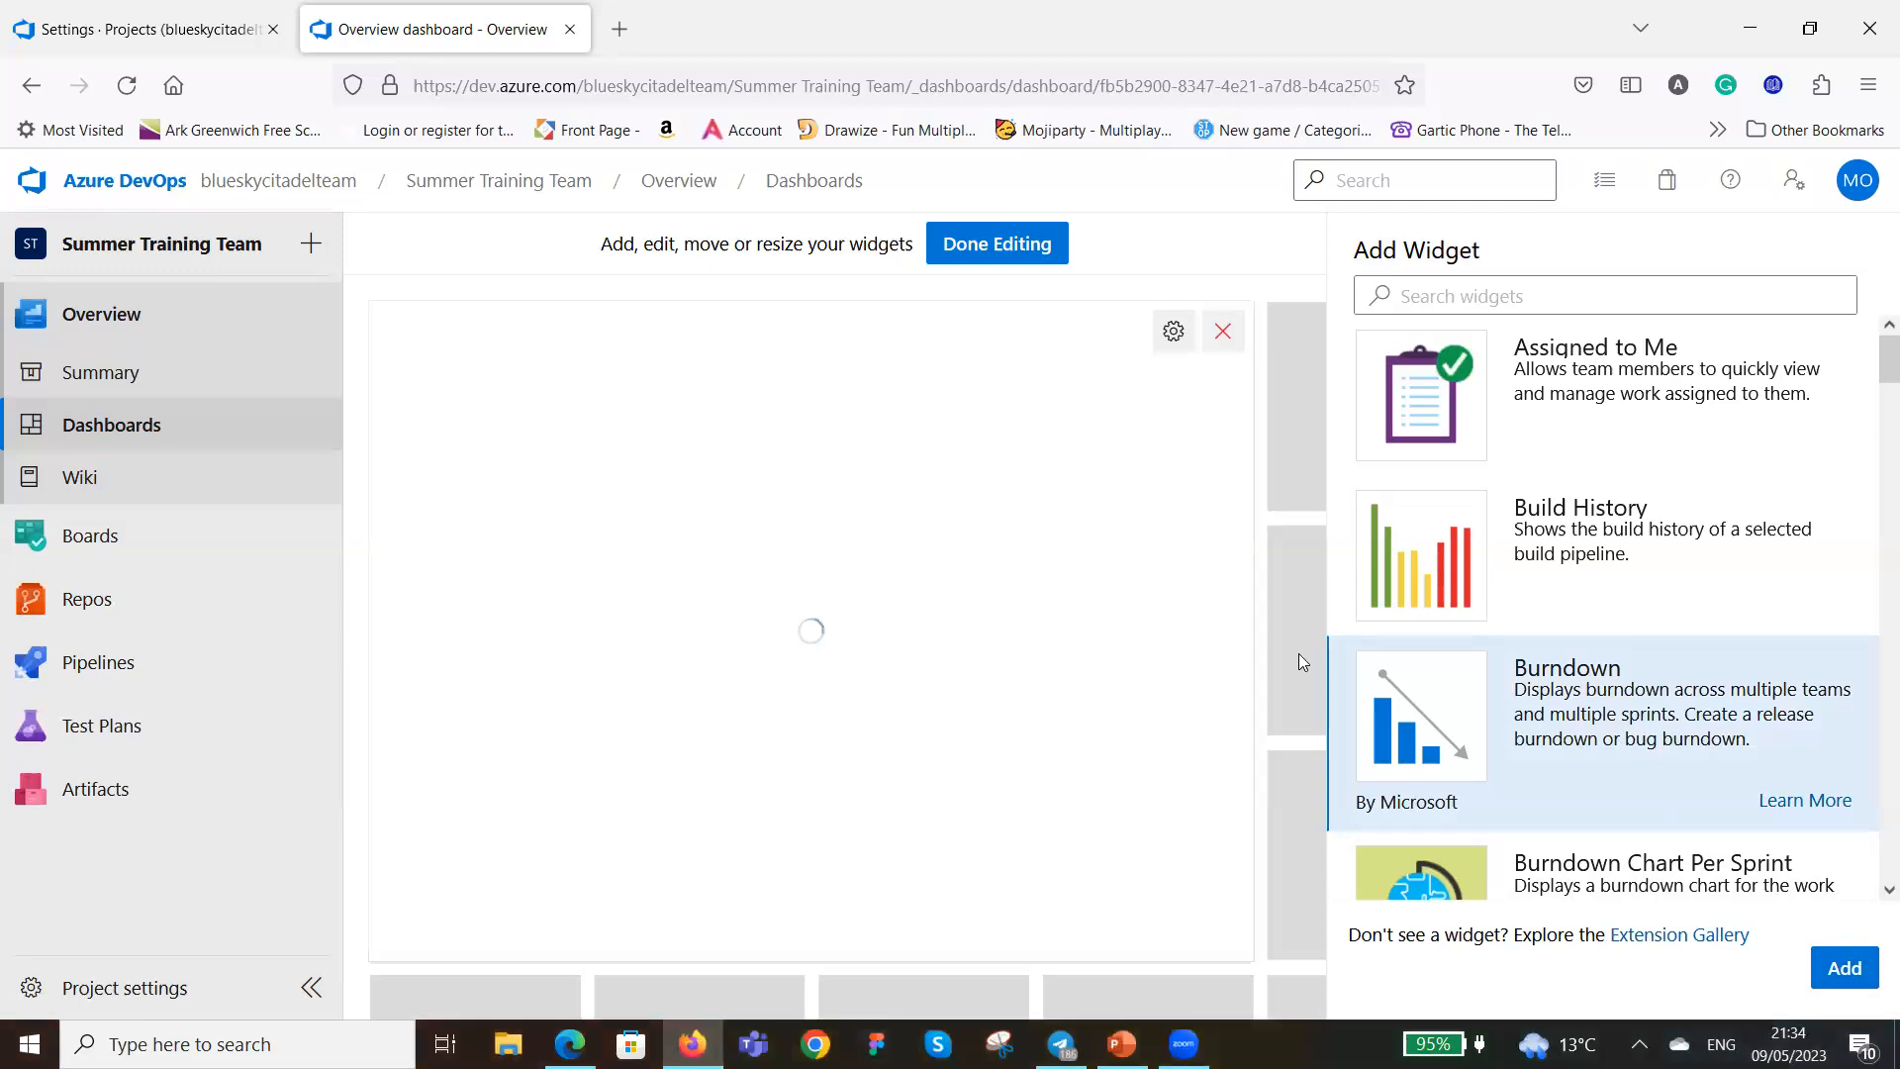
Add the Burnup and Chart for Test Plans widgets to the Overview dashboard.
{"action": "scroll", "coordinate": [1479, 623], "scroll_direction": "down", "scroll_amount": 1}
{"action": "scroll", "coordinate": [1482, 621], "scroll_direction": "down", "scroll_amount": 5}
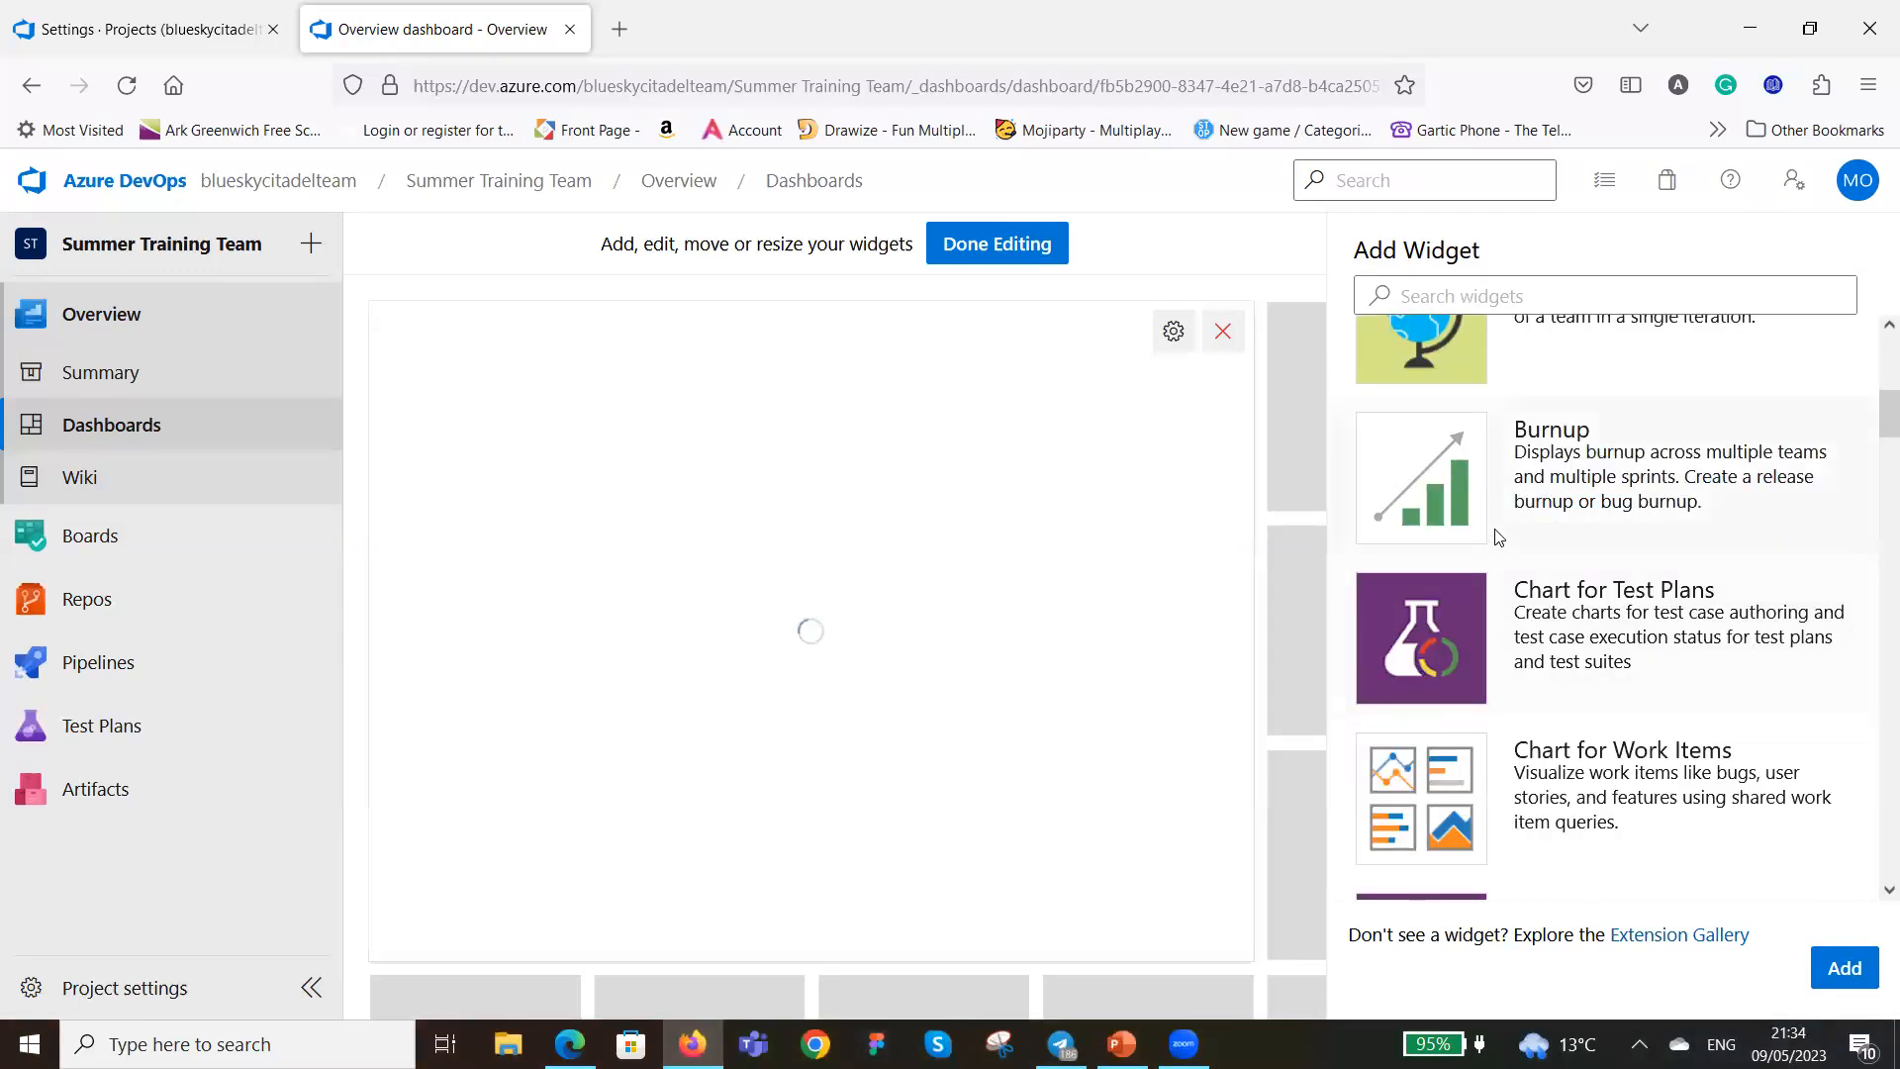
{"action": "left_click", "coordinate": [1649, 550]}
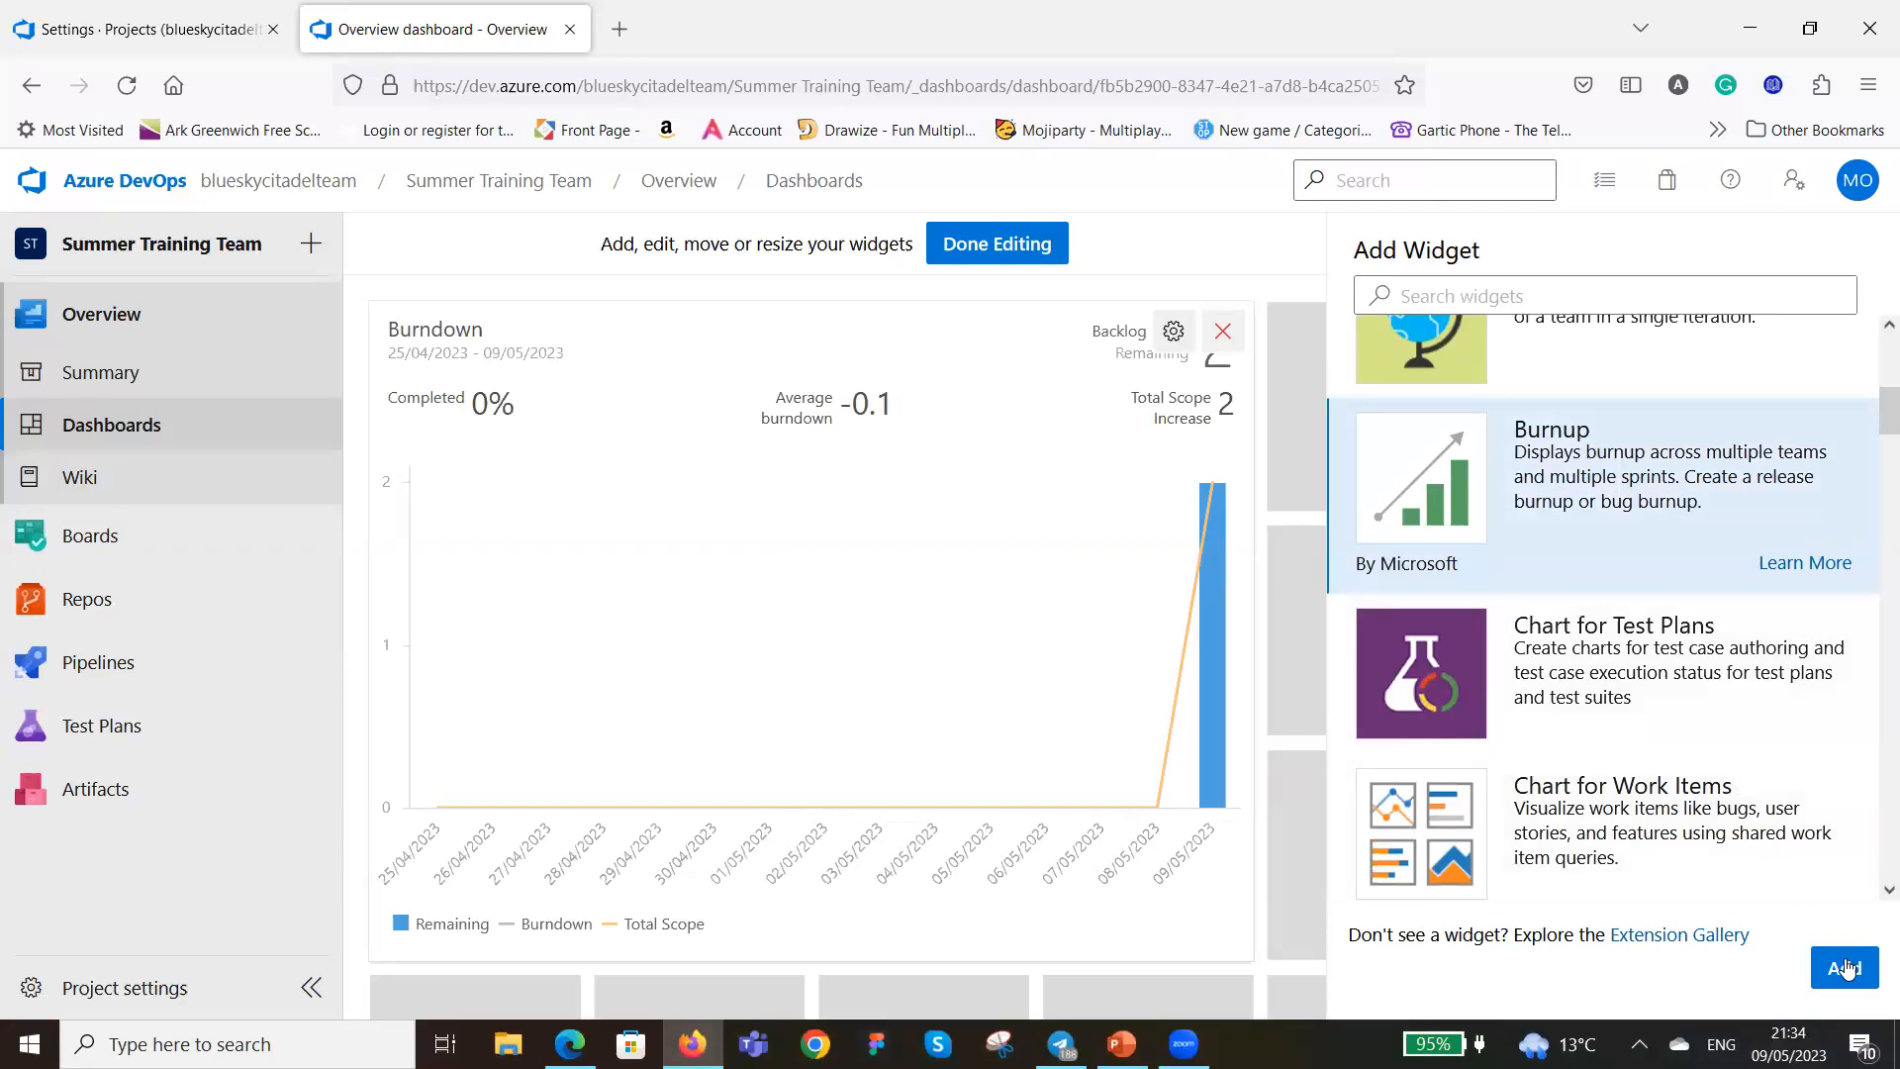
{"action": "left_click", "coordinate": [1844, 966]}
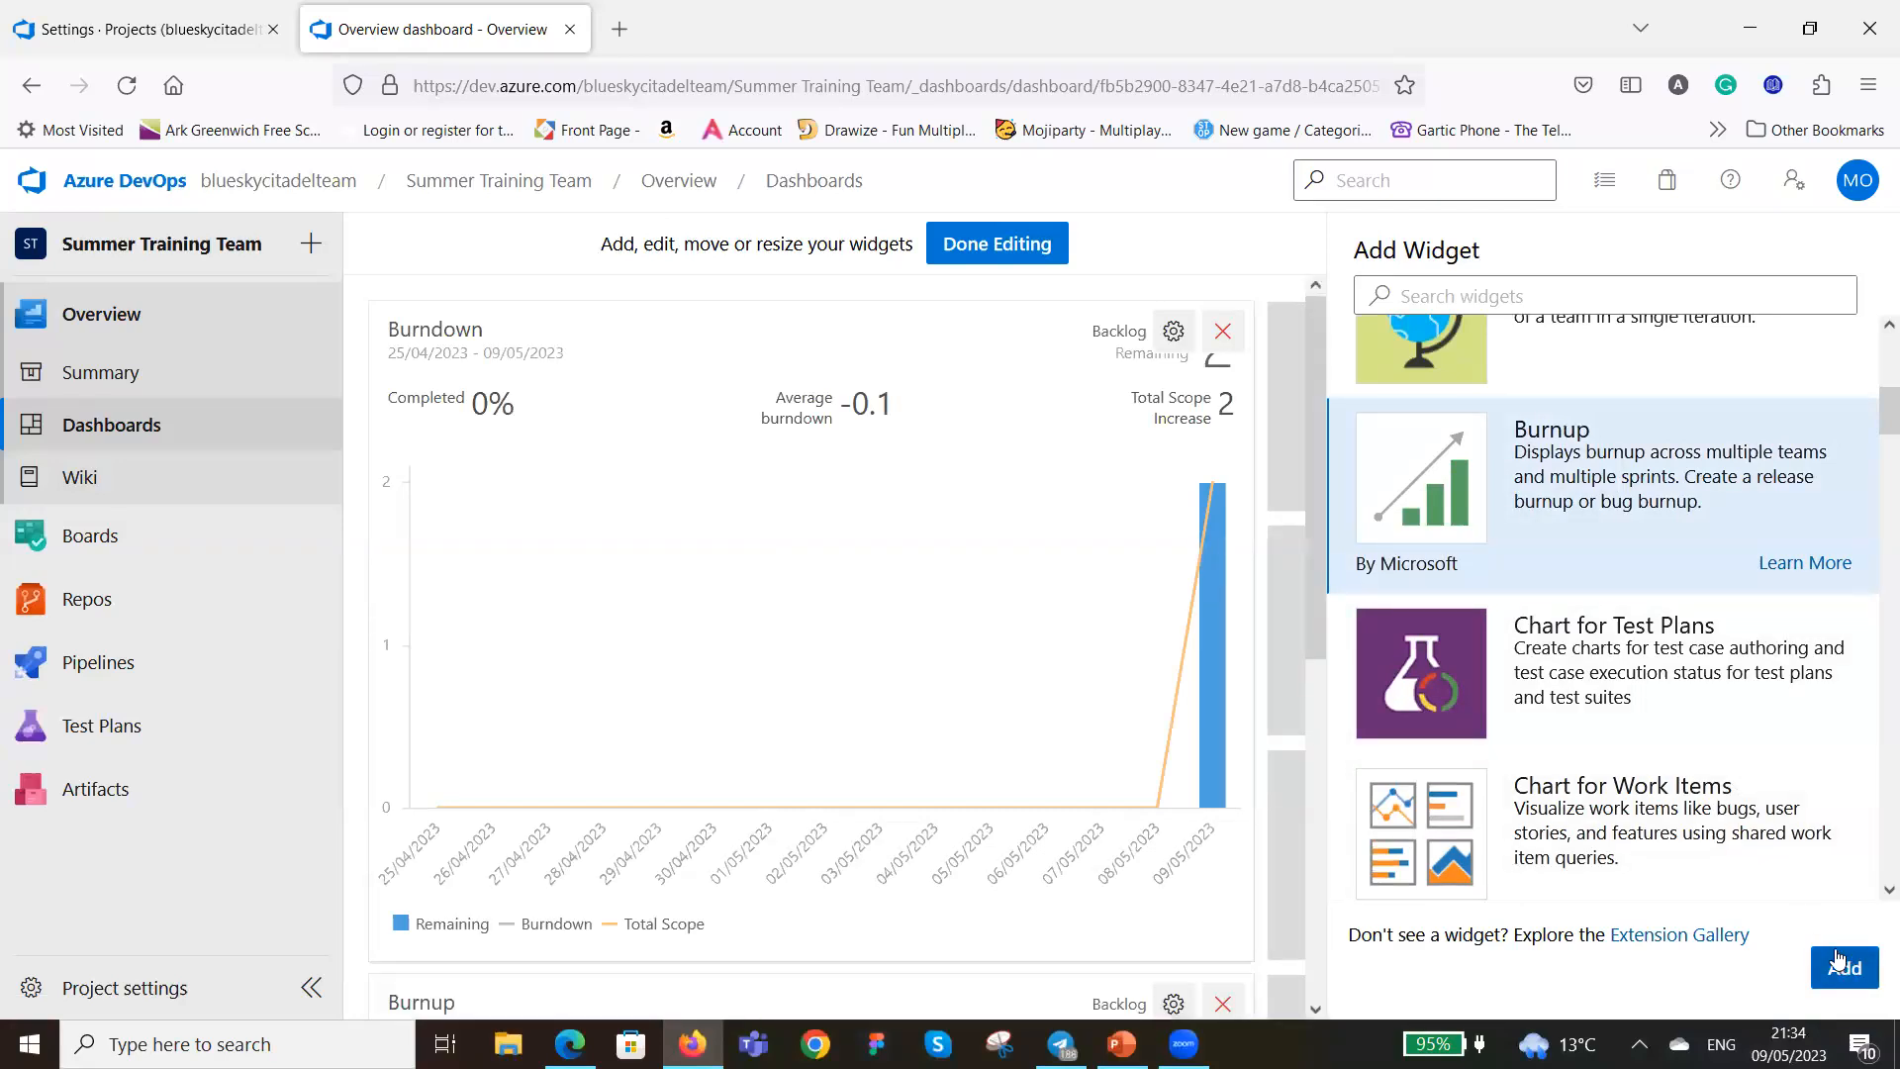
{"action": "left_click", "coordinate": [1607, 652]}
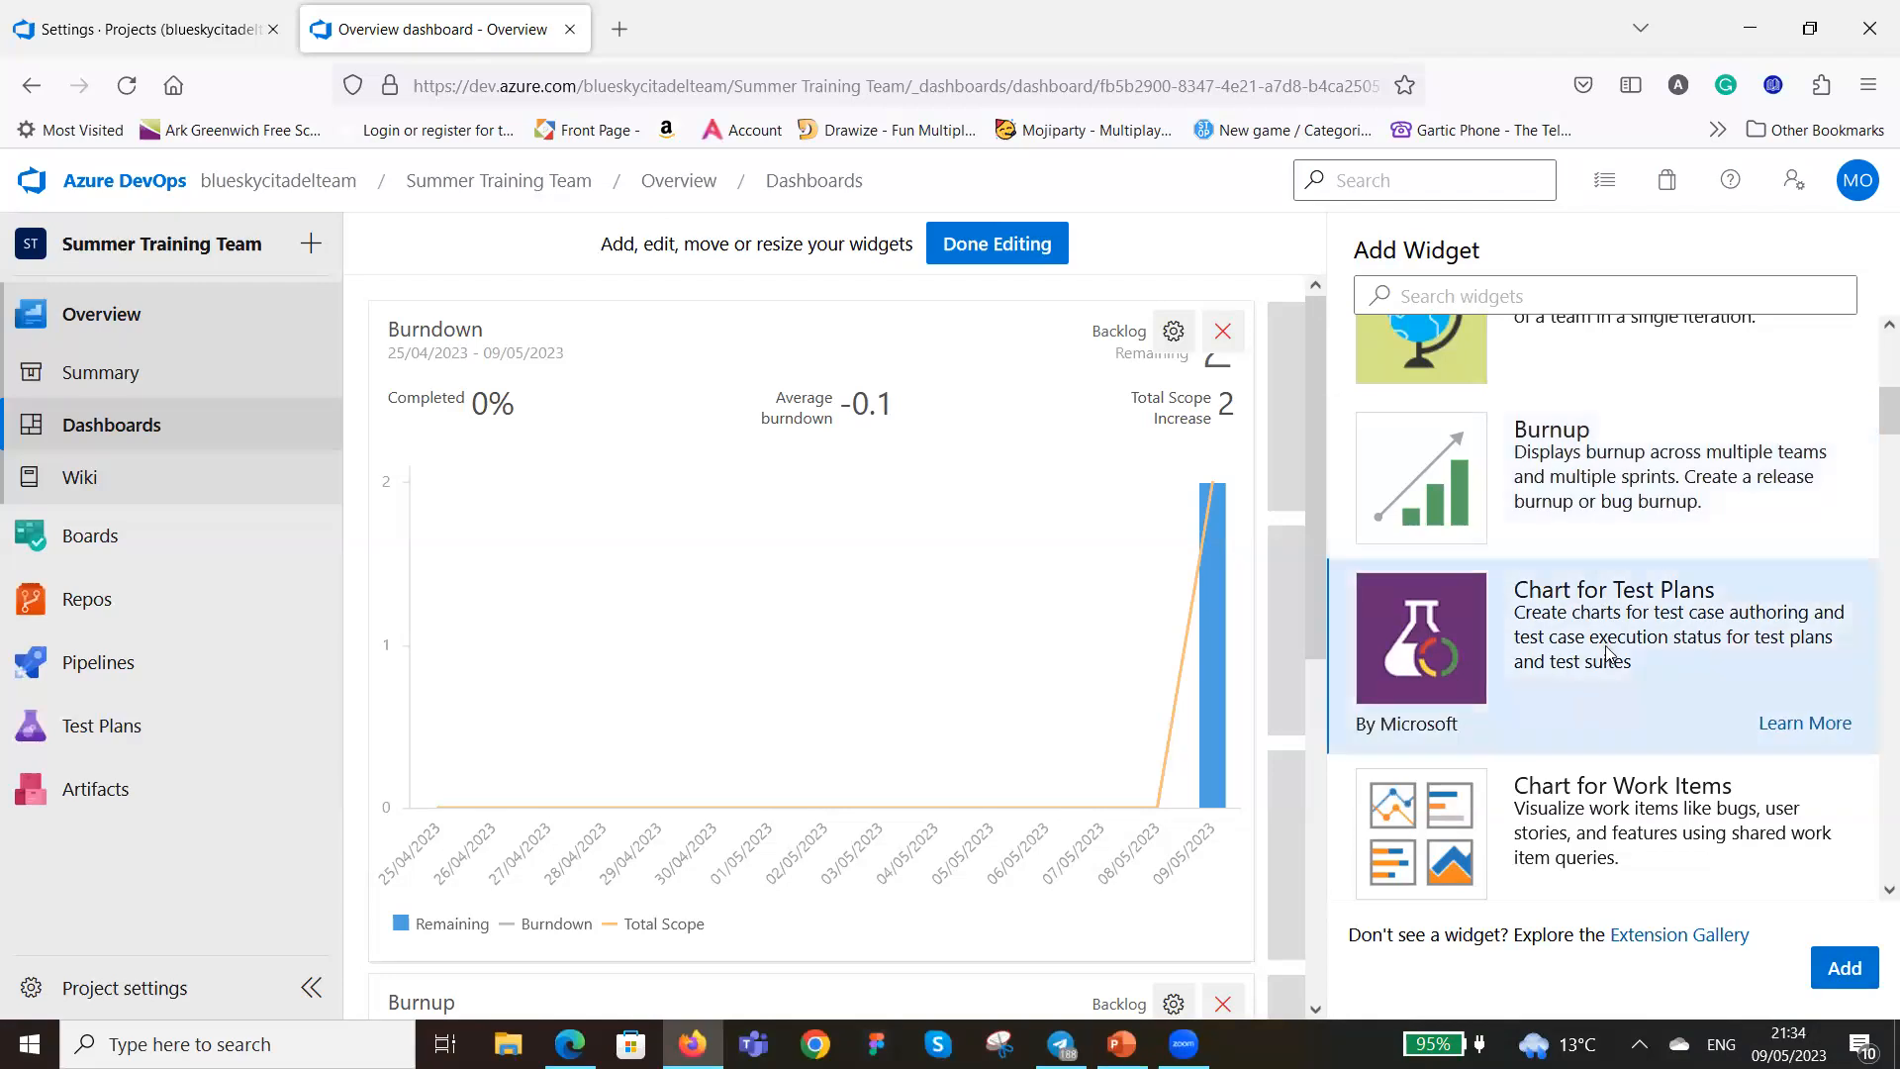
{"action": "left_click", "coordinate": [1833, 962]}
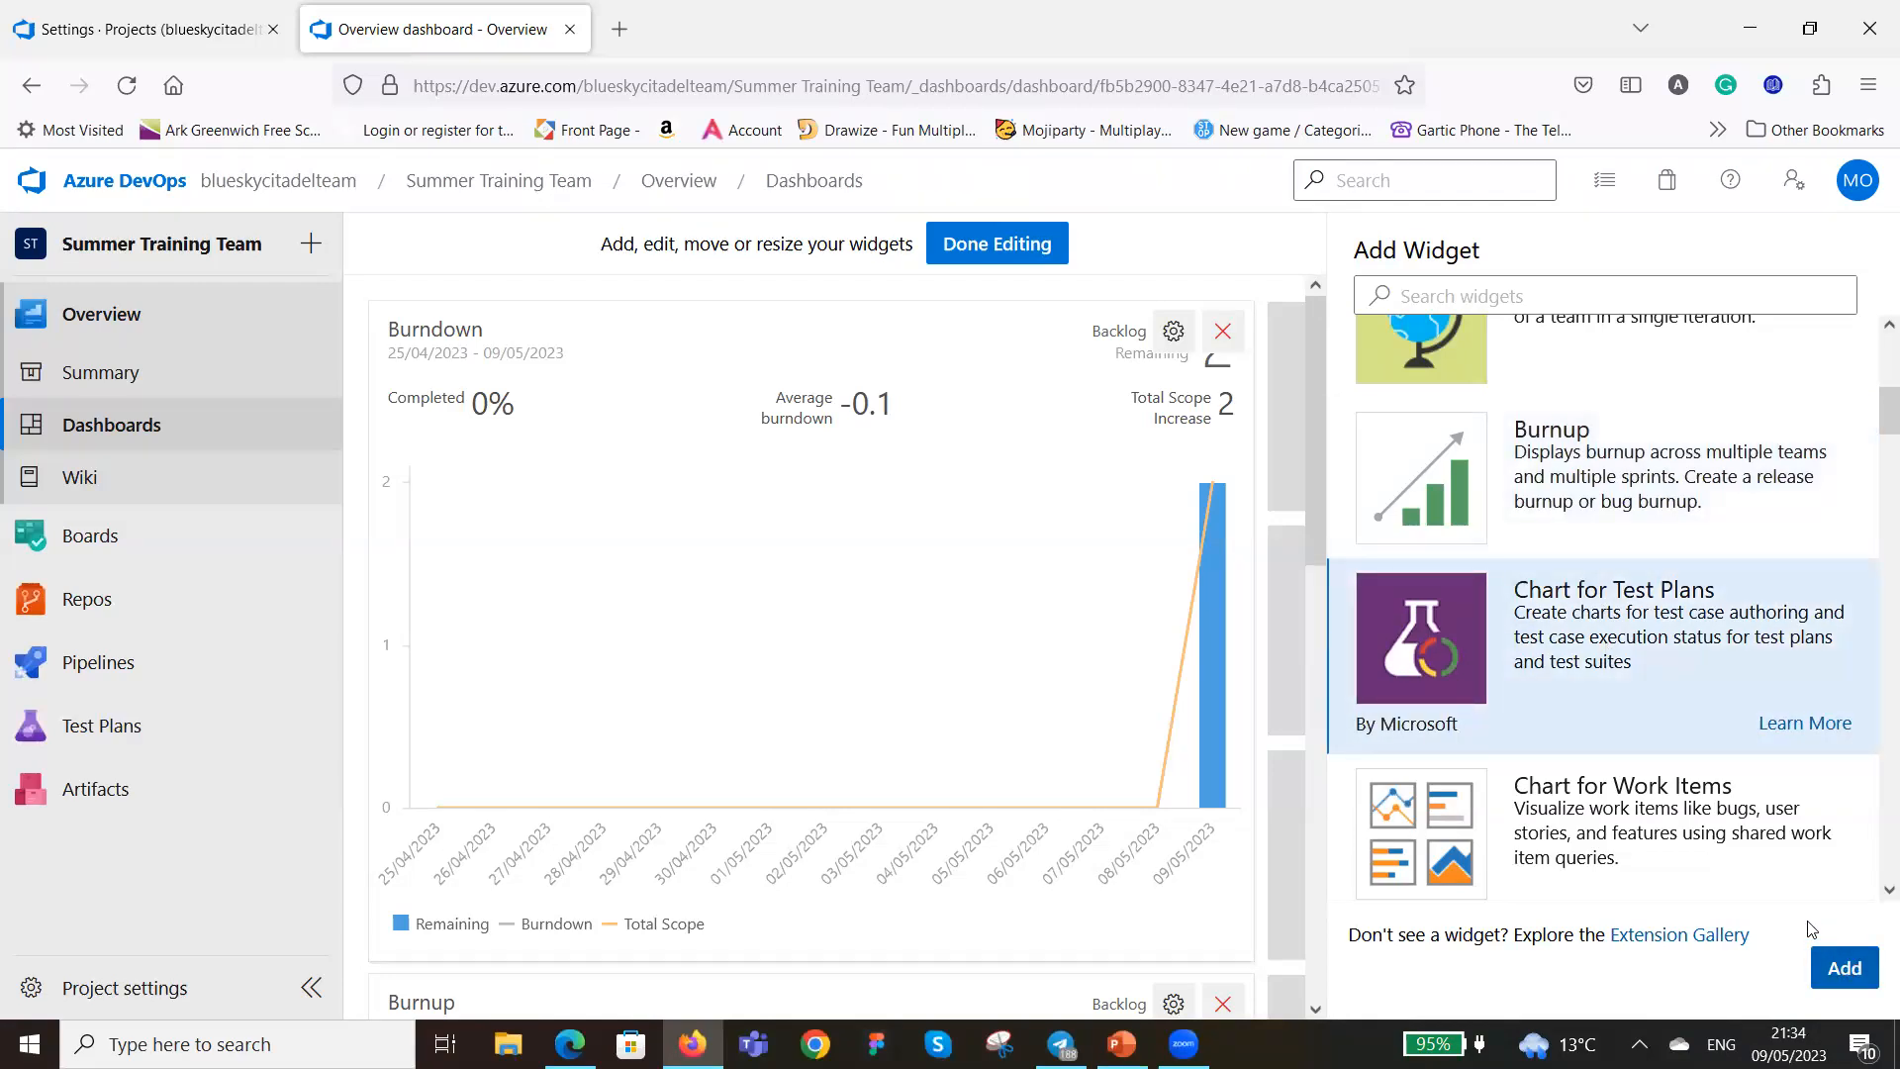
Examine the available dashboard widgets from Chart for Work Items through the query, pull request and sprint widgets.
{"action": "left_click", "coordinate": [1656, 823]}
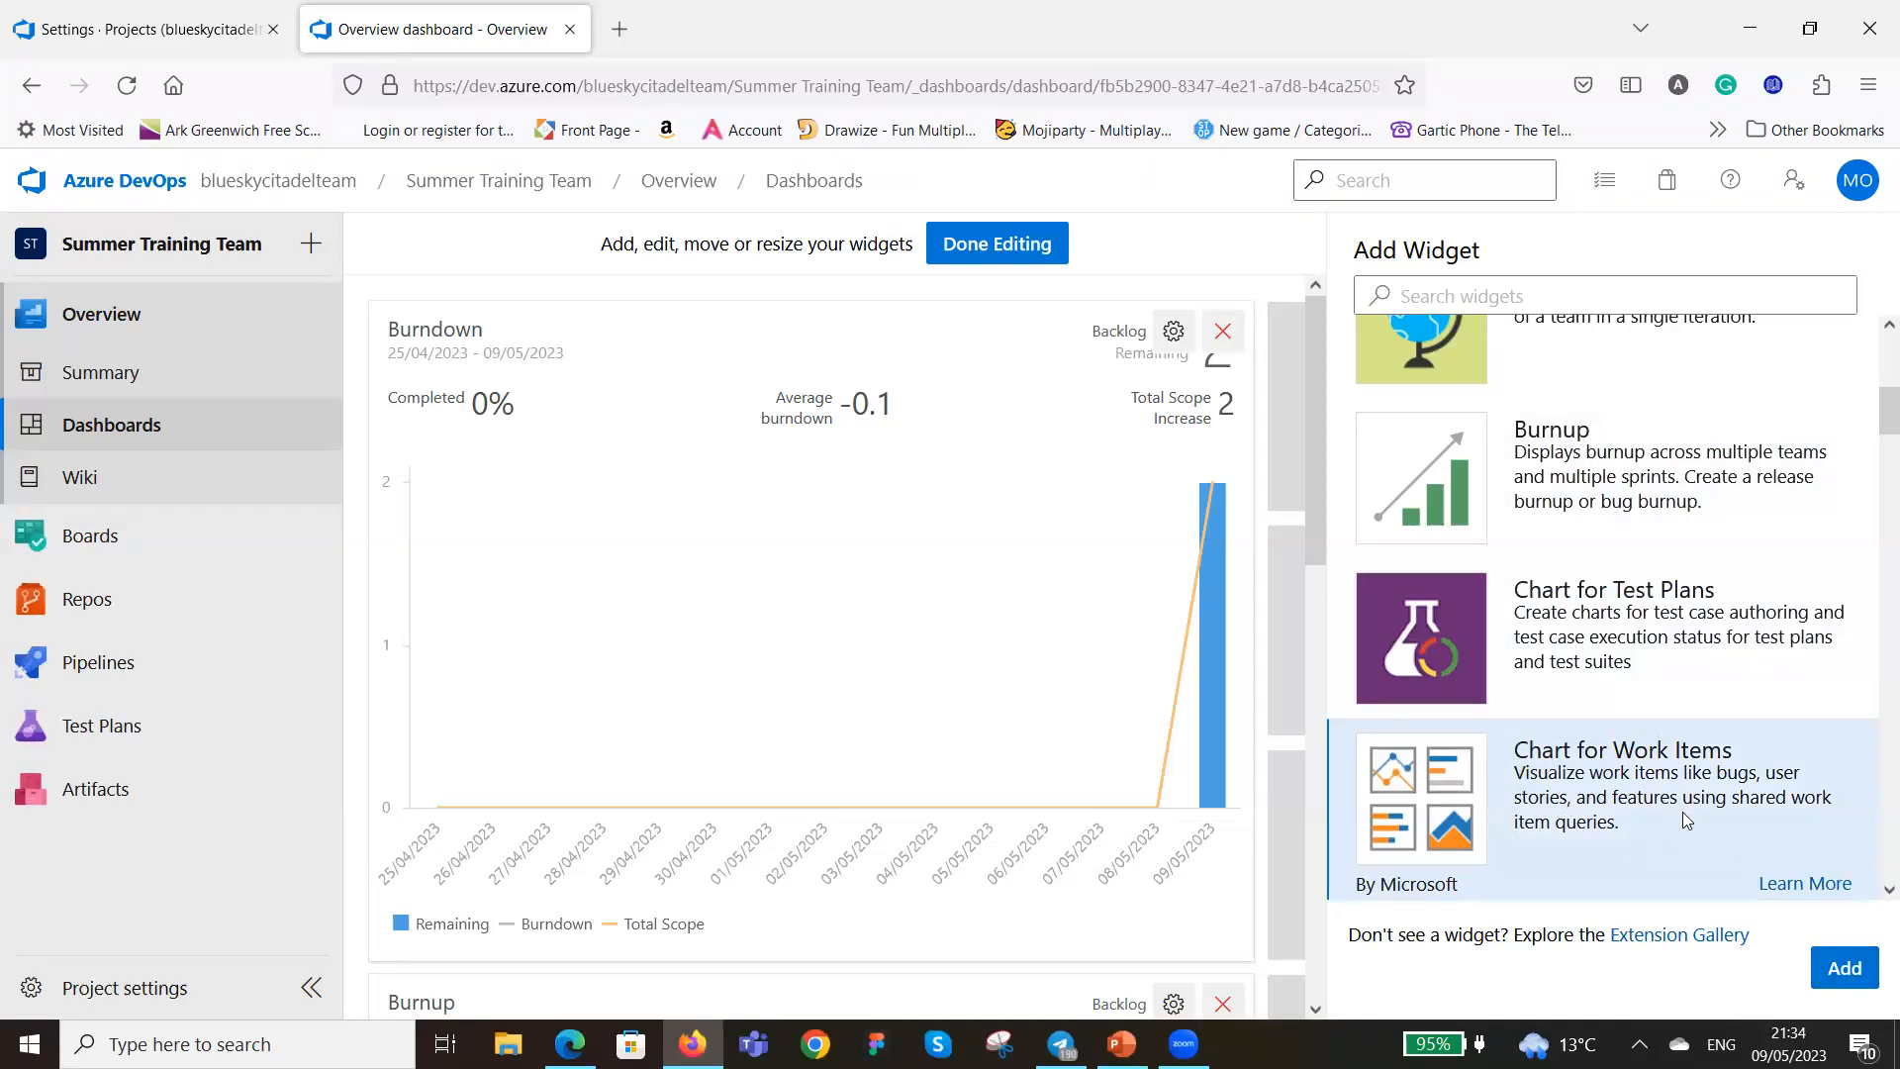
{"action": "scroll", "coordinate": [1633, 789], "scroll_direction": "down", "scroll_amount": 5}
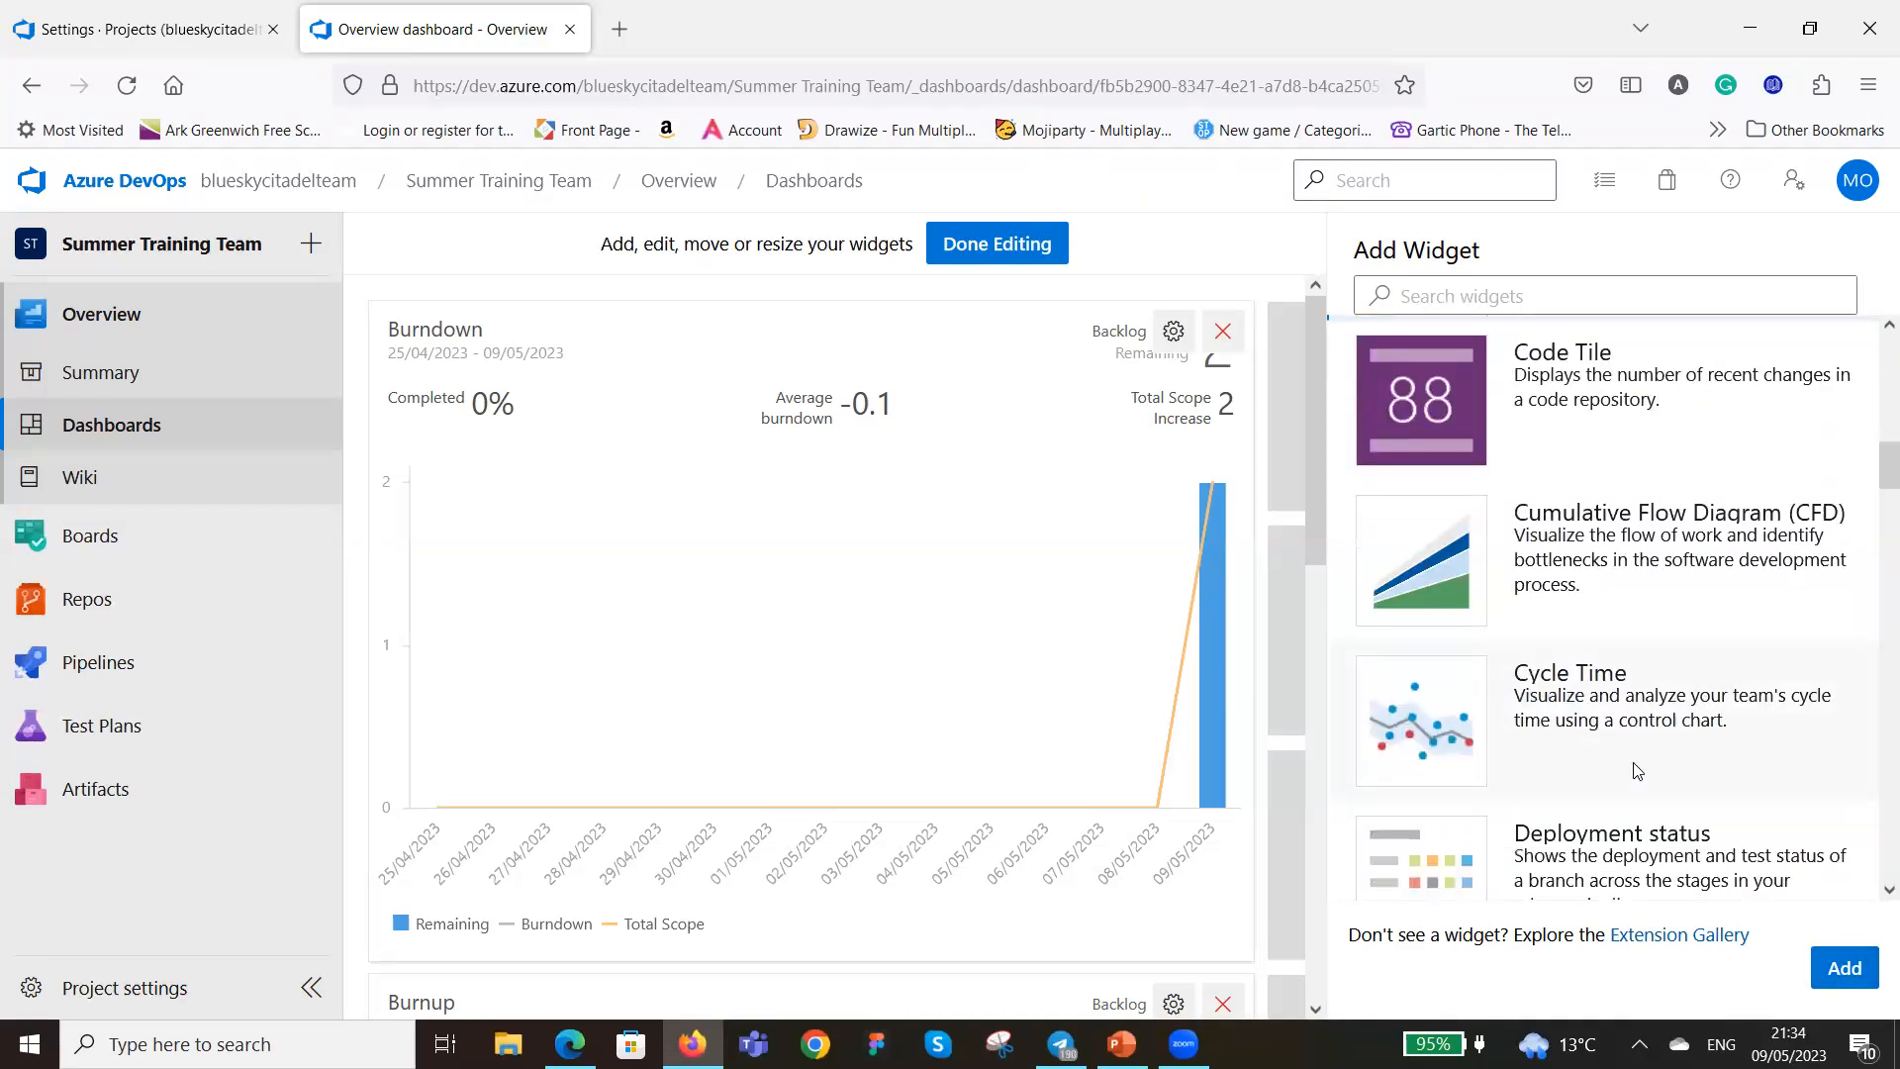
{"action": "scroll", "coordinate": [1637, 771], "scroll_direction": "down", "scroll_amount": 2}
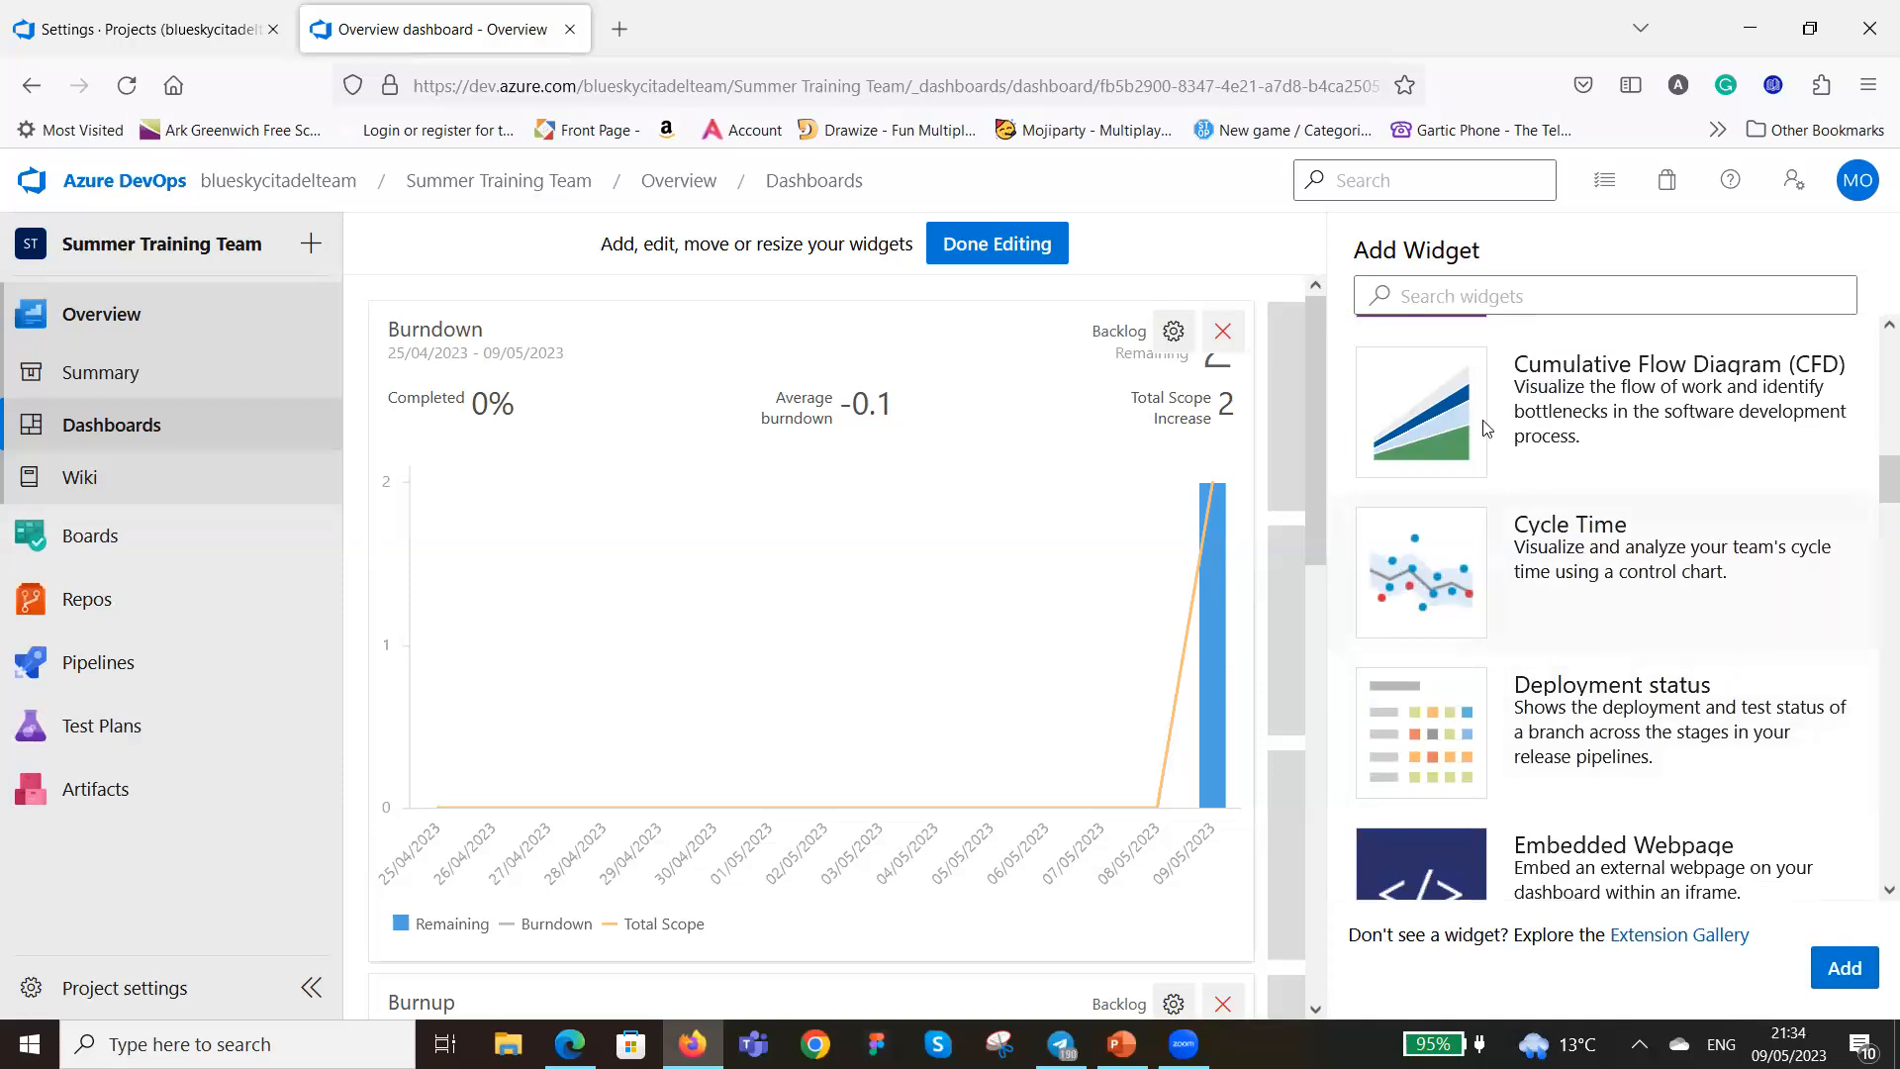
{"action": "scroll", "coordinate": [1643, 514], "scroll_direction": "down", "scroll_amount": 6}
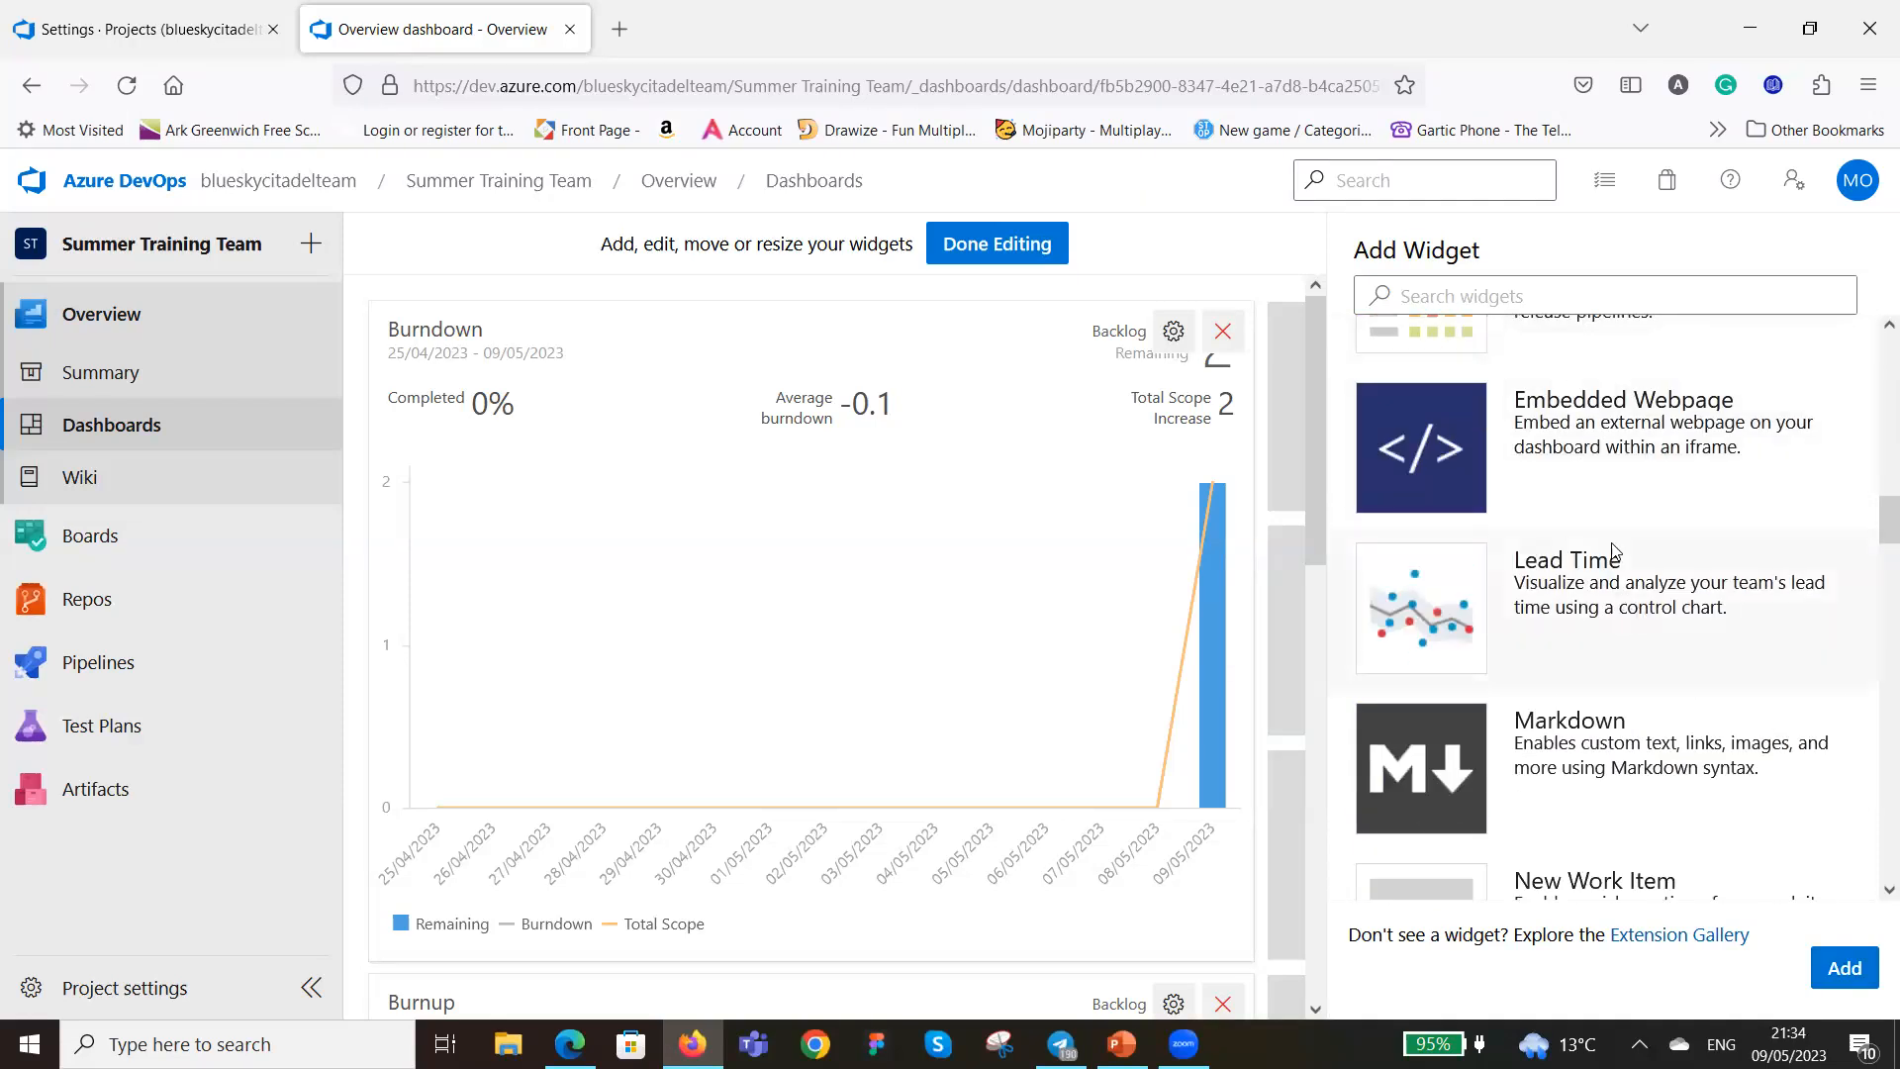
{"action": "scroll", "coordinate": [1615, 556], "scroll_direction": "down", "scroll_amount": 2}
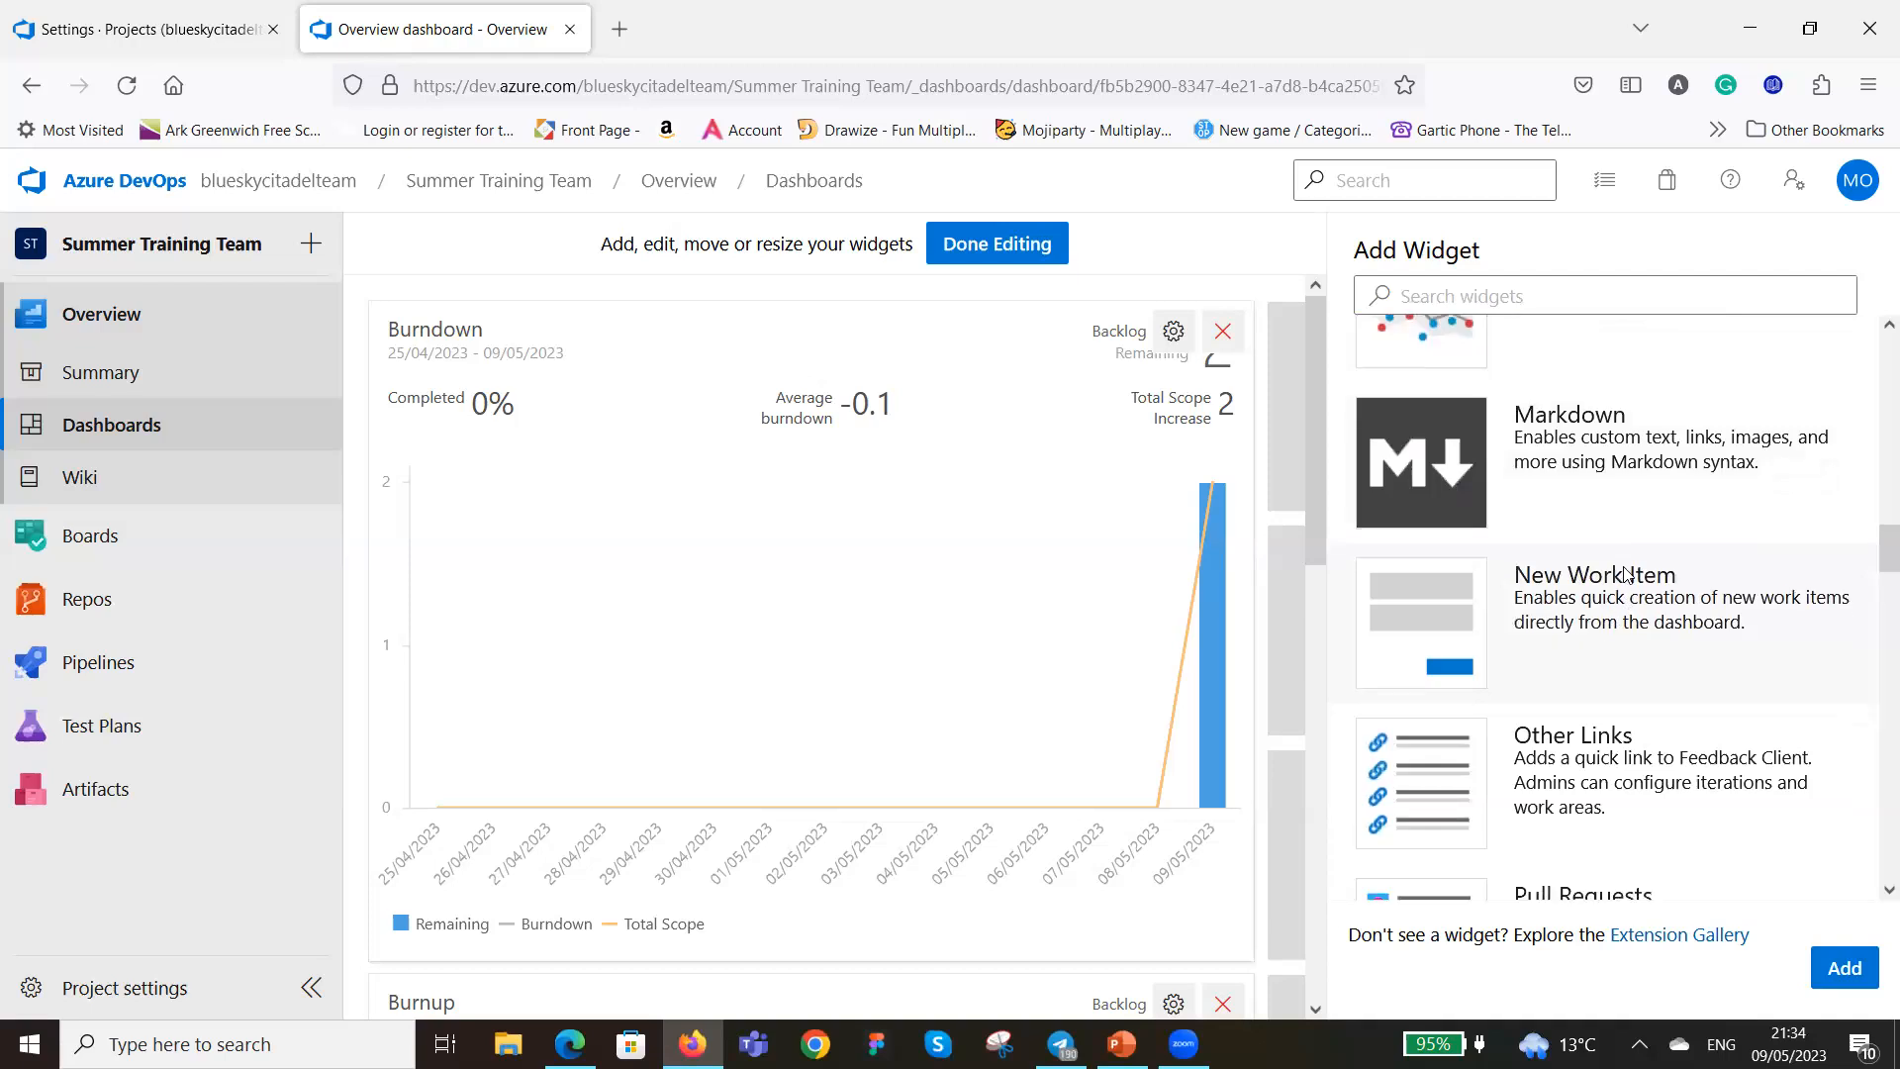
{"action": "scroll", "coordinate": [1628, 579], "scroll_direction": "down", "scroll_amount": 3}
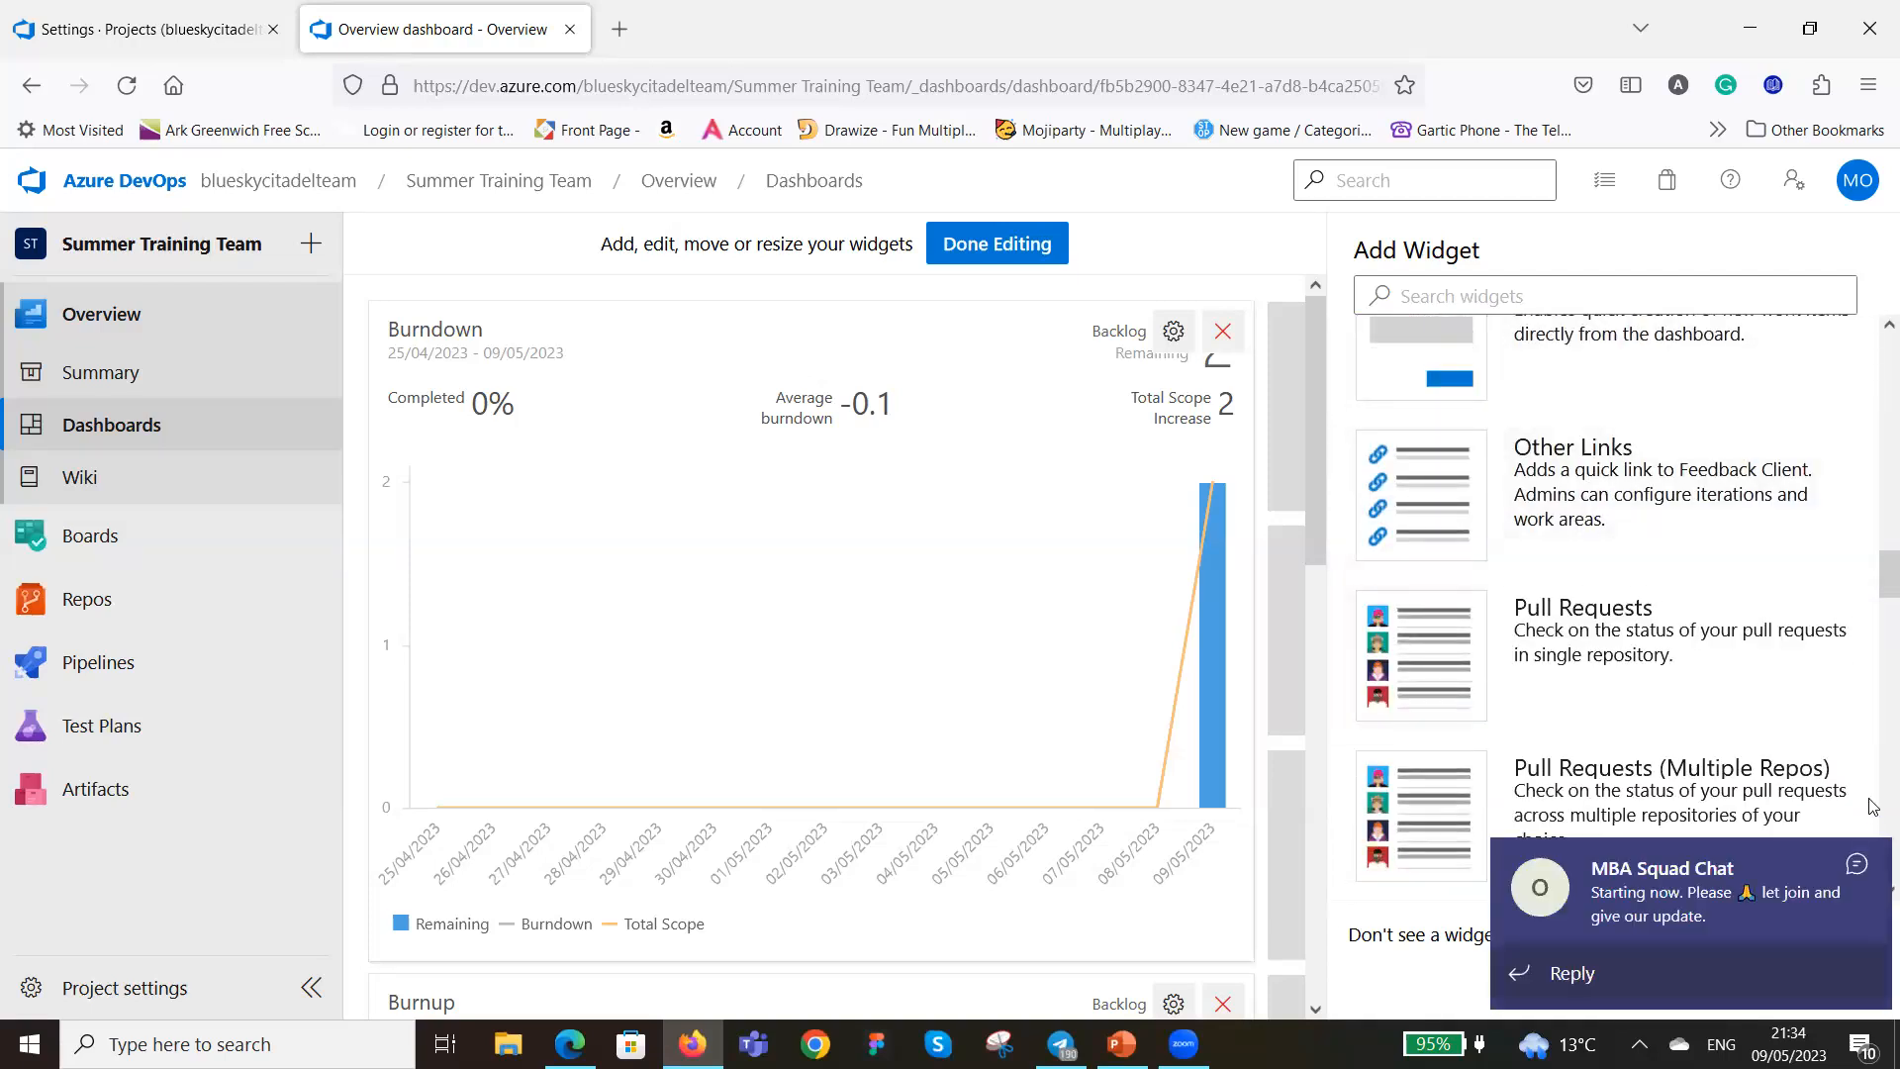
{"action": "left_click", "coordinate": [1869, 863]}
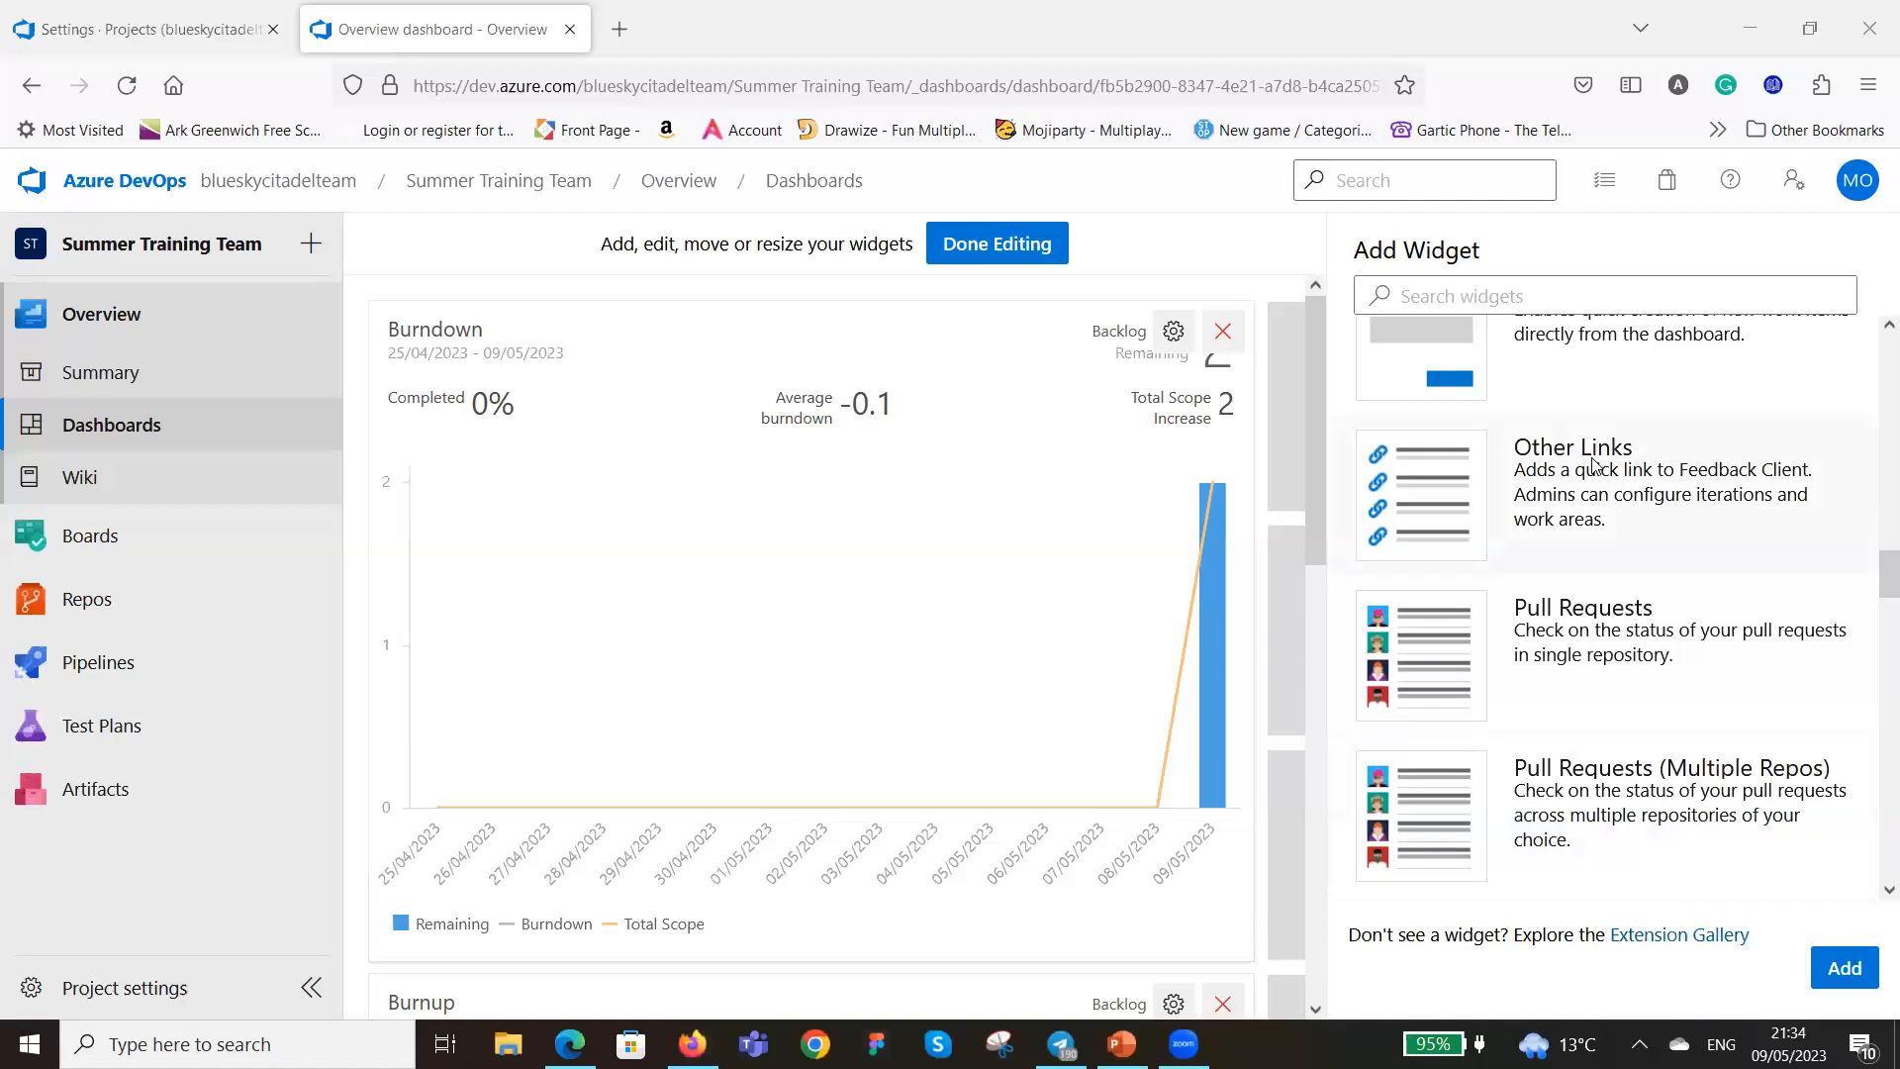
{"action": "scroll", "coordinate": [1640, 500], "scroll_direction": "down", "scroll_amount": 4}
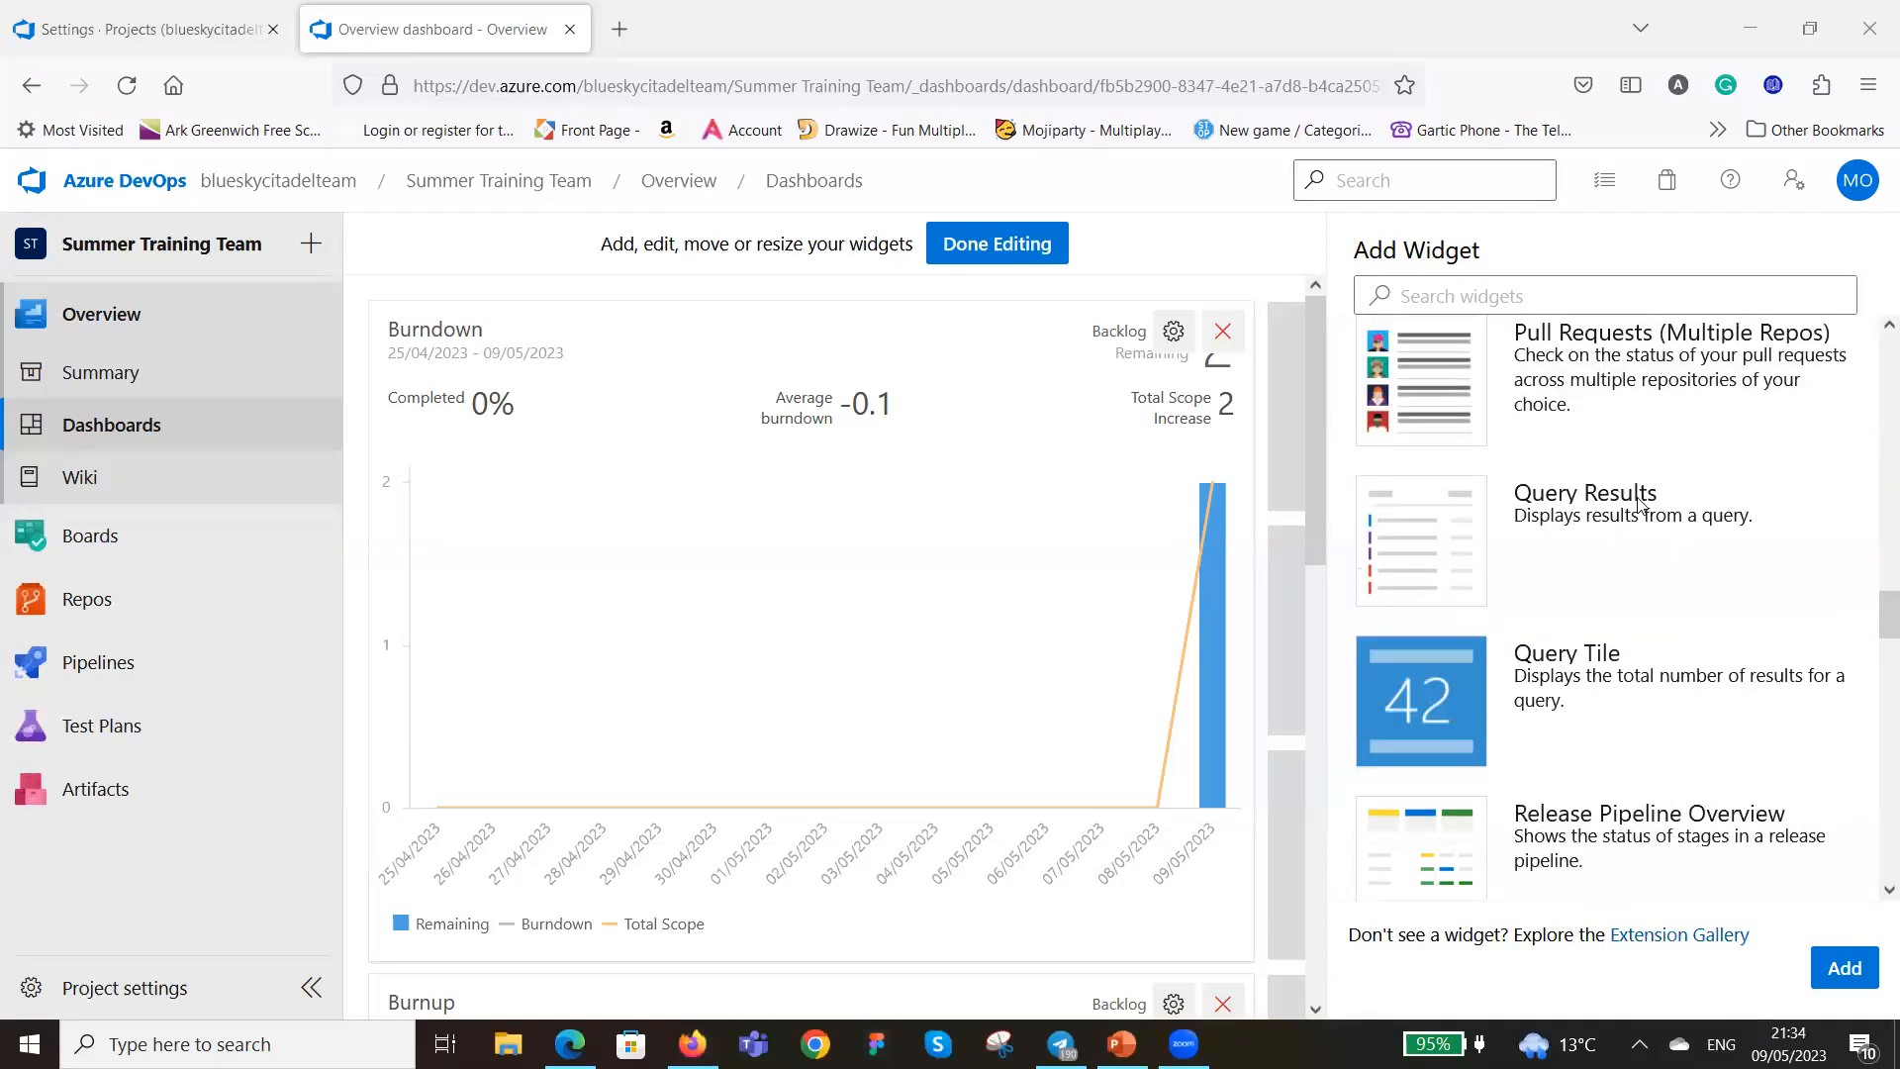
{"action": "scroll", "coordinate": [1624, 525], "scroll_direction": "up", "scroll_amount": 2}
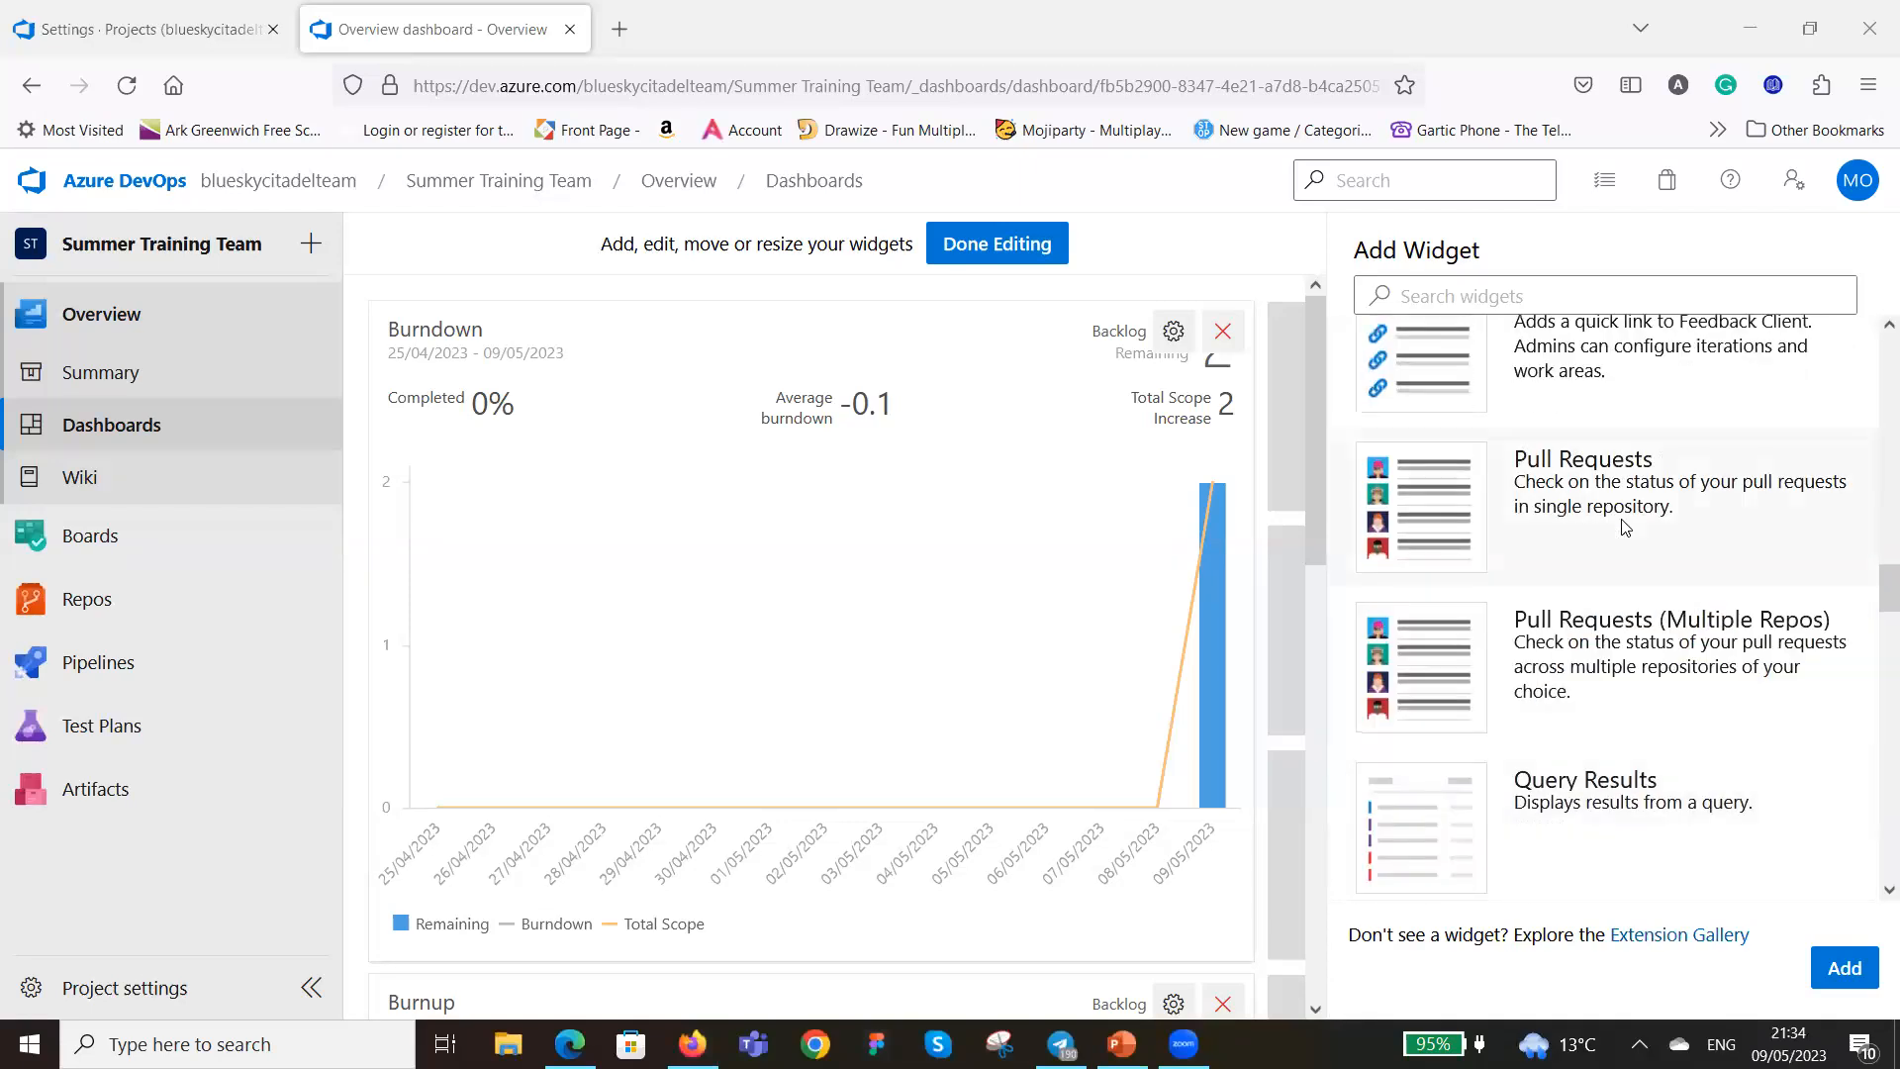
{"action": "scroll", "coordinate": [1624, 525], "scroll_direction": "up", "scroll_amount": 2}
{"action": "scroll", "coordinate": [1624, 524], "scroll_direction": "down", "scroll_amount": 5}
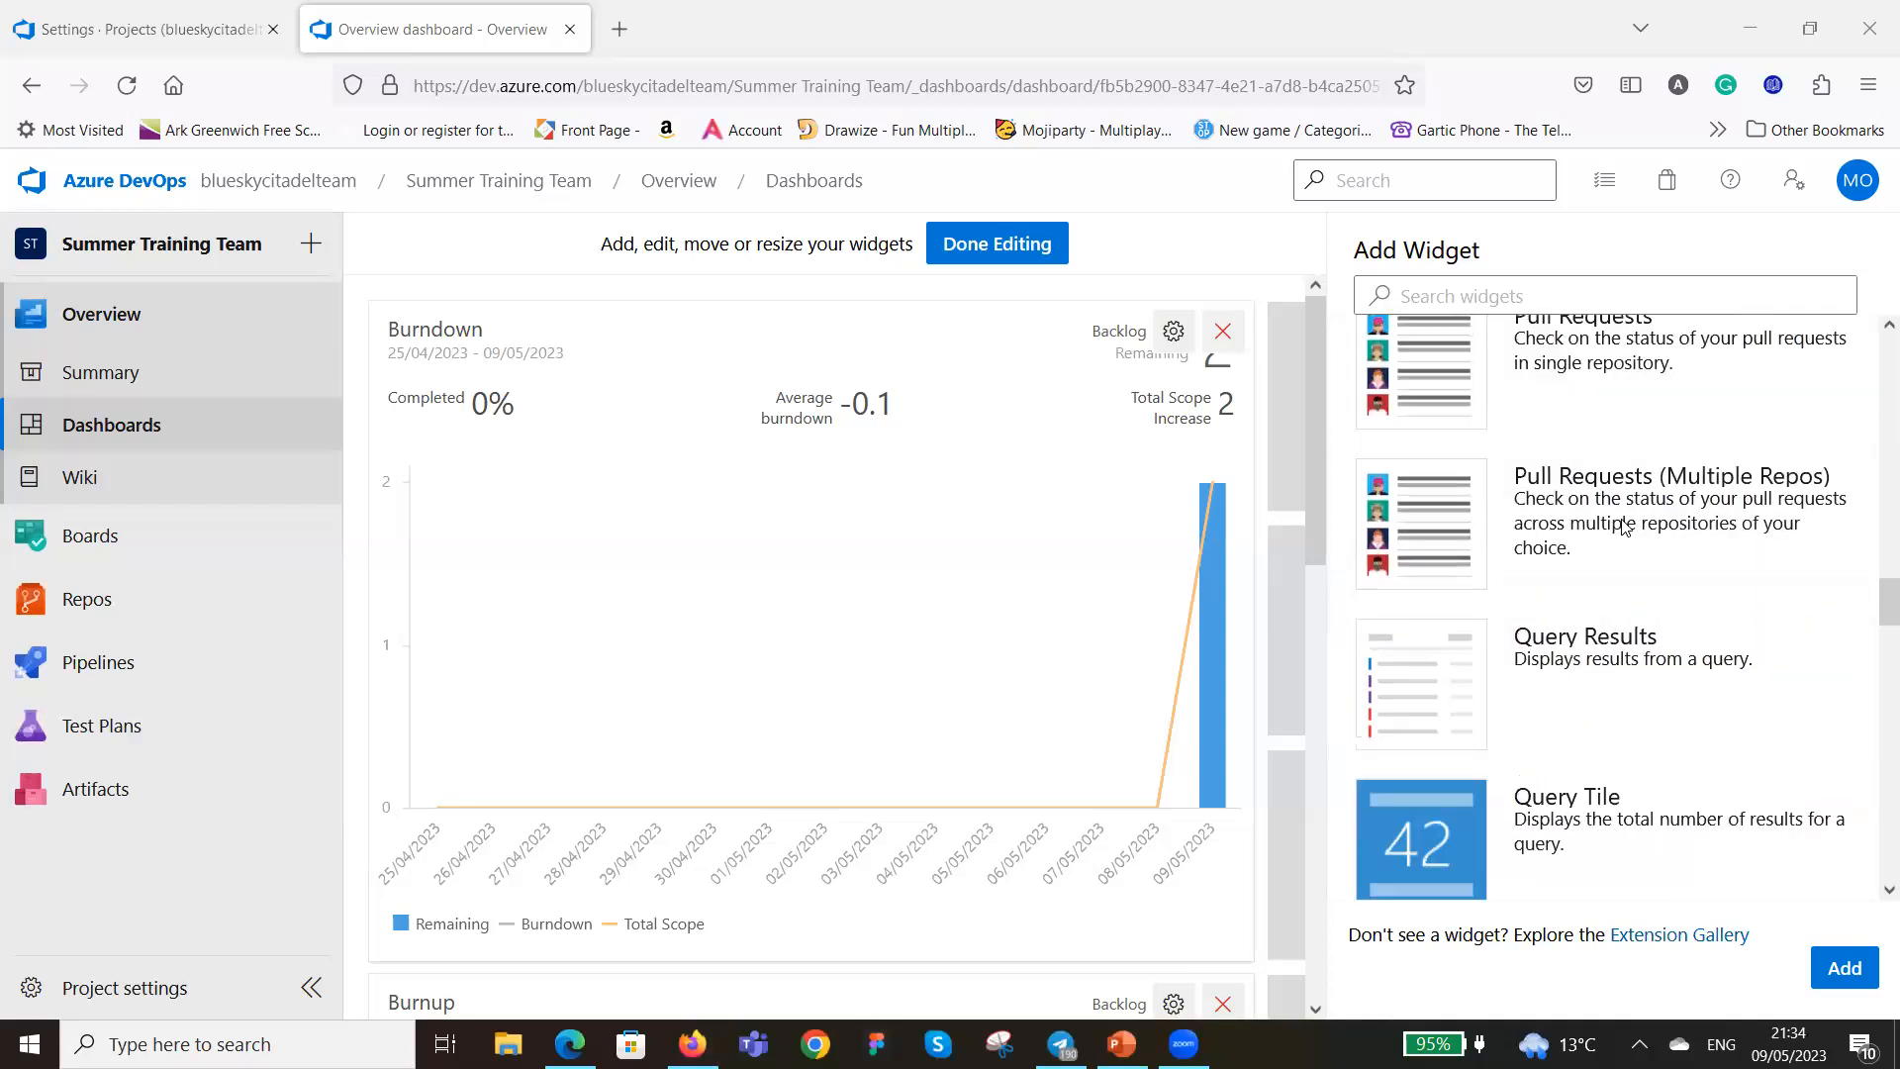
{"action": "scroll", "coordinate": [1608, 524], "scroll_direction": "down", "scroll_amount": 3}
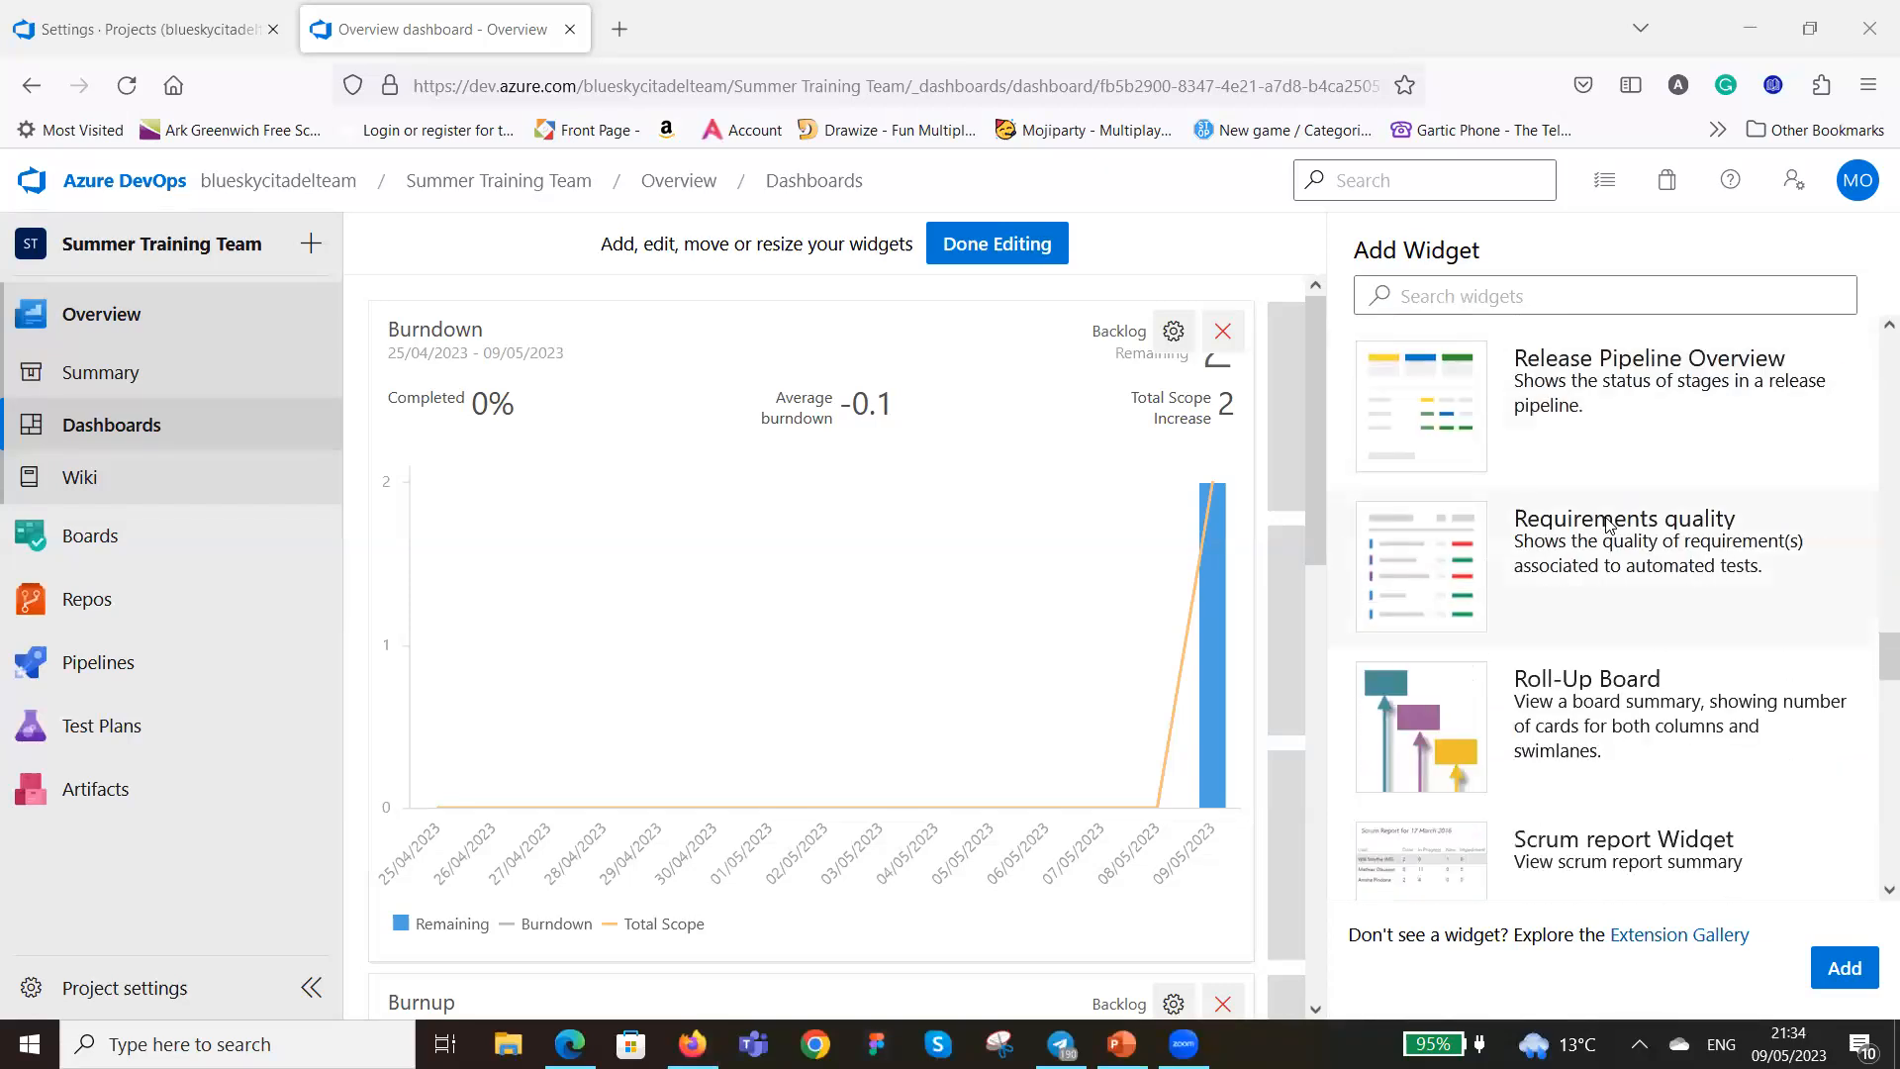
{"action": "scroll", "coordinate": [1608, 525], "scroll_direction": "up", "scroll_amount": 1}
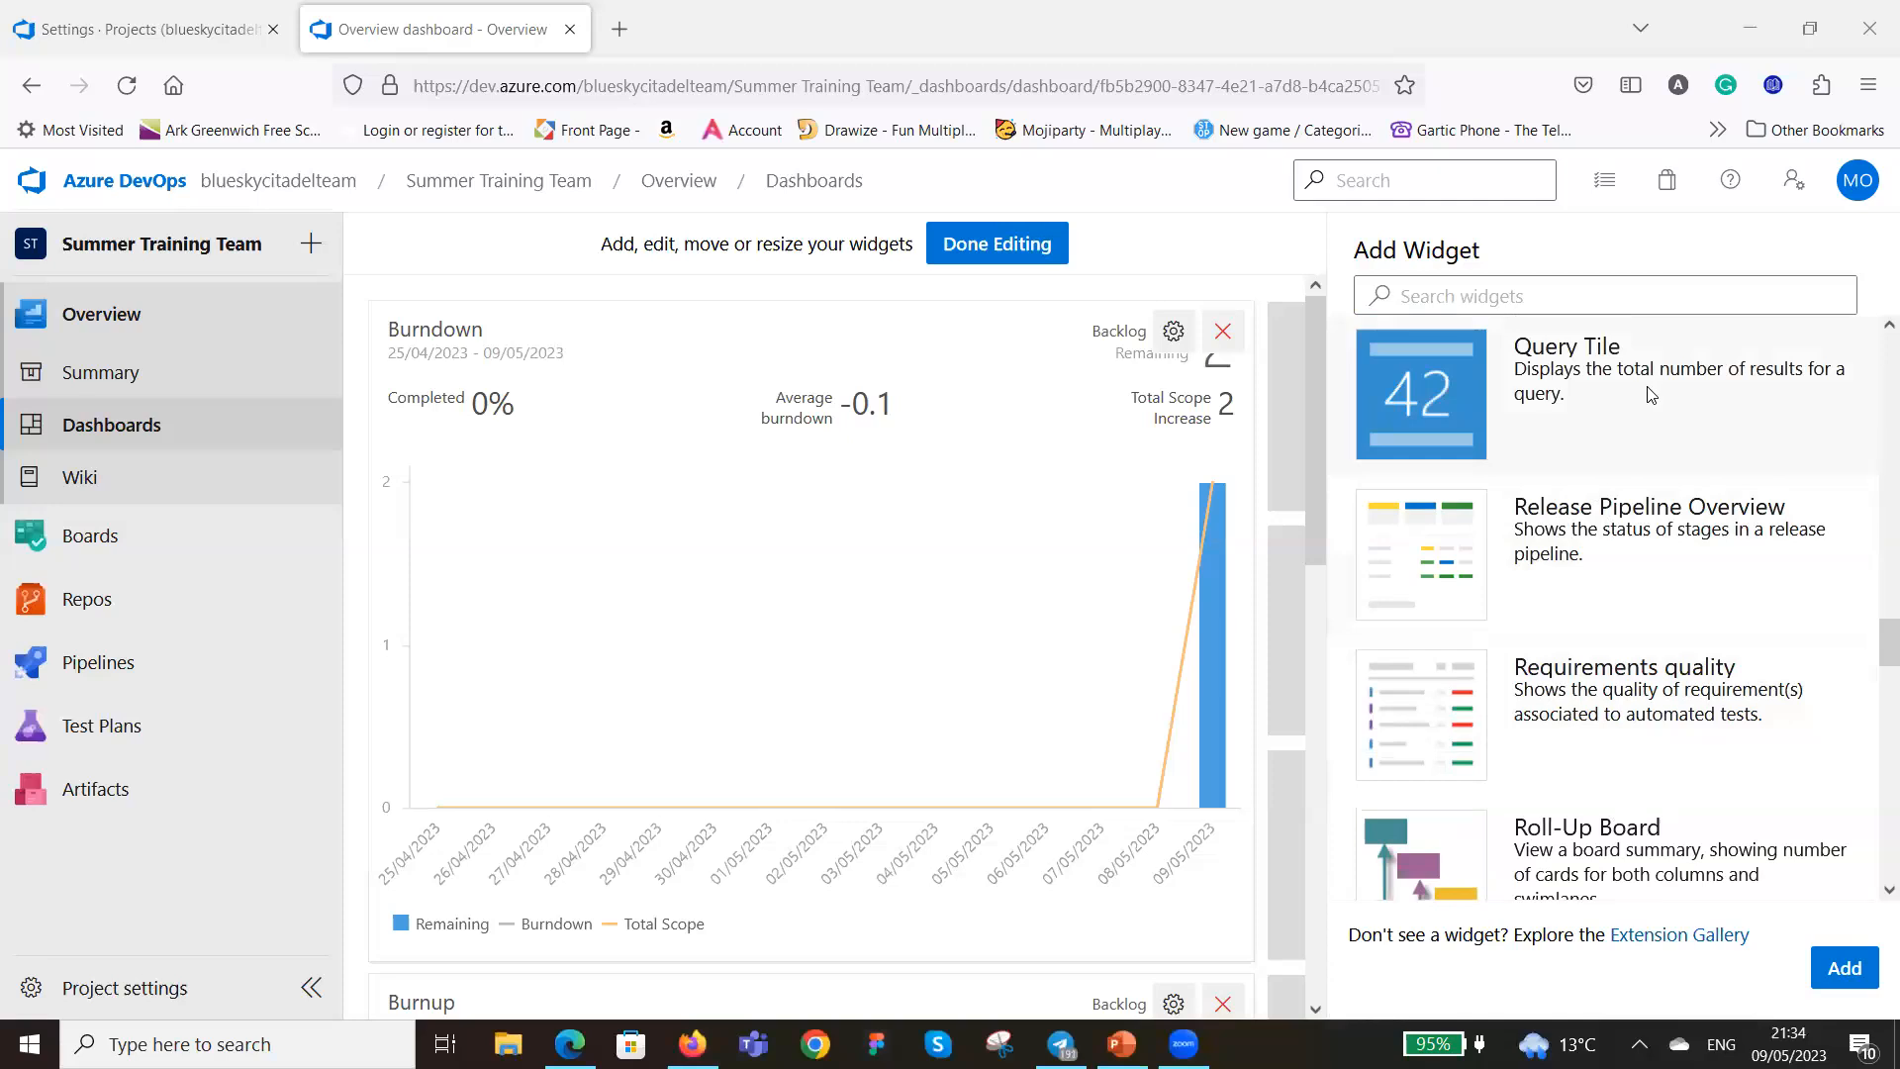
{"action": "scroll", "coordinate": [1692, 586], "scroll_direction": "down", "scroll_amount": 3}
{"action": "scroll", "coordinate": [1692, 586], "scroll_direction": "down", "scroll_amount": 3}
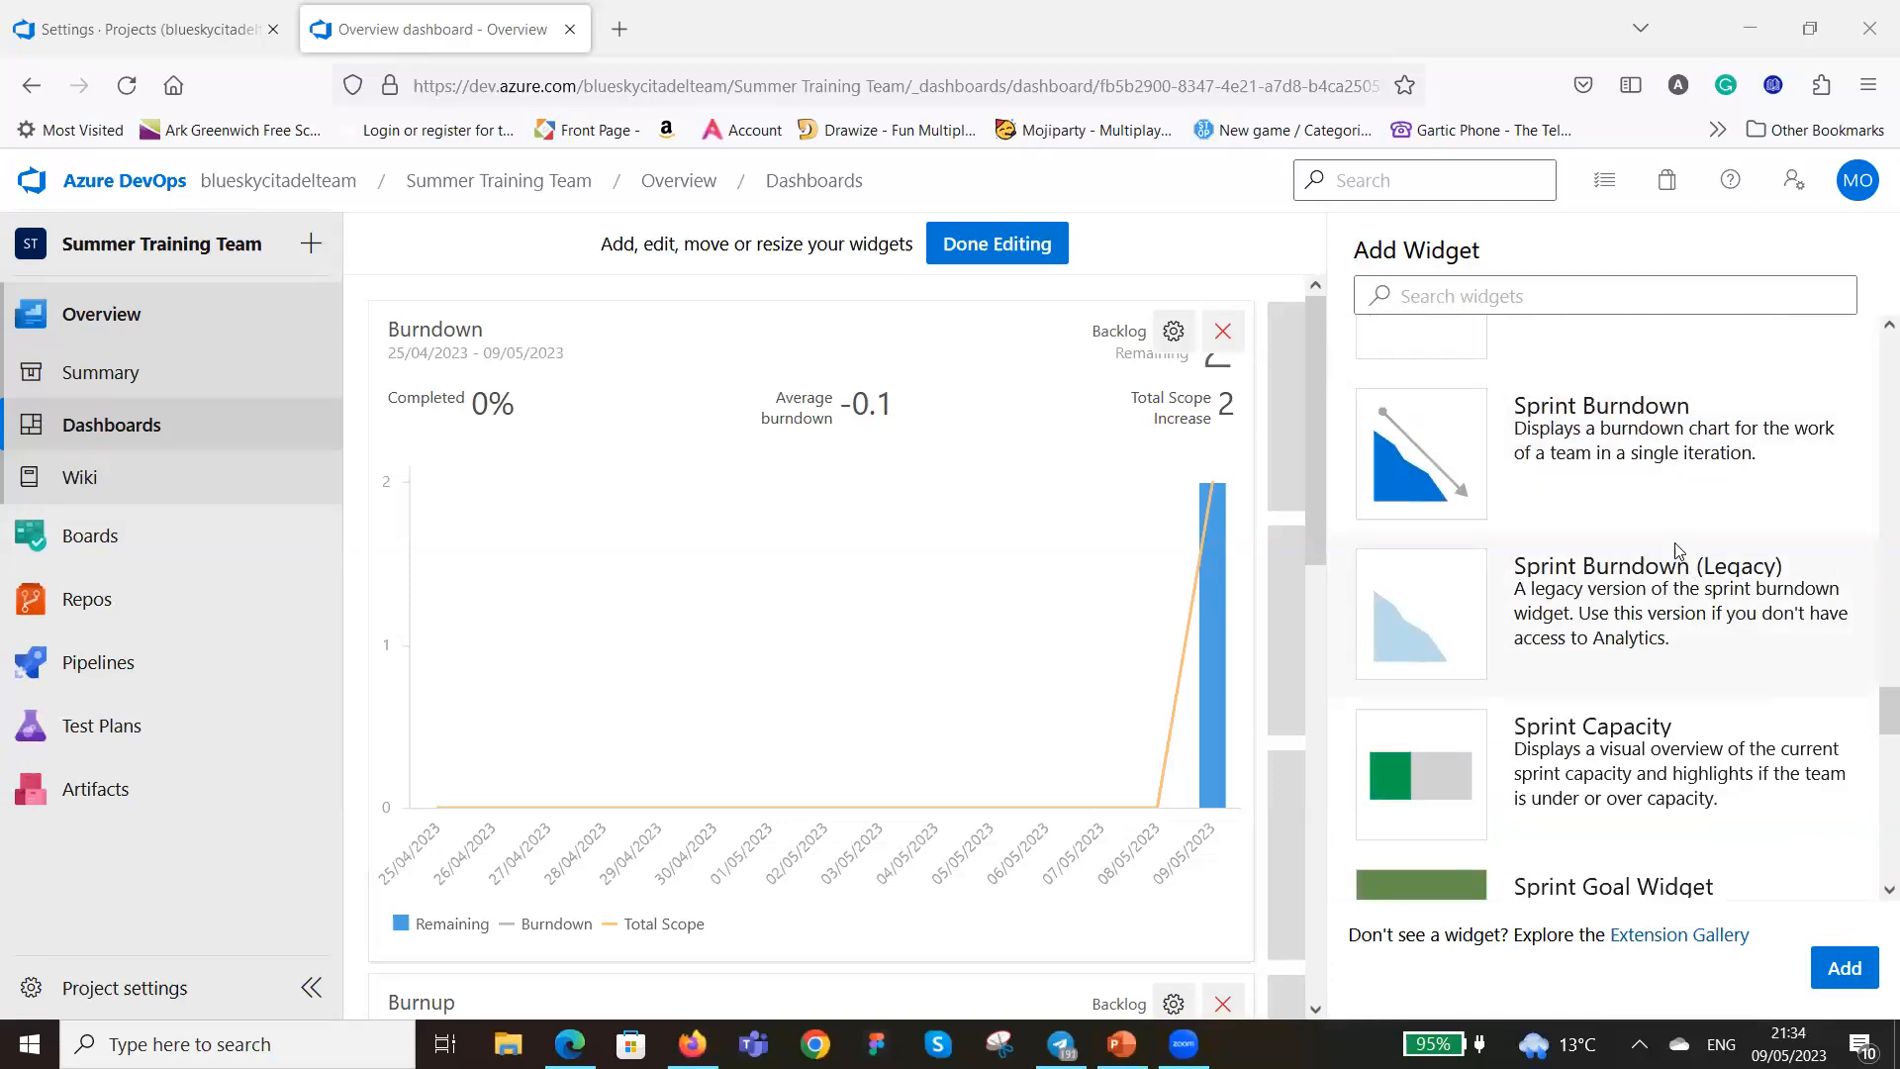
{"action": "scroll", "coordinate": [1678, 550], "scroll_direction": "down", "scroll_amount": 1}
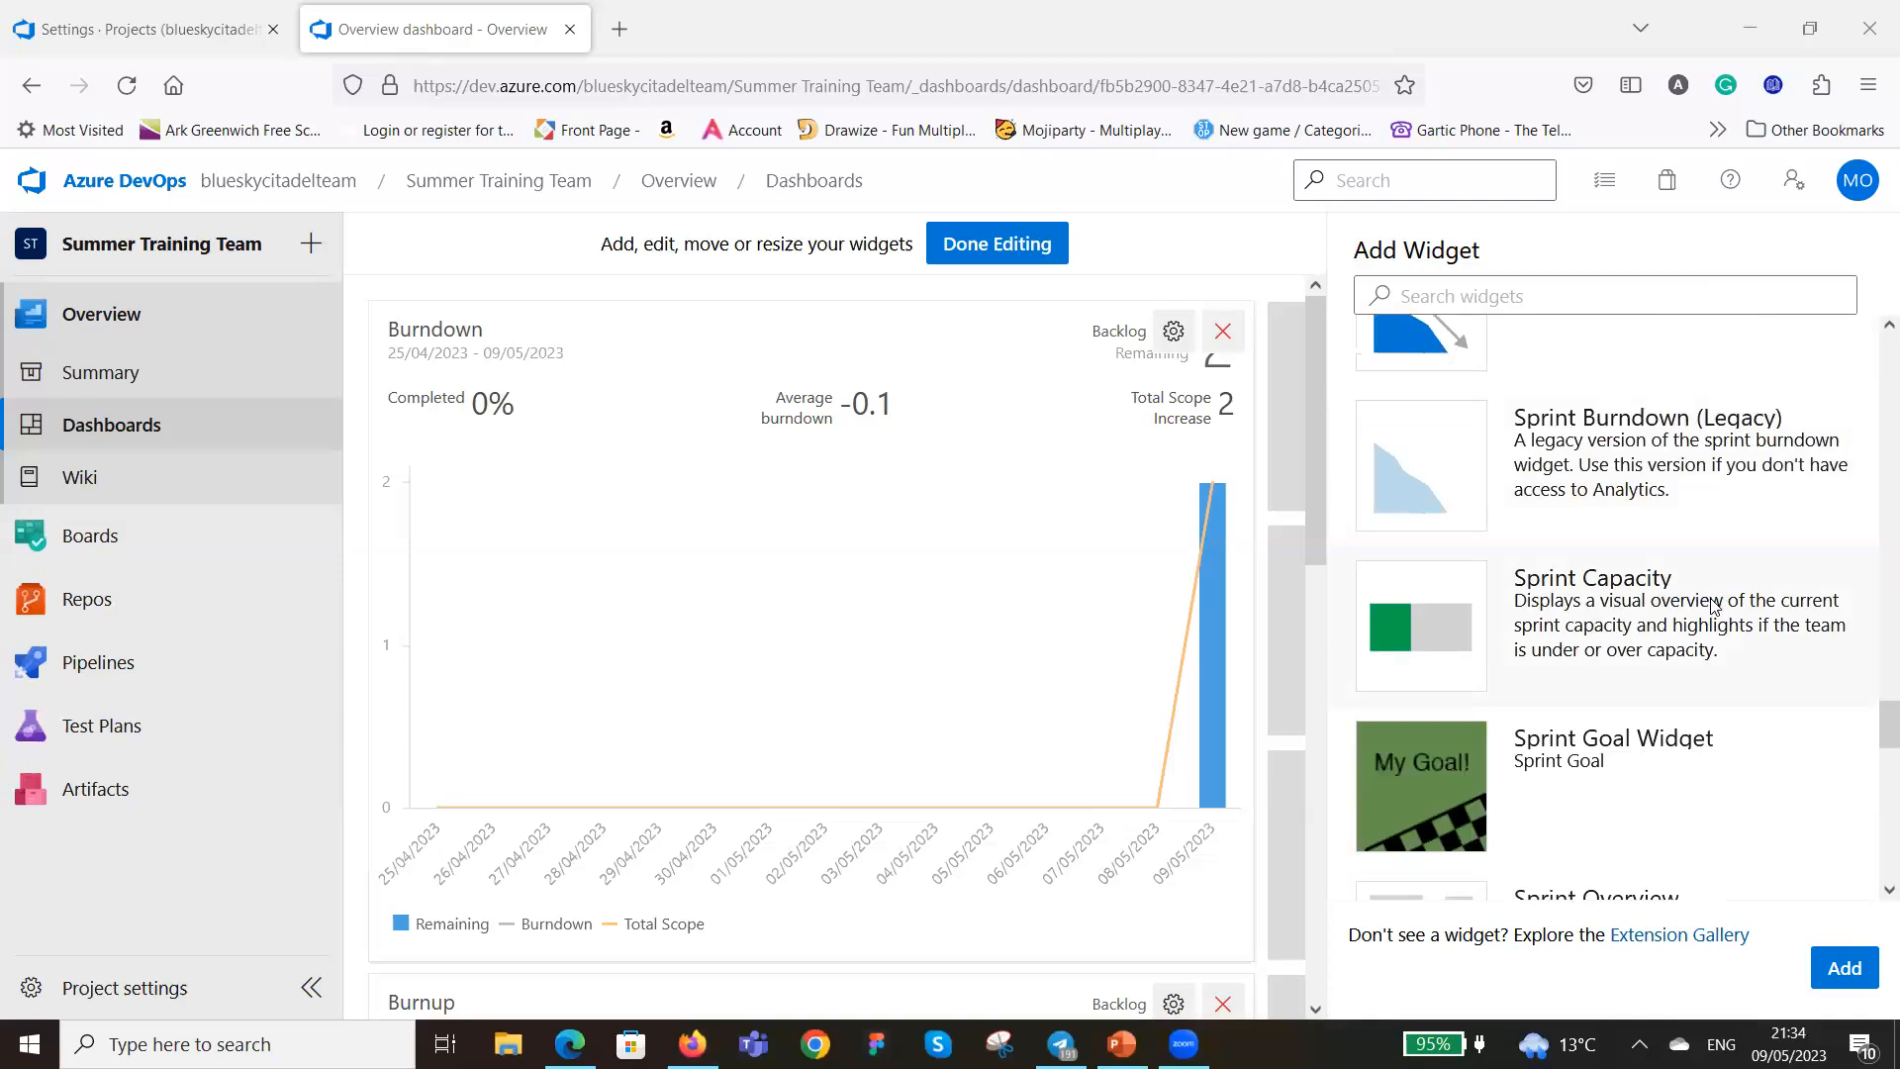
Add the Sprint Capacity and Team Members widgets to the Overview dashboard.
{"action": "left_click", "coordinate": [1710, 611]}
{"action": "left_click", "coordinate": [1838, 964]}
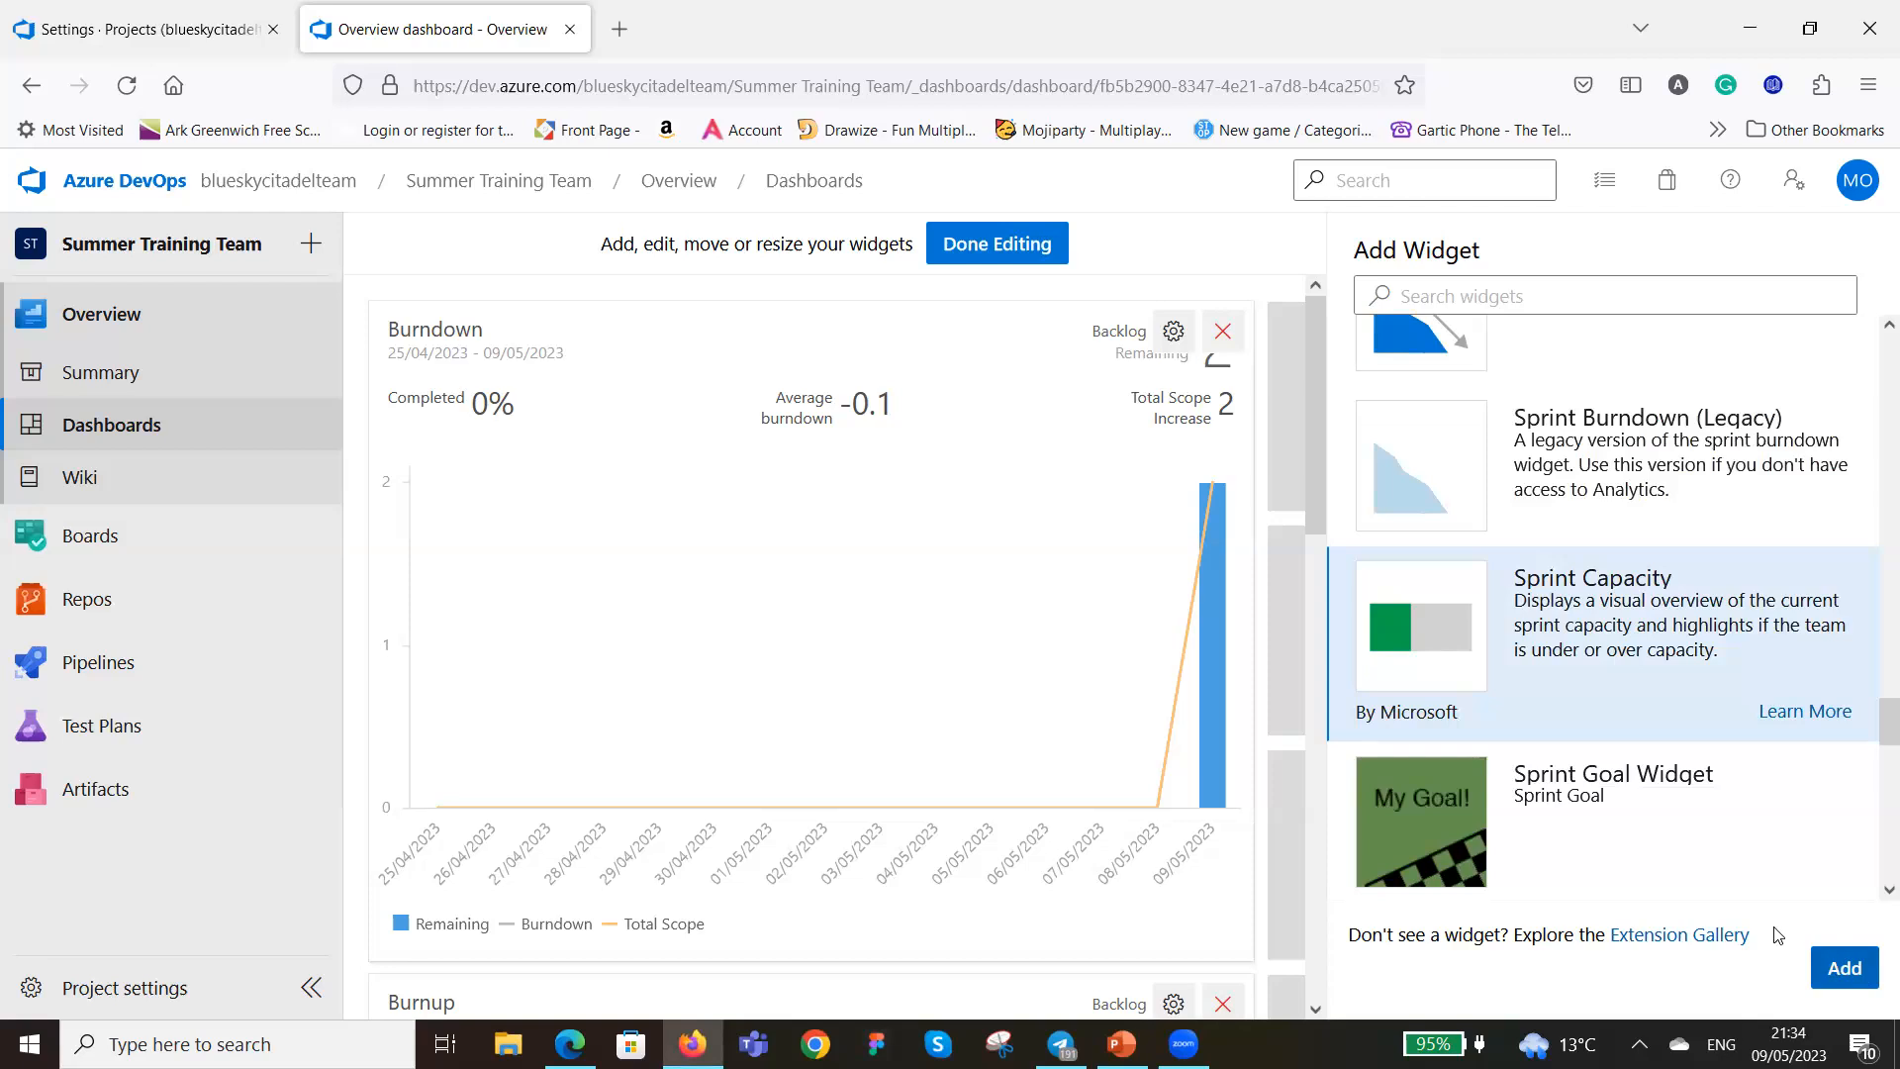
{"action": "left_click", "coordinate": [1651, 836]}
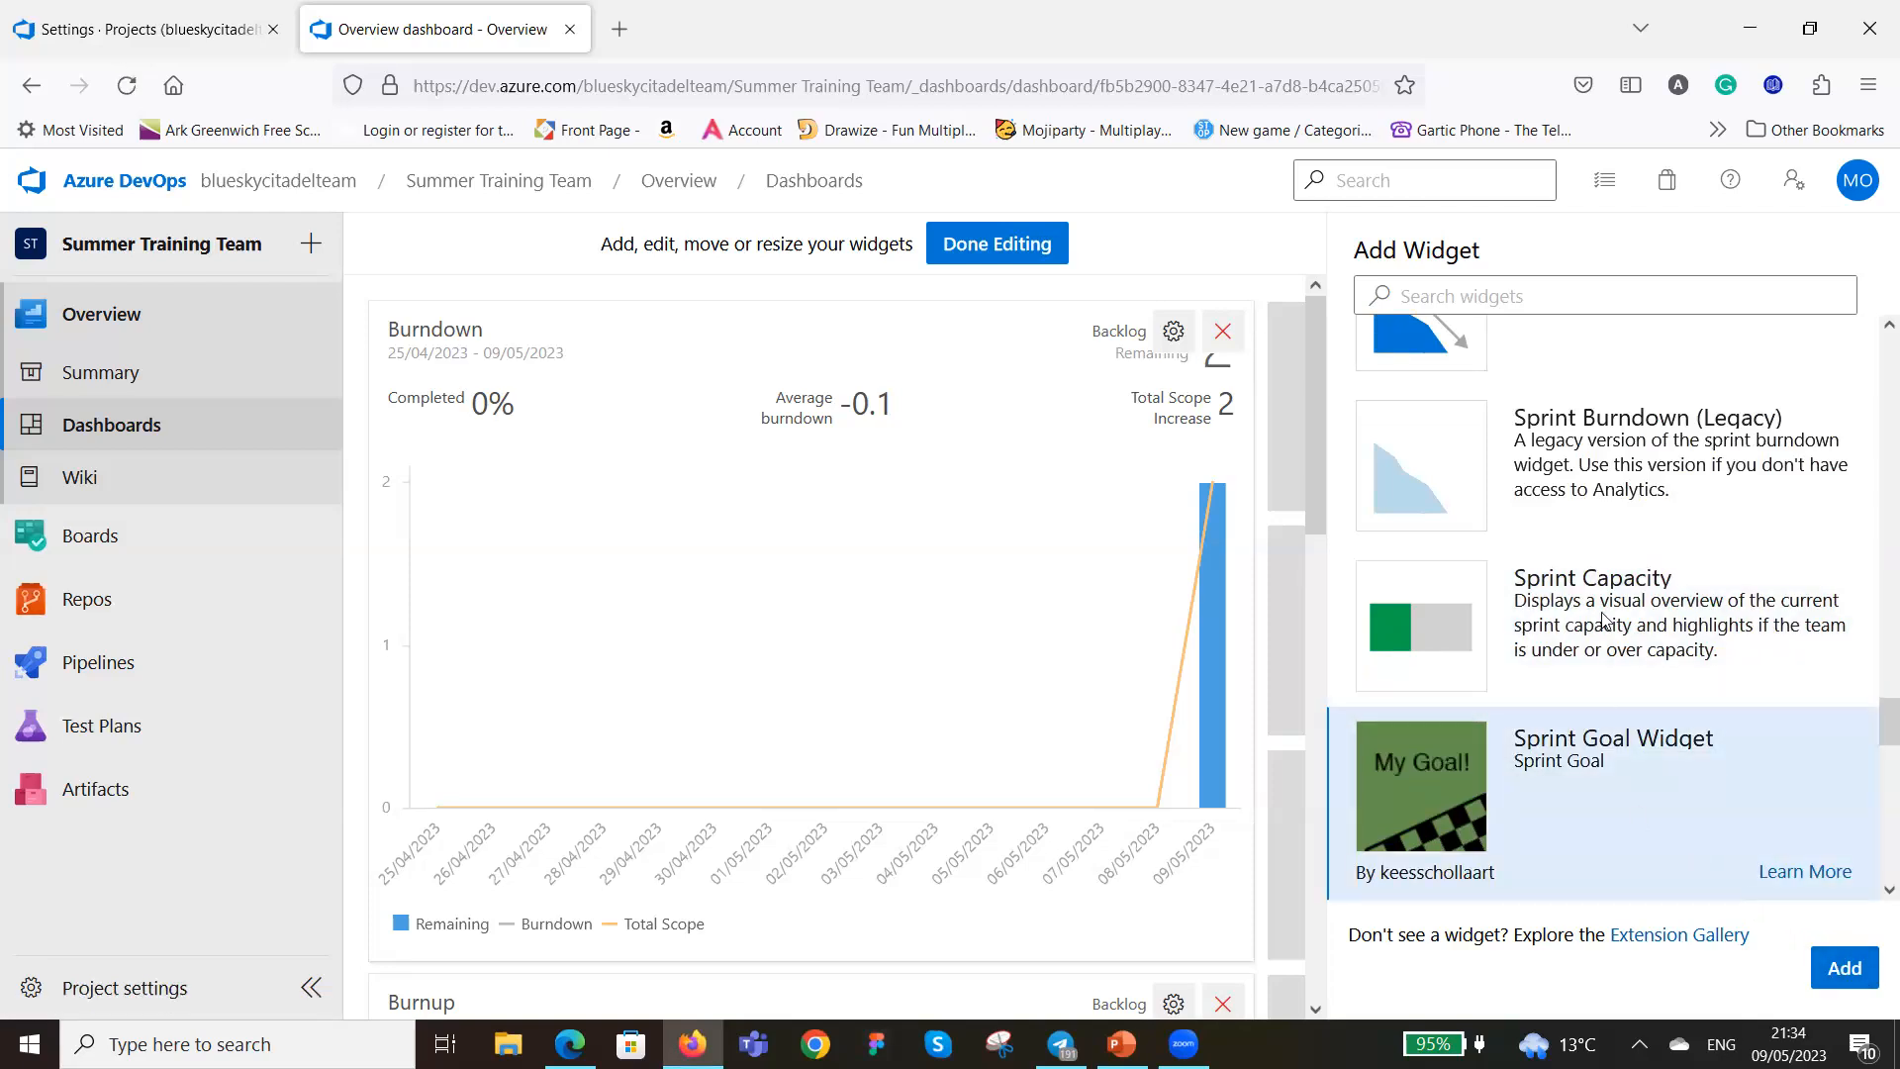
{"action": "scroll", "coordinate": [1615, 622], "scroll_direction": "down", "scroll_amount": 3}
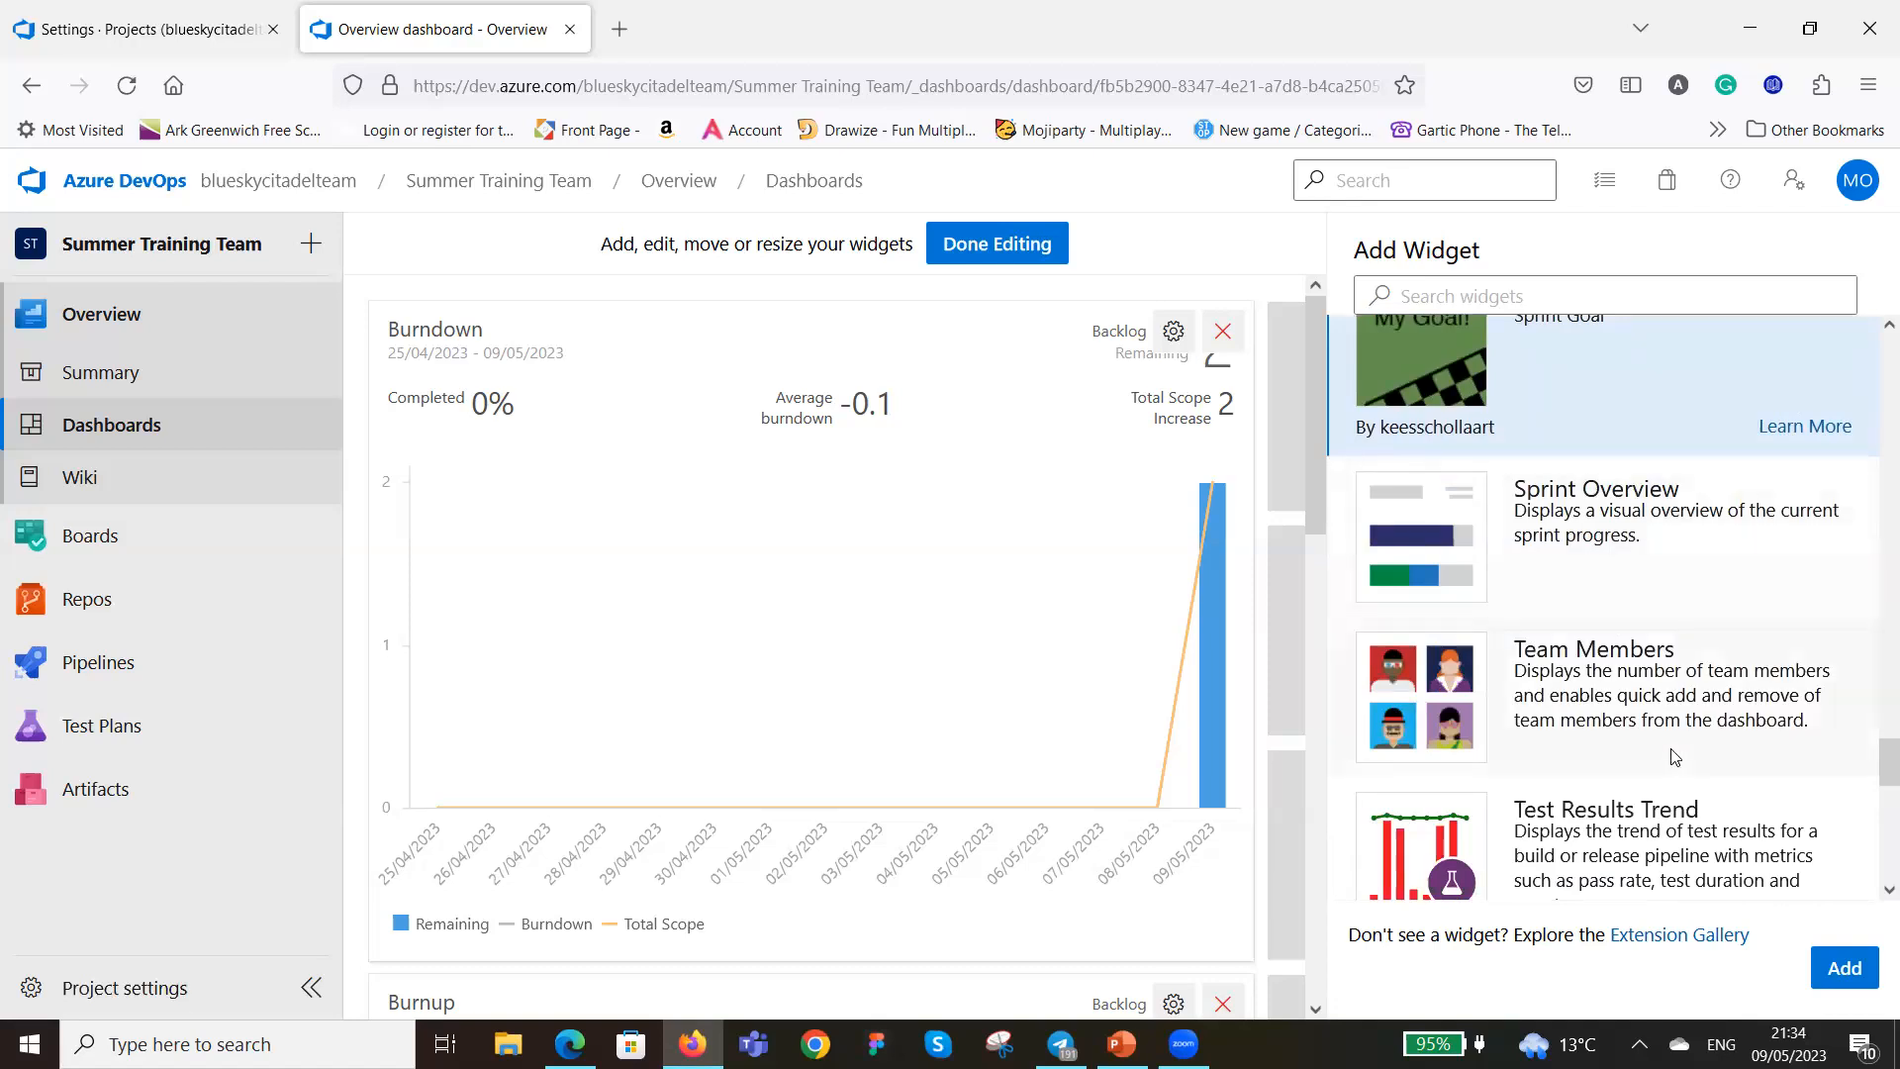
{"action": "left_click", "coordinate": [1628, 679]}
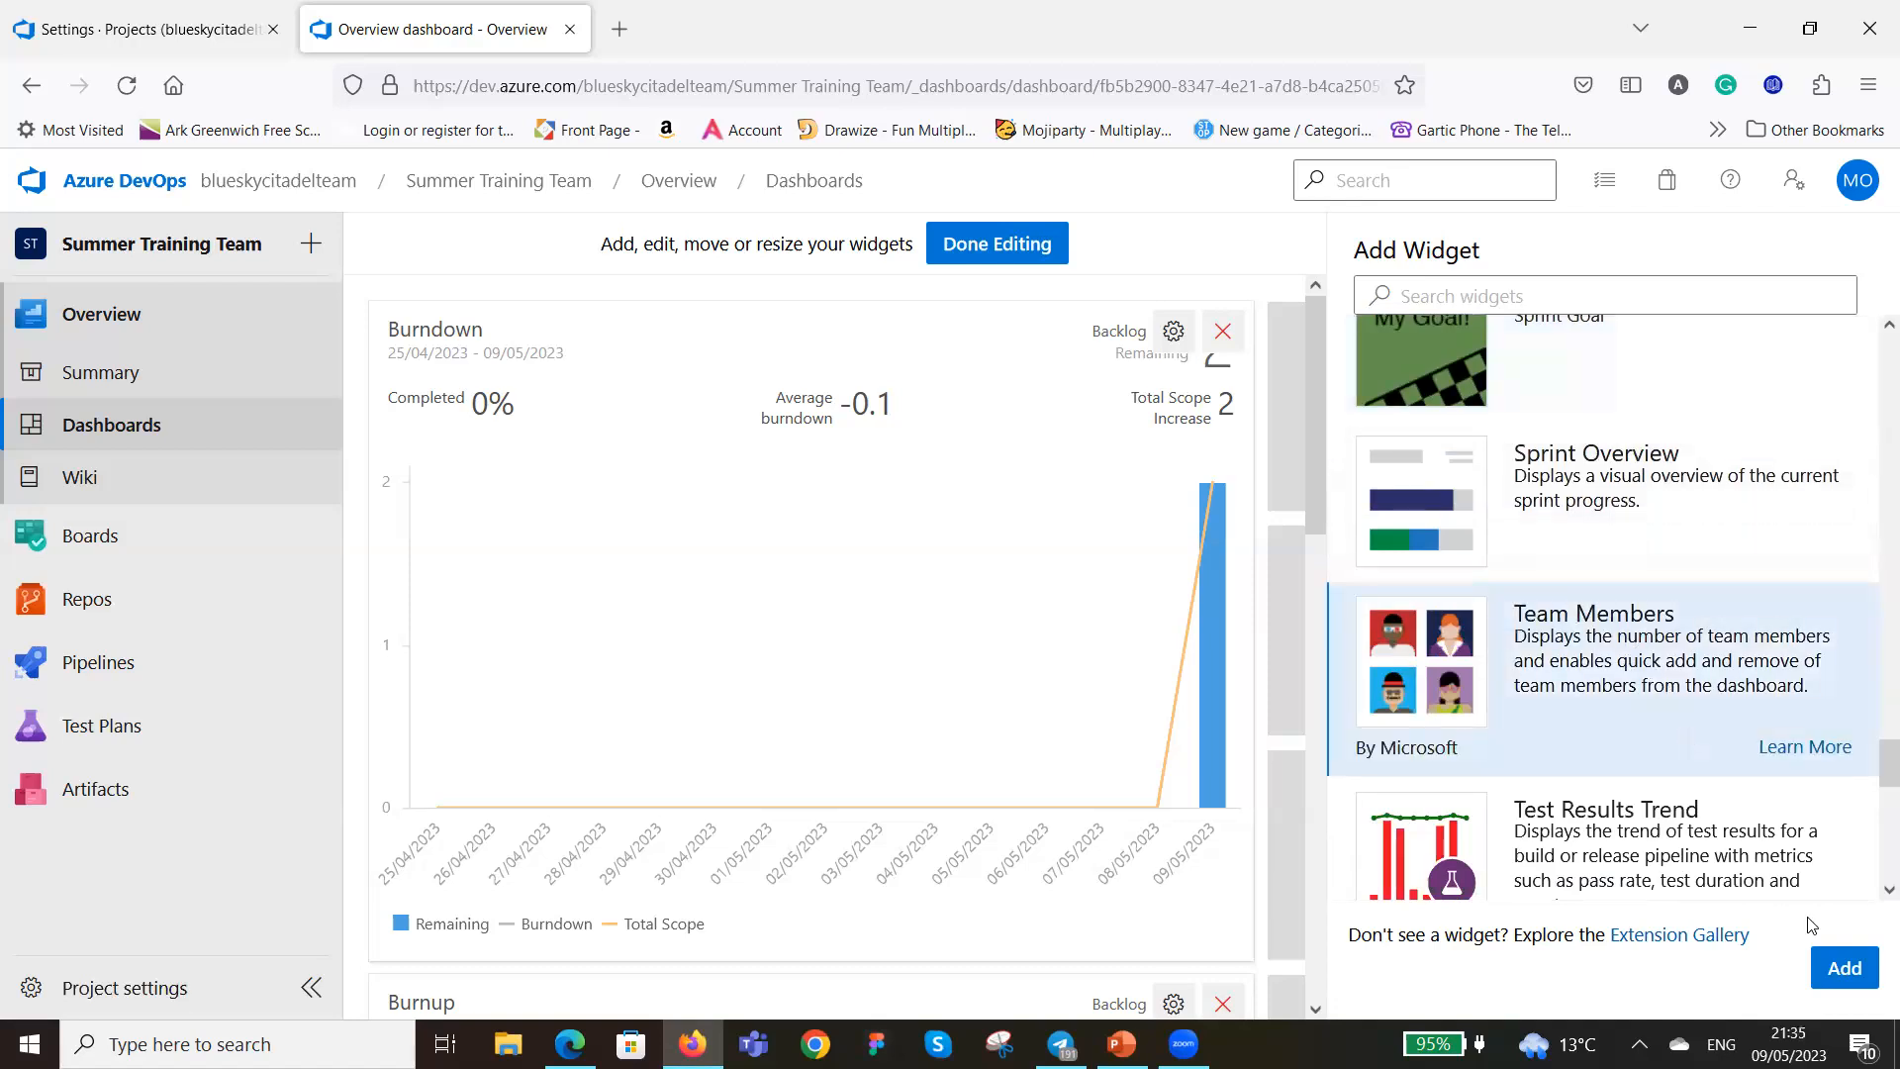
{"action": "left_click", "coordinate": [1832, 967]}
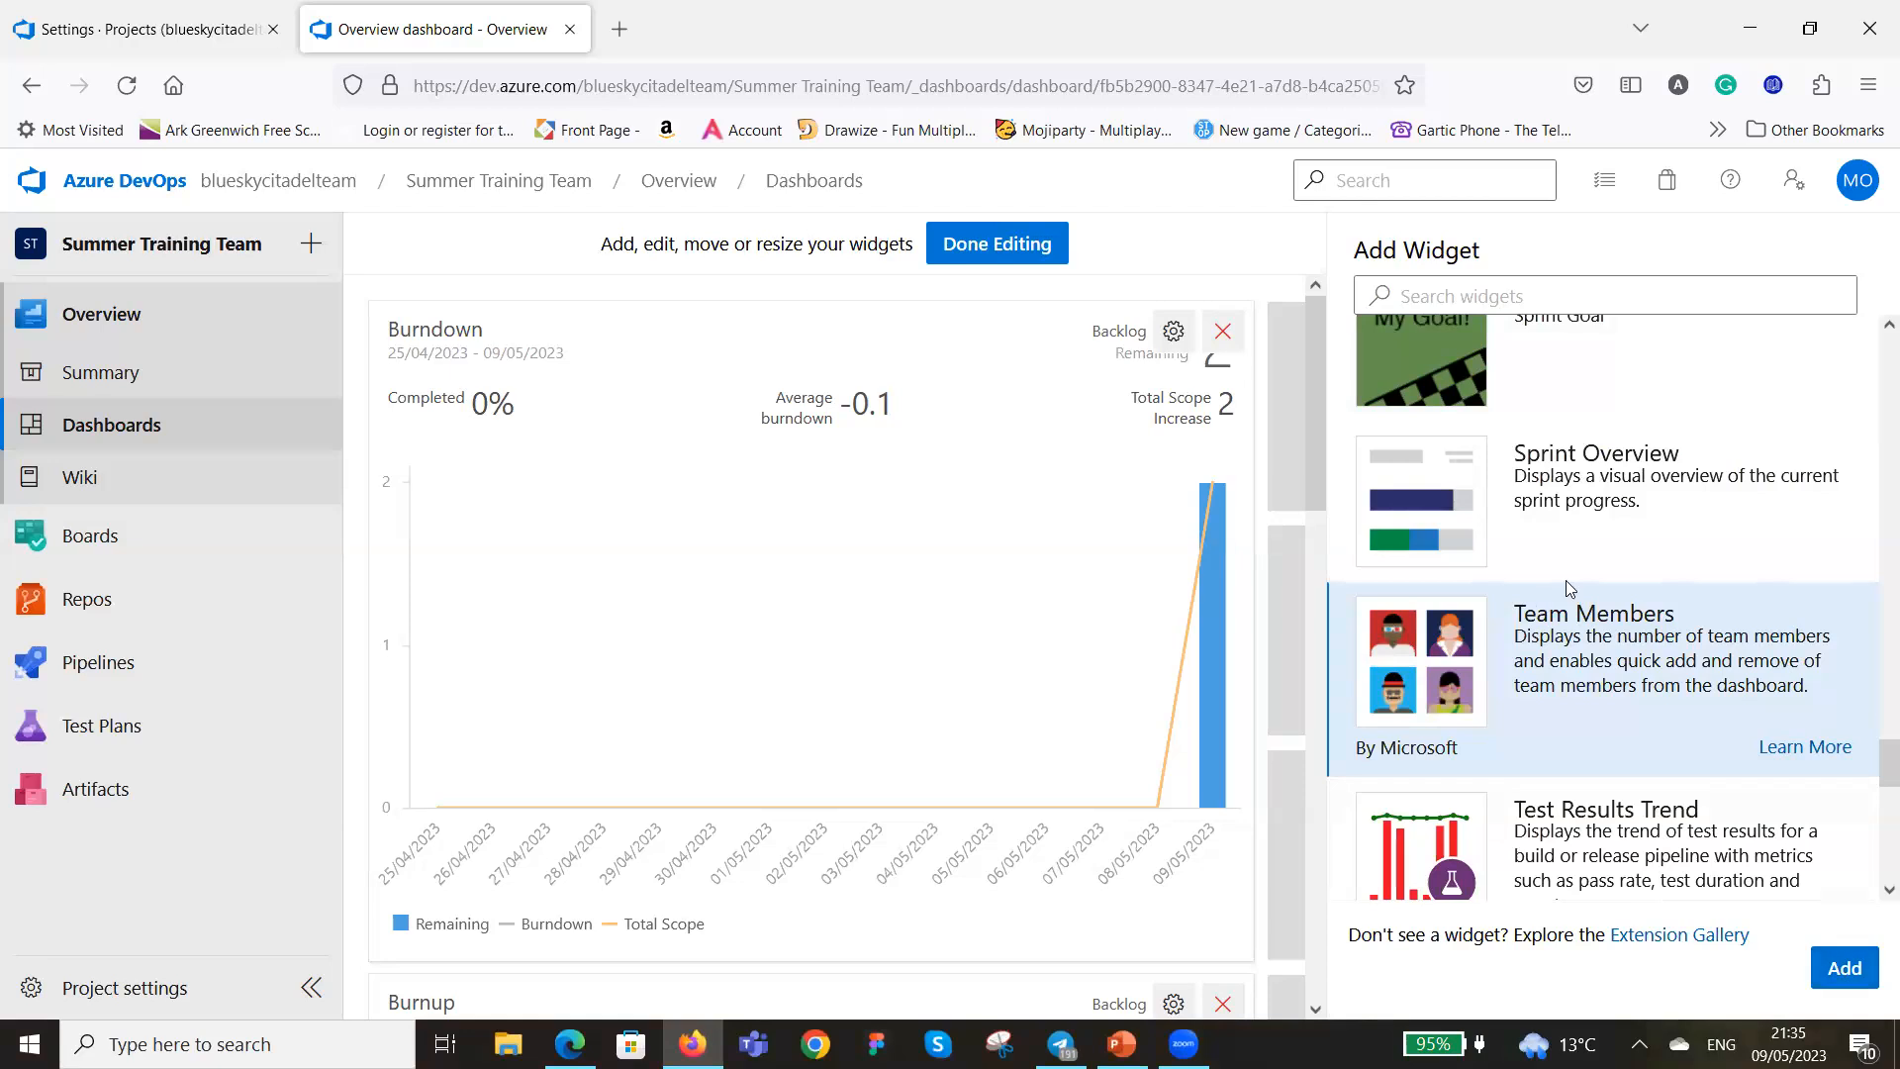
Add the Sprint Overview and Velocity widgets to the Overview dashboard.
{"action": "left_click", "coordinate": [1628, 515]}
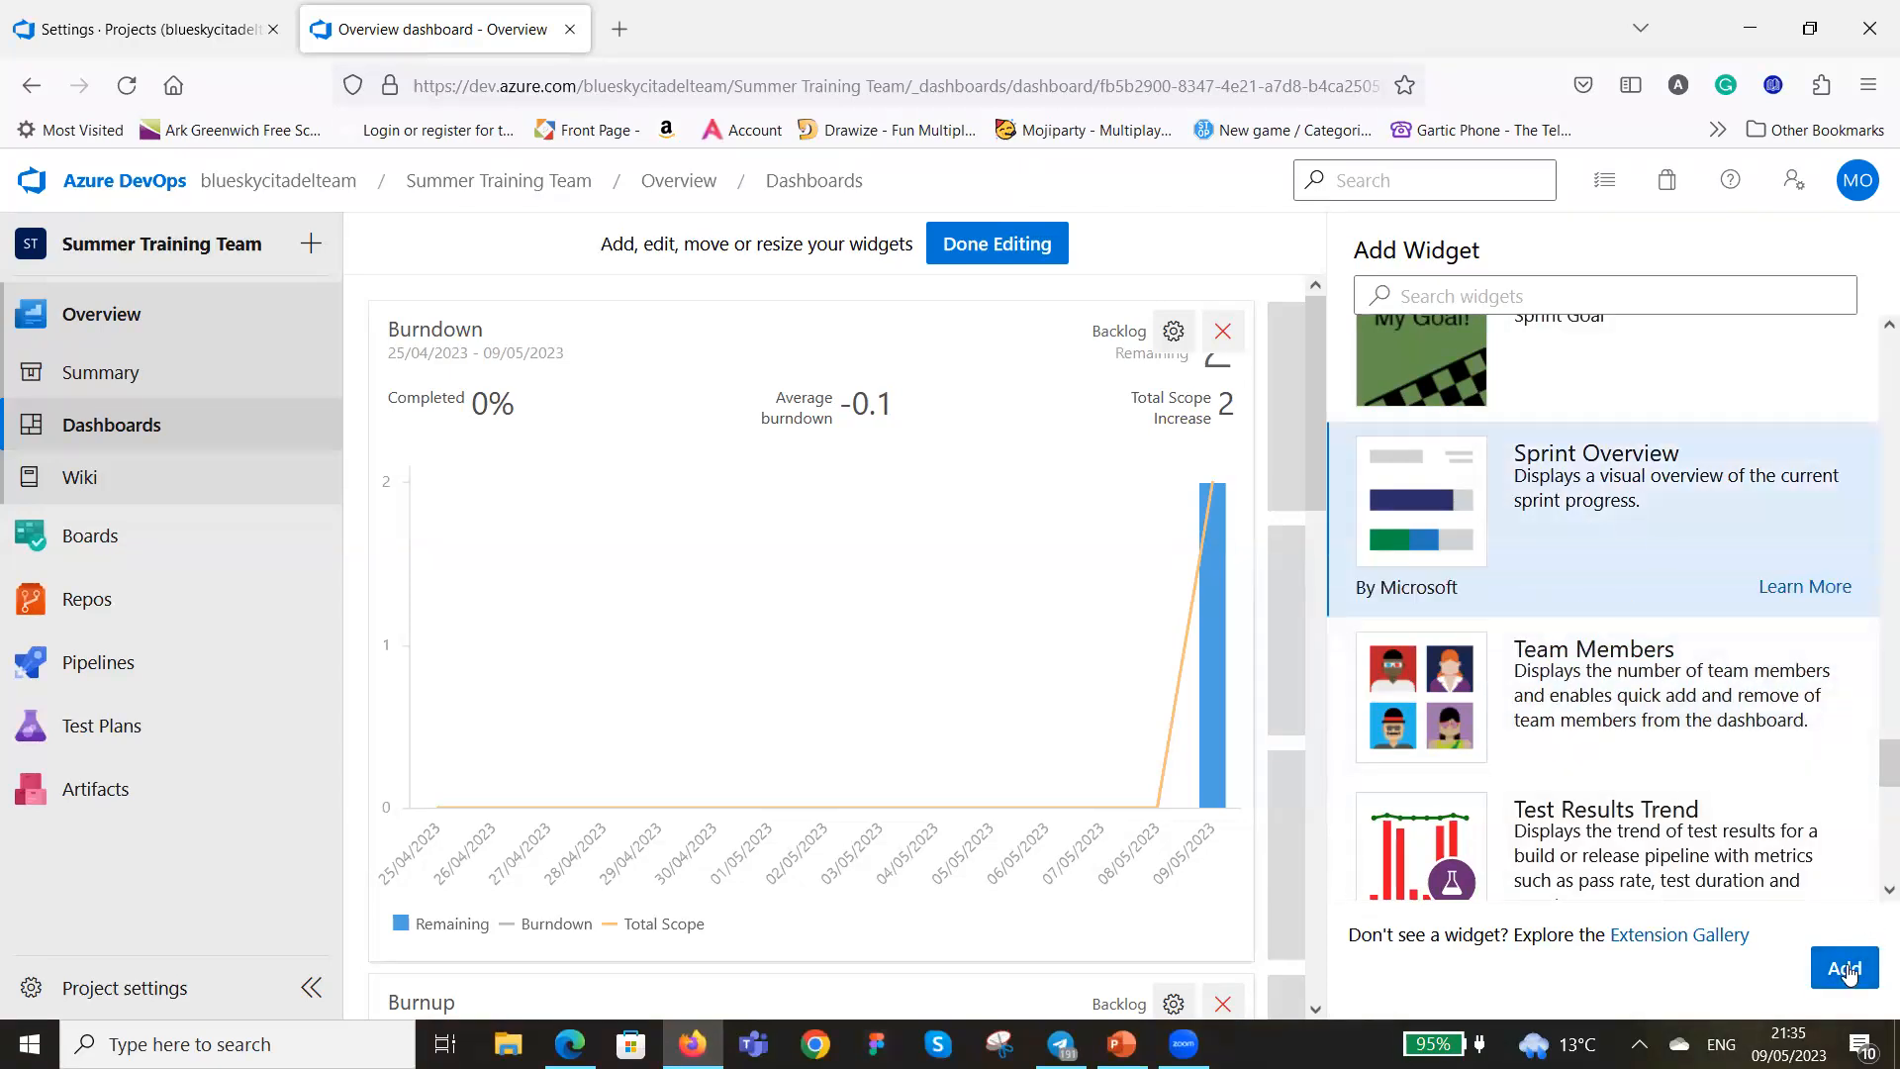
{"action": "scroll", "coordinate": [1611, 610], "scroll_direction": "down", "scroll_amount": 4}
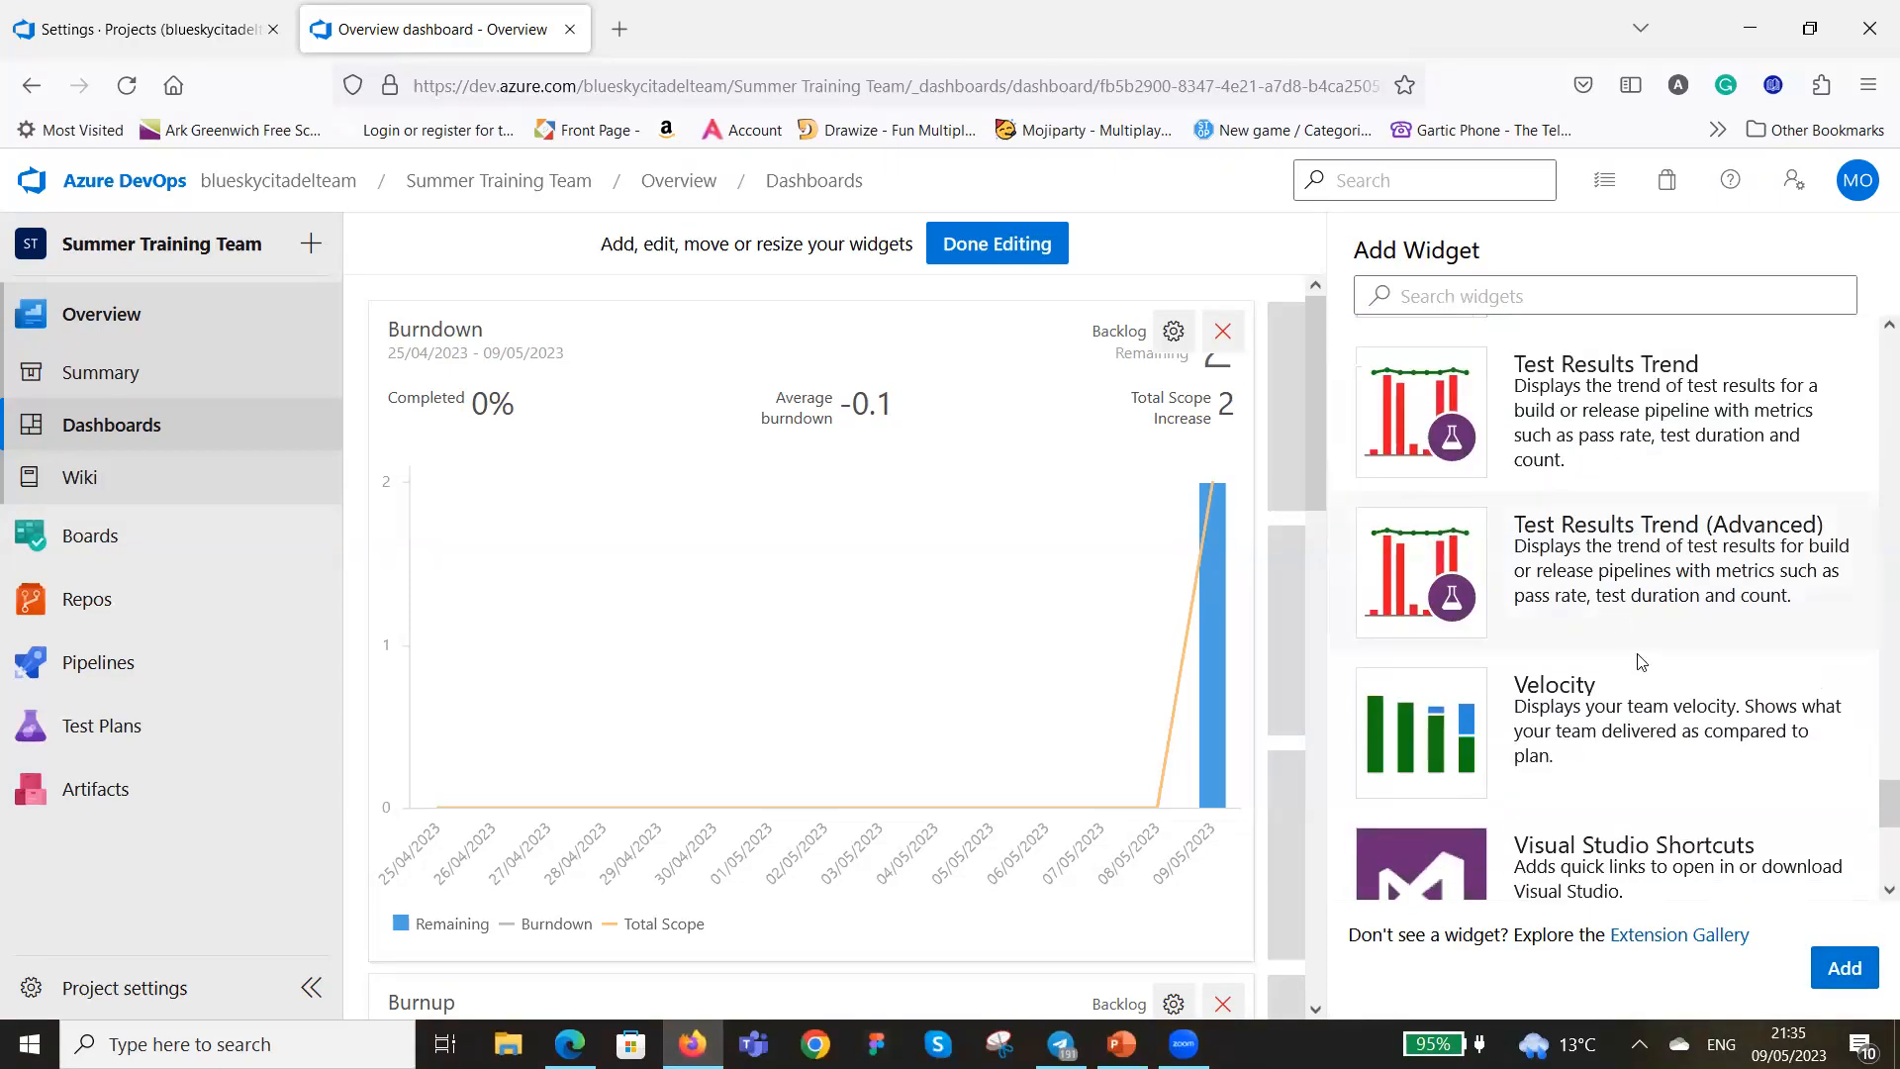
{"action": "left_click", "coordinate": [1671, 712]}
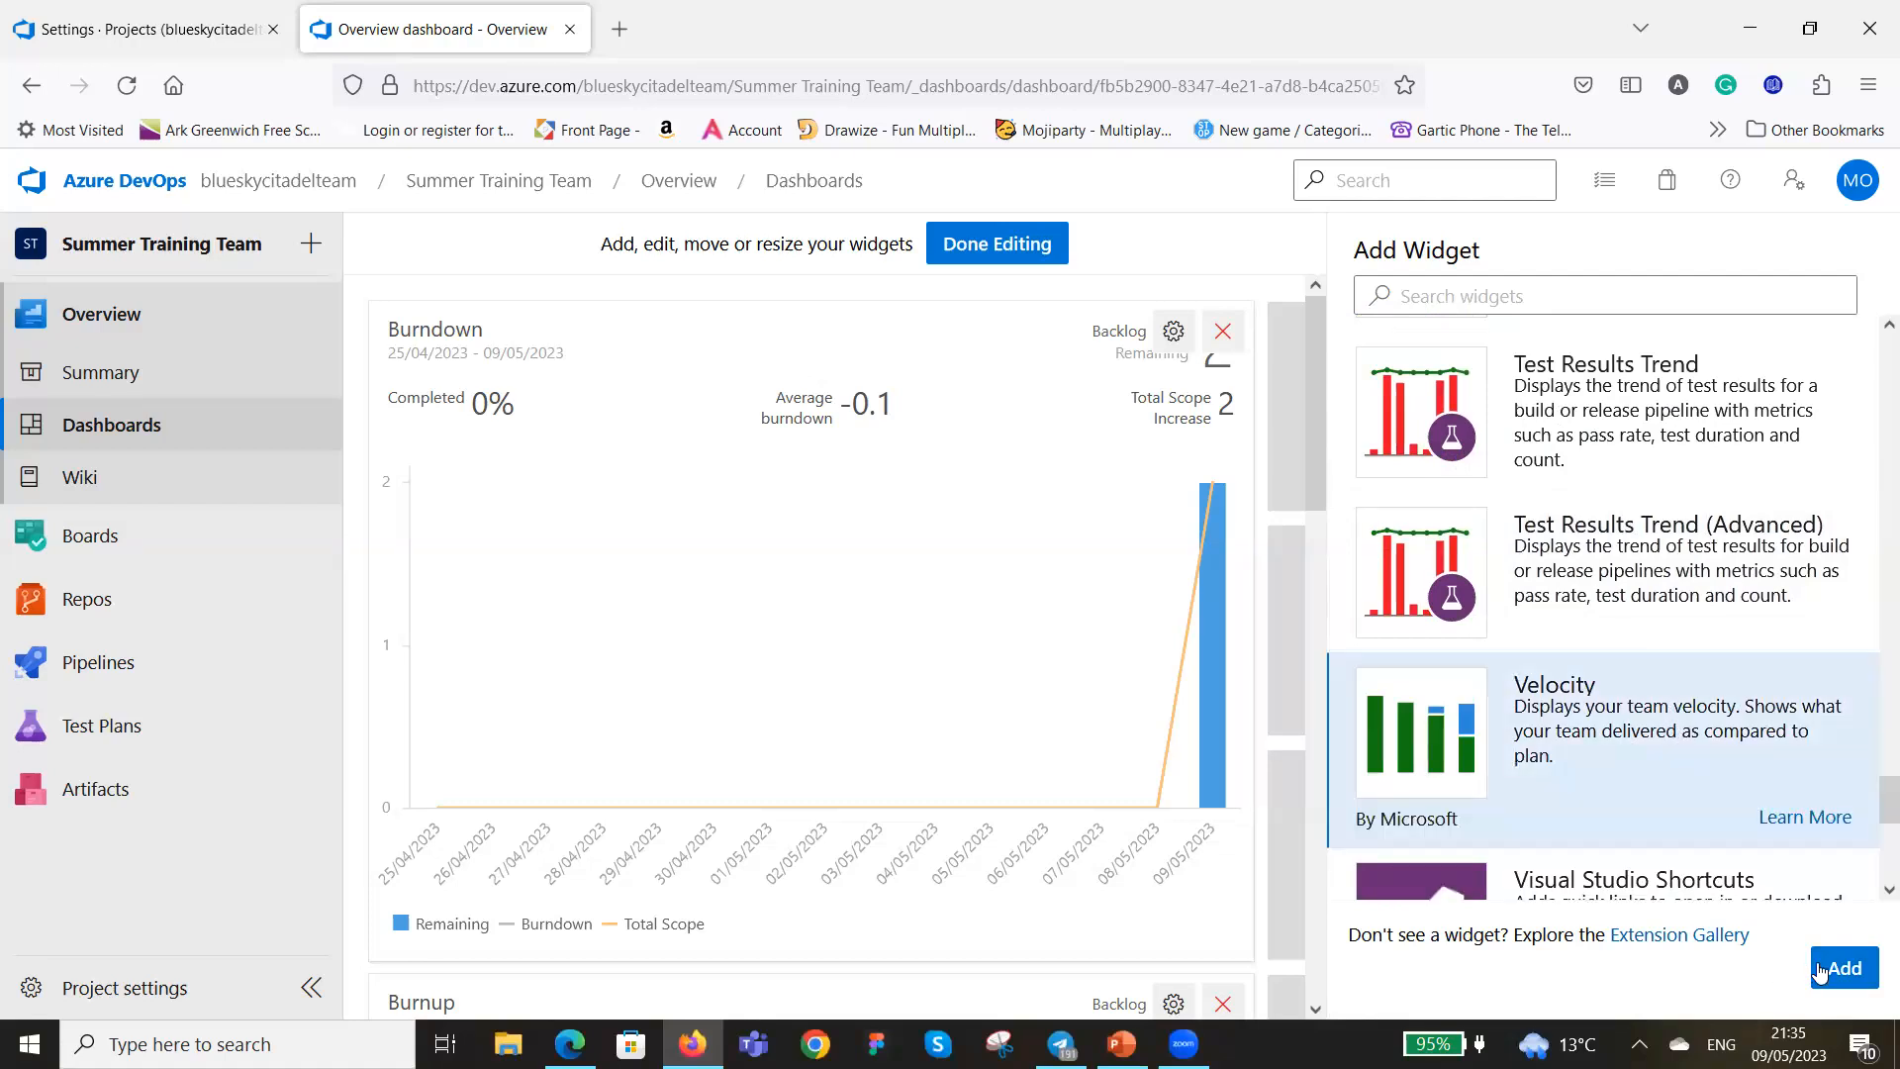
{"action": "scroll", "coordinate": [1576, 624], "scroll_direction": "down", "scroll_amount": 6}
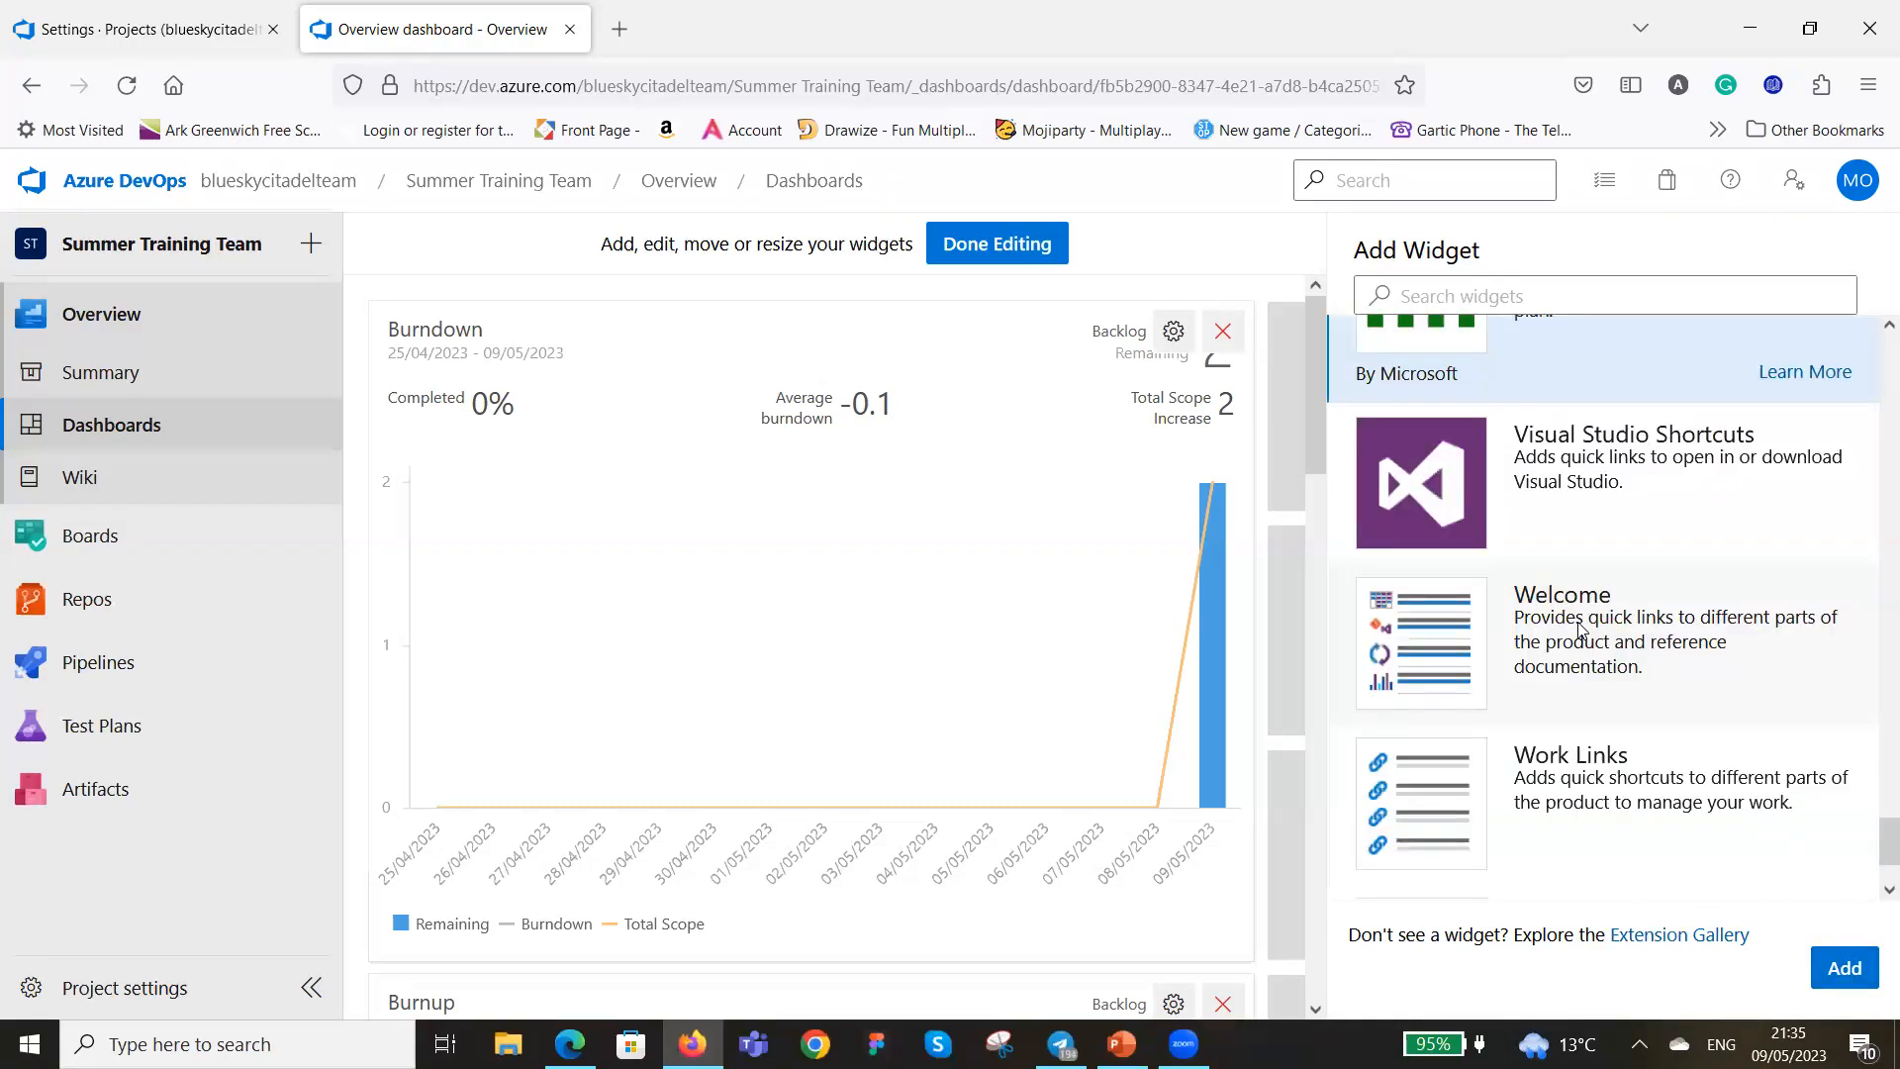
Finish editing the Overview dashboard.
{"action": "scroll", "coordinate": [1648, 693], "scroll_direction": "up", "scroll_amount": 6}
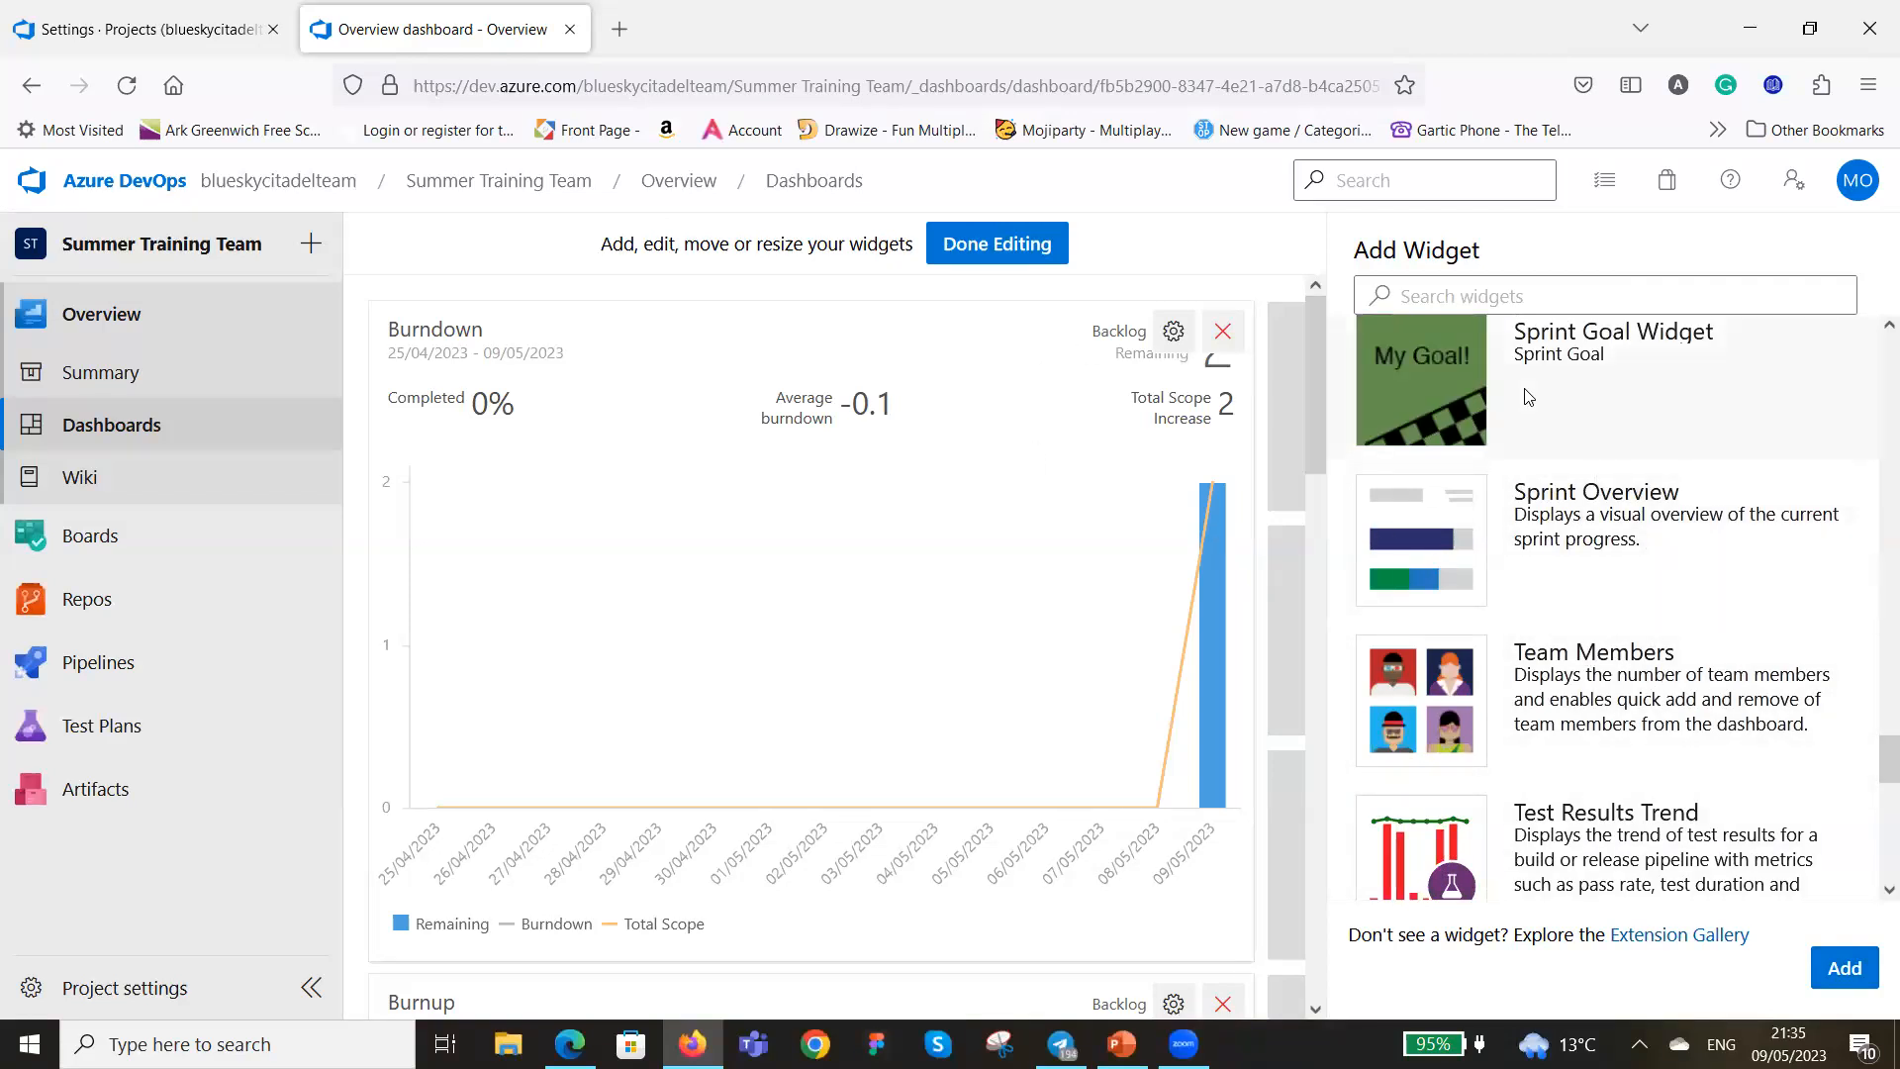
{"action": "left_click", "coordinate": [982, 247]}
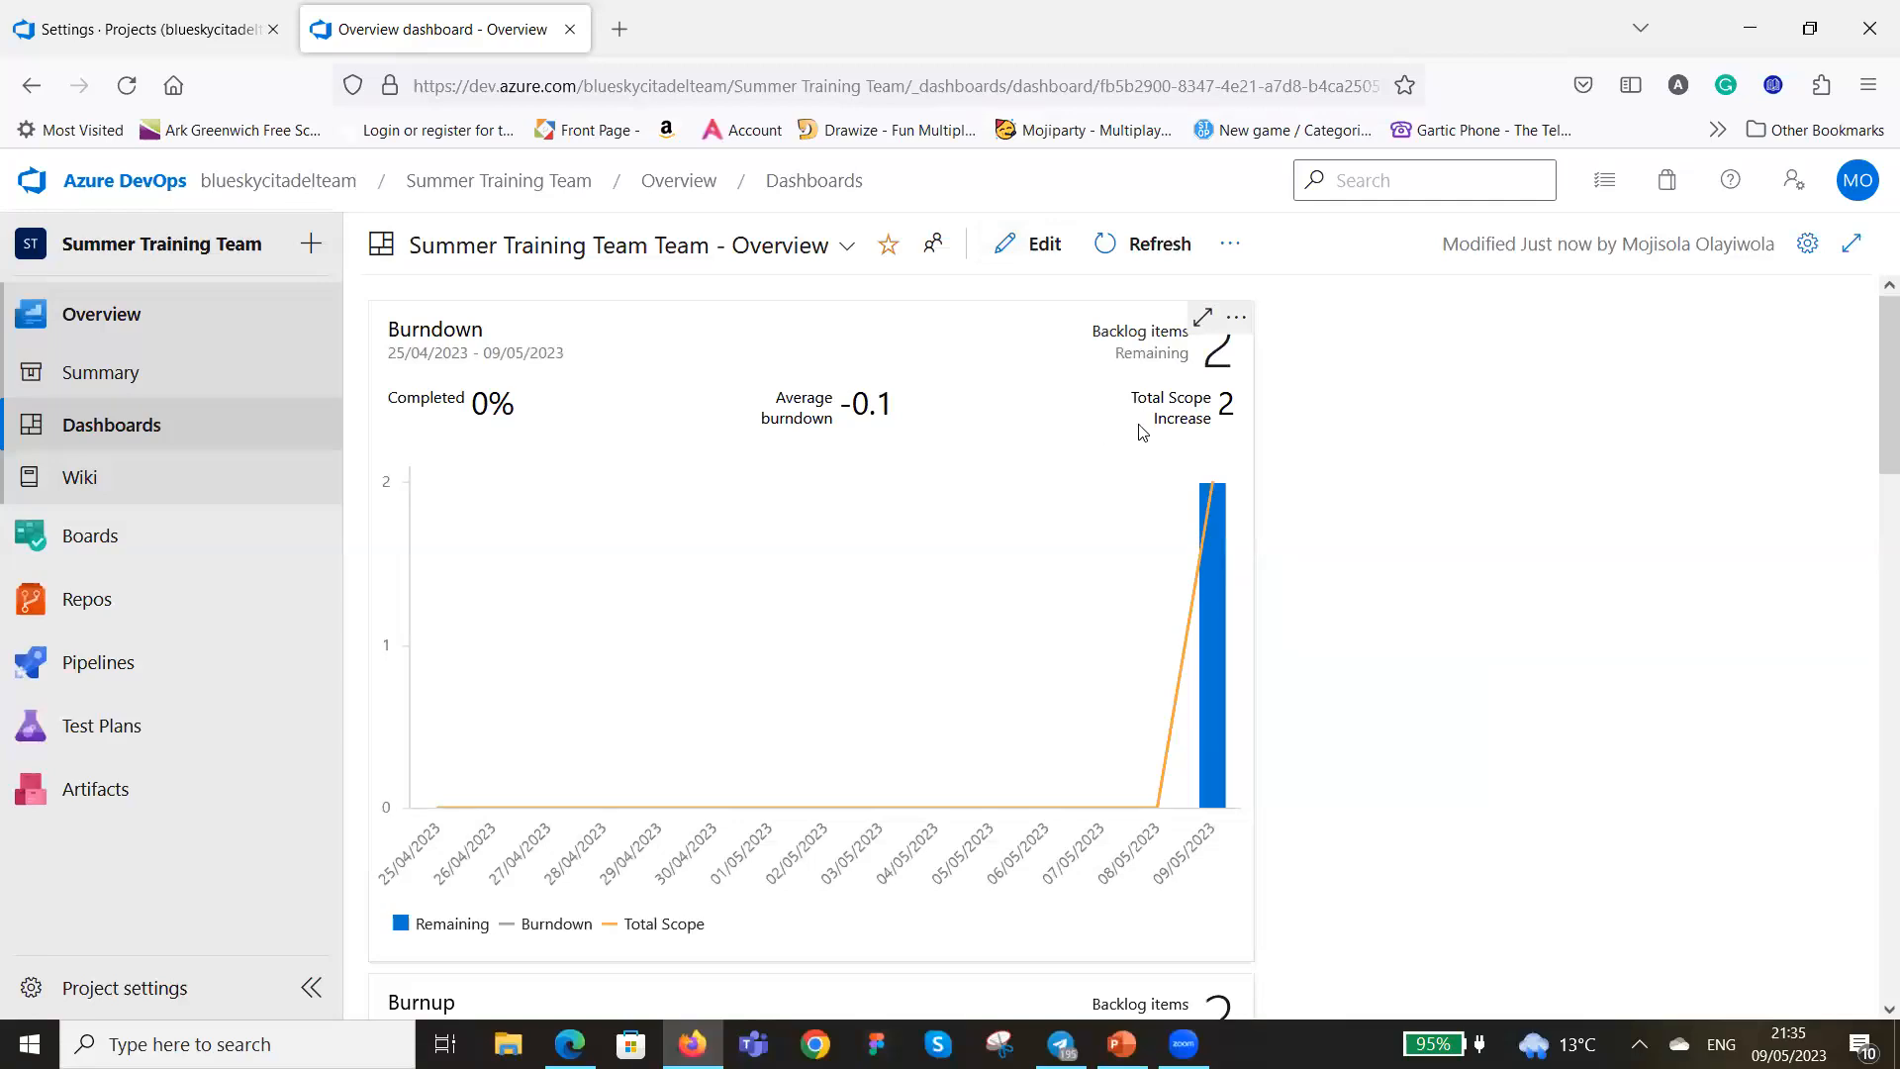
Examine the dashboard's widgets from Burndown and Burnup through Sprint Capacity, Team Members and Sprint Overview to the Sprint 1 bars in Velocity.
{"action": "scroll", "coordinate": [1143, 436], "scroll_direction": "down", "scroll_amount": 10}
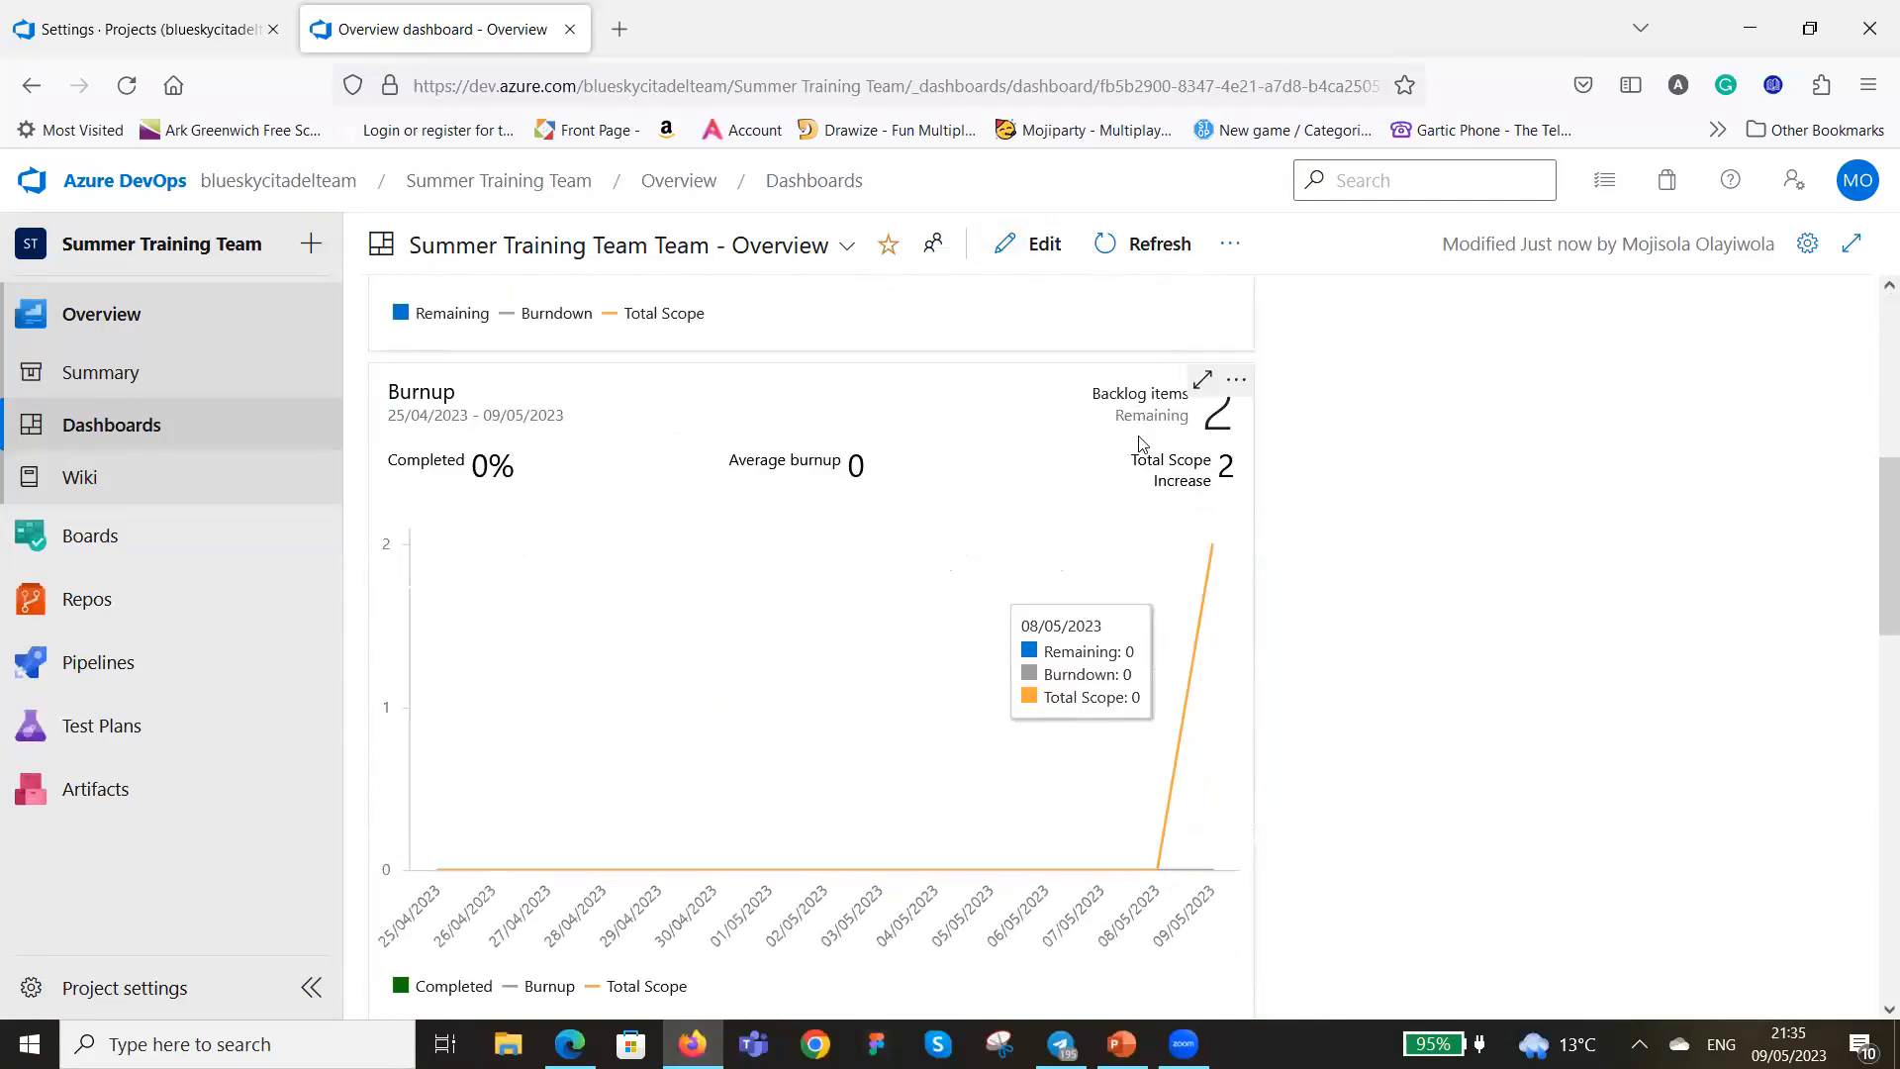
{"action": "scroll", "coordinate": [1139, 440], "scroll_direction": "down", "scroll_amount": 3}
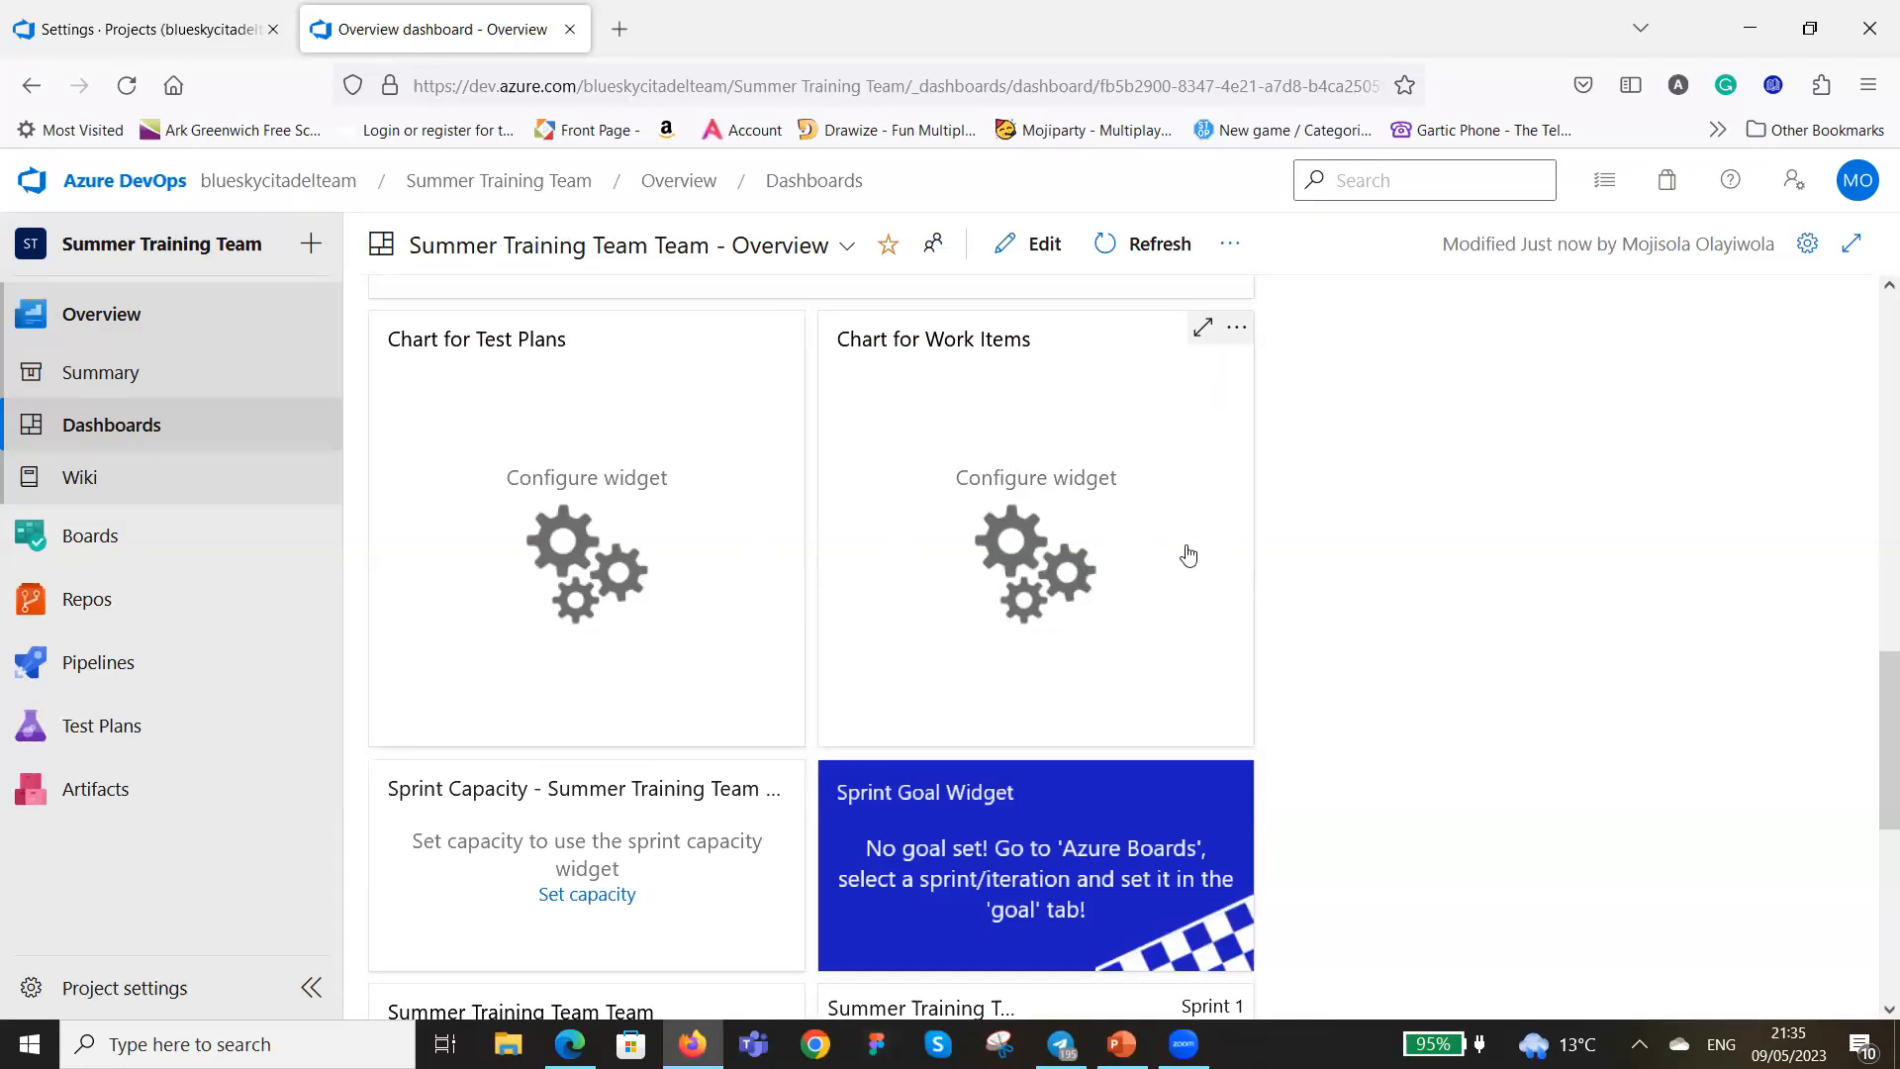
{"action": "scroll", "coordinate": [1181, 539], "scroll_direction": "down", "scroll_amount": 2}
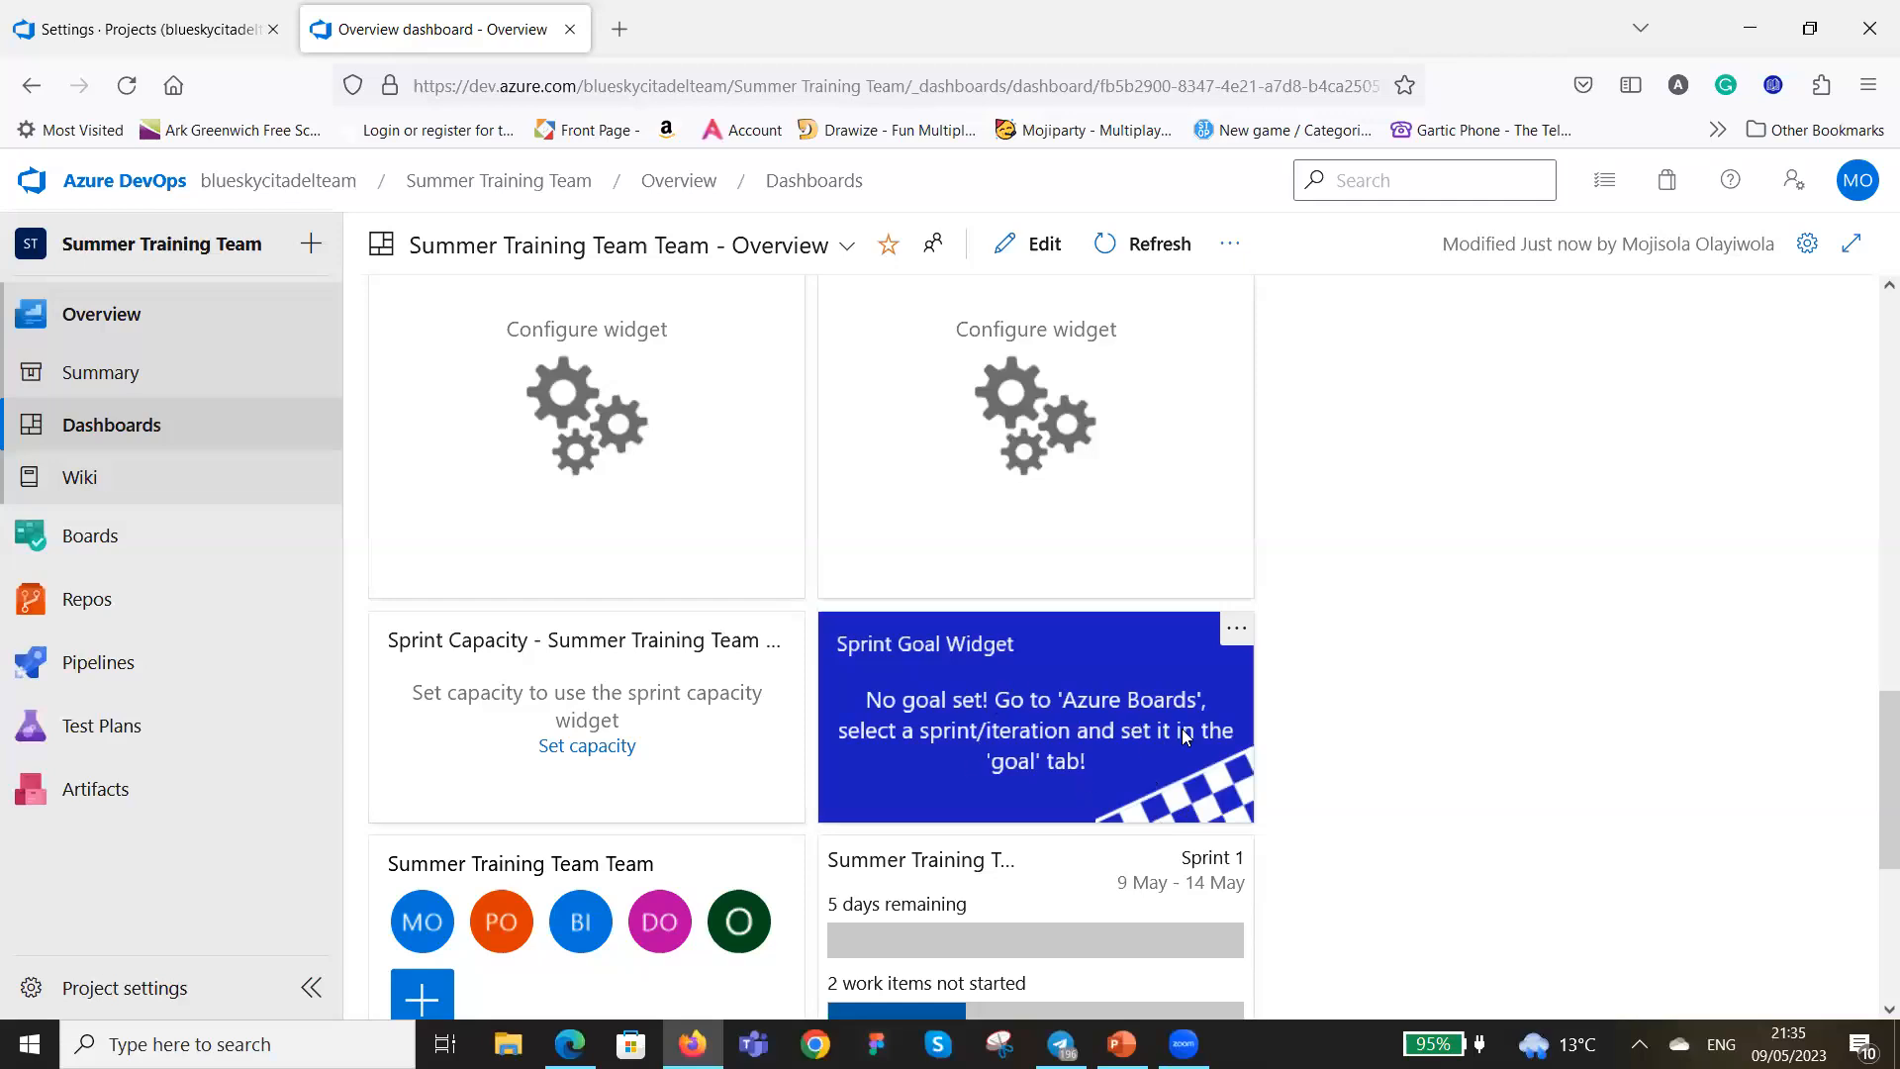
{"action": "scroll", "coordinate": [1059, 655], "scroll_direction": "down", "scroll_amount": 3}
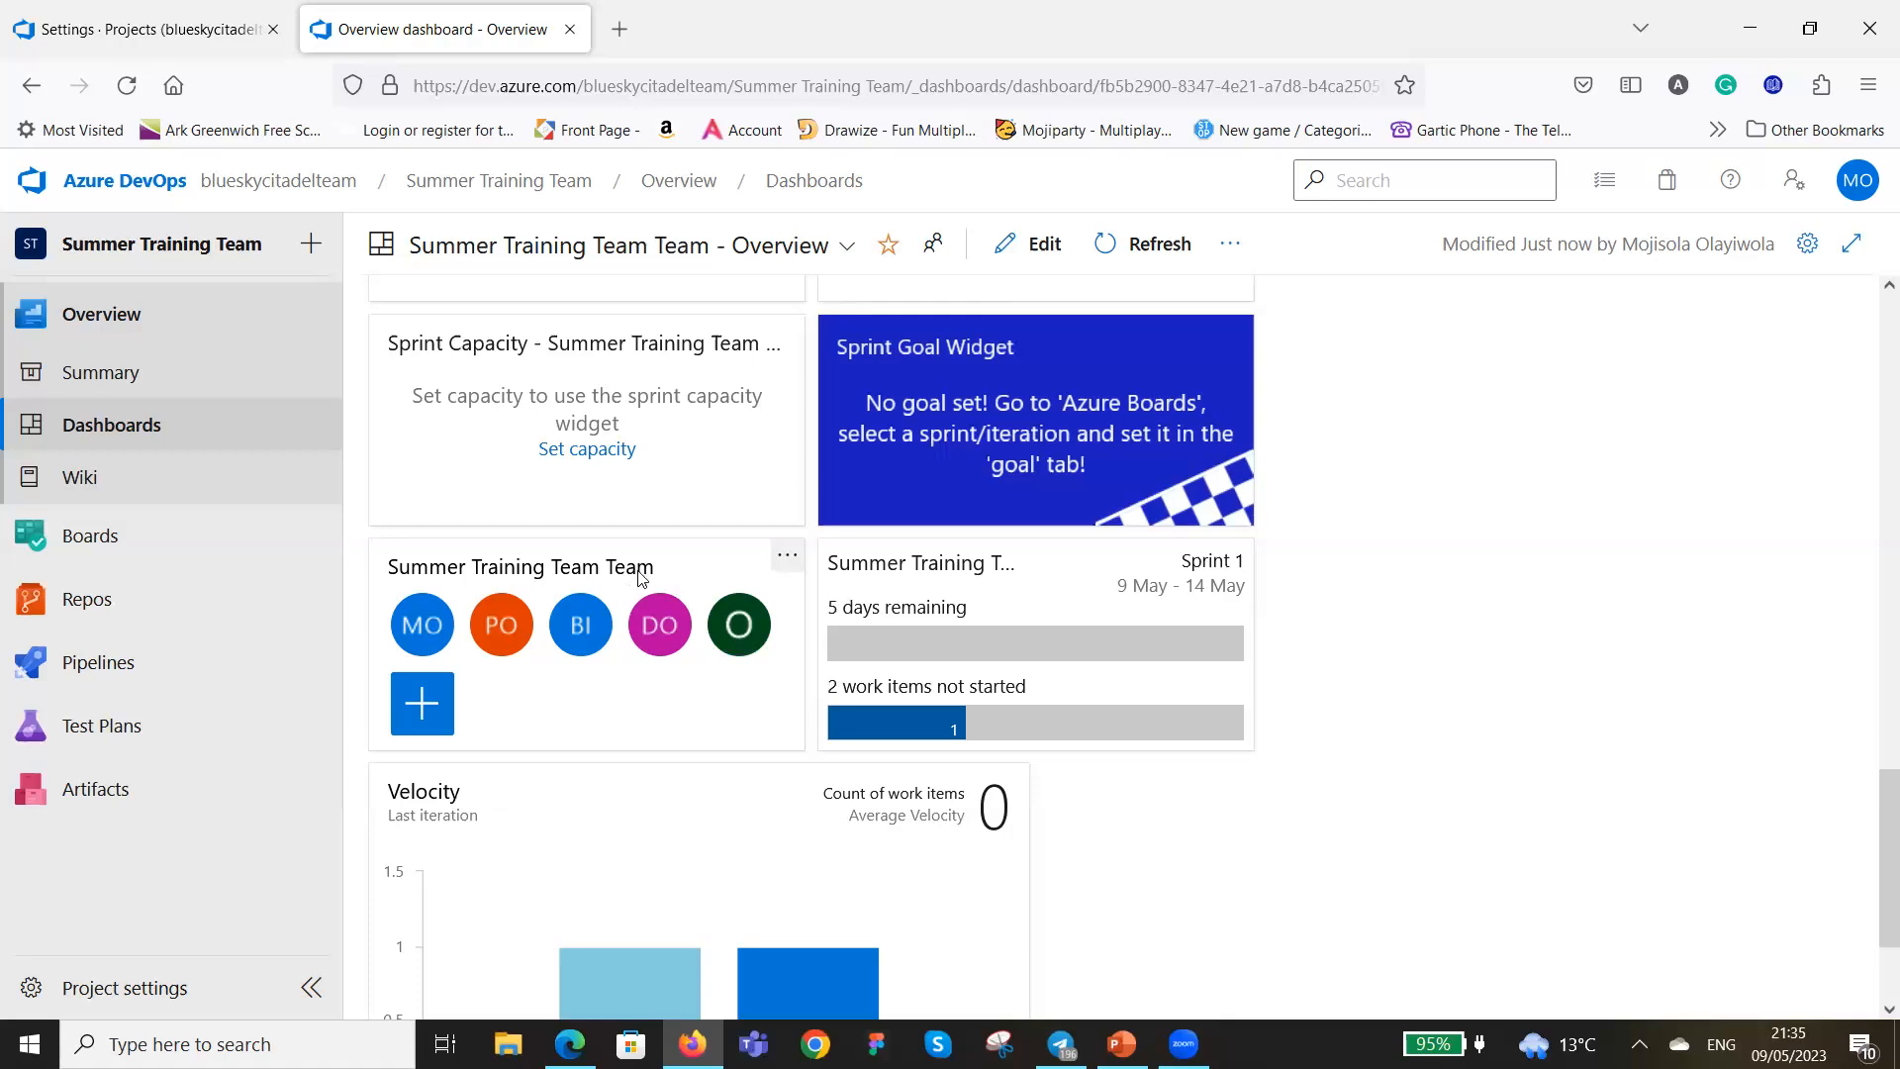
{"action": "scroll", "coordinate": [639, 584], "scroll_direction": "down", "scroll_amount": 2}
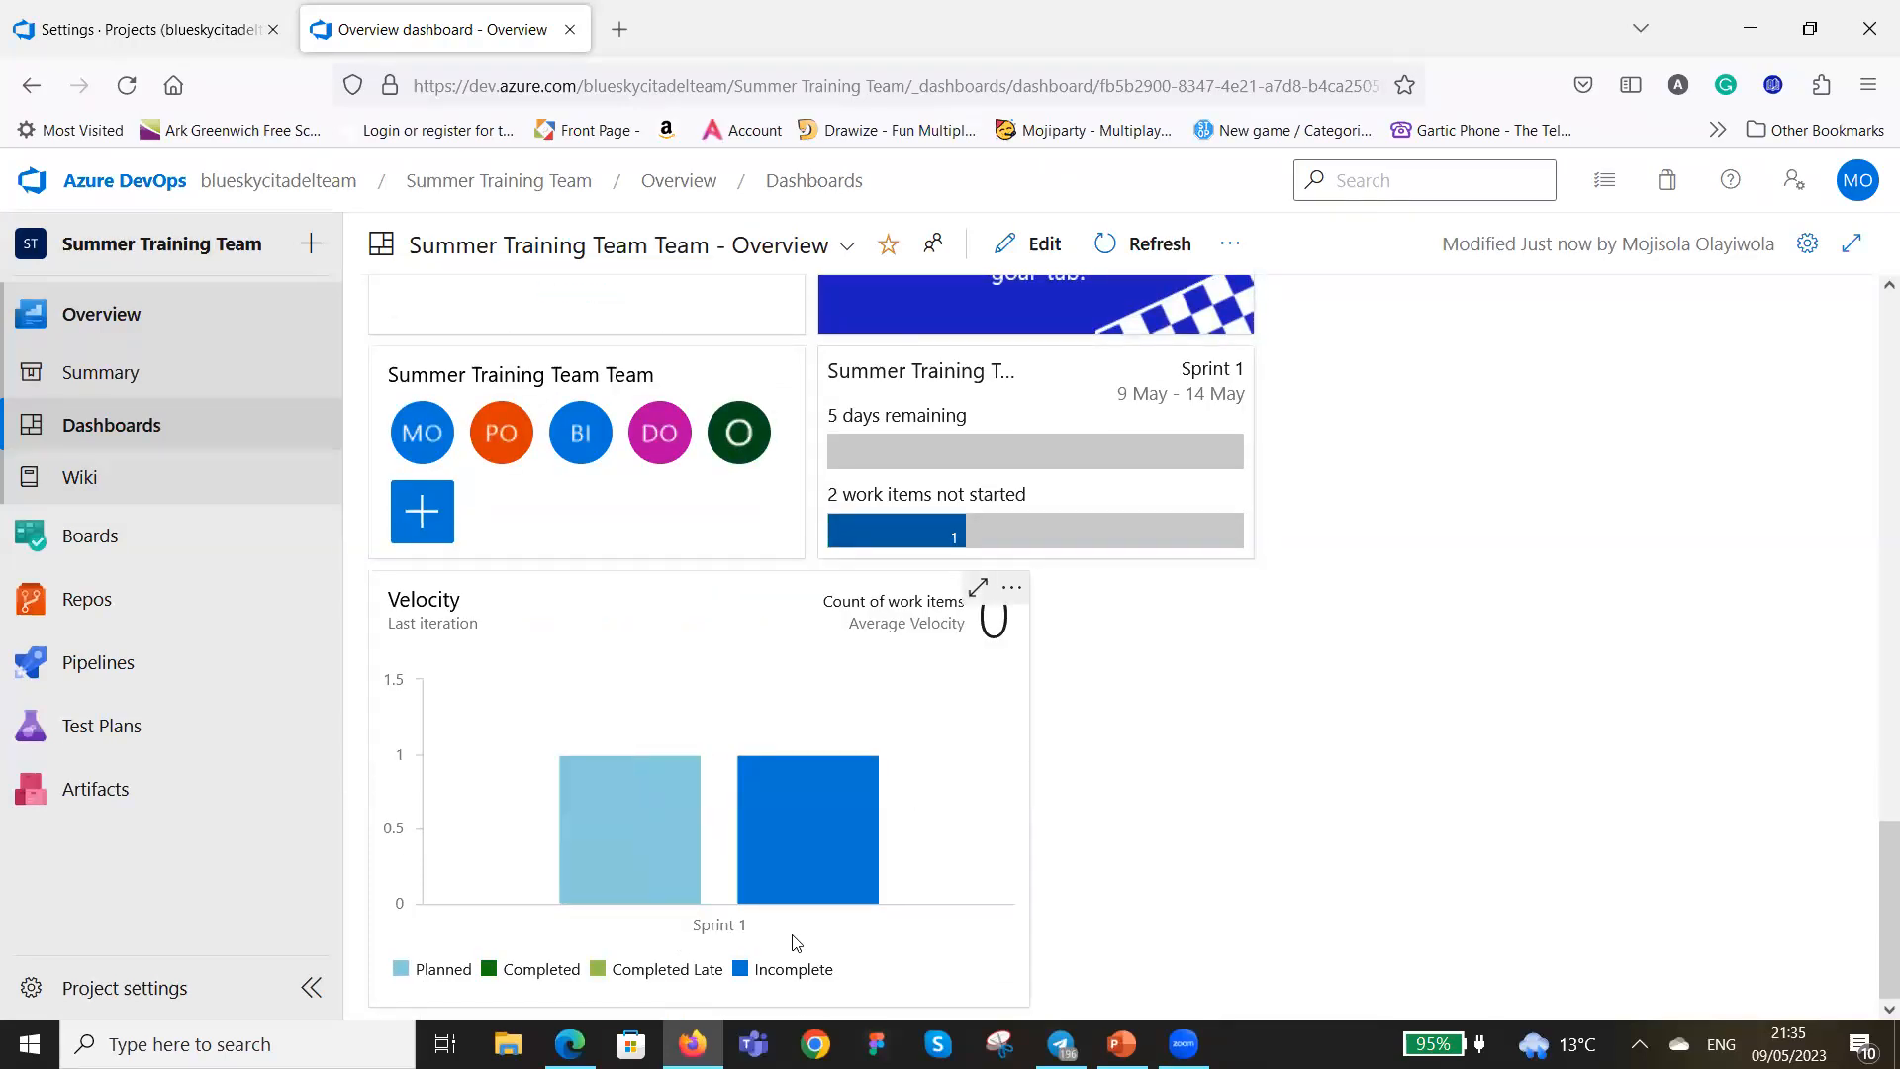
{"action": "mouse_move", "coordinate": [615, 770]}
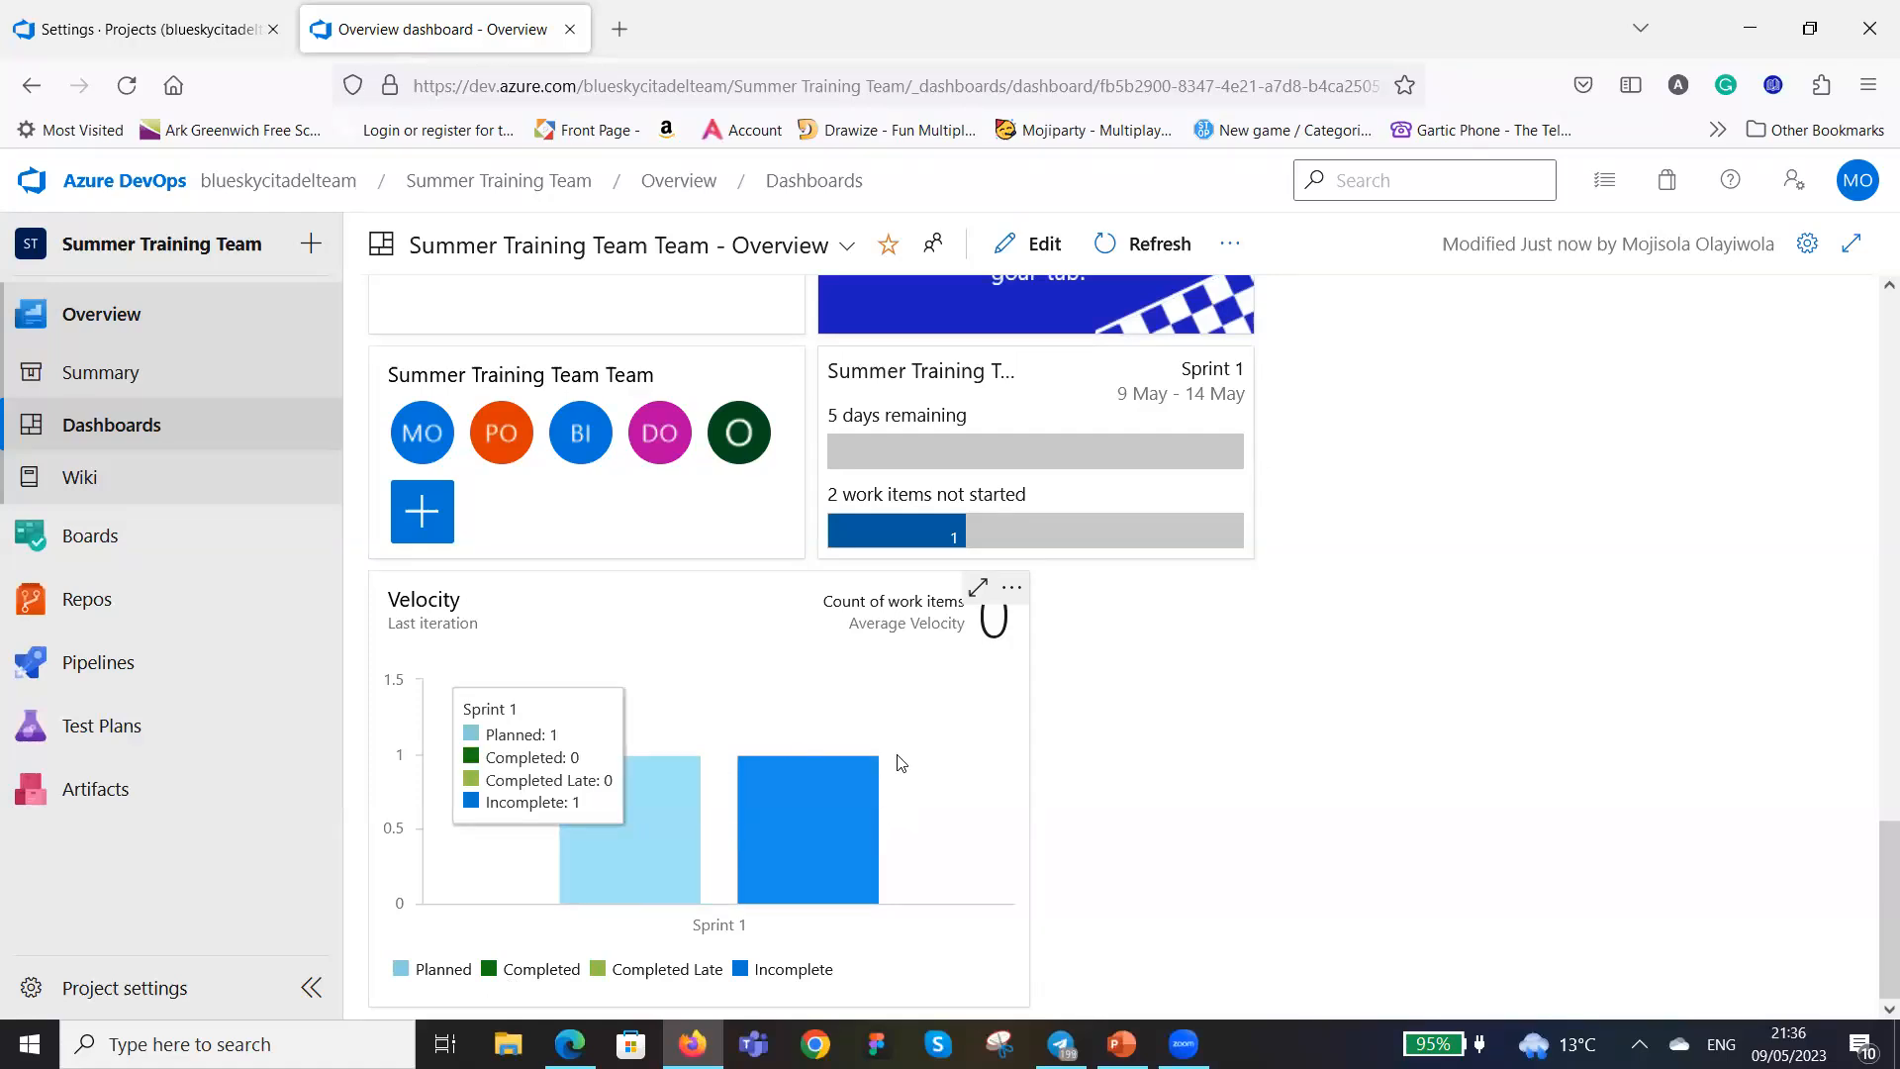
{"action": "scroll", "coordinate": [1122, 678], "scroll_direction": "up", "scroll_amount": 1}
{"action": "scroll", "coordinate": [1129, 678], "scroll_direction": "up", "scroll_amount": 10}
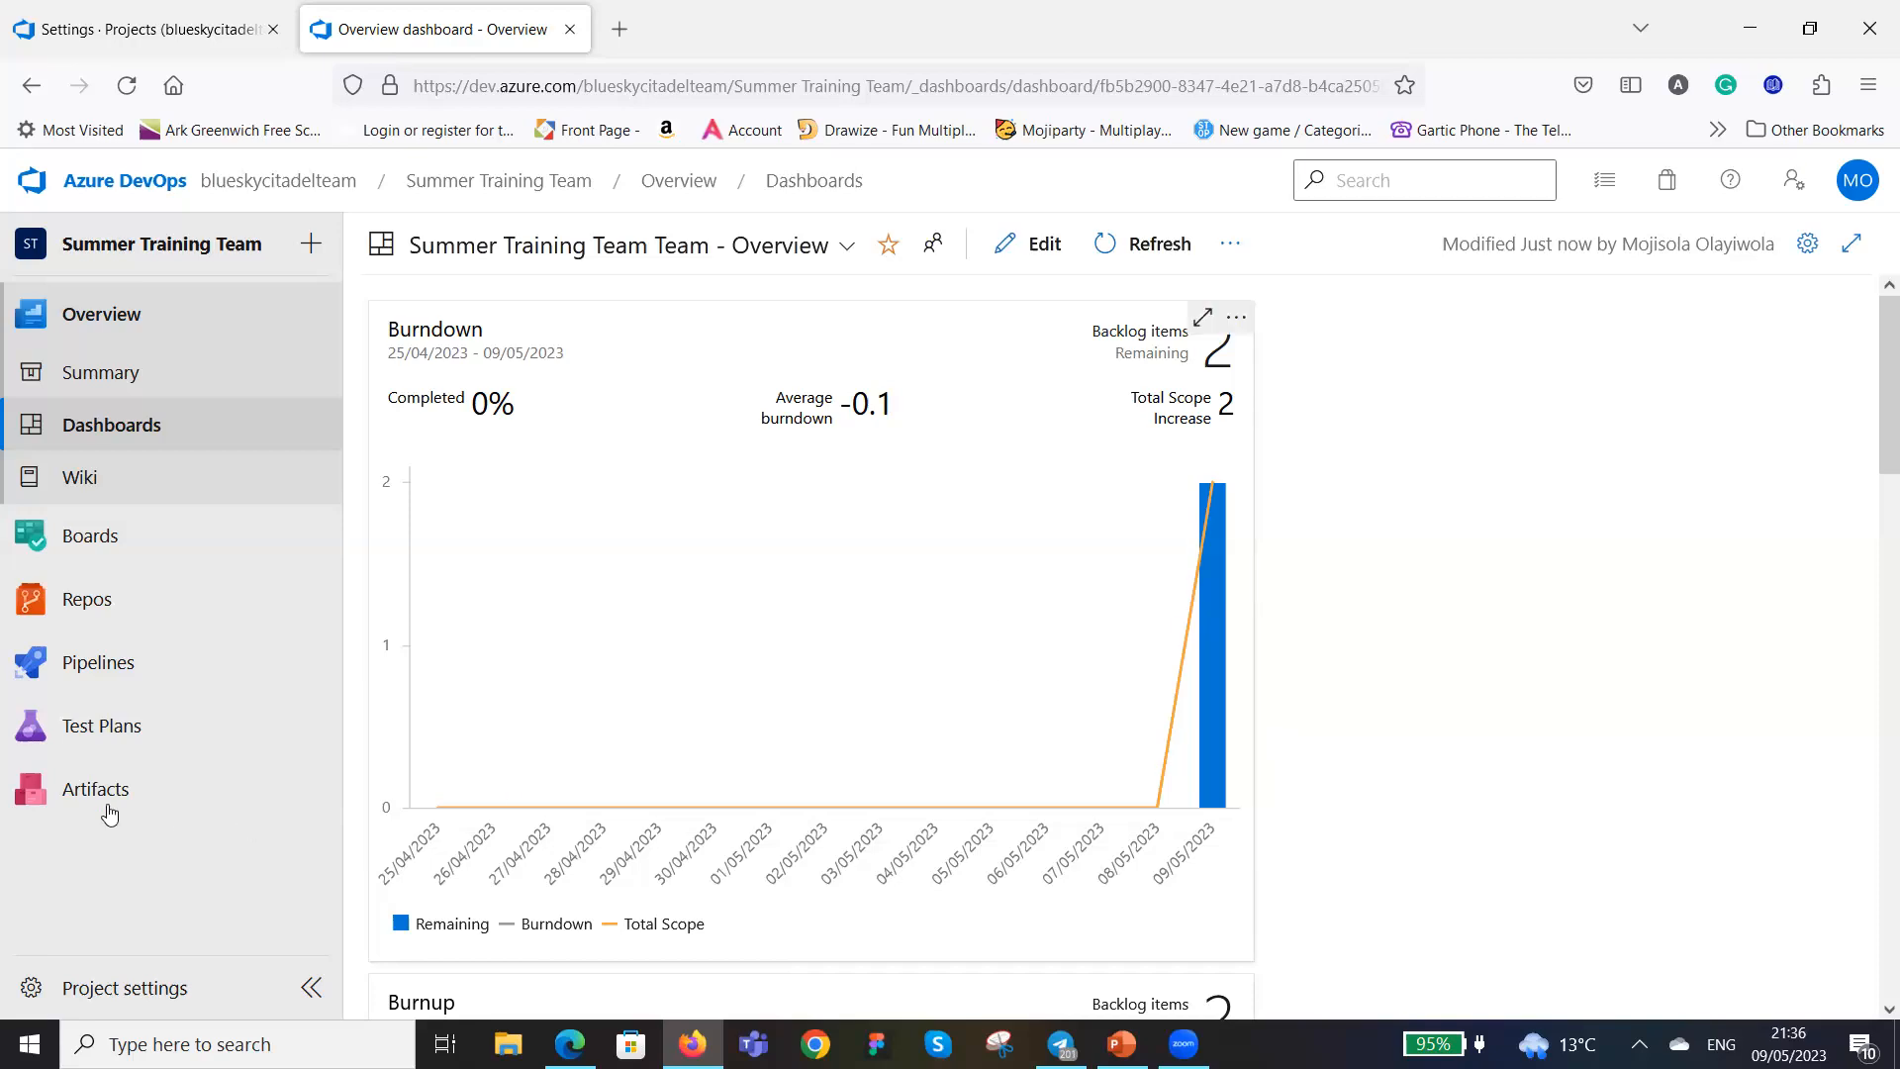
Start a new team retrospective board titled "Sprint 1" with a maximum of 10 votes per user.
{"action": "left_click", "coordinate": [86, 539]}
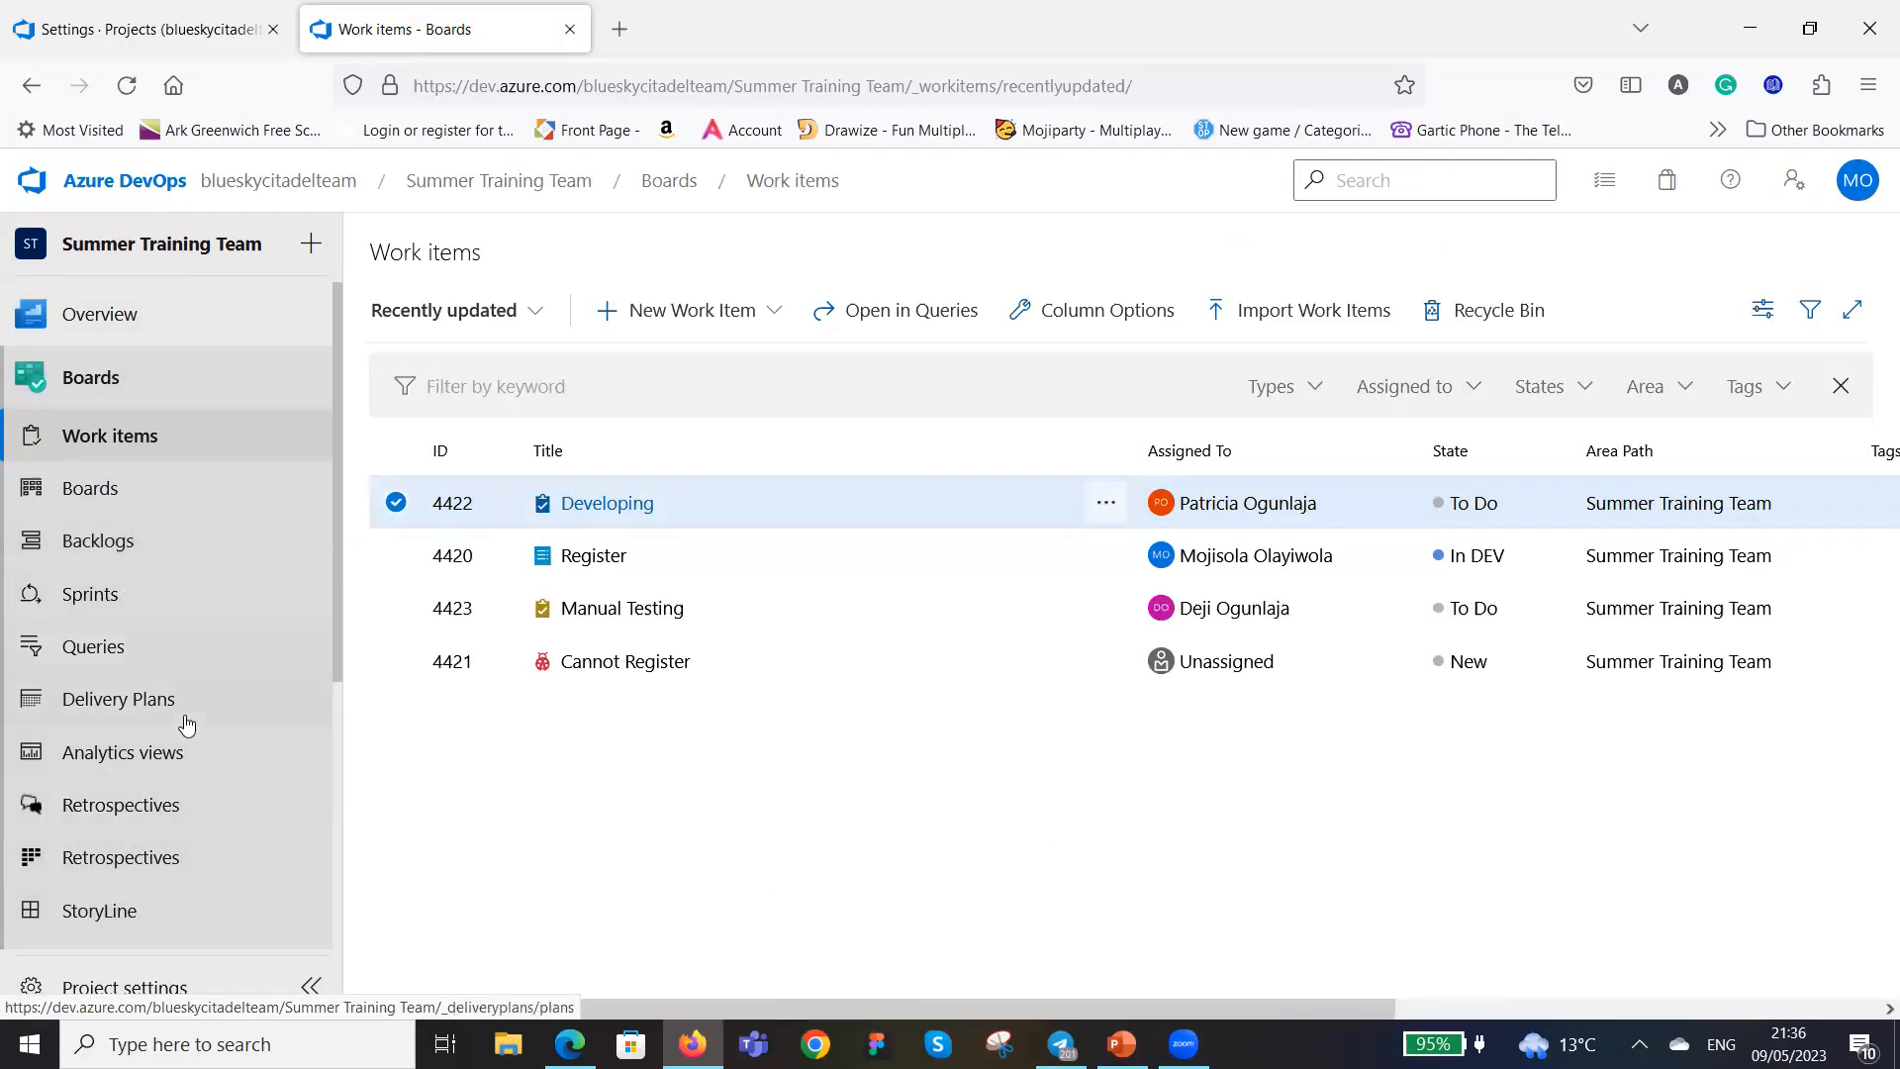
{"action": "scroll", "coordinate": [217, 713], "scroll_direction": "down", "scroll_amount": 3}
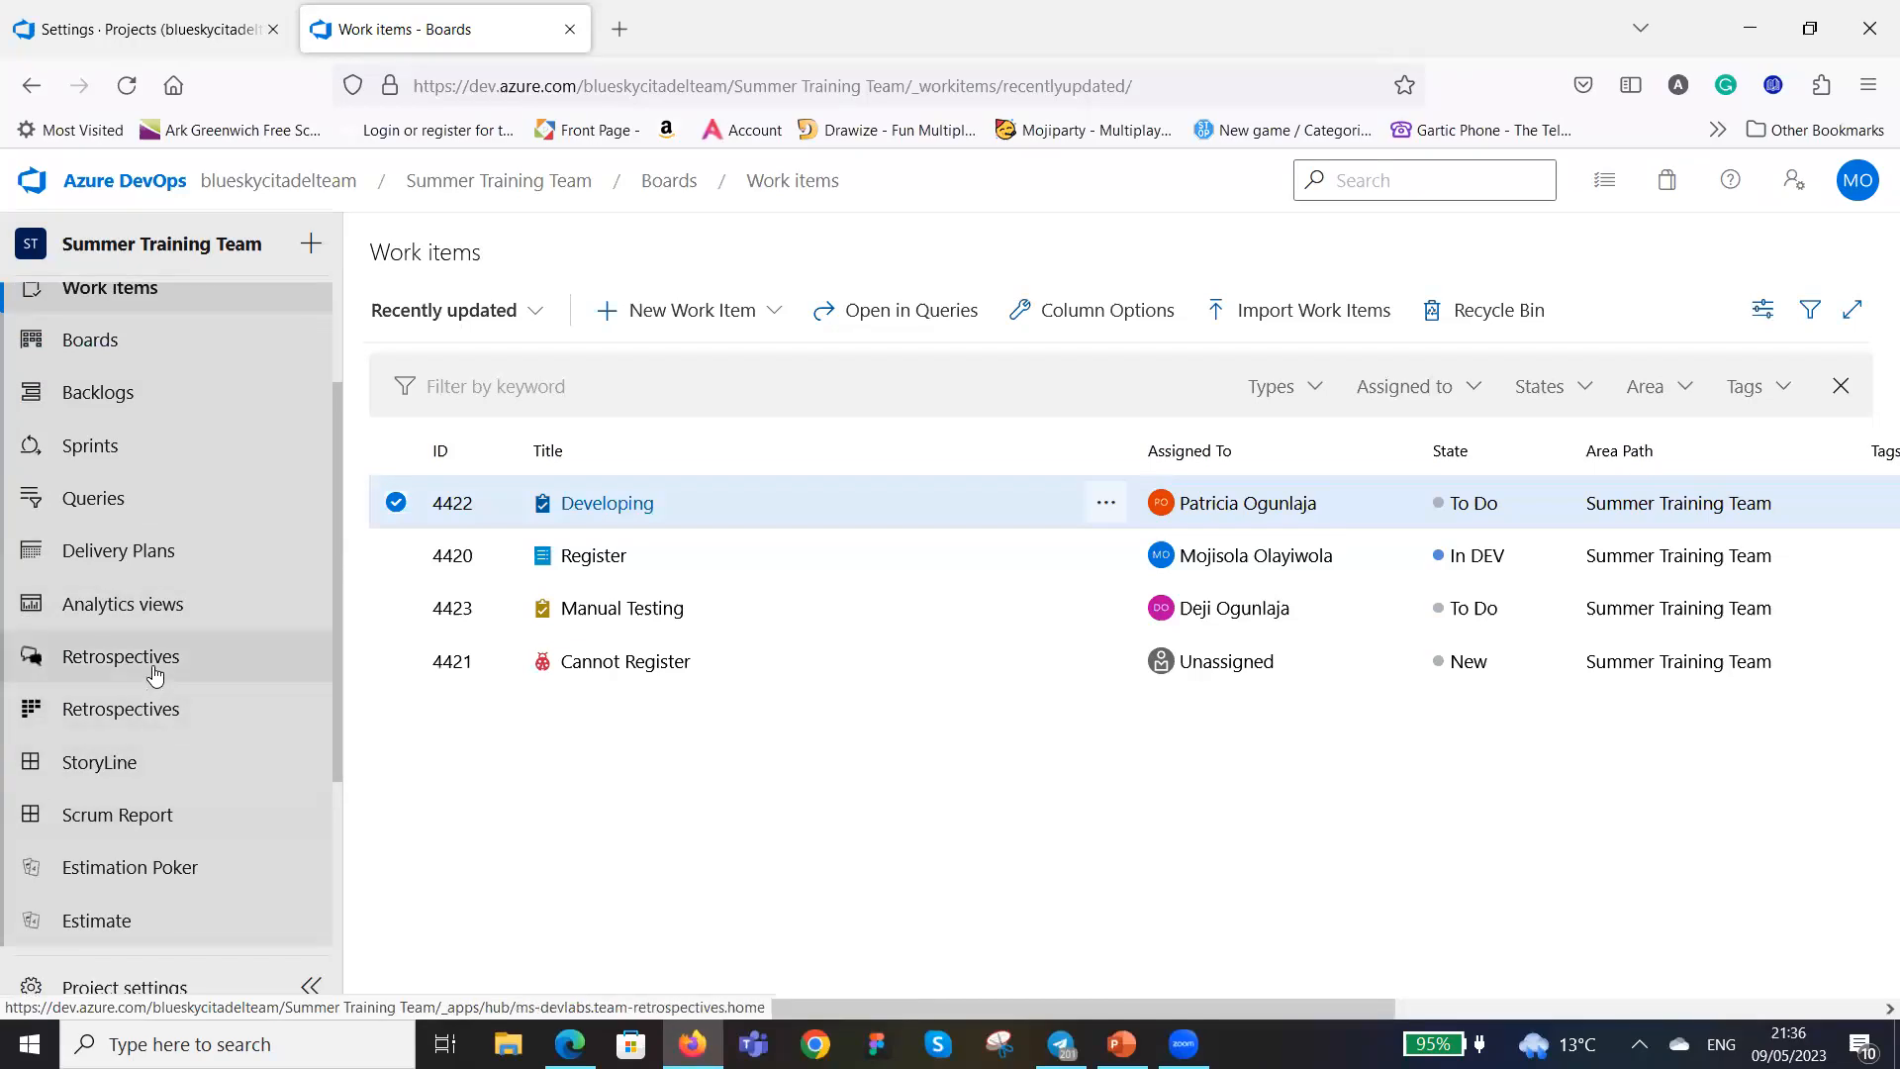
{"action": "left_click", "coordinate": [186, 658]}
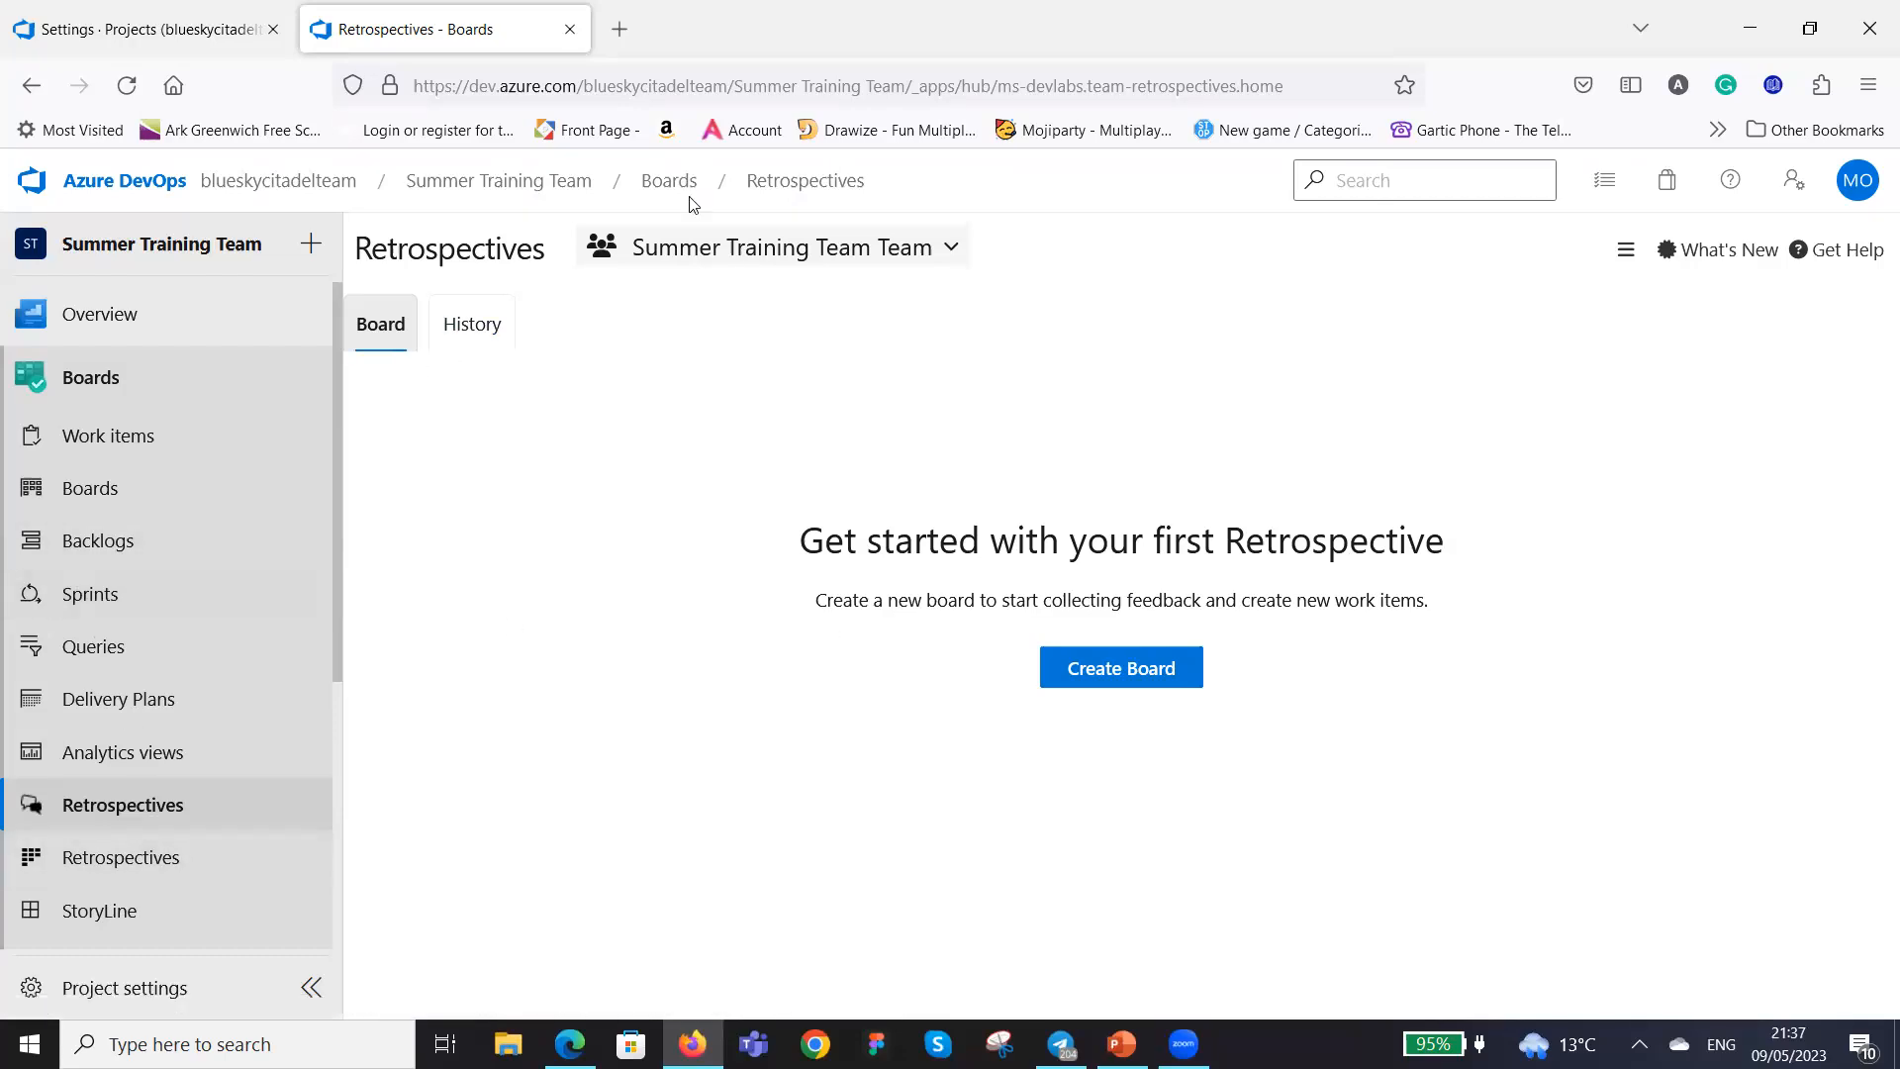
{"action": "left_click", "coordinate": [1146, 676]}
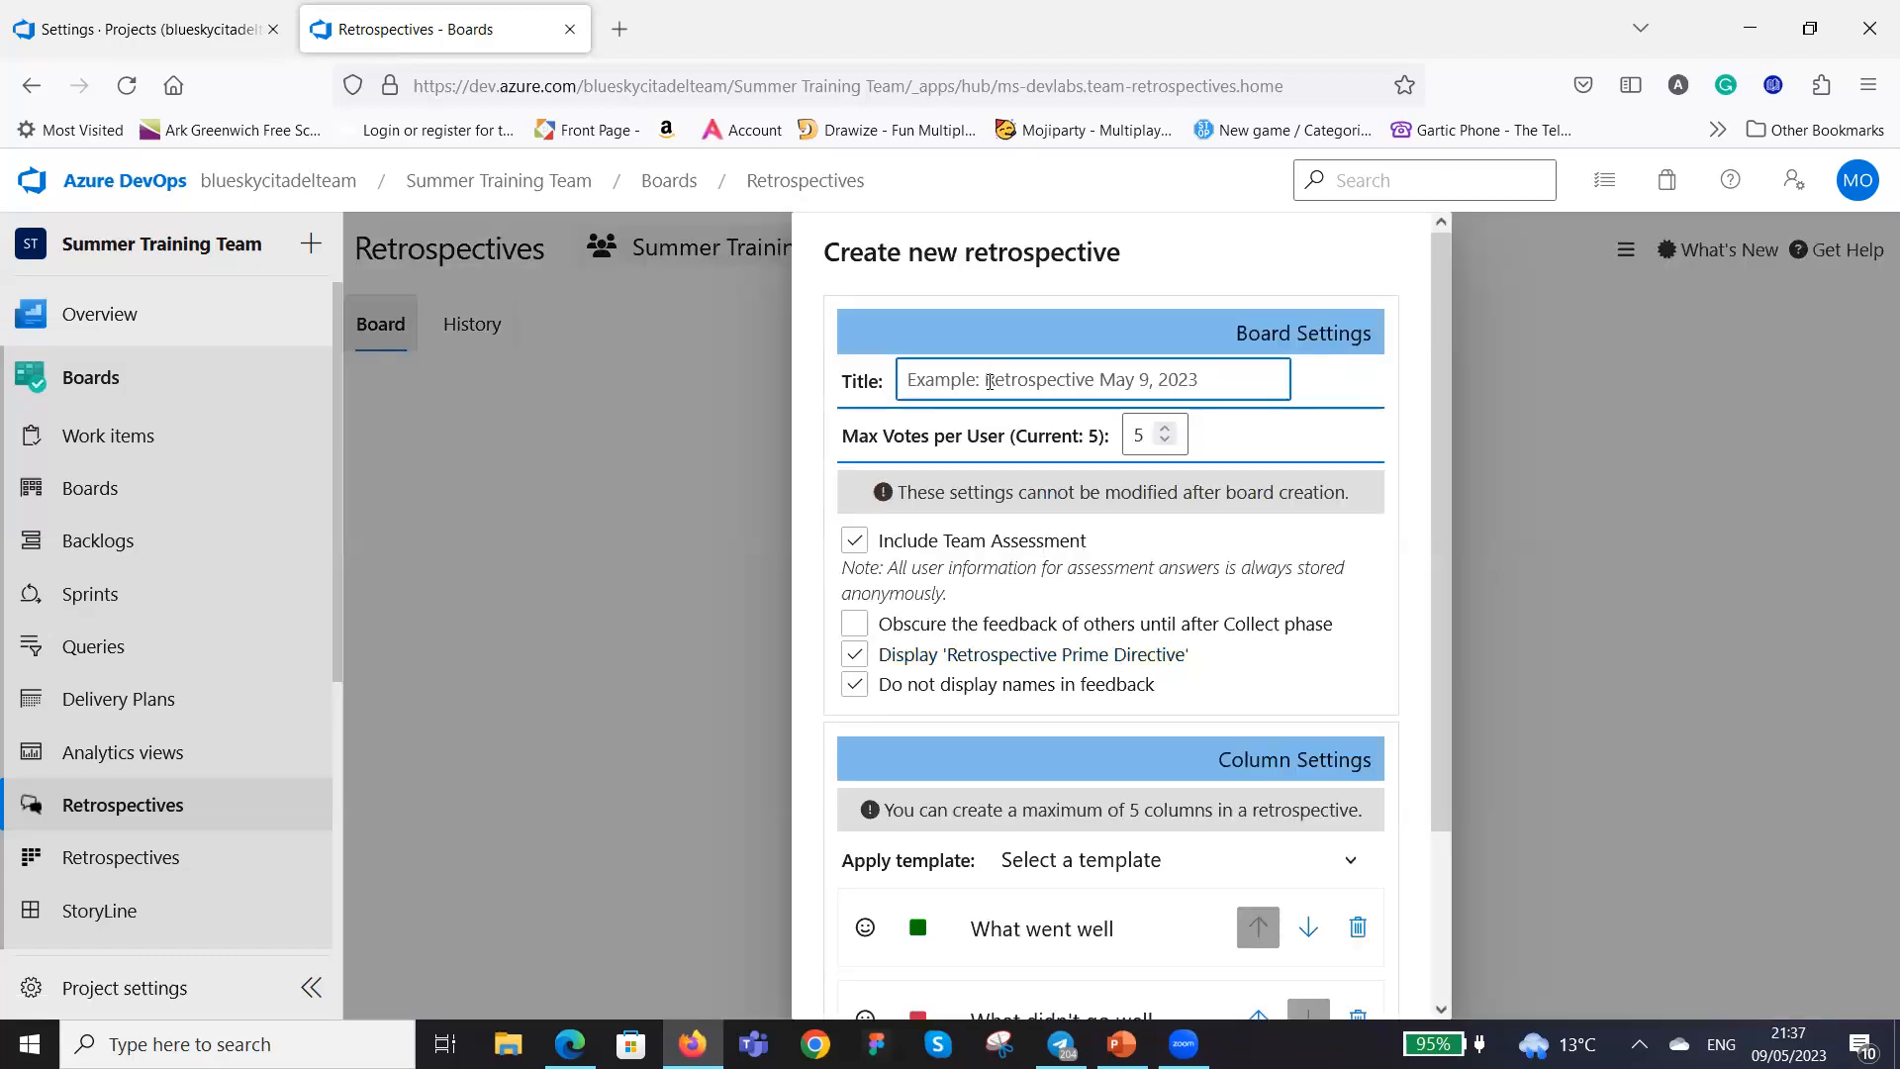
{"action": "type", "text": "Sprint 1"}
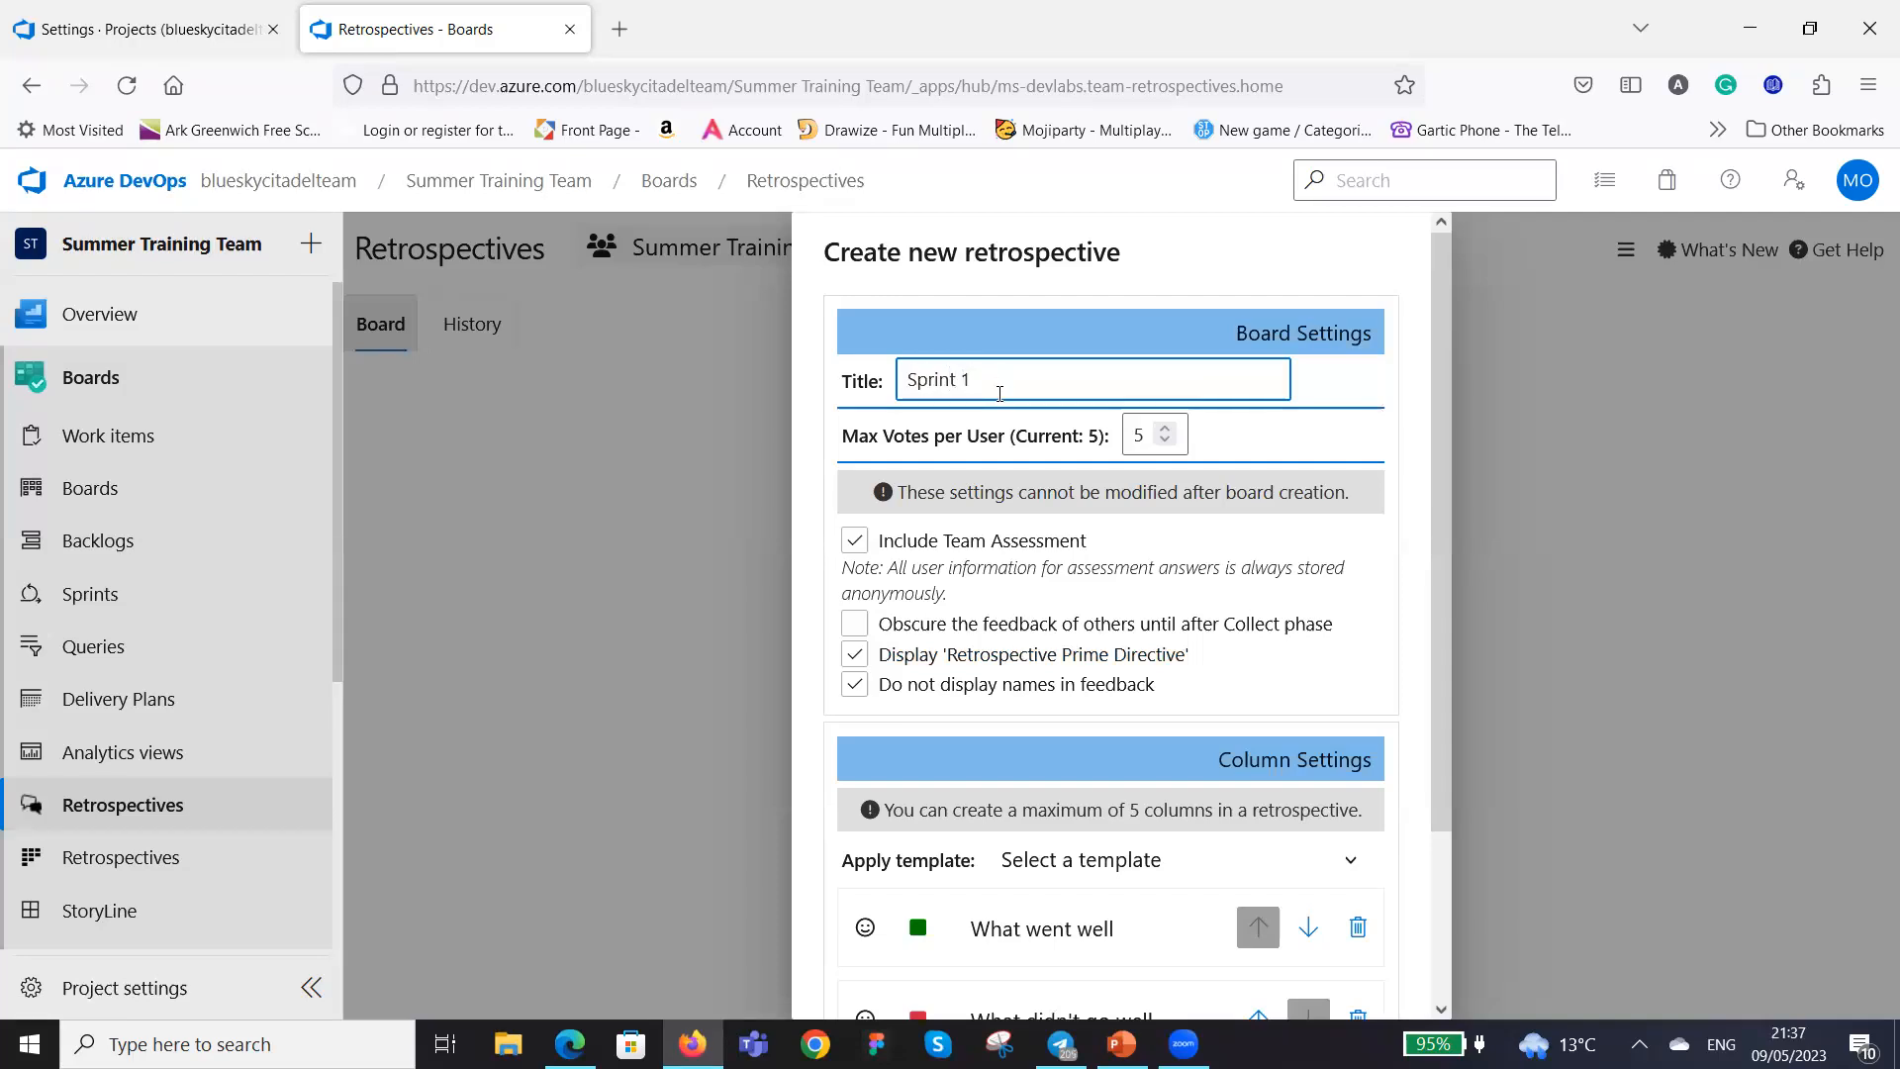
{"action": "left_click", "coordinate": [1167, 433]}
{"action": "left_click", "coordinate": [1292, 434]}
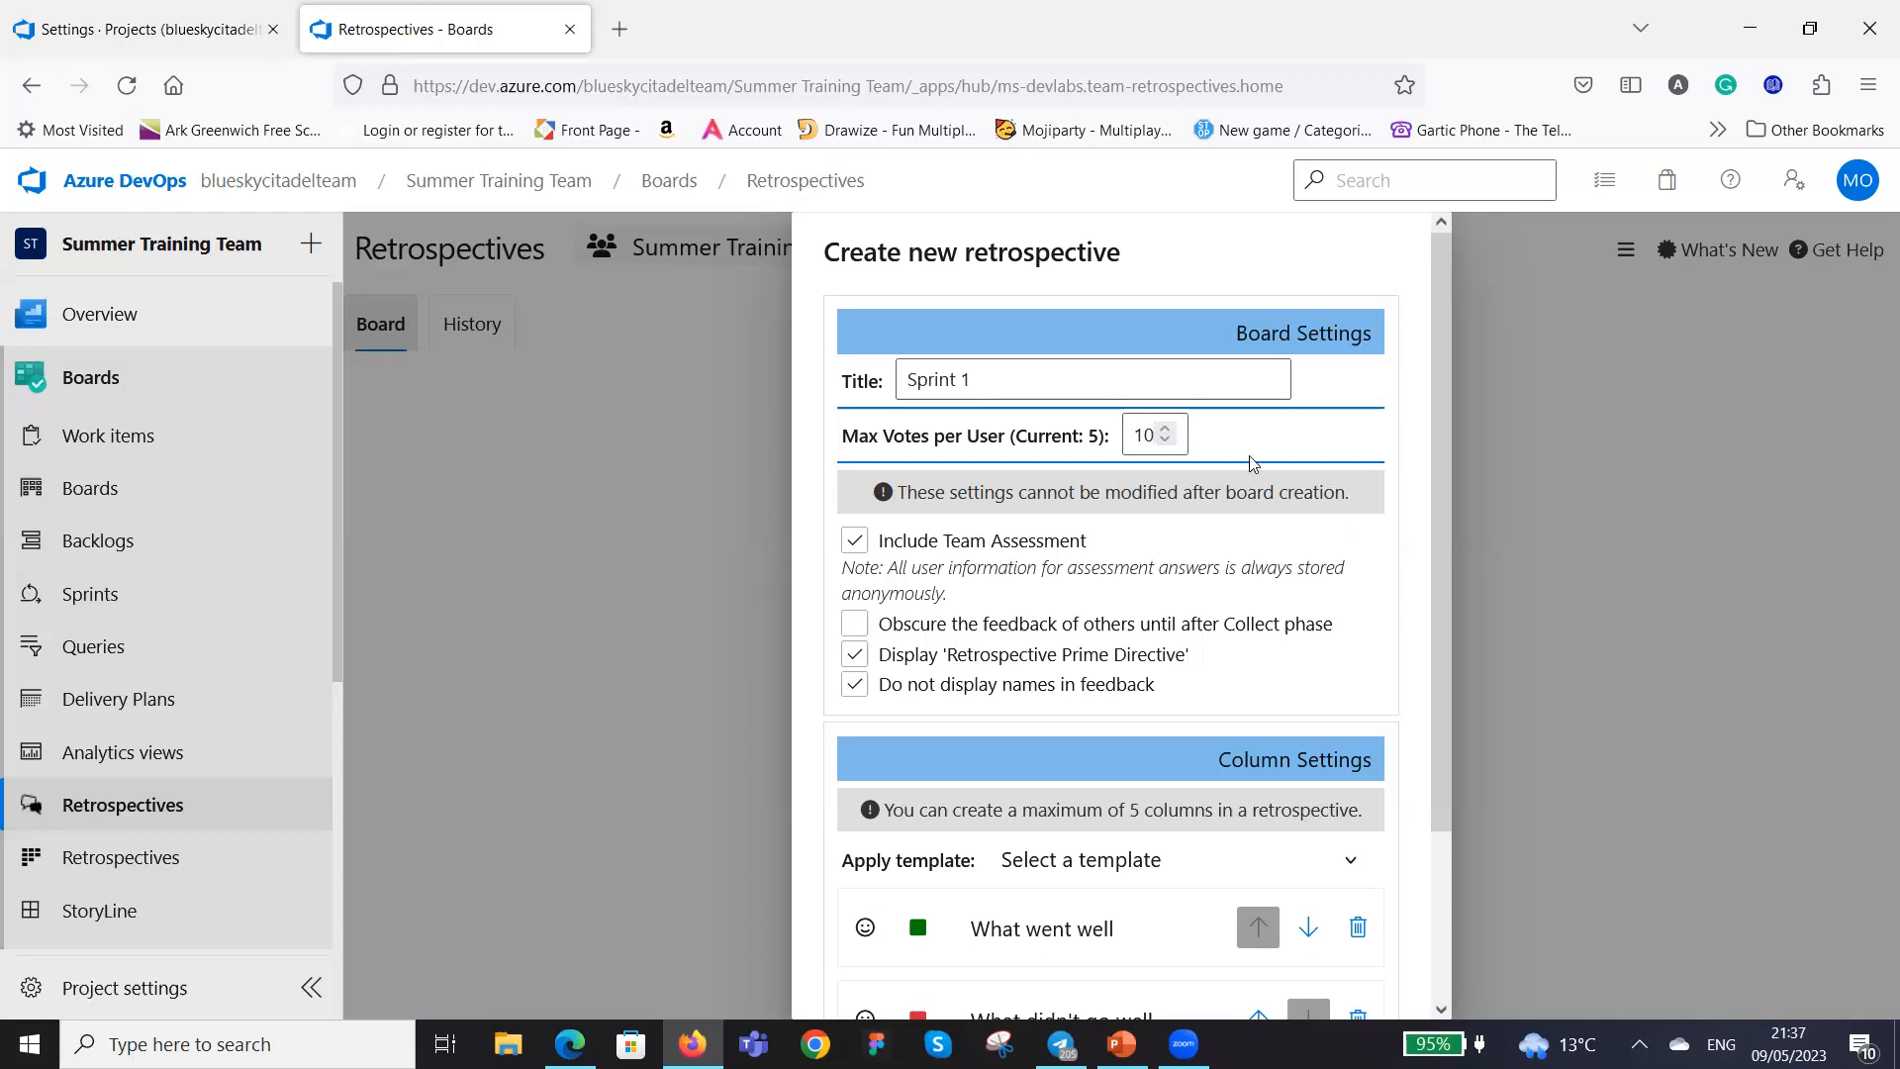
Turn off the Include Team Assessment and Display 'Retrospective Prime Directive' options for the new retrospective.
{"action": "left_click", "coordinate": [854, 540]}
{"action": "left_click", "coordinate": [854, 624]}
{"action": "left_click", "coordinate": [857, 656]}
{"action": "left_click", "coordinate": [1192, 554]}
{"action": "left_click", "coordinate": [1193, 555]}
{"action": "left_click", "coordinate": [974, 626]}
{"action": "left_click", "coordinate": [974, 625]}
Add a third column named "Improve" below "What didn't go well" in the retrospective's column settings.
{"action": "scroll", "coordinate": [1124, 636], "scroll_direction": "down", "scroll_amount": 2}
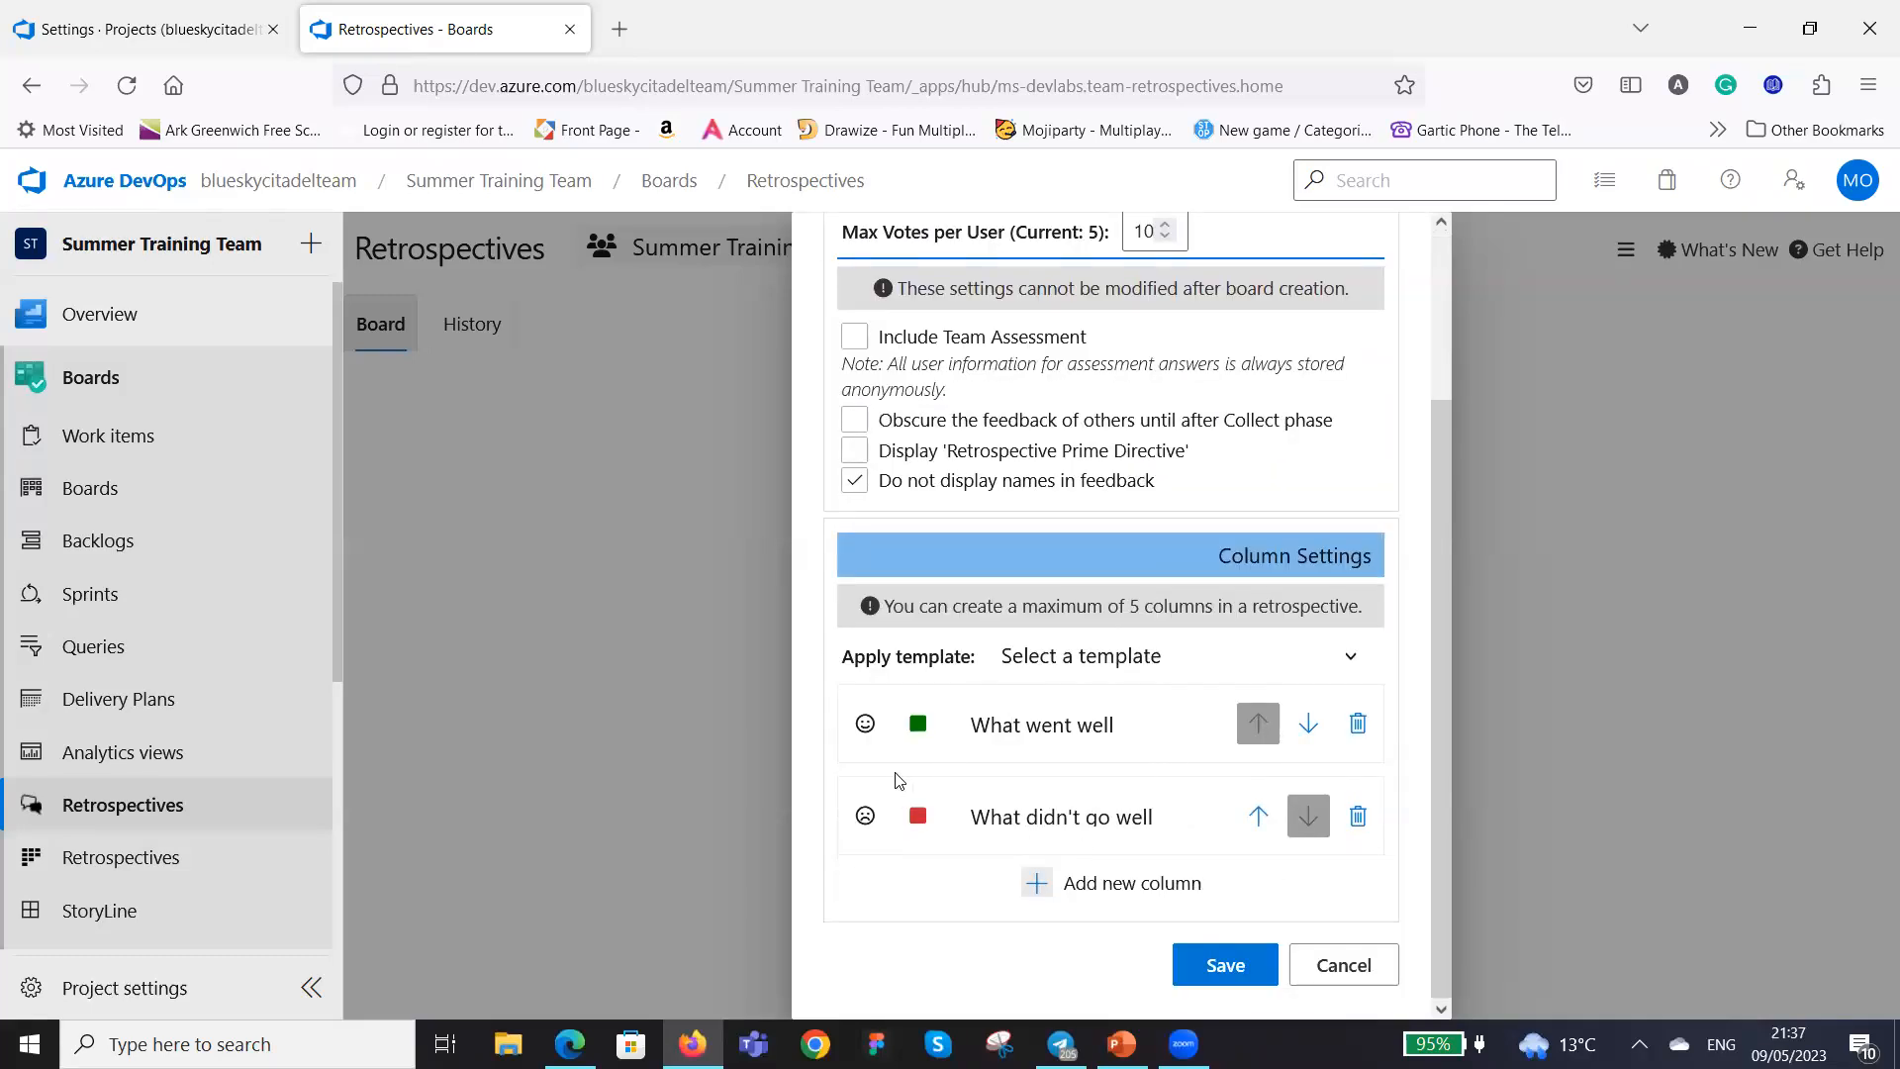
{"action": "left_click", "coordinate": [1200, 887]}
{"action": "left_click", "coordinate": [1086, 902]}
{"action": "key", "text": "BackSpace"}
{"action": "key", "text": "BackSpace"}
{"action": "key", "text": "BackSpace"}
{"action": "key", "text": "BackSpace"}
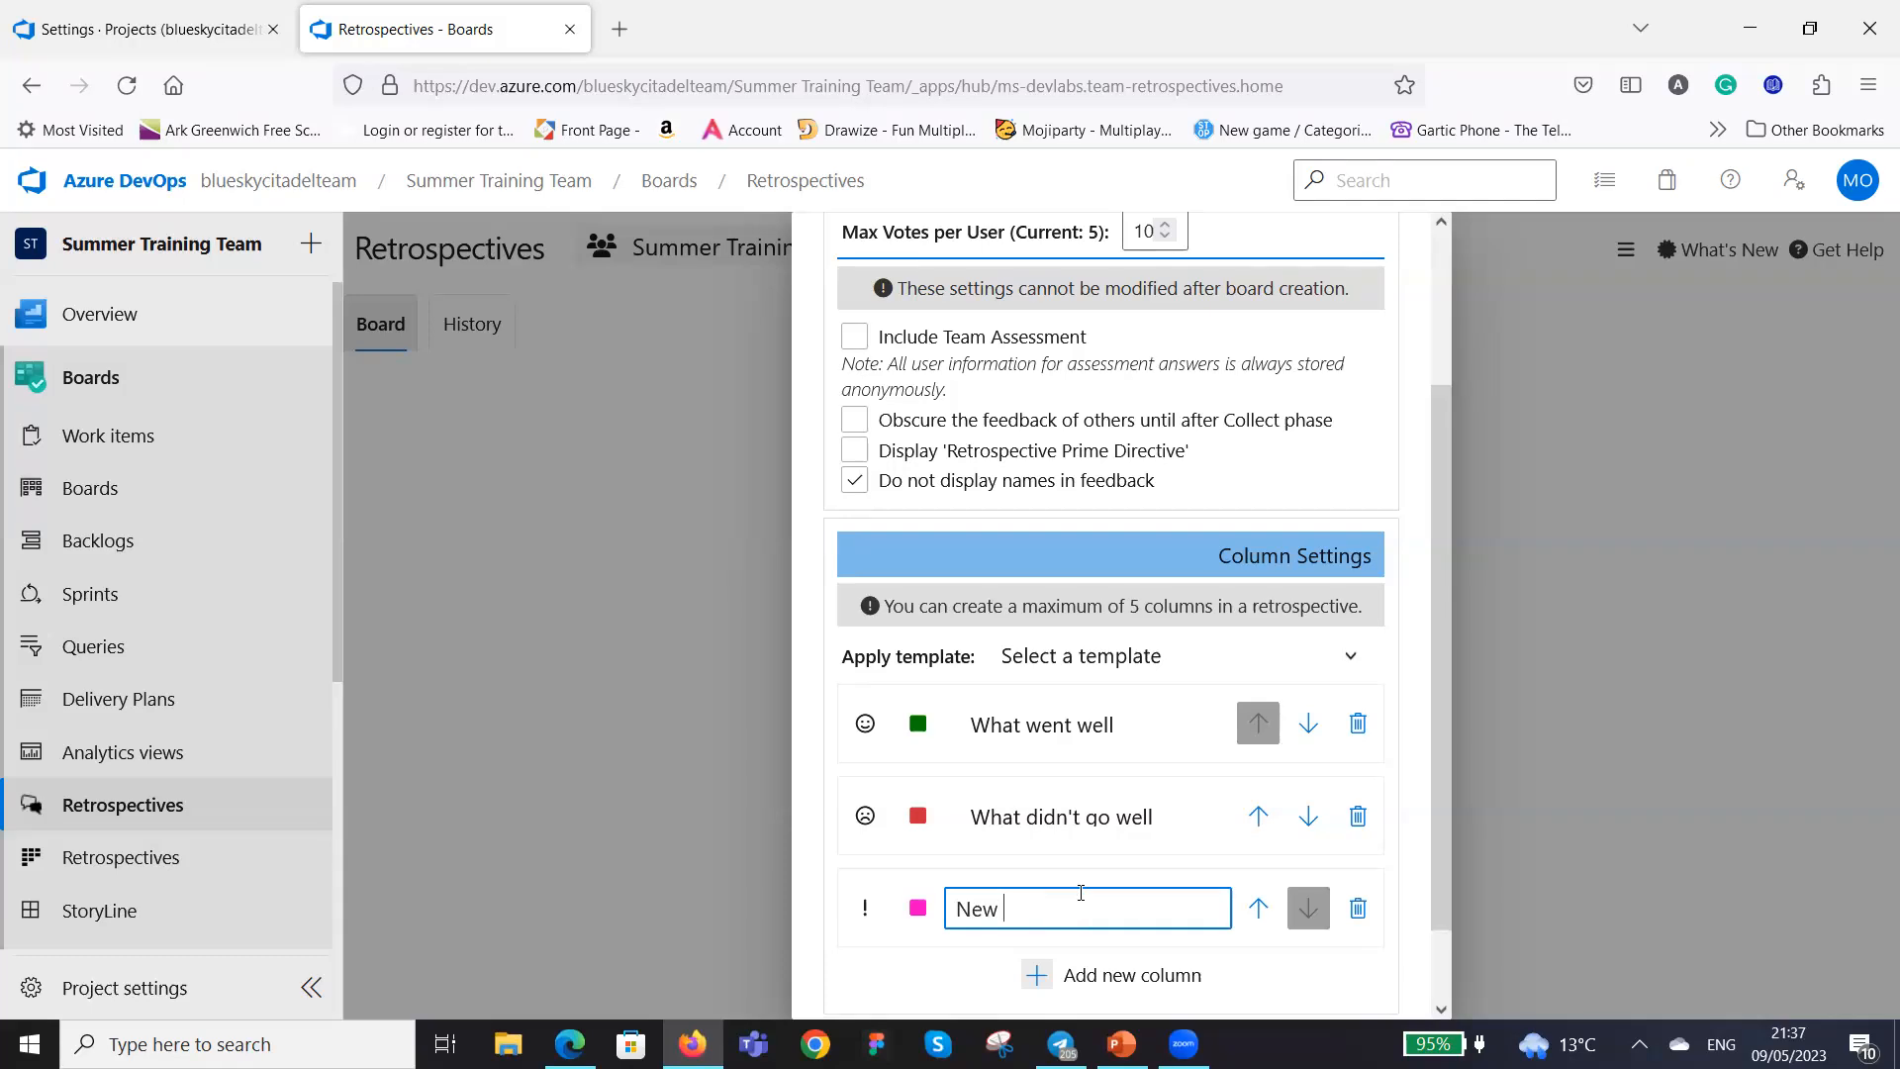
{"action": "key", "text": "BackSpace"}
{"action": "key", "text": "BackSpace"}
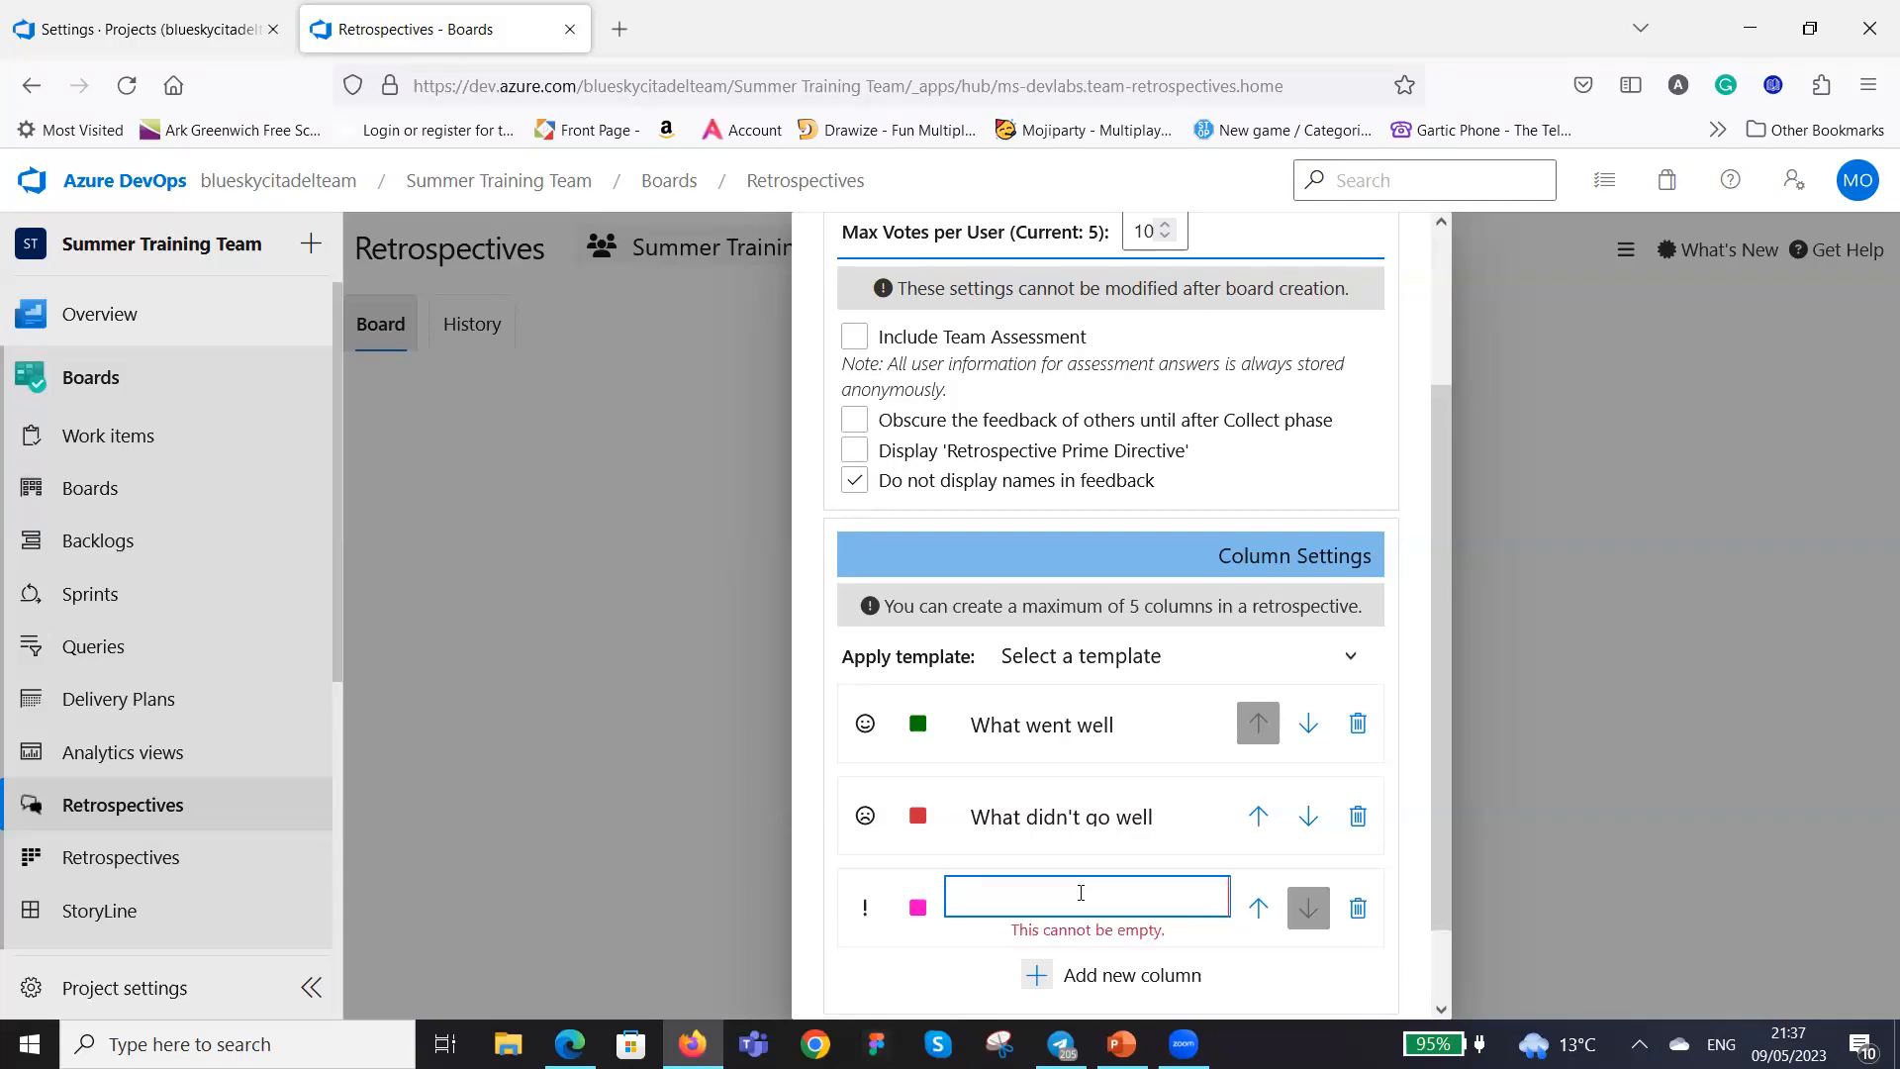
{"action": "type", "text": "Improve"}
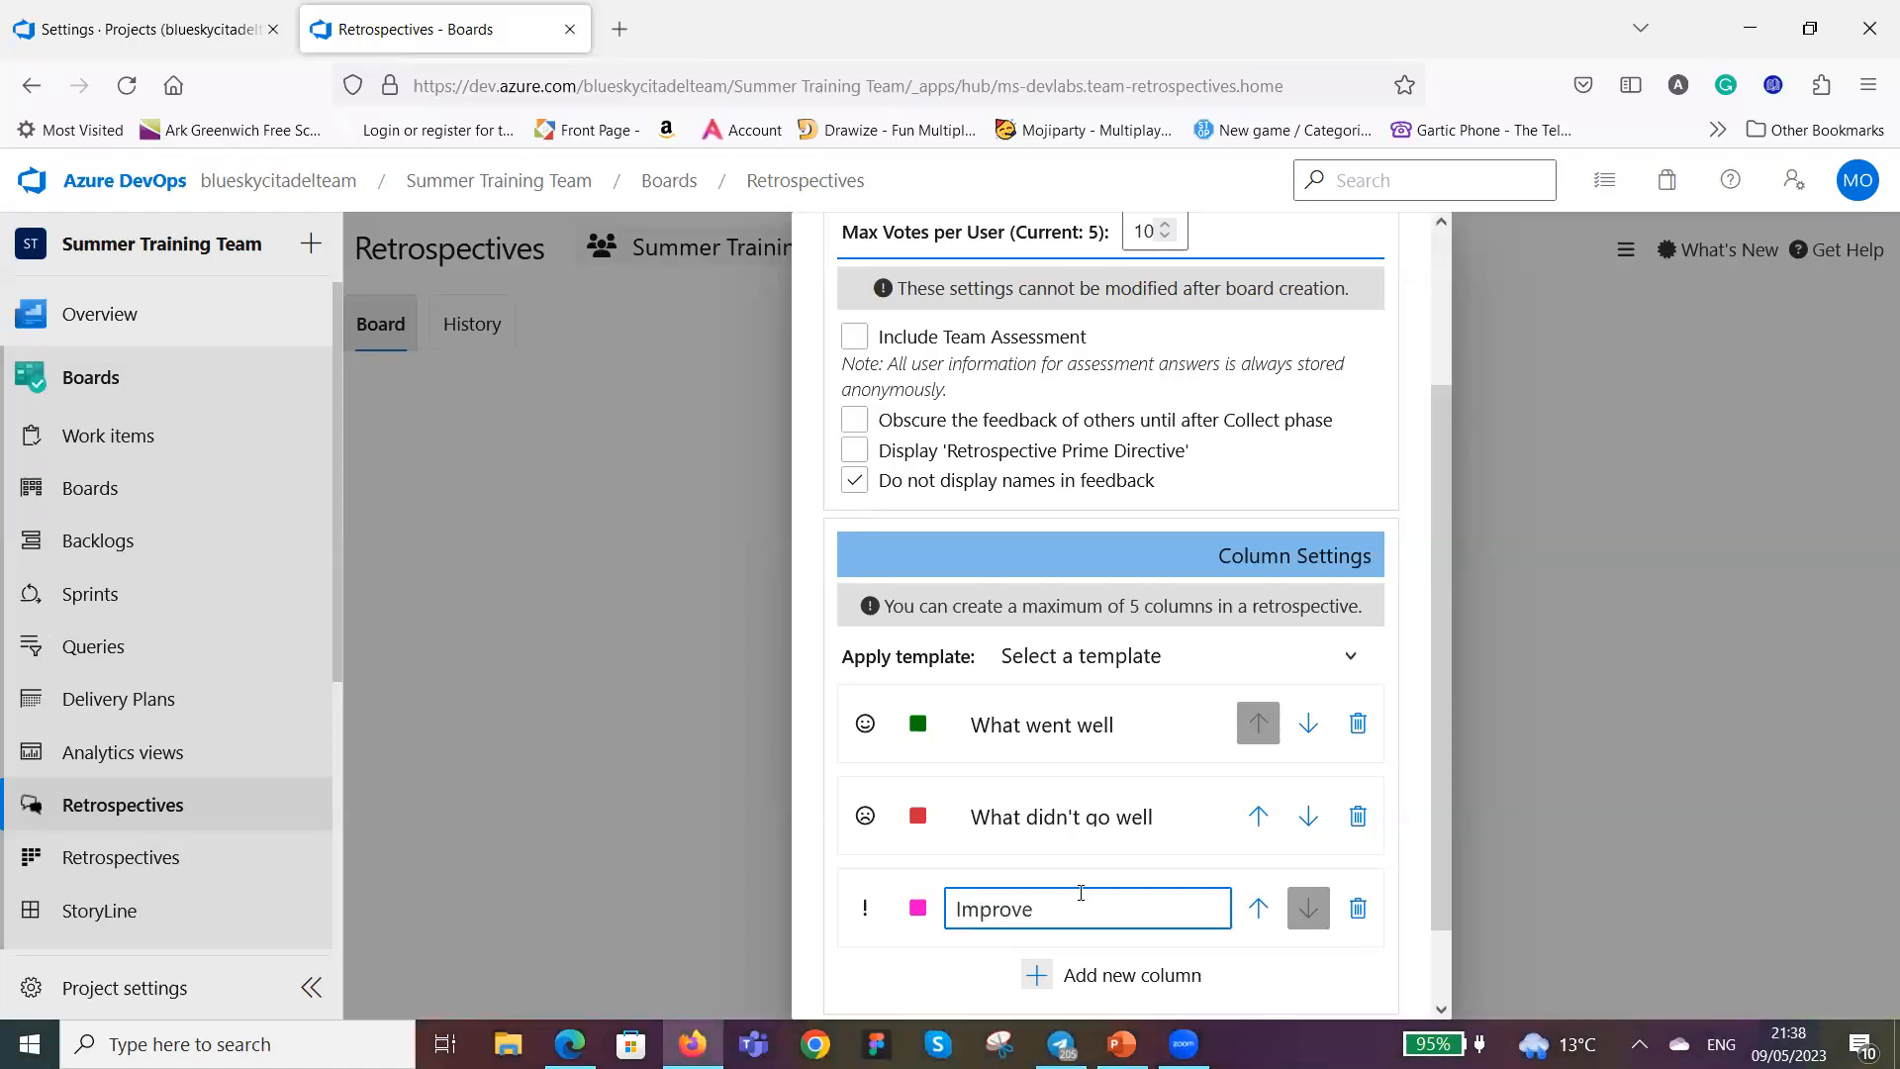
Add a fourth column named "Action Plans" and save the retrospective board.
{"action": "left_click", "coordinate": [1192, 975]}
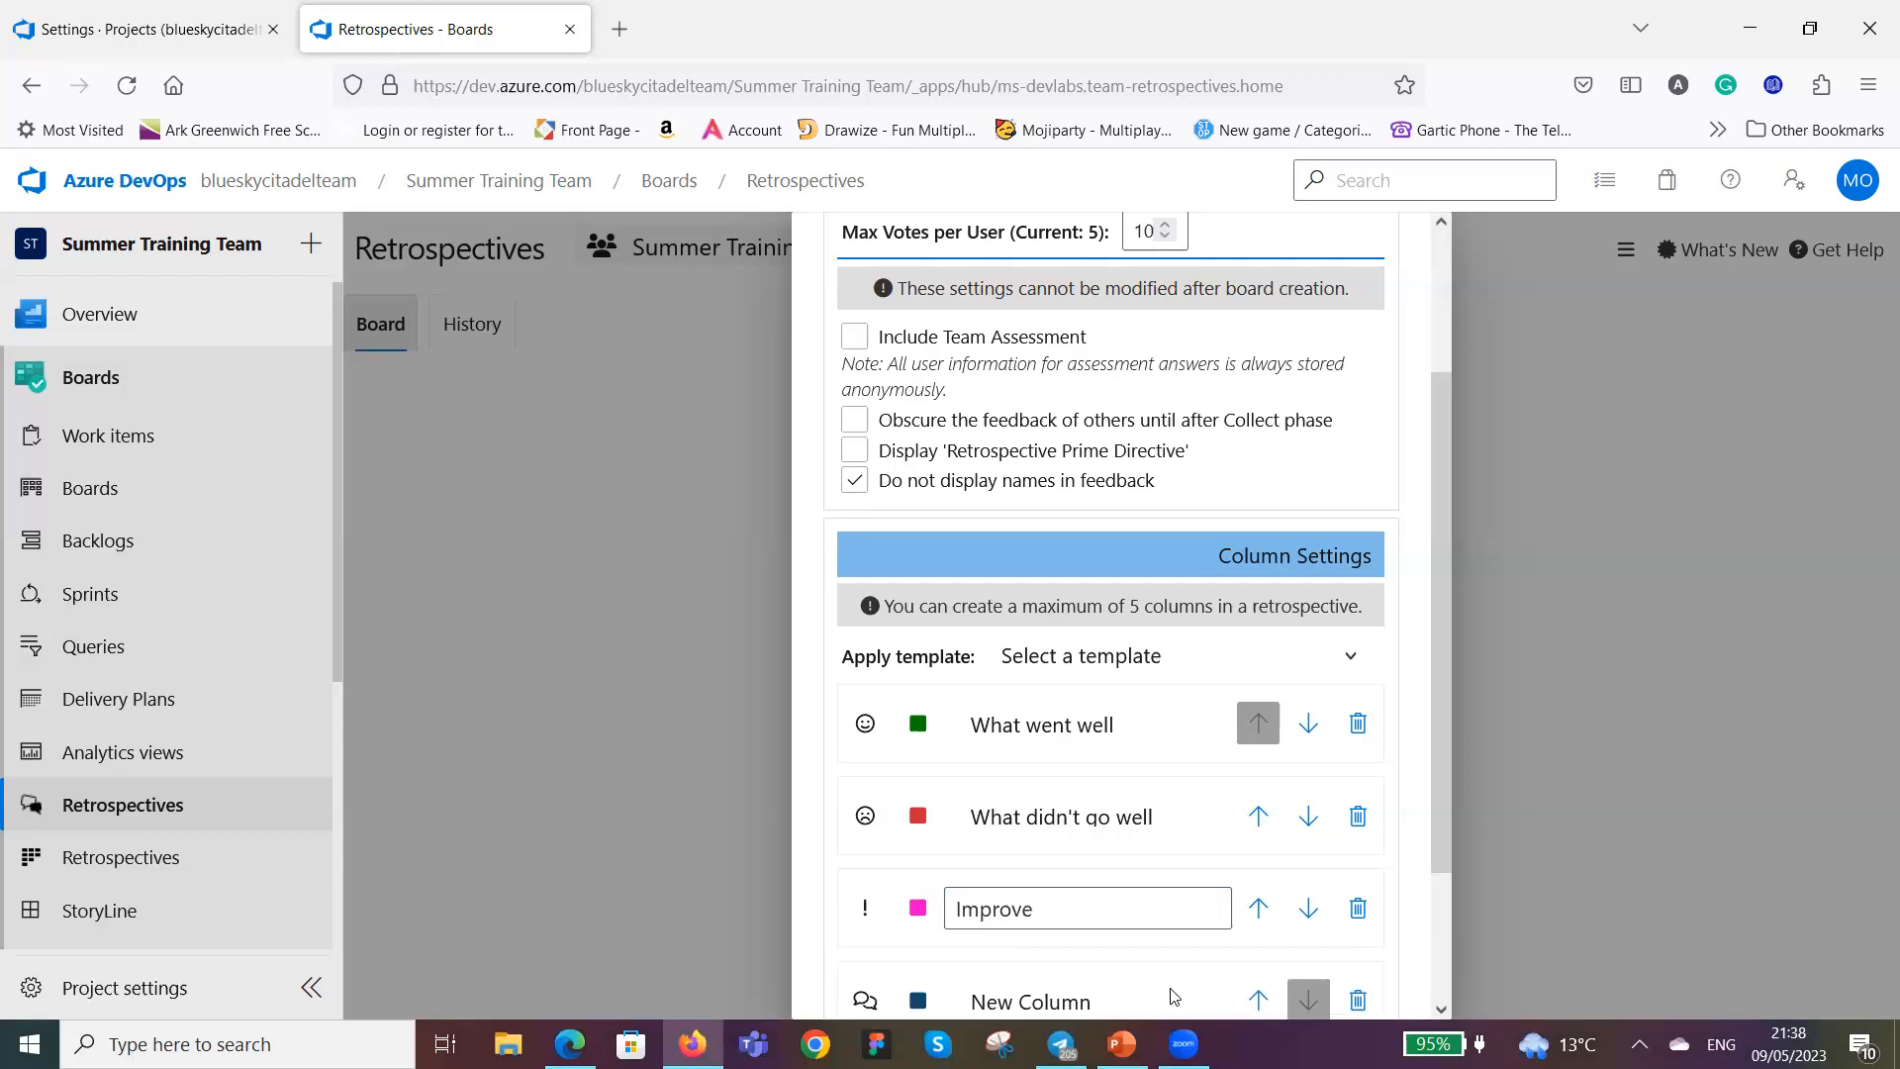
{"action": "scroll", "coordinate": [1143, 955], "scroll_direction": "down", "scroll_amount": 2}
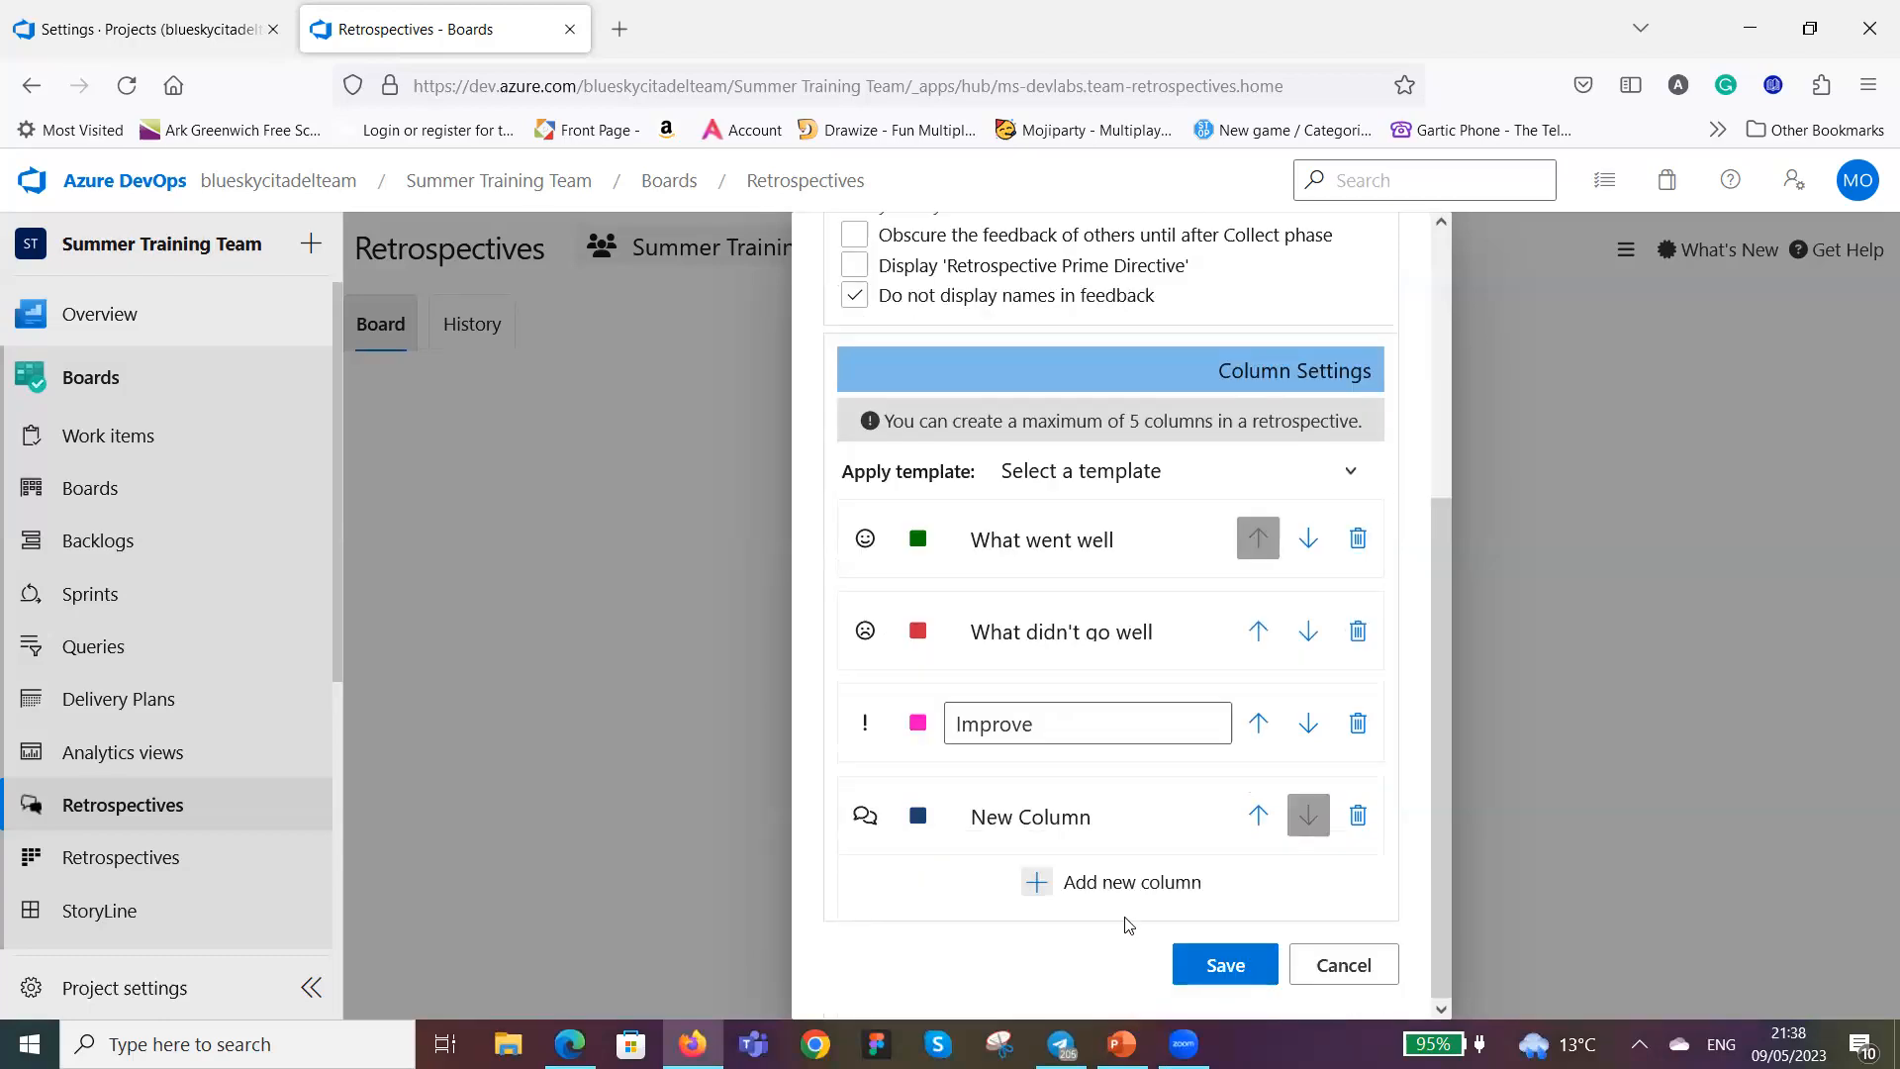
{"action": "left_click", "coordinate": [1085, 817]}
{"action": "key", "text": "BackSpace"}
{"action": "key", "text": "BackSpace"}
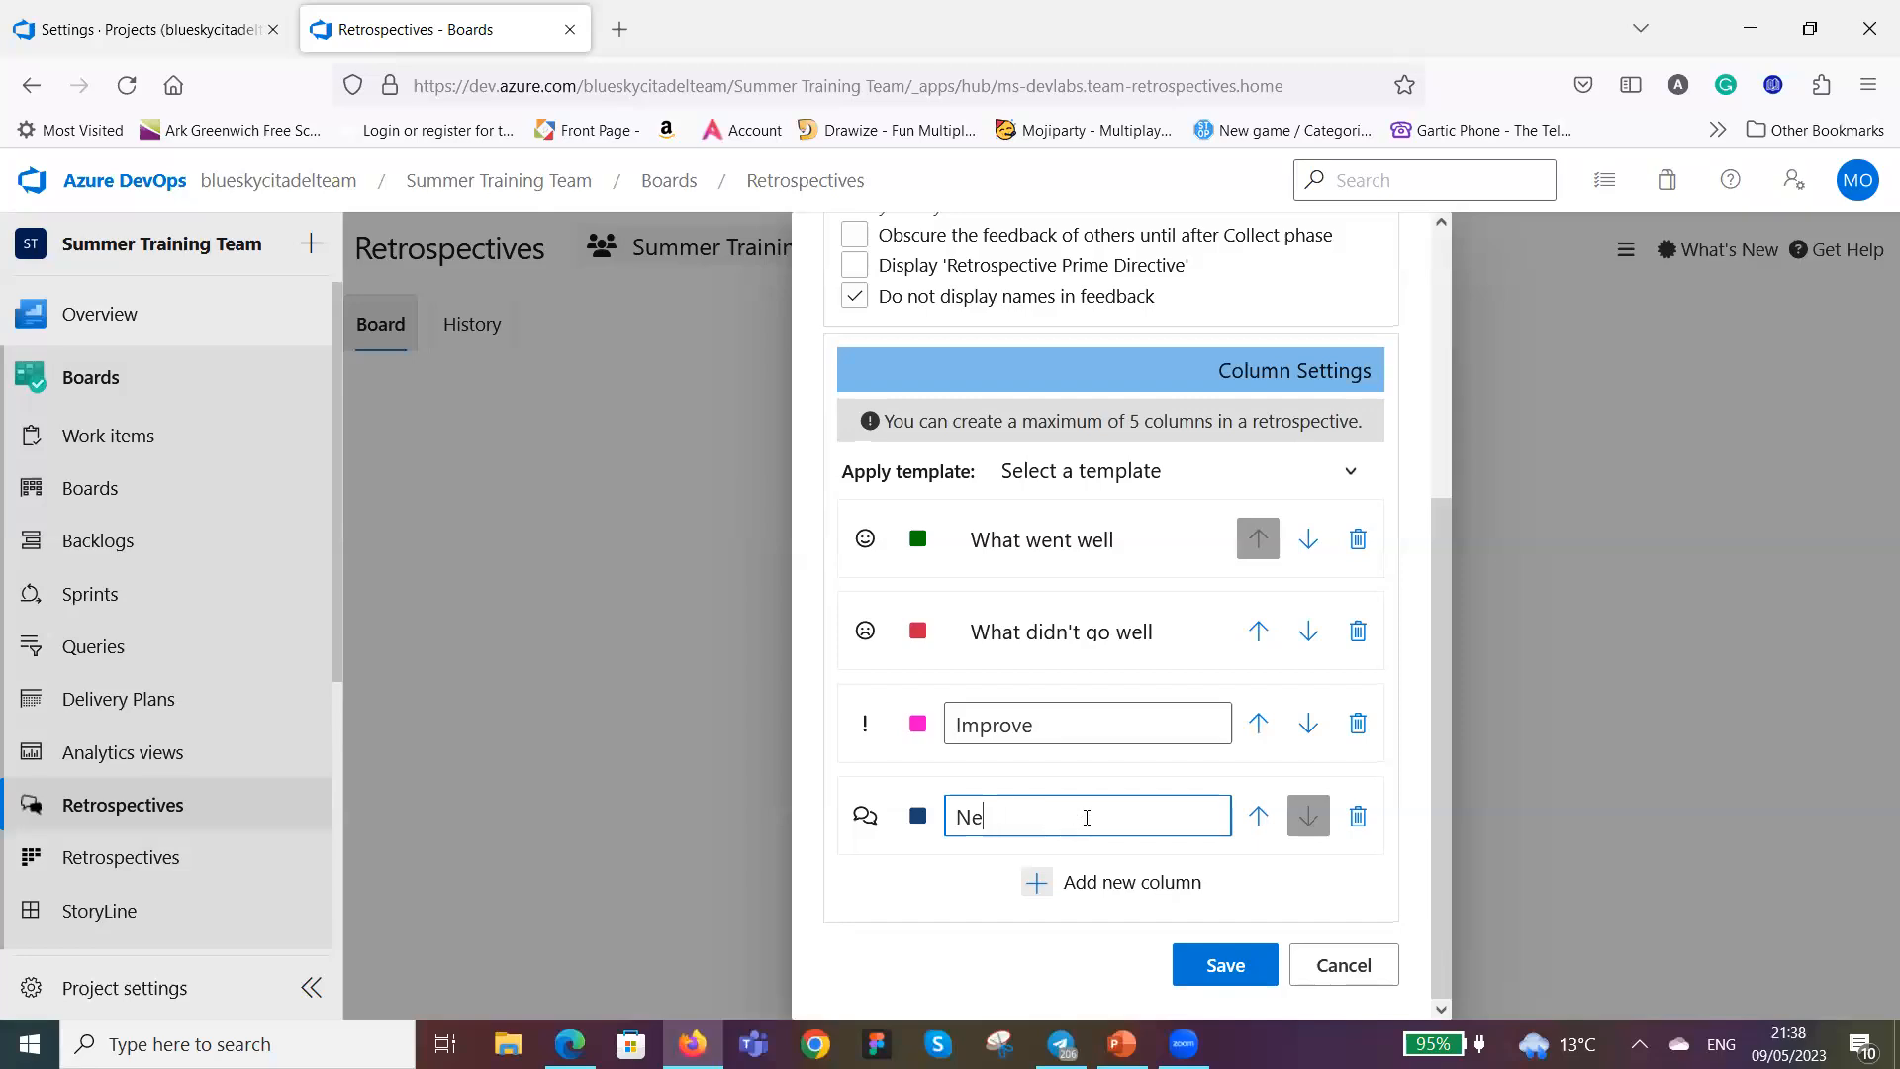
{"action": "key", "text": "BackSpace"}
{"action": "key", "text": "BackSpace"}
{"action": "type", "text": "Action Plan"}
{"action": "left_click", "coordinate": [1235, 972]}
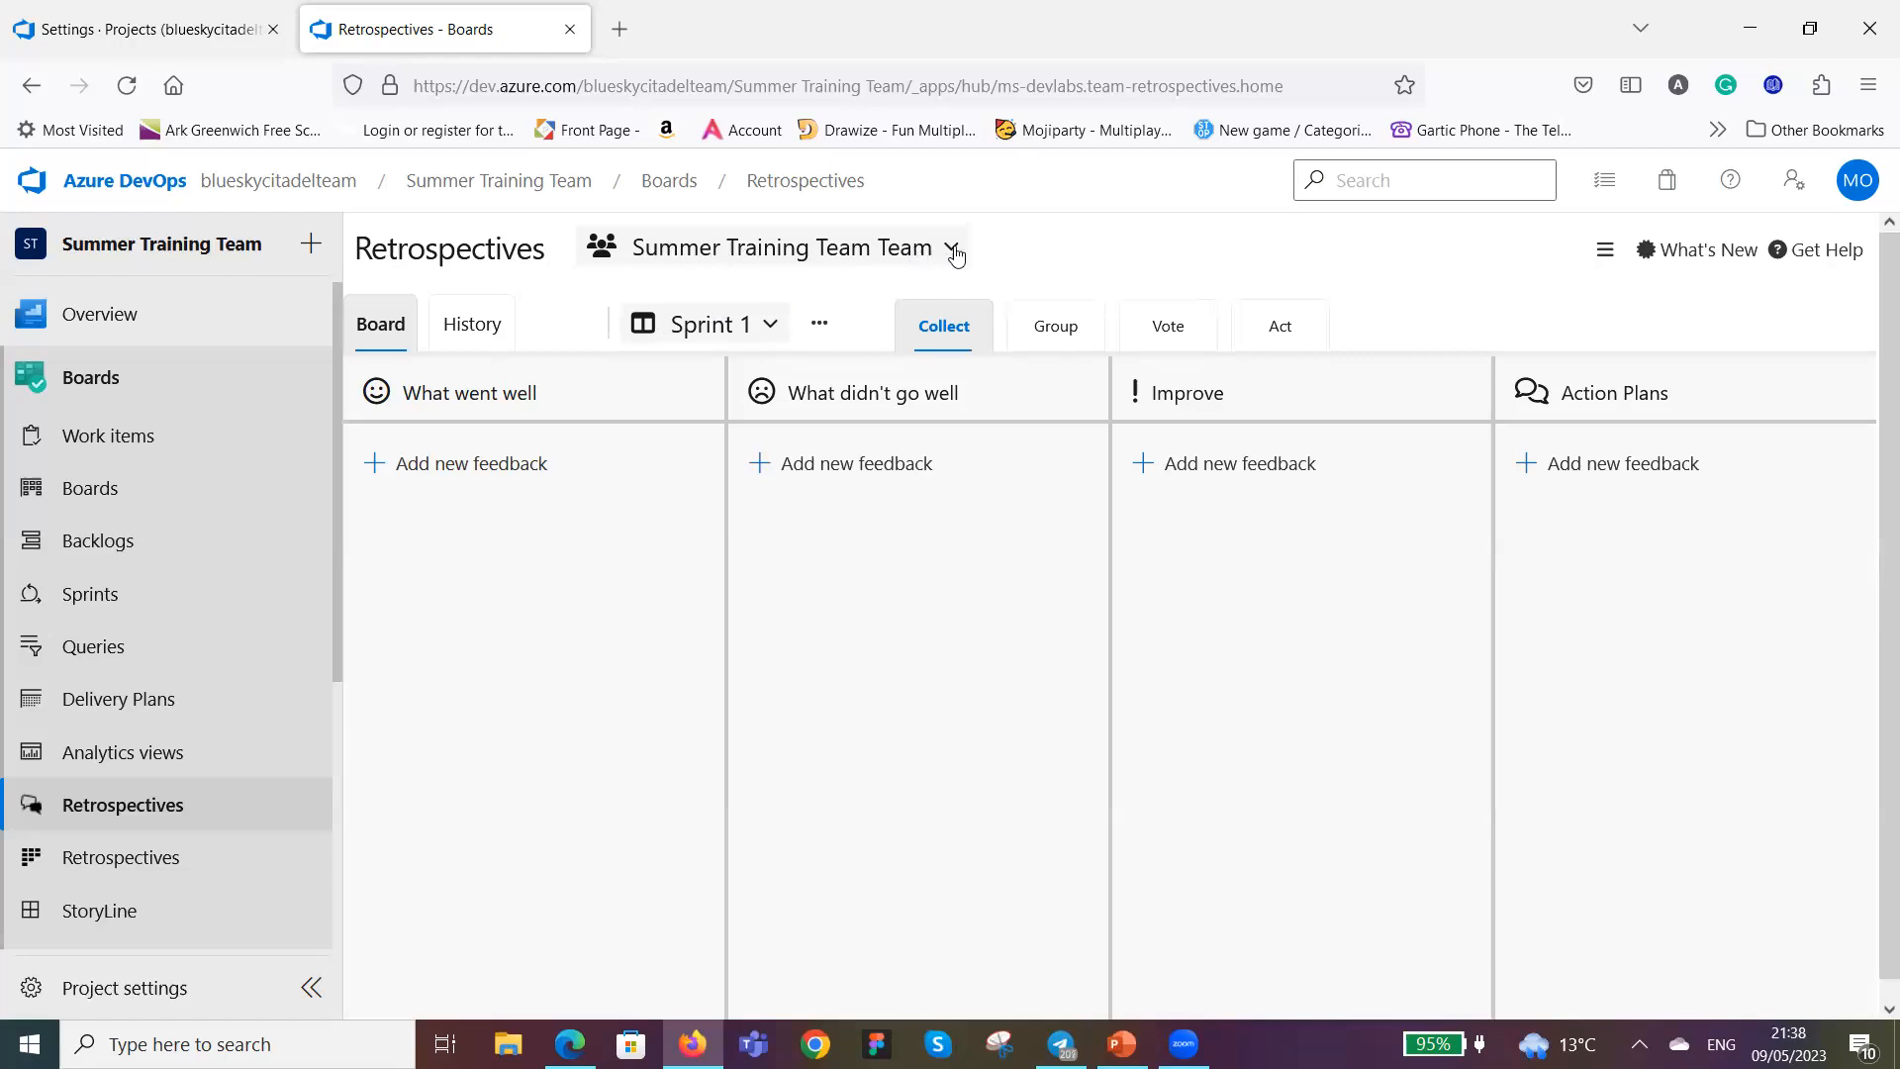
Add the feedback card "Good Coolaboration" to the What went well column.
{"action": "left_click", "coordinate": [375, 465]}
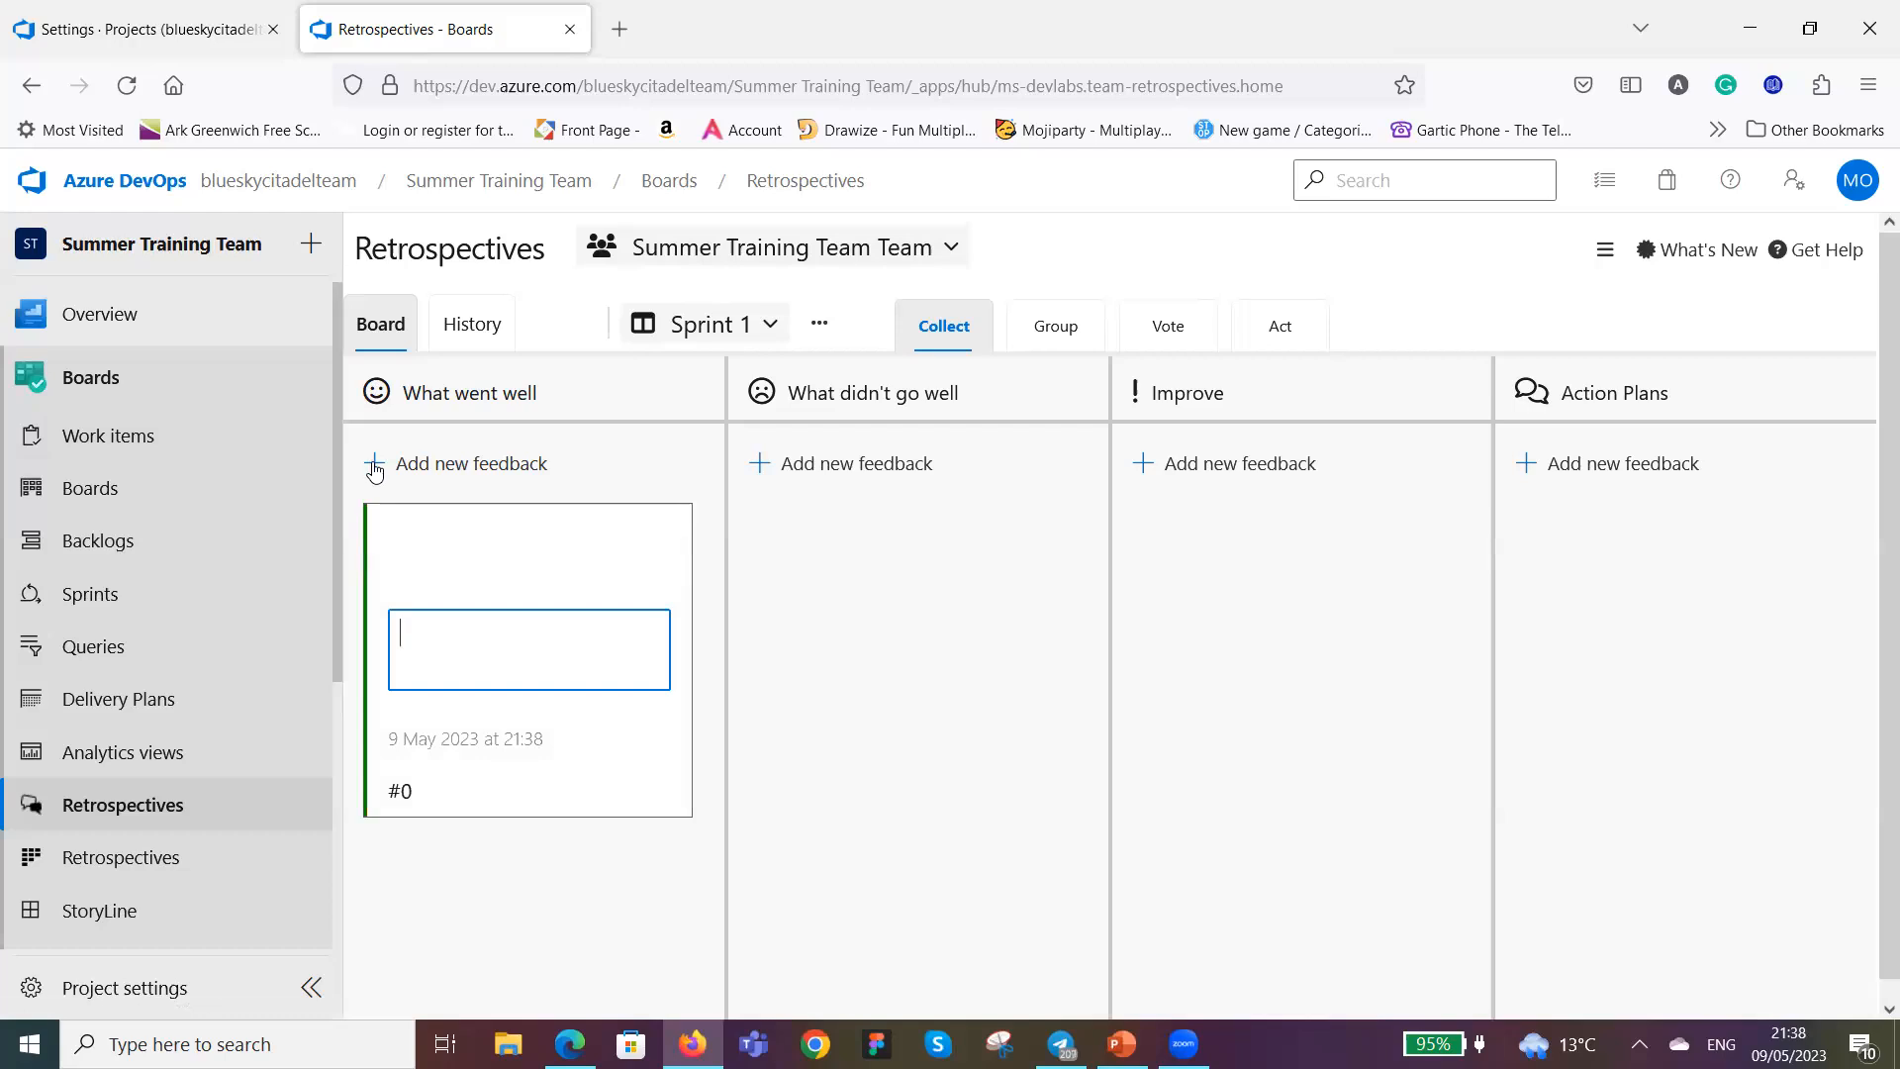
{"action": "type", "text": "Good Coolaboration"}
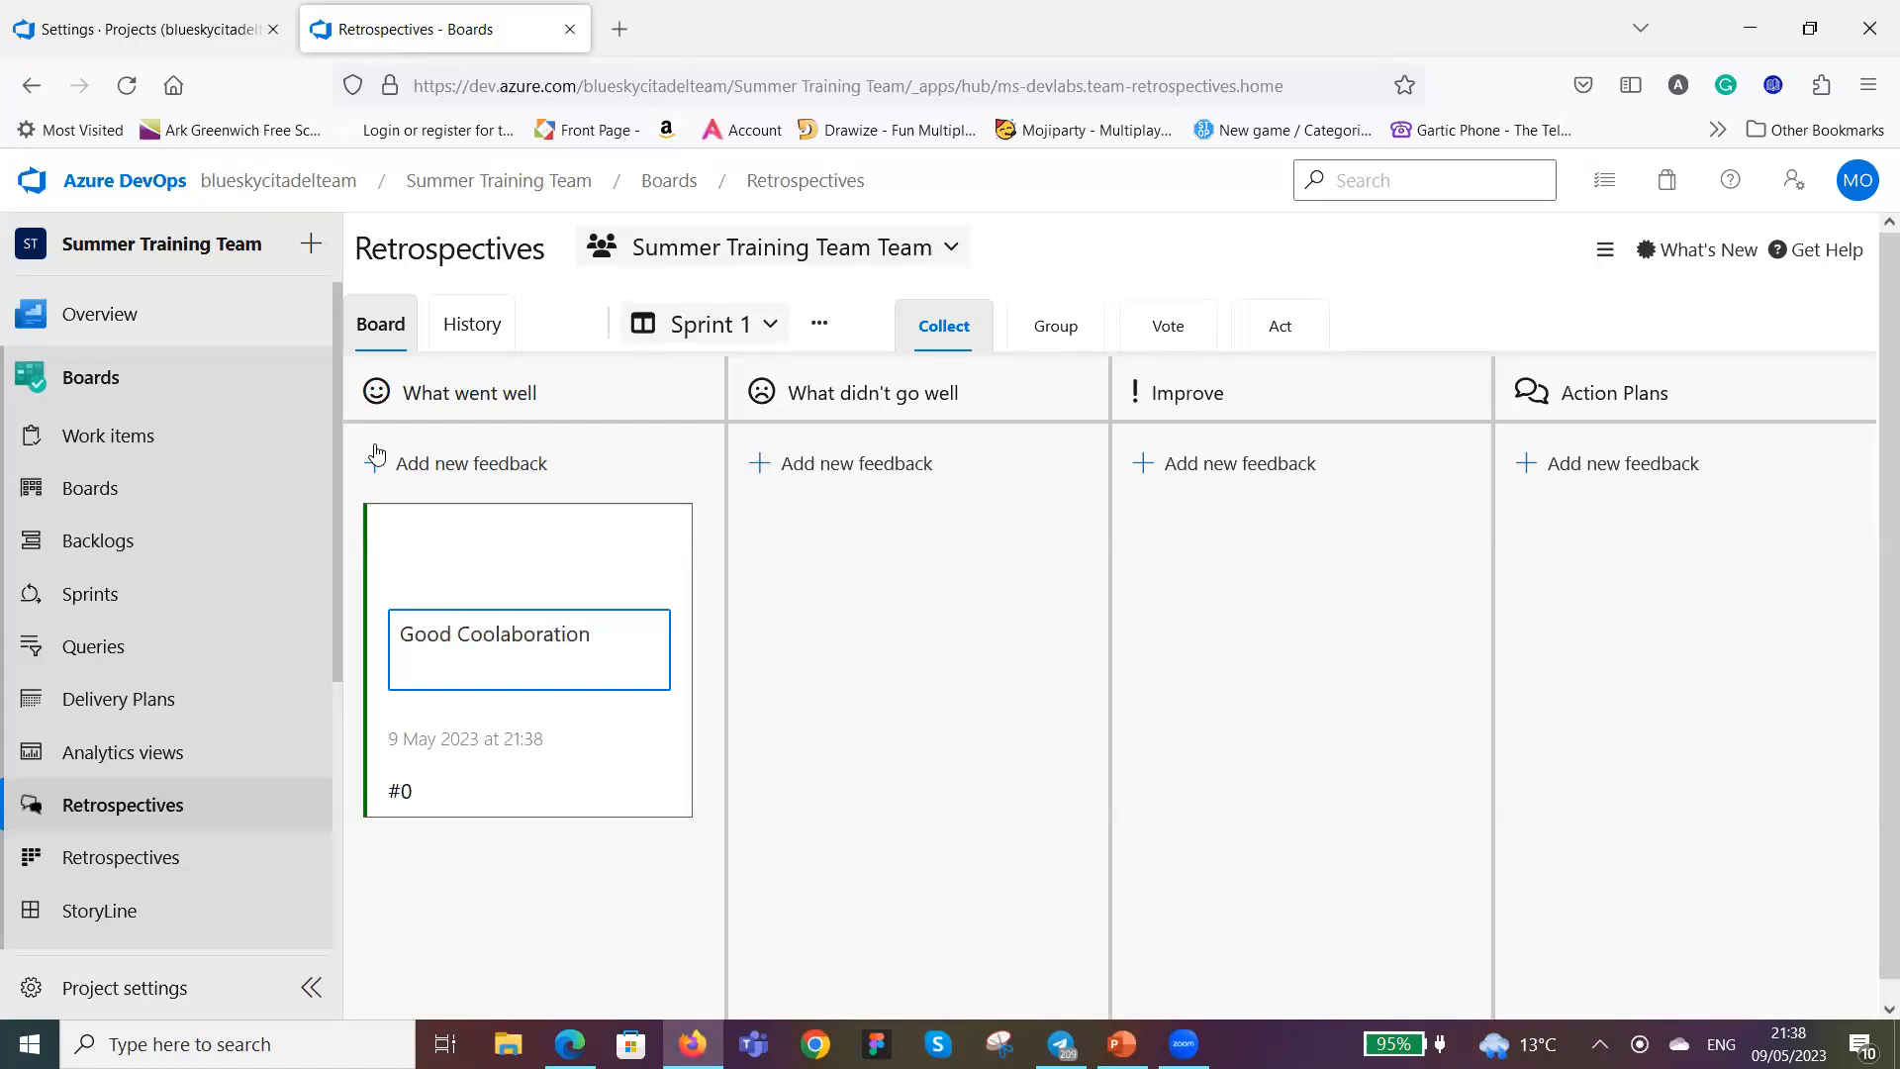
{"action": "left_click", "coordinate": [663, 875]}
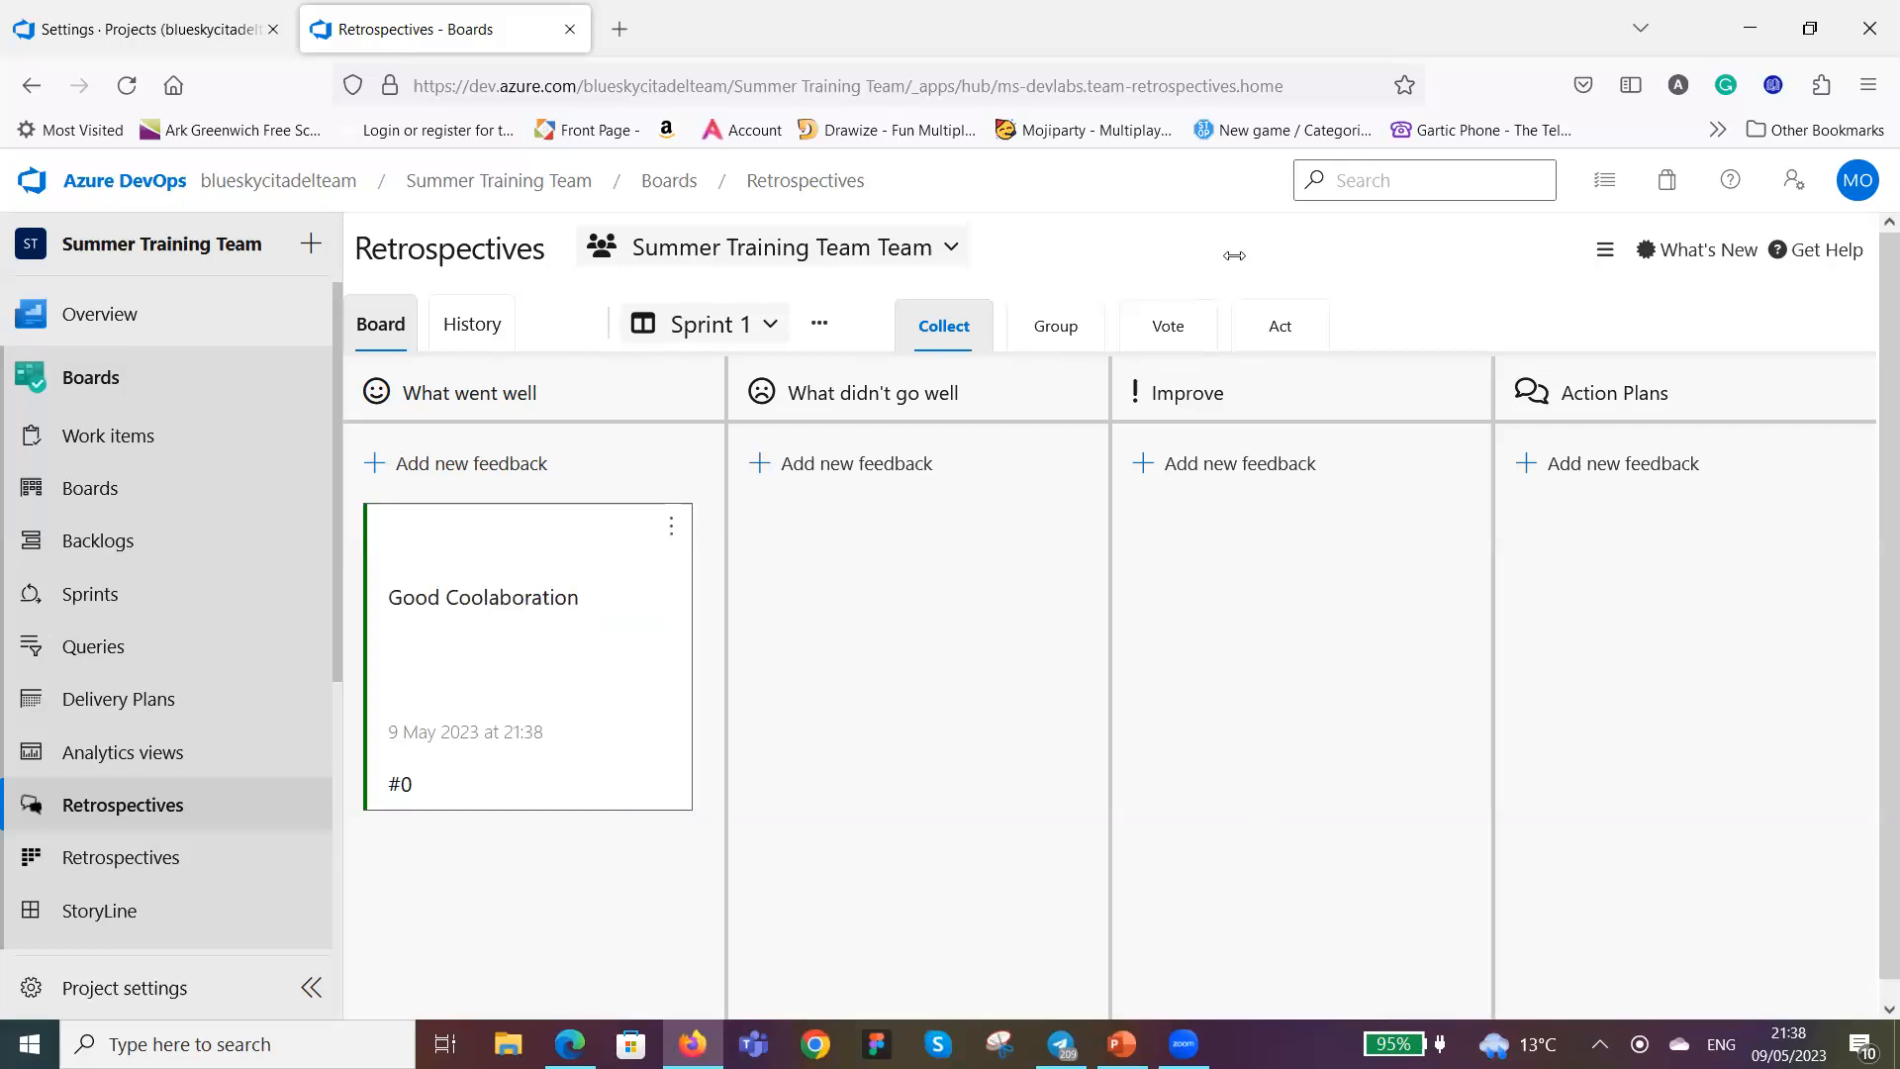